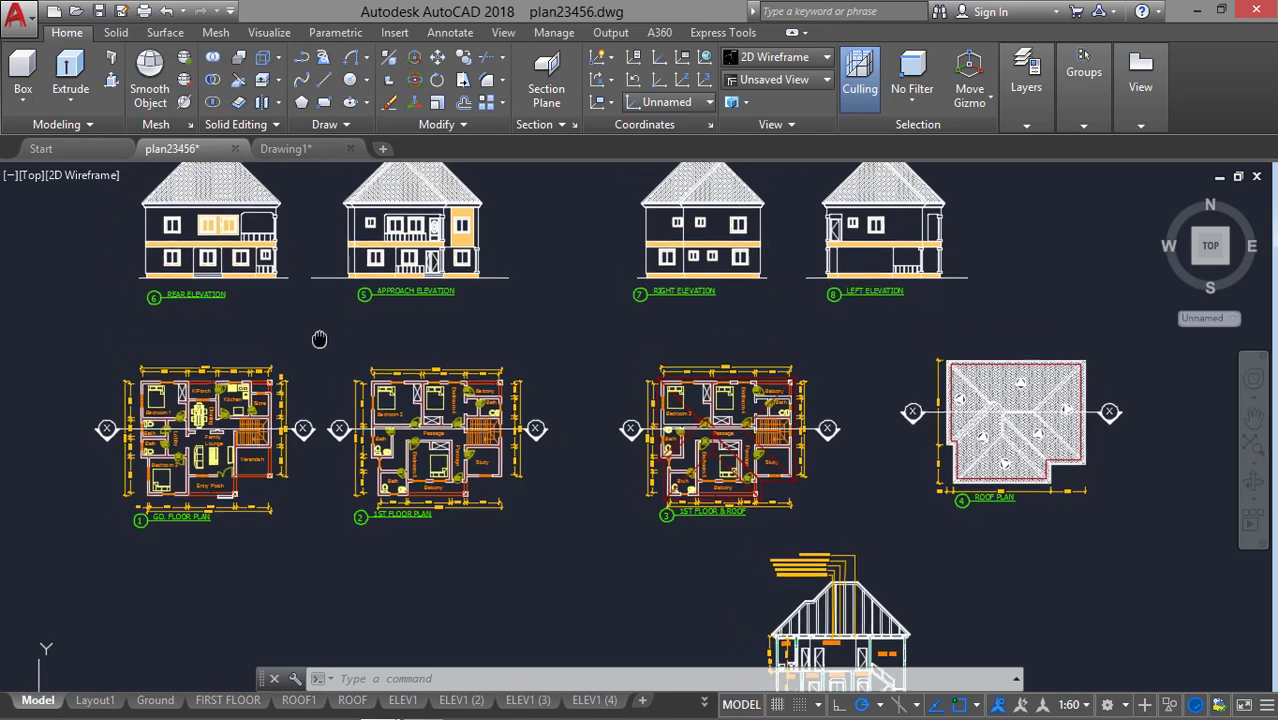
# Look over the floor plans, roof plan and elevations in the plan23456 drawing.
pyautogui.scroll(2, 388, 348)
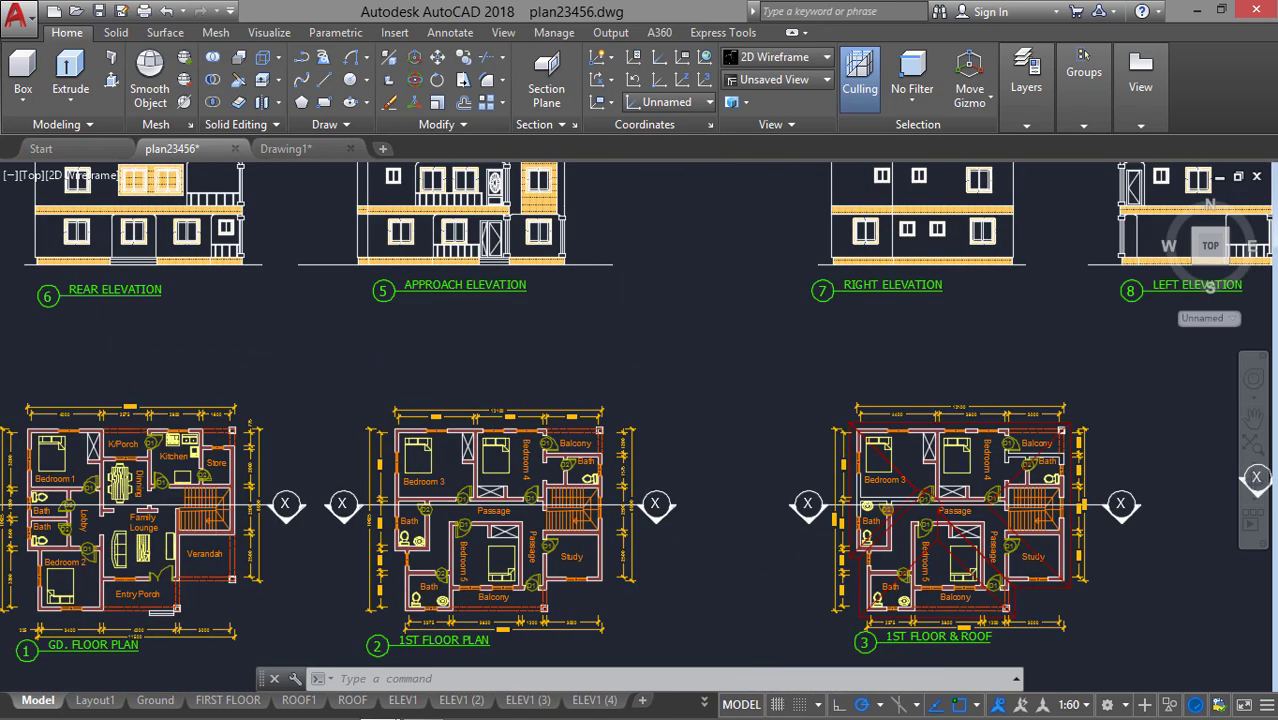
pyautogui.scroll(-2, 456, 343)
pyautogui.scroll(2, 442, 351)
pyautogui.scroll(-2, 442, 358)
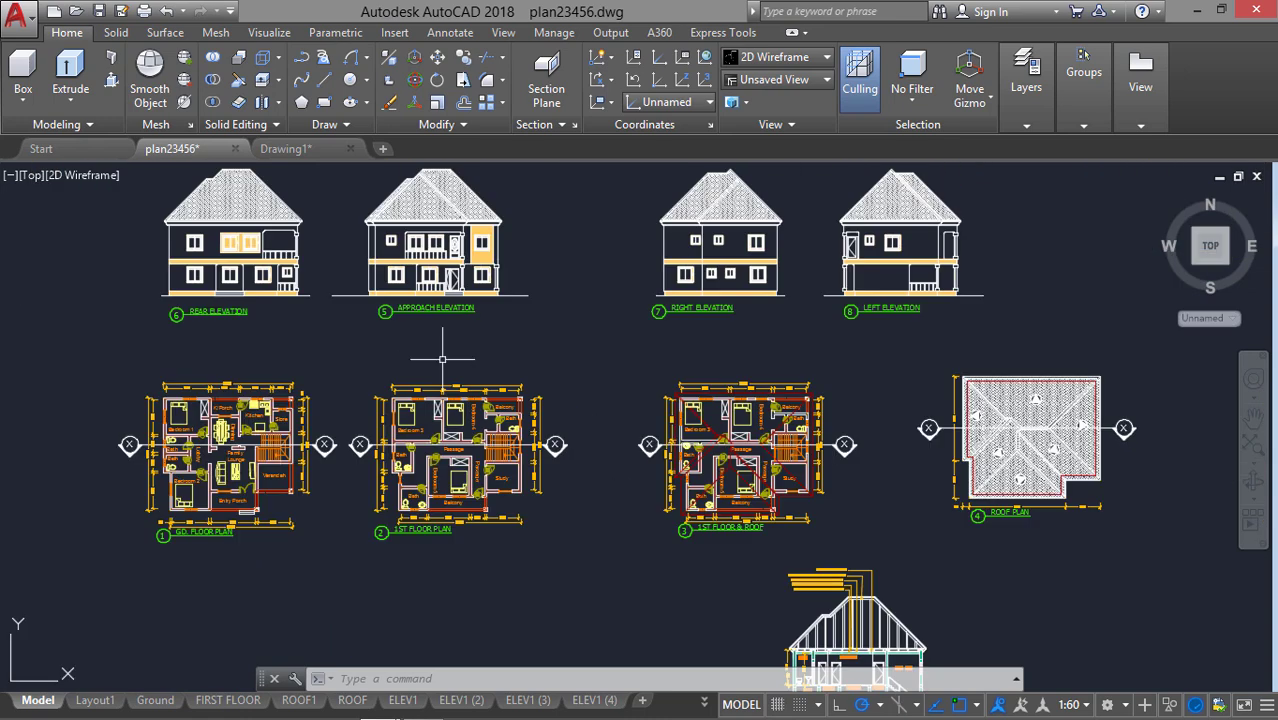
pyautogui.moveTo(442, 358); pyautogui.dragTo(456, 266, button='middle')
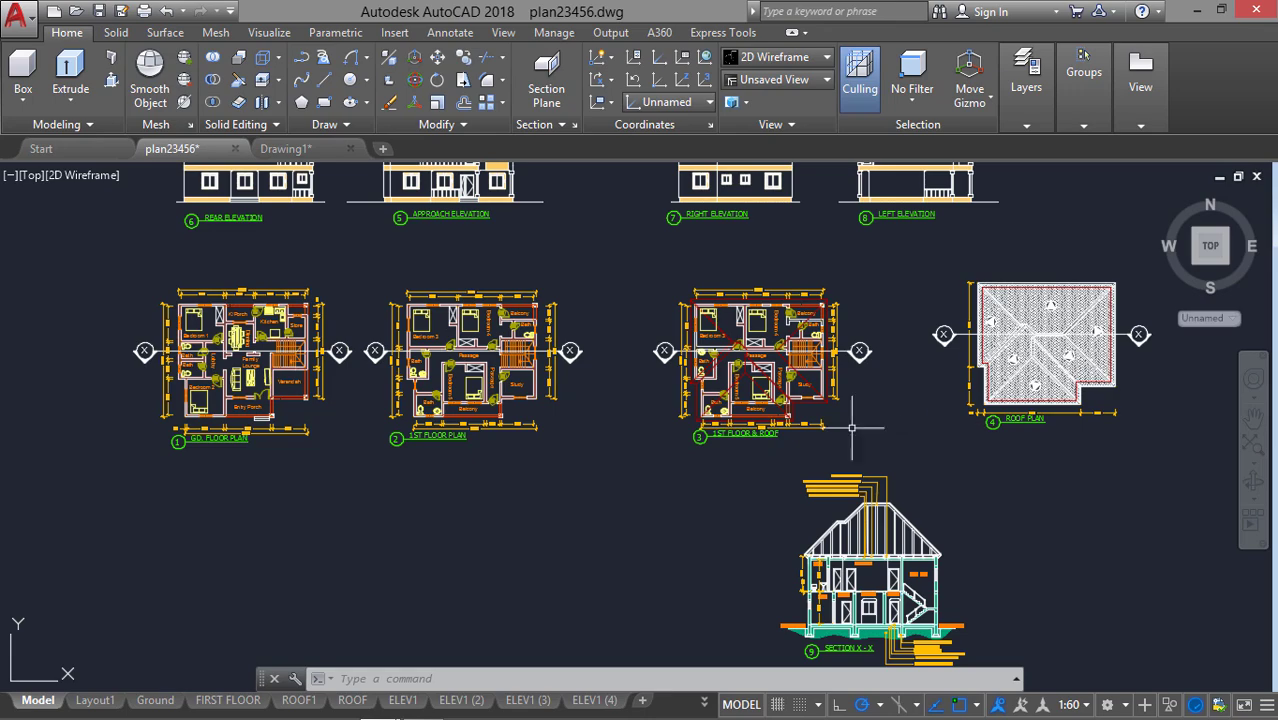
pyautogui.scroll(1, 624, 405)
pyautogui.scroll(-1, 575, 322)
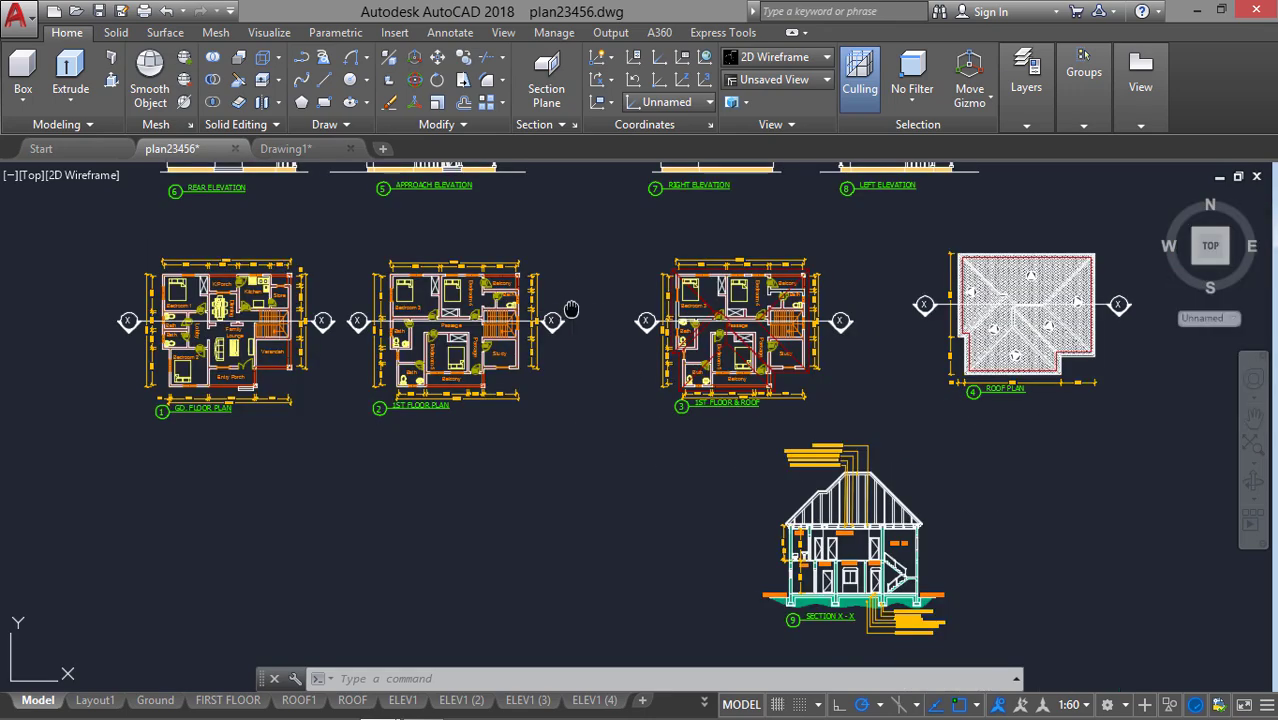
pyautogui.moveTo(579, 322)
pyautogui.mouseDown(button='middle')
pyautogui.moveTo(583, 379)
pyautogui.moveTo(599, 399)
pyautogui.mouseUp(button='middle')
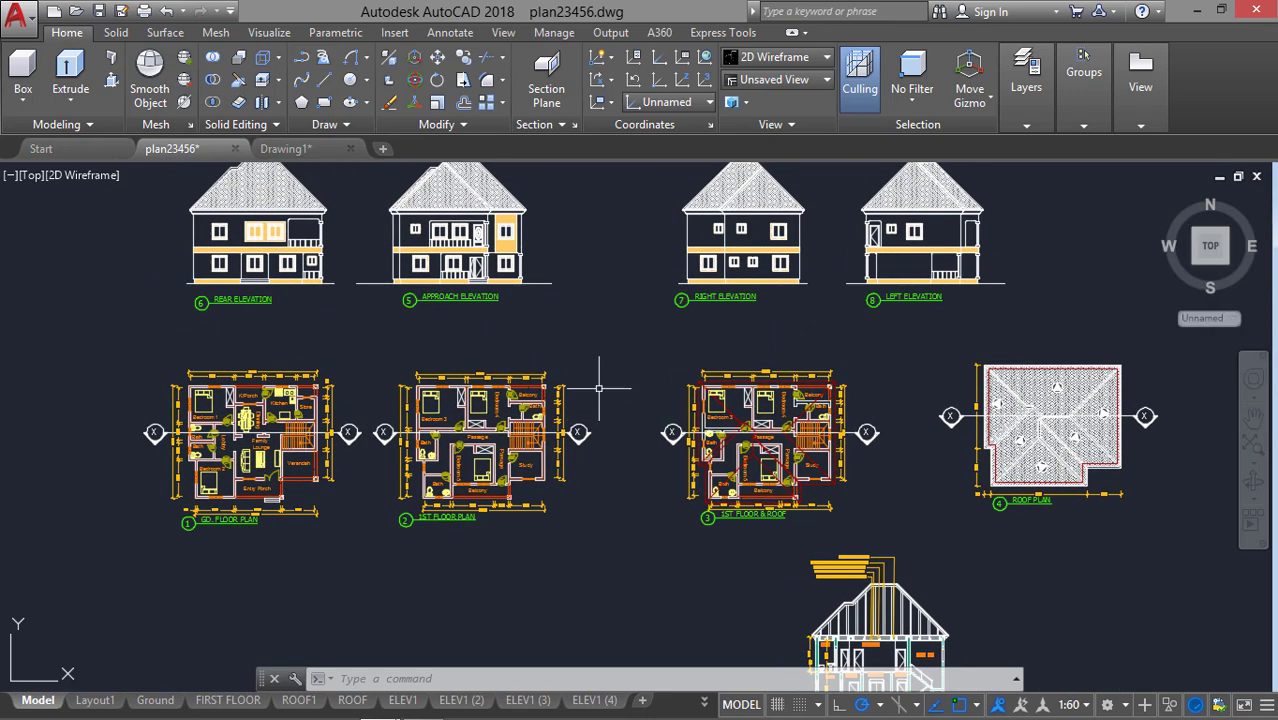
pyautogui.moveTo(632, 368)
pyautogui.mouseDown(button='middle')
pyautogui.moveTo(556, 362)
pyautogui.moveTo(554, 289)
pyautogui.mouseUp(button='middle')
# Examine the Section X - X drawing, including its roof timber notes, room levels, staircase and foundation notes.
pyautogui.moveTo(862, 450); pyautogui.dragTo(795, 338, button='middle')
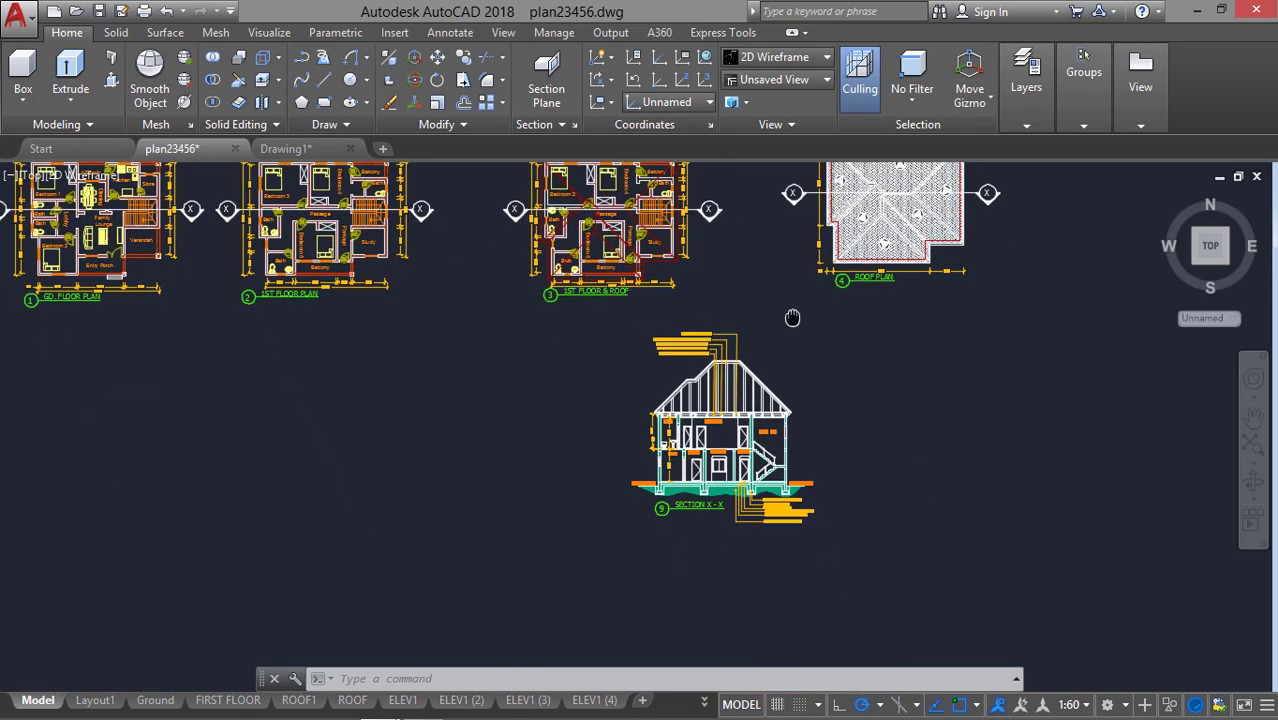
pyautogui.scroll(2, 775, 458)
pyautogui.scroll(2, 776, 457)
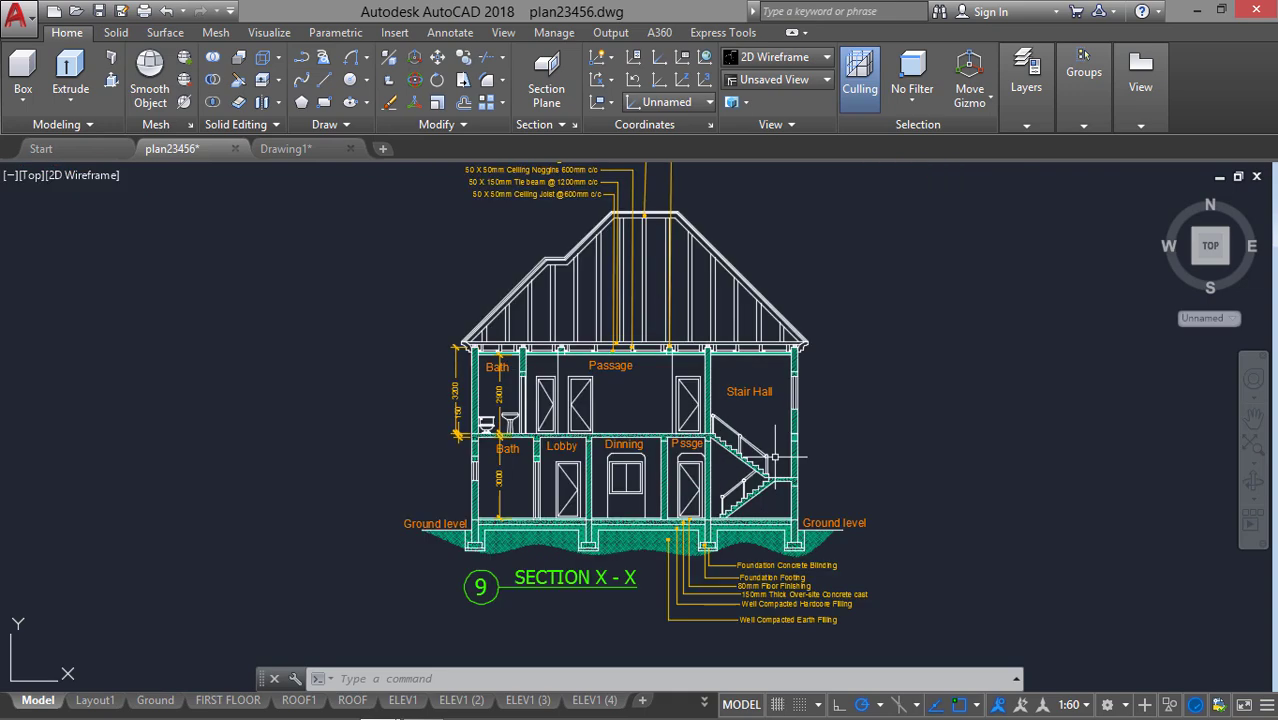
pyautogui.moveTo(727, 409); pyautogui.dragTo(719, 454, button='middle')
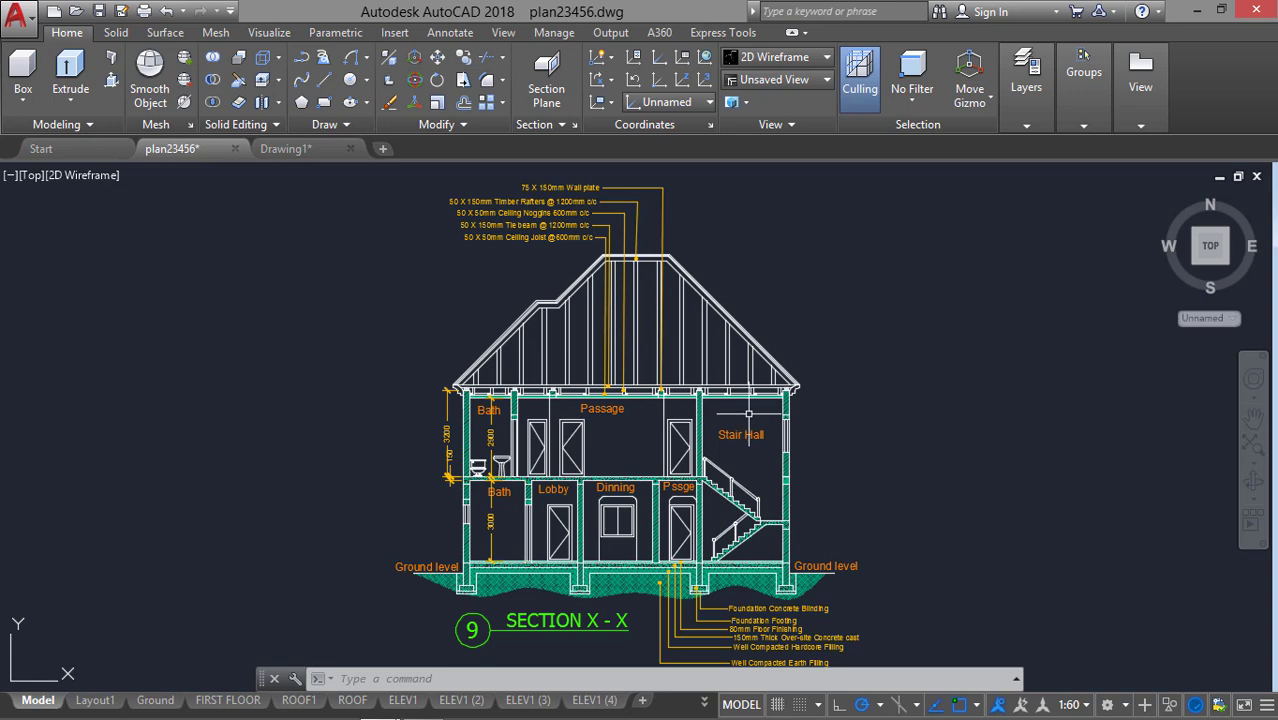
pyautogui.moveTo(748, 413)
pyautogui.mouseDown(button='middle')
pyautogui.moveTo(716, 373)
pyautogui.moveTo(742, 433)
pyautogui.mouseUp(button='middle')
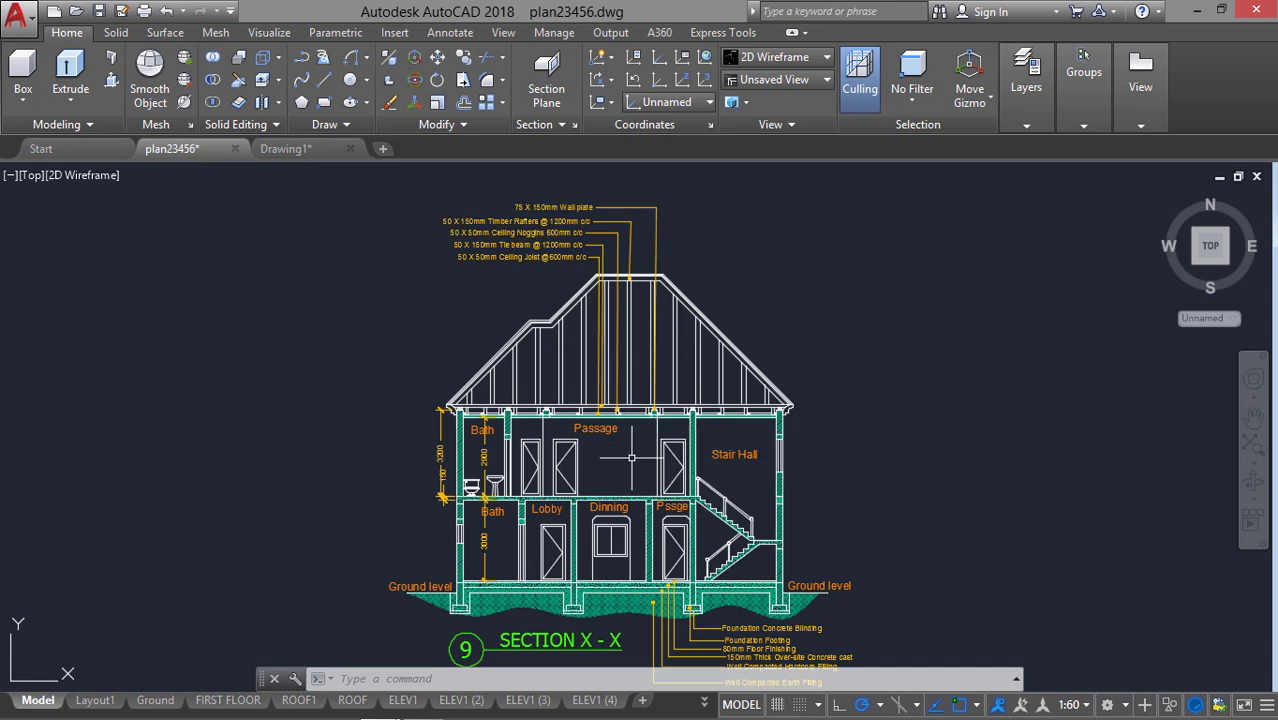
pyautogui.scroll(3, 631, 457)
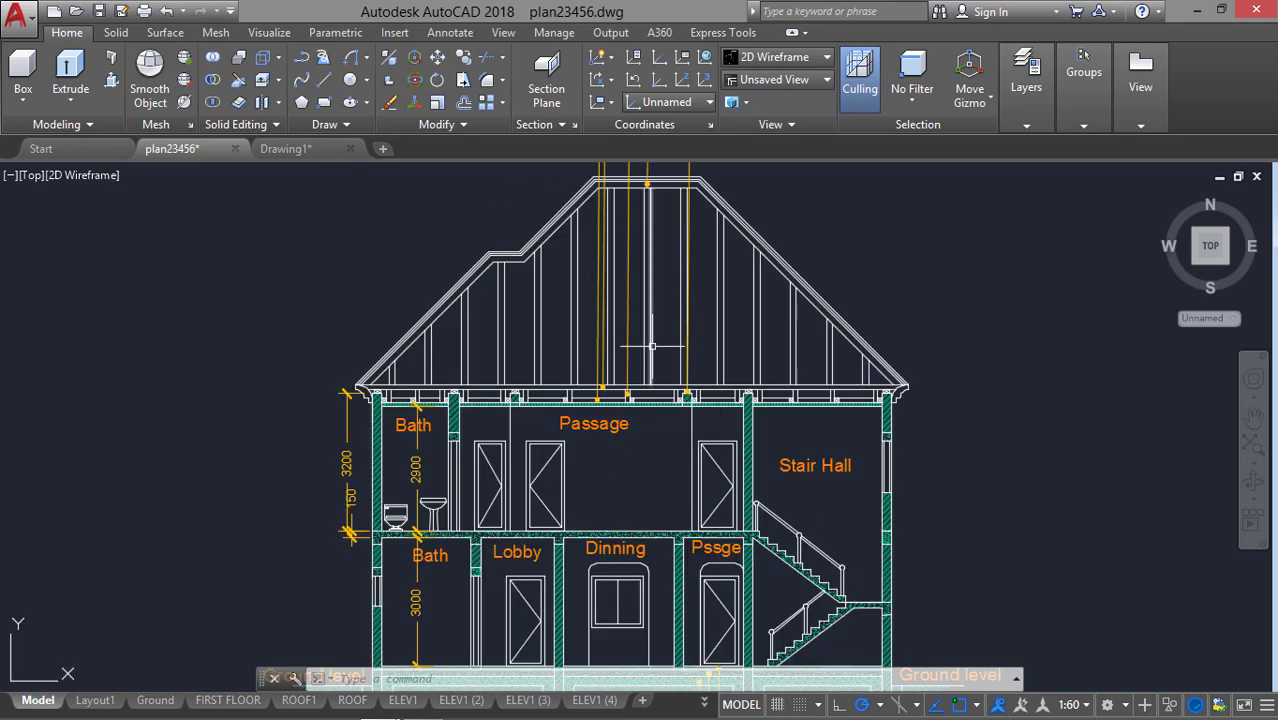
pyautogui.moveTo(651, 346); pyautogui.dragTo(661, 521, button='middle')
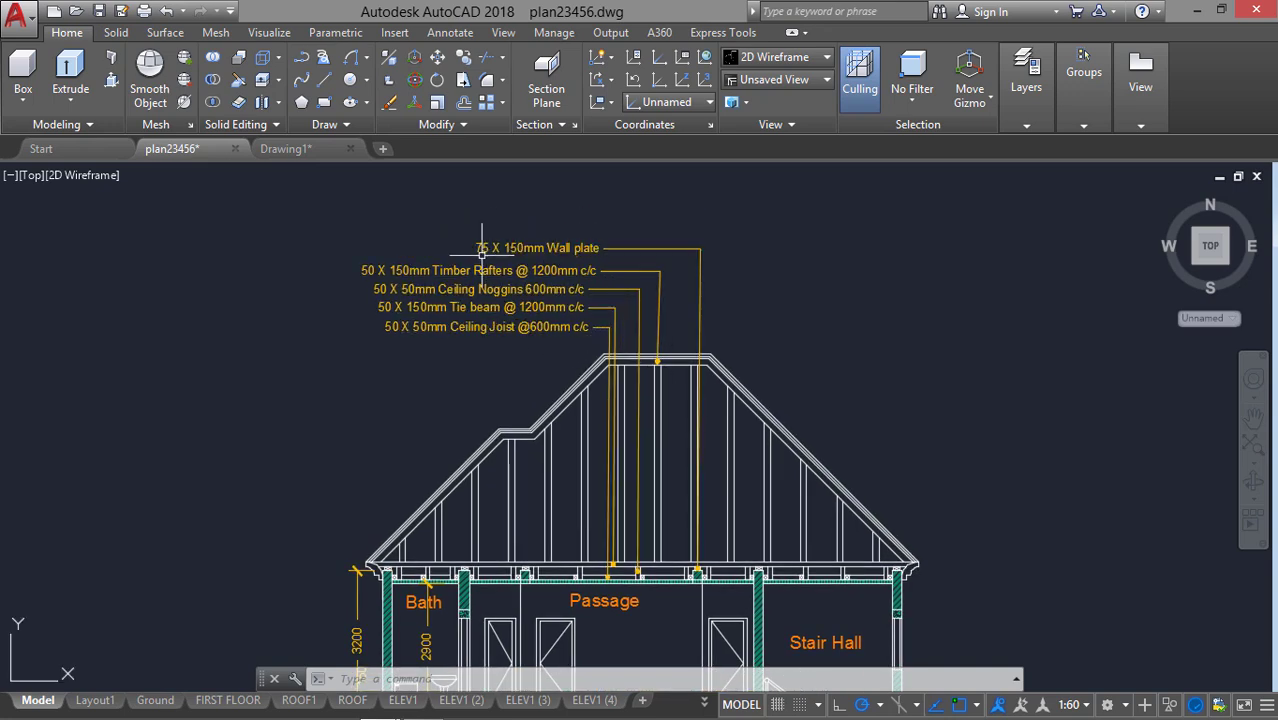
pyautogui.moveTo(593, 436); pyautogui.dragTo(541, 136, button='middle')
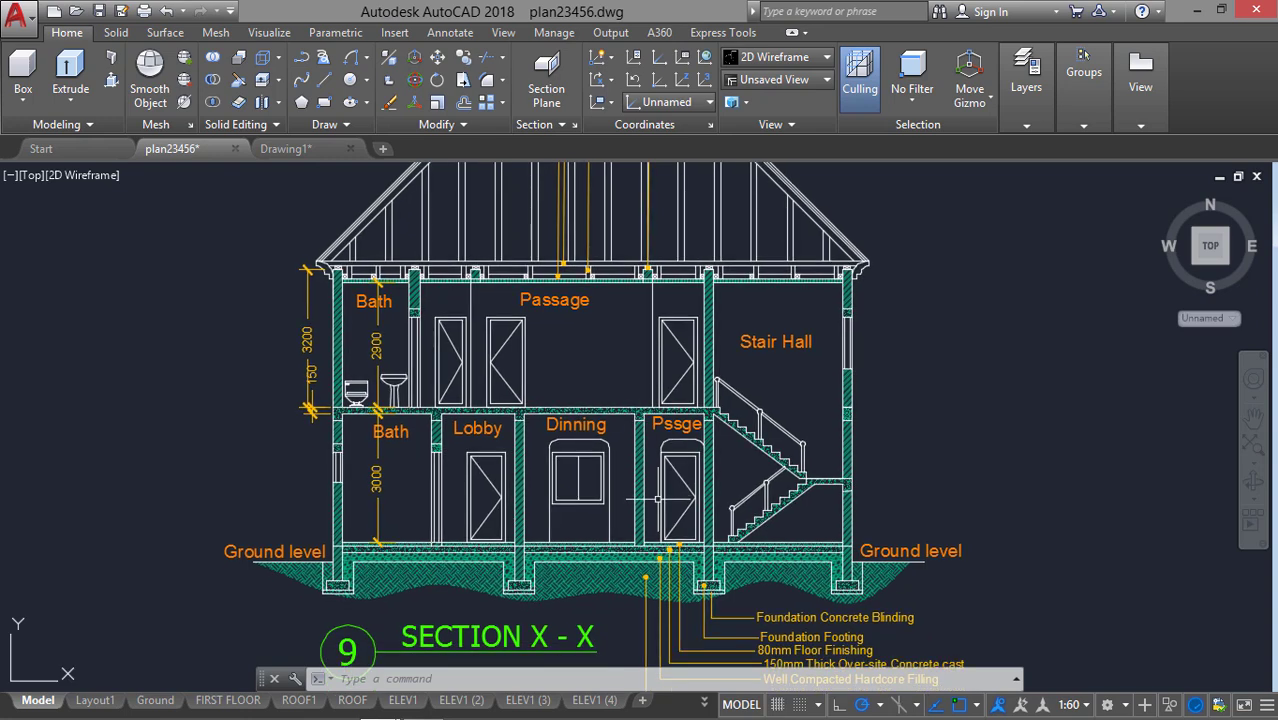
pyautogui.moveTo(657, 497); pyautogui.dragTo(610, 326, button='middle')
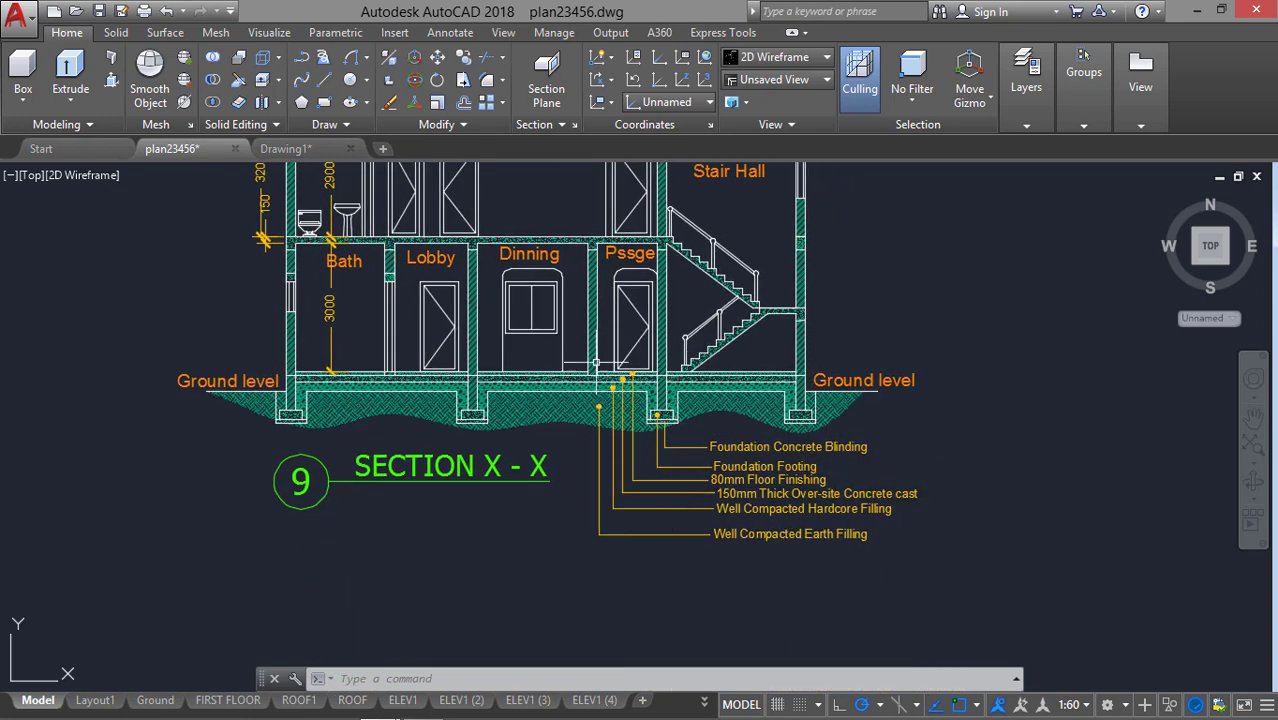
pyautogui.scroll(-3, 596, 362)
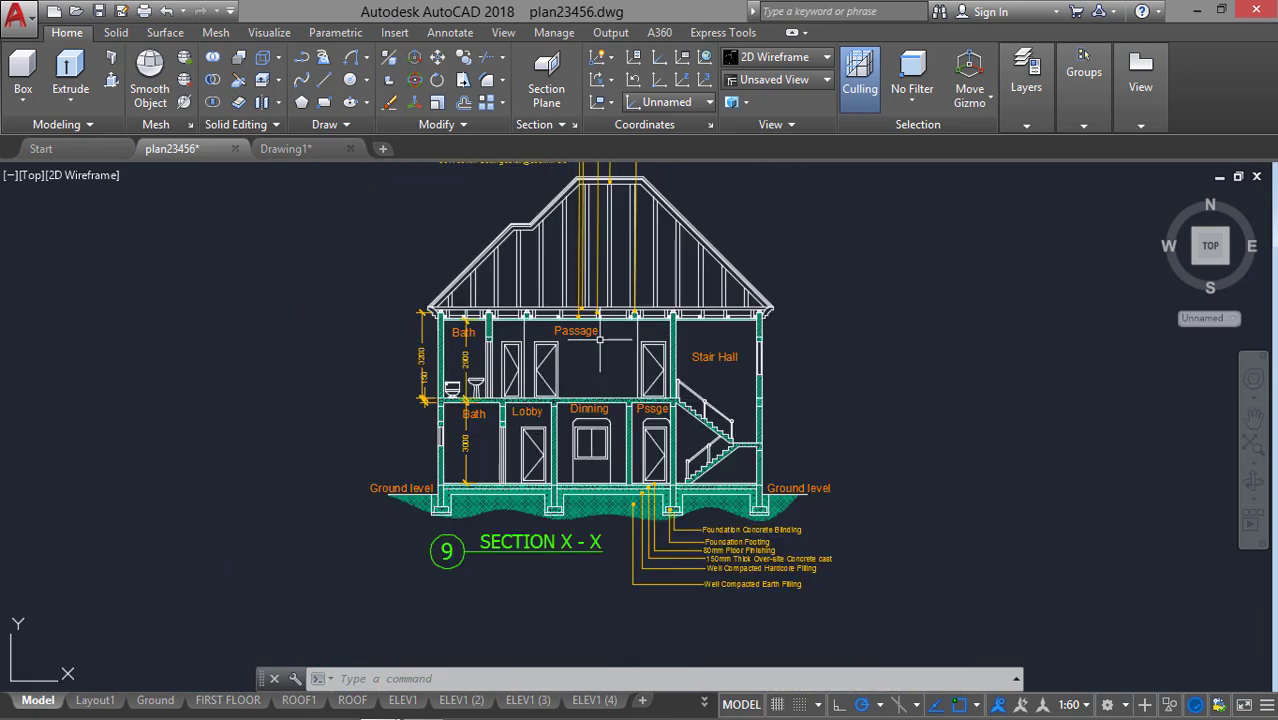
pyautogui.moveTo(600, 340); pyautogui.dragTo(613, 434, button='middle')
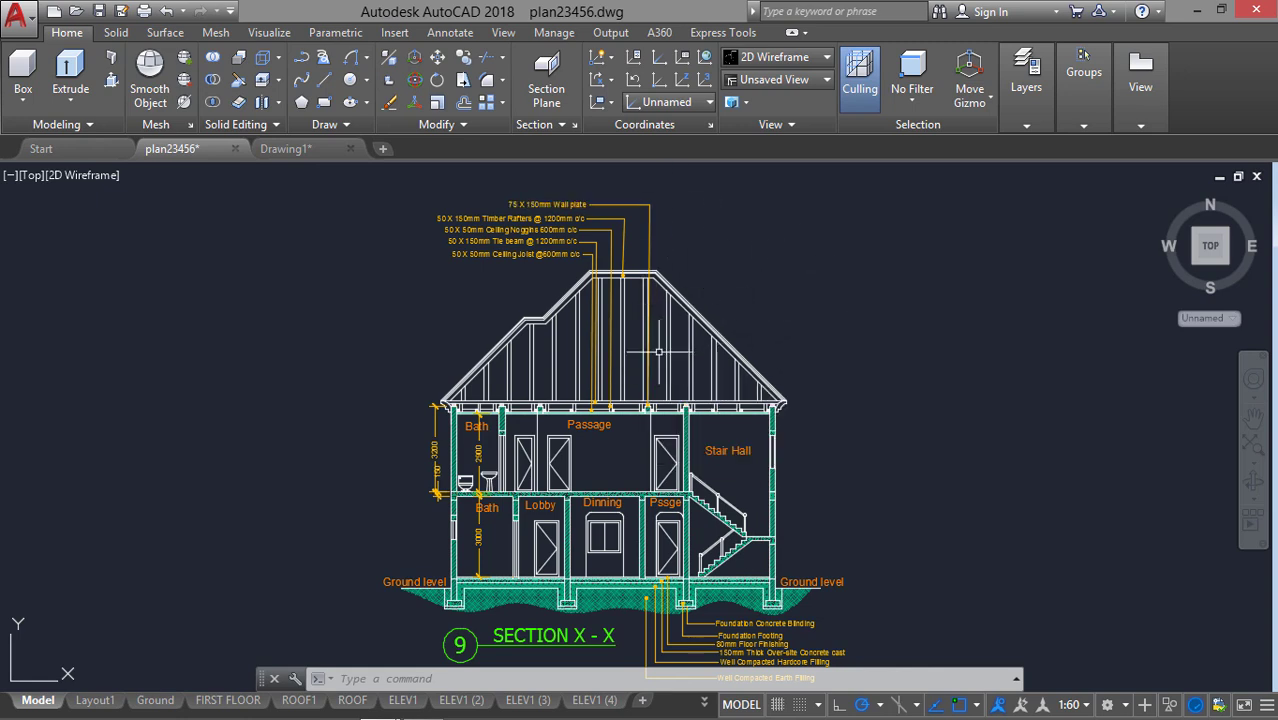
pyautogui.moveTo(654, 355)
pyautogui.mouseDown(button='middle')
pyautogui.moveTo(645, 327)
pyautogui.moveTo(652, 342)
pyautogui.mouseUp(button='middle')
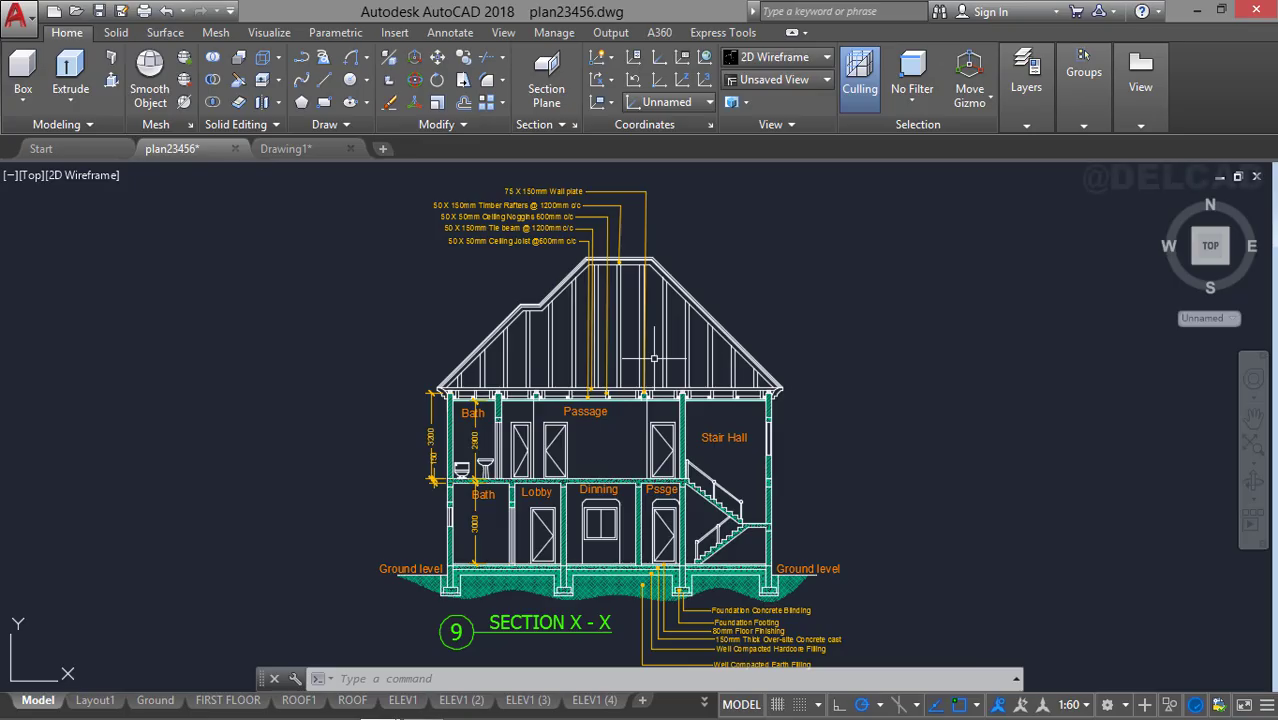
pyautogui.moveTo(654, 357); pyautogui.dragTo(650, 355, button='middle')
pyautogui.scroll(2, 650, 355)
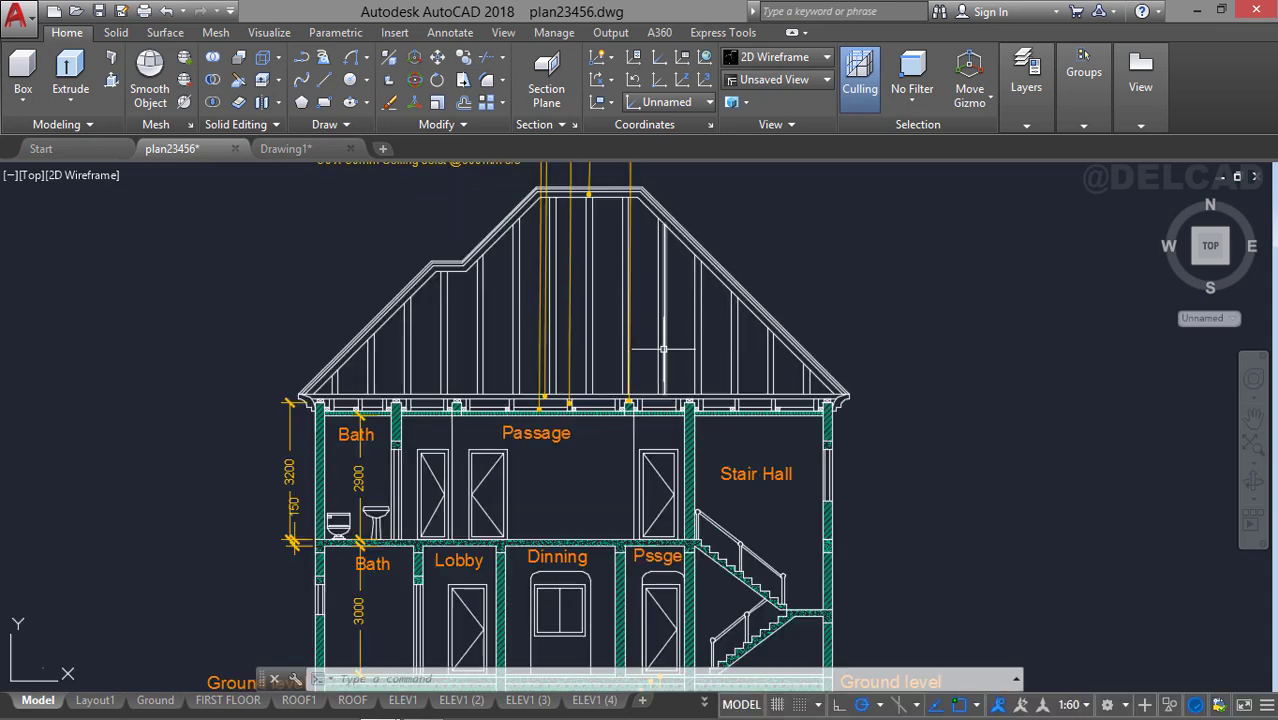
pyautogui.scroll(-2, 643, 328)
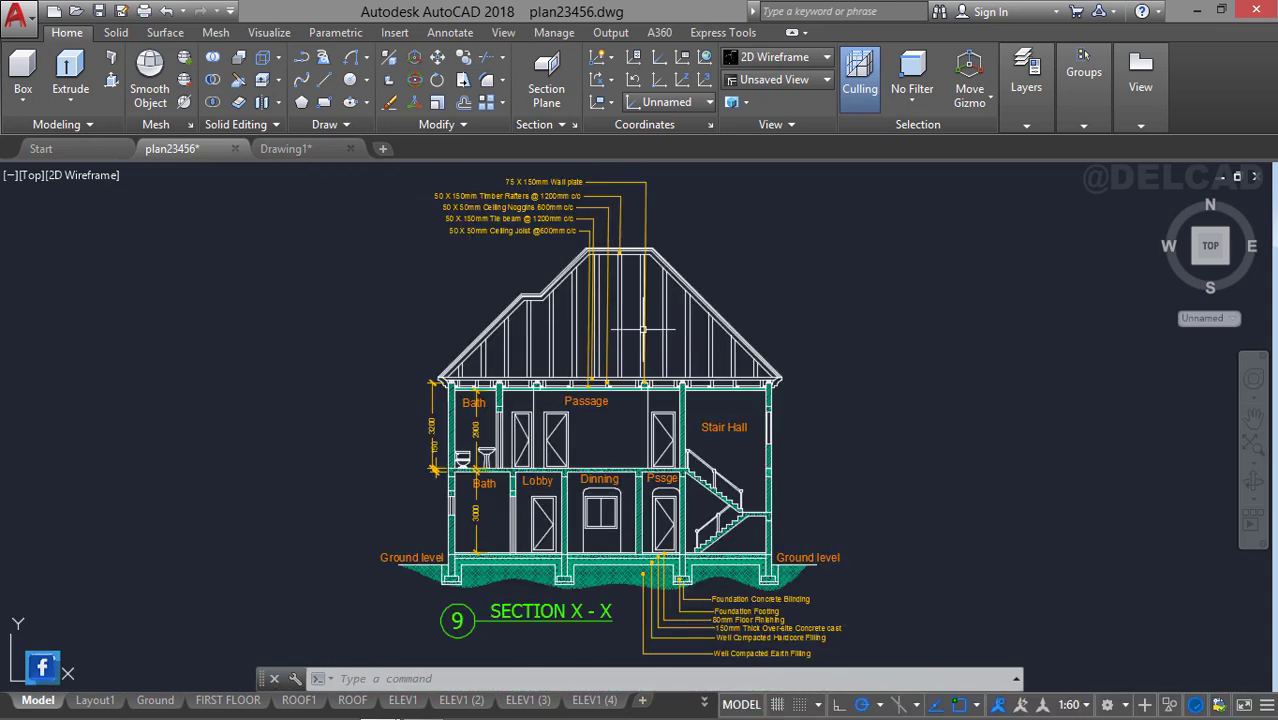
# Switch to the Drawing1 house model and set its view to Top.
pyautogui.click(290, 148)
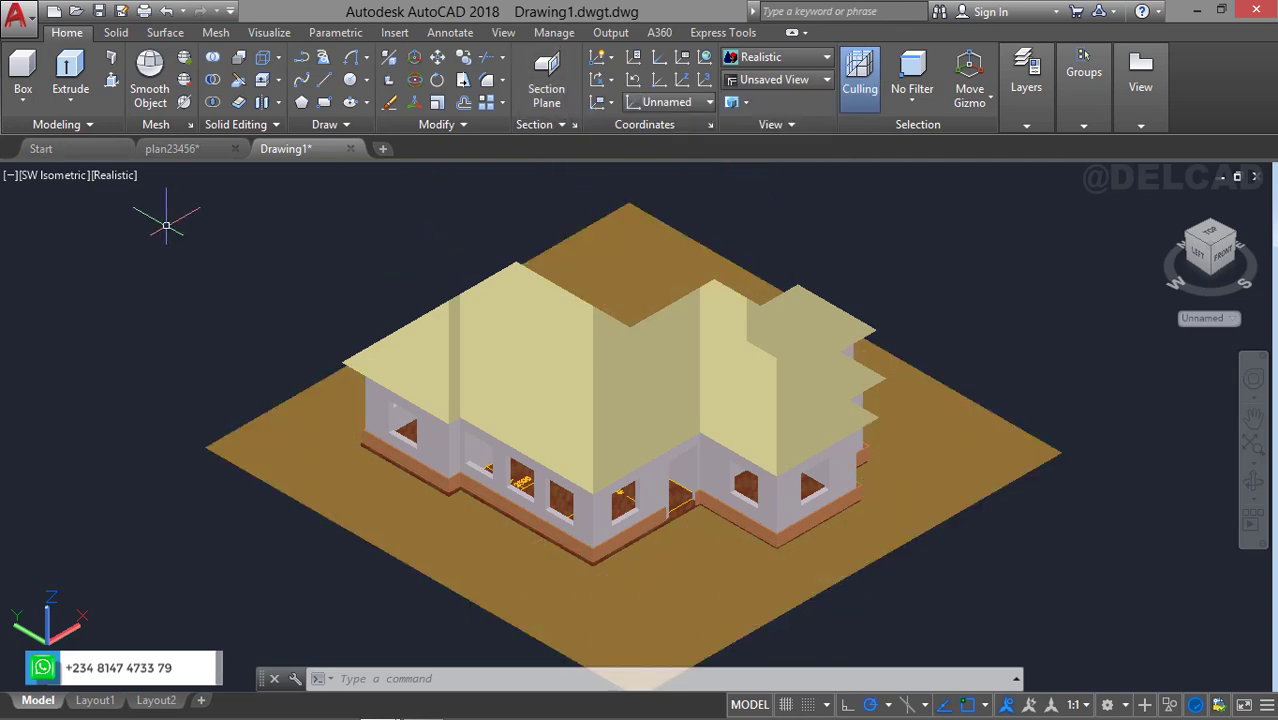
pyautogui.click(61, 177)
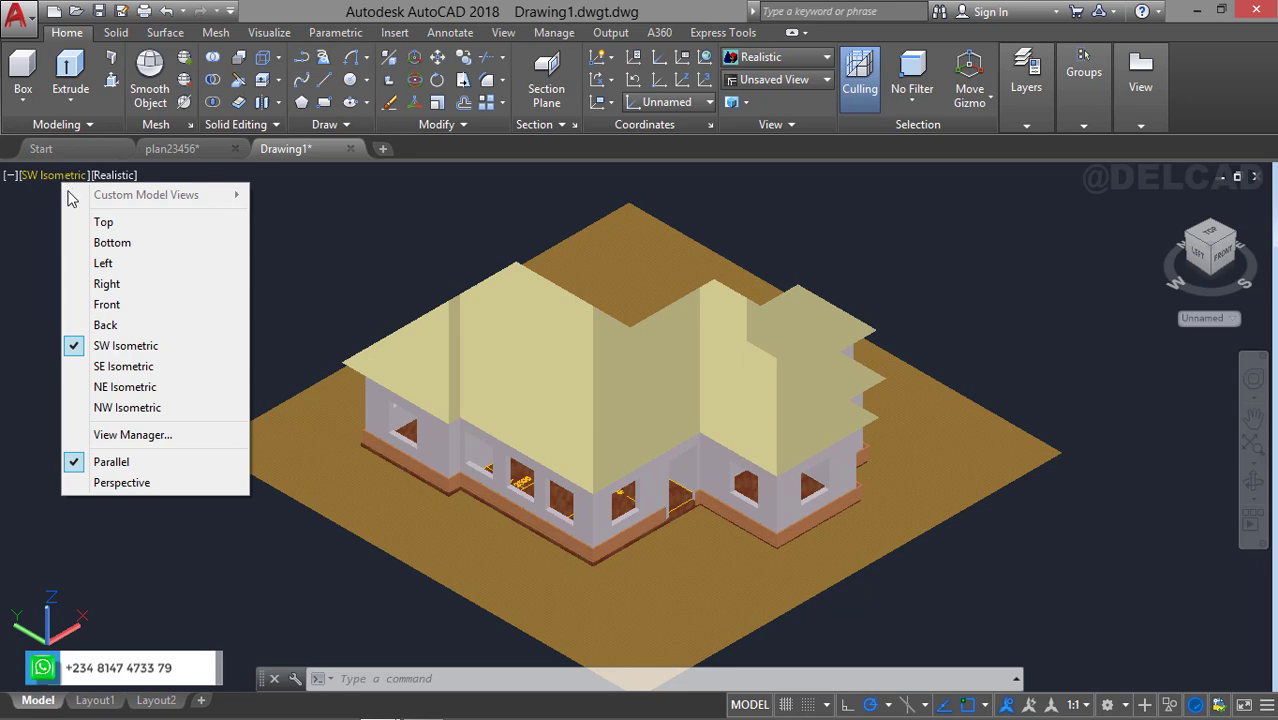
pyautogui.click(108, 222)
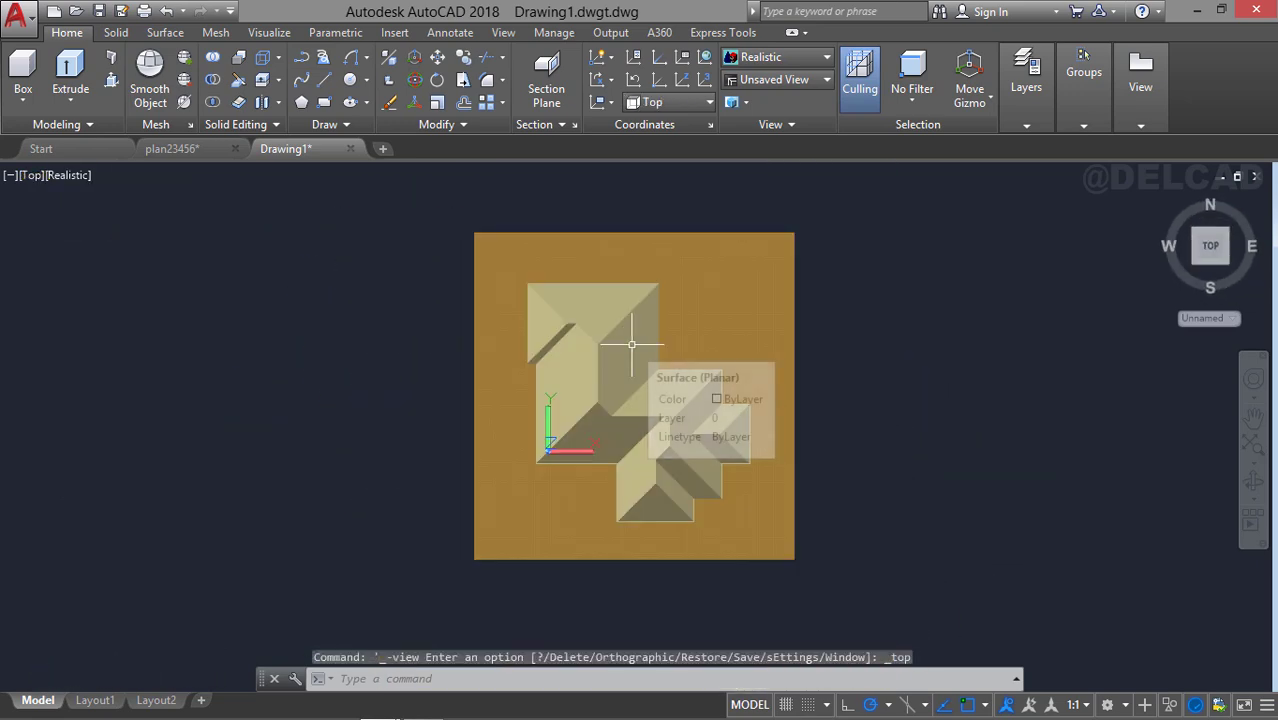
# Create a vertical section plane running north to south through the western wing of the house.
pyautogui.click(548, 90)
pyautogui.click(581, 186)
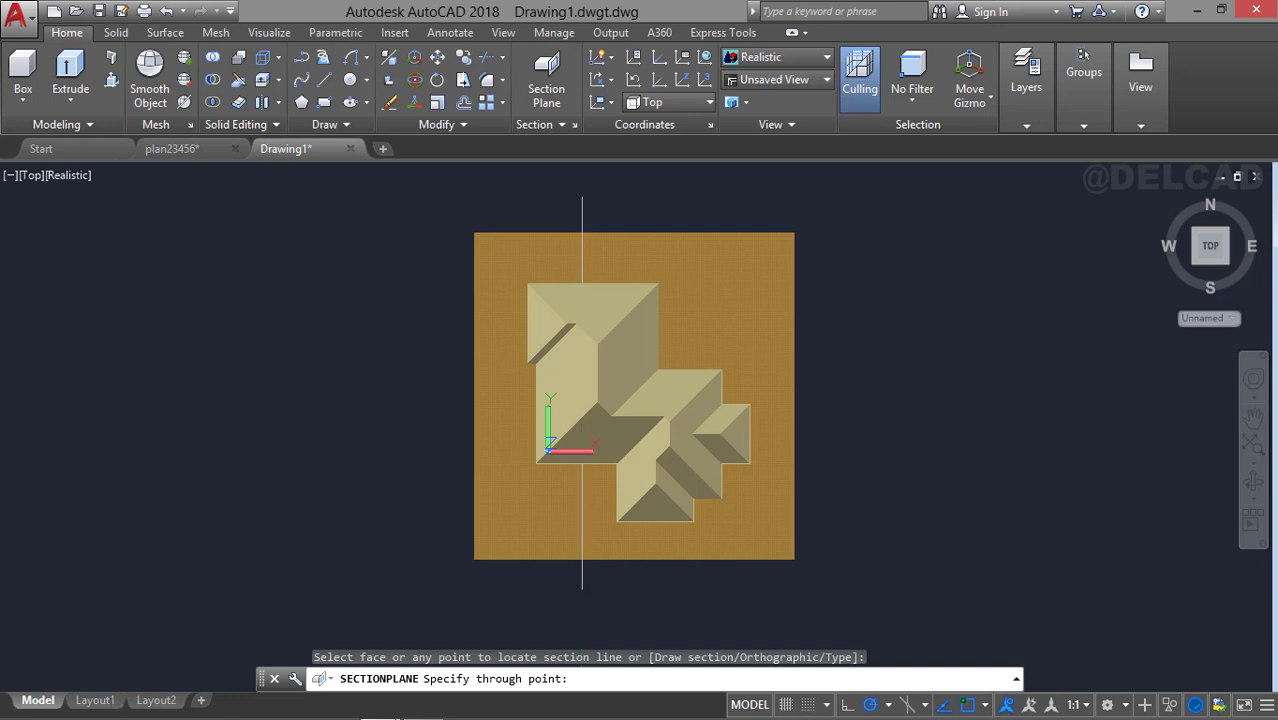
pyautogui.click(578, 590)
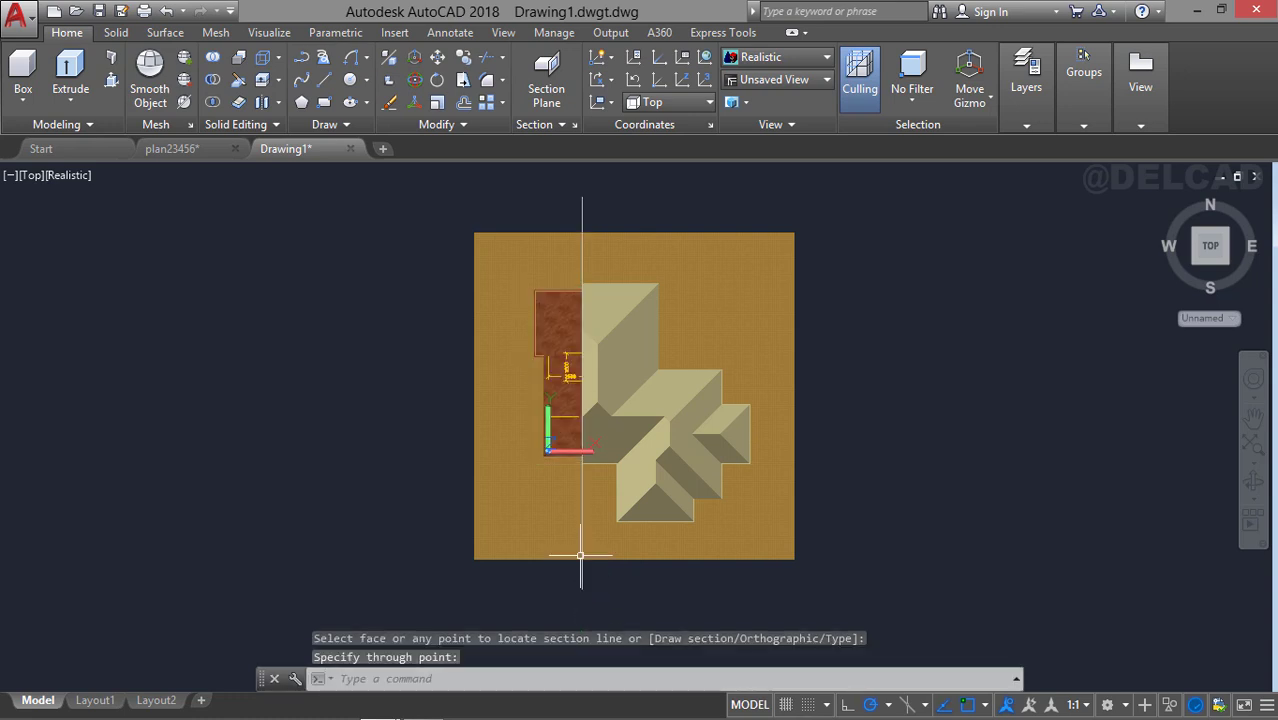
# Set the view to SW Isometric to inspect the cut house and its section plane.
pyautogui.click(29, 176)
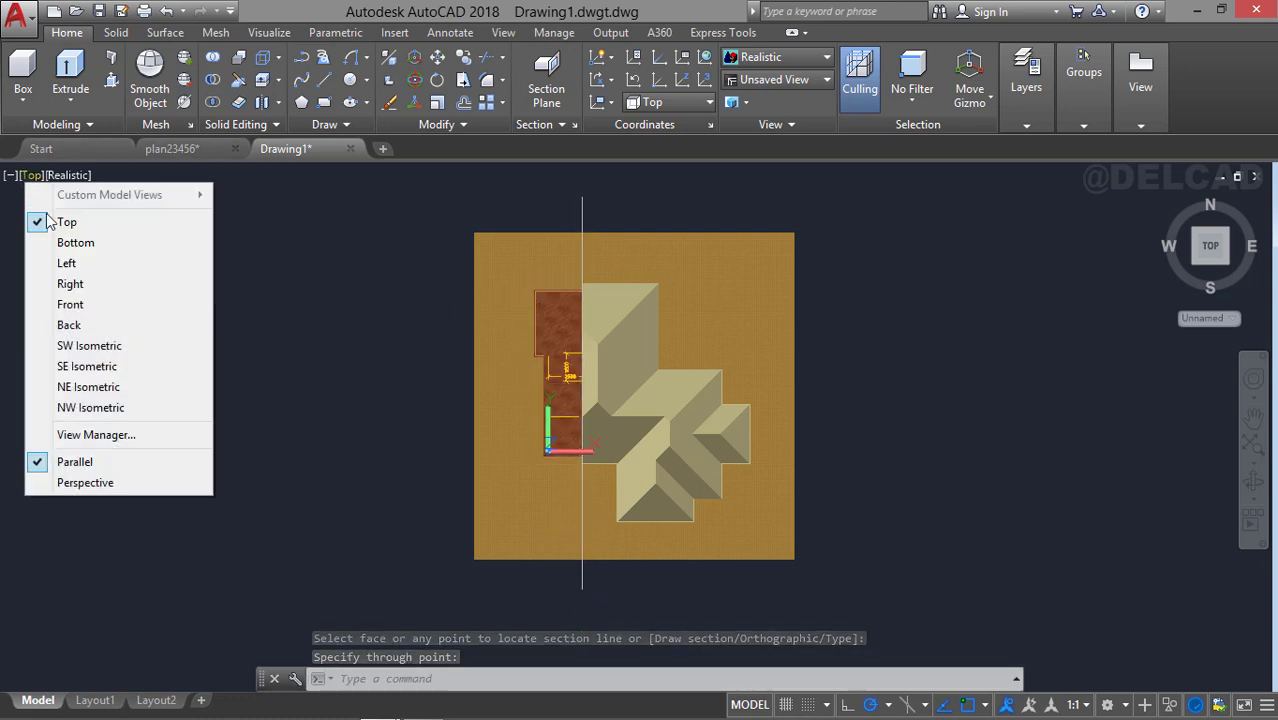
pyautogui.click(85, 343)
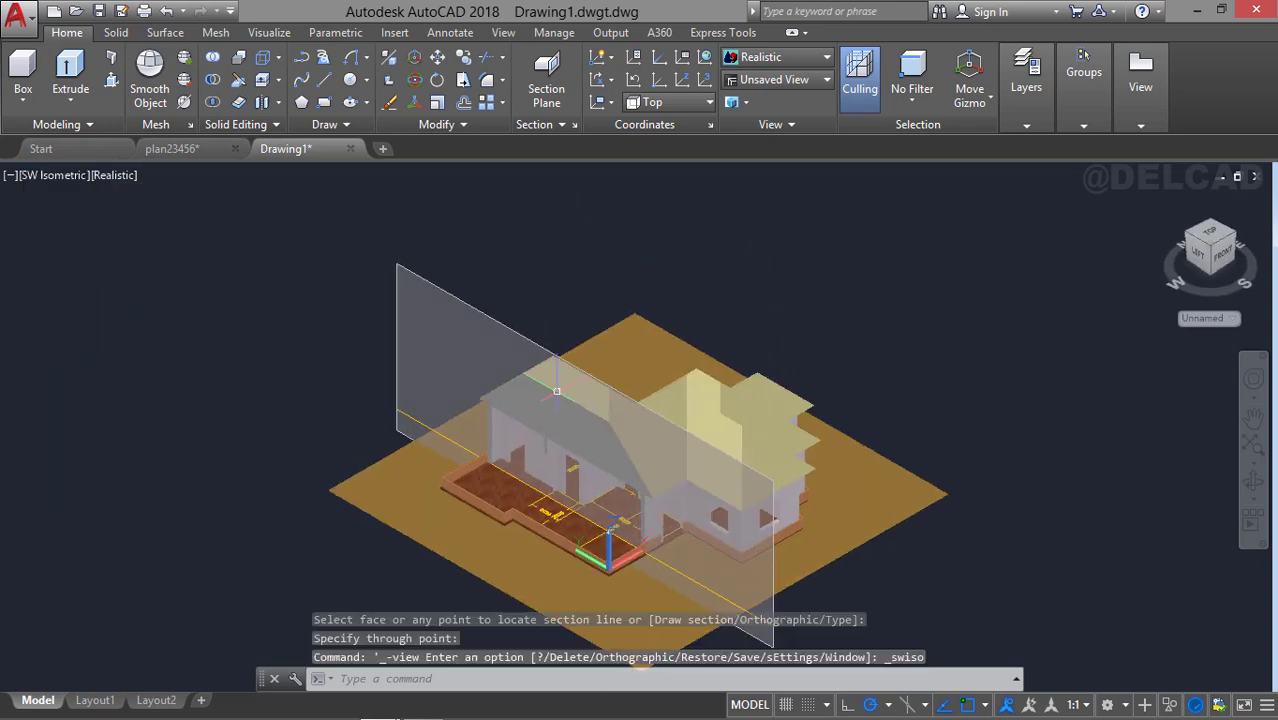
pyautogui.scroll(2, 574, 383)
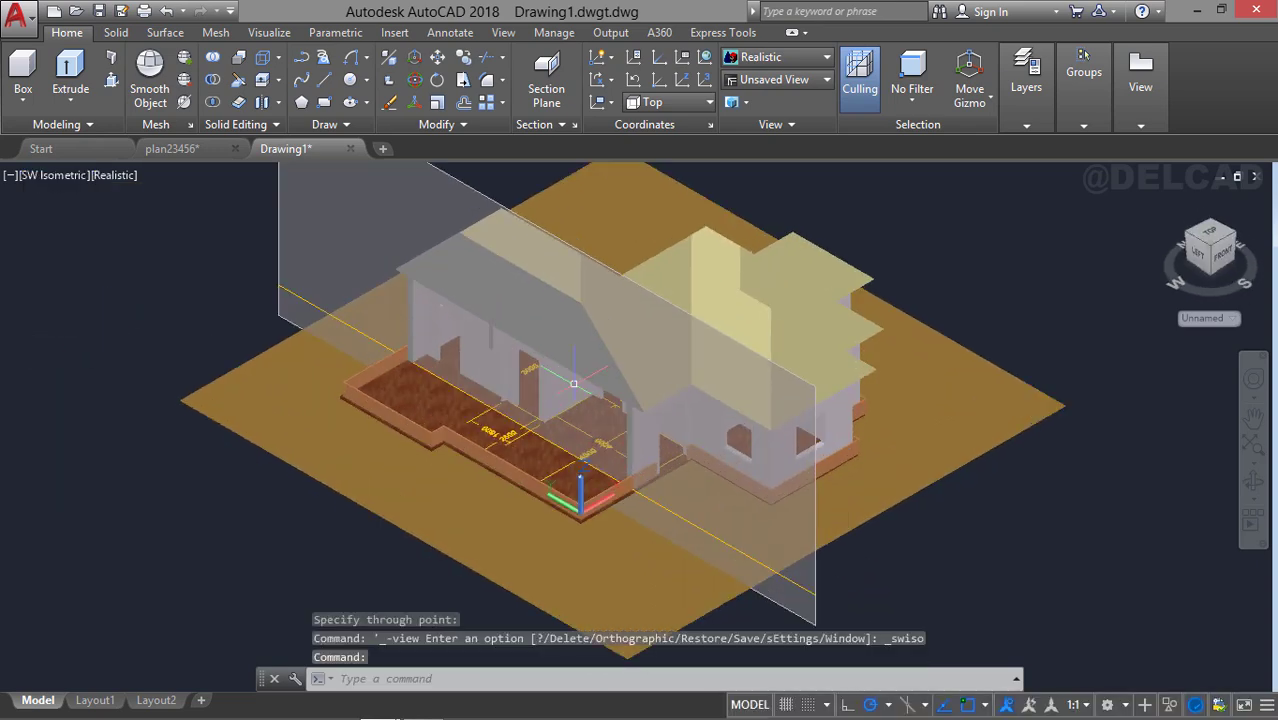
pyautogui.scroll(-3, 569, 393)
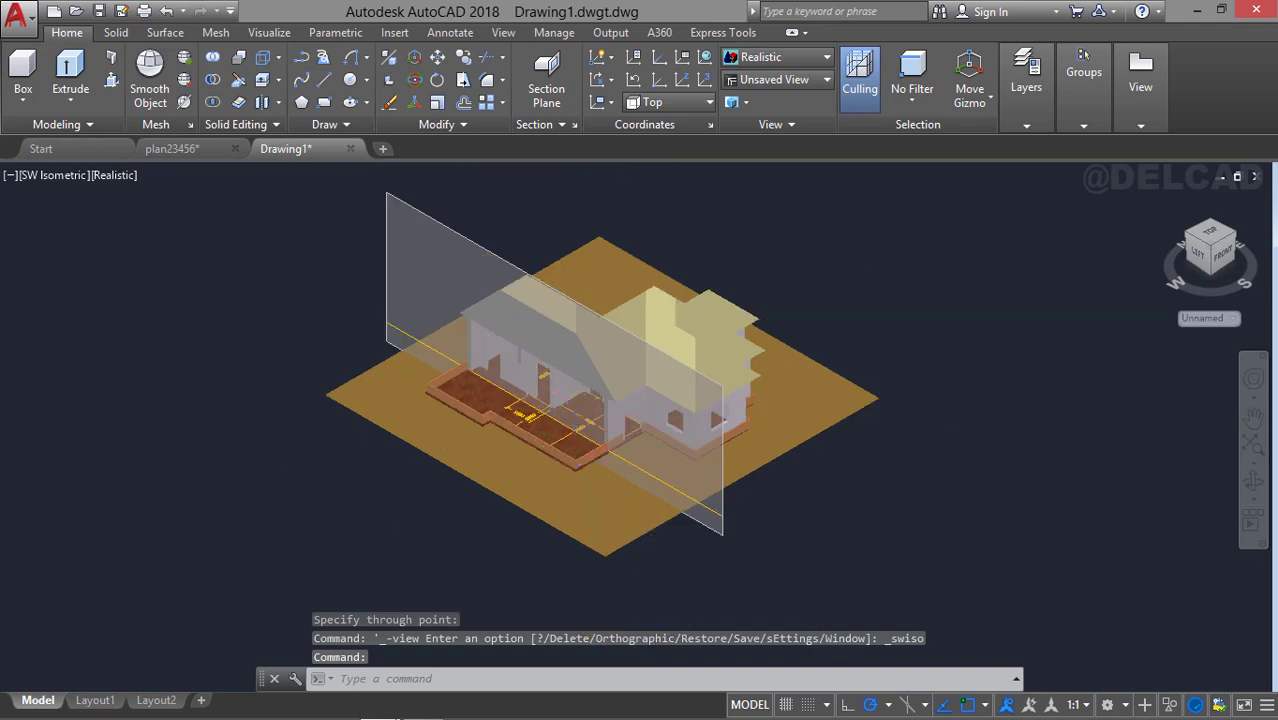
pyautogui.moveTo(569, 393); pyautogui.dragTo(463, 374, button='middle')
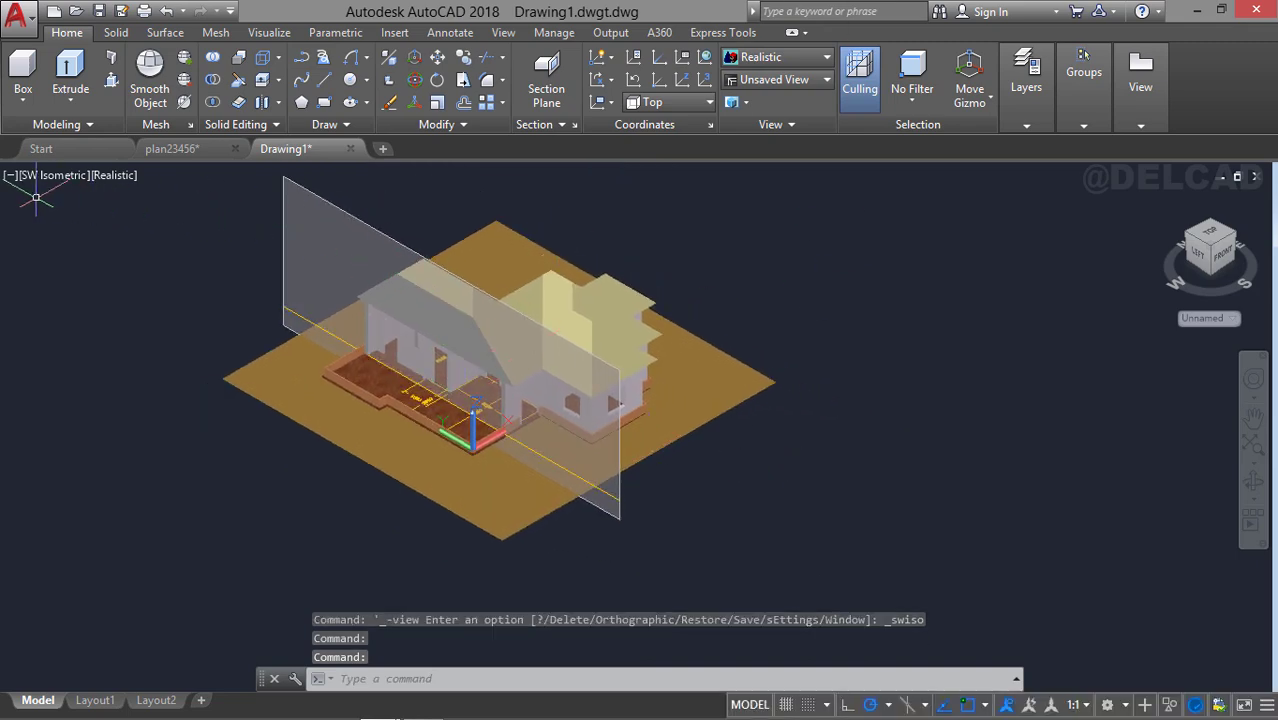
# Split the model space into two vertical viewports.
pyautogui.click(8, 176)
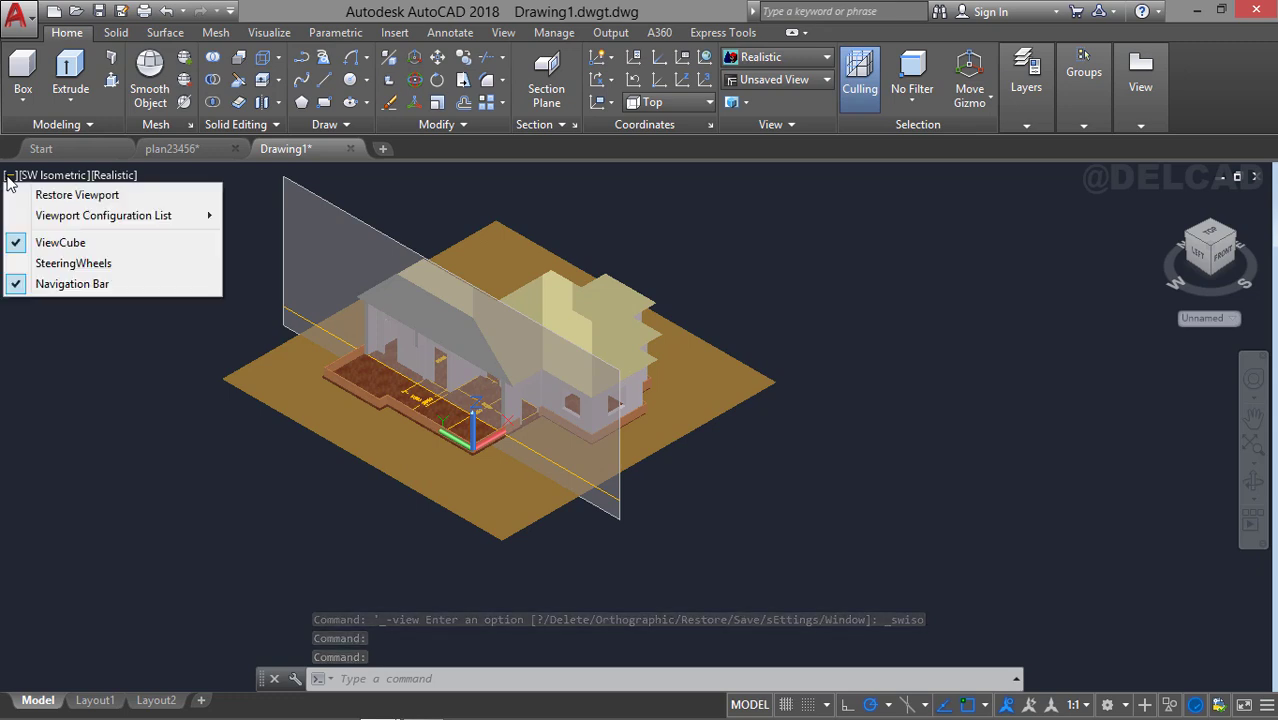
pyautogui.moveTo(97, 222)
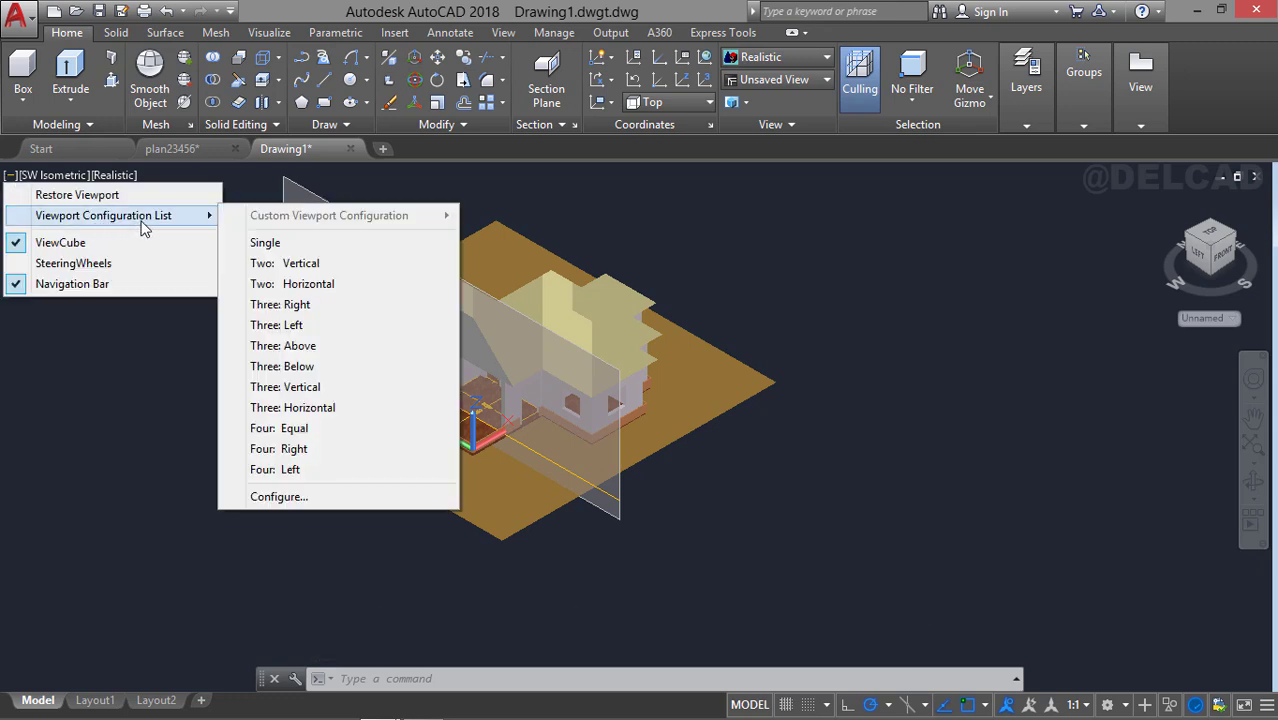
pyautogui.click(278, 265)
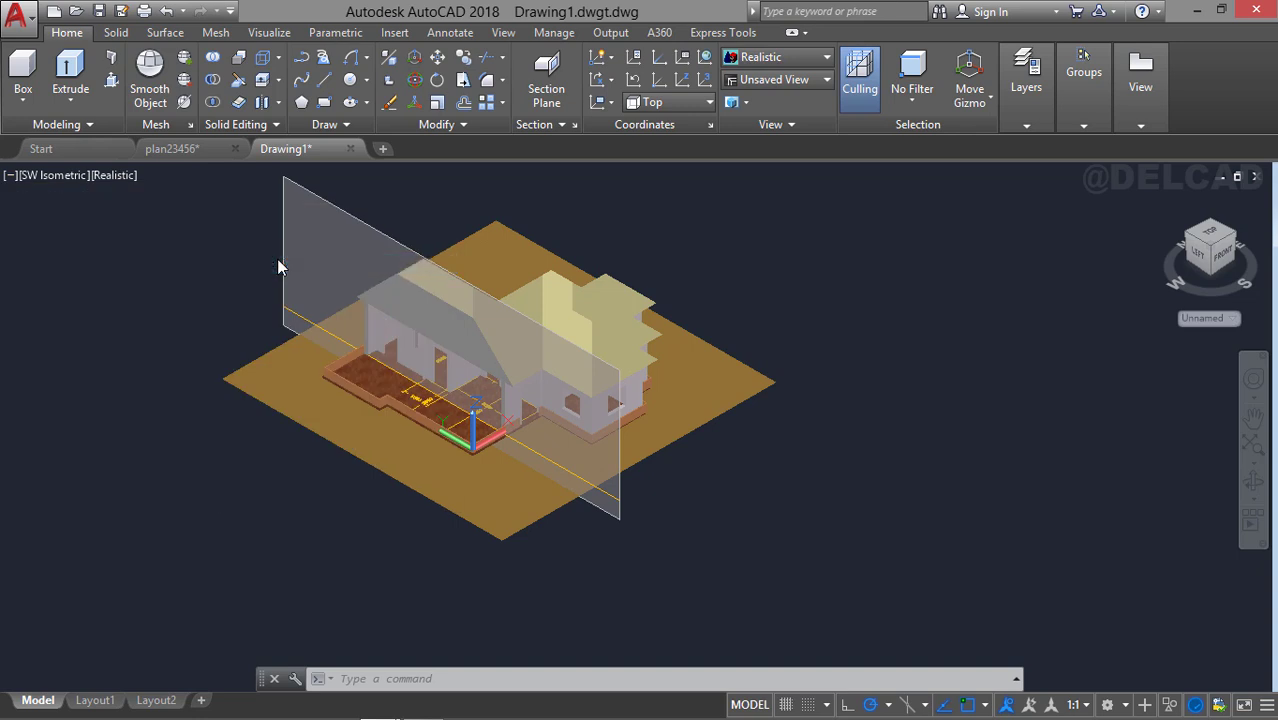
pyautogui.click(366, 360)
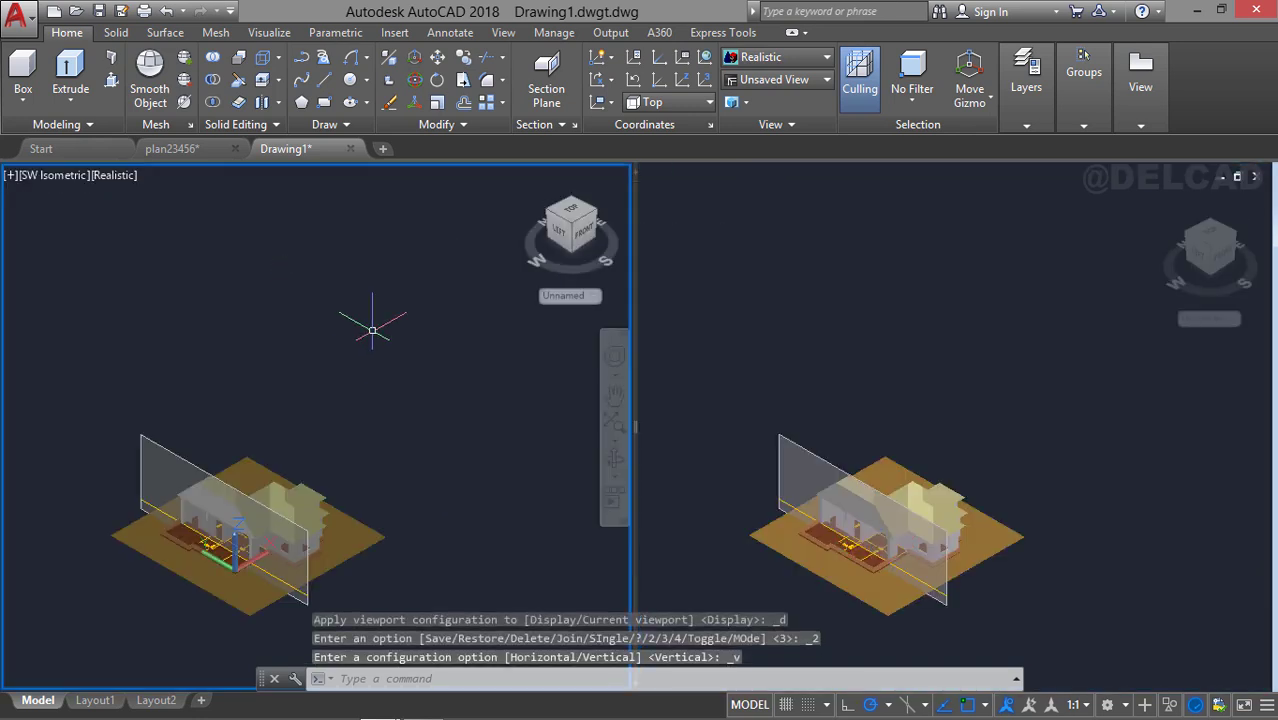
# Enlarge and centre the sectioned house in both viewports, leaving the second viewport active.
pyautogui.scroll(5, 357, 435)
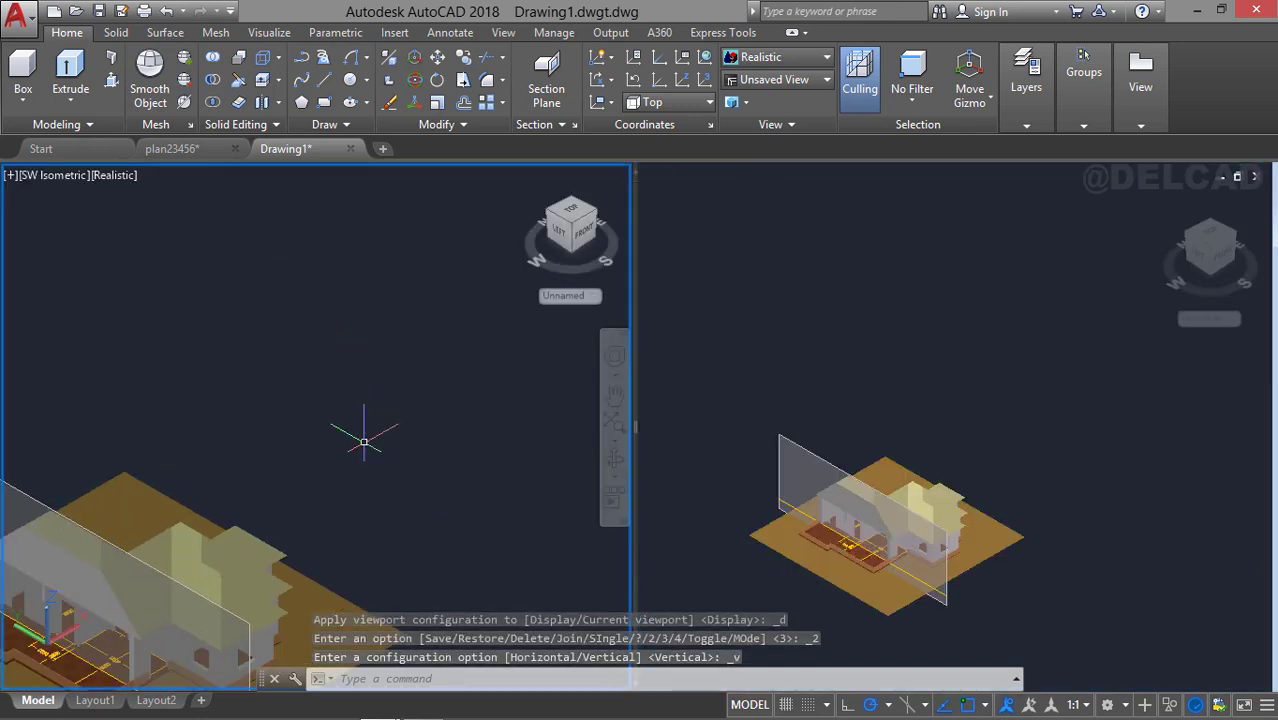
pyautogui.moveTo(371, 405); pyautogui.dragTo(427, 299, button='middle')
pyautogui.moveTo(320, 375); pyautogui.dragTo(395, 340, button='middle')
pyautogui.click(790, 378)
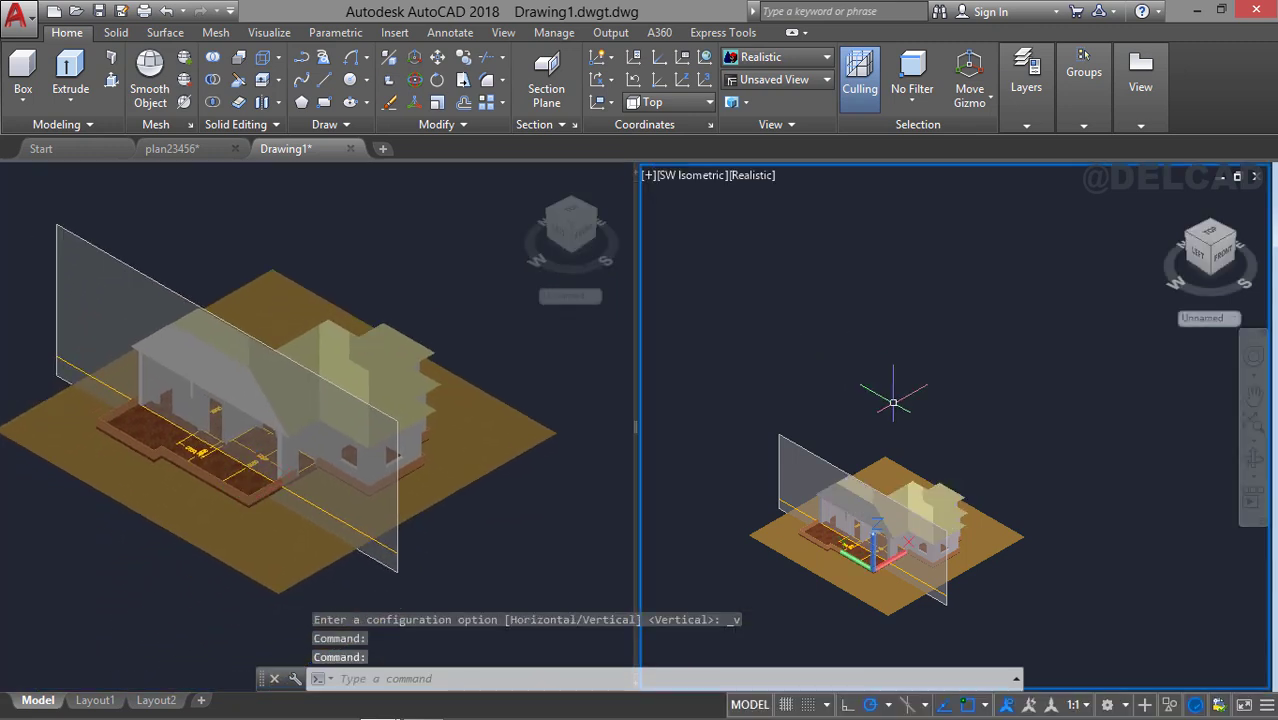
pyautogui.moveTo(893, 395); pyautogui.dragTo(884, 357, button='middle')
pyautogui.scroll(3, 884, 359)
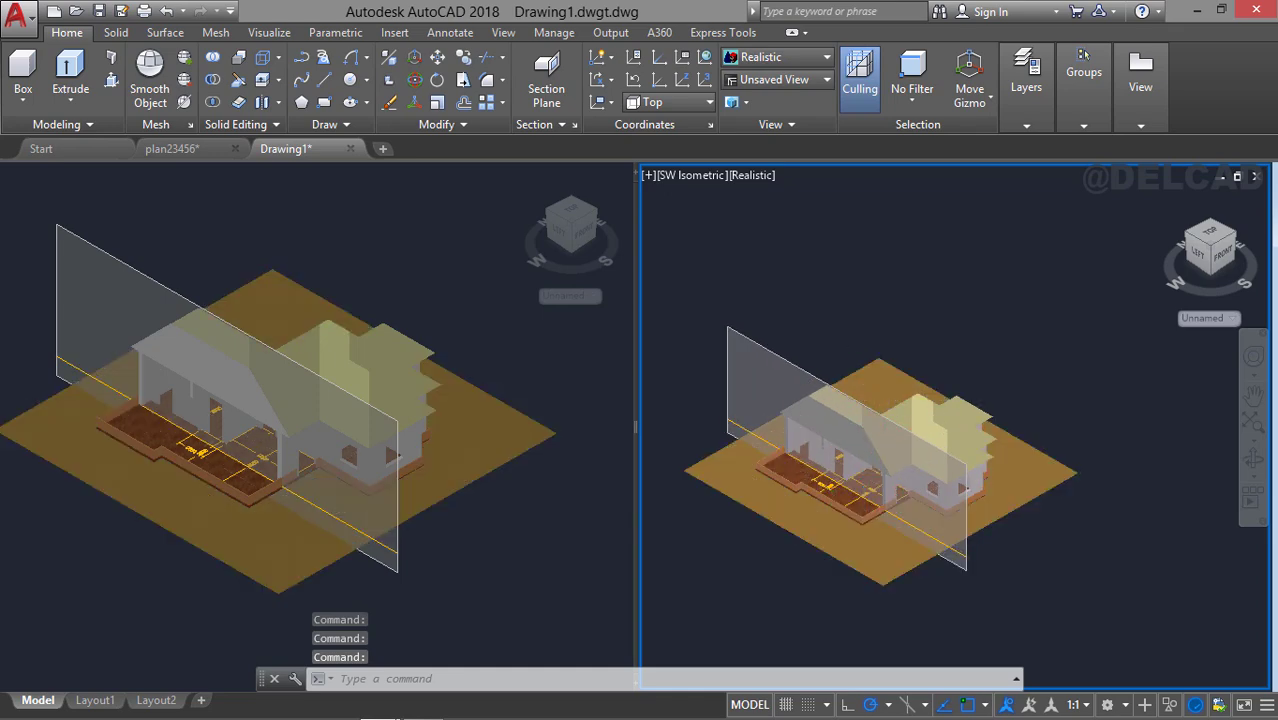
# Switch the active viewport from SW Isometric to the Left view so the section plane faces the viewer.
pyautogui.scroll(2, 882, 390)
pyautogui.moveTo(882, 390); pyautogui.dragTo(955, 300, button='middle')
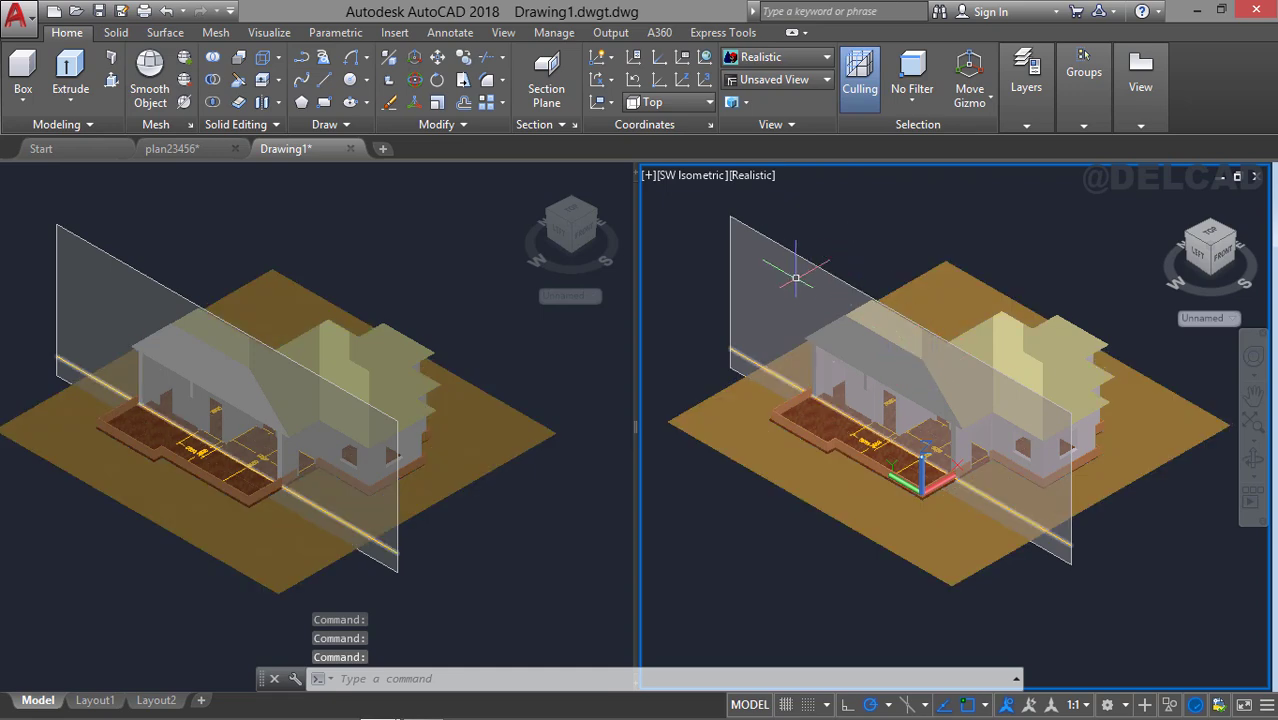
pyautogui.click(693, 179)
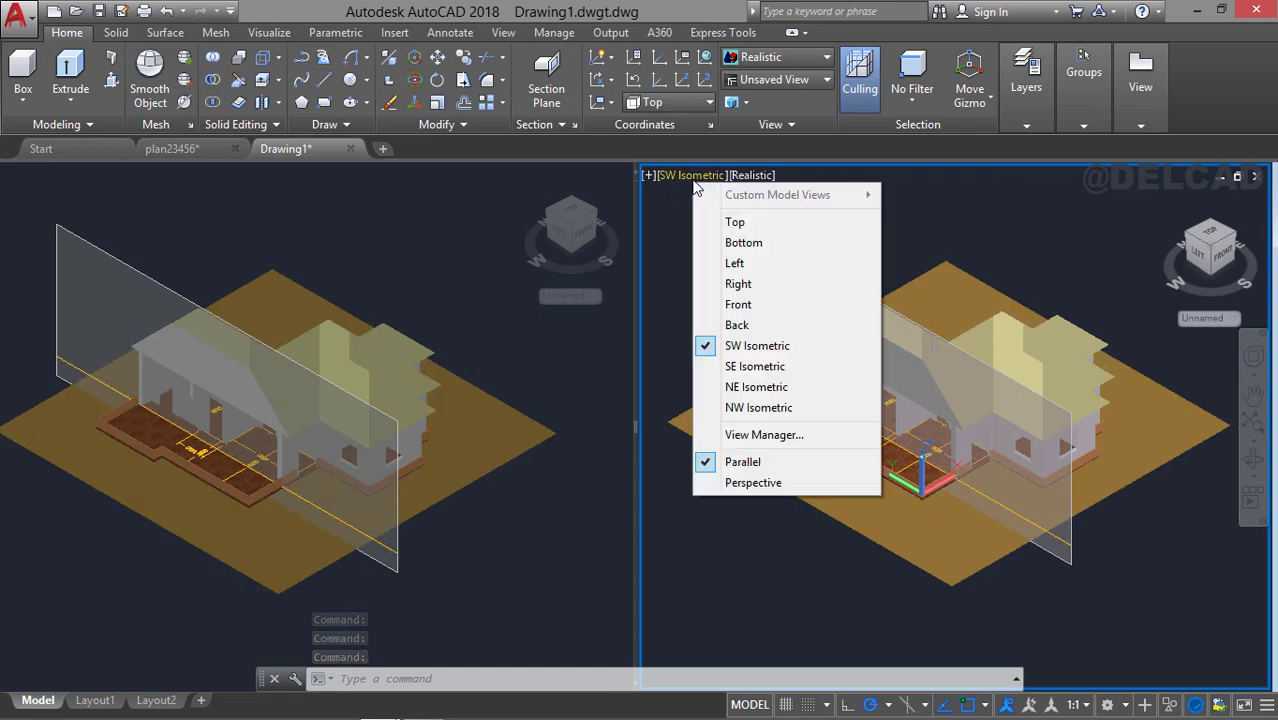
pyautogui.click(754, 285)
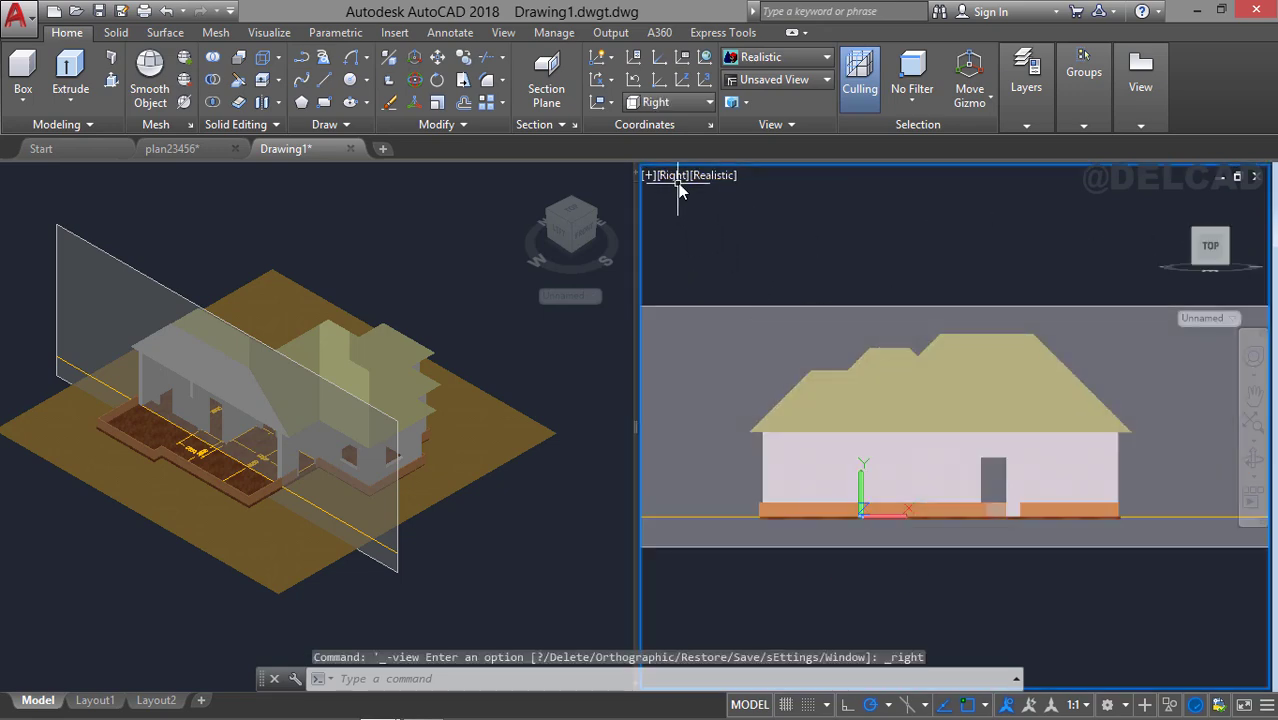
pyautogui.click(676, 177)
pyautogui.click(724, 263)
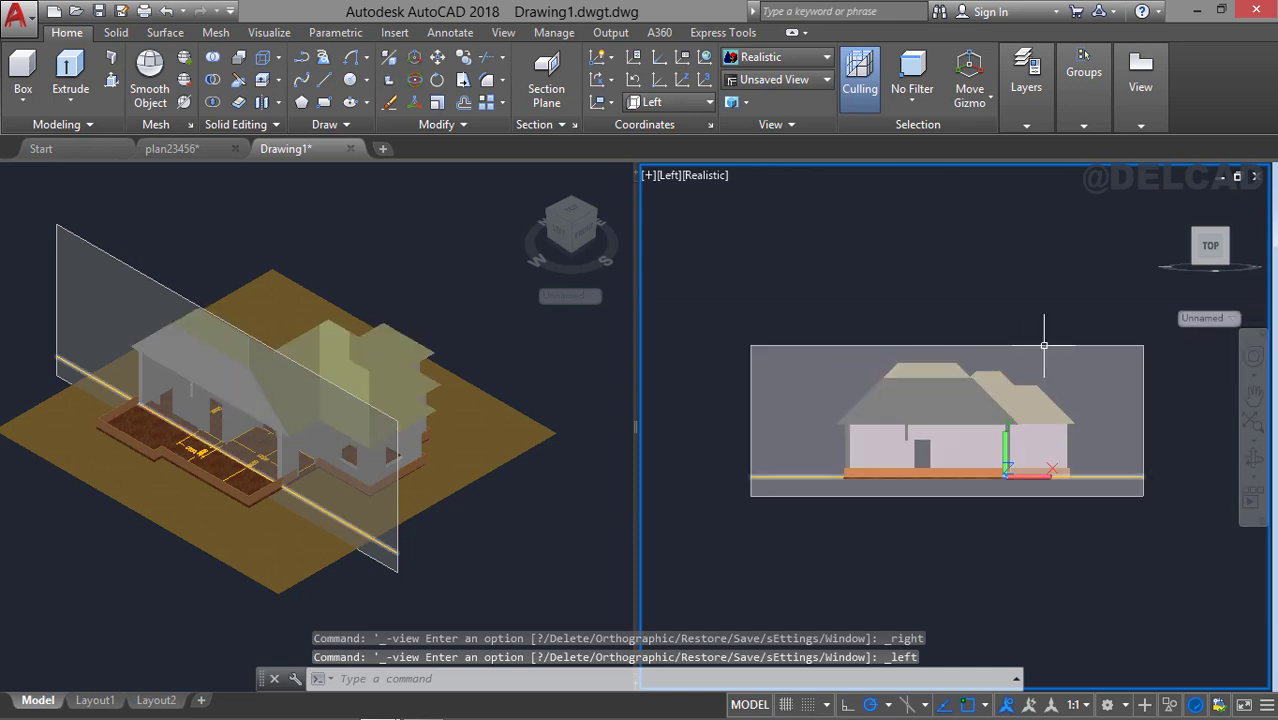
# Start a 2D section block from the section plane, turning background hidden lines off and applying the settings to all section objects.
pyautogui.click(1044, 345)
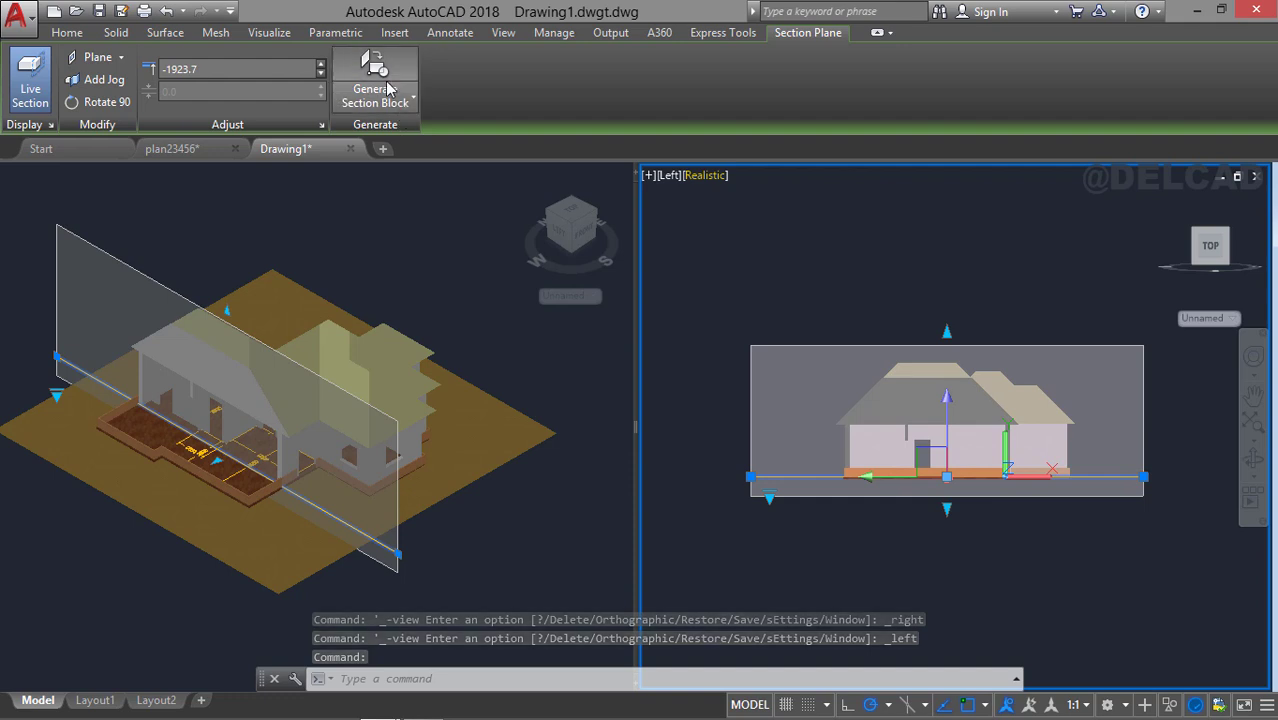
pyautogui.click(413, 103)
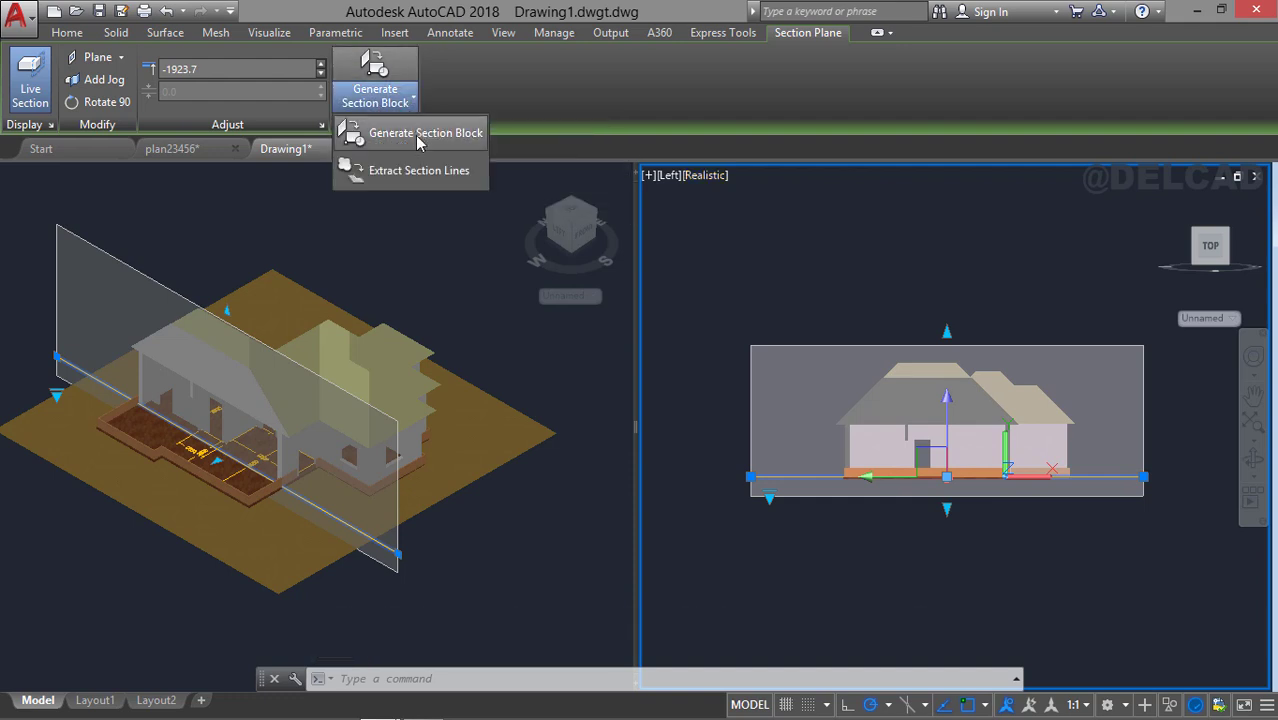
pyautogui.click(418, 142)
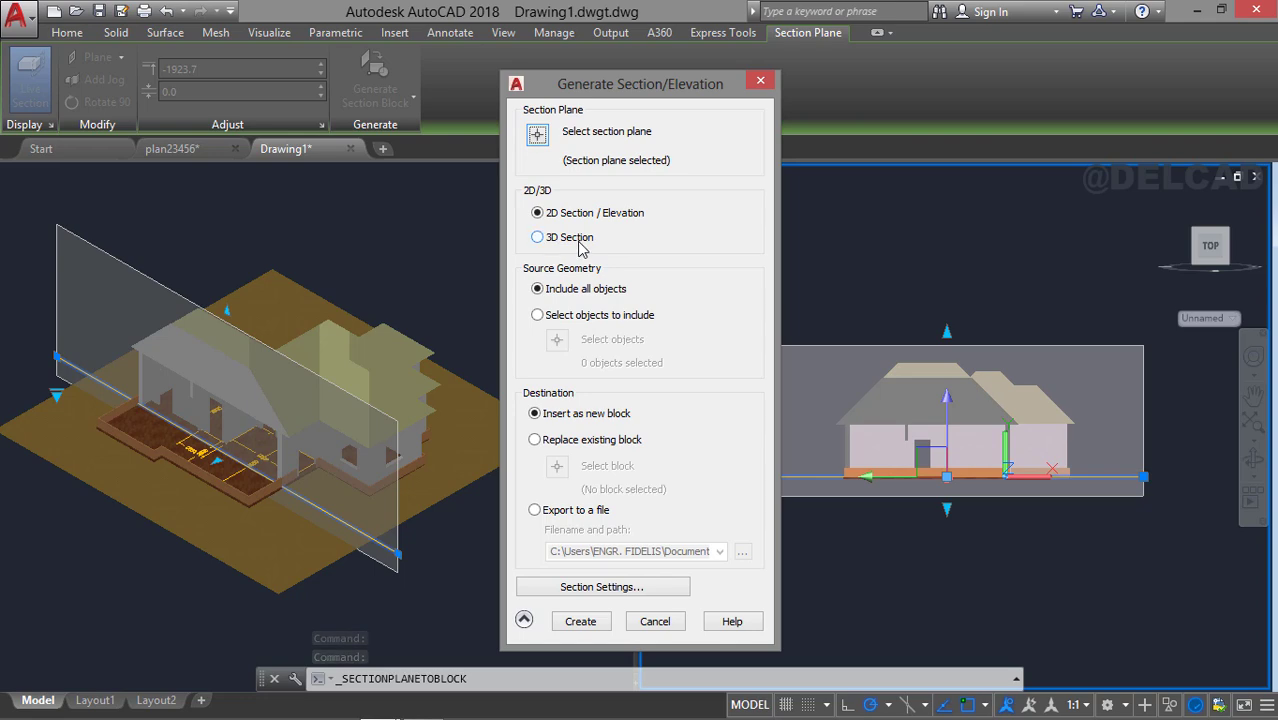
pyautogui.moveTo(619, 90); pyautogui.dragTo(593, 47)
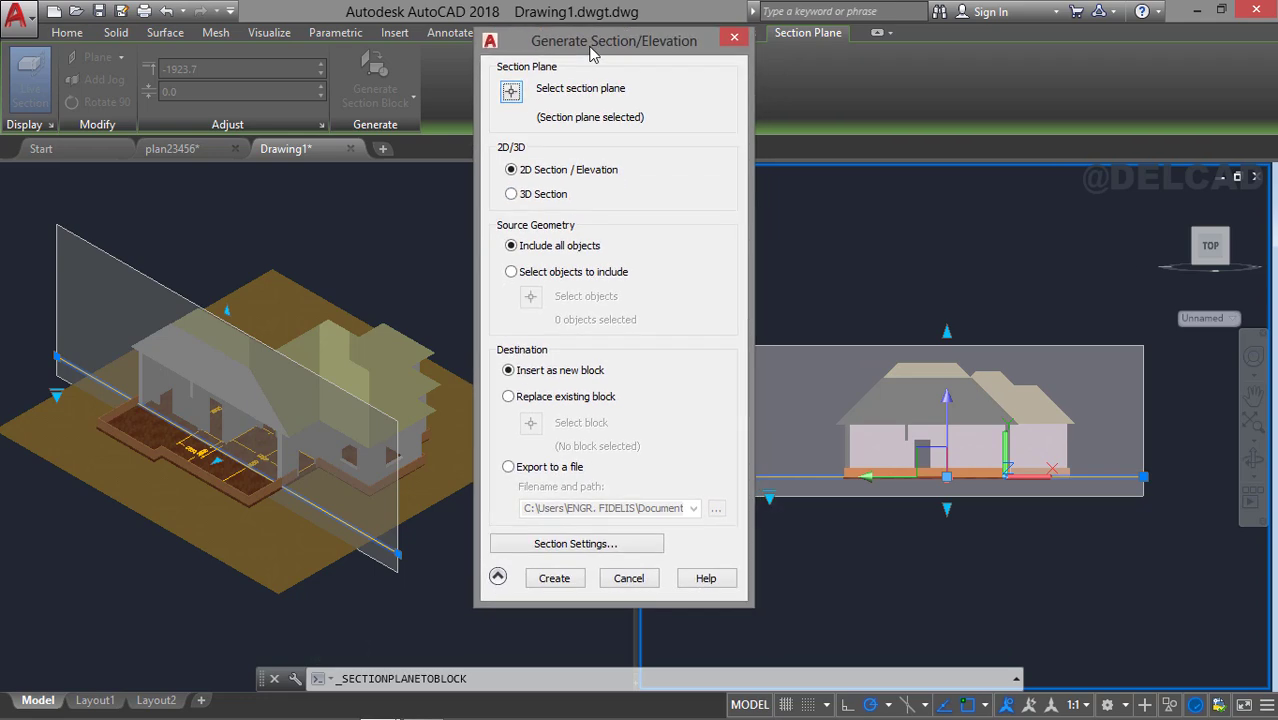
pyautogui.click(591, 546)
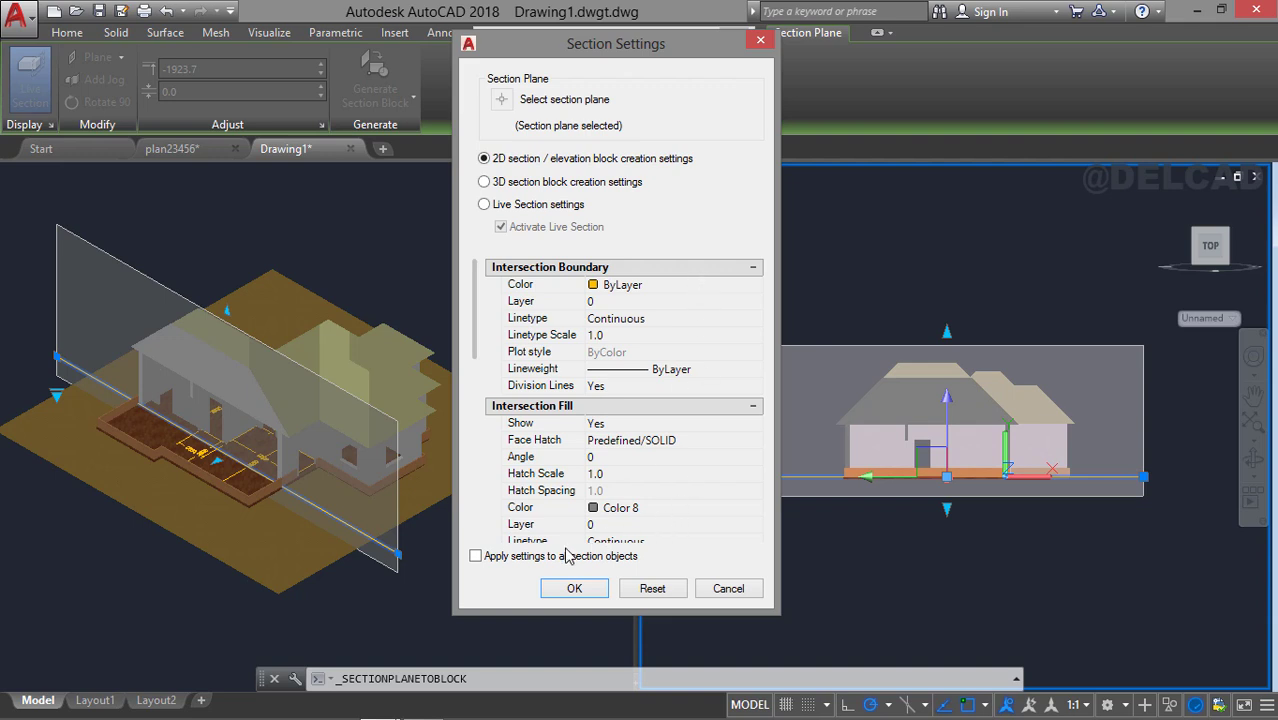
pyautogui.scroll(-3, 690, 545)
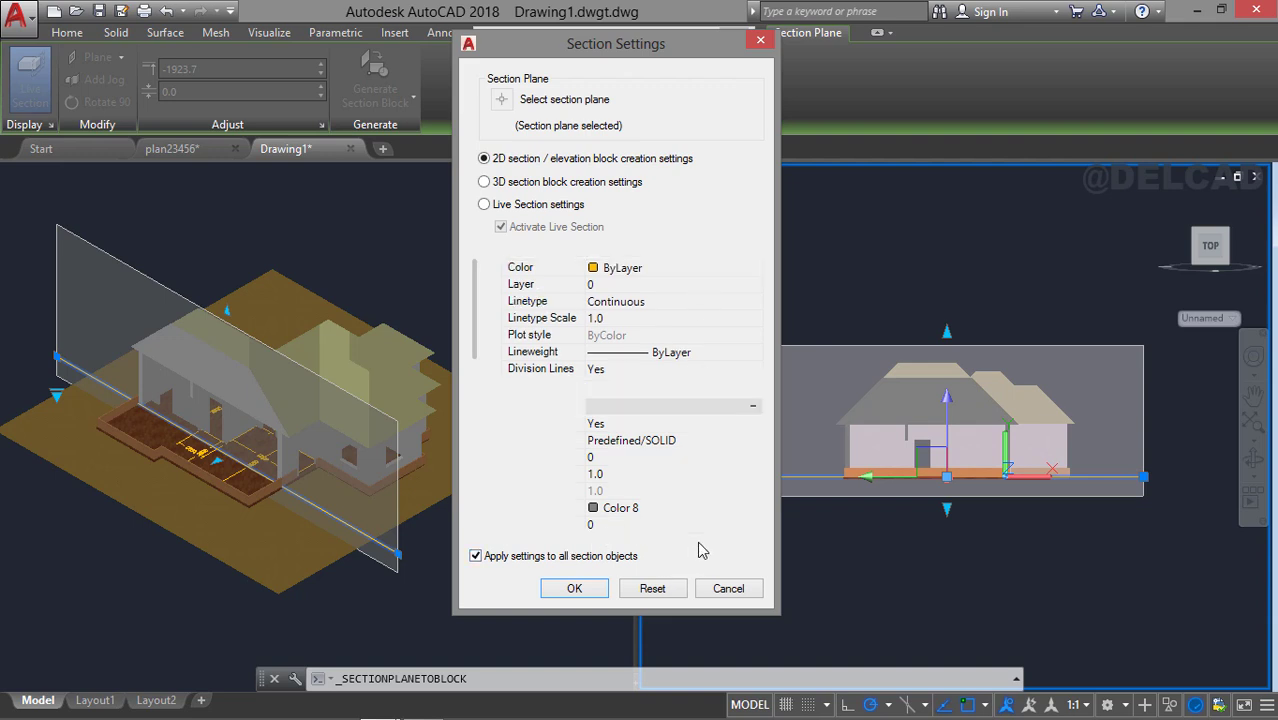
pyautogui.click(705, 546)
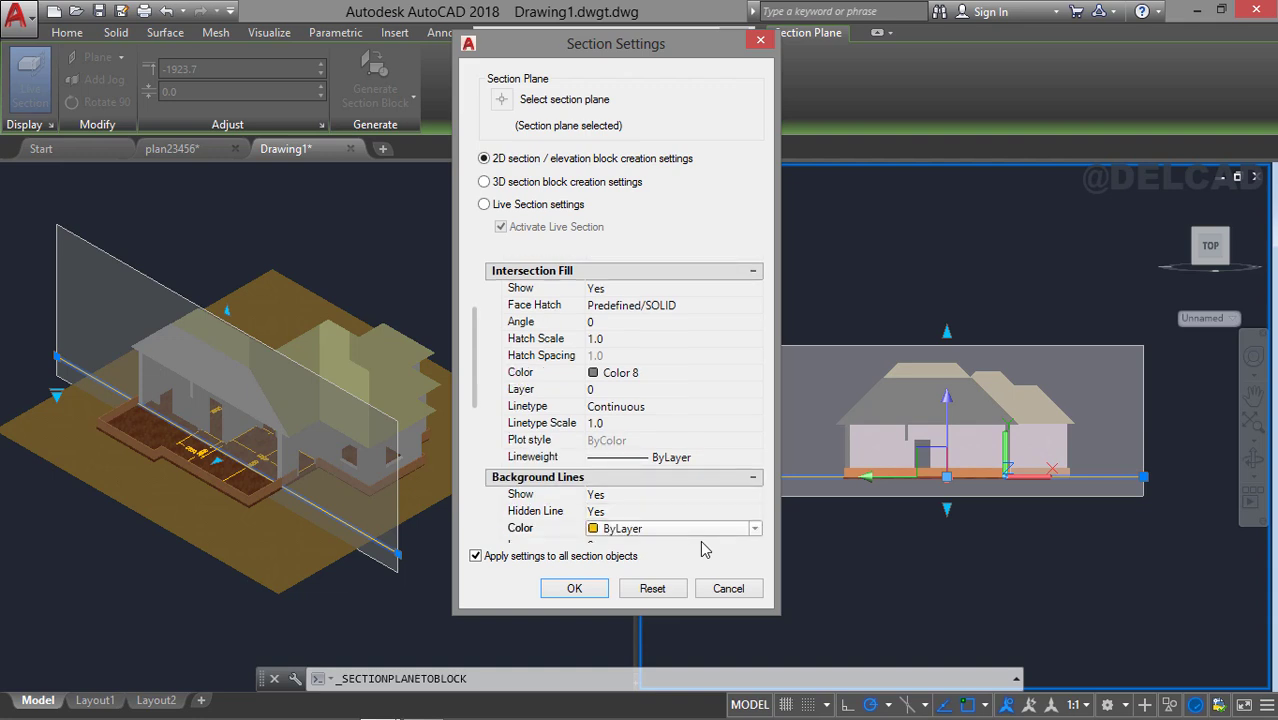
pyautogui.click(637, 513)
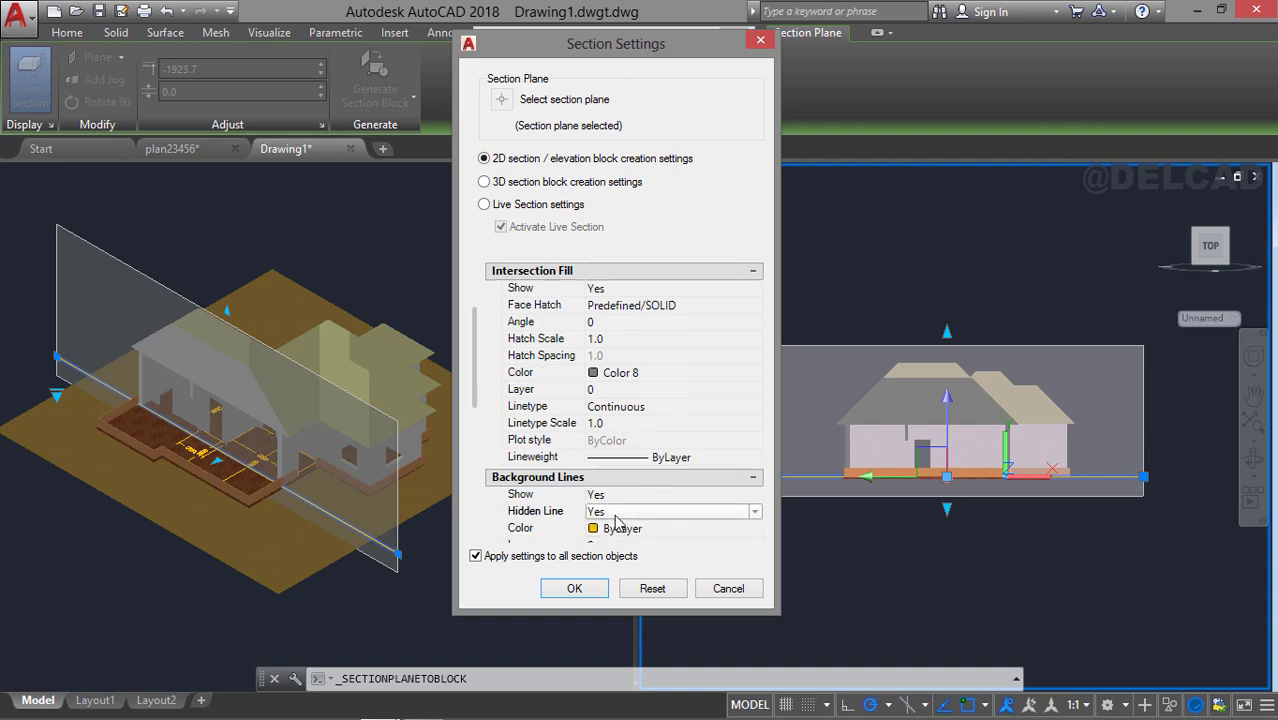
pyautogui.click(617, 514)
pyautogui.click(614, 545)
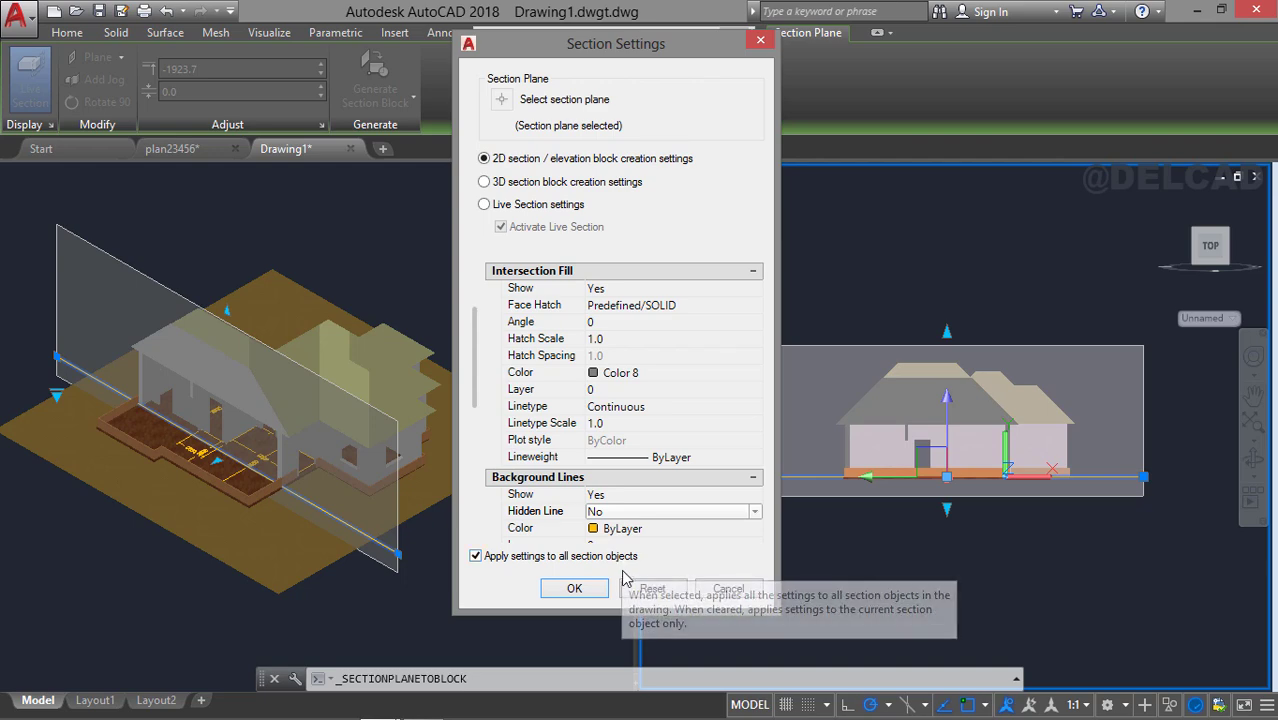
pyautogui.click(574, 589)
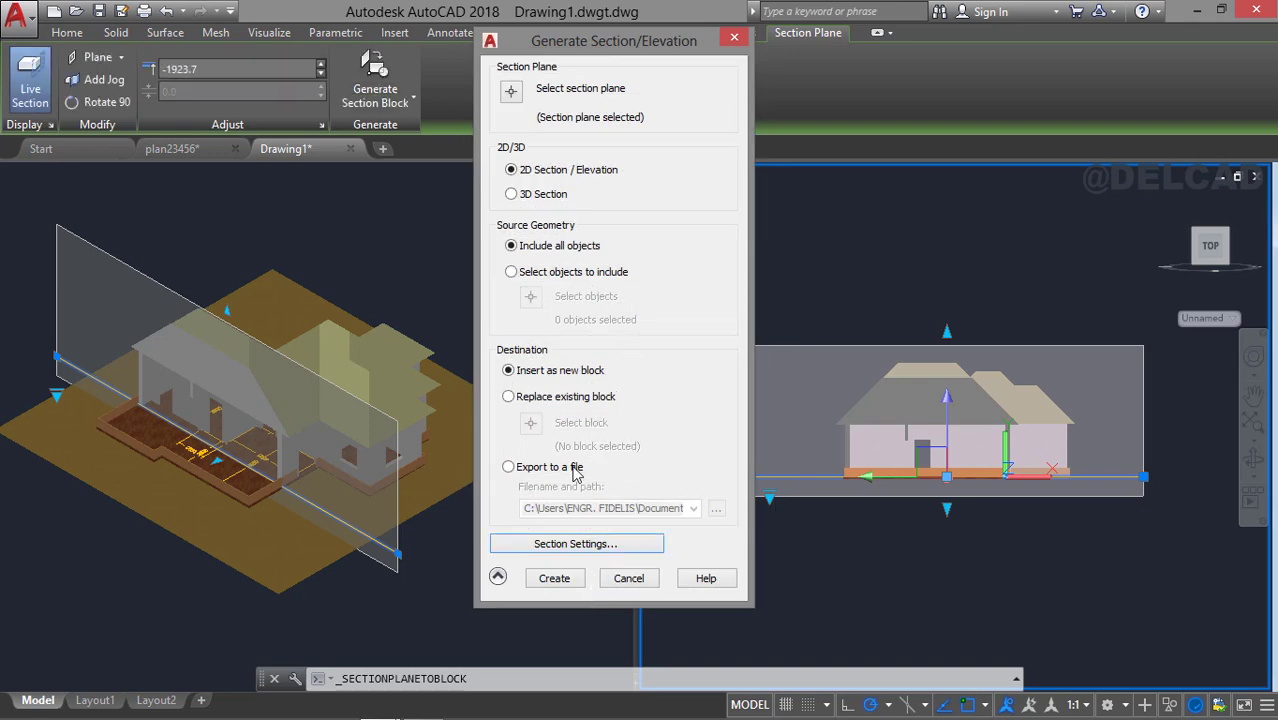
# Create the section as a new block and insert it beside the house in the Left view at scale factor 1.
pyautogui.click(556, 579)
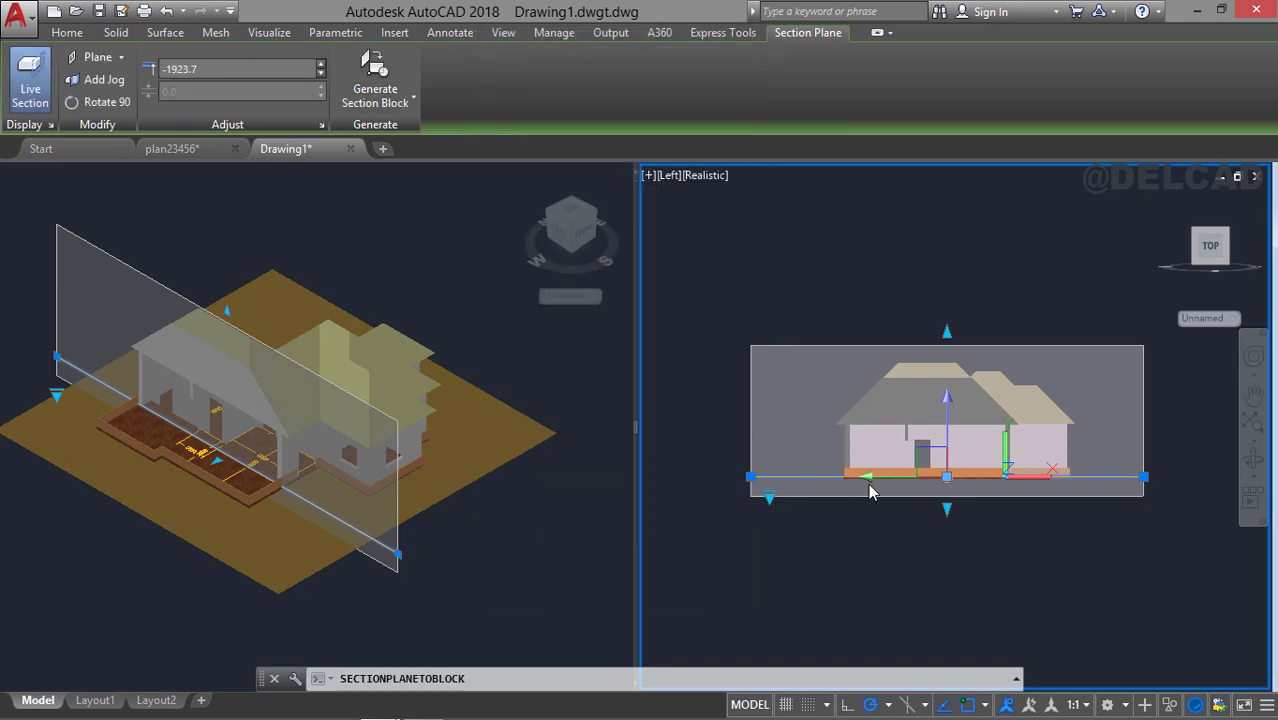
pyautogui.moveTo(1029, 515); pyautogui.dragTo(658, 537, button='middle')
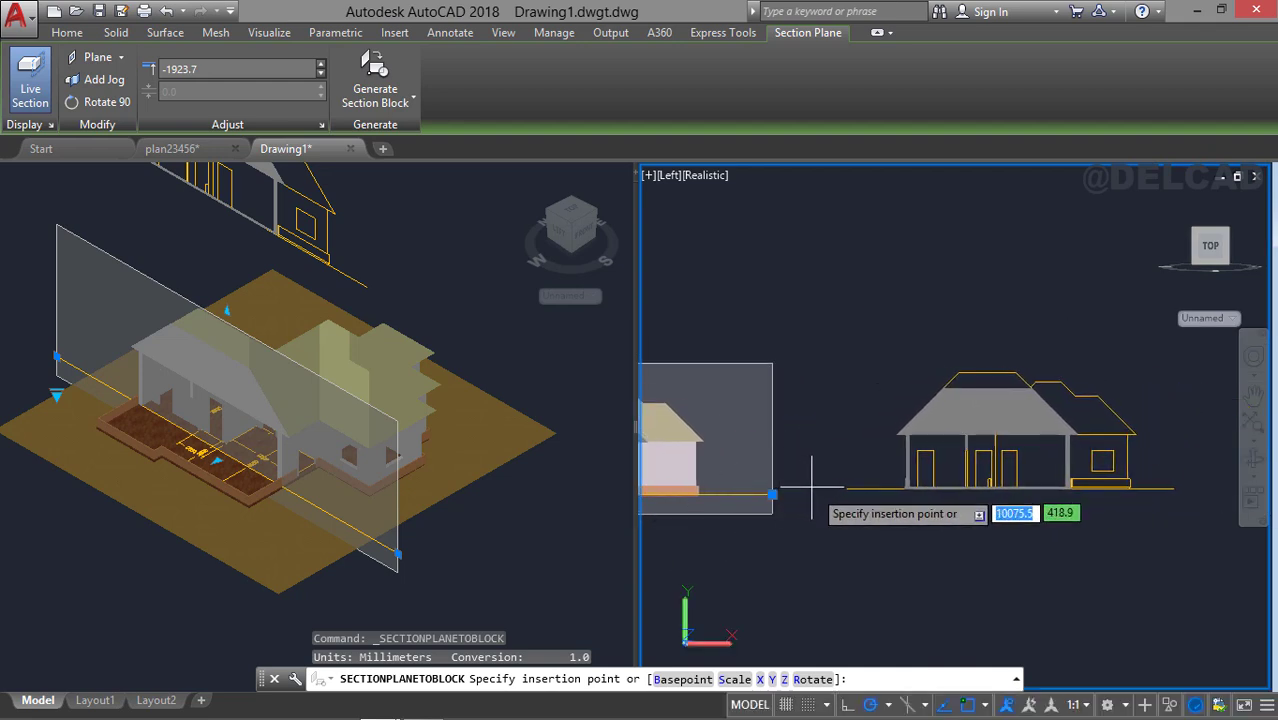
pyautogui.click(857, 494)
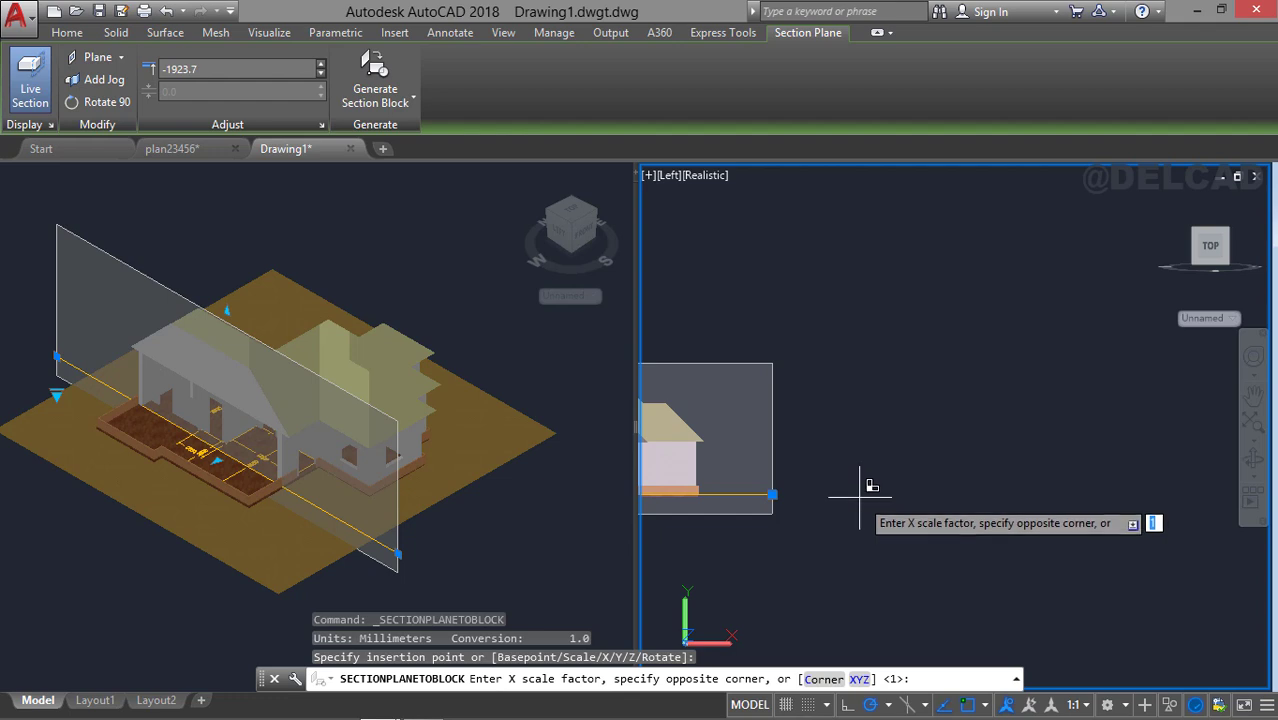
pyautogui.press('Return')
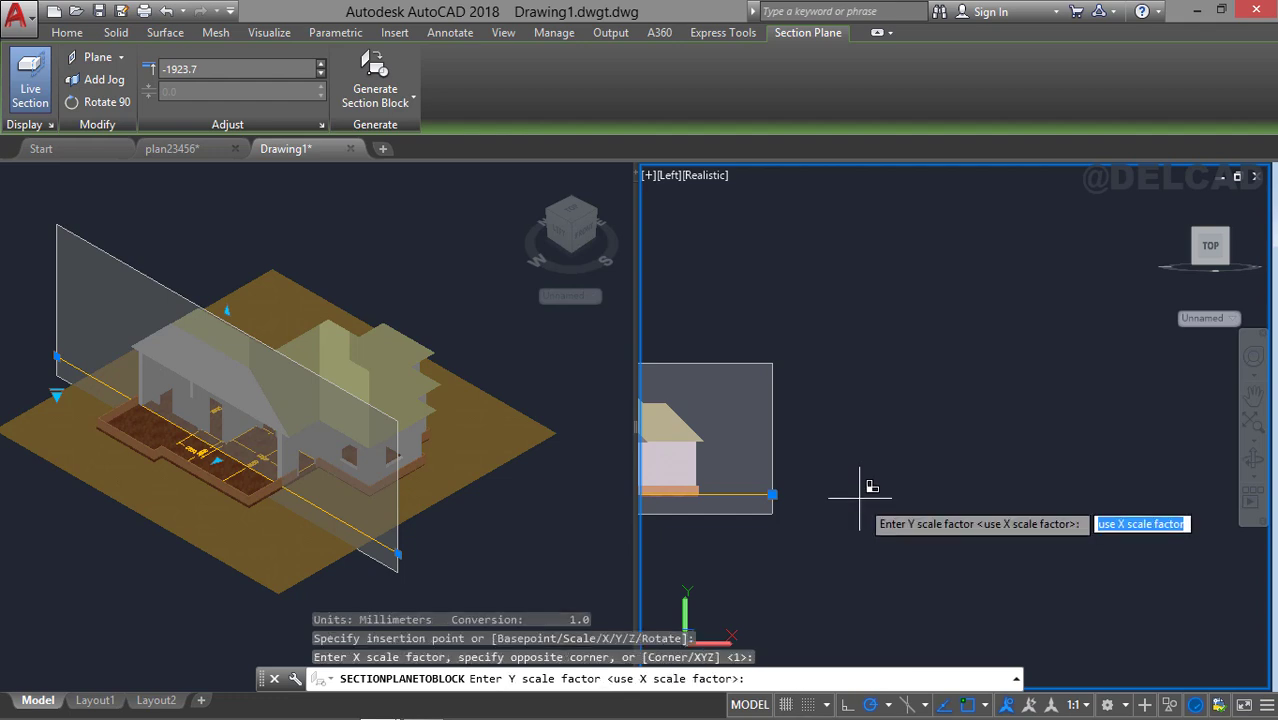
pyautogui.press('Return')
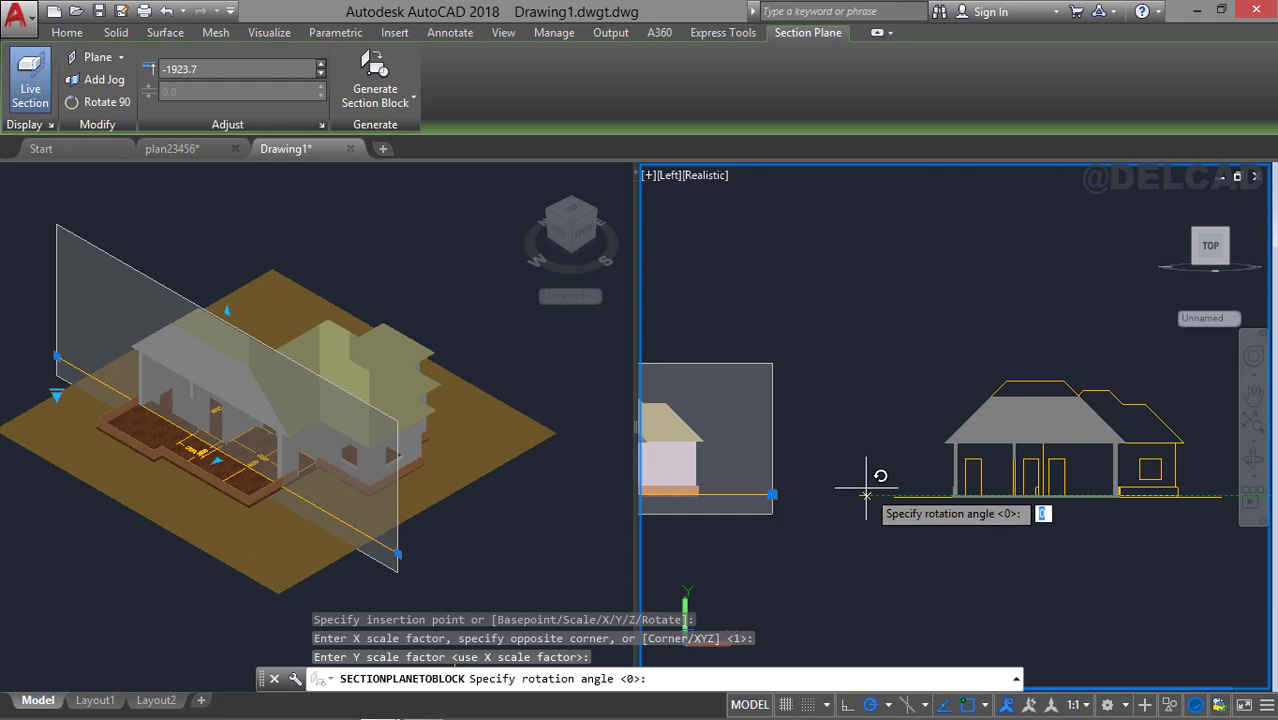
pyautogui.press('Escape')
pyautogui.press('Escape')
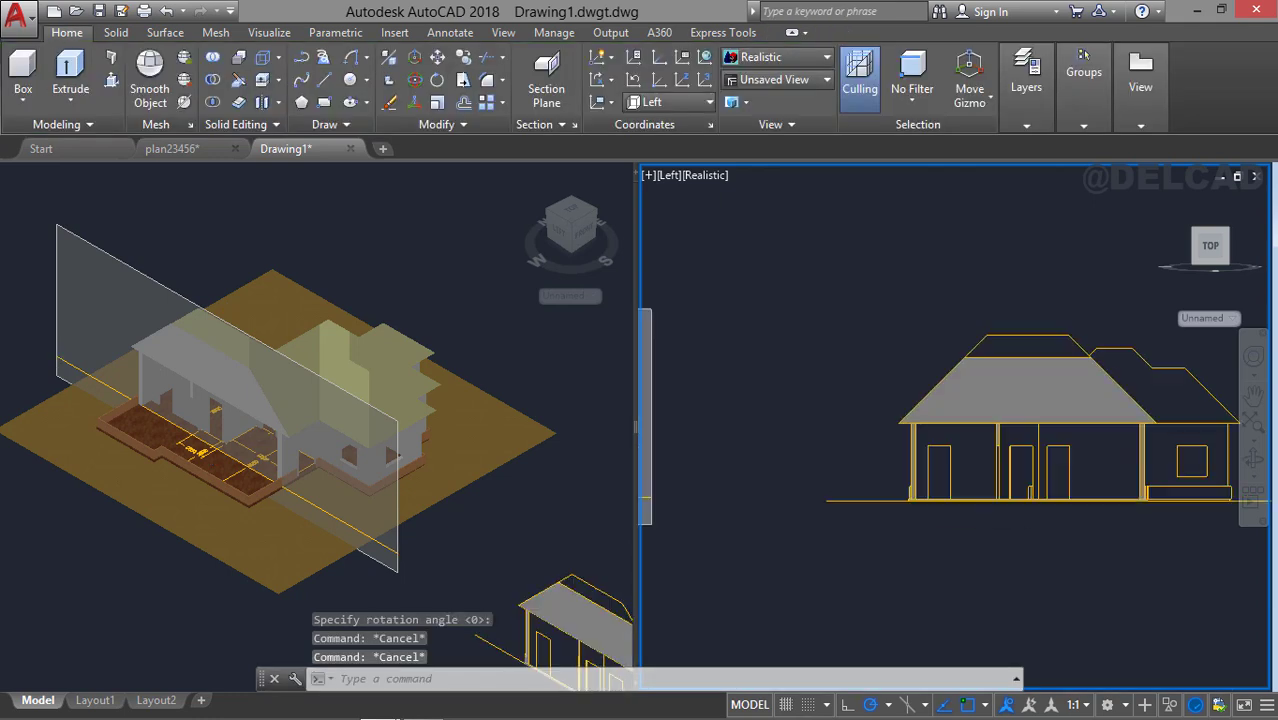
# Compare the generated section drawing with the cut house model, examining the window and roof outline at the drawing's southern end.
pyautogui.moveTo(1052, 490); pyautogui.dragTo(907, 494, button='middle')
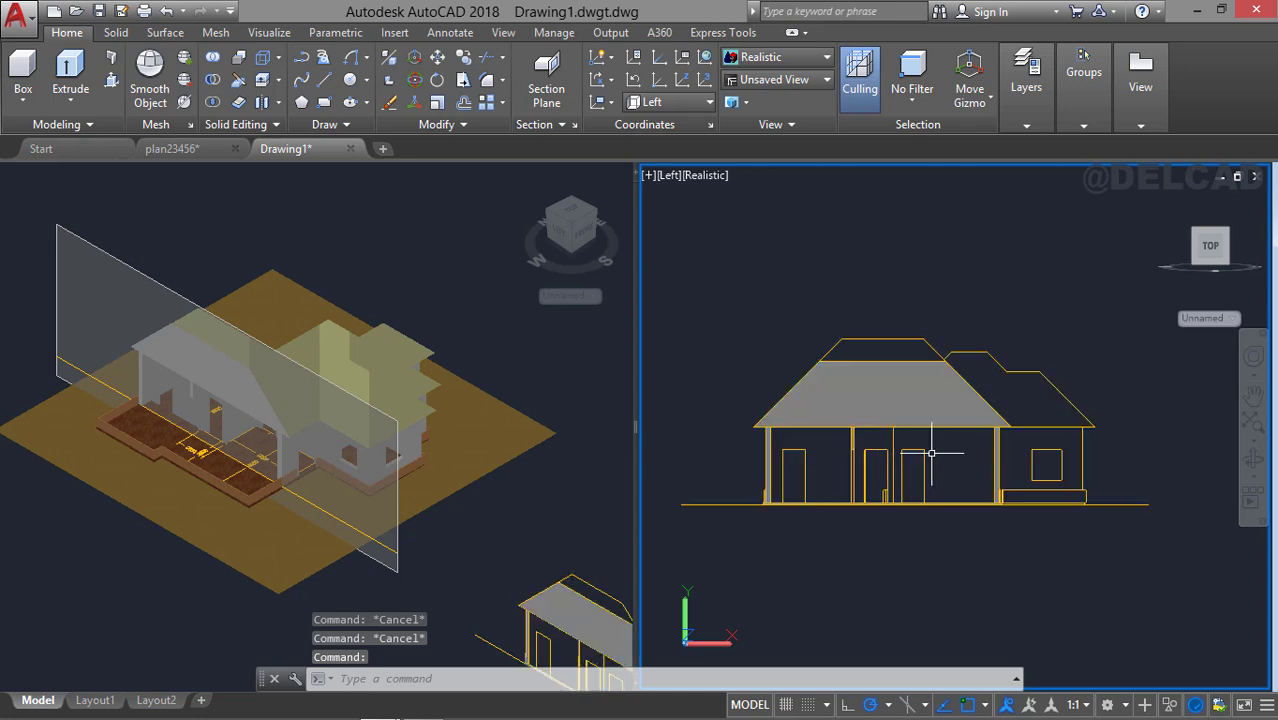
pyautogui.moveTo(899, 457); pyautogui.dragTo(919, 460, button='middle')
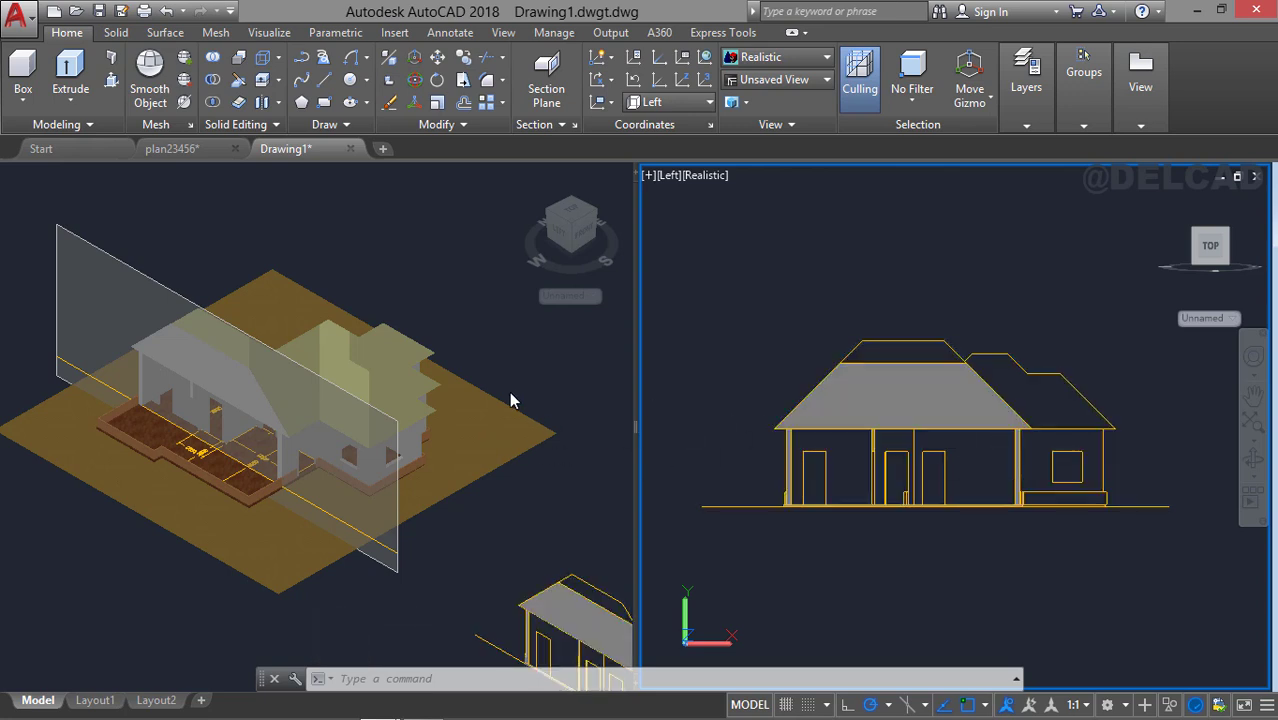
pyautogui.click(488, 367)
pyautogui.moveTo(491, 371); pyautogui.dragTo(554, 374, button='middle')
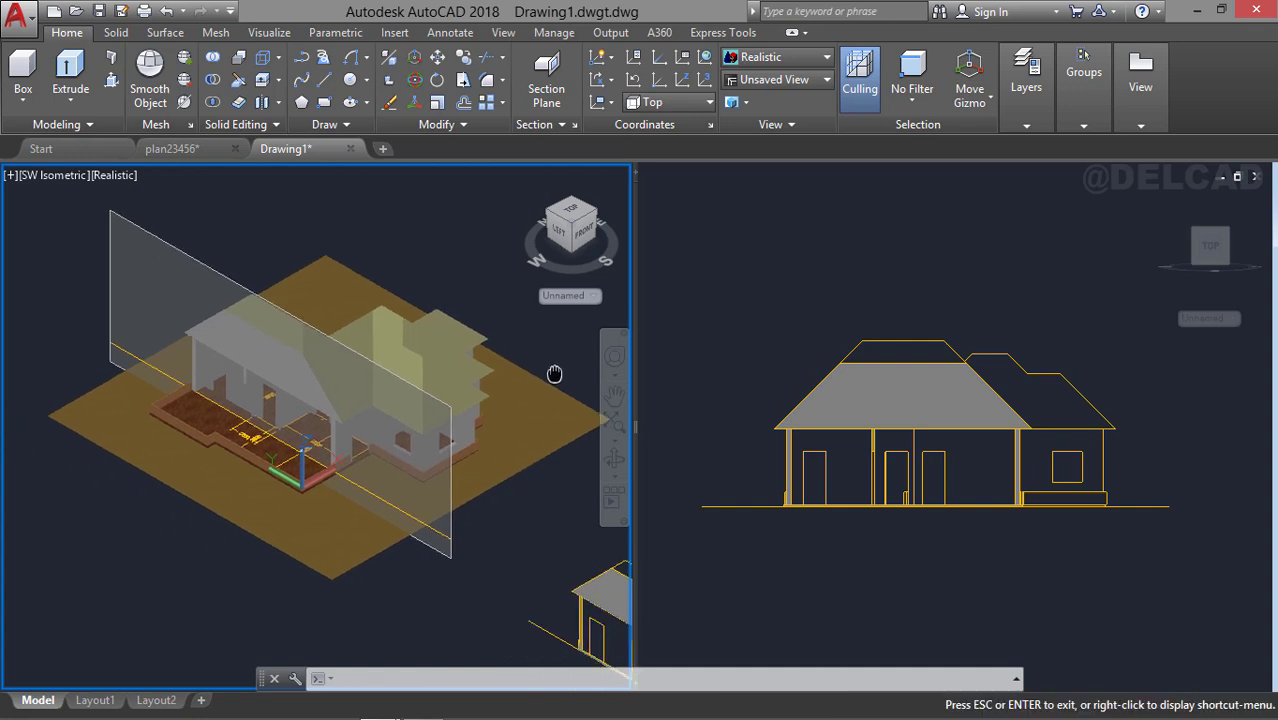
pyautogui.scroll(2, 313, 389)
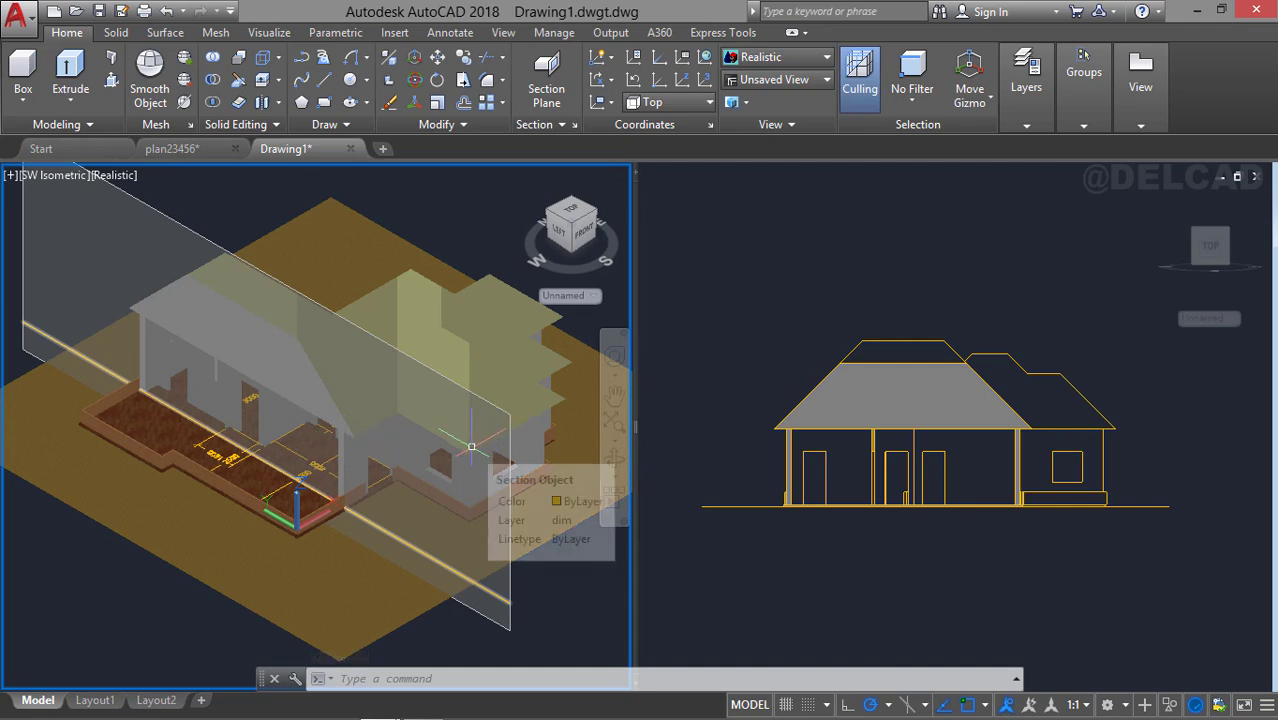
pyautogui.moveTo(499, 452)
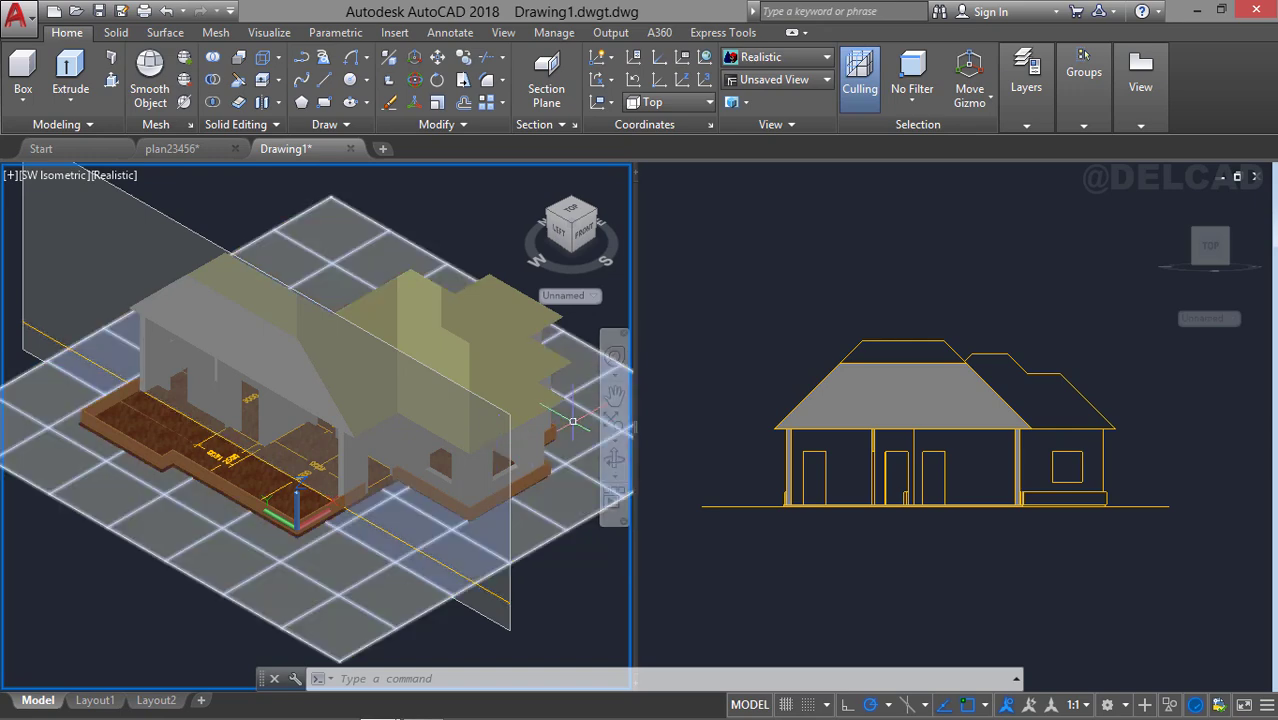
pyautogui.keyDown('shift'); pyautogui.moveTo(517, 458); pyautogui.dragTo(383, 451, button='middle'); pyautogui.keyUp('shift')
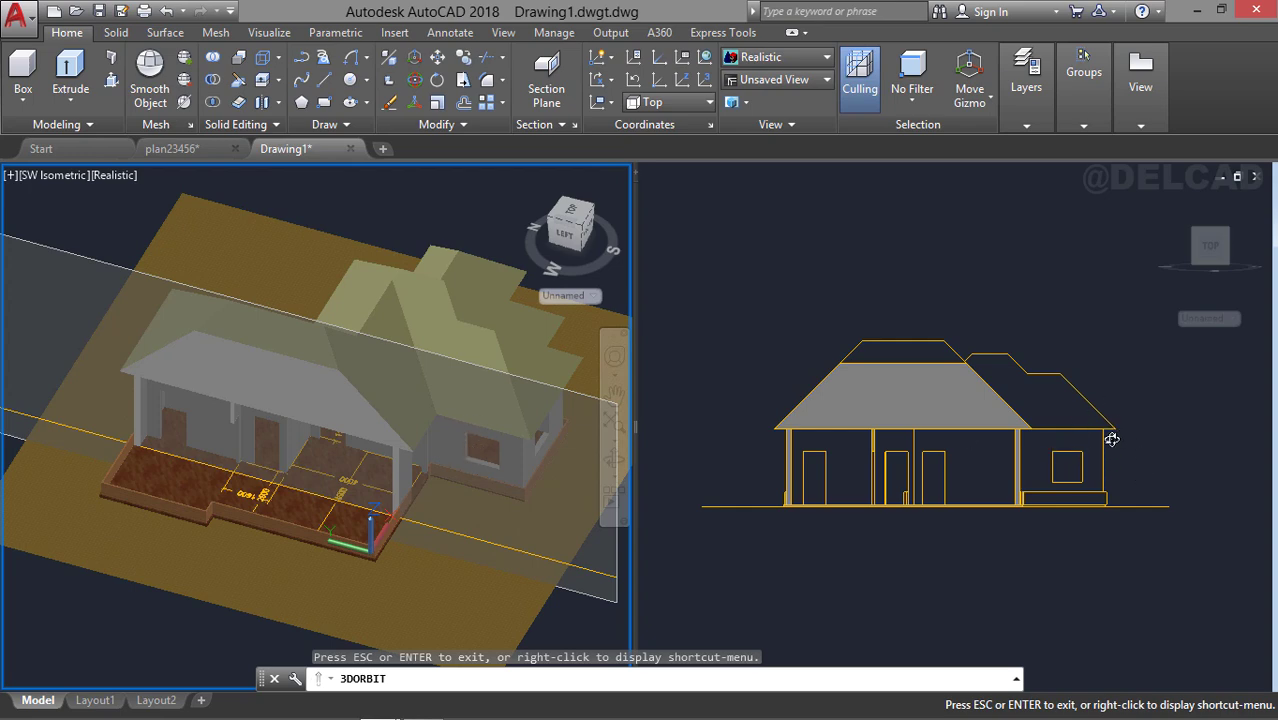
pyautogui.press('Escape')
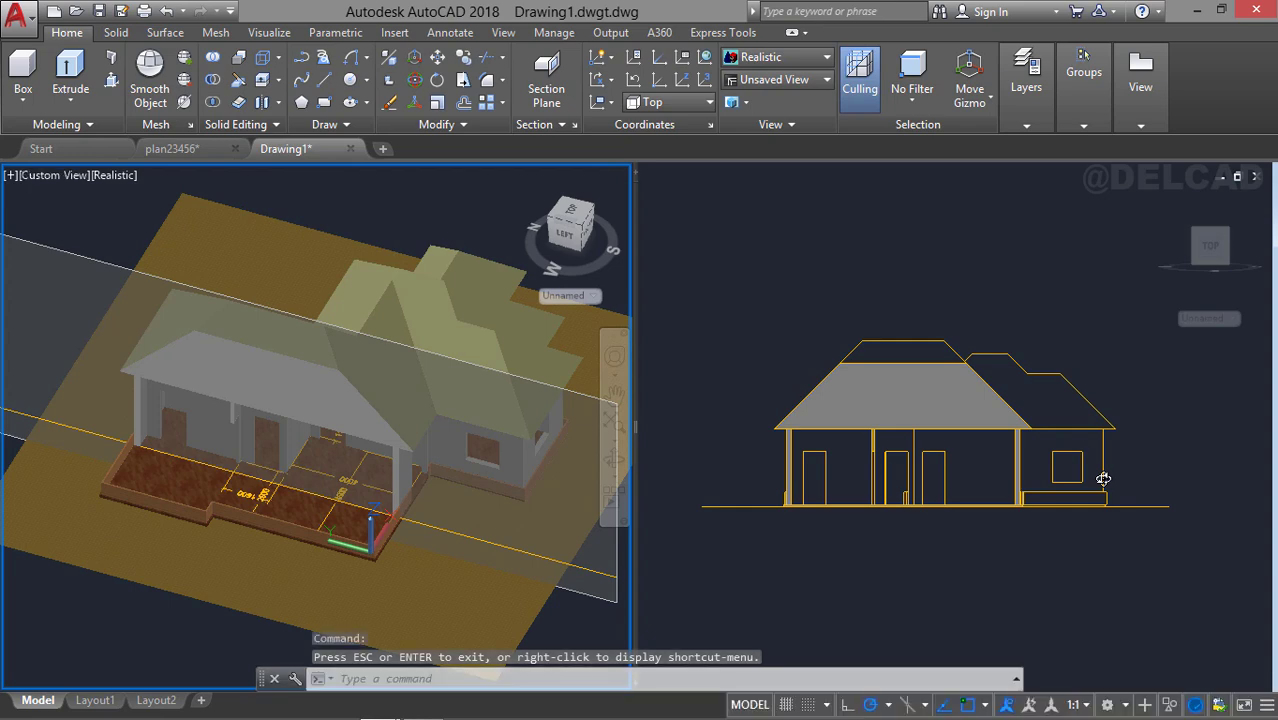
pyautogui.click(1060, 460)
pyautogui.scroll(2, 1075, 450)
pyautogui.moveTo(1082, 451); pyautogui.dragTo(1058, 419, button='middle')
pyautogui.click(1063, 460)
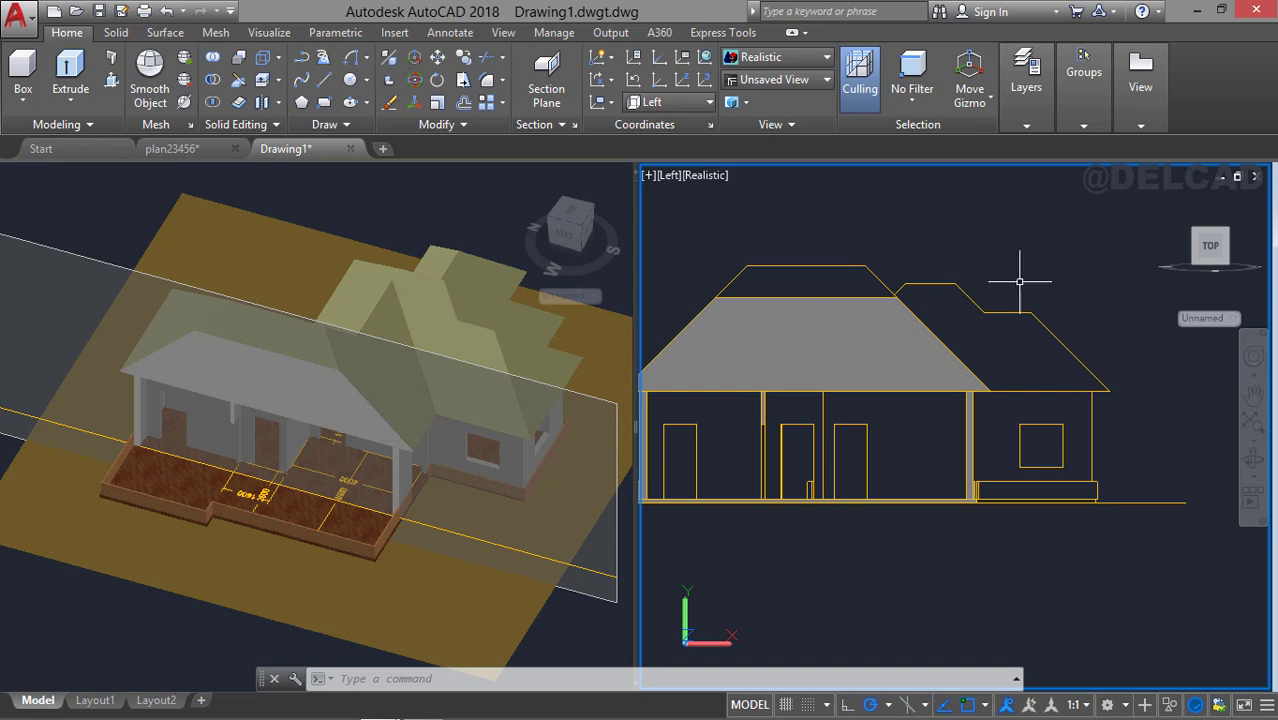
# Examine the cut walls, doors and roof of the 3D house from several angles around its western side against the section drawing.
pyautogui.click(493, 481)
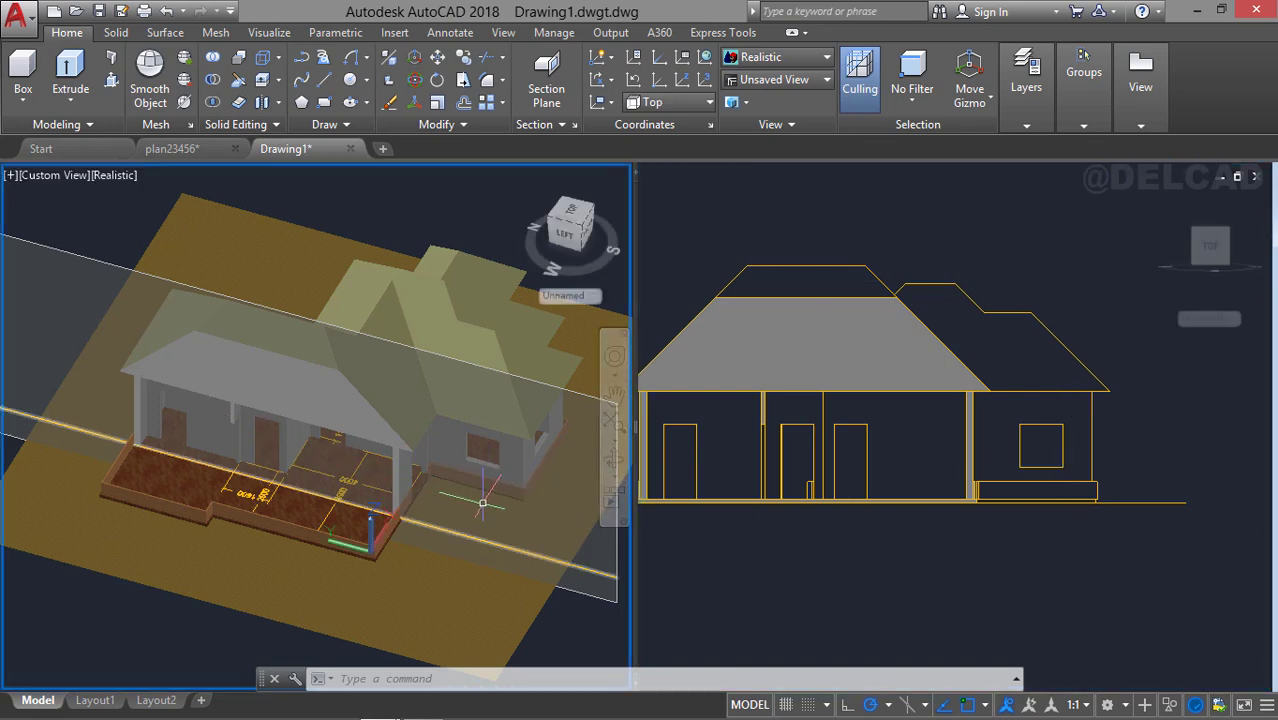
pyautogui.moveTo(400, 466); pyautogui.dragTo(447, 455, button='middle')
pyautogui.click(620, 466)
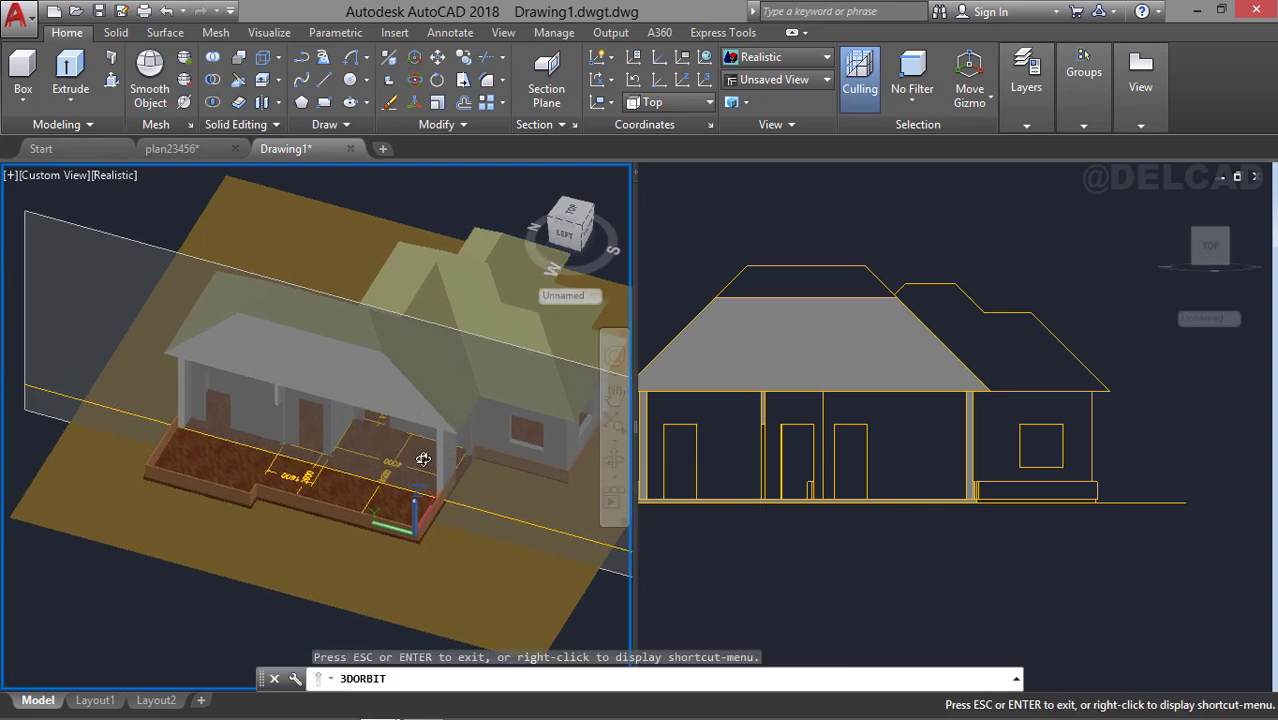
pyautogui.moveTo(422, 448); pyautogui.dragTo(517, 458)
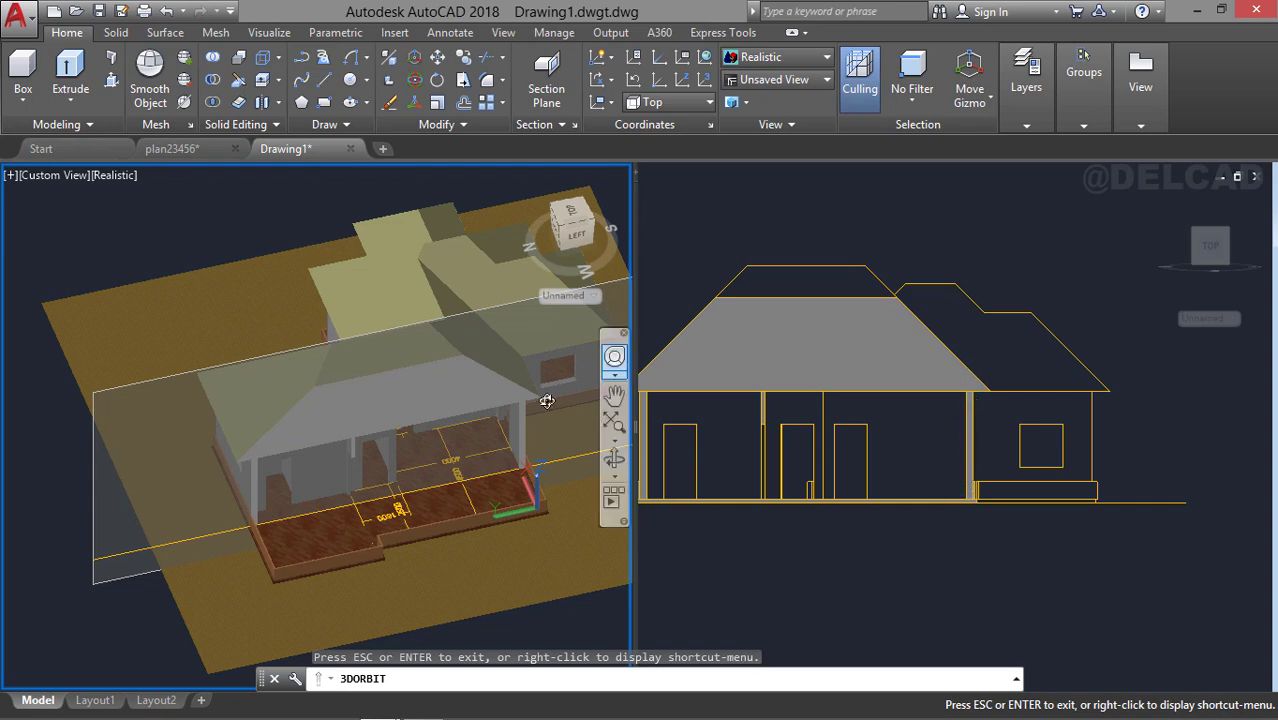
pyautogui.moveTo(508, 450)
pyautogui.mouseDown()
pyautogui.moveTo(487, 455)
pyautogui.moveTo(448, 399)
pyautogui.moveTo(506, 403)
pyautogui.moveTo(441, 420)
pyautogui.moveTo(357, 371)
pyautogui.moveTo(345, 409)
pyautogui.mouseUp()
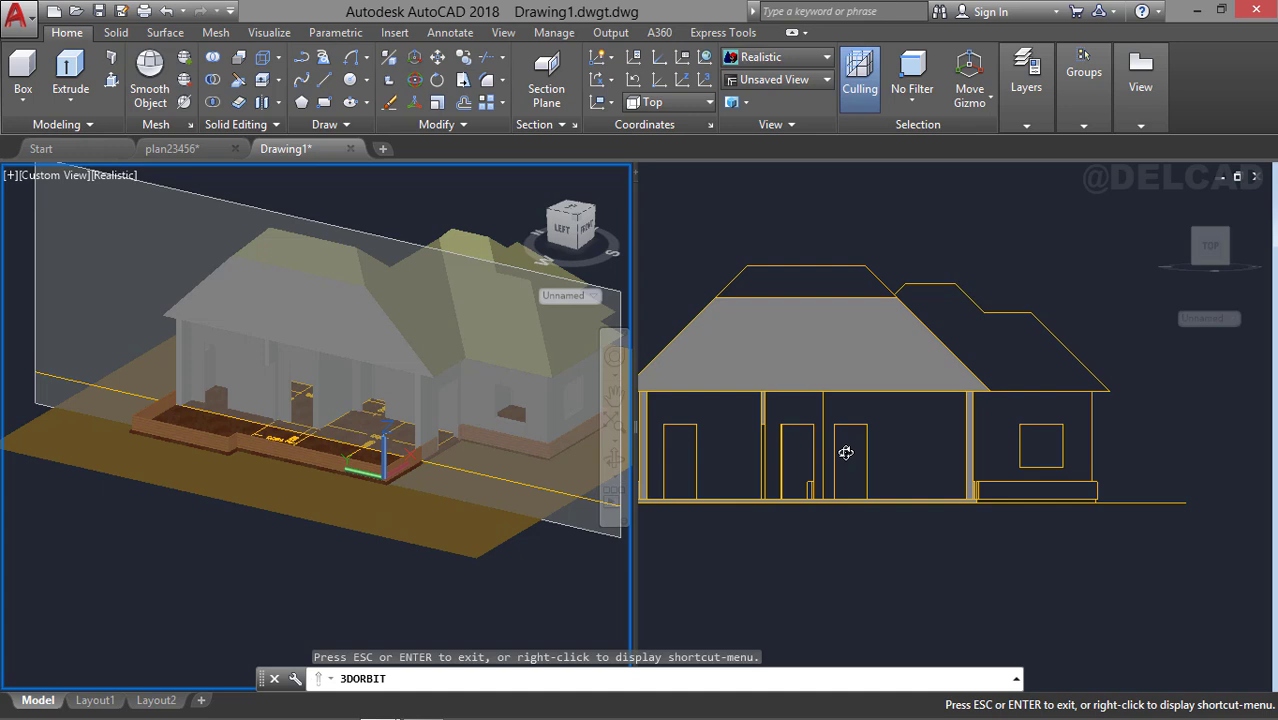
pyautogui.moveTo(371, 362); pyautogui.dragTo(447, 389)
pyautogui.scroll(1, 369, 419)
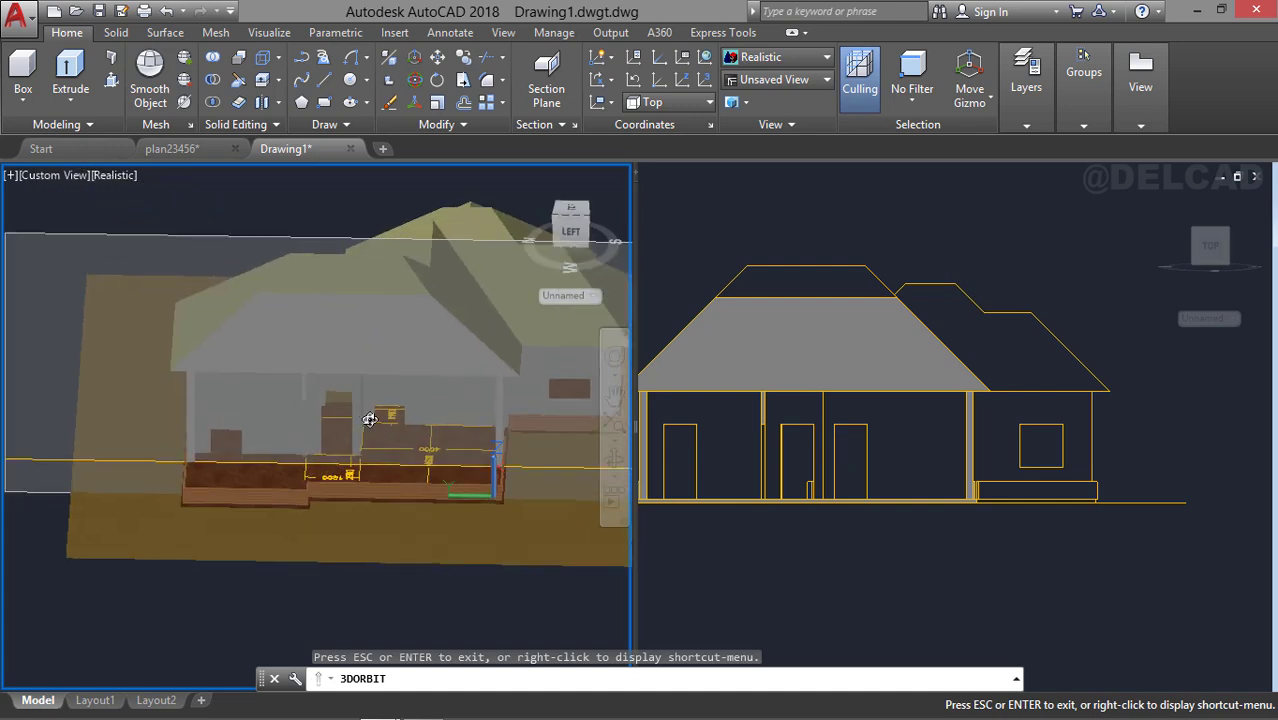
pyautogui.moveTo(363, 425); pyautogui.dragTo(370, 461)
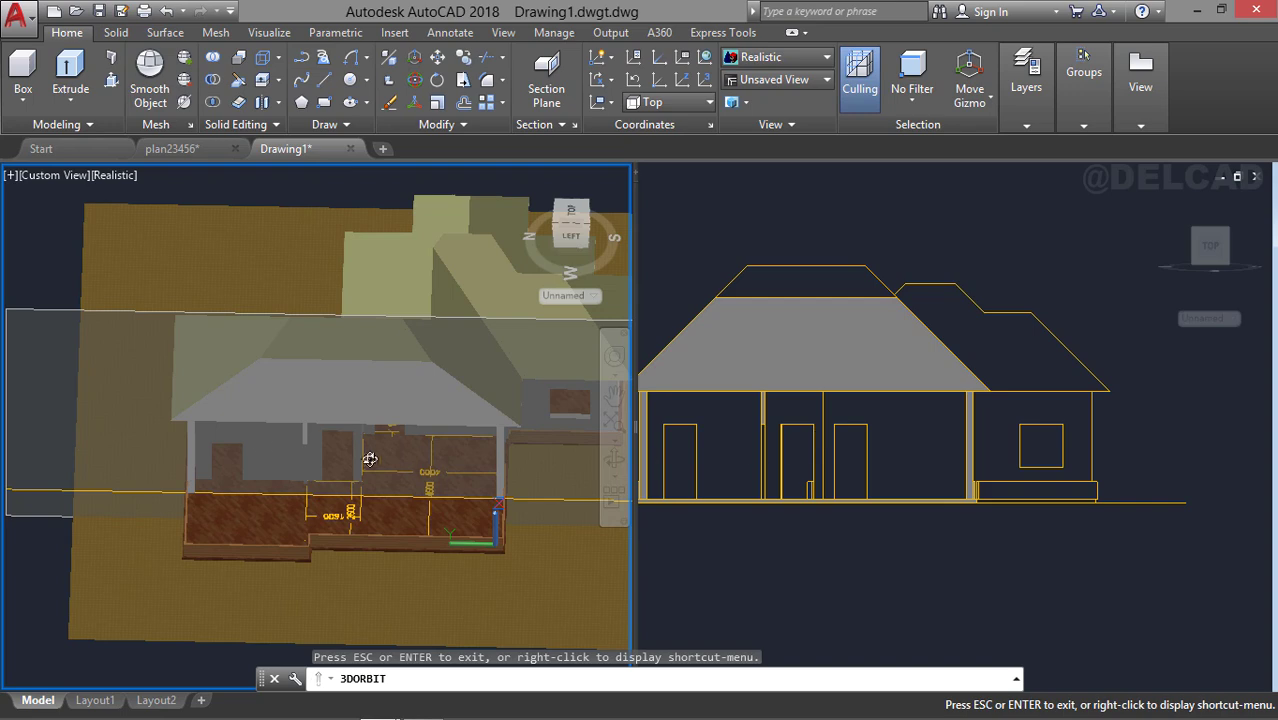
pyautogui.moveTo(310, 464); pyautogui.dragTo(332, 484)
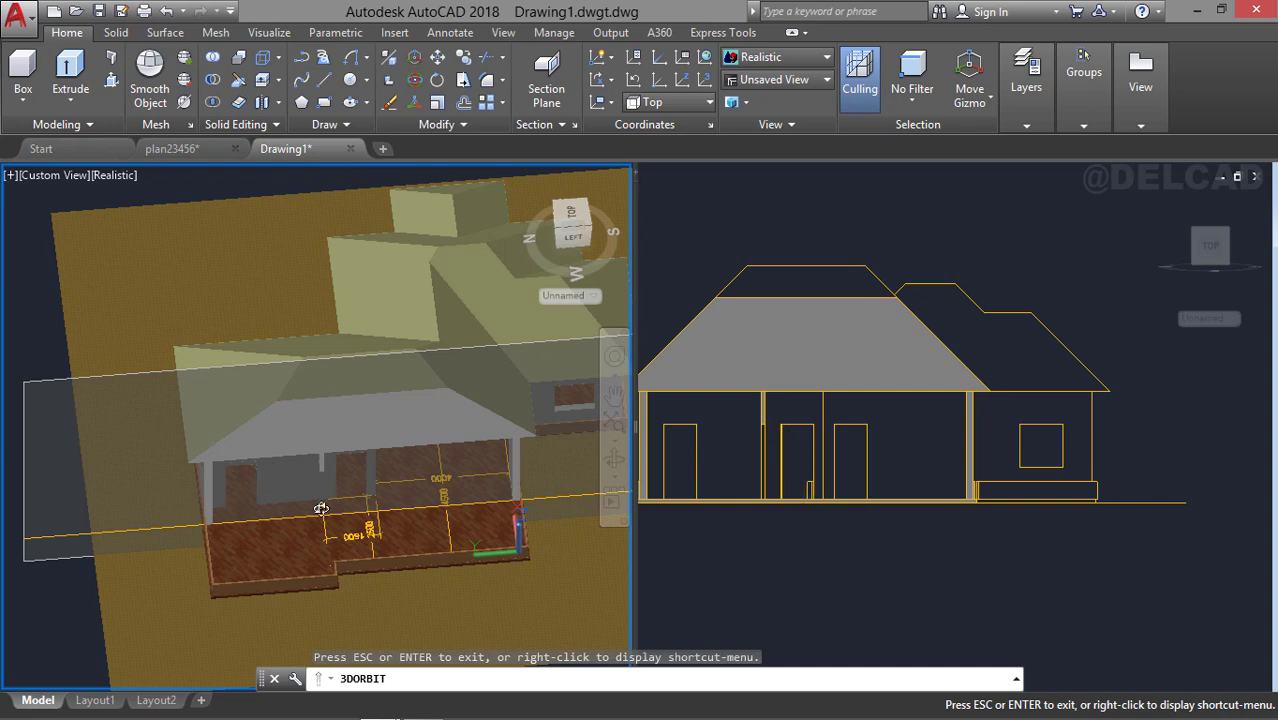
# Compare the cut 3D house with the whole section drawing, examining its walls, doors, floor and roof from the north-west and from above.
pyautogui.moveTo(320, 509); pyautogui.dragTo(349, 371)
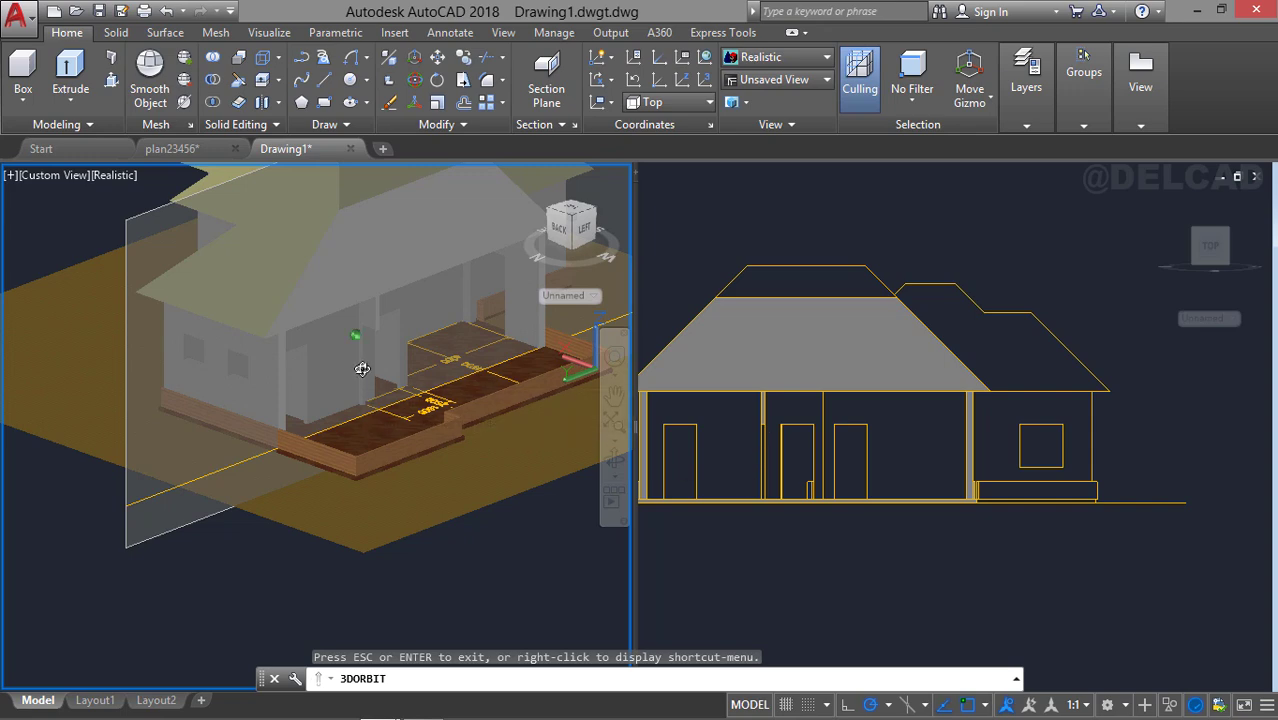
pyautogui.moveTo(362, 369); pyautogui.dragTo(294, 379)
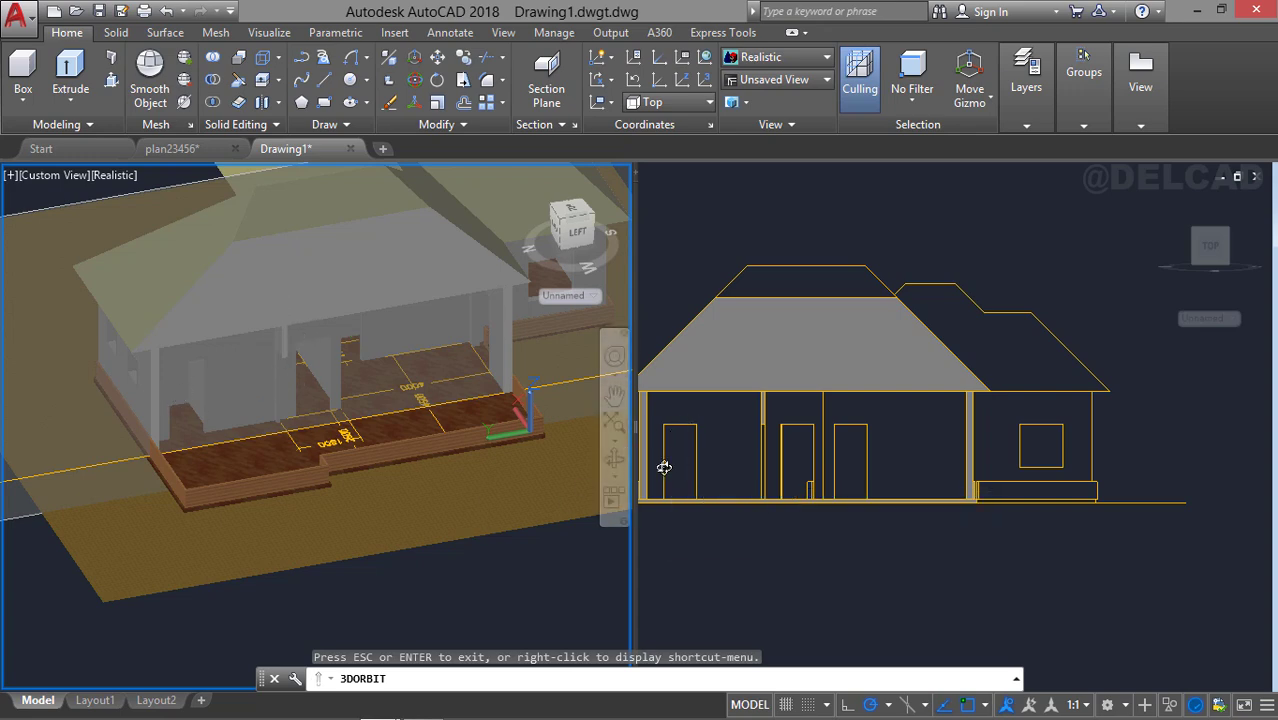
pyautogui.press('Escape')
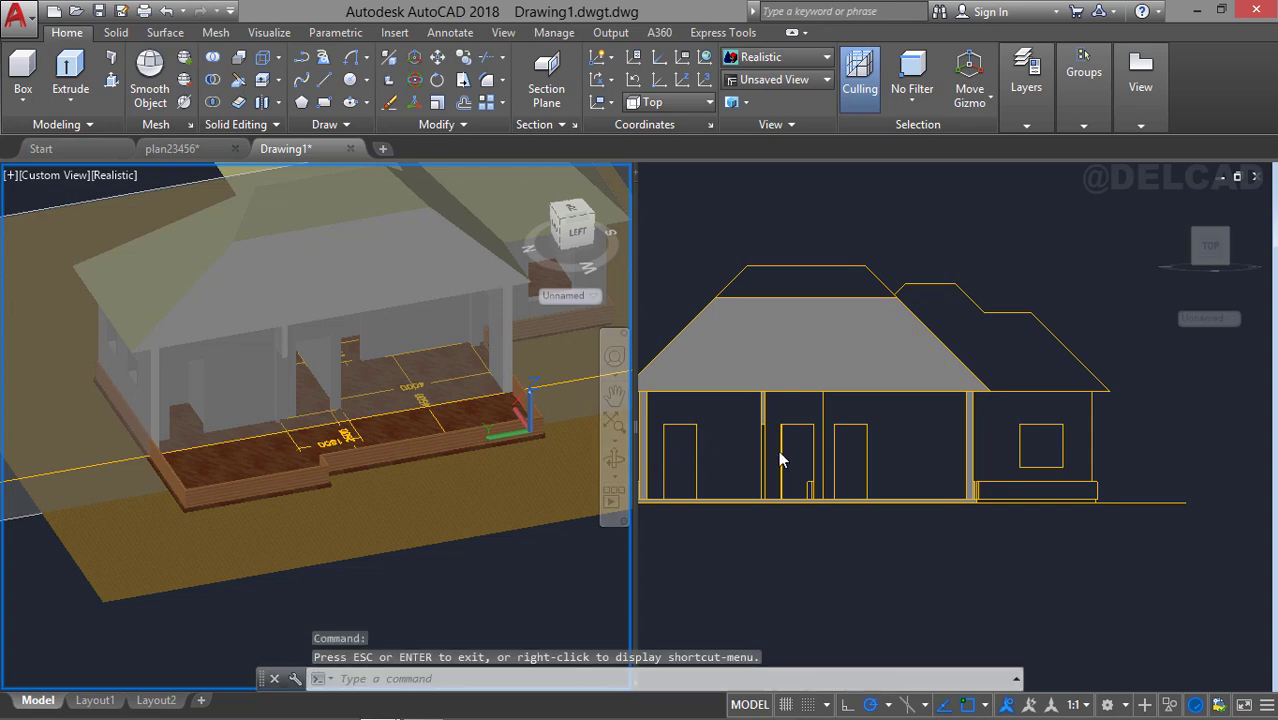
pyautogui.click(751, 455)
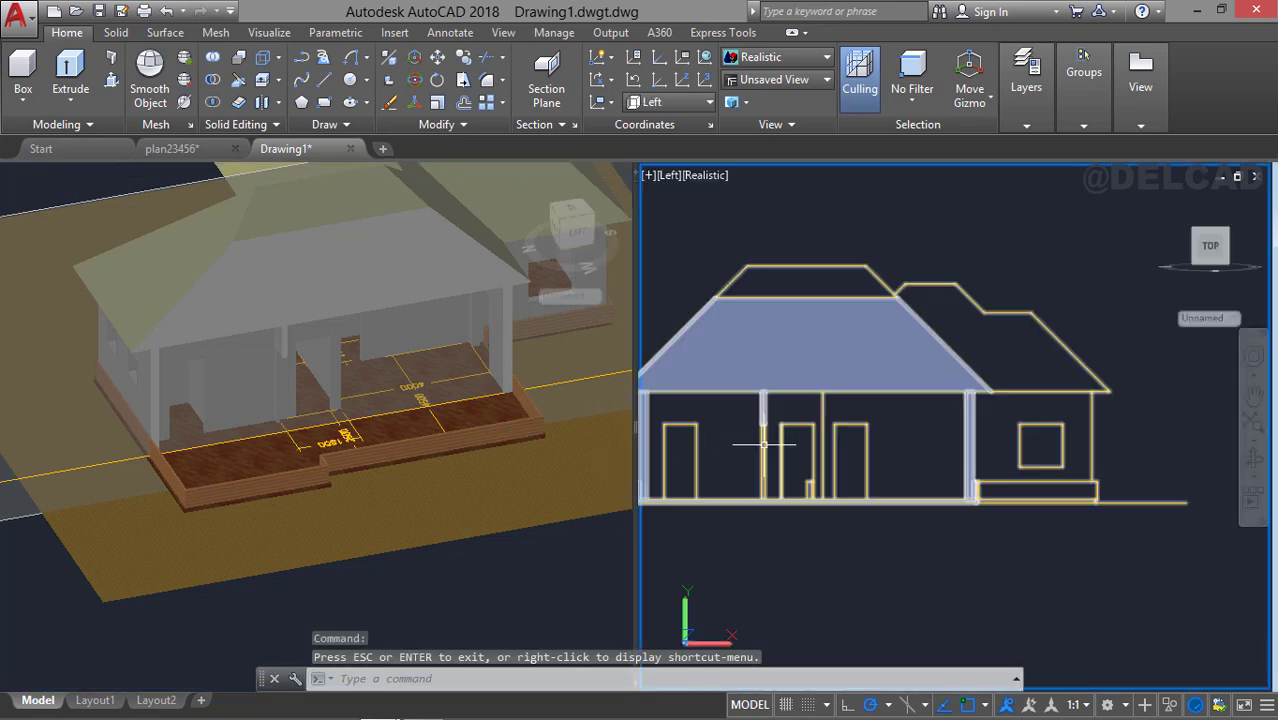
pyautogui.moveTo(751, 452); pyautogui.dragTo(825, 441, button='middle')
pyautogui.click(190, 429)
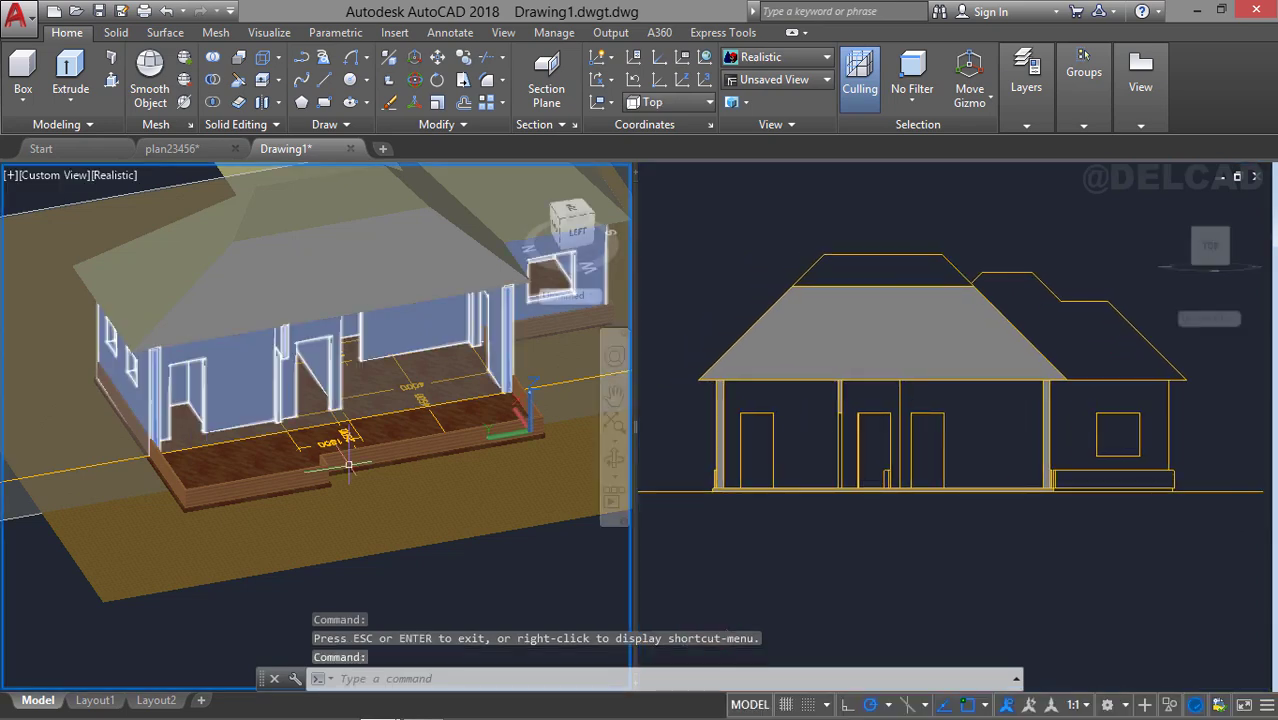
pyautogui.keyDown('shift'); pyautogui.moveTo(175, 432); pyautogui.dragTo(188, 388, button='middle'); pyautogui.keyUp('shift')
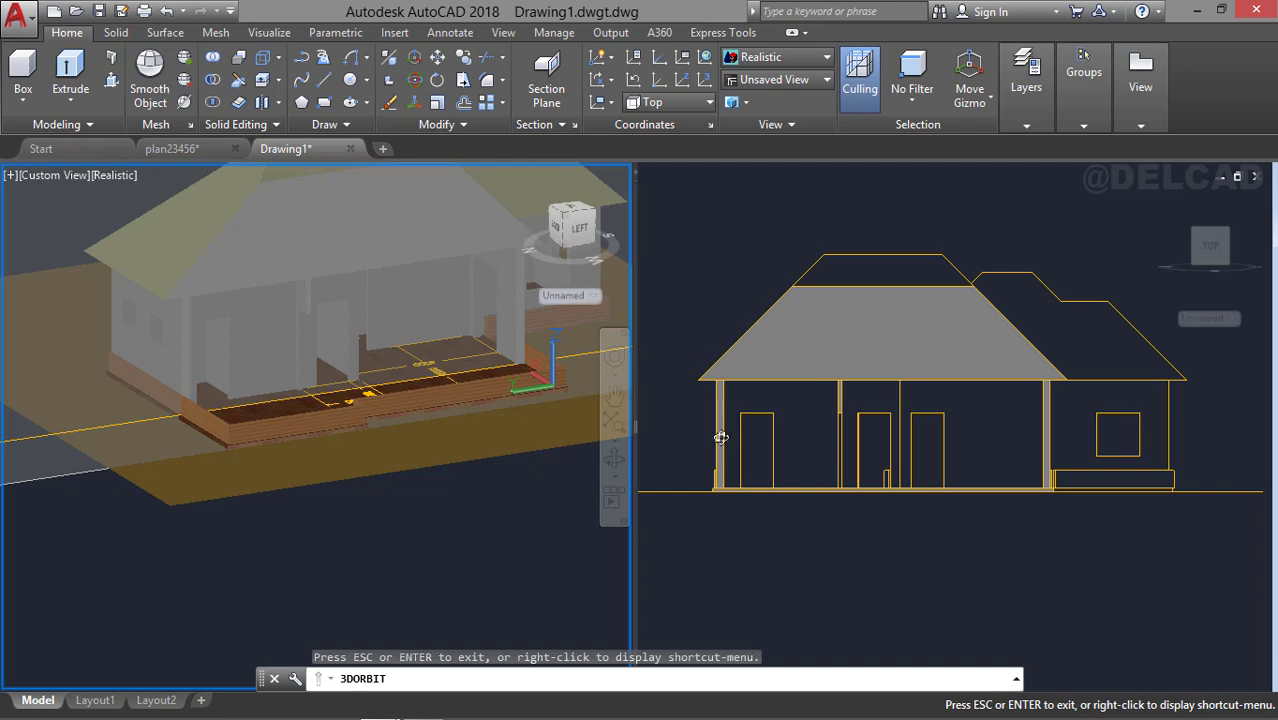
pyautogui.moveTo(282, 314); pyautogui.dragTo(309, 401)
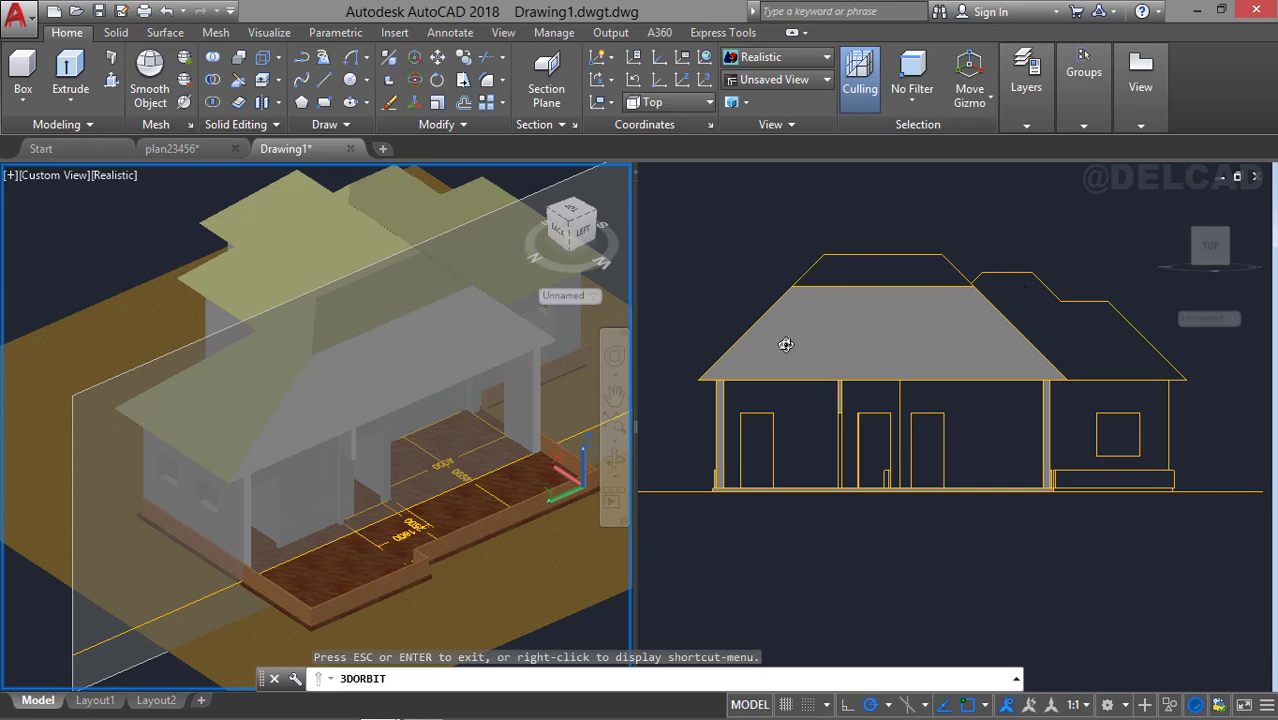
pyautogui.moveTo(432, 373); pyautogui.dragTo(373, 381)
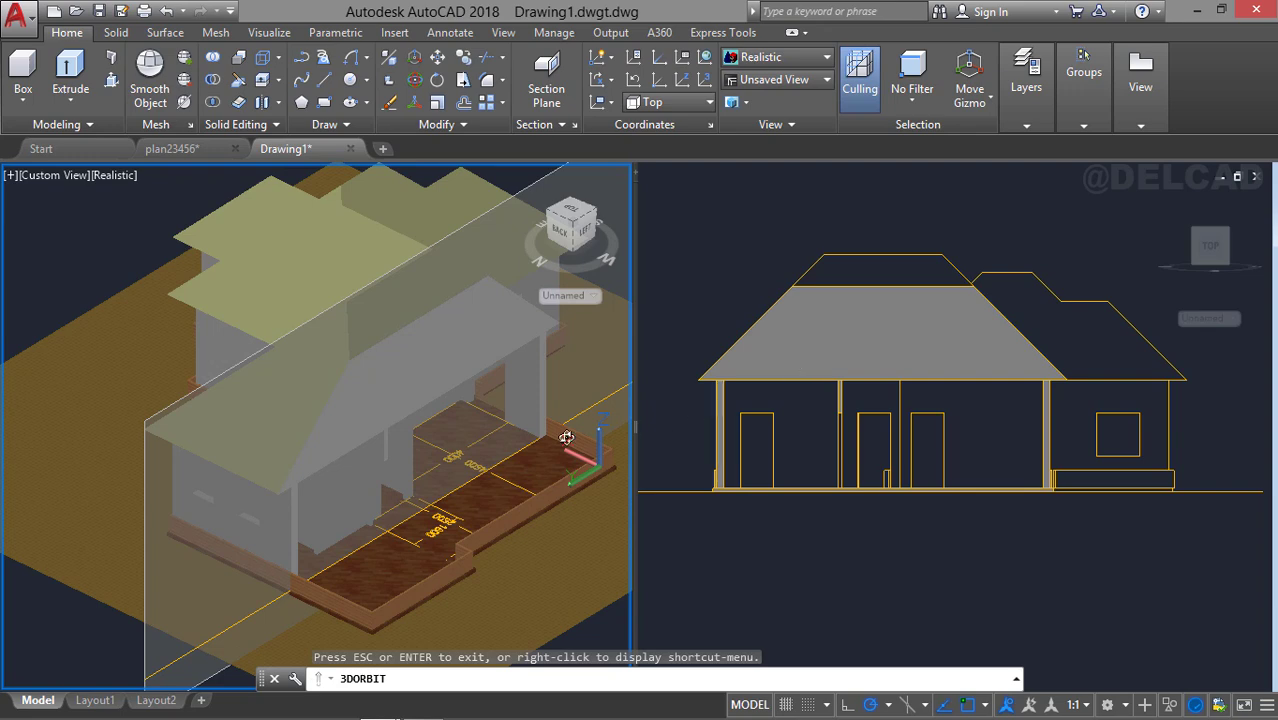
pyautogui.moveTo(353, 448); pyautogui.dragTo(338, 418)
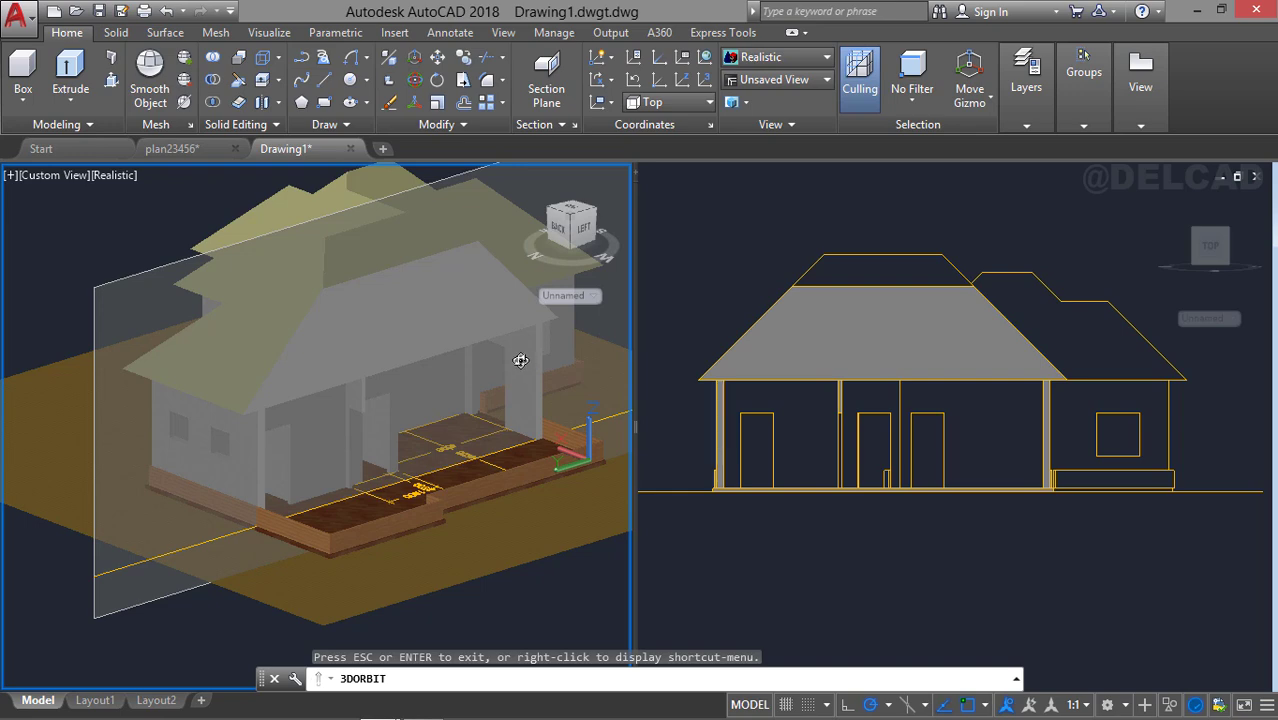
pyautogui.press('Escape')
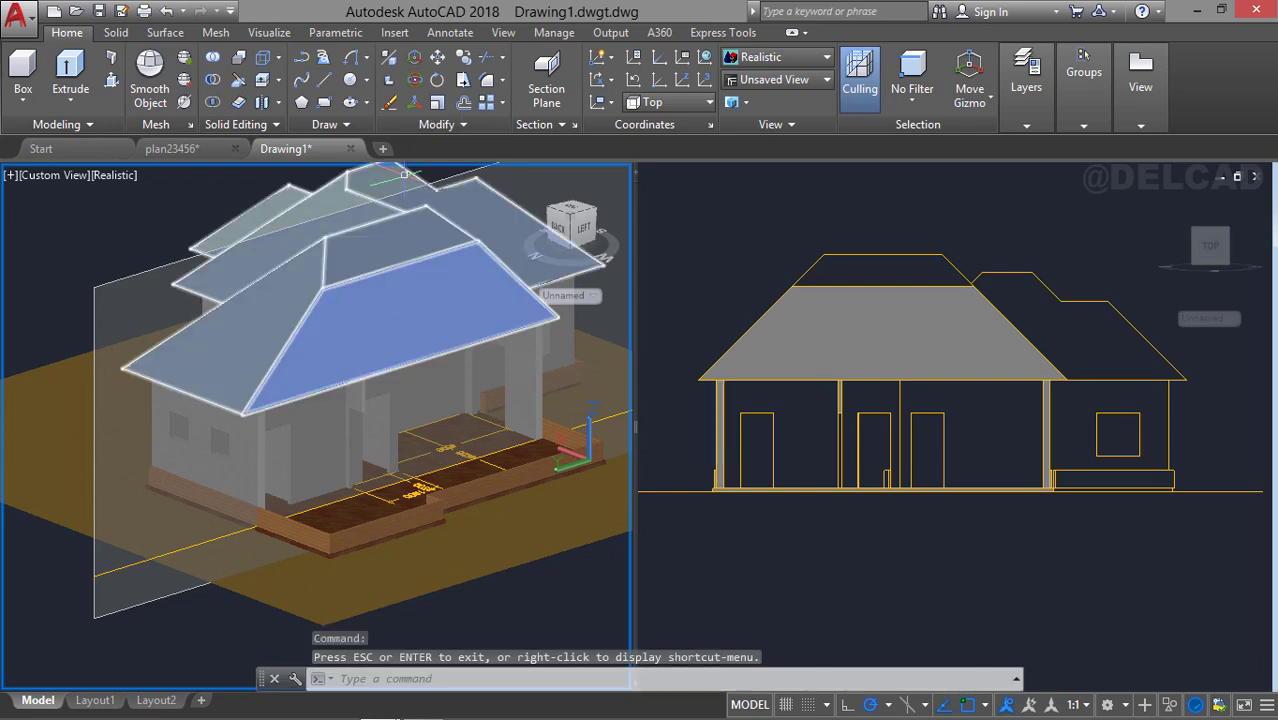
# Switch to the plan23456 drawing and split its model space into two vertical viewports.
pyautogui.click(203, 149)
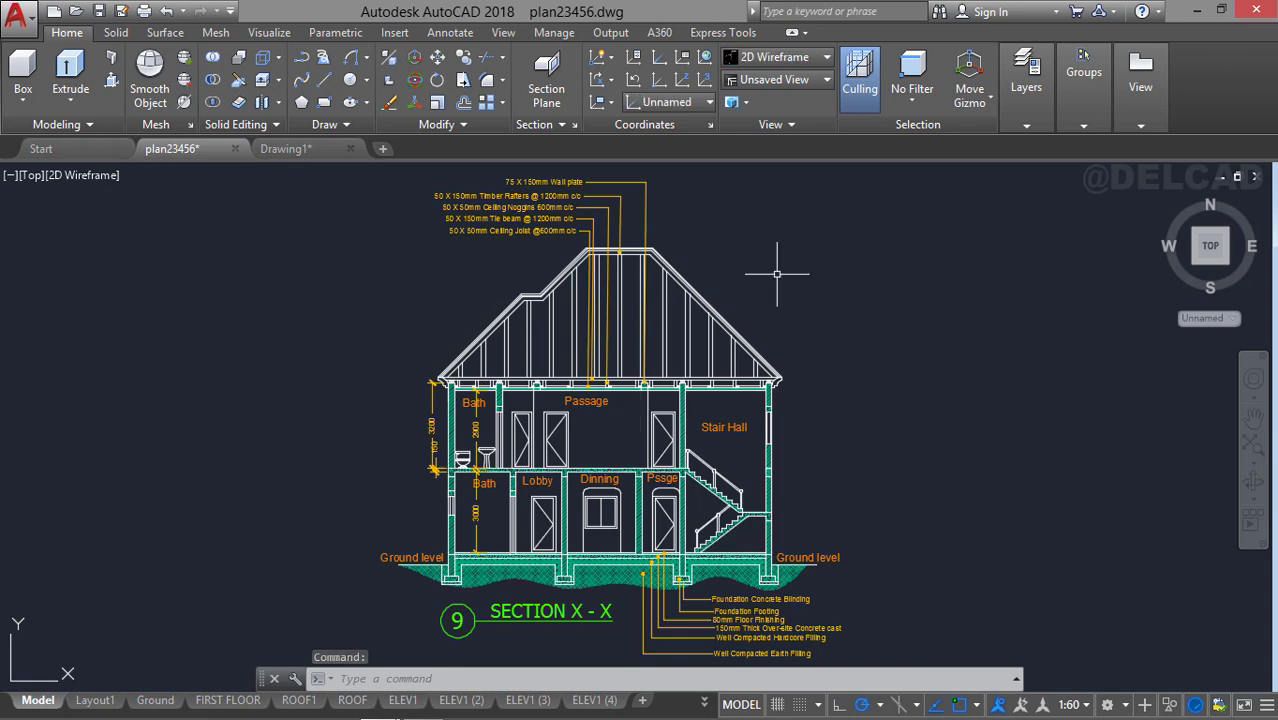
pyautogui.moveTo(885, 294)
pyautogui.mouseDown(button='middle')
pyautogui.moveTo(873, 277)
pyautogui.moveTo(857, 319)
pyautogui.mouseUp(button='middle')
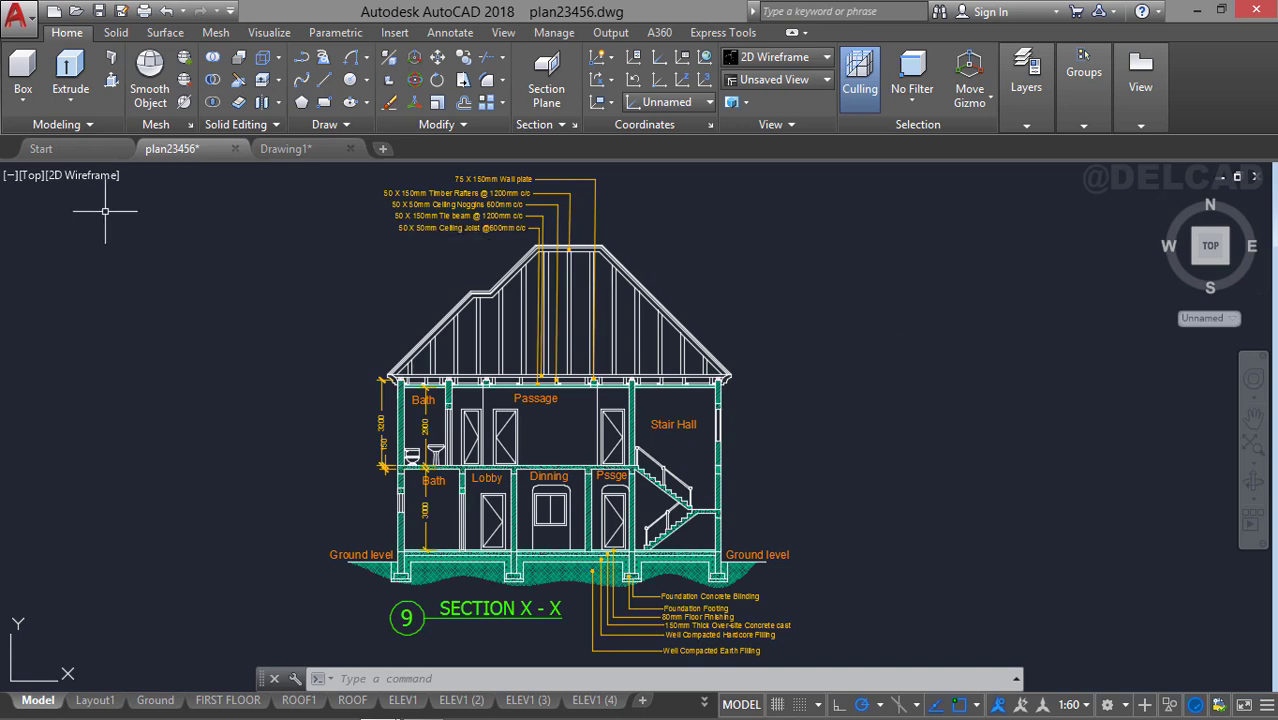
pyautogui.click(9, 177)
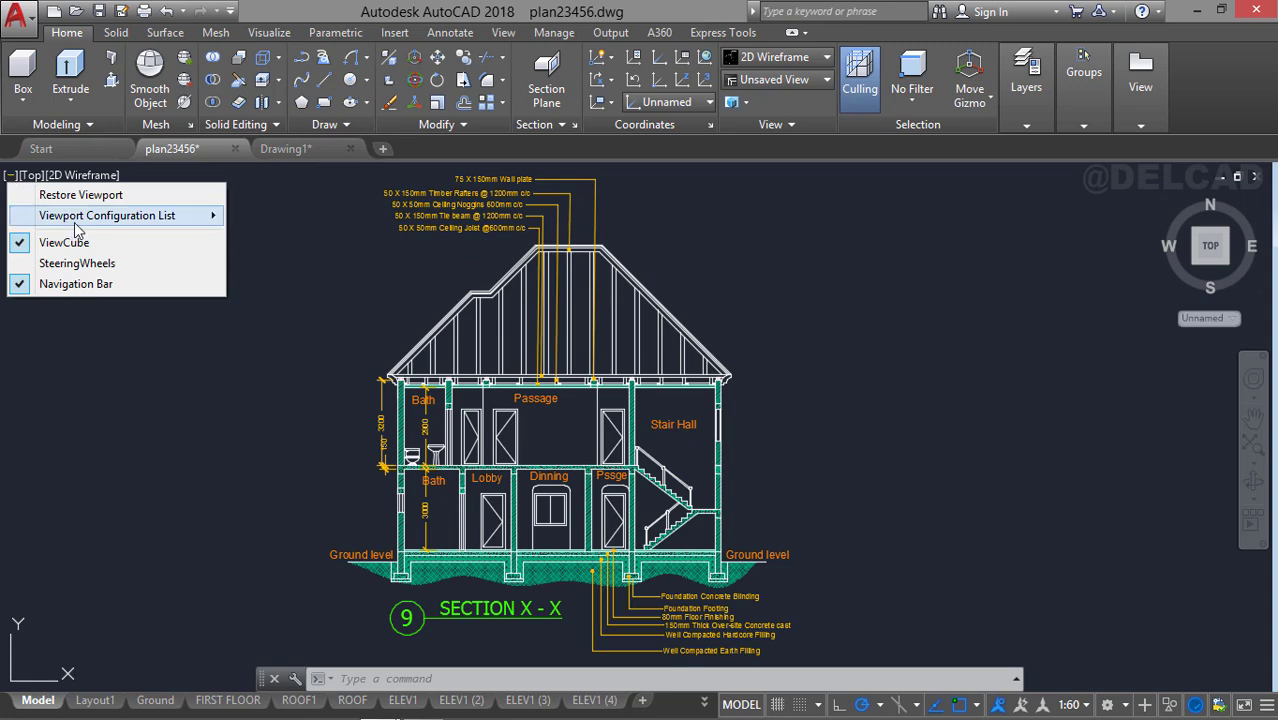
pyautogui.moveTo(78, 228)
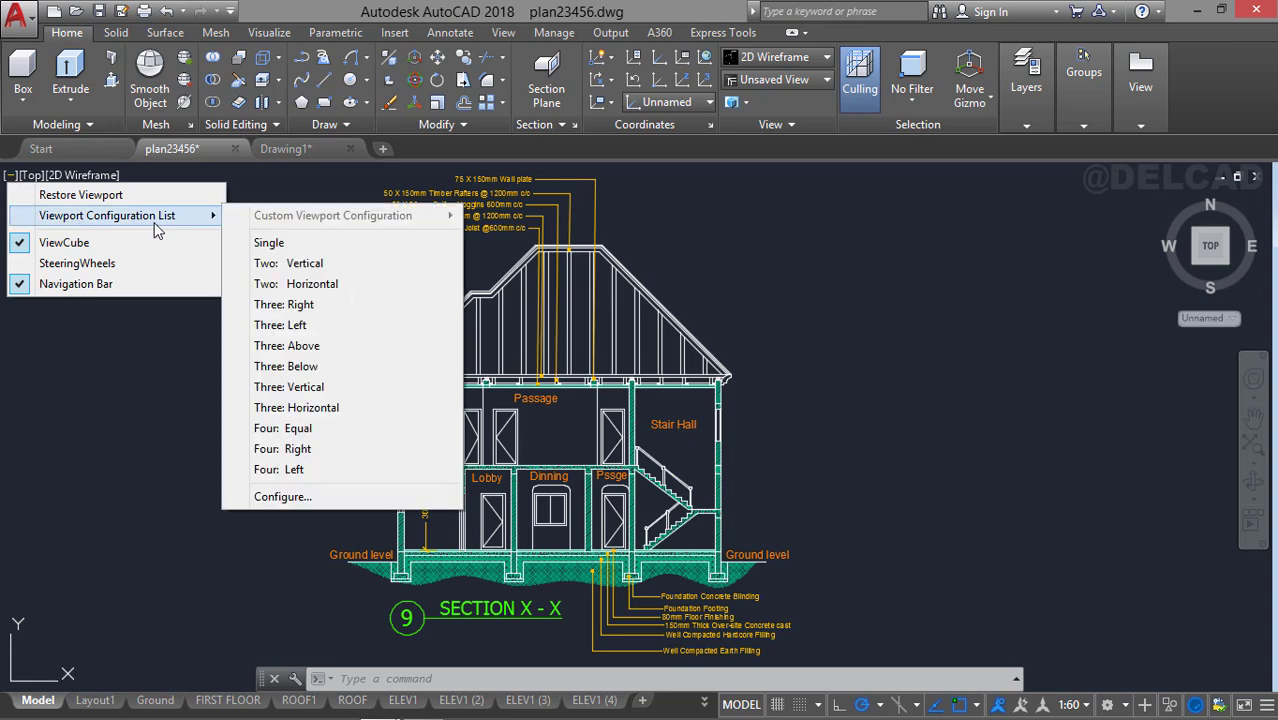
pyautogui.click(294, 264)
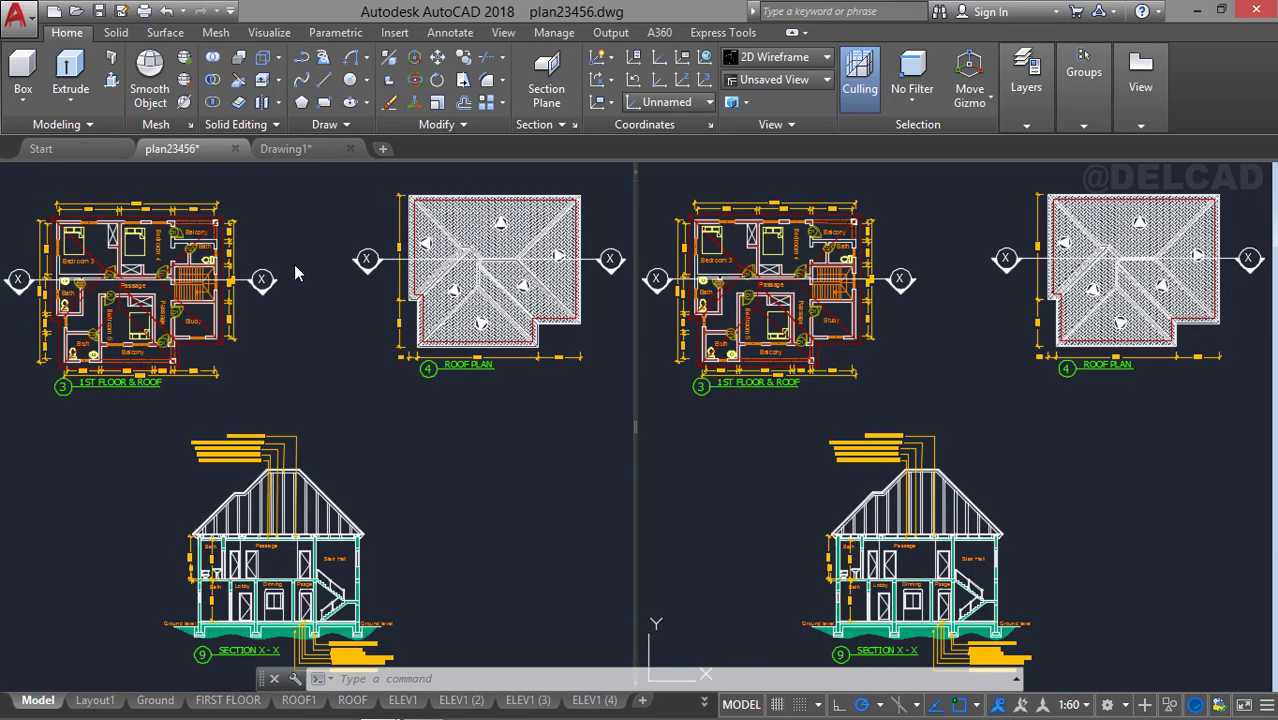
# Frame the Section X - X drawing large in the first viewport, from the roof down to its title.
pyautogui.click(386, 442)
pyautogui.scroll(4, 383, 466)
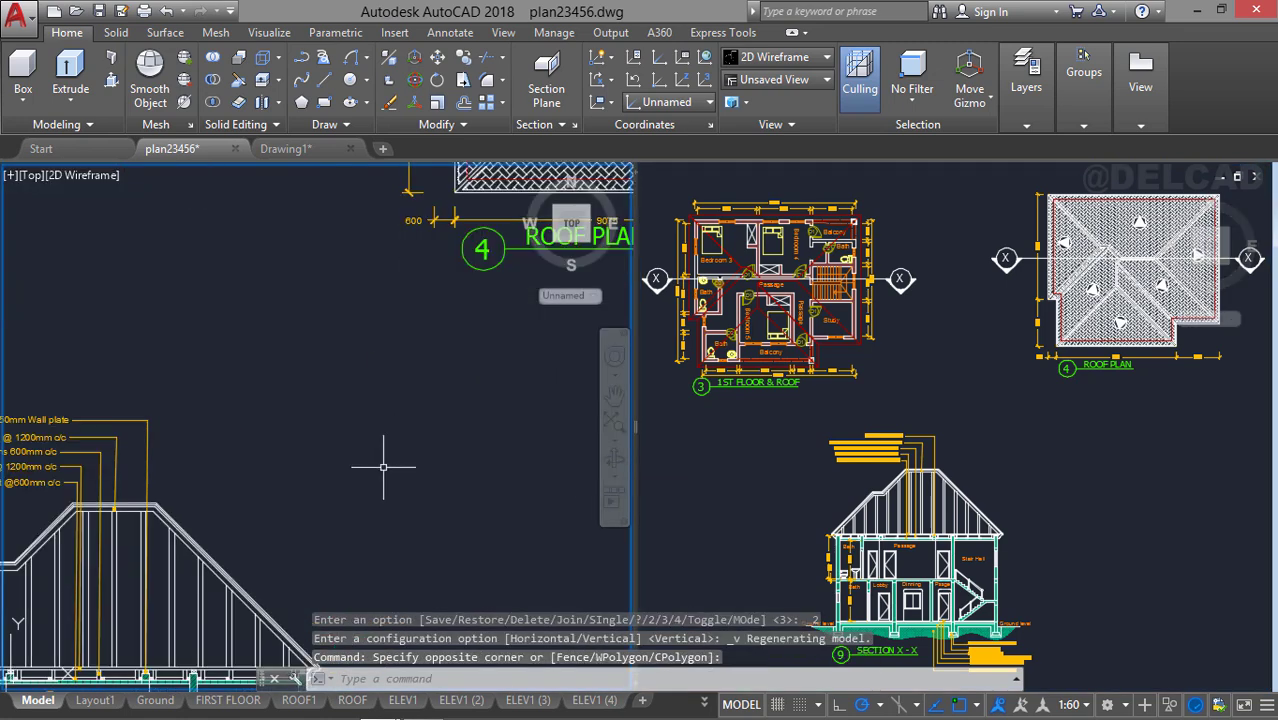
pyautogui.moveTo(384, 432); pyautogui.dragTo(511, 231, button='middle')
pyautogui.moveTo(414, 392); pyautogui.dragTo(425, 348, button='middle')
pyautogui.scroll(-3, 464, 330)
pyautogui.scroll(2, 425, 348)
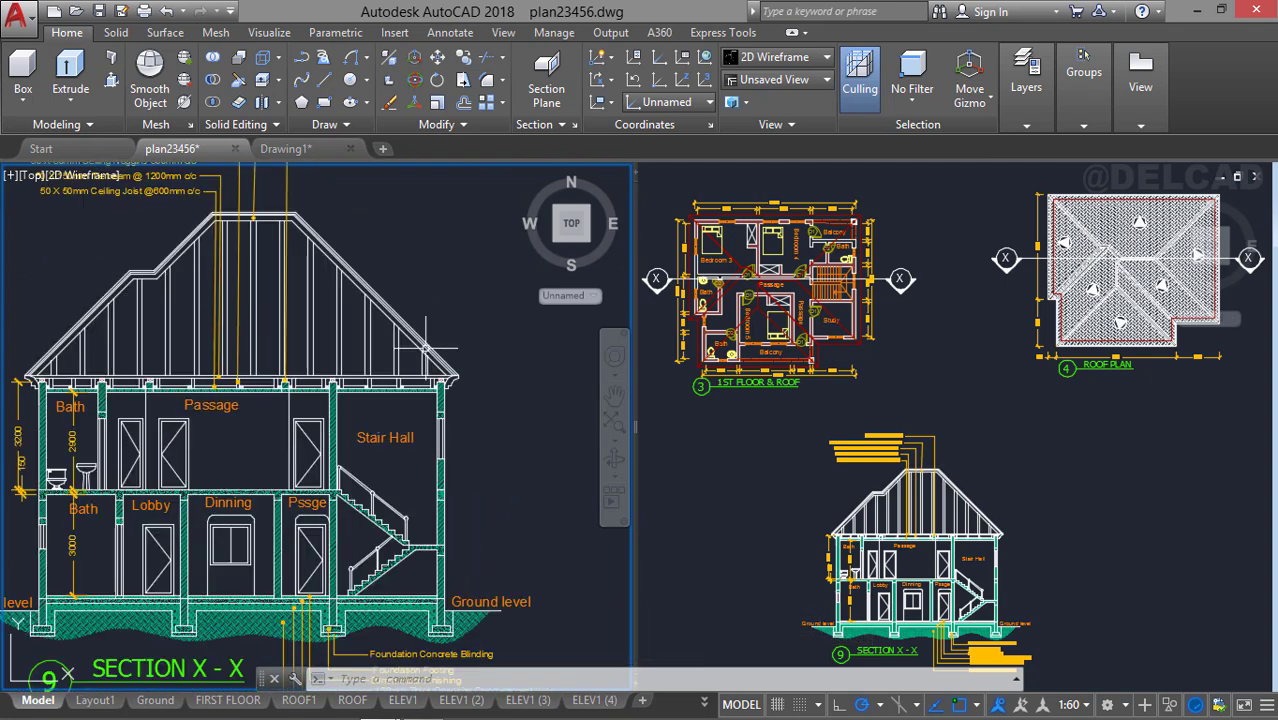
# Find the ground floor plan among the plans and elevations and frame it in the second viewport.
pyautogui.click(812, 418)
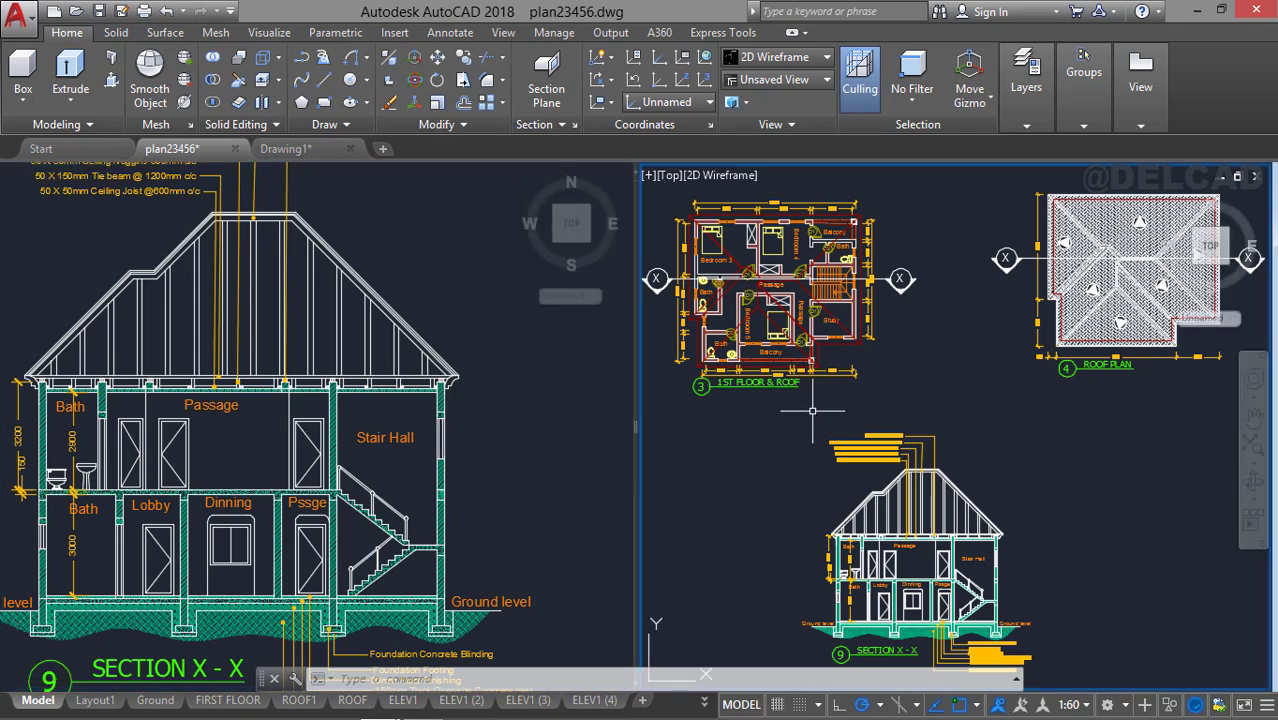
pyautogui.scroll(-1, 784, 449)
pyautogui.moveTo(798, 428); pyautogui.dragTo(1010, 411, button='middle')
pyautogui.scroll(-2, 993, 399)
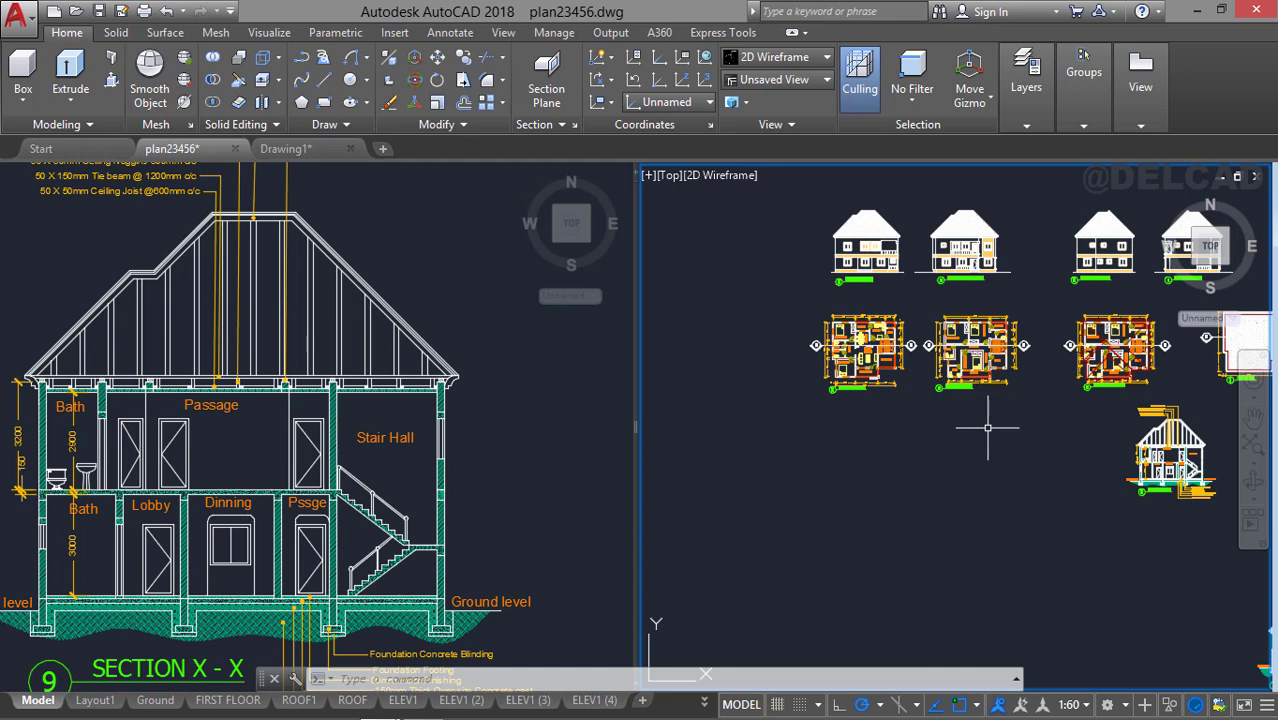
pyautogui.moveTo(910, 431); pyautogui.dragTo(859, 446, button='middle')
pyautogui.scroll(2, 915, 377)
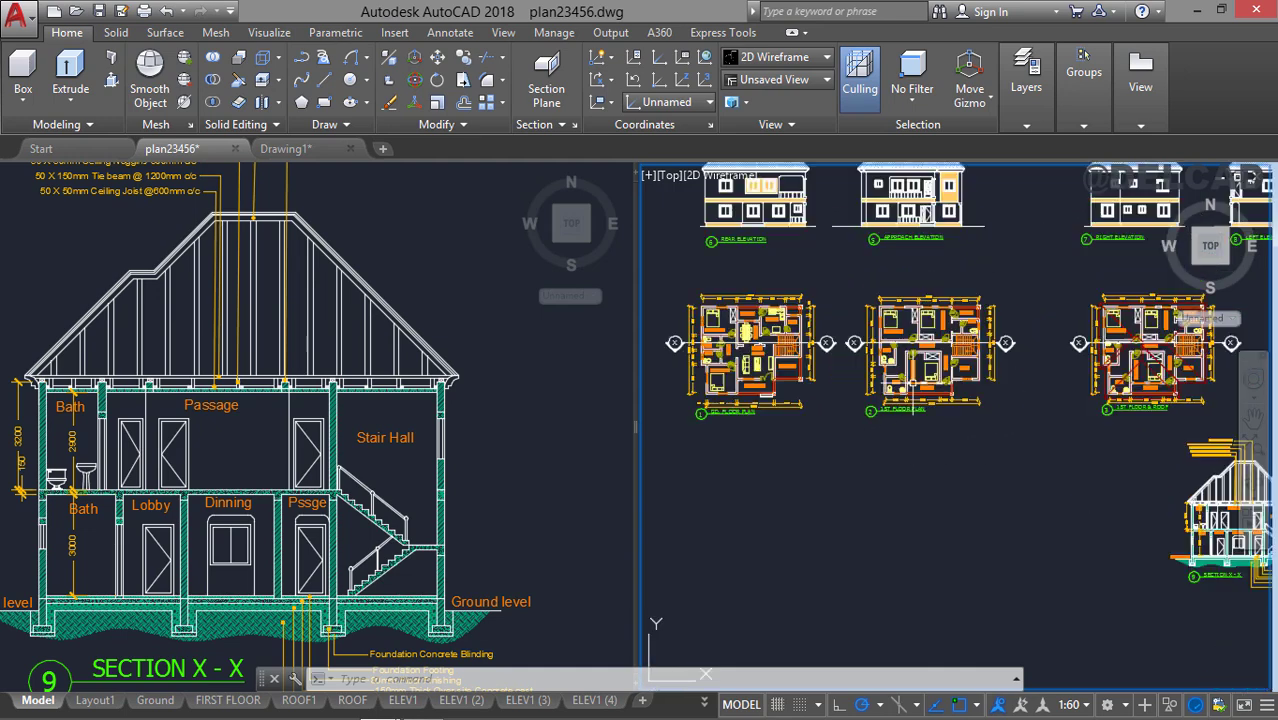
pyautogui.scroll(-2, 937, 413)
pyautogui.moveTo(1025, 409); pyautogui.dragTo(991, 403, button='middle')
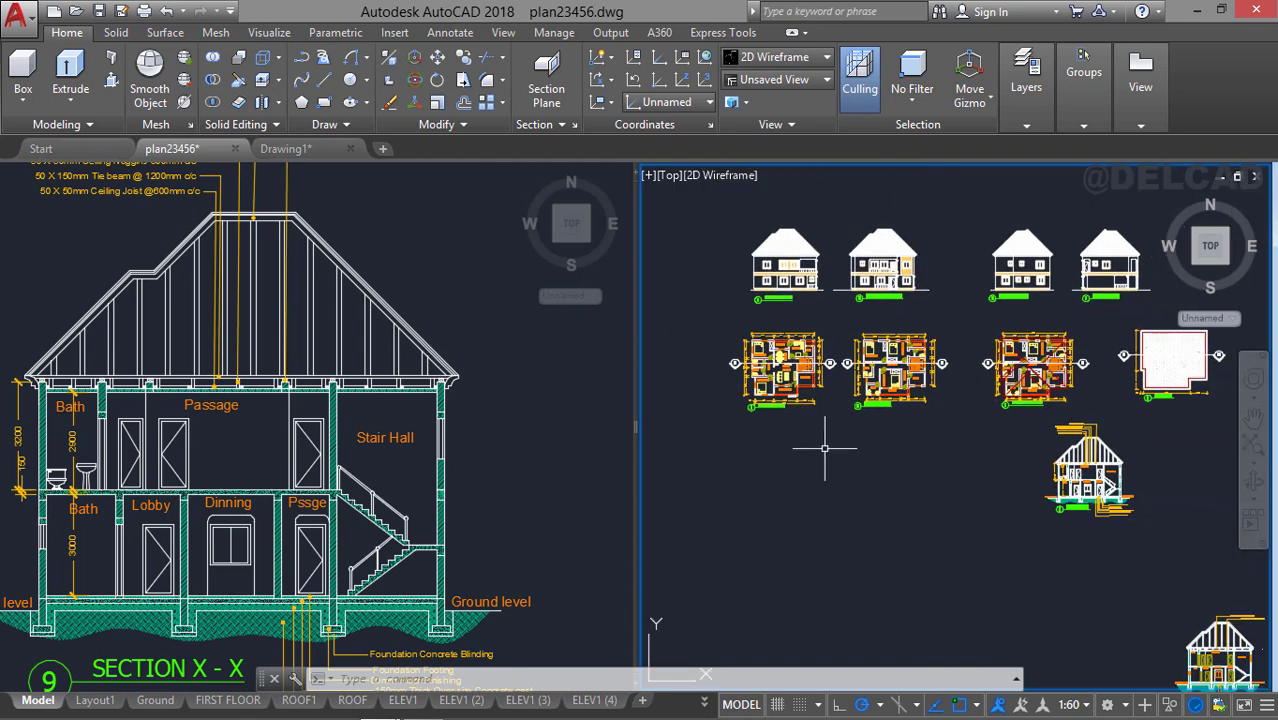
pyautogui.scroll(2, 825, 448)
pyautogui.moveTo(756, 422); pyautogui.dragTo(805, 485, button='middle')
pyautogui.scroll(3, 800, 480)
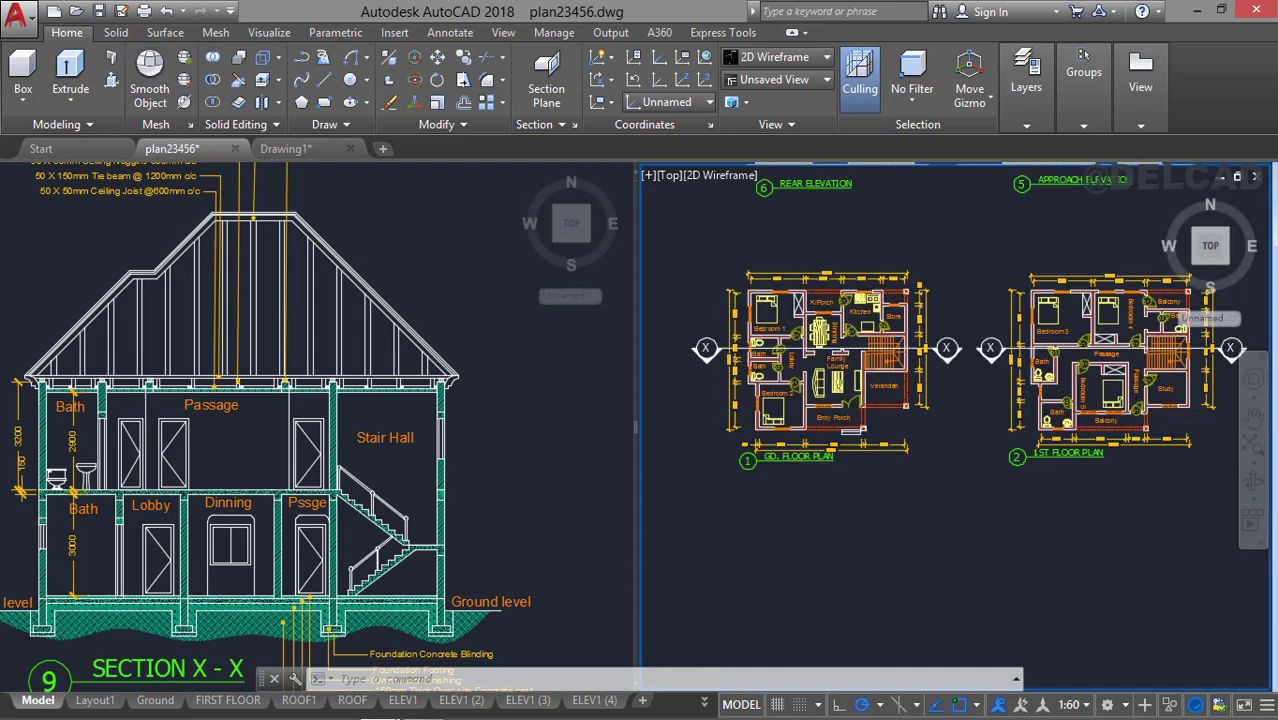
pyautogui.scroll(2, 800, 473)
pyautogui.moveTo(773, 425); pyautogui.dragTo(818, 518, button='middle')
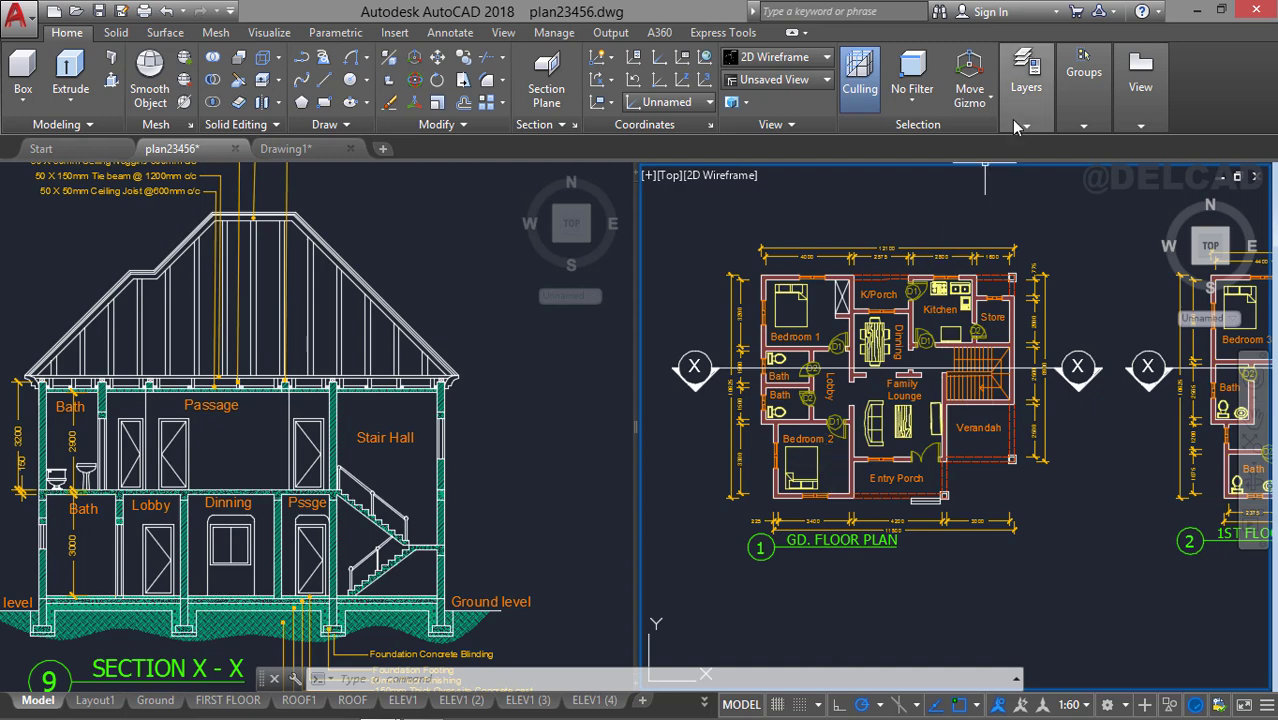
# Review the drawing's layer list, keeping Elevation as the current layer.
pyautogui.moveTo(1084, 125)
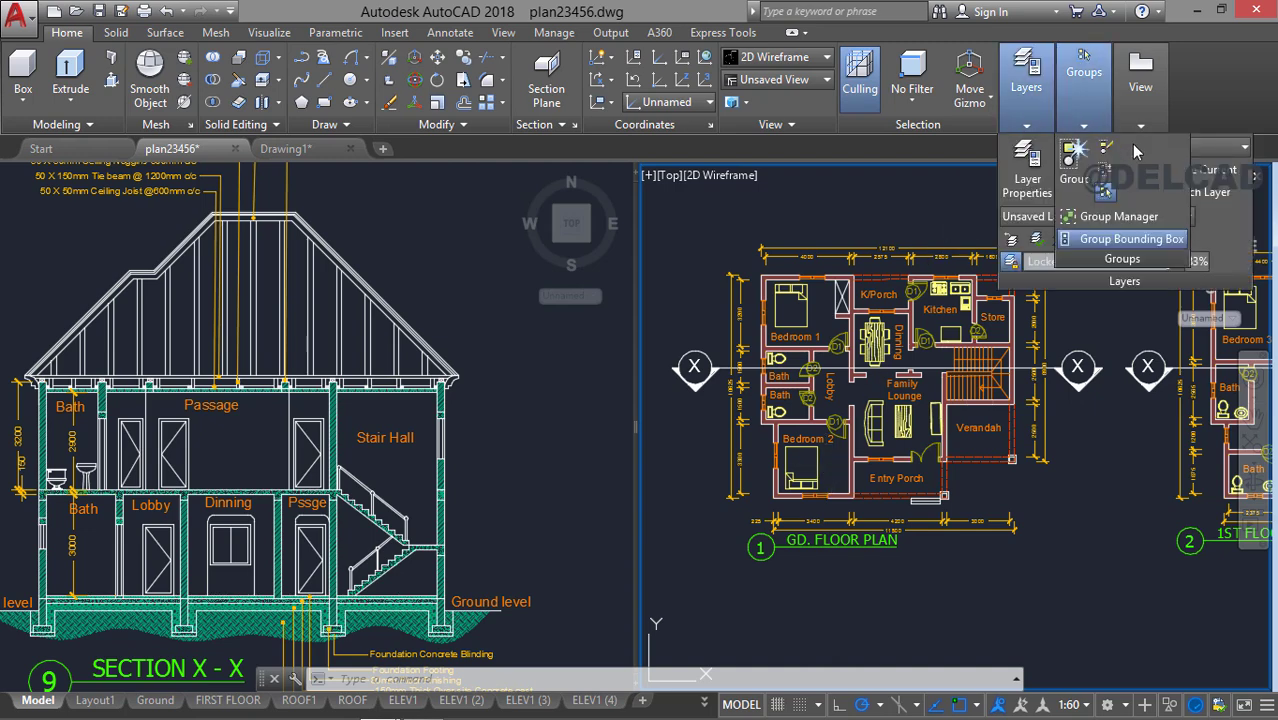
pyautogui.click(1201, 149)
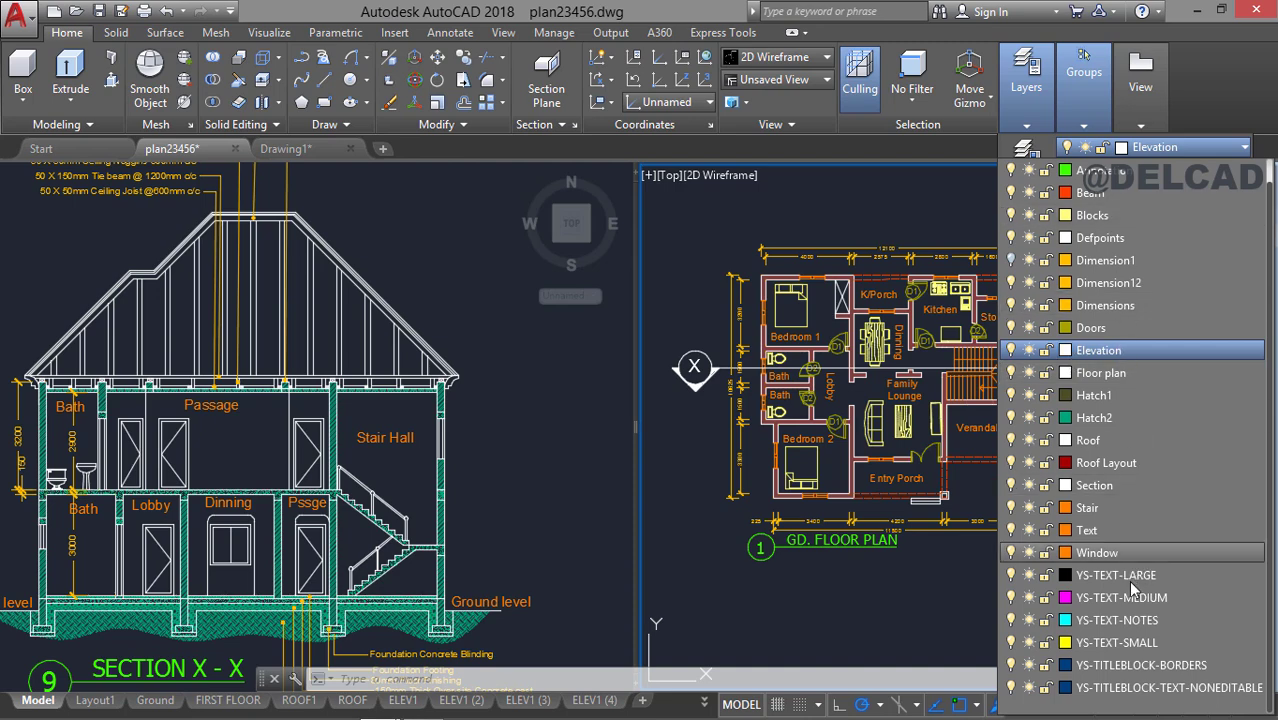
pyautogui.click(1152, 149)
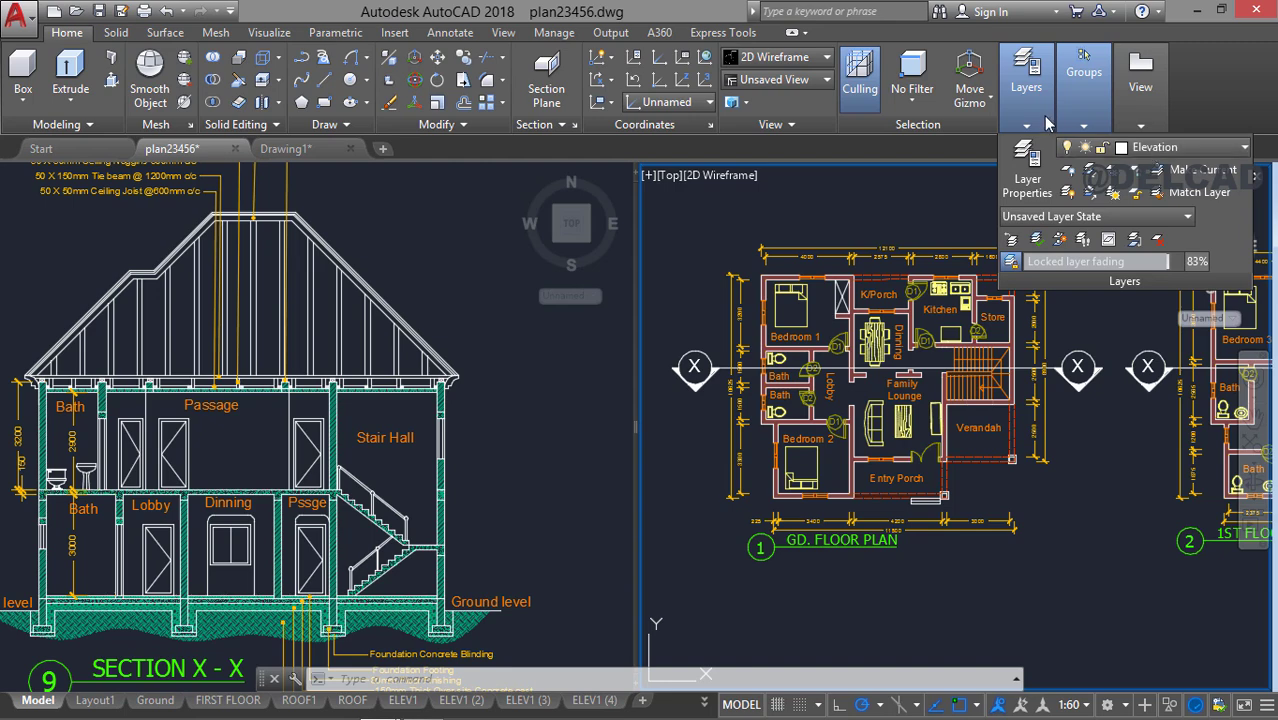
pyautogui.click(1153, 147)
pyautogui.click(1027, 131)
pyautogui.click(889, 222)
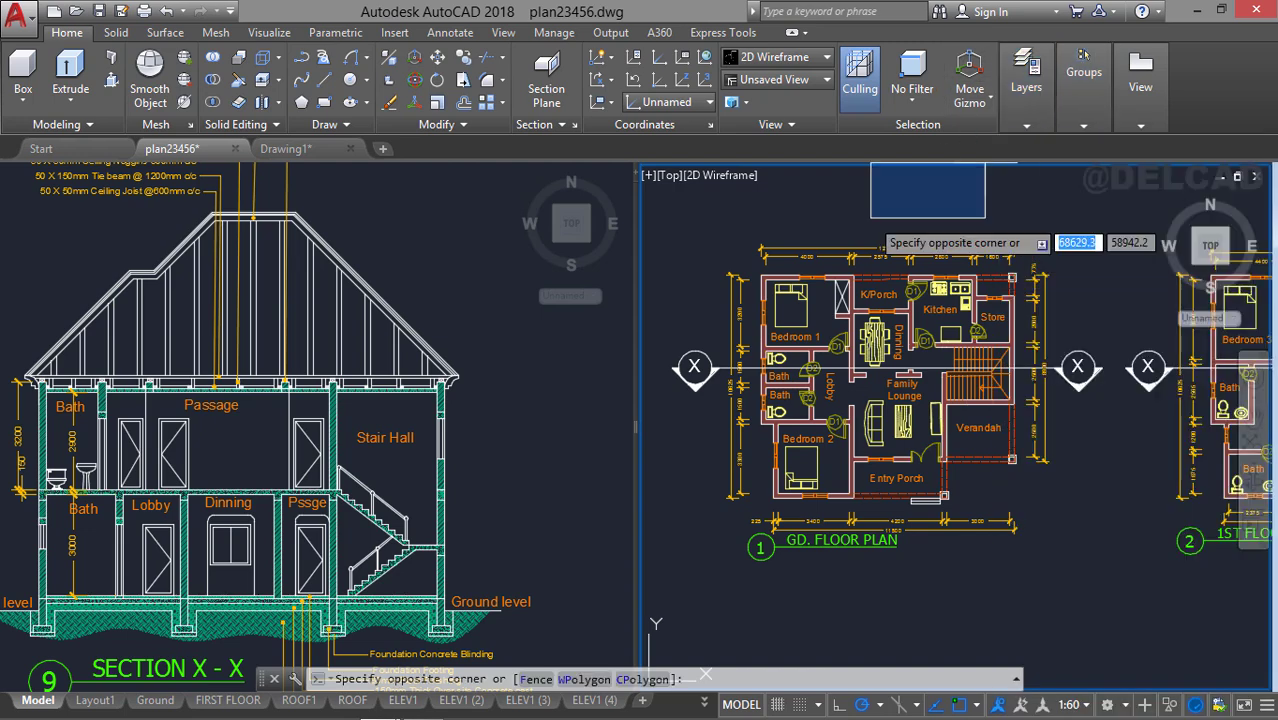
pyautogui.press('Escape')
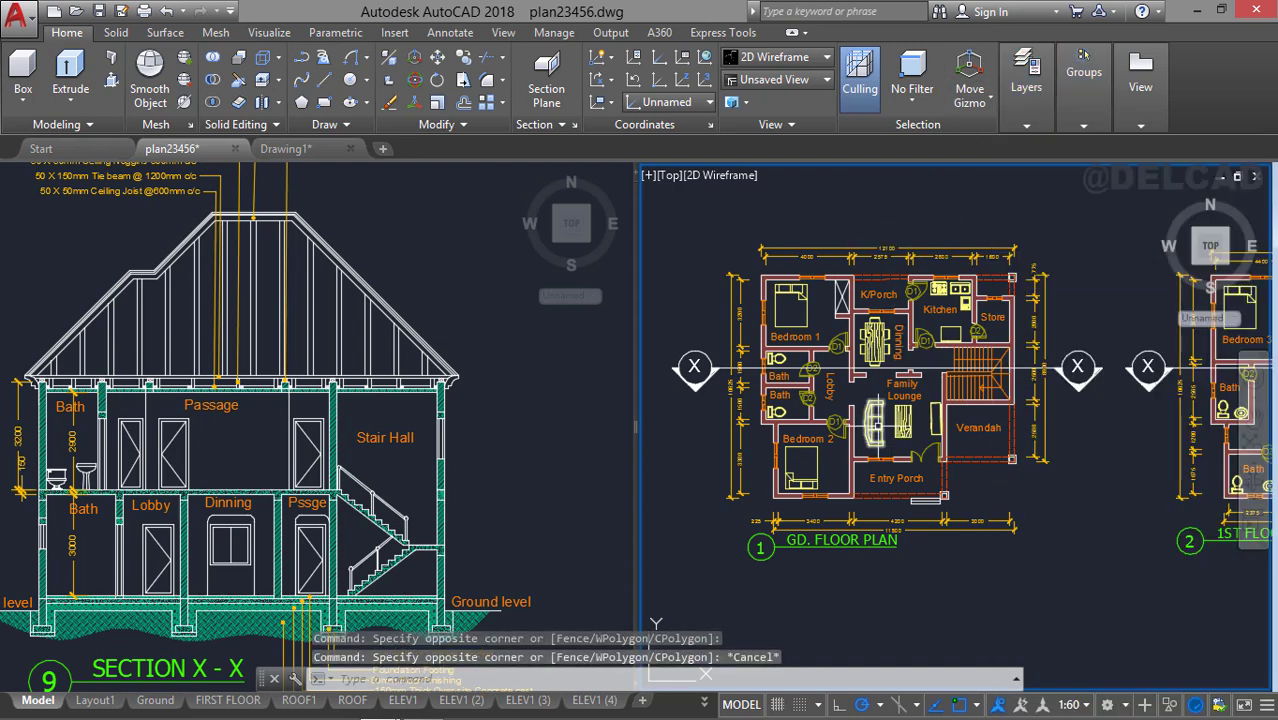
# Place a vertical construction line (XLINE) through the outer face of the bath's exterior wall on the ground floor plan.
pyautogui.scroll(3, 886, 425)
pyautogui.moveTo(886, 425); pyautogui.dragTo(913, 432, button='middle')
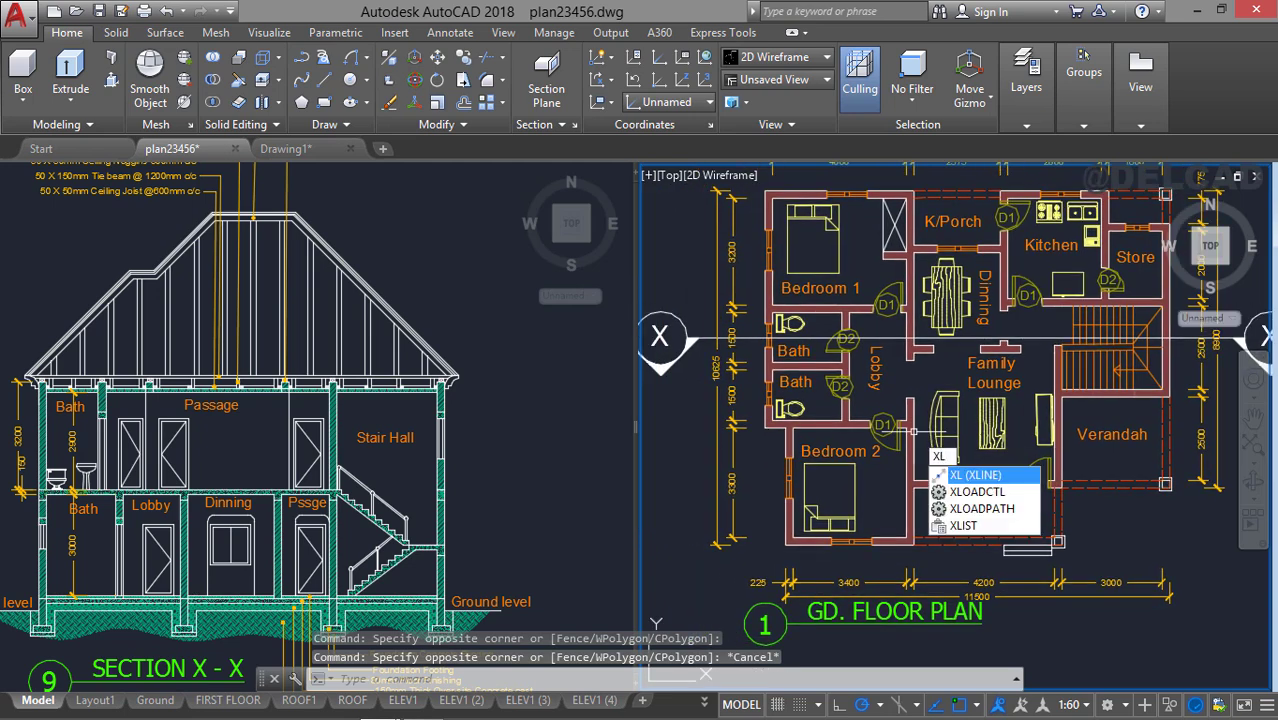
pyautogui.press('Return')
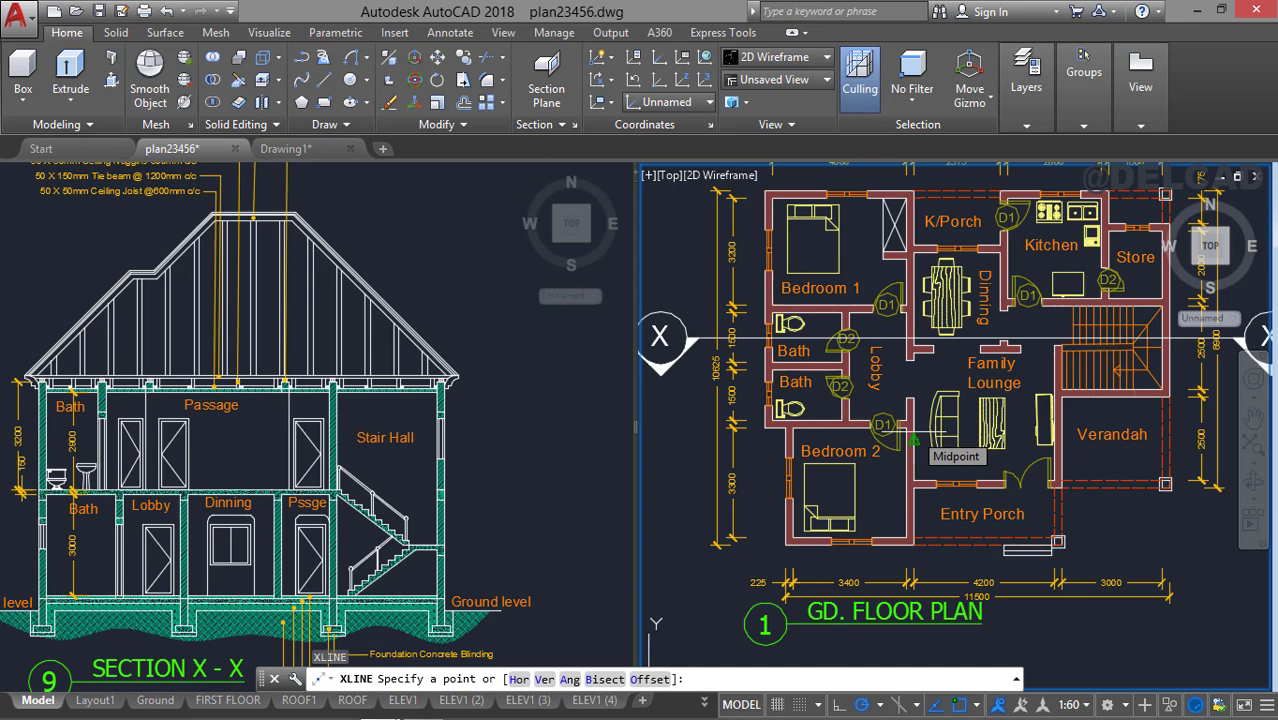
pyautogui.click(913, 440)
pyautogui.scroll(-2, 740, 400)
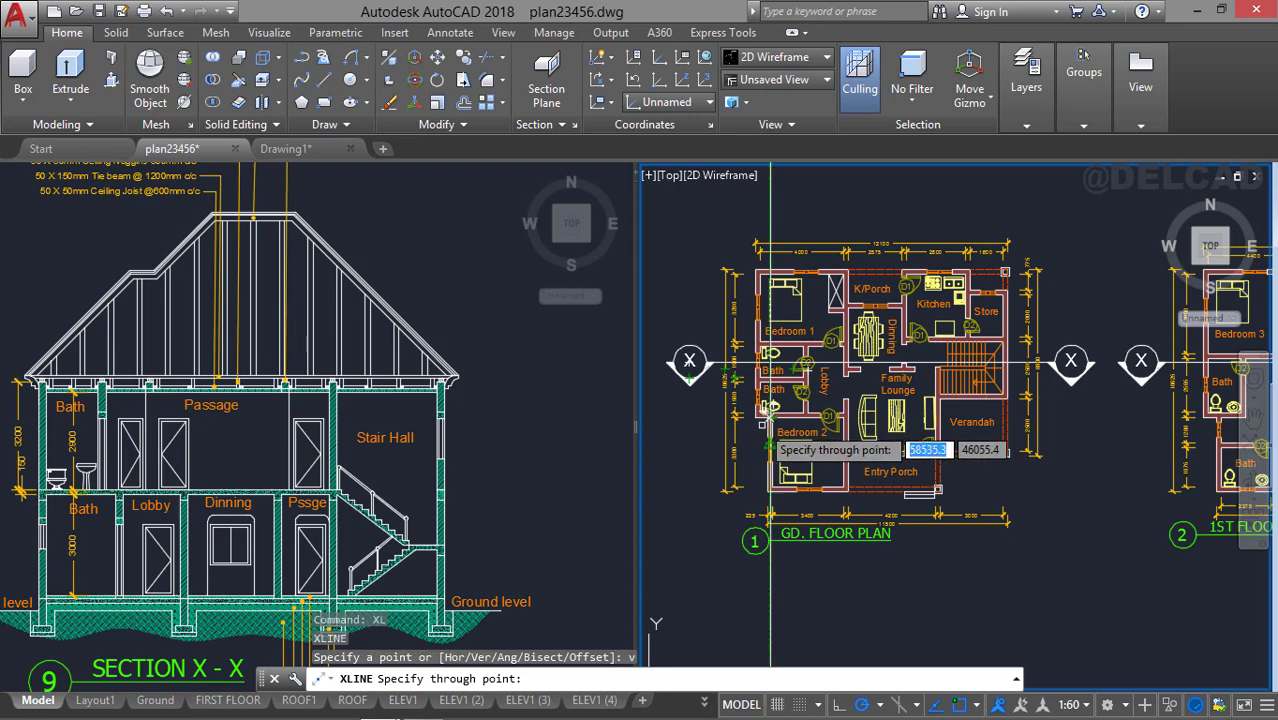
pyautogui.scroll(3, 757, 405)
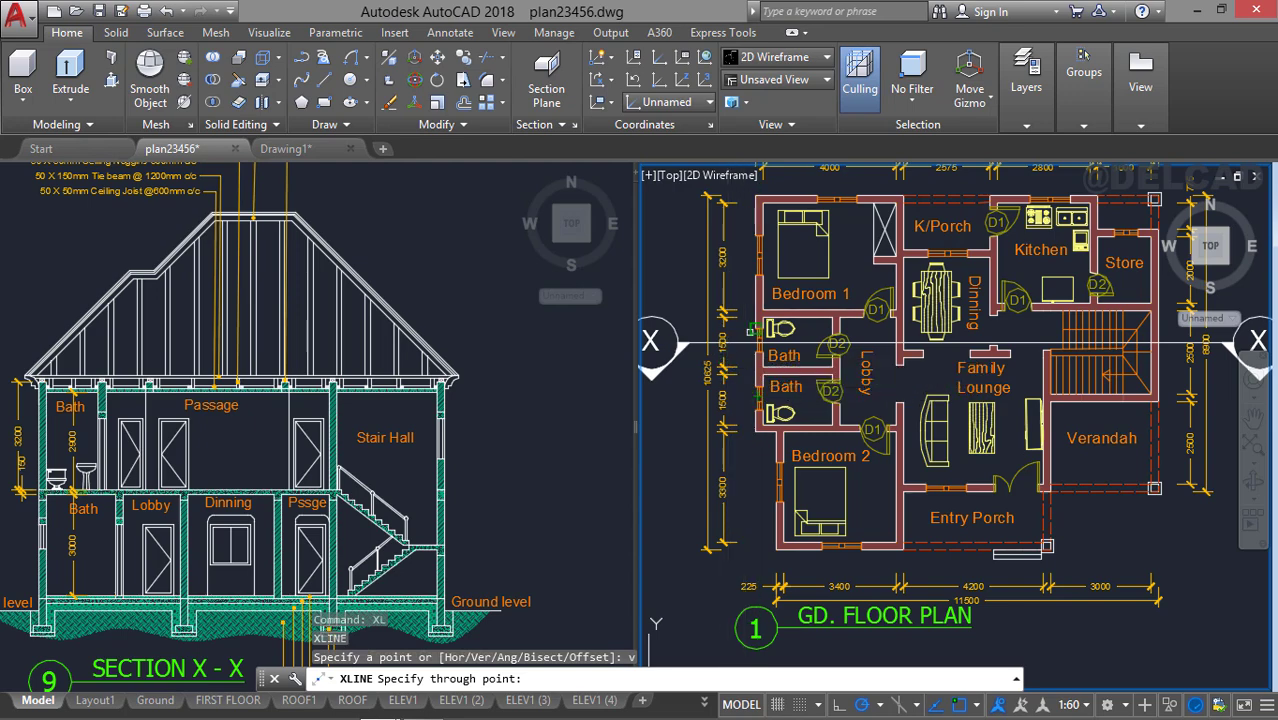
pyautogui.moveTo(754, 328); pyautogui.dragTo(754, 362, button='middle')
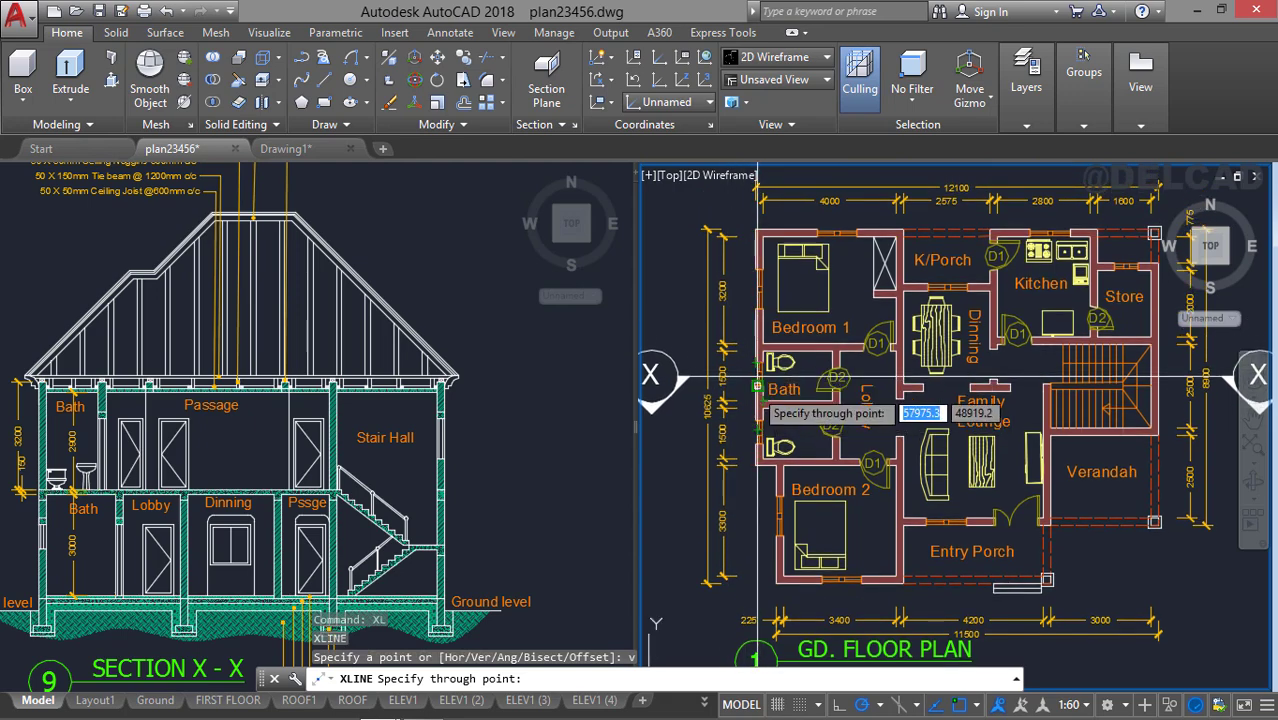
pyautogui.scroll(2, 748, 390)
pyautogui.scroll(2, 748, 390)
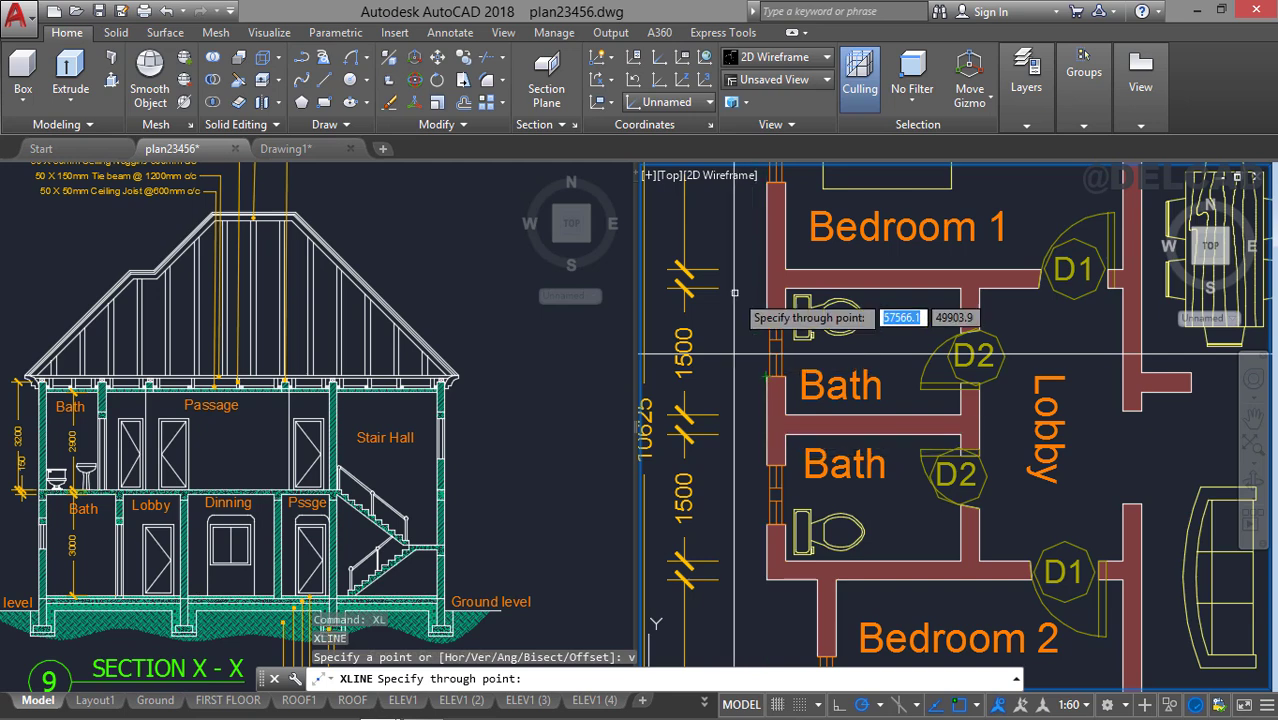
pyautogui.click(766, 372)
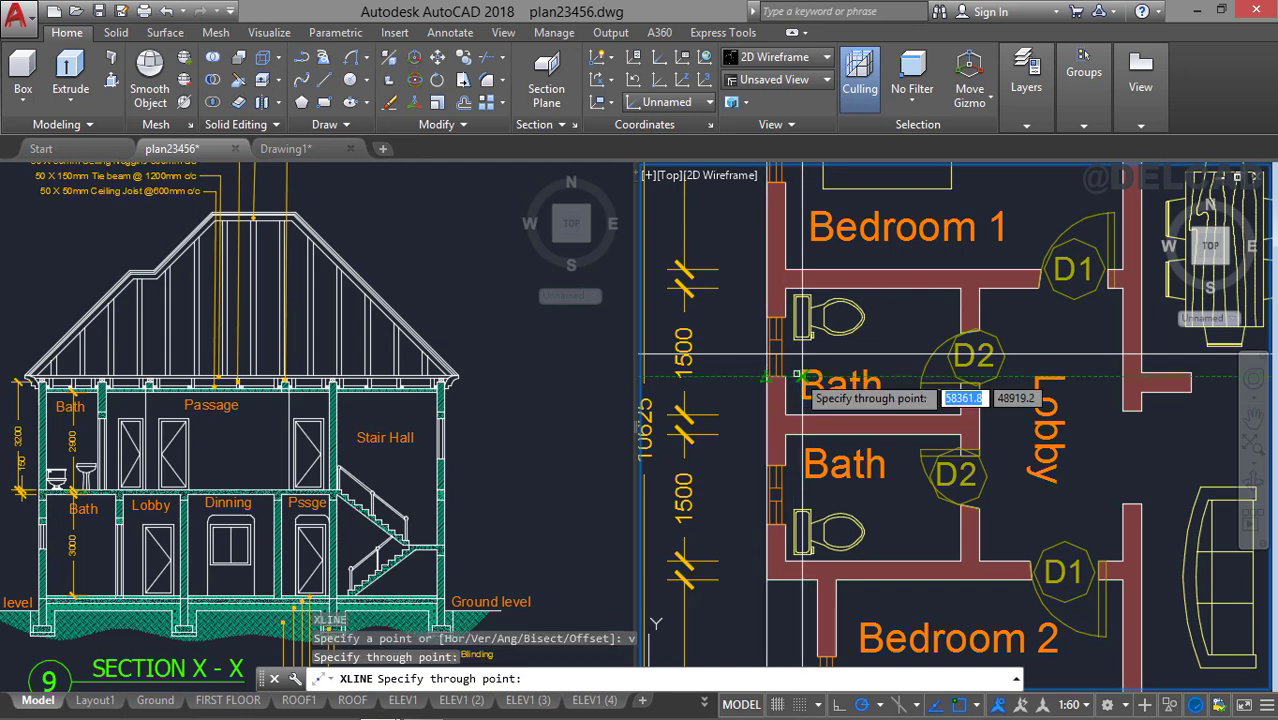
# Place vertical construction lines along the bath's exterior wall and through both faces of the partition between the baths and the lobby.
pyautogui.click(768, 355)
pyautogui.scroll(-2, 770, 353)
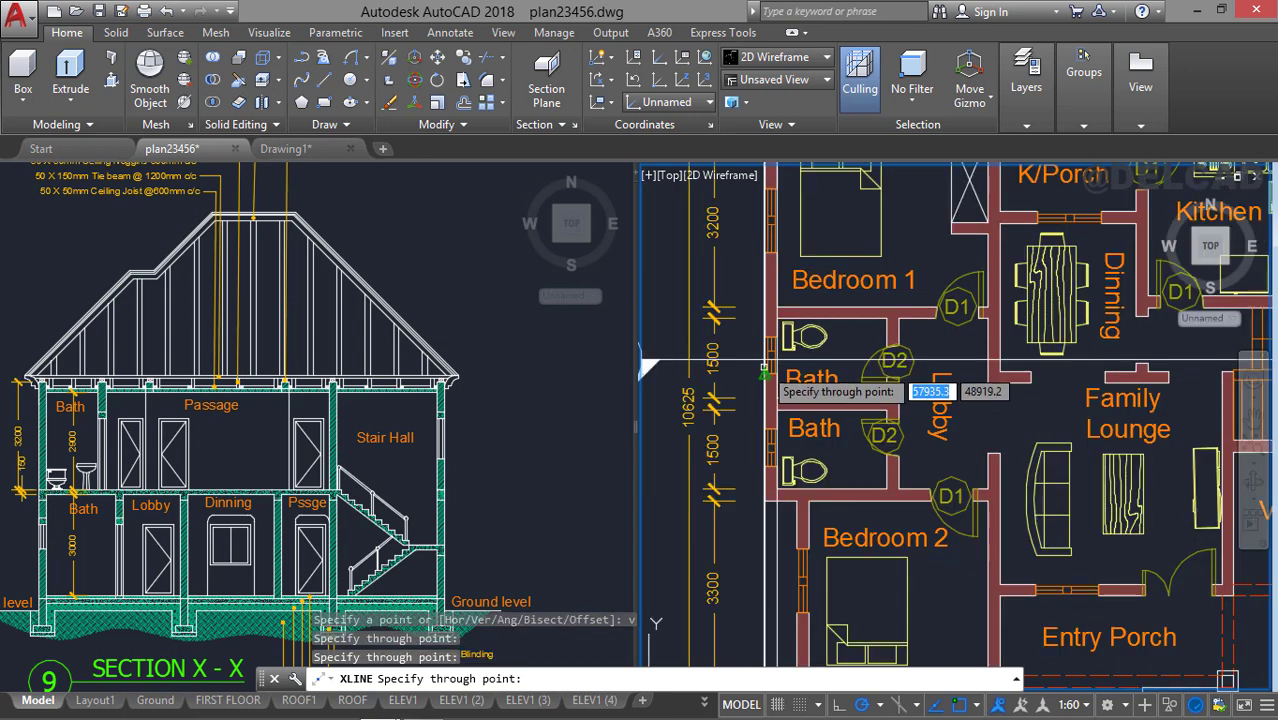
pyautogui.scroll(-1, 785, 356)
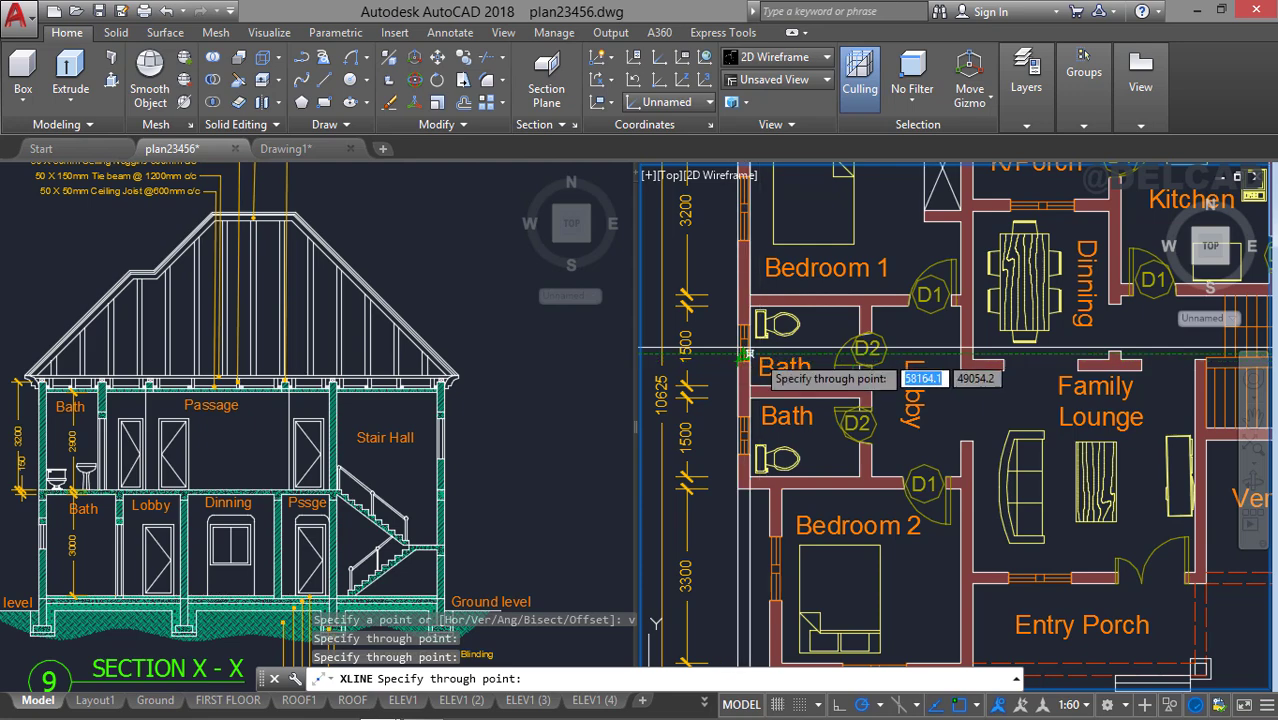
pyautogui.moveTo(867, 389); pyautogui.dragTo(833, 375, button='middle')
pyautogui.scroll(2, 833, 375)
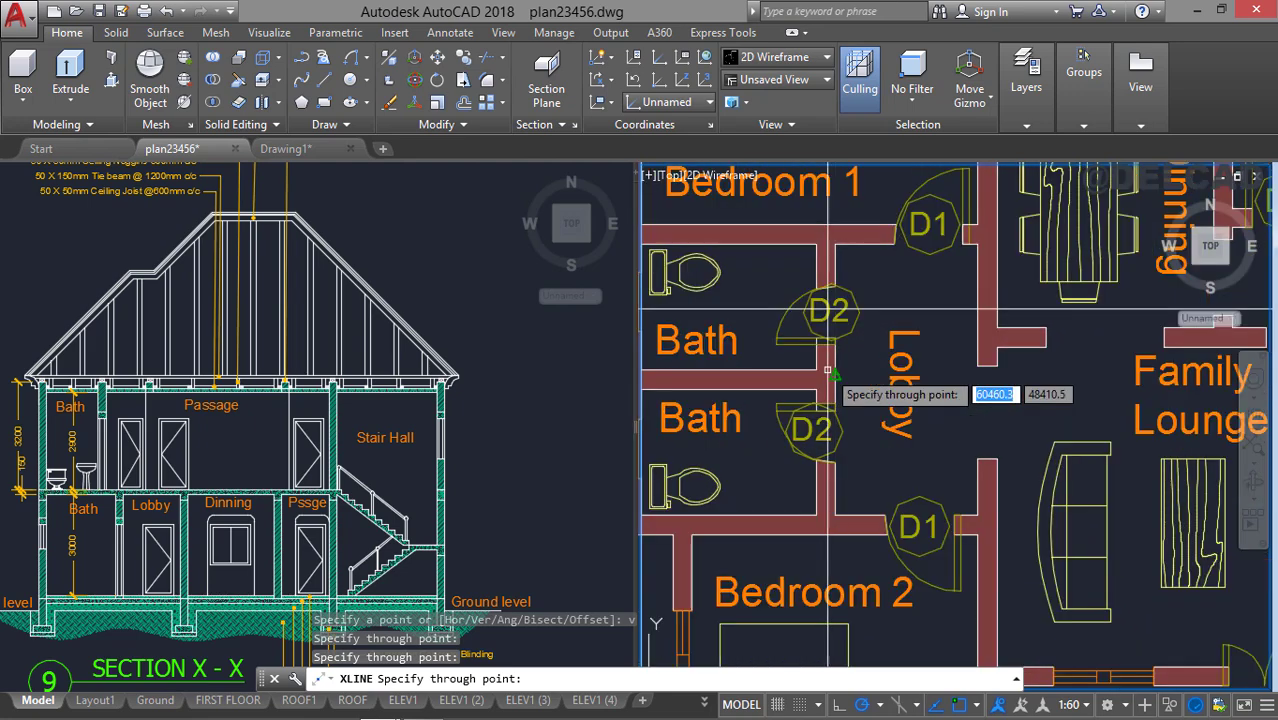
pyautogui.click(832, 372)
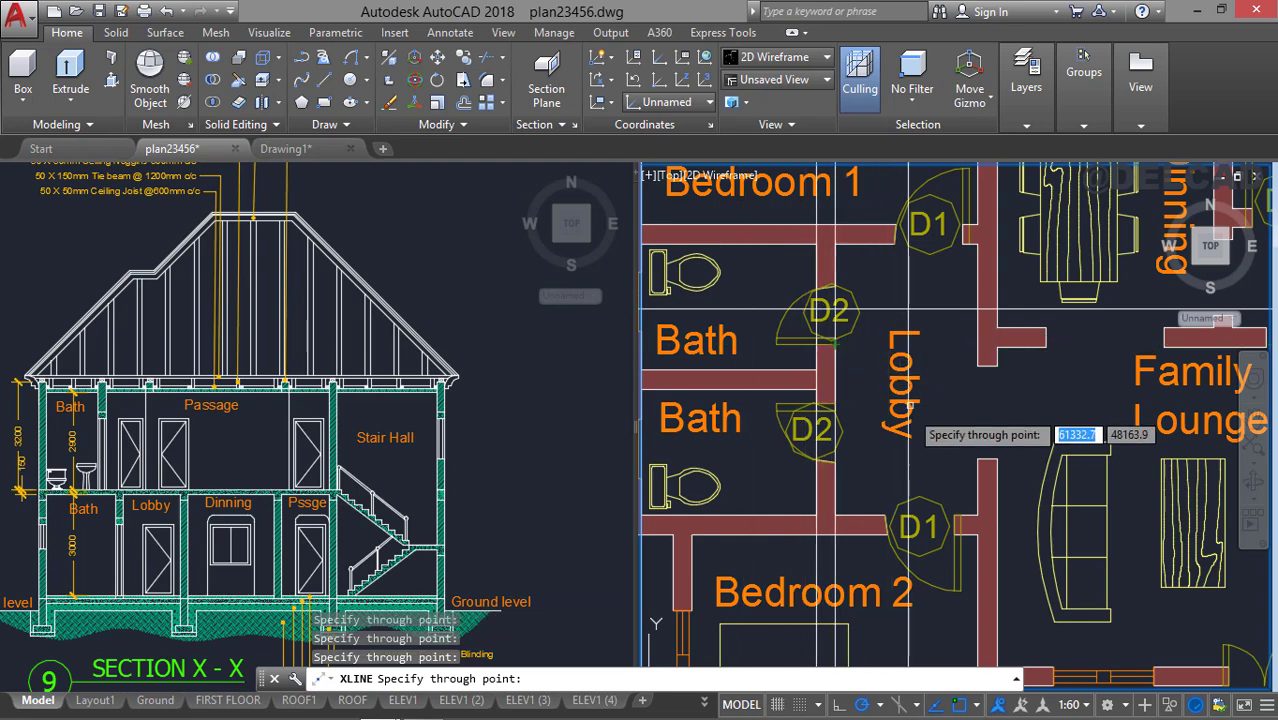
# Add vertical construction lines through both sides of the D1 door opening between the lobby and Bedroom 2.
pyautogui.moveTo(908, 410); pyautogui.dragTo(870, 330, button='middle')
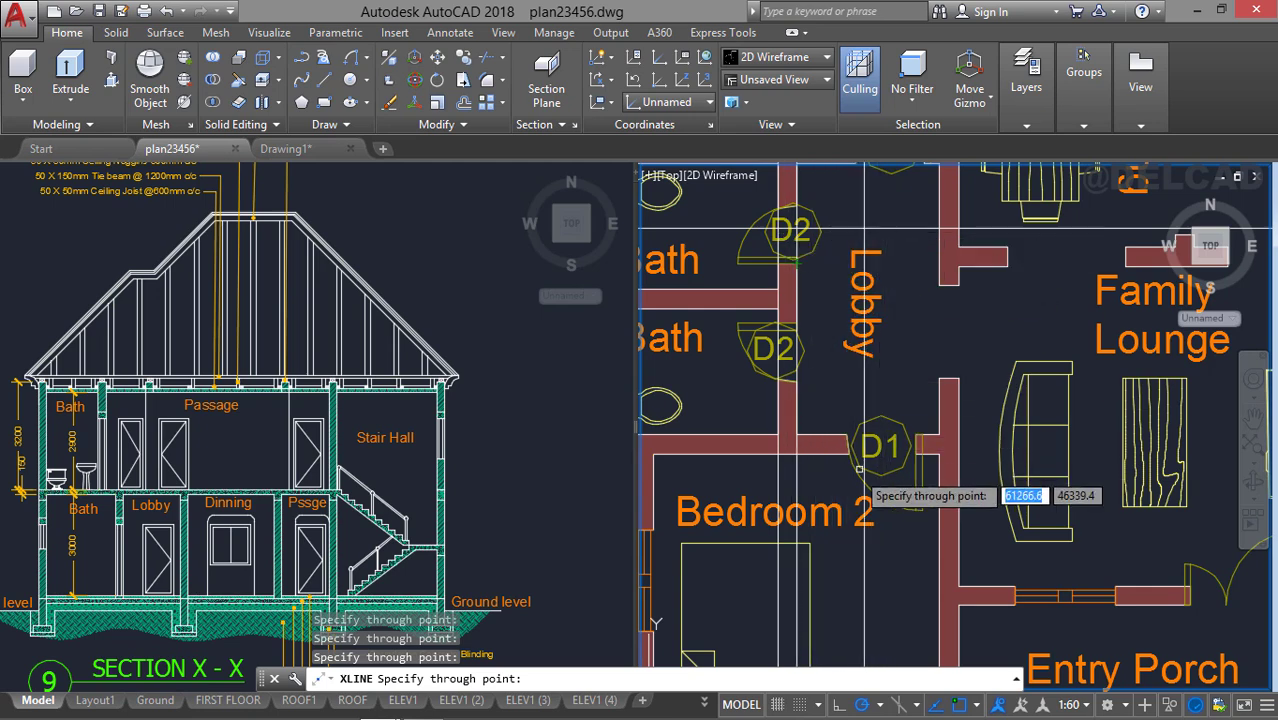
pyautogui.moveTo(852, 485); pyautogui.dragTo(826, 441, button='middle')
pyautogui.scroll(3, 820, 405)
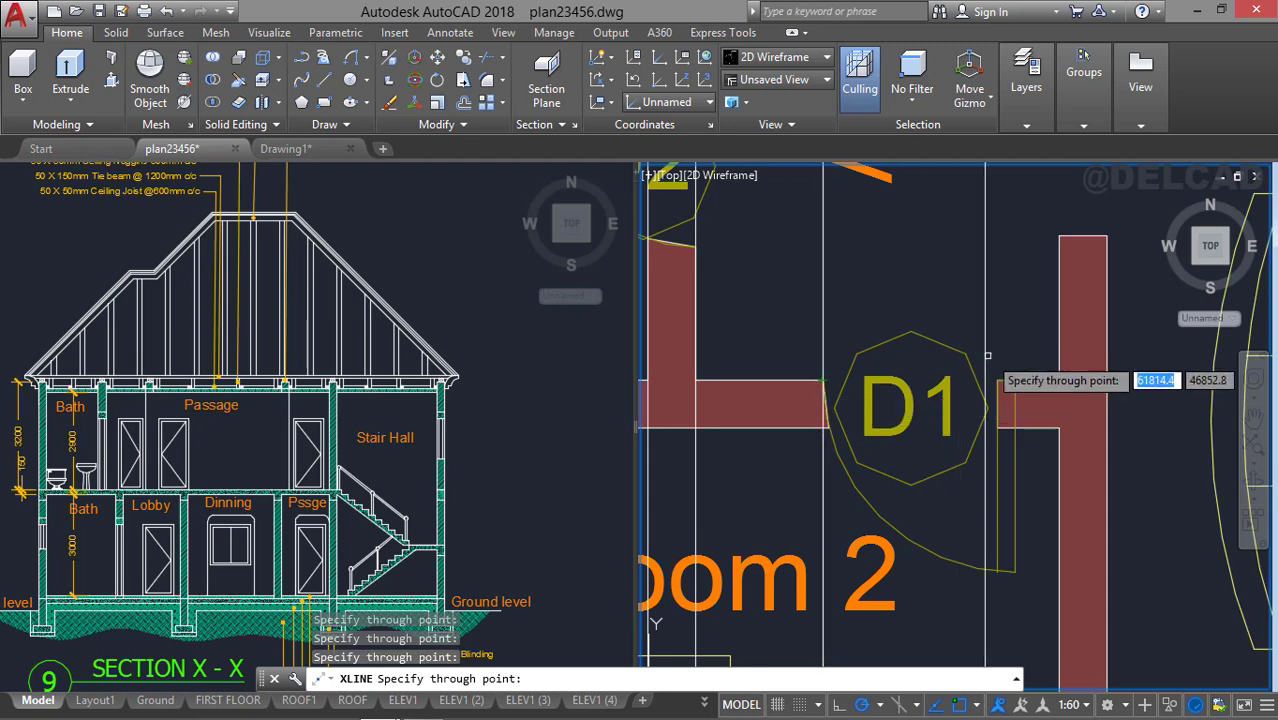
pyautogui.click(1014, 381)
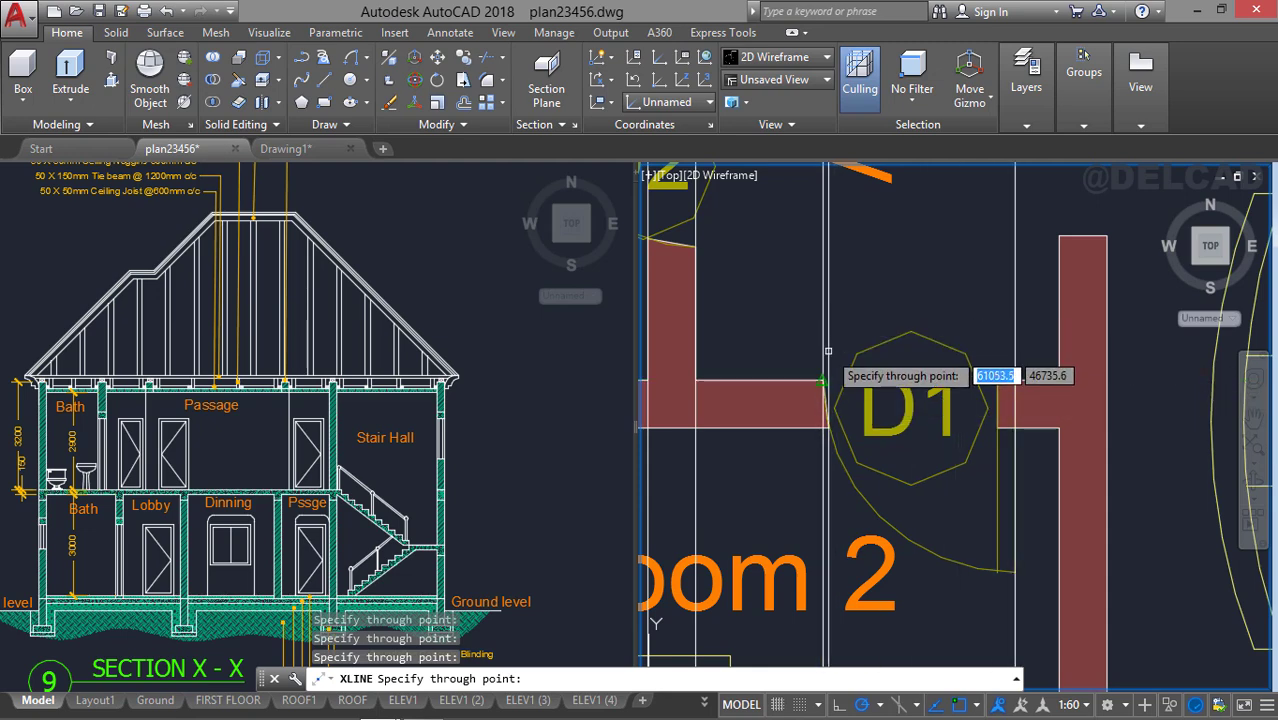
pyautogui.scroll(-2, 1012, 334)
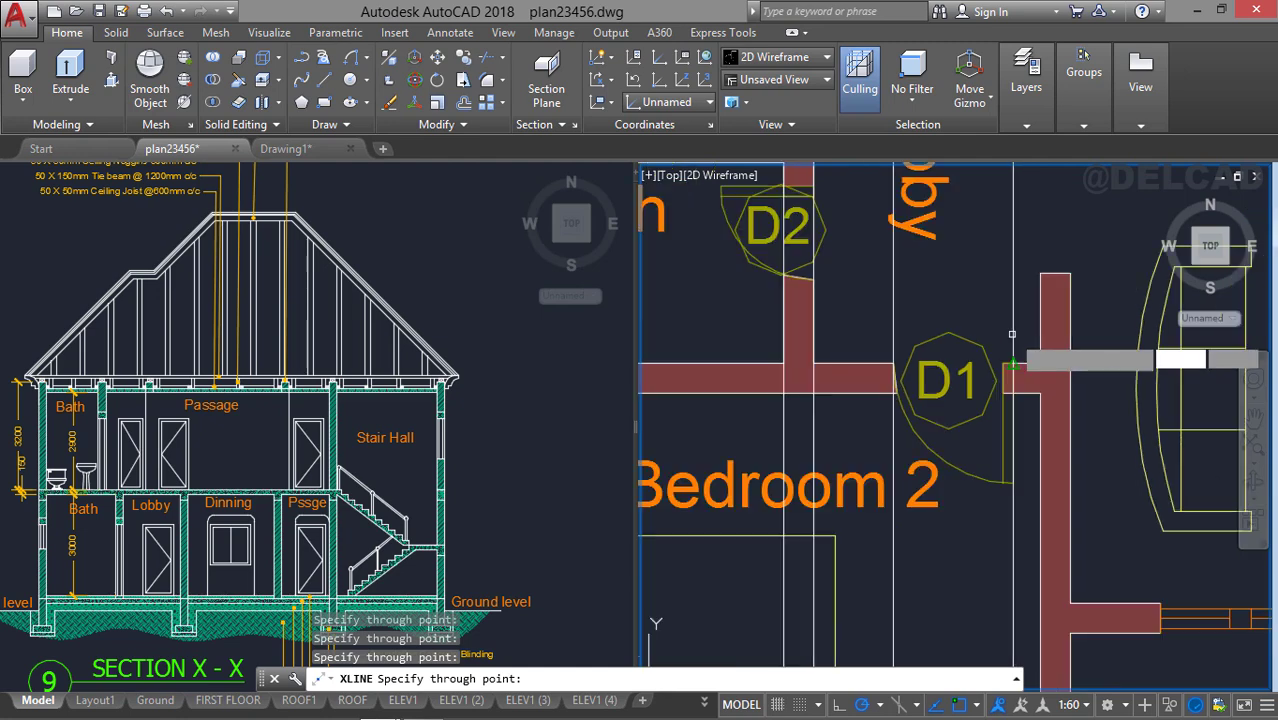
# Add vertical construction lines through both faces of the lobby–Family Lounge wall and the free end of its short wall stub.
pyautogui.moveTo(982, 325); pyautogui.dragTo(923, 330, button='middle')
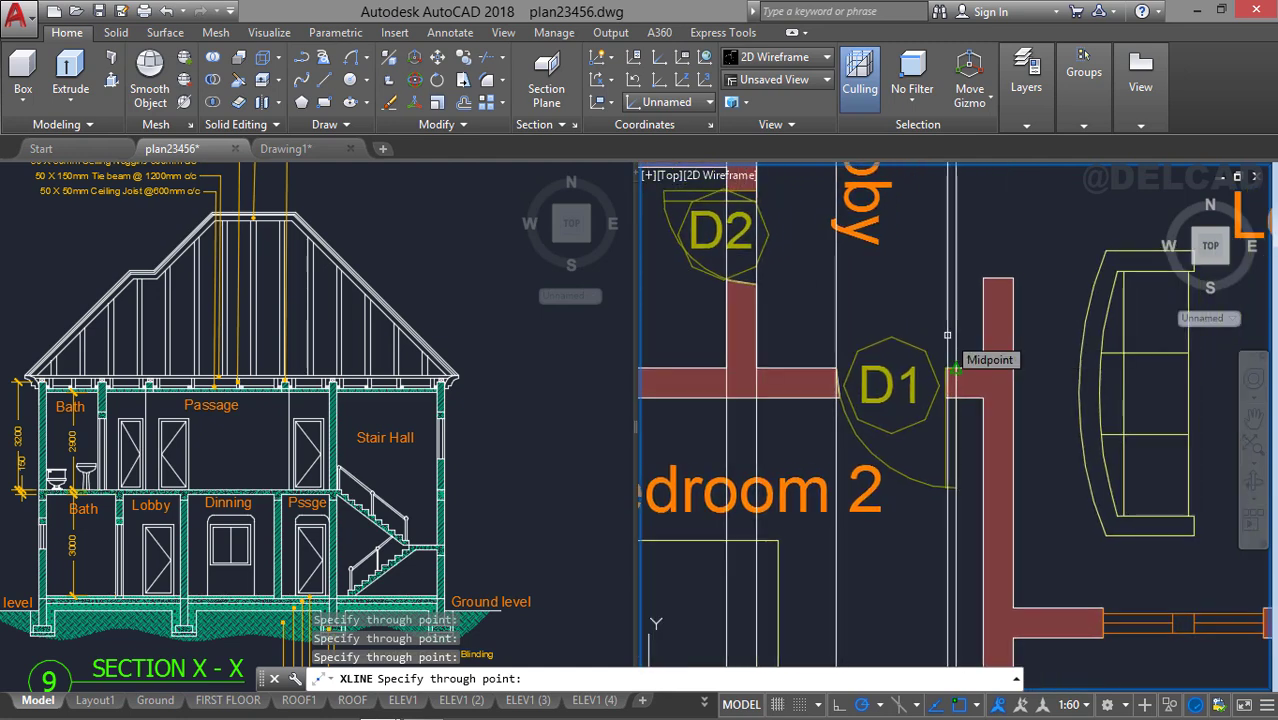
pyautogui.moveTo(947, 335); pyautogui.dragTo(884, 471, button='middle')
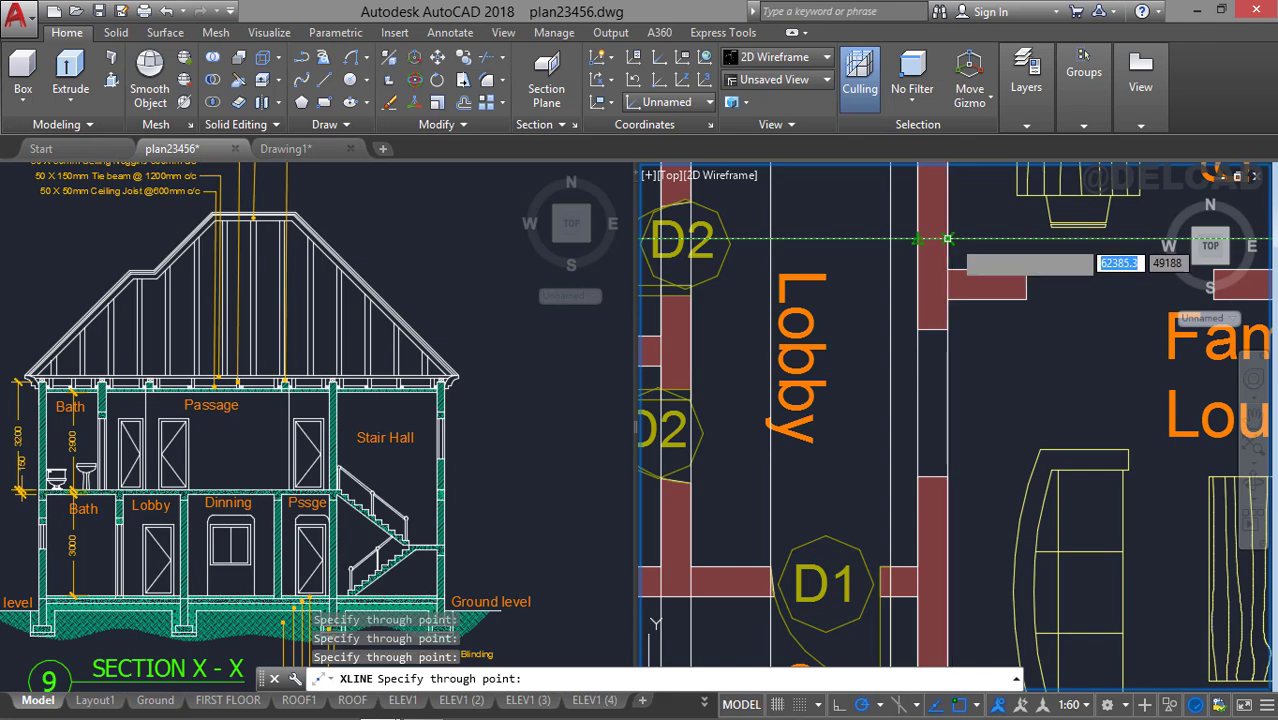
pyautogui.scroll(-2, 990, 385)
pyautogui.moveTo(993, 362); pyautogui.dragTo(880, 272, button='middle')
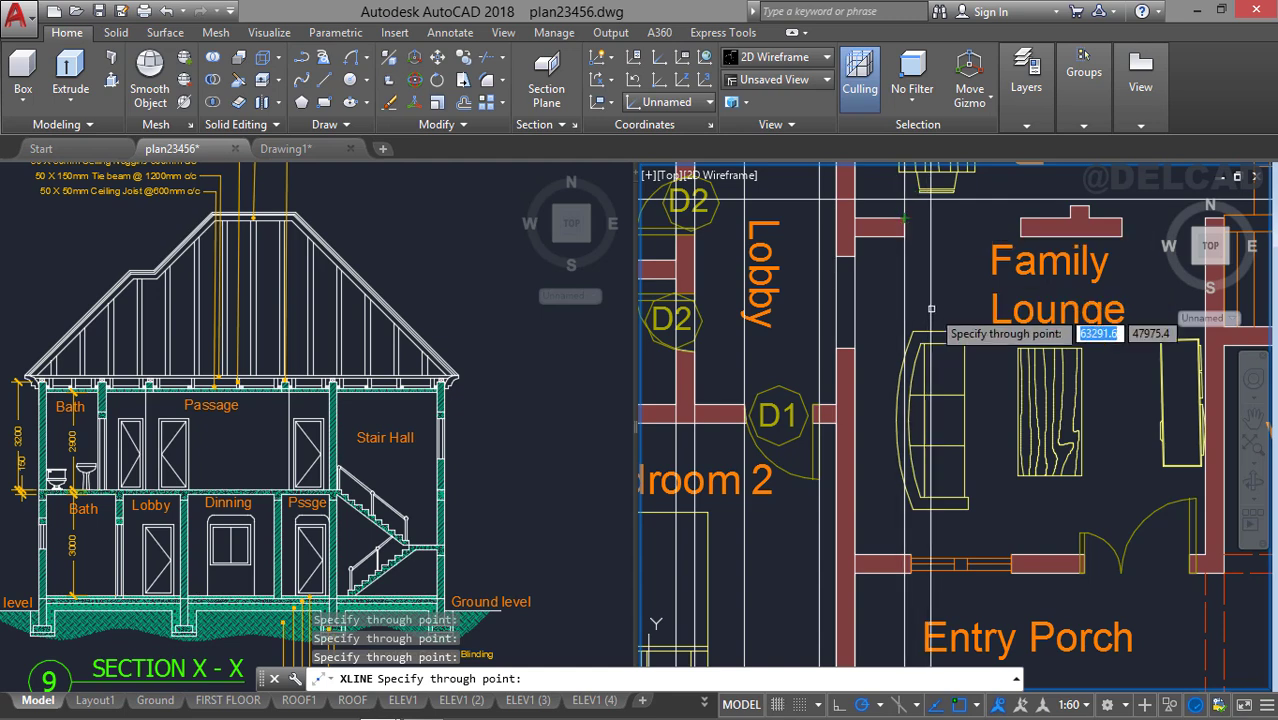
pyautogui.moveTo(921, 353); pyautogui.dragTo(911, 239, button='middle')
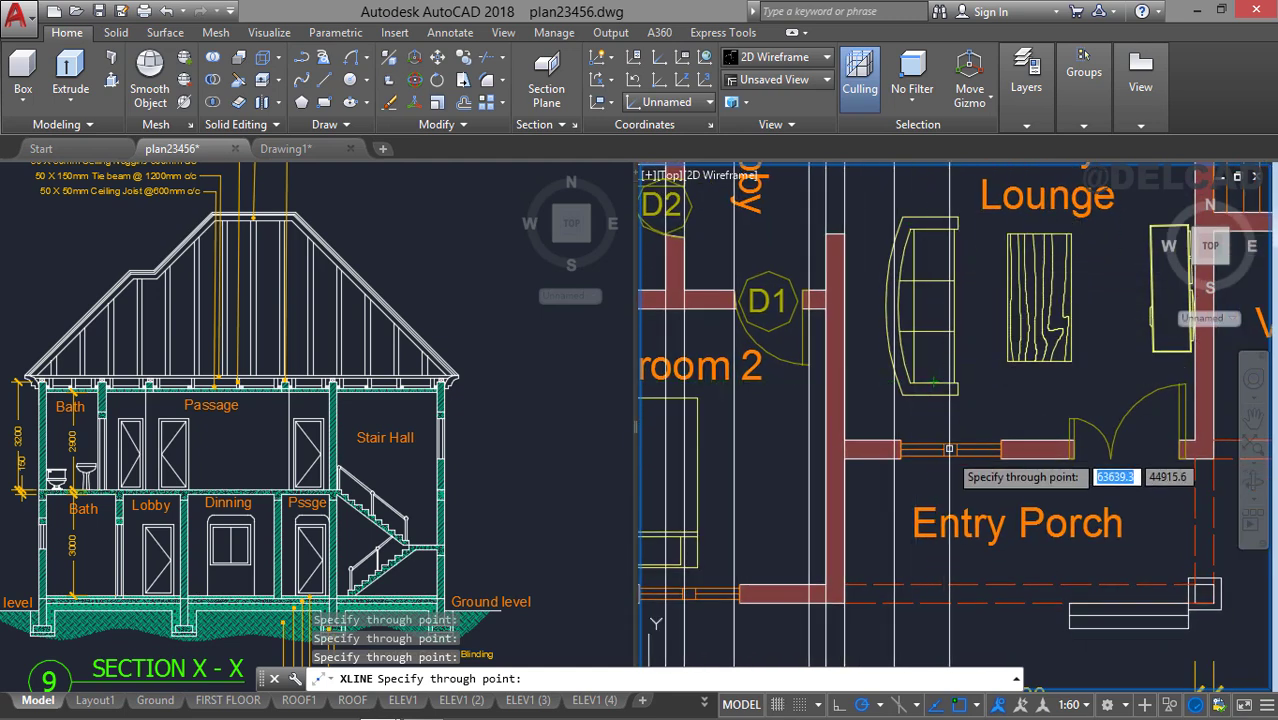
# Place vertical construction lines through both ends and the pier faces of the short wall between Dining and Family Lounge.
pyautogui.scroll(2, 918, 440)
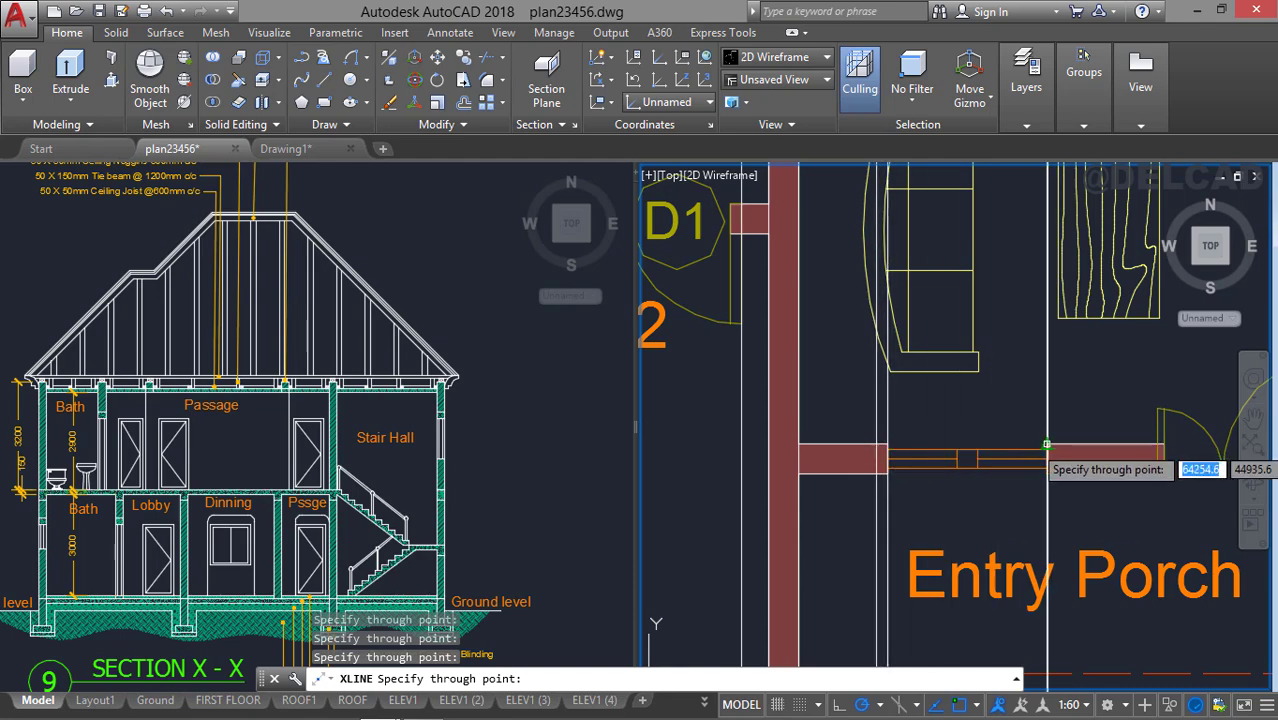
pyautogui.scroll(-3, 1046, 445)
pyautogui.scroll(2, 950, 384)
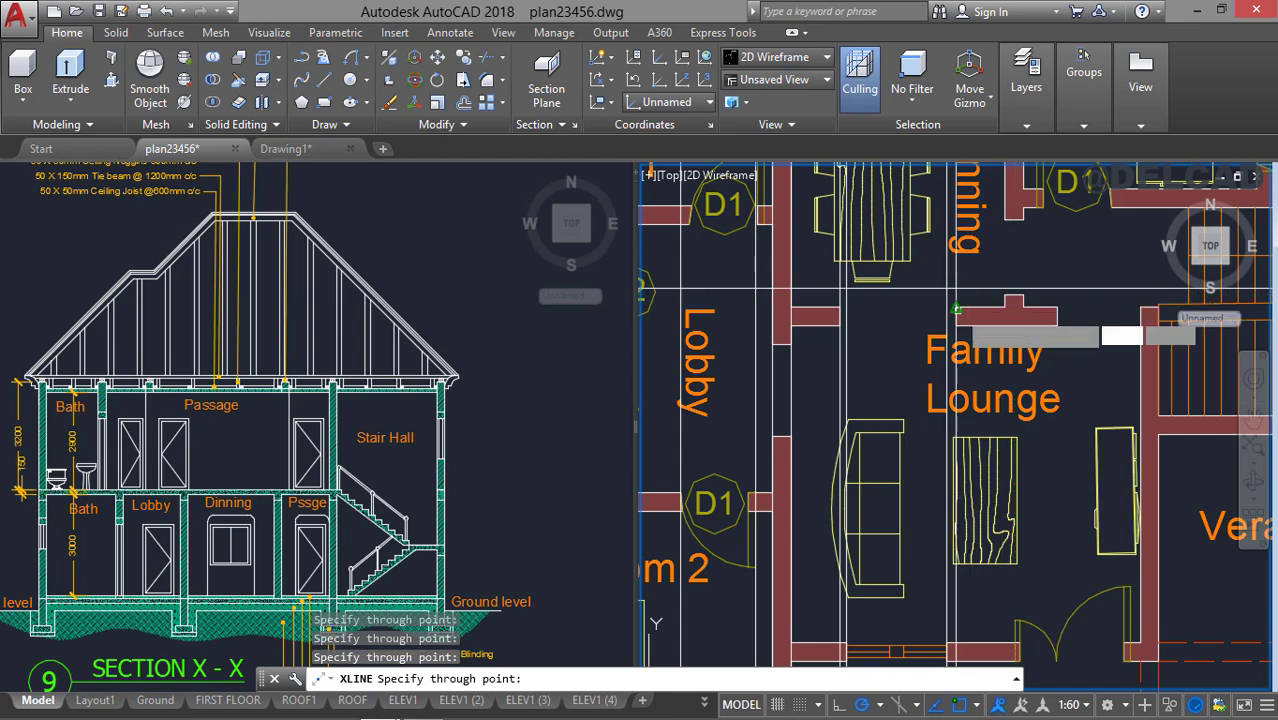
pyautogui.click(956, 308)
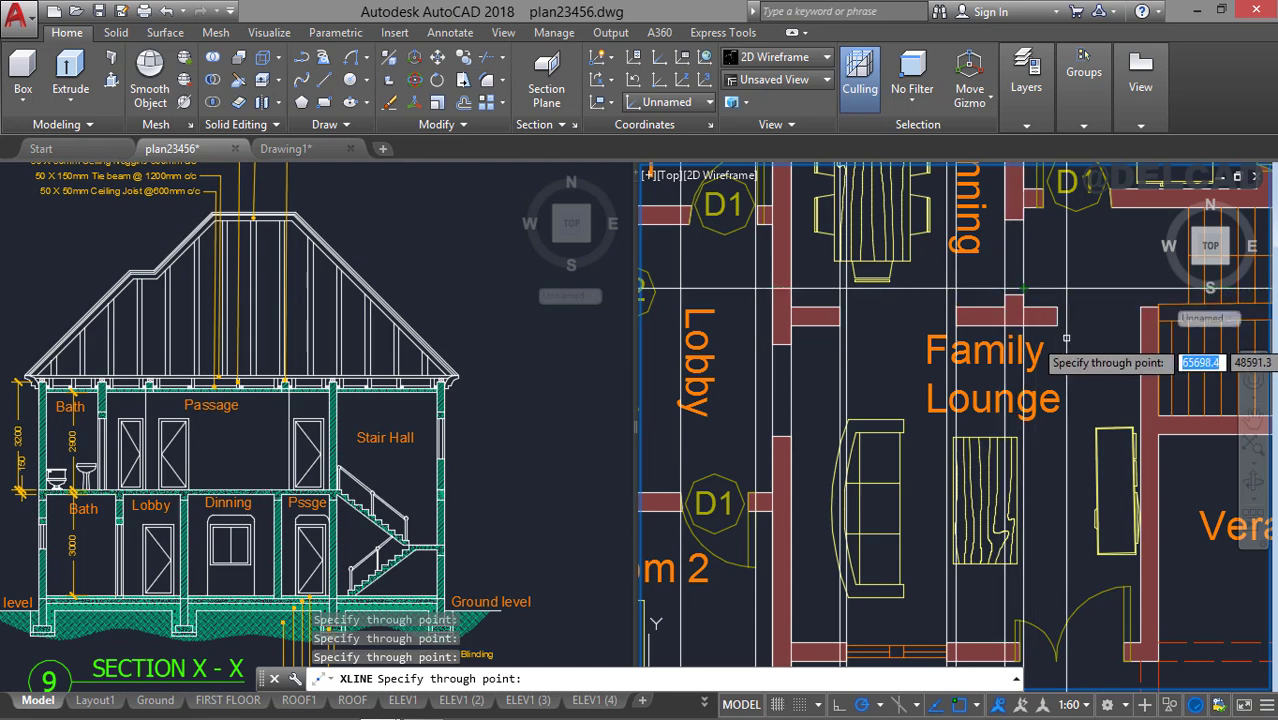
pyautogui.moveTo(1054, 287); pyautogui.dragTo(994, 258, button='middle')
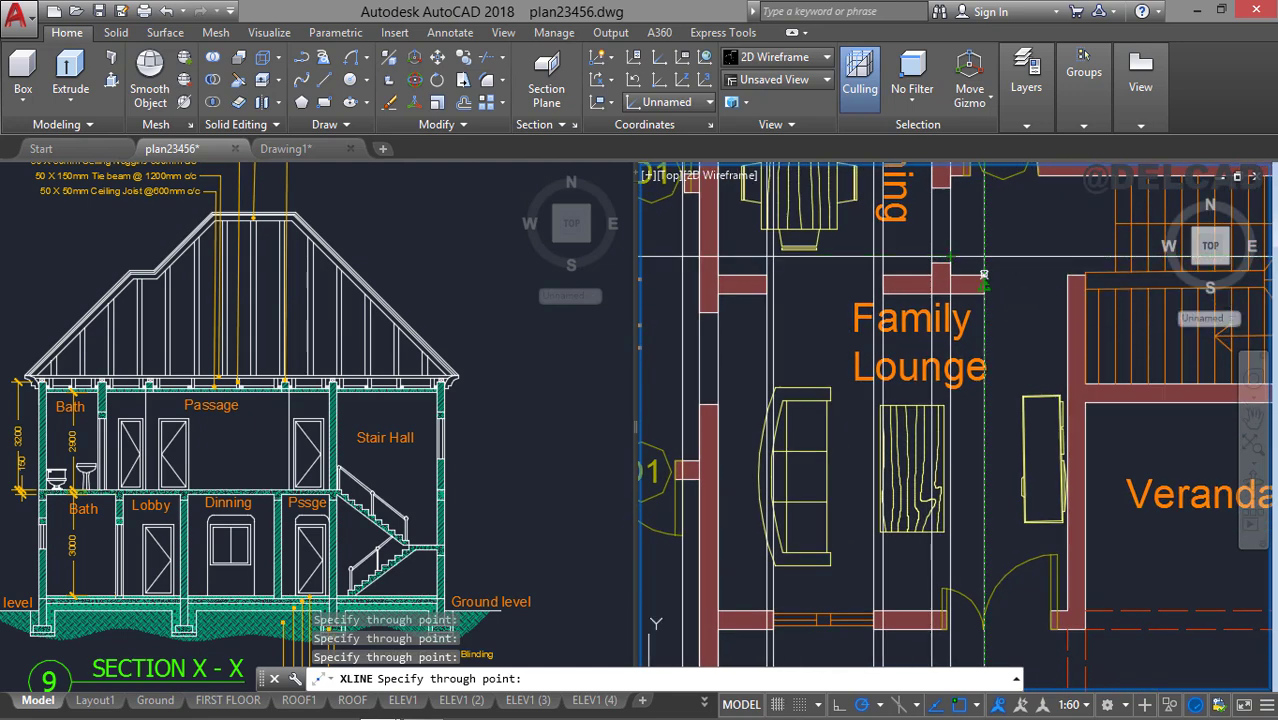
pyautogui.moveTo(980, 465); pyautogui.dragTo(948, 362, button='middle')
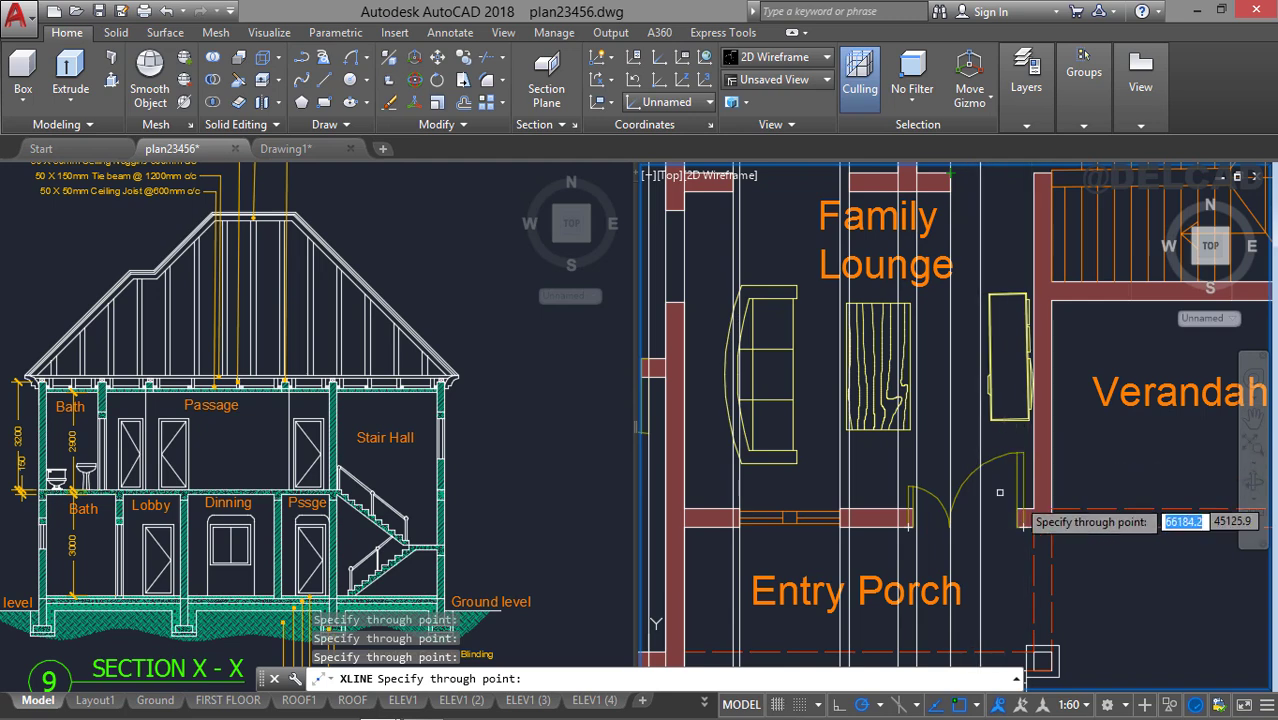
# Place vertical construction lines through both faces of the stairwell's two side walls, and finish the XLINE command.
pyautogui.moveTo(975, 494); pyautogui.dragTo(887, 566, button='middle')
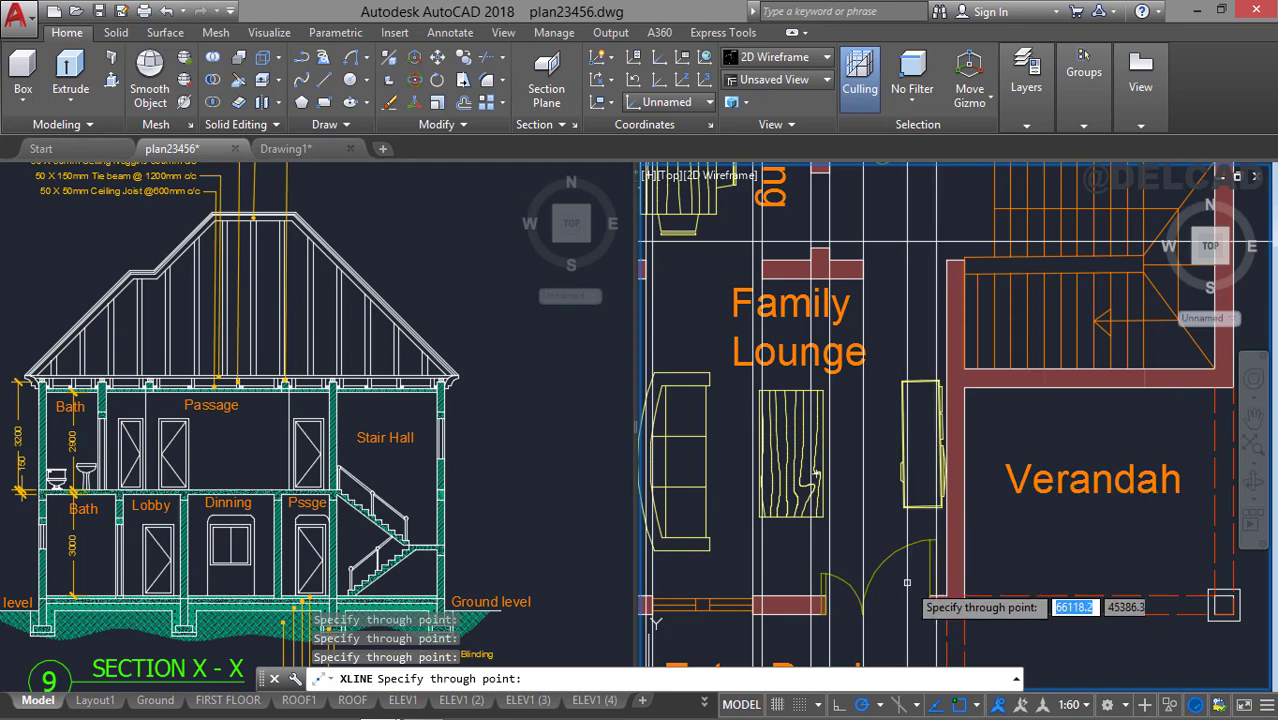
pyautogui.moveTo(887, 403); pyautogui.dragTo(826, 483, button='middle')
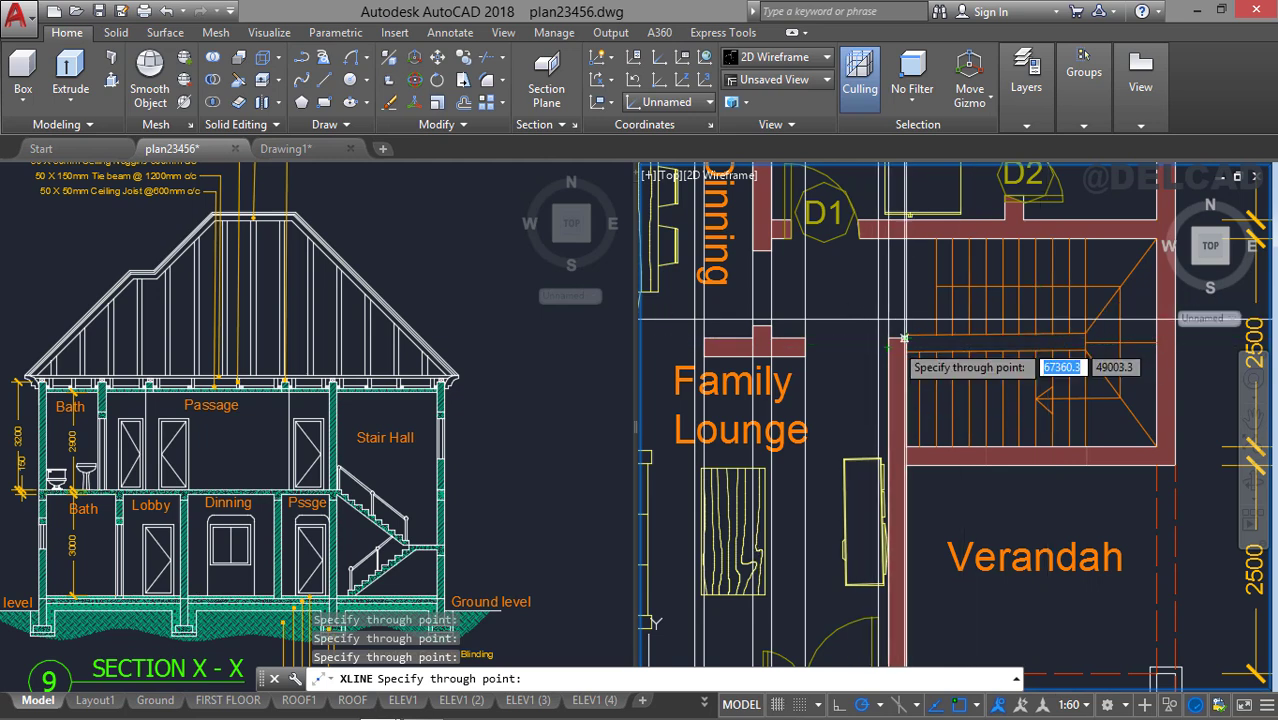
pyautogui.moveTo(928, 364); pyautogui.dragTo(821, 369, button='middle')
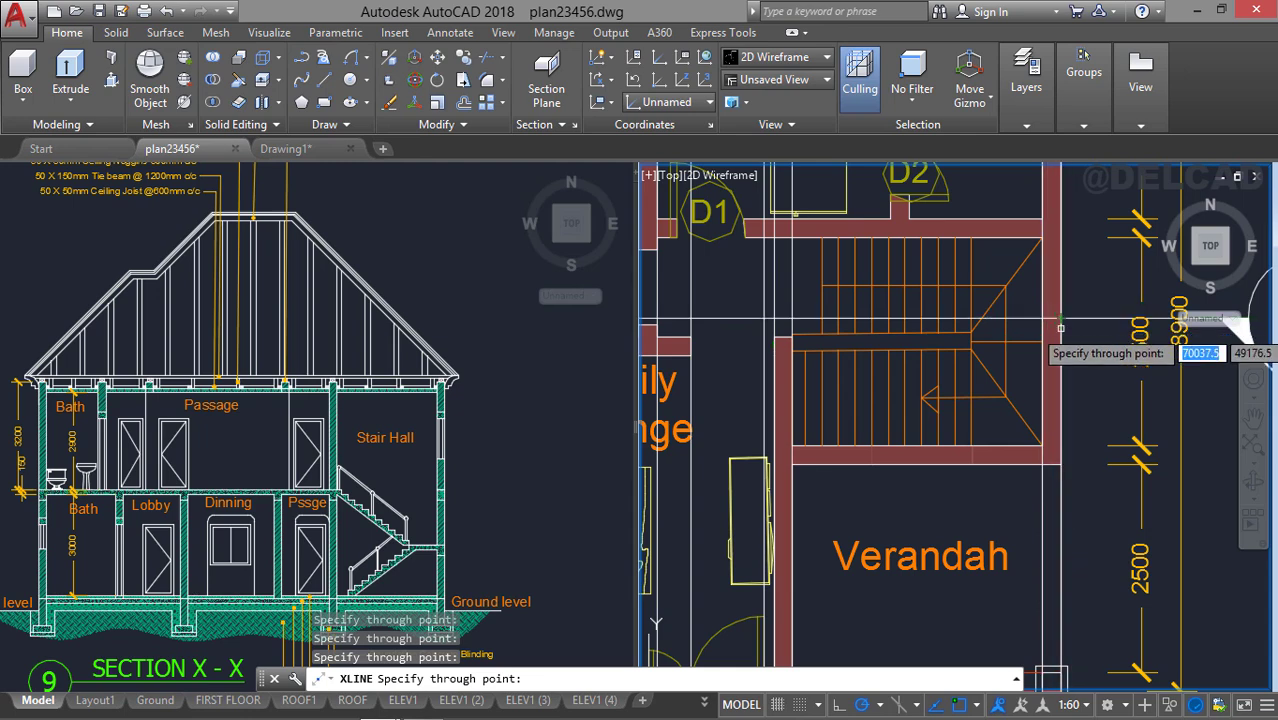
pyautogui.press('Escape')
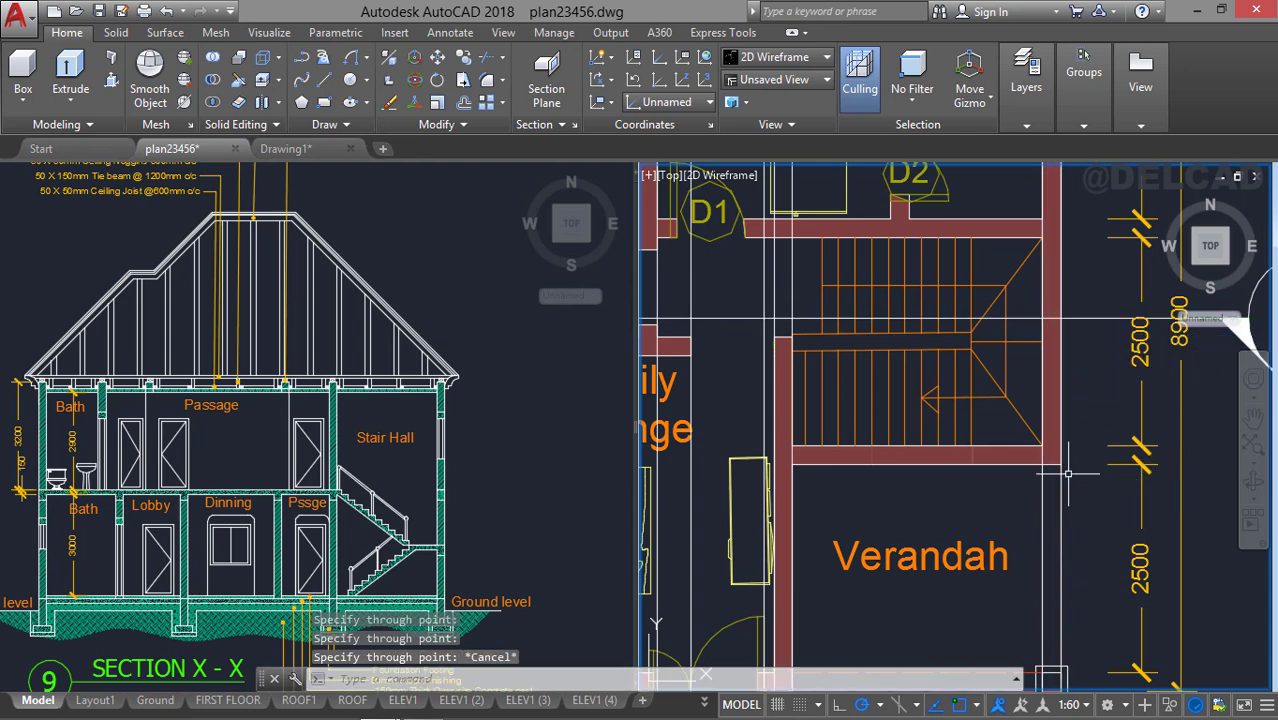
# Draw a horizontal line across all the vertical construction lines in the empty area below the GD. FLOOR PLAN title.
pyautogui.scroll(-2, 1064, 474)
pyautogui.moveTo(1000, 488); pyautogui.dragTo(1080, 220, button='middle')
pyautogui.moveTo(965, 473); pyautogui.dragTo(944, 322, button='middle')
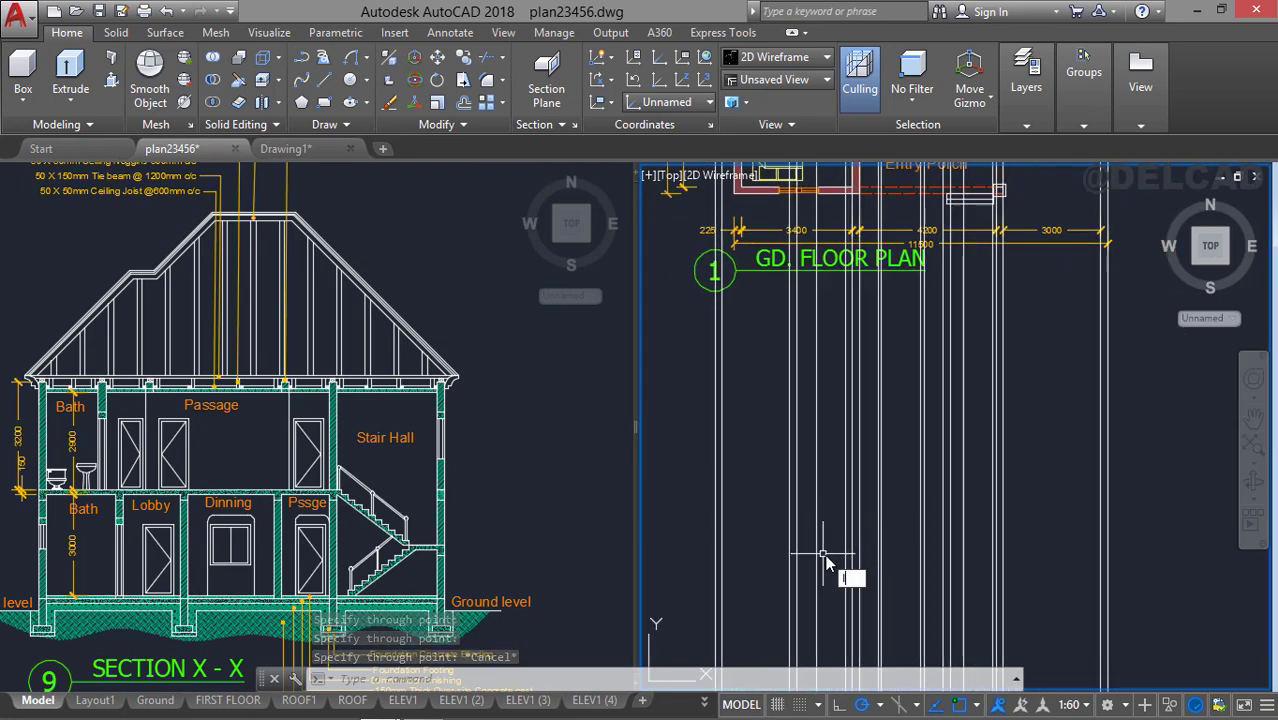
pyautogui.write('l')
pyautogui.press('Return')
pyautogui.click(665, 570)
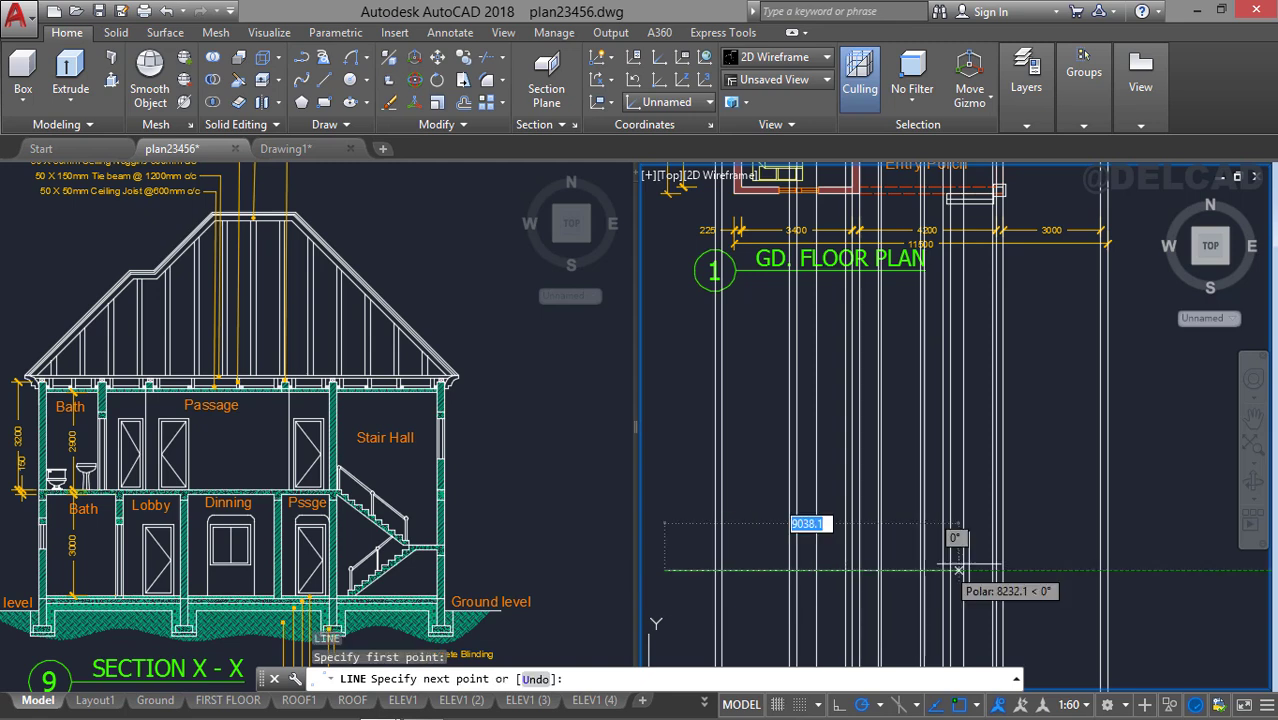
pyautogui.click(1175, 570)
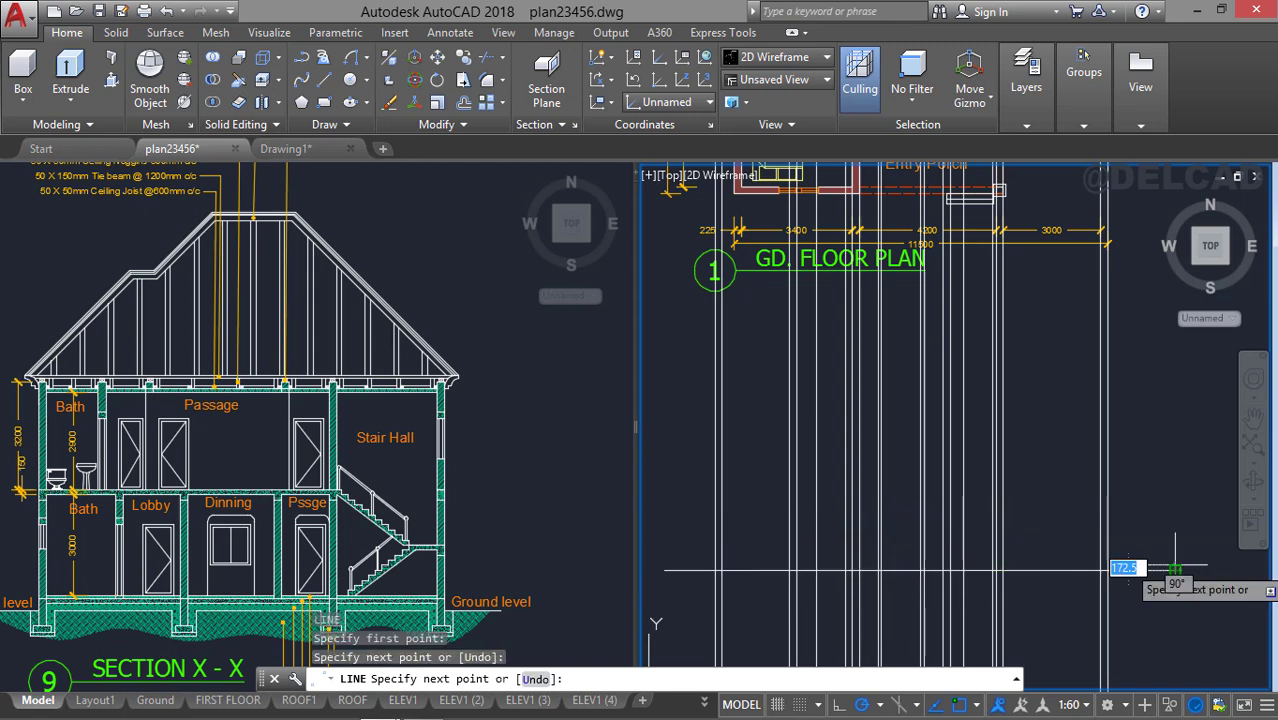
pyautogui.press('Escape')
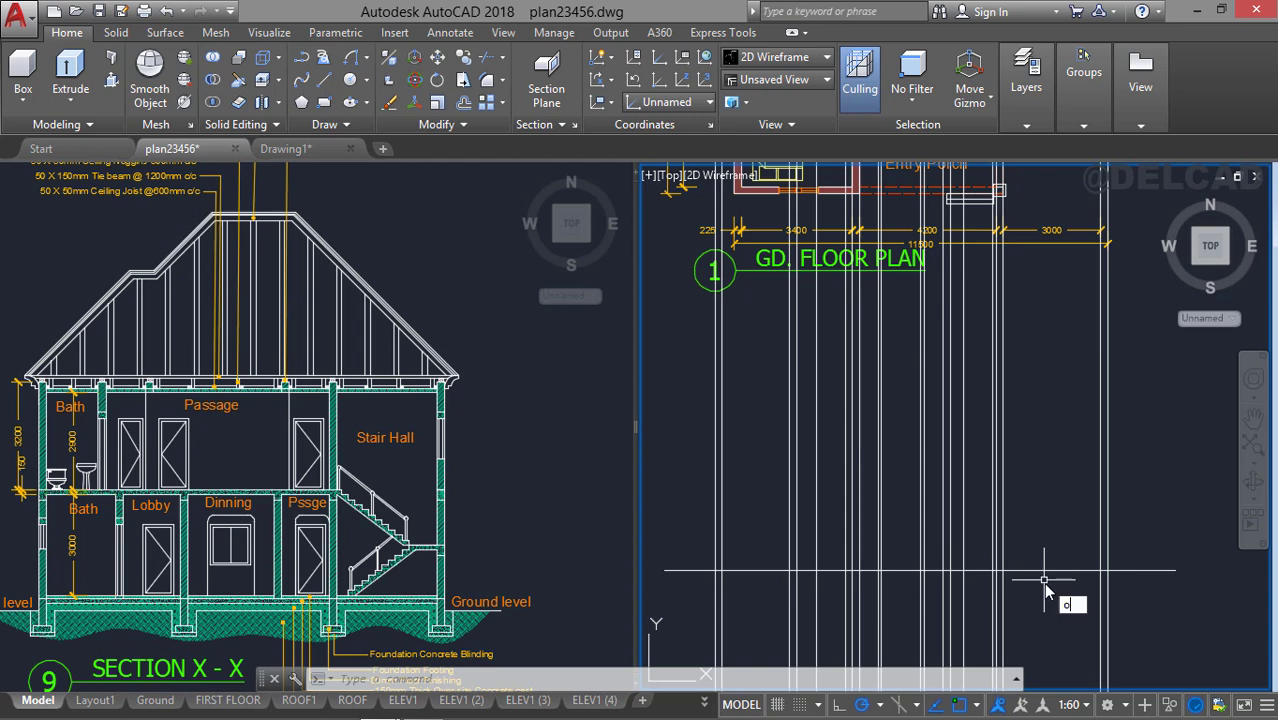
# Offset the horizontal base line 450 upward.
pyautogui.write('o')
pyautogui.press('Return')
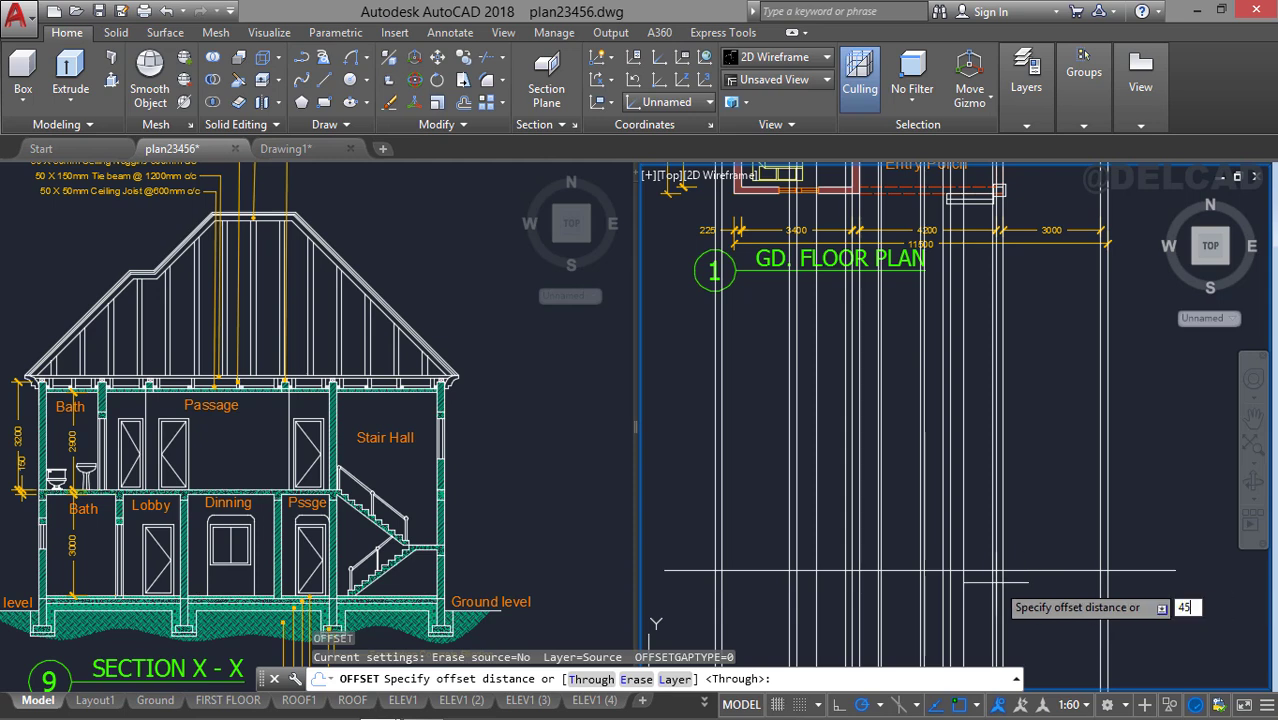
pyautogui.press('Return')
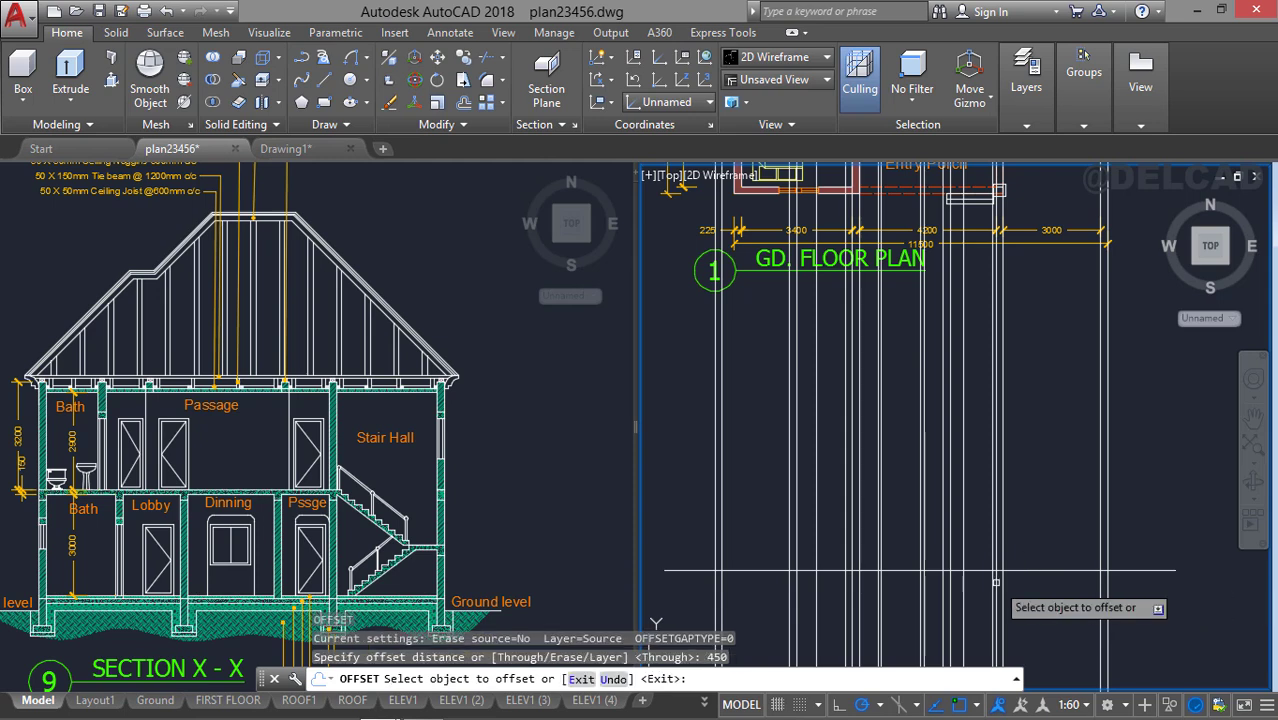
pyautogui.click(1049, 570)
pyautogui.click(1048, 525)
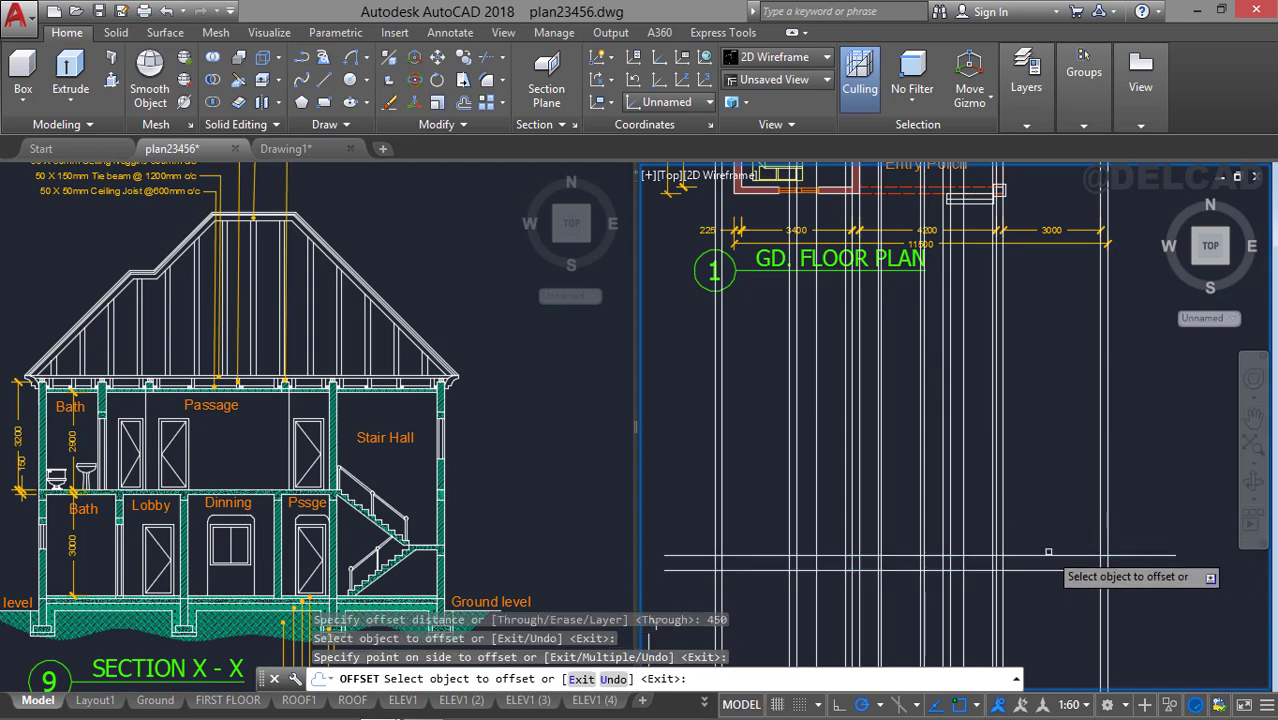
pyautogui.moveTo(1048, 551); pyautogui.dragTo(1036, 503, button='middle')
pyautogui.press('Escape')
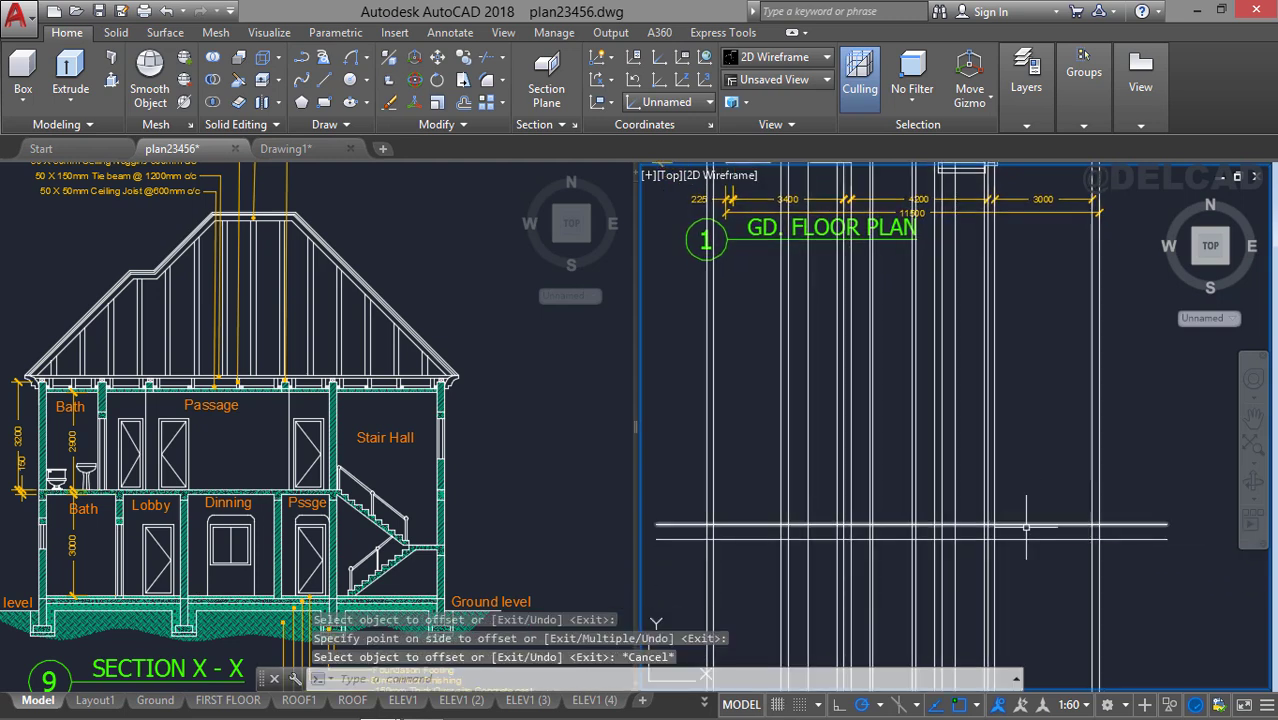
# Offset the upper of the two horizontal lines 3150 upward.
pyautogui.press('Return')
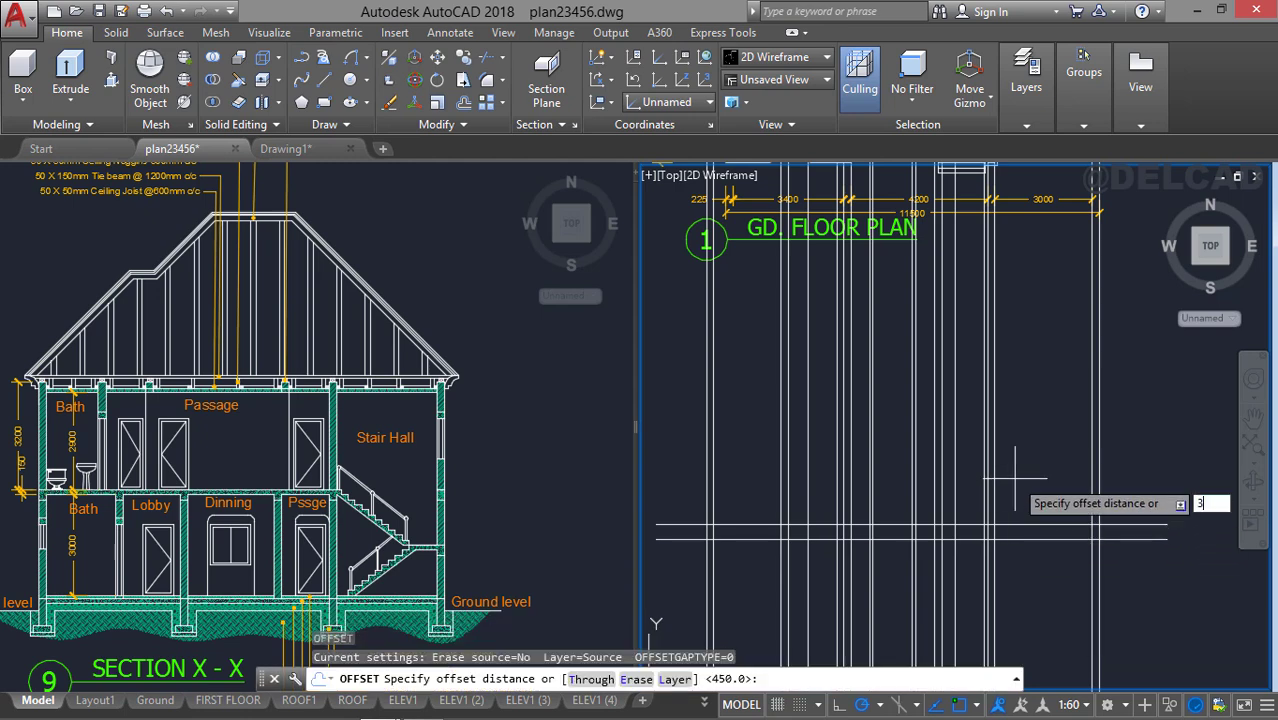
pyautogui.write('3150')
pyautogui.press('Return')
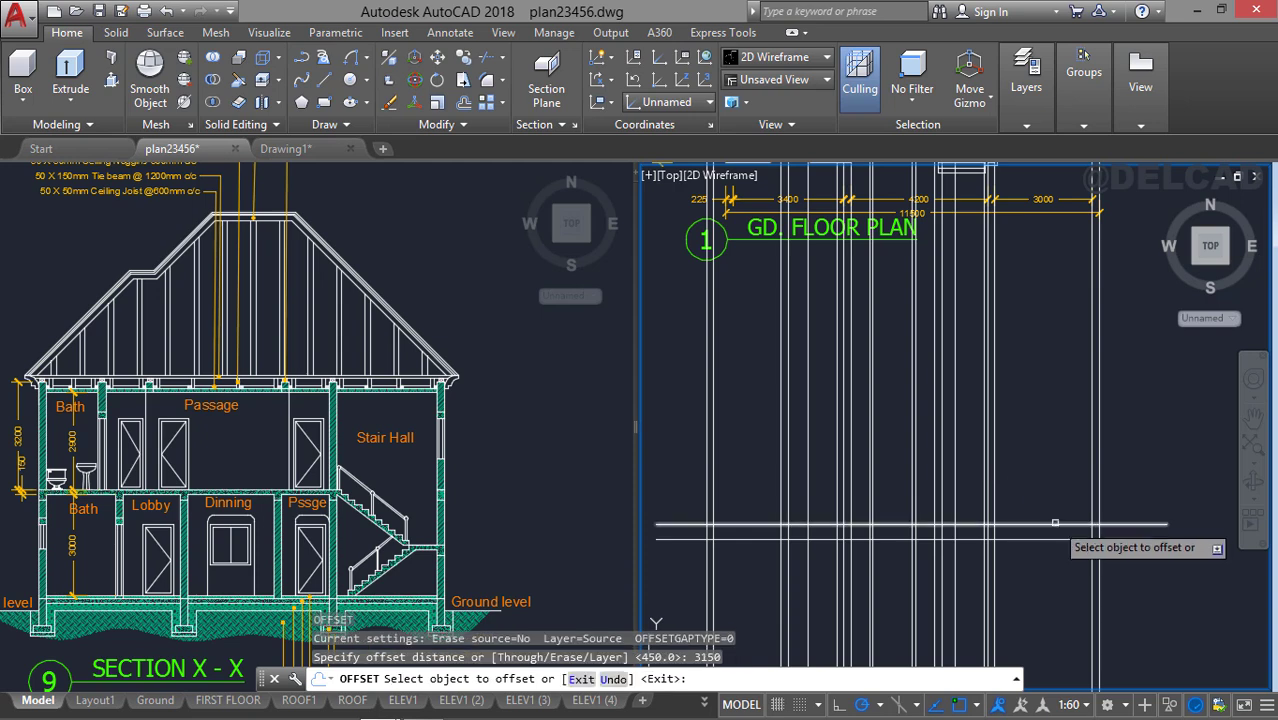
pyautogui.click(1028, 524)
pyautogui.click(1046, 397)
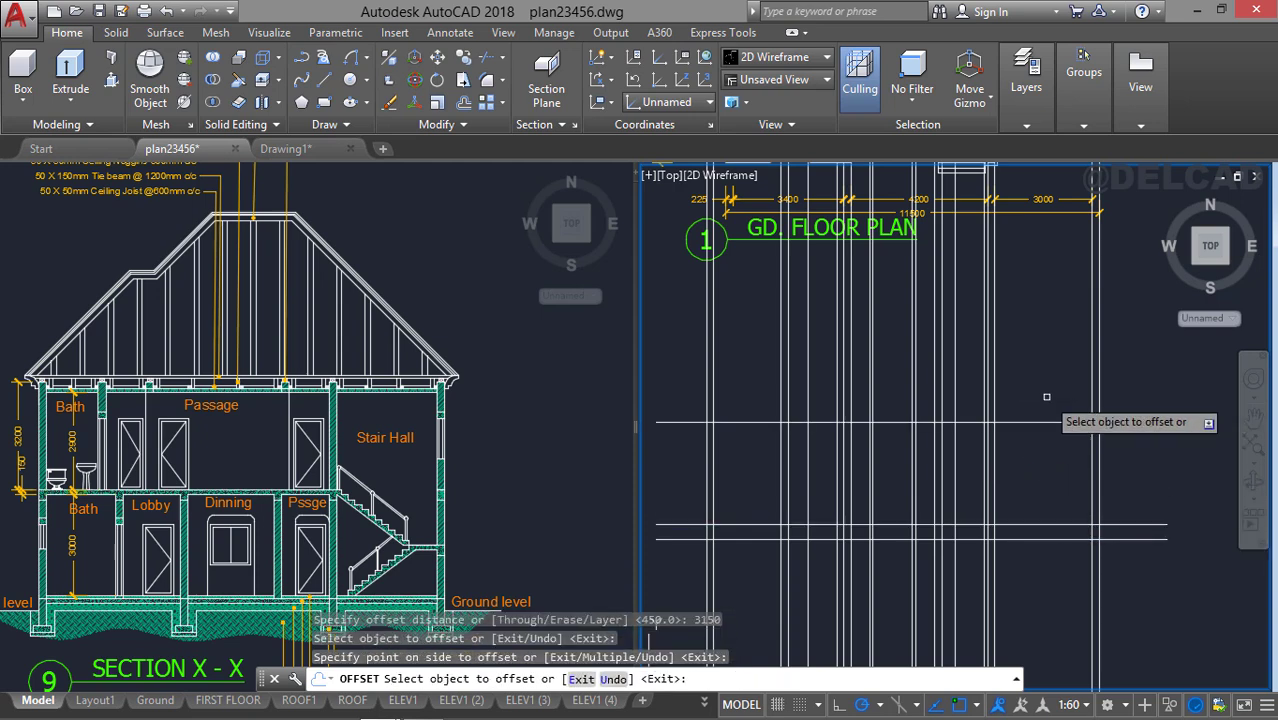
pyautogui.press('Escape')
# Offset the floor line, the second horizontal line from the bottom, 2100 upward to mark the door and window head level.
pyautogui.press('Return')
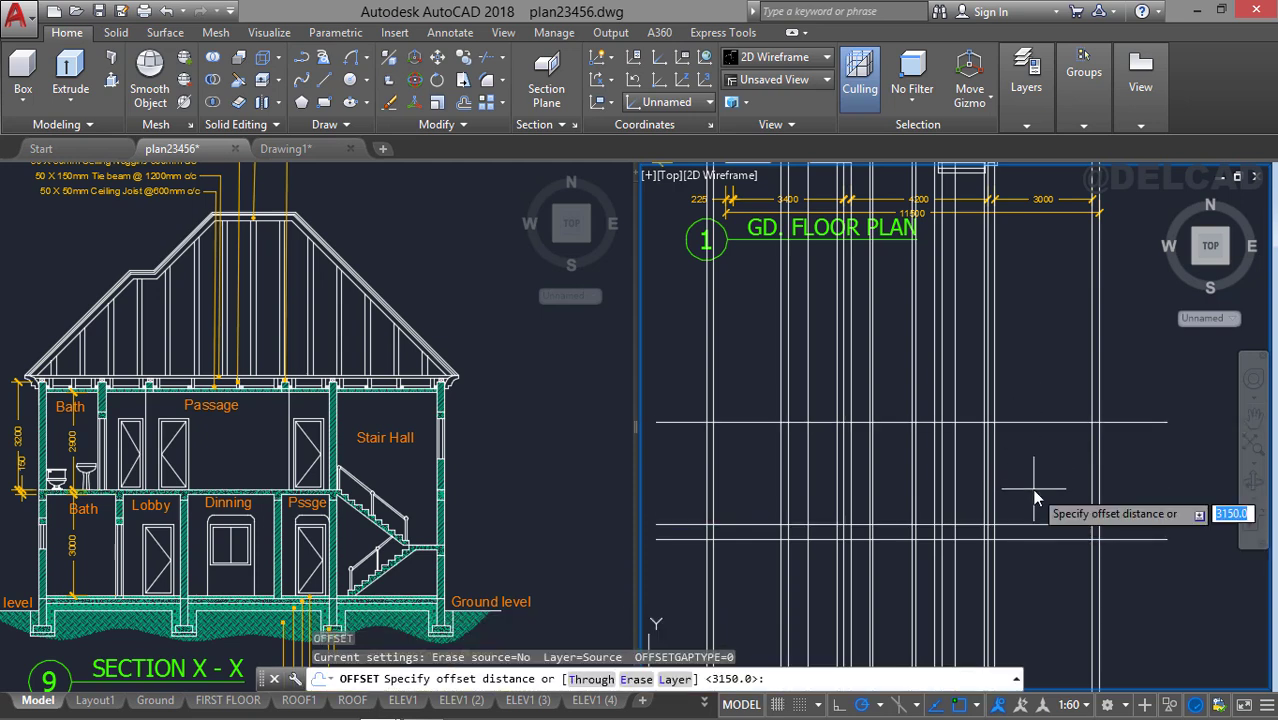
pyautogui.scroll(2, 1034, 498)
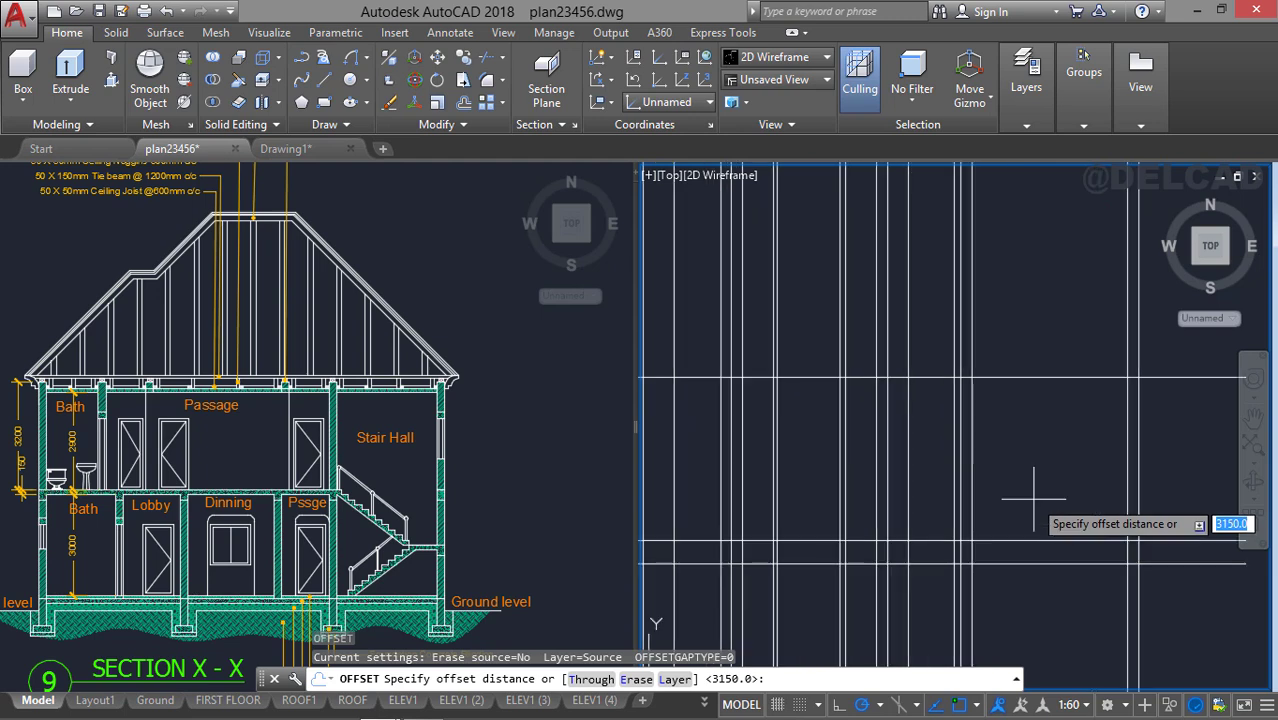
pyautogui.write('2100')
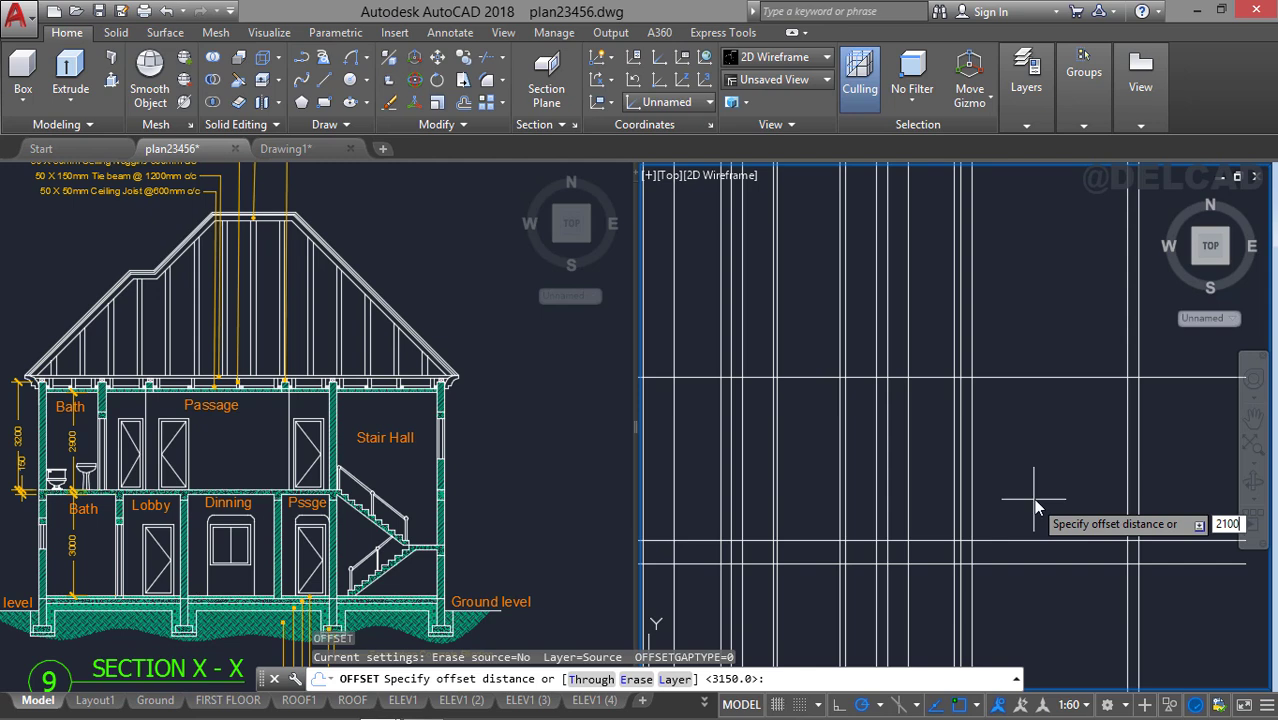
pyautogui.press('Return')
pyautogui.click(1033, 540)
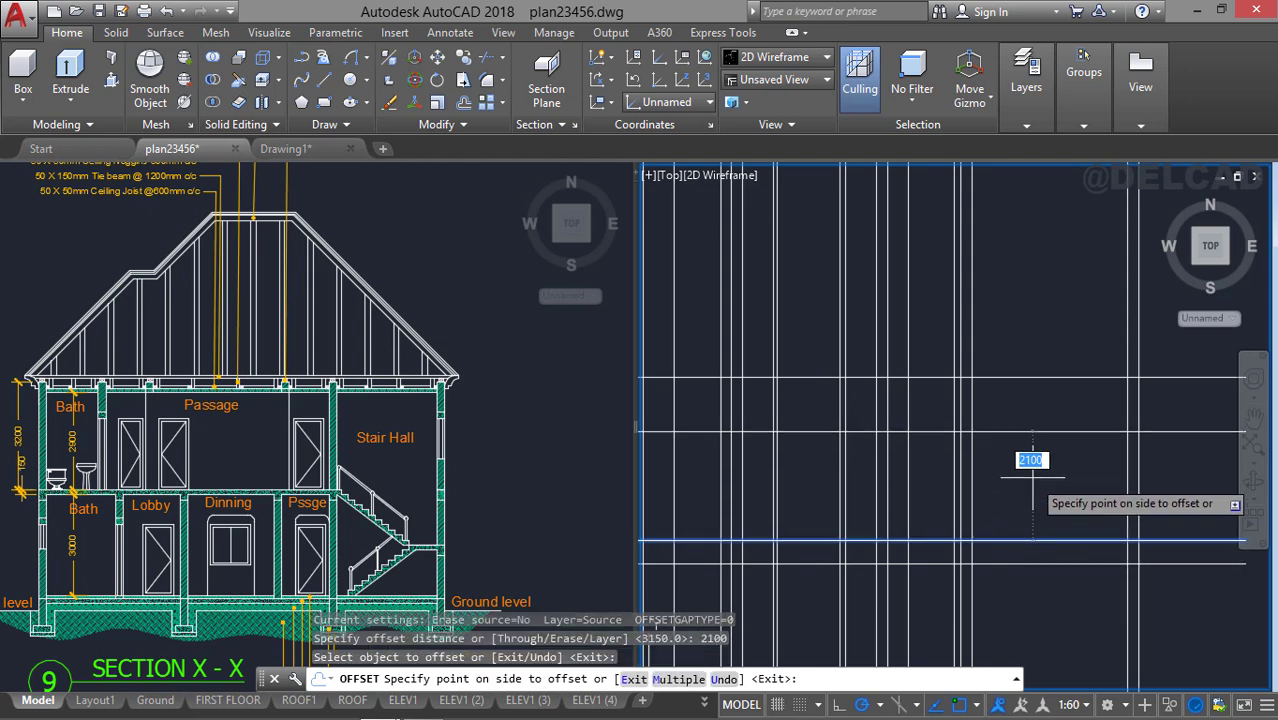
pyautogui.click(1033, 420)
pyautogui.moveTo(1033, 420); pyautogui.dragTo(1088, 424, button='middle')
pyautogui.scroll(-2, 950, 485)
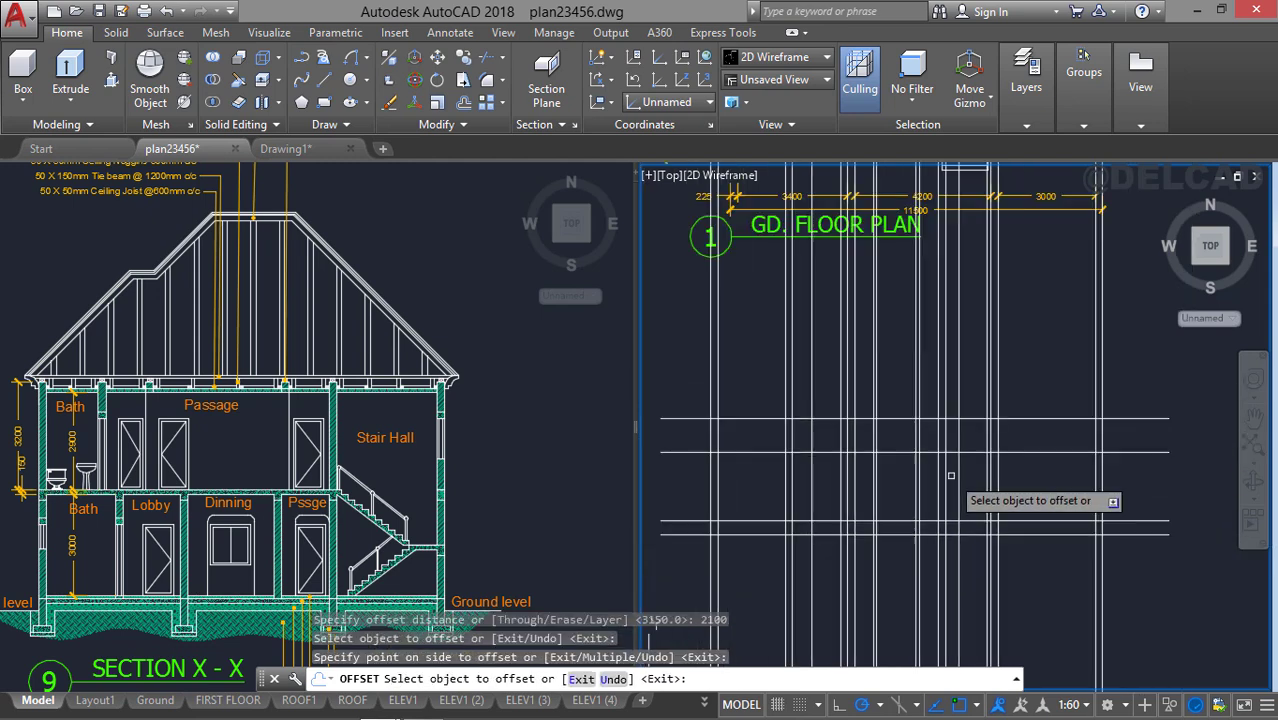
pyautogui.press('Return')
# Offset the same floor line, just above the base line, 900 upward and end the Offset command.
pyautogui.press('Return')
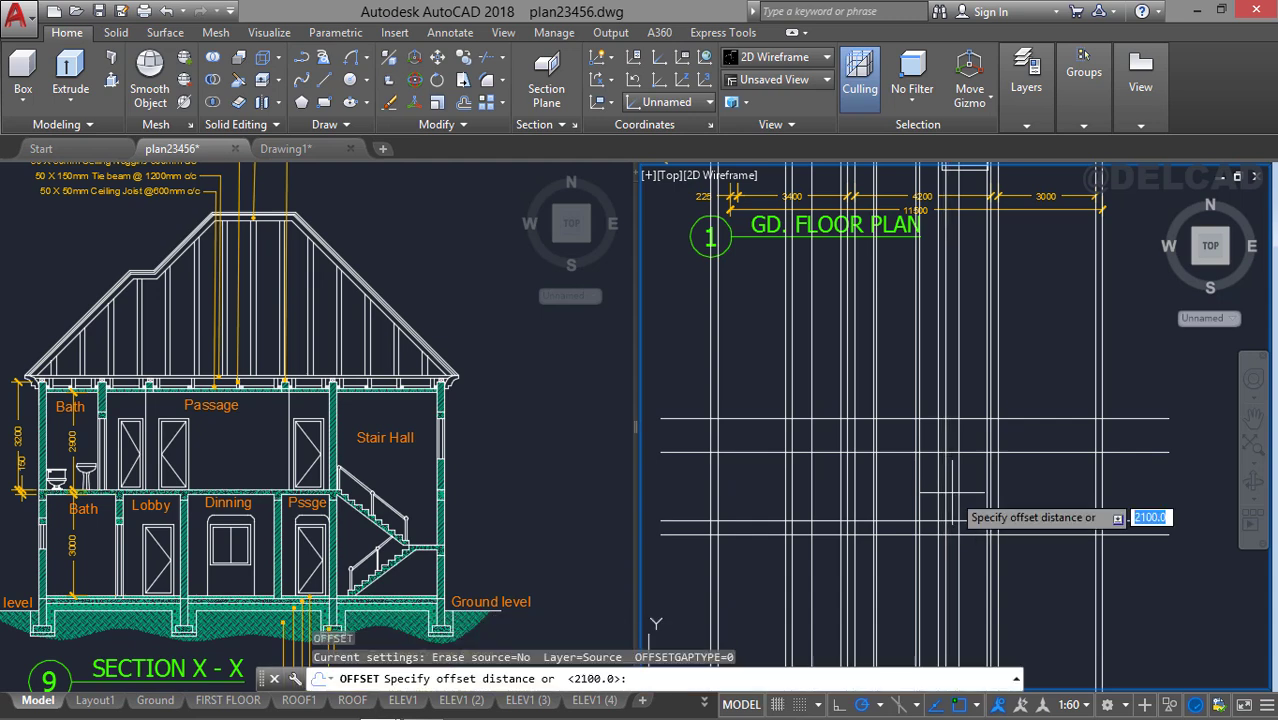
pyautogui.scroll(2, 952, 492)
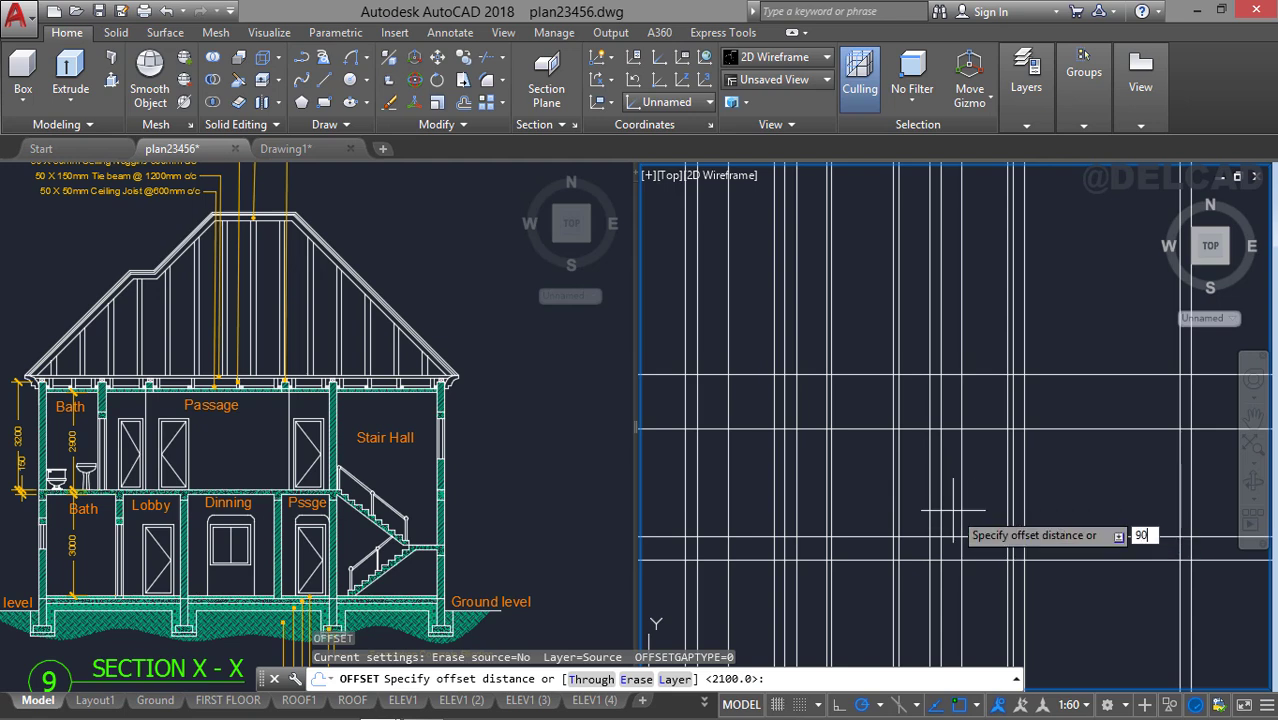
pyautogui.press('Return')
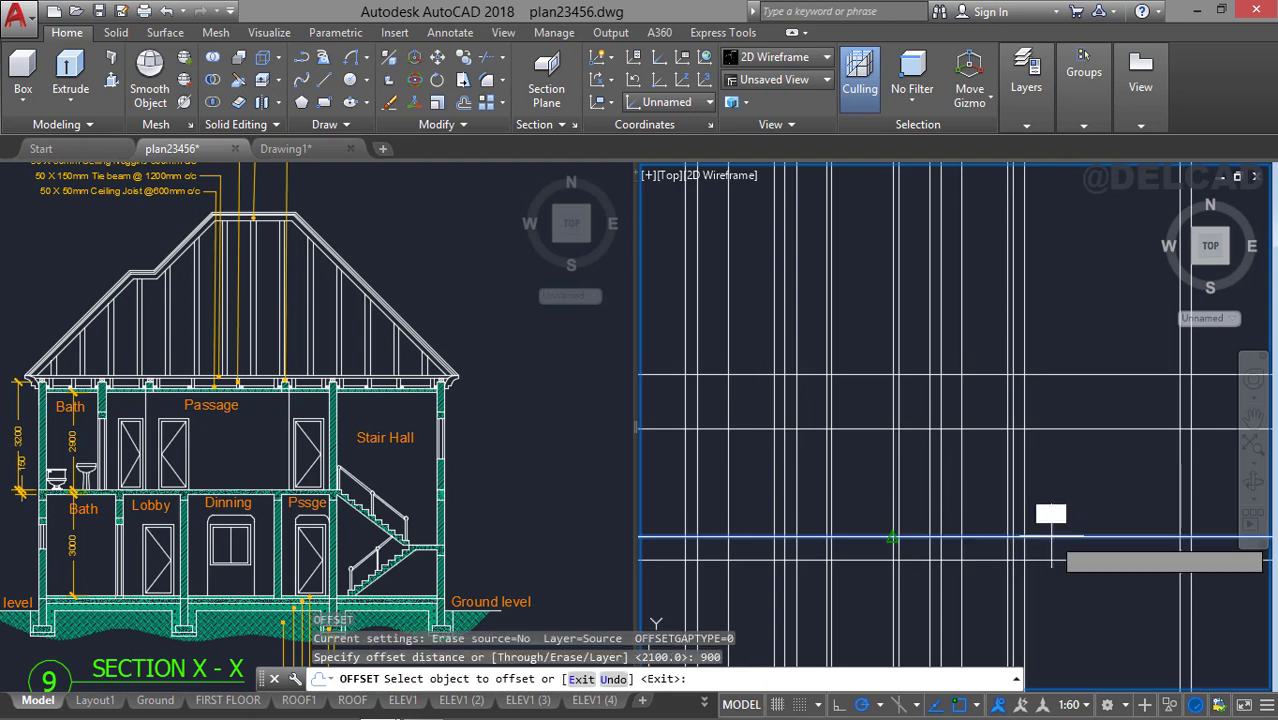
pyautogui.click(1050, 537)
pyautogui.click(1058, 478)
pyautogui.press('Escape')
pyautogui.scroll(-4, 1056, 466)
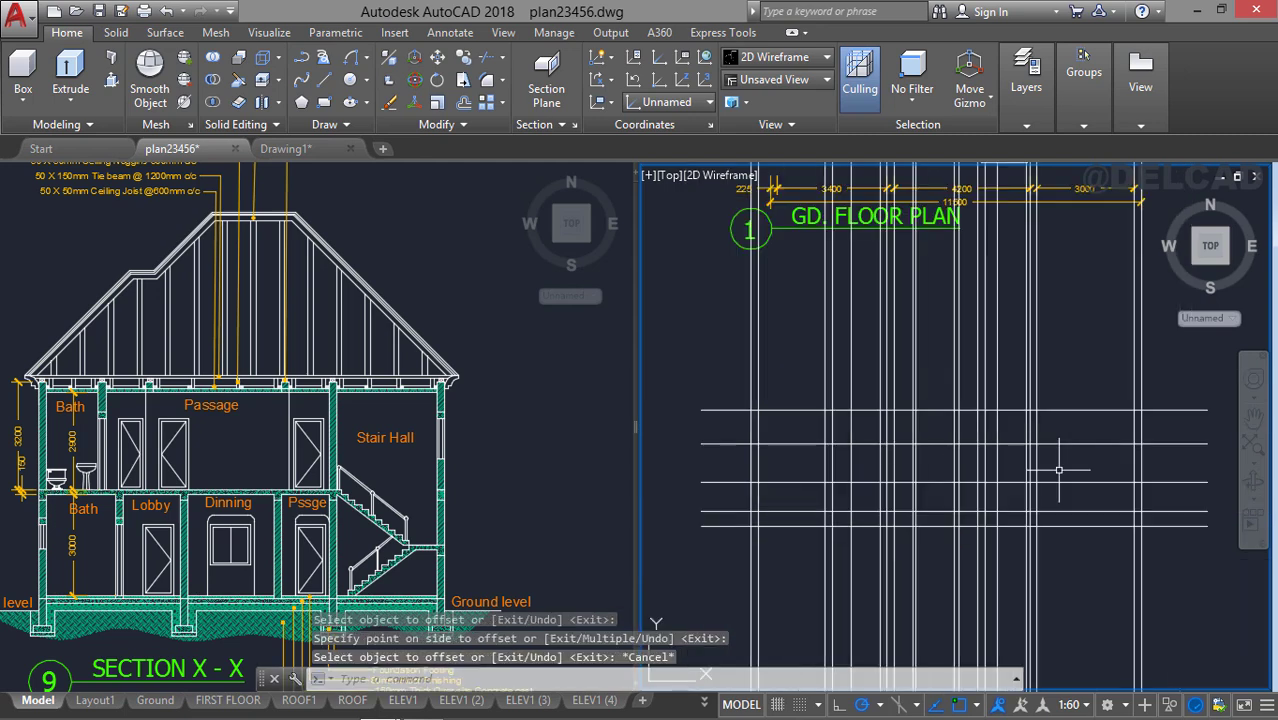
# Trim all the vertical construction lines below the horizontal base line, using that line as the cutting edge.
pyautogui.scroll(4, 1060, 466)
pyautogui.moveTo(1060, 465); pyautogui.dragTo(1055, 394, button='middle')
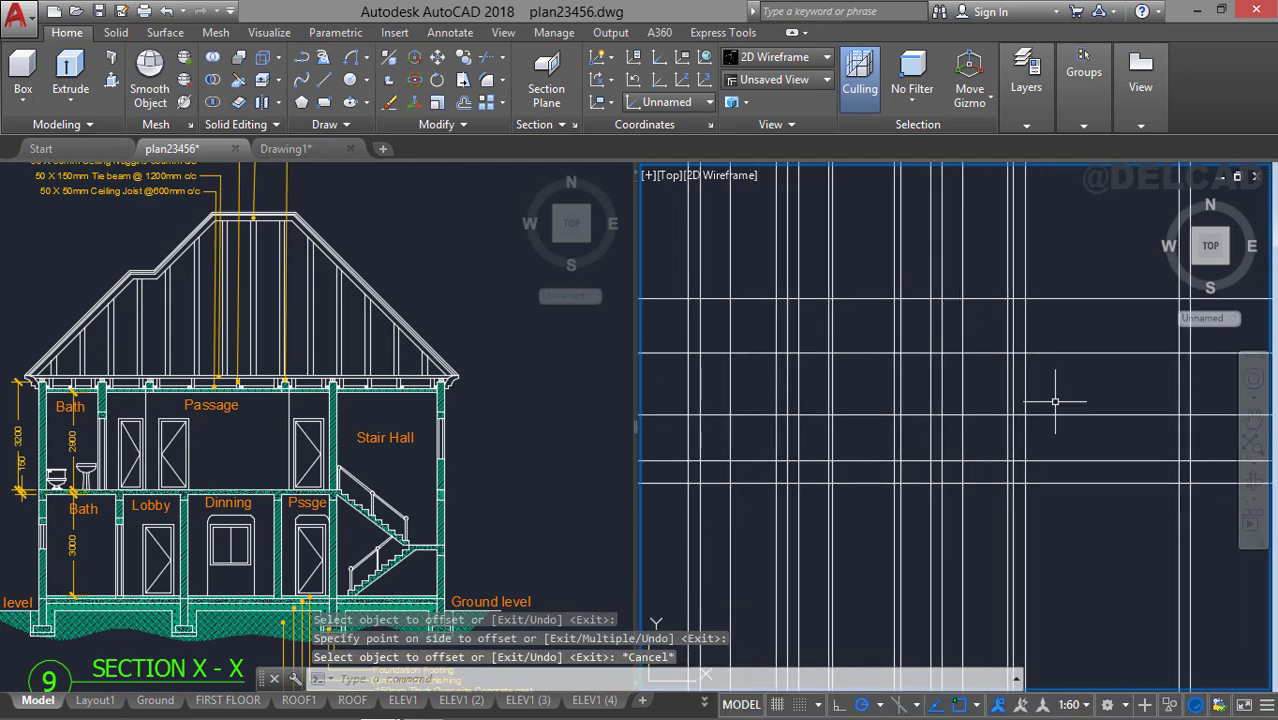
pyautogui.scroll(-2, 909, 440)
pyautogui.moveTo(956, 478); pyautogui.dragTo(987, 469, button='middle')
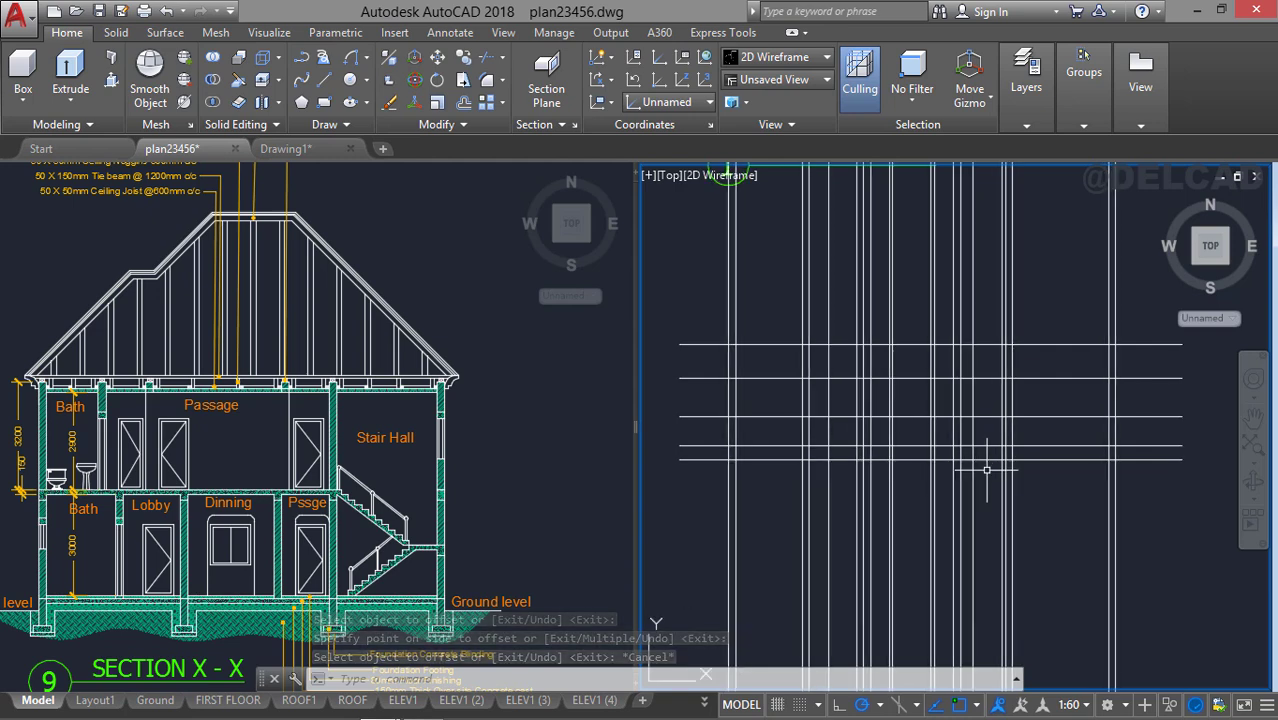
pyautogui.write('tr')
pyautogui.press('Return')
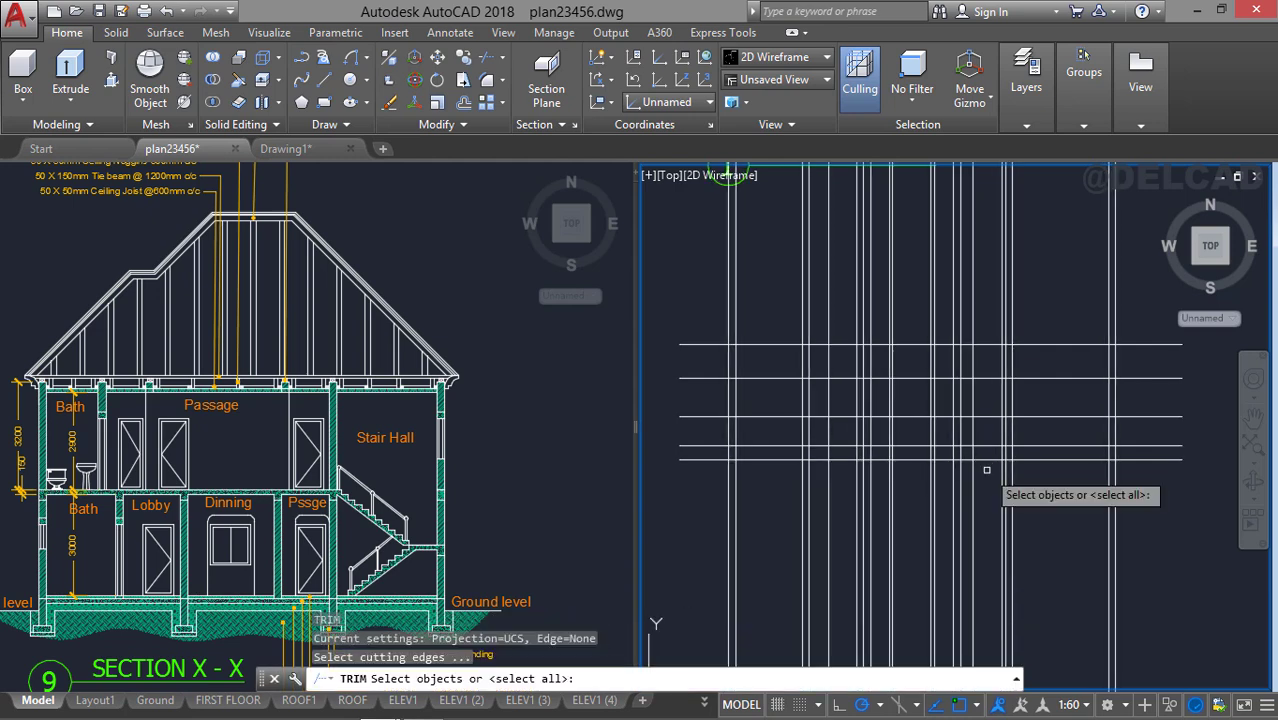
pyautogui.click(1144, 459)
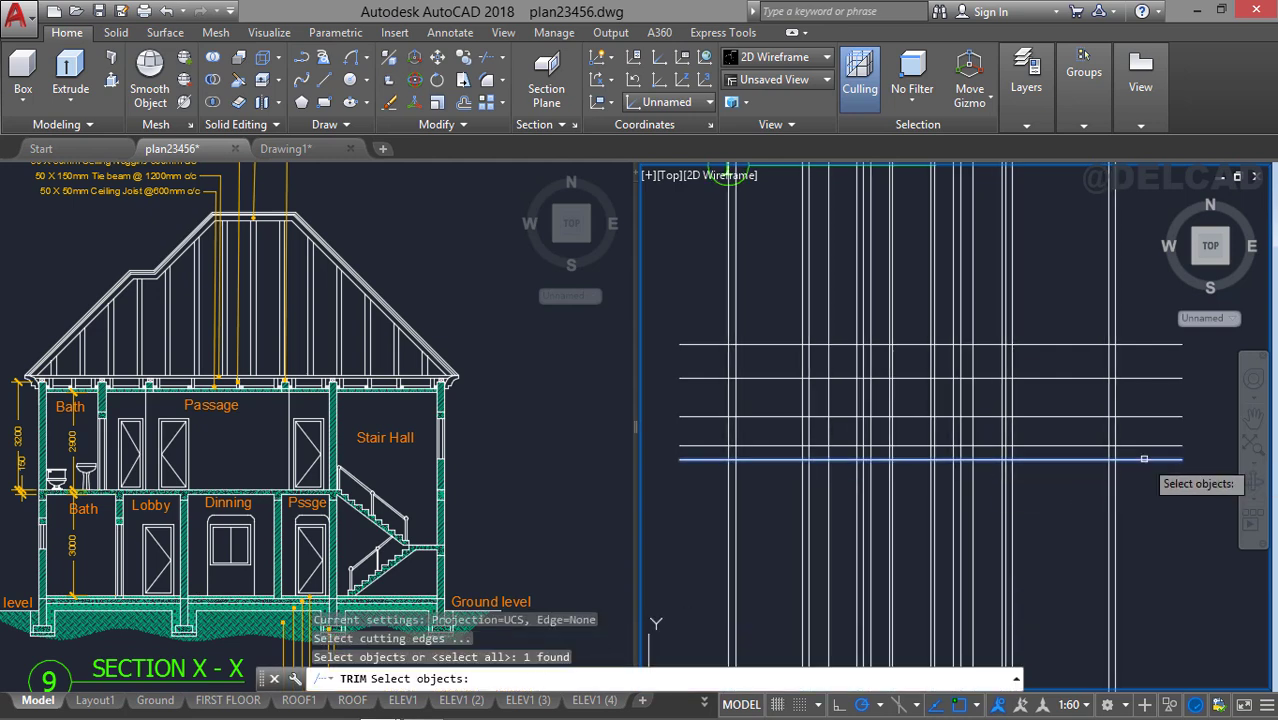
pyautogui.press('Return')
pyautogui.click(1171, 520)
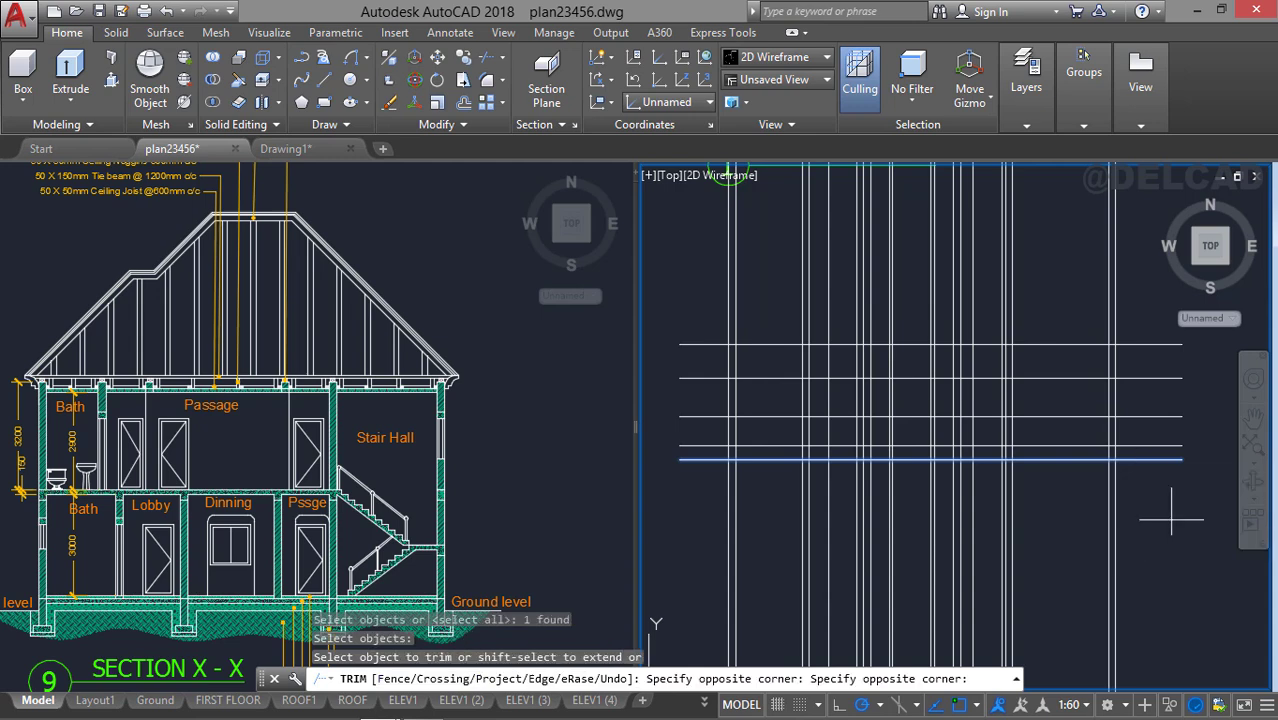
pyautogui.click(717, 514)
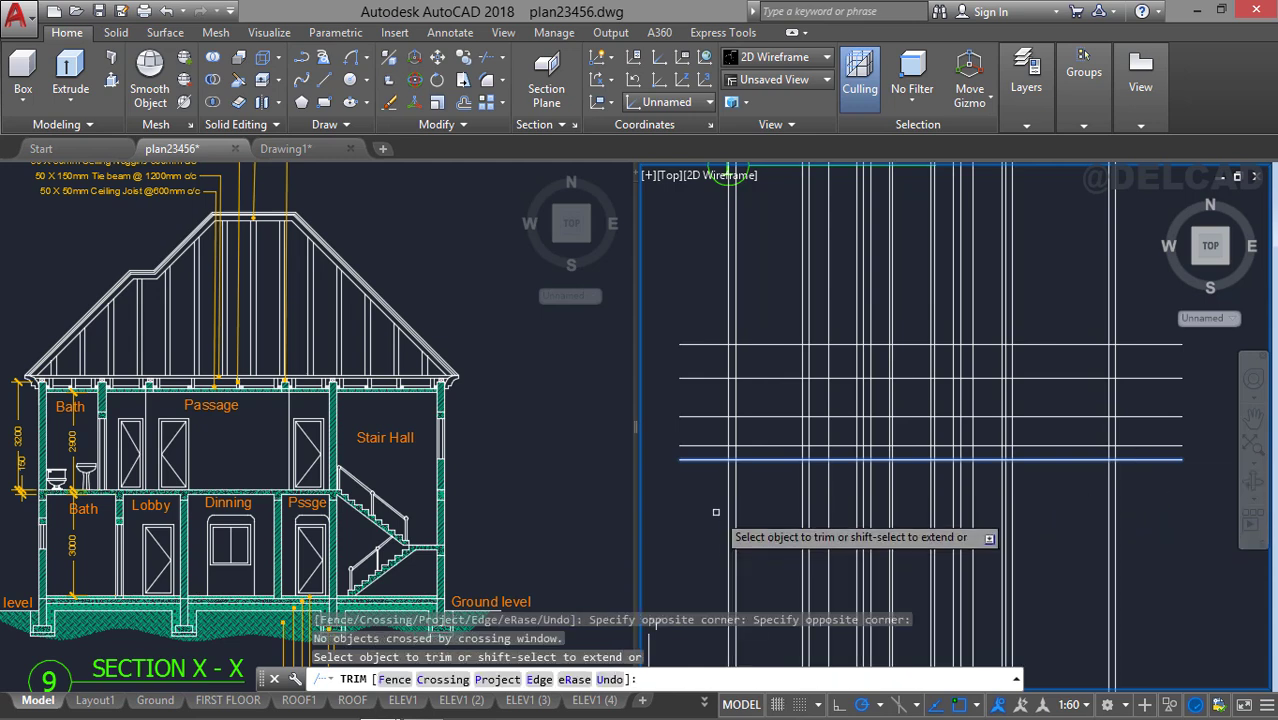
pyautogui.click(715, 504)
pyautogui.click(1144, 504)
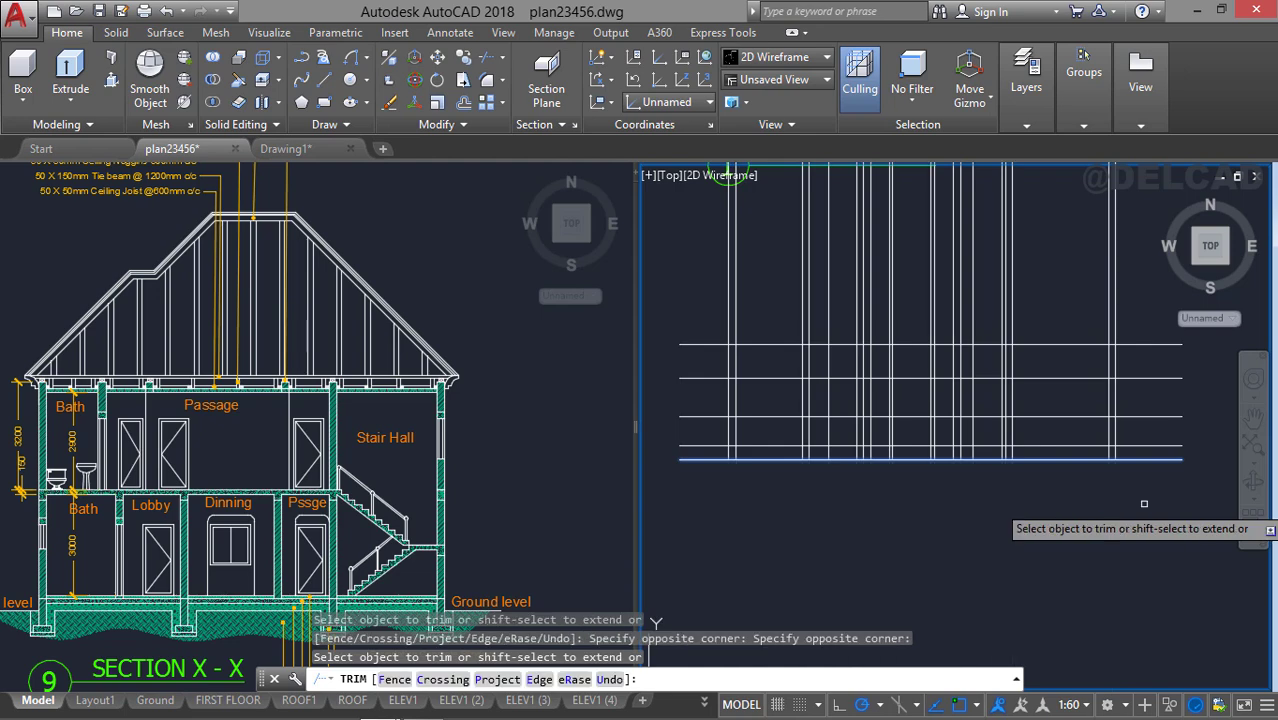
pyautogui.press('Return')
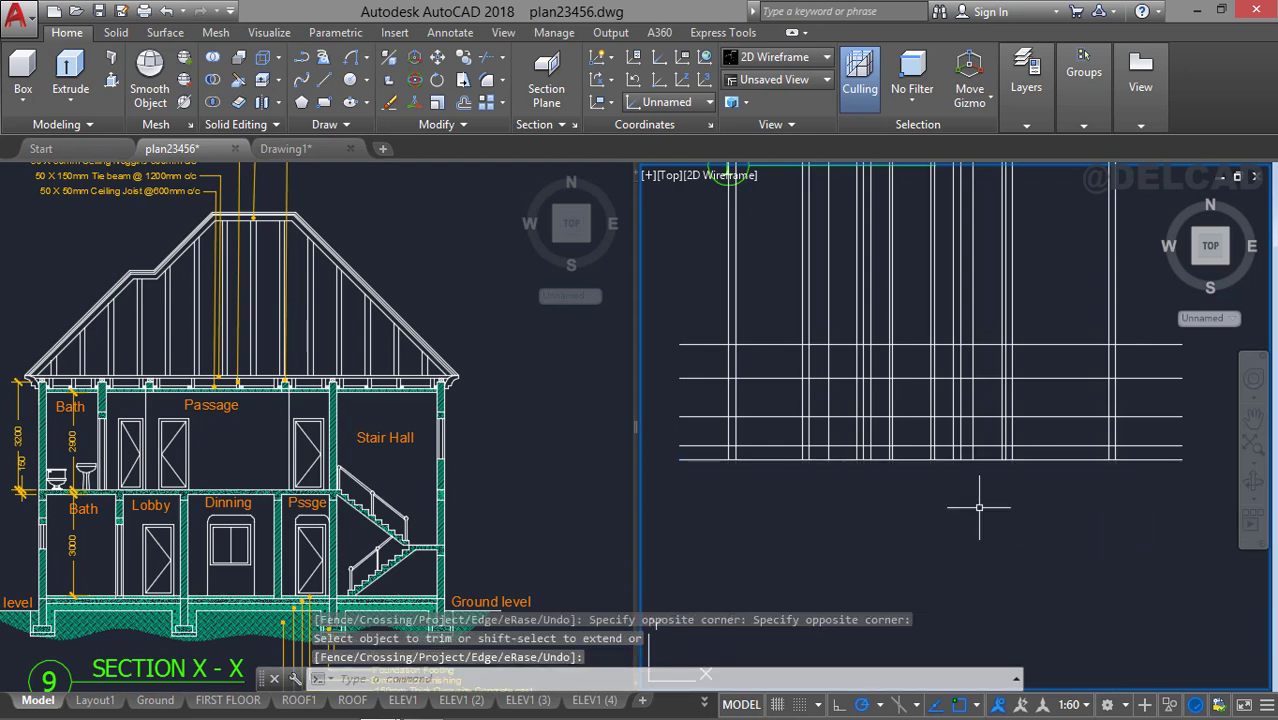
# Trim both ends of the four horizontal lines above the base line back to the outermost vertical lines.
pyautogui.press('Return')
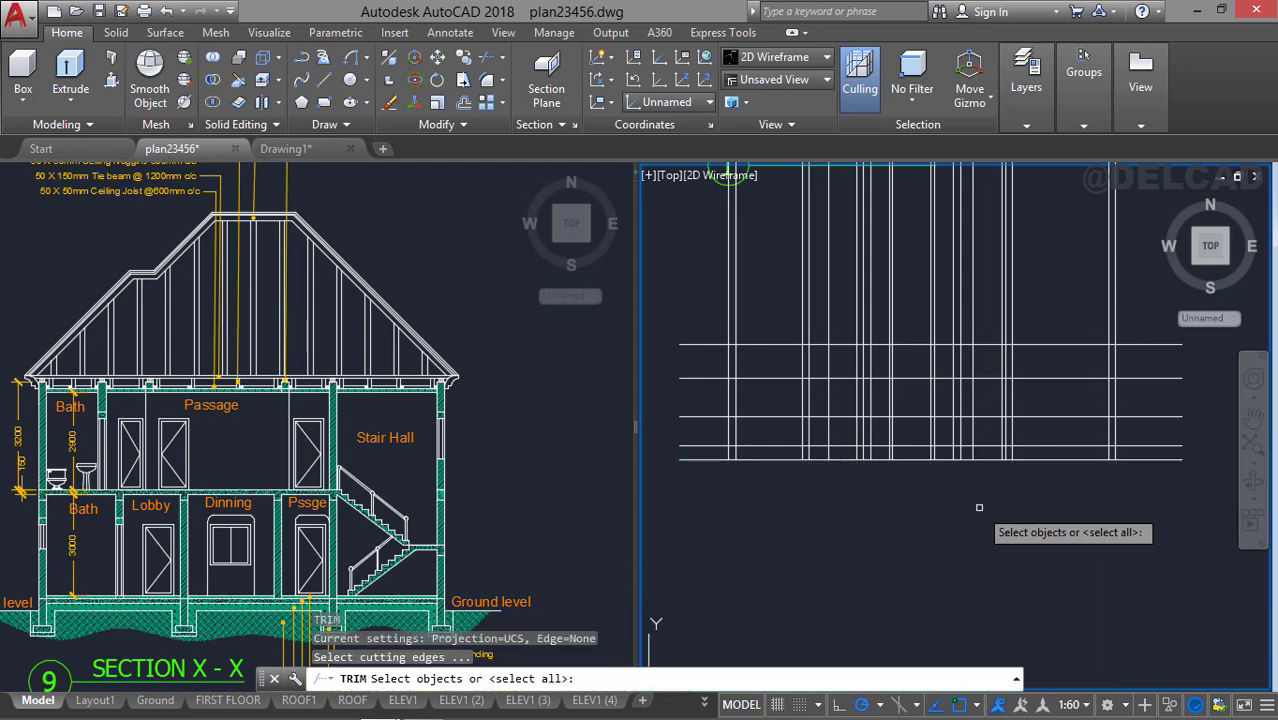
pyautogui.click(1114, 323)
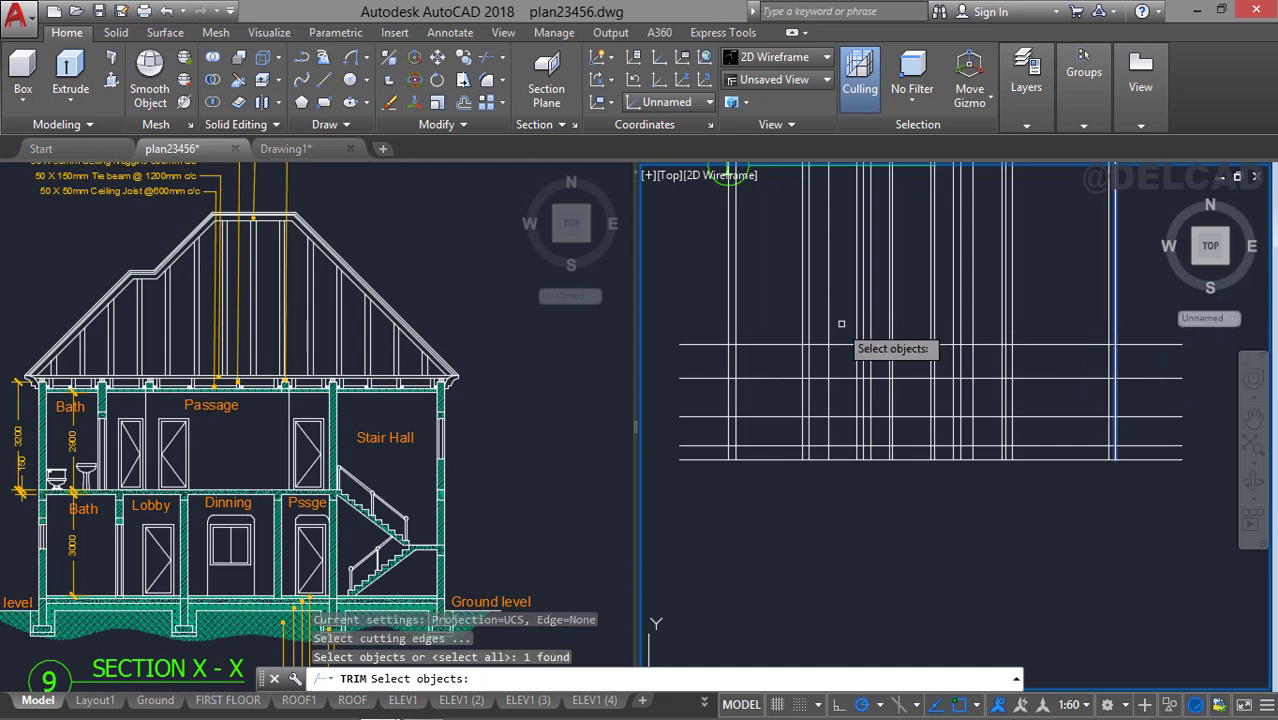
pyautogui.click(729, 326)
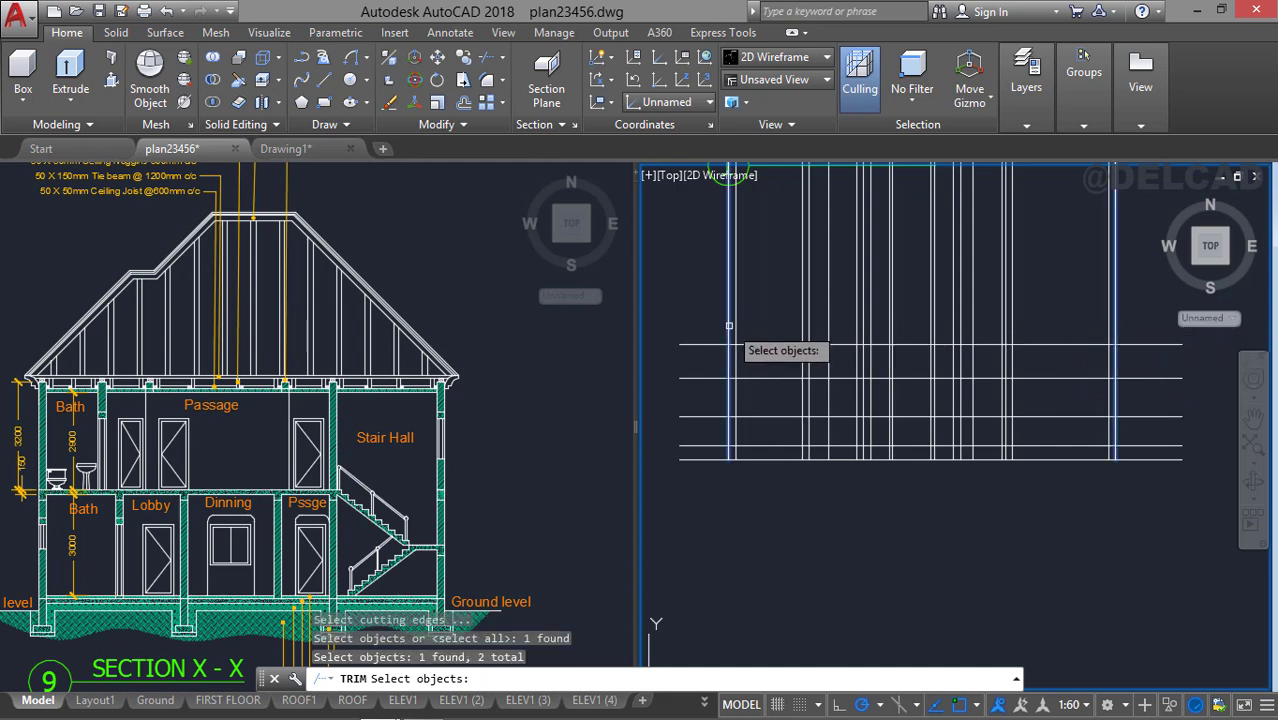
pyautogui.press('Return')
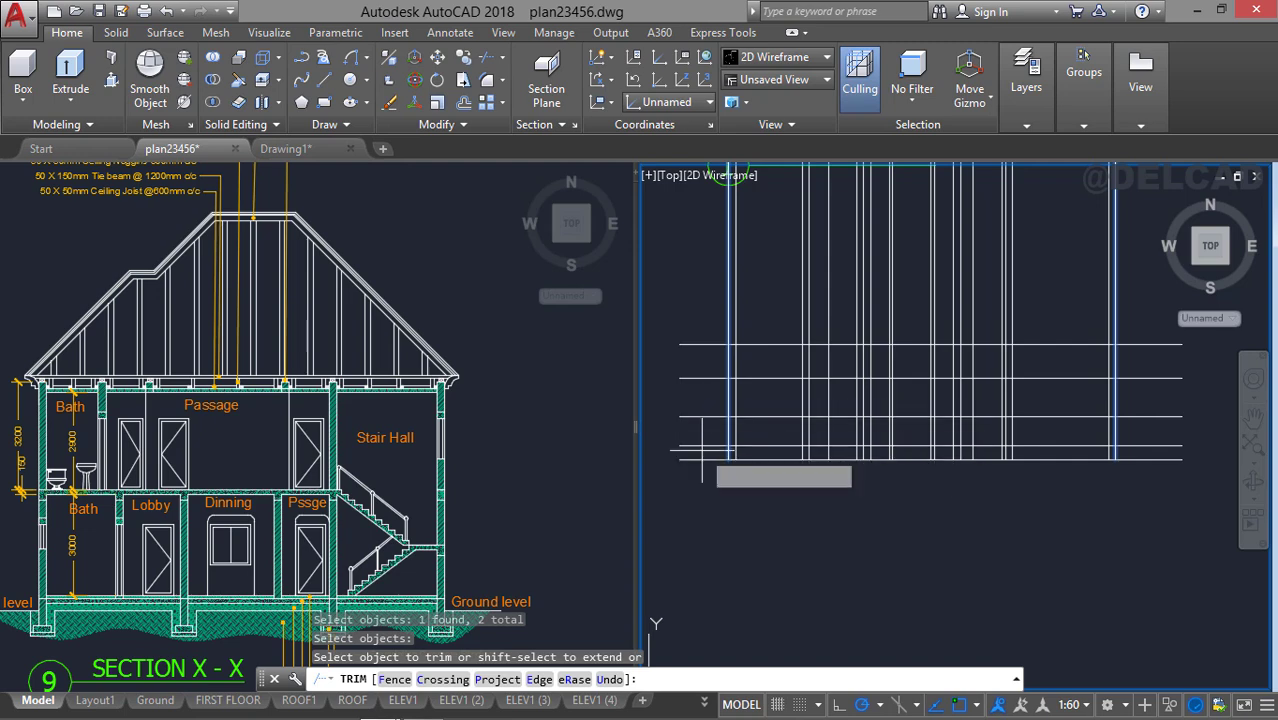
pyautogui.click(702, 452)
pyautogui.click(710, 326)
pyautogui.click(701, 331)
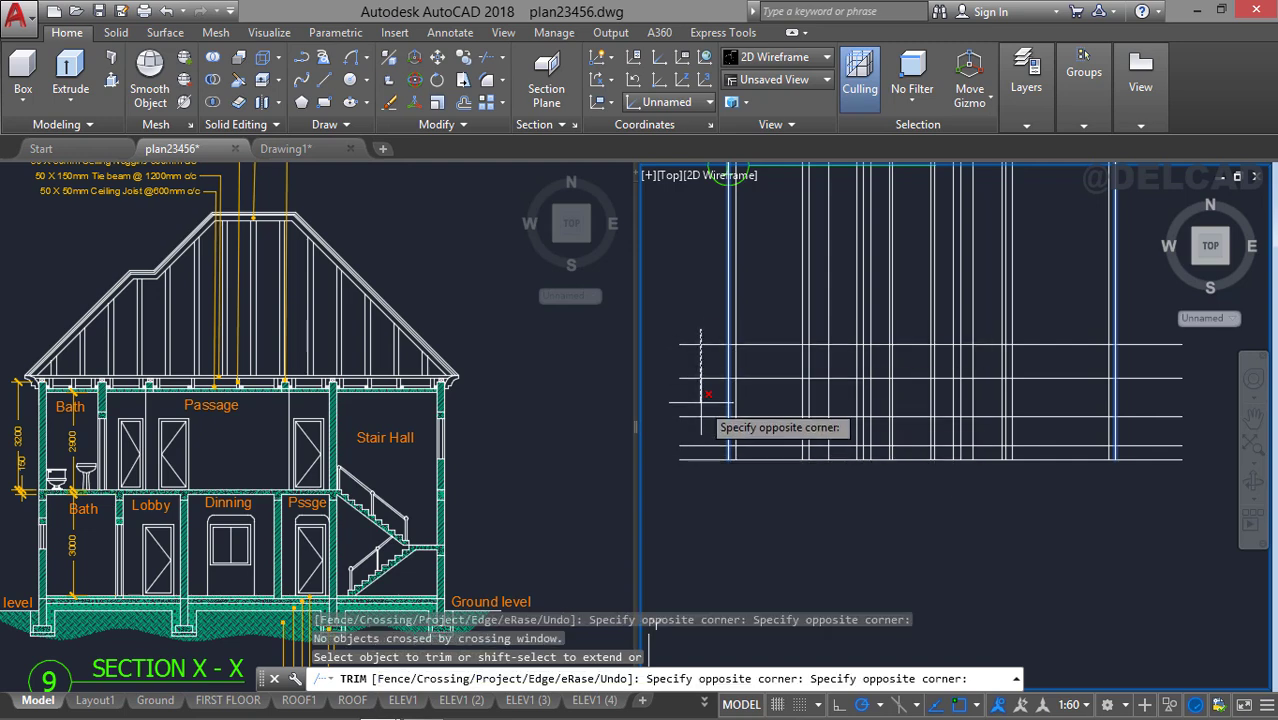
pyautogui.click(708, 448)
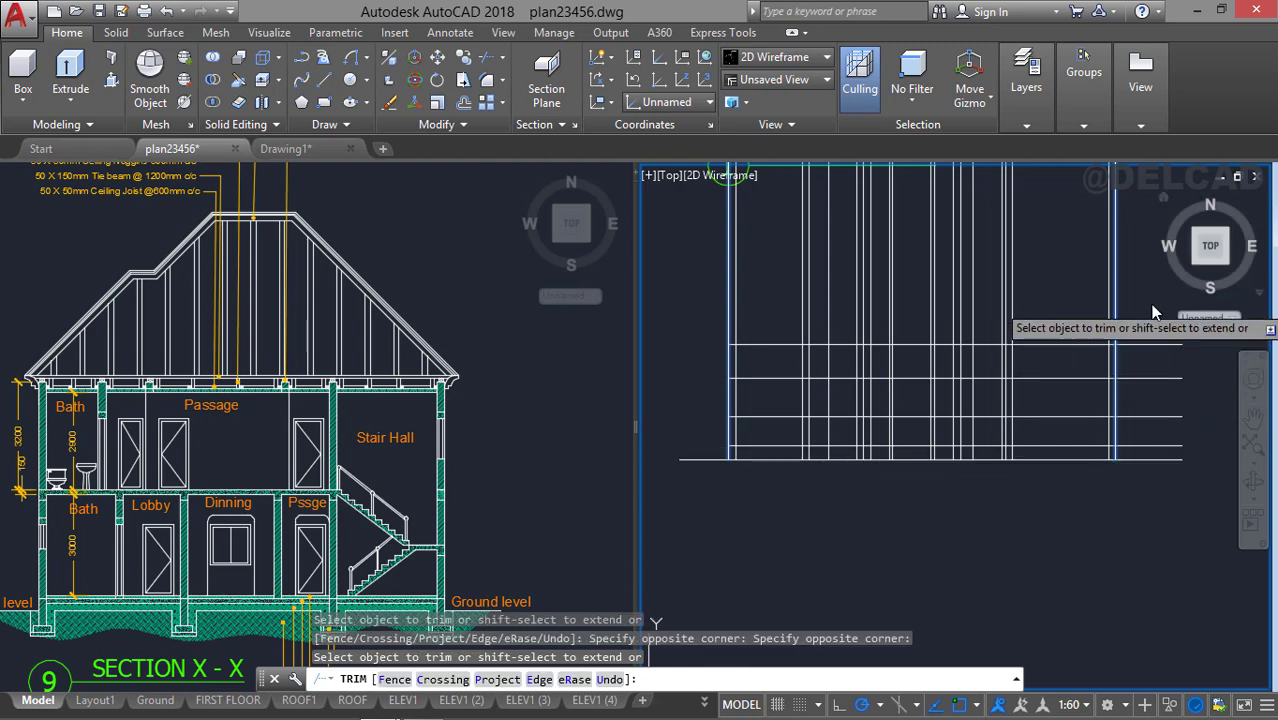
pyautogui.click(1143, 333)
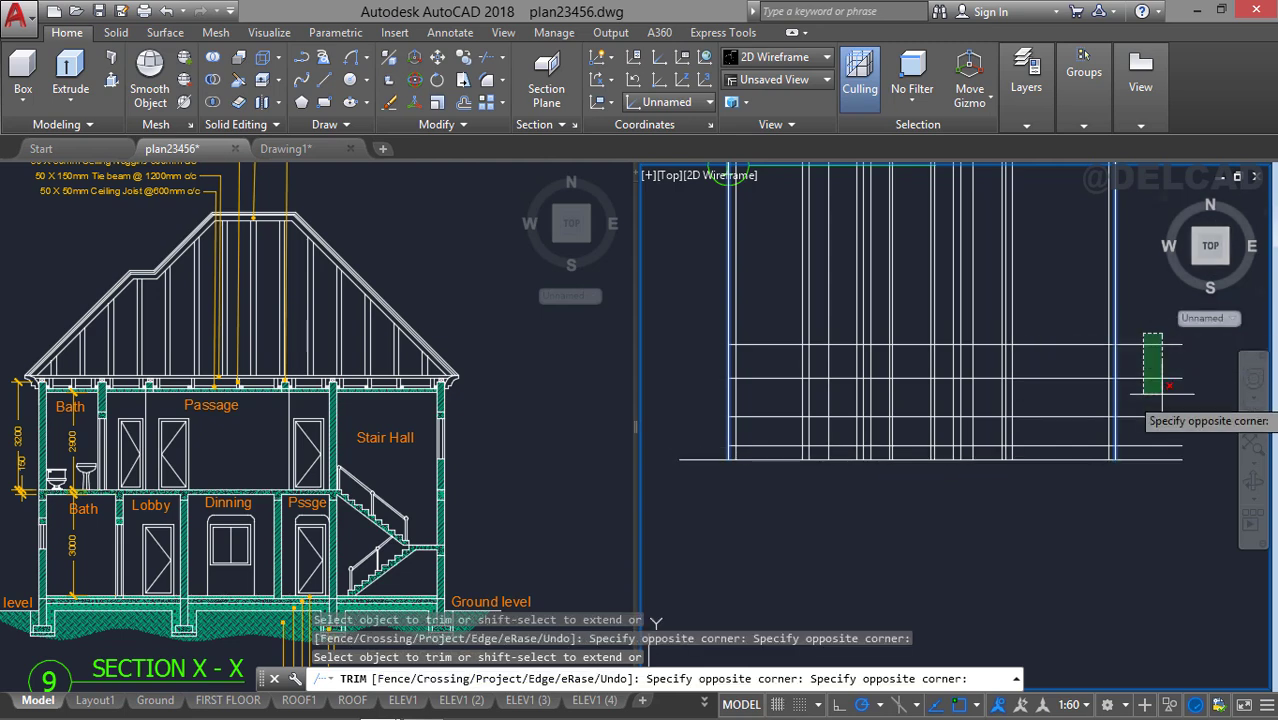
pyautogui.click(1173, 446)
pyautogui.press('Return')
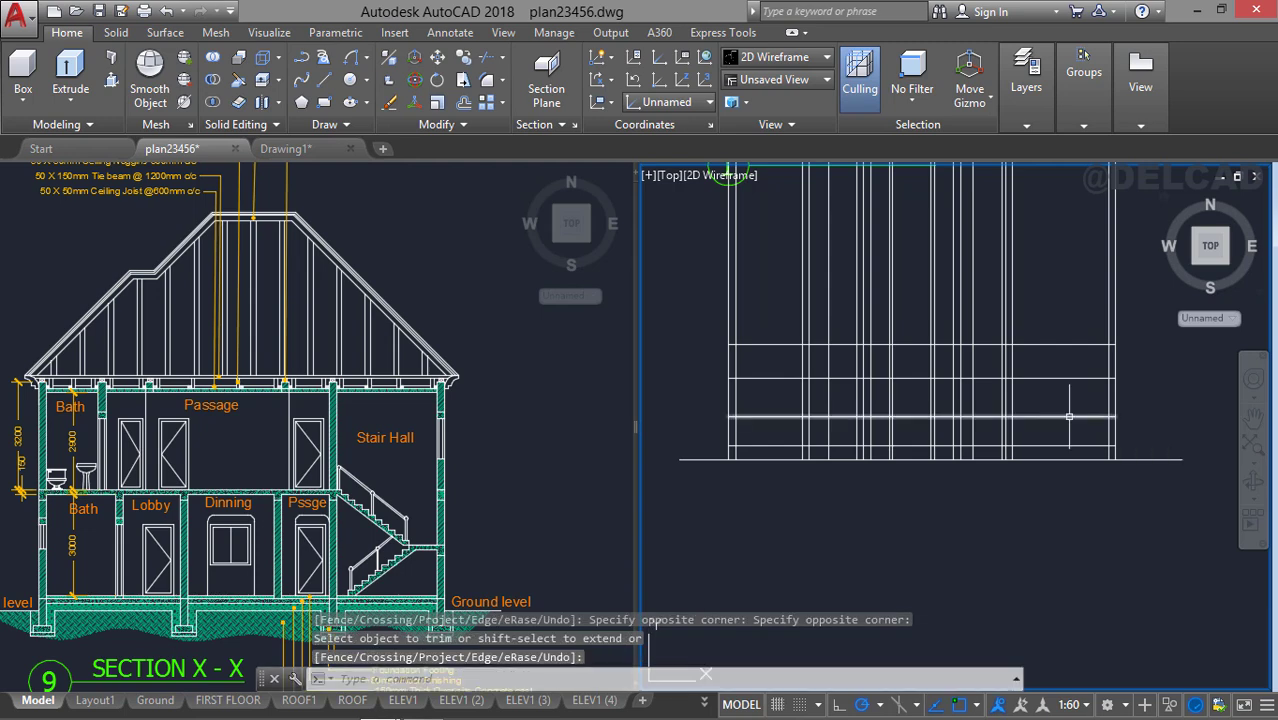
# Offset the floor line just above the base line 1400 upward and end the Offset command.
pyautogui.moveTo(788, 320); pyautogui.dragTo(746, 428, button='middle')
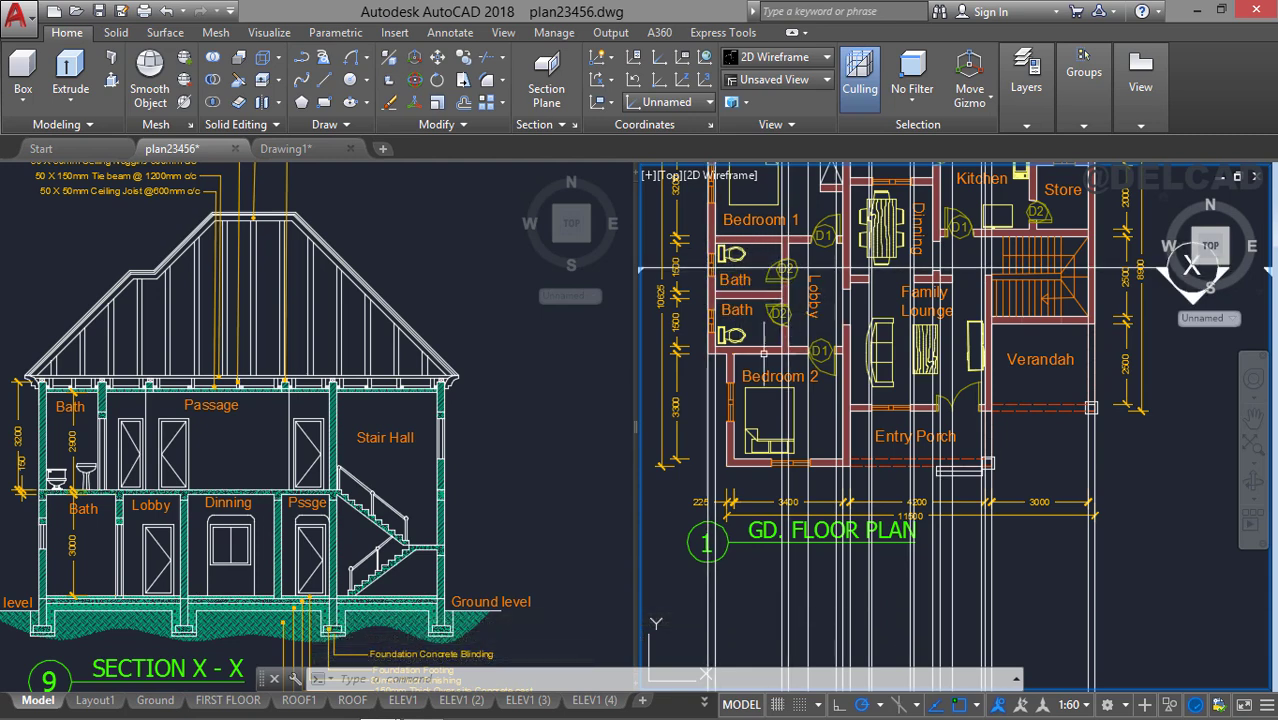
pyautogui.moveTo(706, 280); pyautogui.dragTo(715, 62, button='middle')
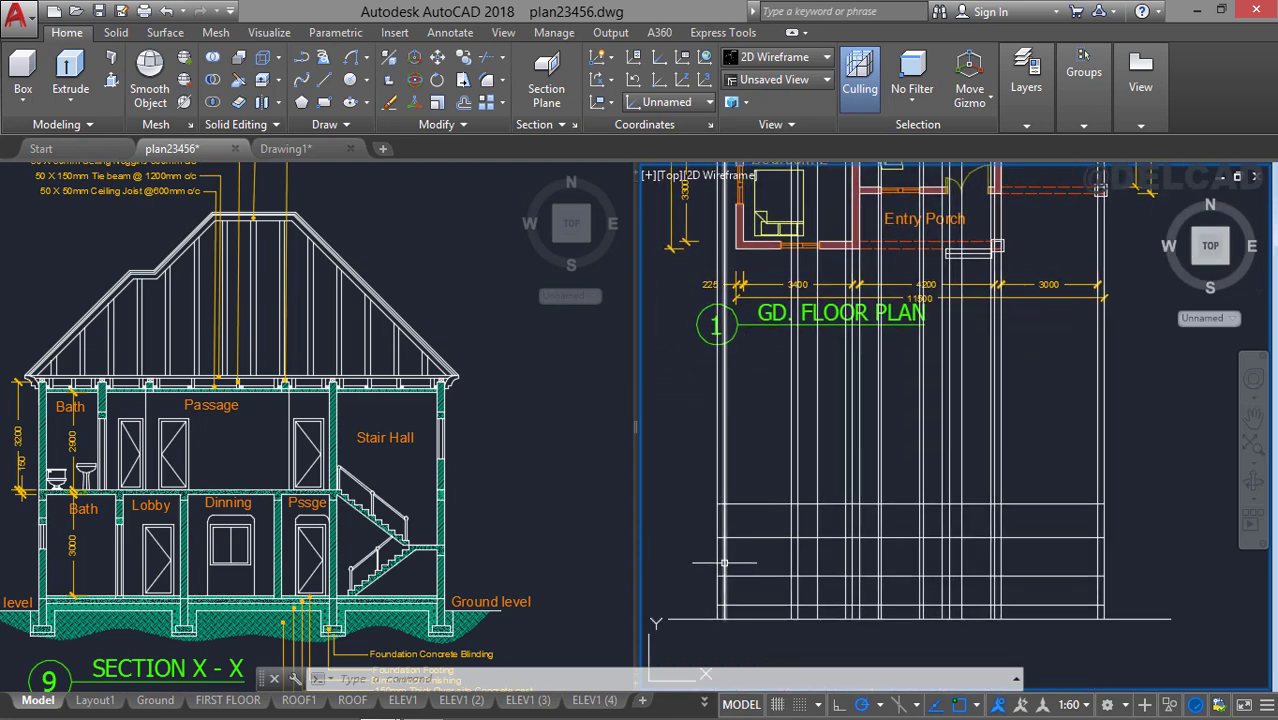
pyautogui.moveTo(743, 535); pyautogui.dragTo(725, 476, button='middle')
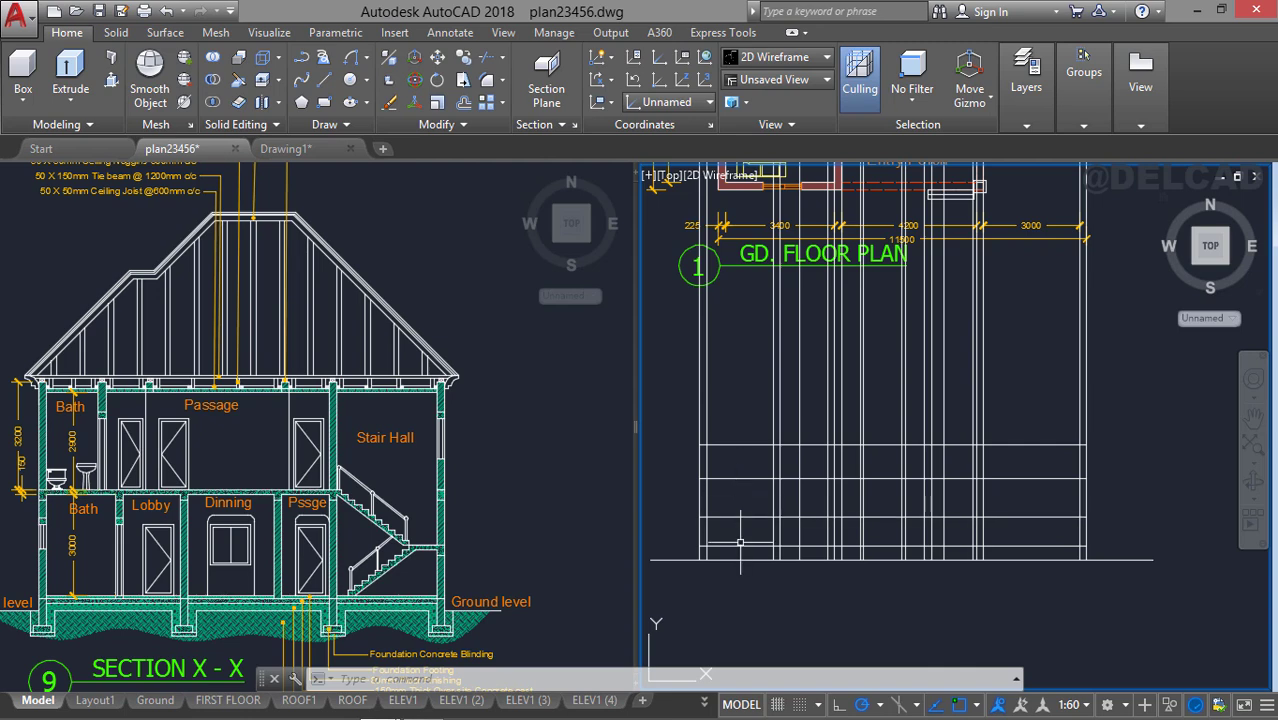
pyautogui.moveTo(740, 530); pyautogui.dragTo(740, 520, button='middle')
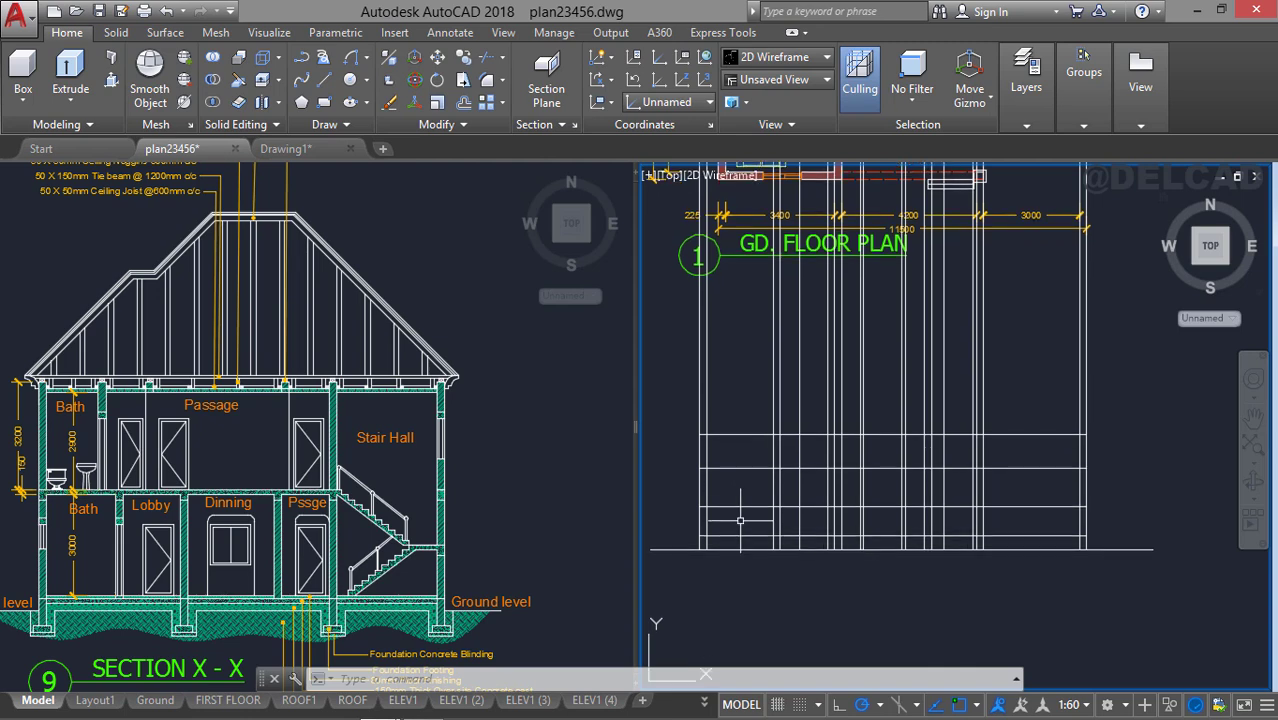
pyautogui.scroll(2, 740, 520)
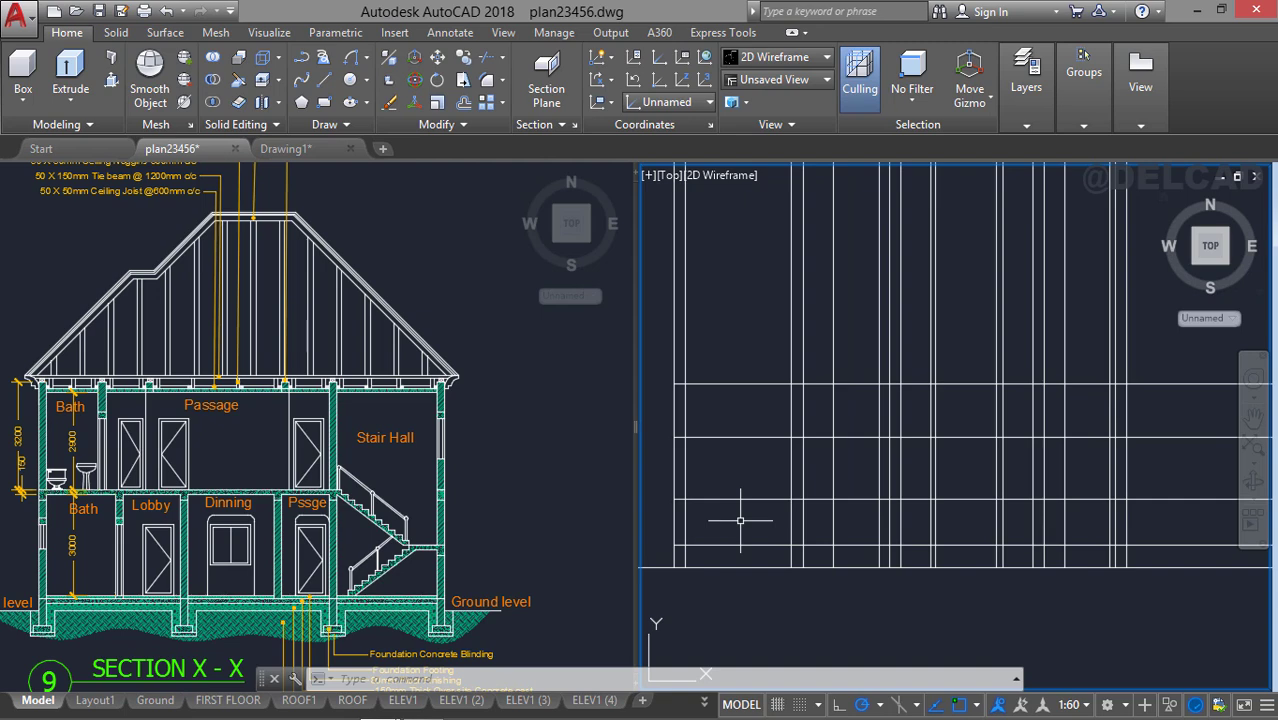
pyautogui.press('Return')
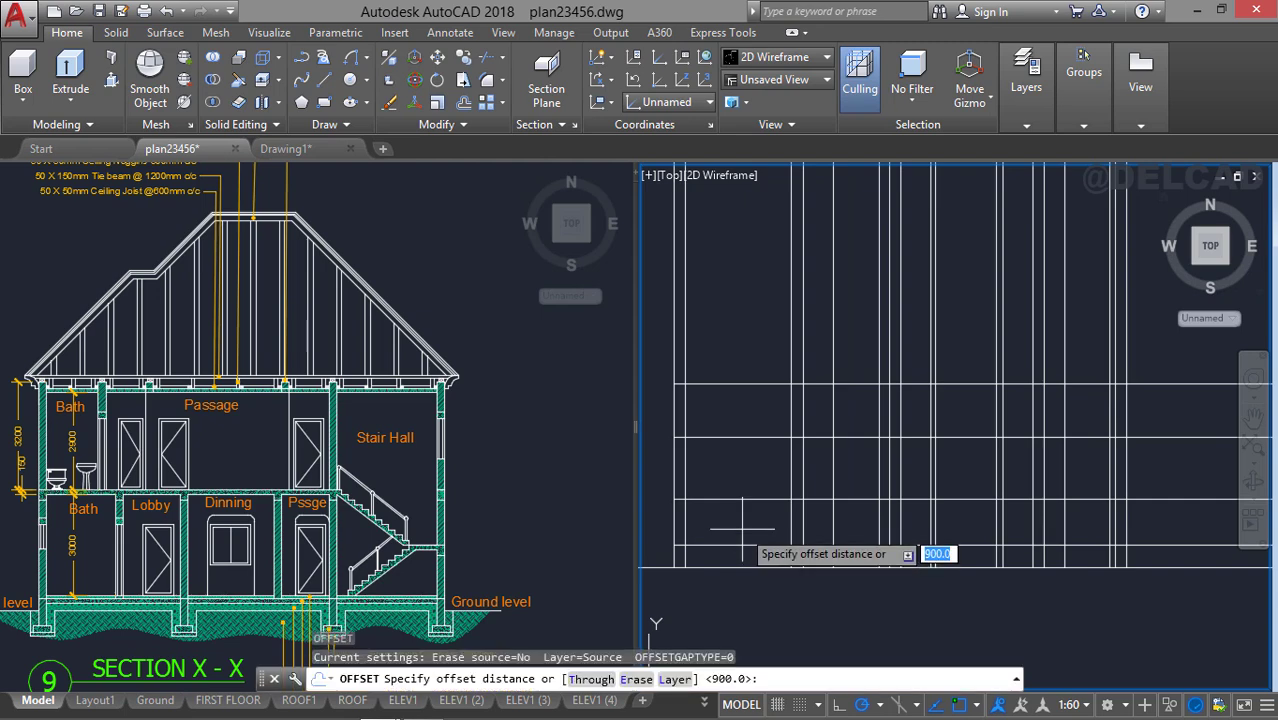
pyautogui.write('1400')
pyautogui.press('Return')
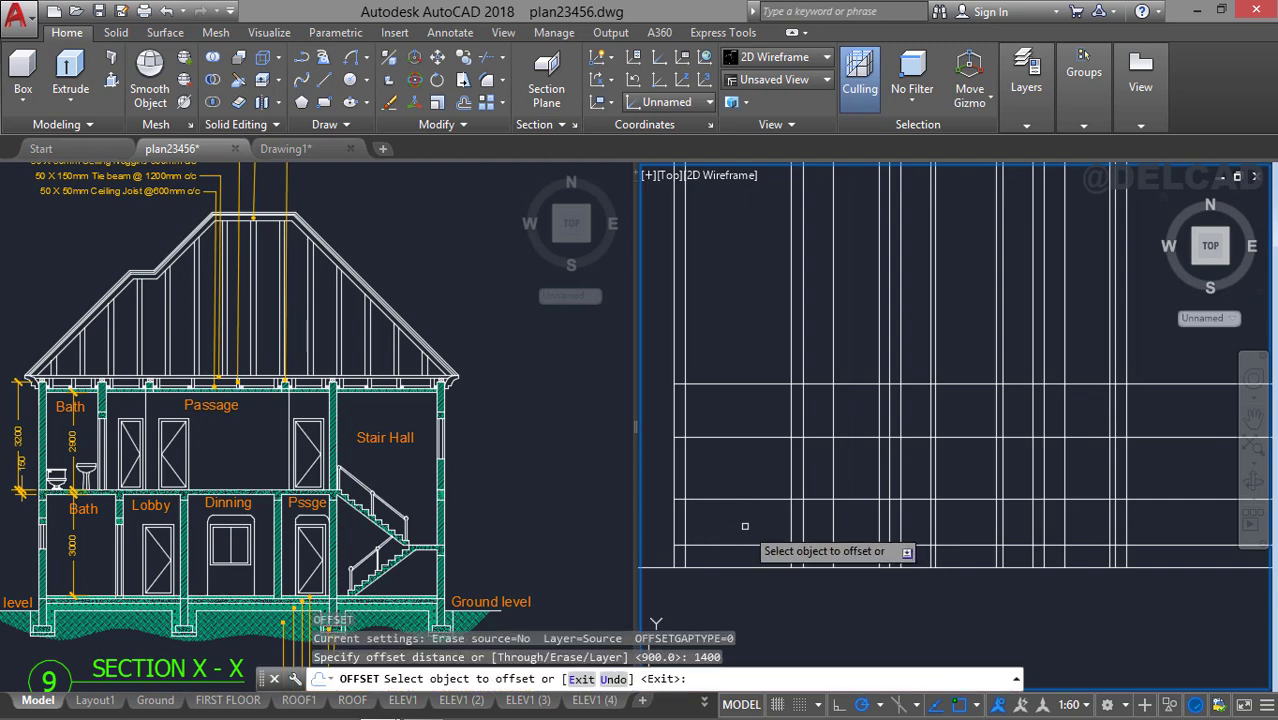
pyautogui.click(748, 546)
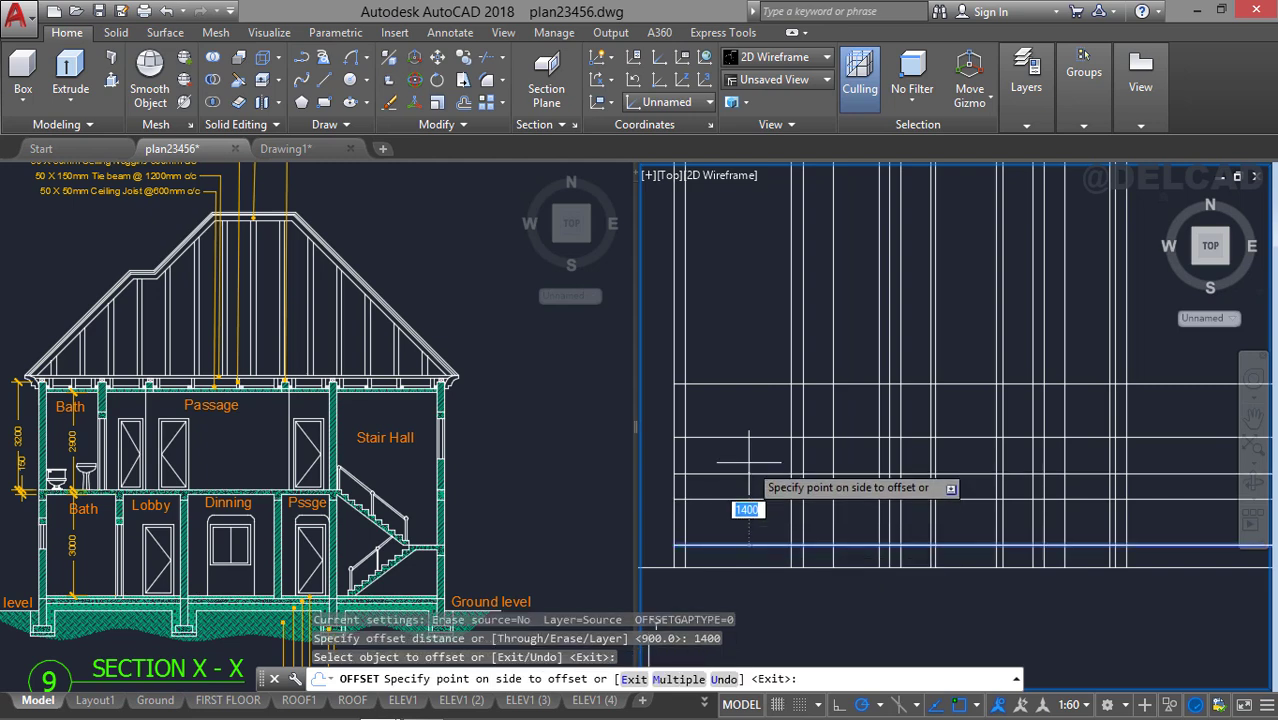
pyautogui.click(748, 462)
pyautogui.press('Escape')
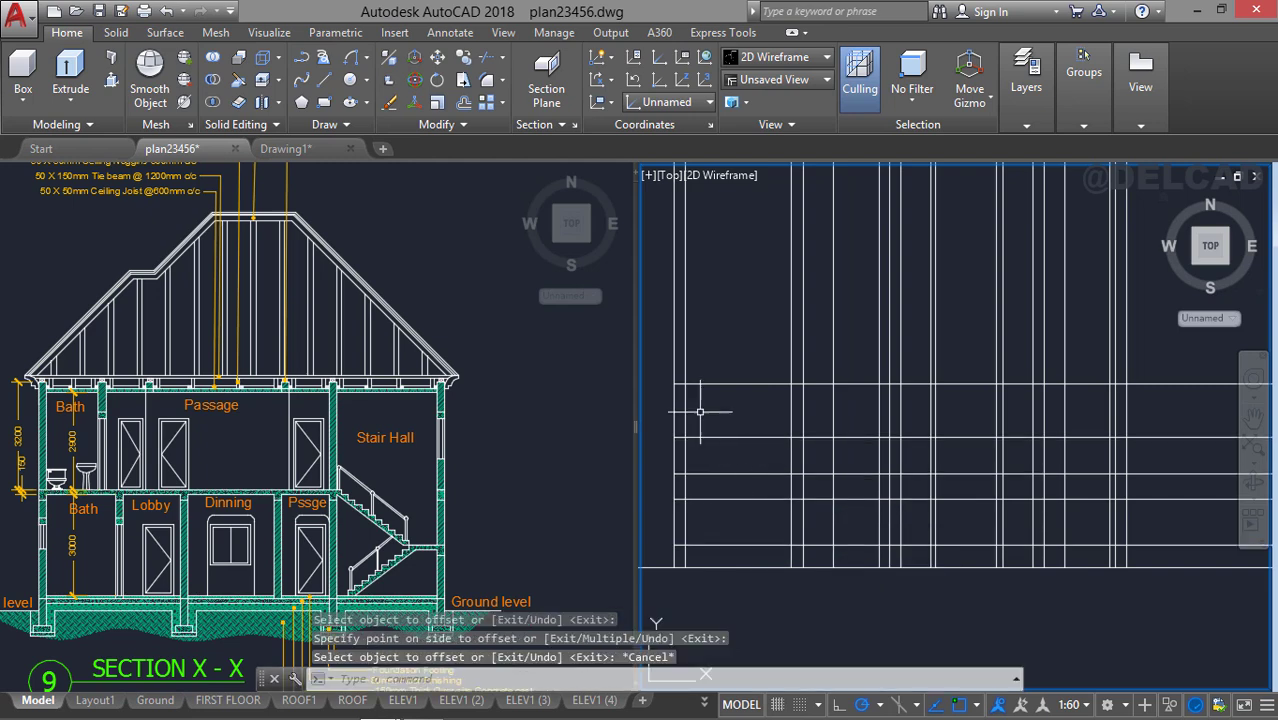
pyautogui.moveTo(724, 299); pyautogui.dragTo(733, 403, button='middle')
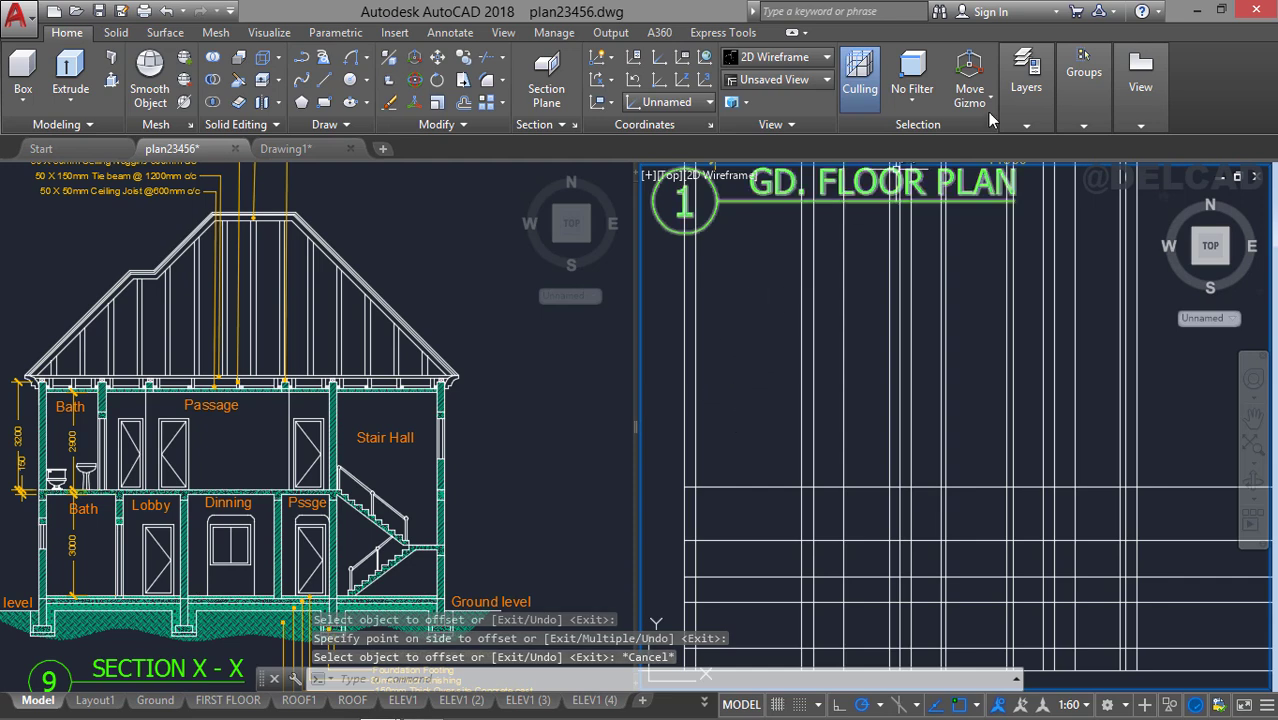
# Make the Window layer the current layer.
pyautogui.click(1026, 126)
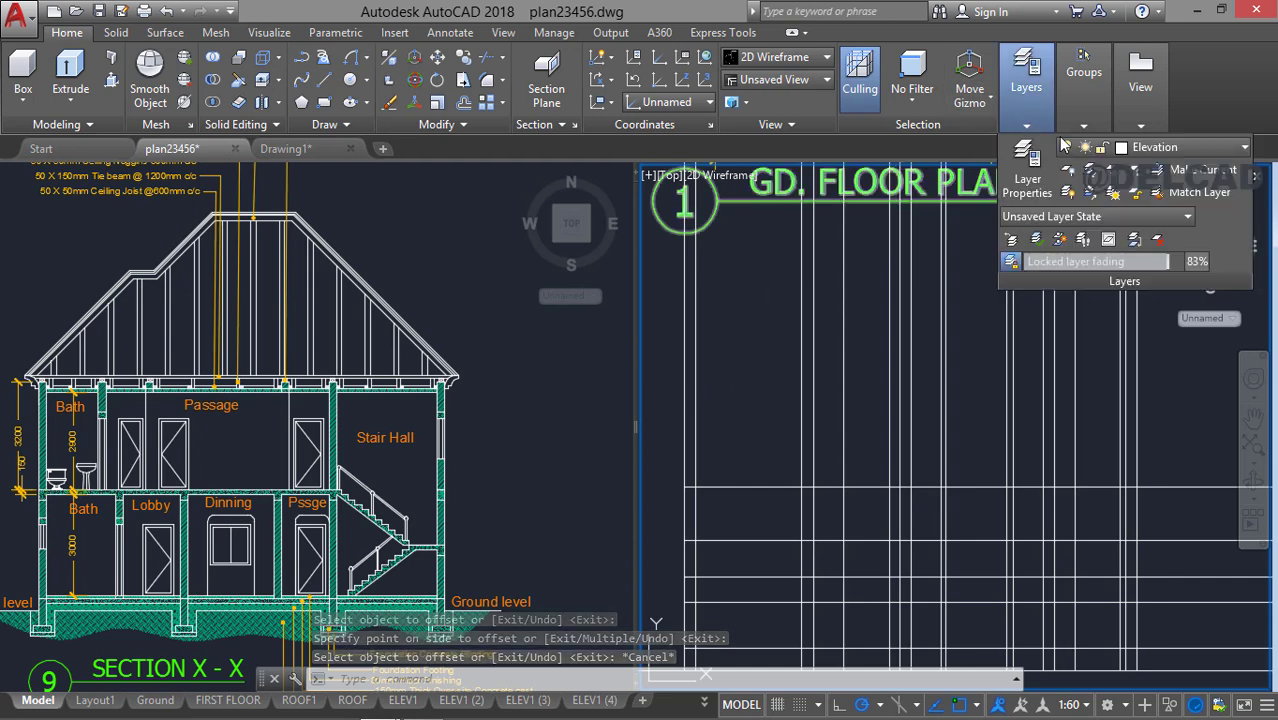
pyautogui.click(1145, 148)
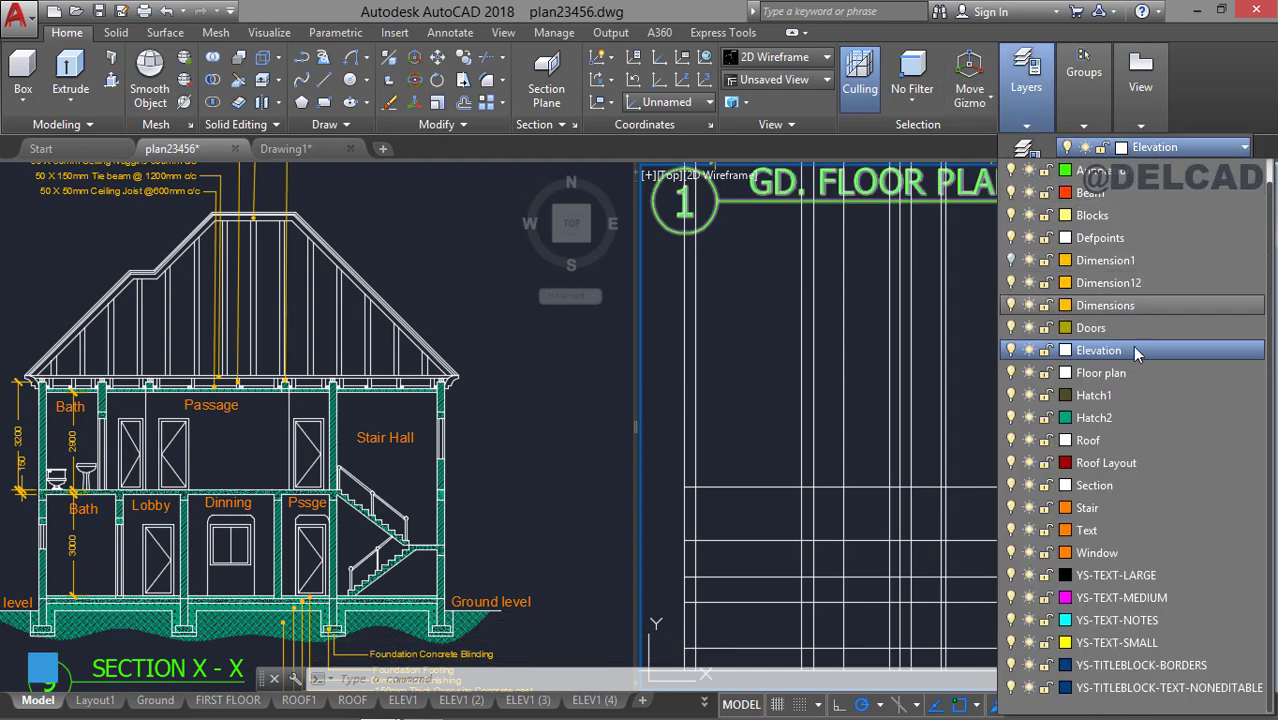
pyautogui.click(1099, 550)
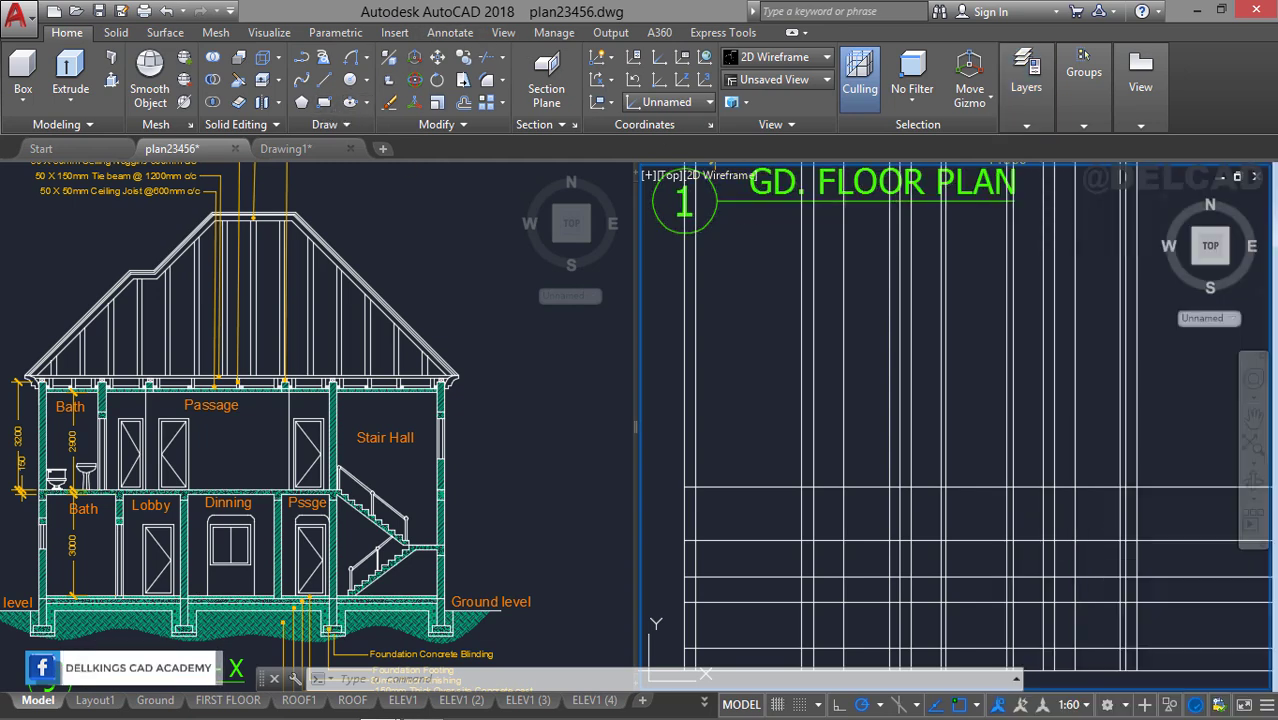
# Draw a window rectangle across the leftmost wall, from the second horizontal line from the top down to the third.
pyautogui.press('space')
pyautogui.moveTo(755, 408); pyautogui.dragTo(766, 281, button='middle')
pyautogui.scroll(-1, 766, 281)
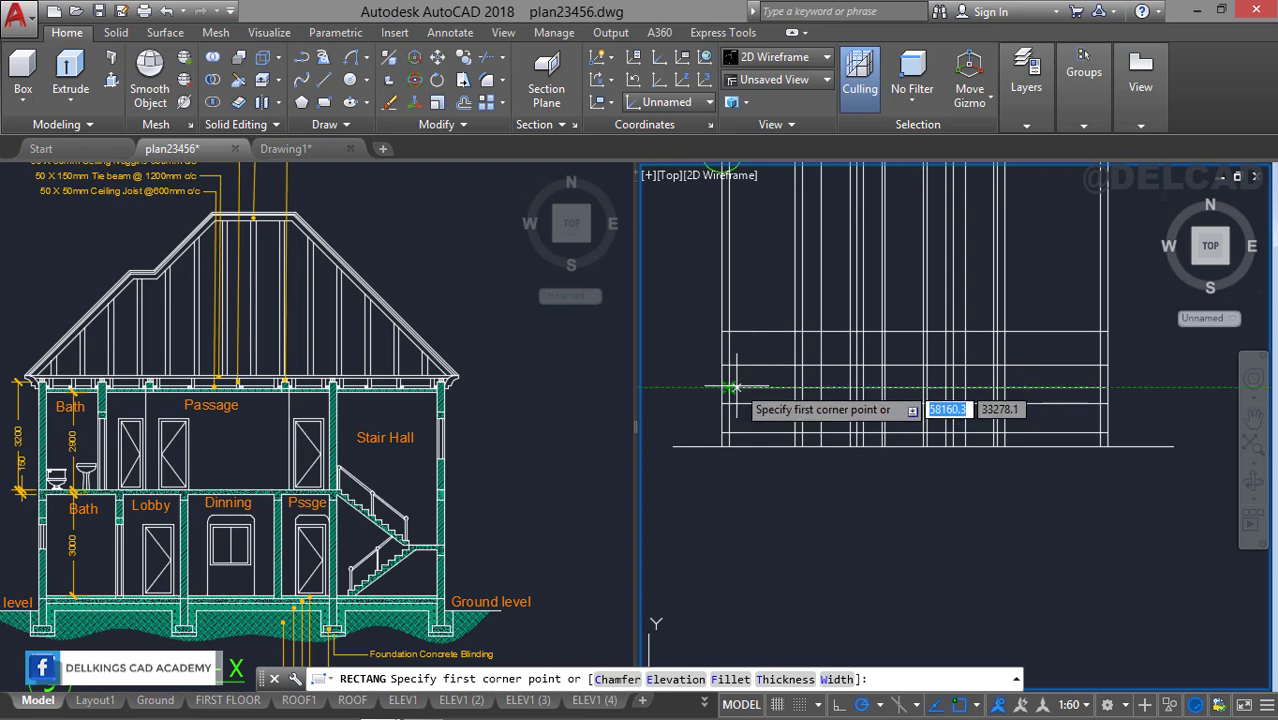
pyautogui.scroll(2, 733, 387)
pyautogui.click(699, 343)
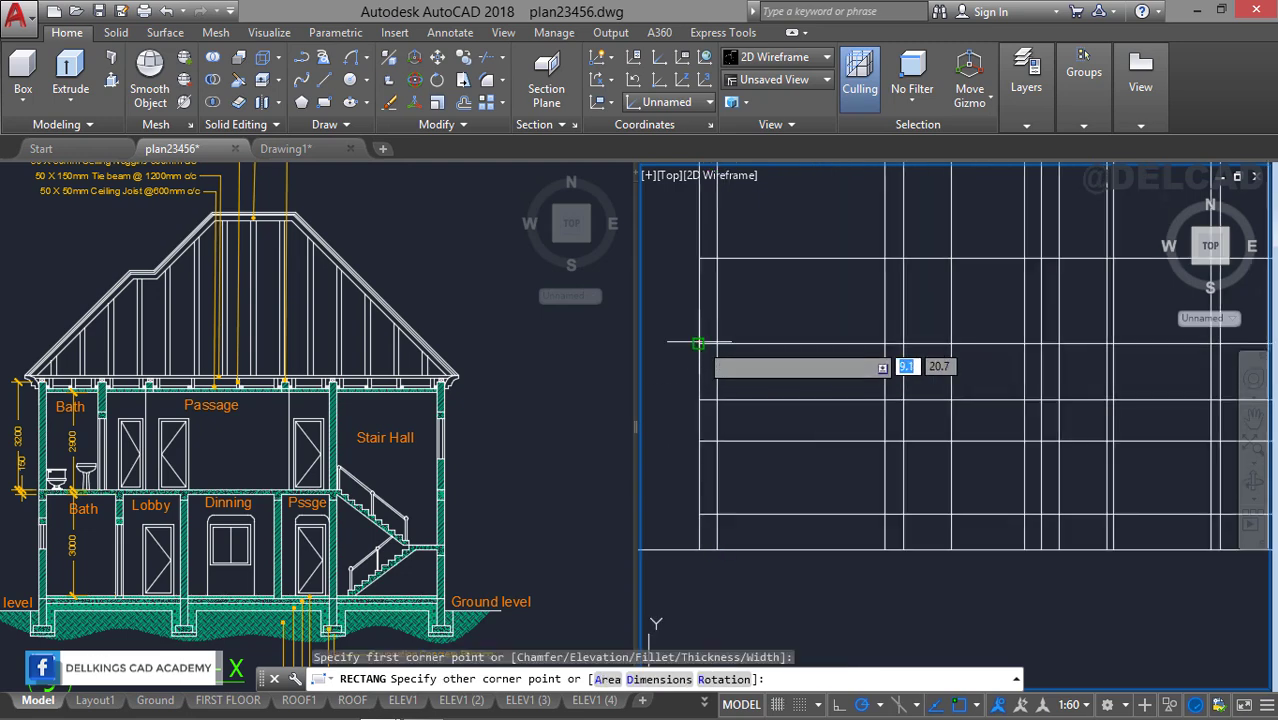
pyautogui.click(716, 400)
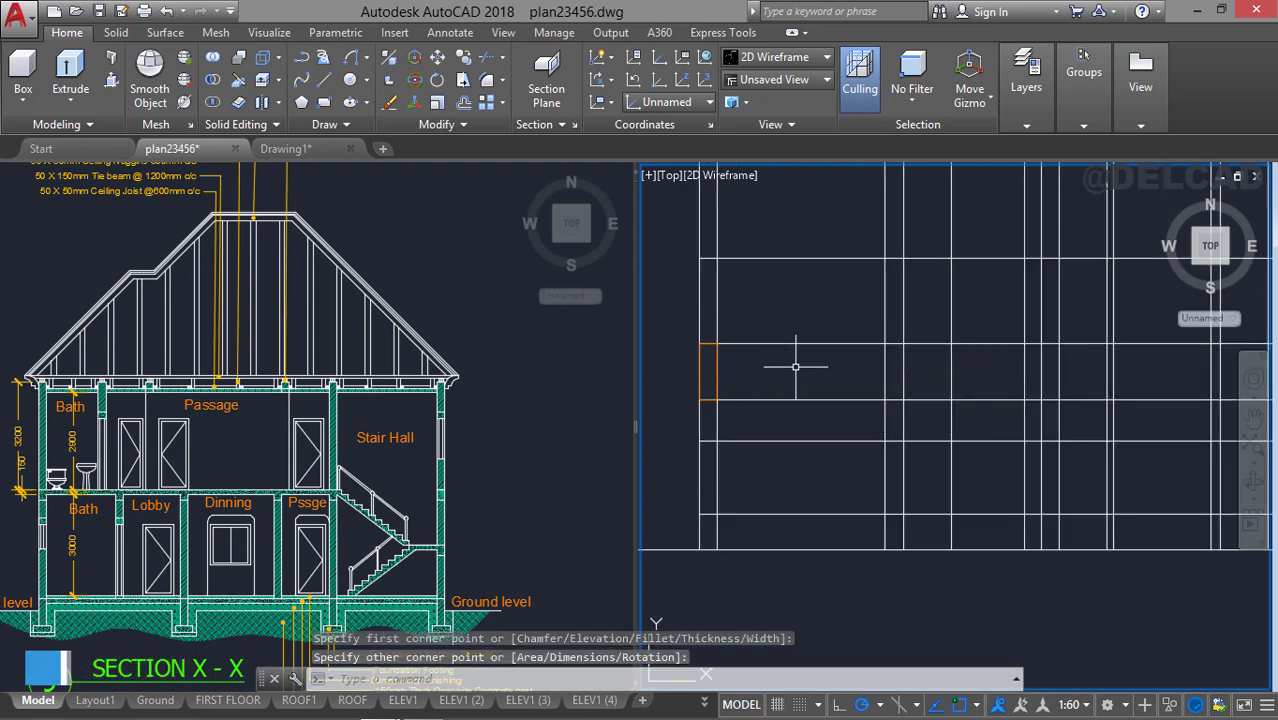
# Draw a 225 by 2100 door rectangle within the second wall from the left, standing on the floor line just above the base line.
pyautogui.scroll(-2, 796, 365)
pyautogui.scroll(-2, 772, 294)
pyautogui.moveTo(772, 294); pyautogui.dragTo(746, 585, button='middle')
pyautogui.moveTo(760, 205); pyautogui.dragTo(757, 250, button='middle')
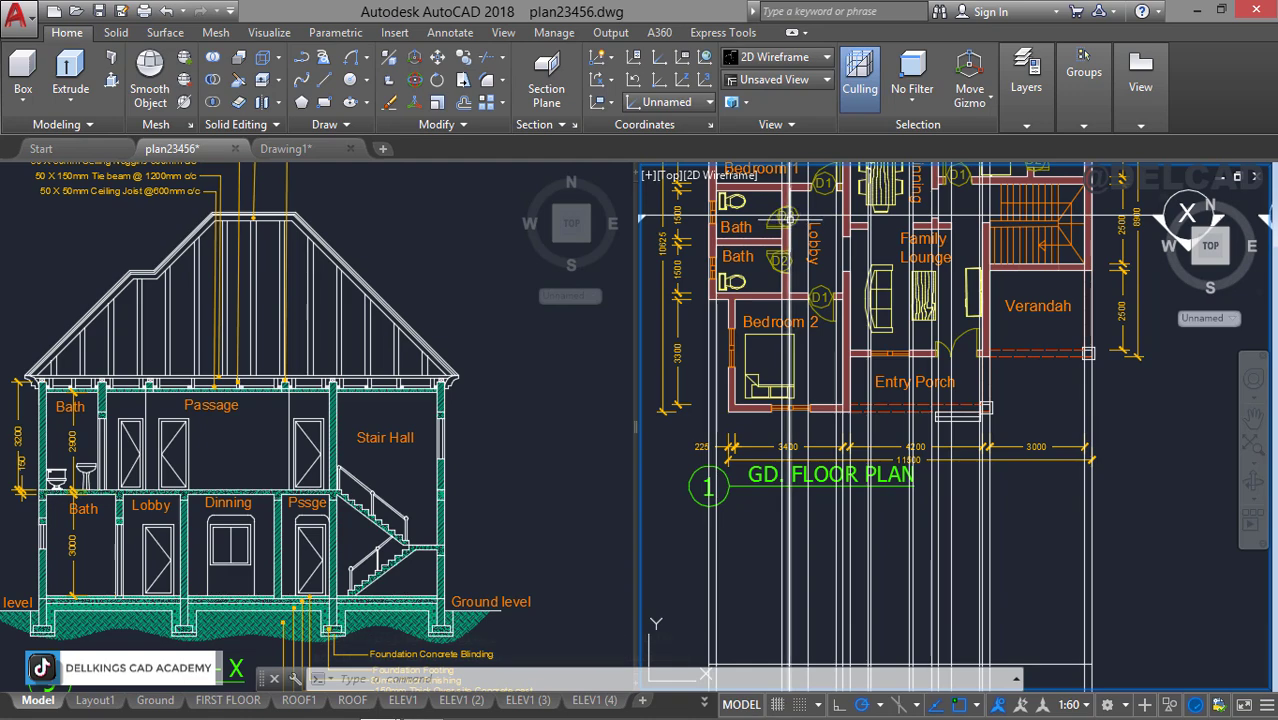
pyautogui.moveTo(790, 453); pyautogui.dragTo(760, 208, button='middle')
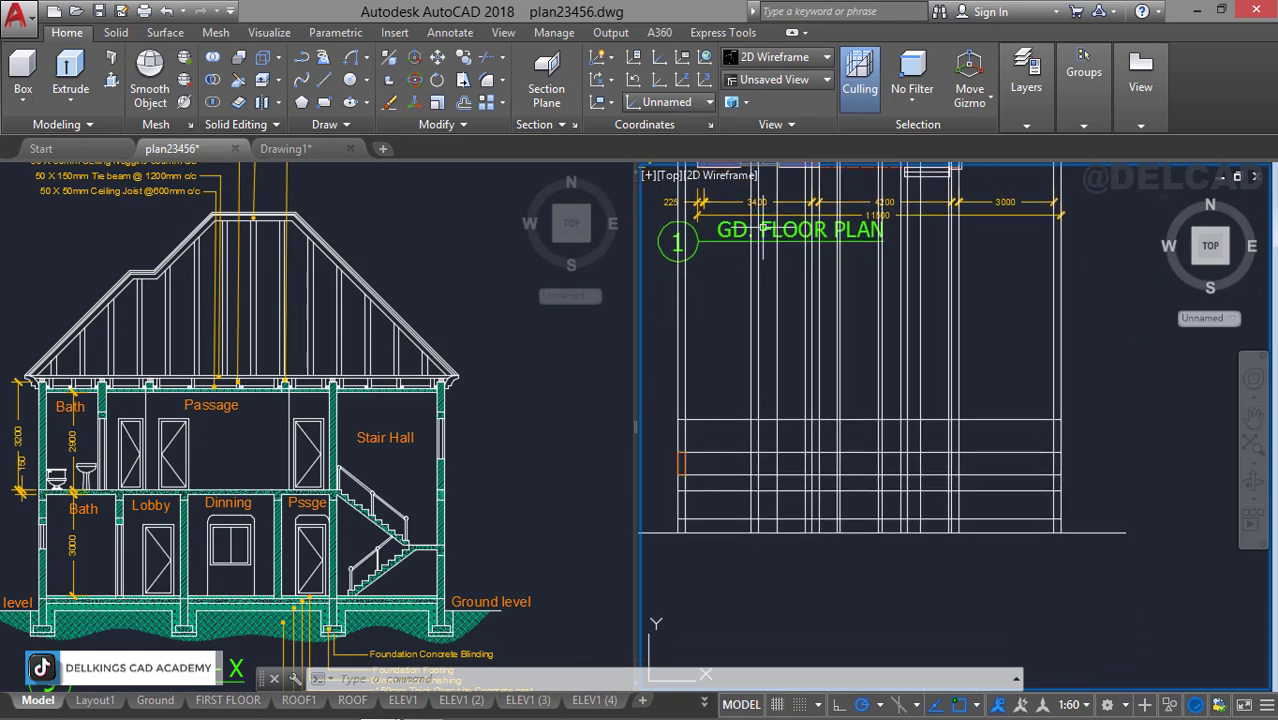
pyautogui.scroll(1, 759, 414)
pyautogui.press('space')
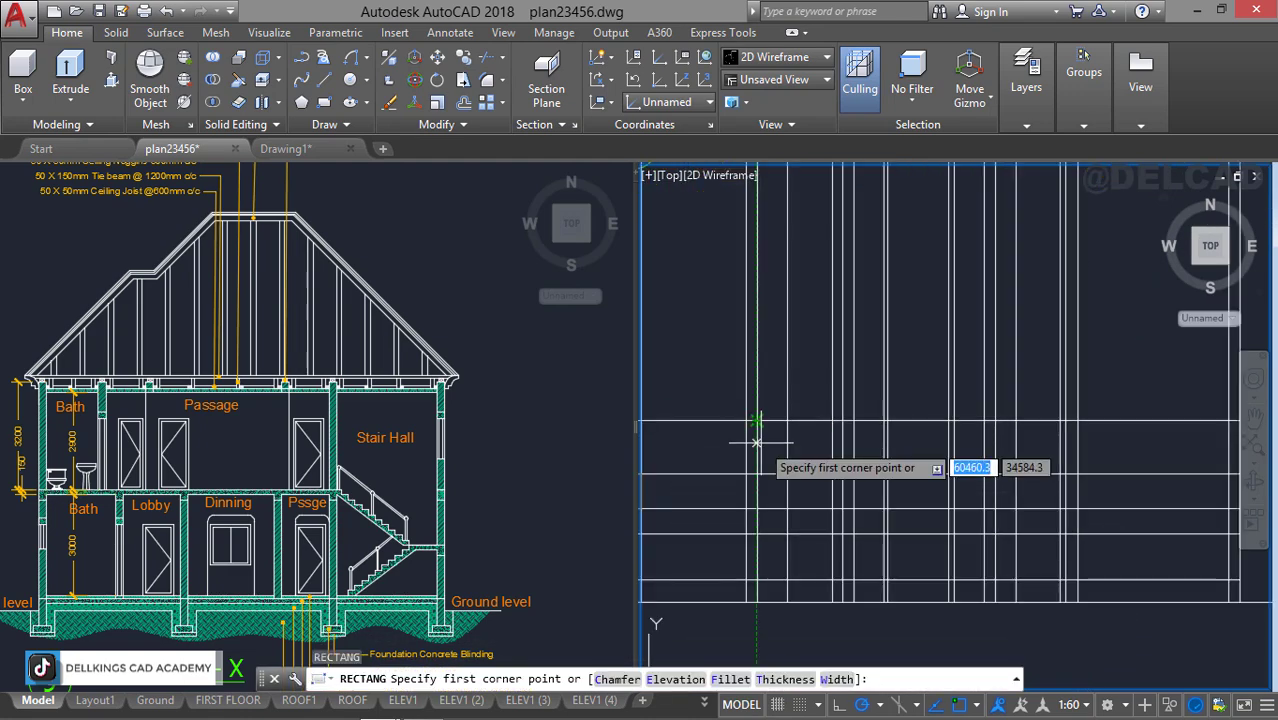
pyautogui.moveTo(756, 442); pyautogui.dragTo(806, 393, button='middle')
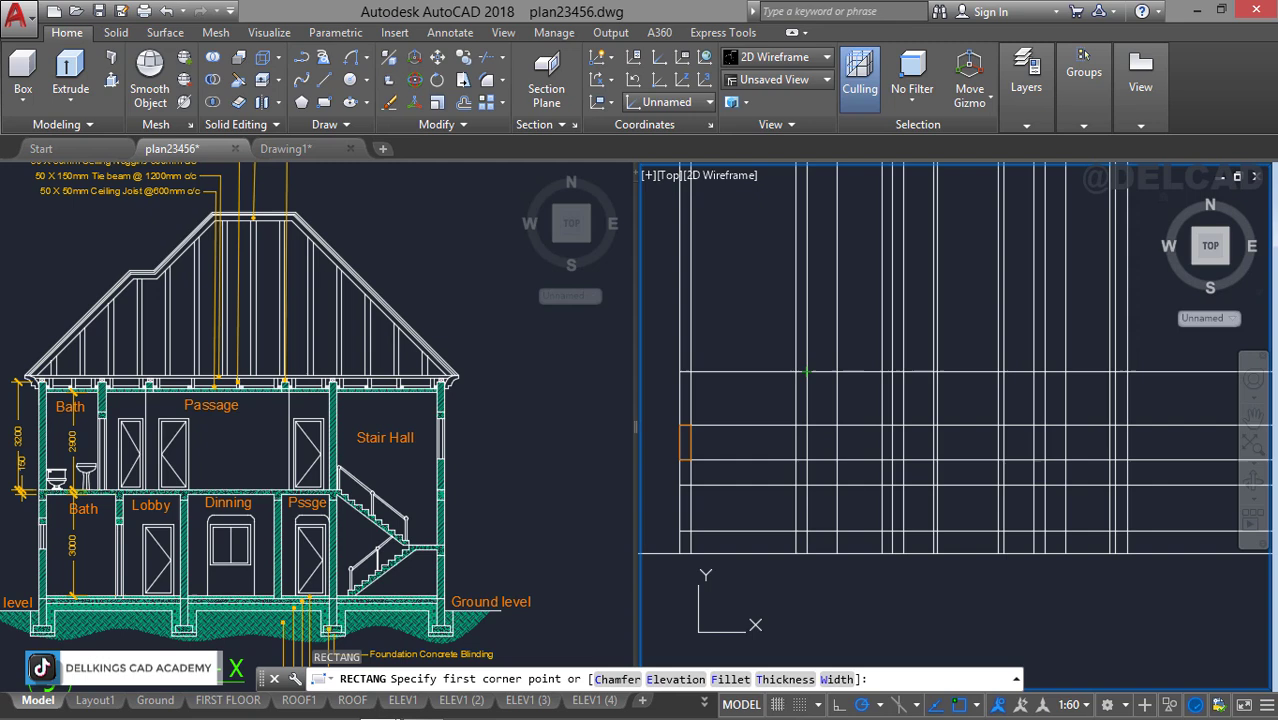
pyautogui.click(794, 425)
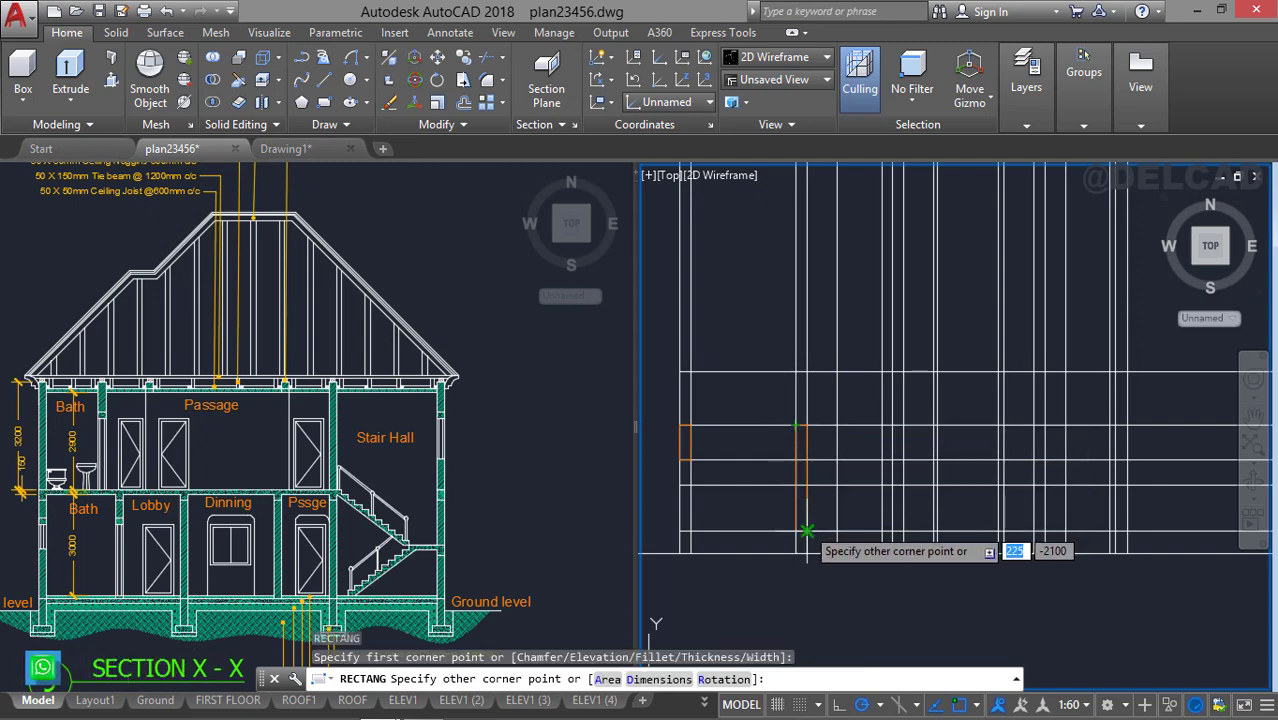
pyautogui.click(807, 531)
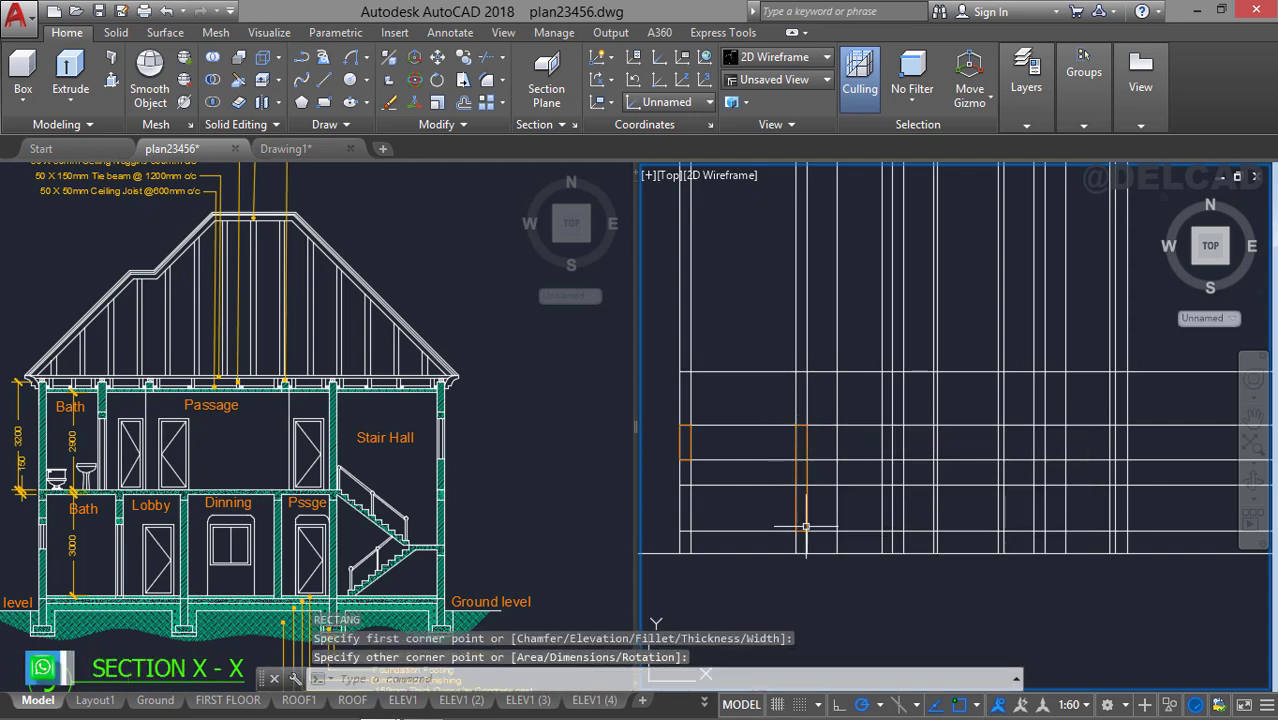
# Move the narrow rectangle in the second wall to the Doors layer and clear the selection.
pyautogui.click(805, 440)
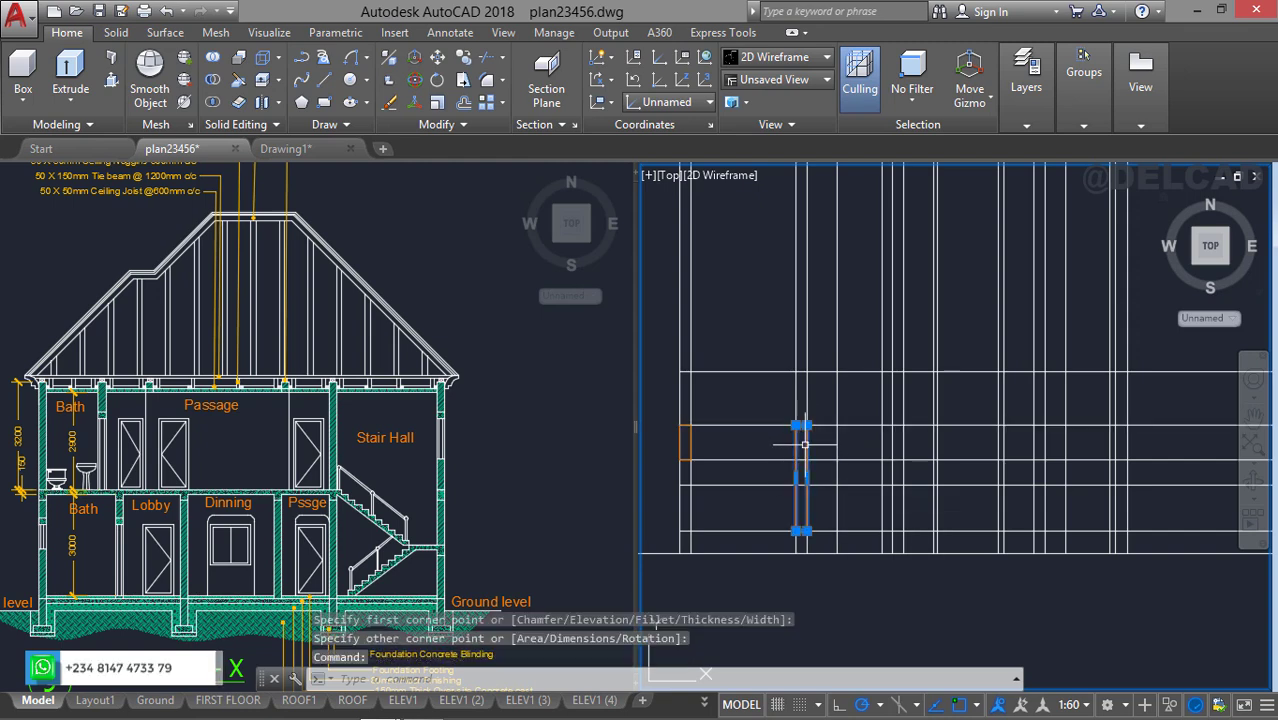
pyautogui.click(1008, 120)
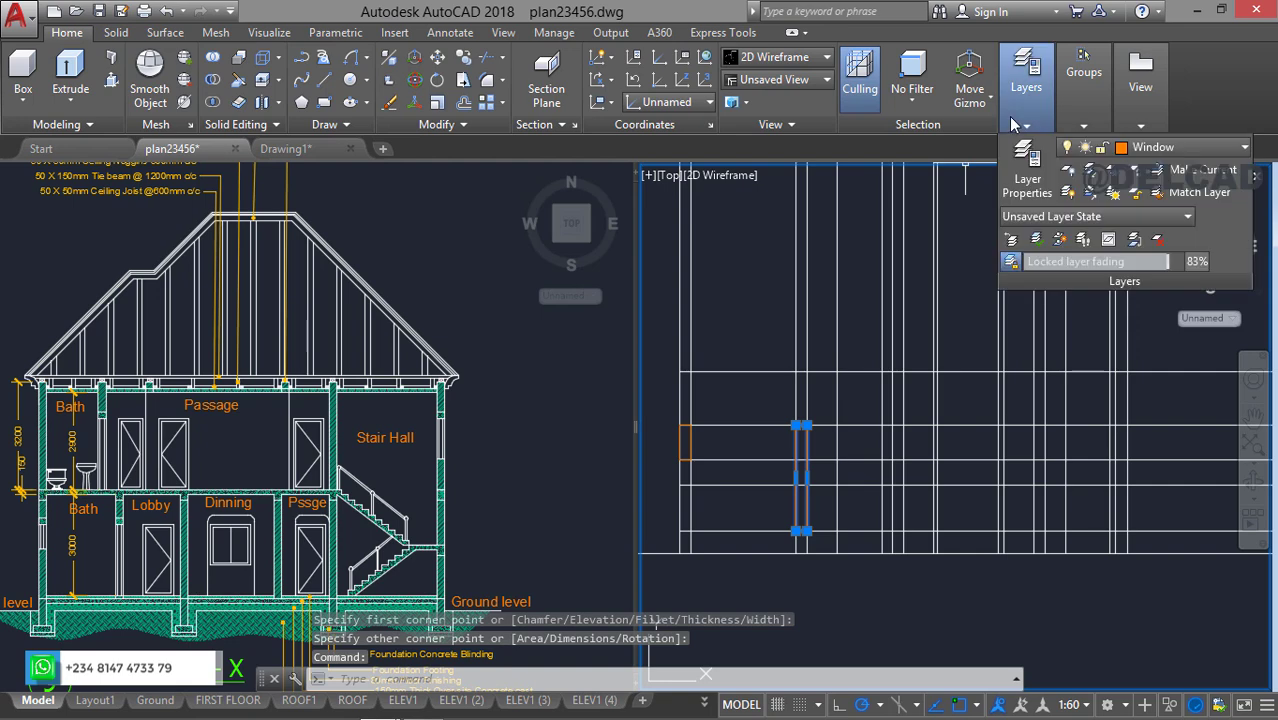
pyautogui.click(1138, 148)
pyautogui.click(1127, 323)
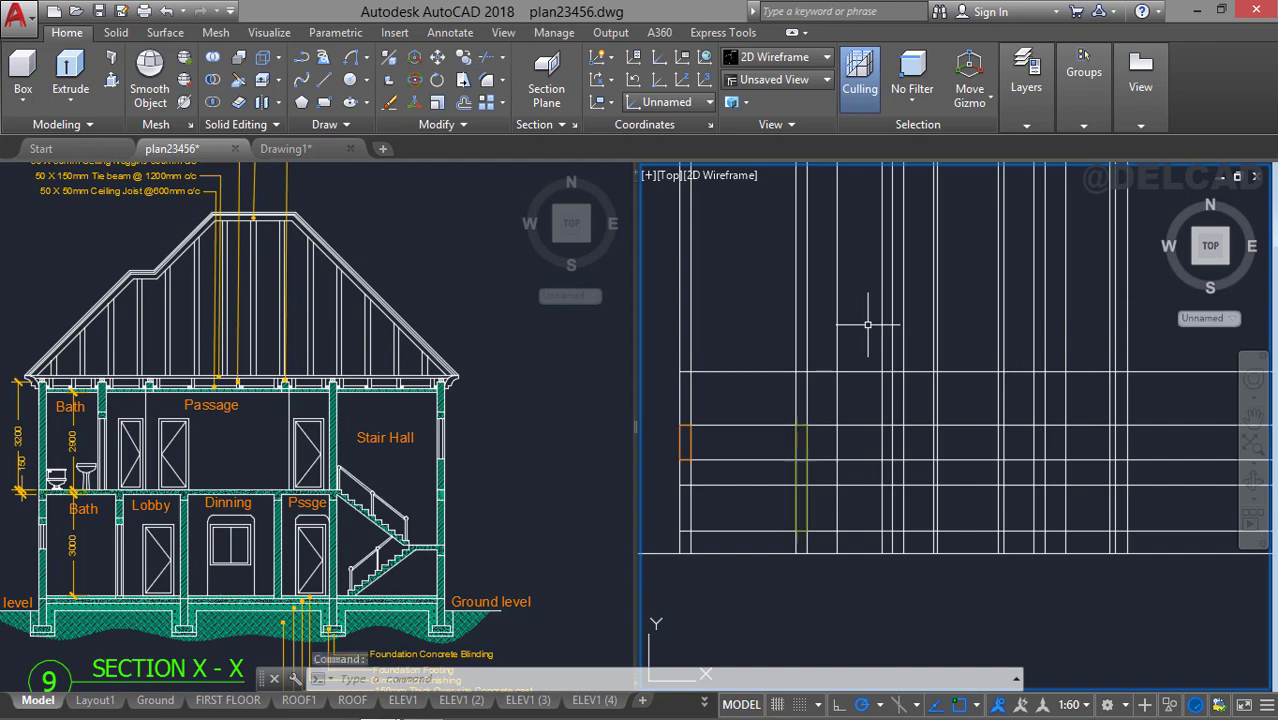
pyautogui.press('Escape')
# Draw a 900 by 2100 rectangle for the lobby door between the projected lines right of the narrow door, standing on the floor line.
pyautogui.scroll(-1, 851, 320)
pyautogui.moveTo(836, 272)
pyautogui.mouseDown(button='middle')
pyautogui.moveTo(816, 423)
pyautogui.moveTo(824, 525)
pyautogui.mouseUp(button='middle')
pyautogui.moveTo(840, 321); pyautogui.dragTo(830, 363, button='middle')
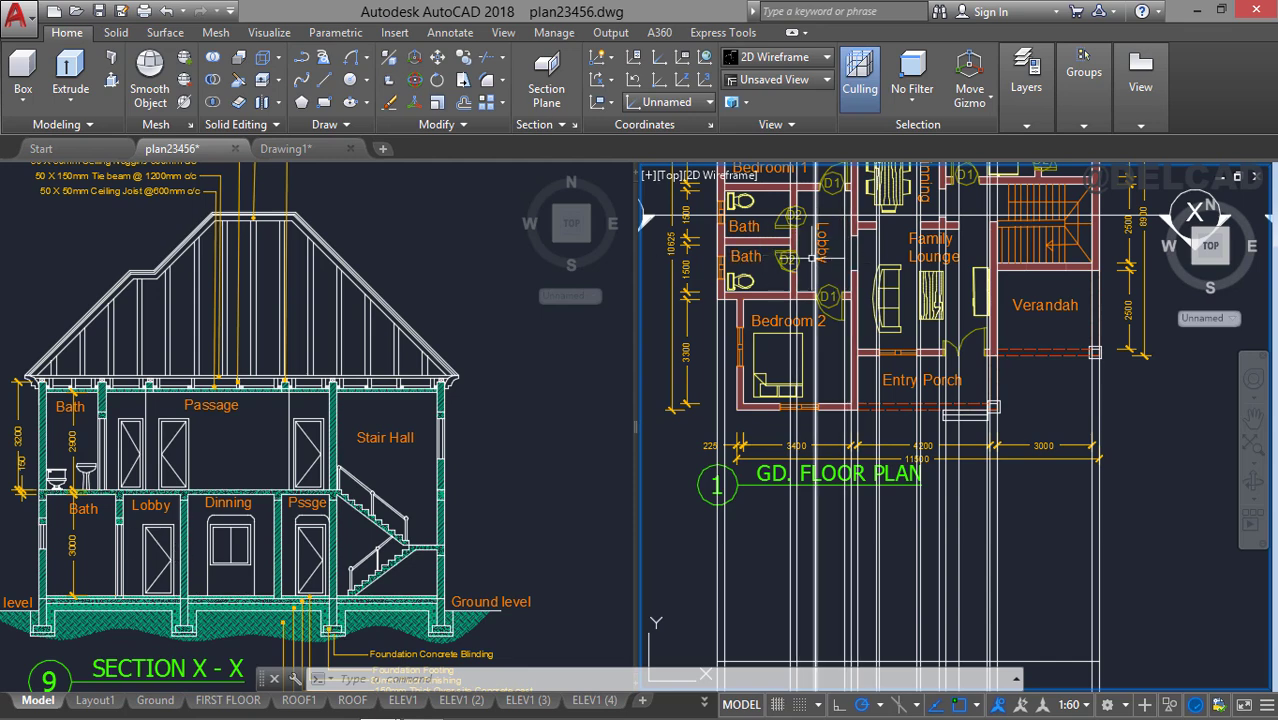
pyautogui.moveTo(842, 272); pyautogui.dragTo(813, 132, button='middle')
pyautogui.moveTo(787, 459); pyautogui.dragTo(777, 377, button='middle')
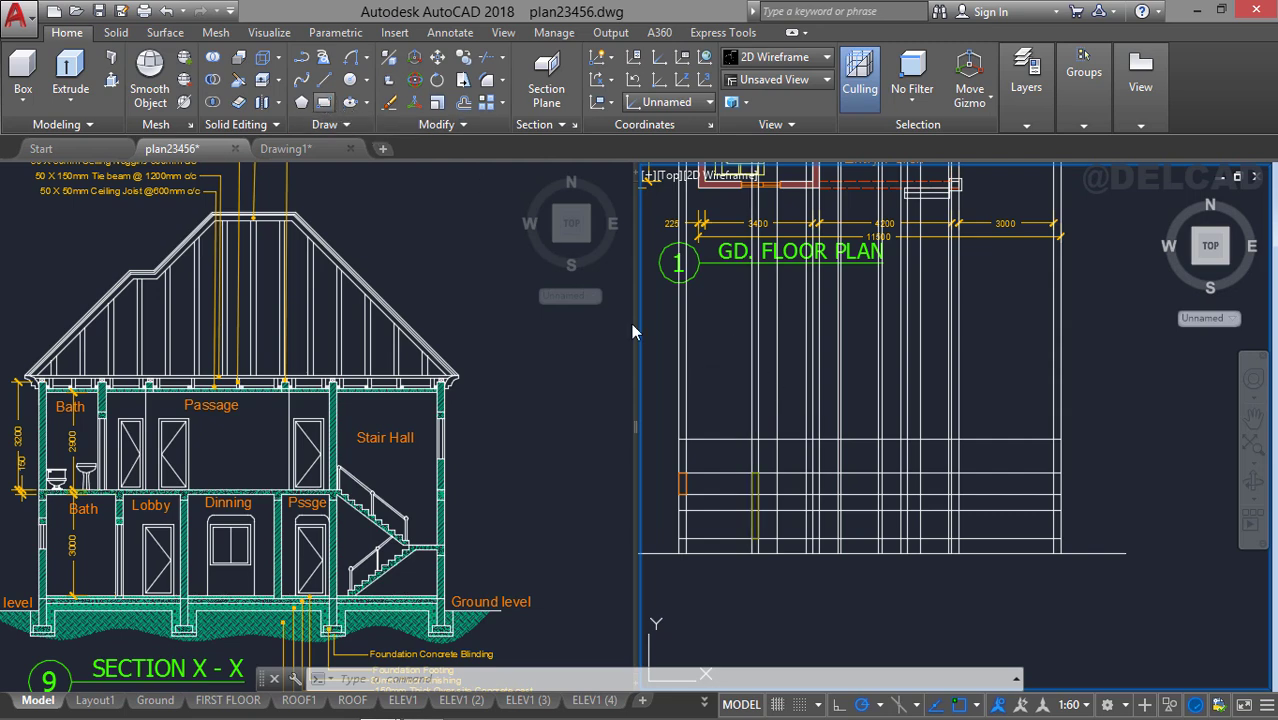
pyautogui.write('rec')
pyautogui.press('Return')
pyautogui.scroll(3, 780, 475)
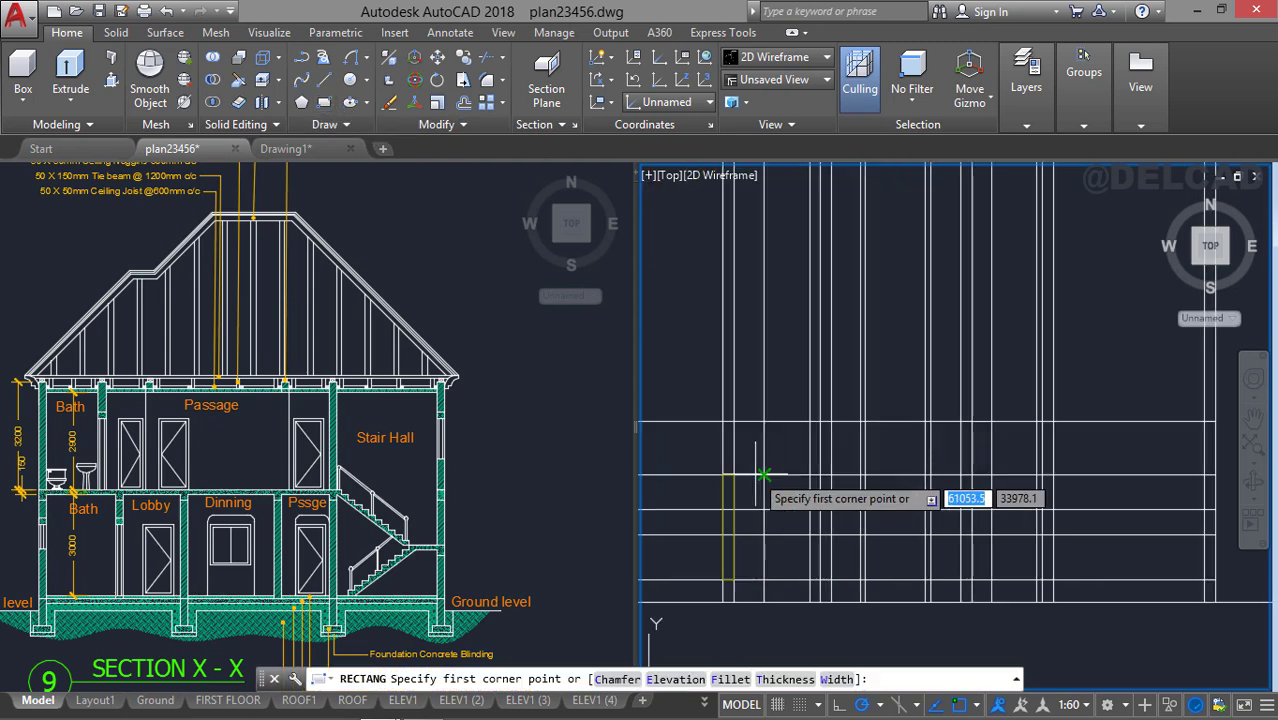
pyautogui.click(764, 475)
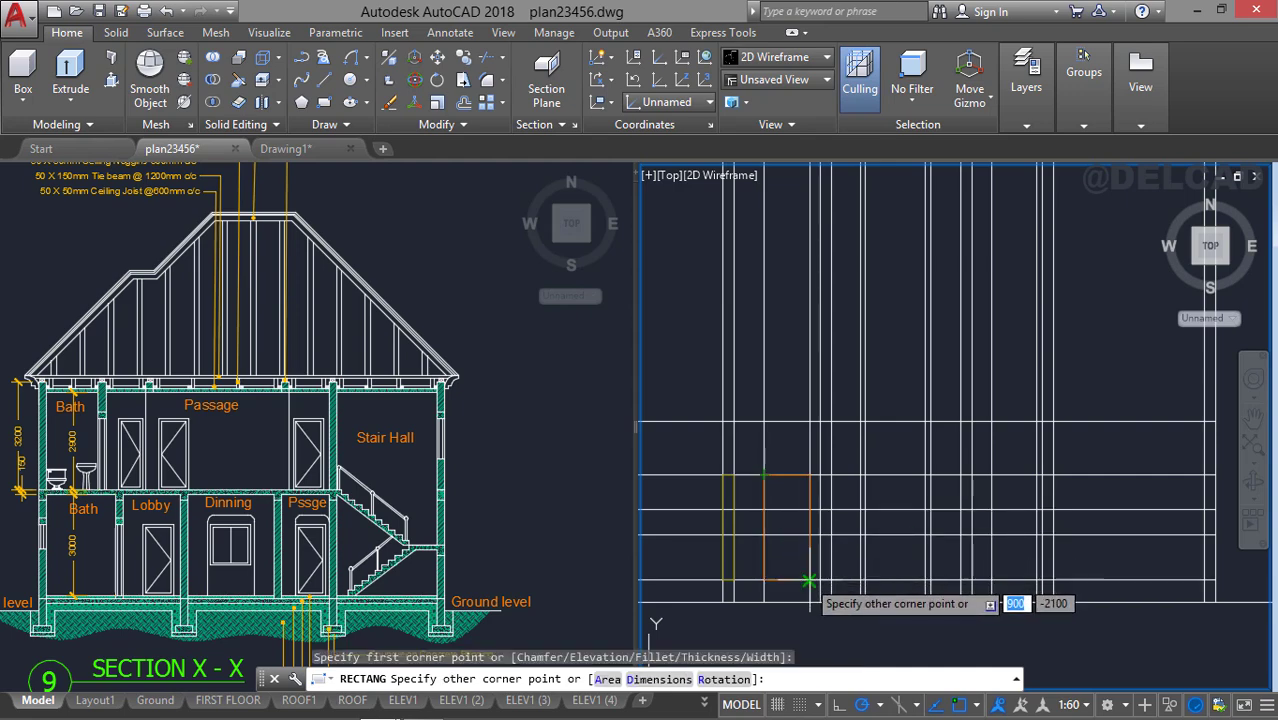
pyautogui.click(809, 579)
# Draw the dining window rectangle between its projected vertical lines, from the door-head line down to the 900 sill line.
pyautogui.moveTo(758, 336); pyautogui.dragTo(745, 582, button='middle')
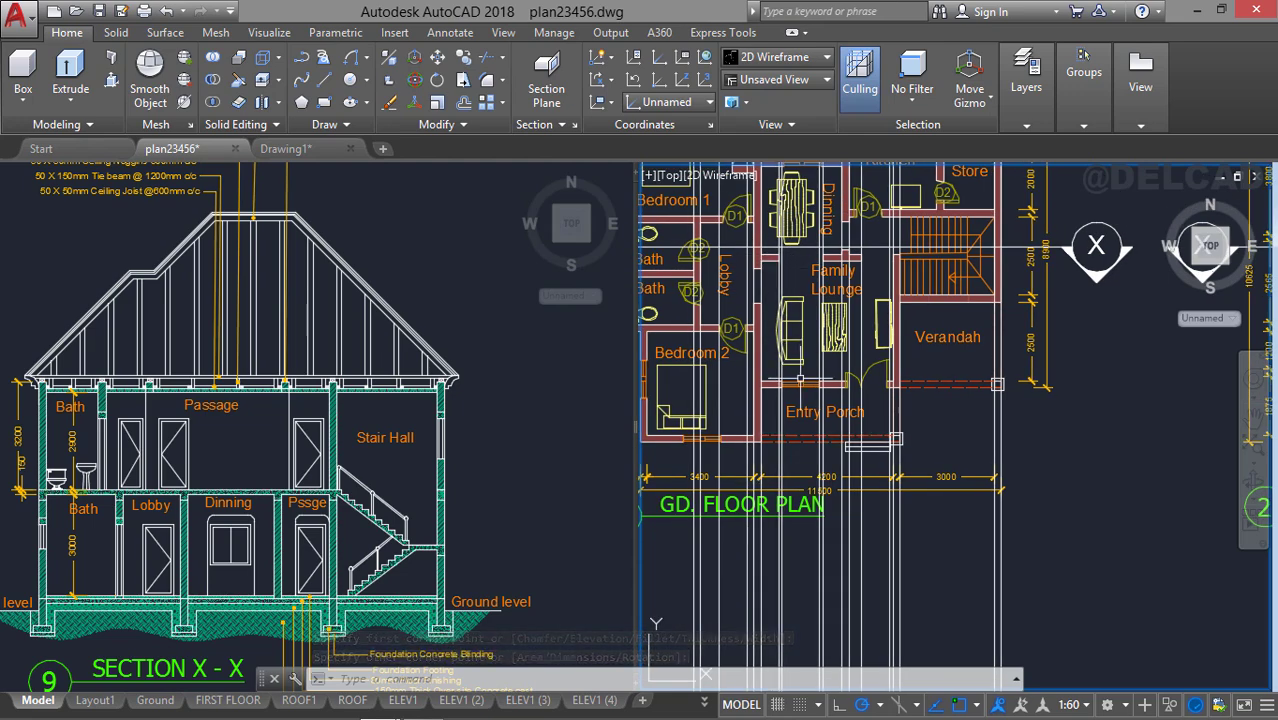
pyautogui.moveTo(809, 384); pyautogui.dragTo(806, 248, button='middle')
pyautogui.moveTo(800, 531); pyautogui.dragTo(800, 436, button='middle')
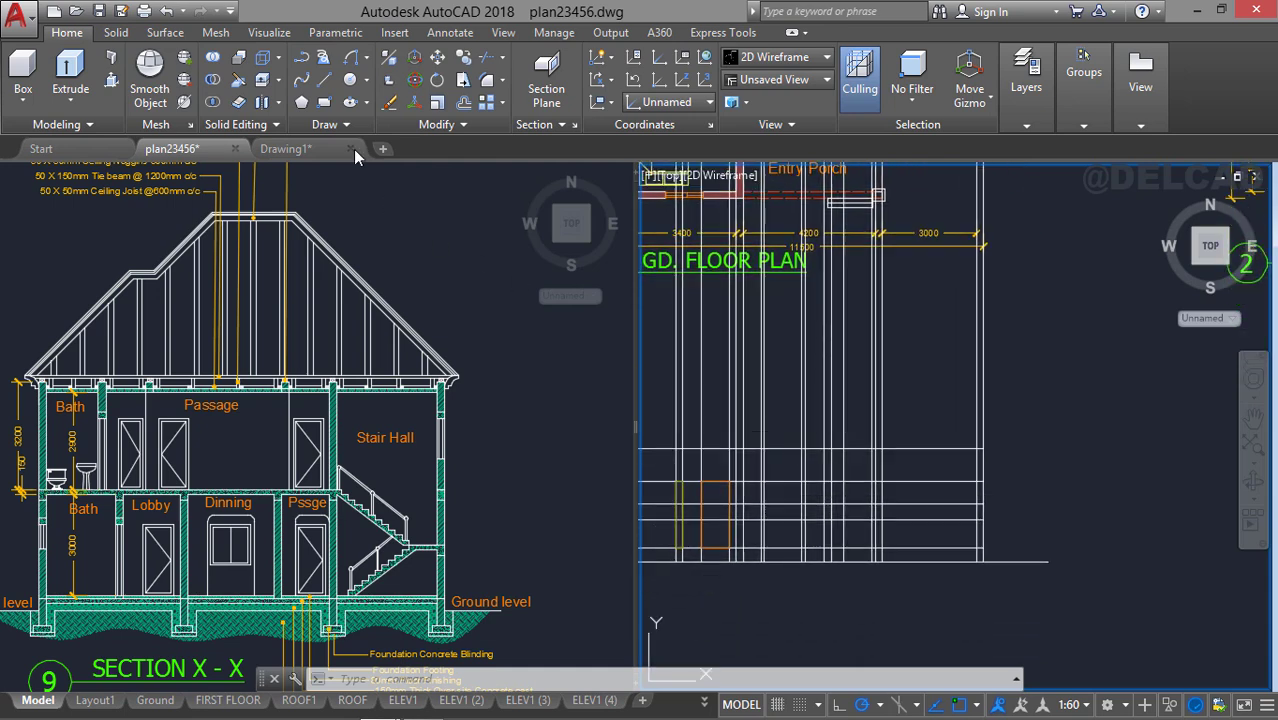
pyautogui.press('space')
pyautogui.scroll(1, 871, 533)
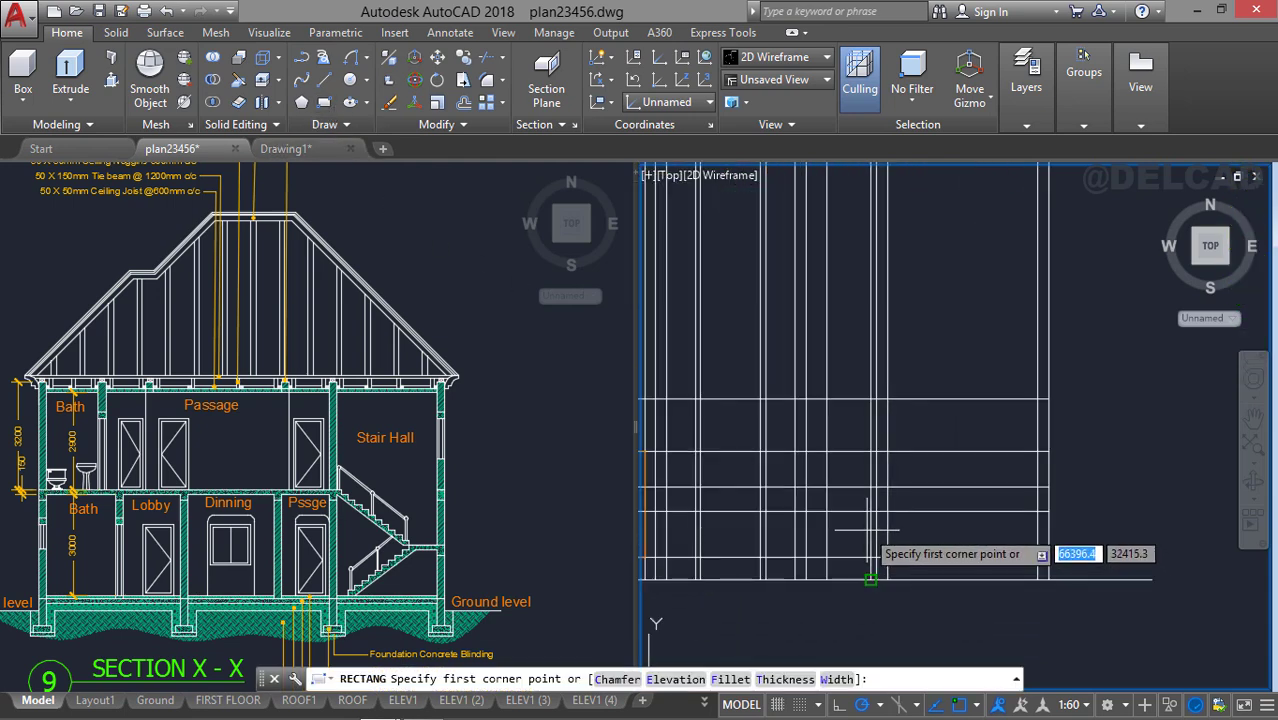
pyautogui.moveTo(799, 488); pyautogui.dragTo(849, 487, button='middle')
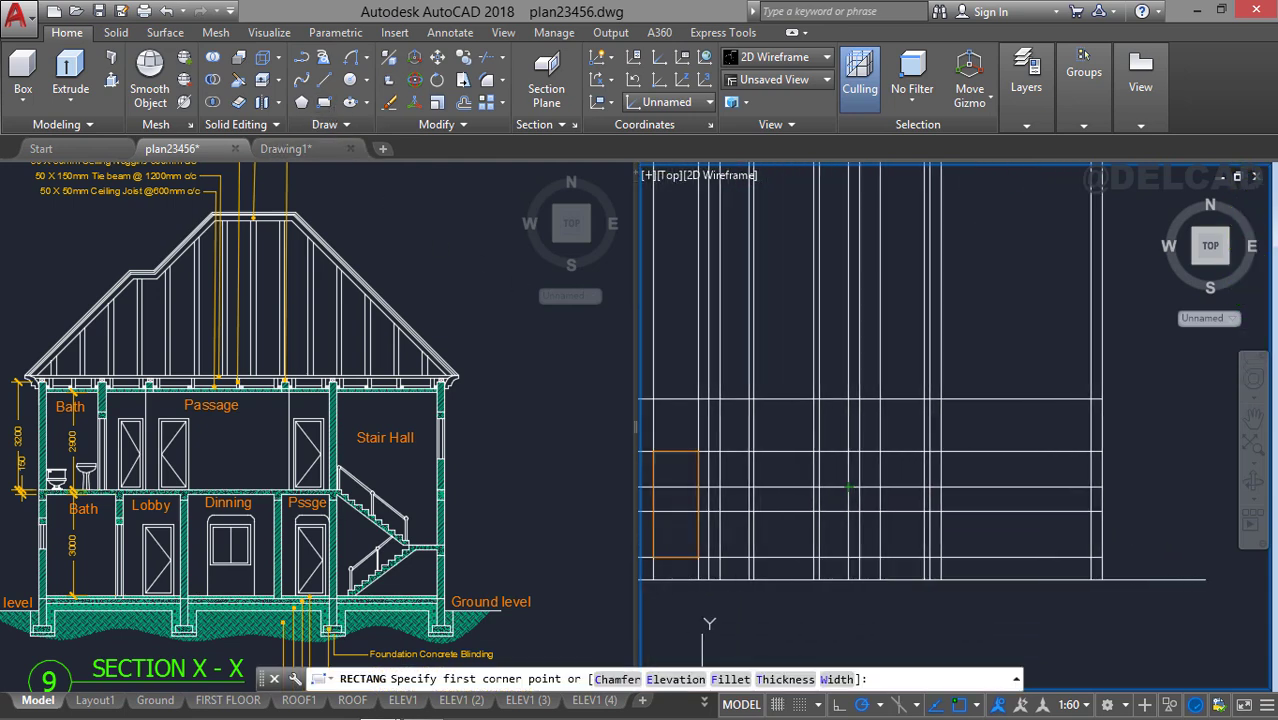
pyautogui.click(753, 452)
pyautogui.click(810, 510)
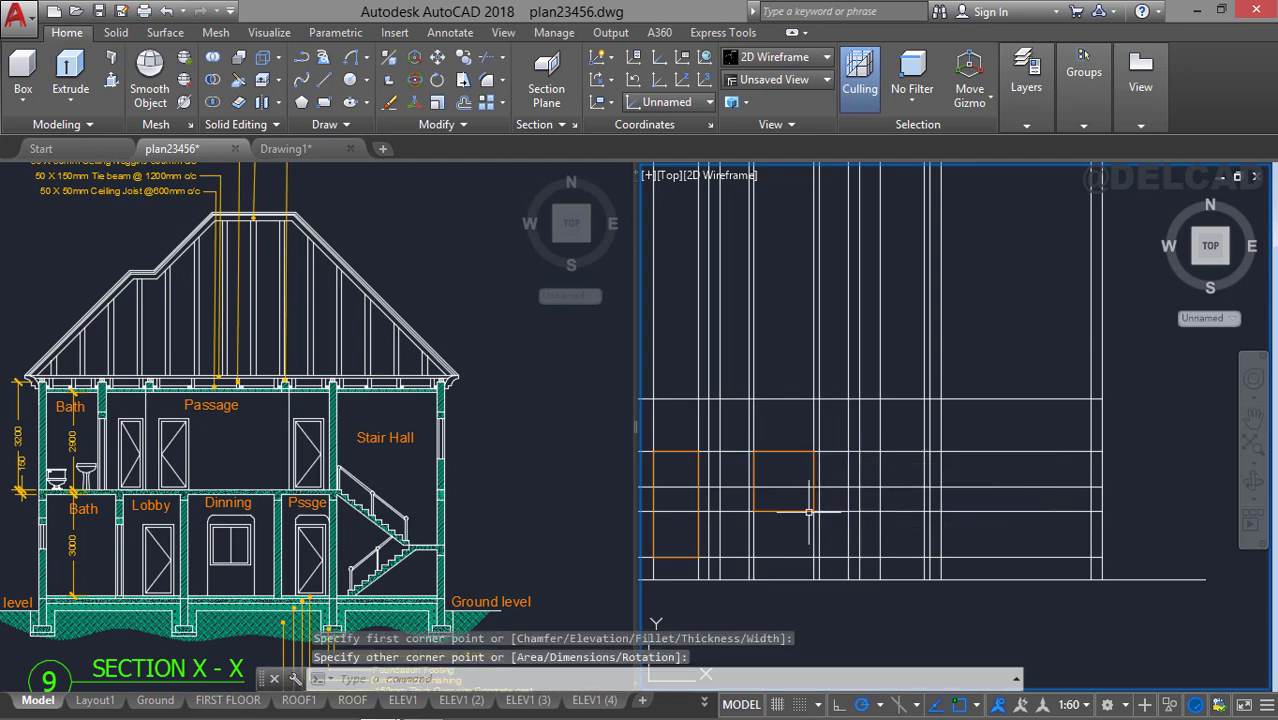
# Draw a door rectangle about 886 by 2100 between the projected lines right of the dining window, standing on the floor line.
pyautogui.scroll(-1, 793, 425)
pyautogui.moveTo(768, 337); pyautogui.dragTo(778, 465, button='middle')
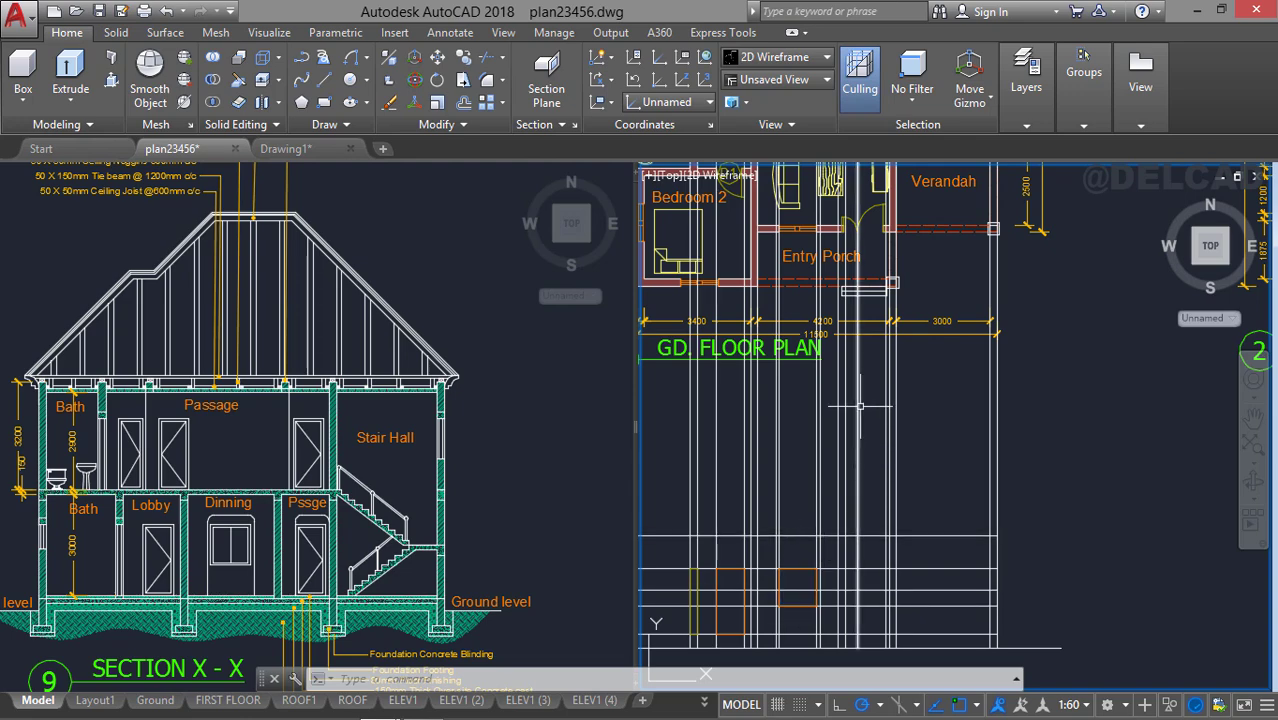
pyautogui.moveTo(860, 406)
pyautogui.mouseDown(button='middle')
pyautogui.moveTo(814, 499)
pyautogui.moveTo(776, 404)
pyautogui.mouseUp(button='middle')
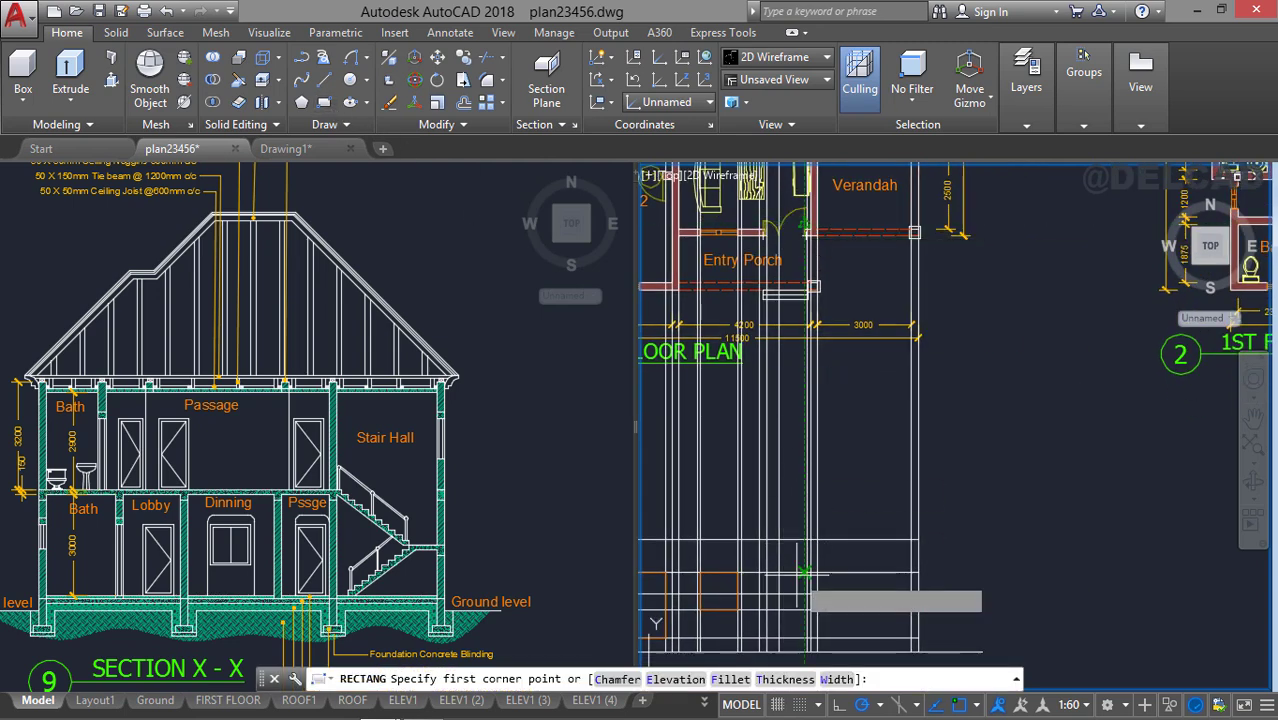
pyautogui.scroll(3, 792, 608)
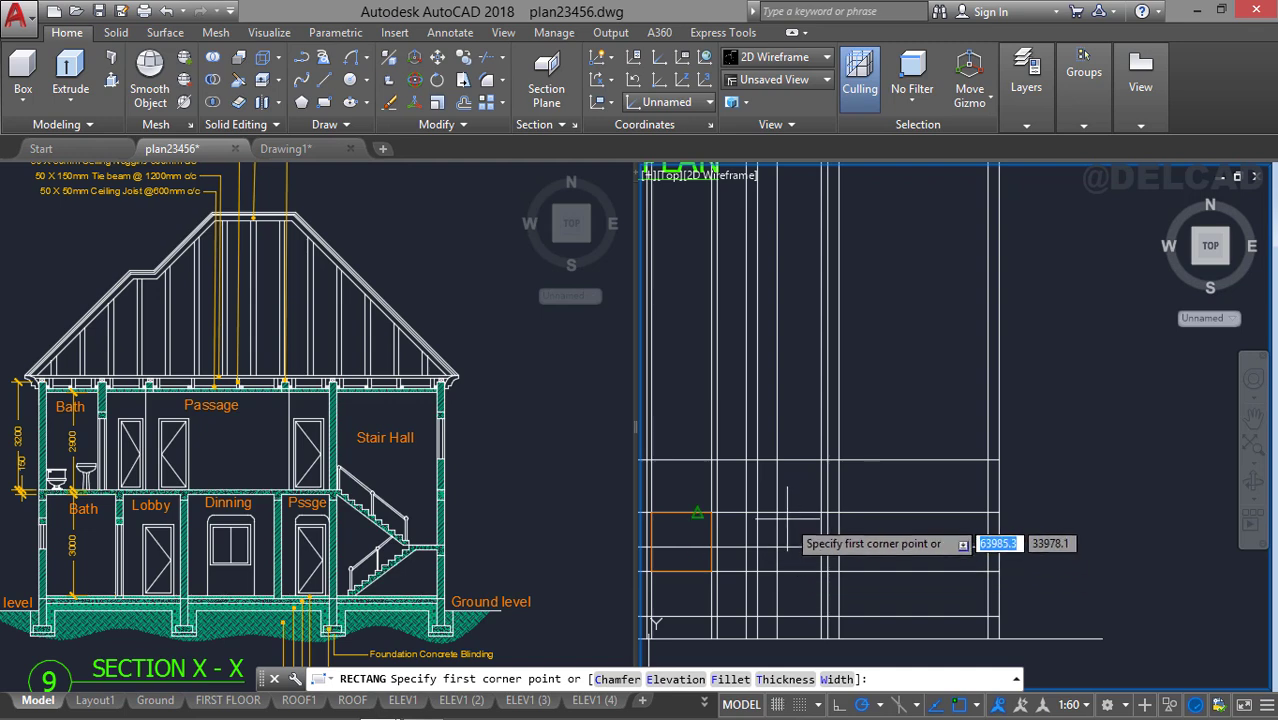
pyautogui.click(777, 513)
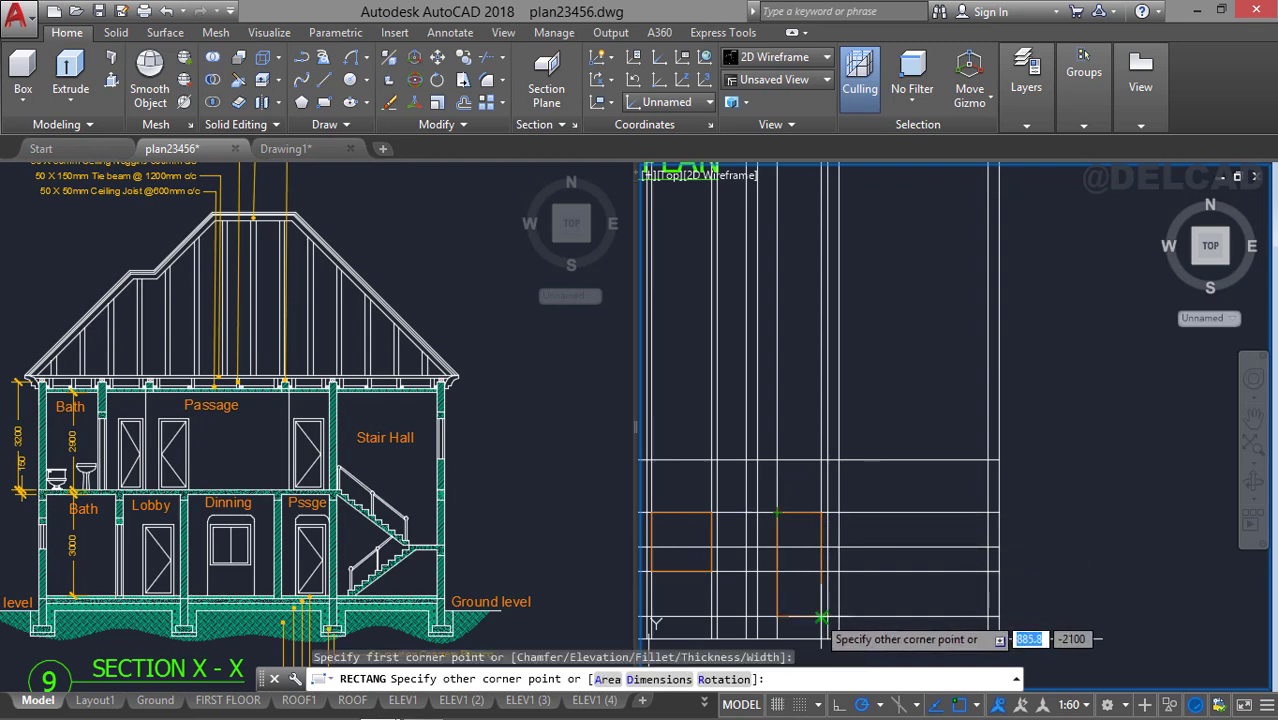
pyautogui.click(821, 616)
# Match the narrow door rectangle's properties onto the door rectangle right of the dining window and end the command.
pyautogui.scroll(-2, 788, 568)
pyautogui.moveTo(709, 498); pyautogui.dragTo(887, 476, button='middle')
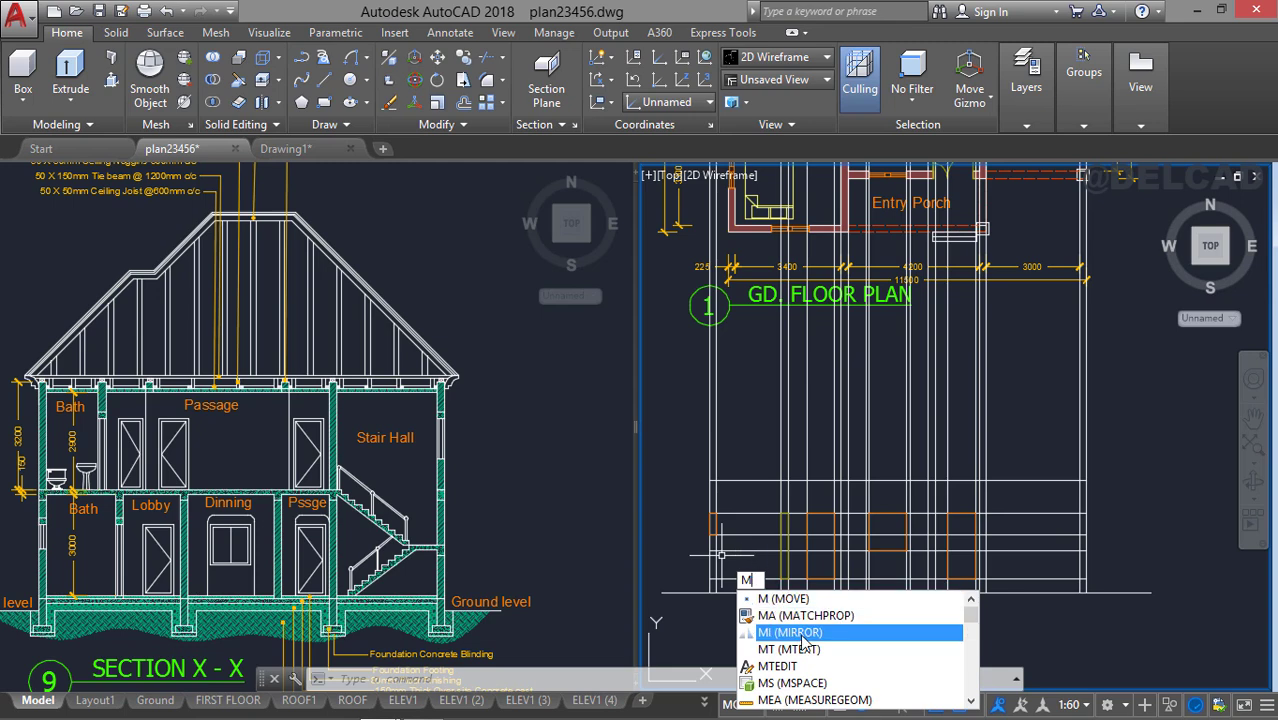
pyautogui.click(803, 608)
pyautogui.scroll(2, 803, 606)
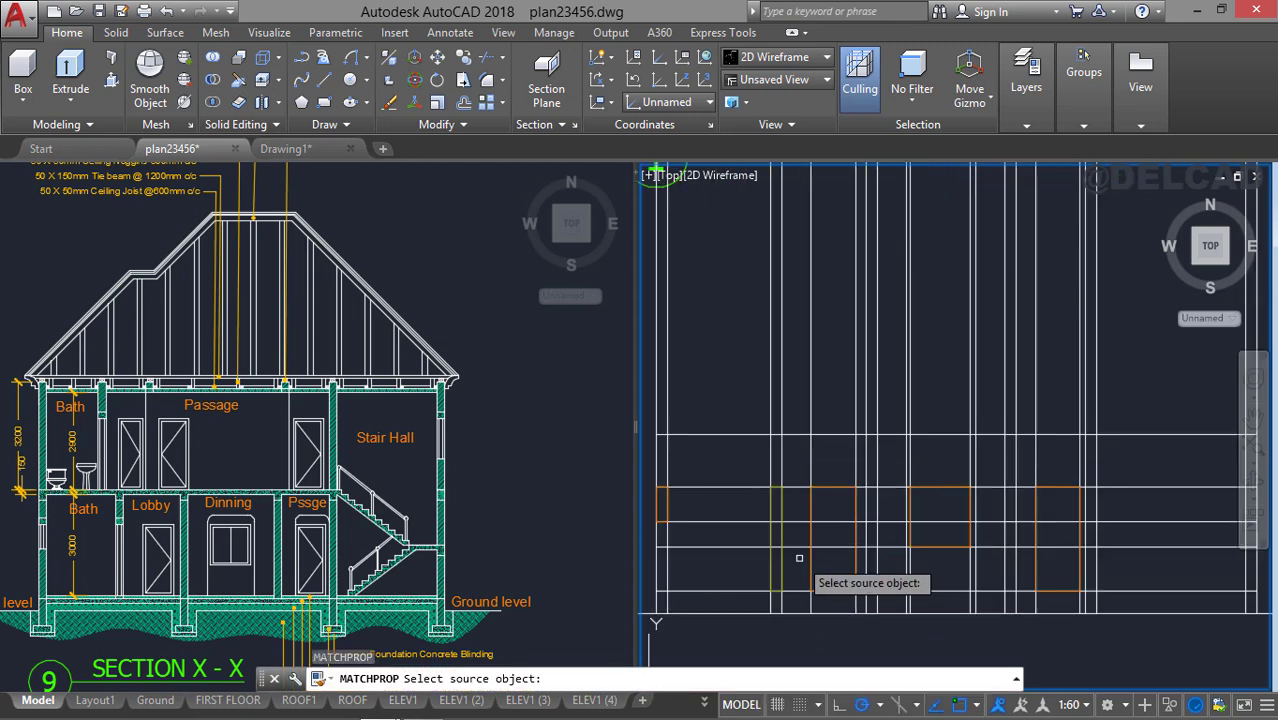
pyautogui.click(781, 498)
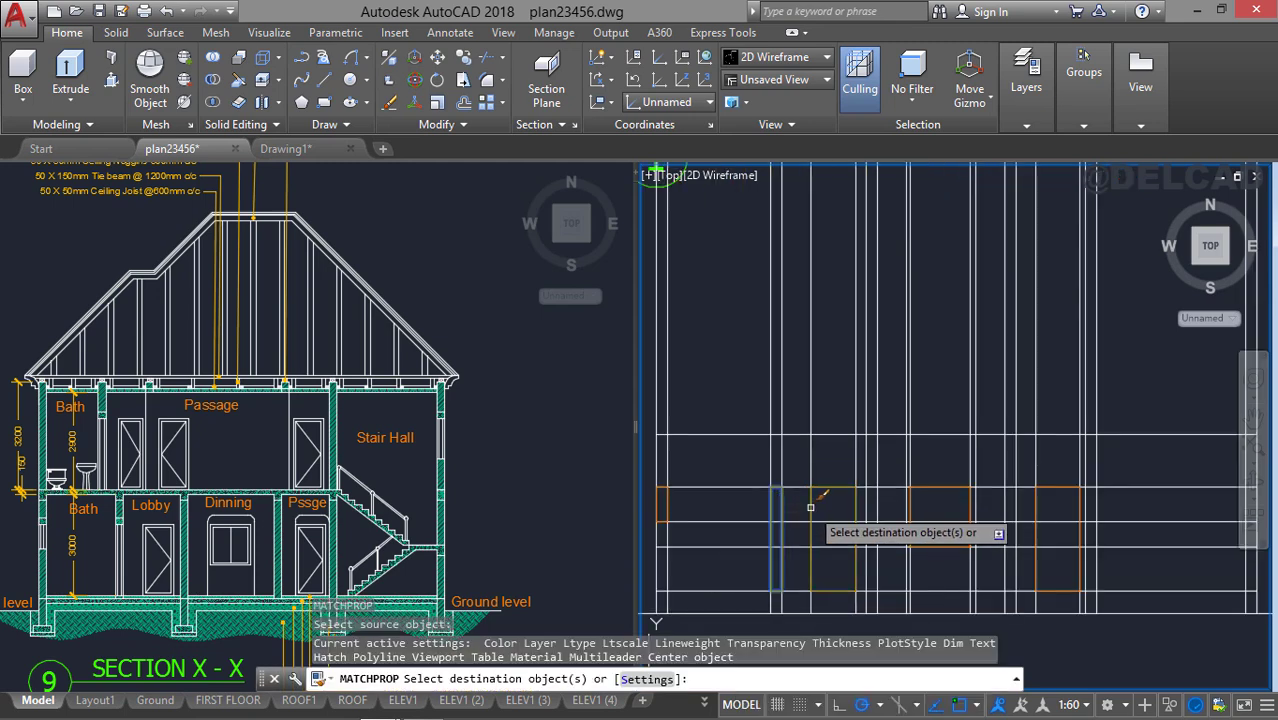
pyautogui.click(810, 507)
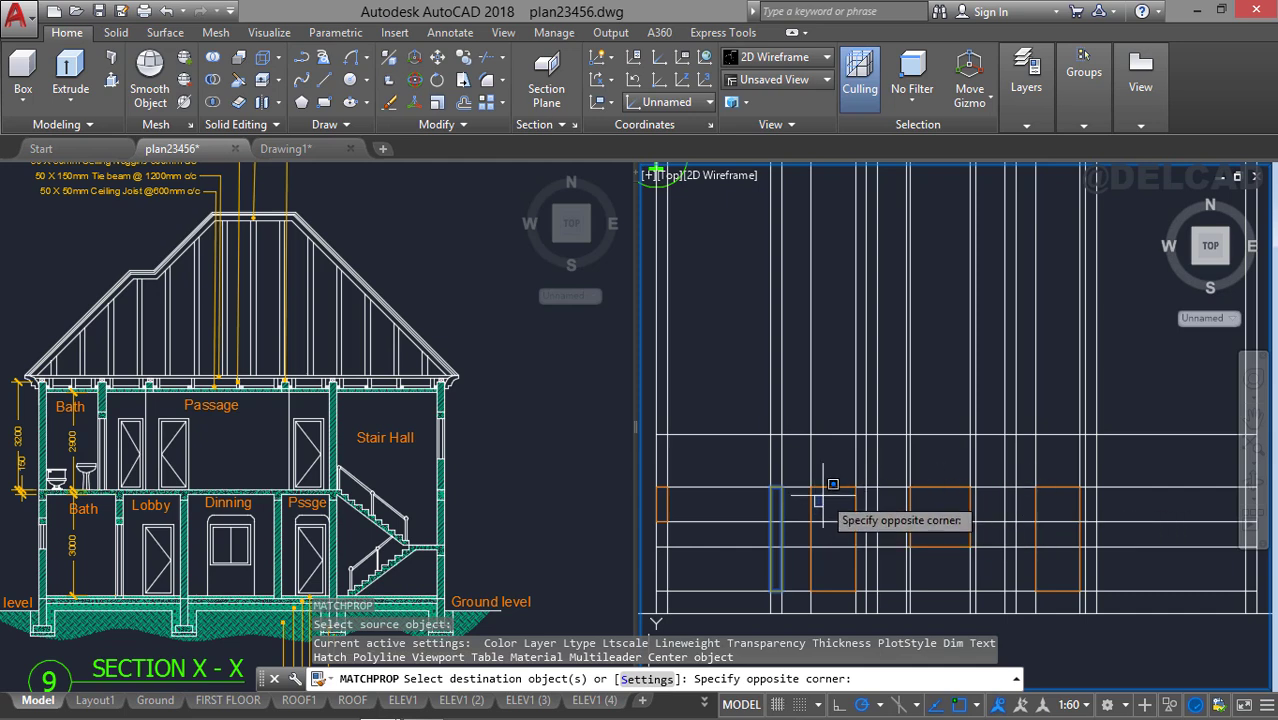
pyautogui.click(826, 485)
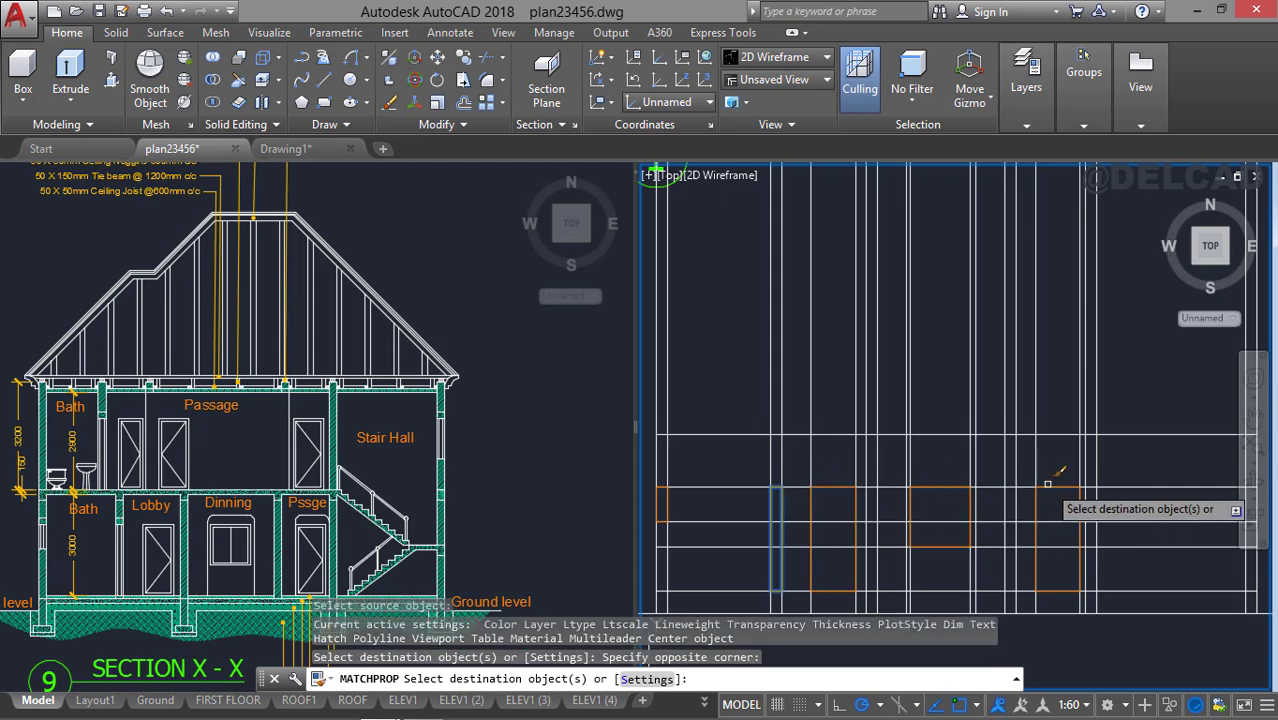
pyautogui.click(1049, 485)
pyautogui.press('Escape')
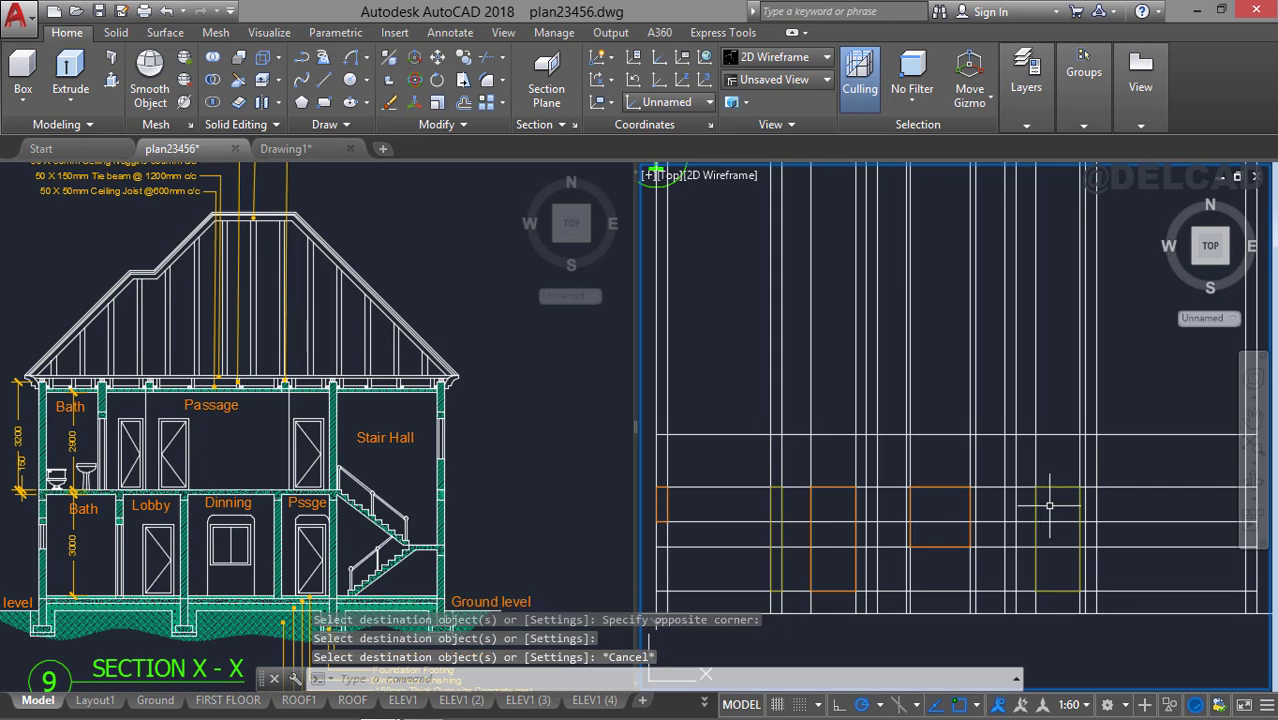
pyautogui.moveTo(1040, 478); pyautogui.dragTo(946, 458, button='middle')
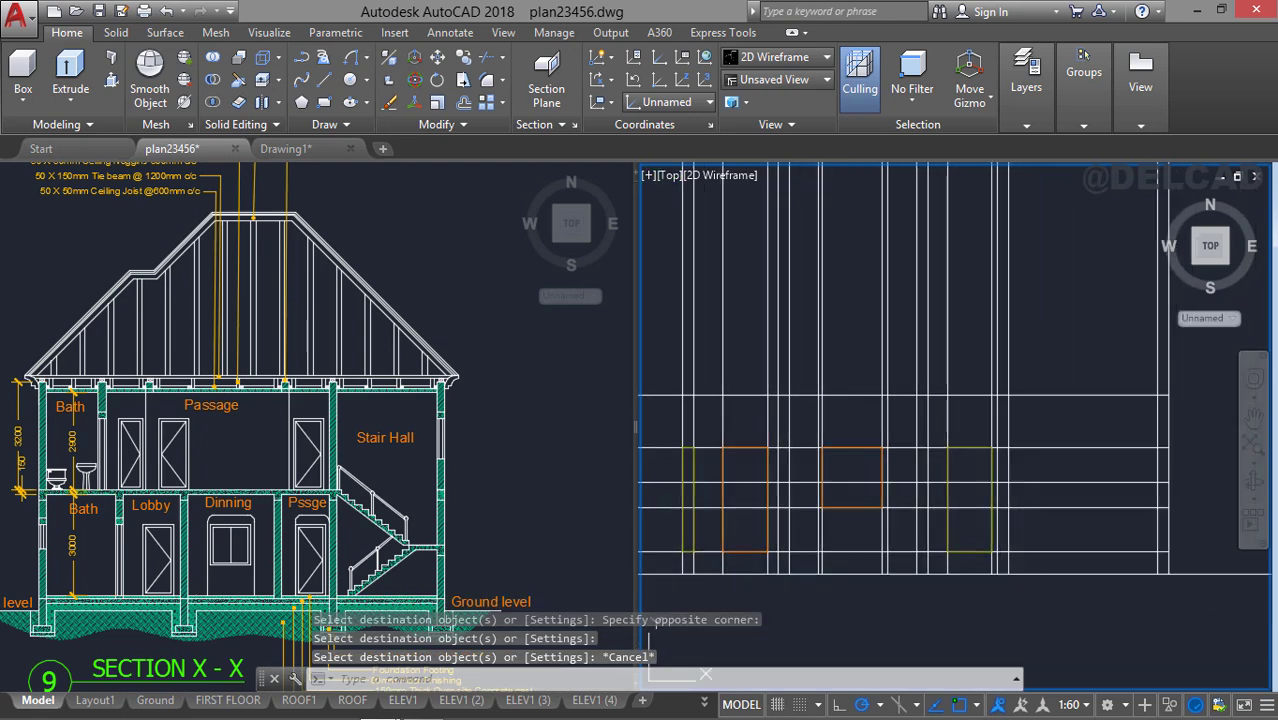
# Erase the two horizontal guide lines lying between the door-head line and the floor line.
pyautogui.click(1067, 538)
pyautogui.click(1050, 473)
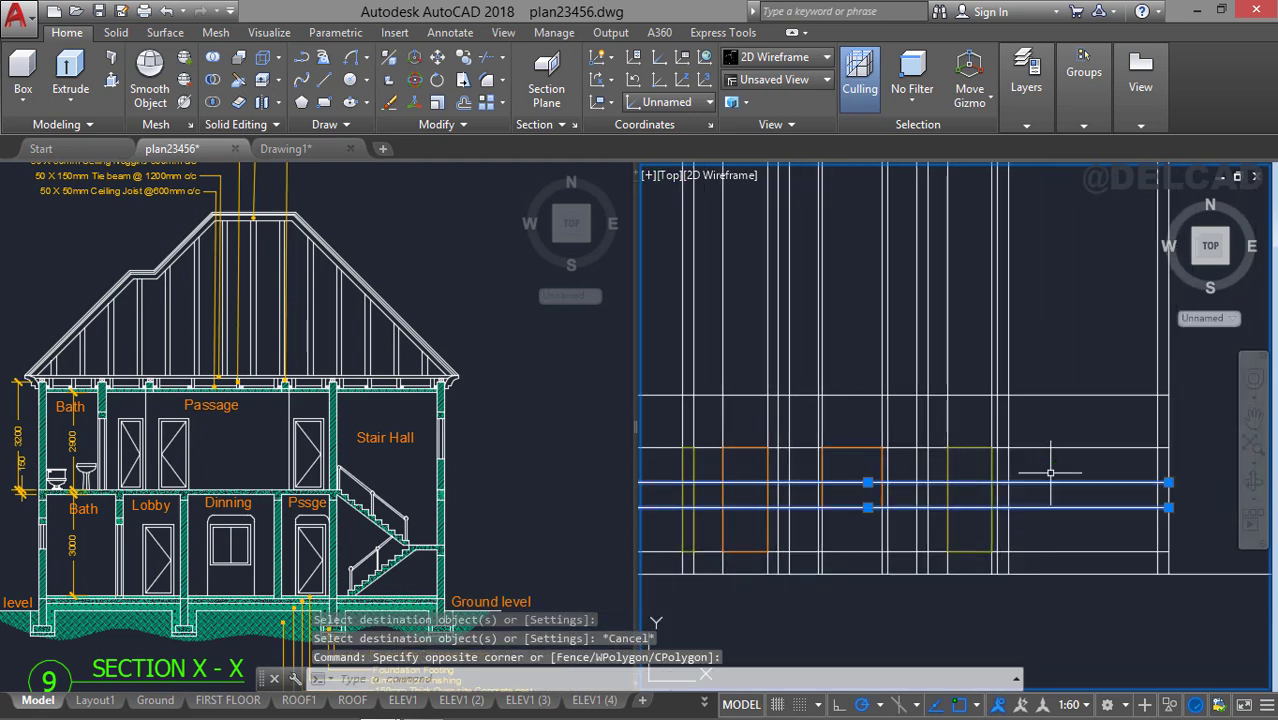
pyautogui.press('Delete')
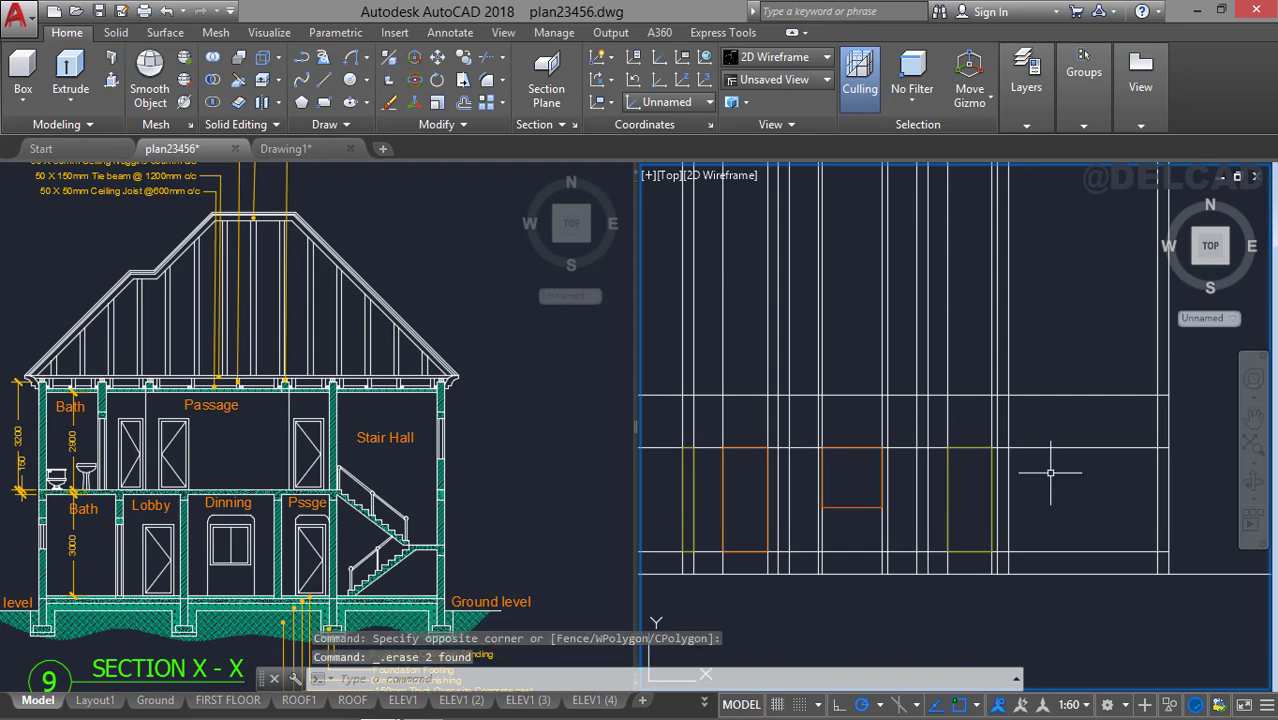
pyautogui.scroll(-2, 1050, 473)
pyautogui.scroll(2, 985, 415)
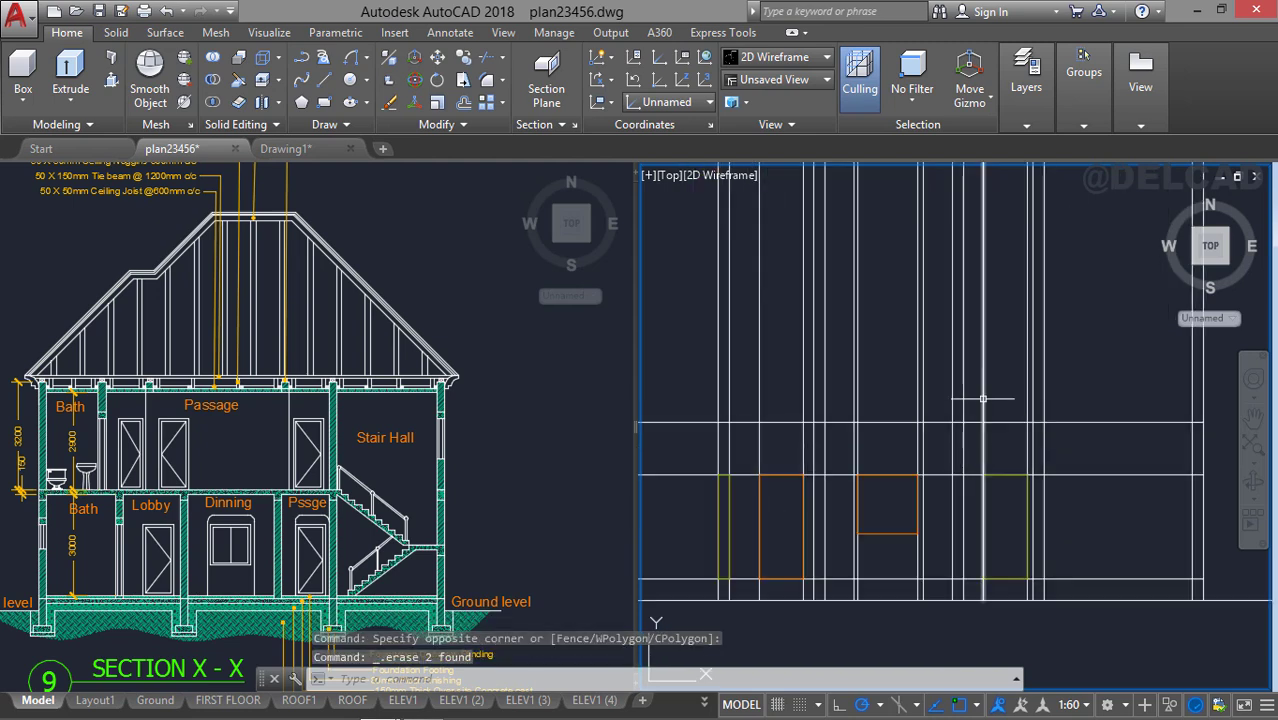
pyautogui.click(986, 396)
pyautogui.click(1027, 399)
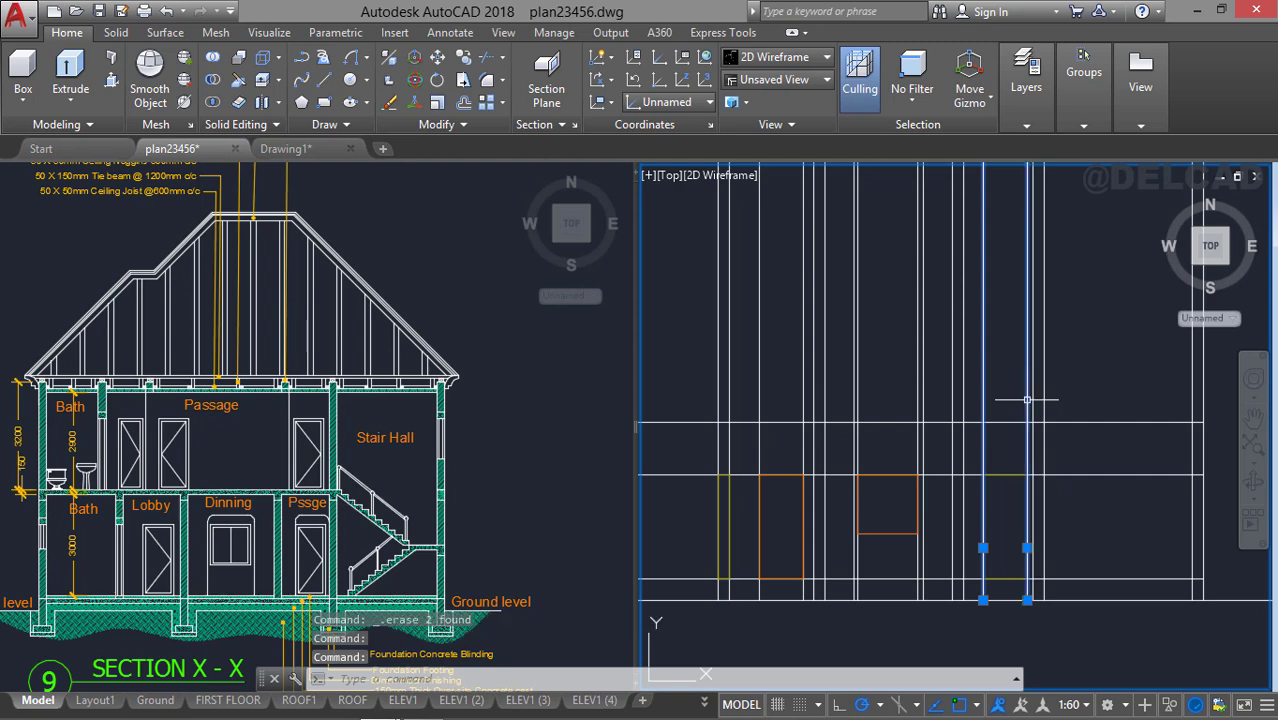
pyautogui.scroll(2, 900, 448)
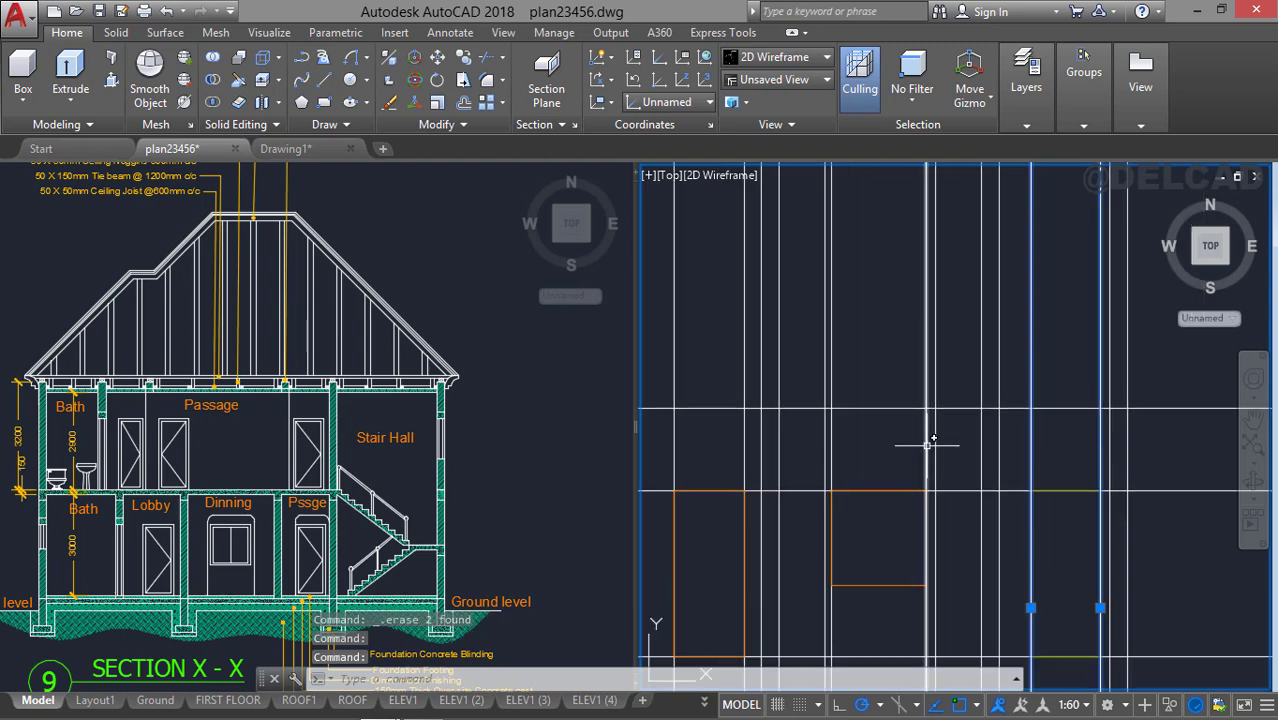
pyautogui.click(927, 441)
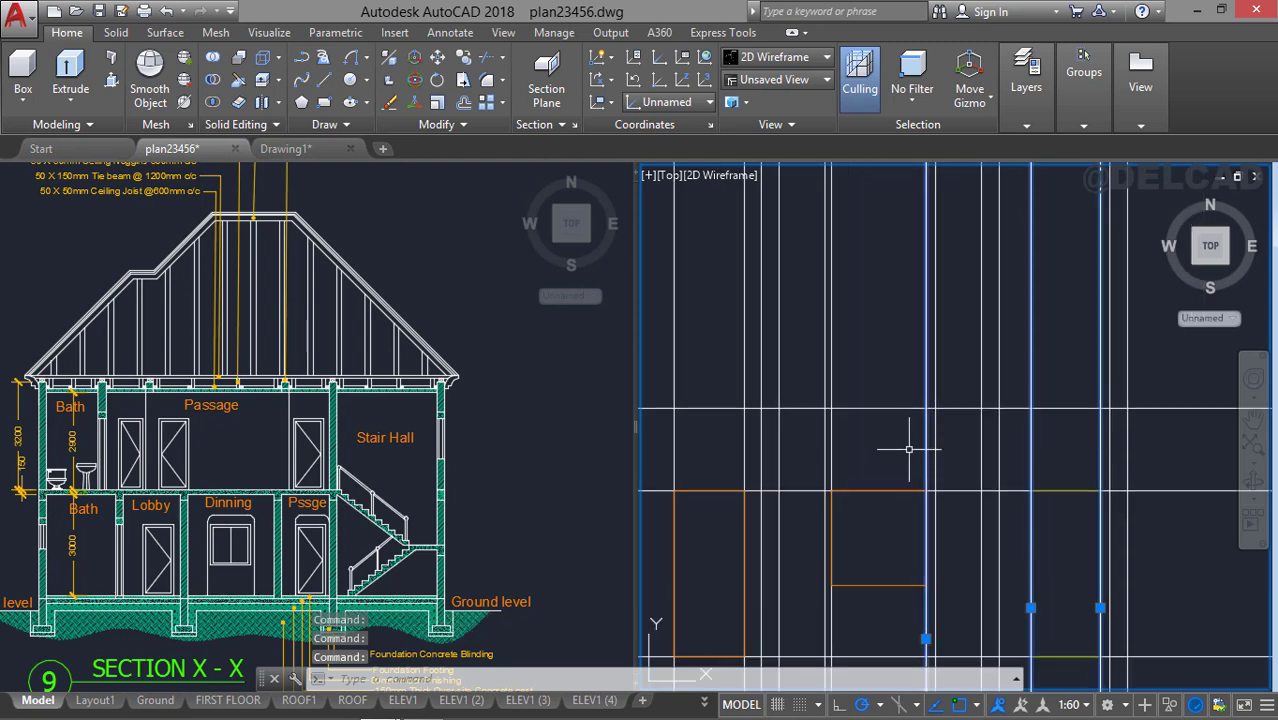
pyautogui.click(829, 450)
pyautogui.scroll(-2, 831, 455)
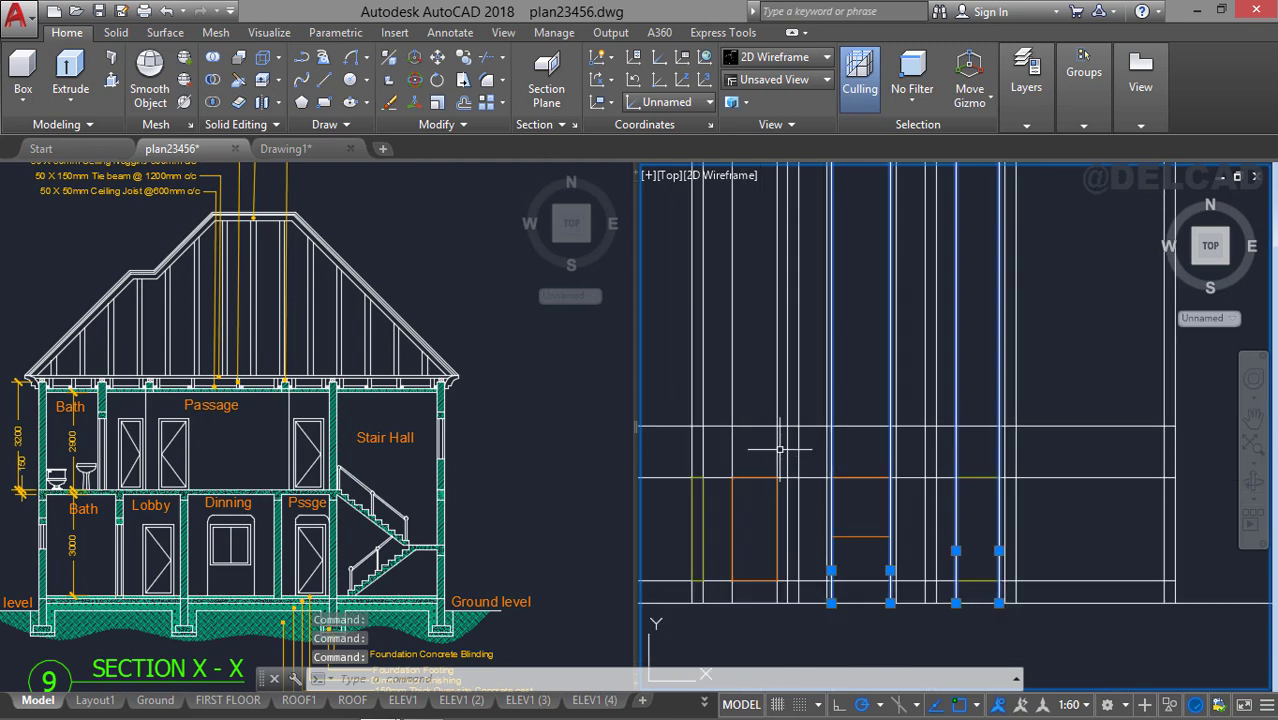
pyautogui.press('Escape')
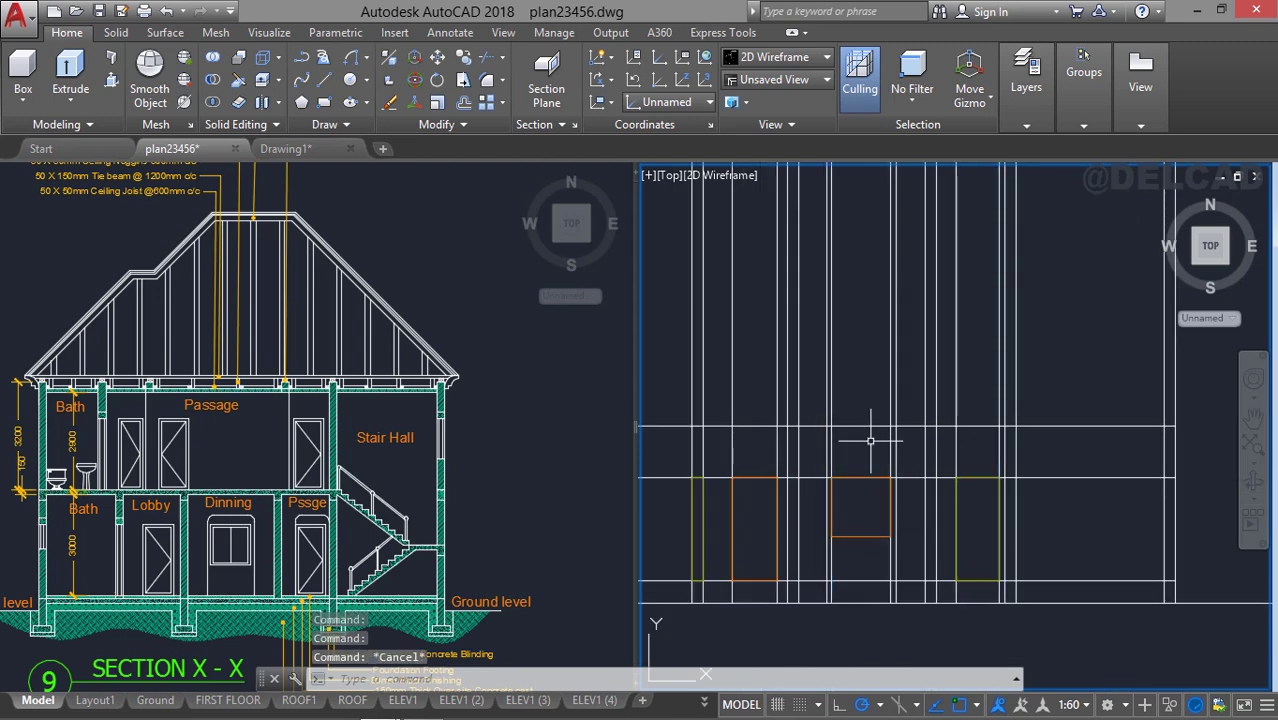
# Erase the projected vertical lines along both sides of the dining window and of the lobby door.
pyautogui.scroll(1, 887, 455)
pyautogui.click(889, 448)
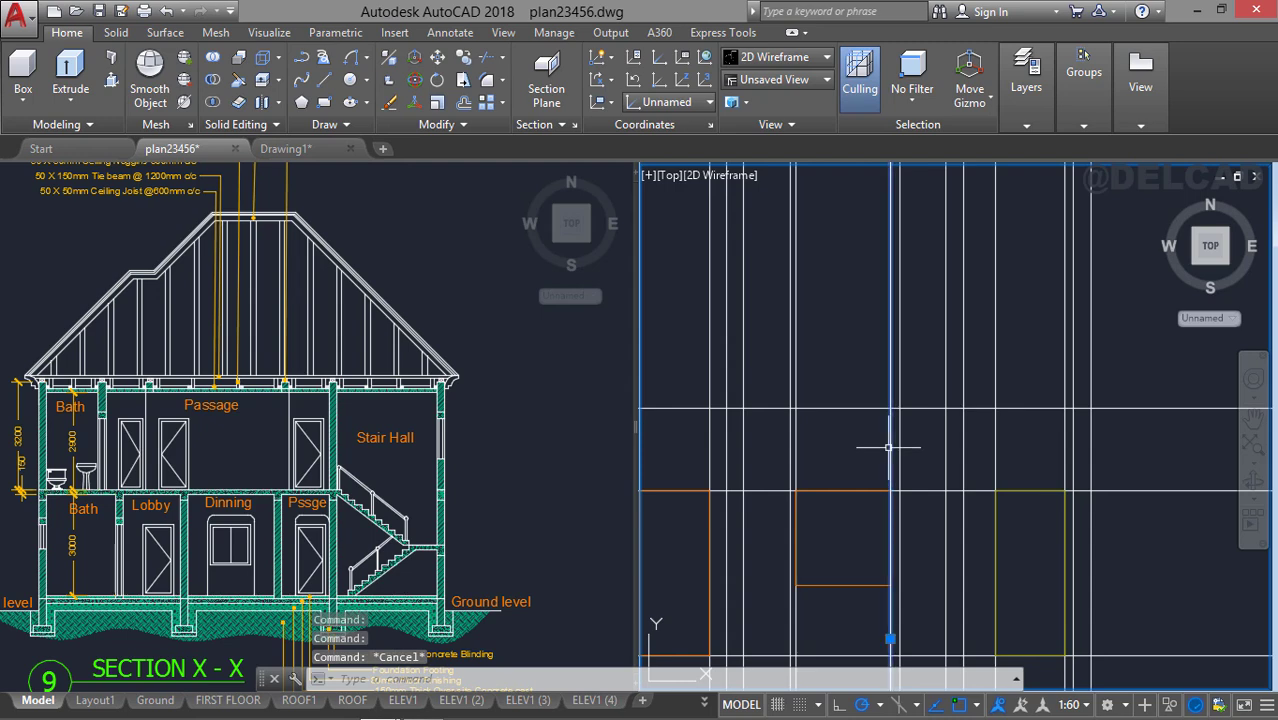
pyautogui.click(796, 463)
pyautogui.press('Delete')
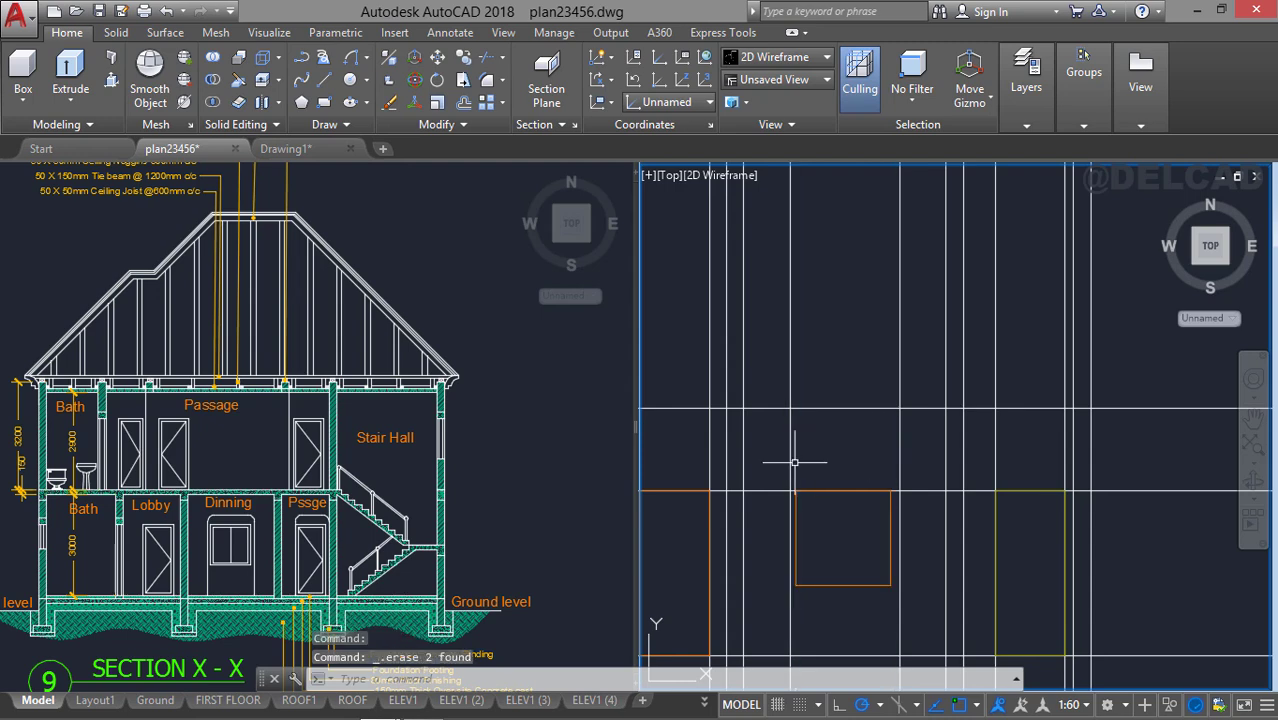
pyautogui.scroll(-3, 785, 455)
pyautogui.click(740, 455)
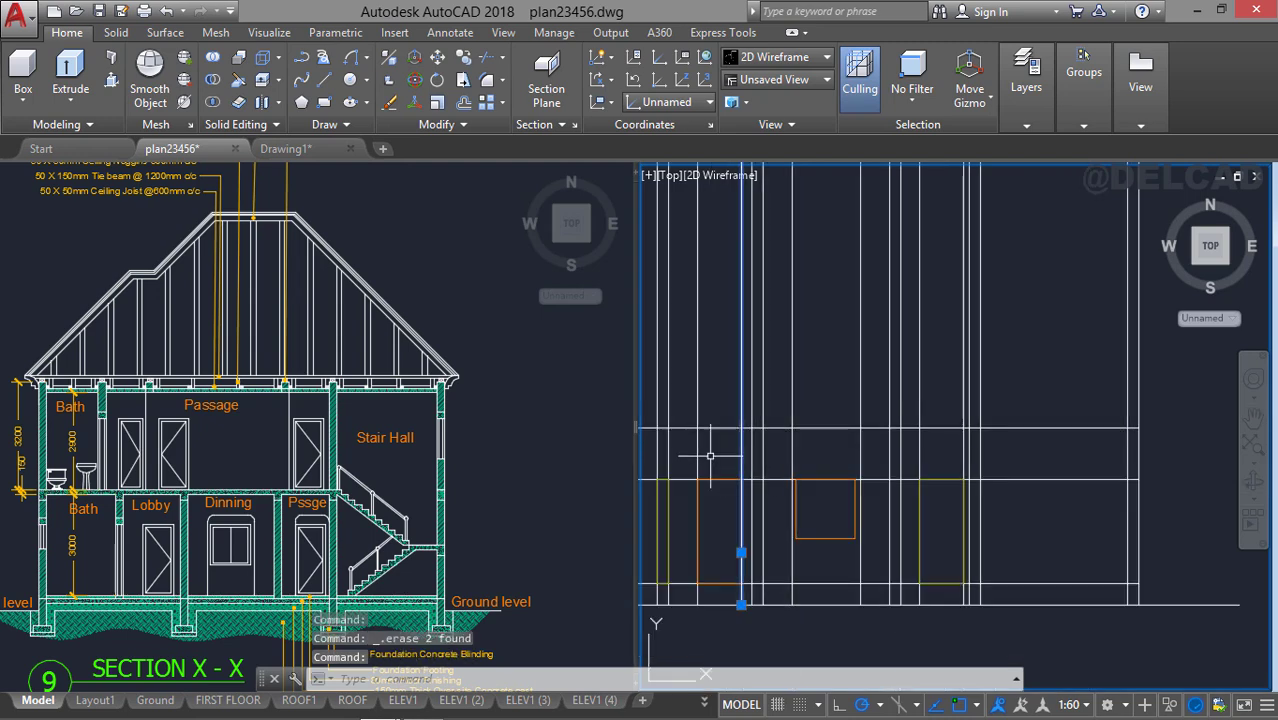
pyautogui.click(699, 442)
pyautogui.press('Delete')
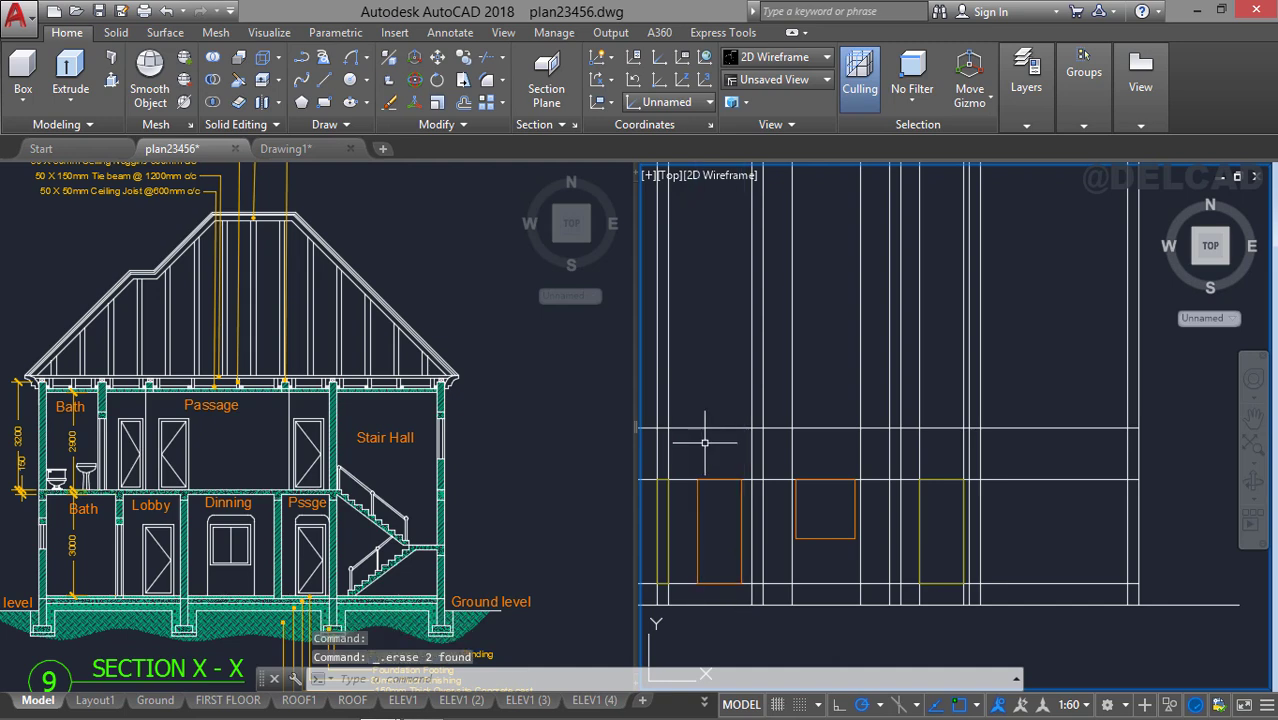
# Offset the lobby door rectangle 100 inward to form its frame.
pyautogui.scroll(-2, 826, 516)
pyautogui.moveTo(800, 484); pyautogui.dragTo(824, 480, button='middle')
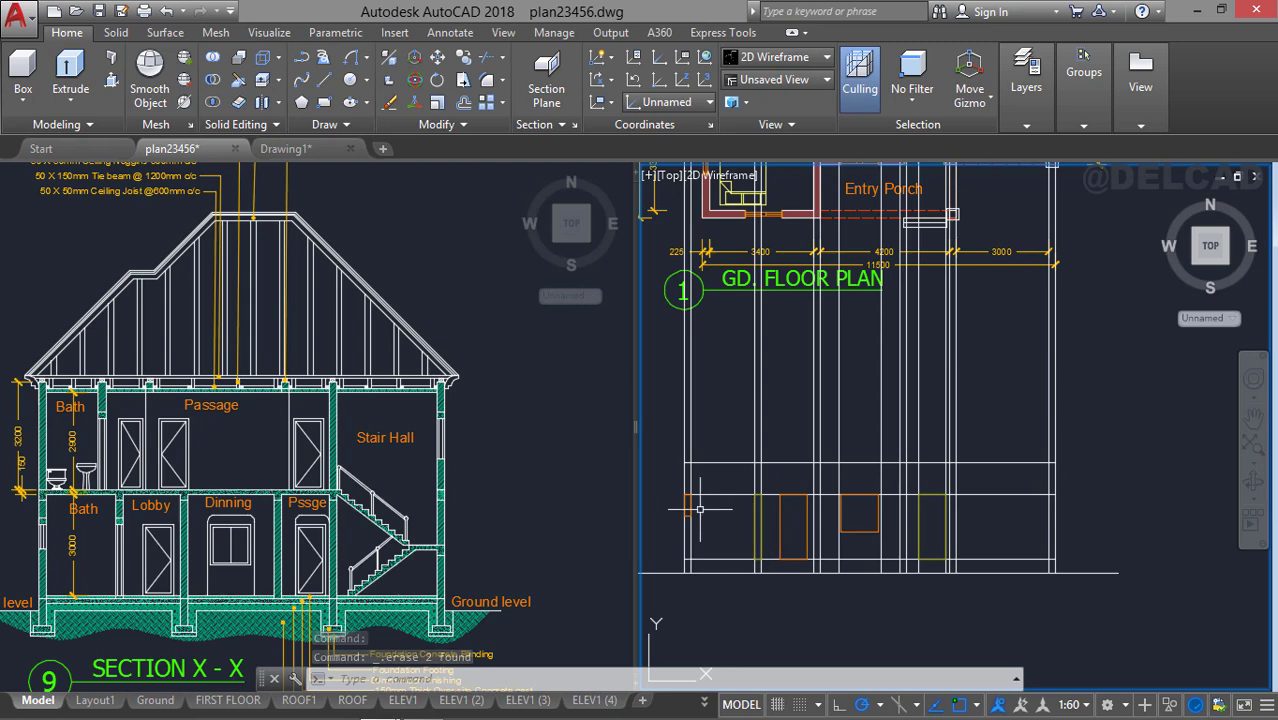
pyautogui.moveTo(699, 509); pyautogui.dragTo(749, 455, button='middle')
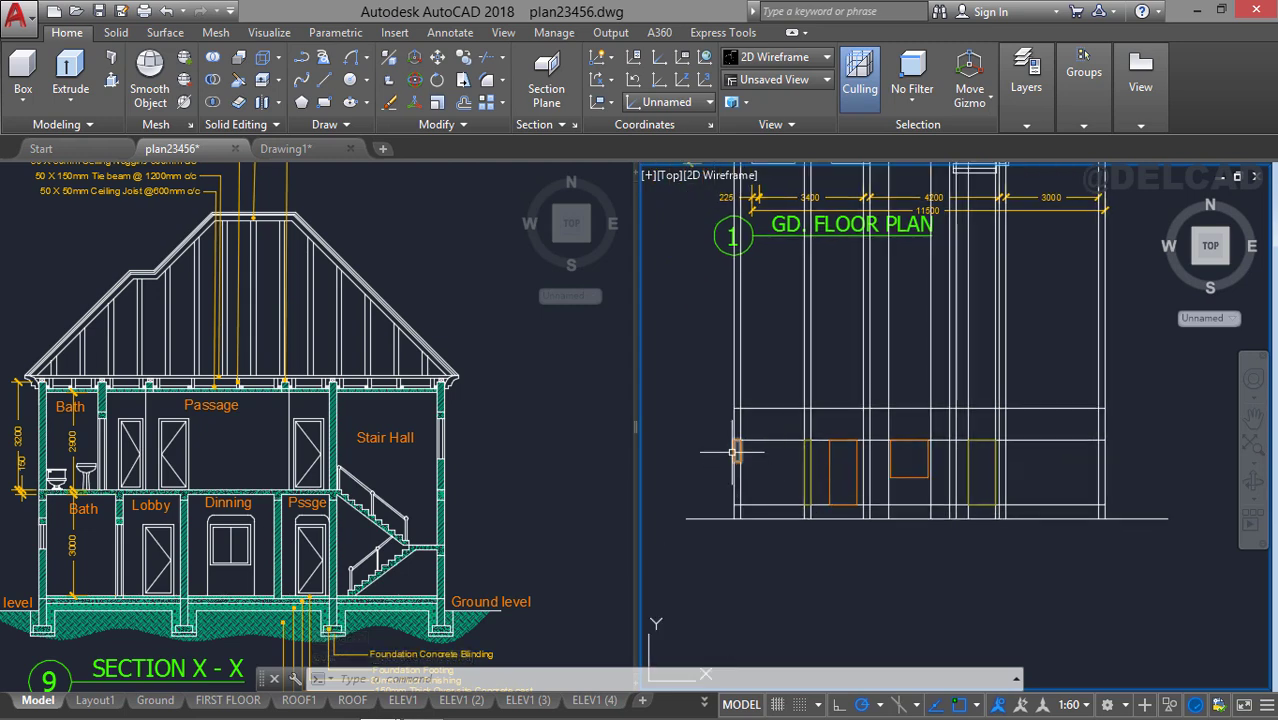
pyautogui.scroll(2, 733, 452)
pyautogui.scroll(1, 842, 479)
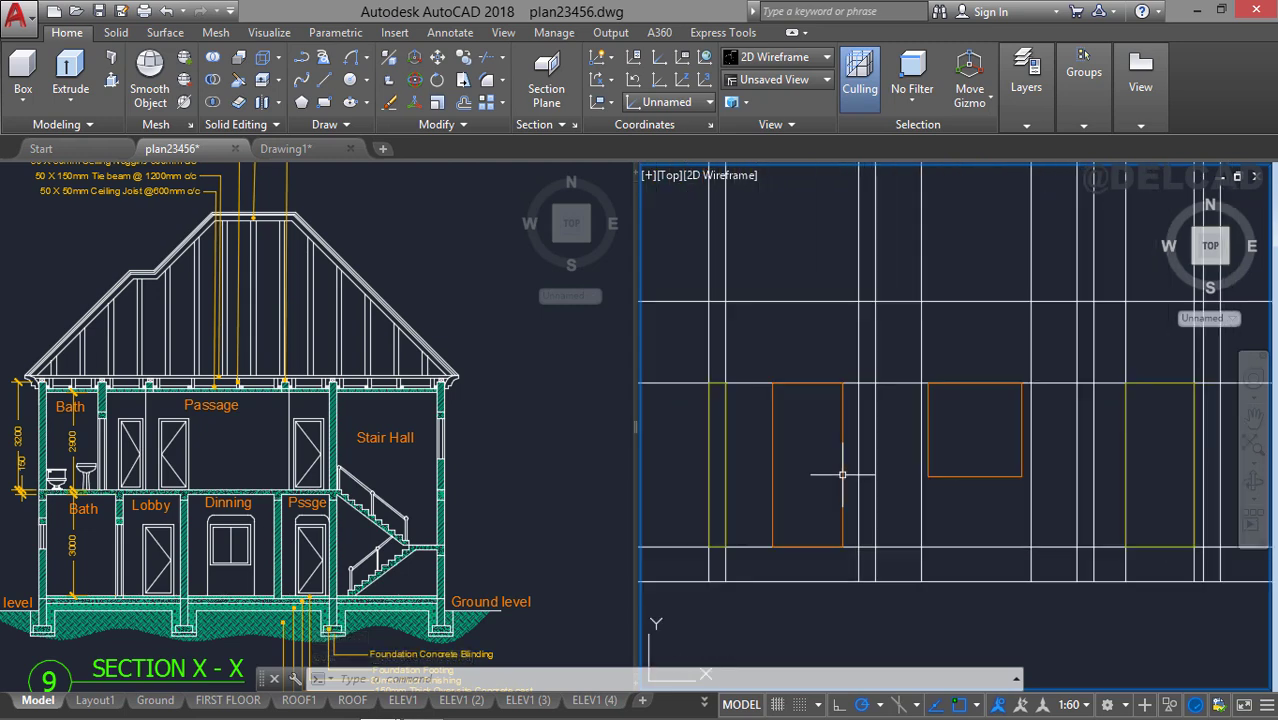
pyautogui.write('o')
pyautogui.press('Return')
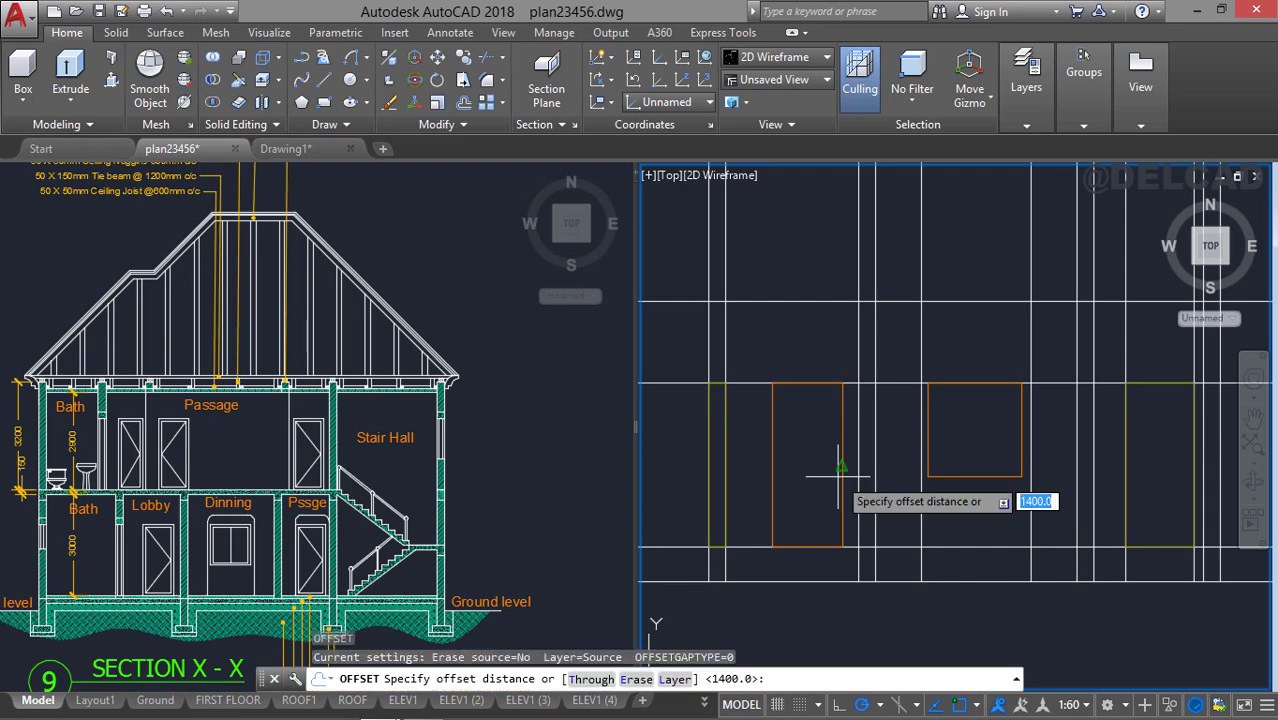
pyautogui.write('100')
pyautogui.press('Return')
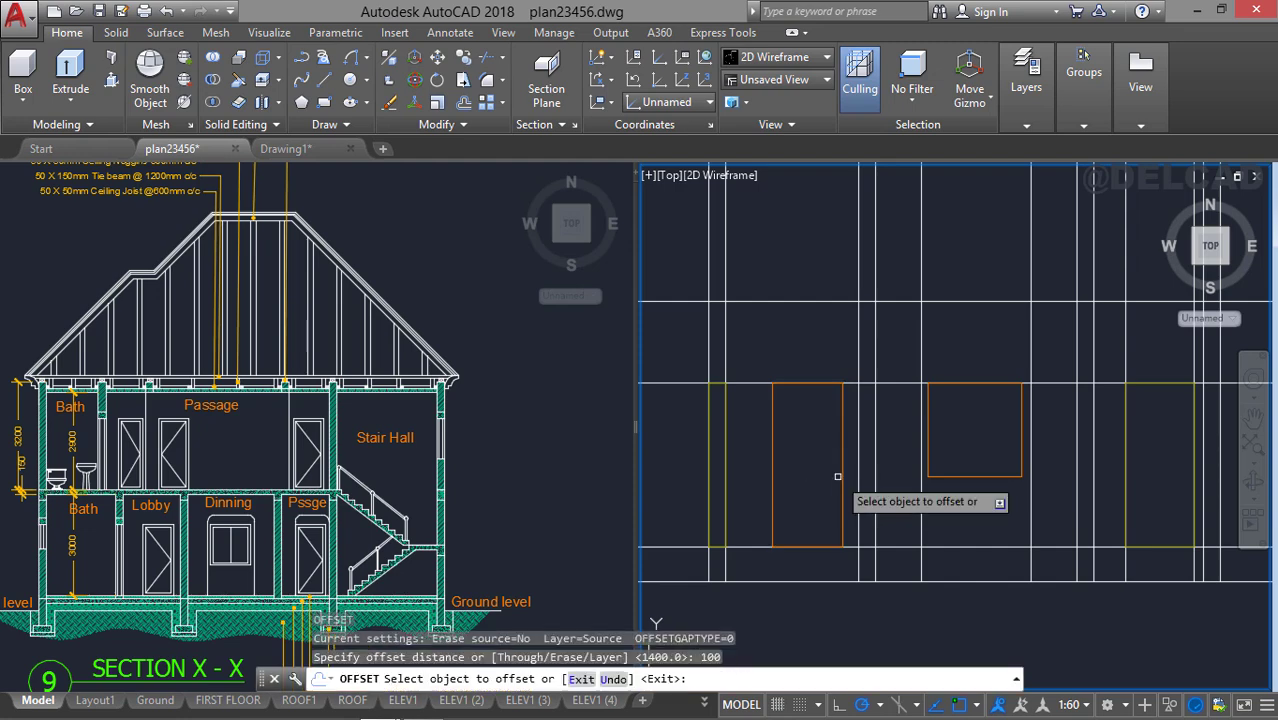
pyautogui.click(806, 384)
pyautogui.click(800, 423)
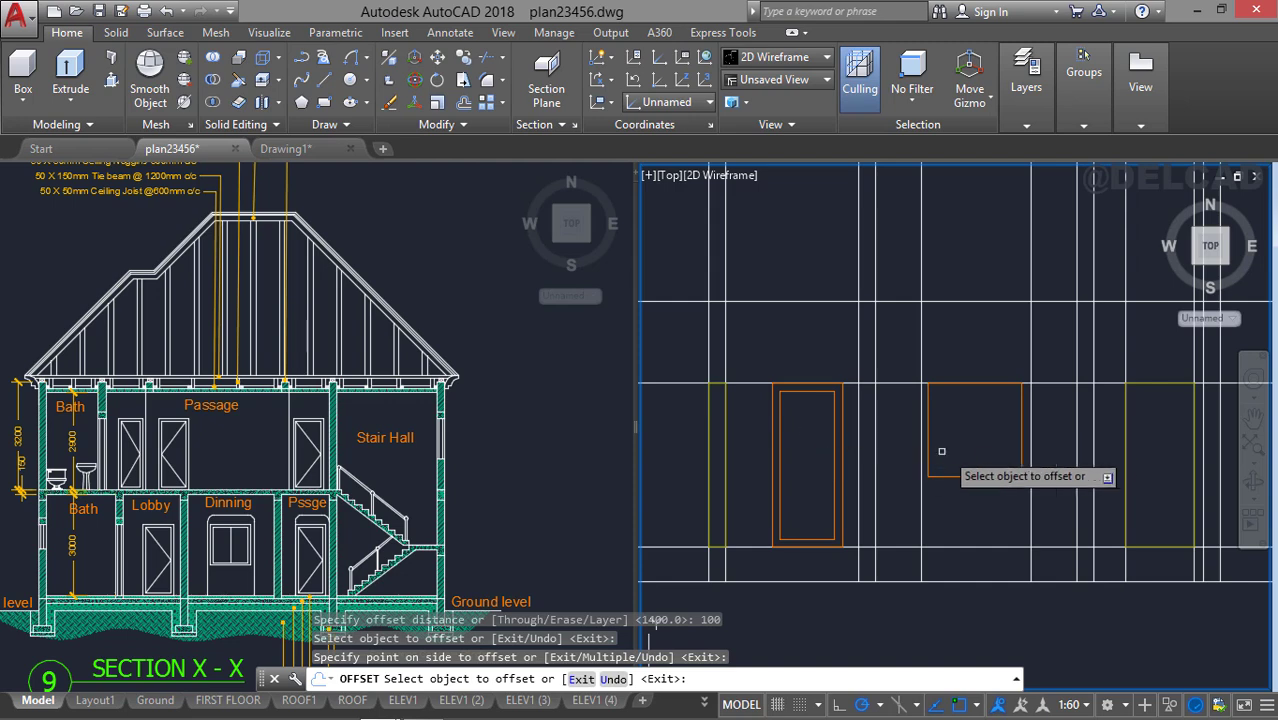
# Offset the dining window rectangle and the door rectangle right of it inward by 100, and end the command.
pyautogui.click(966, 384)
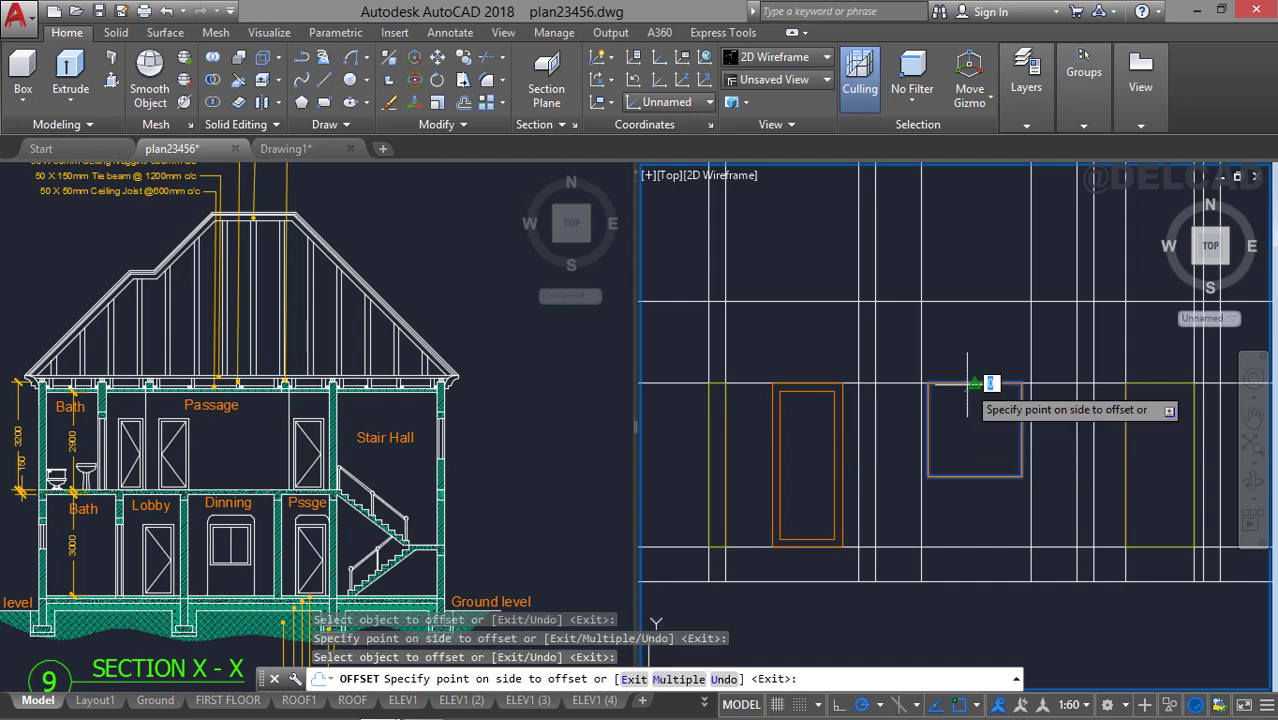
pyautogui.click(966, 418)
pyautogui.moveTo(1054, 475); pyautogui.dragTo(1014, 471, button='middle')
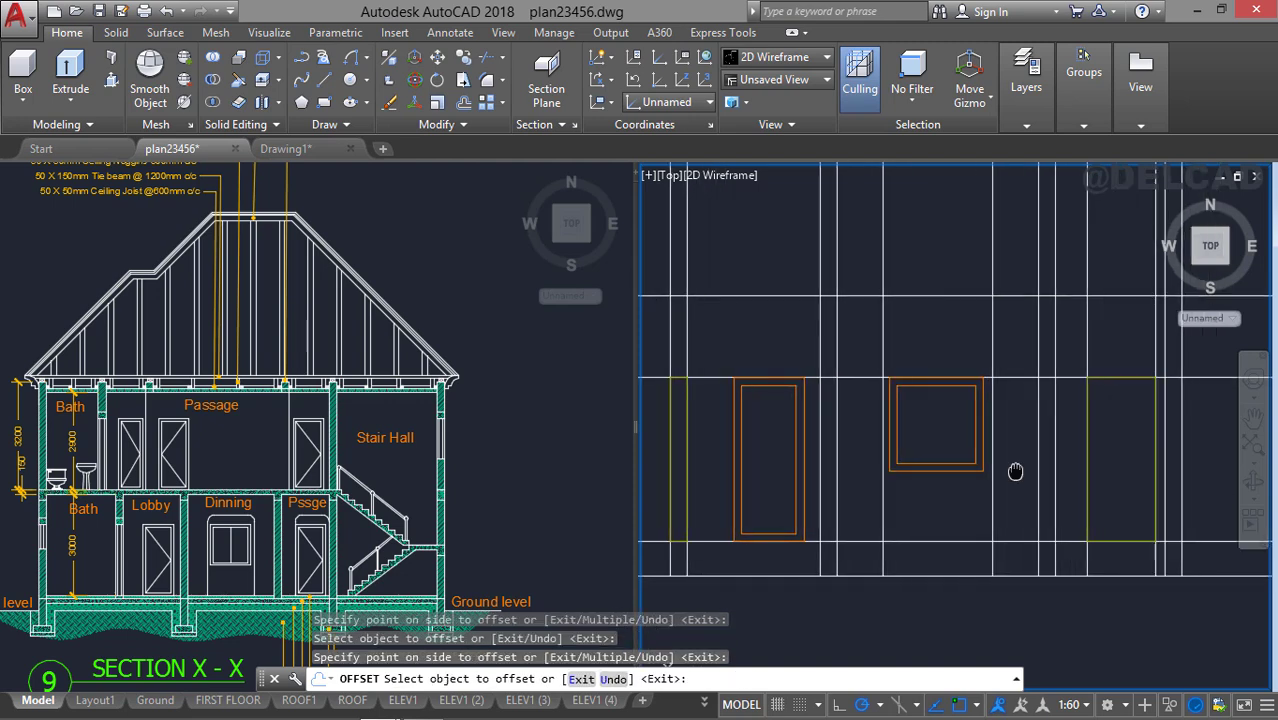
pyautogui.click(1110, 379)
pyautogui.click(1100, 436)
pyautogui.press('Return')
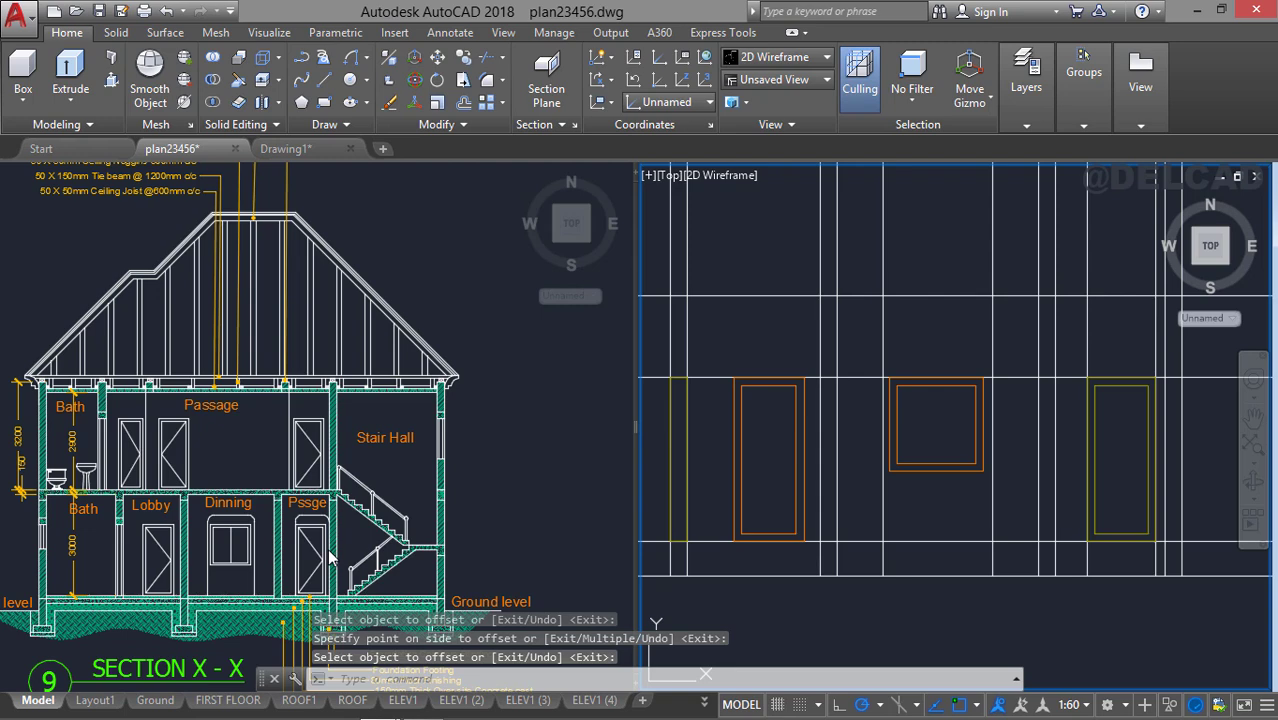
# Draw the lobby door's opening lines from the inner frame's upper-left corner to its right midpoint and back to the lower-left corner.
pyautogui.moveTo(955, 470); pyautogui.dragTo(955, 441, button='middle')
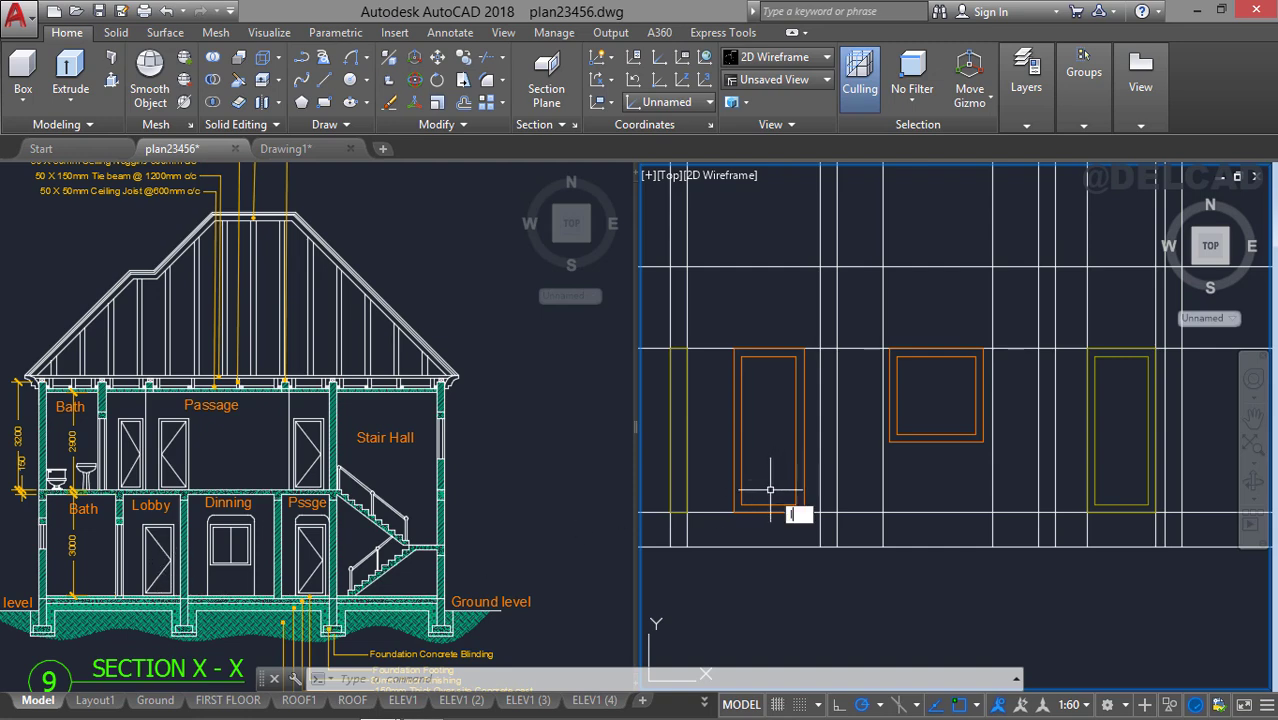
pyautogui.press('Return')
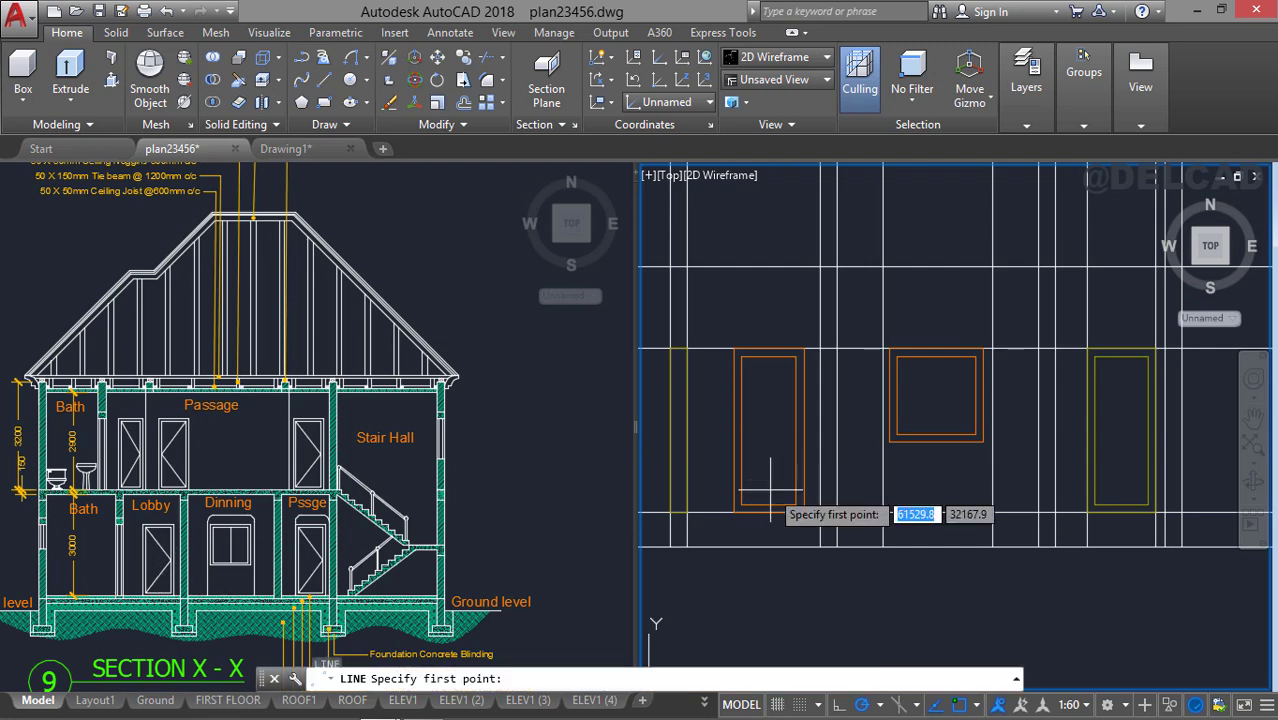
pyautogui.click(741, 357)
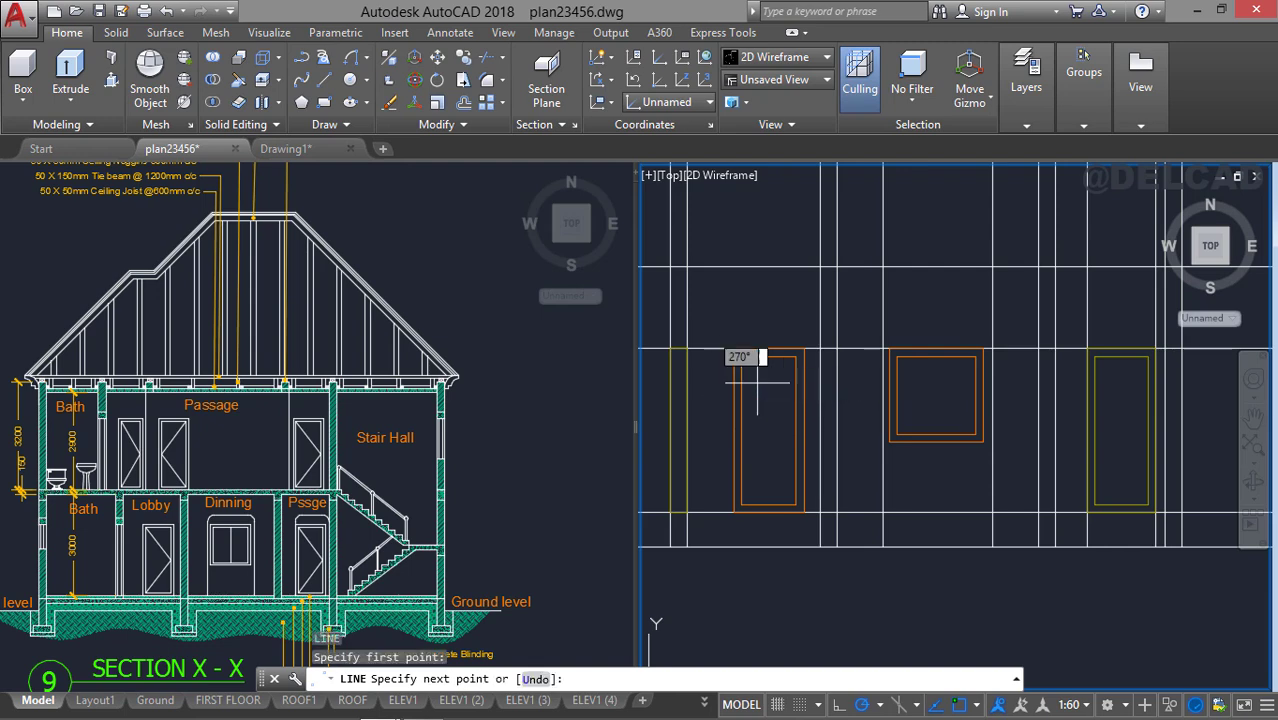
pyautogui.click(795, 432)
pyautogui.click(741, 505)
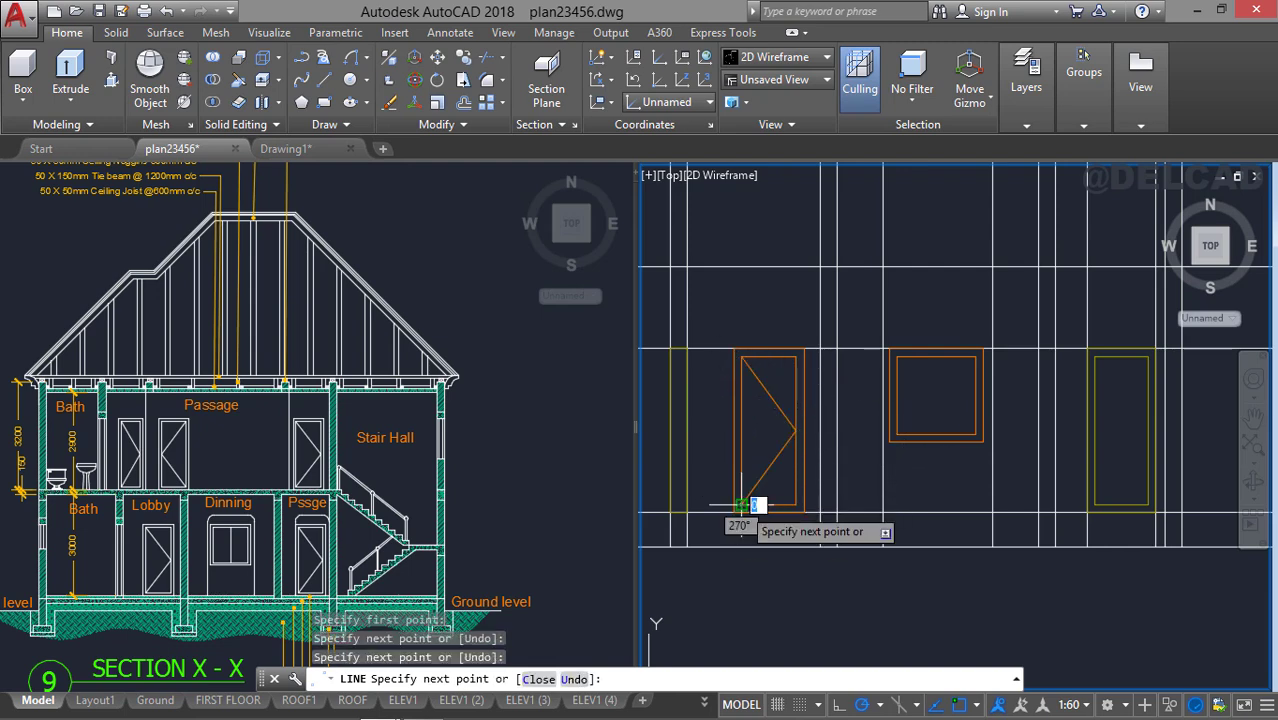
pyautogui.press('Return')
# Draw a vertical centre line in the dining window between the midpoints of the inner frame's top and bottom edges.
pyautogui.press('Return')
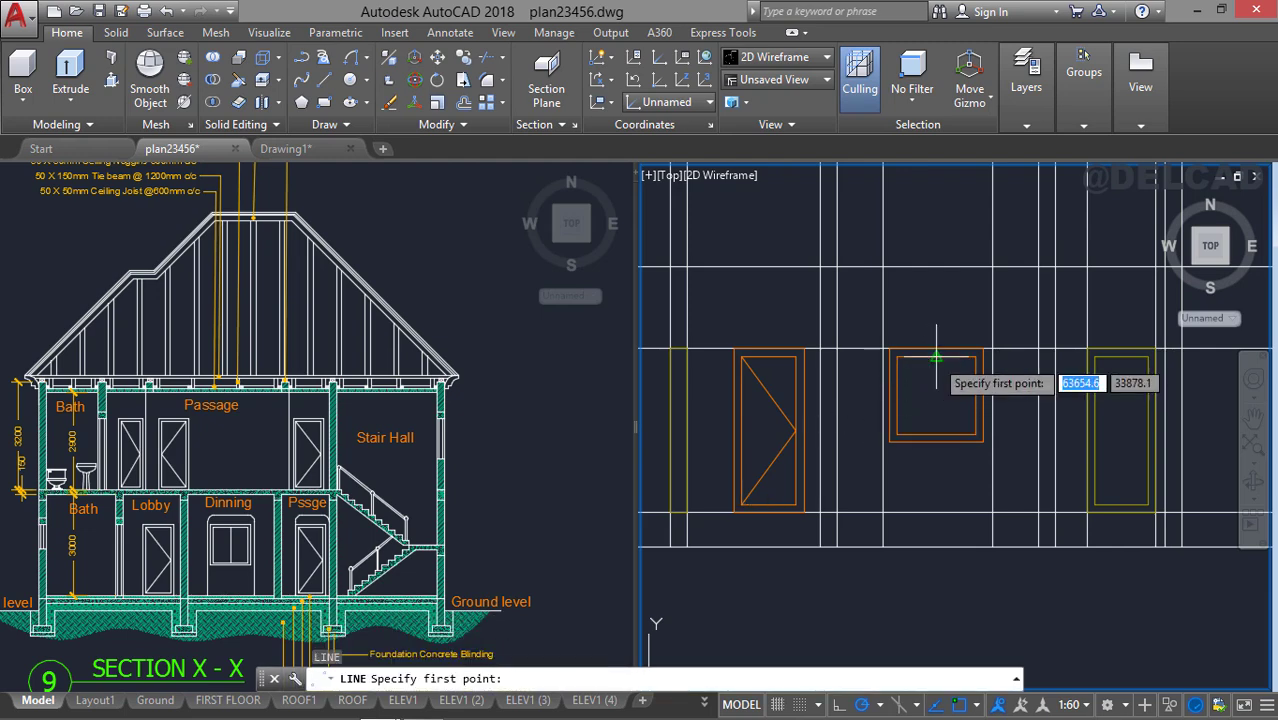
pyautogui.click(936, 356)
pyautogui.click(936, 434)
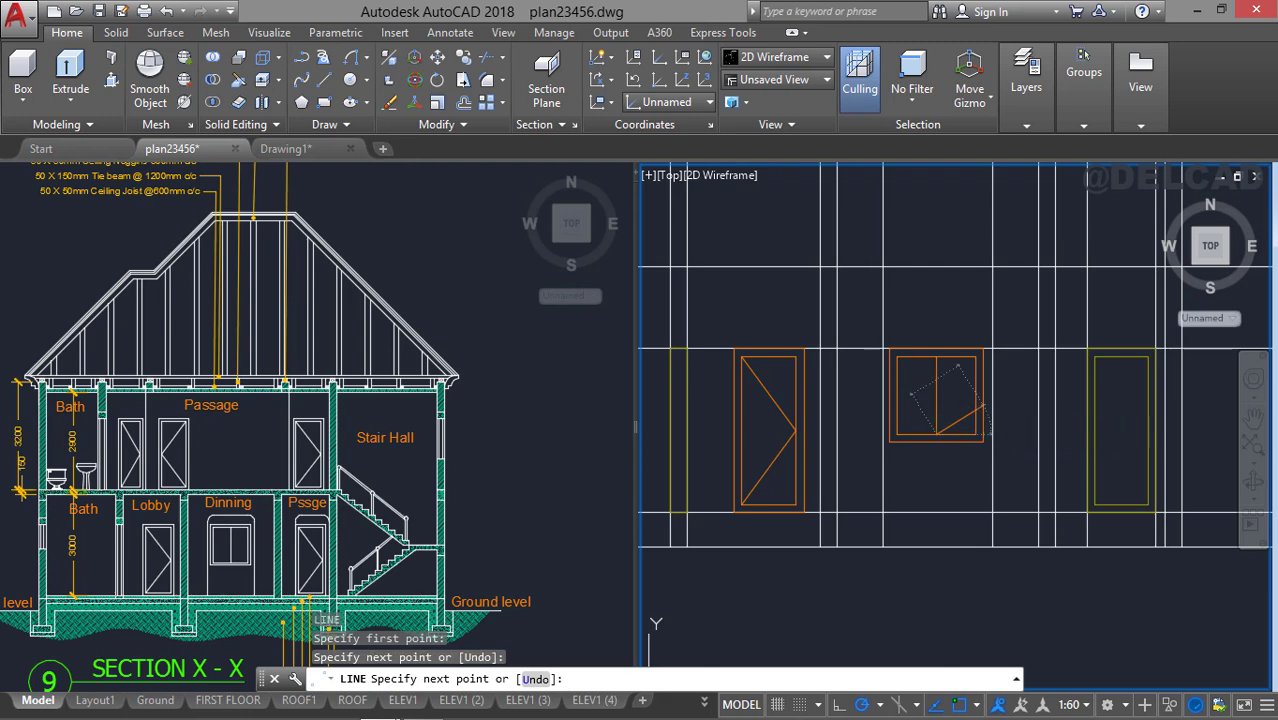
pyautogui.press('Return')
# Draw V-shaped opening lines in the door right of the dining window, from the inner frame's left corners to its right midpoint.
pyautogui.press('Return')
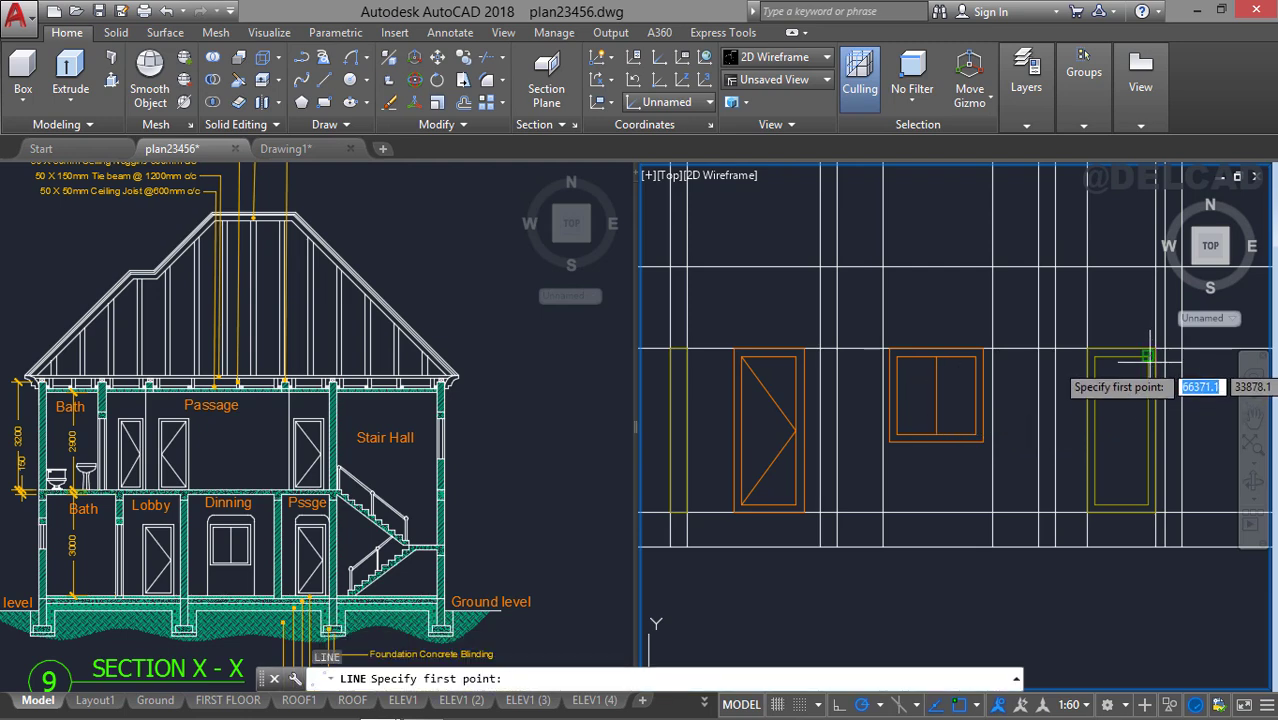
pyautogui.click(1095, 356)
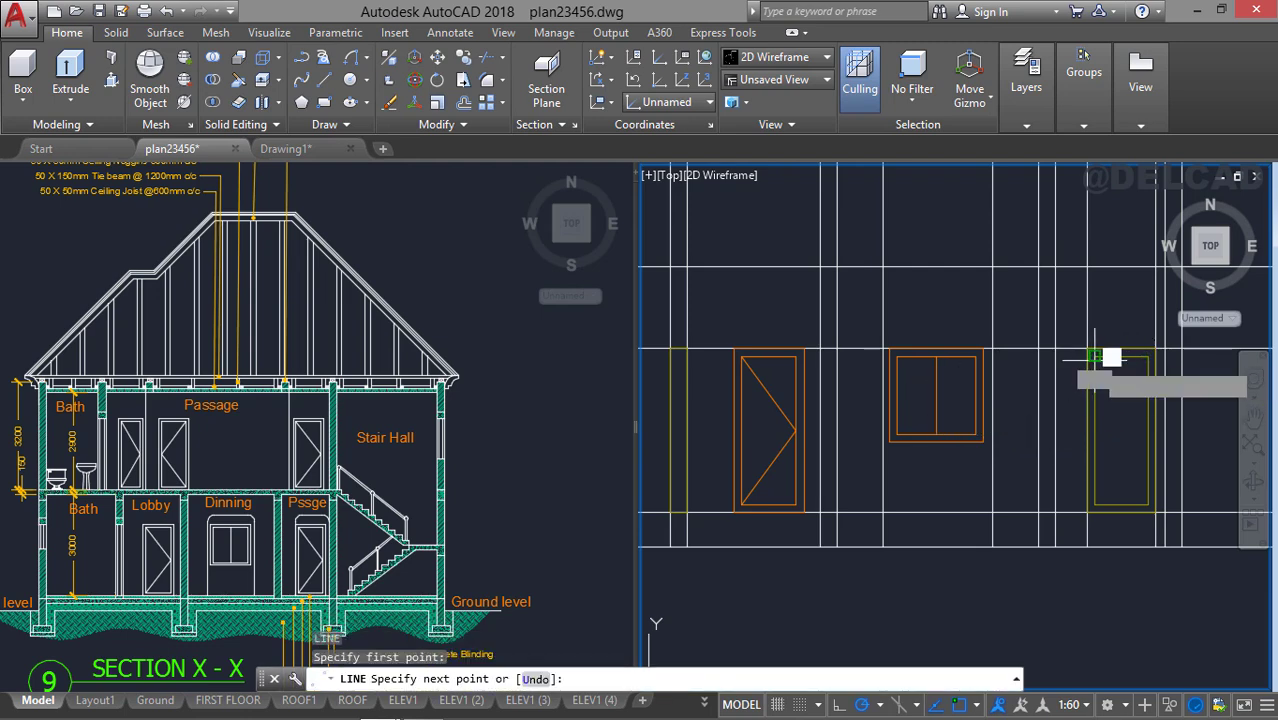
pyautogui.click(1146, 431)
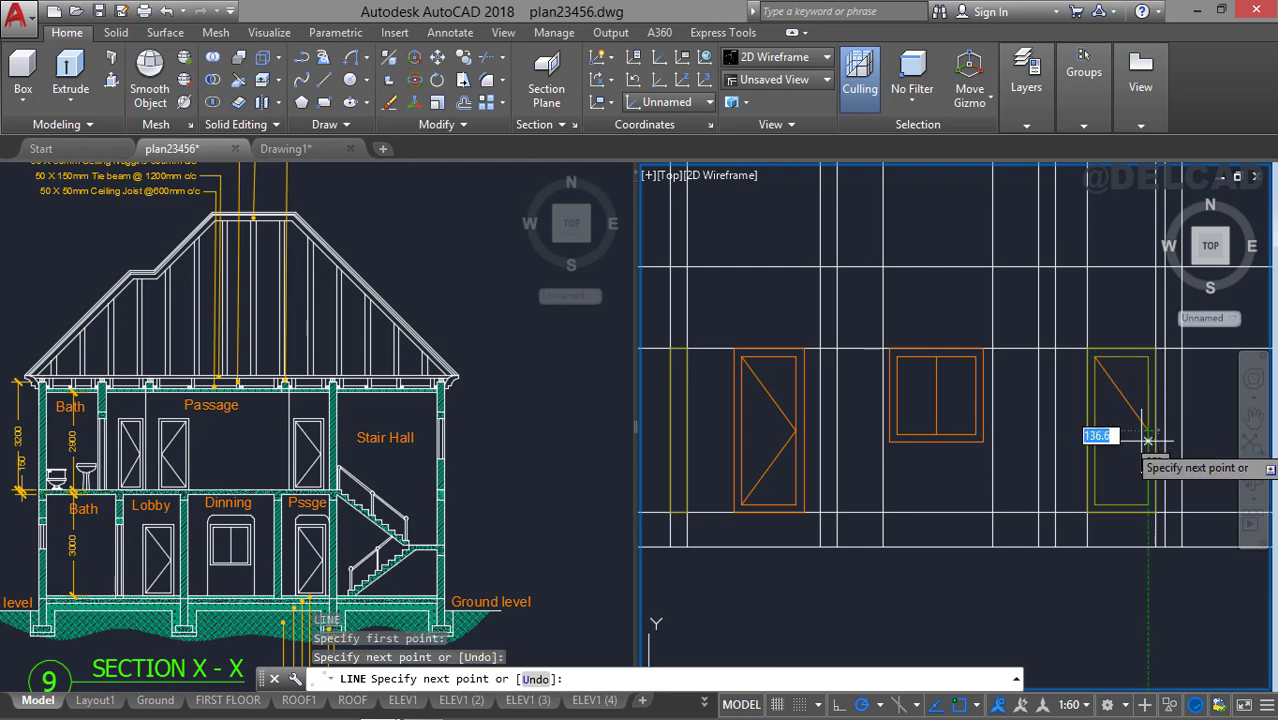
pyautogui.click(1094, 506)
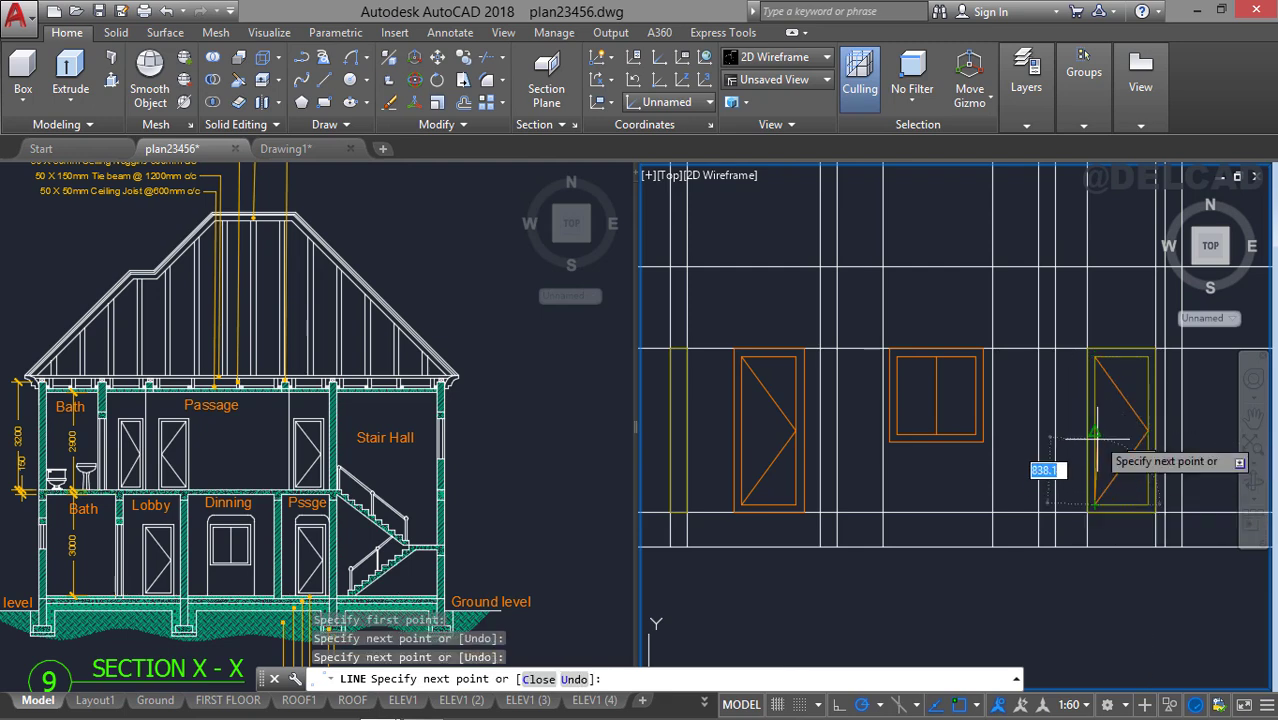
pyautogui.press('Return')
# Match the rightmost door's inner frame and opening lines, and the whole lobby door, to the properties of the rightmost door's yellow outer frame.
pyautogui.write('ma')
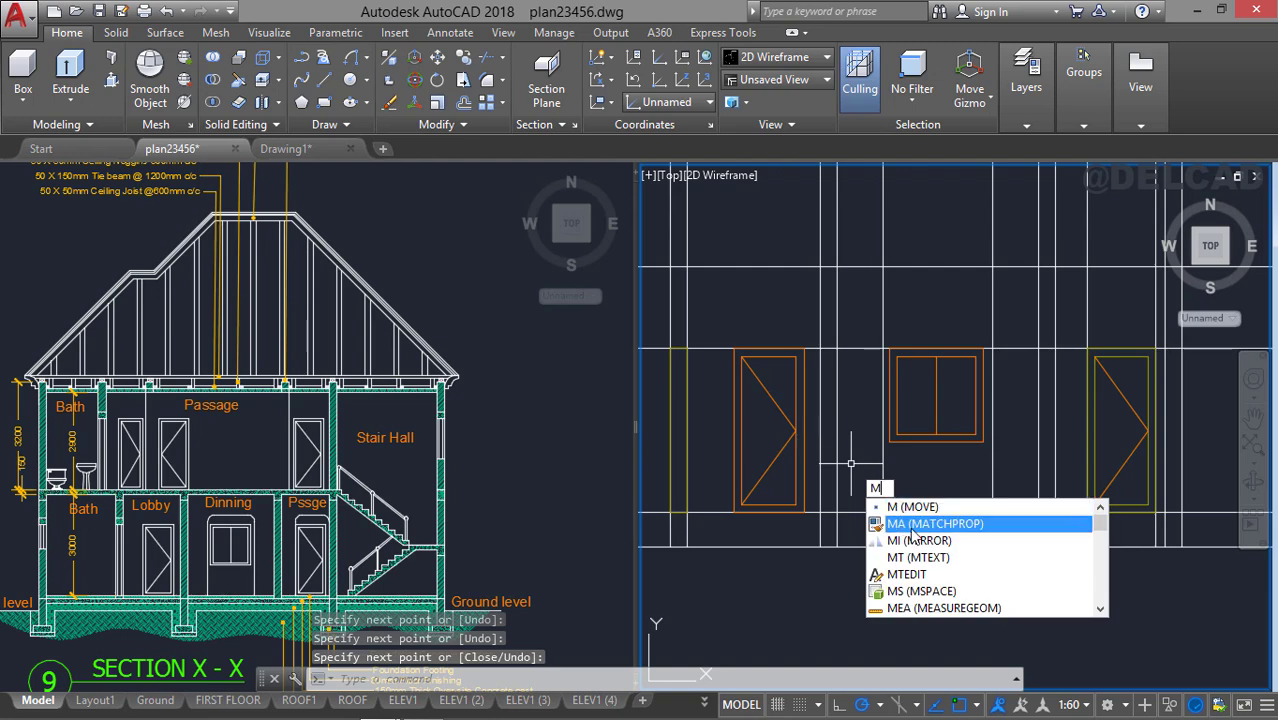
pyautogui.press('Return')
pyautogui.click(1097, 399)
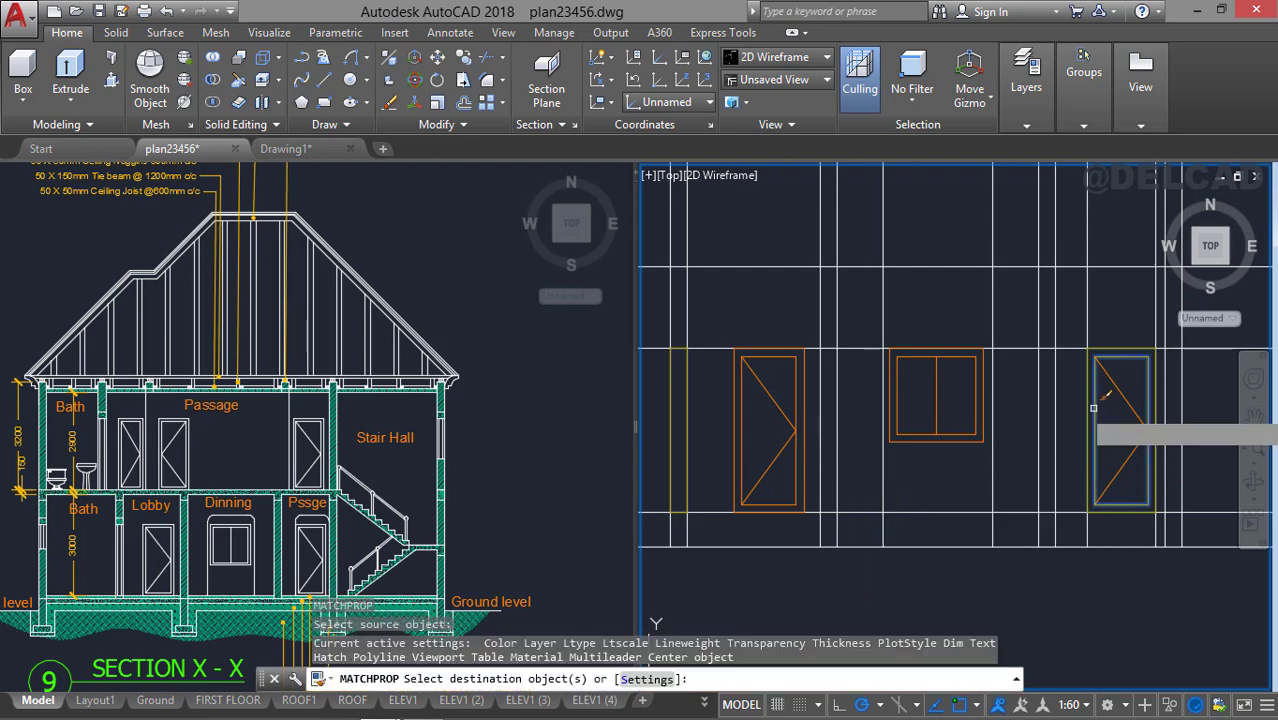
pyautogui.click(1133, 452)
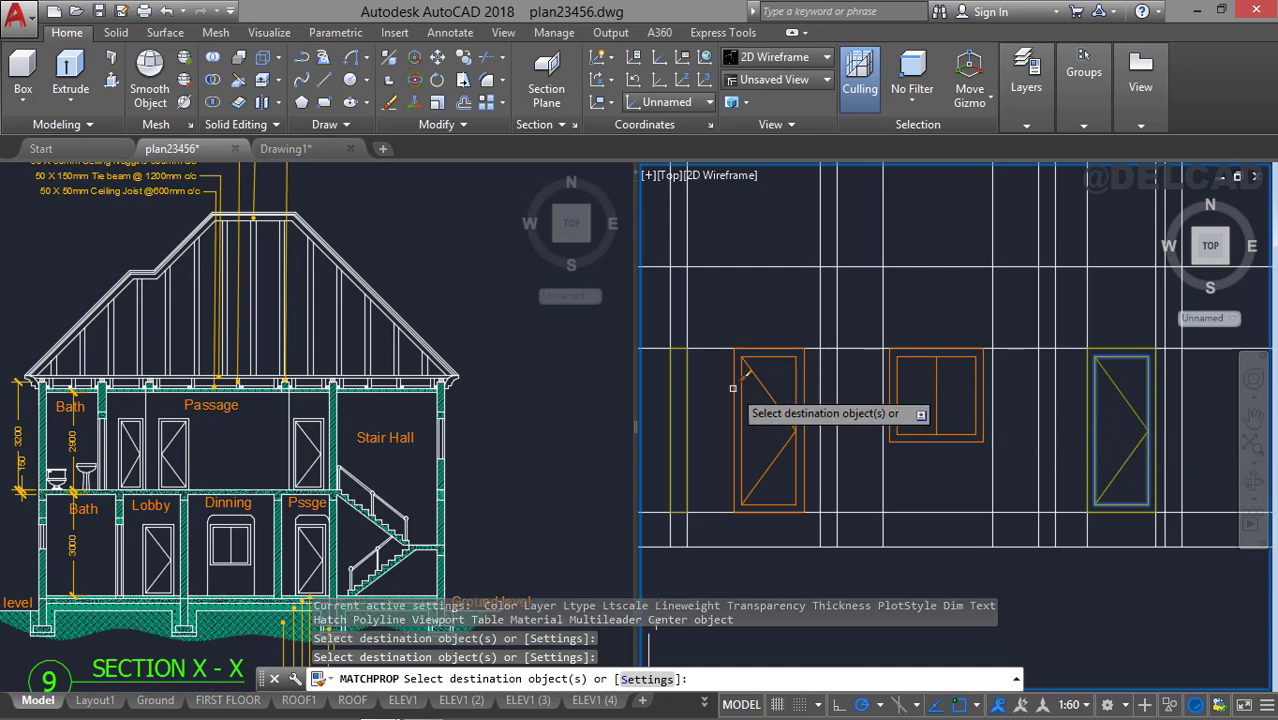
pyautogui.click(810, 484)
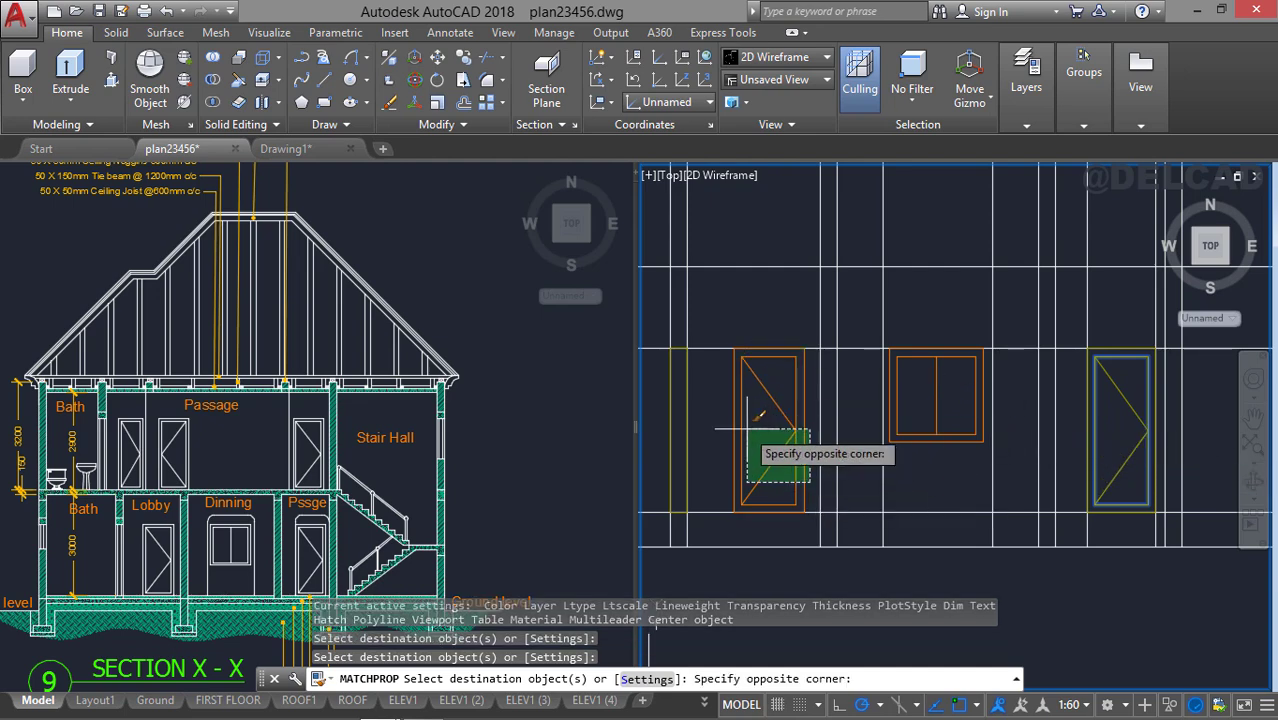
pyautogui.click(658, 376)
pyautogui.press('Return')
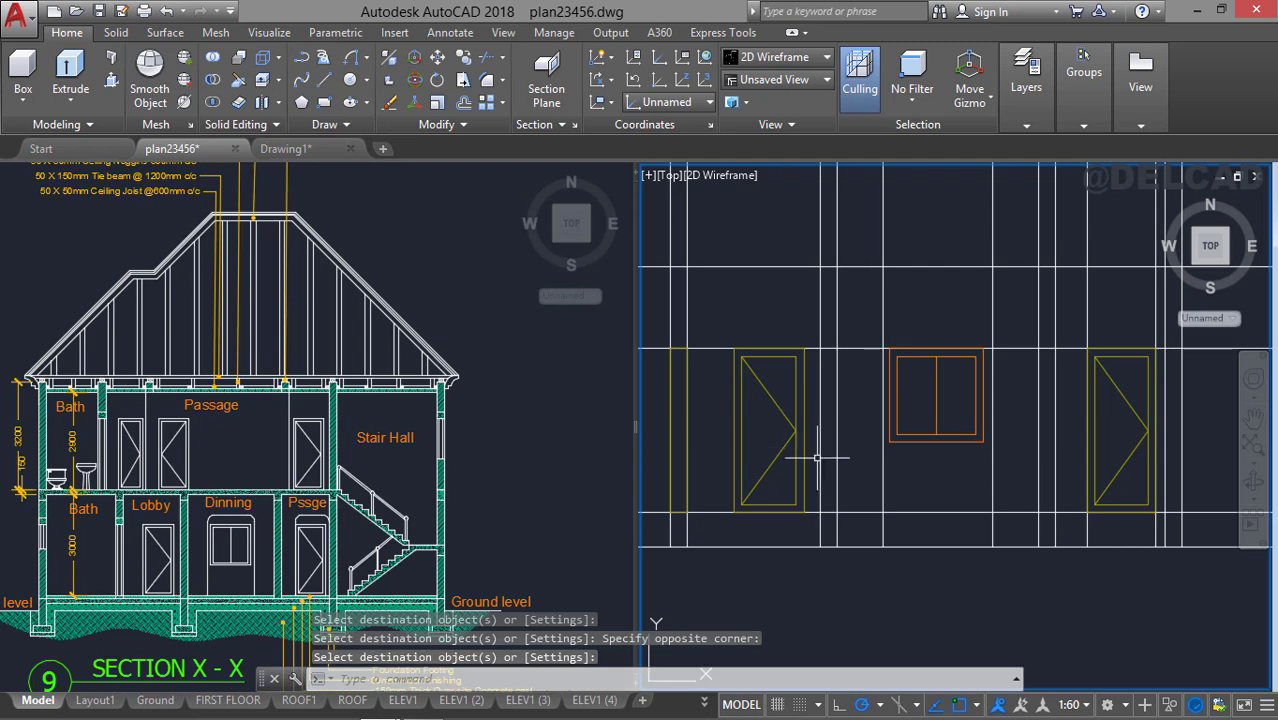
# Explode the bath window rectangle in the outer wall and the narrow door rectangle in the wall beside the lobby door.
pyautogui.scroll(-2, 830, 455)
pyautogui.scroll(-3, 818, 460)
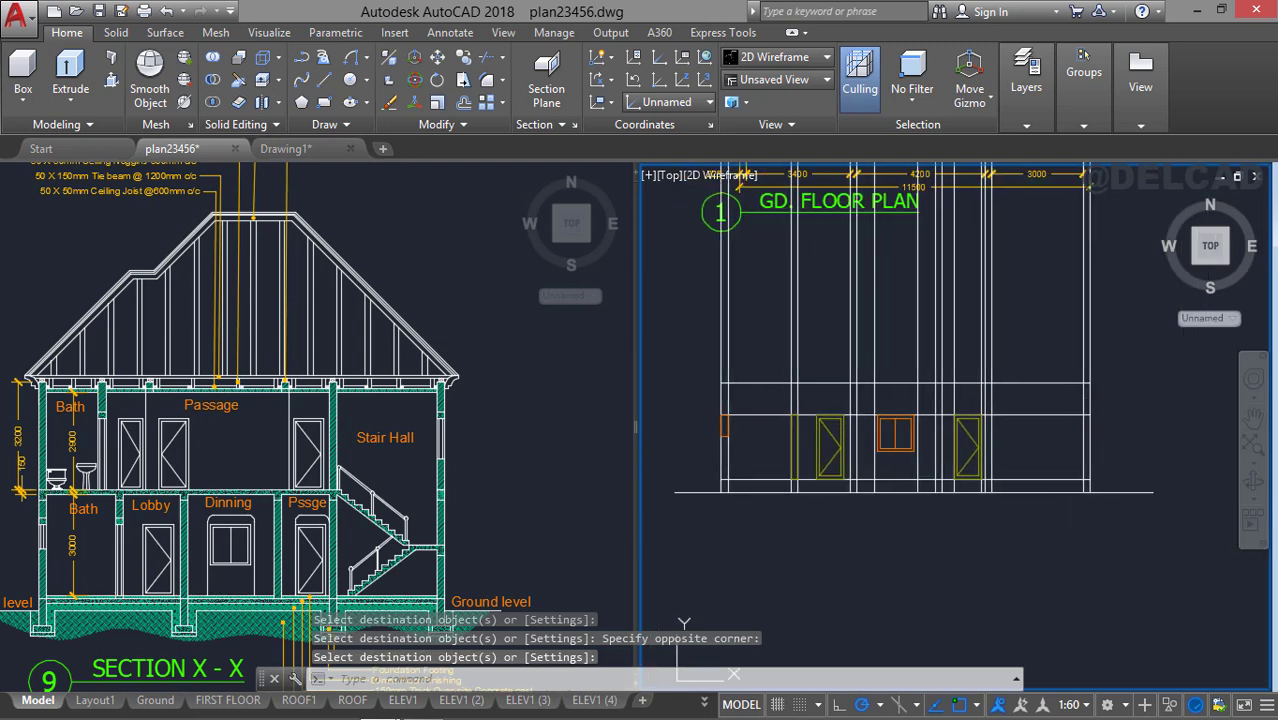
pyautogui.scroll(2, 758, 445)
pyautogui.scroll(2, 758, 446)
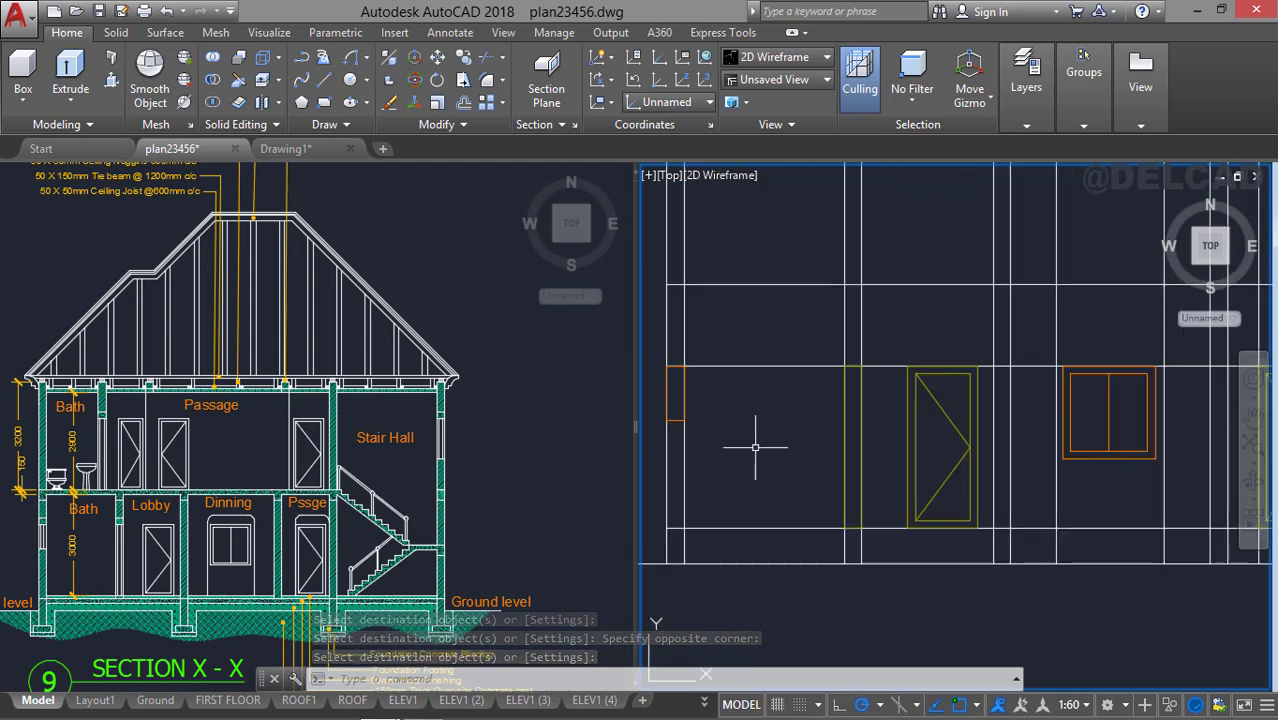
pyautogui.moveTo(758, 448); pyautogui.dragTo(792, 461, button='middle')
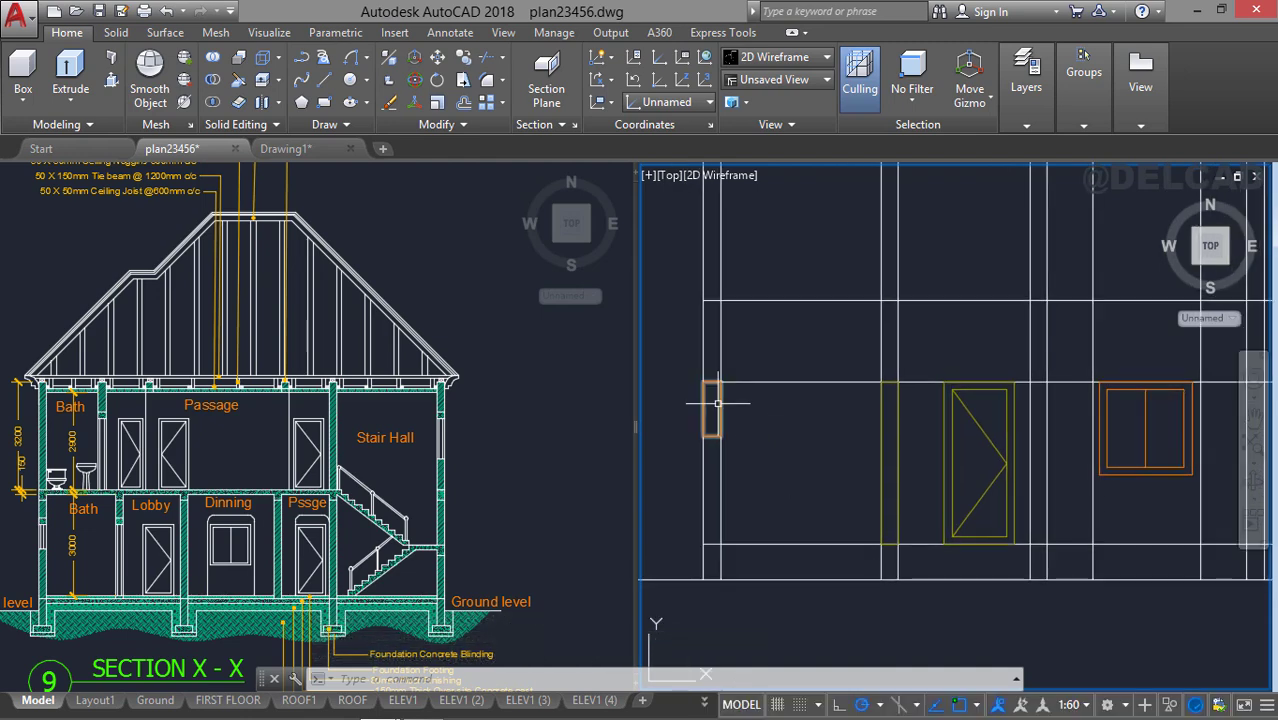
pyautogui.click(880, 470)
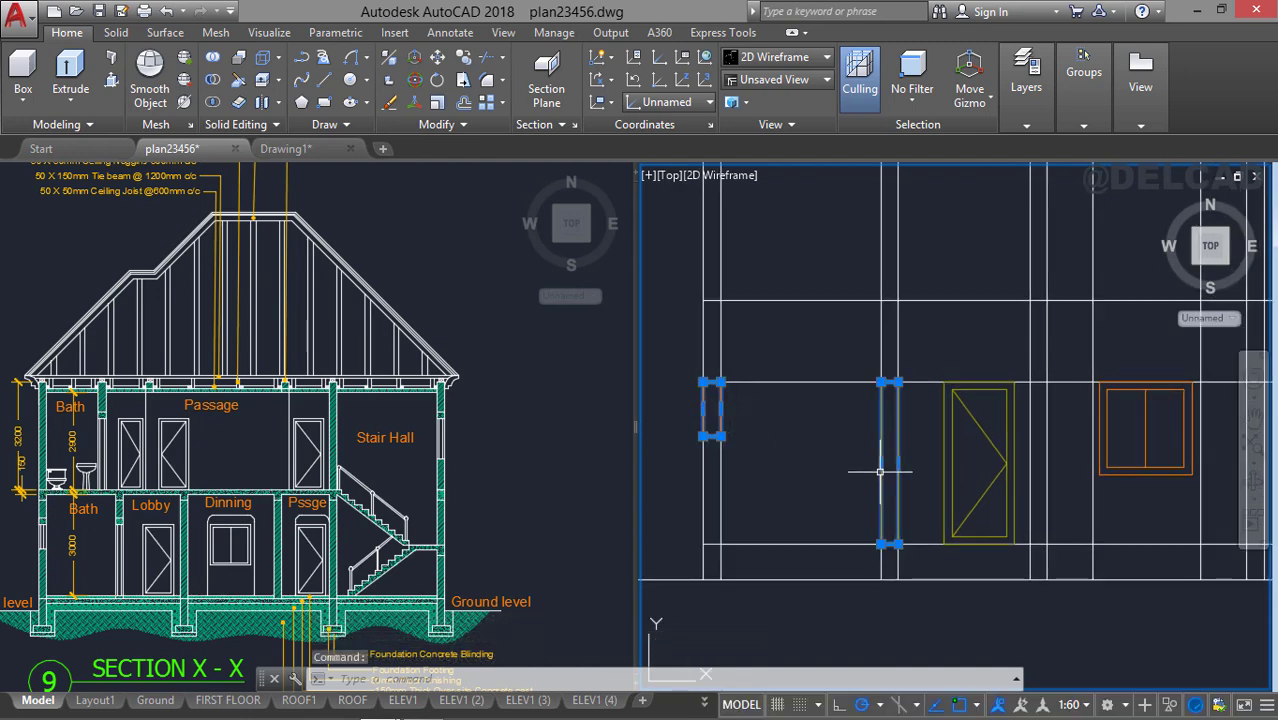
pyautogui.write('x')
pyautogui.press('Return')
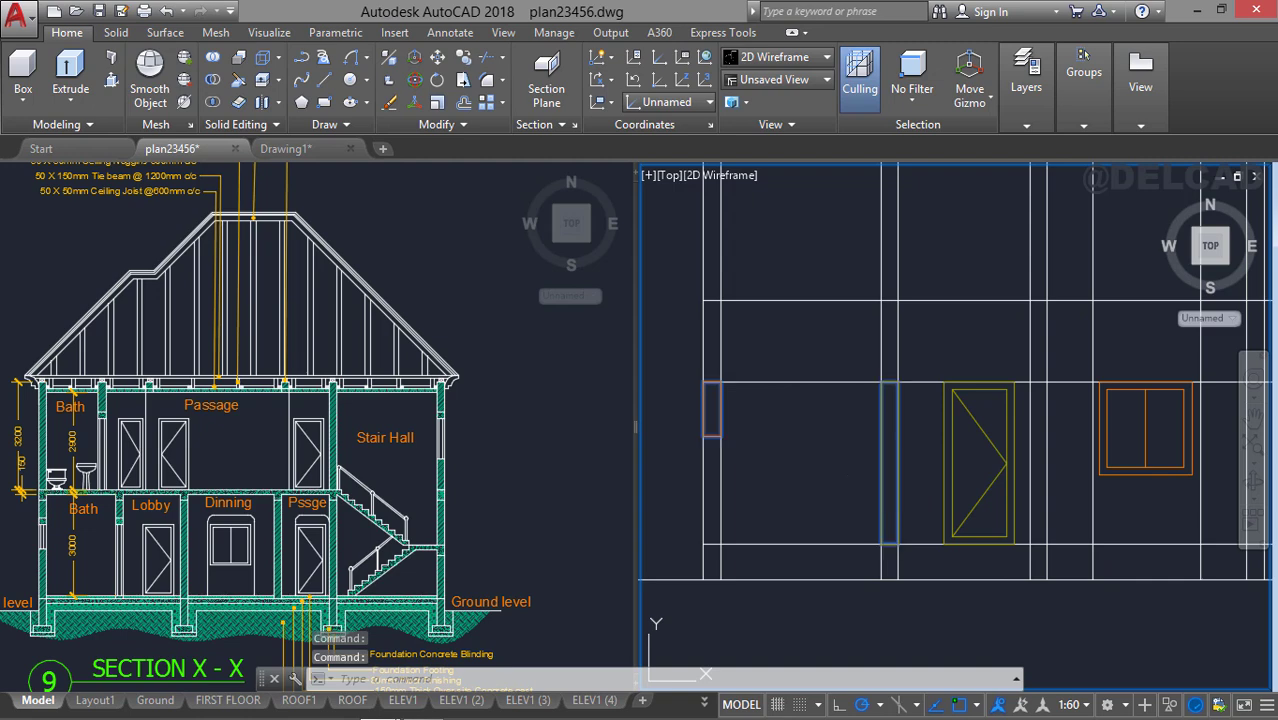
# Offset both vertical sides of the narrow door rectangle inward by 50.
pyautogui.scroll(2, 812, 445)
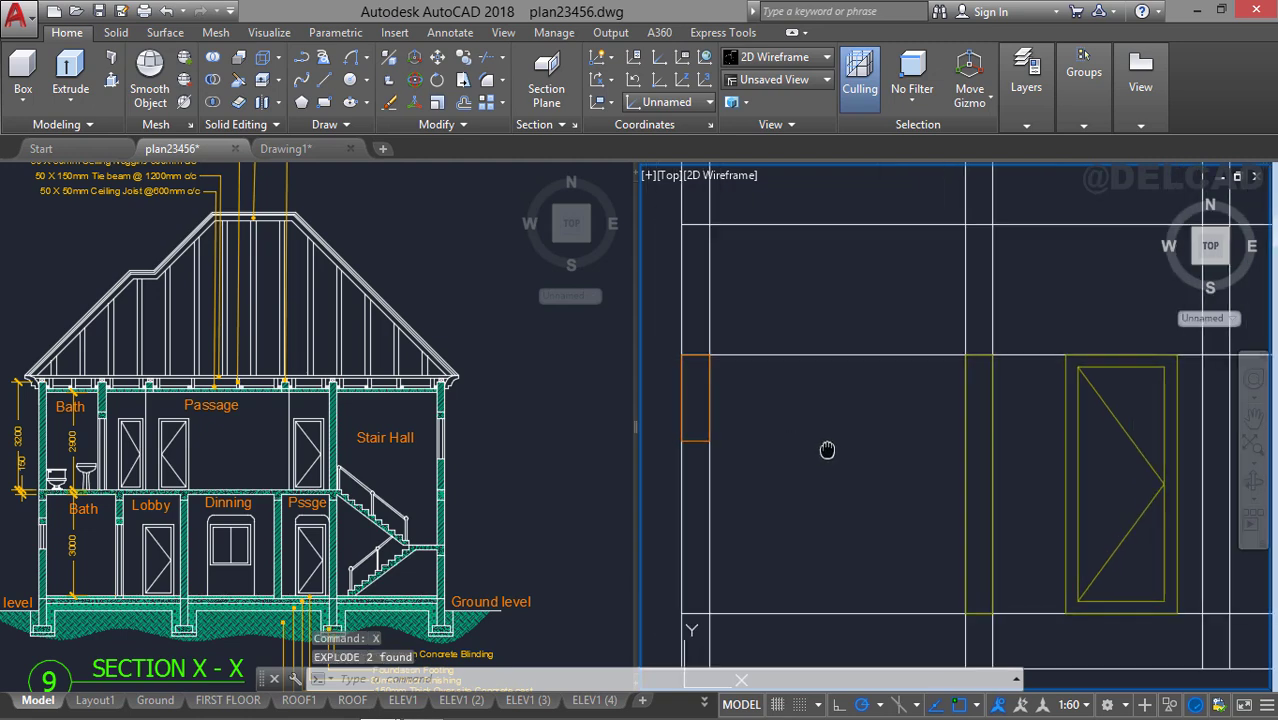
pyautogui.press('Return')
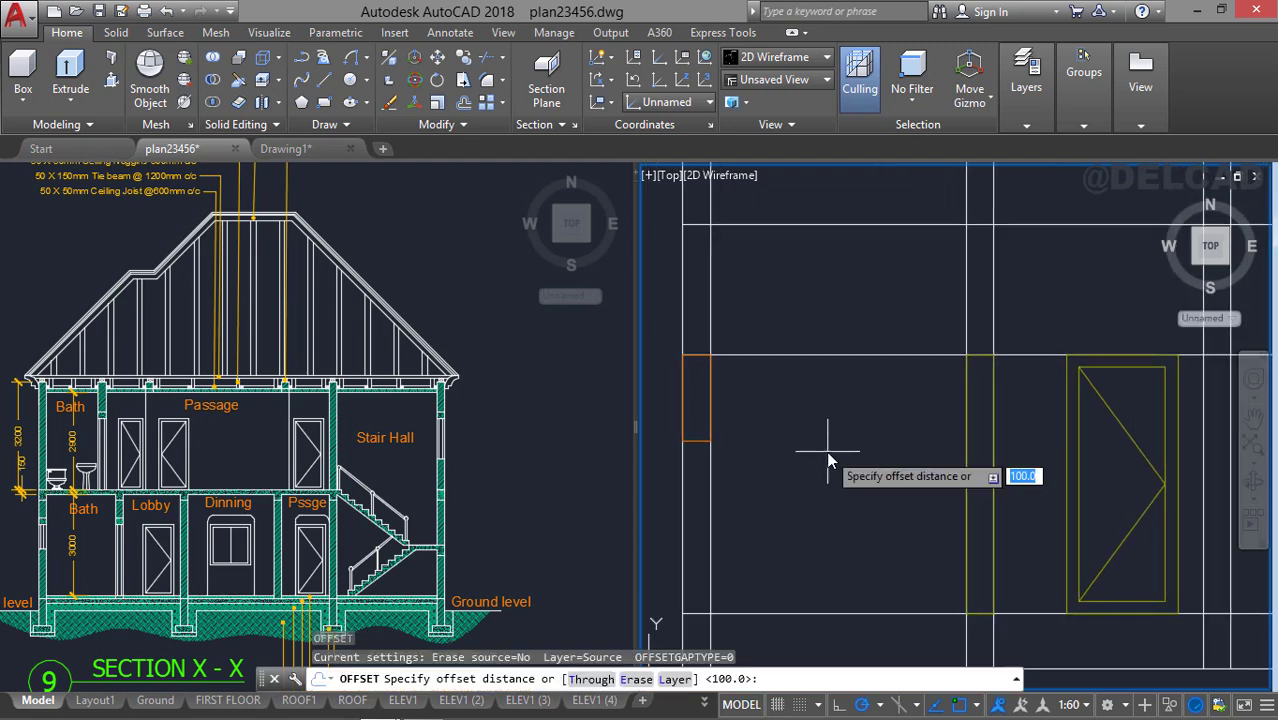
pyautogui.press('Return')
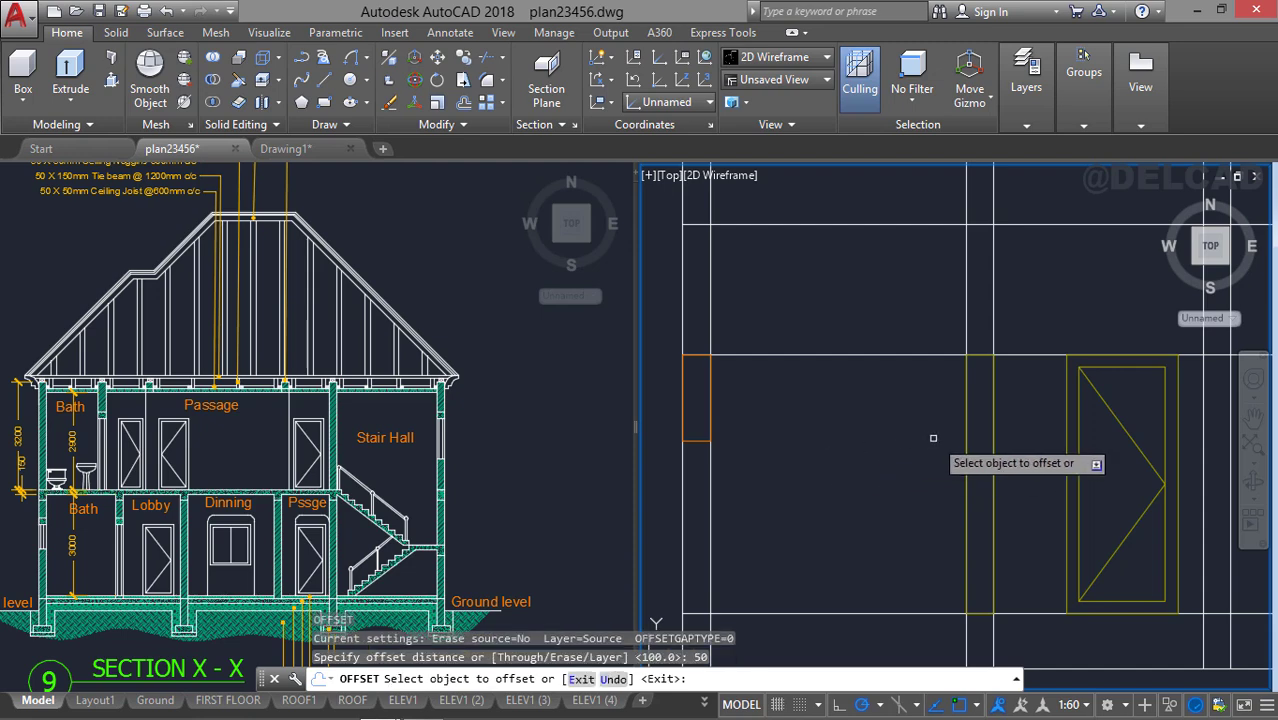
pyautogui.click(966, 463)
pyautogui.click(984, 465)
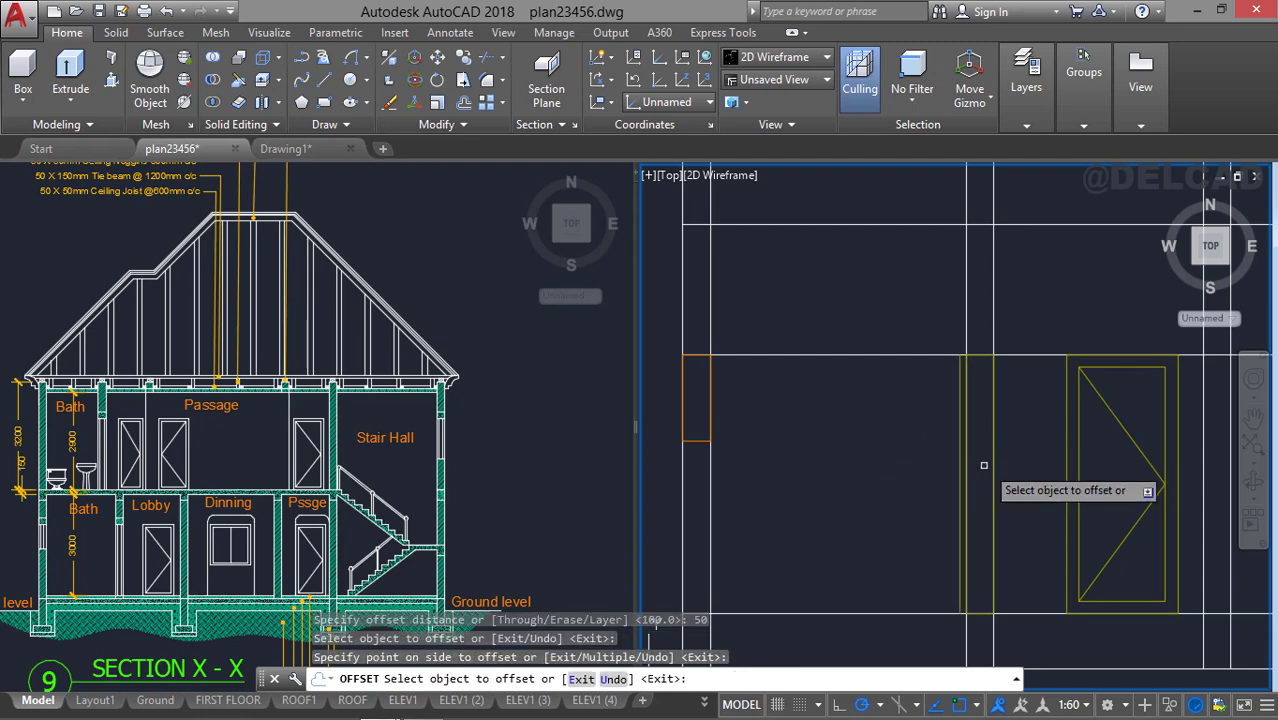
pyautogui.click(965, 462)
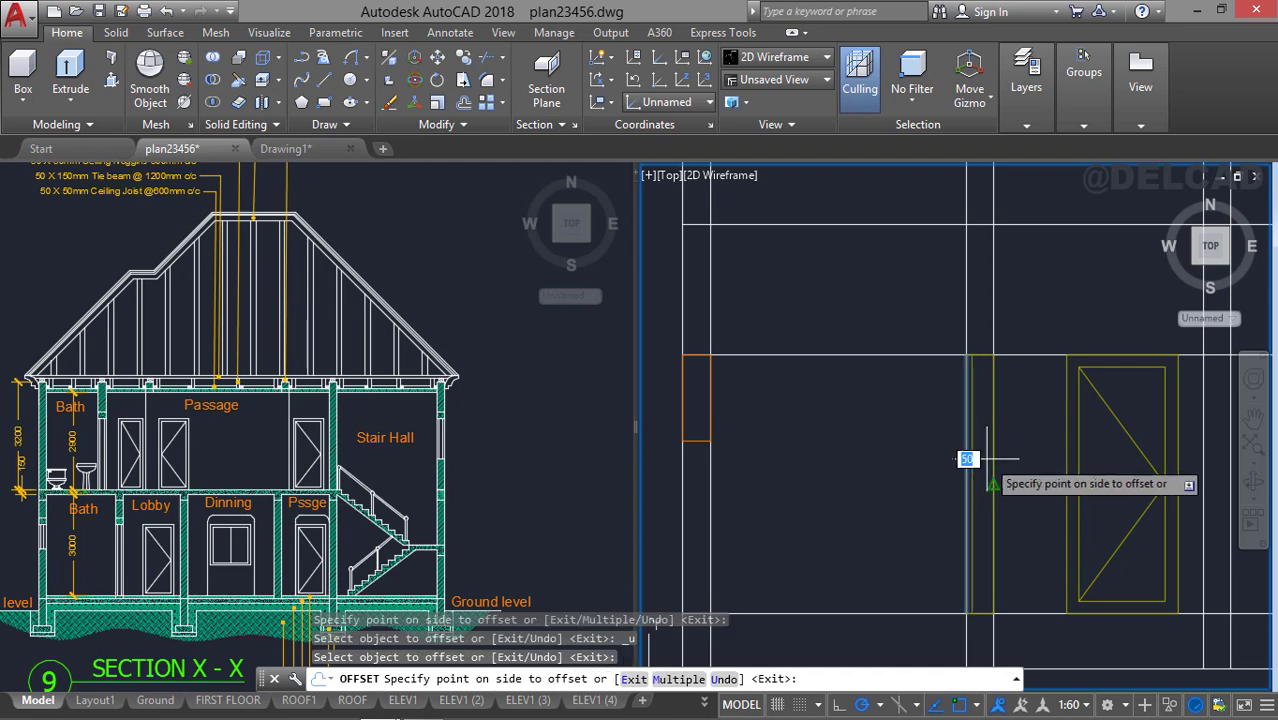
pyautogui.click(995, 452)
pyautogui.click(994, 457)
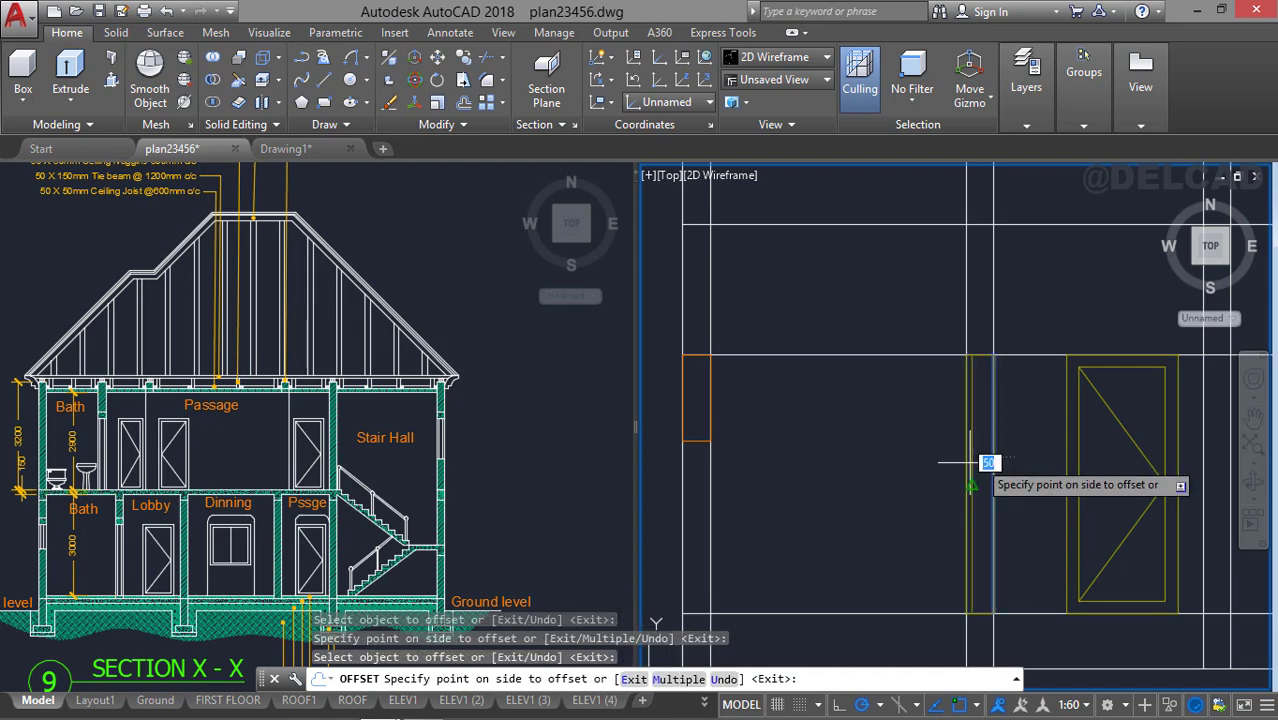
pyautogui.click(981, 456)
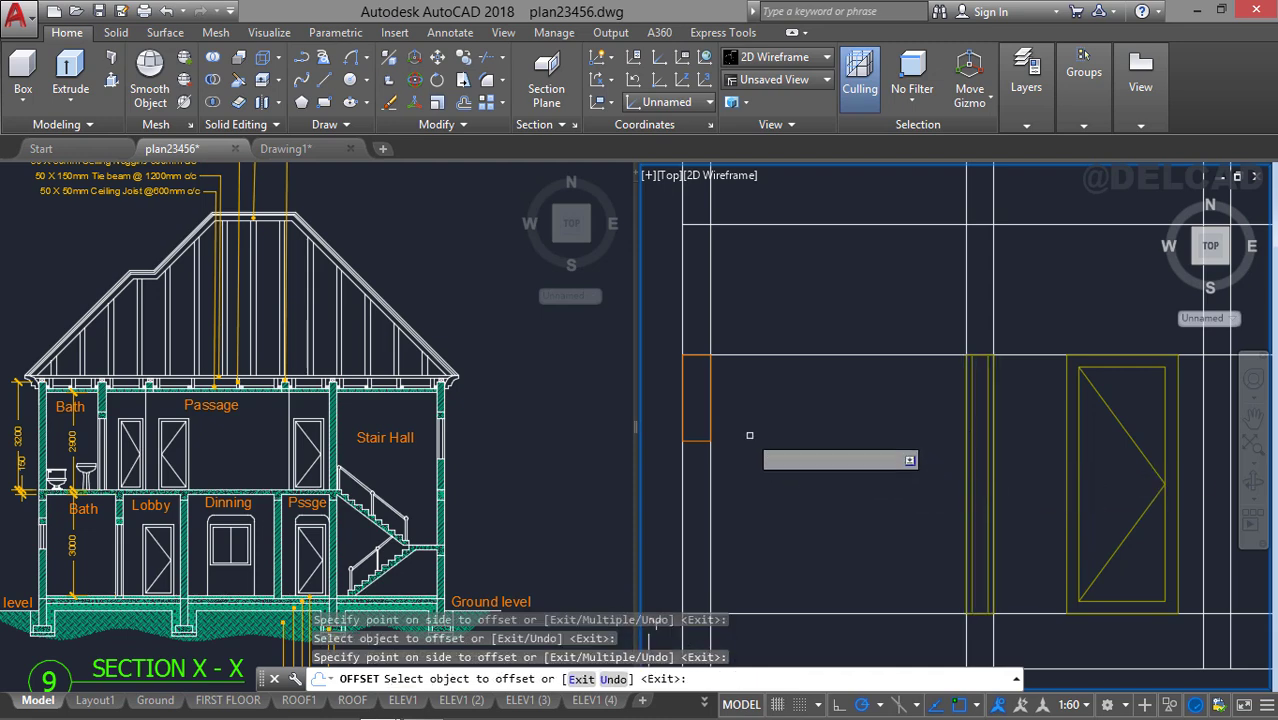
# Offset both vertical sides of the bath window rectangle inward by 50 and end the command.
pyautogui.click(684, 391)
pyautogui.click(705, 396)
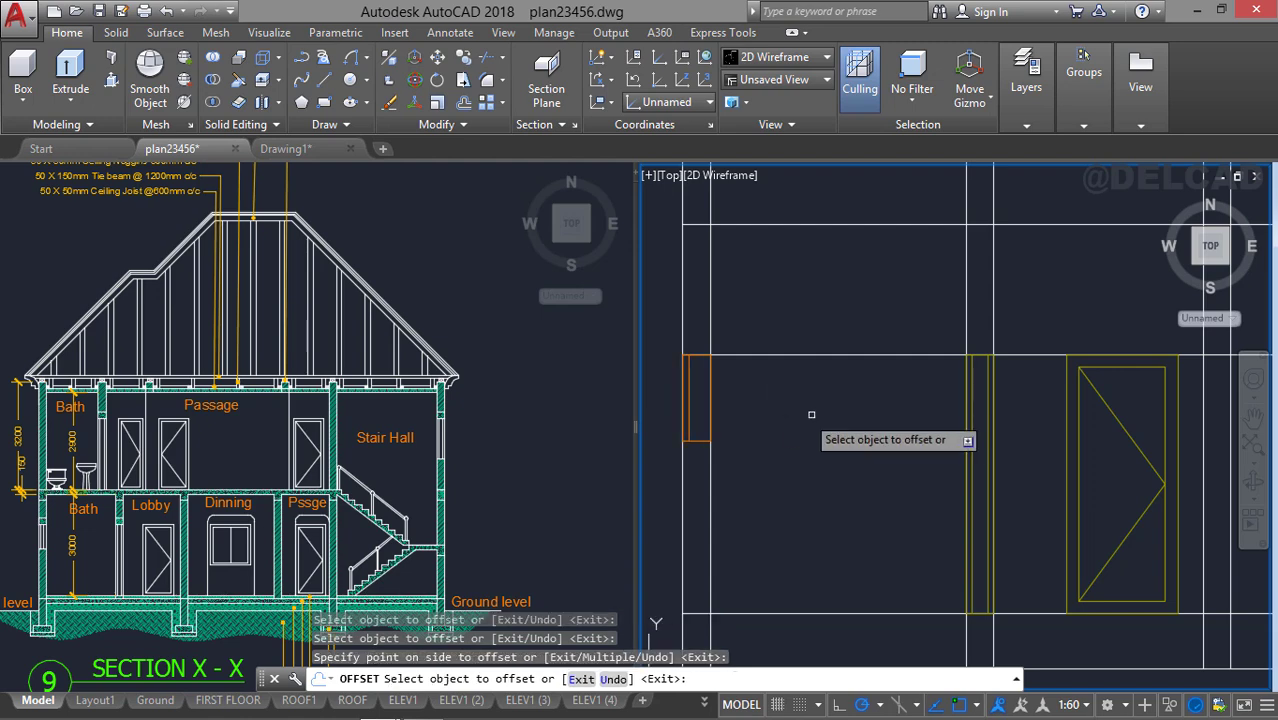
pyautogui.click(704, 385)
pyautogui.click(665, 395)
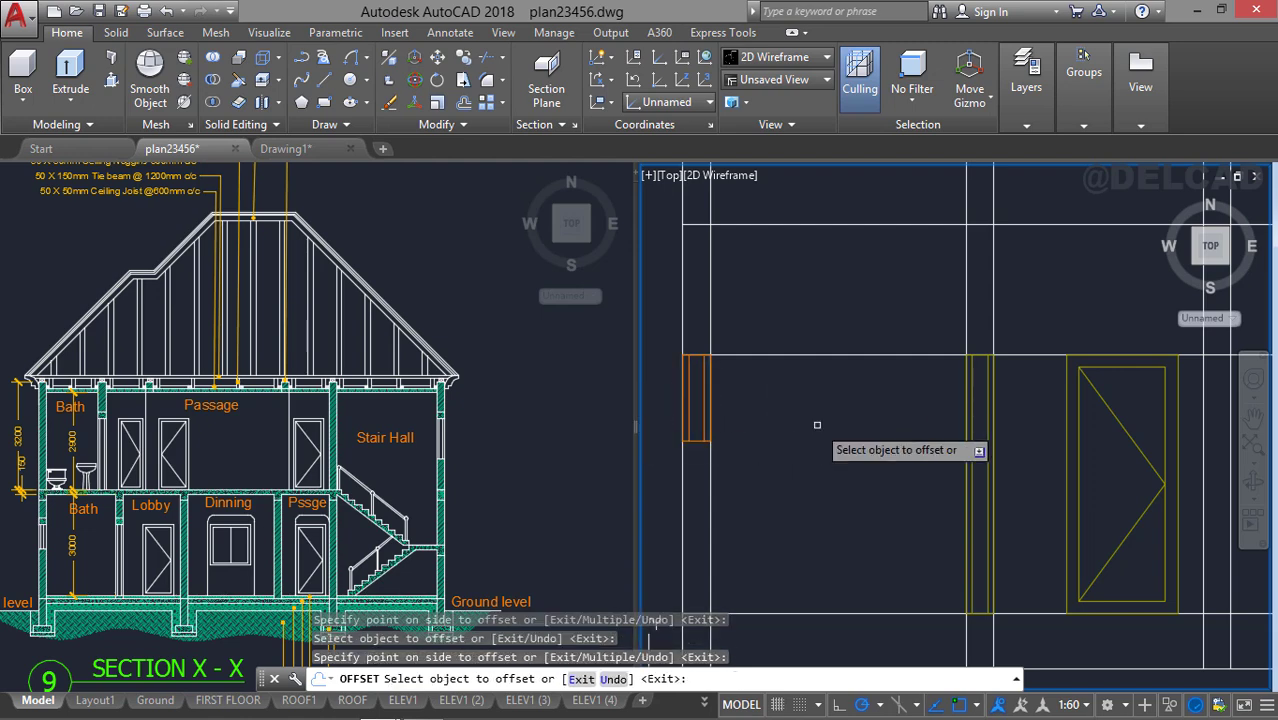
pyautogui.scroll(-2, 817, 425)
pyautogui.moveTo(817, 425); pyautogui.dragTo(730, 422, button='middle')
pyautogui.press('Escape')
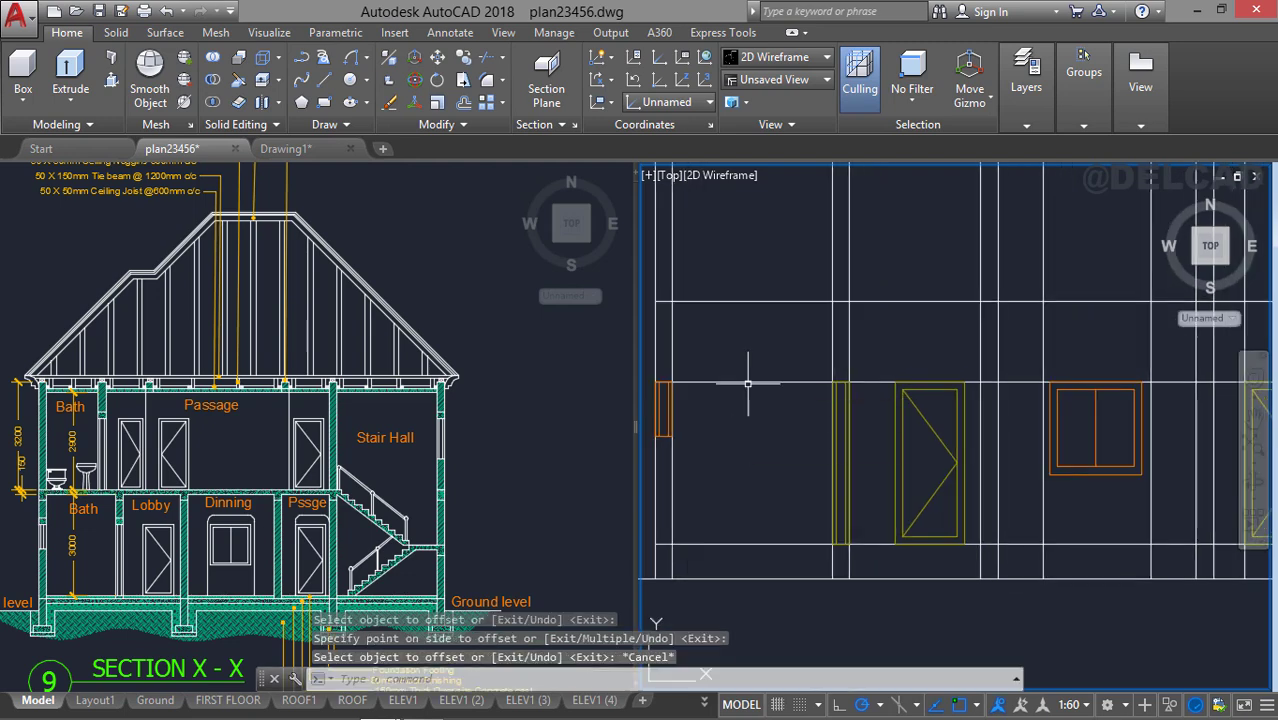
# Delete the horizontal construction line at the head level of the doors and windows.
pyautogui.click(747, 382)
pyautogui.press('Delete')
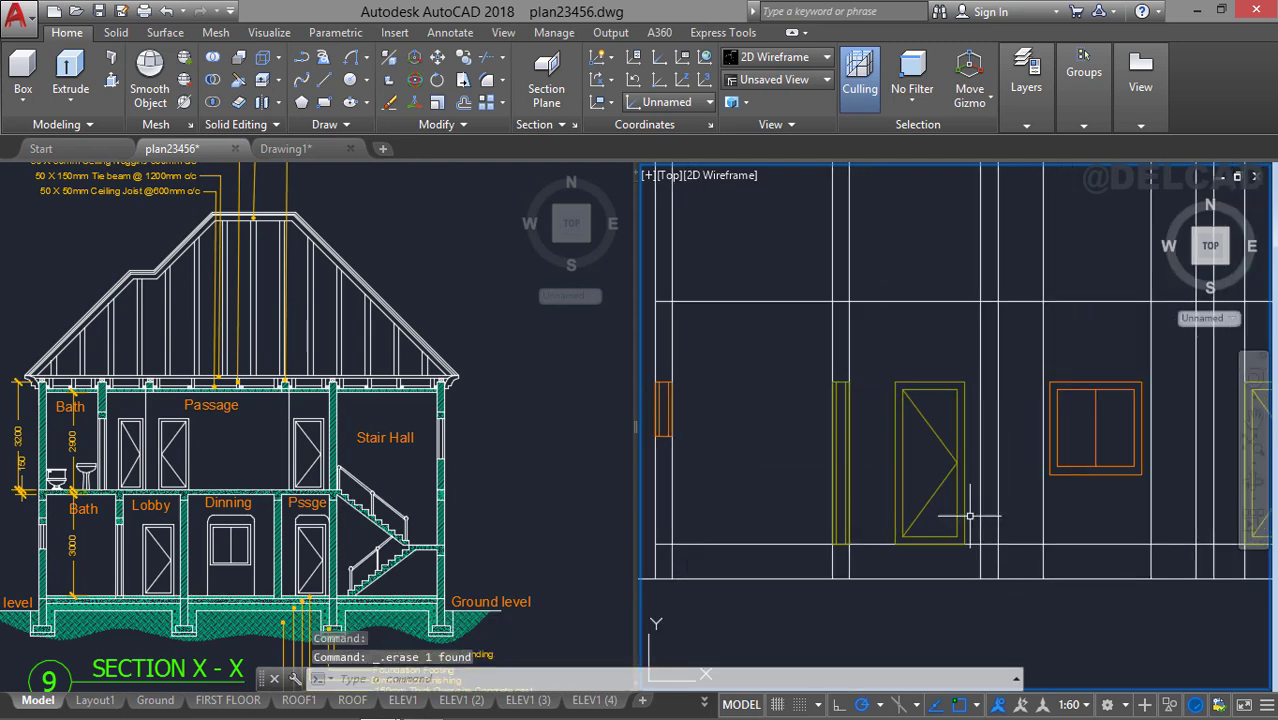
pyautogui.scroll(-3, 969, 516)
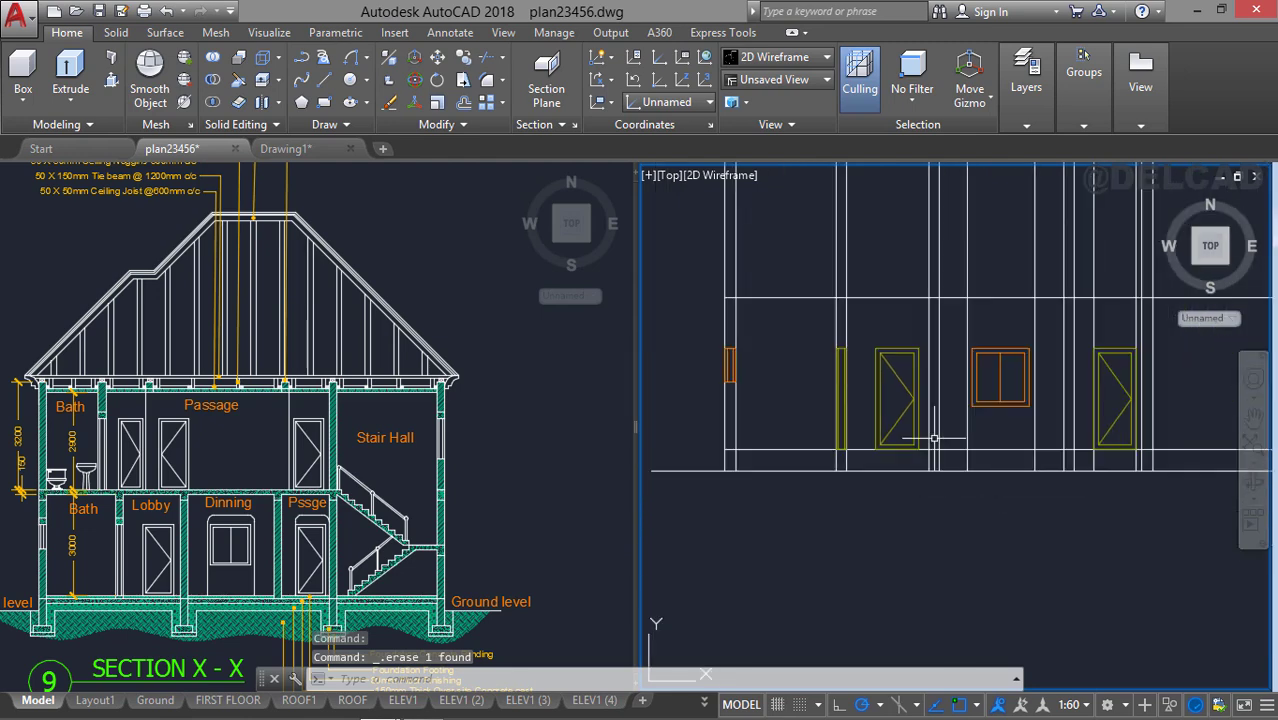
pyautogui.moveTo(933, 438); pyautogui.dragTo(823, 403, button='middle')
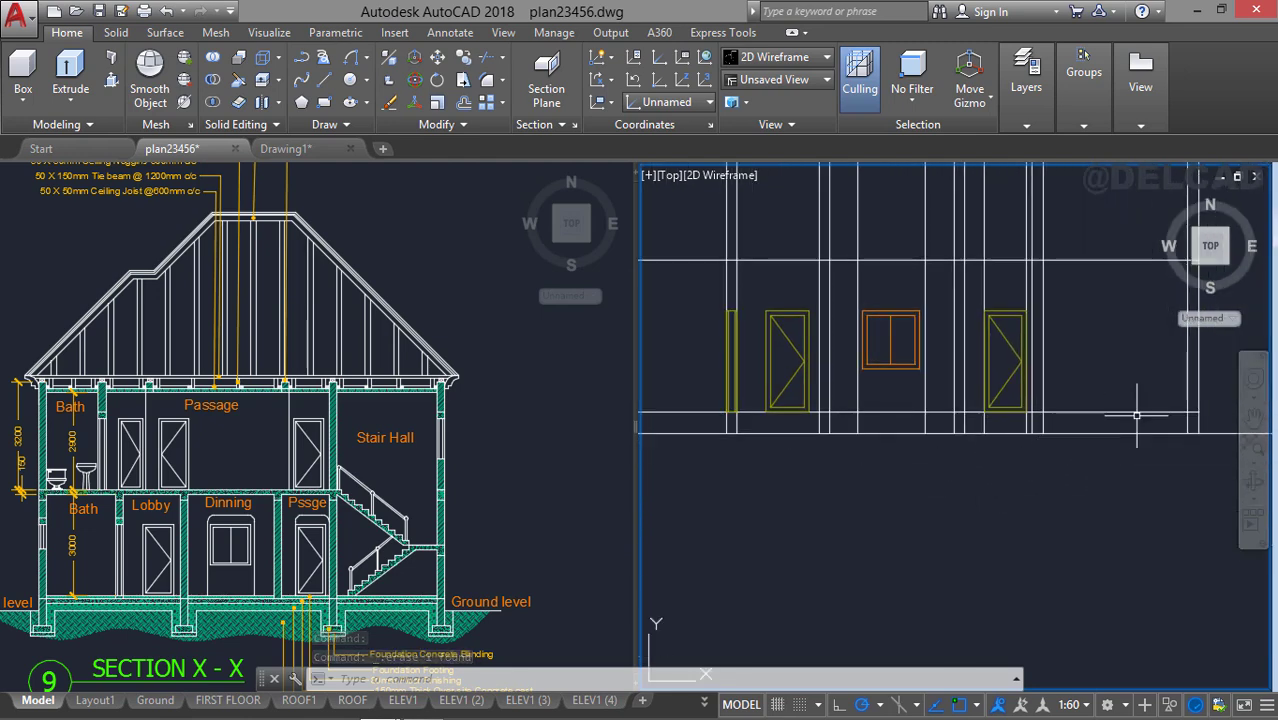
pyautogui.scroll(2, 1137, 414)
pyautogui.moveTo(1100, 450); pyautogui.dragTo(999, 429, button='middle')
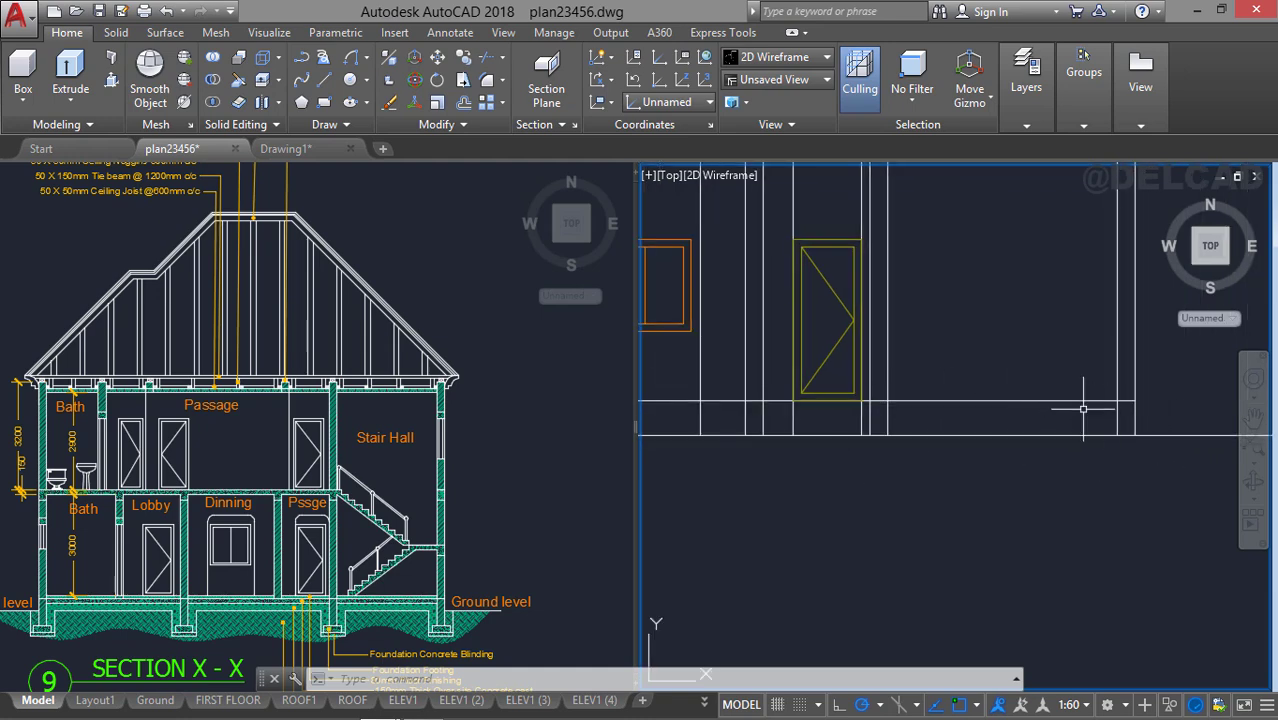
pyautogui.moveTo(849, 446); pyautogui.dragTo(1062, 466, button='middle')
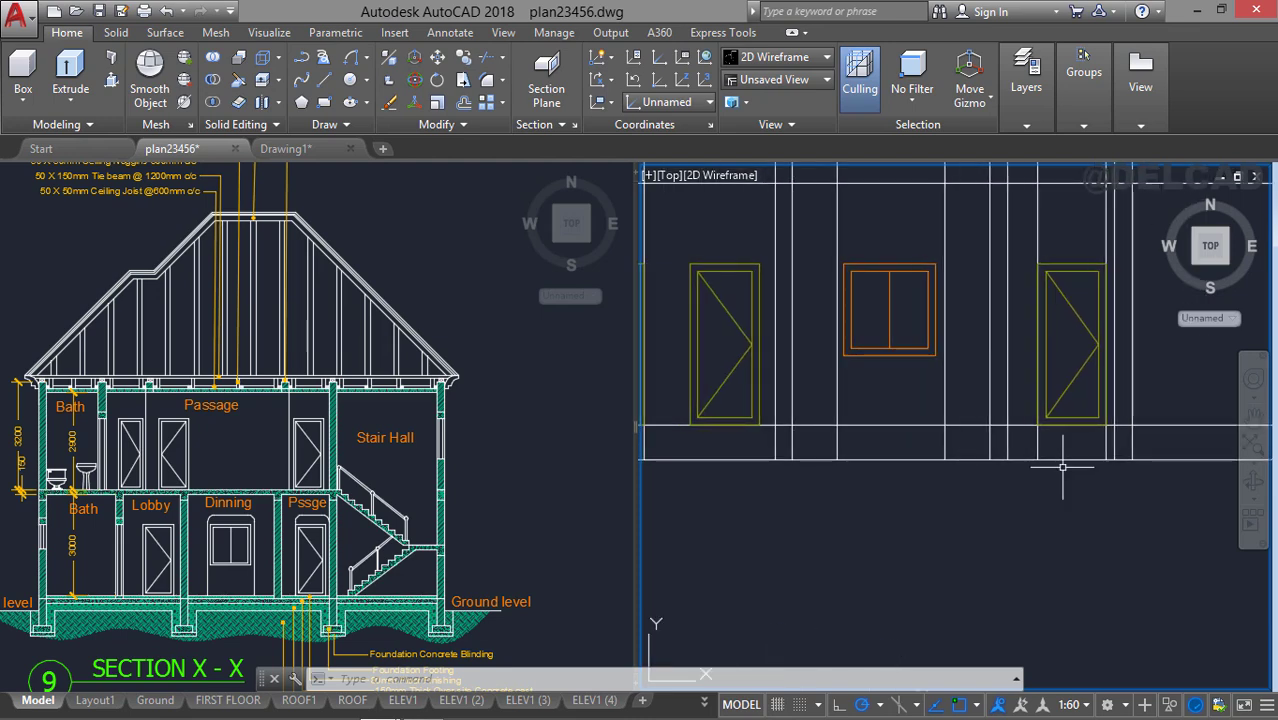
pyautogui.scroll(-3, 780, 446)
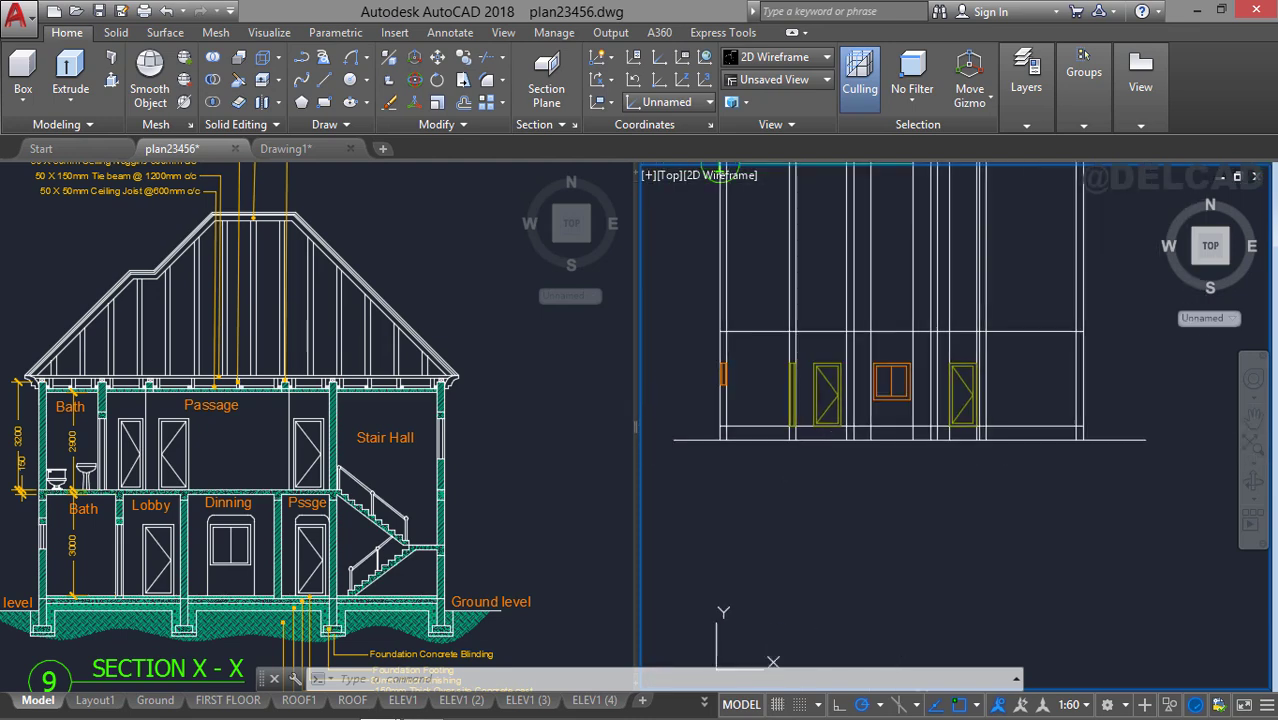
# Trim the two dining opening side lines below the floor line, using the floor line as the cutting edge.
pyautogui.scroll(3, 800, 446)
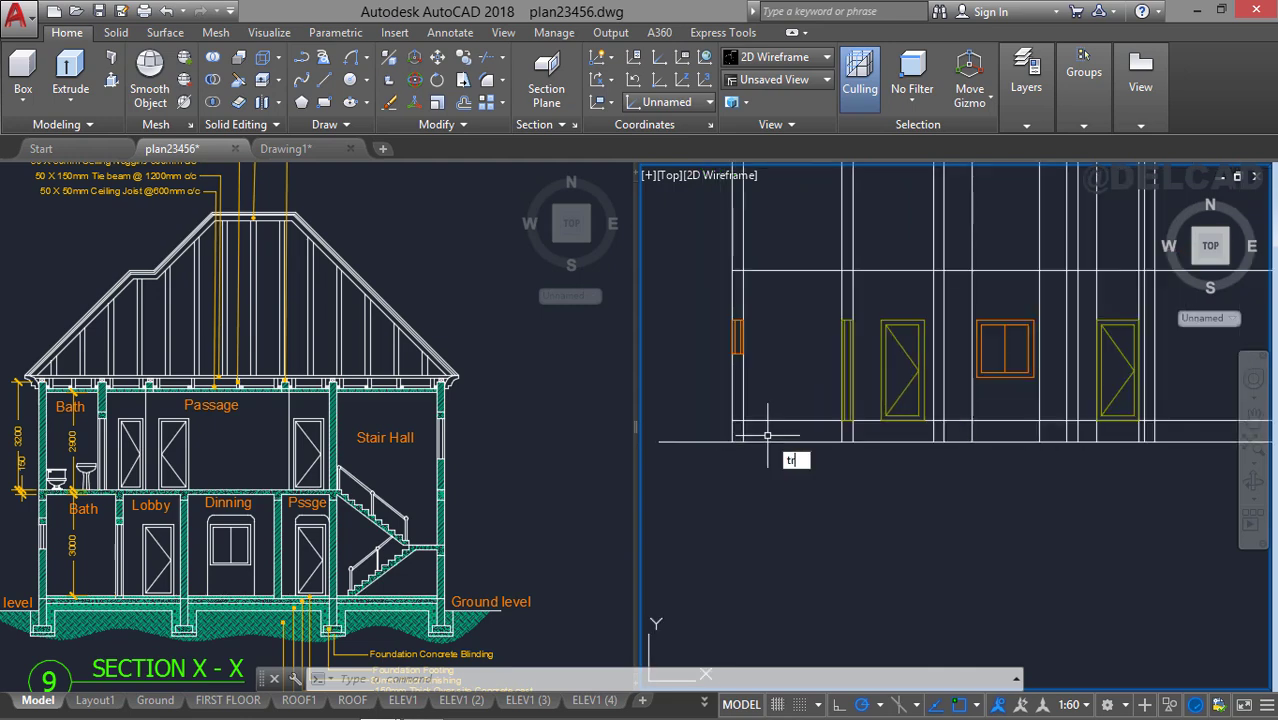
pyautogui.press('Return')
pyautogui.scroll(-2, 790, 460)
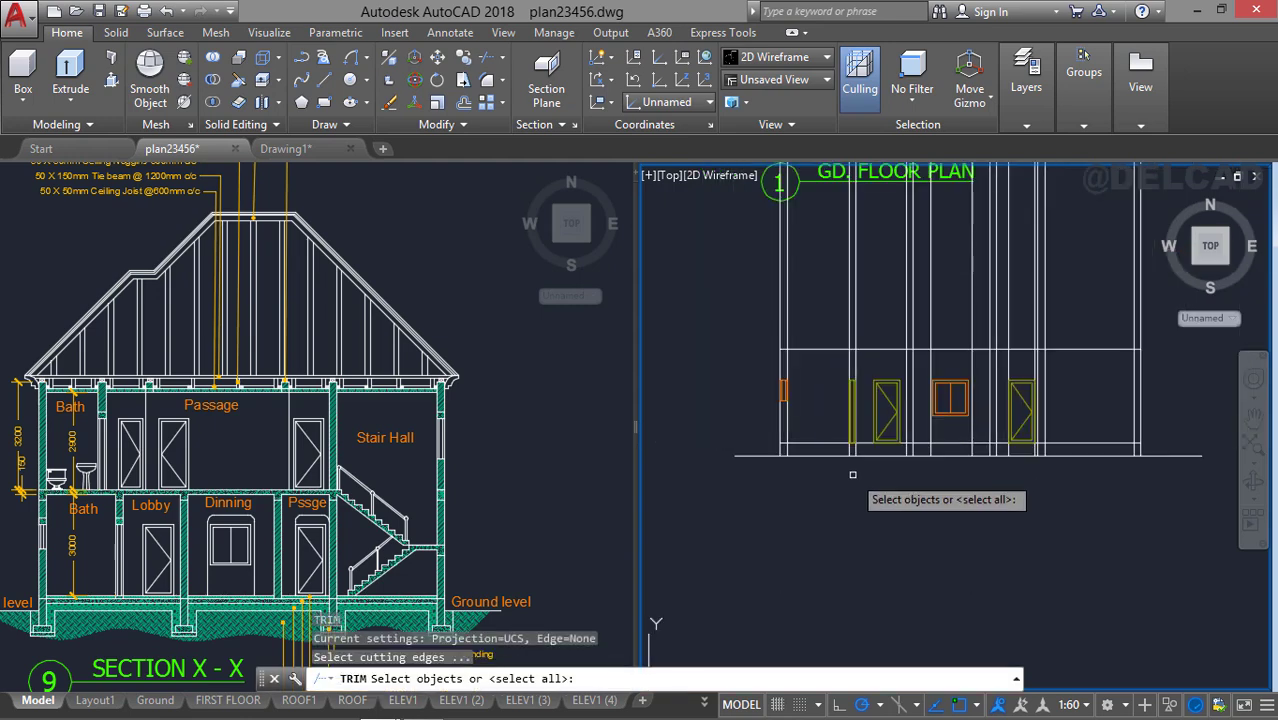
pyautogui.click(908, 436)
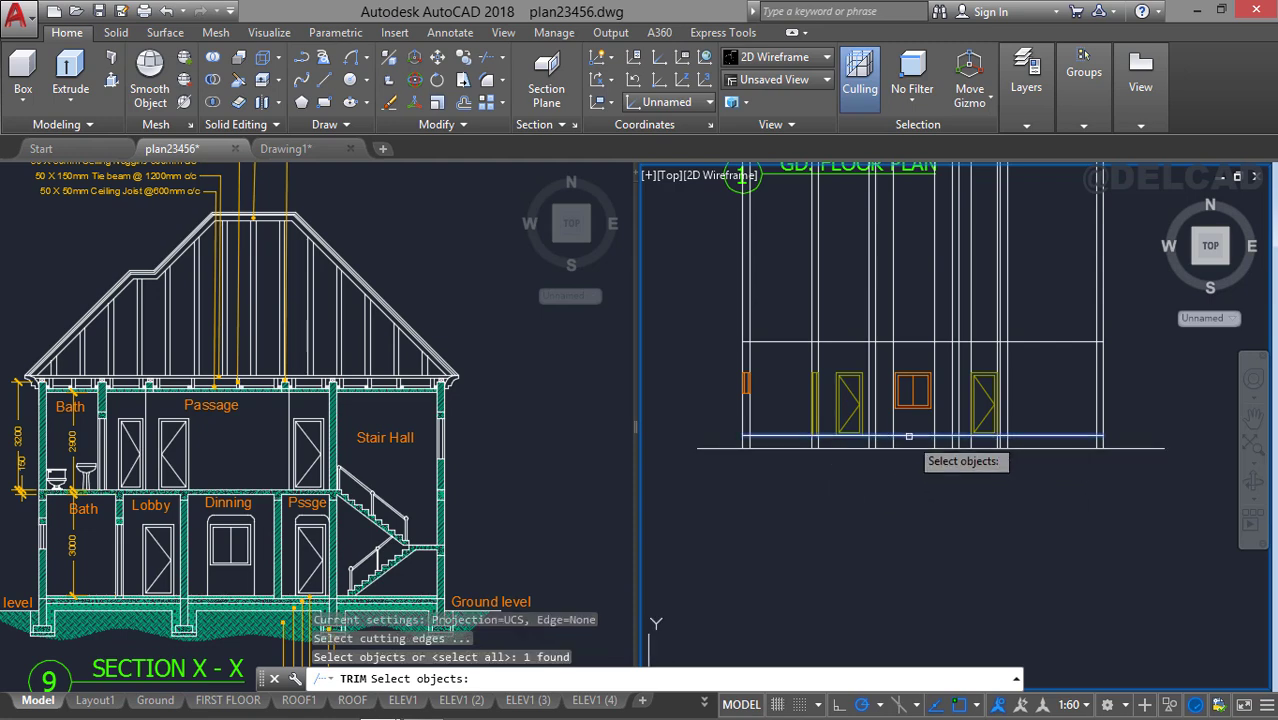
pyautogui.press('Return')
pyautogui.scroll(2, 905, 438)
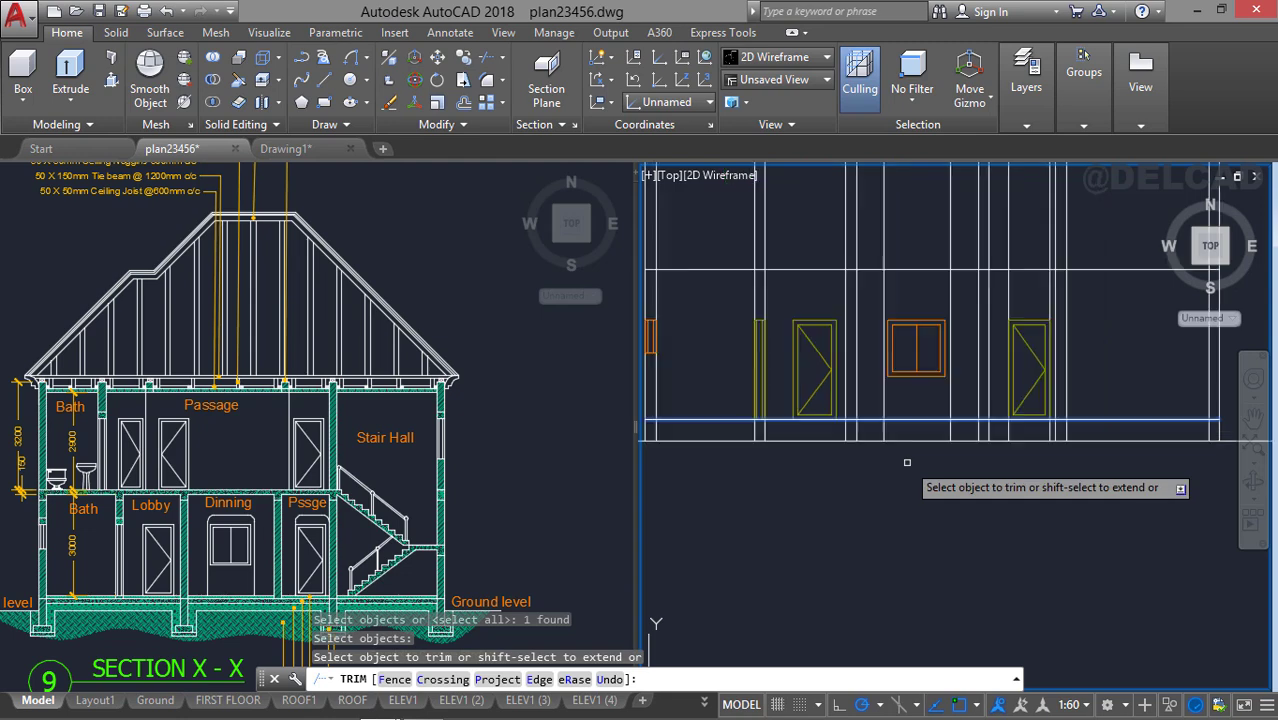
pyautogui.click(886, 431)
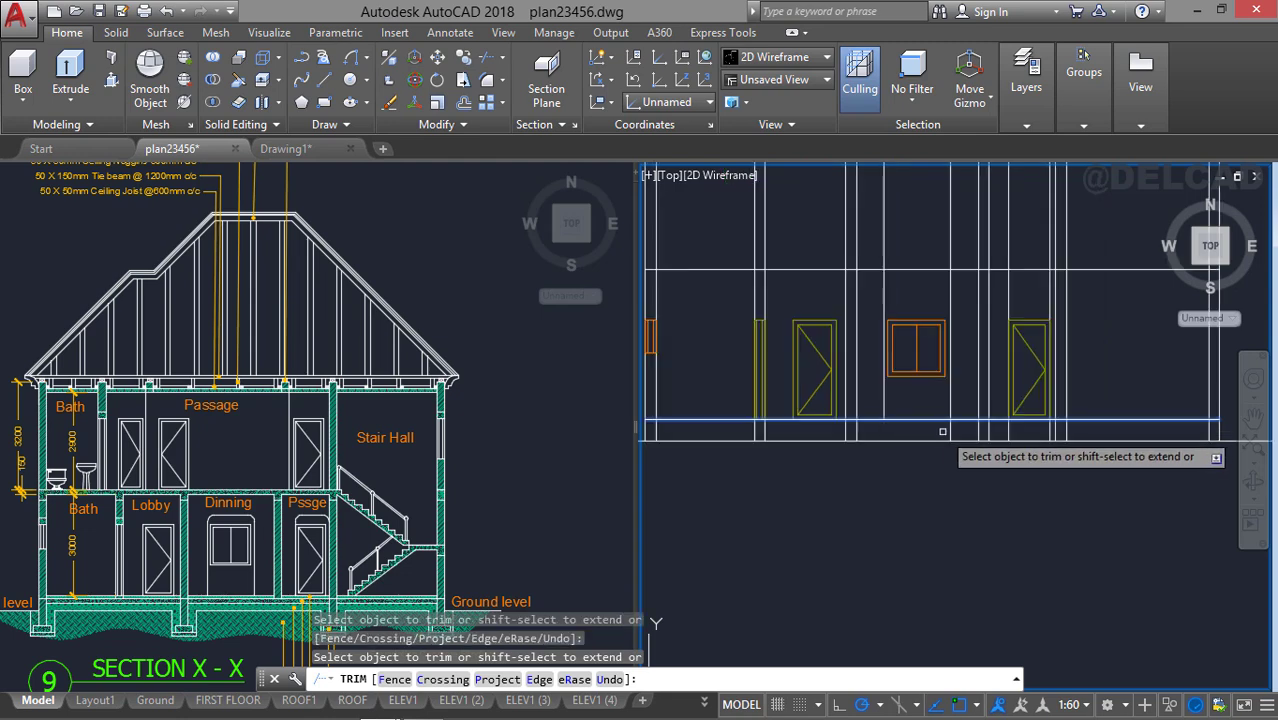
pyautogui.click(946, 431)
pyautogui.click(947, 430)
pyautogui.click(948, 429)
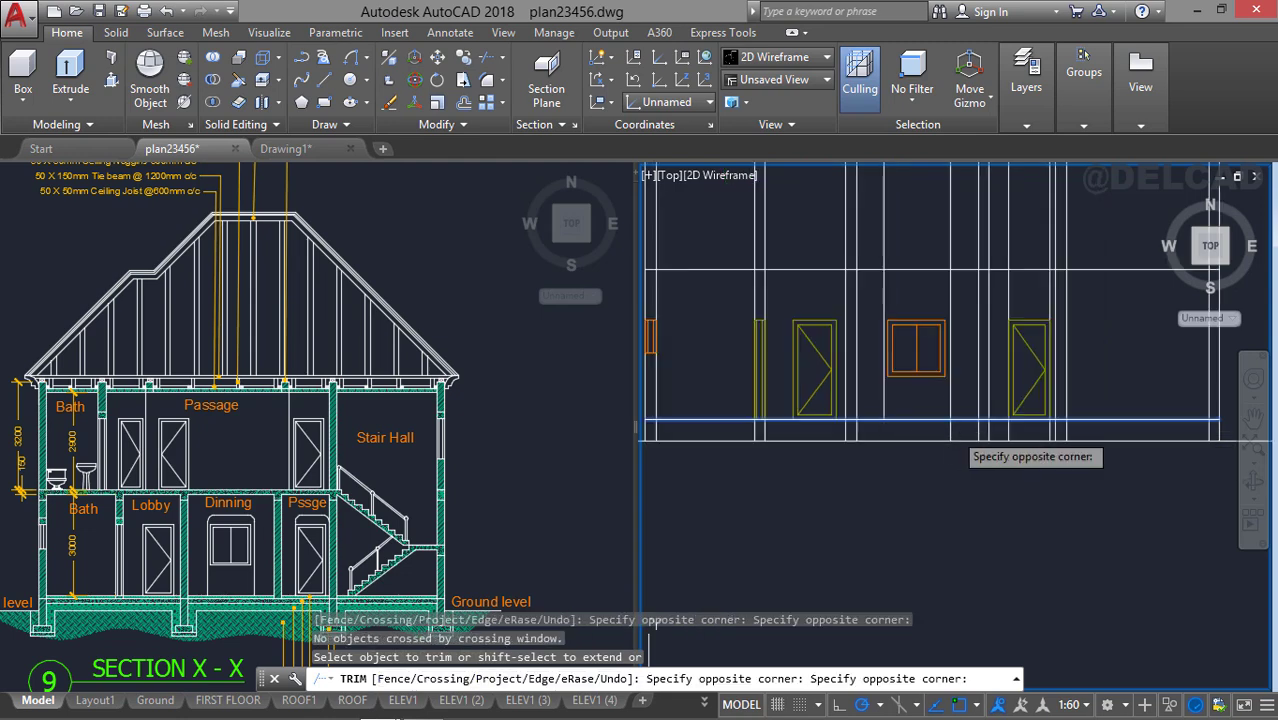
pyautogui.click(948, 428)
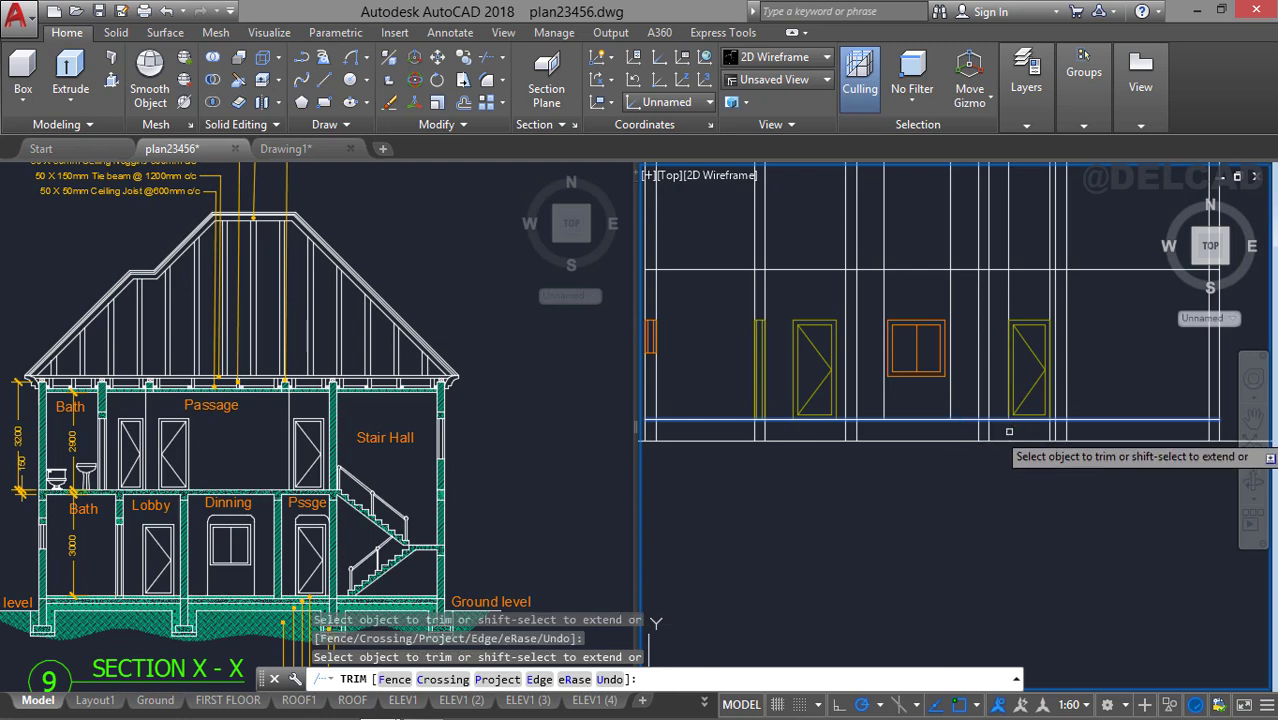
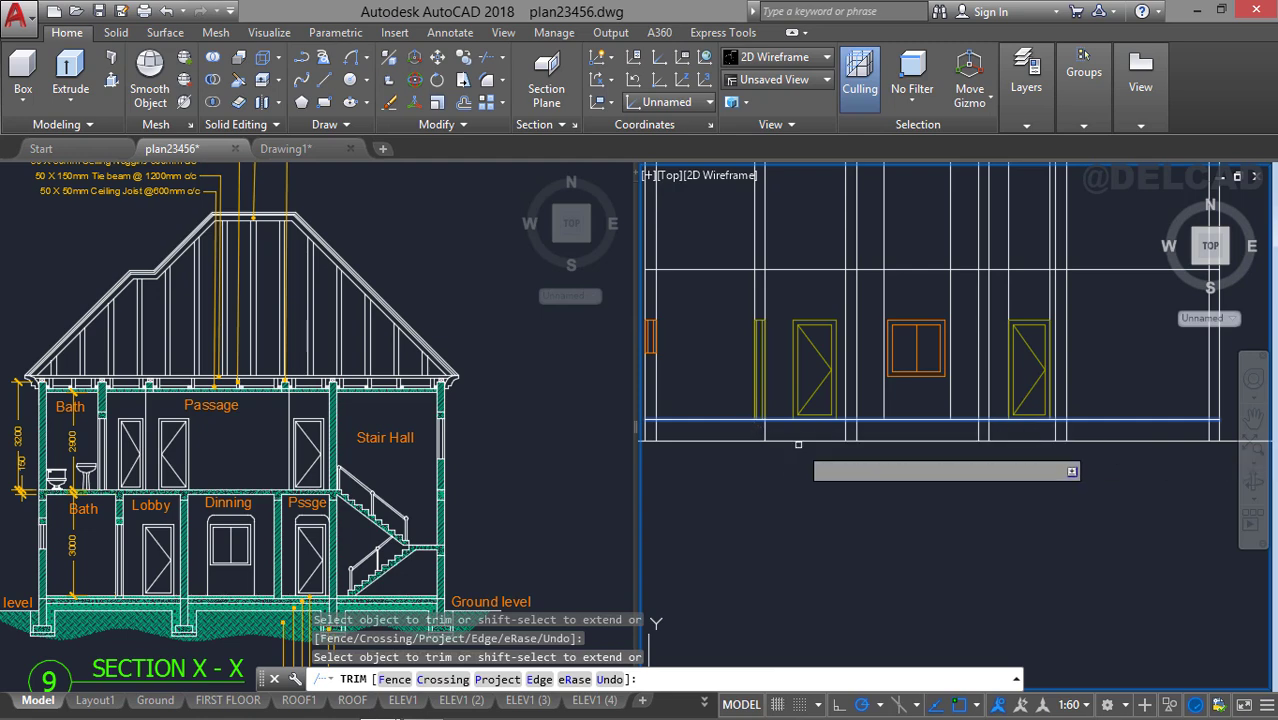
# Trim the remaining bath and dining partition wall lines below the floor line and end the command.
pyautogui.click(800, 442)
pyautogui.click(754, 436)
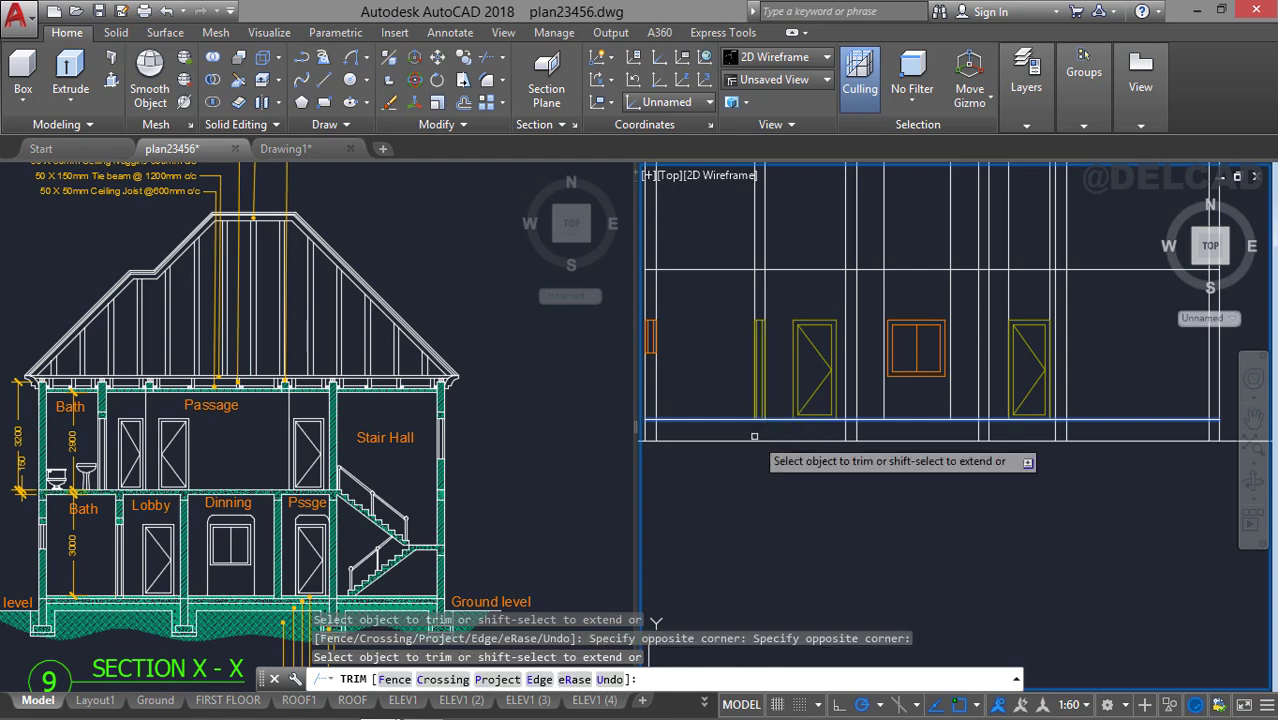
pyautogui.click(1000, 430)
pyautogui.click(916, 440)
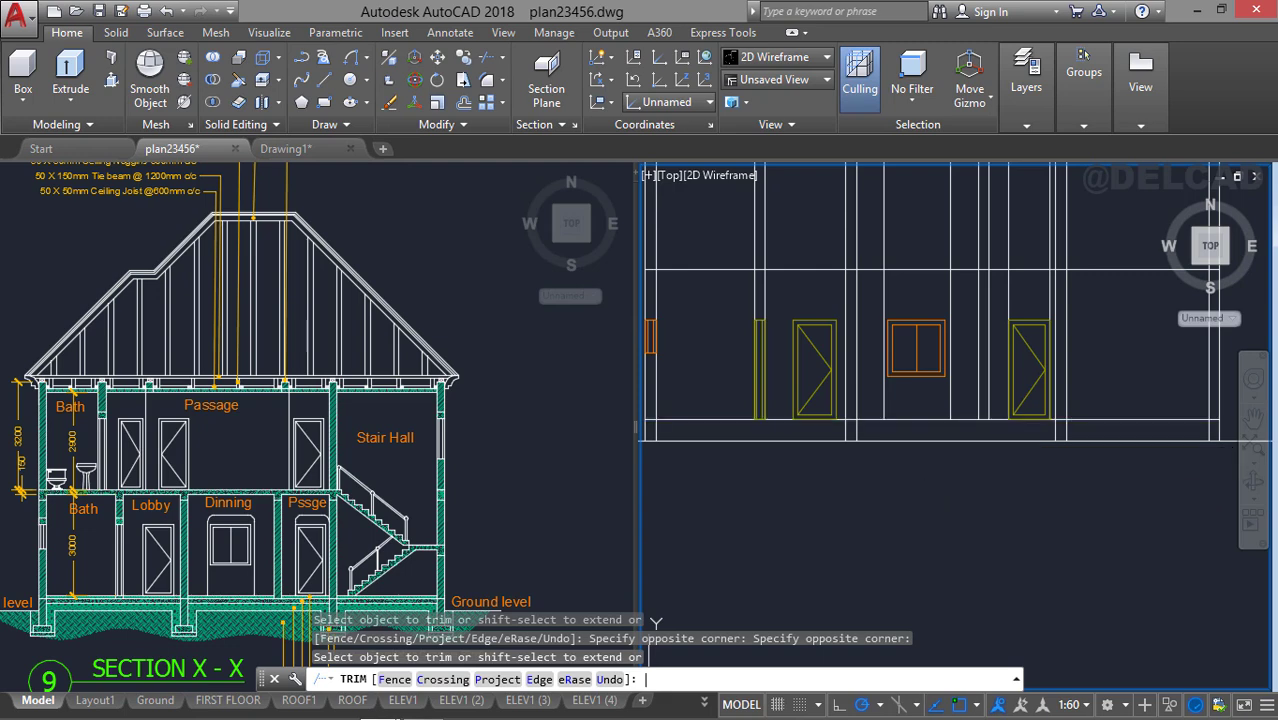
pyautogui.press('Return')
# Offset the floor line upward by 2400 to create the head line of the openings.
pyautogui.scroll(-2, 884, 470)
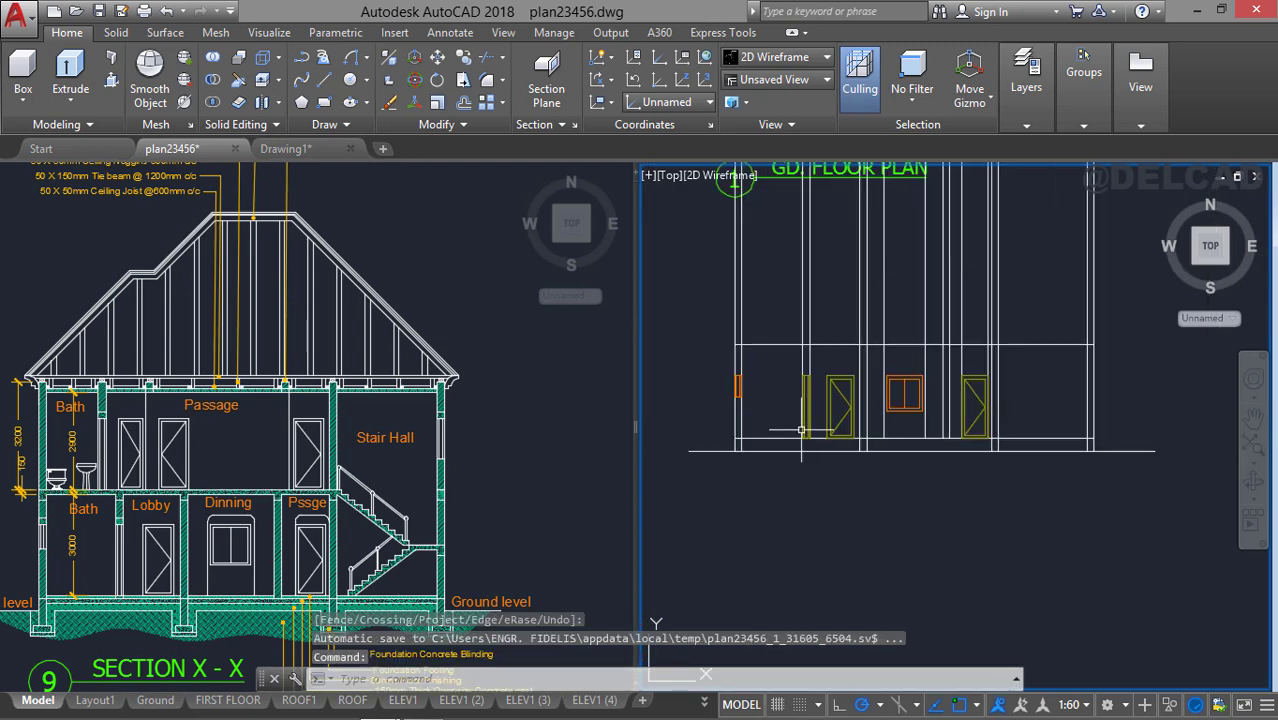
pyautogui.moveTo(801, 430); pyautogui.dragTo(796, 482, button='middle')
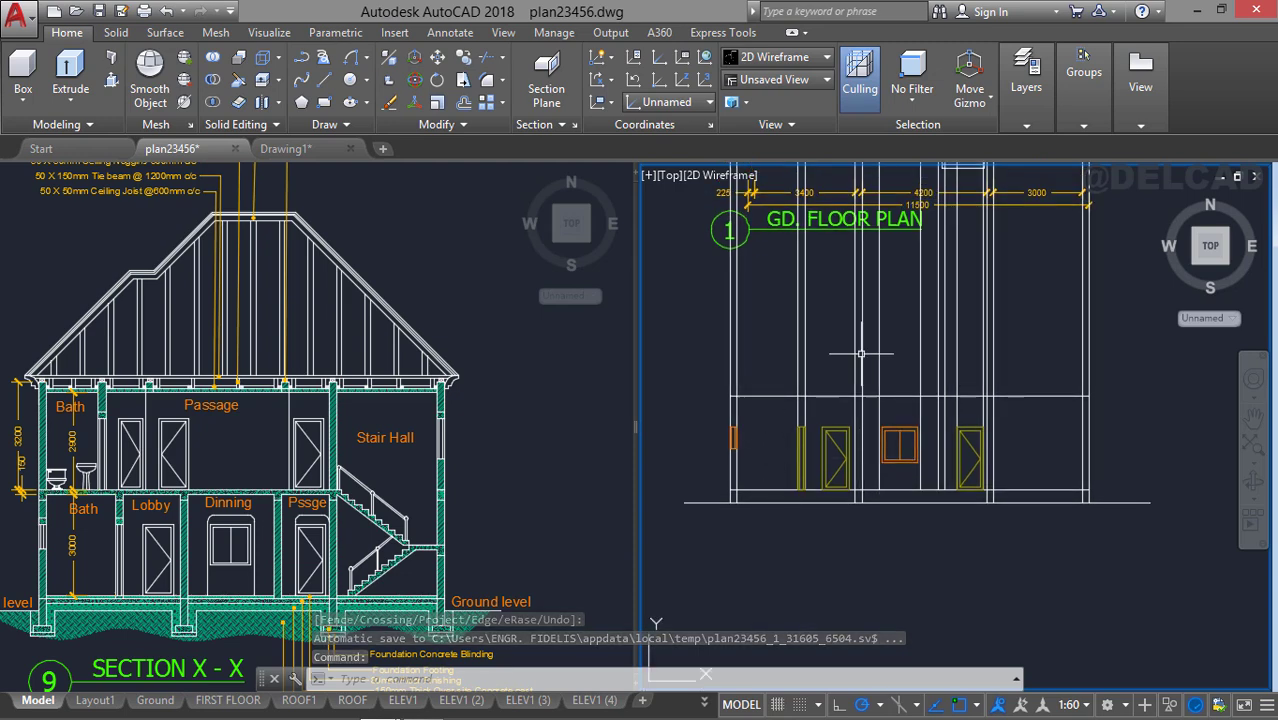
pyautogui.moveTo(860, 353)
pyautogui.mouseDown(button='middle')
pyautogui.moveTo(829, 448)
pyautogui.moveTo(843, 420)
pyautogui.moveTo(823, 370)
pyautogui.mouseUp(button='middle')
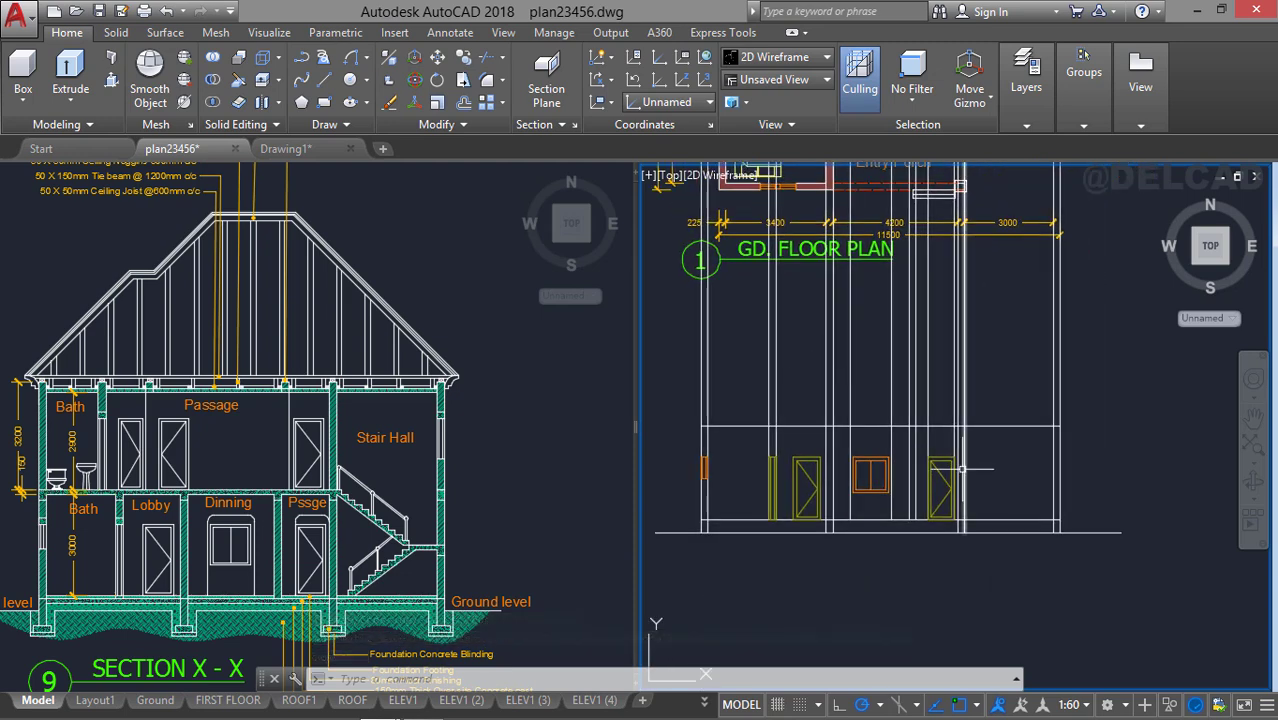
pyautogui.scroll(4, 943, 453)
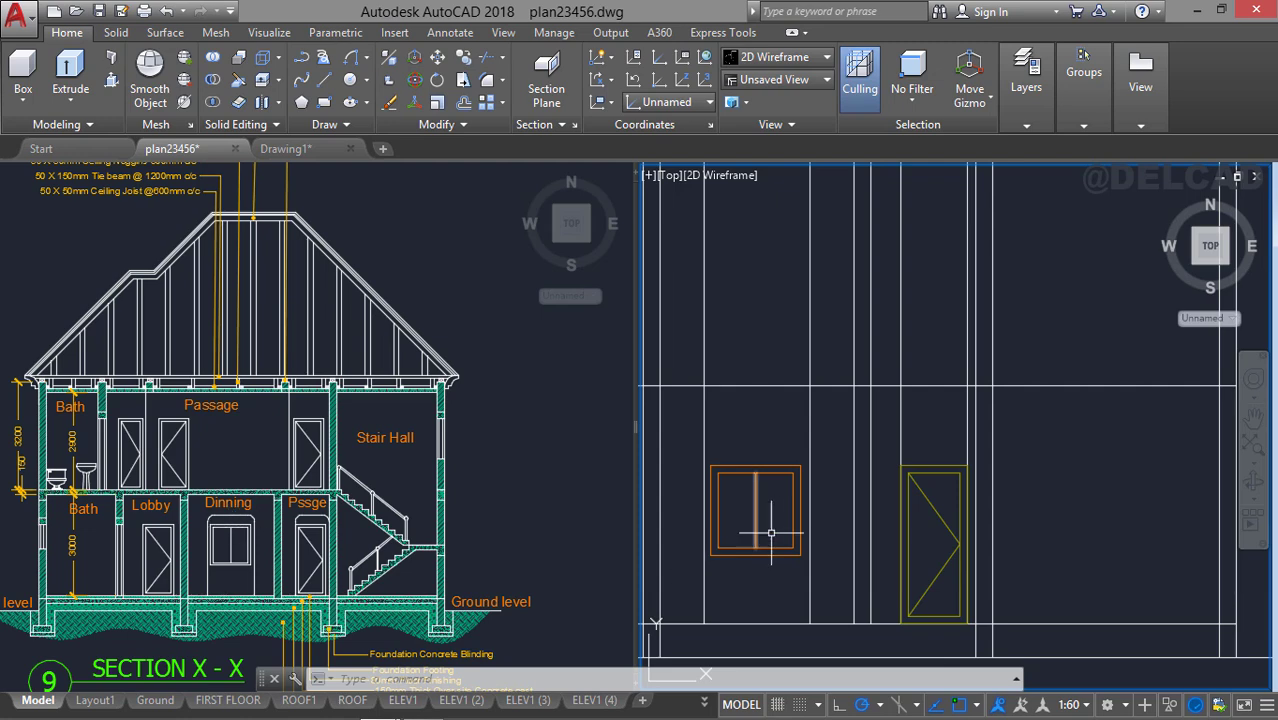
pyautogui.scroll(-2, 771, 533)
pyautogui.moveTo(786, 520); pyautogui.dragTo(868, 492, button='middle')
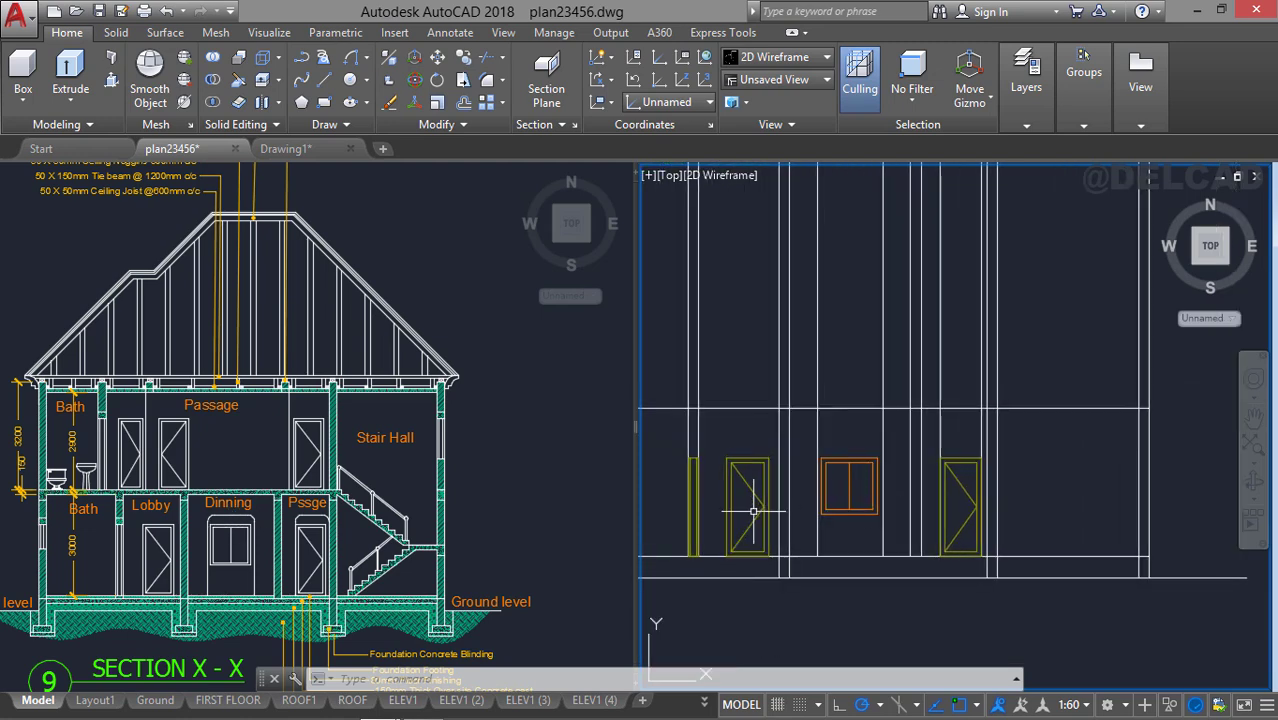
pyautogui.moveTo(727, 486); pyautogui.dragTo(797, 497, button='middle')
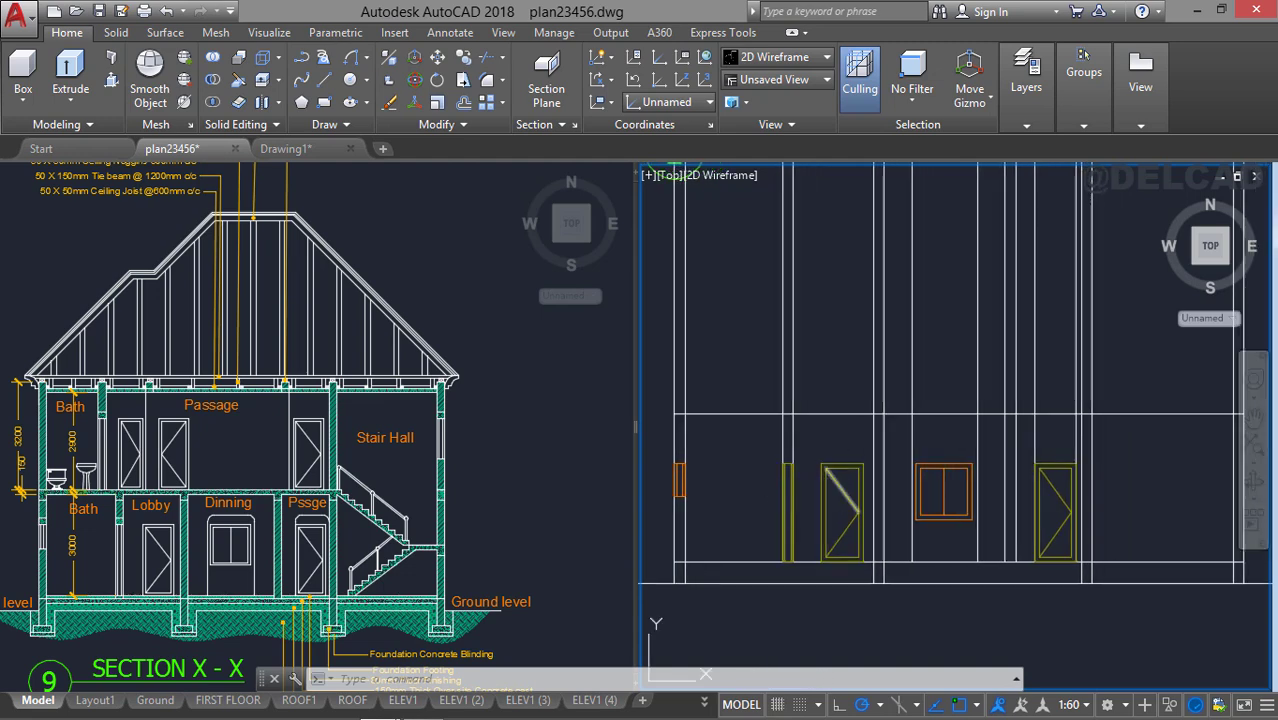
pyautogui.write('o')
pyautogui.press('Return')
pyautogui.write('2400')
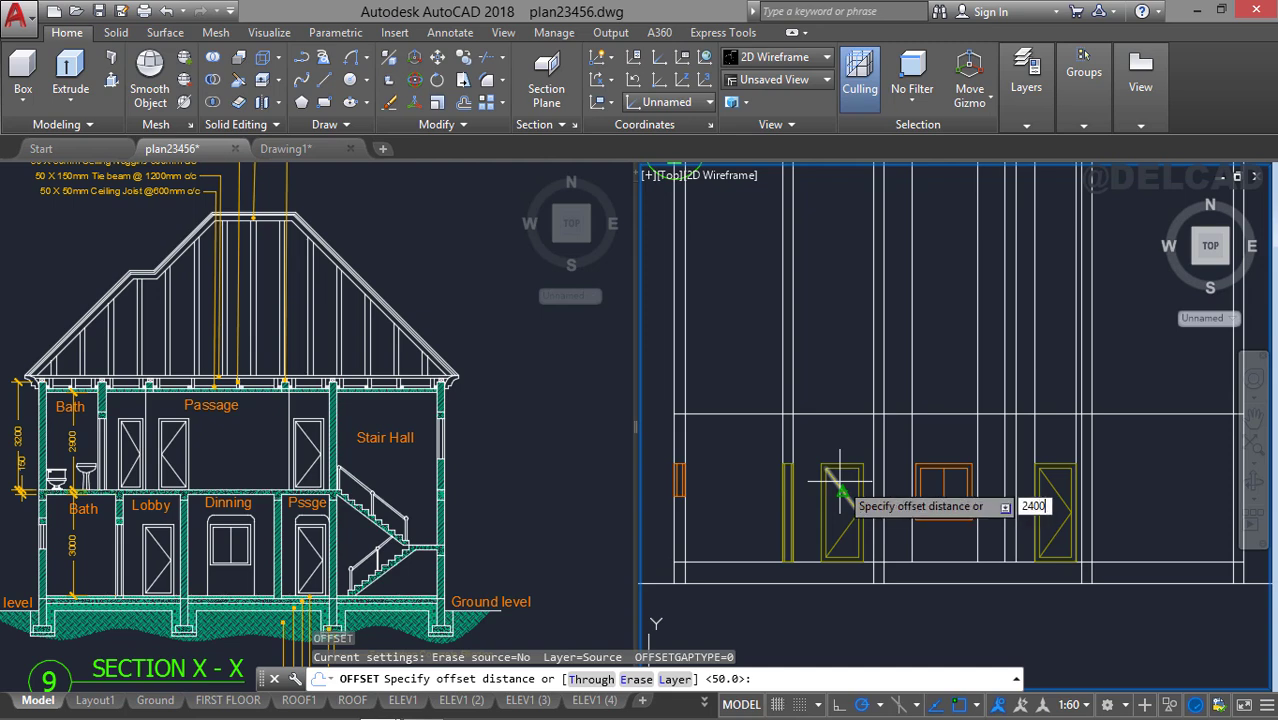
pyautogui.press('Return')
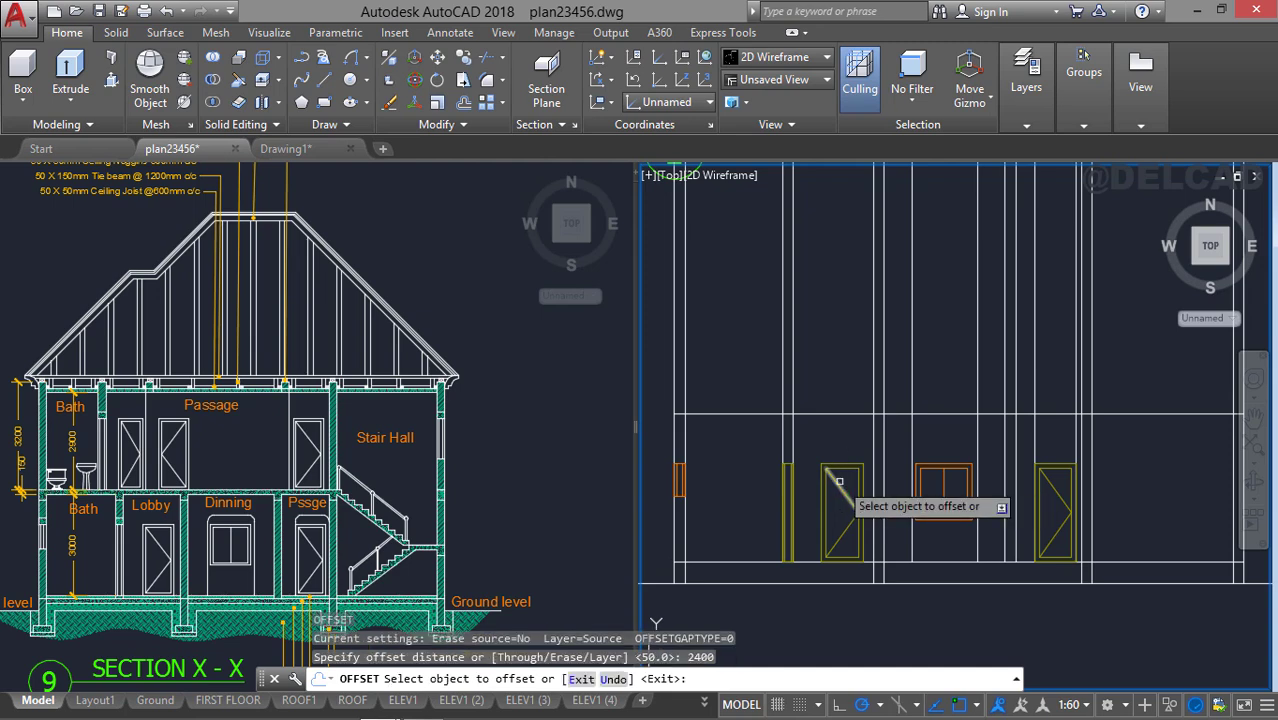
pyautogui.click(897, 560)
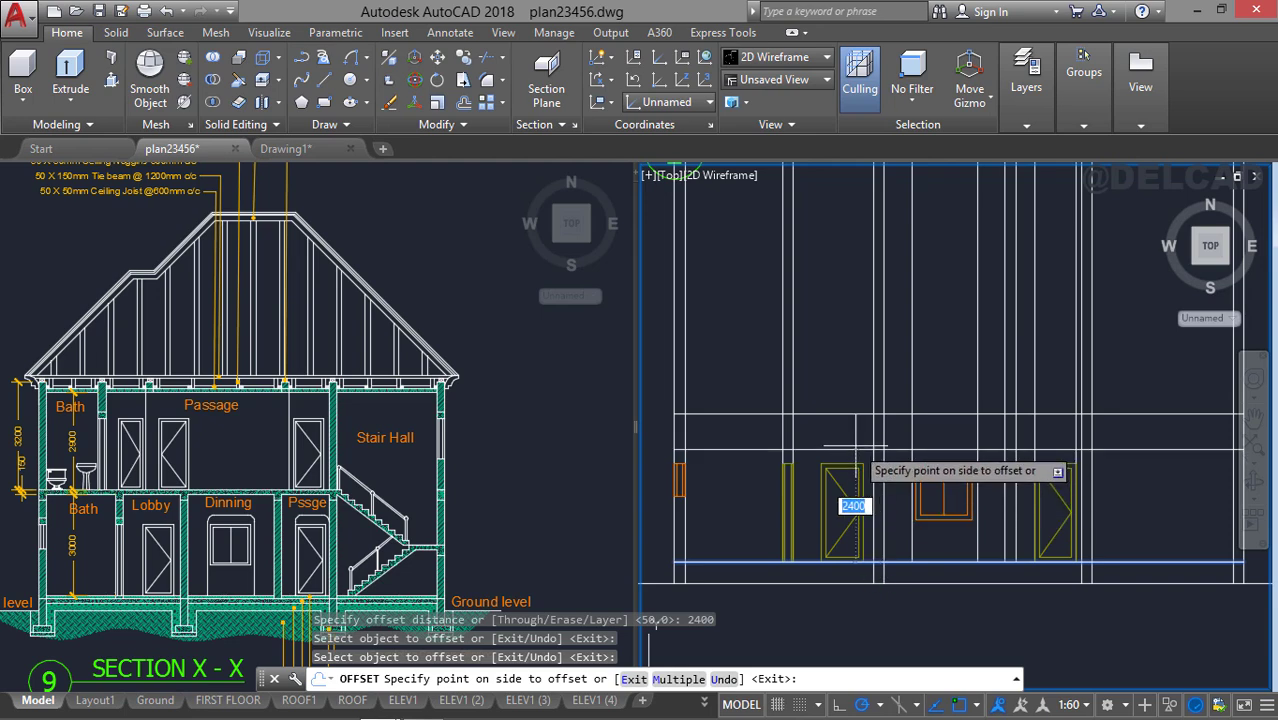
pyautogui.click(844, 437)
pyautogui.press('Escape')
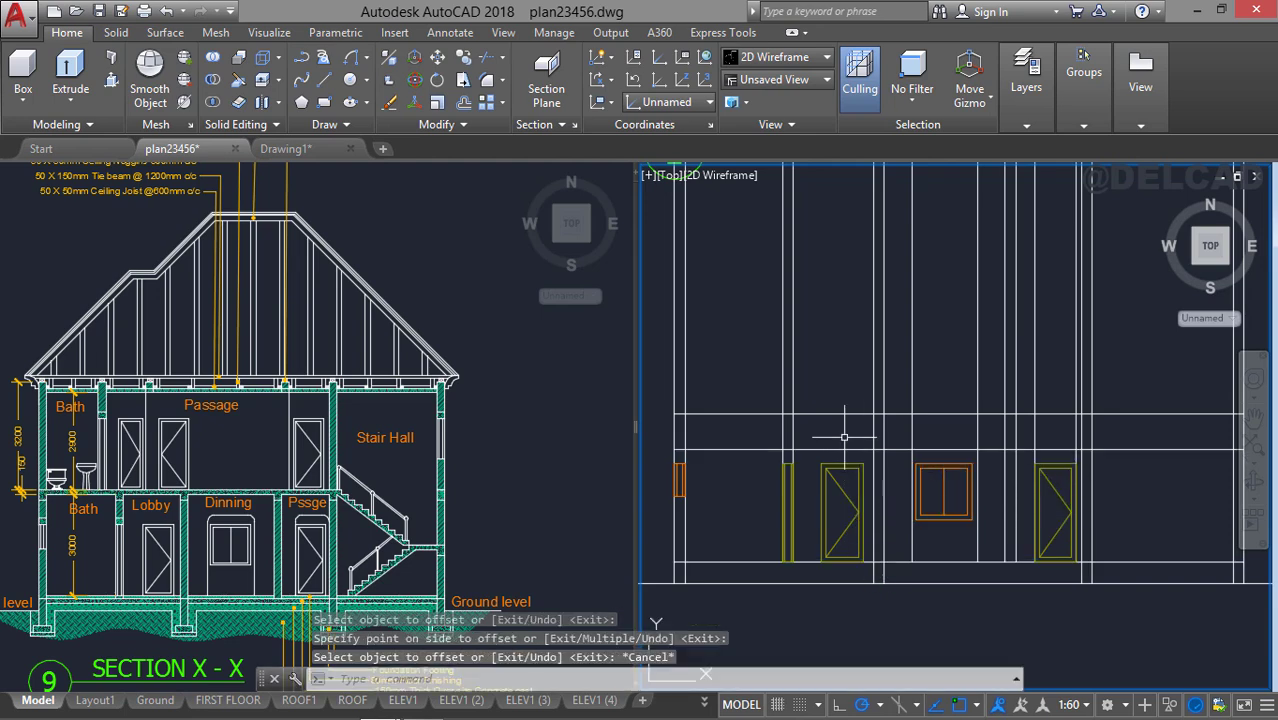
# Trim the 2400-high head line out of the lobby and stair hall, and delete its segment across the bath.
pyautogui.write('tr')
pyautogui.press('Return')
pyautogui.press('Return')
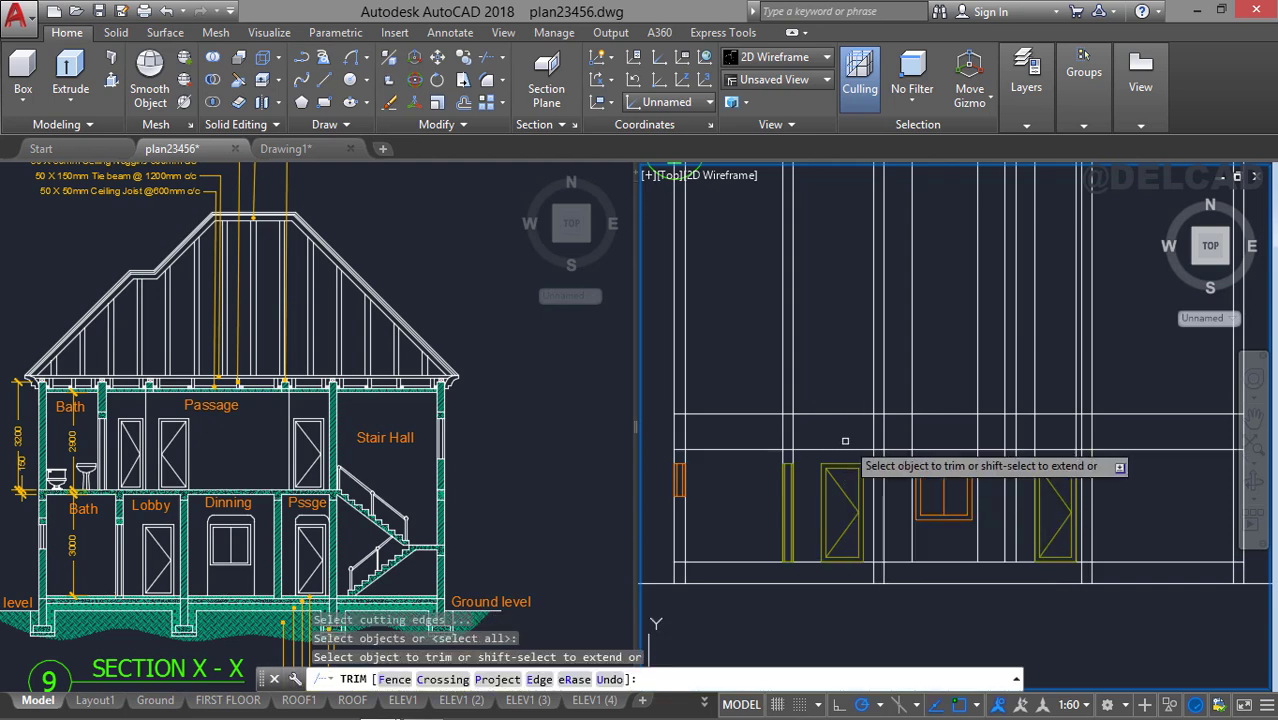
pyautogui.click(827, 449)
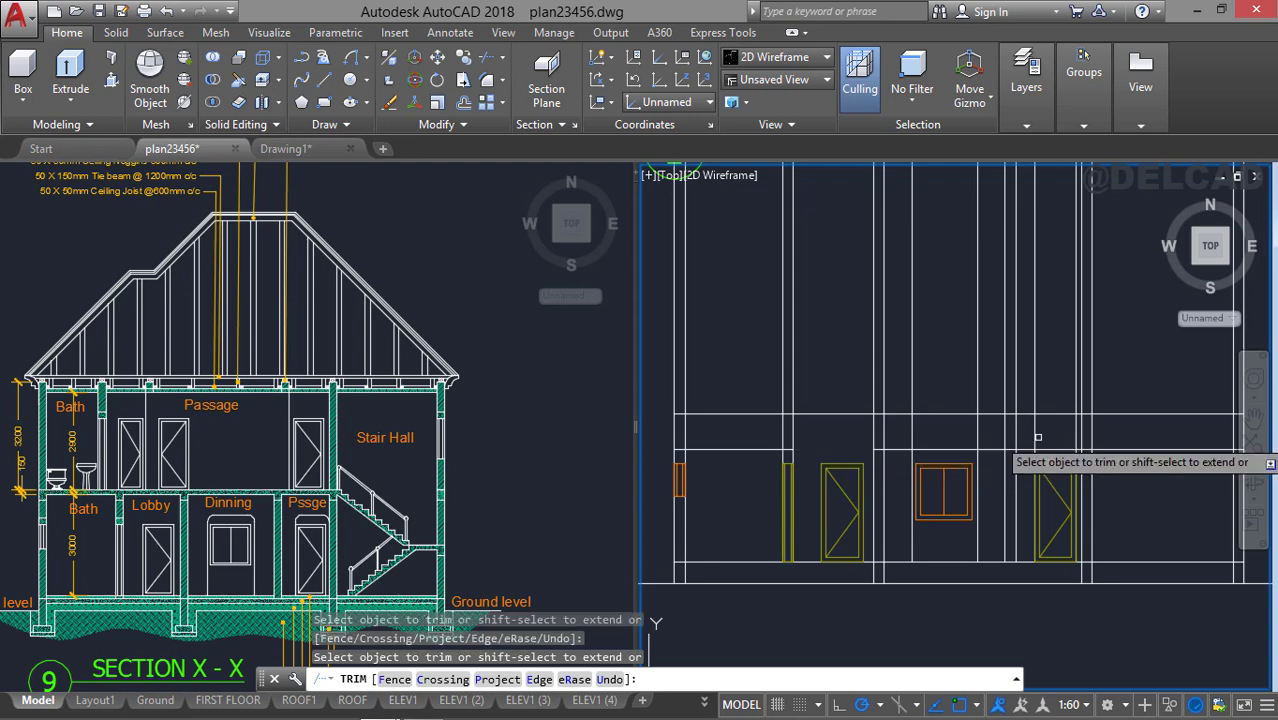
pyautogui.click(1119, 447)
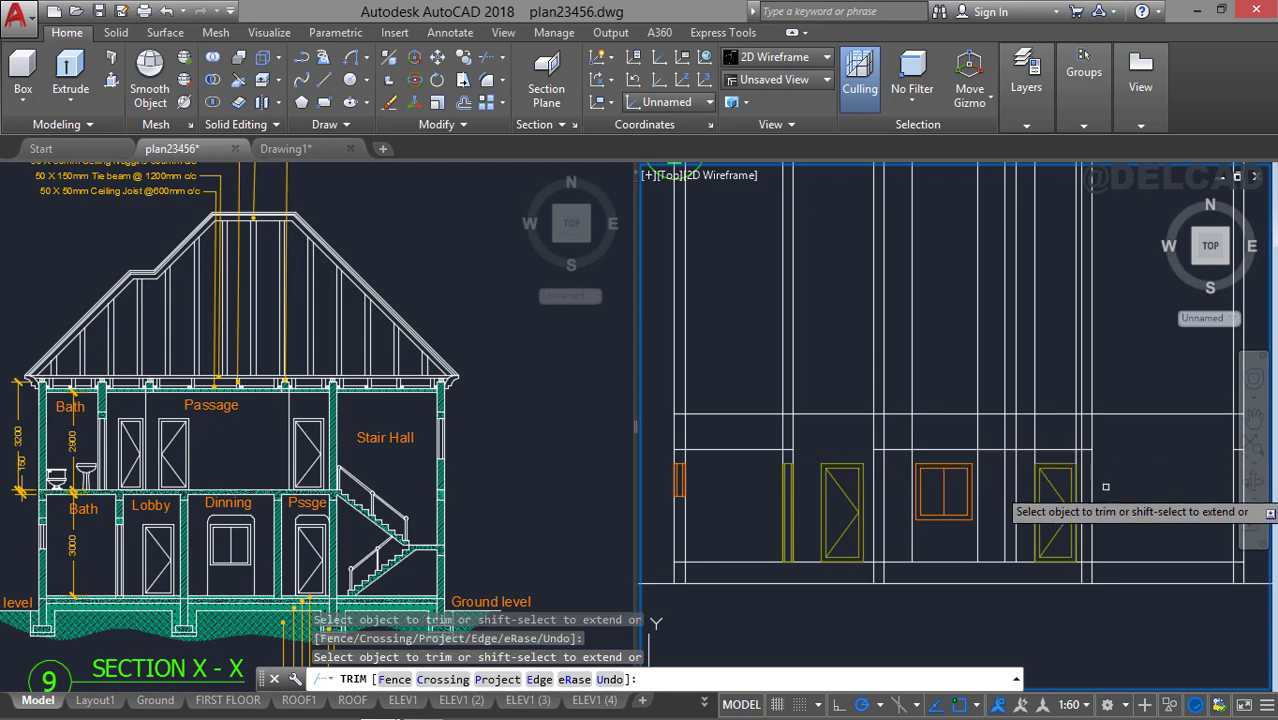
pyautogui.press('Escape')
pyautogui.click(766, 449)
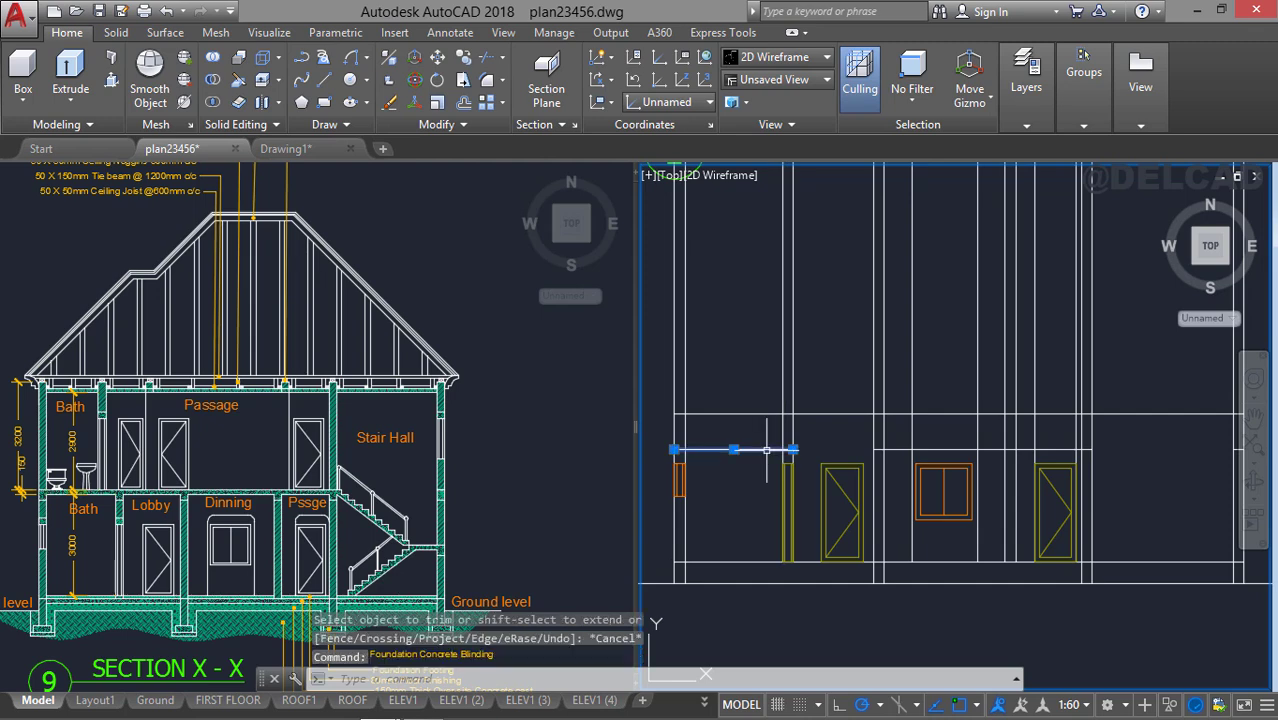
pyautogui.press('Delete')
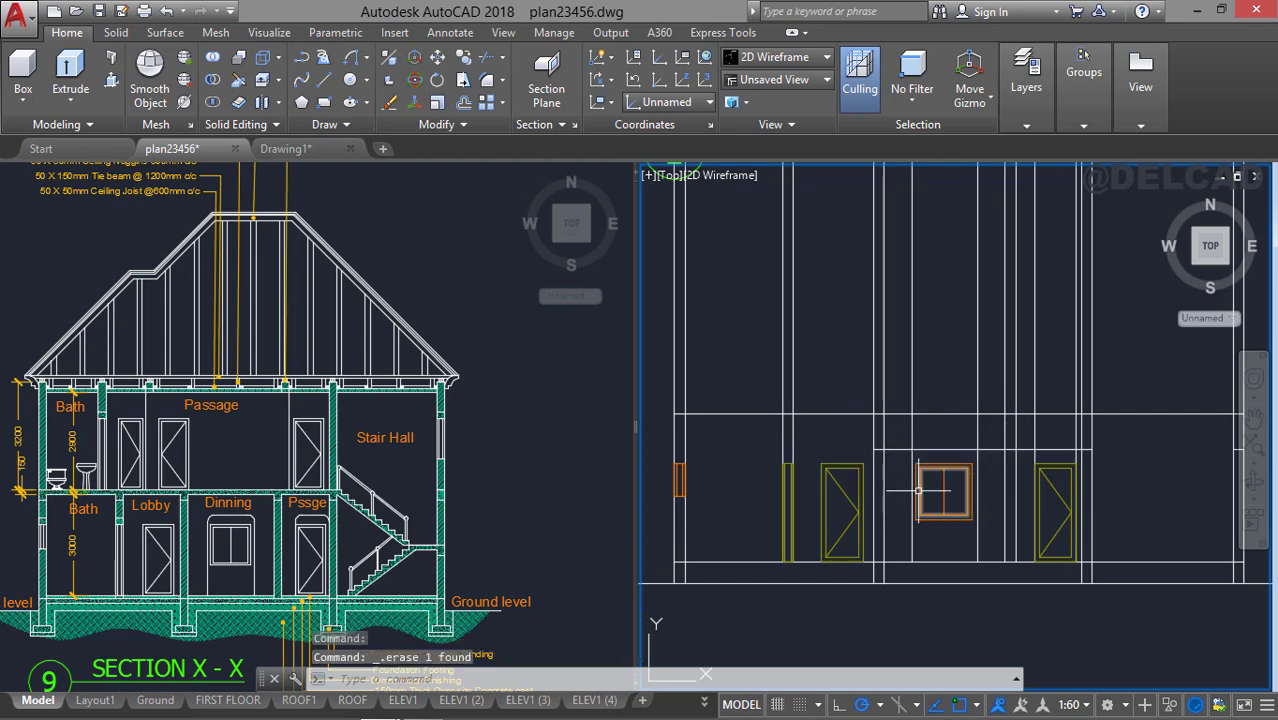
# Fillet the dining opening's side line nearest the lobby with the head line at a radius of 200.
pyautogui.write('f')
pyautogui.press('Return')
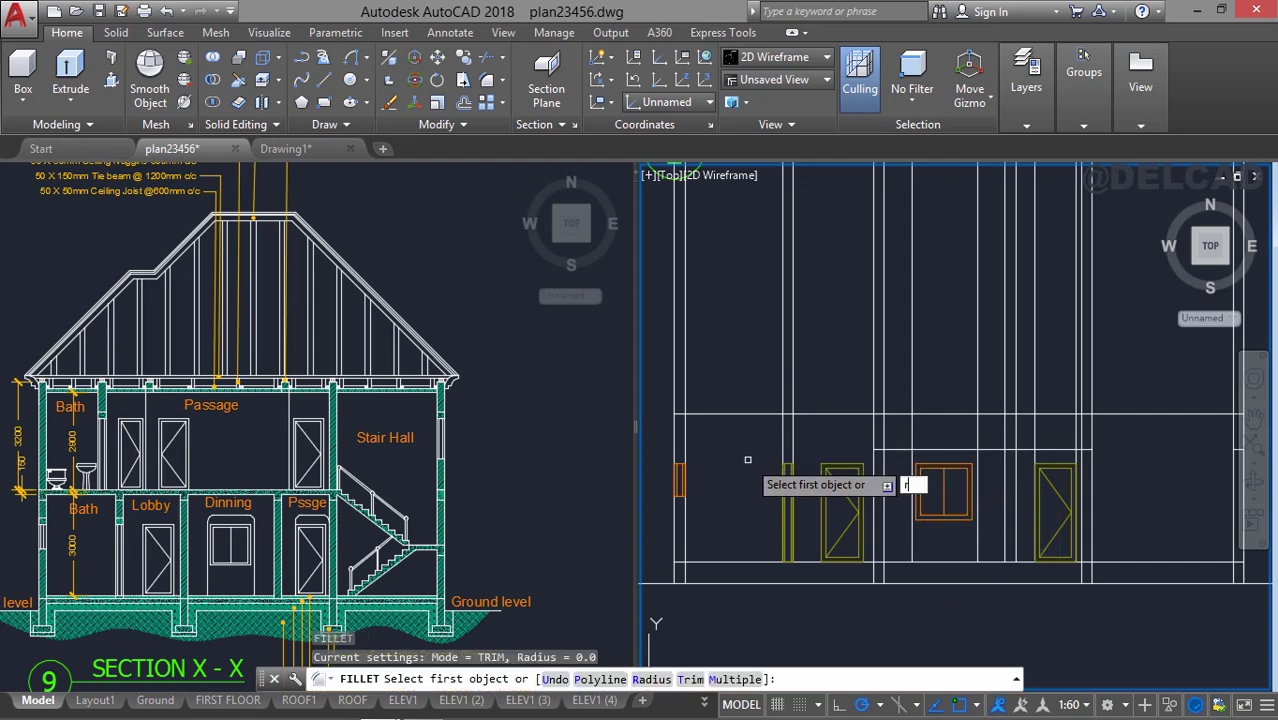
pyautogui.write('r')
pyautogui.press('Return')
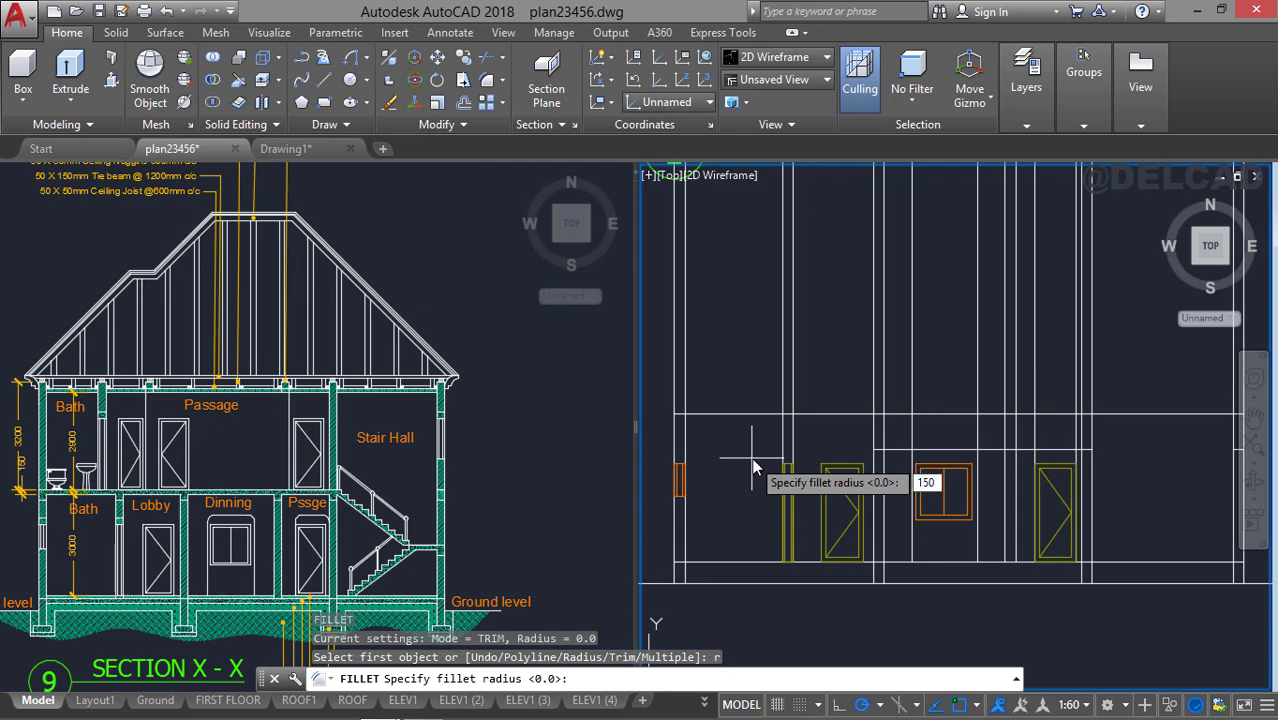
pyautogui.write('200')
pyautogui.press('Return')
pyautogui.write('m')
pyautogui.press('Return')
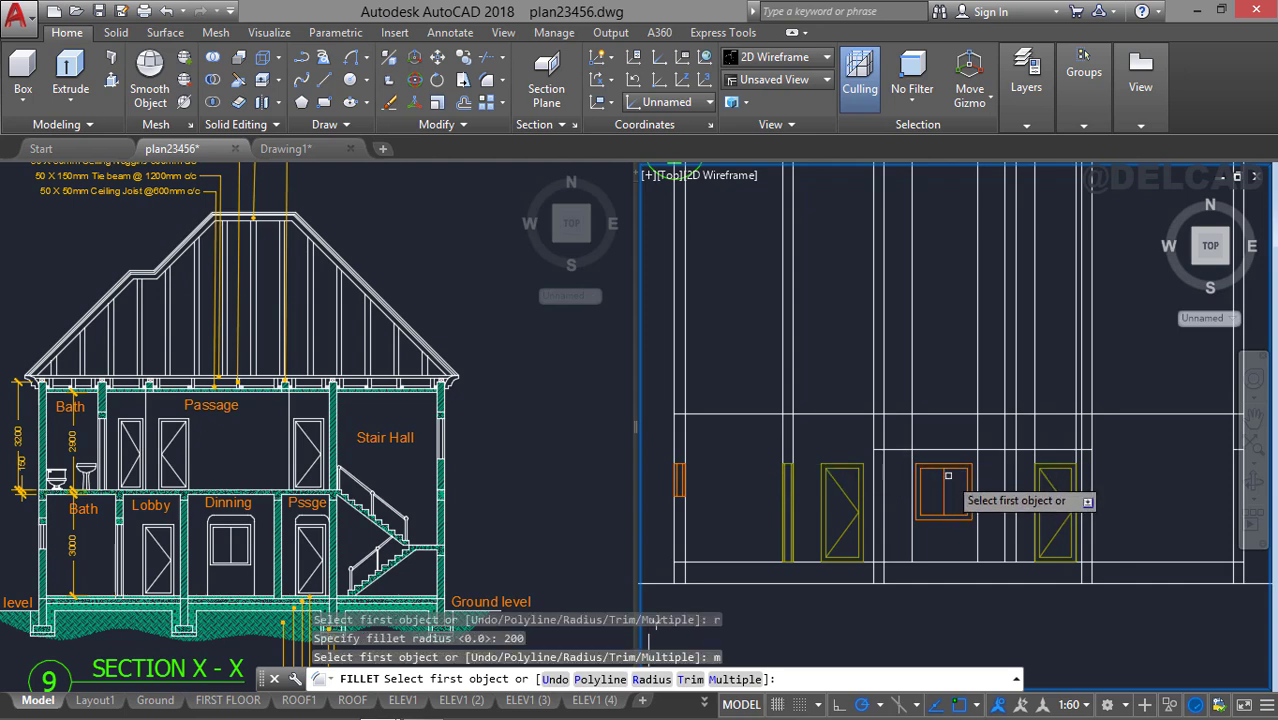
pyautogui.scroll(2, 950, 470)
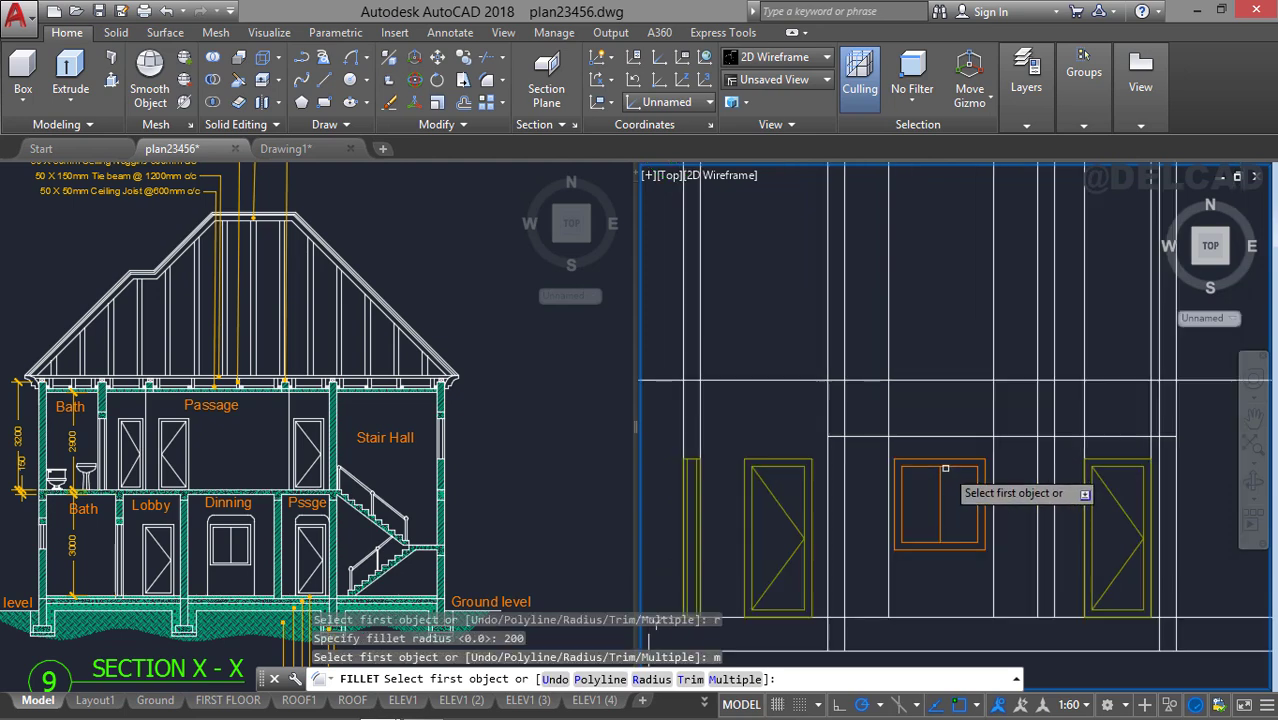
pyautogui.click(891, 449)
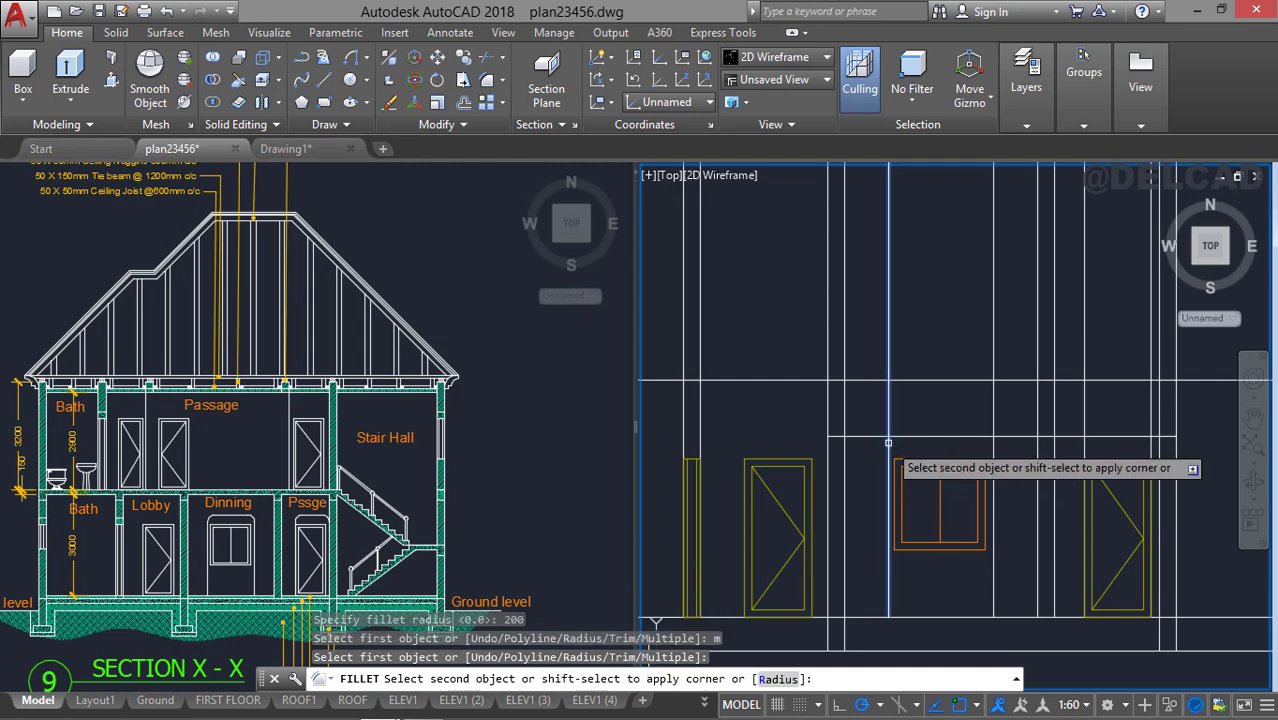
pyautogui.click(905, 438)
pyautogui.press('Return')
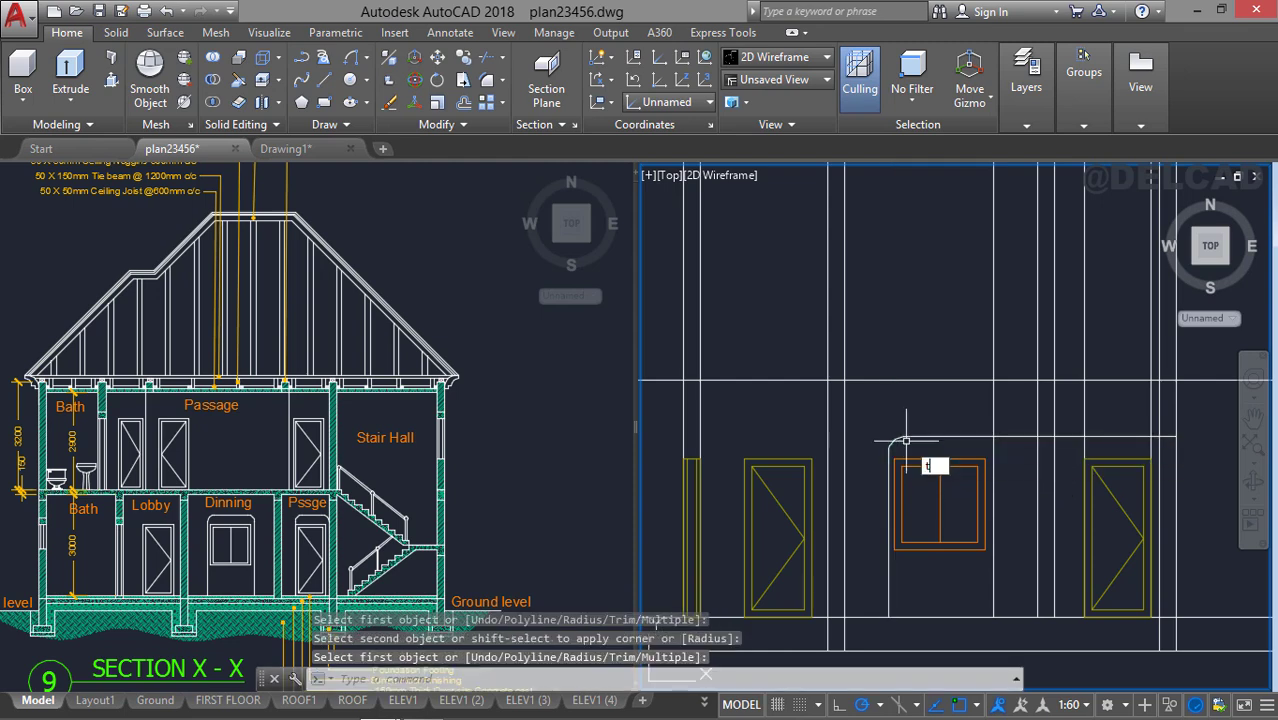
pyautogui.write('tr')
pyautogui.press('Return')
pyautogui.click(1033, 438)
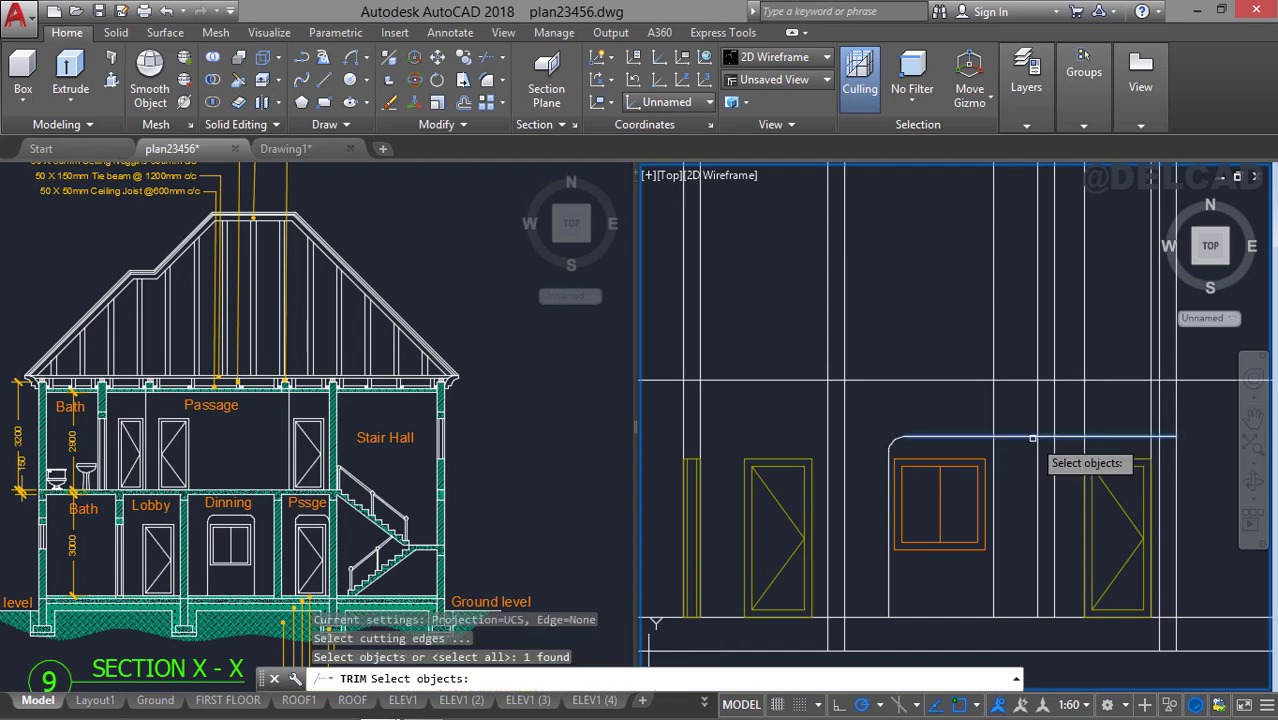
pyautogui.press('Escape')
# Try to trim at the head line across the partition wall between the dining and the passage, with all objects as cutting edges.
pyautogui.write('t')
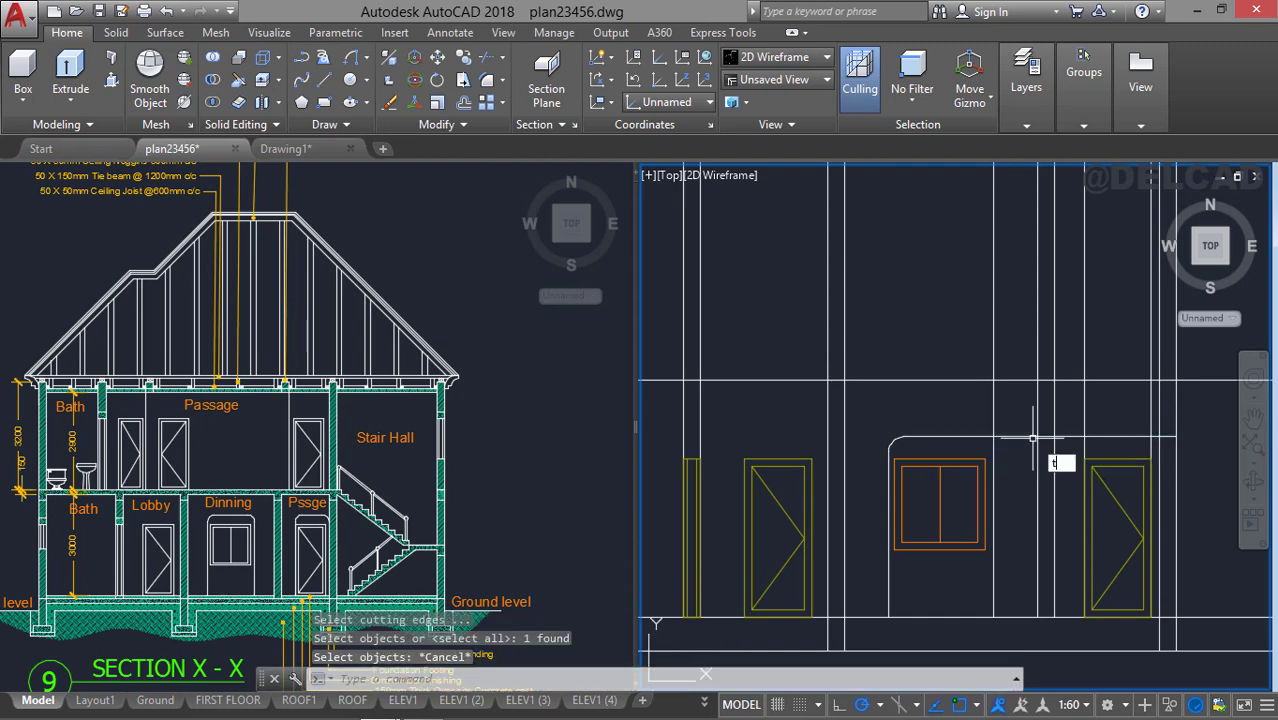
pyautogui.write('e cor')
pyautogui.press('Return')
pyautogui.press('Return')
pyautogui.click(1052, 426)
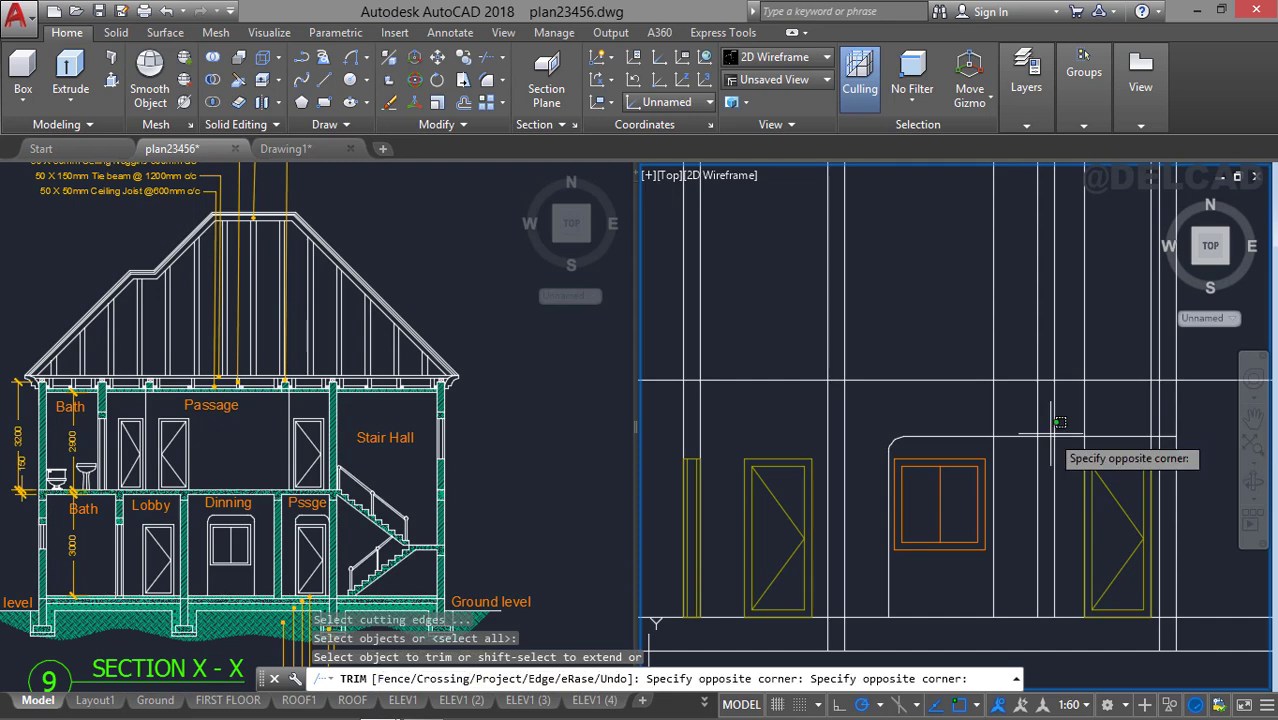
pyautogui.click(1058, 425)
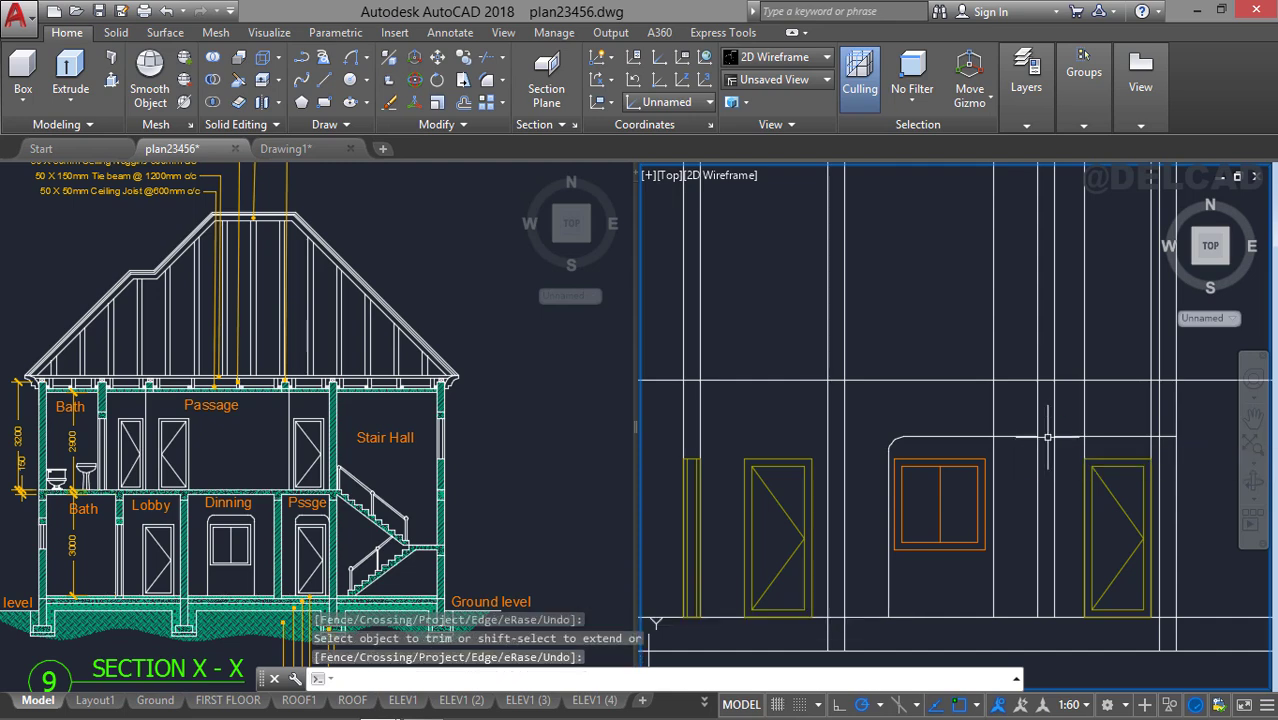
# Fillet the head line with the dining opening's side line nearest the passage at a radius of 200, using the Multiple option.
pyautogui.press('Escape')
pyautogui.write('f')
pyautogui.press('Return')
pyautogui.write('m')
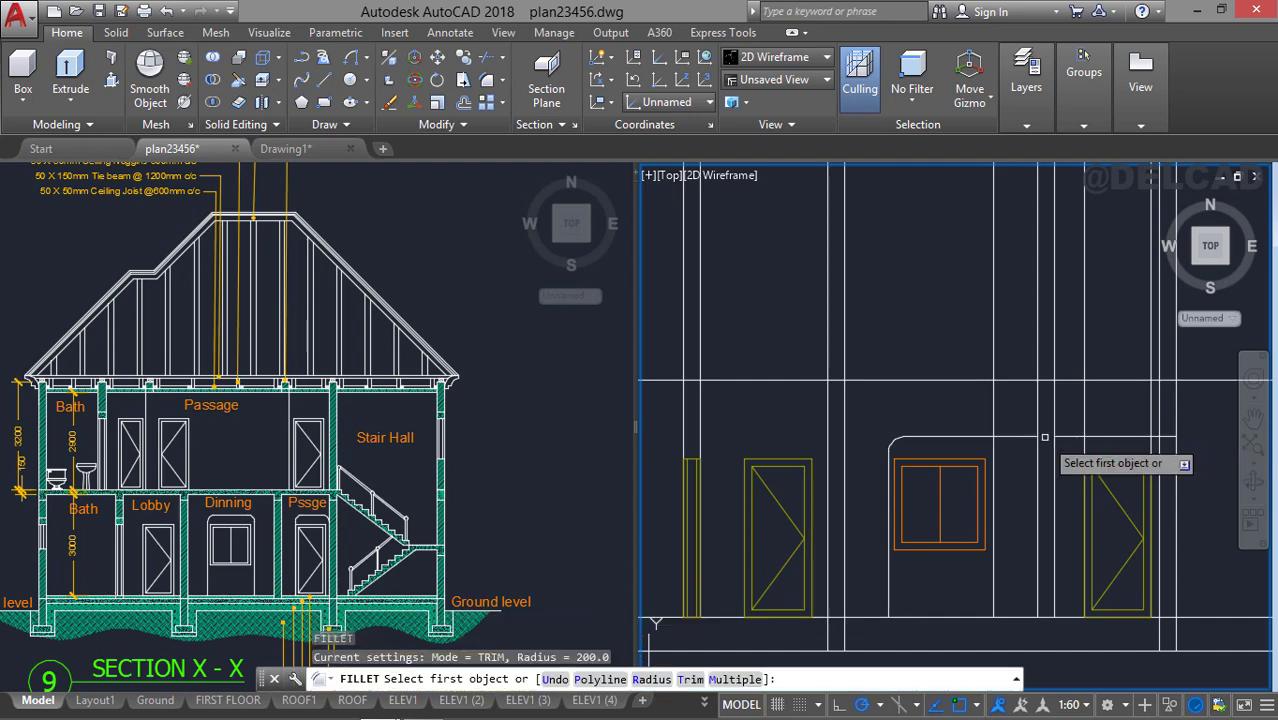
pyautogui.press('Return')
pyautogui.click(964, 437)
pyautogui.click(994, 449)
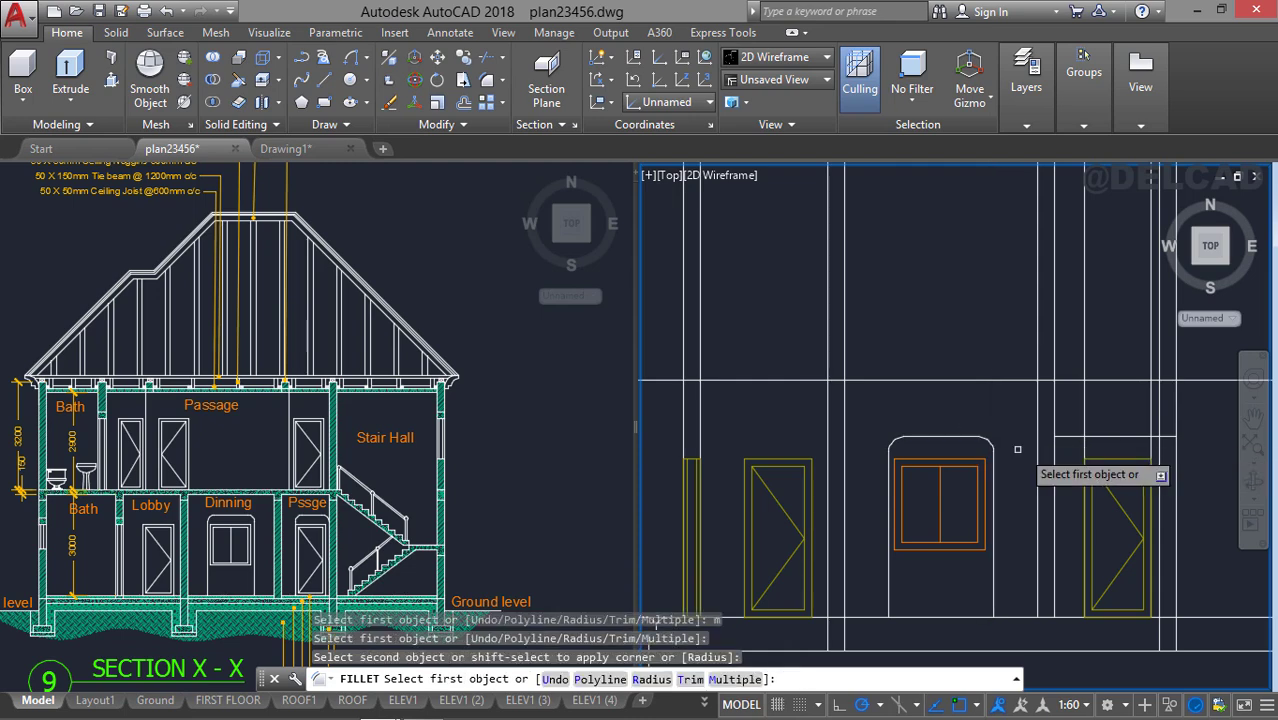
# Fillet the passage opening's side line nearest the dining with the head line at the same 200 radius.
pyautogui.click(1081, 446)
pyautogui.click(1083, 446)
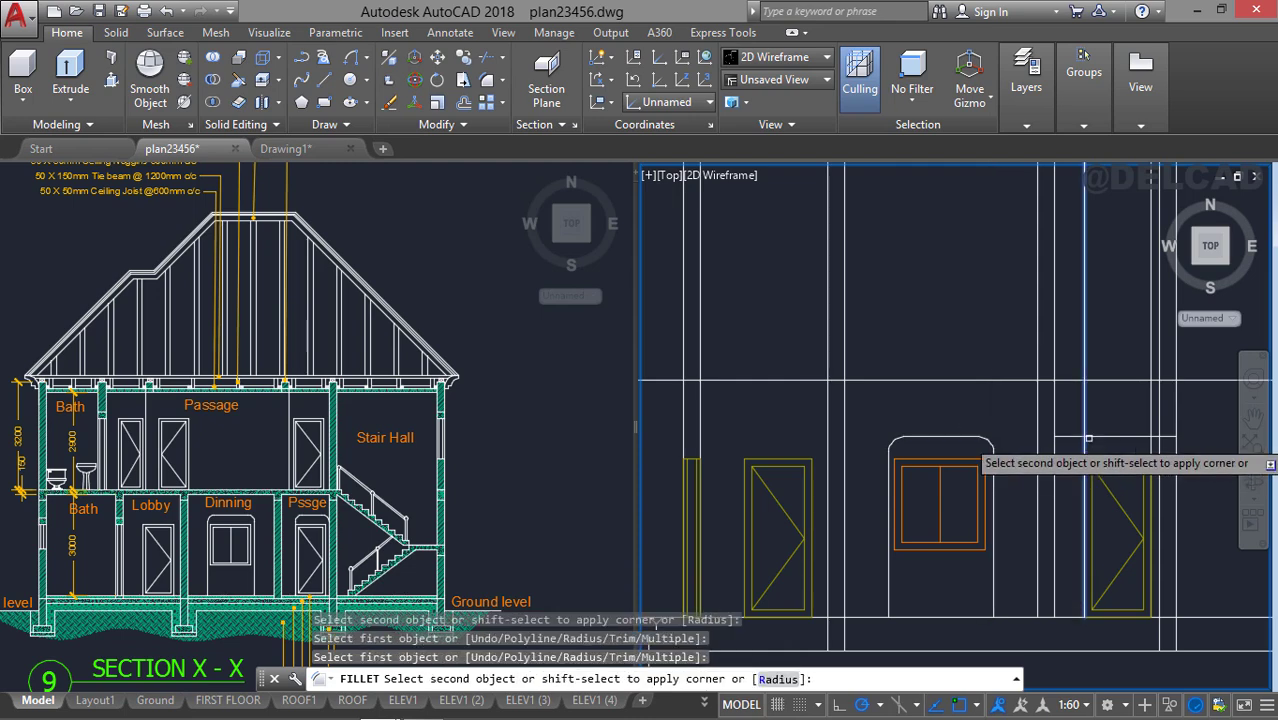
pyautogui.click(1093, 433)
pyautogui.click(1097, 439)
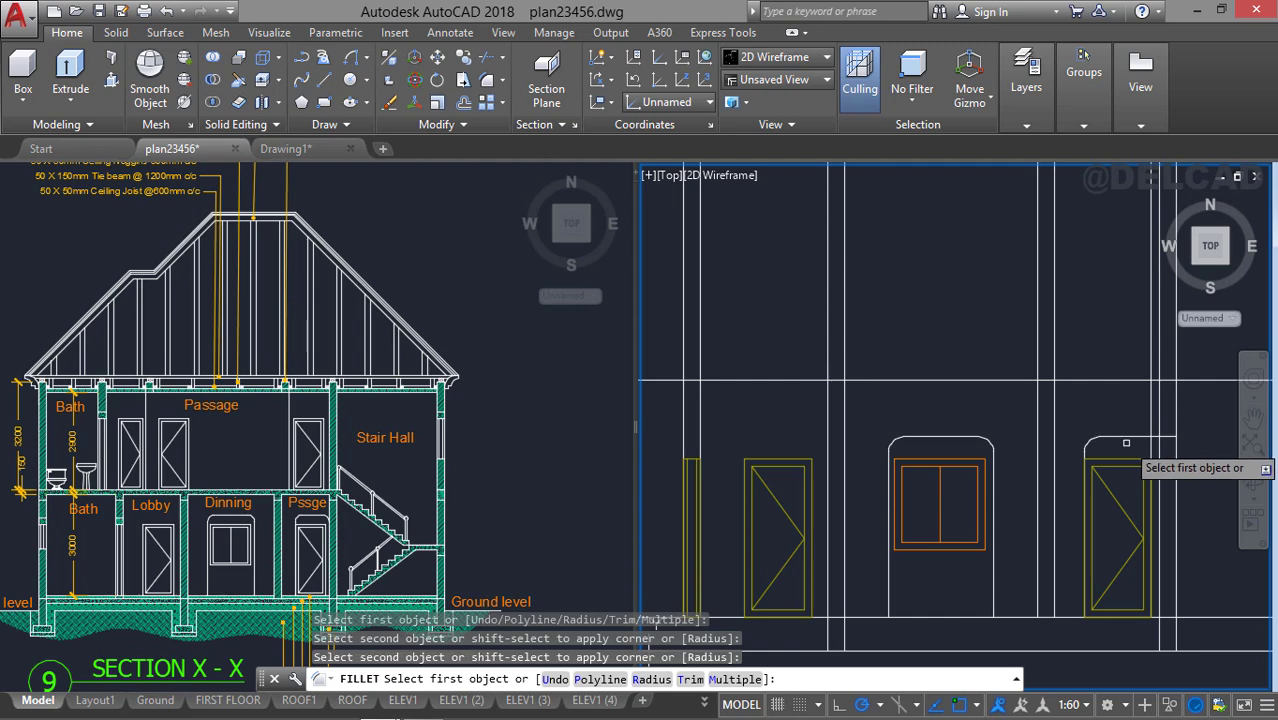
pyautogui.press('Escape')
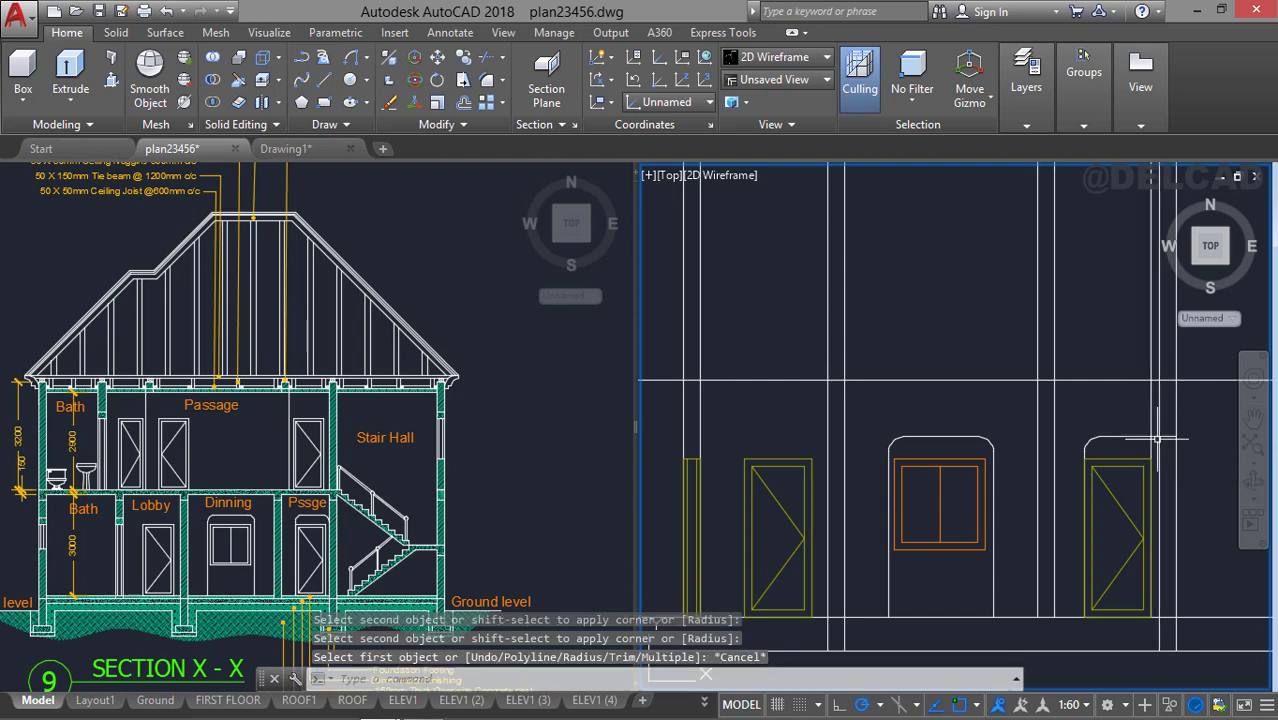
# Trim the head line beyond the passage opening at the stair hall wall and delete its leftover piece inside that wall.
pyautogui.press('Return')
pyautogui.press('Return')
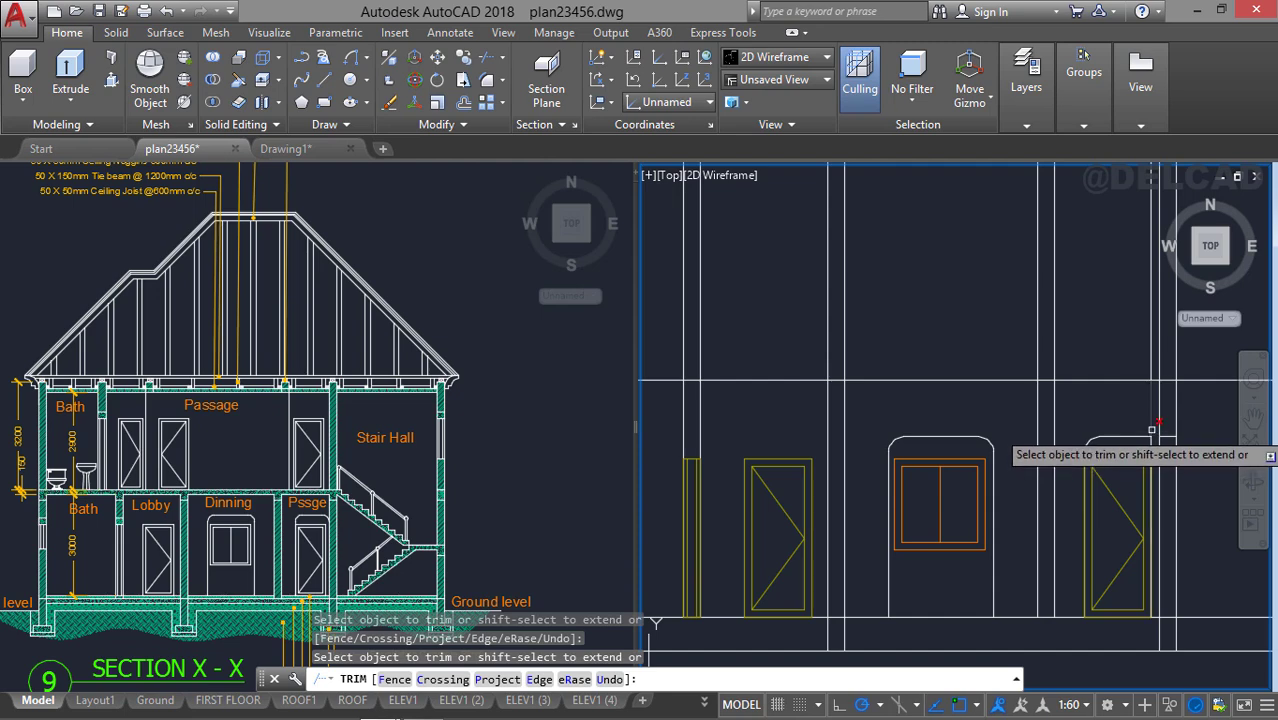
pyautogui.press('Escape')
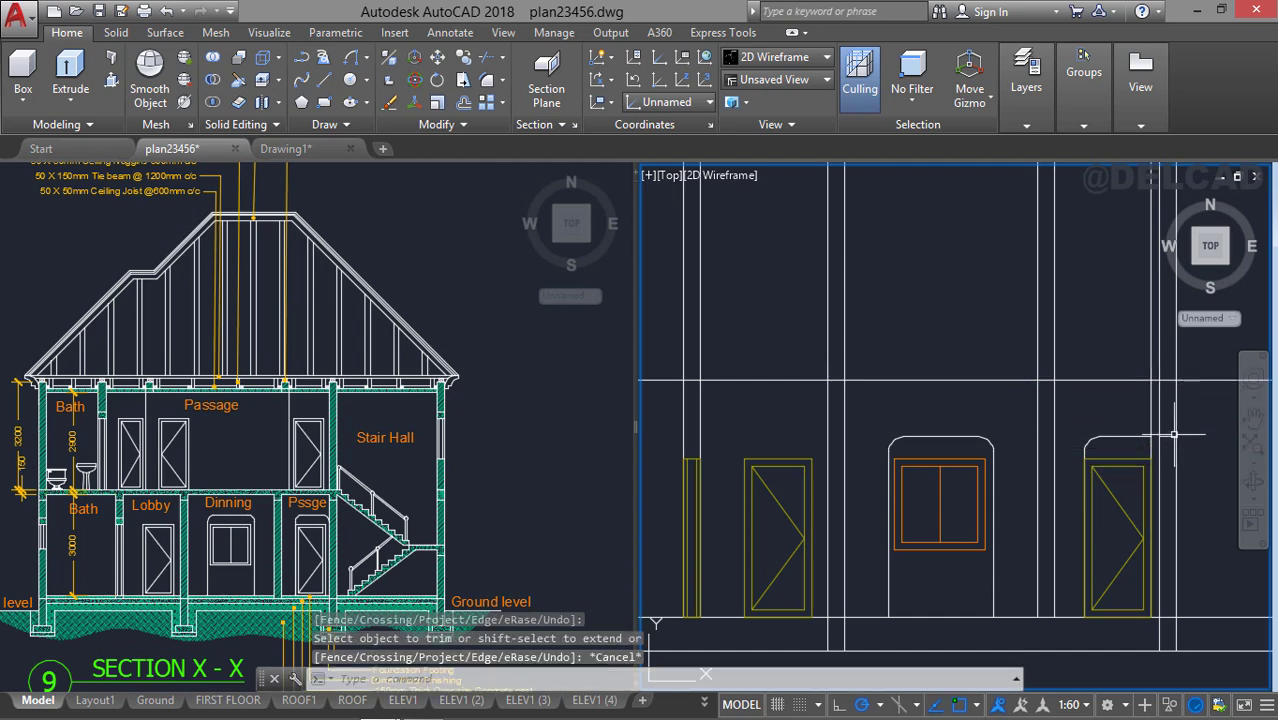
pyautogui.press('Delete')
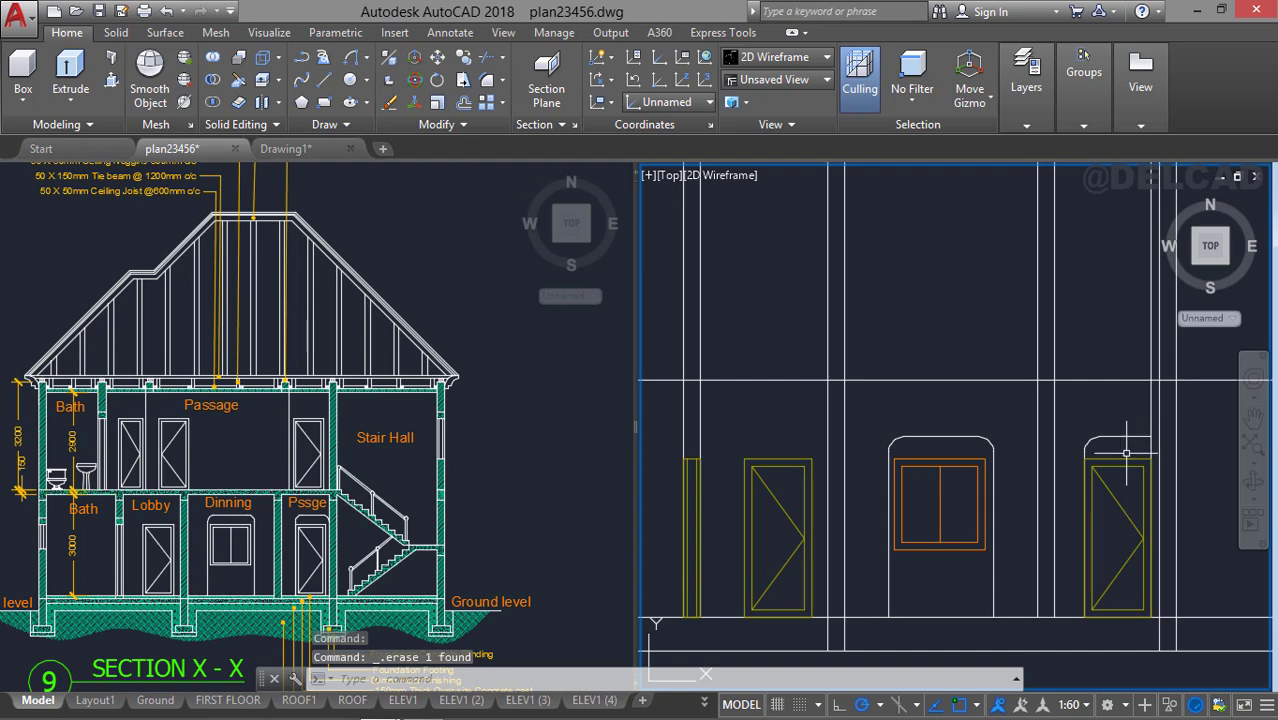
# Delete the leftover head line segment inside the outer wall of the stair hall.
pyautogui.scroll(-2, 1126, 453)
pyautogui.scroll(-2, 668, 670)
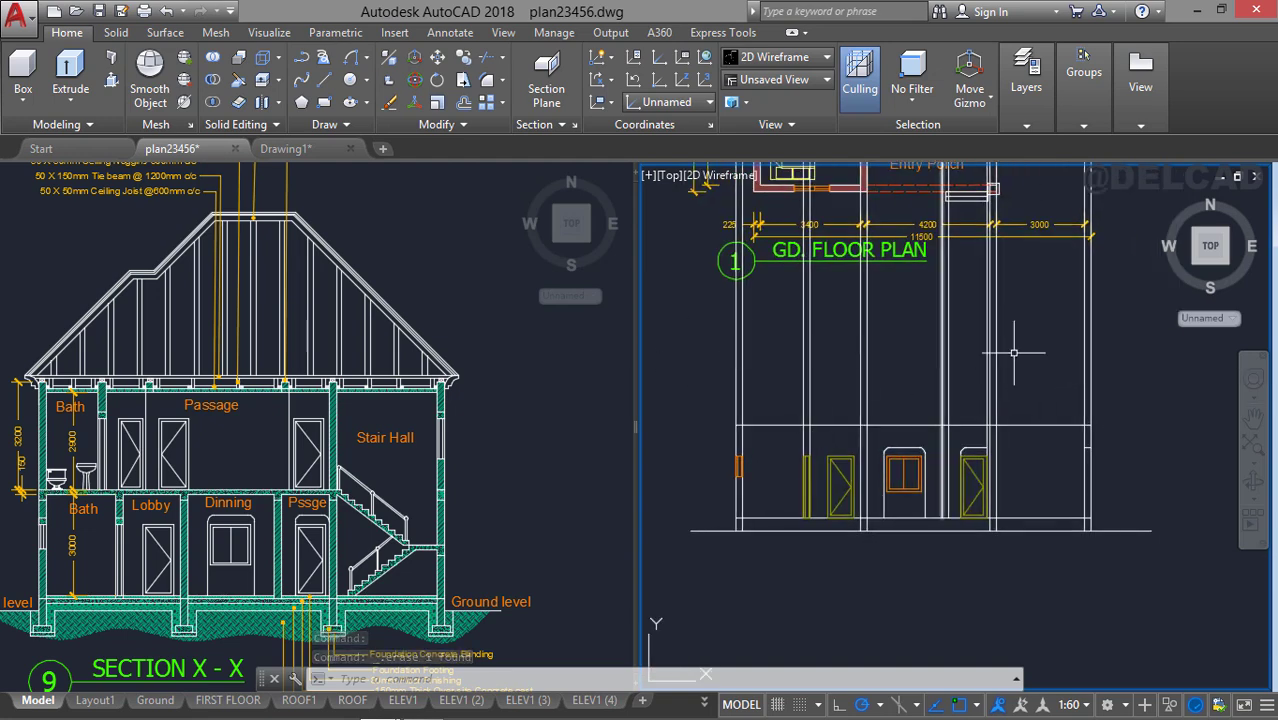
pyautogui.click(1069, 441)
pyautogui.click(1130, 459)
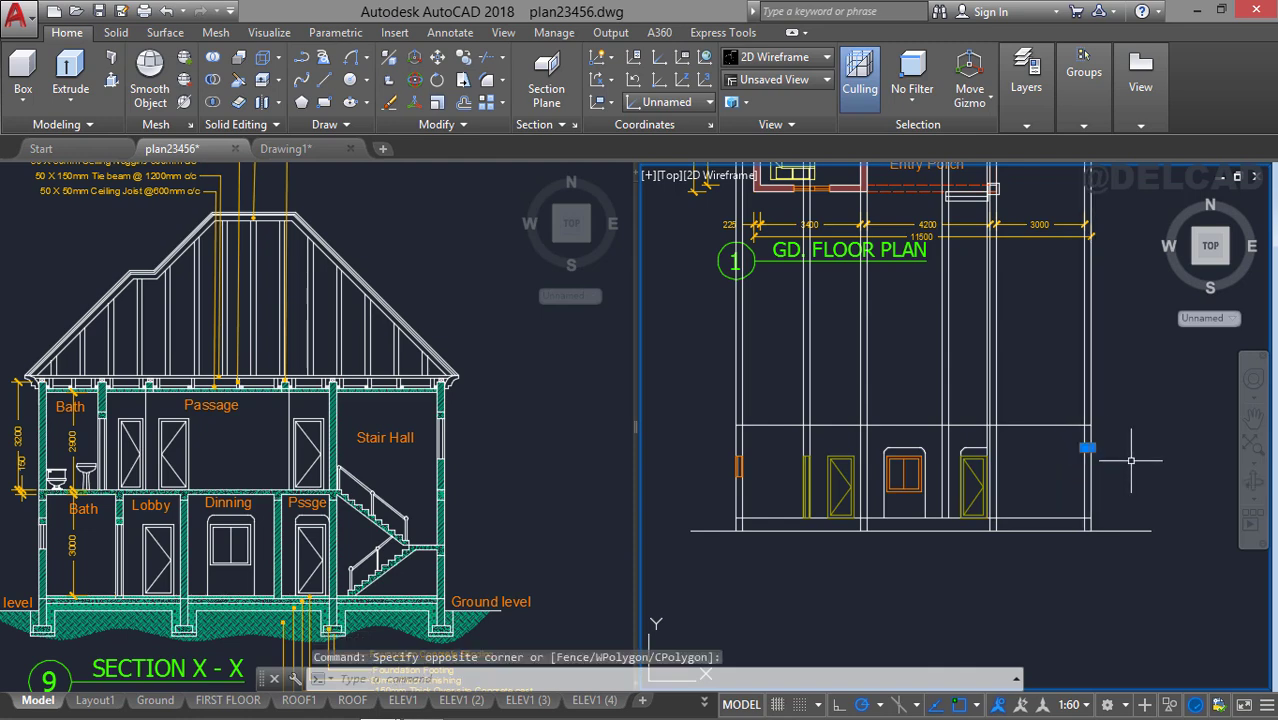
pyautogui.press('Delete')
# Trim all vertical projection lines above the ground floor's ceiling line, using the ceiling line as the cutting edge.
pyautogui.write('r')
pyautogui.press('Return')
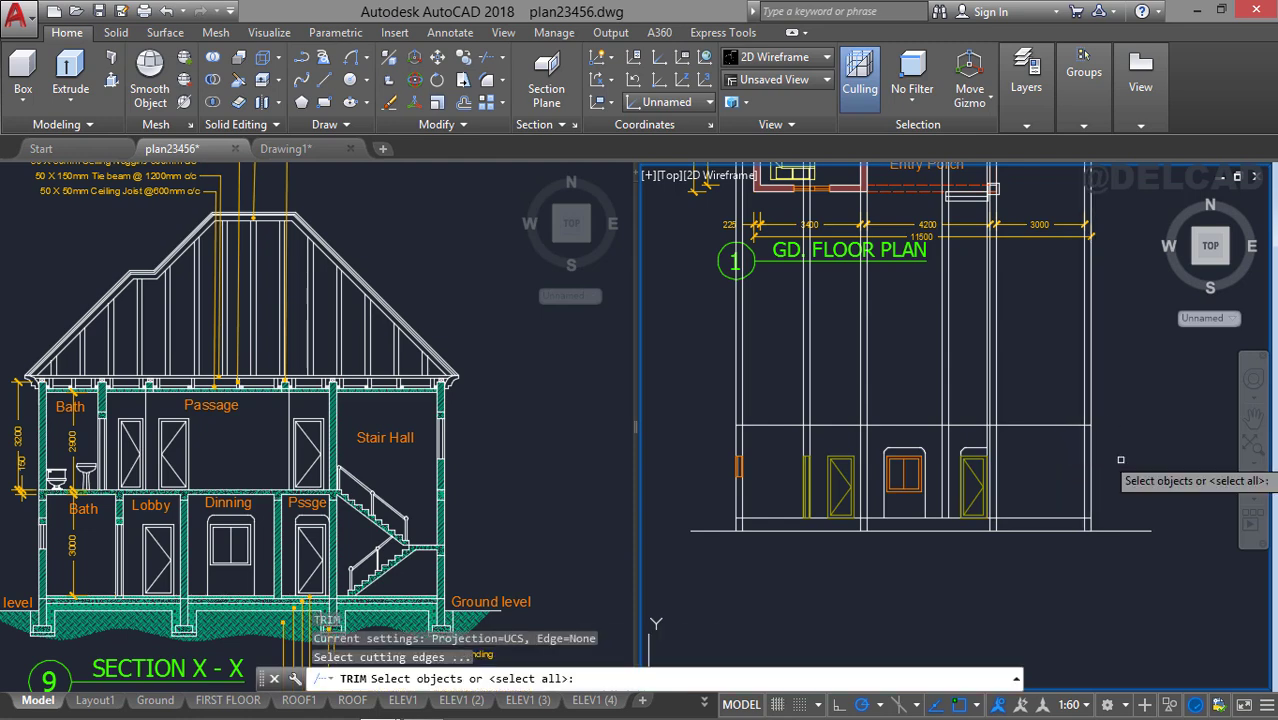
pyautogui.click(1065, 426)
pyautogui.press('Return')
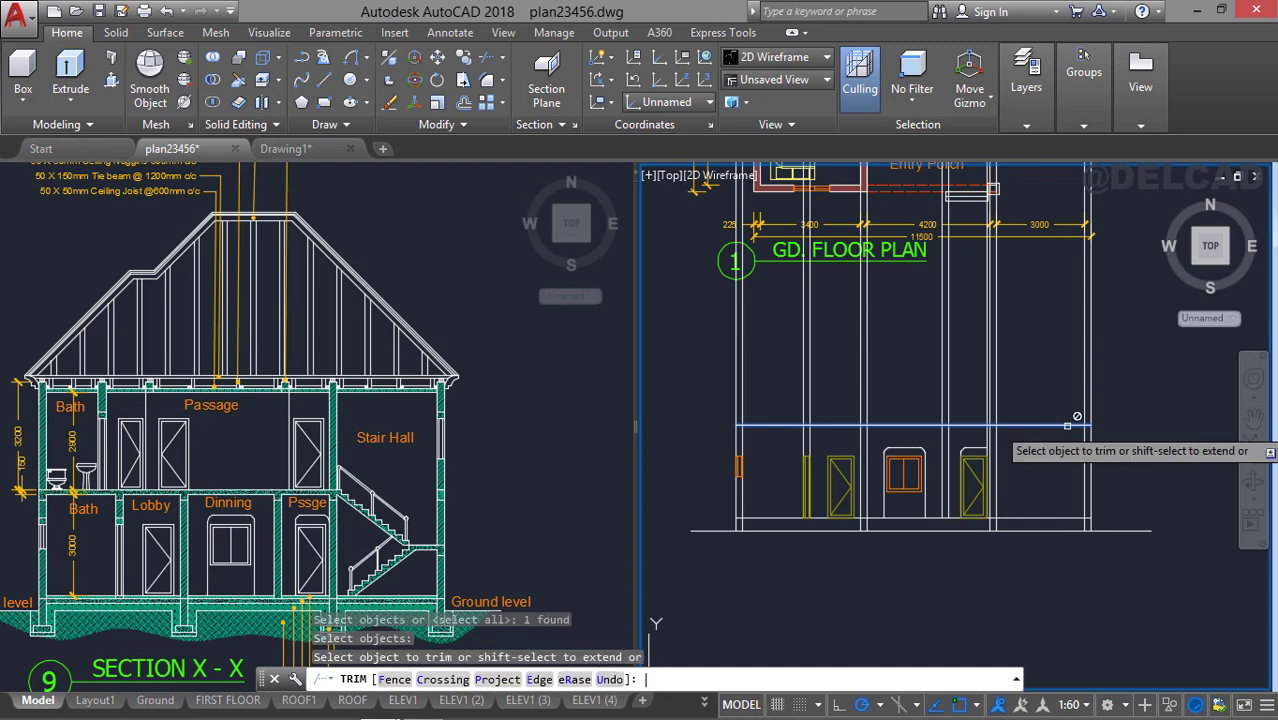
pyautogui.click(1133, 395)
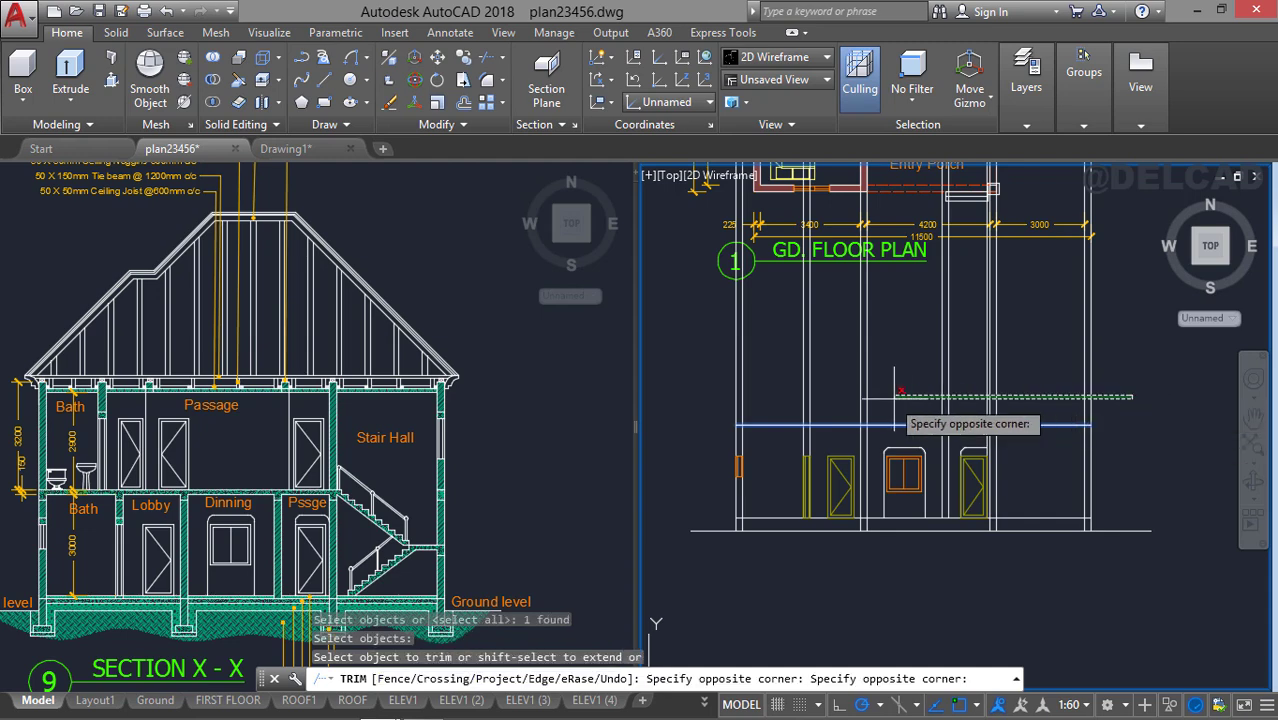
pyautogui.click(697, 379)
pyautogui.scroll(-2, 901, 384)
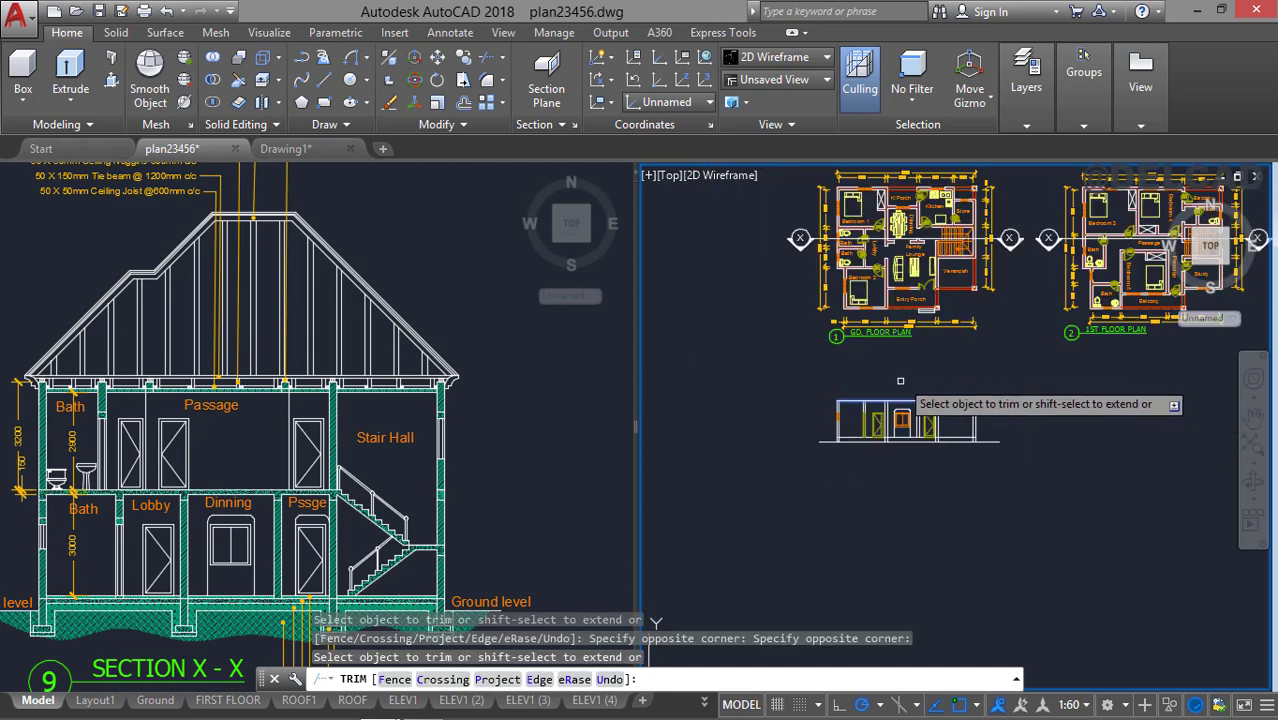
pyautogui.scroll(-3, 880, 405)
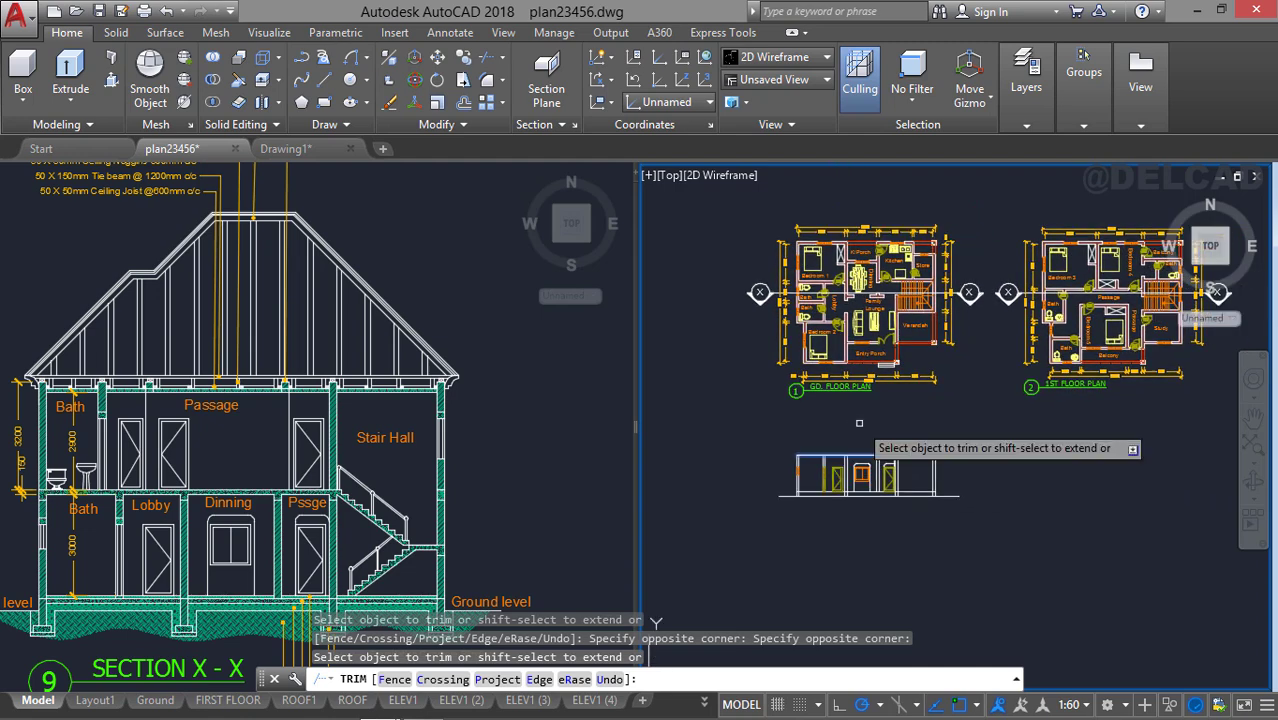
pyautogui.press('Escape')
# Fillet the passage opening's head line with its side line nearest the stair hall at a radius of 200.
pyautogui.scroll(4, 910, 461)
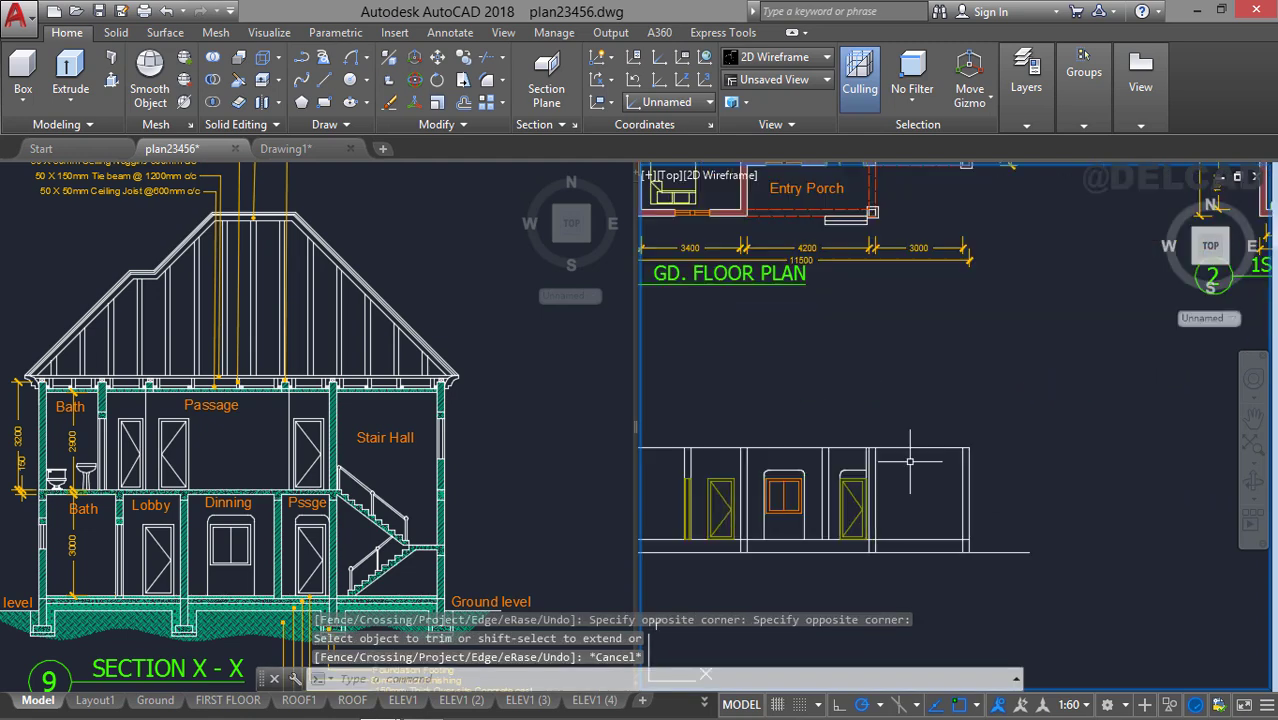
pyautogui.moveTo(936, 460); pyautogui.dragTo(947, 349, button='middle')
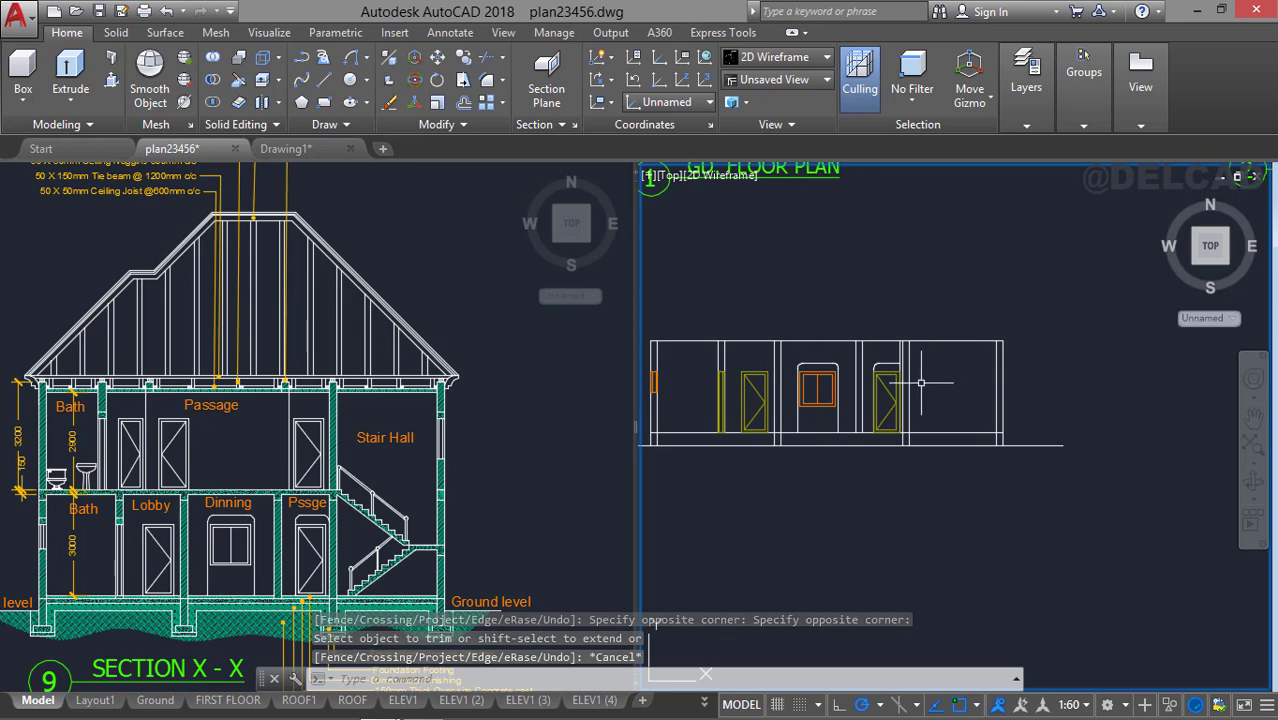
pyautogui.scroll(2, 918, 392)
pyautogui.scroll(2, 914, 404)
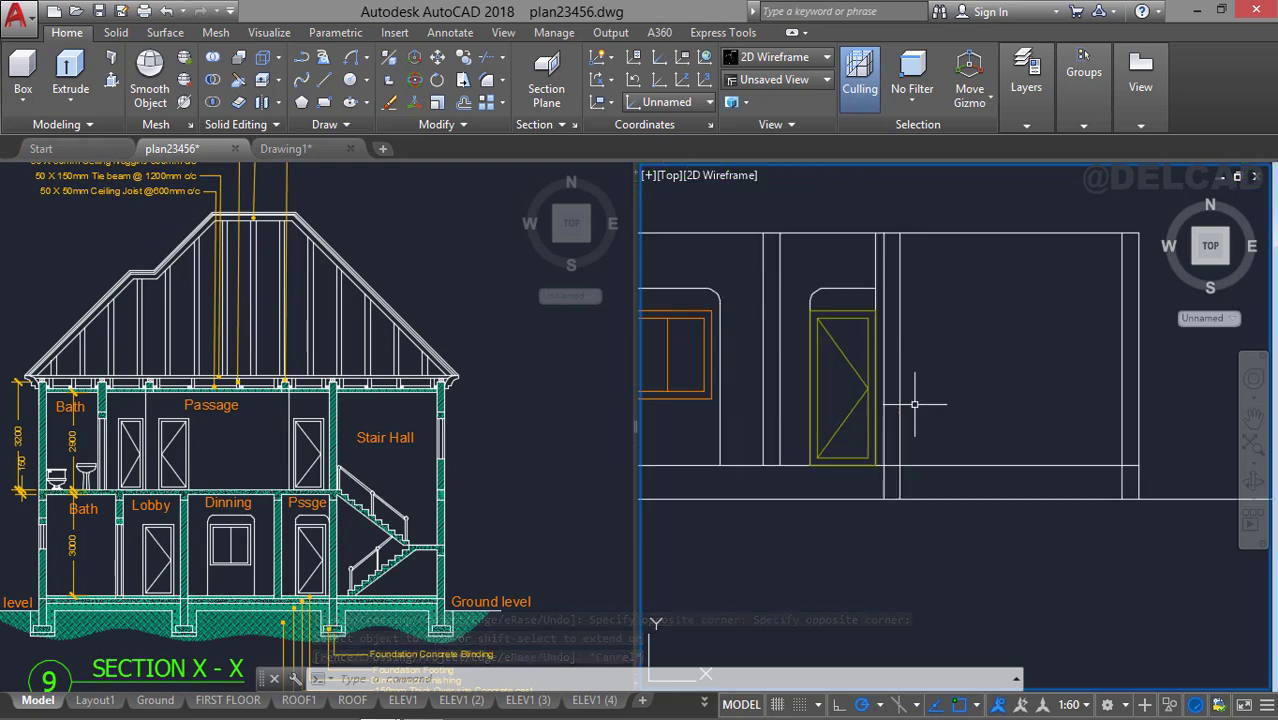
pyautogui.moveTo(911, 364); pyautogui.dragTo(913, 456, button='middle')
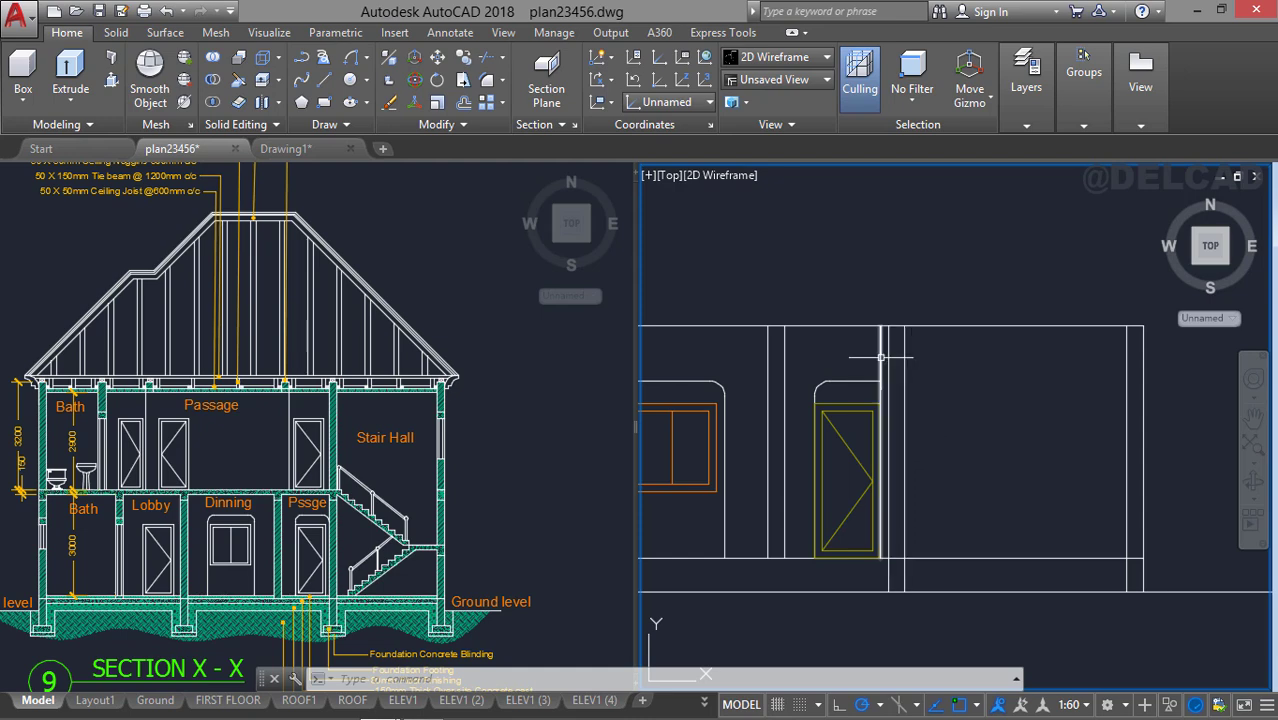
pyautogui.moveTo(881, 357)
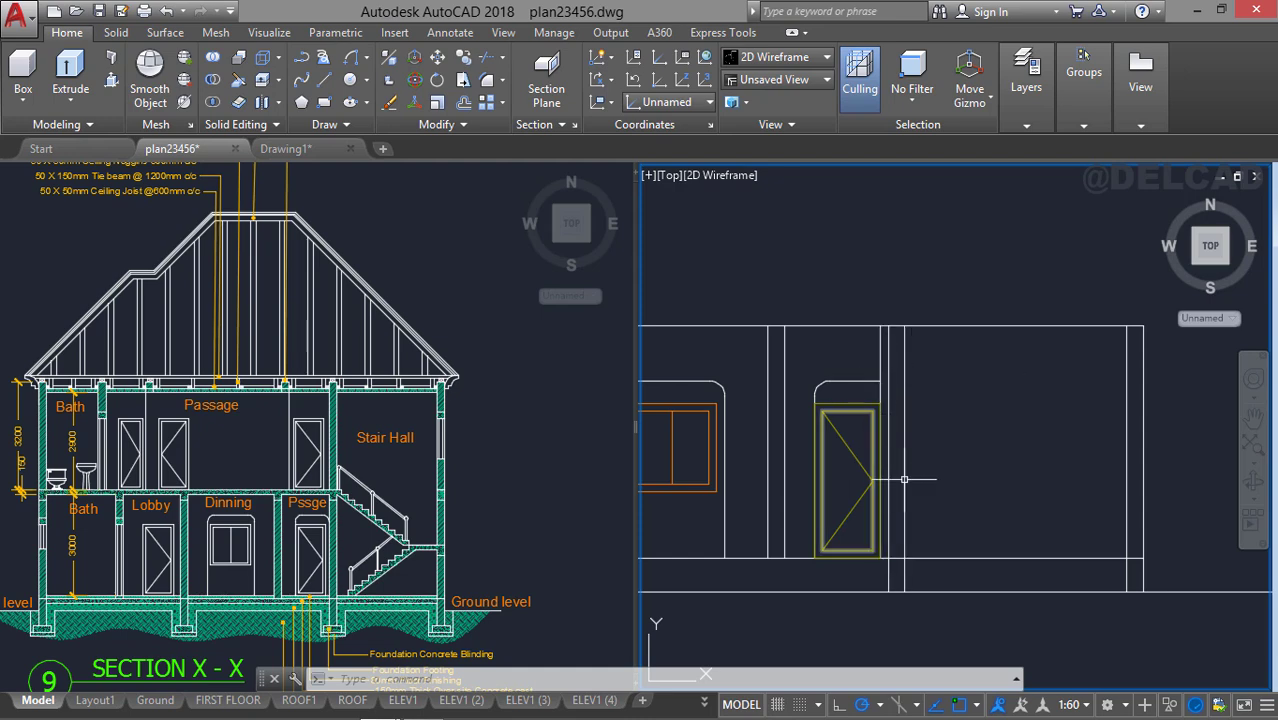
pyautogui.write('F')
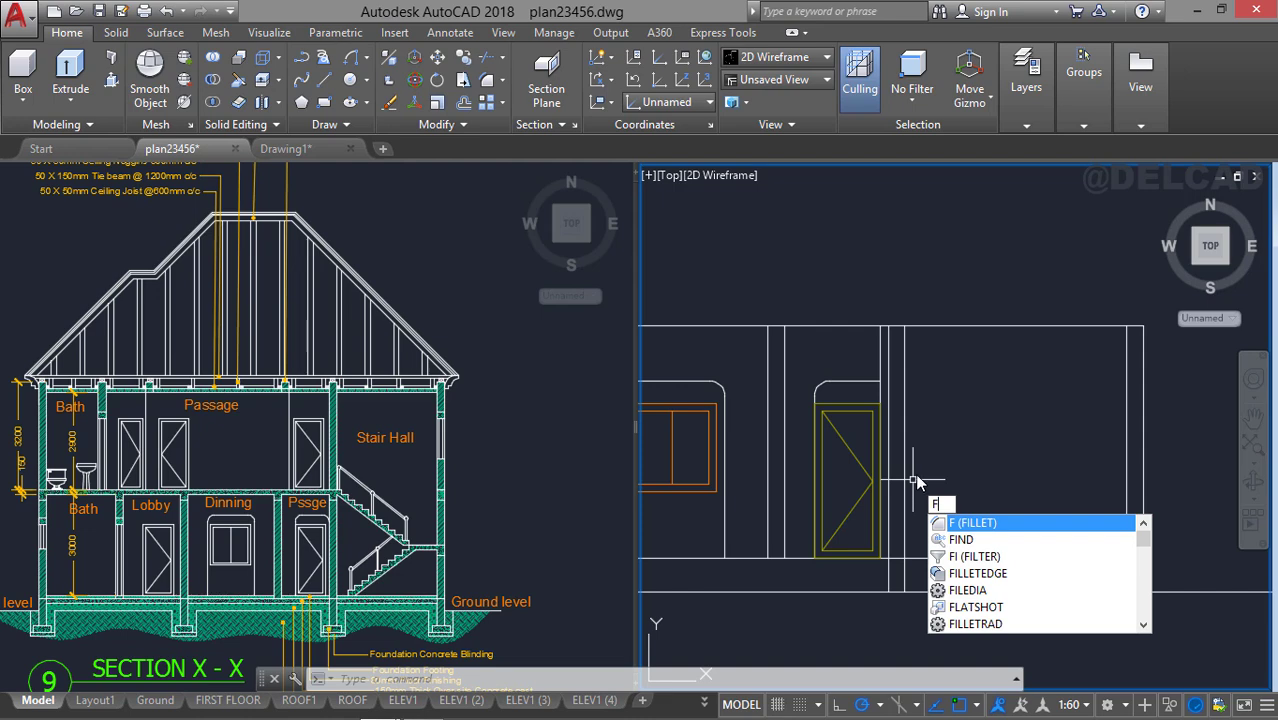
pyautogui.press('Return')
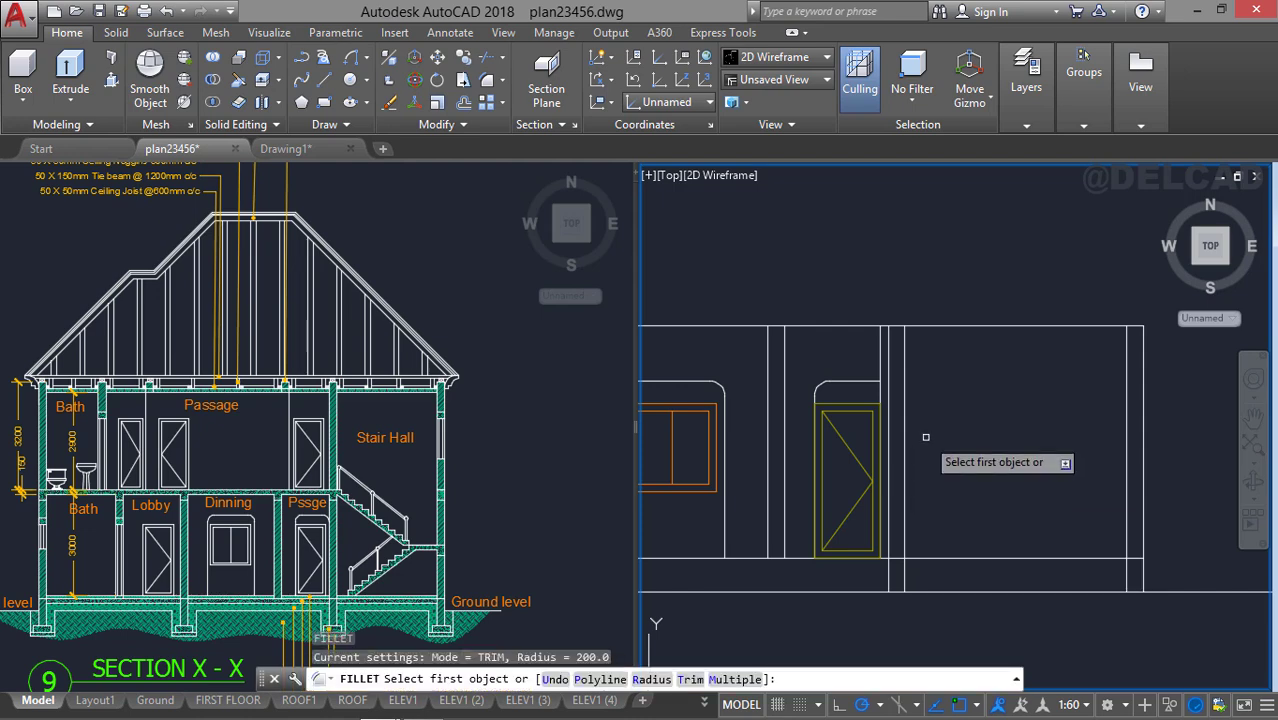
pyautogui.click(879, 396)
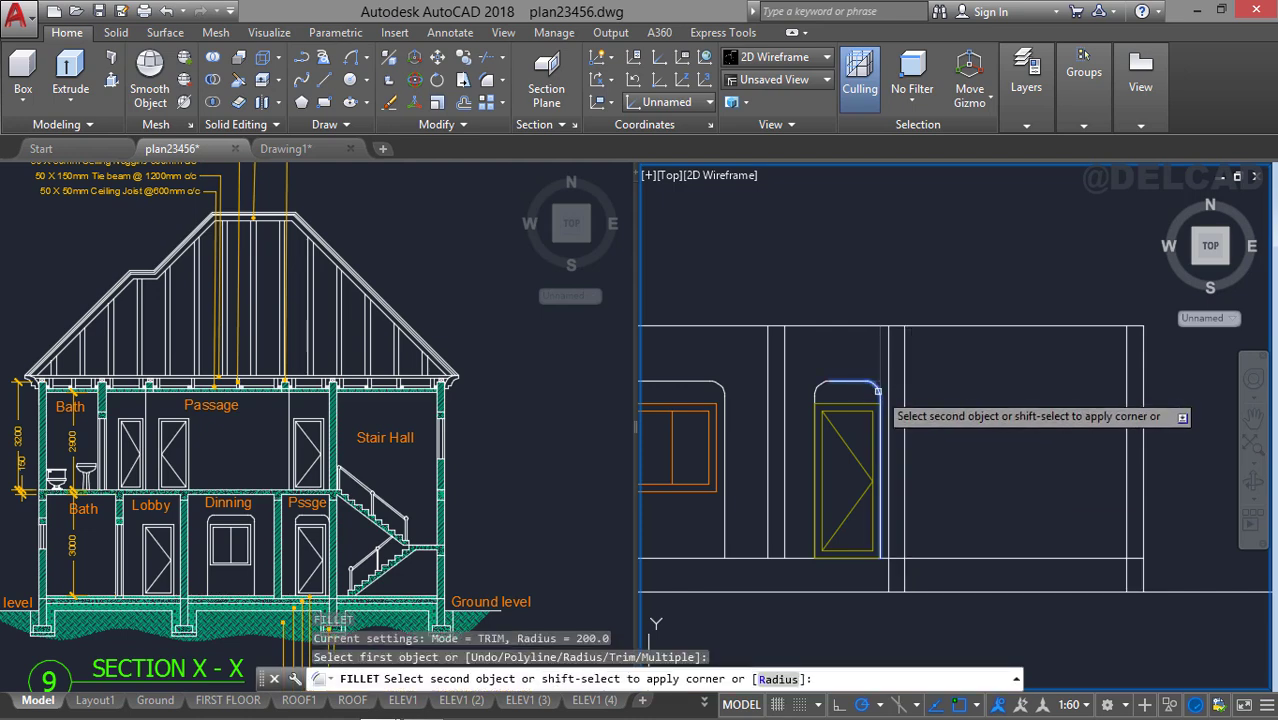
pyautogui.click(904, 437)
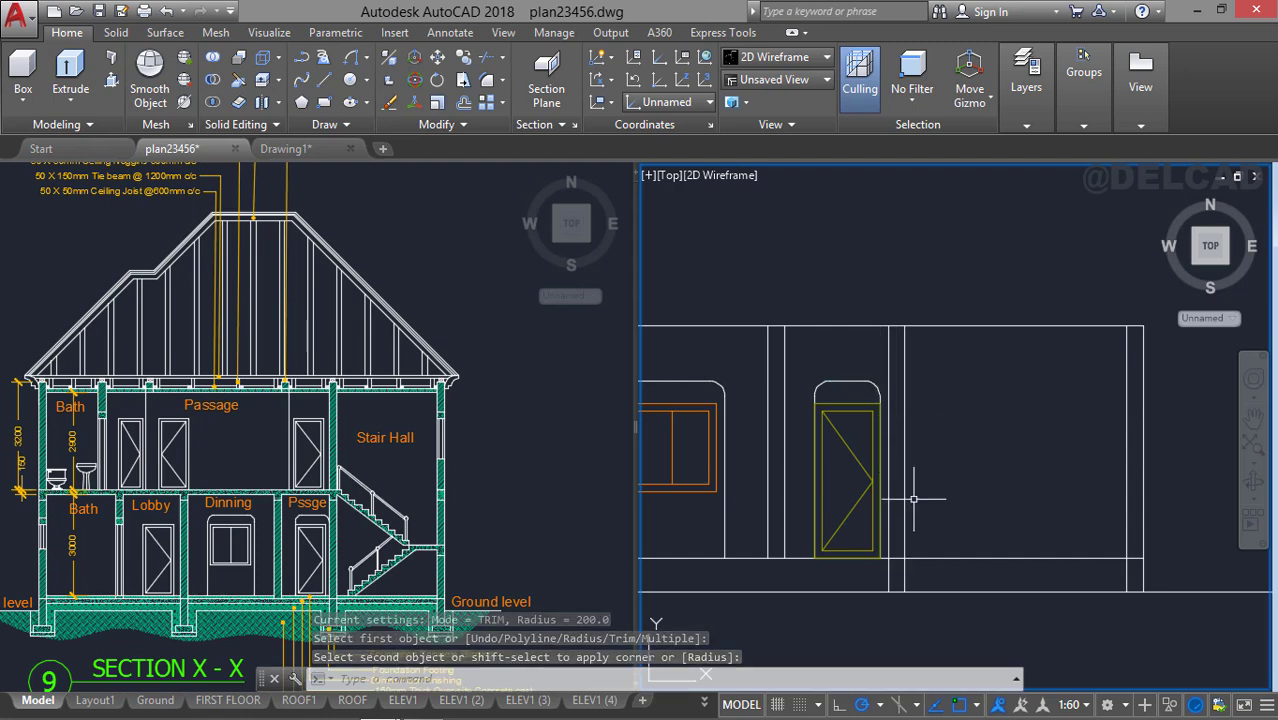
# Review the trimmed ground-floor section and examine the first-floor slab above the dining and passage in the reference Section X - X.
pyautogui.scroll(-2, 888, 405)
pyautogui.moveTo(867, 344); pyautogui.dragTo(876, 596, button='middle')
pyautogui.scroll(-1, 873, 600)
pyautogui.moveTo(887, 371); pyautogui.dragTo(862, 223, button='middle')
pyautogui.moveTo(886, 411); pyautogui.dragTo(949, 270, button='middle')
pyautogui.moveTo(812, 448); pyautogui.dragTo(839, 397, button='middle')
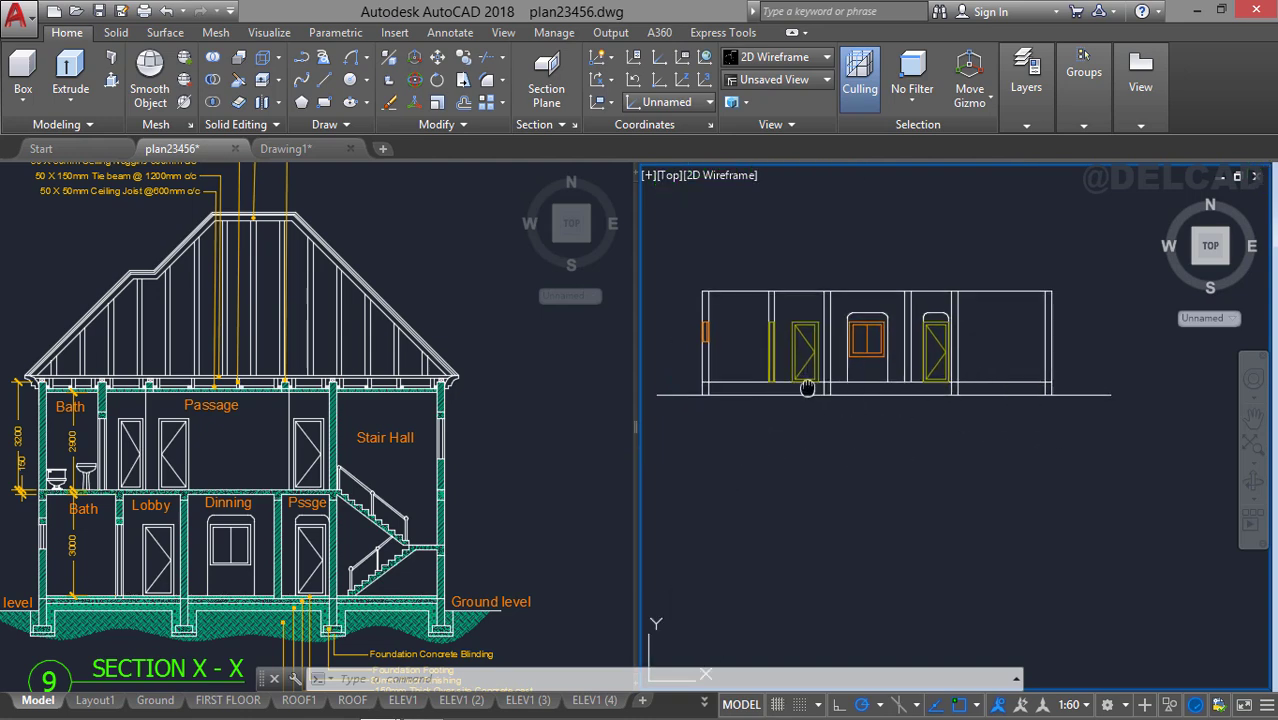
pyautogui.moveTo(807, 388); pyautogui.dragTo(907, 410, button='middle')
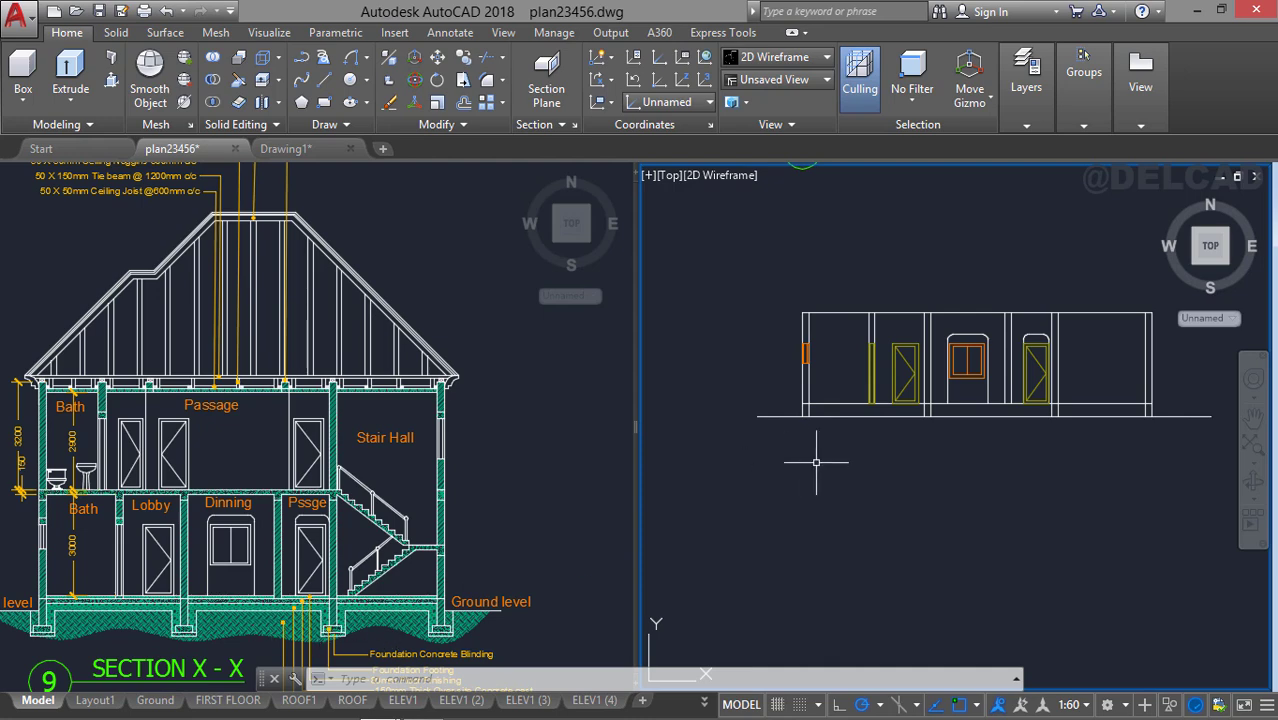
pyautogui.moveTo(879, 448); pyautogui.dragTo(787, 455, button='middle')
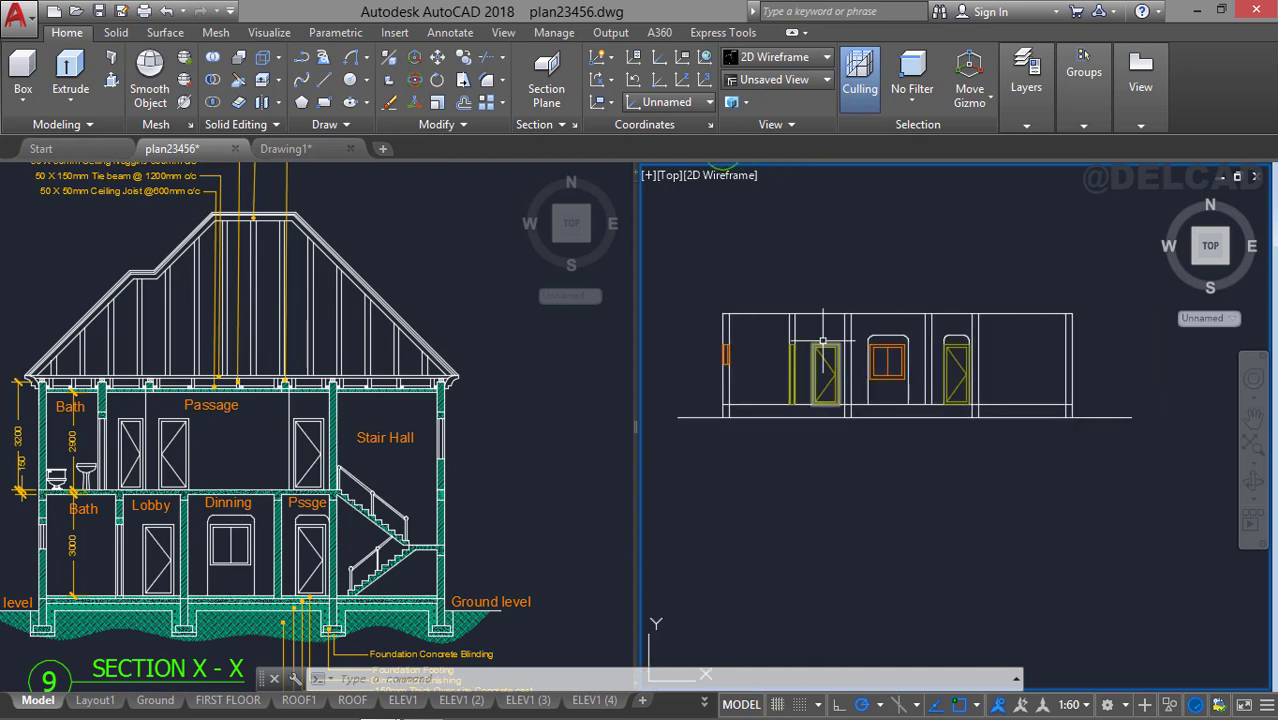
pyautogui.scroll(2, 266, 497)
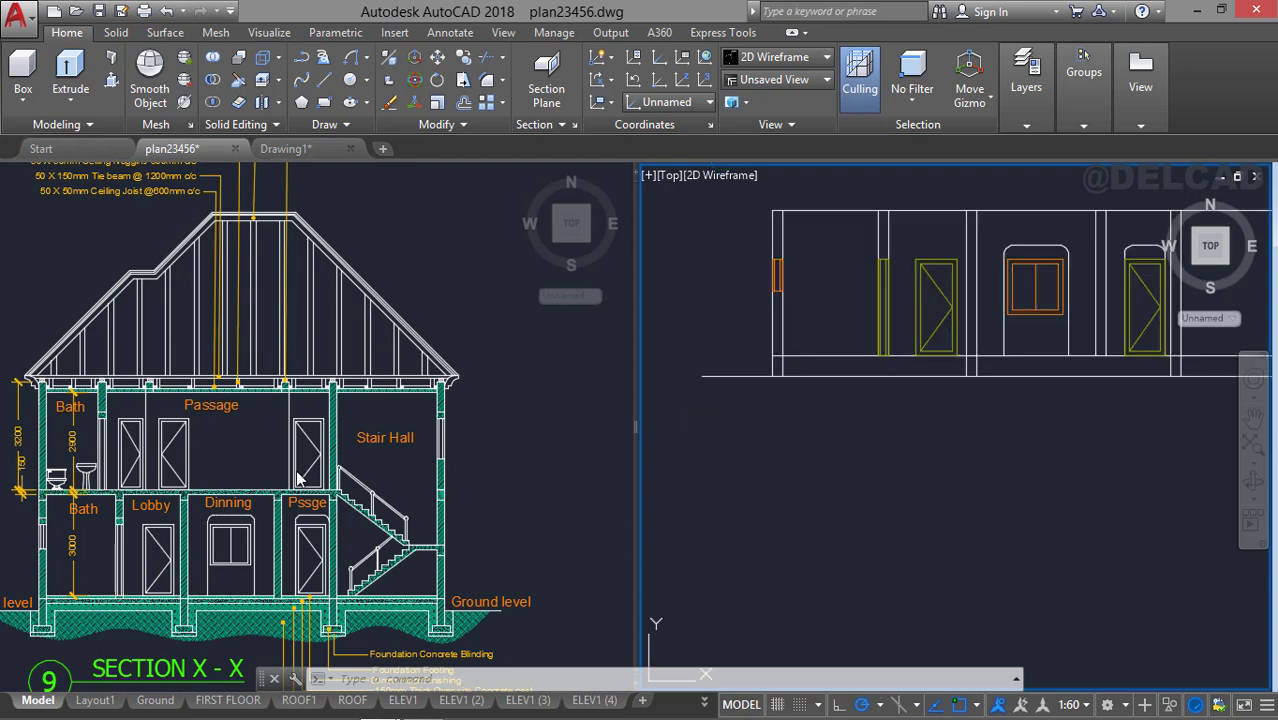
pyautogui.click(266, 495)
pyautogui.scroll(4, 266, 492)
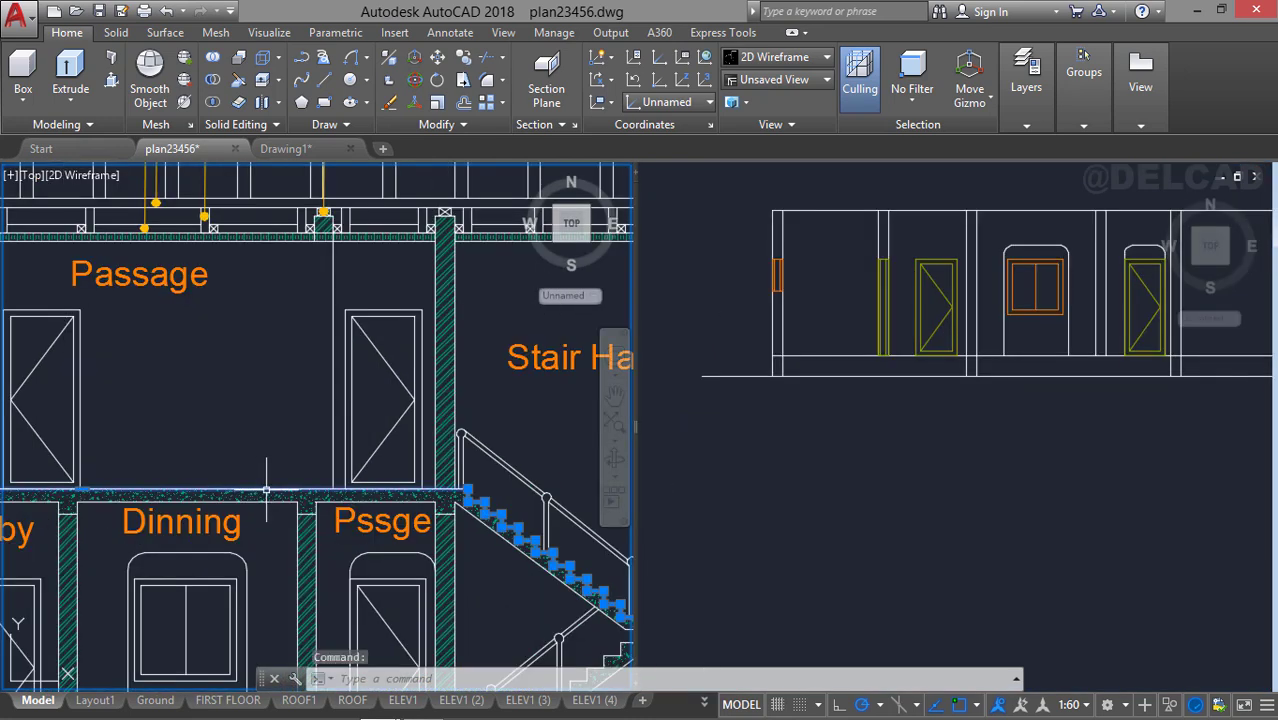
pyautogui.press('Escape')
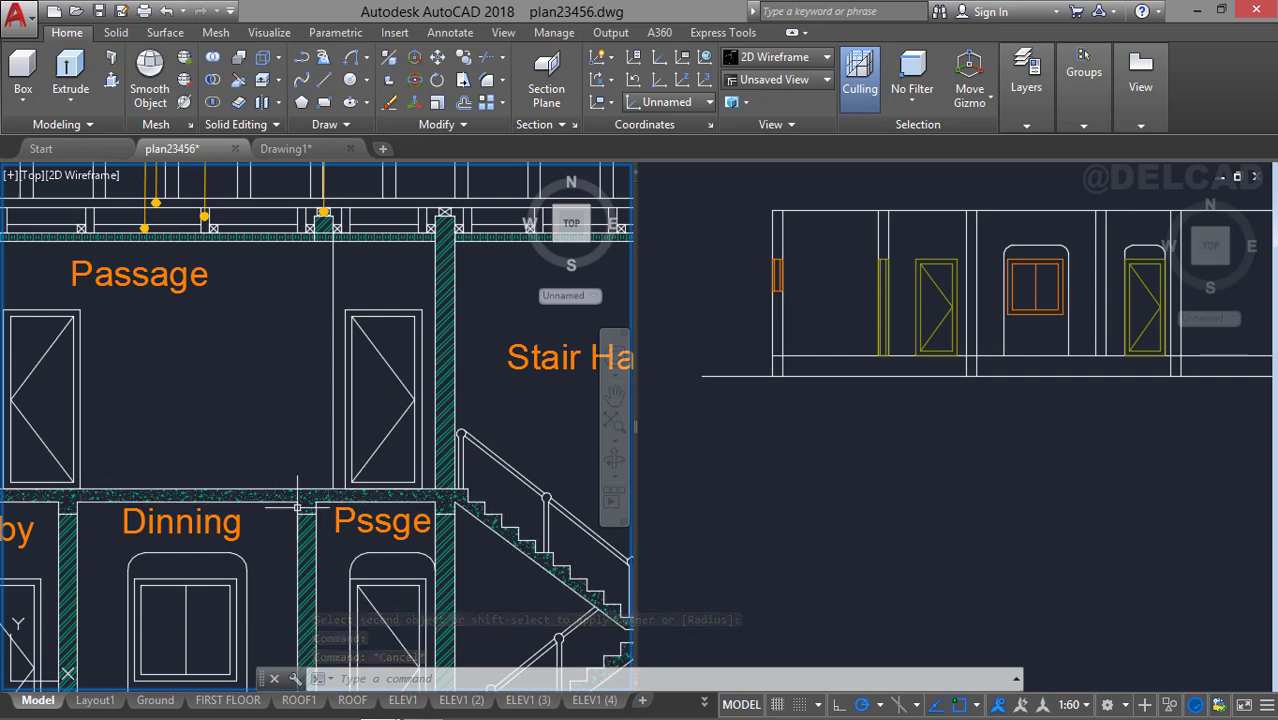
pyautogui.scroll(-1, 705, 419)
pyautogui.scroll(-1, 504, 444)
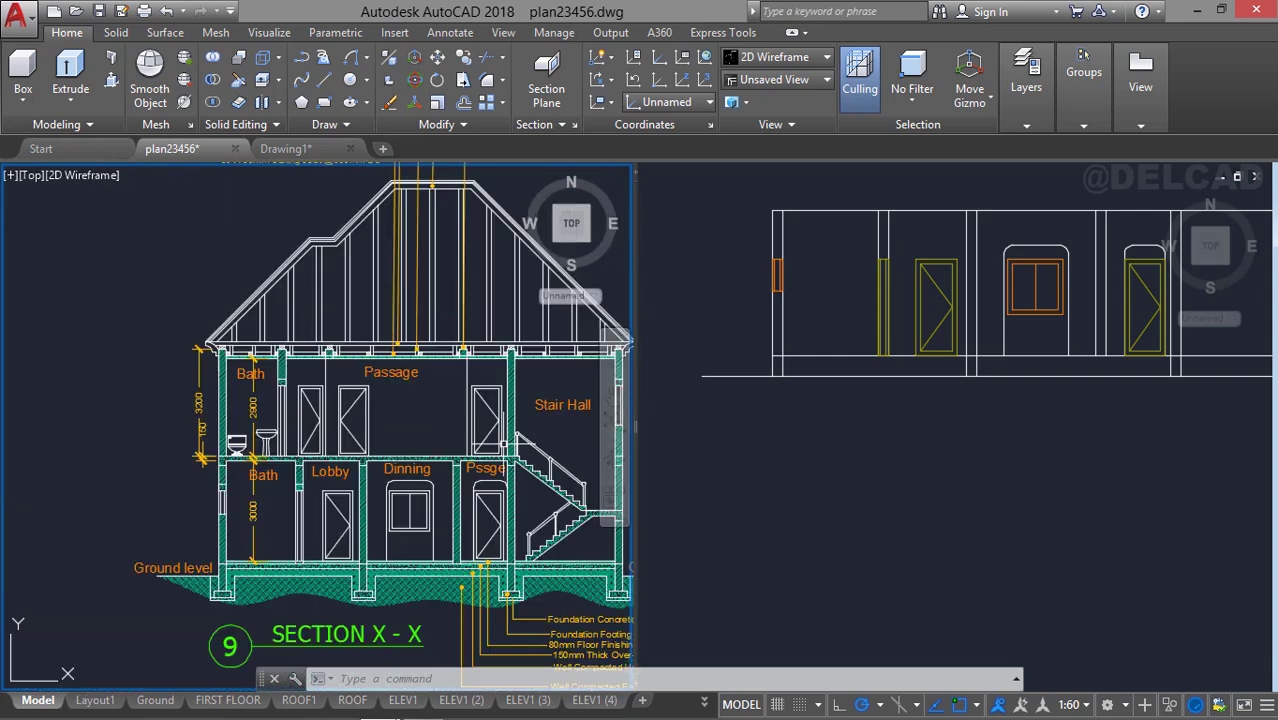
# Offset the ceiling line above the ground floor 150 downward to give the first-floor slab its thickness.
pyautogui.click(773, 429)
pyautogui.moveTo(816, 418)
pyautogui.mouseDown(button='middle')
pyautogui.moveTo(628, 488)
pyautogui.moveTo(730, 549)
pyautogui.mouseUp(button='middle')
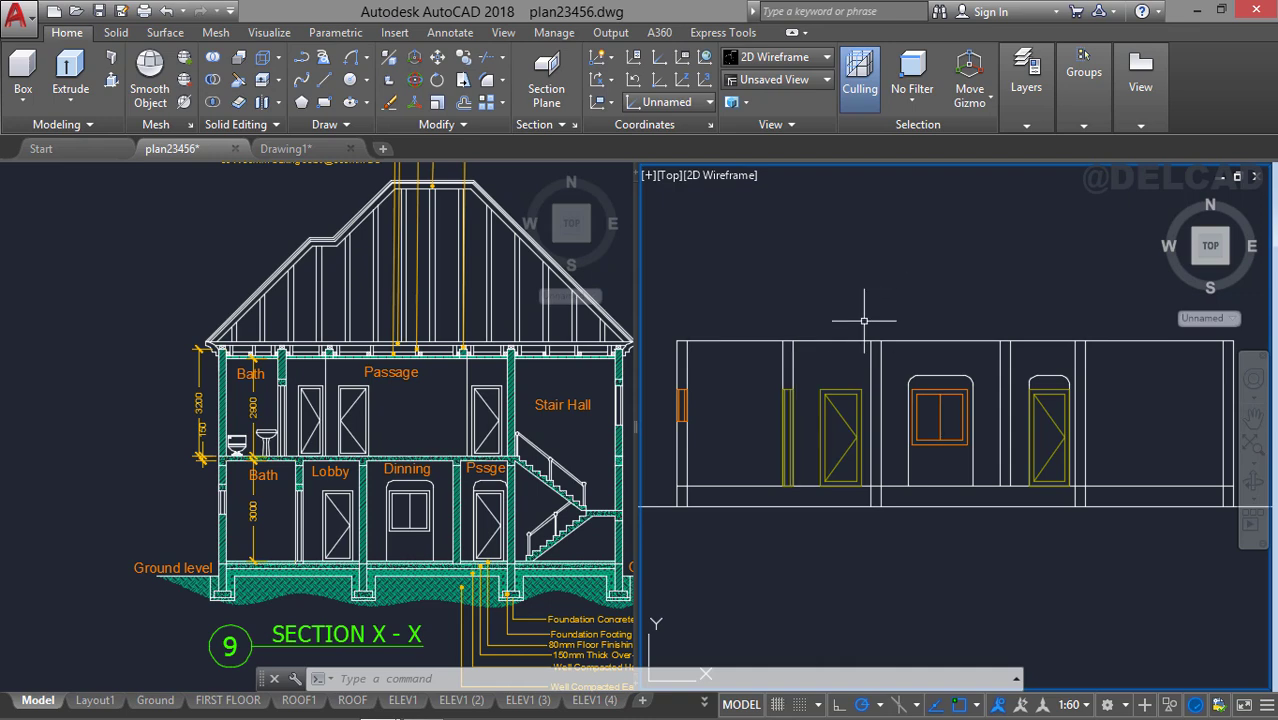
pyautogui.scroll(1, 864, 320)
pyautogui.scroll(-1, 838, 352)
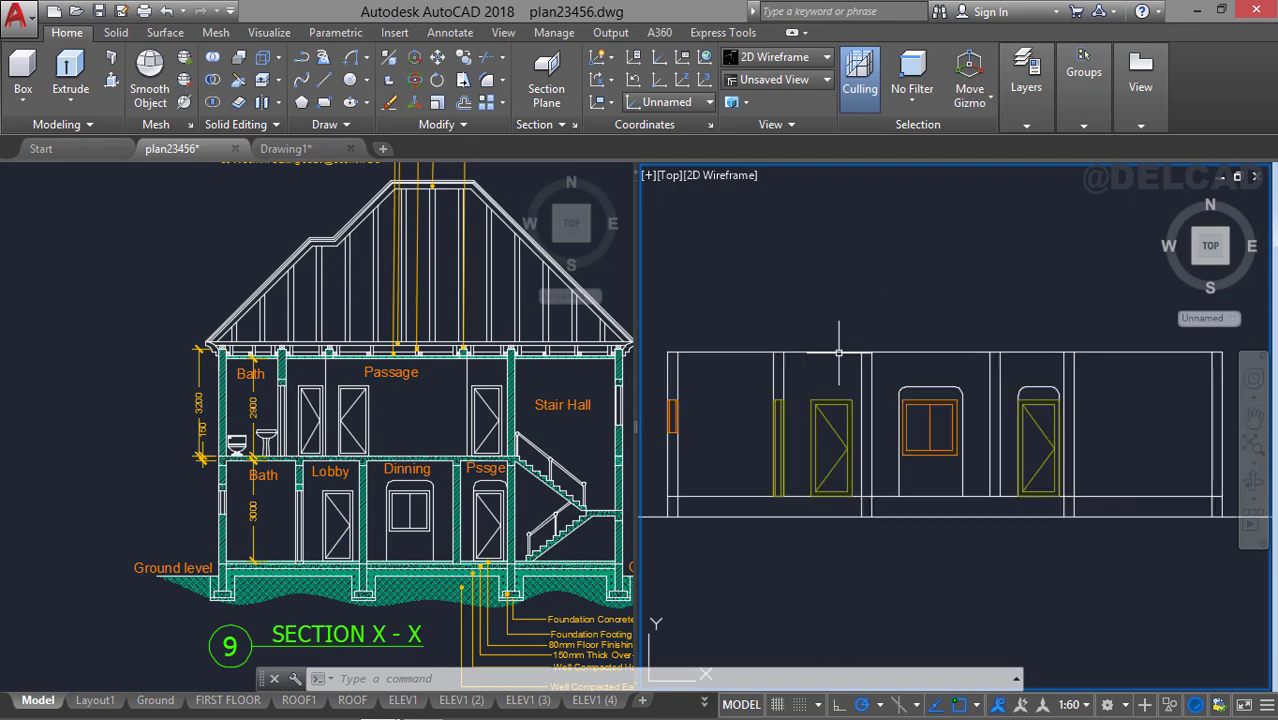
pyautogui.scroll(2, 838, 352)
pyautogui.click(838, 352)
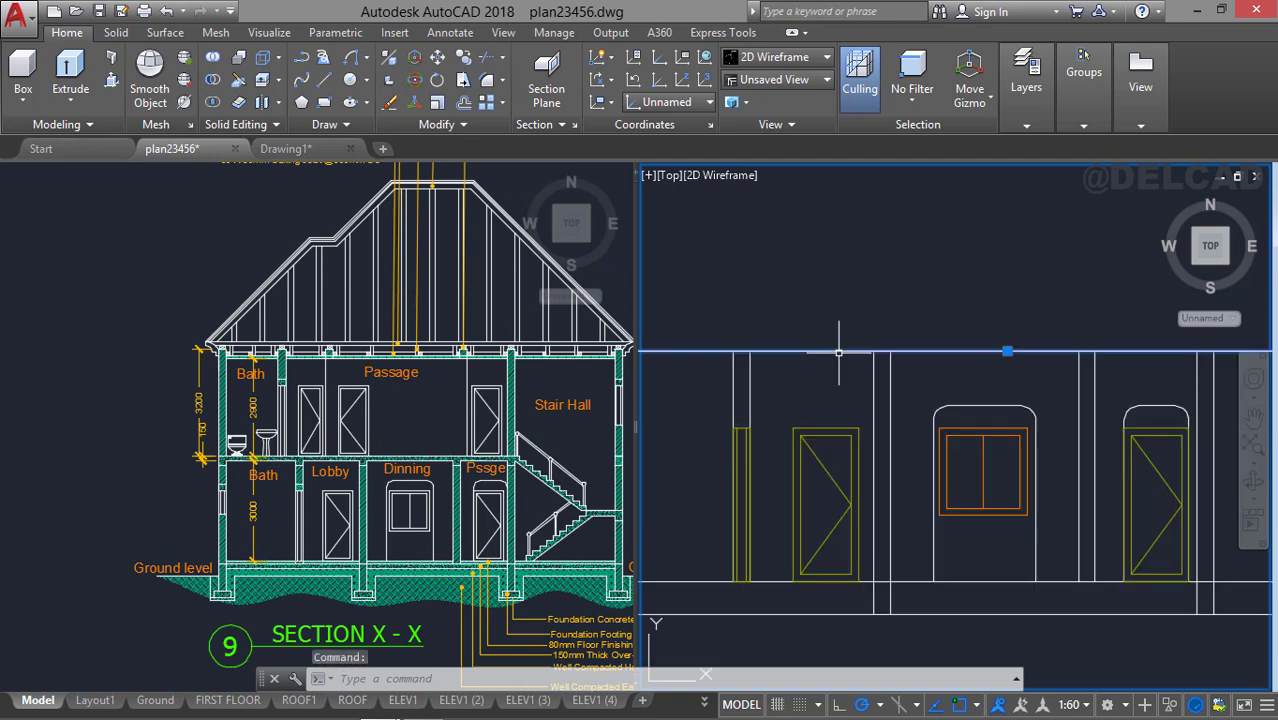
pyautogui.press('Escape')
pyautogui.press('Escape')
pyautogui.press('Return')
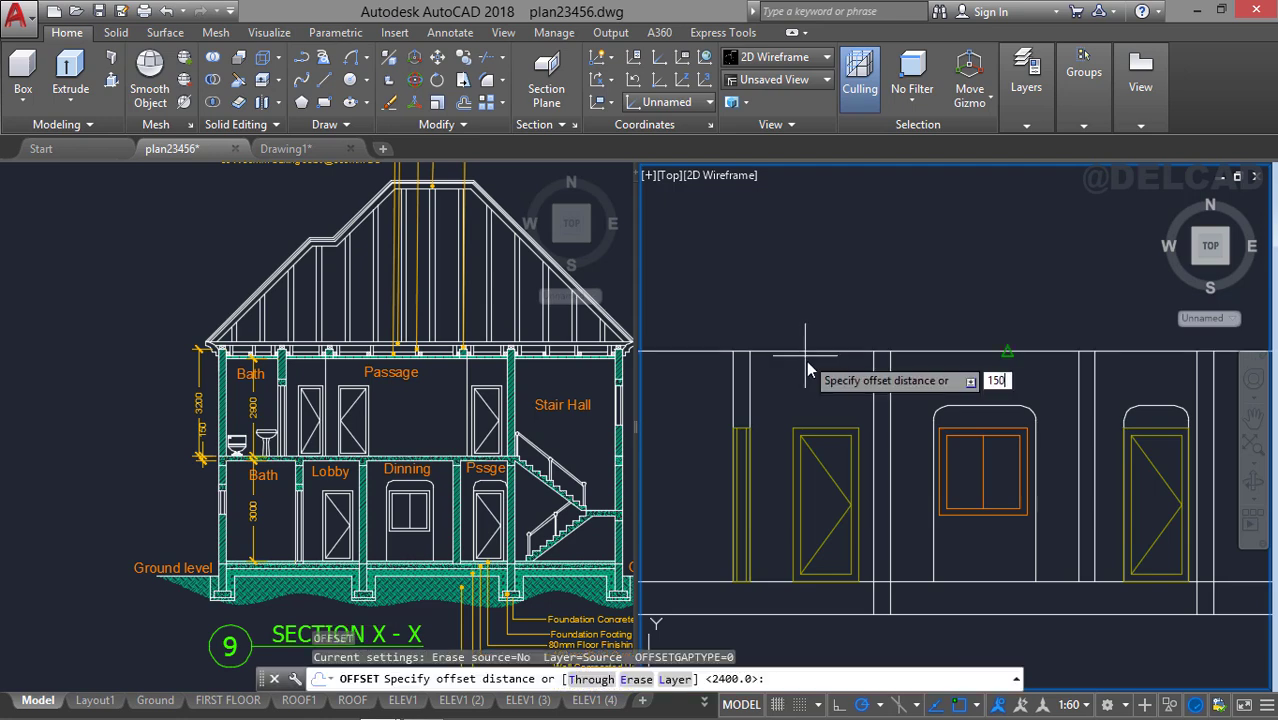
pyautogui.write('150')
pyautogui.press('Return')
pyautogui.click(822, 352)
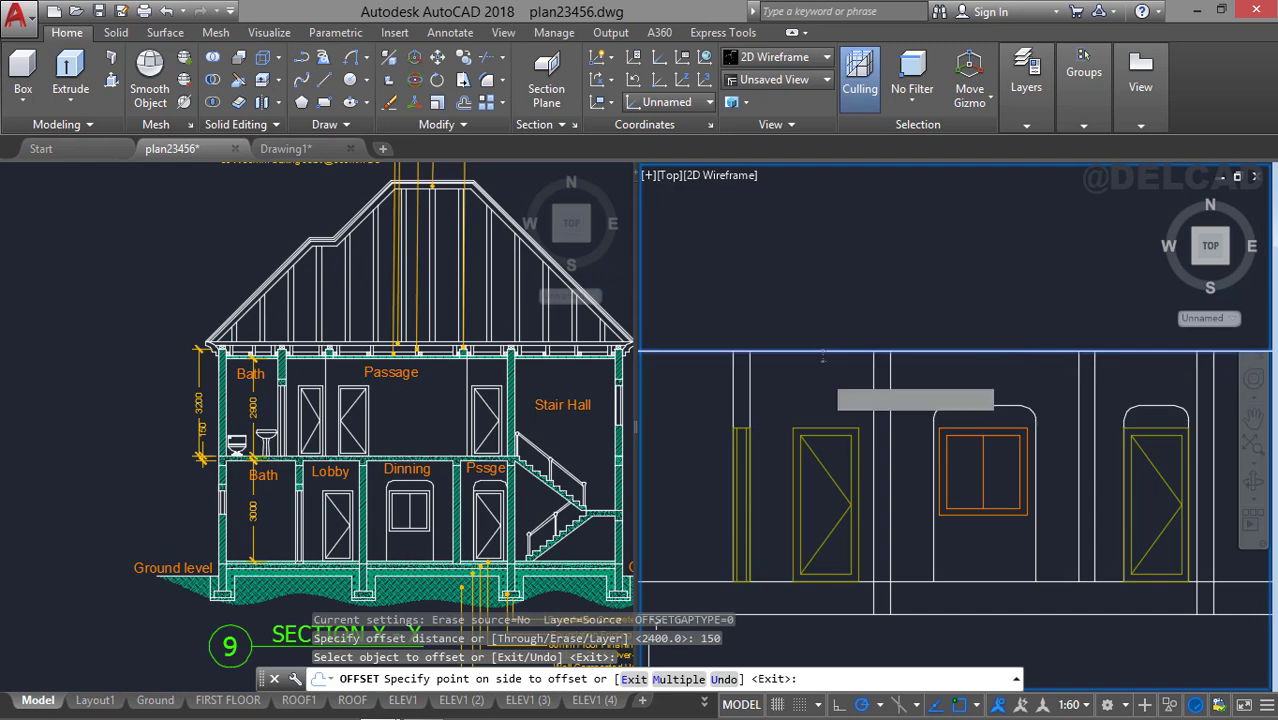
pyautogui.click(823, 358)
pyautogui.press('Escape')
pyautogui.scroll(-4, 893, 381)
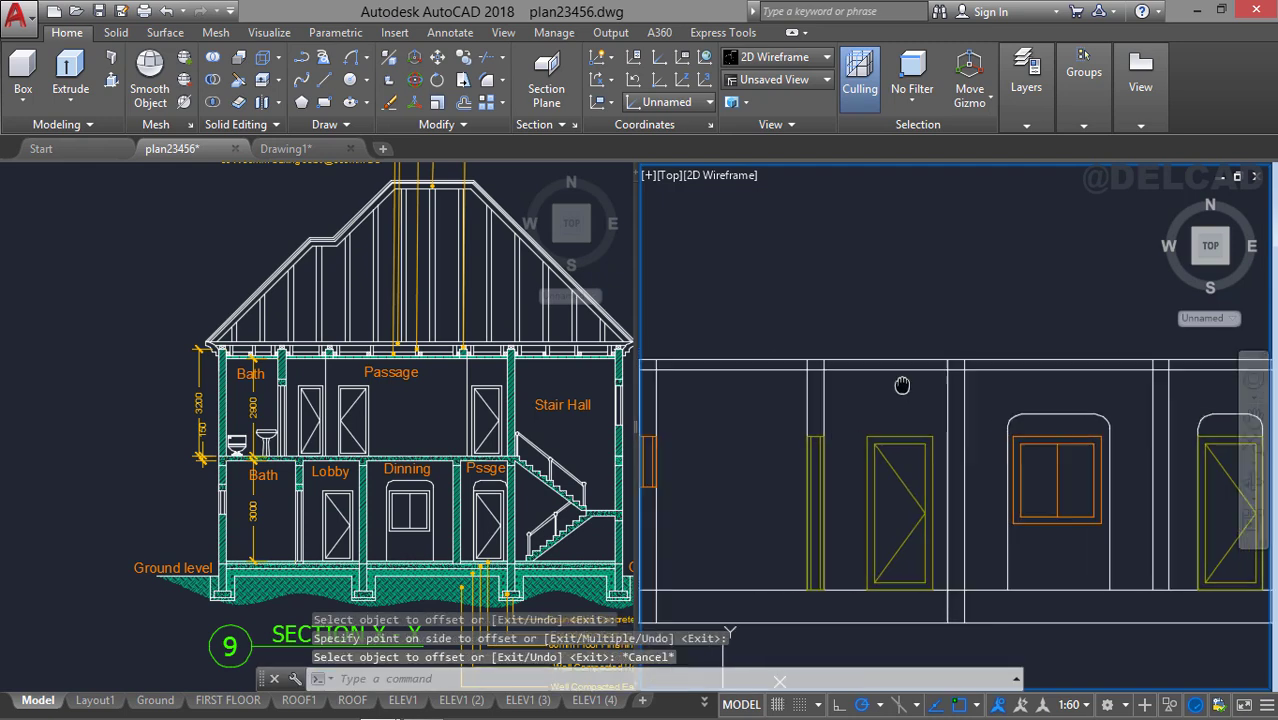
pyautogui.write('ts o')
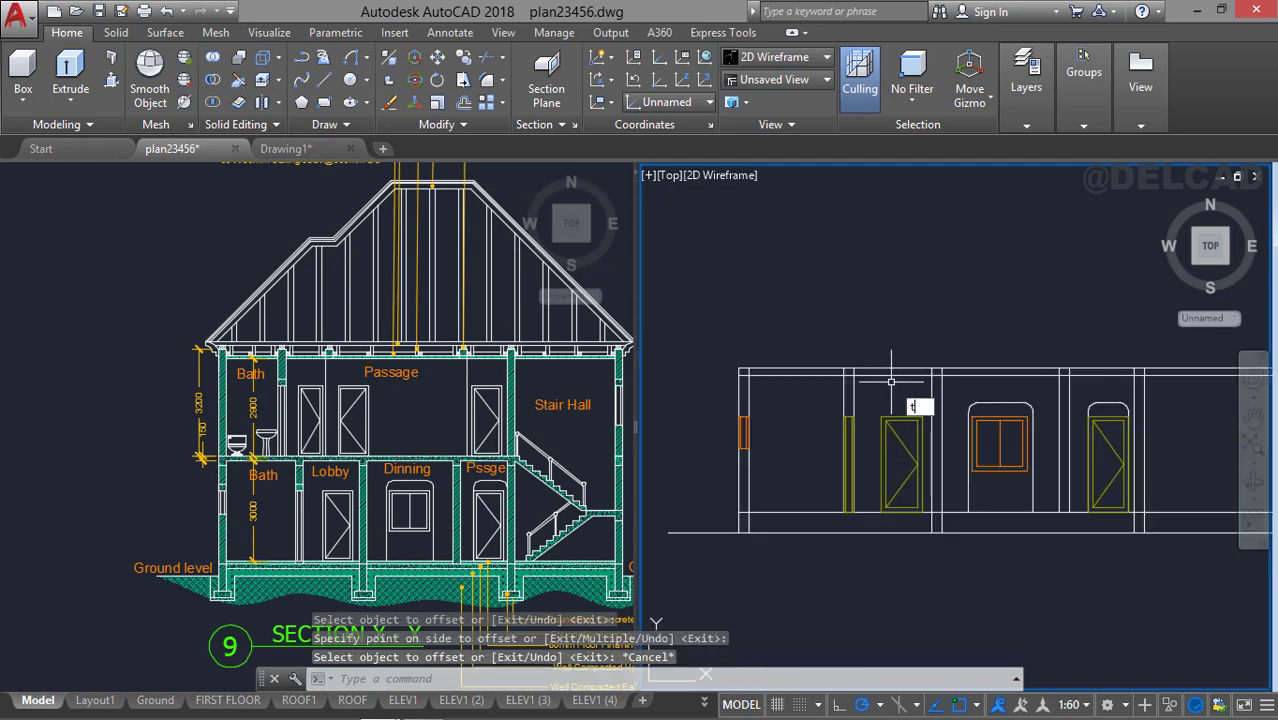
pyautogui.write('r')
pyautogui.press('Return')
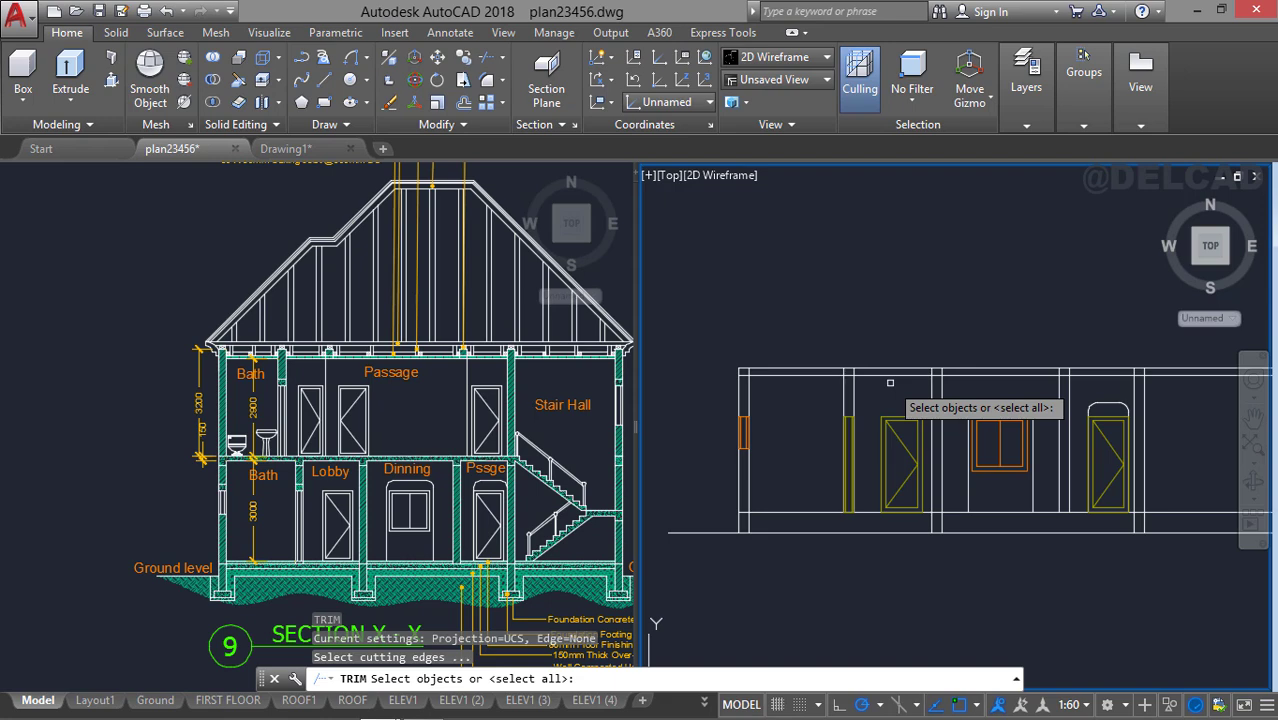
pyautogui.press('Return')
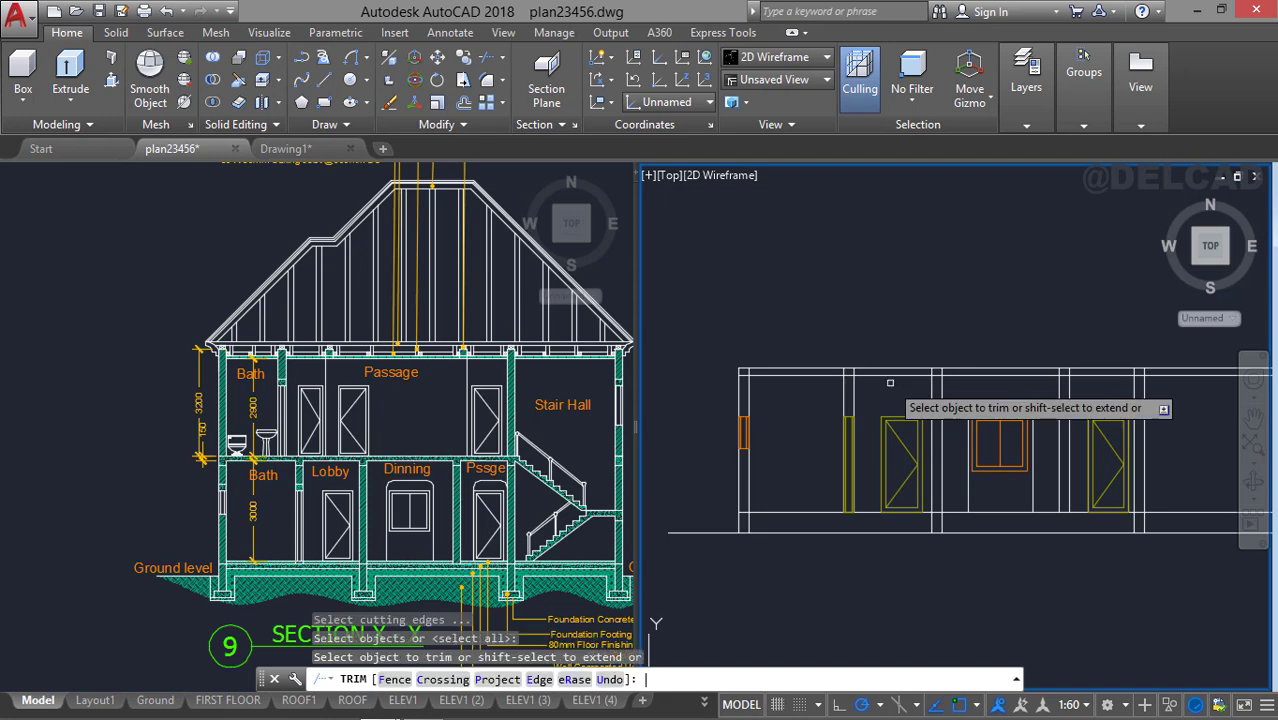
pyautogui.click(809, 372)
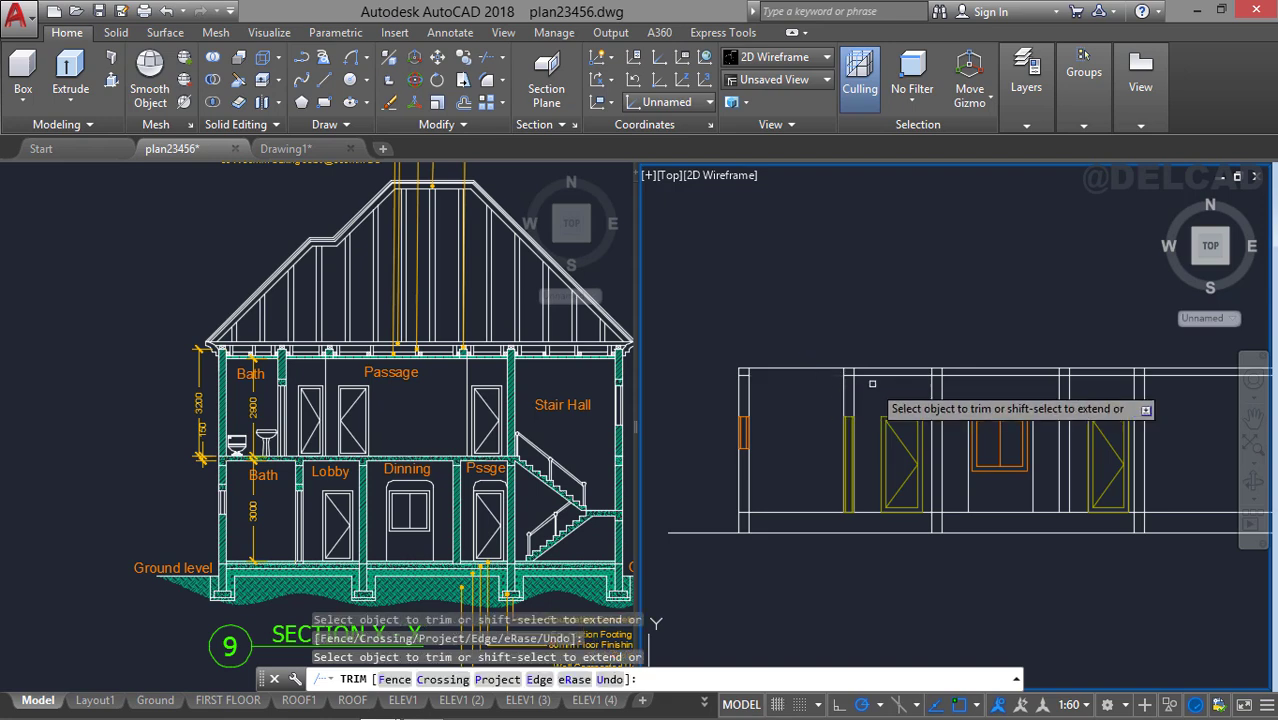
pyautogui.click(955, 375)
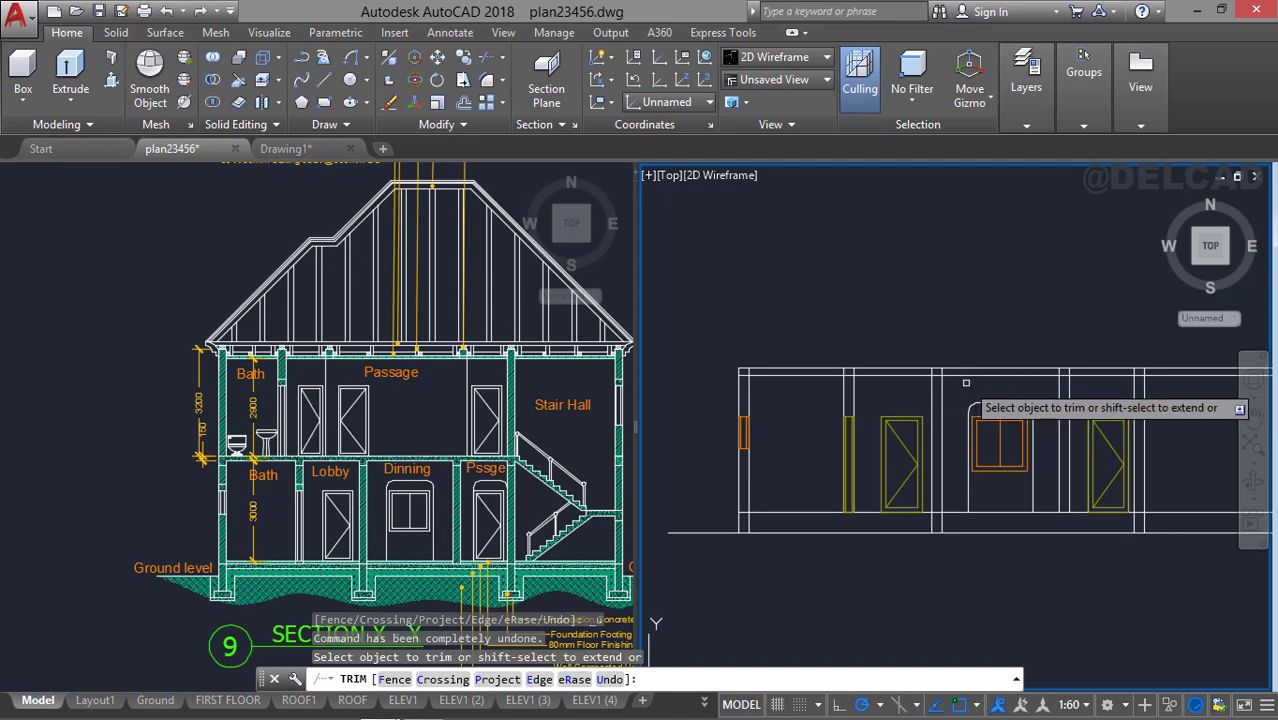
pyautogui.moveTo(1067, 368); pyautogui.dragTo(957, 358, button='middle')
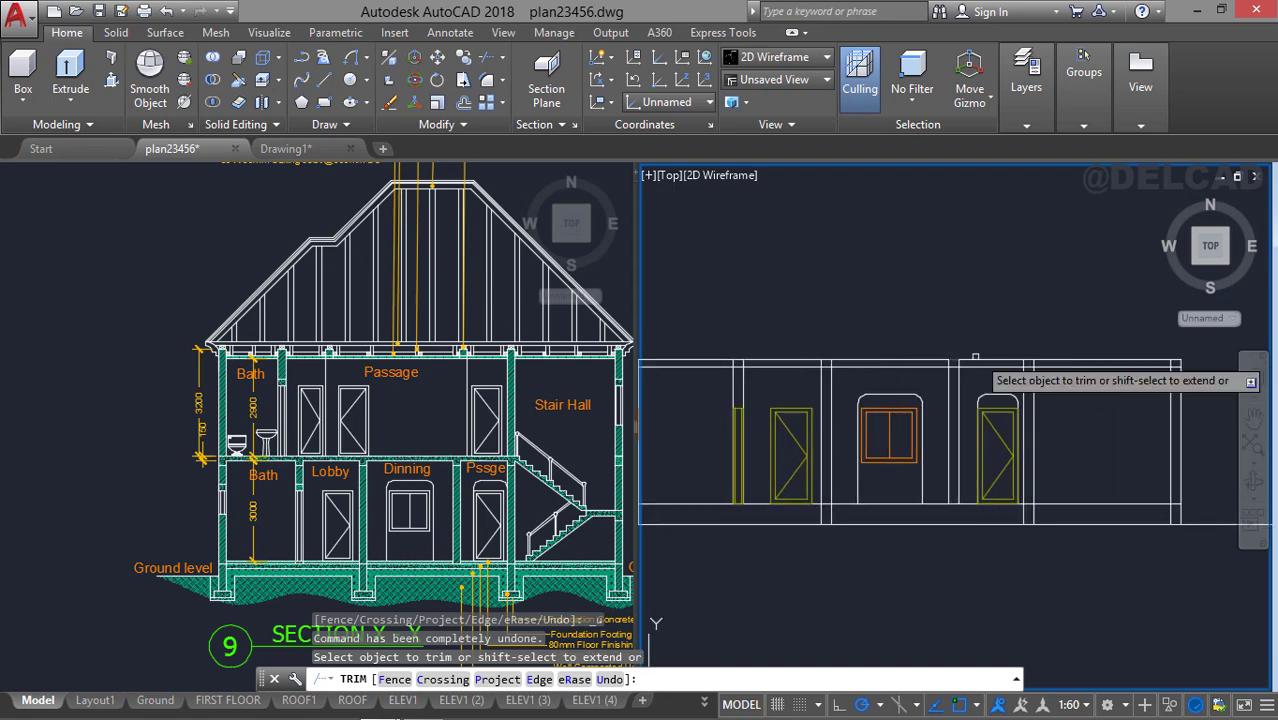
pyautogui.press('Escape')
# Trim the lines of the wall between passage and stair hall within the slab thickness, using both slab lines as cutting edges.
pyautogui.write('tr')
pyautogui.press('Return')
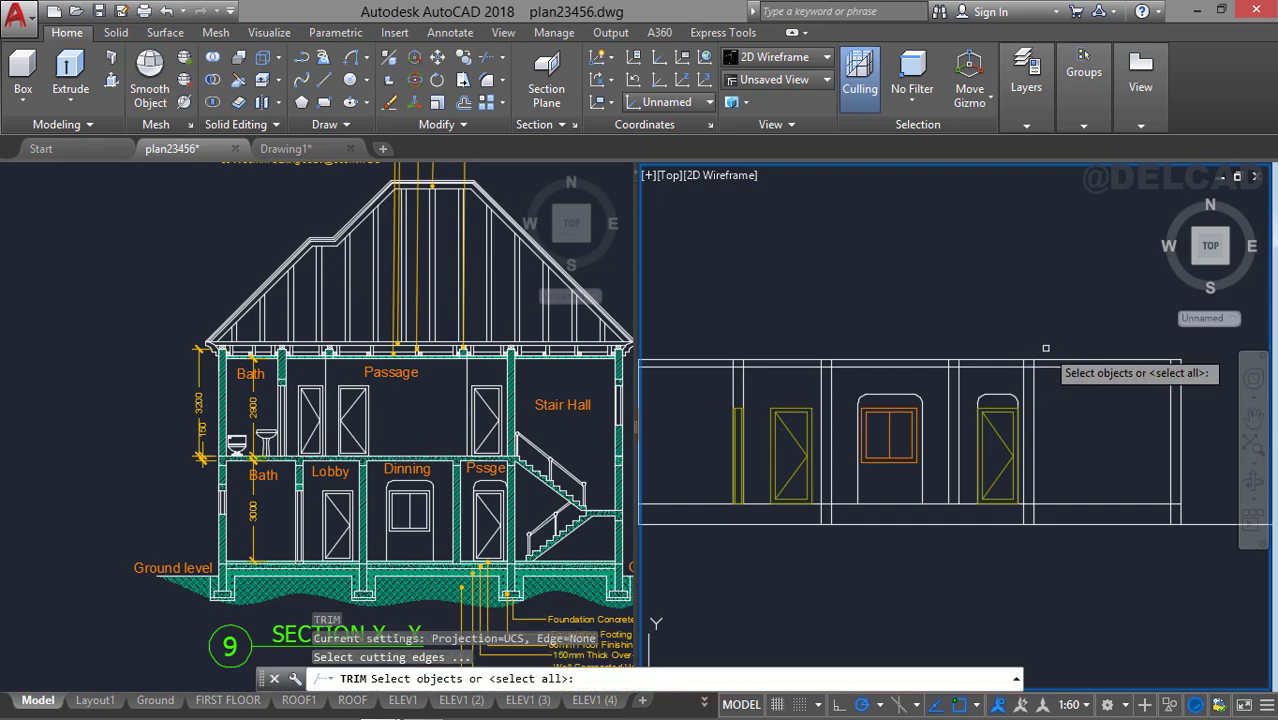
pyautogui.click(1040, 362)
pyautogui.click(1062, 368)
pyautogui.click(1063, 368)
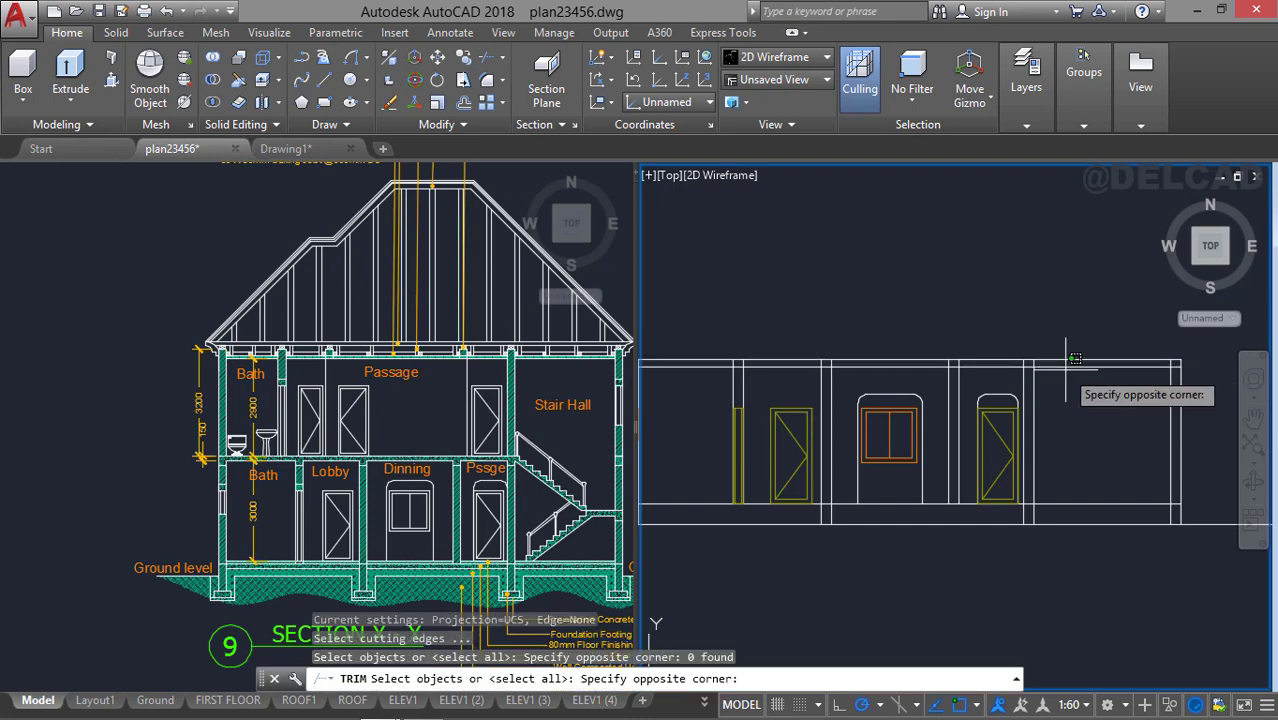
pyautogui.click(1067, 358)
pyautogui.click(1066, 368)
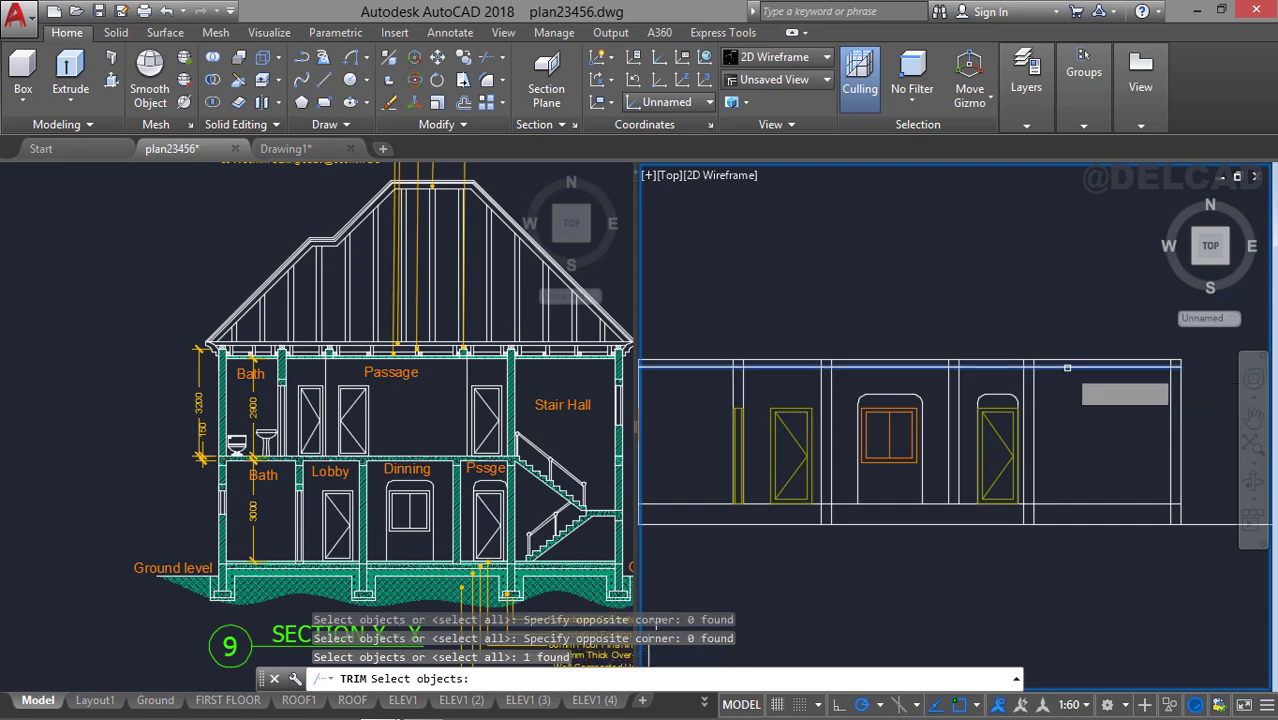
pyautogui.click(1067, 358)
pyautogui.press('Return')
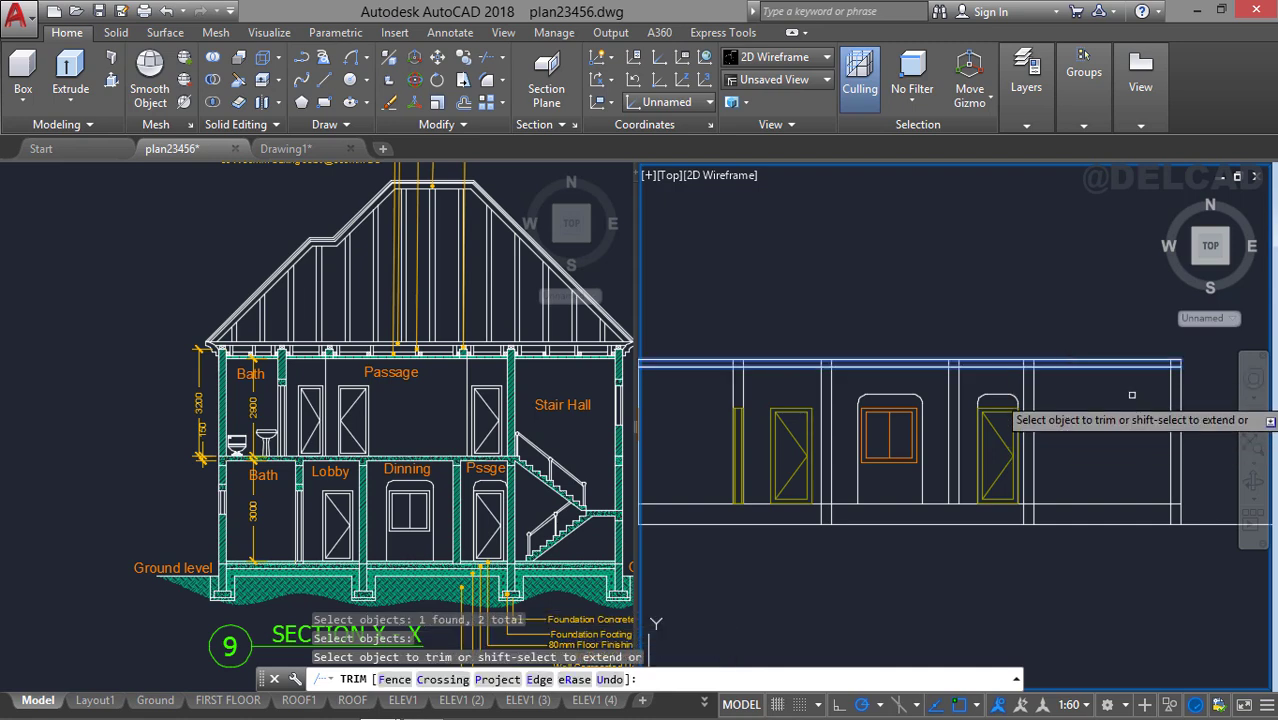
pyautogui.scroll(3, 1127, 400)
pyautogui.scroll(1, 1110, 372)
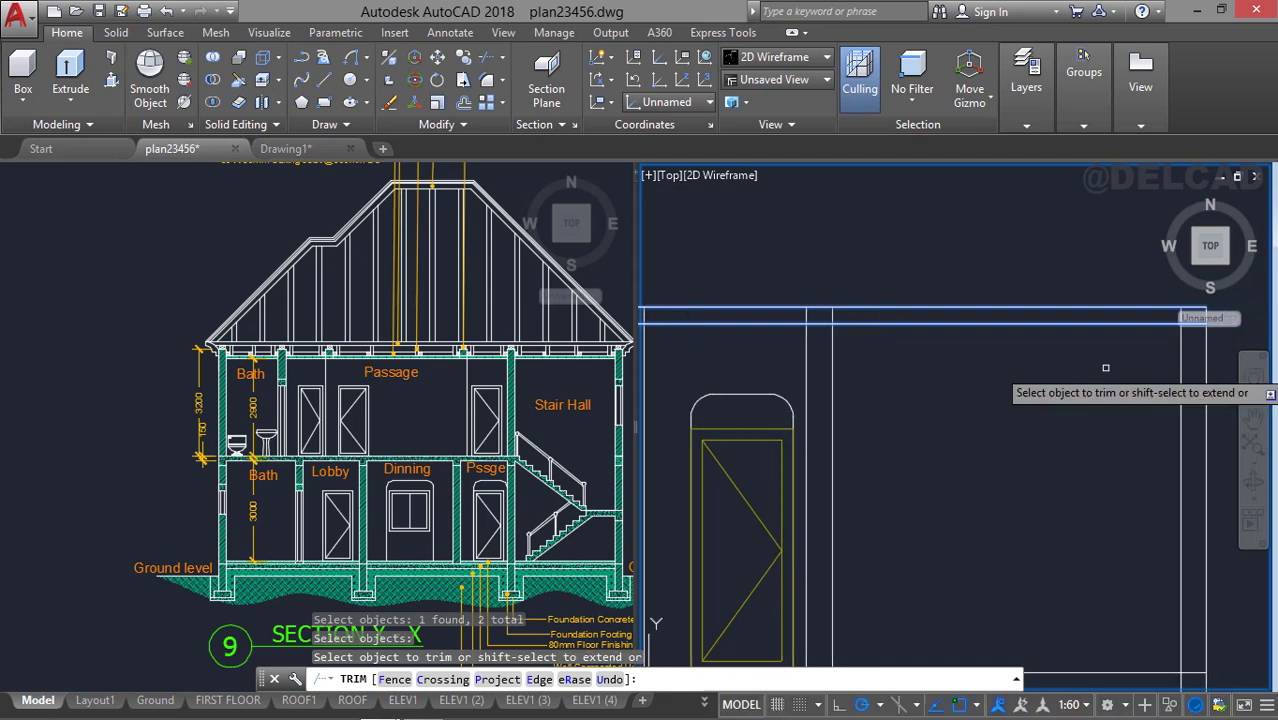
pyautogui.click(885, 317)
pyautogui.click(747, 315)
pyautogui.scroll(-2, 747, 315)
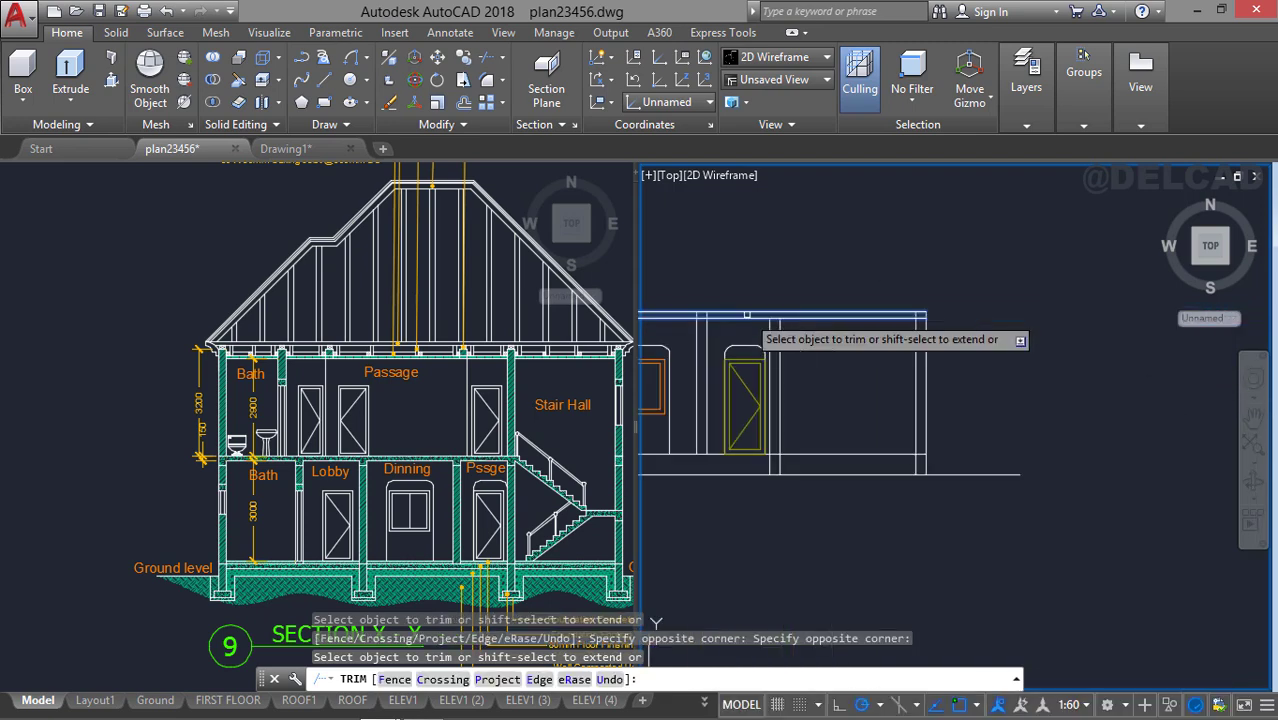
# Trim the remaining interior wall lines and the outer walls' inner lines out of the slab thickness.
pyautogui.moveTo(760, 317); pyautogui.dragTo(972, 337, button='middle')
pyautogui.scroll(2, 928, 330)
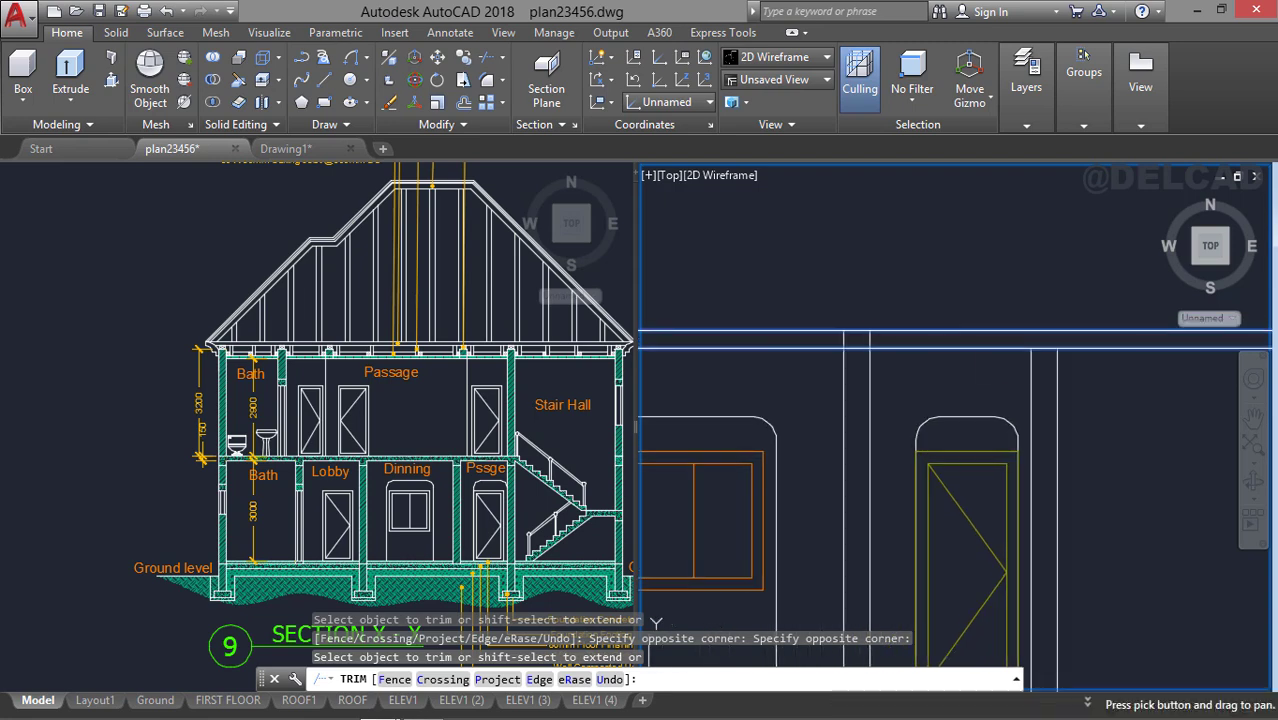
pyautogui.moveTo(779, 345); pyautogui.dragTo(1078, 379, button='middle')
pyautogui.click(922, 367)
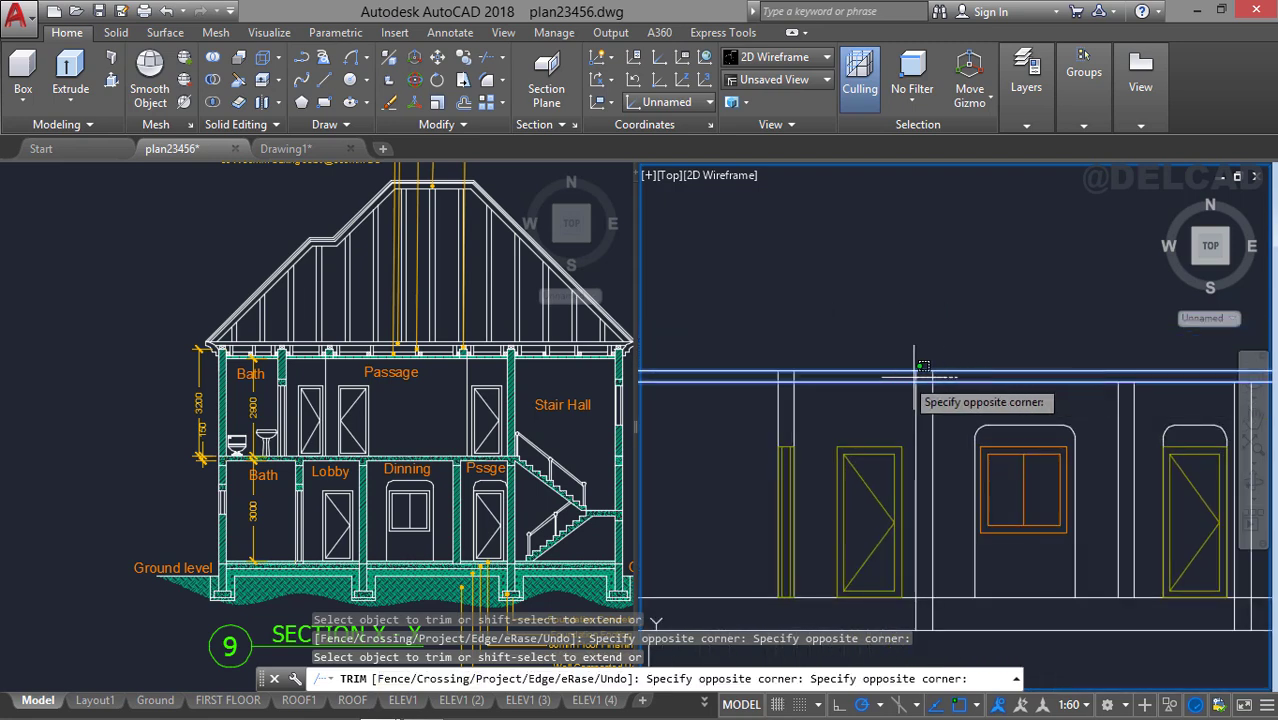
pyautogui.click(760, 378)
pyautogui.scroll(-2, 891, 377)
pyautogui.scroll(2, 891, 377)
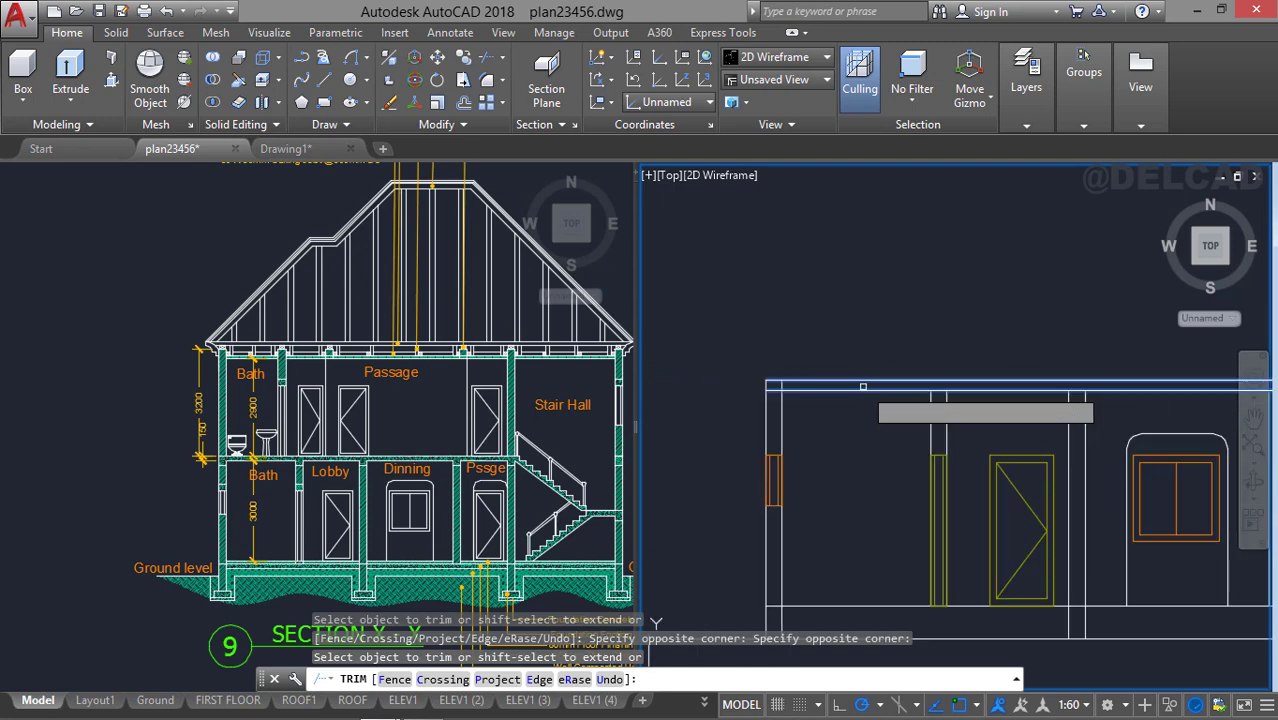
pyautogui.click(778, 381)
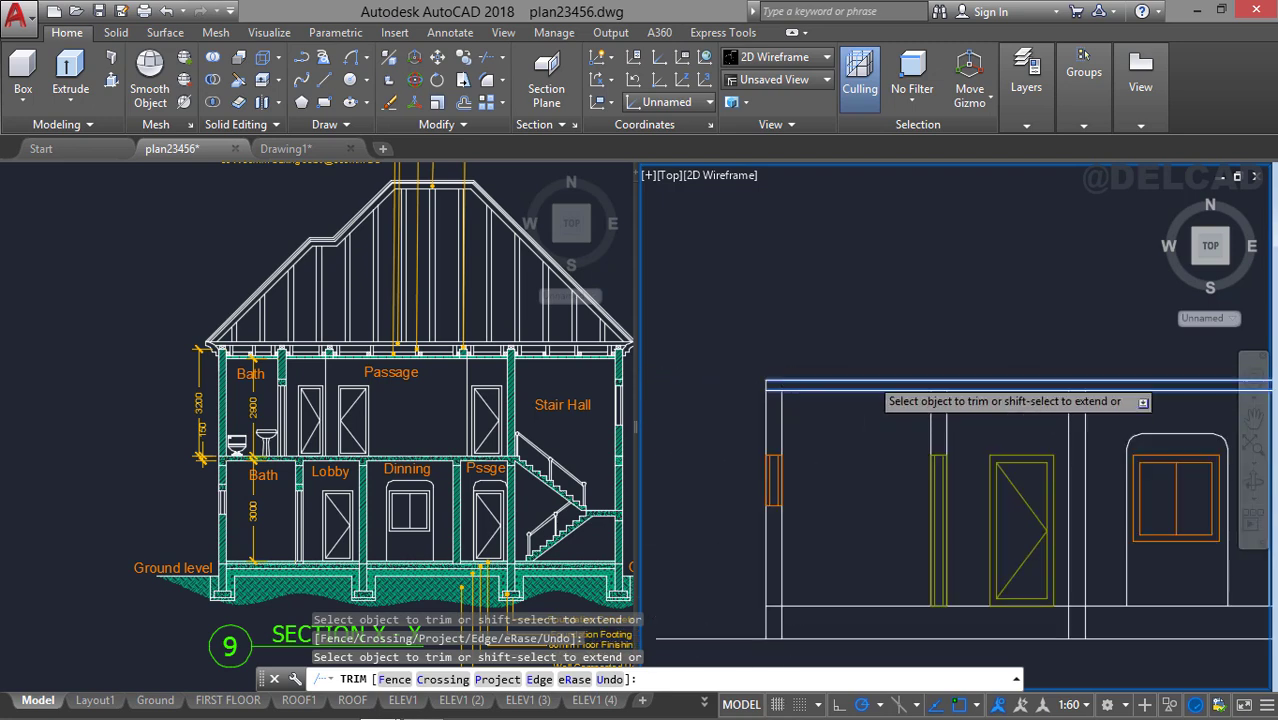
pyautogui.scroll(-2, 800, 381)
pyautogui.scroll(3, 839, 380)
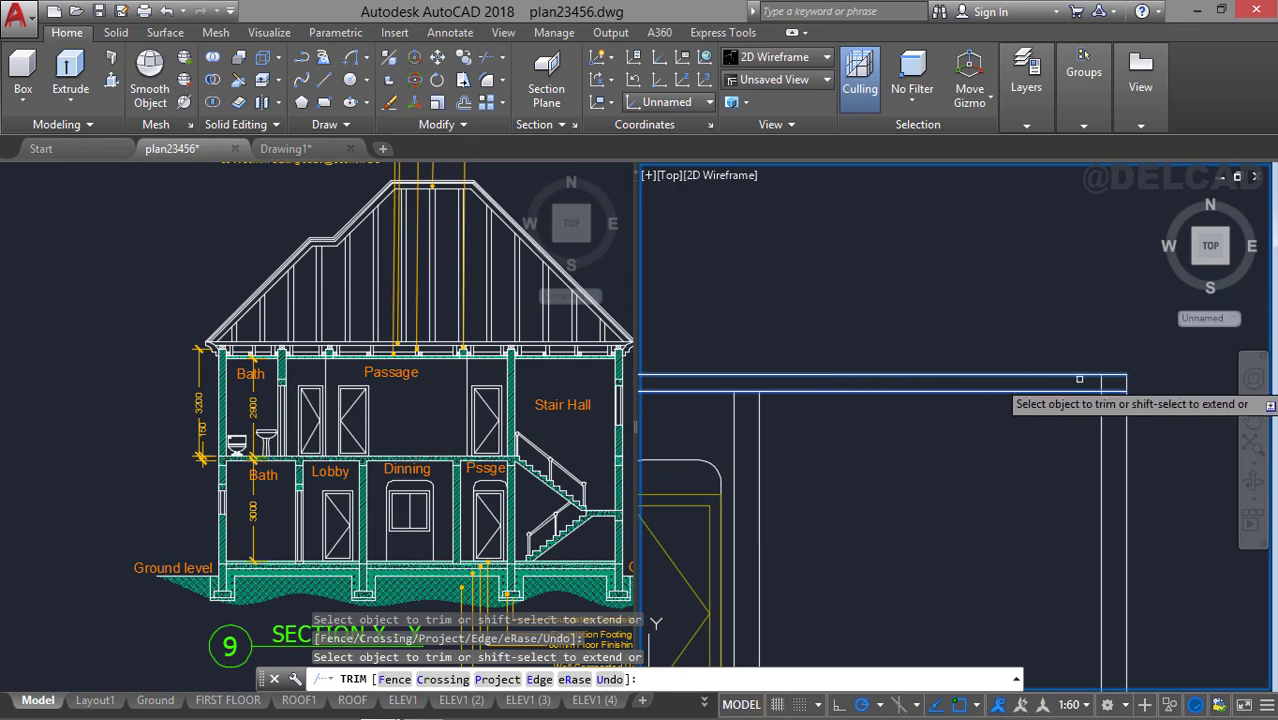
pyautogui.press('Return')
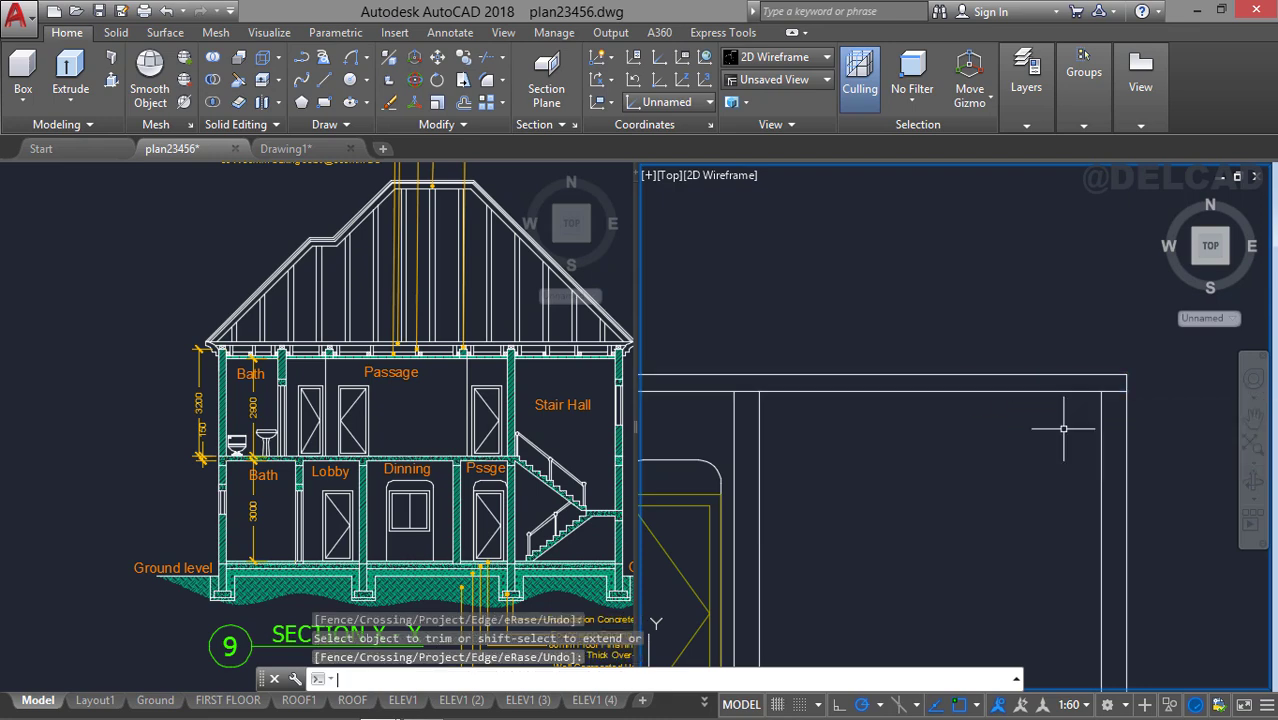
# Offset the slab's top line 300 downward to mark the underside of the beams over the walls.
pyautogui.scroll(-2, 905, 435)
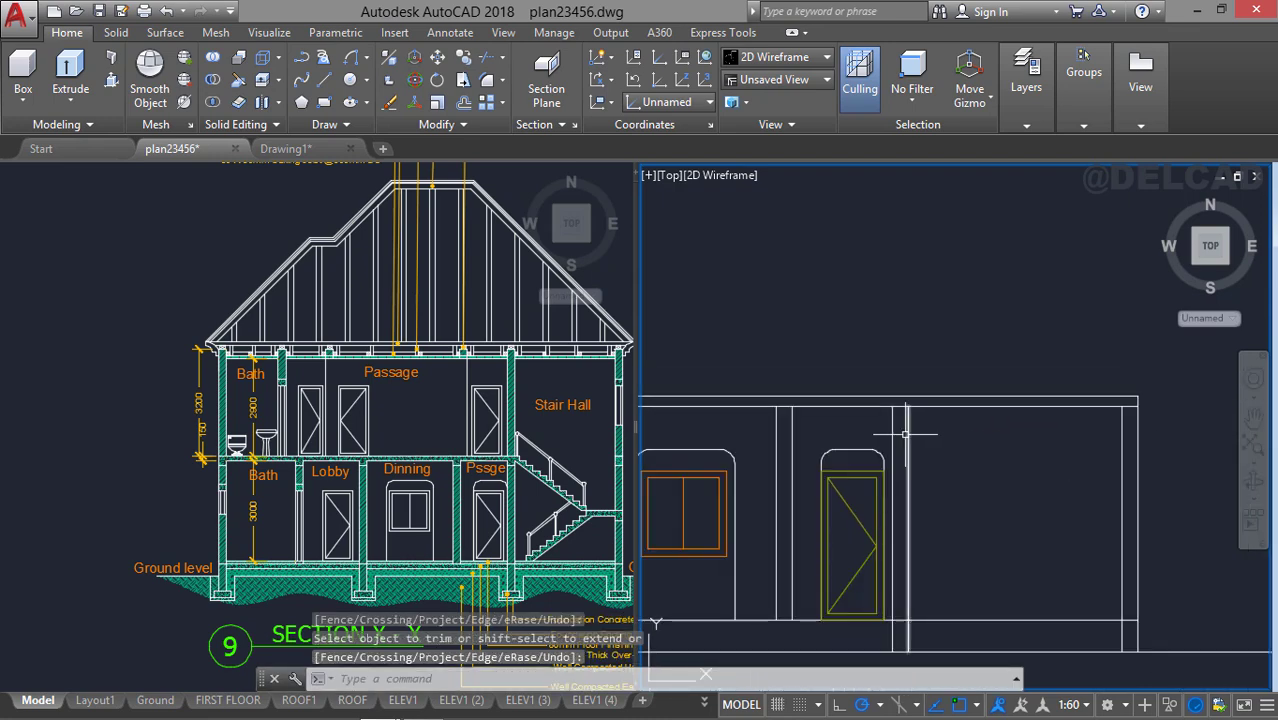
pyautogui.moveTo(790, 428); pyautogui.dragTo(988, 425, button='middle')
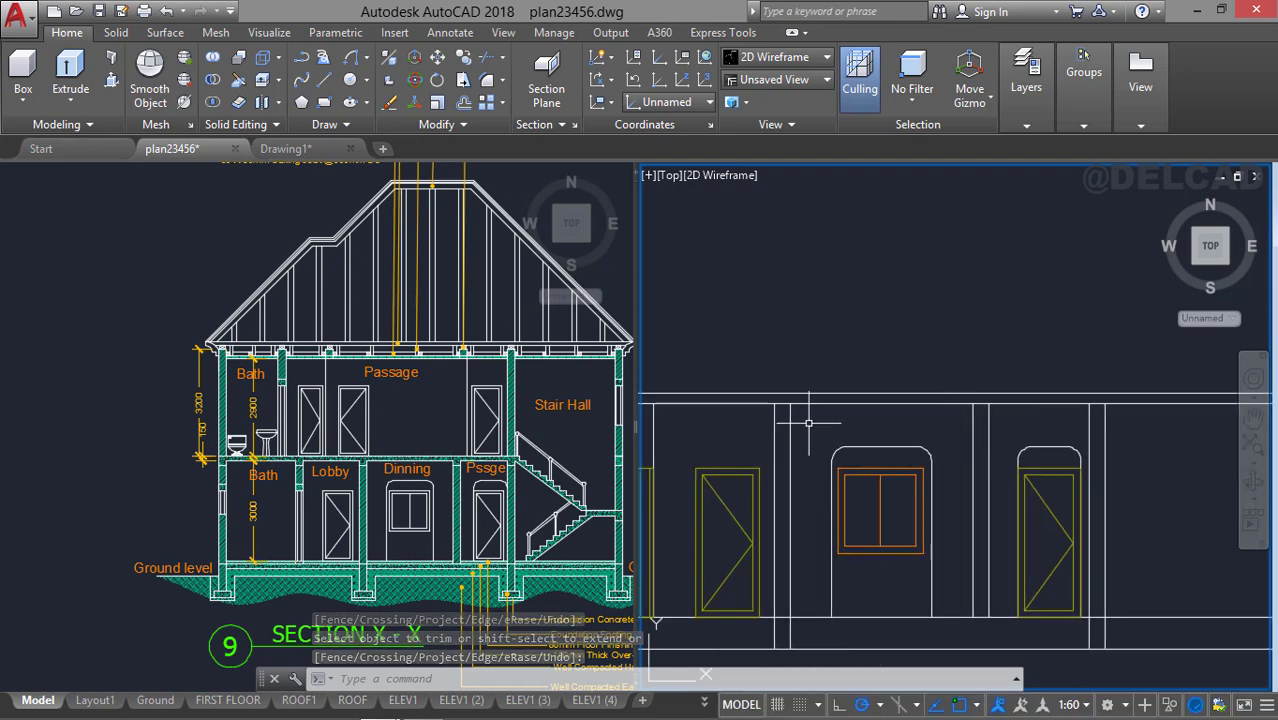
pyautogui.scroll(-1, 795, 419)
pyautogui.moveTo(803, 419); pyautogui.dragTo(895, 422, button='middle')
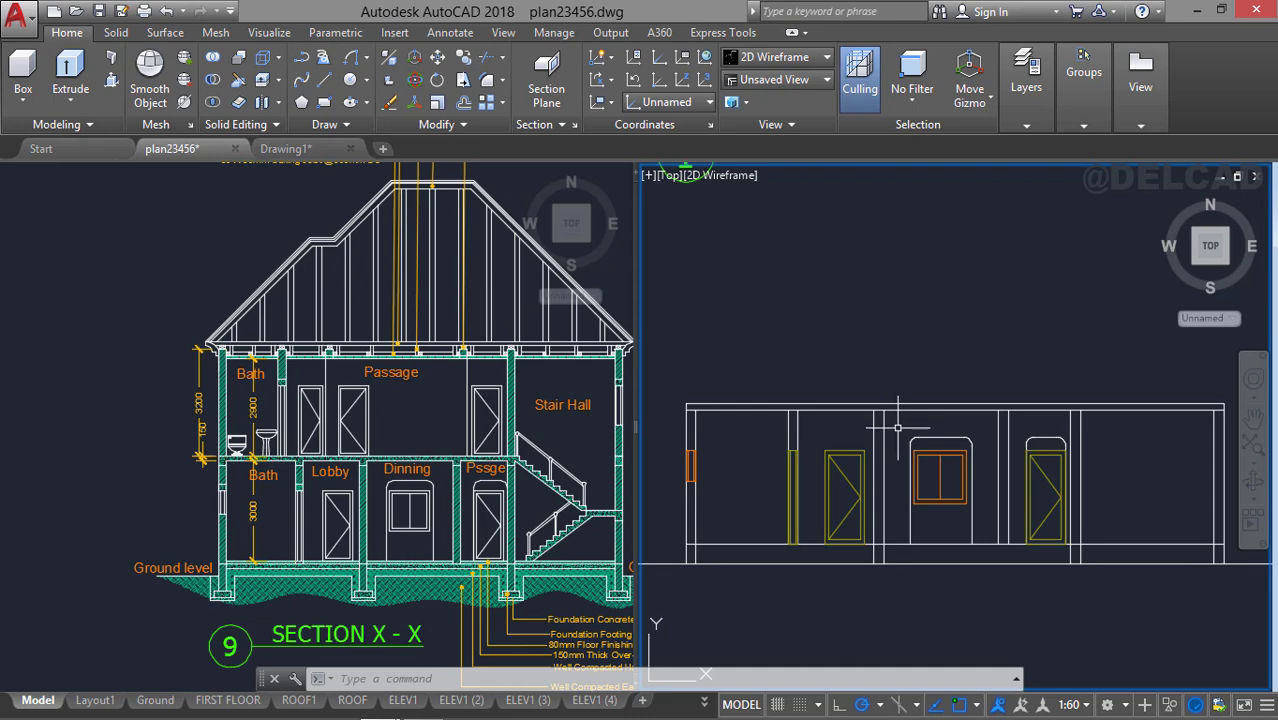
pyautogui.write('o')
pyautogui.press('Return')
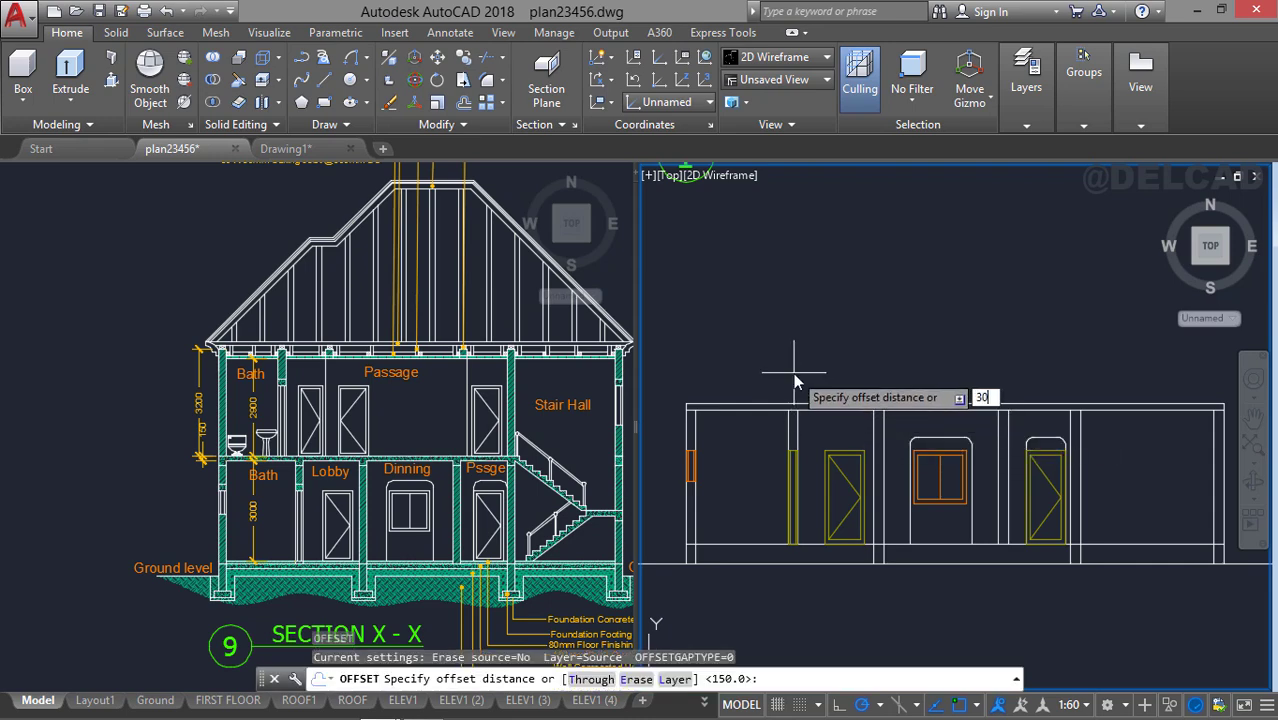
pyautogui.press('Return')
pyautogui.scroll(2, 843, 394)
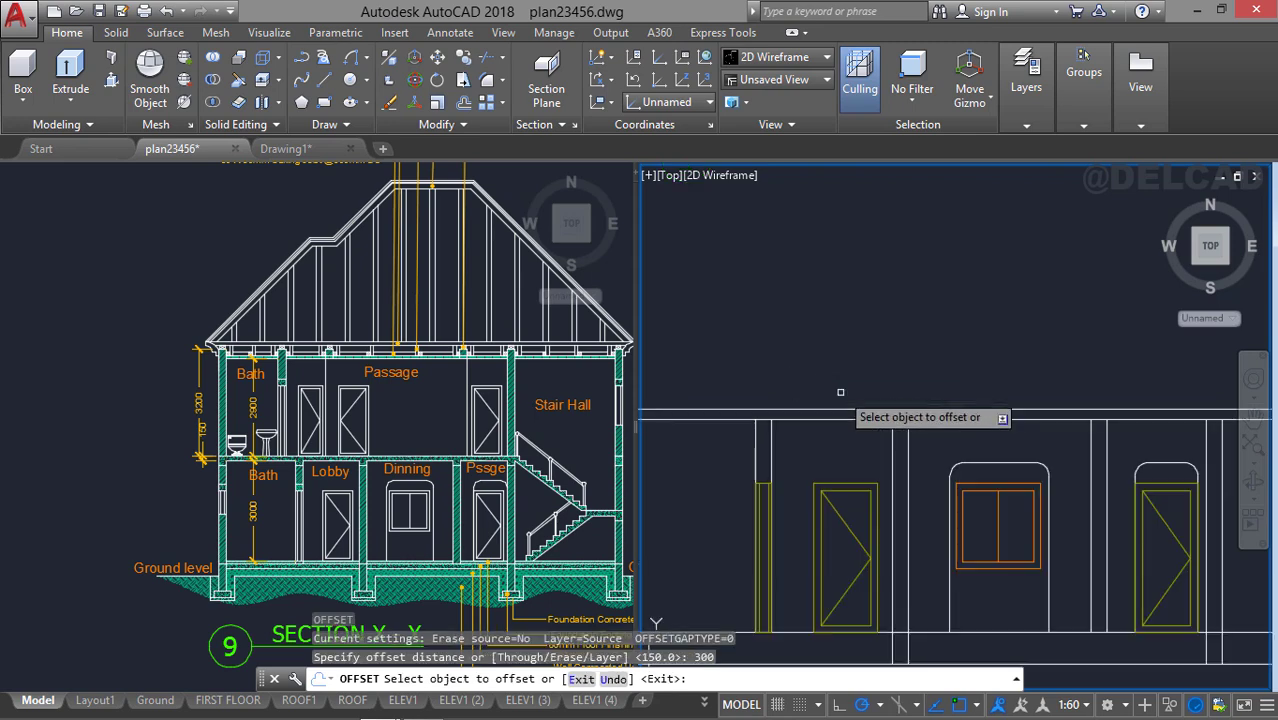
pyautogui.click(844, 408)
pyautogui.click(850, 451)
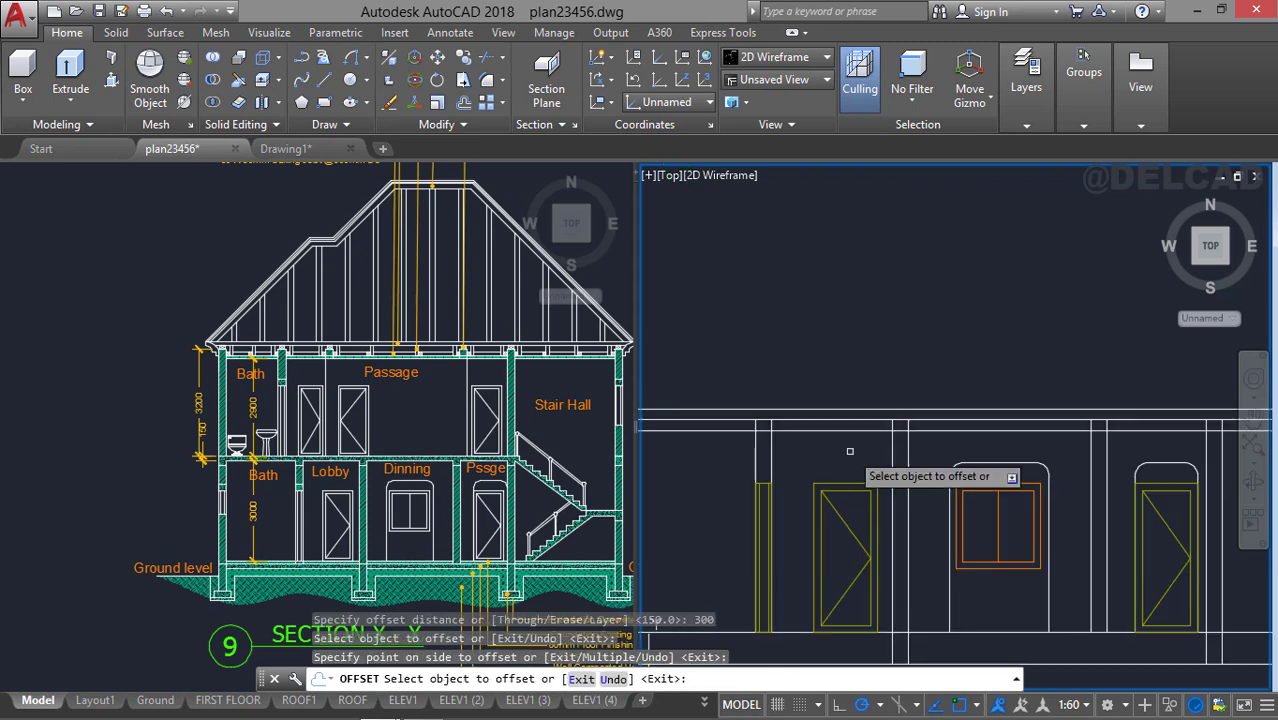
pyautogui.press('Escape')
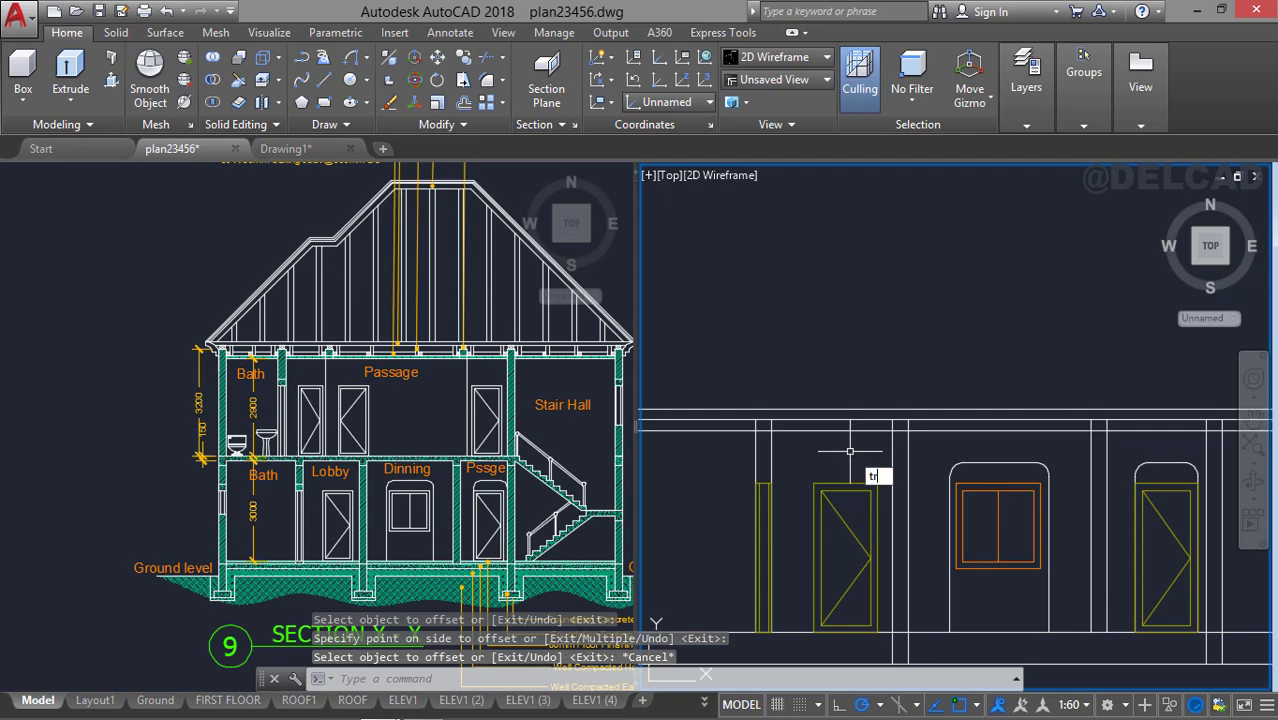
# Trim the beam underside line out of the open spans between the ground-floor walls, using all objects as cutting edges.
pyautogui.write('tr')
pyautogui.press('Return')
pyautogui.press('Return')
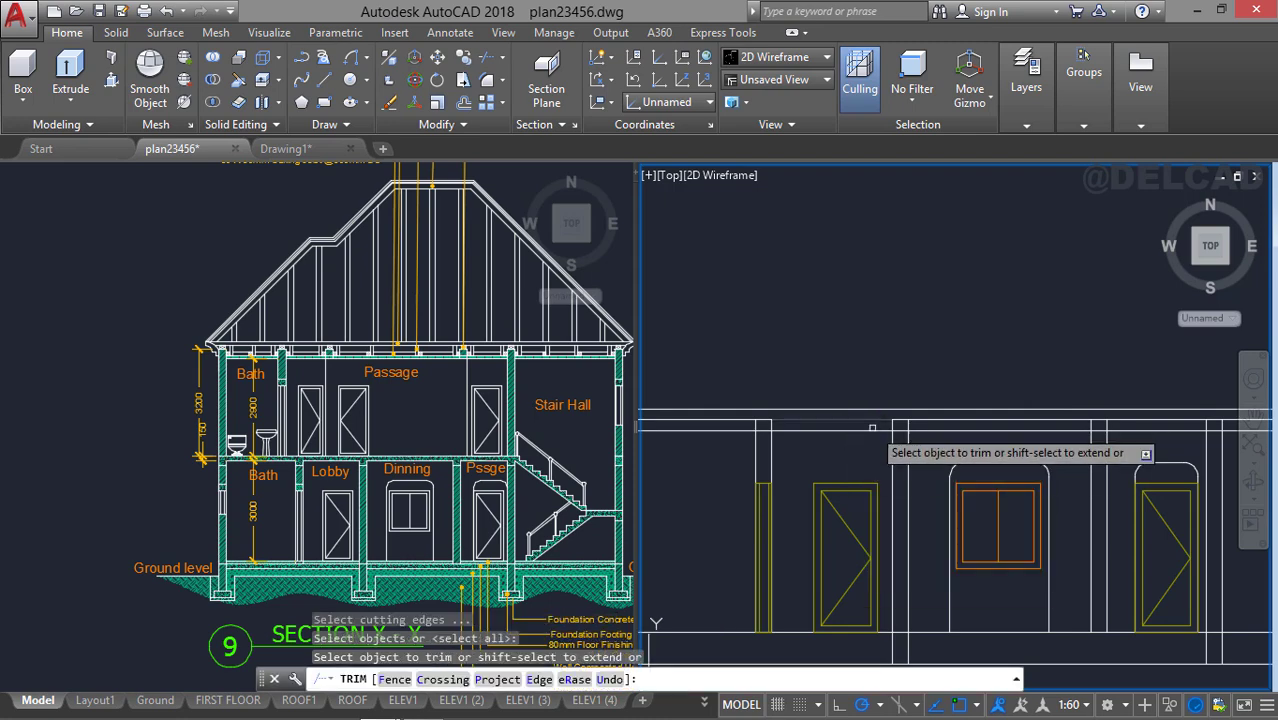
pyautogui.click(872, 428)
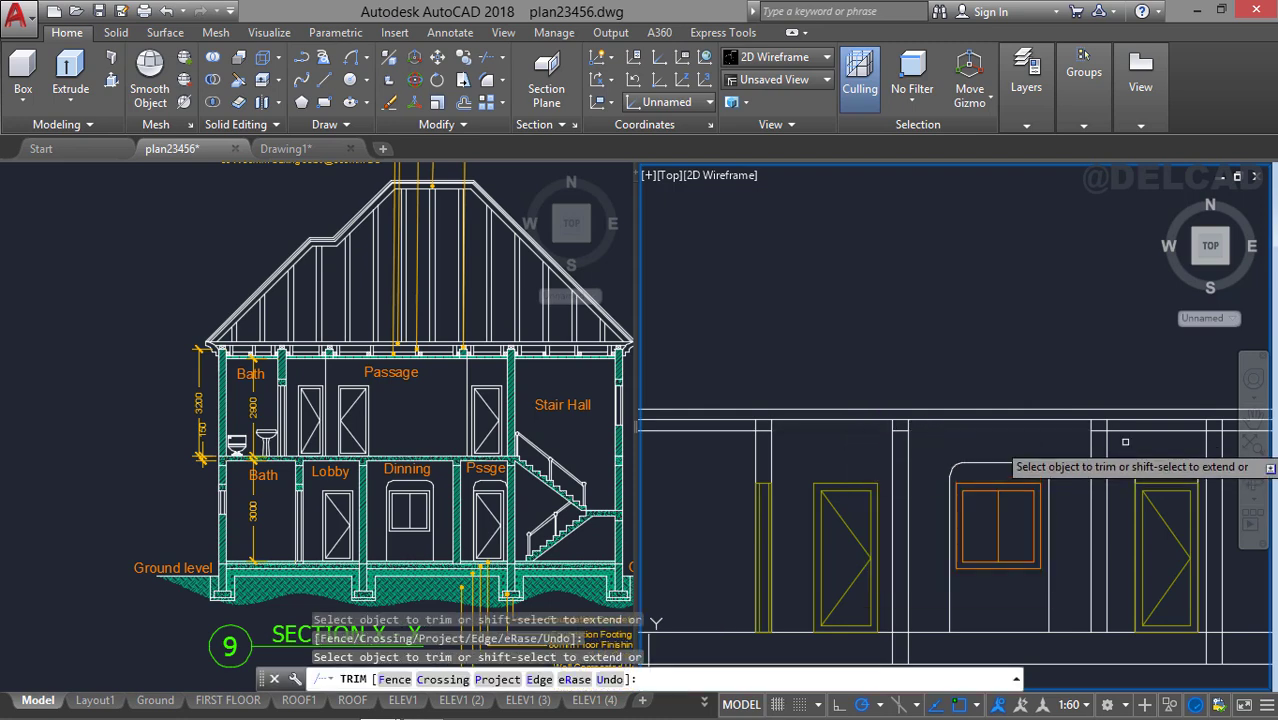
pyautogui.moveTo(1143, 433); pyautogui.dragTo(900, 452, button='middle')
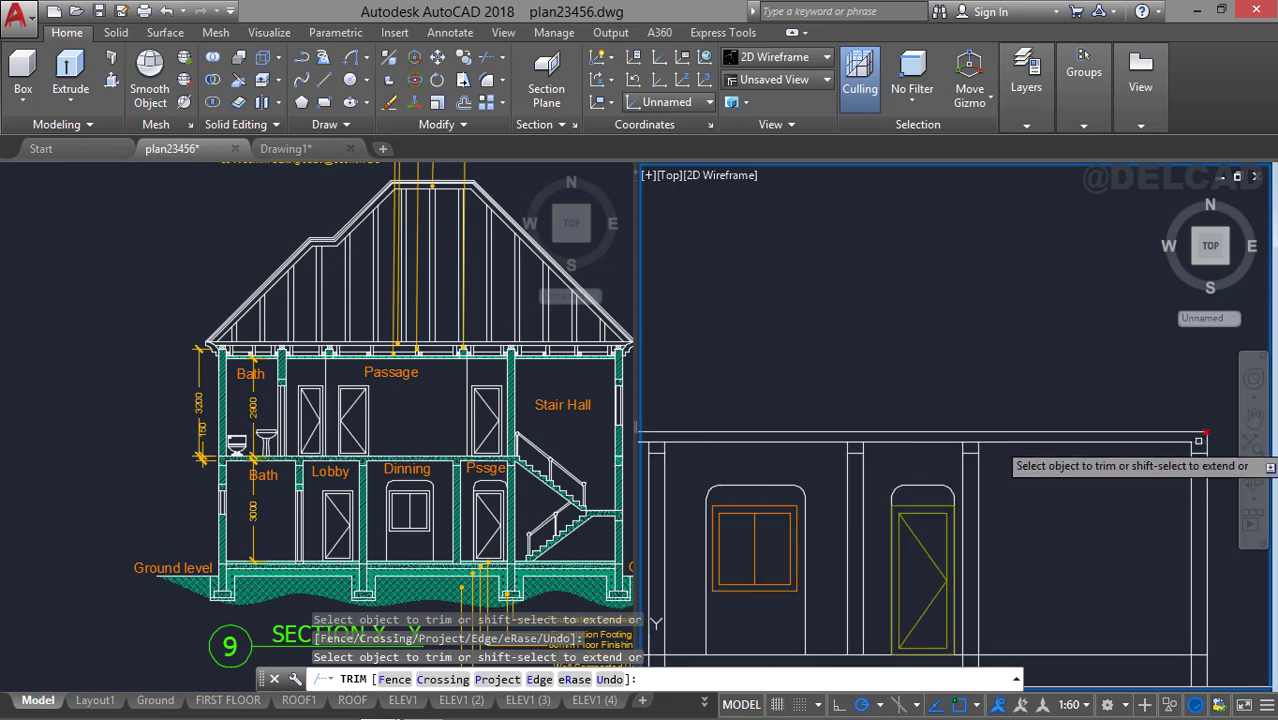
# Trim the slab's lower line within the thickness of the interior walls so the beams join the slab.
pyautogui.click(970, 444)
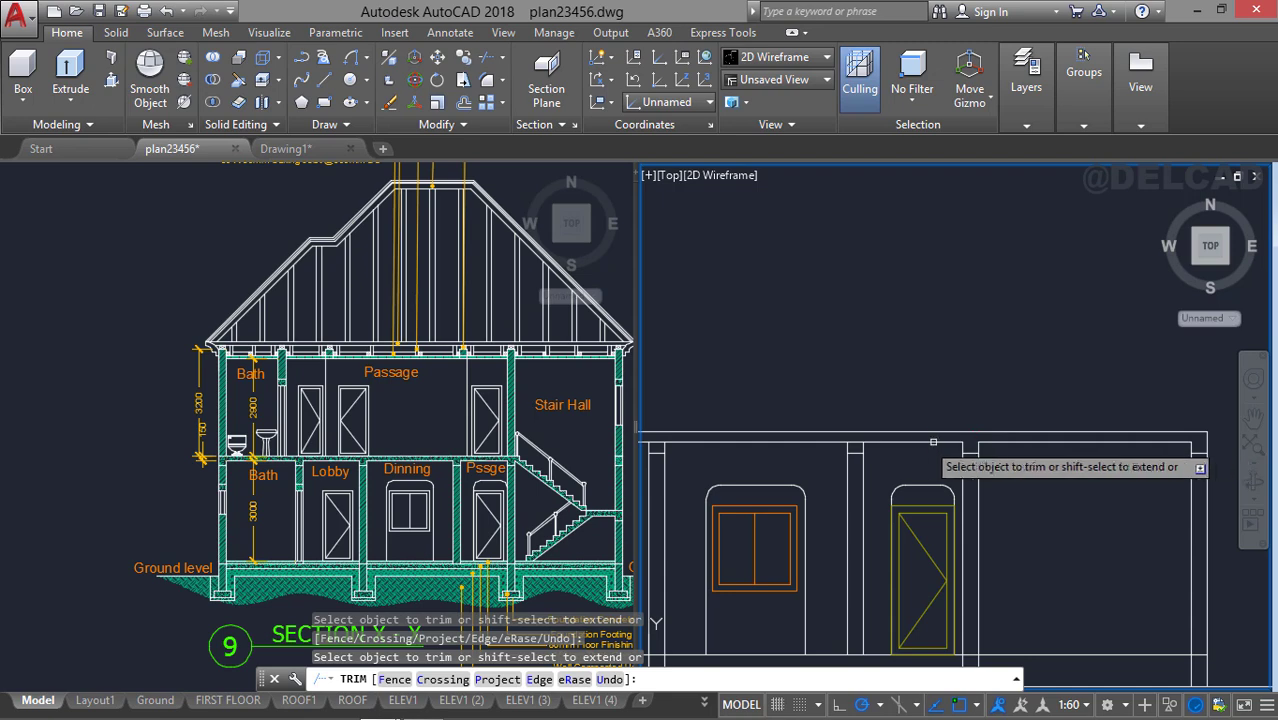
pyautogui.click(855, 442)
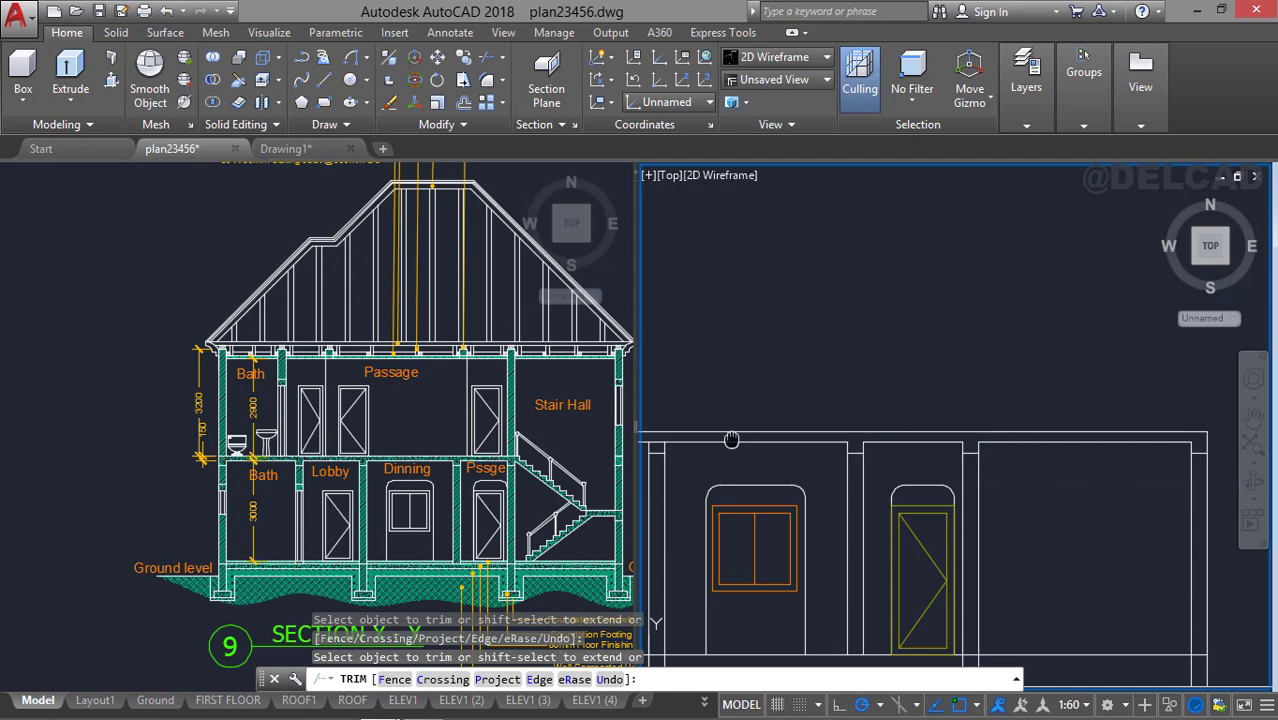
pyautogui.moveTo(730, 440); pyautogui.dragTo(971, 437, button='middle')
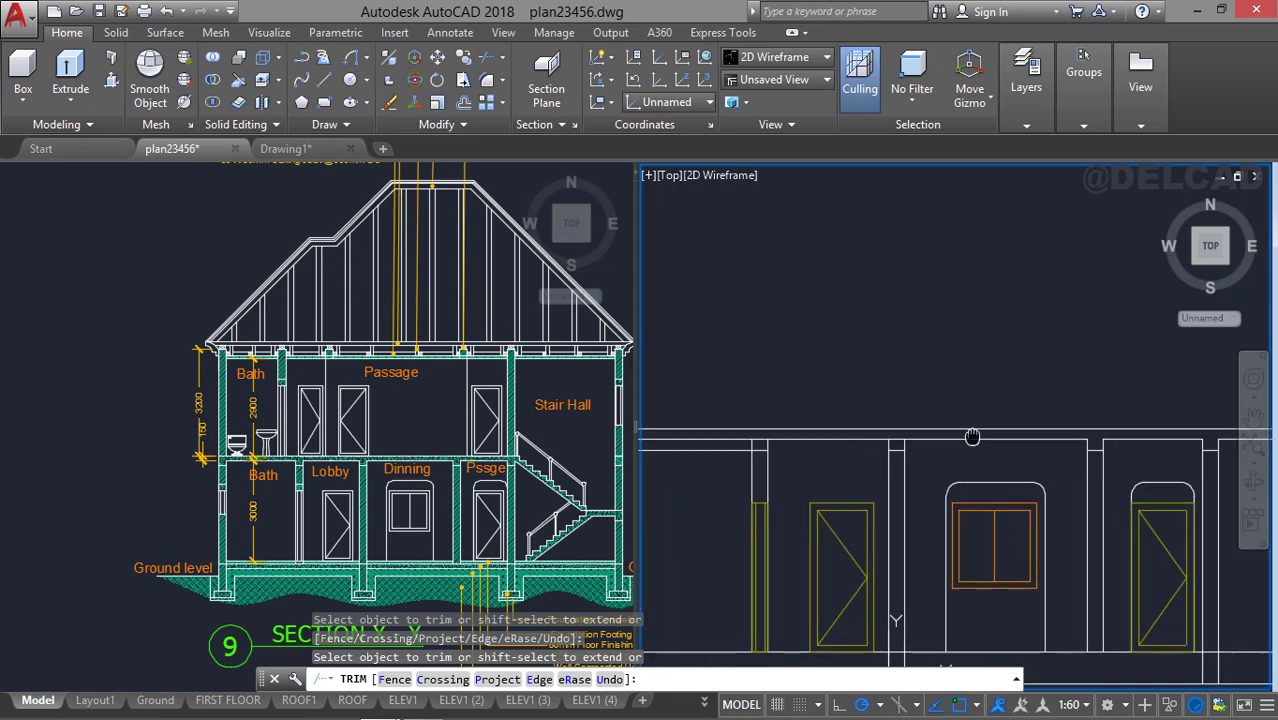
pyautogui.click(754, 441)
# Trim the remaining beam underside line out of the ground-floor bath span.
pyautogui.click(731, 454)
pyautogui.click(731, 454)
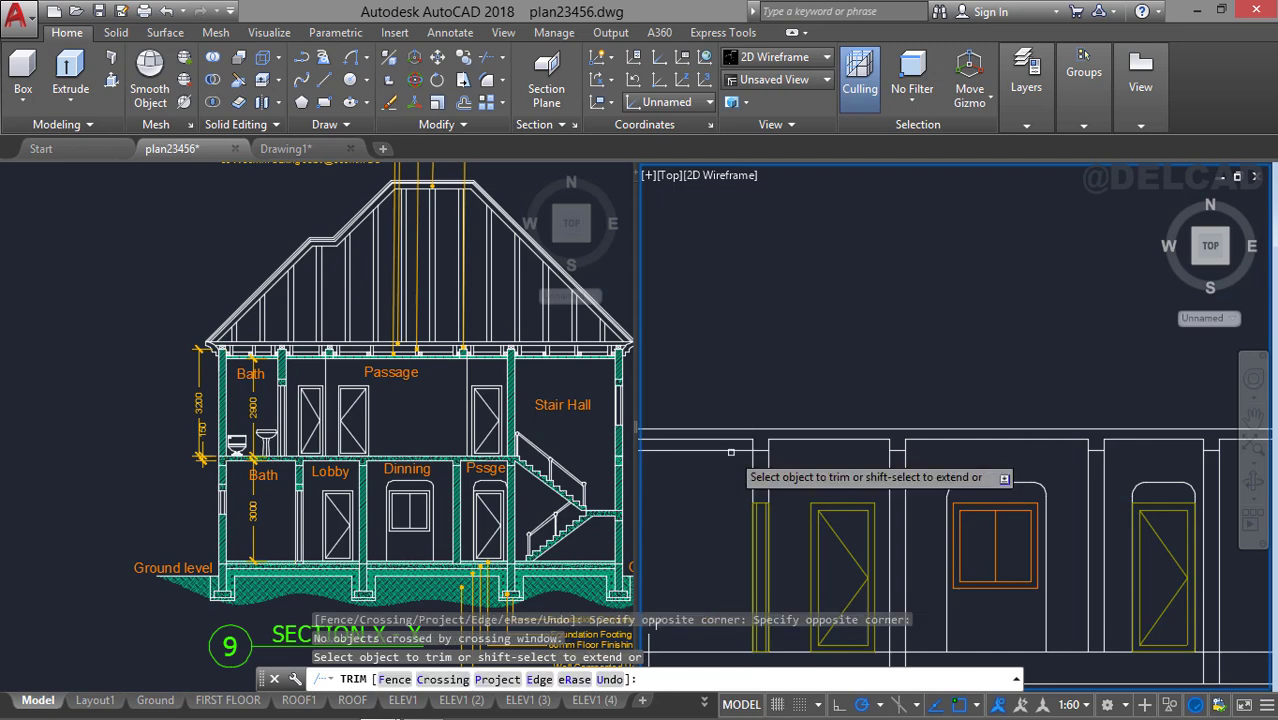
pyautogui.click(731, 450)
pyautogui.moveTo(731, 450); pyautogui.dragTo(898, 440, button='middle')
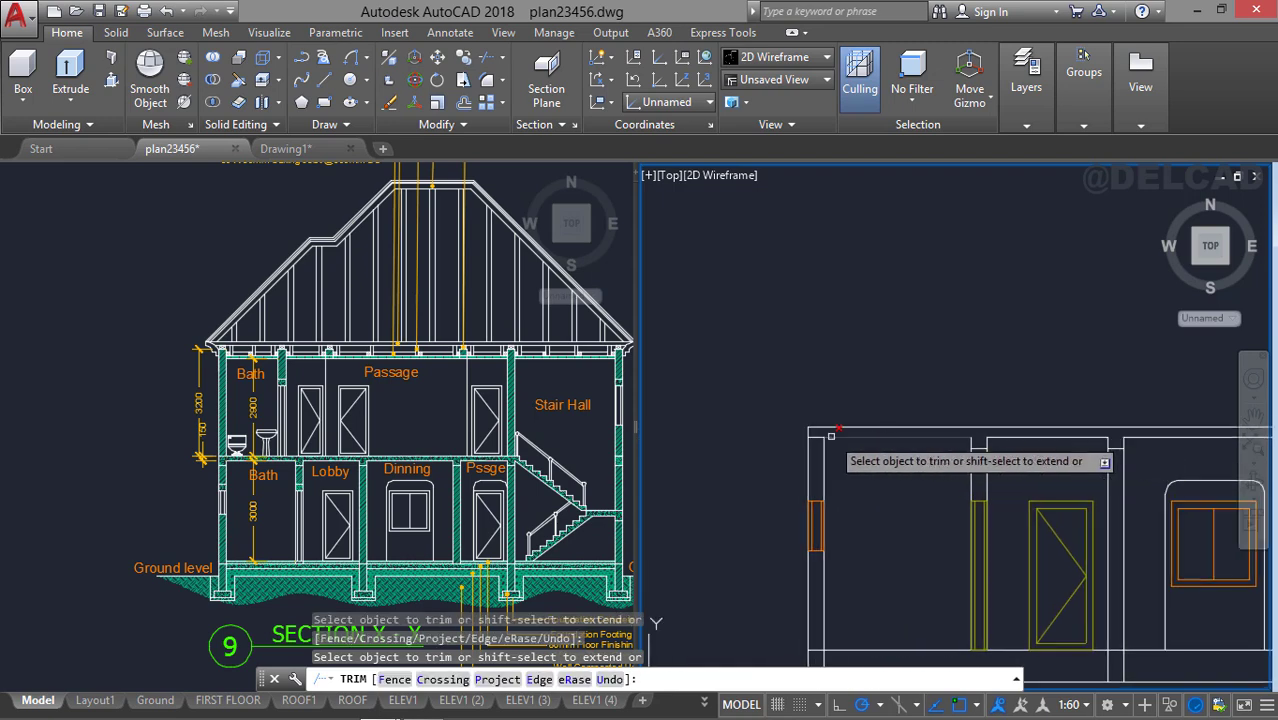
pyautogui.press('Escape')
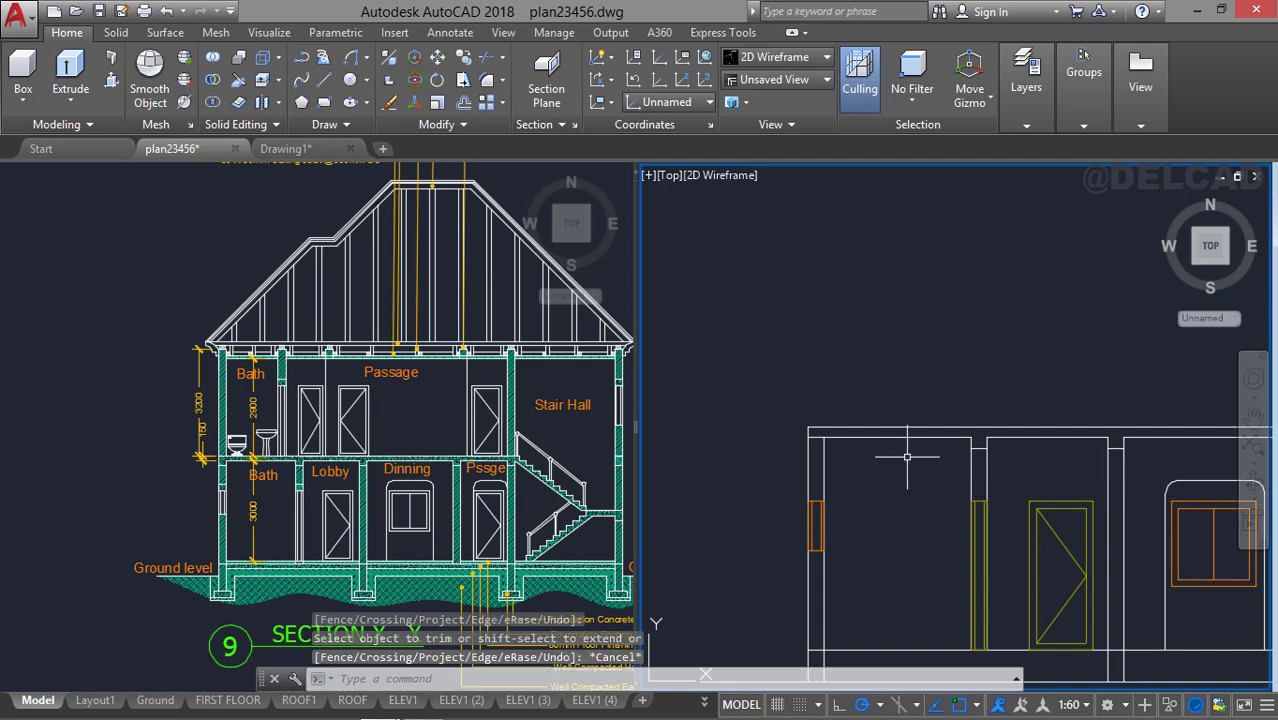
# Copy the beam underside line from the wall between bath and lobby to the bath's outer wall, matching corner to corner.
pyautogui.click(983, 447)
pyautogui.rightClick(983, 447)
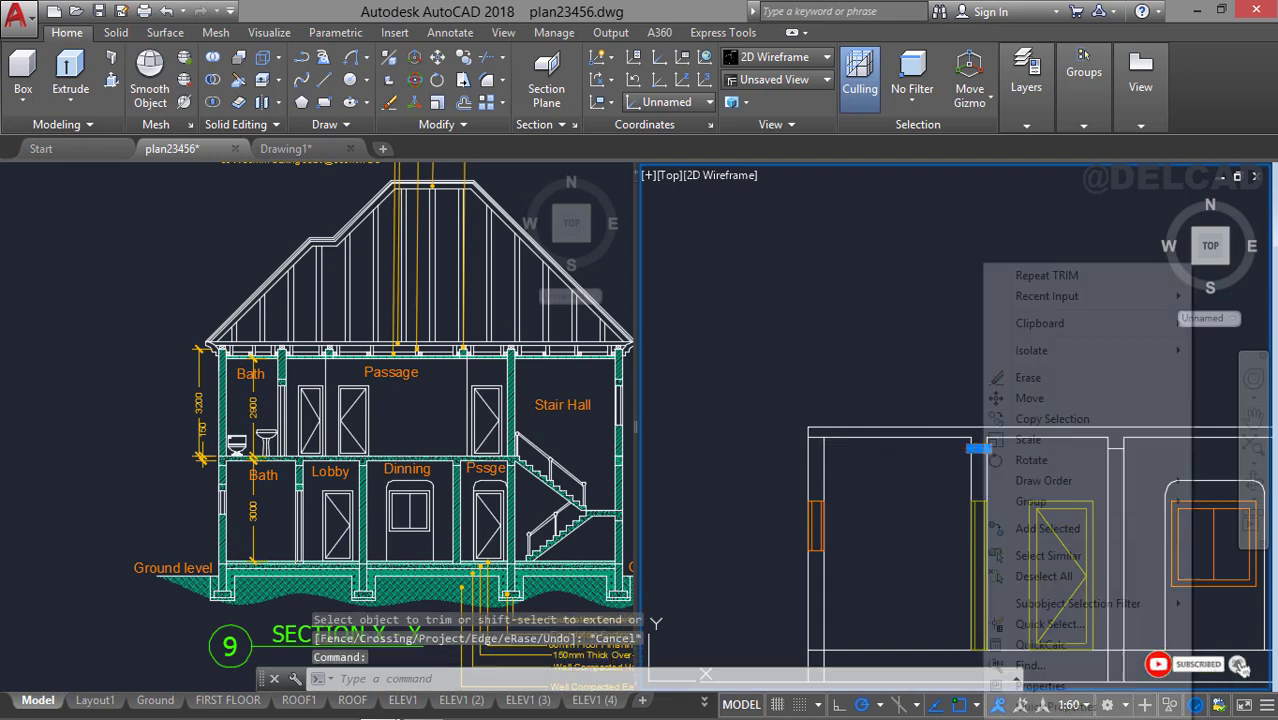
pyautogui.click(1048, 420)
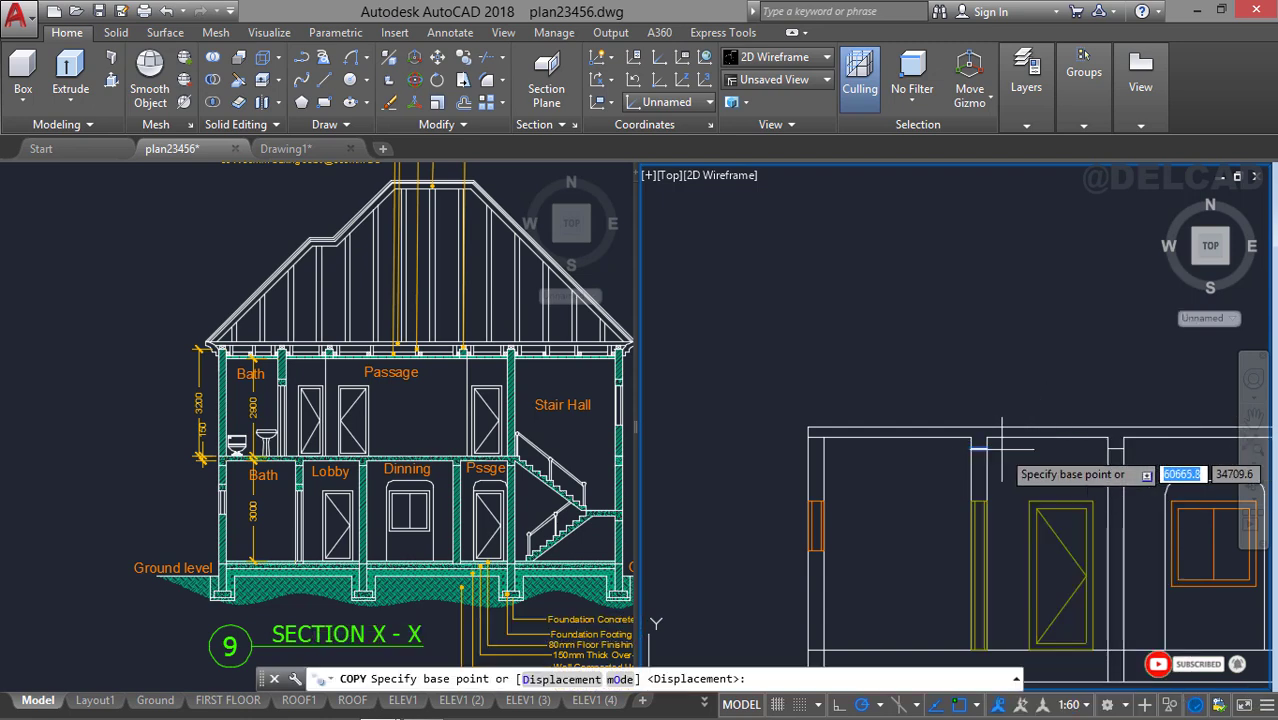
pyautogui.click(986, 432)
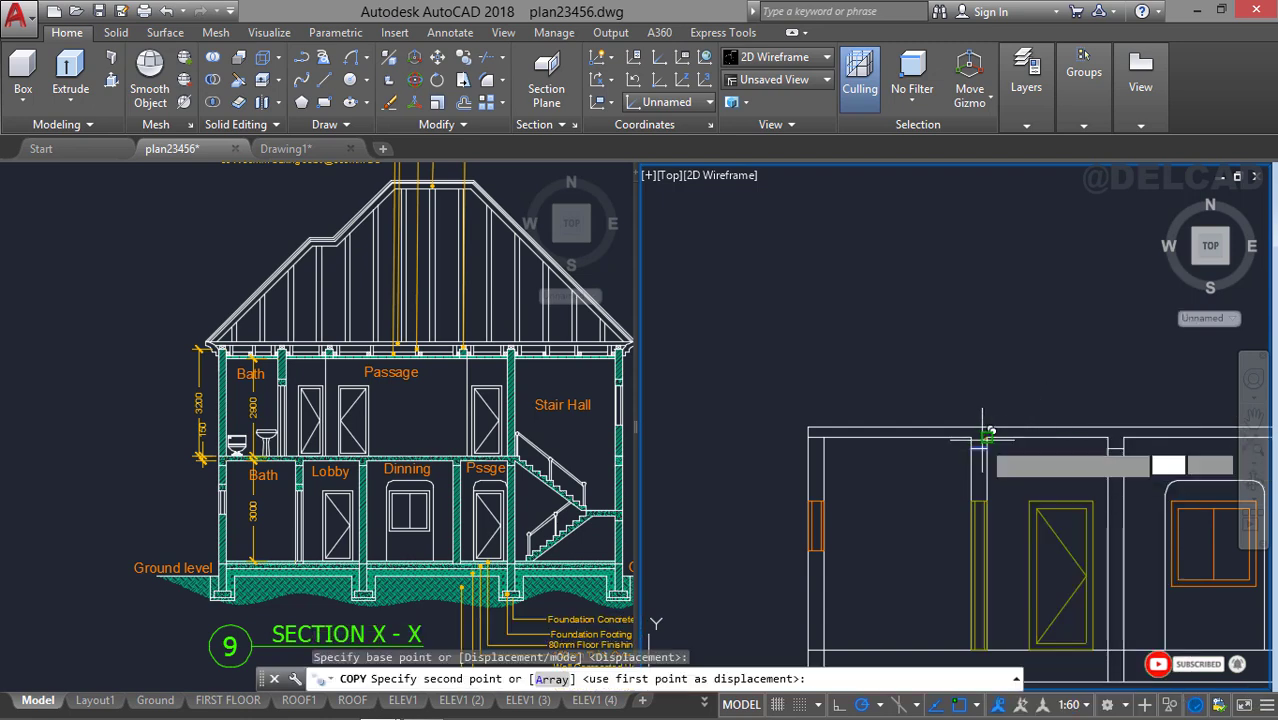
pyautogui.click(823, 436)
pyautogui.press('Escape')
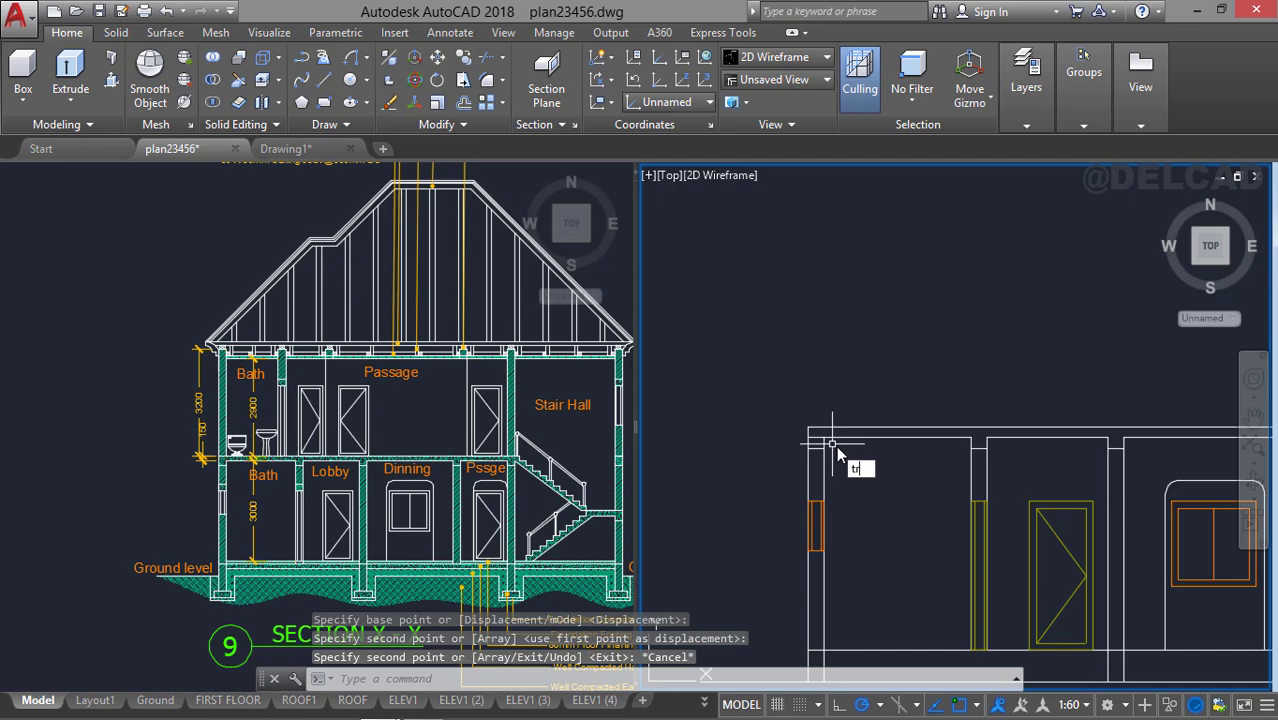
# Trim the slab's lower line within the thickness of the bath's outer wall to open the beam into the slab.
pyautogui.write('tr')
pyautogui.press('Return')
pyautogui.press('Return')
pyautogui.scroll(1, 819, 437)
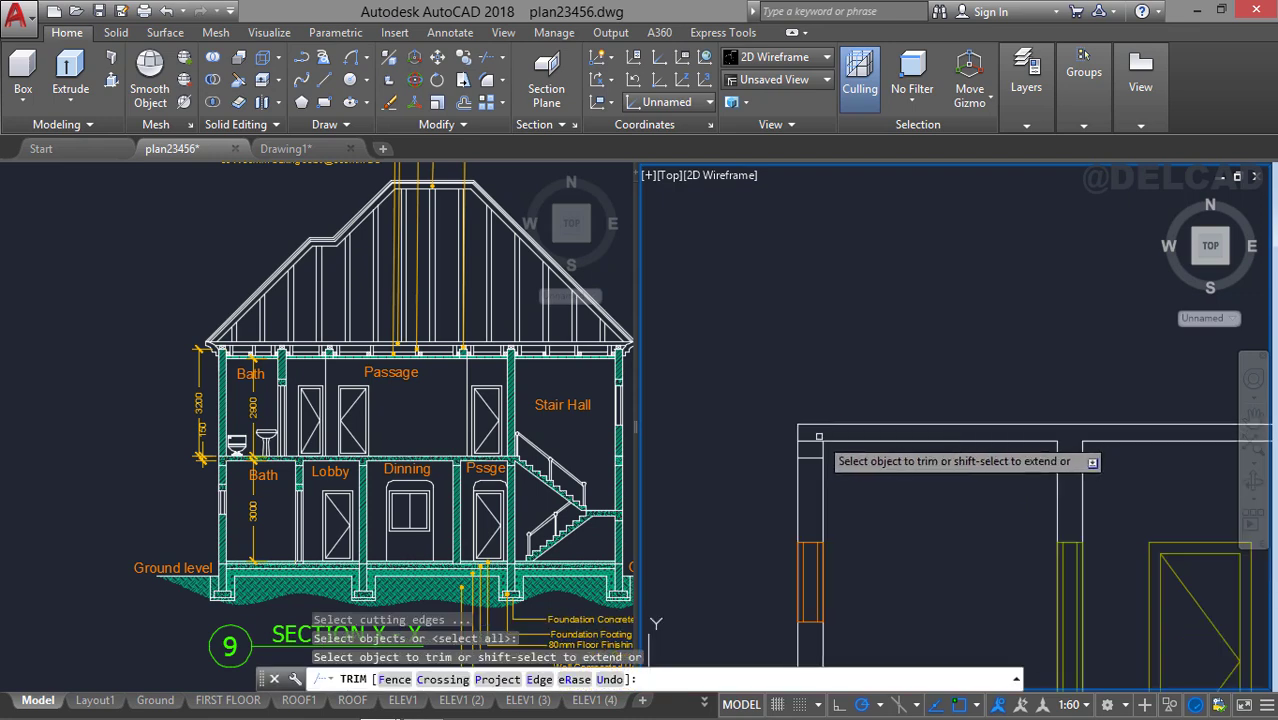
pyautogui.click(819, 437)
pyautogui.scroll(-2, 871, 443)
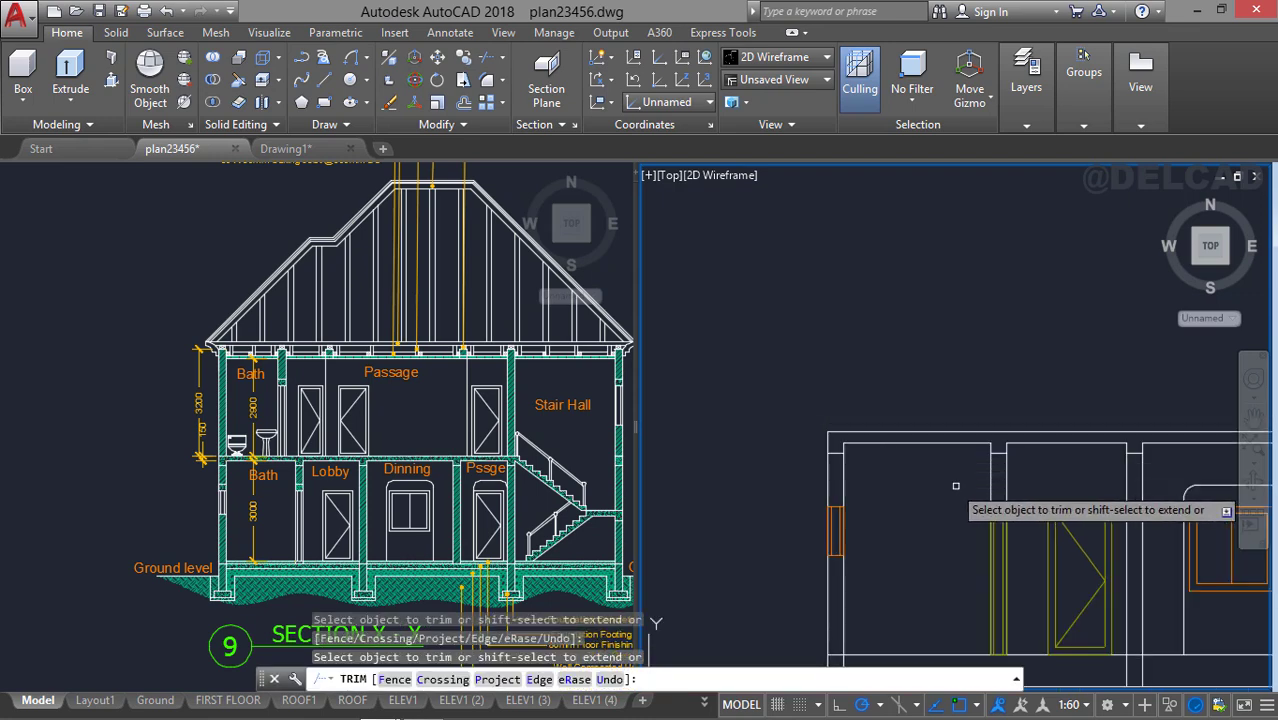
pyautogui.moveTo(1012, 460)
pyautogui.mouseDown(button='middle')
pyautogui.moveTo(904, 380)
pyautogui.moveTo(850, 378)
pyautogui.mouseUp(button='middle')
pyautogui.scroll(2, 819, 420)
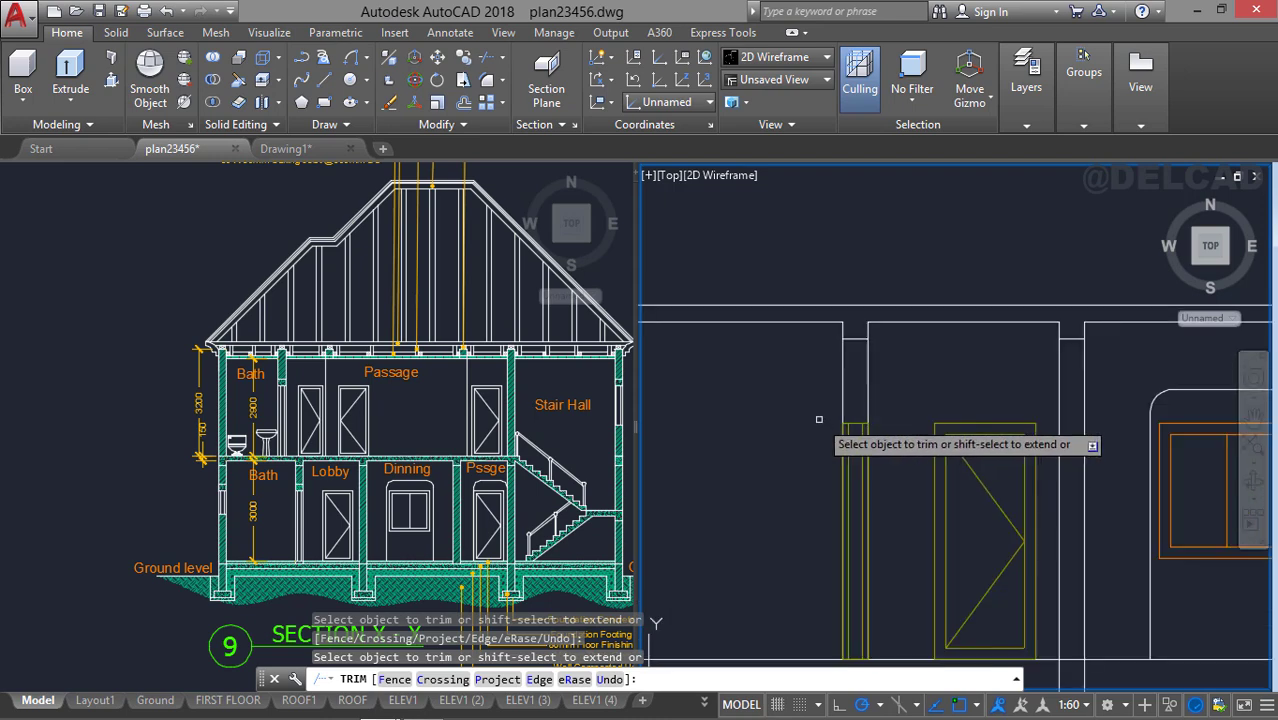
pyautogui.press('Escape')
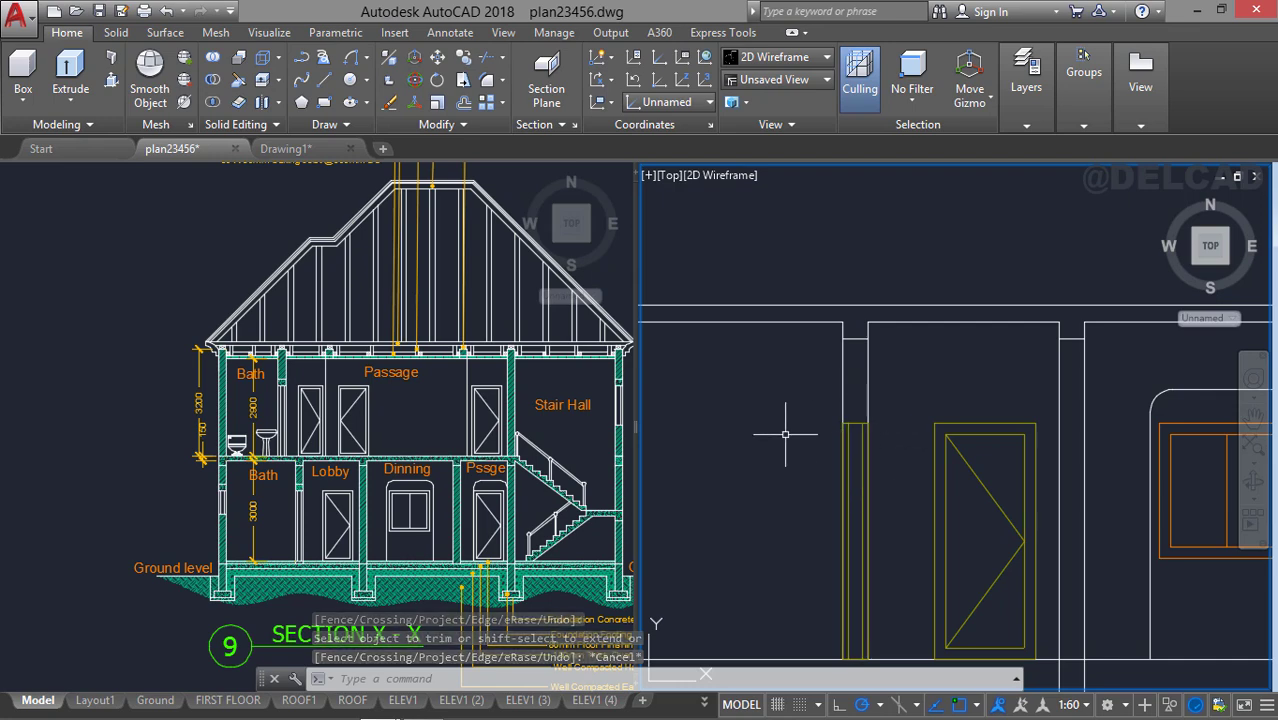
# Offset the head lines of the cut door and the bath window 200 upward to mark the tops of the lintels.
pyautogui.moveTo(785, 434); pyautogui.dragTo(905, 440, button='middle')
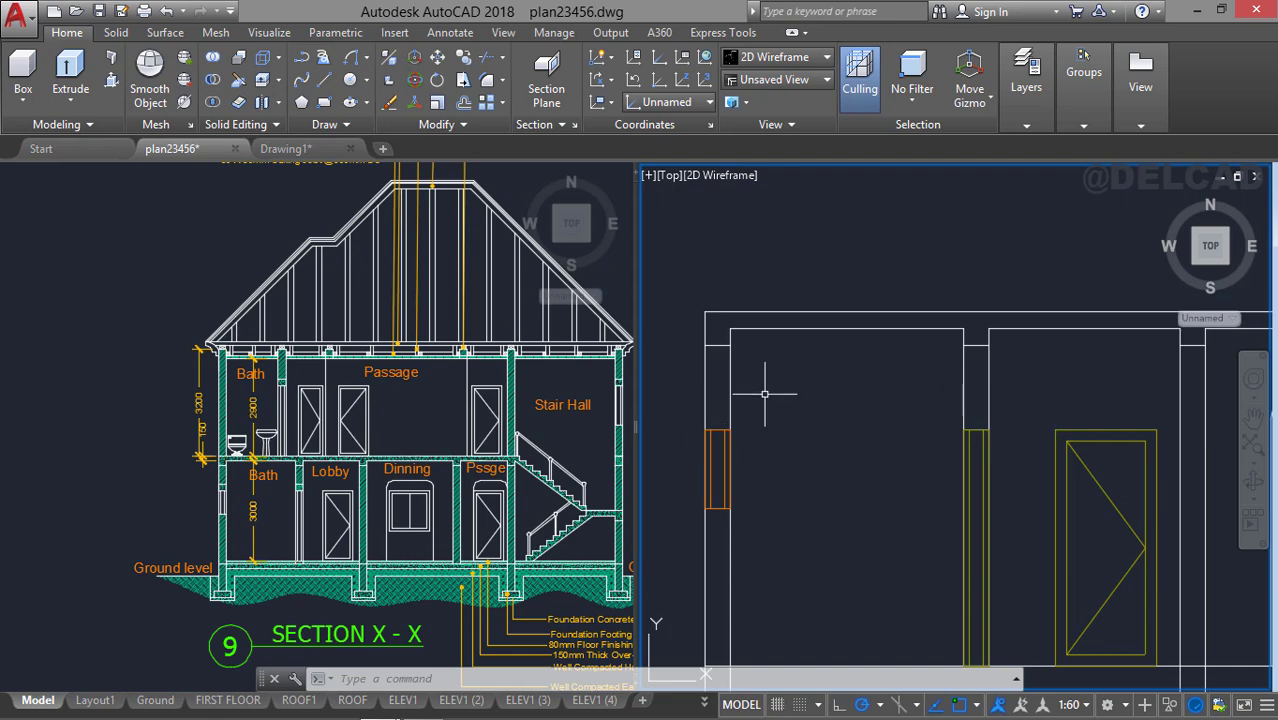
pyautogui.write('o')
pyautogui.press('Return')
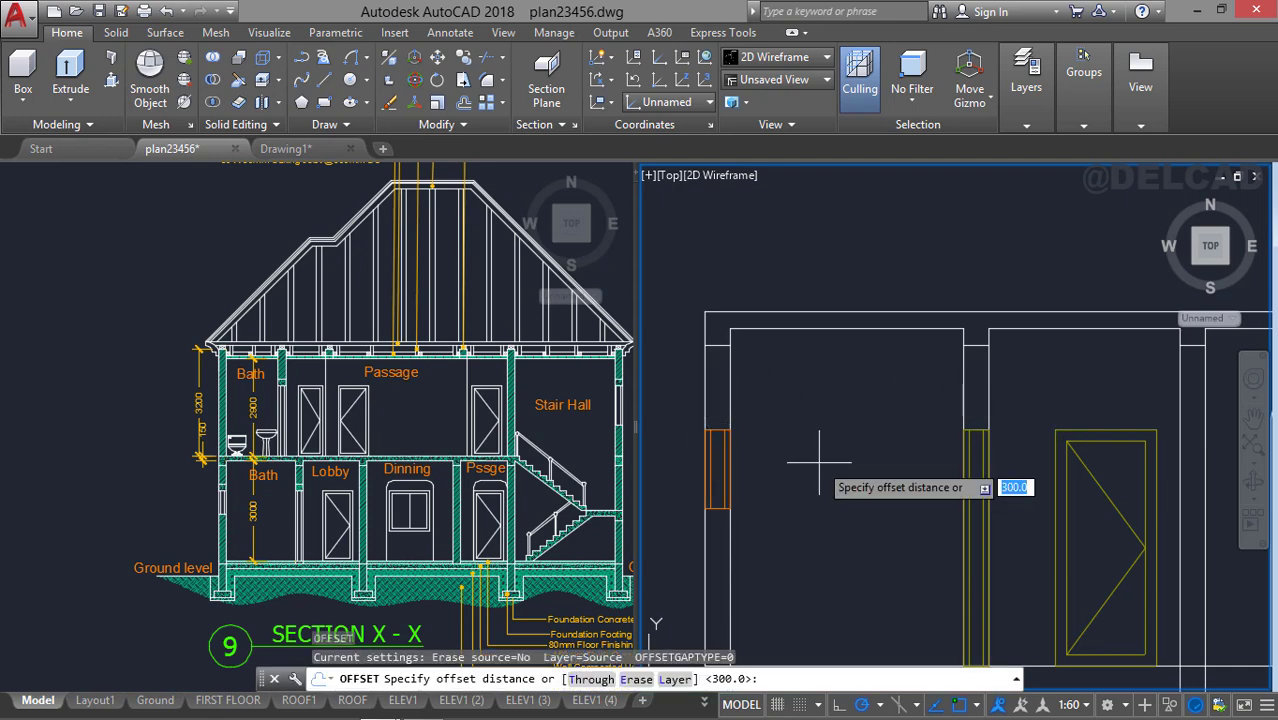
pyautogui.write('200')
pyautogui.press('Return')
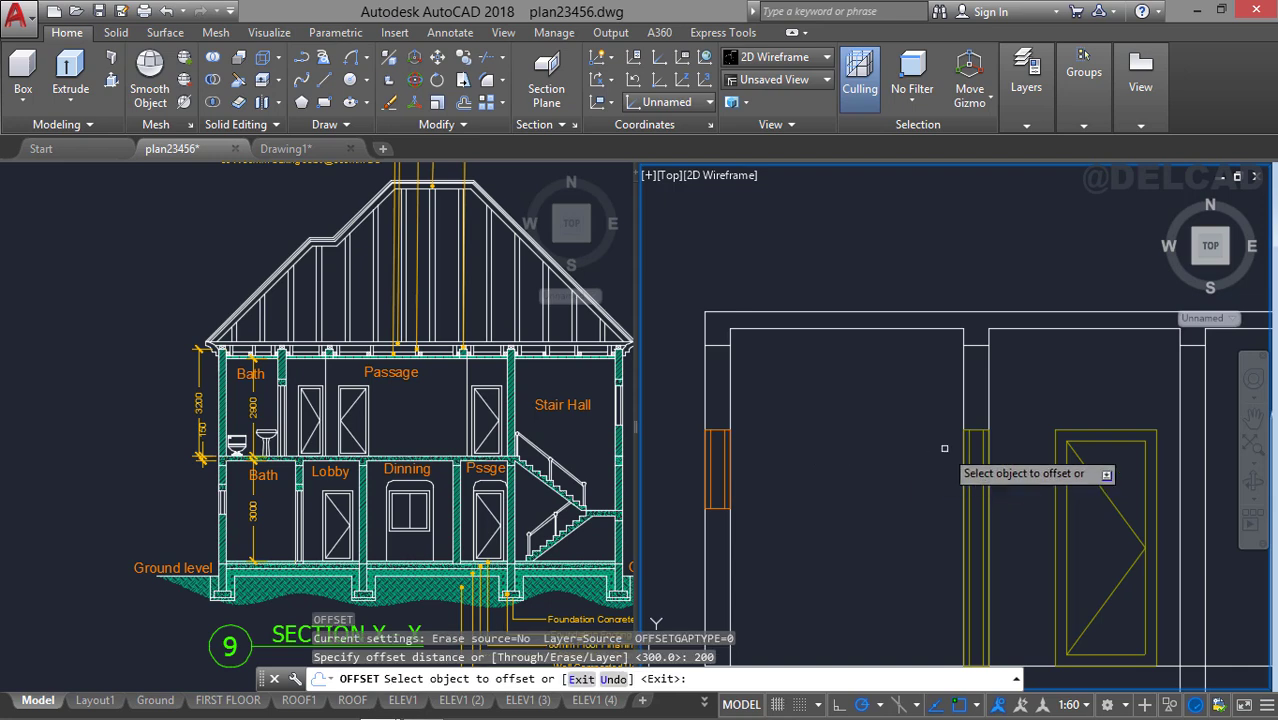
pyautogui.click(975, 430)
pyautogui.click(975, 430)
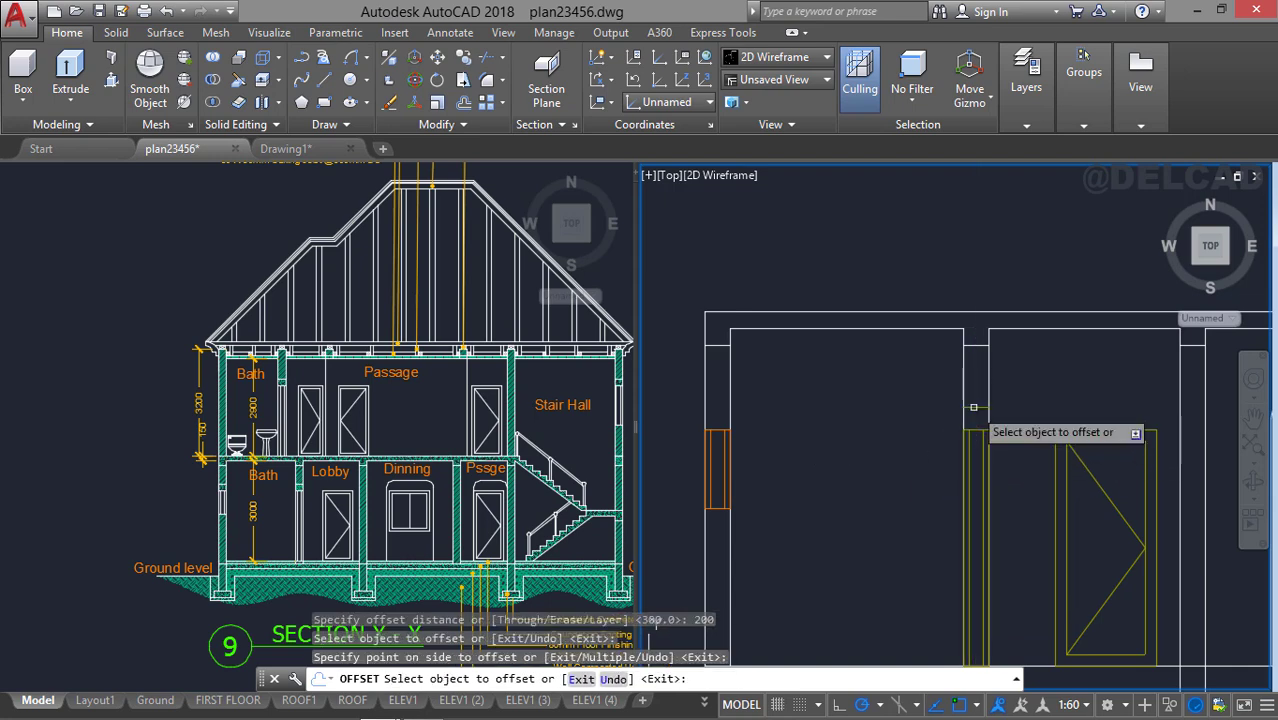
pyautogui.click(717, 430)
pyautogui.click(714, 424)
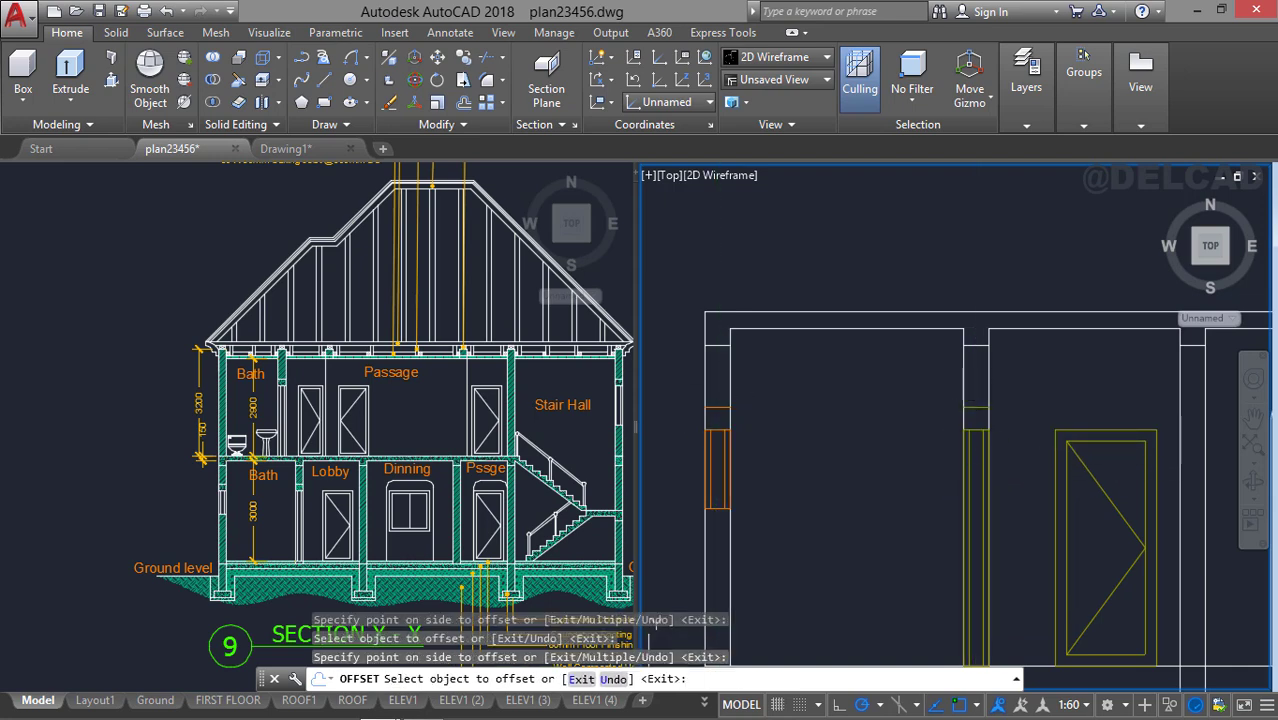
pyautogui.press('Return')
pyautogui.write('m')
pyautogui.press('Return')
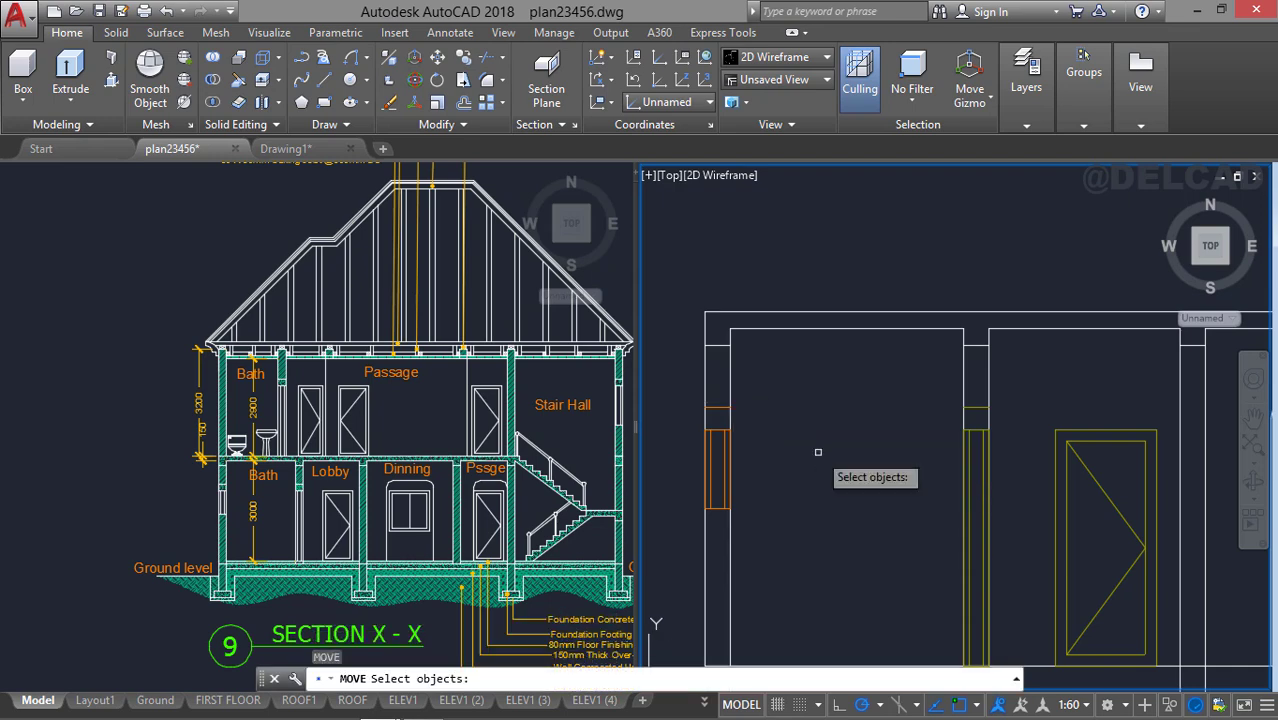
pyautogui.press('Escape')
# Start Match Properties with the white line of the wall between bath and lobby as the source object.
pyautogui.write('m')
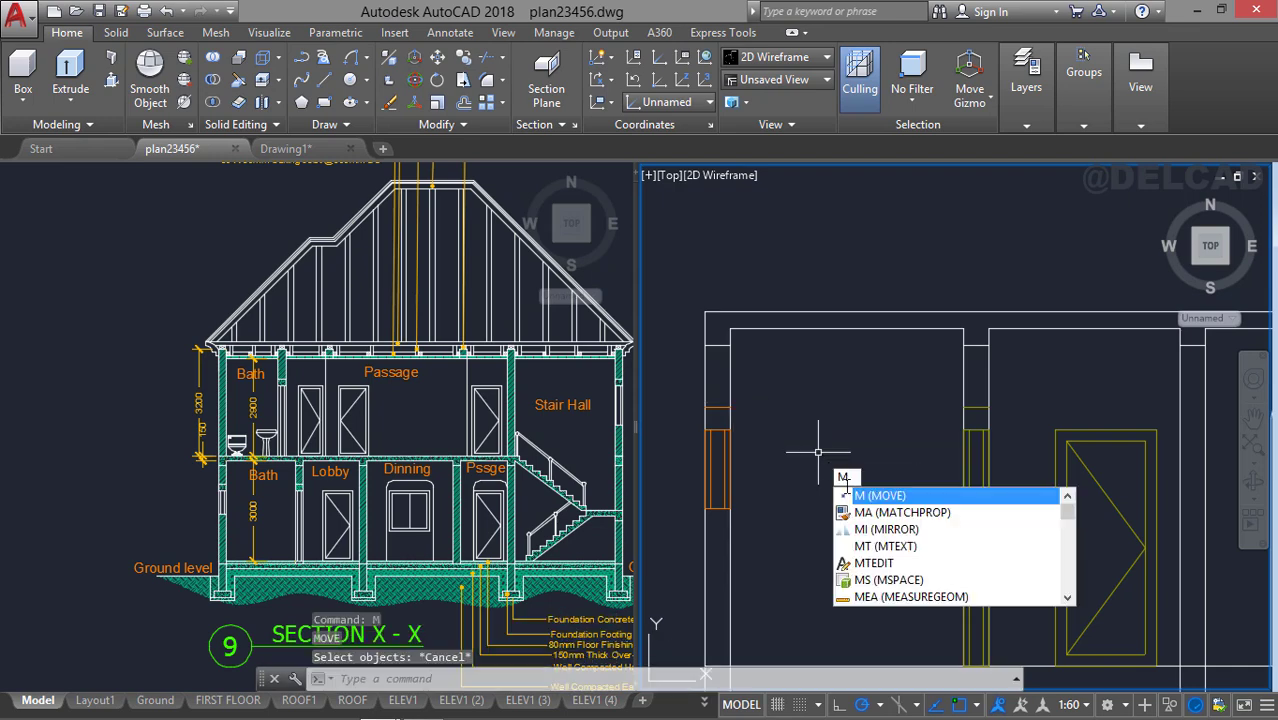
pyautogui.press('Down')
pyautogui.press('Return')
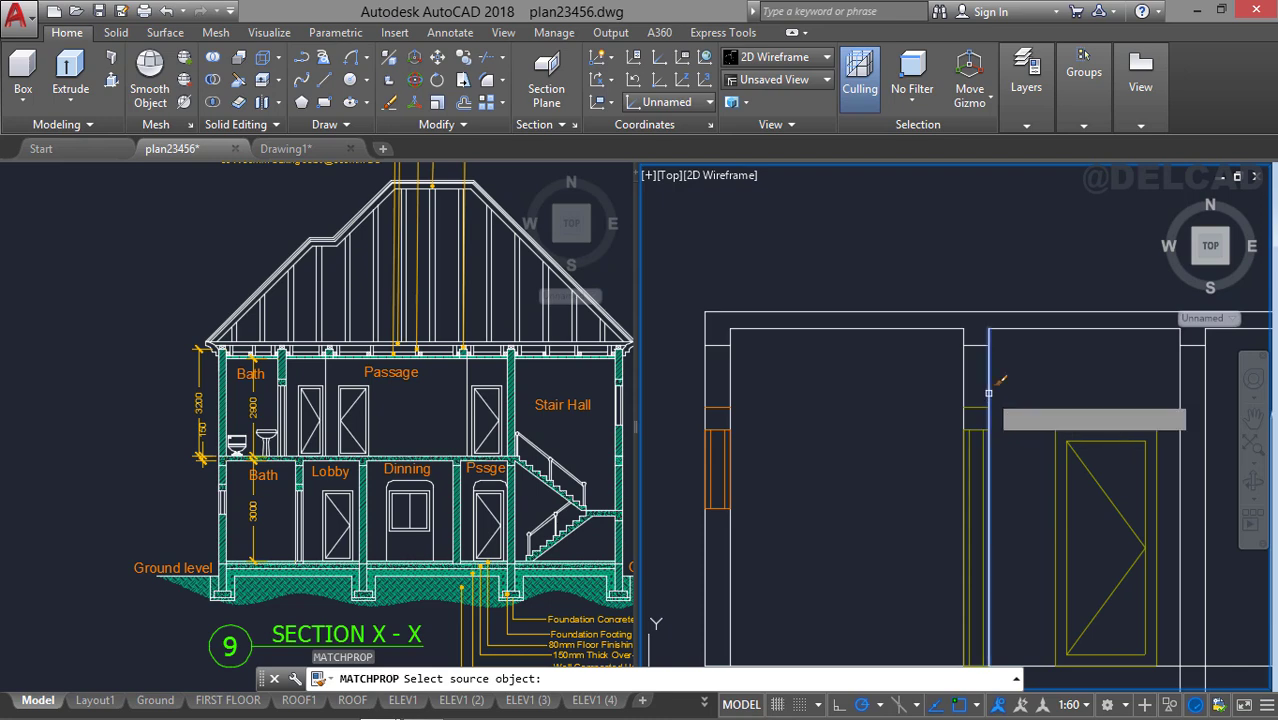
pyautogui.click(991, 404)
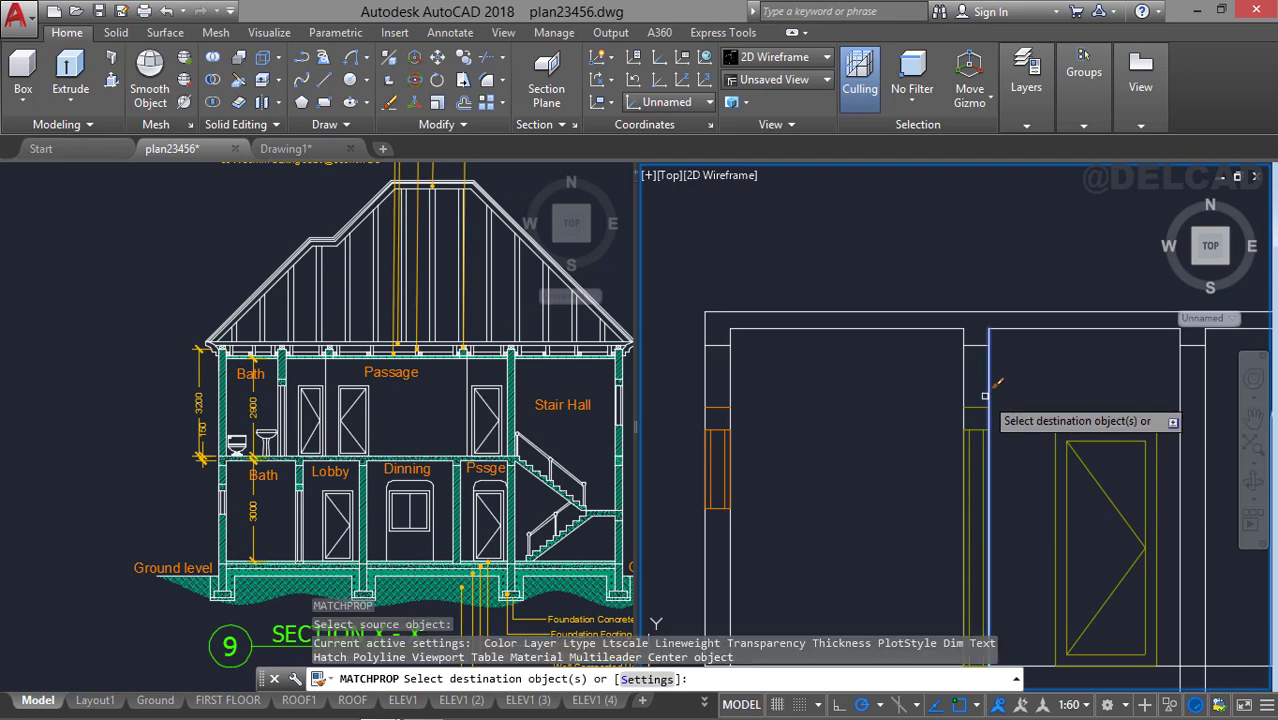
# Apply the matched properties to the inner line of the leftmost outer wall in the new section and finish matching.
pyautogui.click(730, 396)
pyautogui.press('Return')
pyautogui.scroll(-3, 854, 477)
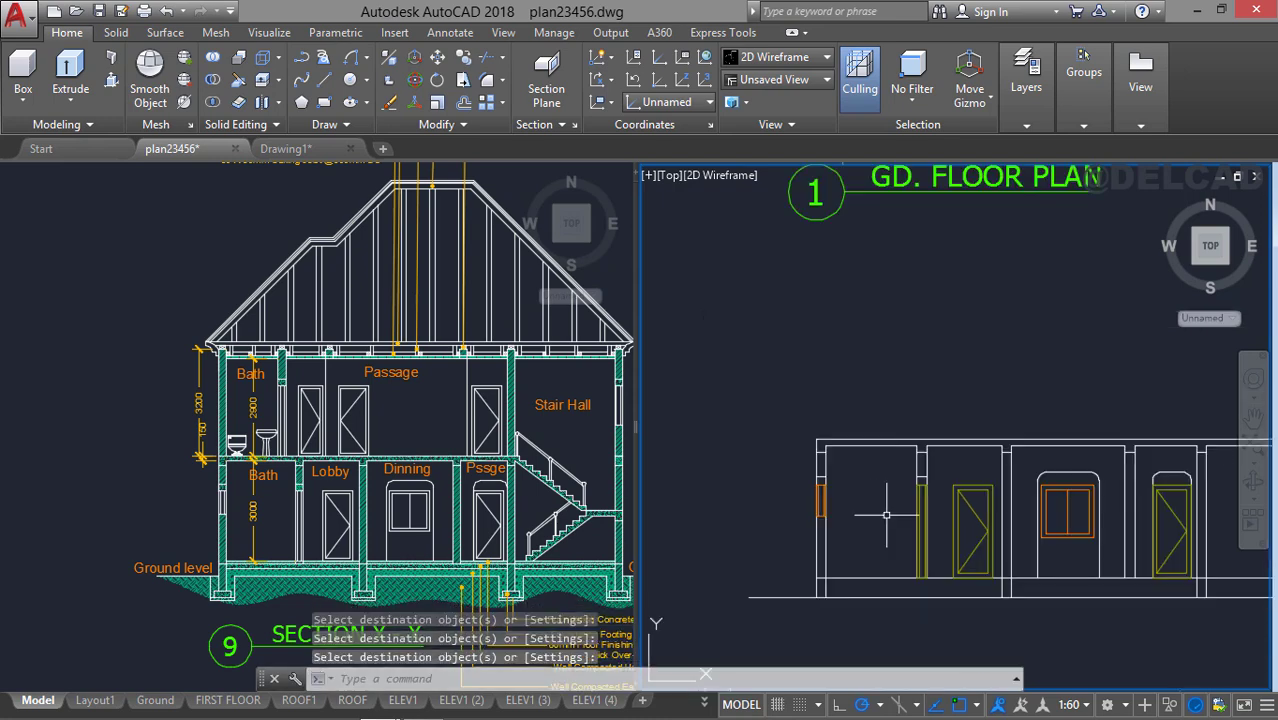
# Offset the ground line of the new section 1000 downward to mark the foundation depth.
pyautogui.scroll(2, 833, 414)
pyautogui.moveTo(833, 414)
pyautogui.mouseDown(button='middle')
pyautogui.moveTo(799, 368)
pyautogui.moveTo(767, 273)
pyautogui.mouseUp(button='middle')
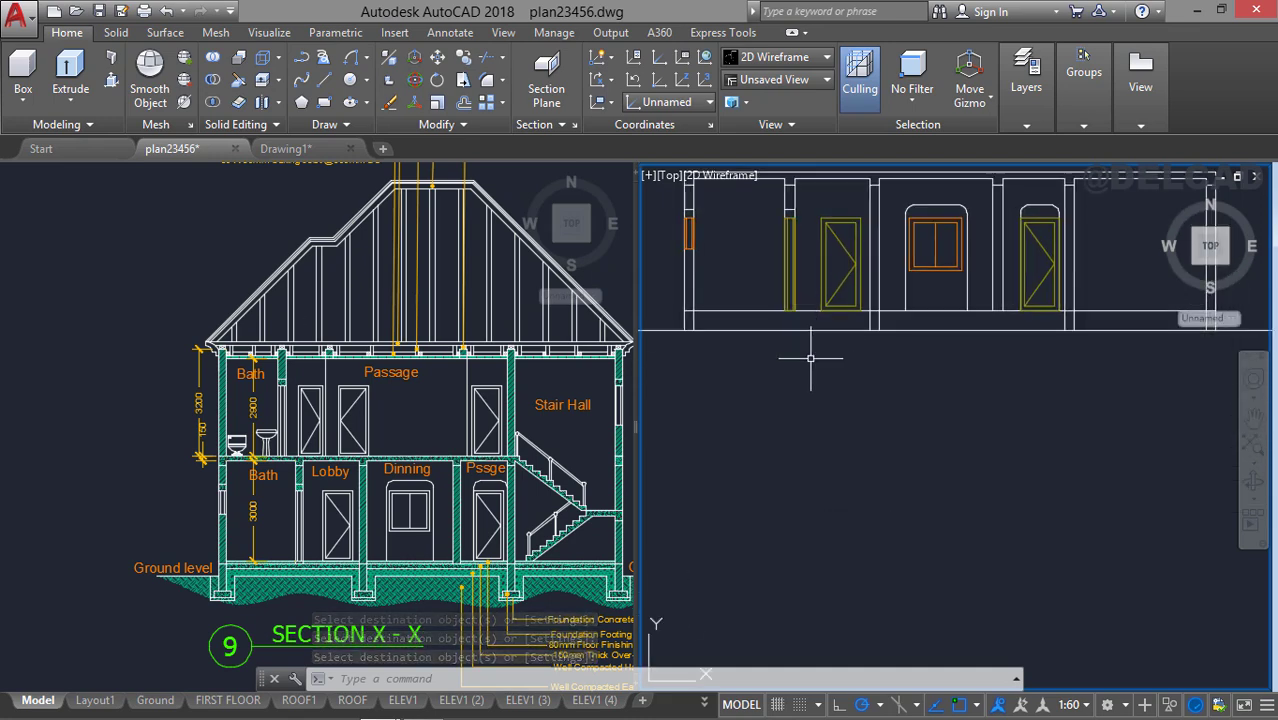
pyautogui.moveTo(738, 377); pyautogui.dragTo(765, 360, button='middle')
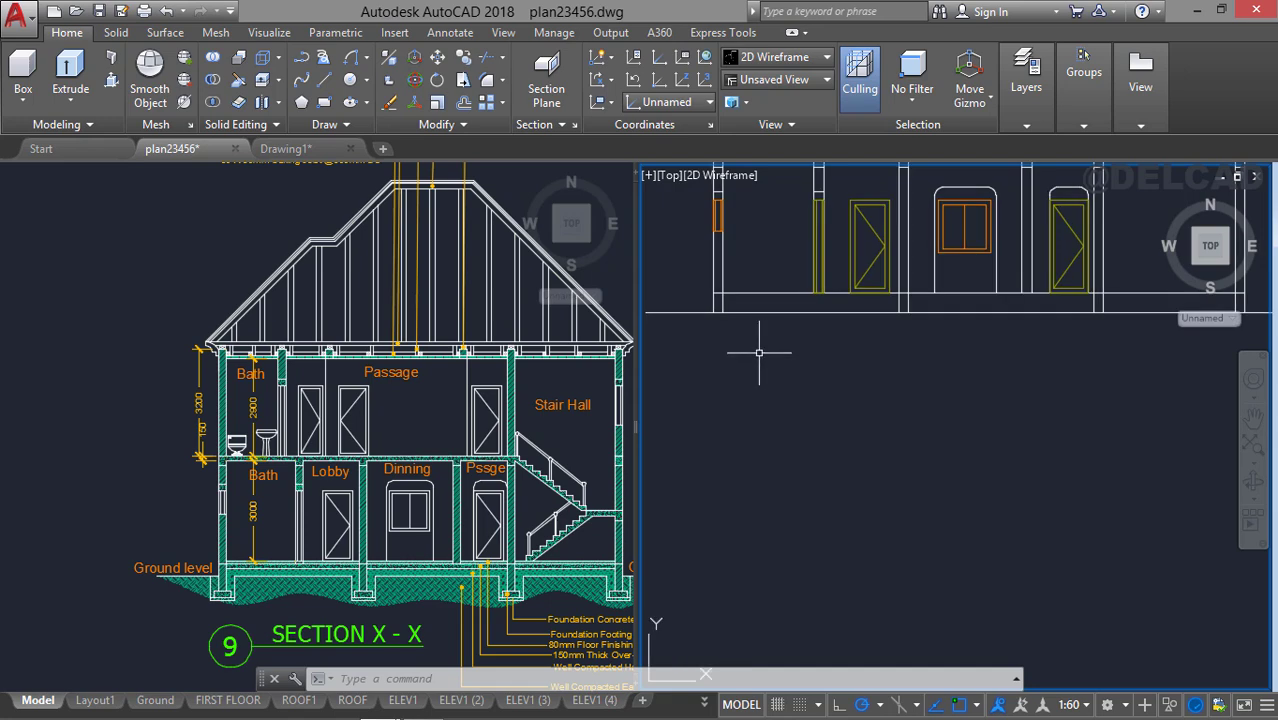
pyautogui.moveTo(964, 310); pyautogui.dragTo(871, 333, button='middle')
pyautogui.moveTo(798, 352); pyautogui.dragTo(895, 360, button='middle')
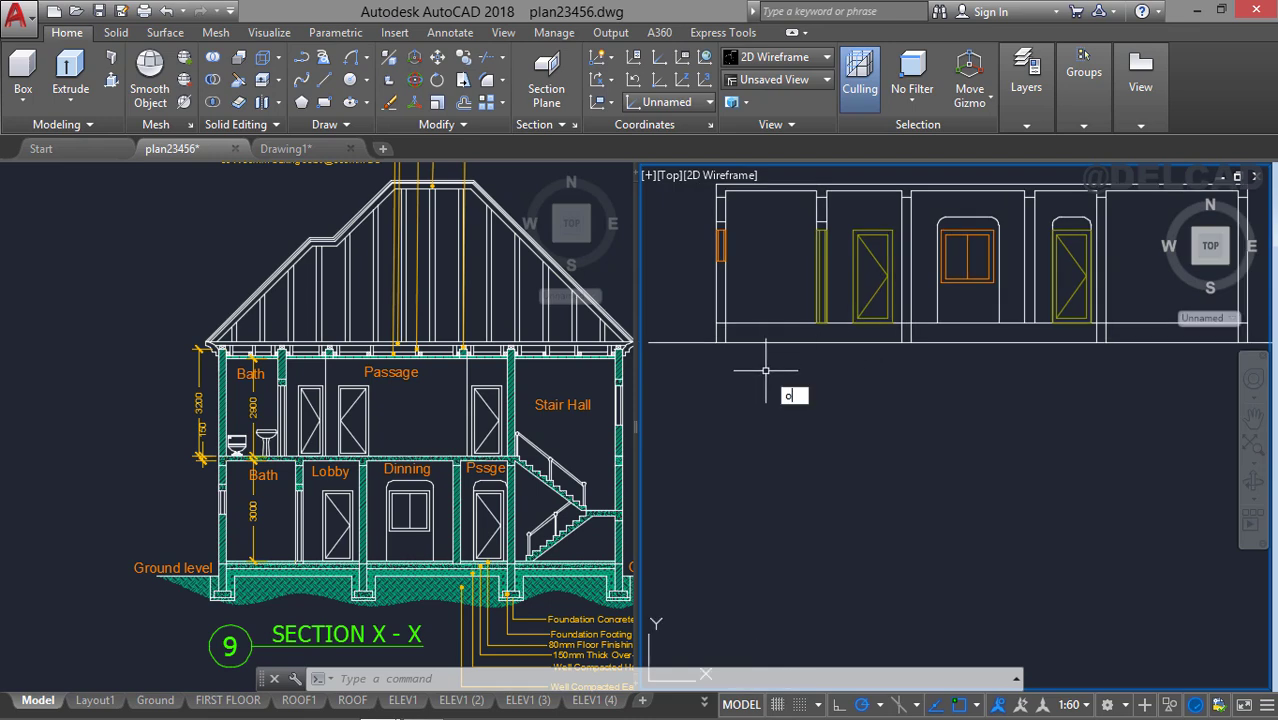
pyautogui.press('Return')
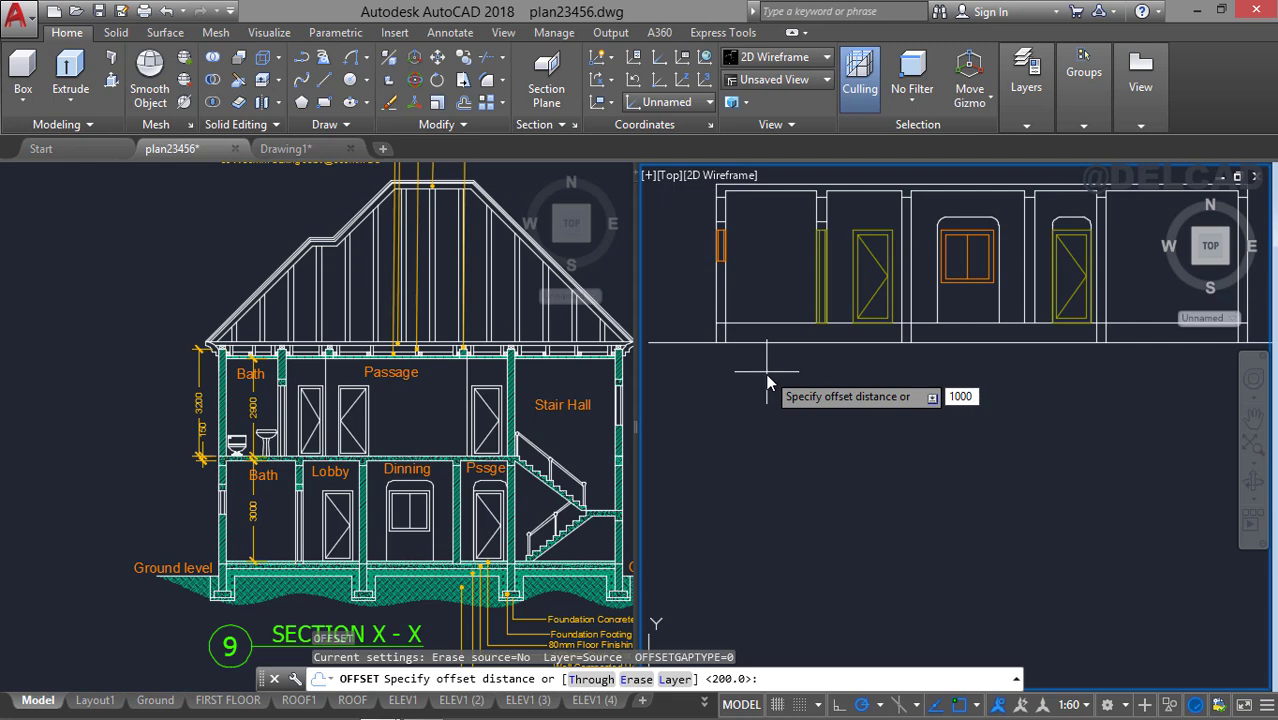
pyautogui.write('1000')
pyautogui.press('Return')
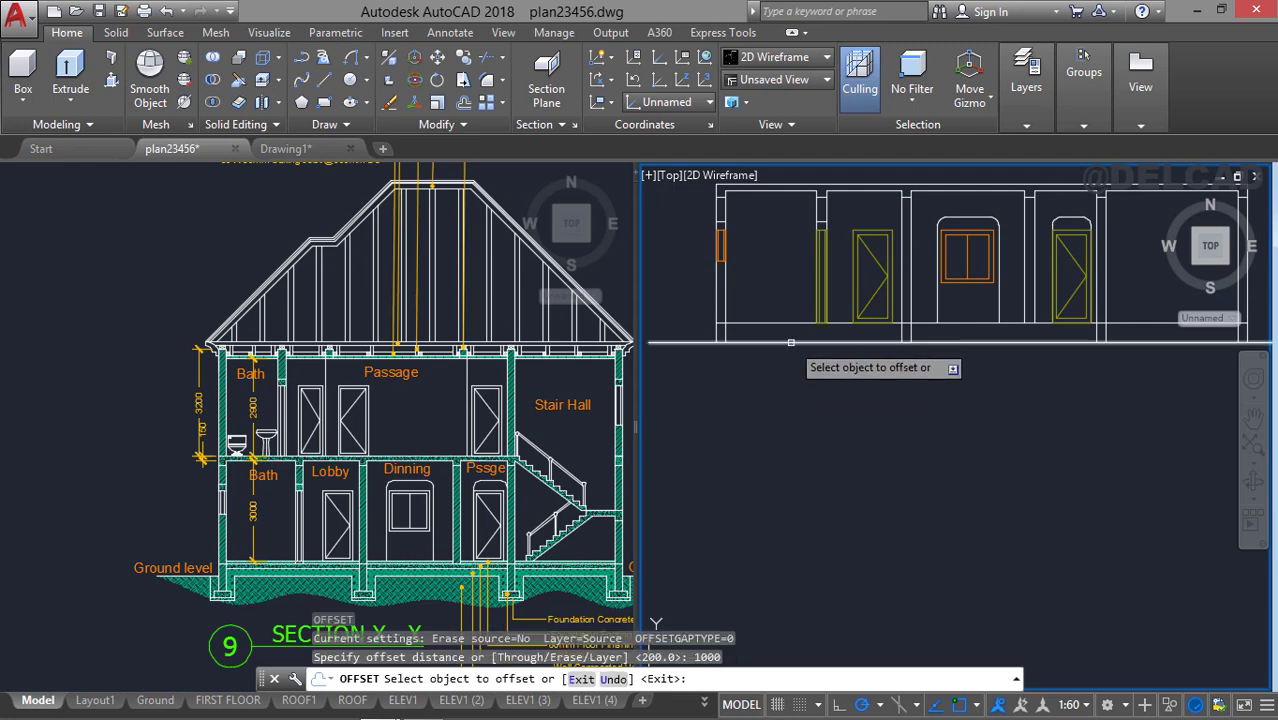
pyautogui.click(790, 341)
pyautogui.click(789, 438)
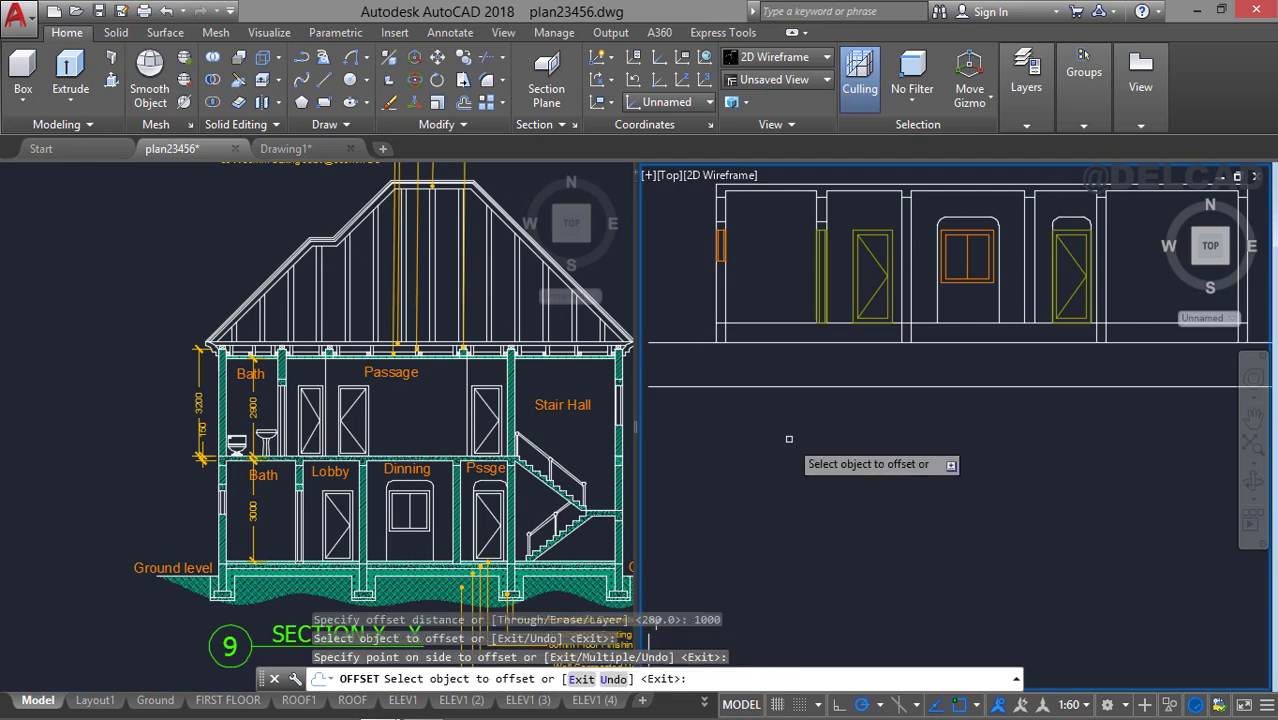
pyautogui.press('Escape')
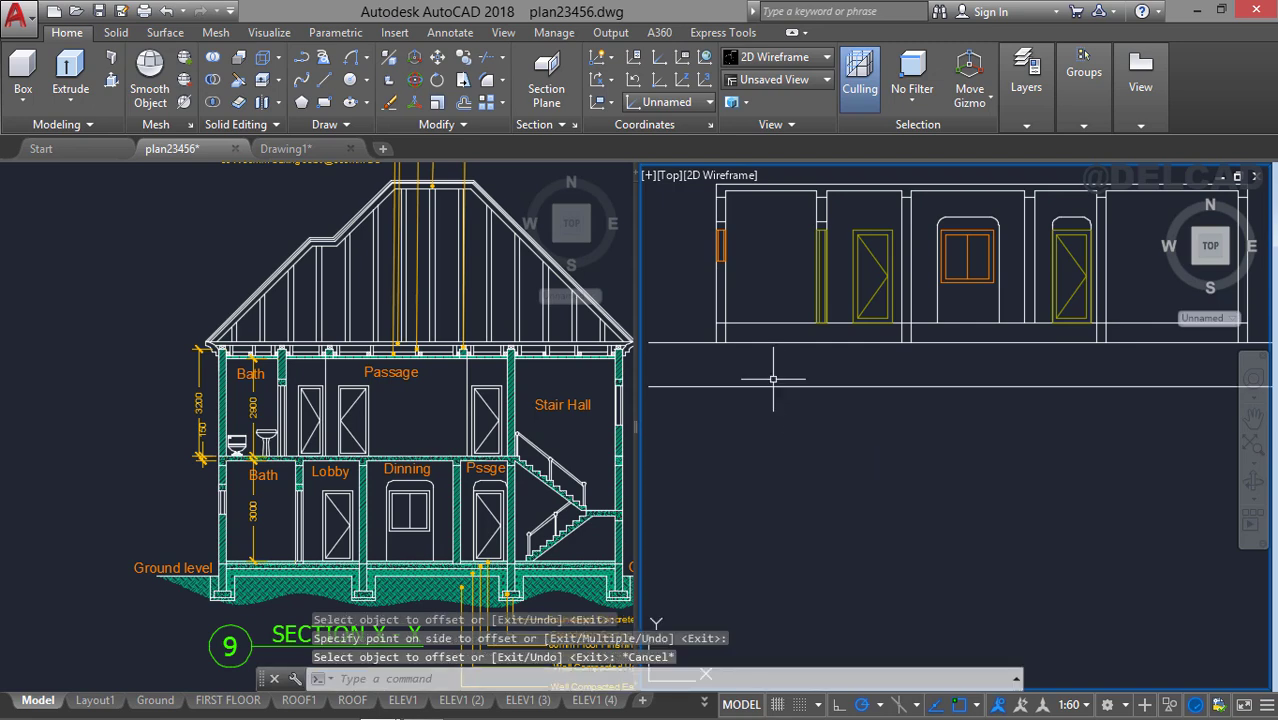
pyautogui.write('tr')
pyautogui.press('Return')
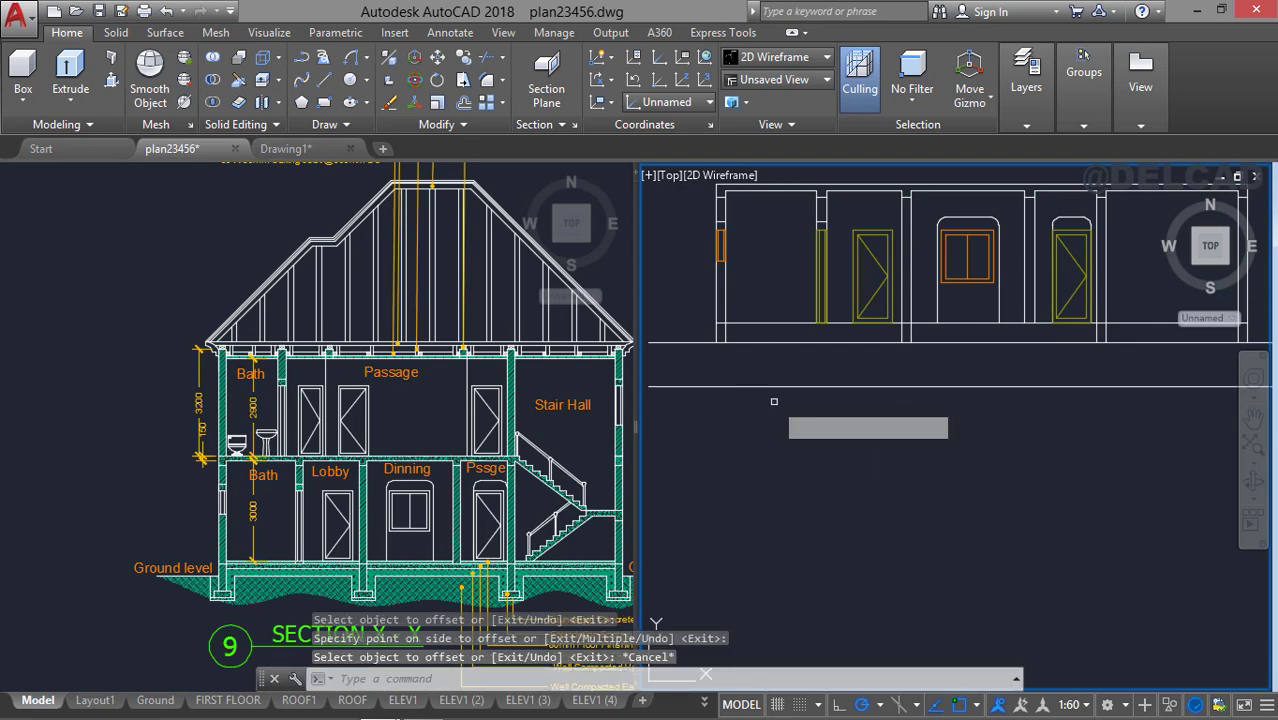
pyautogui.press('Return')
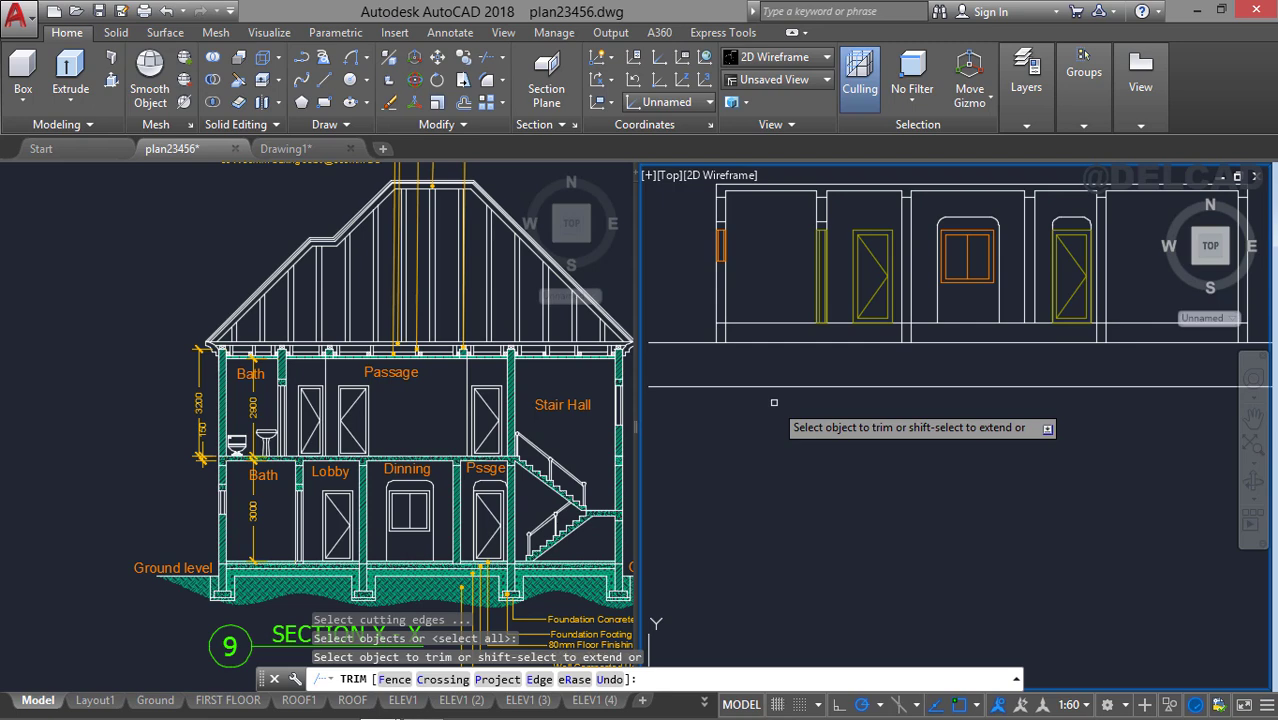
pyautogui.press('Escape')
# Extend the outer and full-height inner wall lines down to the foundation depth line, using that line as the boundary.
pyautogui.press('Return')
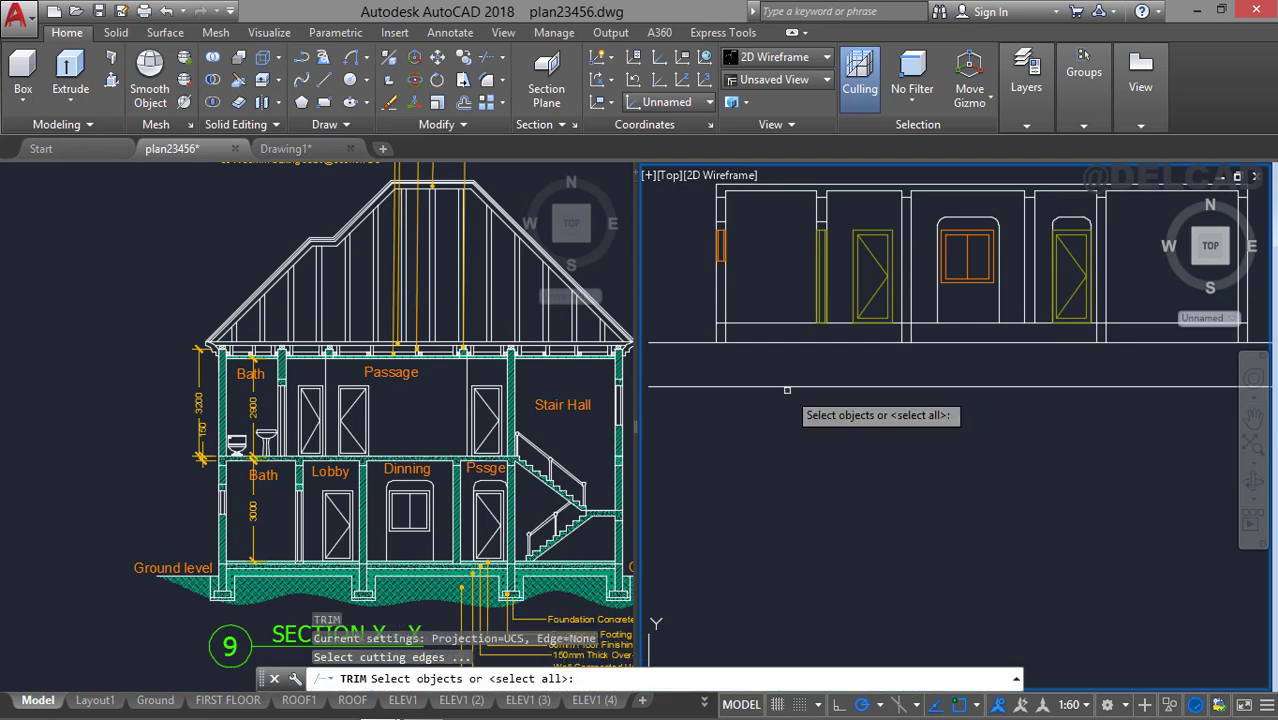
pyautogui.click(788, 387)
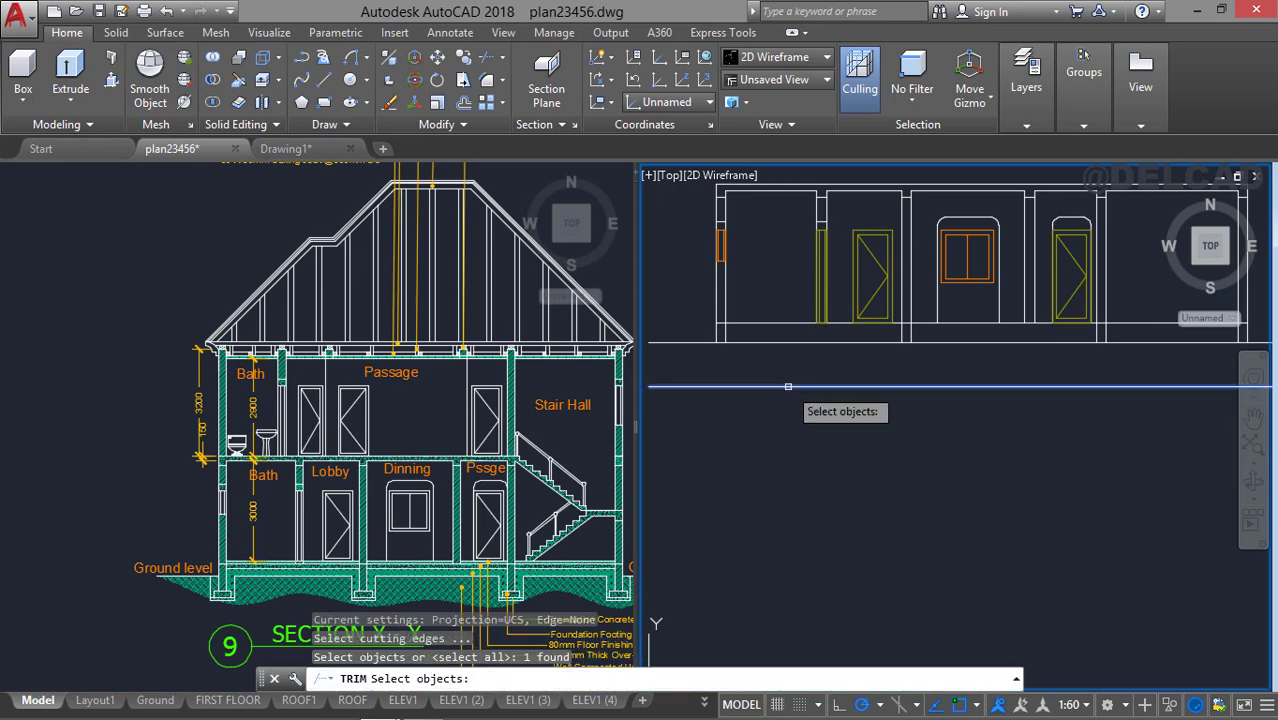
pyautogui.press('Return')
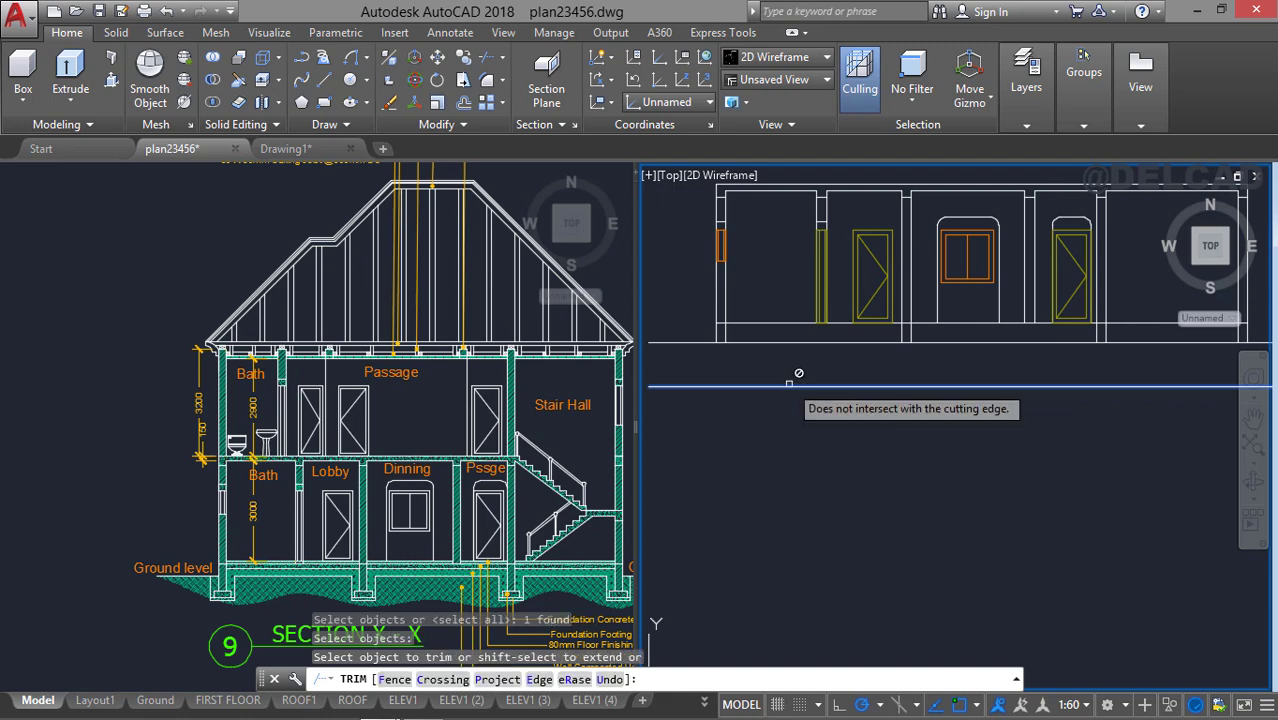
pyautogui.click(731, 320)
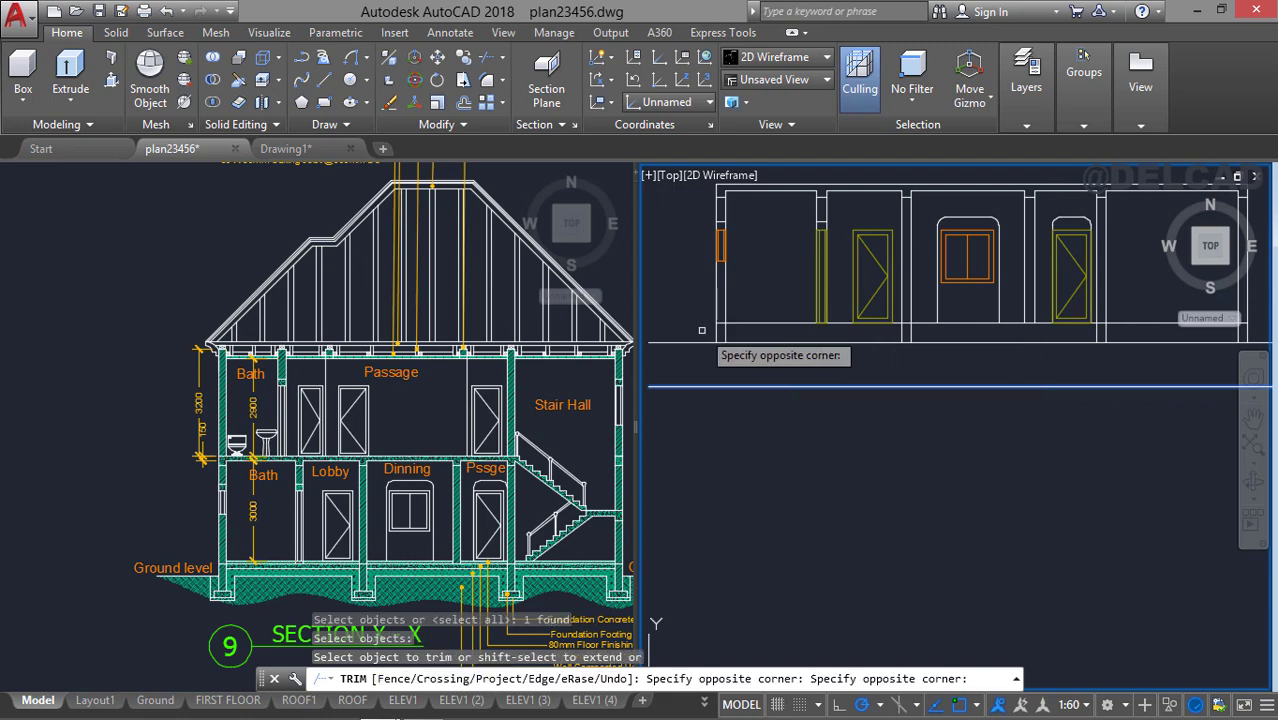
pyautogui.click(703, 330)
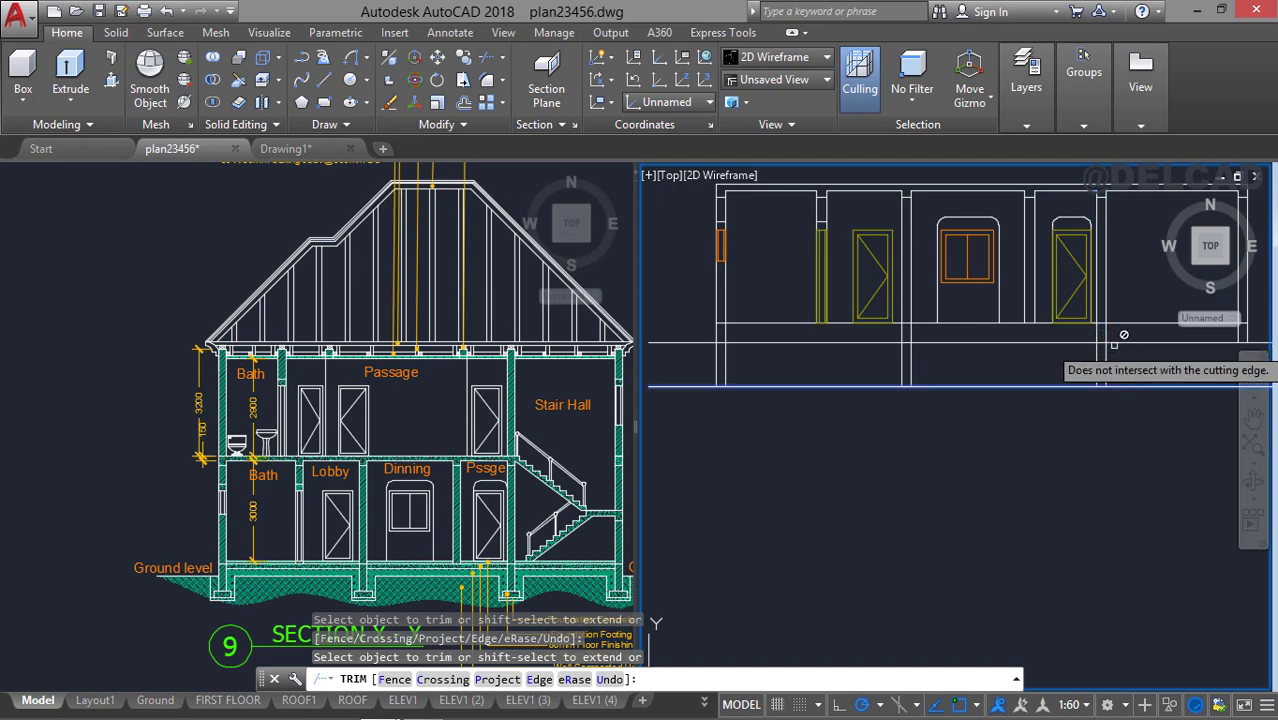
pyautogui.moveTo(1114, 345); pyautogui.dragTo(936, 348, button='middle')
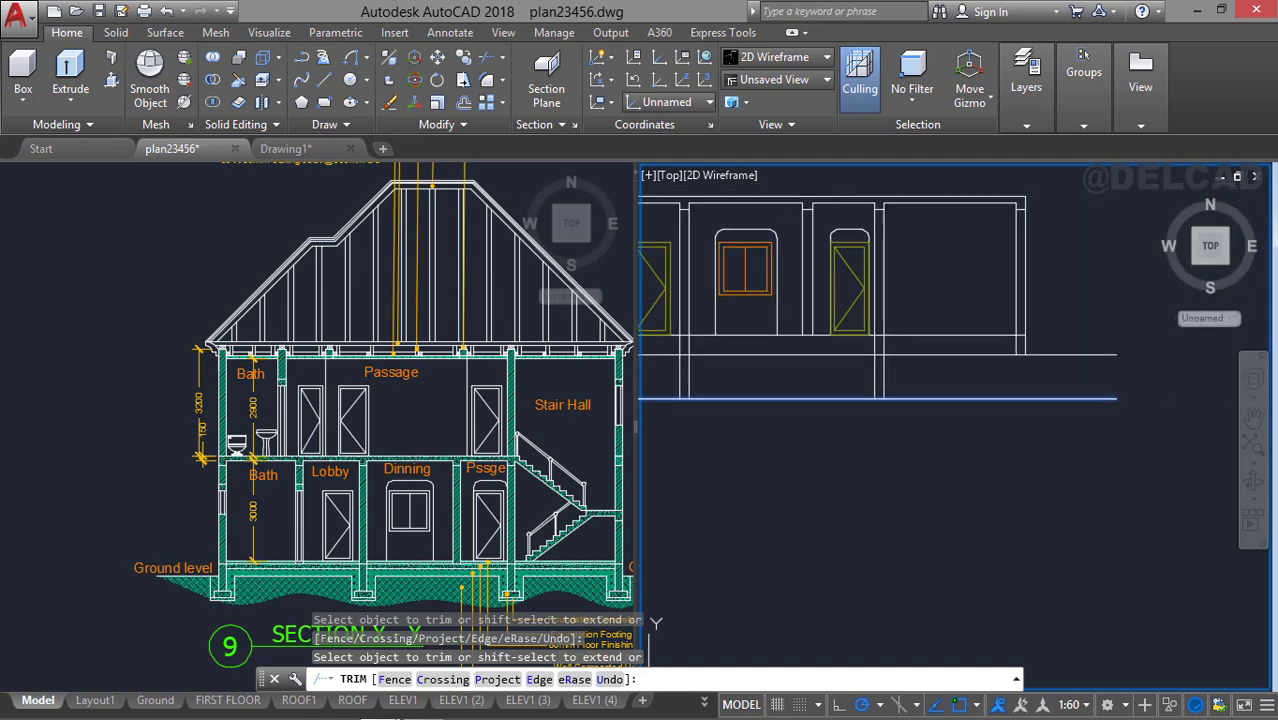
pyautogui.keyDown('shift'); pyautogui.click(1017, 343); pyautogui.keyUp('shift')
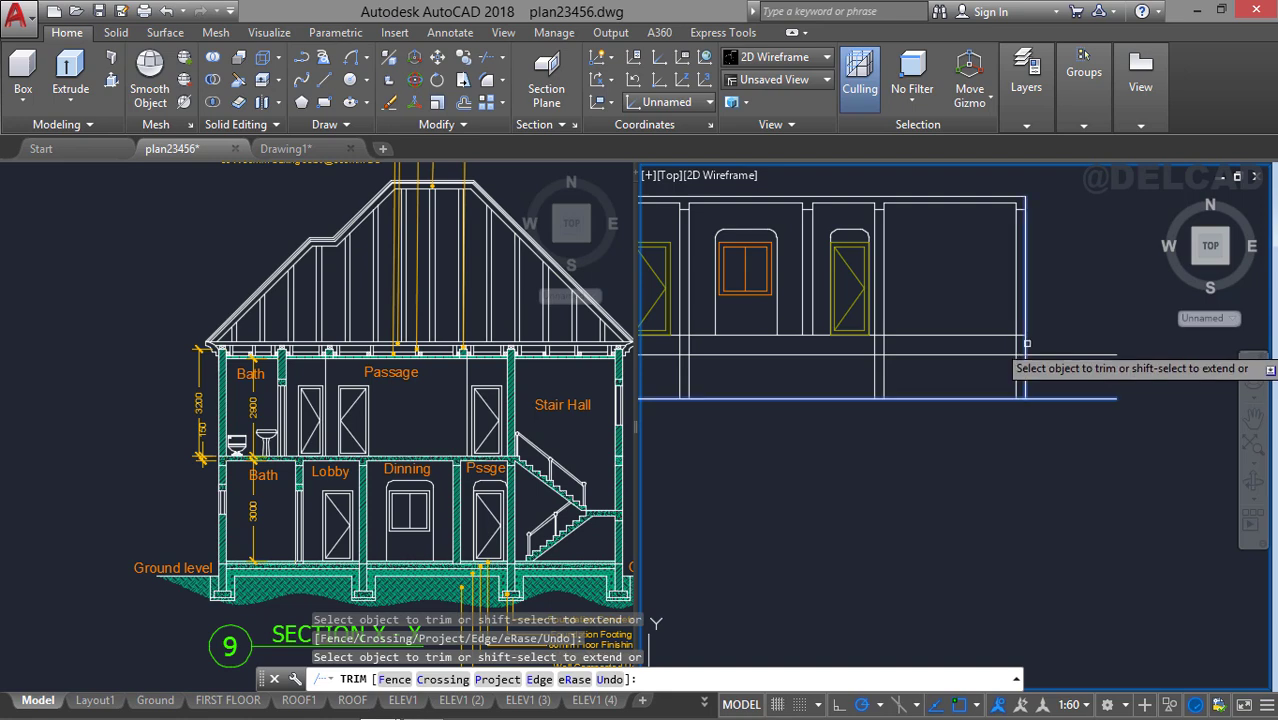
pyautogui.keyDown('shift'); pyautogui.click(1026, 343); pyautogui.keyUp('shift')
pyautogui.press('Return')
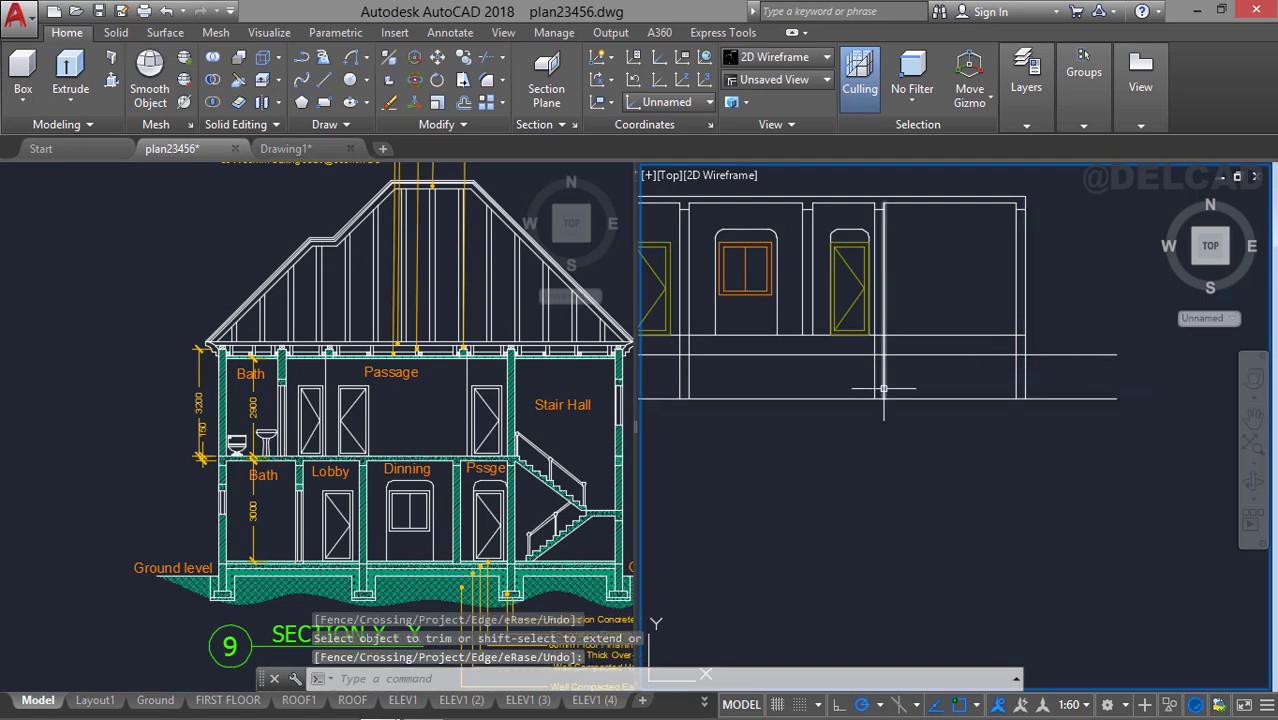
# Set the Offset distance to 80 for the floor finishing.
pyautogui.moveTo(733, 330); pyautogui.dragTo(913, 330, button='middle')
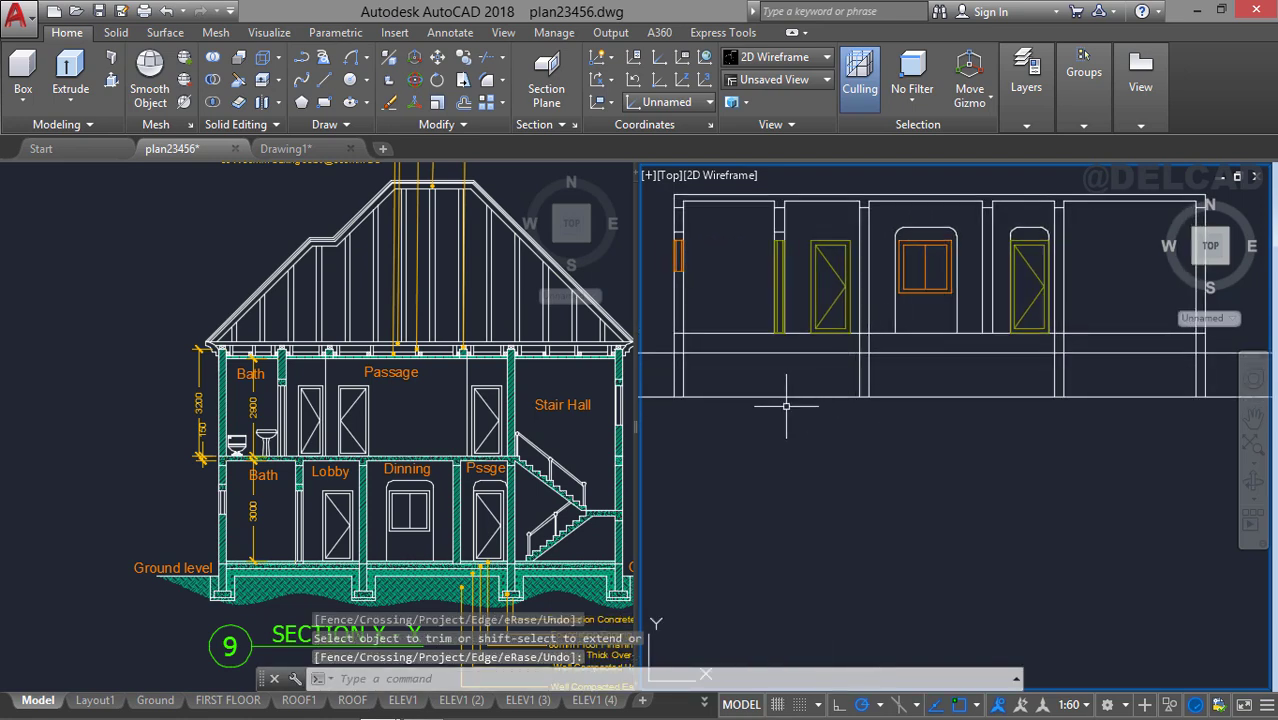
pyautogui.moveTo(673, 411); pyautogui.dragTo(700, 396, button='middle')
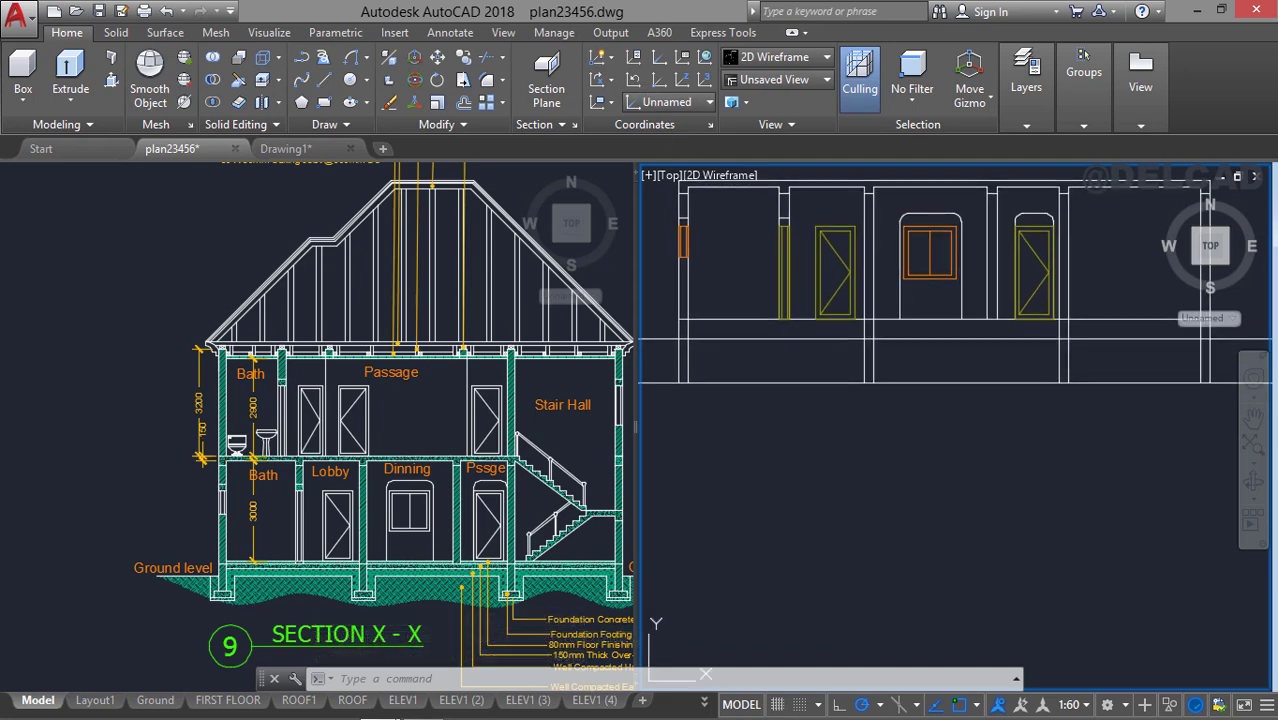
pyautogui.moveTo(769, 342)
pyautogui.mouseDown(button='middle')
pyautogui.moveTo(810, 327)
pyautogui.moveTo(768, 328)
pyautogui.mouseUp(button='middle')
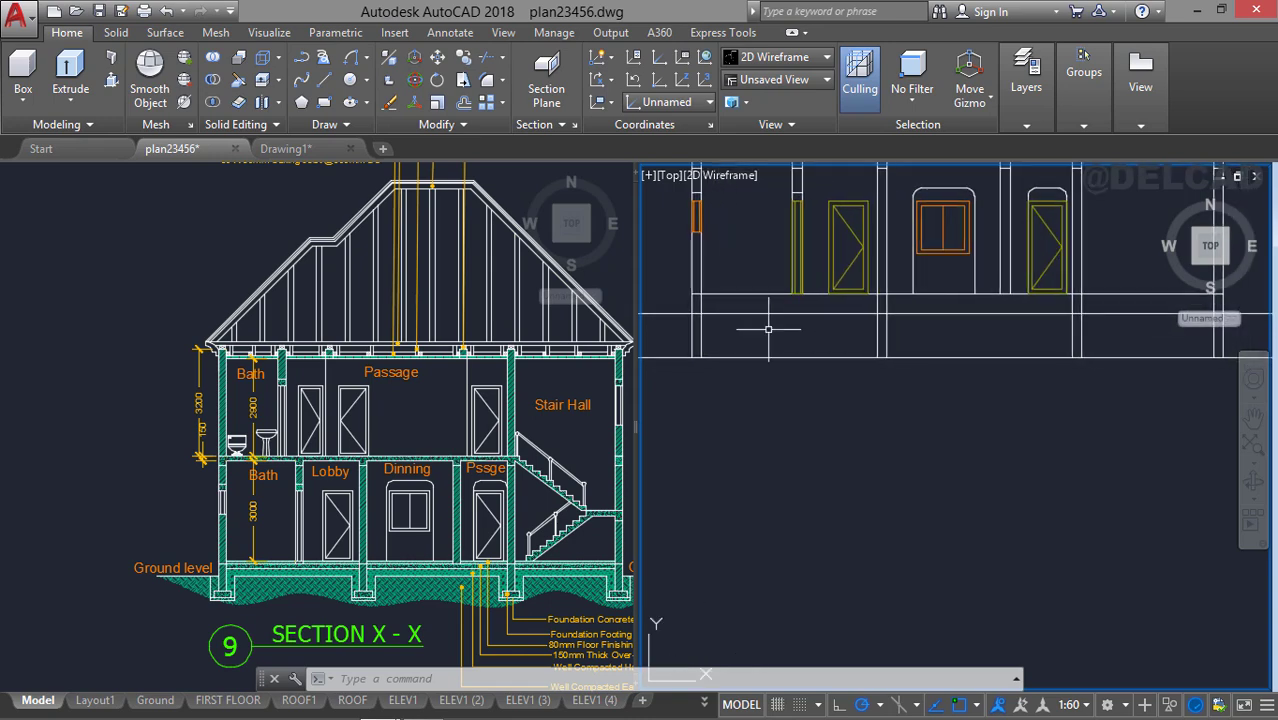
pyautogui.write('o')
pyautogui.press('Return')
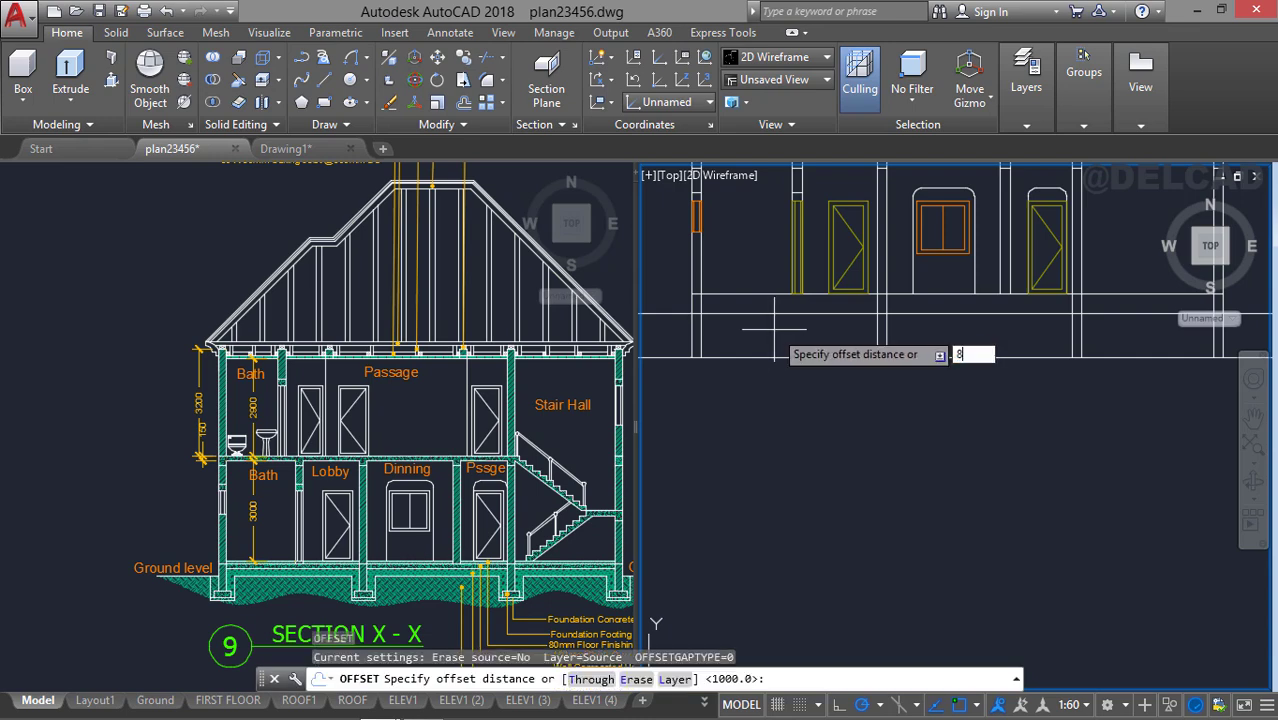
pyautogui.press('Return')
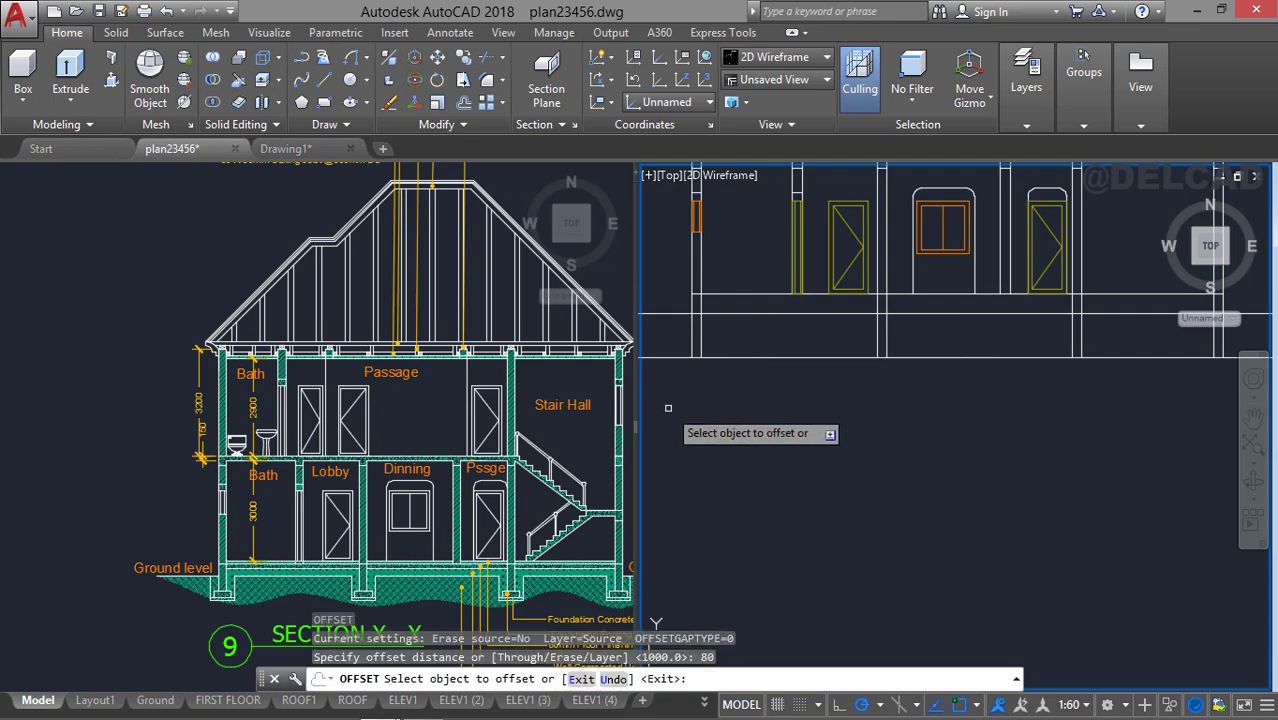
pyautogui.press('Escape')
# Check the floor finishing note in the reference section and offset the new section's ground line 80 downward.
pyautogui.click(572, 445)
pyautogui.scroll(4, 565, 480)
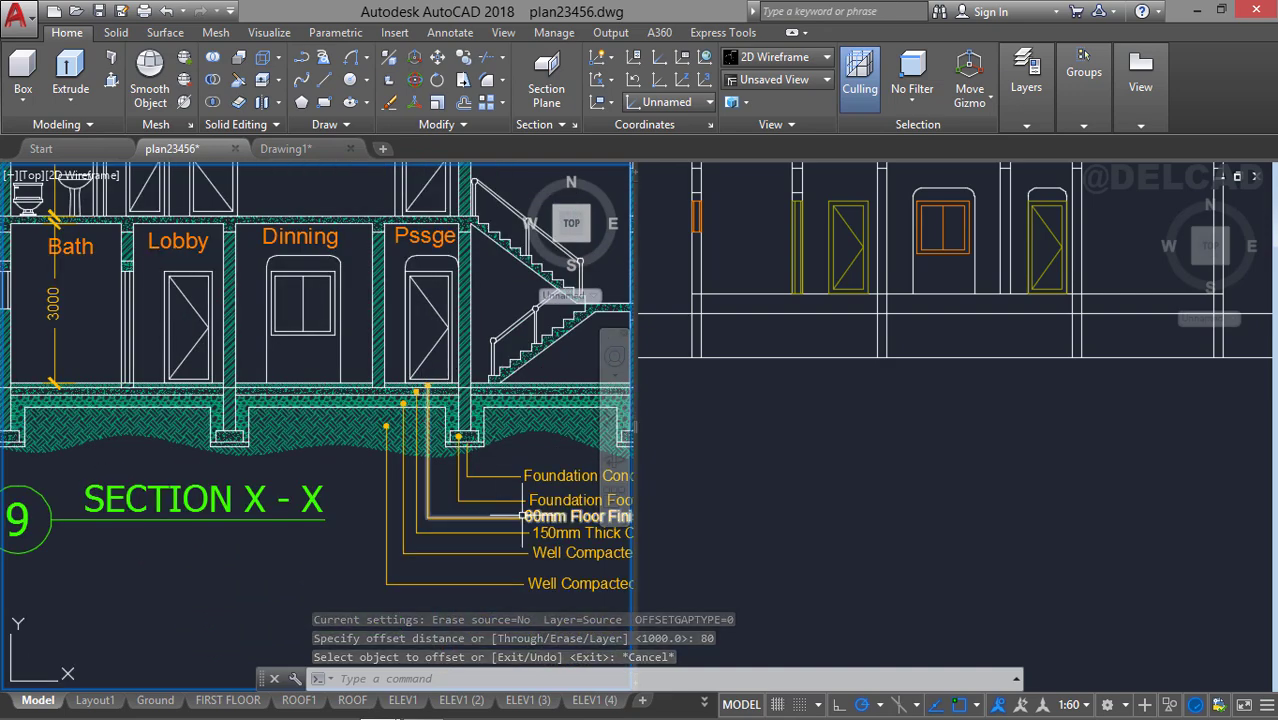
pyautogui.moveTo(515, 512); pyautogui.dragTo(438, 468, button='middle')
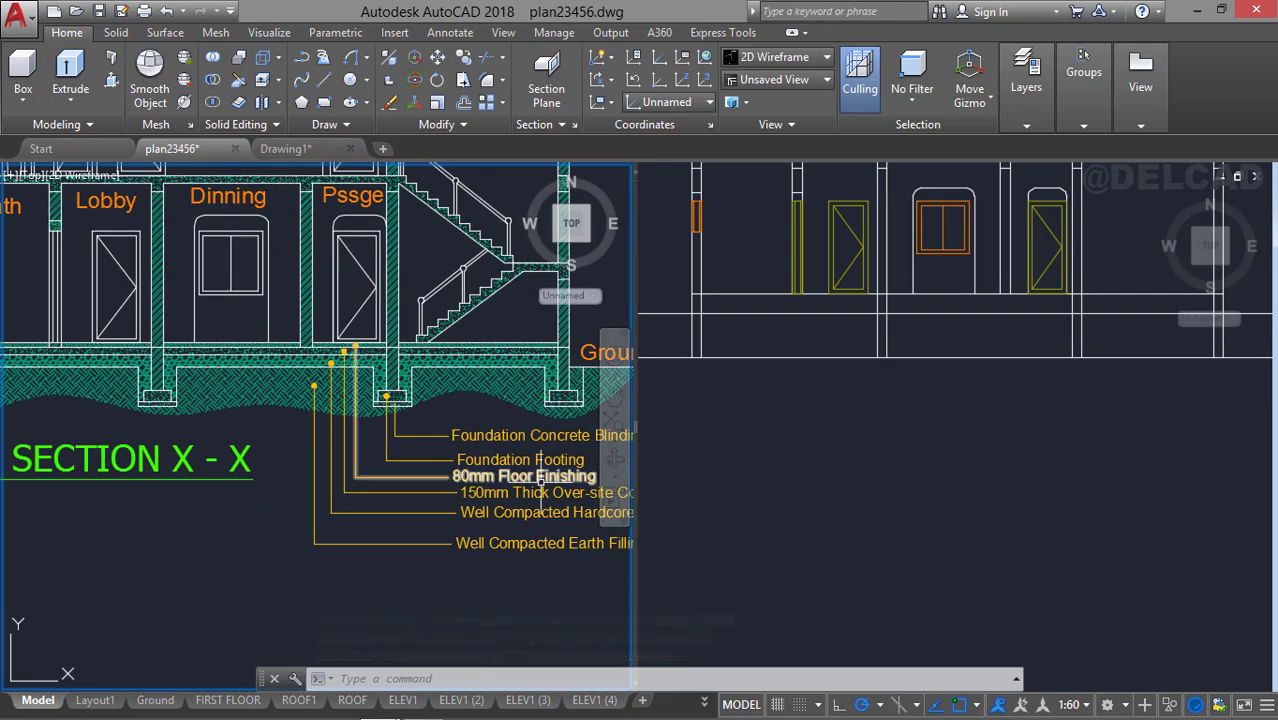
pyautogui.moveTo(540, 478); pyautogui.dragTo(532, 475, button='middle')
pyautogui.click(940, 408)
pyautogui.moveTo(836, 344); pyautogui.dragTo(898, 415, button='middle')
pyautogui.press('Return')
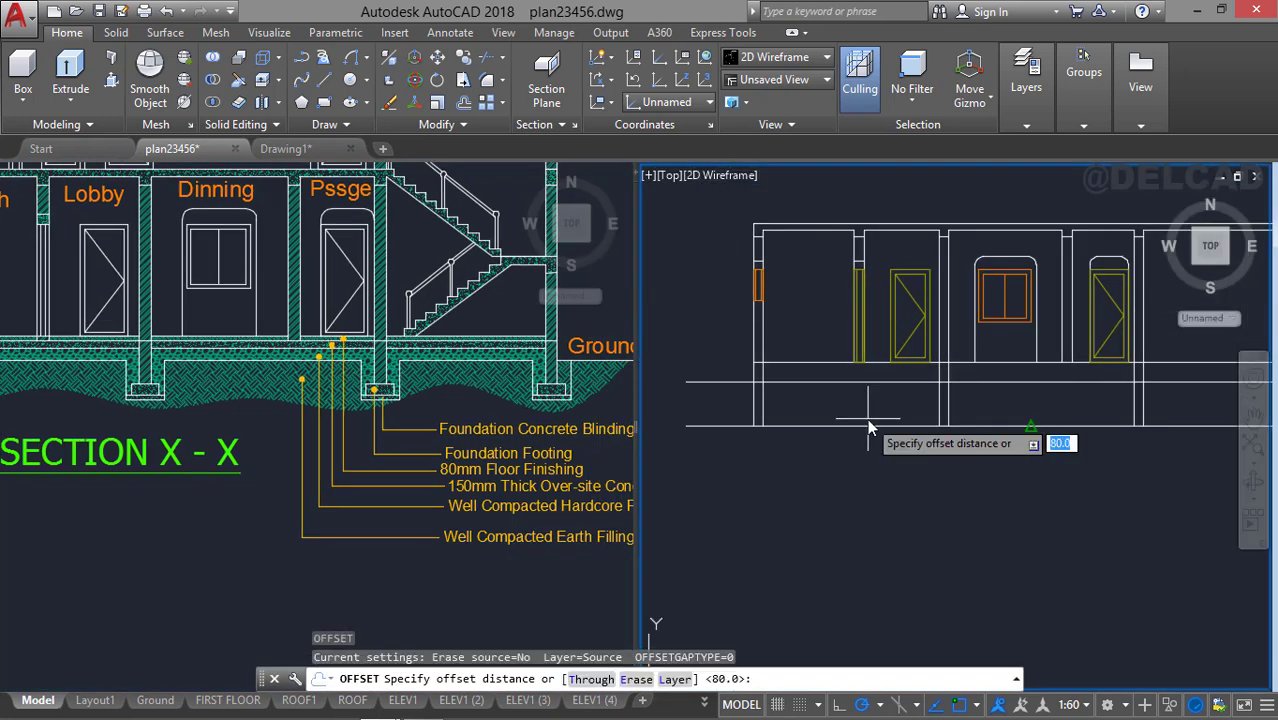
pyautogui.press('Return')
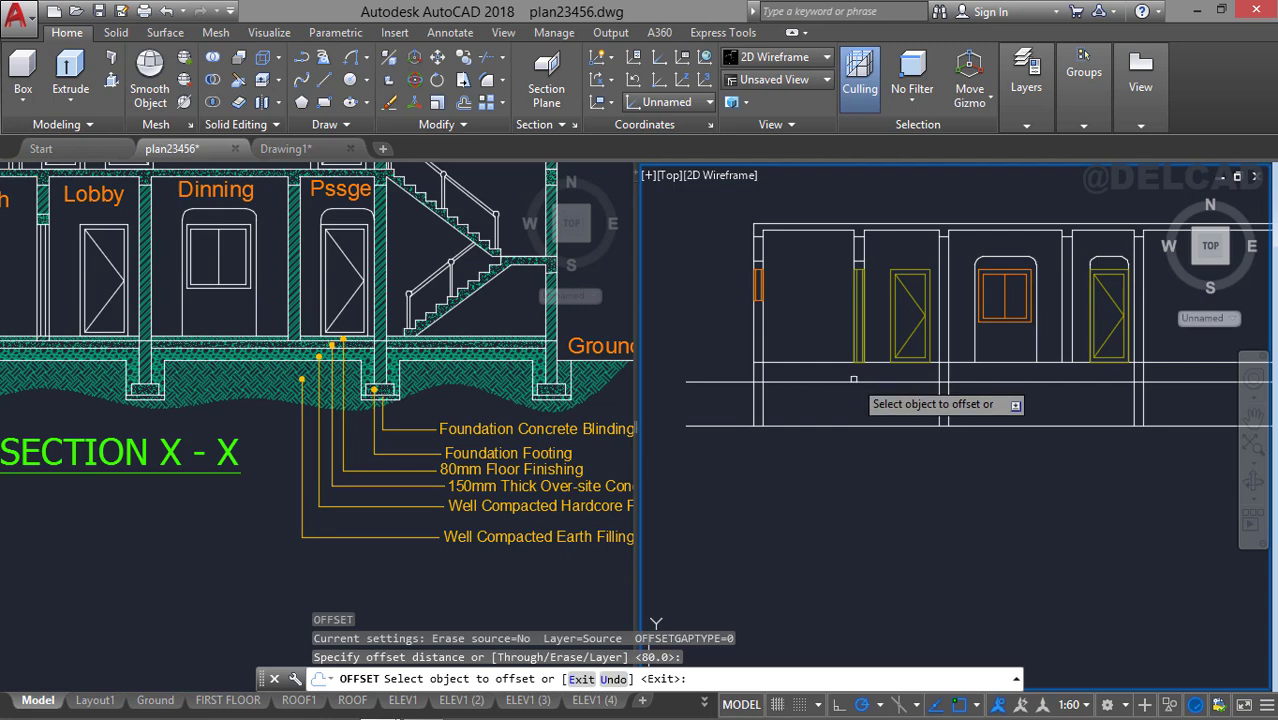
pyautogui.click(849, 381)
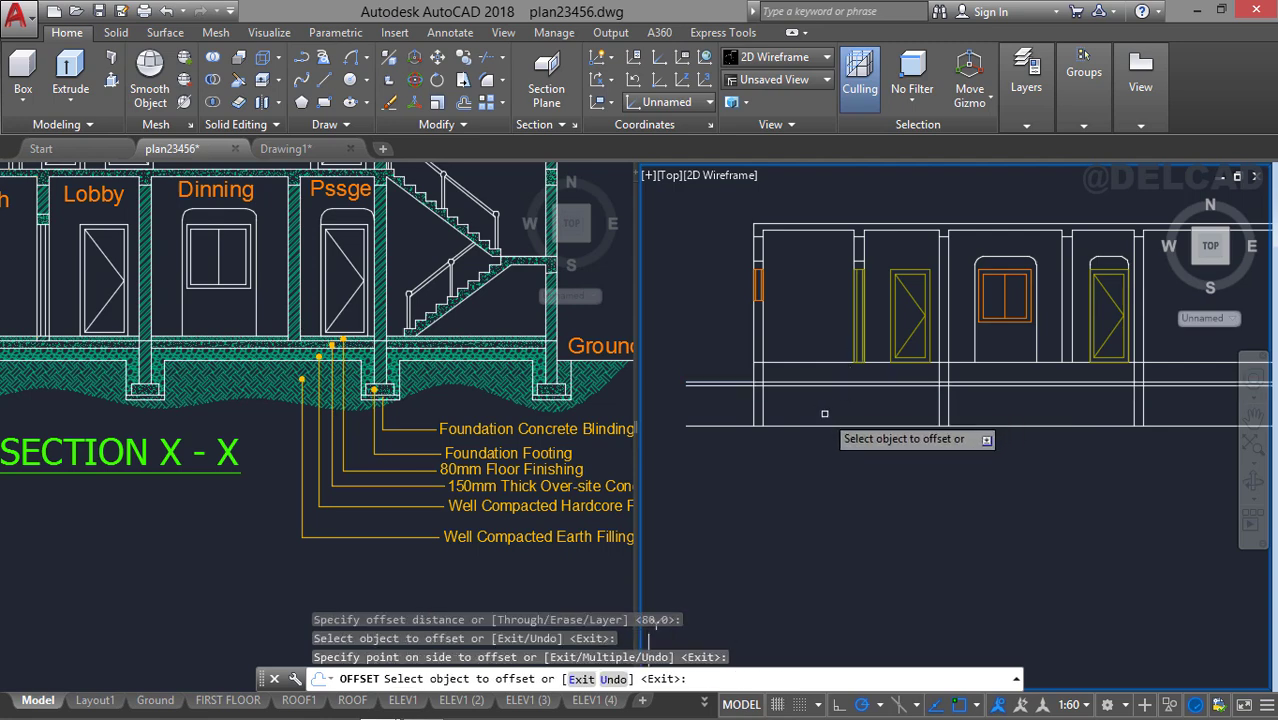
pyautogui.press('Escape')
# Try to trim the ground line and its 80 offset where they cross the walls, and undo the trims.
pyautogui.press('Return')
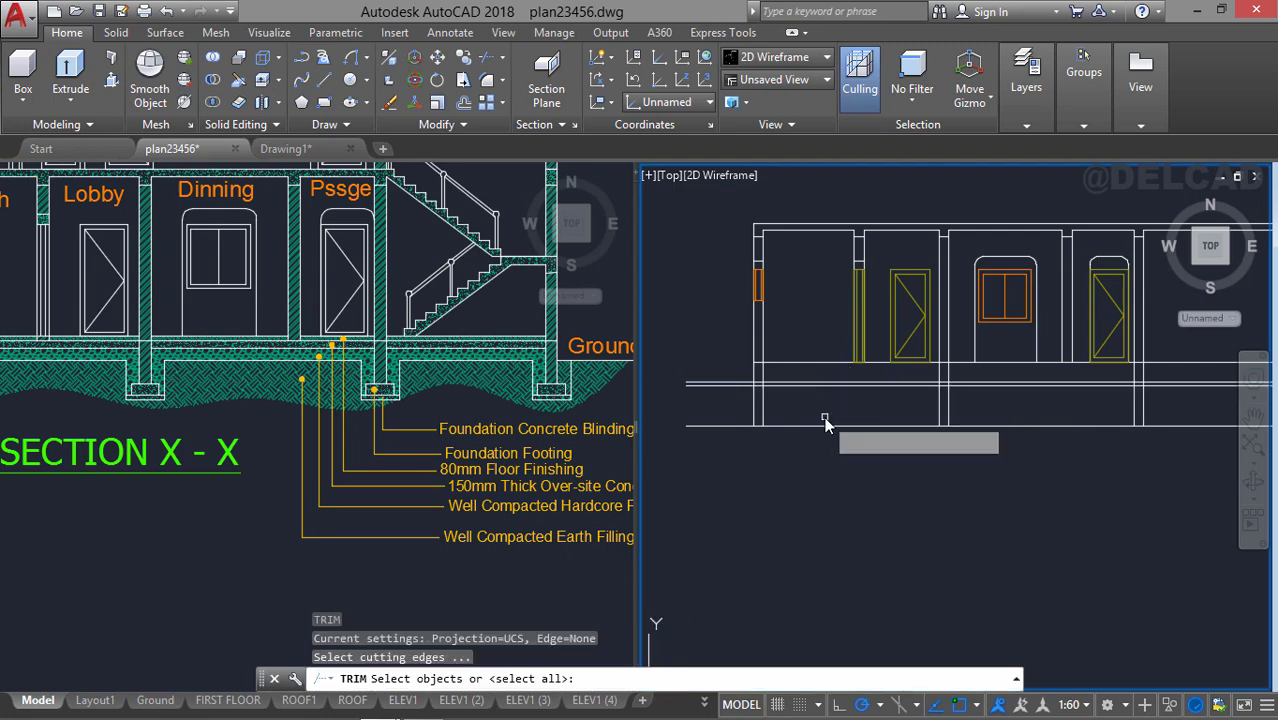
pyautogui.scroll(2, 820, 406)
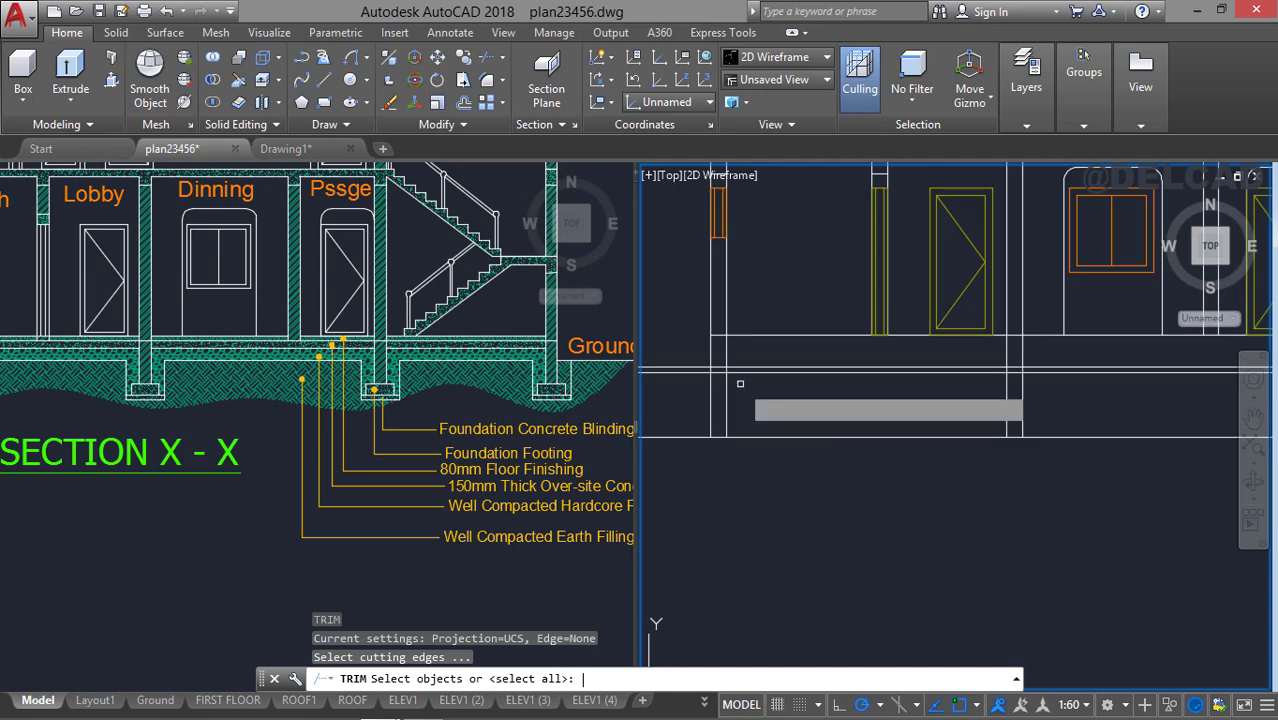
pyautogui.press('Return')
pyautogui.click(718, 369)
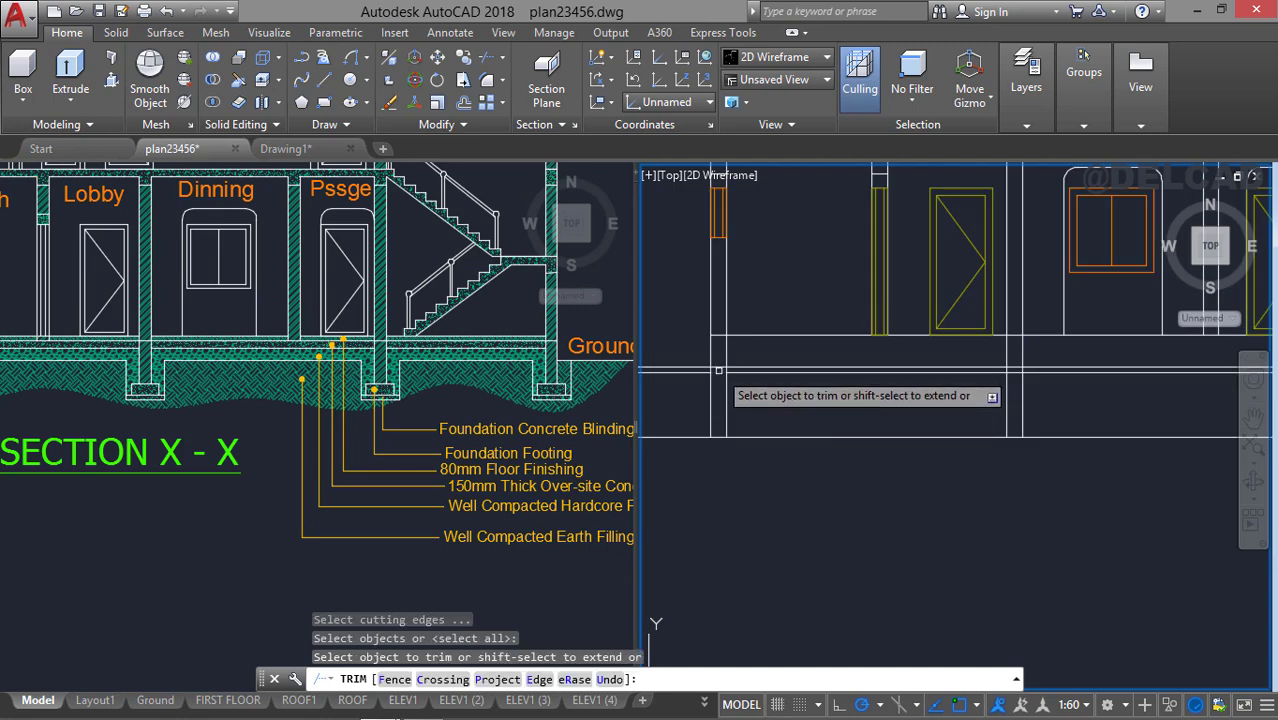
pyautogui.scroll(-4, 1034, 381)
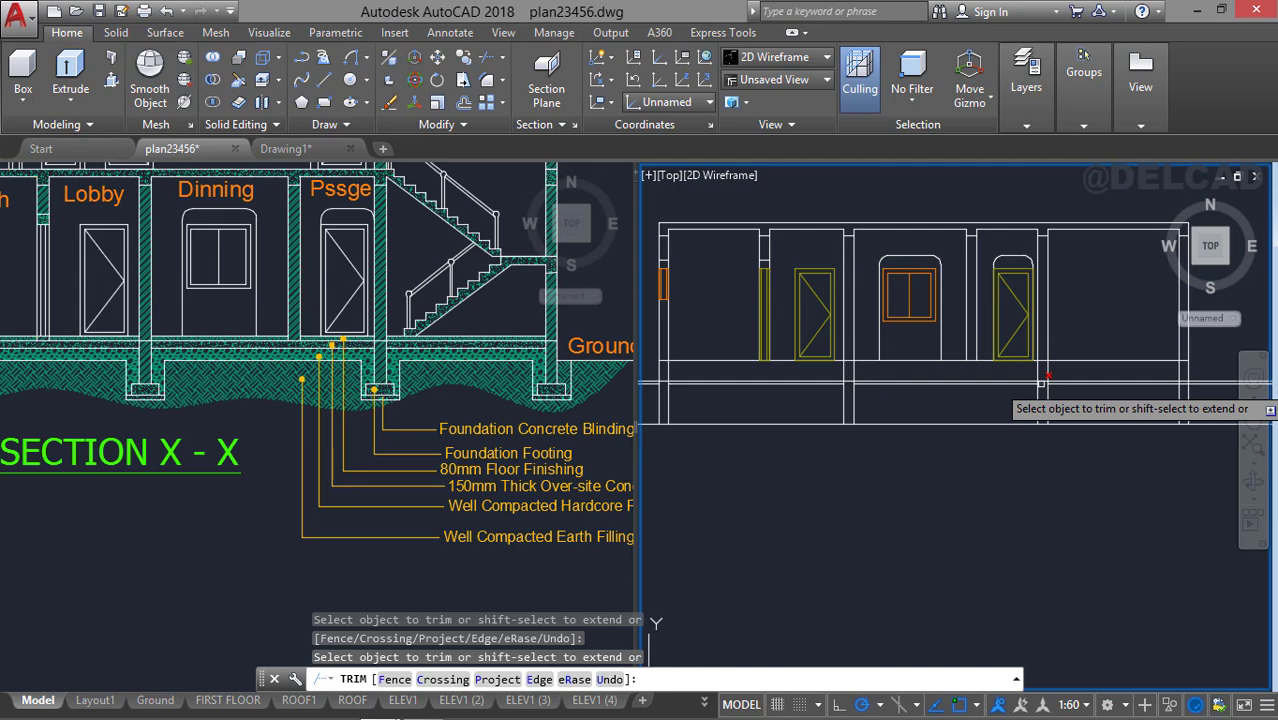
pyautogui.hotkey('ctrl', 'z')
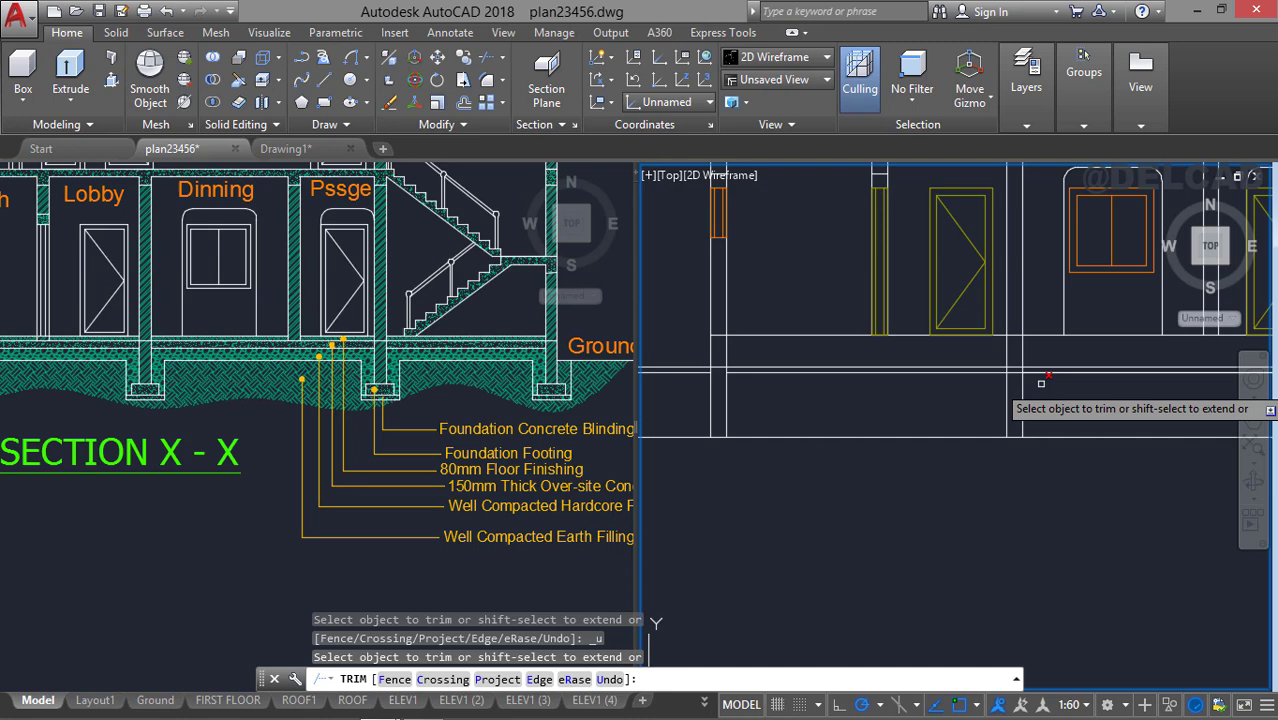
pyautogui.hotkey('ctrl', 'z')
pyautogui.press('Escape')
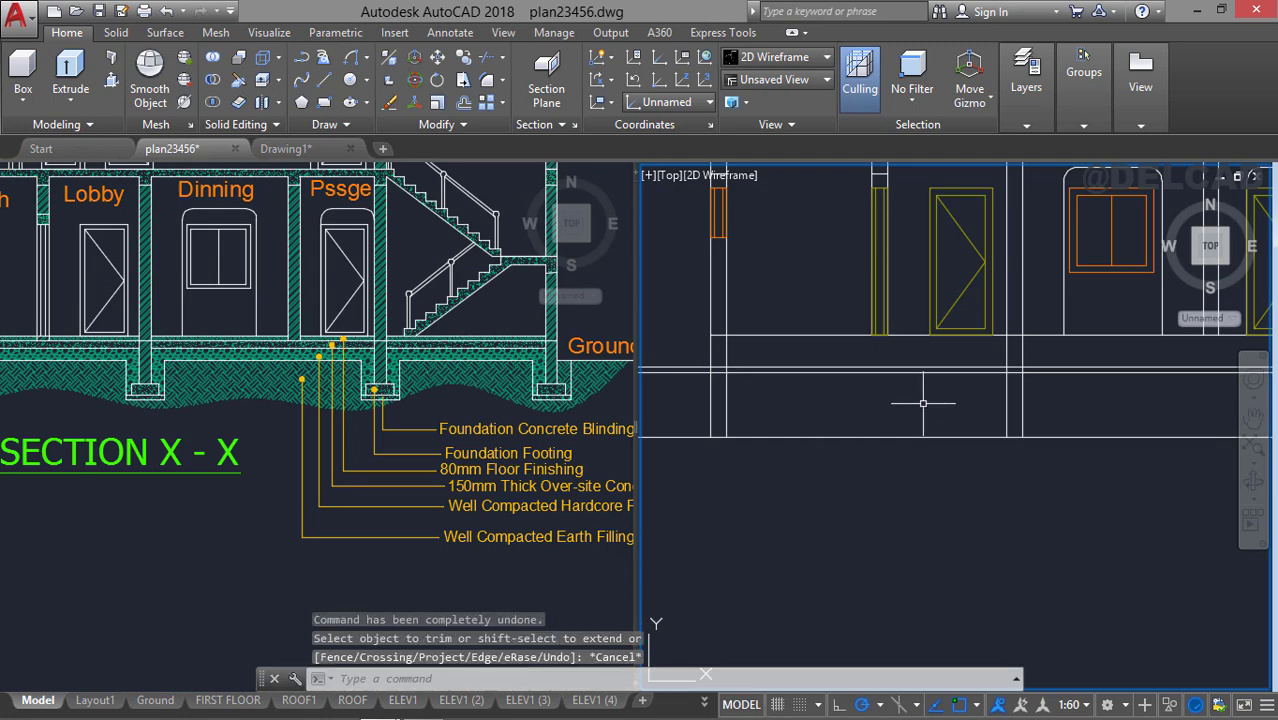
# Erase the misplaced 80 offset below the ground line and offset the ground-floor line 80 downward for the floor finishing.
pyautogui.click(923, 369)
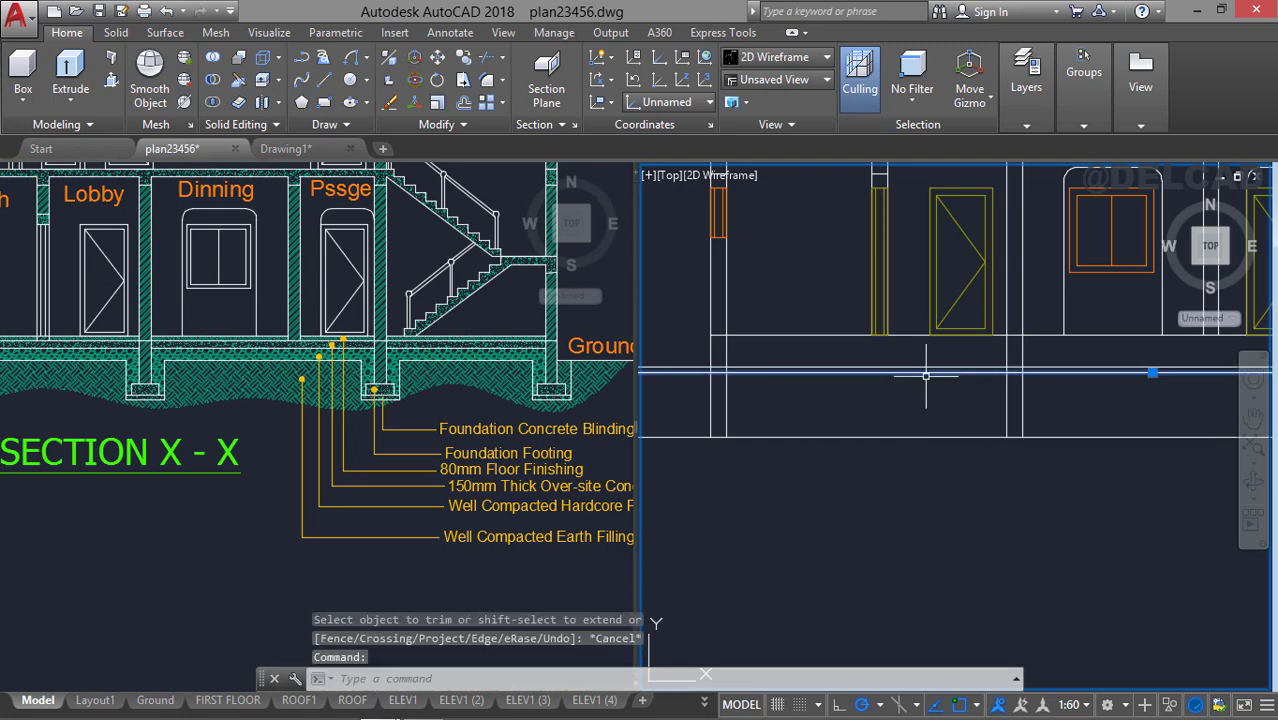
pyautogui.press('Delete')
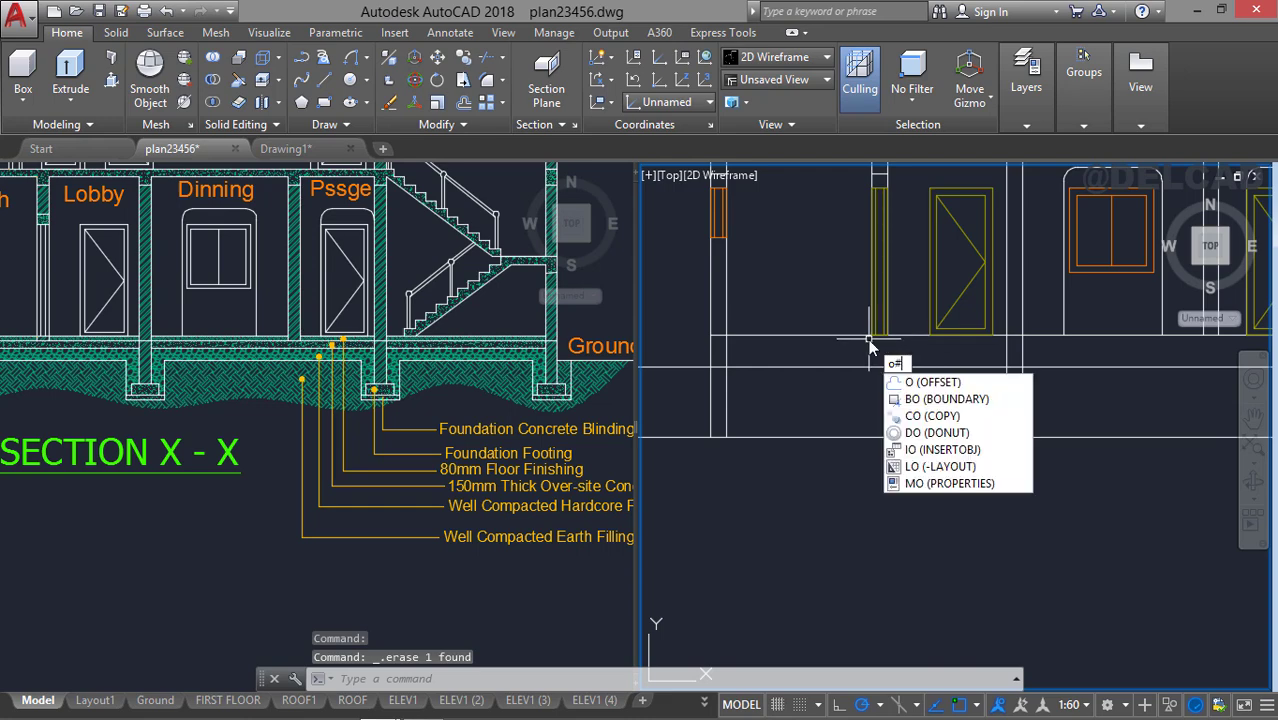
pyautogui.press('Return')
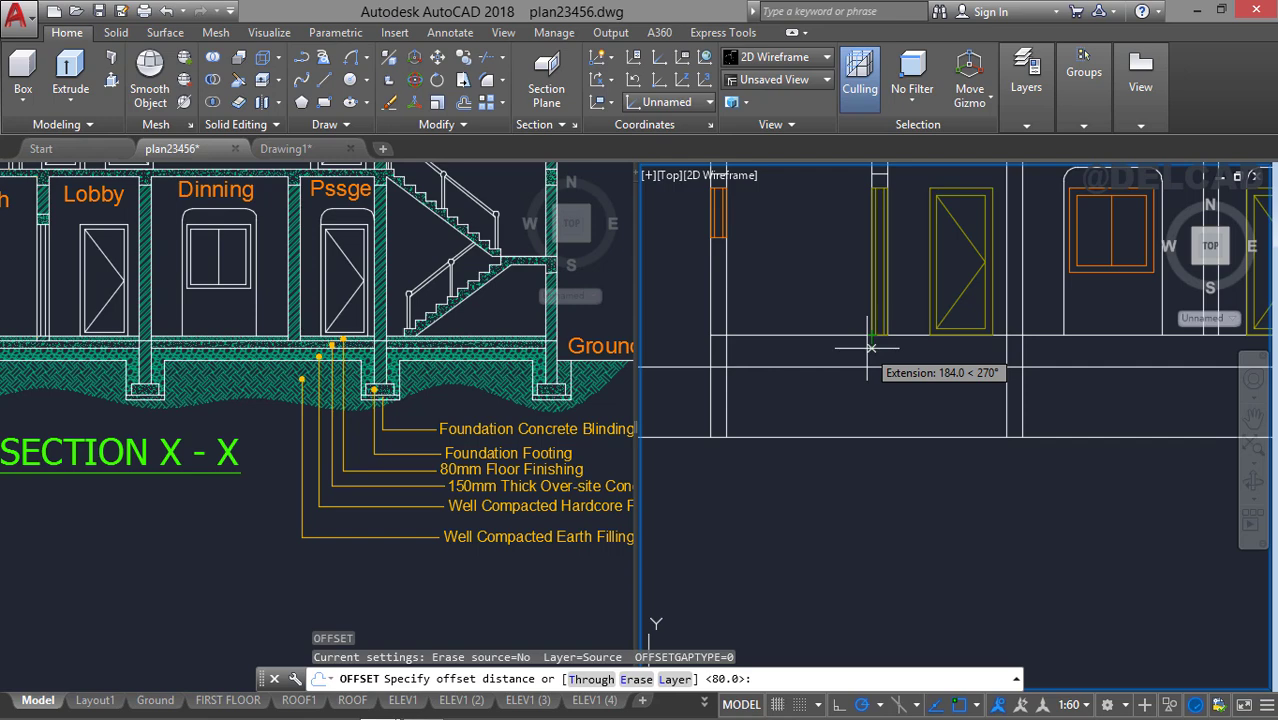
pyautogui.press('Return')
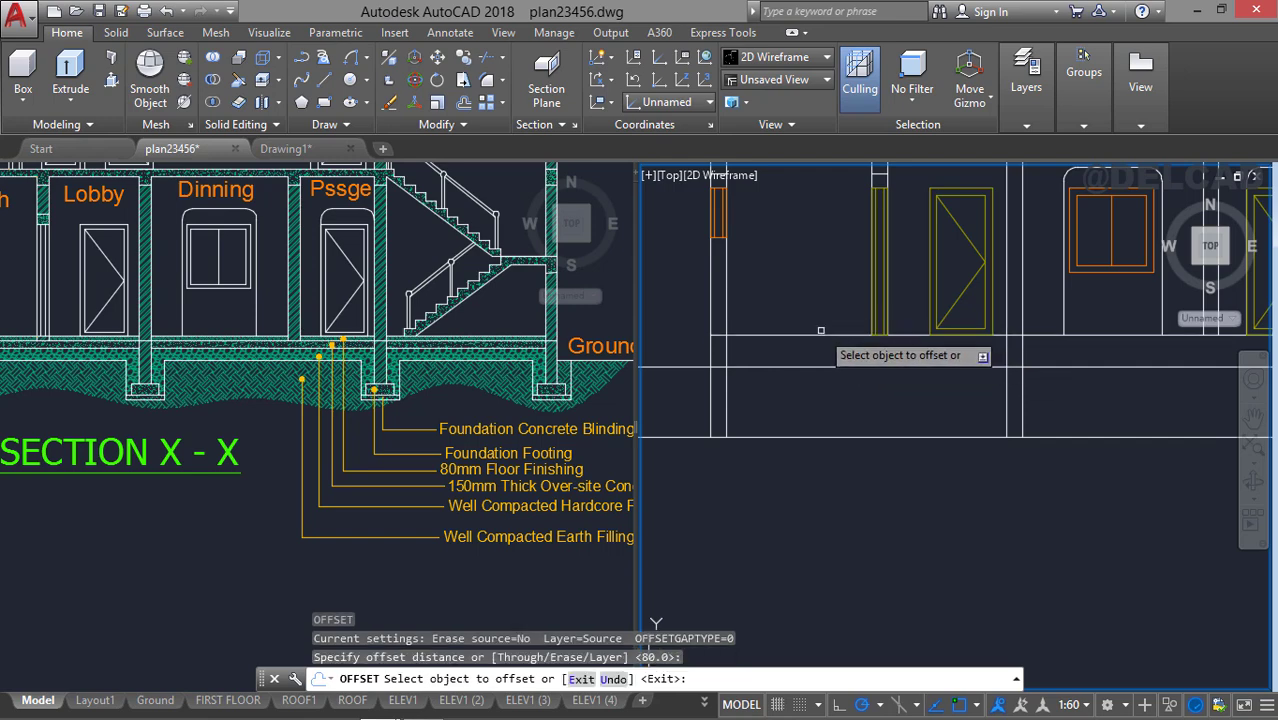
pyautogui.click(810, 334)
pyautogui.click(800, 356)
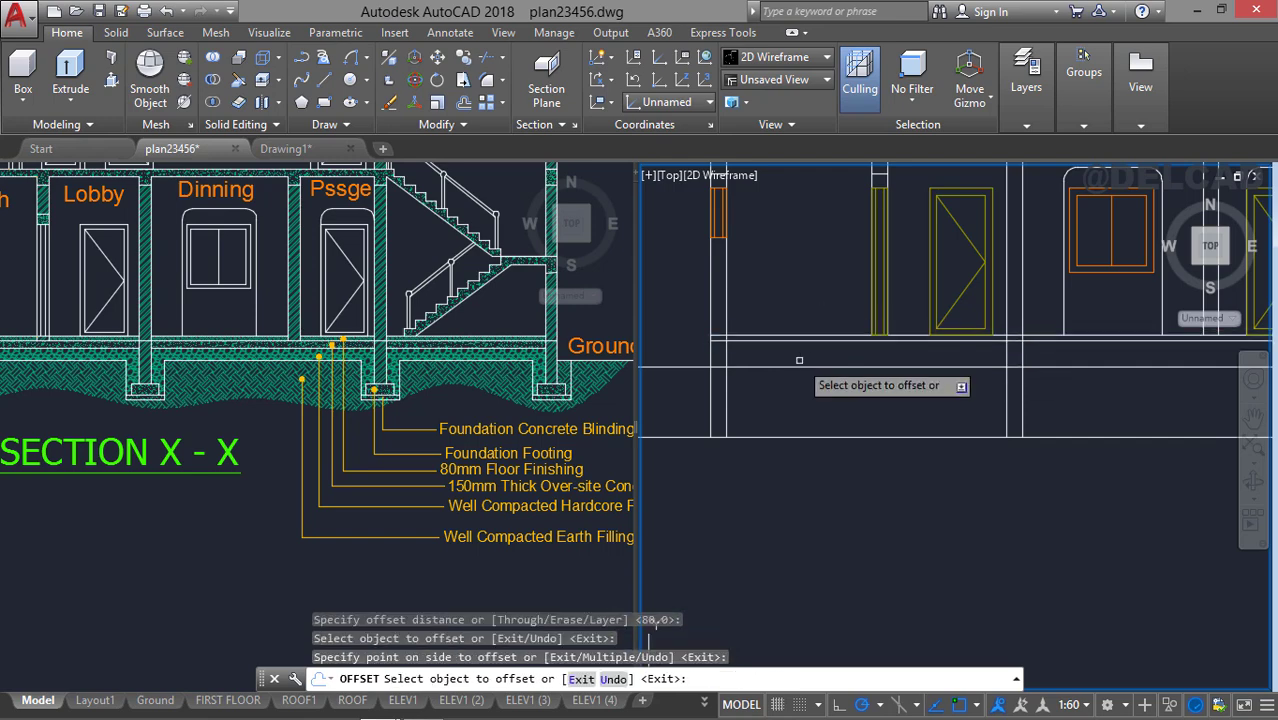
pyautogui.press('Escape')
# Trim the ground-floor line where it crosses the outer and full-height inner walls, leaving its 80 offset continuous, undoing the first trim attempt.
pyautogui.write('tr')
pyautogui.press('Return')
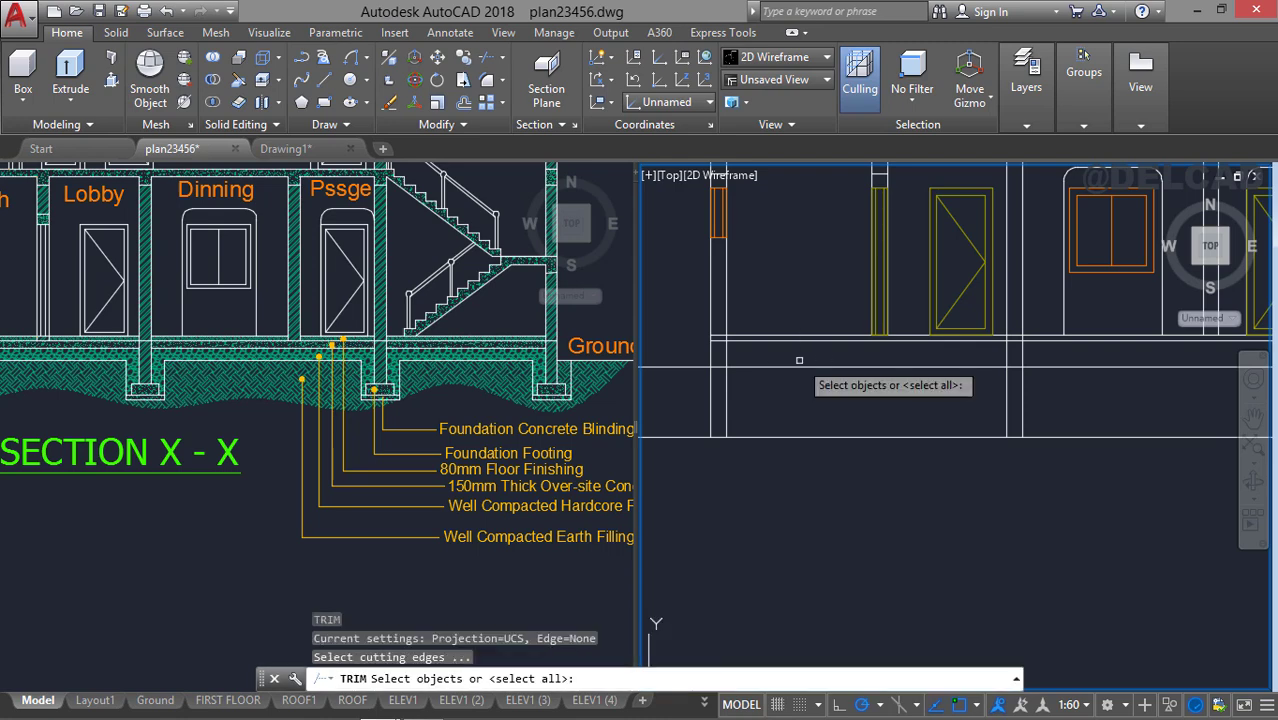
pyautogui.press('Return')
pyautogui.scroll(2, 778, 352)
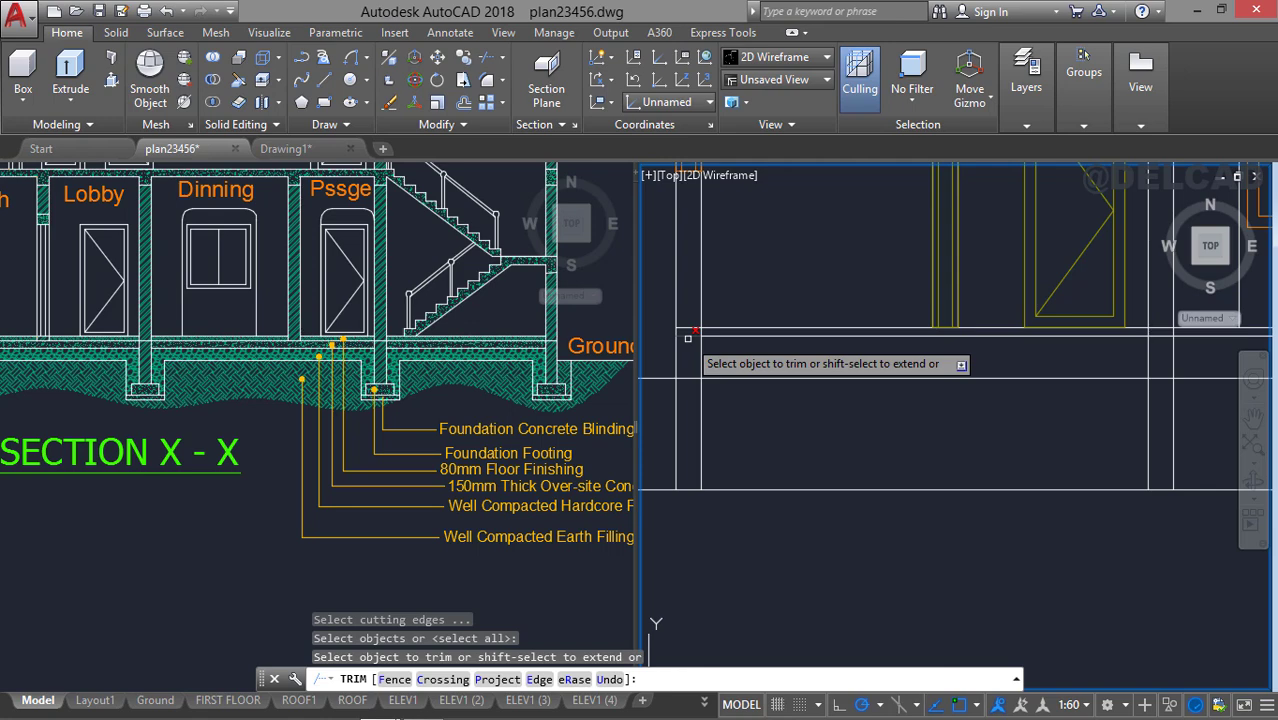
pyautogui.moveTo(924, 351); pyautogui.dragTo(770, 366, button='middle')
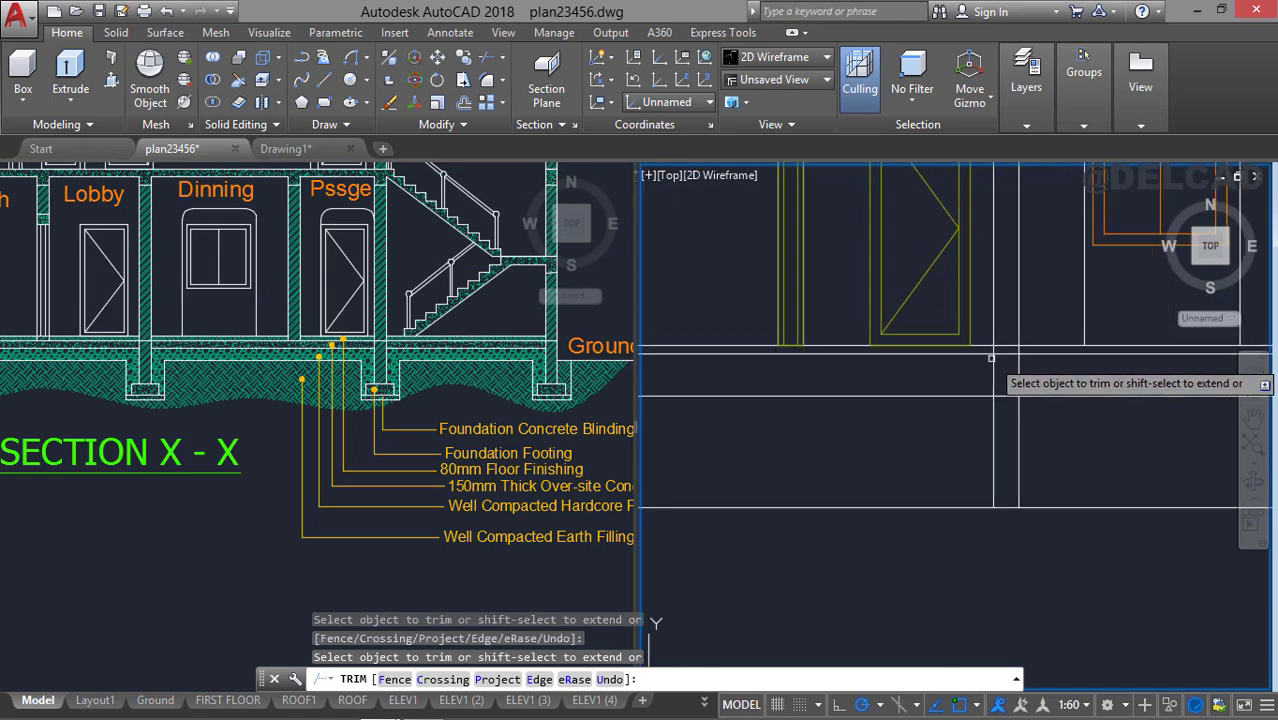
pyautogui.hotkey('ctrl', 'z')
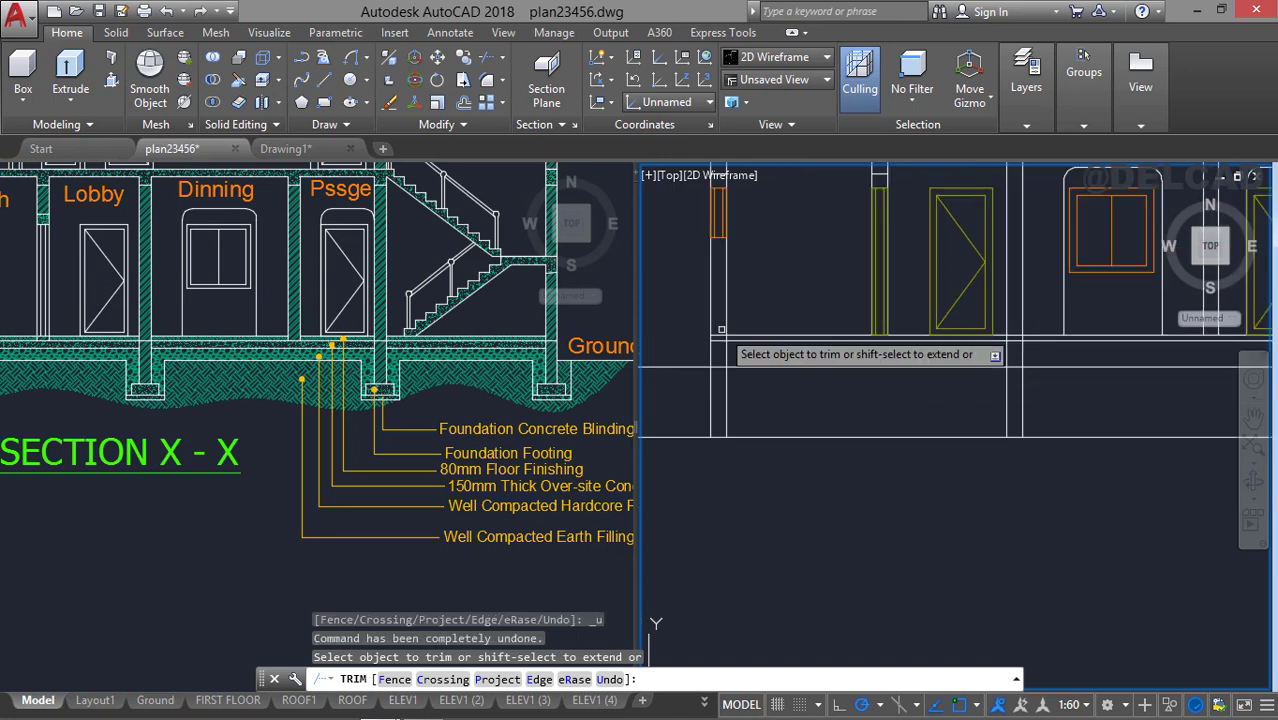
pyautogui.scroll(2, 721, 334)
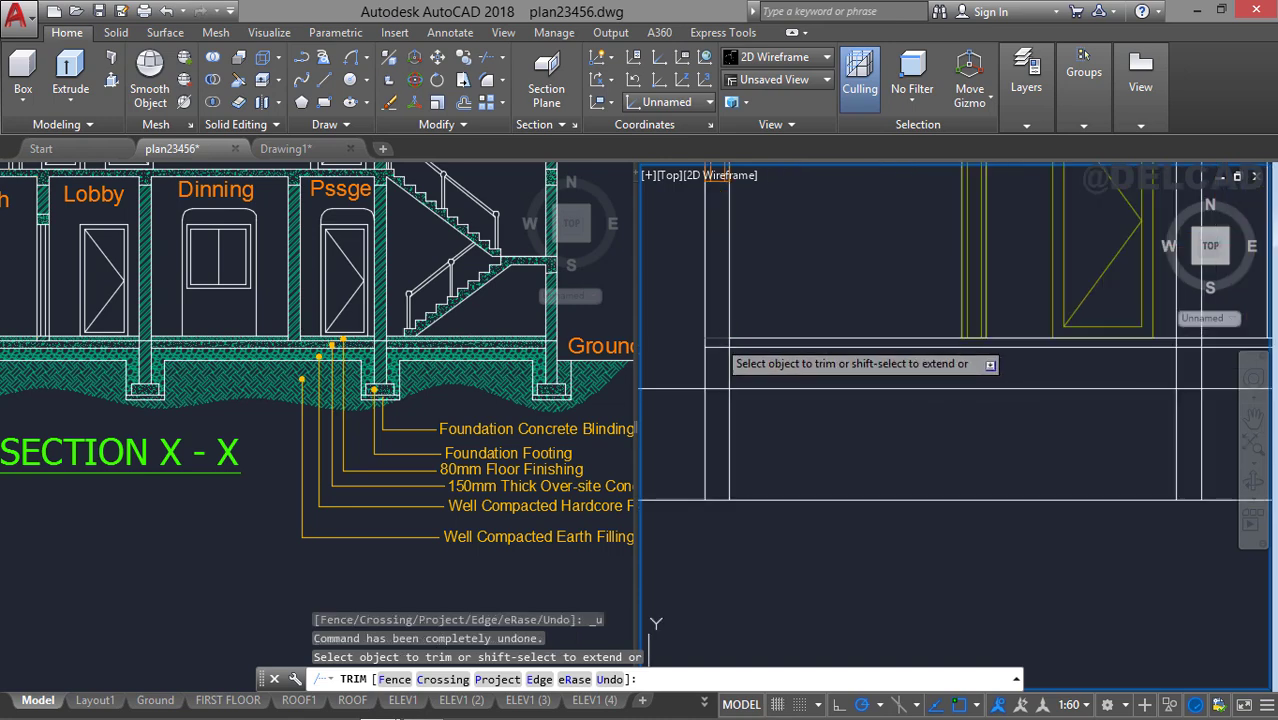
pyautogui.click(718, 341)
pyautogui.moveTo(970, 357); pyautogui.dragTo(834, 362, button='middle')
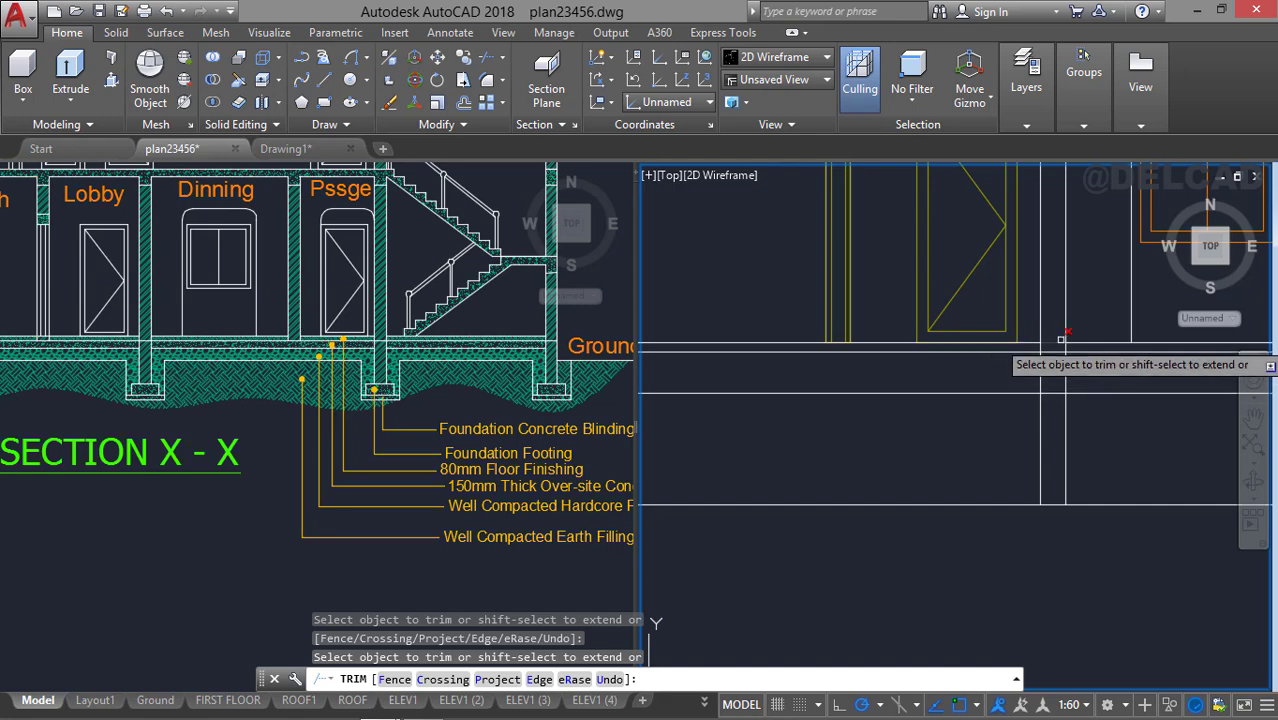
pyautogui.moveTo(1069, 355); pyautogui.dragTo(706, 369, button='middle')
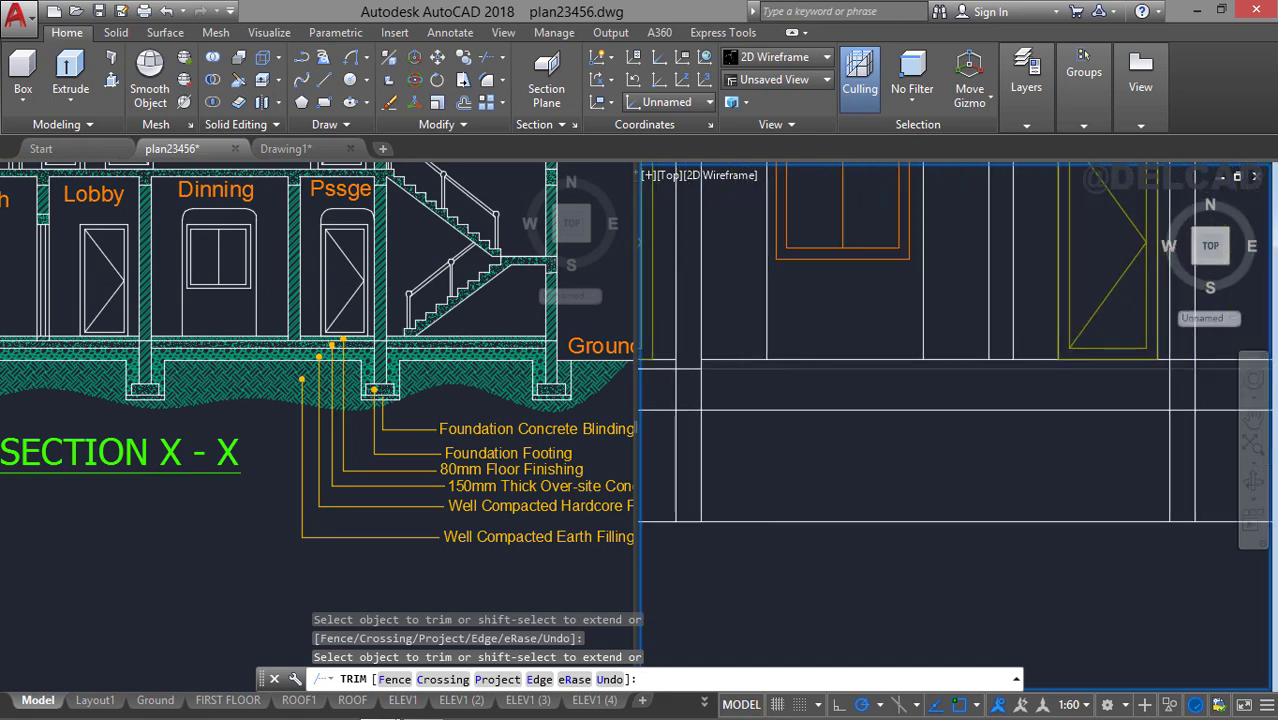
pyautogui.moveTo(1018, 364); pyautogui.dragTo(935, 369, button='middle')
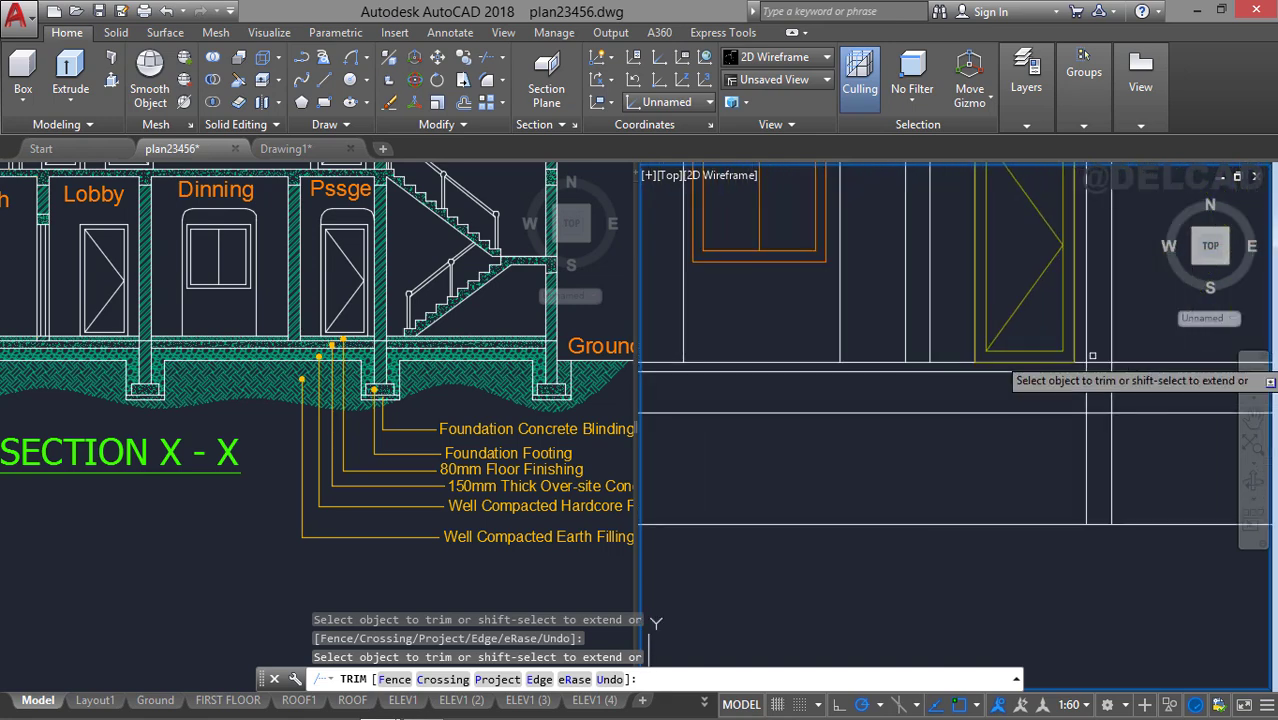
pyautogui.scroll(-1, 1090, 359)
pyautogui.moveTo(1090, 359); pyautogui.dragTo(788, 343, button='middle')
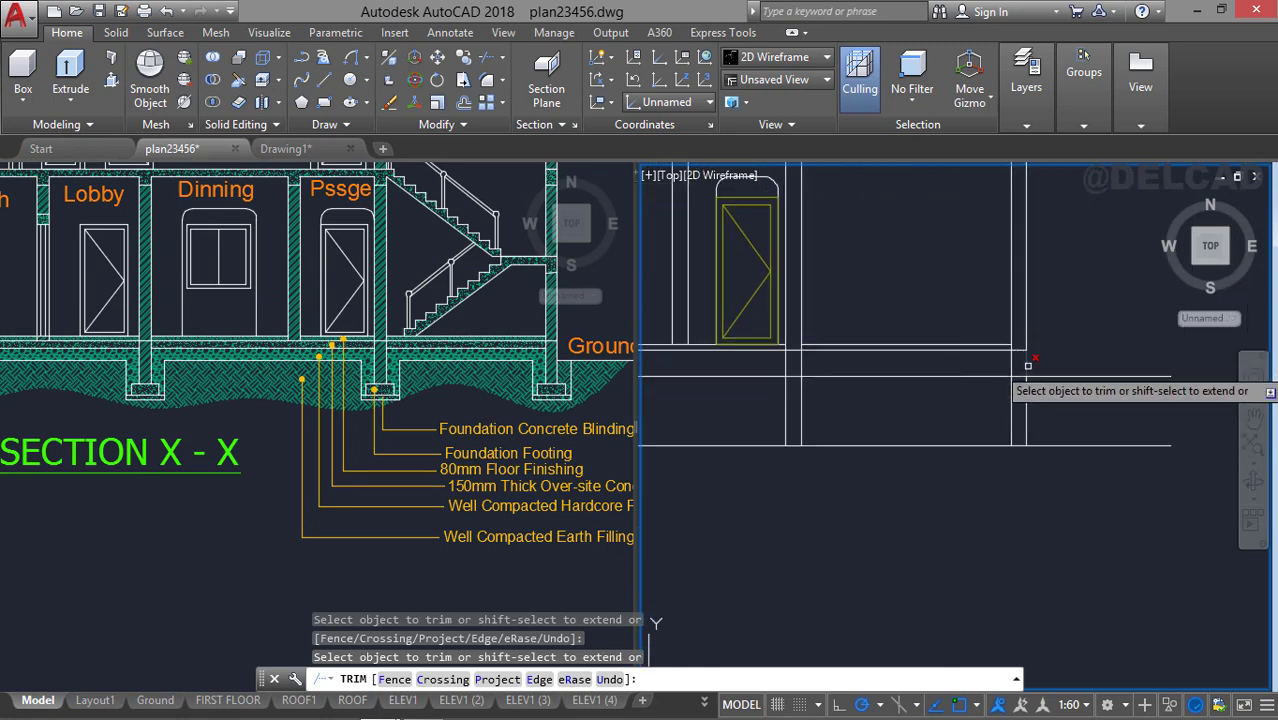
pyautogui.press('Return')
# Offset the underside line of the floor finishing 150 downward for the over-site concrete slab.
pyautogui.scroll(-1, 815, 353)
pyautogui.moveTo(815, 353); pyautogui.dragTo(846, 355, button='middle')
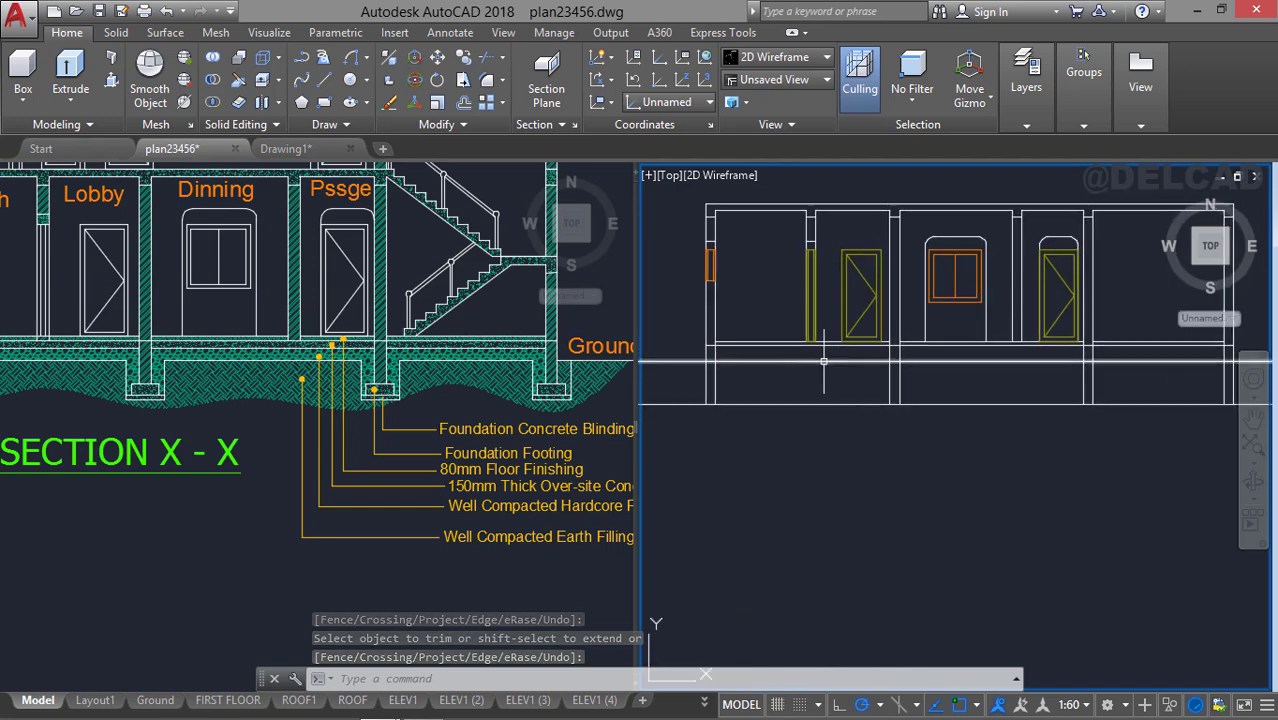
pyautogui.scroll(1, 835, 358)
pyautogui.write('o')
pyautogui.press('Return')
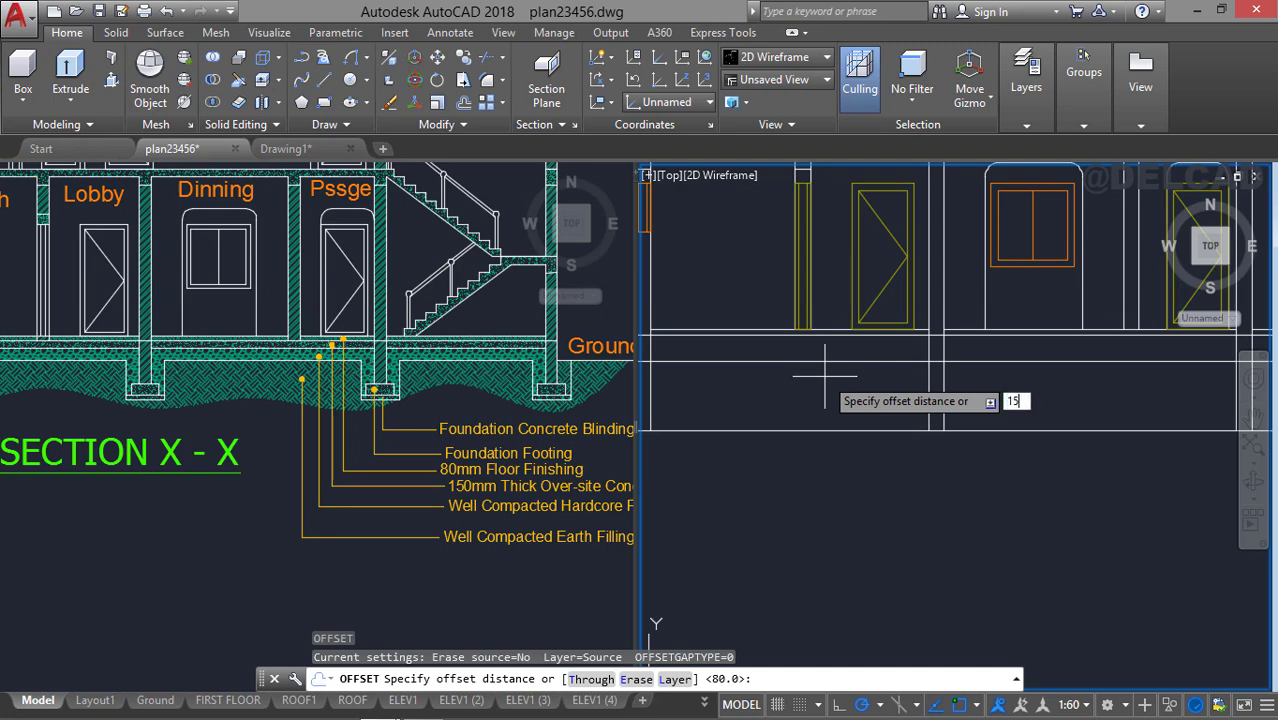
pyautogui.press('Return')
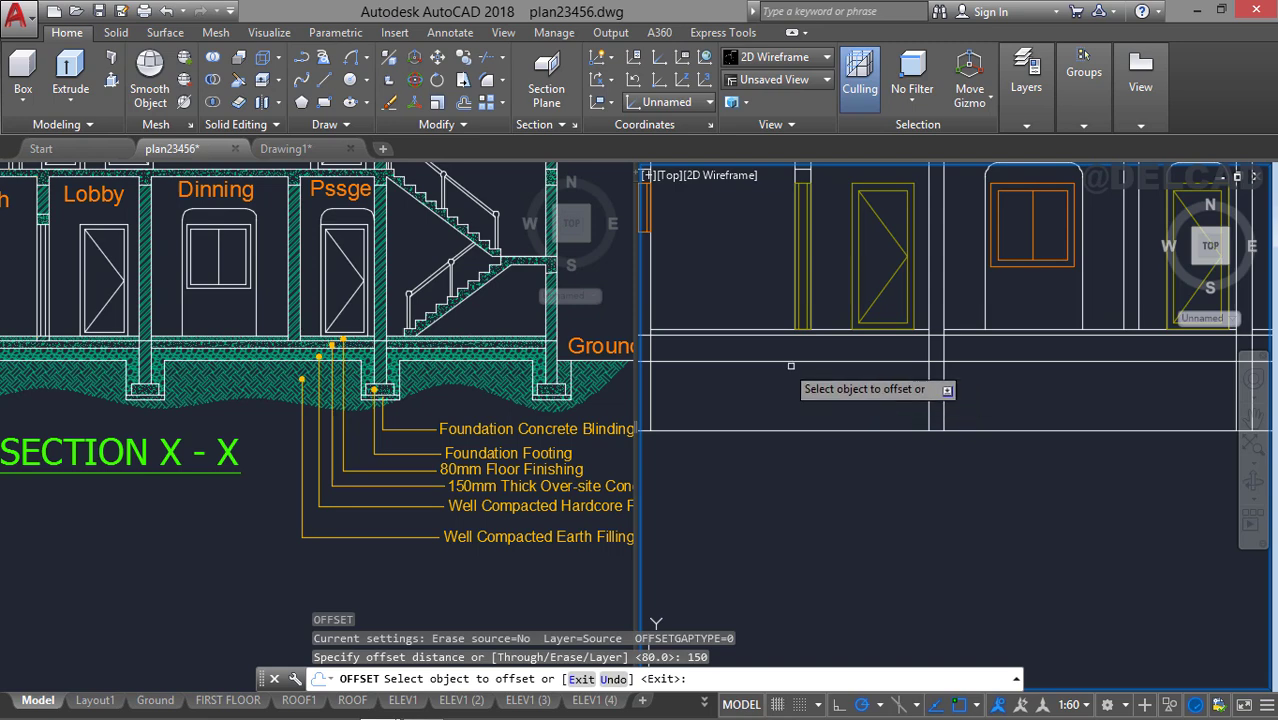
pyautogui.moveTo(763, 358); pyautogui.dragTo(839, 379, button='middle')
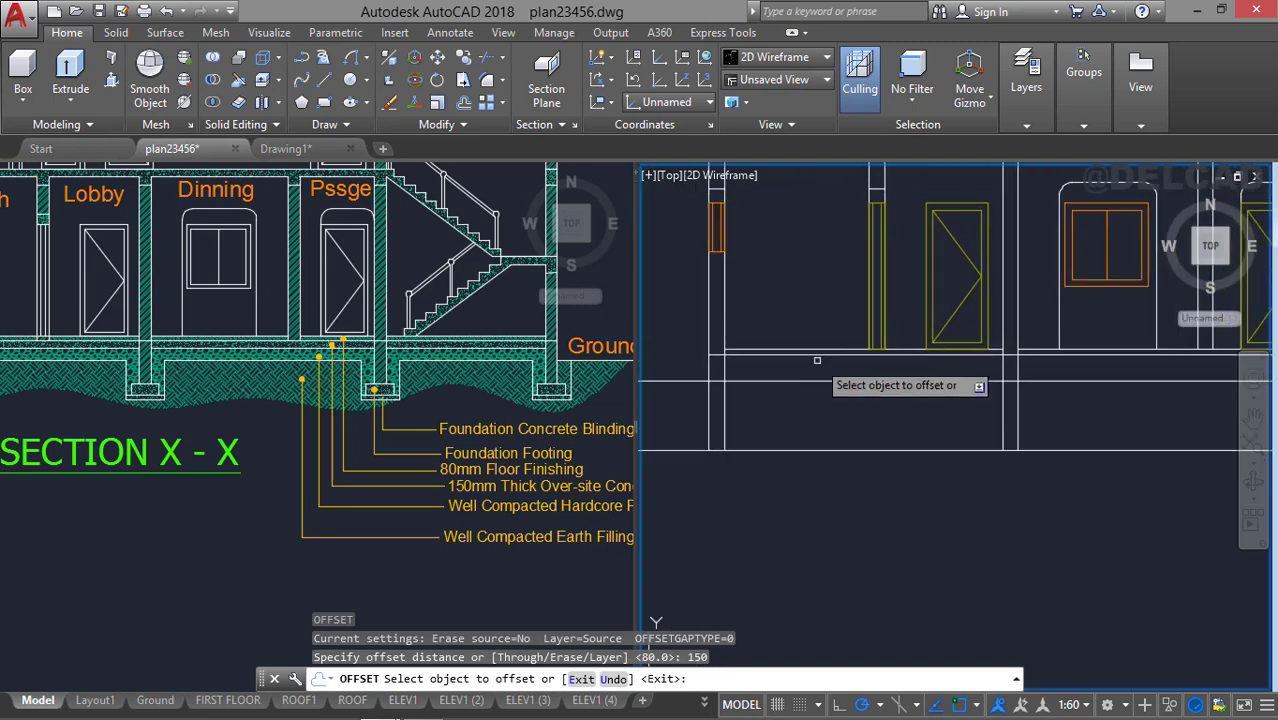
pyautogui.click(813, 355)
pyautogui.click(812, 409)
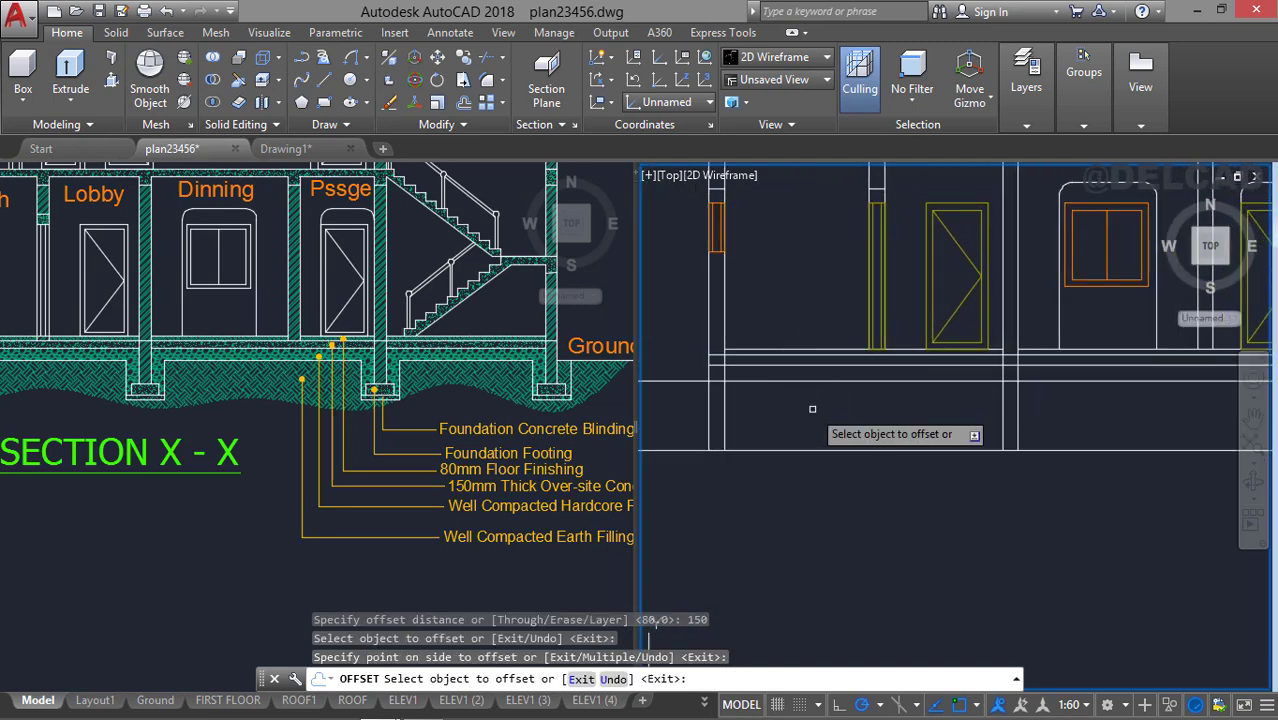
pyautogui.press('Escape')
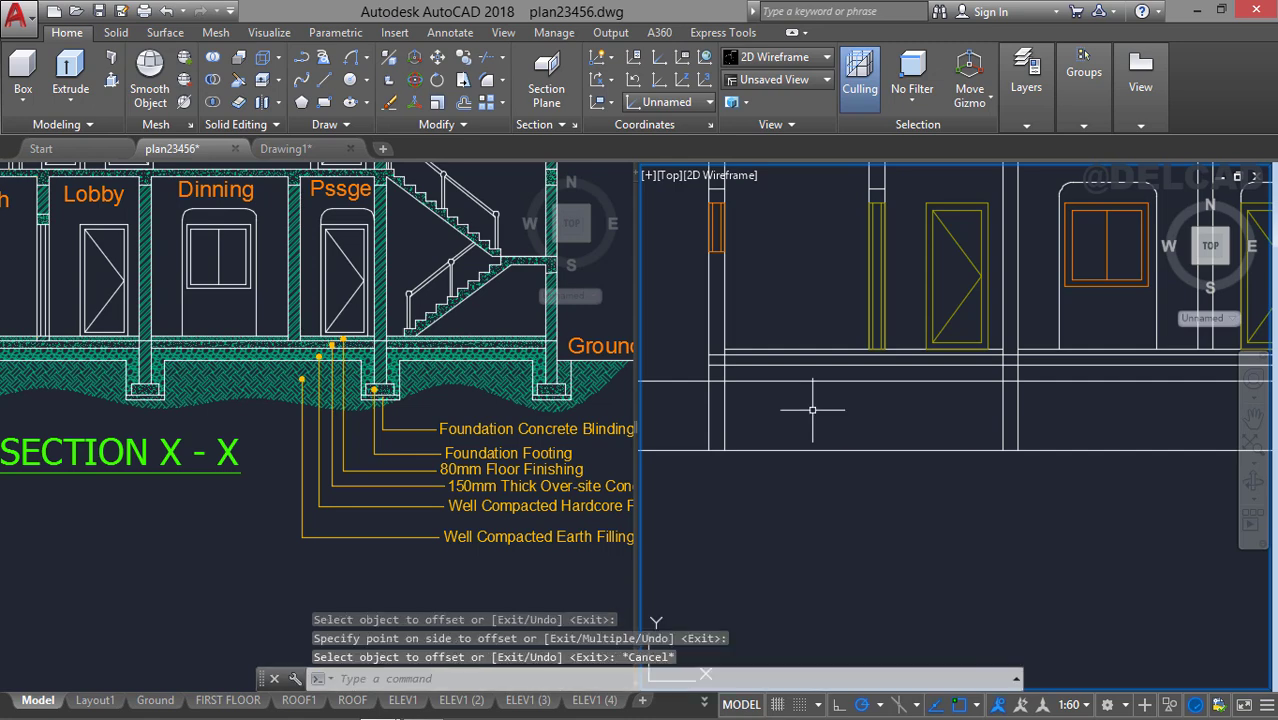
# Trim the wall lines inside the 150 slab at the full-height inner walls and the inner faces of the outer walls.
pyautogui.write('tr')
pyautogui.press('Return')
pyautogui.press('Return')
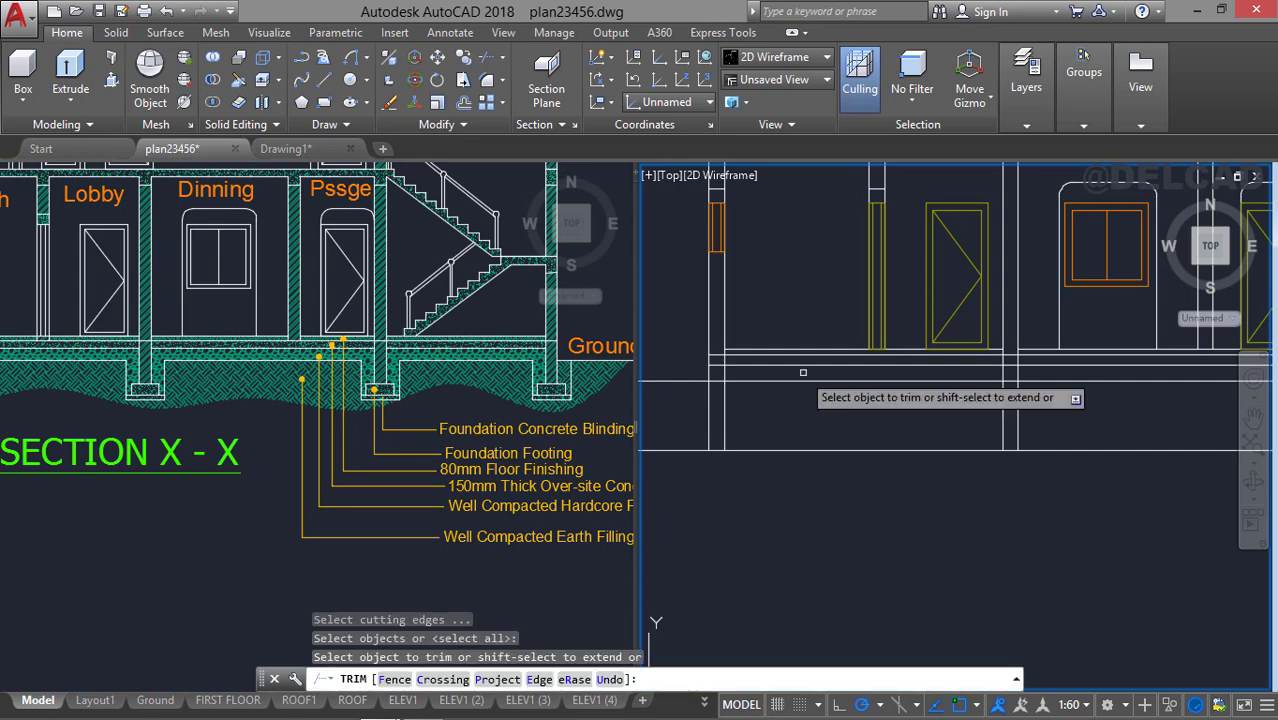
pyautogui.click(724, 359)
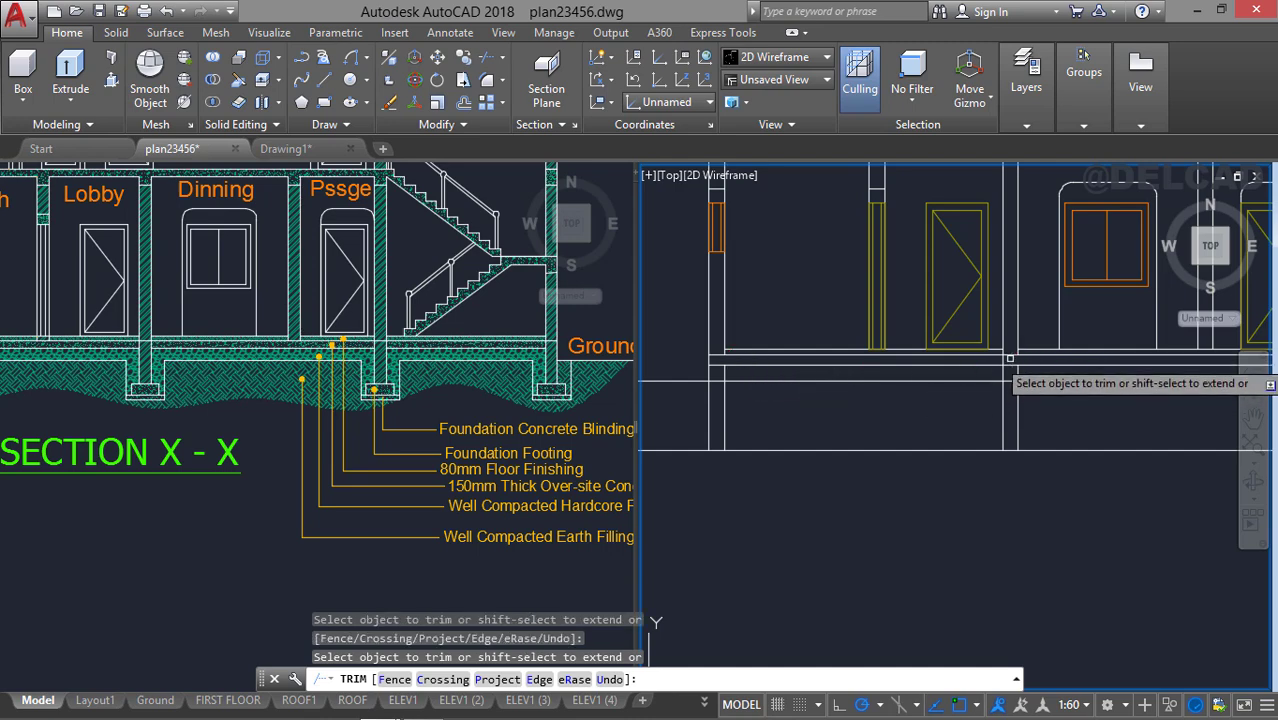
pyautogui.moveTo(1010, 357); pyautogui.dragTo(846, 368, button='middle')
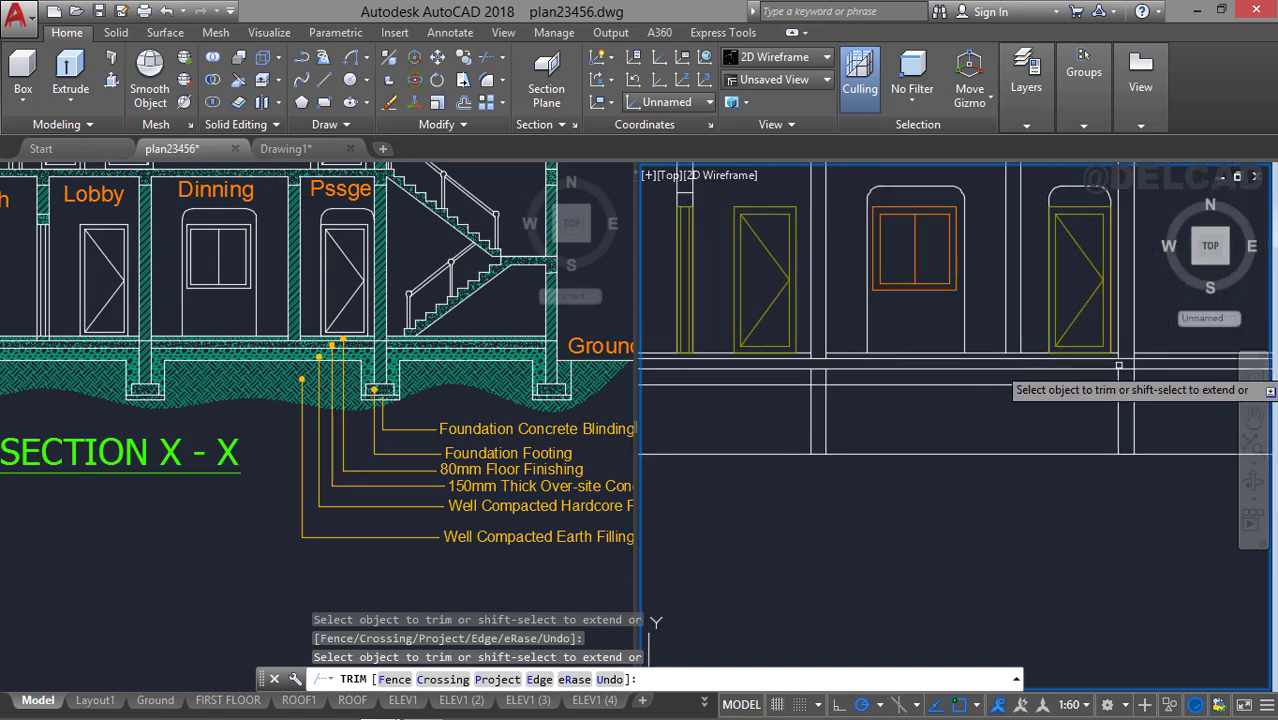
pyautogui.moveTo(1137, 363); pyautogui.dragTo(937, 359, button='middle')
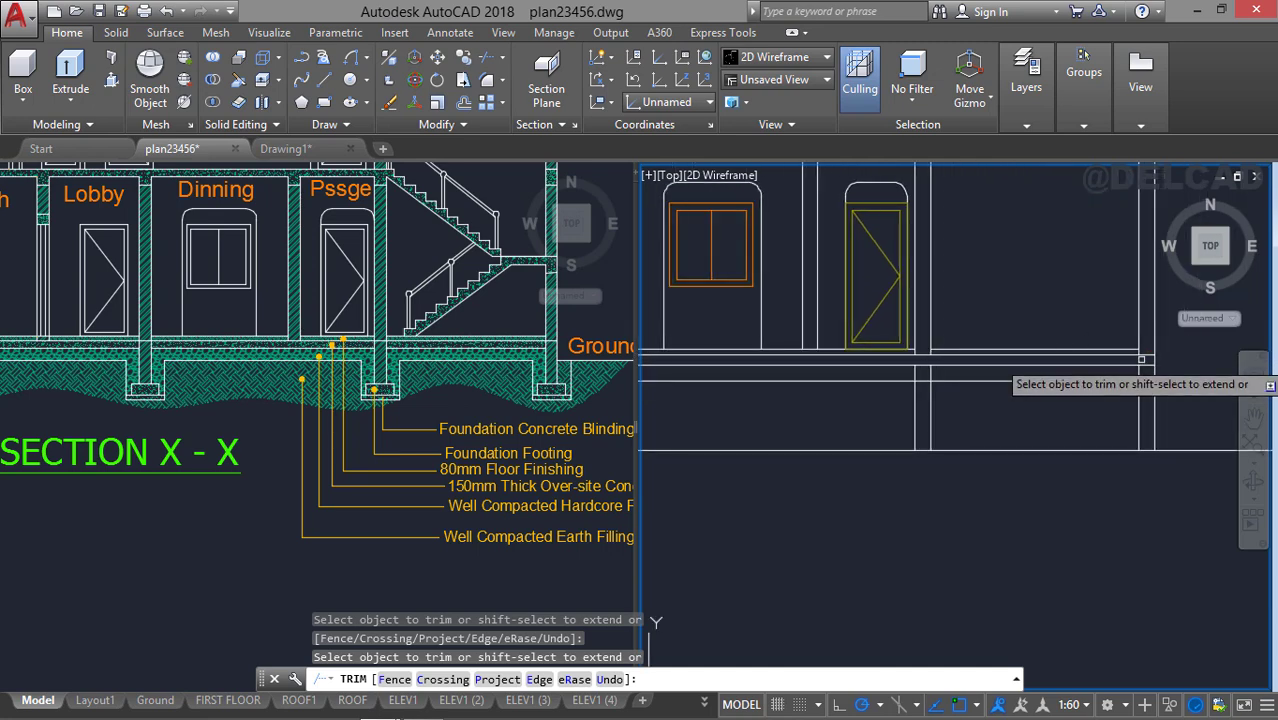
pyautogui.press('Escape')
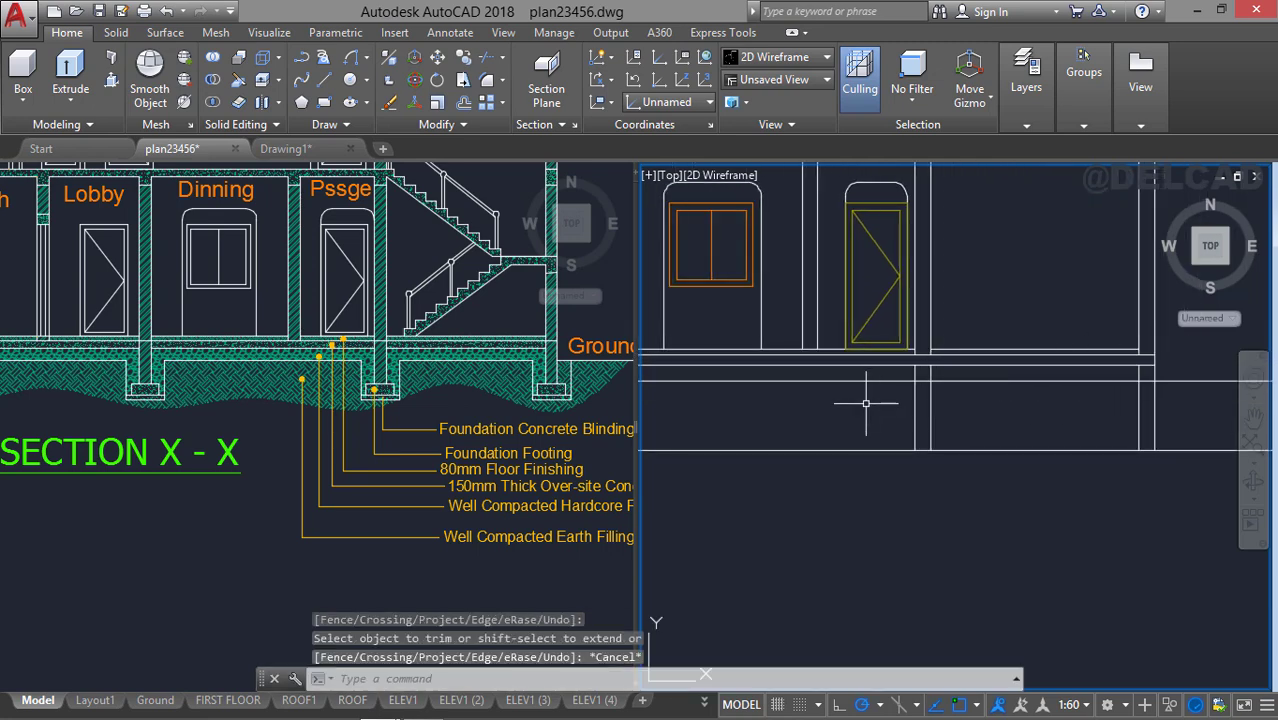
# Offset the foundation depth line 80 upward.
pyautogui.moveTo(636, 396)
pyautogui.mouseDown(button='middle')
pyautogui.moveTo(781, 406)
pyautogui.moveTo(954, 460)
pyautogui.mouseUp(button='middle')
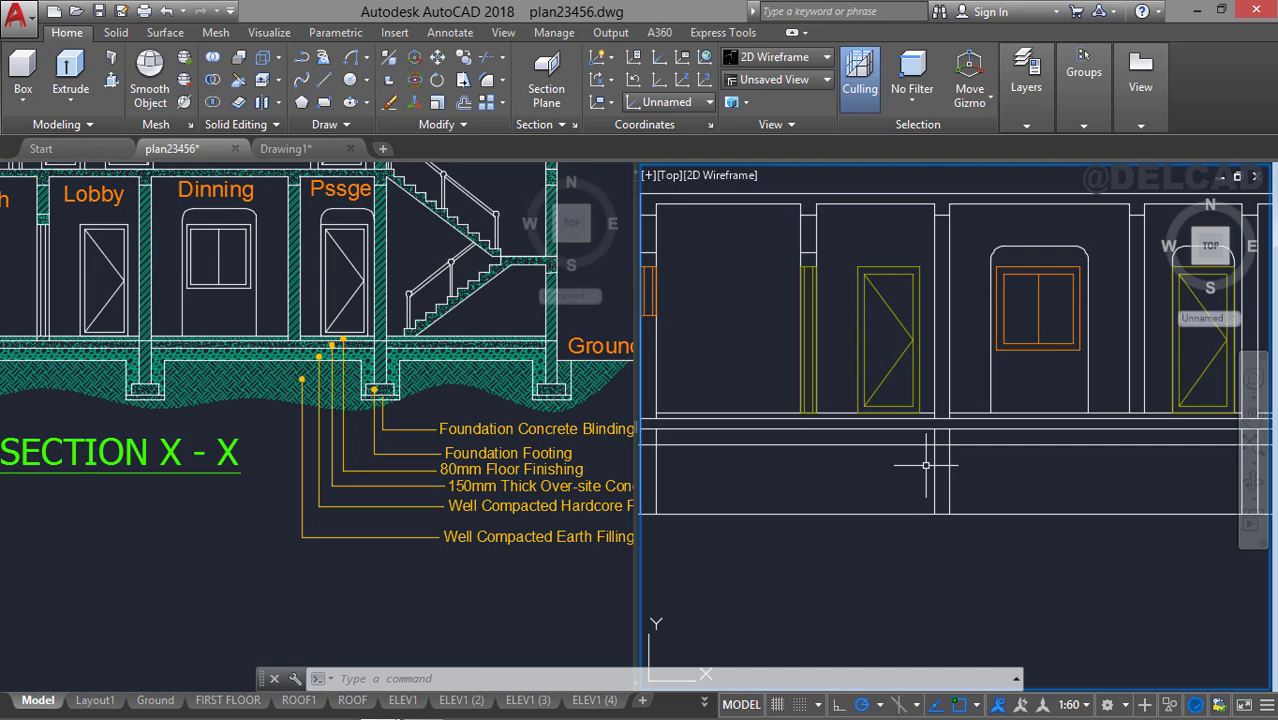
pyautogui.moveTo(890, 467); pyautogui.dragTo(968, 412, button='middle')
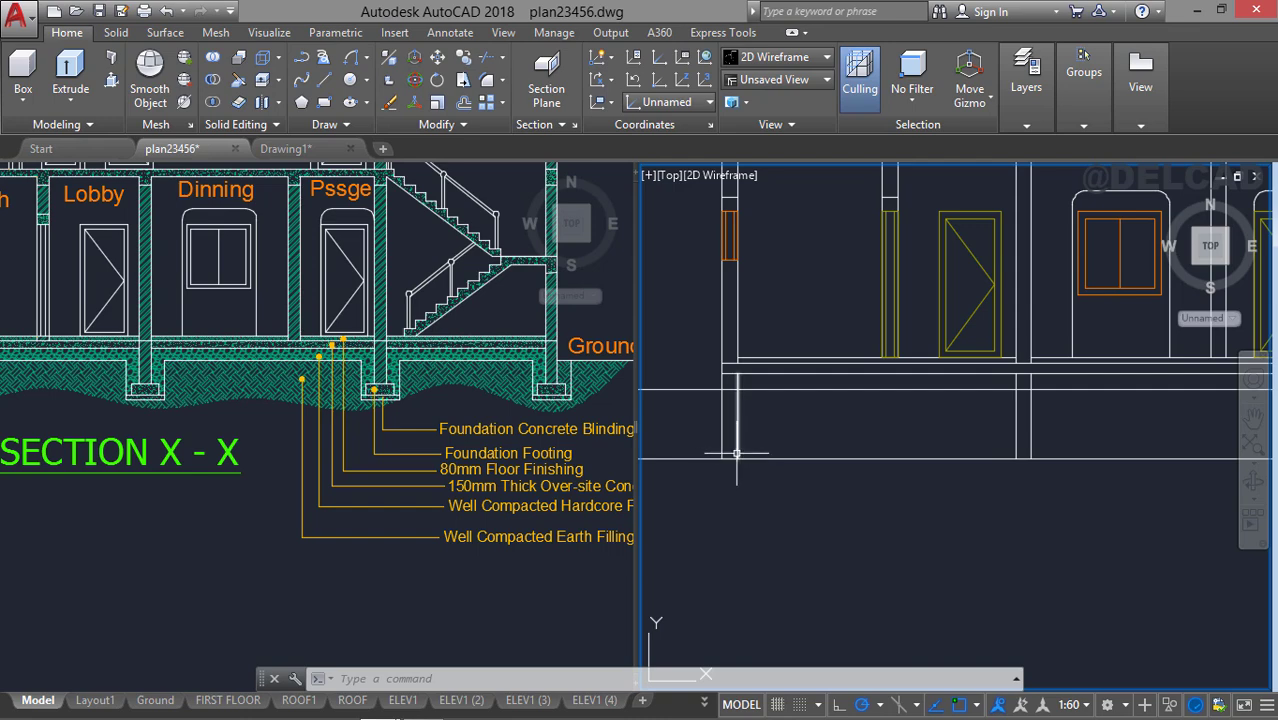
pyautogui.scroll(-1, 788, 461)
pyautogui.moveTo(788, 461); pyautogui.dragTo(797, 409, button='middle')
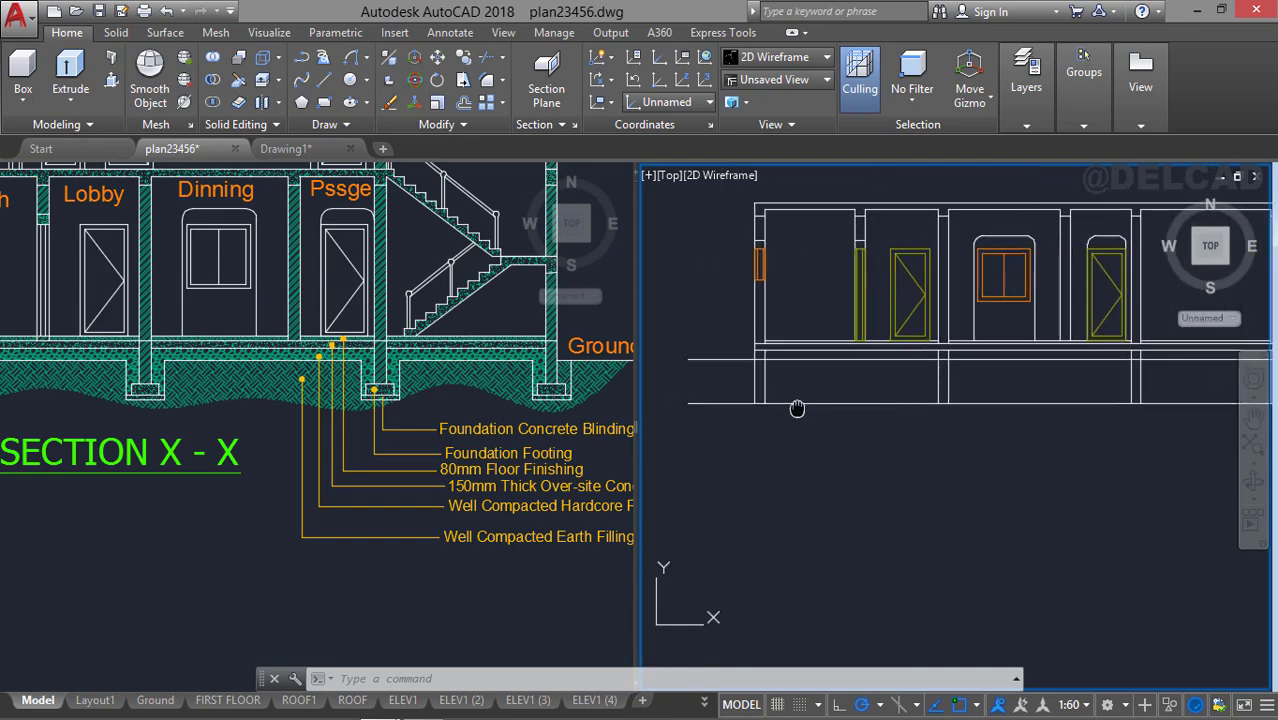
pyautogui.scroll(2, 797, 406)
pyautogui.write('o')
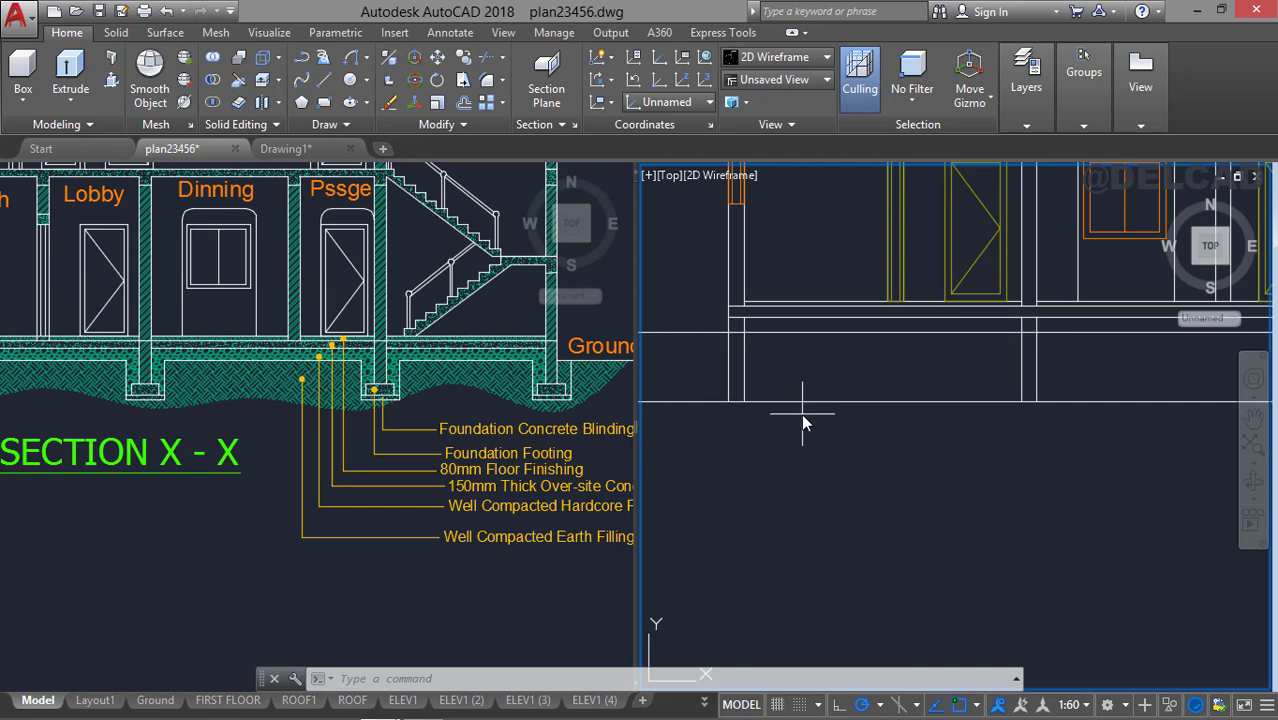
pyautogui.press('Return')
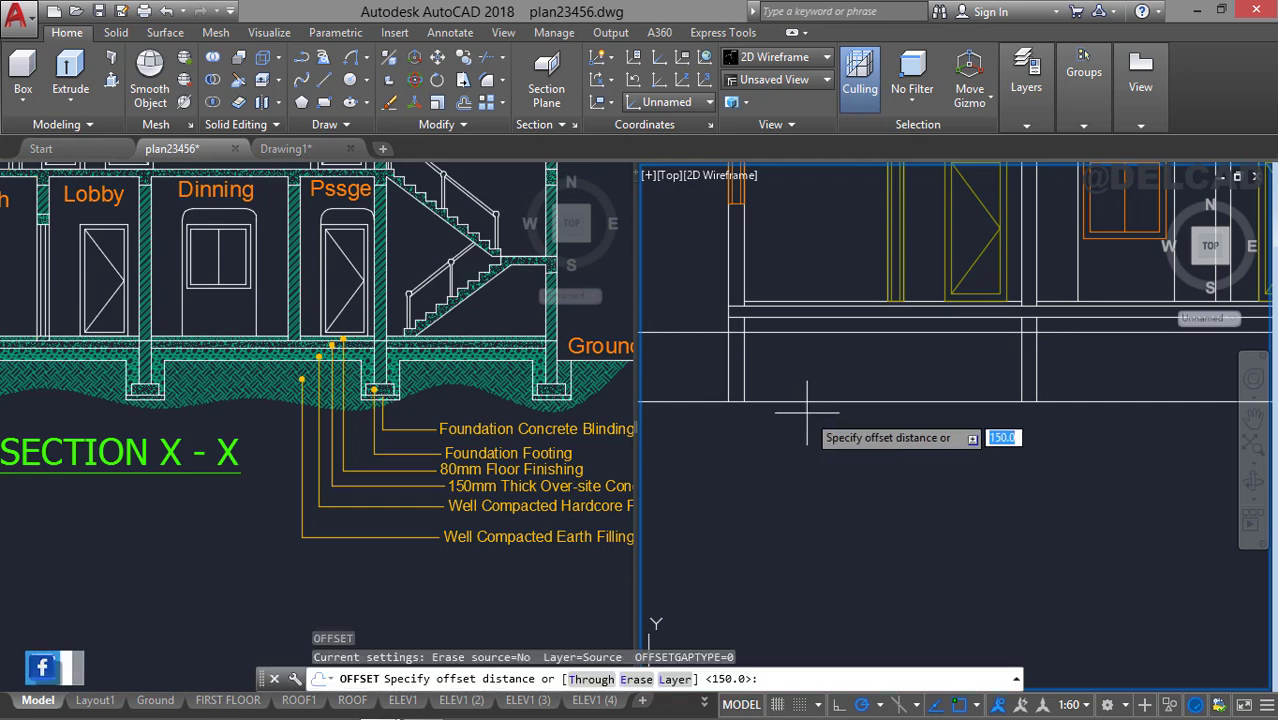
pyautogui.write('80')
pyautogui.press('Return')
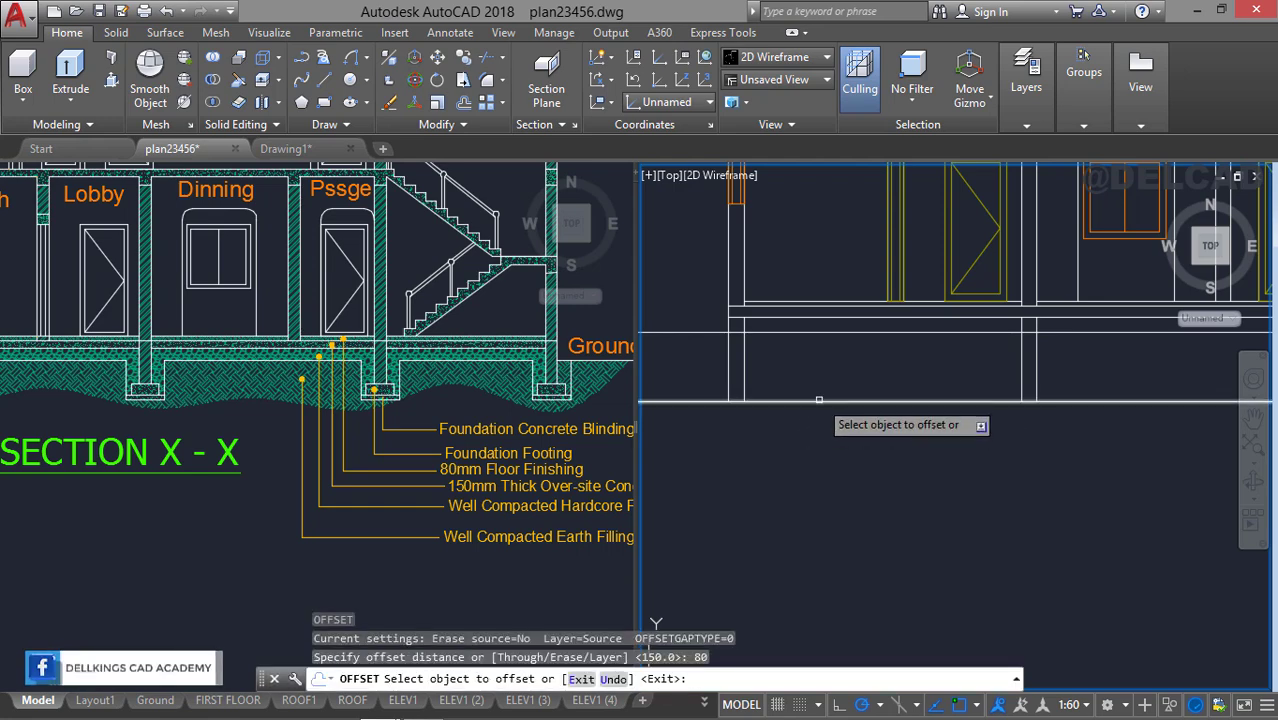
pyautogui.click(818, 400)
pyautogui.click(816, 386)
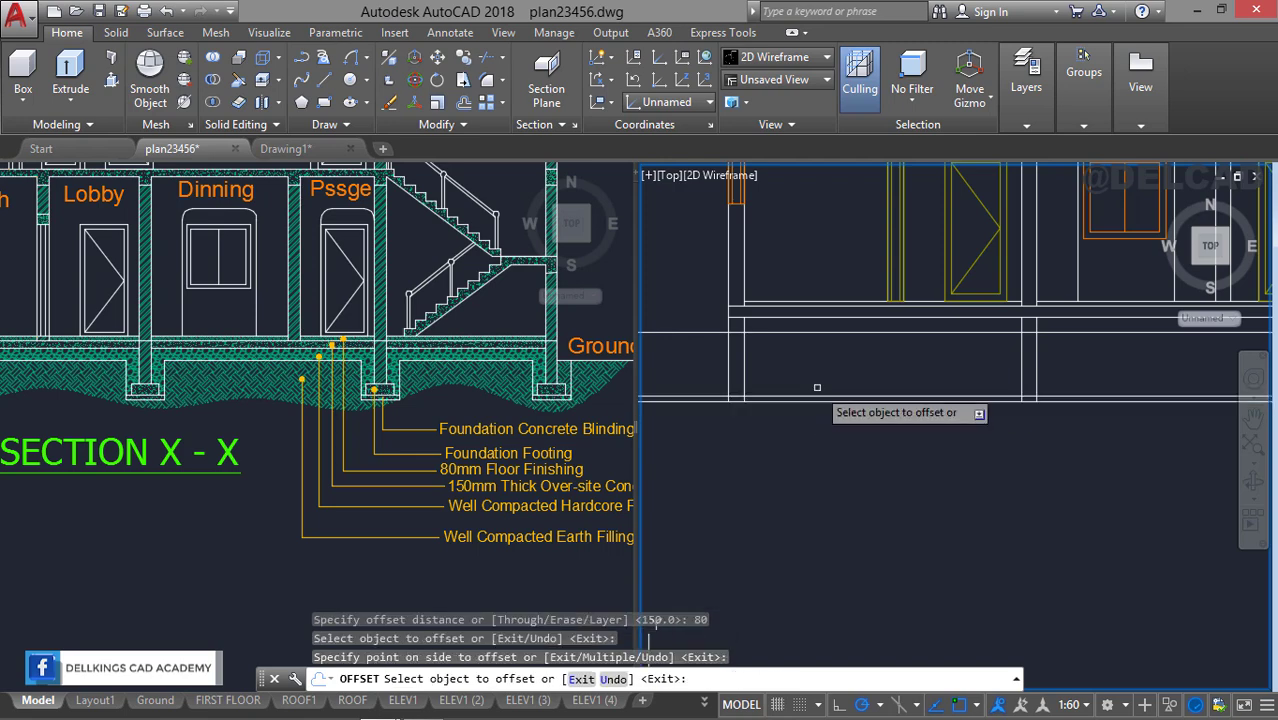
pyautogui.press('Return')
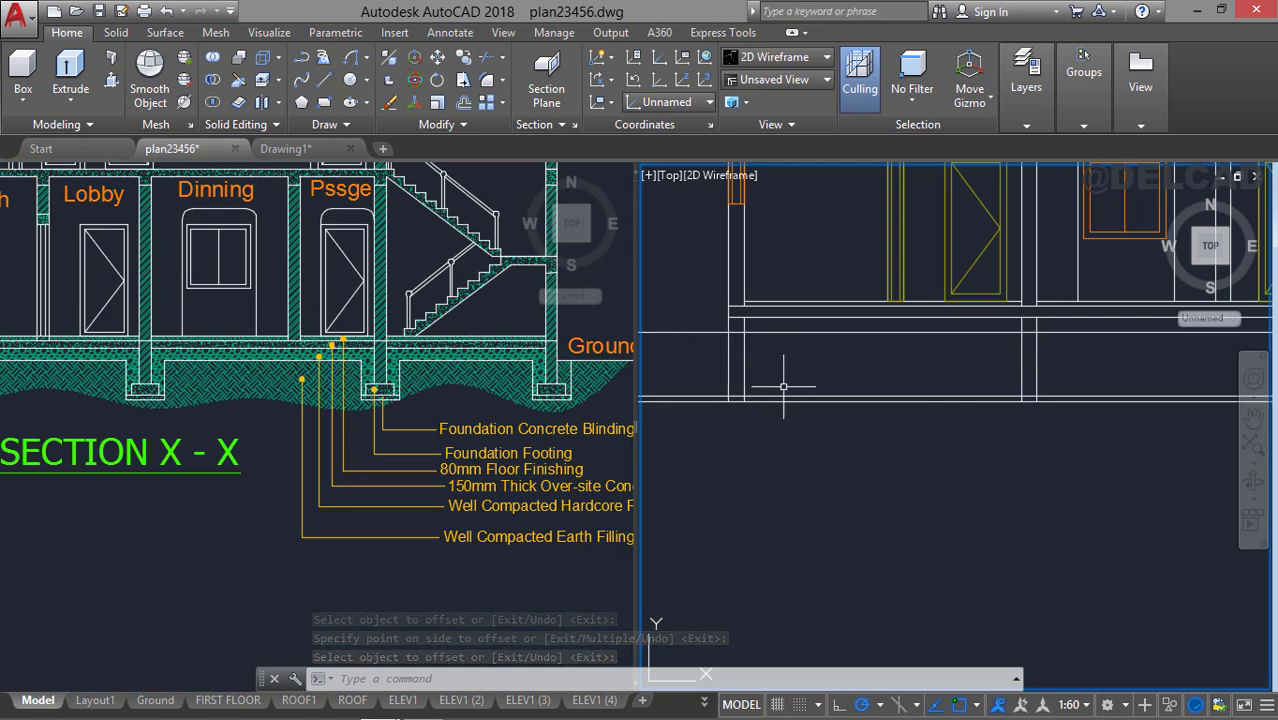
# Offset both faces of the left outer foundation wall 300 away from the wall to mark the footing width.
pyautogui.write('o')
pyautogui.press('Return')
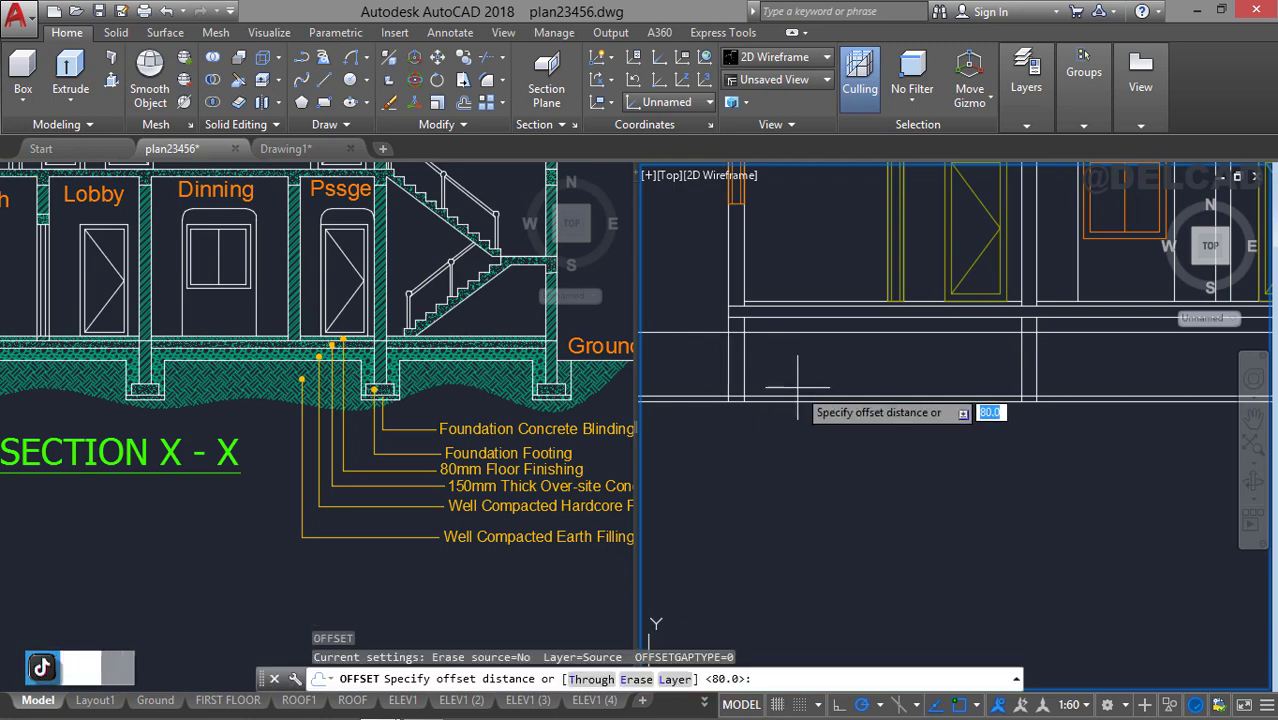
pyautogui.write('300')
pyautogui.press('Return')
pyautogui.scroll(2, 755, 352)
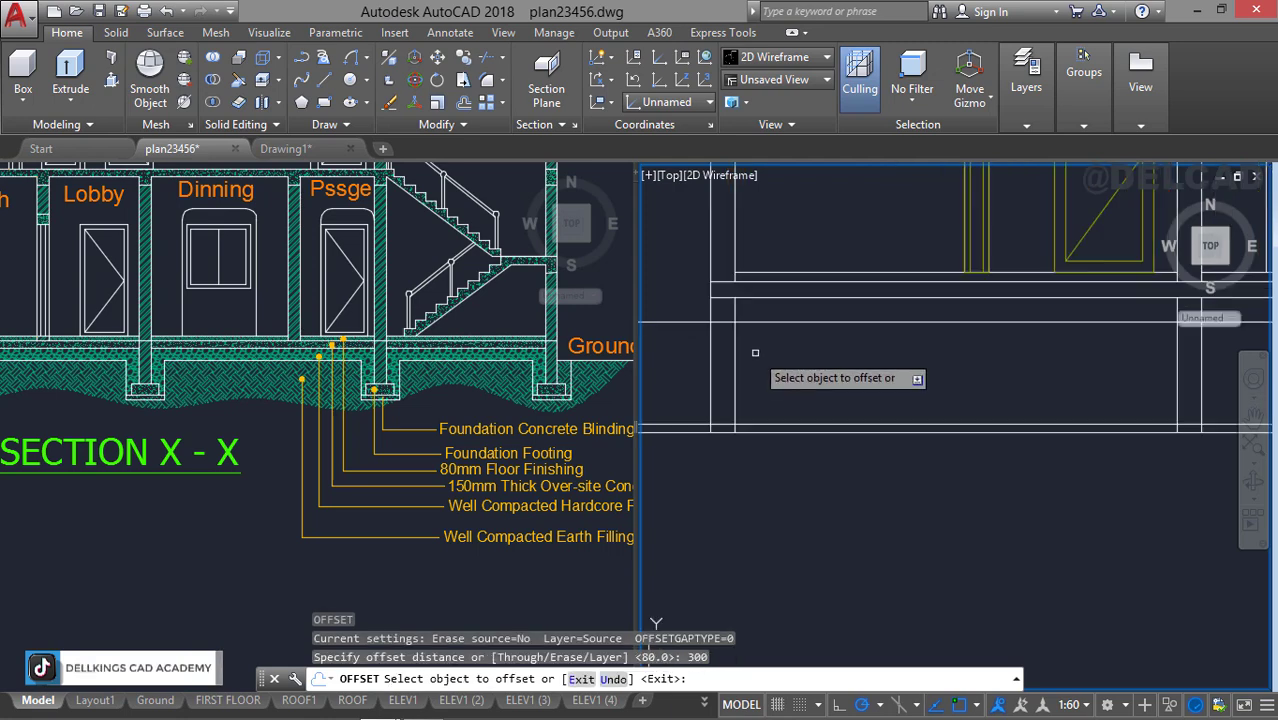
pyautogui.click(735, 392)
pyautogui.click(822, 374)
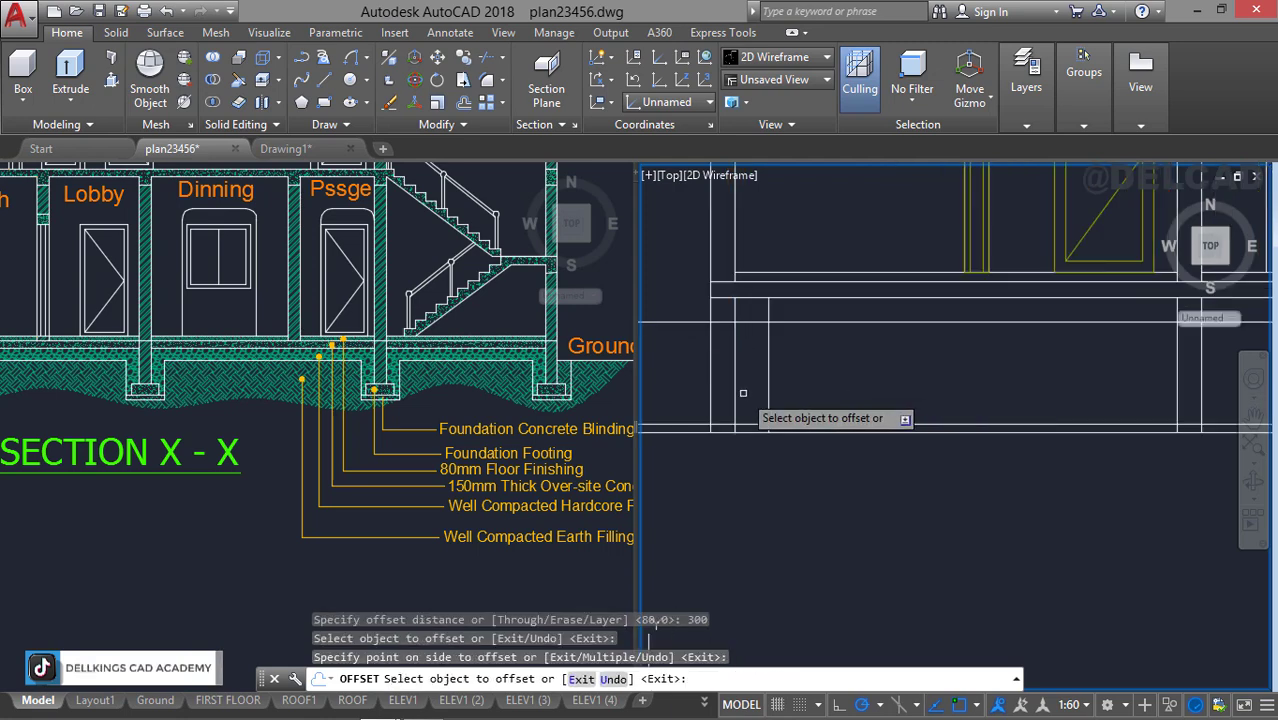
pyautogui.click(712, 394)
pyautogui.click(691, 396)
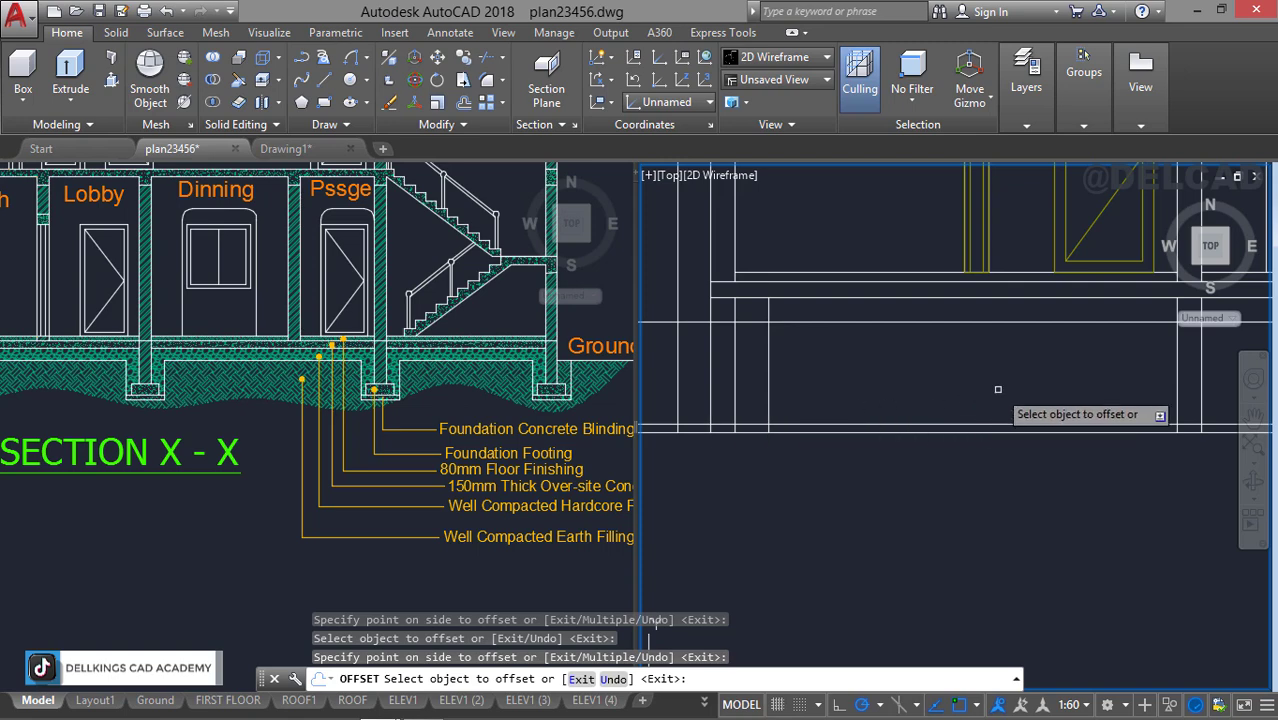
# Offset both faces of the first full-height inner foundation wall 300 outward, undoing the misplaced first offset.
pyautogui.scroll(-2, 1073, 384)
pyautogui.click(1136, 391)
pyautogui.click(1126, 393)
pyautogui.hotkey('ctrl', 'z')
pyautogui.click(1135, 399)
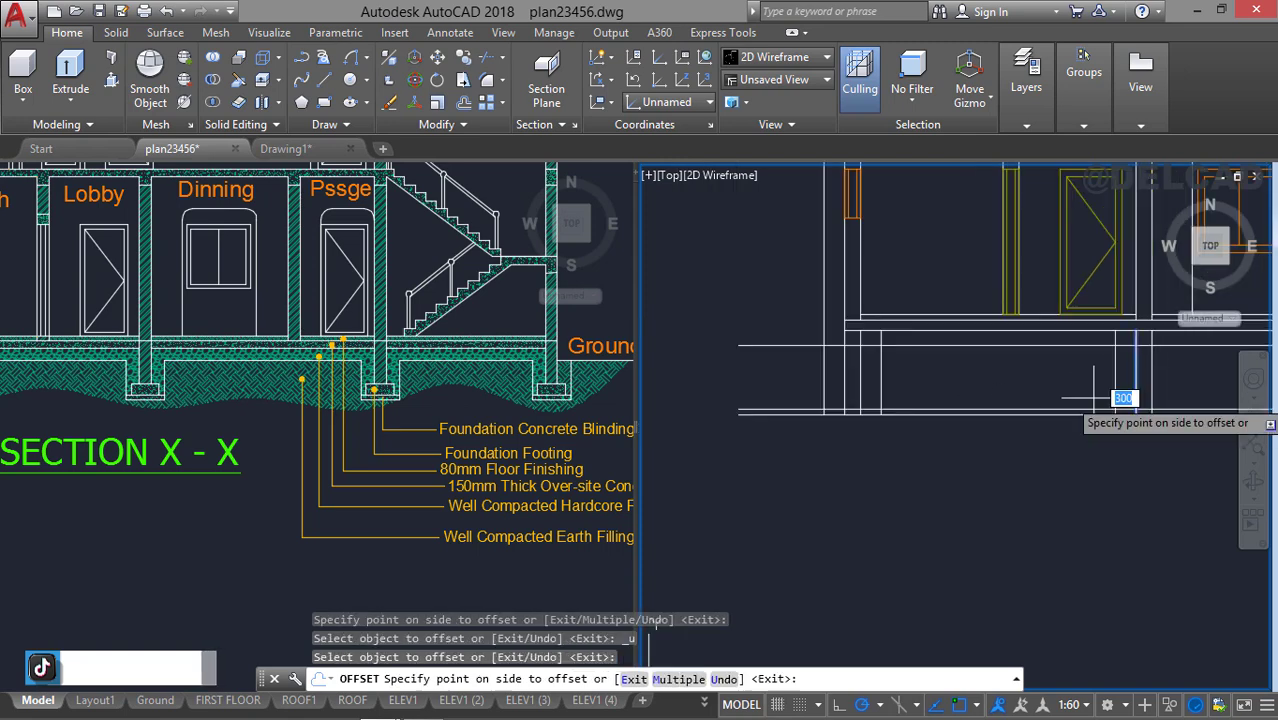
pyautogui.click(1094, 398)
pyautogui.click(1156, 386)
pyautogui.click(1151, 388)
pyautogui.click(1180, 377)
# Offset both faces of the second full-height inner foundation wall 300 outward for its footing.
pyautogui.scroll(-2, 1100, 375)
pyautogui.moveTo(1100, 375); pyautogui.dragTo(700, 375, button='middle')
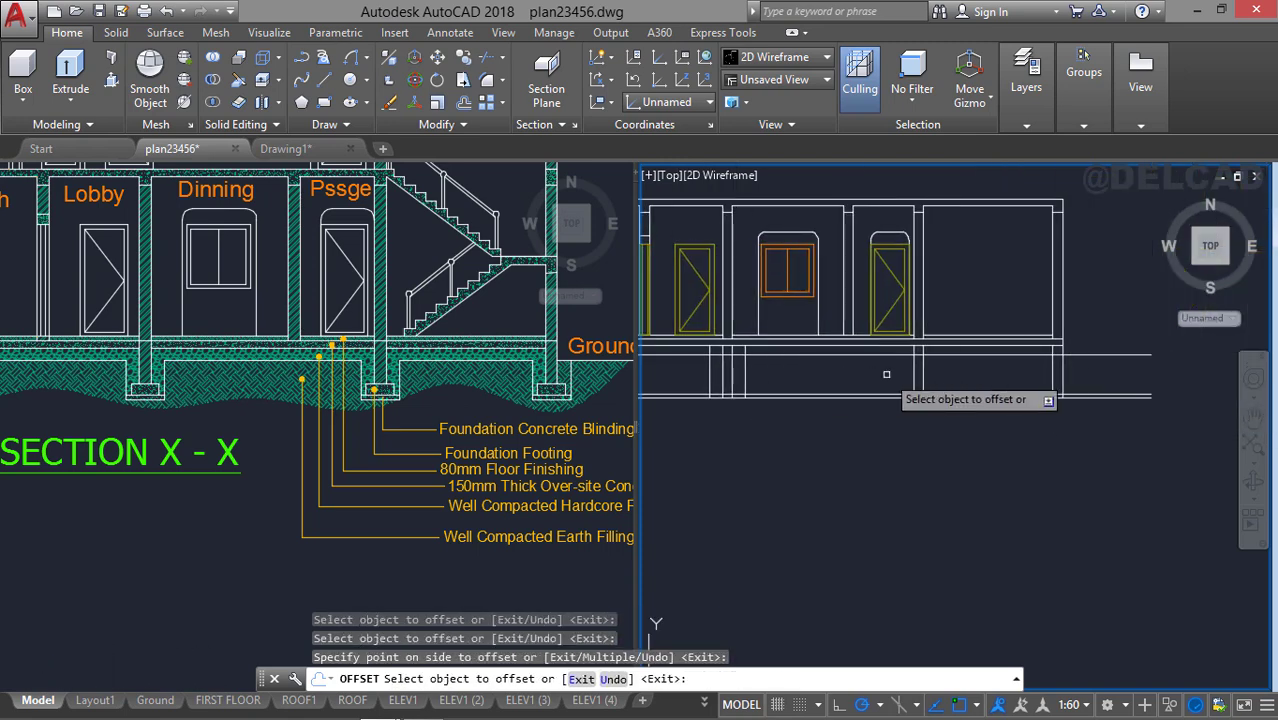
pyautogui.click(914, 378)
pyautogui.click(903, 384)
pyautogui.click(923, 378)
pyautogui.click(945, 377)
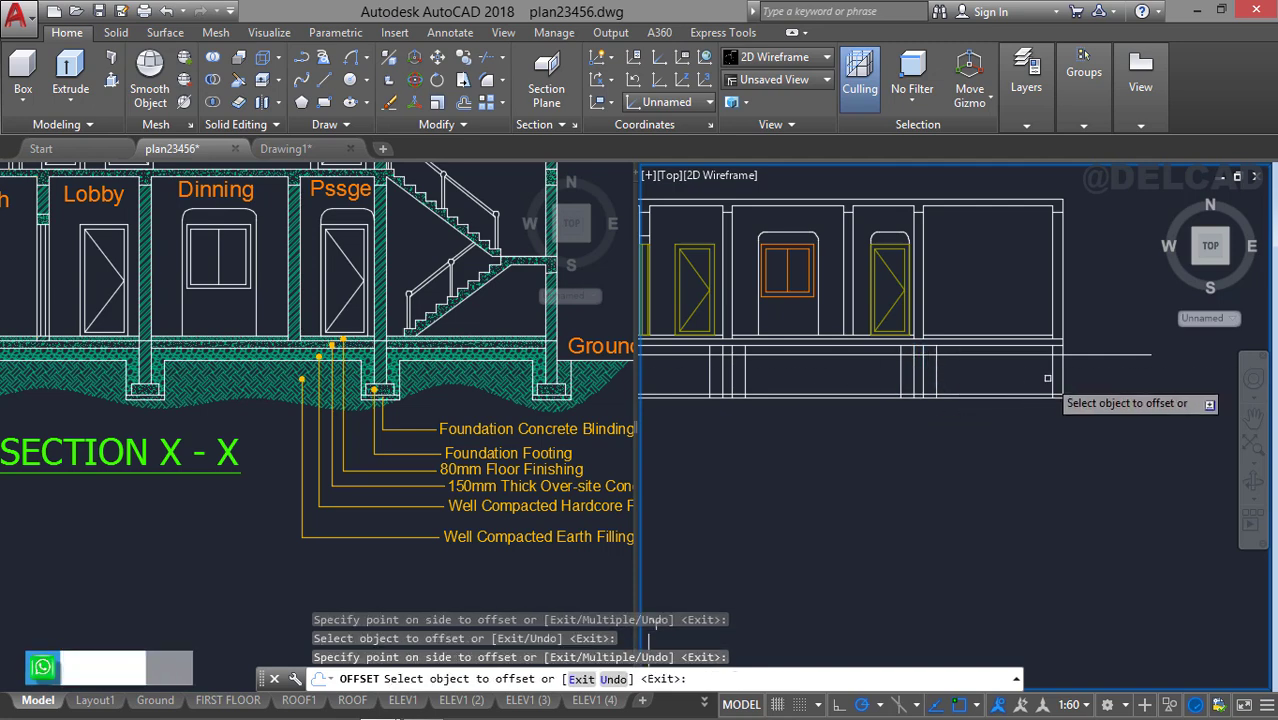
# Undo the last offset where needed and offset the right outer foundation wall's faces 300 to either side.
pyautogui.hotkey('ctrl', 'z')
pyautogui.click(1049, 373)
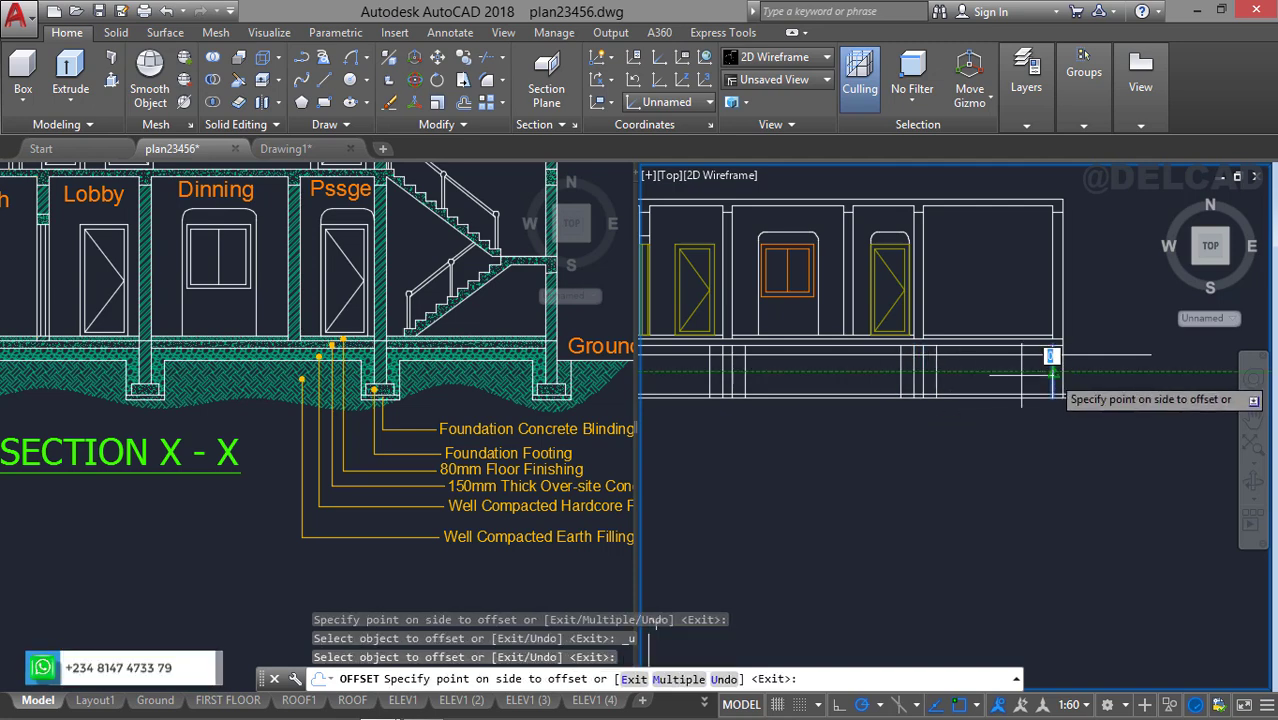
pyautogui.click(1059, 375)
pyautogui.press('Escape')
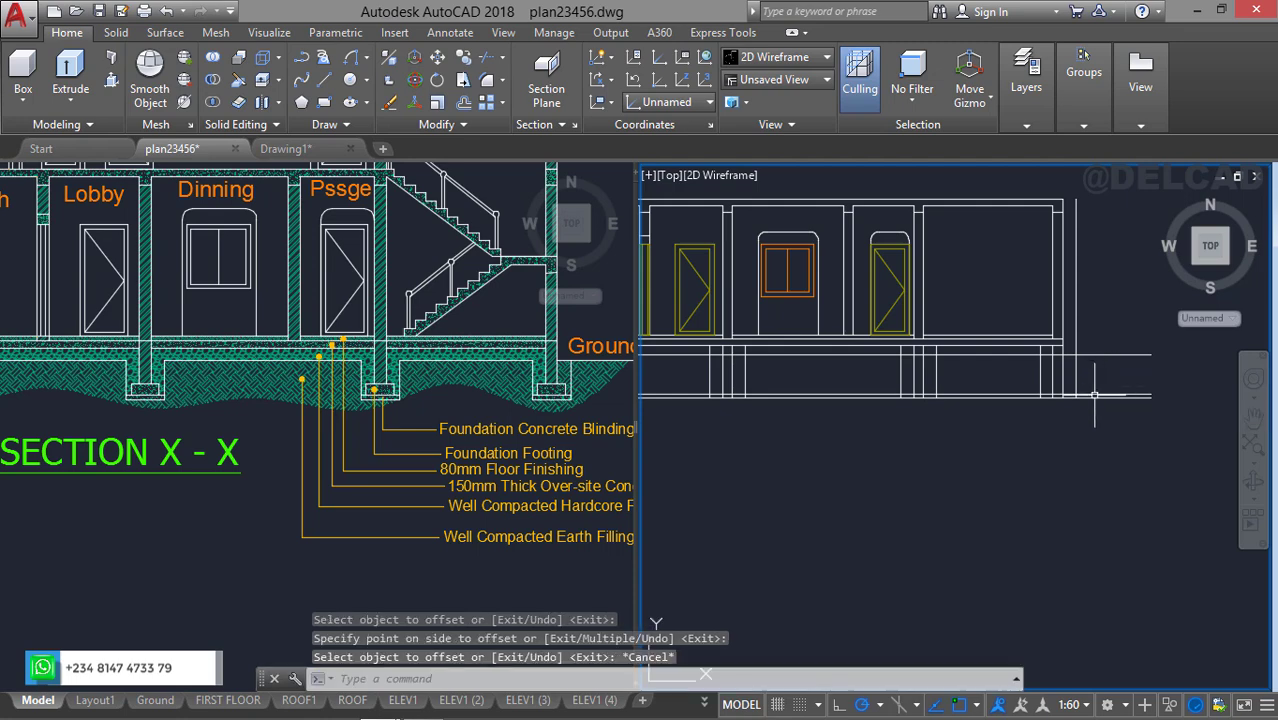
# Using the foundation lines as cutting edges, trim the wall faces inside the 80 blinding strip at the left outer and first inner walls.
pyautogui.moveTo(985, 423); pyautogui.dragTo(922, 379, button='middle')
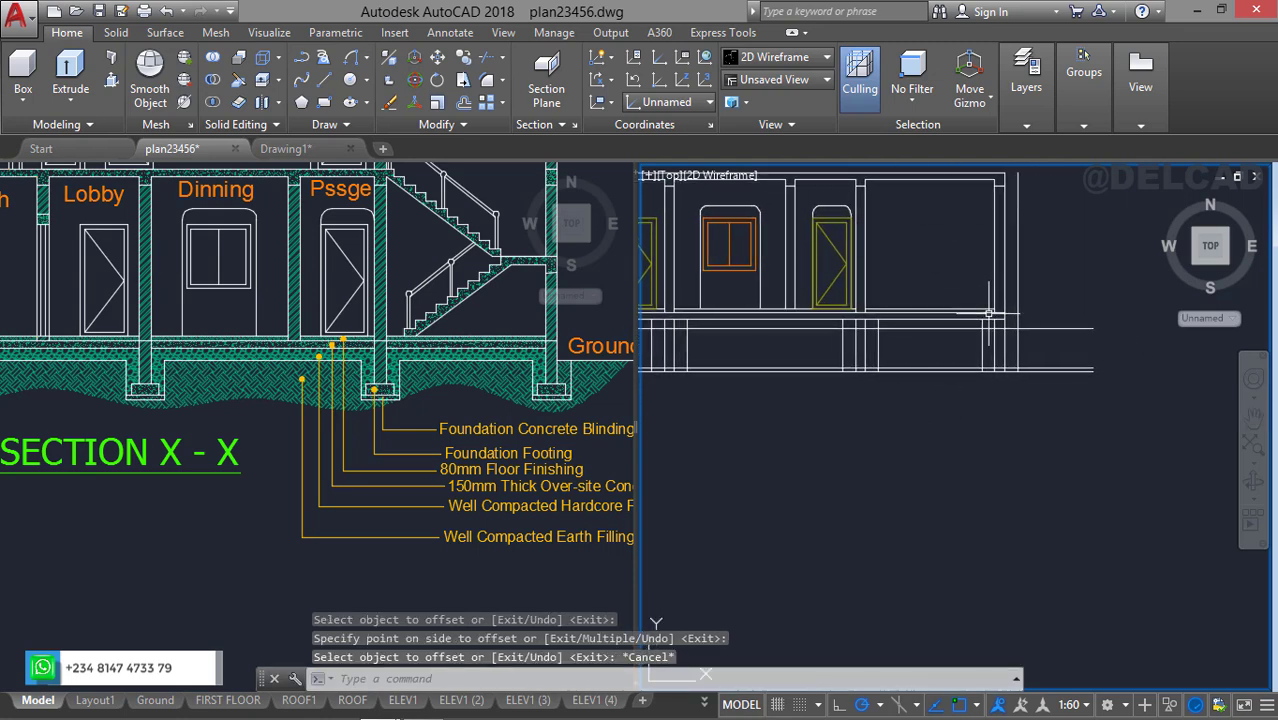
pyautogui.scroll(2, 1013, 353)
pyautogui.write('t')
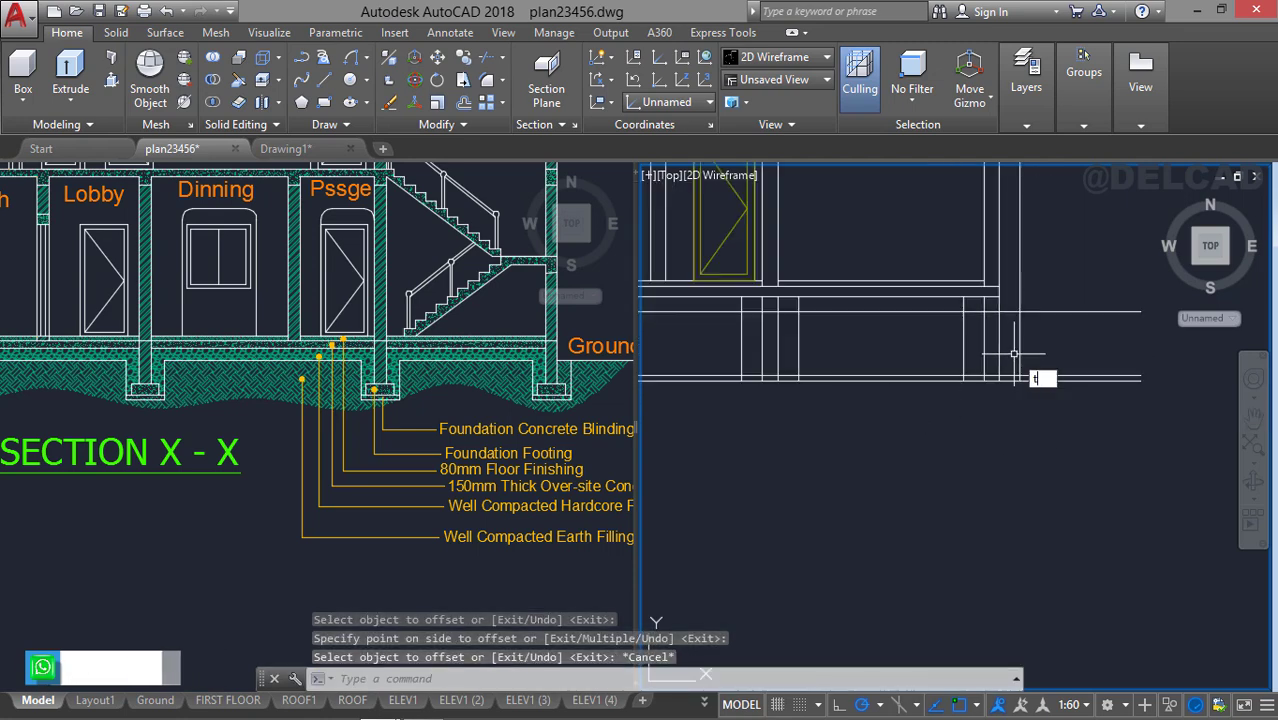
pyautogui.write('s or')
pyautogui.press('Return')
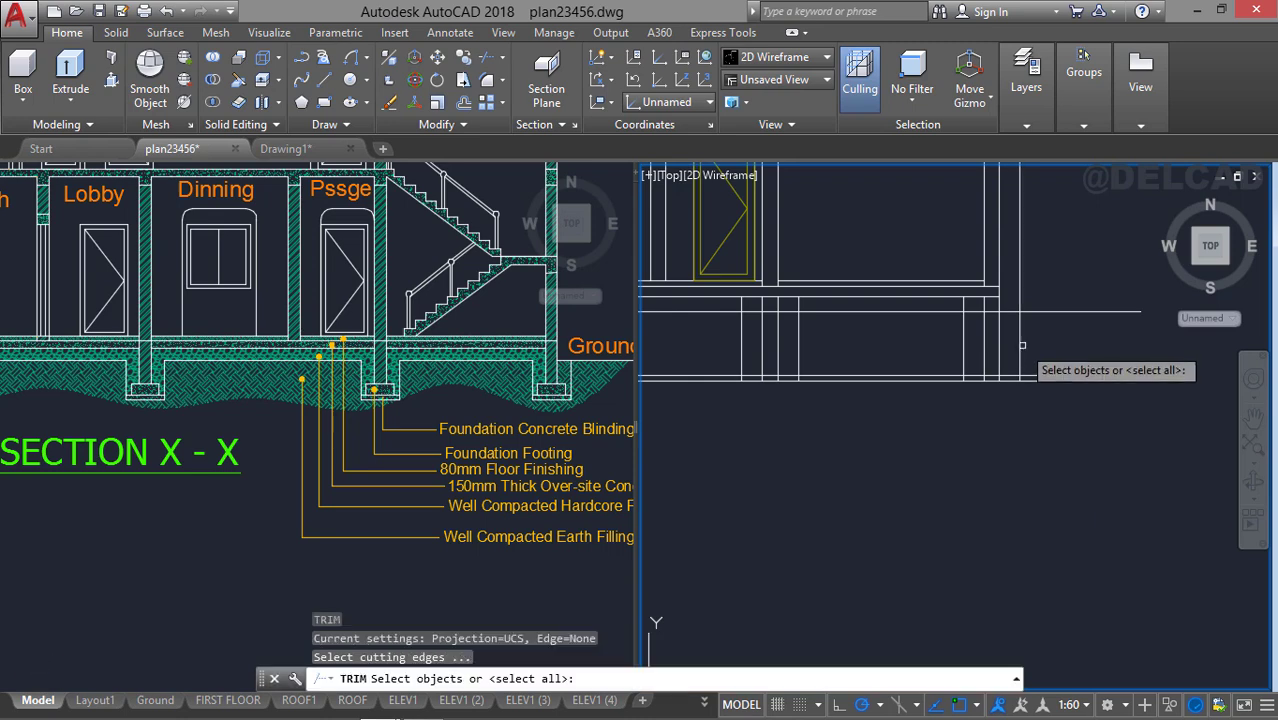
pyautogui.scroll(-3, 1043, 361)
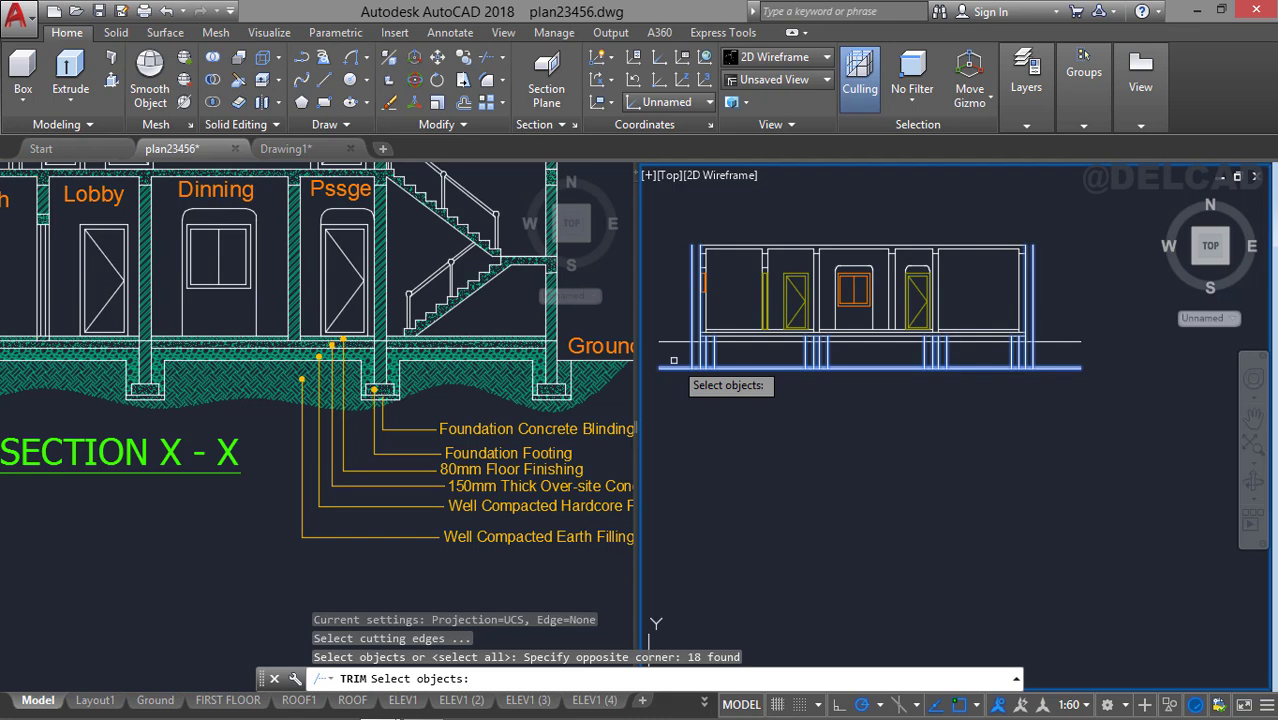
pyautogui.press('Return')
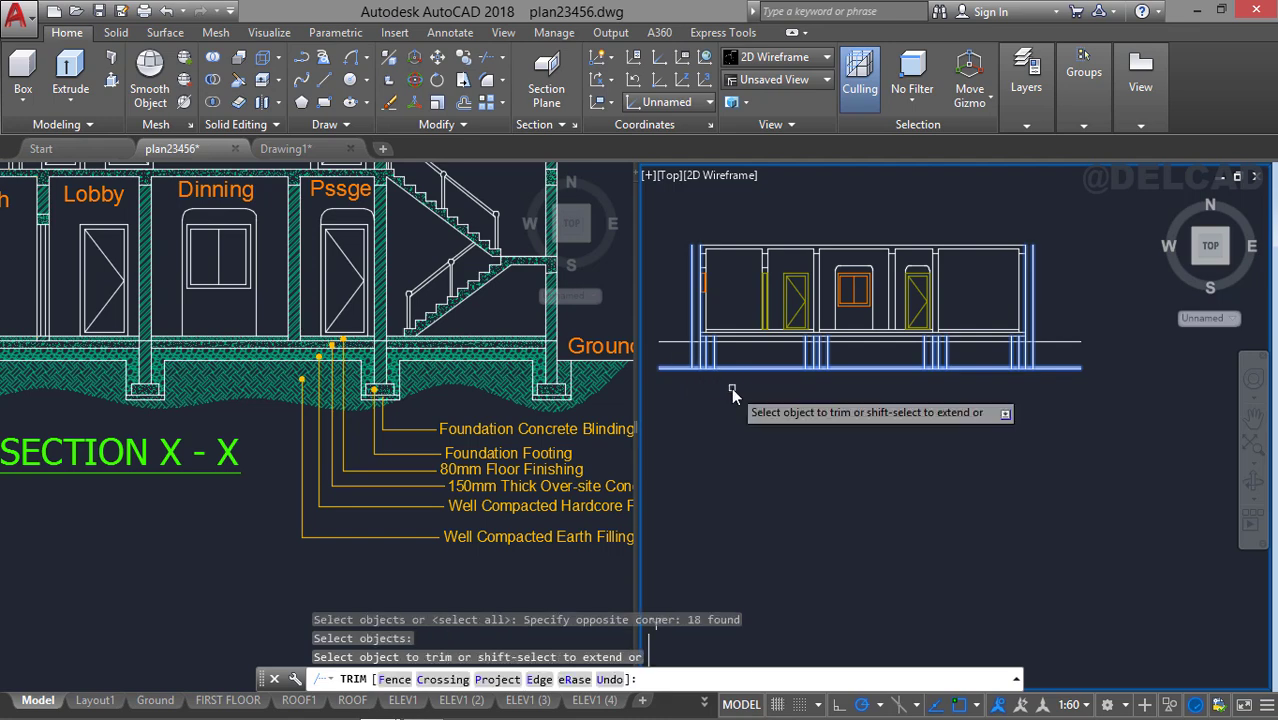
pyautogui.scroll(5, 679, 375)
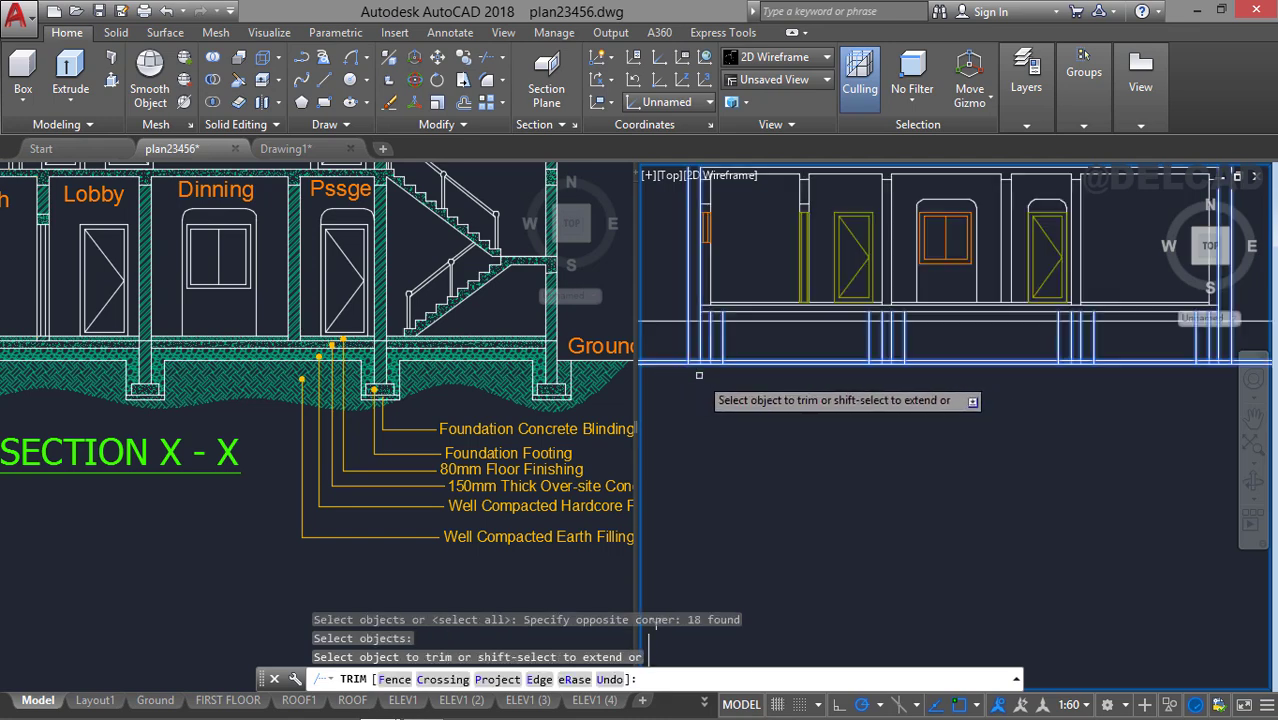
pyautogui.click(771, 311)
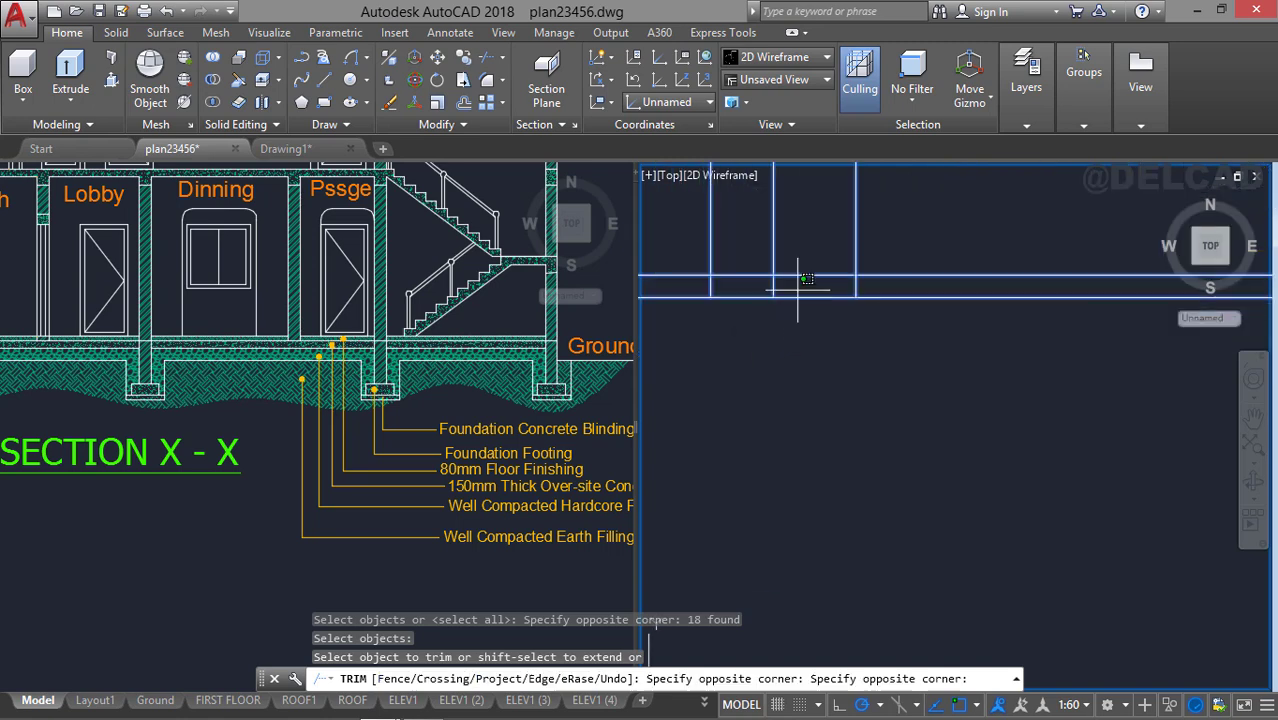
pyautogui.click(891, 308)
pyautogui.scroll(-2, 917, 307)
pyautogui.moveTo(917, 307); pyautogui.dragTo(1028, 291, button='middle')
pyautogui.scroll(2, 992, 288)
pyautogui.click(966, 281)
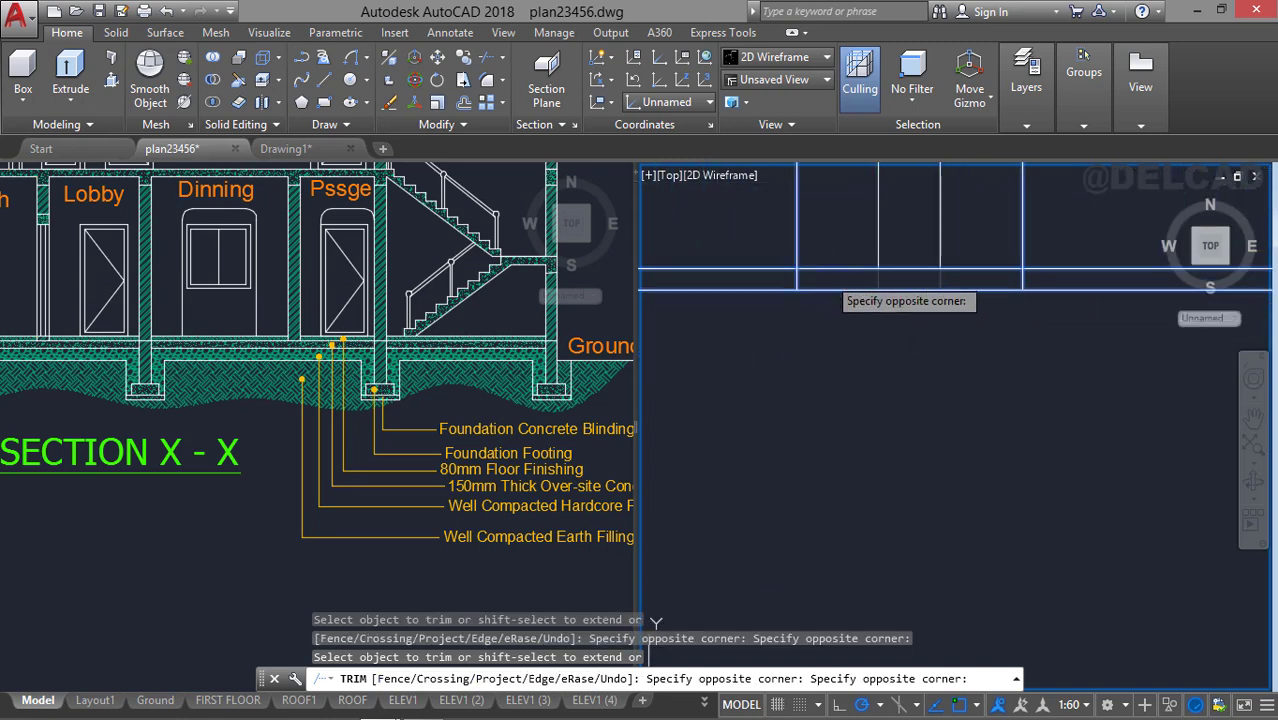
pyautogui.click(836, 280)
# Trim the wall faces inside the 80 blinding strip at the second inner wall and the right outer wall.
pyautogui.scroll(-2, 836, 280)
pyautogui.moveTo(836, 280); pyautogui.dragTo(946, 323, button='middle')
pyautogui.scroll(2, 950, 312)
pyautogui.click(1010, 278)
pyautogui.click(905, 282)
pyautogui.scroll(-3, 998, 317)
pyautogui.scroll(3, 946, 323)
pyautogui.click(937, 289)
pyautogui.click(846, 289)
# Trim the ends of both blinding lines that project beyond the outermost footing lines on either side of the building.
pyautogui.scroll(-1, 896, 351)
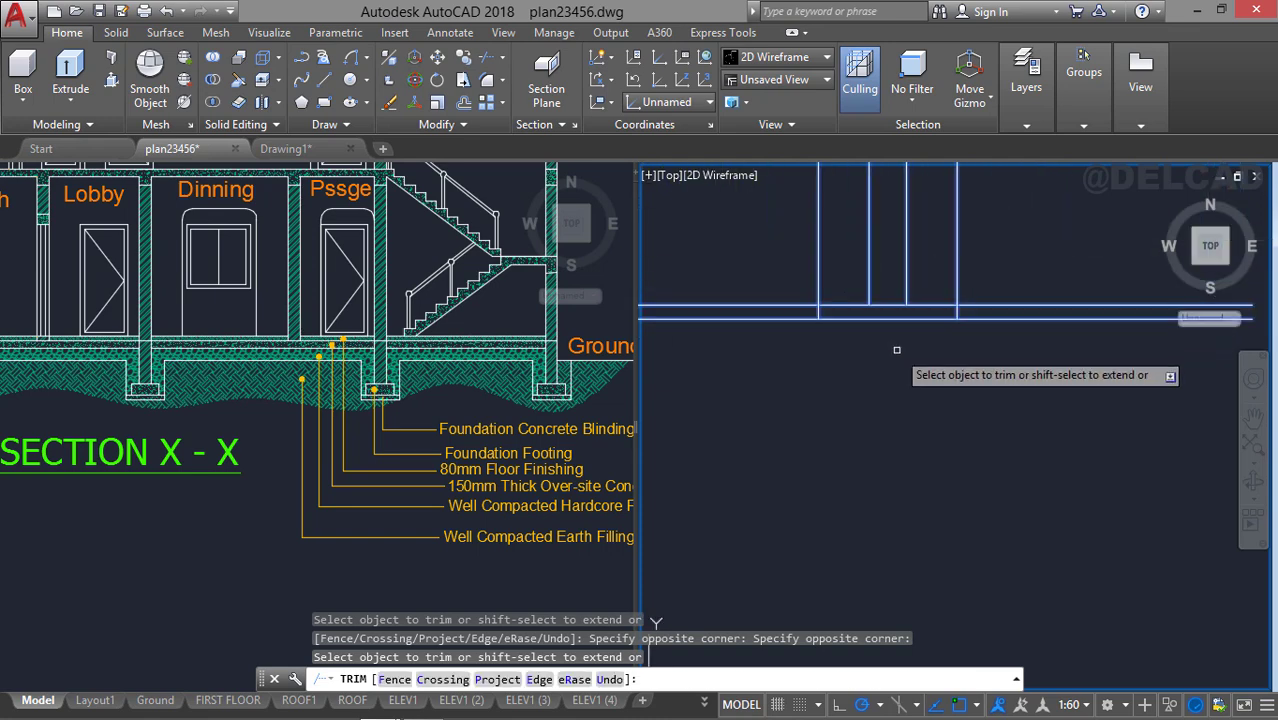
pyautogui.click(1029, 378)
pyautogui.click(1014, 267)
pyautogui.scroll(-2, 909, 335)
pyautogui.moveTo(746, 367); pyautogui.dragTo(1007, 377, button='middle')
pyautogui.scroll(-2, 905, 378)
pyautogui.moveTo(665, 377); pyautogui.dragTo(843, 377, button='middle')
pyautogui.click(780, 377)
pyautogui.click(762, 338)
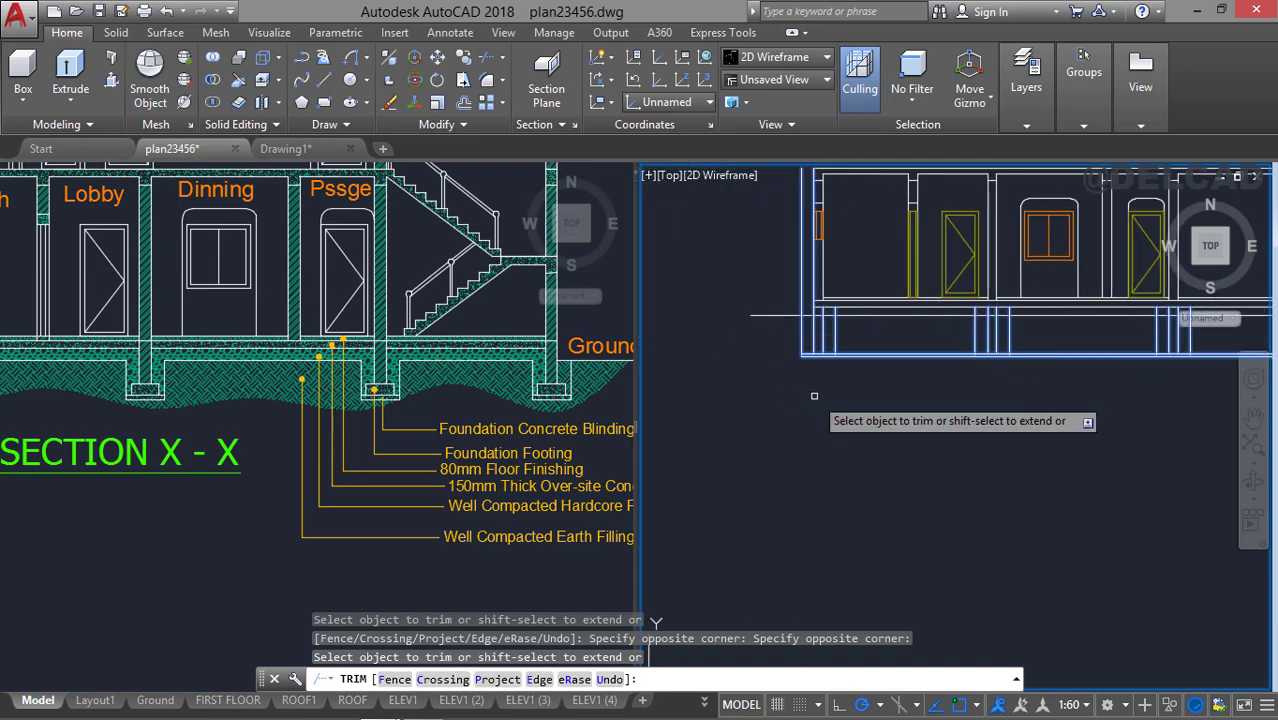
pyautogui.press('Return')
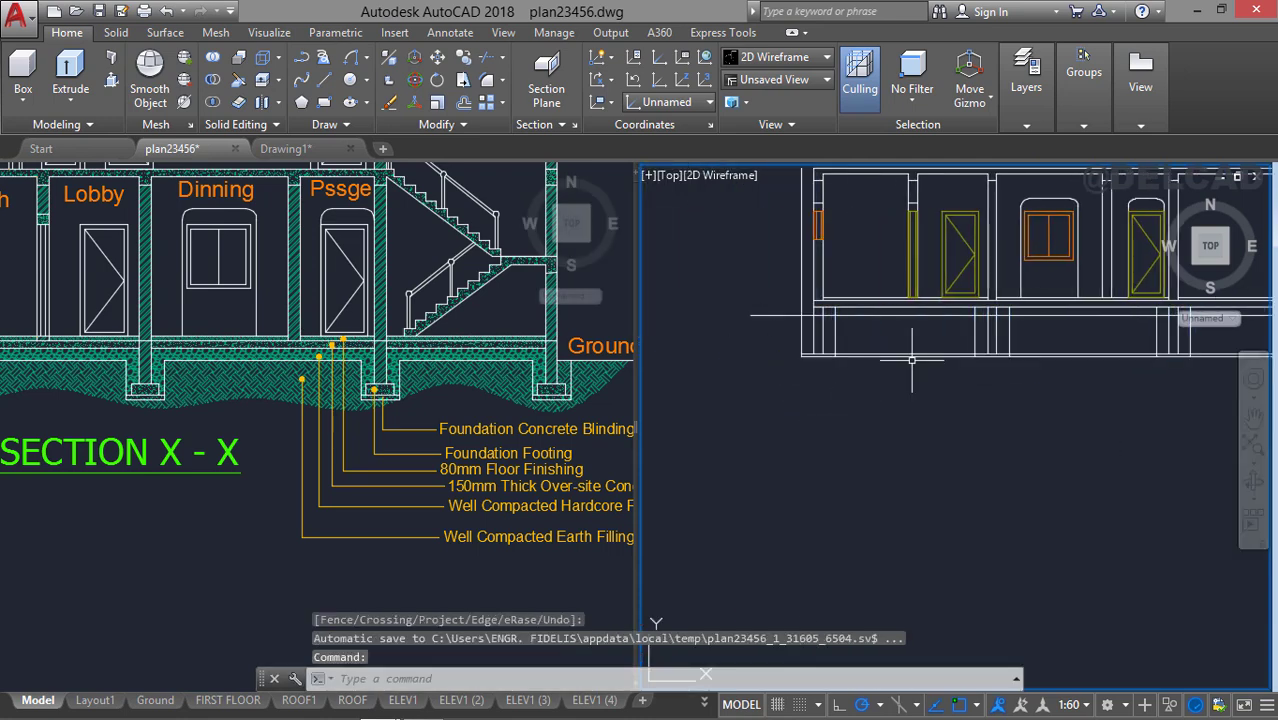
# Offset the upper blinding line 200 upward to mark the top of the footings.
pyautogui.moveTo(910, 359)
pyautogui.mouseDown(button='middle')
pyautogui.moveTo(827, 379)
pyautogui.moveTo(795, 364)
pyautogui.mouseUp(button='middle')
pyautogui.scroll(2, 860, 381)
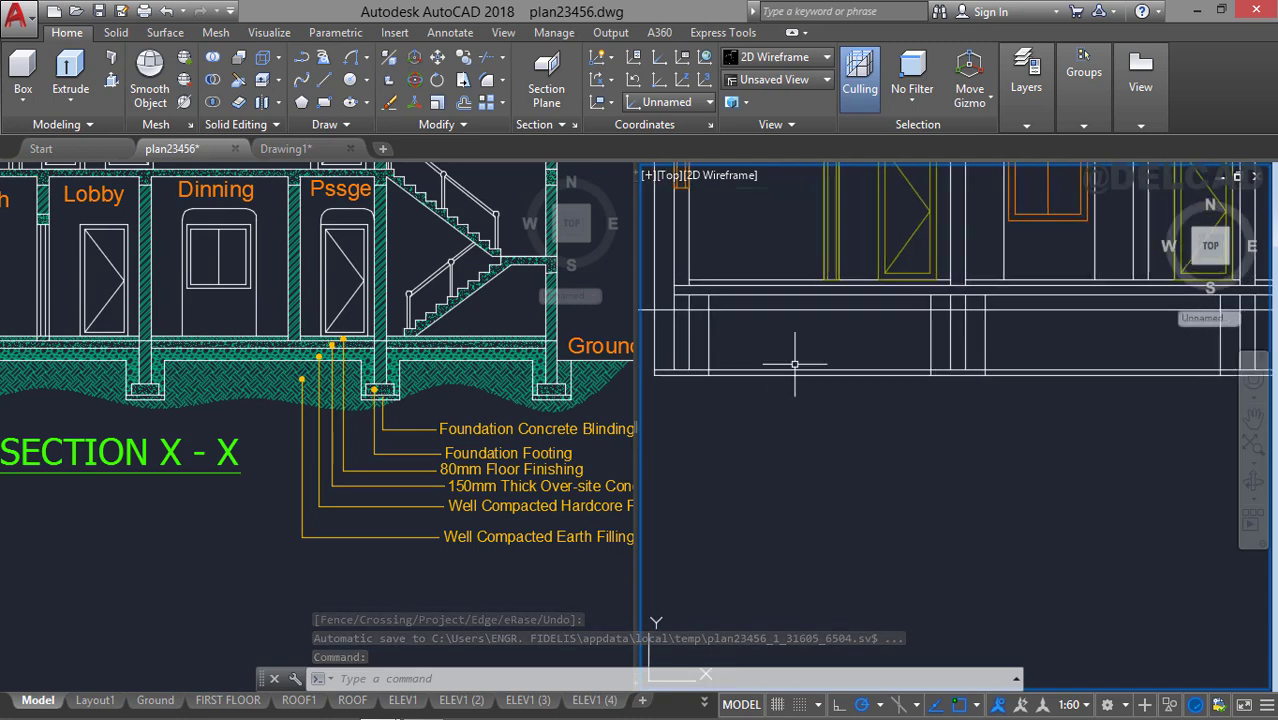
pyautogui.moveTo(812, 370)
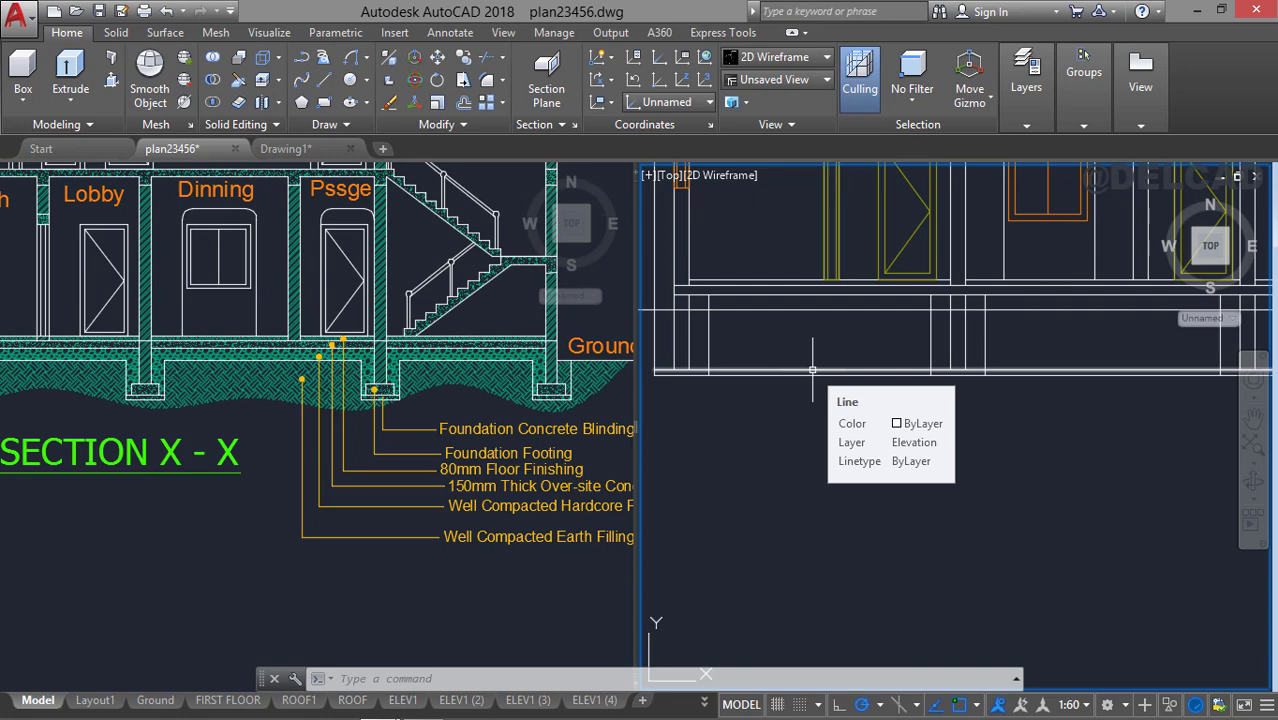
pyautogui.write('o')
pyautogui.press('Return')
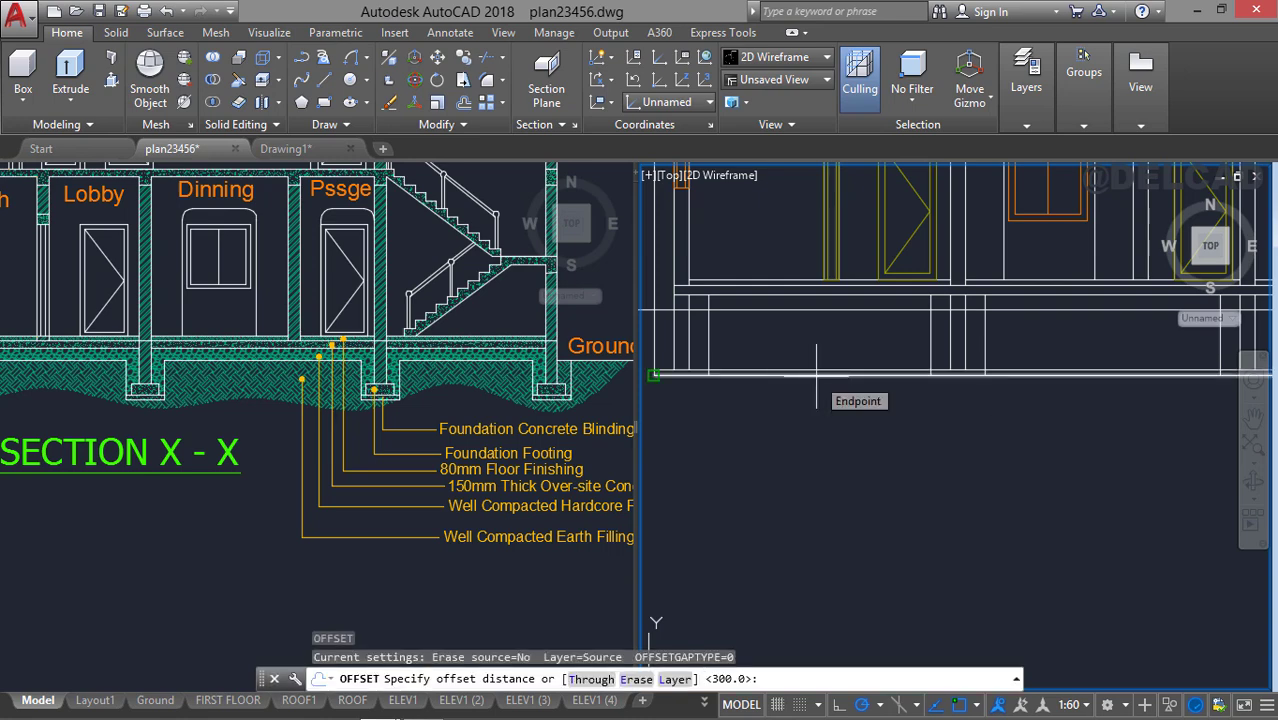
pyautogui.write('20')
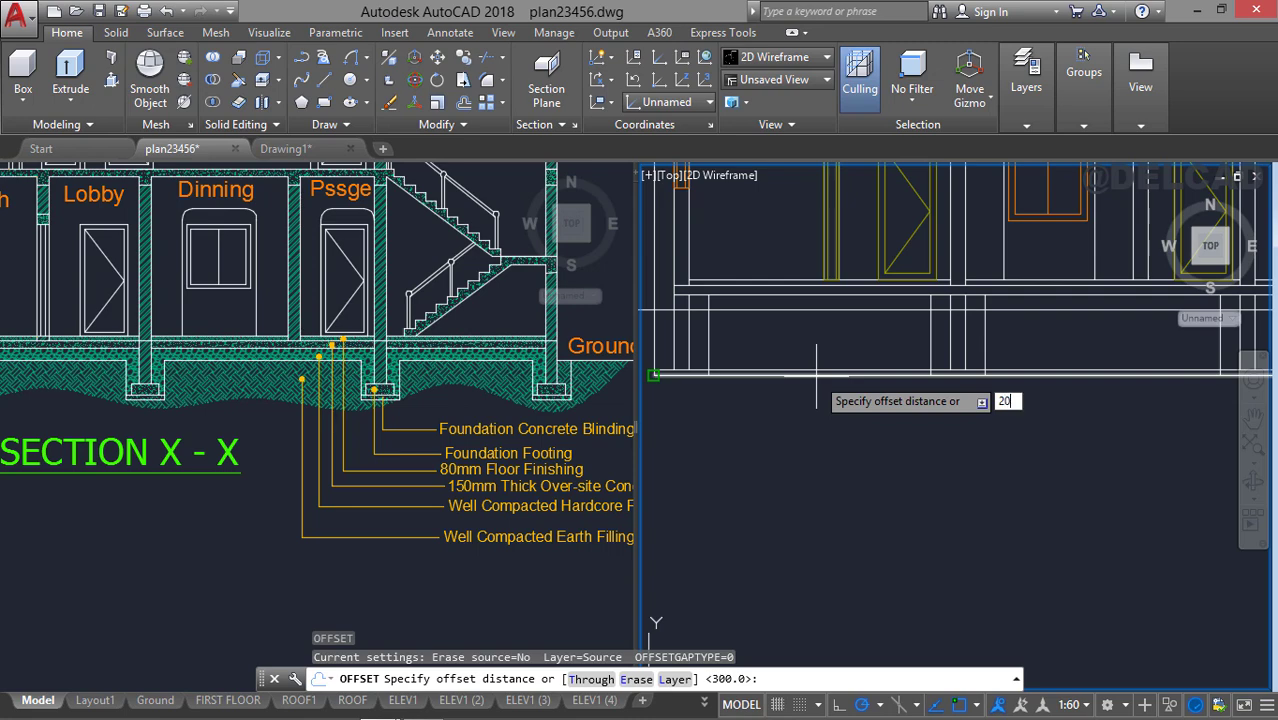
pyautogui.write('0')
pyautogui.press('Return')
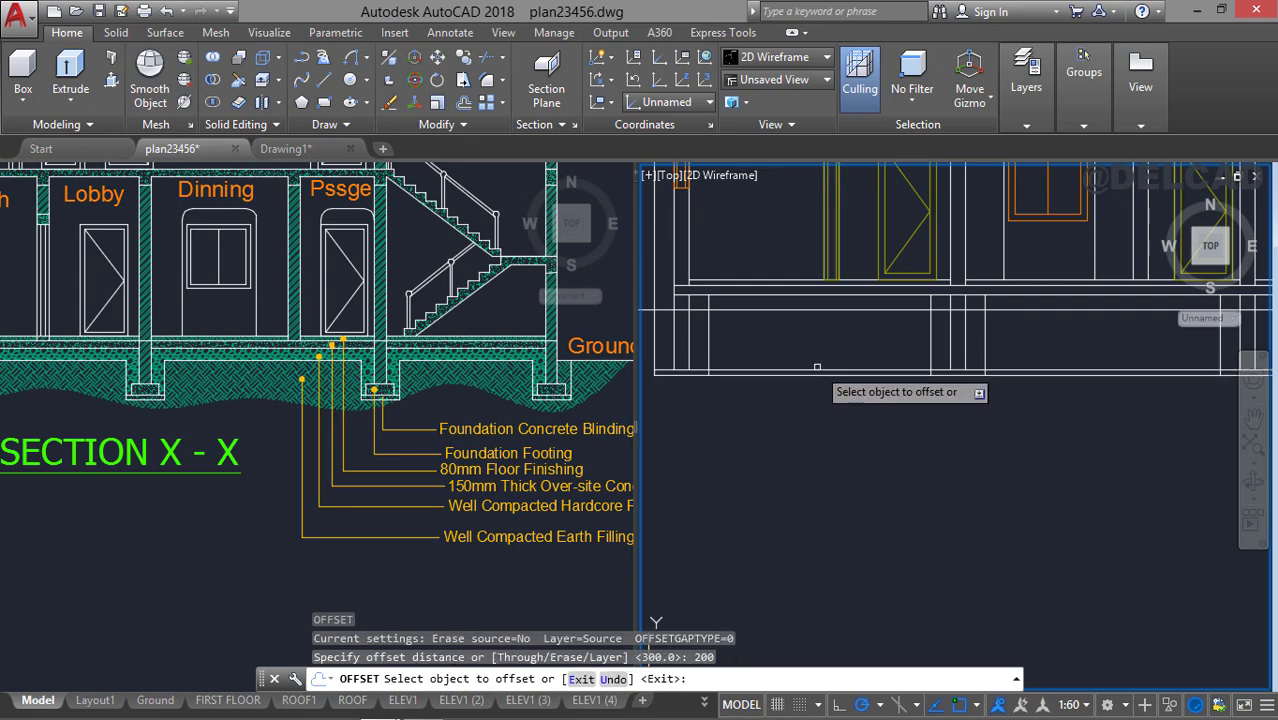
pyautogui.click(816, 367)
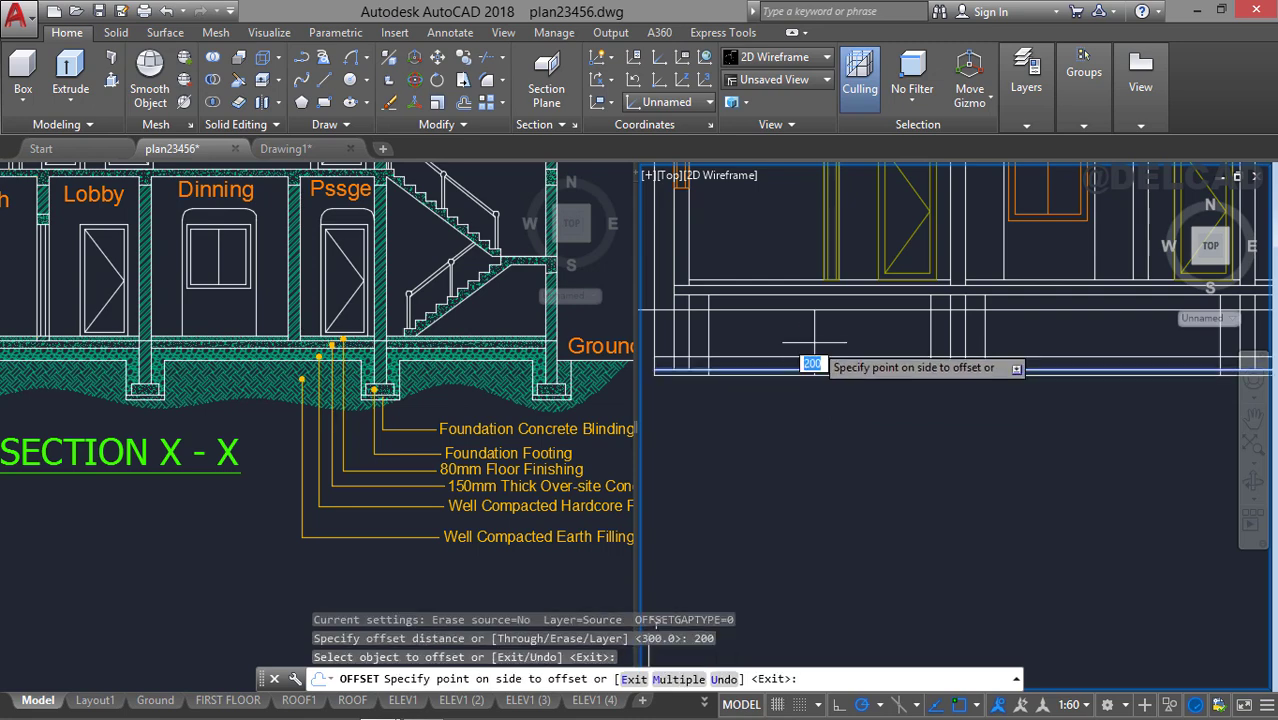
pyautogui.click(814, 340)
pyautogui.press('Escape')
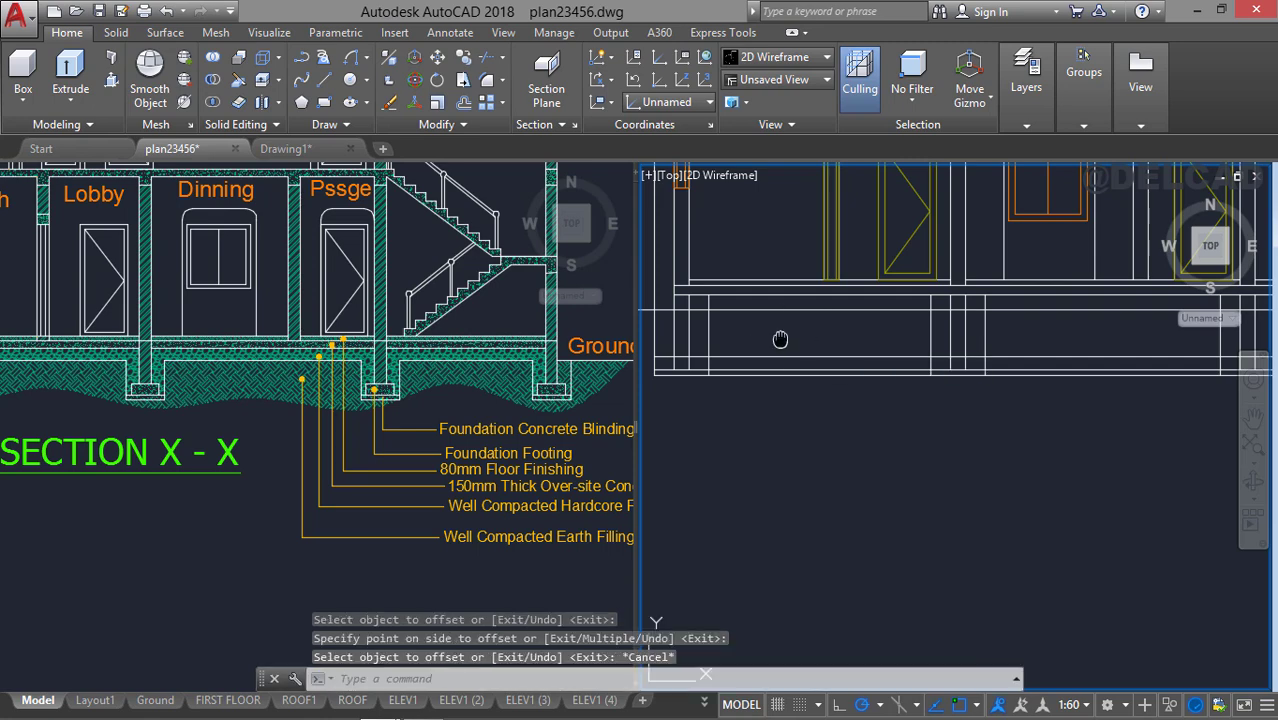
# Trim the ground line where it crosses the foundation walls.
pyautogui.moveTo(780, 340); pyautogui.dragTo(834, 357, button='middle')
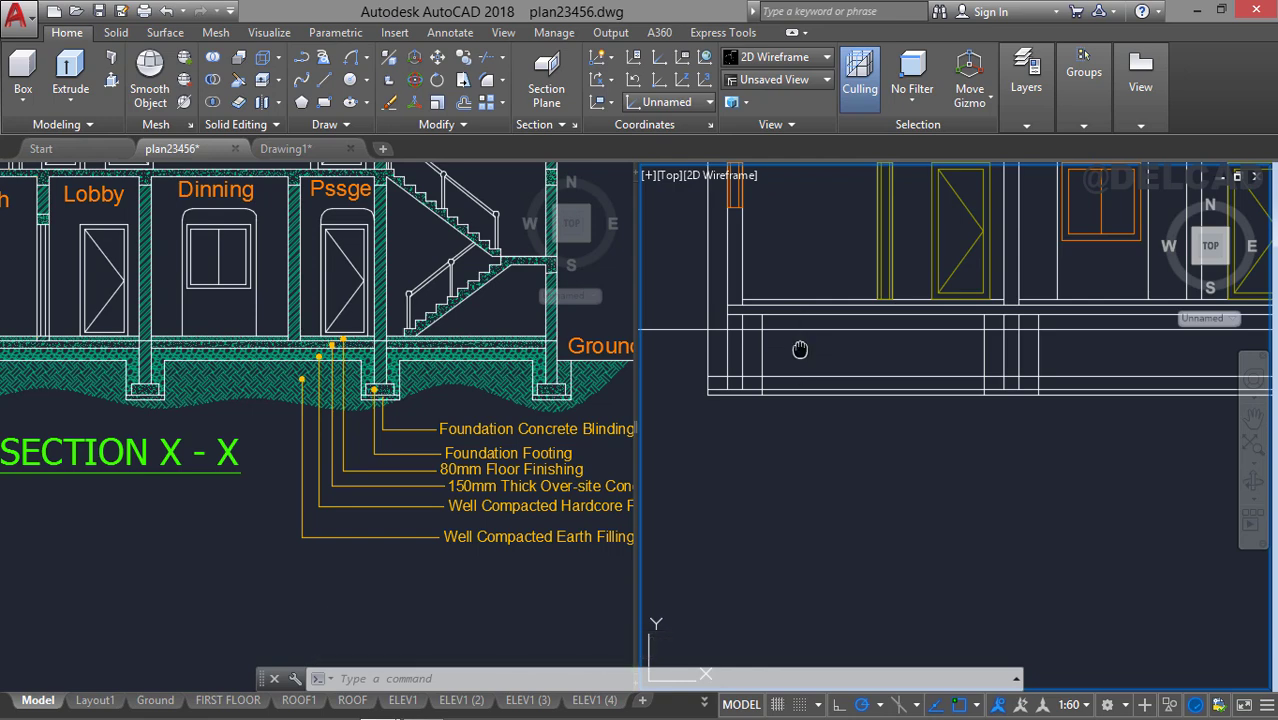
pyautogui.moveTo(800, 349); pyautogui.dragTo(816, 365, button='middle')
pyautogui.press('Return')
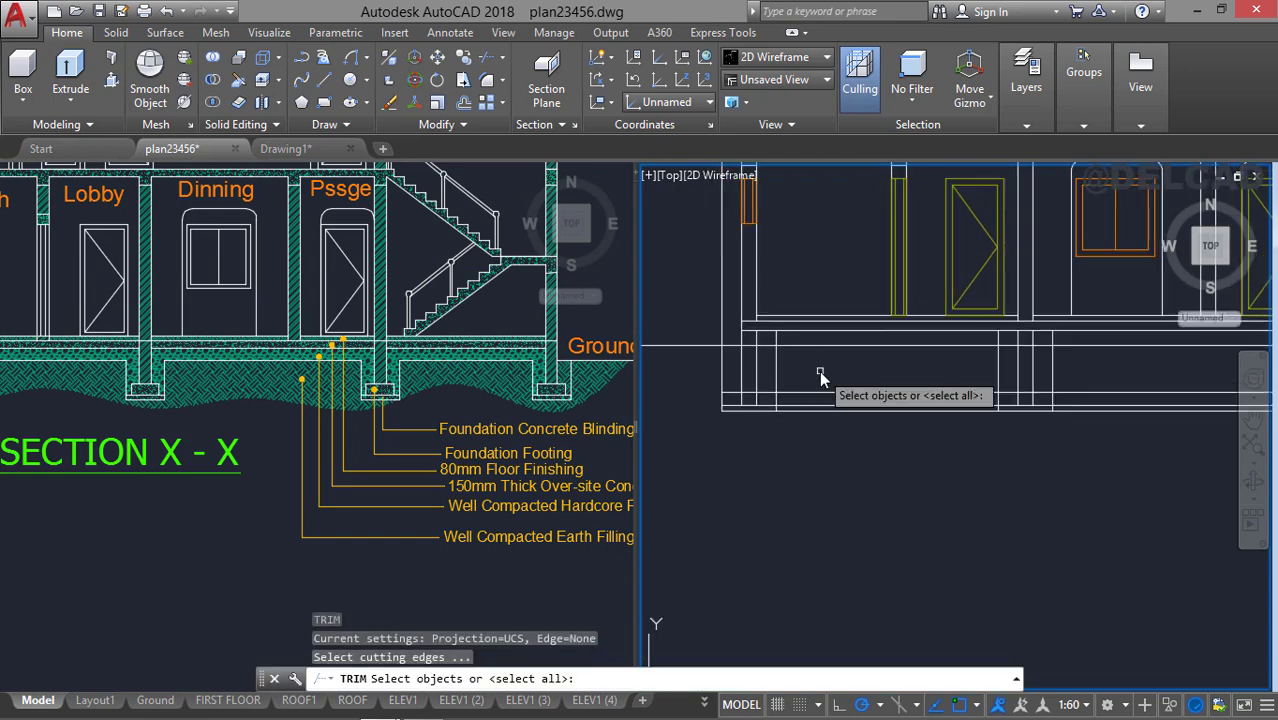
pyautogui.press('Return')
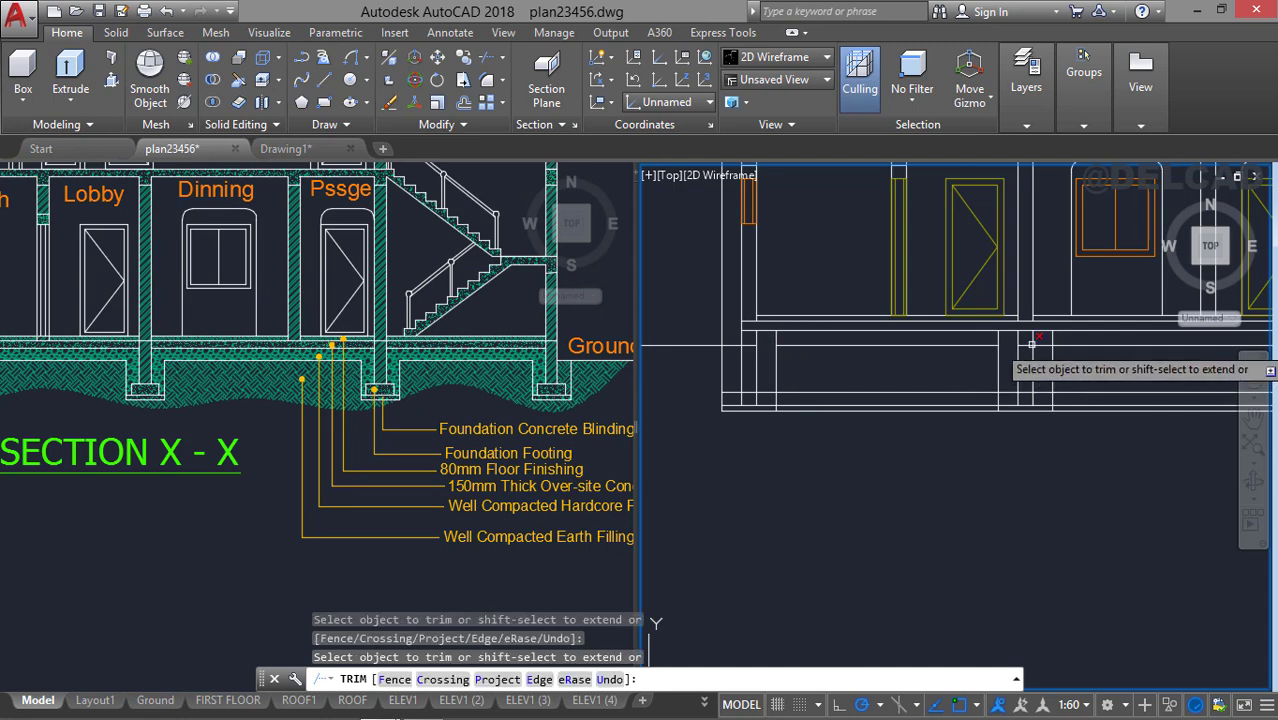
pyautogui.moveTo(1063, 350); pyautogui.dragTo(751, 377, button='middle')
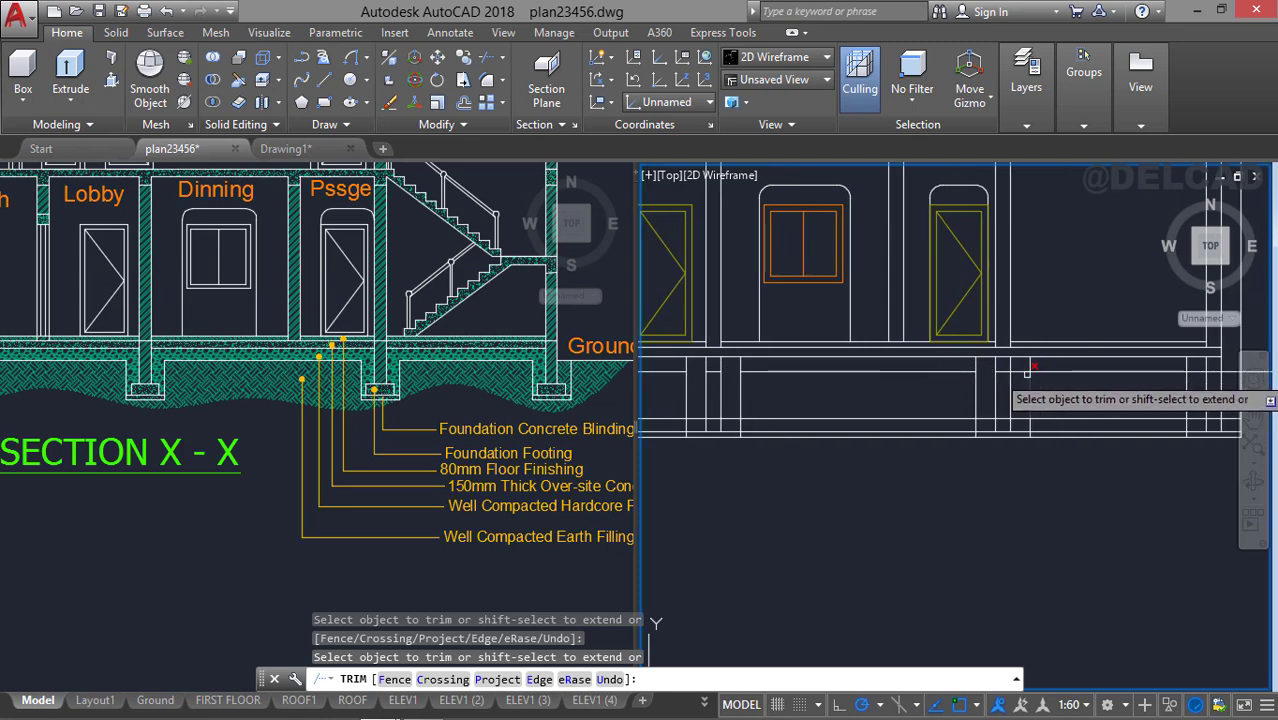
pyautogui.moveTo(1030, 375); pyautogui.dragTo(952, 399, button='middle')
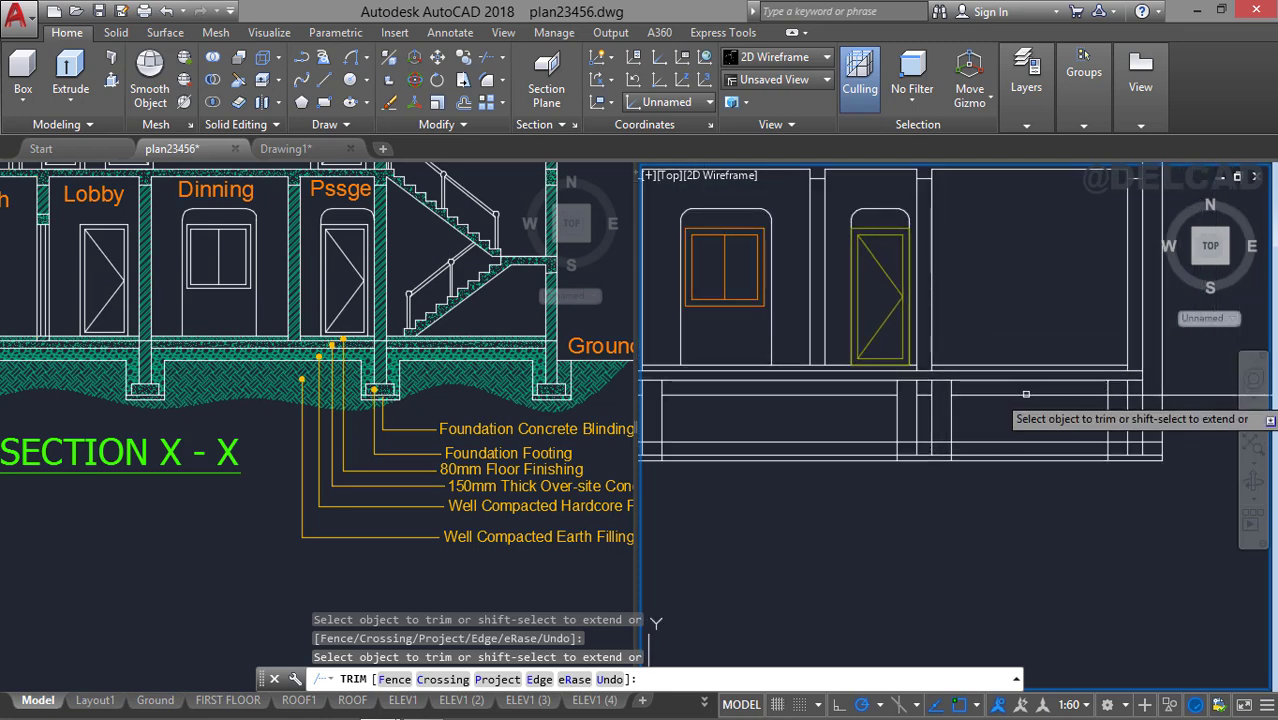
pyautogui.press('Return')
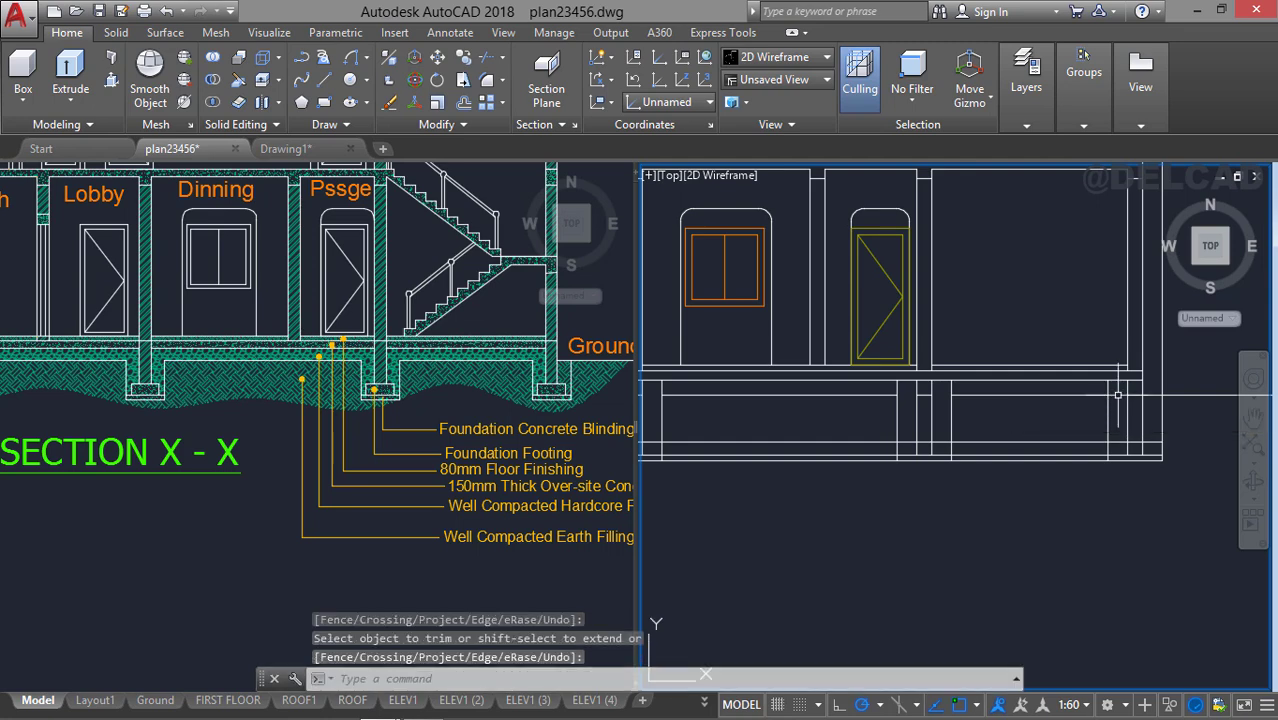
pyautogui.press('Return')
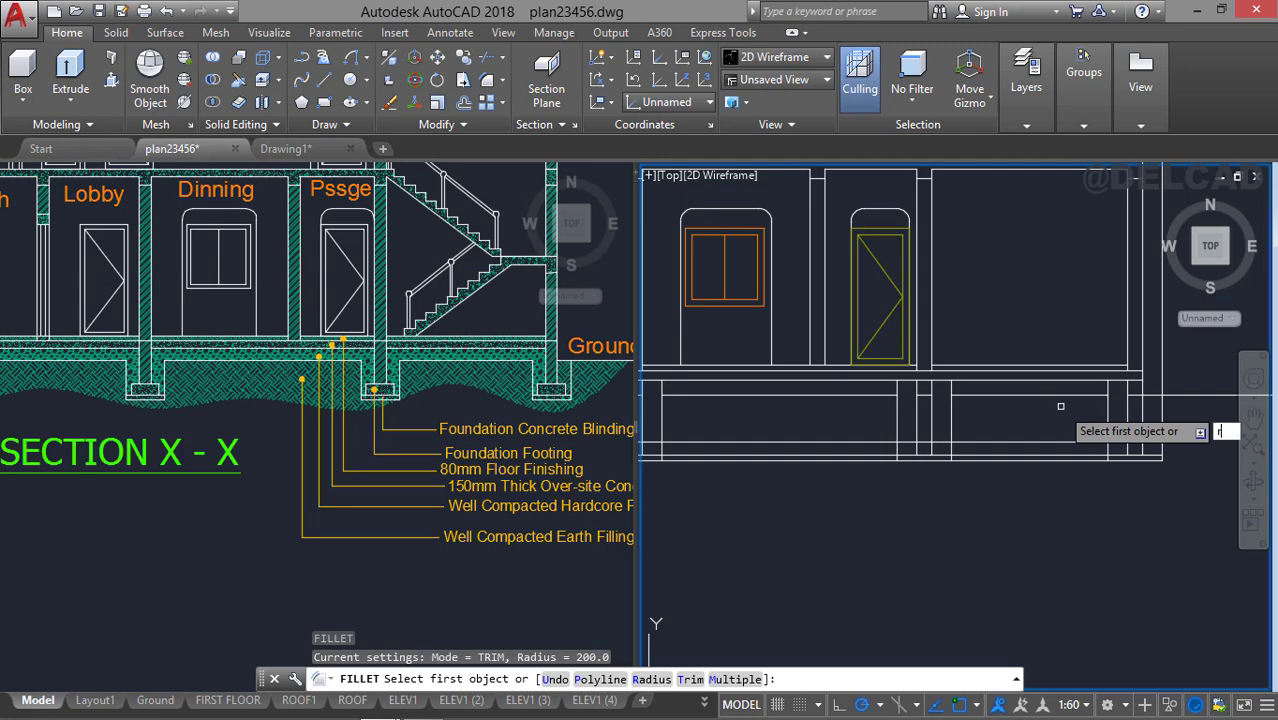
pyautogui.press('Return')
pyautogui.write('o')
pyautogui.press('Return')
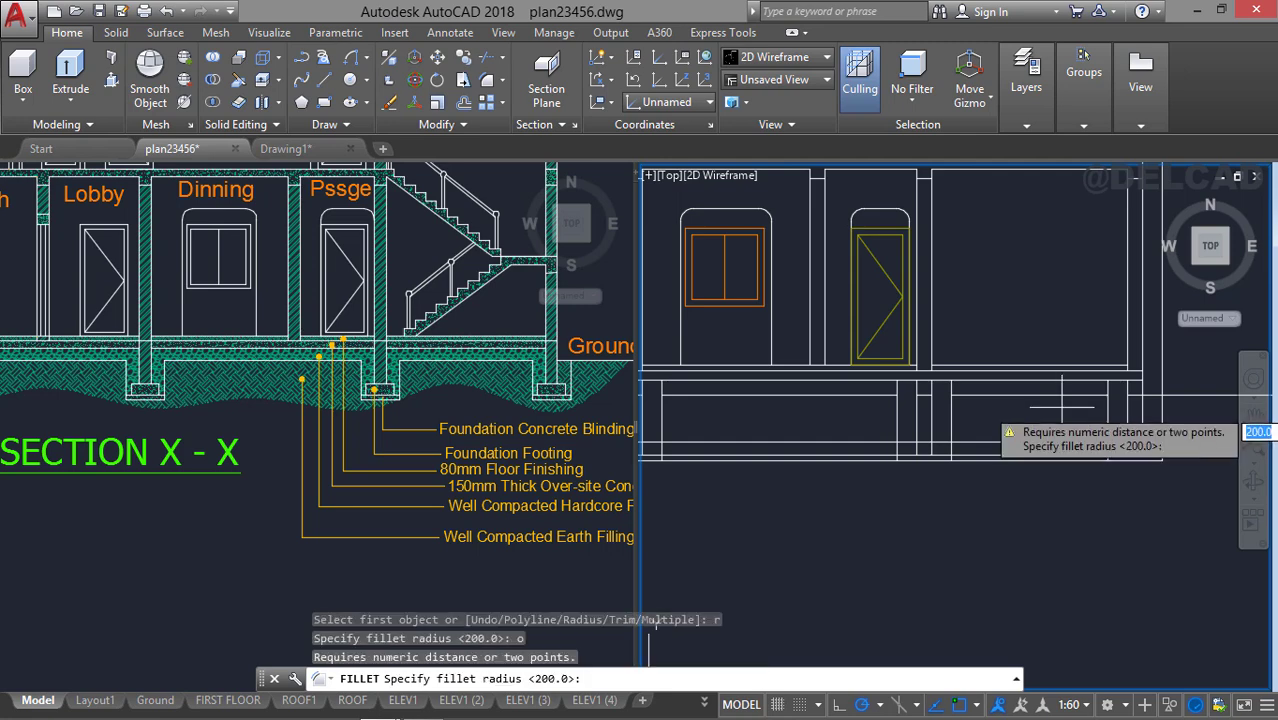
pyautogui.press('Escape')
# Fillet the ground line to both foundation trench edges in the right bay, using radius 0 and the Multiple option.
pyautogui.write('f')
pyautogui.press('Return')
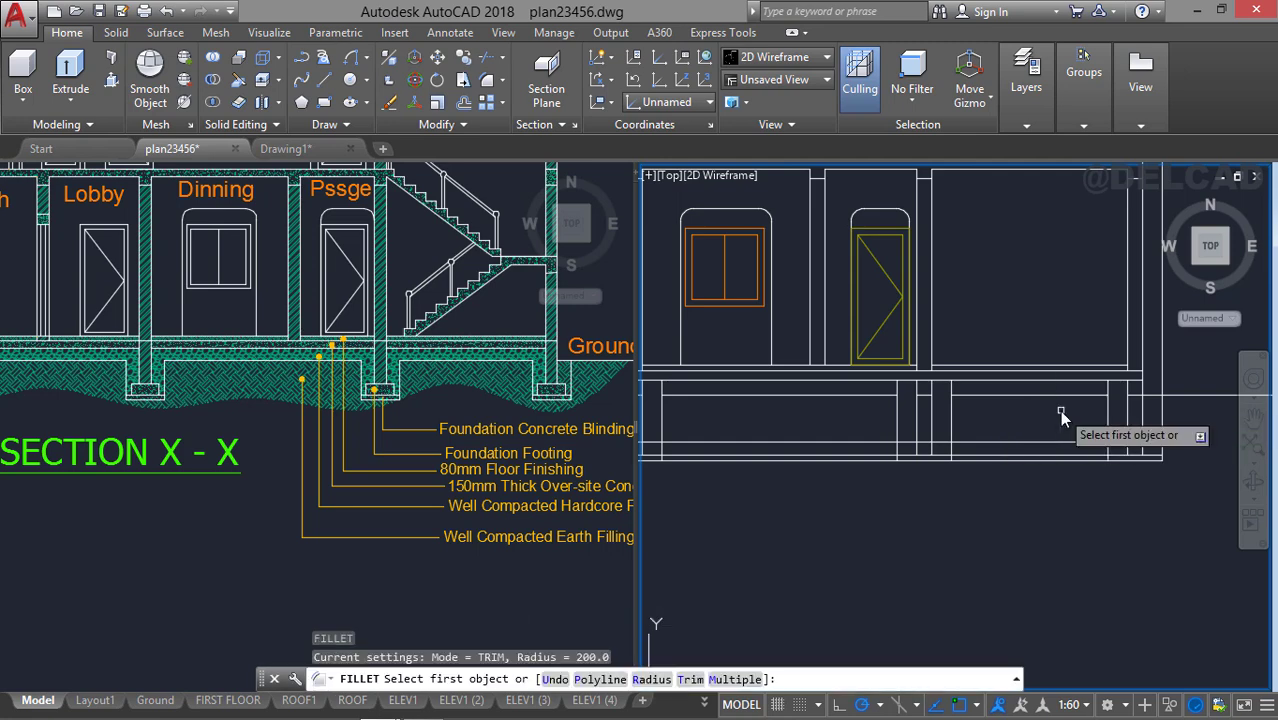
pyautogui.write('r')
pyautogui.press('Return')
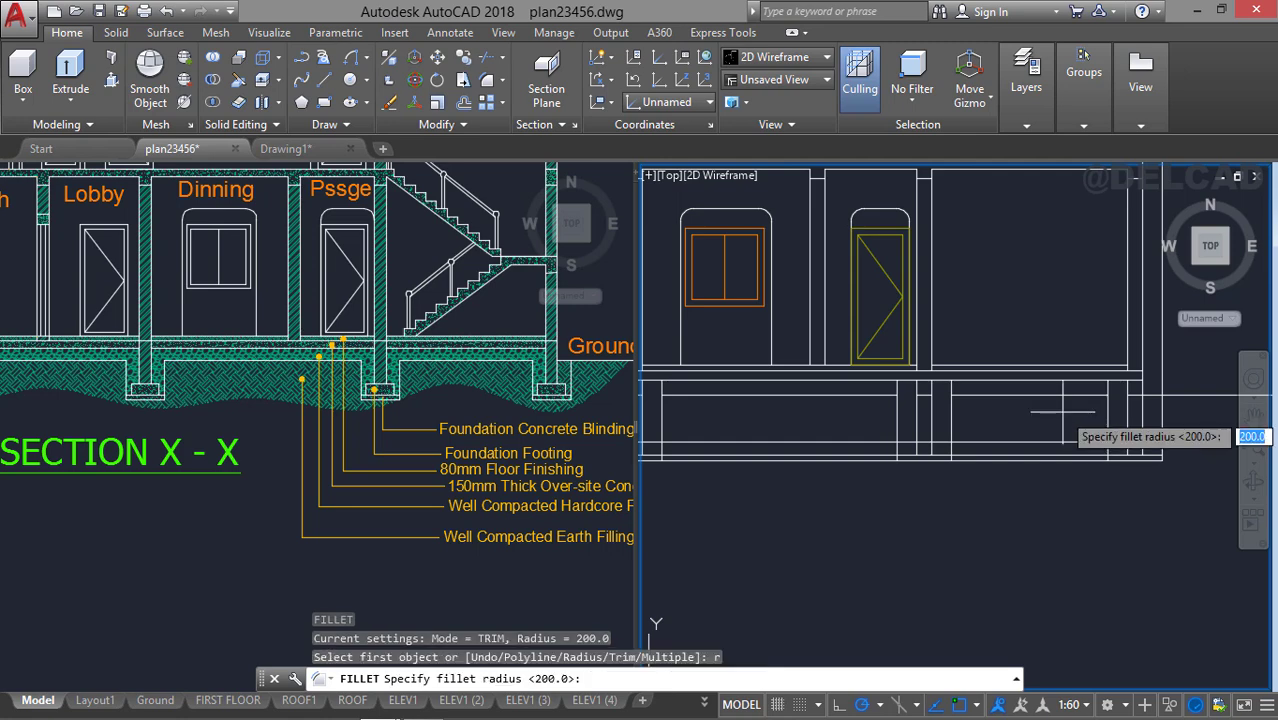
pyautogui.write('0')
pyautogui.press('Return')
pyautogui.write('m')
pyautogui.press('Return')
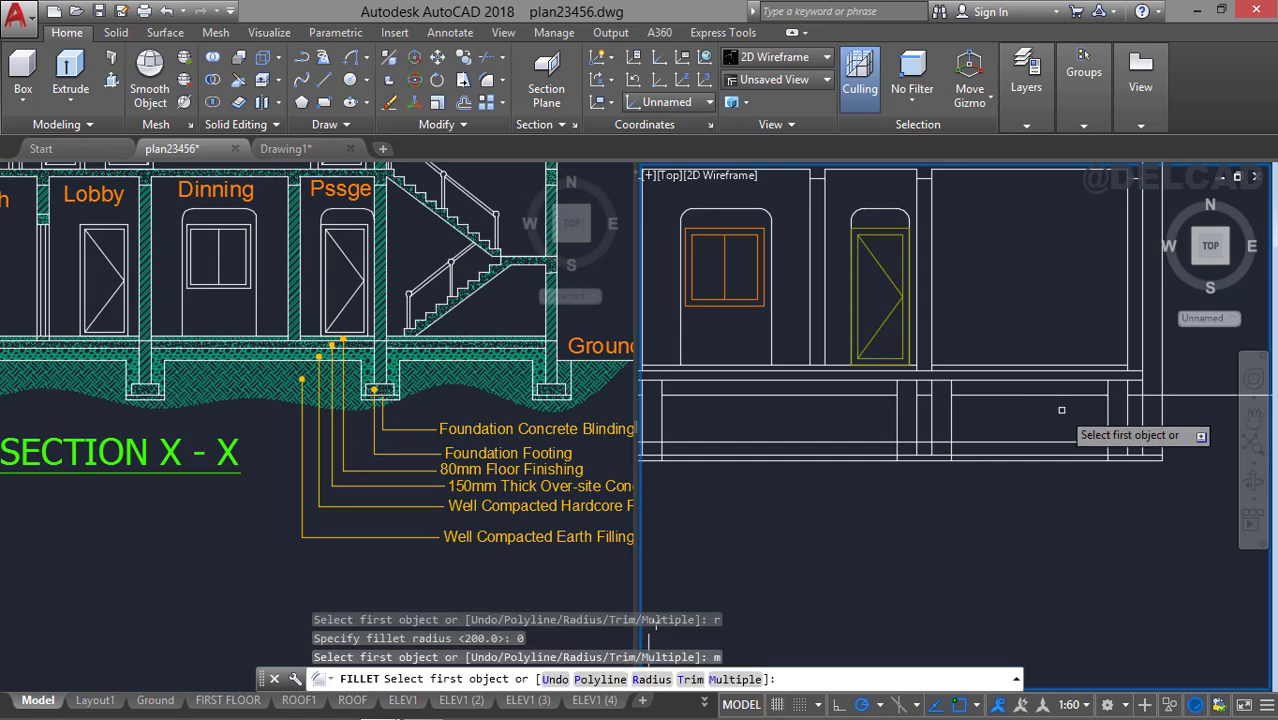
pyautogui.click(1078, 395)
pyautogui.click(1106, 408)
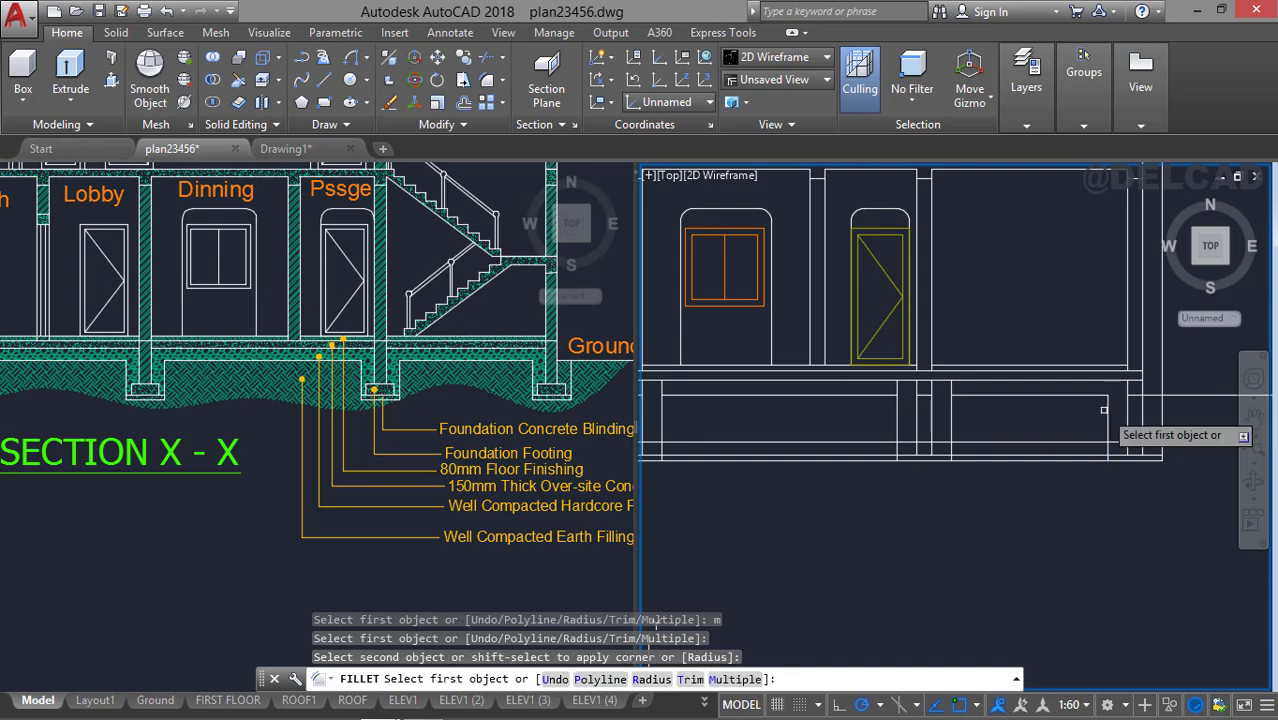
pyautogui.click(951, 408)
pyautogui.click(975, 397)
# Fillet the ground line into sharp corners with the trench edges in the middle and left bays.
pyautogui.moveTo(895, 405); pyautogui.dragTo(1032, 399, button='middle')
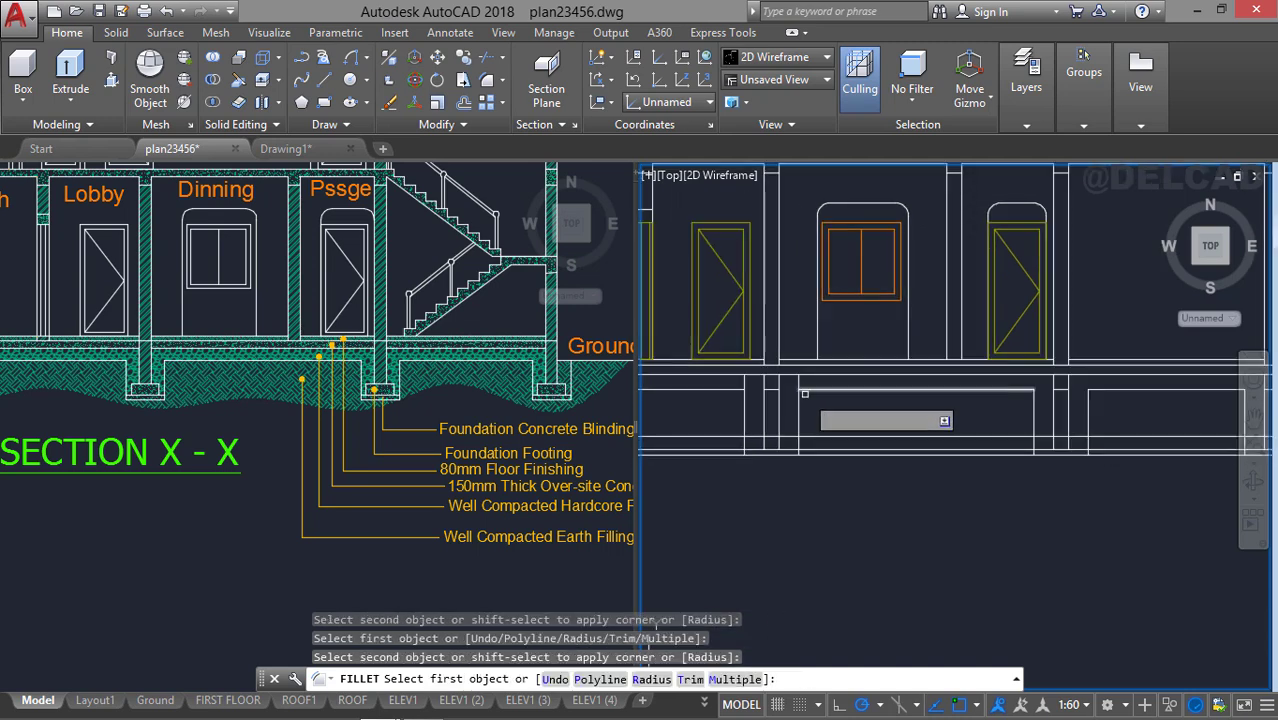
pyautogui.click(799, 407)
pyautogui.click(816, 388)
pyautogui.click(731, 395)
pyautogui.click(734, 389)
pyautogui.click(744, 404)
pyautogui.moveTo(746, 403); pyautogui.dragTo(946, 393, button='middle')
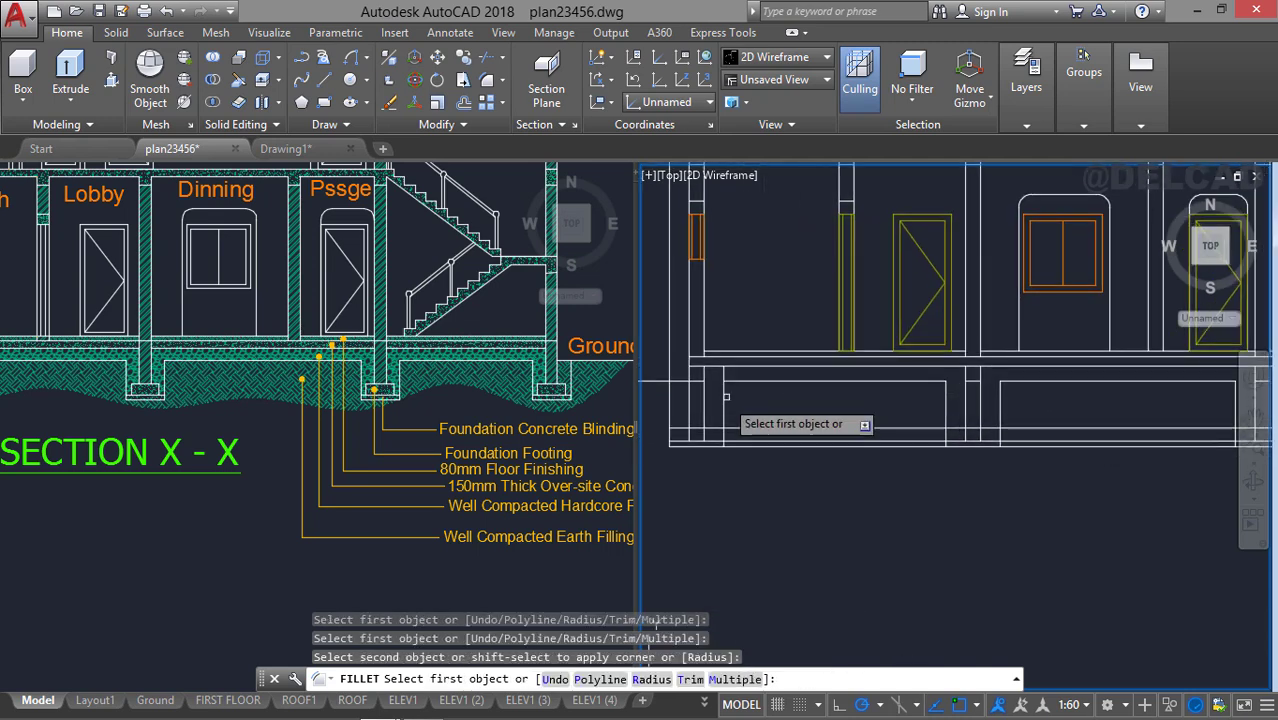
pyautogui.click(745, 397)
# Trim the leftover line piece at the left outer foundation wall near the ground line.
pyautogui.press('Escape')
pyautogui.press('Delete')
pyautogui.write('tr')
pyautogui.press('Return')
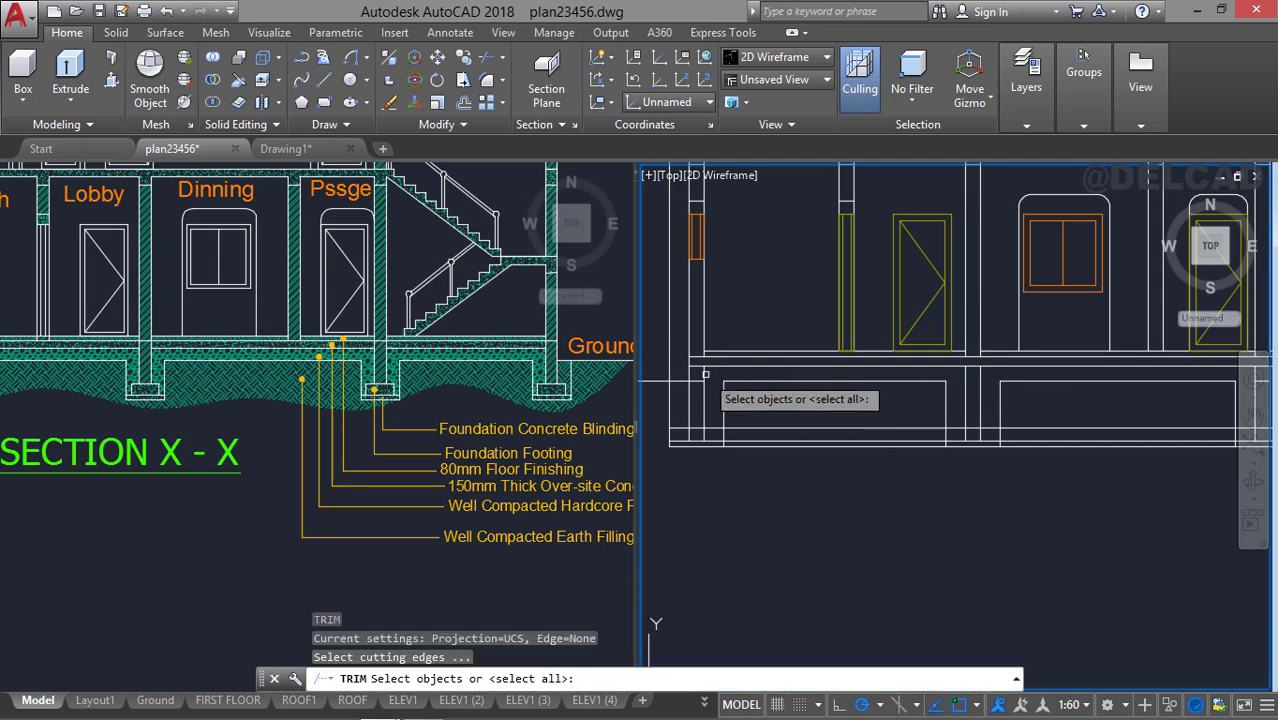
pyautogui.press('Return')
pyautogui.moveTo(932, 412); pyautogui.dragTo(651, 417, button='middle')
pyautogui.press('Return')
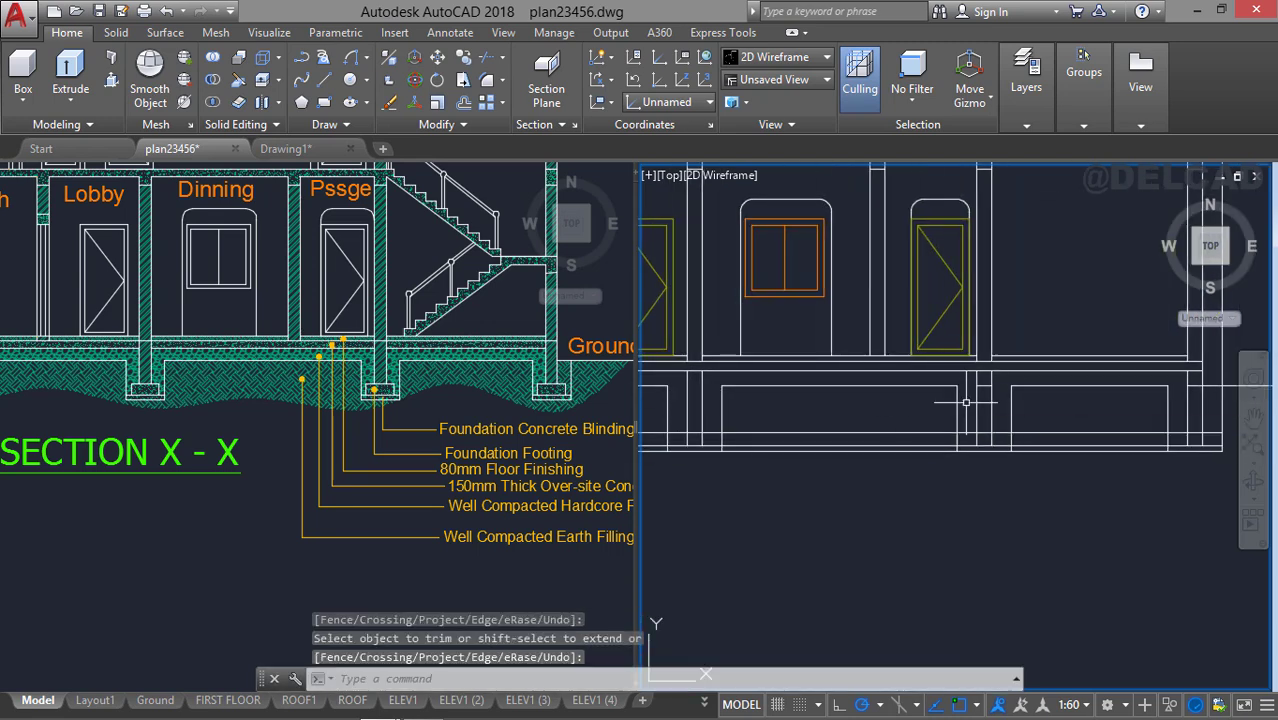
# Erase the ground-line piece inside the second inner wall and trim the excess line at the right outer wall.
pyautogui.click(978, 386)
pyautogui.press('Delete')
pyautogui.moveTo(1055, 418); pyautogui.dragTo(950, 423, button='middle')
pyautogui.write('tr')
pyautogui.press('Return')
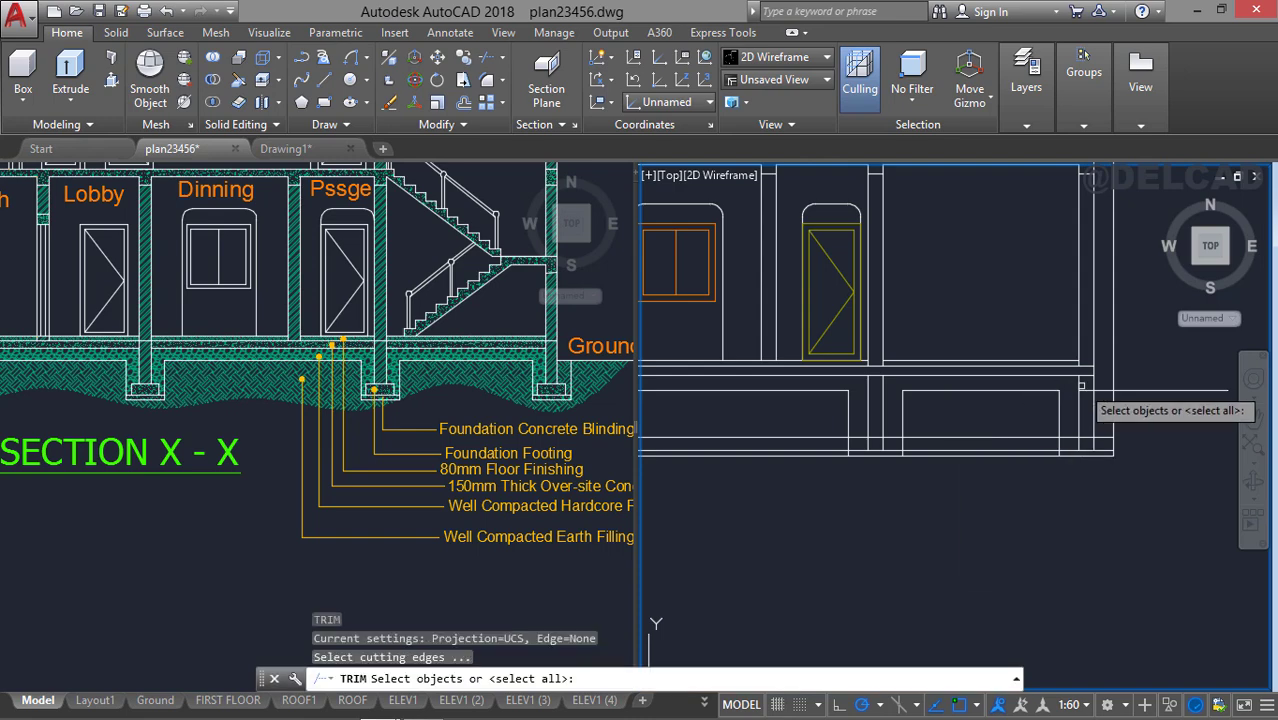
pyautogui.press('Return')
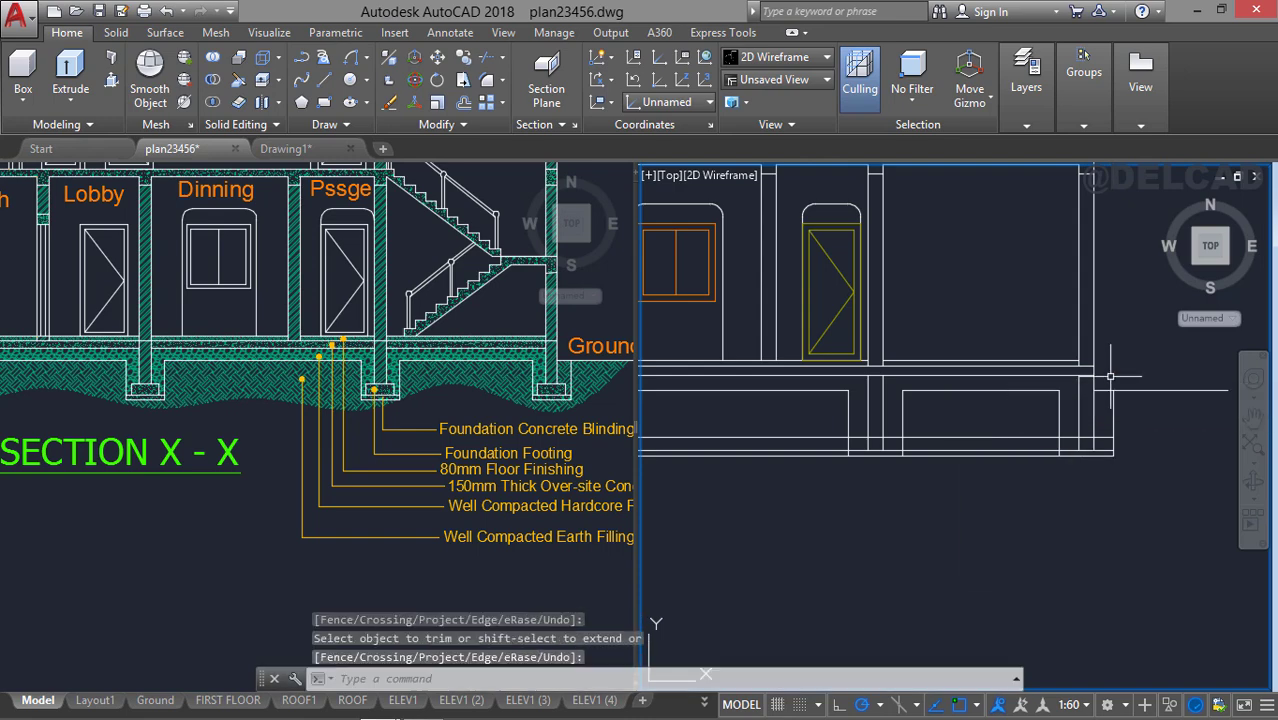
# Offset both faces of the right outer foundation wall 150 outward to mark the footing's sides.
pyautogui.moveTo(1073, 413); pyautogui.dragTo(963, 380, button='middle')
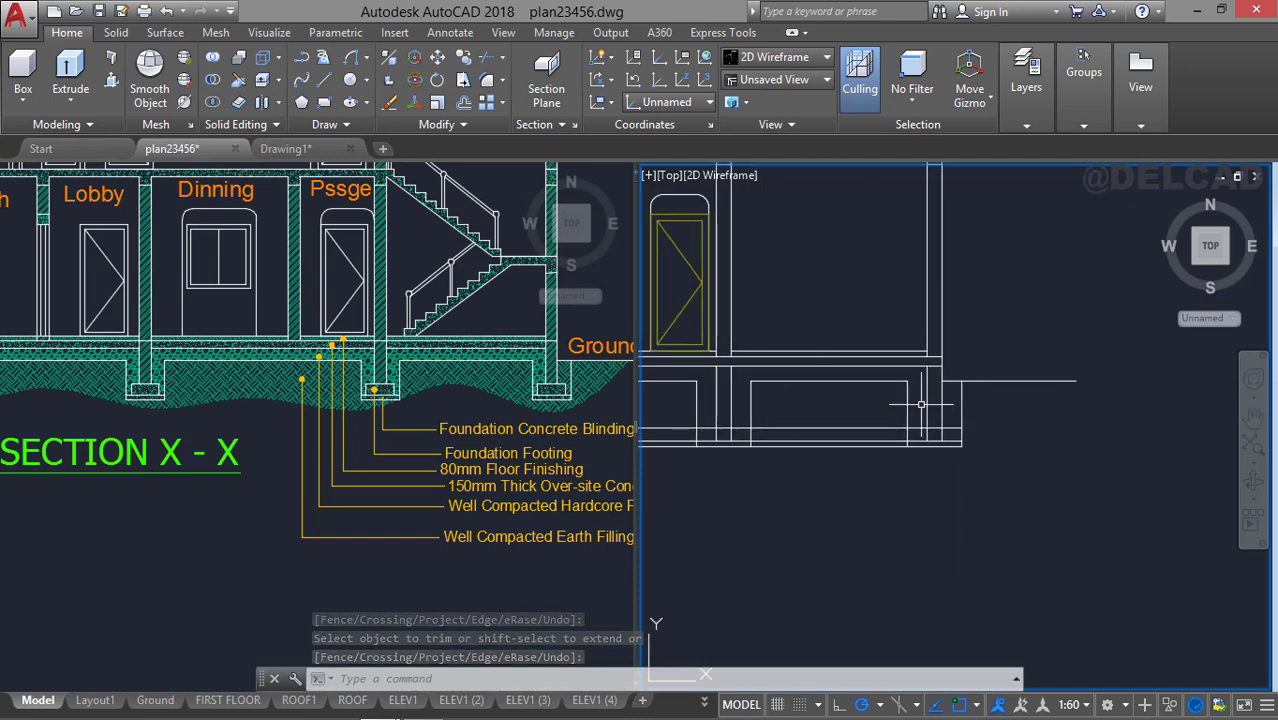
pyautogui.scroll(2, 955, 405)
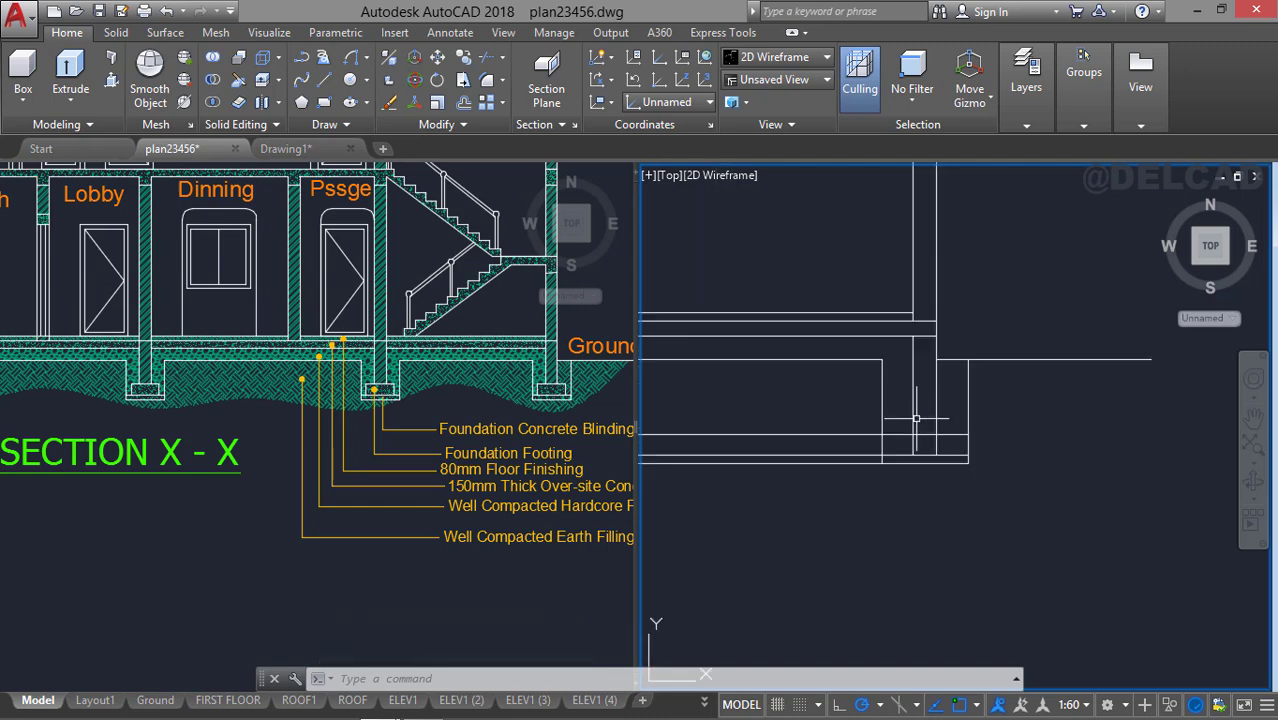
pyautogui.press('Return')
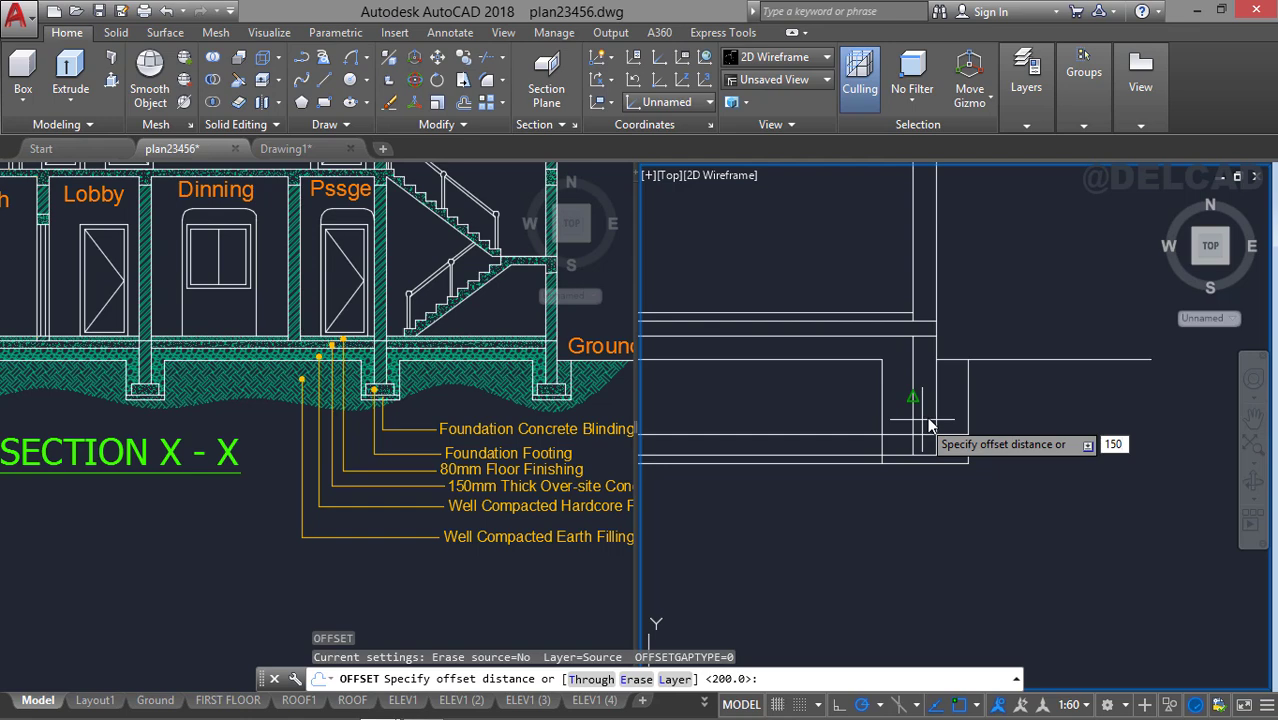
pyautogui.press('Return')
pyautogui.click(913, 412)
pyautogui.click(843, 410)
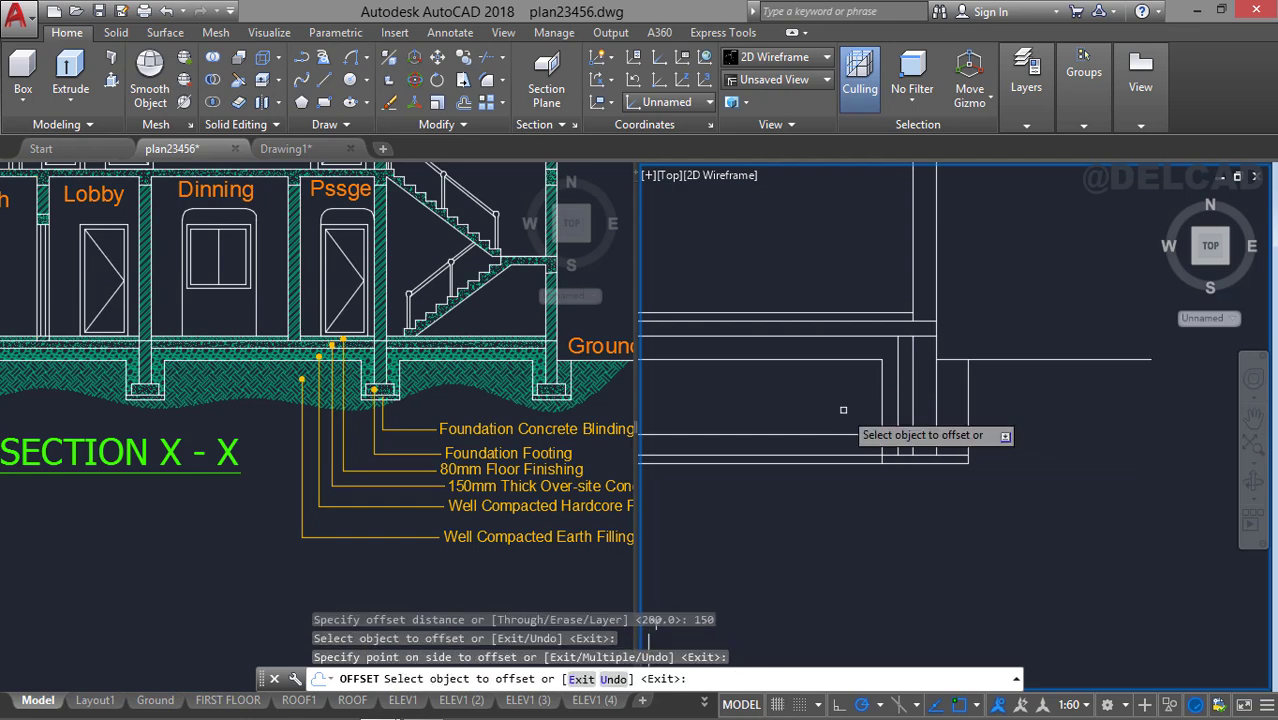
pyautogui.click(936, 404)
pyautogui.click(997, 404)
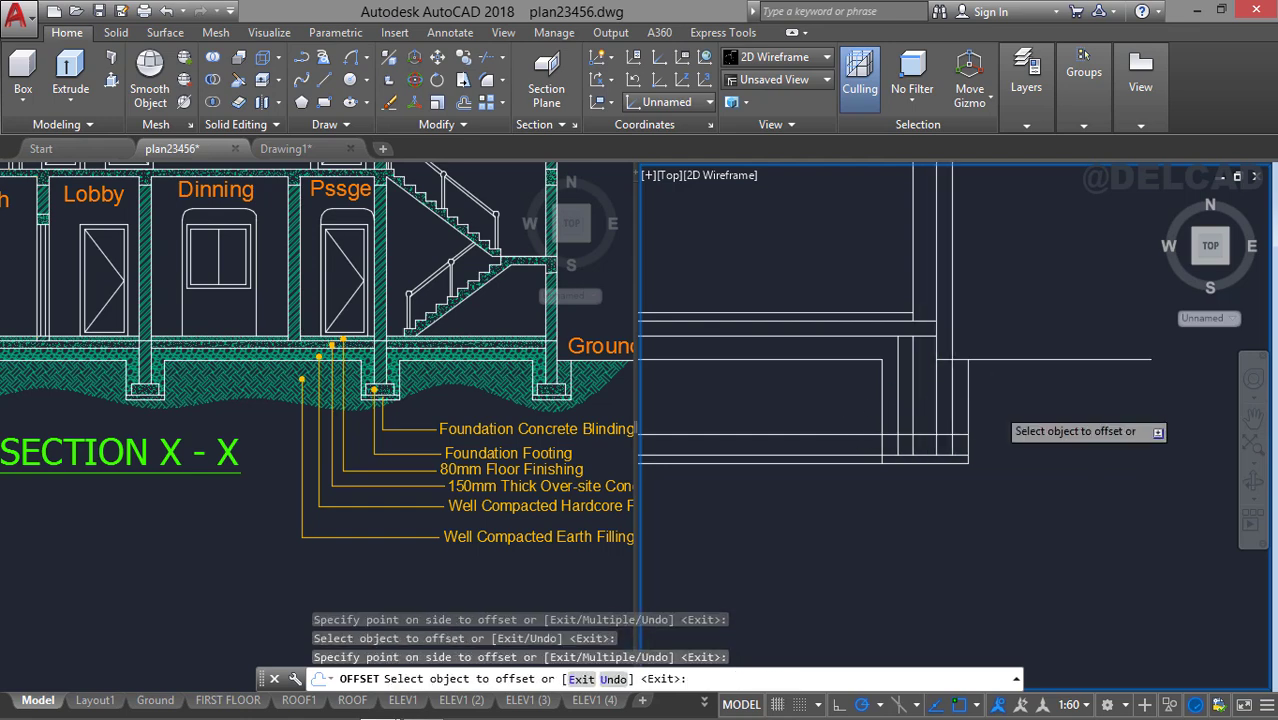
# Offset the faces of the inner walls and the left outer wall 150 outward for their footing sides.
pyautogui.scroll(-2, 1150, 370)
pyautogui.scroll(2, 810, 398)
pyautogui.click(802, 382)
pyautogui.click(828, 398)
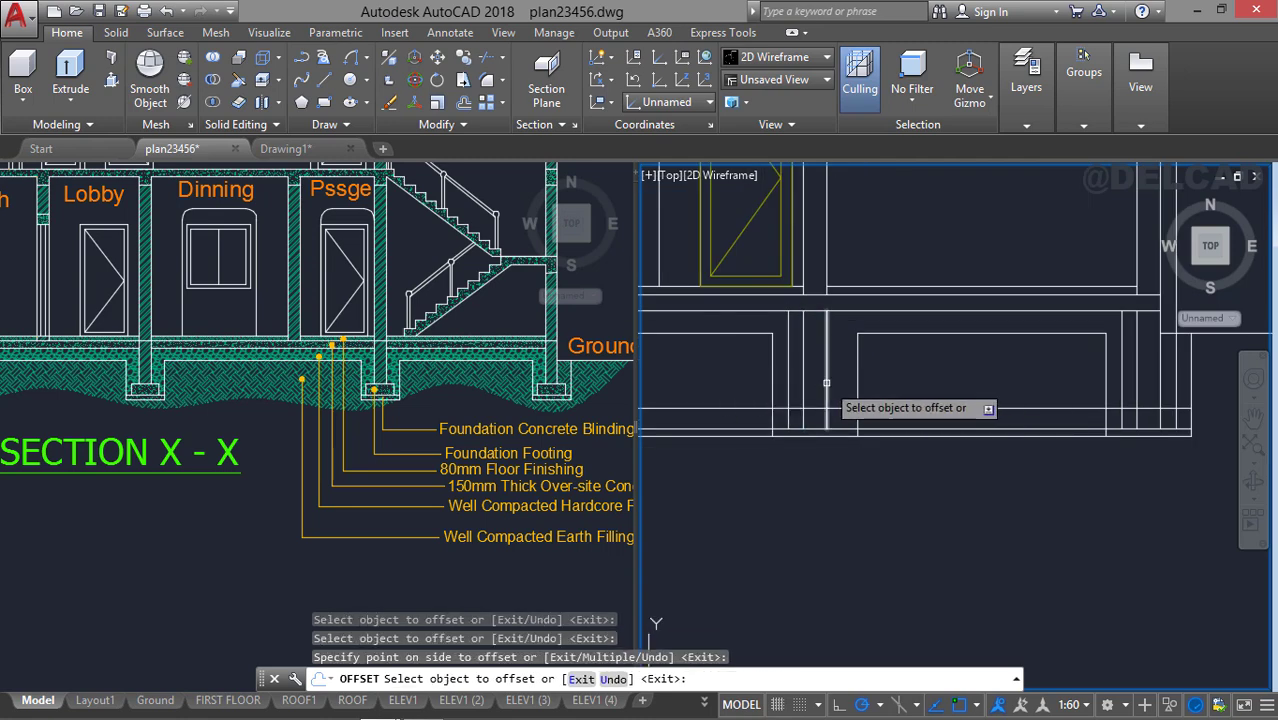
pyautogui.scroll(-3, 815, 392)
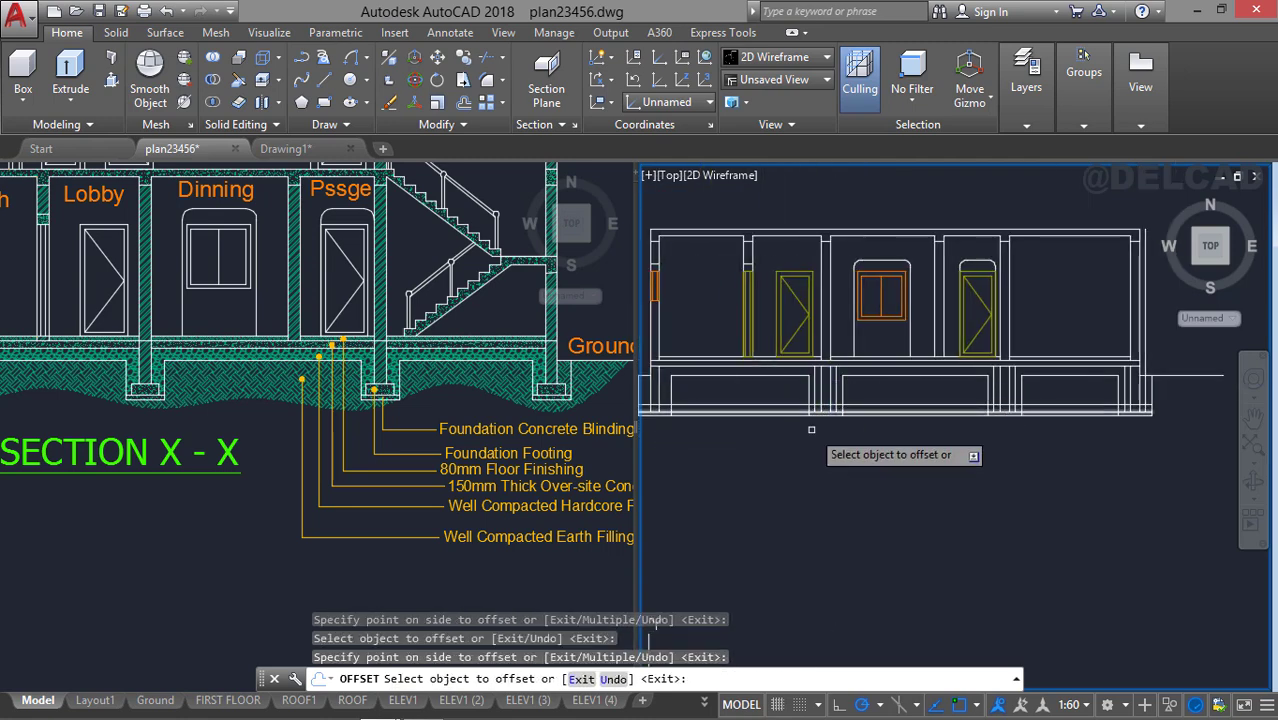
pyautogui.scroll(5, 780, 400)
pyautogui.click(765, 375)
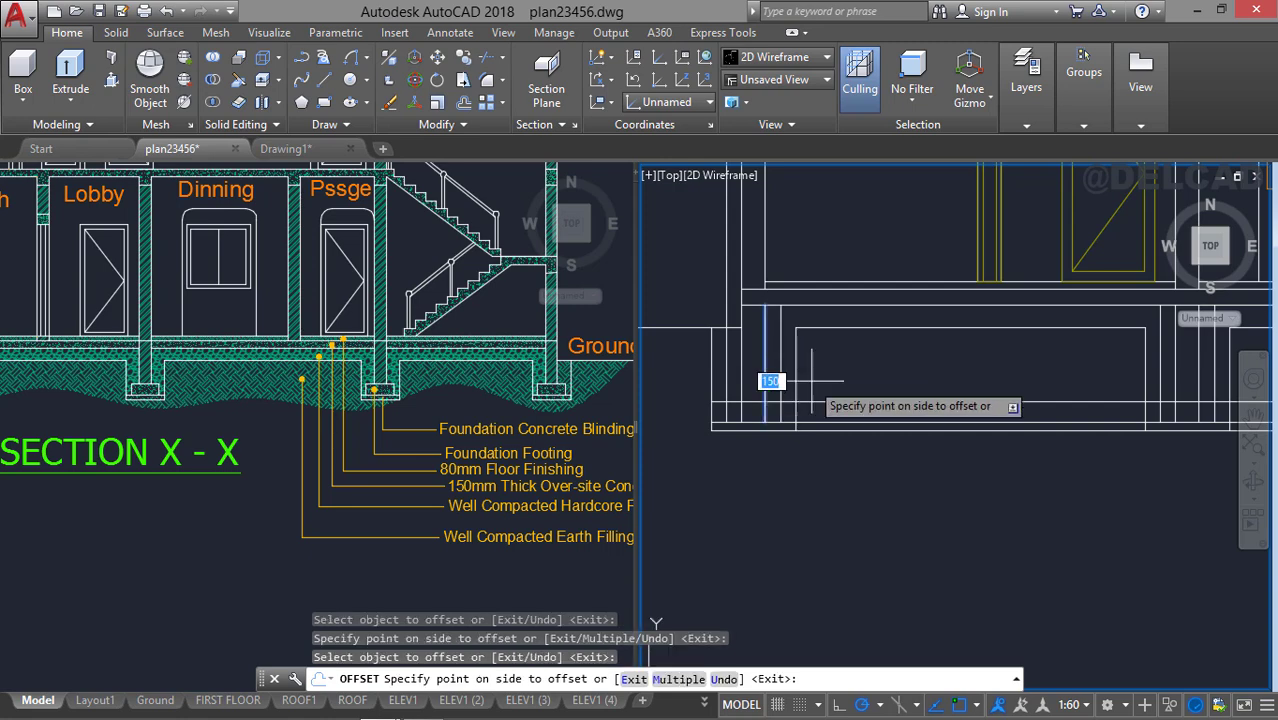
pyautogui.click(820, 380)
pyautogui.press('Return')
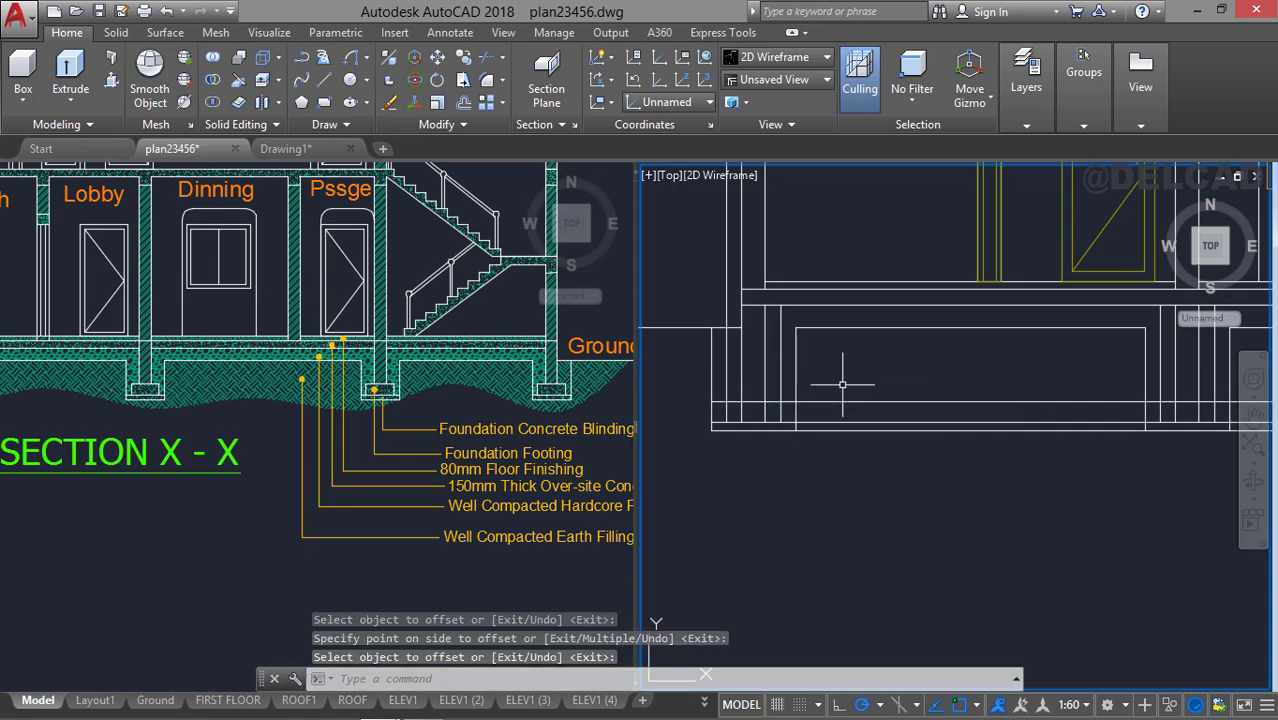
# Trim the left outer wall's footing to a closed outline, using the foundation lines as cutting edges.
pyautogui.press('Return')
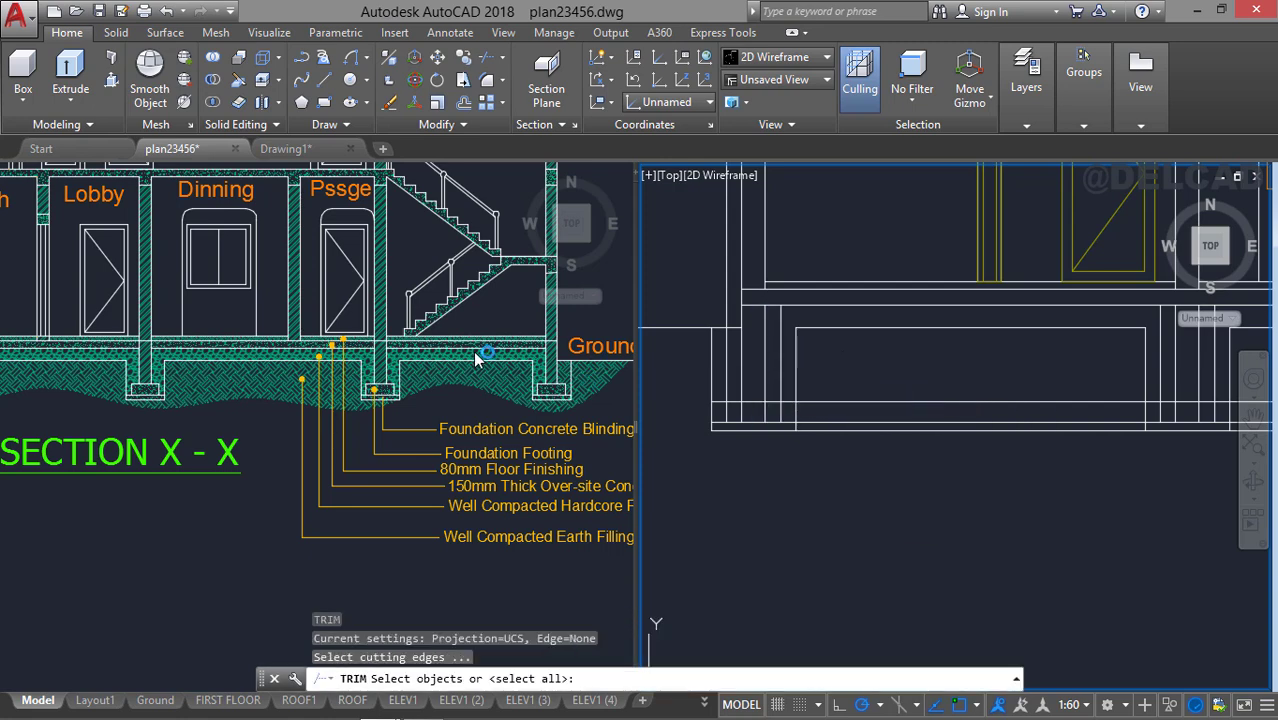
pyautogui.scroll(-5, 851, 391)
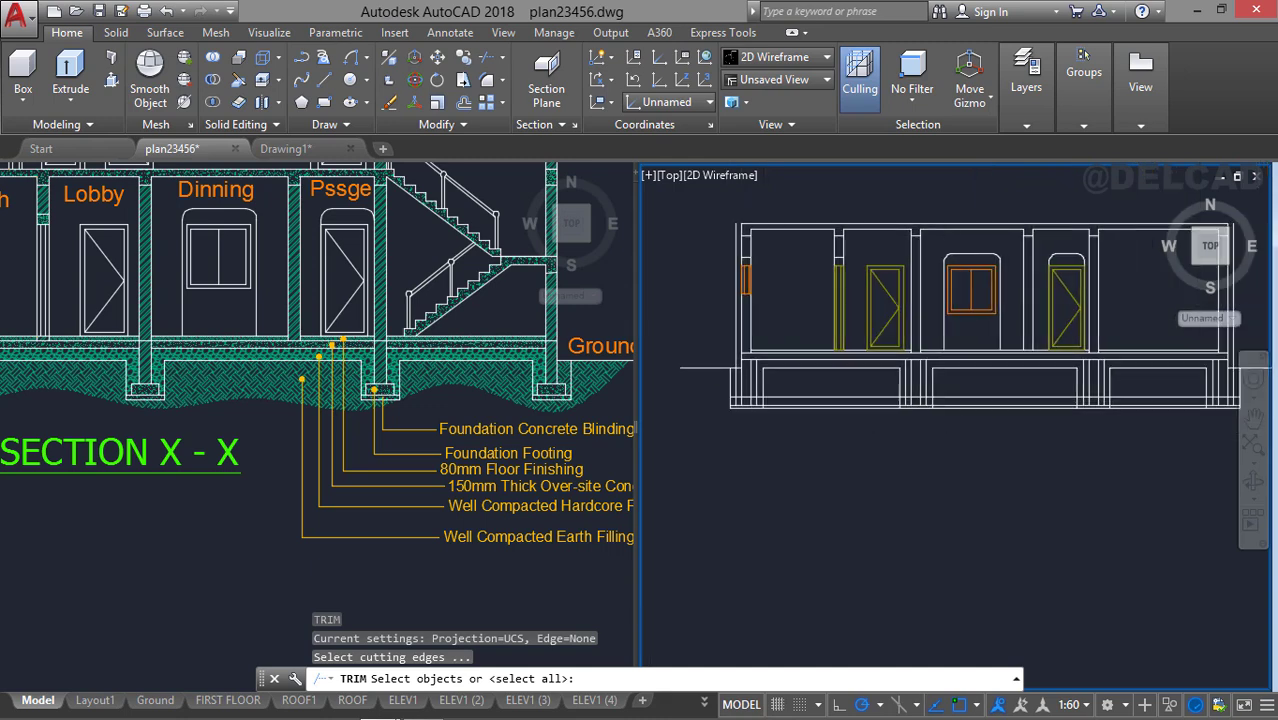
pyautogui.click(1005, 278)
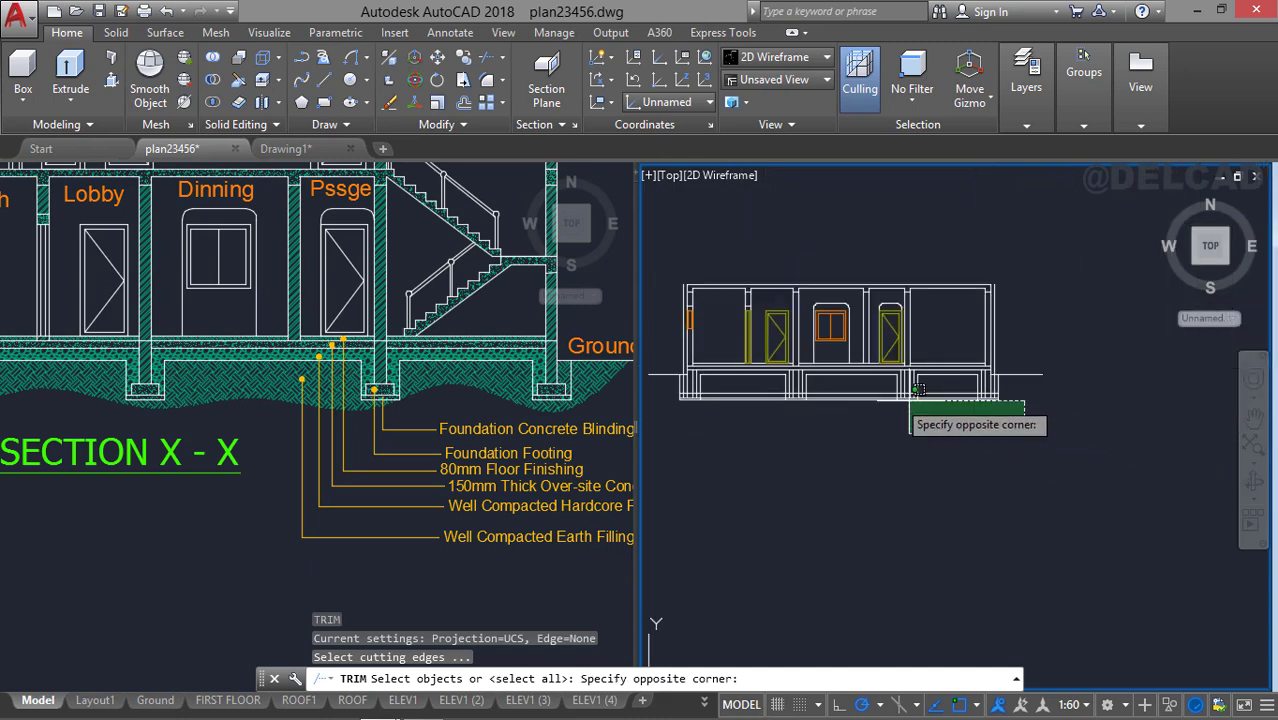
pyautogui.click(660, 389)
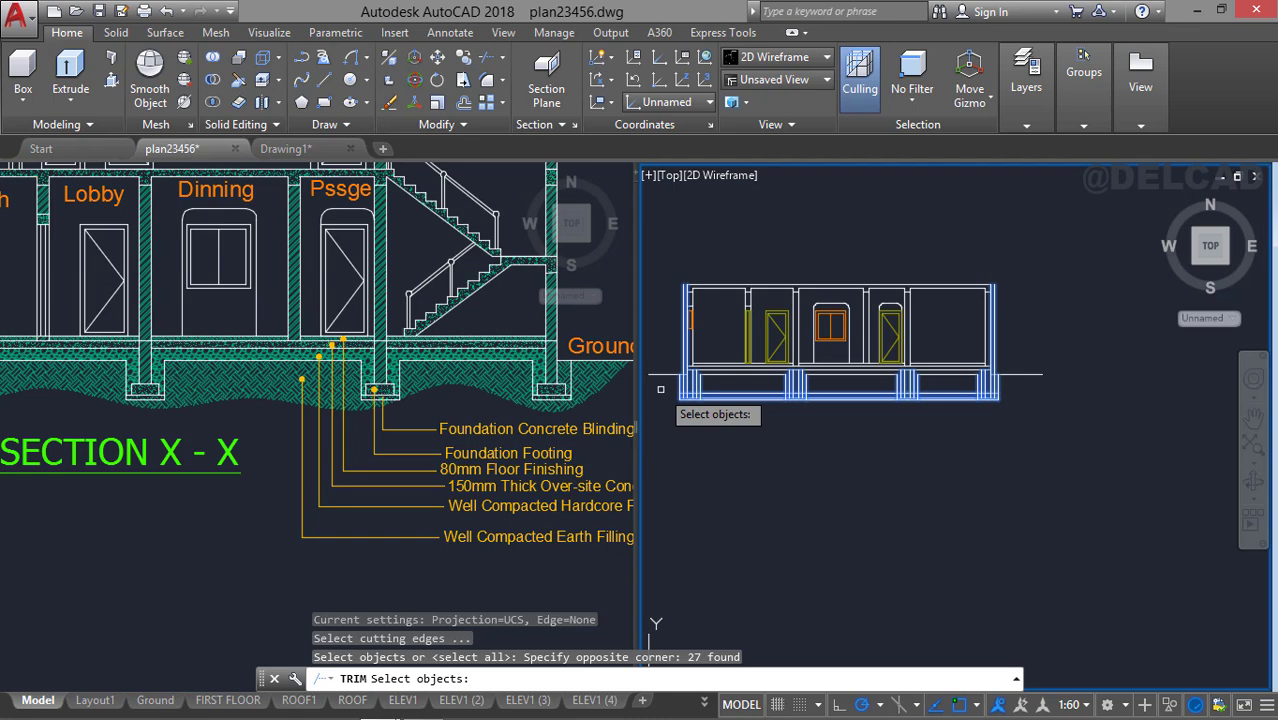
pyautogui.press('Return')
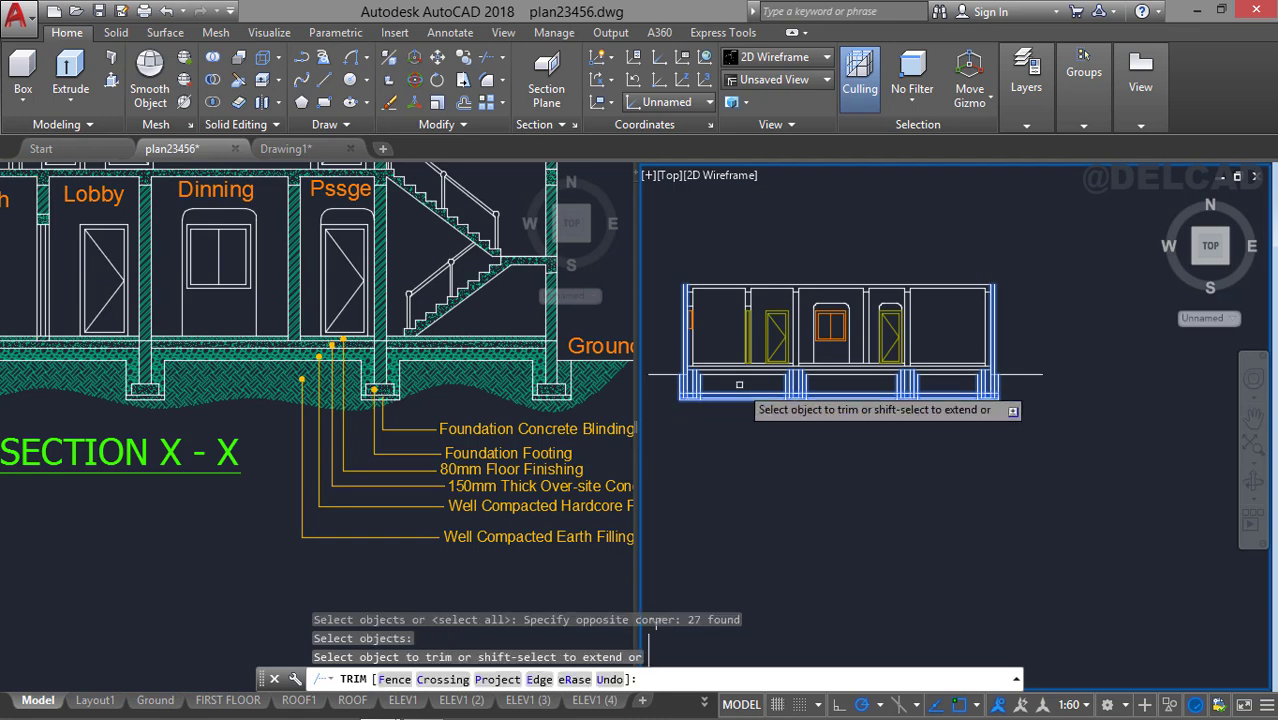
pyautogui.scroll(4, 735, 386)
pyautogui.scroll(3, 732, 388)
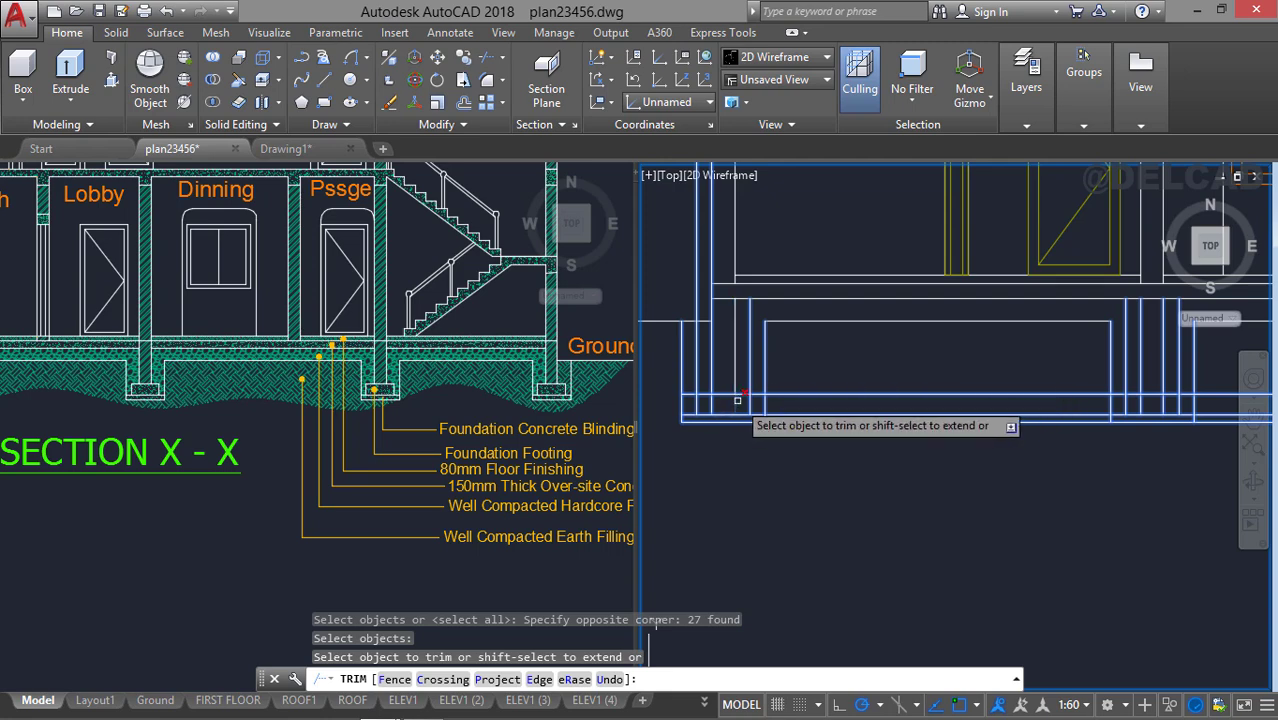
pyautogui.click(741, 403)
pyautogui.click(706, 404)
pyautogui.click(749, 377)
pyautogui.click(697, 376)
pyautogui.click(690, 396)
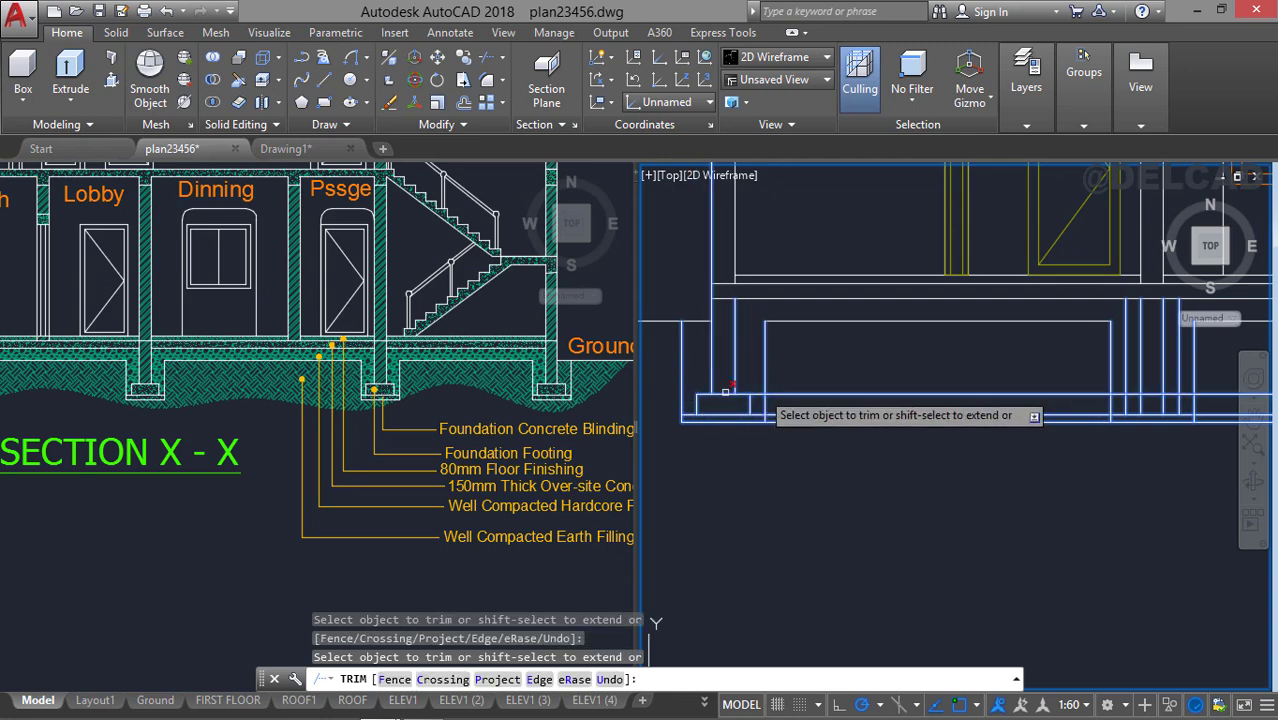
# Trim the footing-top line between the trenches and the excess lines around the inner walls' footings.
pyautogui.click(758, 393)
pyautogui.click(1040, 392)
pyautogui.click(1117, 391)
pyautogui.moveTo(1117, 390)
pyautogui.mouseDown(button='middle')
pyautogui.moveTo(902, 420)
pyautogui.moveTo(1054, 442)
pyautogui.mouseUp(button='middle')
pyautogui.click(902, 420)
pyautogui.click(920, 428)
pyautogui.click(965, 420)
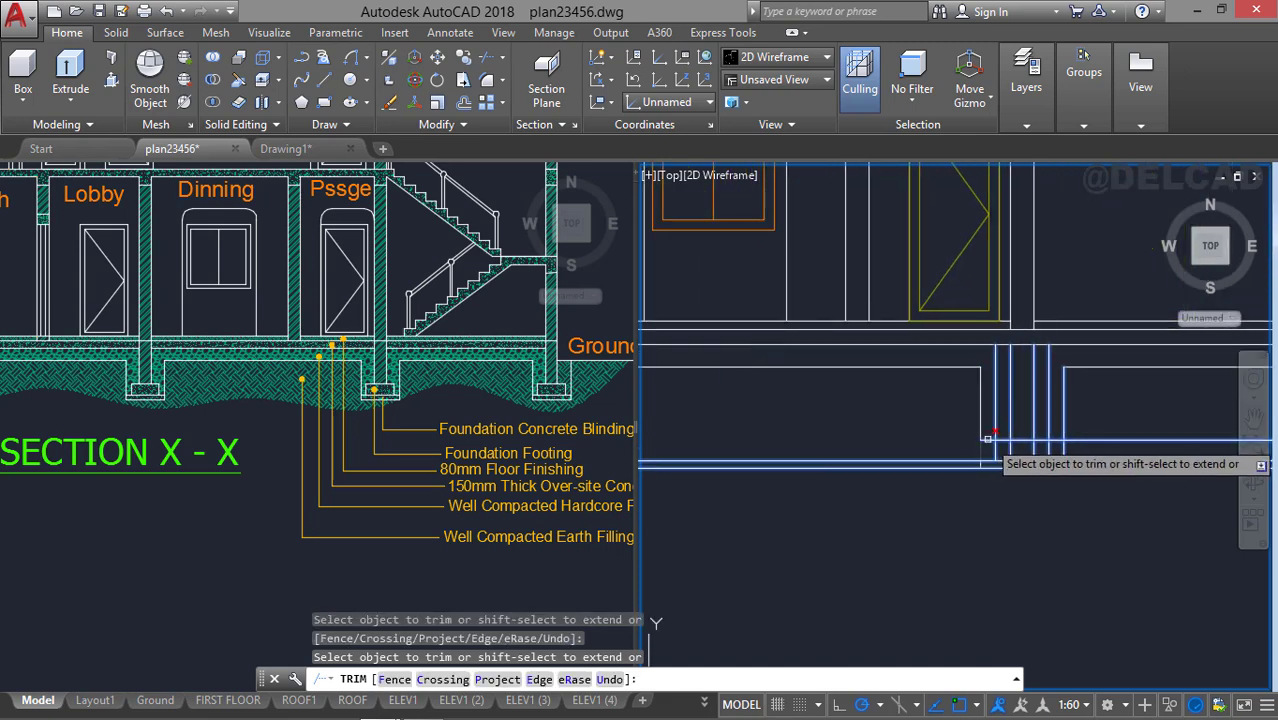
pyautogui.click(1048, 439)
# Trim the wall face, footing side and footing-top line that overrun the right outer wall's footing.
pyautogui.moveTo(1051, 439); pyautogui.dragTo(757, 449, button='middle')
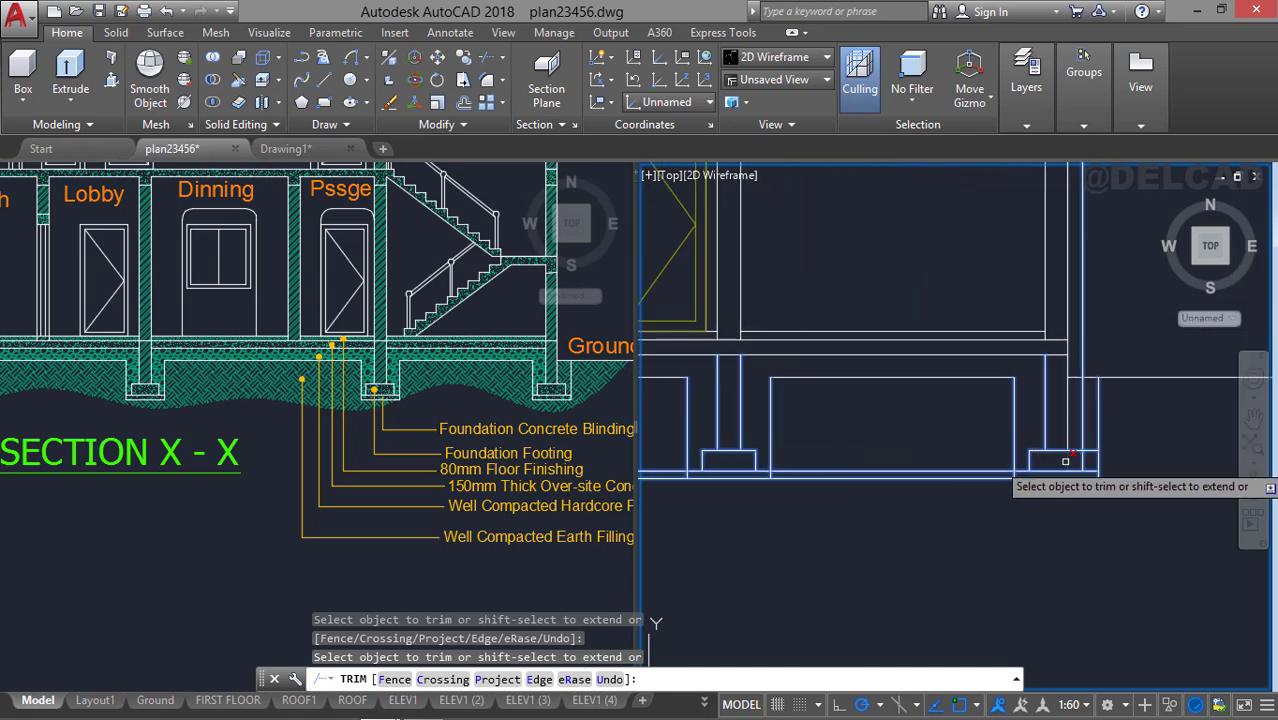
pyautogui.click(1067, 460)
pyautogui.click(1081, 431)
pyautogui.click(1089, 450)
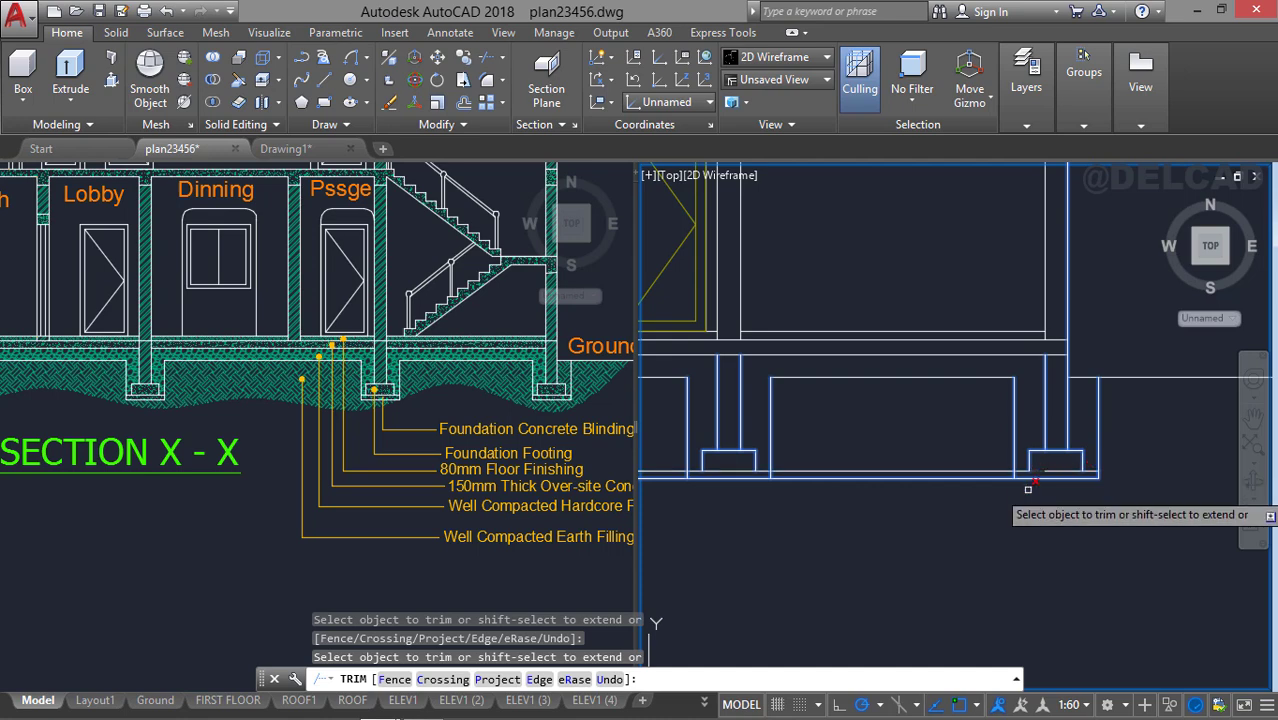
# Trim both blinding lines between the trenches in all three bays, leaving blinding only under the footings.
pyautogui.click(936, 497)
pyautogui.click(890, 452)
pyautogui.moveTo(840, 455); pyautogui.dragTo(1090, 439, button='middle')
pyautogui.click(804, 484)
pyautogui.click(776, 443)
pyautogui.moveTo(660, 486); pyautogui.dragTo(912, 530, button='middle')
pyautogui.scroll(-4, 912, 530)
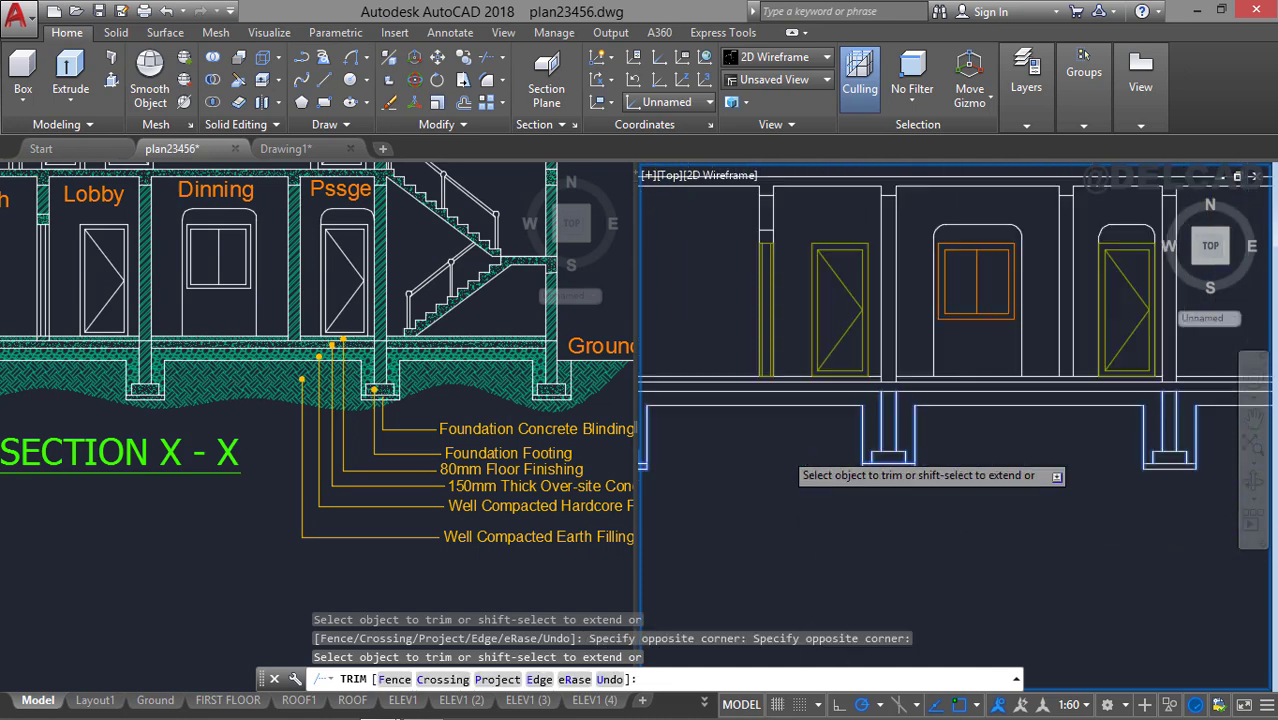
pyautogui.moveTo(974, 491); pyautogui.dragTo(942, 489, button='middle')
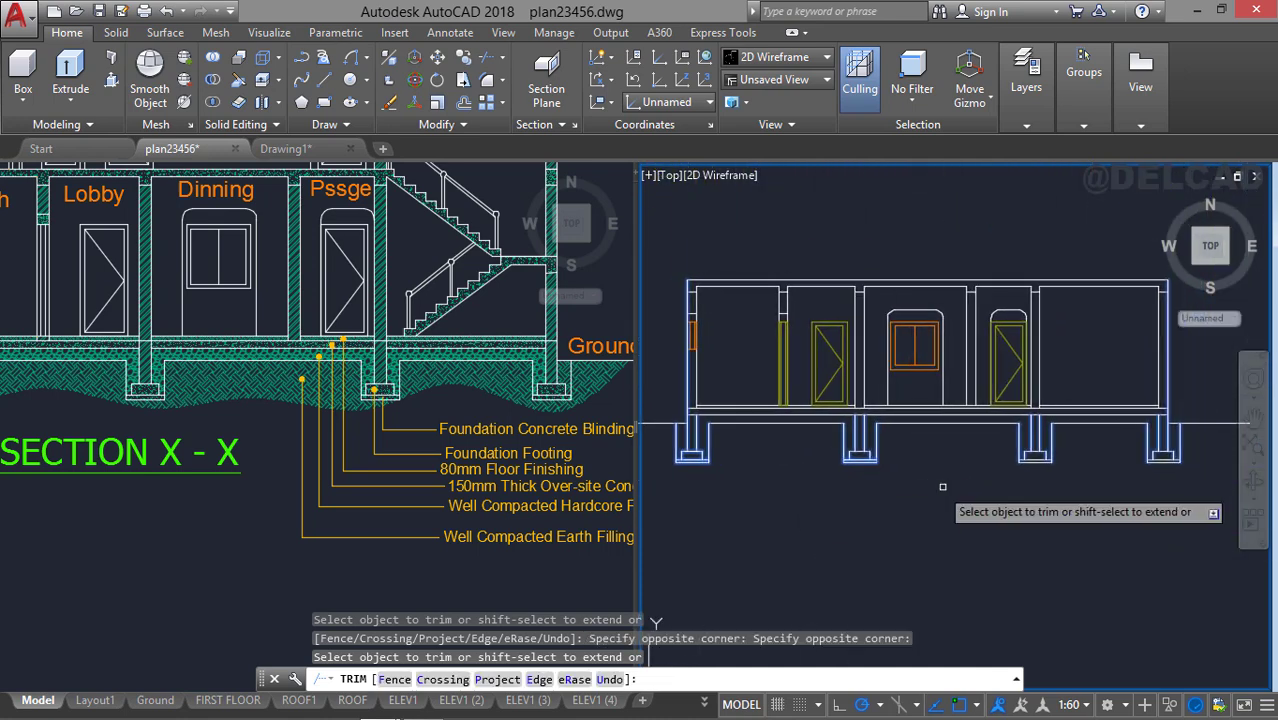
pyautogui.press('Escape')
pyautogui.moveTo(803, 456); pyautogui.dragTo(831, 462, button='middle')
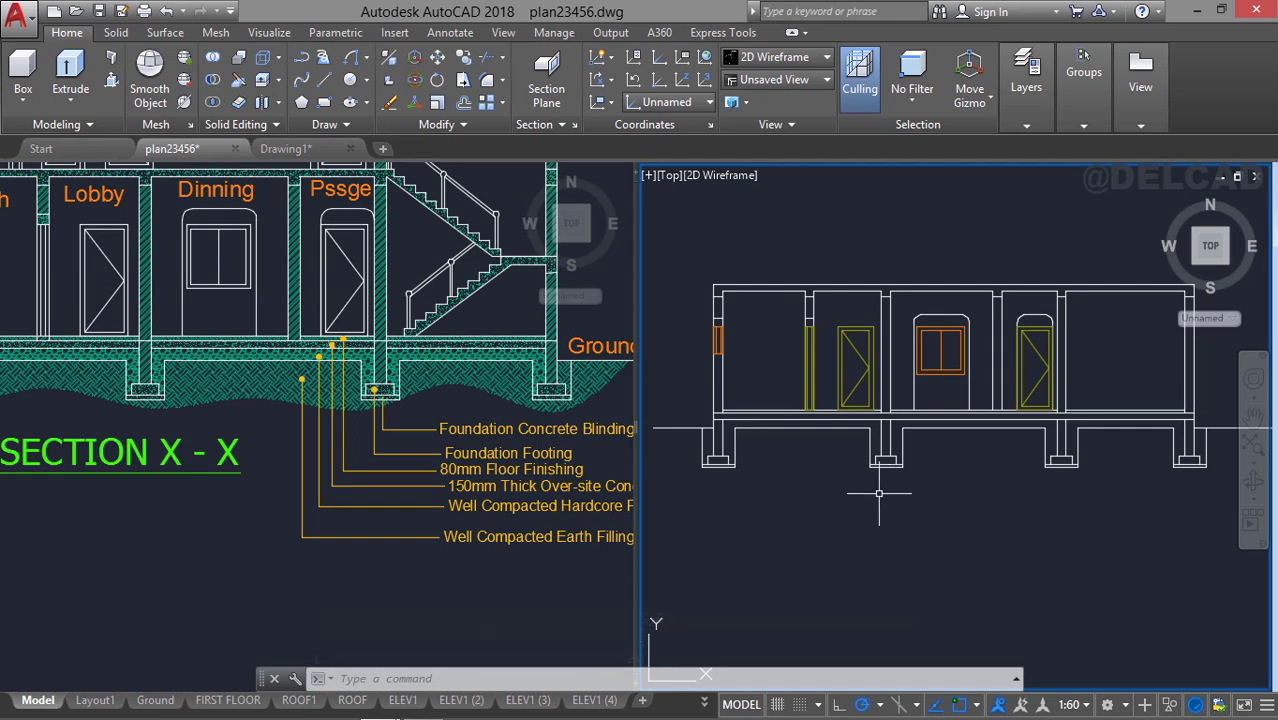
pyautogui.moveTo(799, 476); pyautogui.dragTo(841, 462, button='middle')
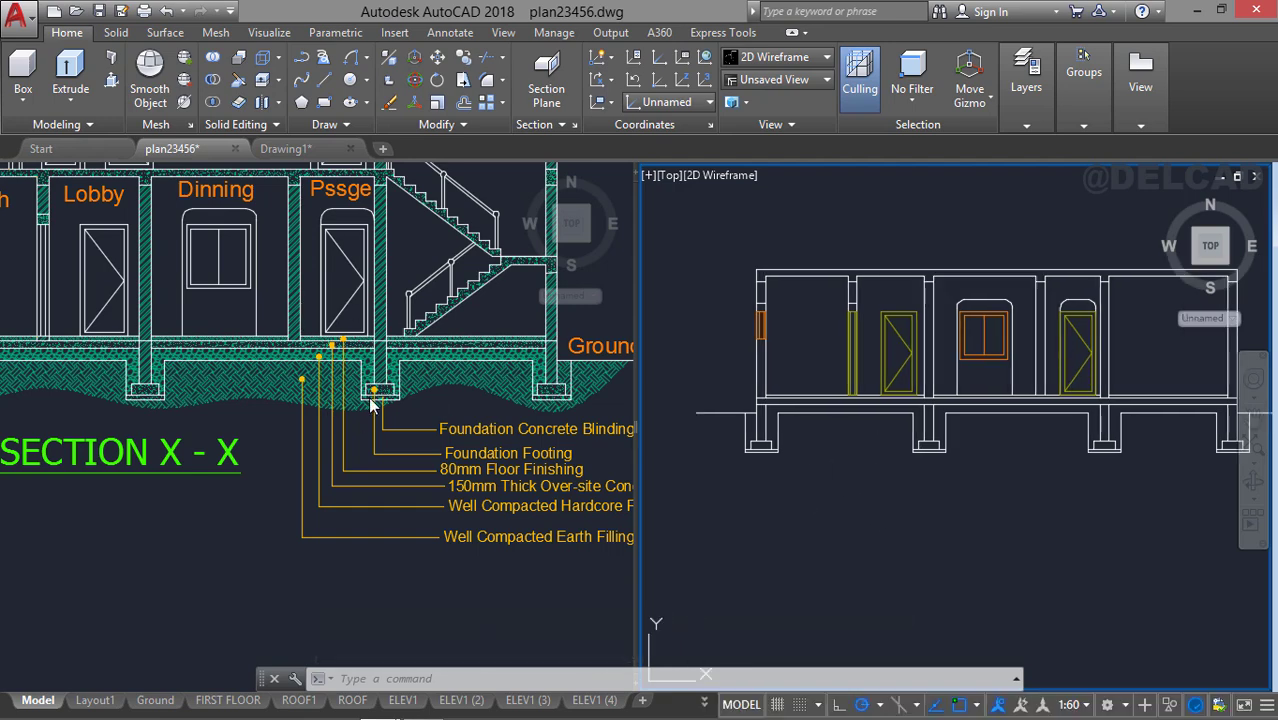
# Draw a wavy spline below the footings from the left end of the ground line to its right end.
pyautogui.click(434, 395)
pyautogui.moveTo(435, 390)
pyautogui.mouseDown(button='middle')
pyautogui.moveTo(516, 404)
pyautogui.moveTo(430, 352)
pyautogui.moveTo(359, 362)
pyautogui.mouseUp(button='middle')
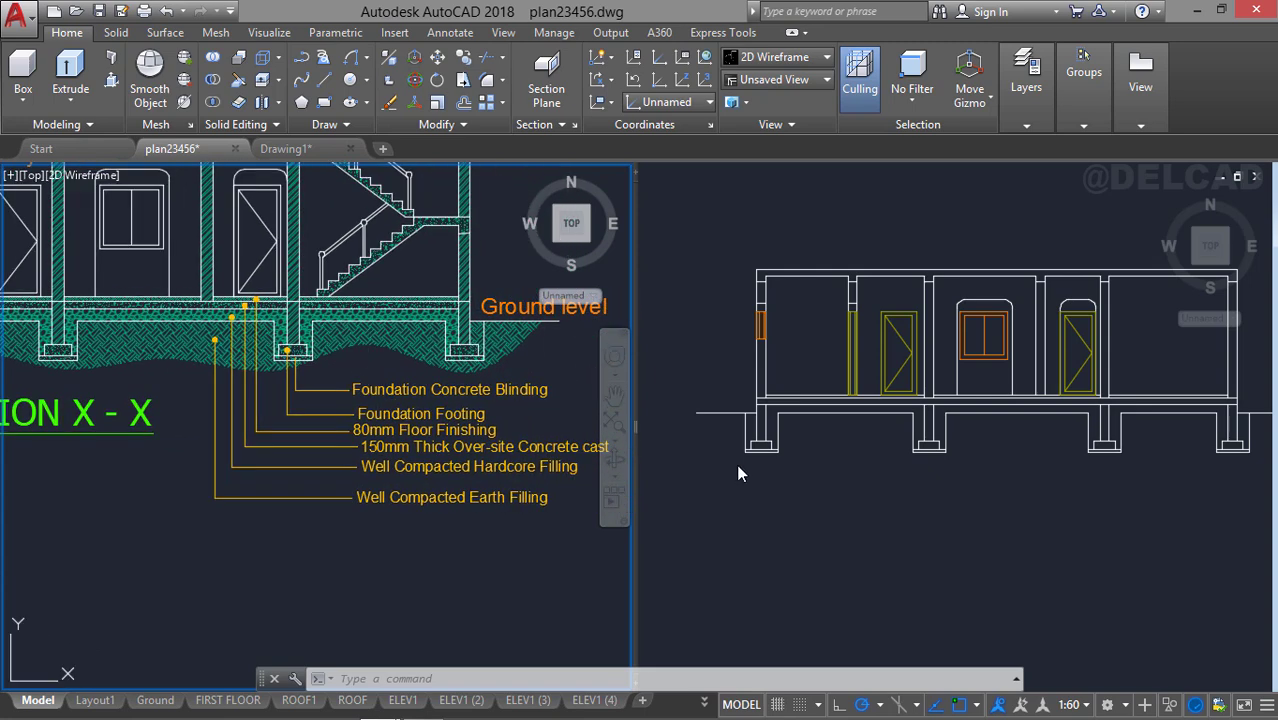
pyautogui.click(838, 464)
pyautogui.moveTo(838, 464); pyautogui.dragTo(740, 430, button='middle')
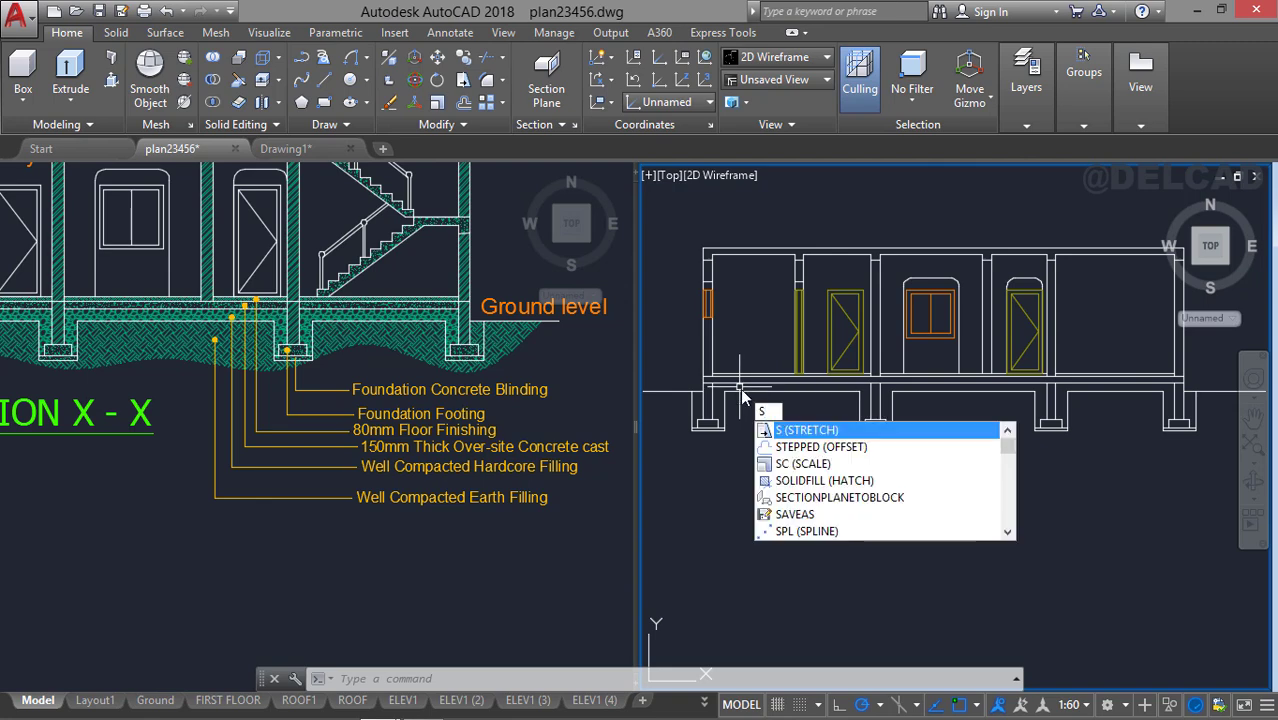
pyautogui.write('p')
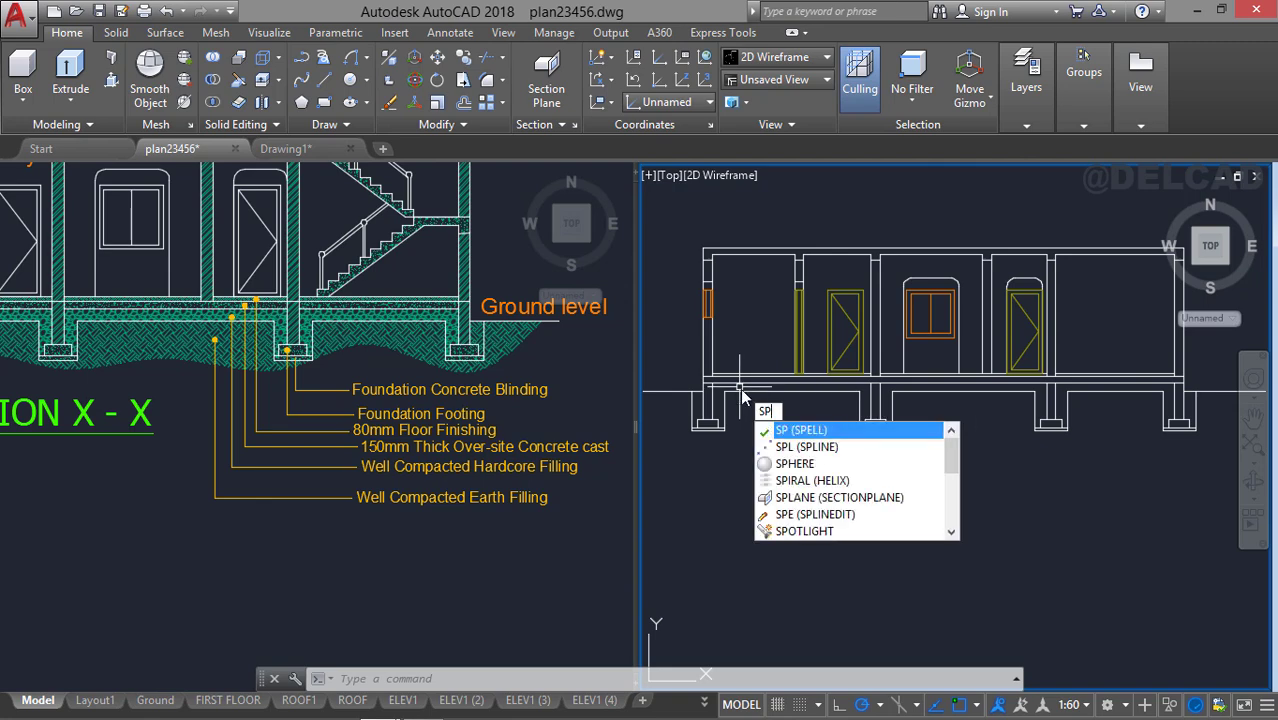
pyautogui.click(820, 452)
pyautogui.moveTo(622, 400); pyautogui.dragTo(722, 398, button='middle')
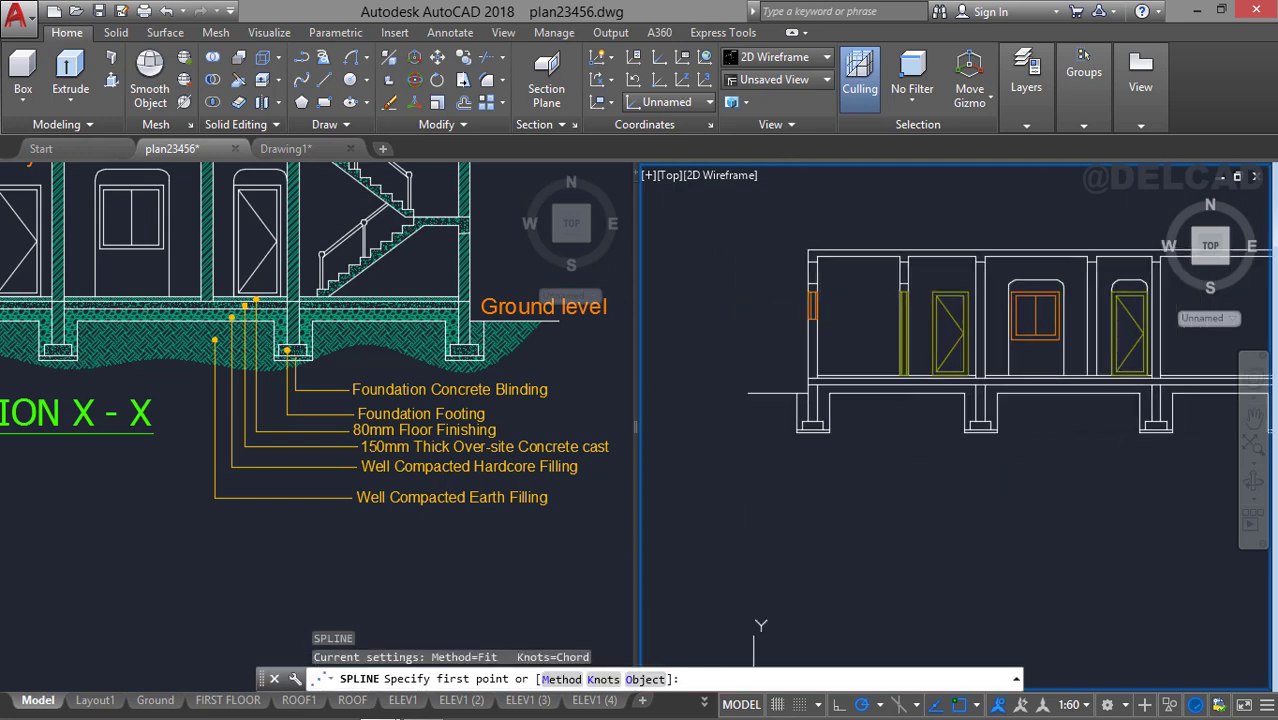
pyautogui.click(748, 393)
pyautogui.click(845, 477)
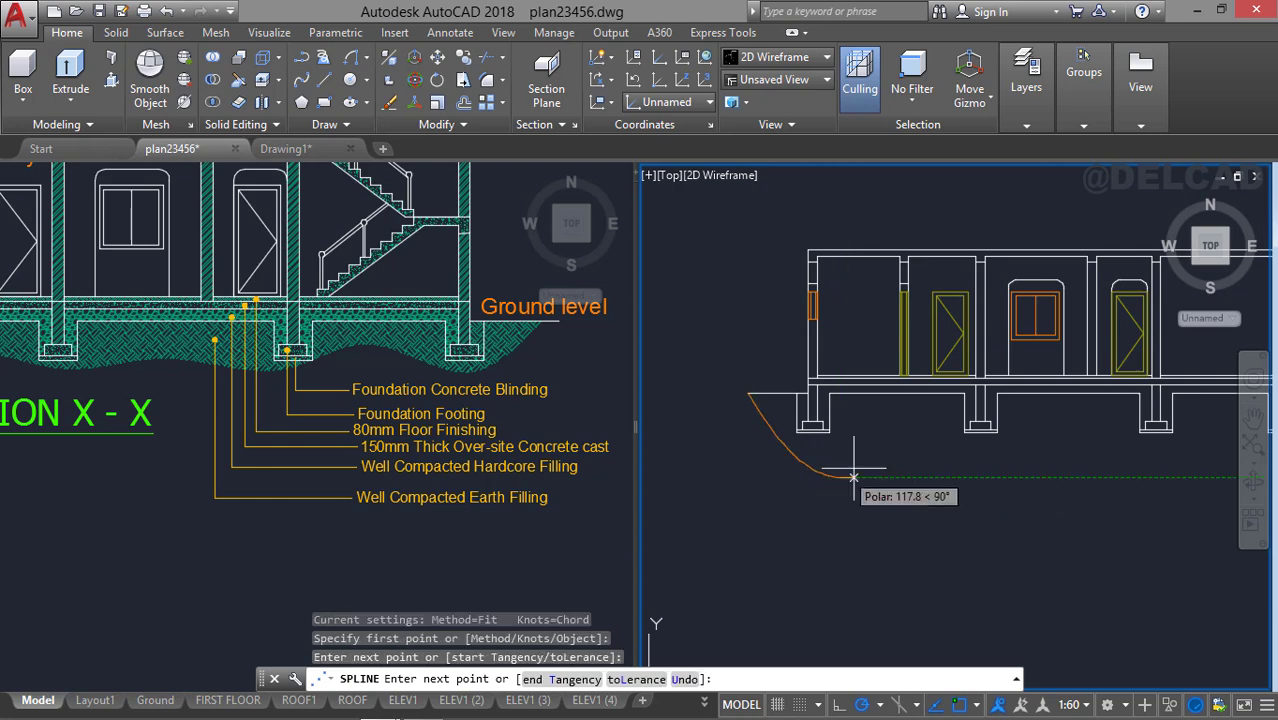
pyautogui.click(1073, 470)
pyautogui.click(1204, 440)
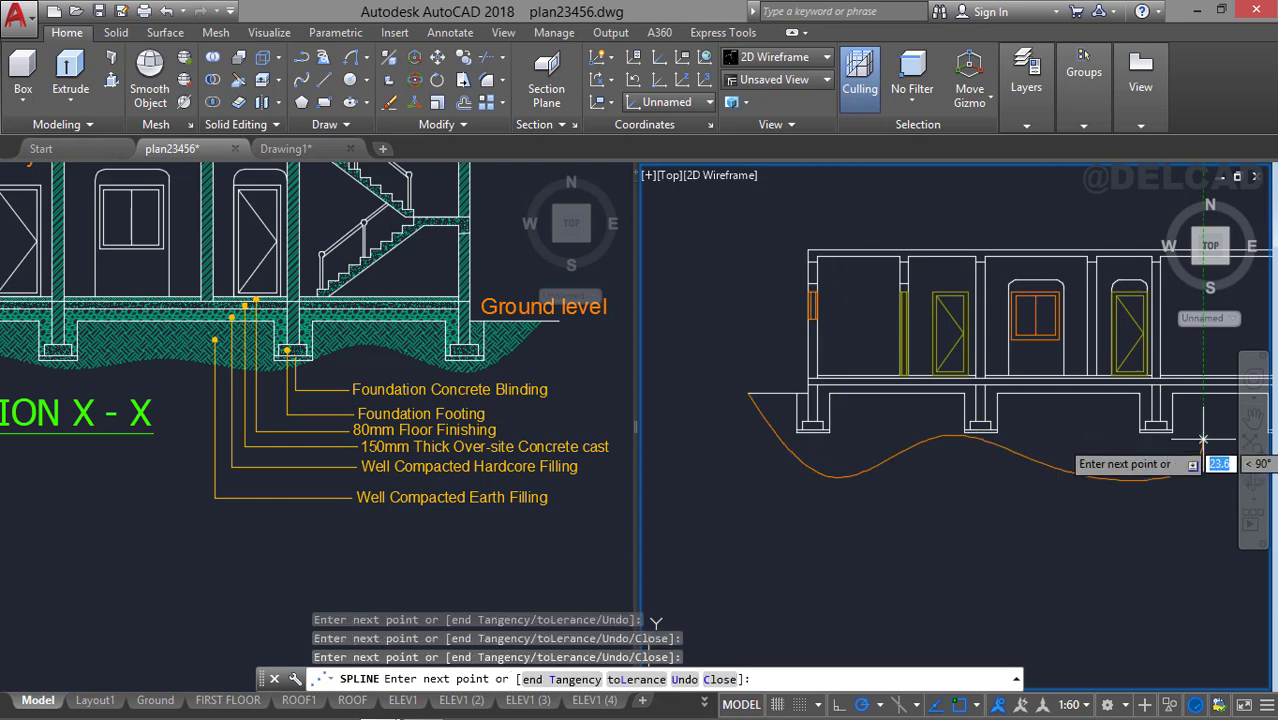
pyautogui.moveTo(1204, 439); pyautogui.dragTo(968, 456, button='middle')
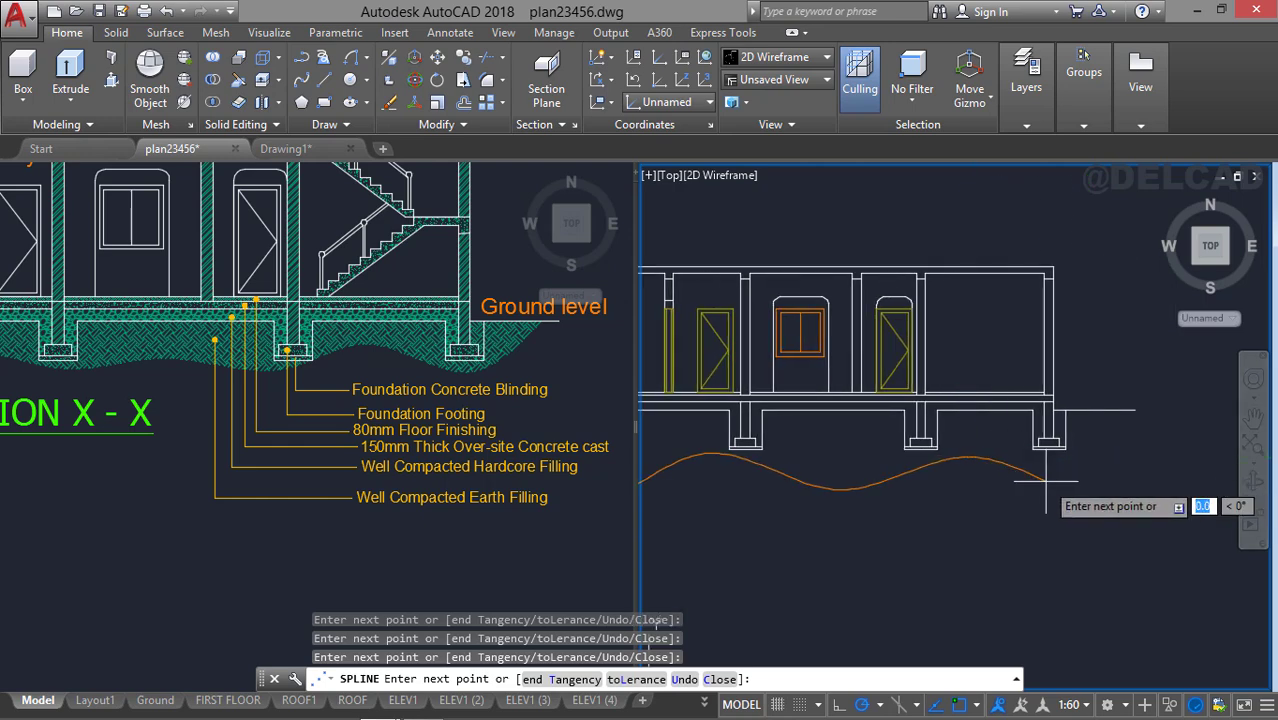
pyautogui.click(1046, 478)
pyautogui.click(1133, 410)
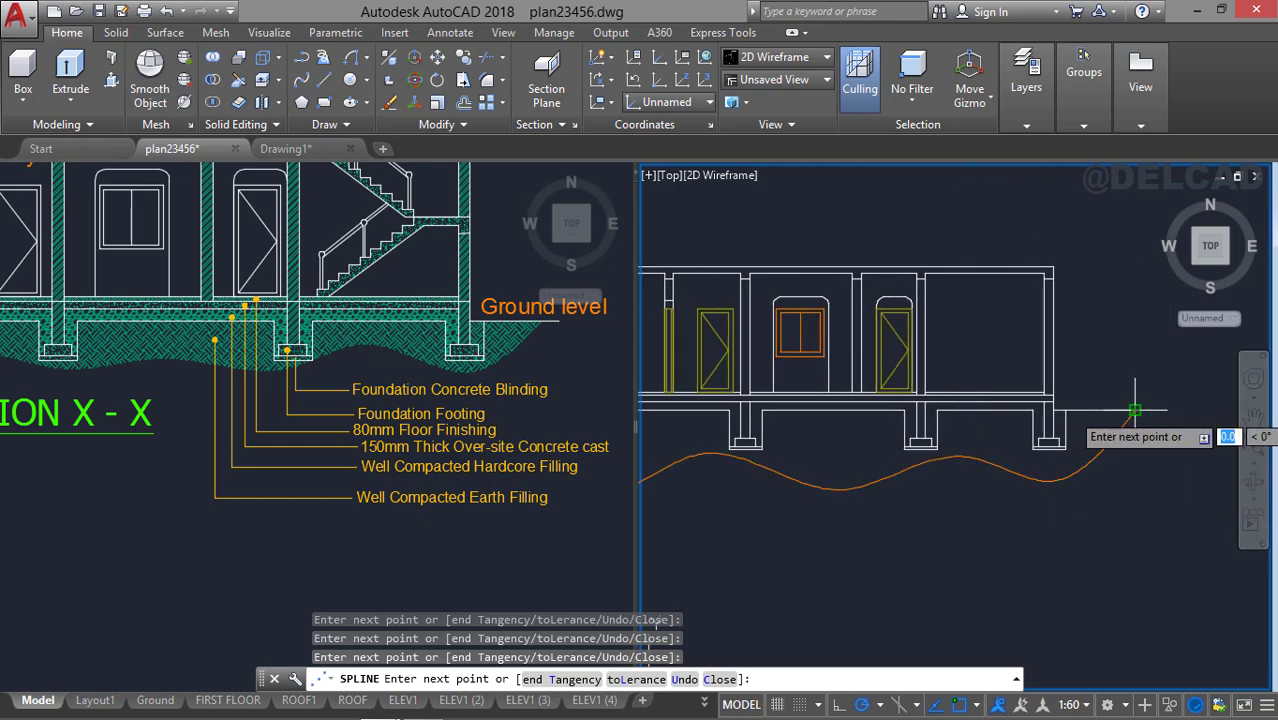
pyautogui.press('Return')
# Hatch the earth area between the foundation trenches and the spline with the EARTH pattern at angle 45 and scale 15.
pyautogui.scroll(-4, 925, 498)
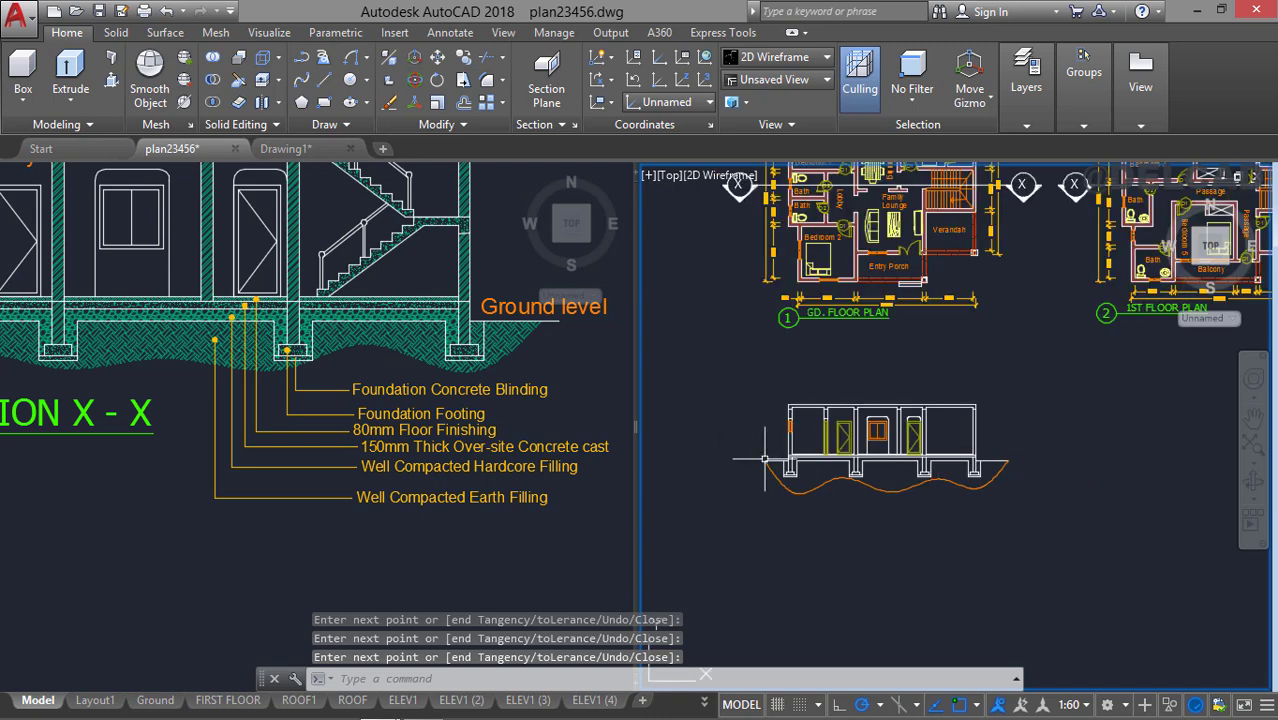
pyautogui.moveTo(745, 428); pyautogui.dragTo(837, 424, button='middle')
pyautogui.scroll(2, 873, 436)
pyautogui.scroll(2, 837, 424)
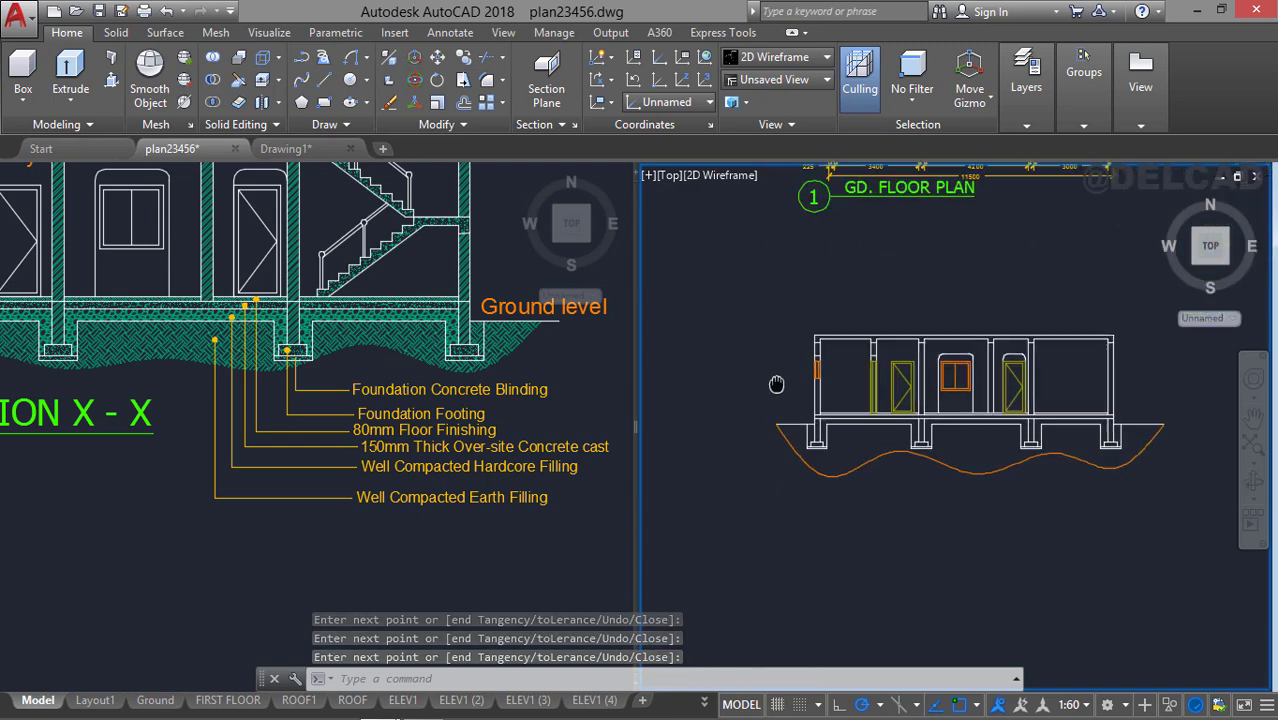
pyautogui.scroll(1, 815, 415)
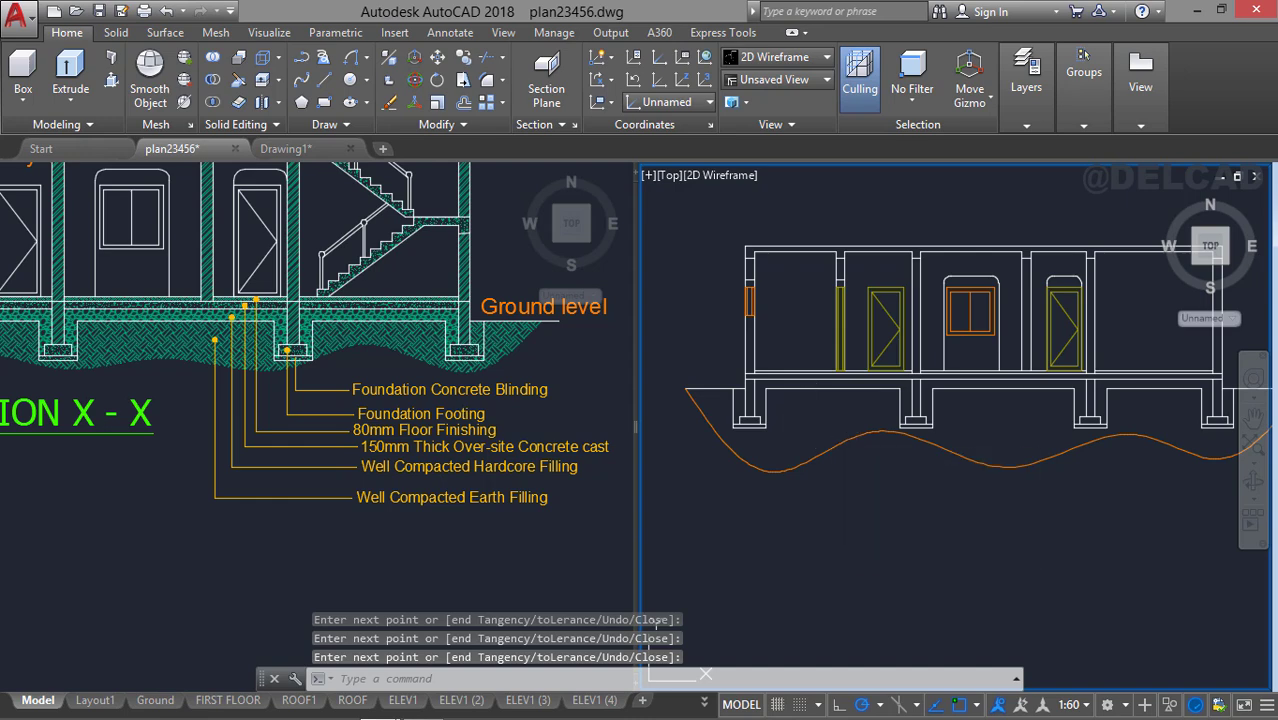
pyautogui.write('h')
pyautogui.press('Return')
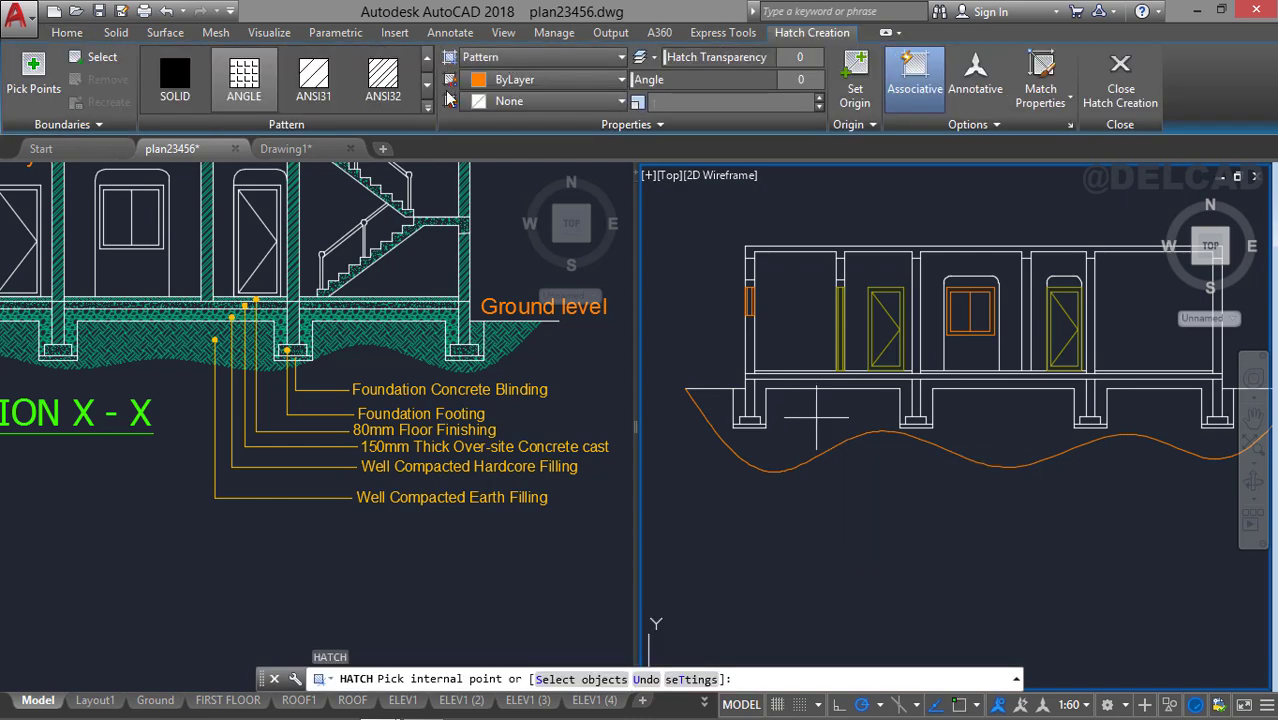
pyautogui.click(427, 110)
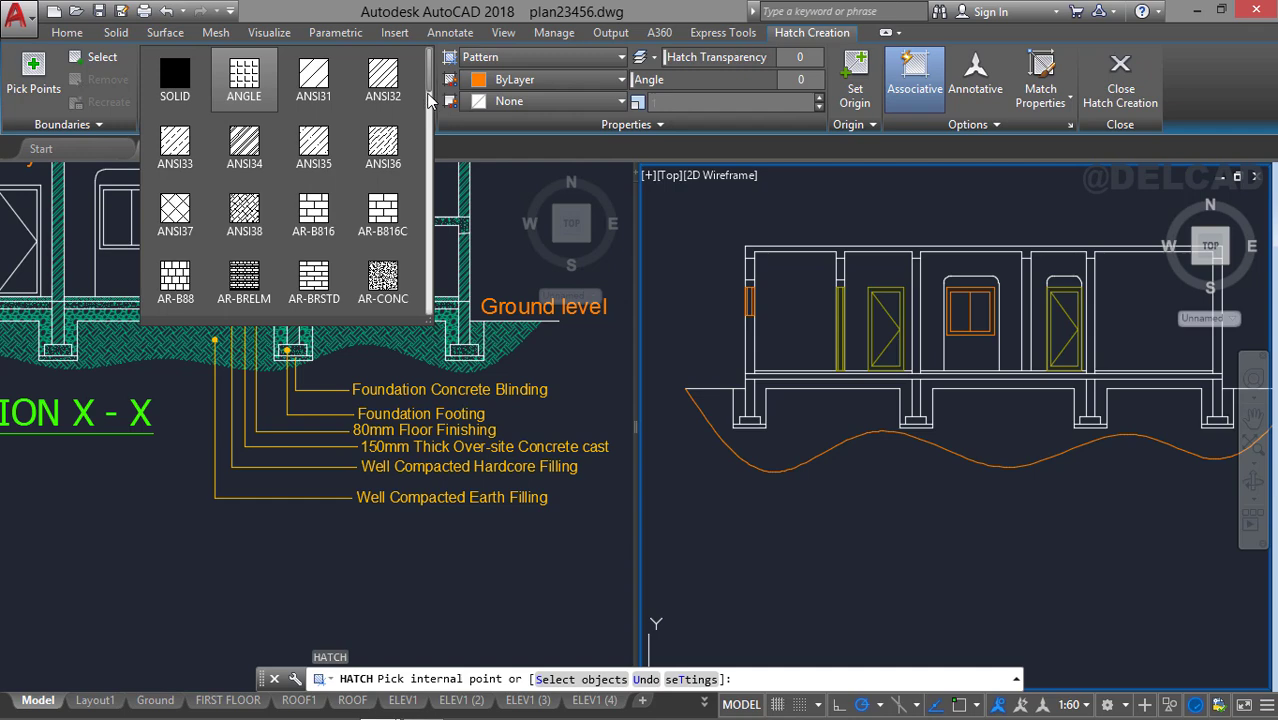
pyautogui.moveTo(428, 100); pyautogui.dragTo(428, 160)
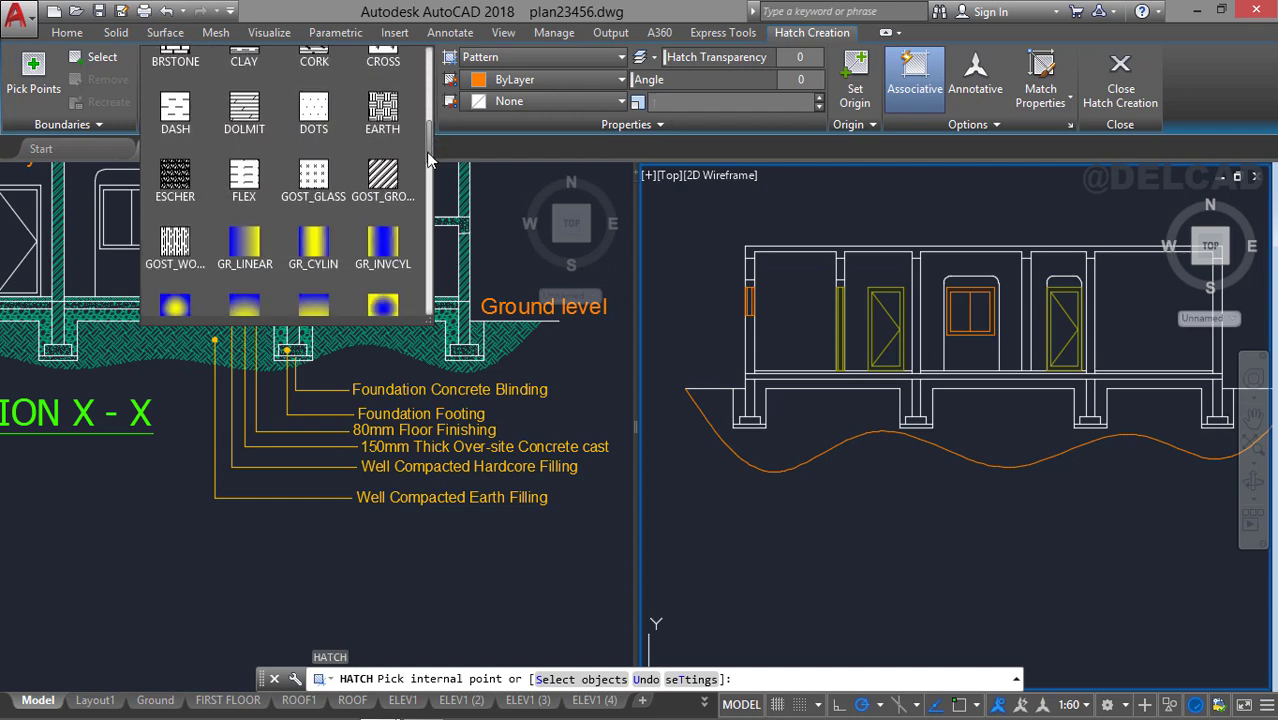
pyautogui.click(383, 115)
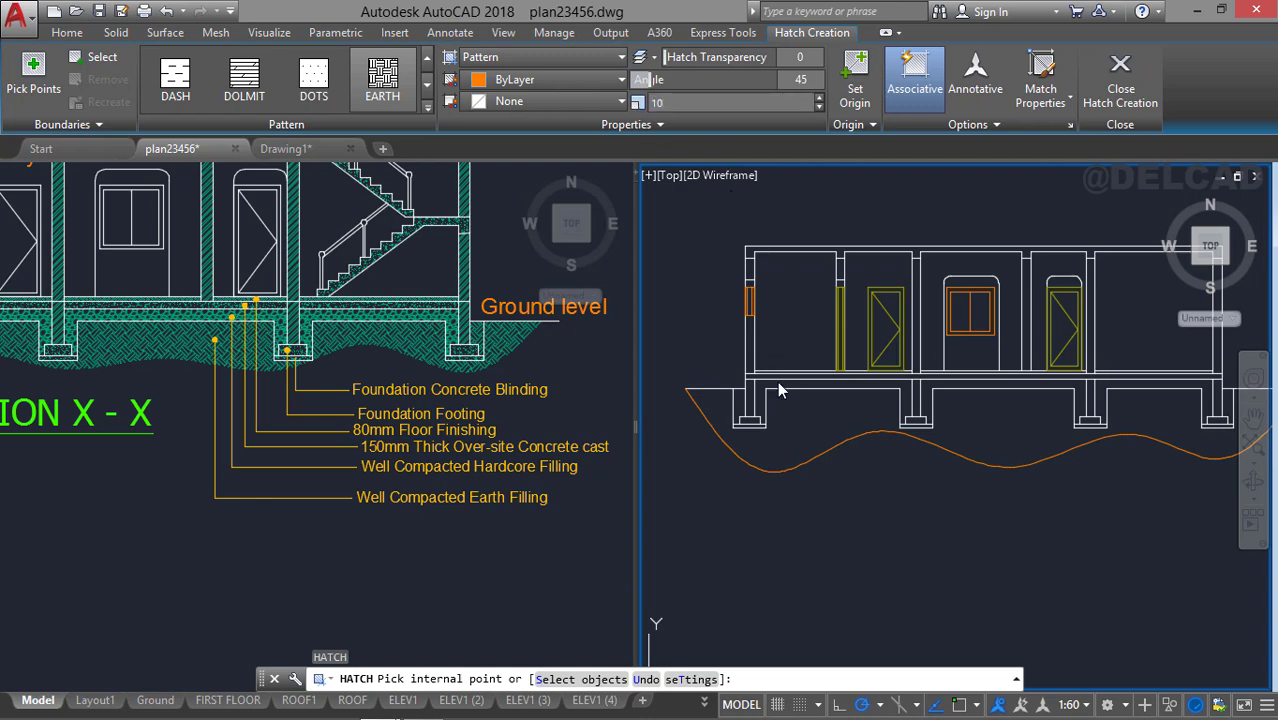
pyautogui.click(795, 425)
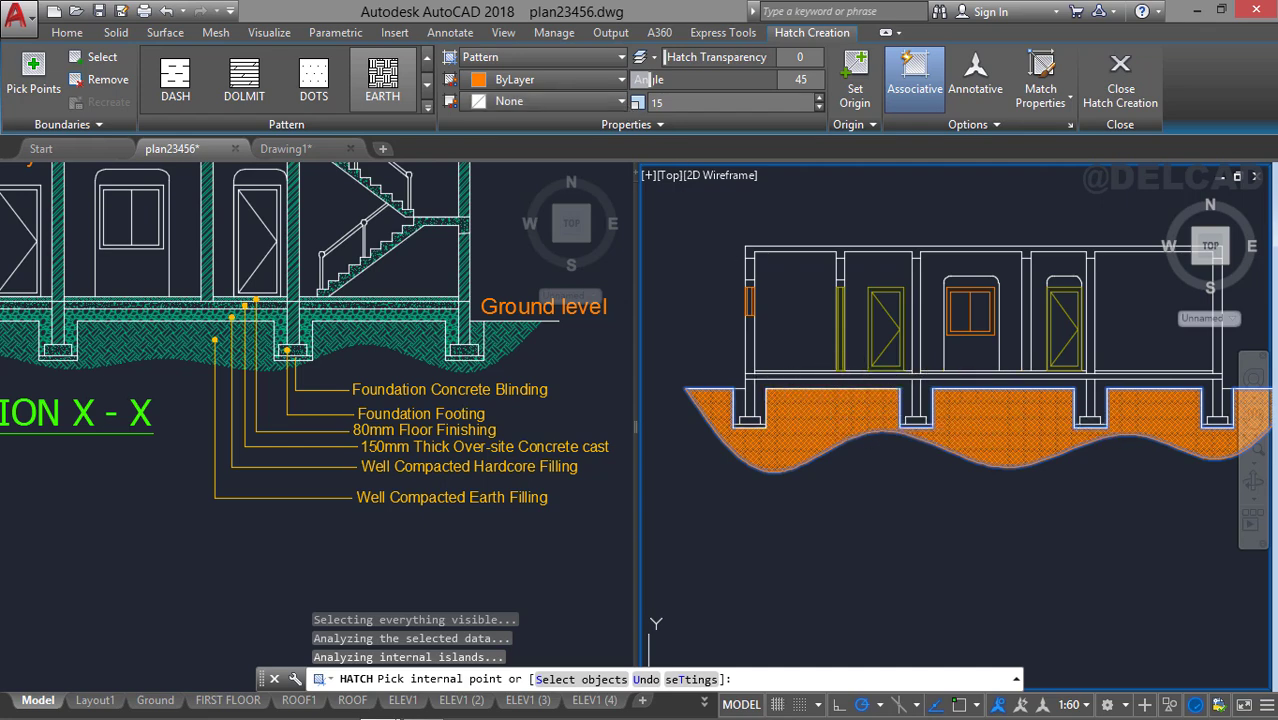
pyautogui.press('Return')
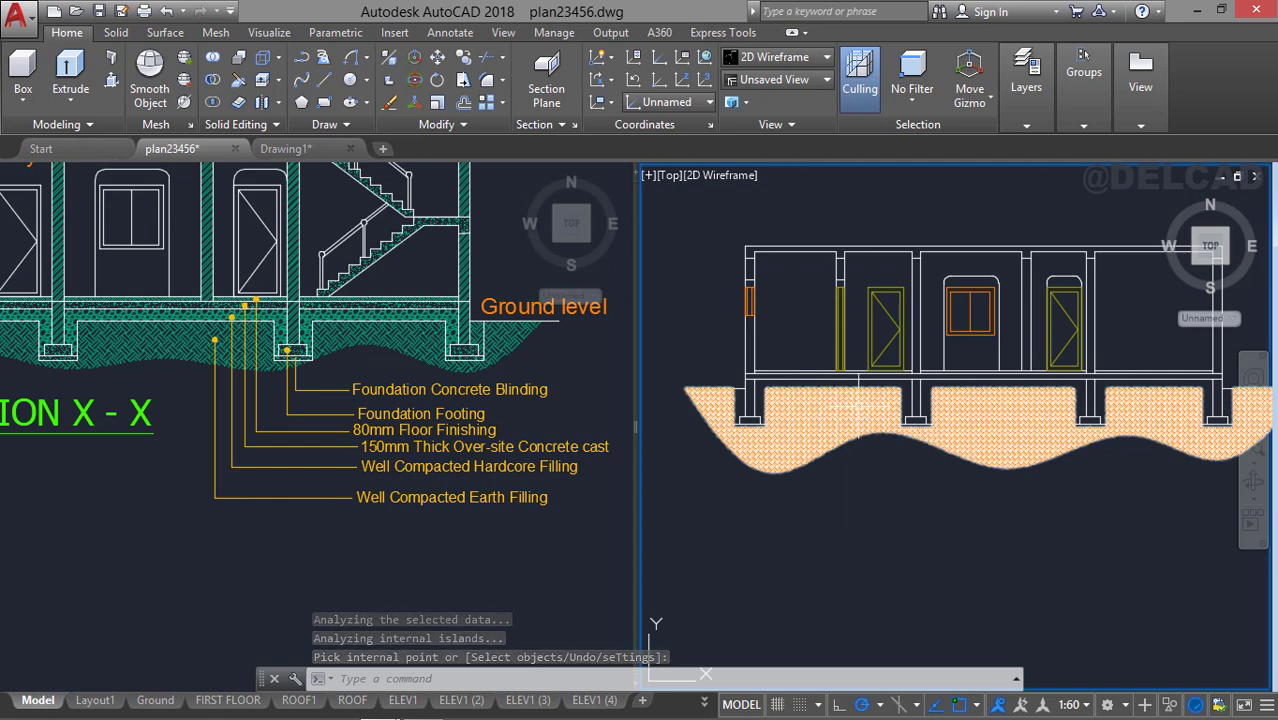
# Move the earth hatch to the Hatch2 layer and set its pattern scale to 30.
pyautogui.click(853, 412)
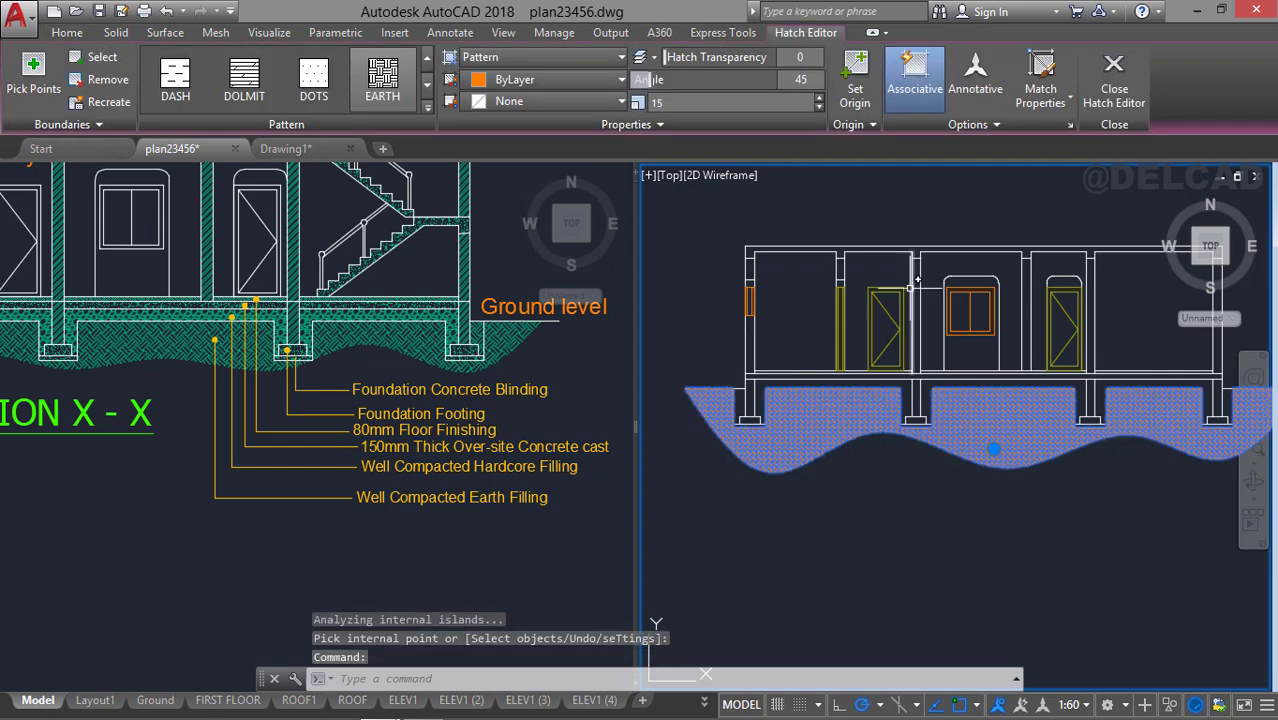
pyautogui.click(67, 32)
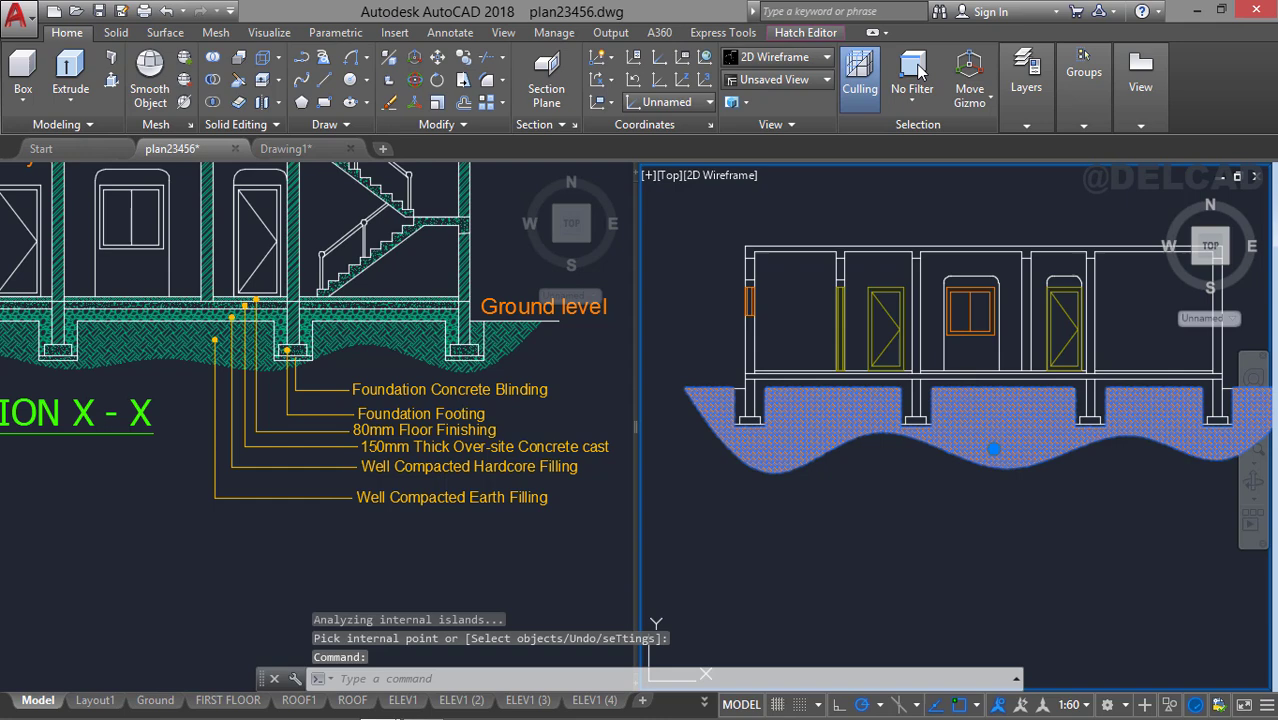
pyautogui.click(1030, 127)
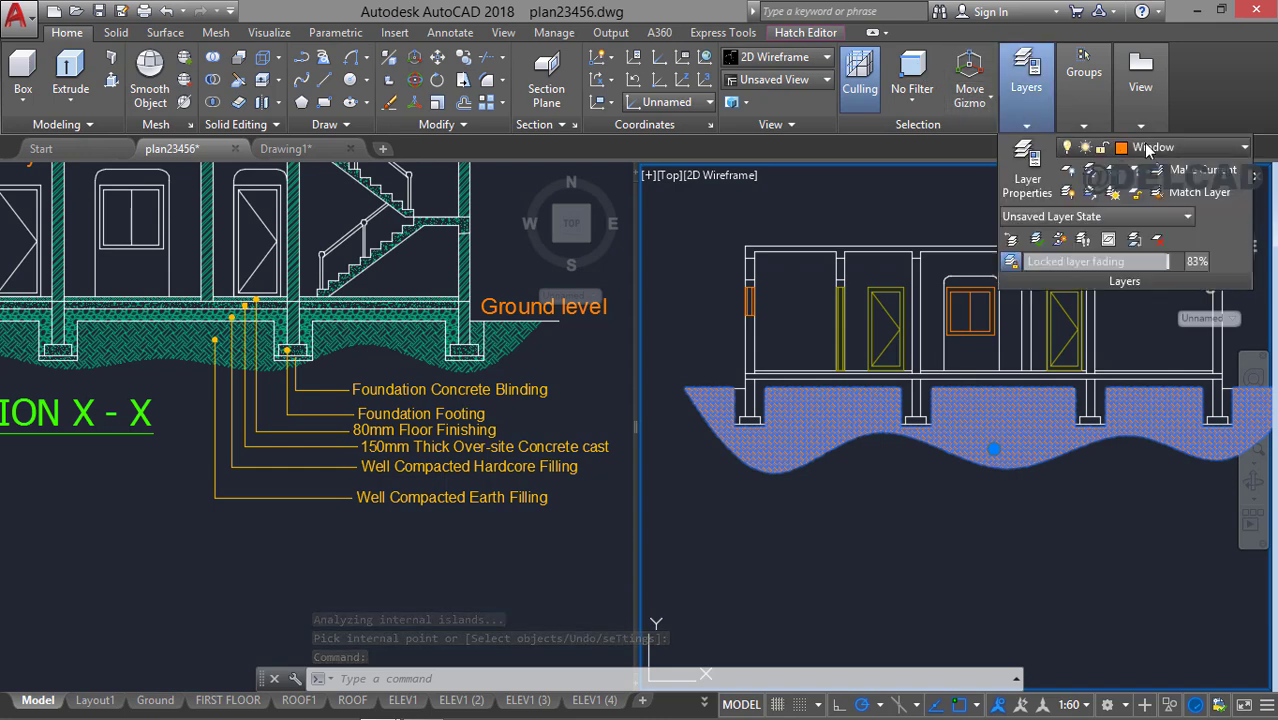
pyautogui.click(1185, 147)
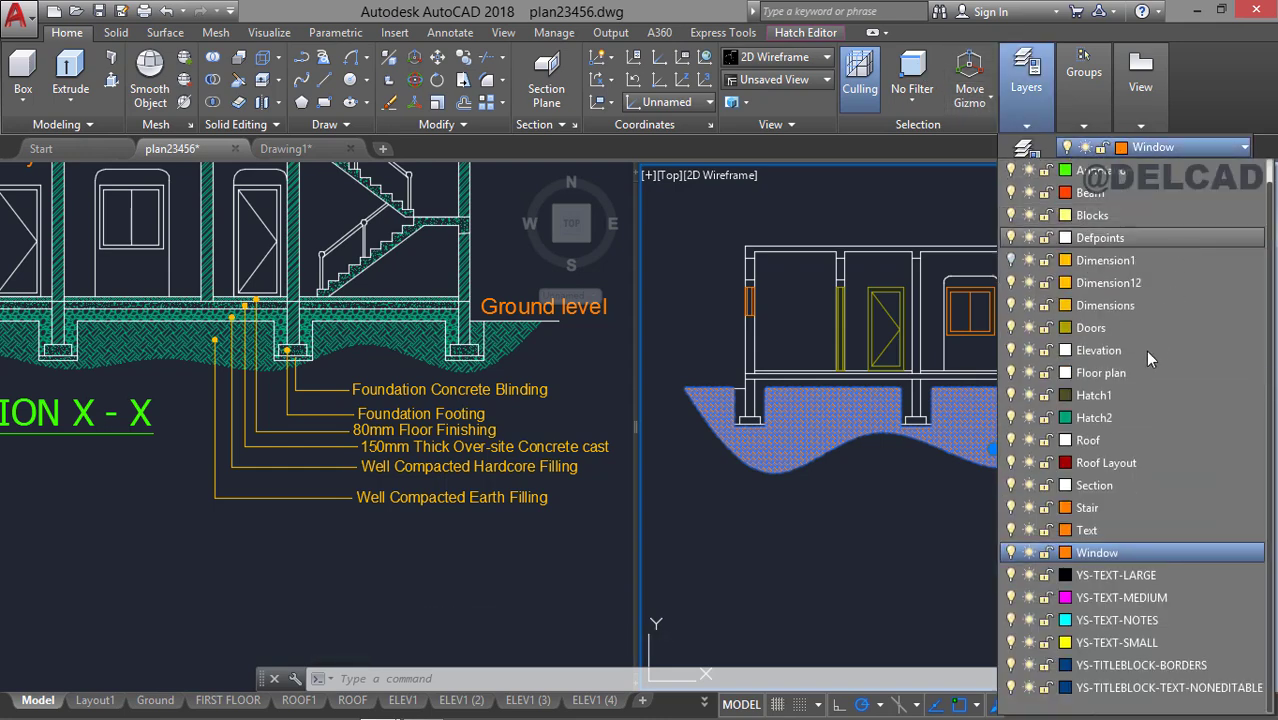
pyautogui.click(1102, 416)
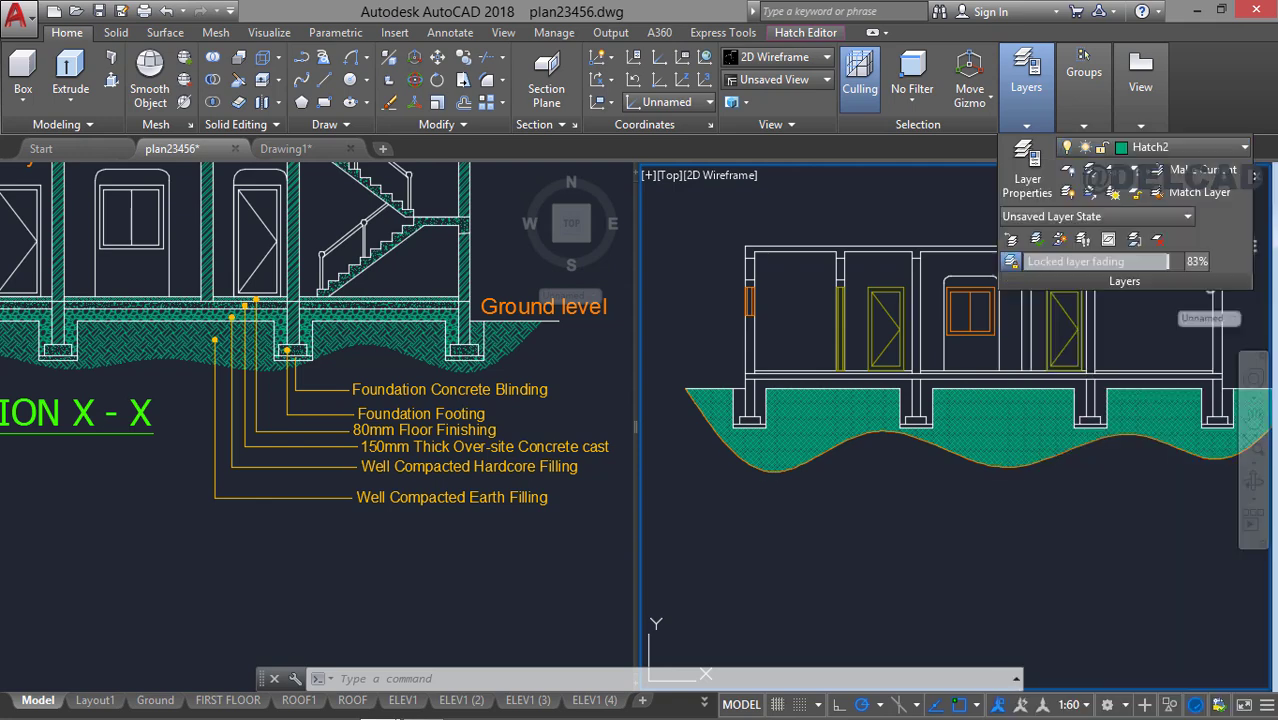
pyautogui.click(805, 32)
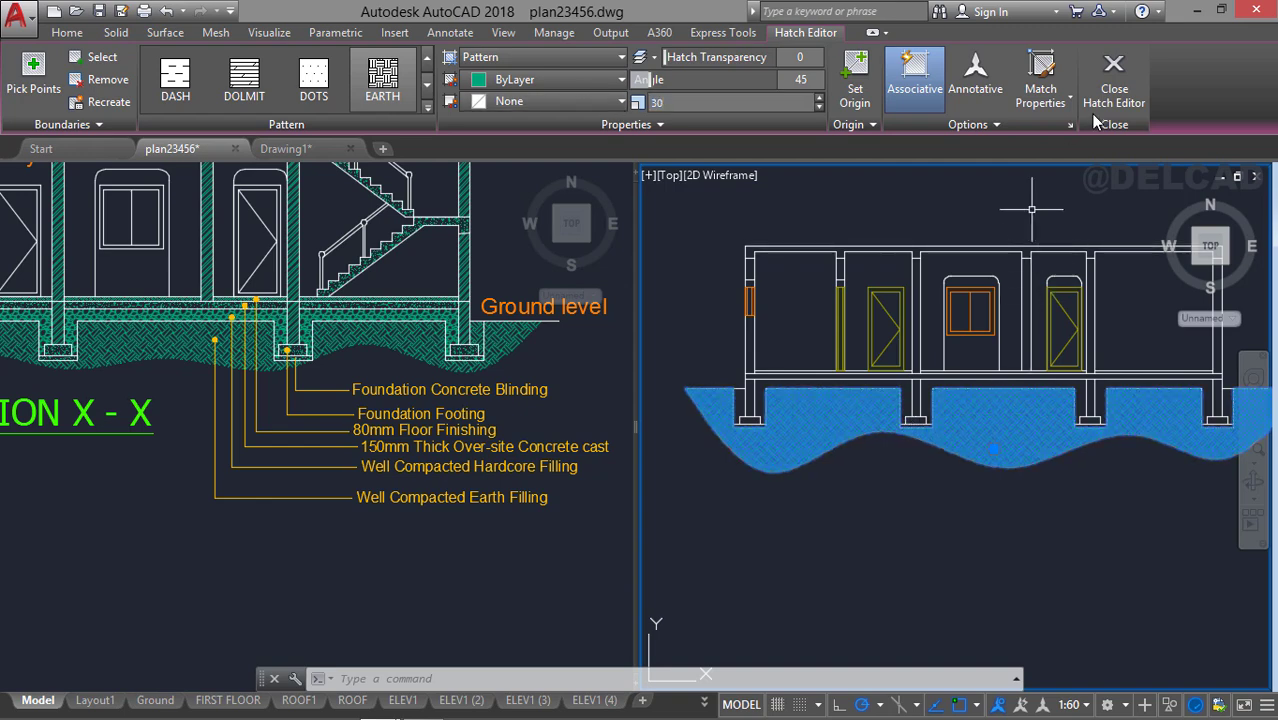
pyautogui.press('Escape')
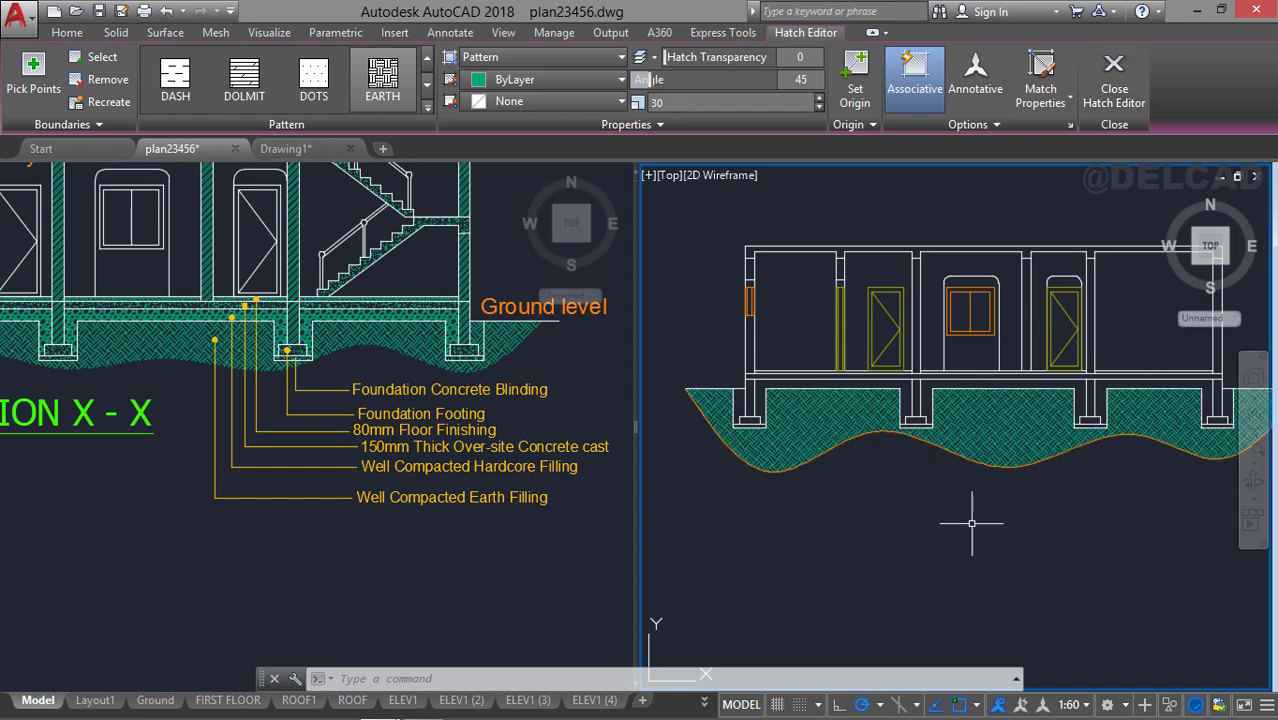
# Erase the spline along the lower edge of the earth hatch, keeping only the hatch.
pyautogui.click(686, 398)
pyautogui.click(690, 400)
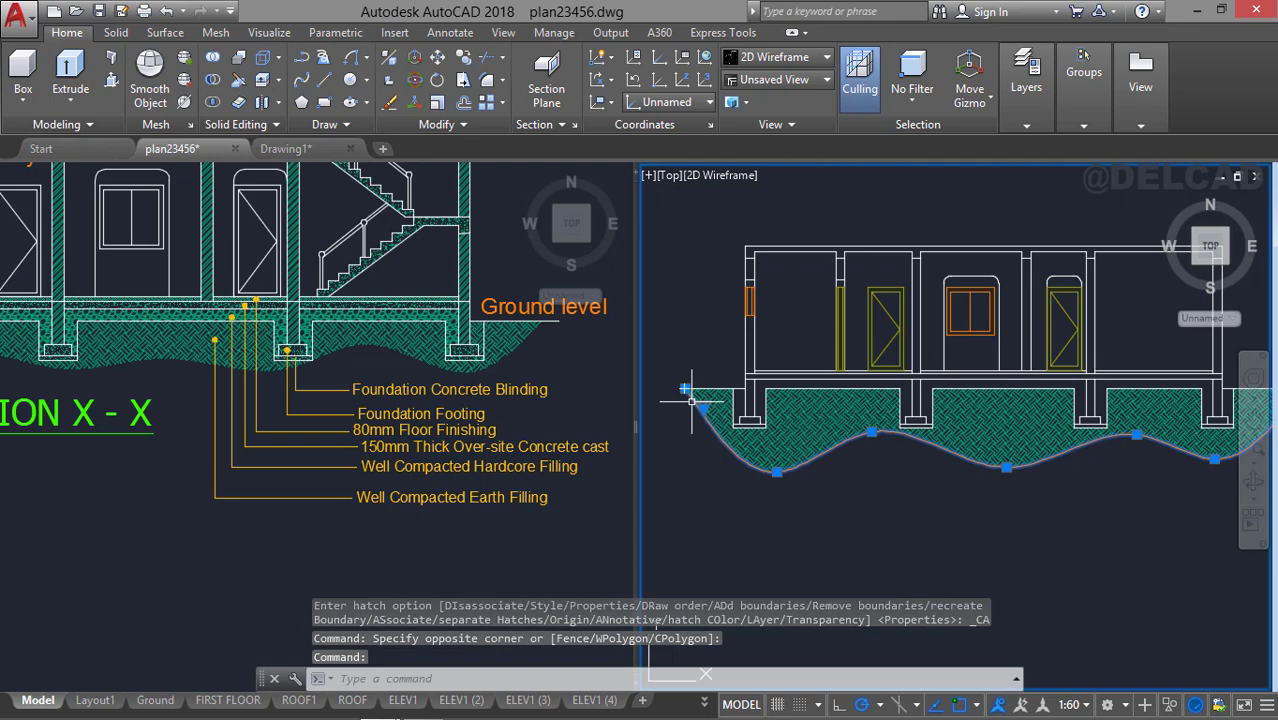
pyautogui.press('Delete')
pyautogui.moveTo(1018, 459)
pyautogui.mouseDown(button='middle')
pyautogui.moveTo(872, 437)
pyautogui.moveTo(924, 462)
pyautogui.mouseUp(button='middle')
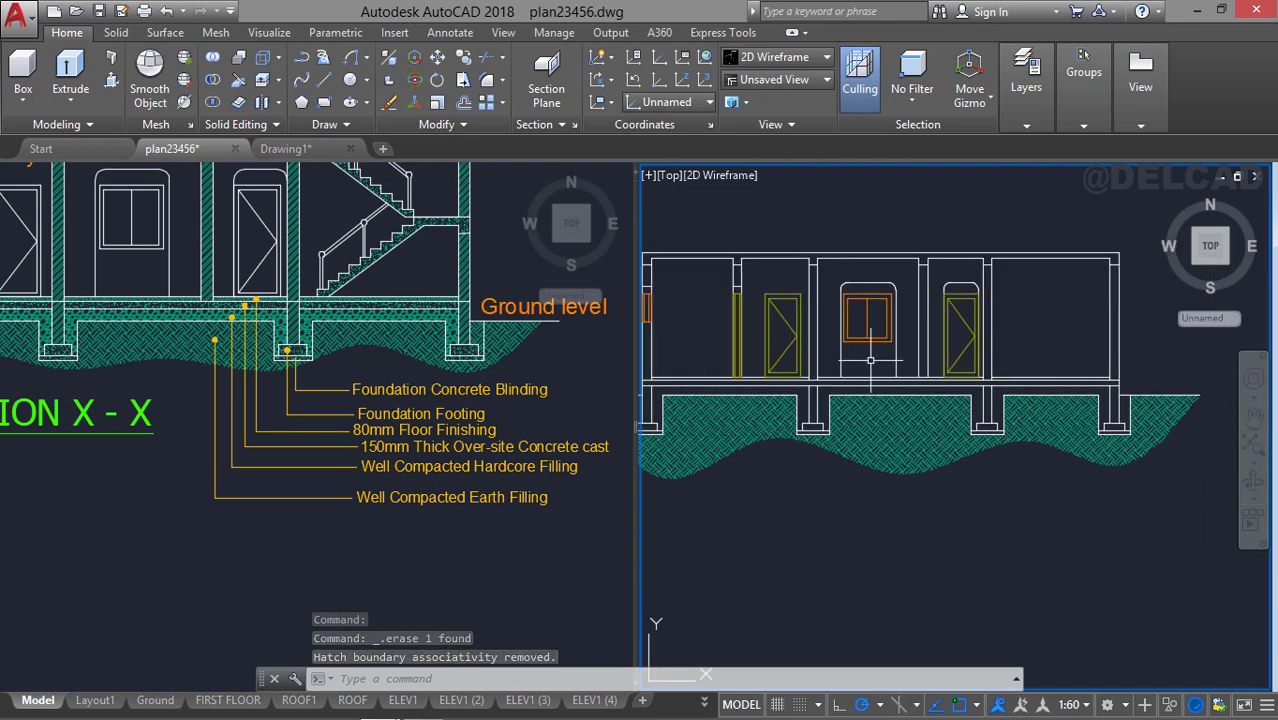
# Examine the stair hall in the reference section and the matching right-hand bay of the new section.
pyautogui.scroll(-2, 939, 375)
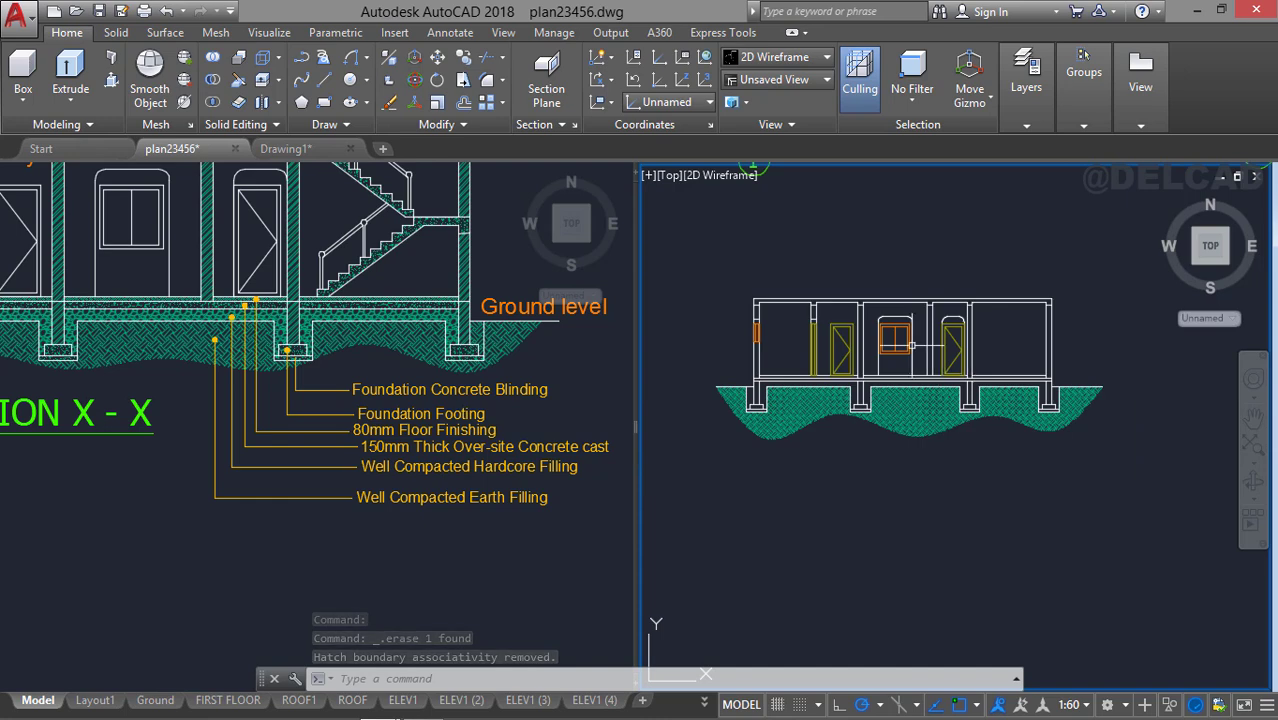
pyautogui.click(432, 307)
pyautogui.scroll(-2, 408, 258)
pyautogui.moveTo(407, 260); pyautogui.dragTo(515, 357, button='middle')
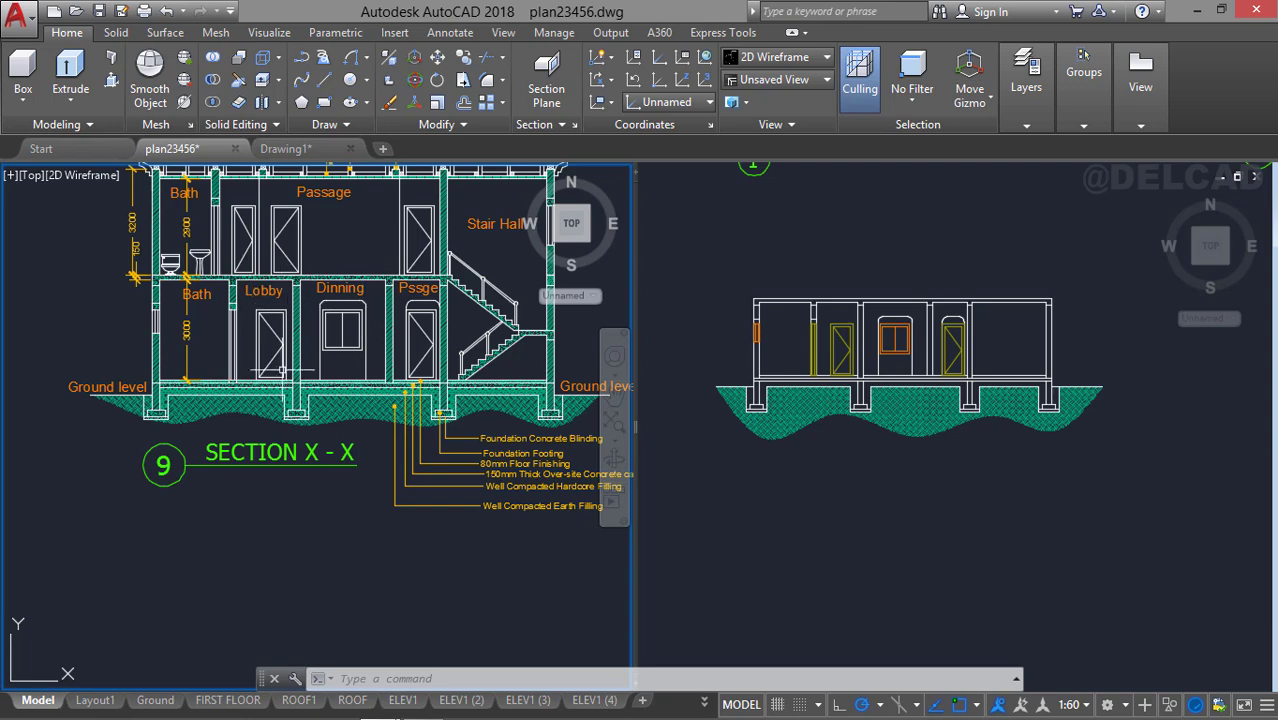
pyautogui.moveTo(509, 309)
pyautogui.mouseDown(button='middle')
pyautogui.moveTo(317, 344)
pyautogui.moveTo(380, 361)
pyautogui.mouseUp(button='middle')
pyautogui.click(1027, 349)
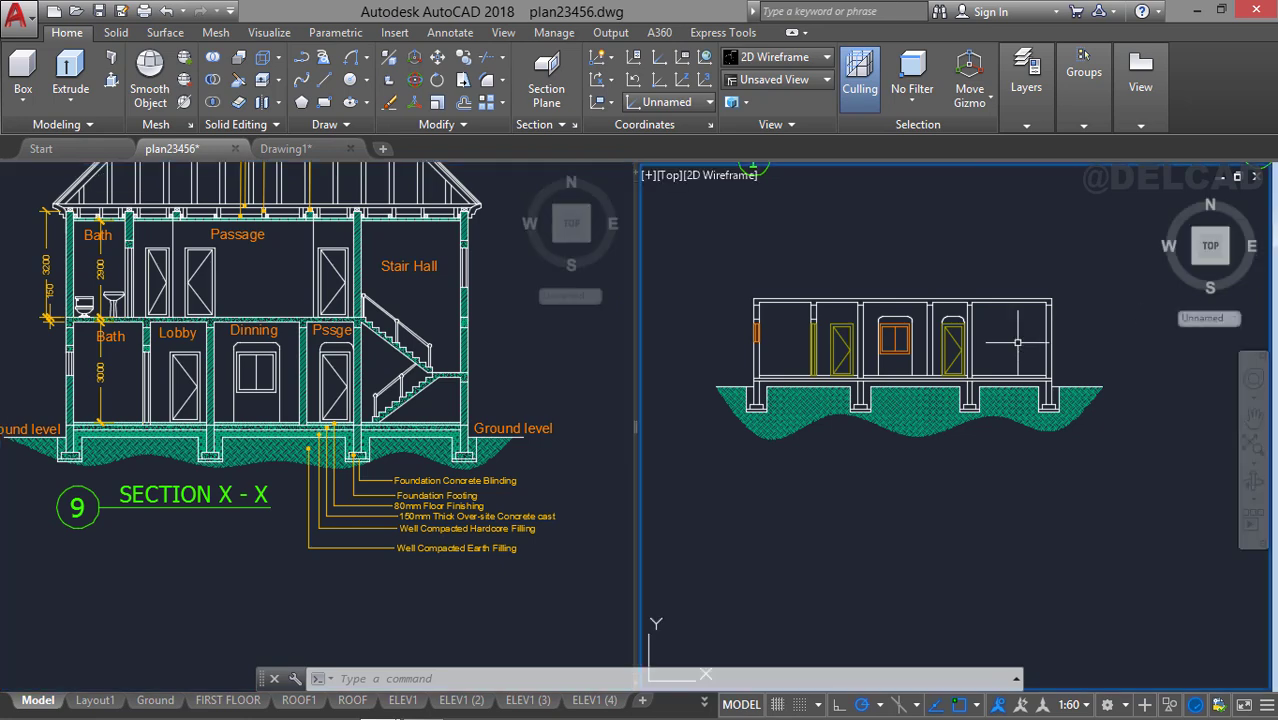
pyautogui.scroll(4, 1022, 350)
pyautogui.moveTo(1013, 337)
pyautogui.mouseDown(button='middle')
pyautogui.moveTo(938, 371)
pyautogui.moveTo(933, 401)
pyautogui.mouseUp(button='middle')
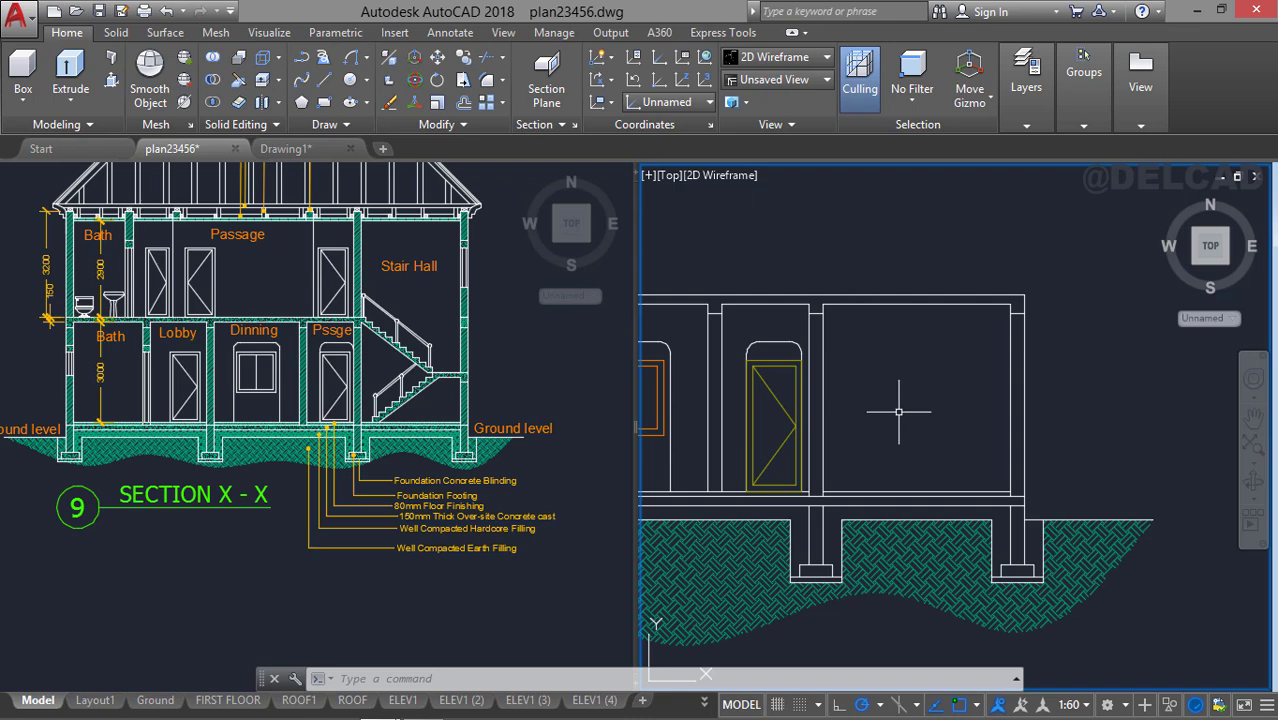
pyautogui.press('Return')
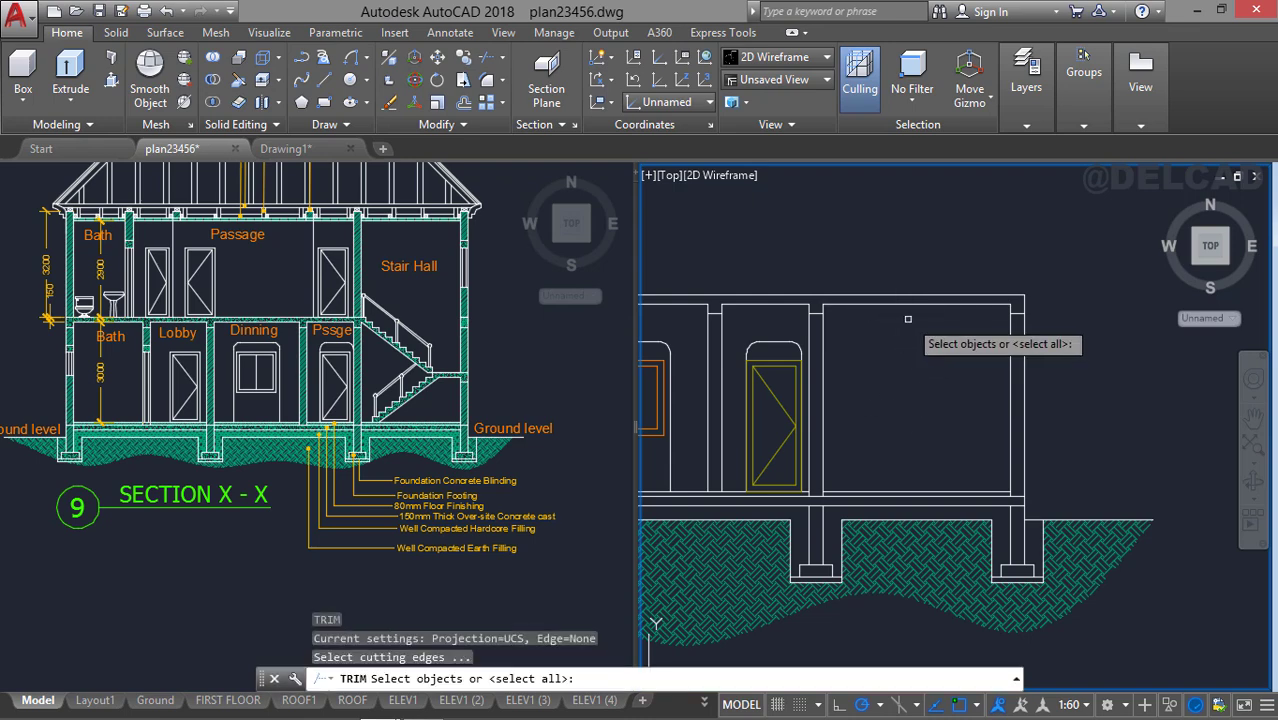
pyautogui.press('Return')
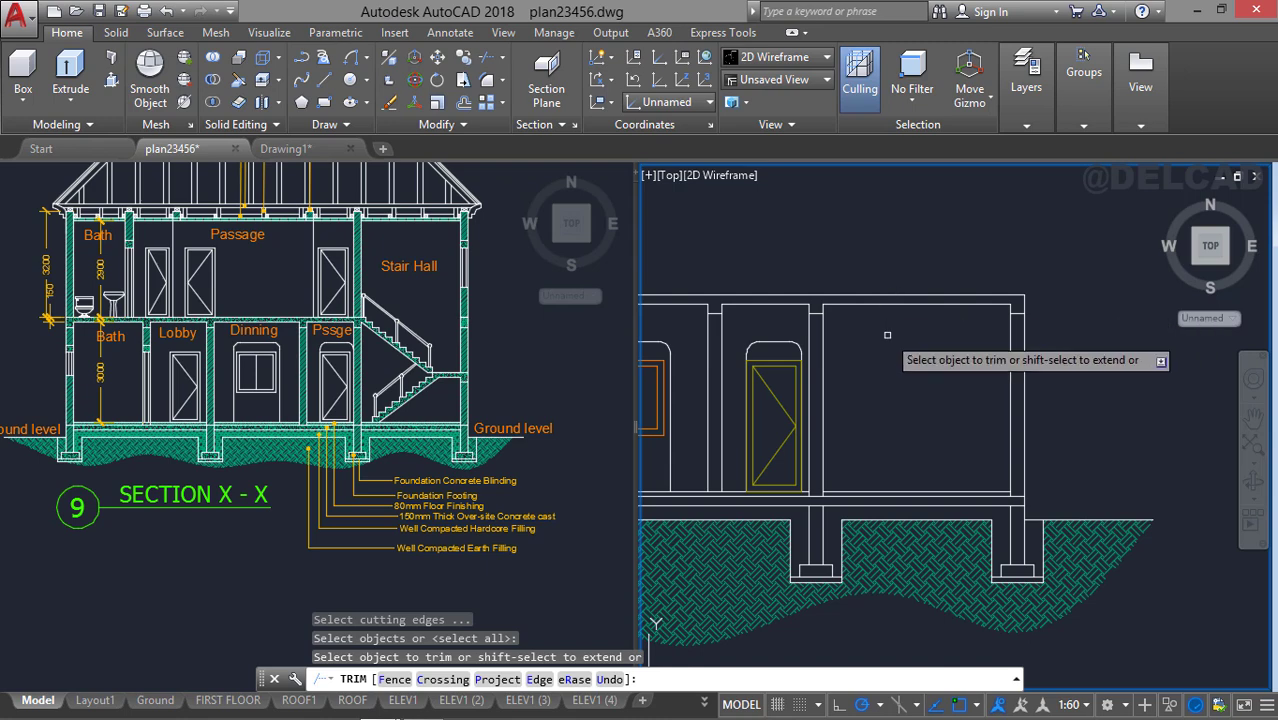
pyautogui.click(931, 300)
pyautogui.press('Escape')
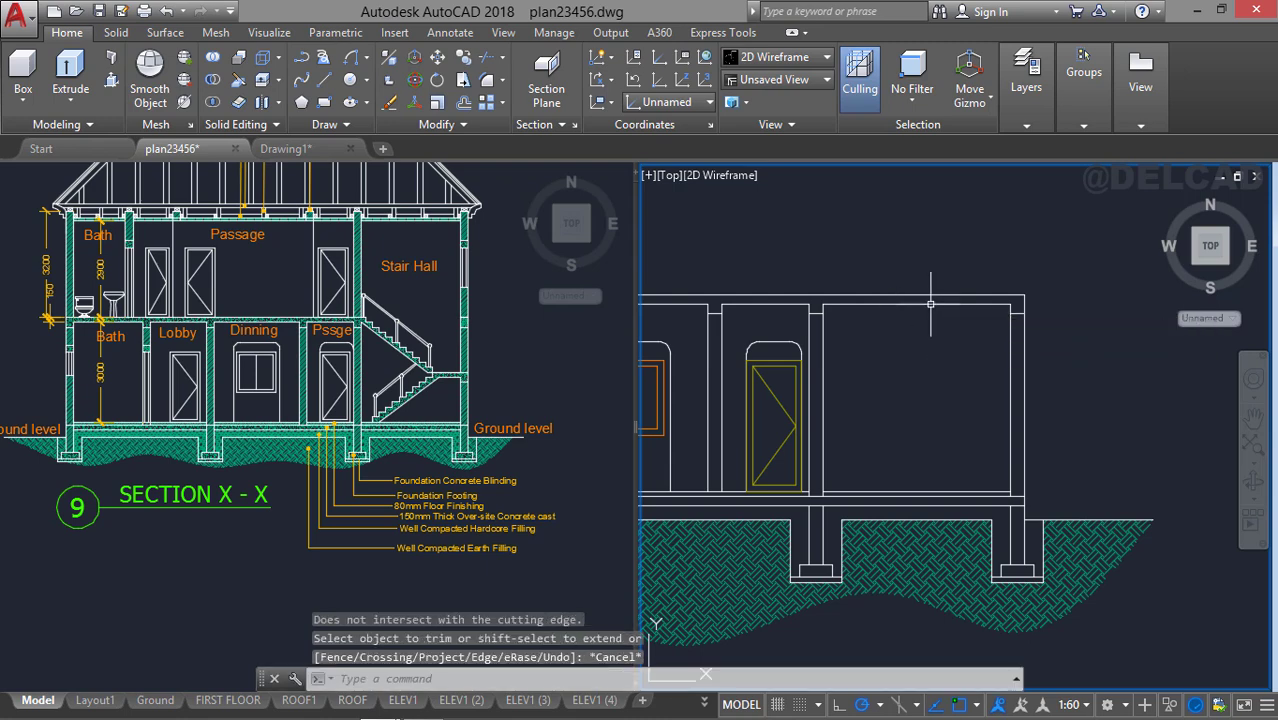
# Erase the slab's underside line over the right-hand stair bay.
pyautogui.click(931, 299)
pyautogui.press('Delete')
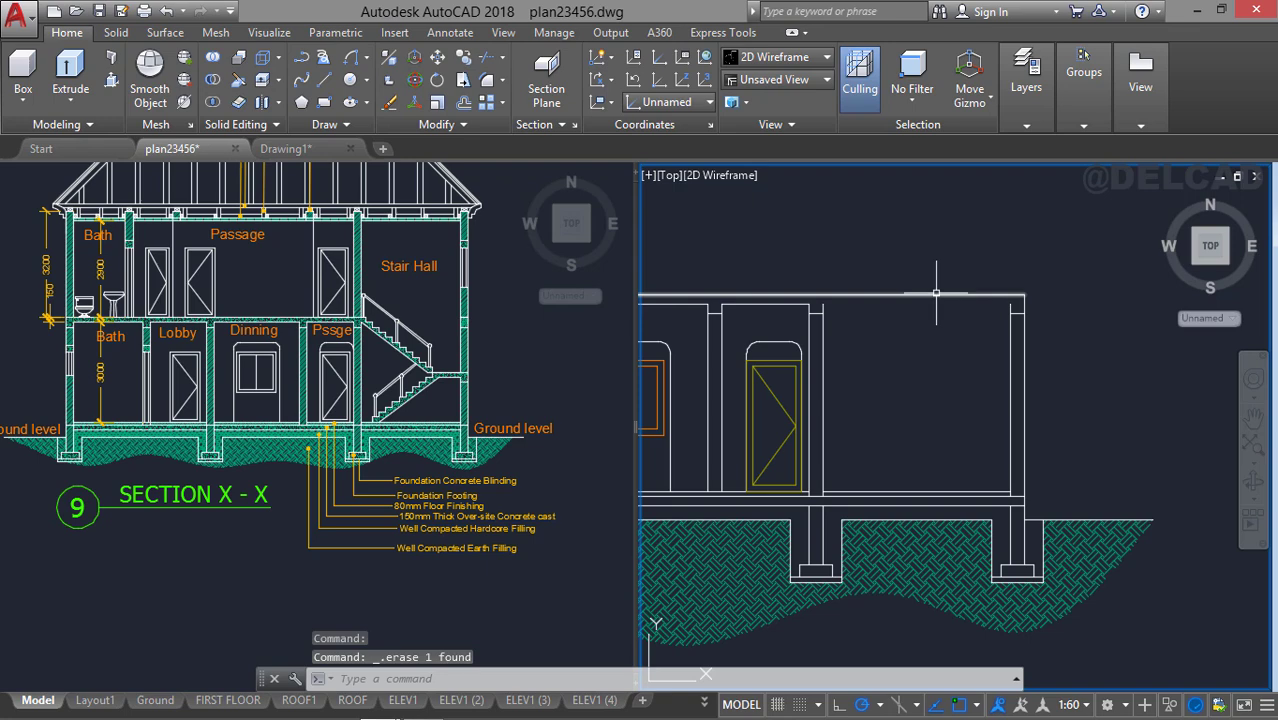
# Trim away the slab's top line over the stair bay, between the two flanking walls.
pyautogui.write('tr')
pyautogui.press('Return')
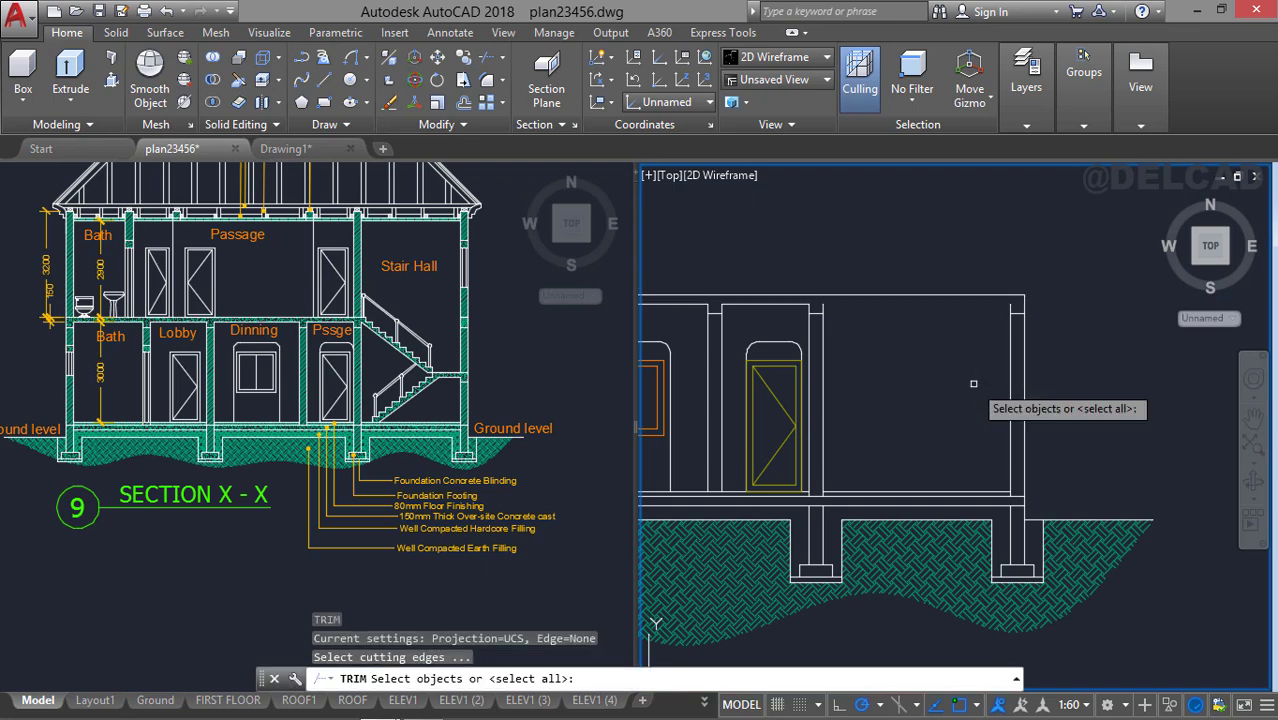
pyautogui.press('Return')
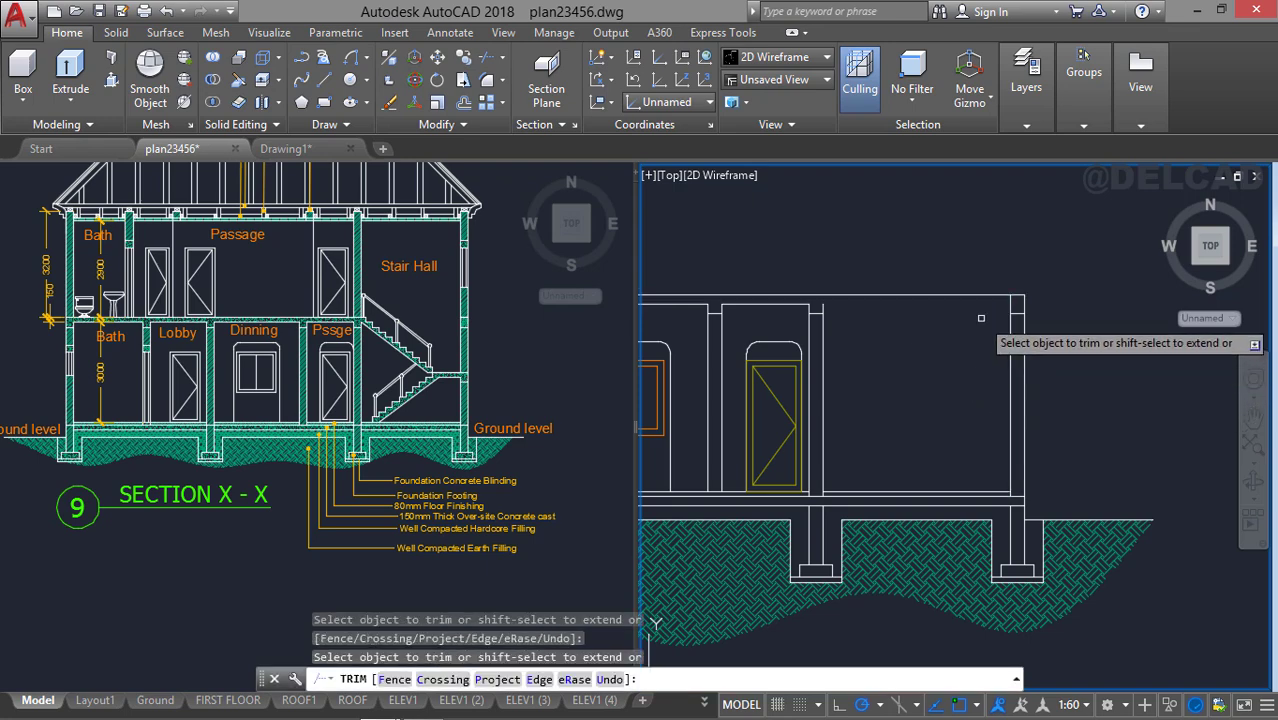
pyautogui.click(882, 296)
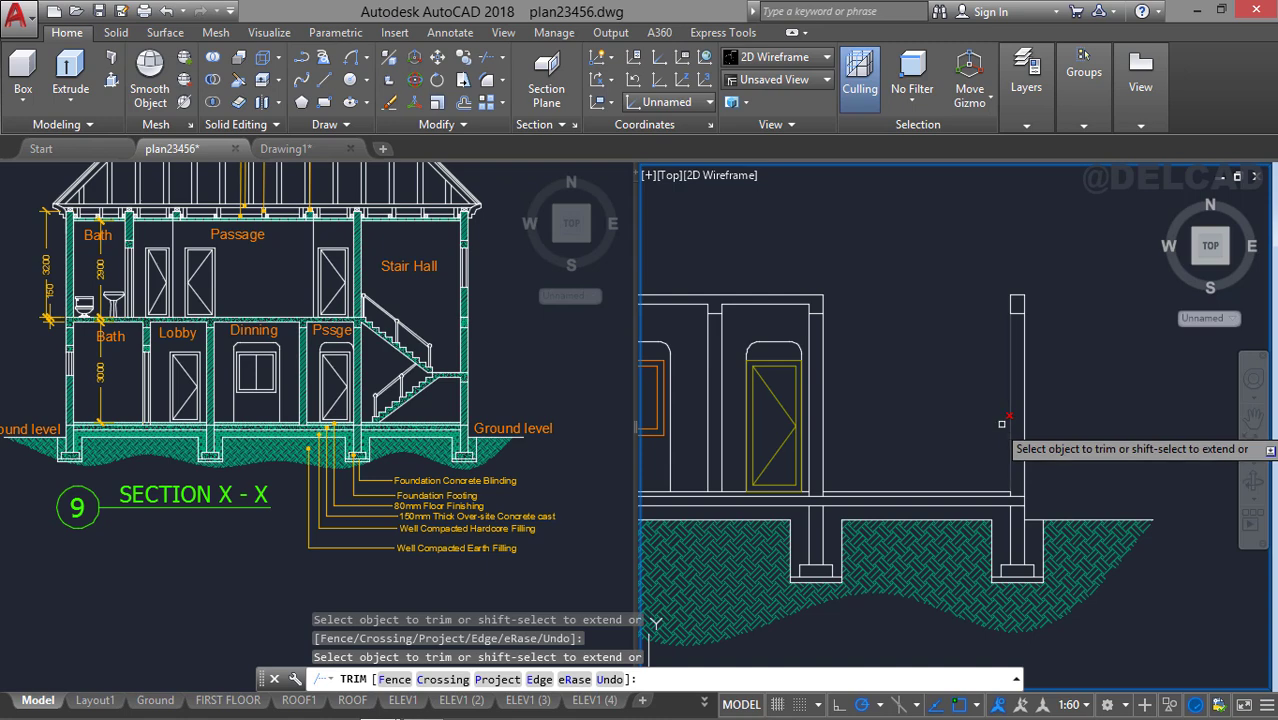
pyautogui.press('Escape')
# Make Elevation the current layer.
pyautogui.write('L')
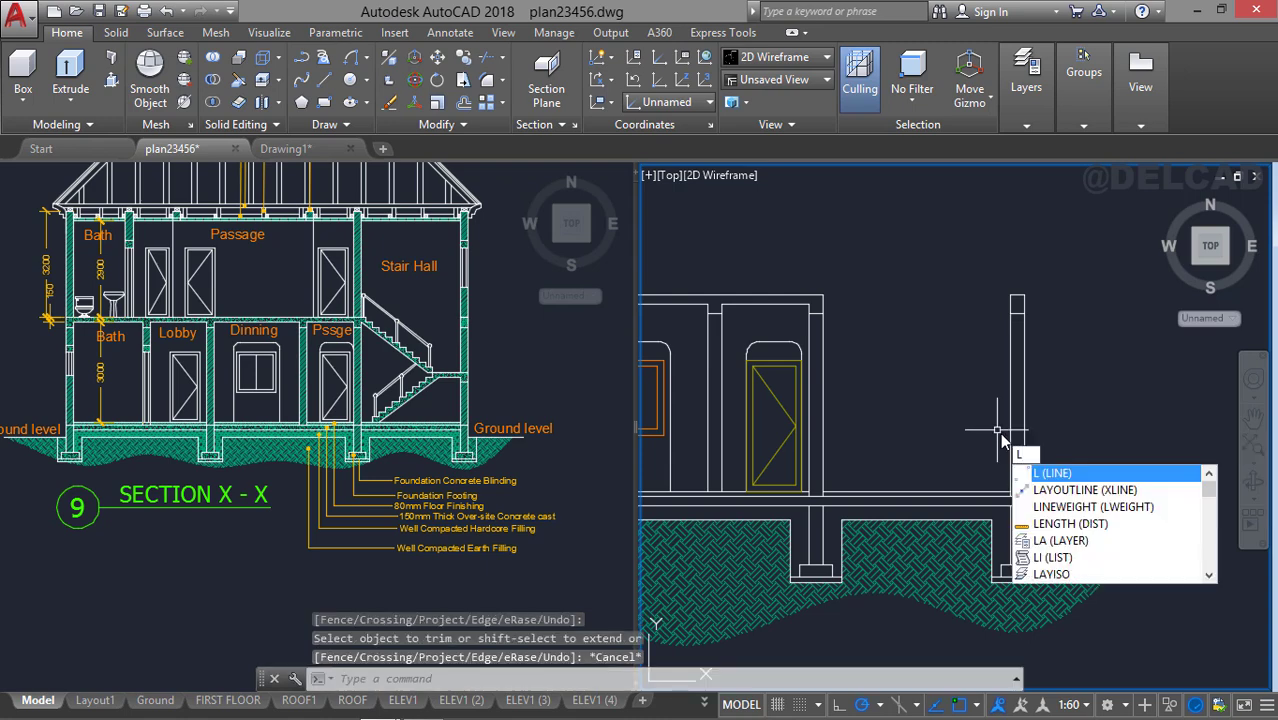
pyautogui.press('Escape')
pyautogui.click(1026, 126)
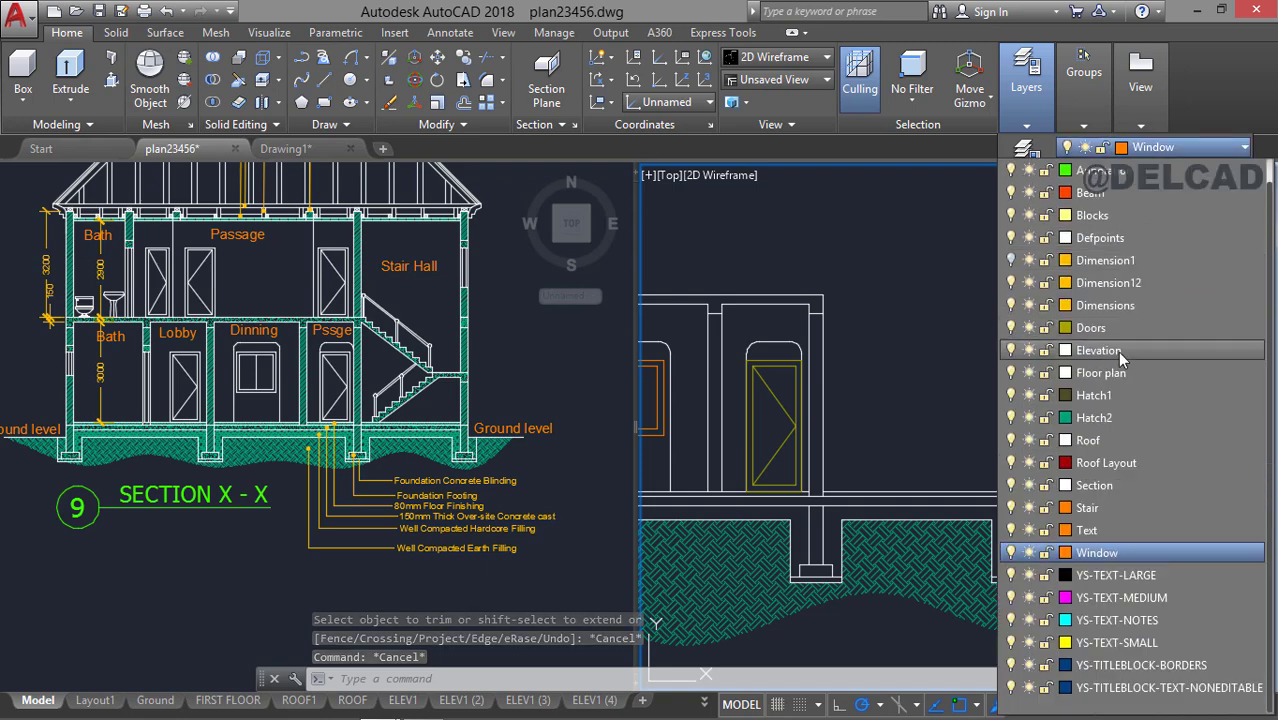
pyautogui.click(1115, 343)
# Draw a 900 mm horizontal landing line inward from the midpoint of the outer wall's inner face in the stair bay.
pyautogui.write('l')
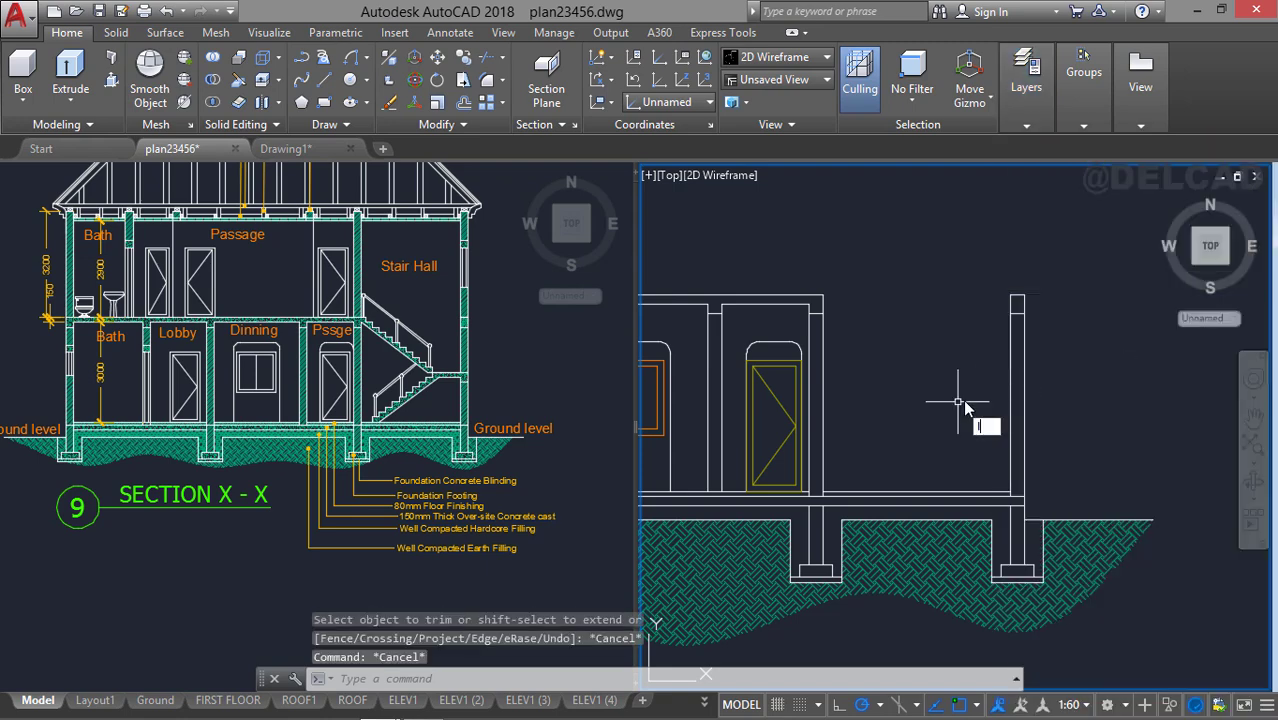
pyautogui.press('Return')
pyautogui.scroll(2, 985, 390)
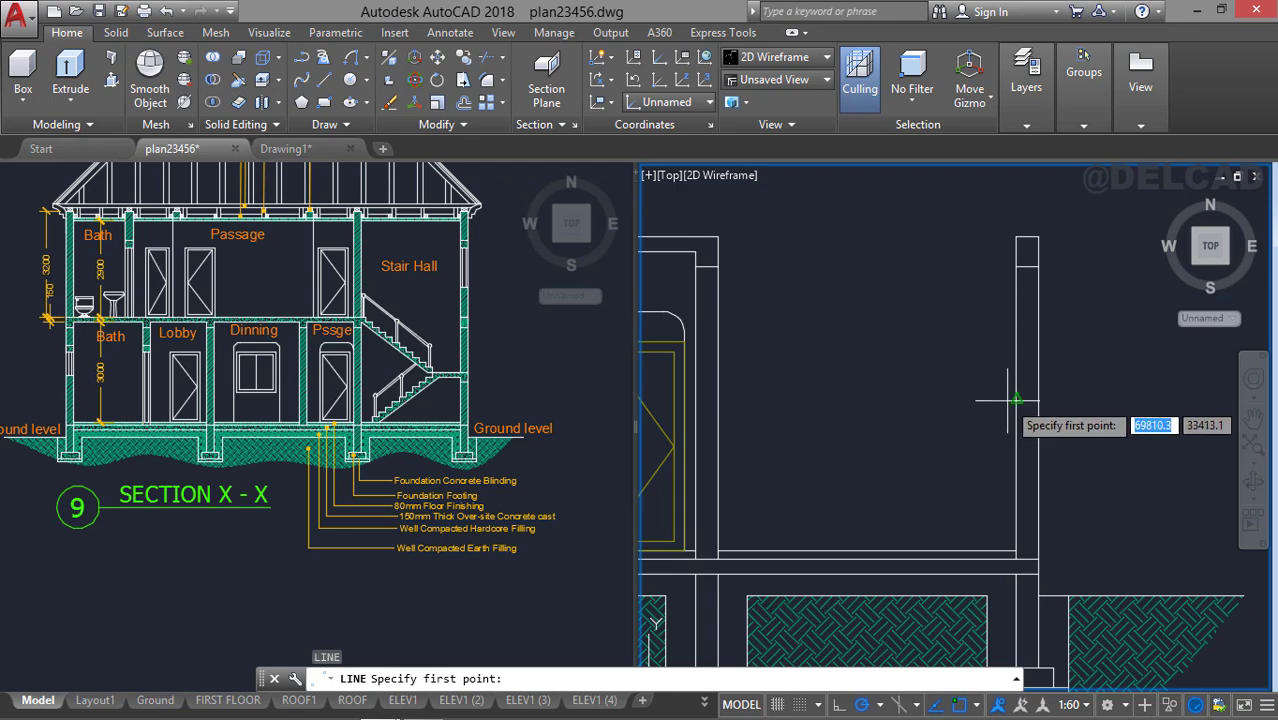
pyautogui.click(1016, 399)
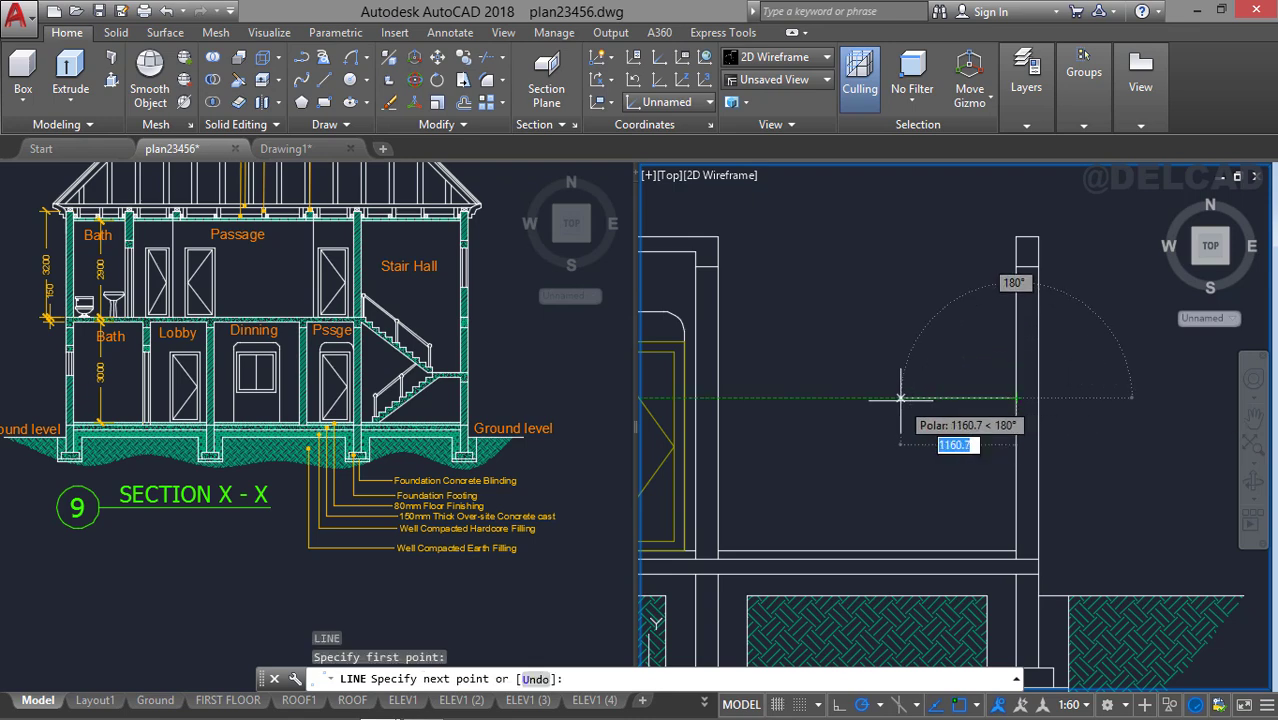
pyautogui.write('900')
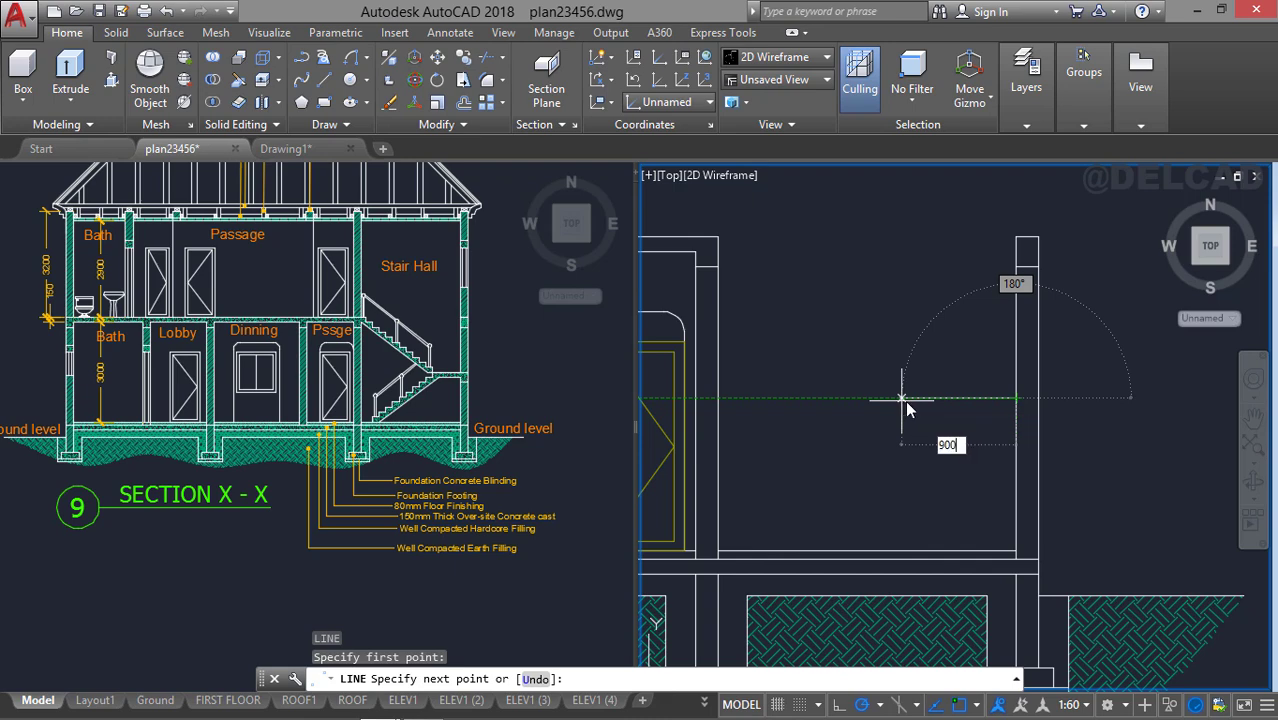
pyautogui.press('Return')
pyautogui.press('Escape')
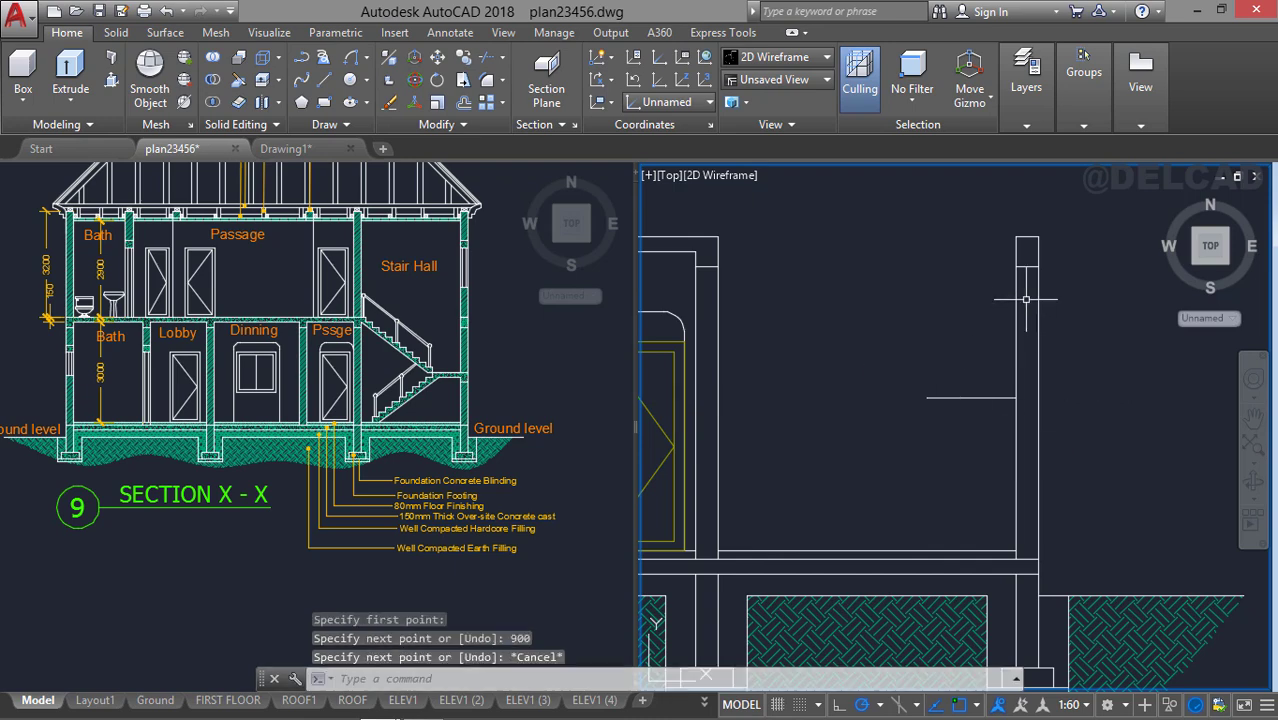
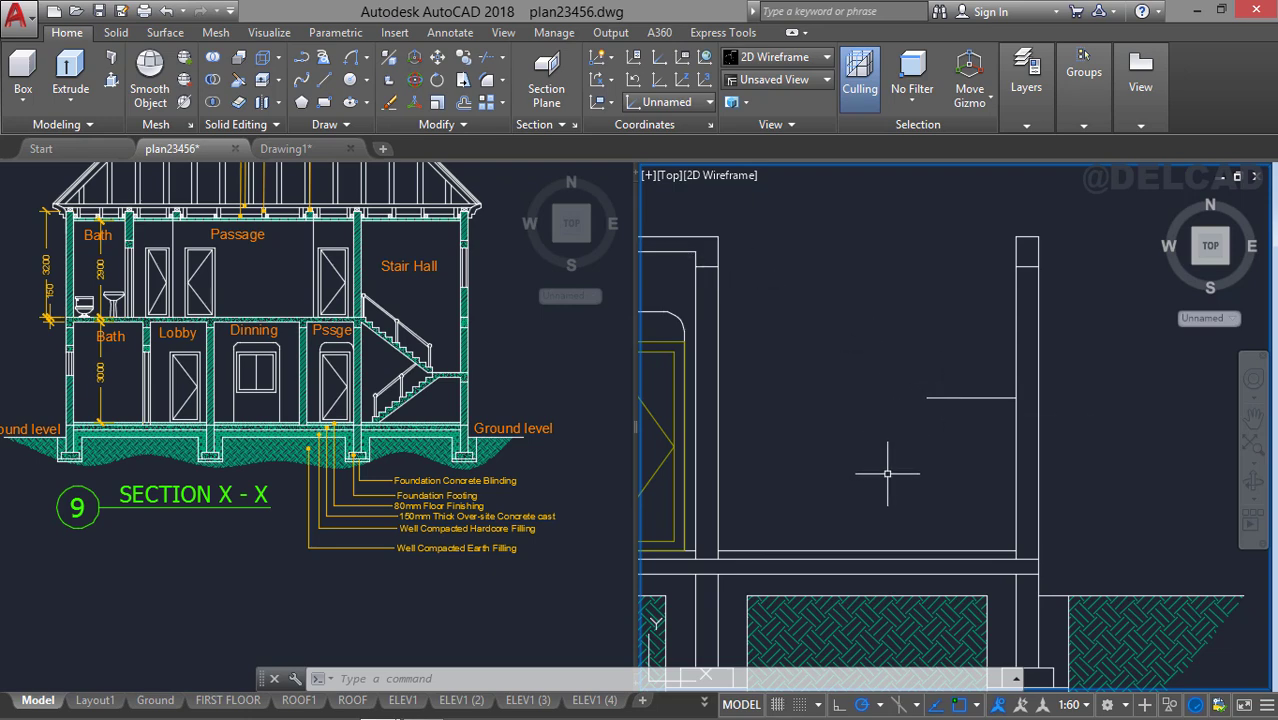
# Draw the first stair step from the landing's free end: a 150 mm riser down and a 200 mm tread away from the landing.
pyautogui.press('Return')
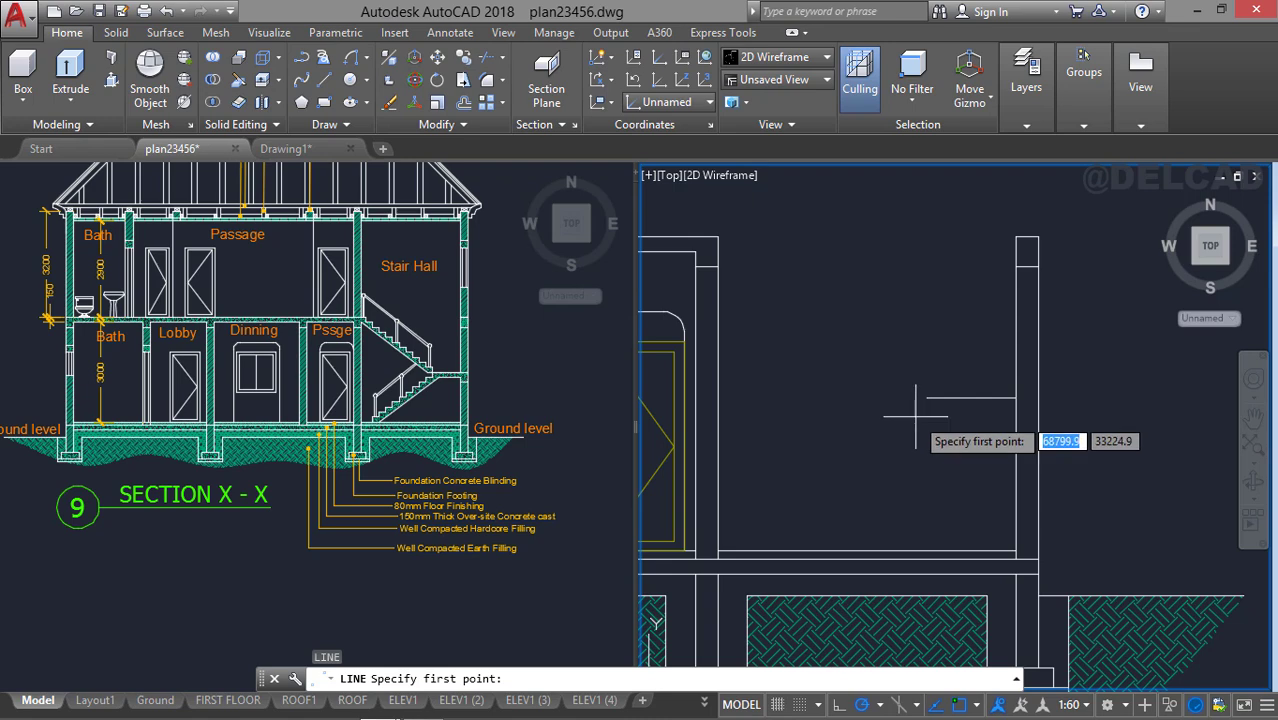
pyautogui.scroll(2, 915, 425)
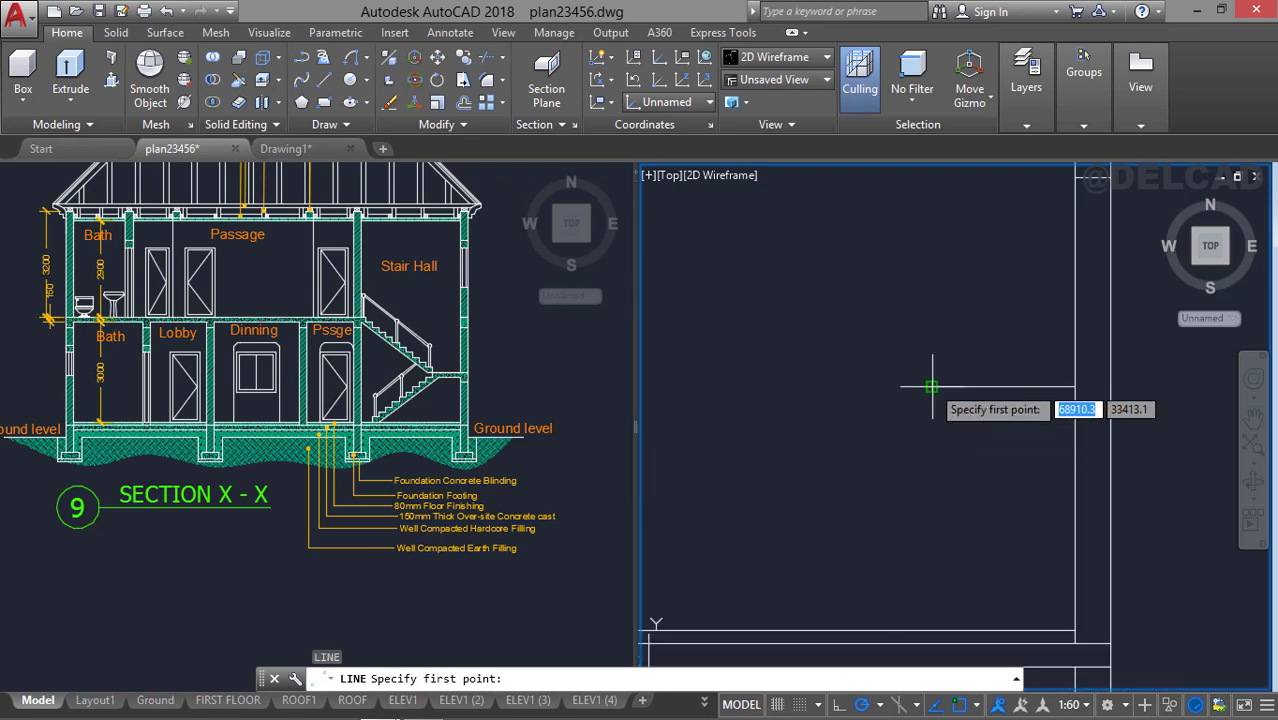
pyautogui.click(931, 387)
pyautogui.write('1')
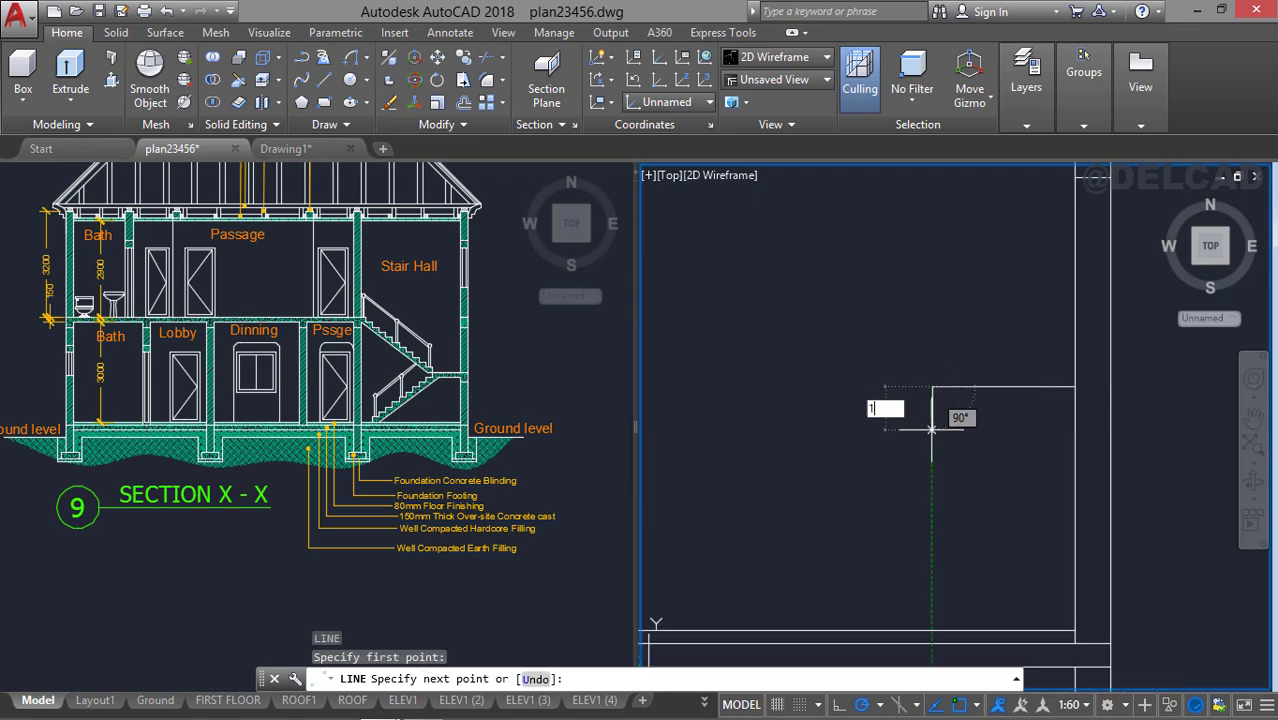
pyautogui.write('50')
pyautogui.press('Return')
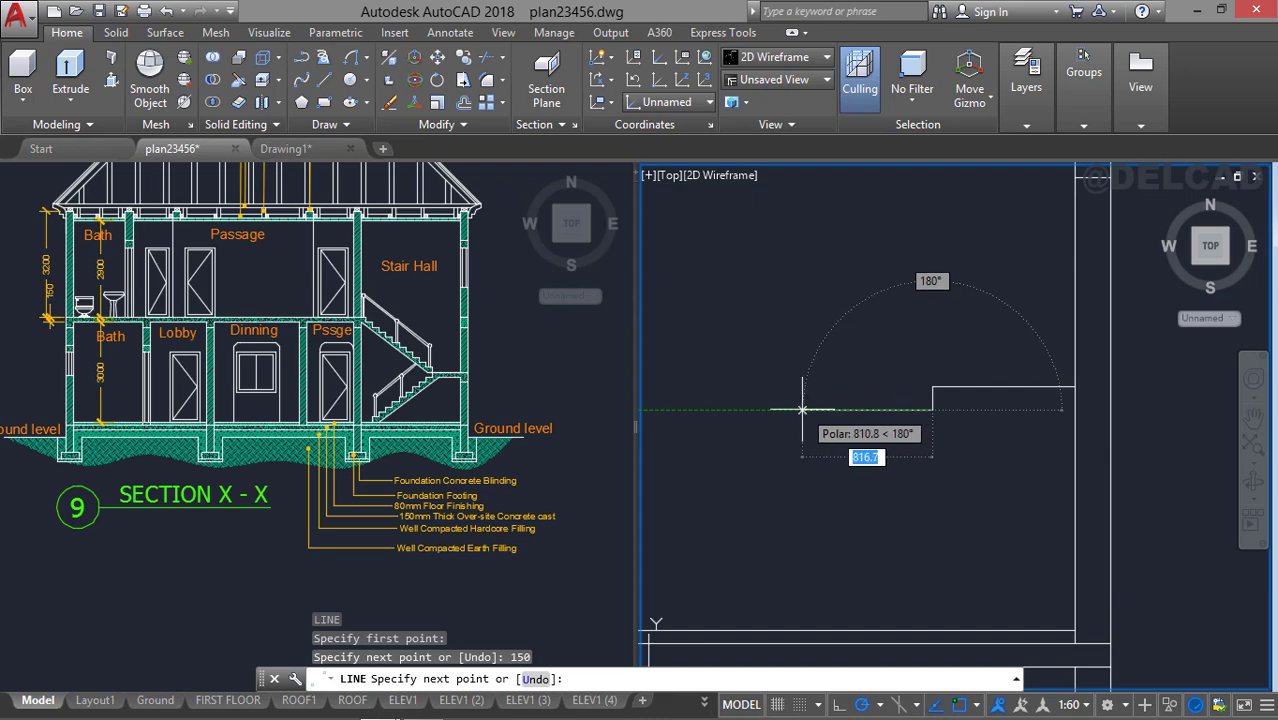
pyautogui.write('200')
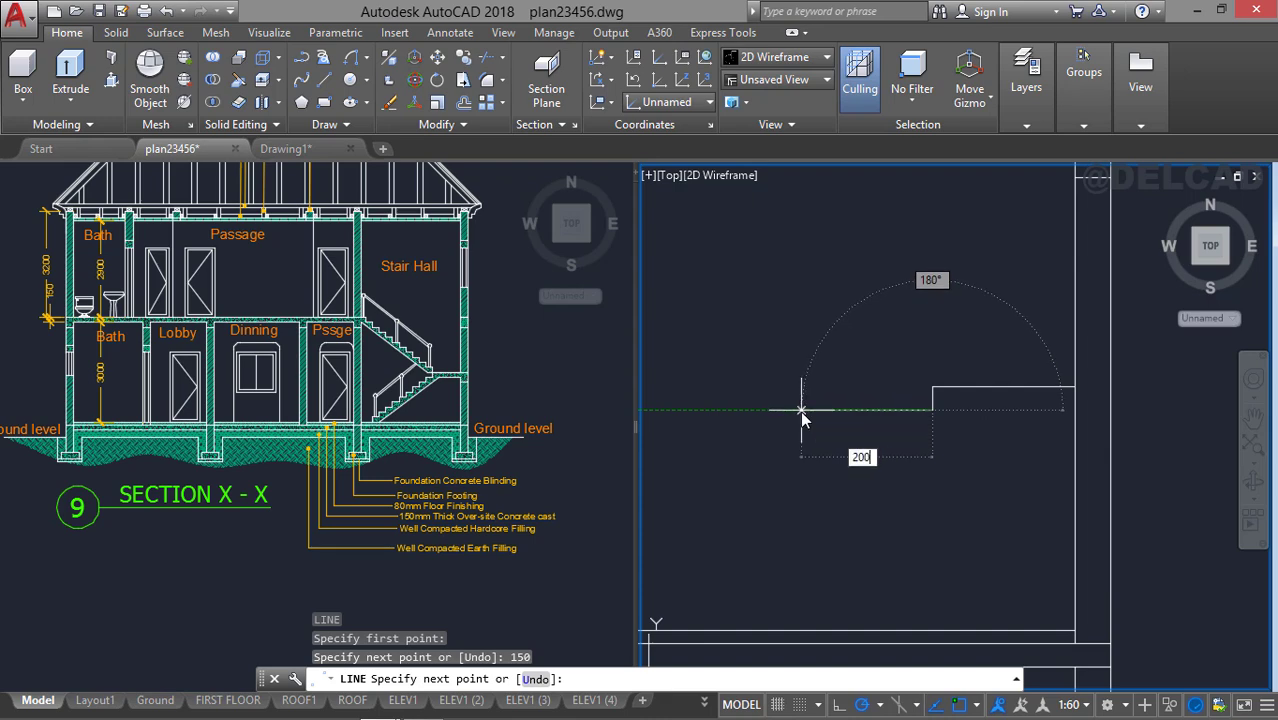
pyautogui.press('Return')
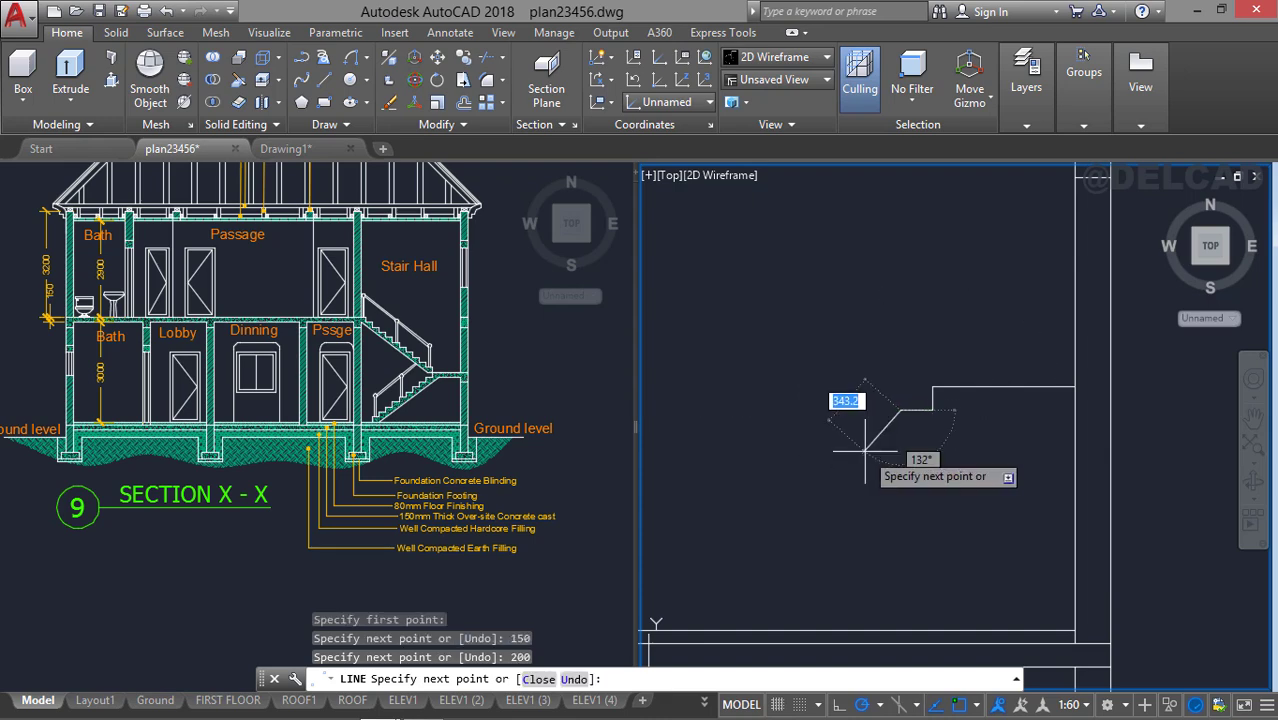
pyautogui.press('Return')
# Join the first step's riser and tread lines into one polyline.
pyautogui.click(972, 432)
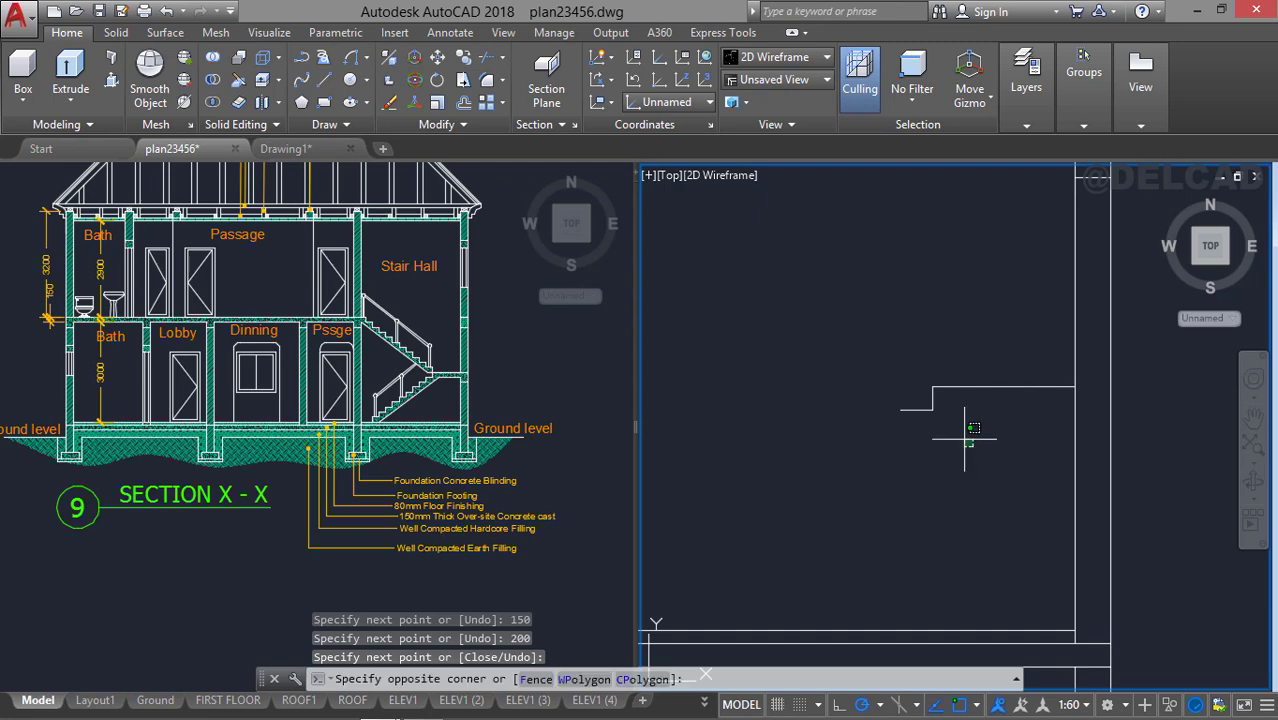
pyautogui.click(888, 400)
pyautogui.press('Return')
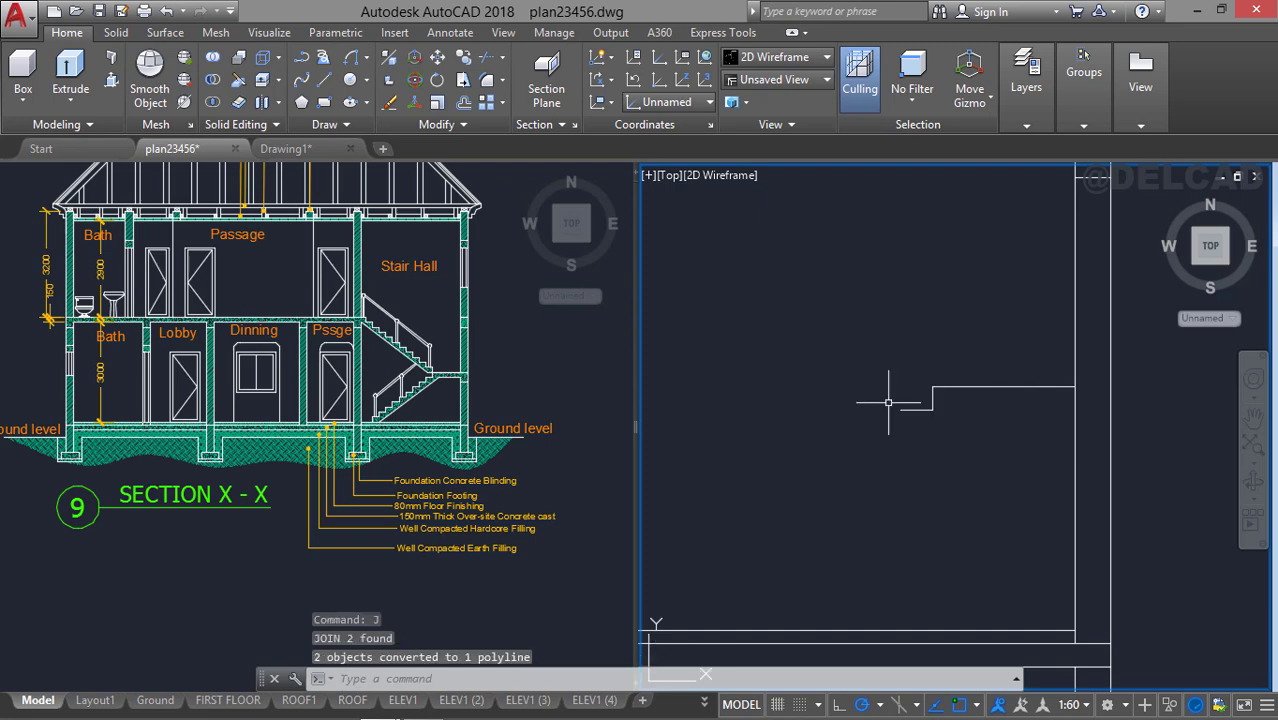
# Copy the step polyline eight times end to end down the flight, using the riser's upper end as base point.
pyautogui.click(937, 427)
pyautogui.click(888, 402)
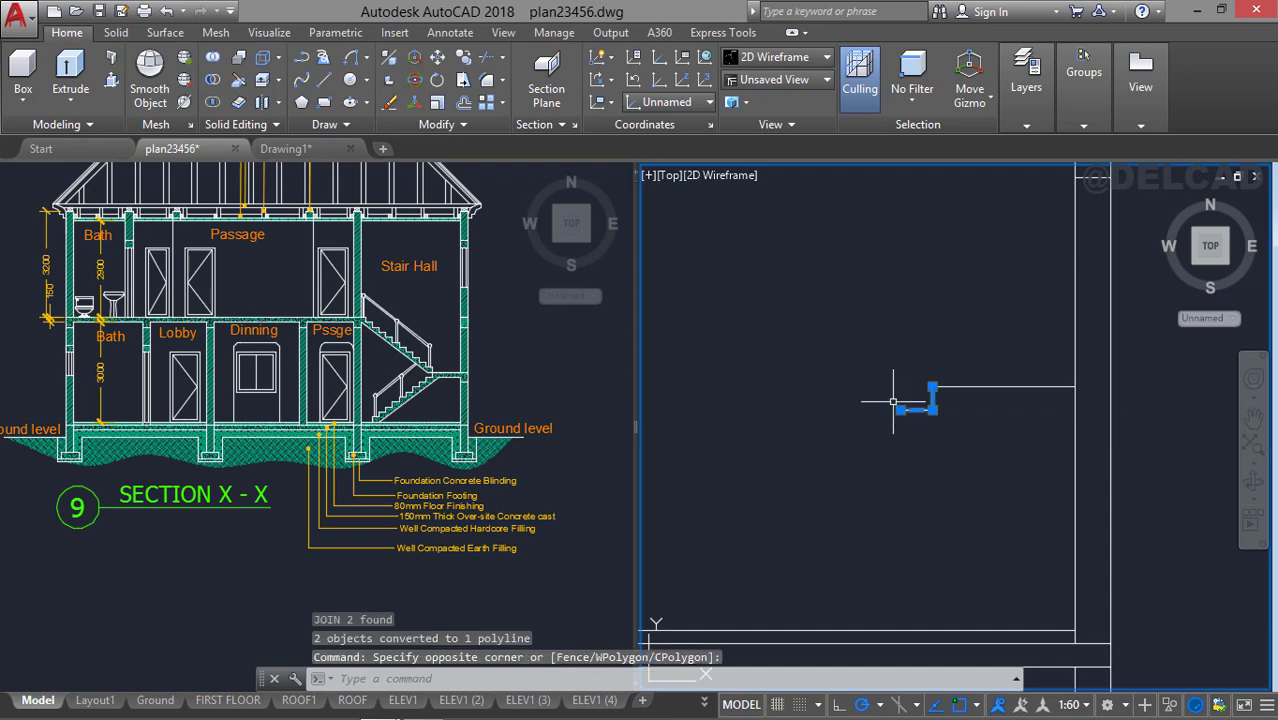
pyautogui.rightClick(894, 412)
pyautogui.click(961, 420)
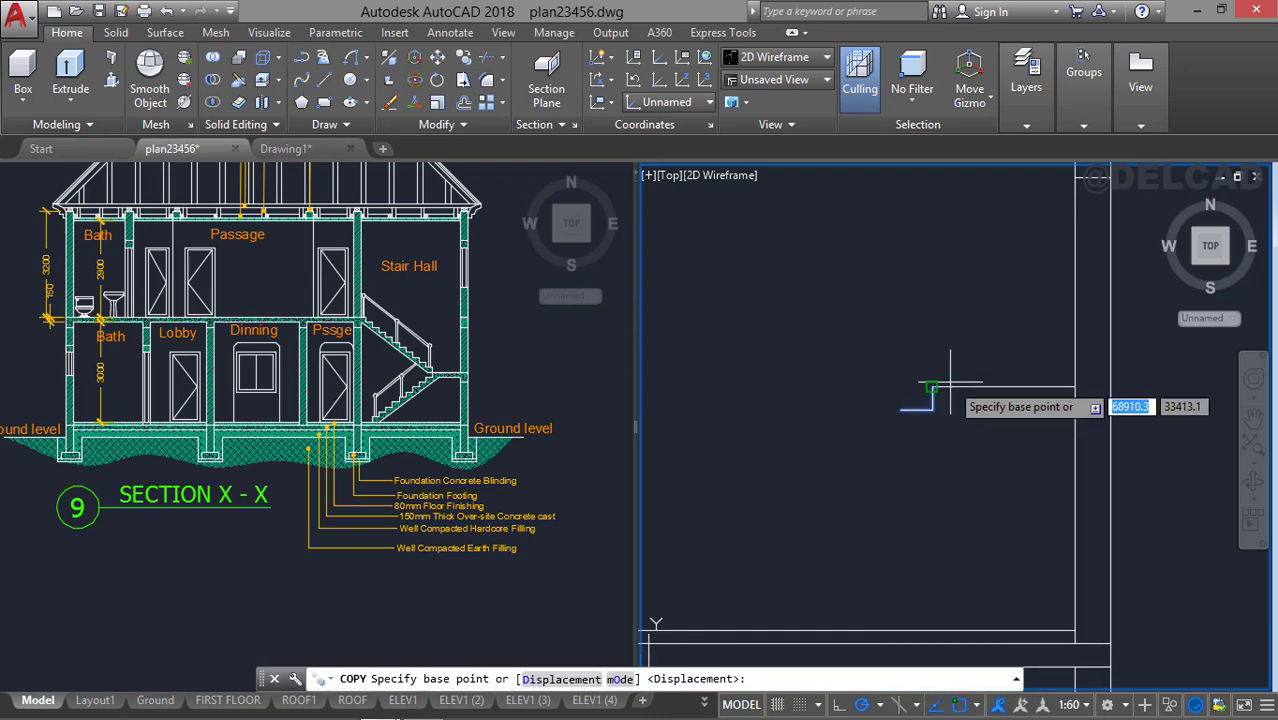
pyautogui.click(931, 387)
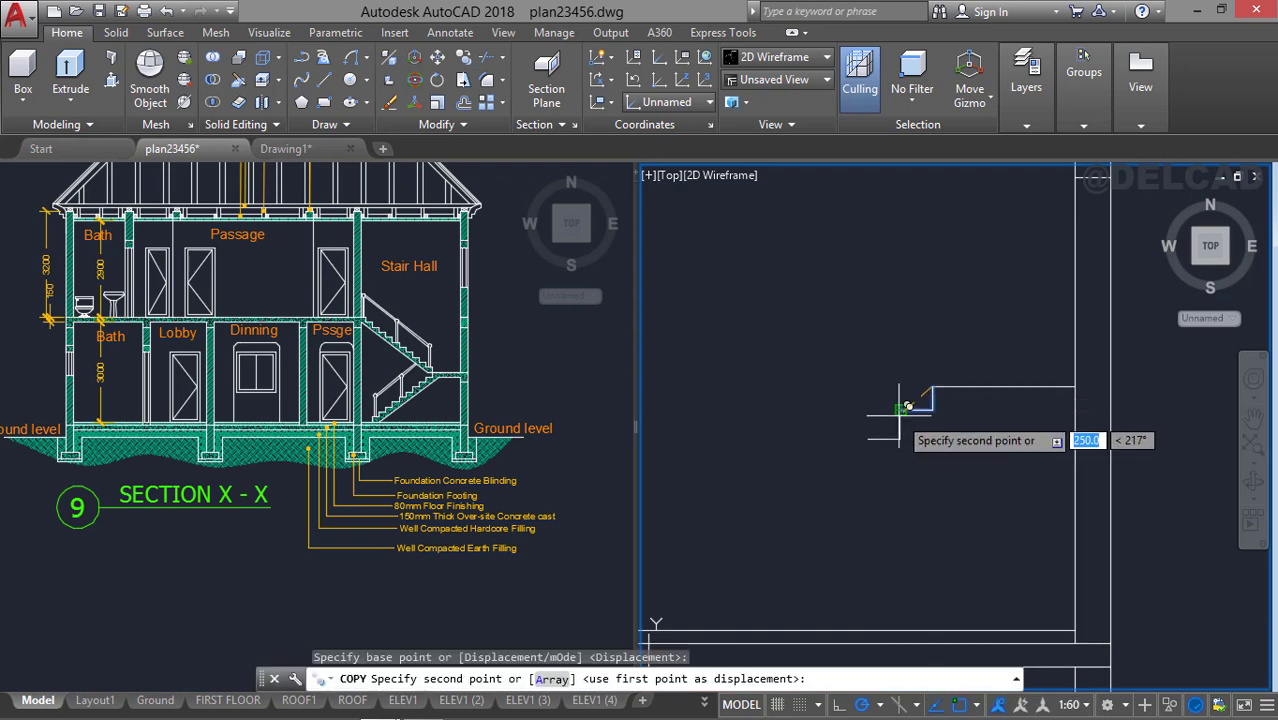
pyautogui.click(905, 406)
pyautogui.click(870, 433)
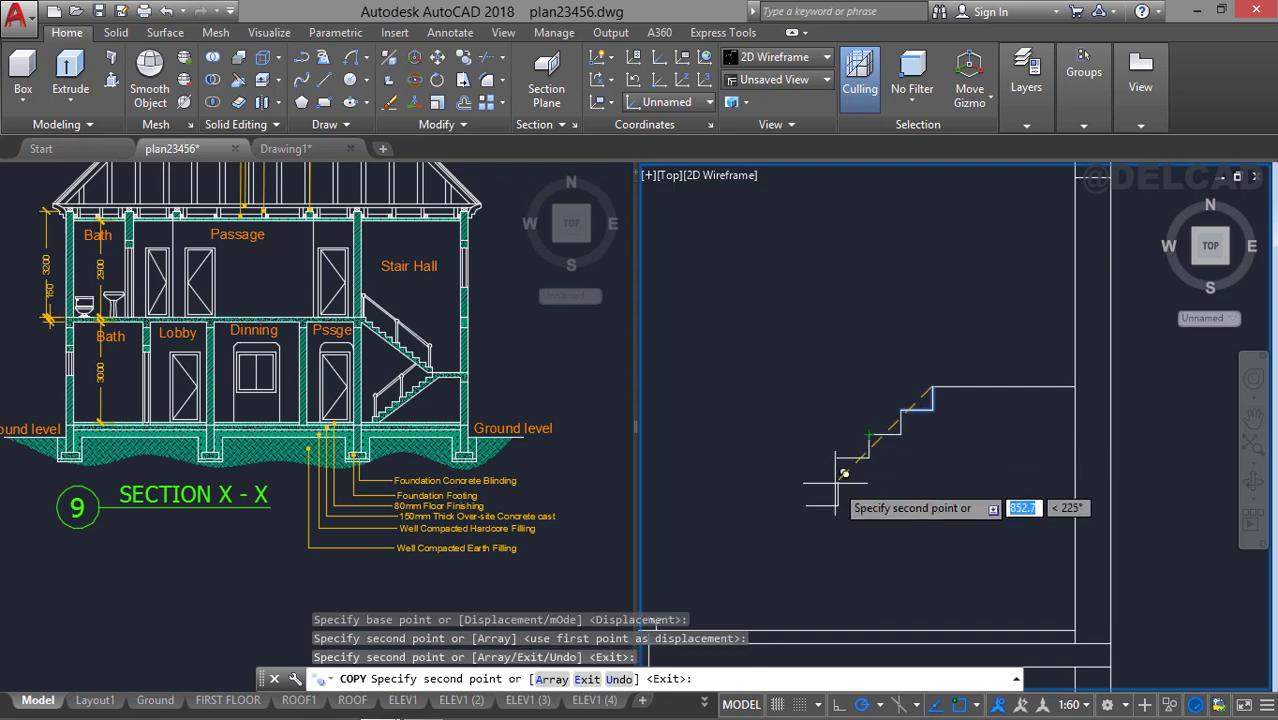
pyautogui.click(838, 457)
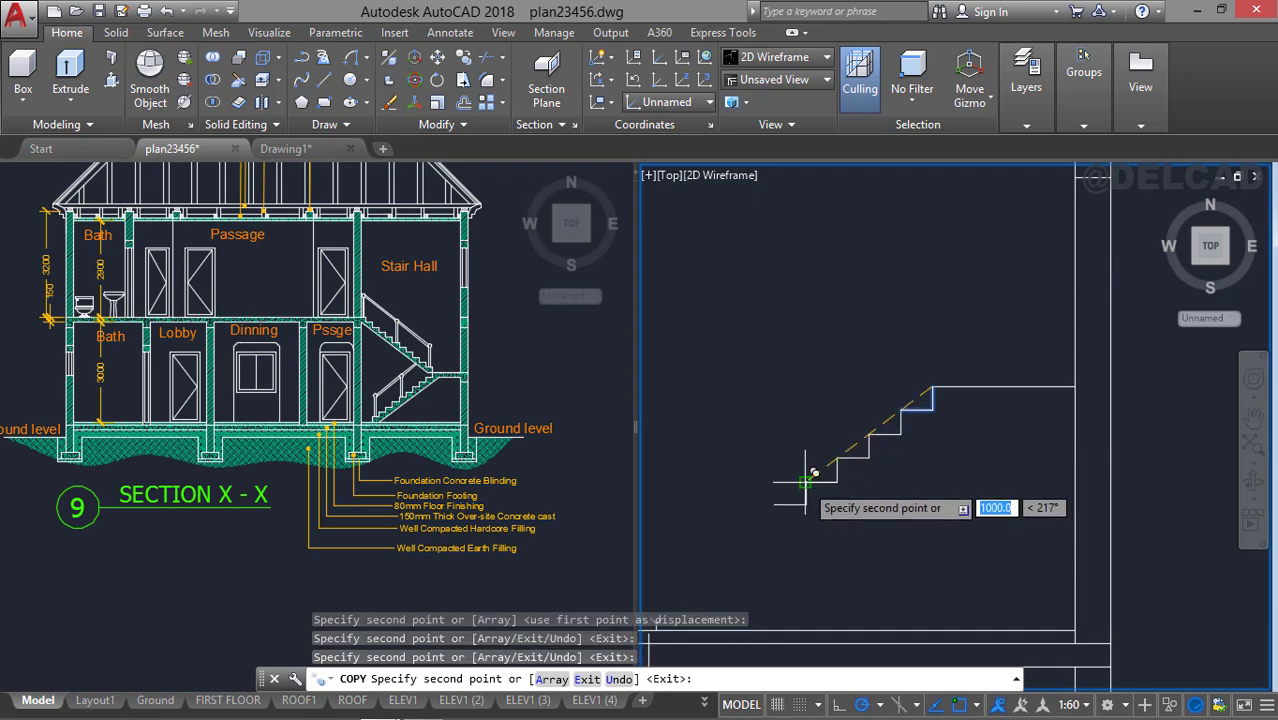
pyautogui.click(806, 481)
pyautogui.moveTo(814, 473); pyautogui.dragTo(921, 383, button='middle')
pyautogui.click(913, 392)
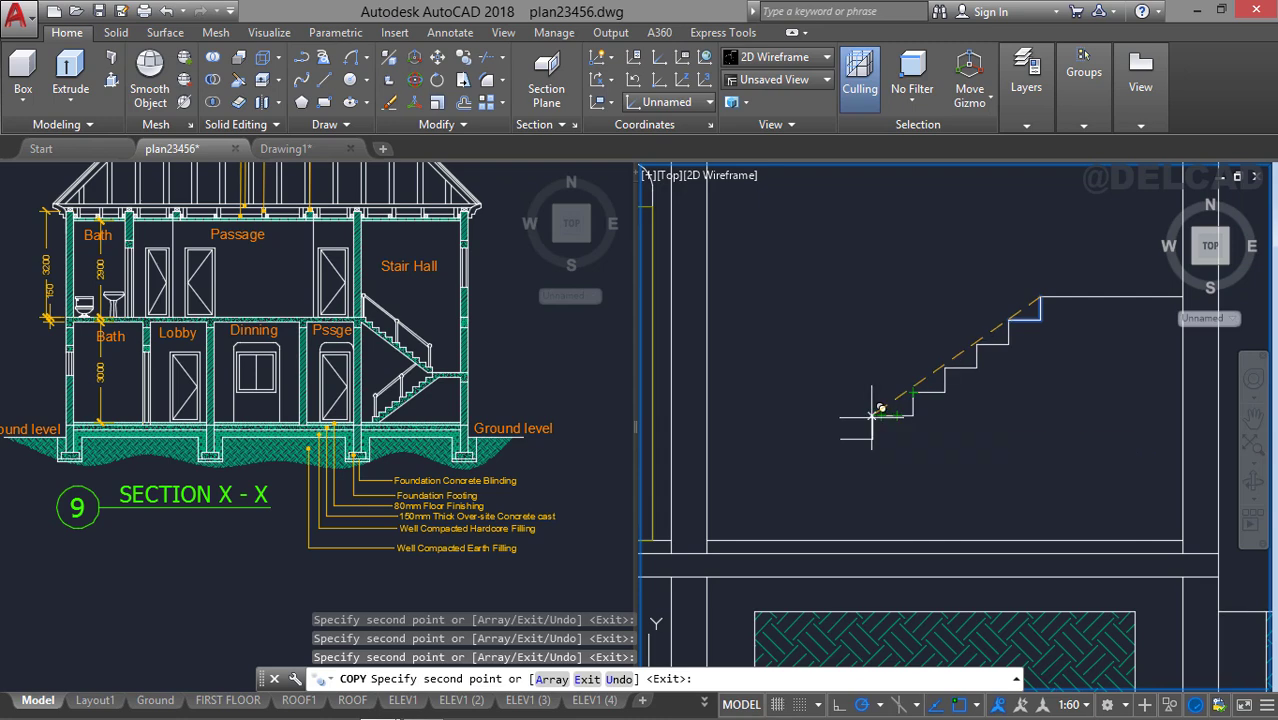
pyautogui.click(881, 415)
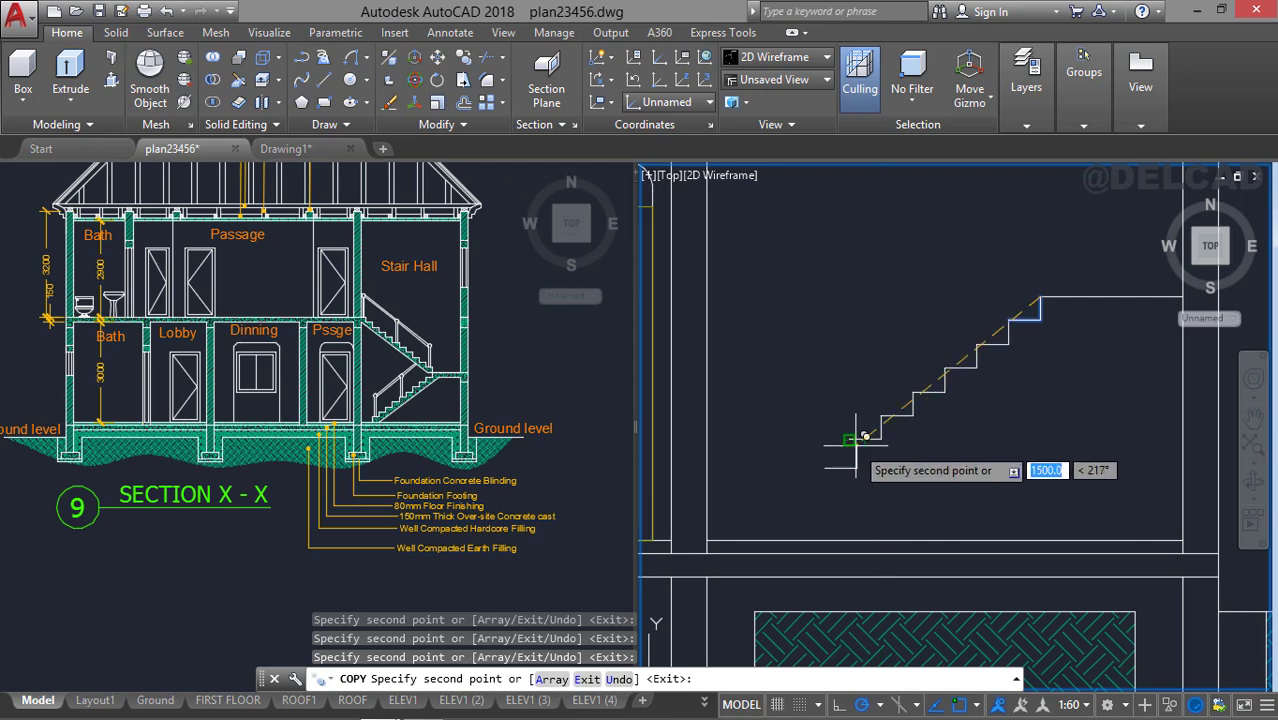
pyautogui.click(849, 440)
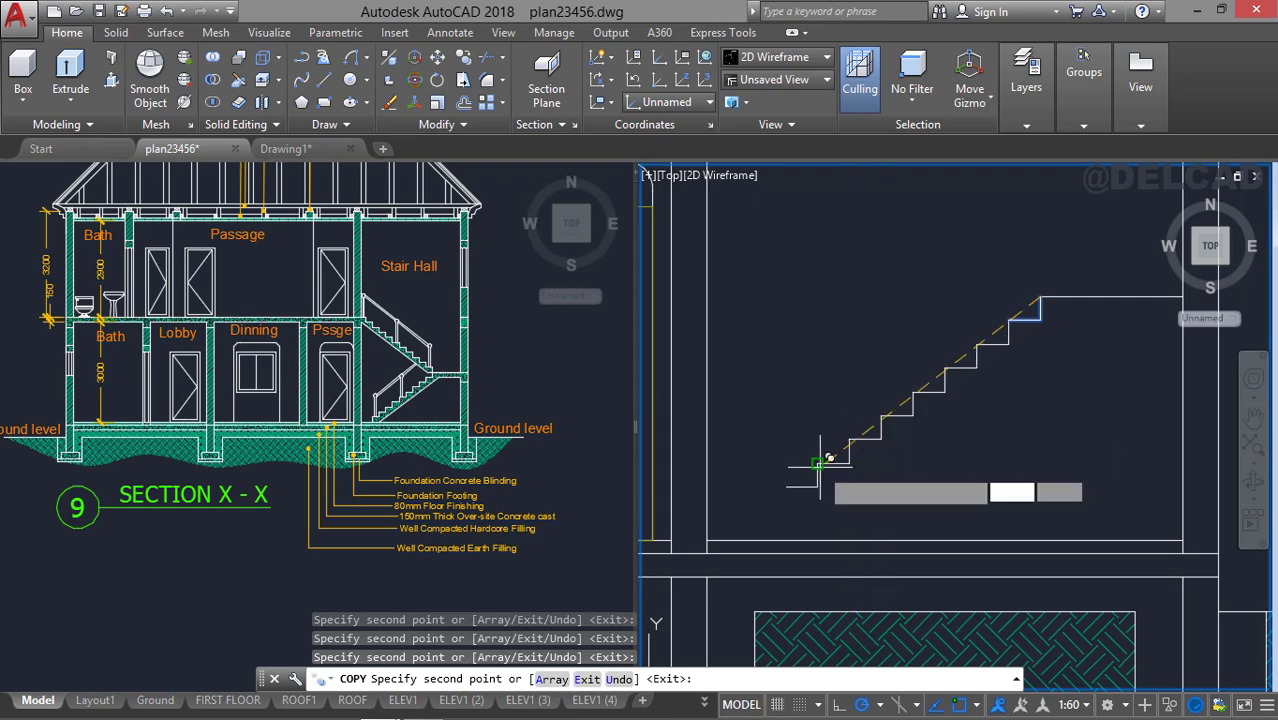
pyautogui.click(818, 464)
pyautogui.click(785, 488)
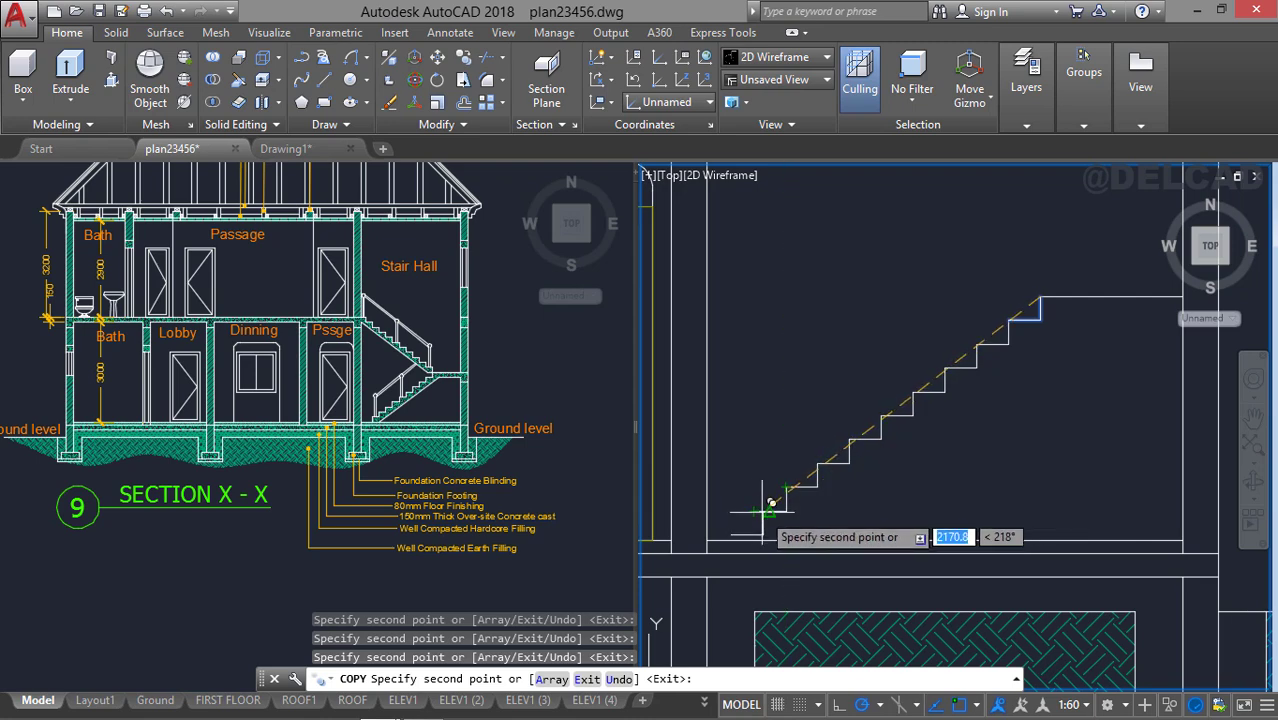
pyautogui.press('Escape')
# Draw the bottom riser as a vertical line from the lowest tread's end down to the floor line.
pyautogui.write('l')
pyautogui.press('Return')
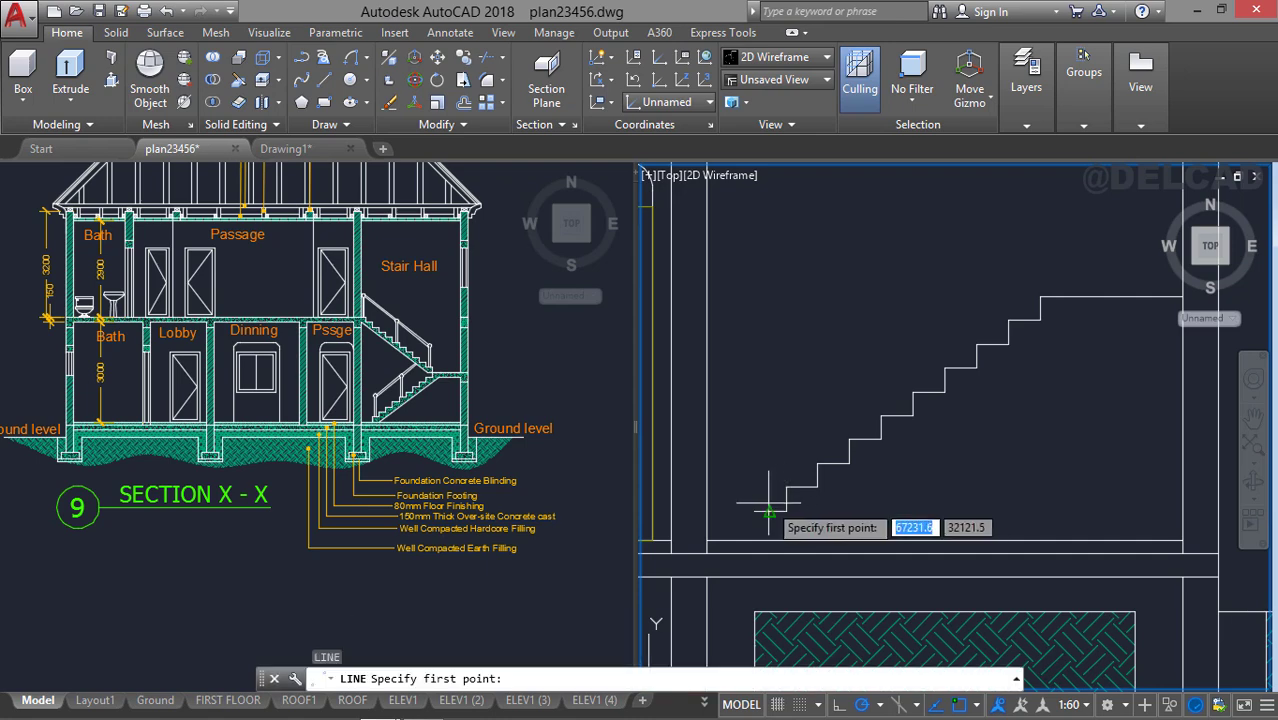
pyautogui.click(758, 500)
pyautogui.click(754, 540)
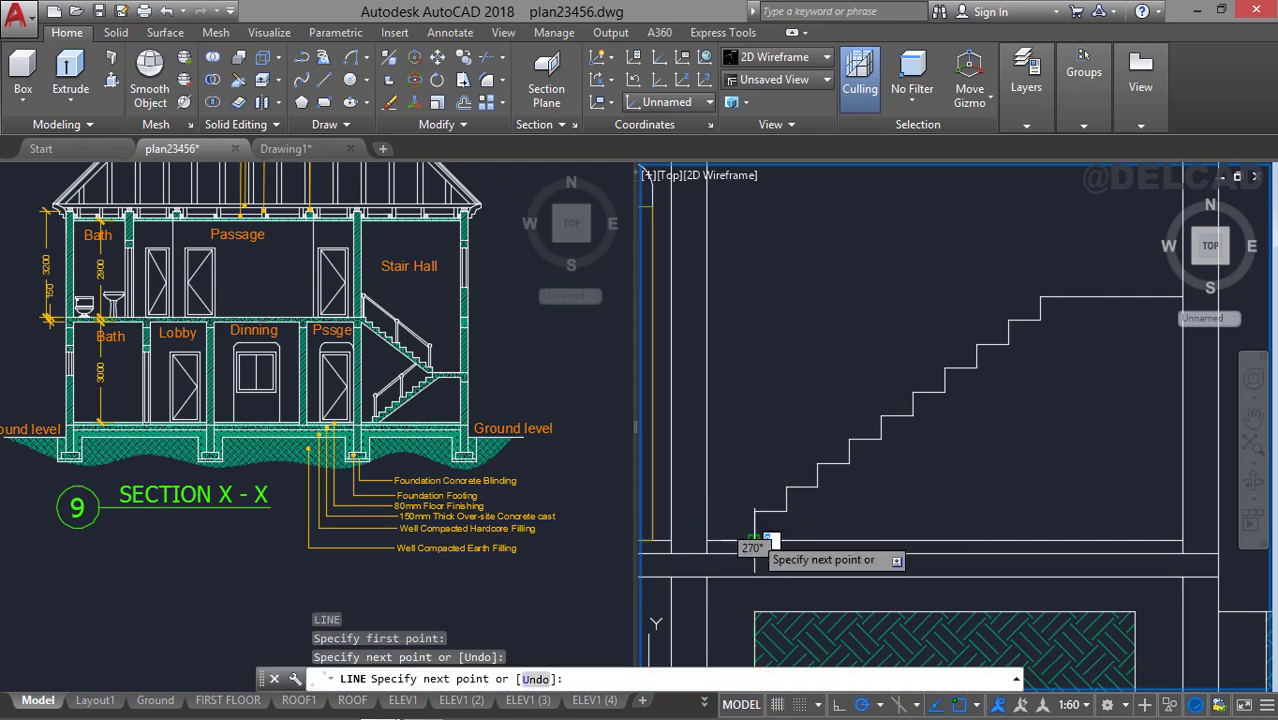
pyautogui.press('Escape')
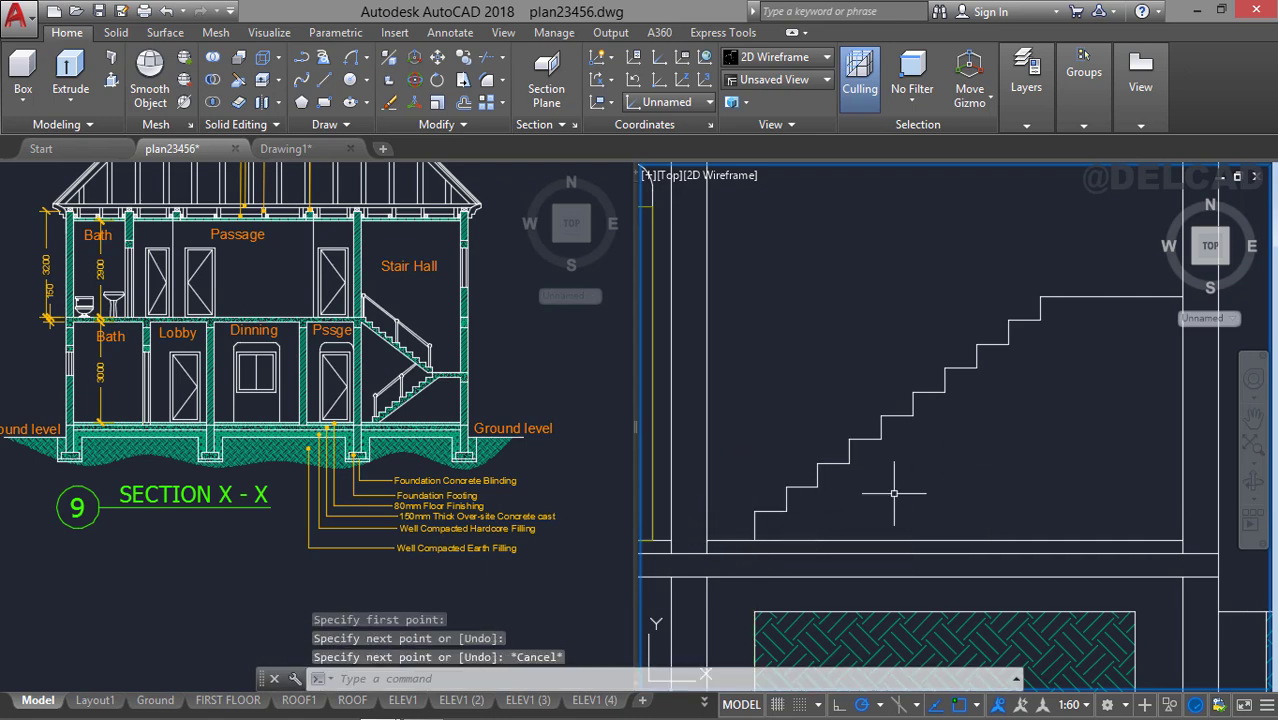
# Join the landing line, all the step polylines and the bottom riser into one polyline.
pyautogui.click(1029, 491)
pyautogui.click(837, 273)
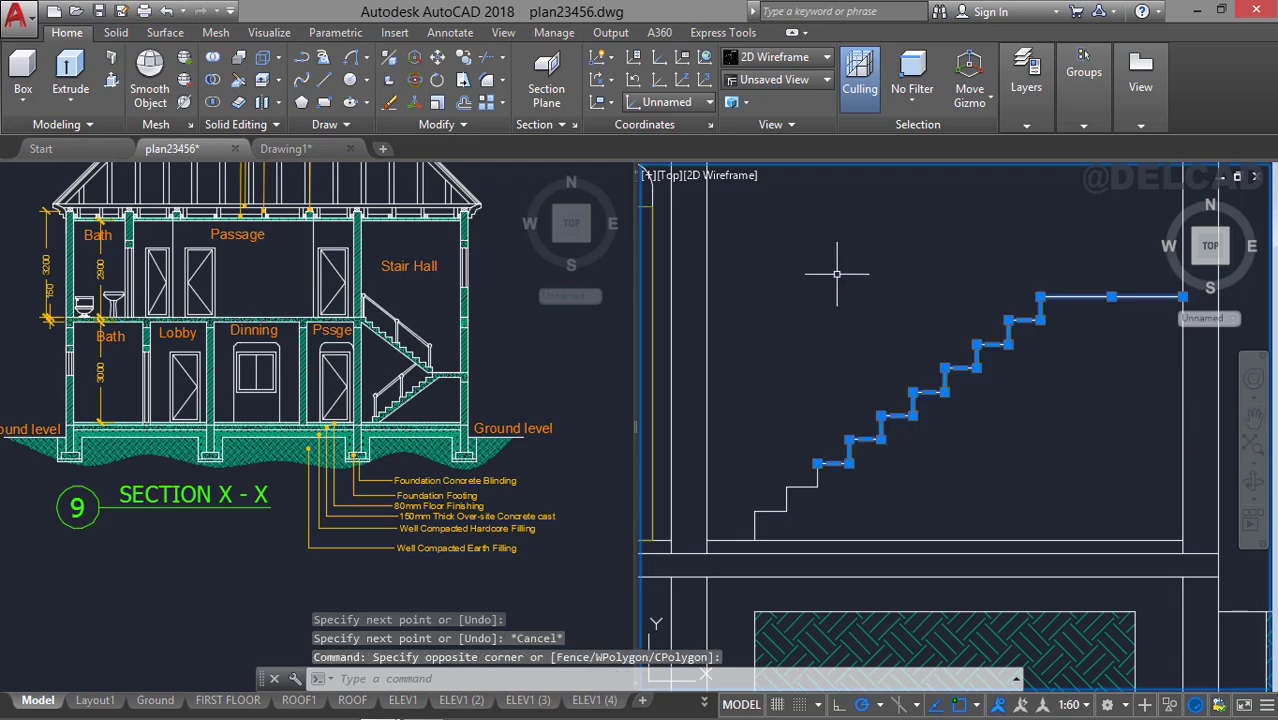
pyautogui.click(945, 525)
pyautogui.click(749, 451)
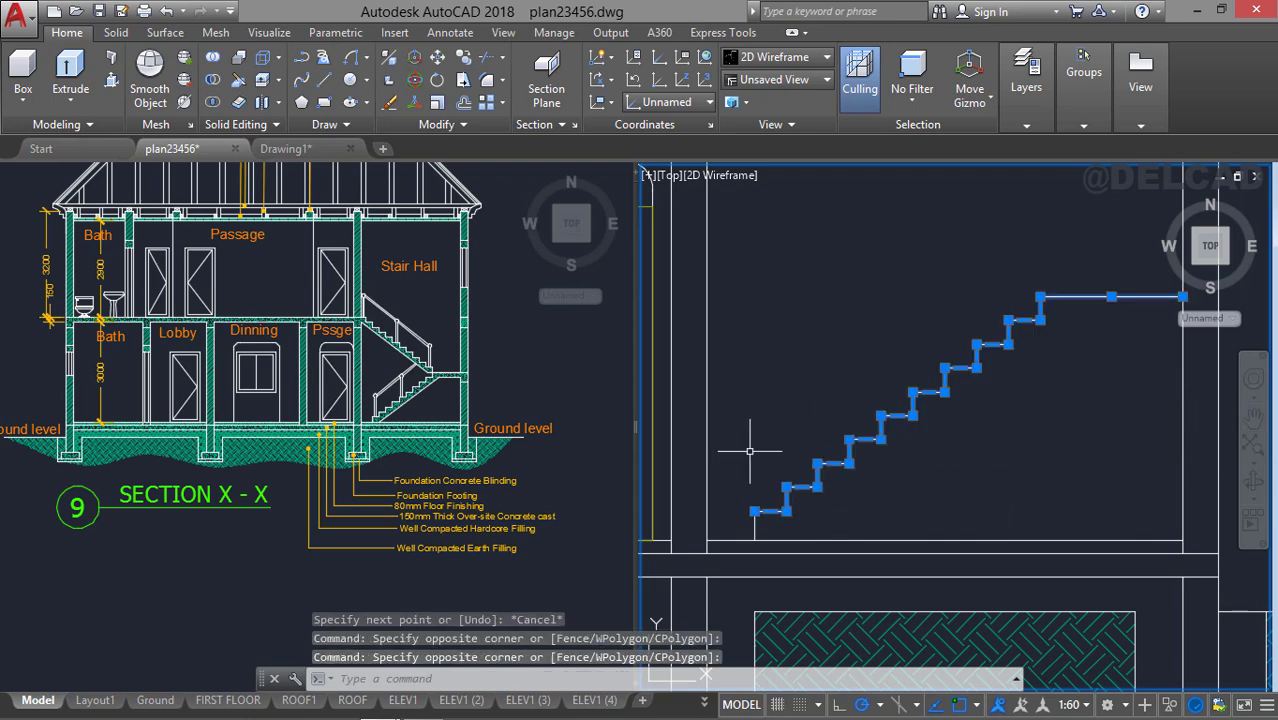
pyautogui.click(755, 520)
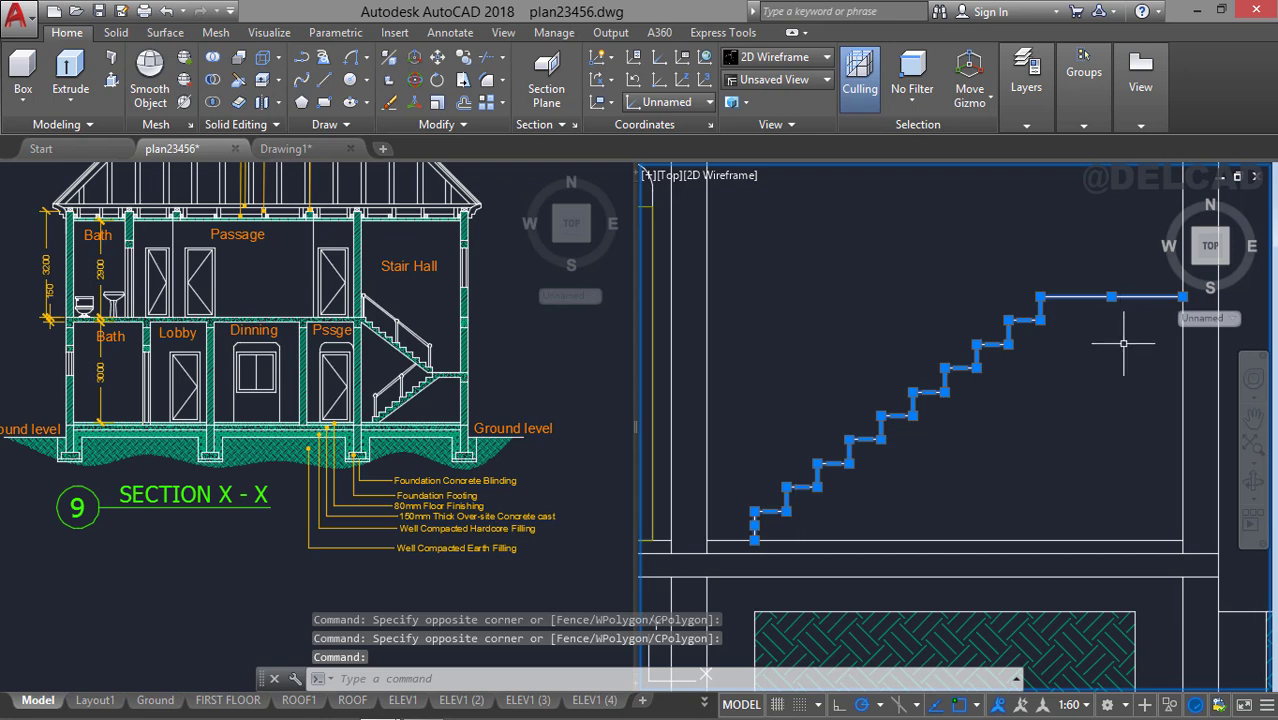
pyautogui.write('J')
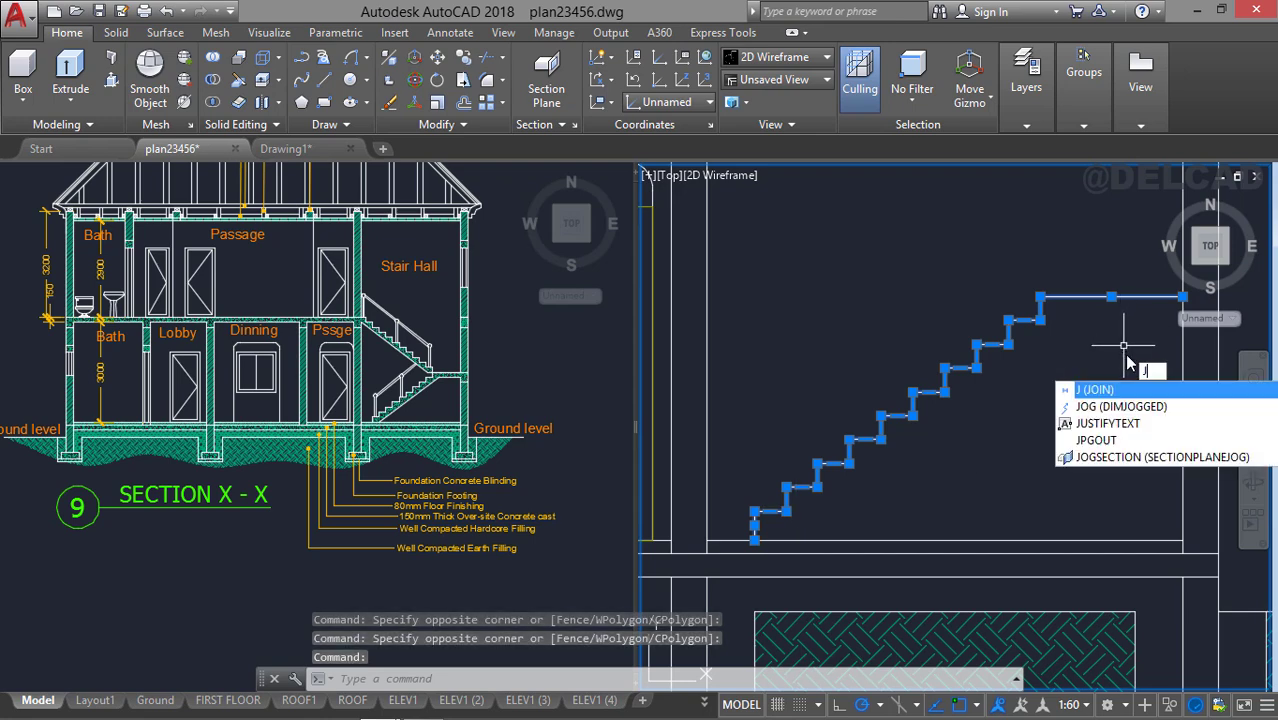
pyautogui.press('Return')
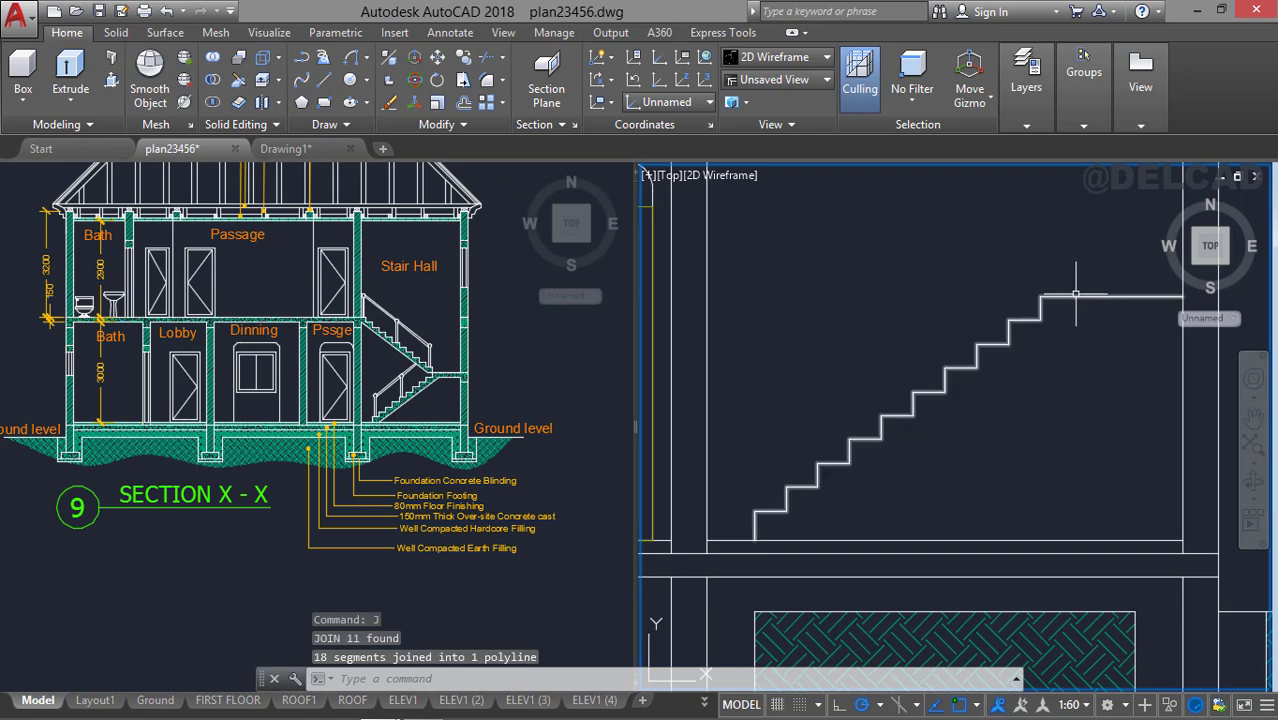
# Mirror the joined stair polyline upward about the landing line, keeping the source object.
pyautogui.scroll(-3, 993, 422)
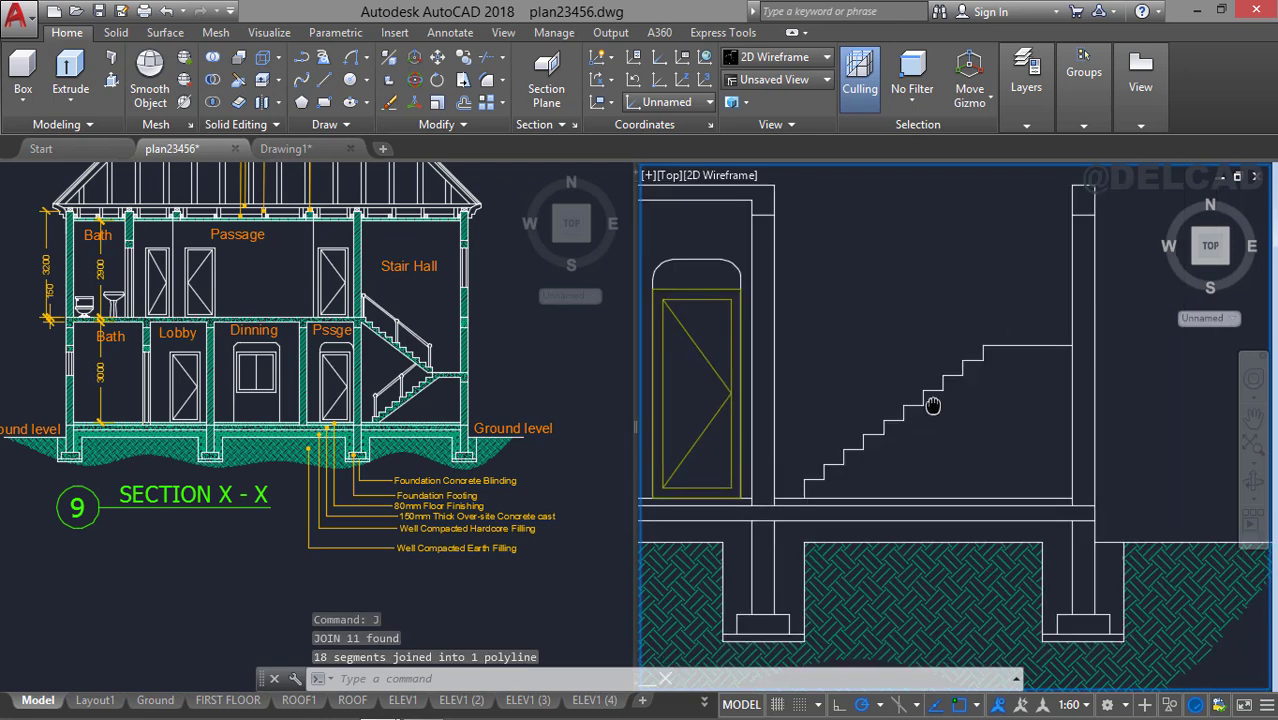
pyautogui.click(988, 408)
pyautogui.click(901, 308)
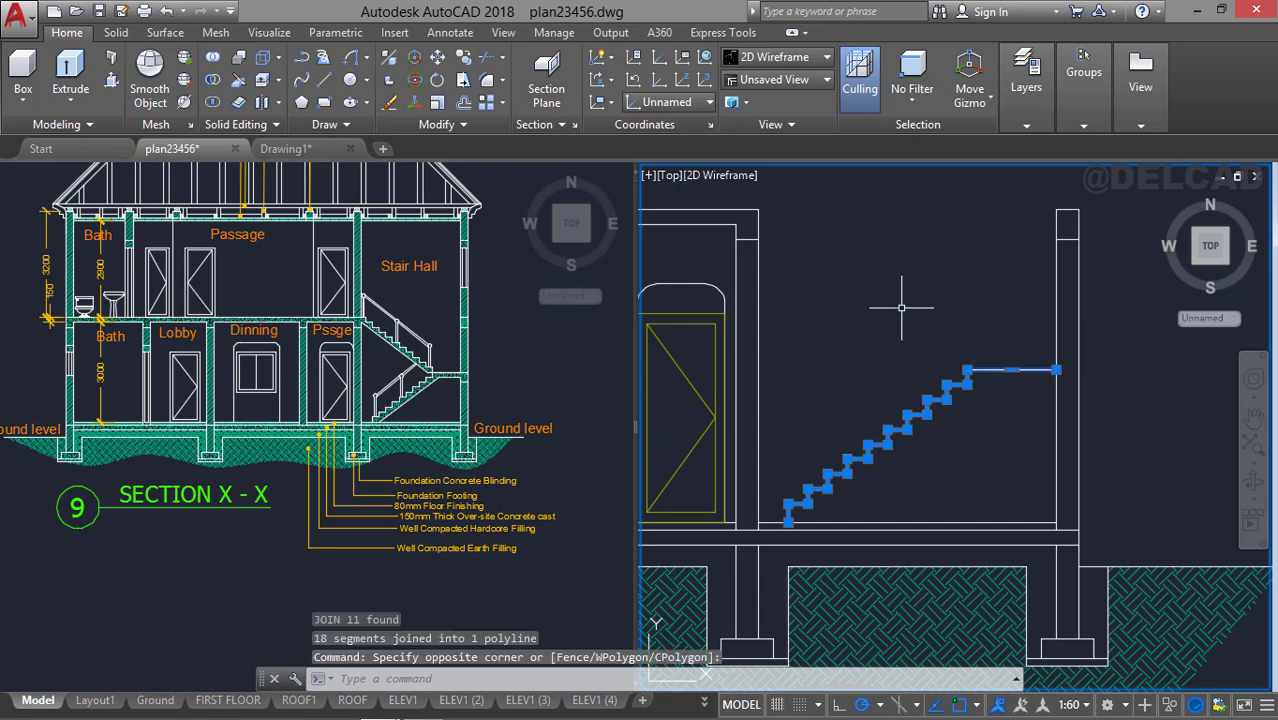
pyautogui.write('mi')
pyautogui.press('Return')
pyautogui.scroll(4, 967, 378)
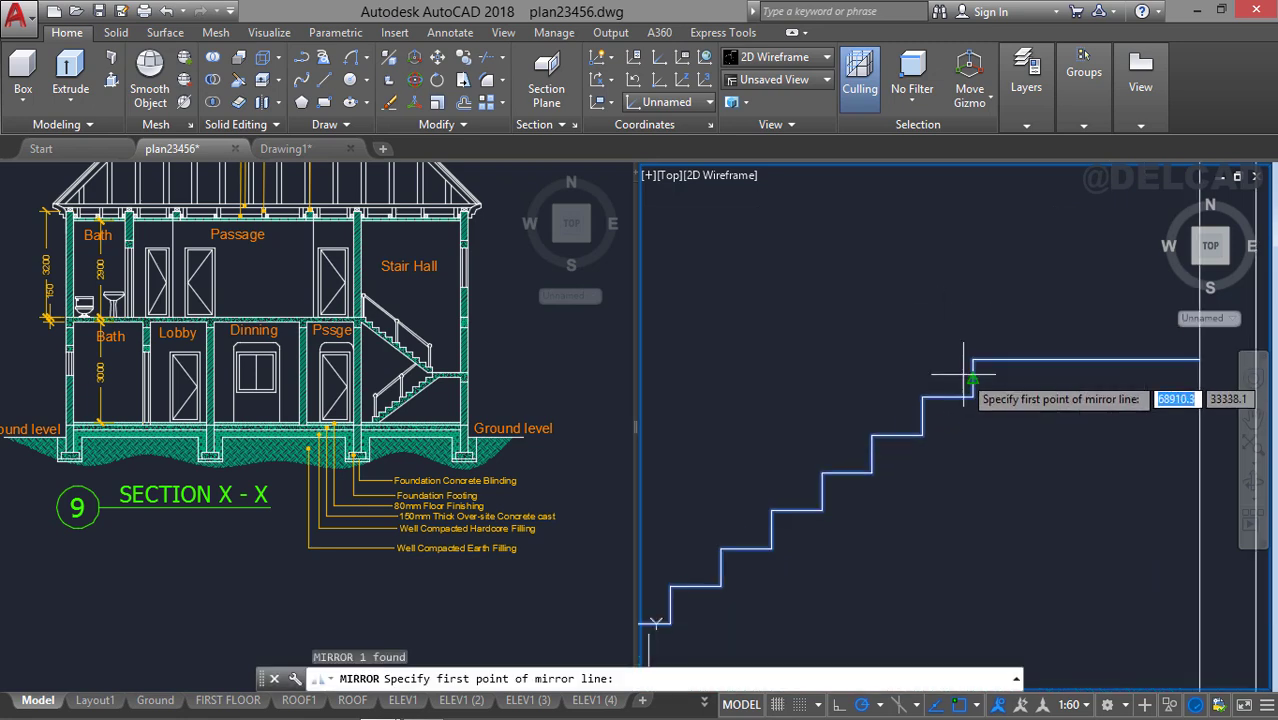
pyautogui.click(974, 358)
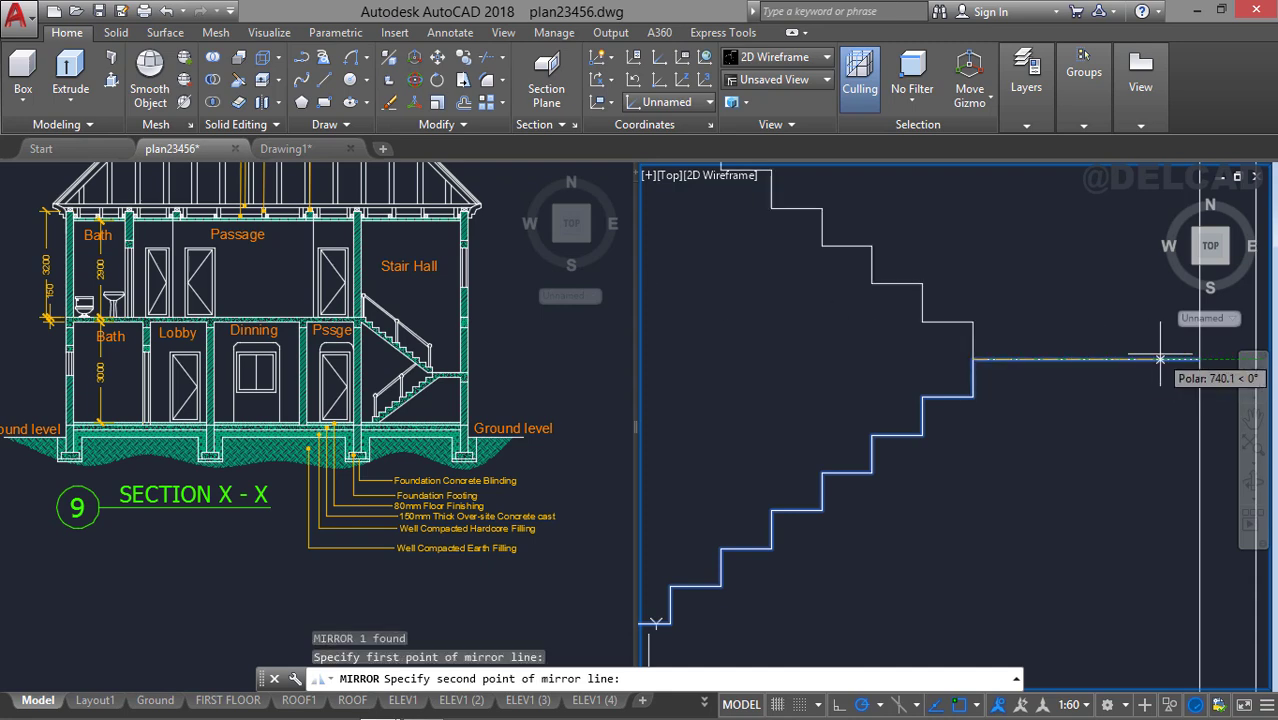
pyautogui.click(1200, 362)
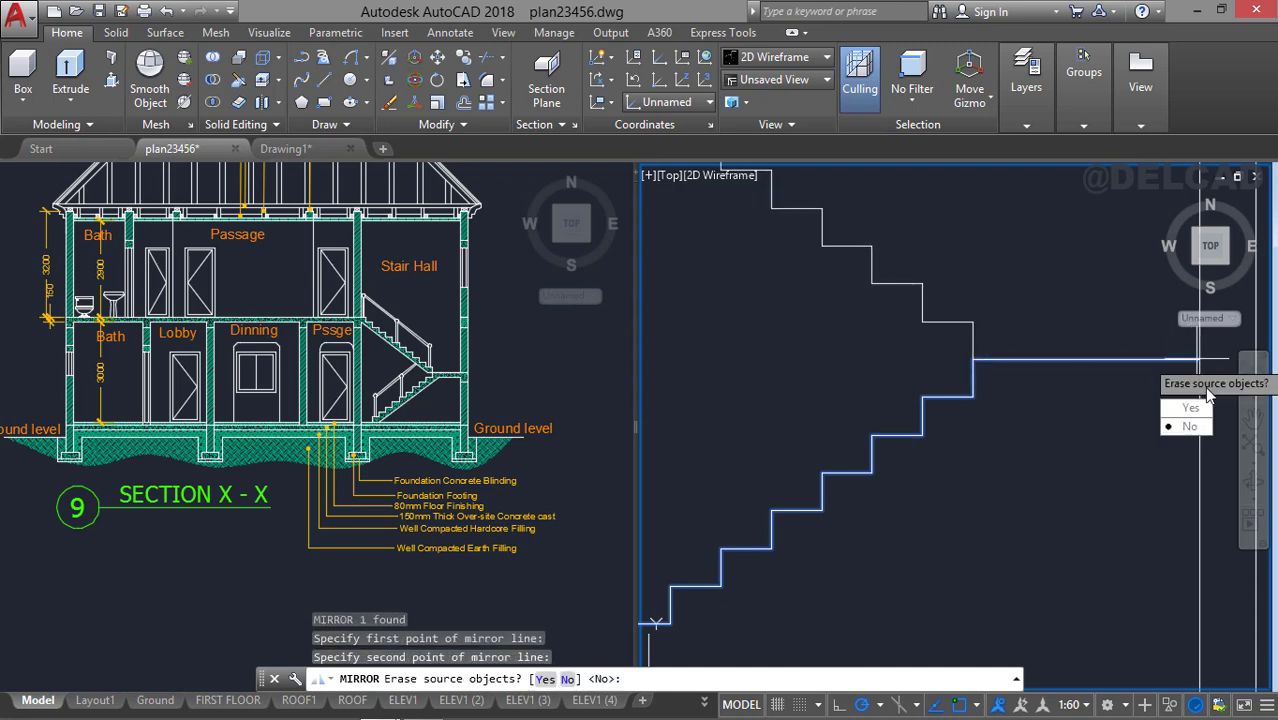
pyautogui.click(1189, 426)
# Move the mirrored upper flight 150 mm straight up from the landing's wall end.
pyautogui.scroll(-5, 1041, 300)
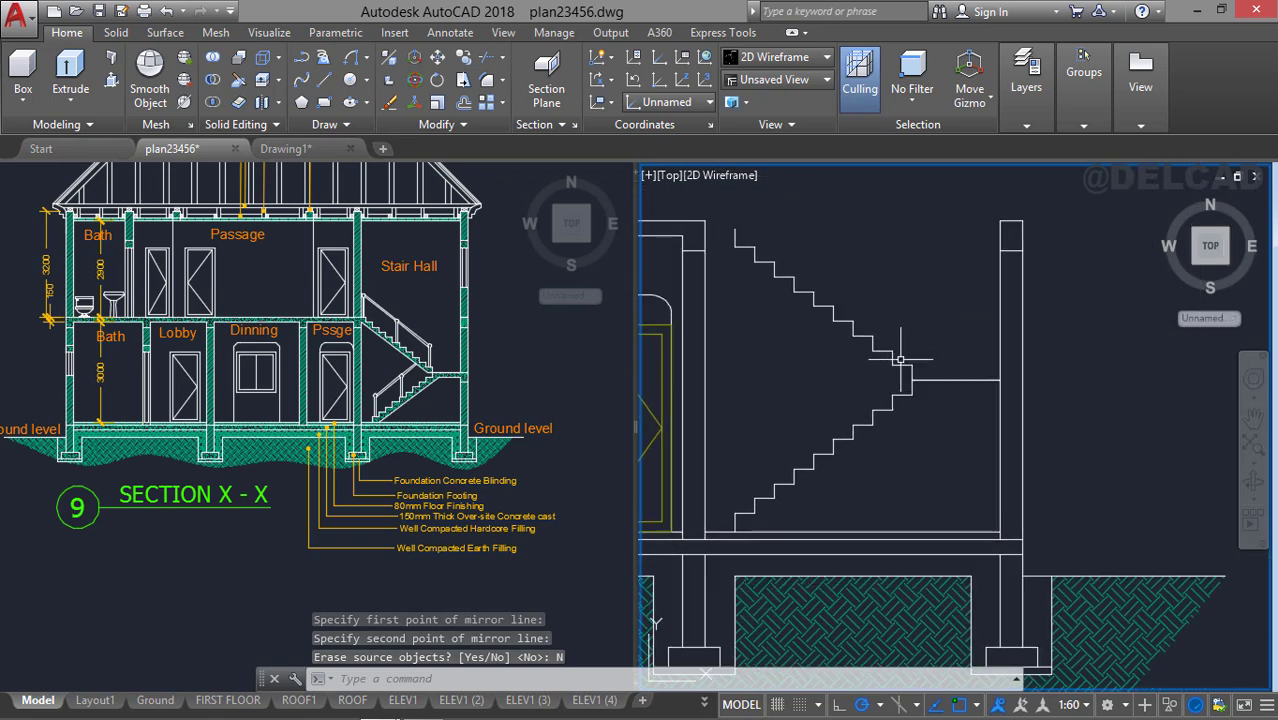
pyautogui.click(900, 359)
pyautogui.click(895, 383)
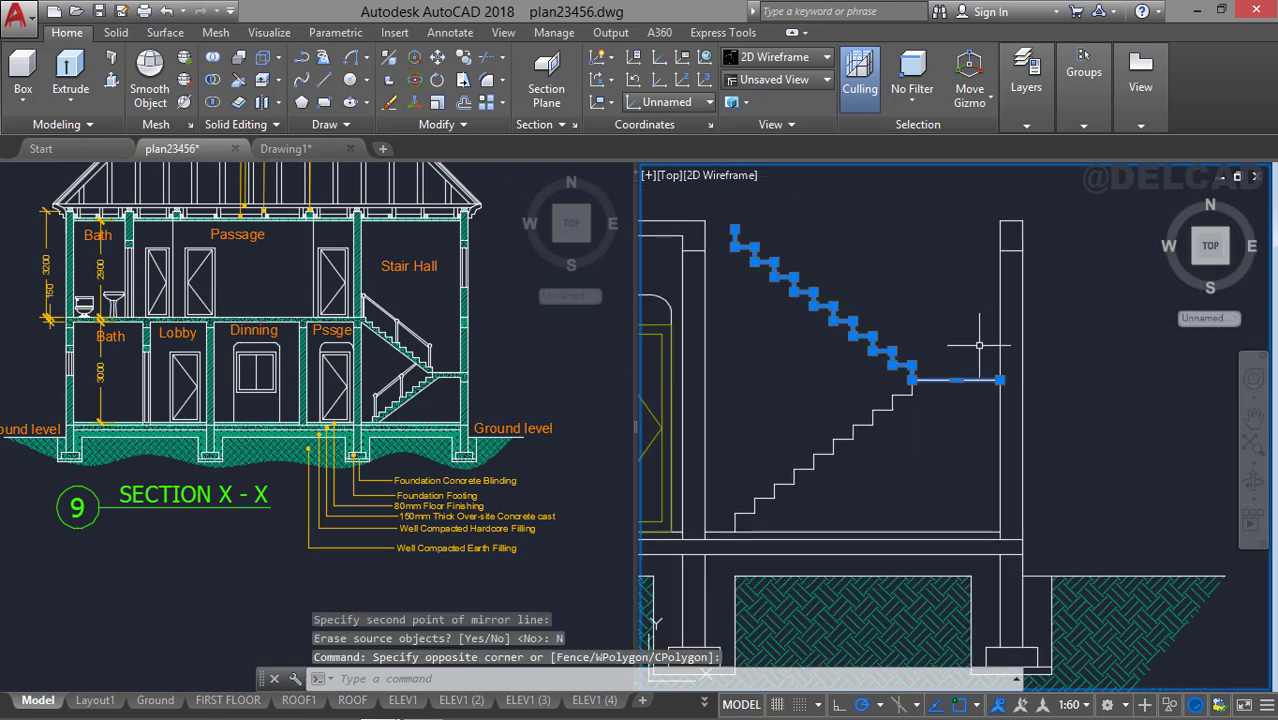
pyautogui.scroll(2, 968, 362)
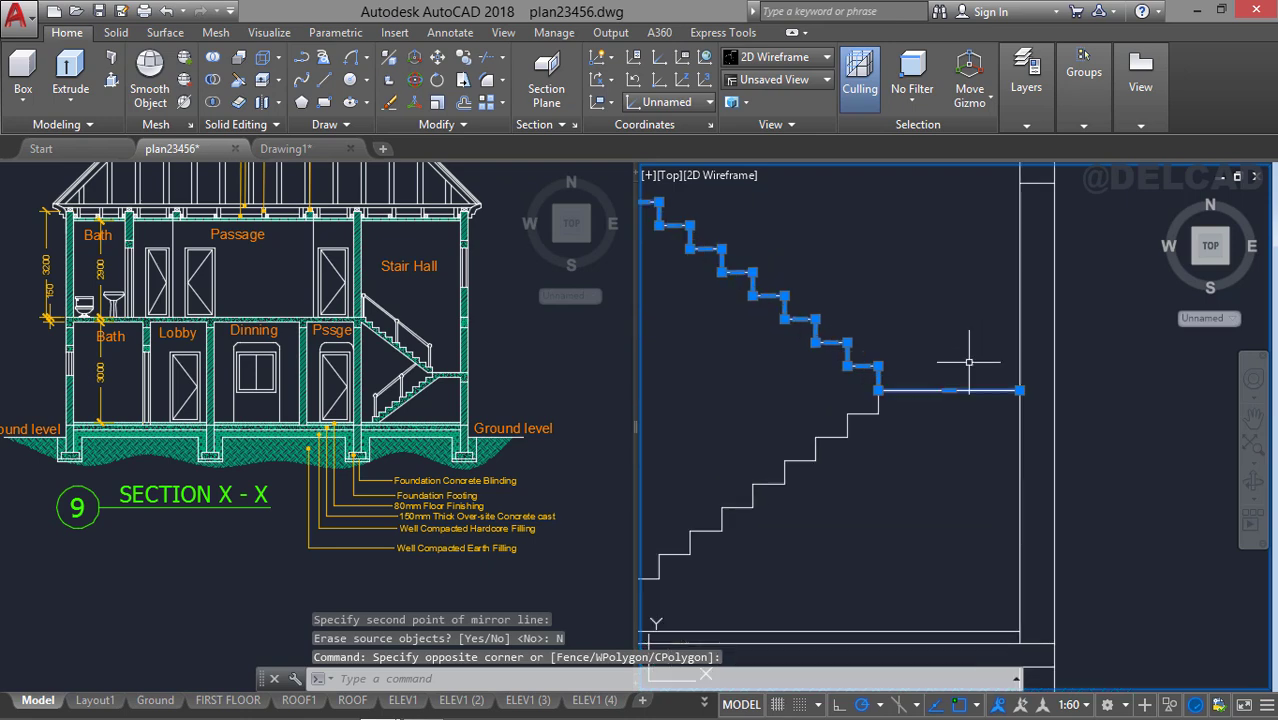
pyautogui.write('m')
pyautogui.press('Return')
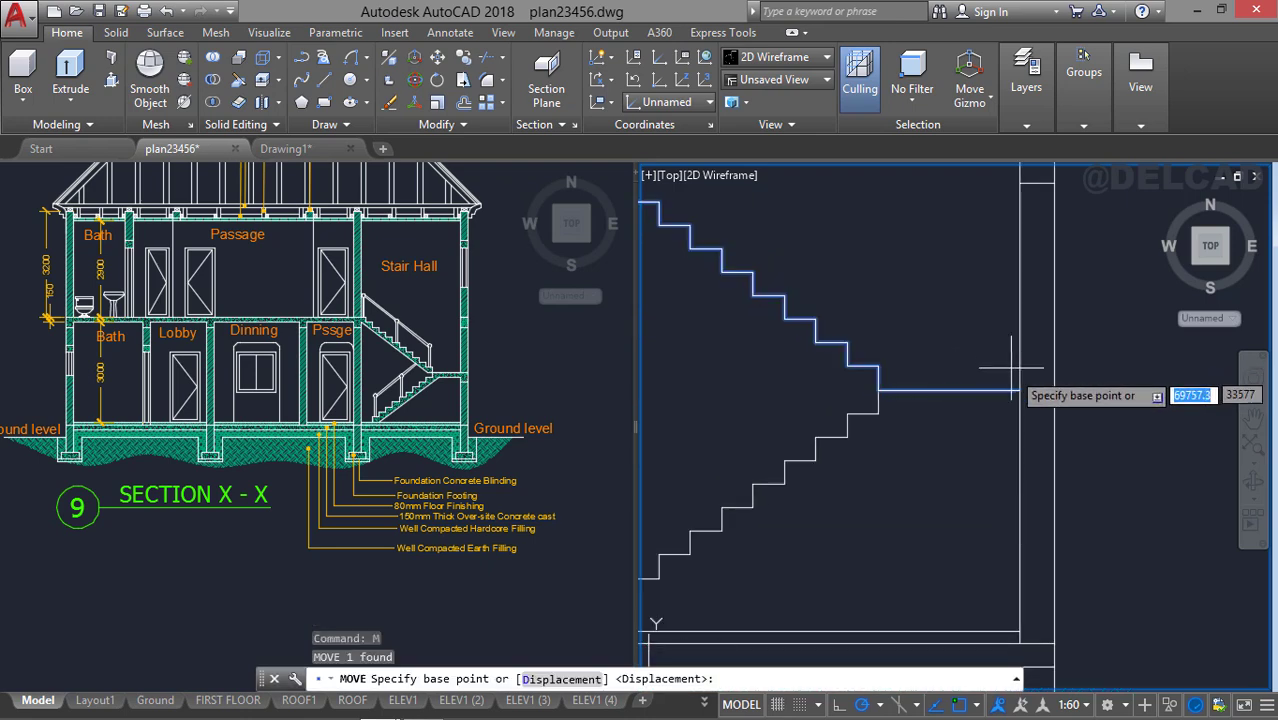
pyautogui.click(1019, 389)
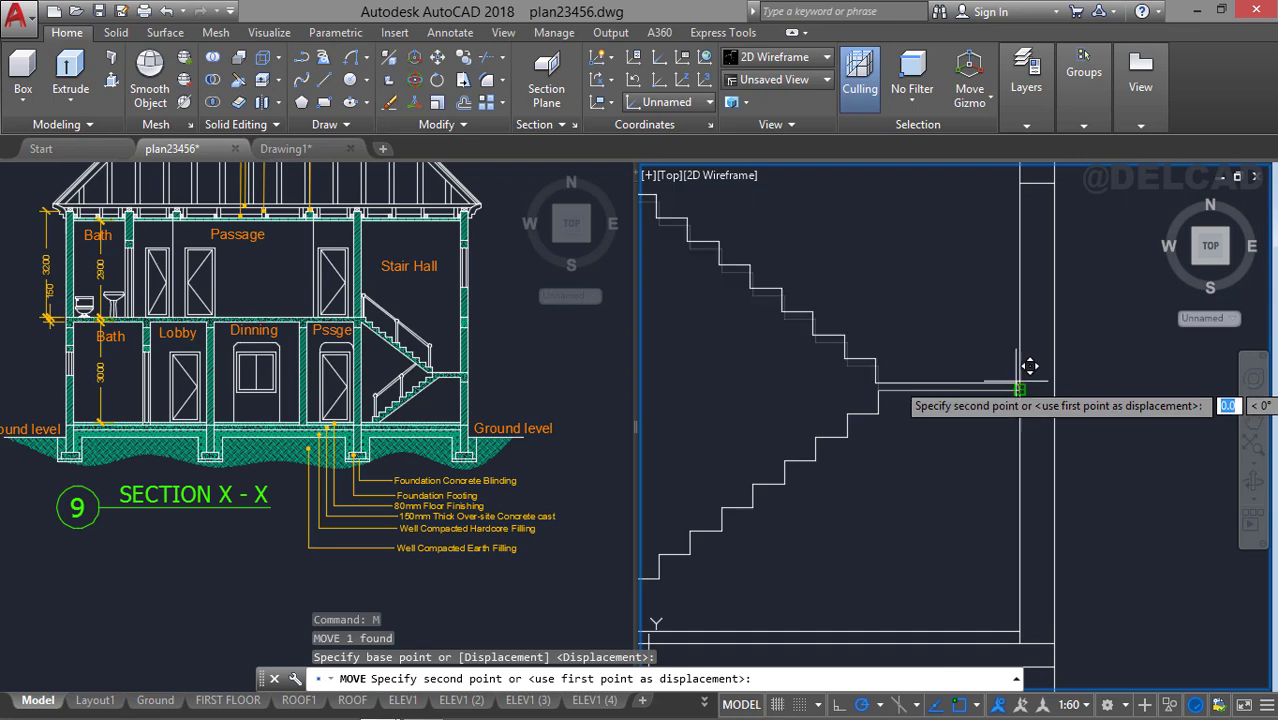
pyautogui.write('150')
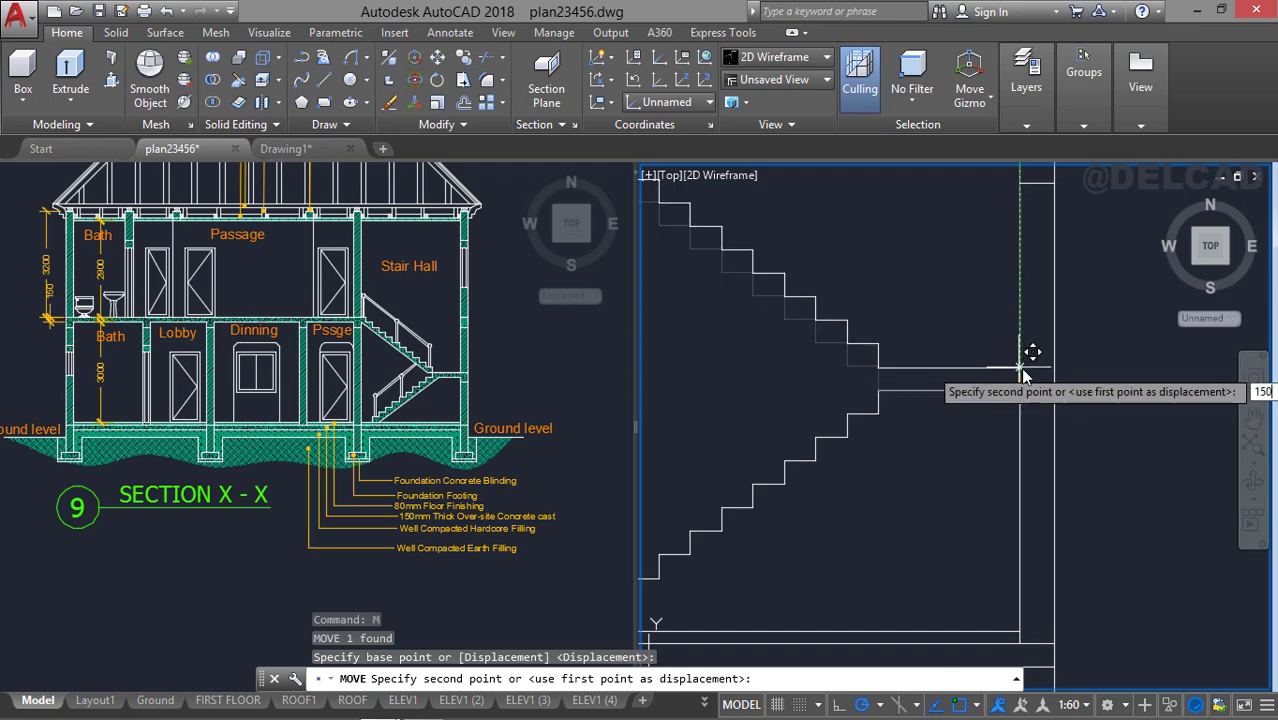
pyautogui.press('Return')
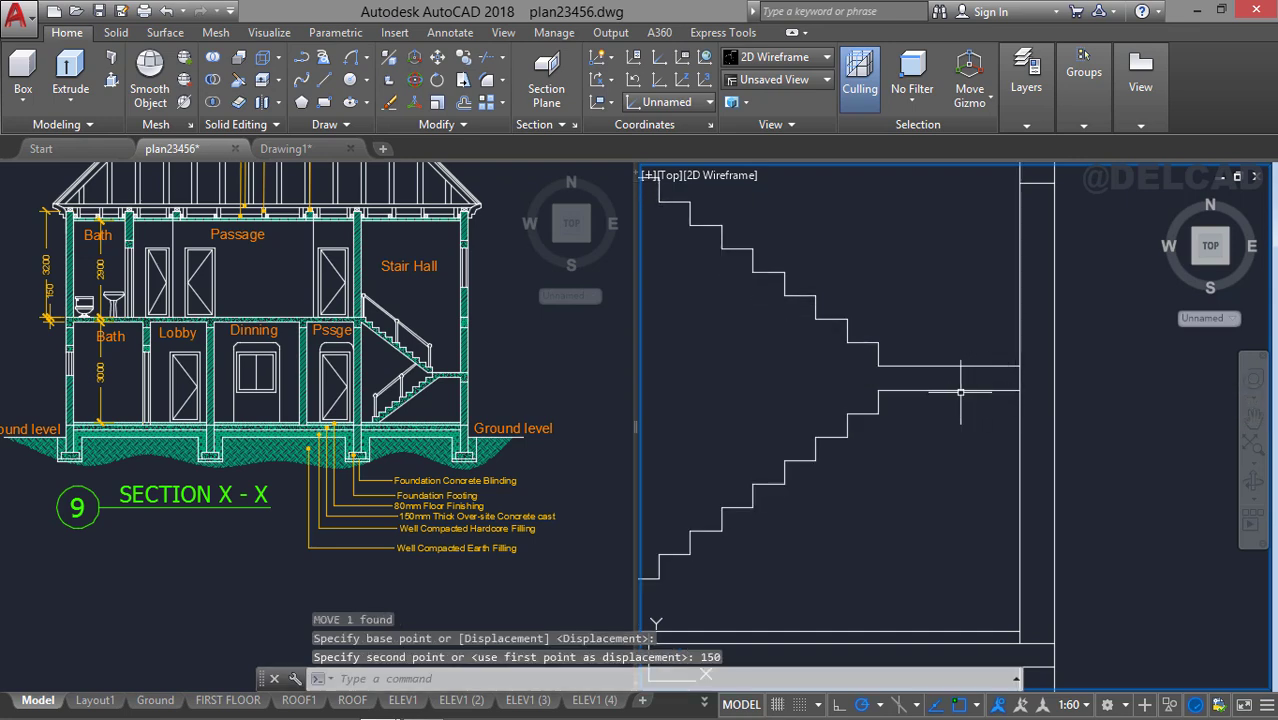
# Draw a sloping line through the lower flight's inner step corners, from the lowest tread to the foot of the top riser.
pyautogui.scroll(-2, 960, 392)
pyautogui.moveTo(835, 421); pyautogui.dragTo(807, 364, button='middle')
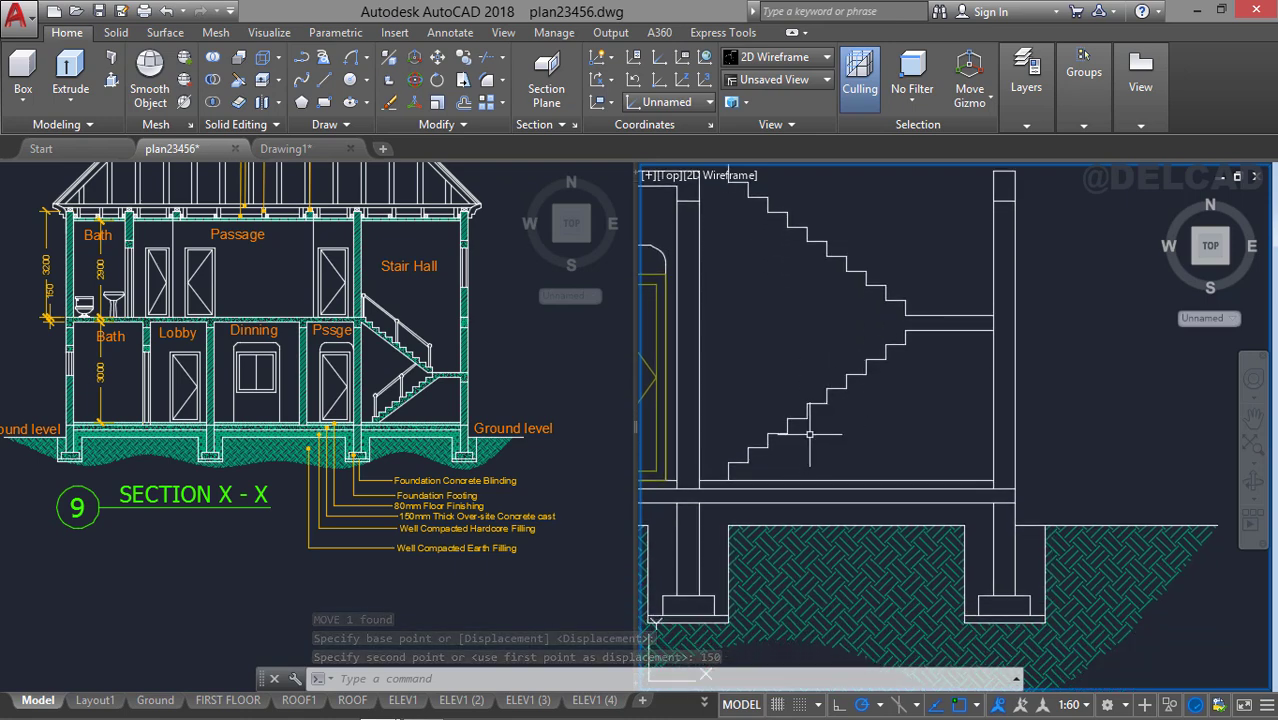
pyautogui.write('l')
pyautogui.press('Return')
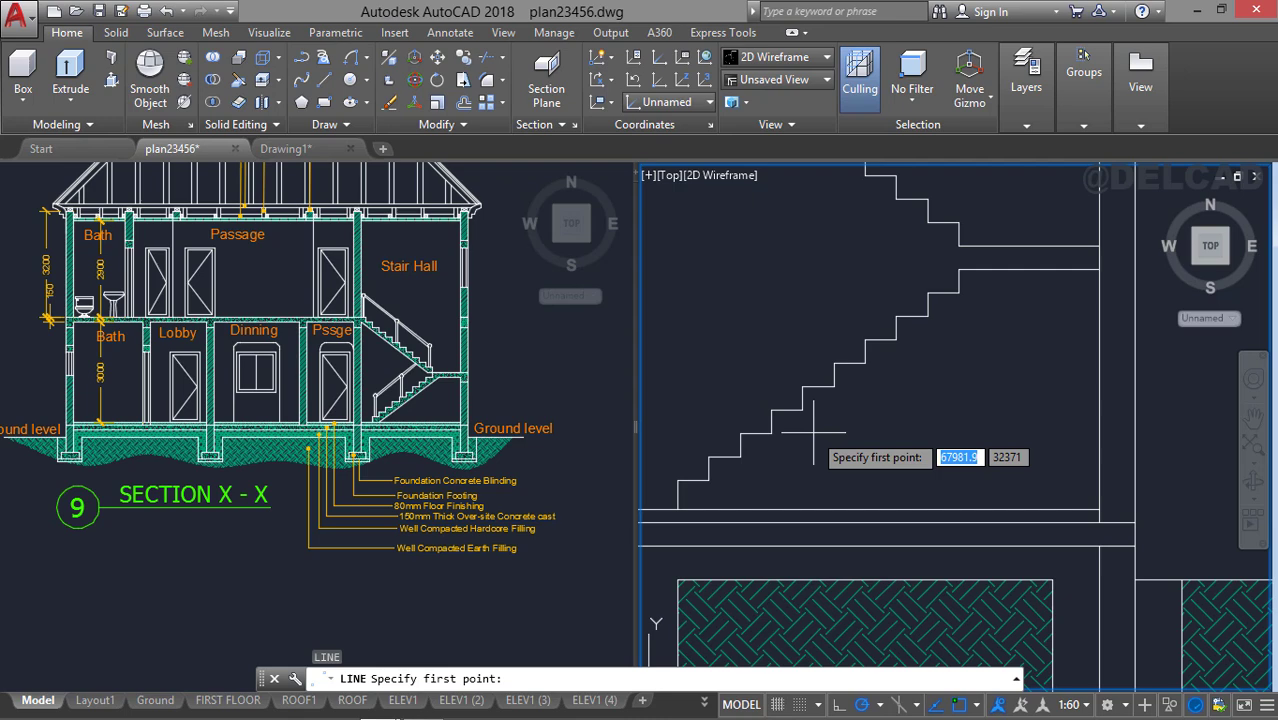
pyautogui.click(708, 481)
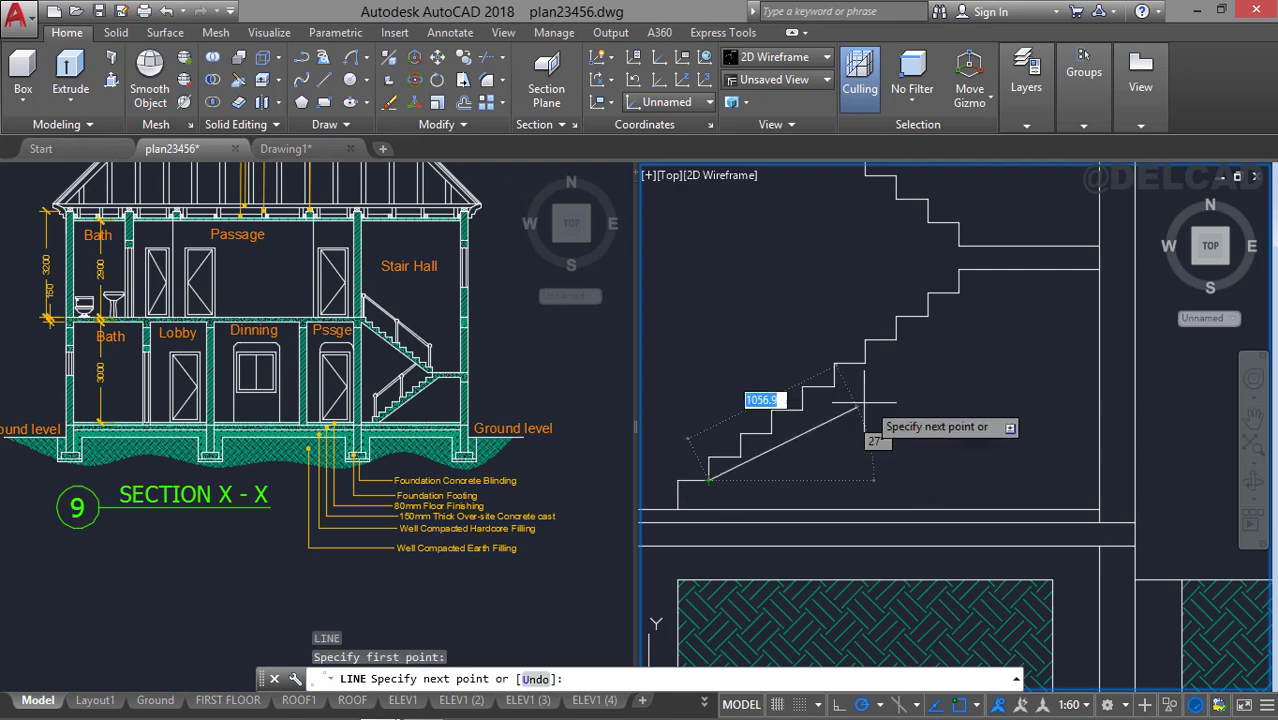
pyautogui.click(958, 294)
pyautogui.press('Escape')
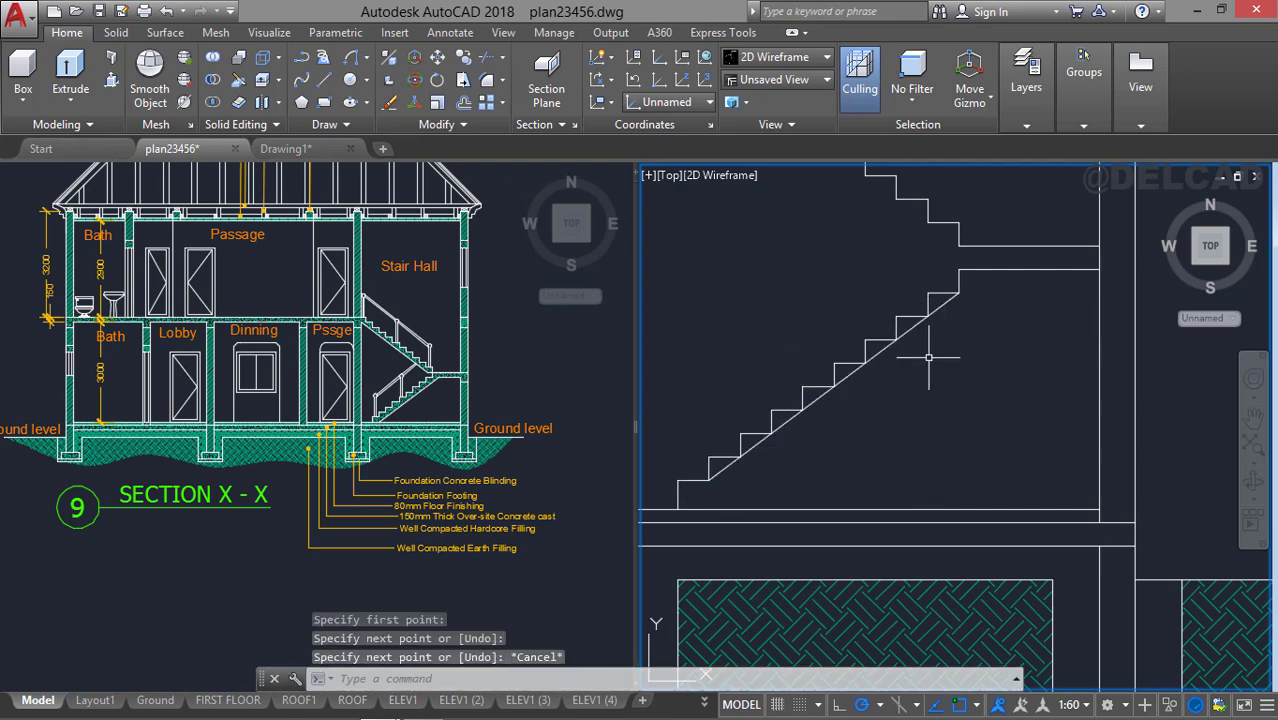
# Offset the lower flight's sloping line 75 mm to its underside and delete the original line.
pyautogui.write('o')
pyautogui.press('Return')
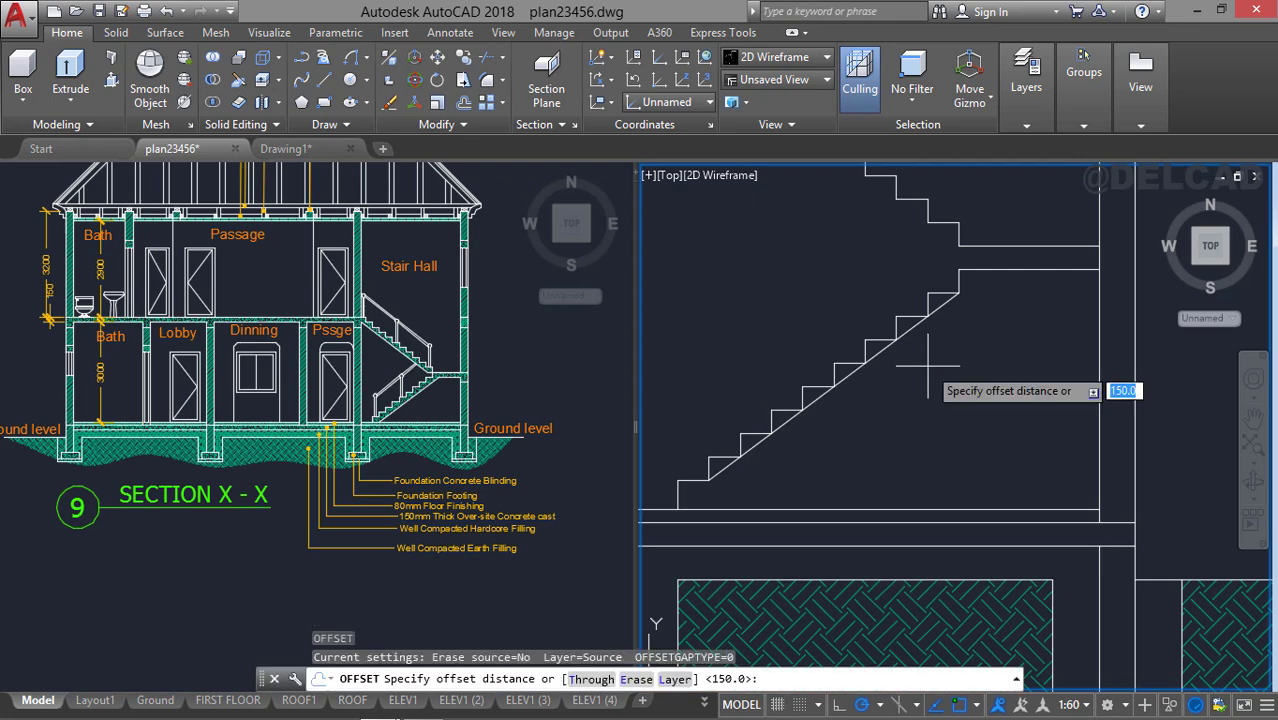
pyautogui.write('75')
pyautogui.press('Return')
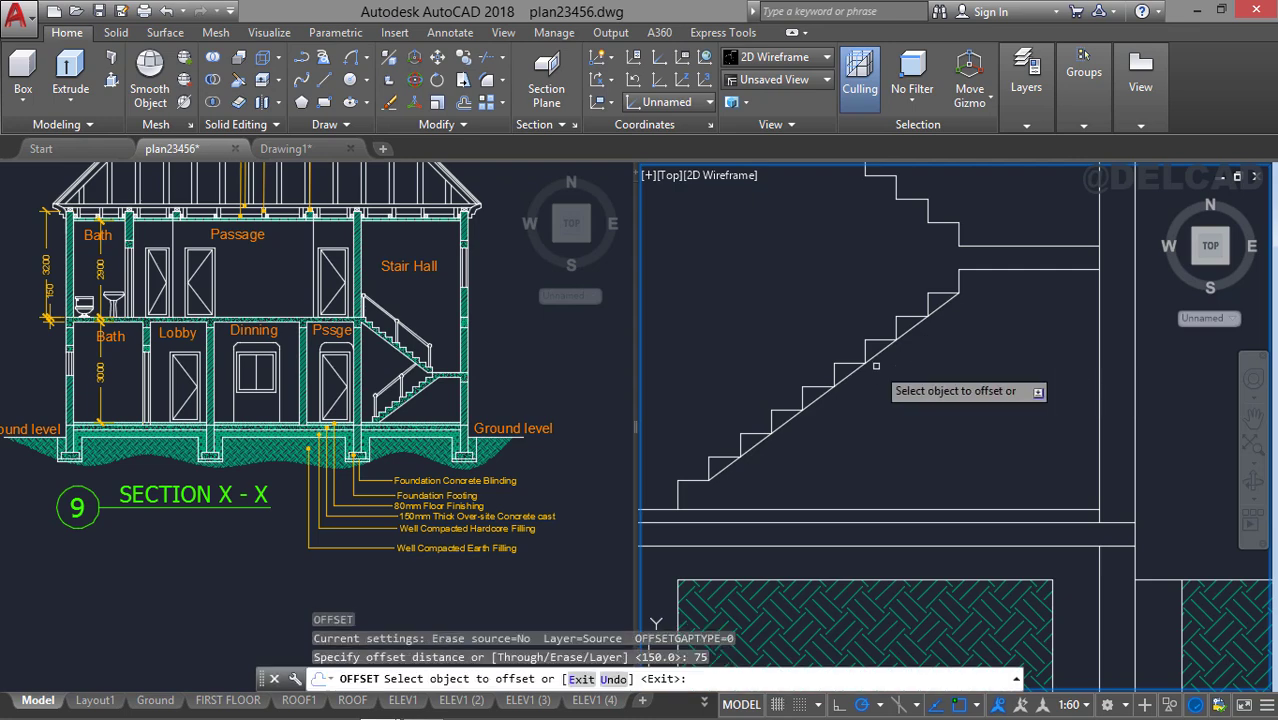
pyautogui.click(884, 350)
pyautogui.click(903, 383)
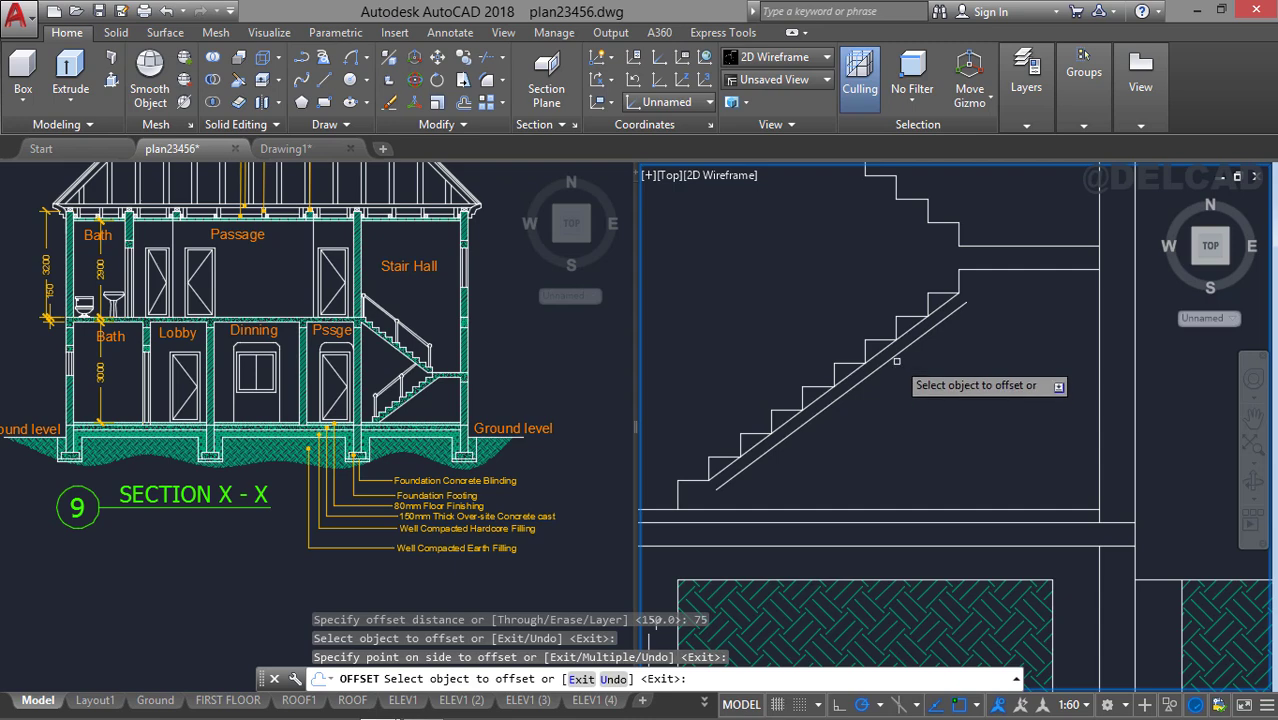
pyautogui.press('Escape')
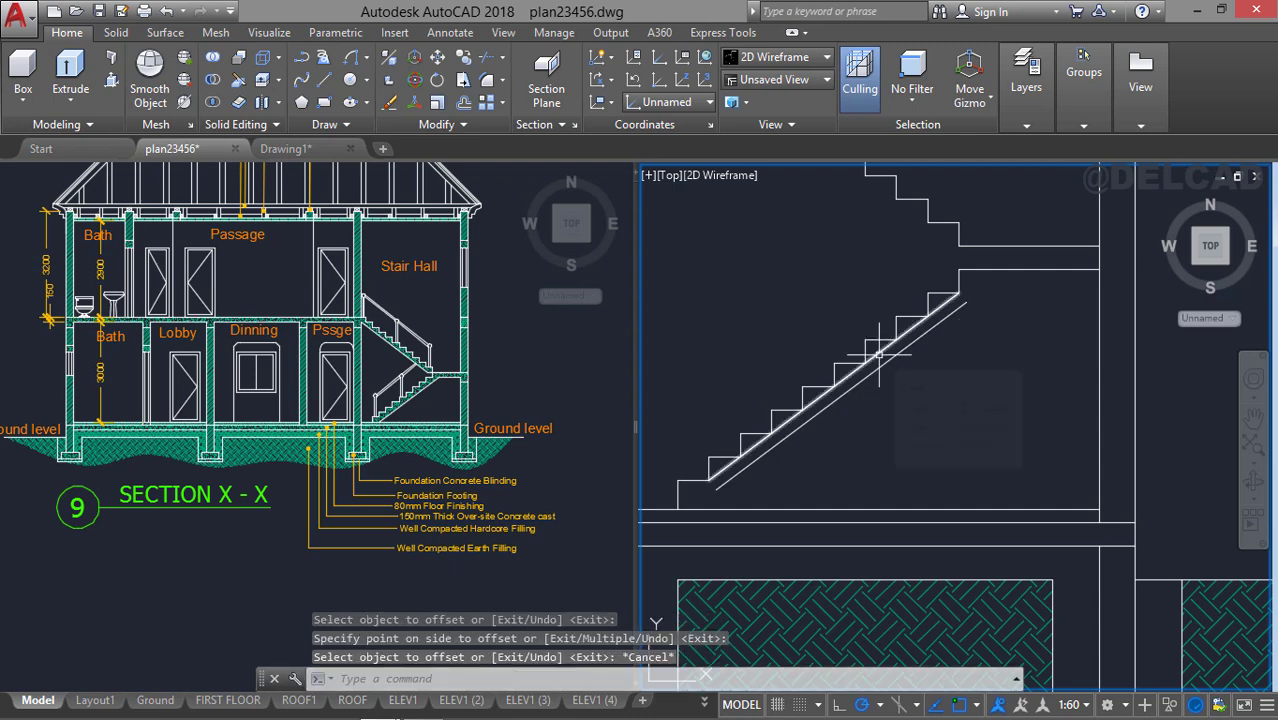
pyautogui.click(878, 352)
pyautogui.press('Delete')
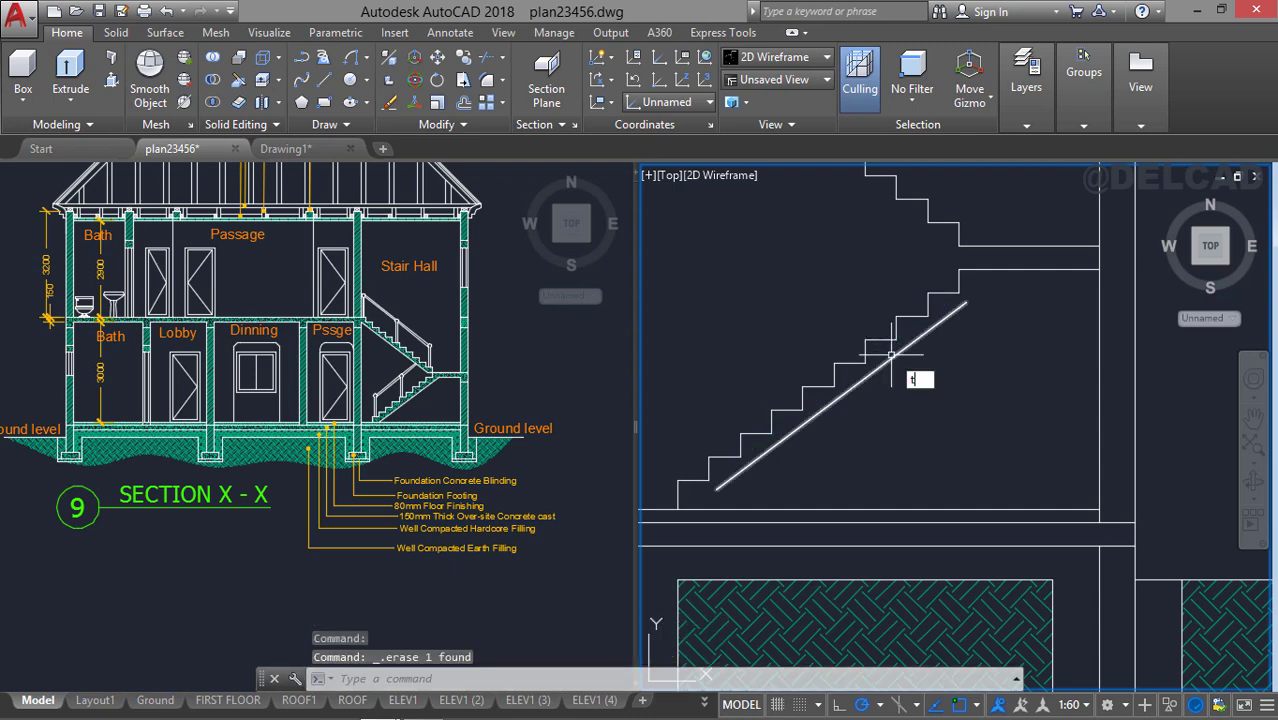
# Extend the lower flight's soffit line down to the floor line and up to the landing's underside.
pyautogui.write('tr')
pyautogui.press('Return')
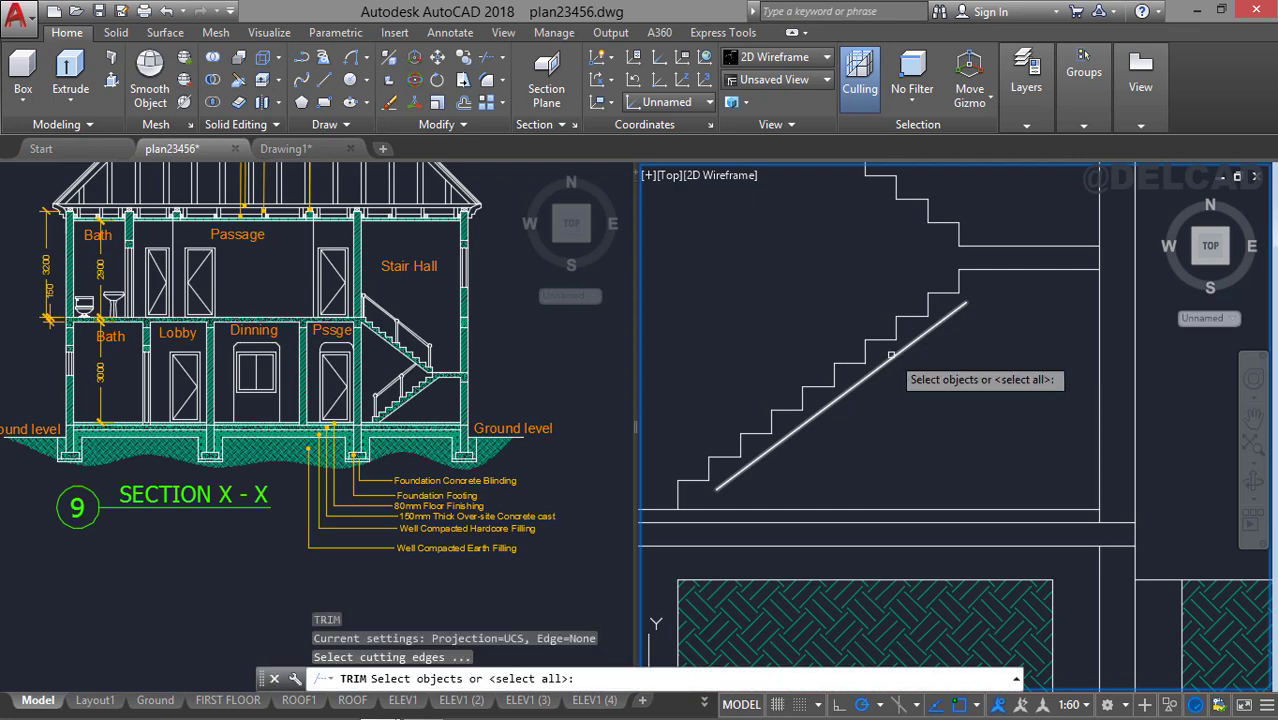
pyautogui.press('Return')
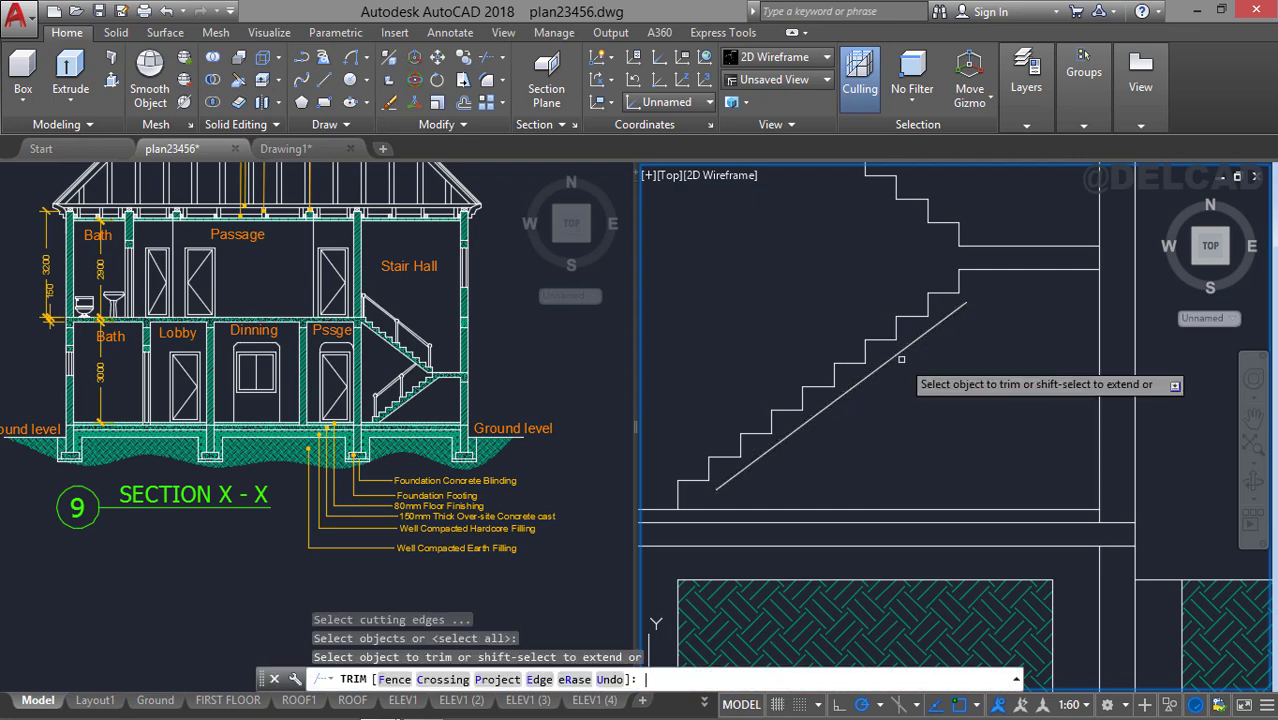
pyautogui.keyDown('shift'); pyautogui.click(754, 461); pyautogui.keyUp('shift')
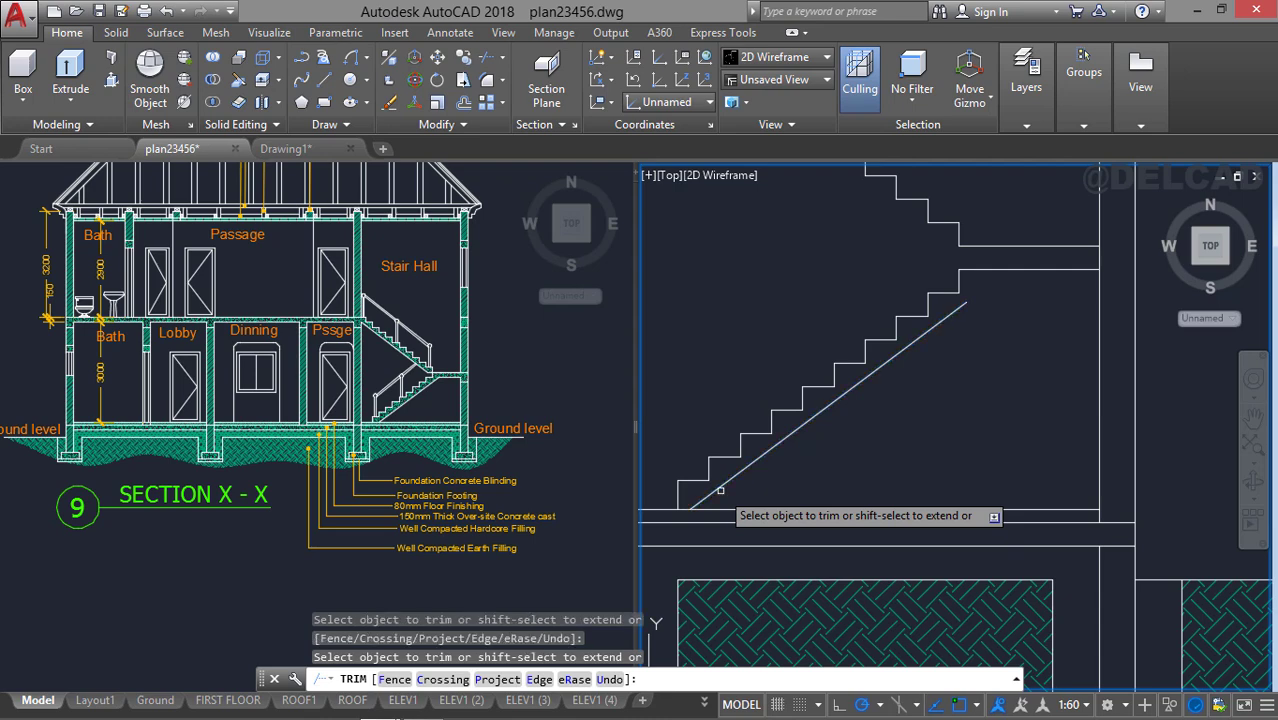
pyautogui.keyDown('shift'); pyautogui.click(951, 313); pyautogui.keyUp('shift')
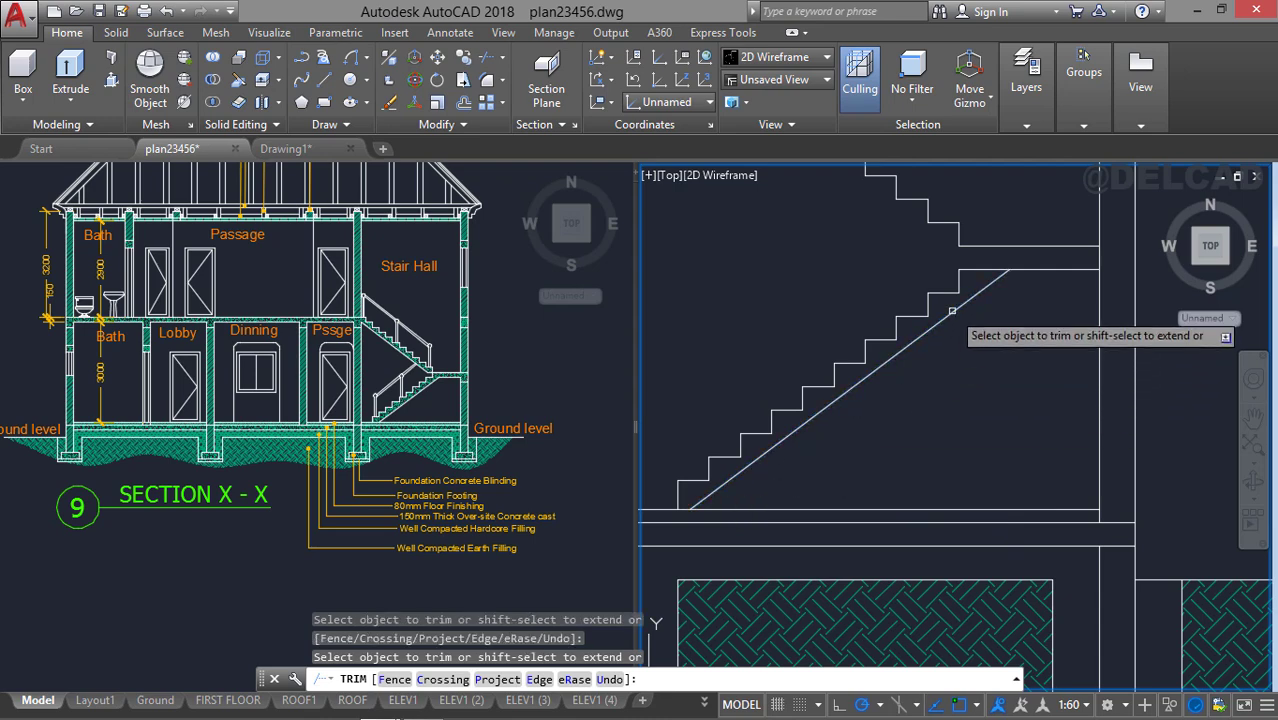
pyautogui.press('Return')
# Draw a sloping line along the upper flight's inner step corners, from the landing's upper edge to the top step.
pyautogui.scroll(-2, 962, 323)
pyautogui.moveTo(961, 323); pyautogui.dragTo(995, 484, button='middle')
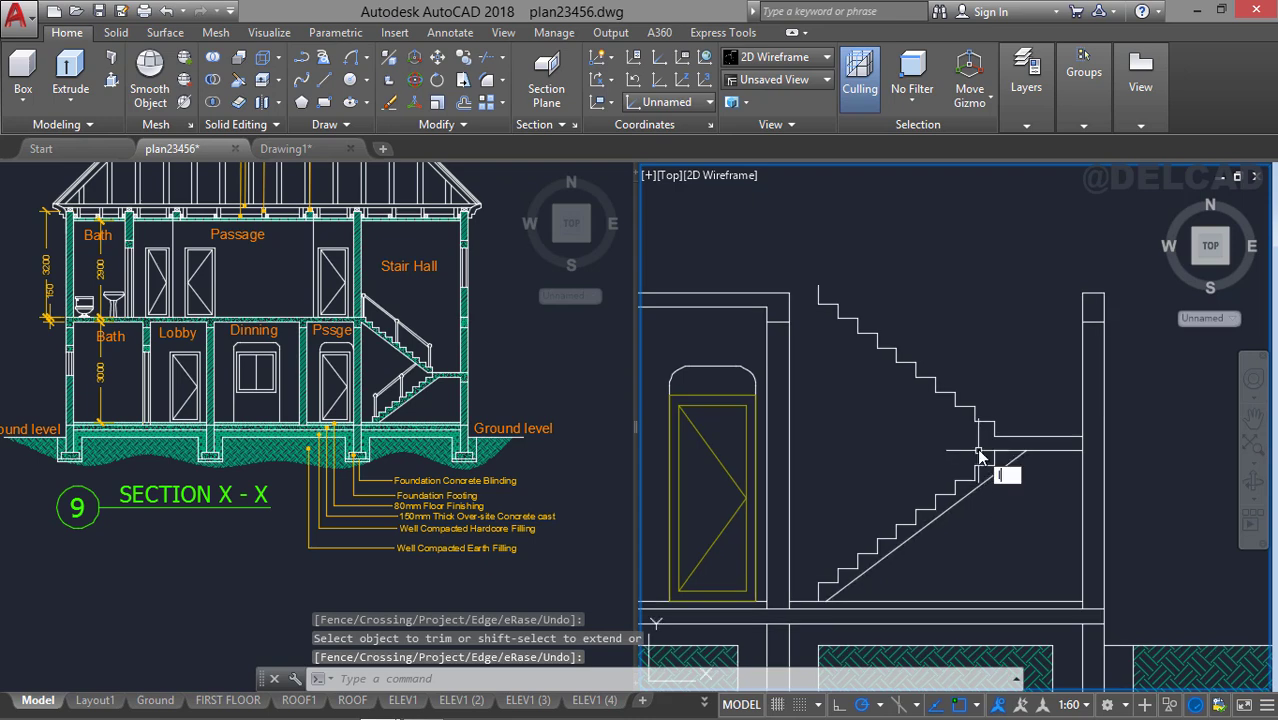
pyautogui.press('Return')
pyautogui.click(994, 436)
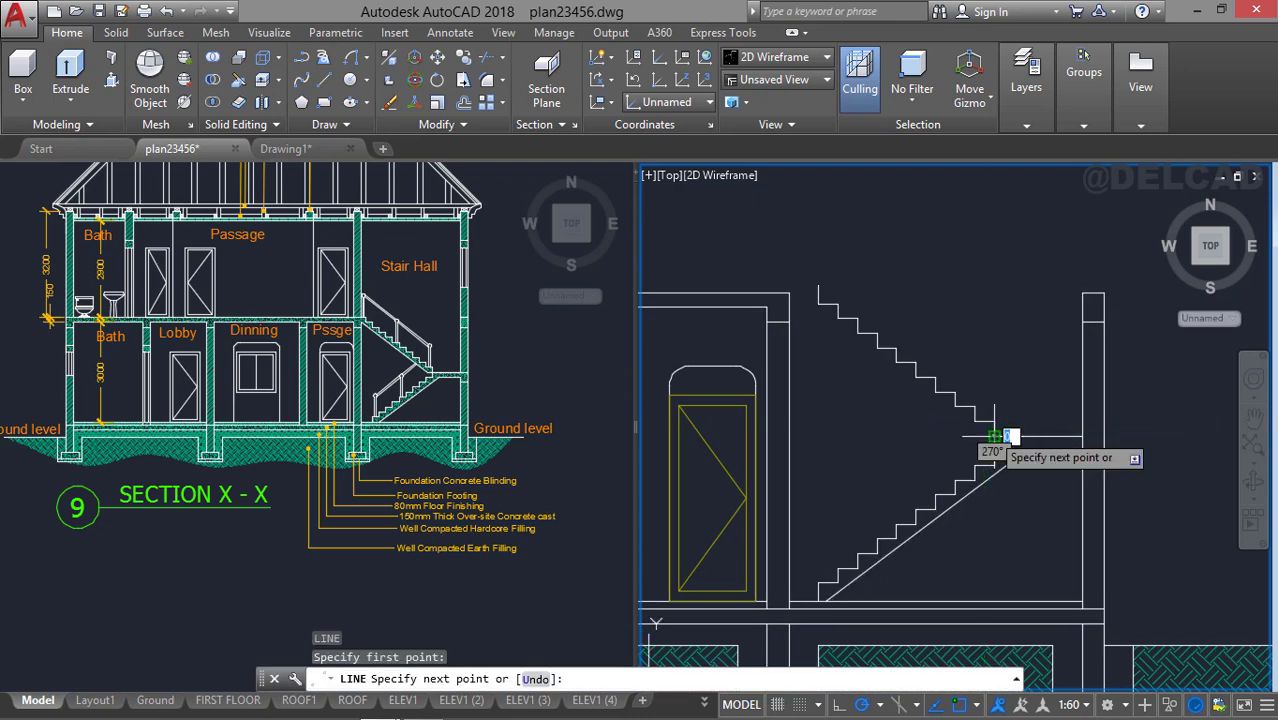
pyautogui.click(822, 305)
pyautogui.press('Return')
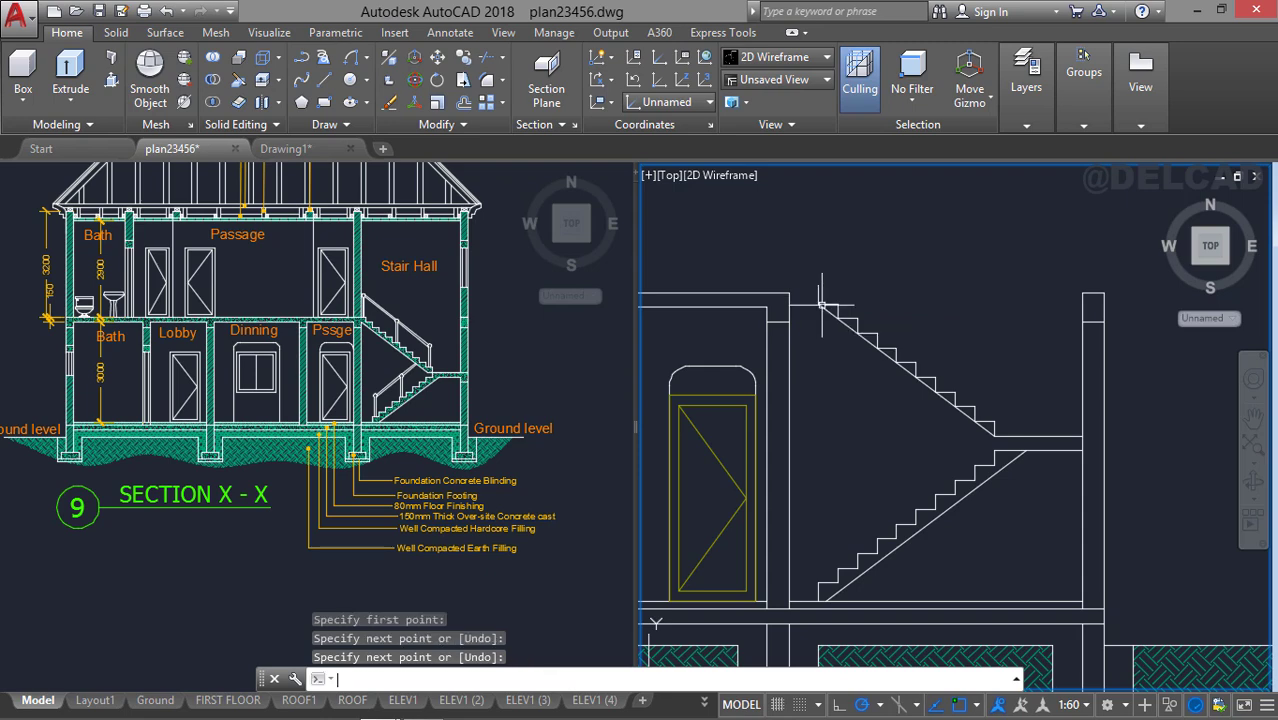
# Offset the upper flight's sloping line 75 mm to its underside.
pyautogui.write('o')
pyautogui.press('Return')
pyautogui.press('Return')
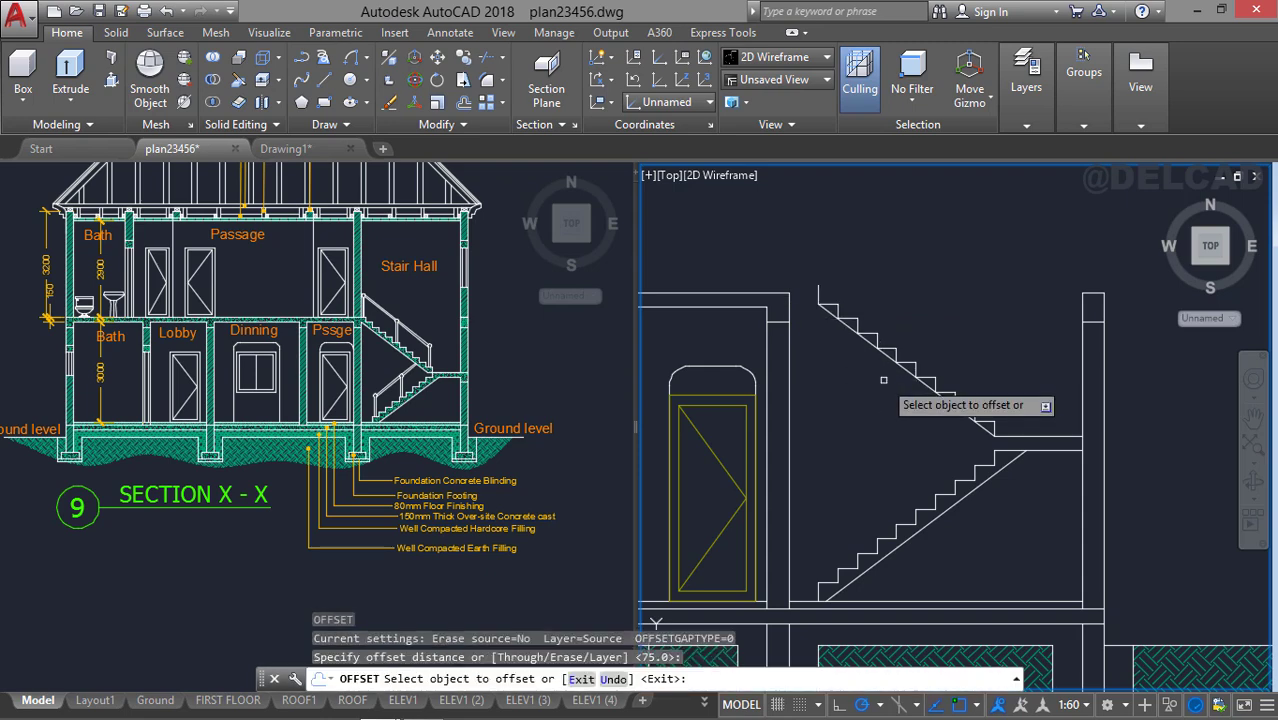
pyautogui.click(885, 357)
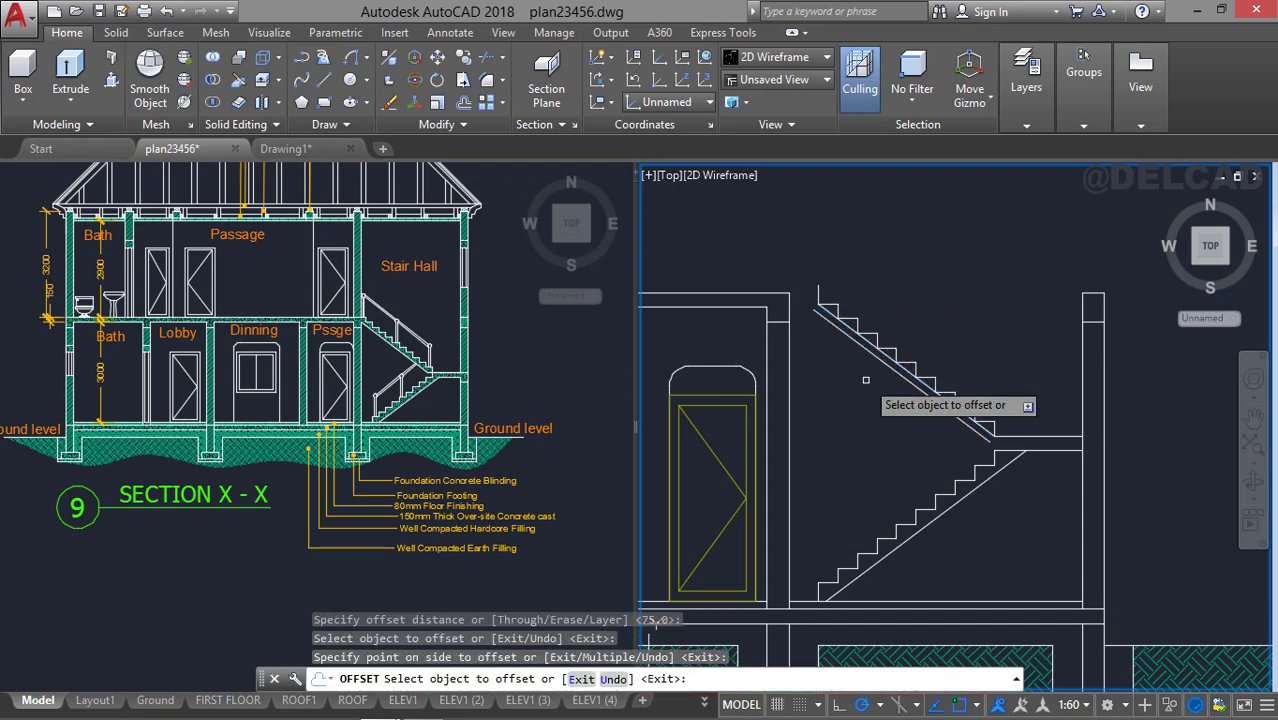
# Delete the upper flight's original sloping line along the inner step corners, keeping its offset copy.
pyautogui.press('Escape')
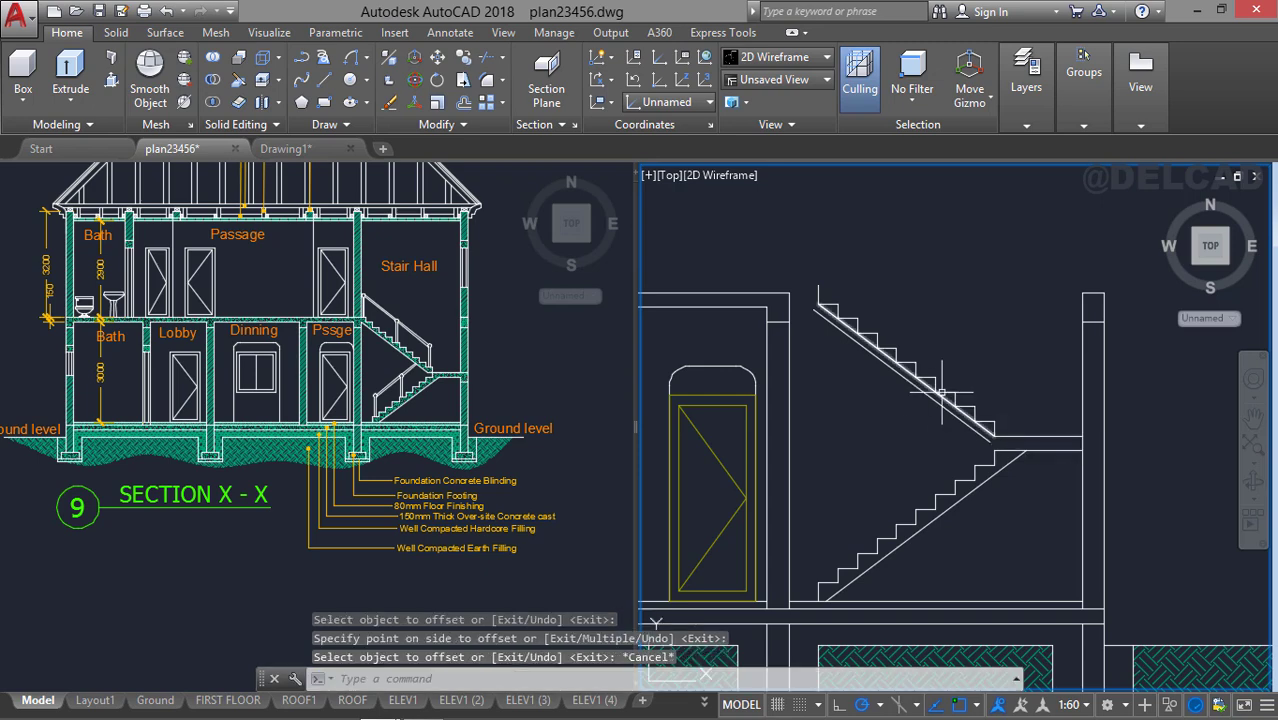
pyautogui.click(938, 393)
pyautogui.press('Delete')
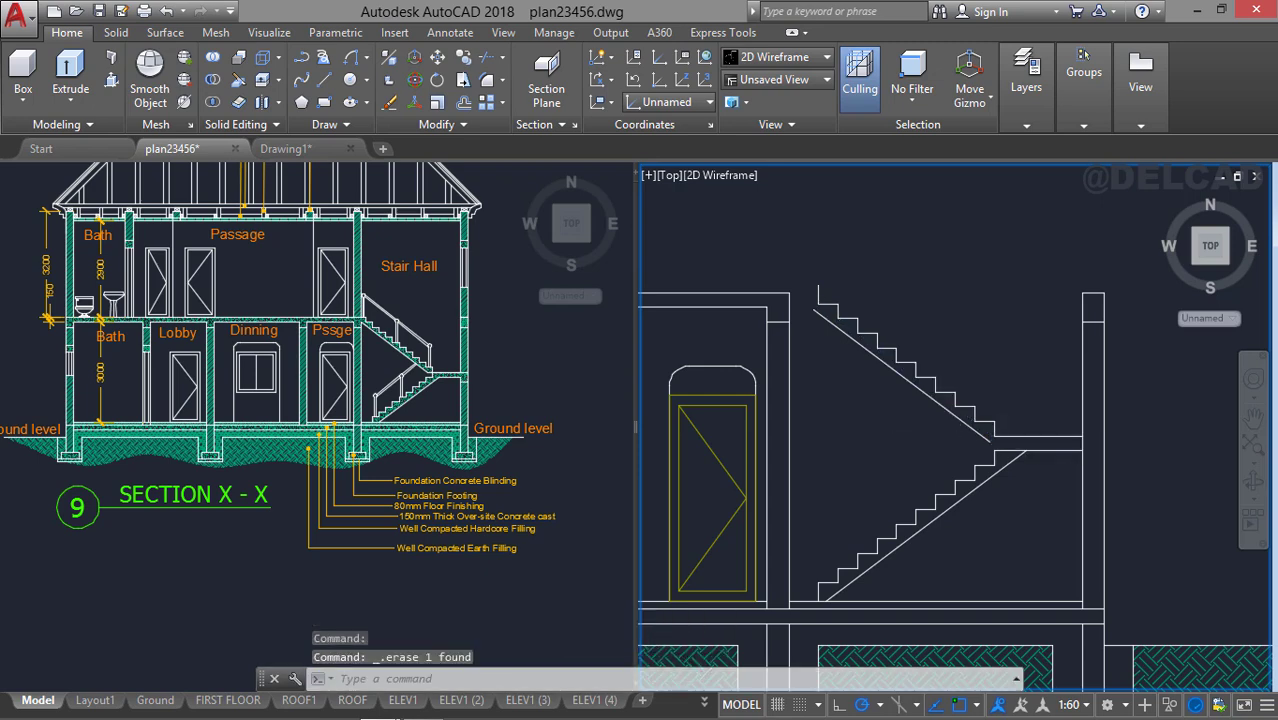
# Try to extend the upper flight's soffit line beyond its top end.
pyautogui.scroll(2, 924, 431)
pyautogui.write('r')
pyautogui.press('Return')
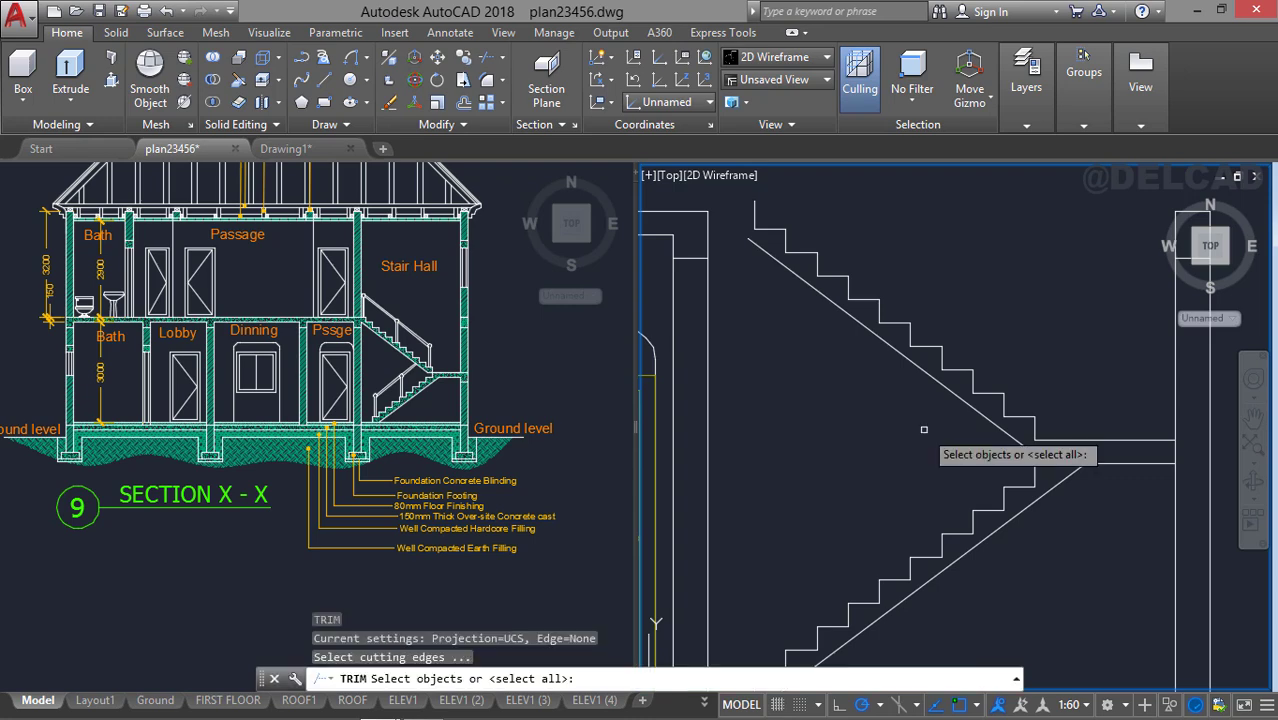
pyautogui.press('Return')
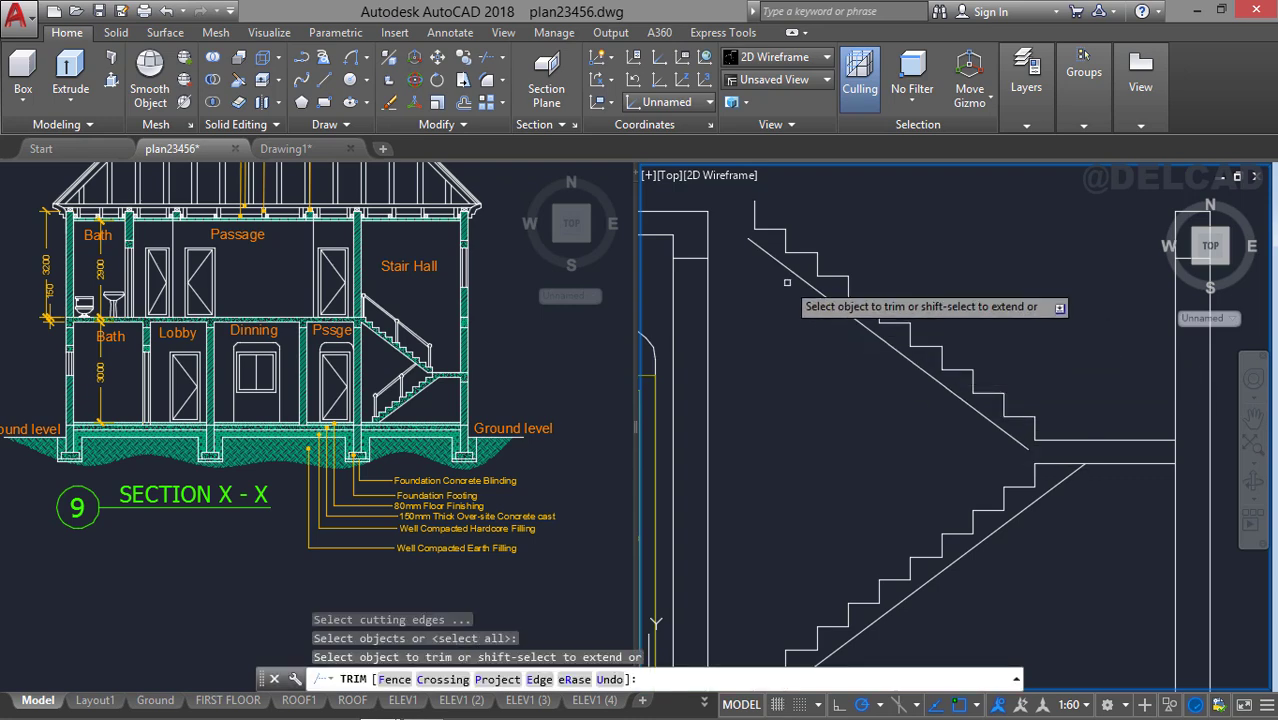
pyautogui.click(763, 250)
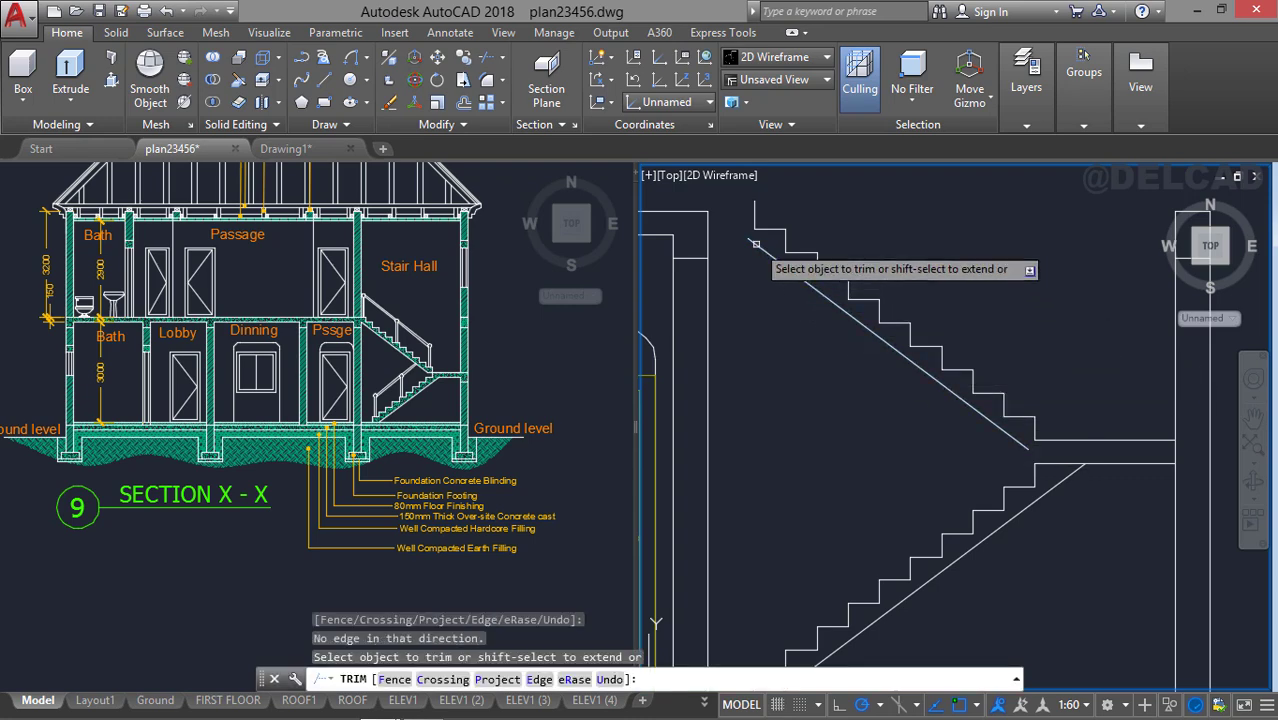
pyautogui.press('Escape')
pyautogui.write('tr')
pyautogui.press('Return')
pyautogui.press('Return')
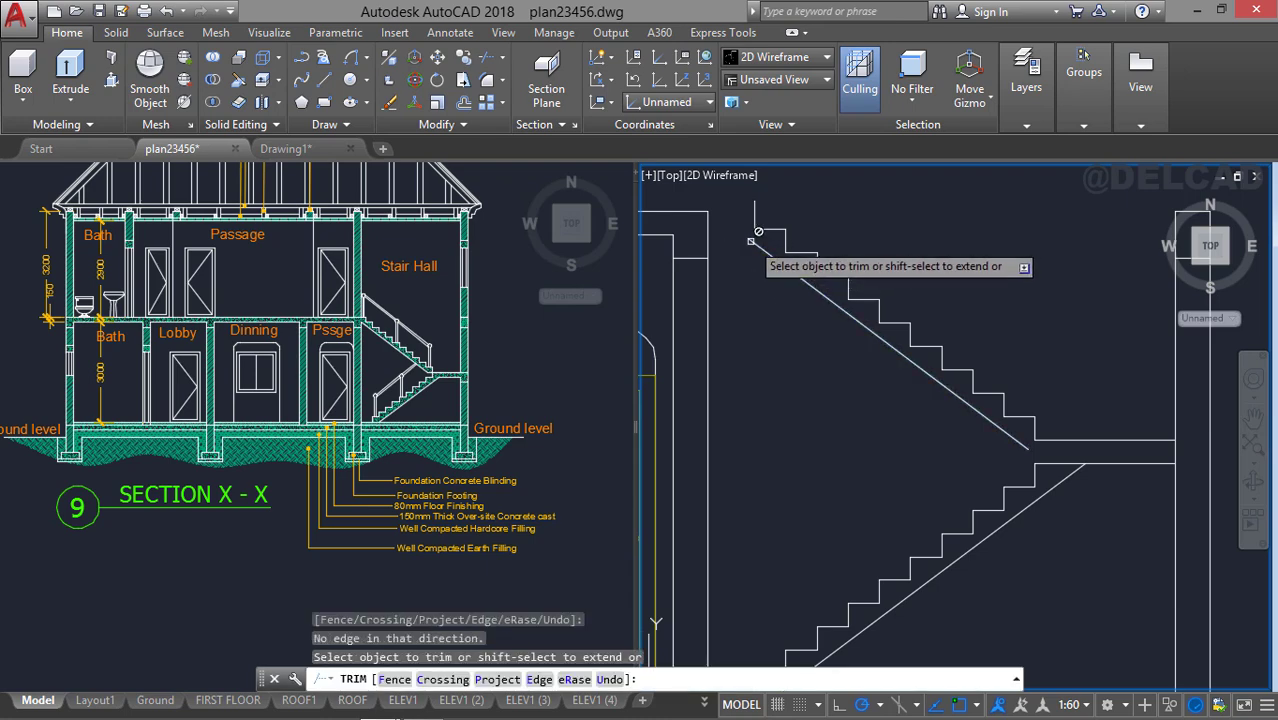
pyautogui.press('Escape')
# Extend the lower end of the upper flight's soffit line to the landing's underside.
pyautogui.press('Return')
pyautogui.press('Return')
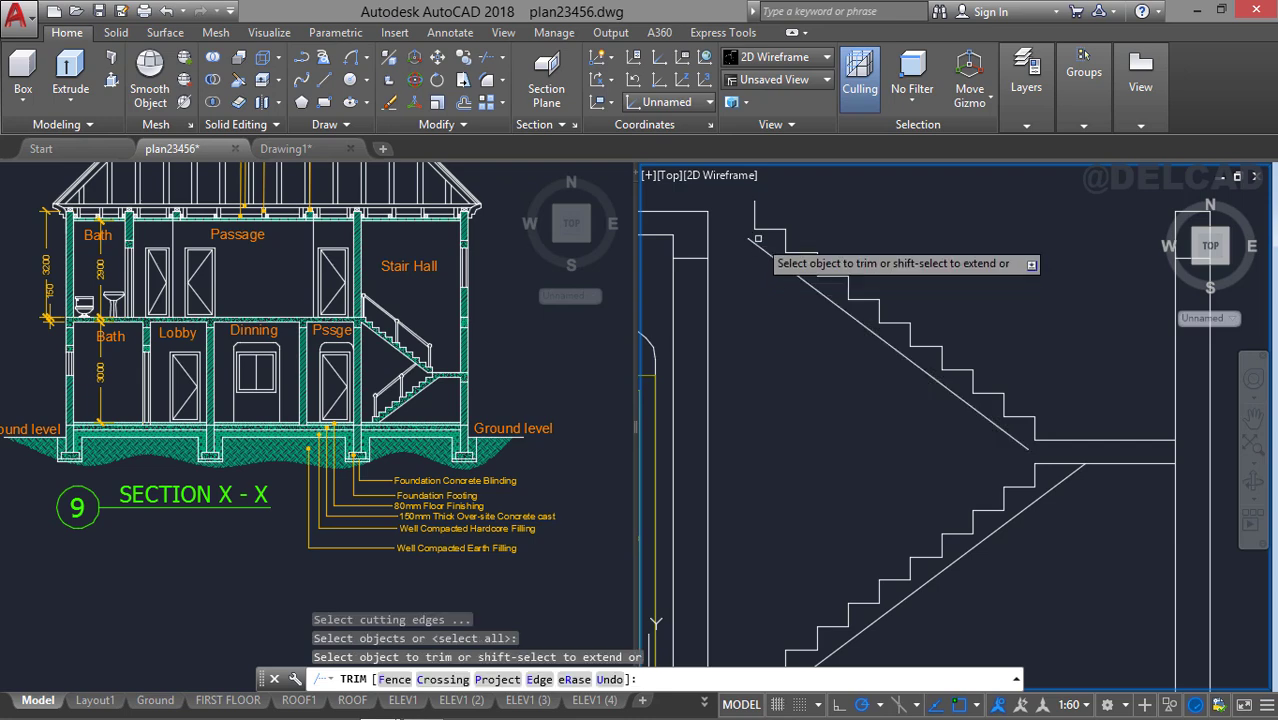
pyautogui.click(753, 245)
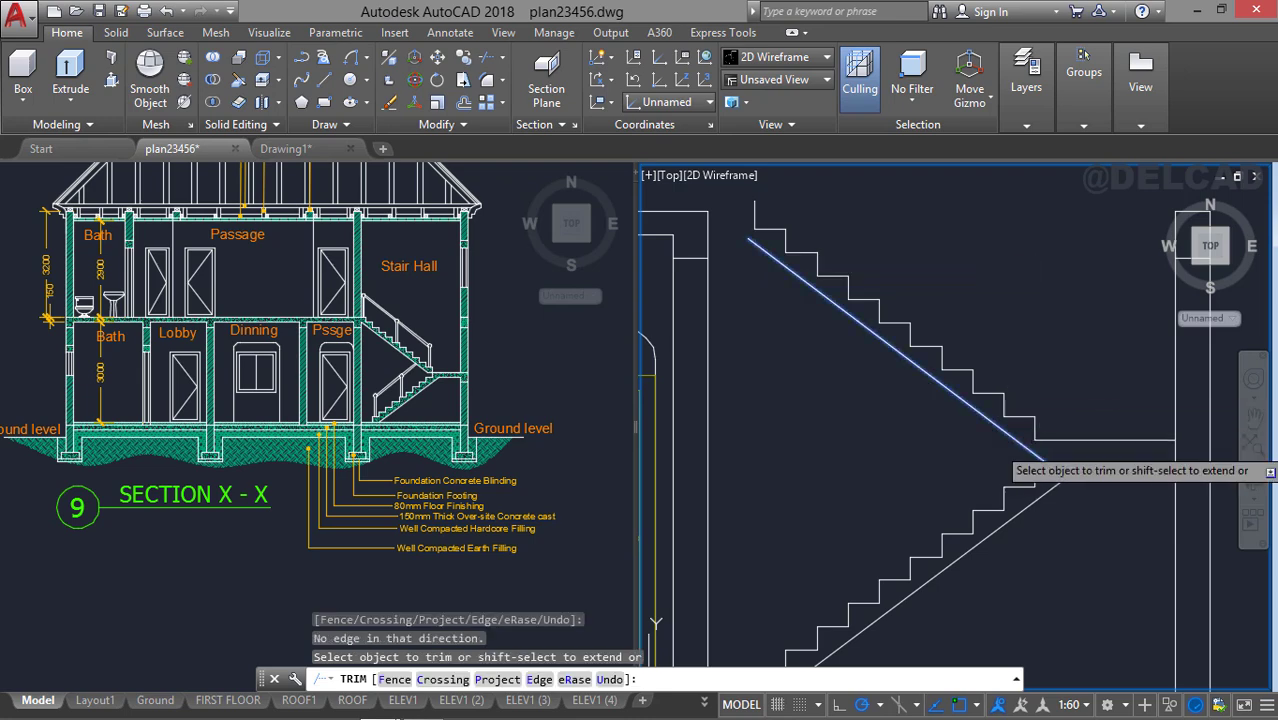
pyautogui.keyDown('shift'); pyautogui.click(1025, 433); pyautogui.keyUp('shift')
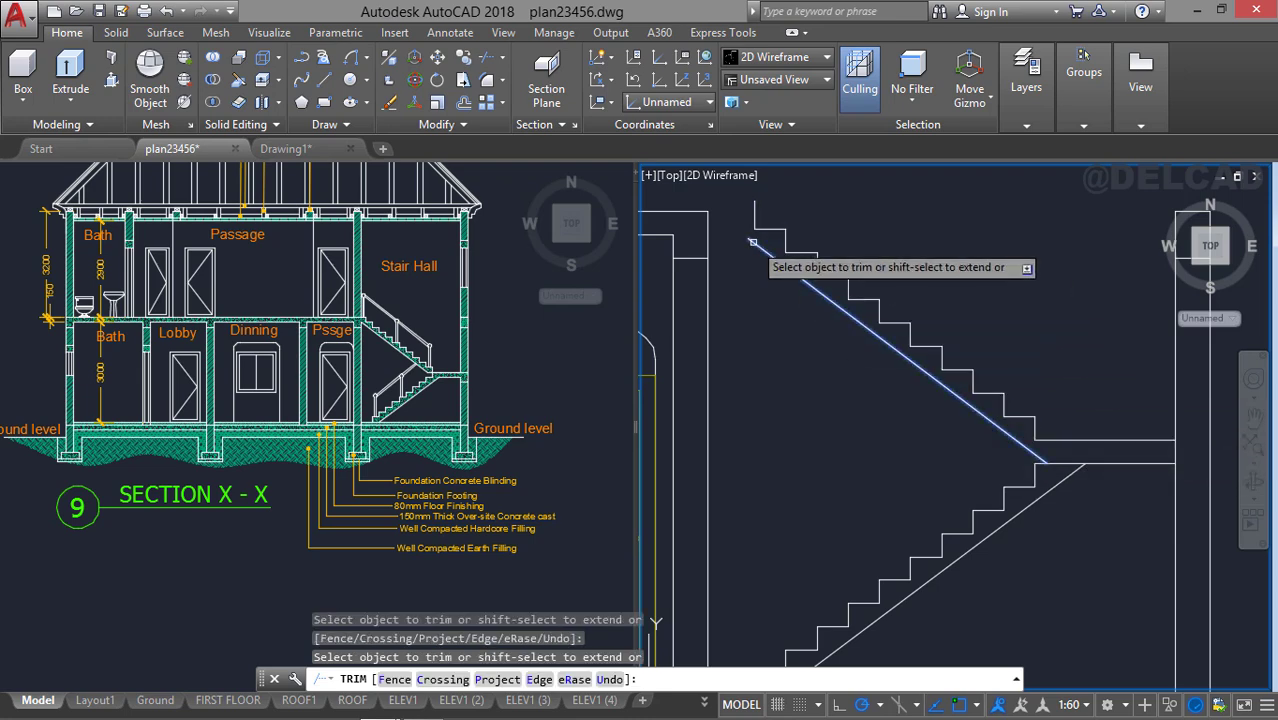
pyautogui.press('Escape')
# Explode the polyline of the upper flight's steps and the landing's upper edge into separate lines.
pyautogui.click(1045, 439)
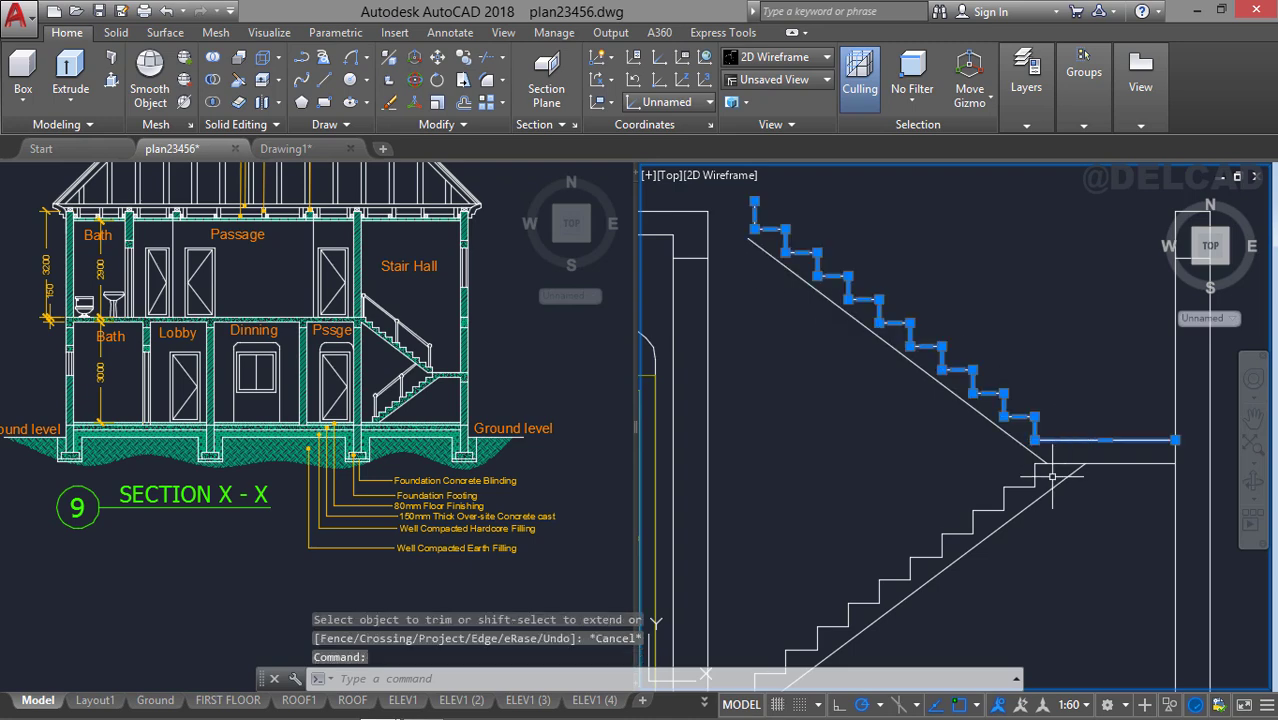
pyautogui.press('Return')
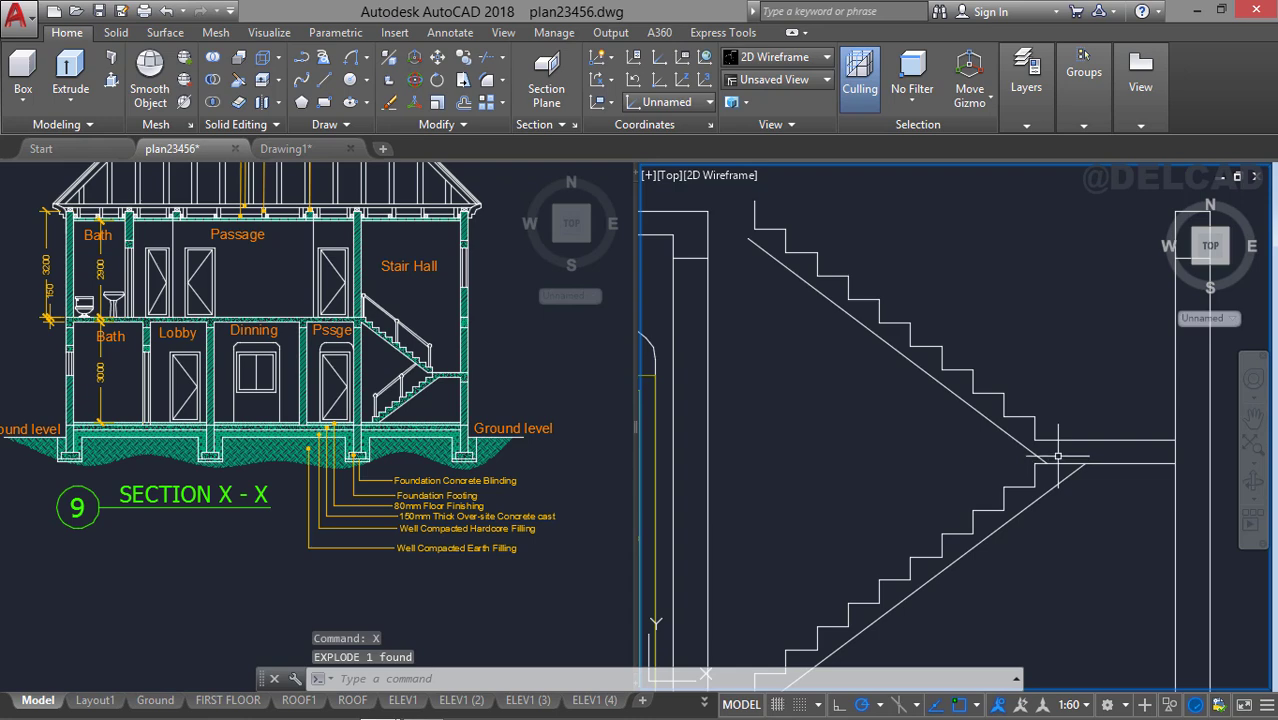
pyautogui.click(828, 300)
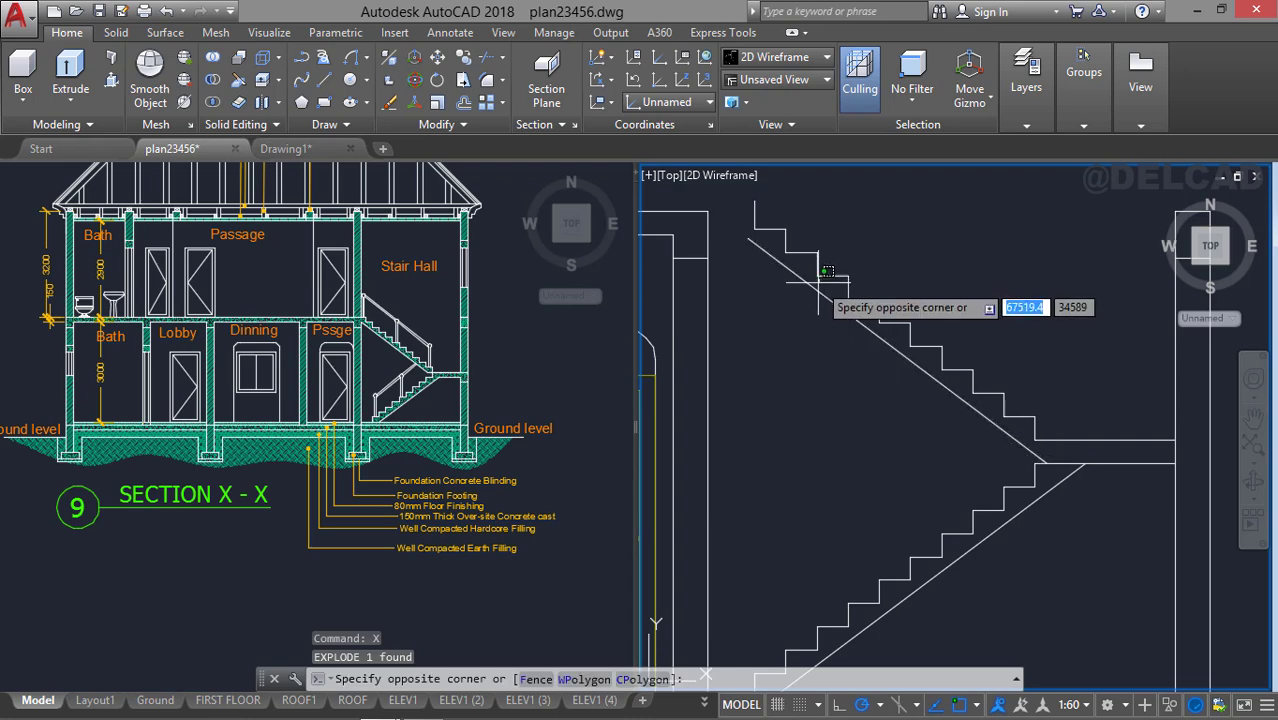
pyautogui.click(847, 313)
pyautogui.press('Escape')
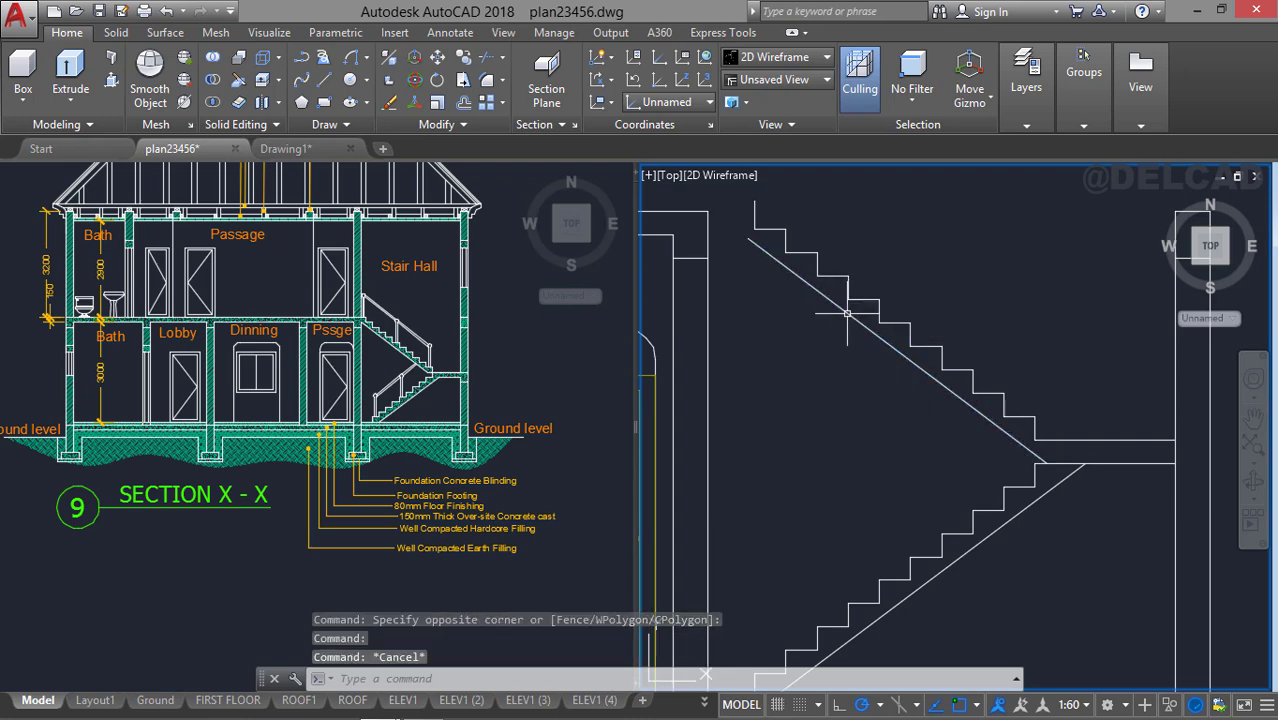
# Extend the landing's upper edge past the last riser to meet the upper flight's soffit line.
pyautogui.write('tr')
pyautogui.press('Return')
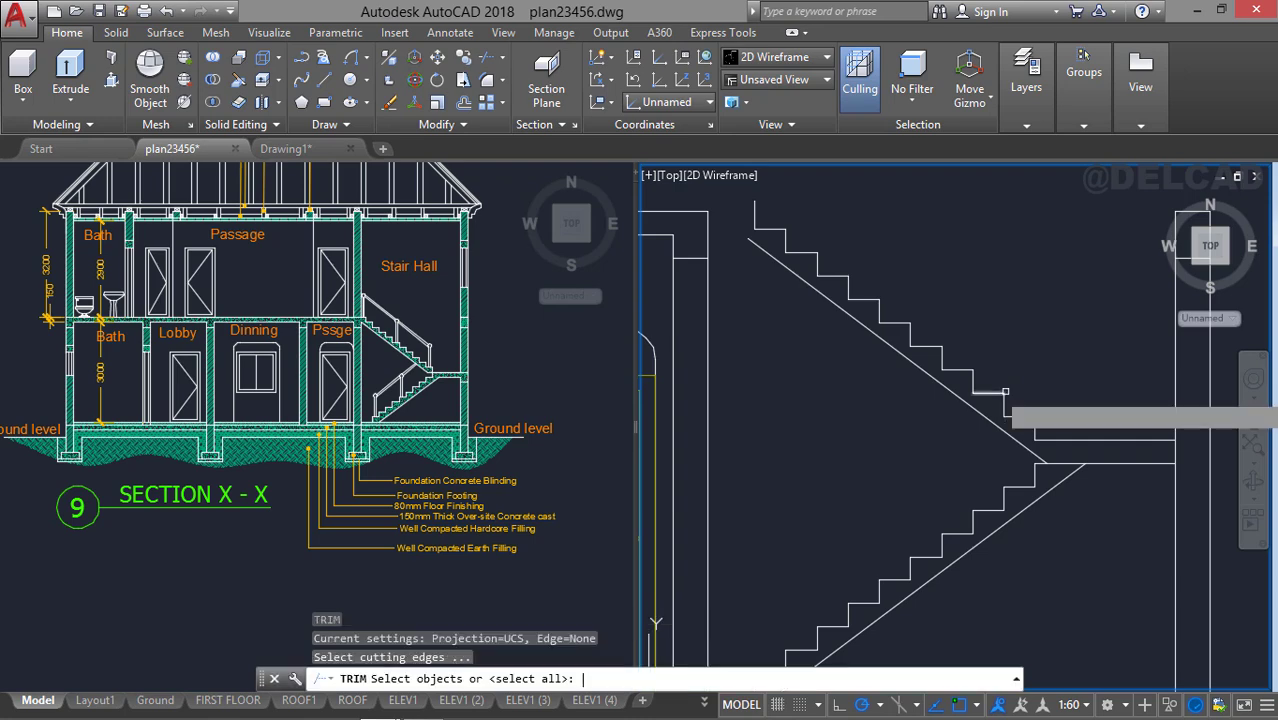
pyautogui.press('Return')
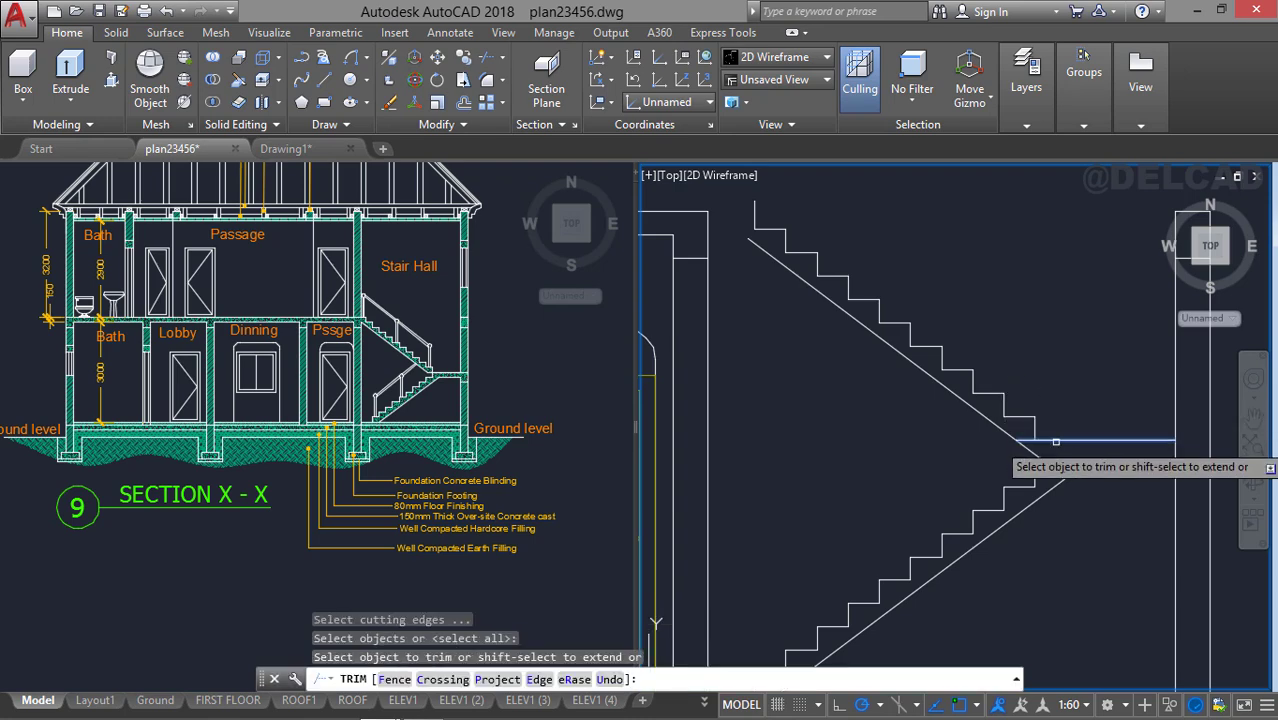
pyautogui.click(1078, 436)
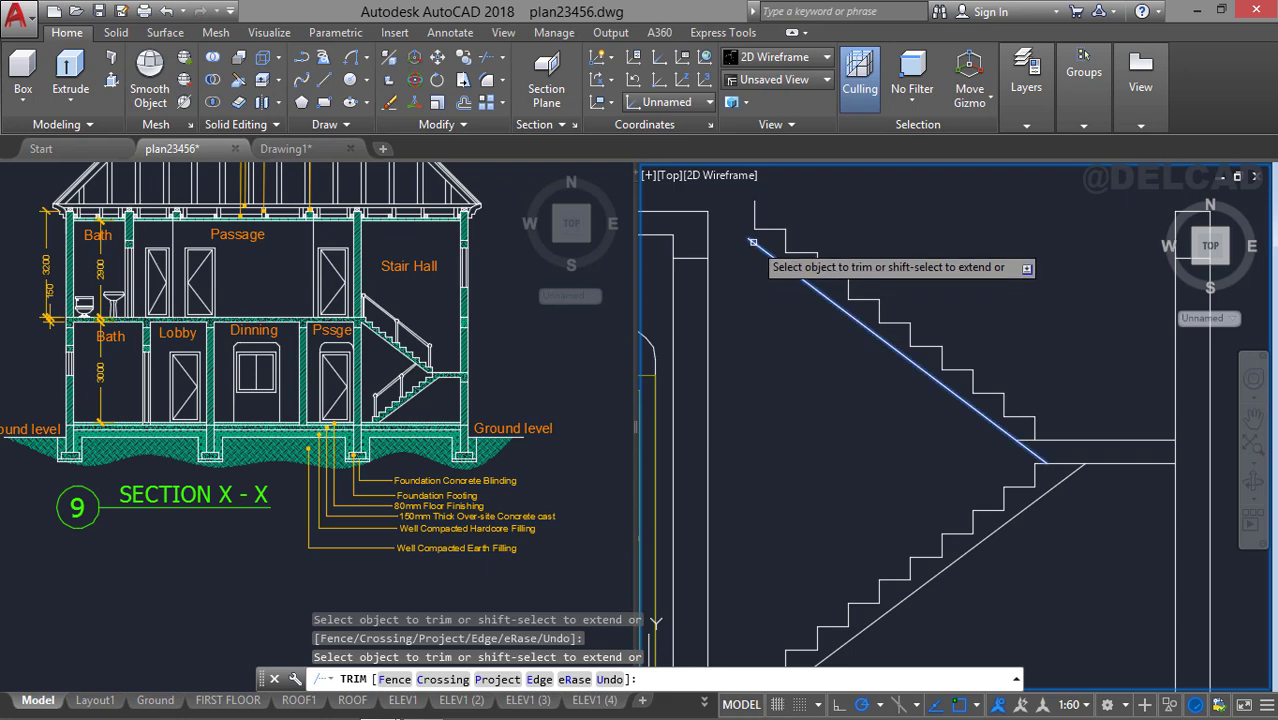
pyautogui.press('Escape')
# Trim the part of the upper flight's soffit line that runs below the landing's upper edge.
pyautogui.moveTo(769, 252); pyautogui.dragTo(754, 294, button='middle')
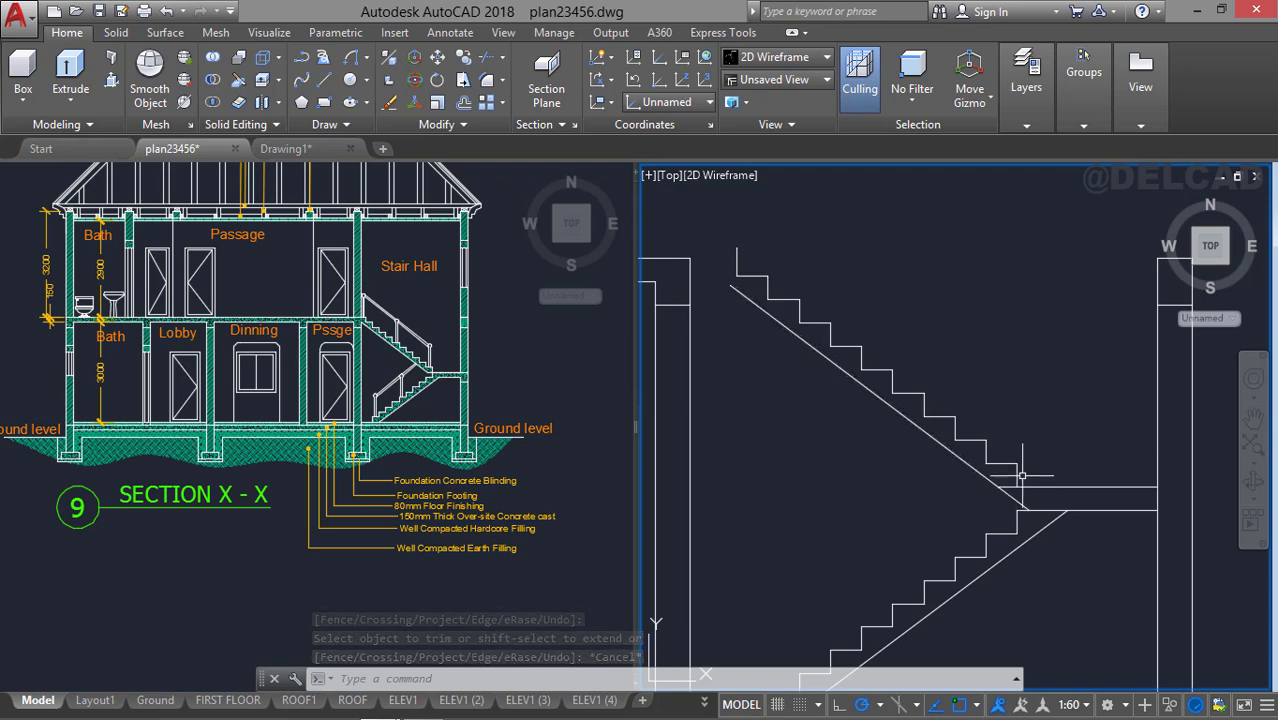
pyautogui.press('Return')
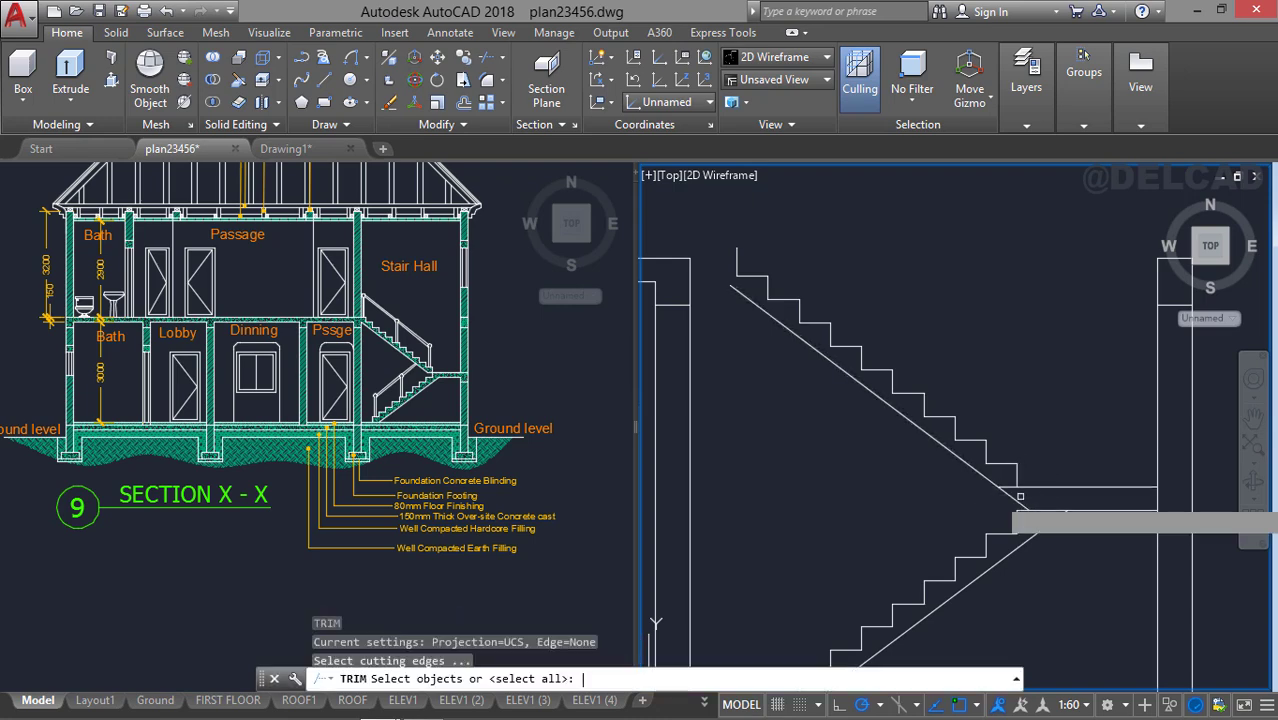
pyautogui.press('Return')
pyautogui.click(1011, 500)
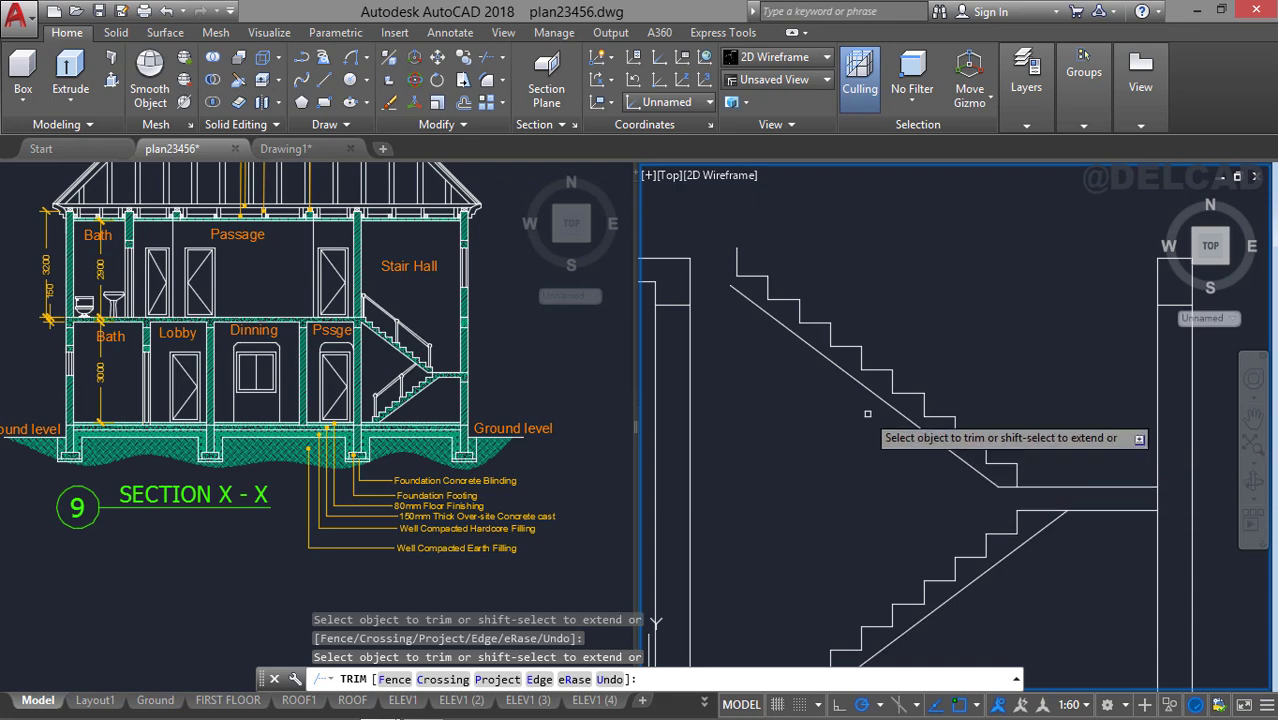
pyautogui.press('Escape')
# Draw a vertical line closing the landing's end between its upper edge and underside, in line with the adjoining risers.
pyautogui.moveTo(979, 486); pyautogui.dragTo(940, 408, button='middle')
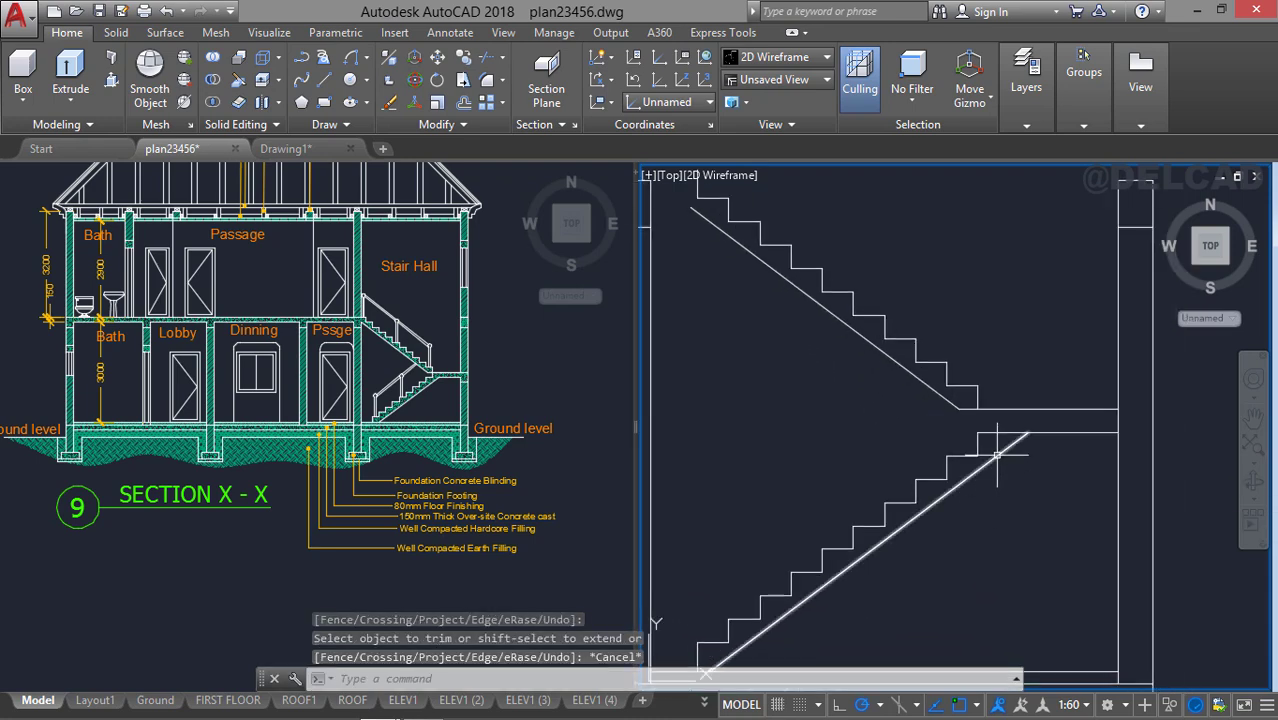
pyautogui.write('l')
pyautogui.press('Return')
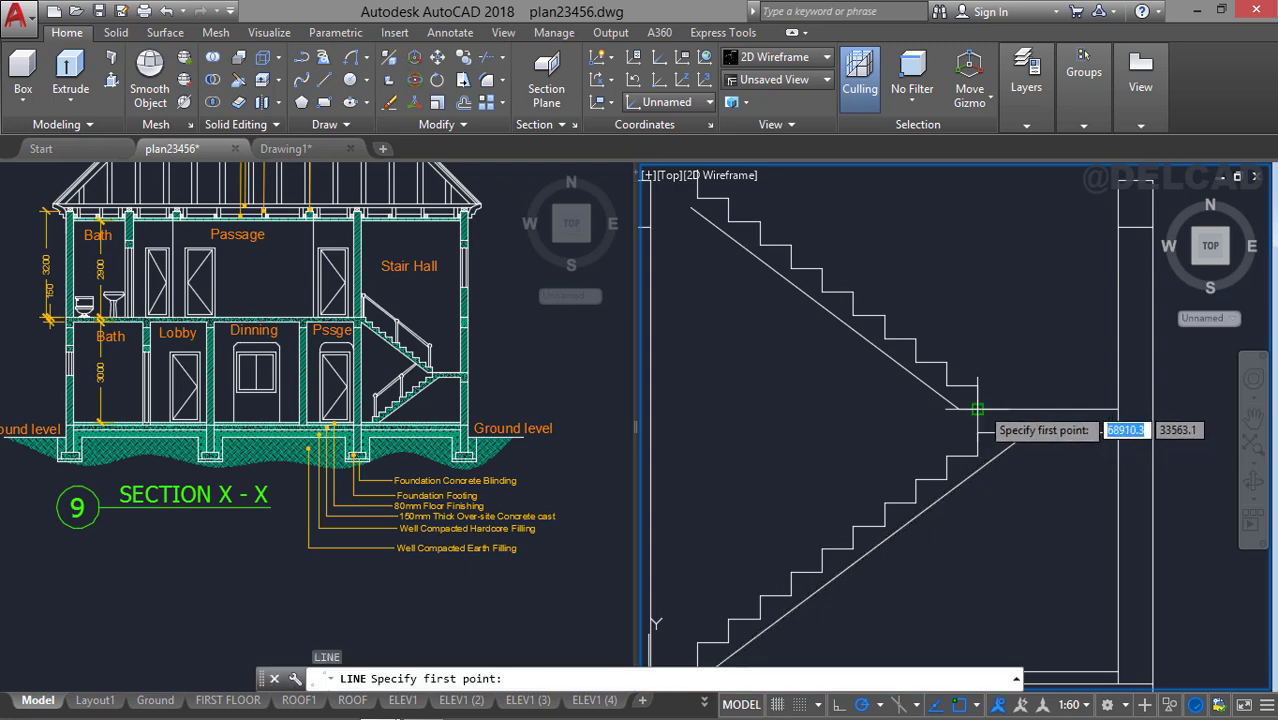
pyautogui.click(977, 408)
pyautogui.click(977, 433)
pyautogui.press('Return')
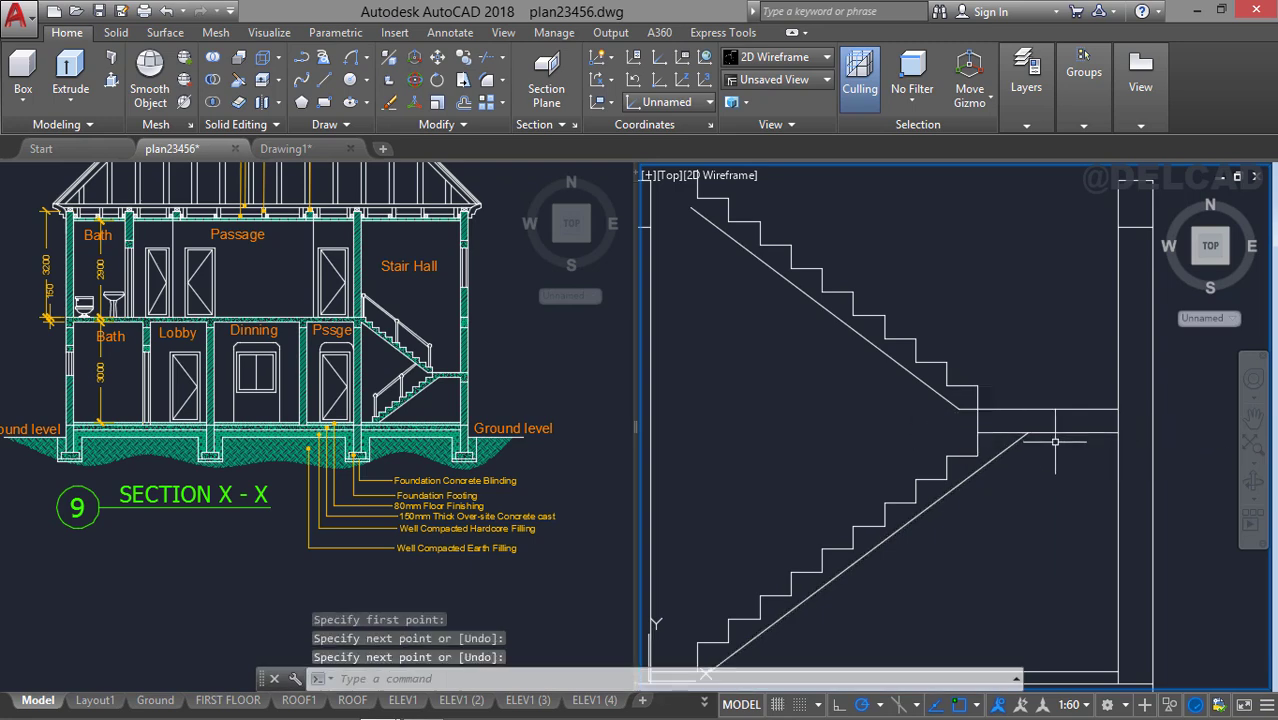
# Trim the landing's underside line between the vertical closing line and the lower flight's soffit.
pyautogui.write('tr')
pyautogui.press('Return')
pyautogui.press('Return')
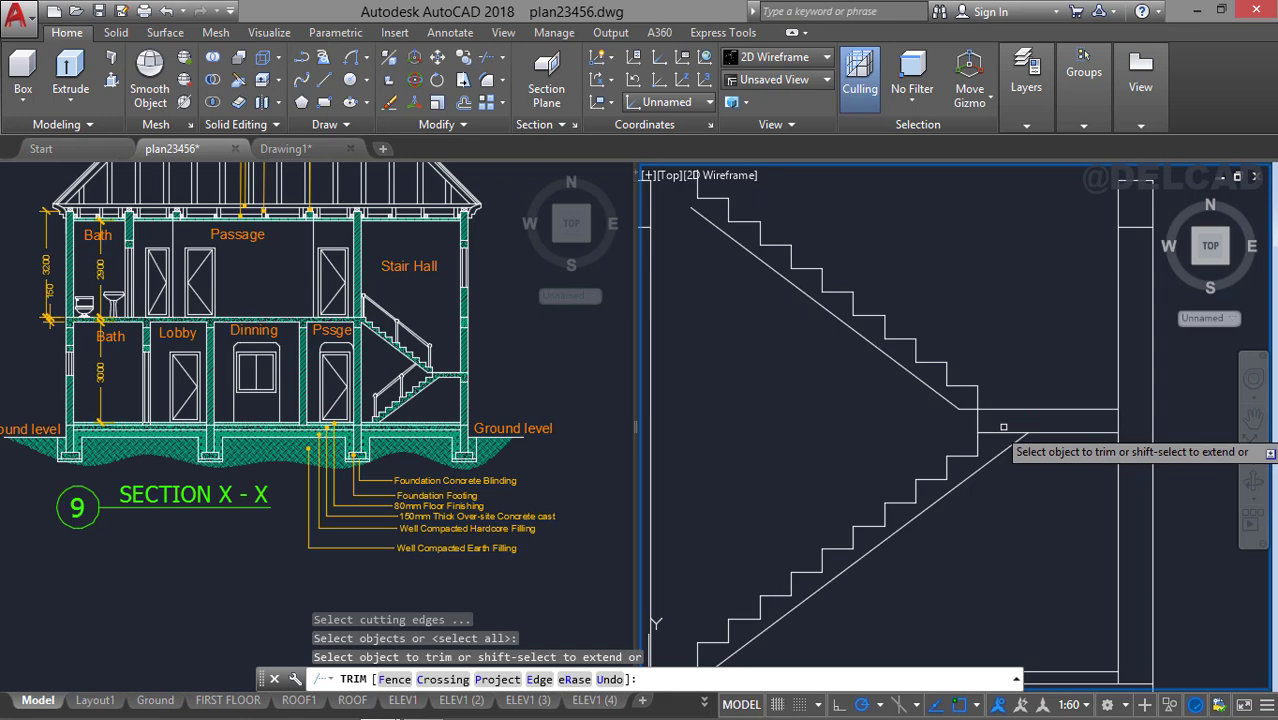
pyautogui.press('Escape')
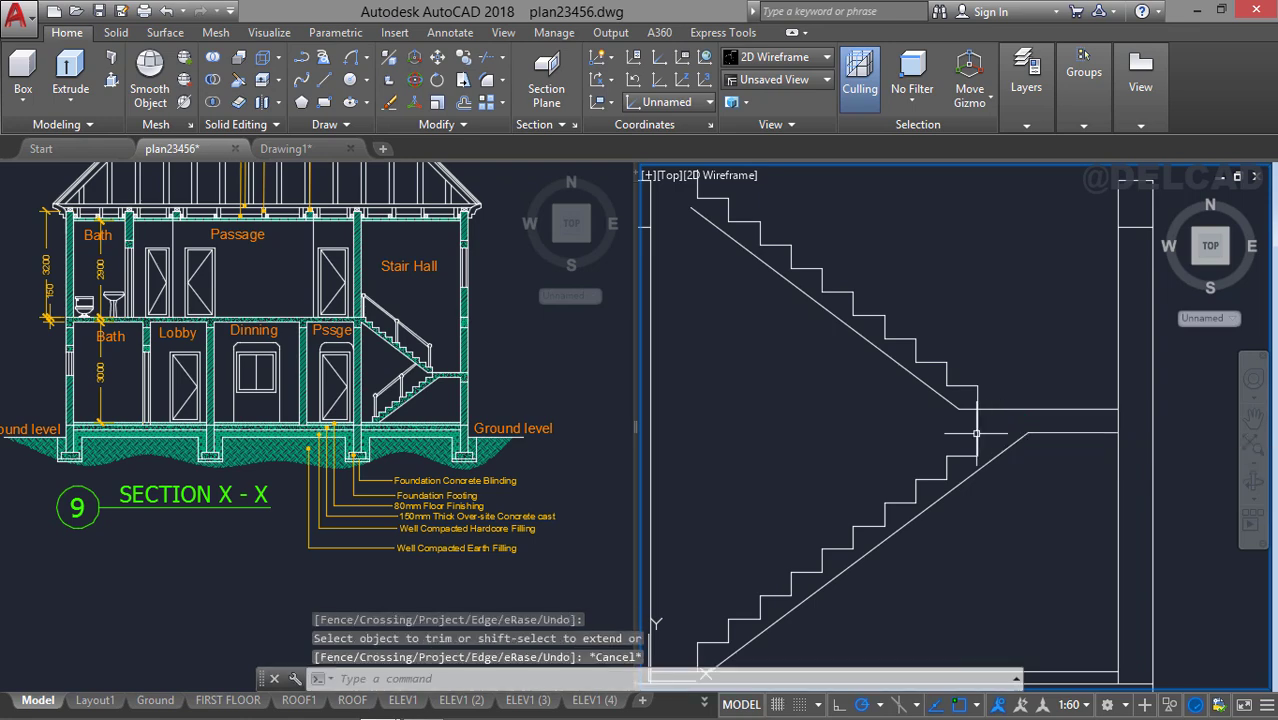
# Draw a line from the upper end of the upper flight's soffit, sloping upward past the adjoining wall and floor slab.
pyautogui.moveTo(862, 409); pyautogui.dragTo(962, 551, button='middle')
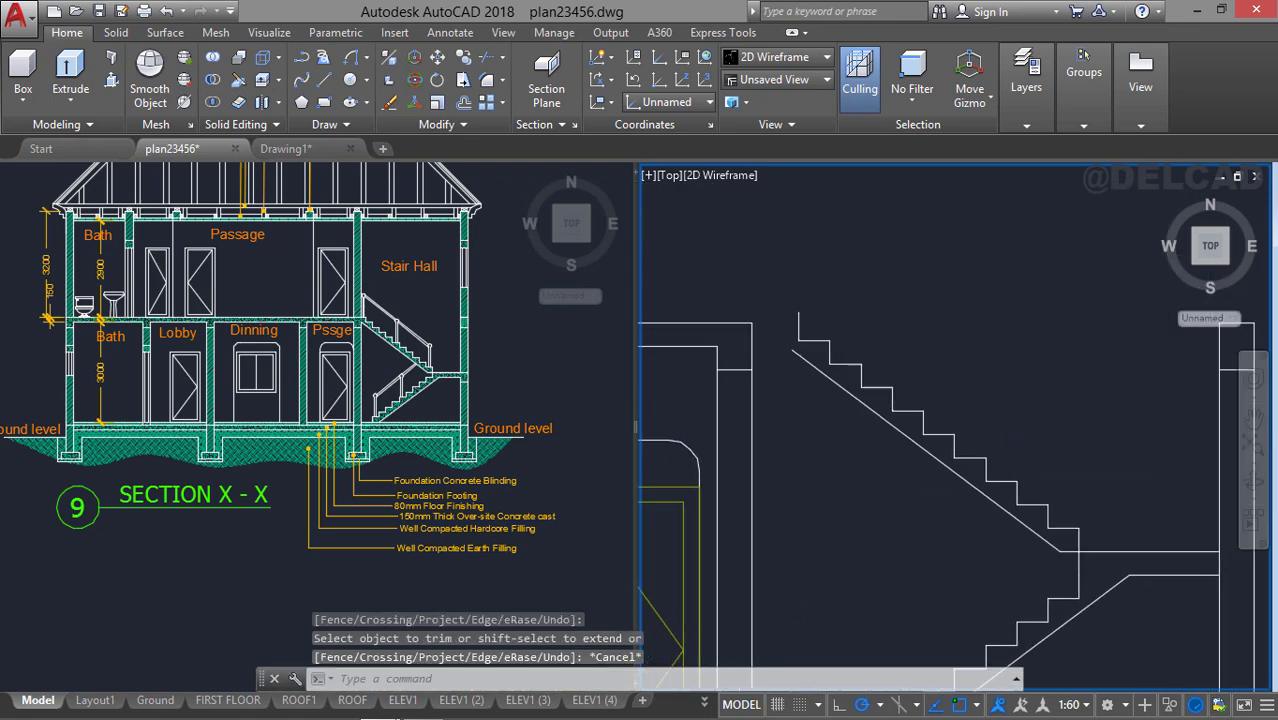
pyautogui.write('l')
pyautogui.press('Return')
pyautogui.click(790, 349)
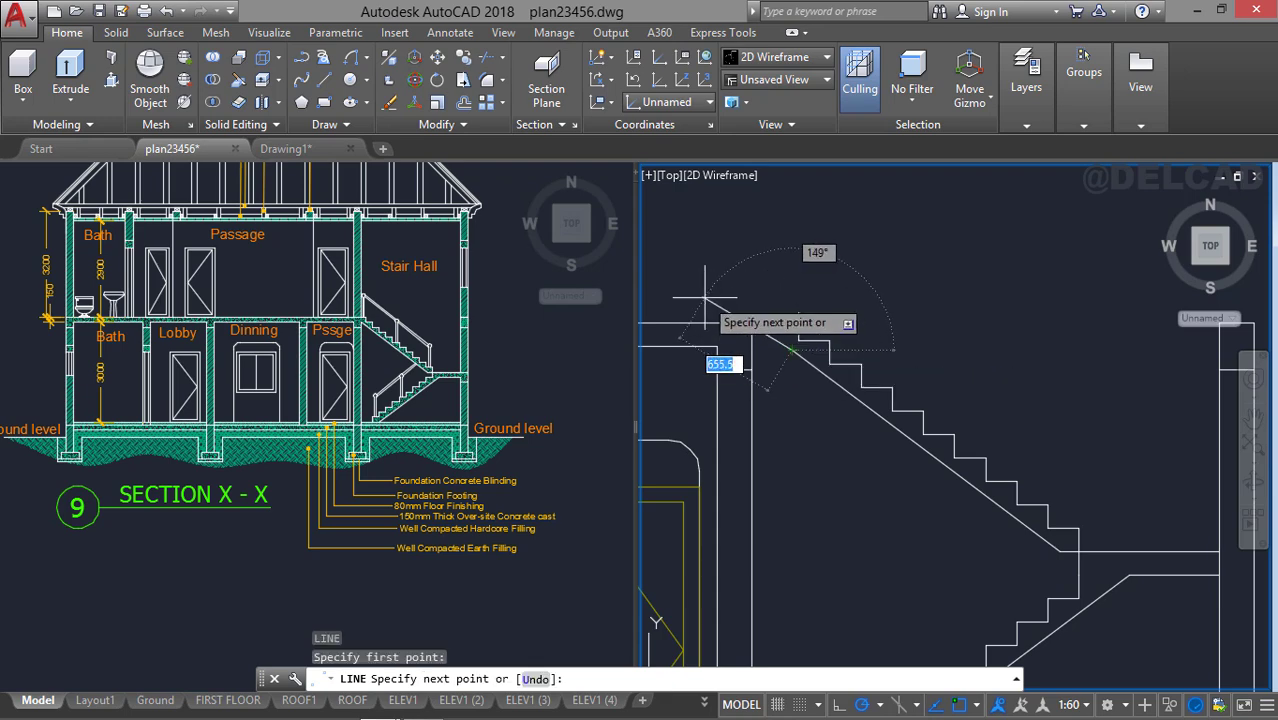
pyautogui.click(707, 288)
pyautogui.press('Escape')
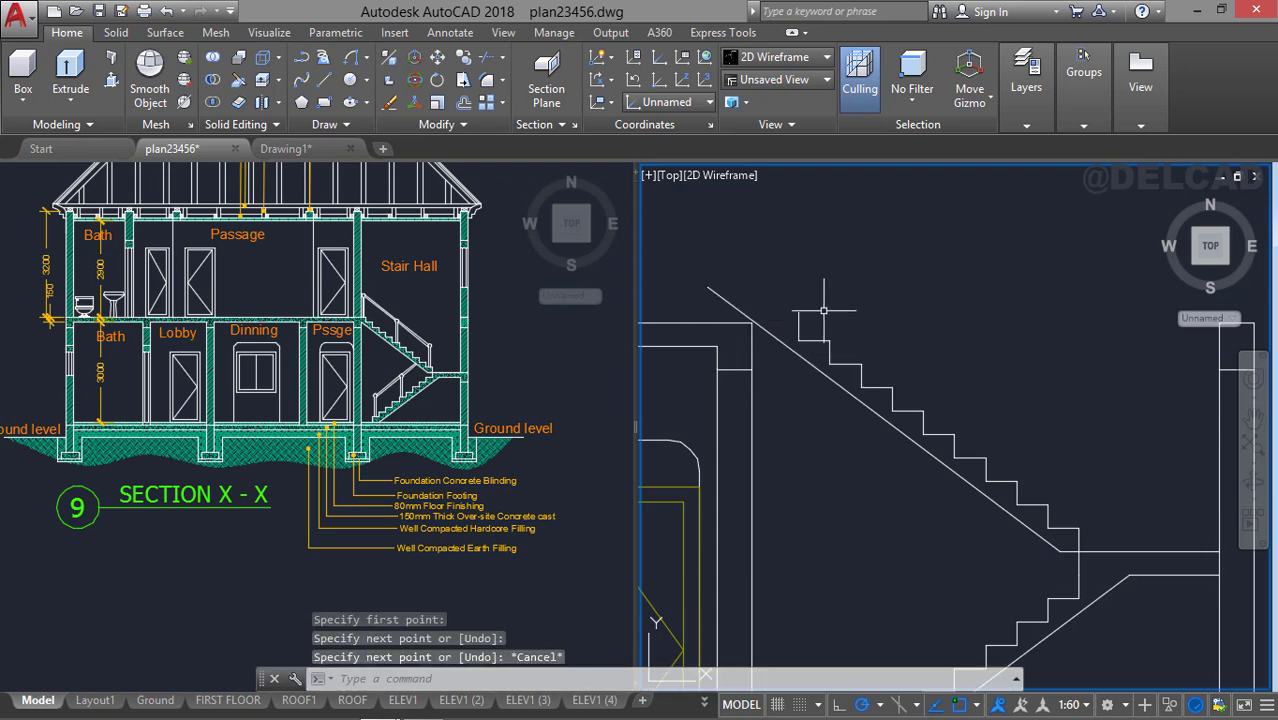
pyautogui.press('Return')
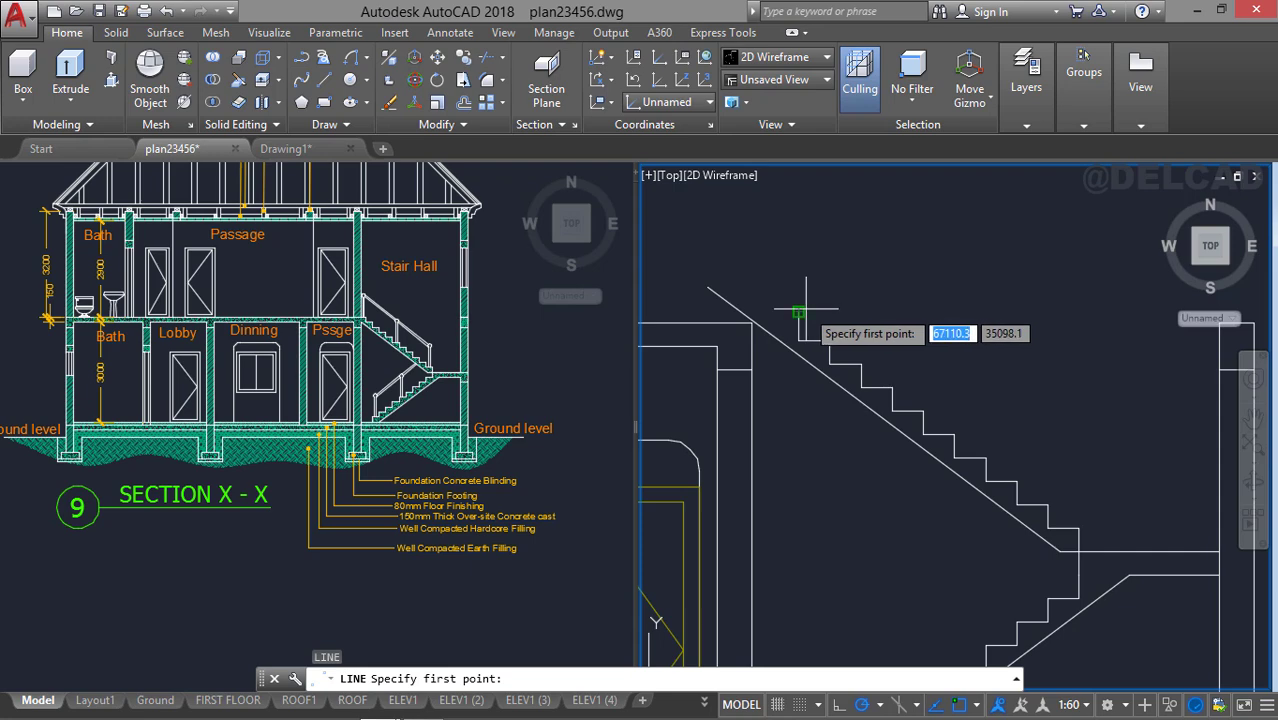
pyautogui.press('Escape')
pyautogui.click(765, 350)
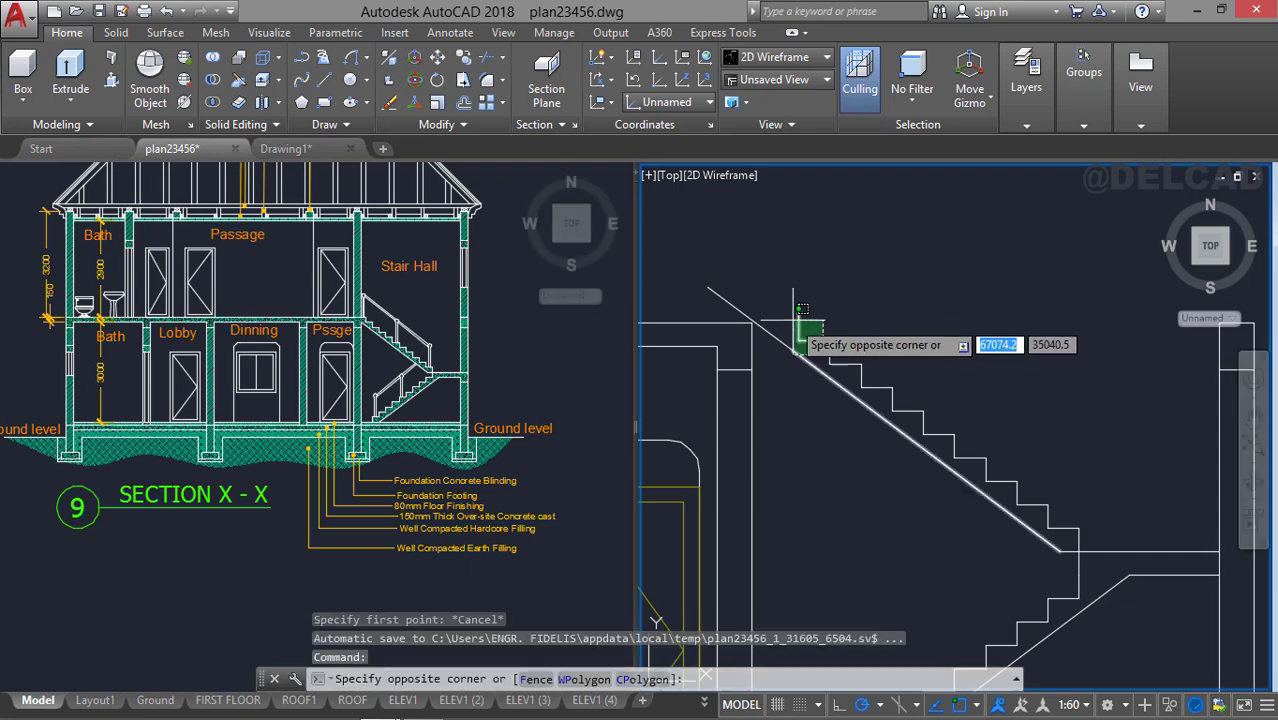
pyautogui.click(706, 284)
pyautogui.press('Escape')
pyautogui.click(812, 350)
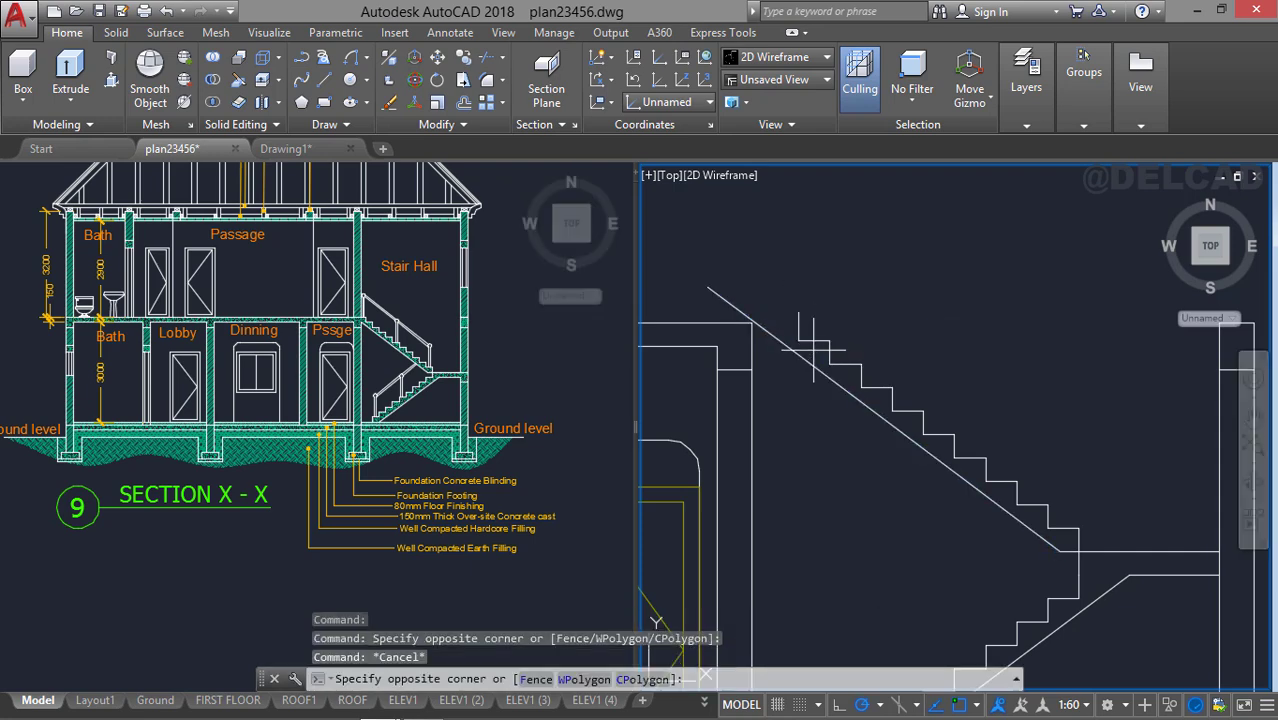
pyautogui.click(706, 288)
pyautogui.press('Escape')
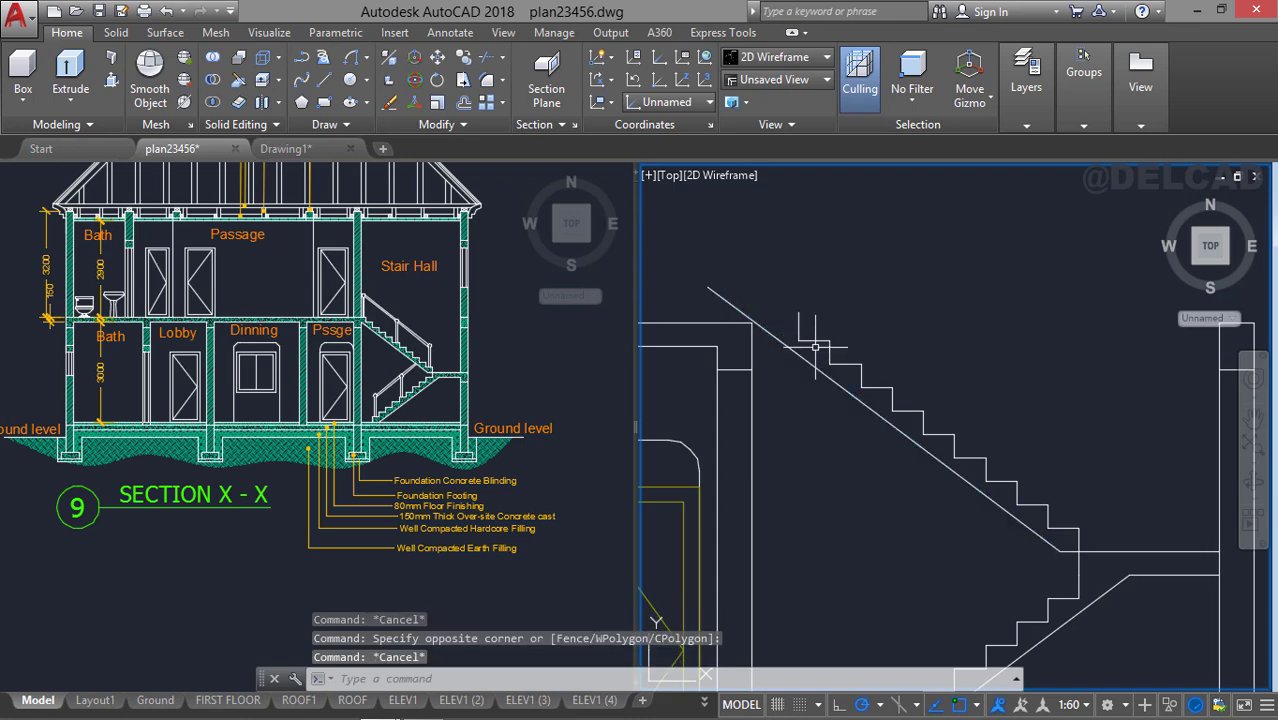
# Copy the upper flight's topmost riser and tread one step higher to add another step.
pyautogui.click(815, 347)
pyautogui.click(800, 312)
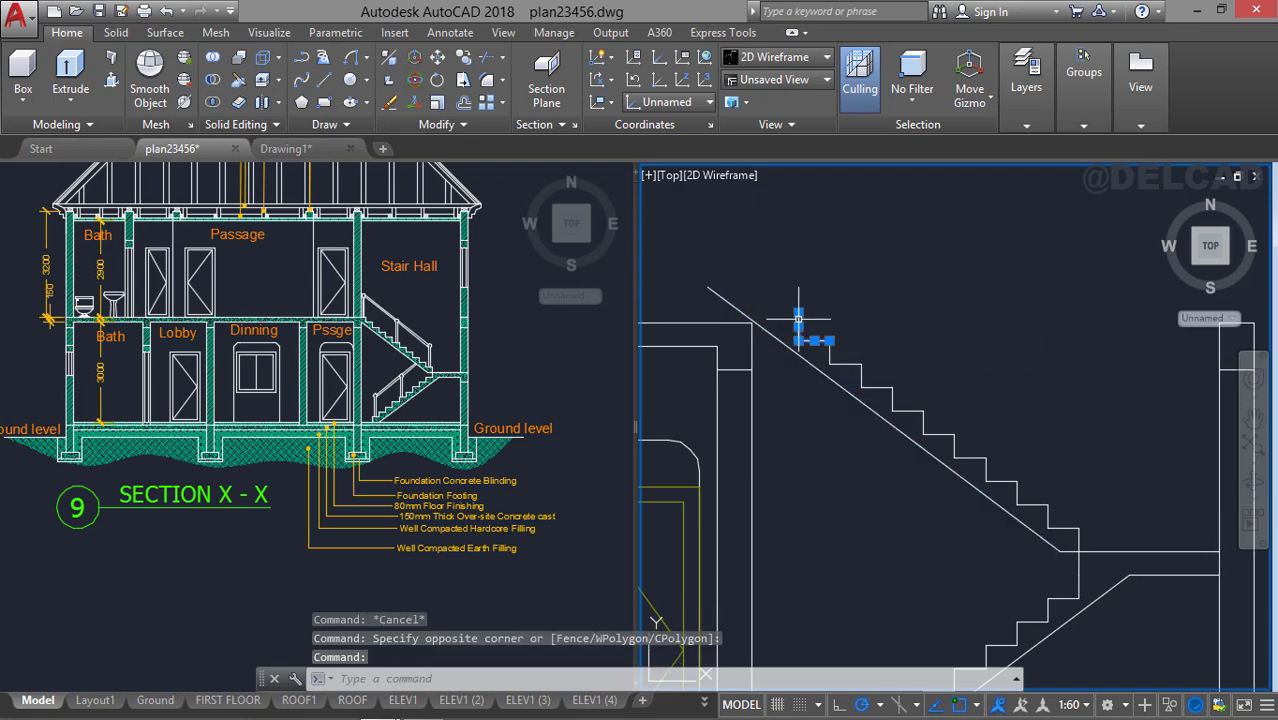
pyautogui.rightClick(798, 318)
pyautogui.click(830, 450)
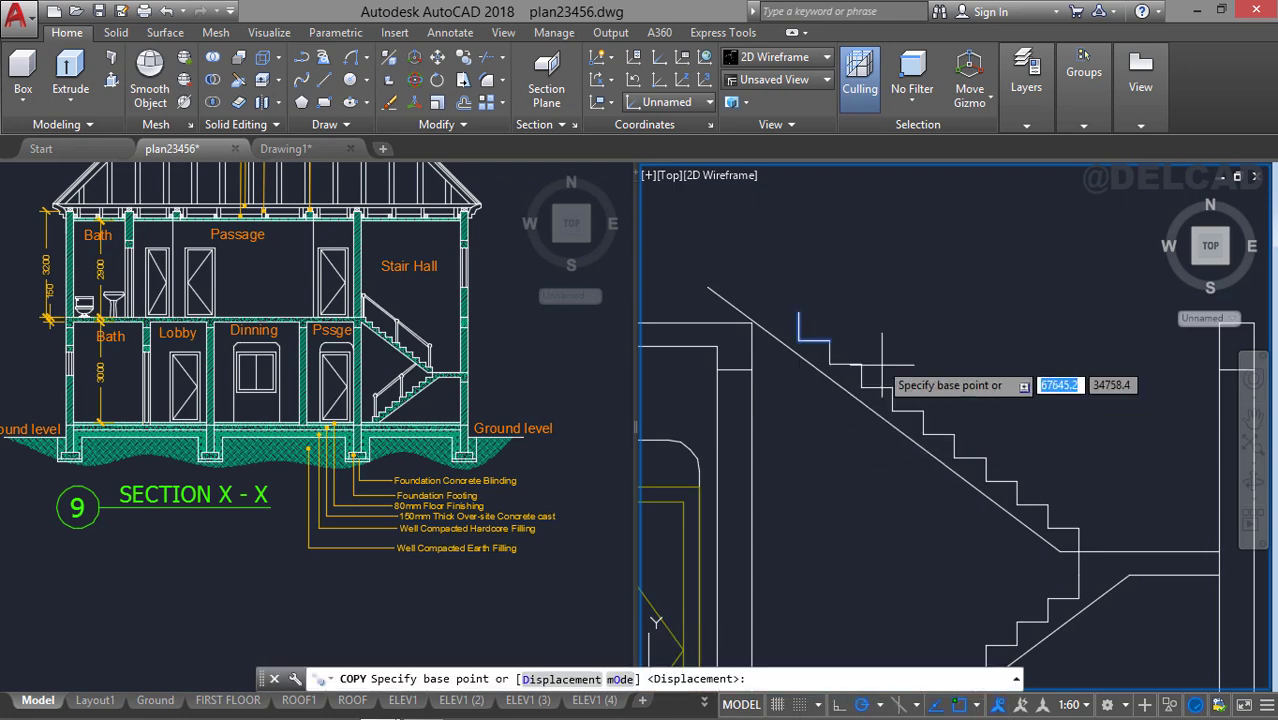
pyautogui.click(815, 336)
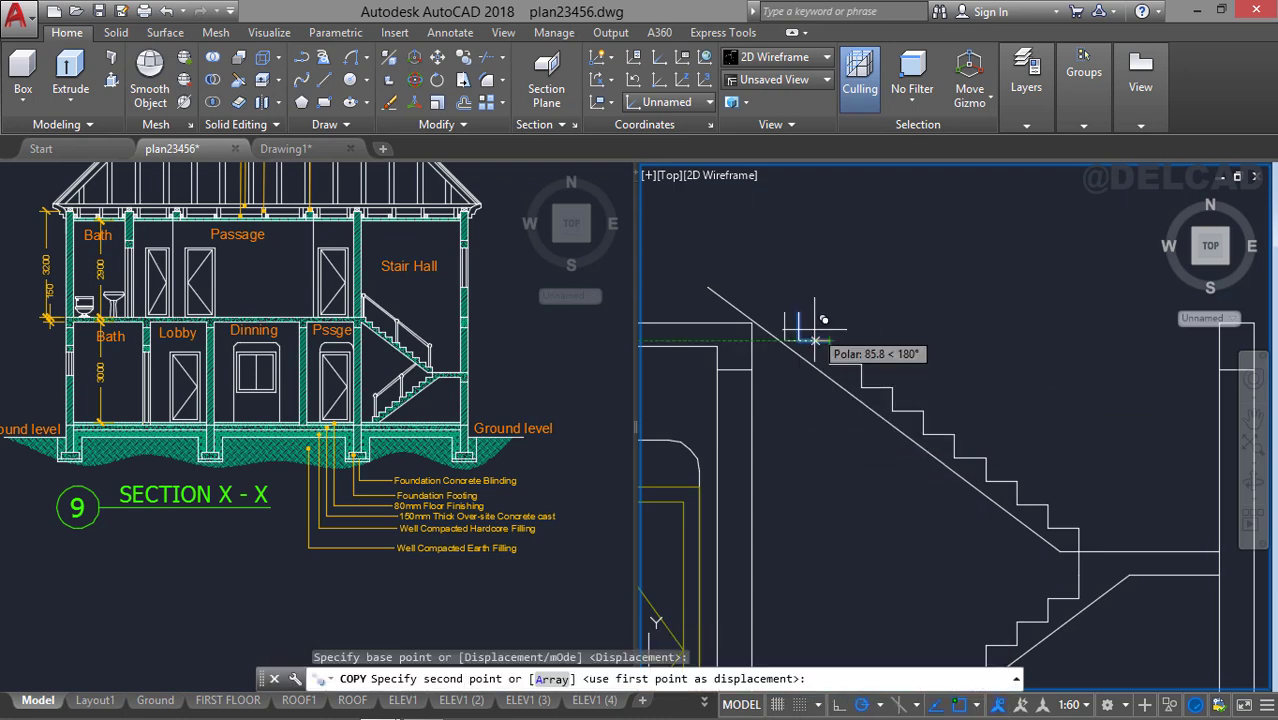
pyautogui.click(828, 298)
pyautogui.press('Escape')
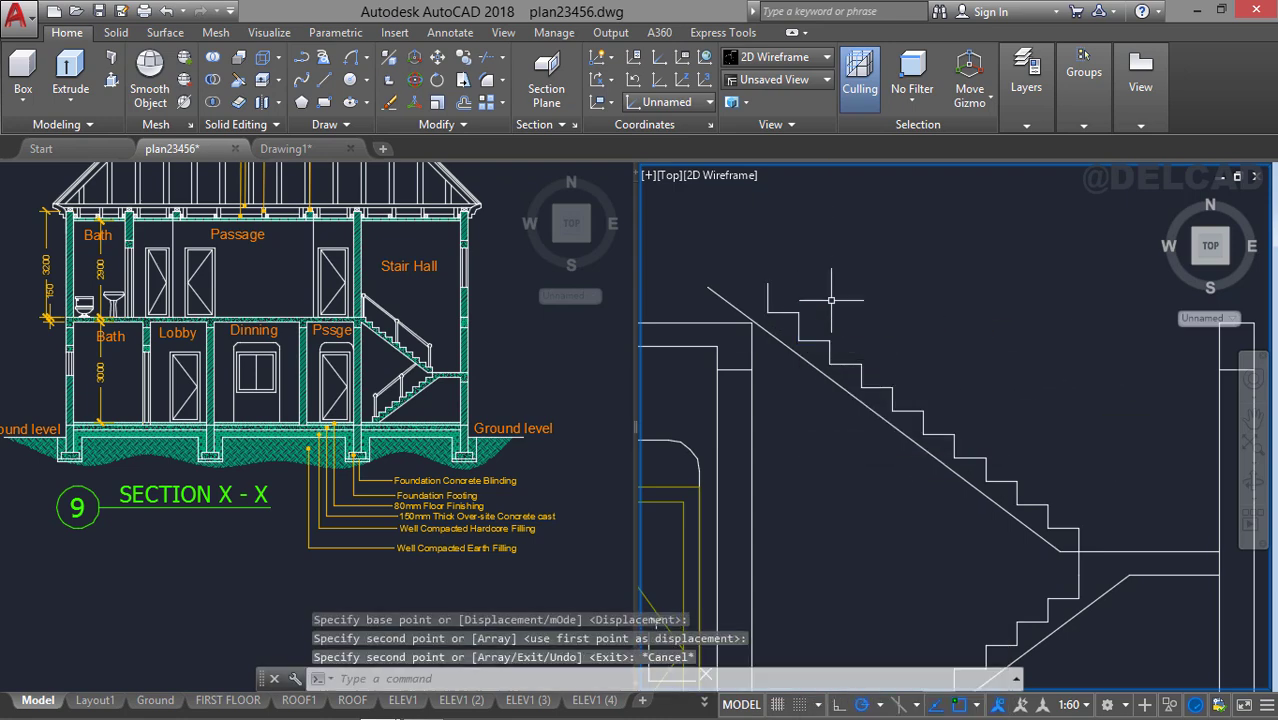
# Erase the extra topmost riser and tread of the upper flight, above the floor slab's top edge.
pyautogui.click(770, 297)
pyautogui.click(767, 297)
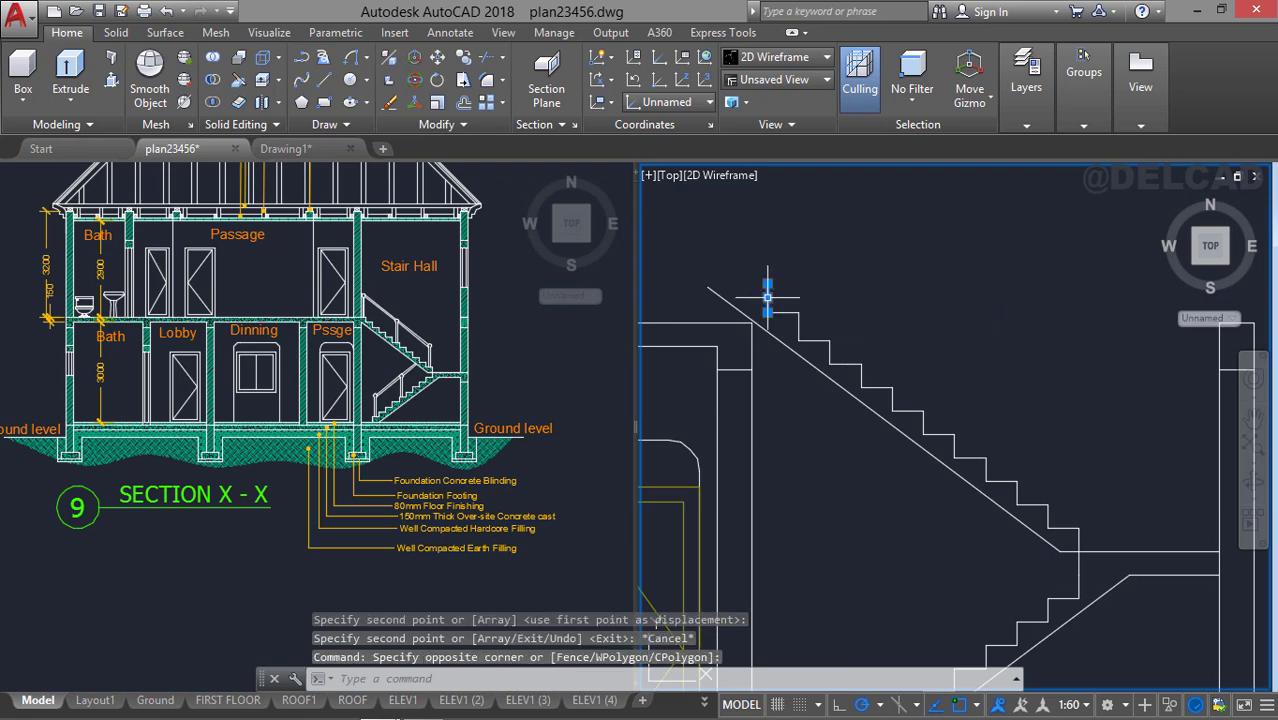
pyautogui.press('Delete')
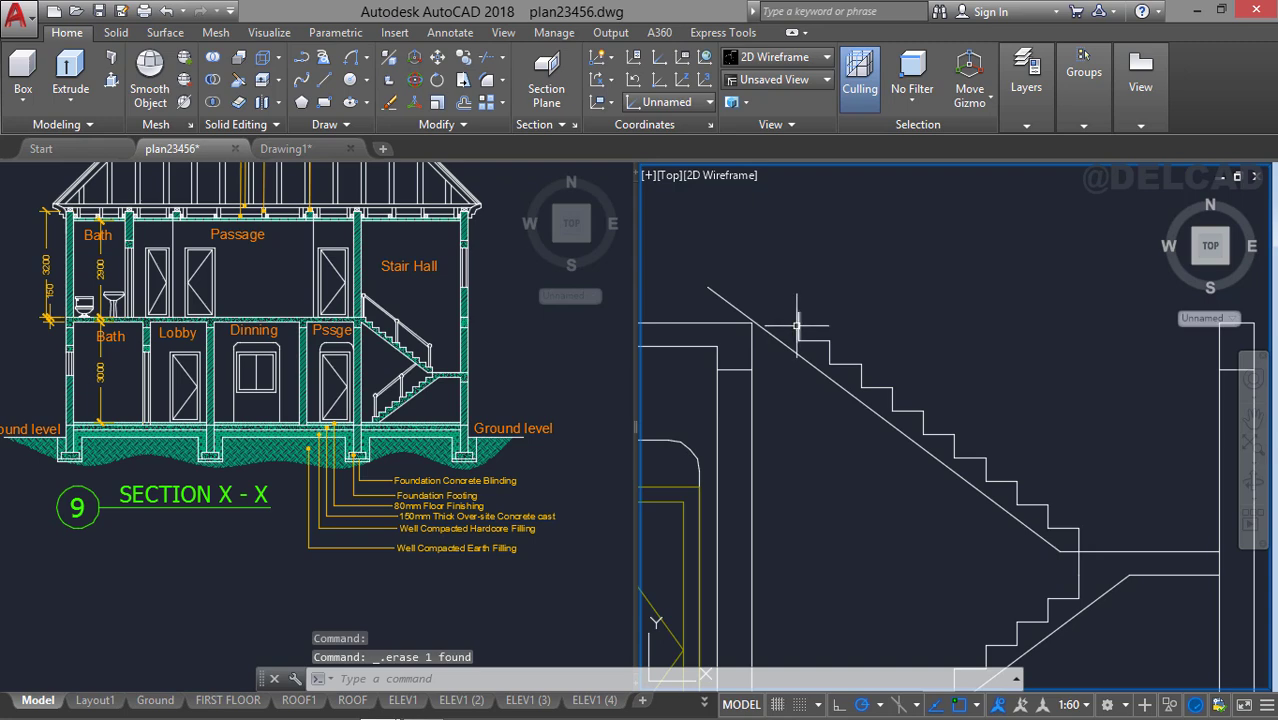
# Draw a horizontal line from the slab's top edge at the stair-side wall face, extending past the upper flight's top riser.
pyautogui.write('l')
pyautogui.press('Return')
pyautogui.click(752, 323)
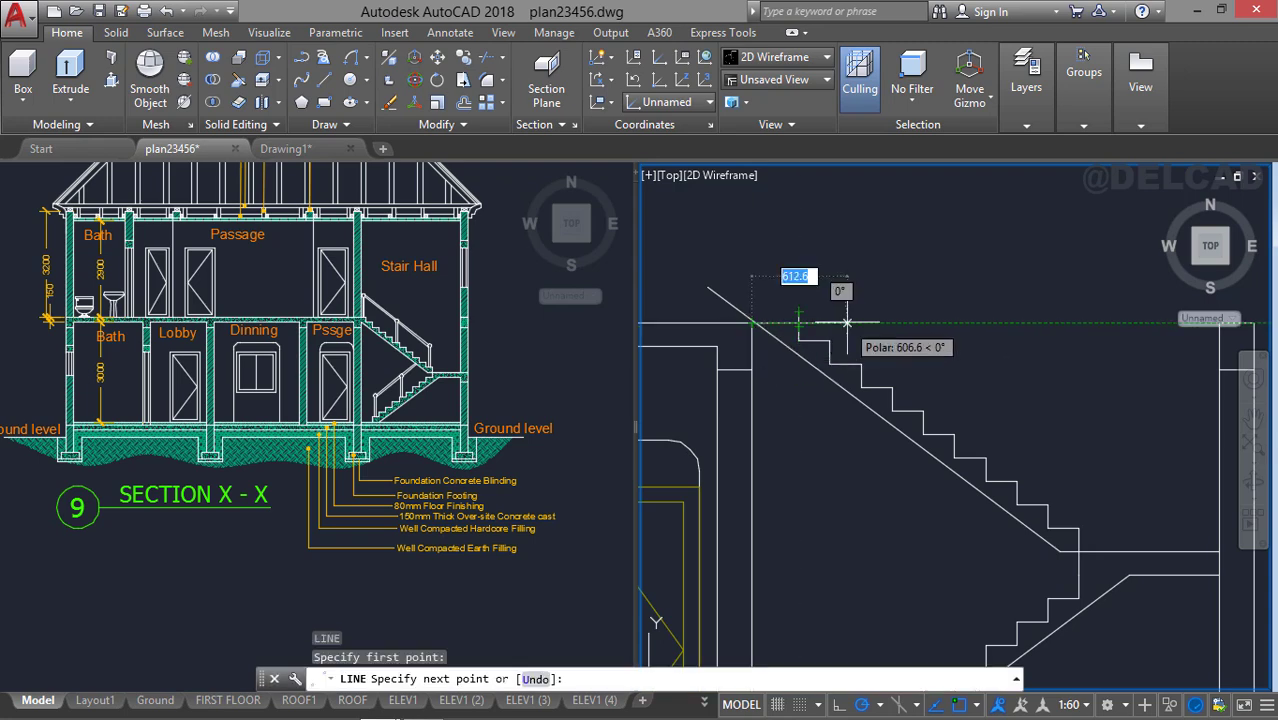
pyautogui.click(849, 322)
pyautogui.press('Escape')
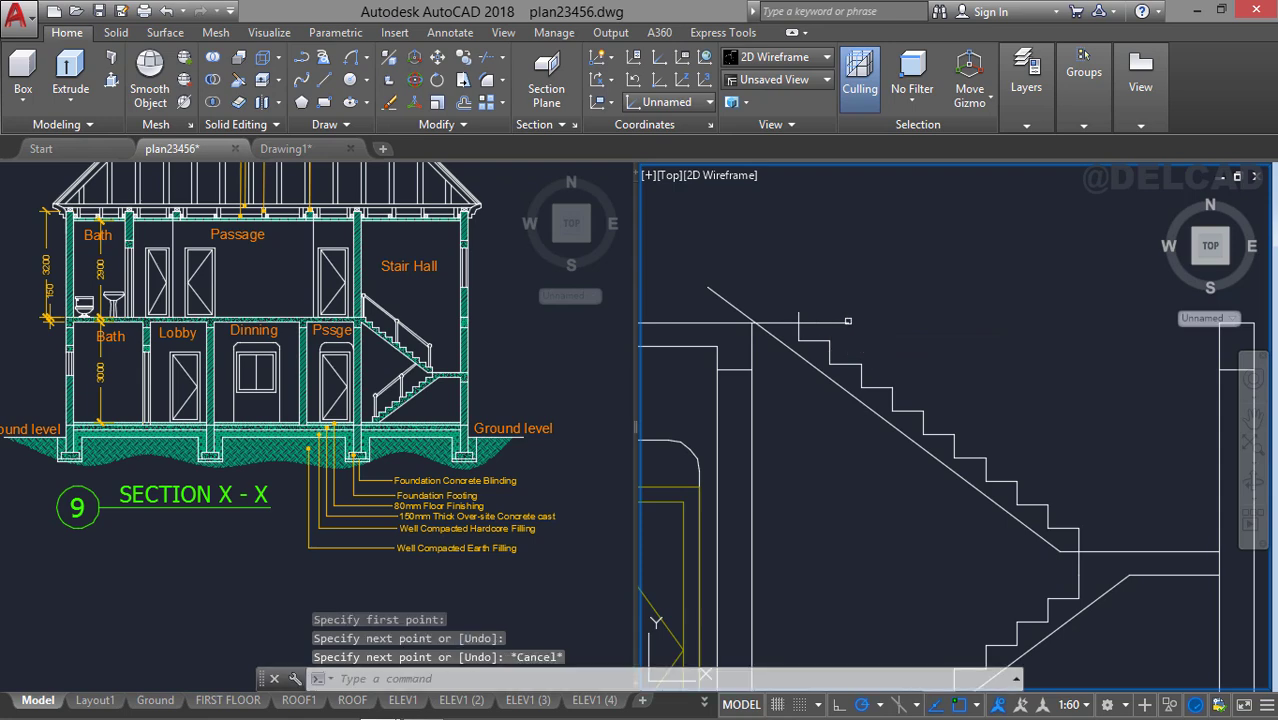
# Trim the horizontal line beyond the upper flight's top riser and the part of that riser above the line.
pyautogui.write('tr')
pyautogui.press('Return')
pyautogui.press('Return')
pyautogui.click(818, 320)
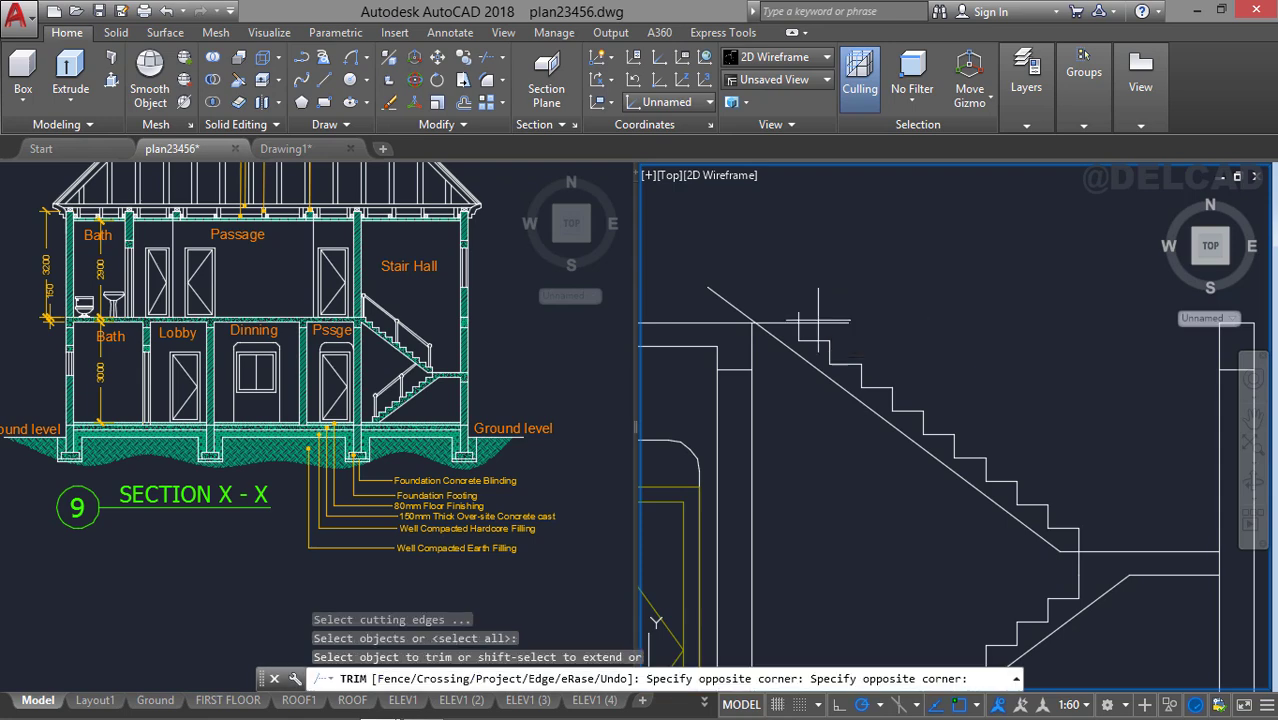
pyautogui.click(846, 346)
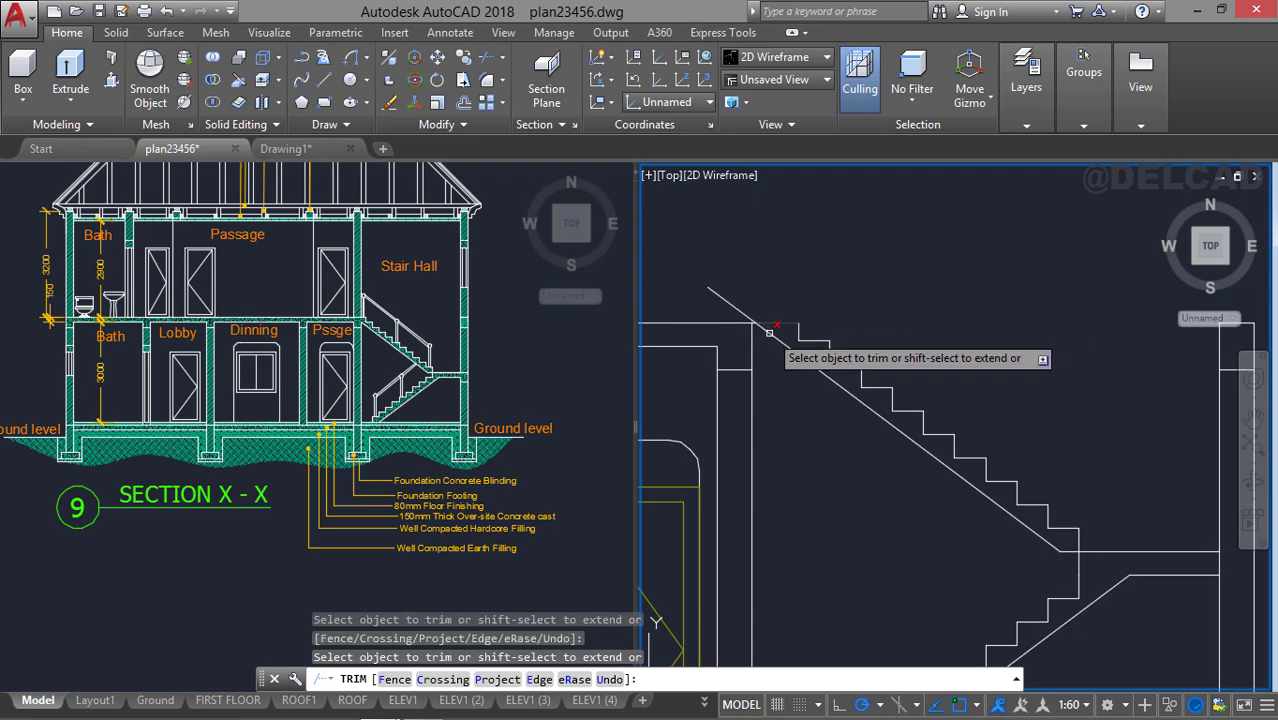
pyautogui.press('Escape')
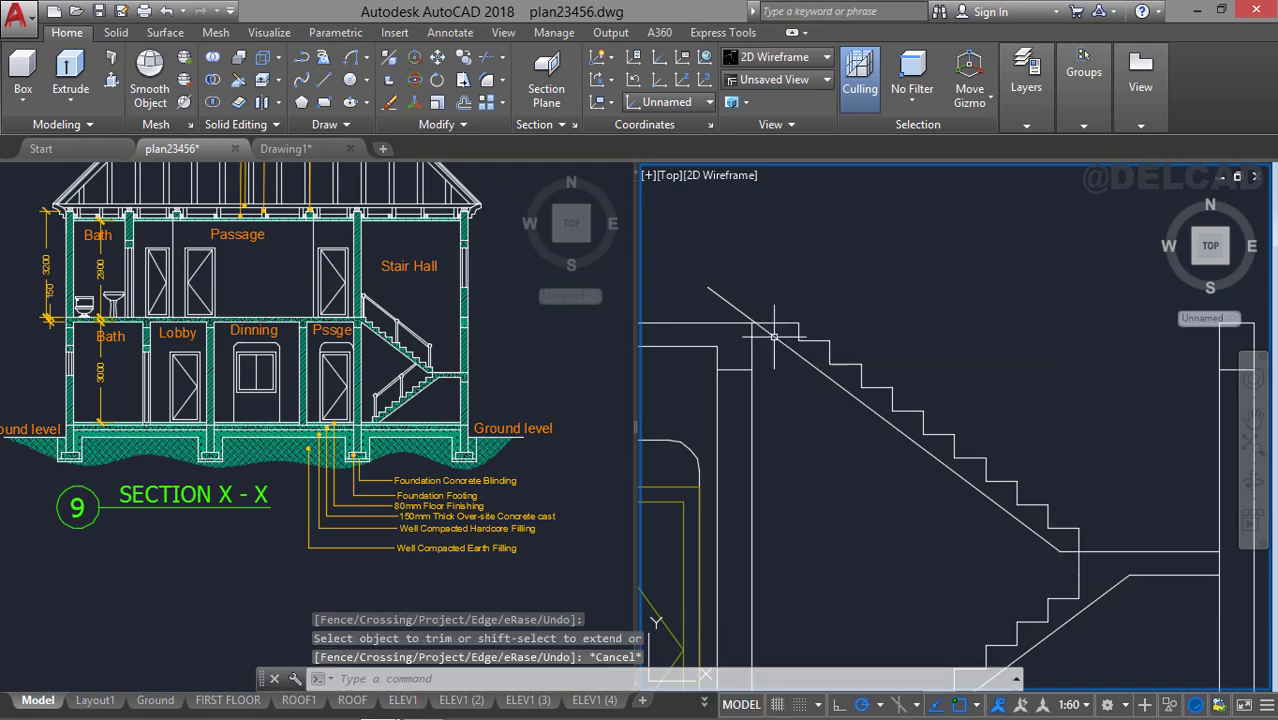
# Draw a horizontal line from the foot of the upper flight's top riser to the stair-side wall face.
pyautogui.click(744, 313)
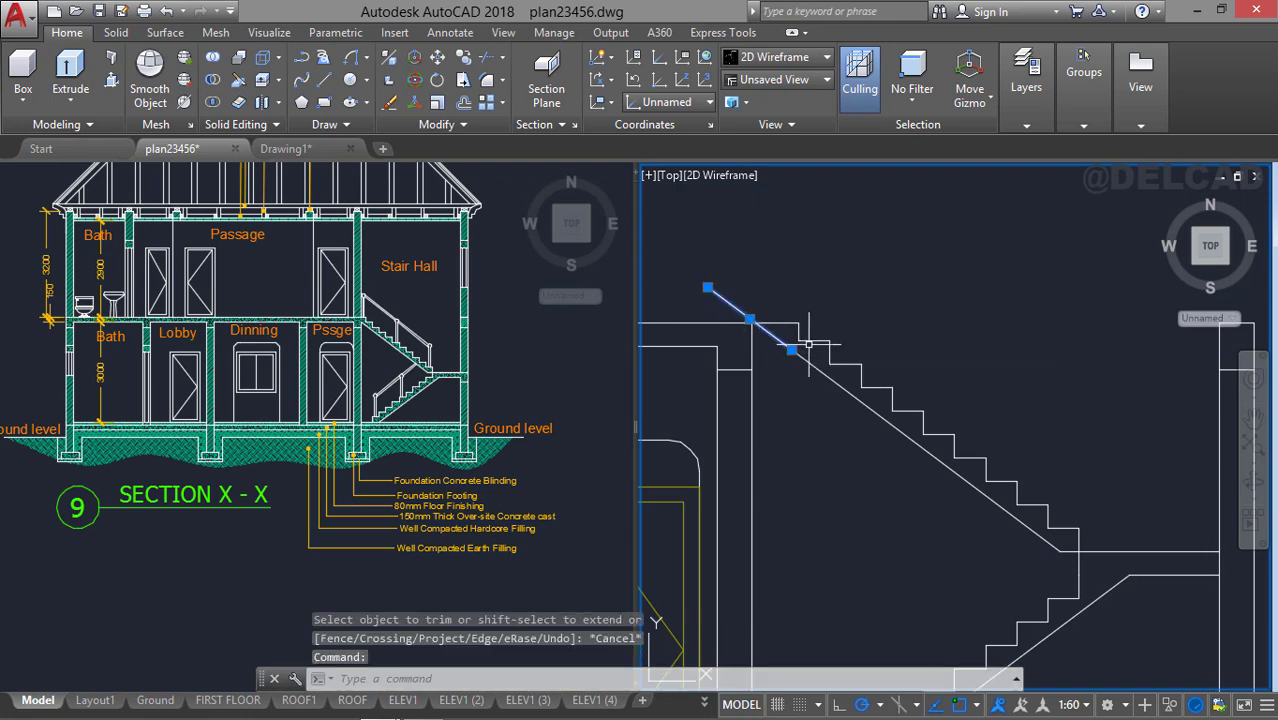
pyautogui.press('Escape')
pyautogui.write('l')
pyautogui.press('Return')
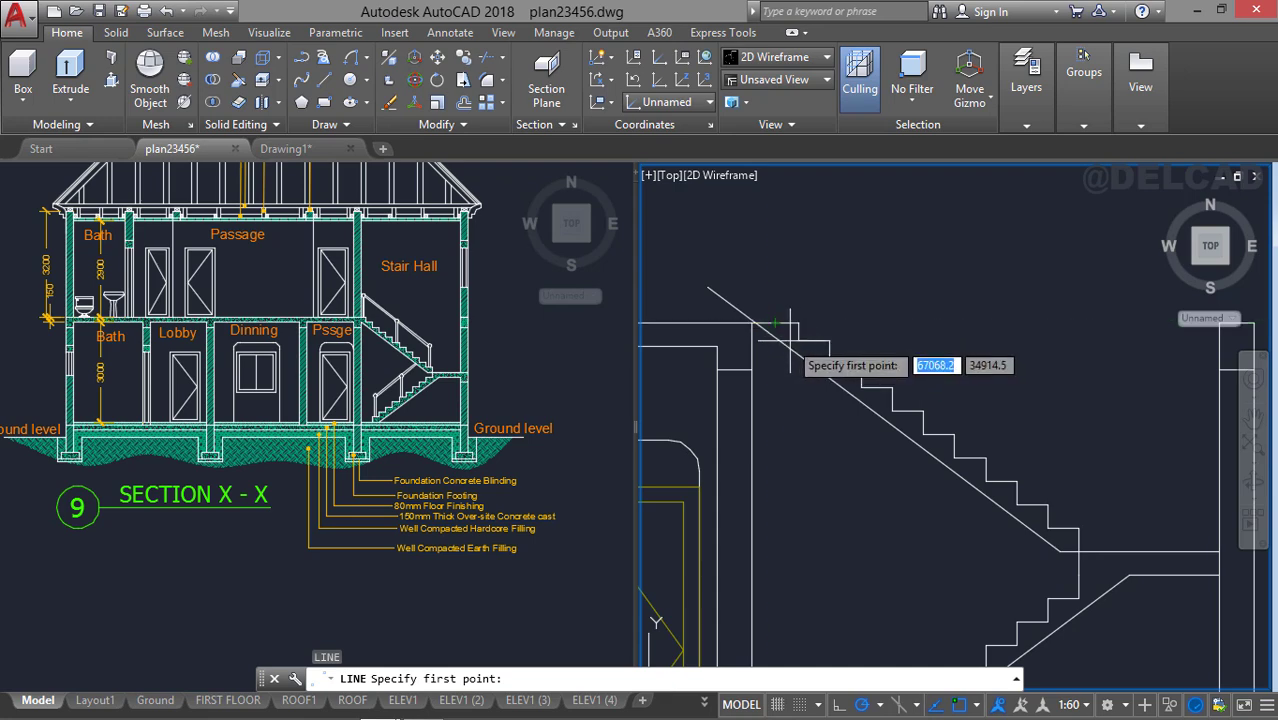
pyautogui.click(799, 341)
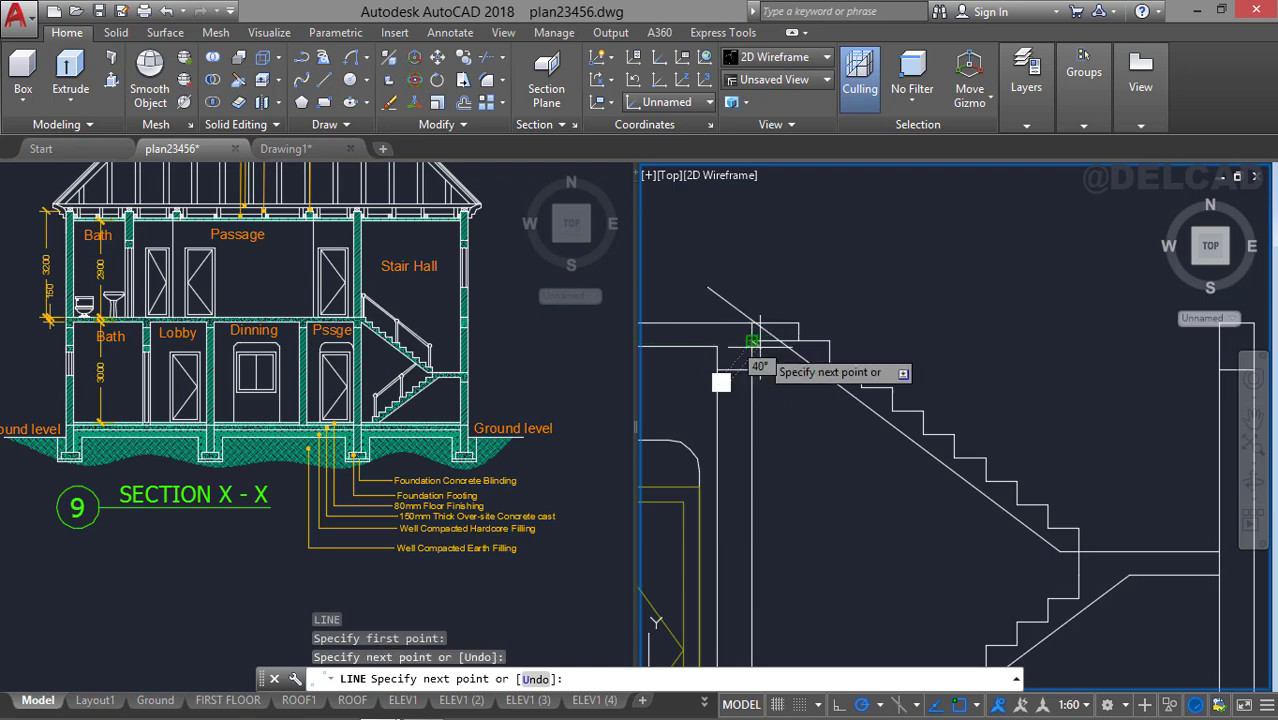
pyautogui.press('Escape')
# Trim the horizontal line, the sloping soffit and the wall face inside the junction between the upper flight and the slab.
pyautogui.write('ts or')
pyautogui.press('Return')
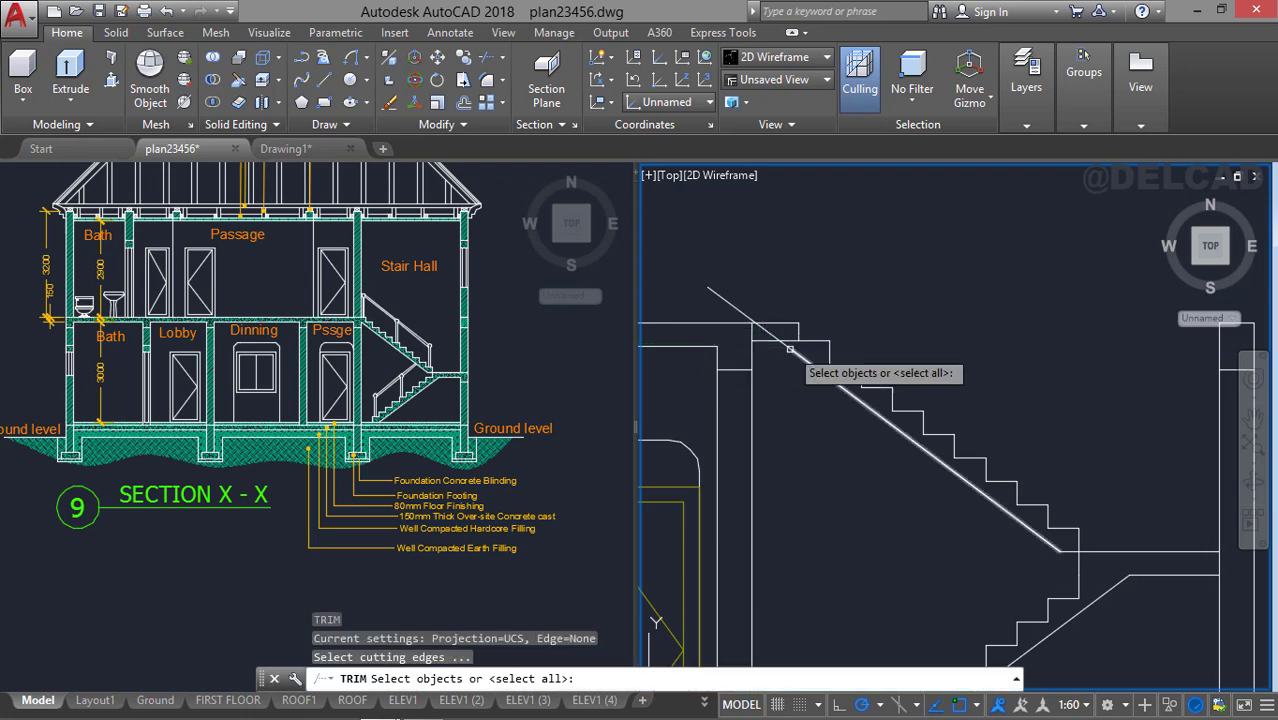
pyautogui.press('Return')
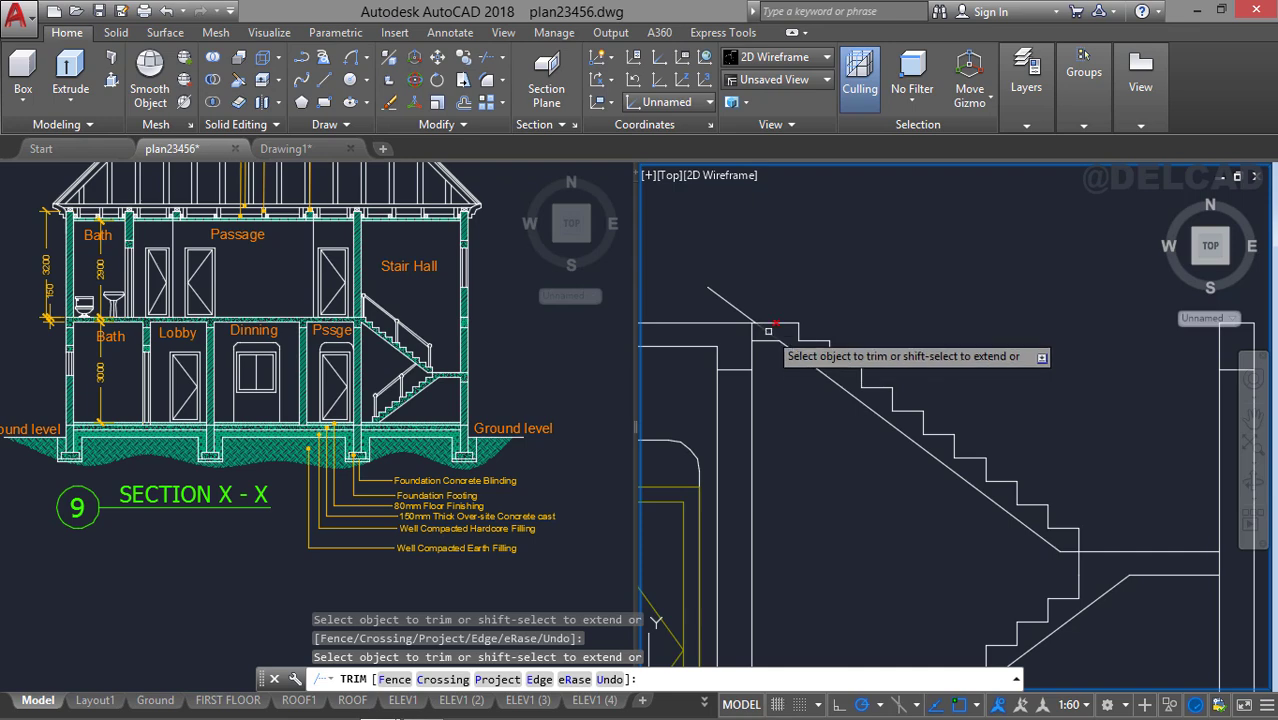
pyautogui.click(748, 335)
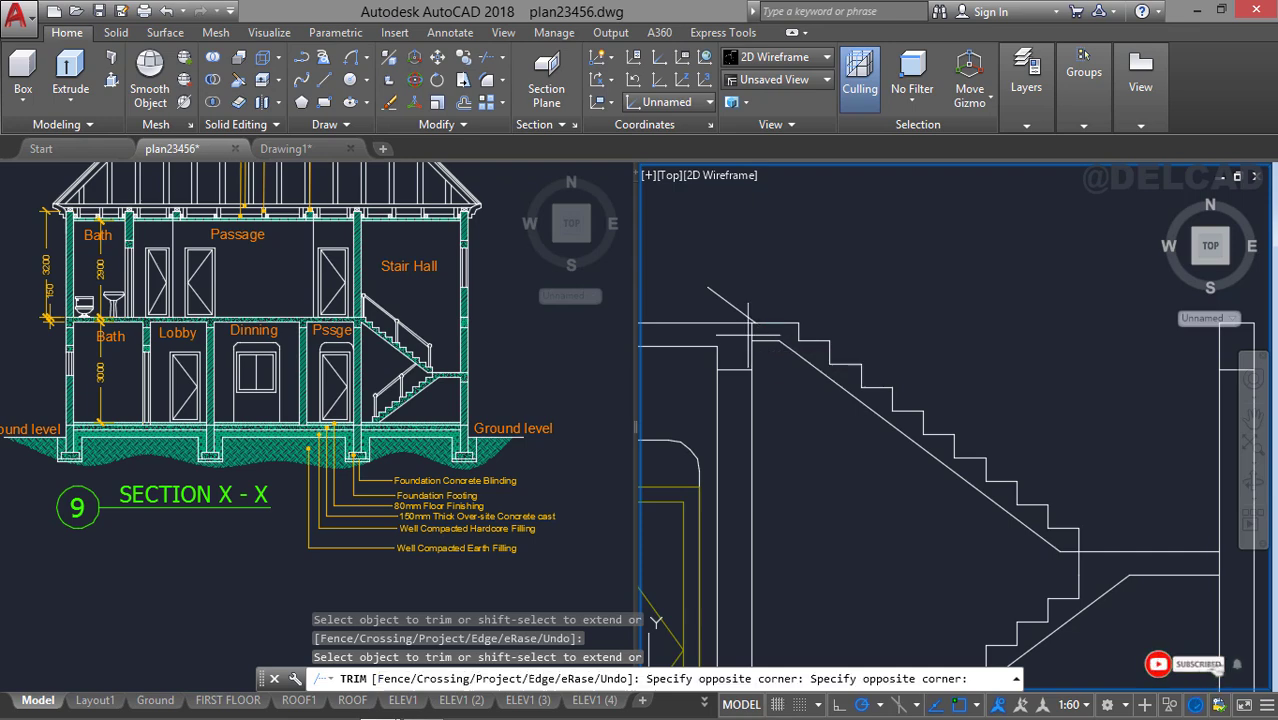
pyautogui.click(760, 323)
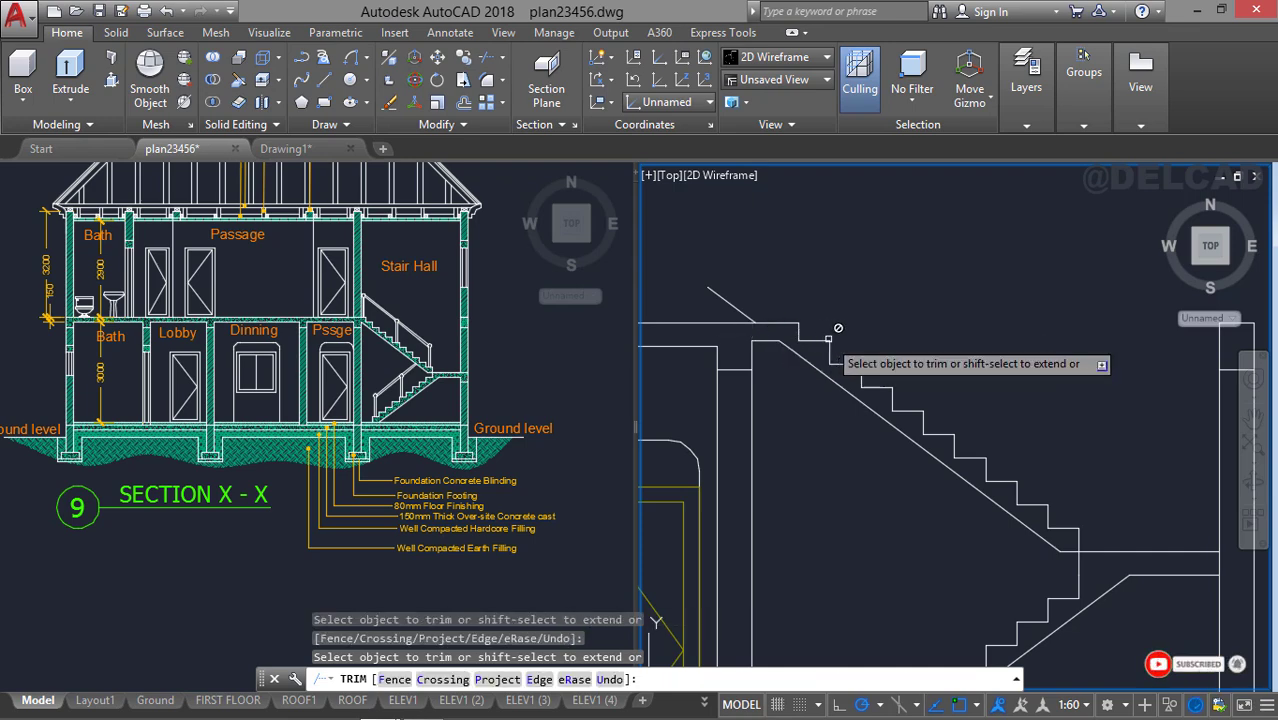
pyautogui.press('Escape')
# Draw a horizontal line at slab underside level from the stair-side wall face to the upper flight's soffit.
pyautogui.write('l')
pyautogui.press('Return')
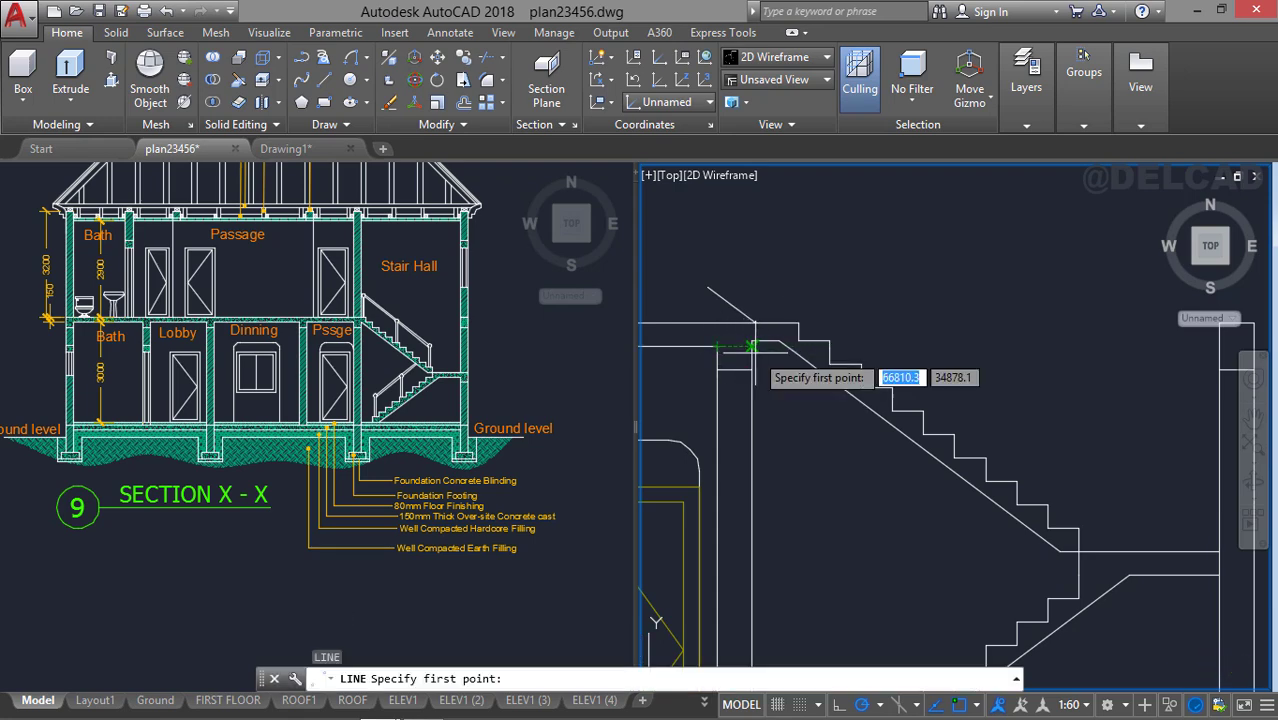
pyautogui.click(752, 346)
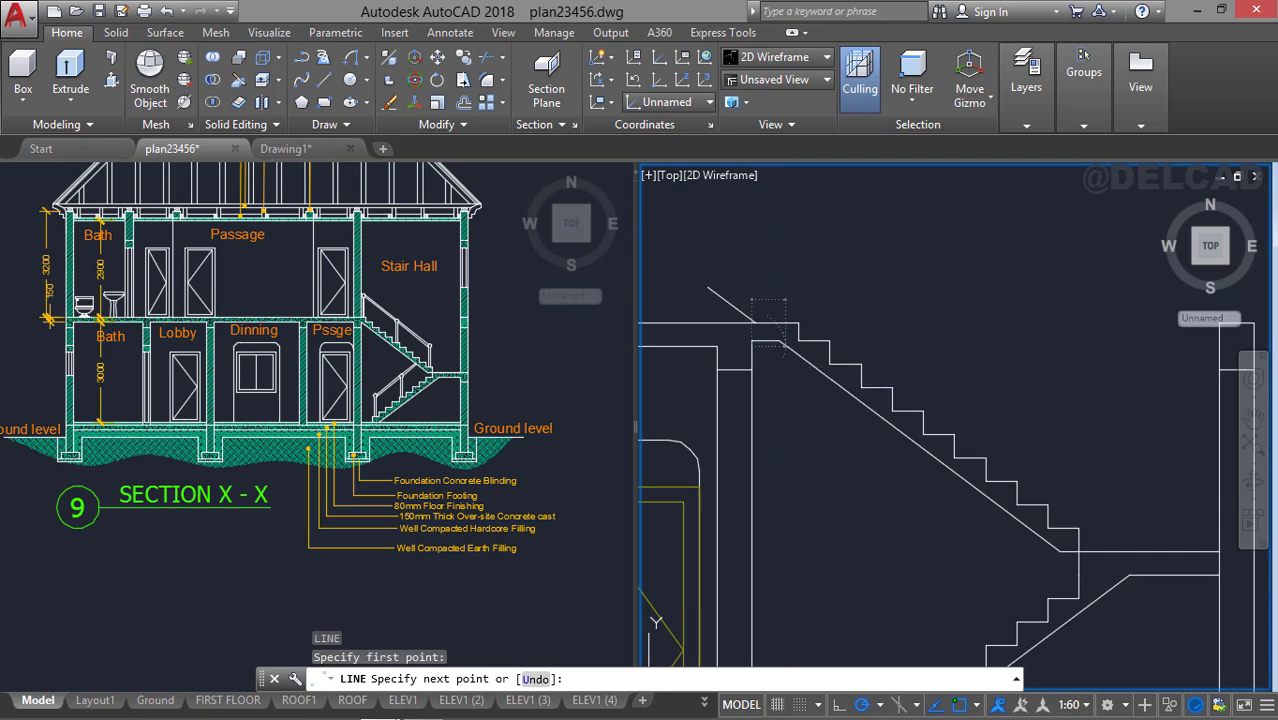
pyautogui.click(785, 345)
pyautogui.press('Return')
pyautogui.press('Escape')
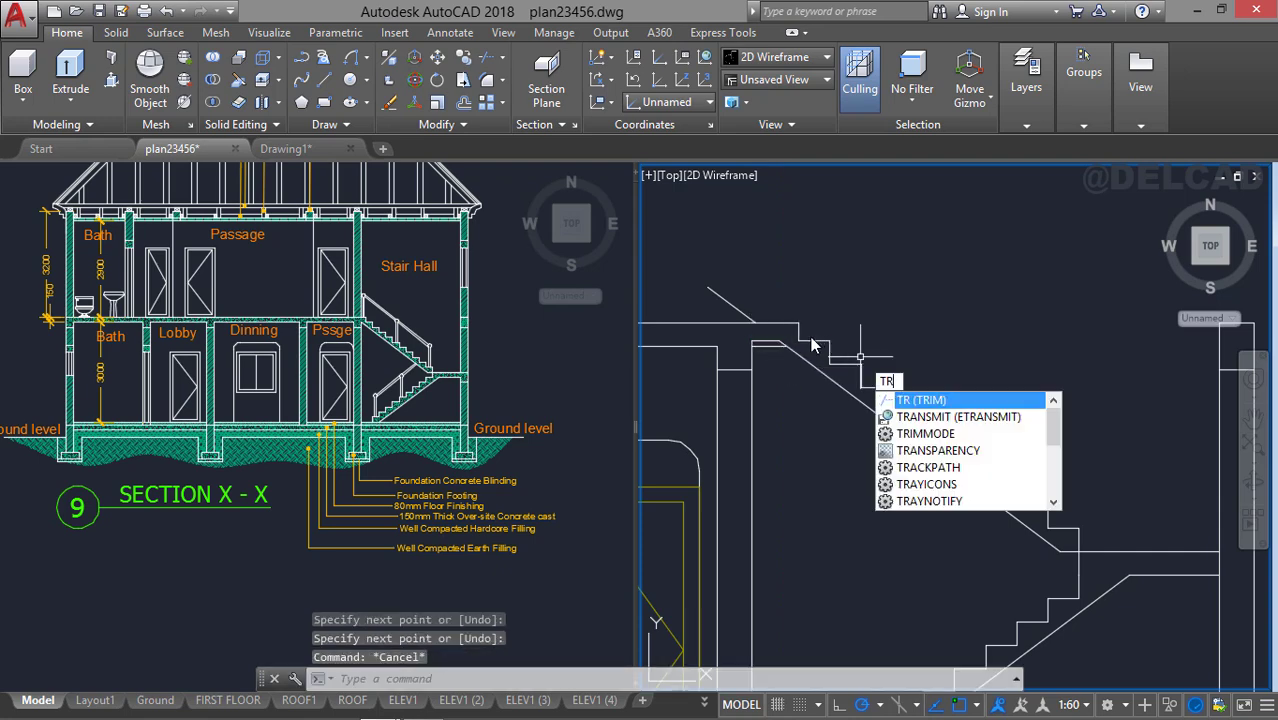
# Remove the upper of the two short horizontal lines at the junction and the leftover sloping line above the floor slab.
pyautogui.press('Return')
pyautogui.press('Return')
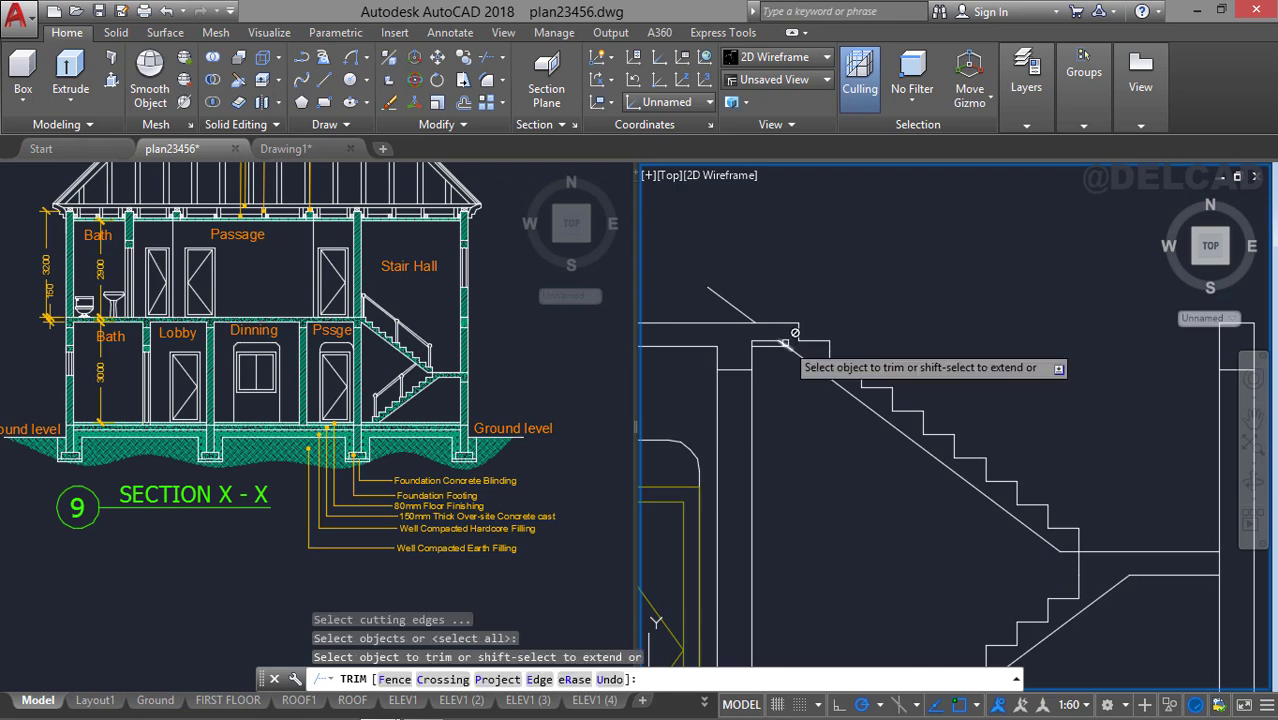
pyautogui.click(783, 345)
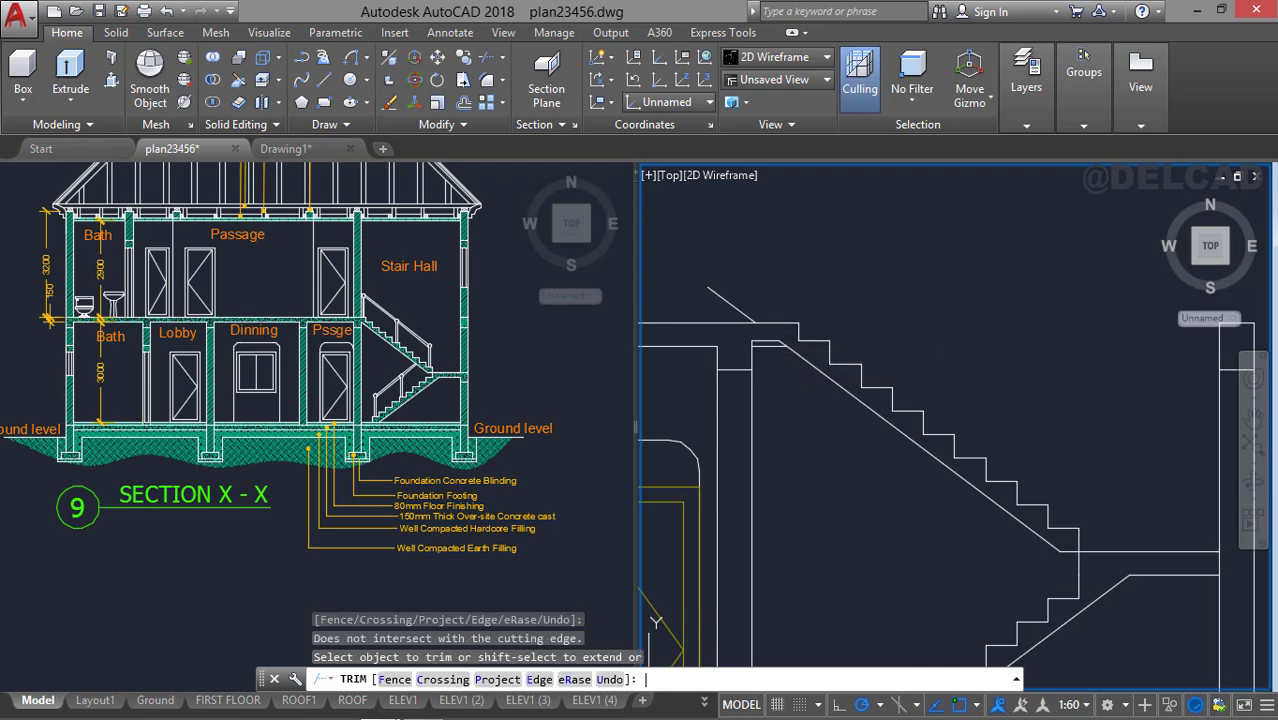
pyautogui.click(766, 341)
pyautogui.click(790, 334)
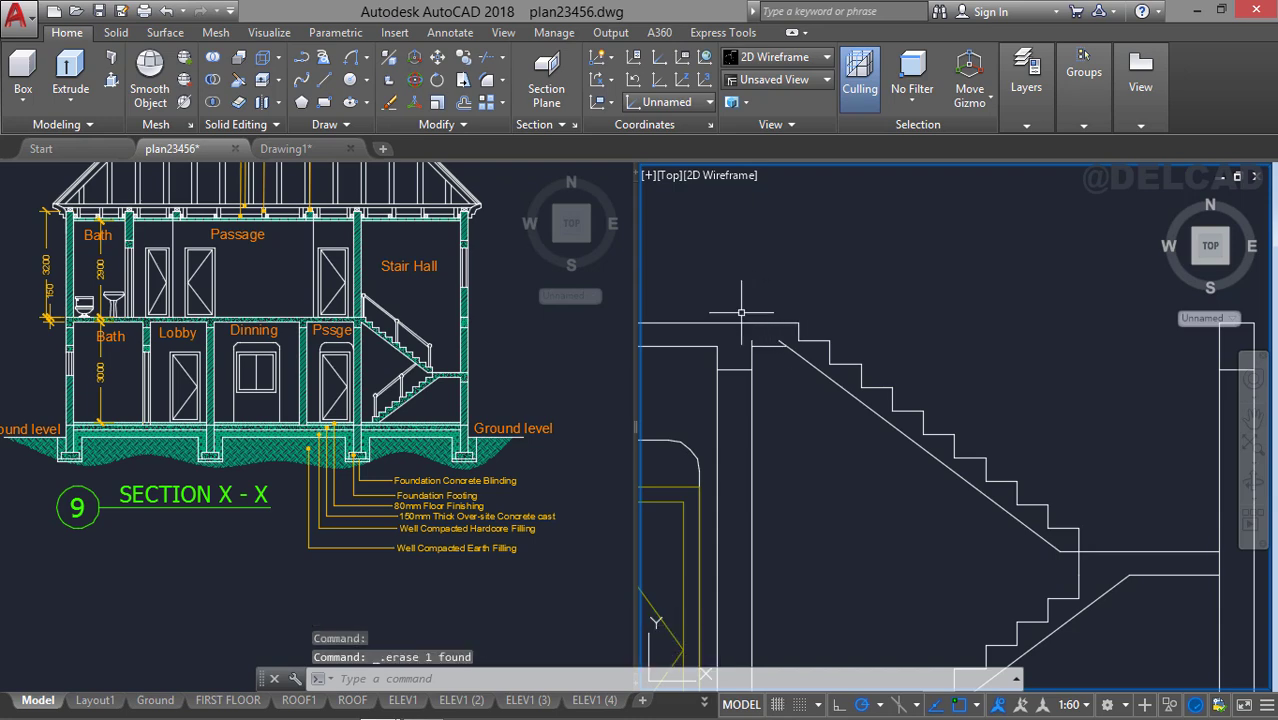
# Try to fillet the upper end of the flight's soffit at the slab junction with radius 0.
pyautogui.press('Return')
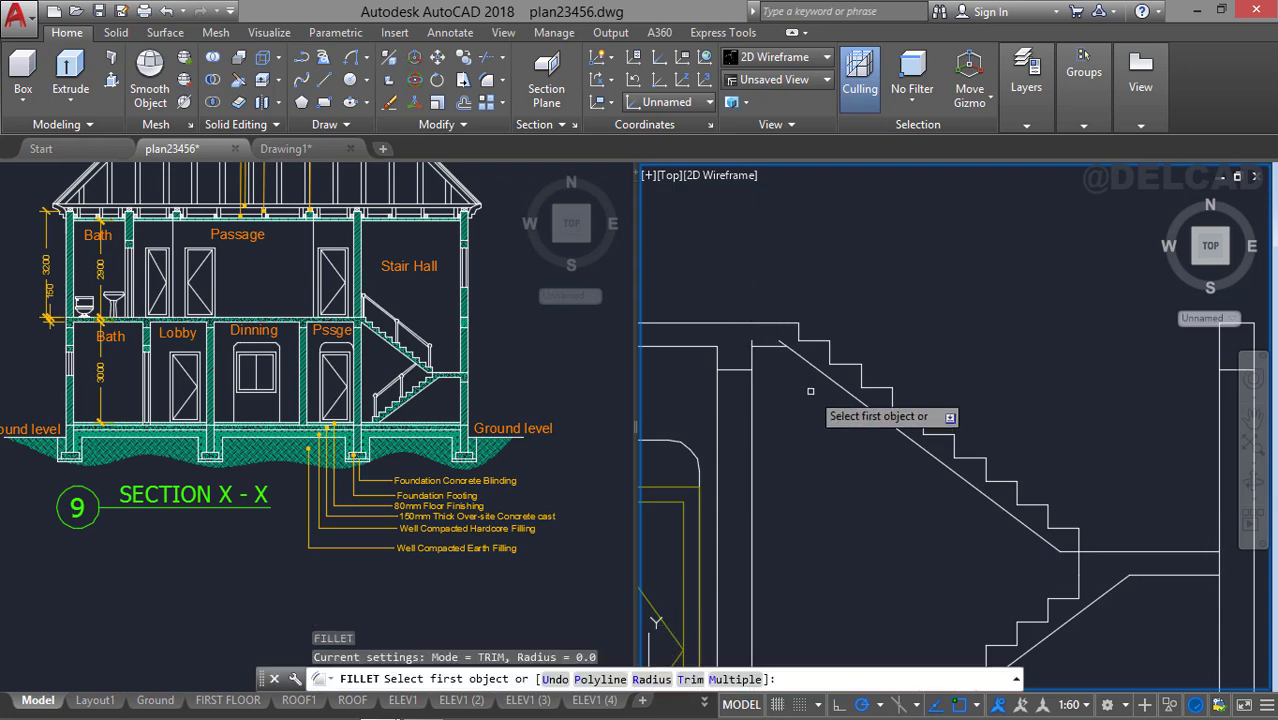
pyautogui.click(793, 362)
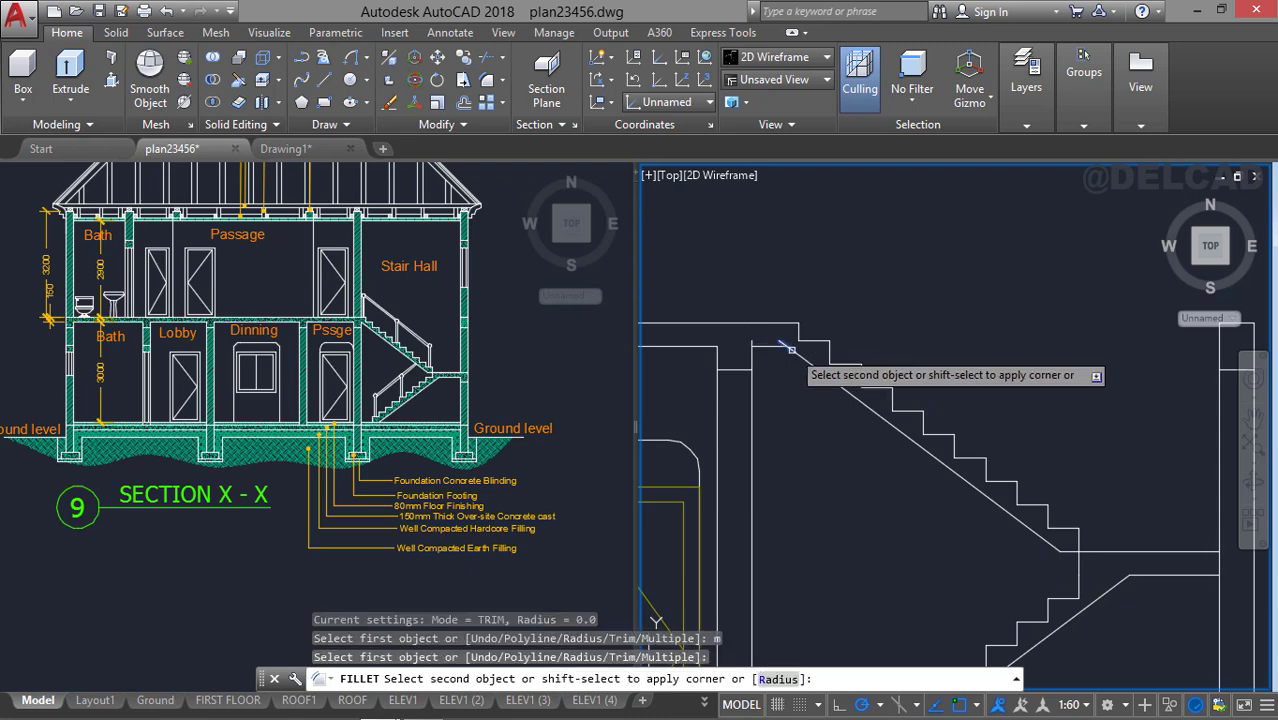
pyautogui.click(791, 349)
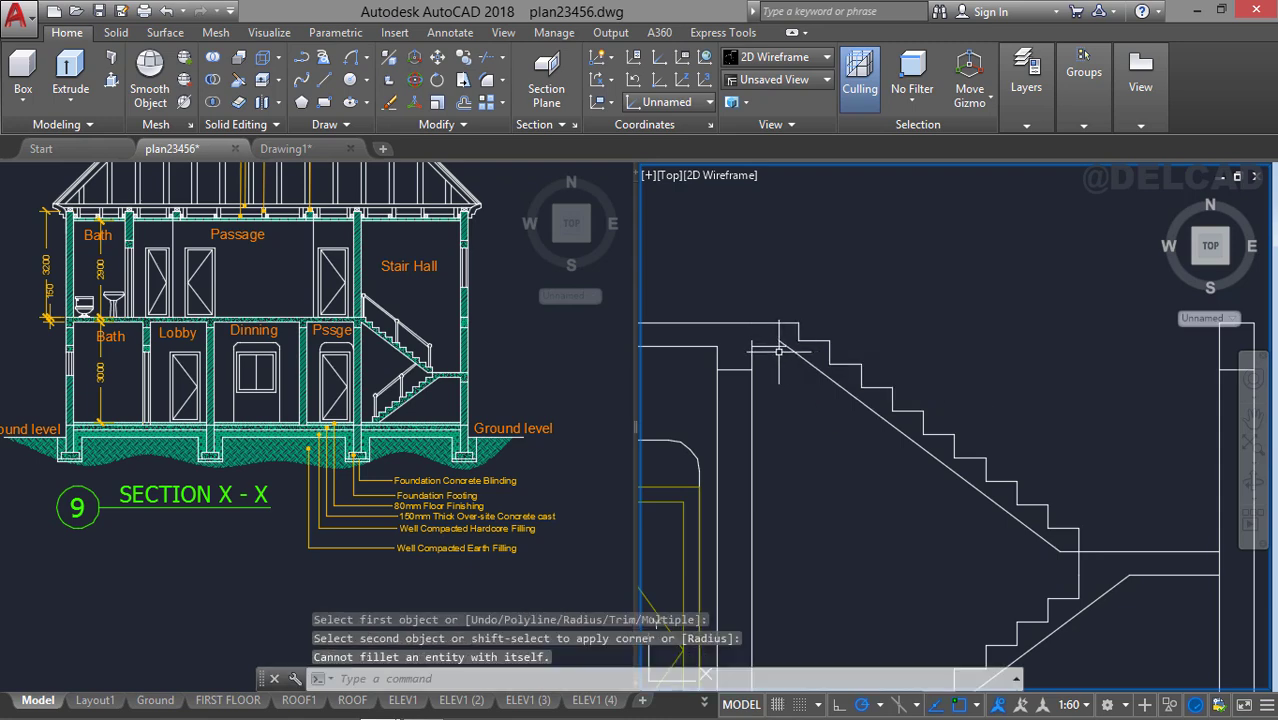
# Fillet the wall face and the upper flight's soffit to the short horizontal underside line with radius 0, and erase the leftover sloping stub.
pyautogui.press('Return')
pyautogui.write('m')
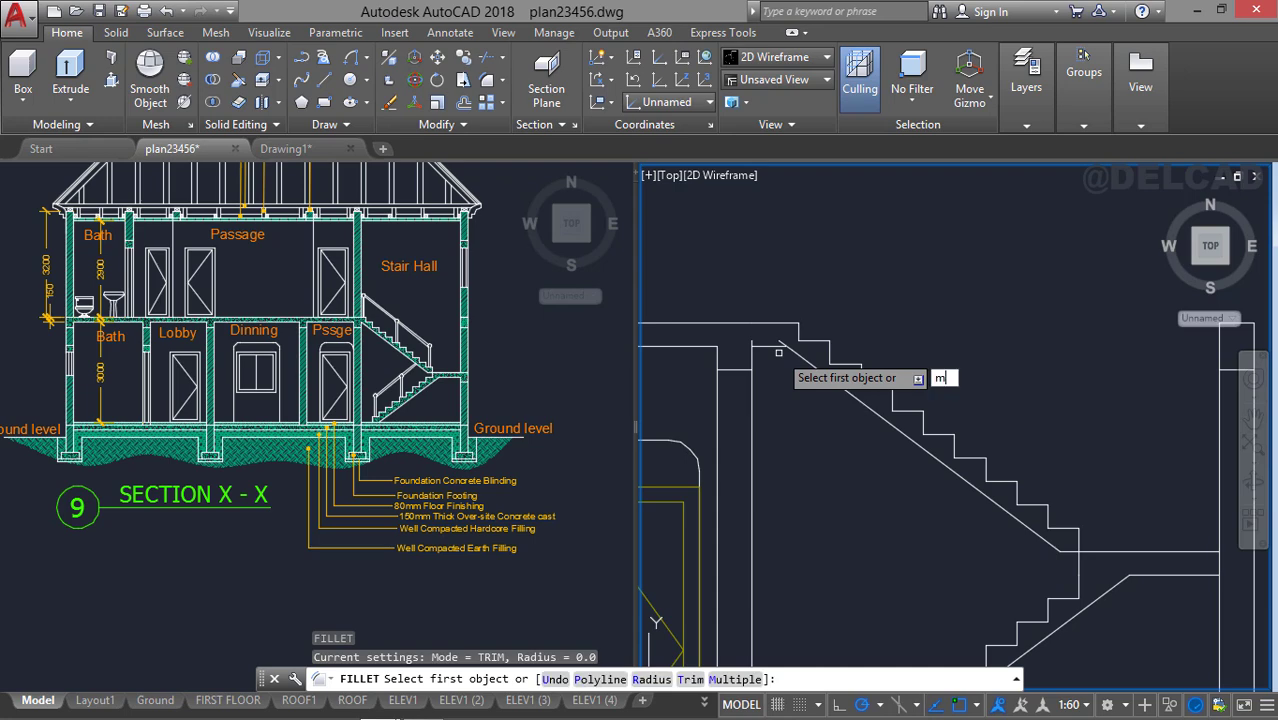
pyautogui.press('Return')
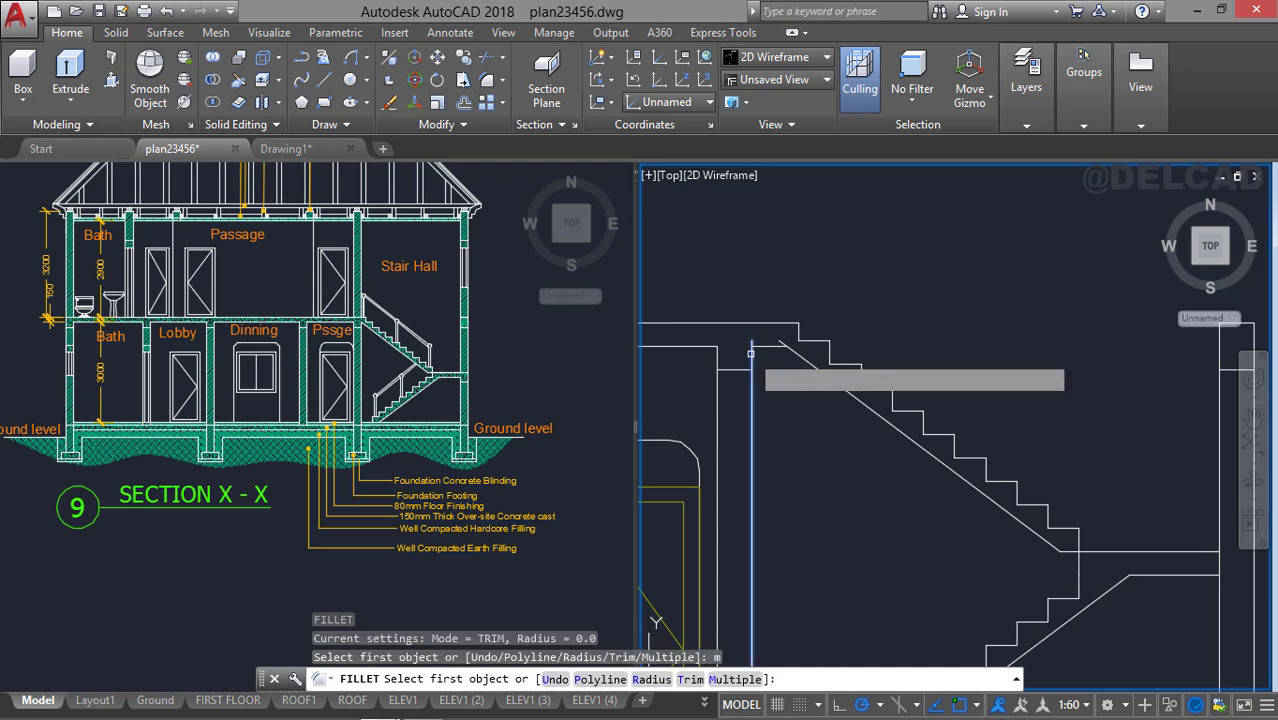
pyautogui.click(760, 350)
pyautogui.click(764, 348)
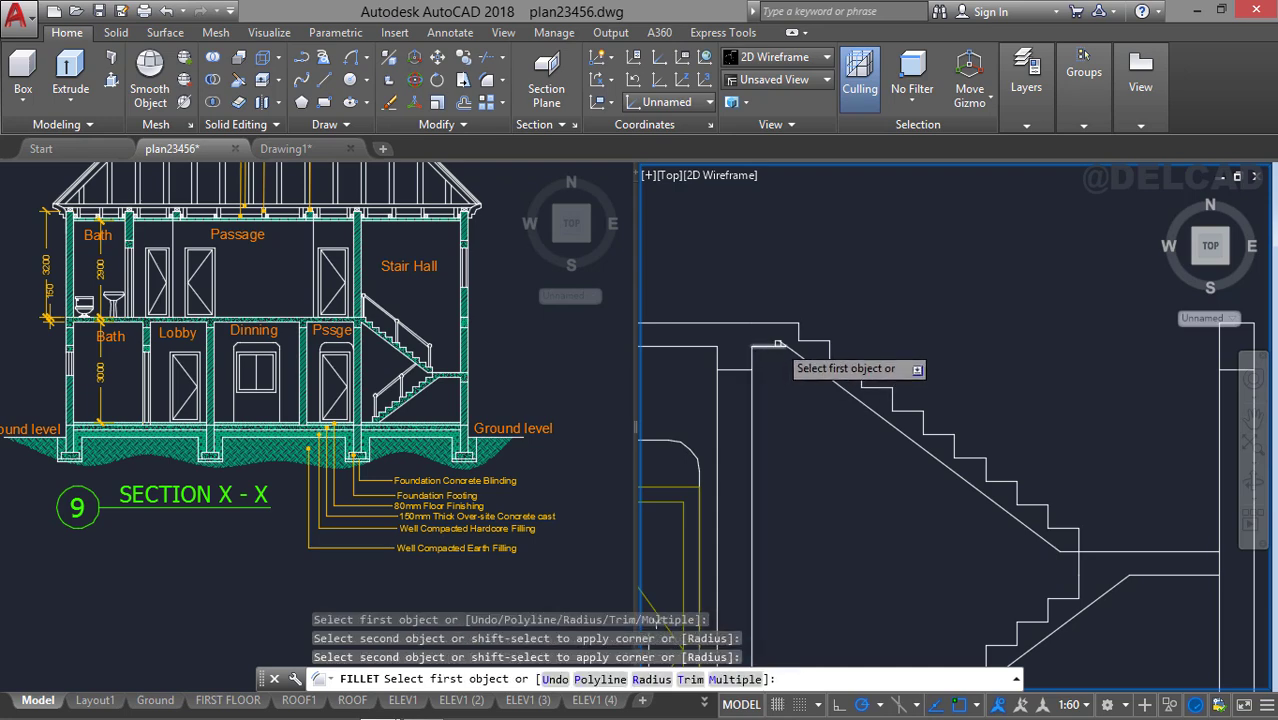
pyautogui.click(794, 352)
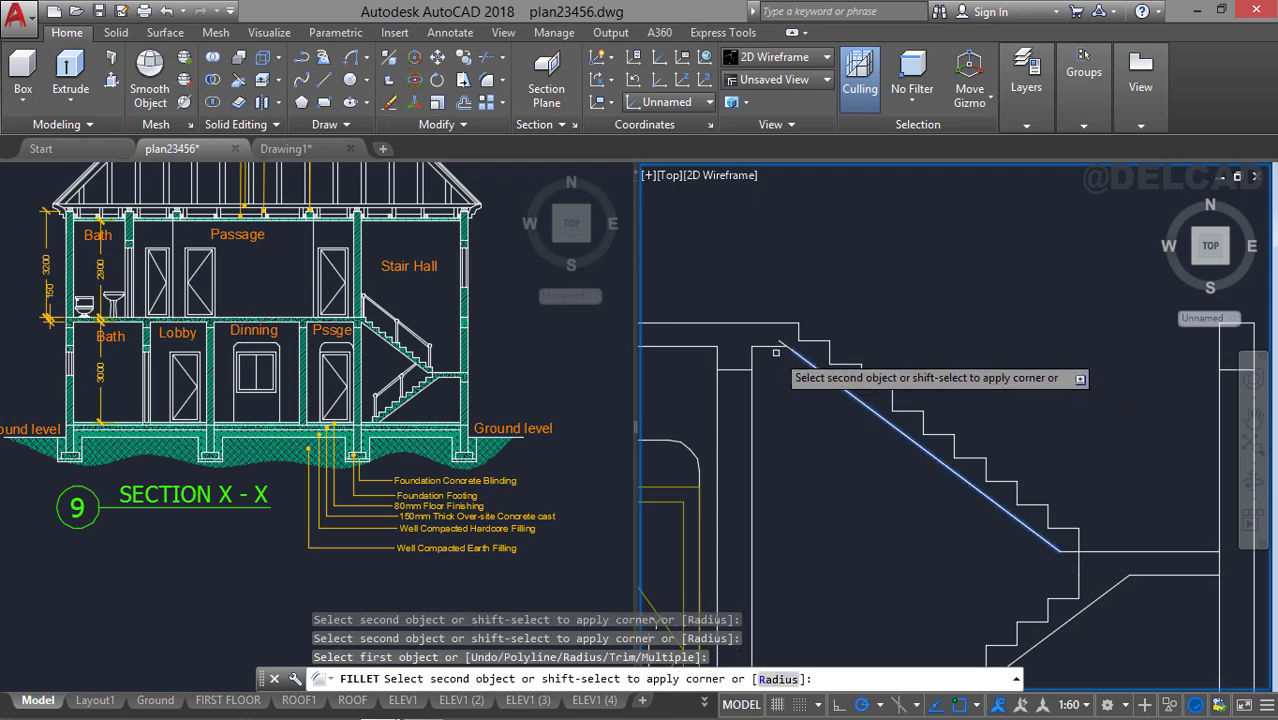
pyautogui.click(766, 347)
pyautogui.press('Escape')
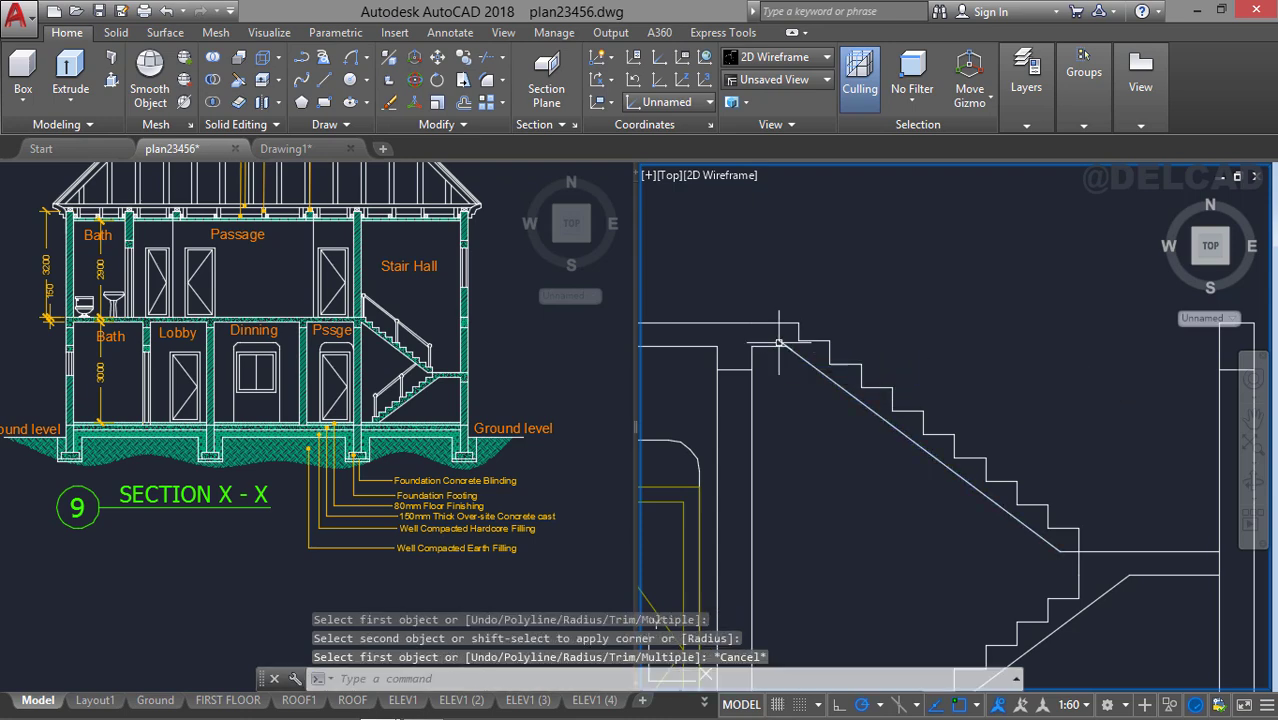
pyautogui.click(788, 345)
pyautogui.press('Delete')
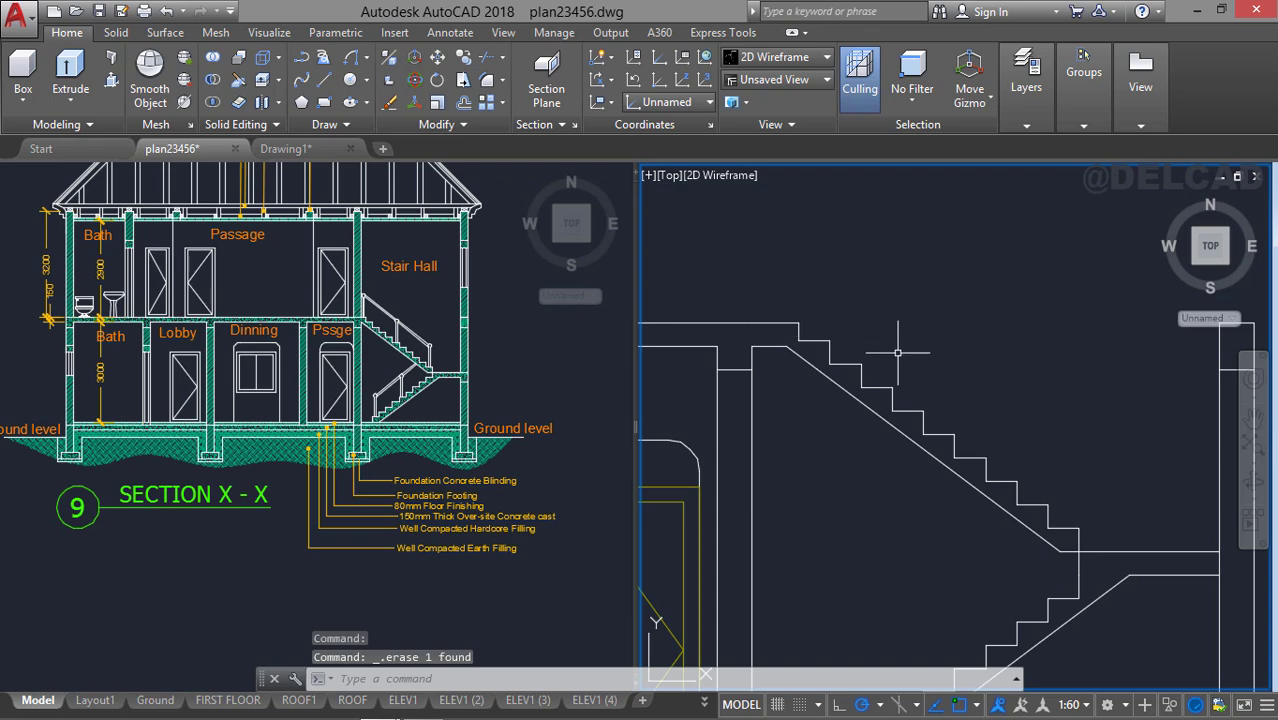
# Start a new hatch for the section and choose the GRAVEL pattern.
pyautogui.scroll(-4, 897, 352)
pyautogui.scroll(-2, 947, 405)
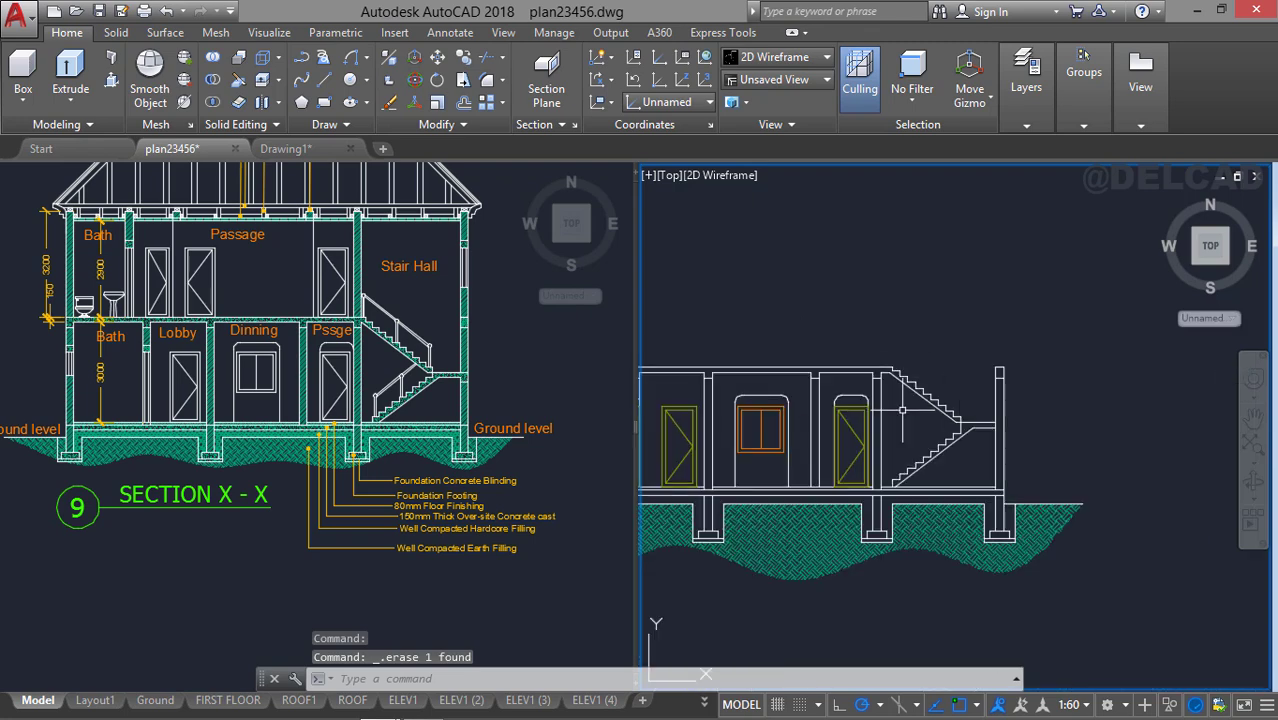
pyautogui.moveTo(877, 416); pyautogui.dragTo(999, 398, button='middle')
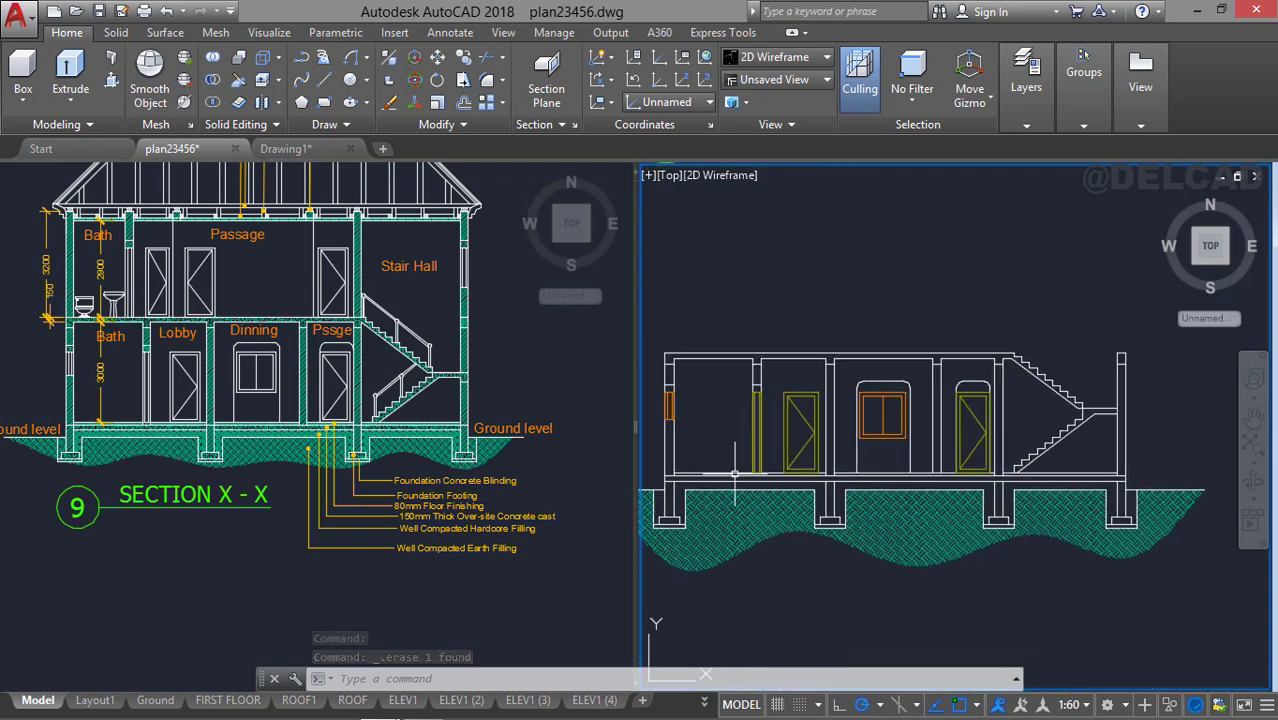
pyautogui.moveTo(679, 407); pyautogui.dragTo(707, 401, button='middle')
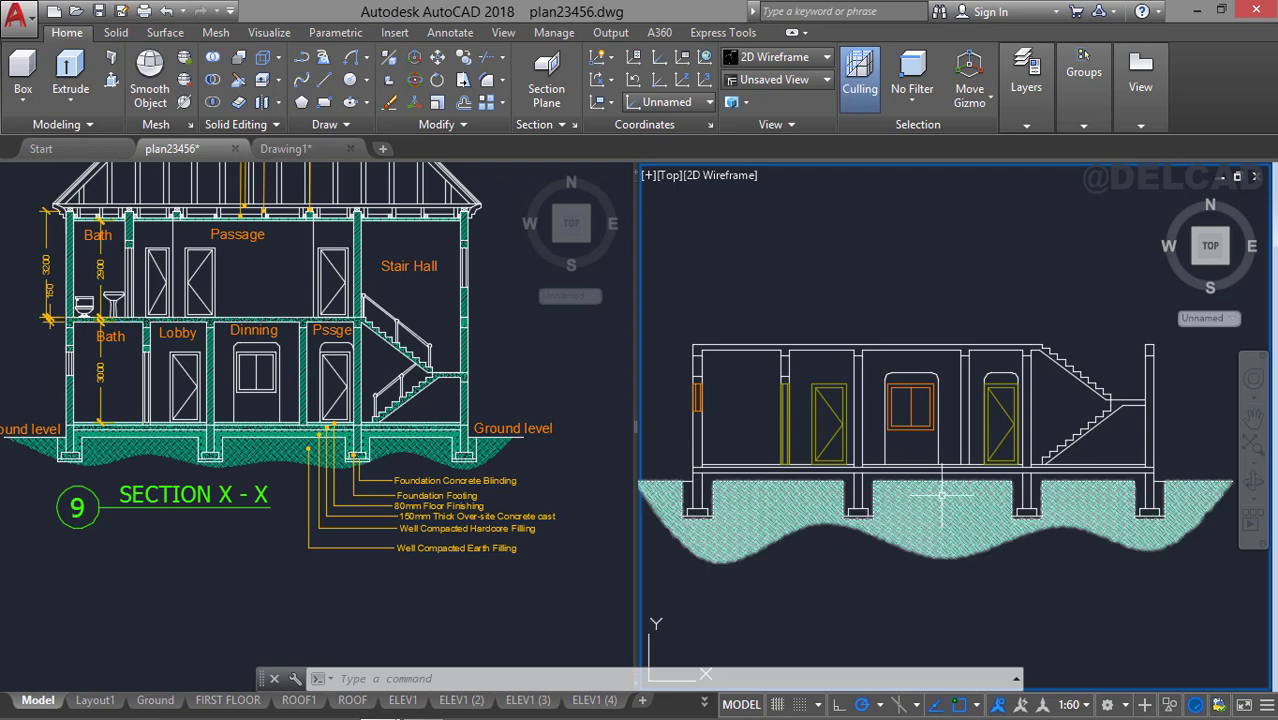
pyautogui.moveTo(787, 377); pyautogui.dragTo(813, 365, button='middle')
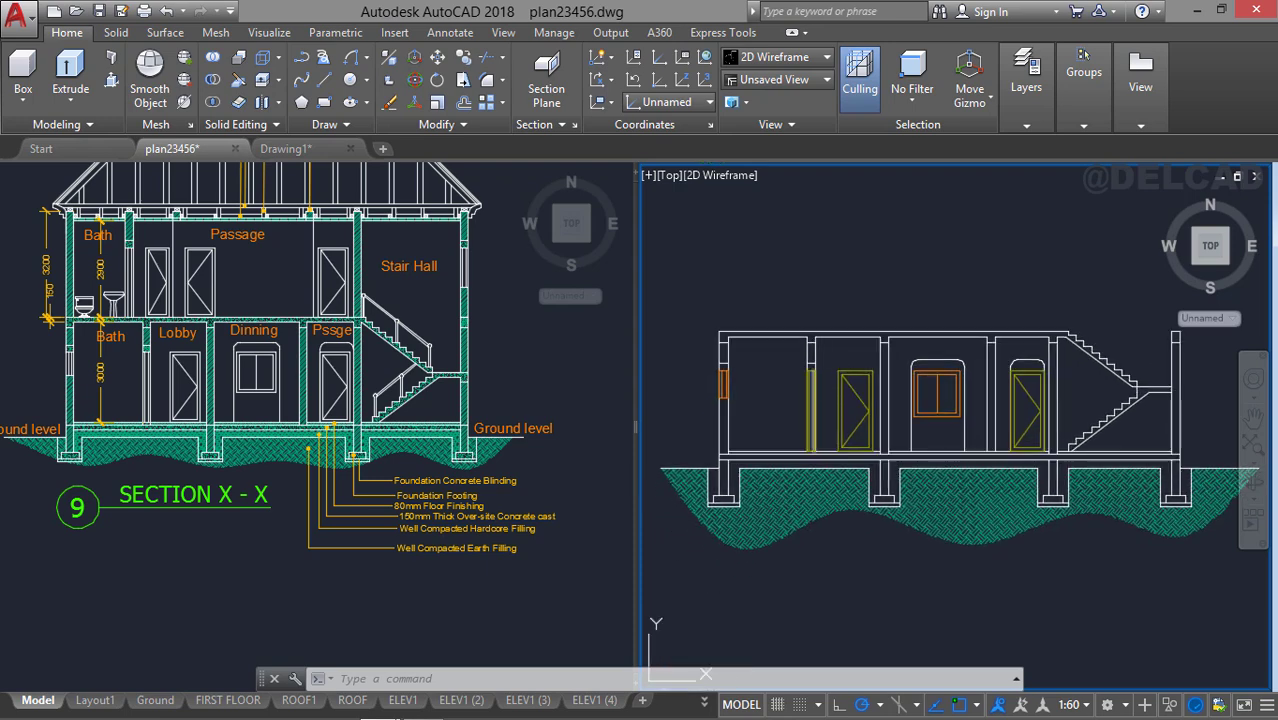
pyautogui.write('h')
pyautogui.press('Return')
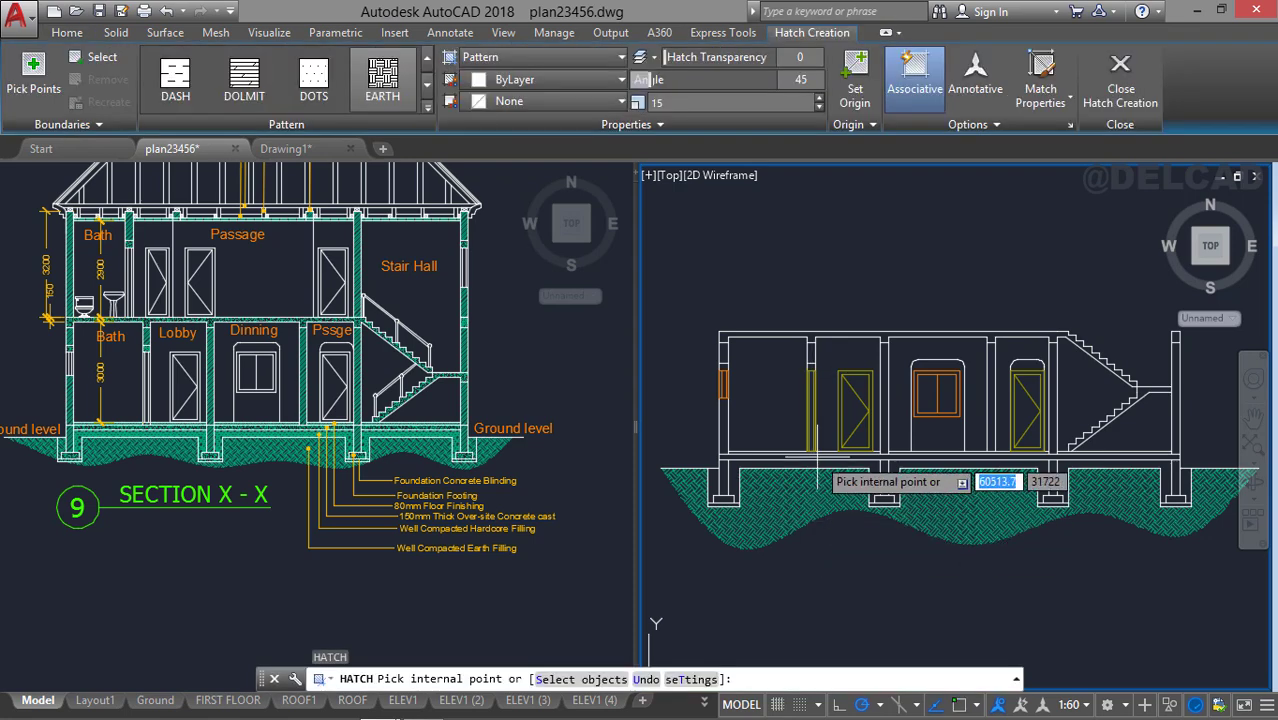
pyautogui.scroll(2, 820, 470)
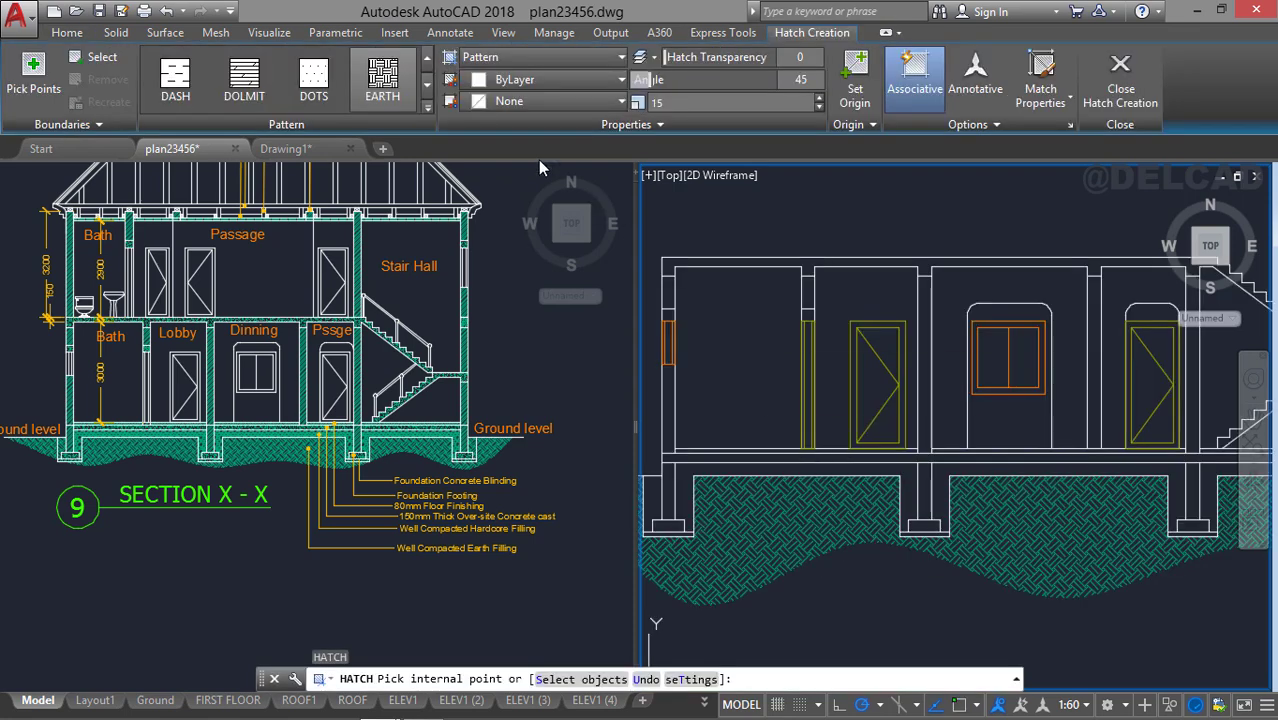
pyautogui.click(426, 112)
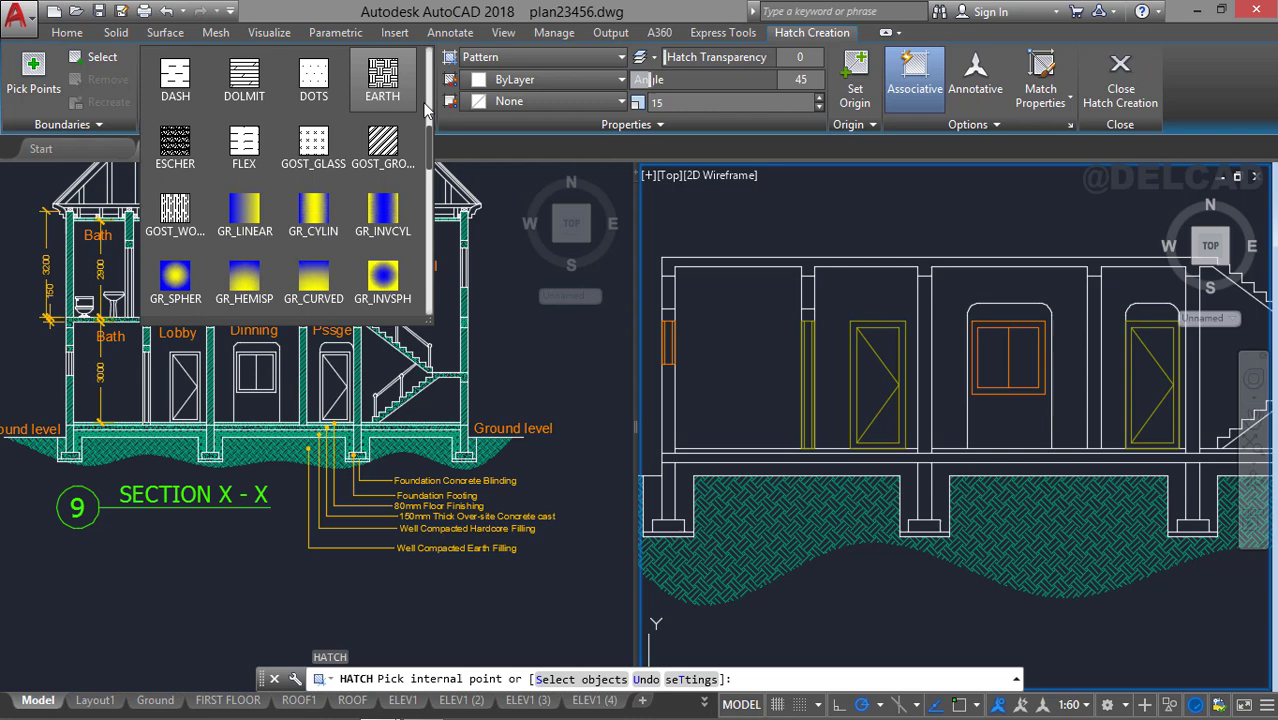
pyautogui.click(372, 97)
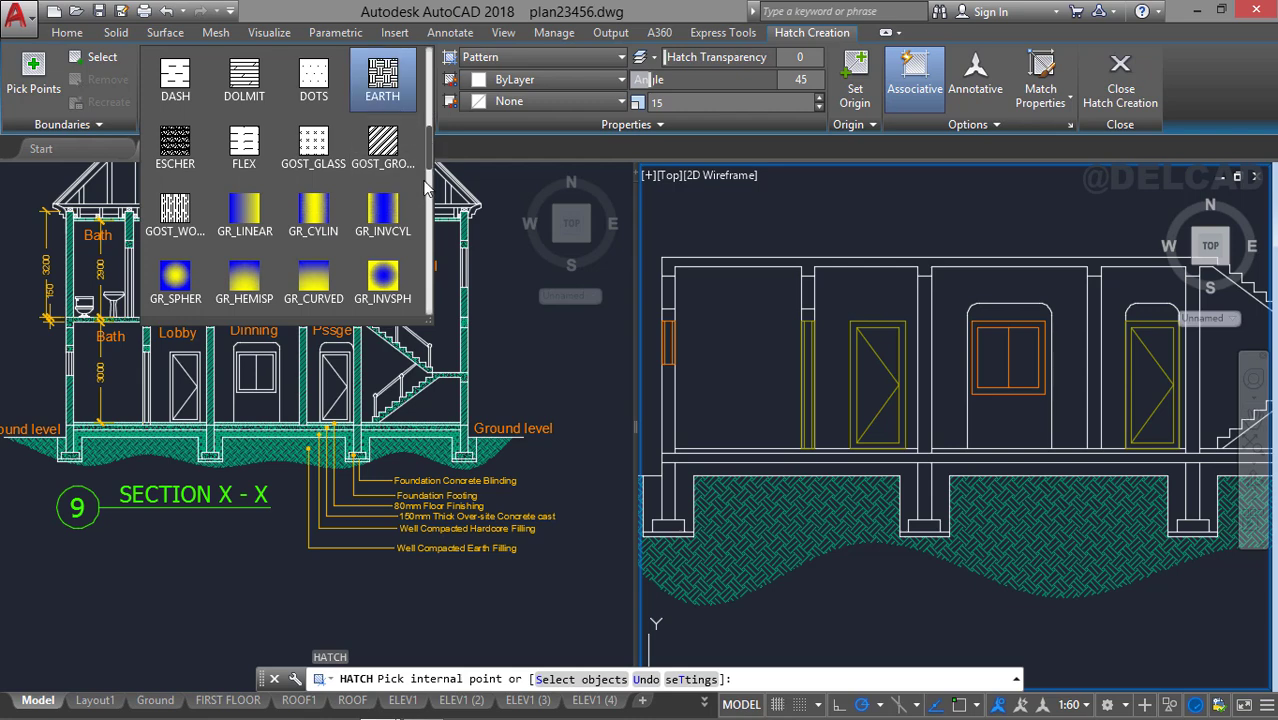
pyautogui.moveTo(430, 152); pyautogui.dragTo(430, 187)
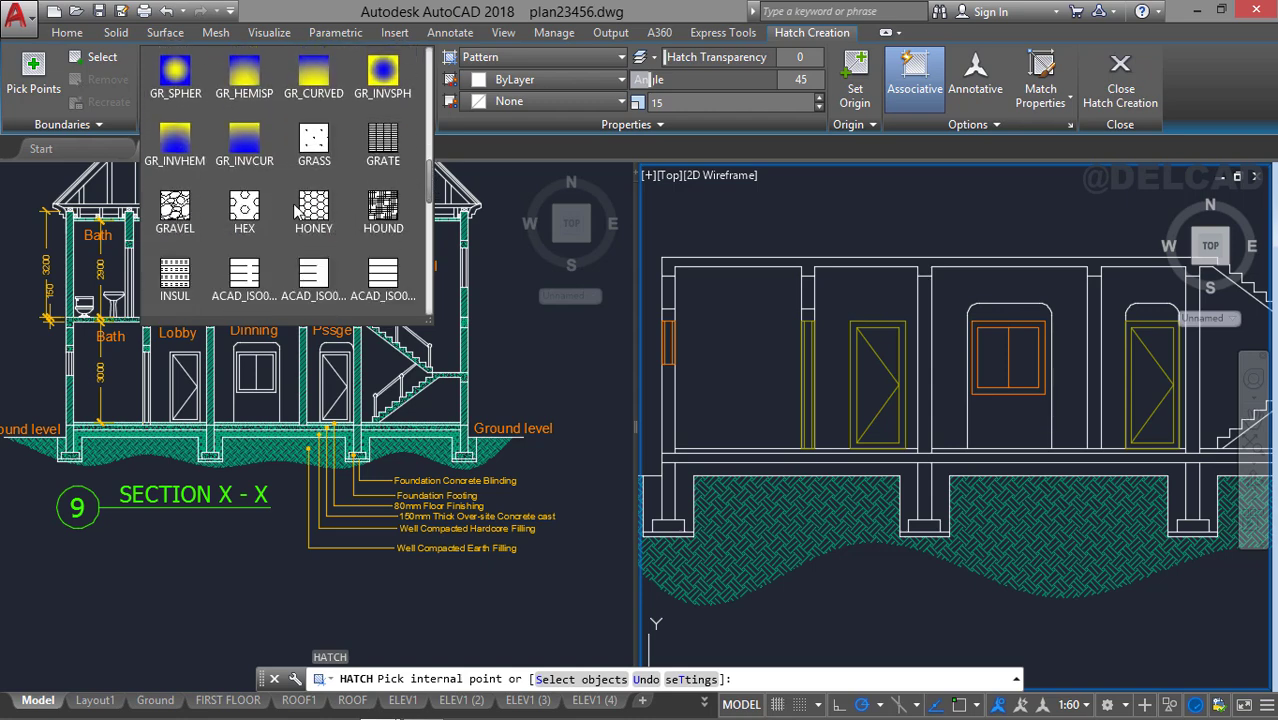
pyautogui.click(175, 210)
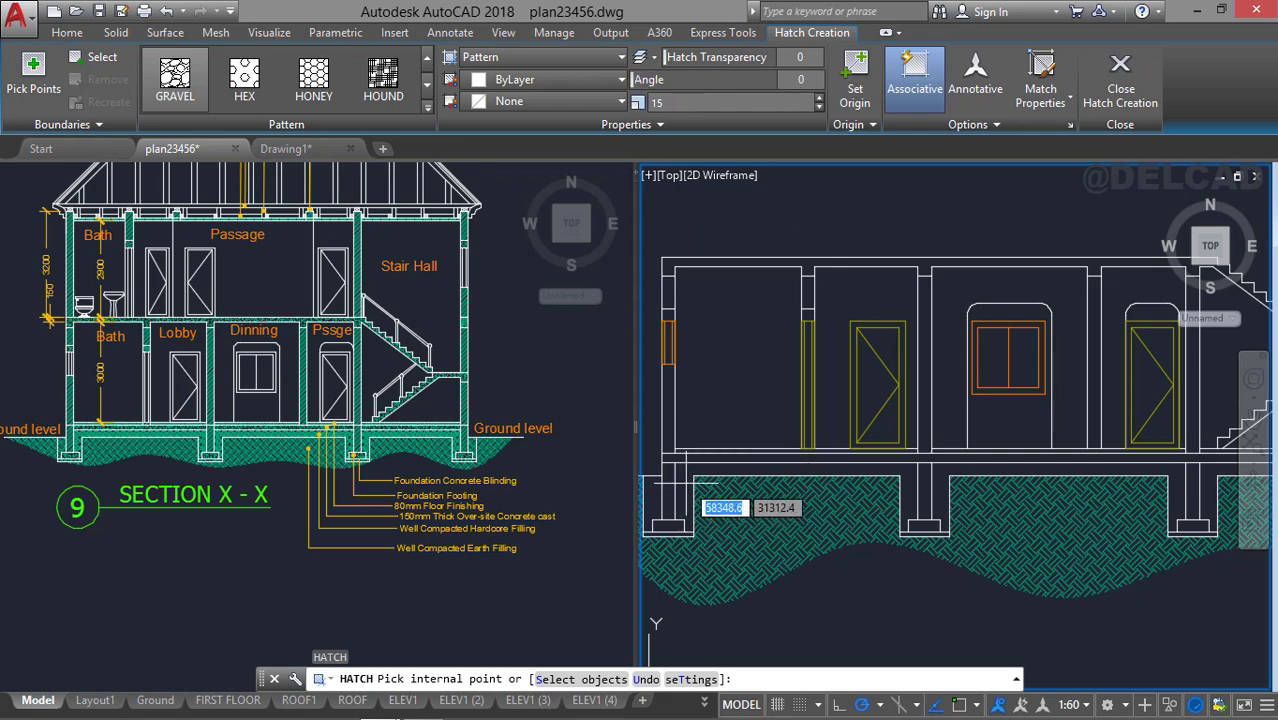
# Fill the hardcore layer under the ground slab and the backfill around all the foundation walls with the GRAVEL hatch at scale 15.
pyautogui.click(679, 482)
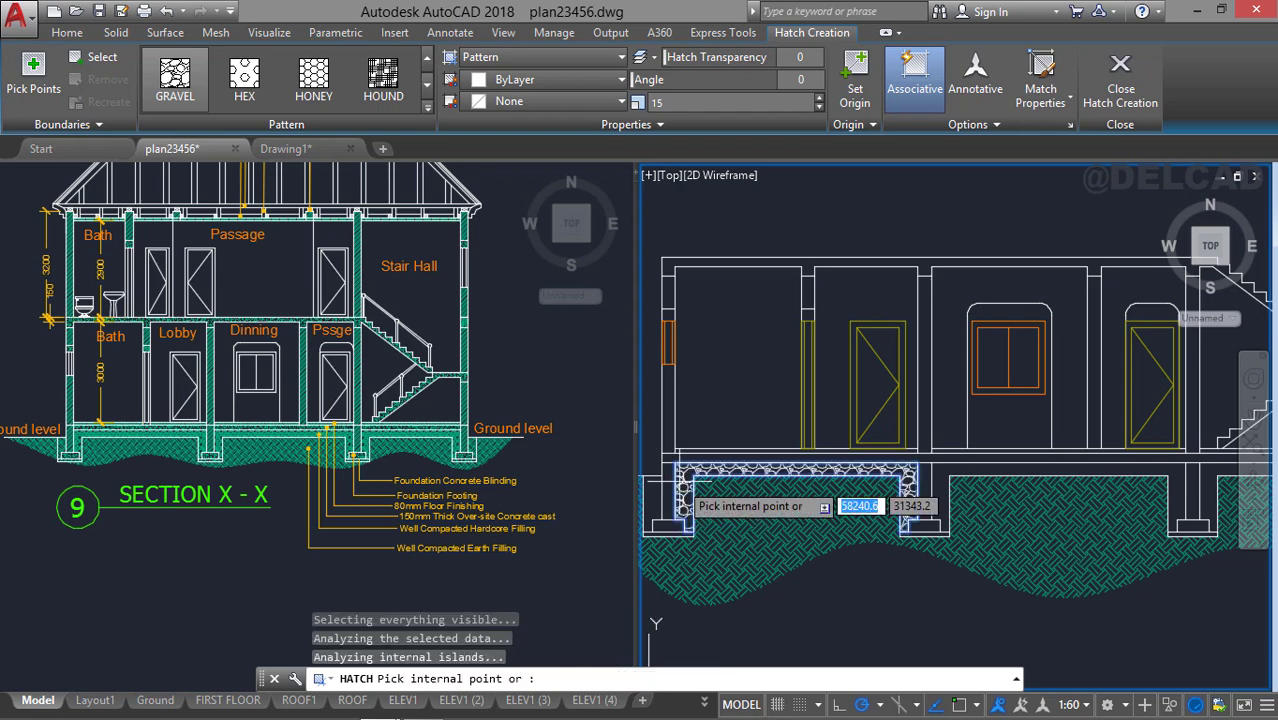
pyautogui.click(651, 494)
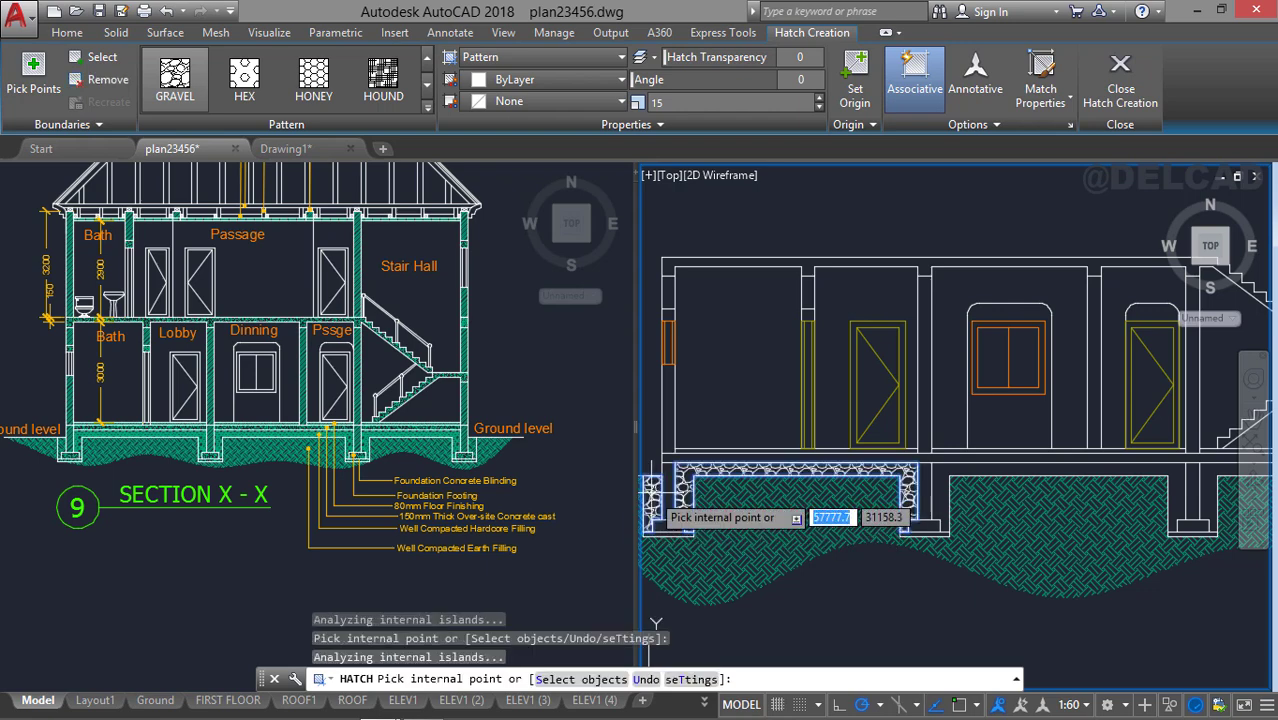
pyautogui.click(936, 492)
pyautogui.moveTo(993, 473); pyautogui.dragTo(753, 487, button='middle')
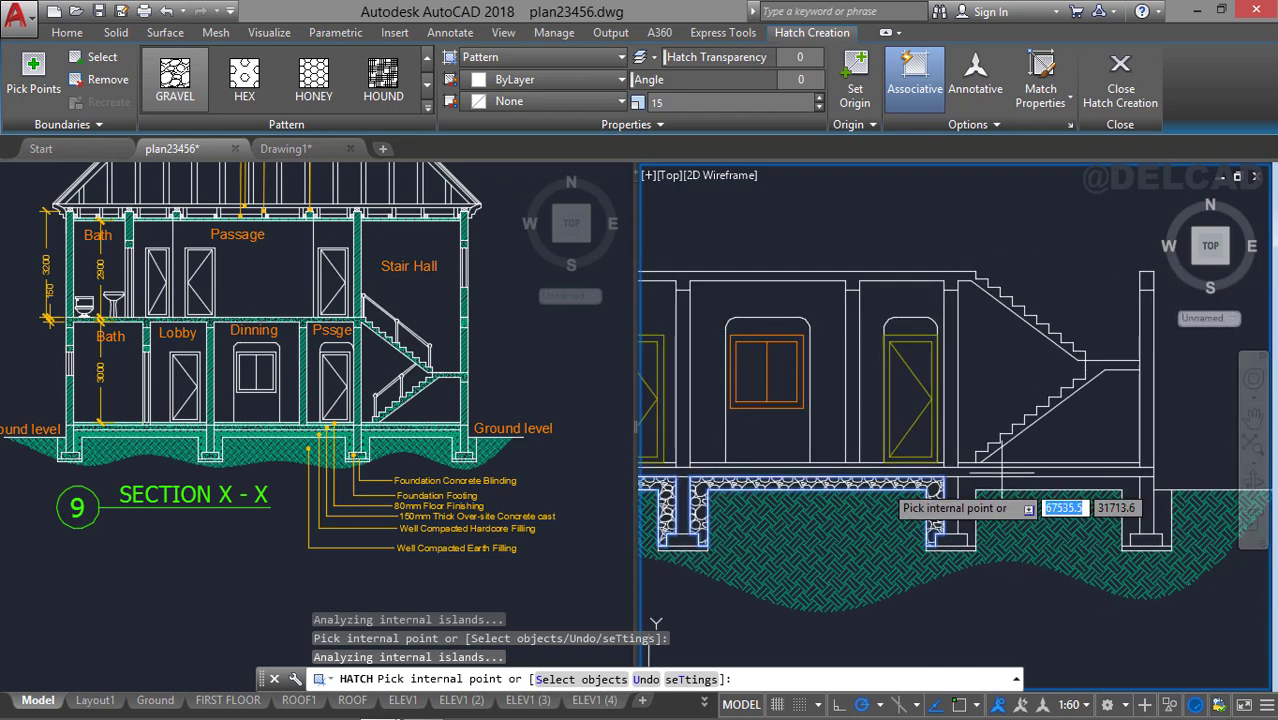
pyautogui.click(966, 480)
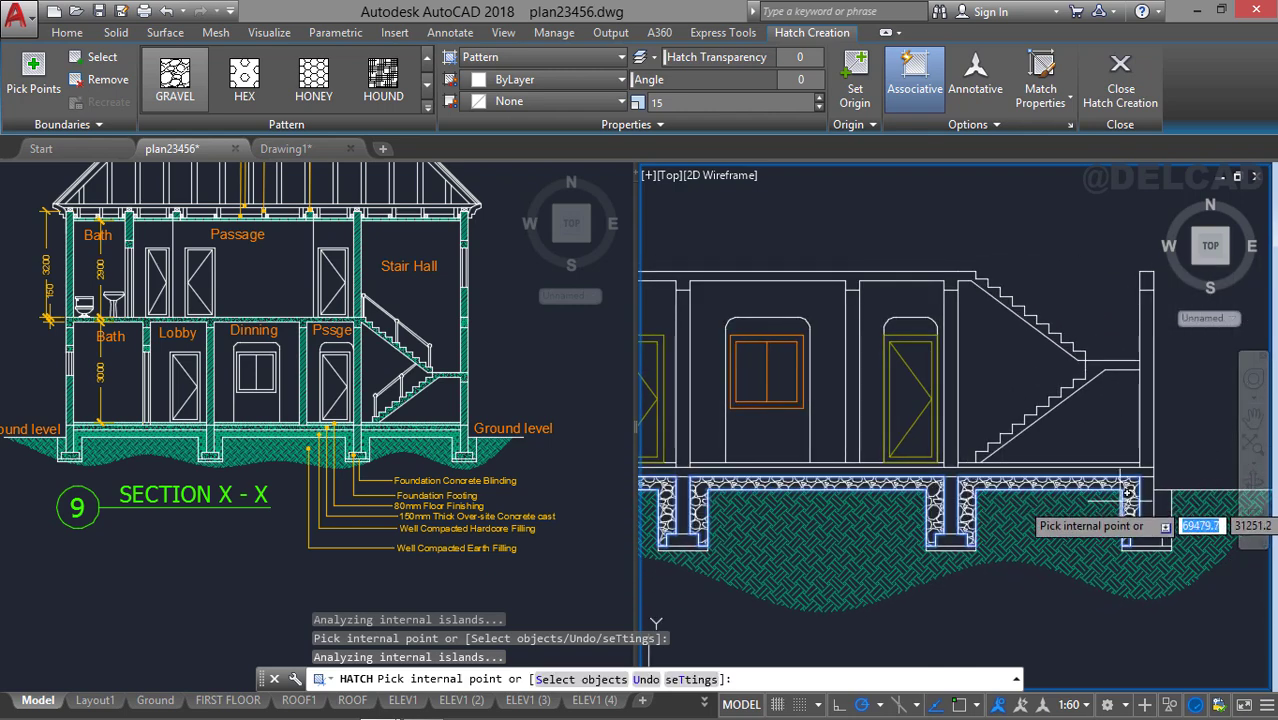
pyautogui.moveTo(950, 509); pyautogui.dragTo(1193, 461, button='middle')
pyautogui.moveTo(821, 480); pyautogui.dragTo(845, 476, button='middle')
pyautogui.press('Return')
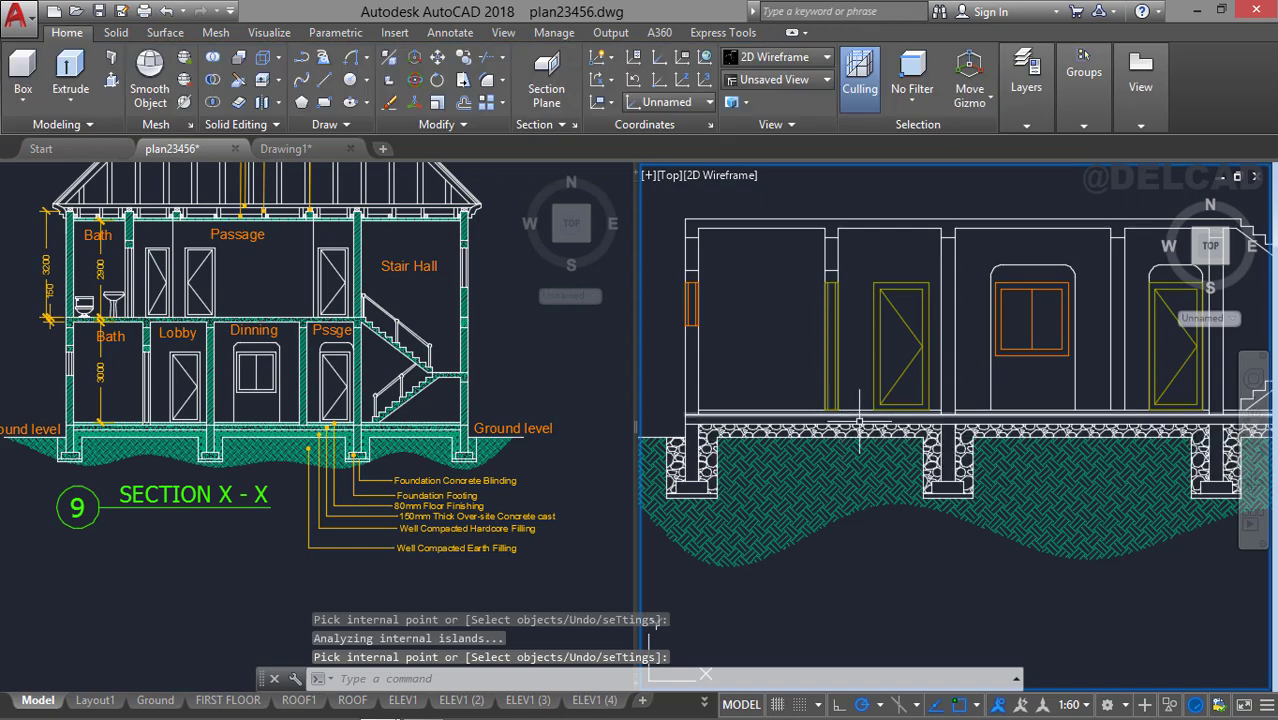
# Move the gravel hatch to the Hatch2 layer and clear the selection.
pyautogui.click(858, 433)
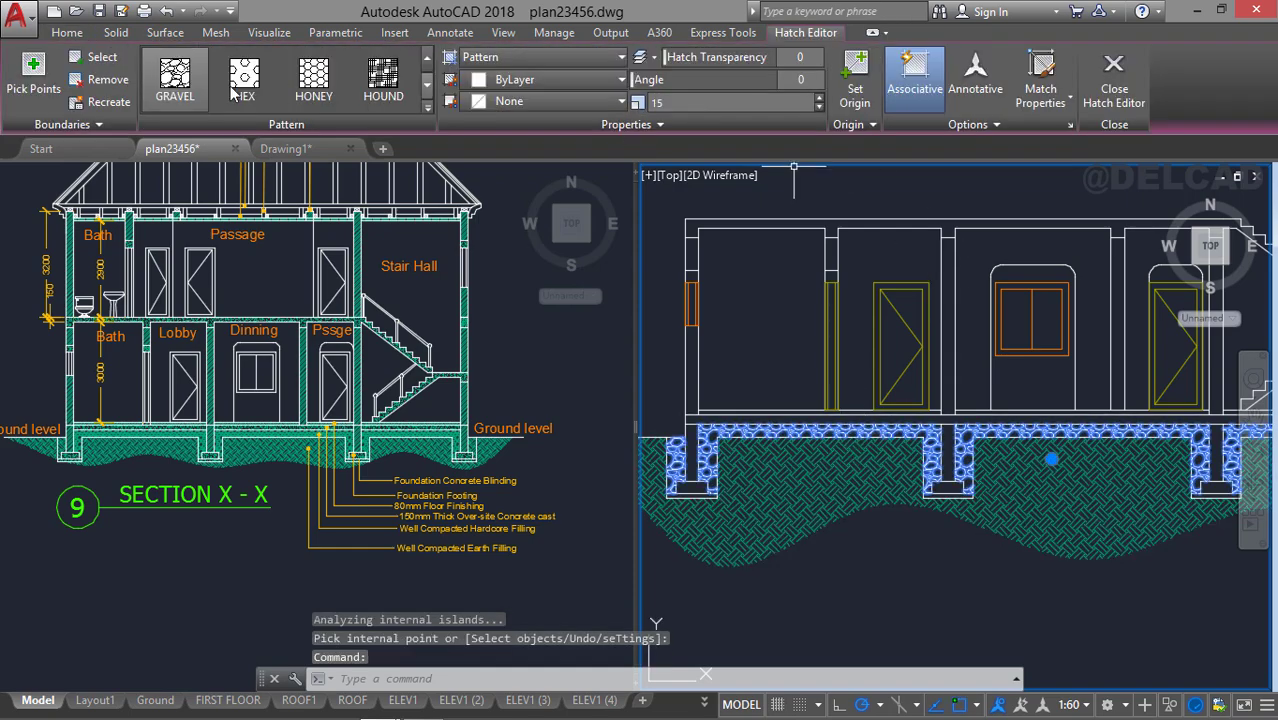
pyautogui.click(68, 33)
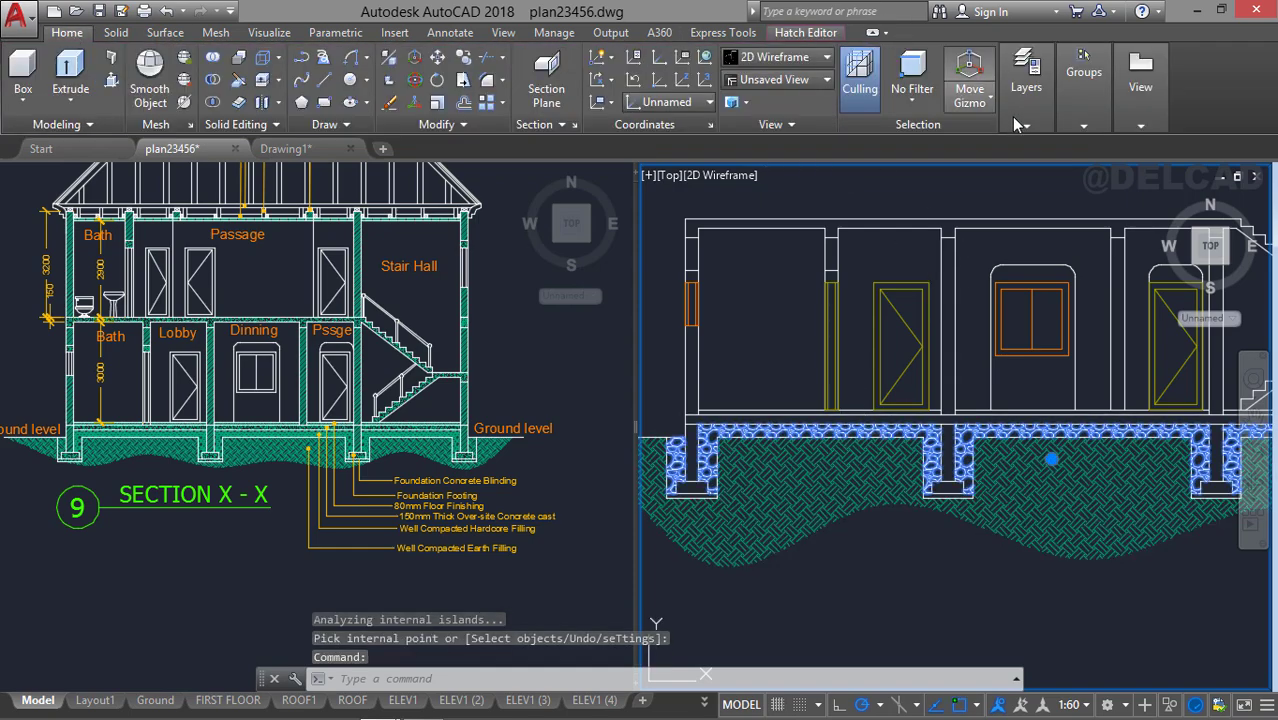
pyautogui.click(1026, 78)
pyautogui.click(1170, 147)
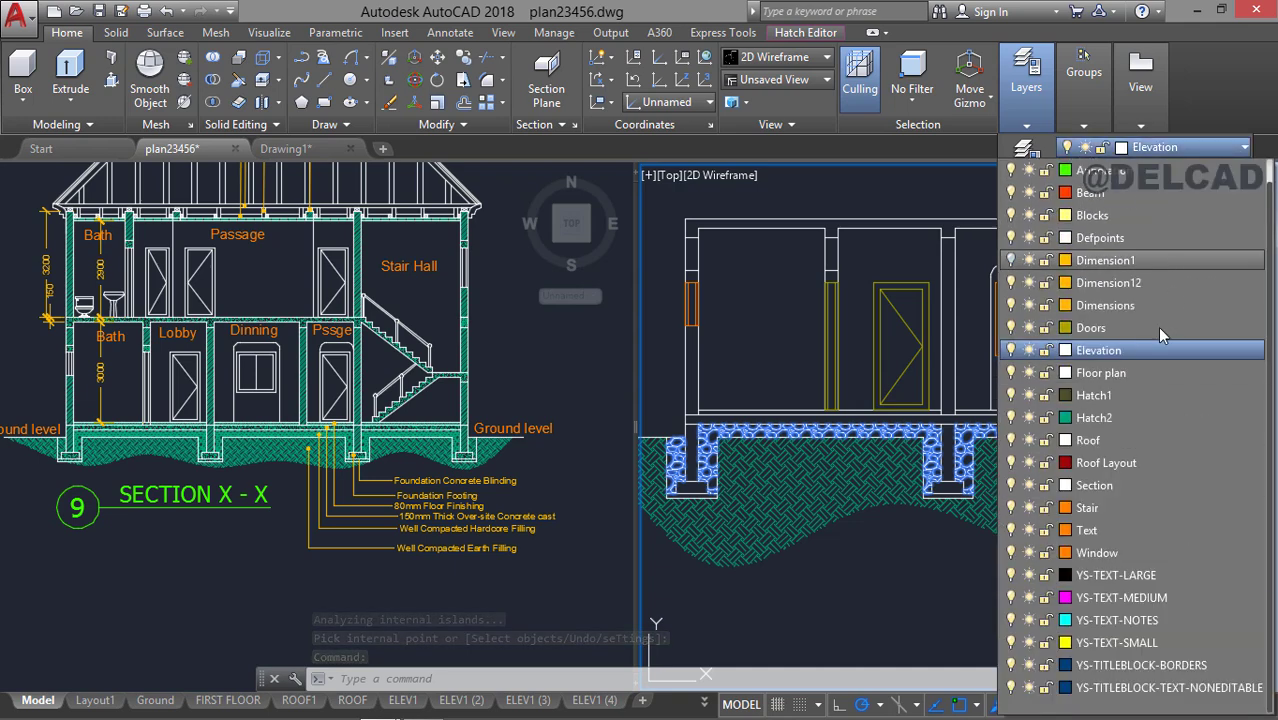
pyautogui.click(1100, 420)
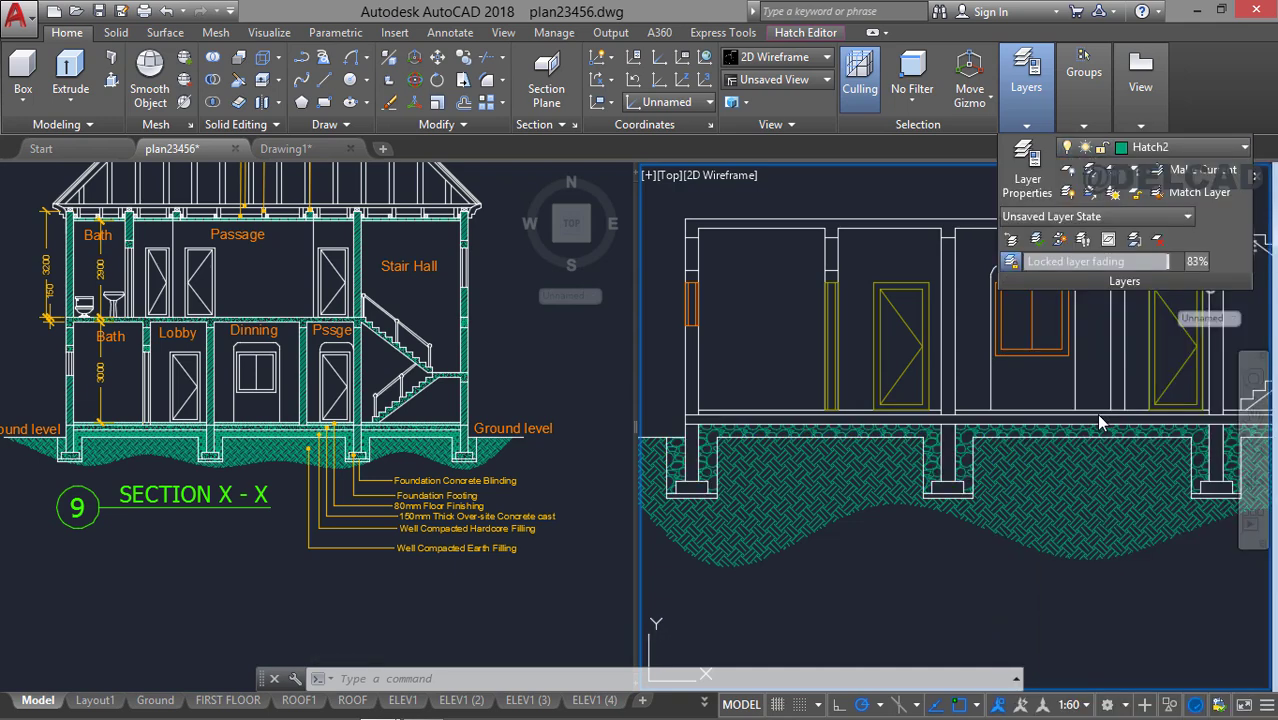
pyautogui.press('Escape')
pyautogui.press('Escape')
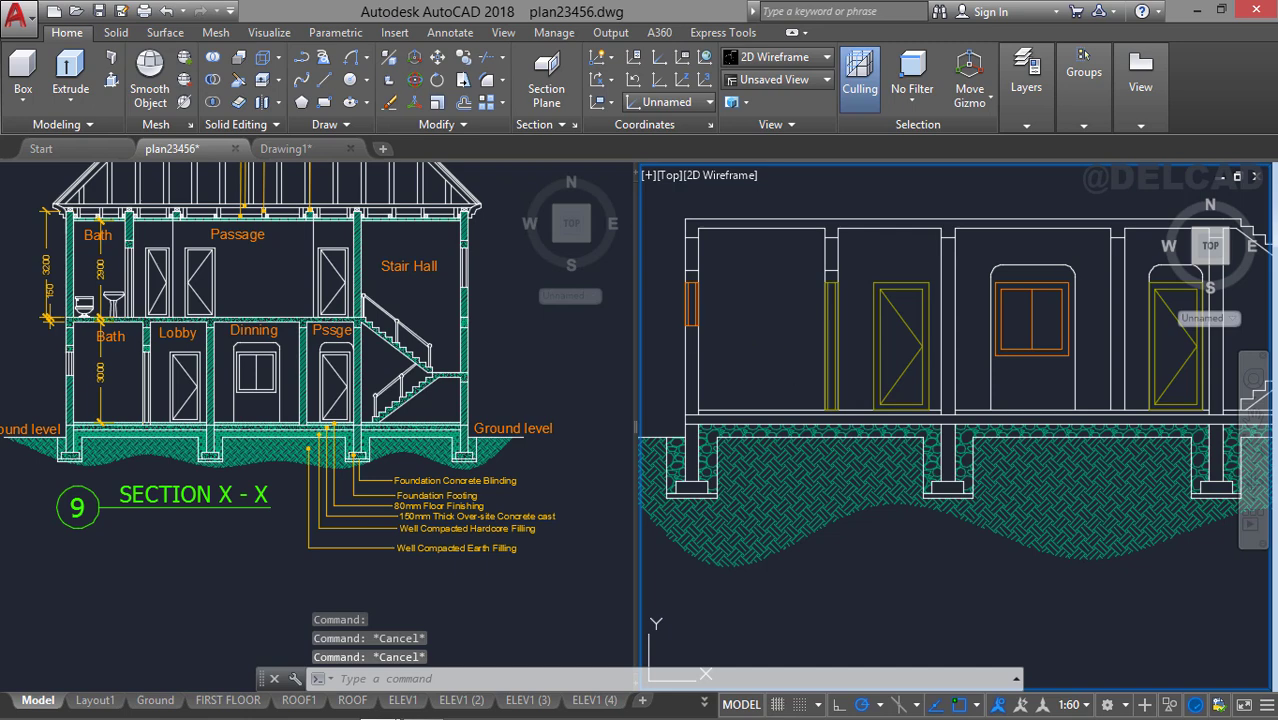
# Start another hatch with the AR-CONC pattern and set its scale to 0.5.
pyautogui.write('h')
pyautogui.press('Return')
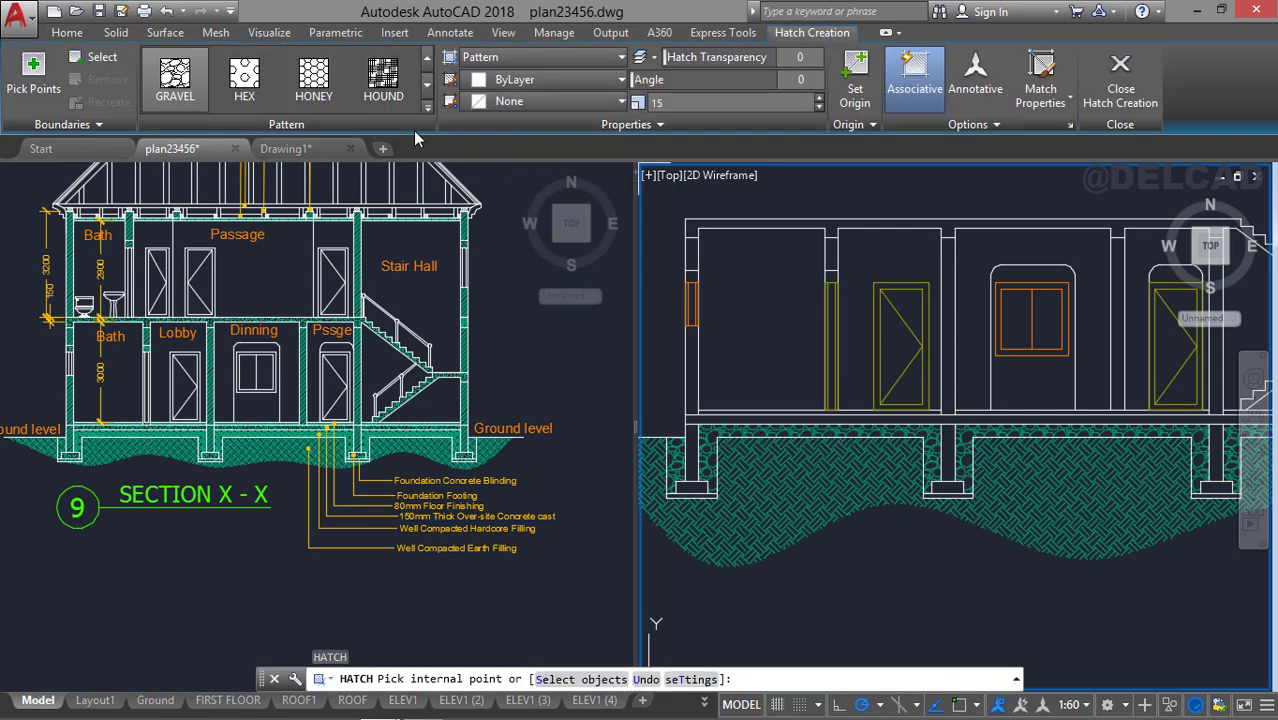
pyautogui.click(428, 112)
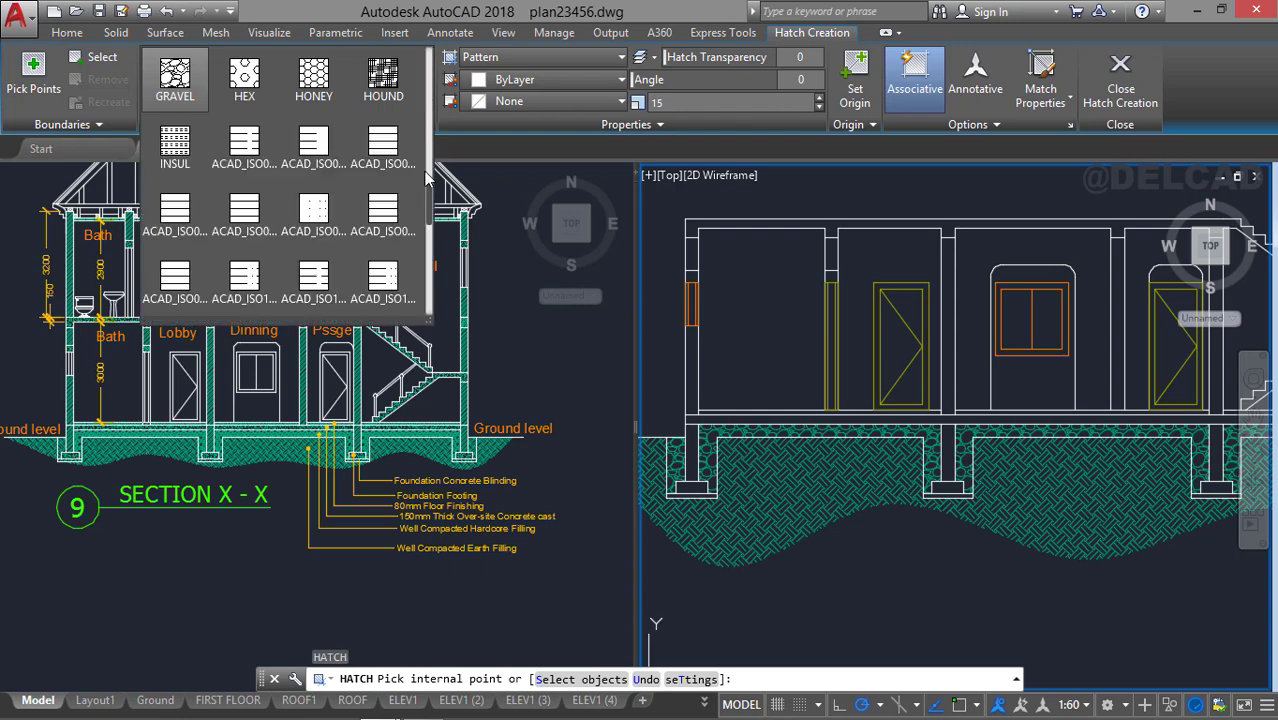
pyautogui.moveTo(428, 192); pyautogui.dragTo(421, 77)
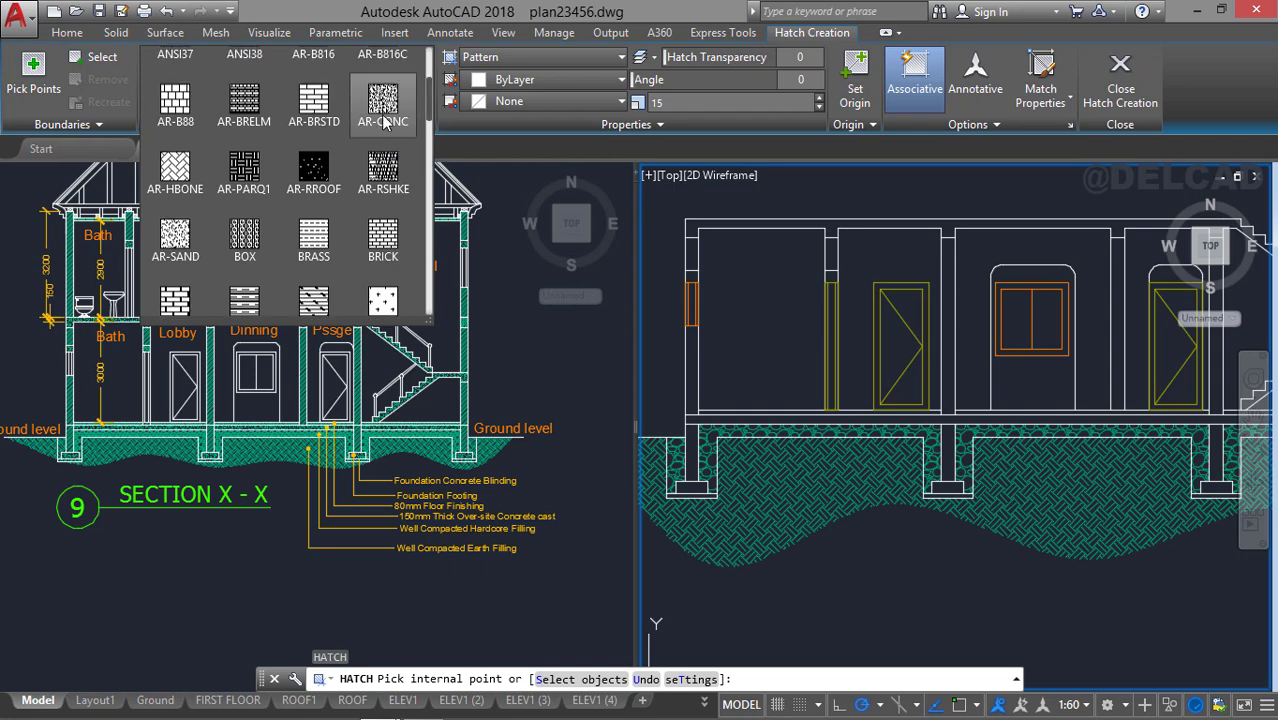
pyautogui.click(384, 116)
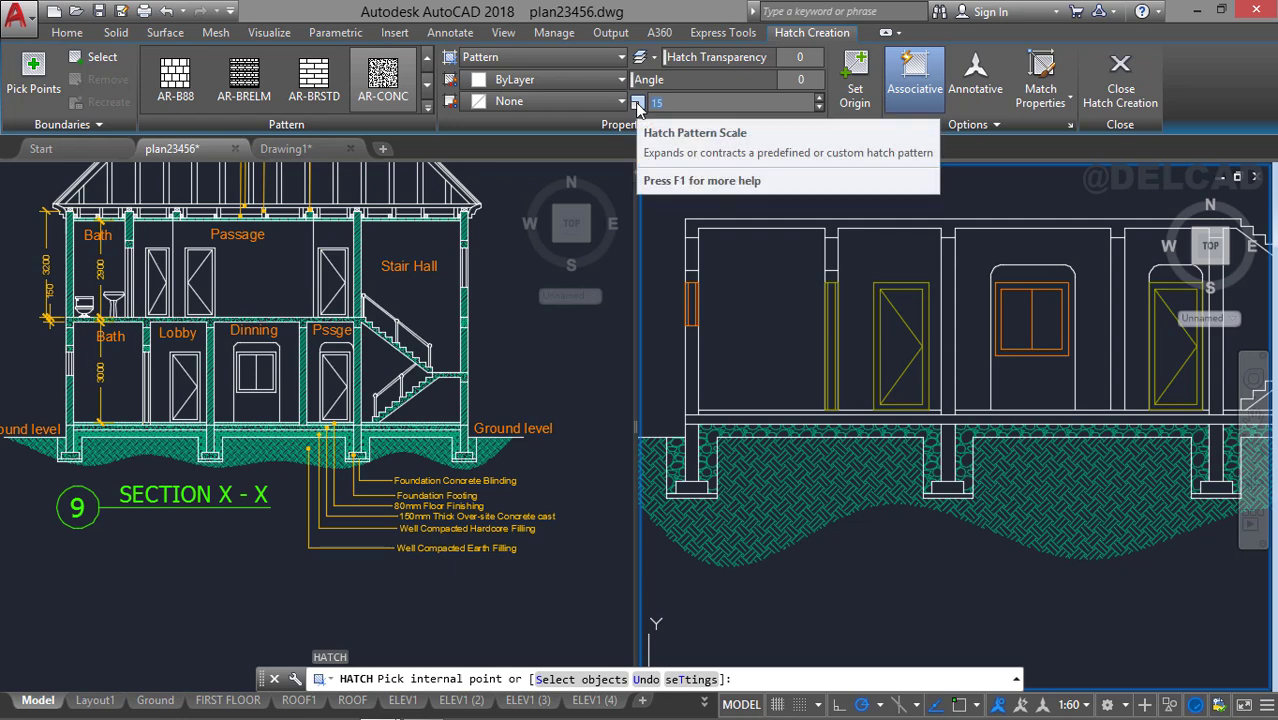
pyautogui.scroll(2, 890, 325)
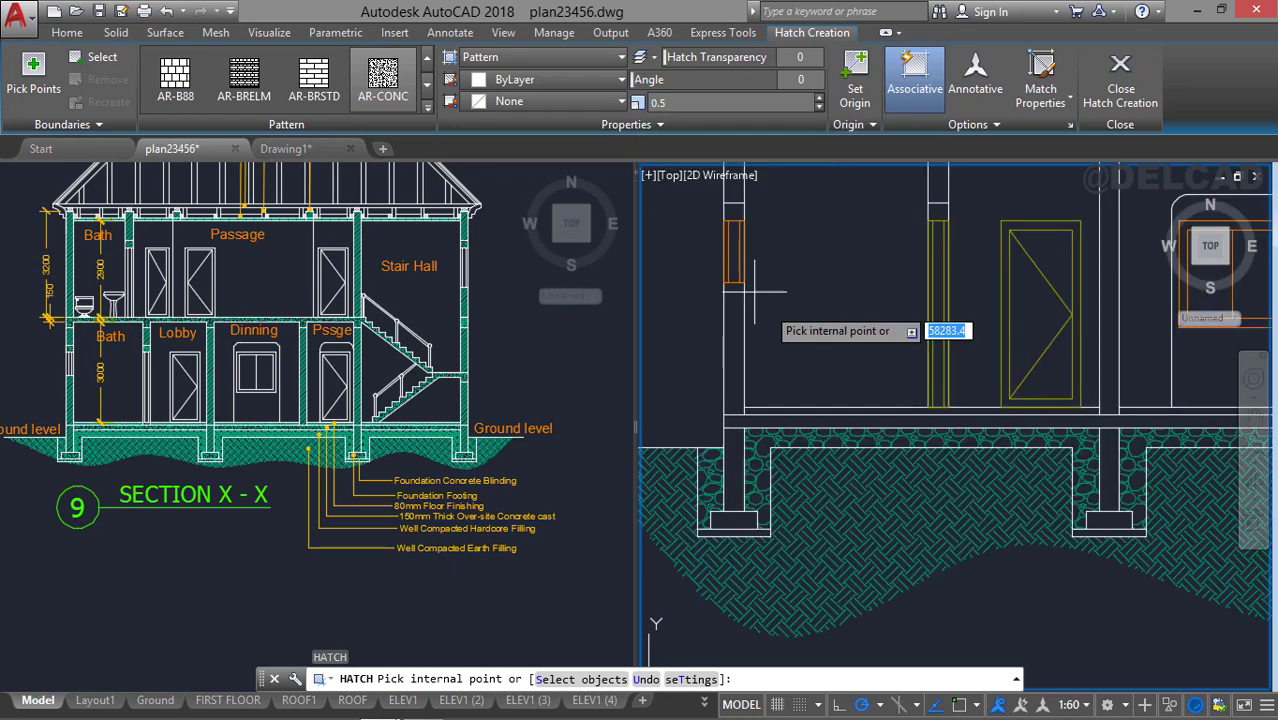
# Add the ground slab, the first two foundation footings from the Bath side and the blinding under the second to the concrete hatch.
pyautogui.click(797, 422)
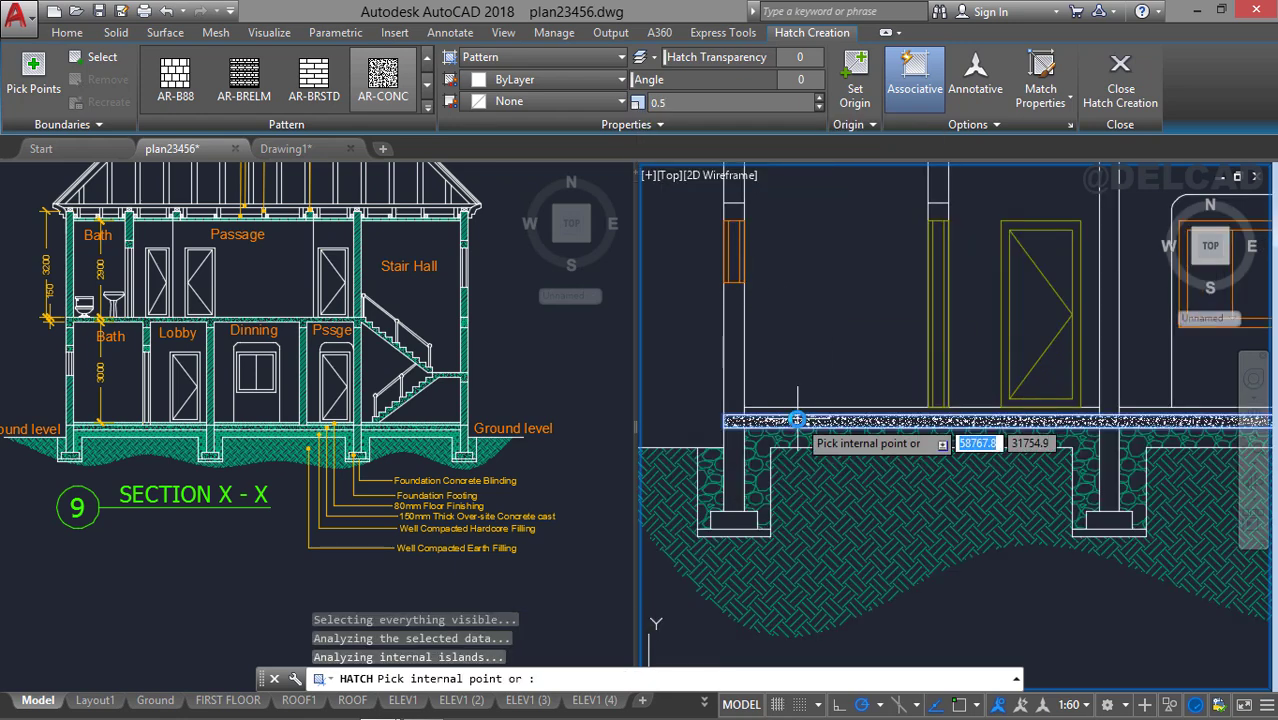
pyautogui.click(735, 518)
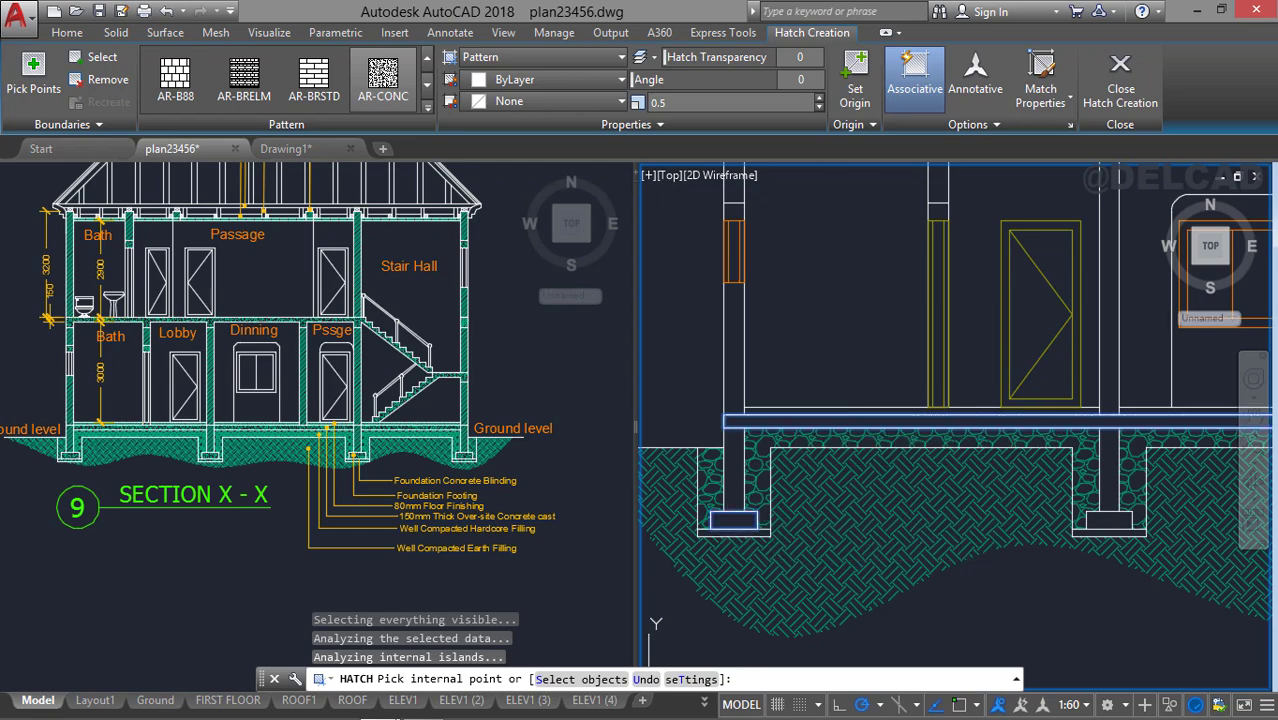
pyautogui.scroll(2, 740, 515)
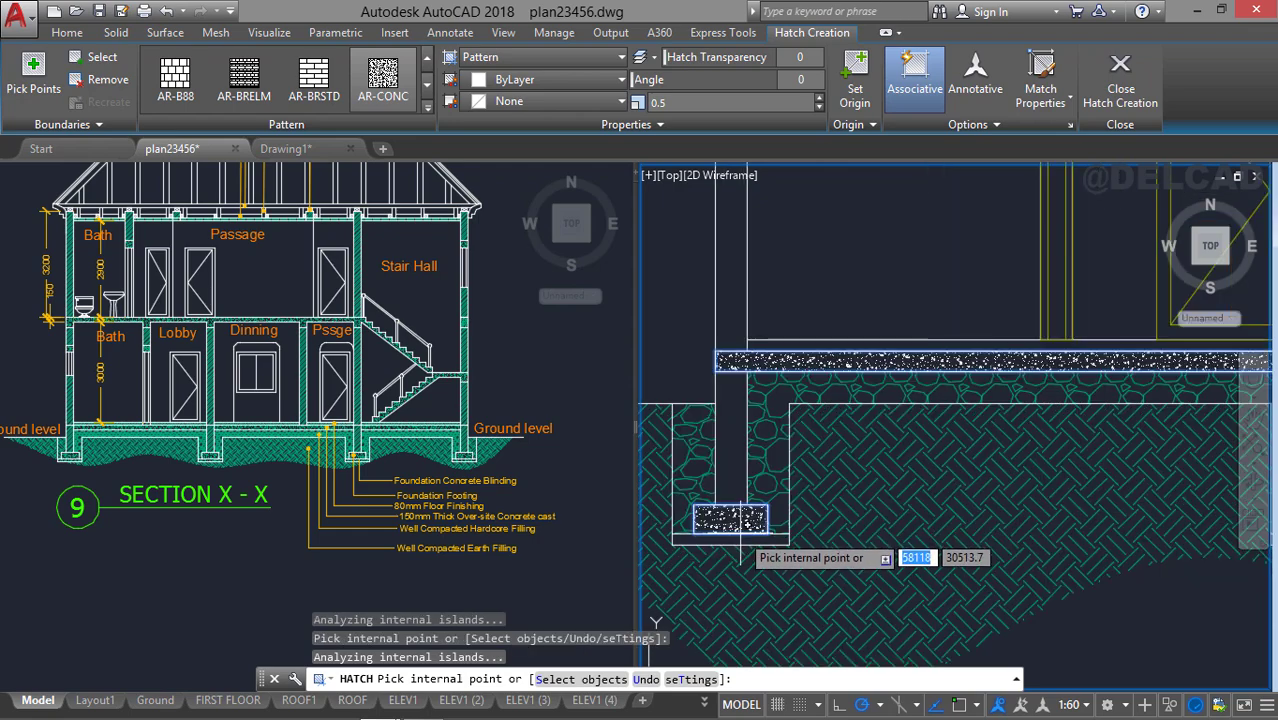
pyautogui.scroll(-2, 913, 432)
pyautogui.moveTo(927, 412); pyautogui.dragTo(596, 408, button='middle')
pyautogui.click(844, 488)
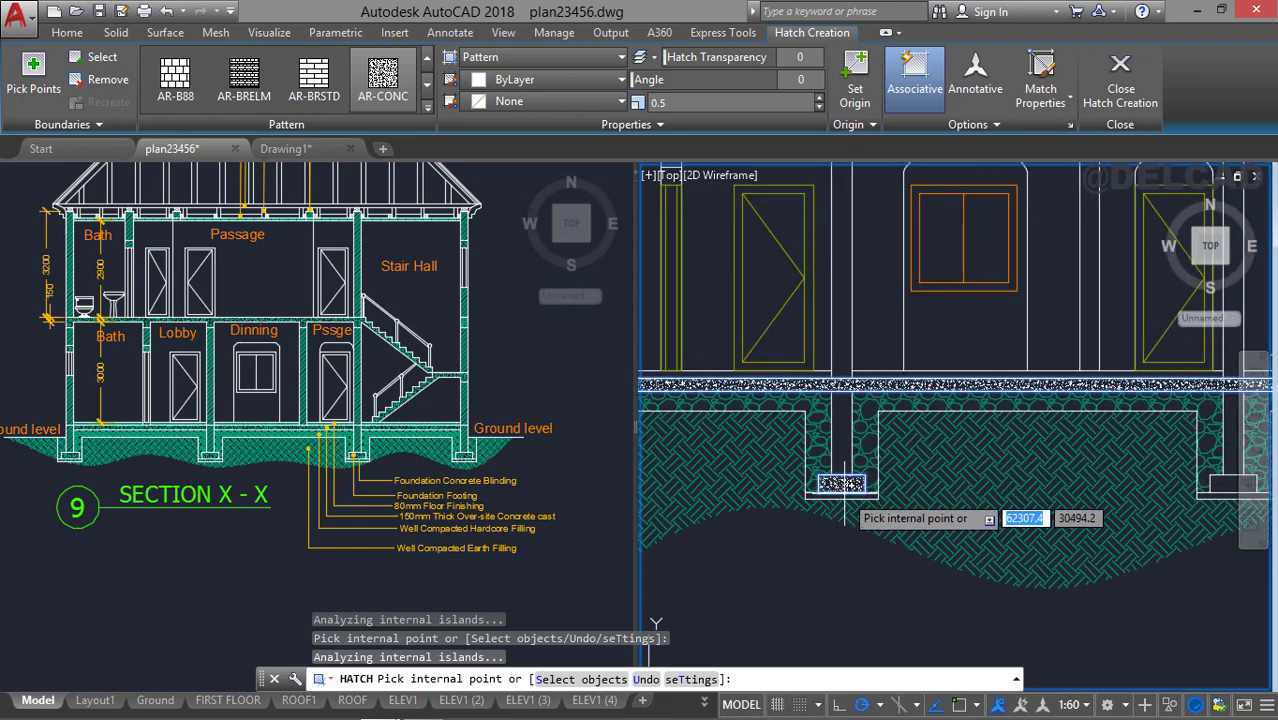
pyautogui.scroll(4, 845, 492)
pyautogui.click(841, 498)
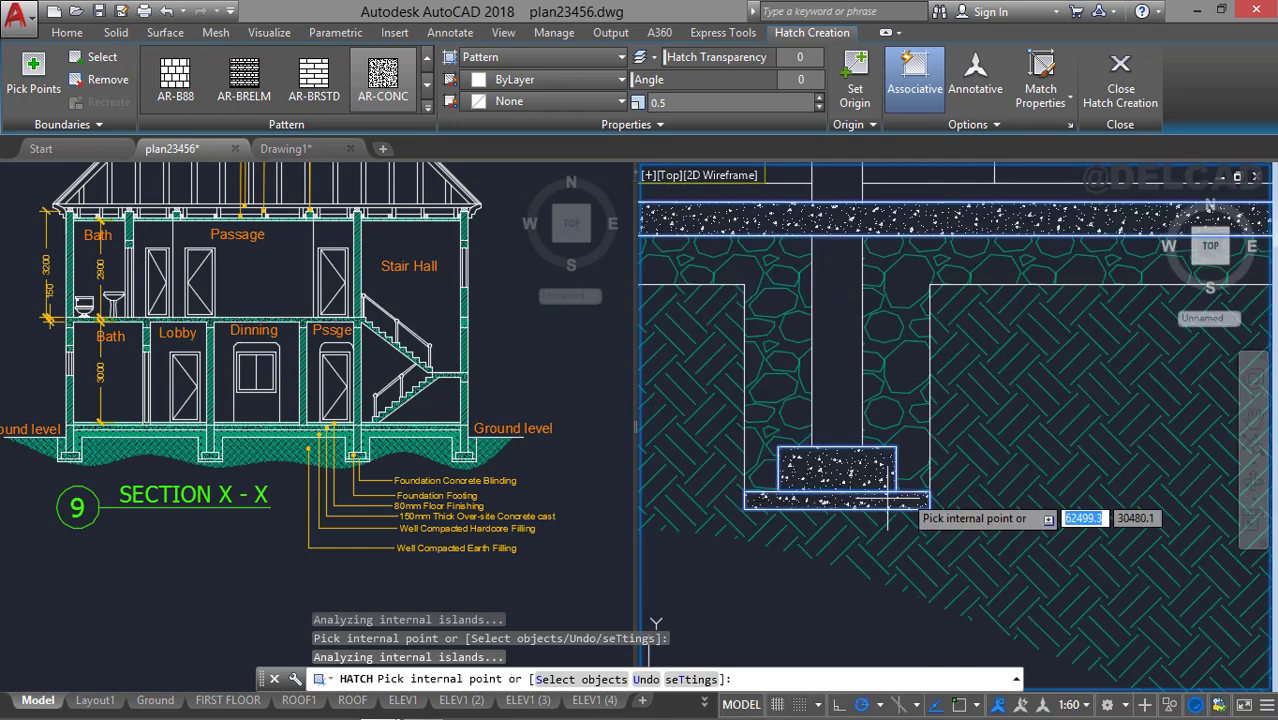
# Add the two remaining foundation footings on the stair side and their blinding strips to the concrete hatch.
pyautogui.scroll(-3, 915, 478)
pyautogui.moveTo(1150, 470)
pyautogui.mouseDown(button='middle')
pyautogui.moveTo(975, 473)
pyautogui.moveTo(702, 448)
pyautogui.mouseUp(button='middle')
pyautogui.scroll(2, 985, 478)
pyautogui.click(985, 480)
pyautogui.scroll(-2, 985, 478)
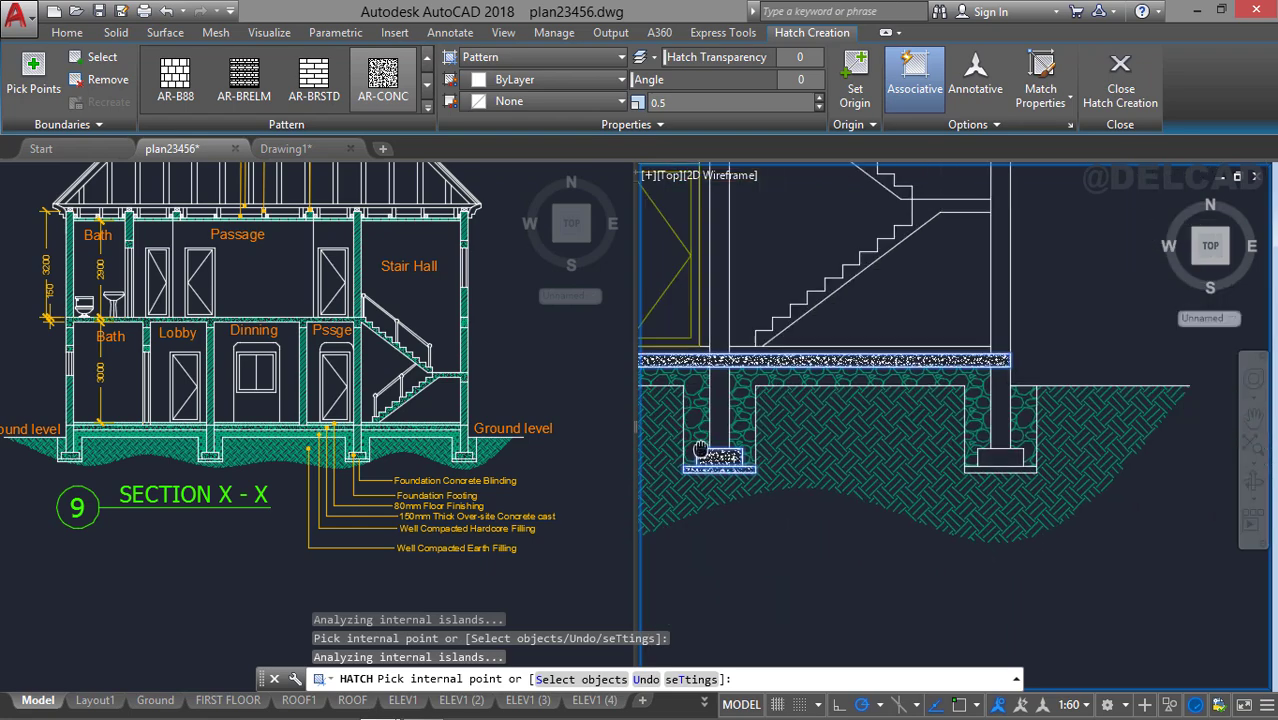
pyautogui.click(963, 459)
pyautogui.scroll(2, 963, 462)
pyautogui.click(960, 464)
# Add both stair flights, the landing, the upper floor slab and the beams over the stair hall walls to the concrete hatch.
pyautogui.scroll(-4, 956, 440)
pyautogui.moveTo(931, 285); pyautogui.dragTo(975, 410, button='middle')
pyautogui.click(975, 408)
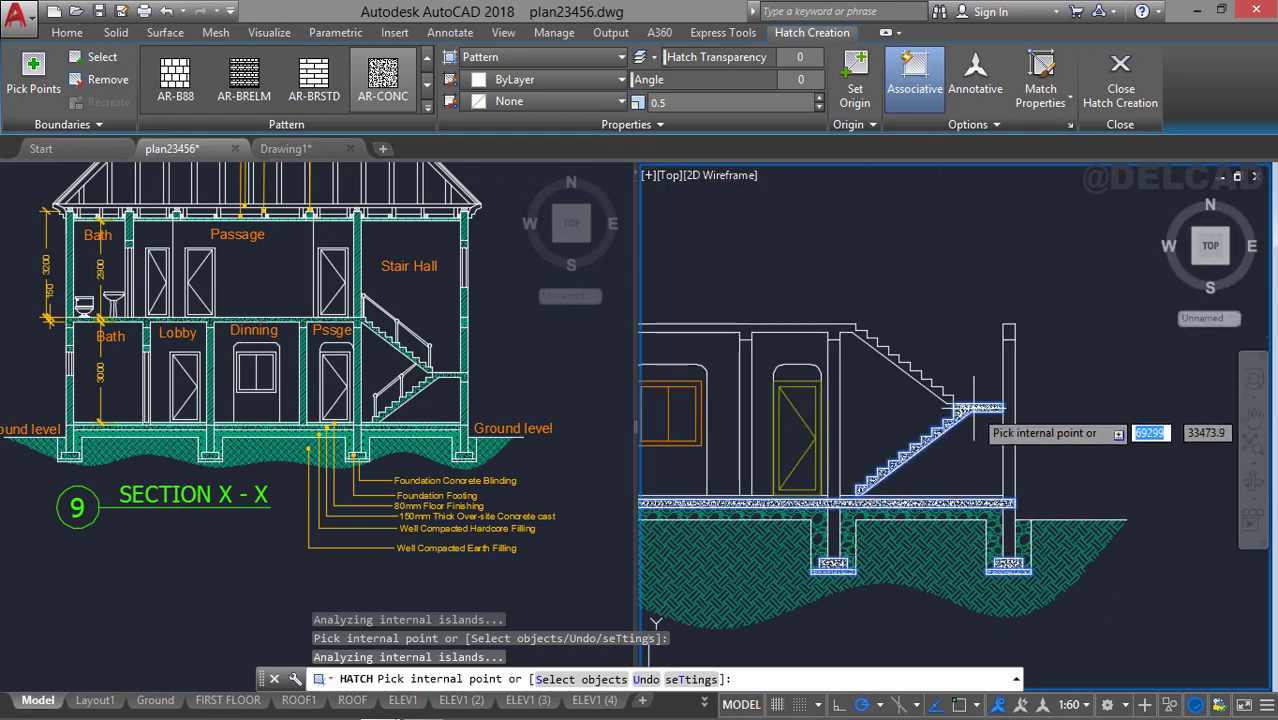
pyautogui.moveTo(813, 324); pyautogui.dragTo(950, 416, button='middle')
pyautogui.scroll(1, 950, 416)
pyautogui.click(949, 418)
pyautogui.scroll(-2, 949, 418)
pyautogui.moveTo(1066, 416); pyautogui.dragTo(972, 431, button='middle')
pyautogui.scroll(2, 972, 431)
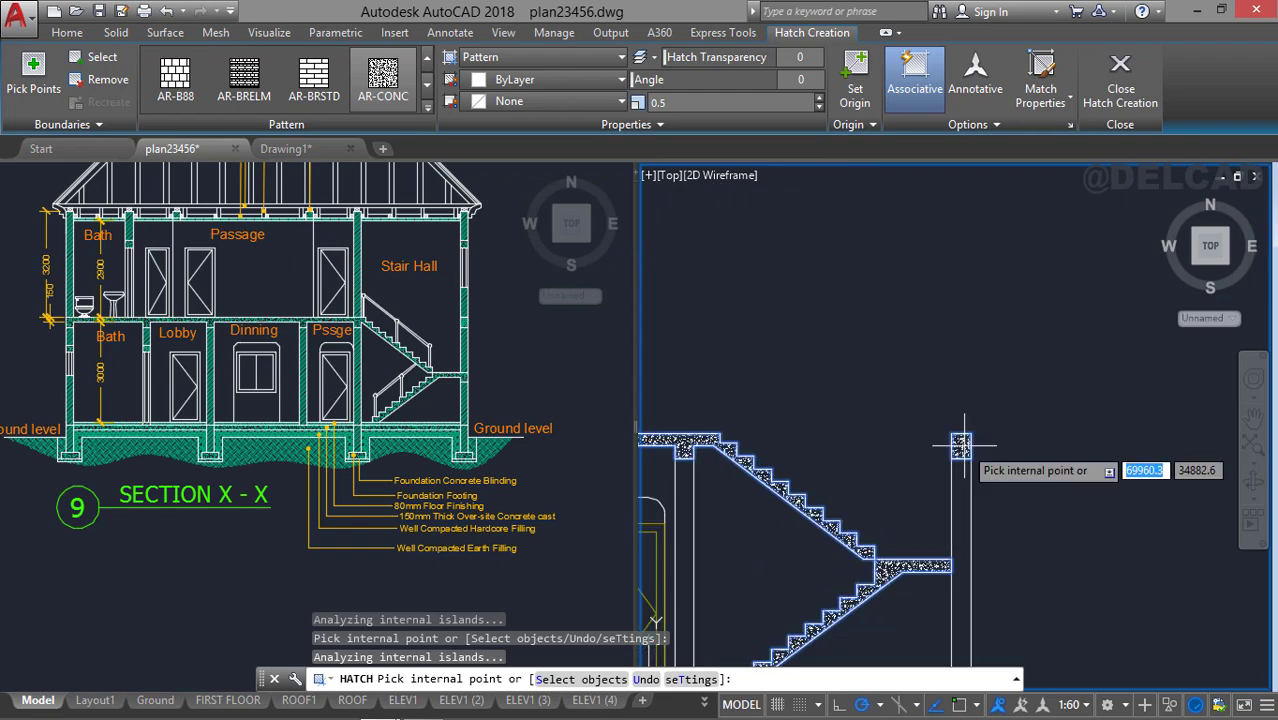
pyautogui.click(963, 443)
# Add the lintels over the Bath window and the Bath–Lobby wall door to the concrete hatch and finish the hatch.
pyautogui.scroll(-2, 963, 443)
pyautogui.moveTo(857, 470)
pyautogui.mouseDown(button='middle')
pyautogui.moveTo(1099, 434)
pyautogui.moveTo(1021, 428)
pyautogui.mouseUp(button='middle')
pyautogui.scroll(3, 775, 427)
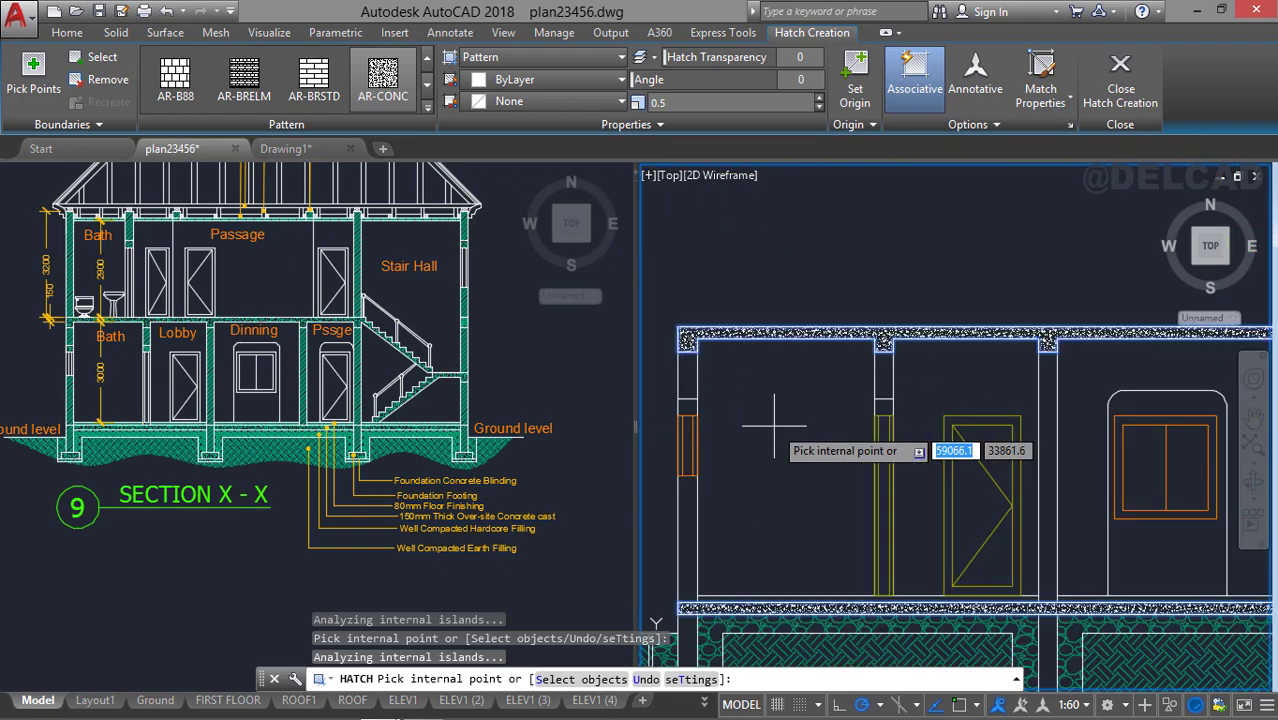
pyautogui.click(687, 403)
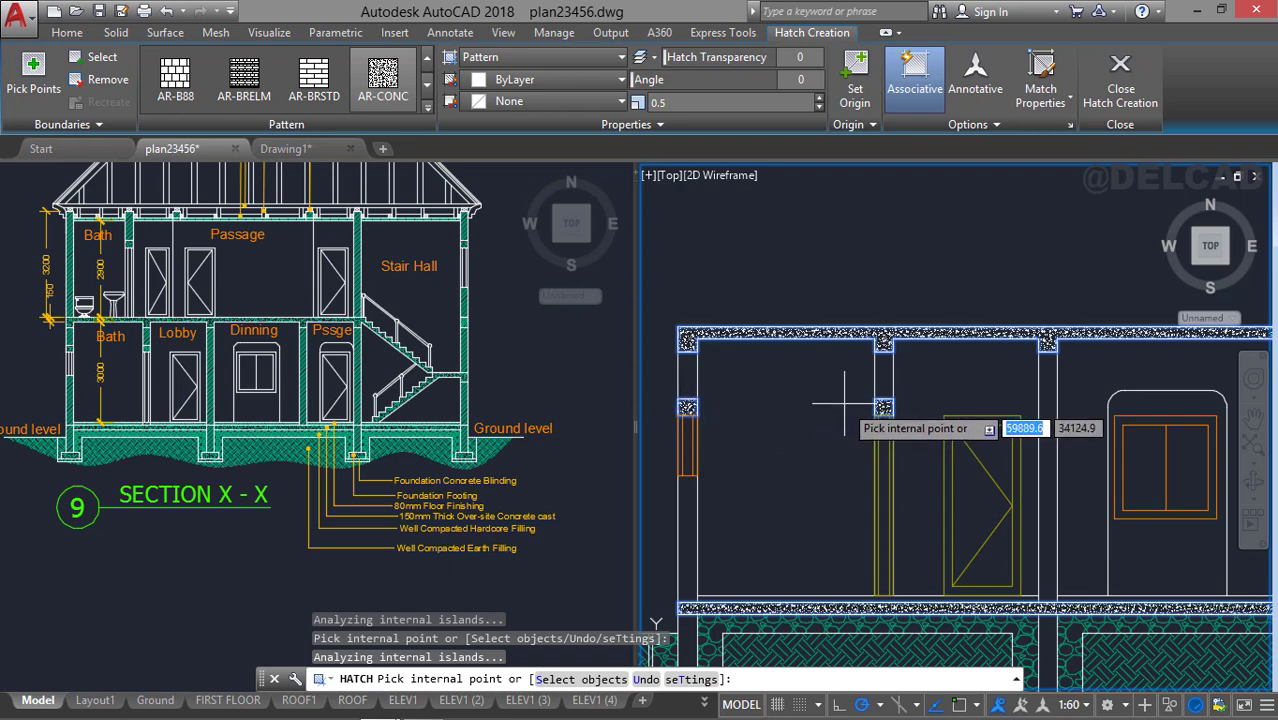
pyautogui.press('Return')
pyautogui.scroll(-2, 860, 410)
pyautogui.moveTo(862, 410); pyautogui.dragTo(804, 381, button='middle')
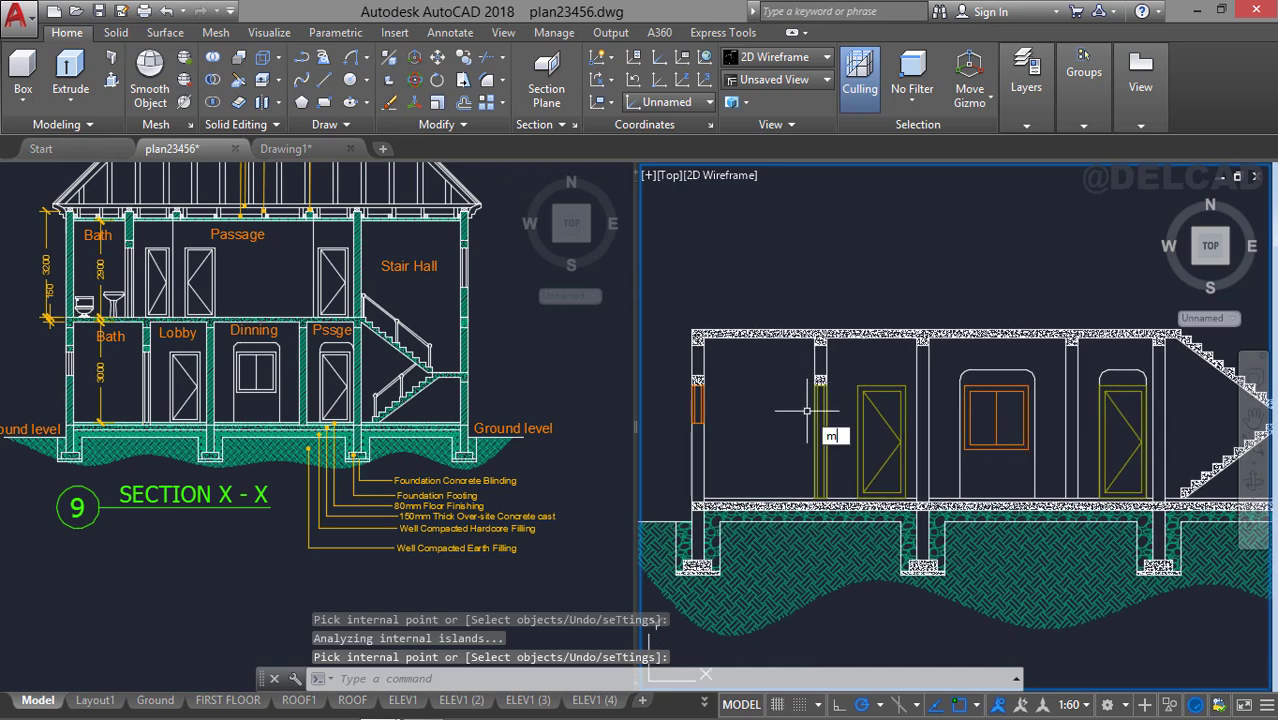
pyautogui.press('Escape')
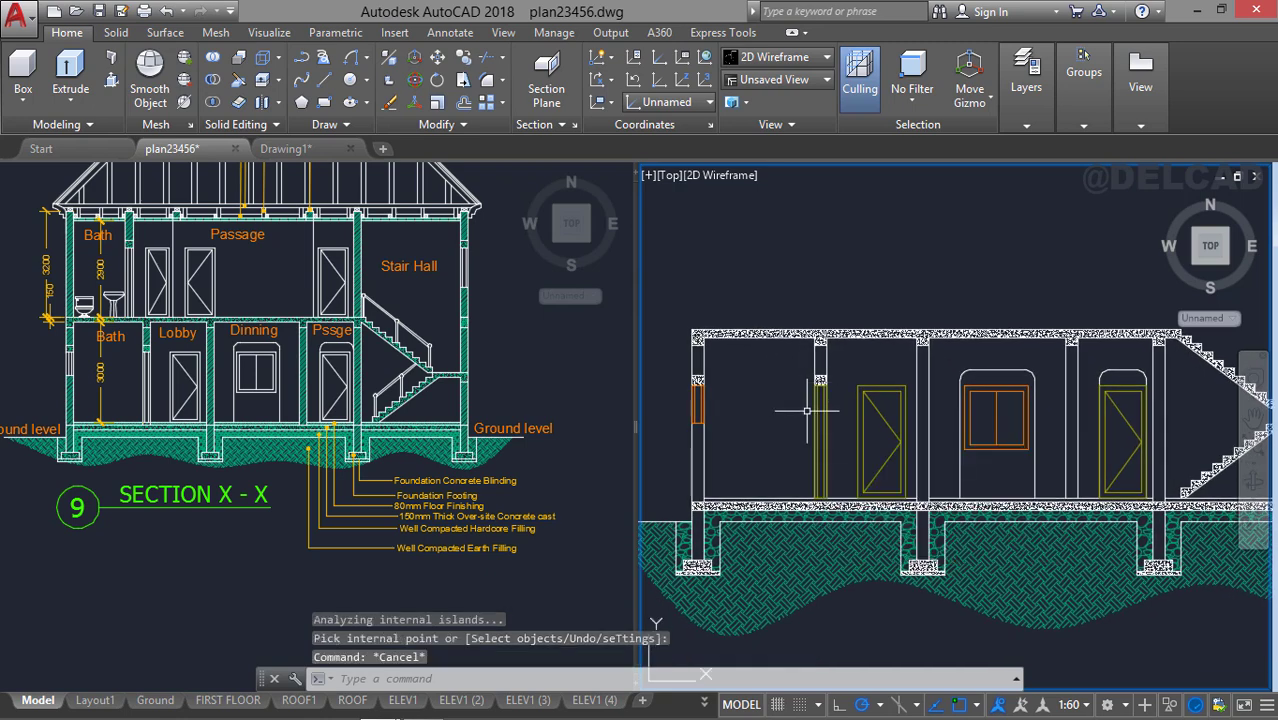
# Try to move the upper floor slab's outline to the Hatch2 layer.
pyautogui.click(874, 331)
pyautogui.click(1020, 128)
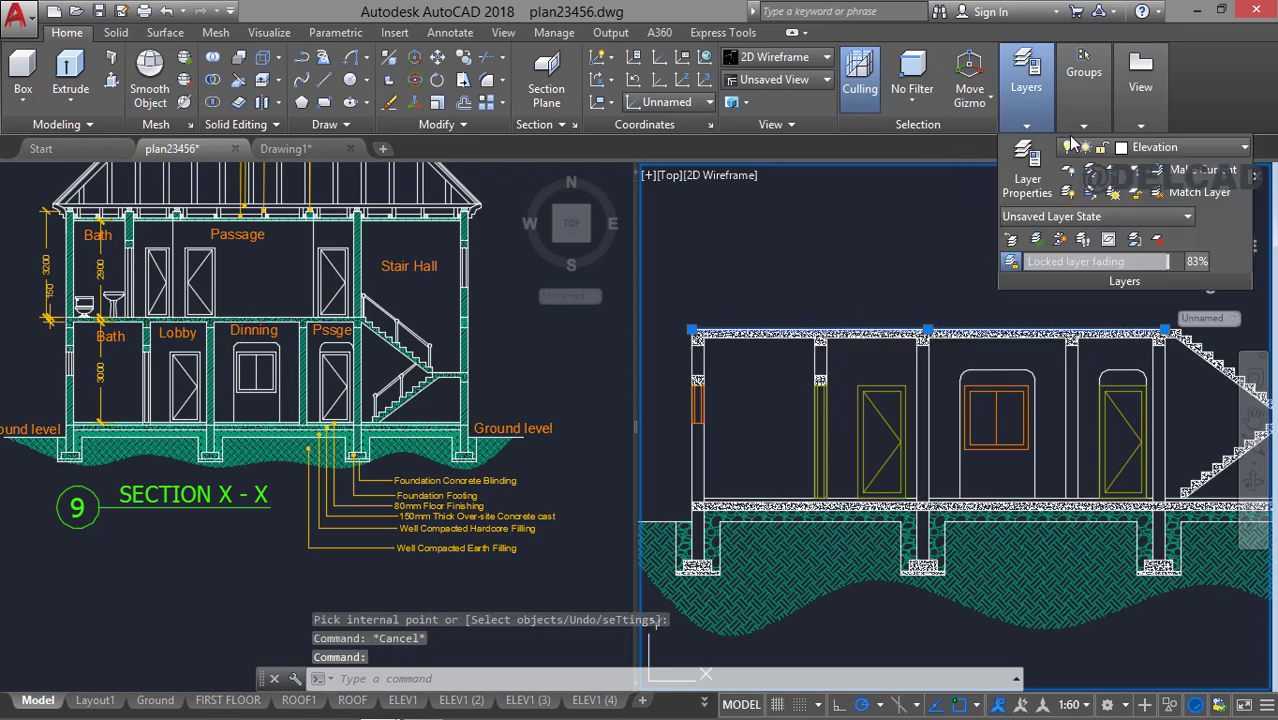
pyautogui.click(1185, 147)
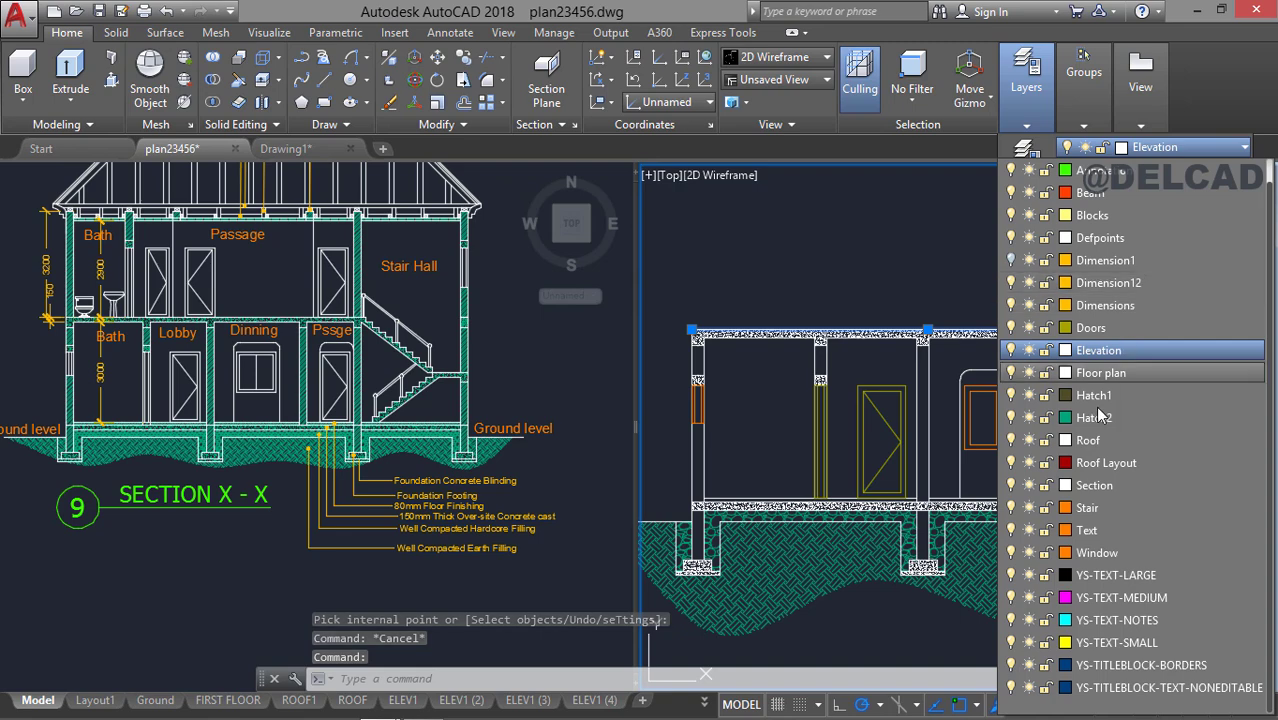
pyautogui.click(1090, 427)
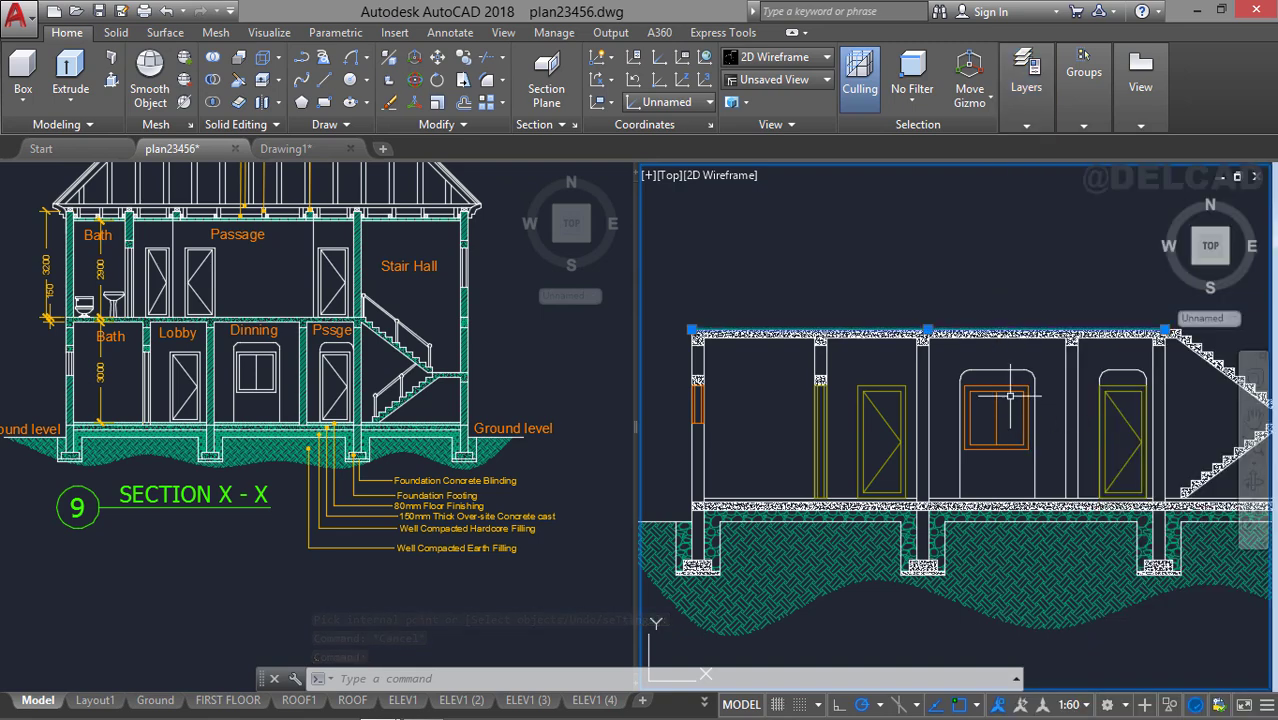
pyautogui.press('Escape')
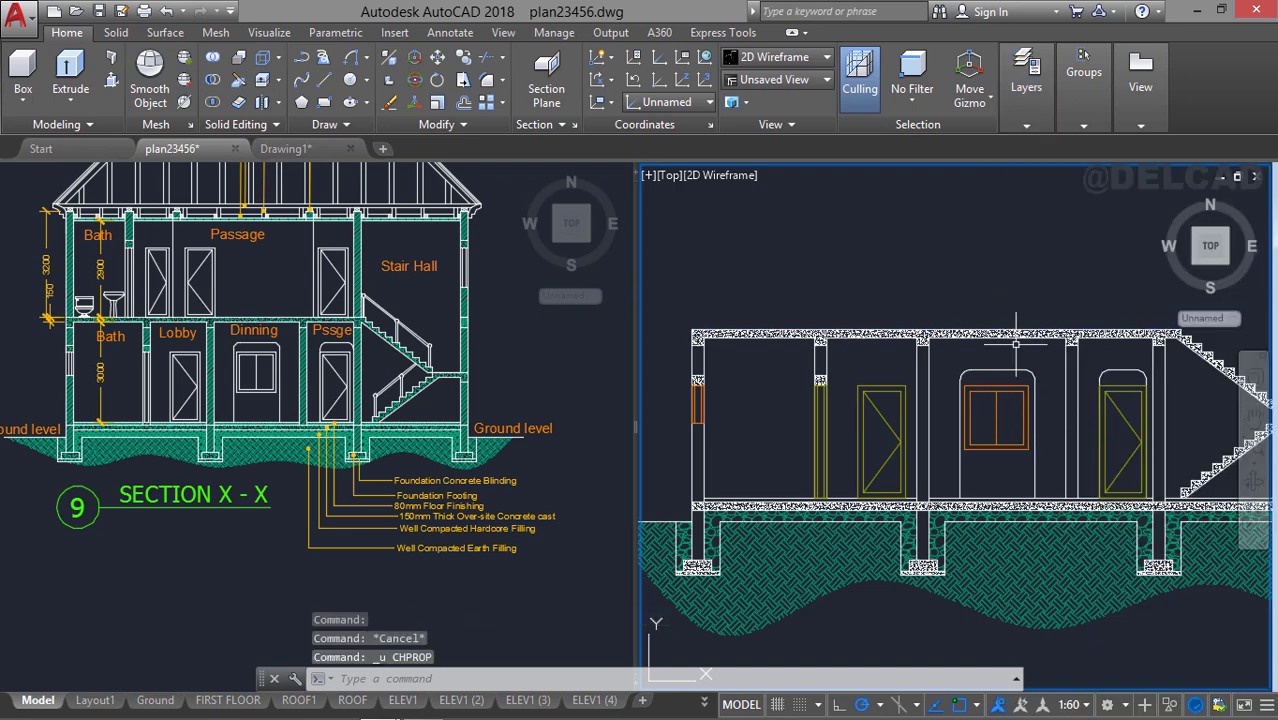
# Move the AR-CONC concrete hatch to the Hatch2 layer.
pyautogui.click(1015, 343)
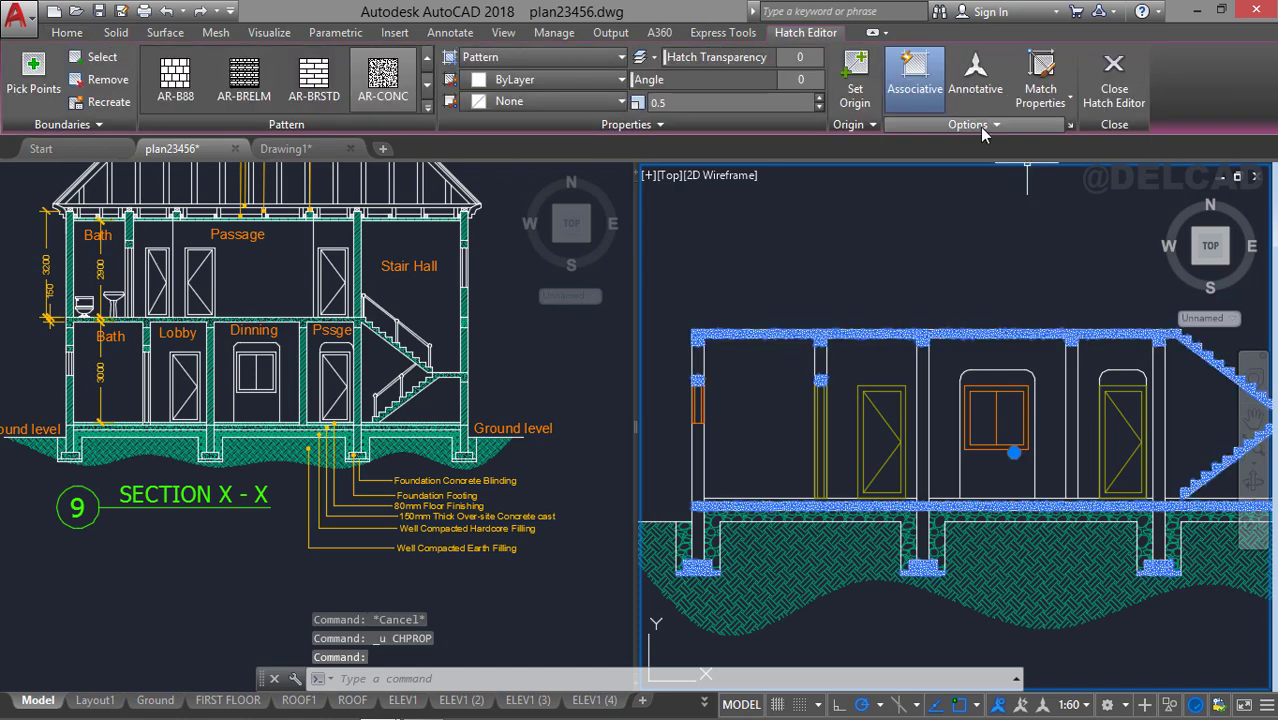
pyautogui.click(67, 33)
pyautogui.moveTo(1020, 110)
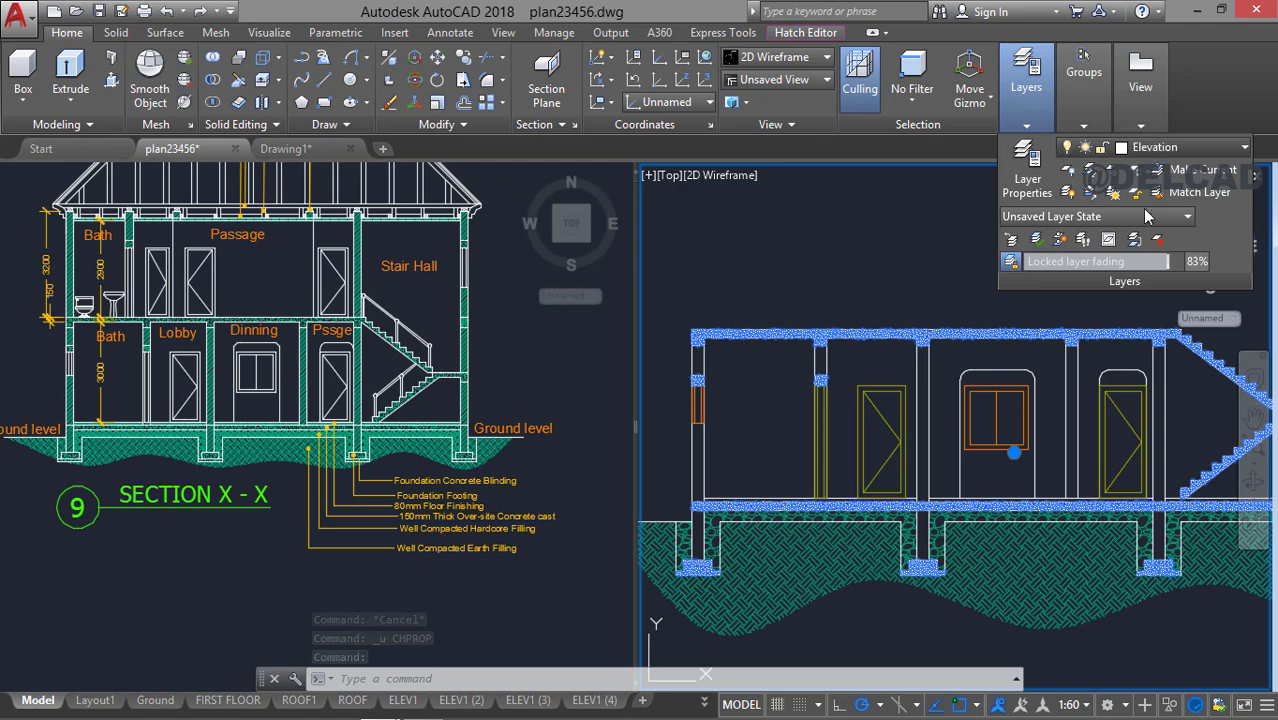
pyautogui.click(1160, 147)
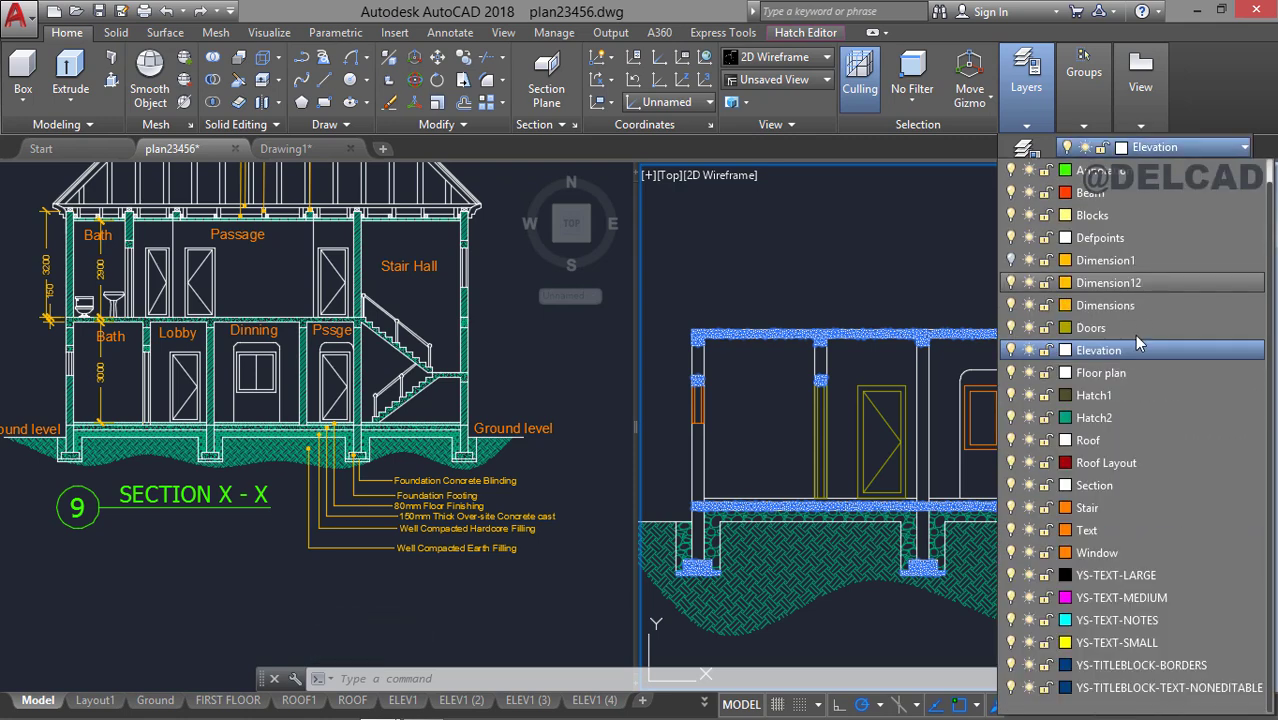
pyautogui.click(1105, 418)
pyautogui.press('Escape')
pyautogui.press('Escape')
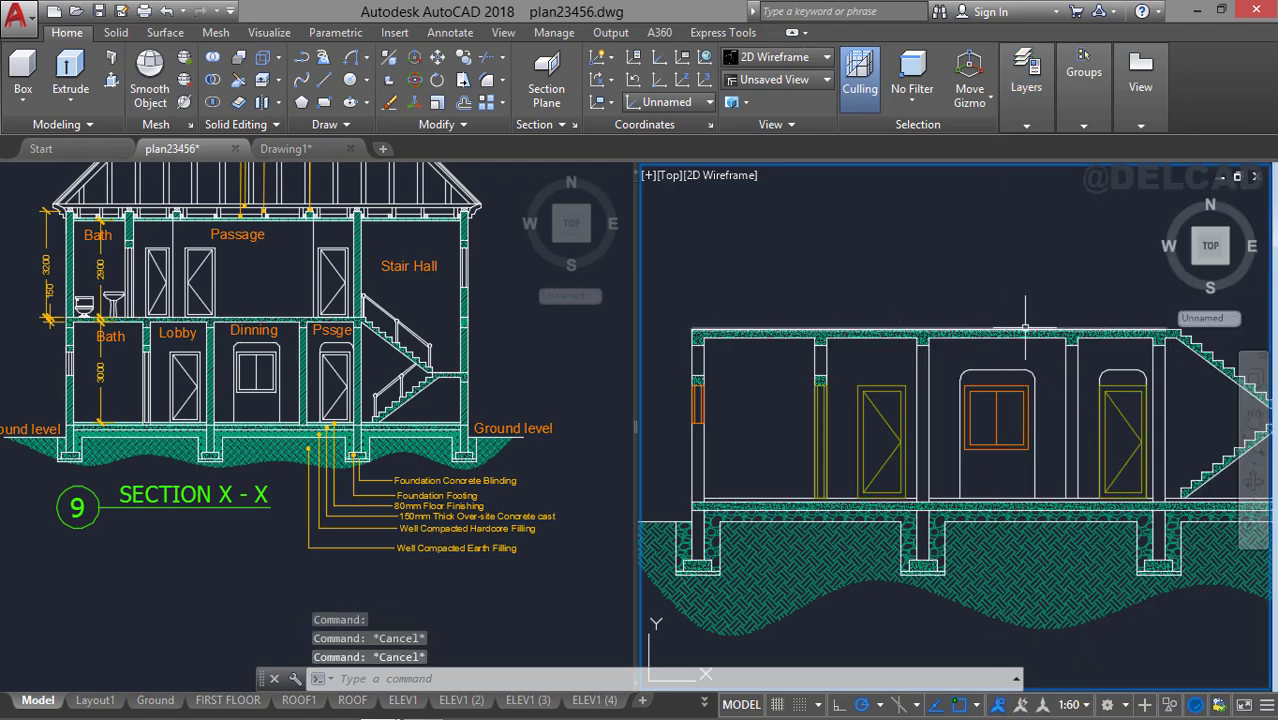
pyautogui.moveTo(1024, 325); pyautogui.dragTo(1003, 285, button='middle')
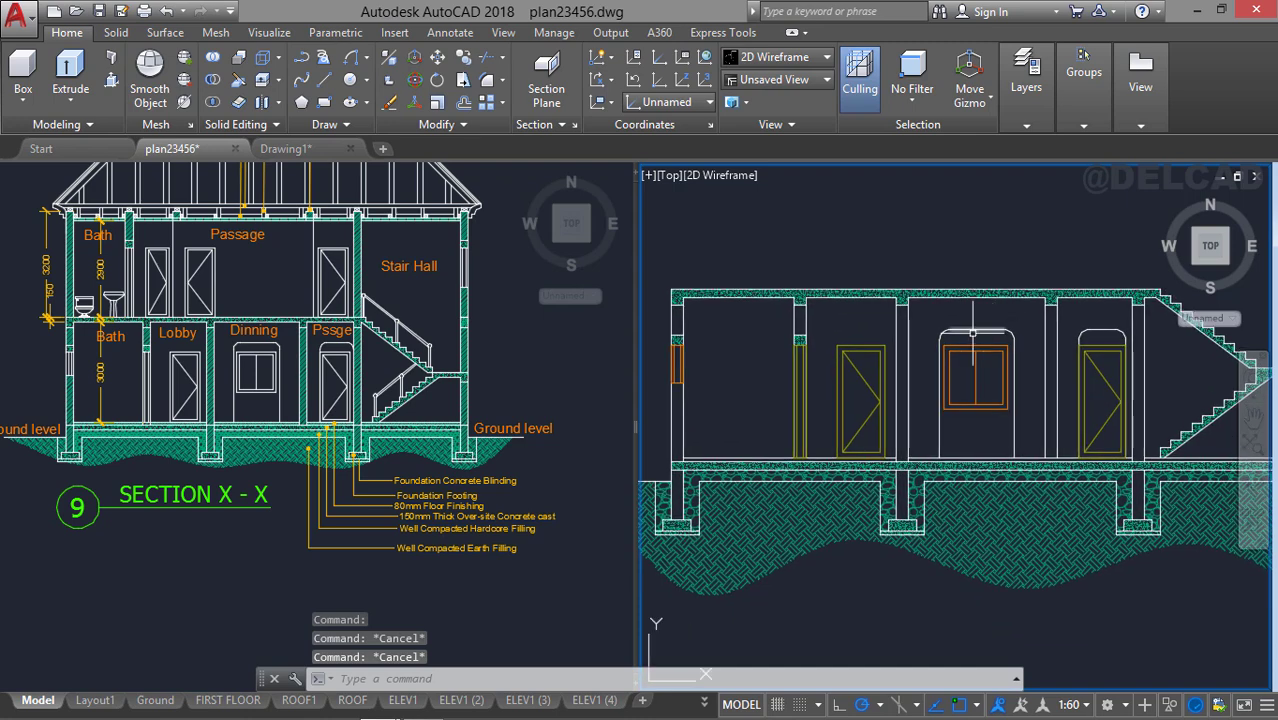
# Start a new hatch for the walls with the JIS_LC_8A pattern.
pyautogui.write('h')
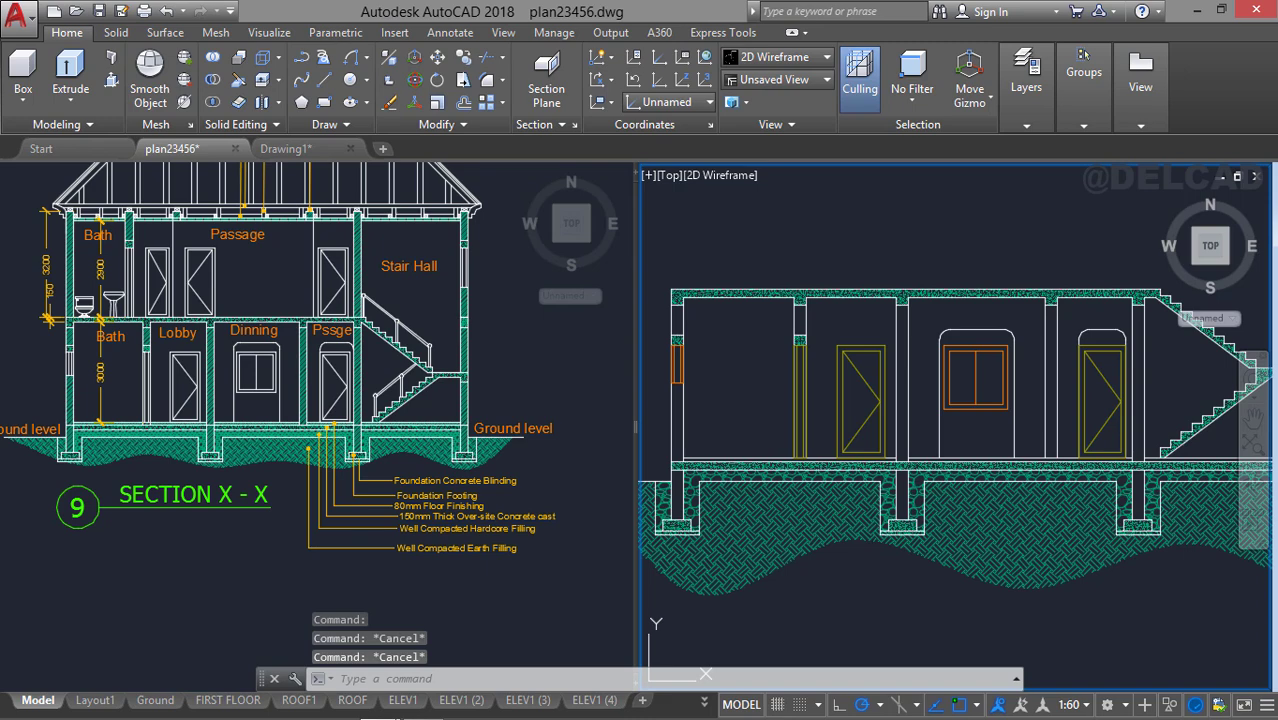
pyautogui.write('h')
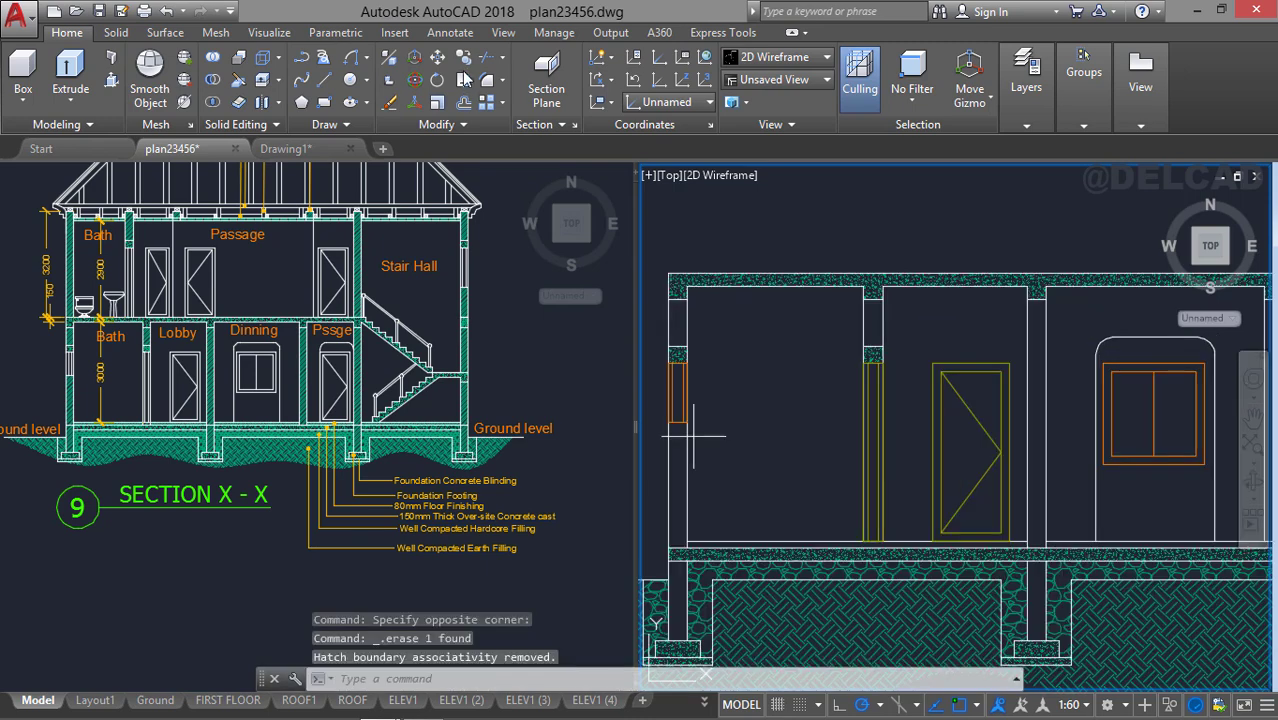
pyautogui.write('h')
pyautogui.press('Return')
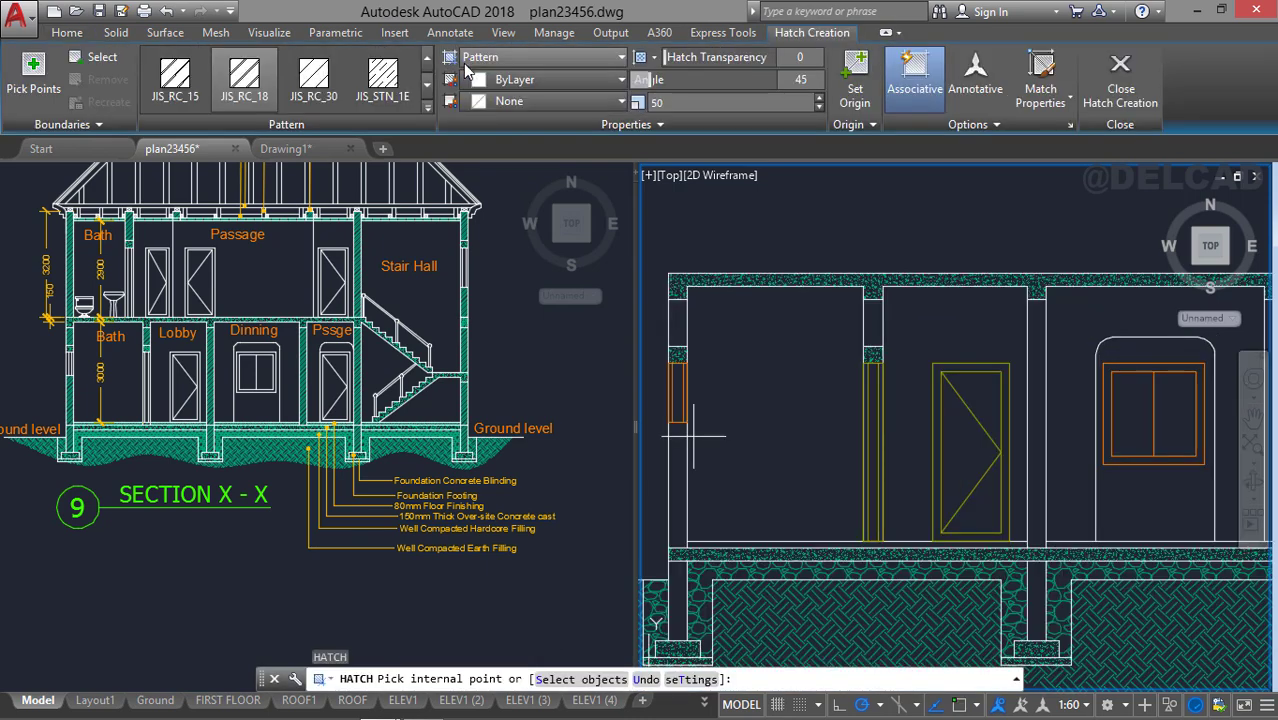
pyautogui.click(427, 112)
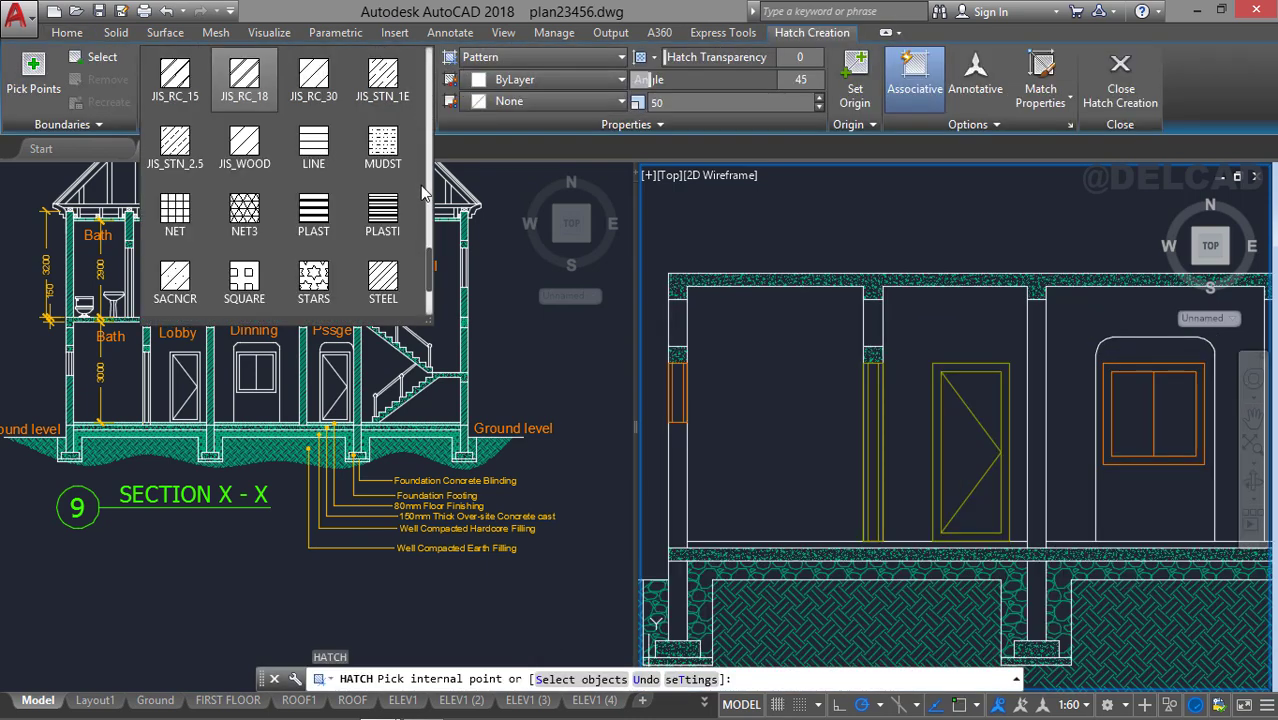
pyautogui.moveTo(430, 265); pyautogui.dragTo(432, 232)
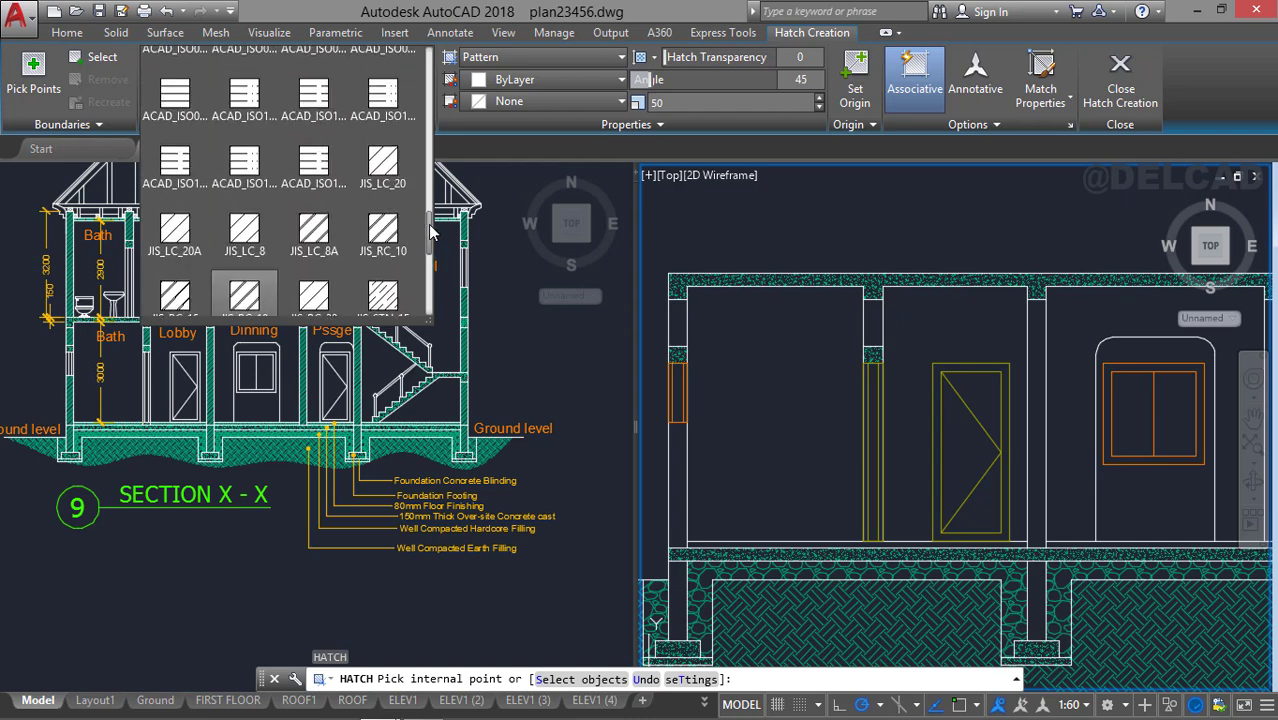
pyautogui.click(338, 244)
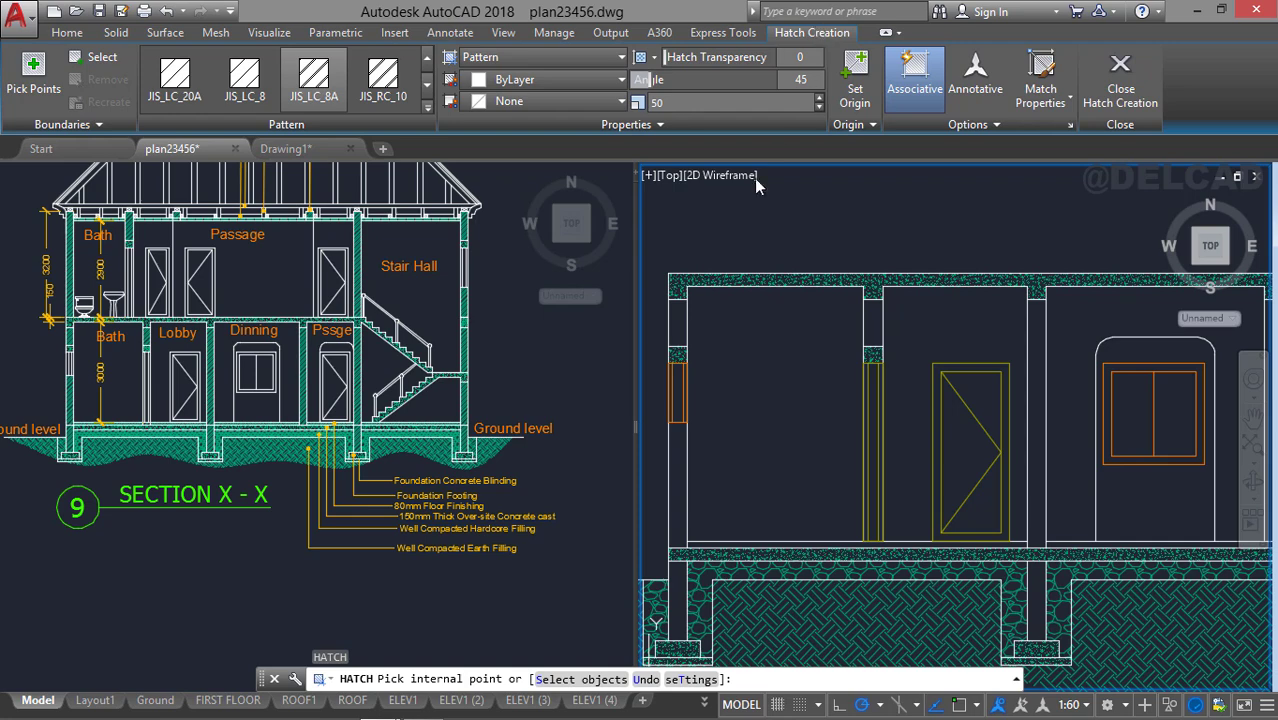
# Try the wall hatch at scale 50 and angle 45 in the outer Bath wall above the window lintel.
pyautogui.click(670, 327)
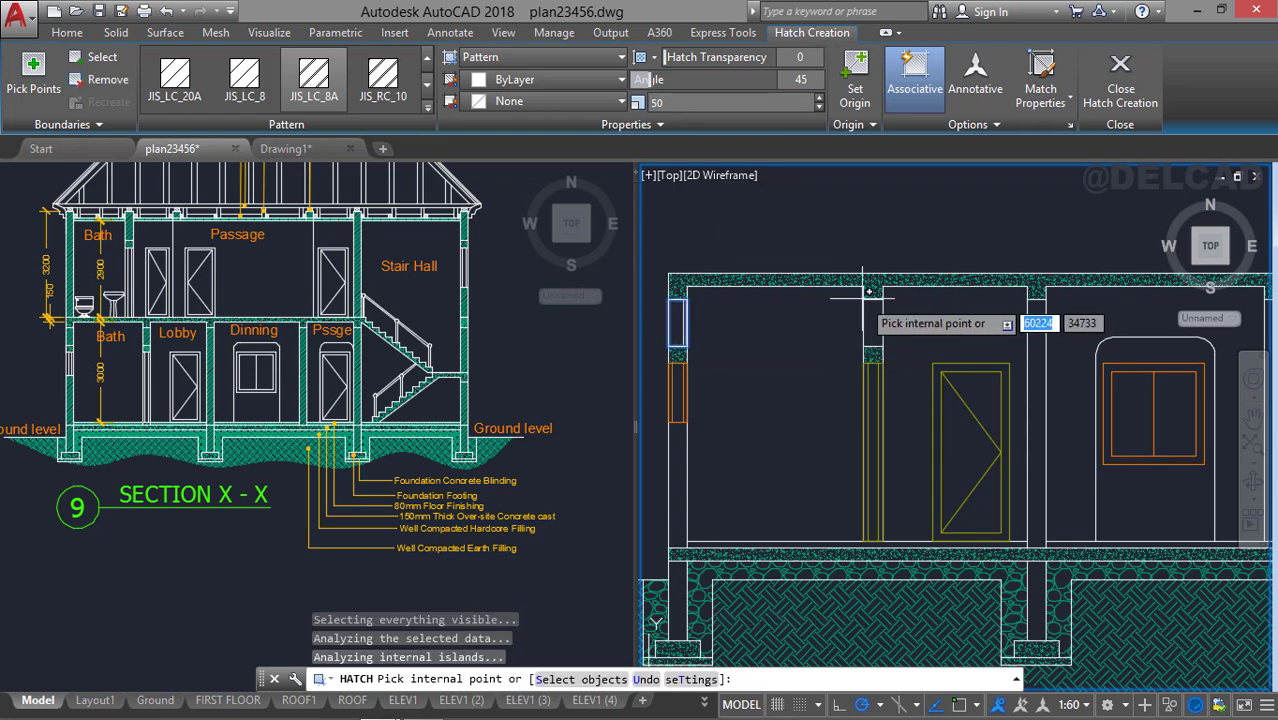
pyautogui.hotkey('ctrl', 'z')
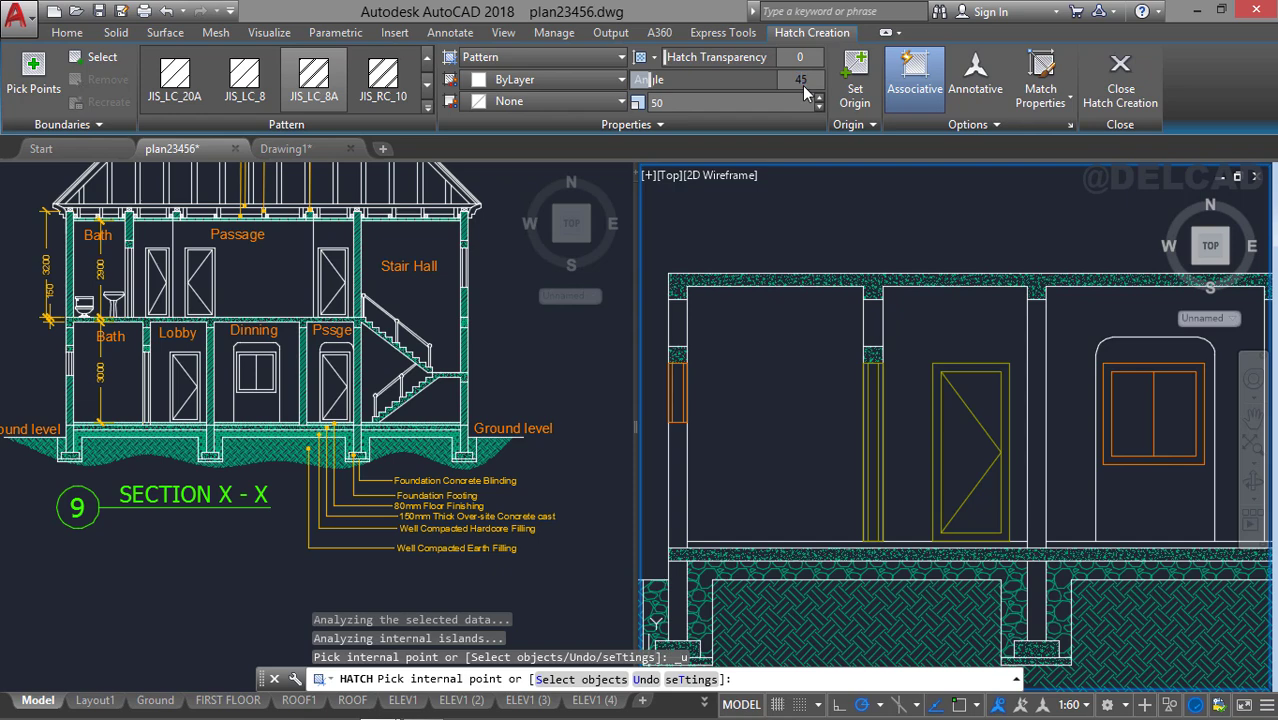
pyautogui.press('Return')
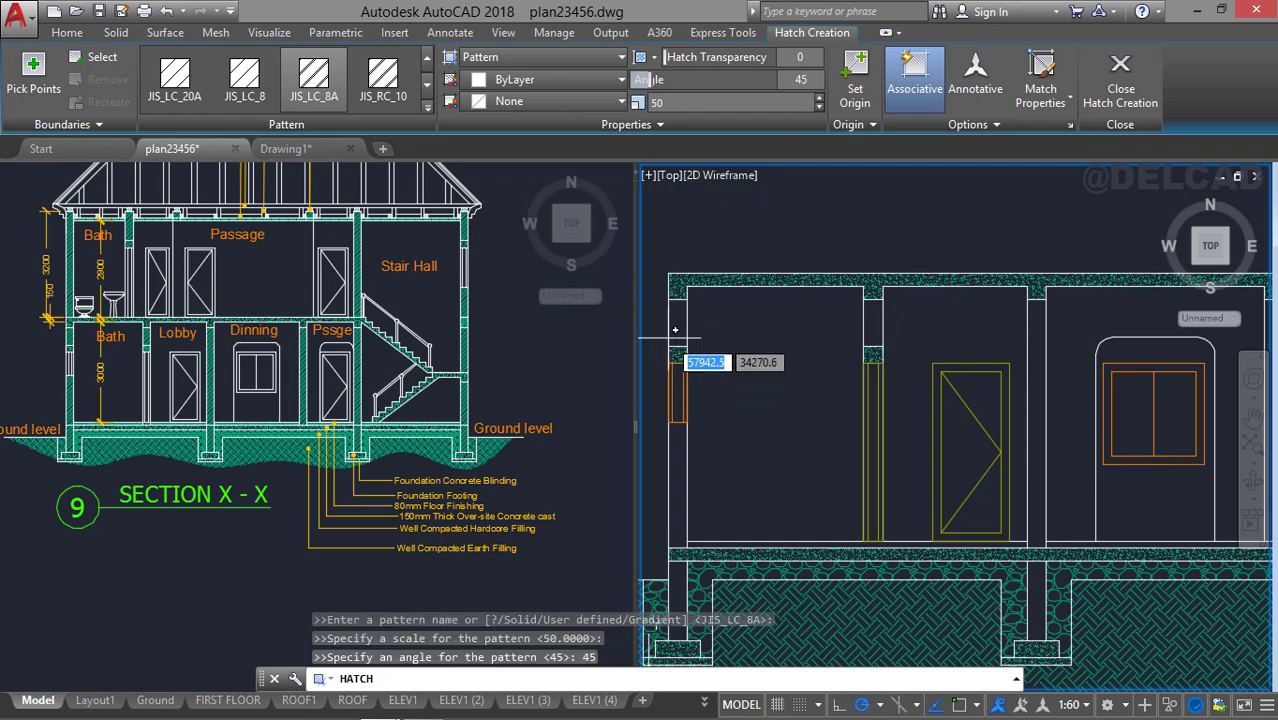
pyautogui.click(677, 327)
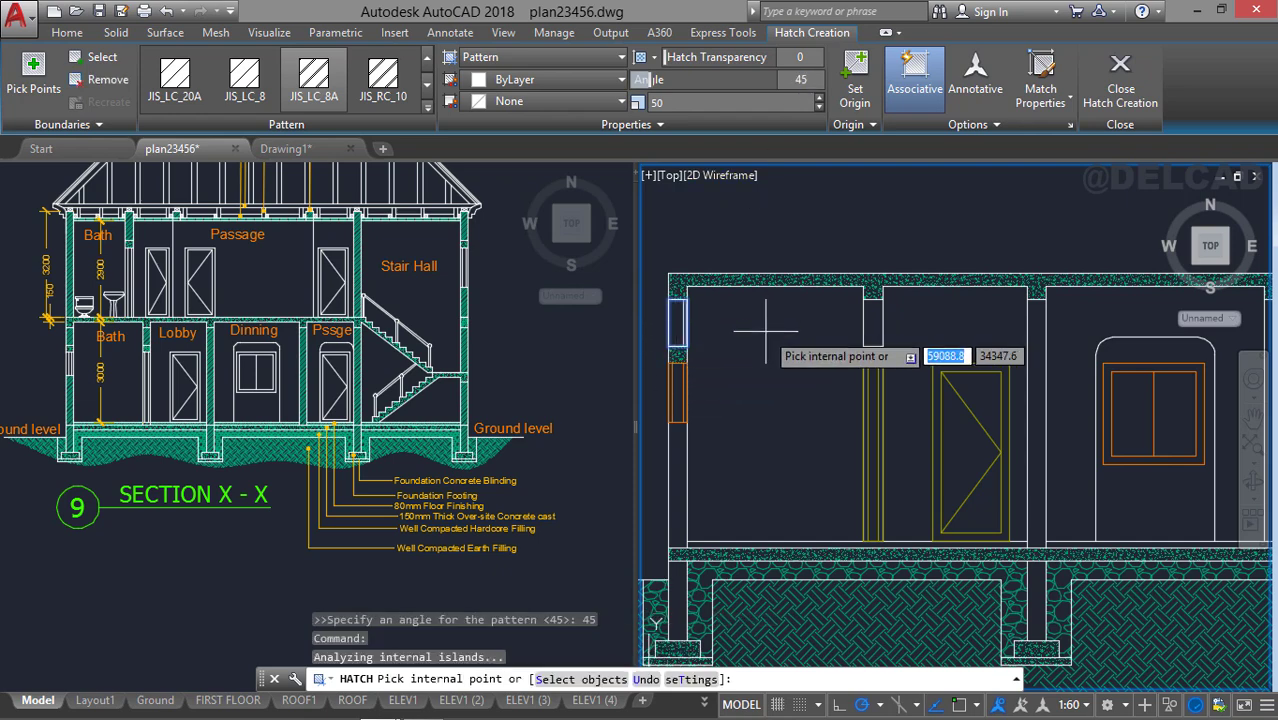
pyautogui.hotkey('ctrl', 'z')
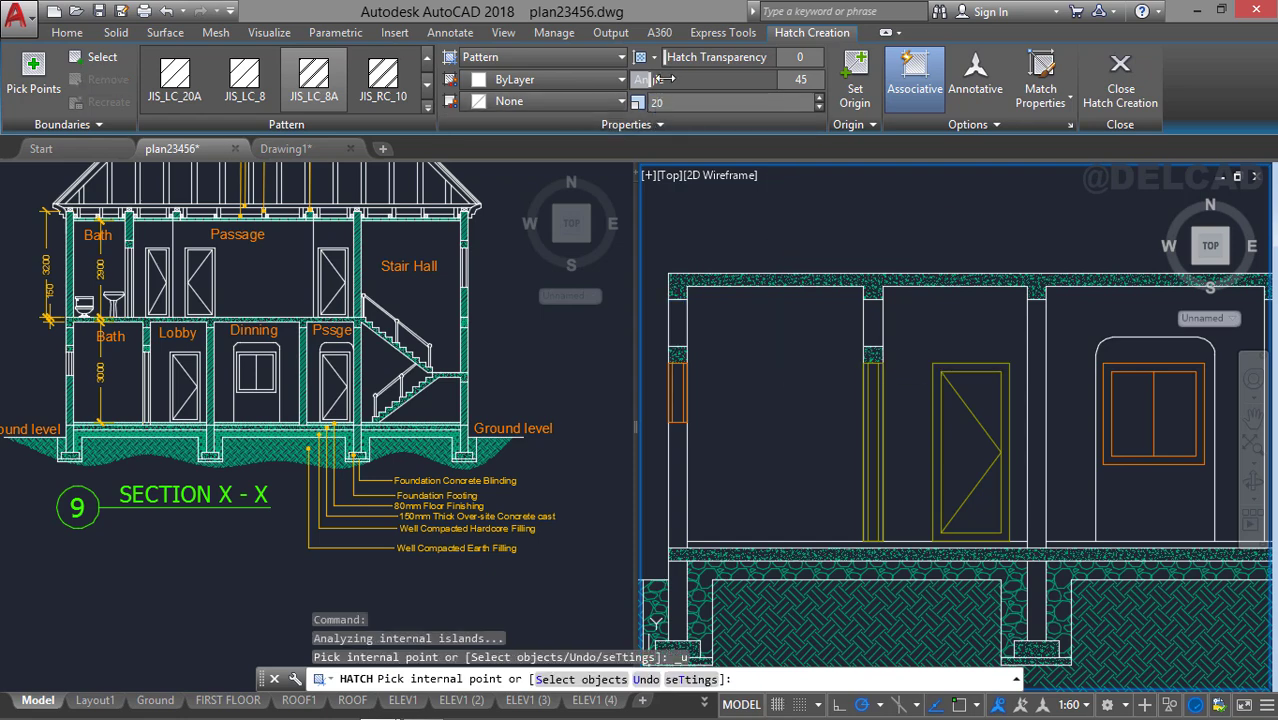
# Test the wall hatch at scale 20 above the Bath window lintel, undo the test and set the angle to 0.
pyautogui.click(678, 326)
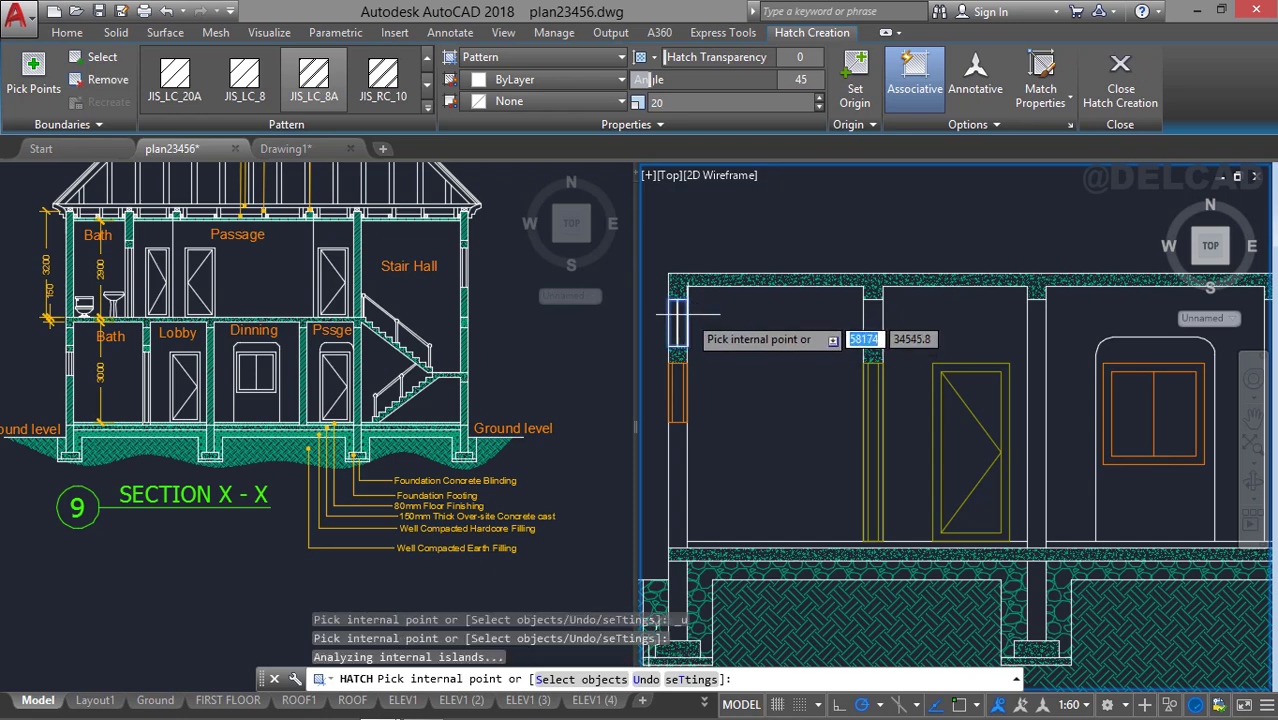
pyautogui.hotkey('ctrl', 'z')
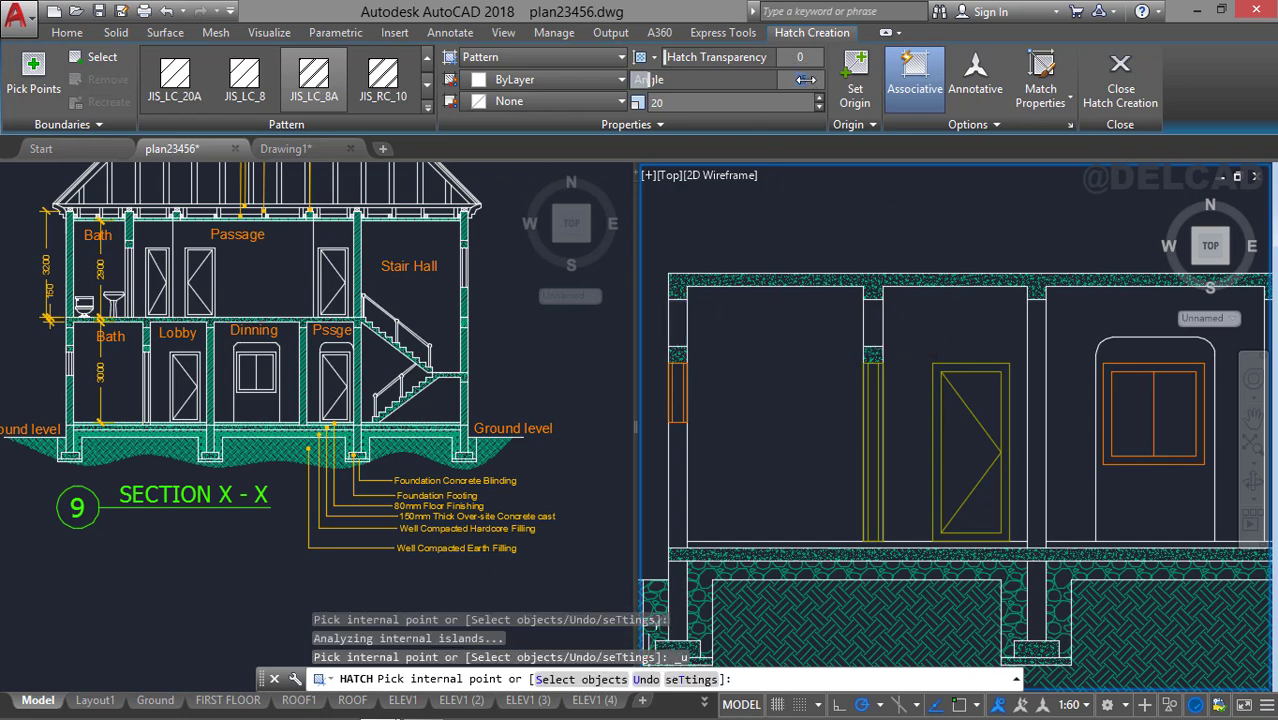
pyautogui.press('Return')
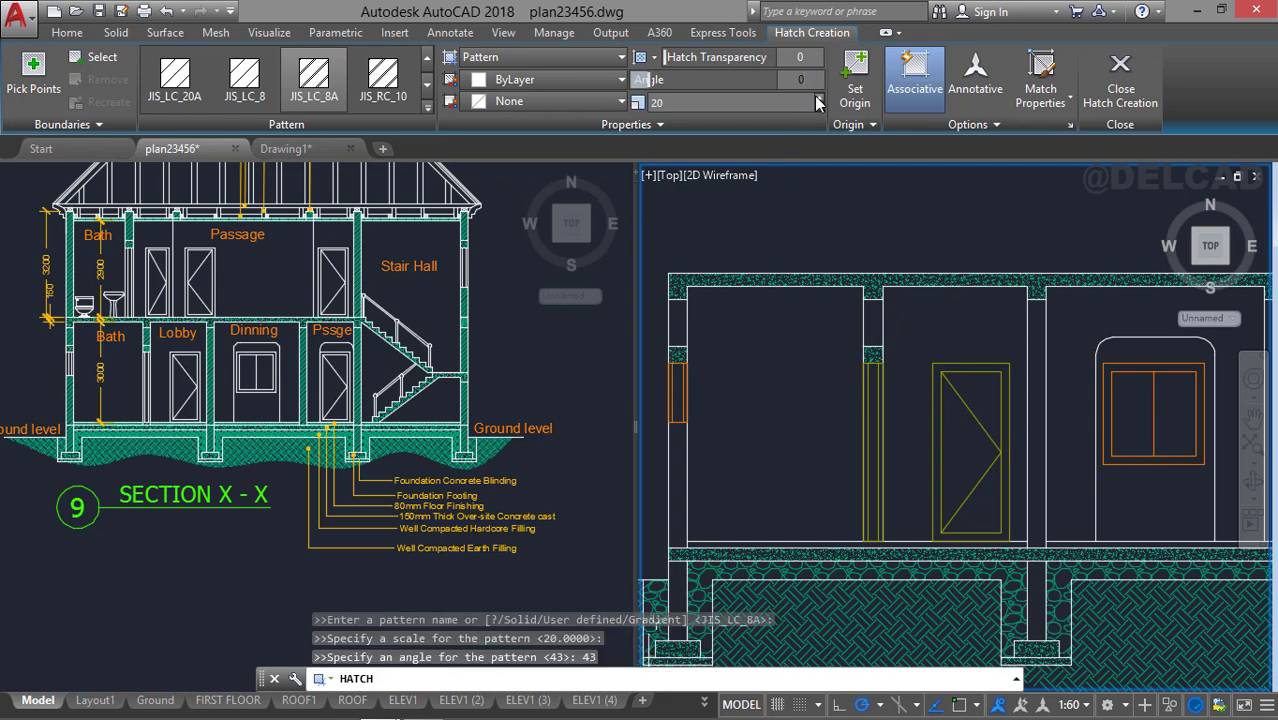
pyautogui.press('Return')
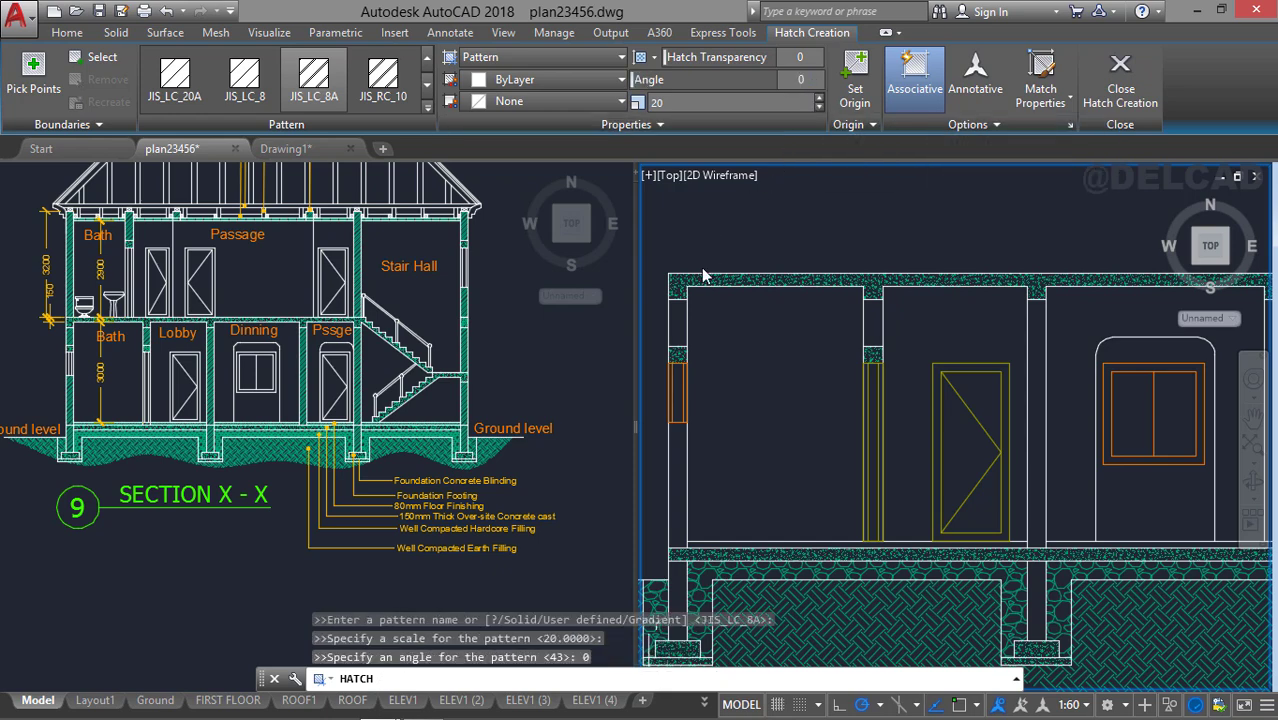
# Hatch the outer Bath wall above and below its window and the Bath–Lobby wall above its door lintel.
pyautogui.click(679, 328)
pyautogui.click(678, 458)
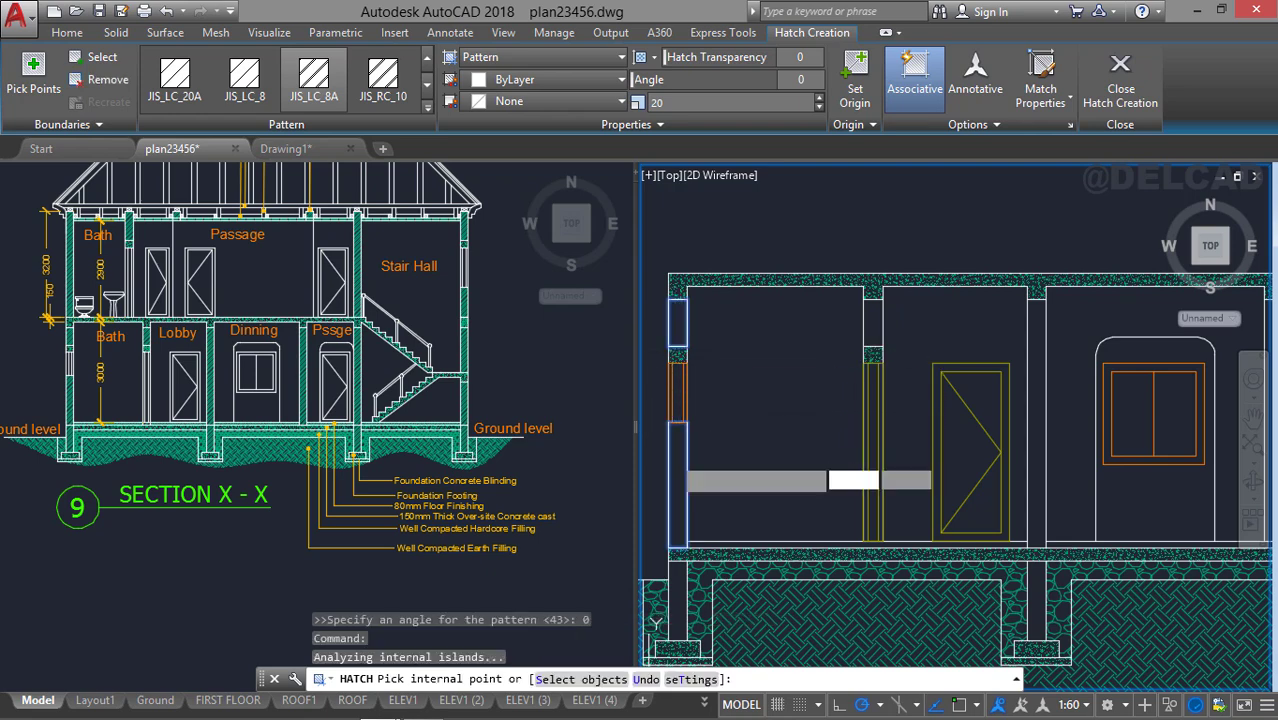
pyautogui.click(873, 322)
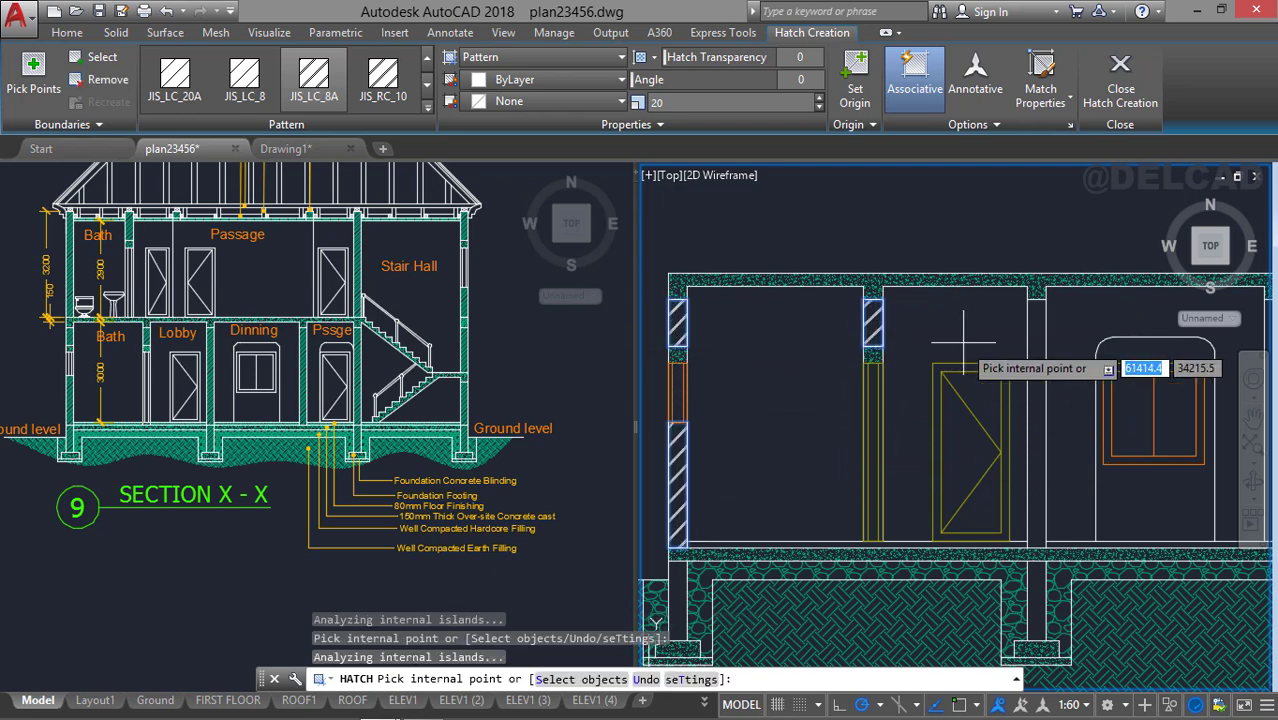
# Add the ground floor walls on both sides of the Dinning, the stair hall wall and its foundation wall to the hatch.
pyautogui.moveTo(1033, 410); pyautogui.dragTo(729, 389, button='middle')
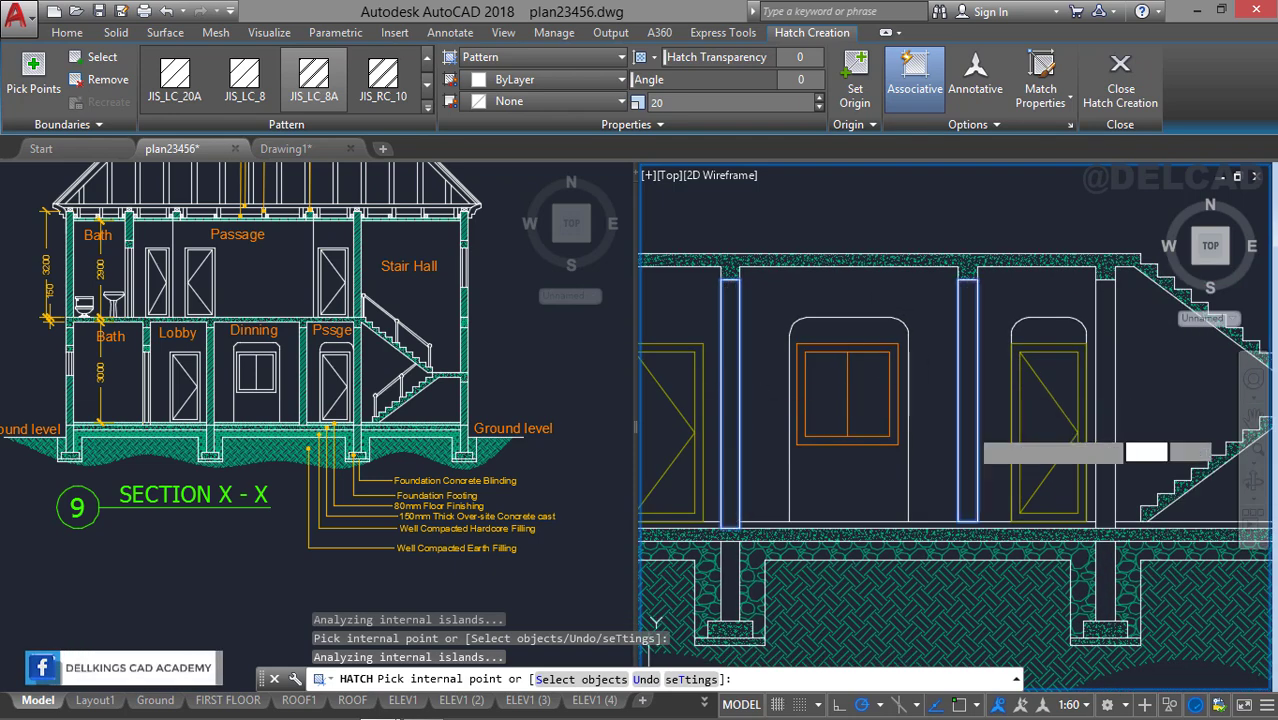
pyautogui.click(967, 410)
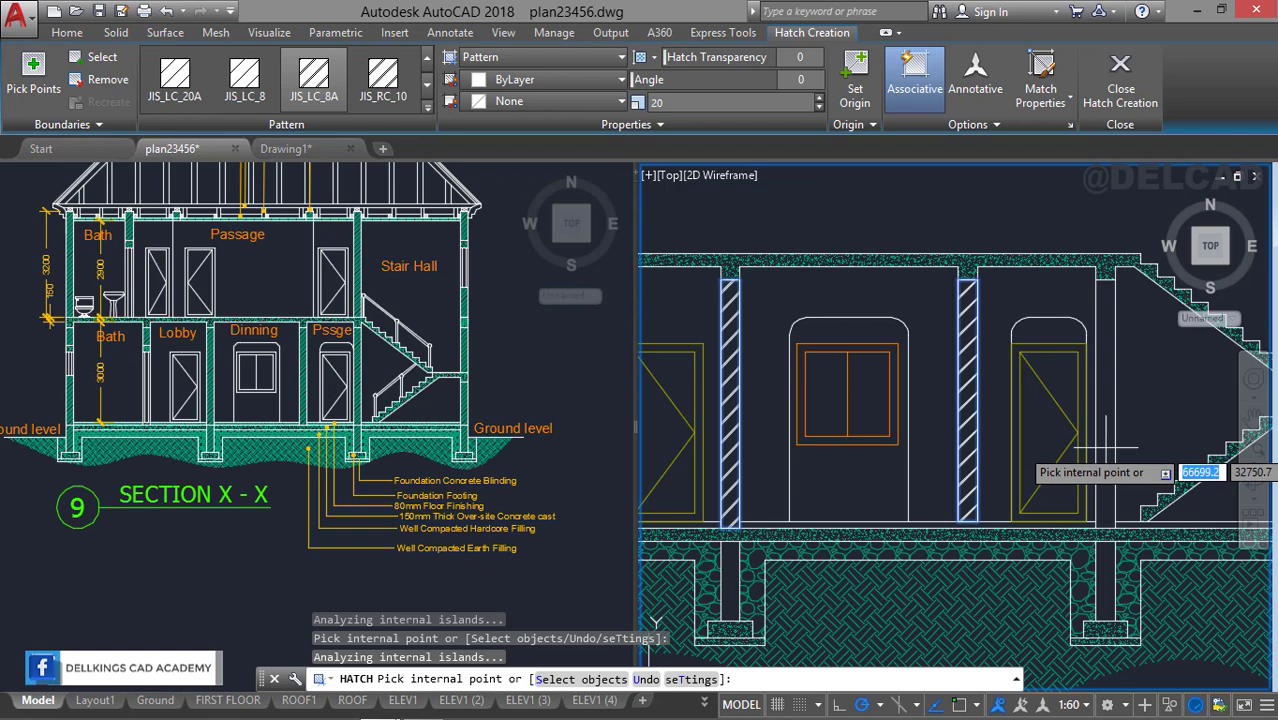
pyautogui.click(1104, 444)
pyautogui.click(1105, 588)
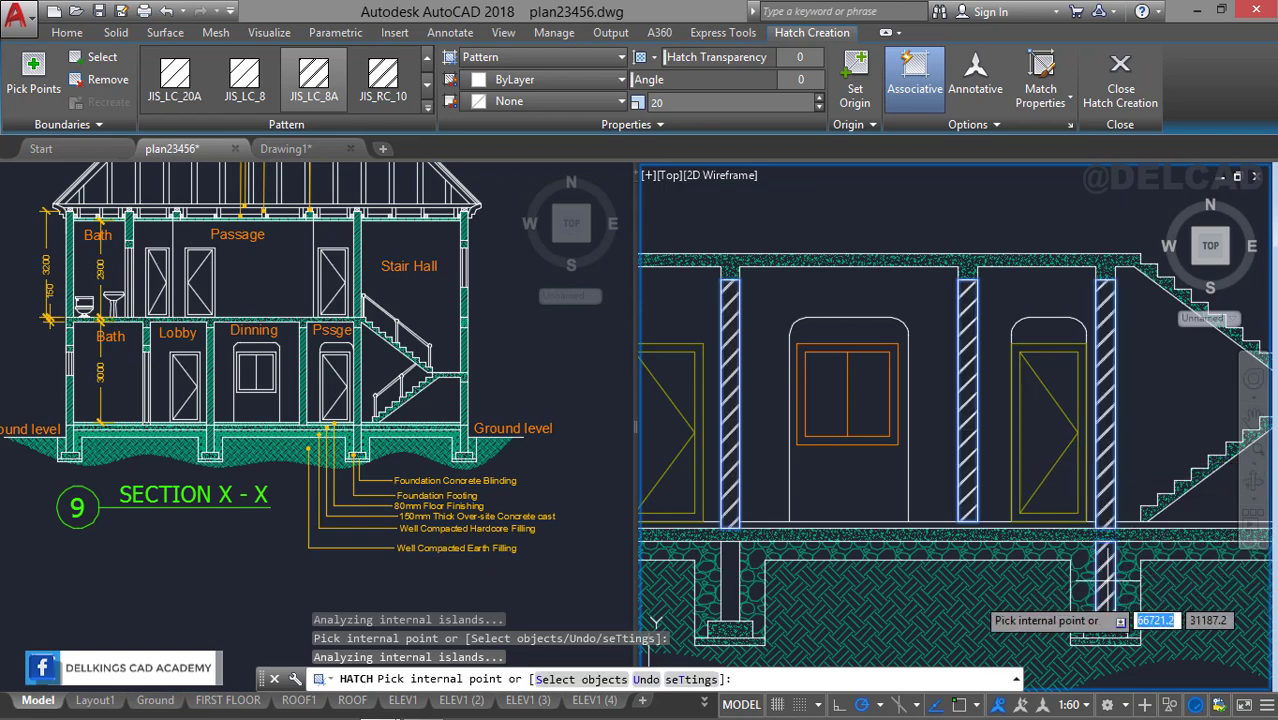
pyautogui.scroll(-3, 731, 585)
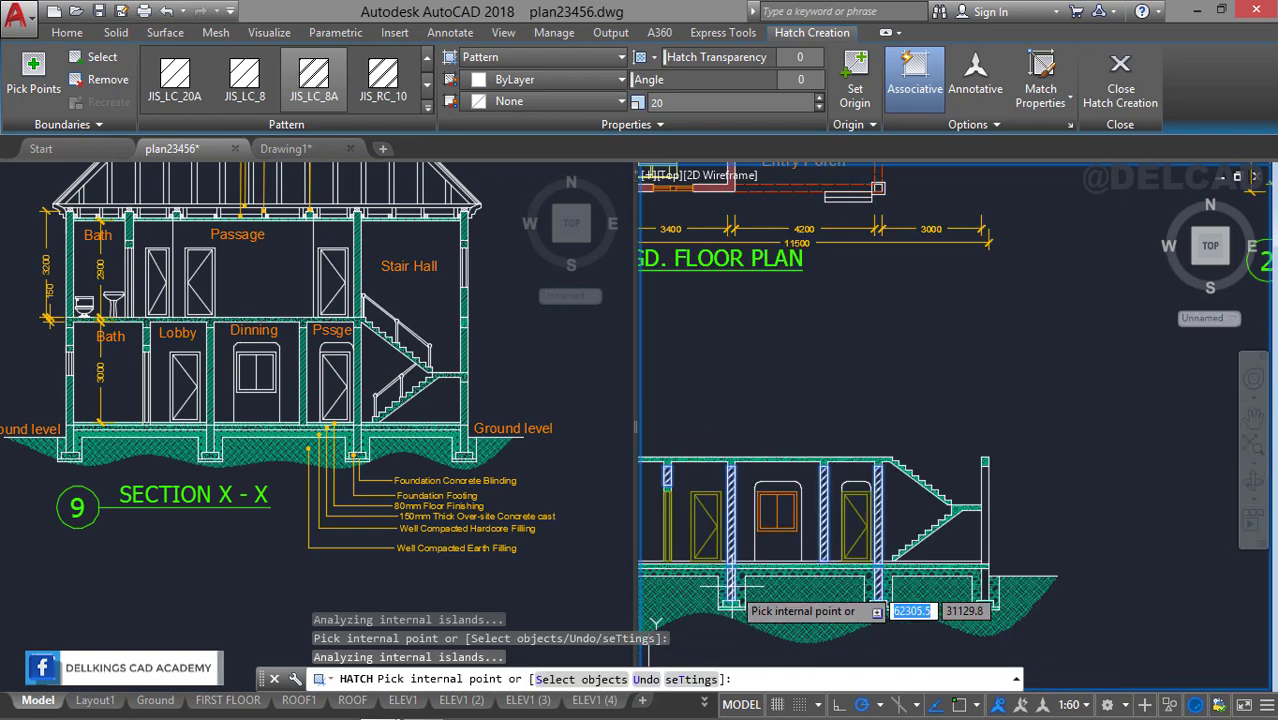
pyautogui.scroll(4, 1049, 440)
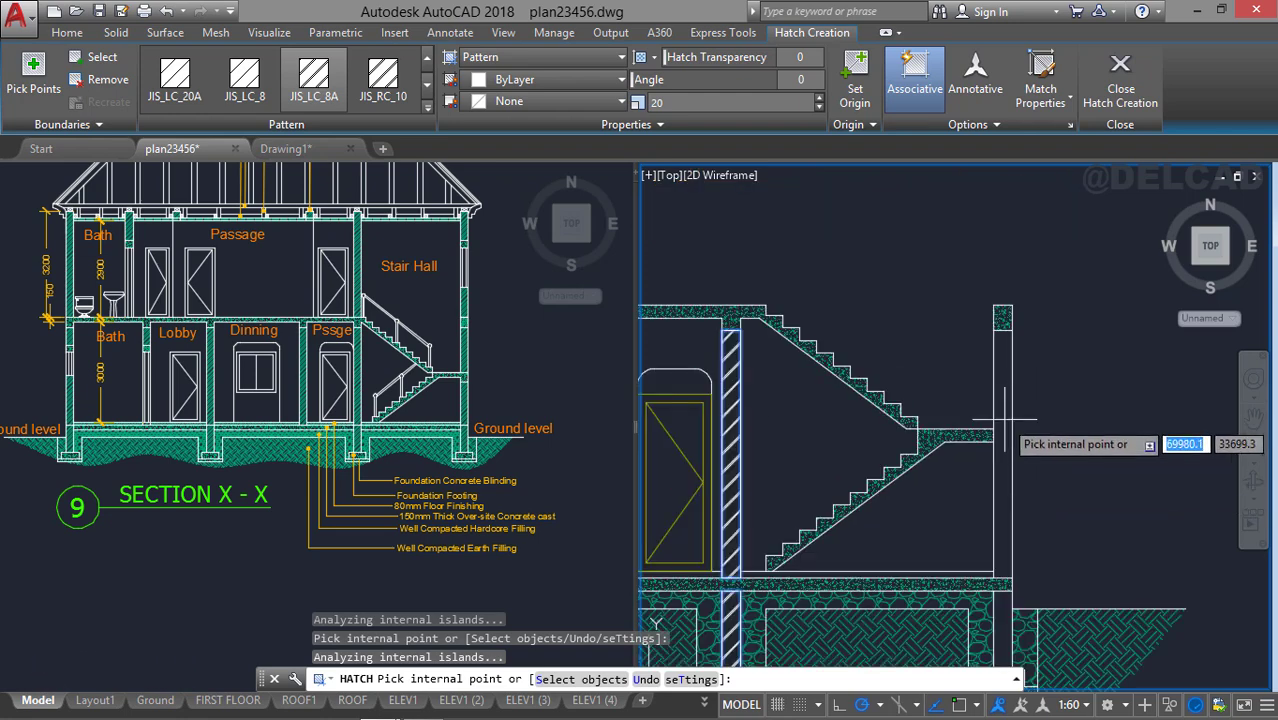
# Add the outer stair hall wall and the foundation wall below the outer Bath wall to the hatch, then finish it.
pyautogui.click(1003, 445)
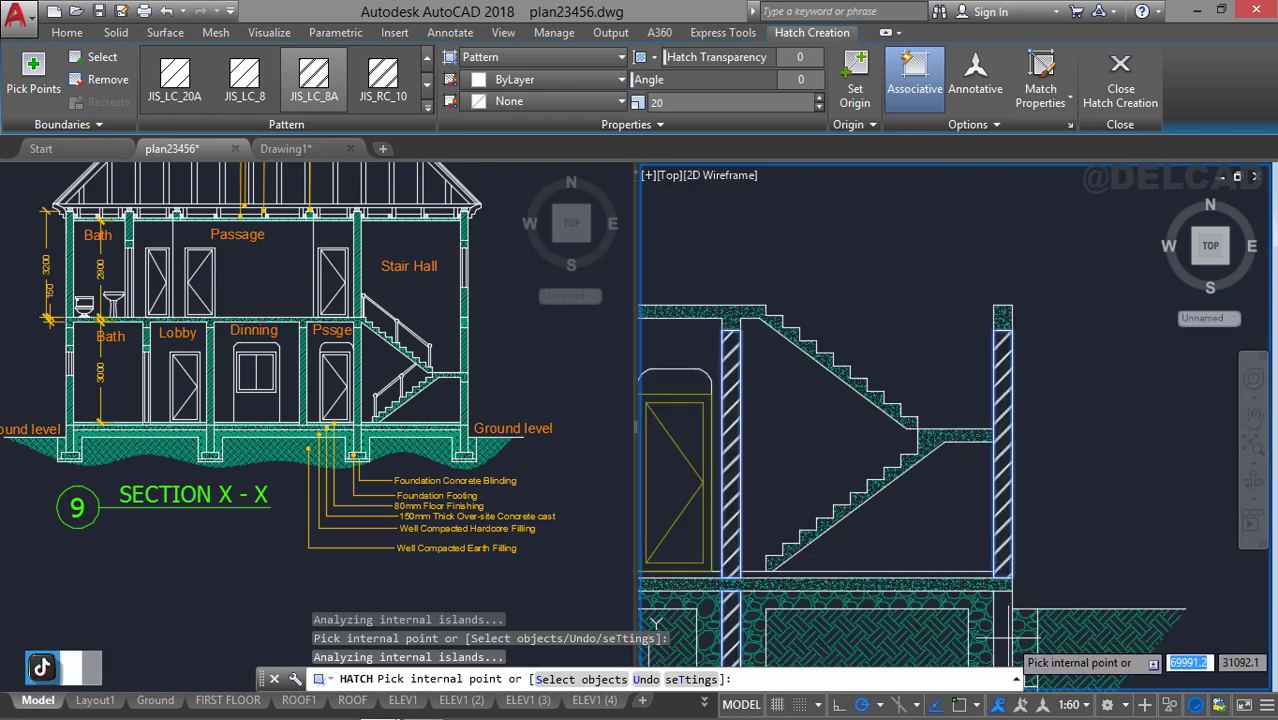
pyautogui.scroll(-1, 1000, 632)
pyautogui.scroll(-1, 966, 610)
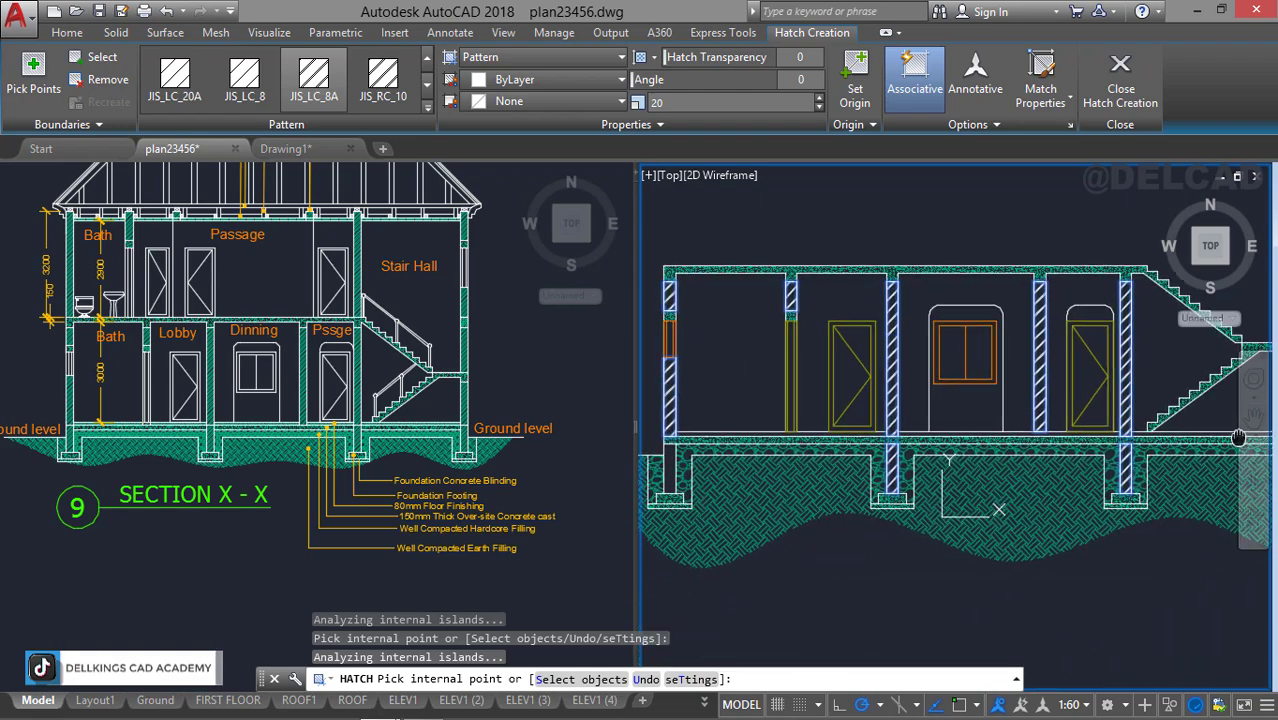
pyautogui.scroll(1, 830, 462)
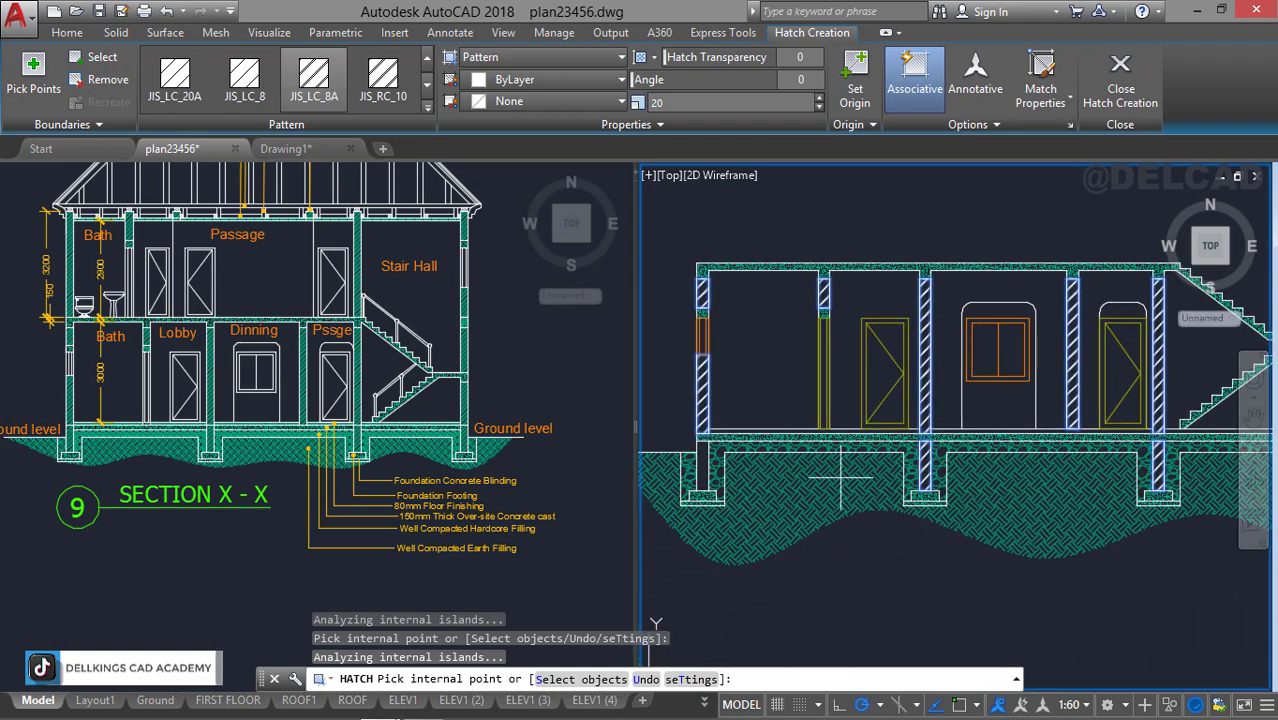
pyautogui.click(716, 457)
pyautogui.scroll(1, 750, 408)
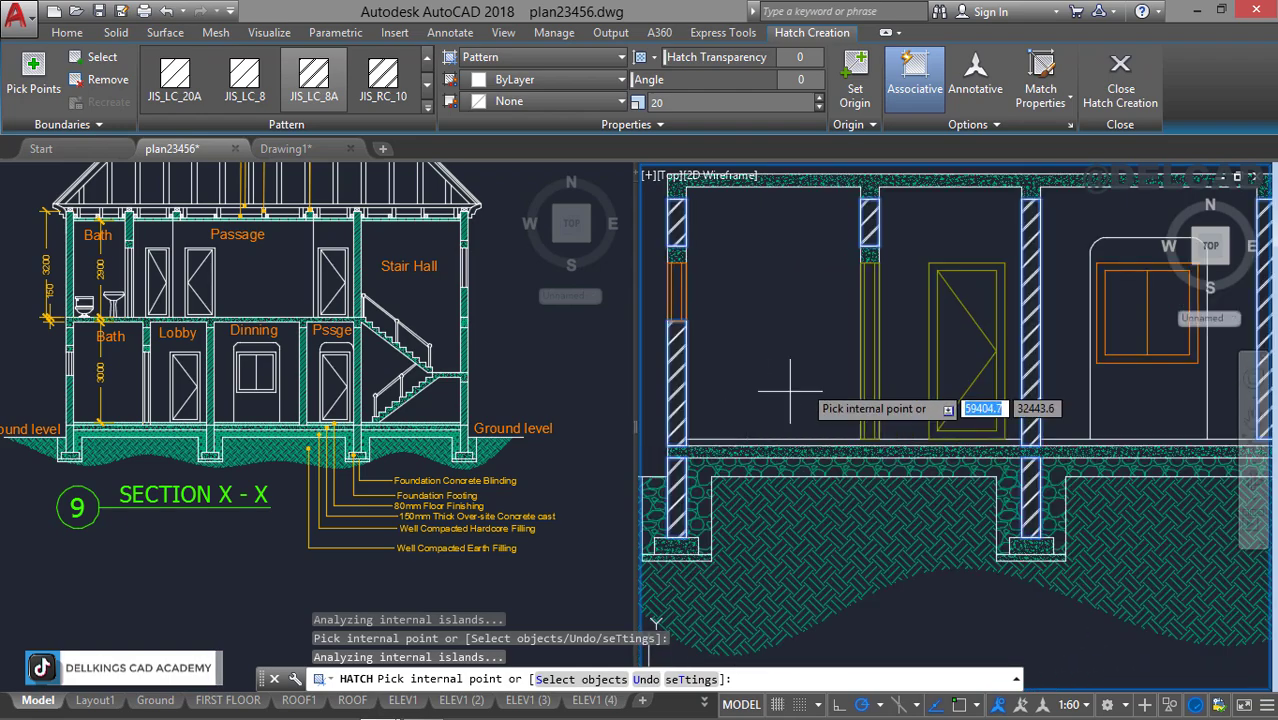
pyautogui.scroll(-1, 806, 372)
pyautogui.moveTo(847, 371); pyautogui.dragTo(766, 393, button='middle')
pyautogui.press('Escape')
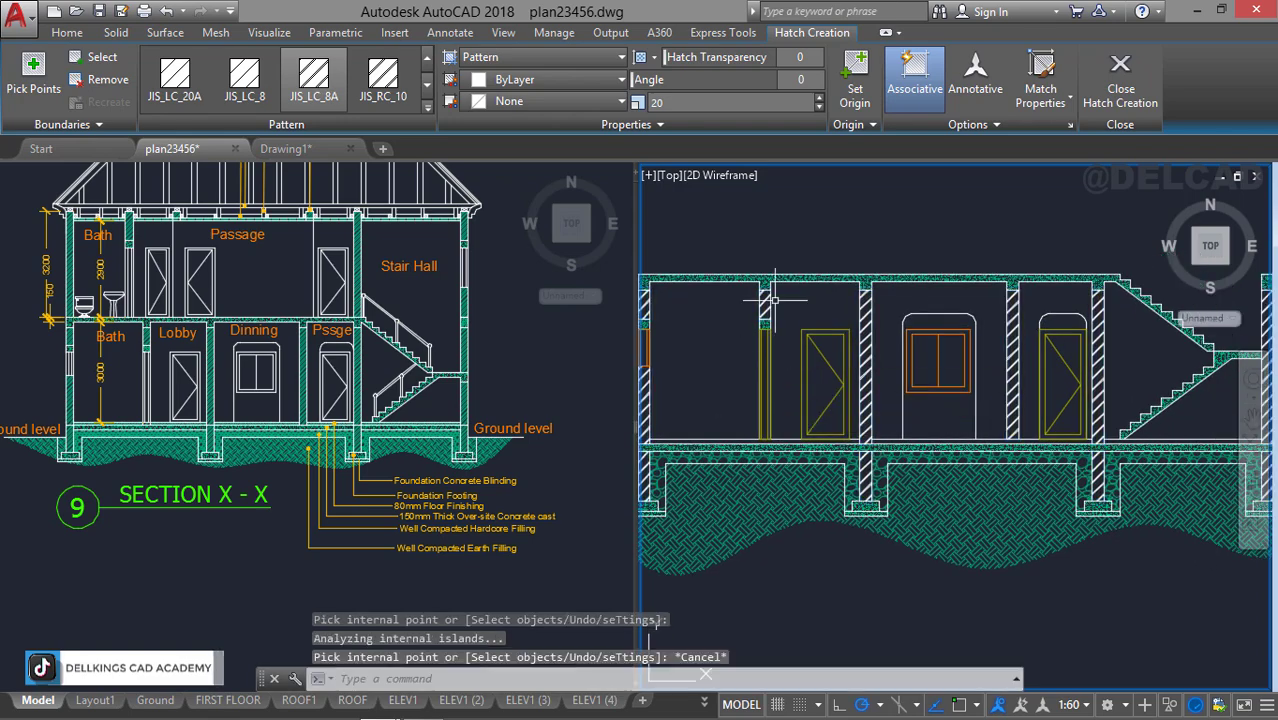
# Move the finished wall hatch to the Hatch2 layer and clear the selection.
pyautogui.scroll(2, 896, 361)
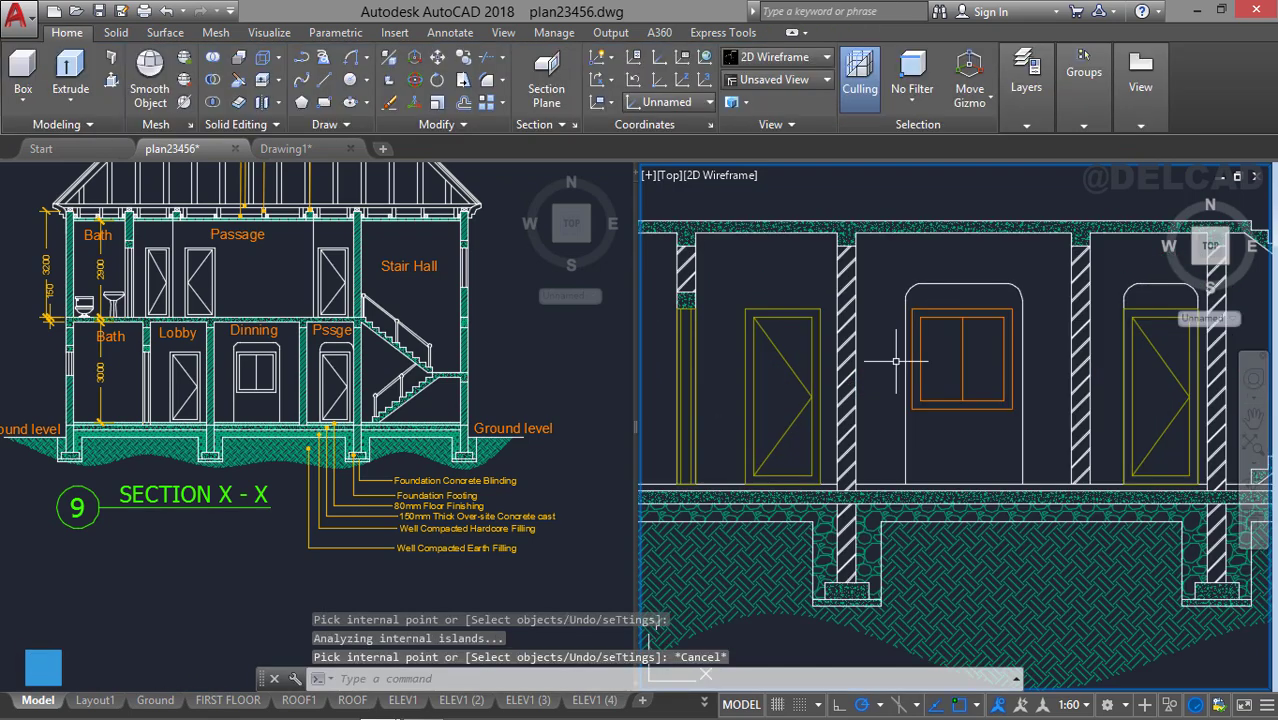
pyautogui.click(849, 318)
pyautogui.click(67, 32)
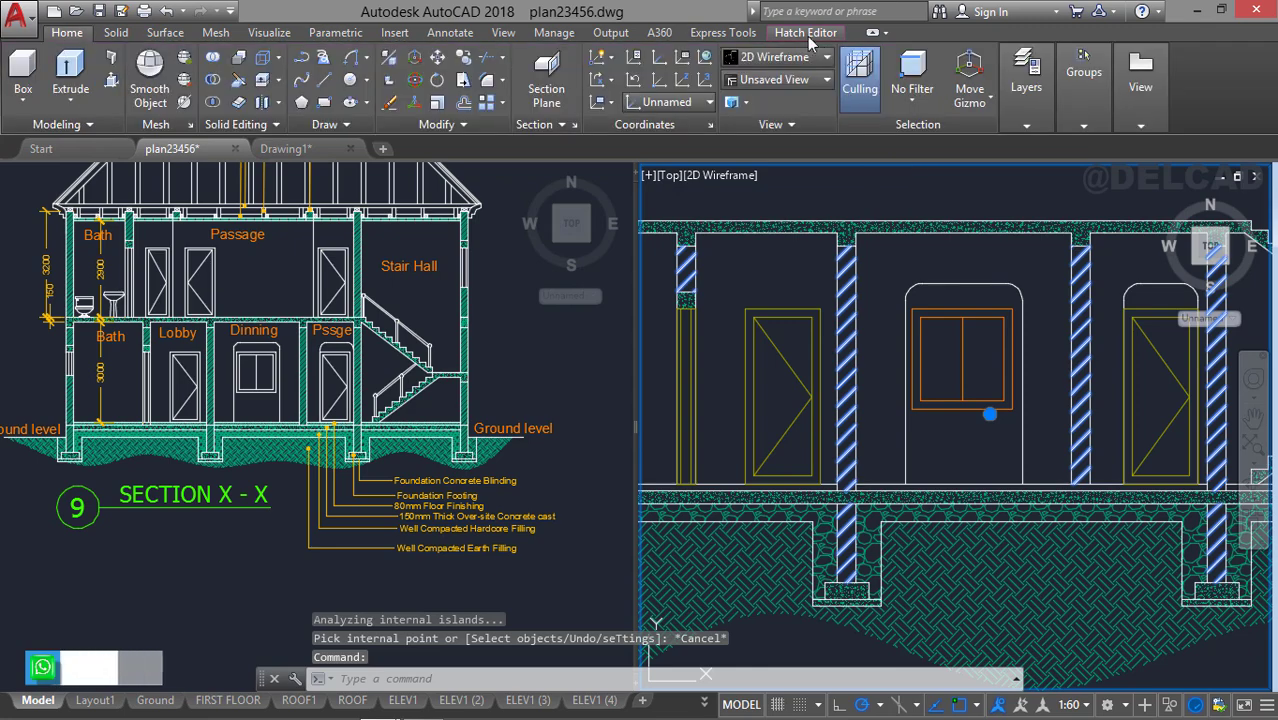
pyautogui.click(1030, 118)
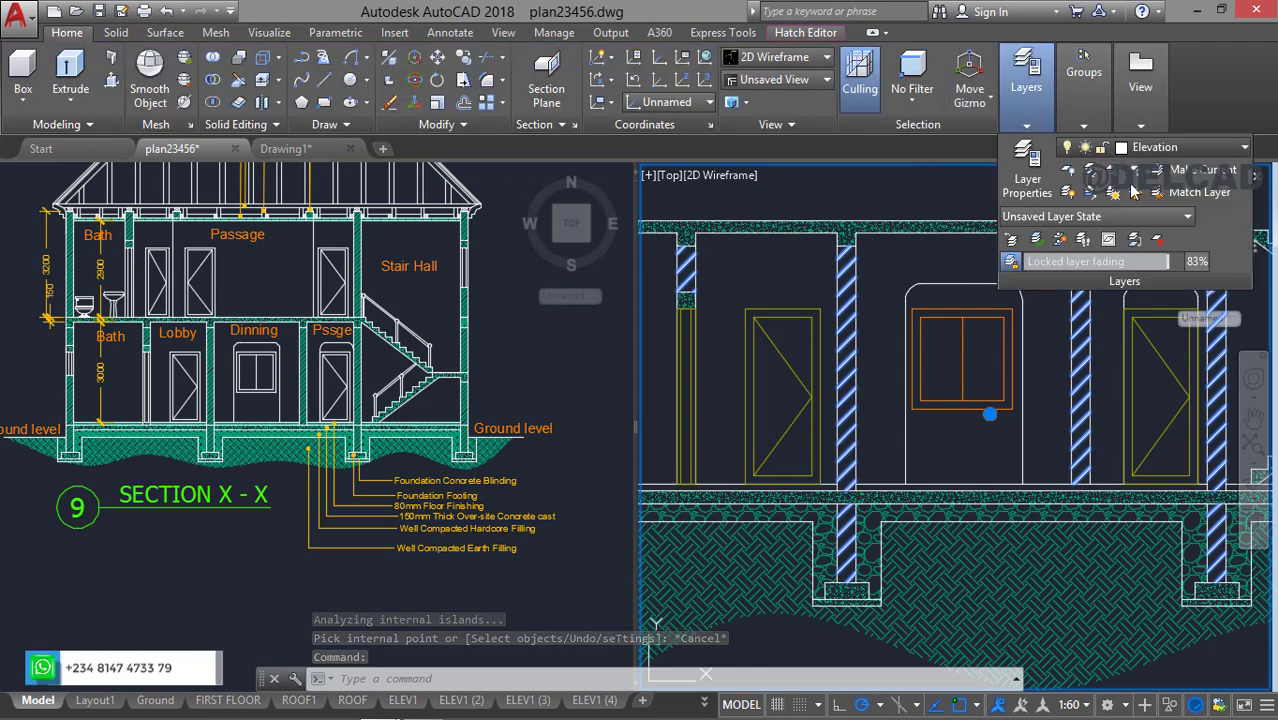
pyautogui.click(1160, 147)
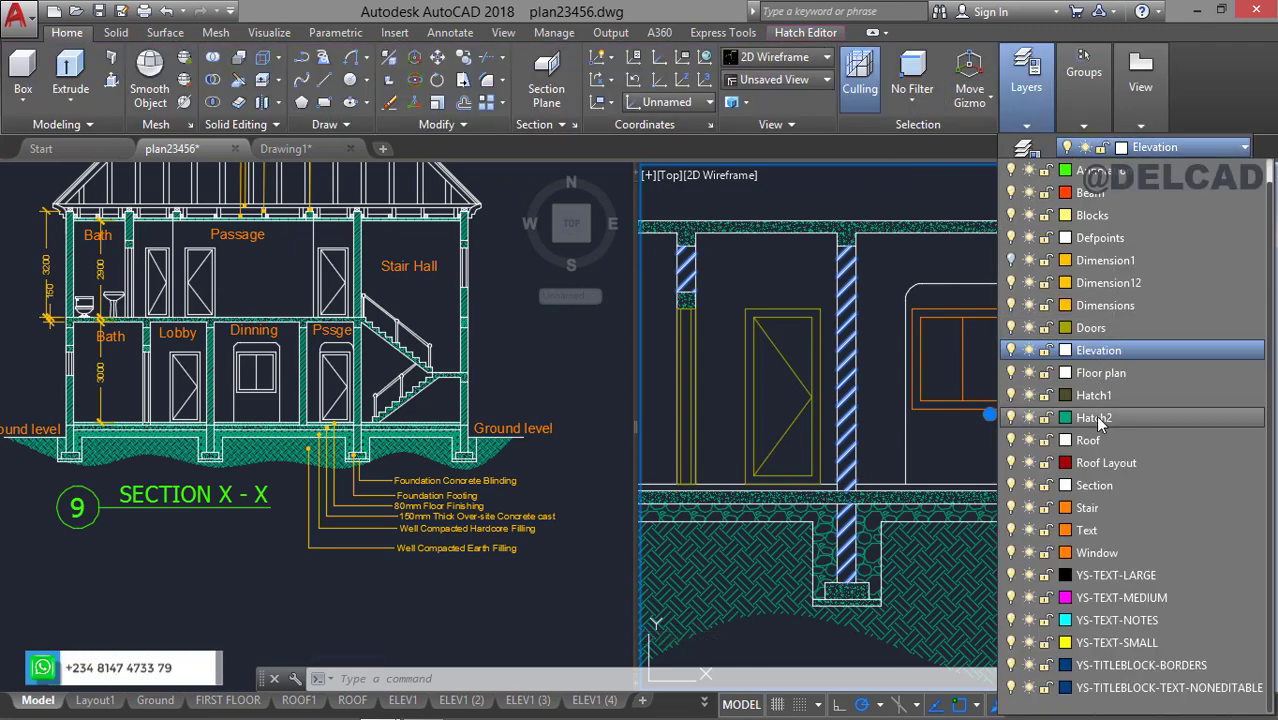
pyautogui.click(1095, 418)
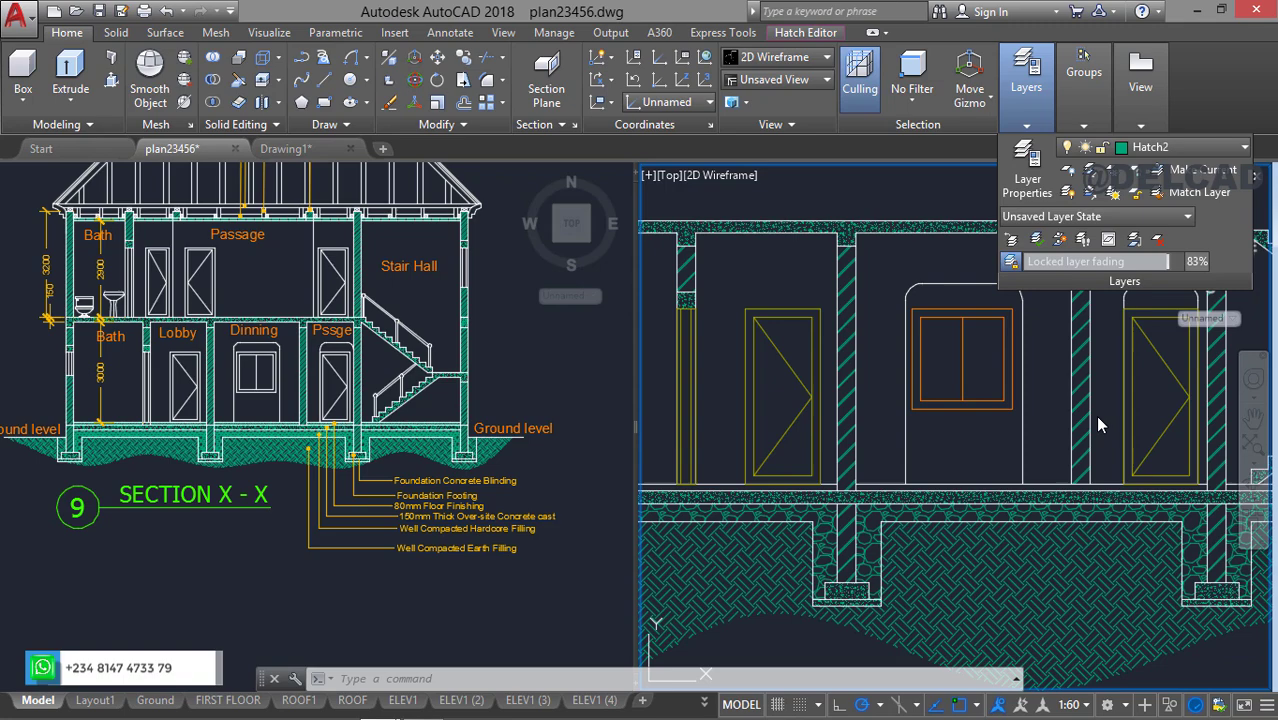
pyautogui.click(937, 277)
pyautogui.press('Escape')
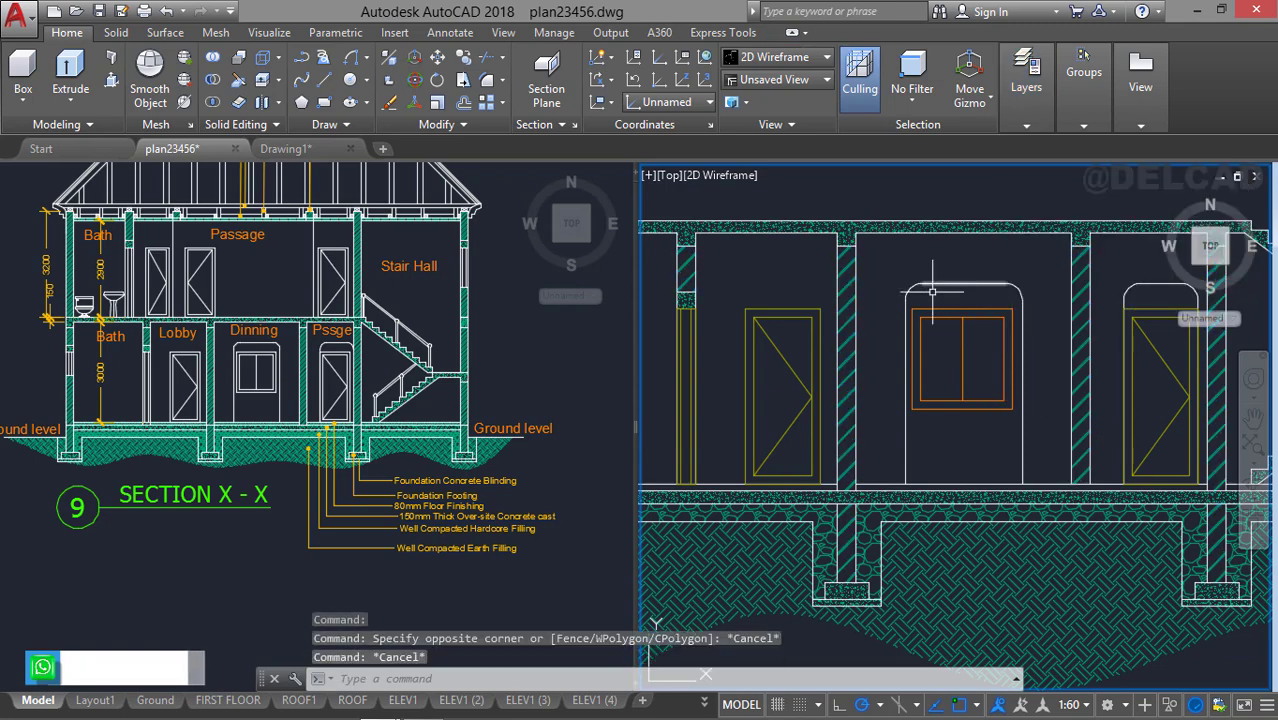
# Start another hatch and browse the full hatch pattern library for a different pattern.
pyautogui.scroll(1, 932, 291)
pyautogui.scroll(1, 962, 412)
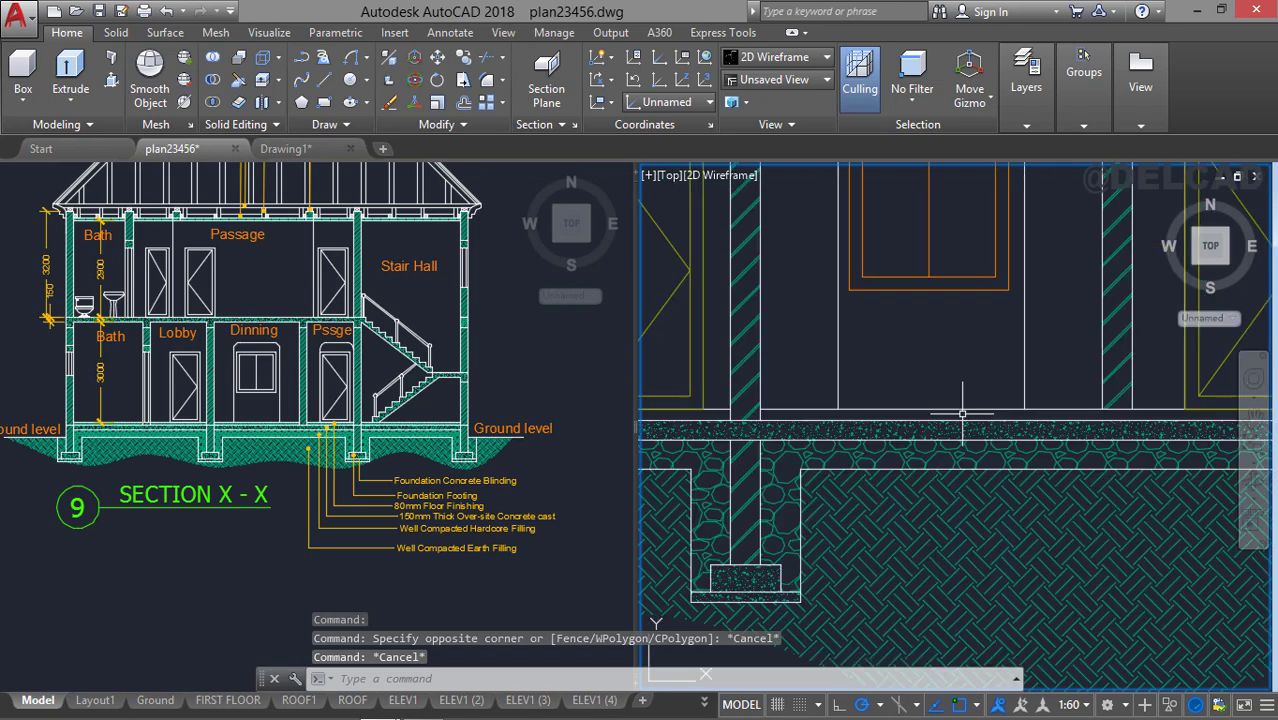
pyautogui.scroll(1, 962, 412)
pyautogui.scroll(1, 950, 400)
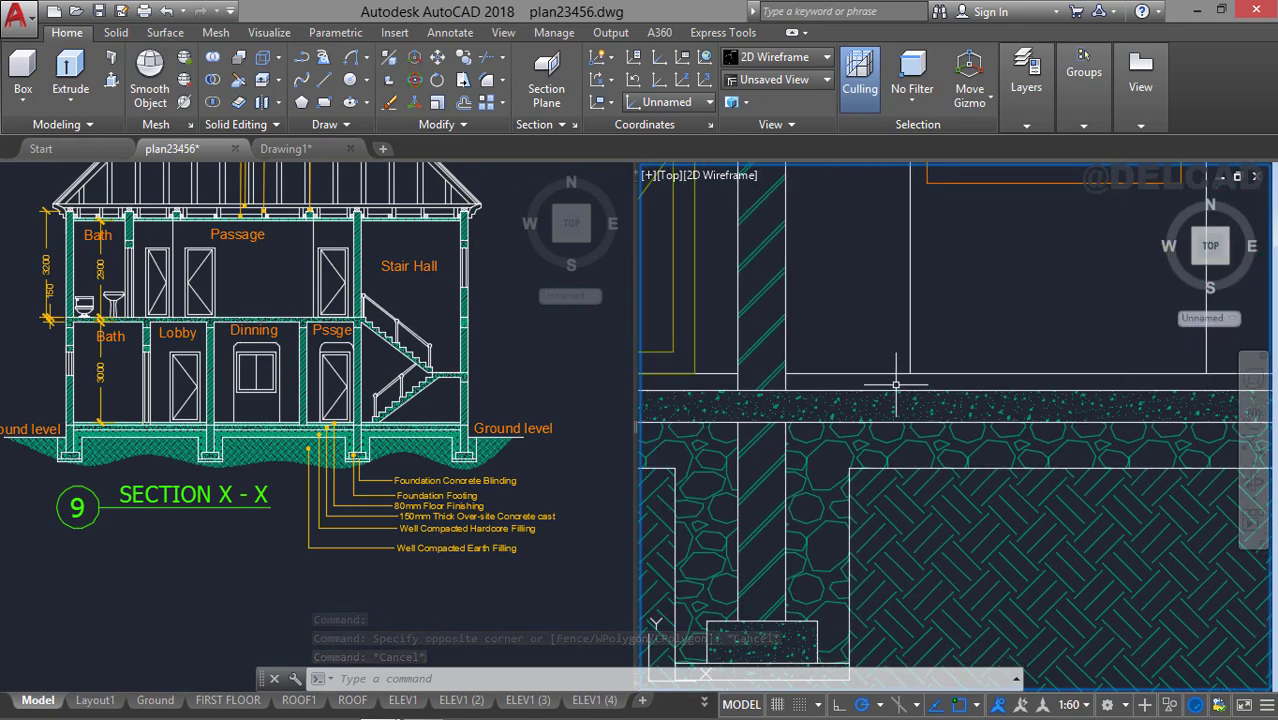
pyautogui.scroll(-1, 850, 382)
pyautogui.moveTo(850, 382); pyautogui.dragTo(1105, 403, button='middle')
pyautogui.scroll(-3, 786, 404)
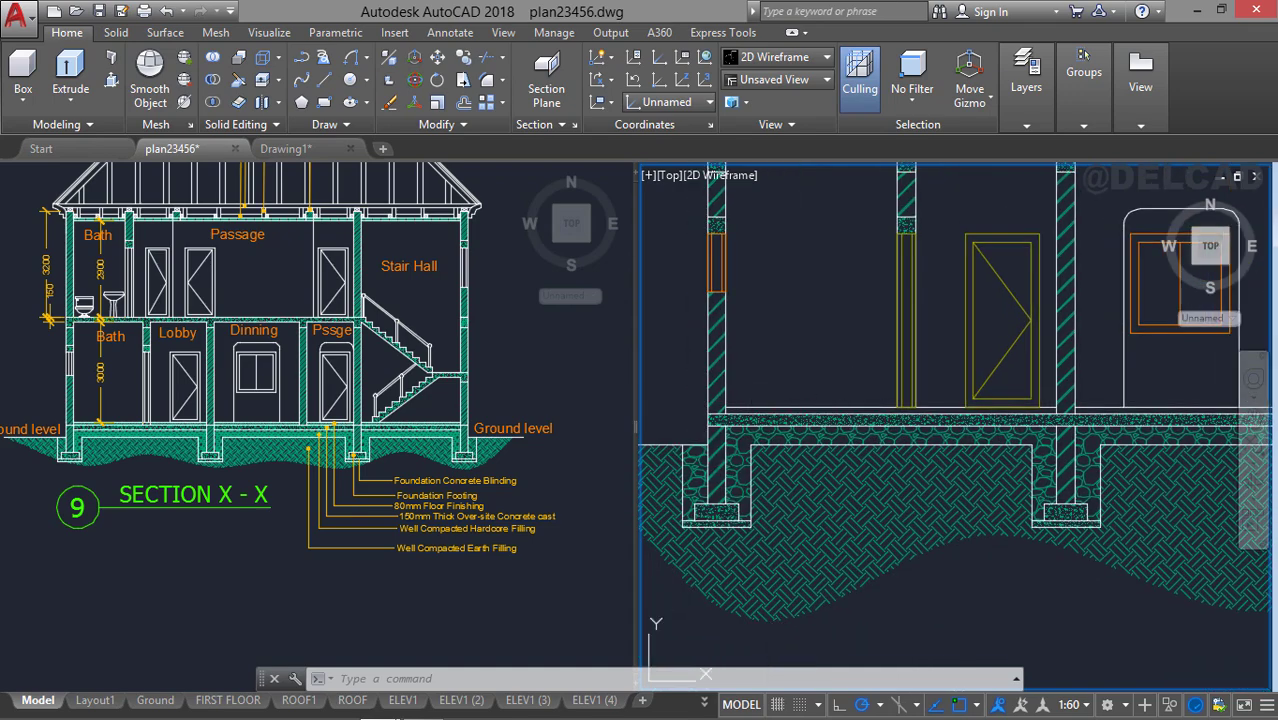
pyautogui.write('h')
pyautogui.press('Return')
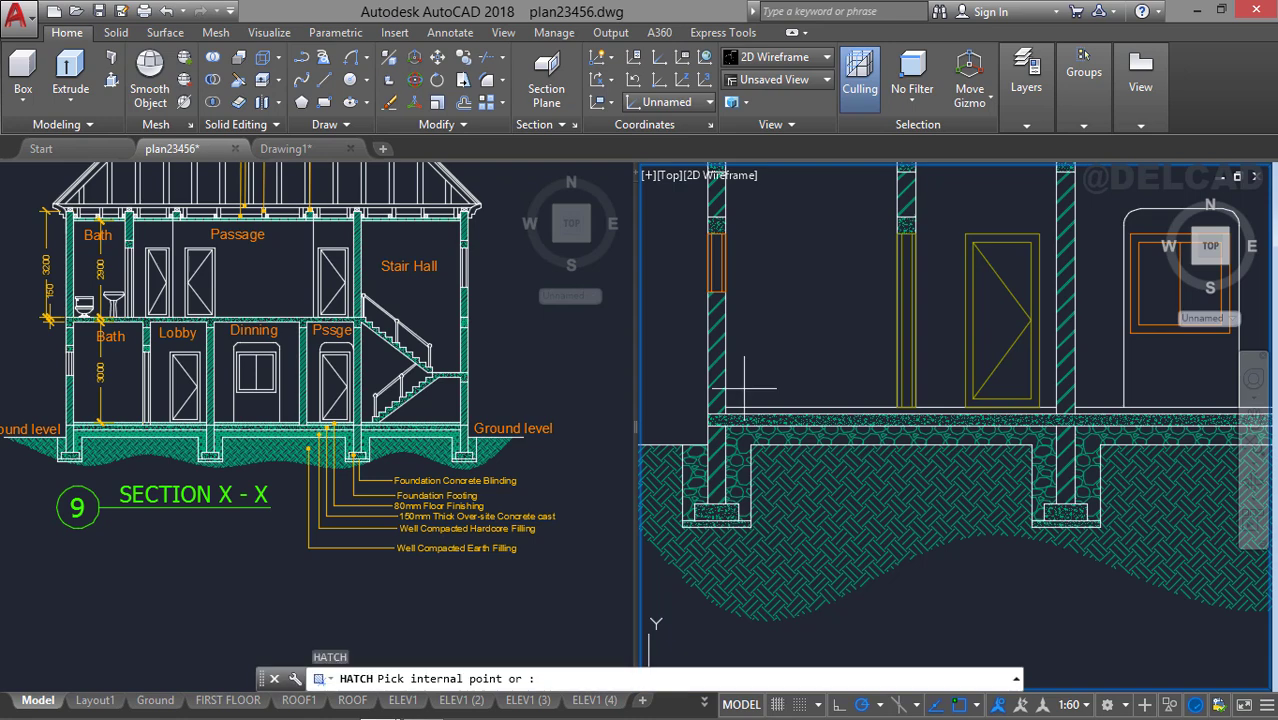
pyautogui.click(424, 57)
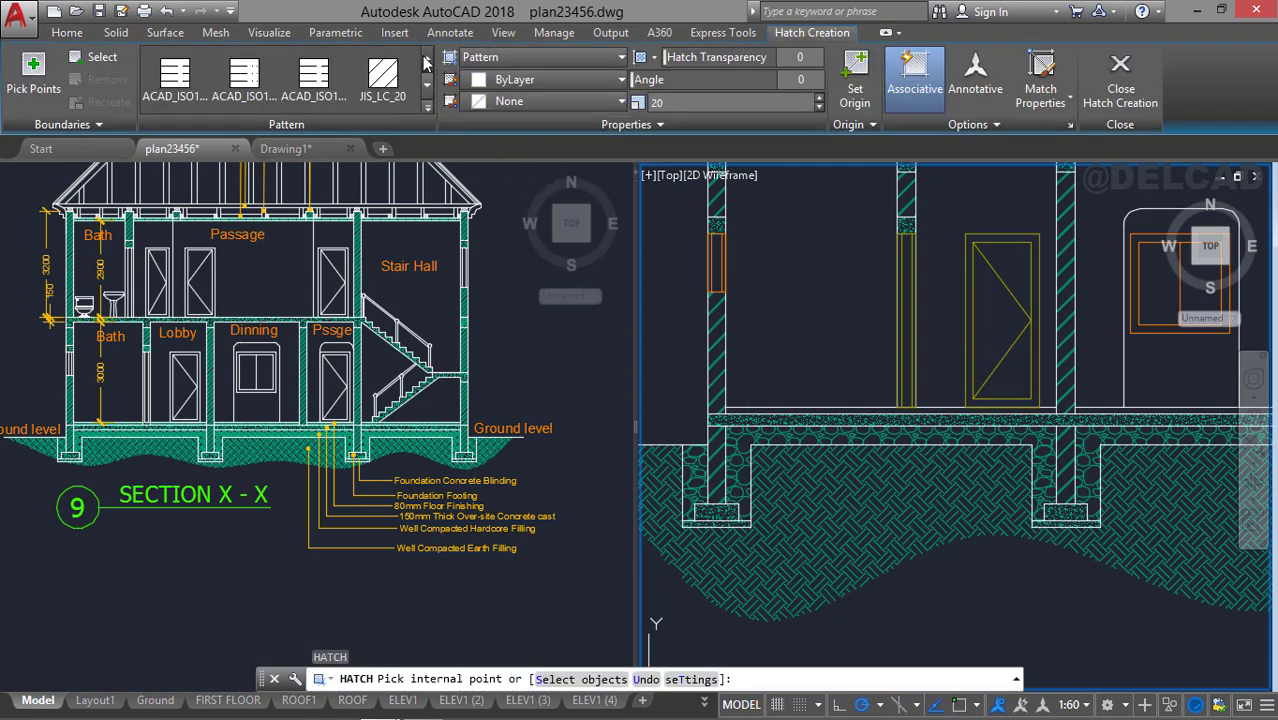
pyautogui.click(424, 57)
pyautogui.click(424, 57)
pyautogui.click(424, 57)
pyautogui.click(424, 57)
pyautogui.click(424, 57)
pyautogui.click(424, 58)
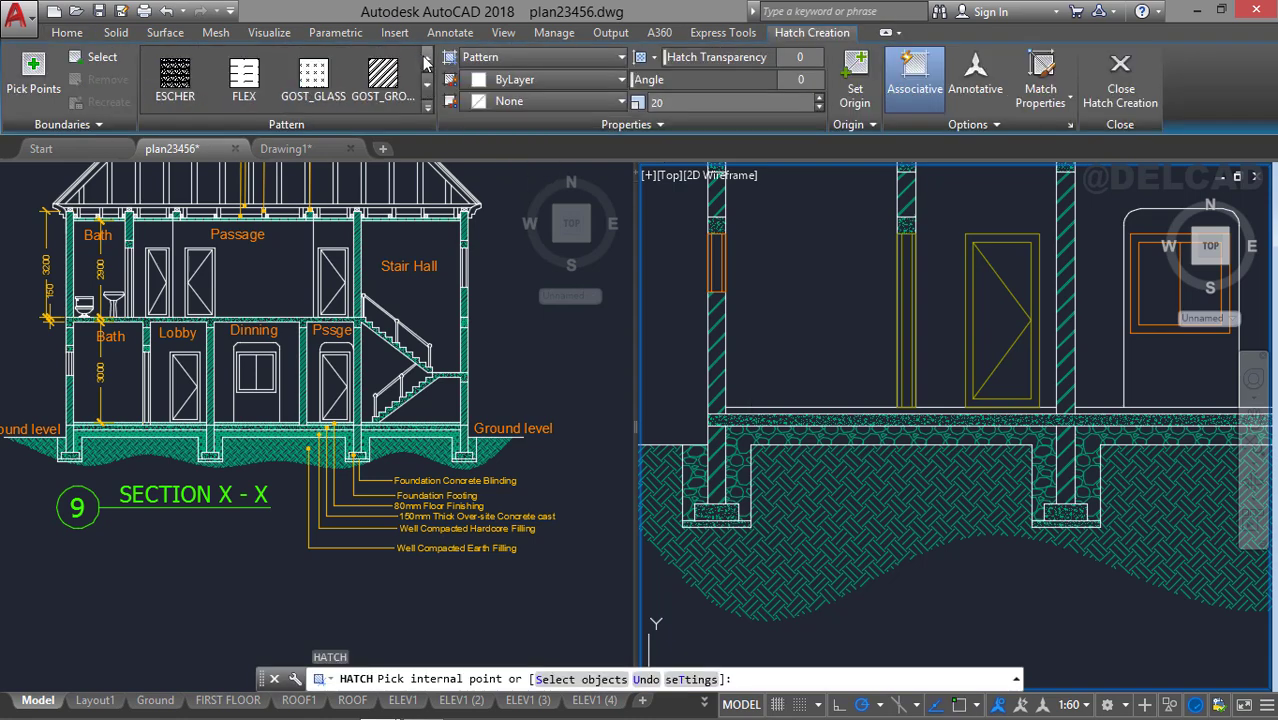
pyautogui.click(424, 58)
pyautogui.click(424, 58)
pyautogui.click(424, 58)
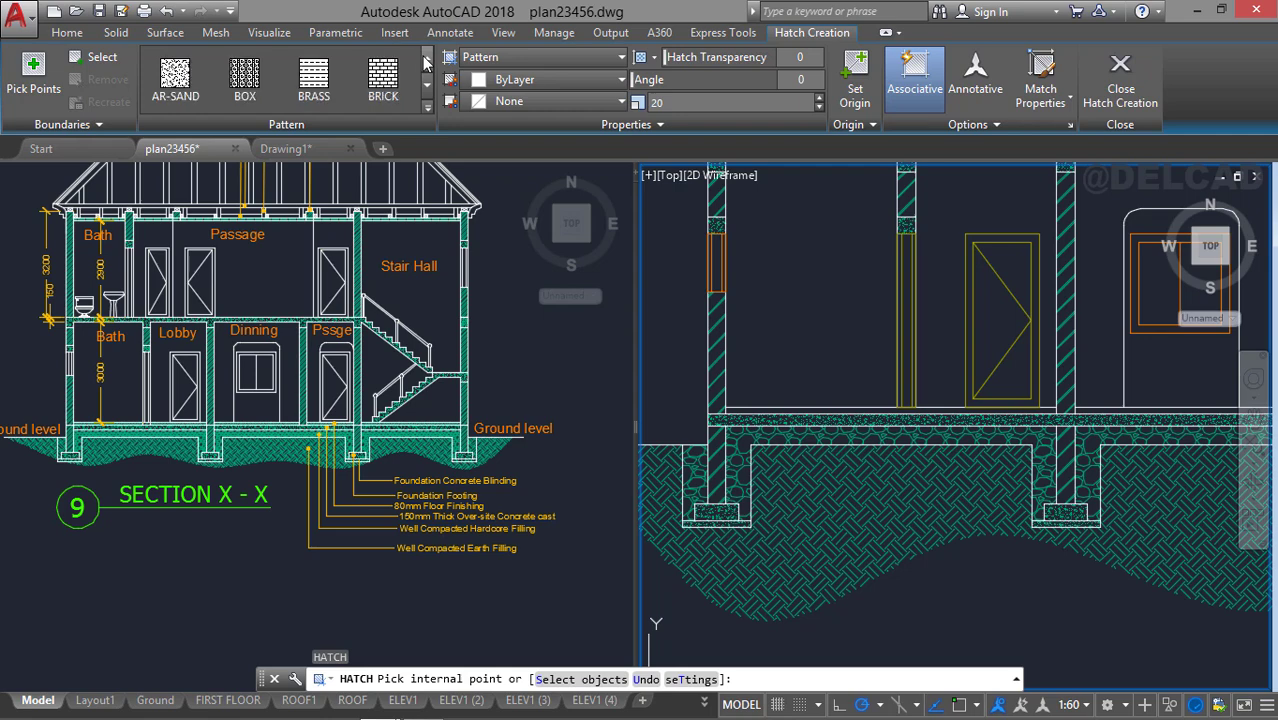
pyautogui.click(424, 58)
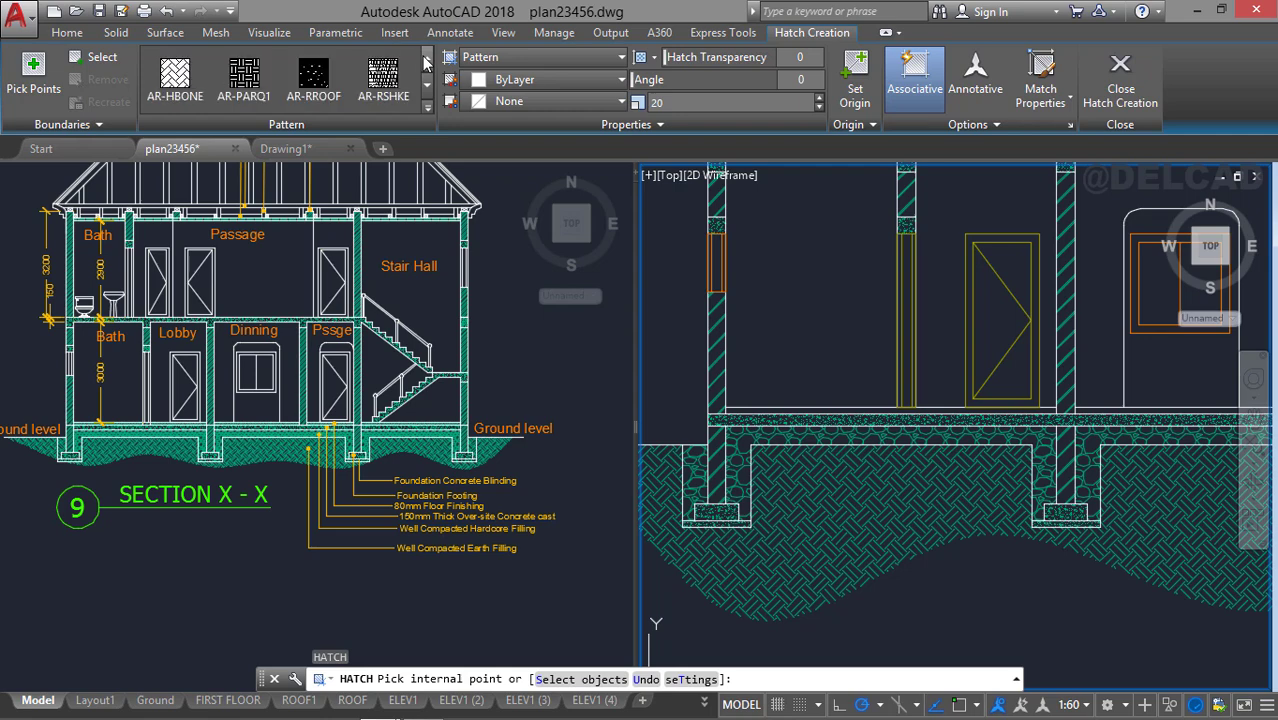
pyautogui.click(426, 114)
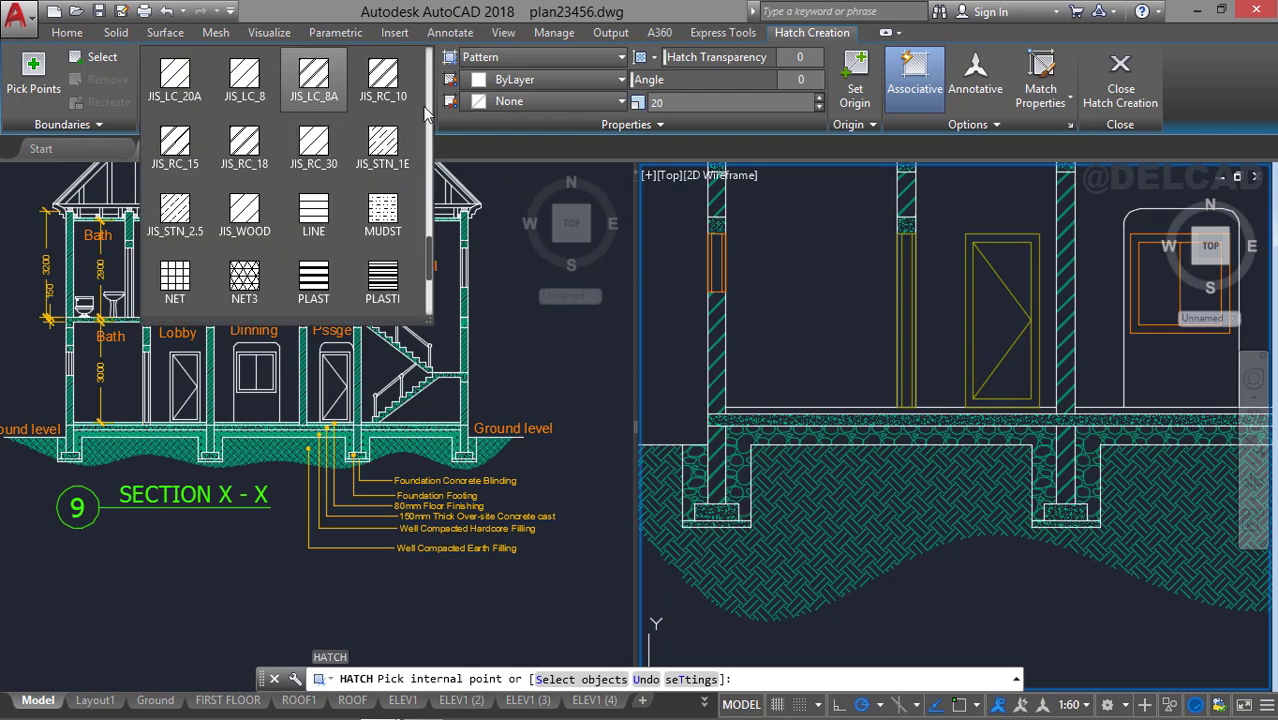
# Hatch the floor-finish strip above the oversite concrete with the MUDST pattern at angle 90 and scale 5.
pyautogui.click(385, 215)
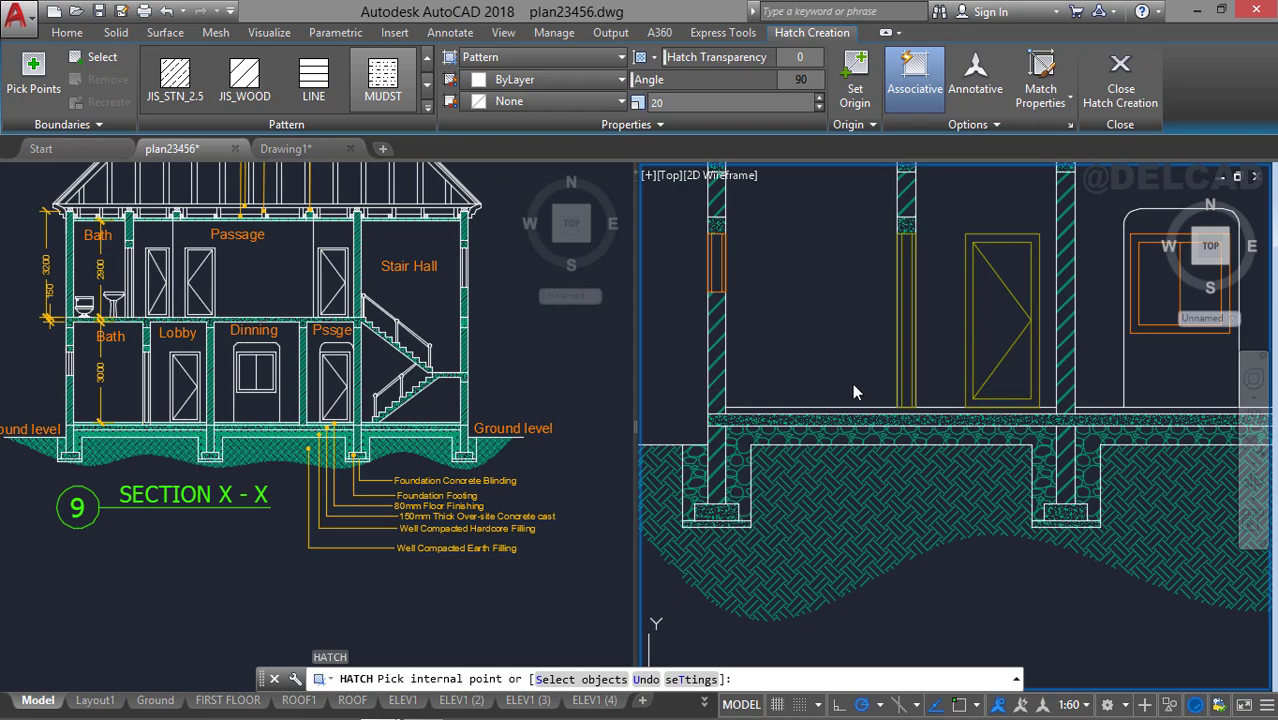
pyautogui.scroll(3, 852, 383)
pyautogui.scroll(2, 835, 350)
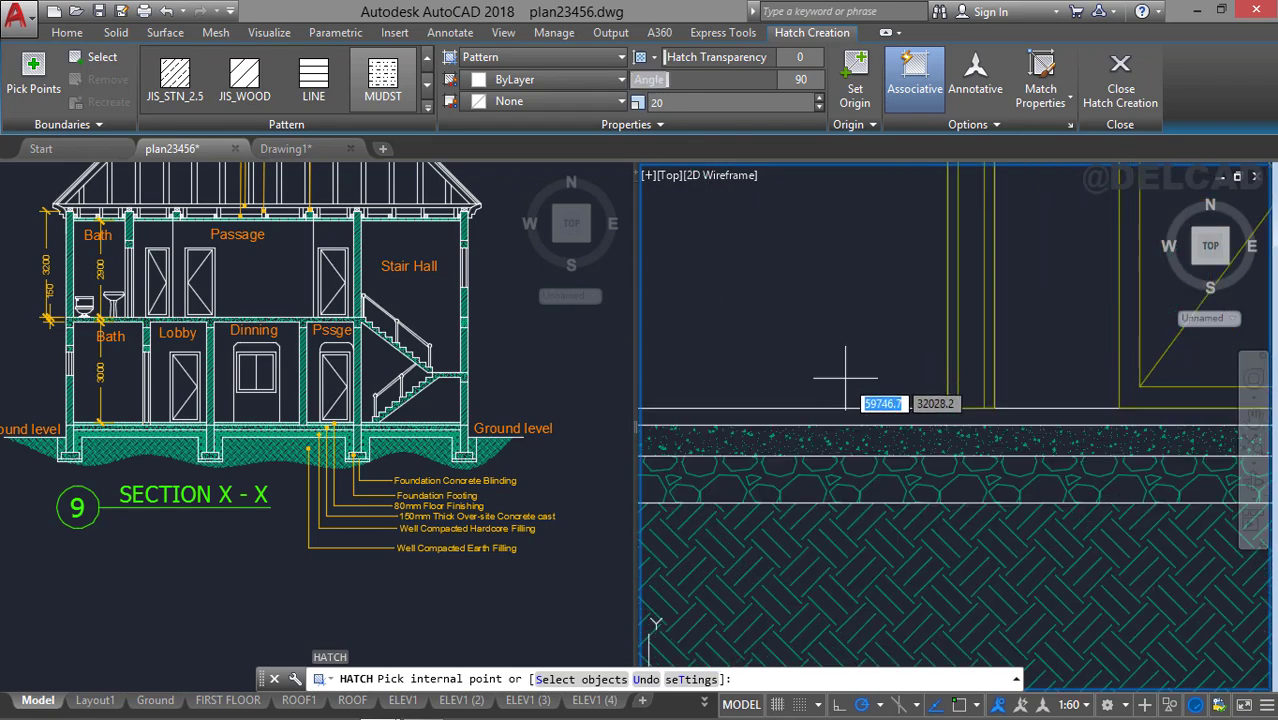
pyautogui.click(855, 412)
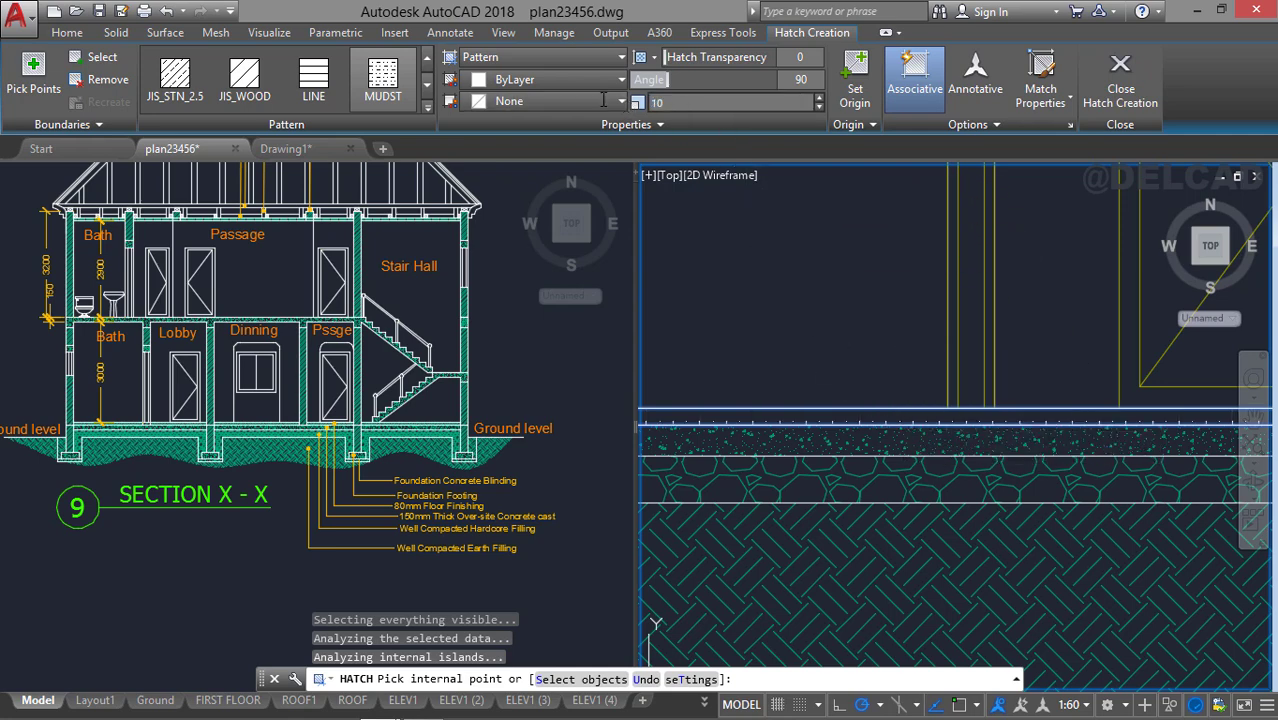
pyautogui.click(653, 104)
pyautogui.write('1')
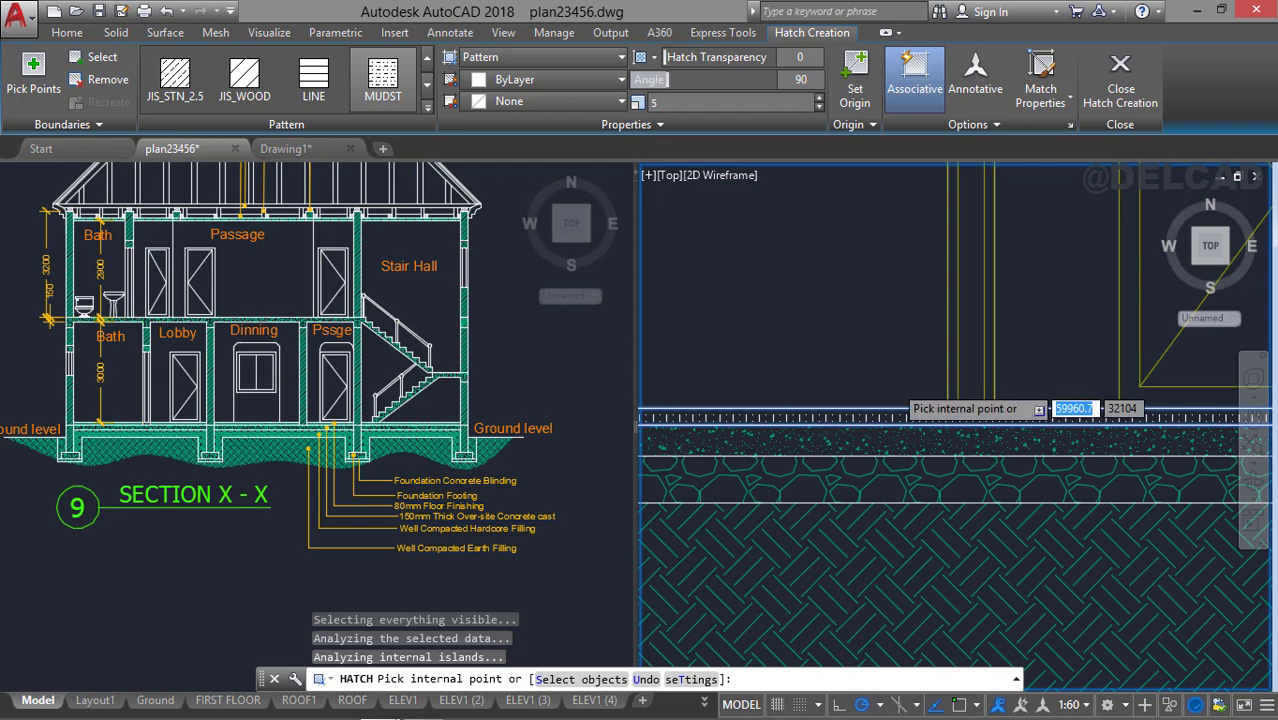
# Add the remaining floor-finish strips between the walls, through to the stair hall, to the hatch and finish it.
pyautogui.scroll(-5, 900, 400)
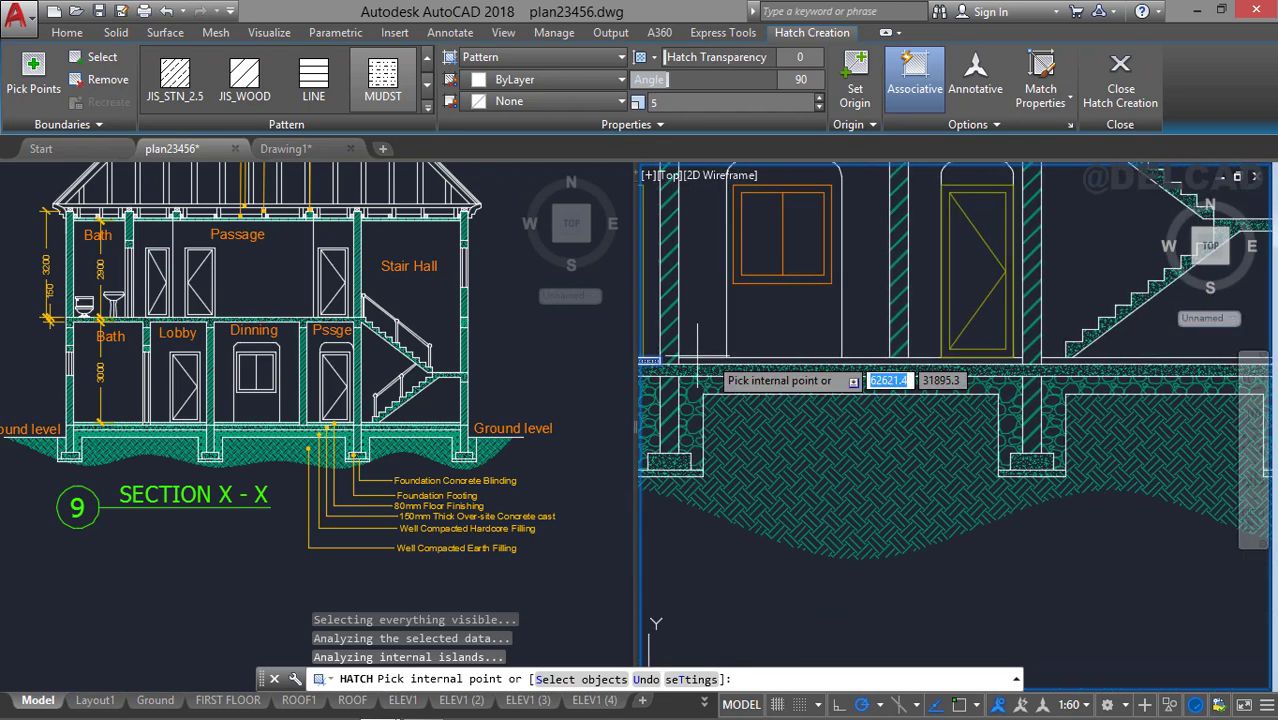
pyautogui.scroll(2, 790, 355)
pyautogui.click(793, 354)
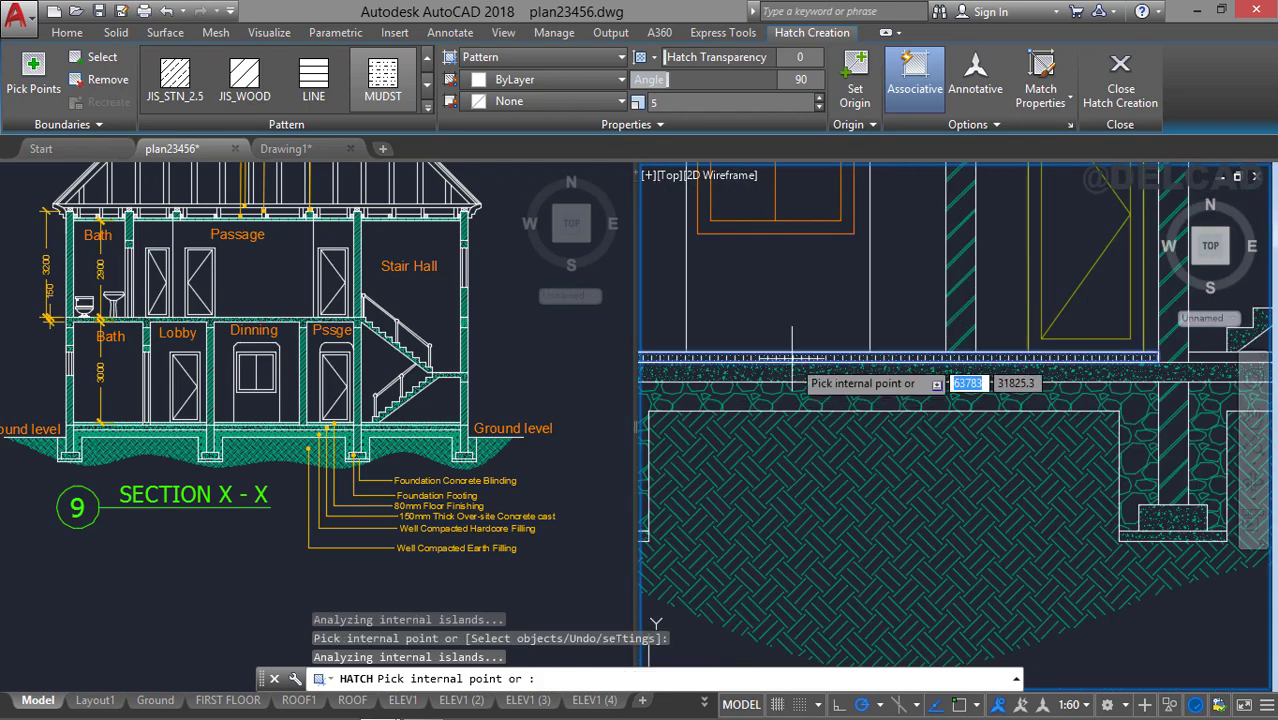
pyautogui.moveTo(1169, 355); pyautogui.dragTo(830, 355, button='middle')
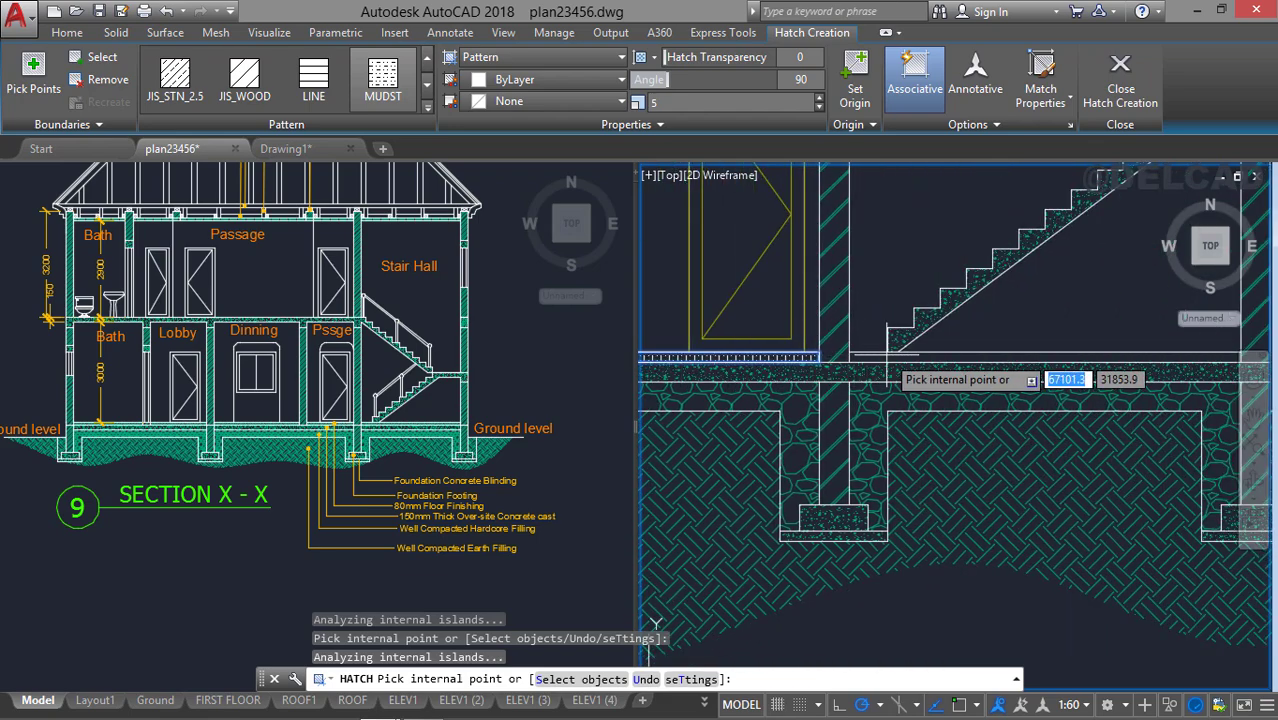
pyautogui.scroll(-1, 1085, 356)
pyautogui.scroll(-2, 990, 378)
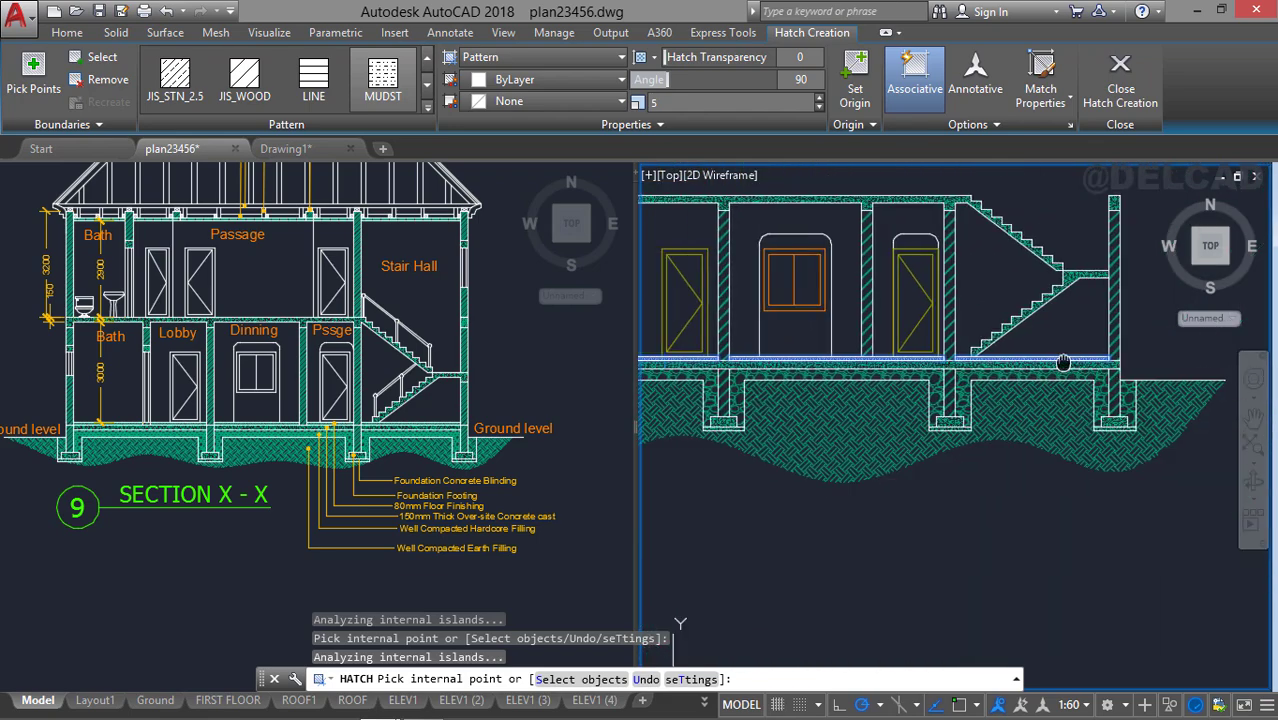
pyautogui.press('Escape')
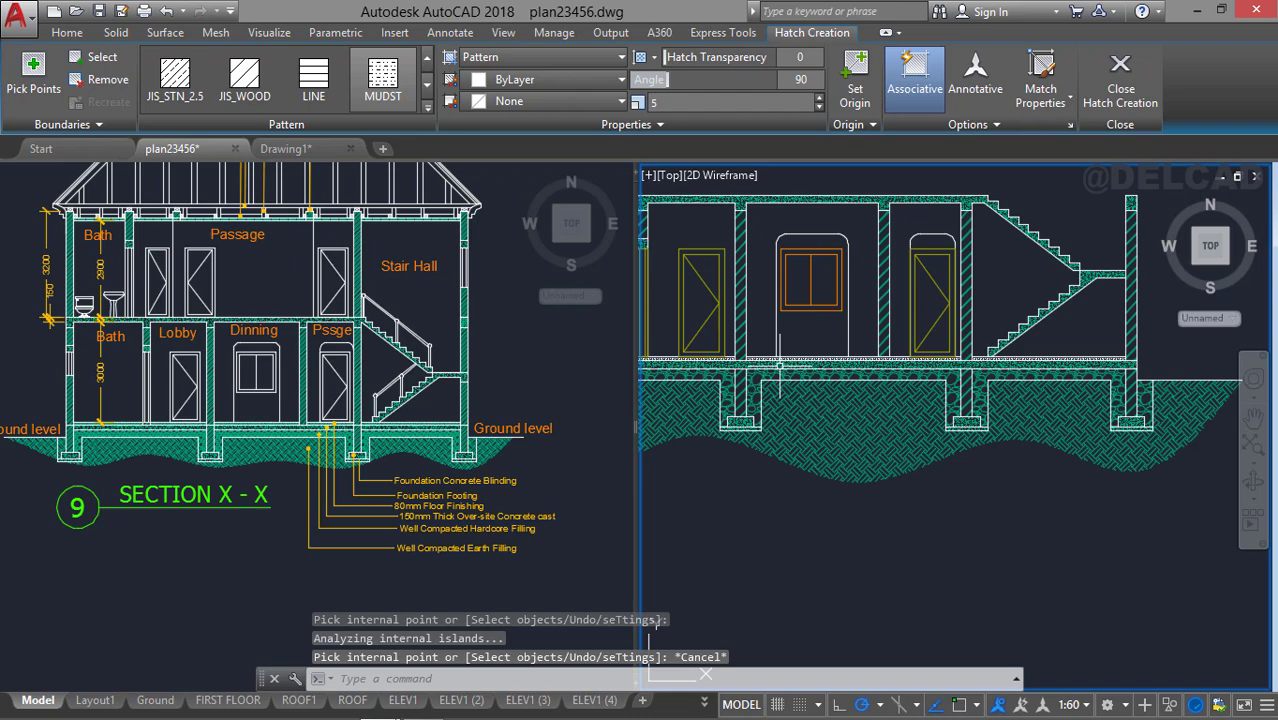
# Move the floor-finish hatch onto the Hatch2 layer and clear the selection.
pyautogui.scroll(3, 780, 368)
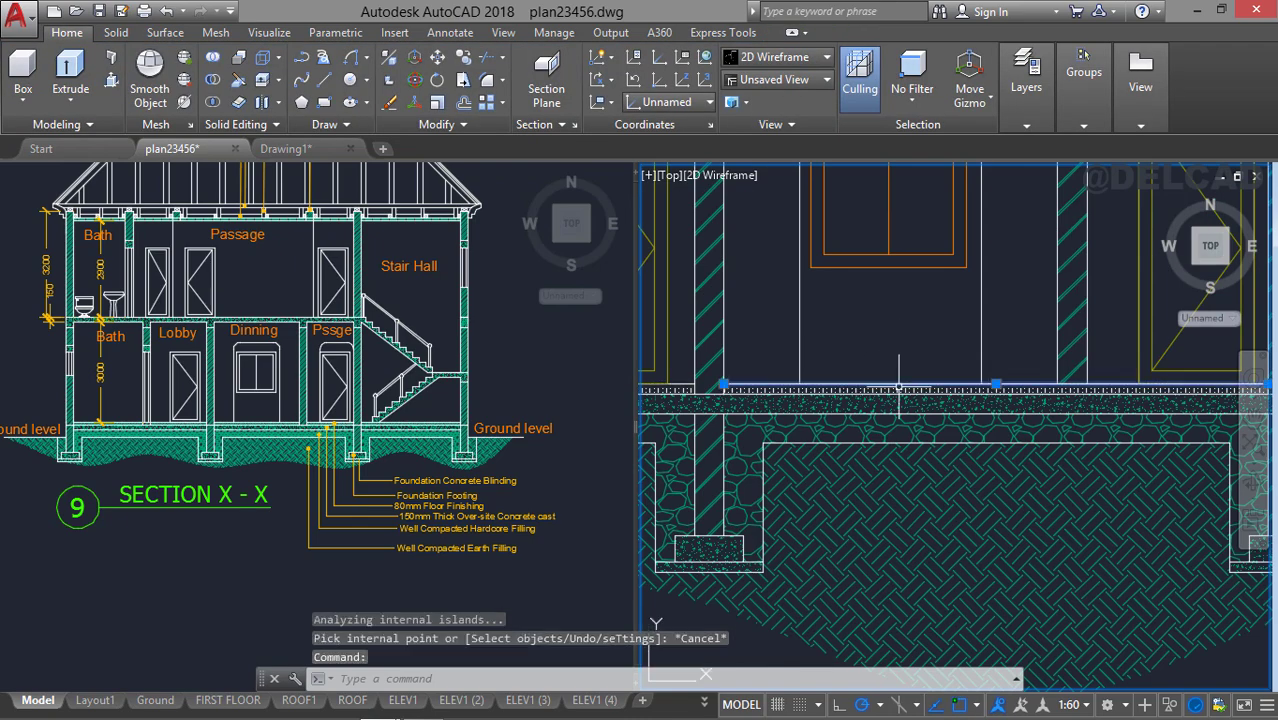
pyautogui.press('Escape')
pyautogui.scroll(2, 950, 390)
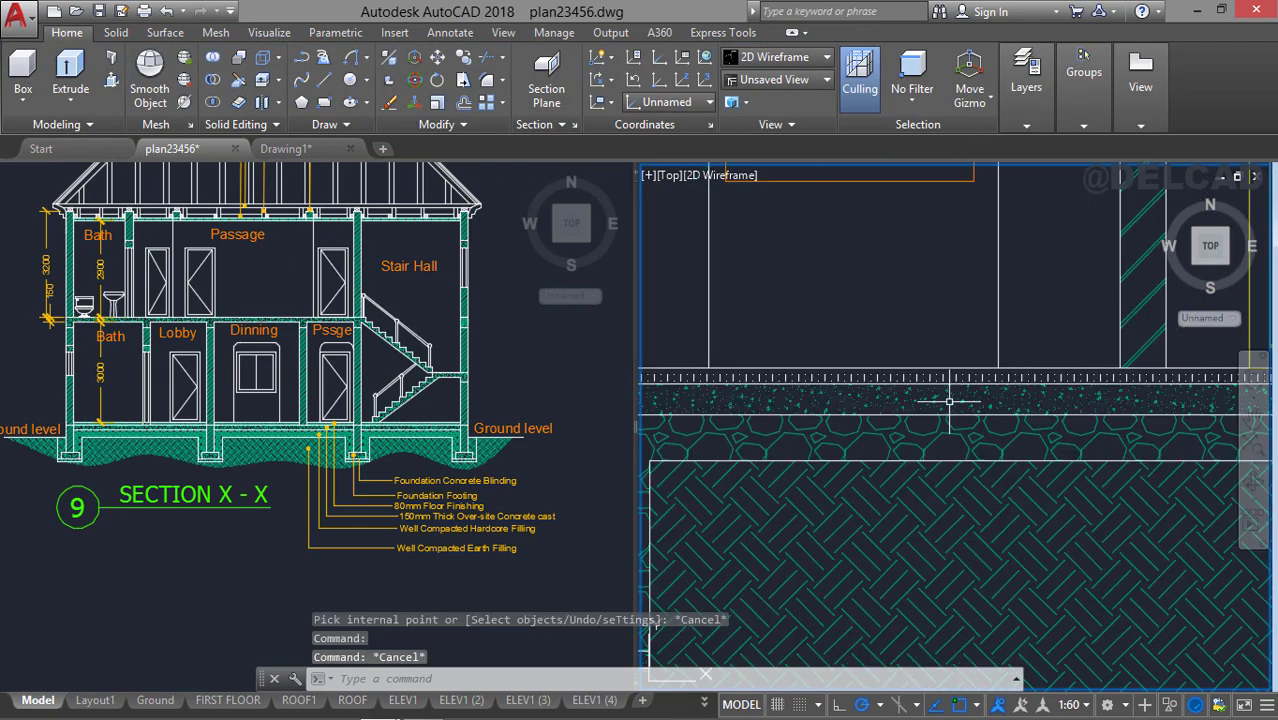
pyautogui.click(947, 377)
pyautogui.press('Escape')
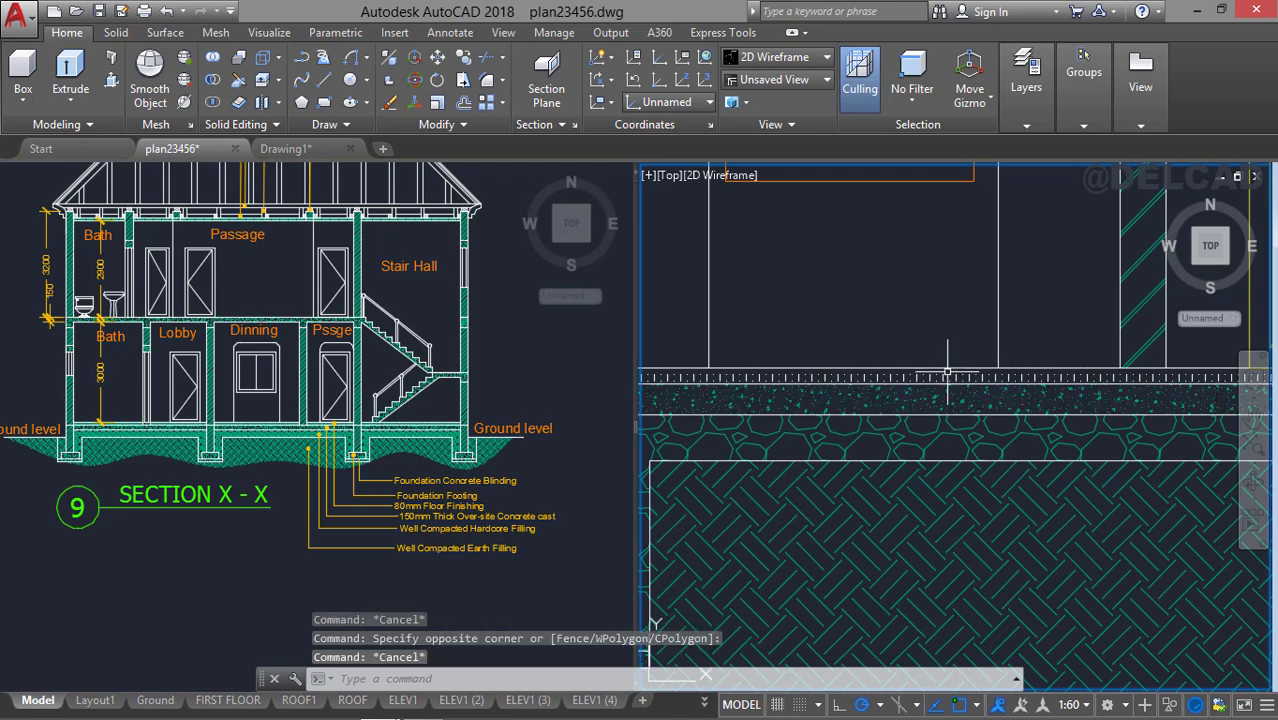
pyautogui.click(949, 376)
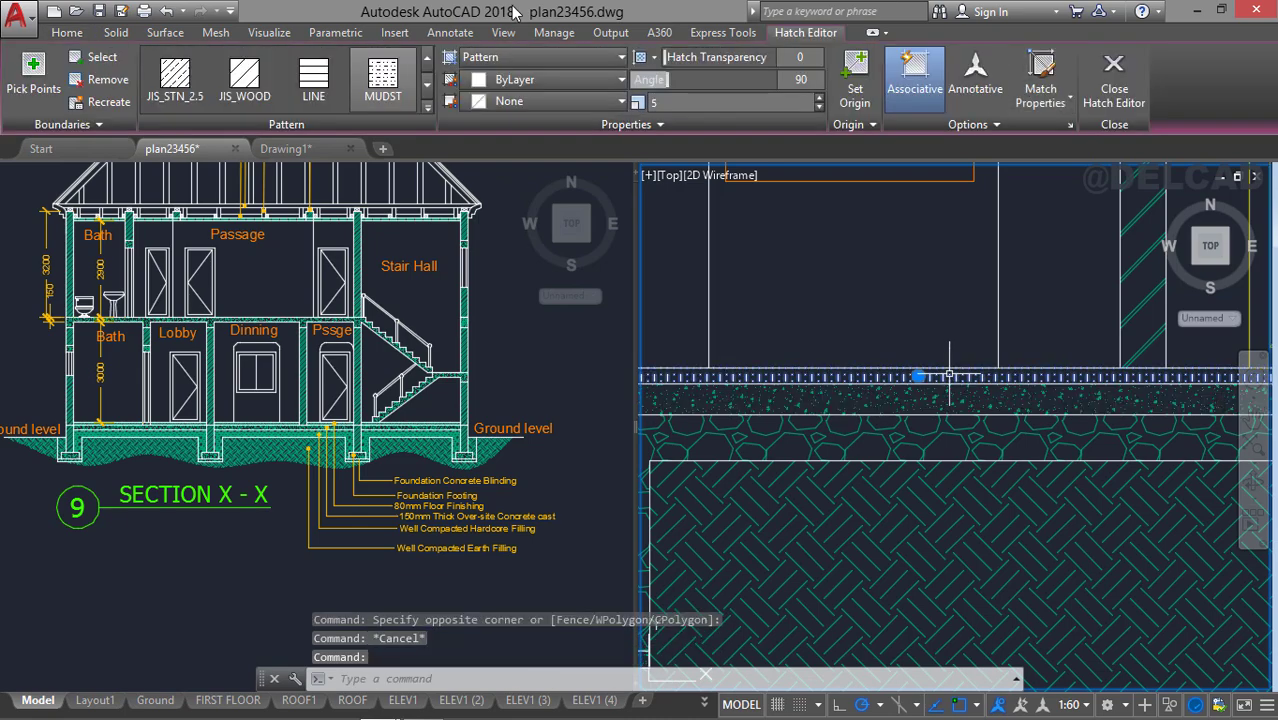
pyautogui.click(66, 33)
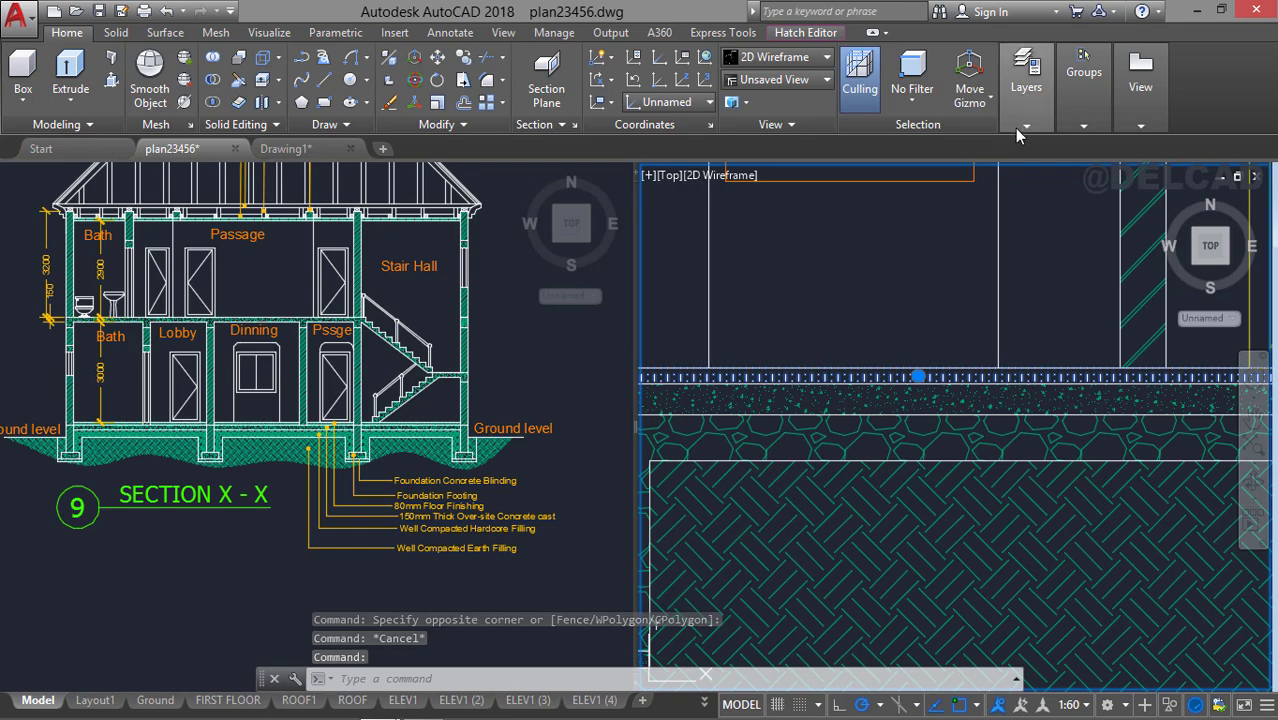
pyautogui.click(1026, 80)
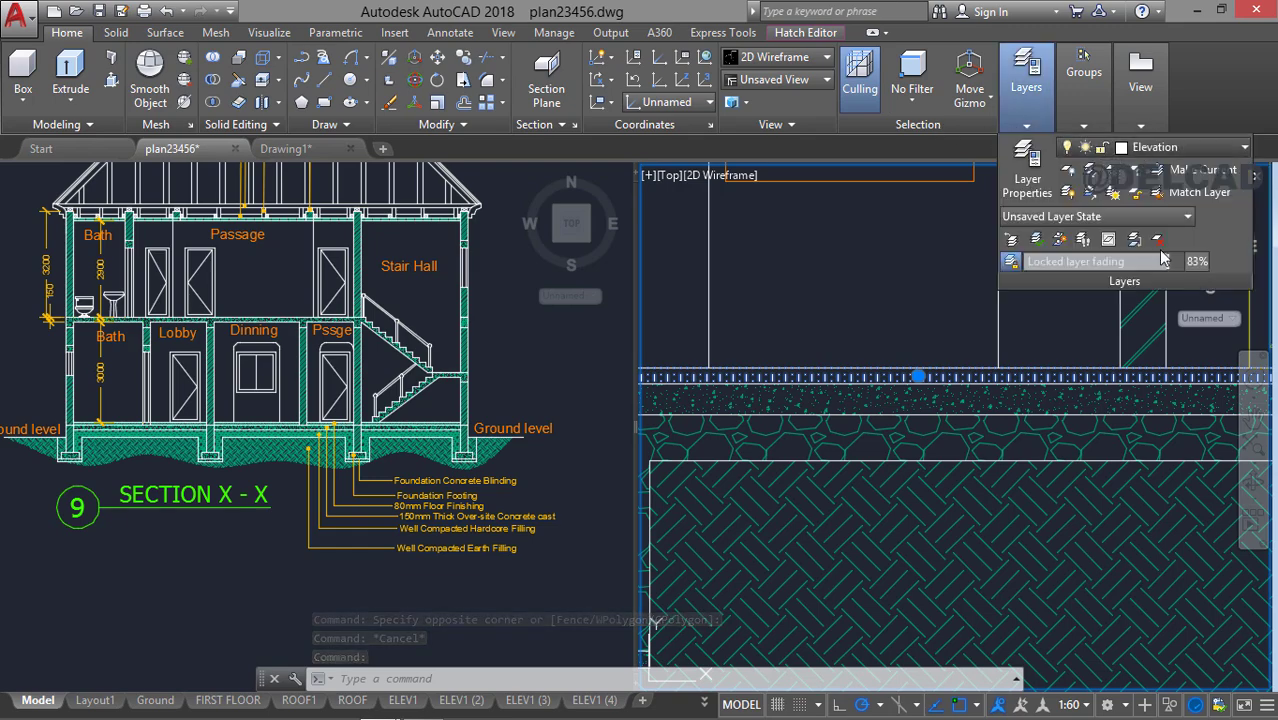
pyautogui.click(1180, 147)
pyautogui.click(1100, 414)
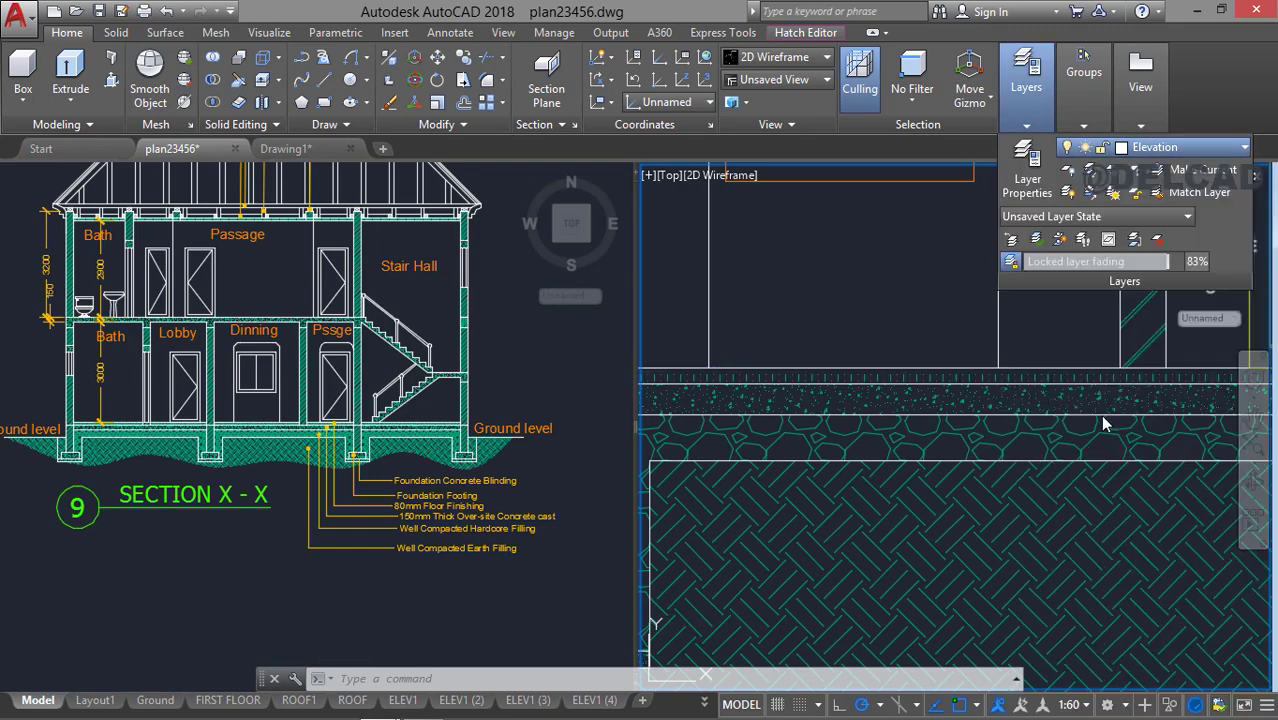
pyautogui.press('Escape')
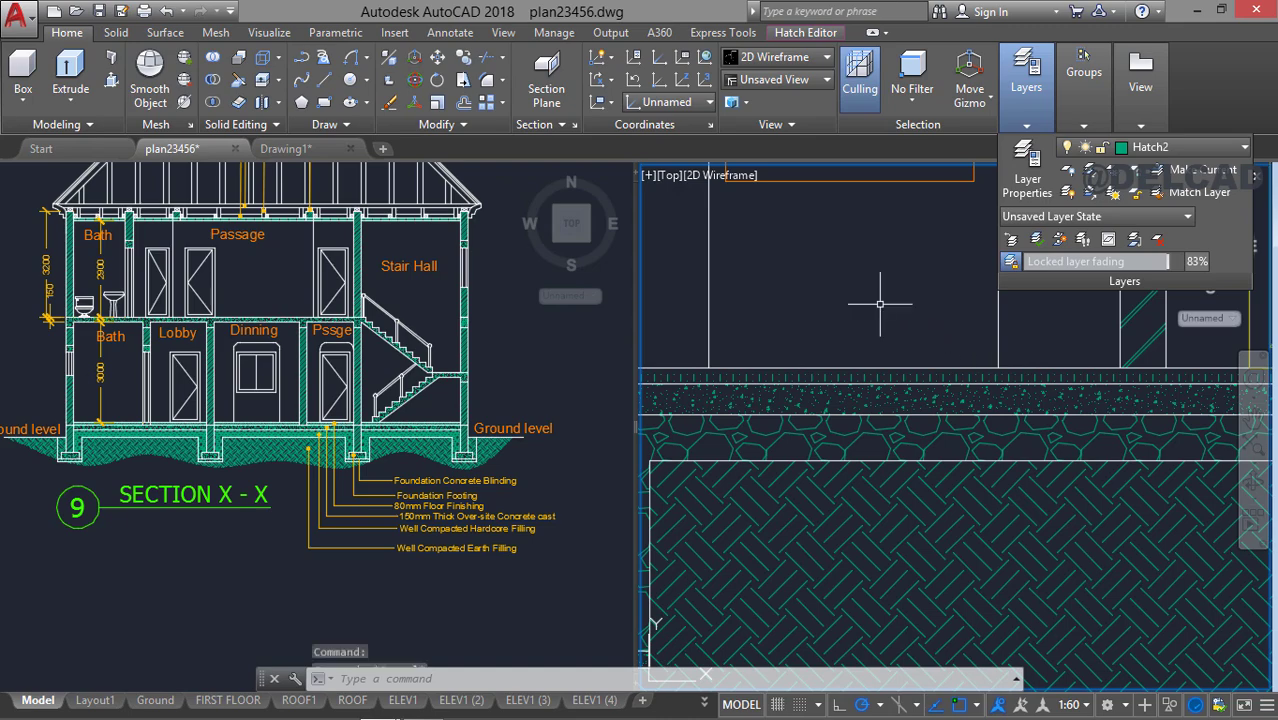
pyautogui.scroll(-4, 880, 303)
pyautogui.press('Escape')
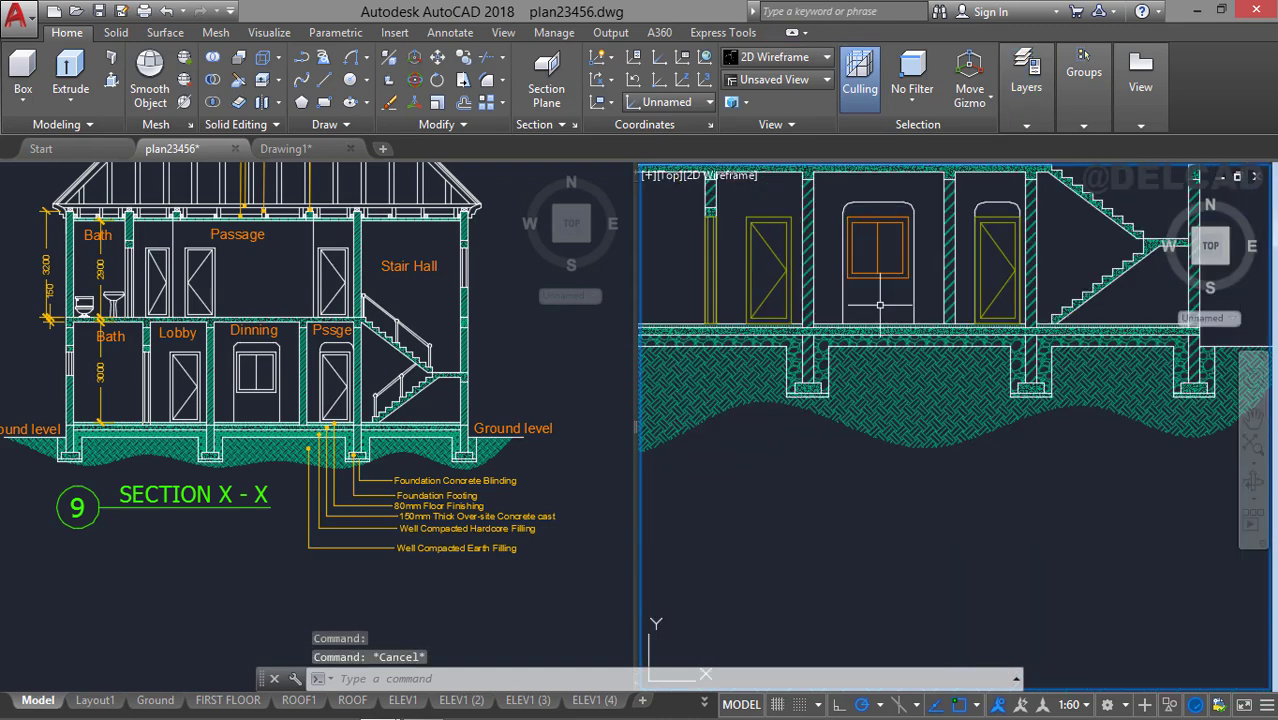
# Go to the first floor plan and check which layer is current.
pyautogui.moveTo(880, 303)
pyautogui.mouseDown(button='middle')
pyautogui.moveTo(966, 398)
pyautogui.moveTo(918, 378)
pyautogui.mouseUp(button='middle')
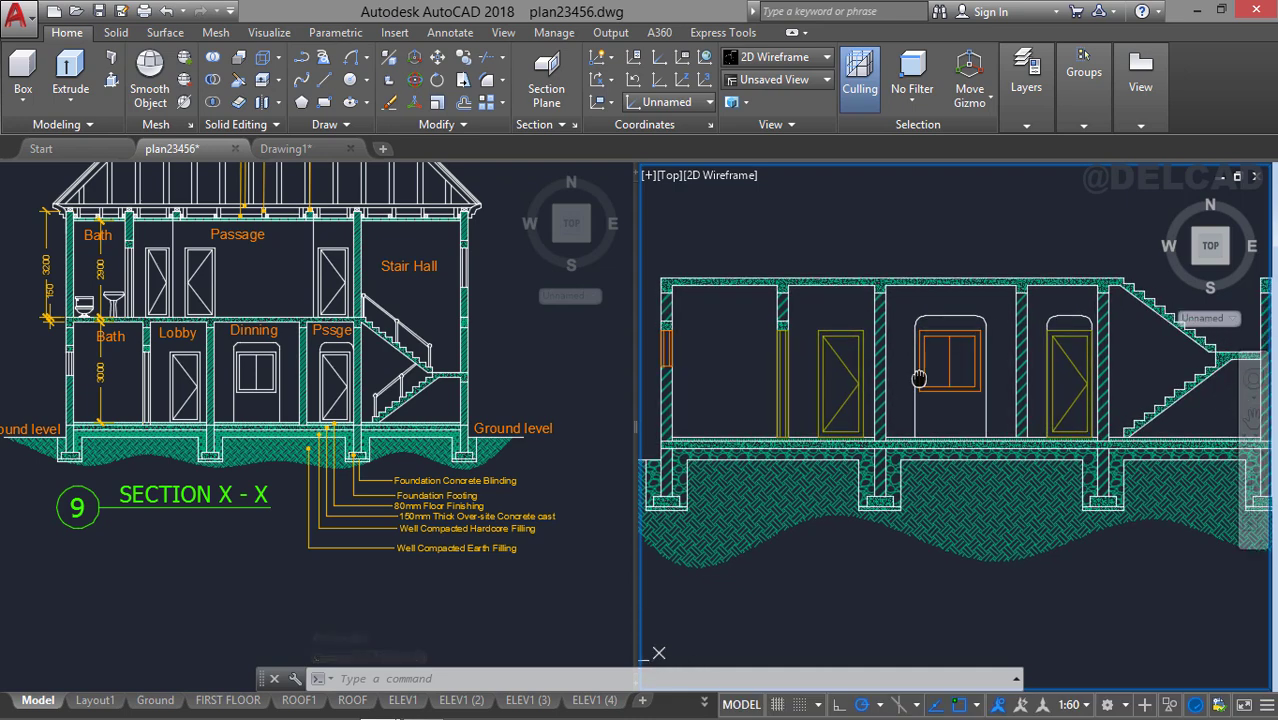
pyautogui.scroll(-2, 955, 353)
pyautogui.moveTo(887, 336)
pyautogui.mouseDown(button='middle')
pyautogui.moveTo(850, 330)
pyautogui.moveTo(810, 345)
pyautogui.moveTo(788, 377)
pyautogui.mouseUp(button='middle')
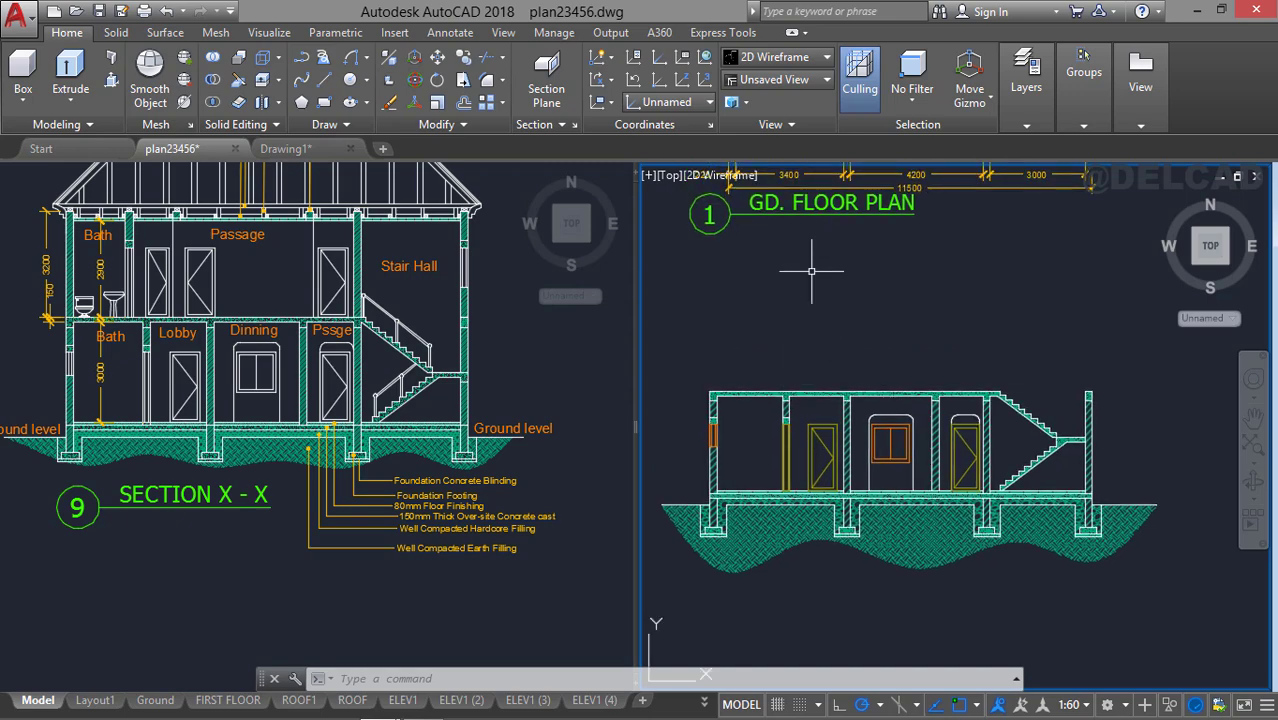
pyautogui.scroll(-2, 811, 270)
pyautogui.moveTo(811, 275); pyautogui.dragTo(789, 468, button='middle')
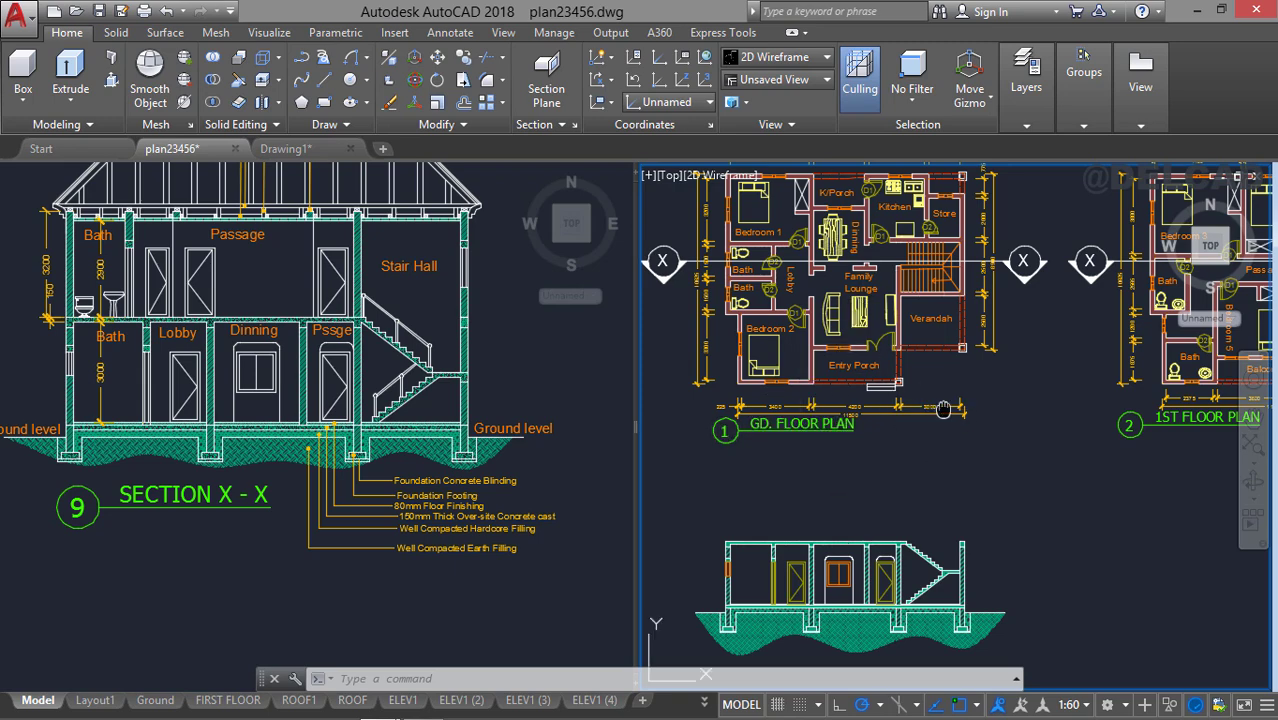
pyautogui.moveTo(943, 408)
pyautogui.mouseDown(button='middle')
pyautogui.moveTo(843, 371)
pyautogui.moveTo(619, 368)
pyautogui.mouseUp(button='middle')
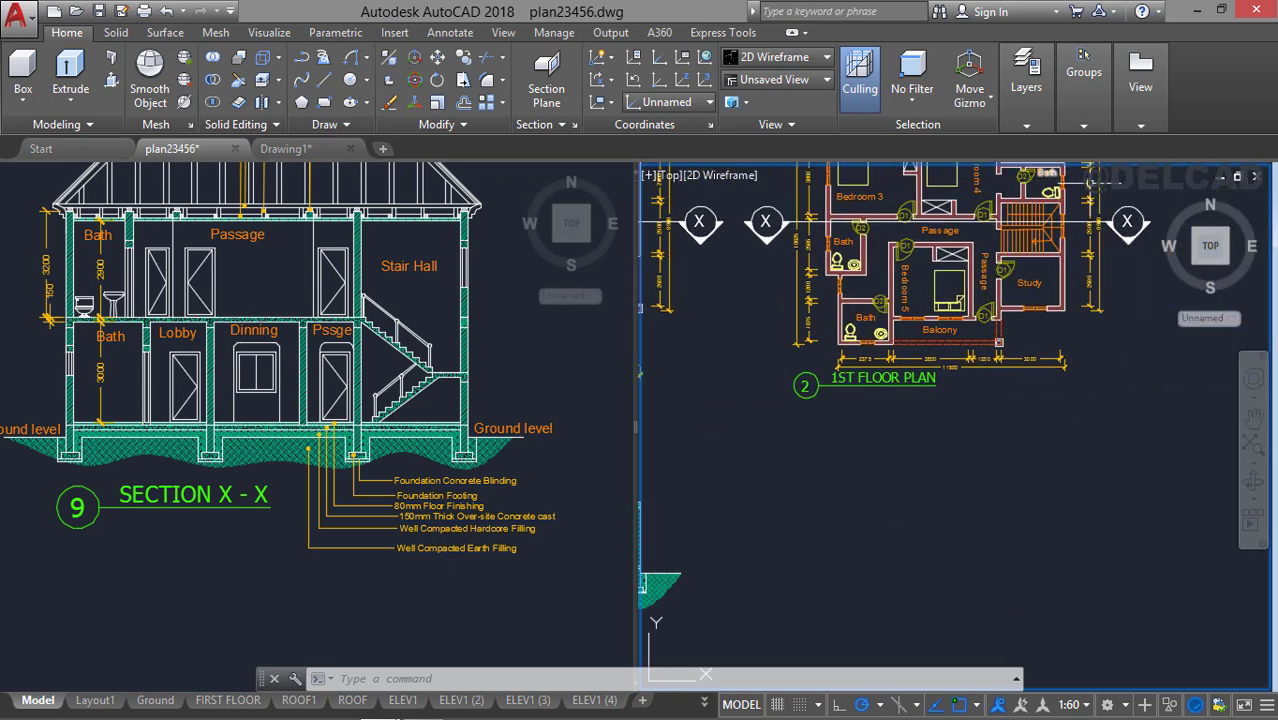
pyautogui.moveTo(1028, 283); pyautogui.dragTo(980, 363, button='middle')
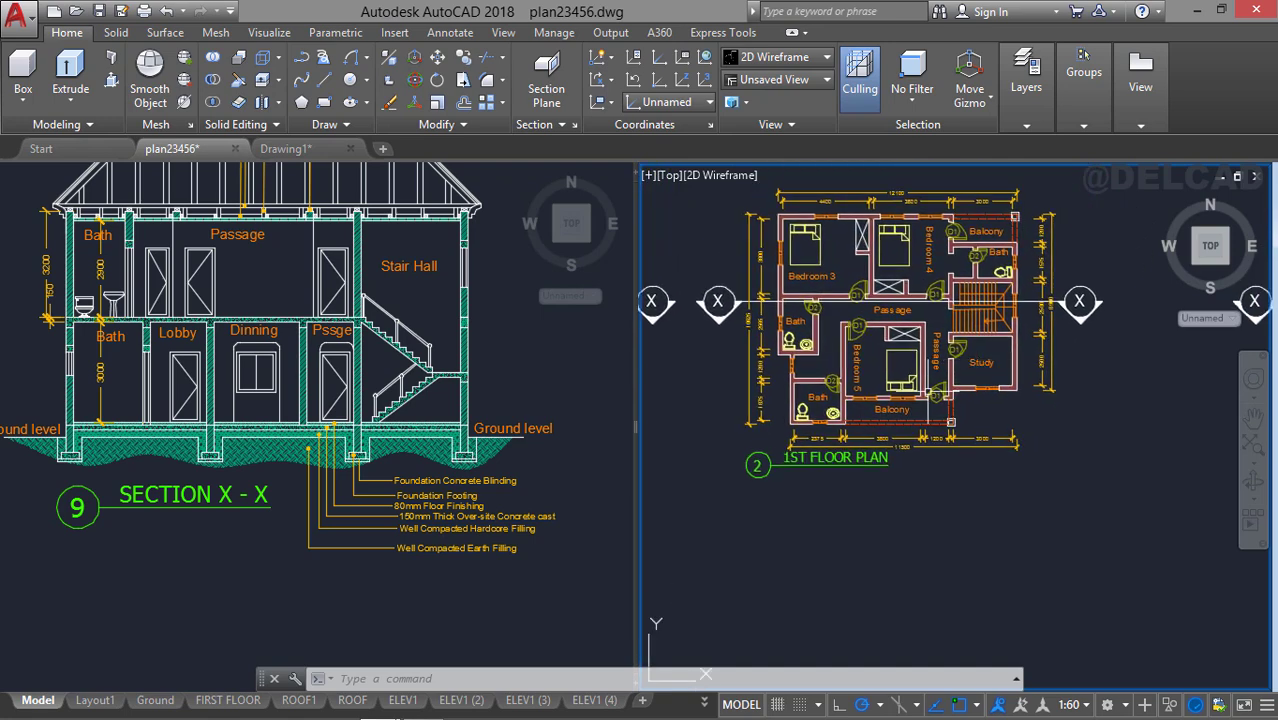
pyautogui.click(1026, 126)
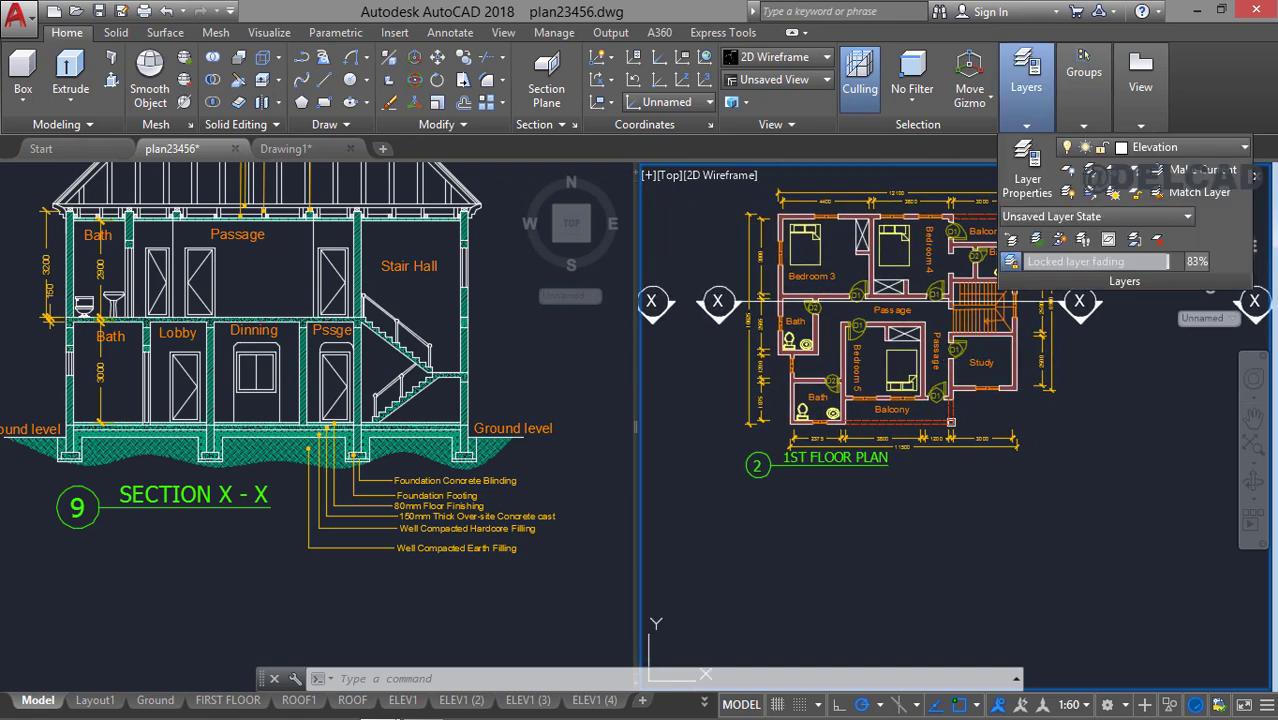
pyautogui.press('Escape')
pyautogui.press('Escape')
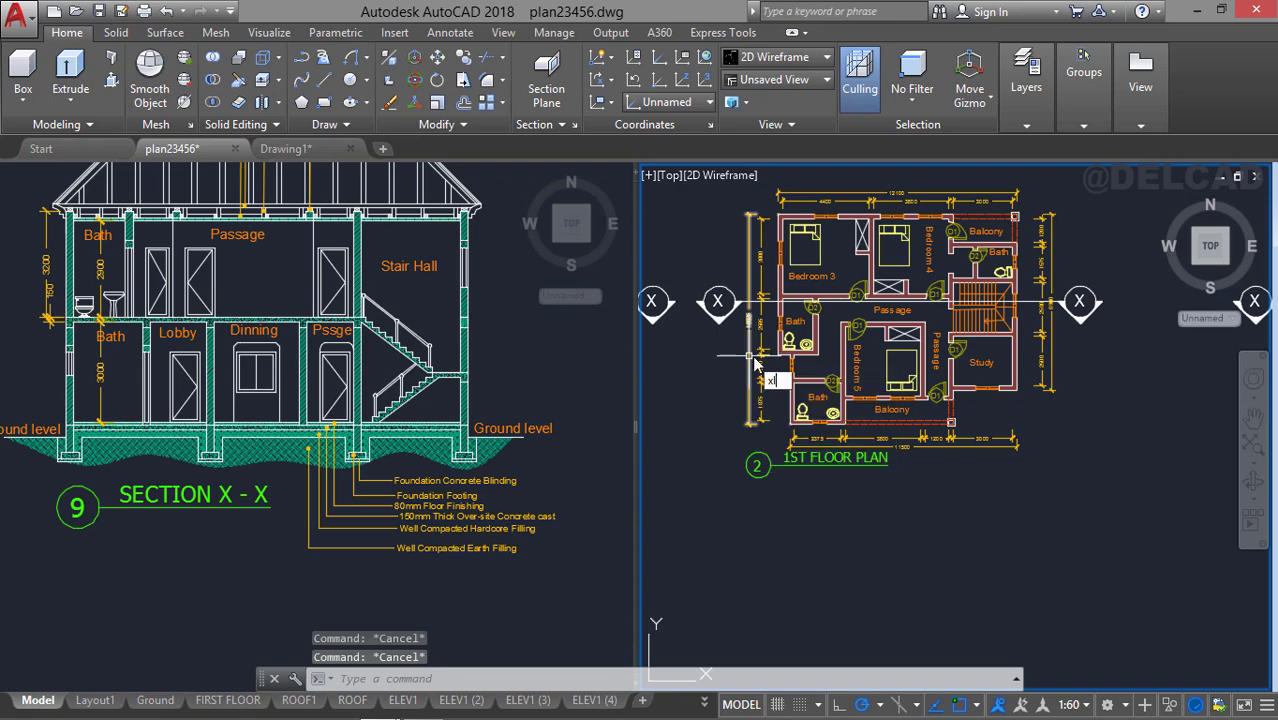
# Draw vertical construction lines through both faces of the first floor bath's outer wall where section line X-X crosses it.
pyautogui.press('Return')
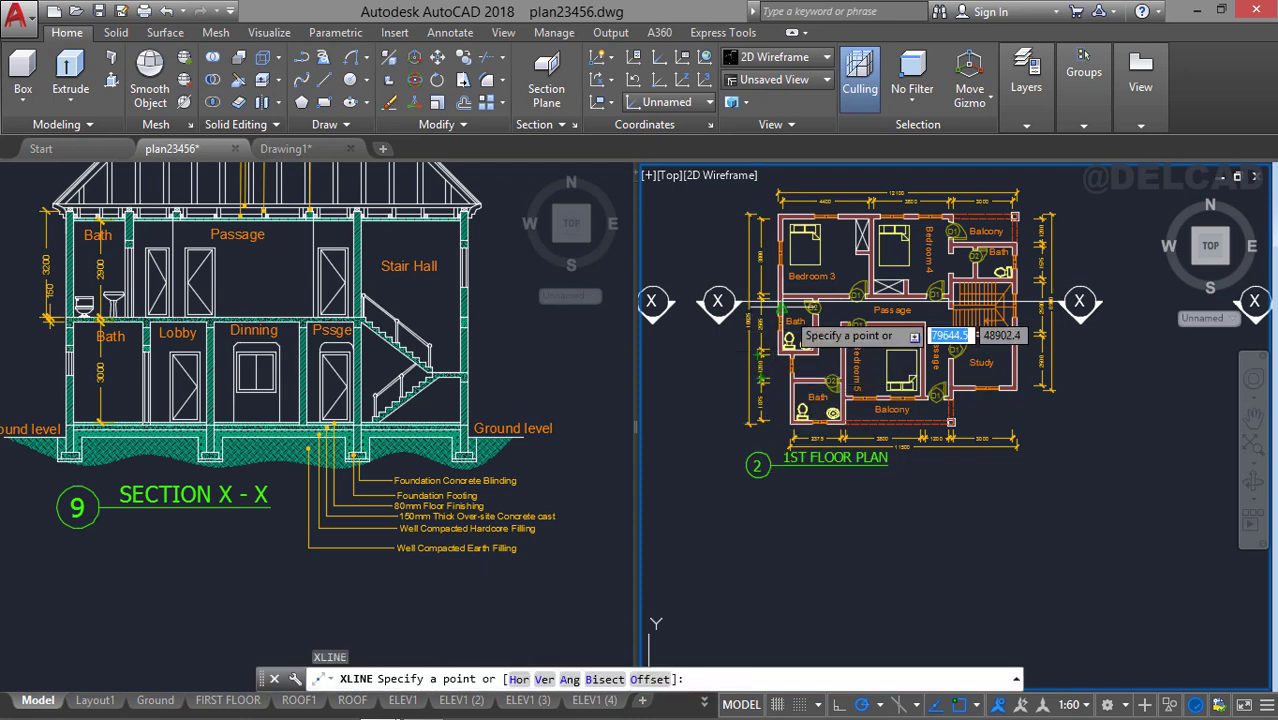
pyautogui.scroll(8, 790, 318)
pyautogui.scroll(-6, 785, 290)
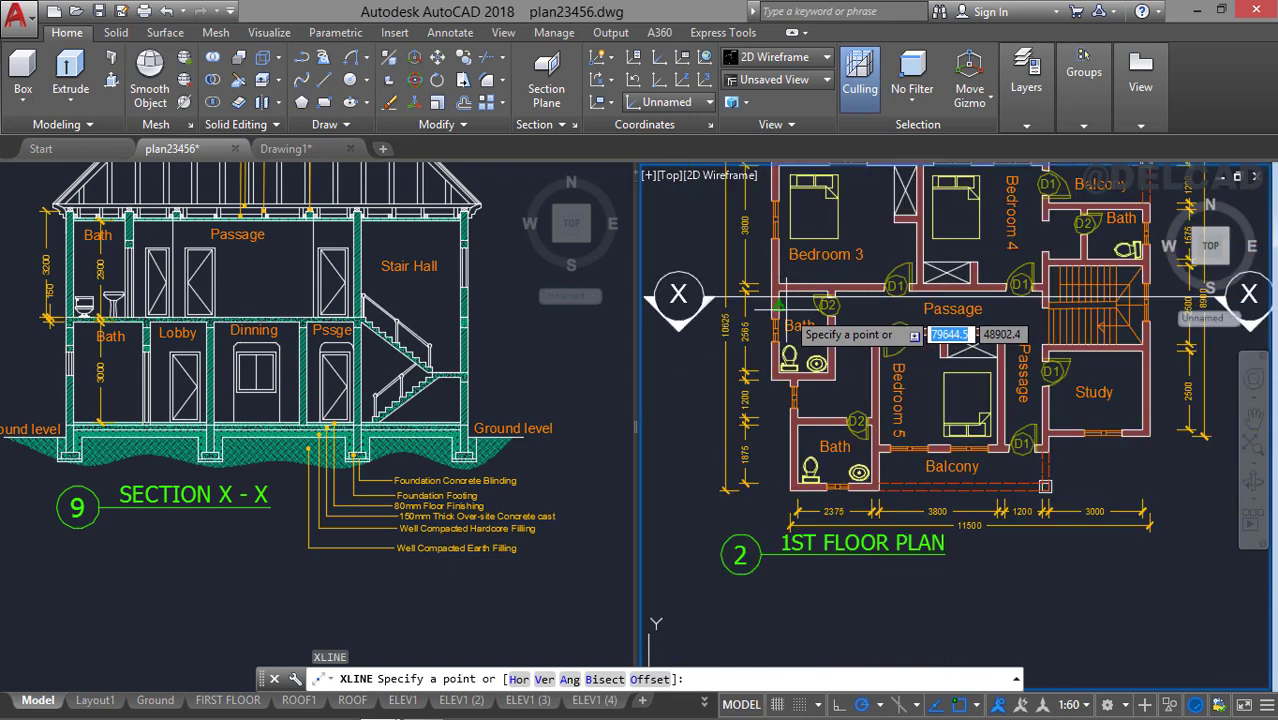
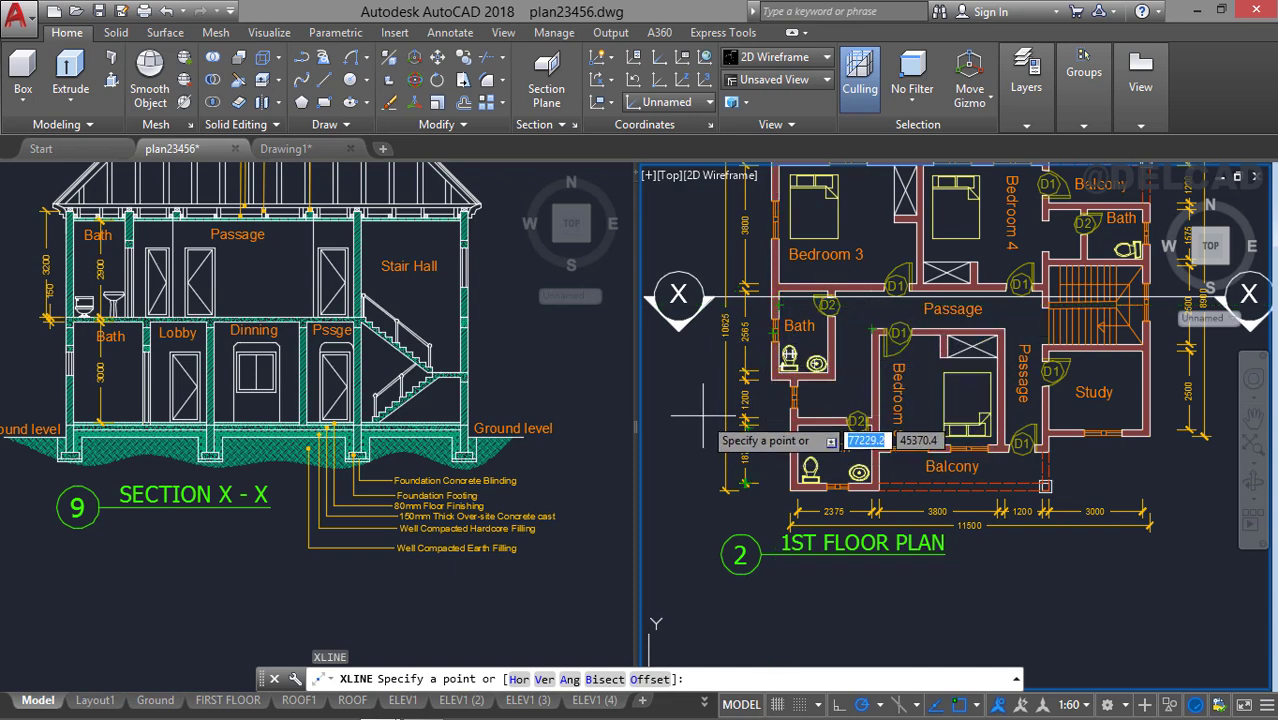
pyautogui.press('Return')
pyautogui.scroll(2, 745, 354)
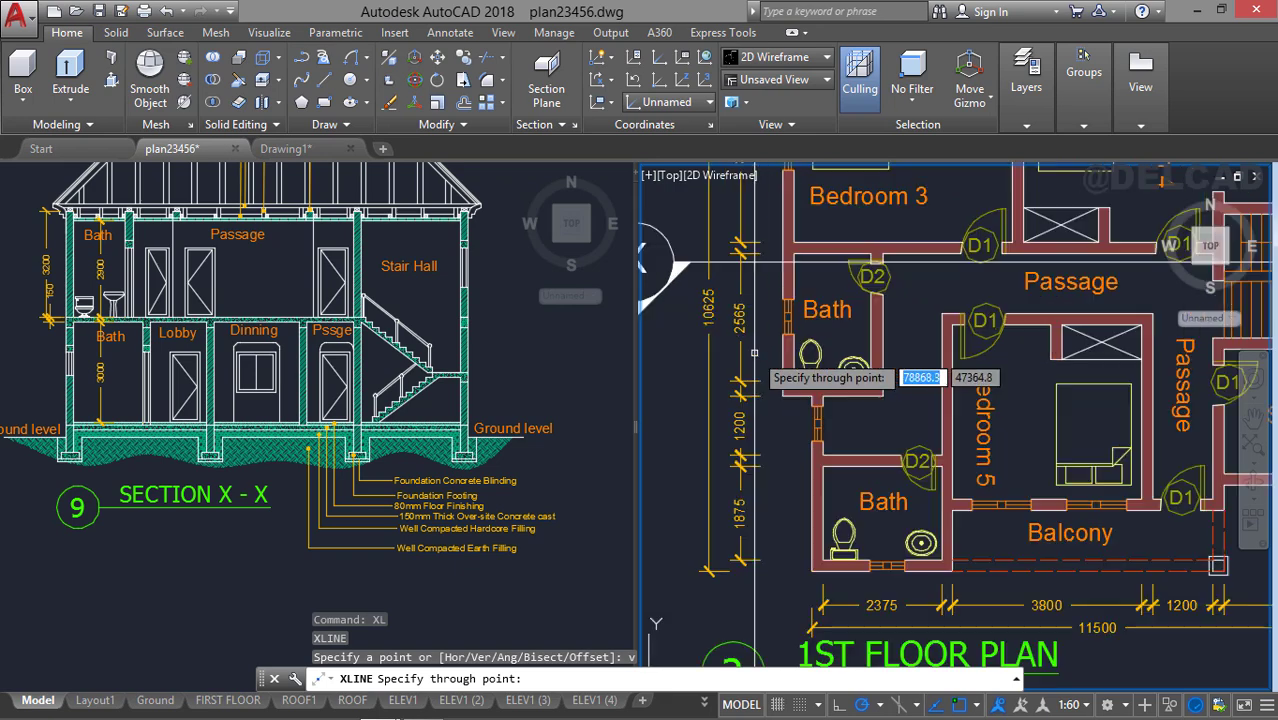
pyautogui.click(782, 262)
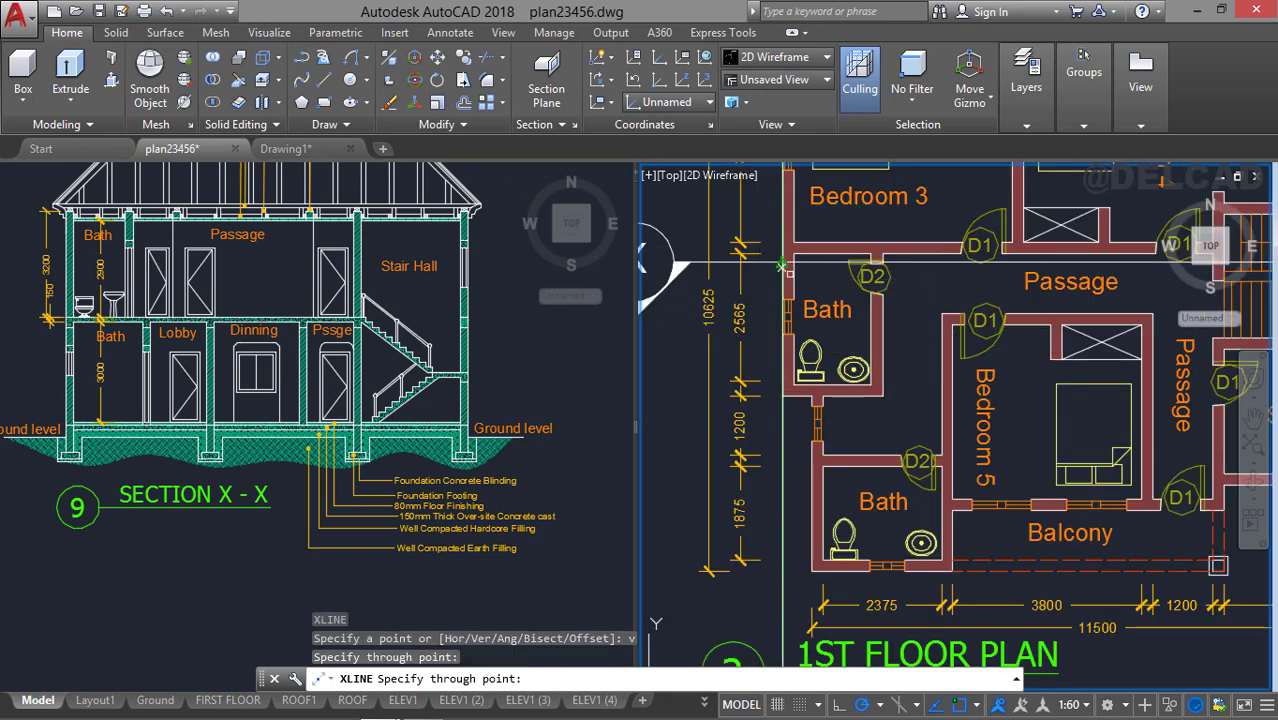
pyautogui.click(793, 262)
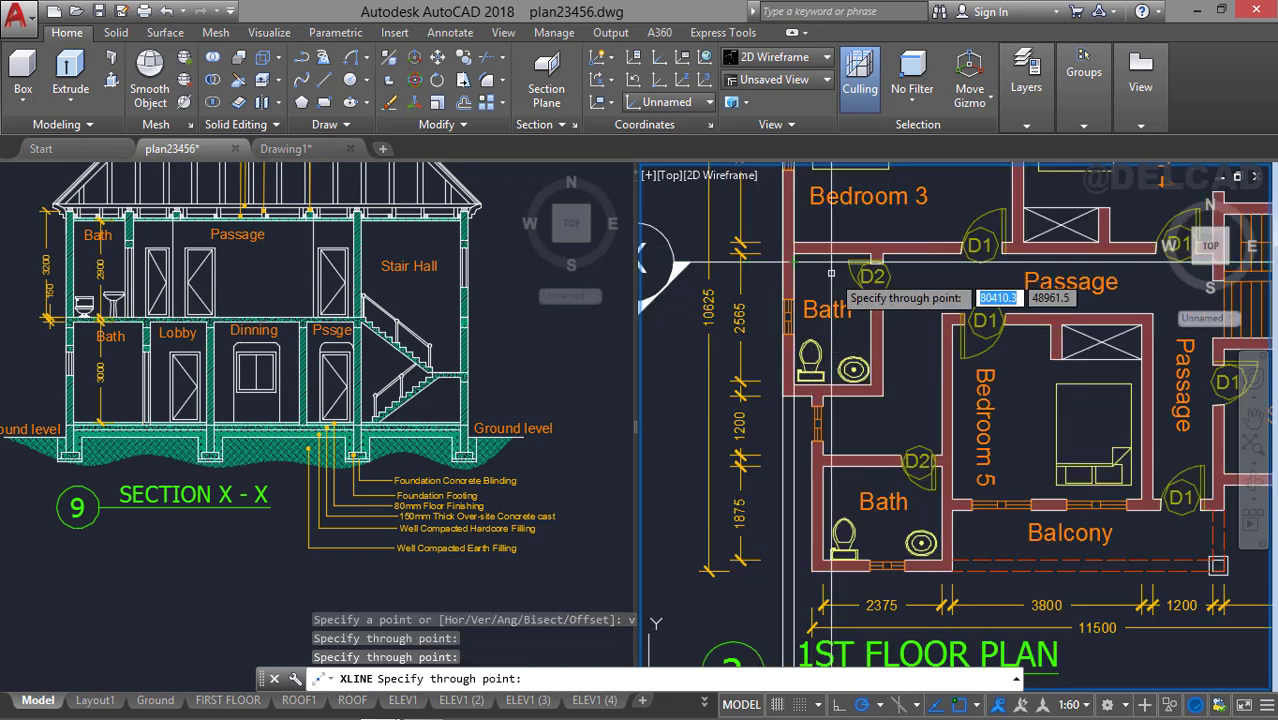
# Add vertical construction lines through both faces of the wall holding the upper bath's D2 door.
pyautogui.moveTo(930, 275); pyautogui.dragTo(893, 294, button='middle')
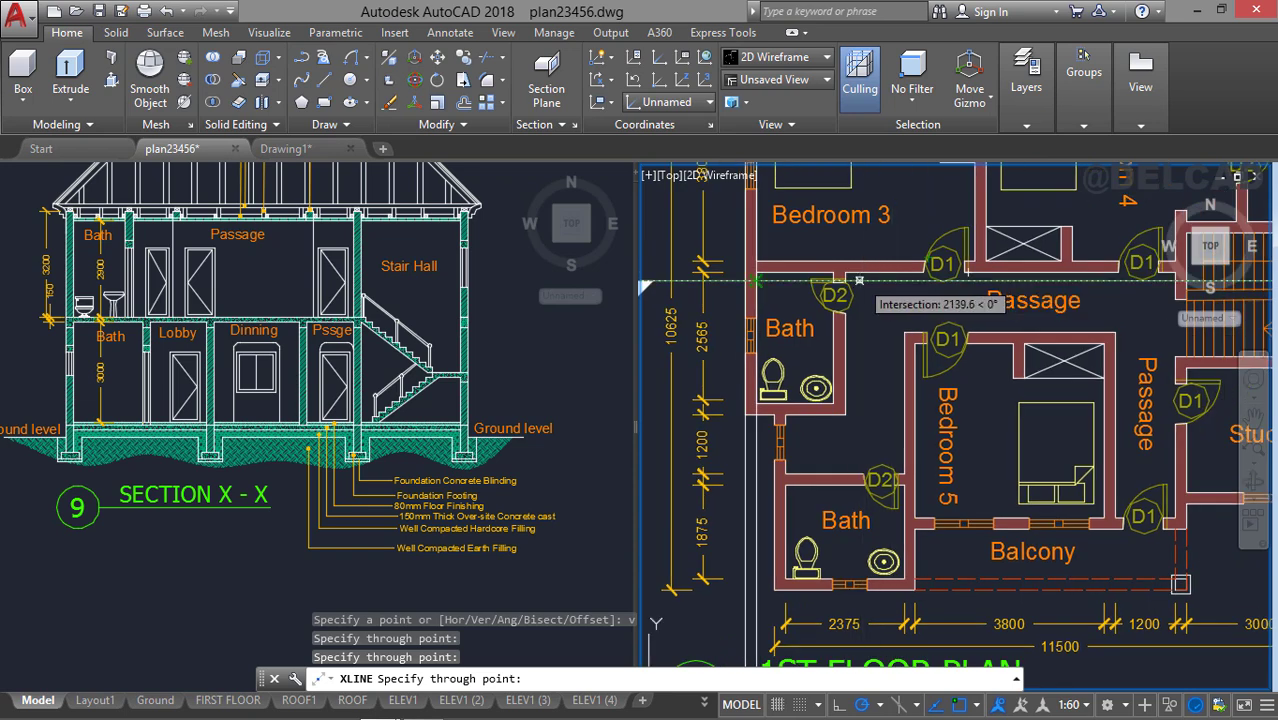
pyautogui.scroll(4, 846, 283)
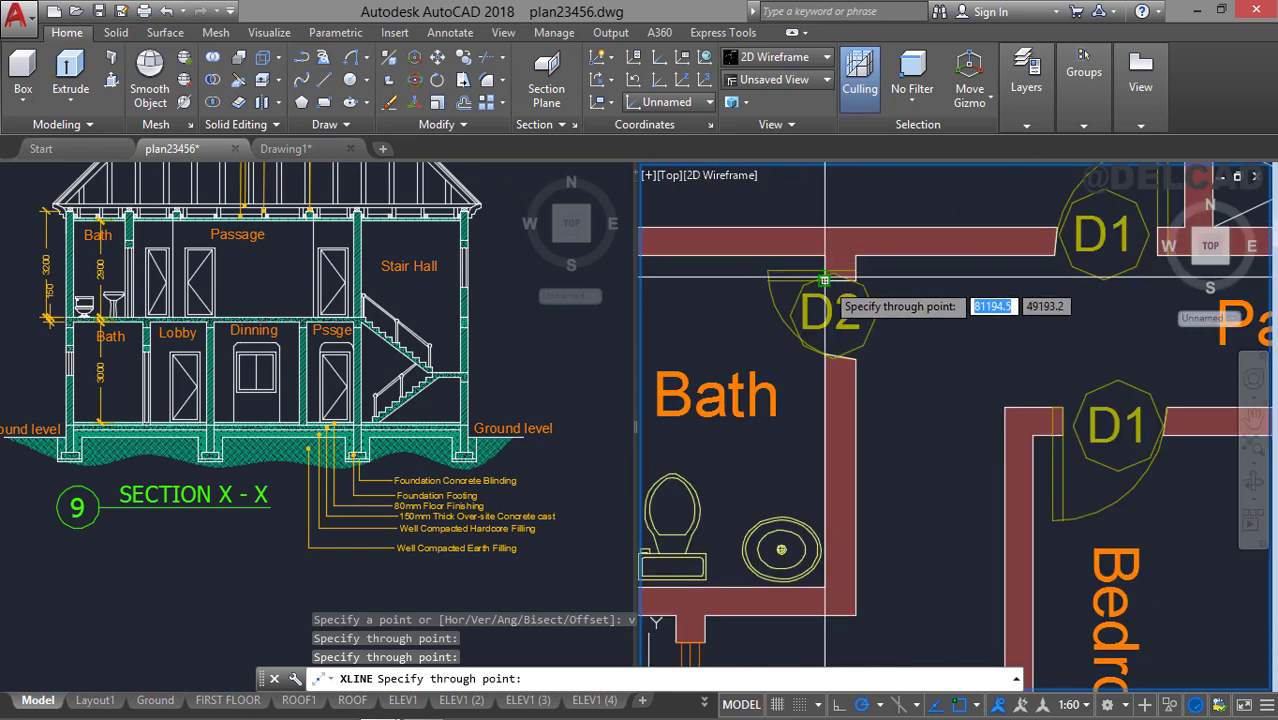
pyautogui.click(825, 278)
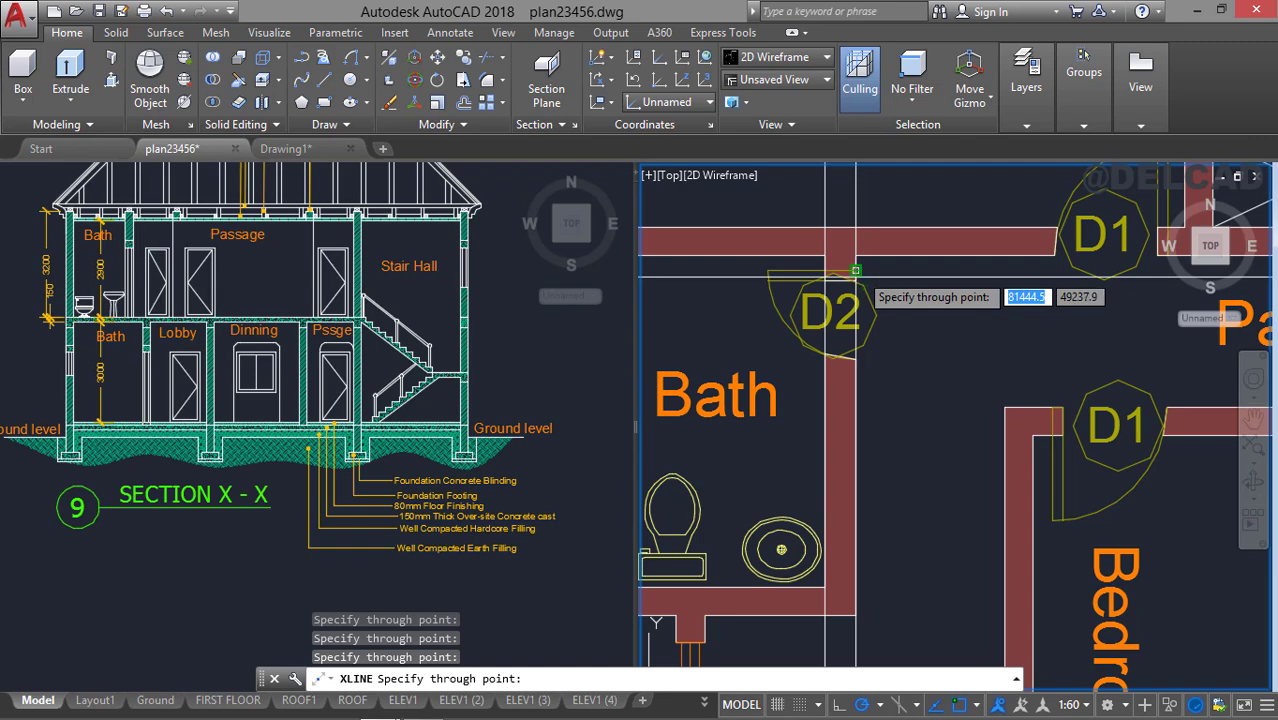
pyautogui.click(855, 270)
# Add vertical construction lines through both jambs of the lower bath's D2 door on the first floor plan.
pyautogui.scroll(-4, 918, 362)
pyautogui.moveTo(923, 488); pyautogui.dragTo(861, 235, button='middle')
pyautogui.scroll(2, 861, 235)
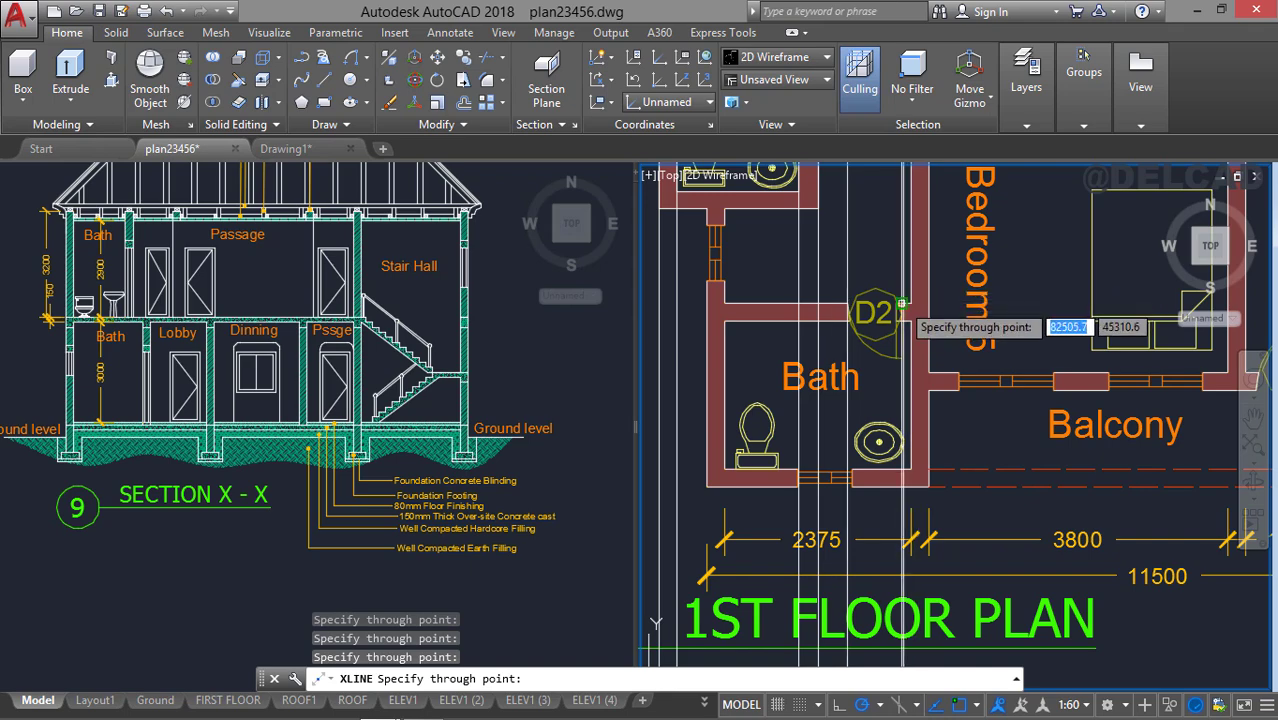
# Add vertical construction lines through Bedroom 5's outer corner beside the baths and both jambs of its D1 door.
pyautogui.scroll(-4, 901, 303)
pyautogui.moveTo(895, 250); pyautogui.dragTo(849, 362, button='middle')
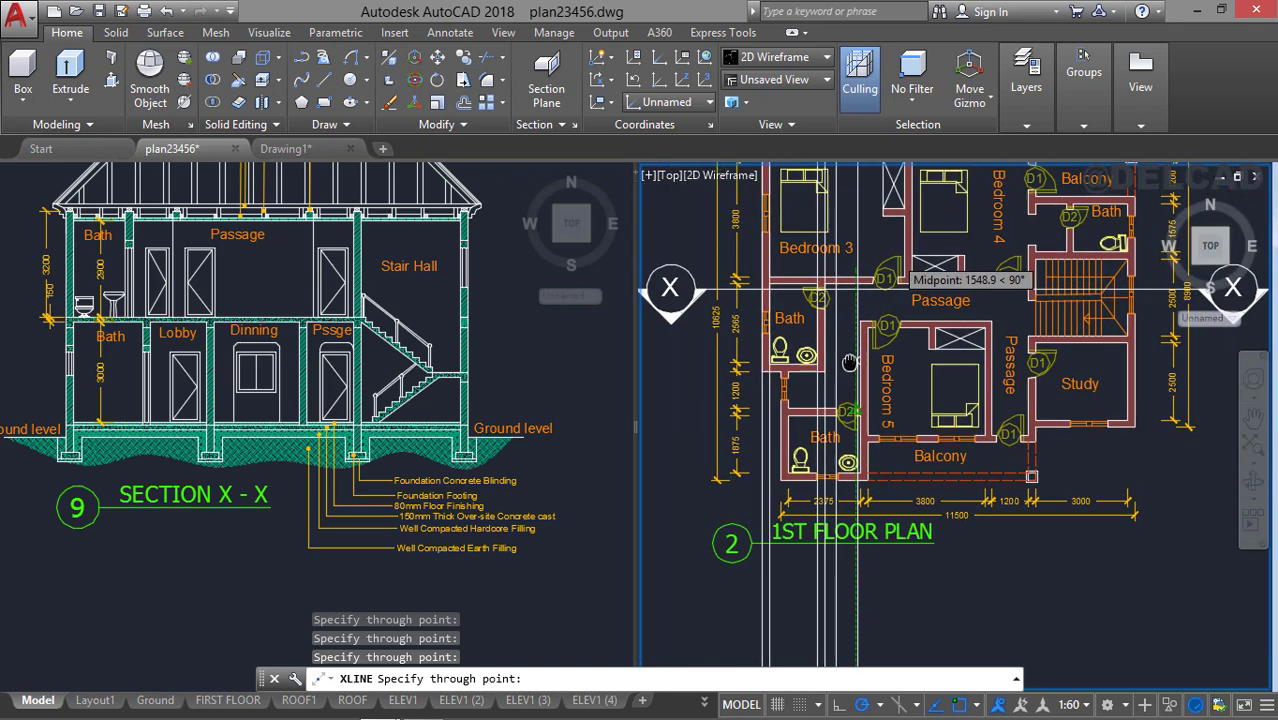
pyautogui.scroll(4, 877, 299)
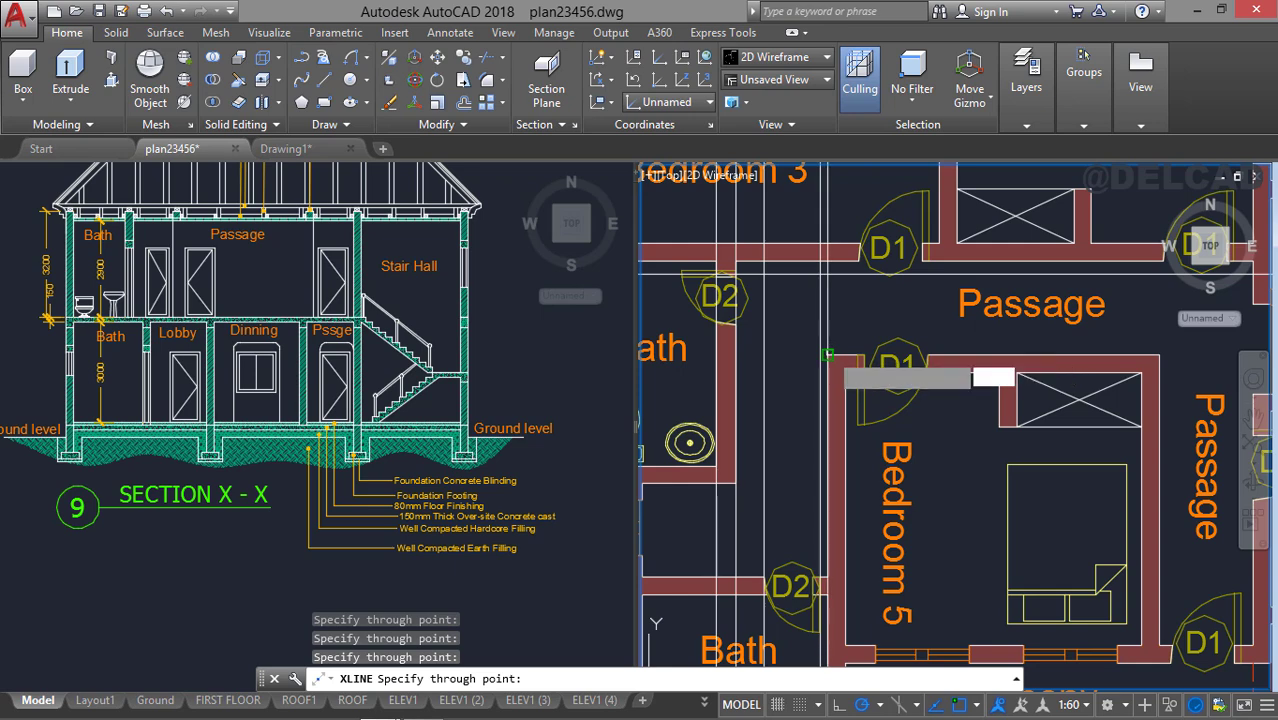
pyautogui.moveTo(891, 310); pyautogui.dragTo(876, 318, button='middle')
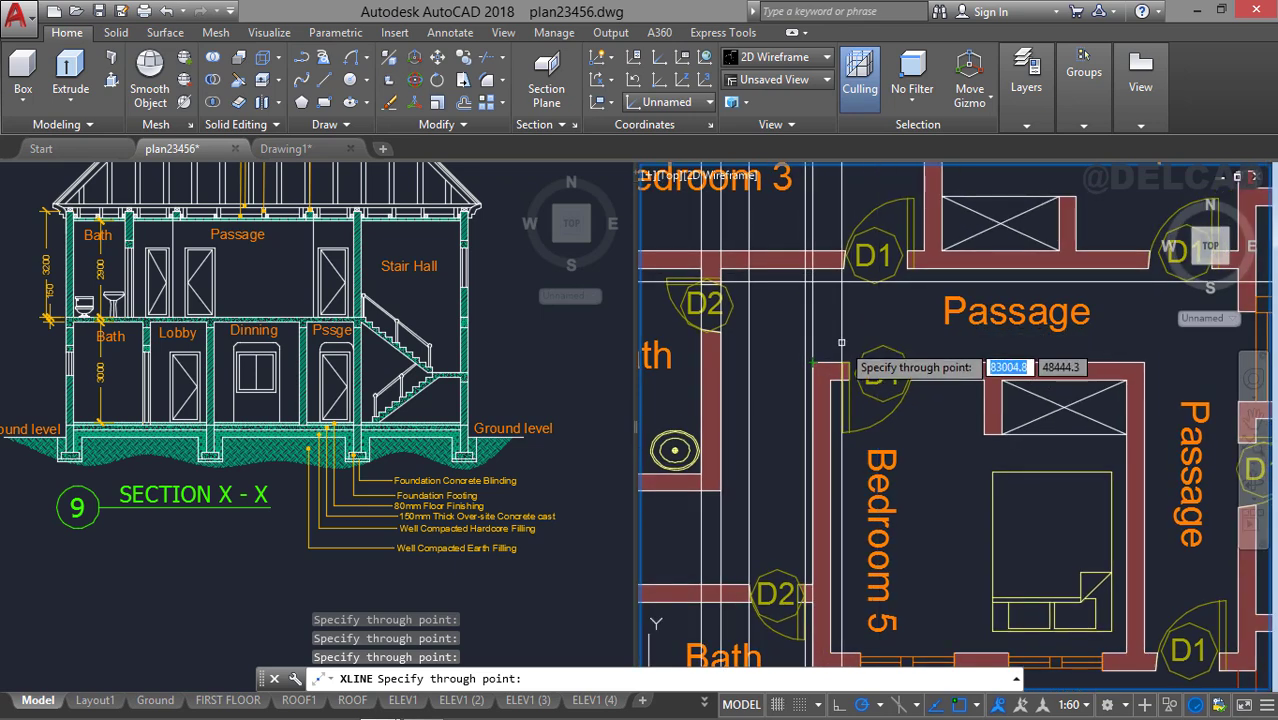
pyautogui.scroll(2, 844, 338)
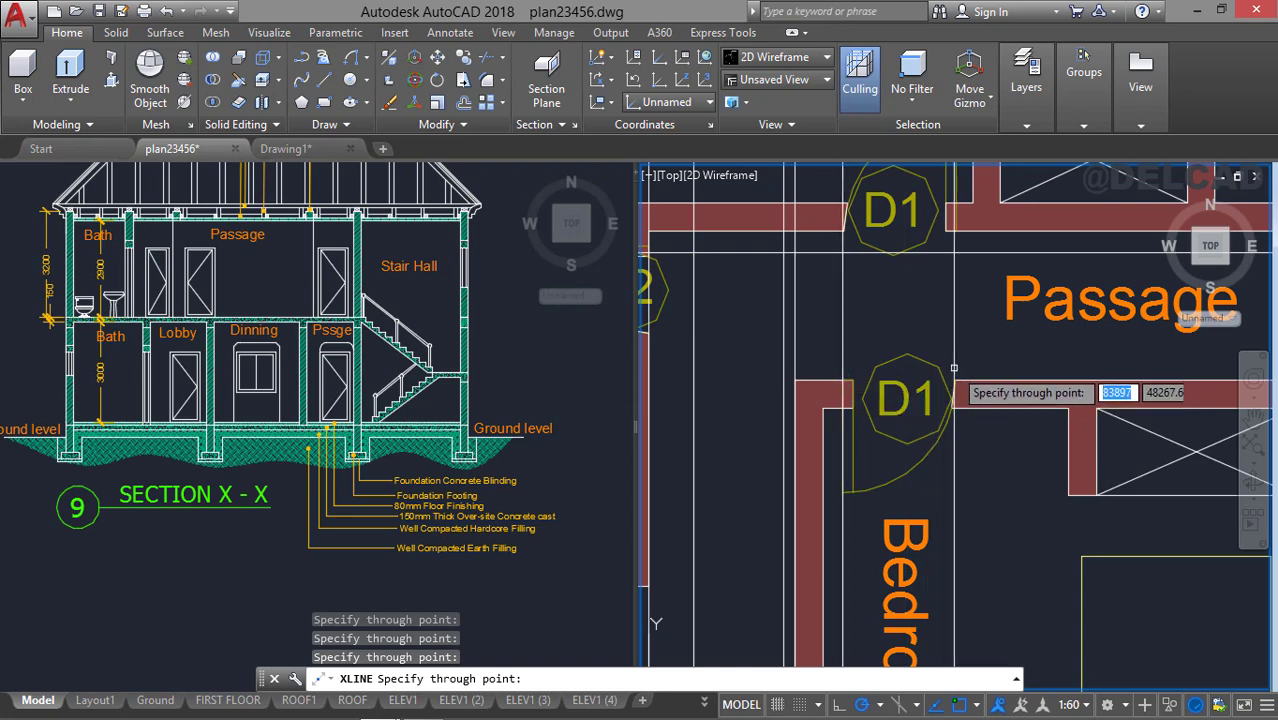
# Add vertical construction lines through Bedroom 5's passage-side wall corner and both jambs of the D1 door between passage and balcony.
pyautogui.scroll(-3, 947, 362)
pyautogui.moveTo(947, 362); pyautogui.dragTo(787, 300, button='middle')
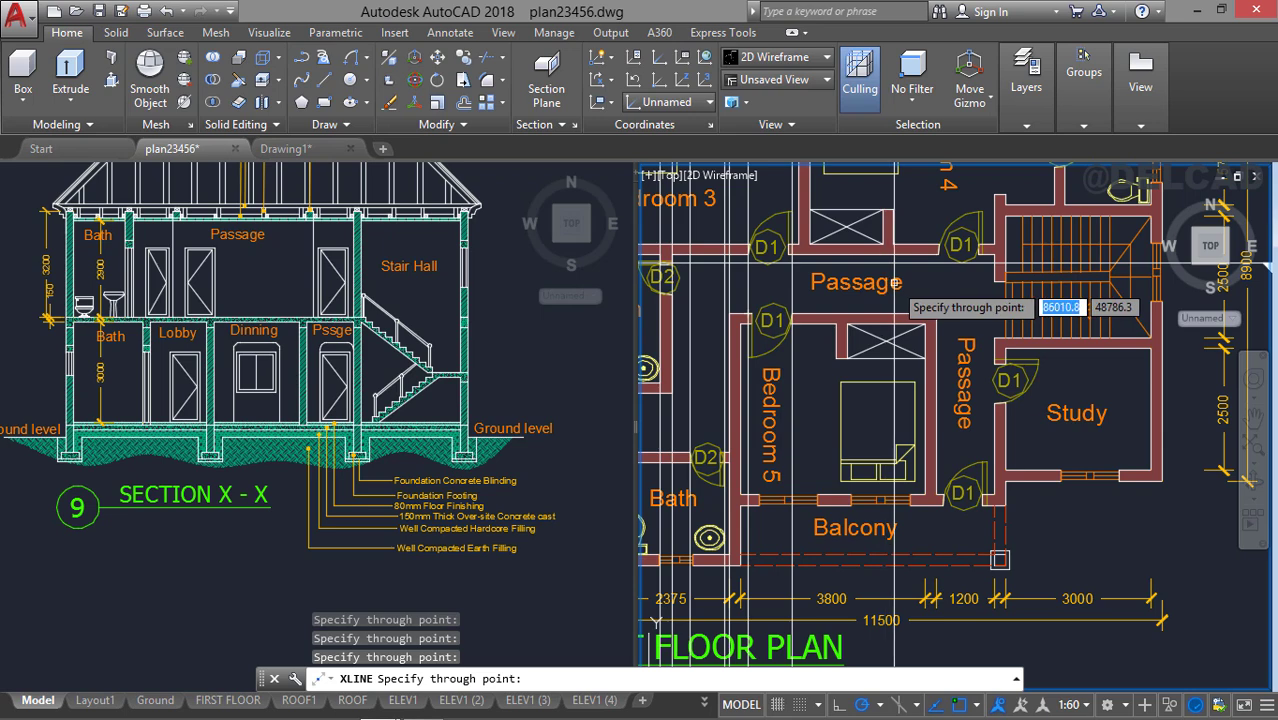
pyautogui.moveTo(939, 298); pyautogui.dragTo(900, 297, button='middle')
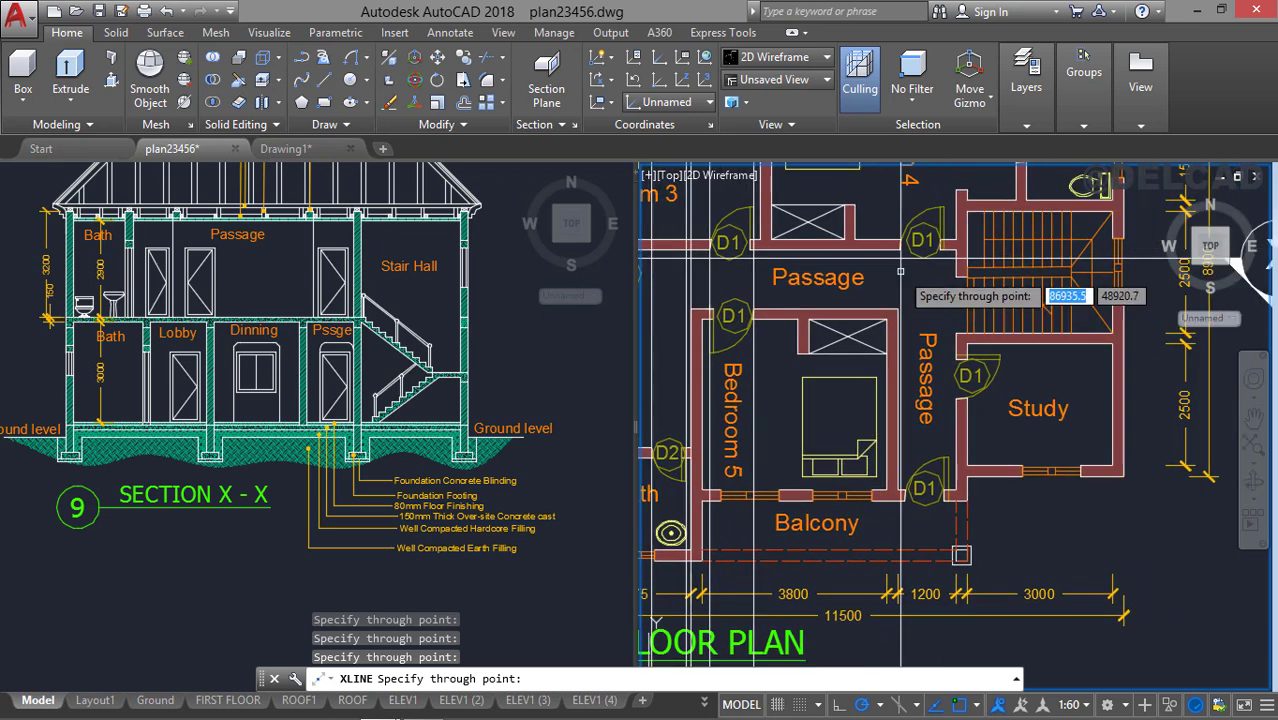
pyautogui.scroll(2, 898, 310)
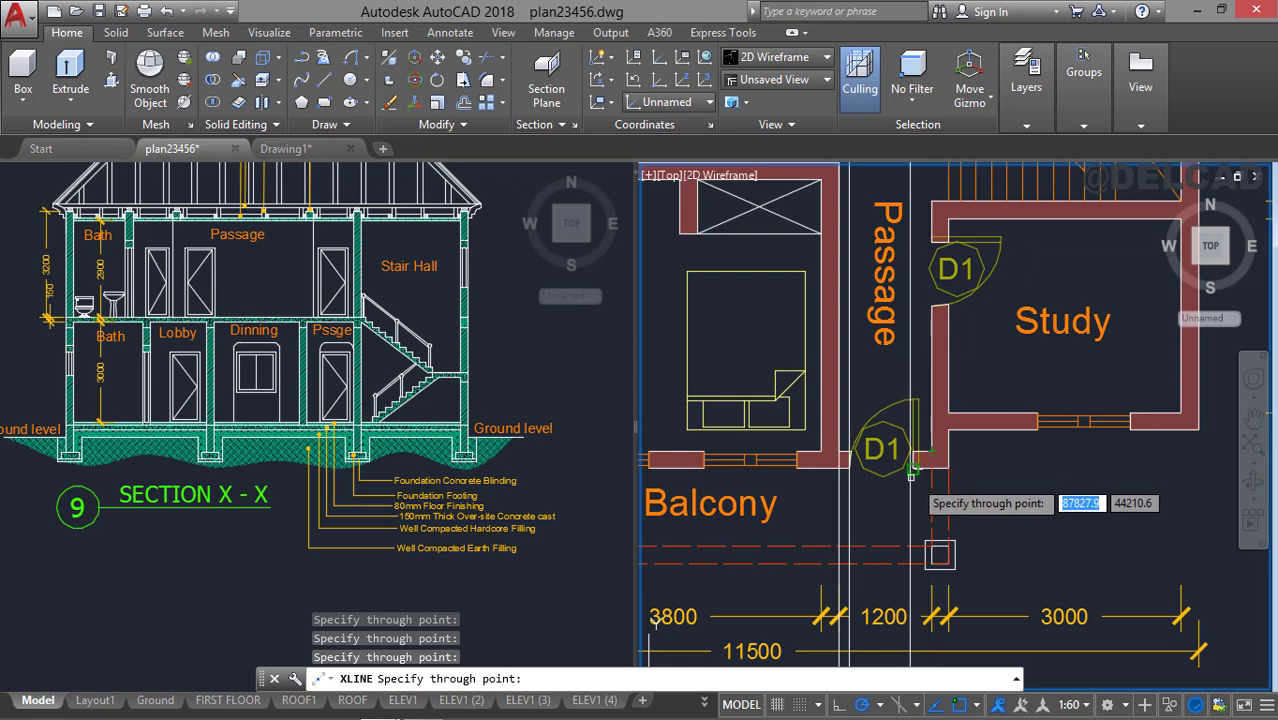
pyautogui.click(918, 469)
# Add vertical construction lines through both faces of the passage-side stair wall and the stair's outer window wall, finishing the projections.
pyautogui.moveTo(915, 398); pyautogui.dragTo(826, 513, button='middle')
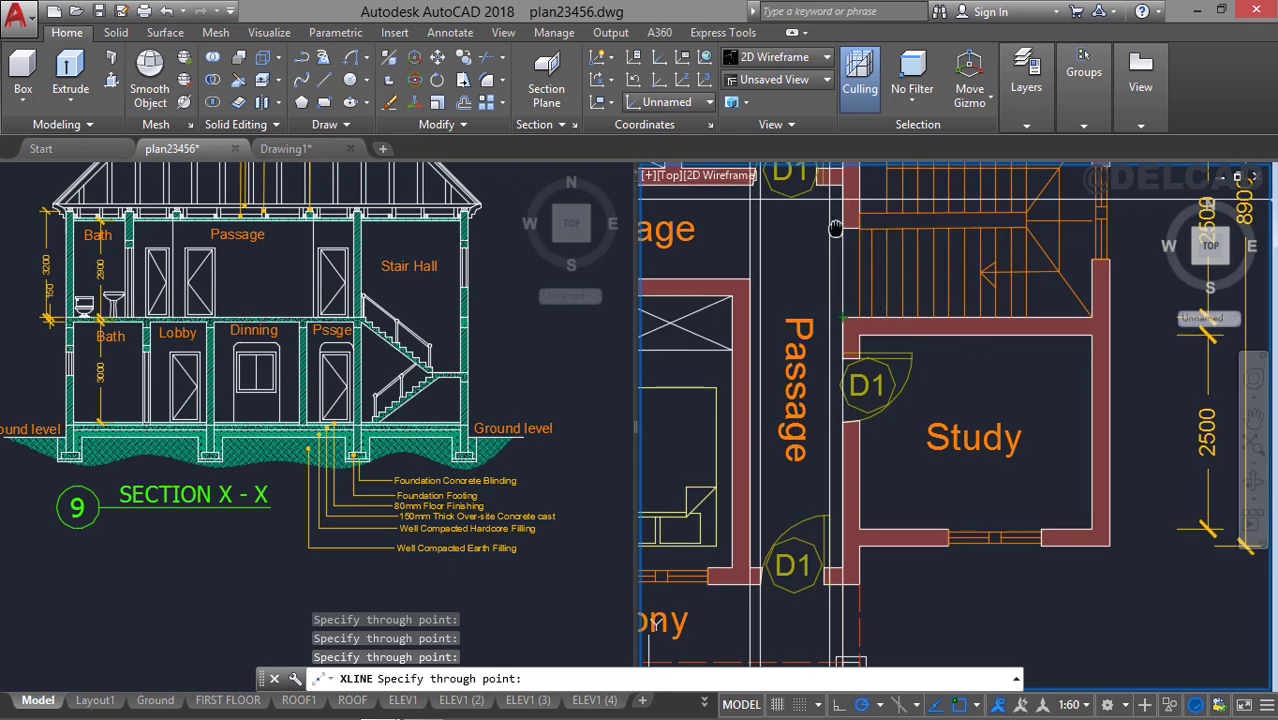
pyautogui.moveTo(857, 199); pyautogui.dragTo(850, 296, button='middle')
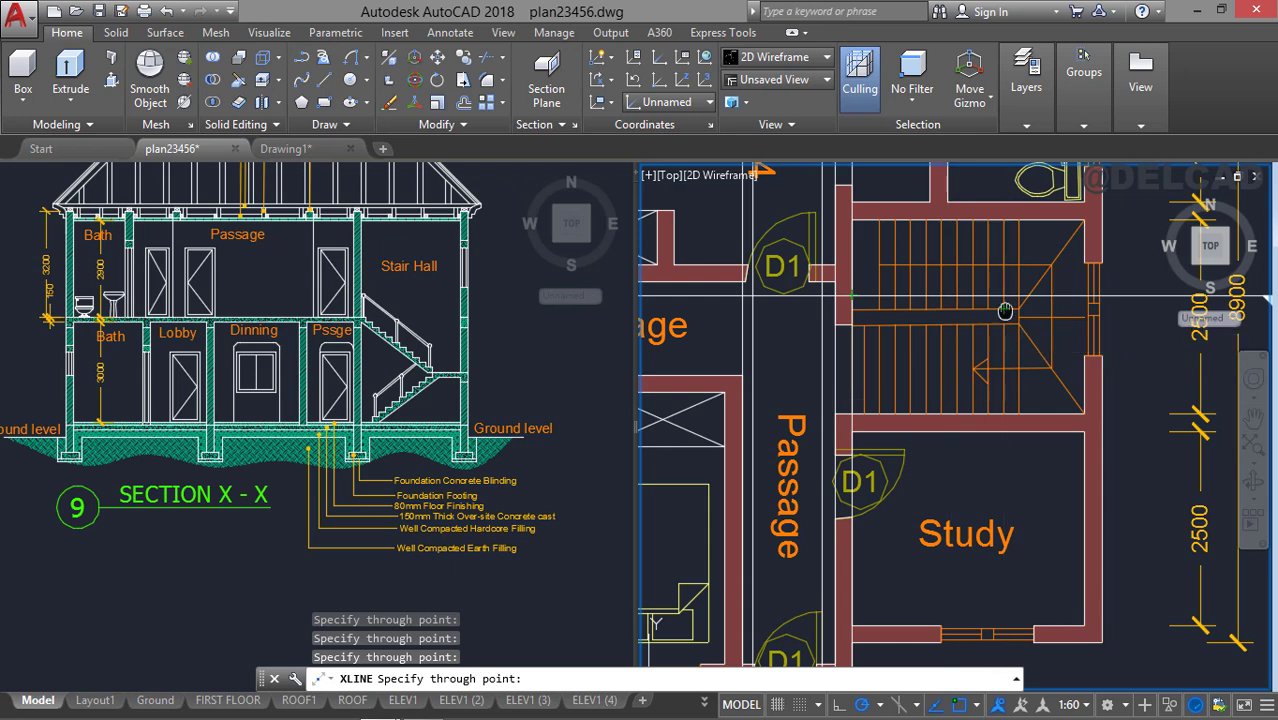
pyautogui.moveTo(993, 325); pyautogui.dragTo(831, 331, button='middle')
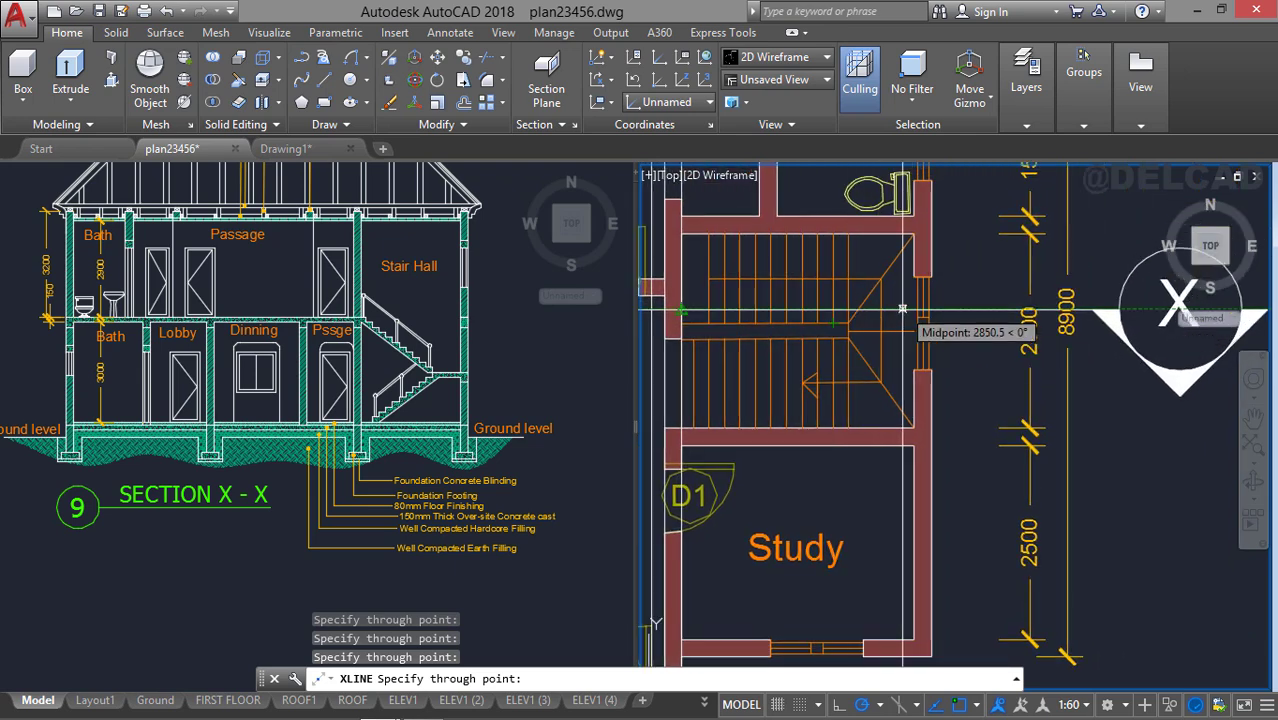
pyautogui.scroll(2, 922, 308)
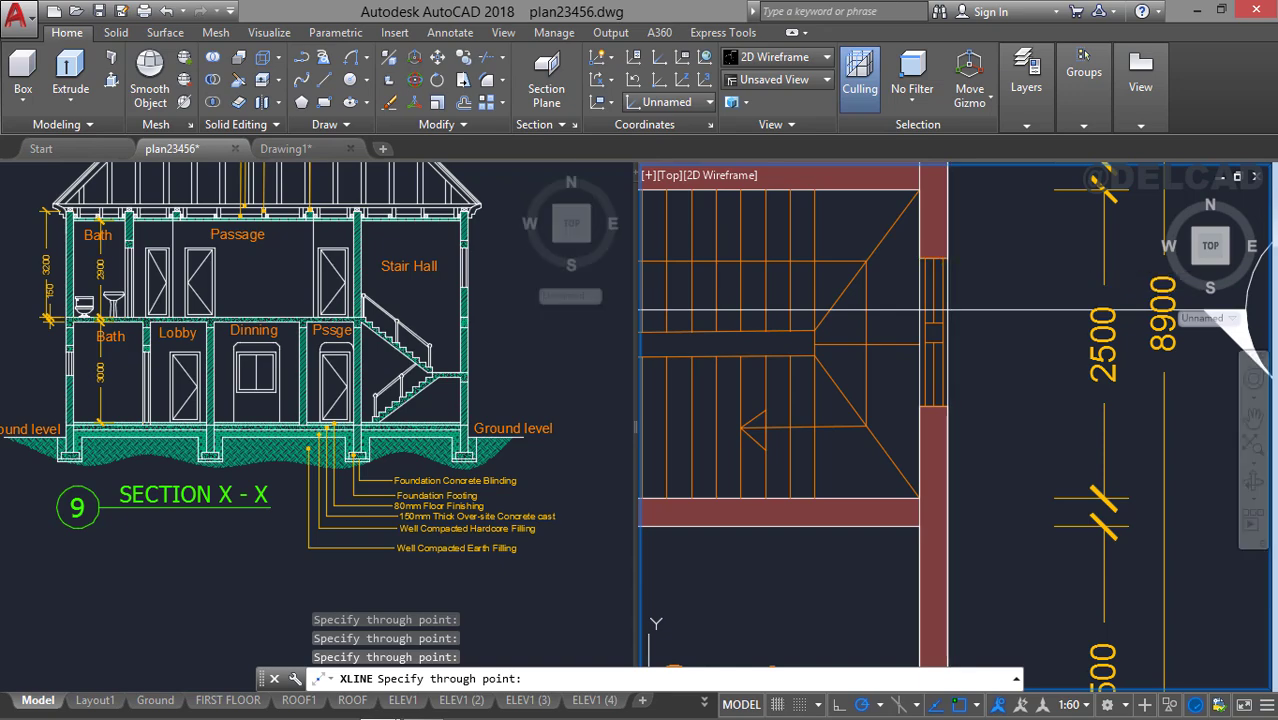
pyautogui.press('Escape')
# Draw a horizontal base line across all the projected construction lines in the empty area below the first floor plan.
pyautogui.scroll(-3, 929, 414)
pyautogui.scroll(-5, 929, 414)
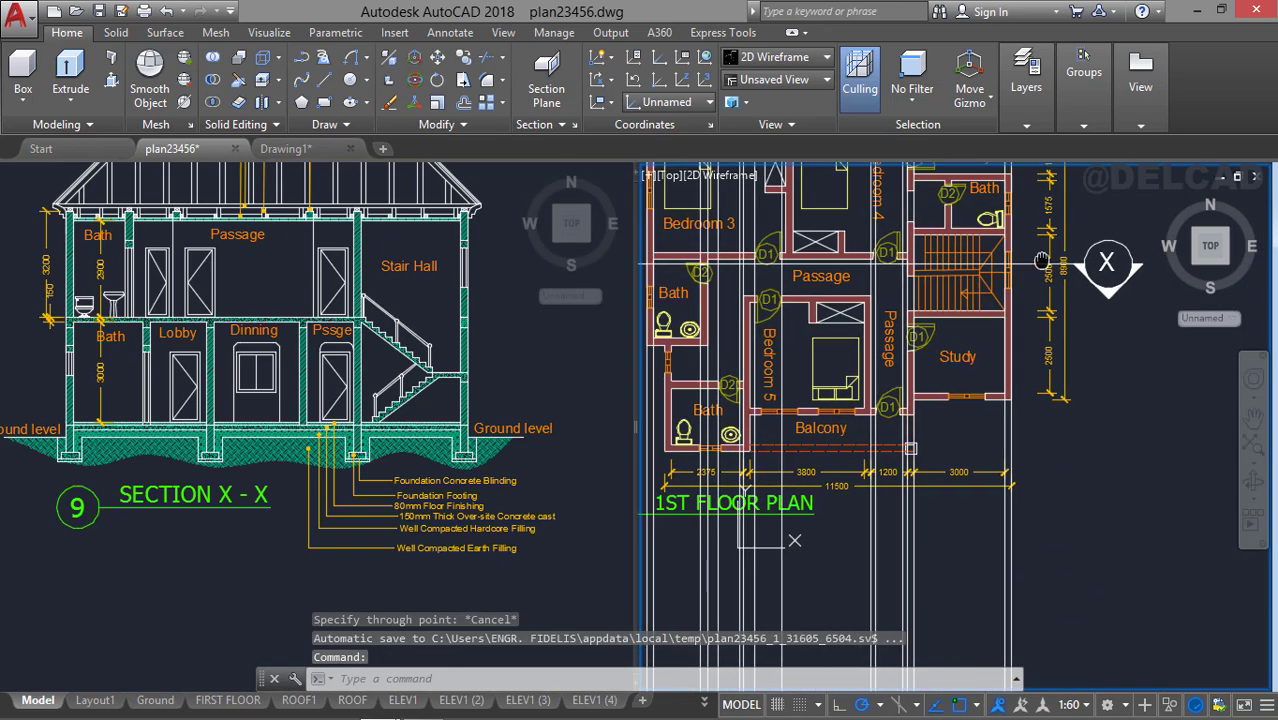
pyautogui.moveTo(766, 550); pyautogui.dragTo(849, 388, button='middle')
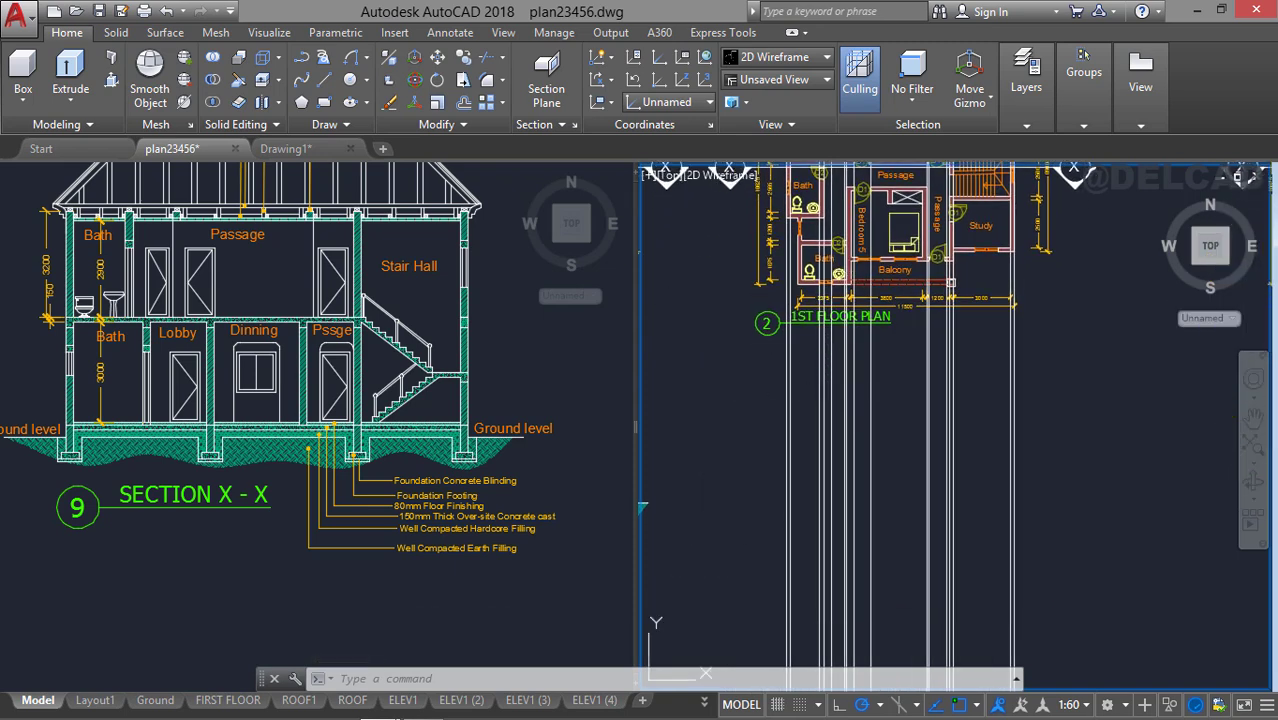
pyautogui.scroll(2, 848, 384)
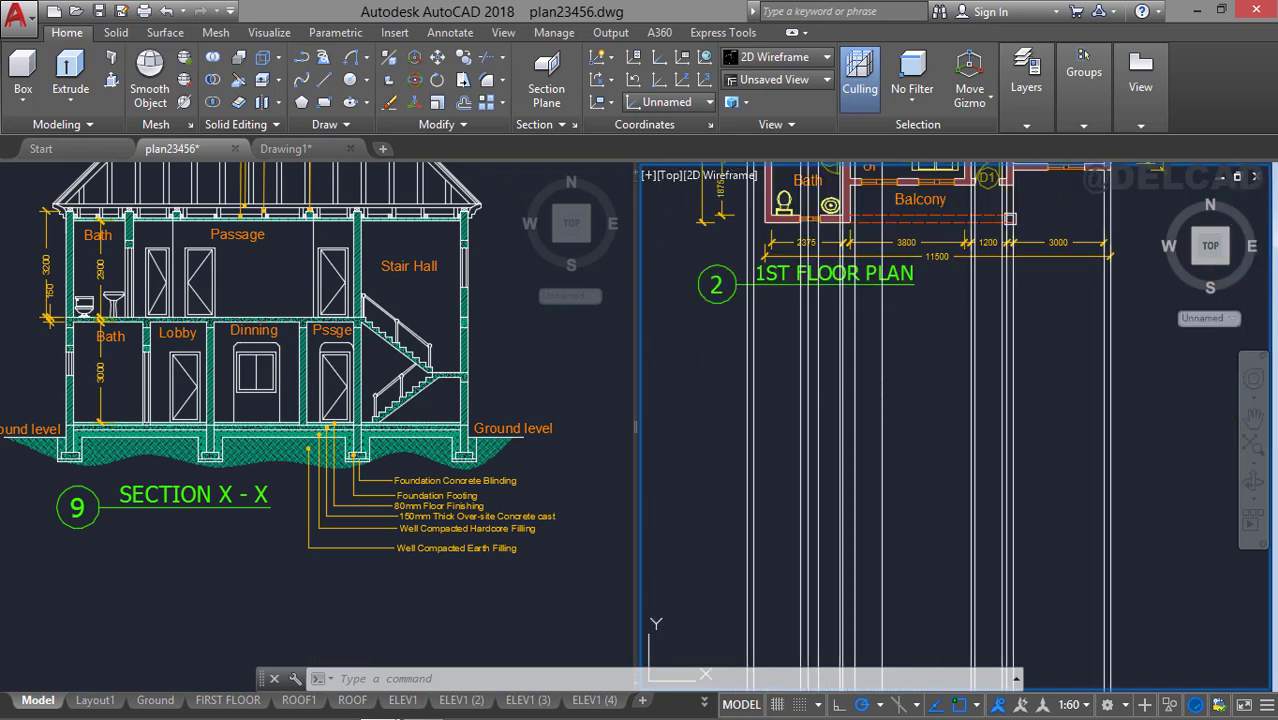
pyautogui.write('l')
pyautogui.press('Return')
pyautogui.click(685, 557)
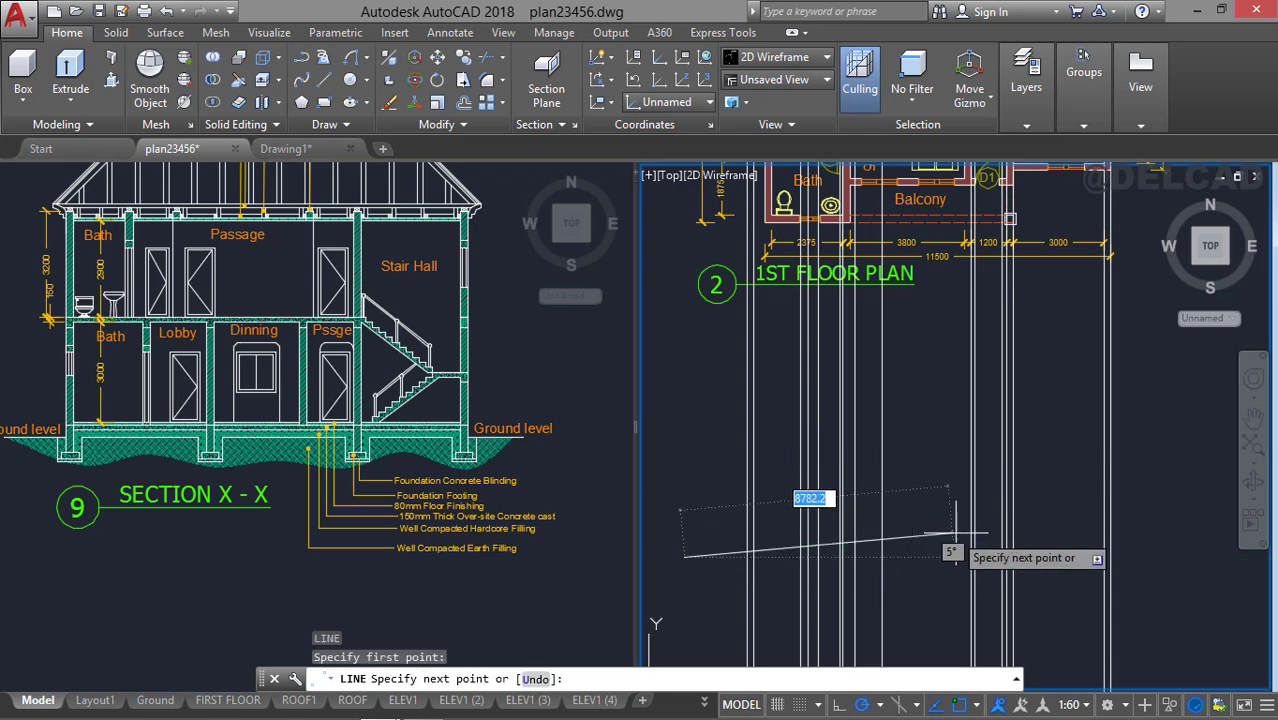
pyautogui.click(1157, 557)
pyautogui.press('Escape')
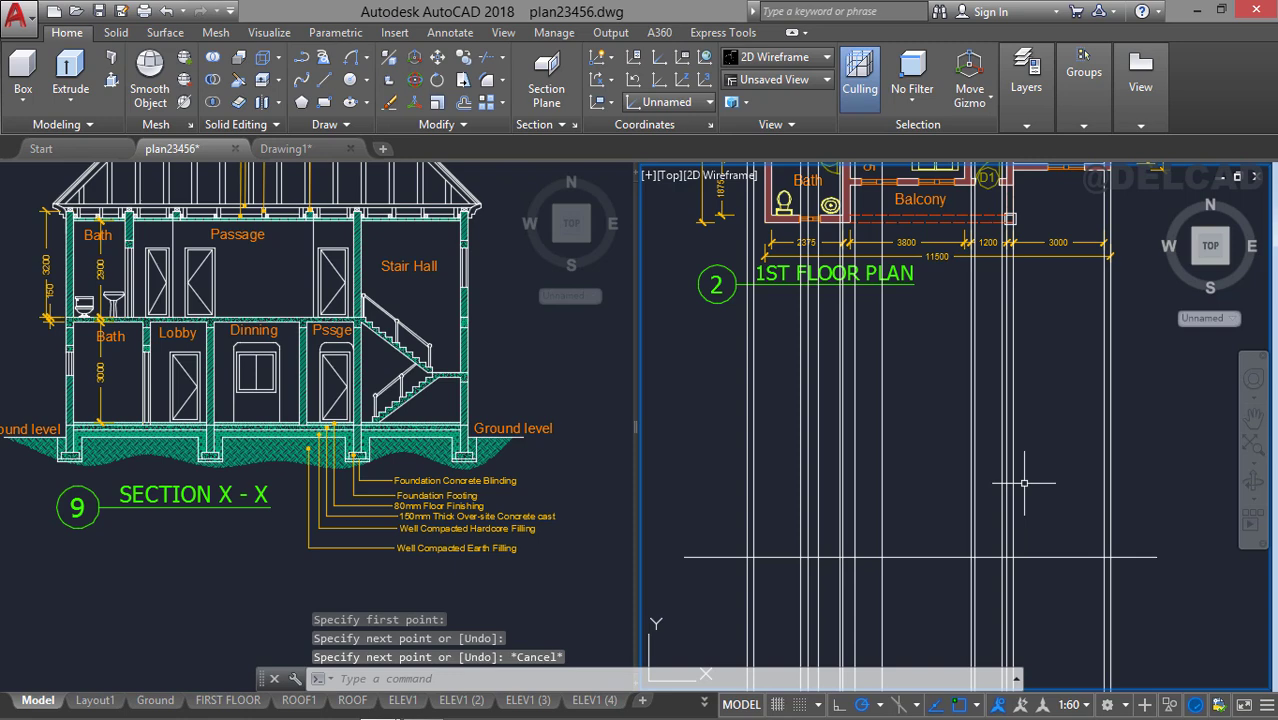
# Offset the horizontal base line upward by 3150.
pyautogui.press('Return')
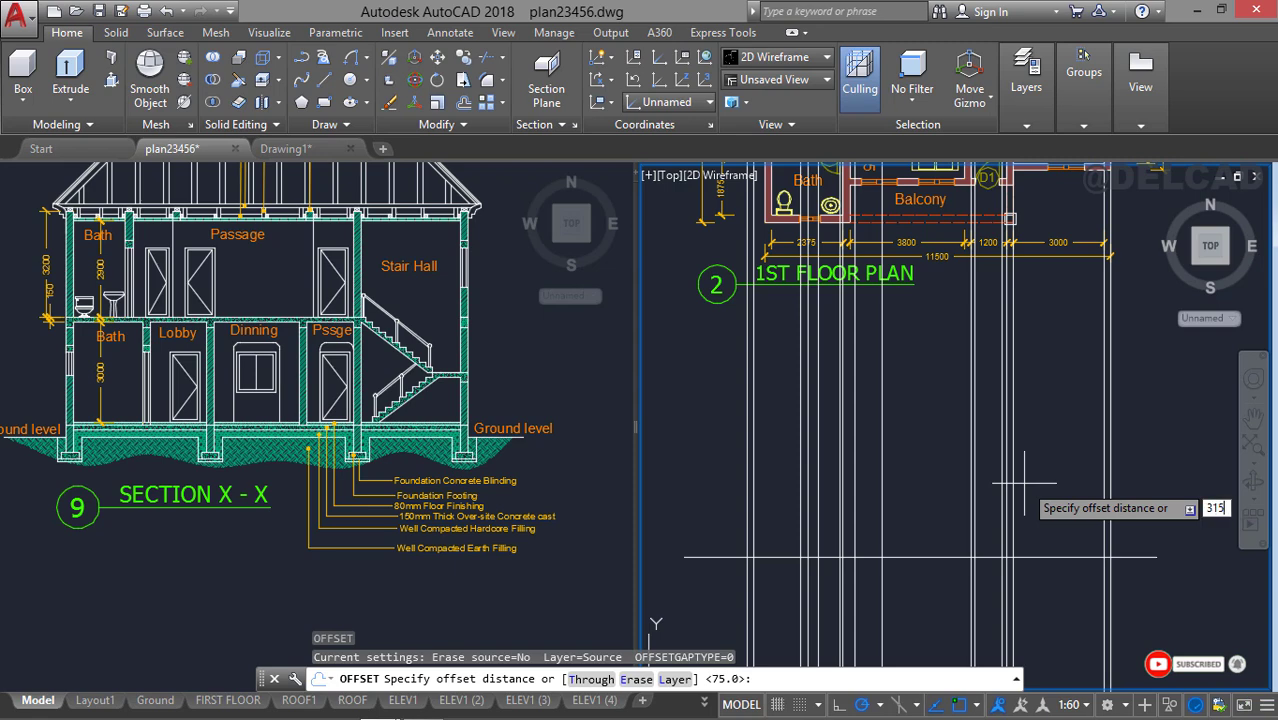
pyautogui.write('3150')
pyautogui.press('Return')
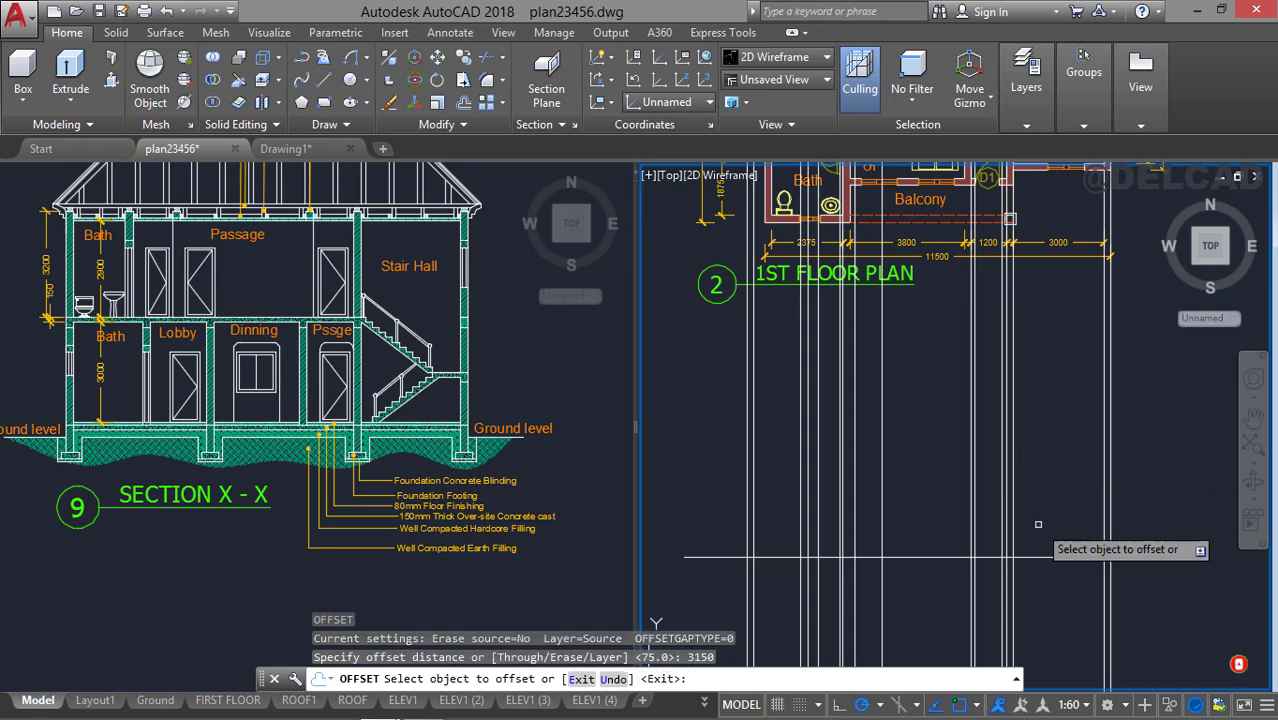
pyautogui.click(1040, 557)
pyautogui.click(1045, 352)
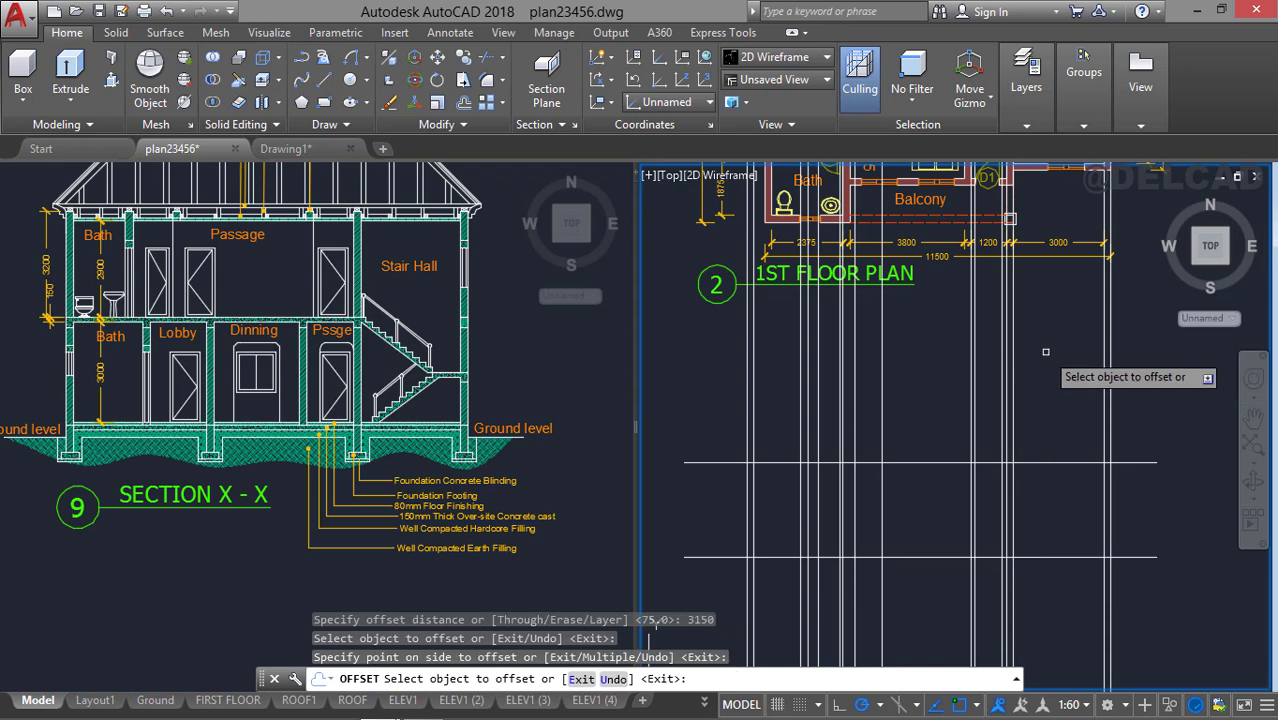
pyautogui.press('Escape')
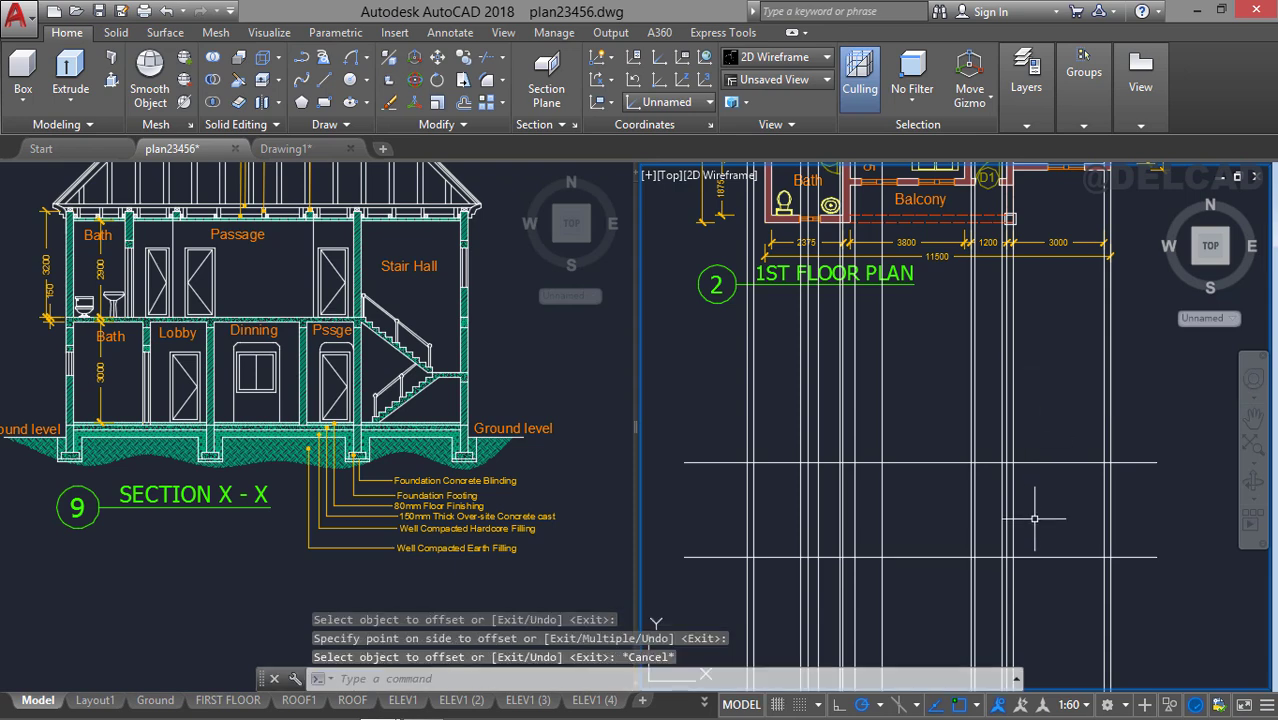
# Offset the horizontal base line upward by 2100.
pyautogui.write('o')
pyautogui.press('Return')
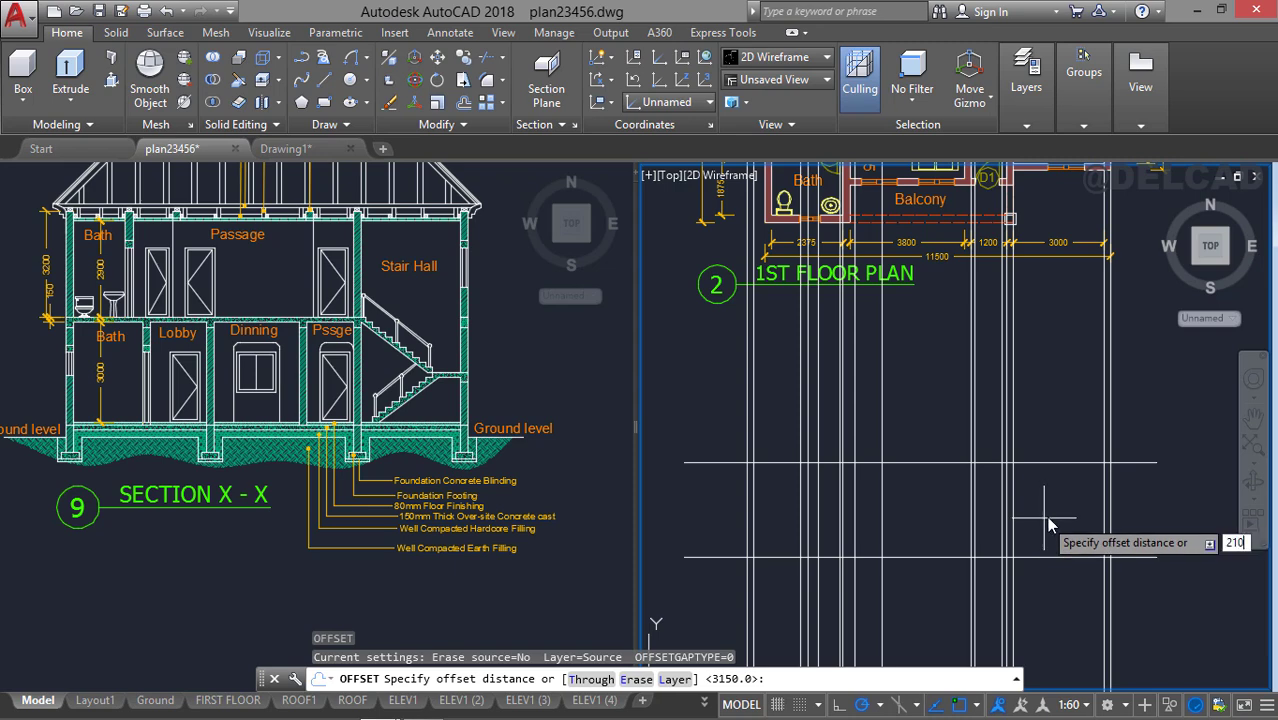
pyautogui.press('Return')
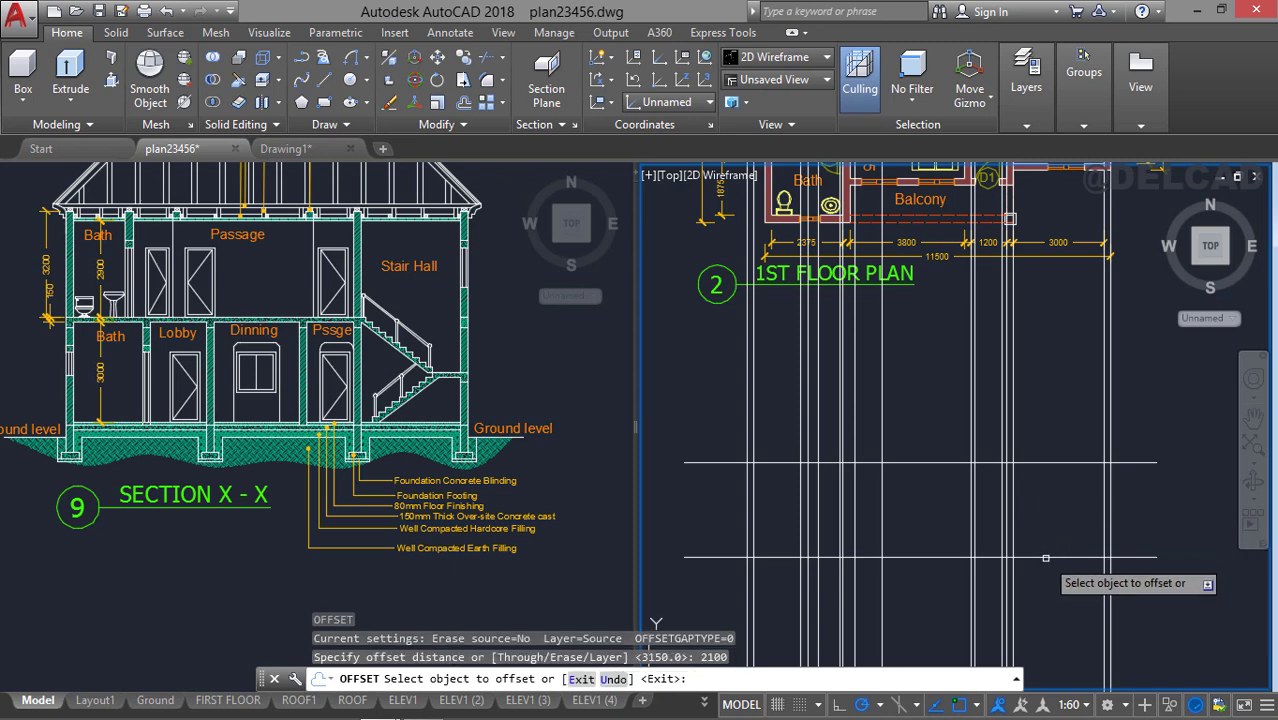
pyautogui.click(1051, 557)
pyautogui.click(1046, 450)
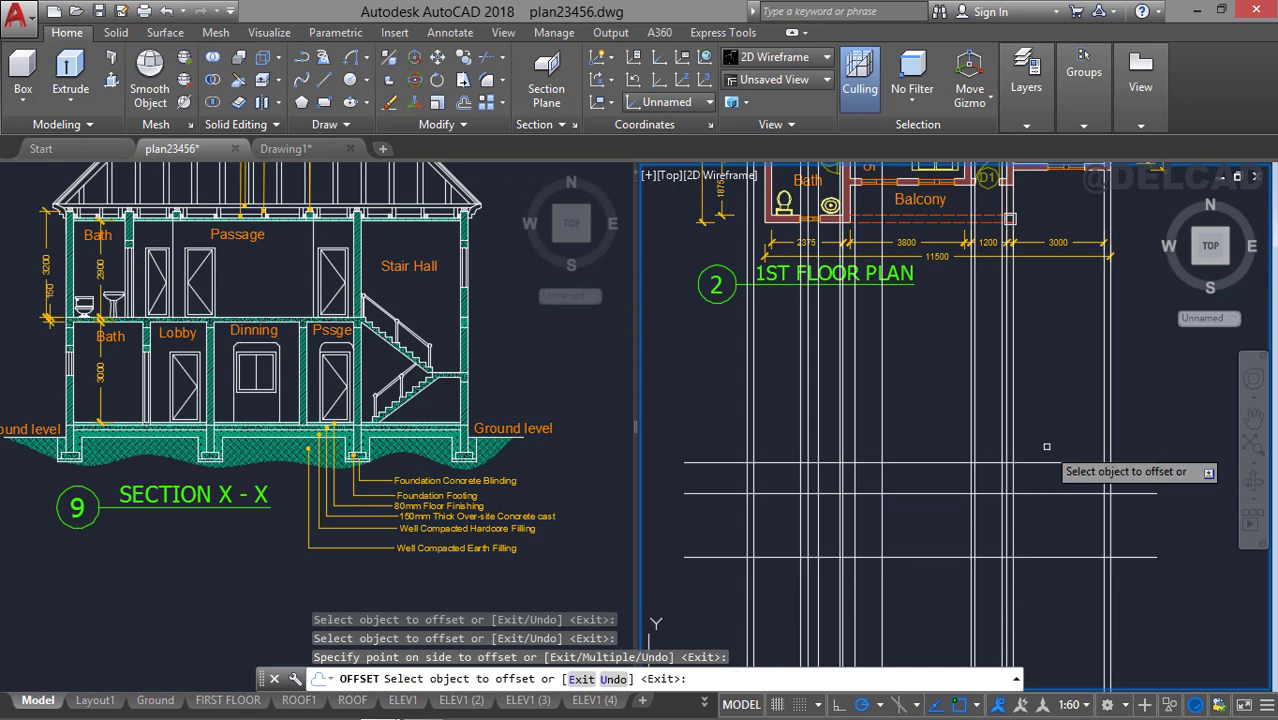
pyautogui.press('Return')
# Offset the horizontal base line upward by 900.
pyautogui.write('o')
pyautogui.press('Return')
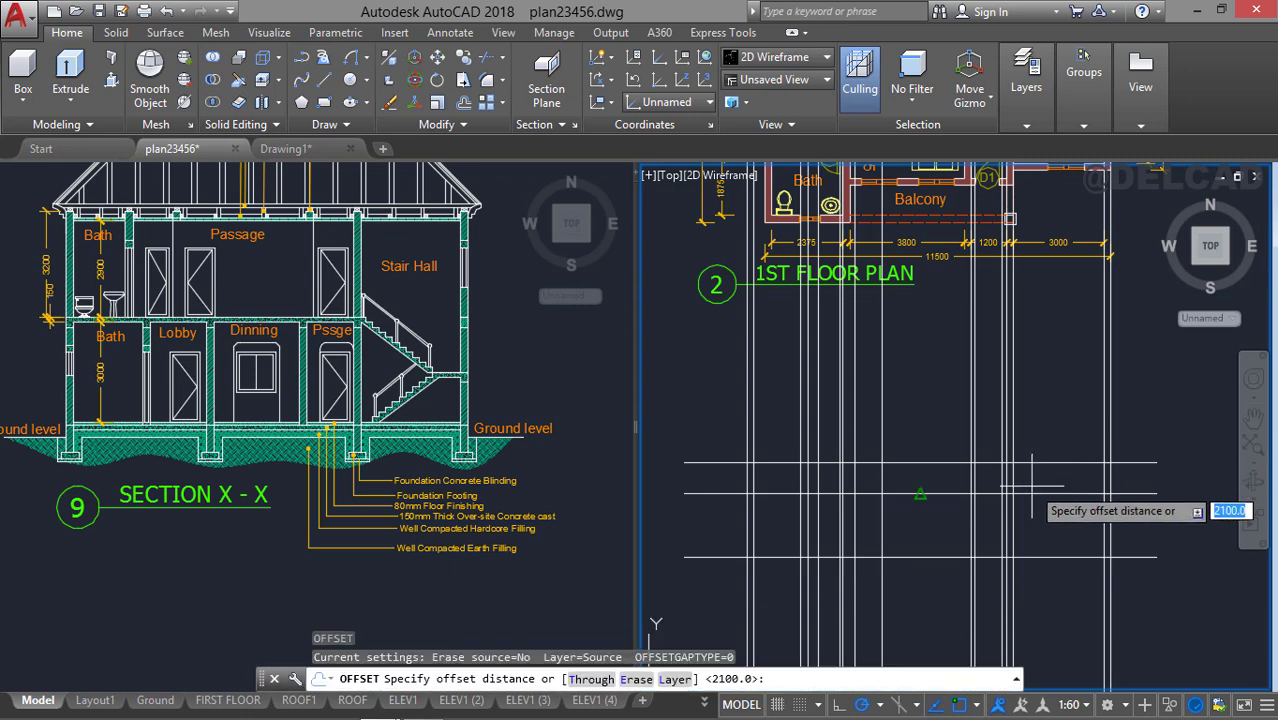
pyautogui.write('900')
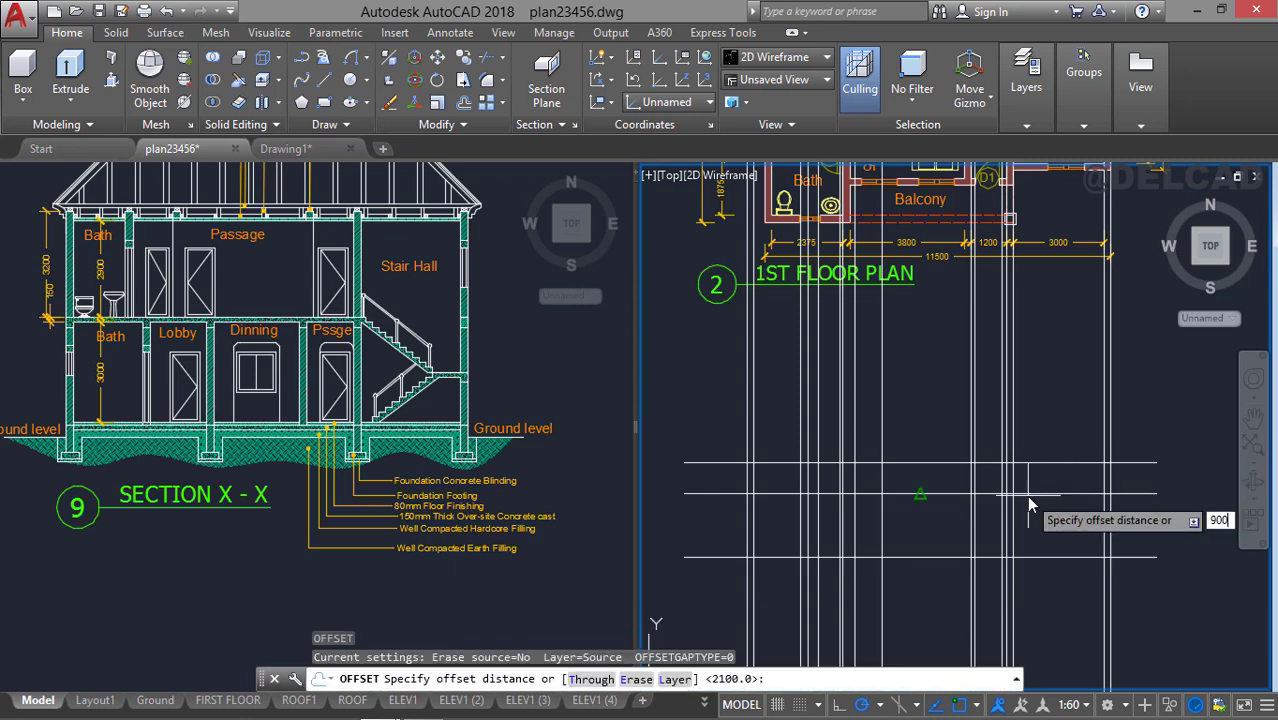
pyautogui.press('Return')
pyautogui.click(1049, 556)
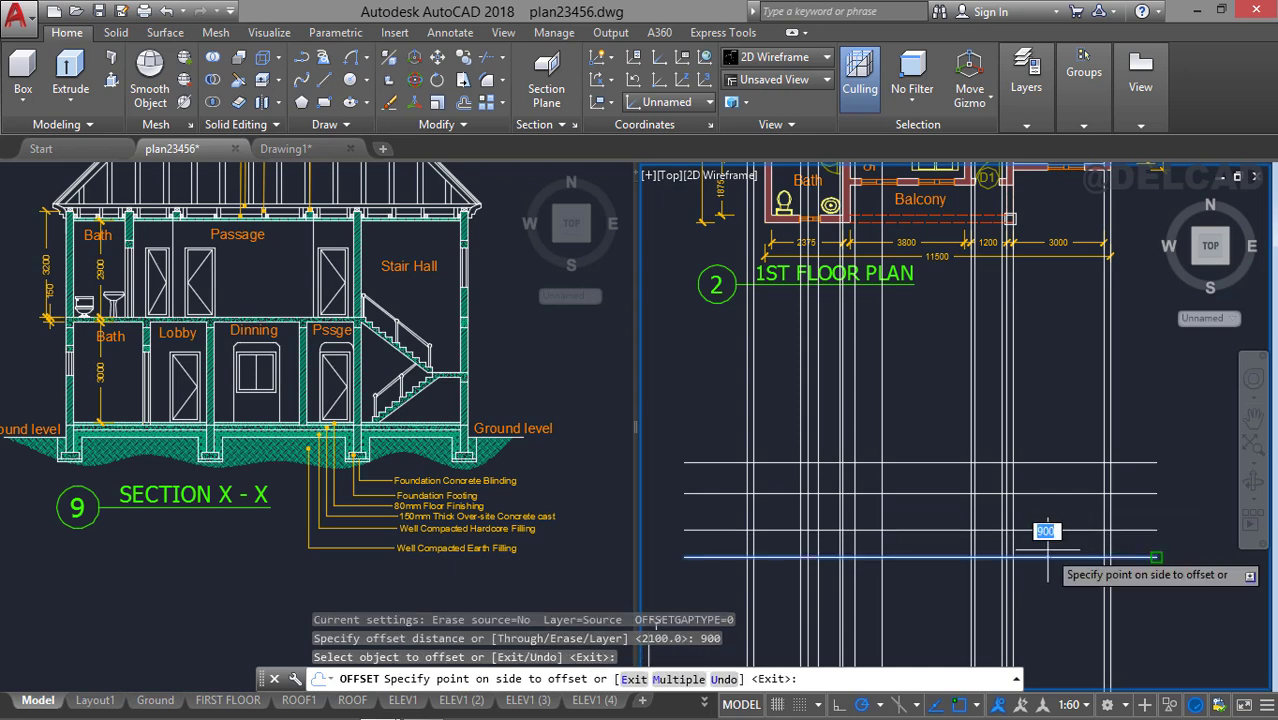
pyautogui.click(1061, 463)
pyautogui.press('Escape')
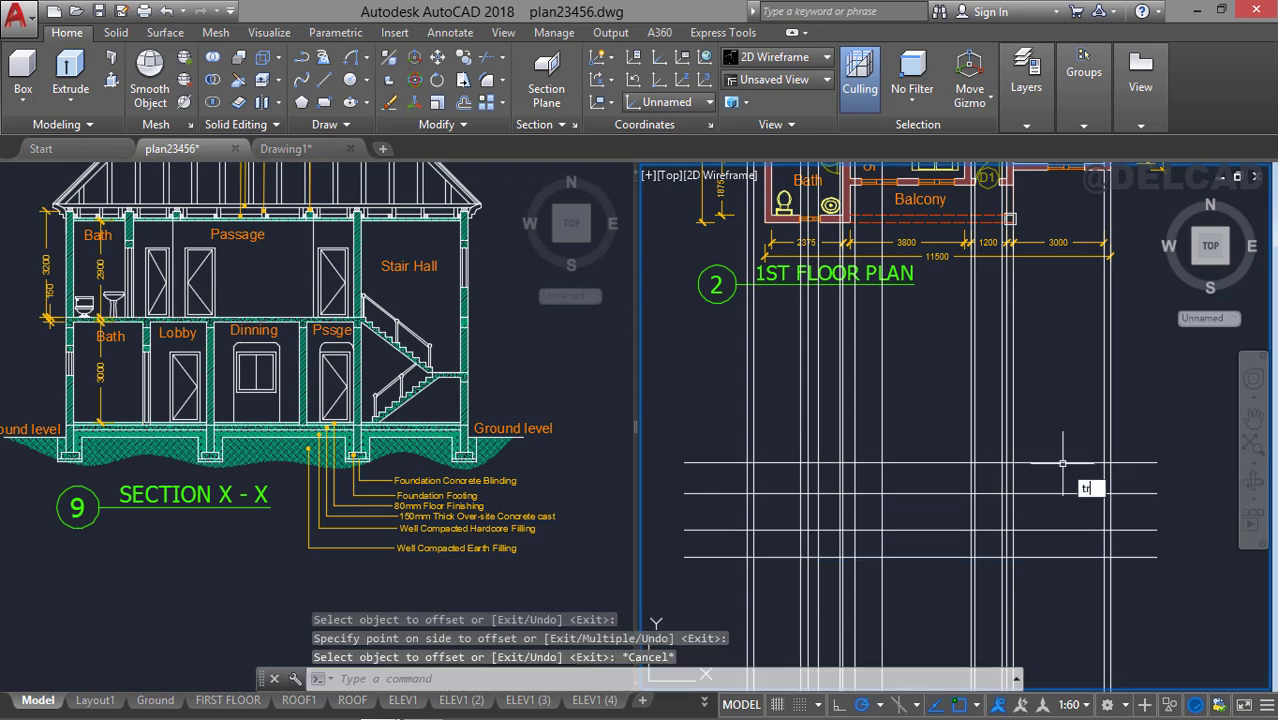
# Trim all vertical construction lines below the horizontal base line, using that line as the cutting edge.
pyautogui.write('tr')
pyautogui.press('Return')
pyautogui.moveTo(1048, 431)
pyautogui.mouseDown(button='middle')
pyautogui.moveTo(1011, 287)
pyautogui.moveTo(1054, 297)
pyautogui.mouseUp(button='middle')
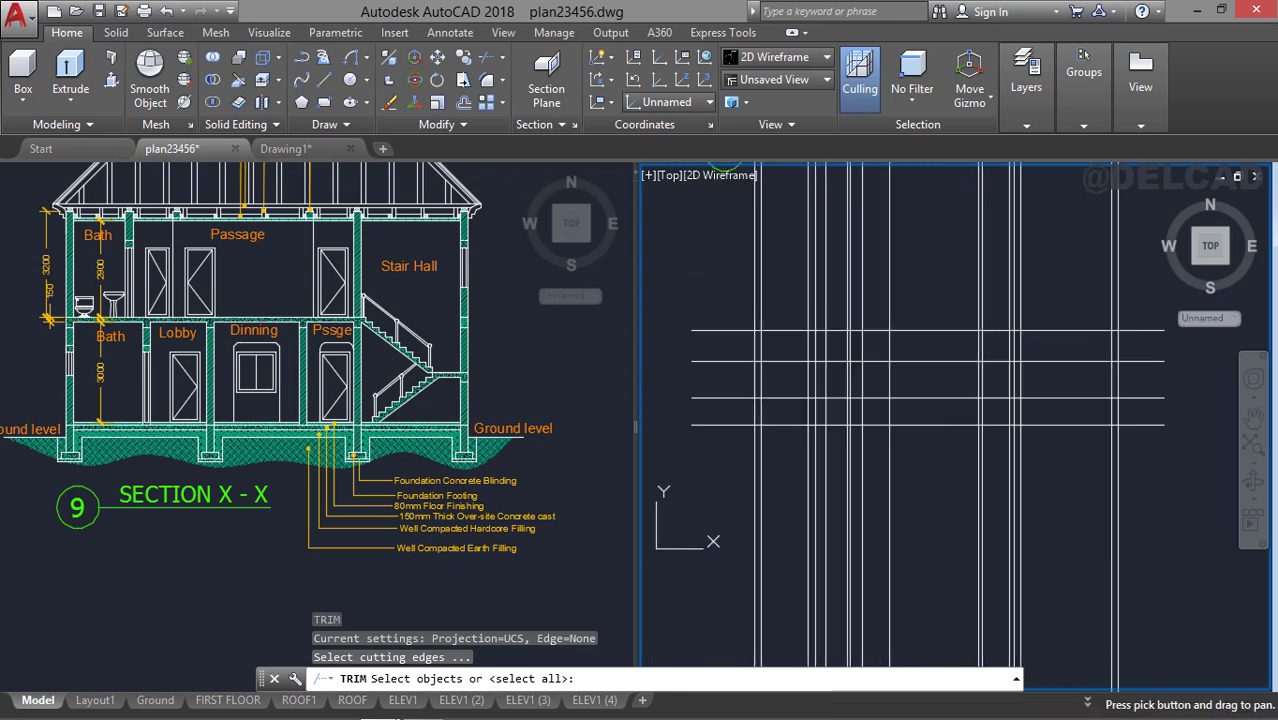
pyautogui.click(1079, 425)
pyautogui.press('Return')
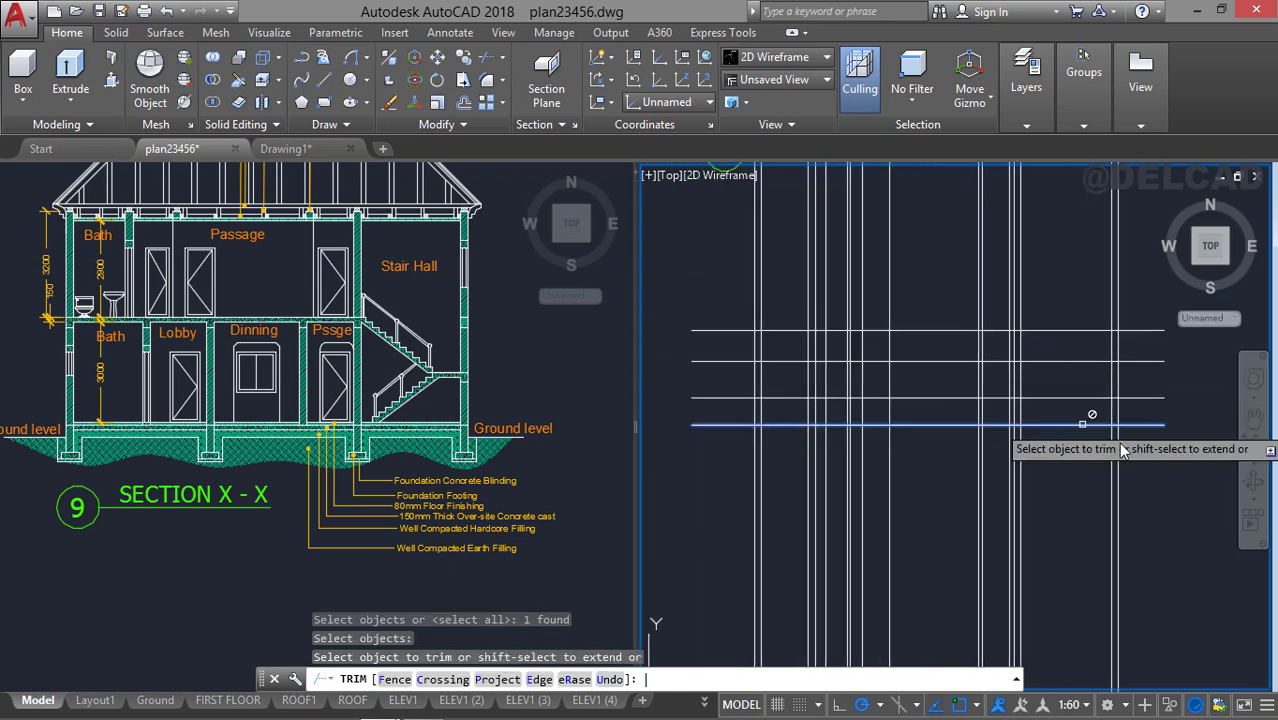
pyautogui.click(1173, 466)
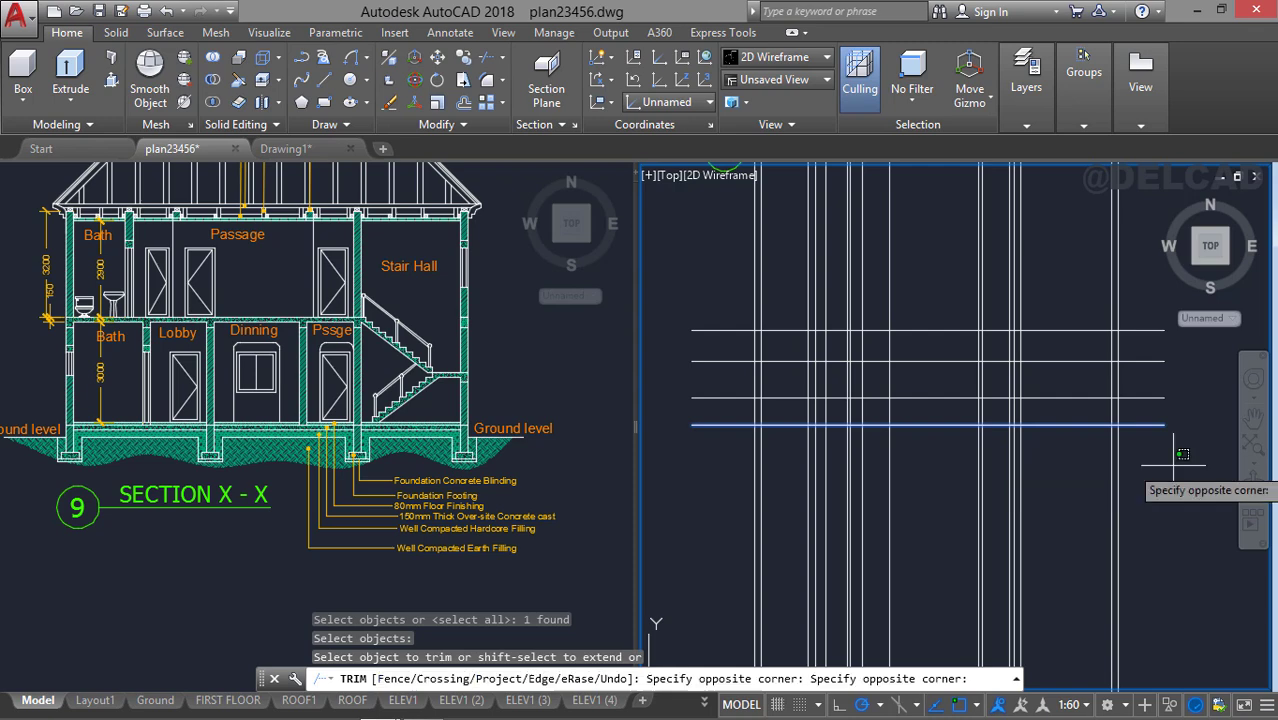
pyautogui.click(738, 479)
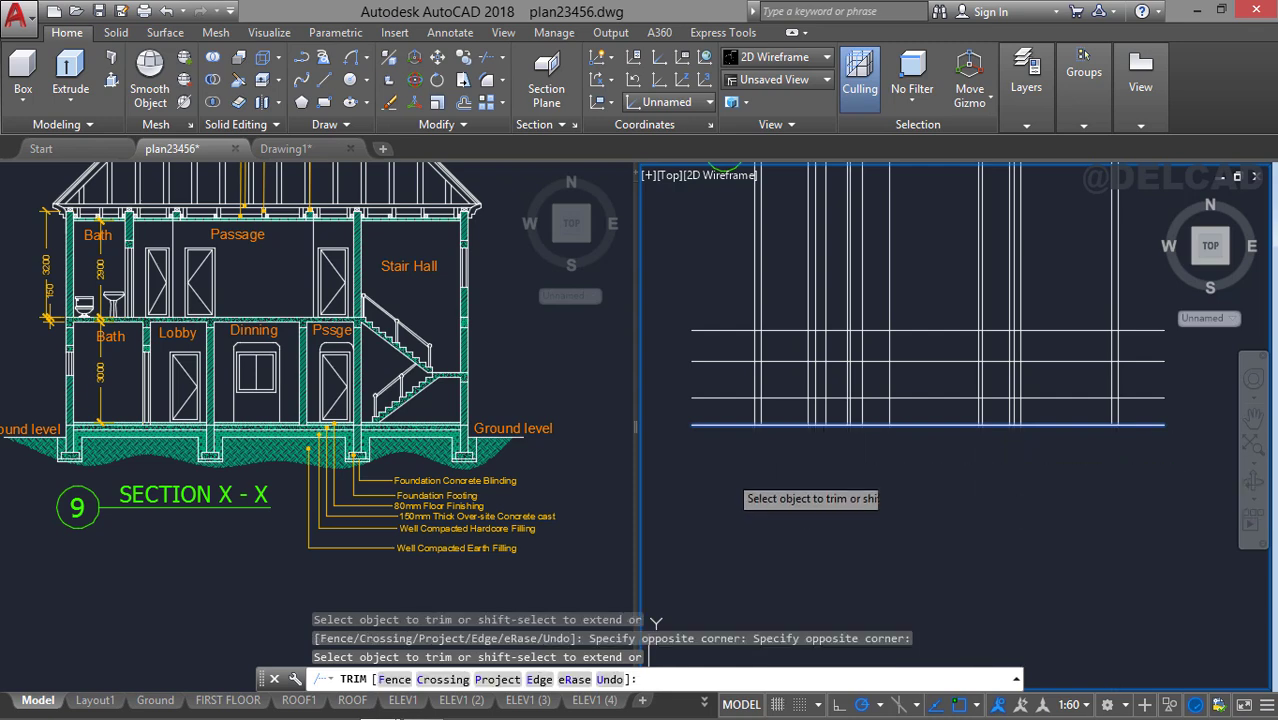
pyautogui.click(737, 463)
pyautogui.click(722, 310)
pyautogui.press('Escape')
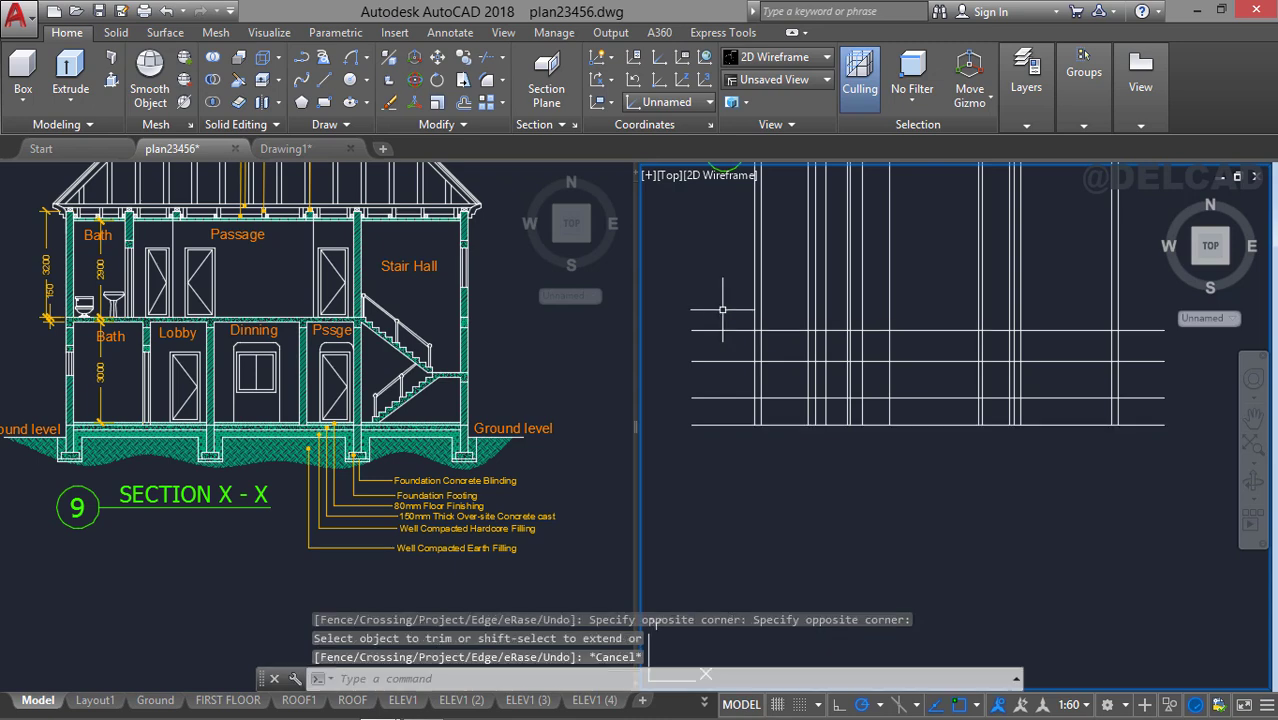
# Trim the horizontal level lines beyond the outermost vertical construction lines on both sides, using those outer lines as cutting edges.
pyautogui.press('space')
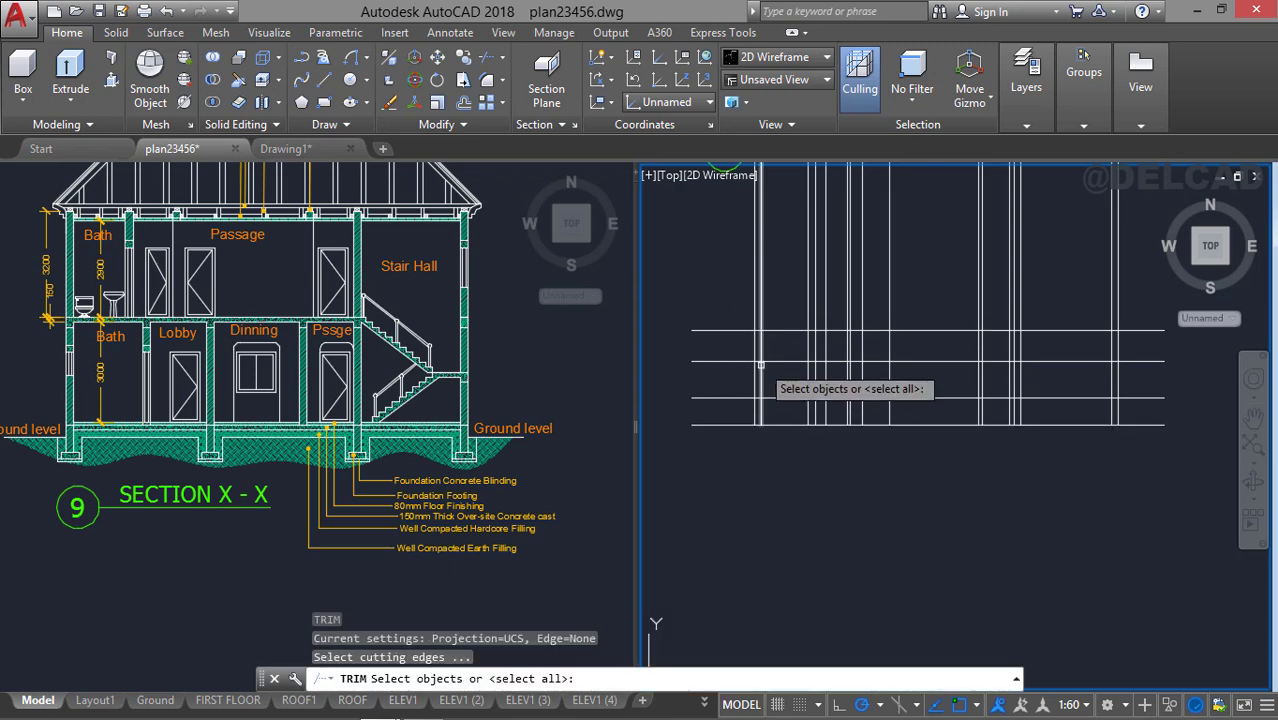
pyautogui.click(1113, 331)
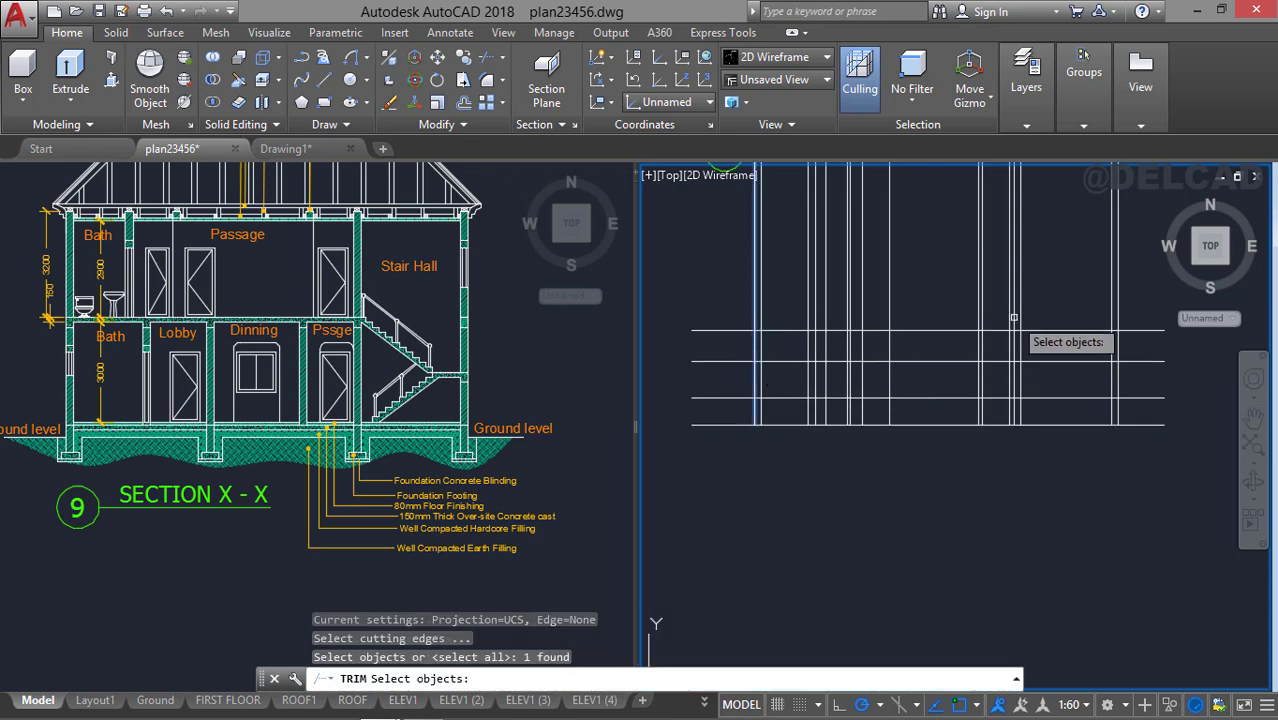
pyautogui.click(1117, 340)
pyautogui.press('space')
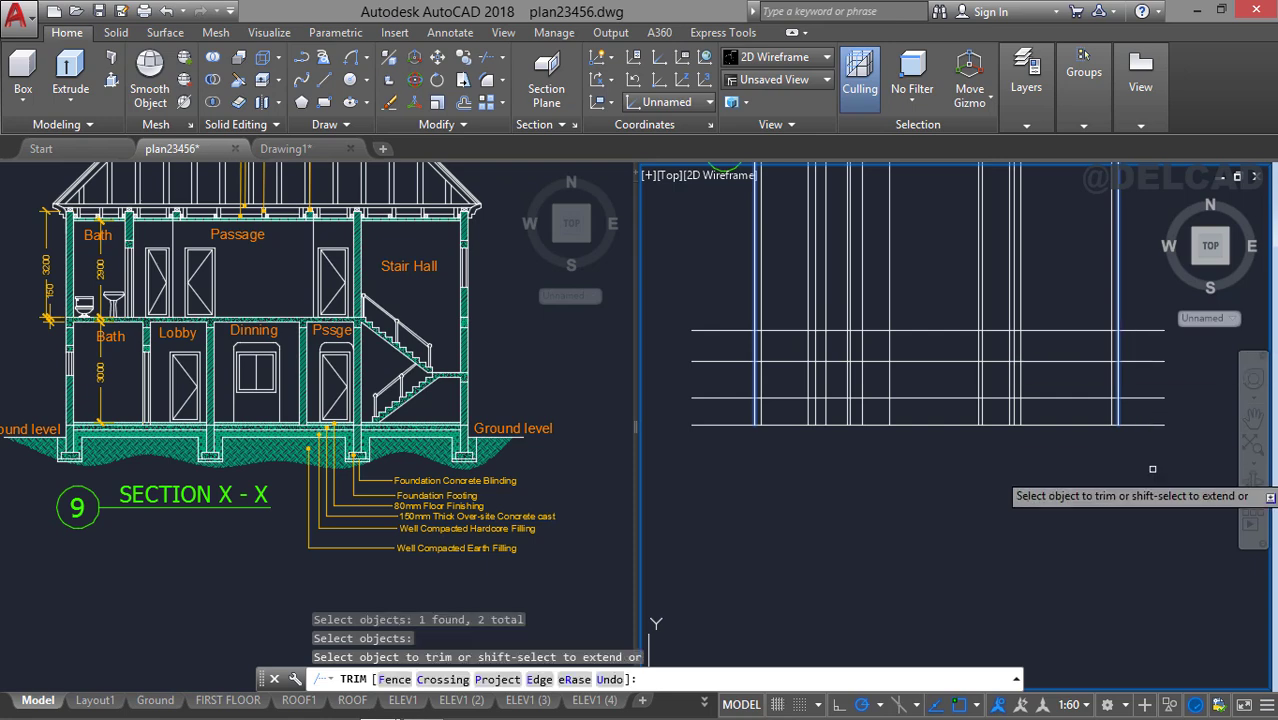
pyautogui.click(1151, 469)
pyautogui.click(1100, 305)
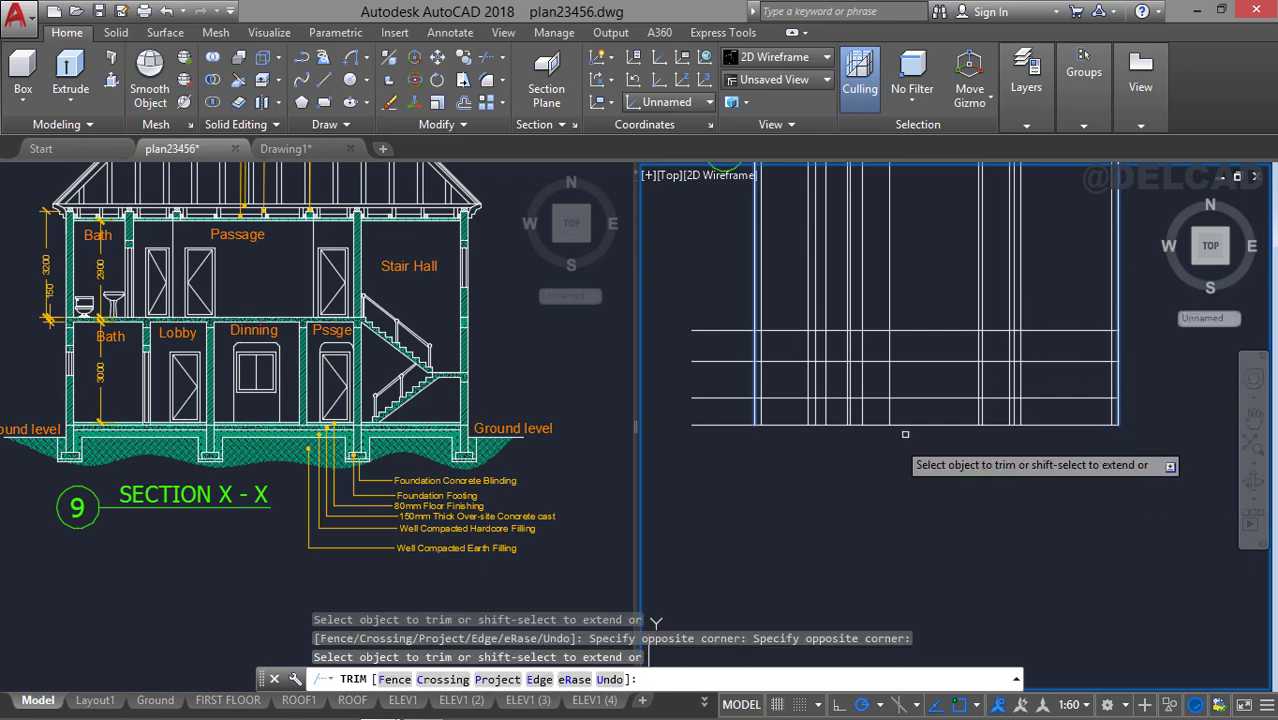
pyautogui.click(672, 485)
pyautogui.click(701, 292)
pyautogui.press('Escape')
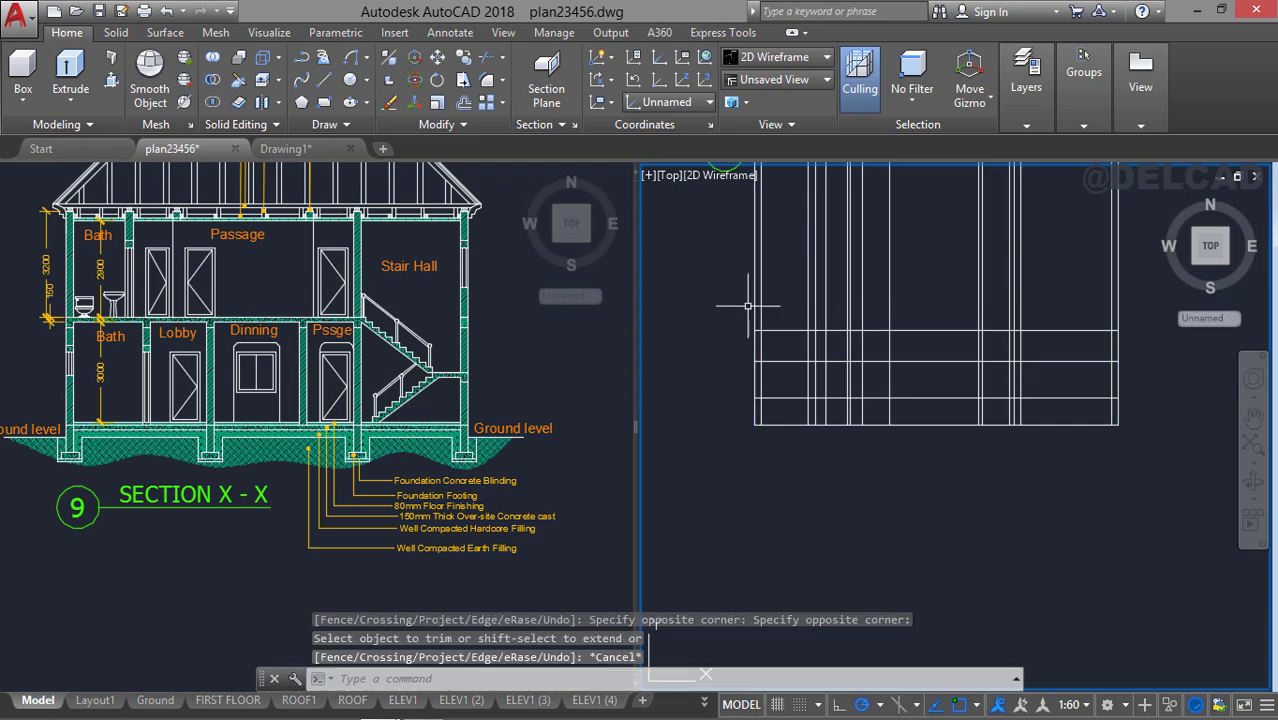
# Change the current layer from Elevation to the one used for the floor plan's door symbols.
pyautogui.moveTo(817, 302); pyautogui.dragTo(800, 500, button='middle')
pyautogui.scroll(-4, 770, 420)
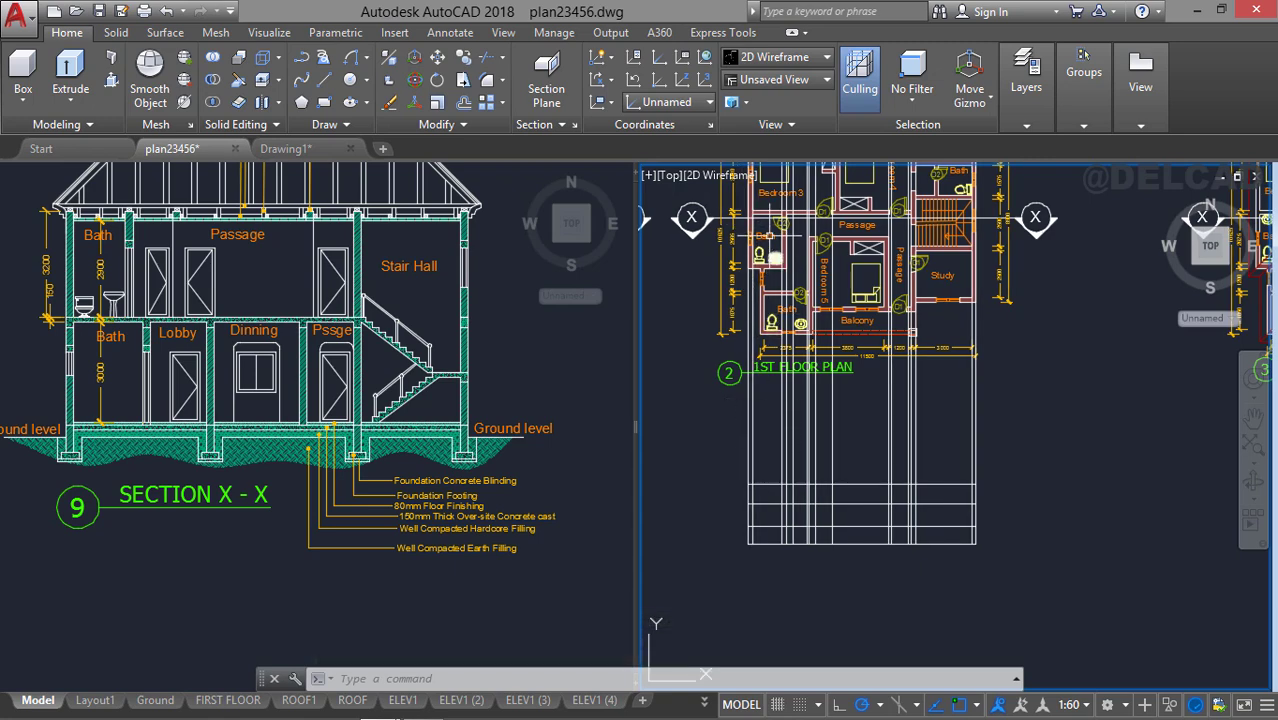
pyautogui.scroll(2, 780, 222)
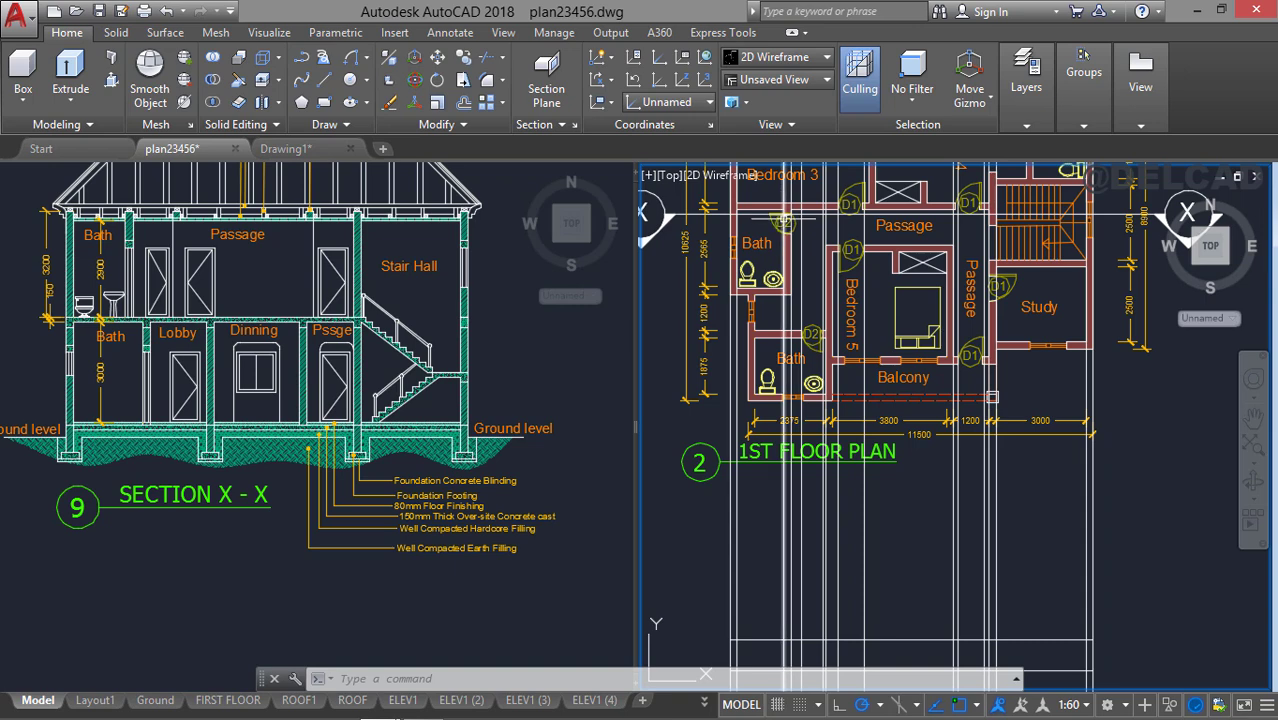
pyautogui.moveTo(785, 219); pyautogui.dragTo(752, 190, button='middle')
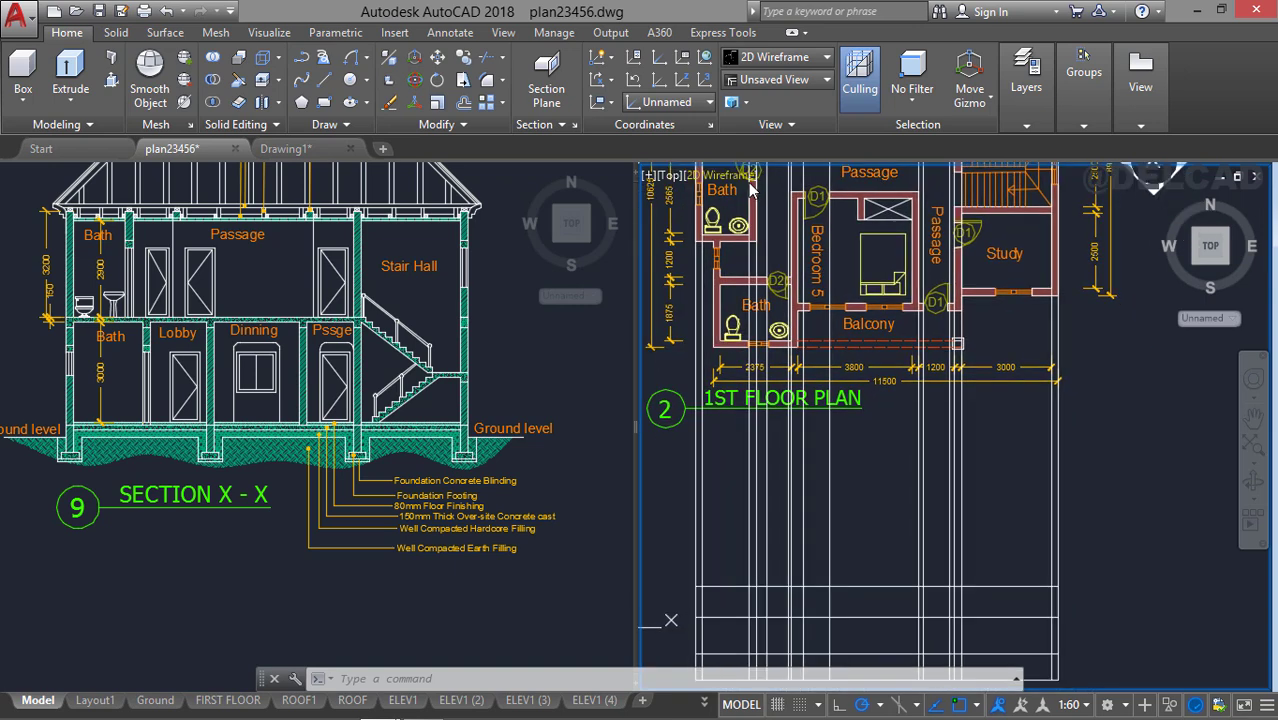
pyautogui.click(1040, 128)
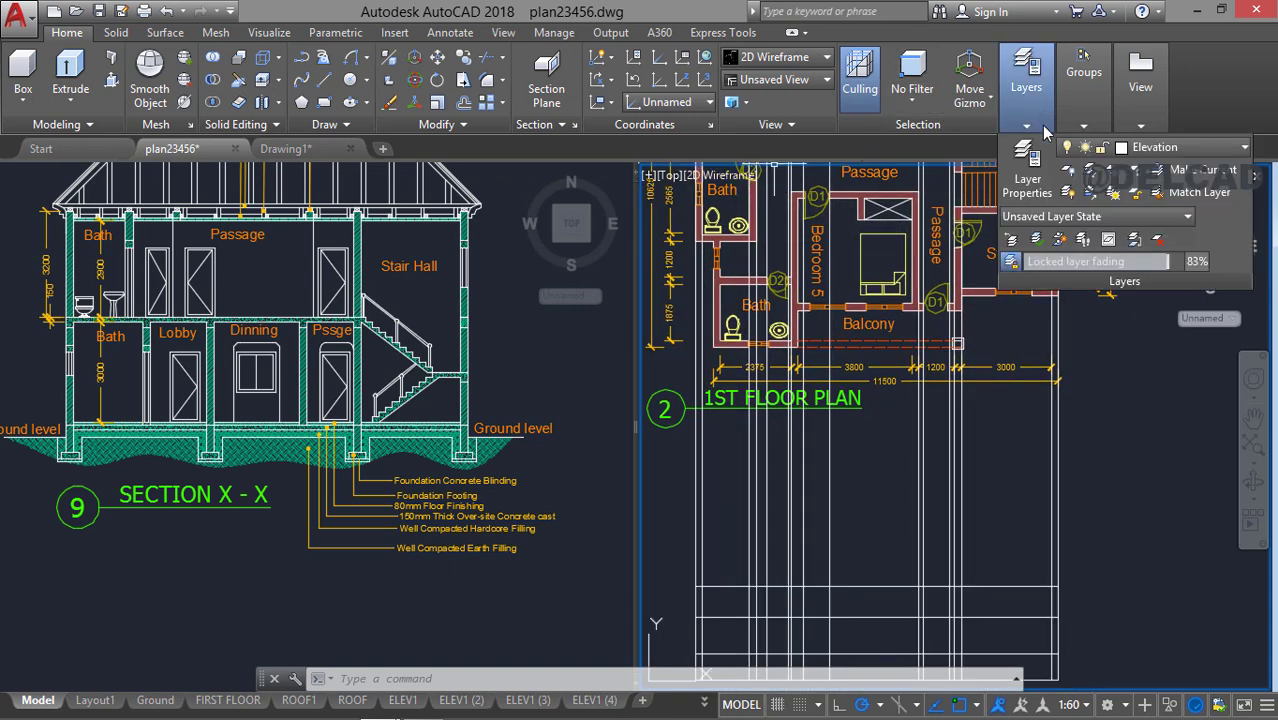
pyautogui.click(1148, 150)
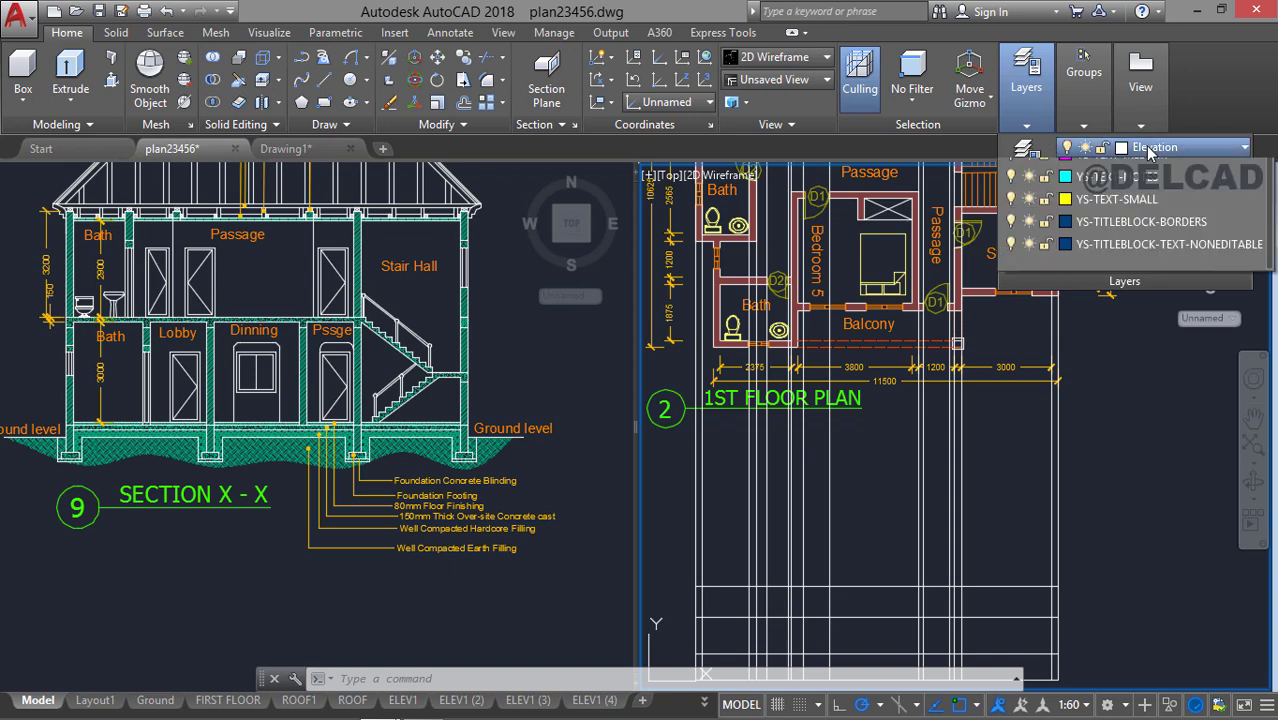
pyautogui.click(1093, 327)
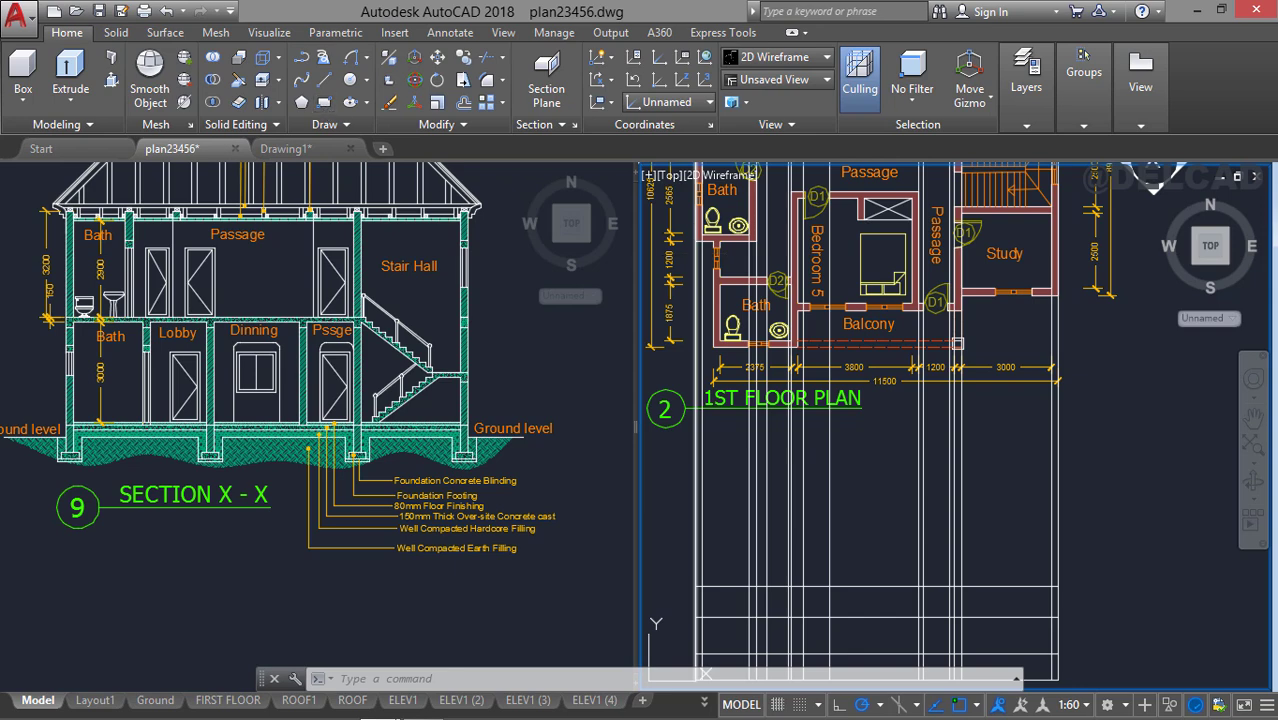
# Draw a rectangle for the upper bath's D2 door between its wall's projection lines, from the 2100 level line down to the base line.
pyautogui.click(325, 102)
pyautogui.moveTo(755, 420); pyautogui.dragTo(755, 215, button='middle')
pyautogui.scroll(2, 752, 418)
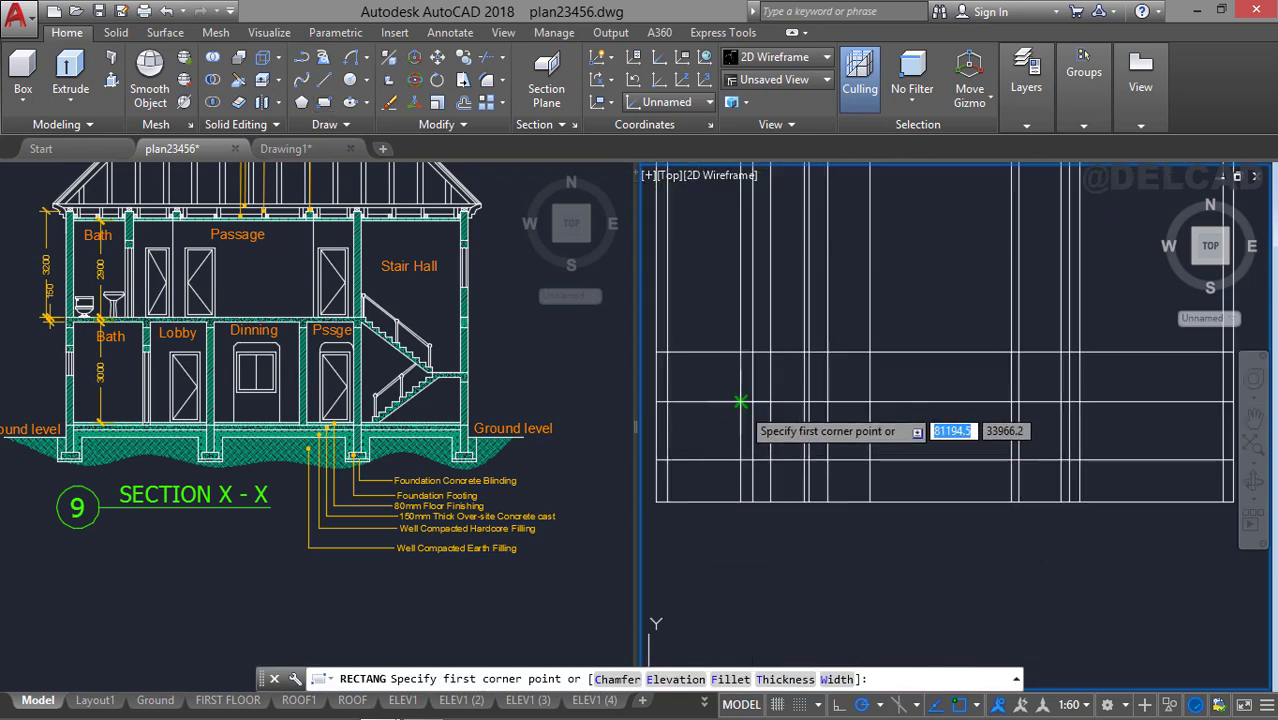
pyautogui.click(740, 401)
pyautogui.click(755, 502)
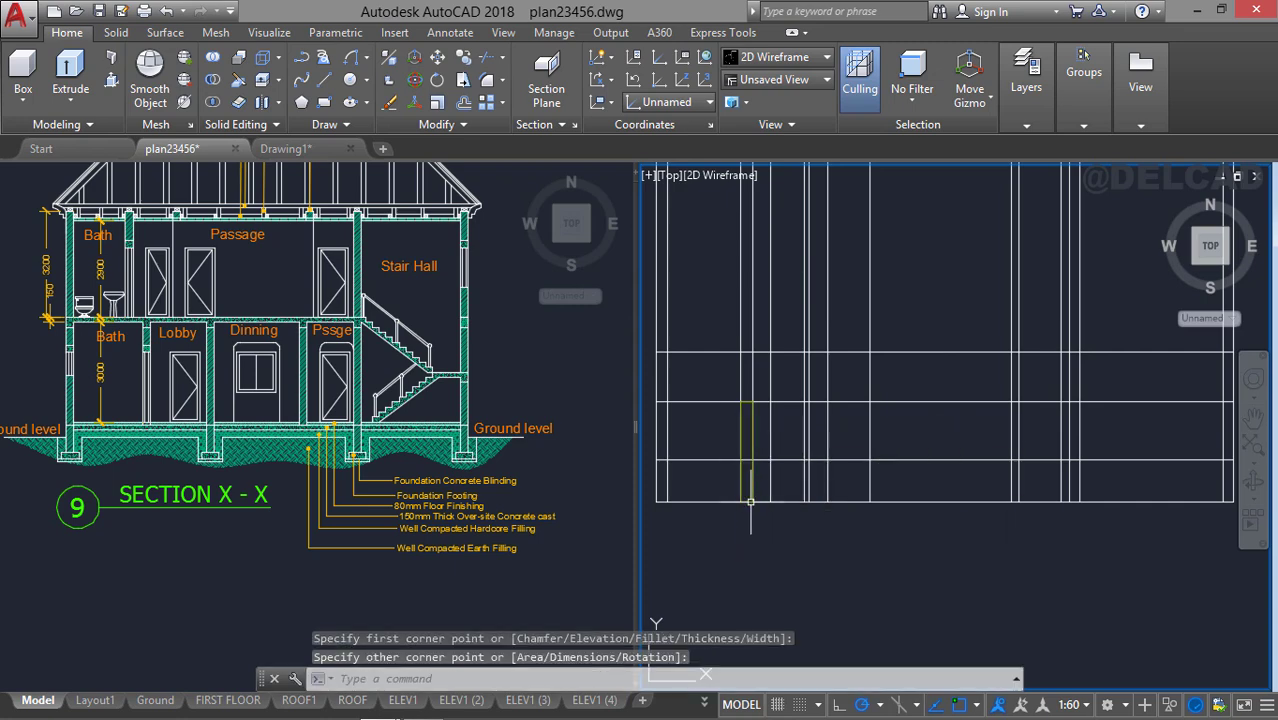
# Draw a rectangle for the lower bath's D2 door between its projection lines, from the 2100 level line to the base line.
pyautogui.scroll(-2, 760, 380)
pyautogui.moveTo(742, 232); pyautogui.dragTo(698, 518, button='middle')
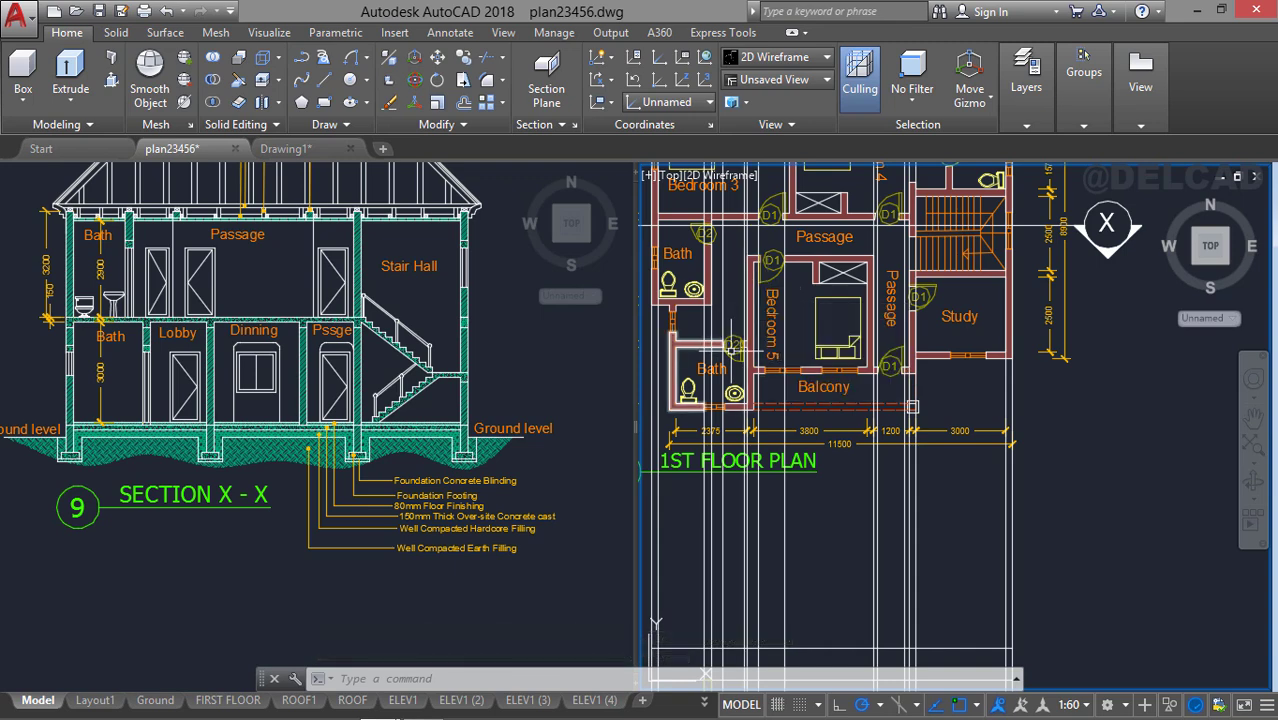
pyautogui.moveTo(731, 345); pyautogui.dragTo(711, 194, button='middle')
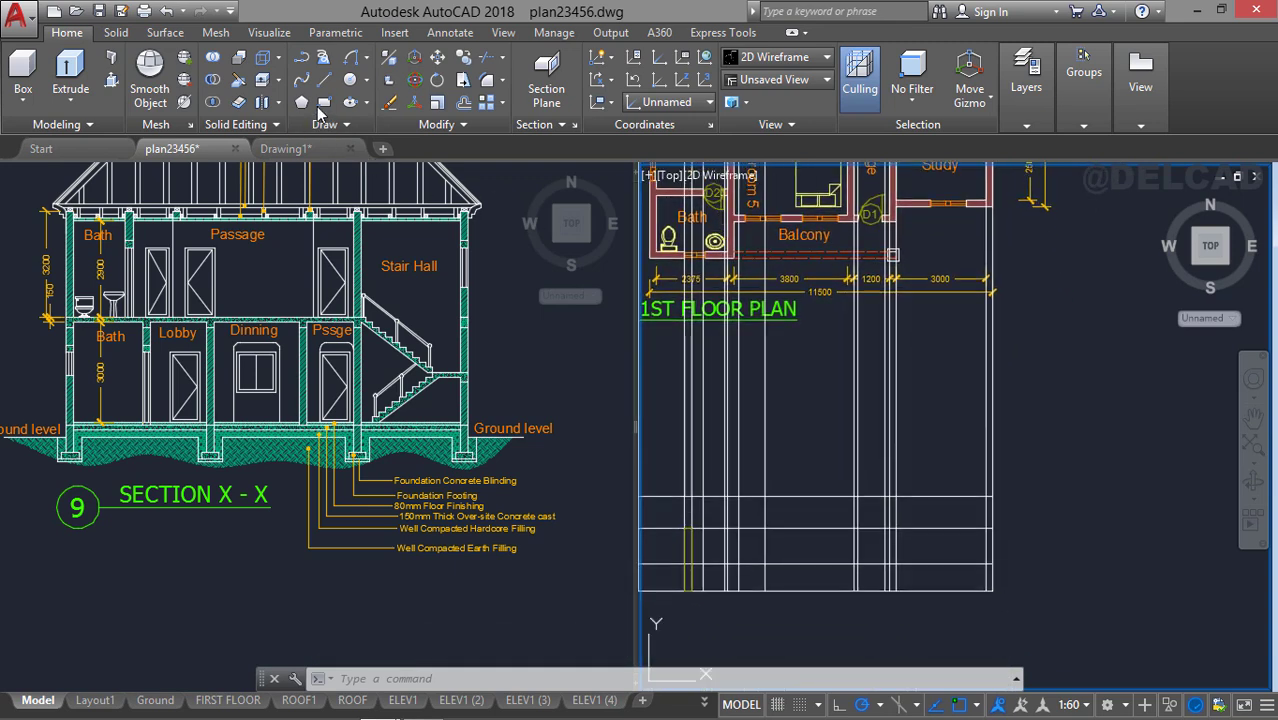
pyautogui.moveTo(734, 494); pyautogui.dragTo(765, 385, button='middle')
pyautogui.scroll(2, 765, 385)
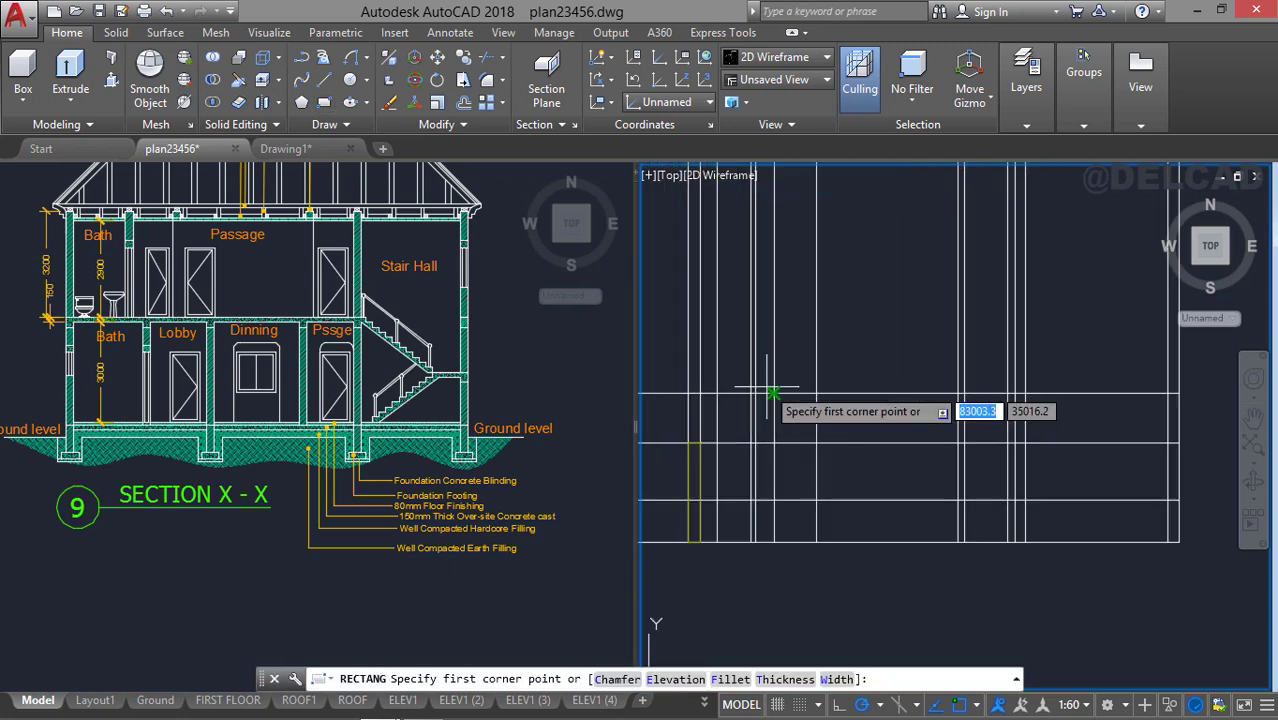
pyautogui.click(716, 442)
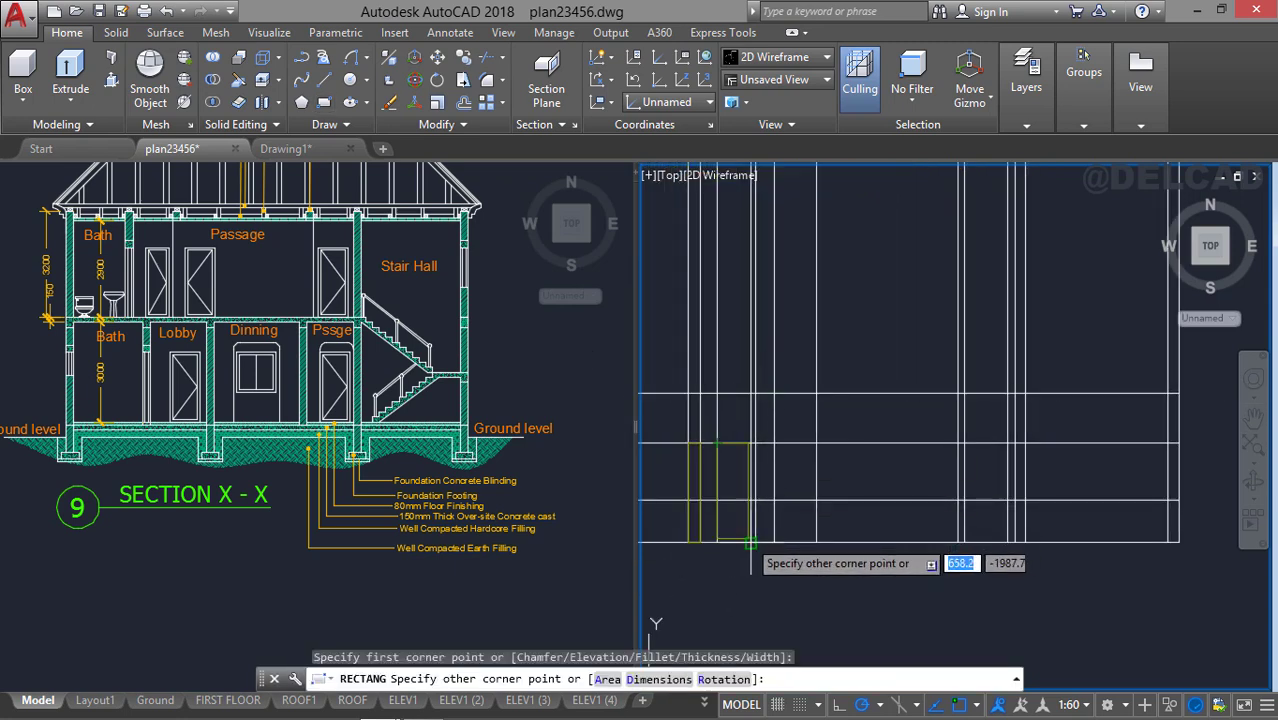
pyautogui.click(750, 543)
# Draw a rectangle for the Bedroom 5 D1 door between its projection lines, from the 2100 level line to the base line.
pyautogui.scroll(-2, 756, 289)
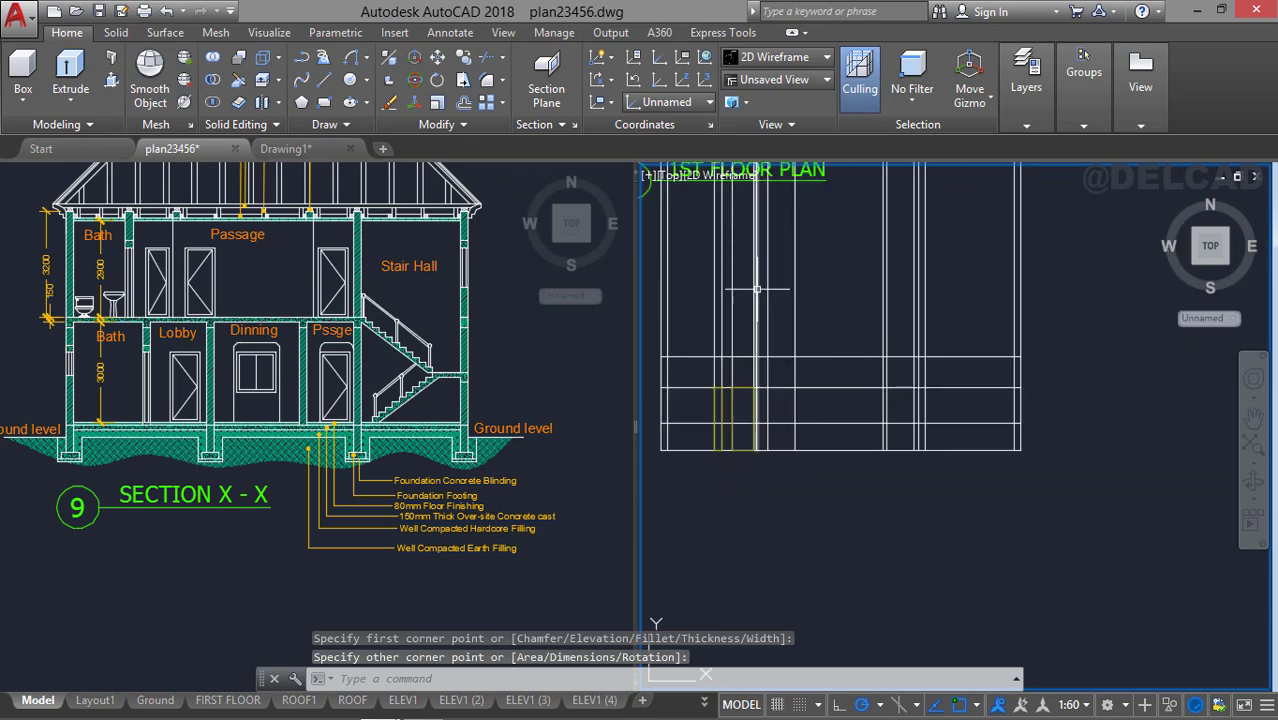
pyautogui.moveTo(744, 316); pyautogui.dragTo(704, 615, button='middle')
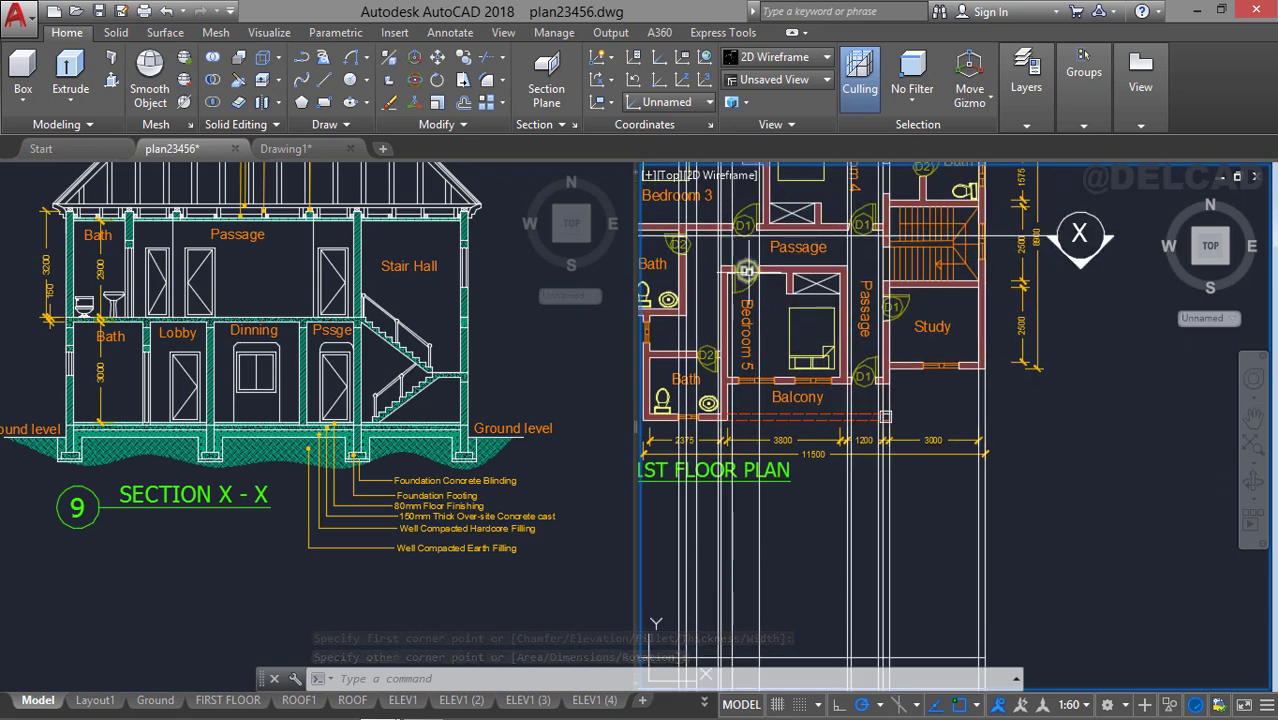
pyautogui.moveTo(771, 431); pyautogui.dragTo(775, 263, button='middle')
pyautogui.moveTo(780, 498); pyautogui.dragTo(805, 441, button='middle')
pyautogui.write('rec')
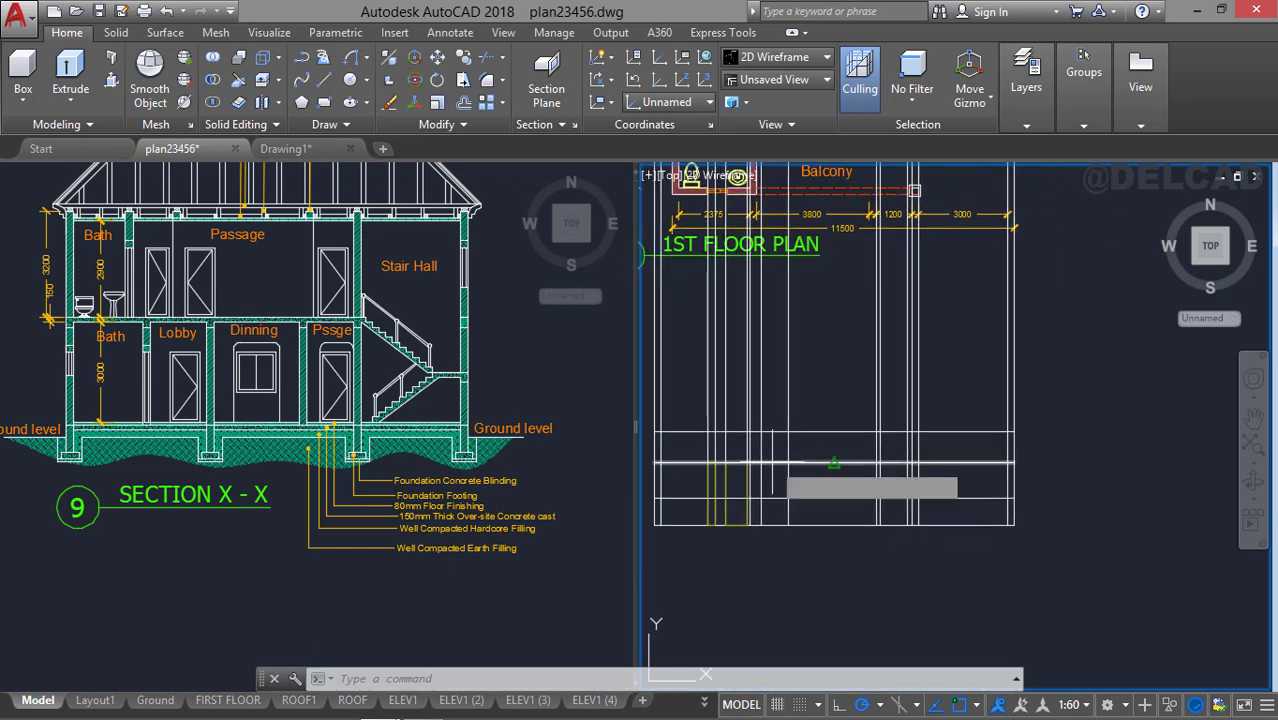
pyautogui.press('Return')
pyautogui.scroll(4, 770, 470)
pyautogui.click(744, 467)
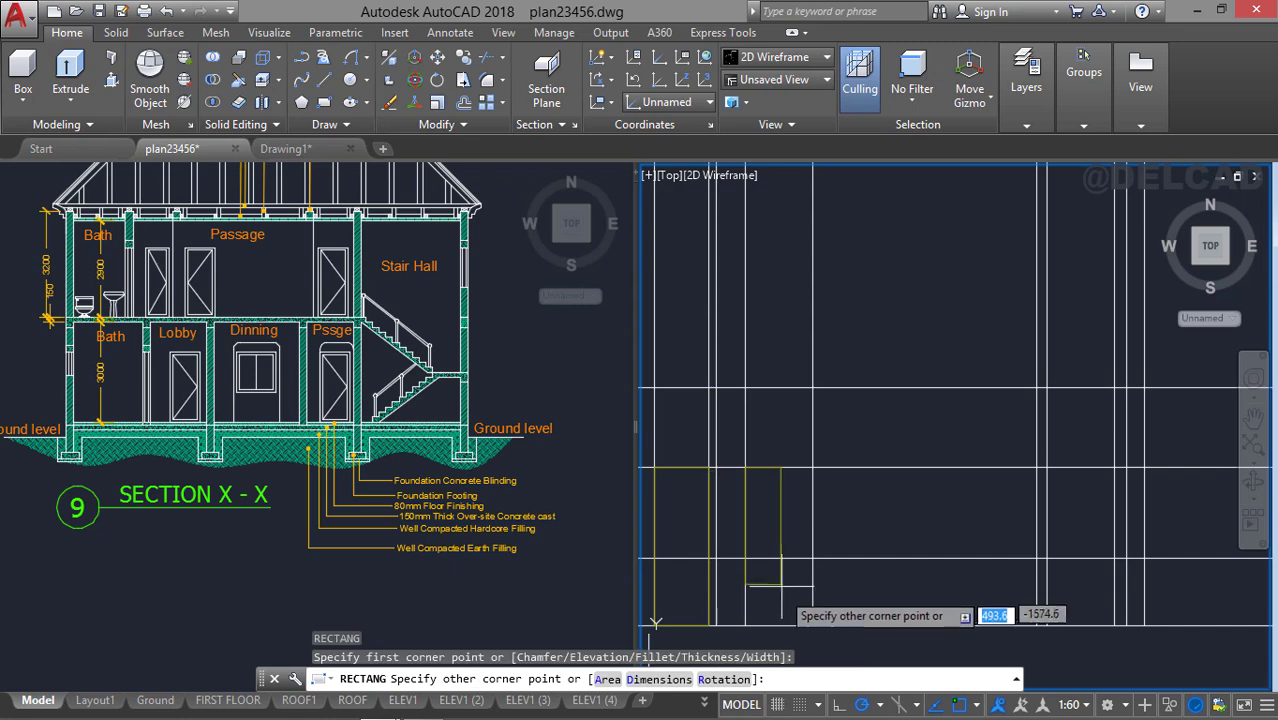
pyautogui.click(816, 622)
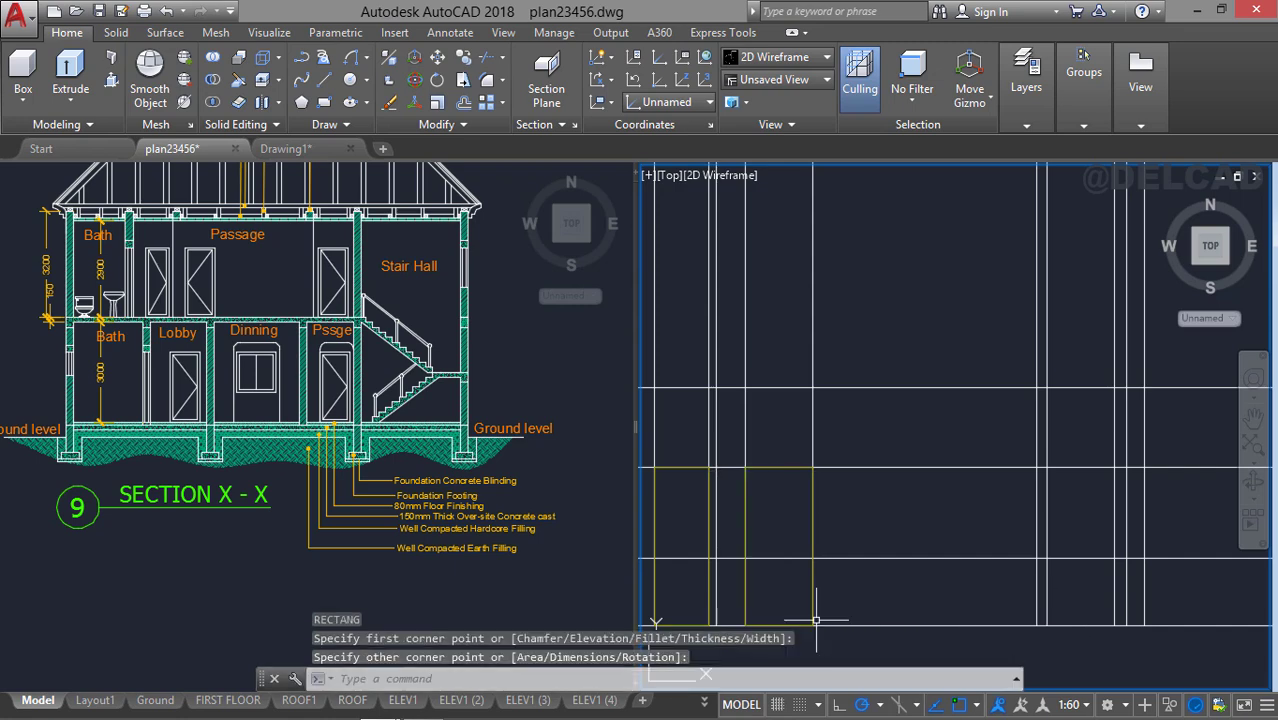
# Draw a rectangle for the D1 door between passage and balcony, from the 2100 level line to the base line between its projection lines.
pyautogui.click(300, 366)
pyautogui.moveTo(299, 318); pyautogui.dragTo(313, 398, button='middle')
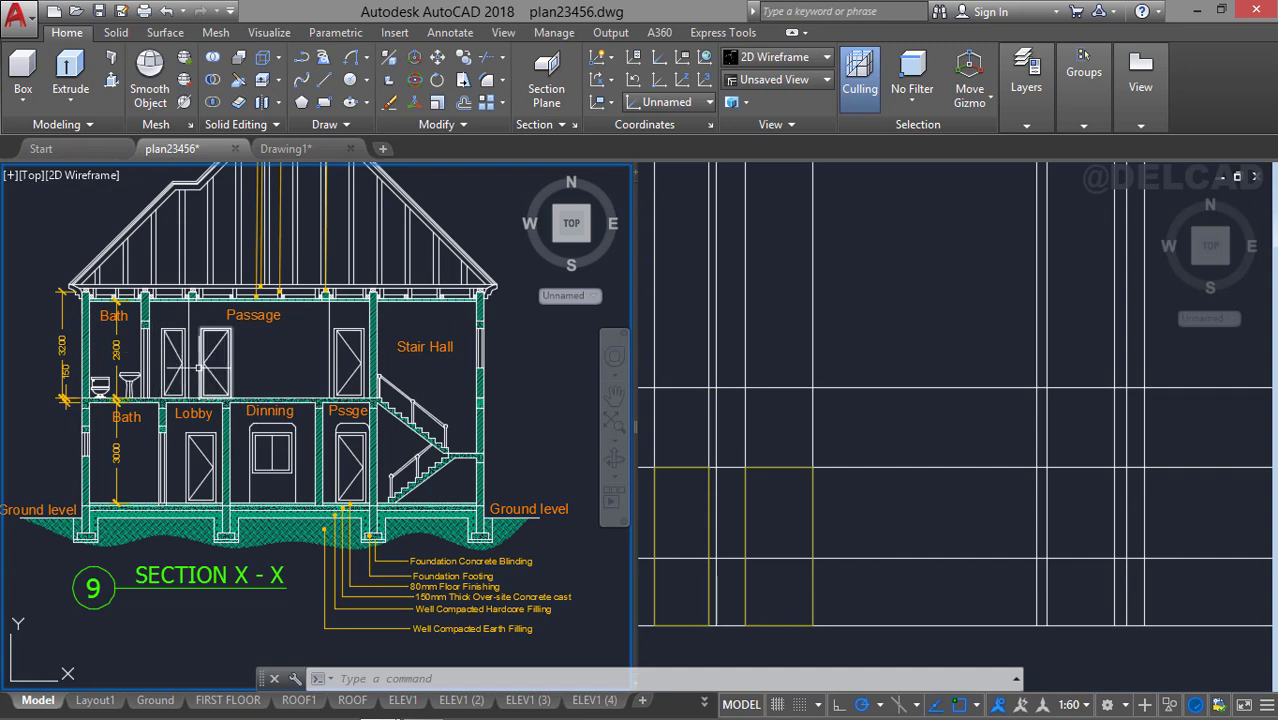
pyautogui.click(768, 418)
pyautogui.scroll(-1, 810, 360)
pyautogui.moveTo(807, 349); pyautogui.dragTo(762, 493, button='middle')
pyautogui.scroll(-1, 776, 450)
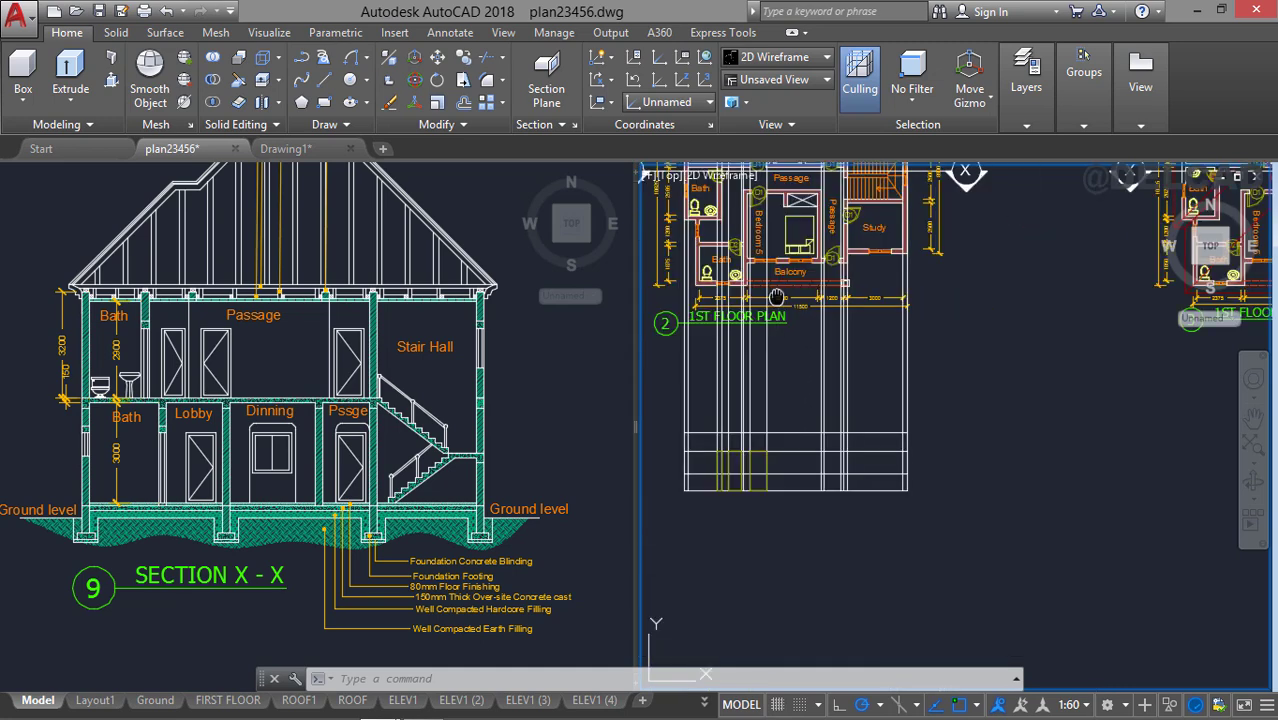
pyautogui.scroll(-2, 778, 297)
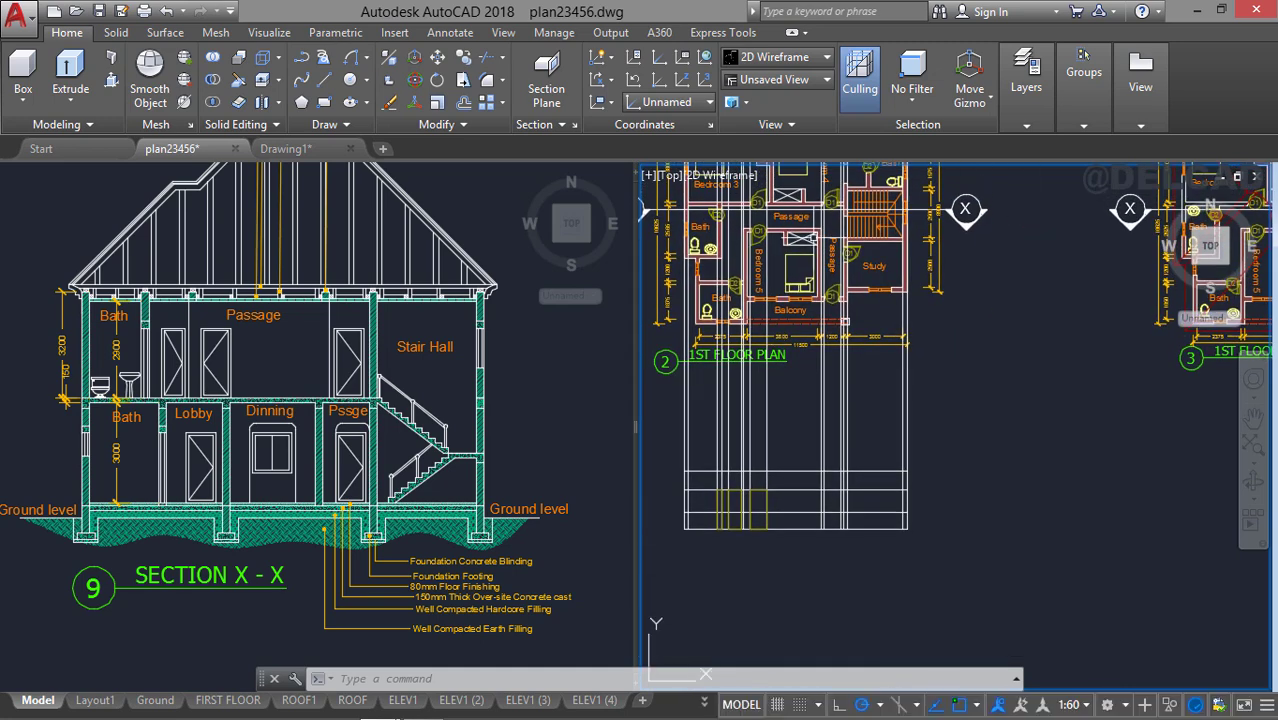
pyautogui.scroll(2, 813, 239)
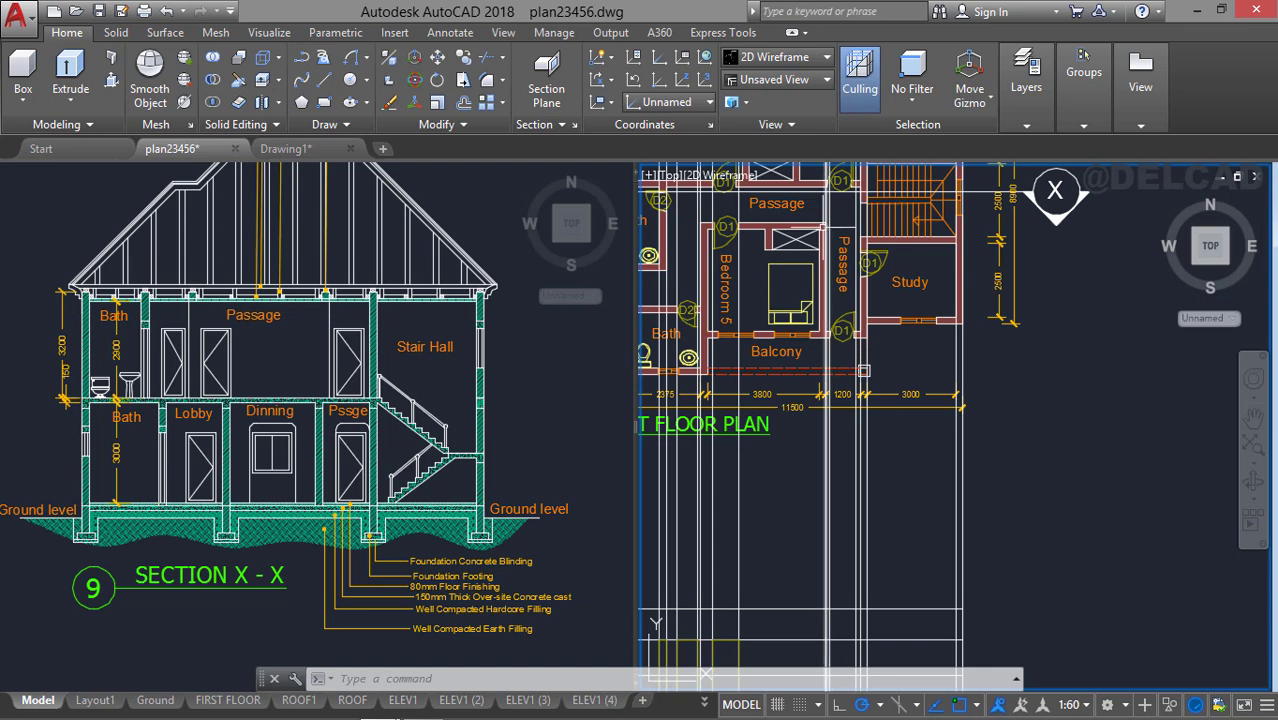
pyautogui.moveTo(854, 323); pyautogui.dragTo(825, 255, button='middle')
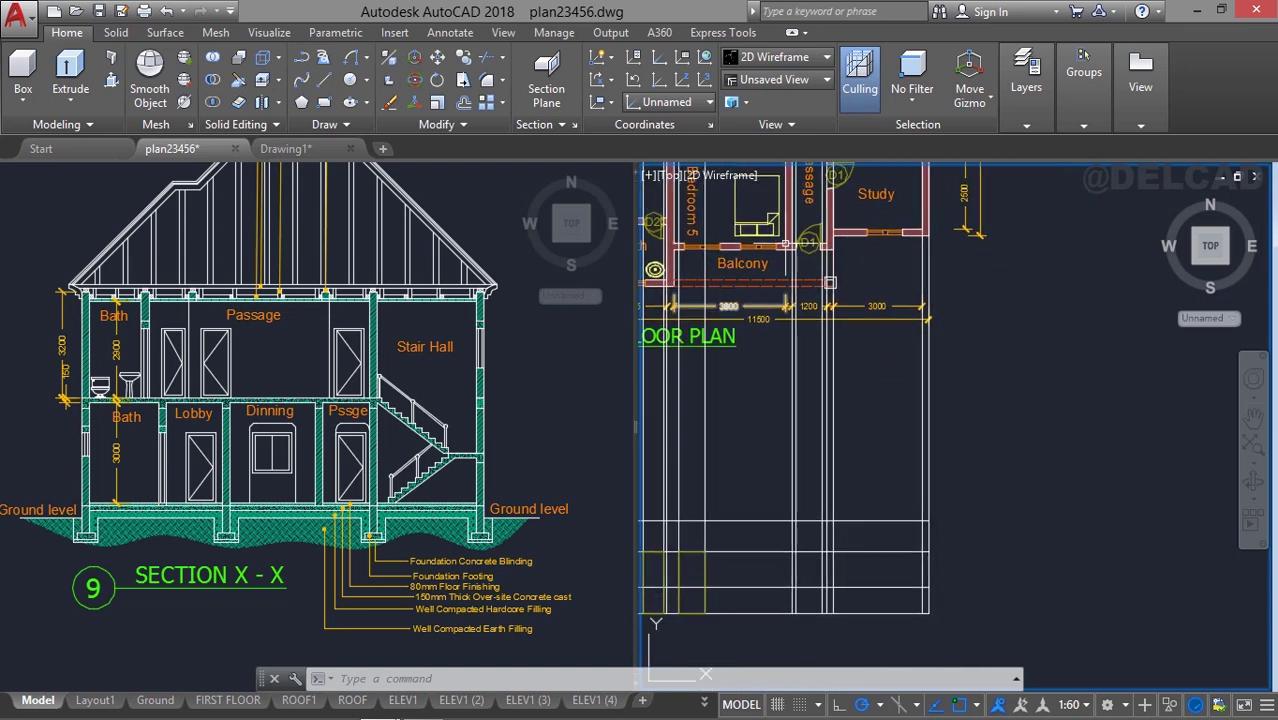
pyautogui.scroll(2, 786, 243)
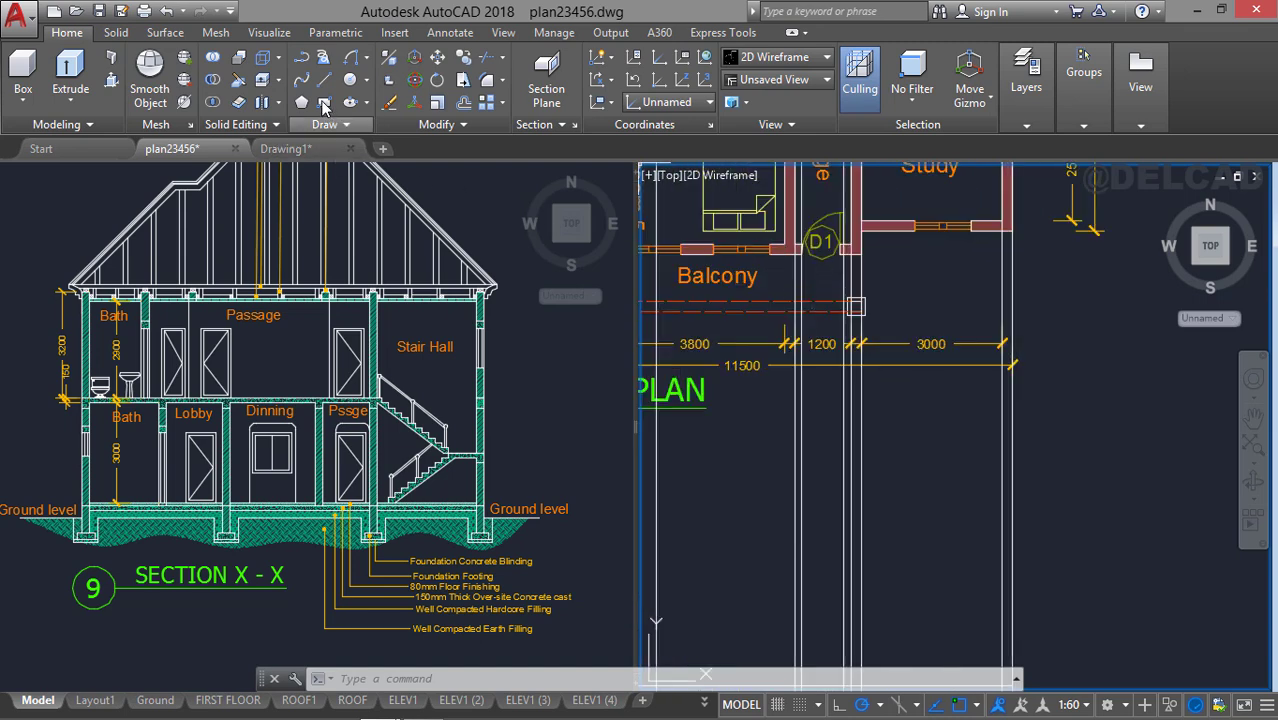
pyautogui.click(323, 102)
pyautogui.moveTo(700, 560); pyautogui.dragTo(680, 330, button='middle')
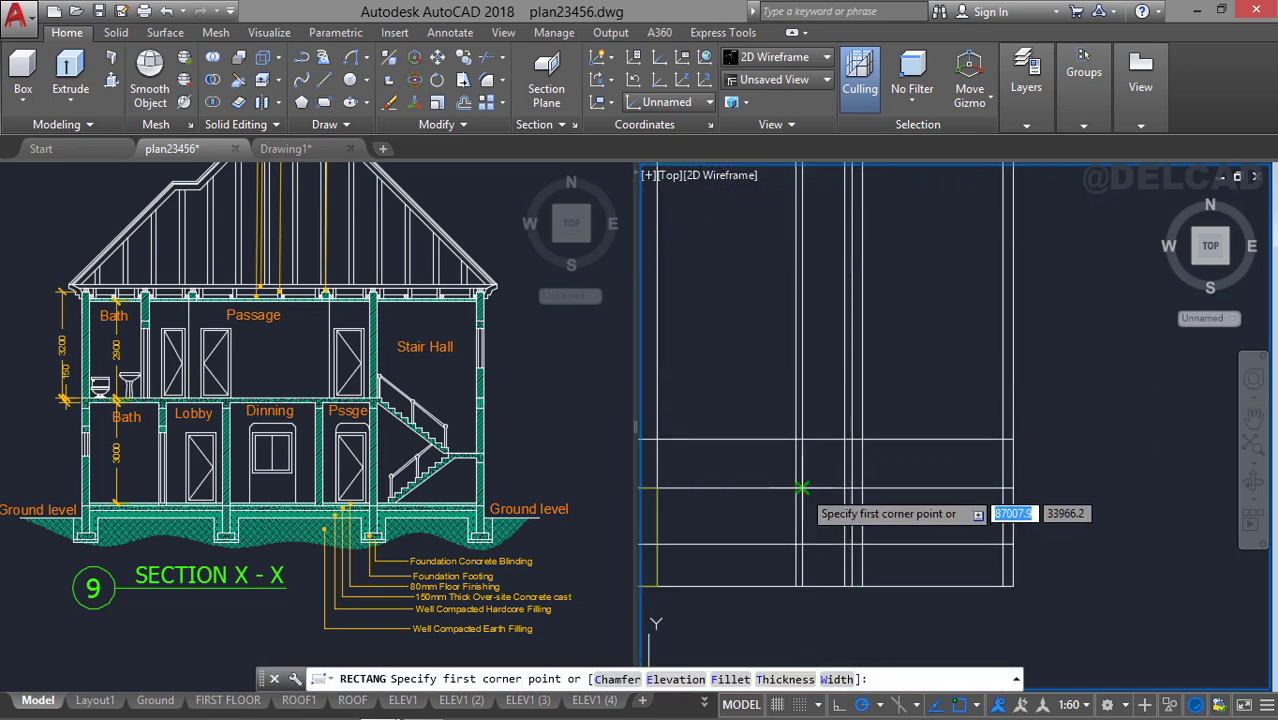
pyautogui.click(803, 488)
pyautogui.click(846, 585)
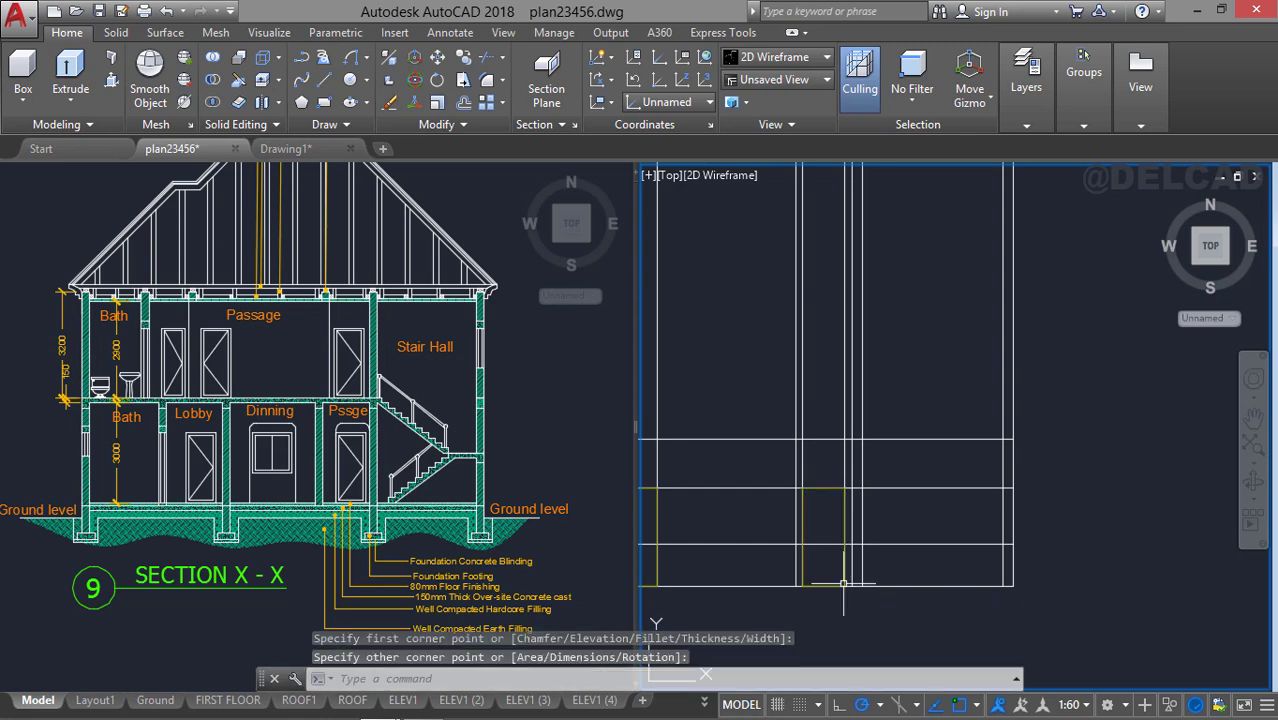
# Draw a rectangle for the stair hall window across the outer wall's thickness, between the 2100 and 900 level lines.
pyautogui.scroll(-1, 847, 447)
pyautogui.moveTo(819, 305); pyautogui.dragTo(808, 554, button='middle')
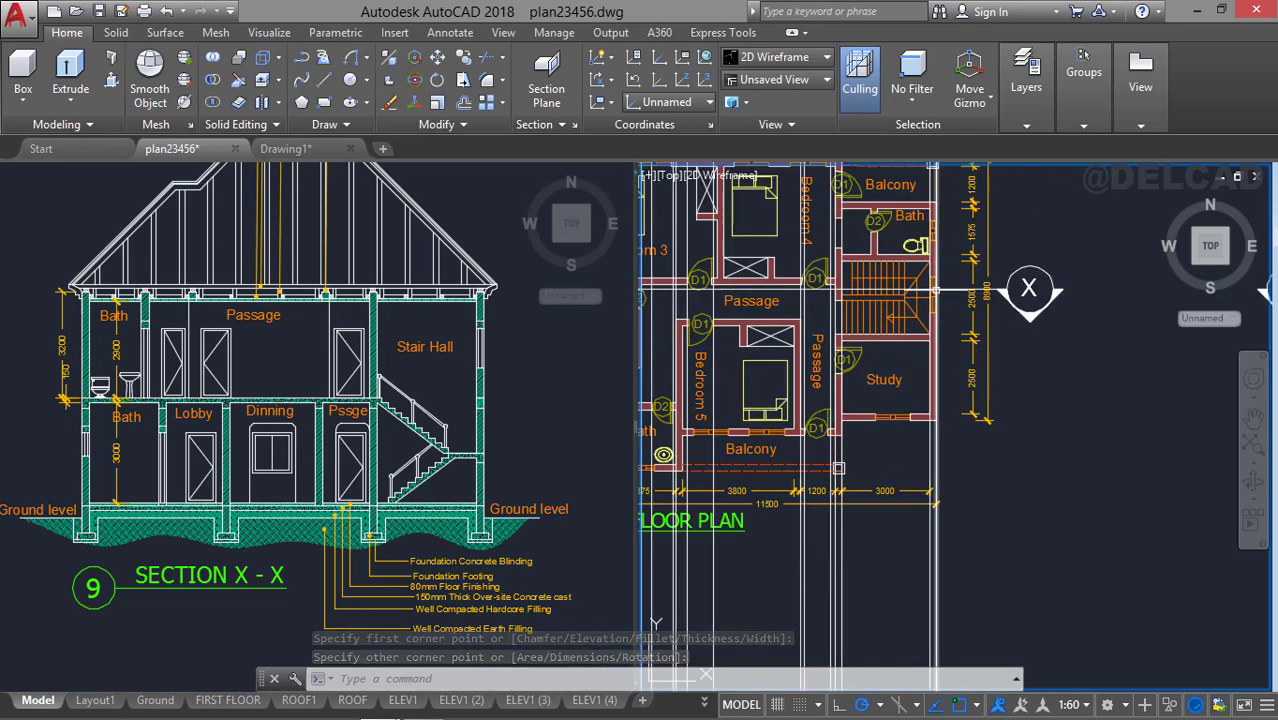
pyautogui.moveTo(908, 422); pyautogui.dragTo(864, 251, button='middle')
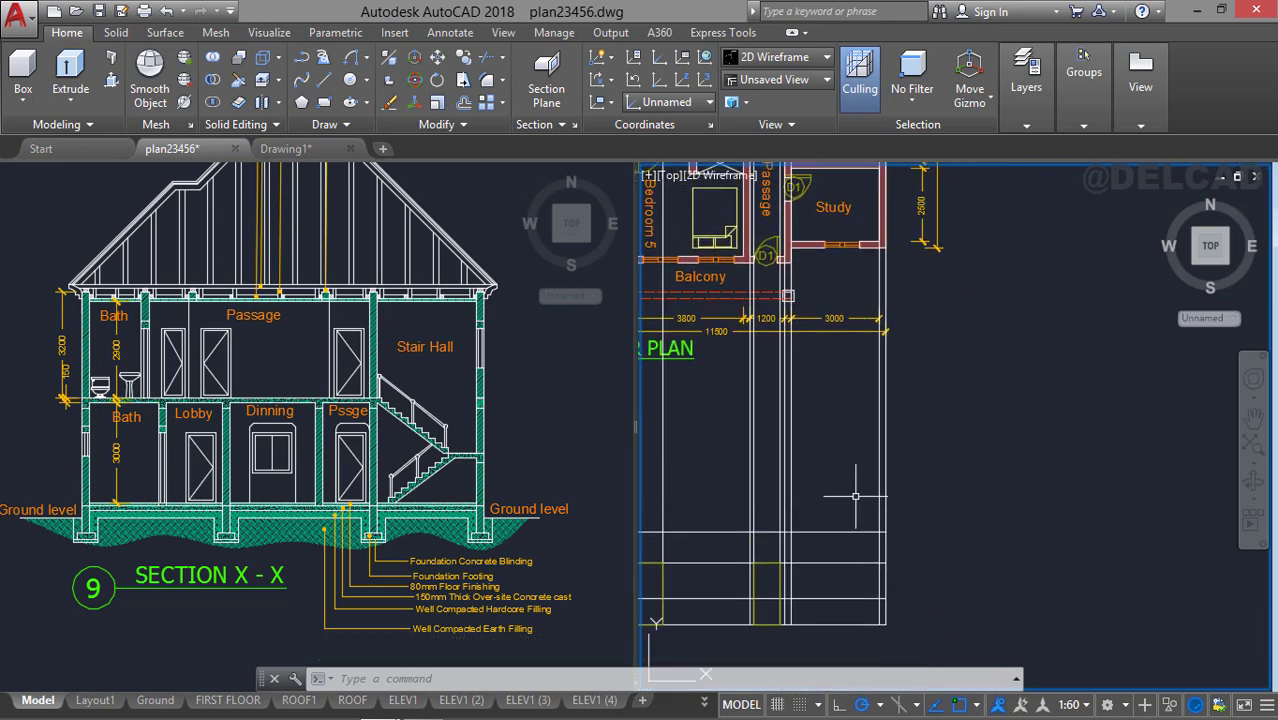
pyautogui.moveTo(856, 494); pyautogui.dragTo(859, 432, button='middle')
pyautogui.press('Return')
pyautogui.scroll(3, 884, 479)
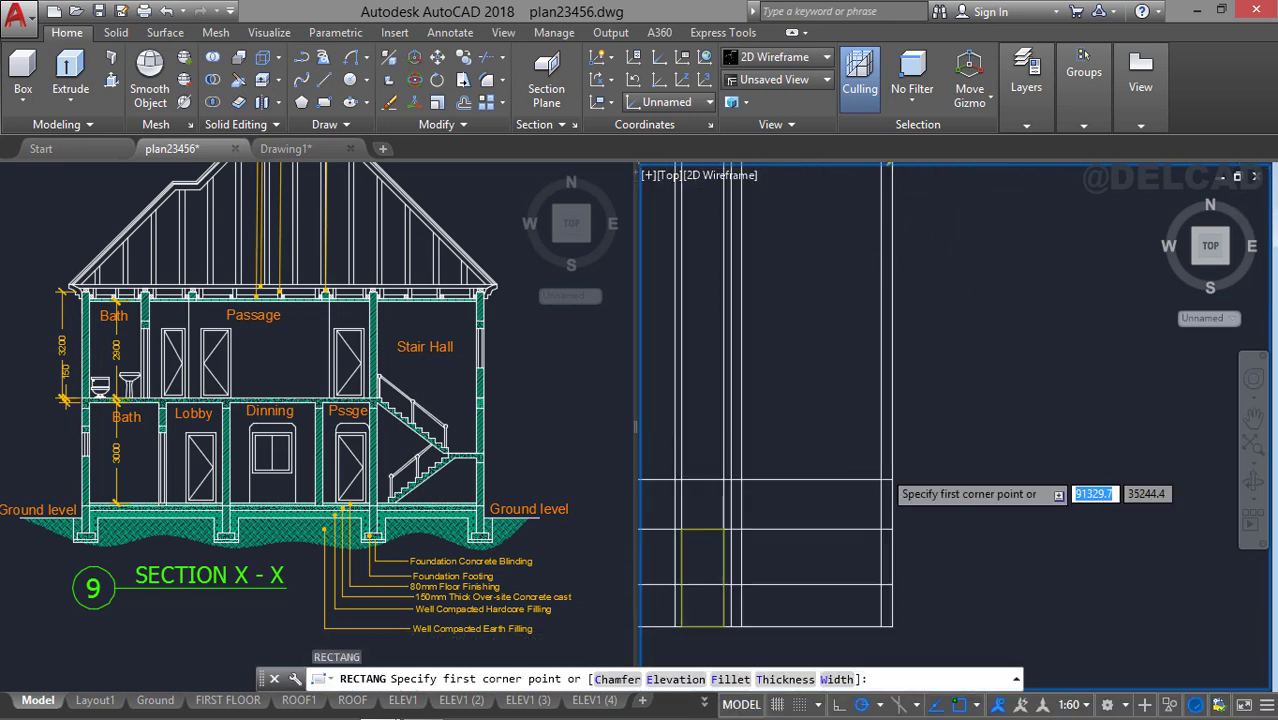
pyautogui.click(880, 567)
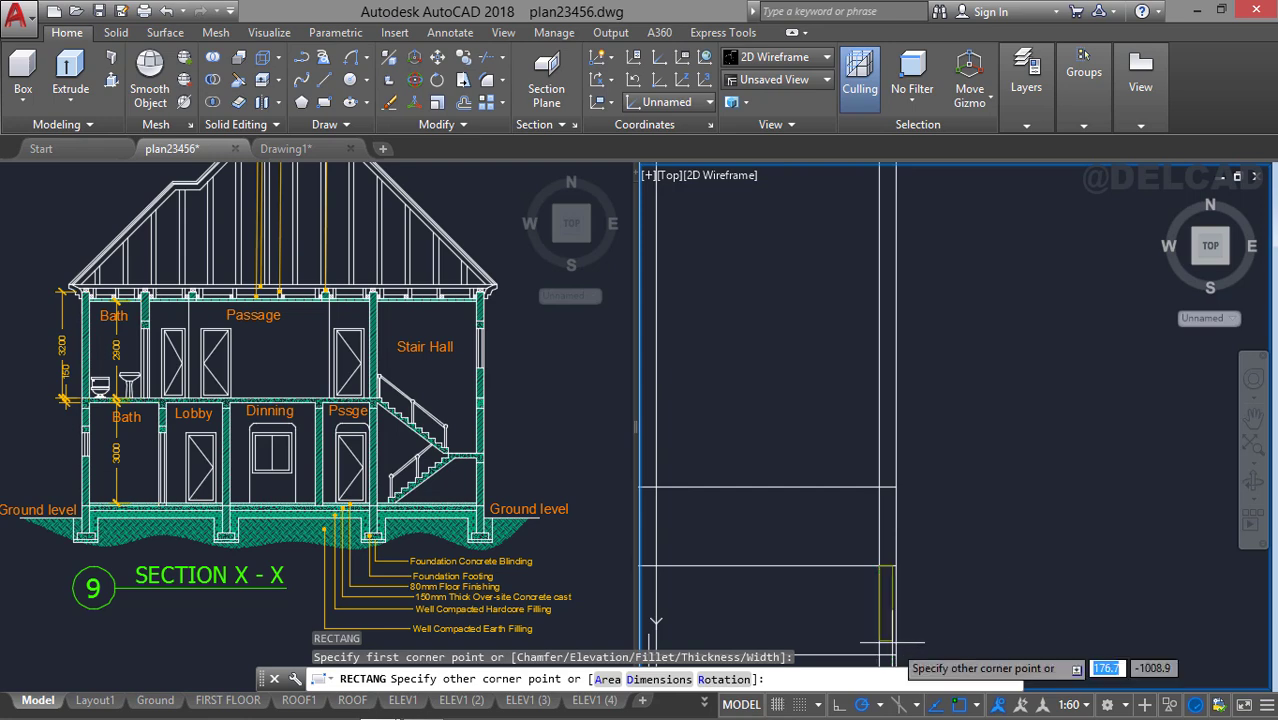
pyautogui.click(896, 655)
pyautogui.press('Escape')
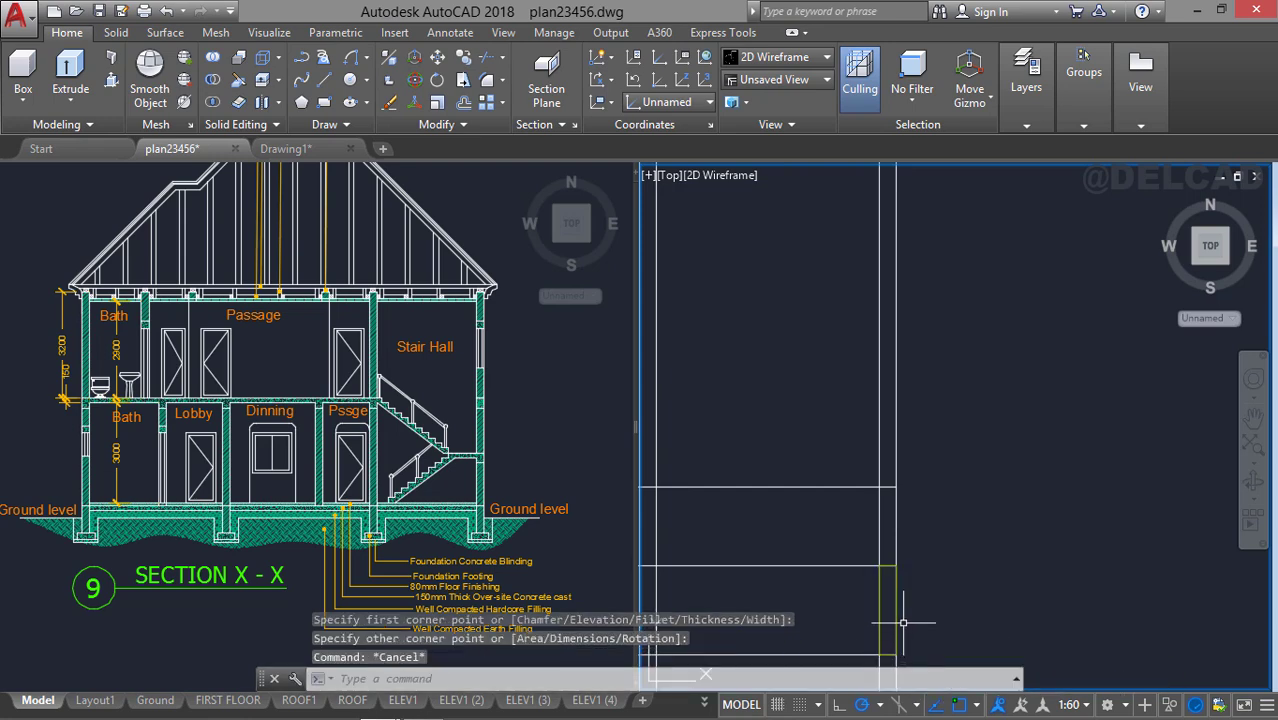
# Match the stair hall window rectangle's properties to the Study window in the first floor plan.
pyautogui.moveTo(897, 551); pyautogui.dragTo(882, 441, button='middle')
pyautogui.write('m')
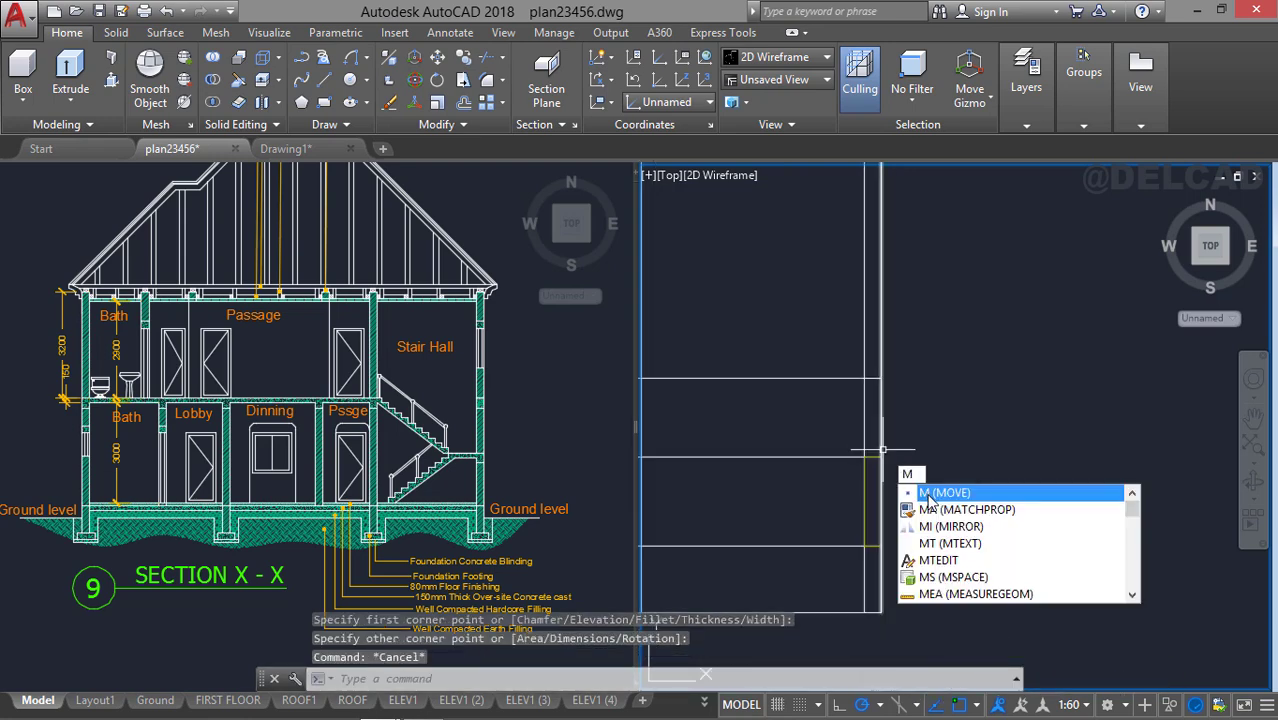
pyautogui.write('a')
pyautogui.press('Return')
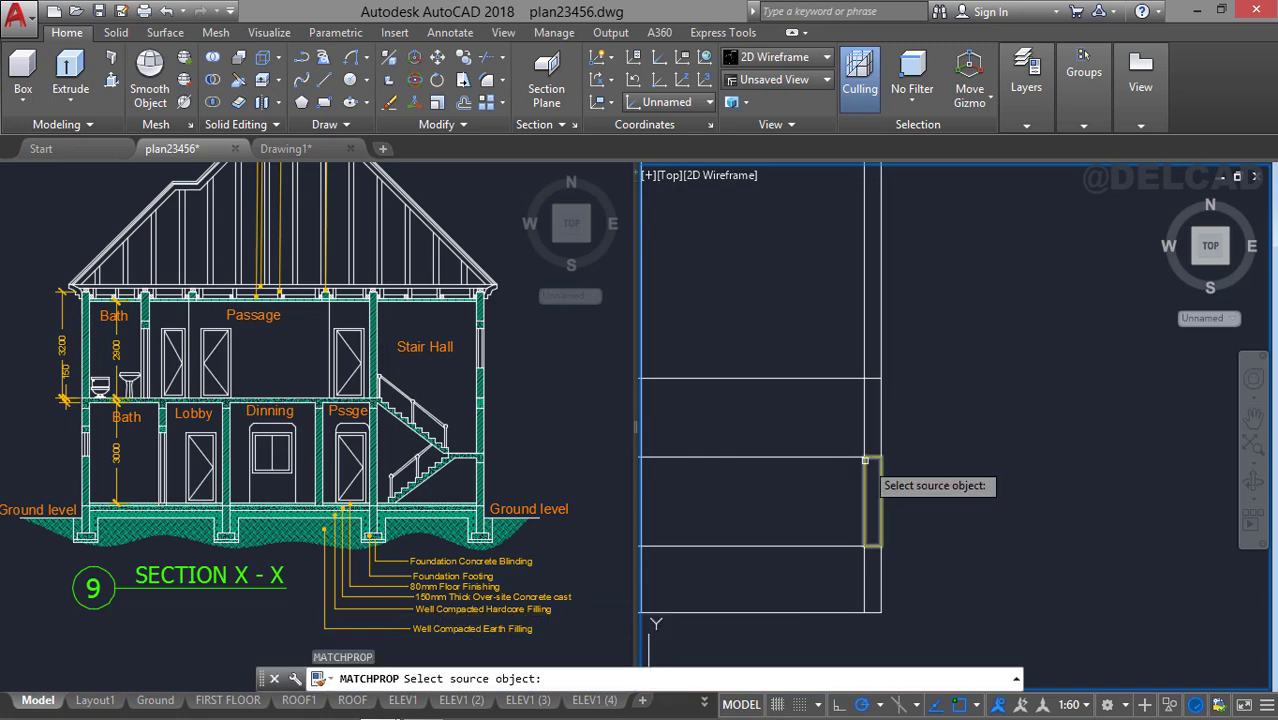
pyautogui.scroll(-3, 880, 450)
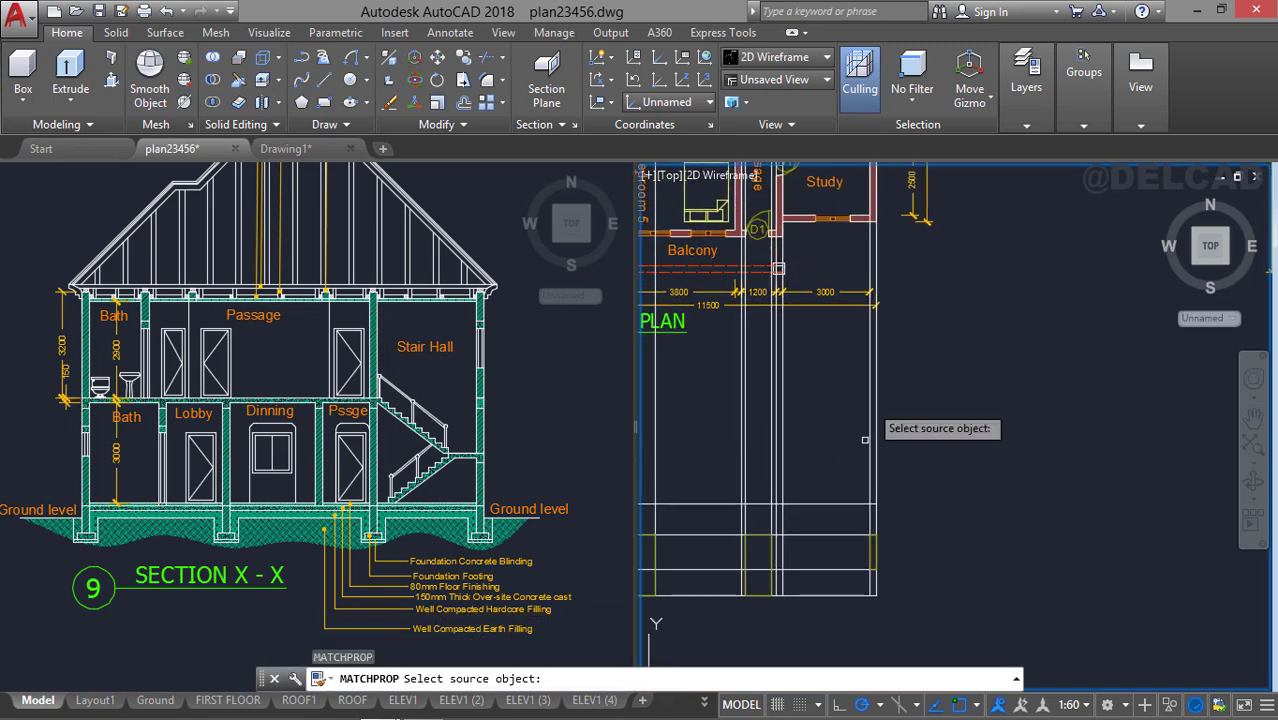
pyautogui.click(836, 219)
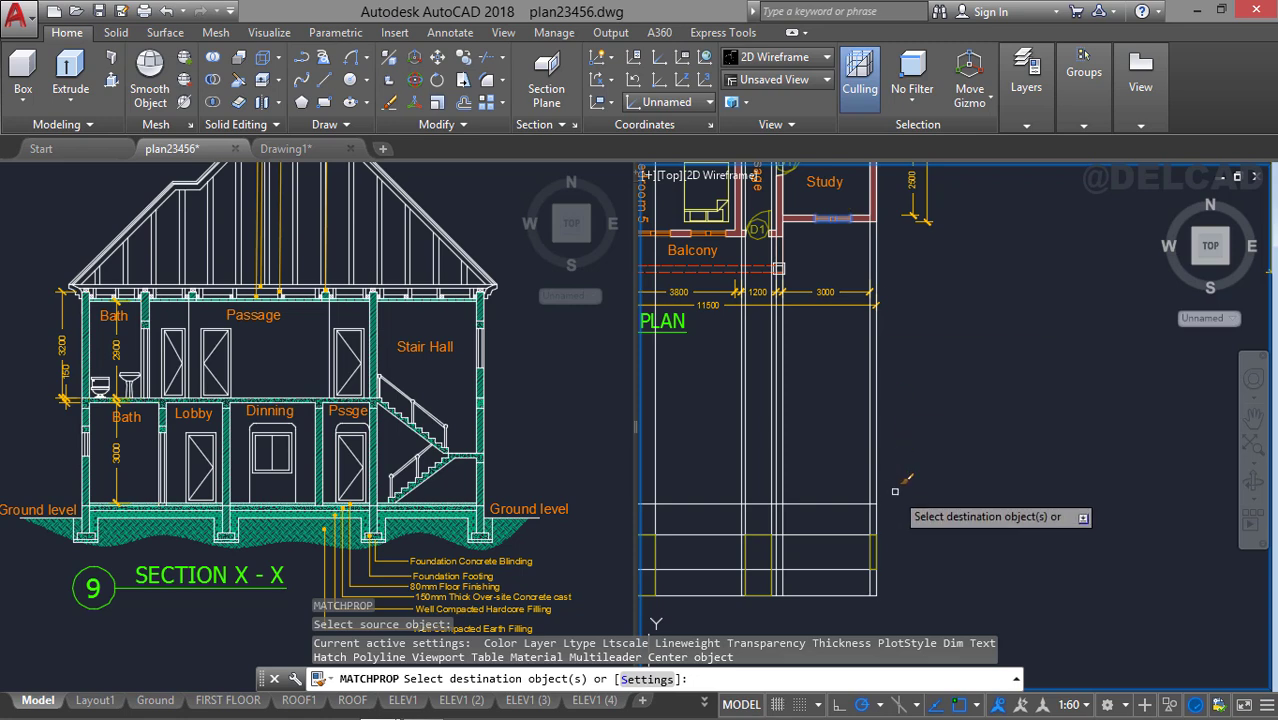
pyautogui.click(875, 560)
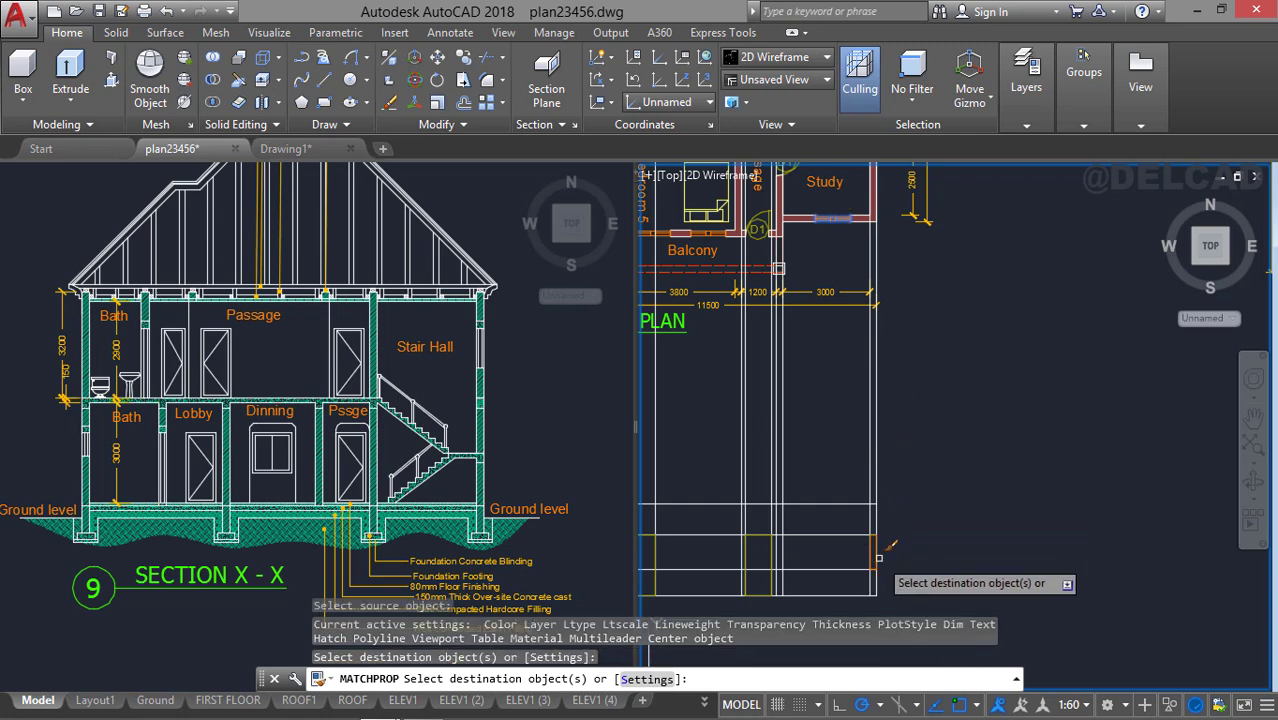
pyautogui.press('Return')
# Erase the horizontal 2100 and 900 level lines from the section.
pyautogui.moveTo(872, 534); pyautogui.dragTo(935, 446, button='middle')
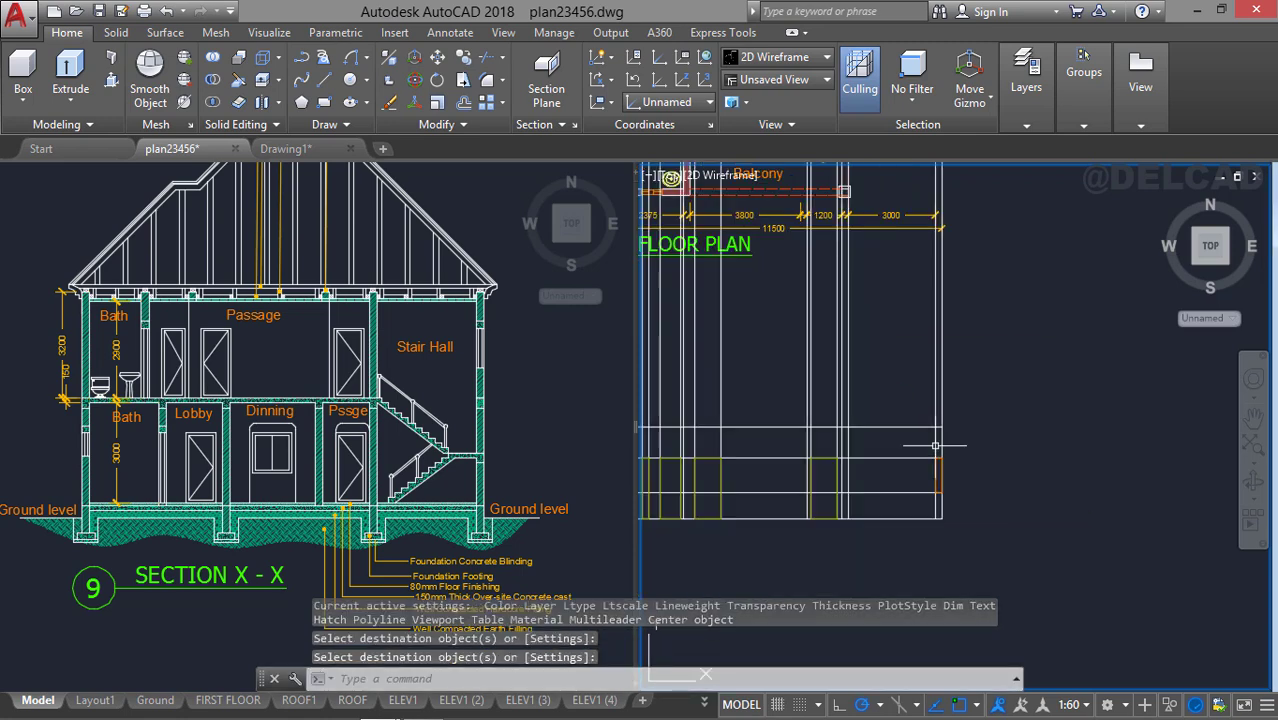
pyautogui.click(919, 458)
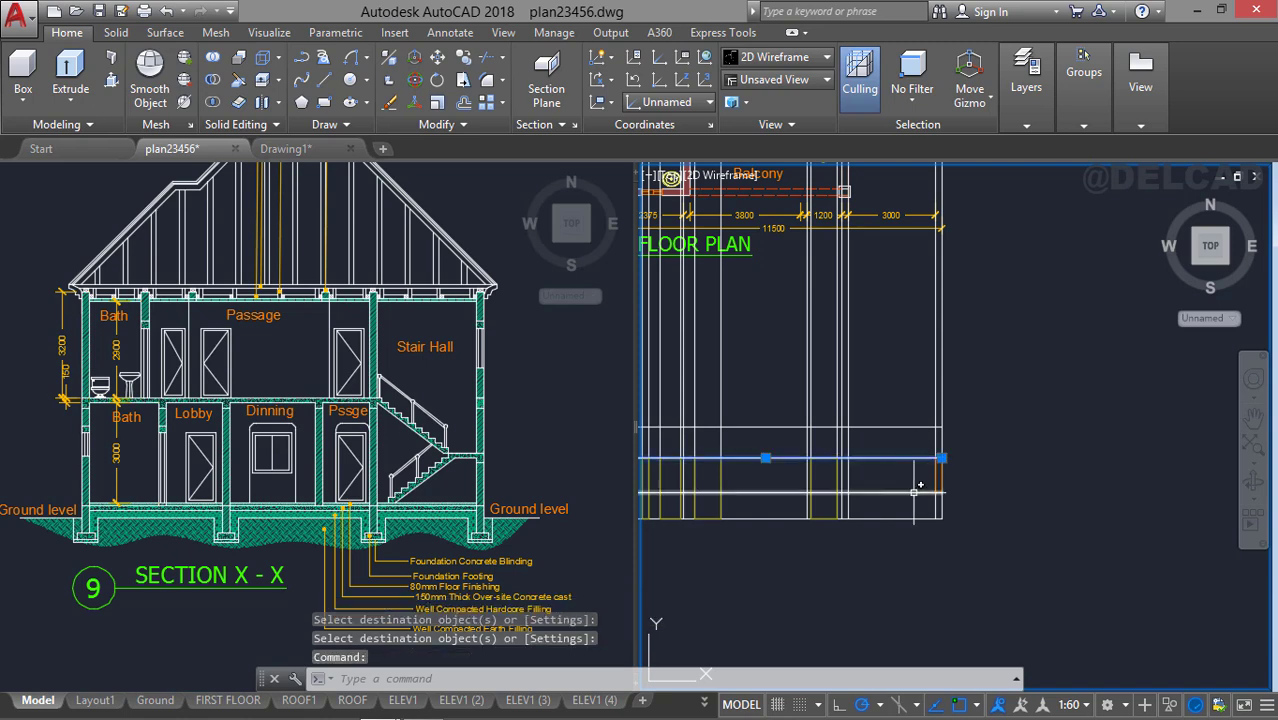
pyautogui.click(913, 492)
pyautogui.press('Delete')
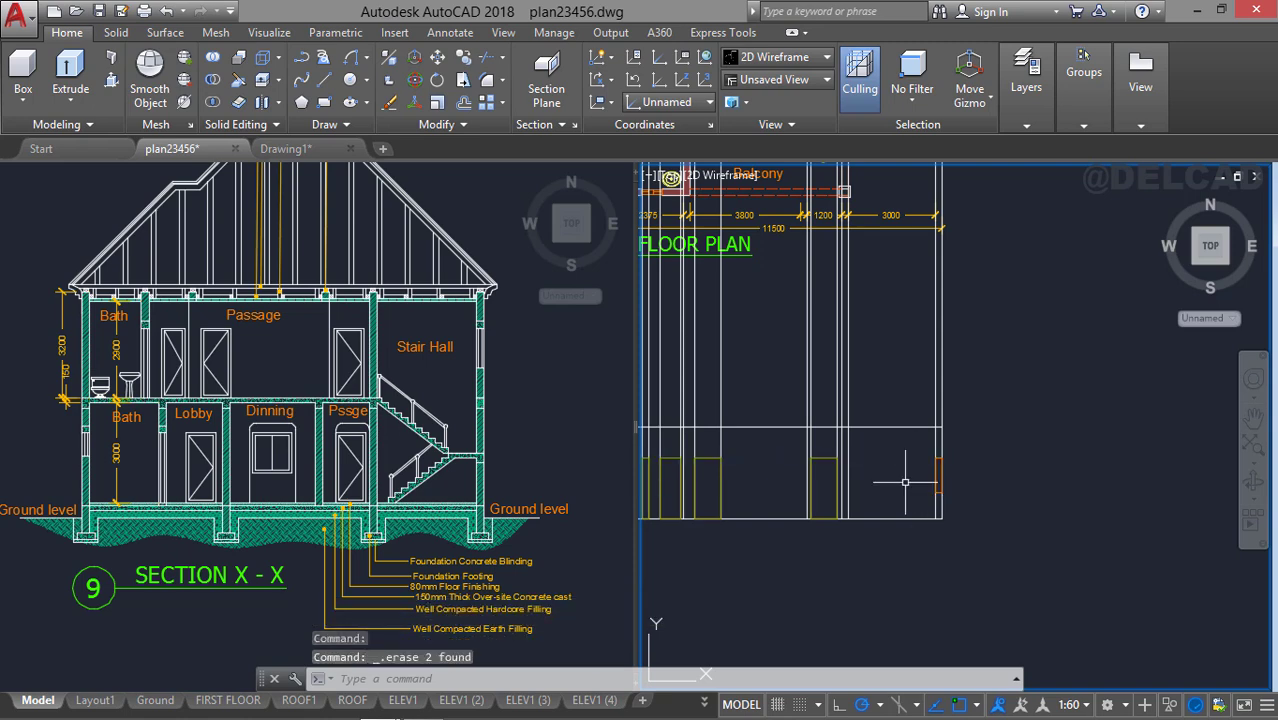
# Erase the vertical projection line pairs of the lower bath D2, Bedroom 5 D1 and passage-to-balcony D1 doors.
pyautogui.scroll(2, 845, 411)
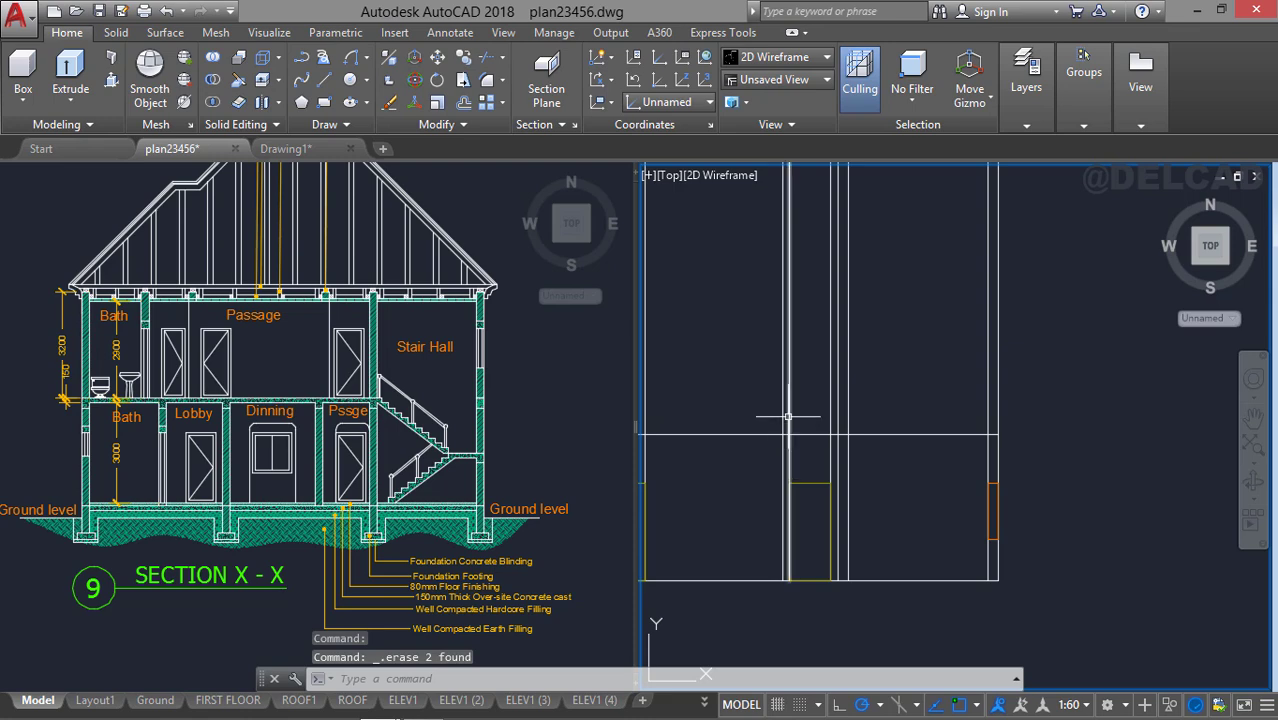
pyautogui.click(790, 414)
pyautogui.click(829, 411)
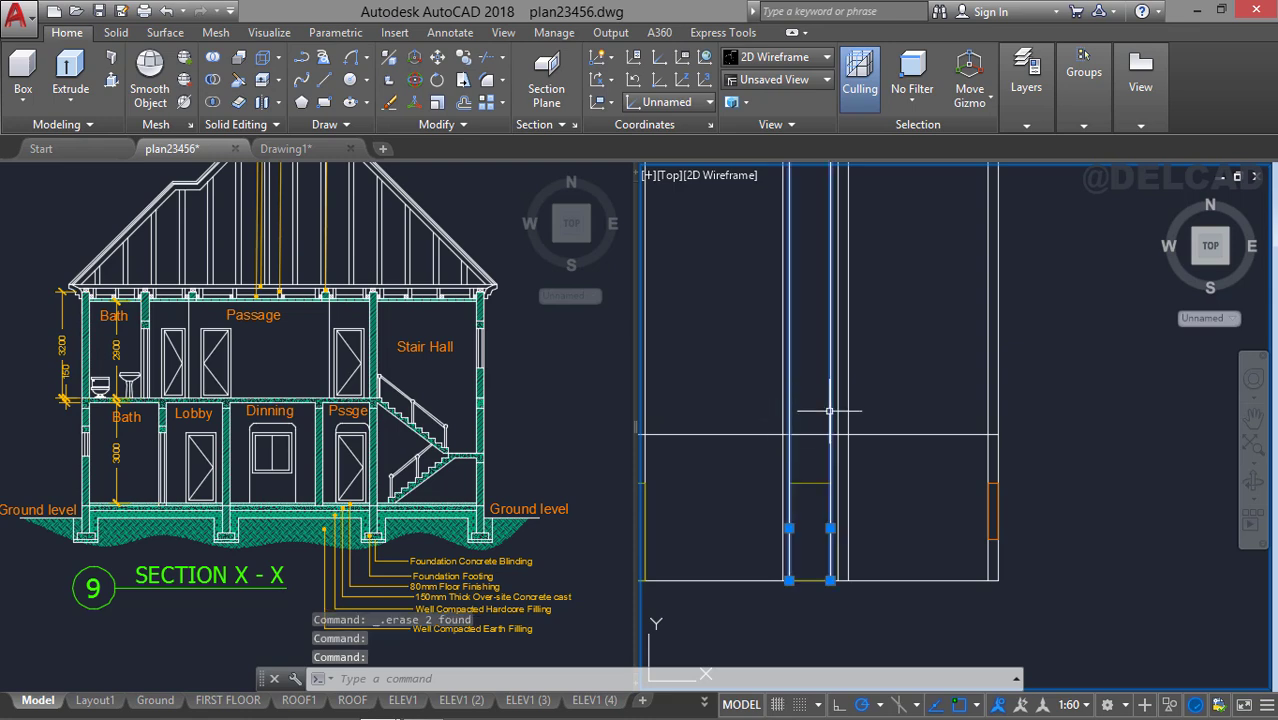
pyautogui.press('Delete')
pyautogui.scroll(-3, 760, 420)
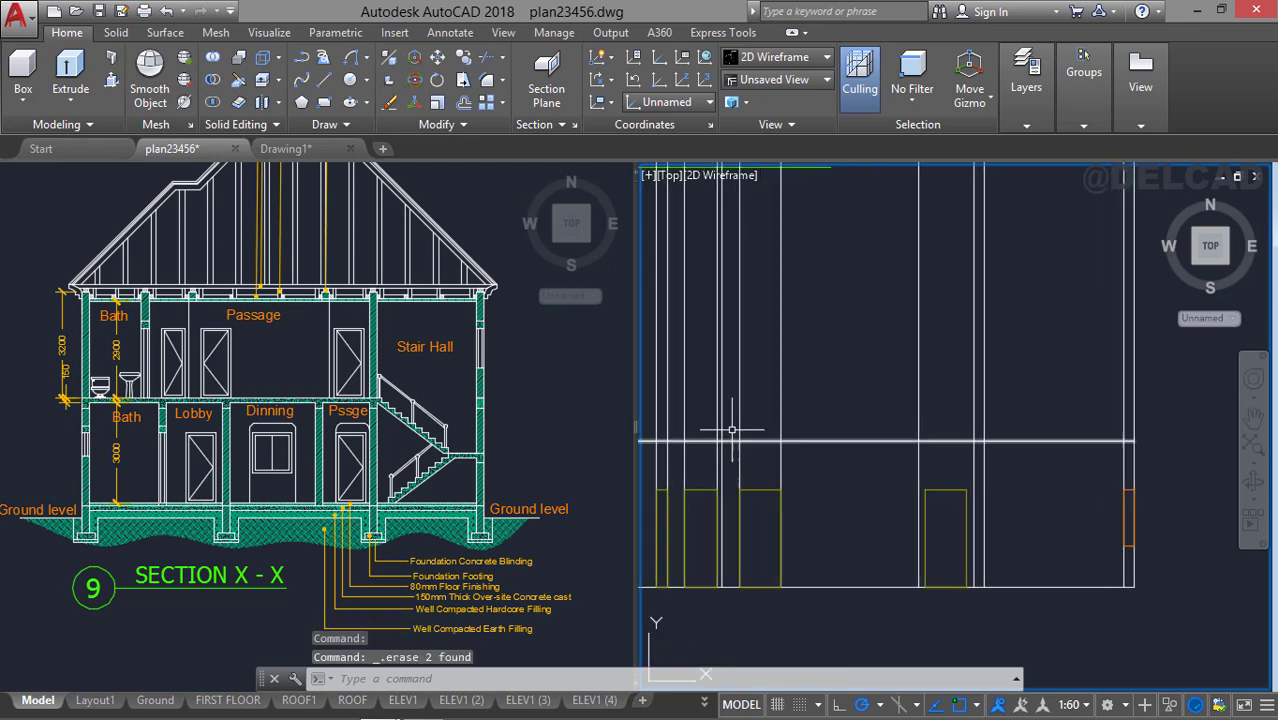
pyautogui.click(739, 395)
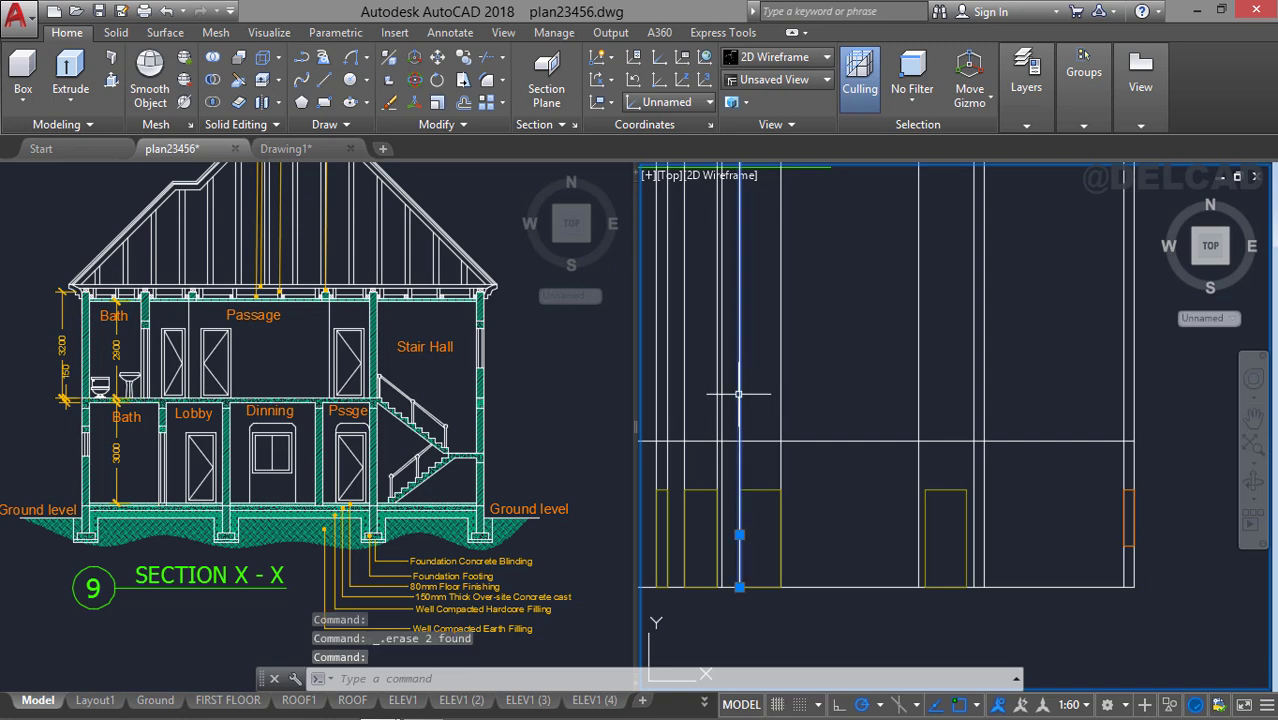
pyautogui.click(684, 413)
pyautogui.scroll(3, 718, 415)
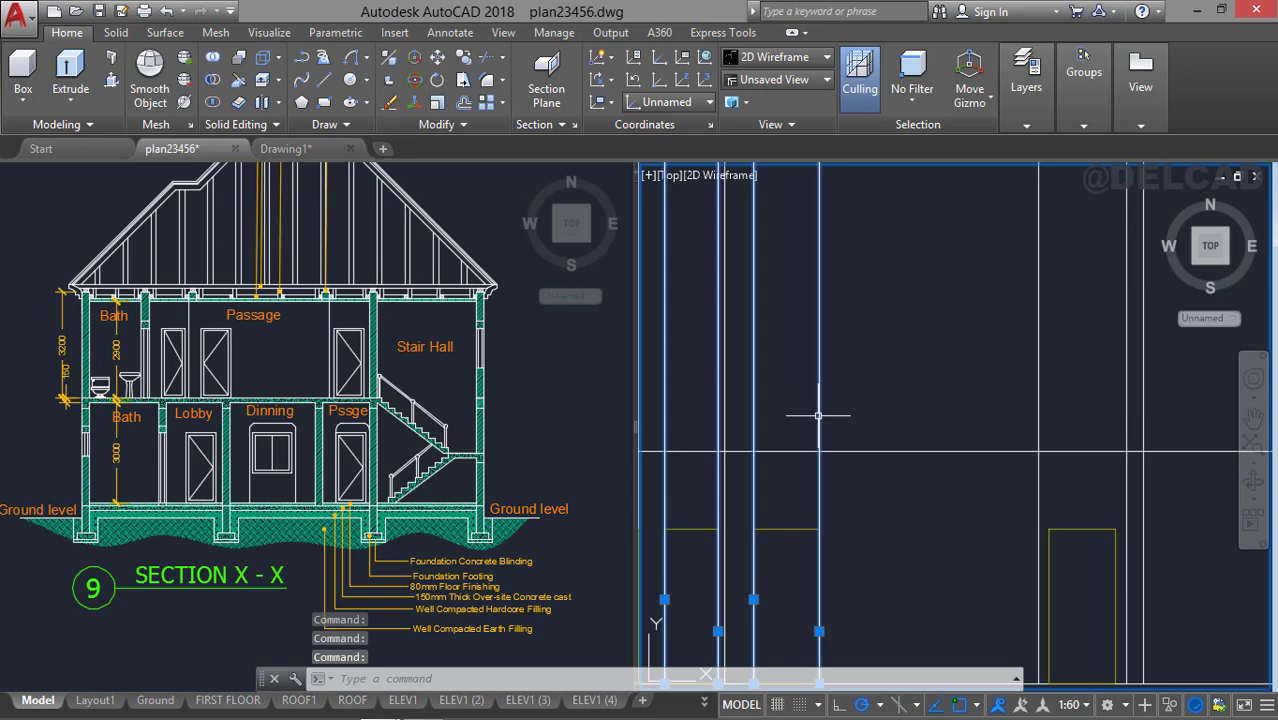
pyautogui.press('Delete')
# Trim all vertical wall projection lines above the section's ceiling line, using that line as the cutting edge.
pyautogui.scroll(-3, 760, 432)
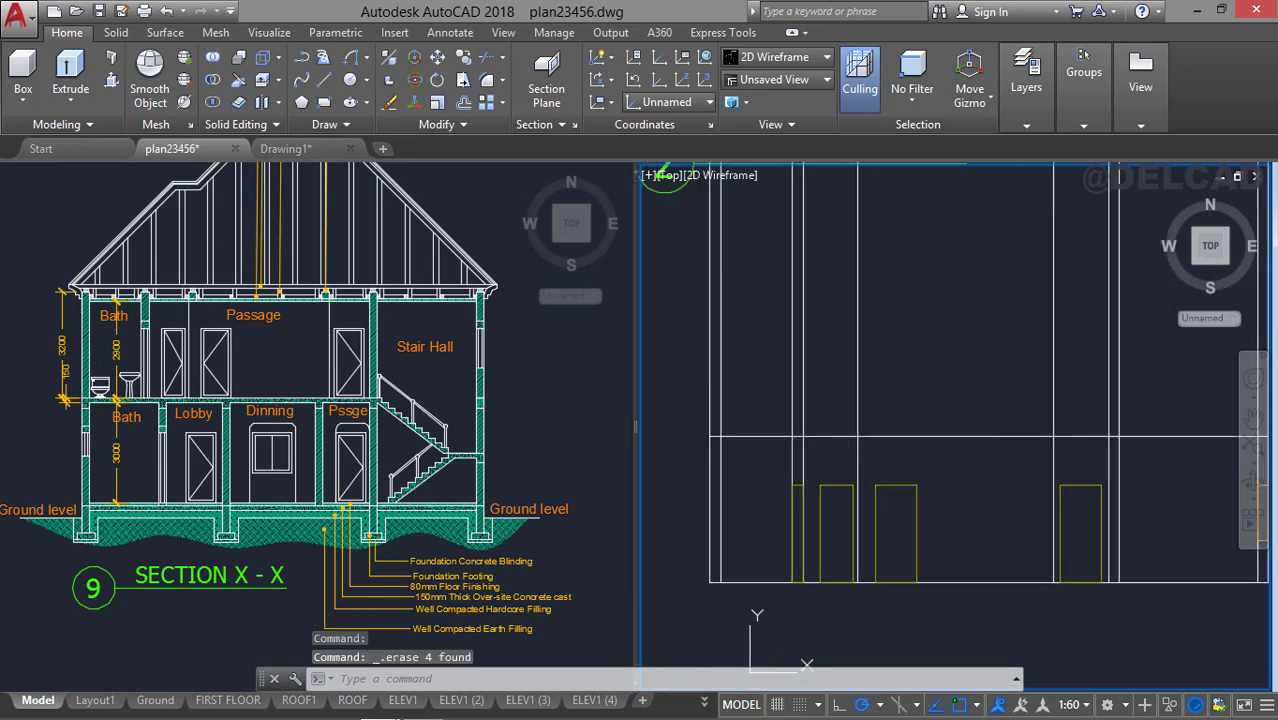
pyautogui.scroll(-1, 845, 436)
pyautogui.moveTo(820, 436); pyautogui.dragTo(740, 432, button='middle')
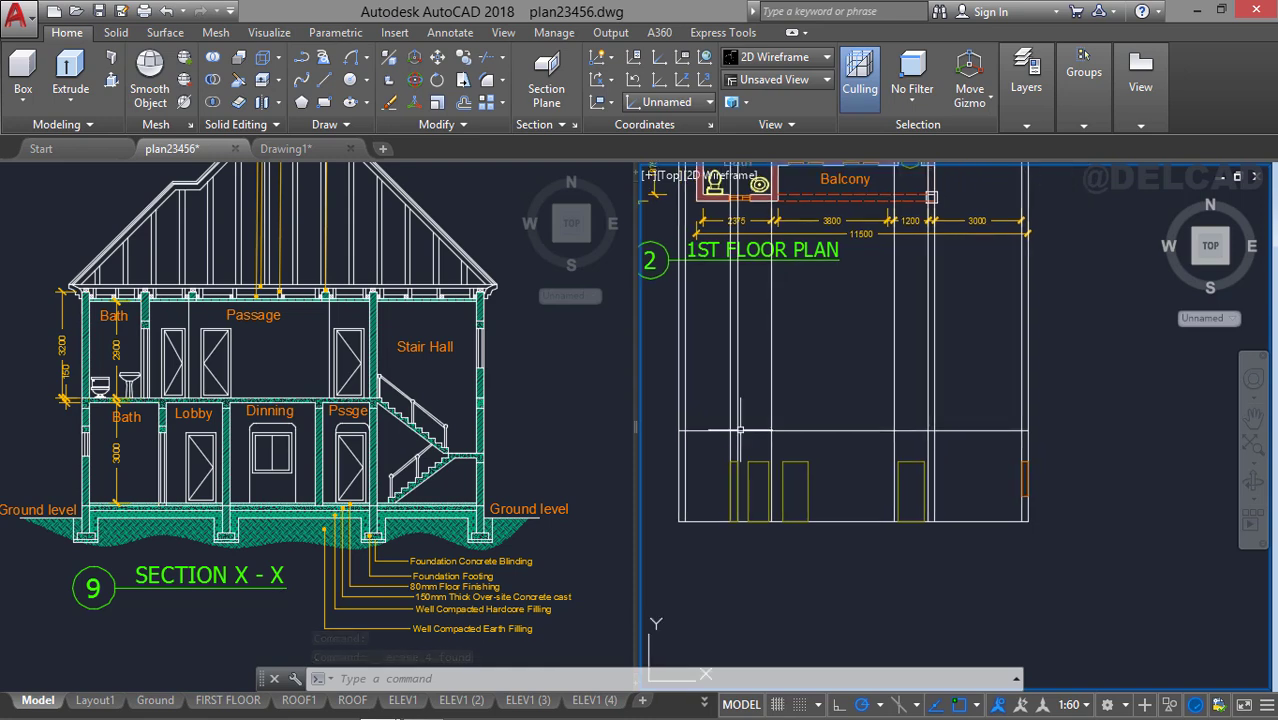
pyautogui.write('tr')
pyautogui.press('Return')
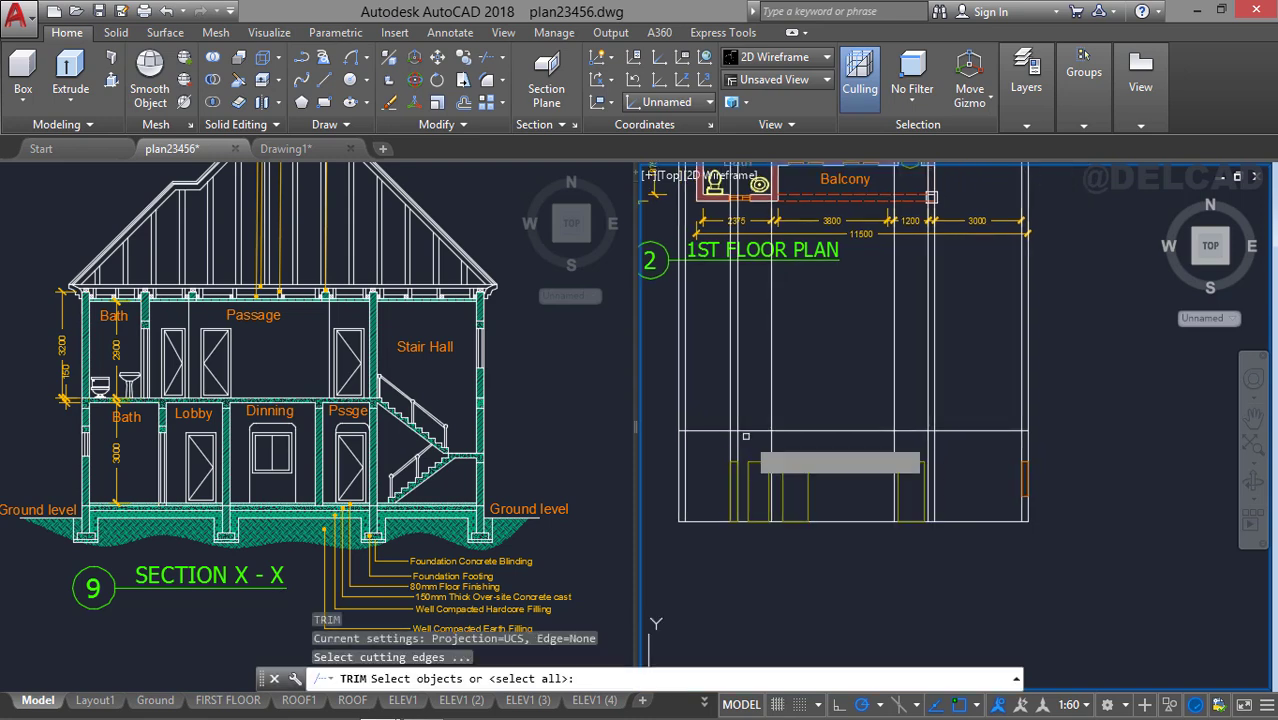
pyautogui.click(816, 430)
pyautogui.press('Return')
pyautogui.click(1061, 388)
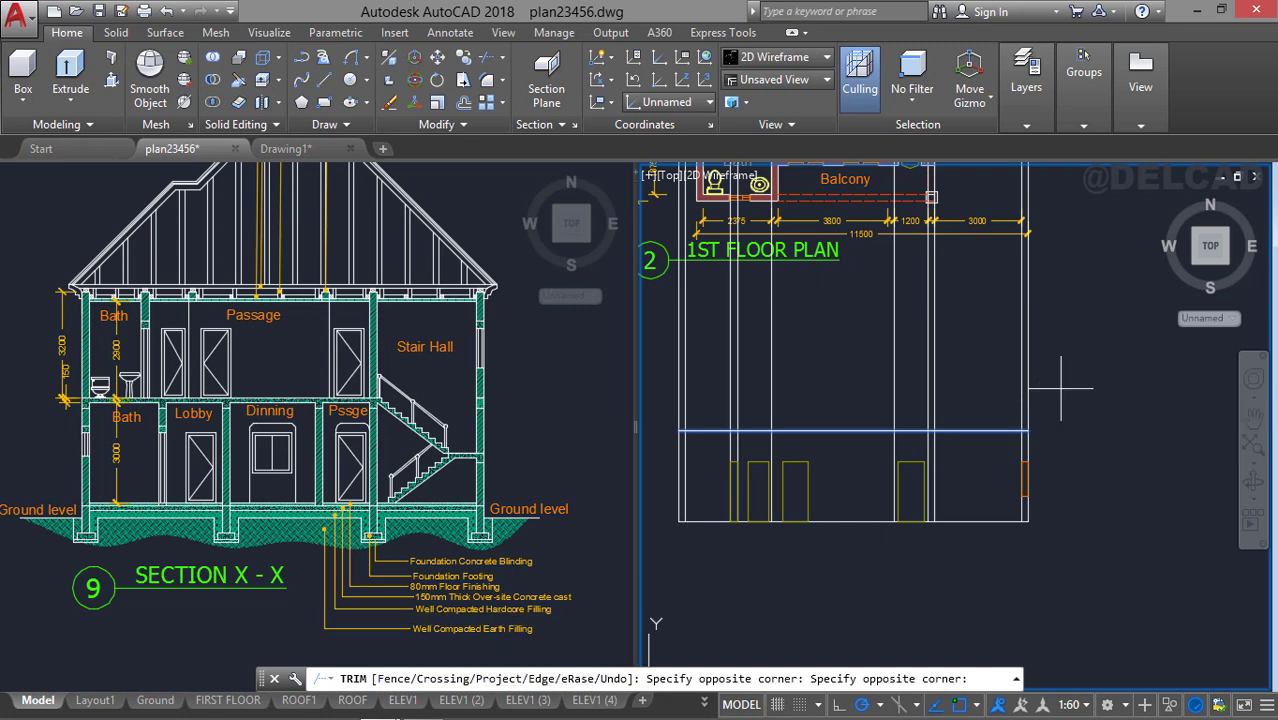
pyautogui.click(660, 362)
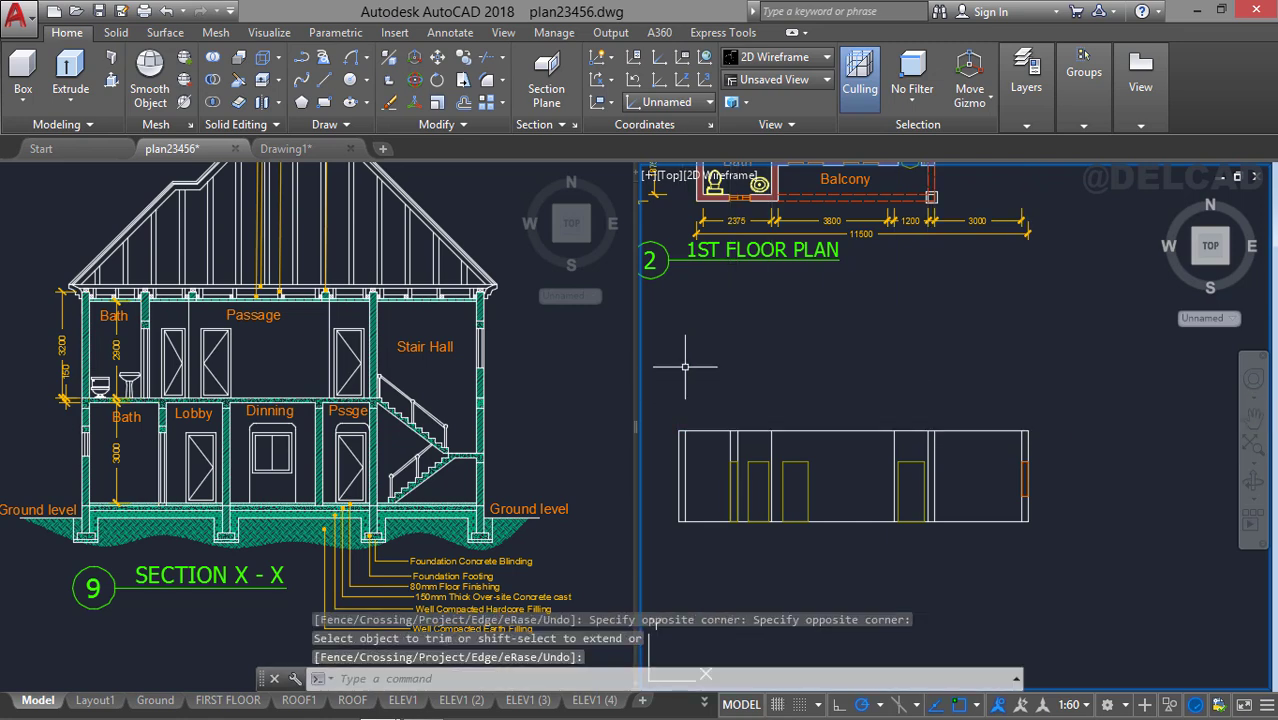
# Offset the lower bath's D2 door rectangle 100 mm inward to form its frame.
pyautogui.scroll(2, 760, 483)
pyautogui.moveTo(760, 483); pyautogui.dragTo(797, 455, button='middle')
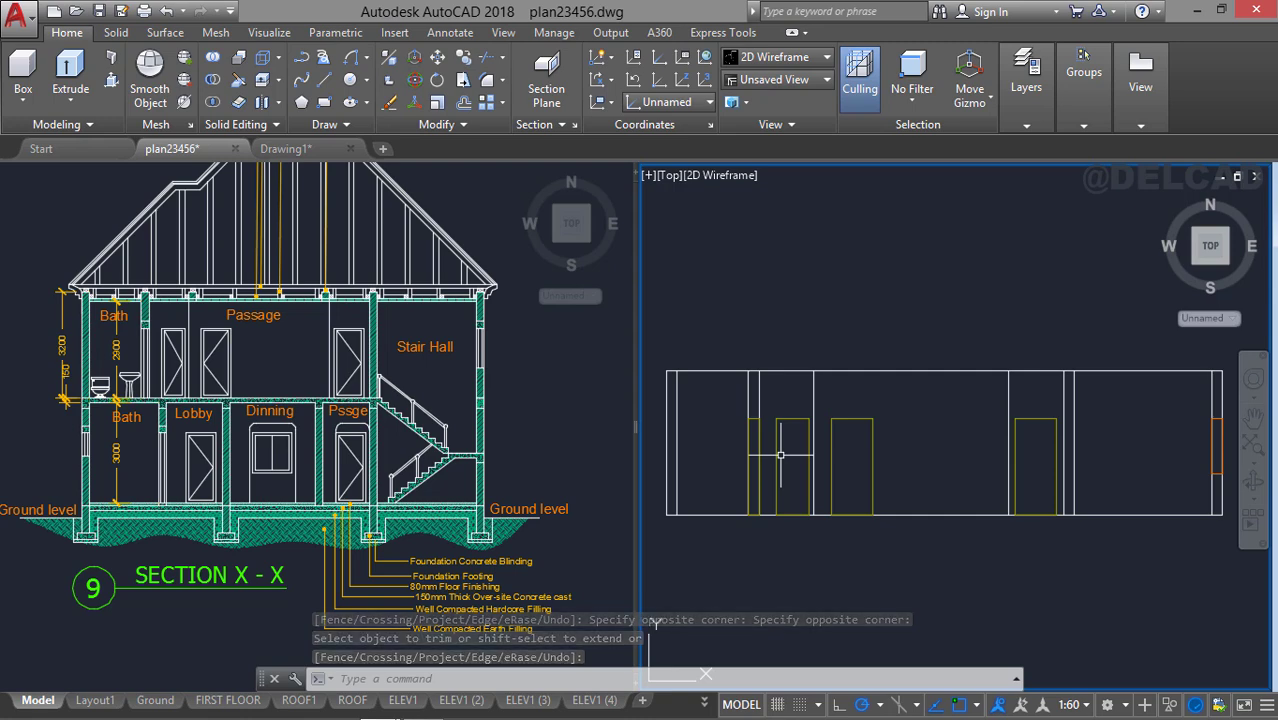
pyautogui.press('Return')
pyautogui.write('o')
pyautogui.press('Return')
pyautogui.write('1')
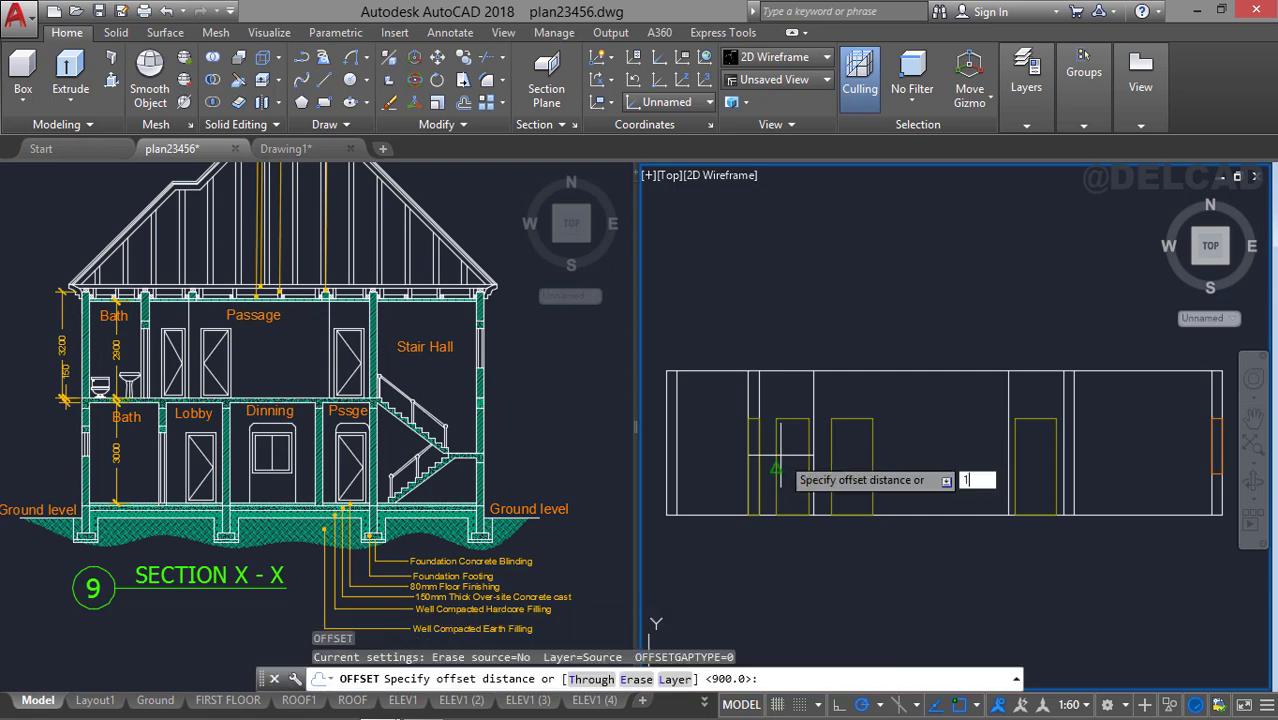
pyautogui.write('00')
pyautogui.press('Return')
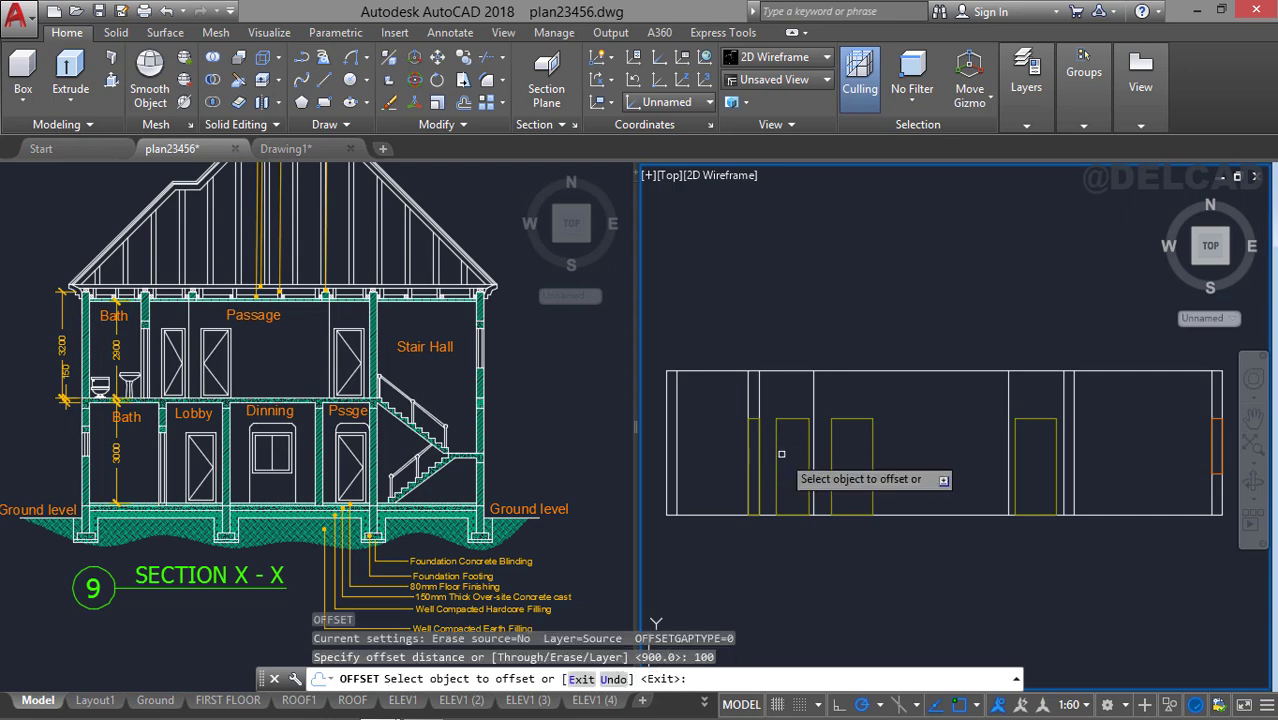
pyautogui.click(779, 454)
pyautogui.click(786, 459)
pyautogui.scroll(2, 800, 461)
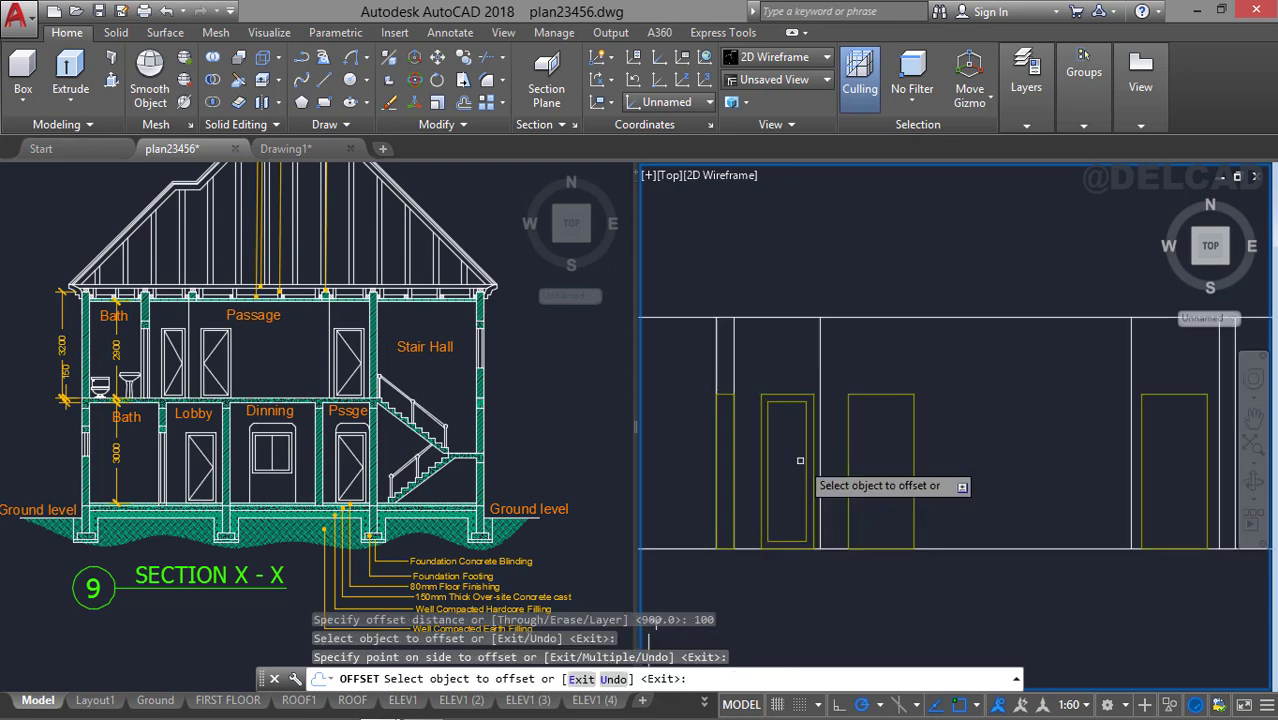
# Offset the Bedroom 5 D1 and passage-to-balcony D1 door rectangles inward by the same 100 mm.
pyautogui.click(849, 410)
pyautogui.click(893, 462)
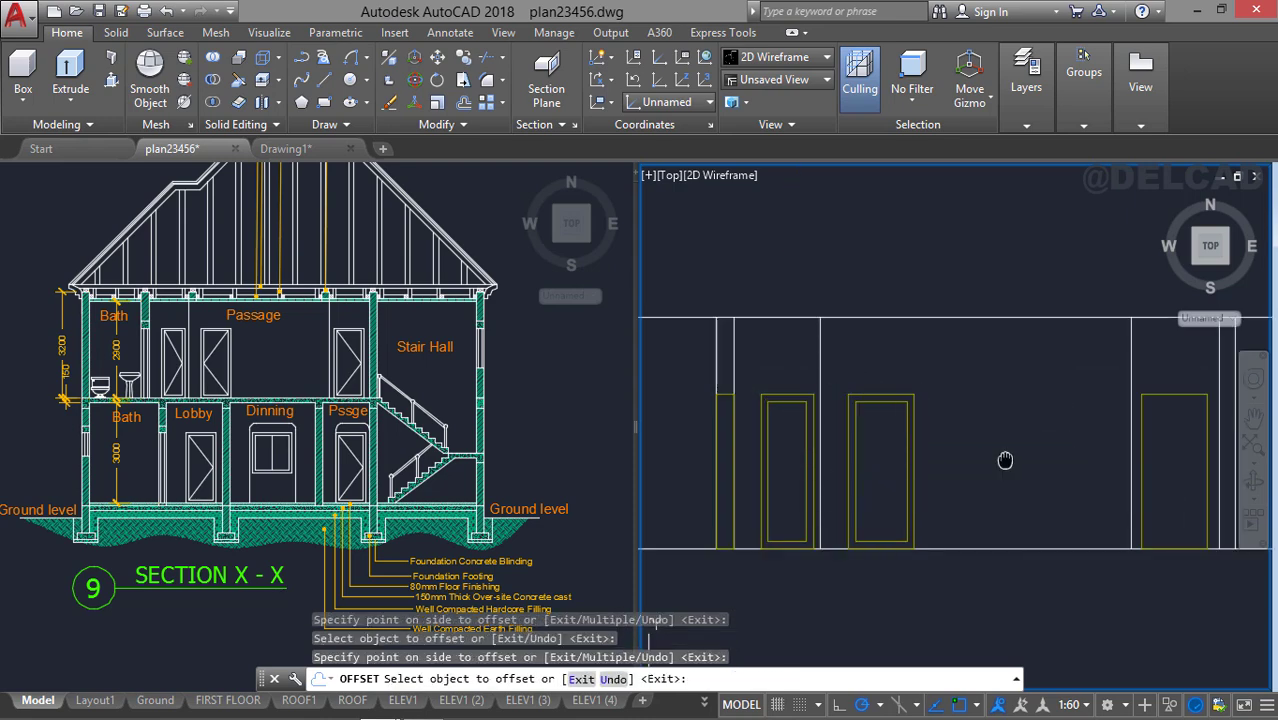
pyautogui.moveTo(1005, 460); pyautogui.dragTo(822, 442, button='middle')
pyautogui.click(975, 382)
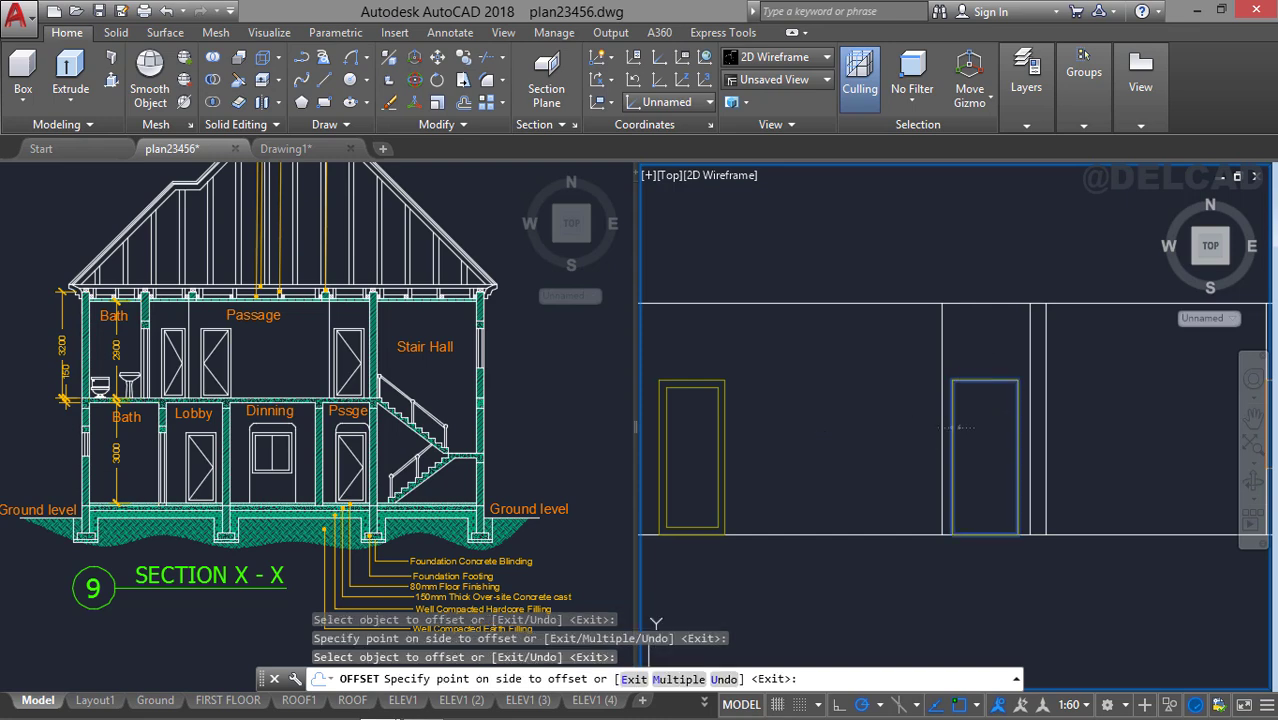
pyautogui.click(958, 427)
pyautogui.scroll(-3, 958, 427)
pyautogui.press('Escape')
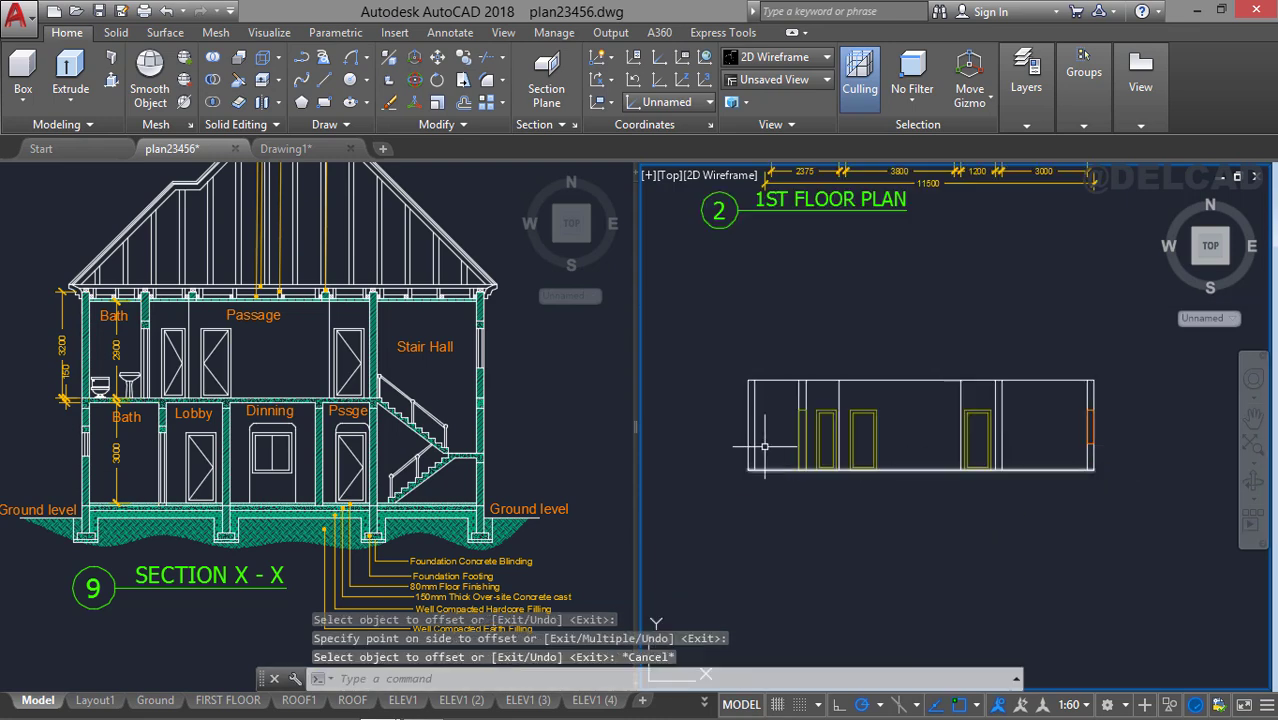
# Explode the narrow door rectangle in the bath wall and the stair hall window rectangle in the outer wall.
pyautogui.click(1083, 428)
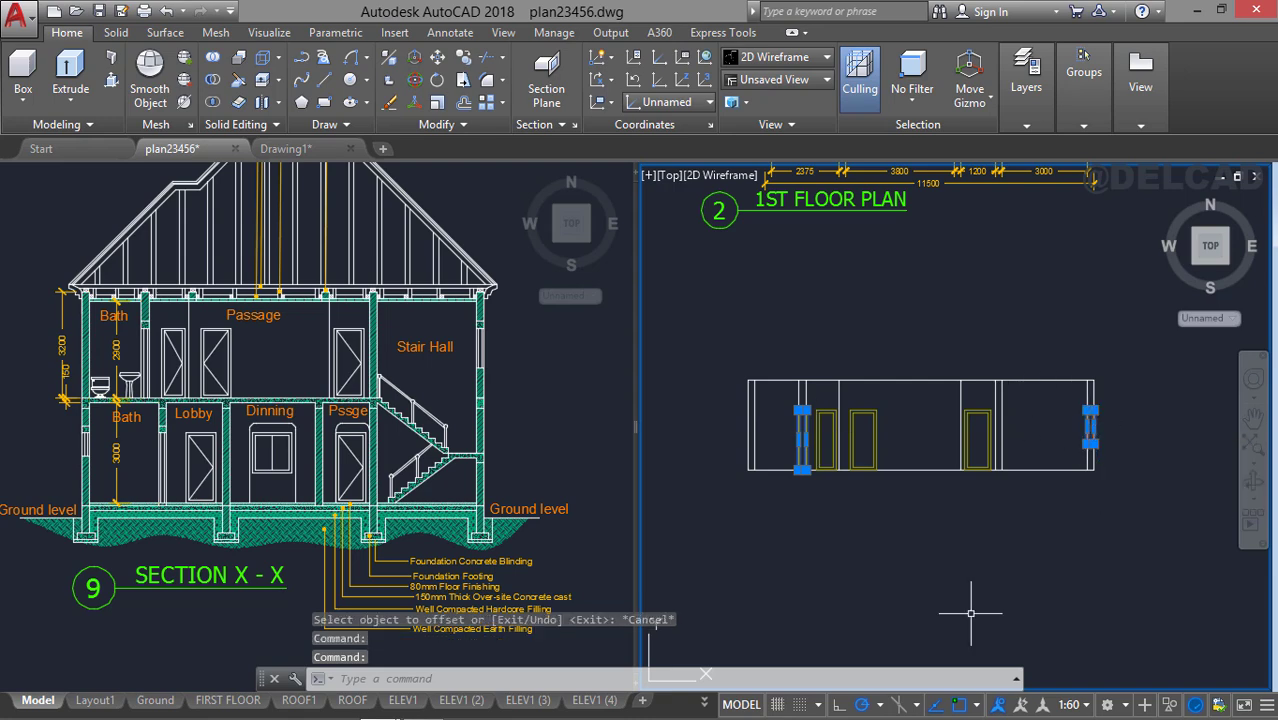
pyautogui.write('x')
pyautogui.press('Return')
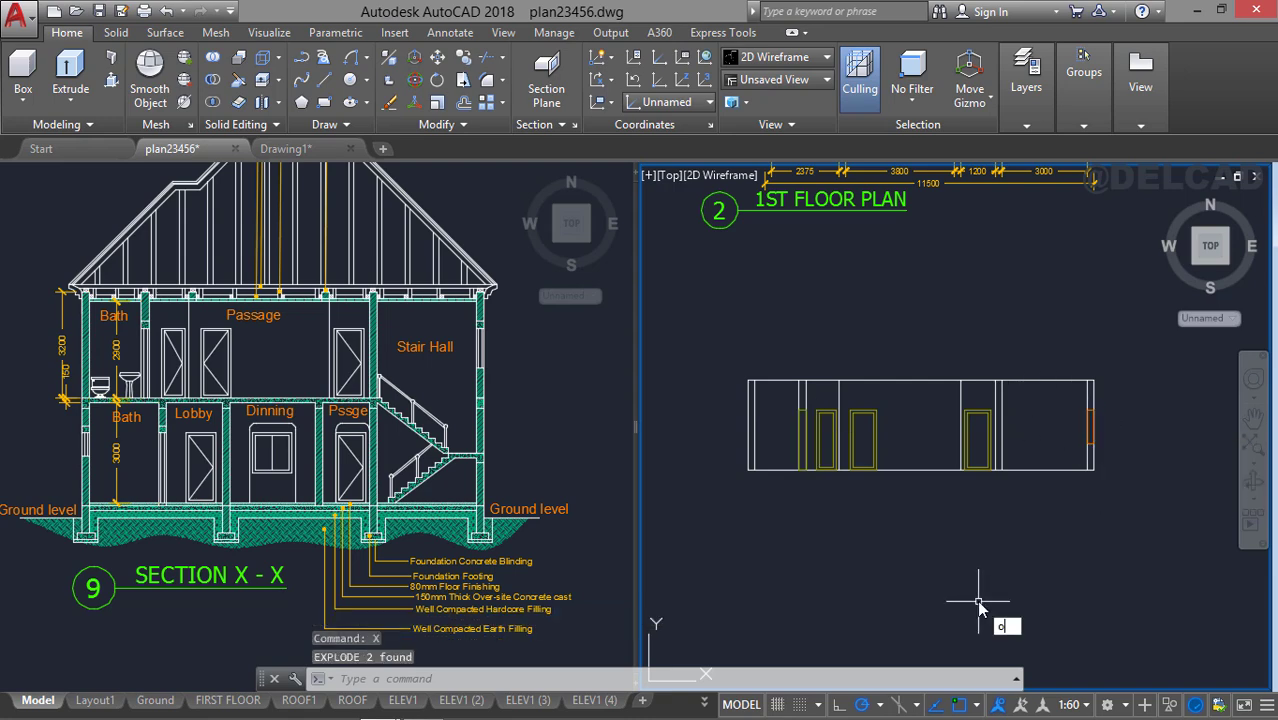
# Offset both vertical sides of the bath wall's narrow door 50 mm inward.
pyautogui.press('Return')
pyautogui.scroll(2, 994, 530)
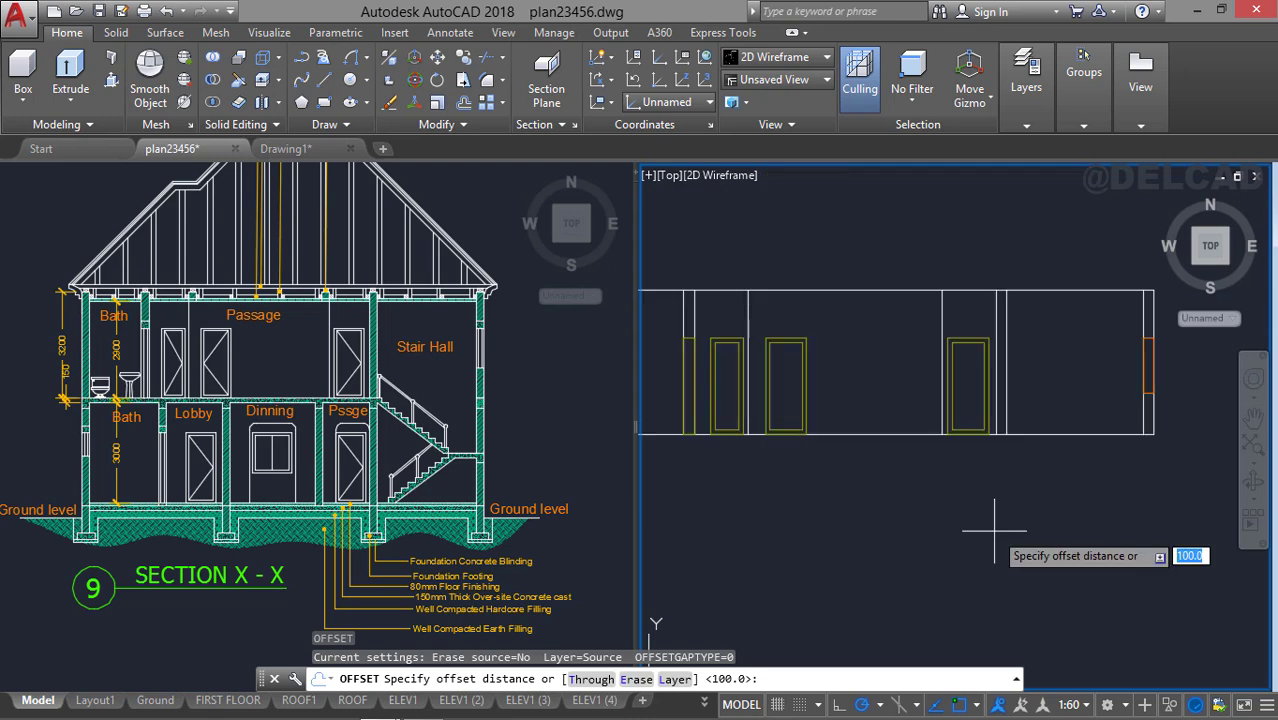
pyautogui.write('50')
pyautogui.press('Return')
pyautogui.scroll(2, 995, 525)
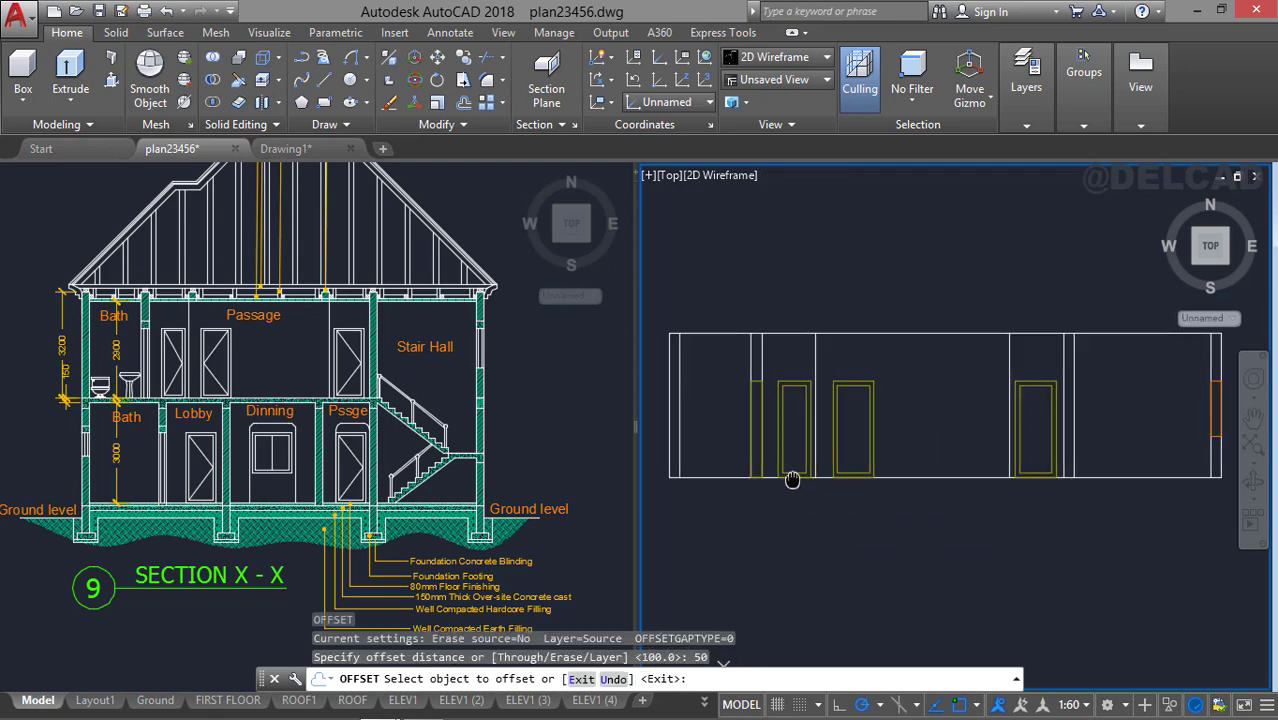
pyautogui.click(728, 394)
pyautogui.click(742, 396)
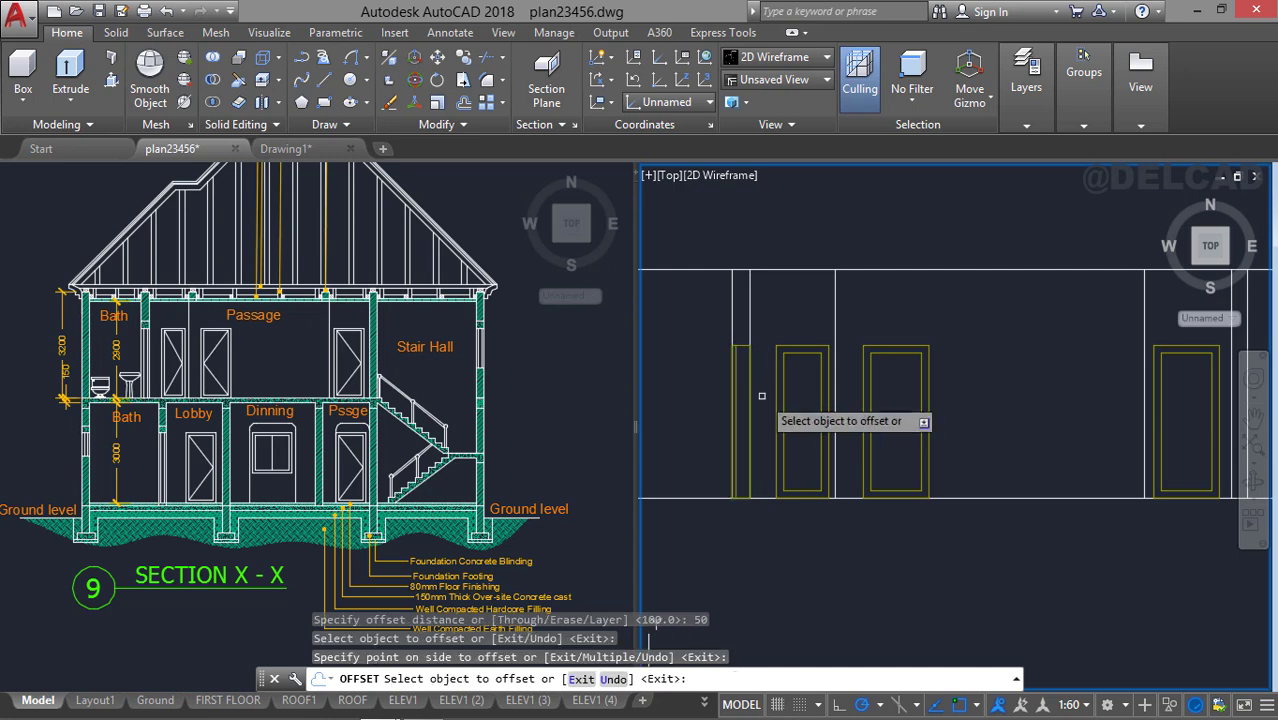
pyautogui.click(749, 386)
pyautogui.click(684, 394)
# Offset both vertical sides of the stair hall window inward by the same 50 mm.
pyautogui.scroll(-2, 833, 417)
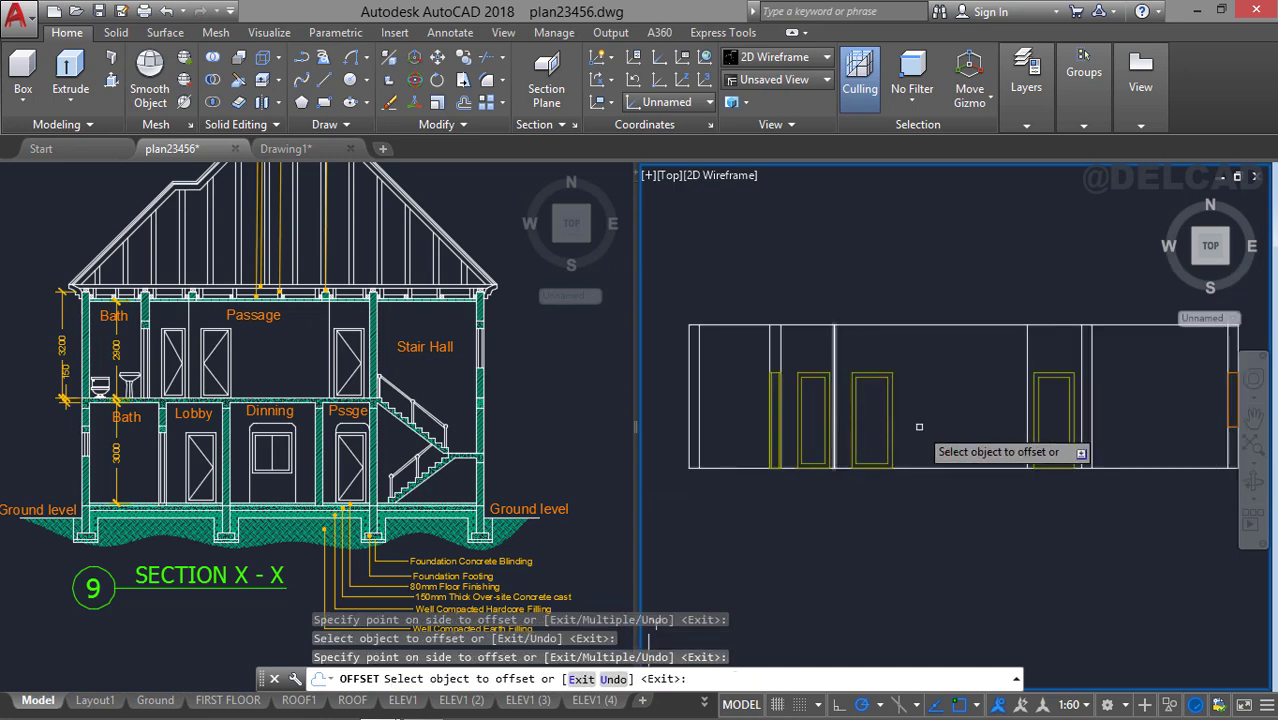
pyautogui.moveTo(920, 426); pyautogui.dragTo(581, 427, button='middle')
pyautogui.click(892, 405)
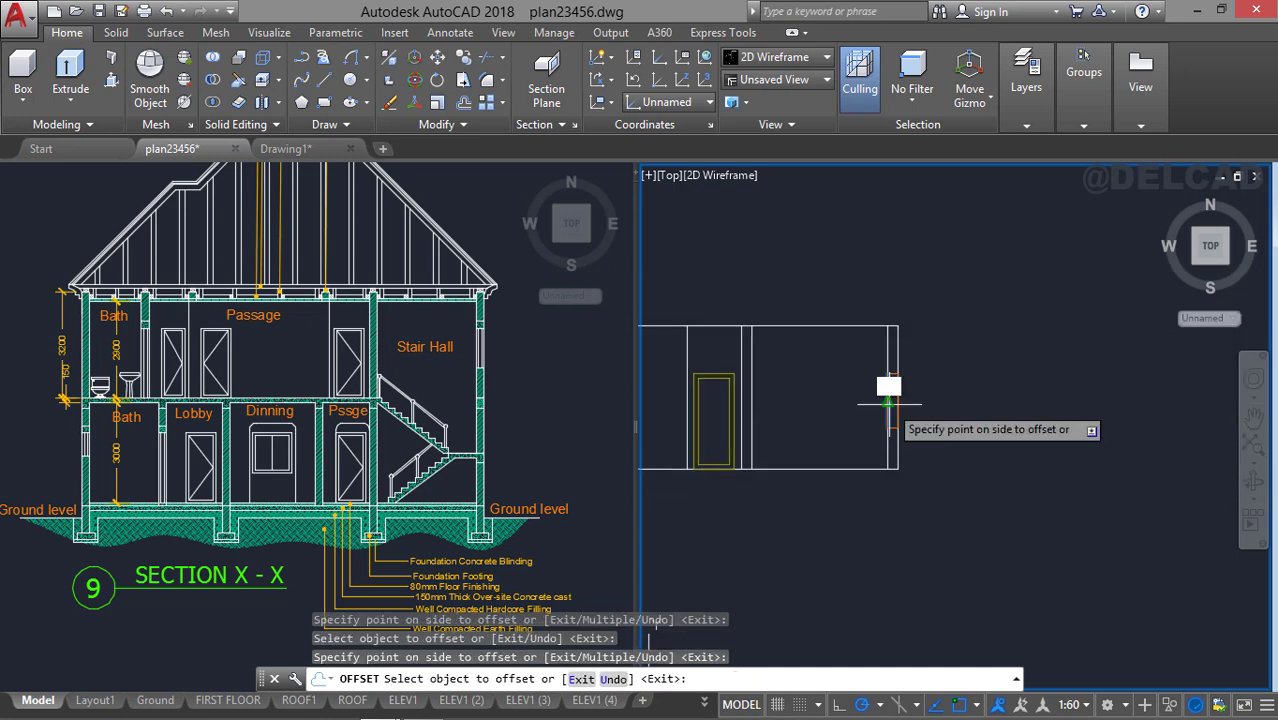
pyautogui.click(952, 404)
pyautogui.click(891, 398)
pyautogui.click(850, 400)
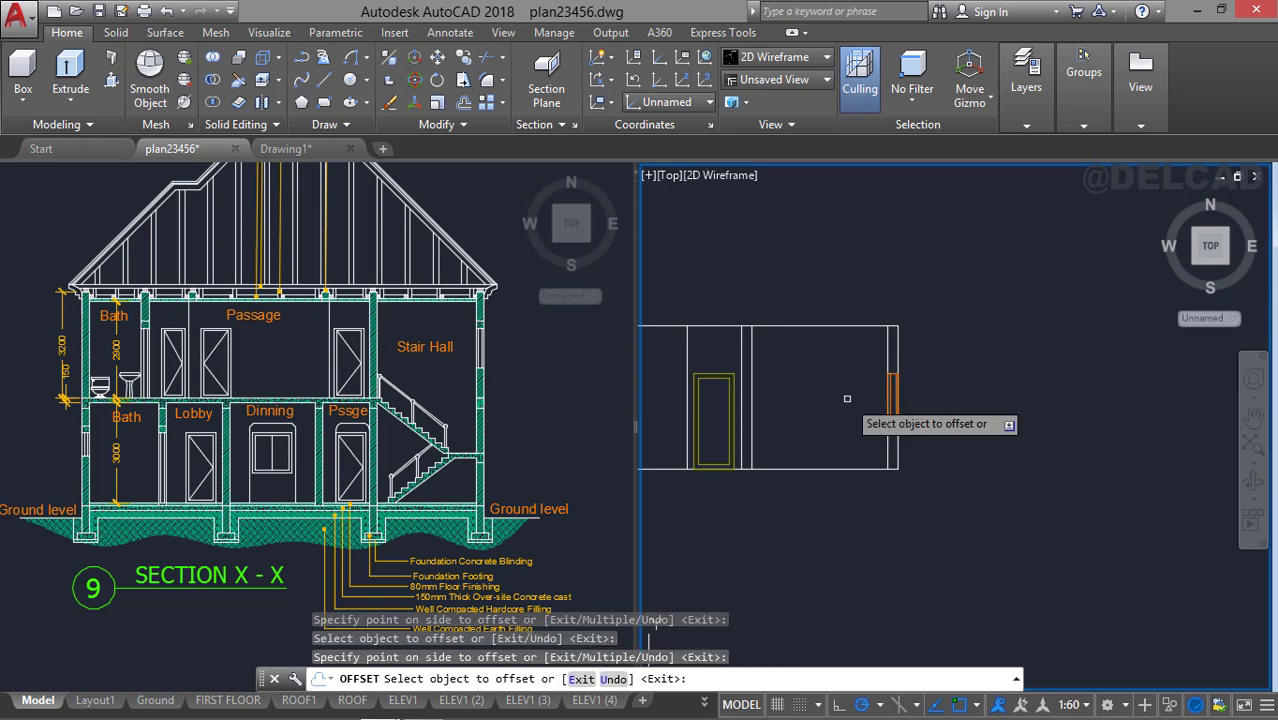
pyautogui.press('Return')
# Draw swing lines in the door beside the stair hall wall, from its inner left corners to the right side's midpoint.
pyautogui.scroll(-2, 867, 419)
pyautogui.moveTo(822, 436); pyautogui.dragTo(979, 463, button='middle')
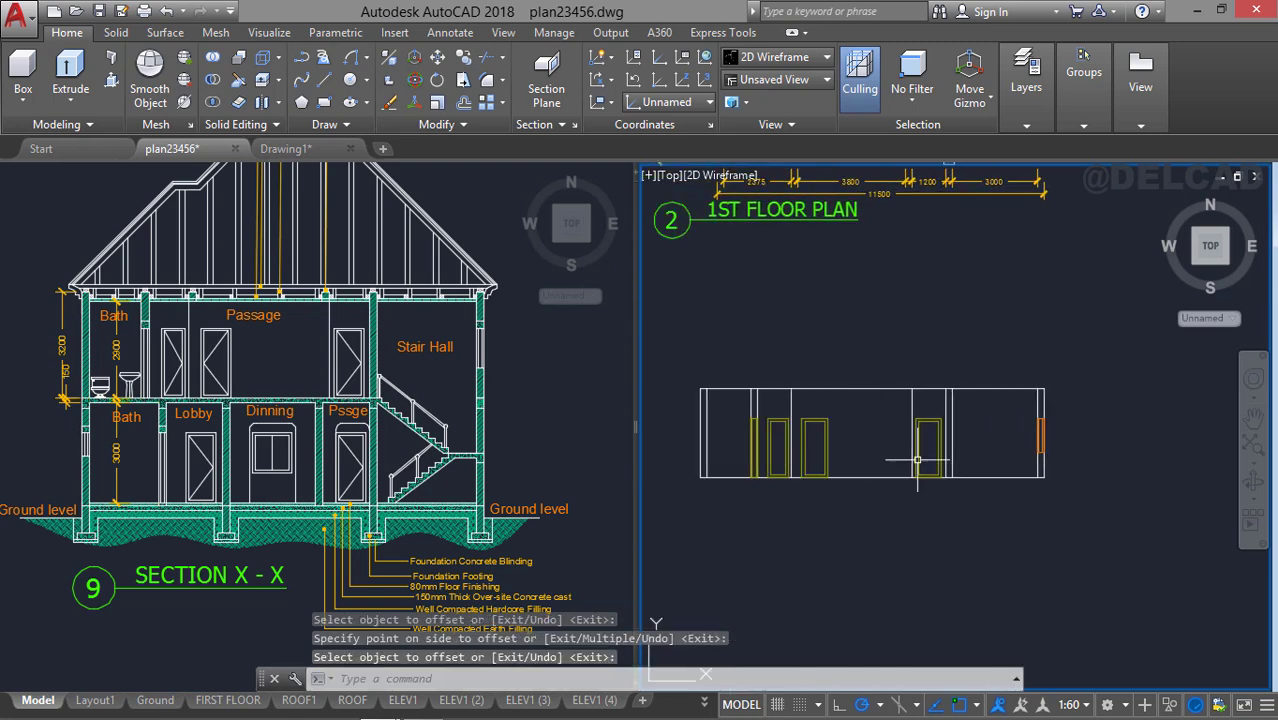
pyautogui.scroll(2, 864, 459)
pyautogui.write('l')
pyautogui.press('Return')
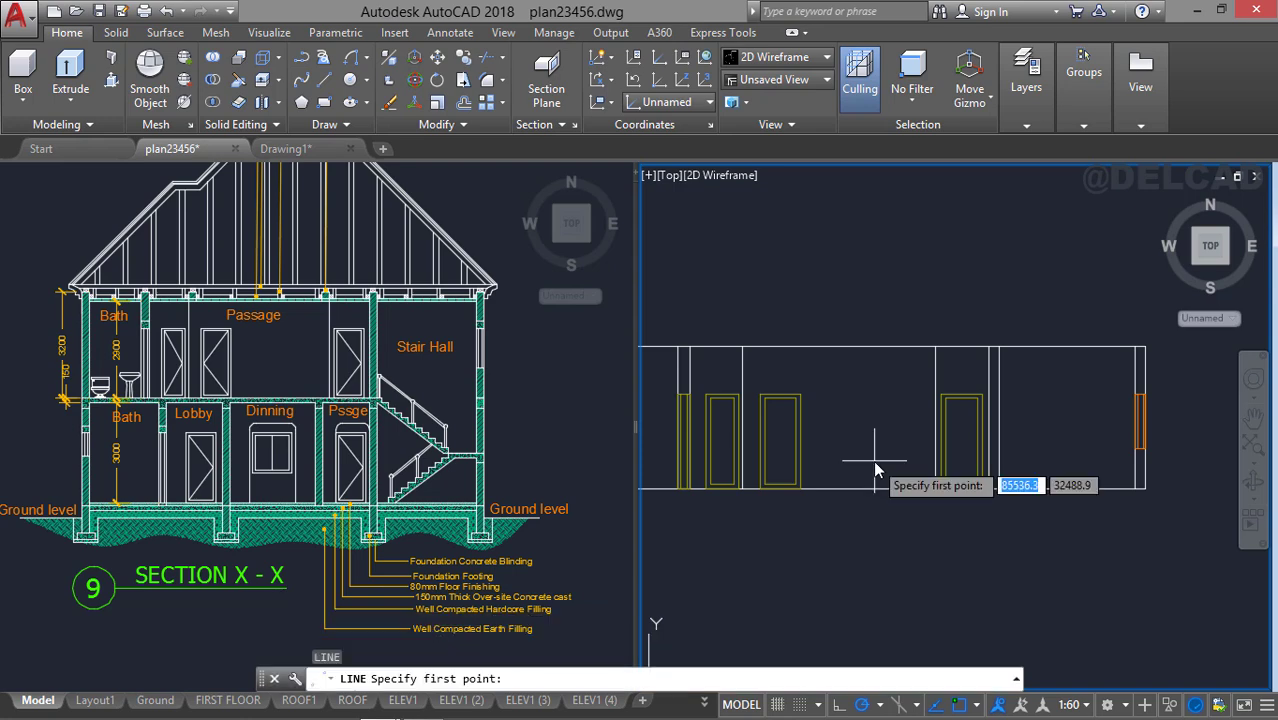
pyautogui.moveTo(870, 448); pyautogui.dragTo(907, 451, button='middle')
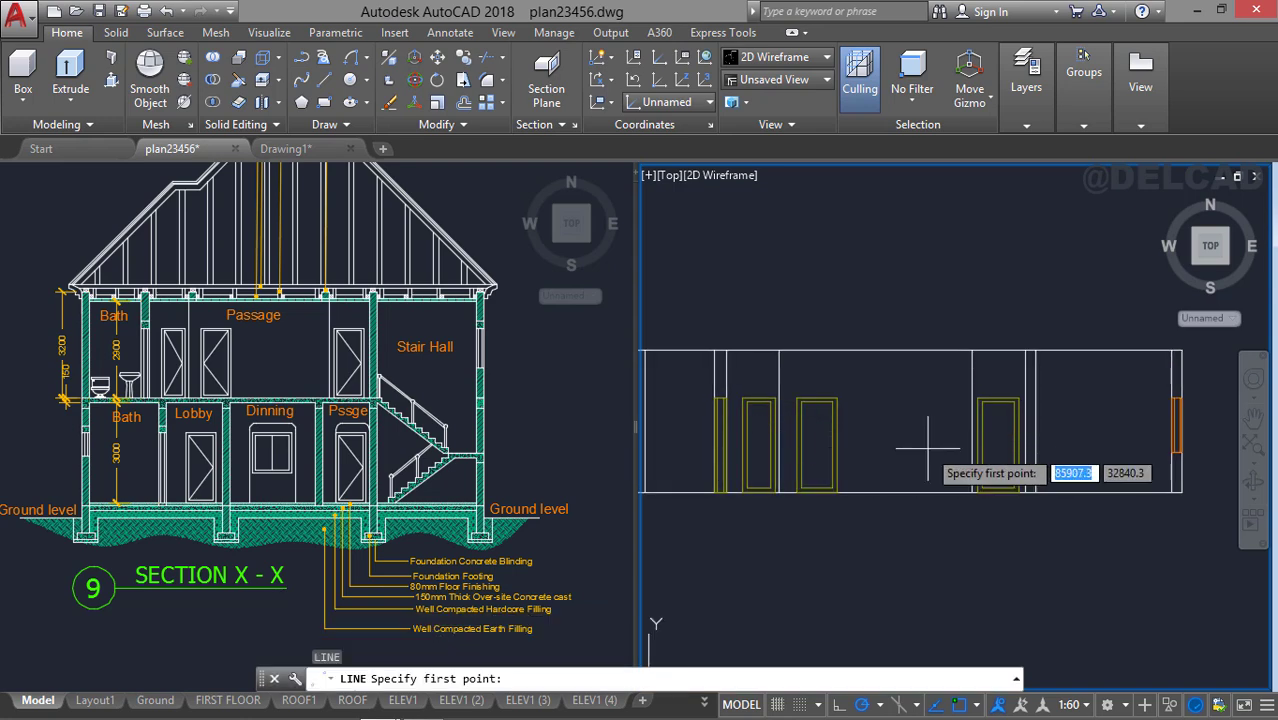
pyautogui.click(982, 402)
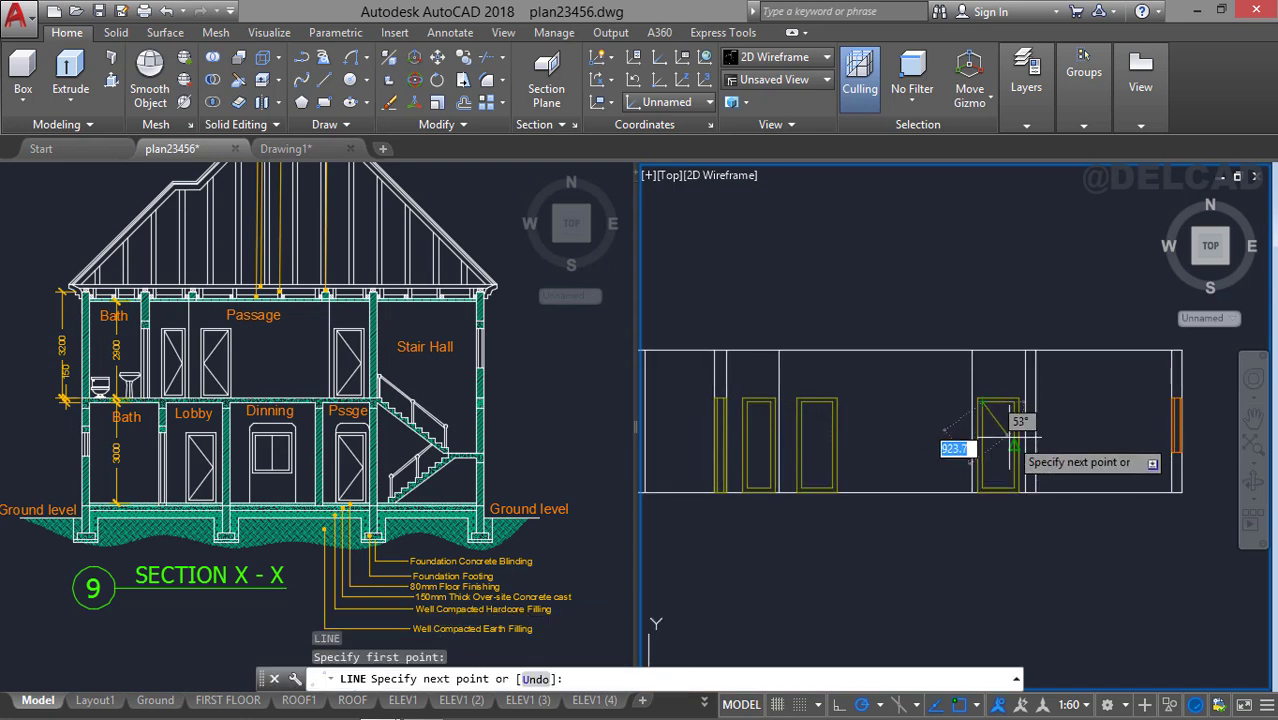
pyautogui.click(1016, 445)
pyautogui.click(983, 489)
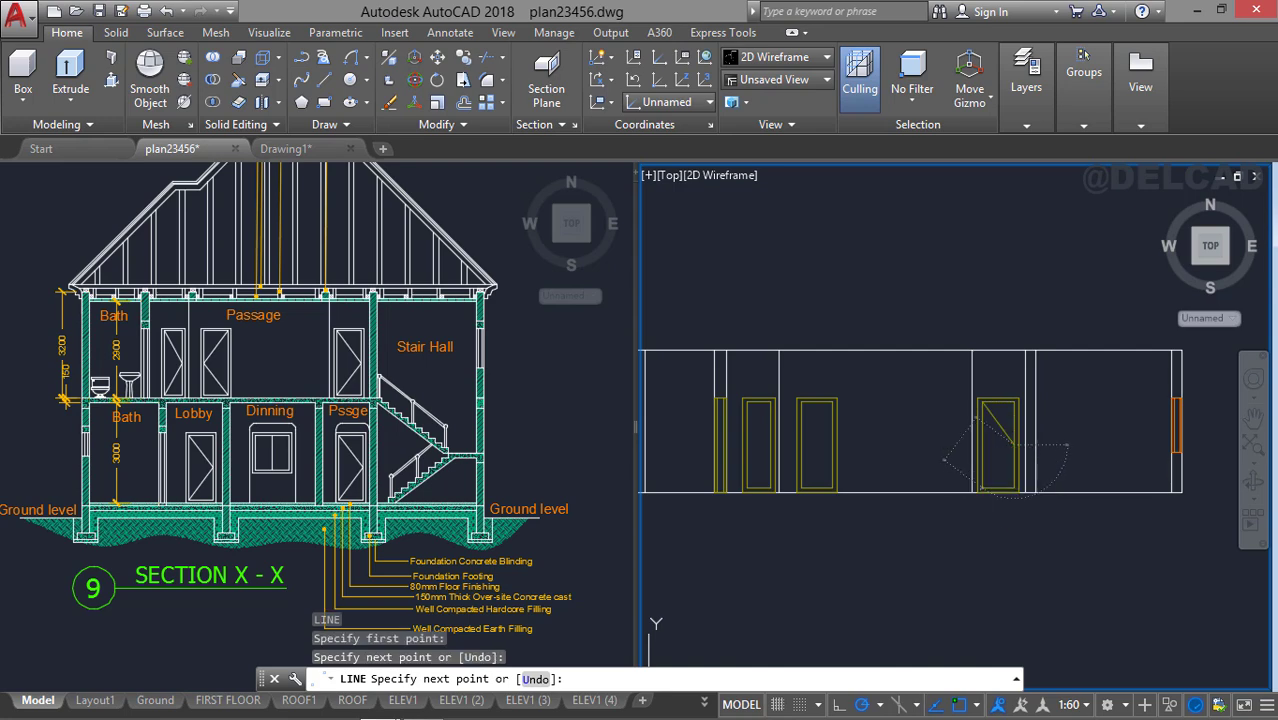
pyautogui.press('Return')
# Draw swing lines in the middle passage door, from its right corners to the inner left side's midpoint.
pyautogui.moveTo(858, 458); pyautogui.dragTo(955, 455, button='middle')
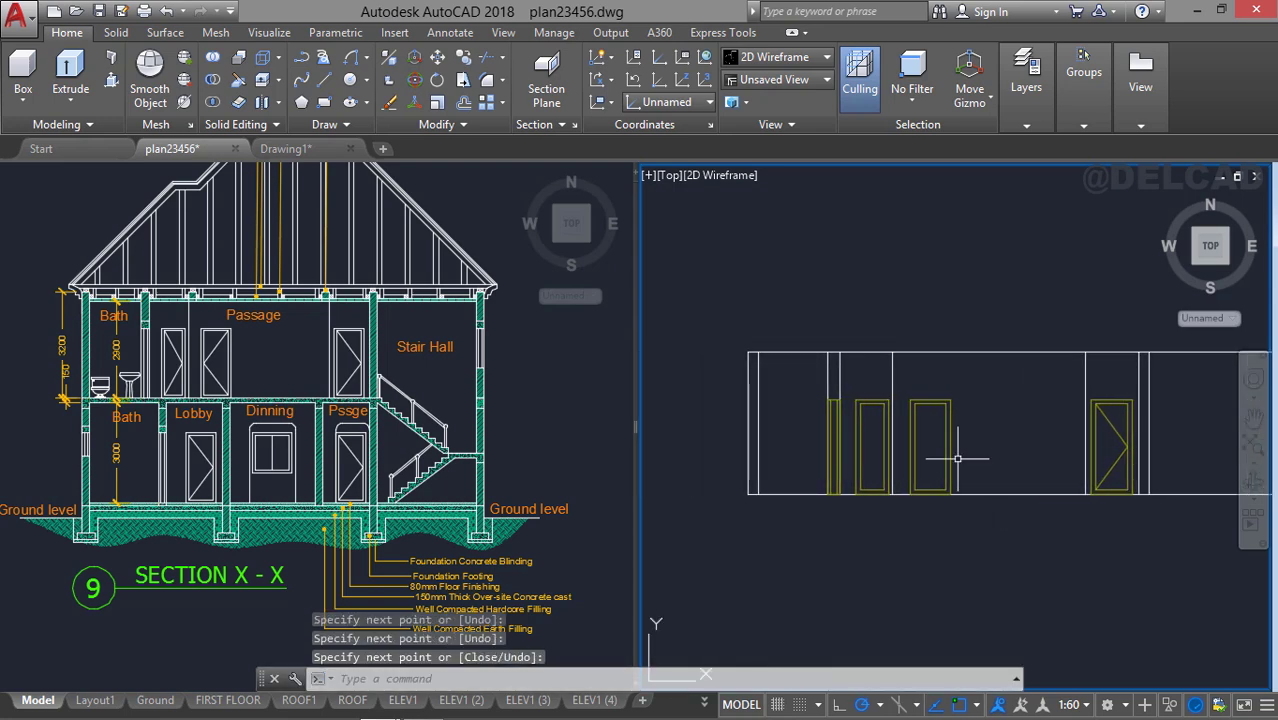
pyautogui.write('l')
pyautogui.press('Return')
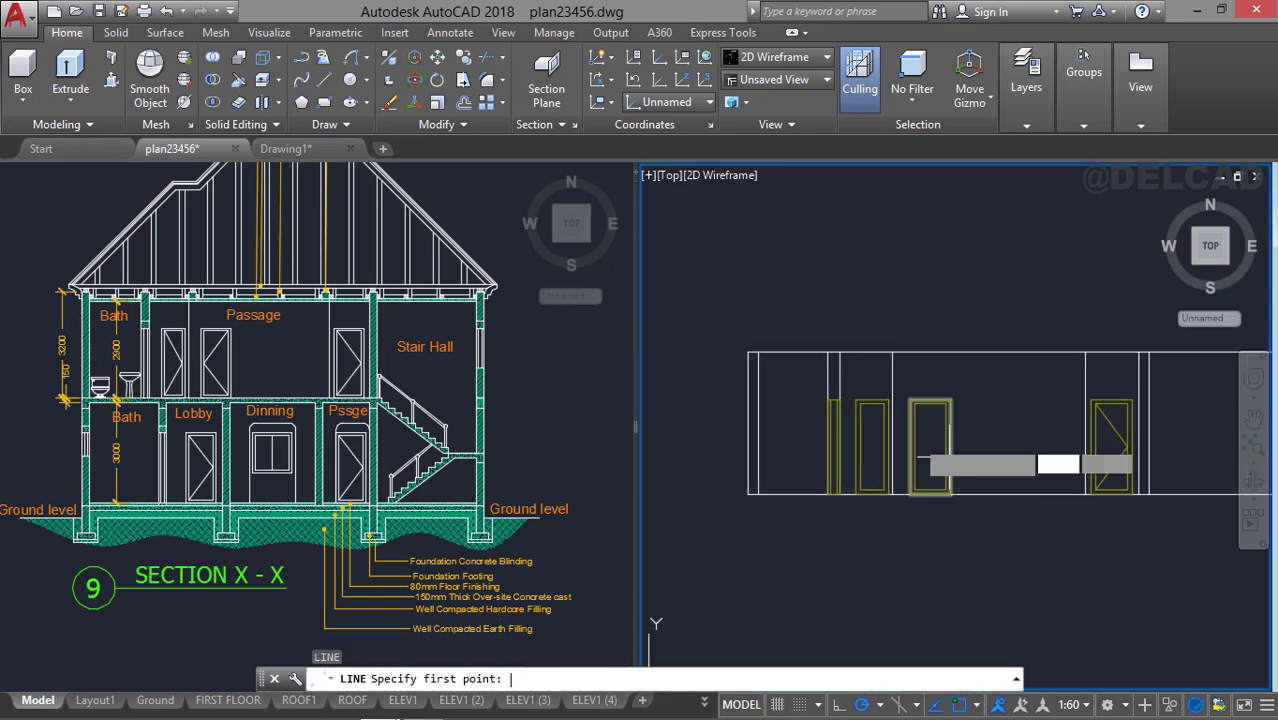
pyautogui.click(950, 403)
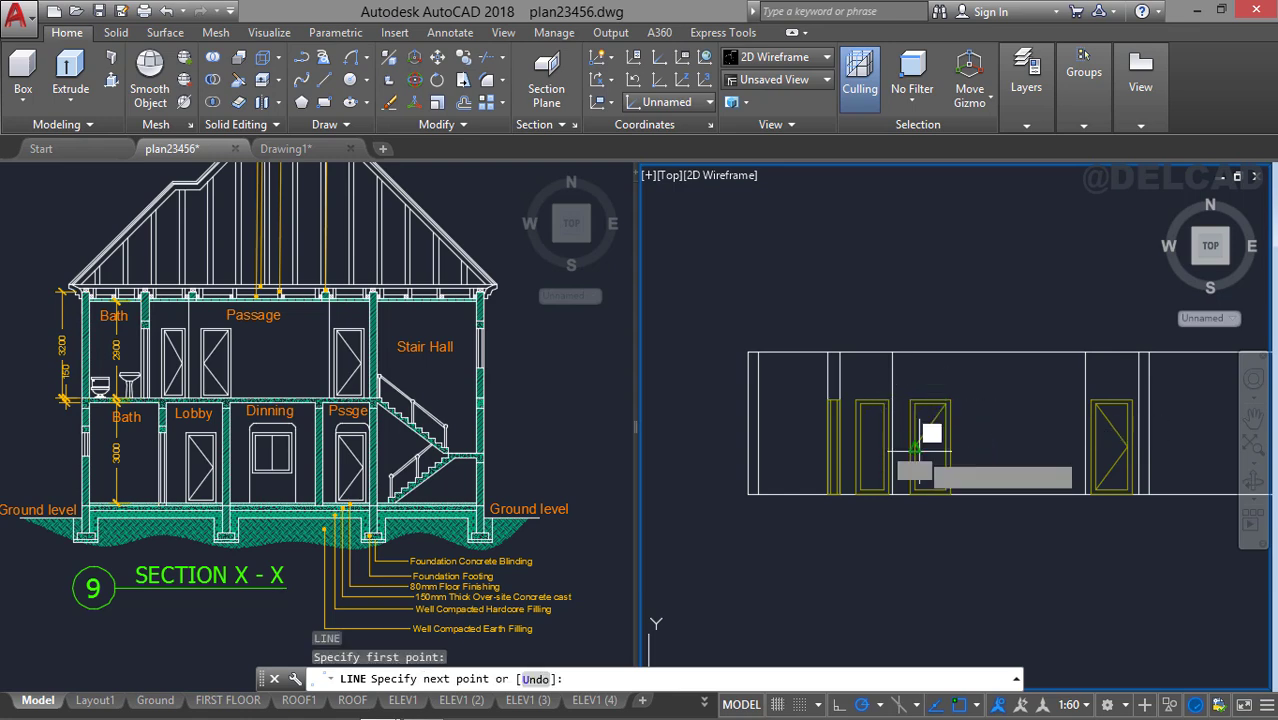
pyautogui.click(916, 448)
pyautogui.click(945, 489)
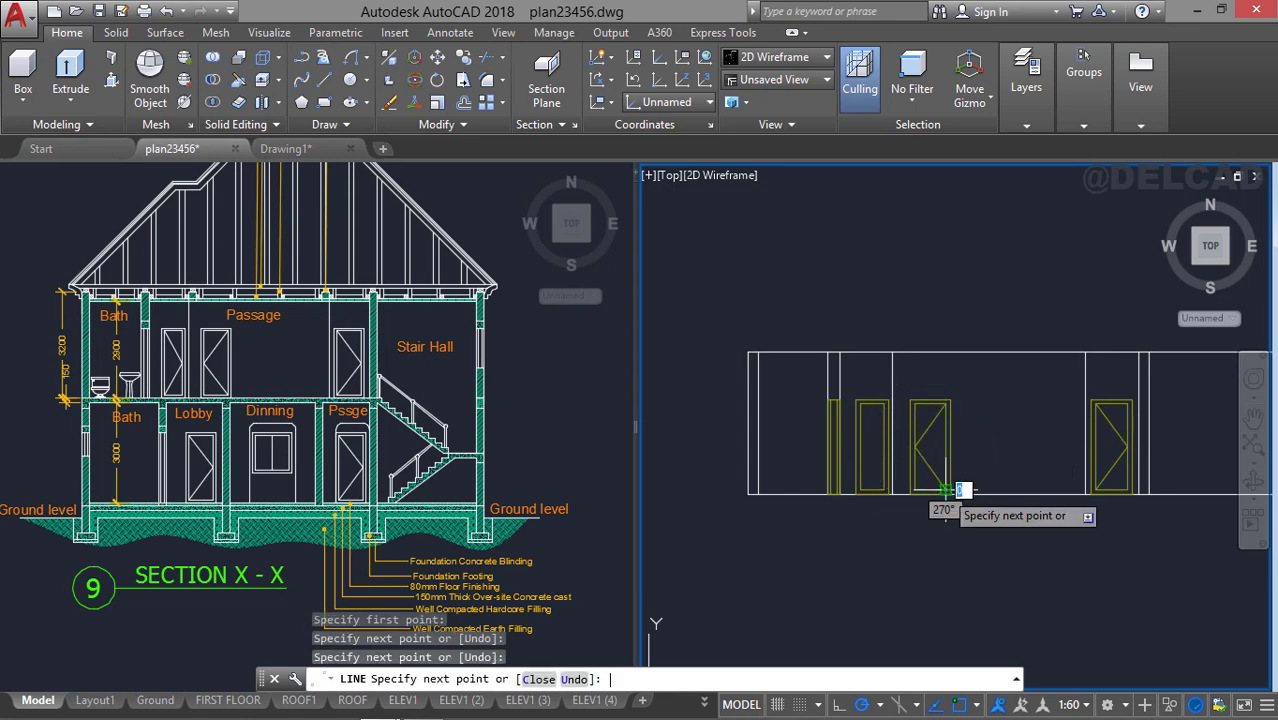
pyautogui.press('Return')
# Draw swing lines in the door nearest the bath wall, from its inner left corners to the right side's midpoint.
pyautogui.press('Return')
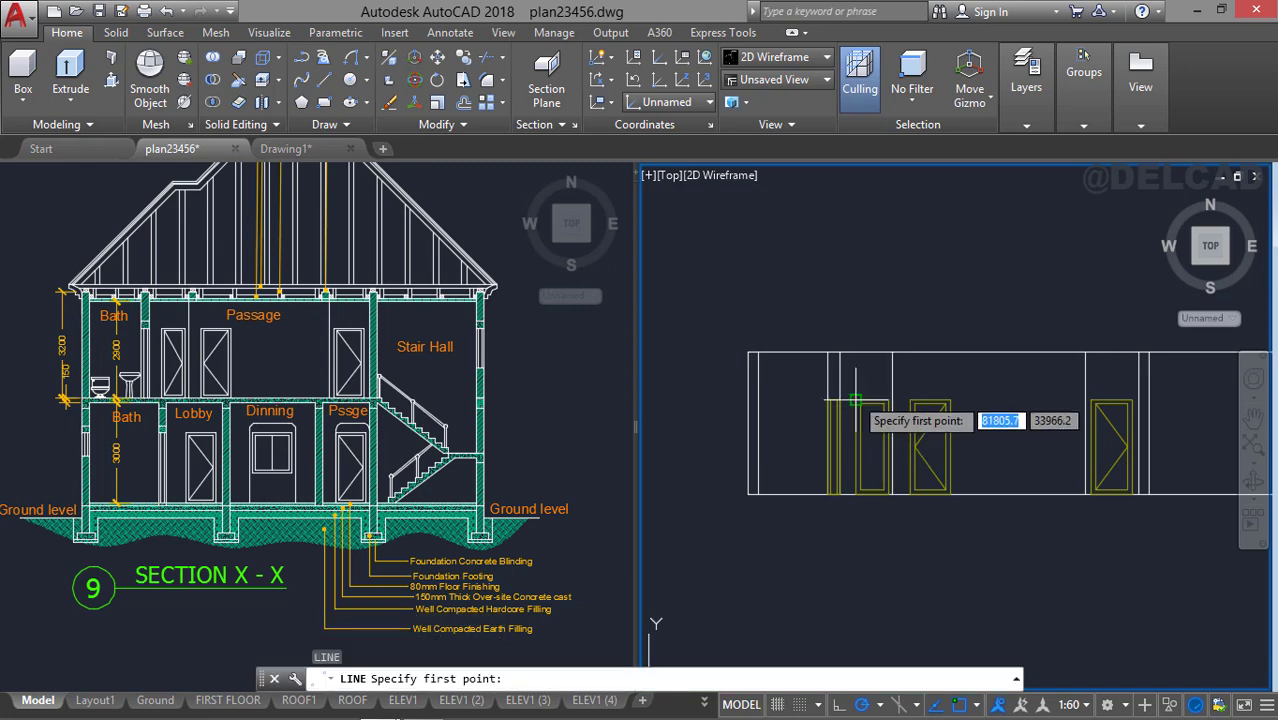
pyautogui.click(860, 405)
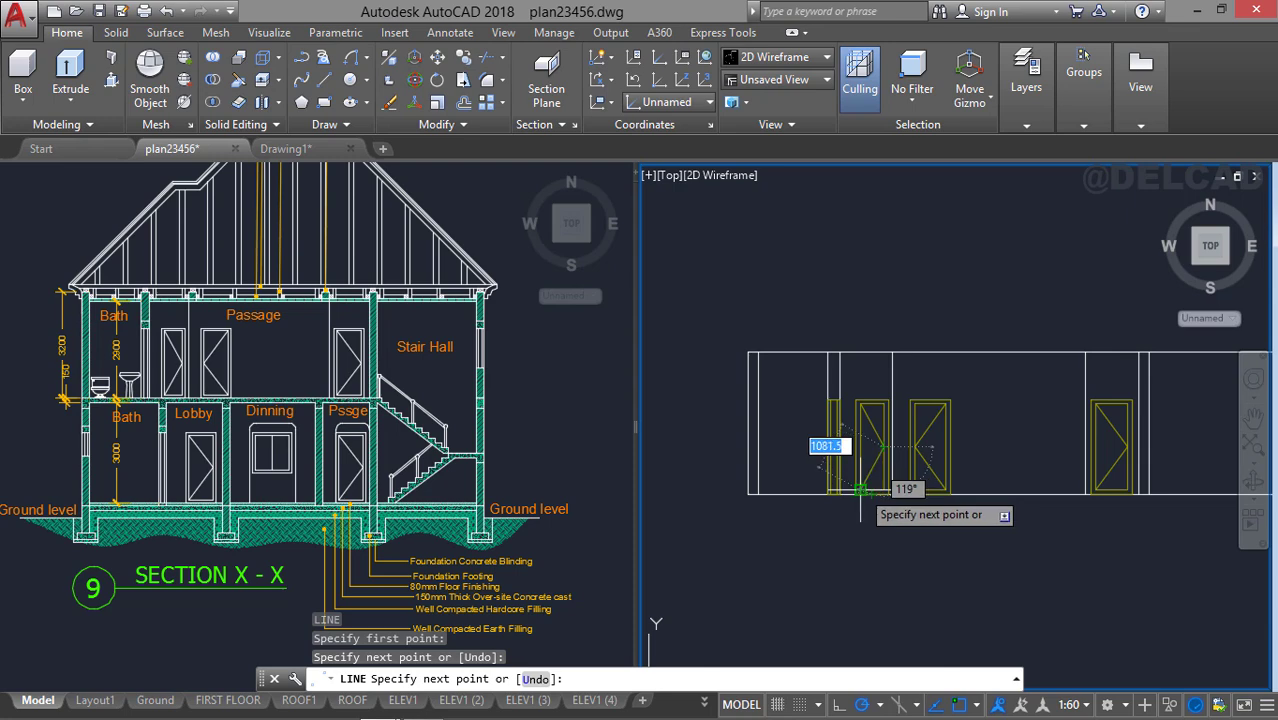
pyautogui.click(861, 489)
pyautogui.press('Return')
pyautogui.scroll(-3, 784, 456)
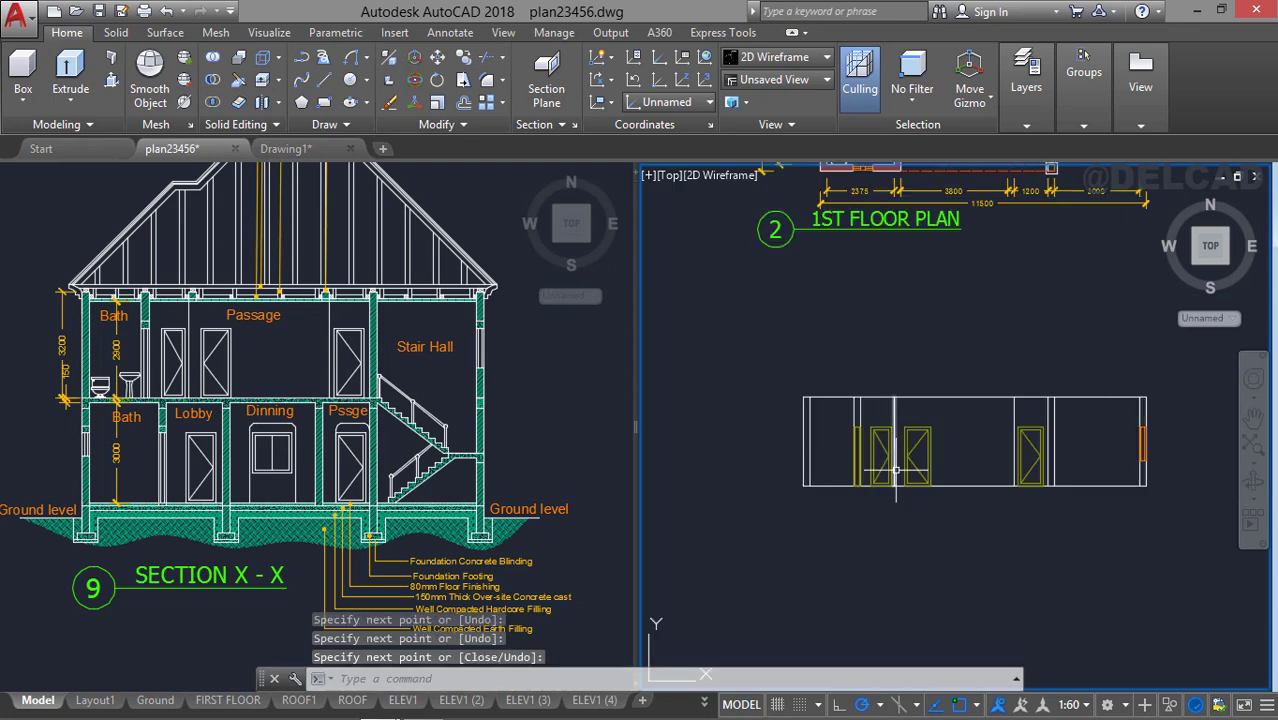
# Check the ceiling height in the reference section and offset the upper storey's floor line 2900 mm upward.
pyautogui.click(222, 396)
pyautogui.scroll(1, 240, 392)
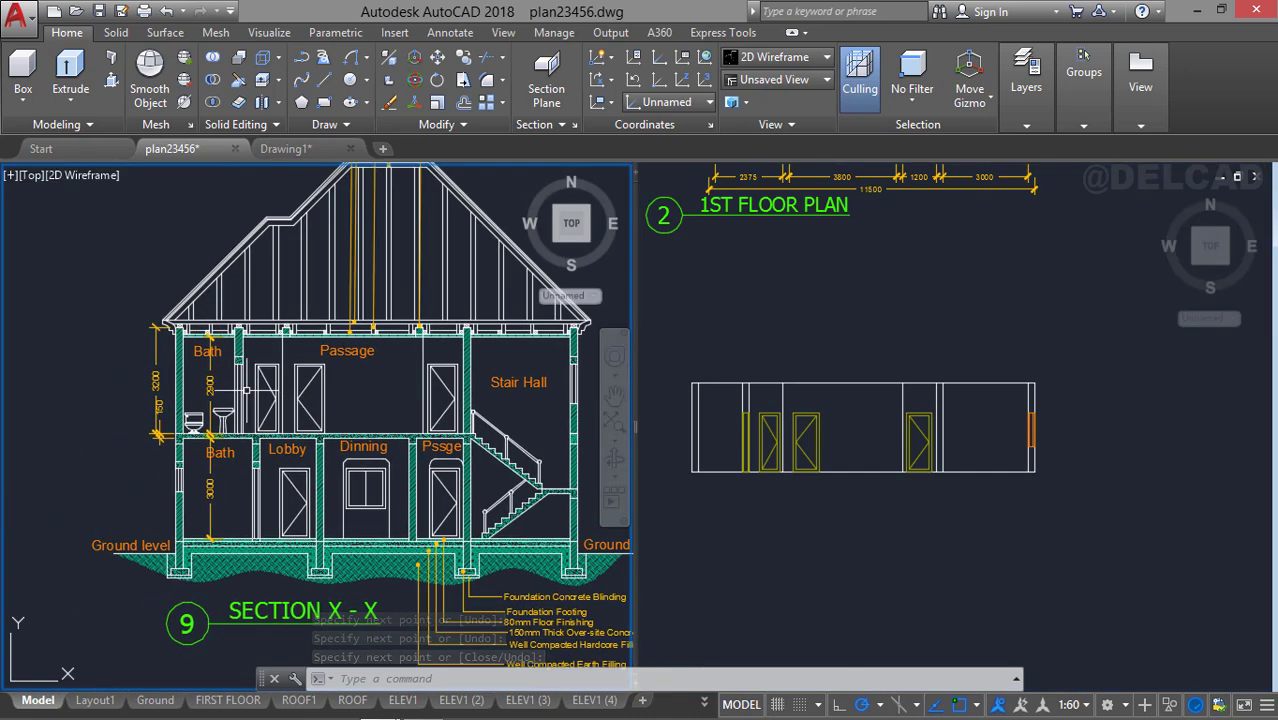
pyautogui.scroll(3, 246, 389)
pyautogui.moveTo(246, 389); pyautogui.dragTo(366, 411, button='middle')
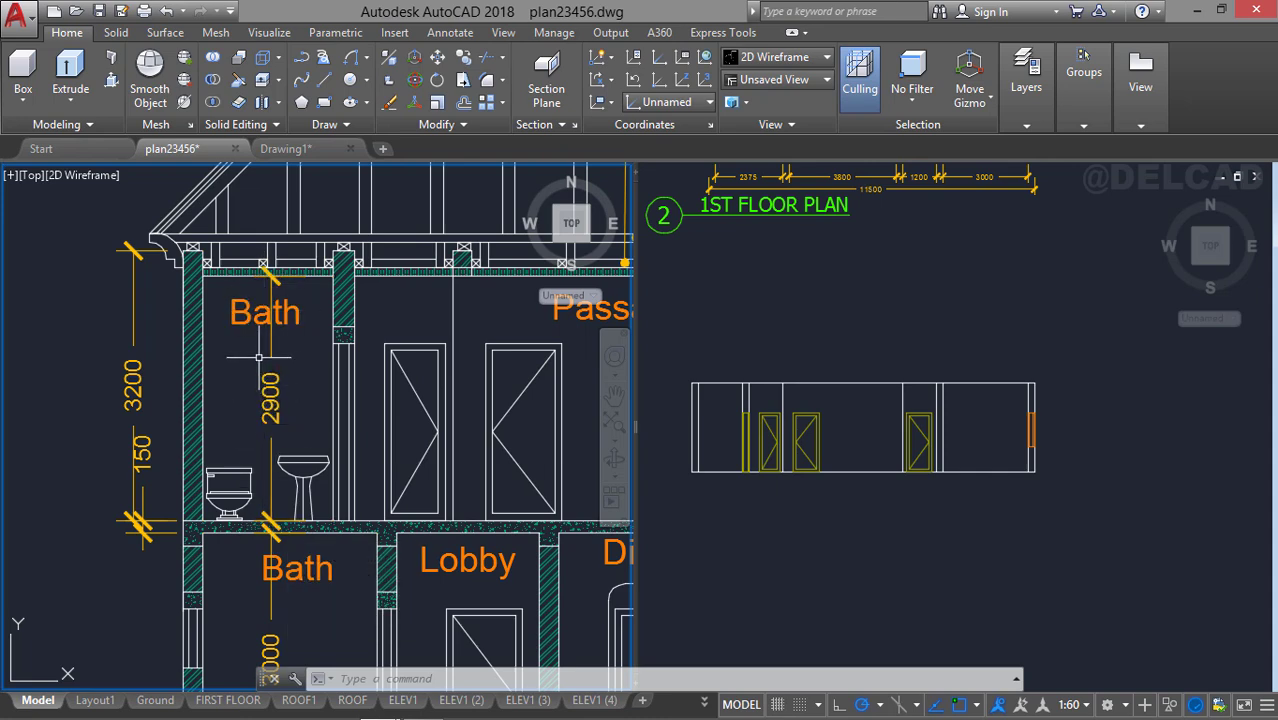
pyautogui.click(842, 424)
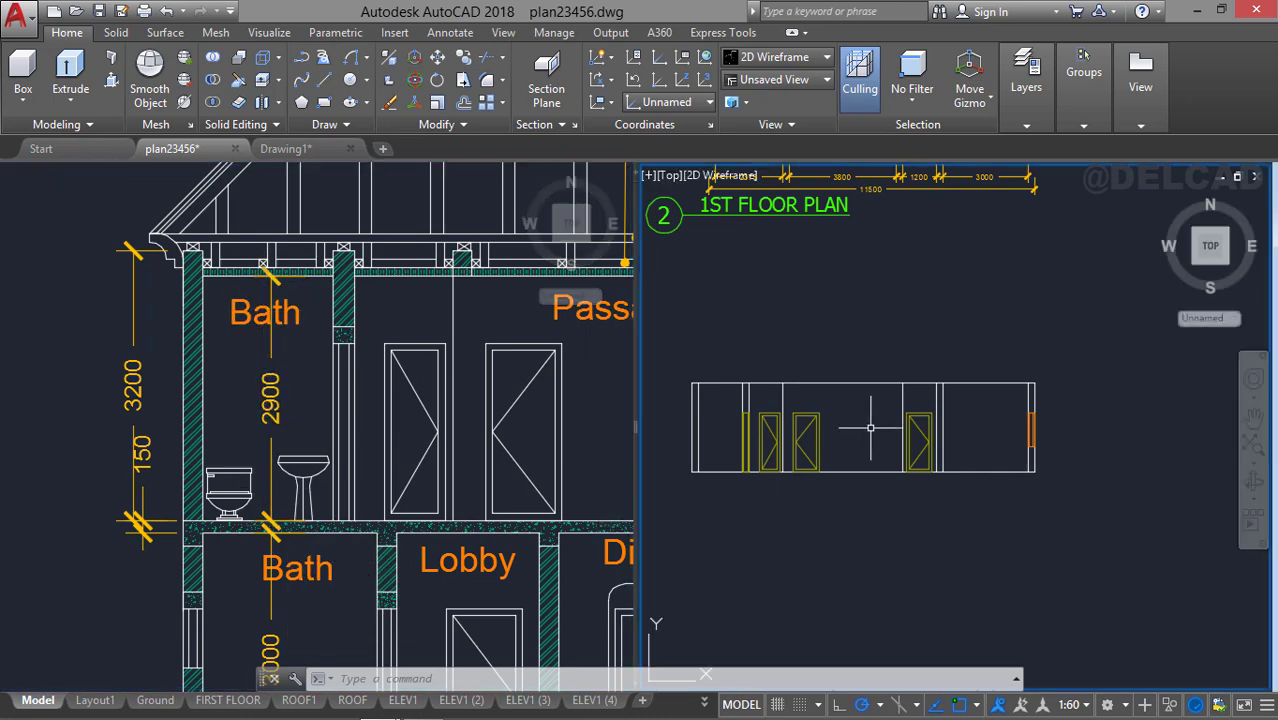
pyautogui.scroll(-1, 870, 428)
pyautogui.scroll(3, 912, 463)
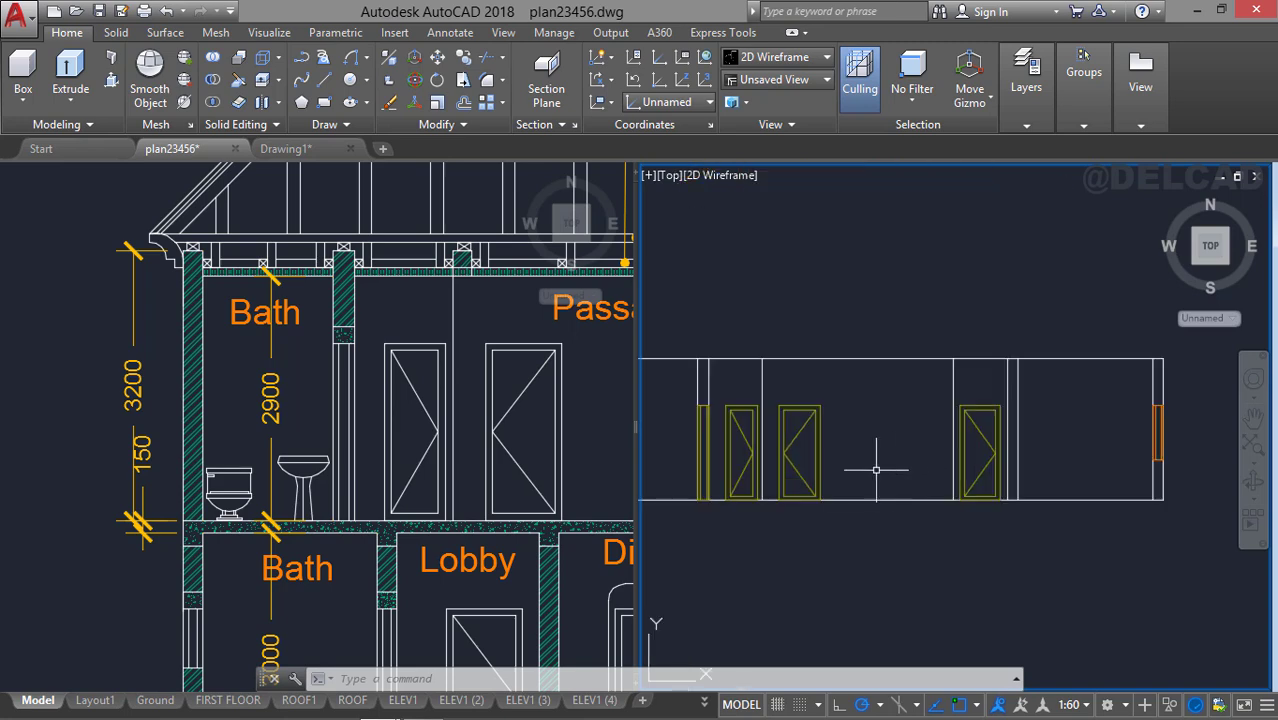
pyautogui.moveTo(876, 468); pyautogui.dragTo(950, 487, button='middle')
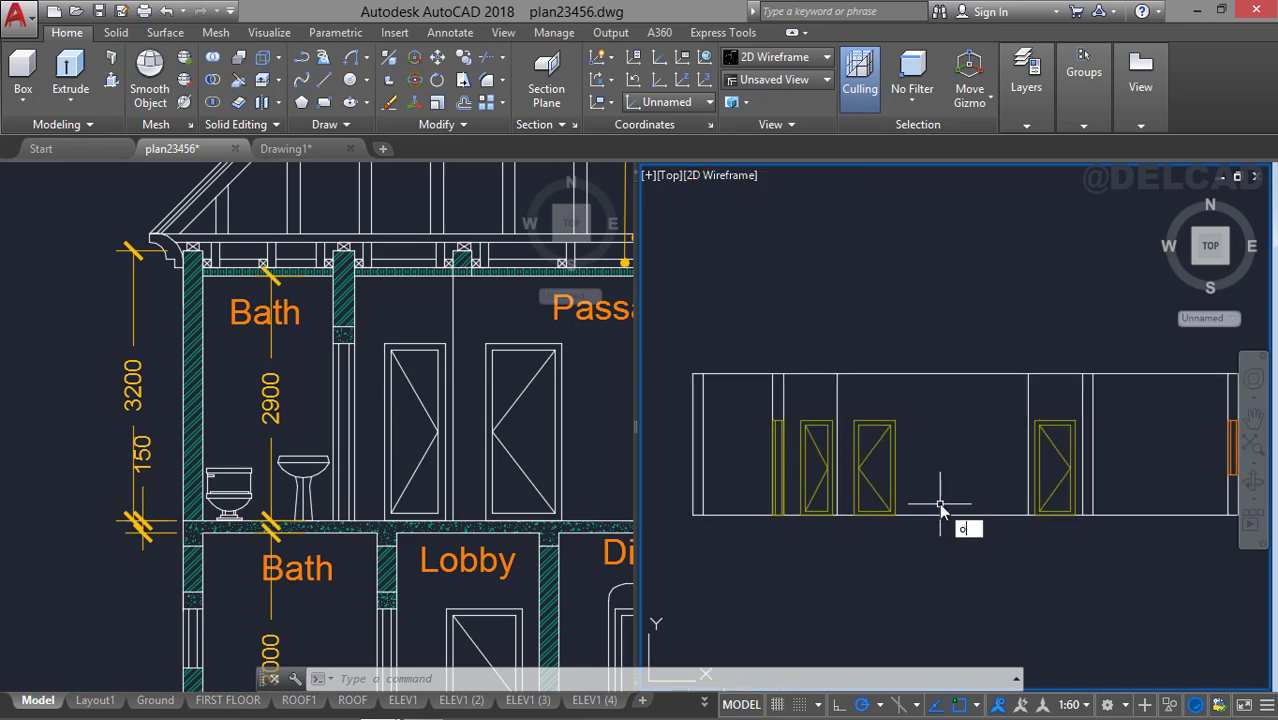
pyautogui.press('Return')
pyautogui.write('29')
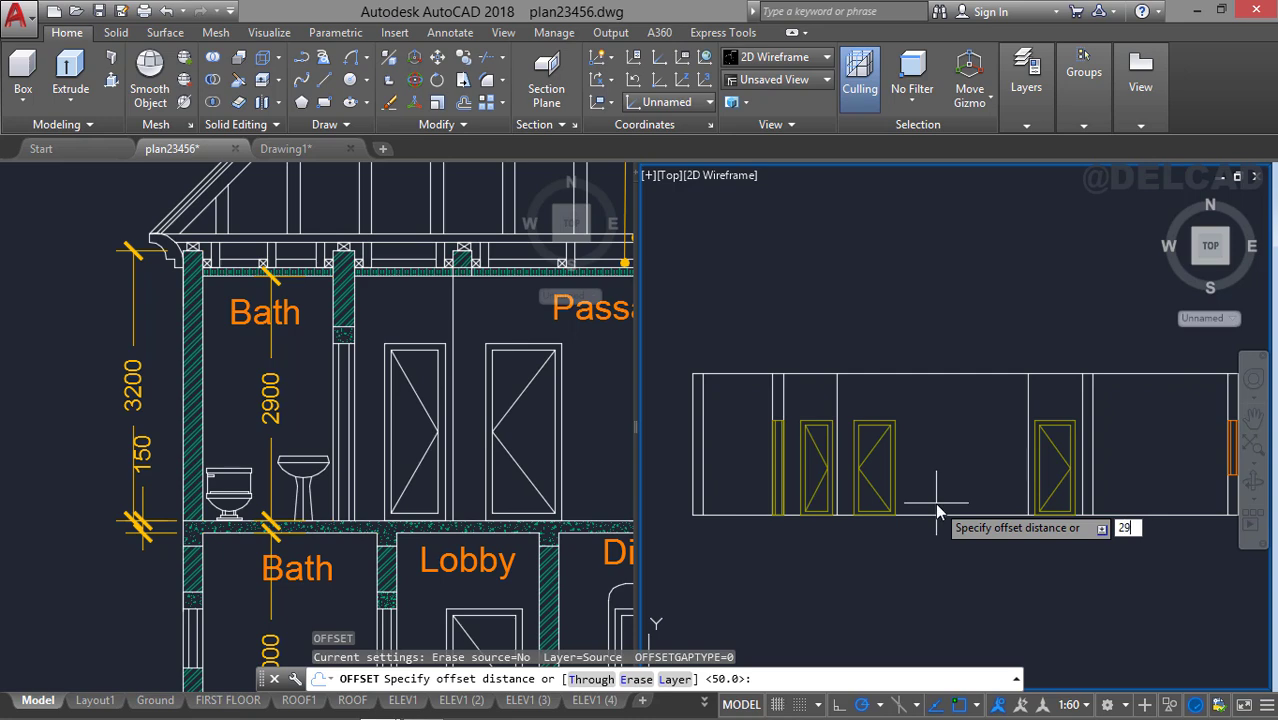
pyautogui.write('00')
pyautogui.press('Return')
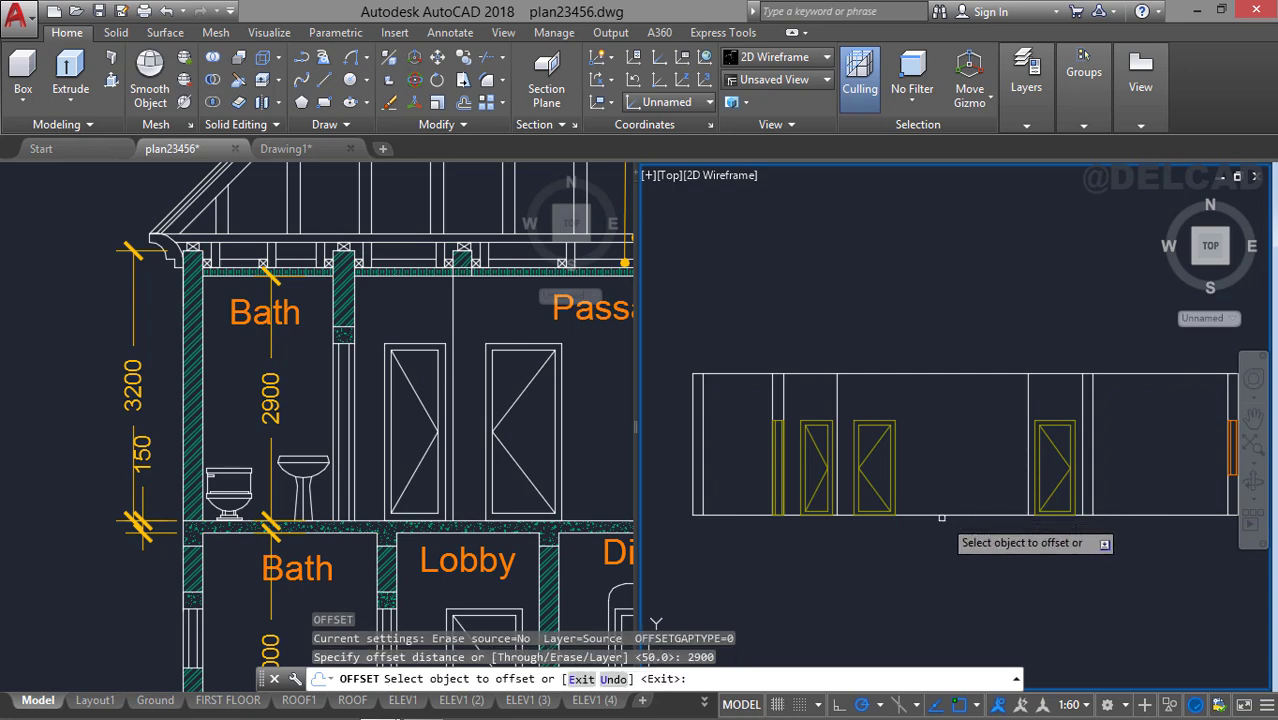
pyautogui.click(948, 515)
pyautogui.click(901, 335)
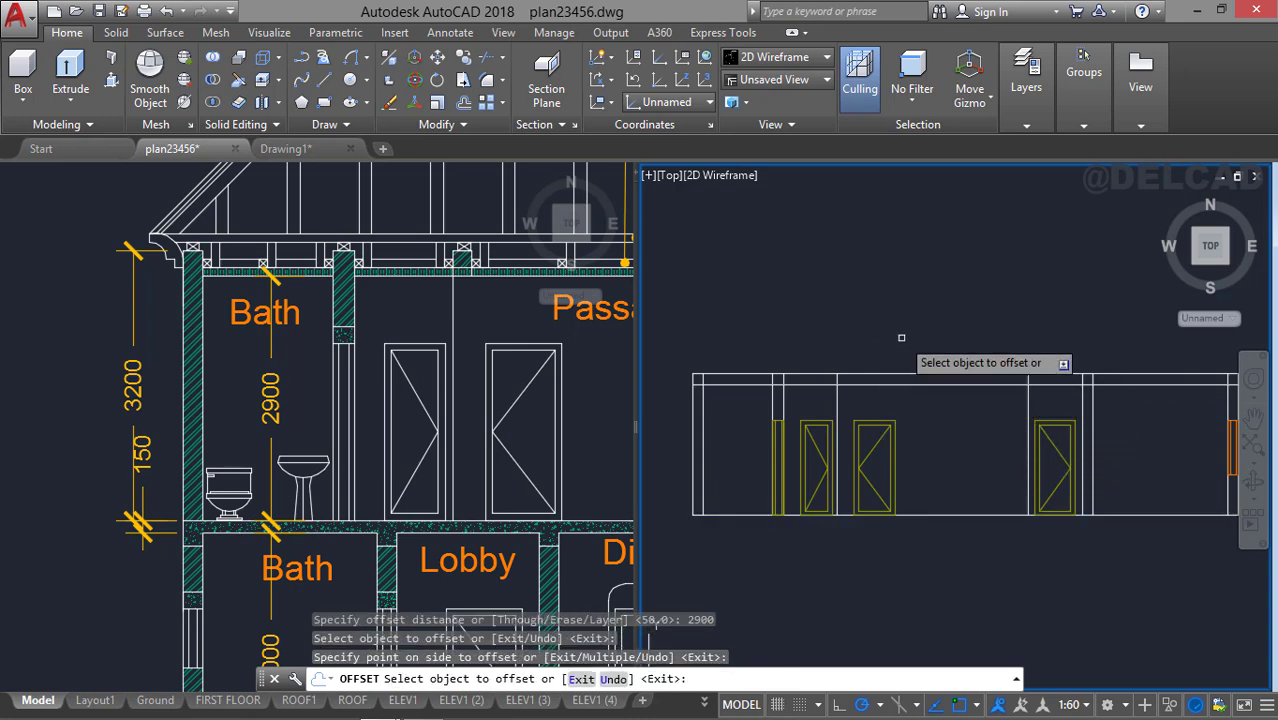
pyautogui.scroll(-2, 830, 340)
pyautogui.scroll(-2, 838, 339)
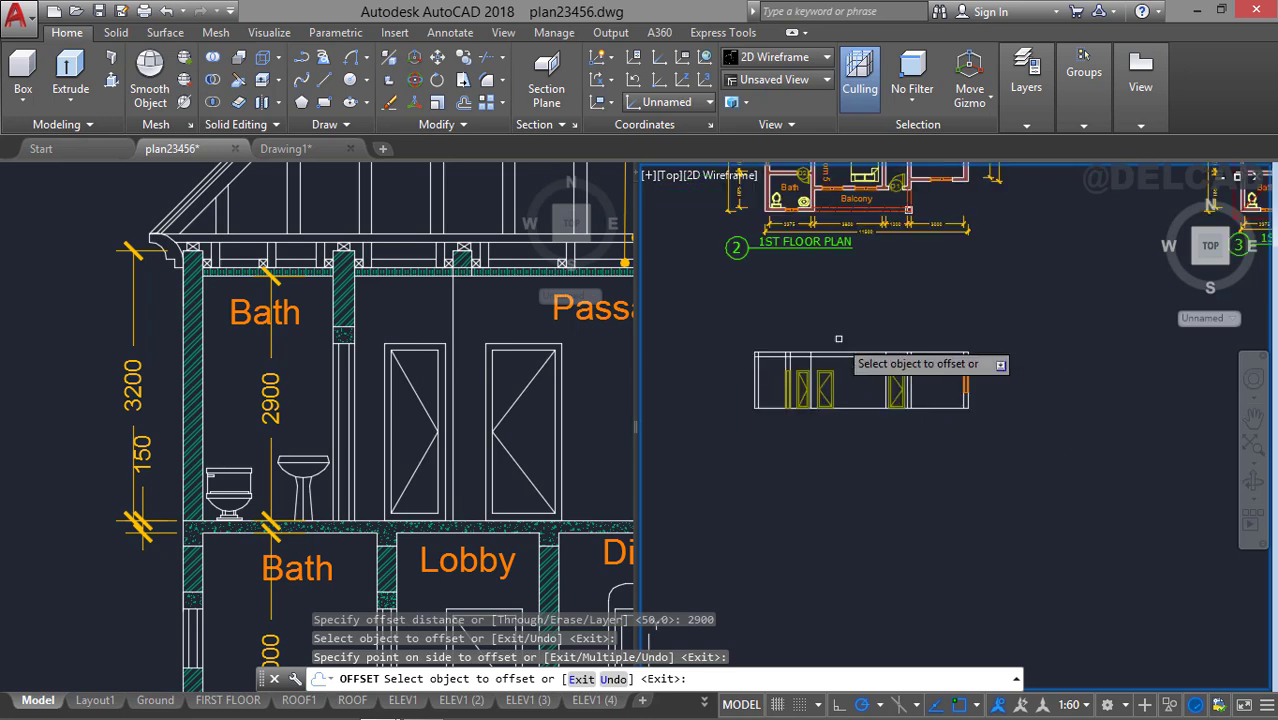
pyautogui.scroll(-2, 842, 345)
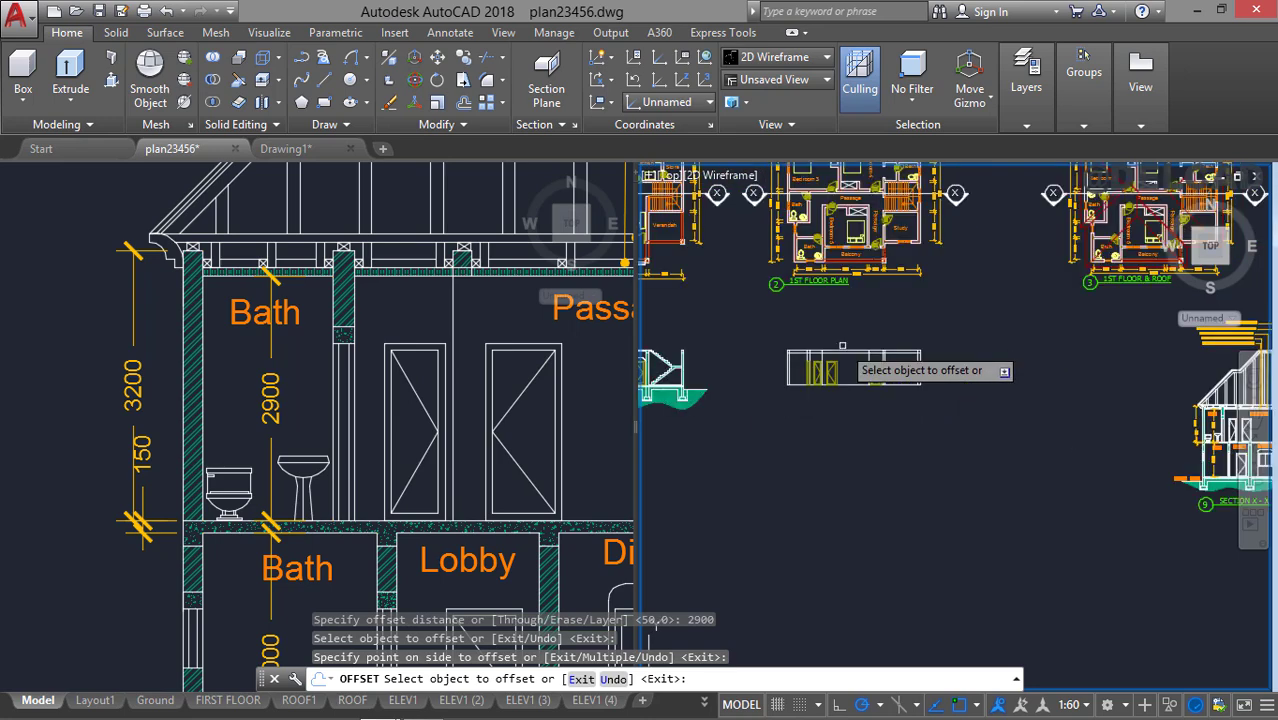
pyautogui.press('Escape')
# Move the complete ground floor section, including its foundations and ground hatch, to just below the upper storey drawing.
pyautogui.scroll(-4, 842, 346)
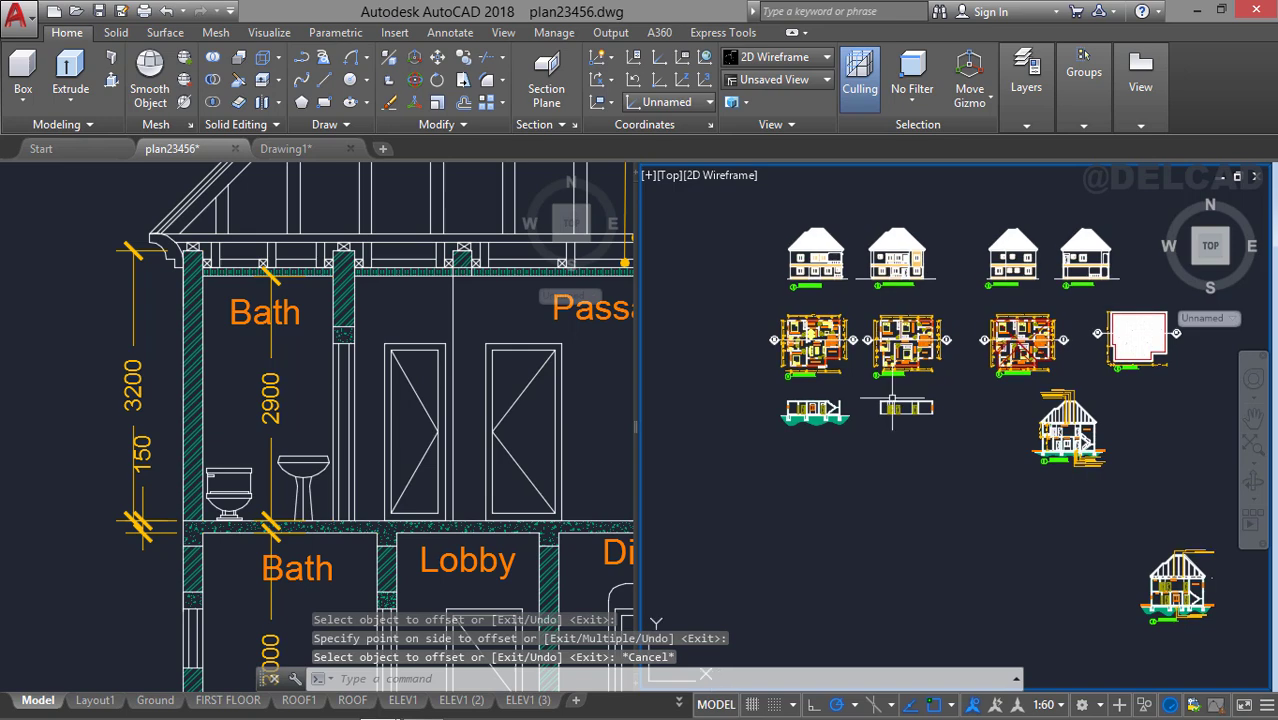
pyautogui.click(769, 391)
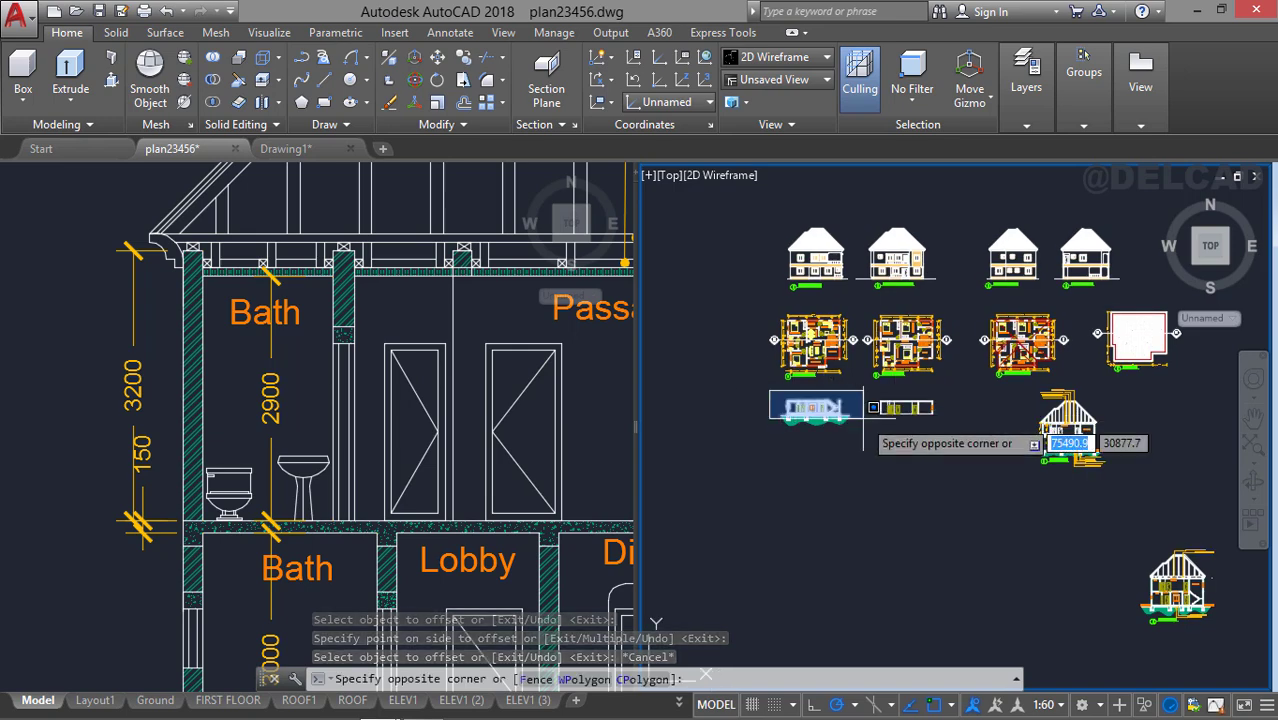
pyautogui.click(860, 455)
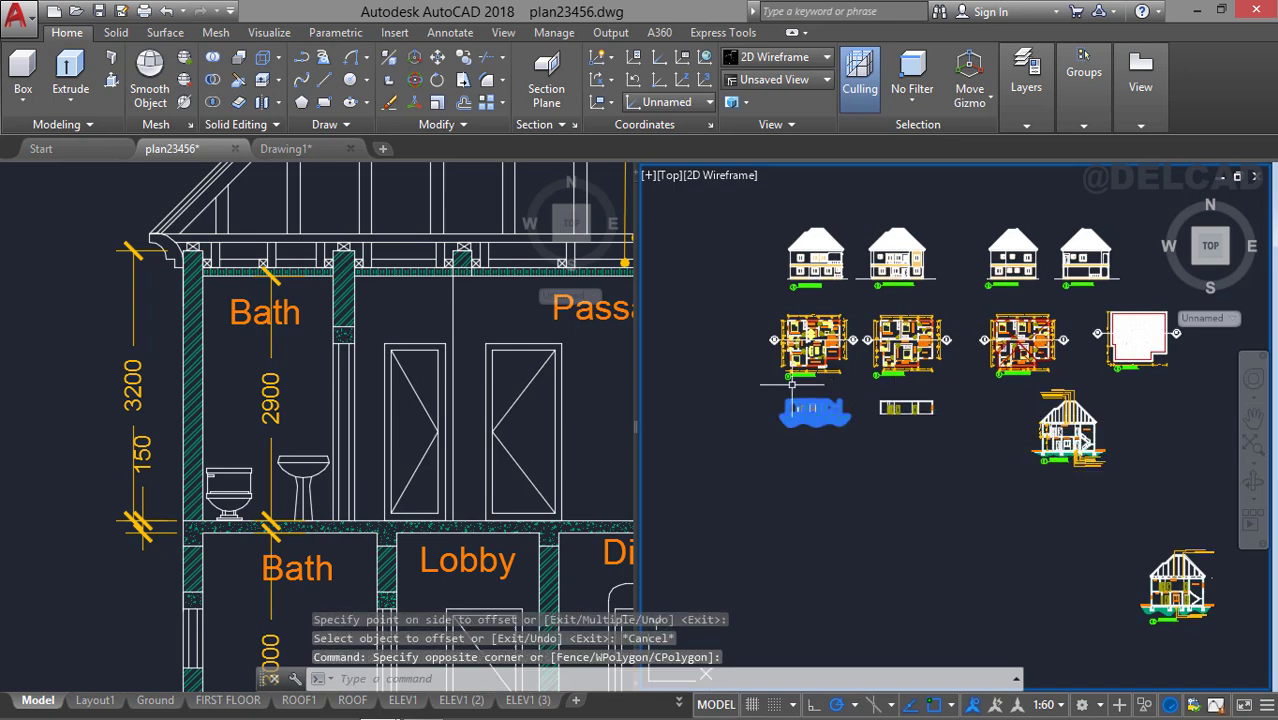
pyautogui.scroll(5, 846, 438)
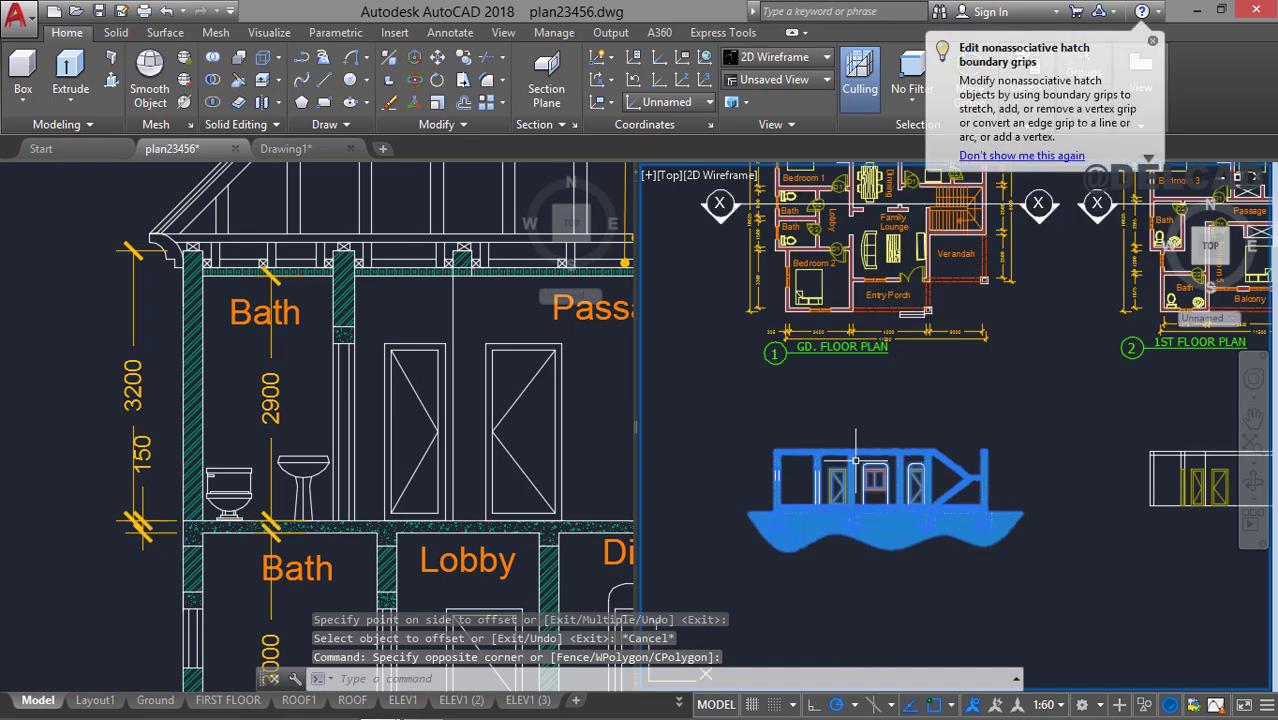
pyautogui.write('m')
pyautogui.press('Return')
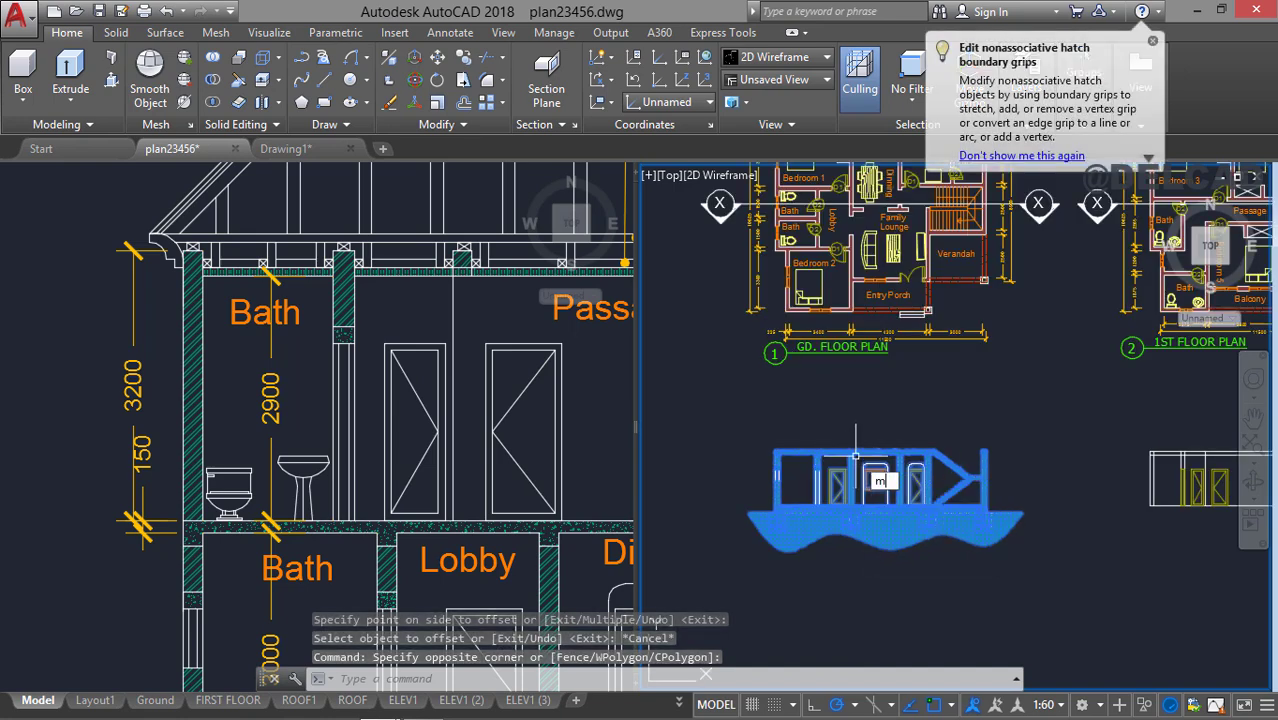
pyautogui.click(733, 422)
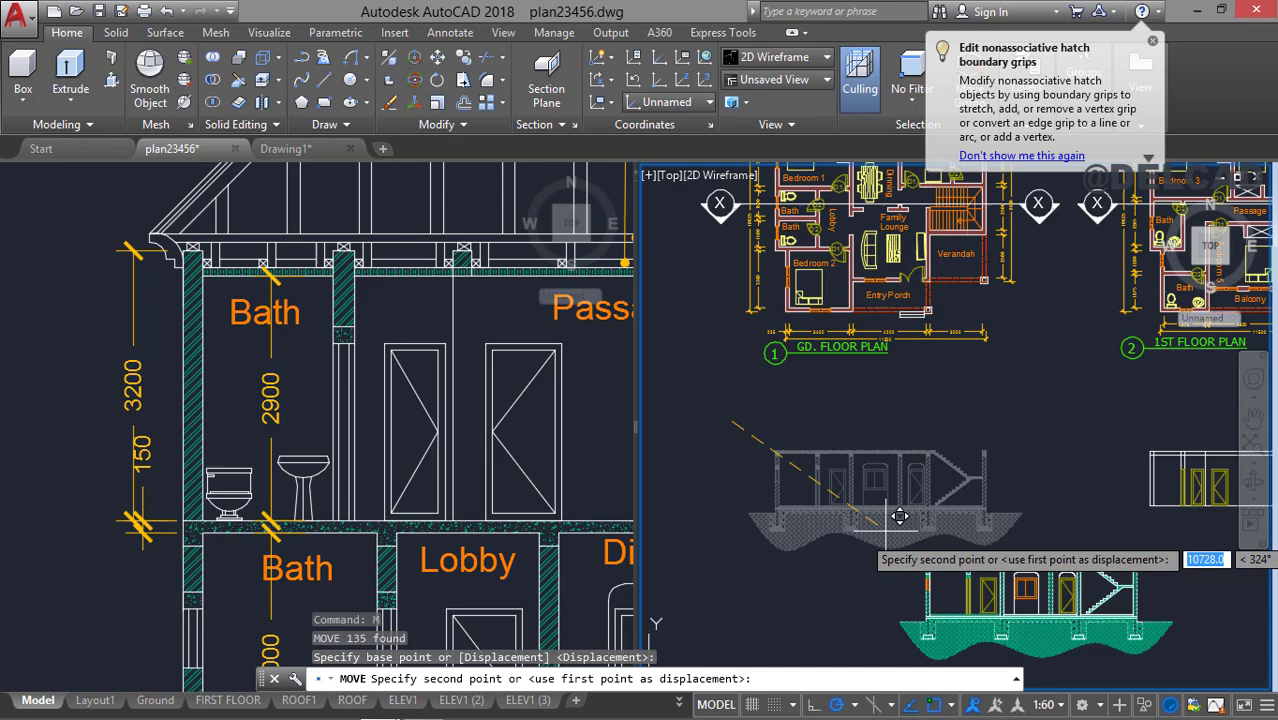
pyautogui.click(1092, 516)
# Delete the horizontal floor line along the base of the upper storey.
pyautogui.moveTo(1086, 509); pyautogui.dragTo(726, 472, button='middle')
pyautogui.scroll(2, 908, 477)
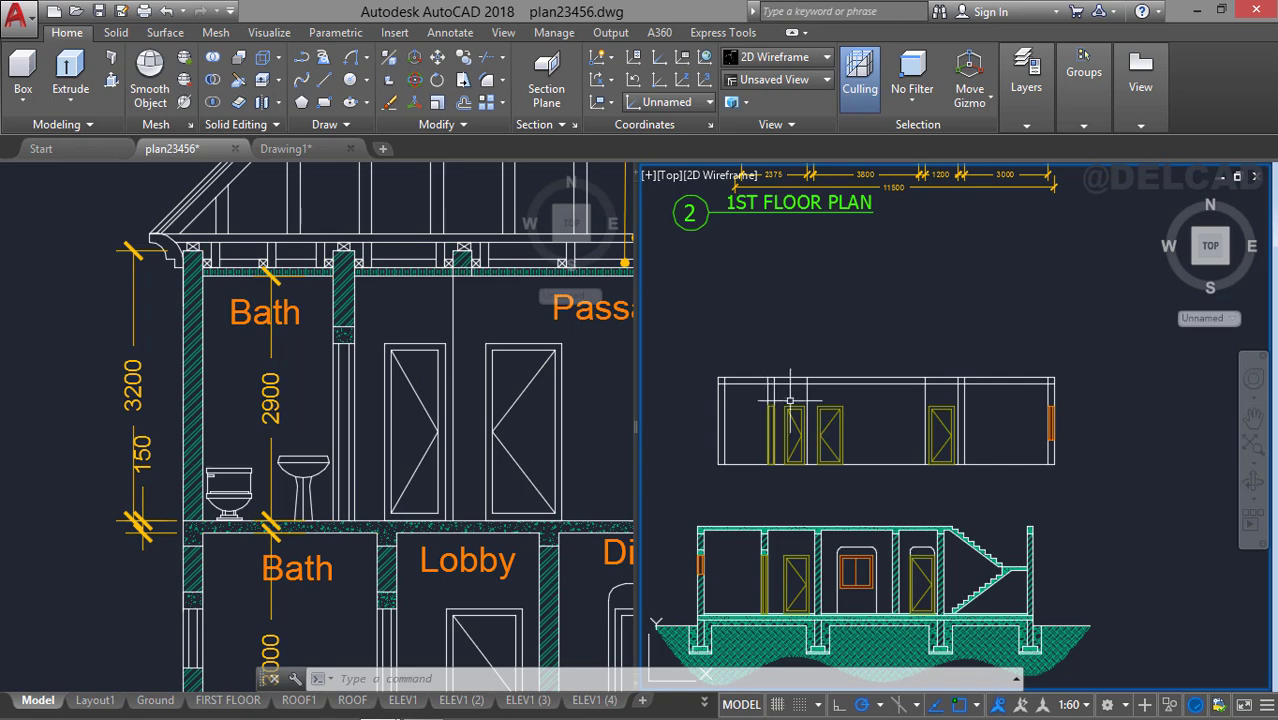
pyautogui.moveTo(930, 530); pyautogui.dragTo(950, 437, button='middle')
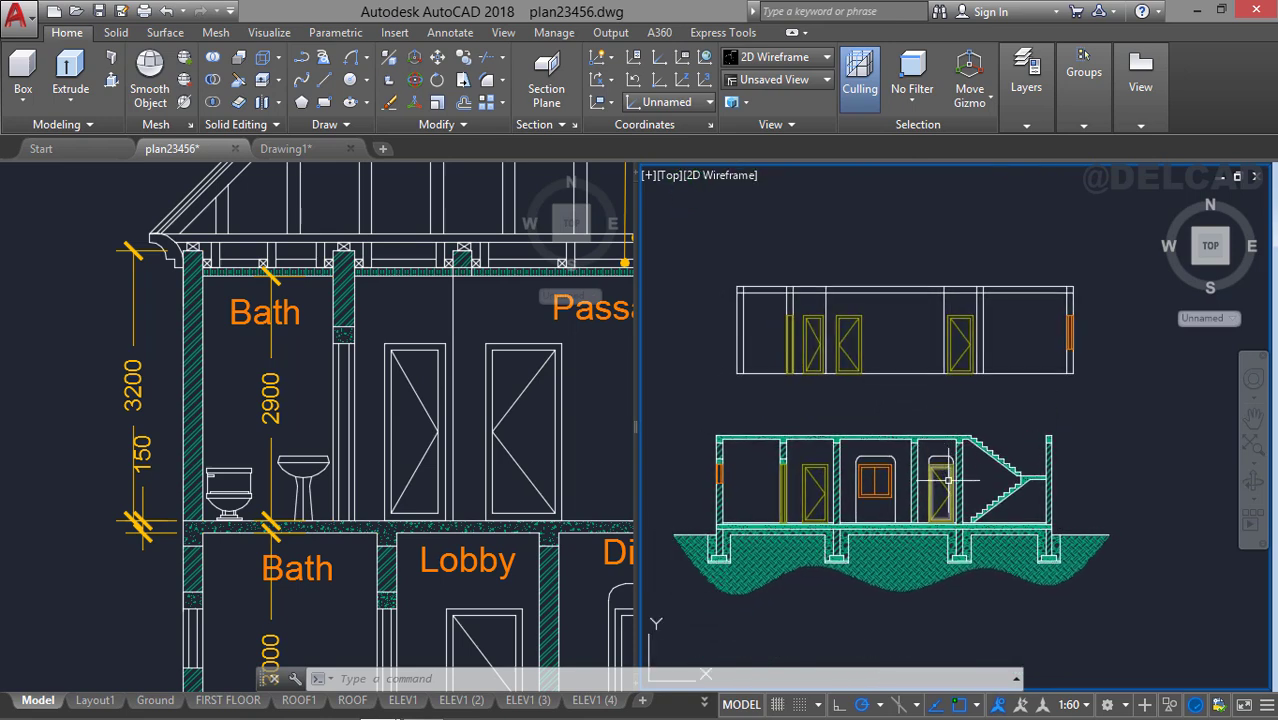
pyautogui.scroll(2, 874, 440)
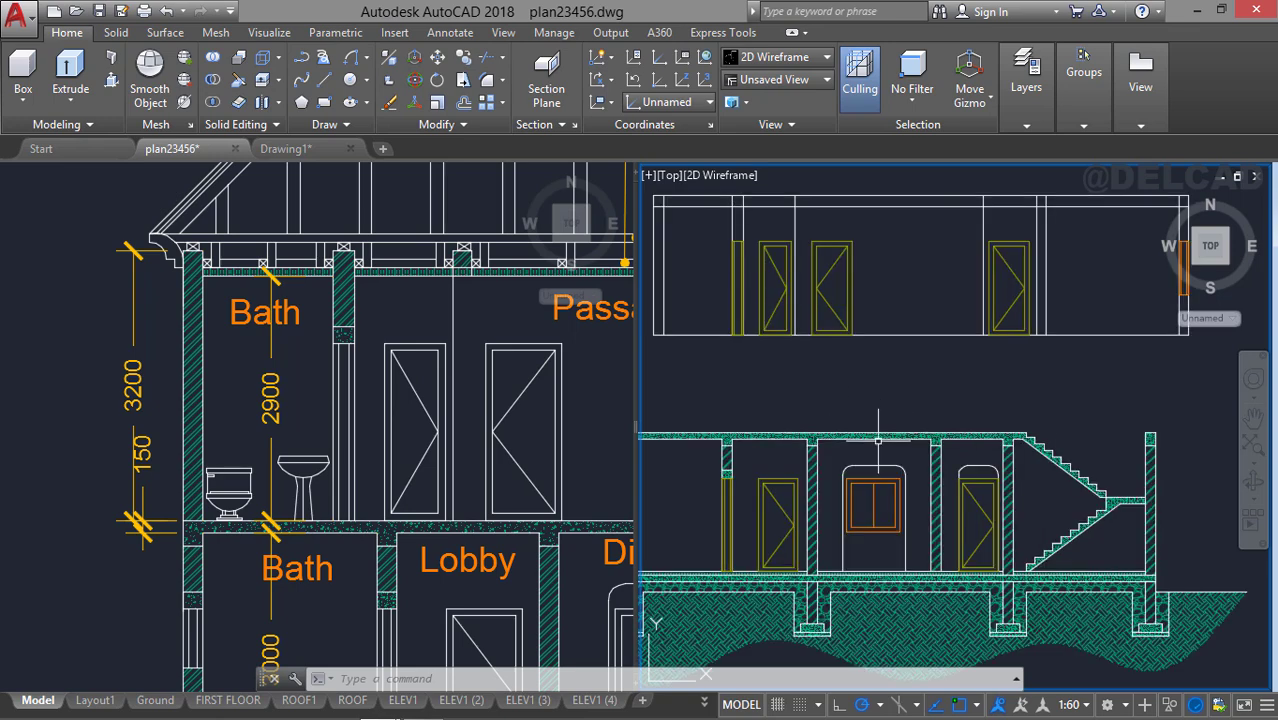
pyautogui.click(907, 335)
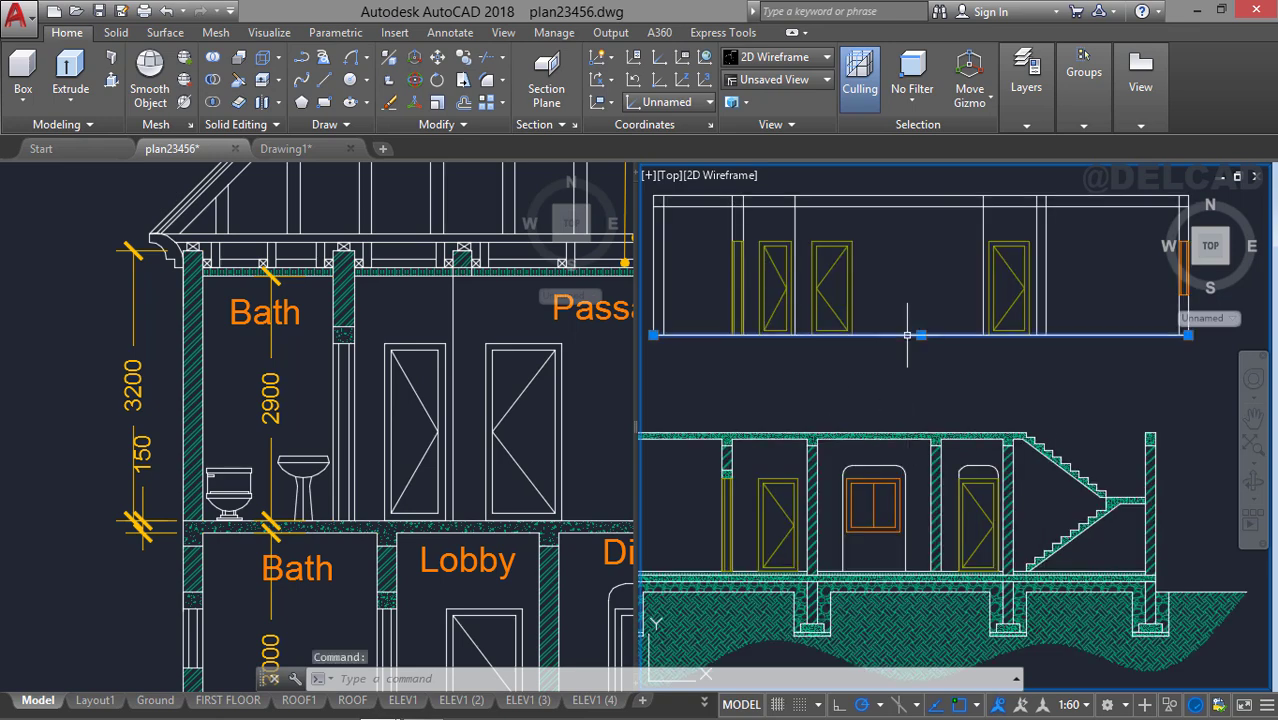
pyautogui.press('Delete')
# Move the complete upper storey onto the ground floor section, snapping the stair-side outer wall's base corner to the top of the wall below.
pyautogui.scroll(-2, 904, 343)
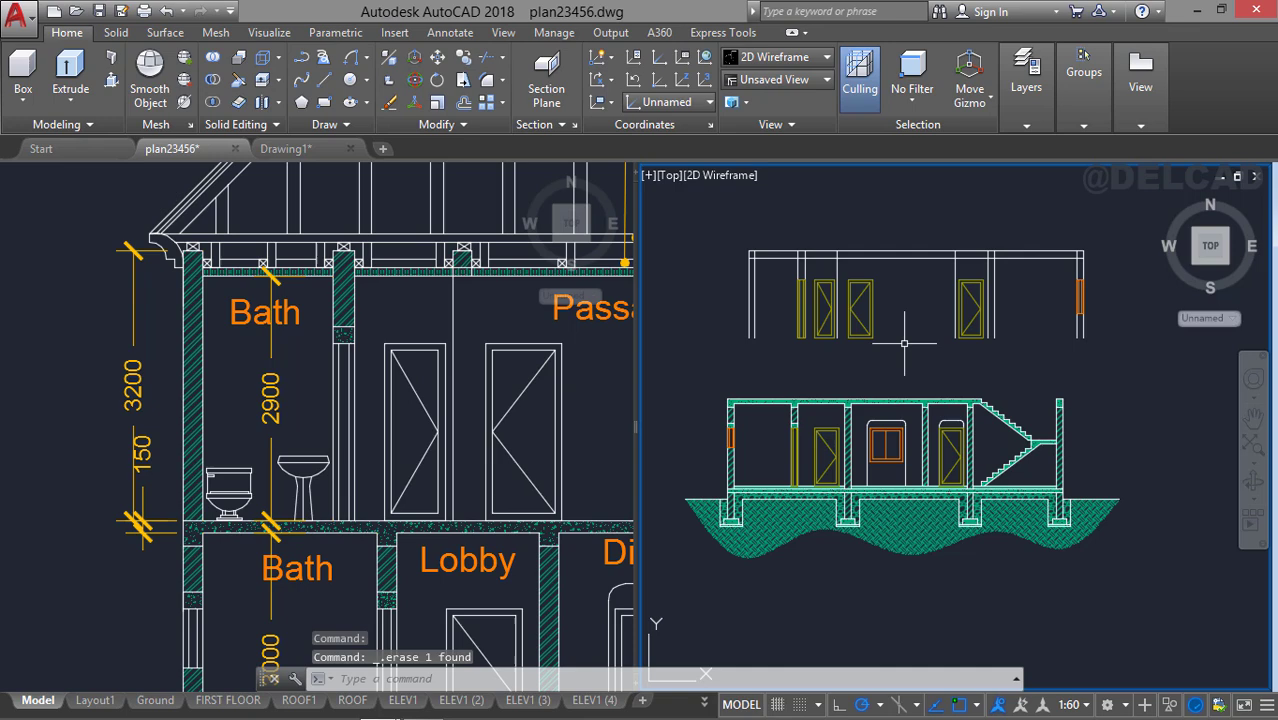
pyautogui.click(699, 215)
pyautogui.click(1082, 358)
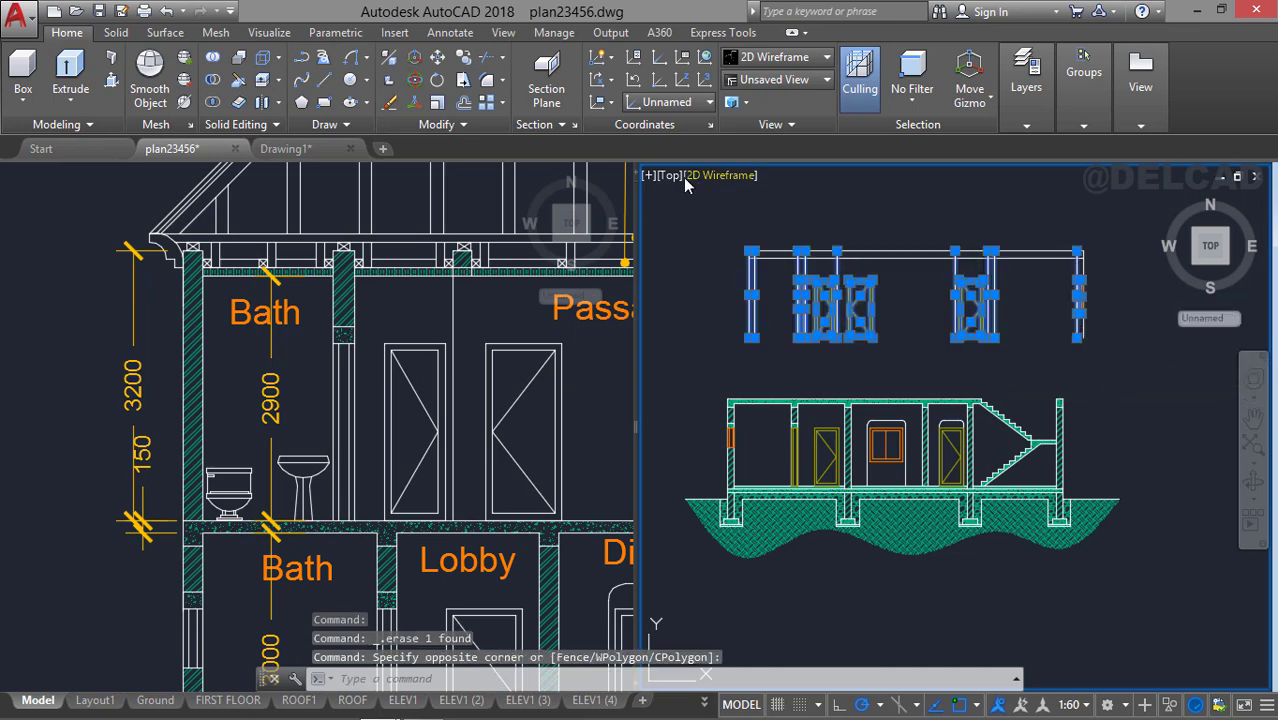
pyautogui.click(738, 222)
pyautogui.click(1107, 367)
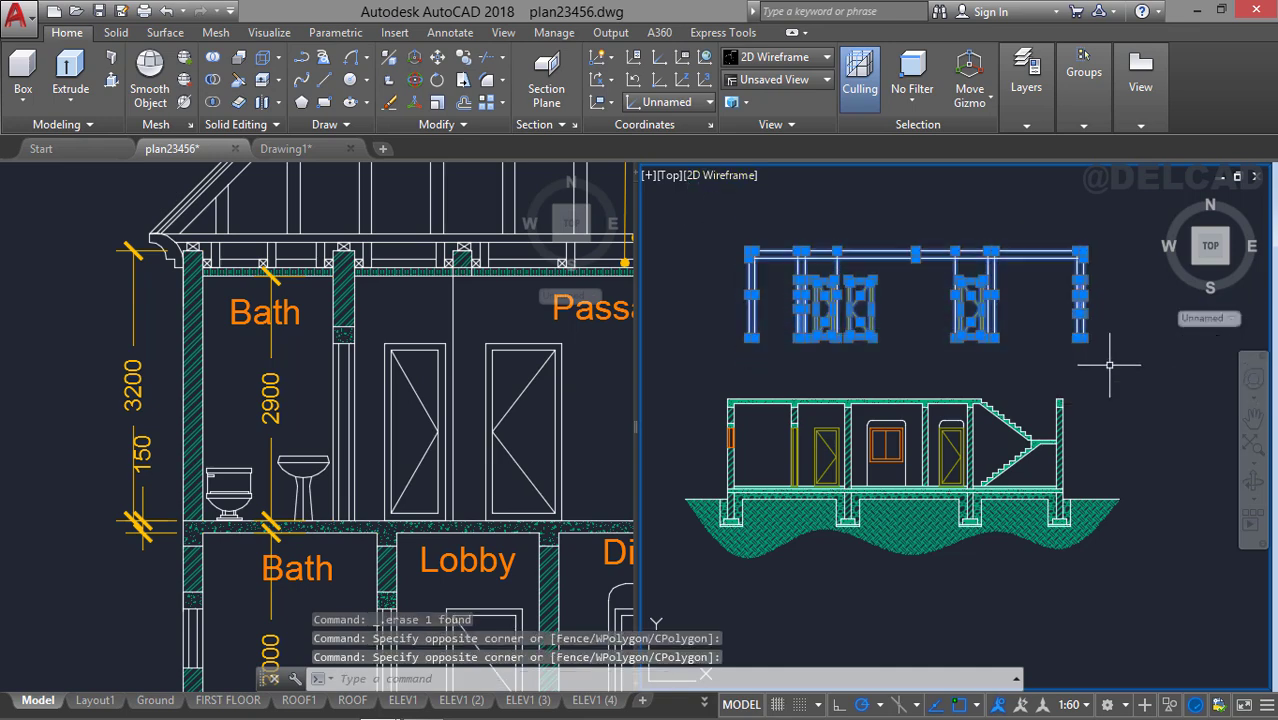
pyautogui.press('Return')
pyautogui.scroll(4, 1100, 368)
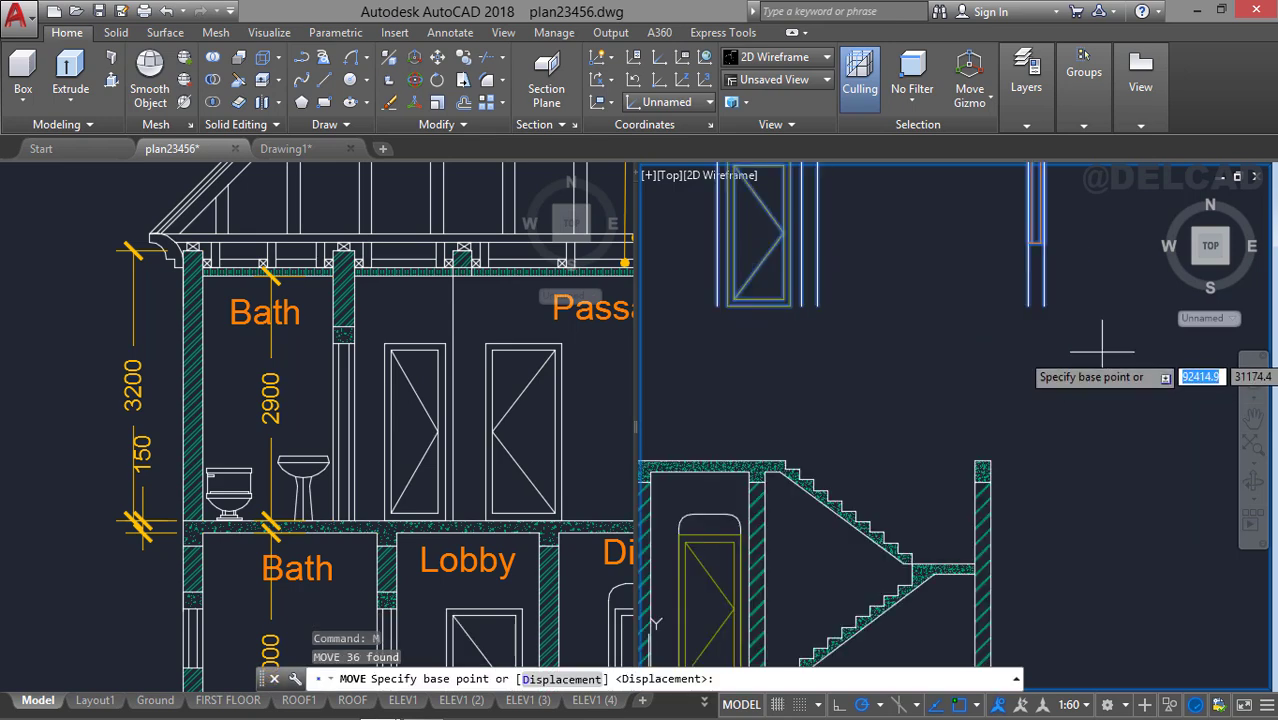
pyautogui.click(1046, 302)
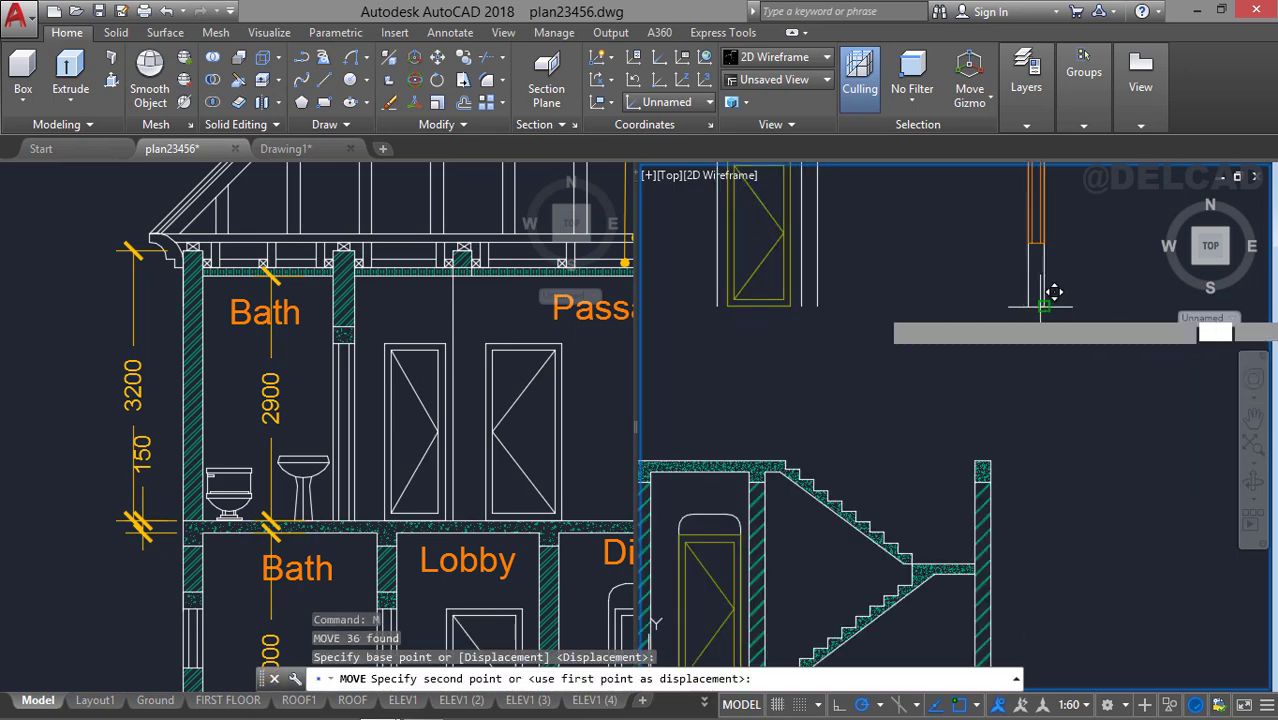
pyautogui.click(1004, 446)
pyautogui.scroll(-4, 896, 418)
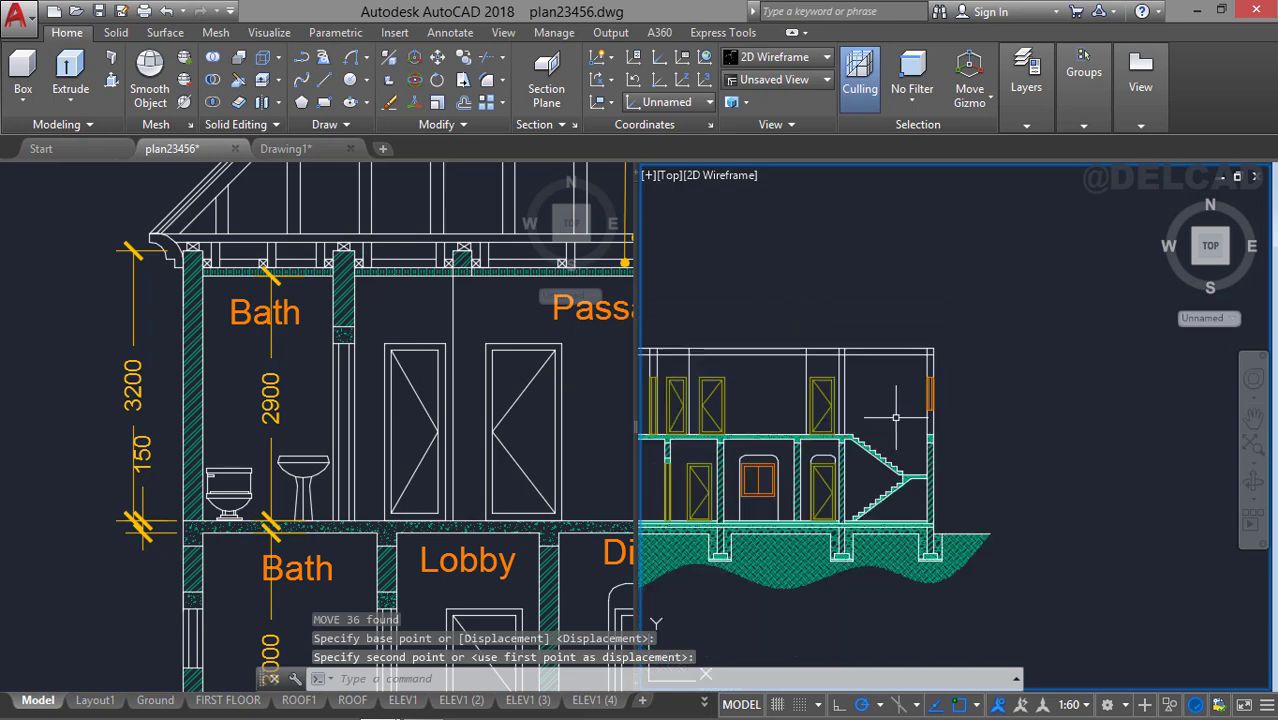
pyautogui.moveTo(773, 404); pyautogui.dragTo(932, 391, button='middle')
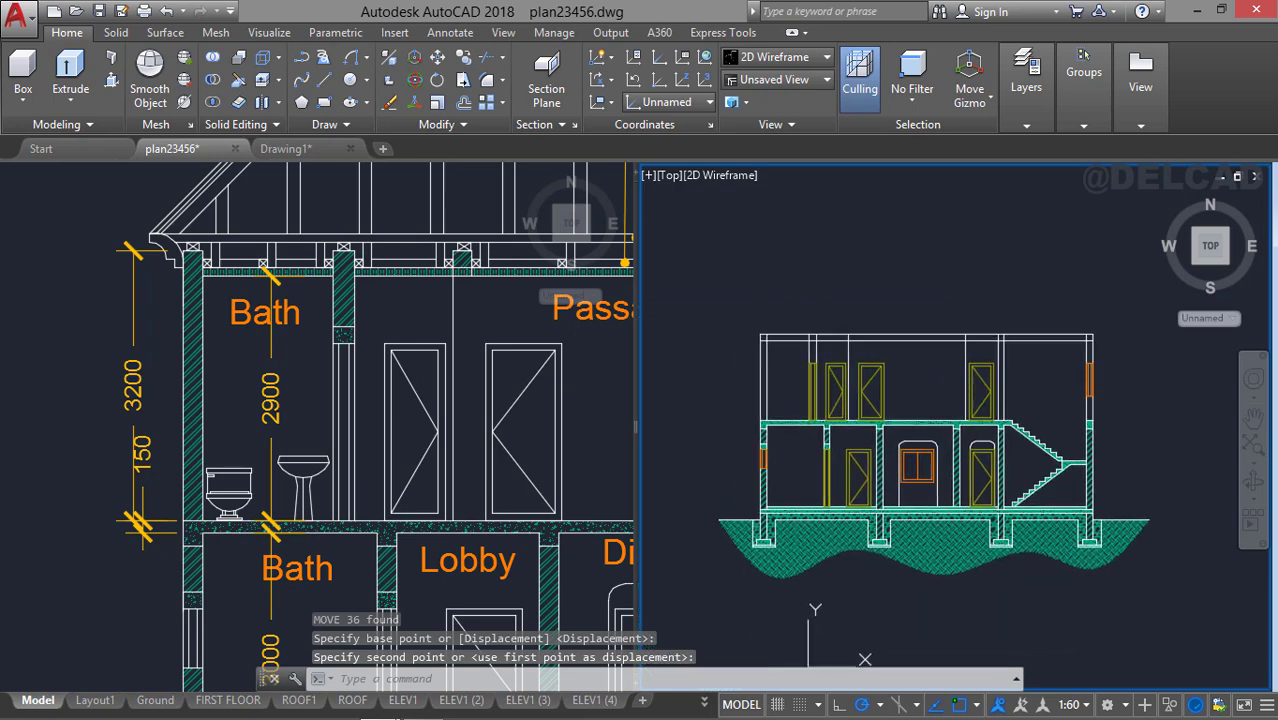
# Compare the assembled two-storey section with the complete reference section X-X, including its roof.
pyautogui.click(599, 393)
pyautogui.scroll(-4, 506, 355)
pyautogui.moveTo(506, 355); pyautogui.dragTo(283, 363, button='middle')
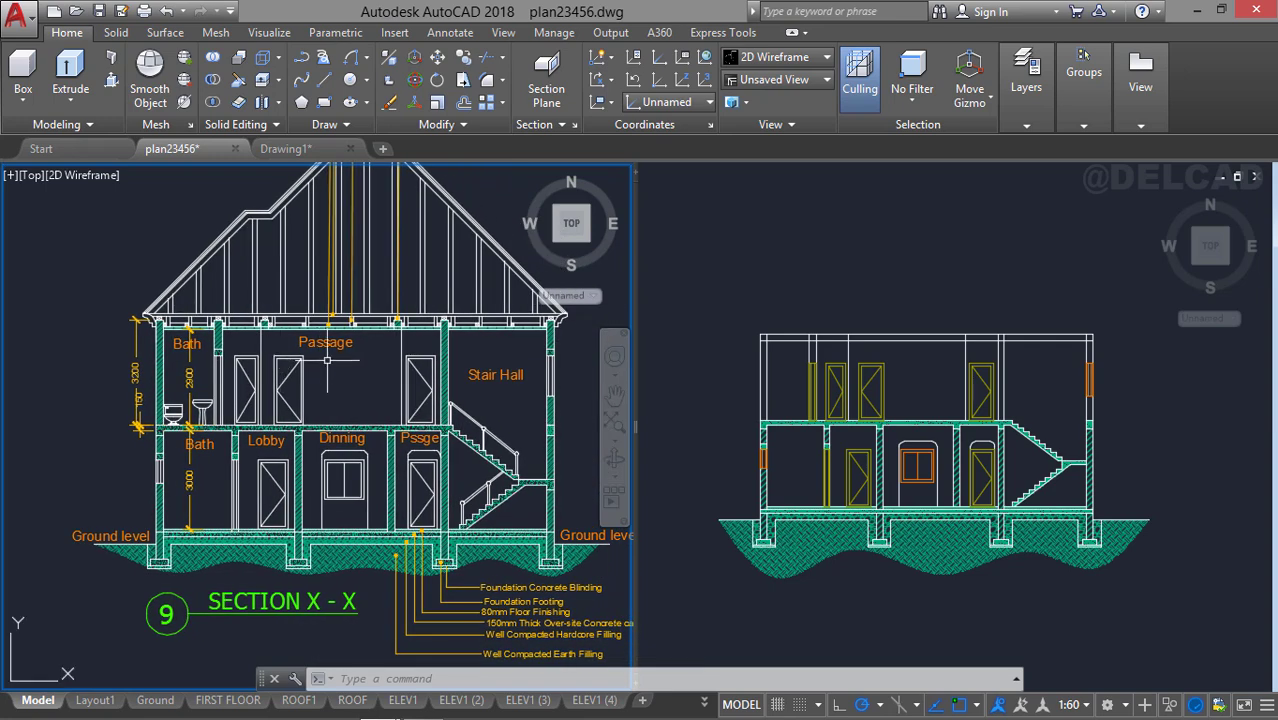
pyautogui.moveTo(392, 340); pyautogui.dragTo(379, 383, button='middle')
pyautogui.click(938, 372)
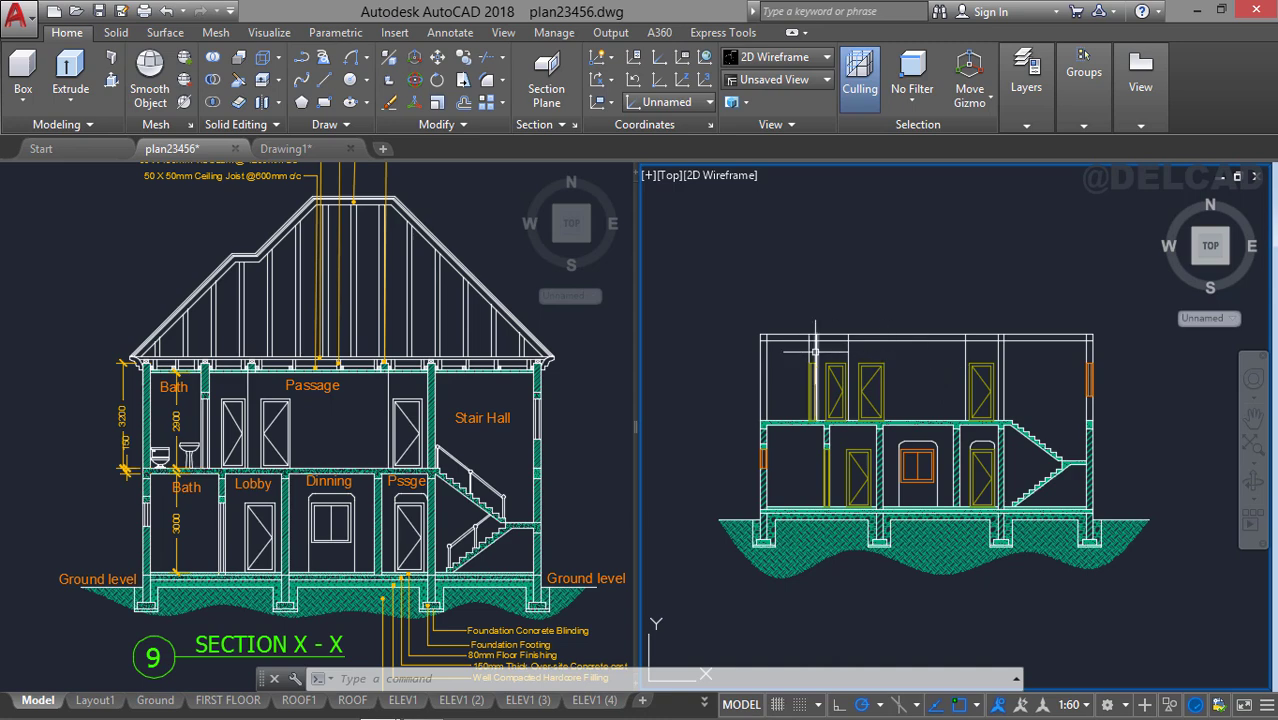
pyautogui.moveTo(857, 347); pyautogui.dragTo(802, 349, button='middle')
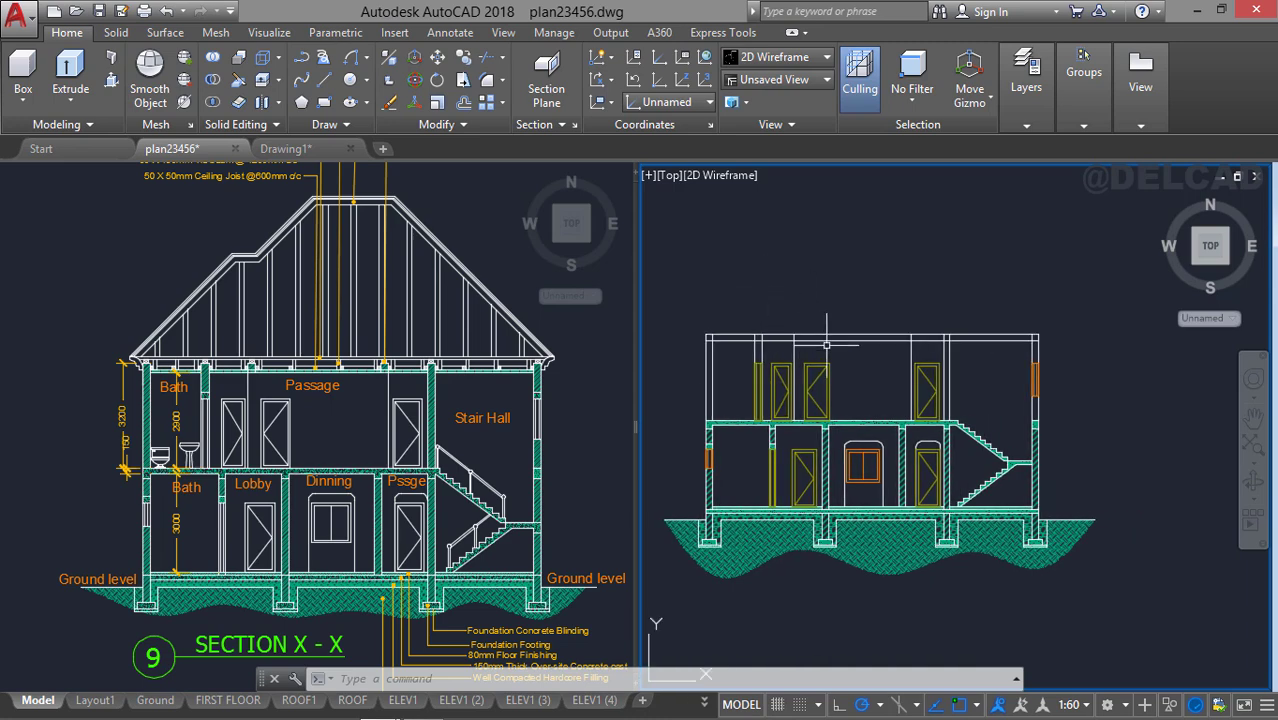
pyautogui.moveTo(871, 366); pyautogui.dragTo(871, 366, button='middle')
pyautogui.moveTo(845, 317); pyautogui.dragTo(841, 340, button='middle')
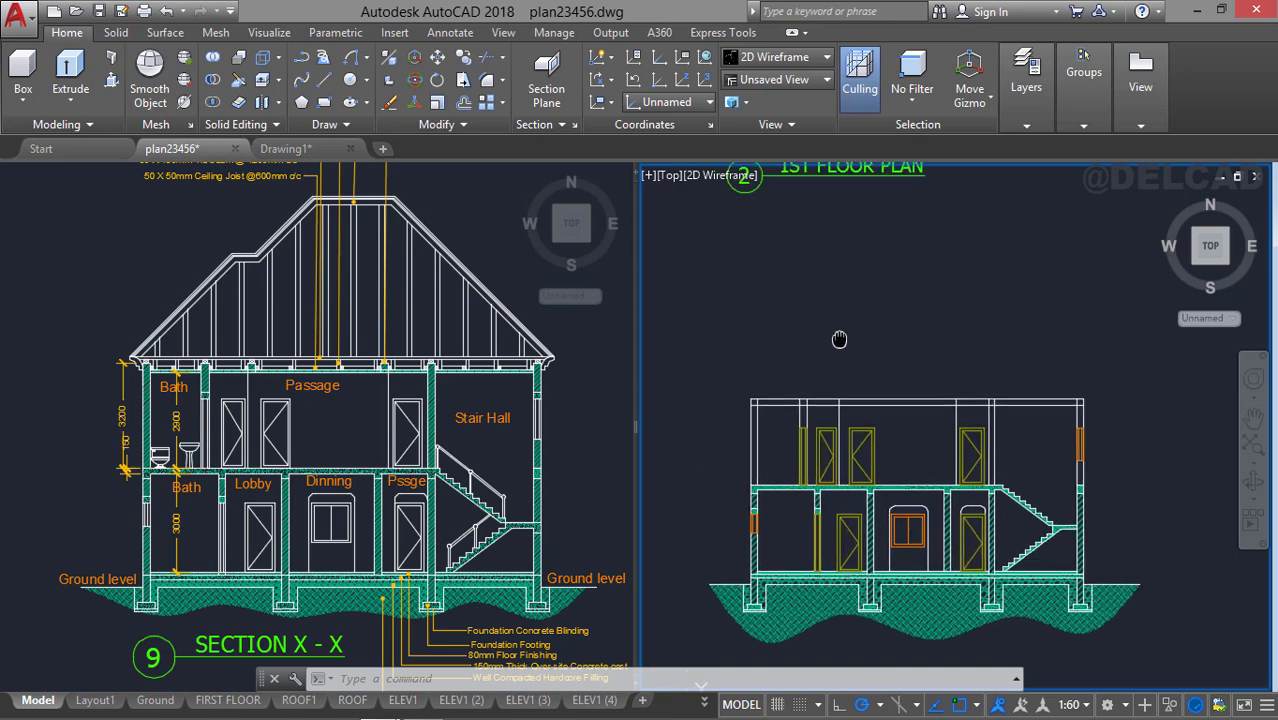
# Examine the reference section's ceiling, wall plate and roof framing above the upper storey, including the timber size notes.
pyautogui.click(474, 395)
pyautogui.scroll(3, 303, 278)
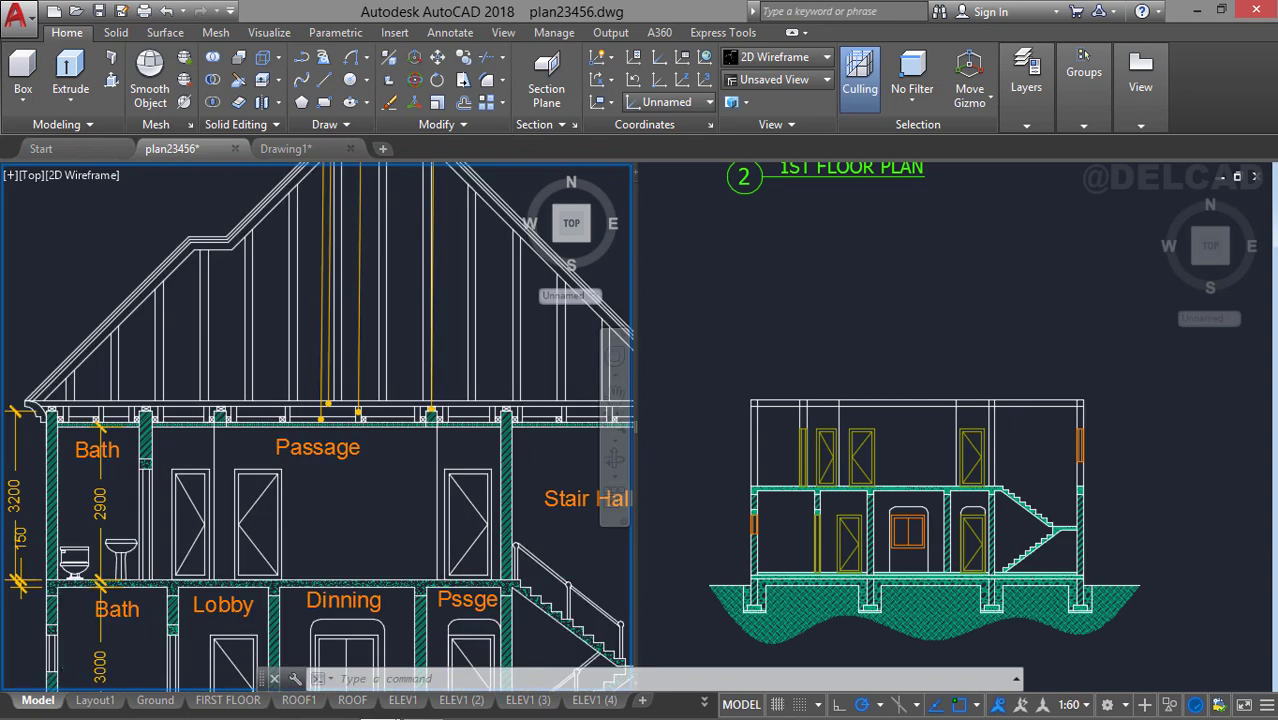
pyautogui.scroll(3, 422, 371)
pyautogui.scroll(-3, 397, 372)
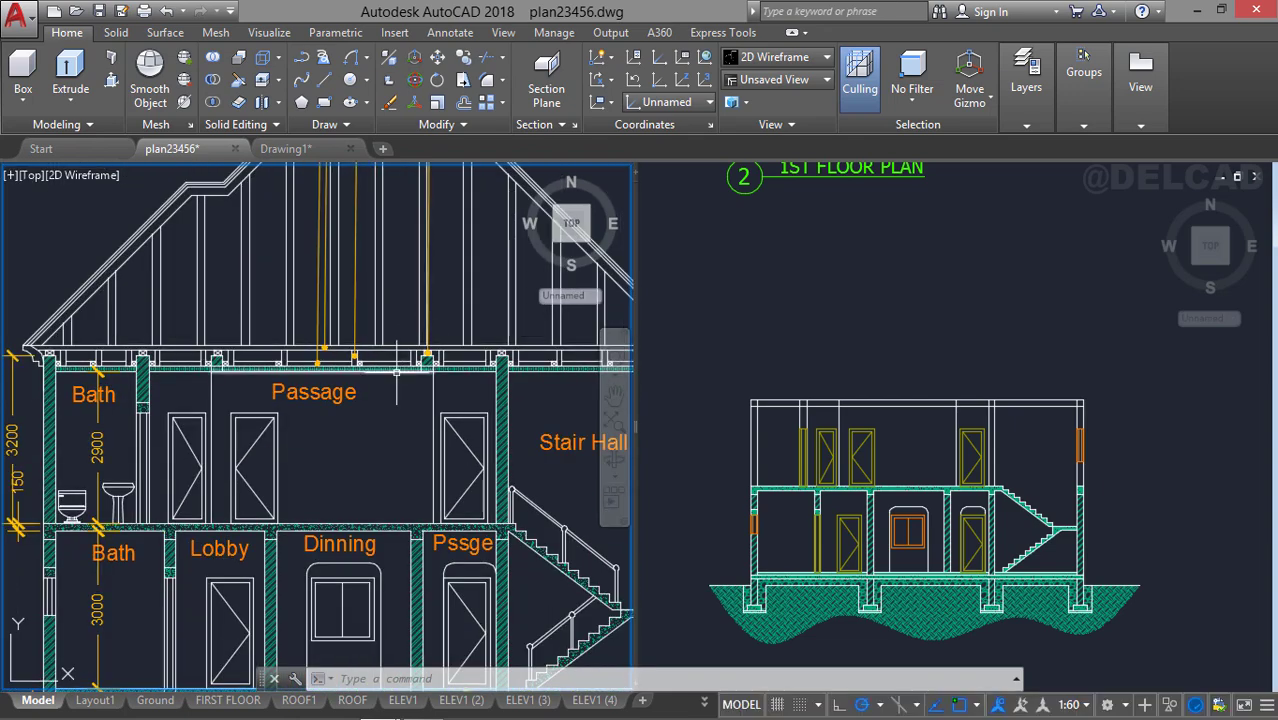
pyautogui.moveTo(372, 374)
pyautogui.mouseDown(button='middle')
pyautogui.moveTo(307, 360)
pyautogui.moveTo(190, 397)
pyautogui.mouseUp(button='middle')
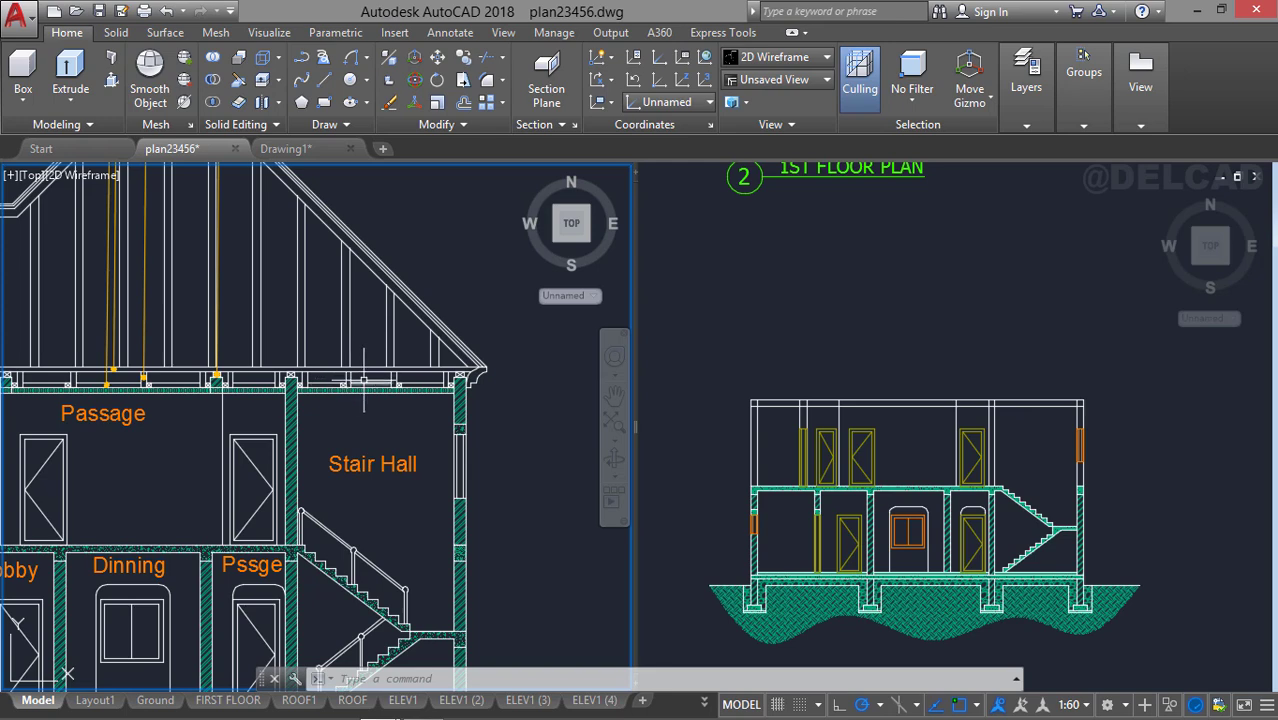
pyautogui.scroll(-2, 400, 367)
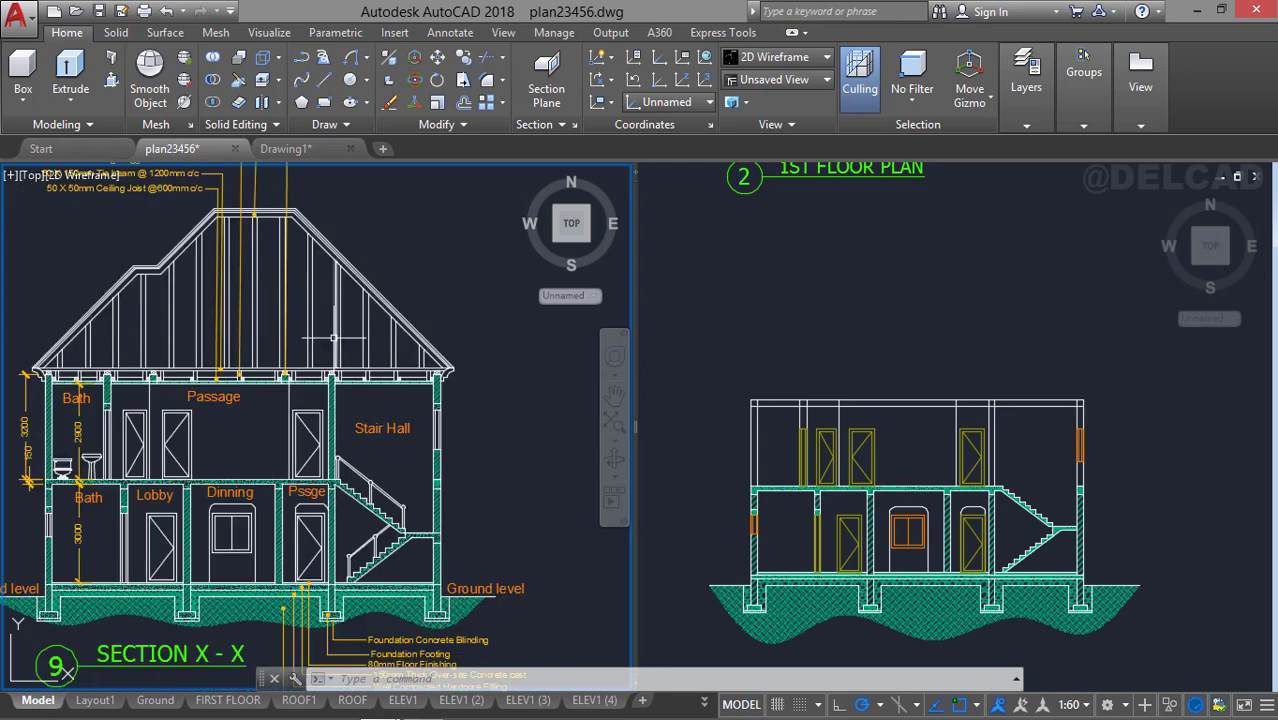
pyautogui.moveTo(333, 338)
pyautogui.mouseDown(button='middle')
pyautogui.moveTo(375, 396)
pyautogui.moveTo(415, 404)
pyautogui.mouseUp(button='middle')
pyautogui.scroll(2, 375, 396)
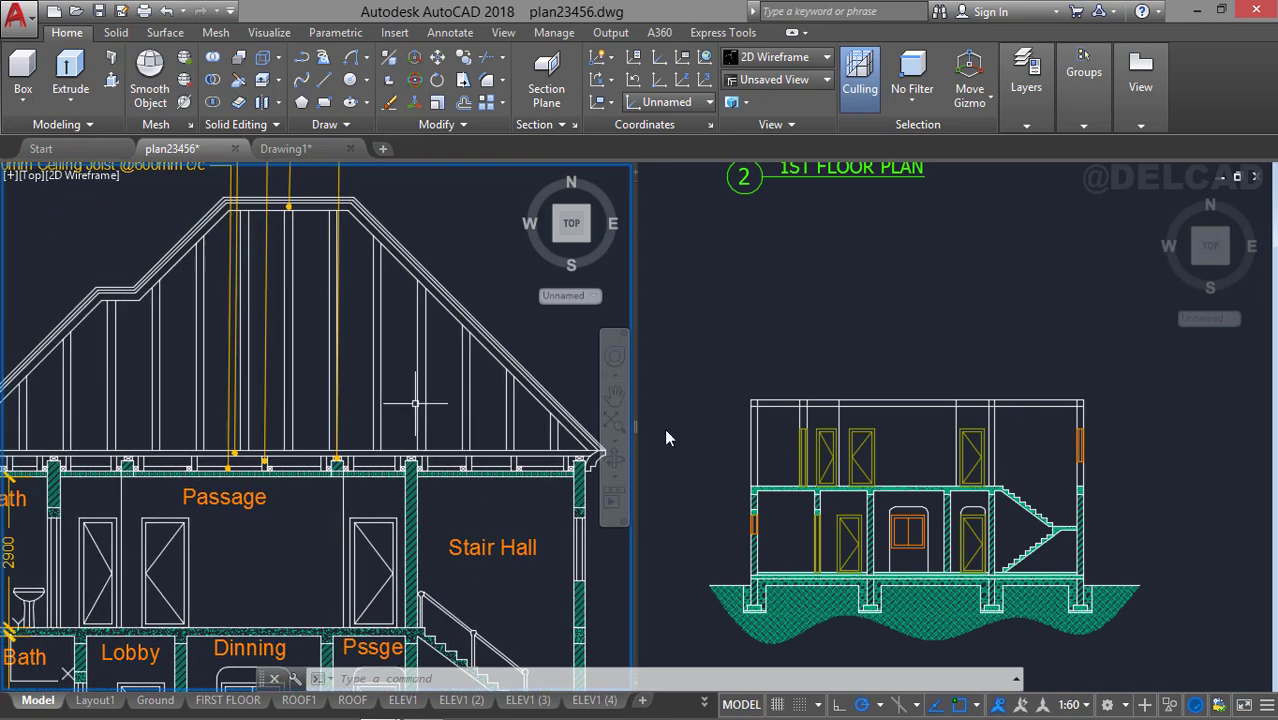
pyautogui.click(822, 446)
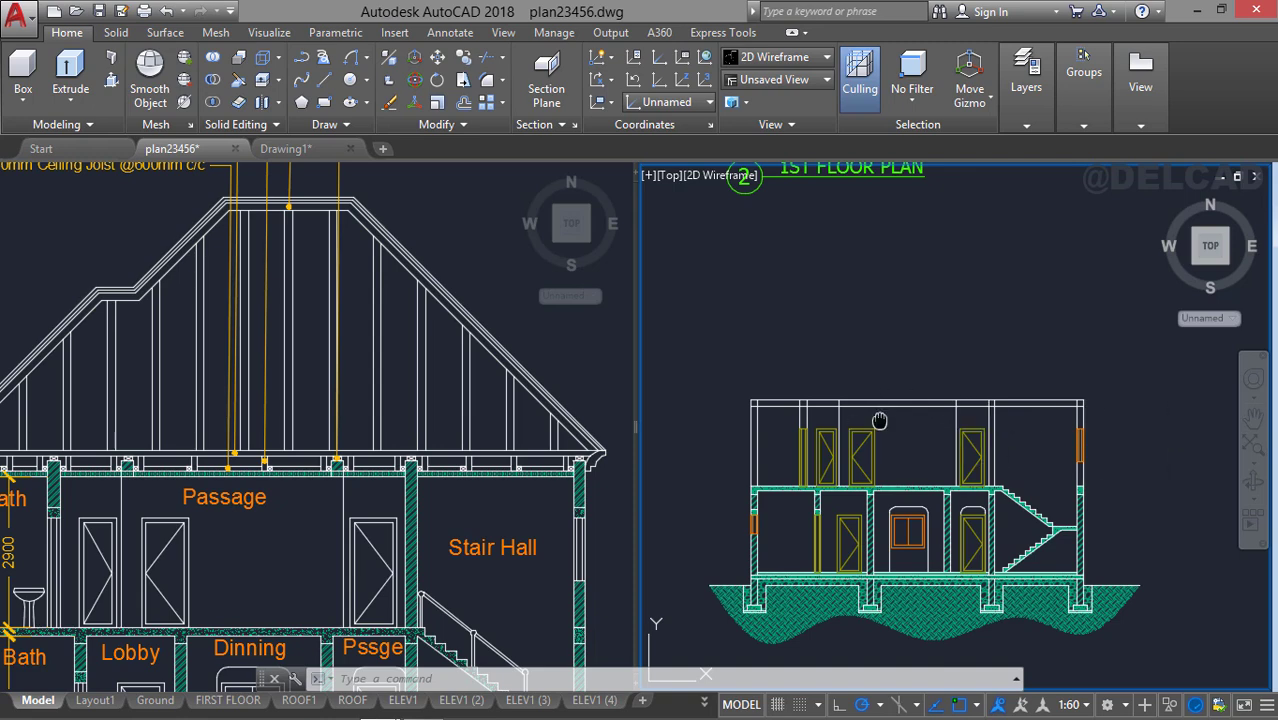
pyautogui.moveTo(879, 420); pyautogui.dragTo(911, 450, button='middle')
pyautogui.scroll(2, 903, 435)
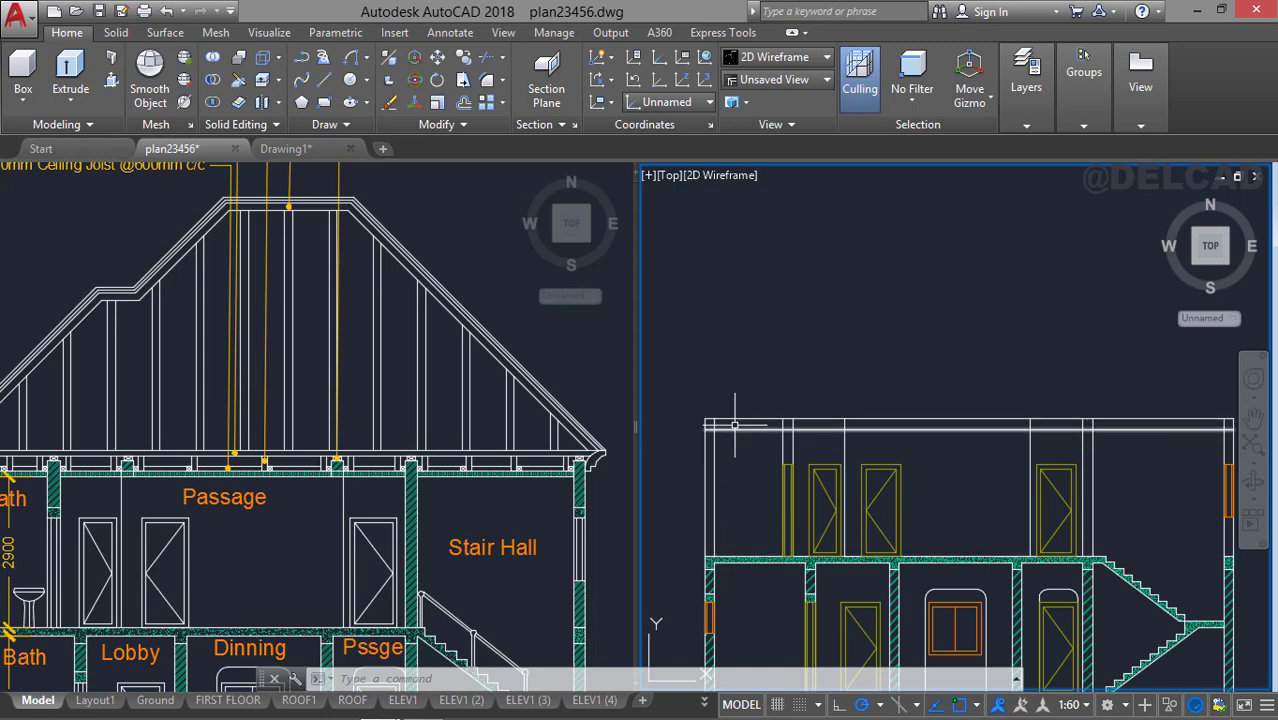
pyautogui.moveTo(736, 441); pyautogui.dragTo(756, 456, button='middle')
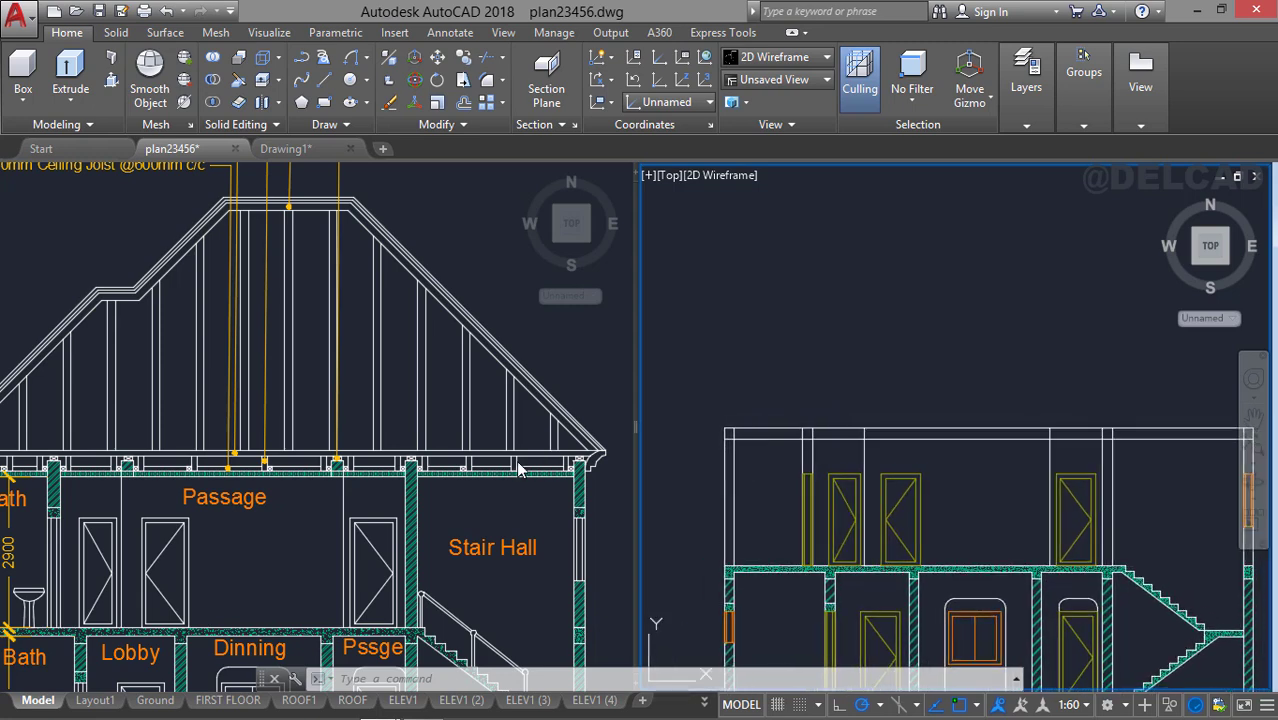
pyautogui.click(490, 415)
pyautogui.scroll(-3, 488, 396)
pyautogui.moveTo(487, 396); pyautogui.dragTo(499, 398, button='middle')
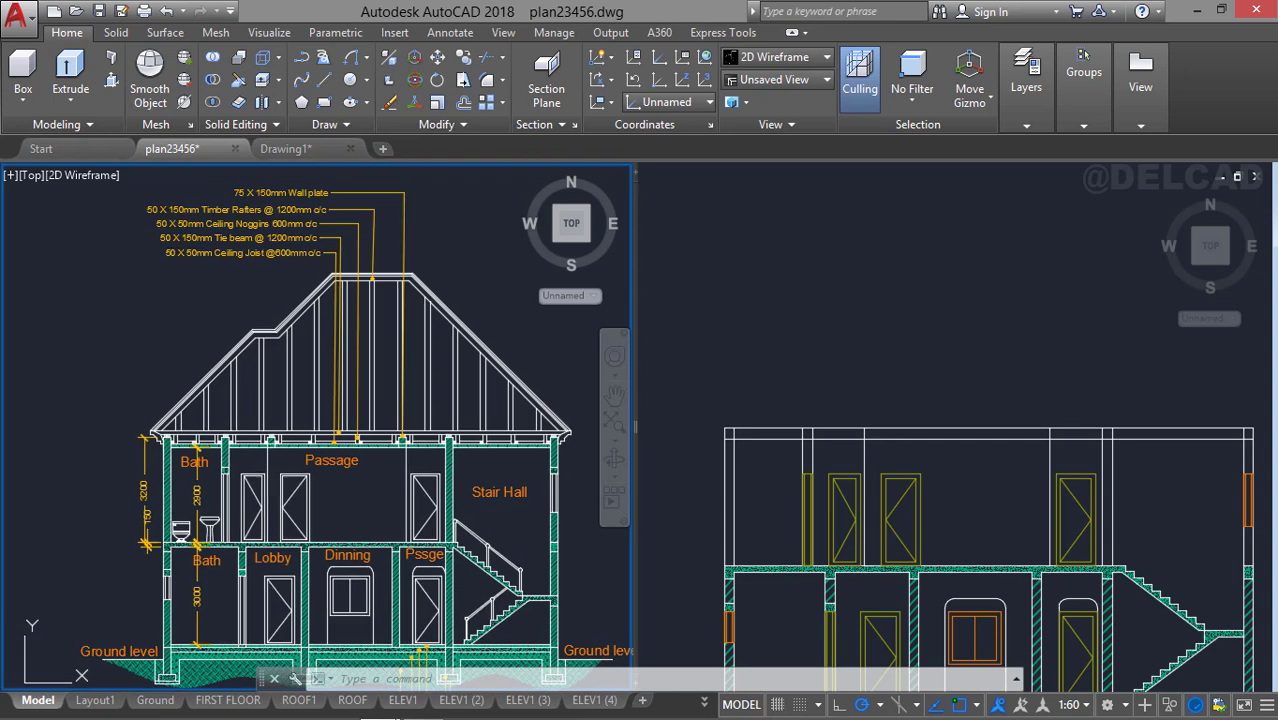
# Trim the upper storey's ceiling line where it crosses the outer walls, the bath wall and the stair hall wall.
pyautogui.click(870, 442)
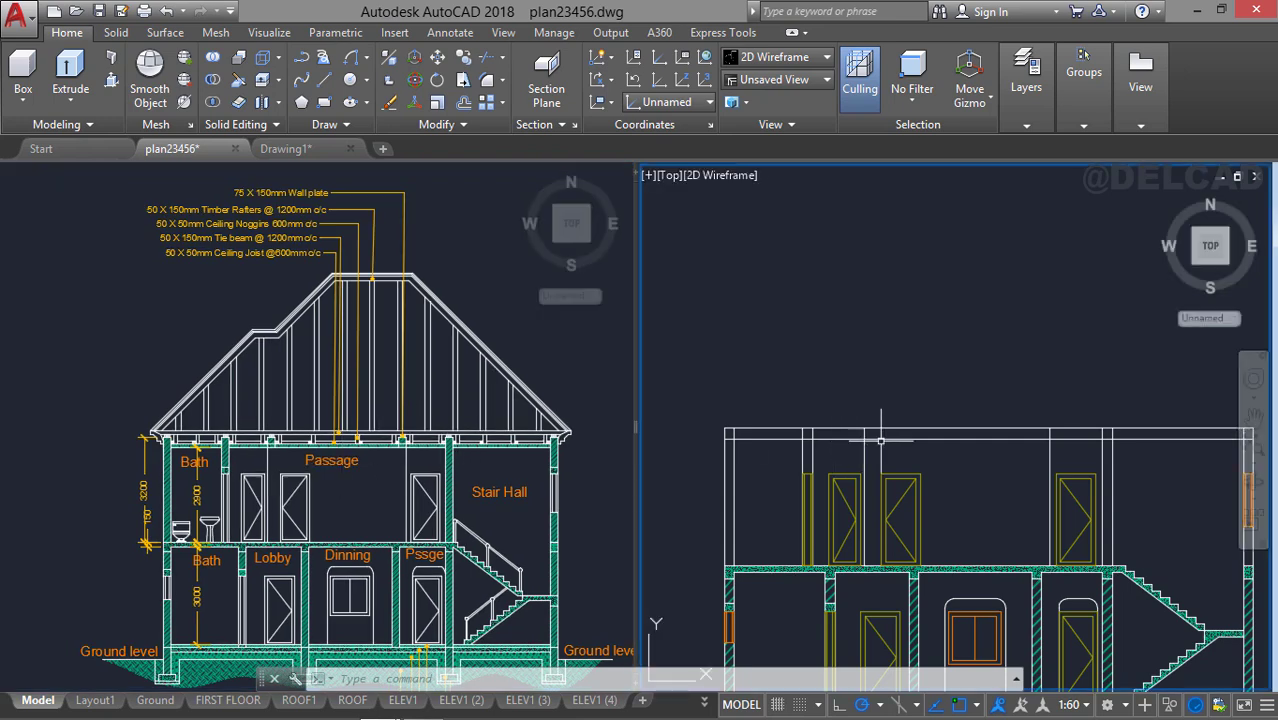
pyautogui.moveTo(997, 473); pyautogui.dragTo(957, 445, button='middle')
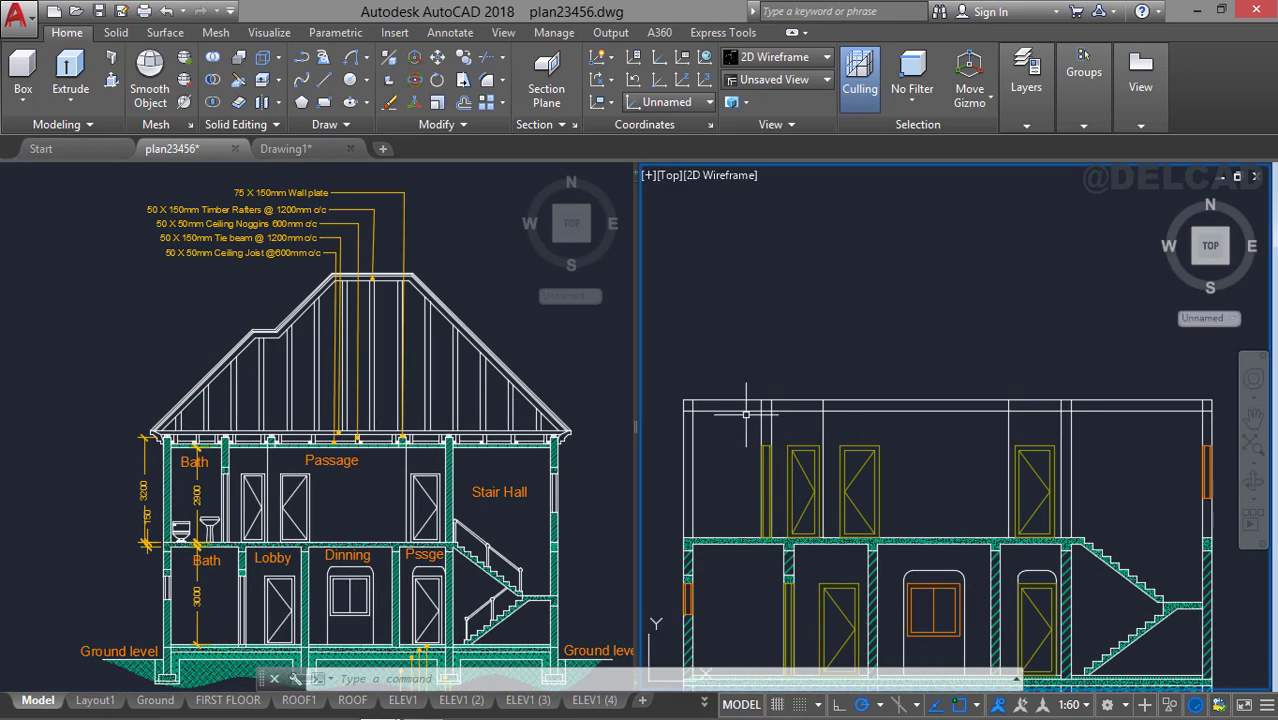
pyautogui.scroll(2, 714, 410)
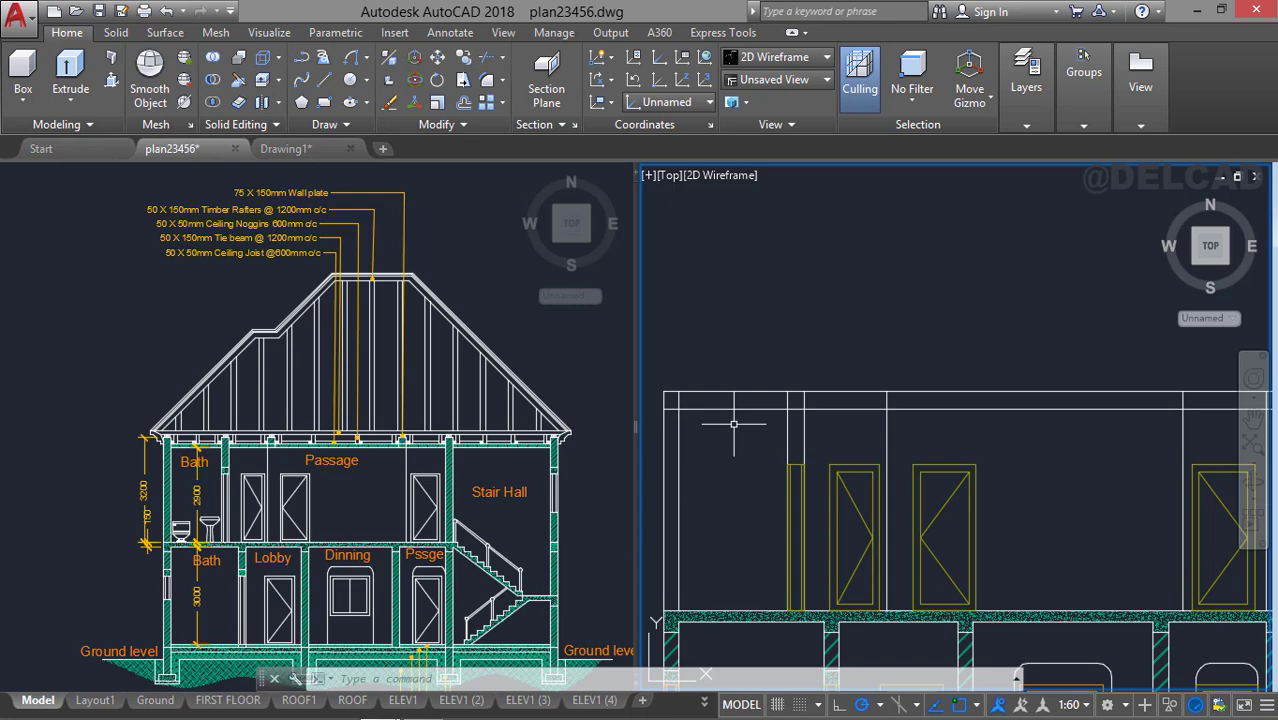
pyautogui.press('Return')
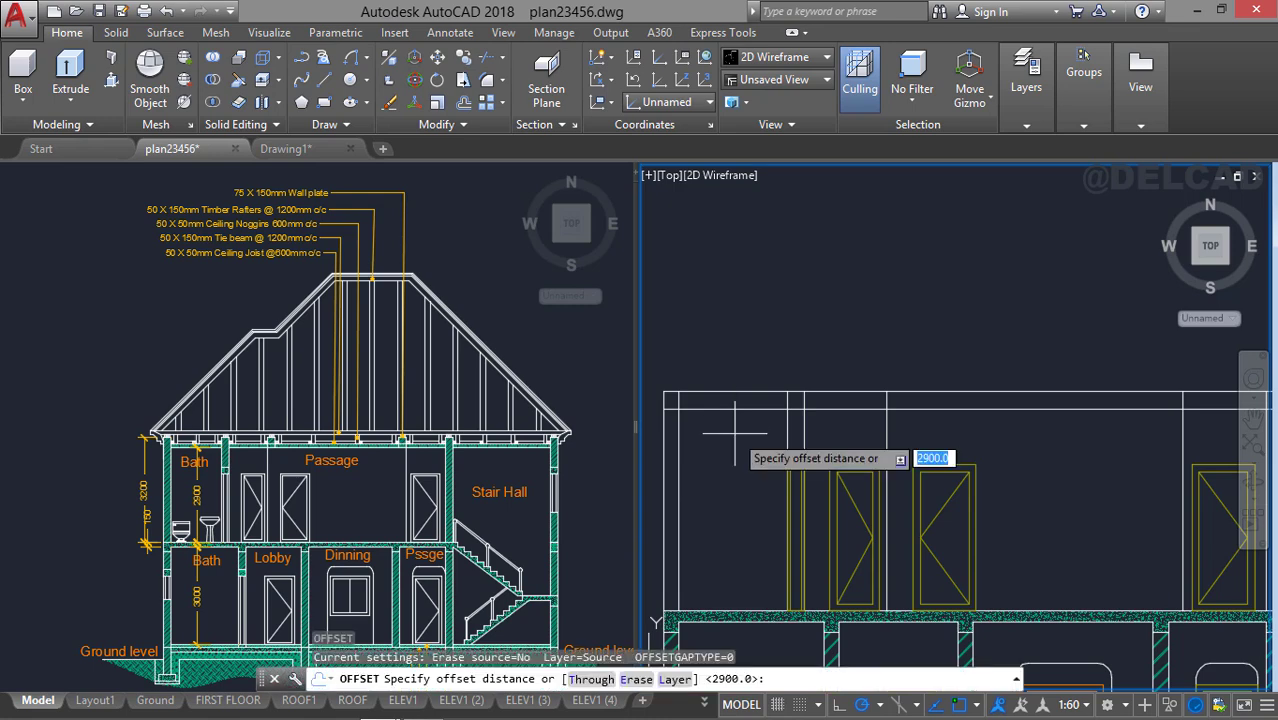
pyautogui.press('Escape')
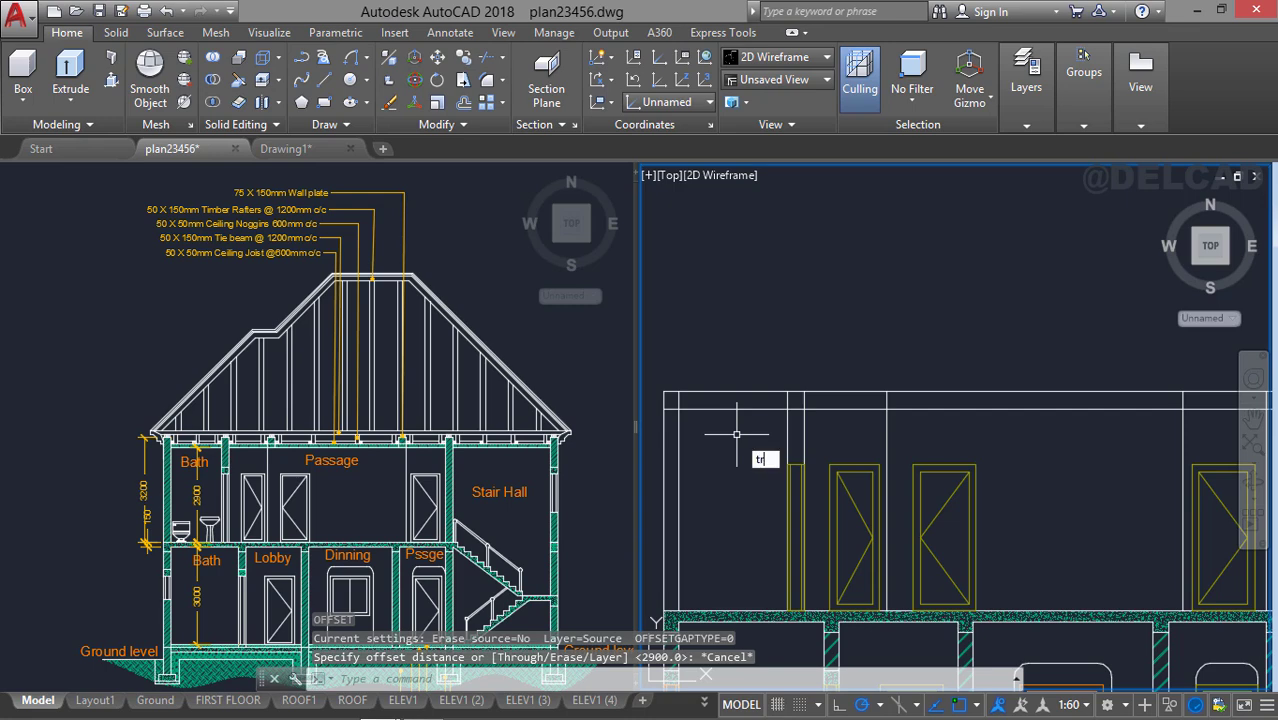
pyautogui.write('tr')
pyautogui.press('Return')
pyautogui.press('Return')
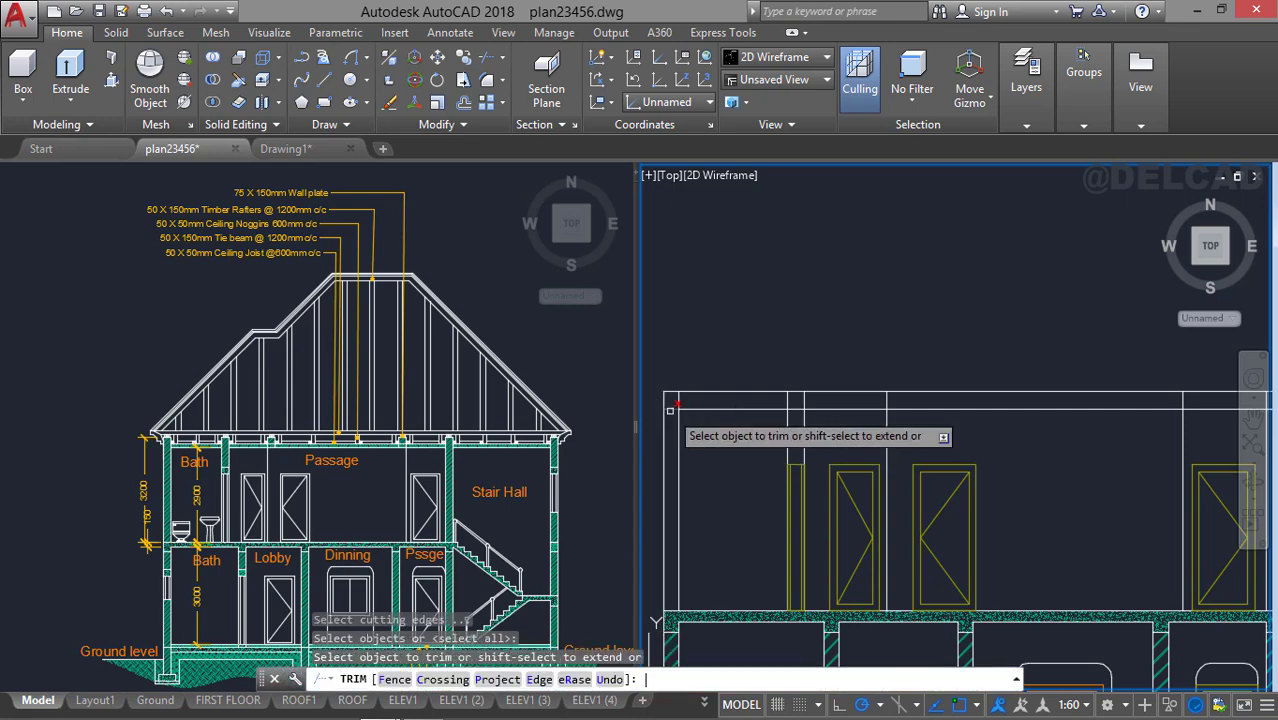
pyautogui.click(796, 409)
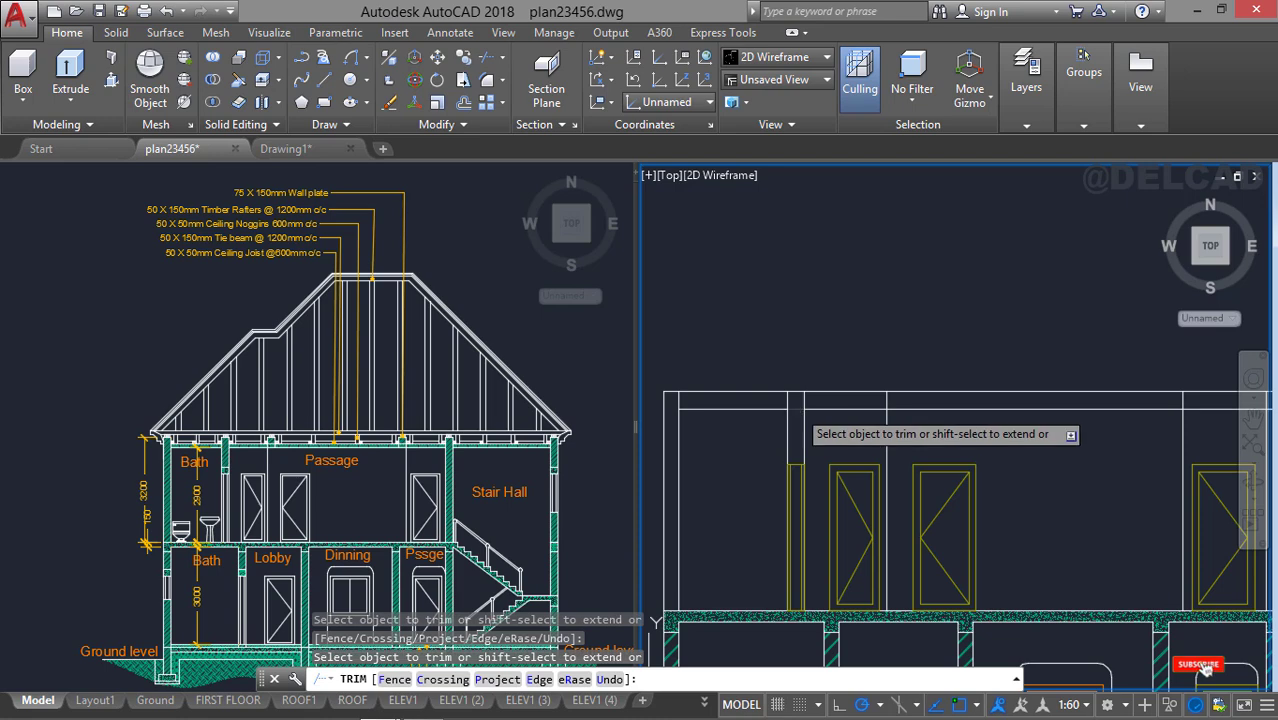
pyautogui.scroll(-3, 921, 409)
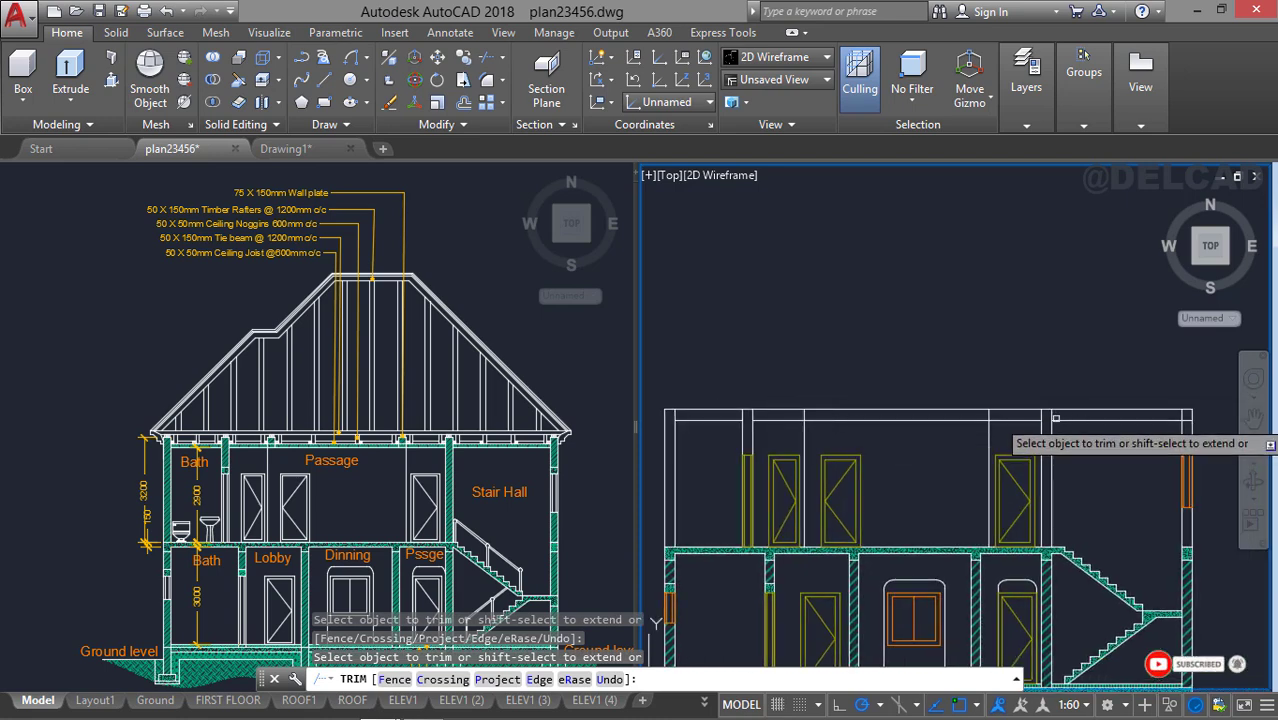
pyautogui.scroll(4, 1080, 418)
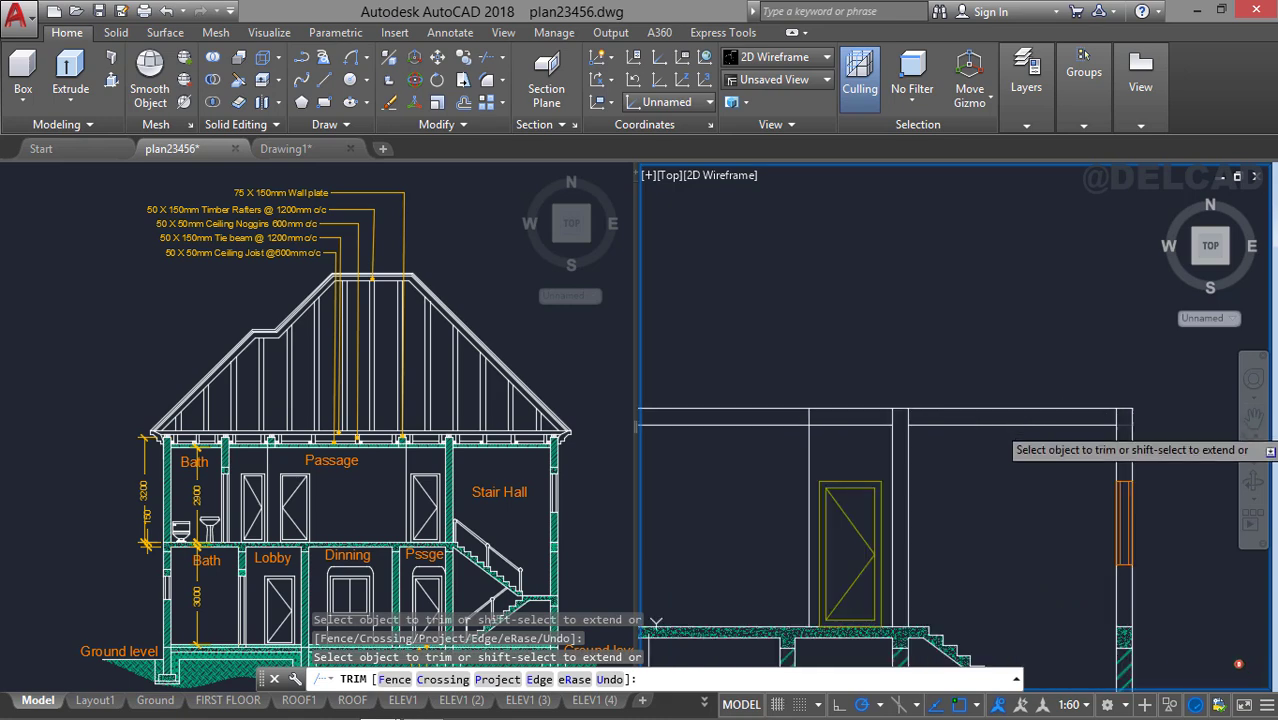
pyautogui.press('Escape')
# Offset the ceiling line segments over the passage, stair hall and bath 80 mm upward.
pyautogui.moveTo(796, 420); pyautogui.dragTo(906, 442, button='middle')
pyautogui.write('o')
pyautogui.press('Return')
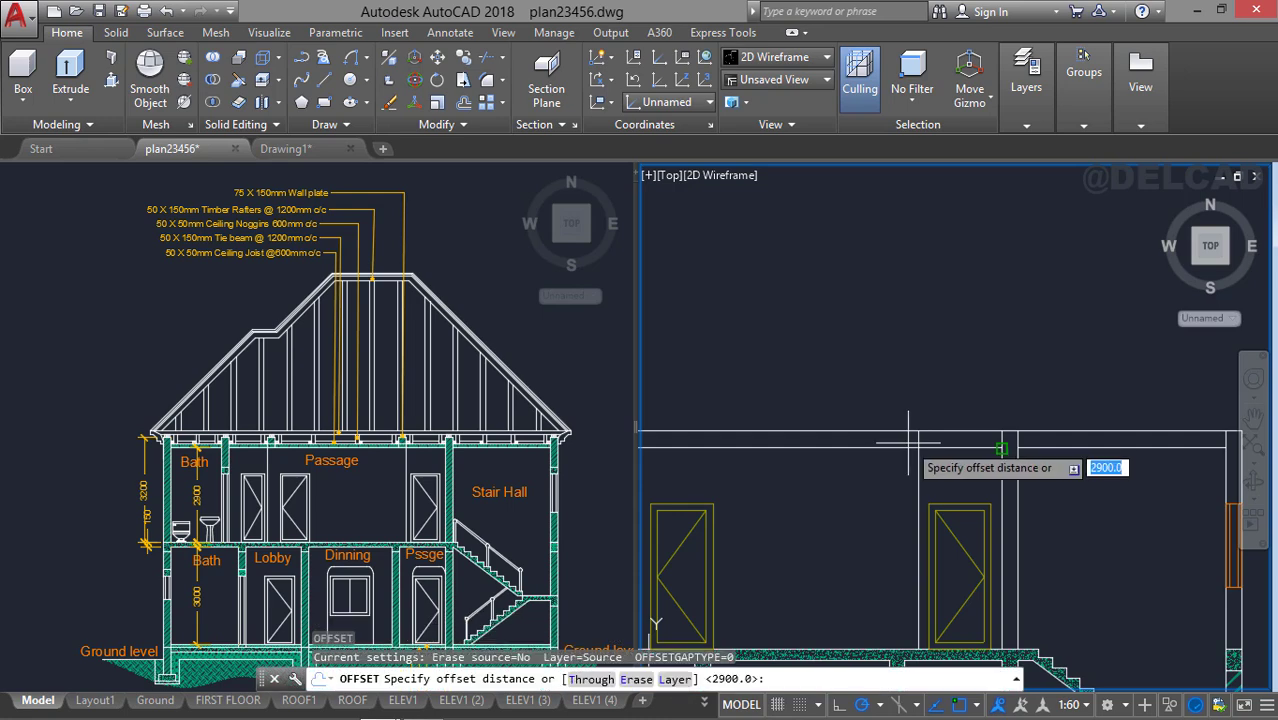
pyautogui.write('80')
pyautogui.press('Return')
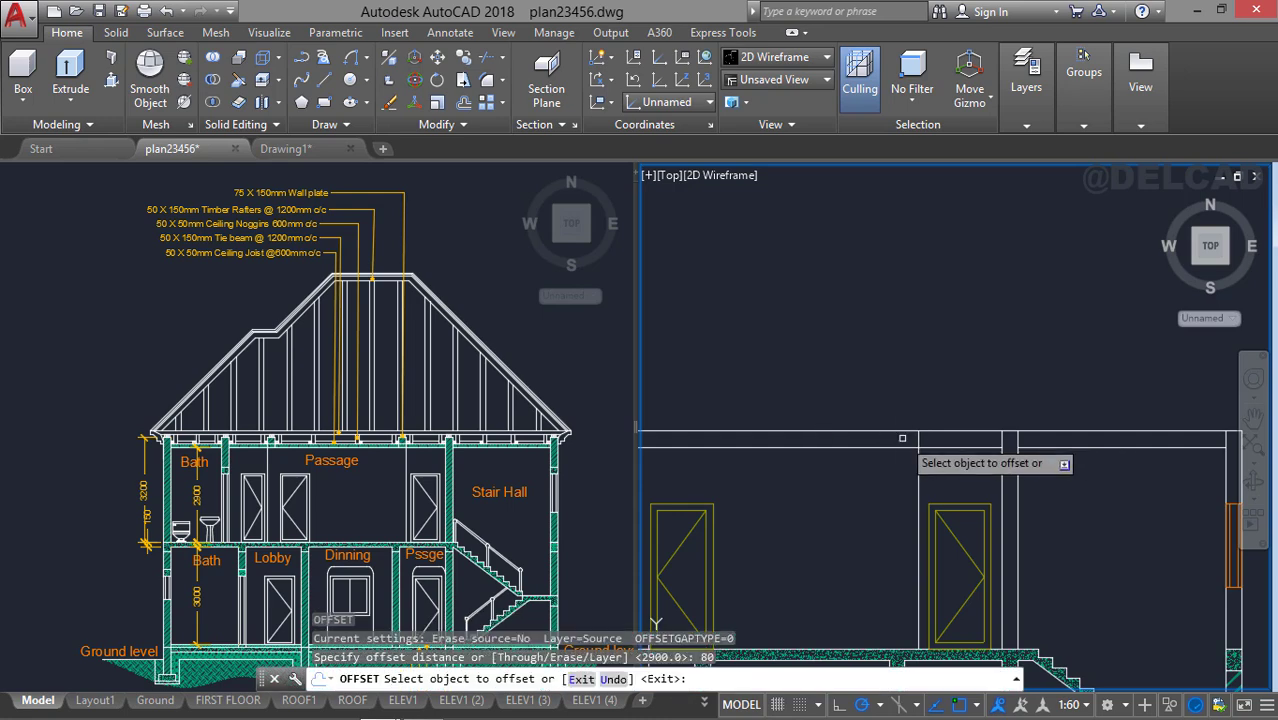
pyautogui.click(891, 446)
pyautogui.click(893, 410)
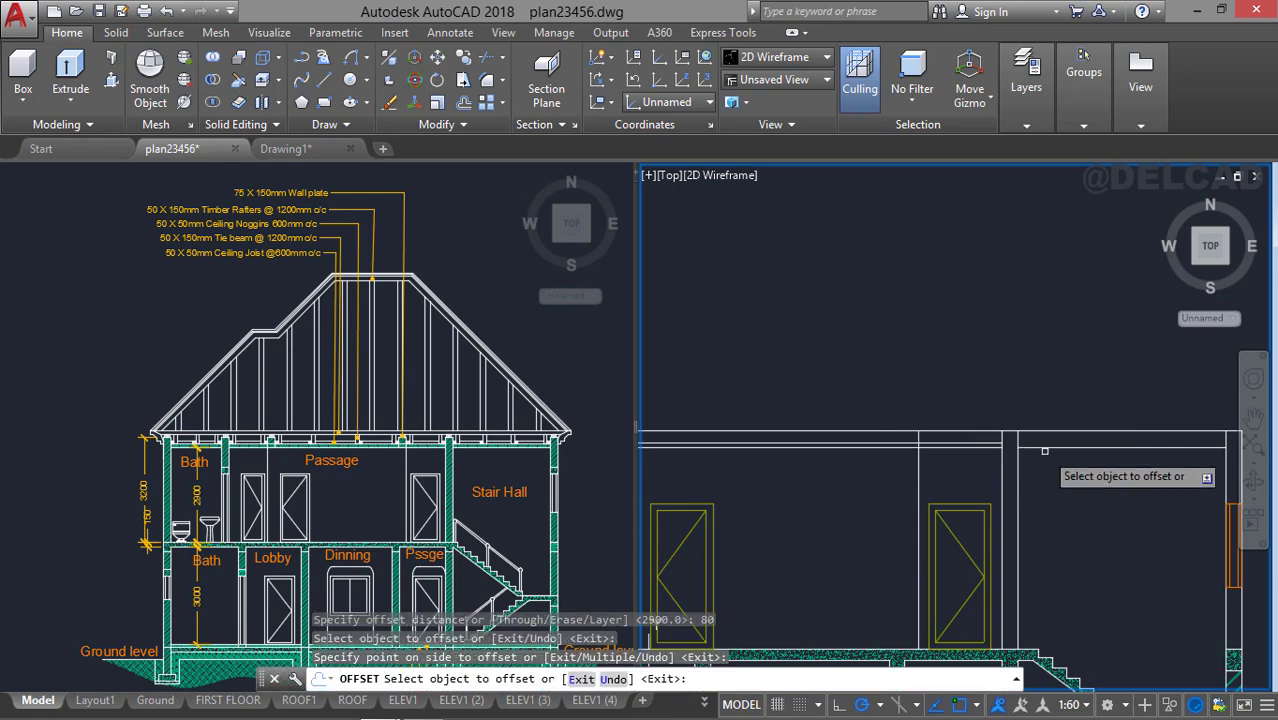
pyautogui.click(1034, 446)
pyautogui.click(1036, 404)
pyautogui.scroll(-2, 905, 448)
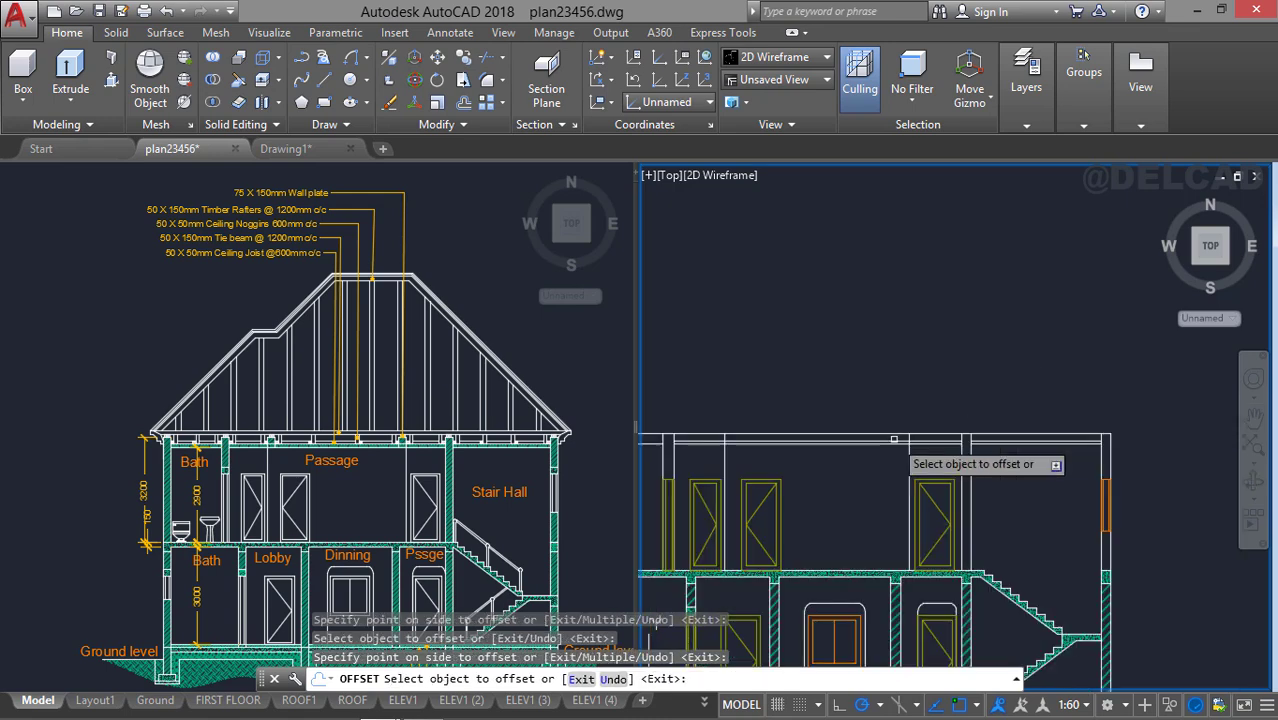
pyautogui.moveTo(905, 448); pyautogui.dragTo(1002, 449, button='middle')
pyautogui.scroll(2, 1002, 449)
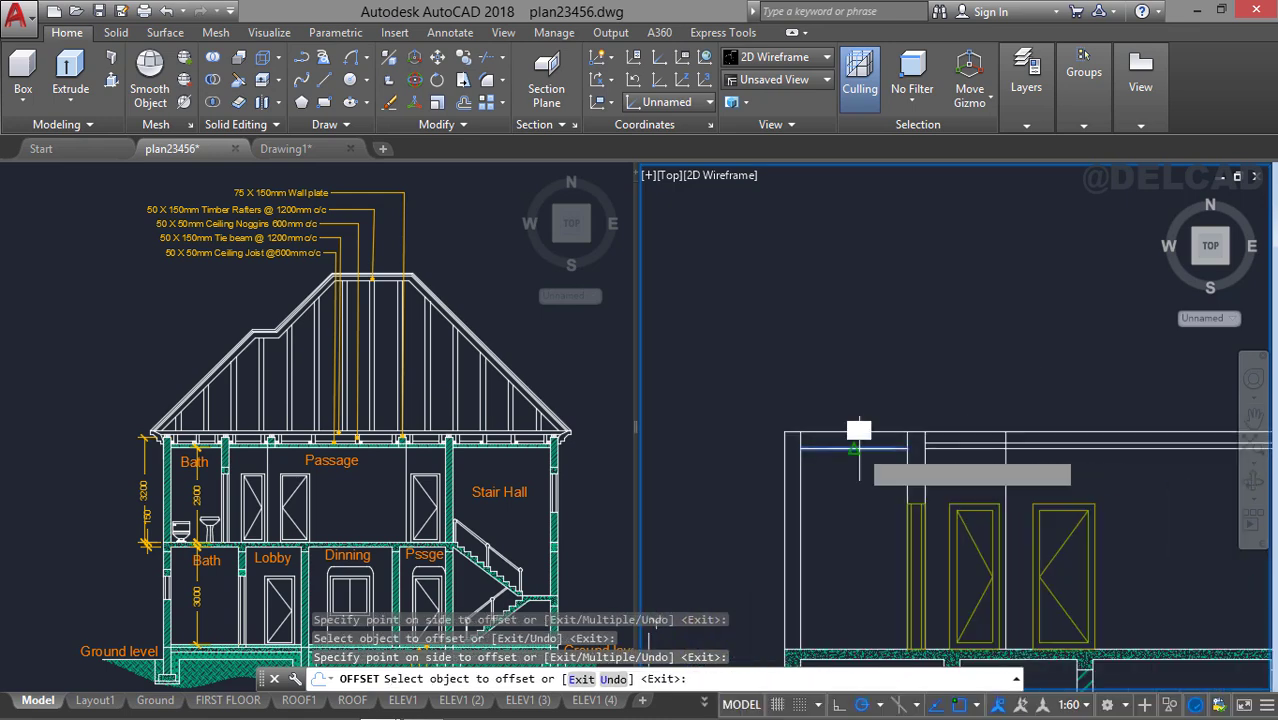
pyautogui.moveTo(935, 476); pyautogui.dragTo(892, 489, button='middle')
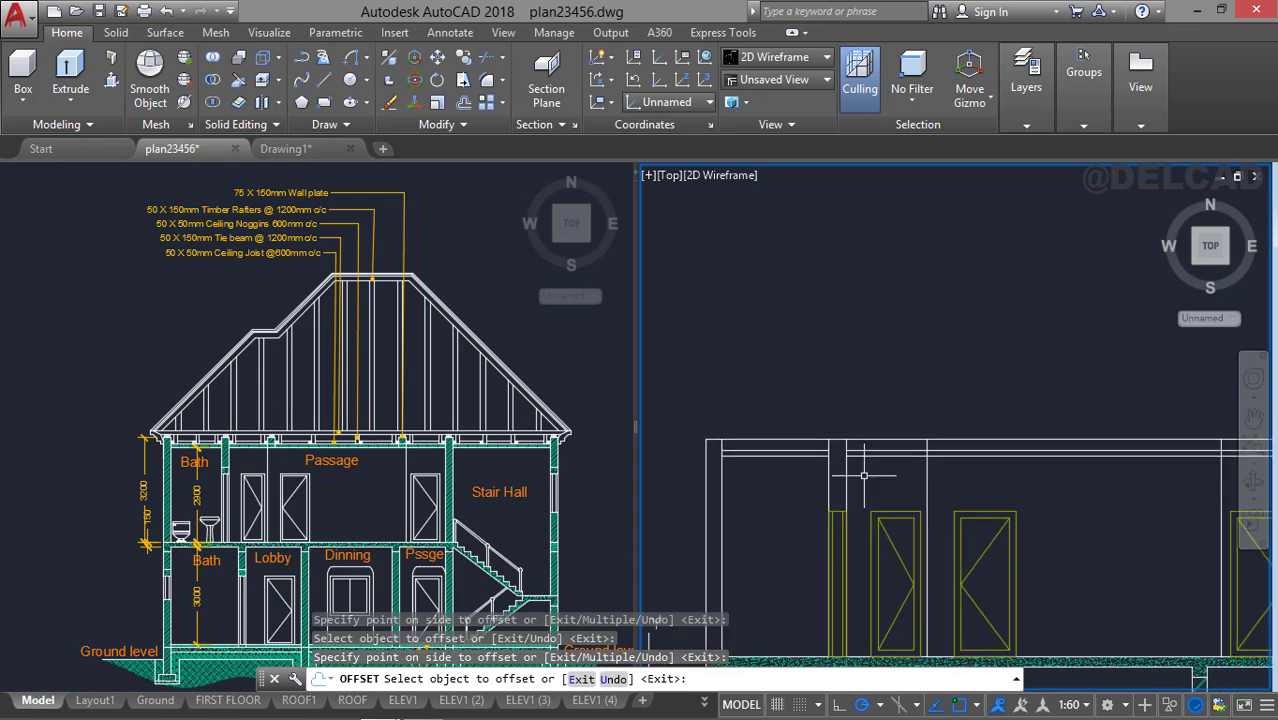
# Offset the upper storey's top line 200 mm upward.
pyautogui.press('Escape')
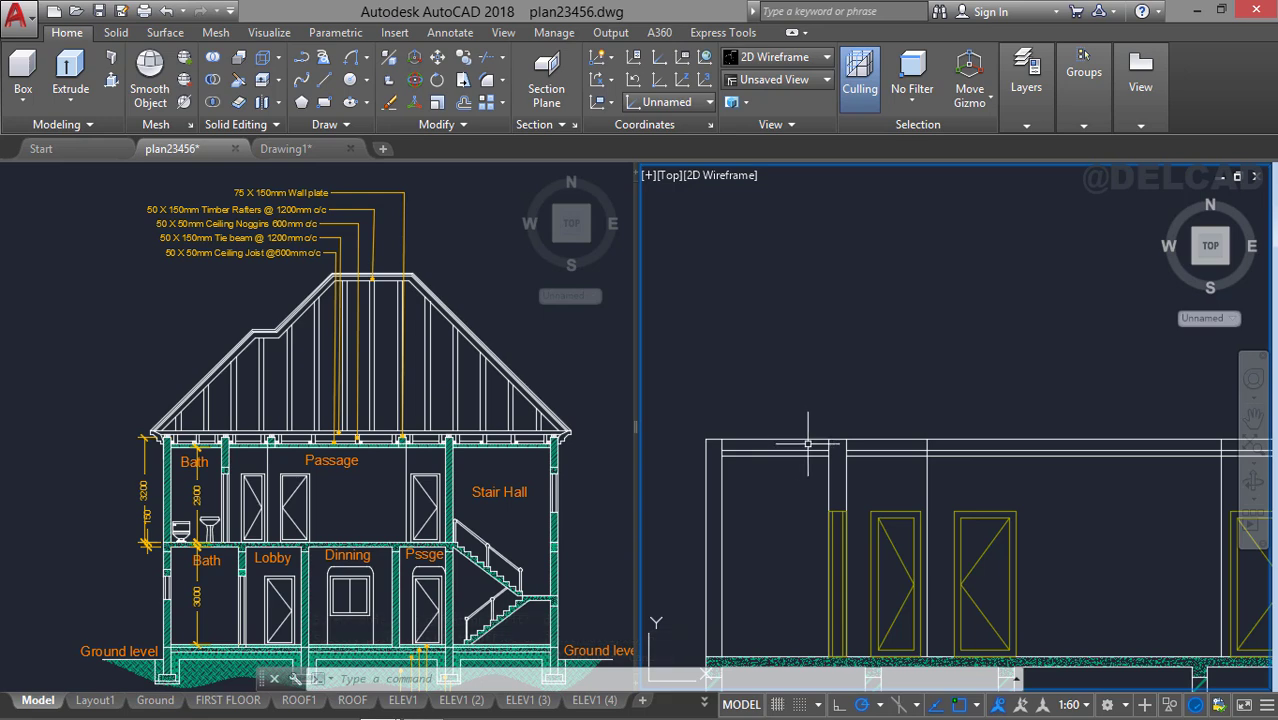
pyautogui.moveTo(817, 433); pyautogui.dragTo(785, 427, button='middle')
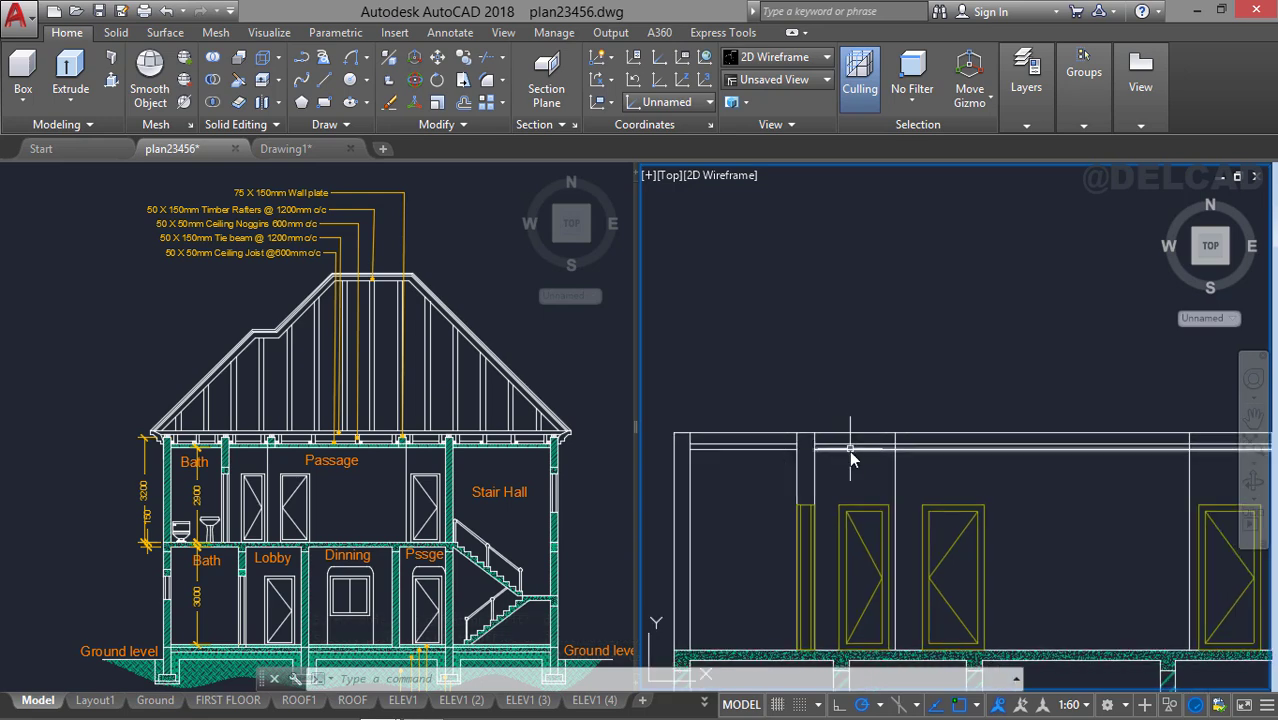
pyautogui.write('o')
pyautogui.press('Return')
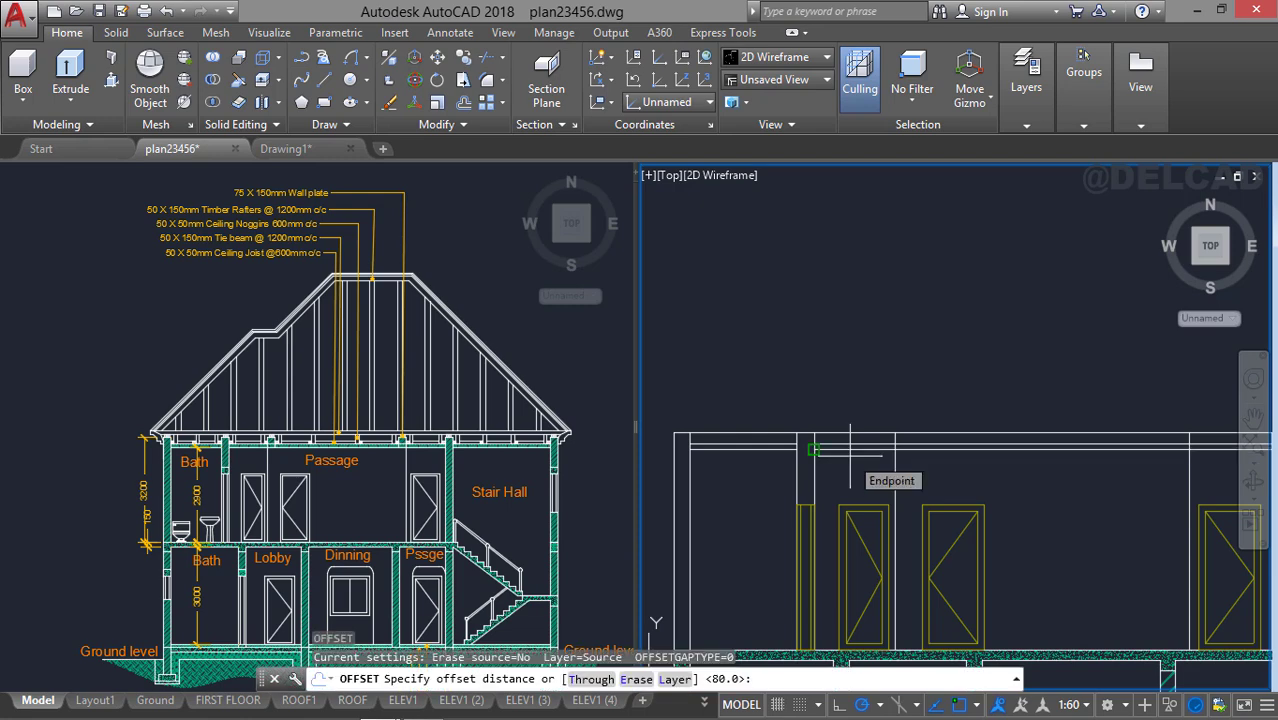
pyautogui.write('200')
pyautogui.press('Return')
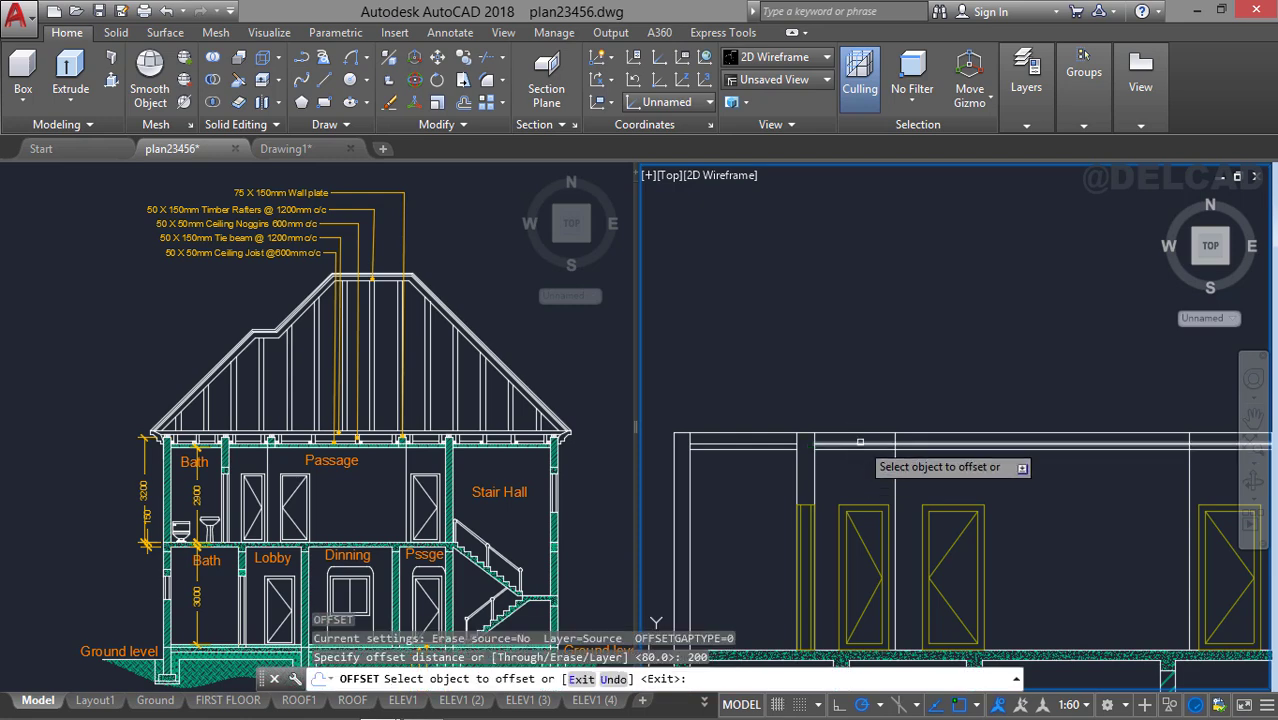
pyautogui.click(855, 436)
pyautogui.click(853, 397)
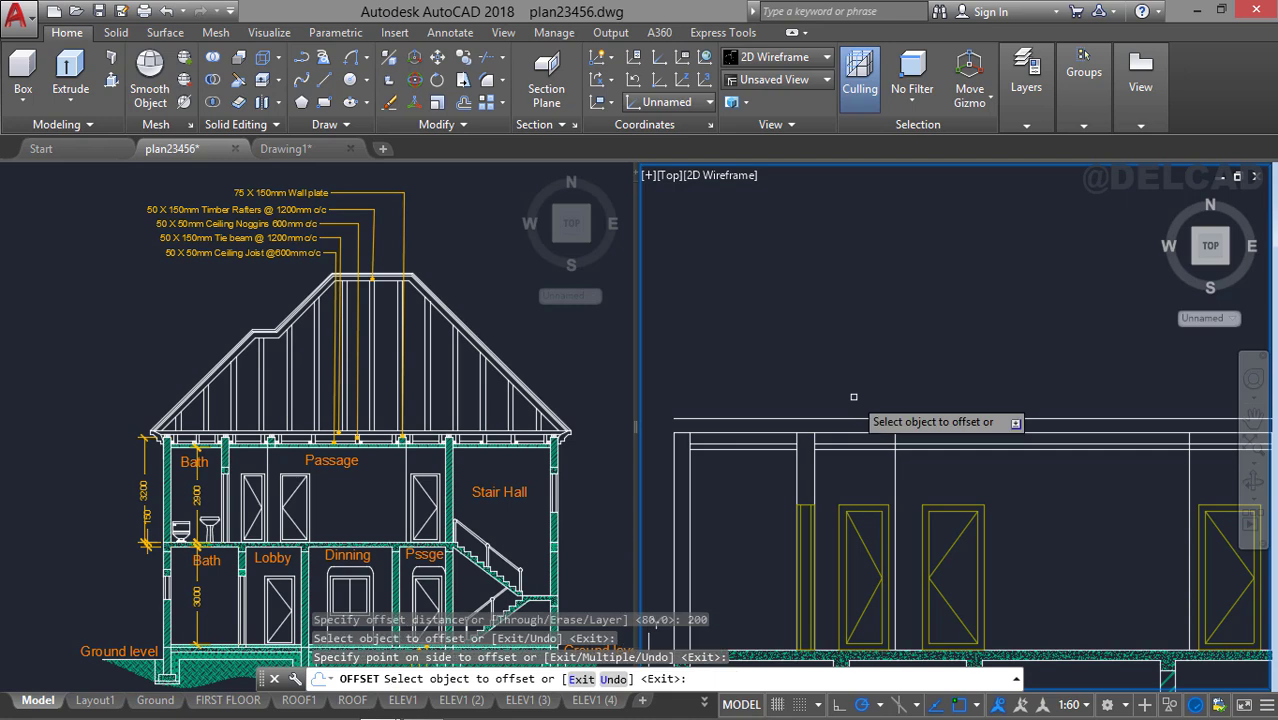
pyautogui.press('Escape')
# Extend the outer wall, bath wall, passage and stair hall wall lines up to the new raised top line.
pyautogui.write('tr')
pyautogui.press('Return')
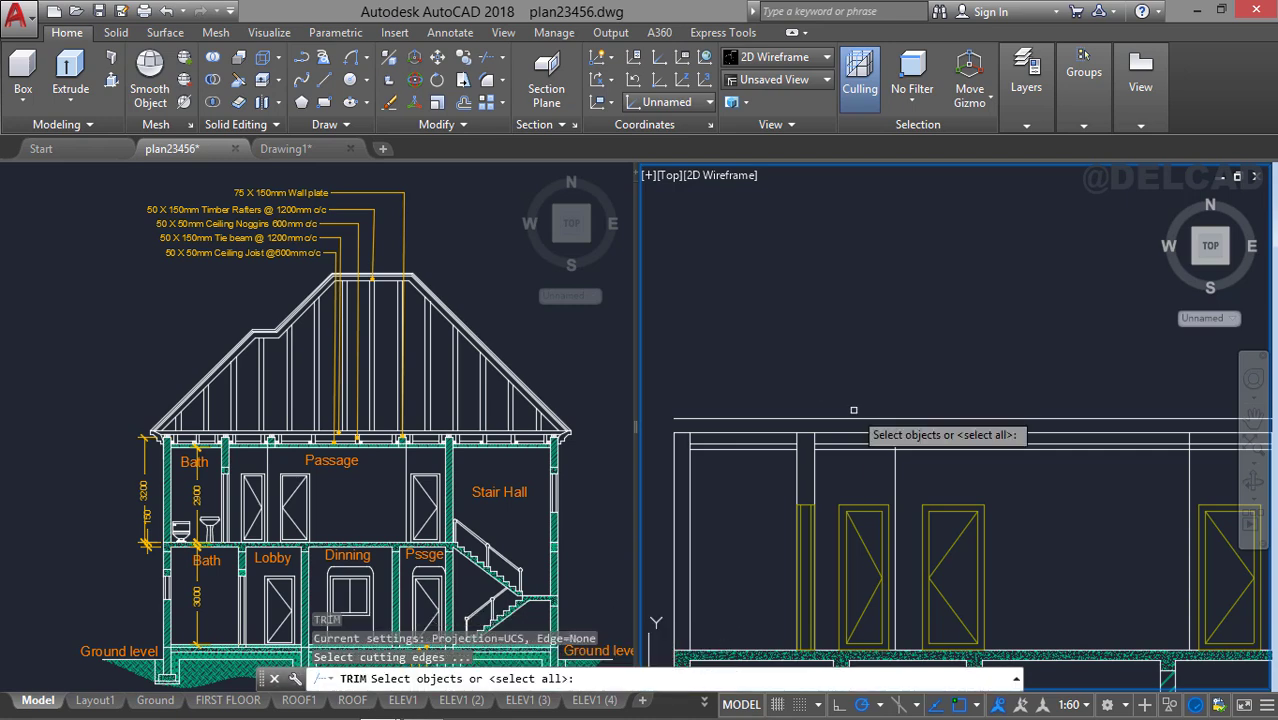
pyautogui.press('Return')
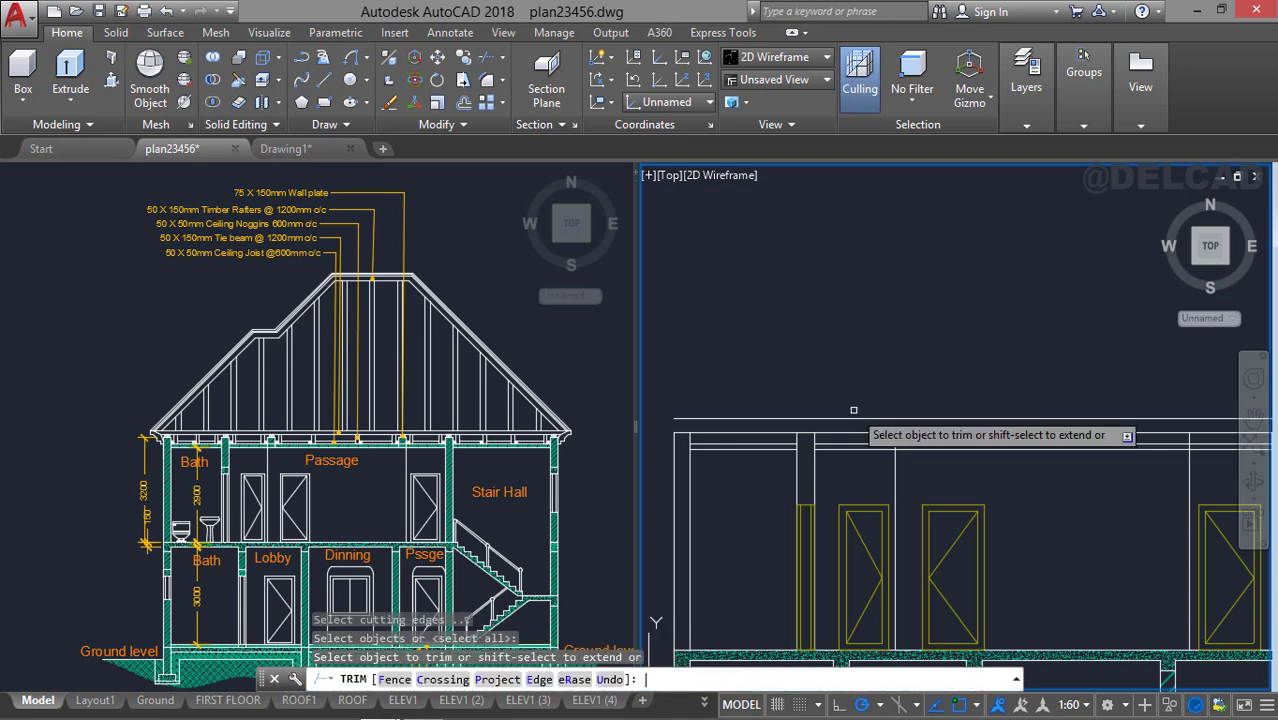
pyautogui.keyDown('shift'); pyautogui.click(690, 436); pyautogui.keyUp('shift')
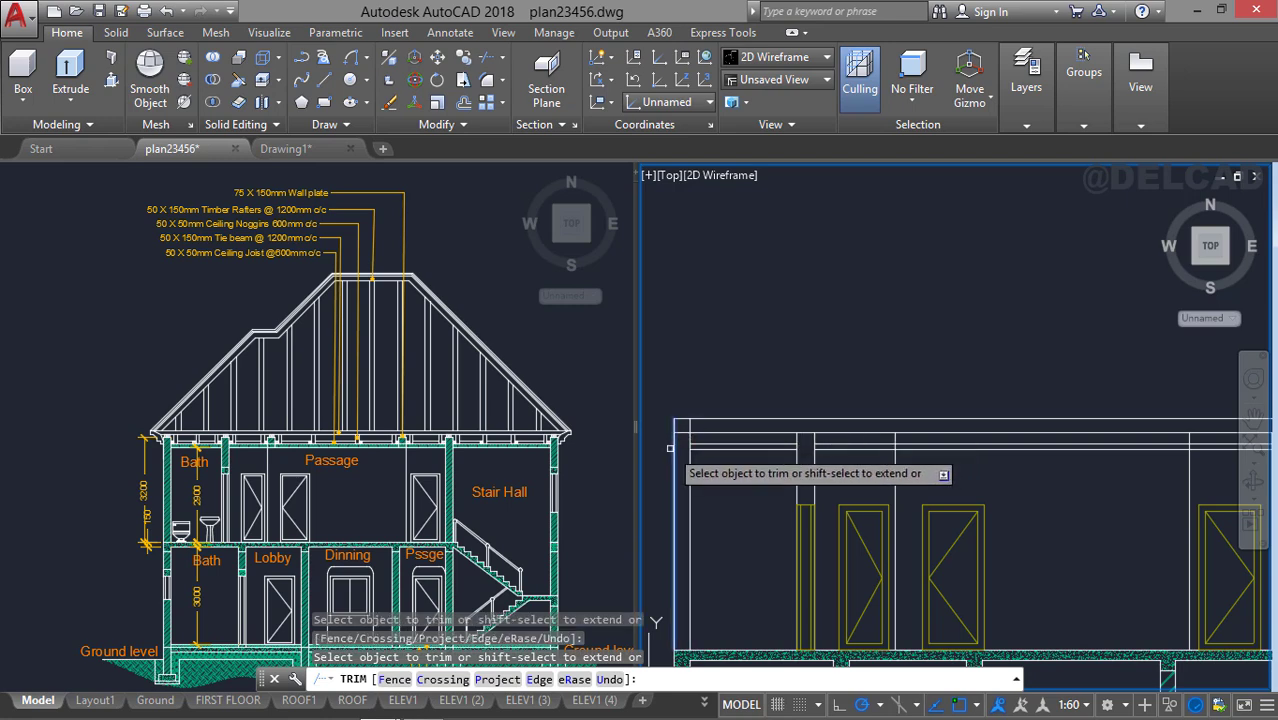
pyautogui.keyDown('shift'); pyautogui.click(672, 446); pyautogui.keyUp('shift')
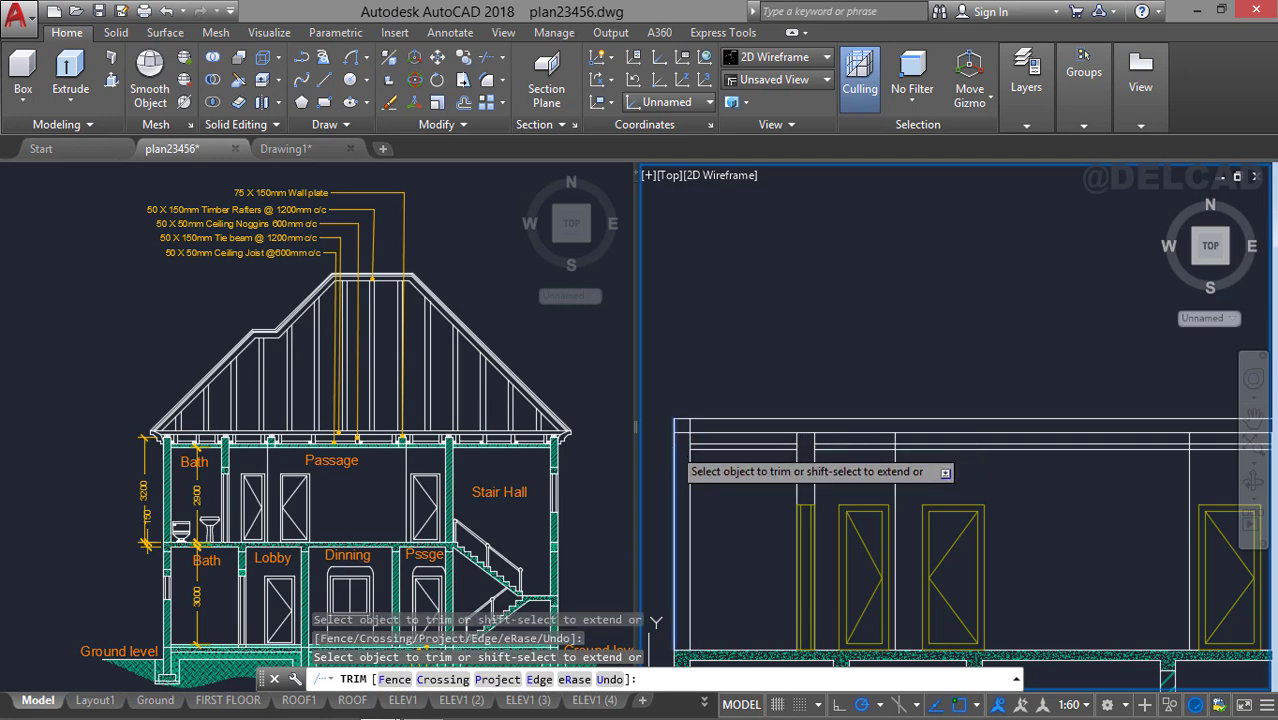
pyautogui.keyDown('shift'); pyautogui.click(813, 438); pyautogui.keyUp('shift')
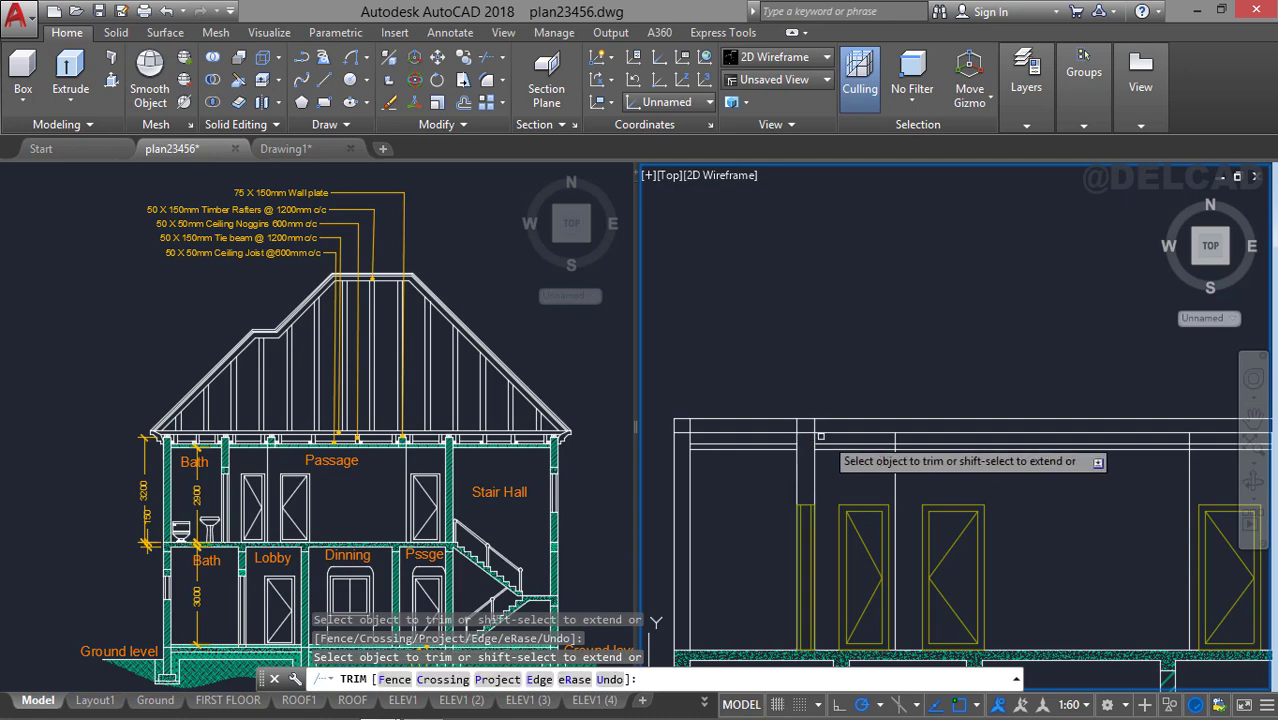
pyautogui.keyDown('shift'); pyautogui.click(897, 436); pyautogui.keyUp('shift')
pyautogui.moveTo(987, 441); pyautogui.dragTo(748, 440, button='middle')
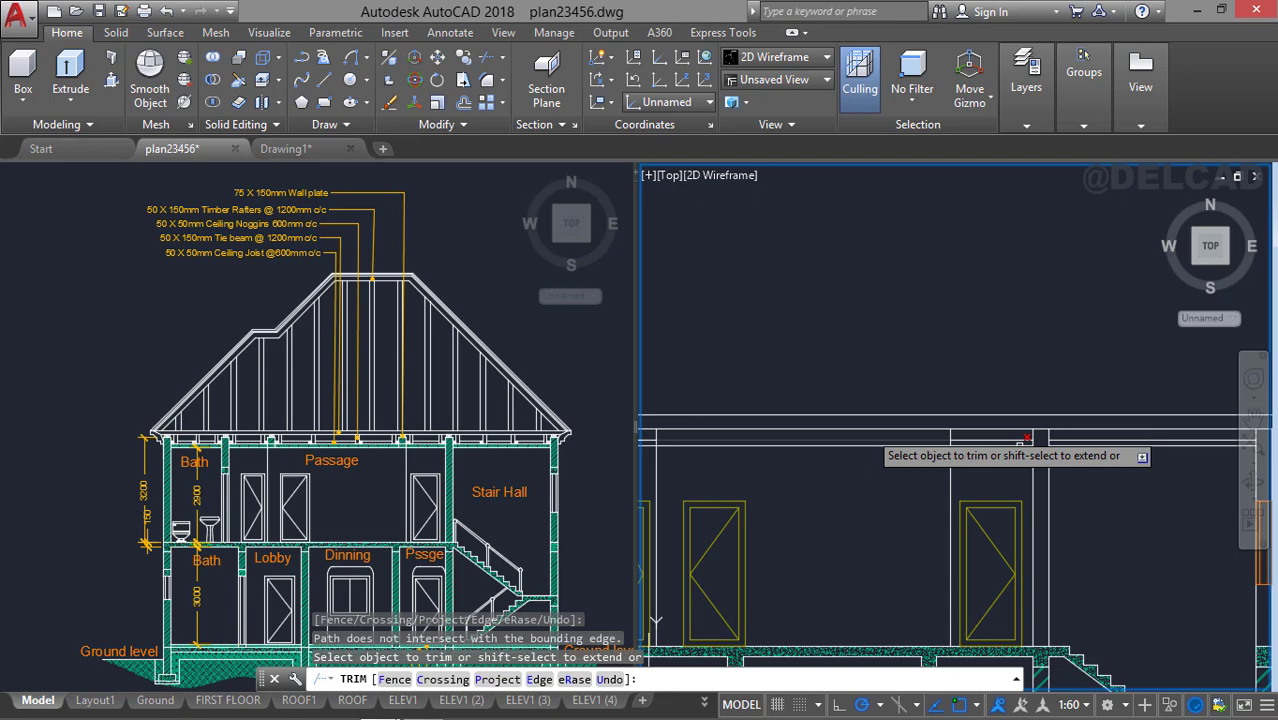
pyautogui.keyDown('shift'); pyautogui.click(951, 434); pyautogui.keyUp('shift')
pyautogui.keyDown('shift'); pyautogui.click(1035, 434); pyautogui.keyUp('shift')
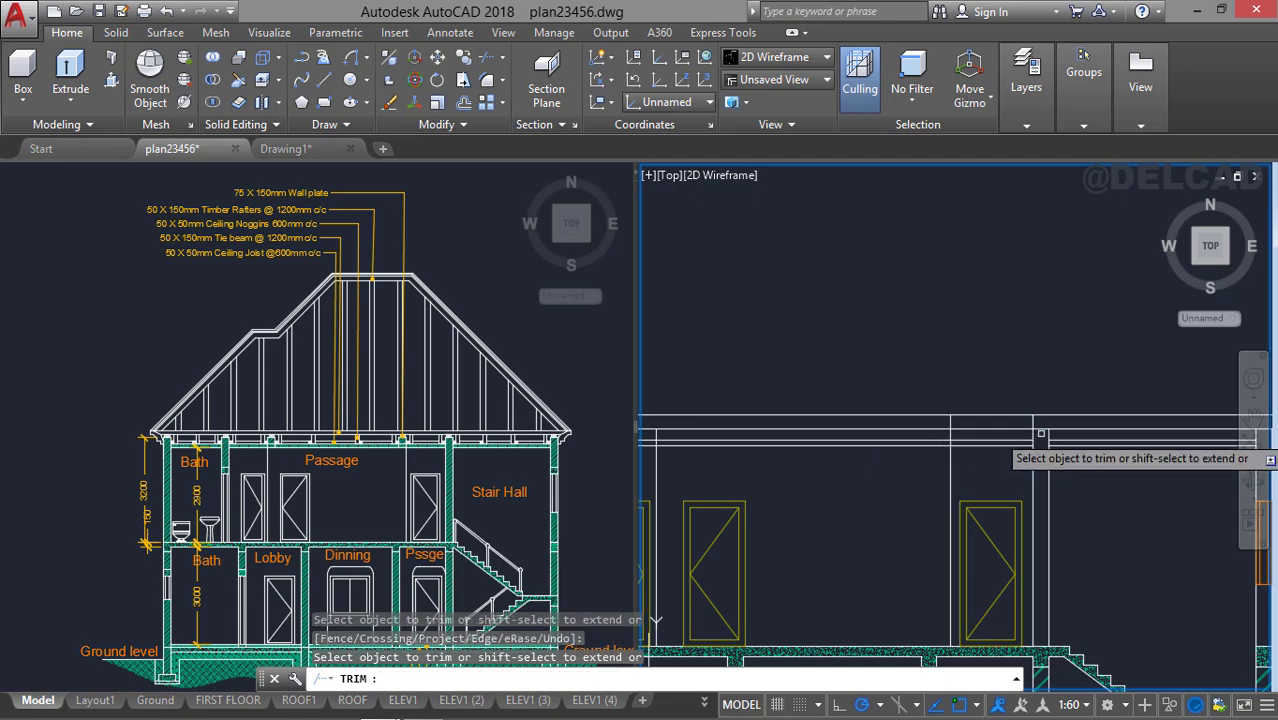
pyautogui.keyDown('shift'); pyautogui.click(1048, 434); pyautogui.keyUp('shift')
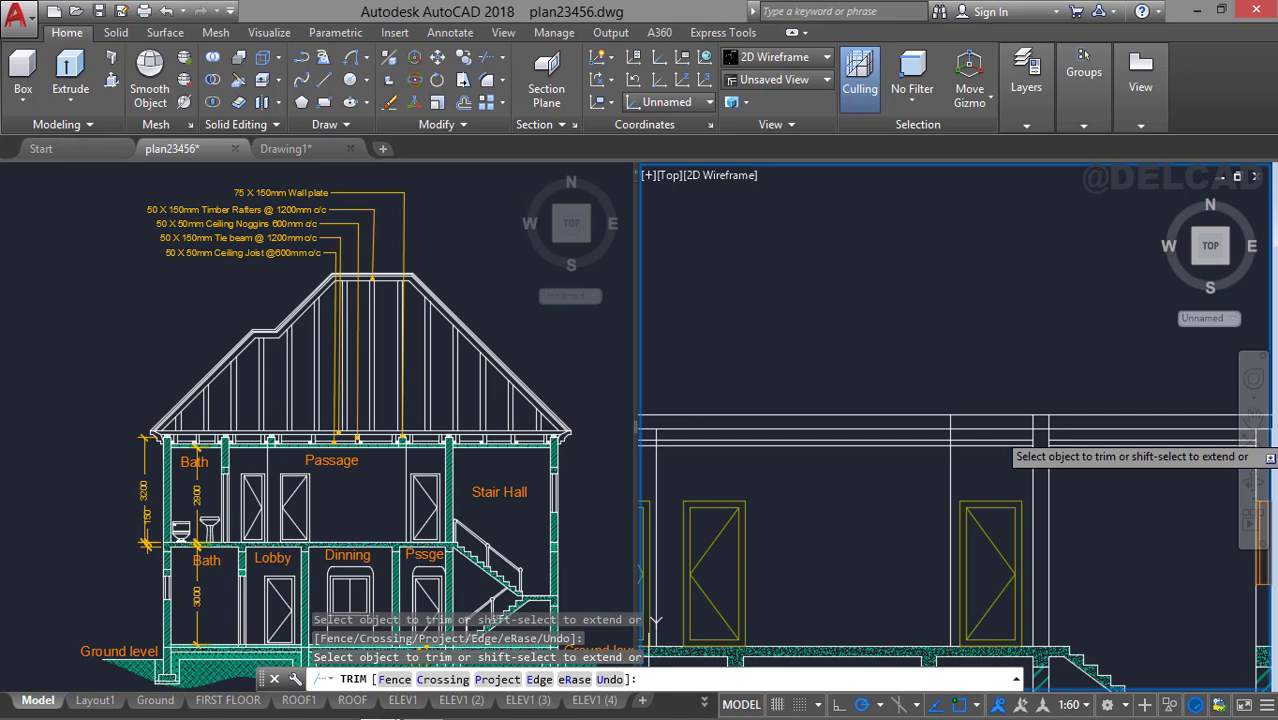
pyautogui.moveTo(1048, 434)
pyautogui.keyDown('shift'); pyautogui.mouseDown(button='middle')
pyautogui.moveTo(1025, 410)
pyautogui.moveTo(984, 434)
pyautogui.mouseUp(button='middle'); pyautogui.keyUp('shift')
pyautogui.hotkey('ctrl', 'z')
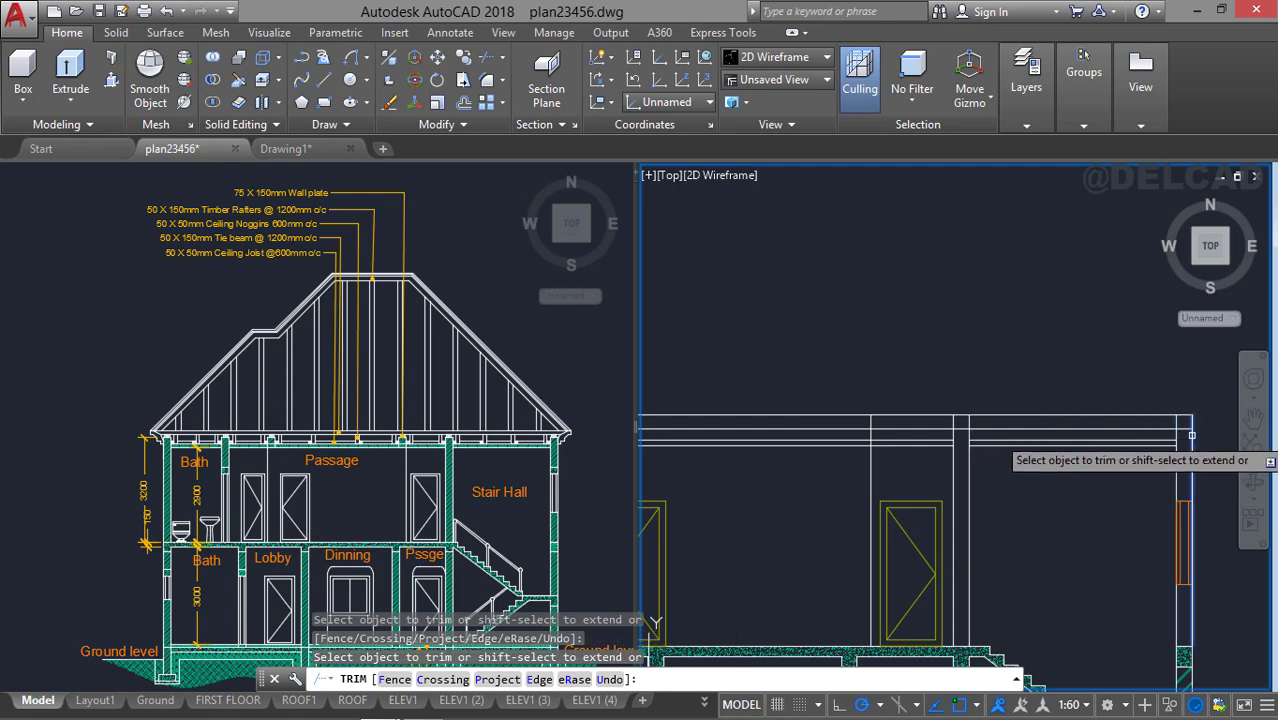
pyautogui.press('Escape')
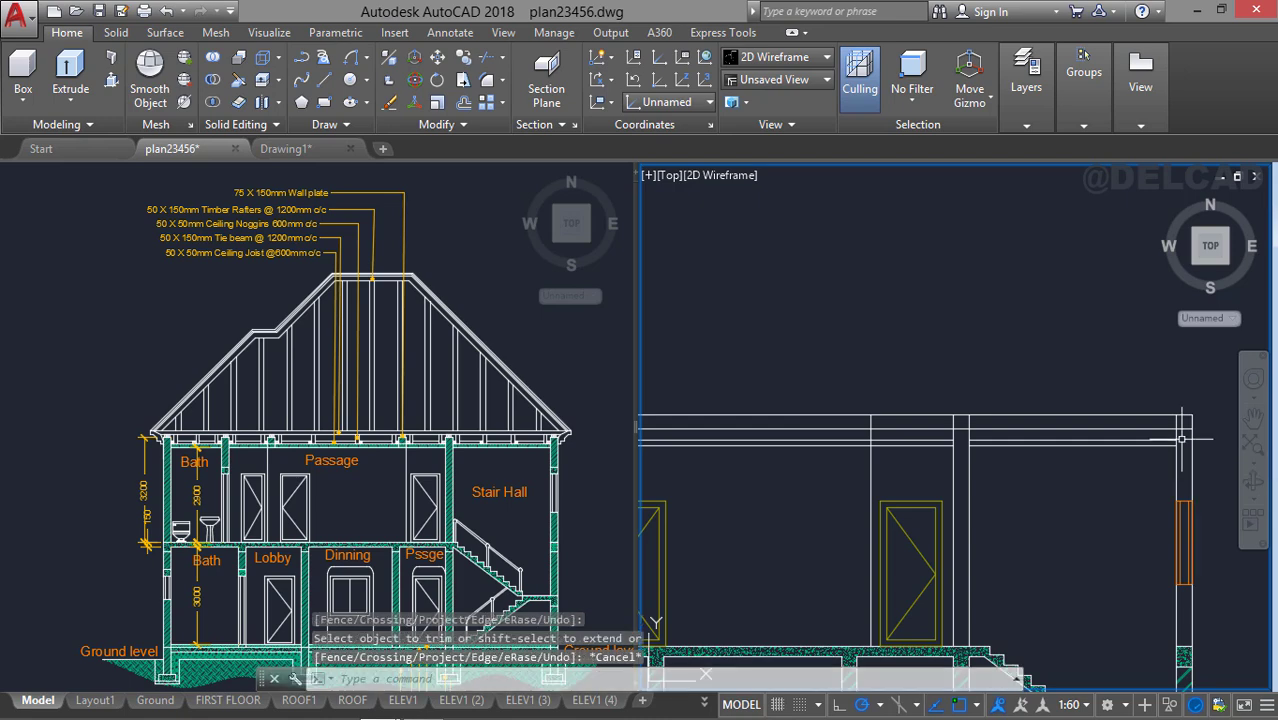
# Erase the original top line below the raised one, and offset the raised line 200 mm upward.
pyautogui.click(1075, 428)
pyautogui.press('Delete')
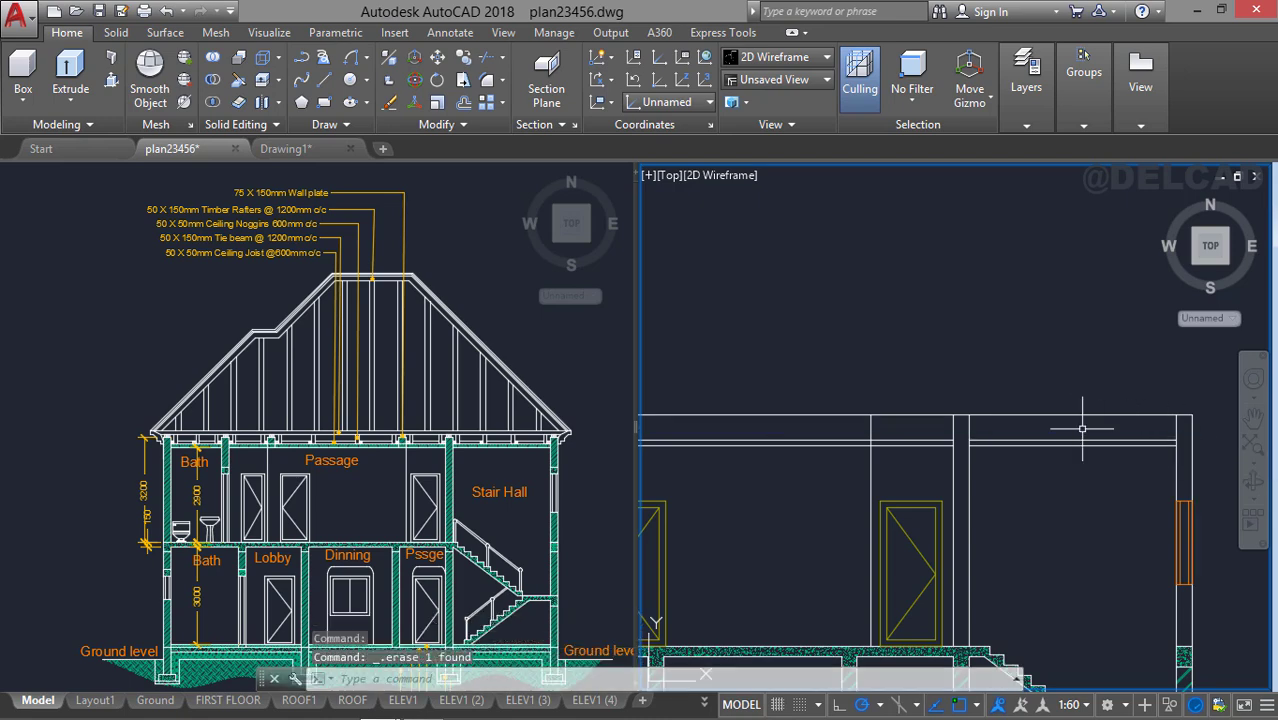
pyautogui.moveTo(1002, 432); pyautogui.dragTo(1088, 503, button='middle')
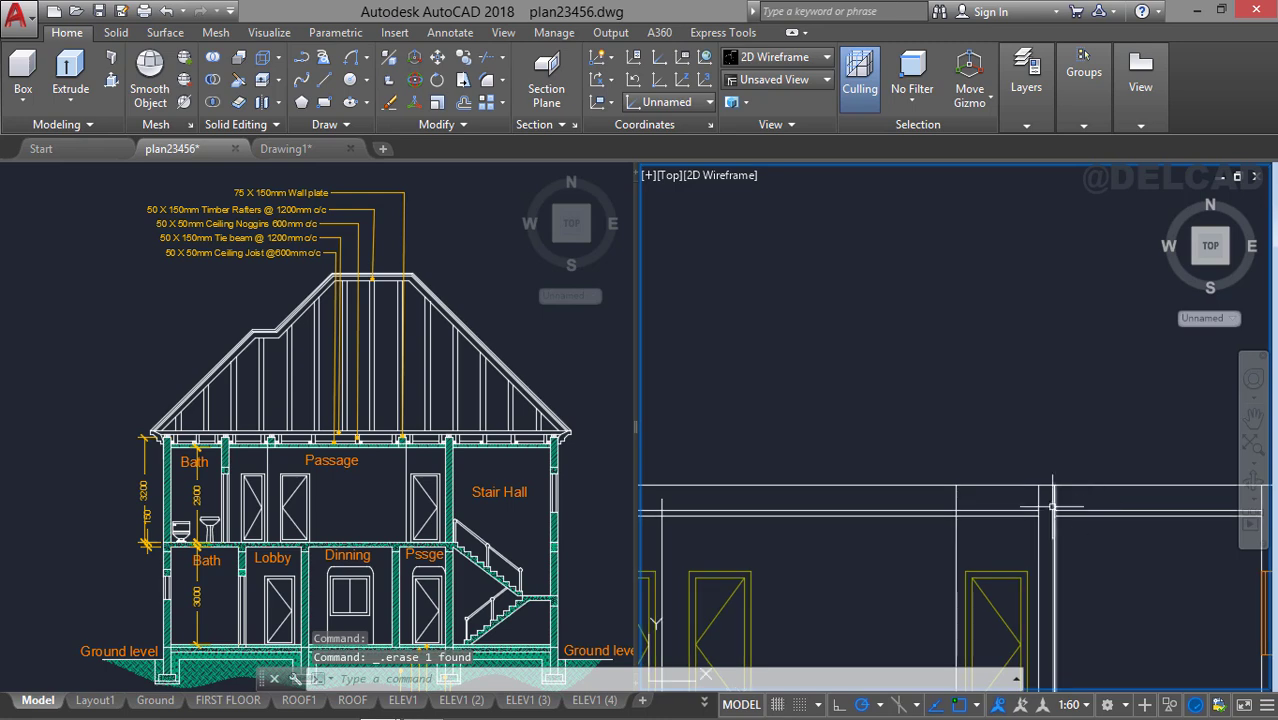
pyautogui.moveTo(1005, 491)
pyautogui.mouseDown(button='middle')
pyautogui.moveTo(1004, 462)
pyautogui.moveTo(1037, 405)
pyautogui.moveTo(1079, 416)
pyautogui.mouseUp(button='middle')
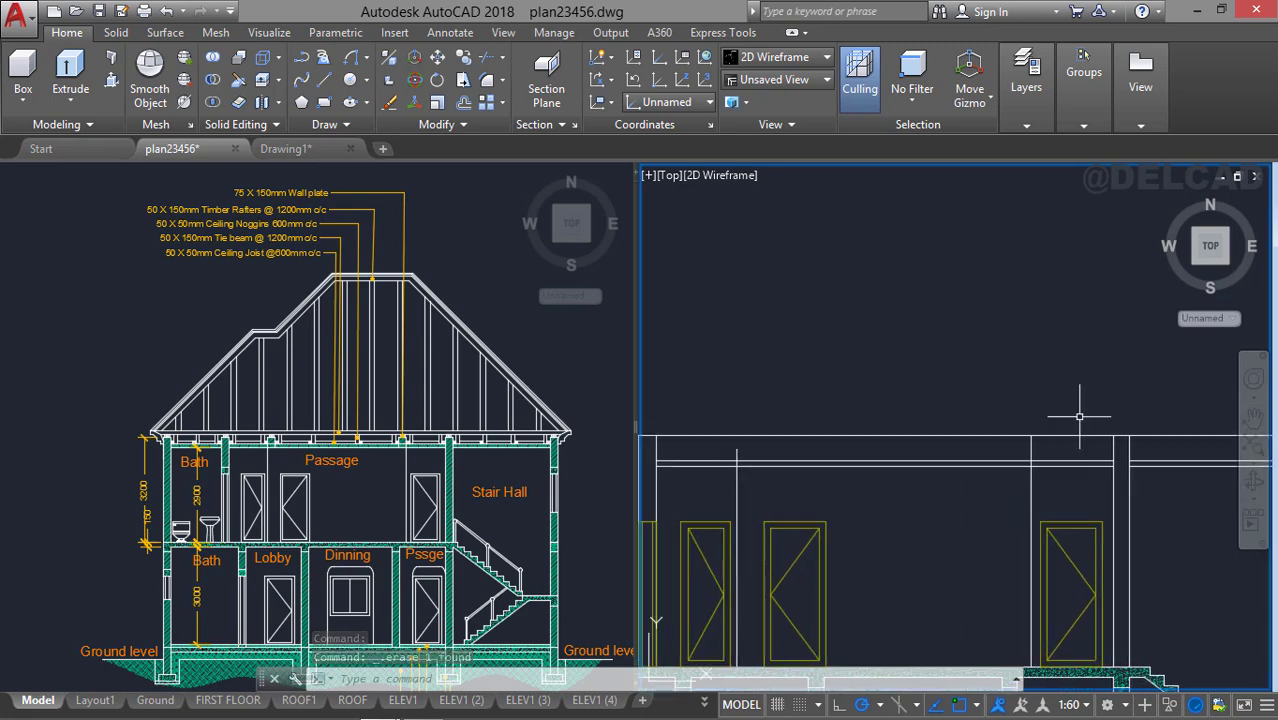
pyautogui.scroll(-2, 804, 437)
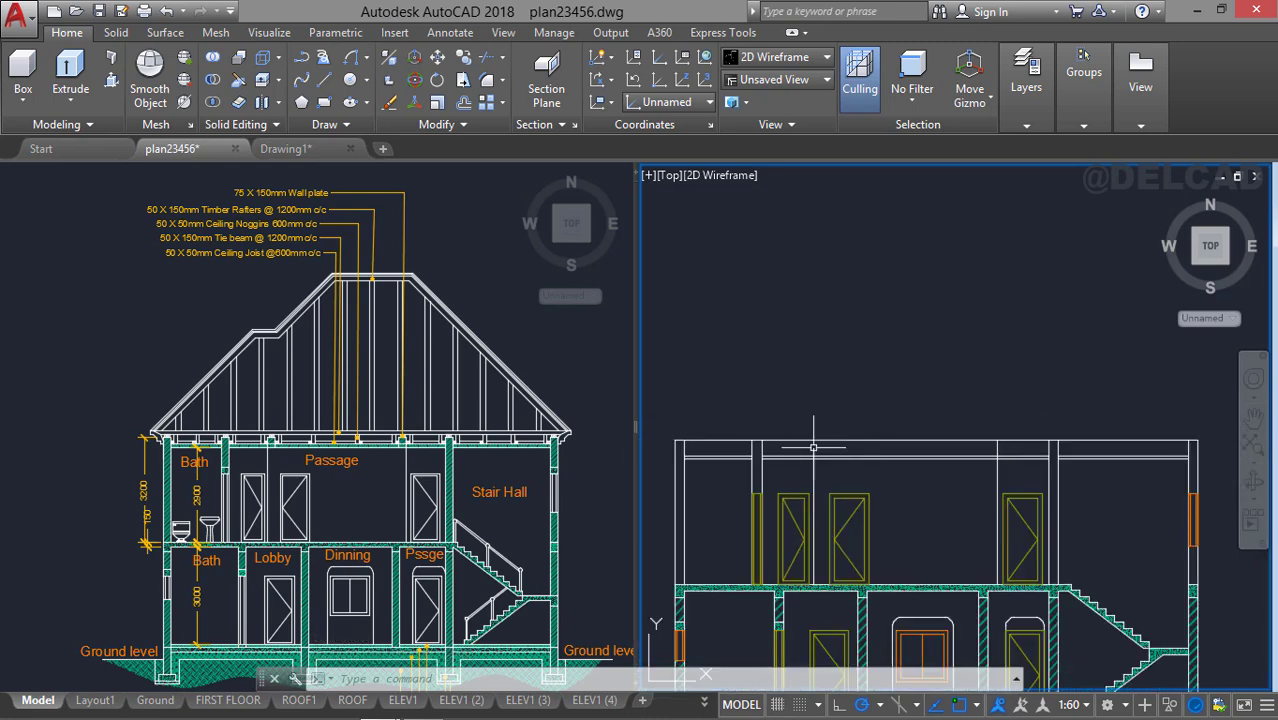
pyautogui.scroll(2, 731, 447)
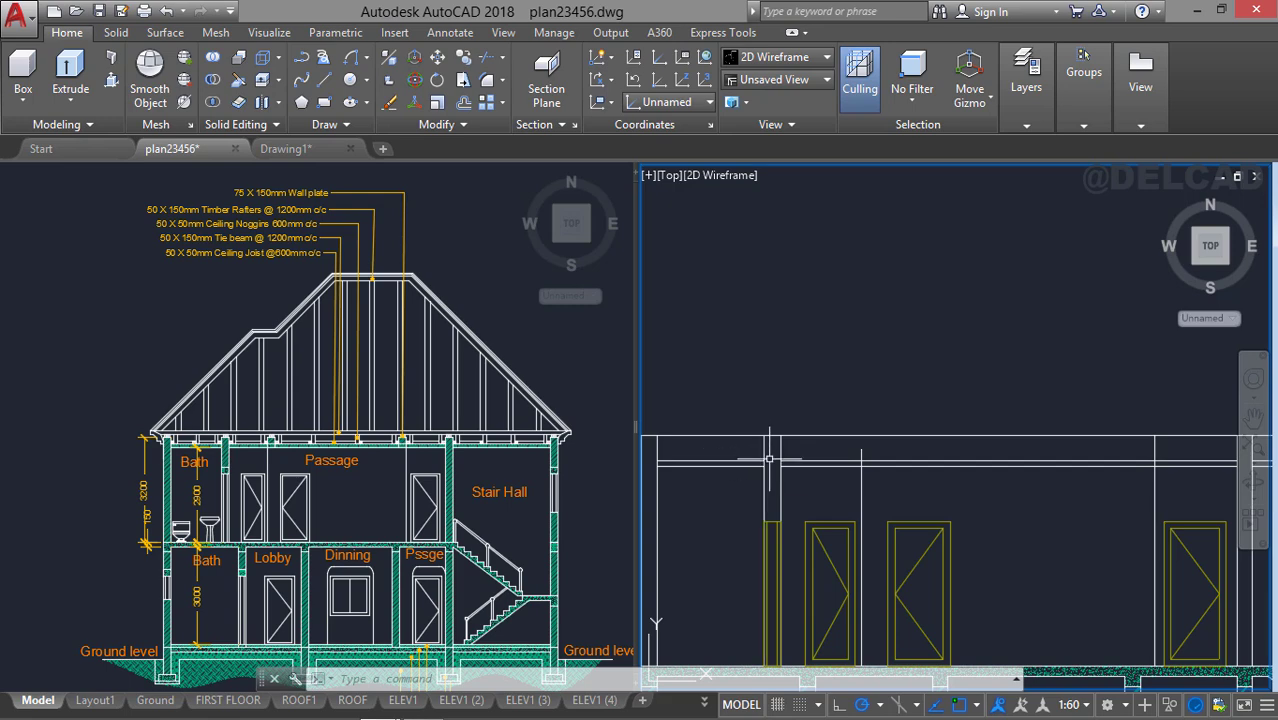
pyautogui.write('o')
pyautogui.press('Return')
pyautogui.press('Return')
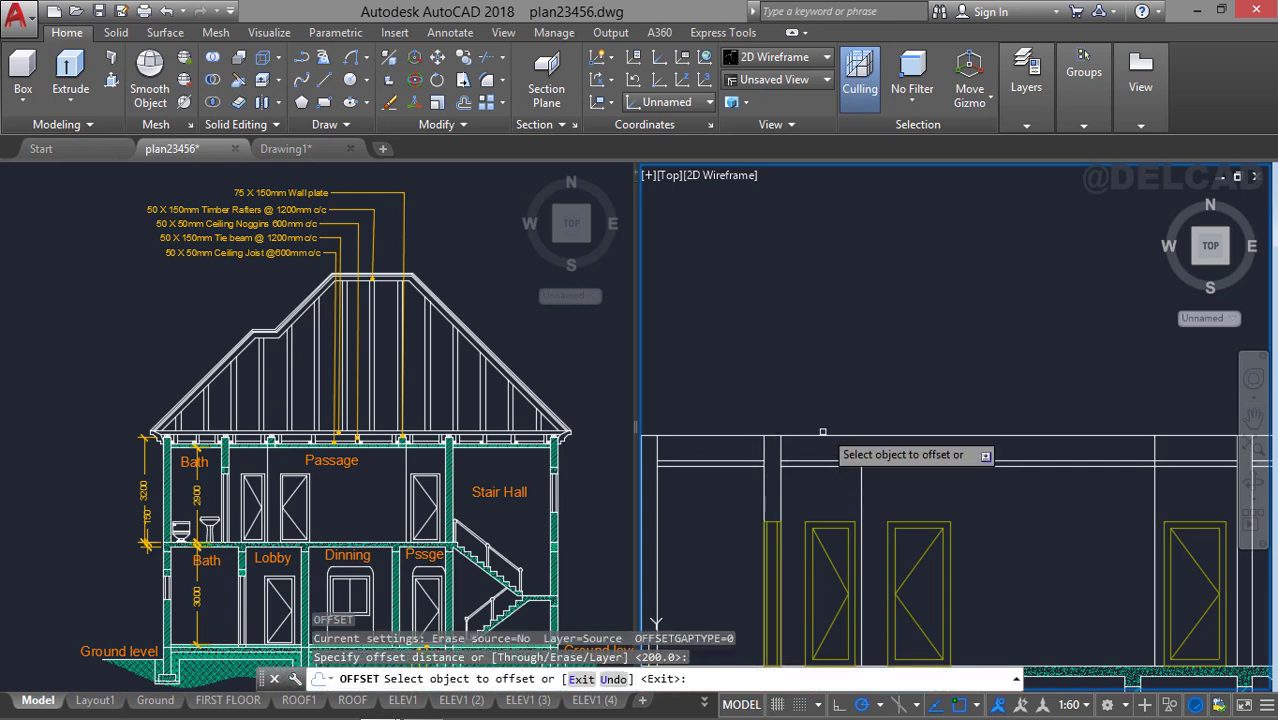
pyautogui.click(824, 437)
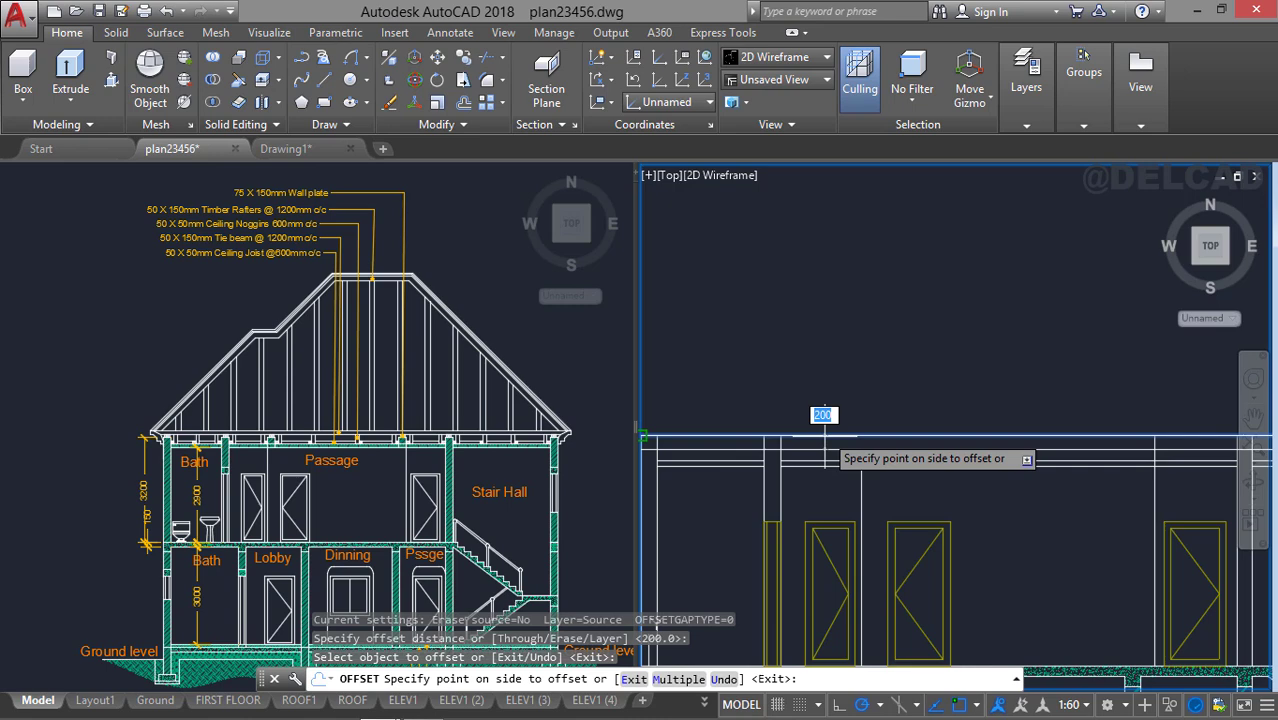
pyautogui.click(825, 340)
pyautogui.press('Escape')
# Trim the lower of the two top lines between the walls over the bath, passage and stair hall, keeping it only as wall caps.
pyautogui.moveTo(790, 446); pyautogui.dragTo(829, 463, button='middle')
pyautogui.write('tr')
pyautogui.press('Return')
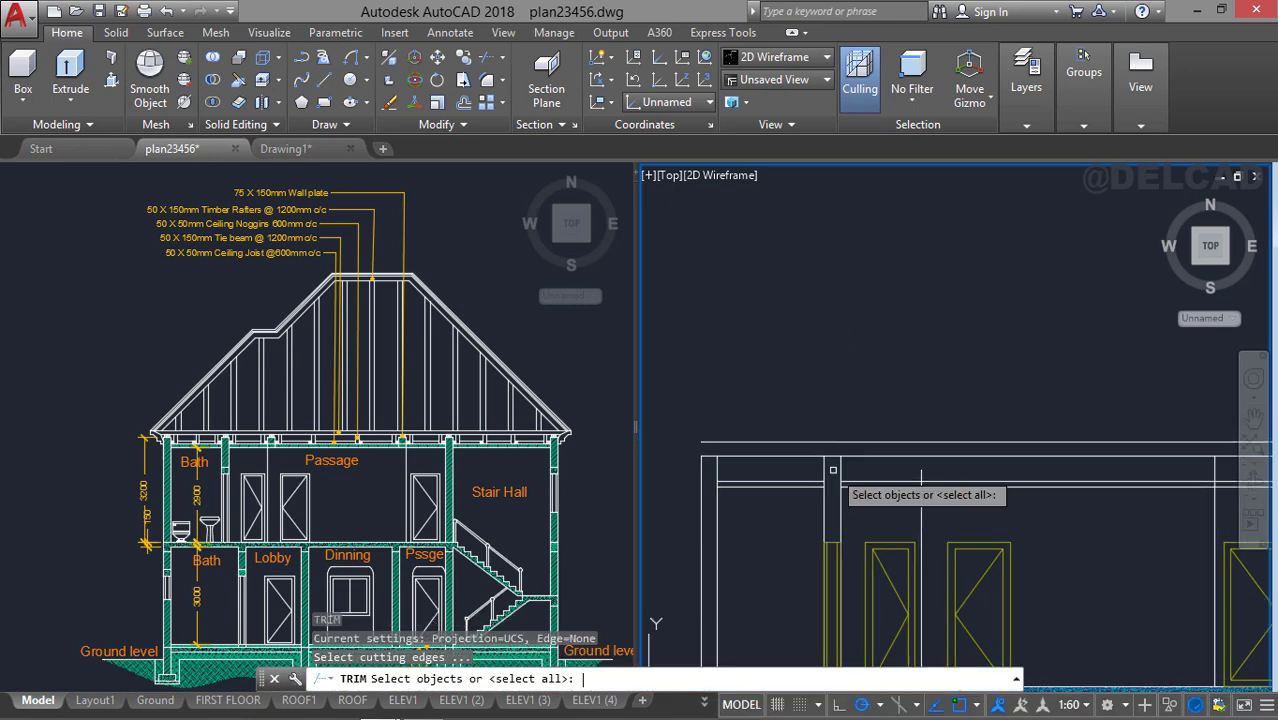
pyautogui.press('Return')
pyautogui.click(758, 452)
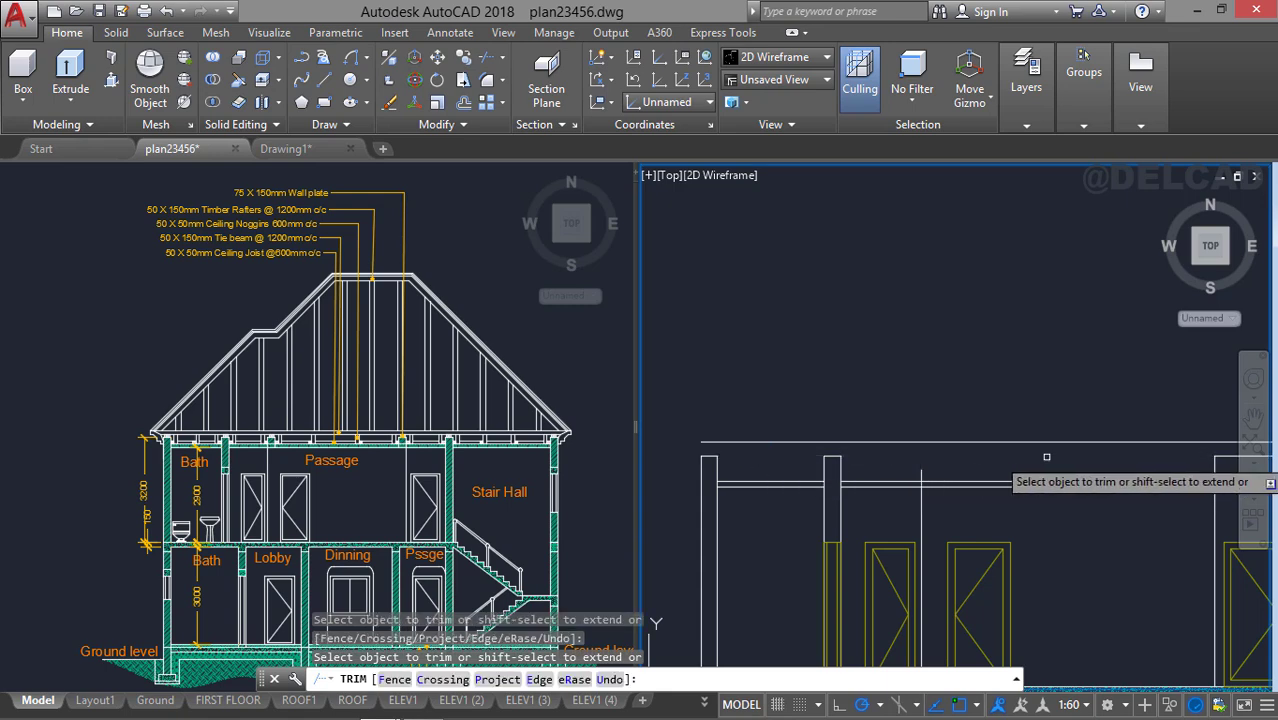
pyautogui.moveTo(1222, 456); pyautogui.dragTo(978, 461, button='middle')
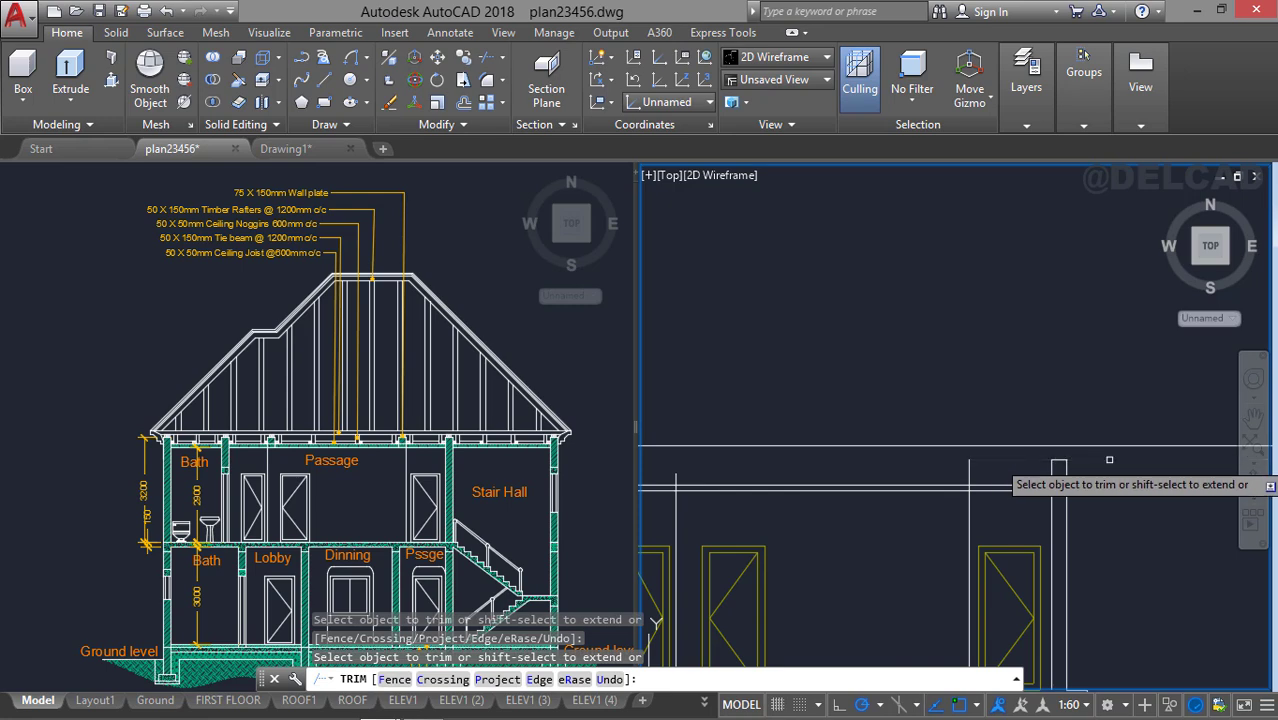
pyautogui.moveTo(1109, 460); pyautogui.dragTo(938, 460, button='middle')
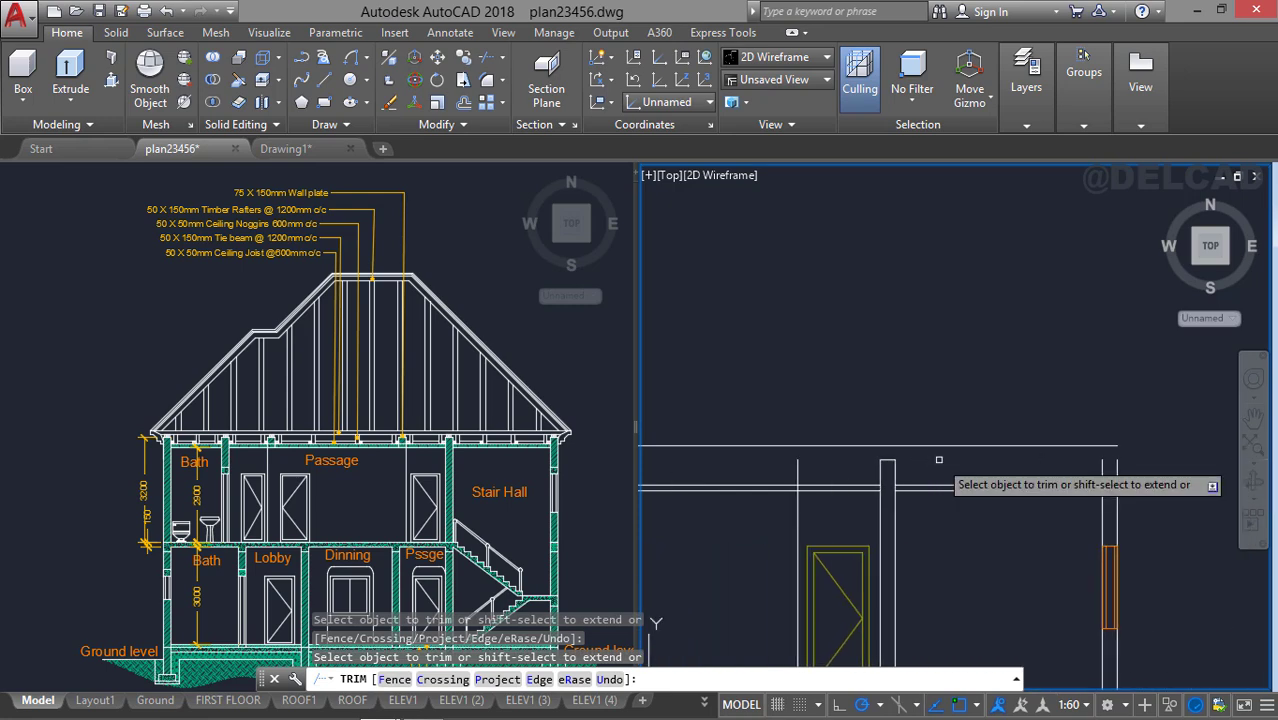
pyautogui.hotkey('ctrl', 'z')
pyautogui.moveTo(1047, 463); pyautogui.dragTo(788, 468, button='middle')
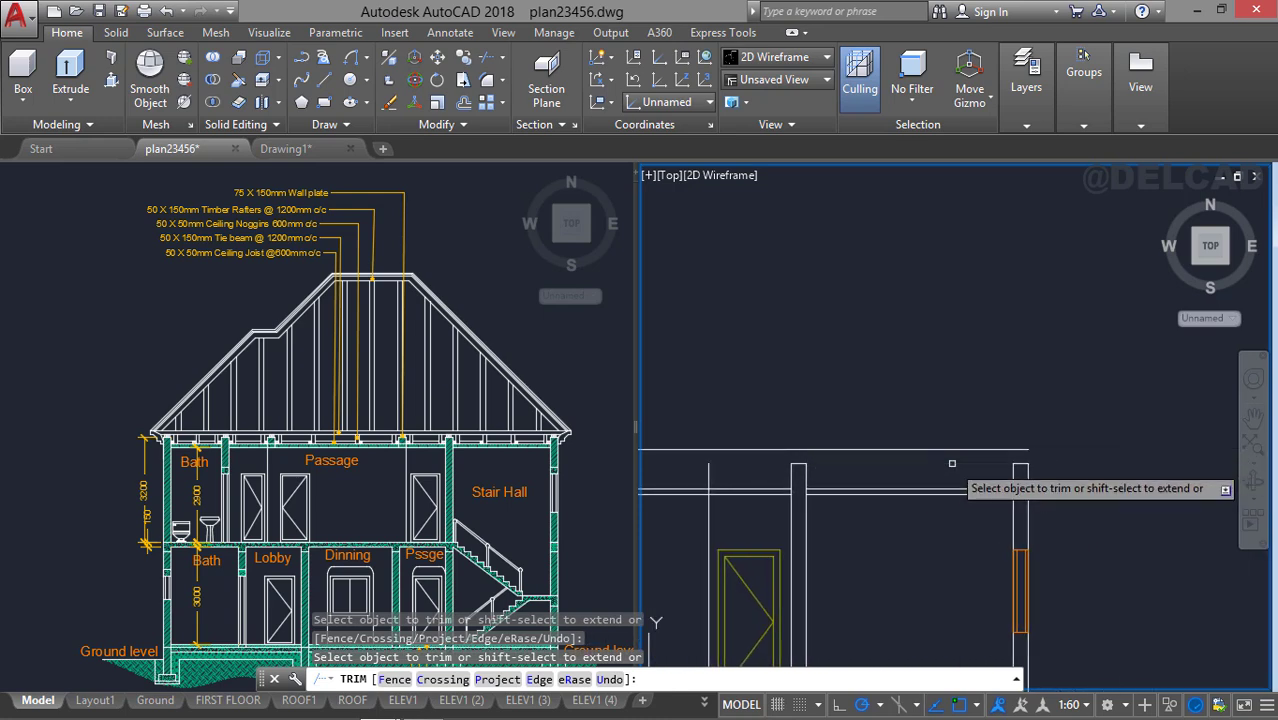
pyautogui.press('Return')
# Offset the two vertical passage lines 225 mm inward, towards each other, to give them wall thickness.
pyautogui.moveTo(783, 476); pyautogui.dragTo(978, 478, button='middle')
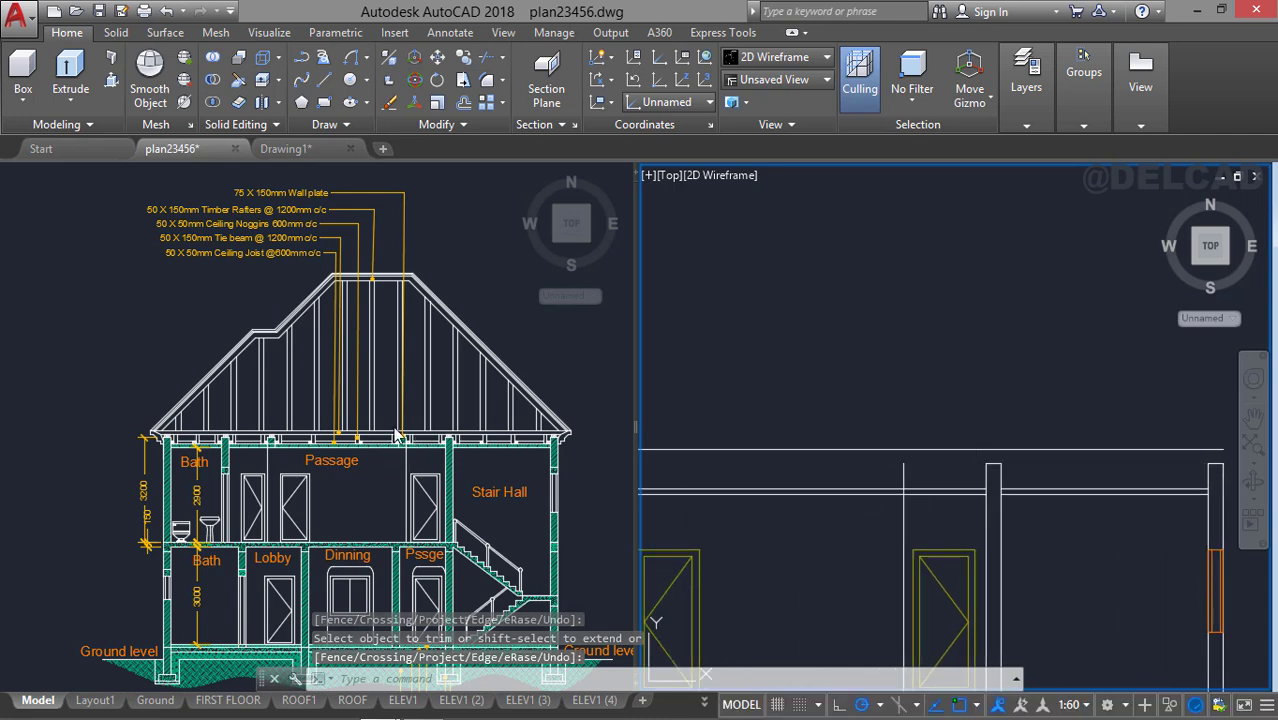
pyautogui.moveTo(710, 635); pyautogui.dragTo(844, 662, button='middle')
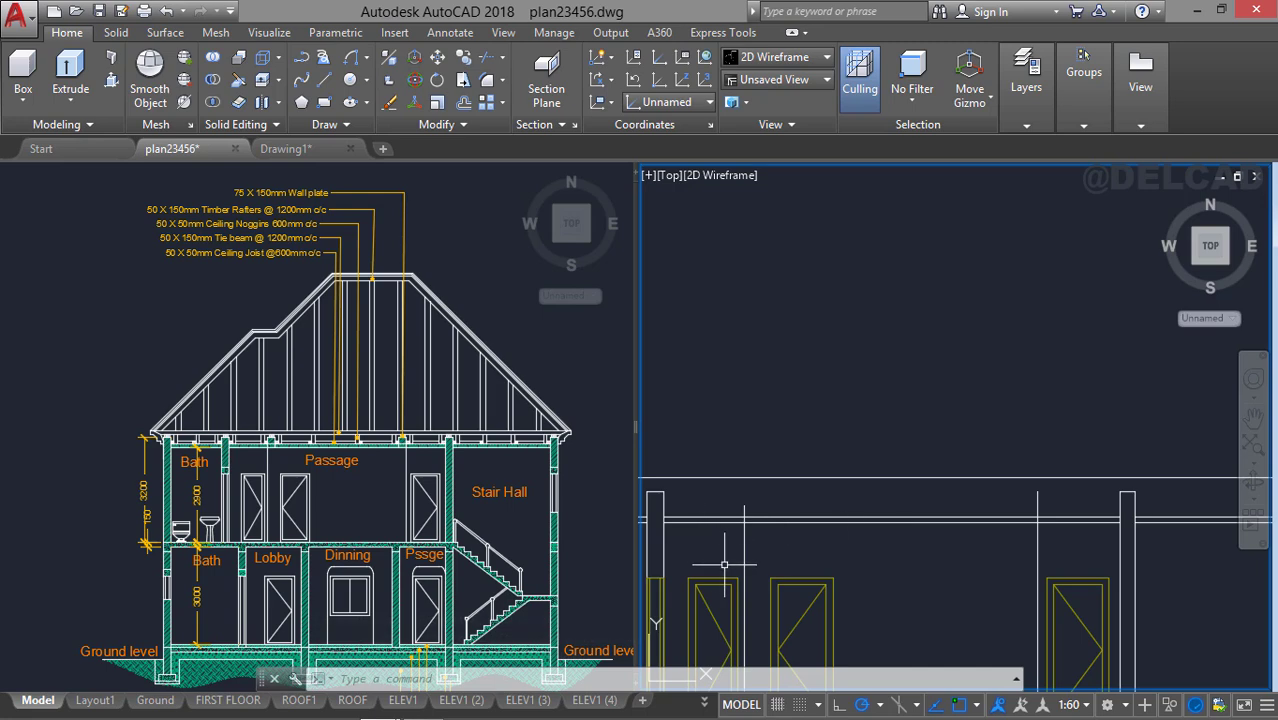
pyautogui.write('o')
pyautogui.press('Return')
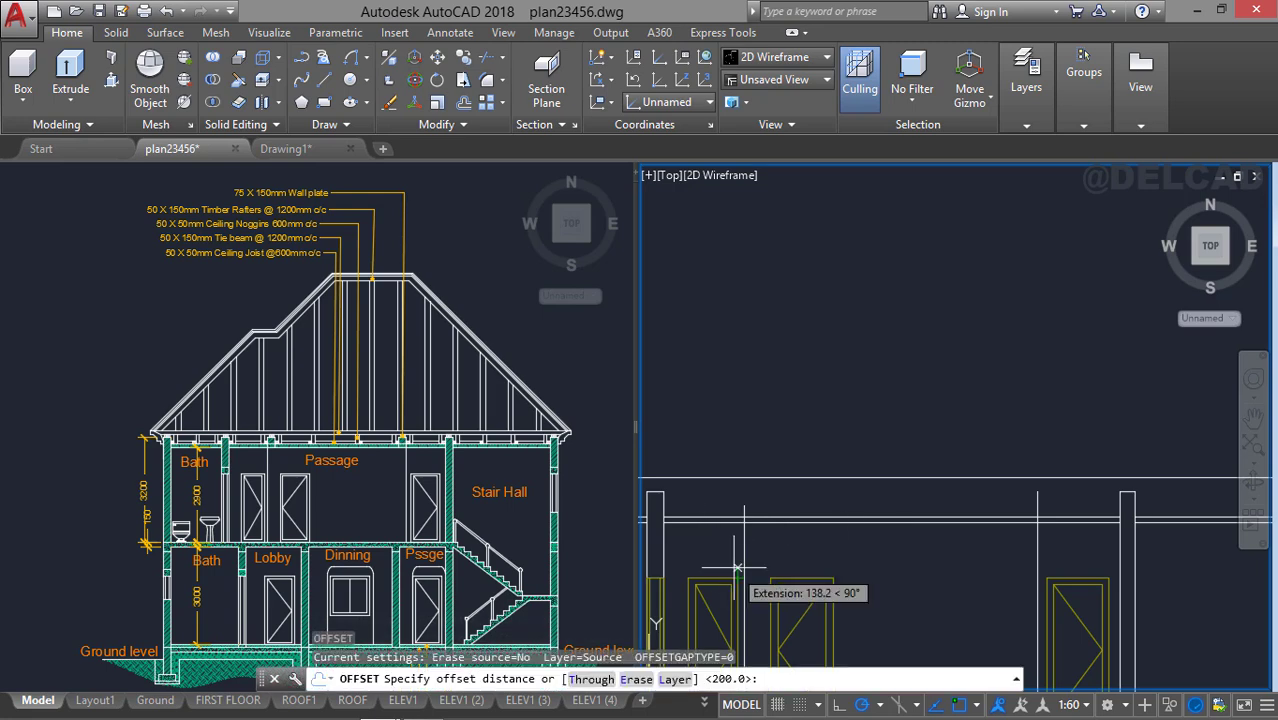
pyautogui.write('225')
pyautogui.press('Return')
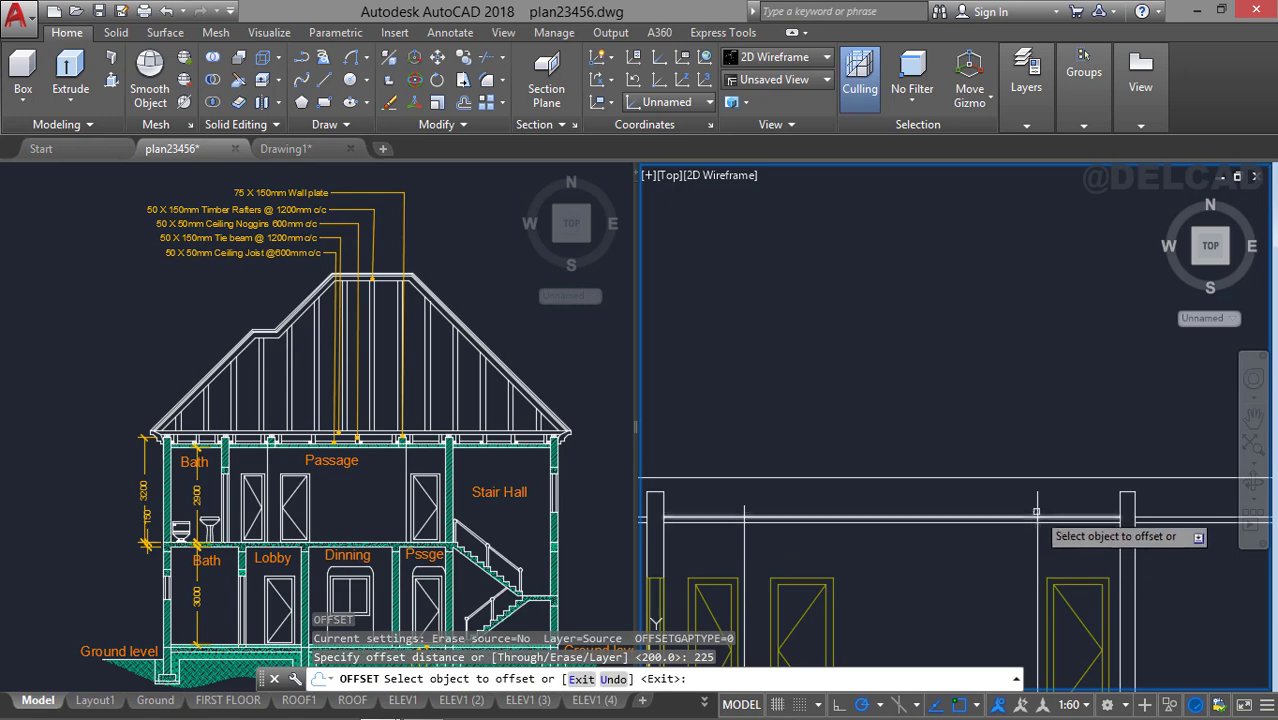
pyautogui.click(1037, 510)
pyautogui.click(989, 505)
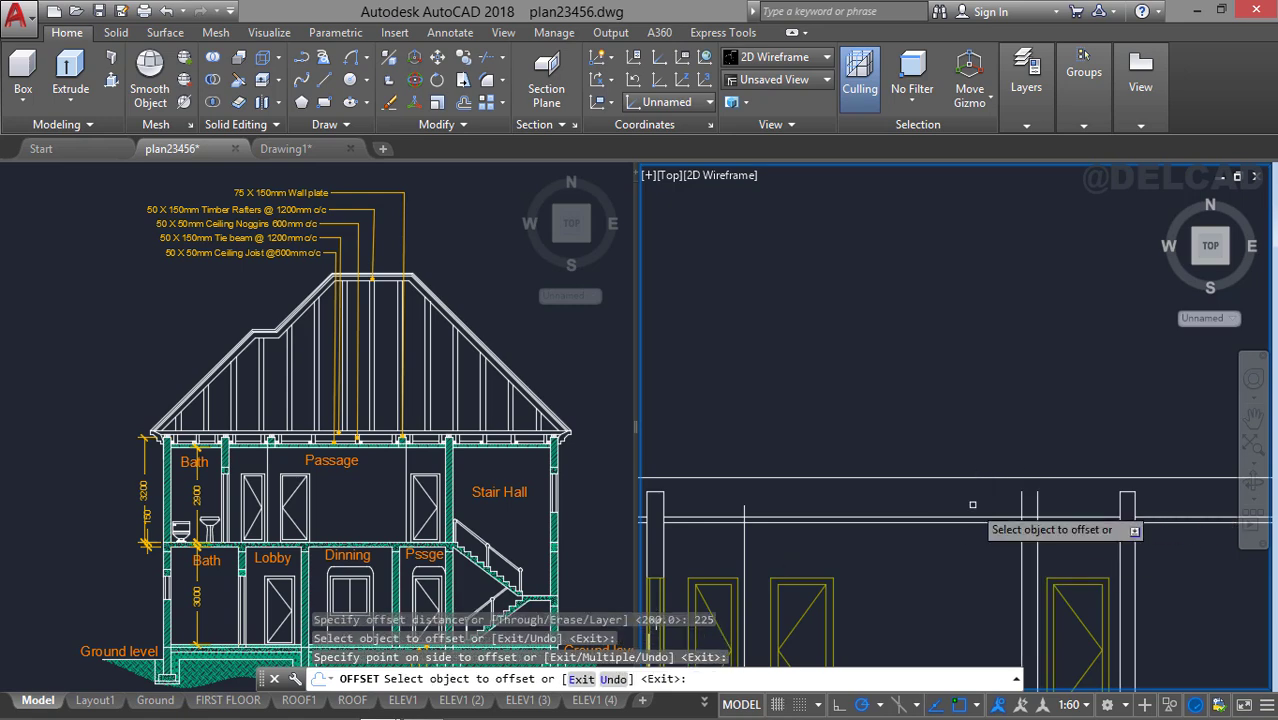
pyautogui.click(745, 510)
pyautogui.click(826, 509)
pyautogui.press('Escape')
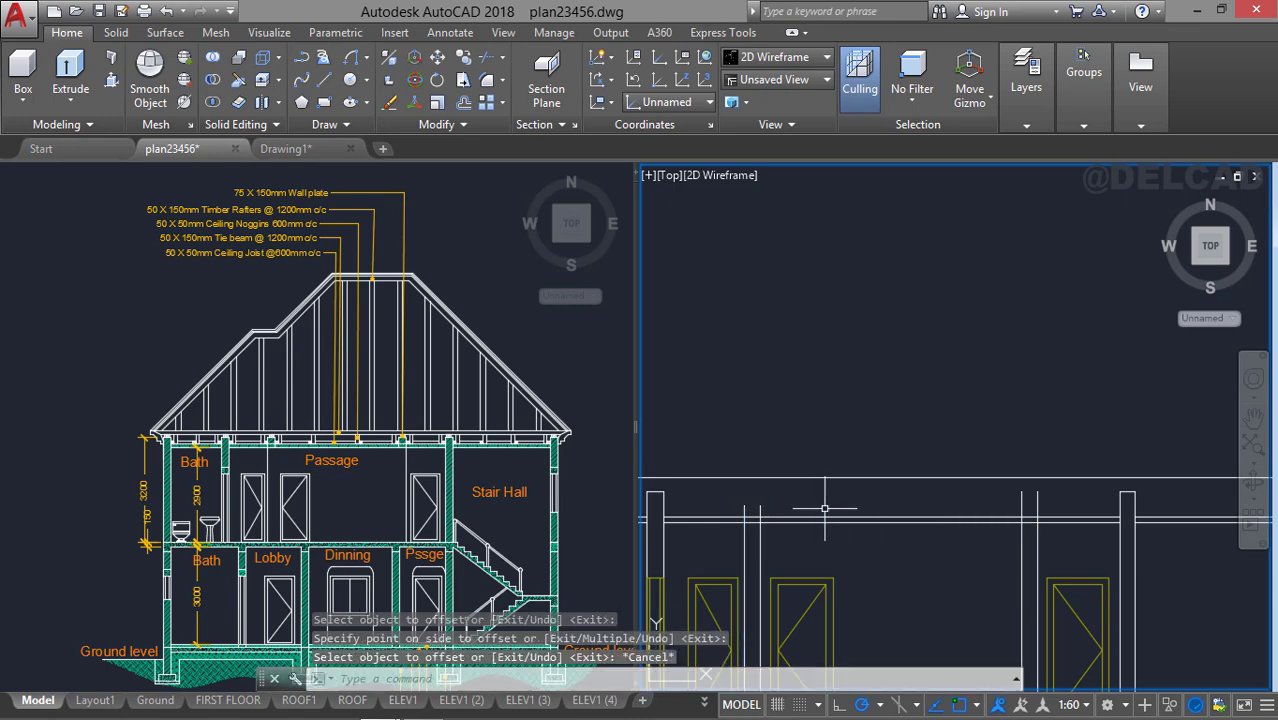
# Draw a horizontal line at wall-top level from the bath wall's cap to the outer line of the far passage wall.
pyautogui.write('l')
pyautogui.press('Return')
pyautogui.click(662, 490)
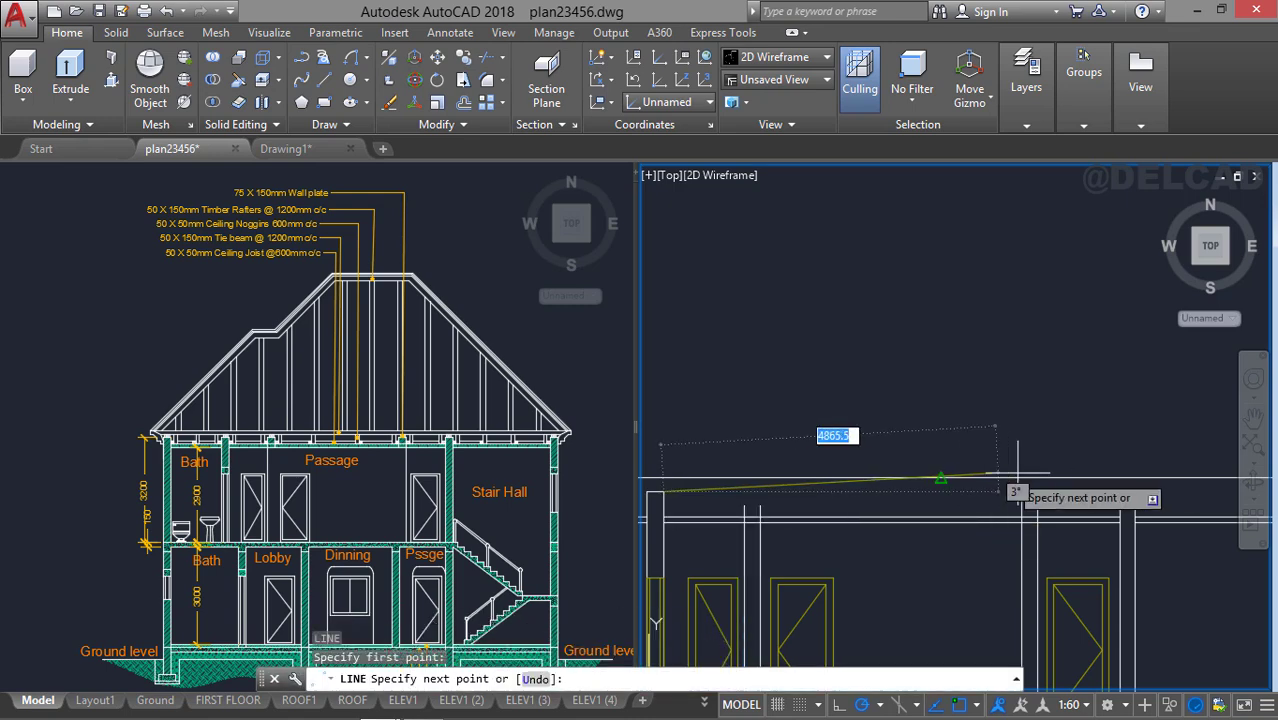
pyautogui.click(1035, 492)
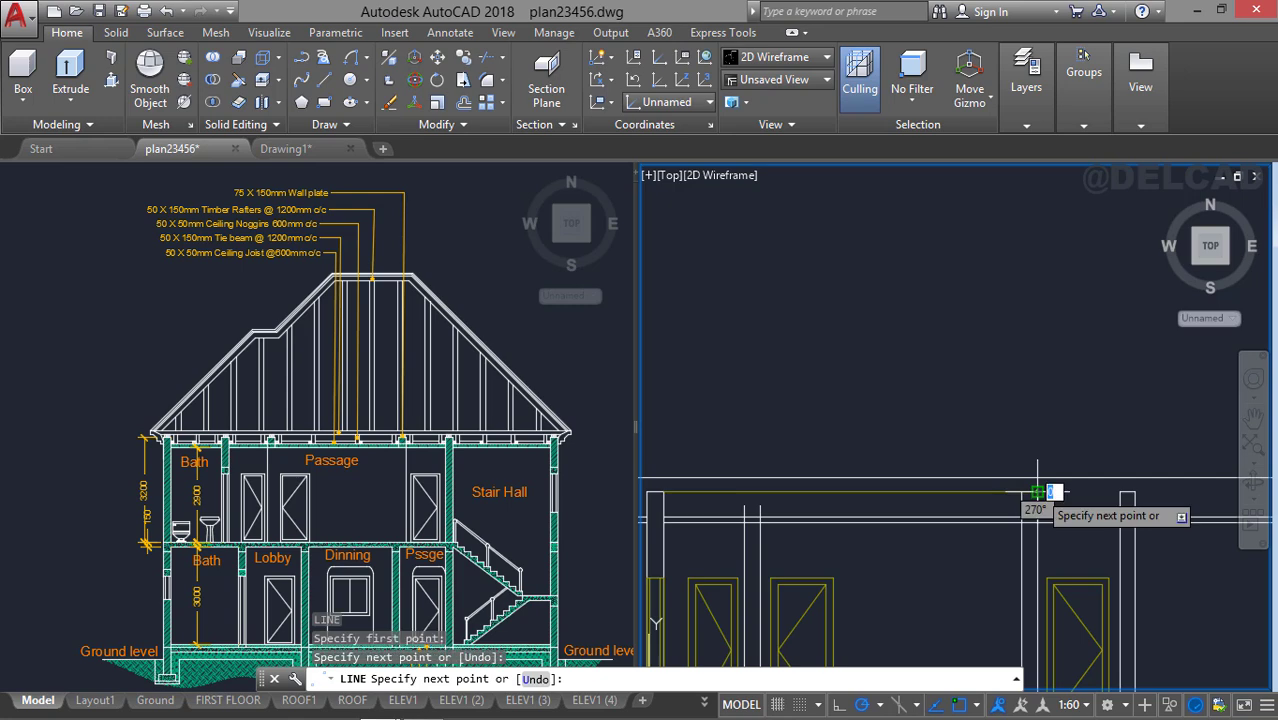
pyautogui.press('Escape')
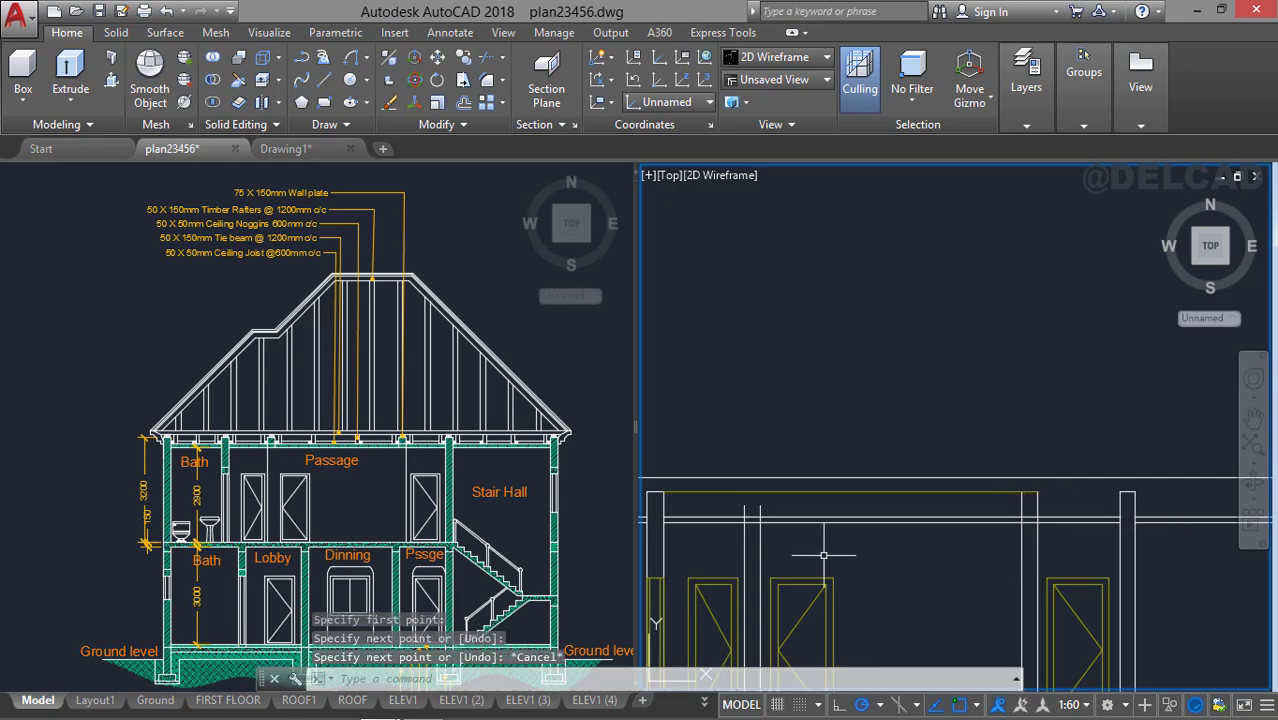
pyautogui.write('e')
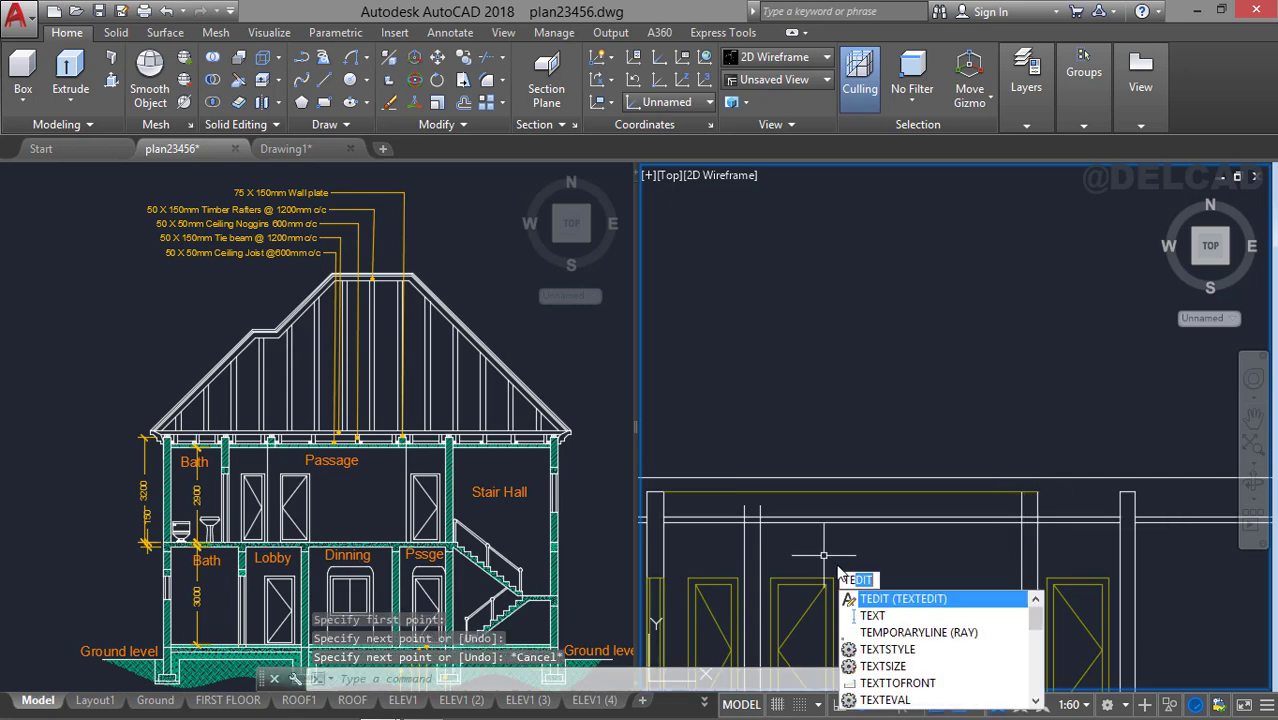
pyautogui.press('Return')
pyautogui.press('Escape')
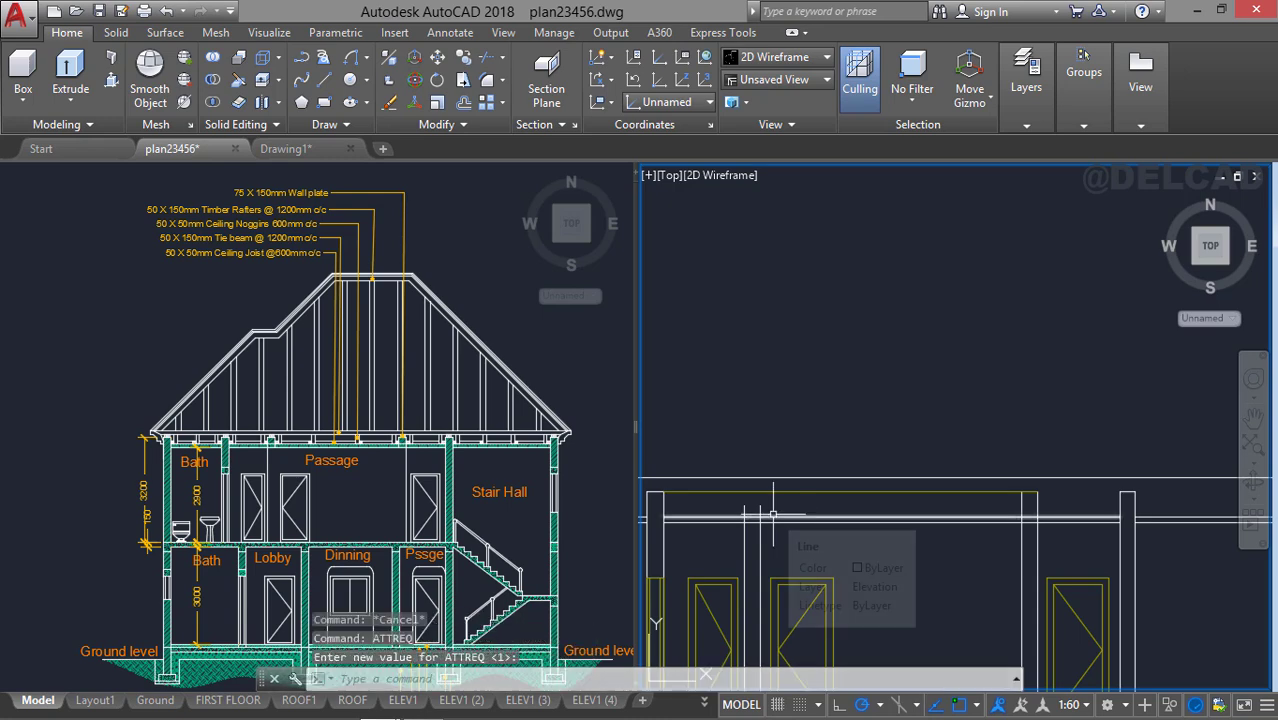
# Extend the passage wall lines up to the new line and trim that line so only the two wall caps remain.
pyautogui.write('tr')
pyautogui.press('Return')
pyautogui.press('Return')
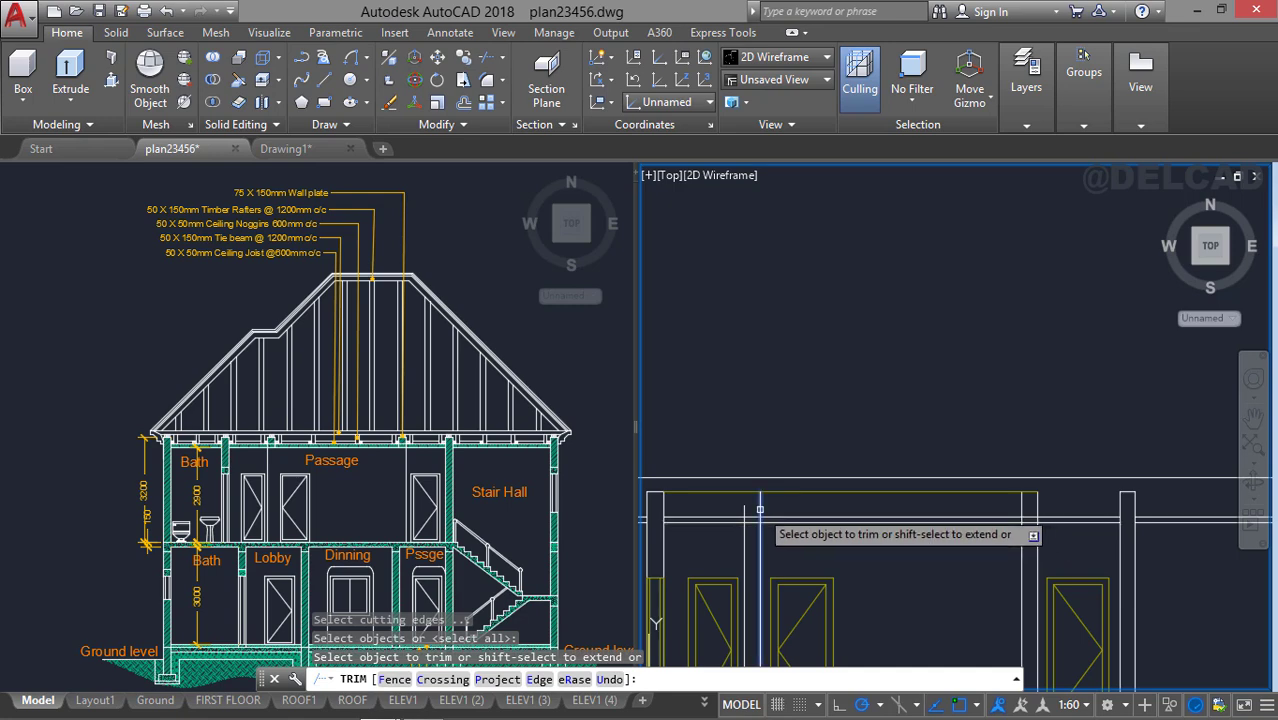
pyautogui.click(759, 510)
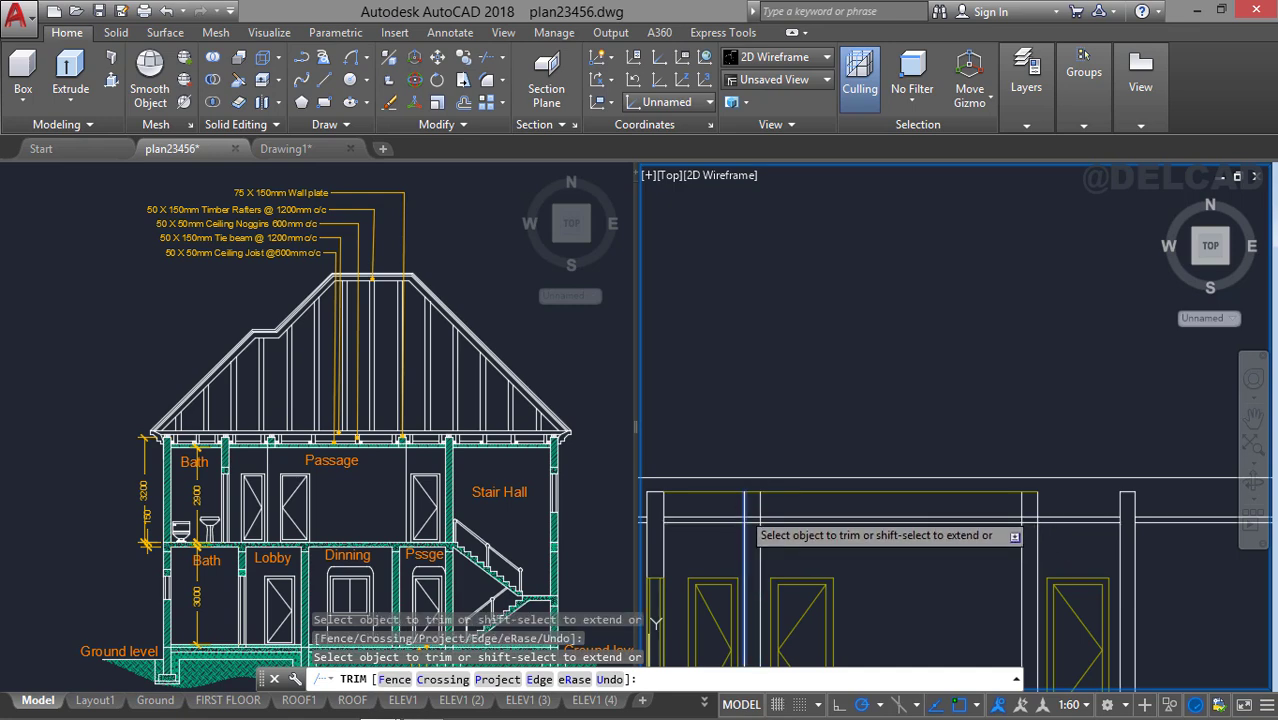
pyautogui.click(733, 491)
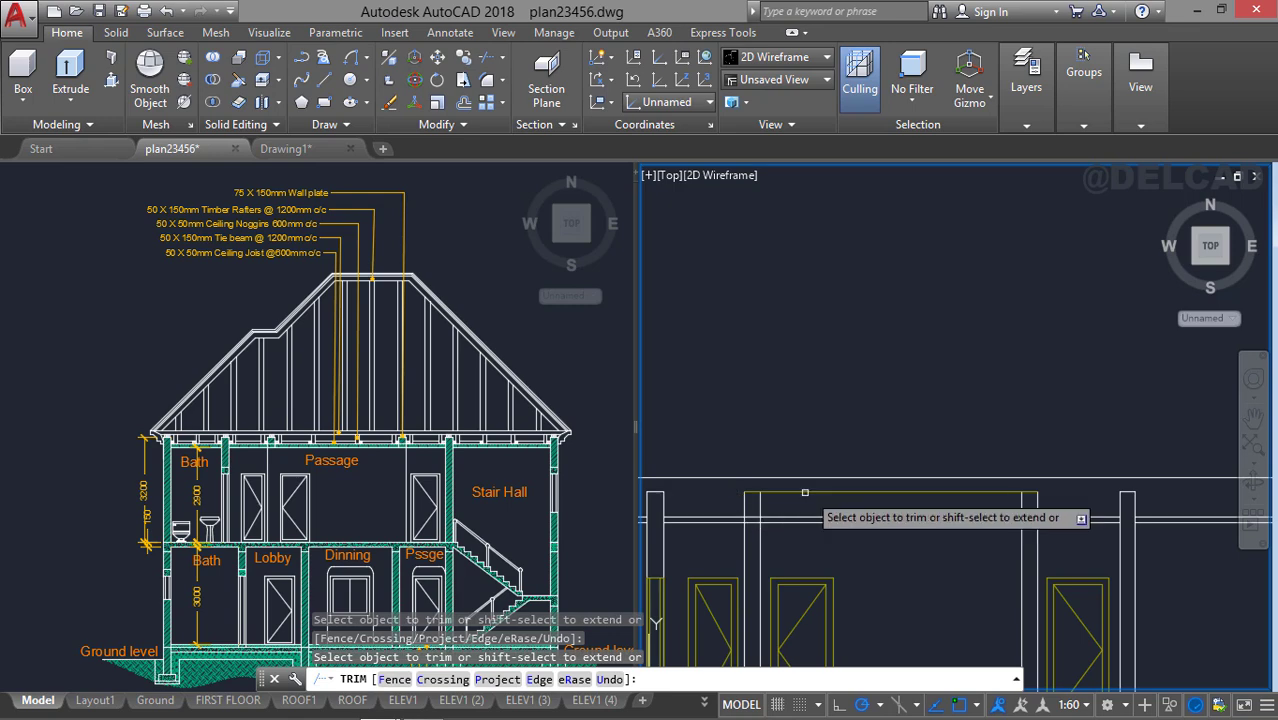
pyautogui.click(857, 491)
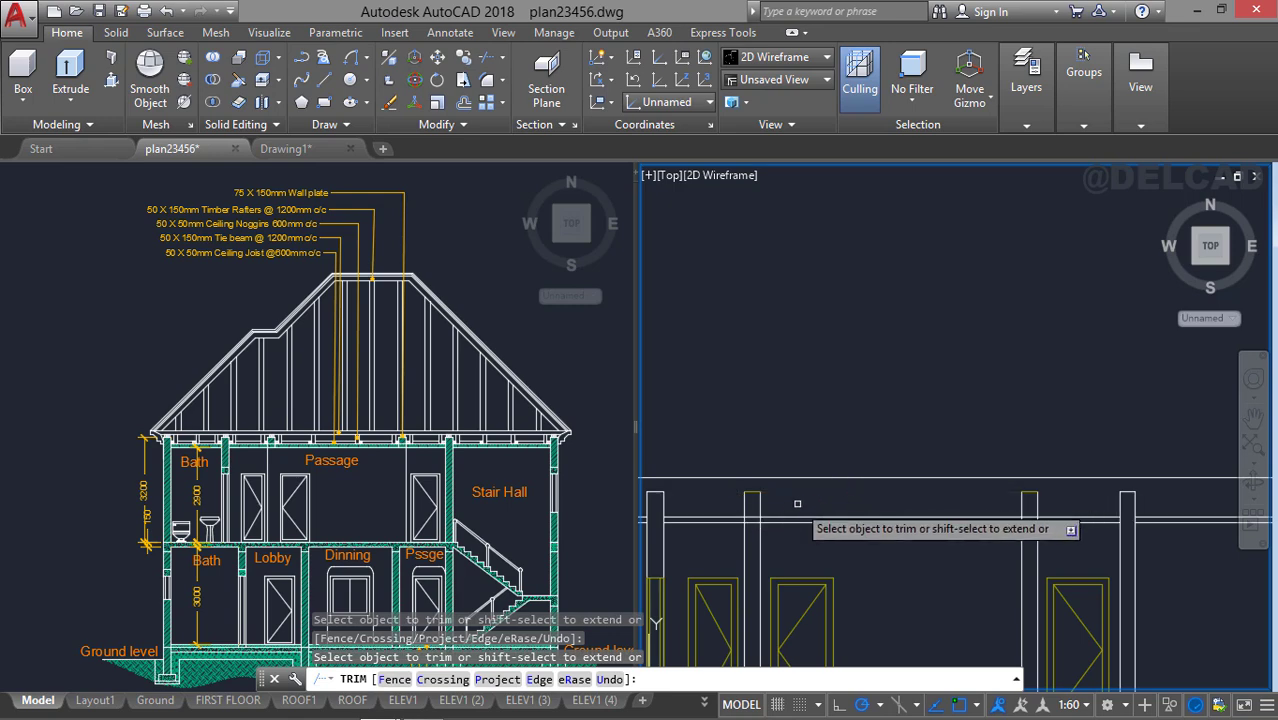
# Trim the inner lines of both passage walls below the double ceiling lines.
pyautogui.scroll(6, 773, 527)
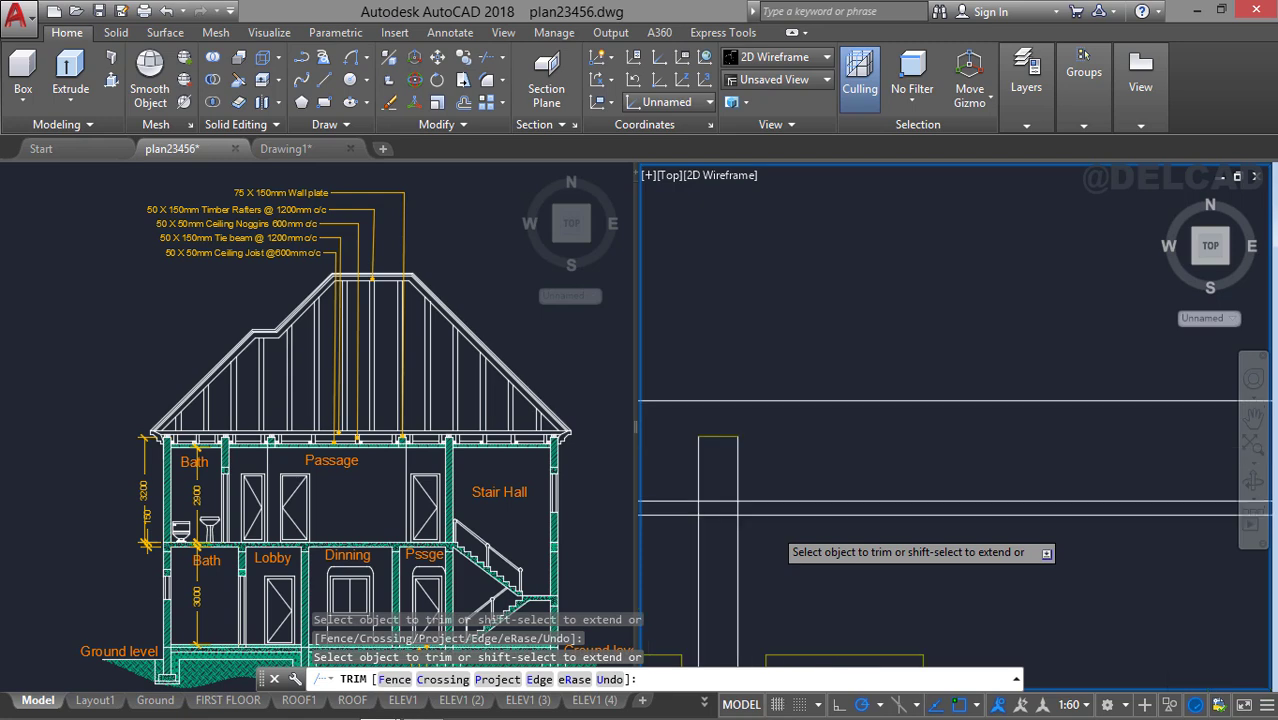
pyautogui.click(716, 530)
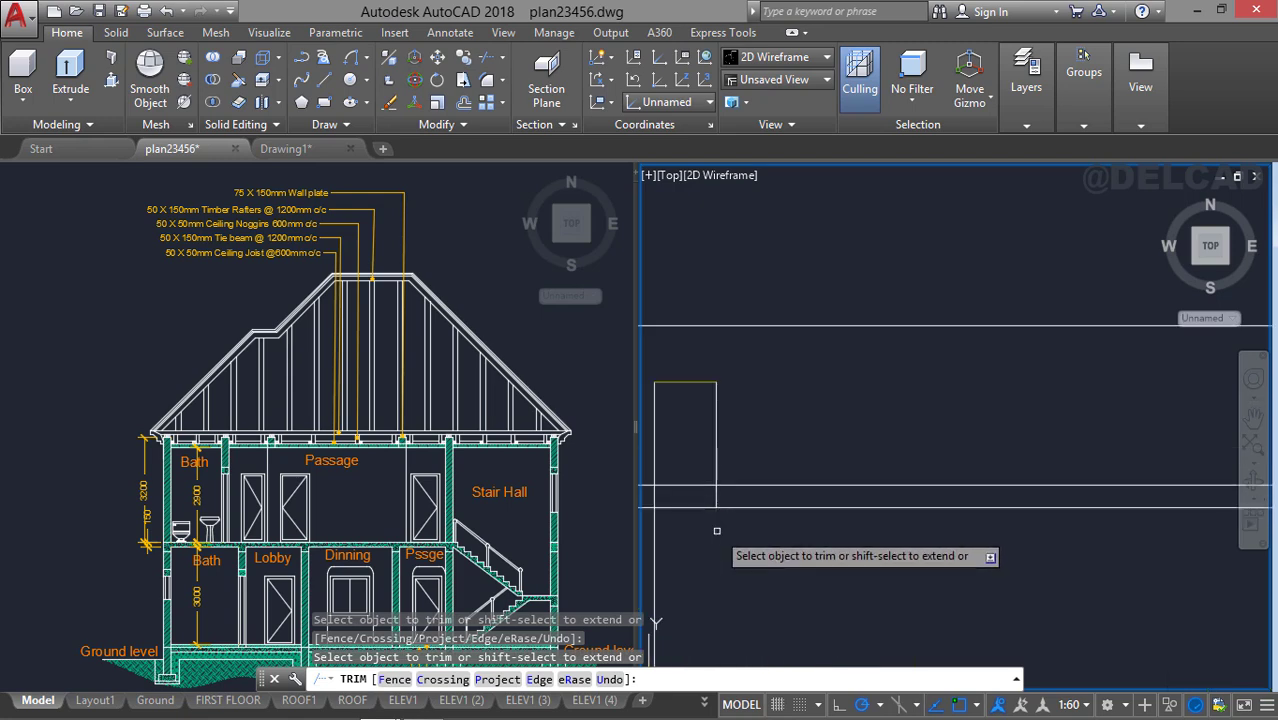
pyautogui.scroll(-4, 716, 530)
pyautogui.moveTo(929, 519); pyautogui.dragTo(1241, 515, button='middle')
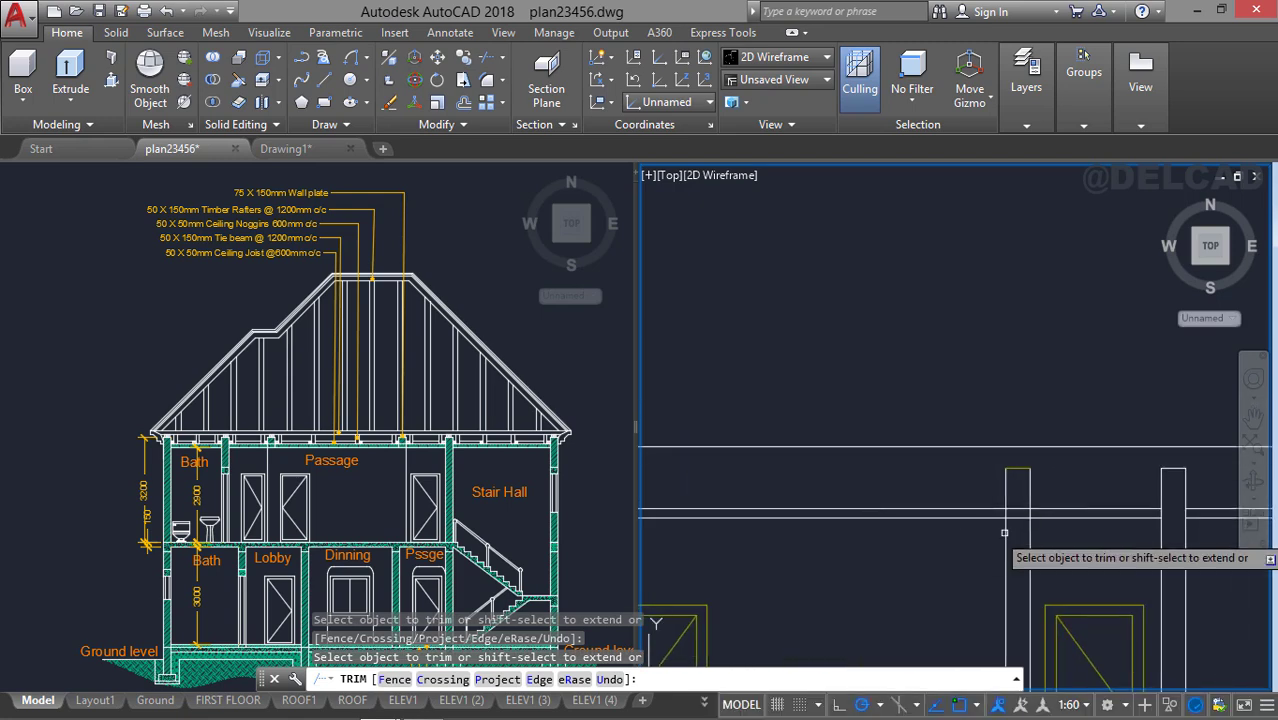
pyautogui.click(1005, 533)
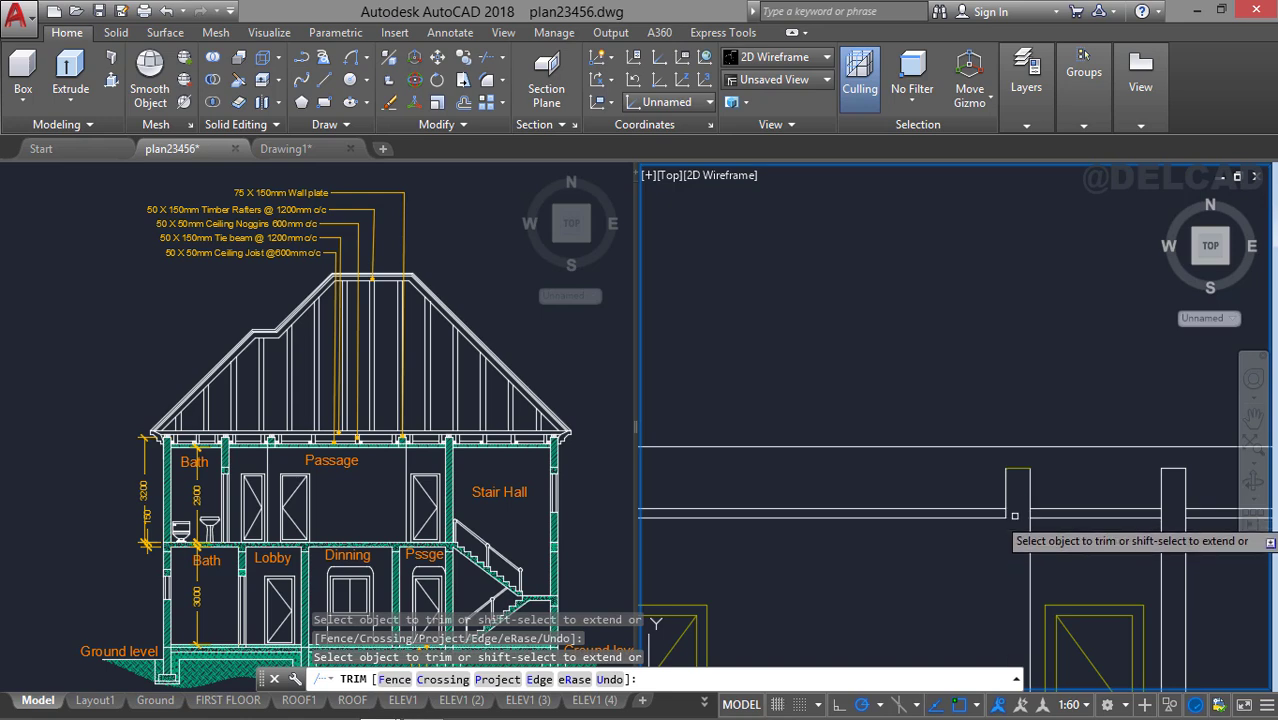
pyautogui.scroll(-2, 1015, 516)
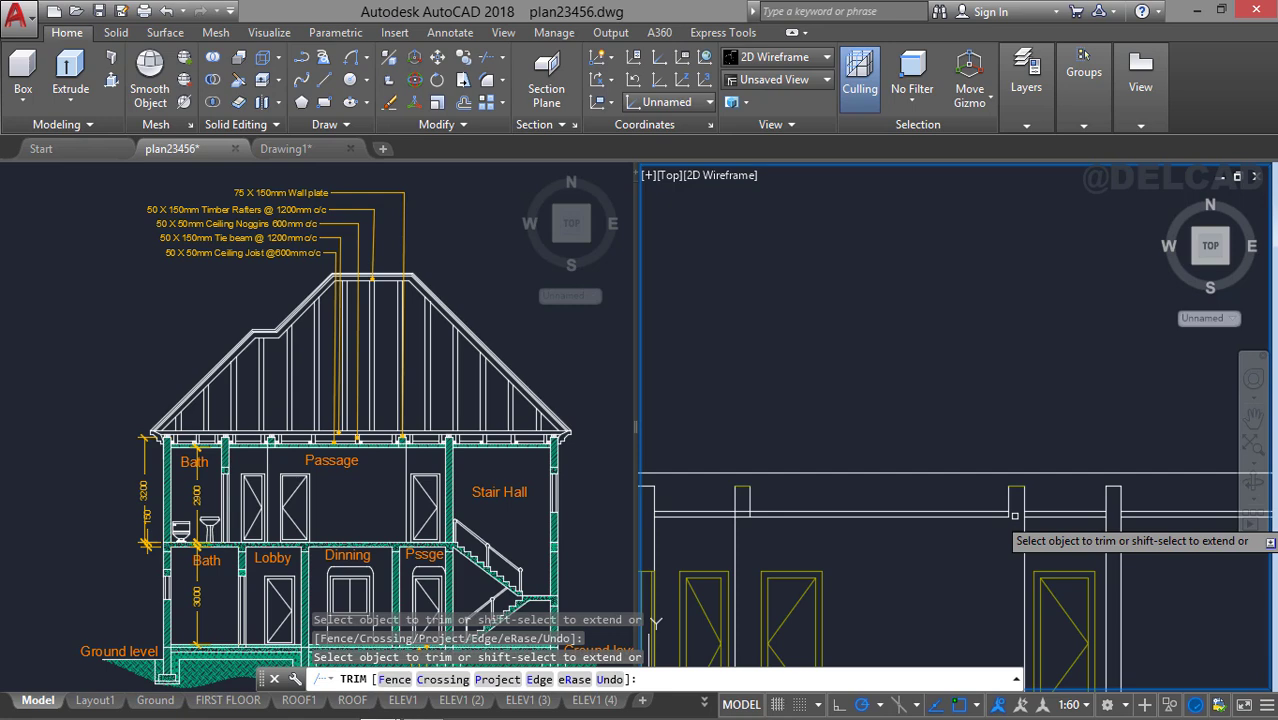
pyautogui.hotkey('ctrl', 'z')
pyautogui.scroll(-2, 945, 520)
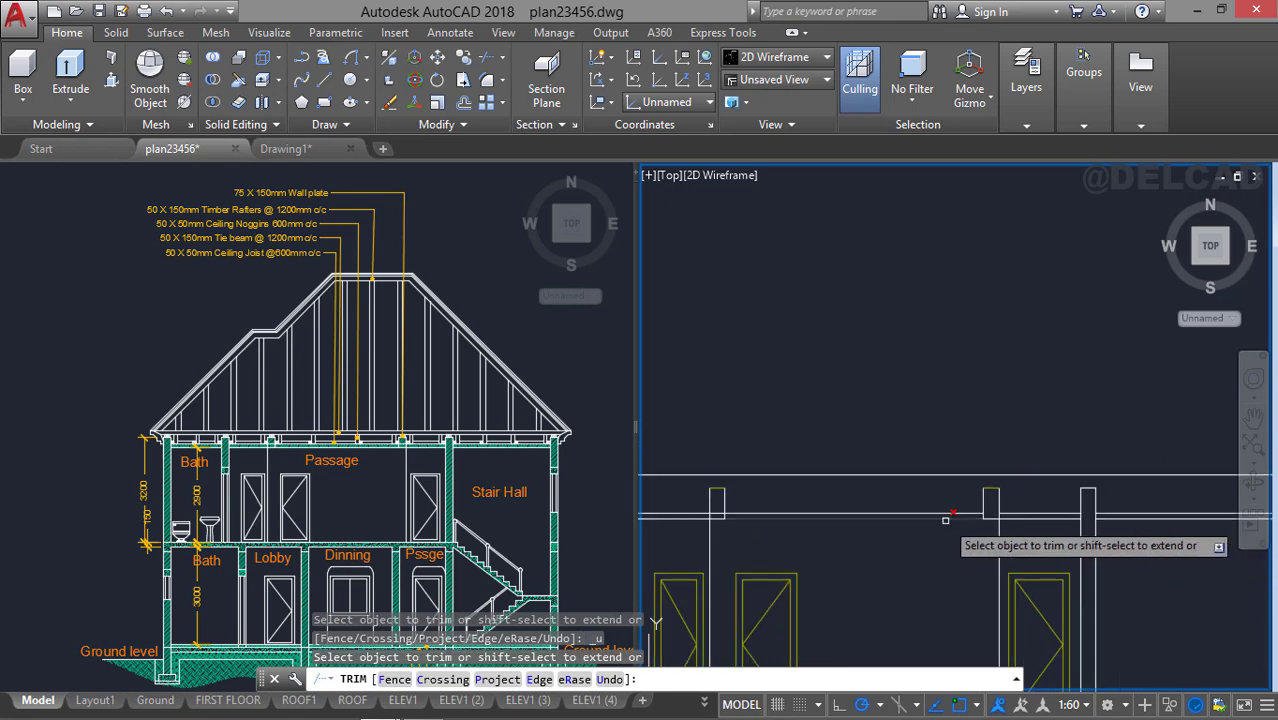
pyautogui.moveTo(831, 531); pyautogui.dragTo(905, 556, button='middle')
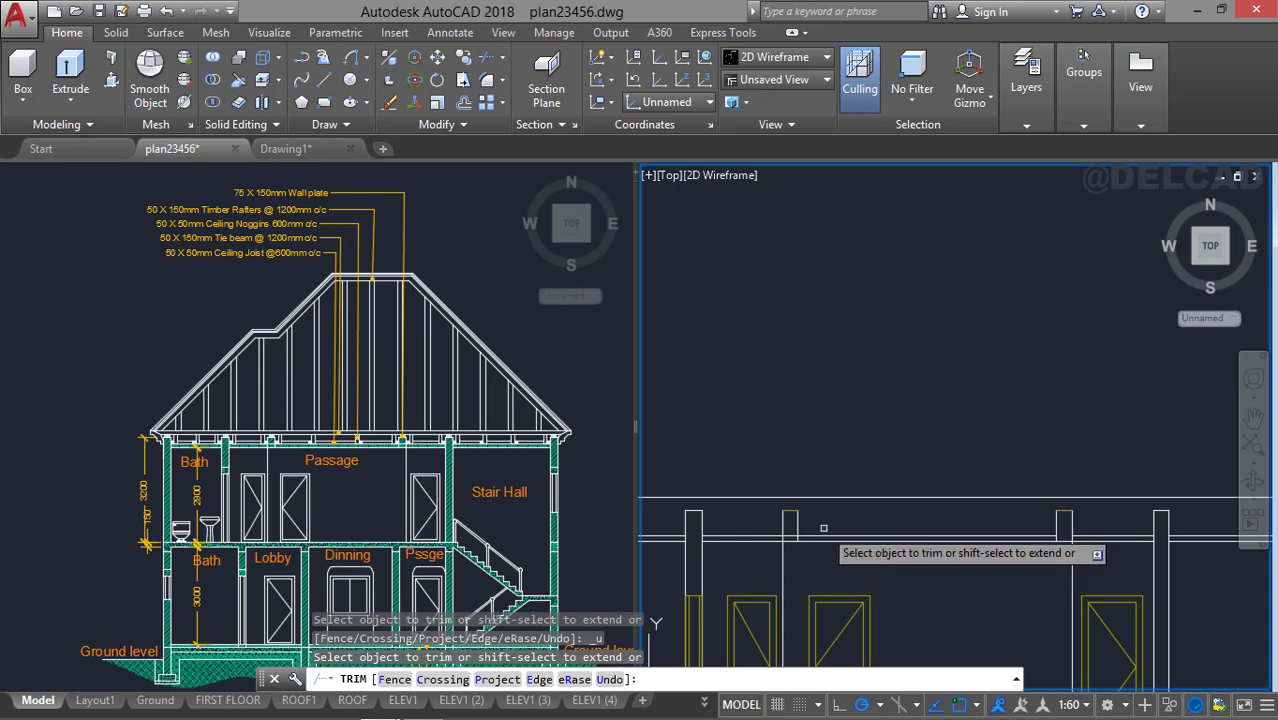
pyautogui.press('Escape')
# Match the properties of the passage wall line onto the olive cap lines of both passage walls.
pyautogui.write('m')
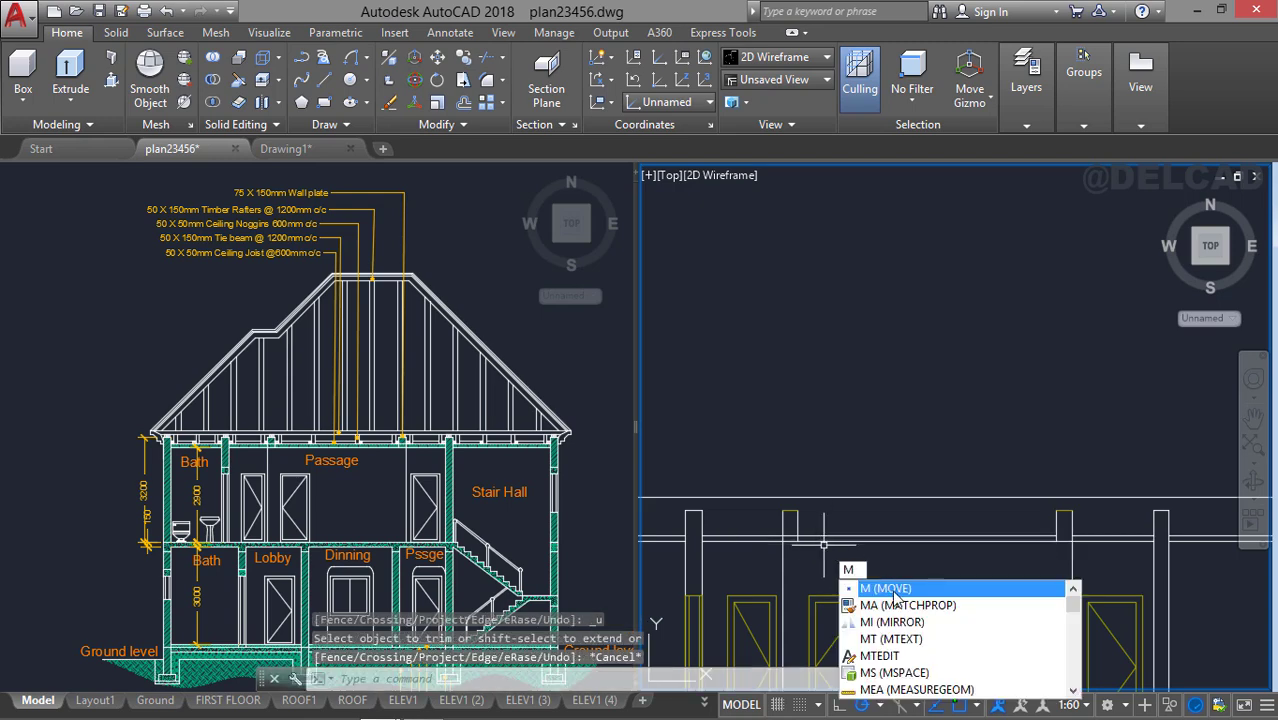
pyautogui.write('a')
pyautogui.press('Return')
pyautogui.scroll(2, 787, 488)
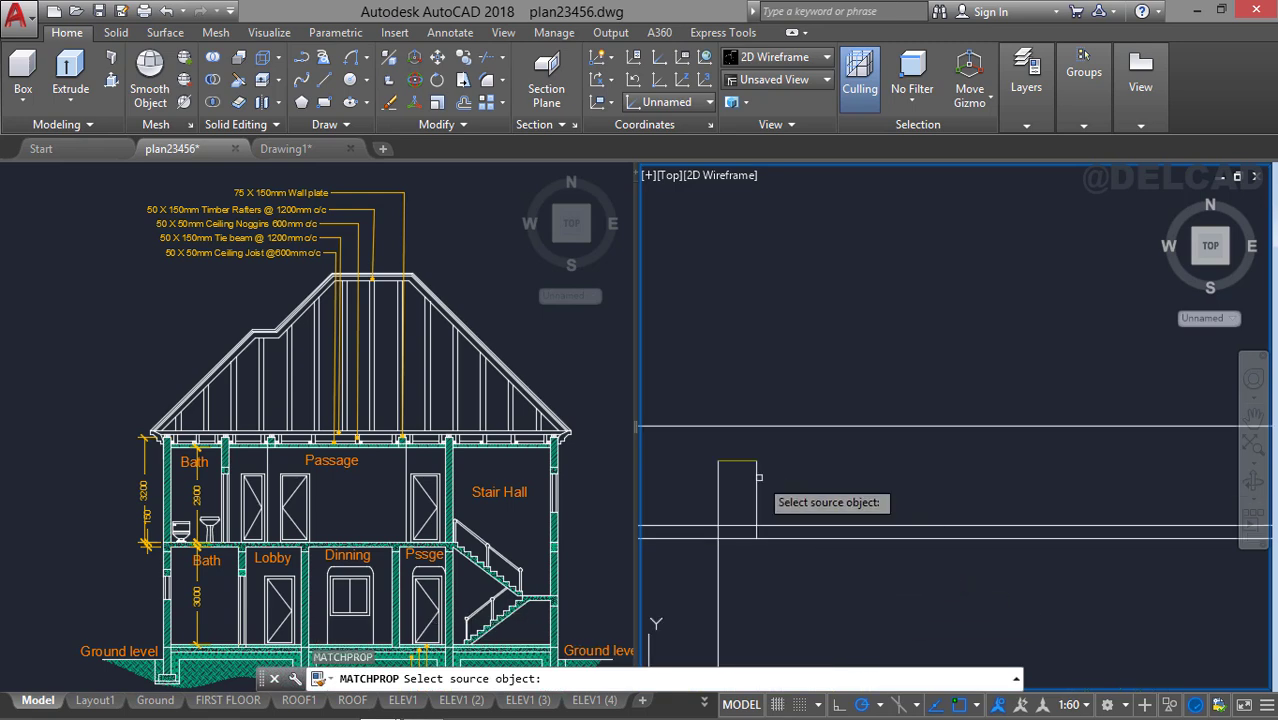
pyautogui.click(755, 476)
pyautogui.scroll(-3, 819, 470)
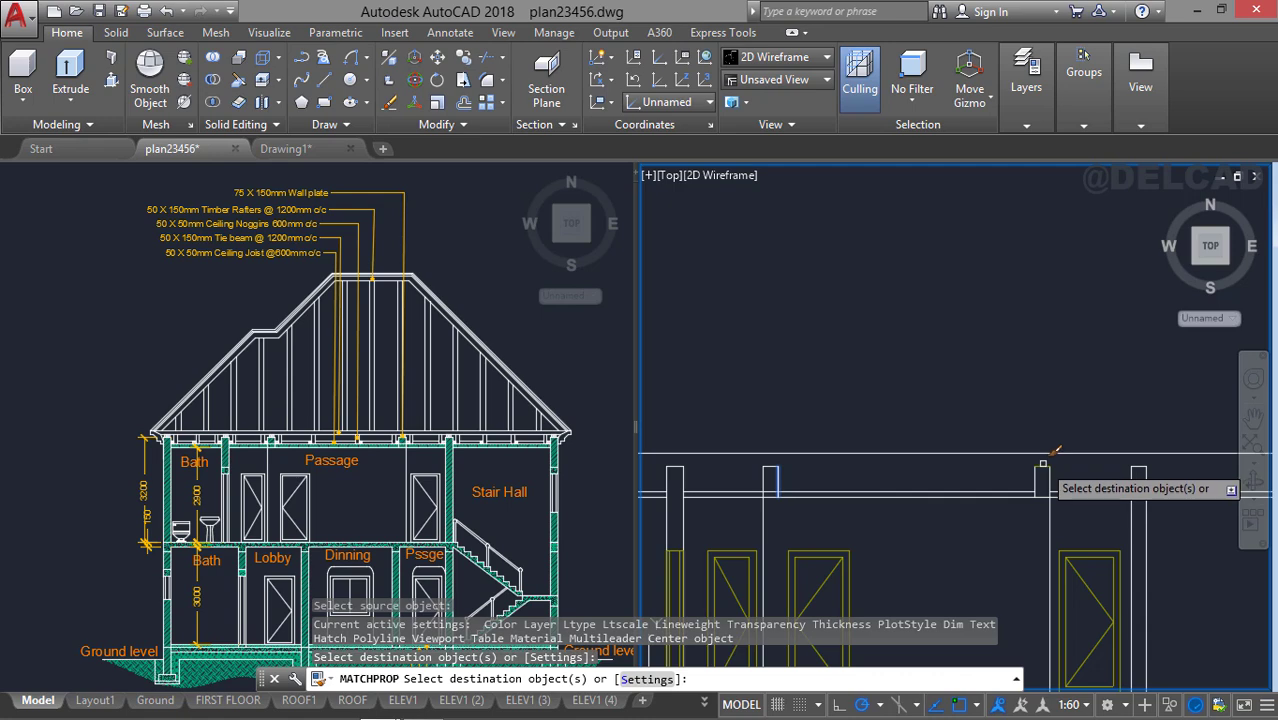
pyautogui.click(1042, 463)
pyautogui.click(1008, 500)
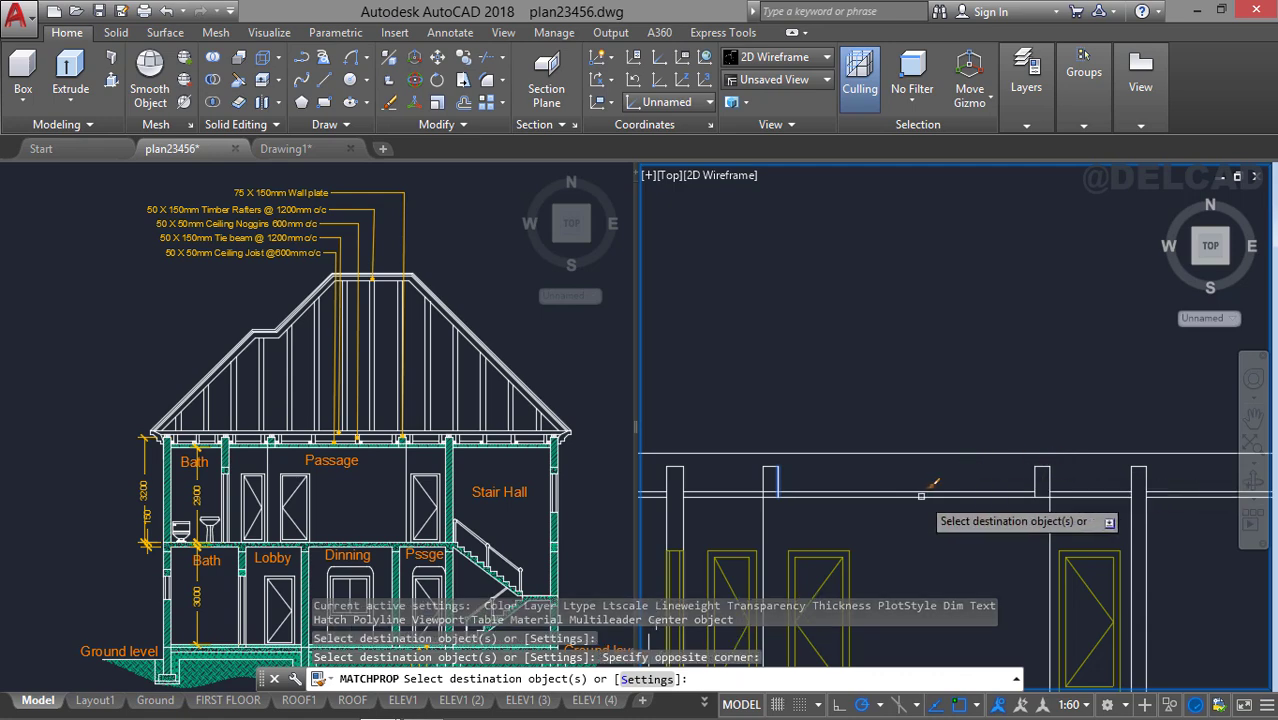
pyautogui.press('Escape')
# Try to offset the side and top lines of the opening in the bath wall 200 mm outward.
pyautogui.scroll(-2, 819, 507)
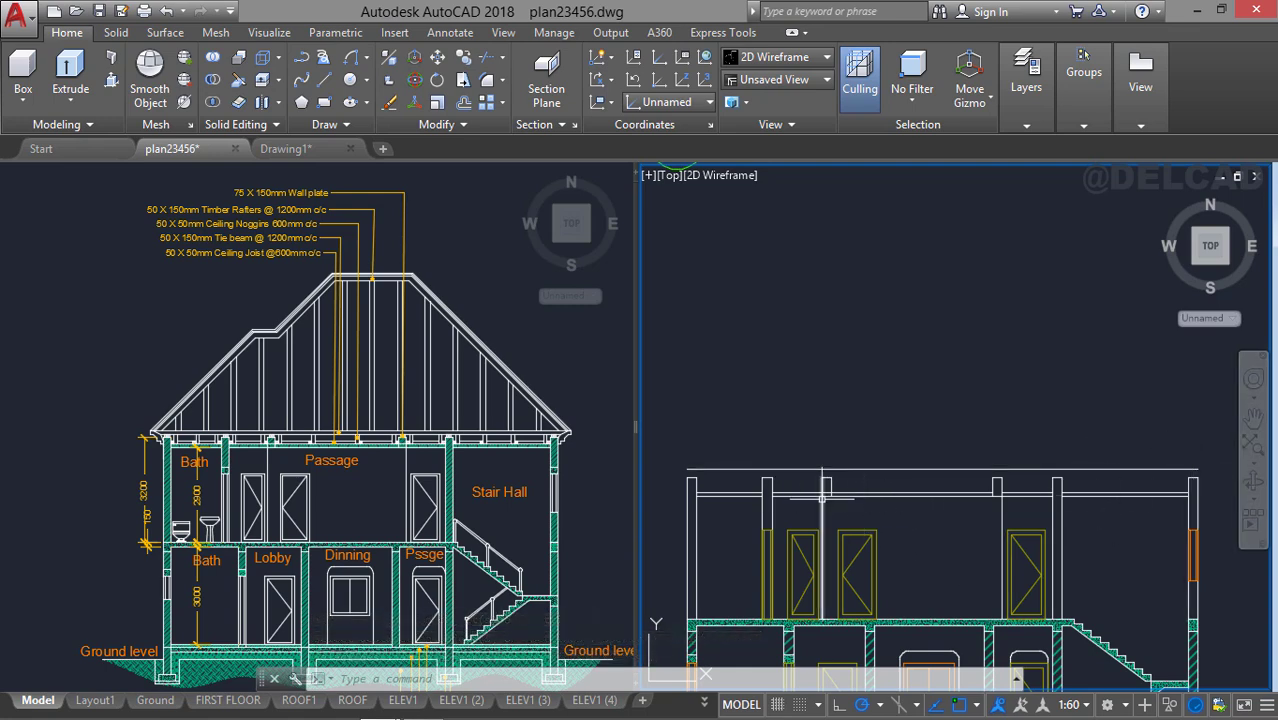
pyautogui.moveTo(1020, 482)
pyautogui.mouseDown(button='middle')
pyautogui.moveTo(1042, 480)
pyautogui.moveTo(1045, 455)
pyautogui.mouseUp(button='middle')
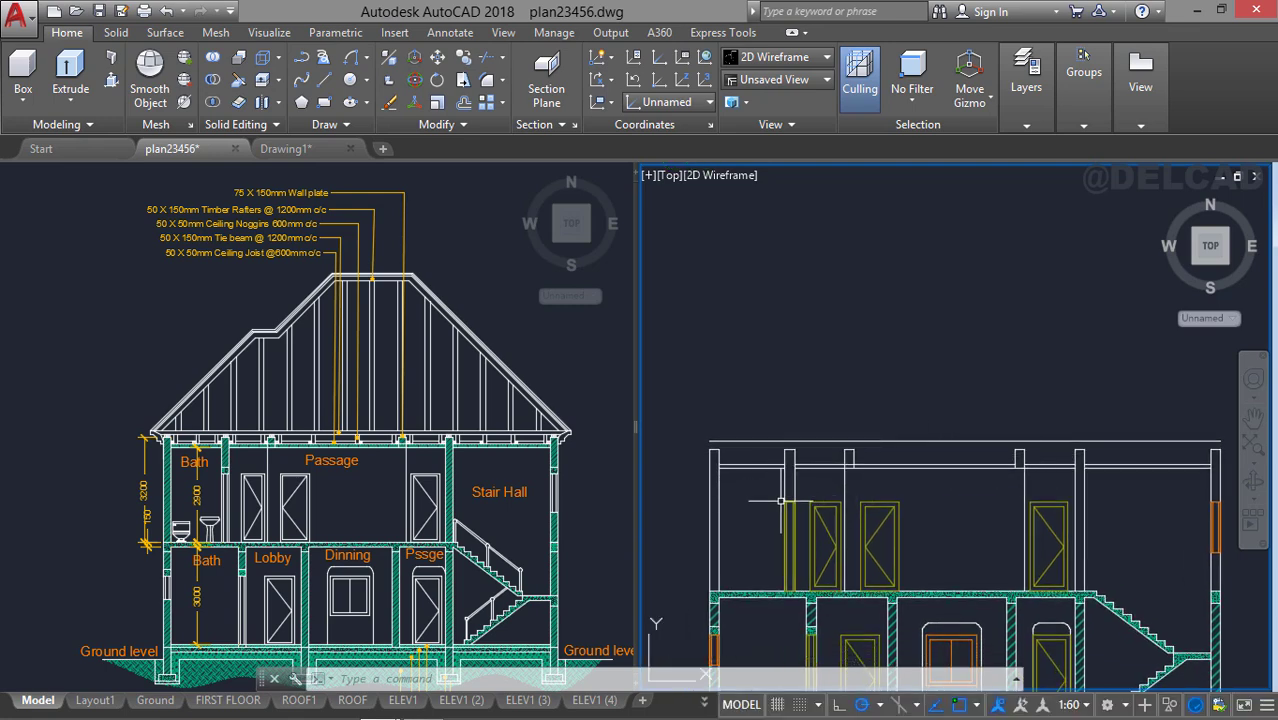
pyautogui.moveTo(1150, 497); pyautogui.dragTo(1052, 480, button='middle')
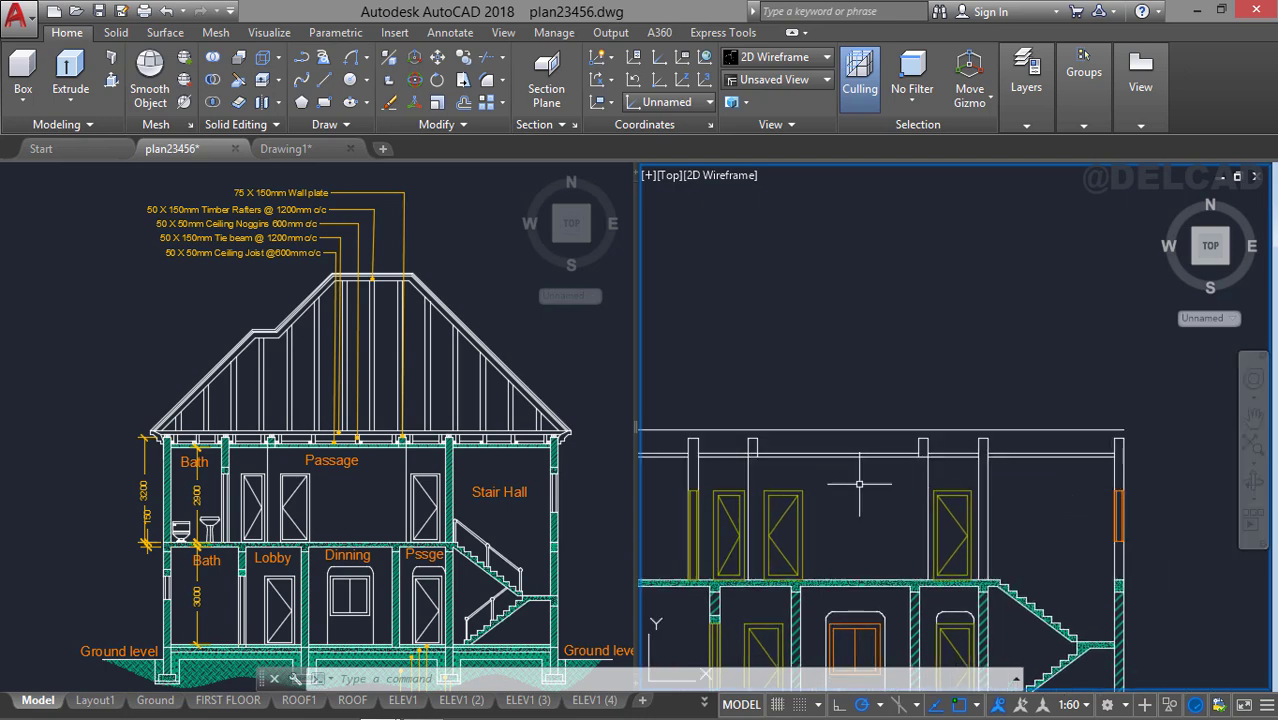
pyautogui.scroll(5, 859, 484)
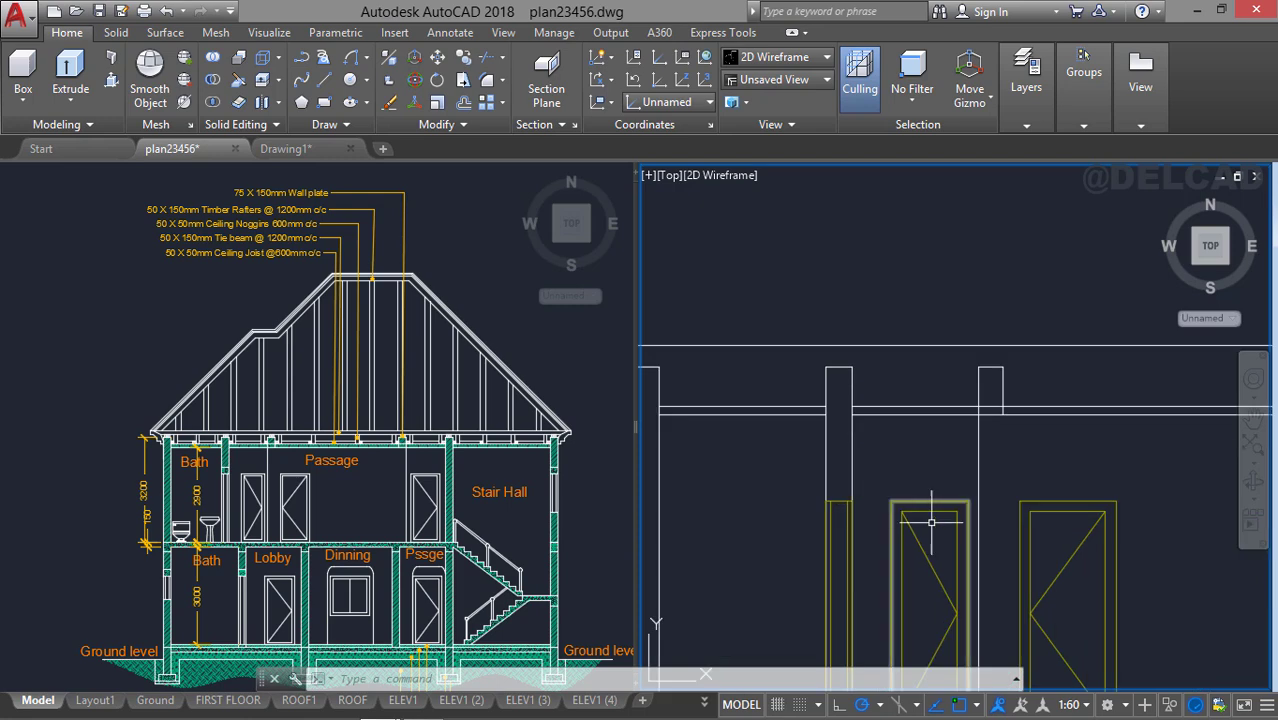
pyautogui.write('o')
pyautogui.press('space')
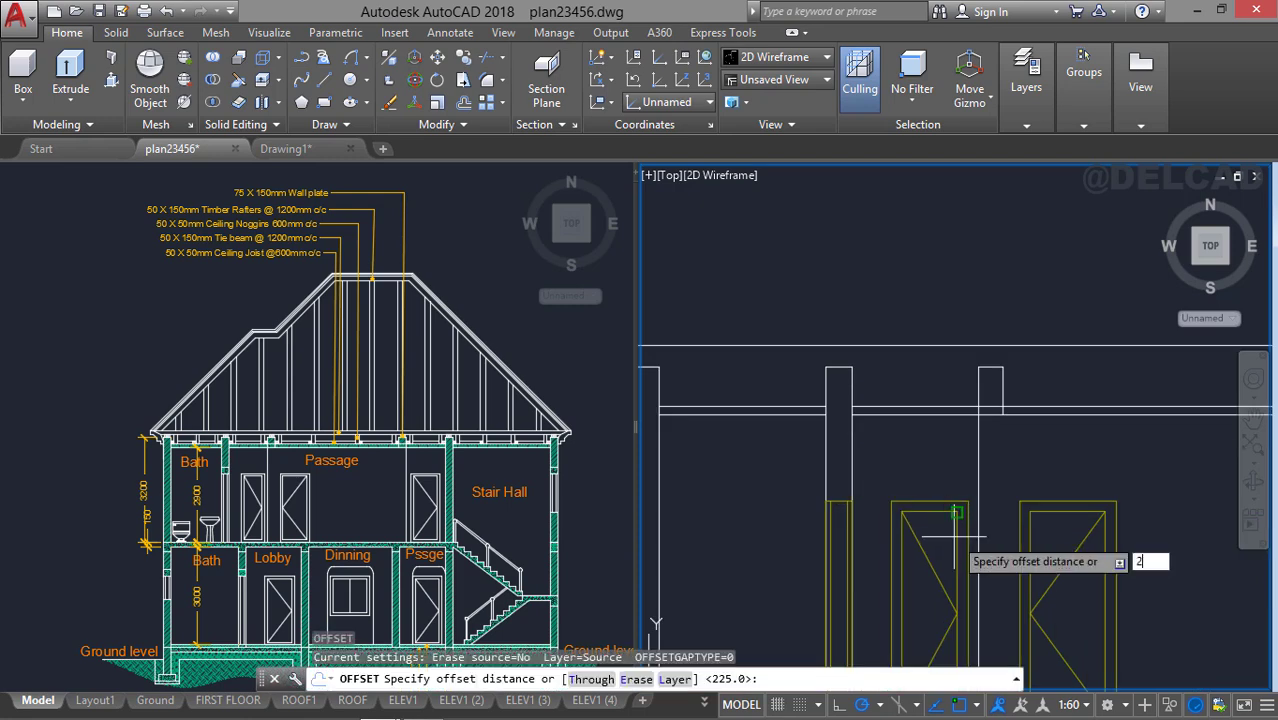
pyautogui.write('200')
pyautogui.press('Return')
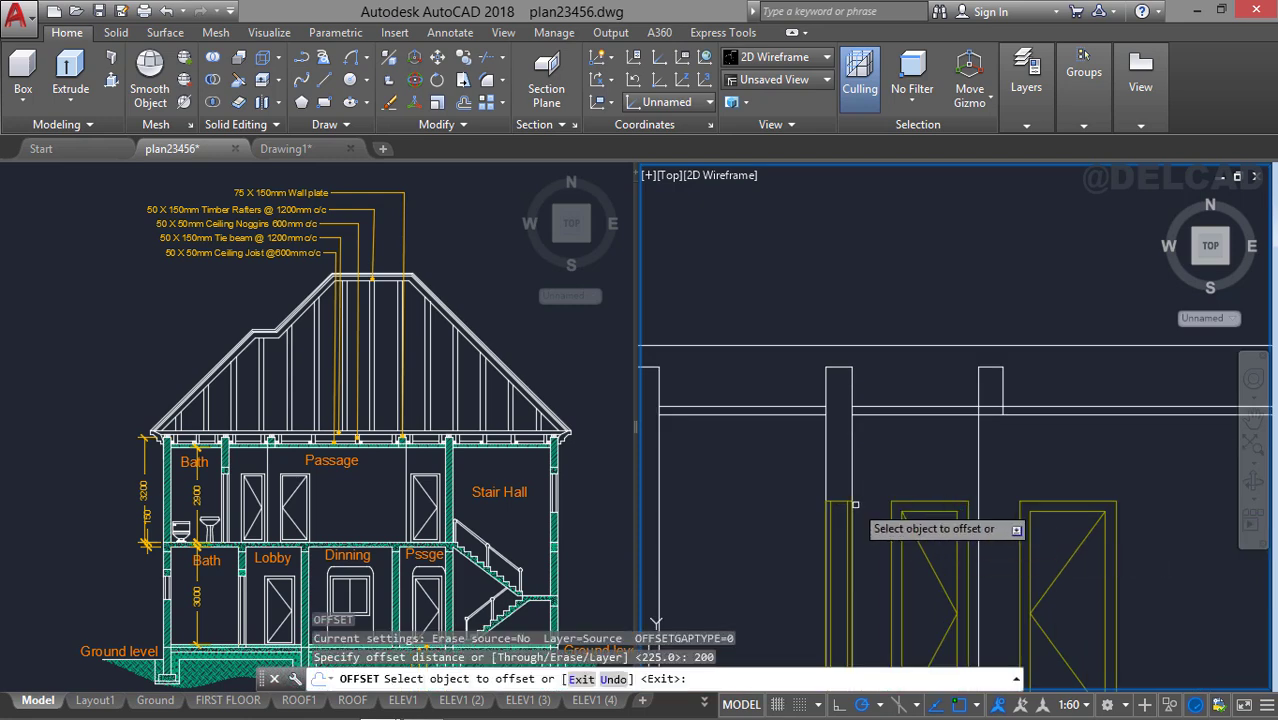
pyautogui.click(851, 500)
pyautogui.click(858, 490)
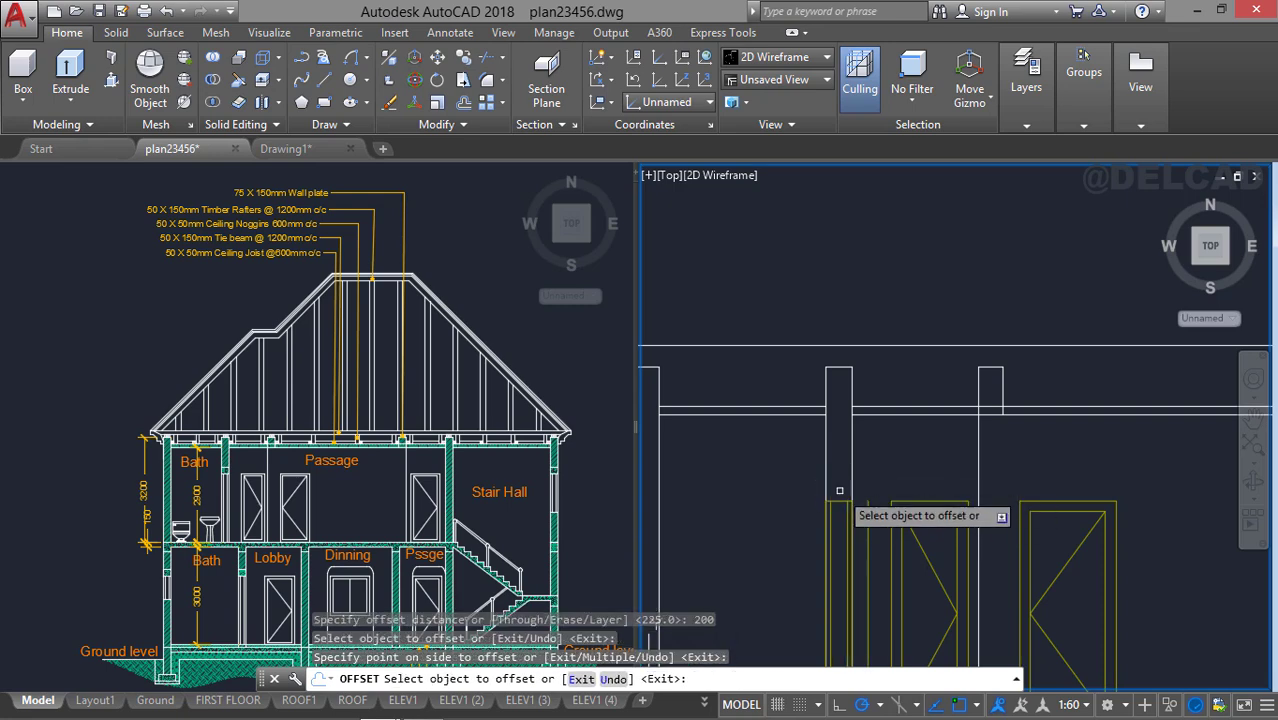
pyautogui.click(839, 495)
pyautogui.click(835, 476)
# Try to offset the top line of the stair hall window by 200 mm, and undo the 200 mm offsets.
pyautogui.scroll(-2, 883, 466)
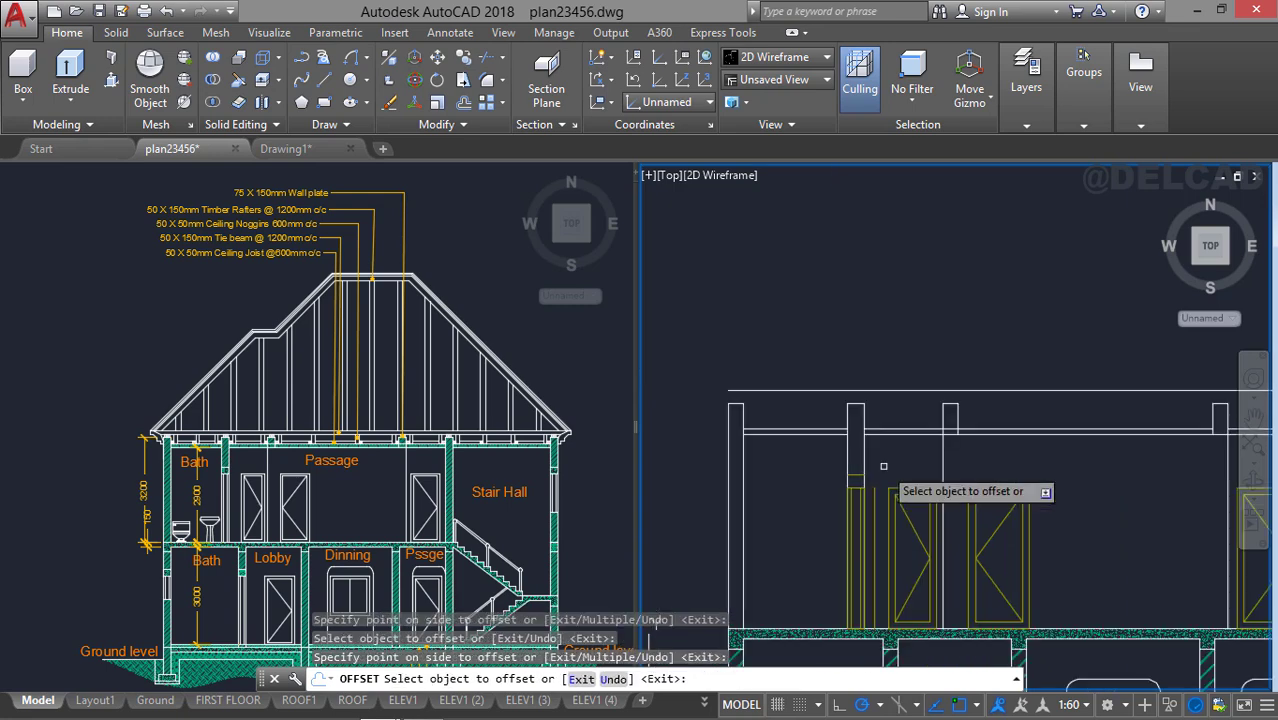
pyautogui.moveTo(1036, 497); pyautogui.dragTo(857, 503, button='middle')
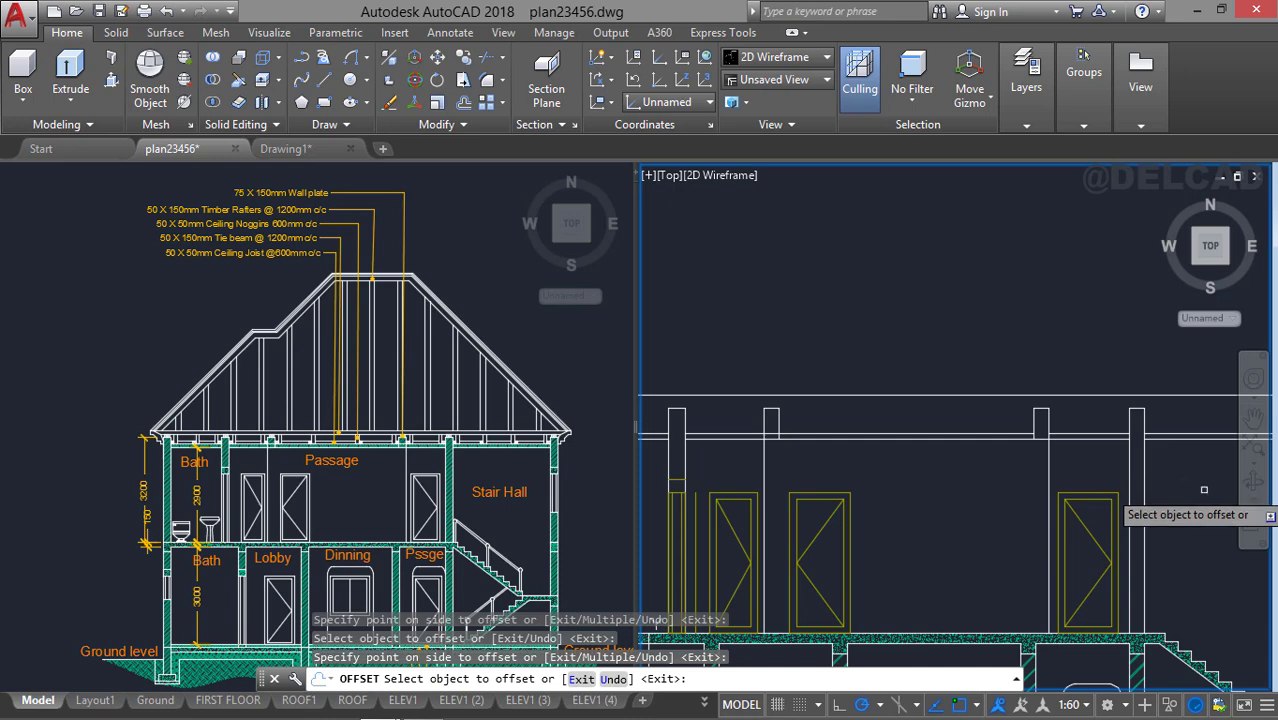
pyautogui.moveTo(995, 487); pyautogui.dragTo(862, 515, button='middle')
pyautogui.scroll(2, 1200, 518)
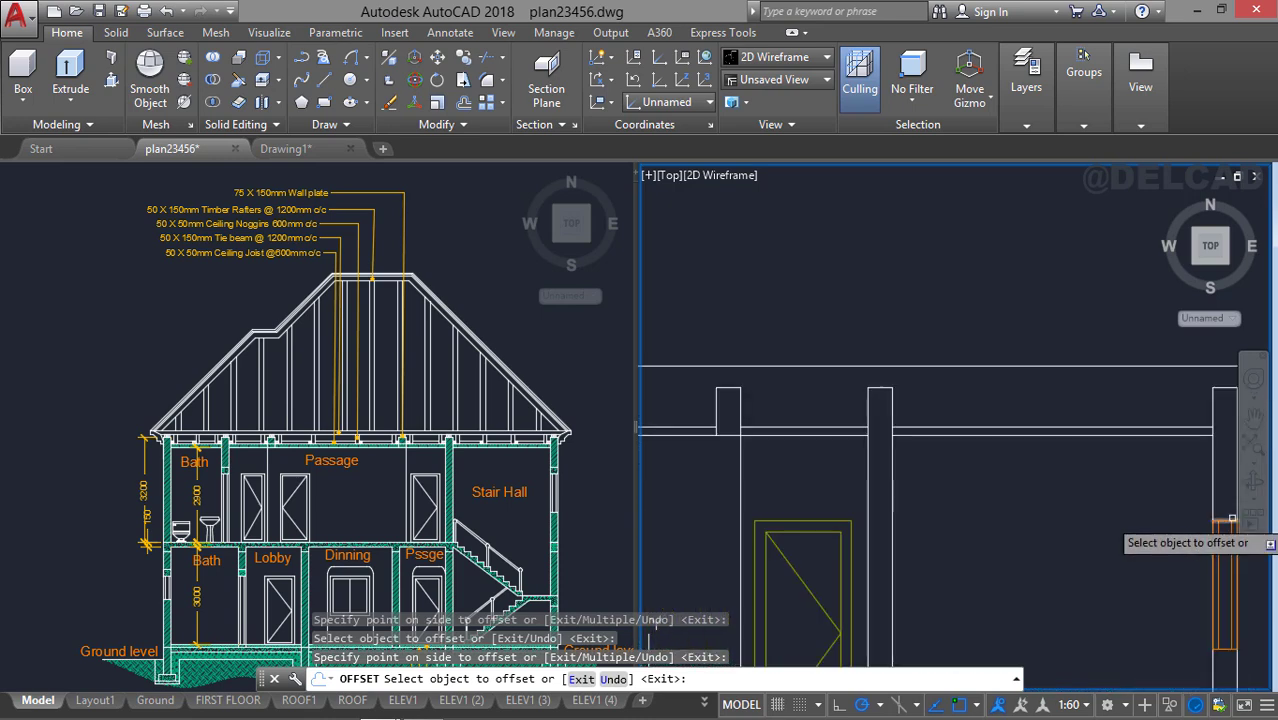
pyautogui.click(1231, 517)
pyautogui.click(1214, 479)
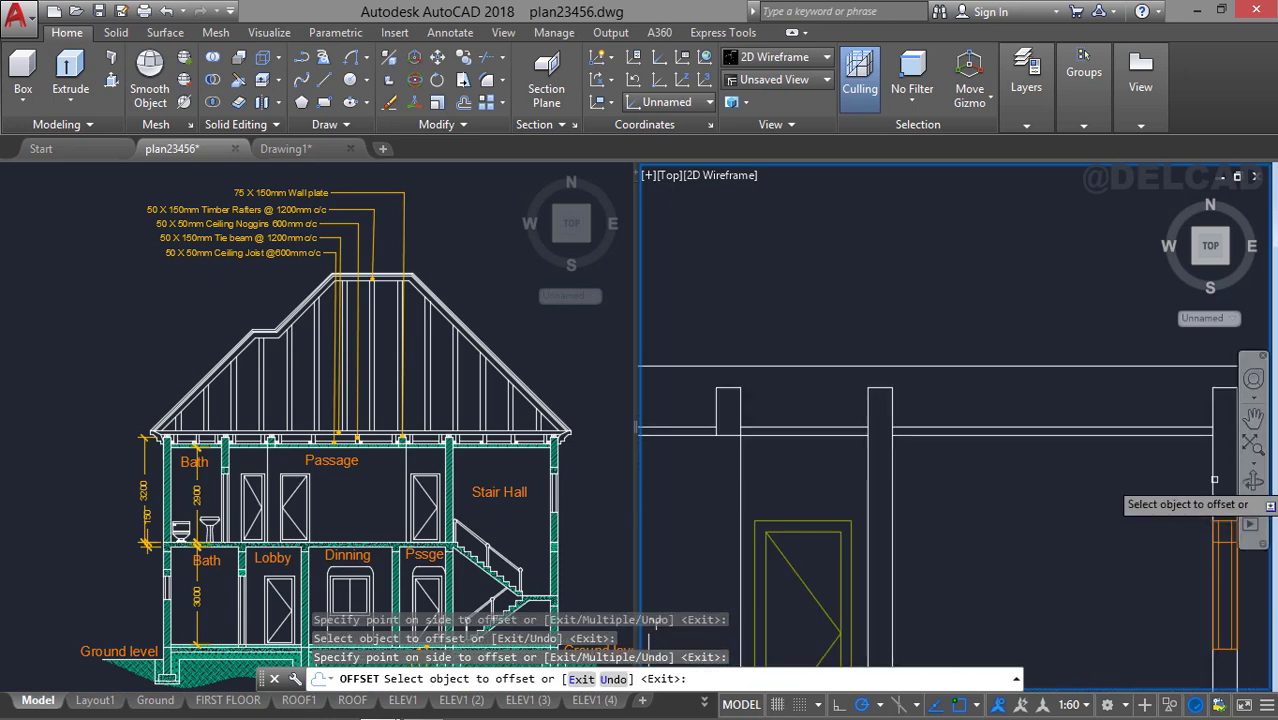
pyautogui.press('Return')
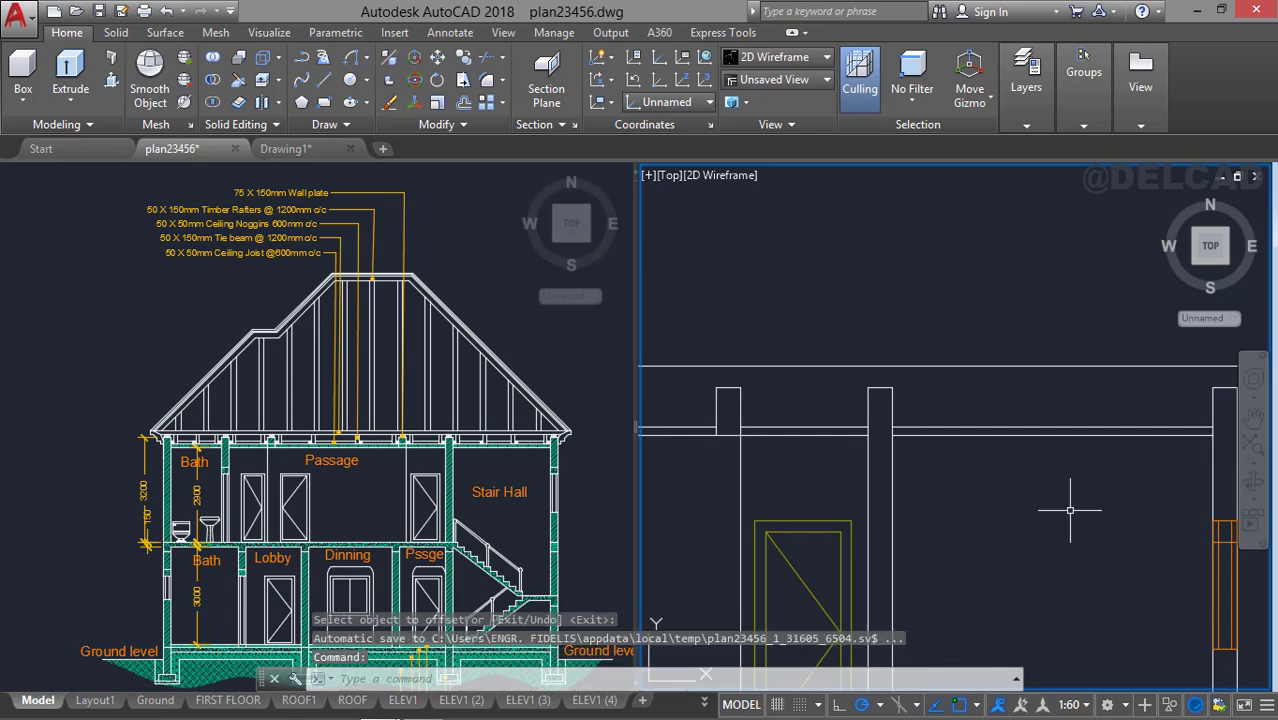
pyautogui.hotkey('ctrl', 'z')
# Offset the top line of the stair hall window 200 mm upward and erase the stray copy offset below it.
pyautogui.press('Return')
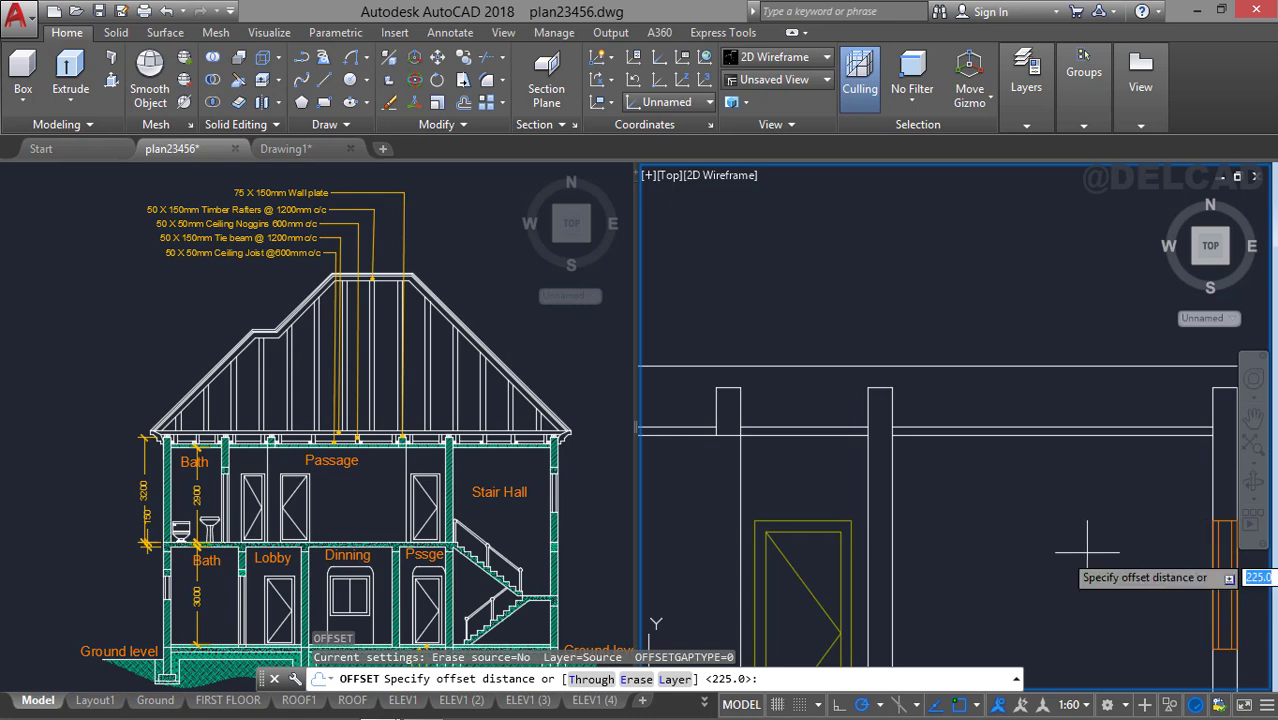
pyautogui.write('0')
pyautogui.press('Return')
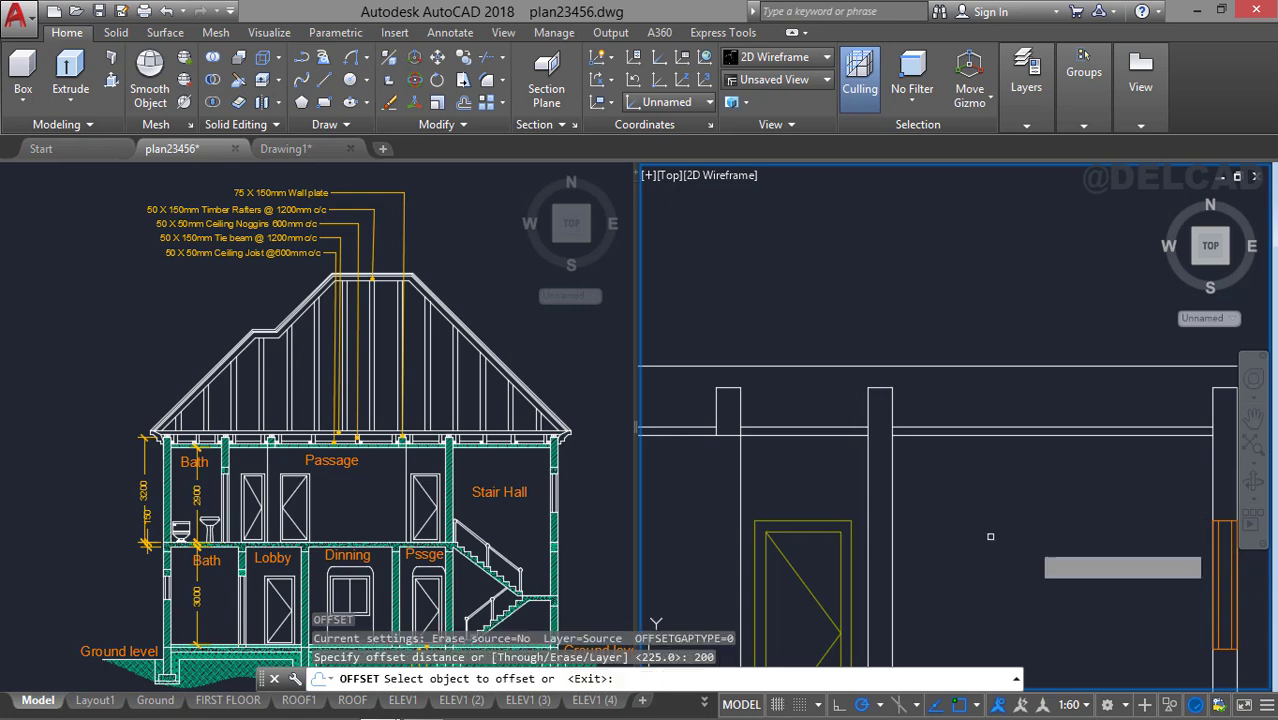
pyautogui.click(1224, 515)
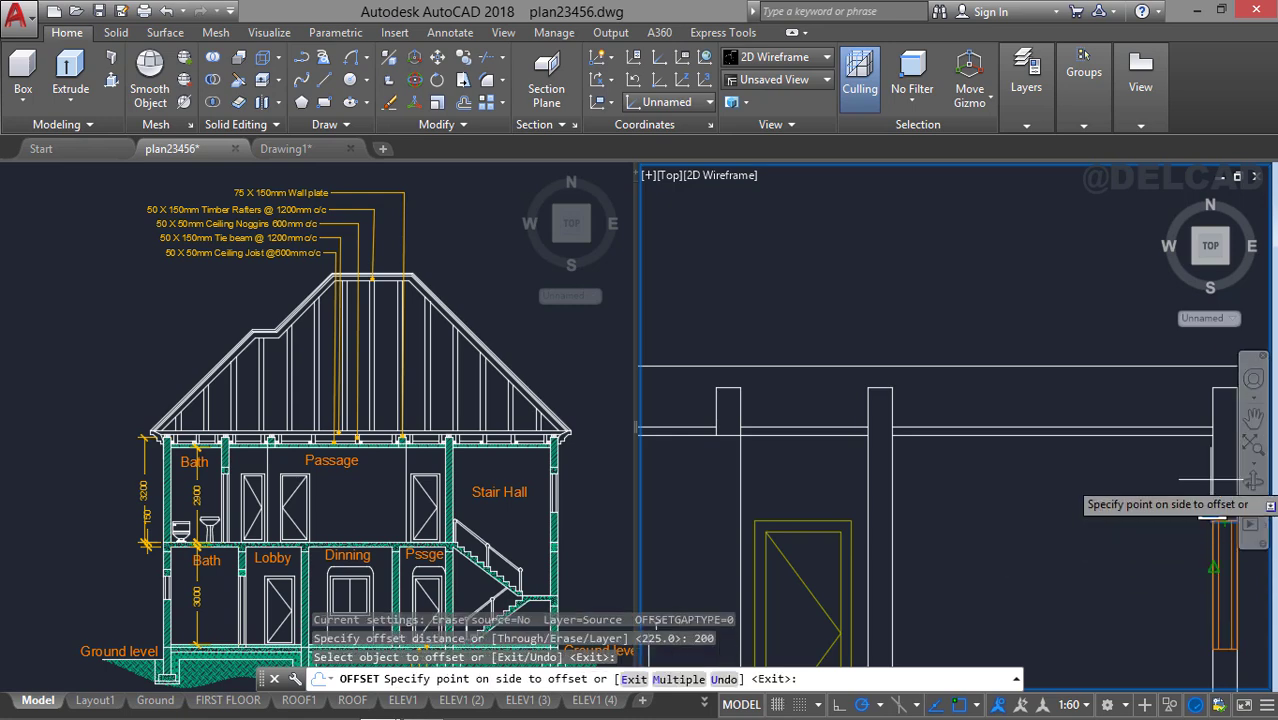
pyautogui.click(1206, 545)
pyautogui.click(1222, 520)
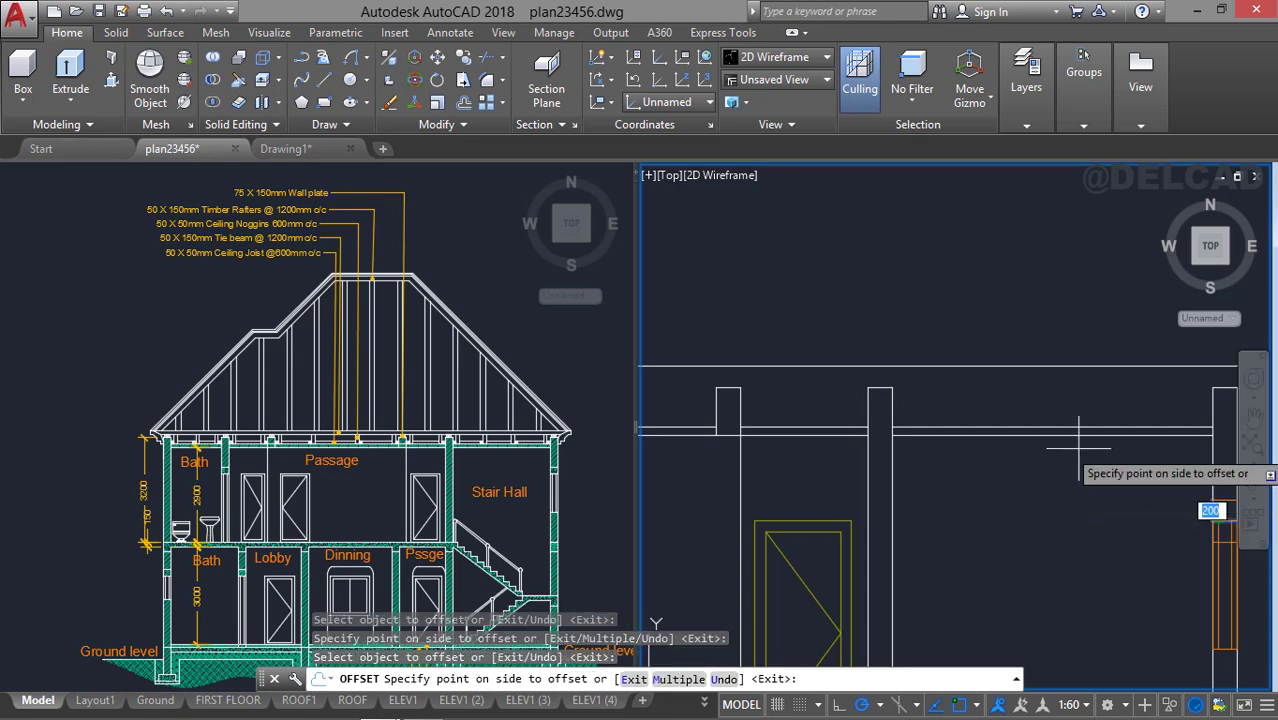
pyautogui.click(1079, 448)
pyautogui.press('Escape')
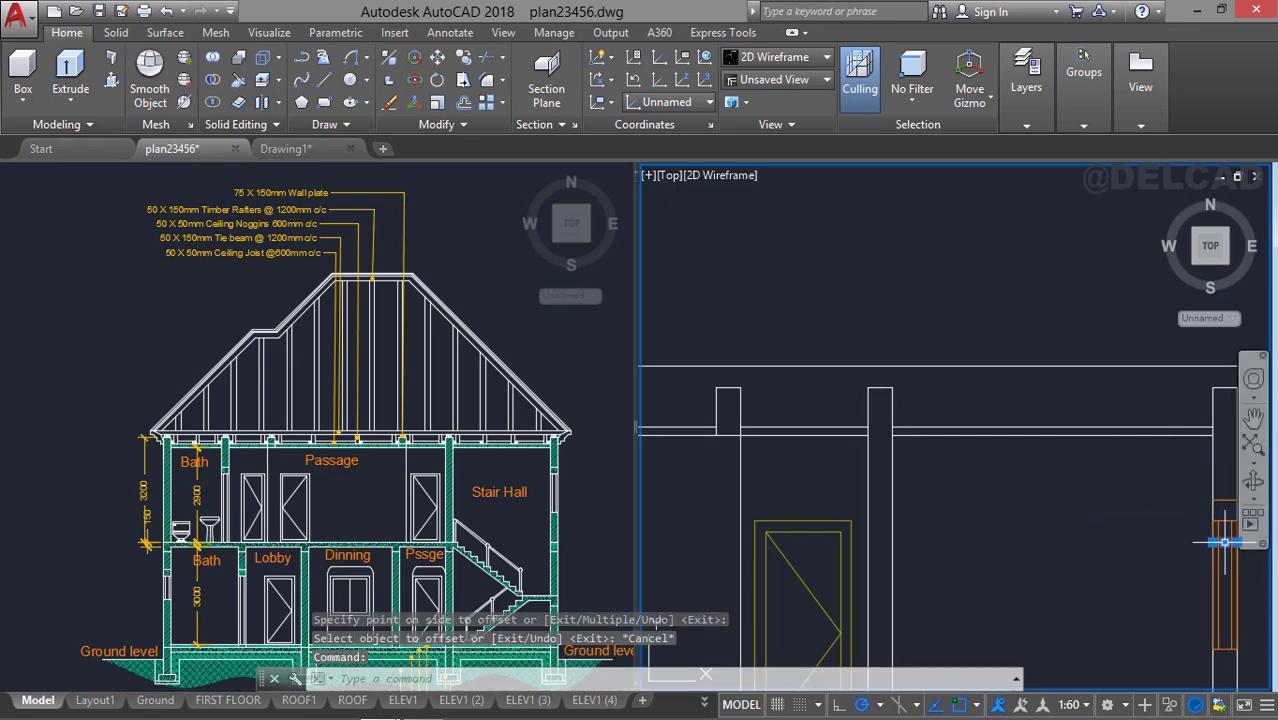
pyautogui.click(1222, 541)
pyautogui.press('Delete')
# Match the properties of the stair hall's outer wall line onto the offset line above the window.
pyautogui.write('m')
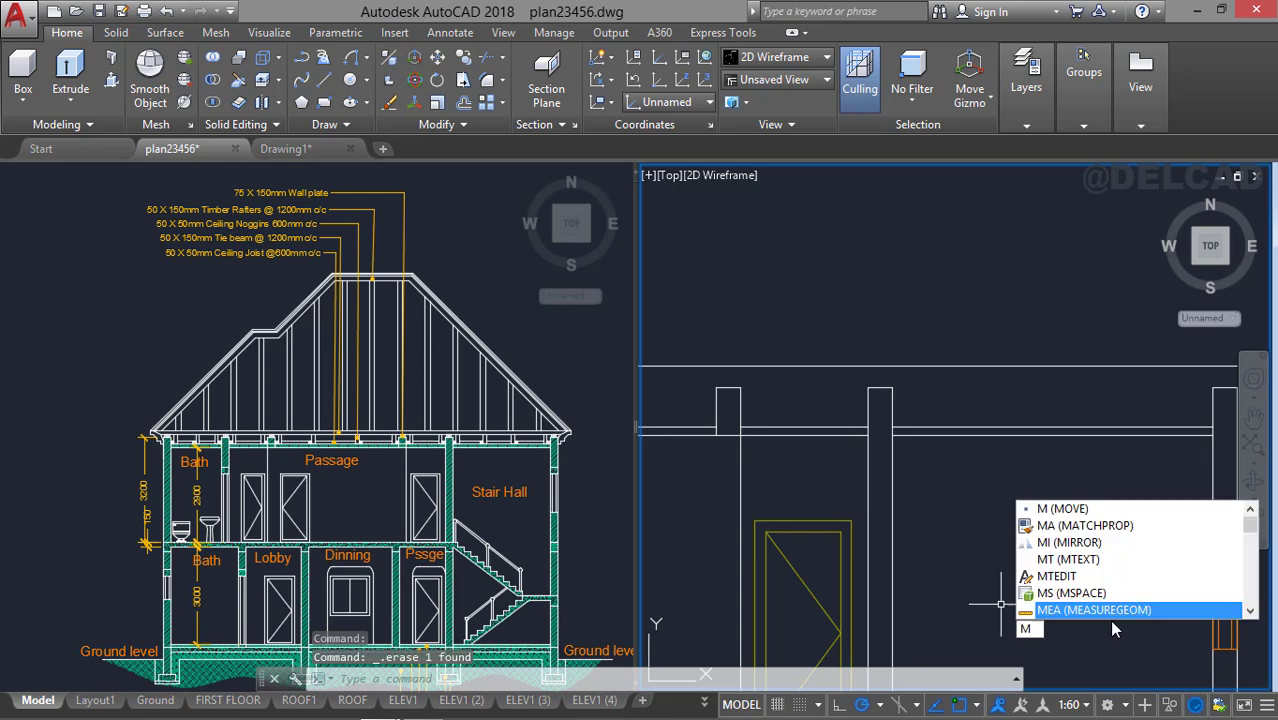
pyautogui.click(1175, 523)
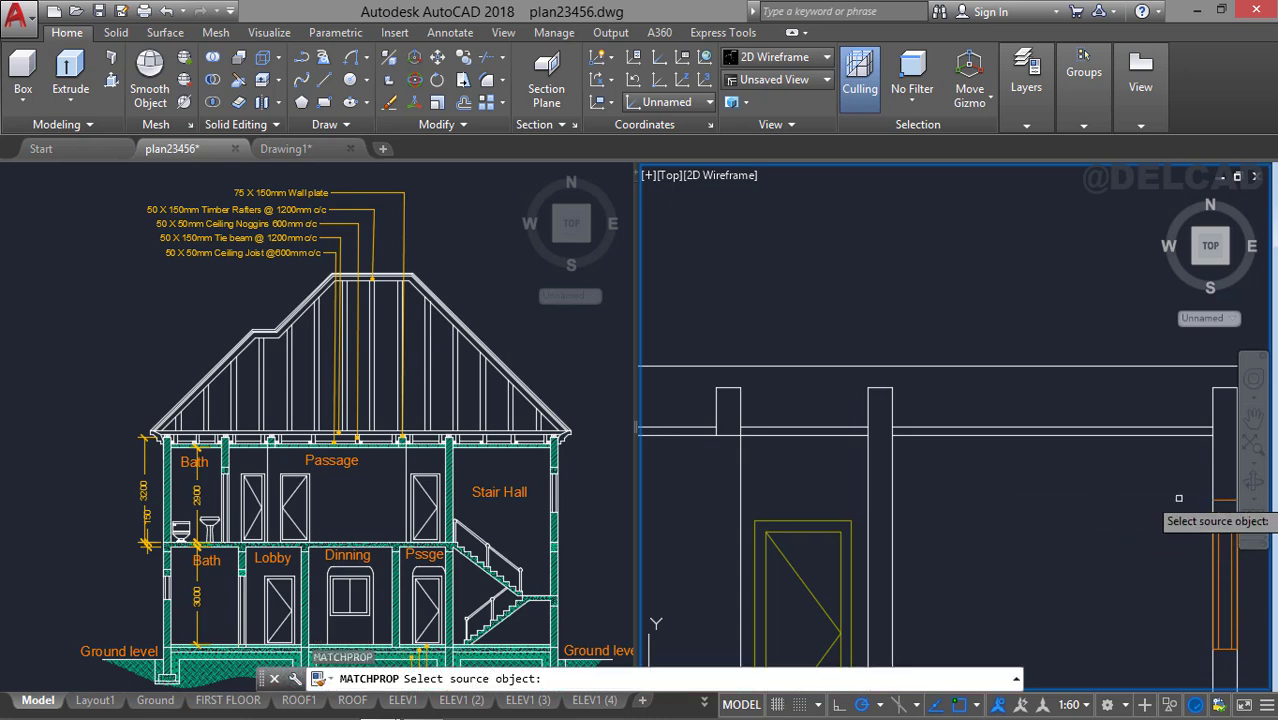
pyautogui.click(1231, 492)
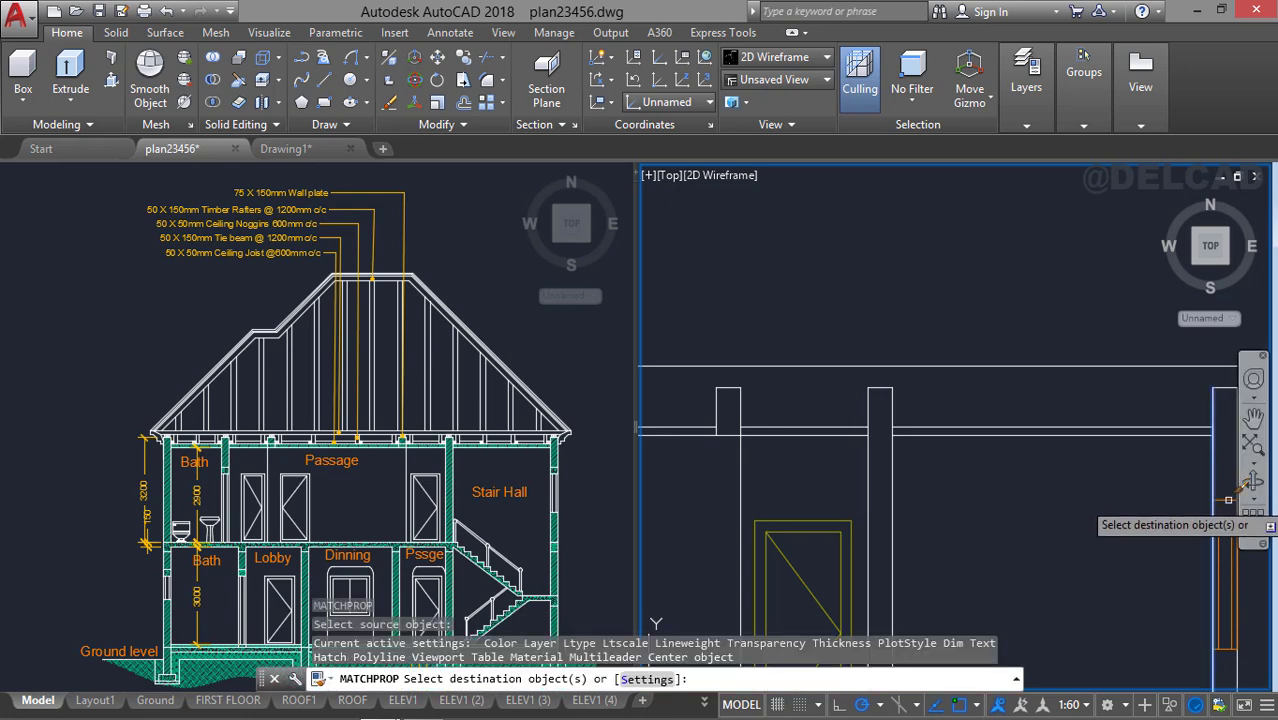
pyautogui.moveTo(832, 521); pyautogui.dragTo(919, 459, button='middle')
pyautogui.press('Escape')
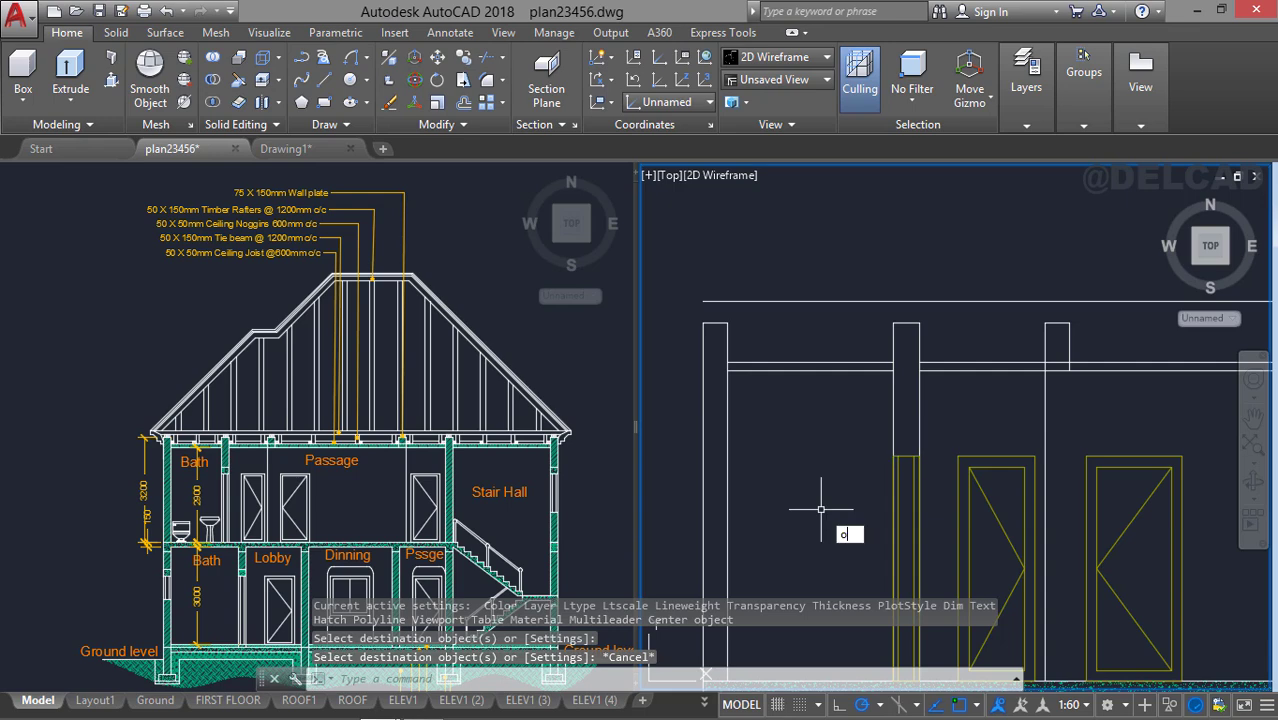
# Offset the top line of the opening in the bath wall 200 mm upward.
pyautogui.write('o')
pyautogui.press('Return')
pyautogui.press('Return')
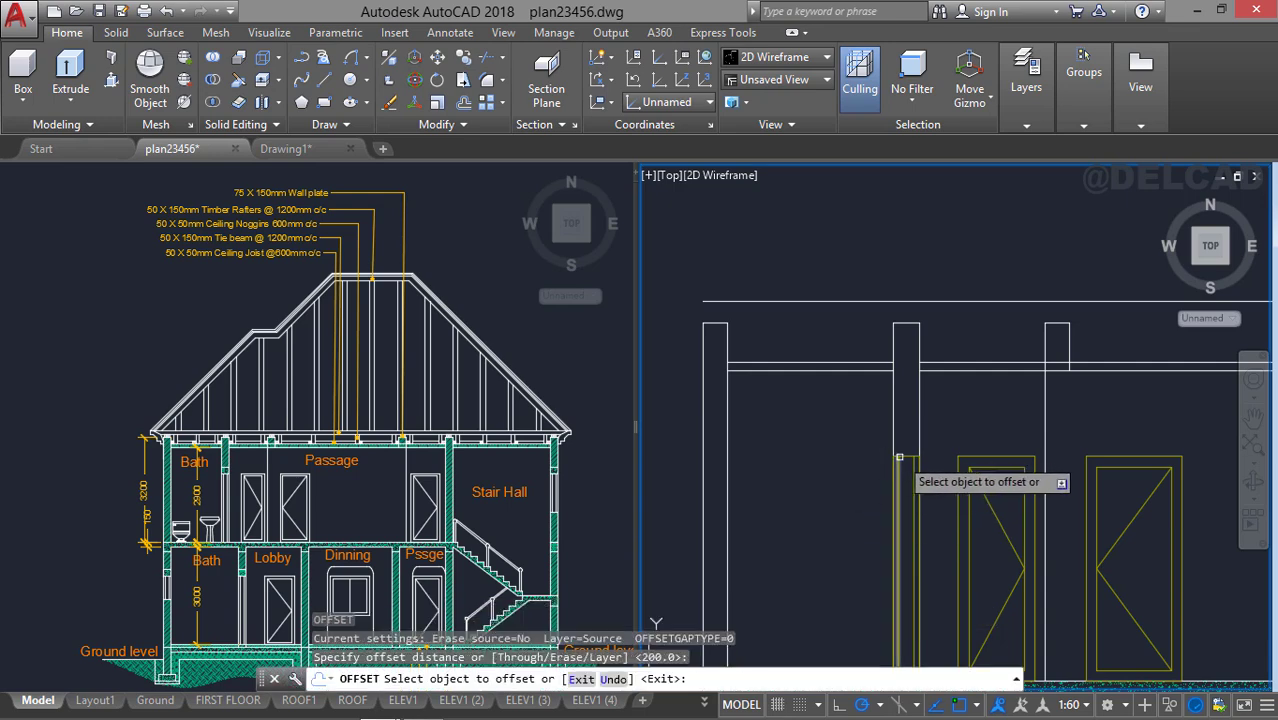
pyautogui.click(899, 457)
pyautogui.click(928, 428)
pyautogui.press('Return')
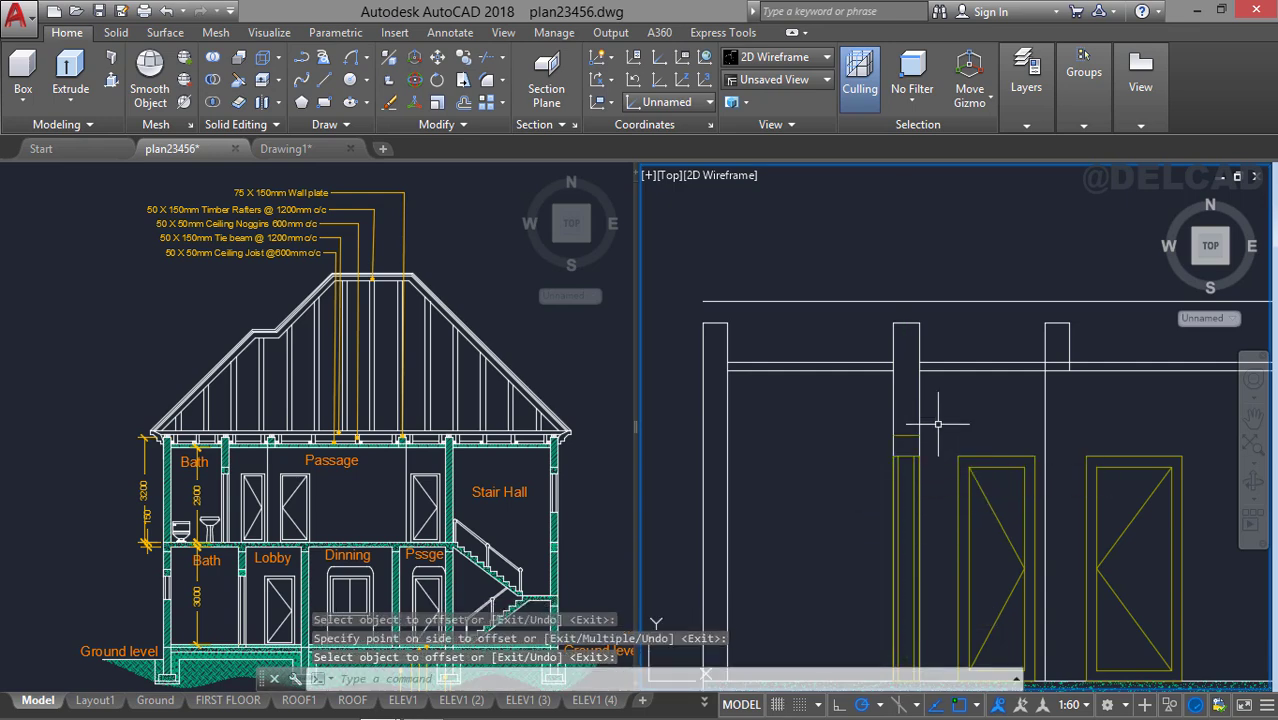
# Match the properties of the bath wall line onto the lintel line above its opening.
pyautogui.click(1003, 488)
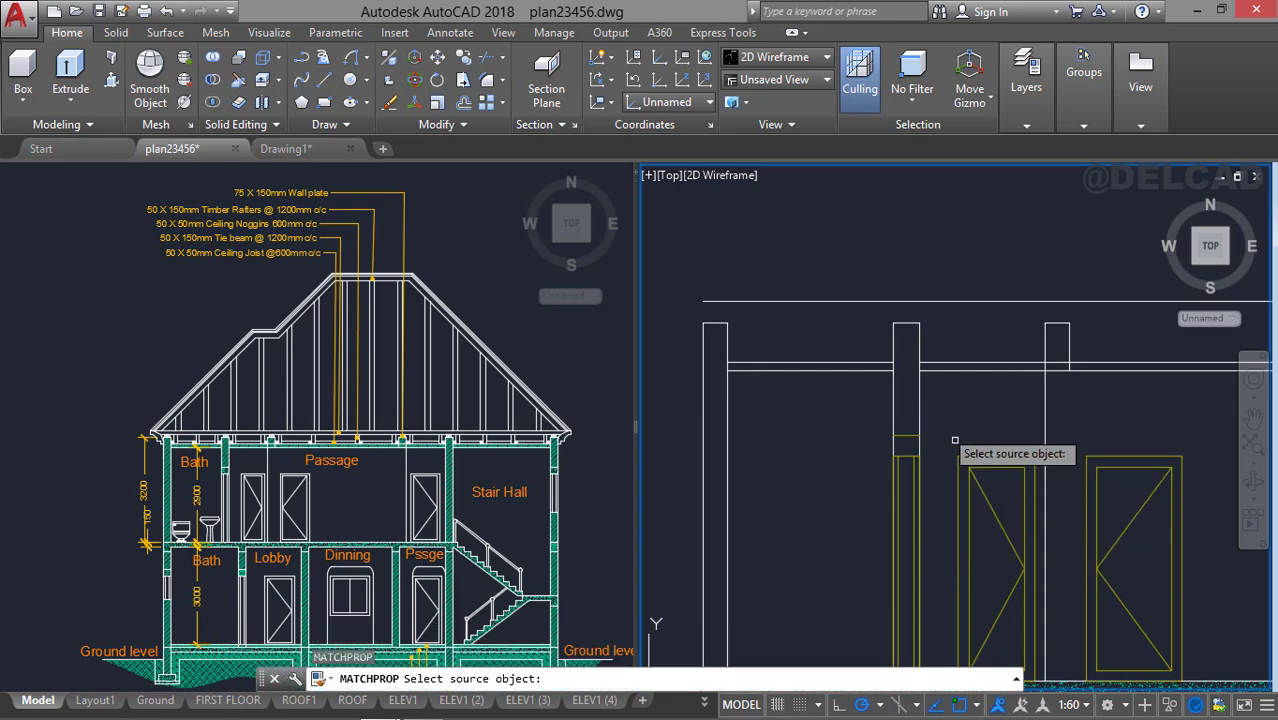
pyautogui.click(919, 406)
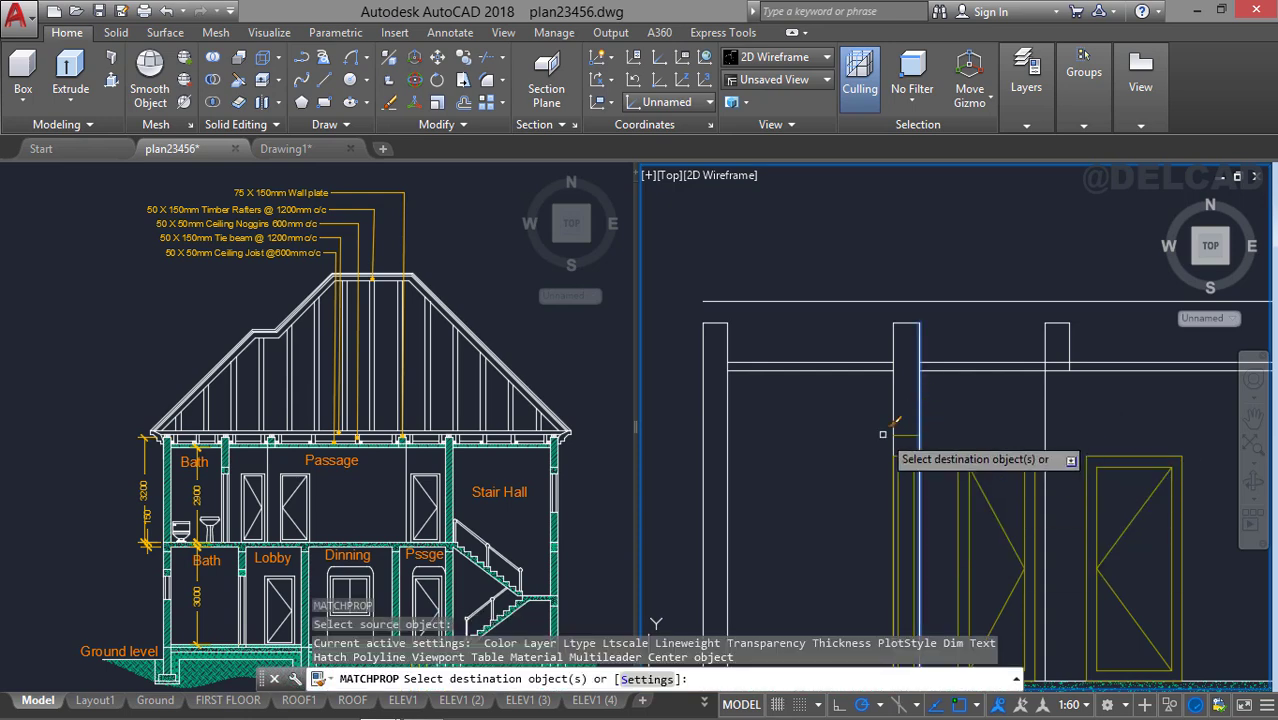
pyautogui.click(900, 434)
pyautogui.press('Return')
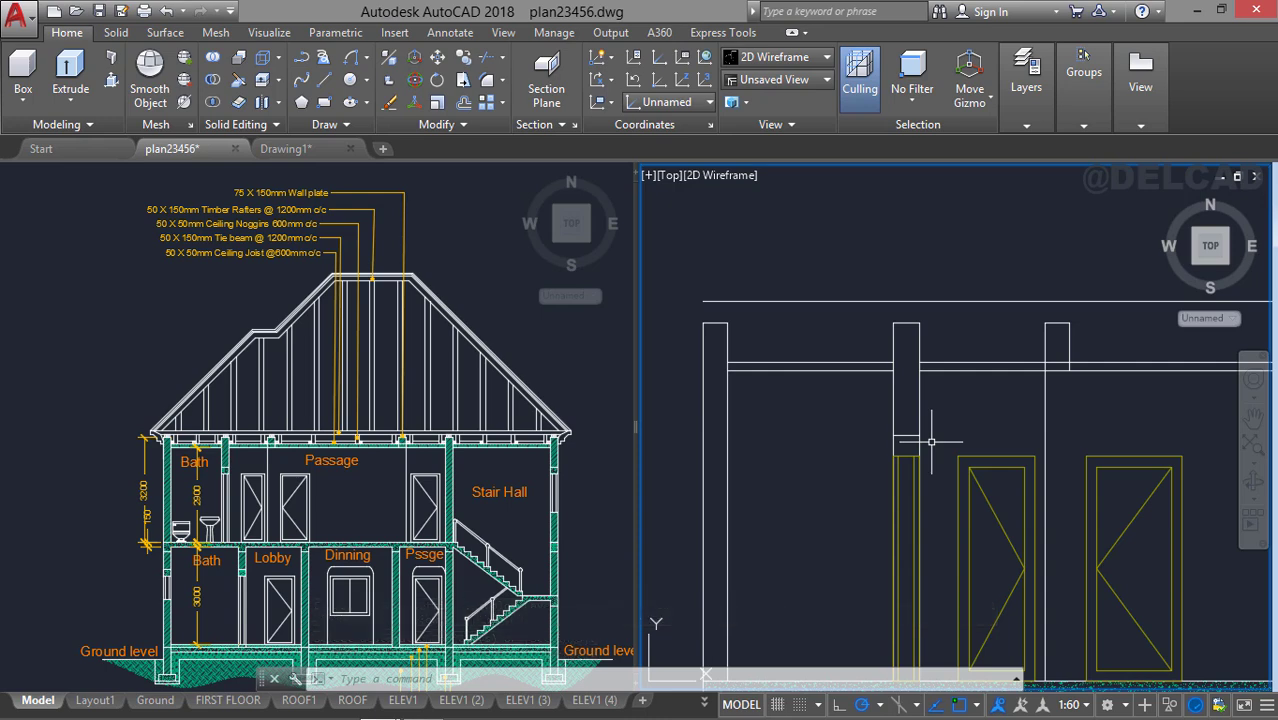
pyautogui.scroll(-3, 931, 441)
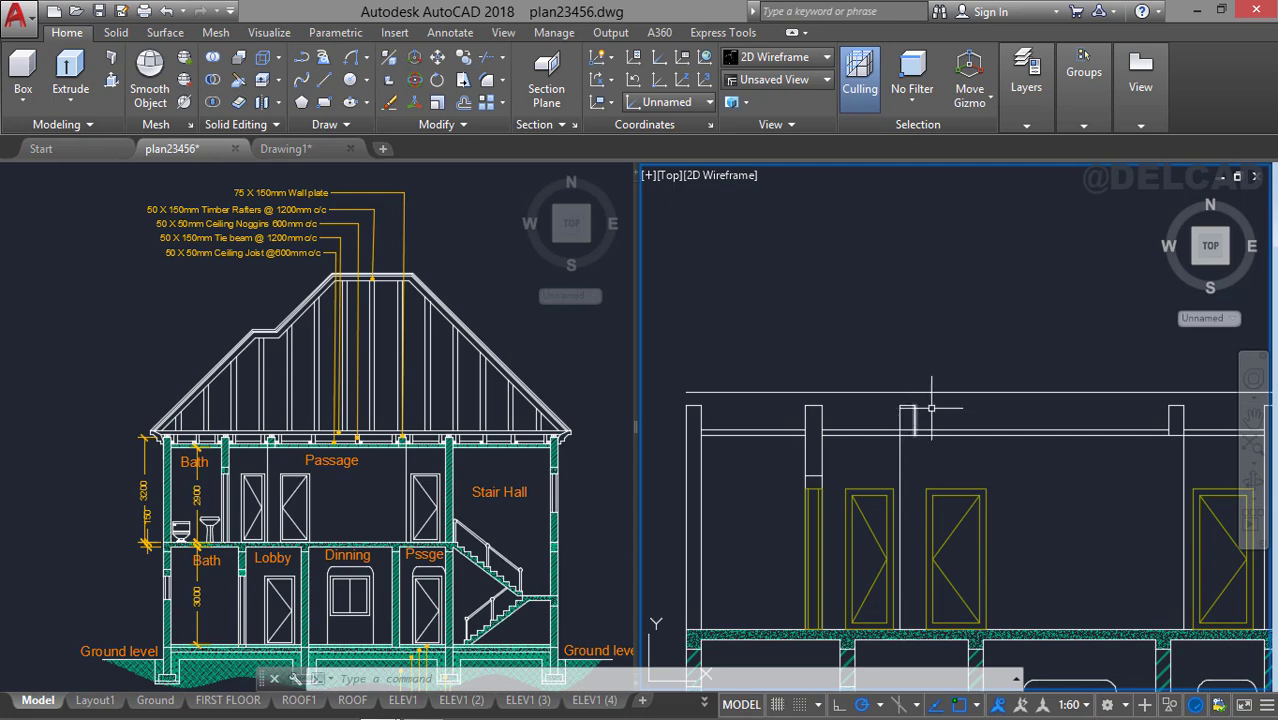
pyautogui.moveTo(932, 408)
pyautogui.mouseDown(button='middle')
pyautogui.moveTo(782, 419)
pyautogui.moveTo(776, 439)
pyautogui.mouseUp(button='middle')
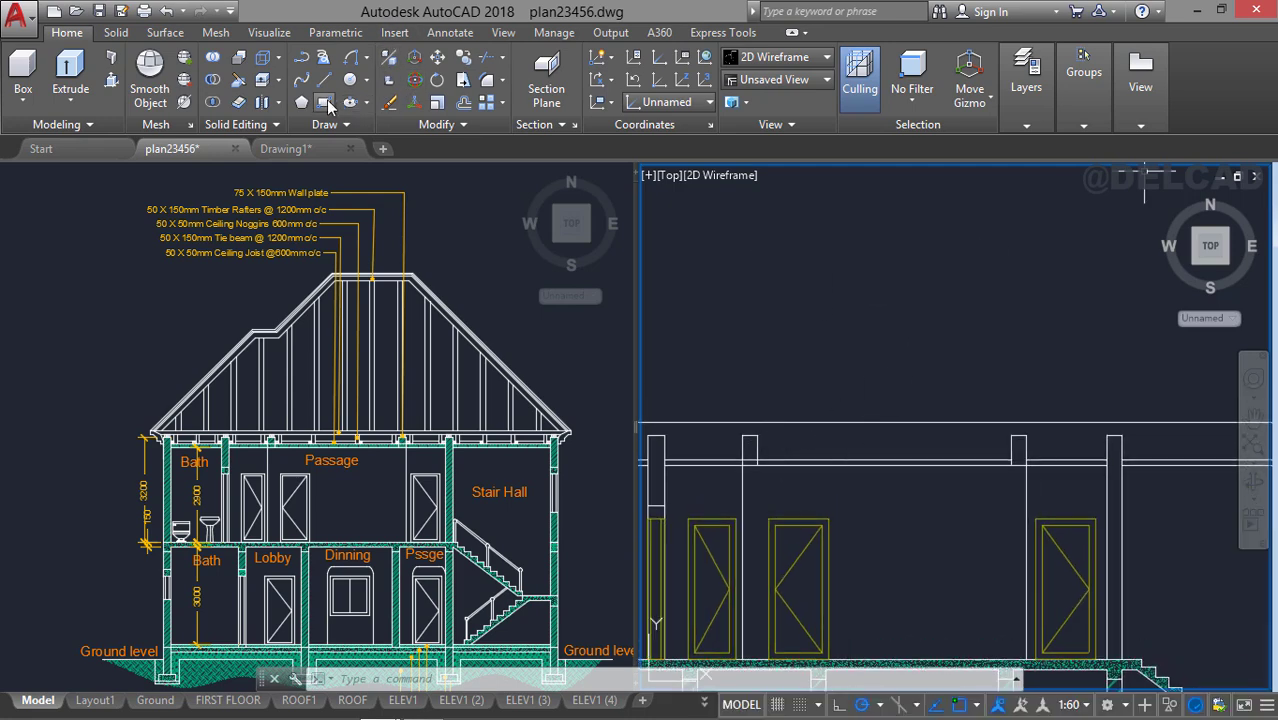
pyautogui.click(323, 102)
pyautogui.click(803, 349)
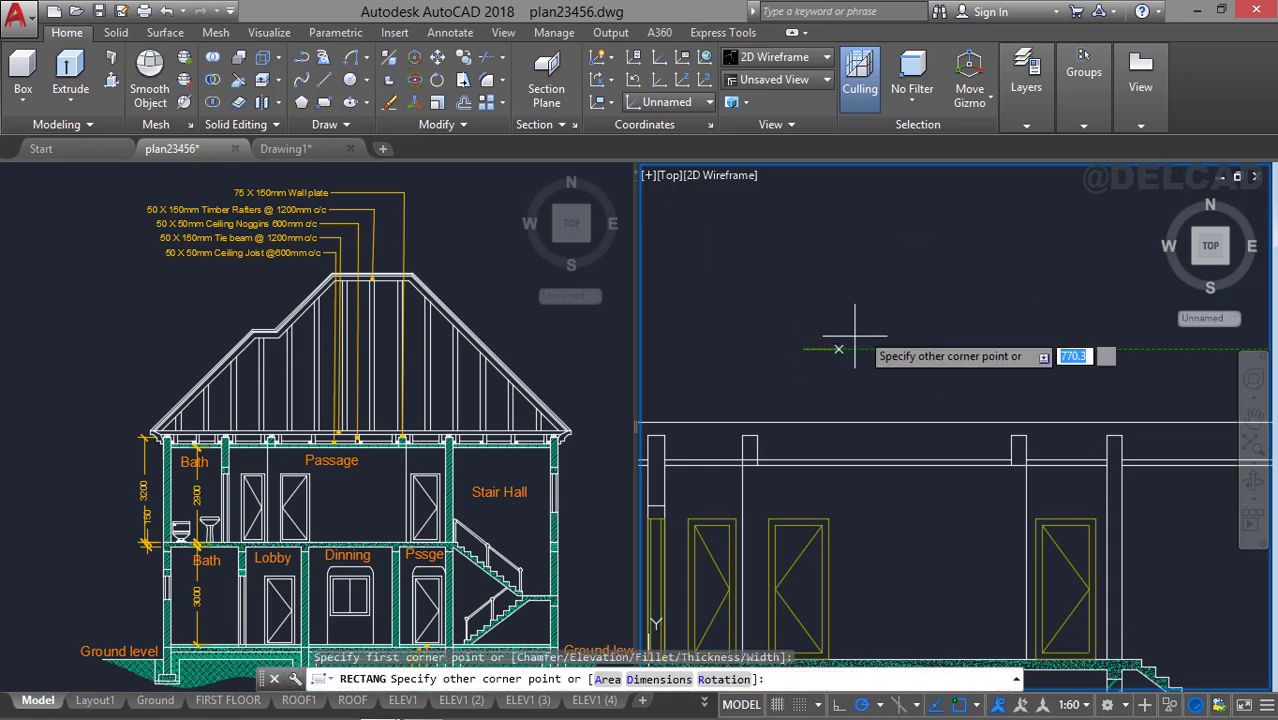
pyautogui.press('Escape')
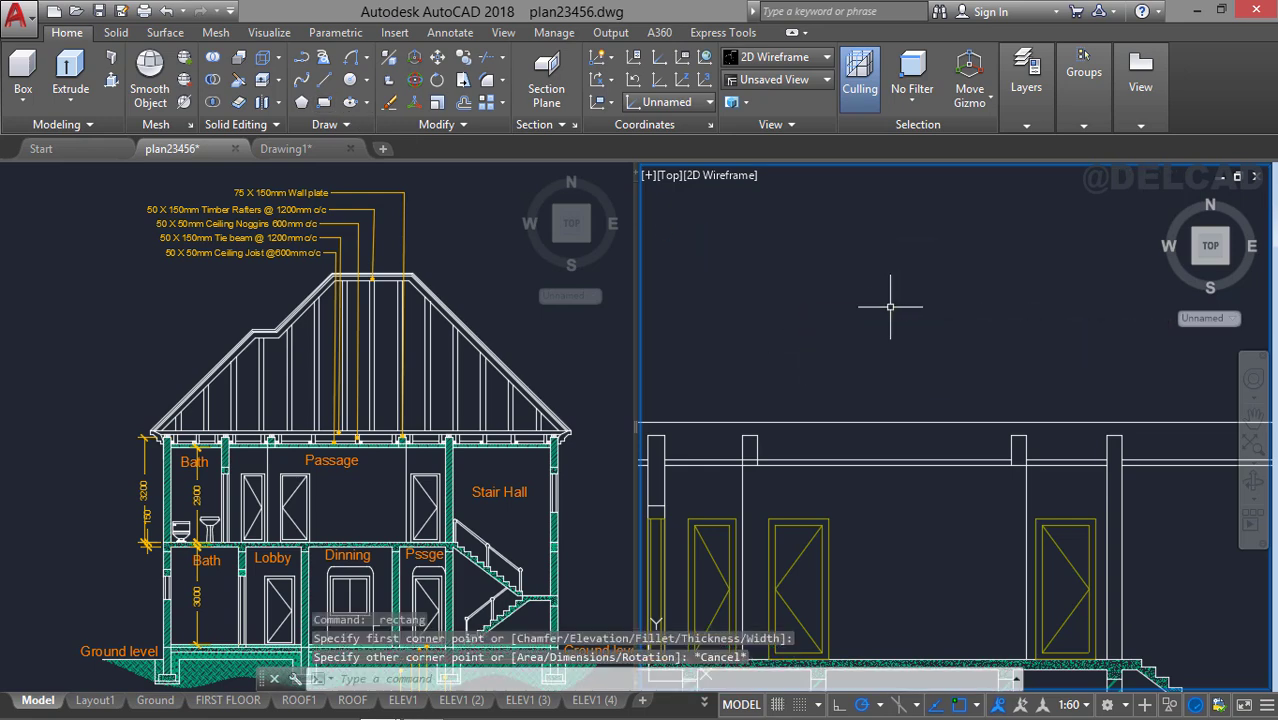
# Make the Elevation layer current.
pyautogui.click(1026, 75)
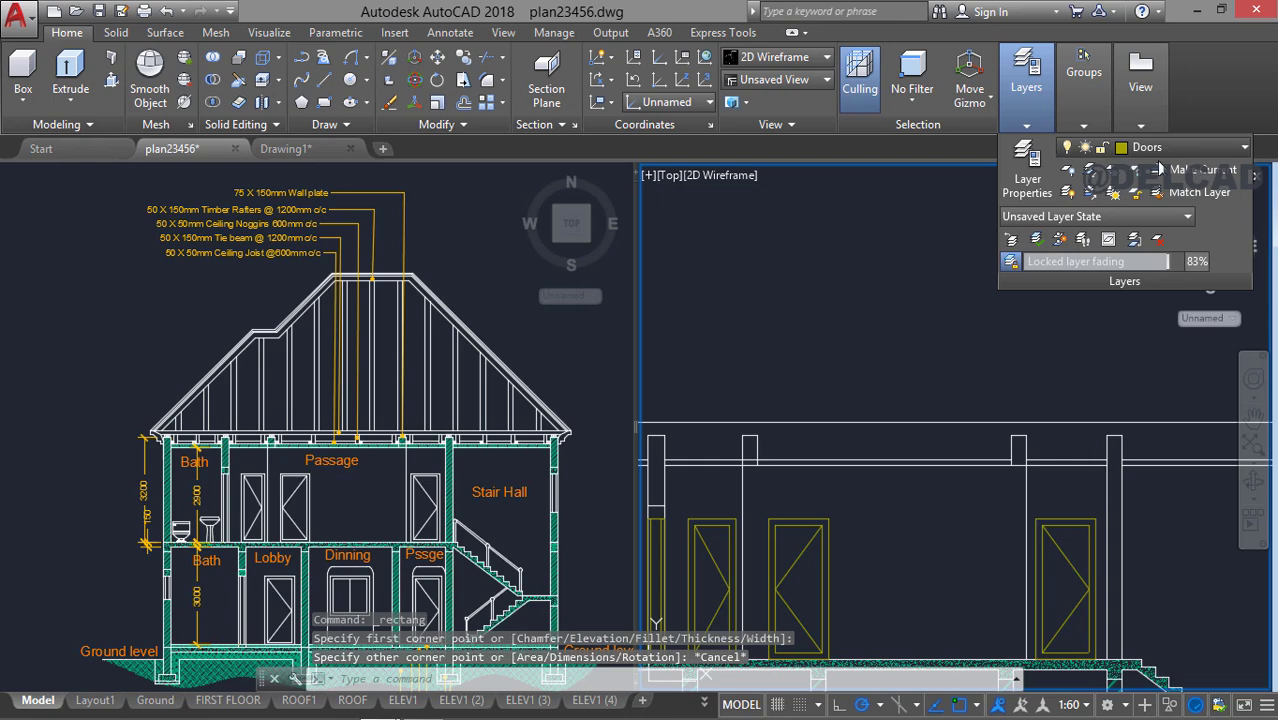
pyautogui.click(1160, 147)
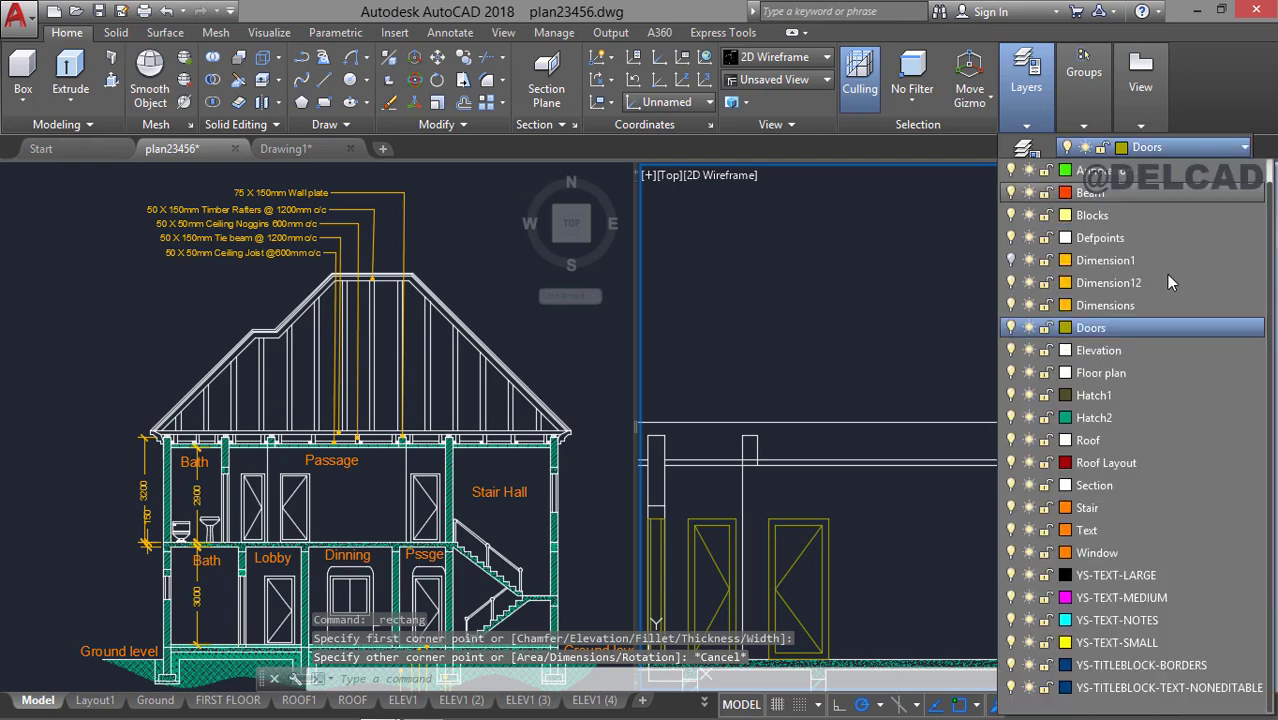
pyautogui.click(1103, 356)
pyautogui.click(815, 352)
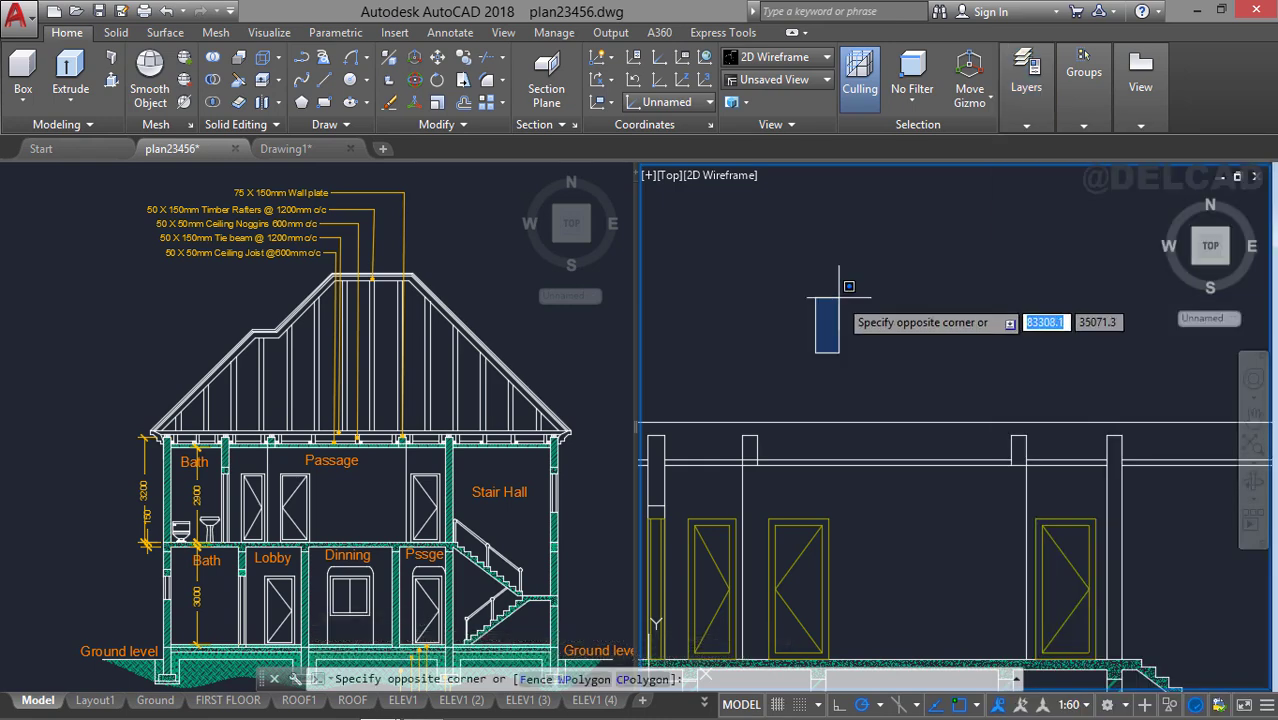
pyautogui.press('Escape')
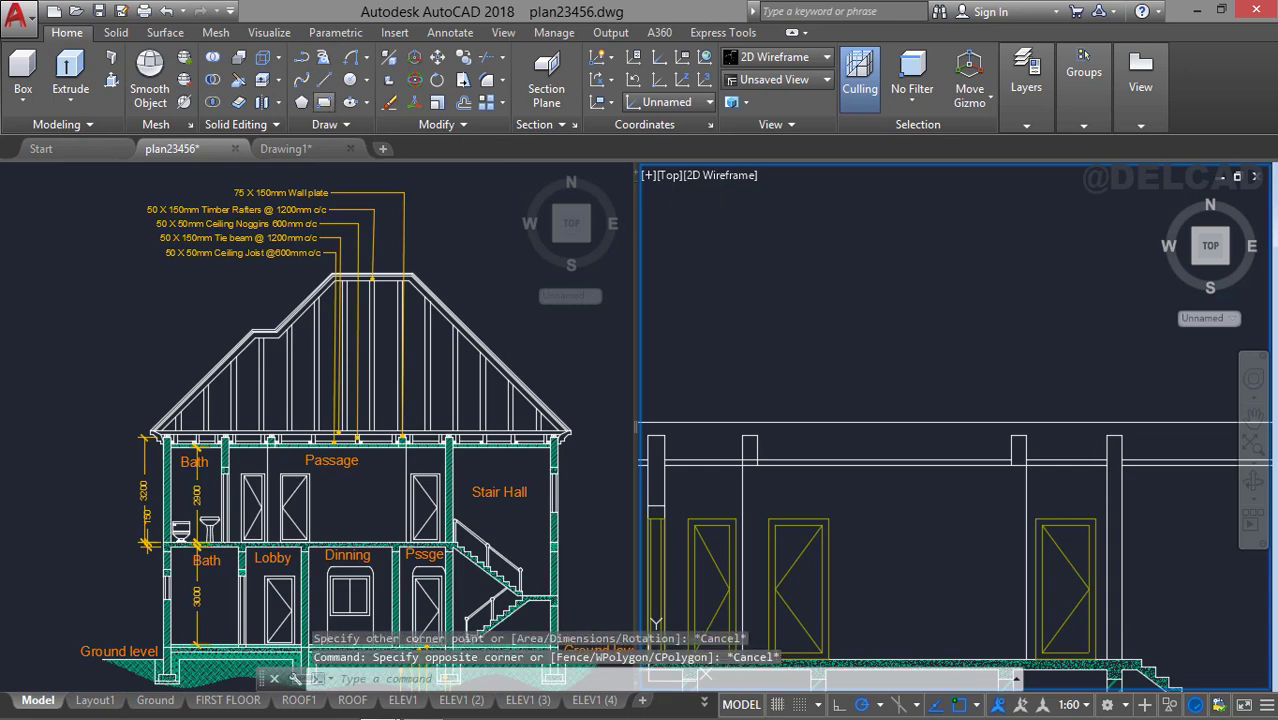
# Draw a 175 by 150 mm rectangle in the empty area above the upper-storey walls.
pyautogui.click(323, 102)
pyautogui.click(808, 340)
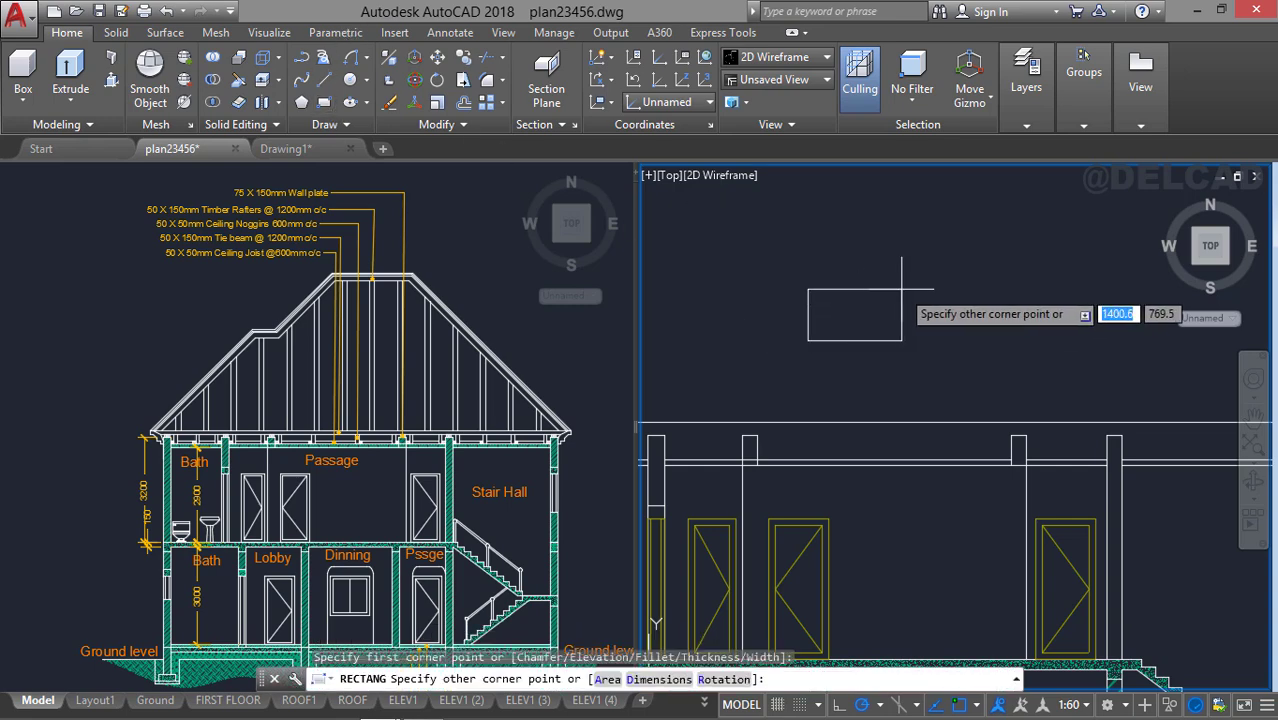
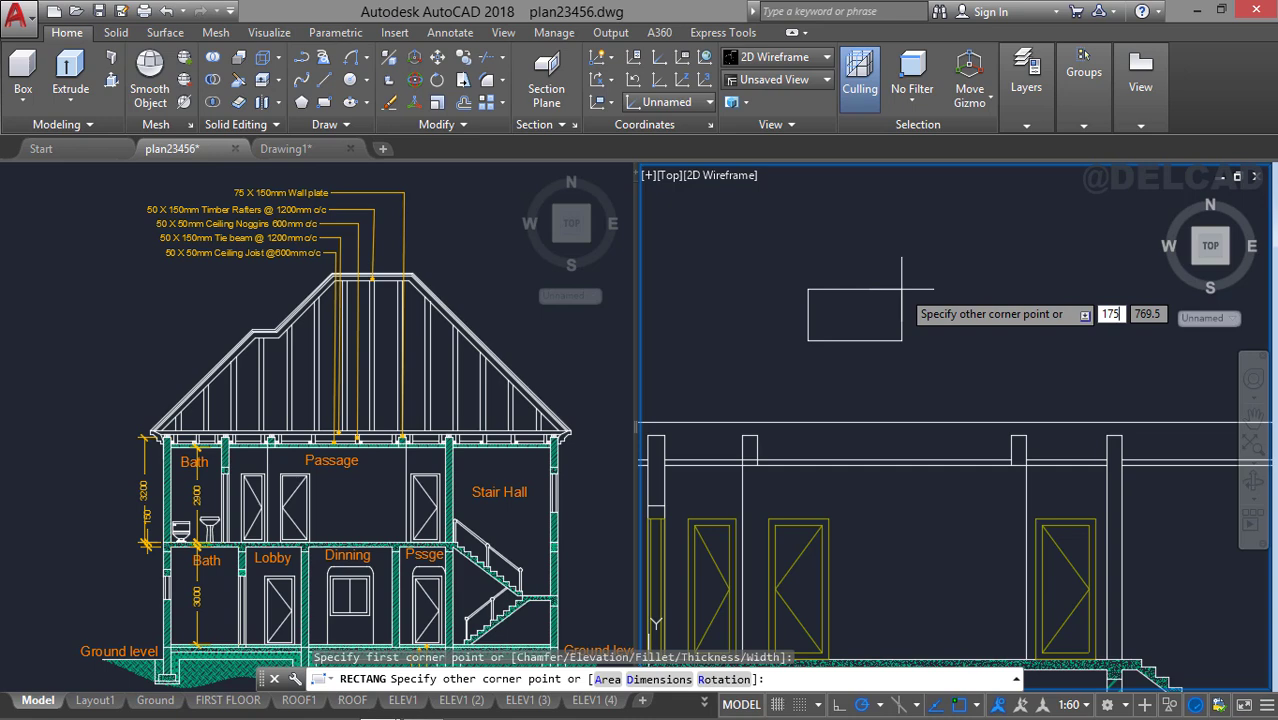
pyautogui.write('75')
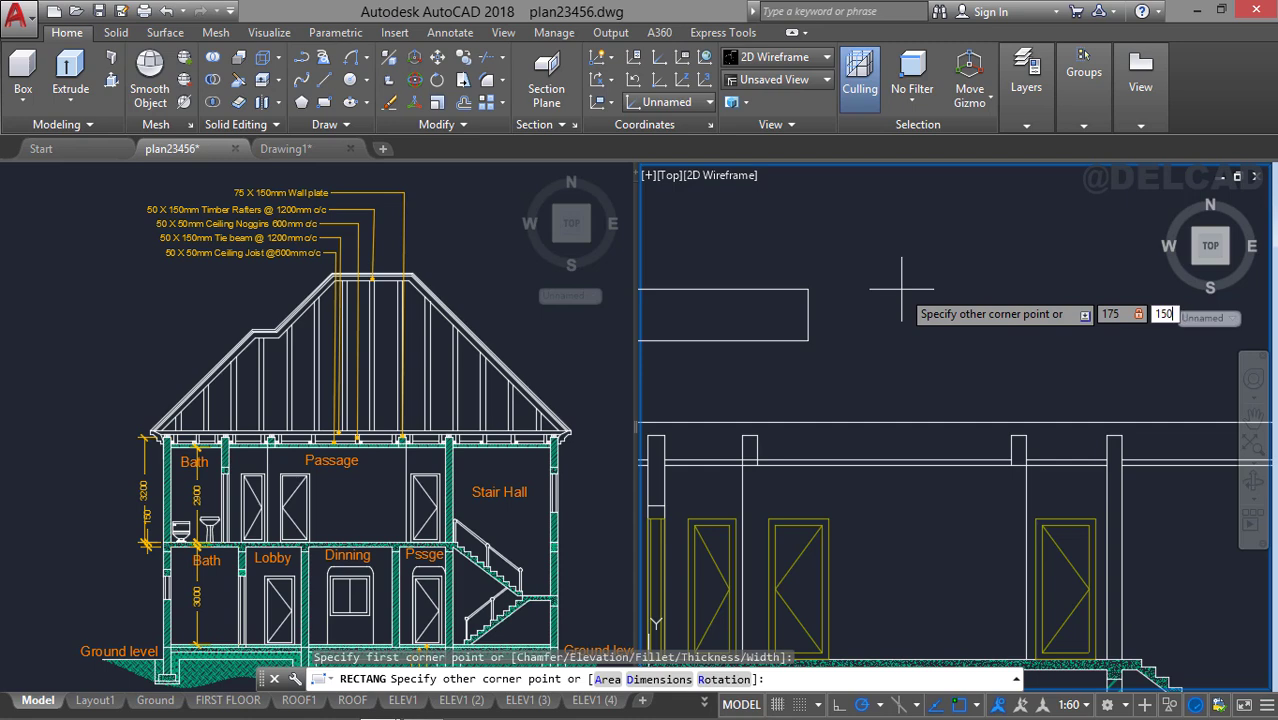
pyautogui.press('Return')
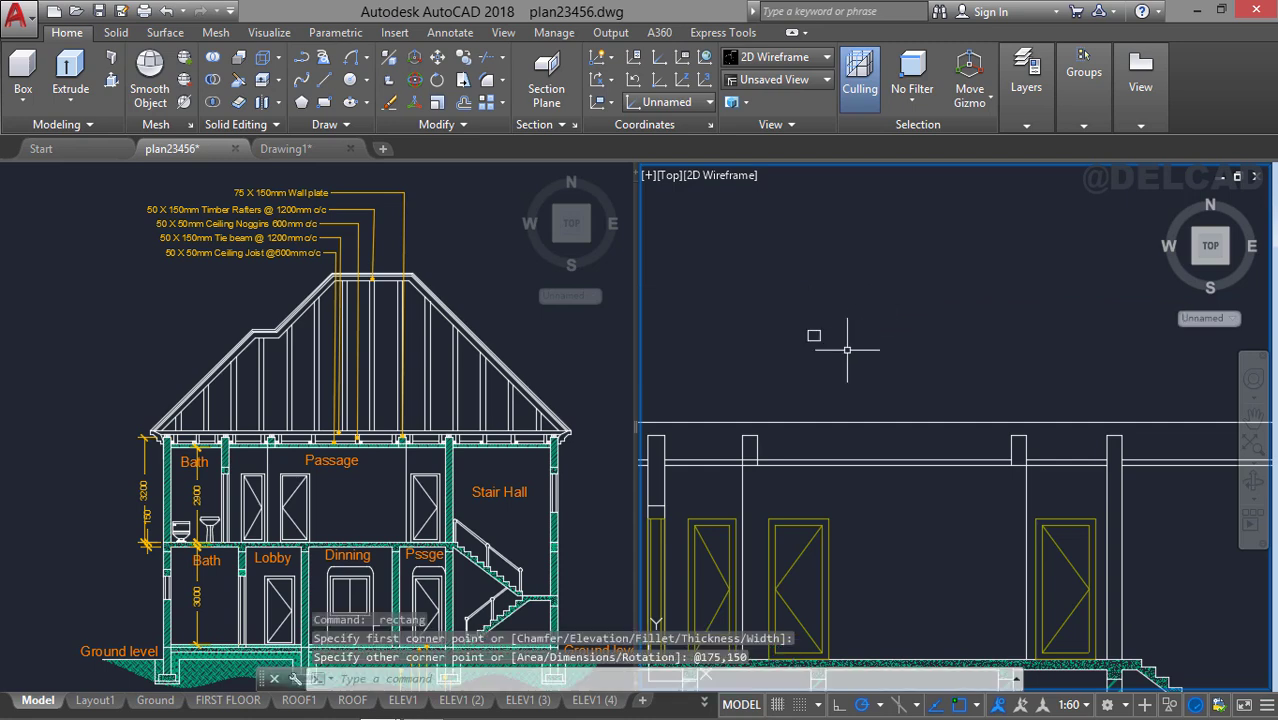
# Erase the 175 by 150 mm rectangle above the walls.
pyautogui.scroll(3, 823, 361)
pyautogui.moveTo(806, 330)
pyautogui.mouseDown(button='middle')
pyautogui.moveTo(913, 332)
pyautogui.moveTo(919, 379)
pyautogui.mouseUp(button='middle')
pyautogui.write('l')
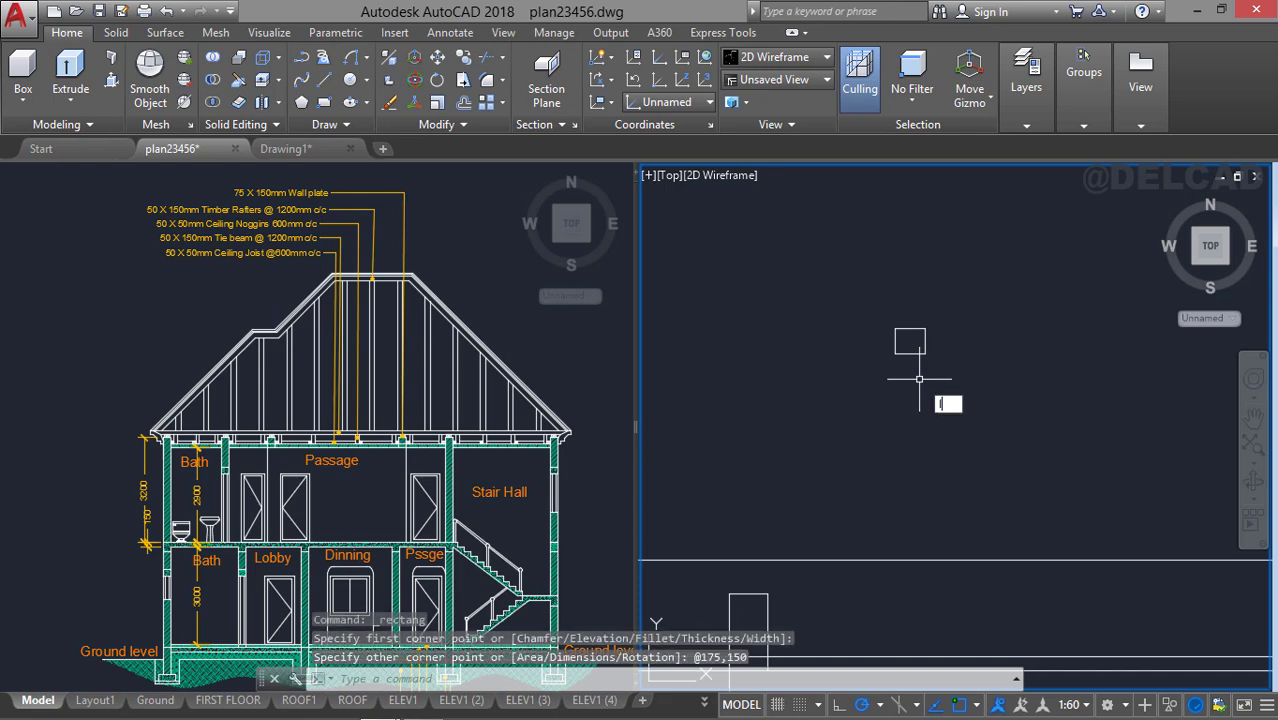
pyautogui.press('Return')
pyautogui.press('Escape')
pyautogui.click(915, 370)
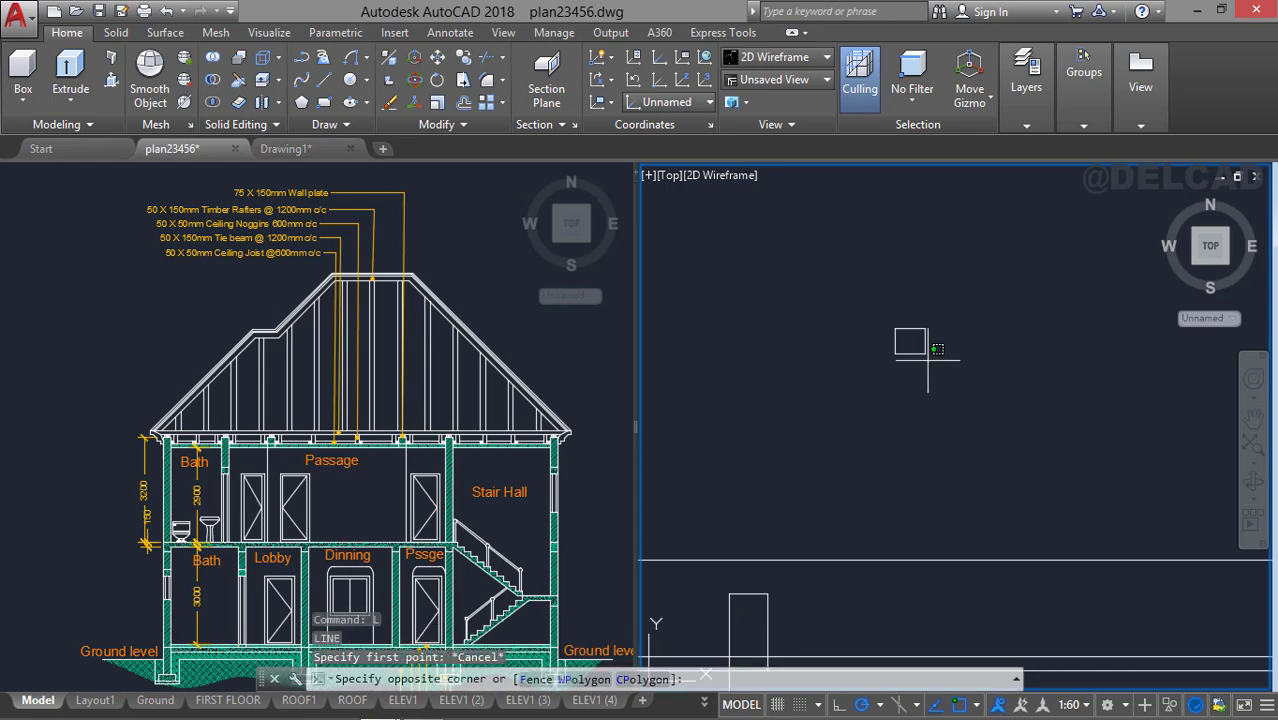
pyautogui.click(877, 290)
pyautogui.press('Delete')
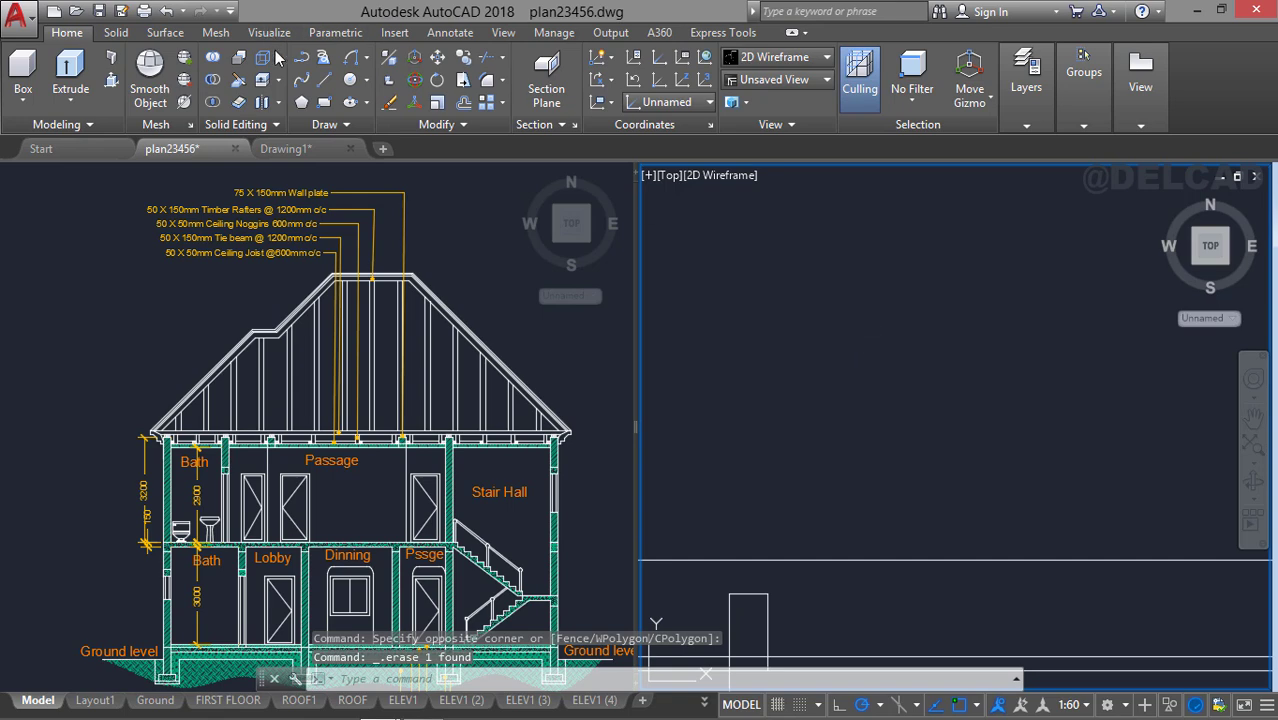
# Draw a 175 by 100 mm rectangle in the empty area above the upper-storey walls.
pyautogui.write('rec')
pyautogui.press('Return')
pyautogui.click(819, 392)
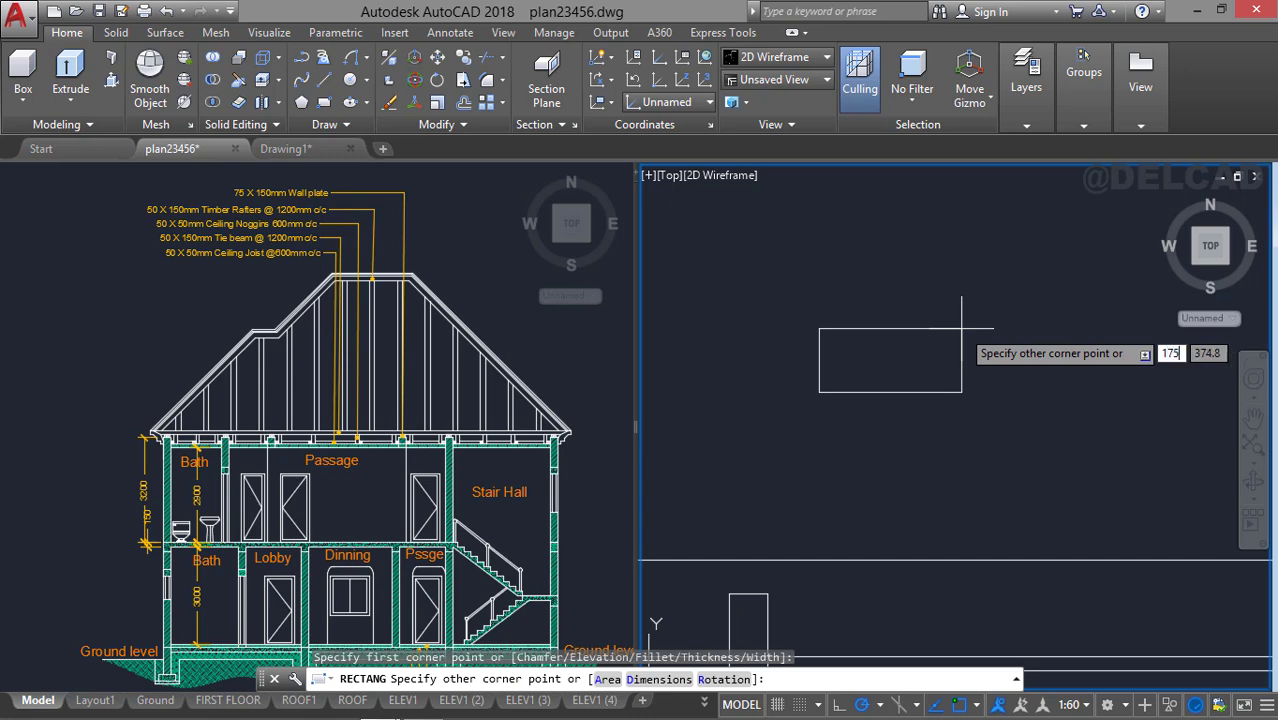
pyautogui.write('175')
pyautogui.press('Tab')
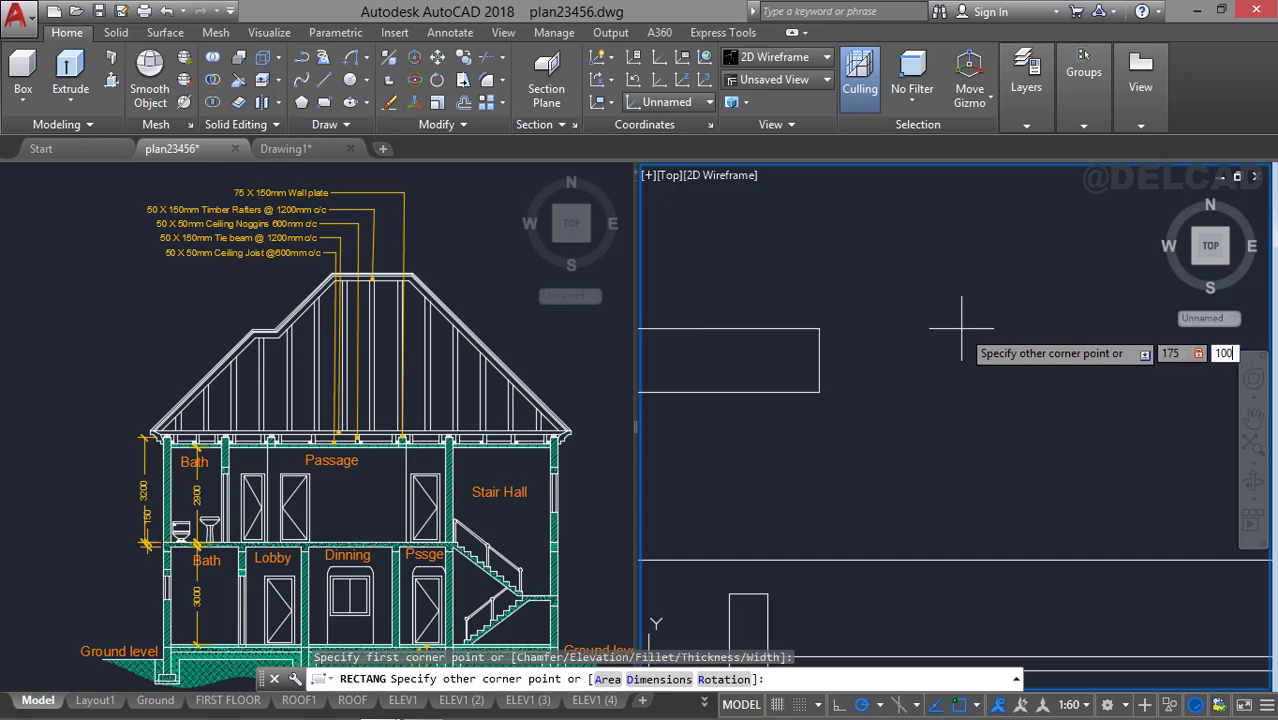
pyautogui.write('100')
pyautogui.press('Return')
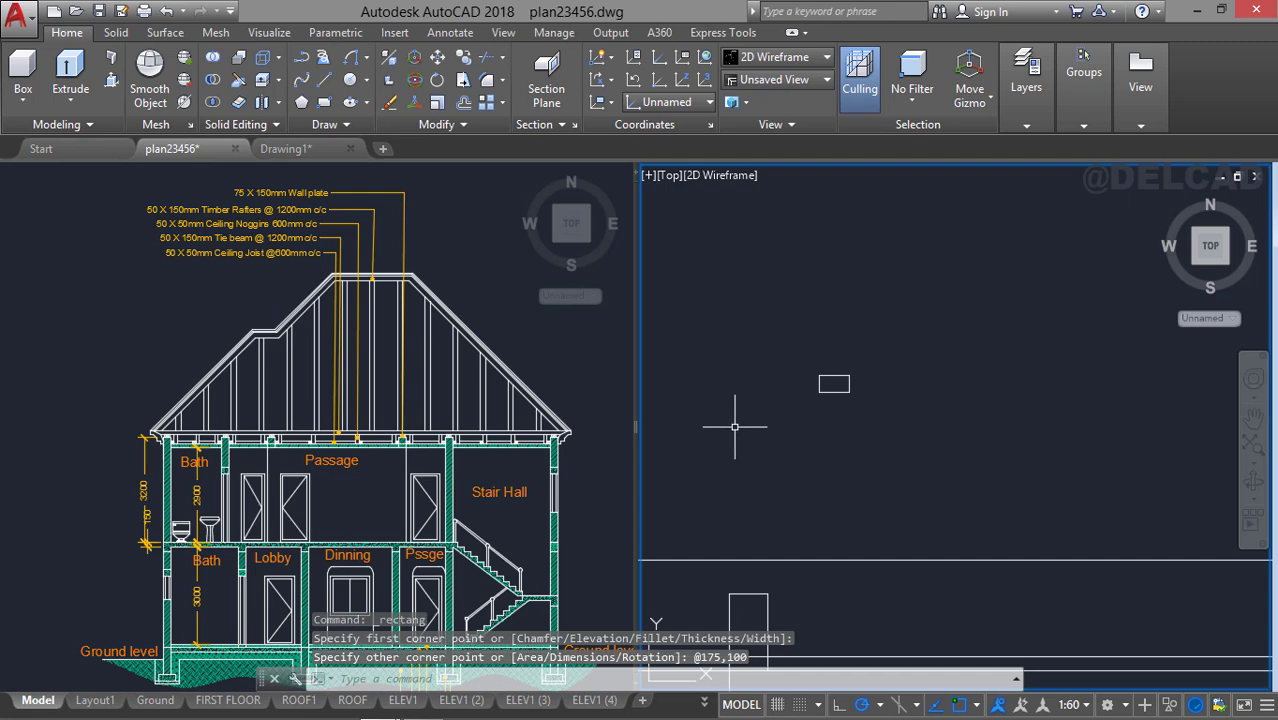
# Draw two crossing diagonal lines between opposite corners of the 175 by 100 mm rectangle.
pyautogui.write('l')
pyautogui.press('Return')
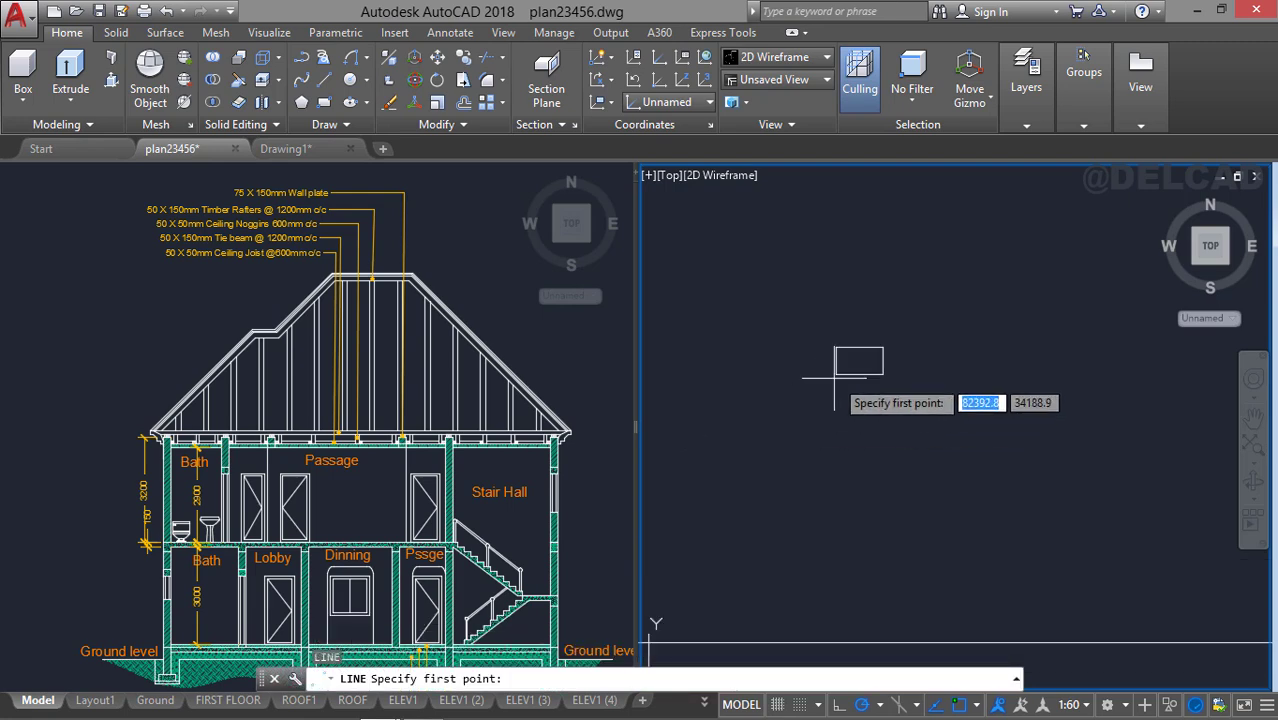
pyautogui.click(836, 374)
pyautogui.click(882, 347)
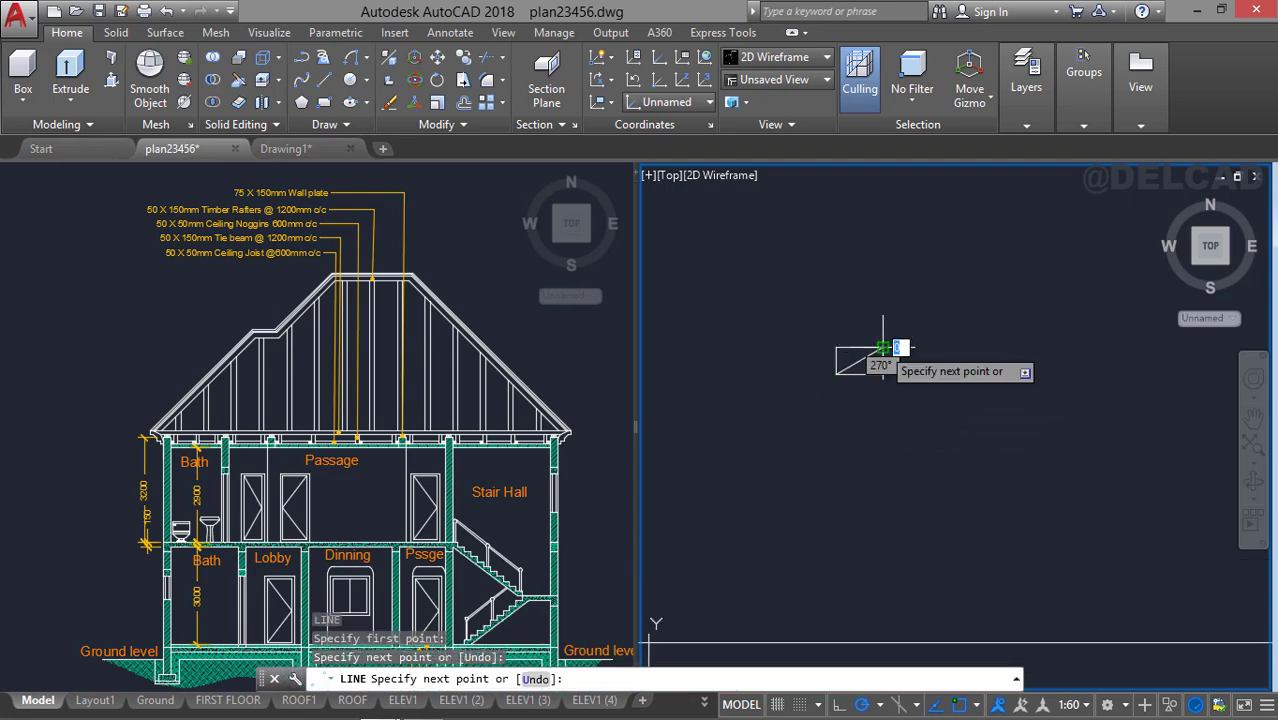
pyautogui.press('Return')
pyautogui.press('Return')
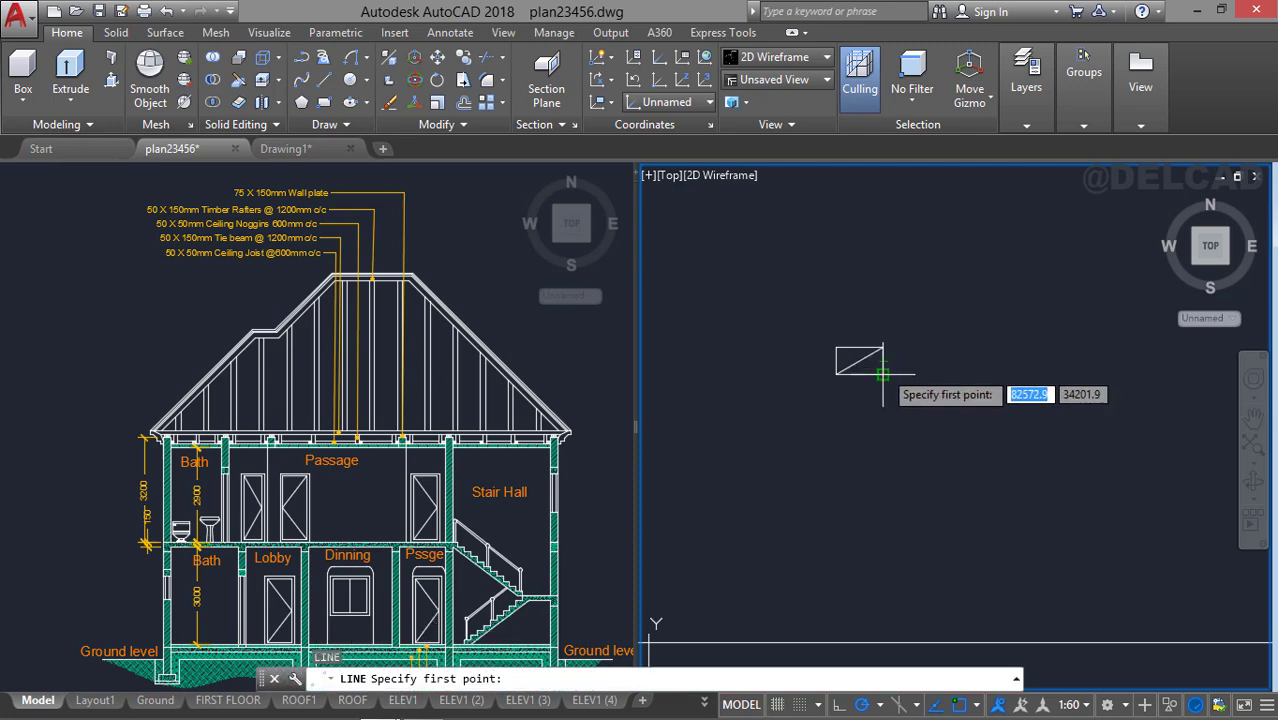
pyautogui.click(883, 374)
pyautogui.click(836, 348)
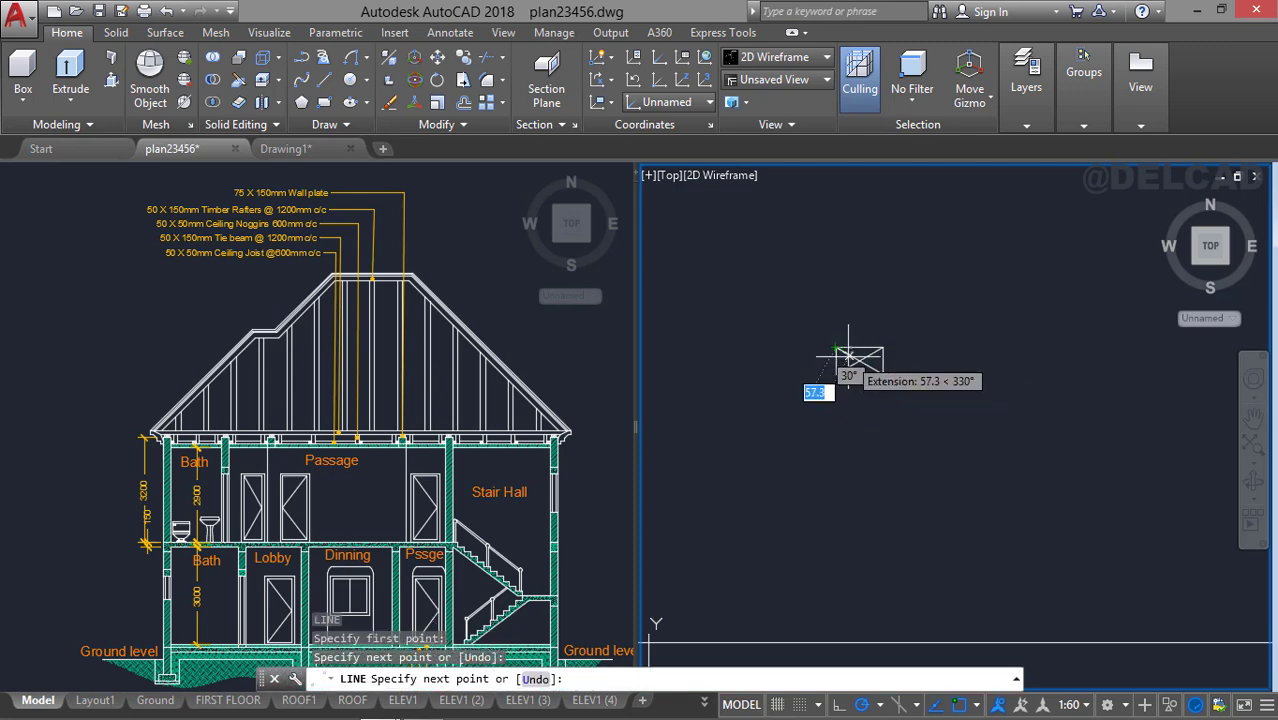
pyautogui.press('Escape')
# Copy the crossed wall-plate rectangle from its bottom midpoint onto the top midpoints of the first two upper-storey walls from the left.
pyautogui.click(797, 300)
pyautogui.click(929, 408)
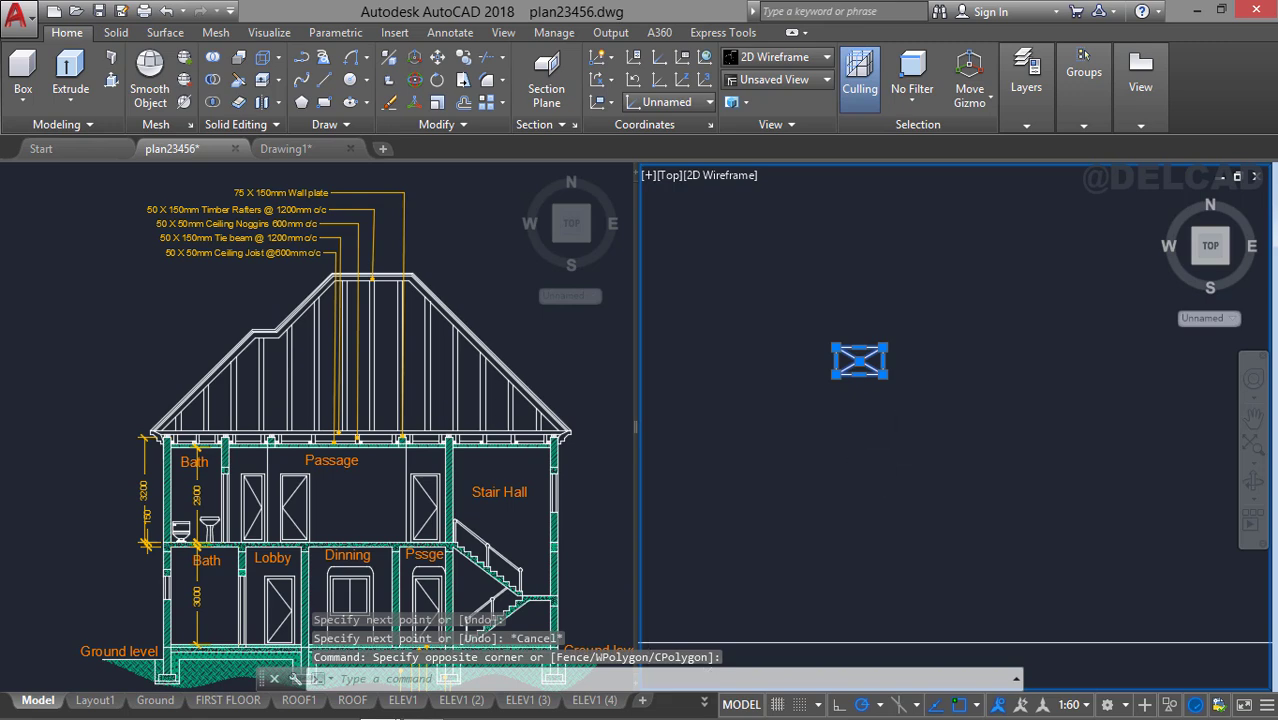
pyautogui.scroll(-2, 790, 551)
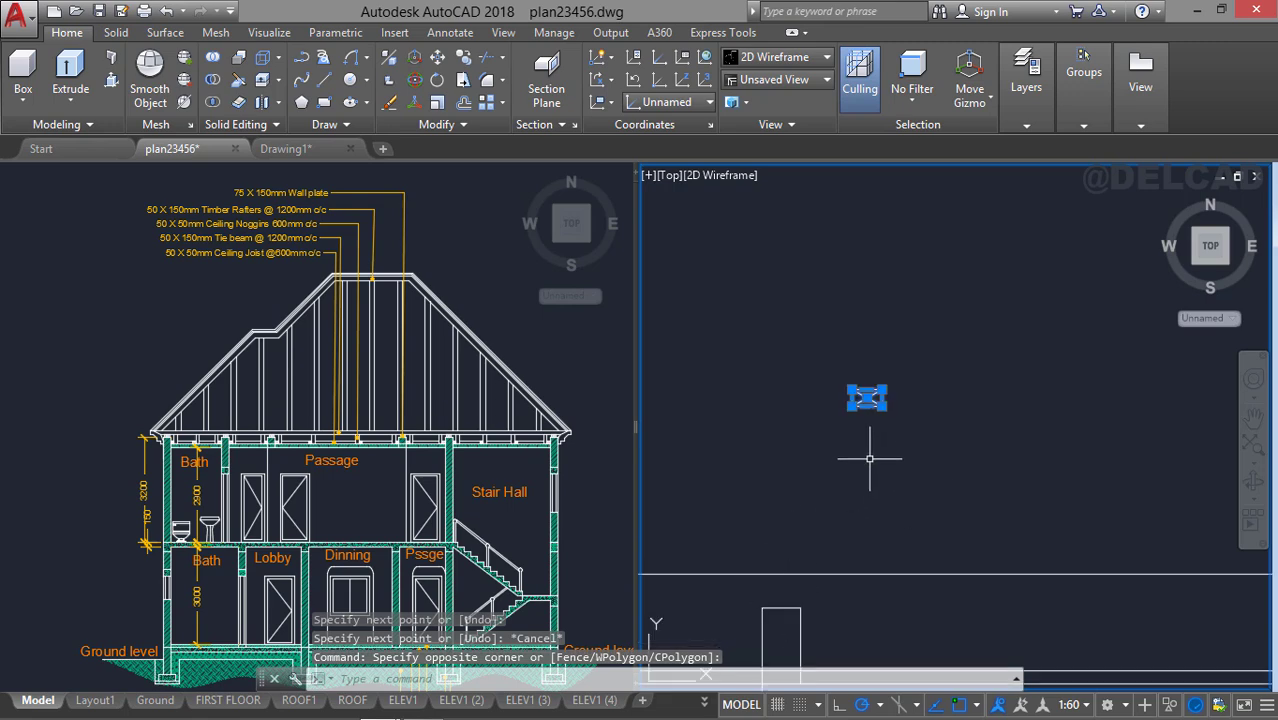
pyautogui.scroll(1, 869, 440)
pyautogui.rightClick(869, 428)
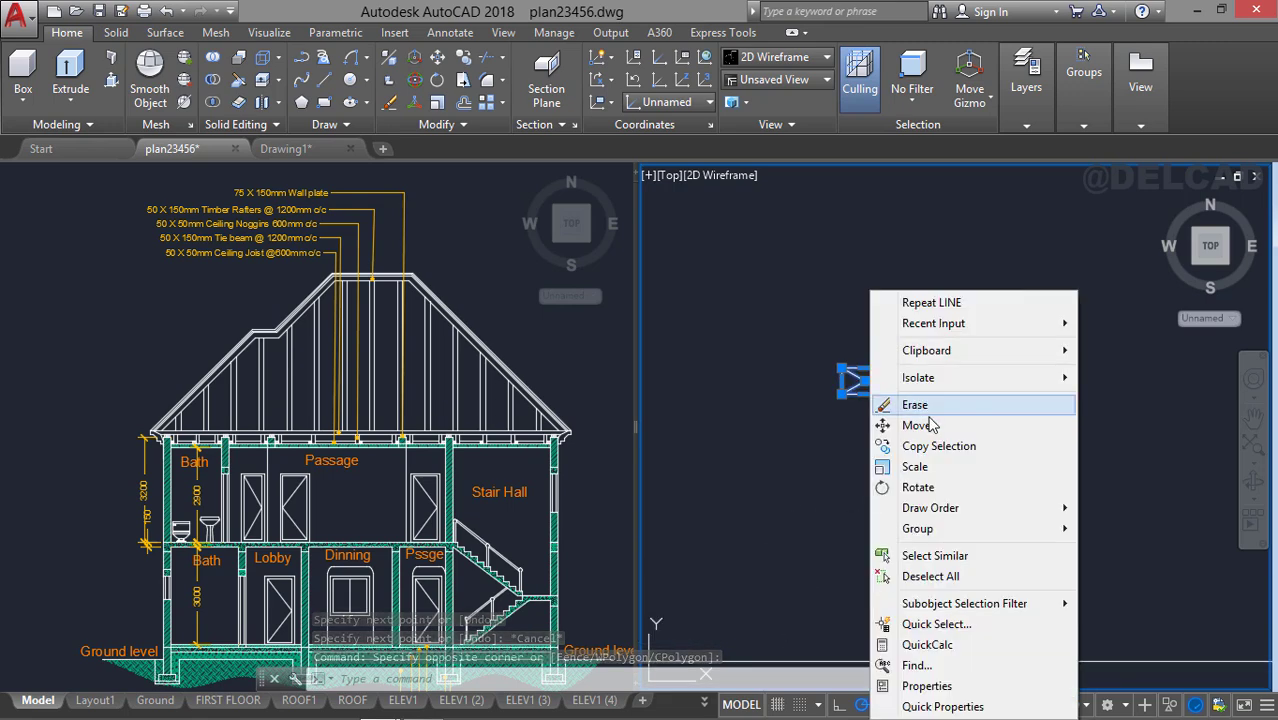
pyautogui.click(915, 446)
pyautogui.click(865, 394)
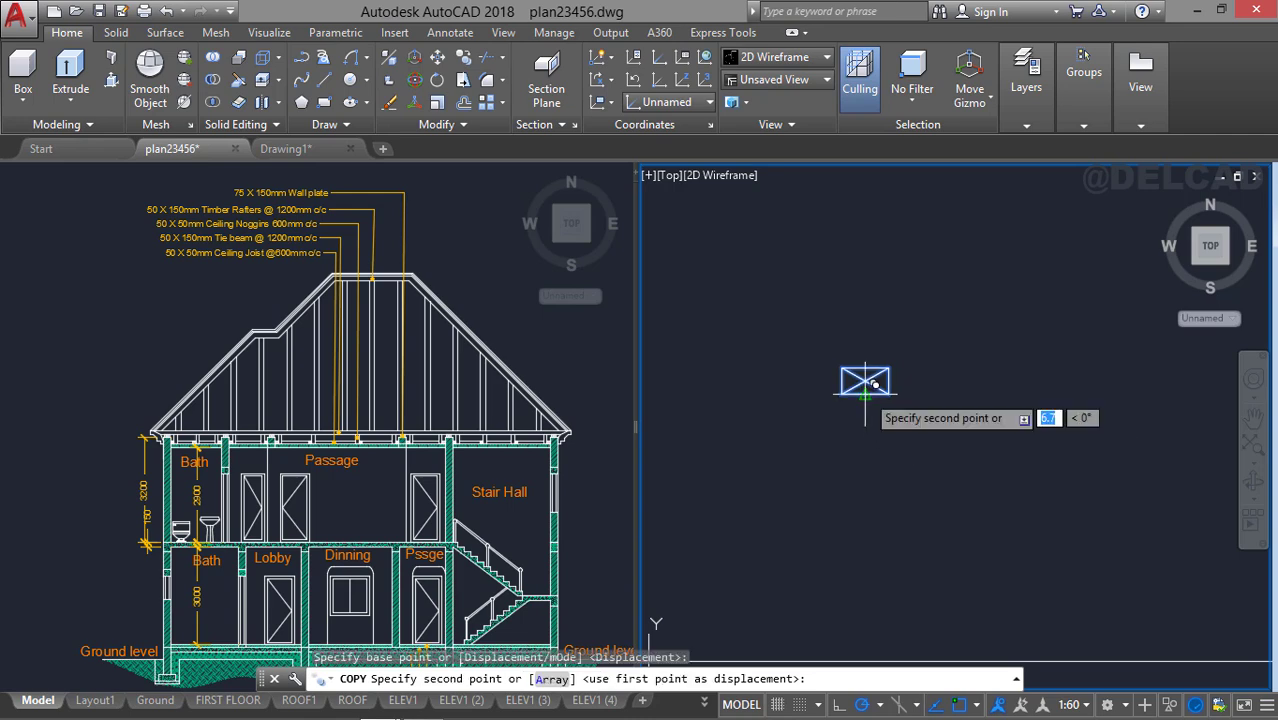
pyautogui.moveTo(793, 494); pyautogui.dragTo(1000, 335, button='middle')
pyautogui.scroll(2, 807, 422)
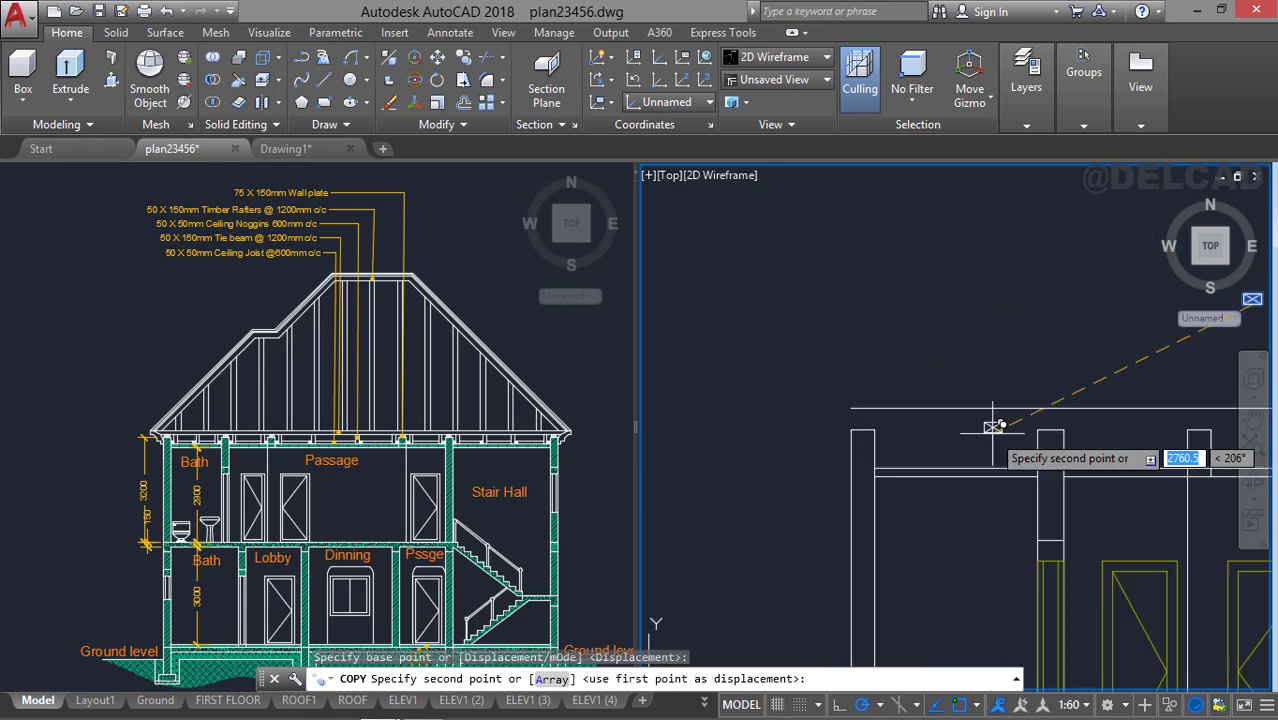
pyautogui.click(866, 432)
pyautogui.moveTo(946, 433); pyautogui.dragTo(682, 433, button='middle')
pyautogui.click(902, 433)
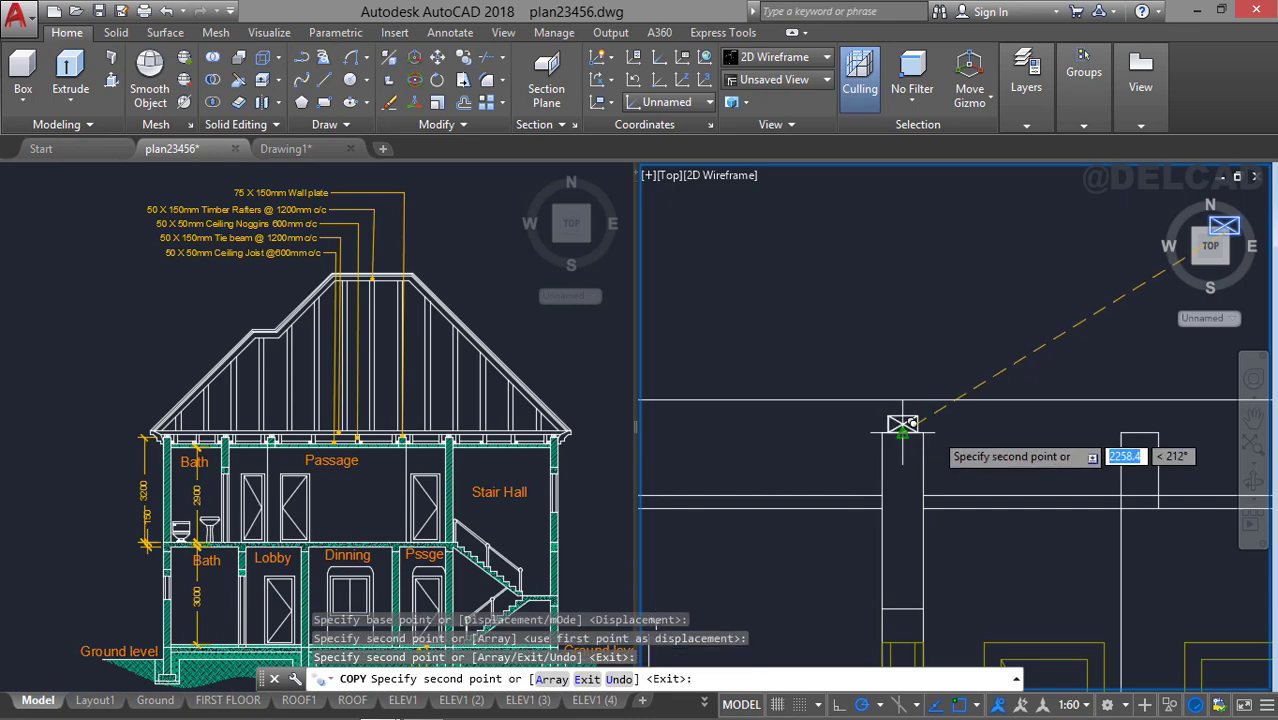
# Place wall-plate copies on the top midpoints of the remaining four upper-storey walls, ending at the outer stair hall wall.
pyautogui.moveTo(922, 431); pyautogui.dragTo(642, 431, button='middle')
pyautogui.click(856, 433)
pyautogui.moveTo(825, 428); pyautogui.dragTo(697, 445, button='middle')
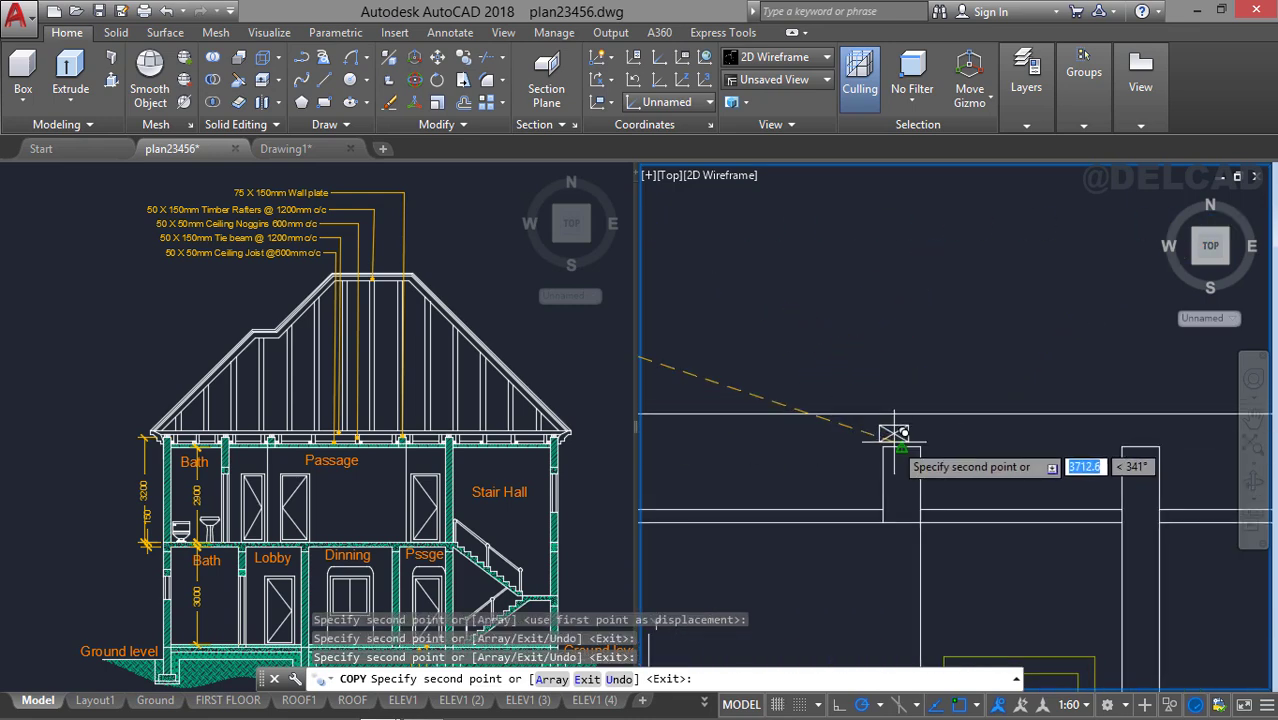
pyautogui.click(970, 456)
pyautogui.scroll(-4, 971, 455)
pyautogui.moveTo(913, 451); pyautogui.dragTo(679, 449, button='middle')
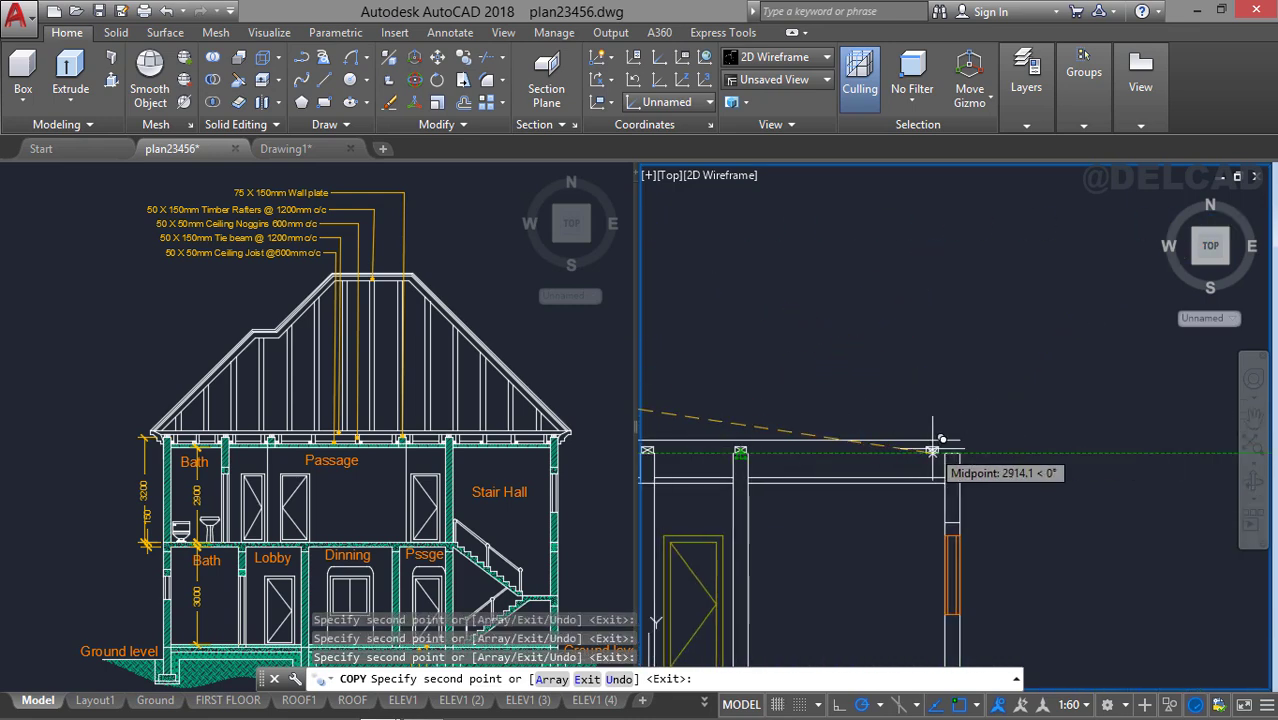
pyautogui.scroll(2, 951, 442)
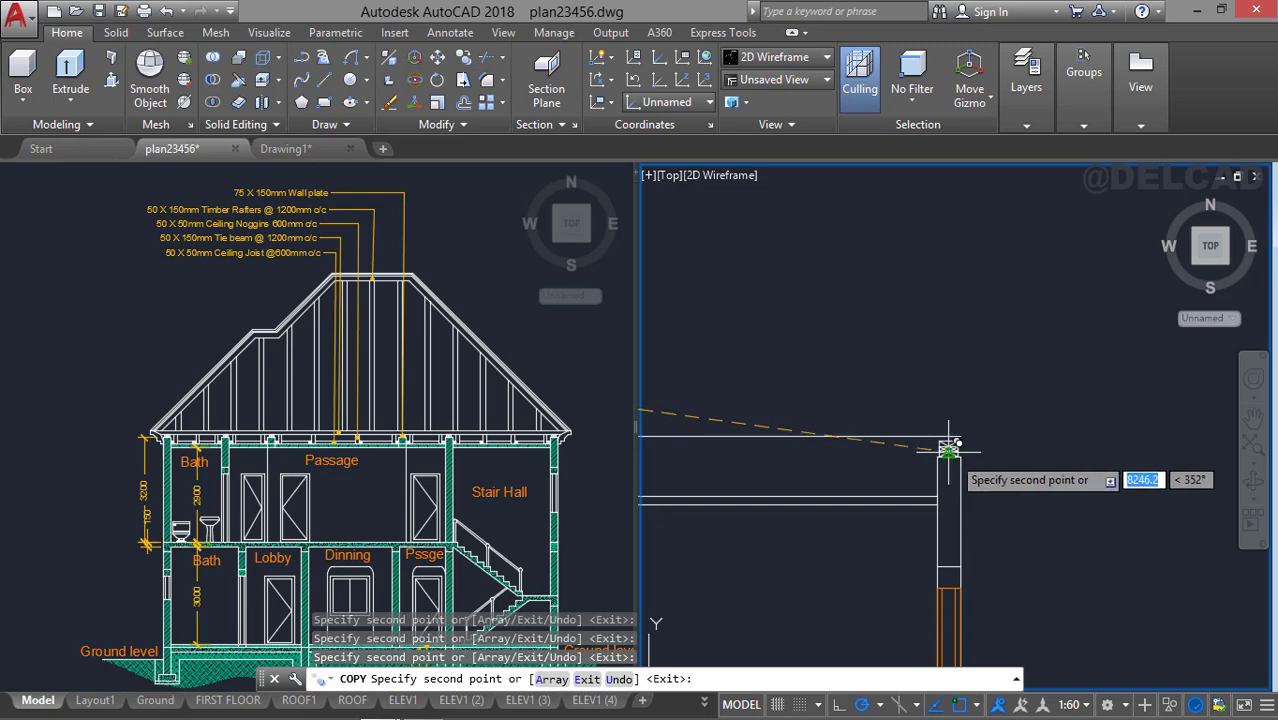
pyautogui.press('Return')
# Trim the upper ceiling line where it crosses the third wall from the left, between the two doors.
pyautogui.scroll(-1, 780, 456)
pyautogui.moveTo(810, 449); pyautogui.dragTo(865, 445, button='middle')
pyautogui.scroll(2, 787, 488)
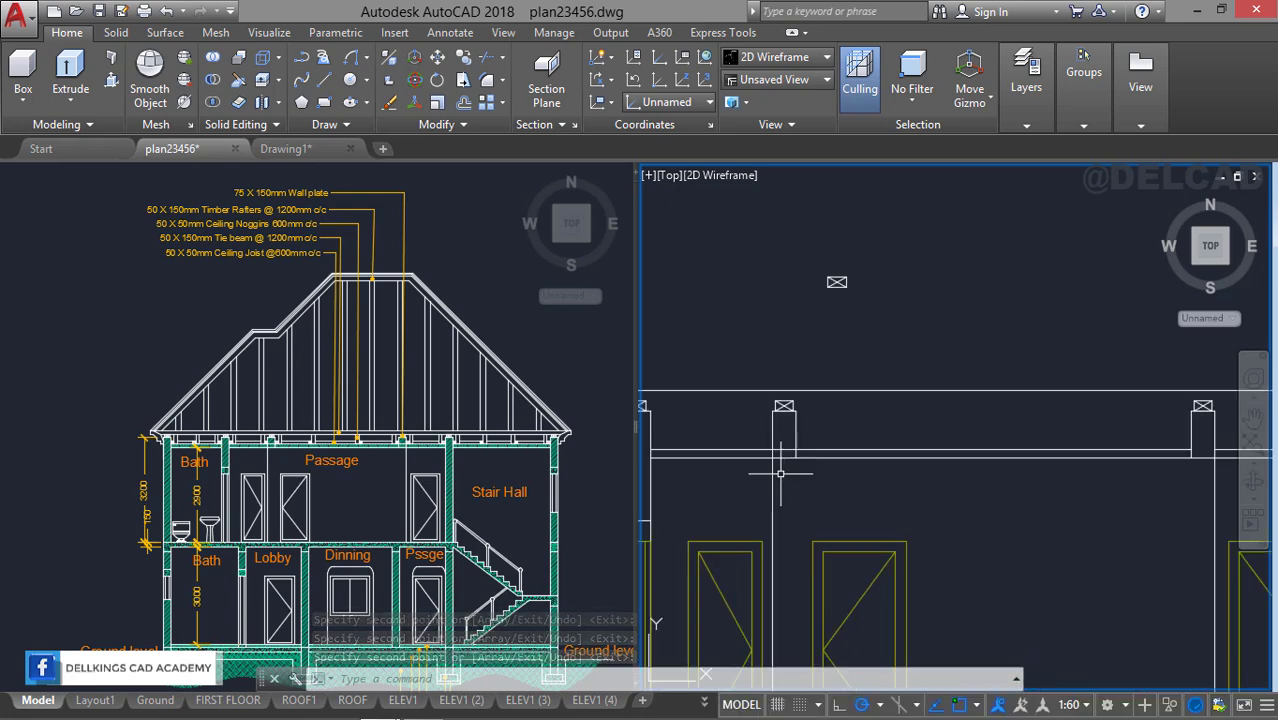
pyautogui.write('tr')
pyautogui.press('Return')
pyautogui.press('Return')
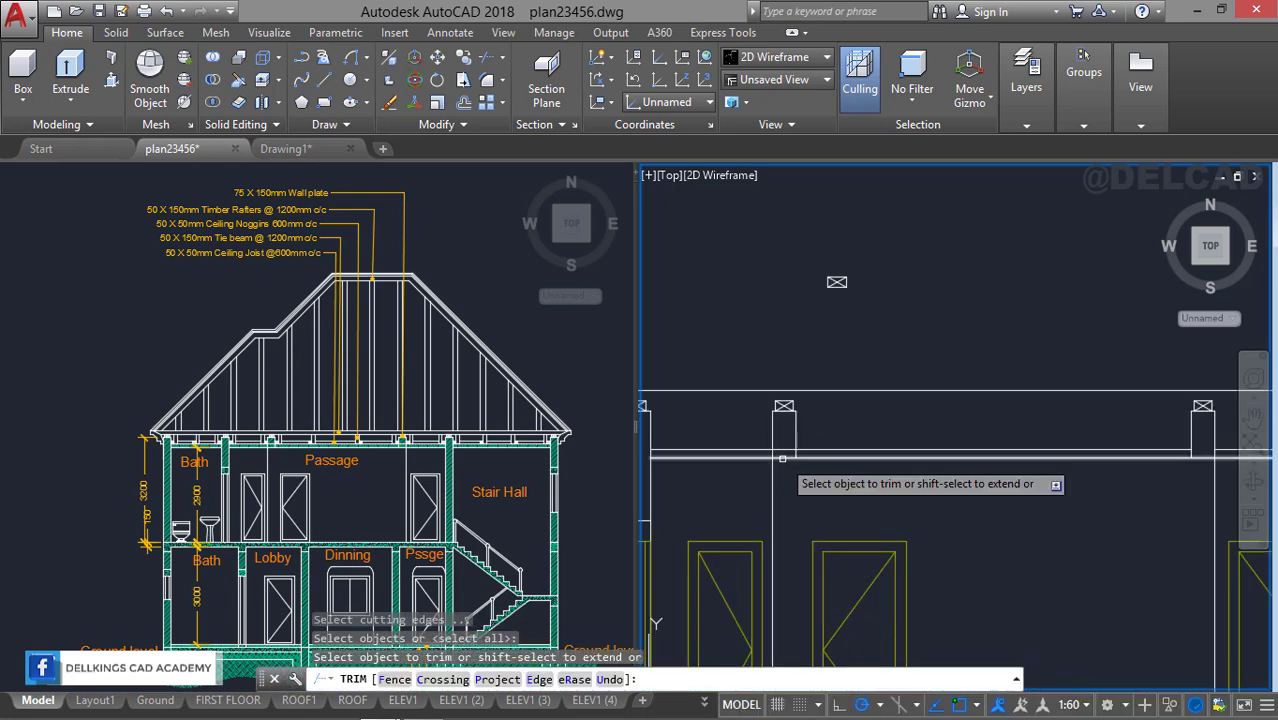
pyautogui.scroll(3, 782, 458)
pyautogui.click(782, 451)
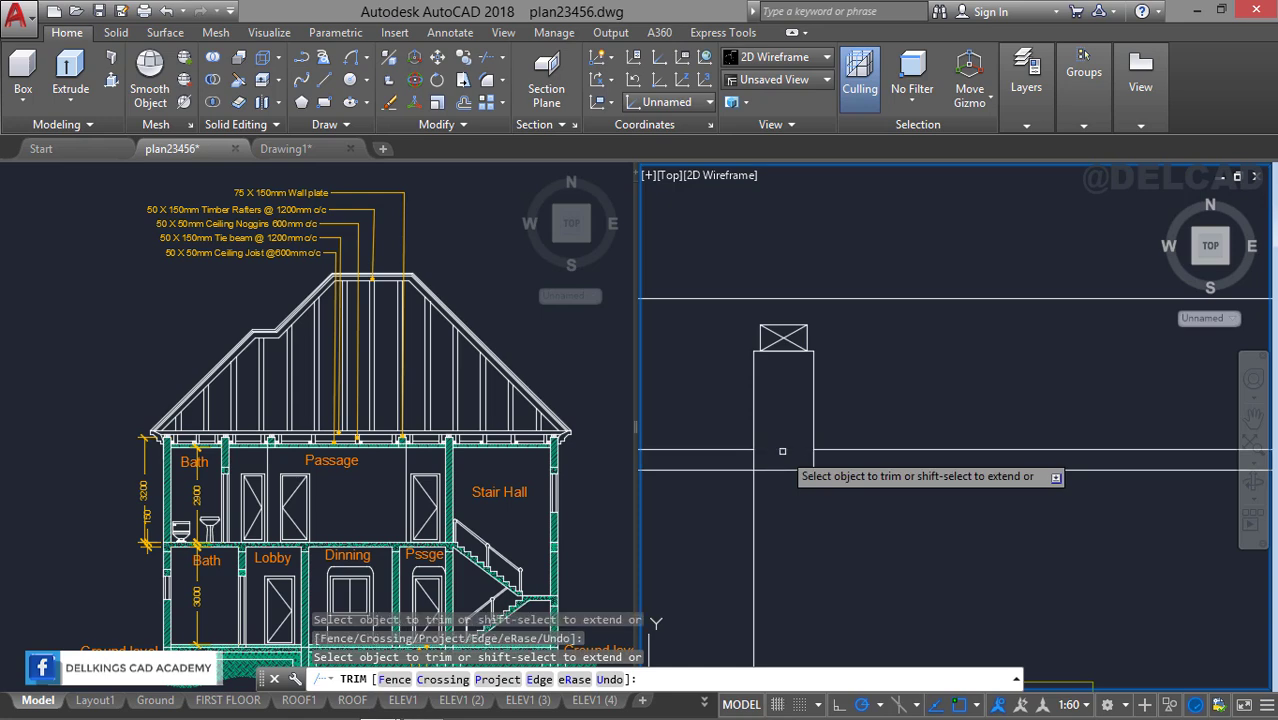
pyautogui.press('Return')
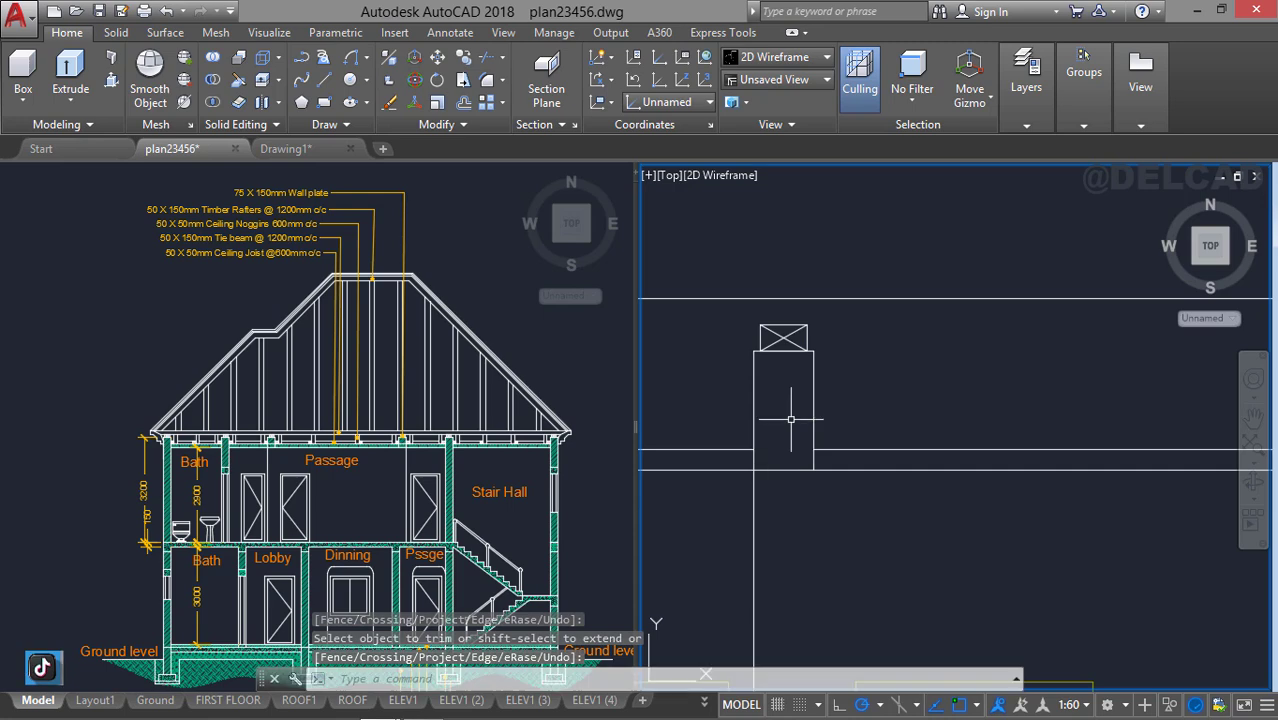
# Move the long horizontal line above the walls down onto the top edge of the wall plates.
pyautogui.scroll(-3, 891, 396)
pyautogui.scroll(-1, 778, 386)
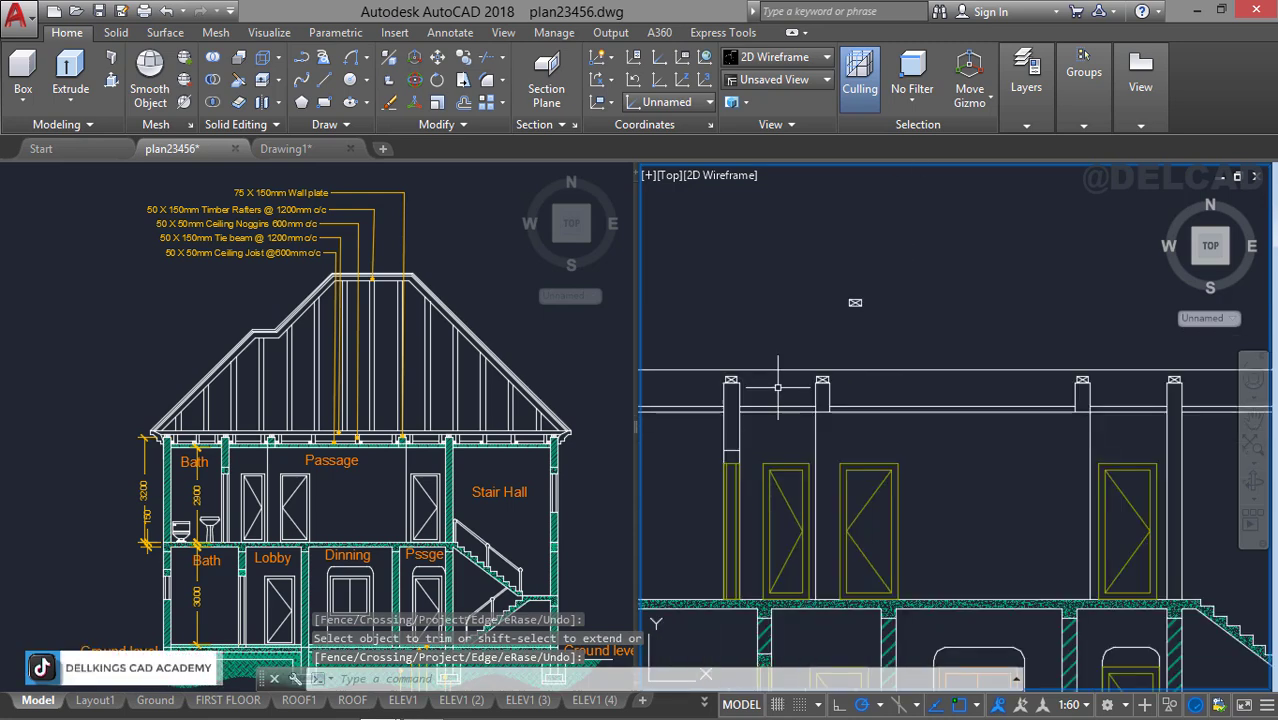
pyautogui.scroll(-1, 716, 396)
pyautogui.moveTo(845, 372); pyautogui.dragTo(760, 405, button='middle')
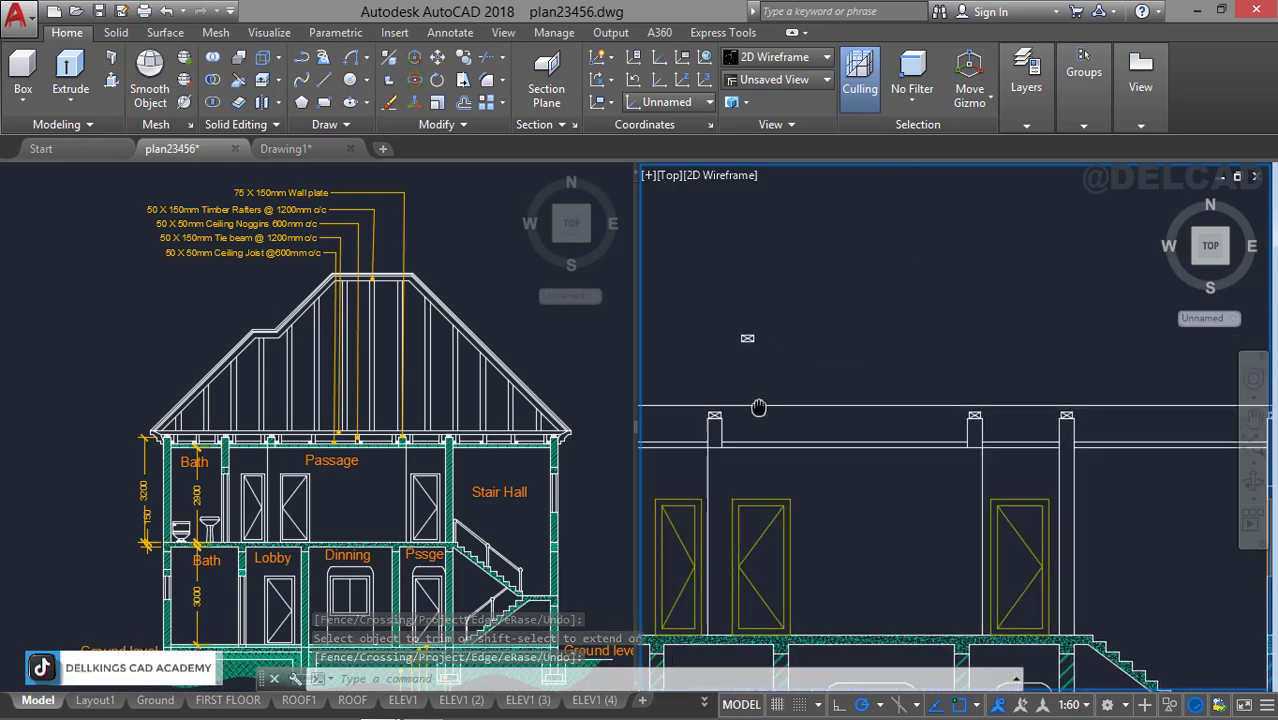
pyautogui.scroll(2, 976, 405)
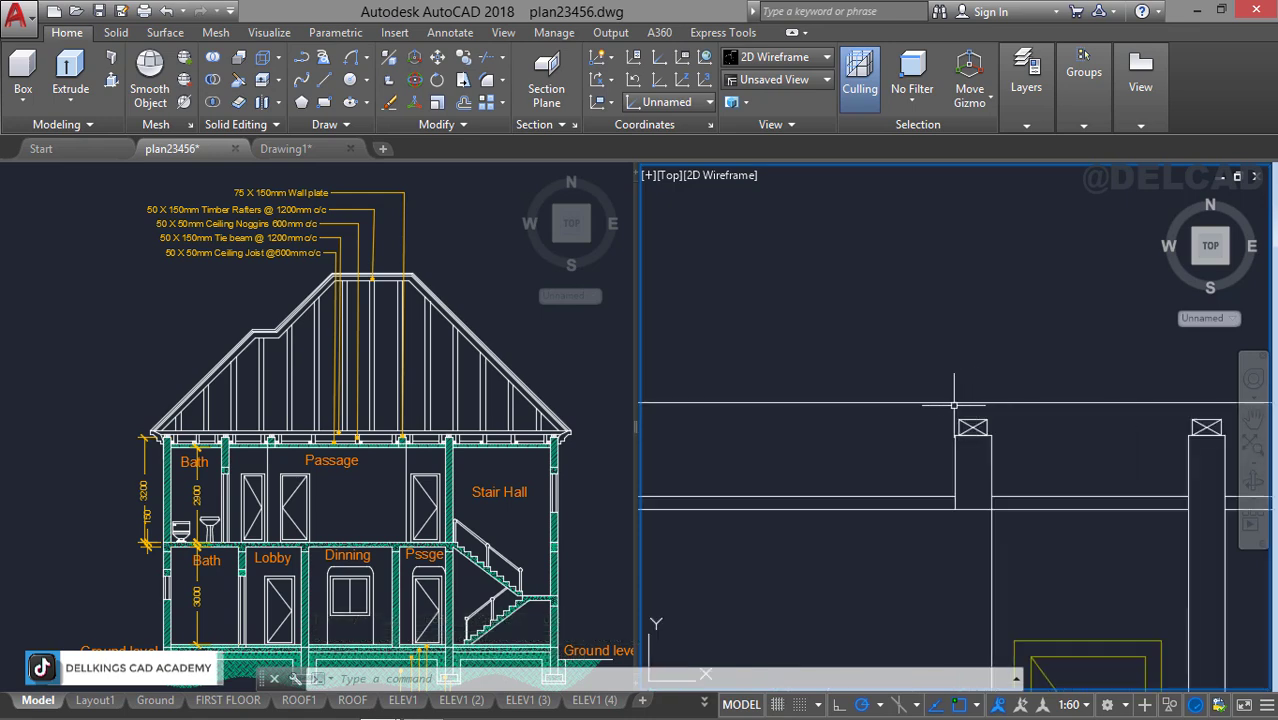
pyautogui.click(954, 404)
pyautogui.rightClick(957, 405)
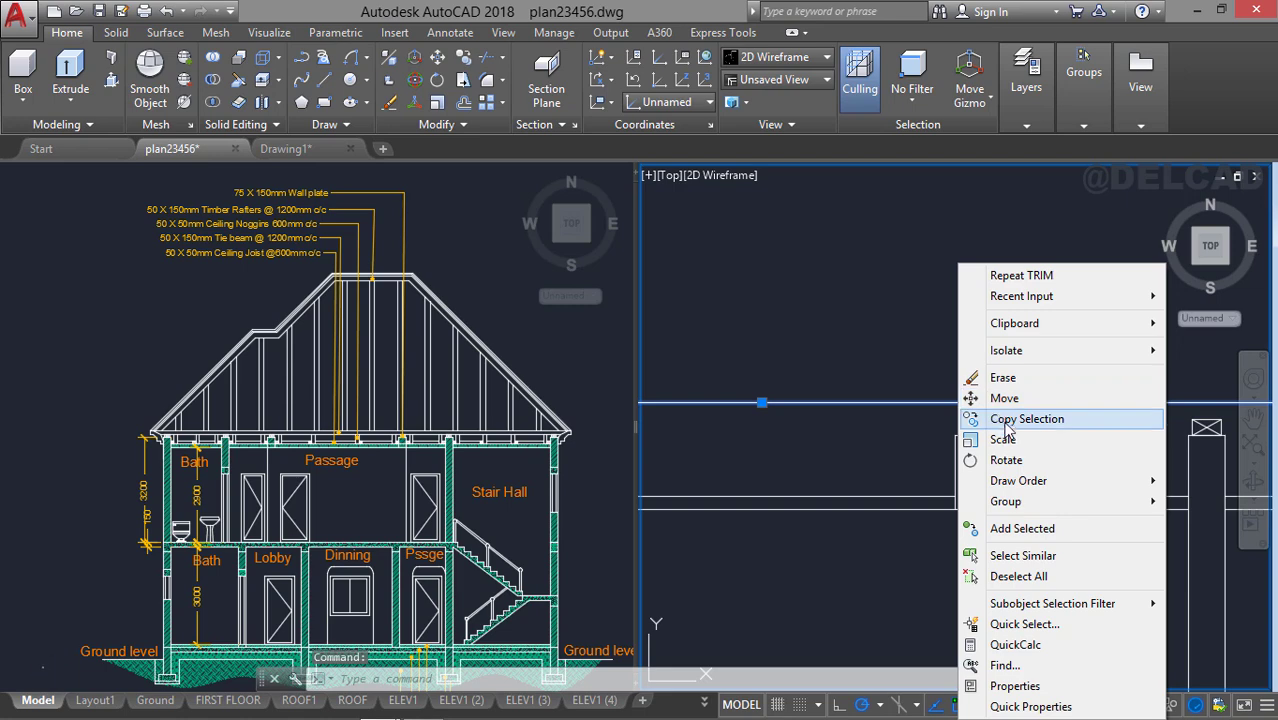
pyautogui.click(1003, 398)
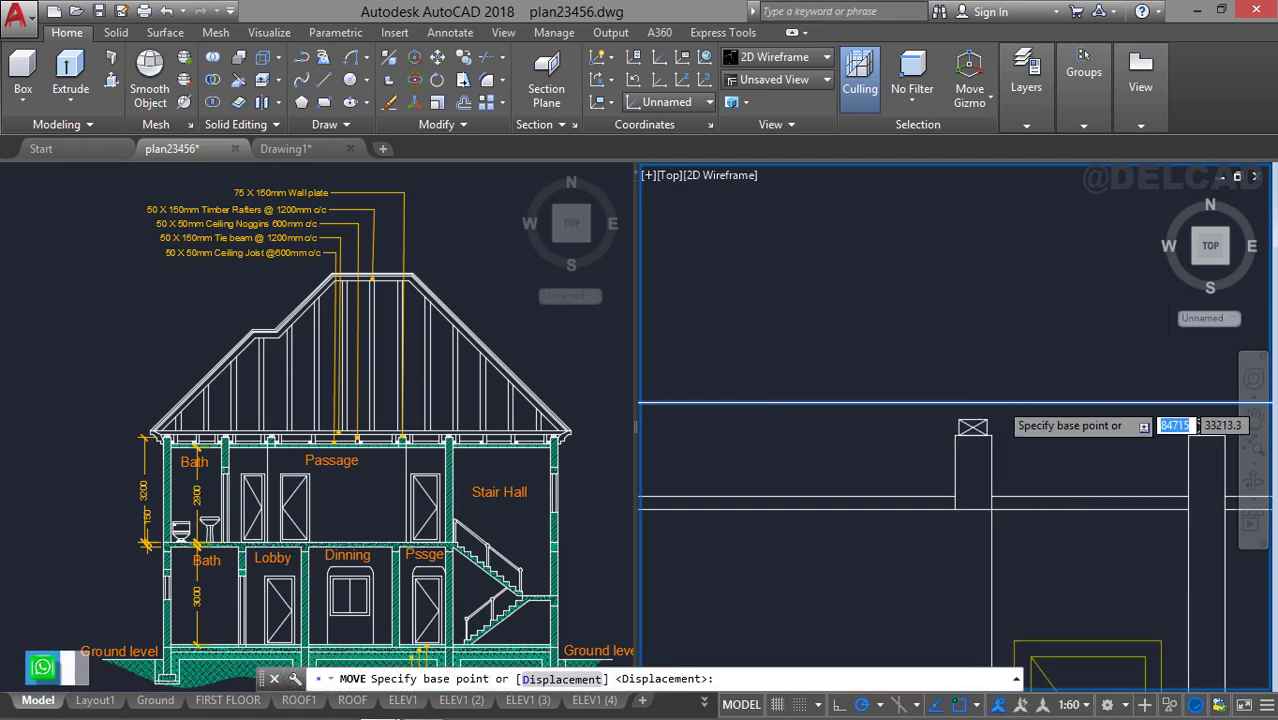
pyautogui.scroll(2, 998, 405)
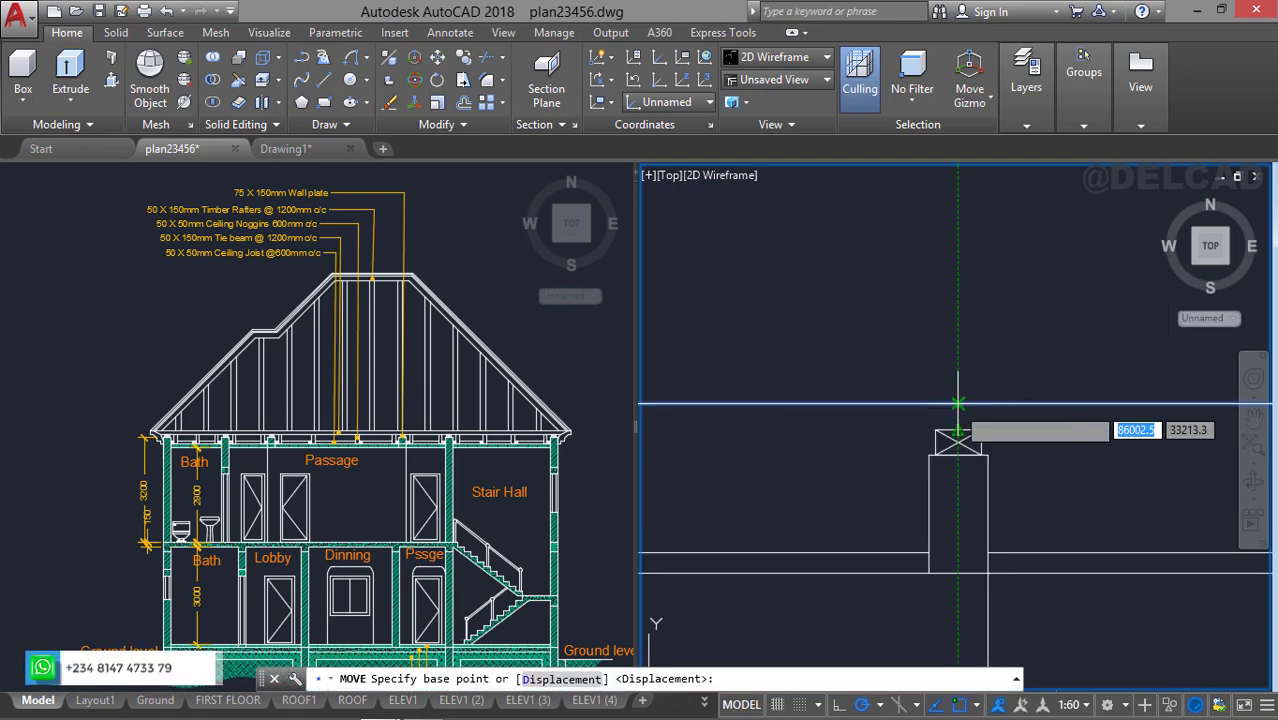
pyautogui.click(957, 404)
pyautogui.click(959, 431)
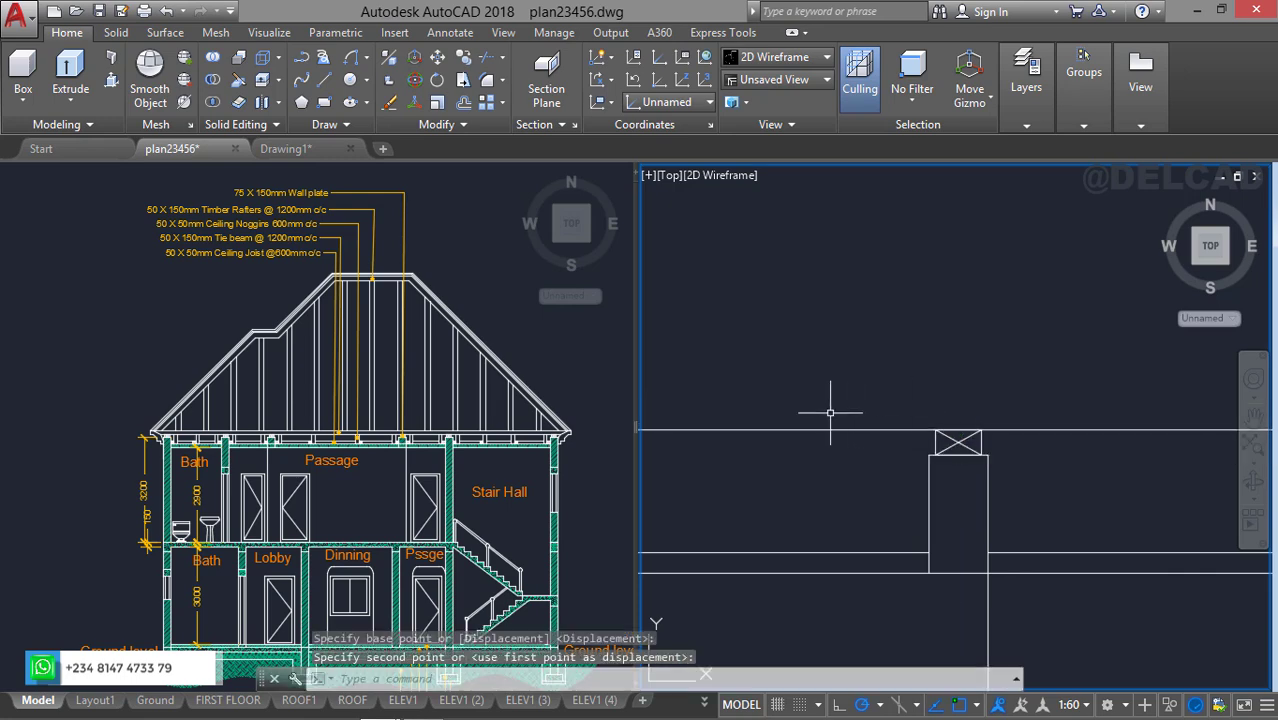
# Erase the spare crossed rectangle left in the empty area above the walls.
pyautogui.scroll(-5, 825, 400)
pyautogui.click(722, 318)
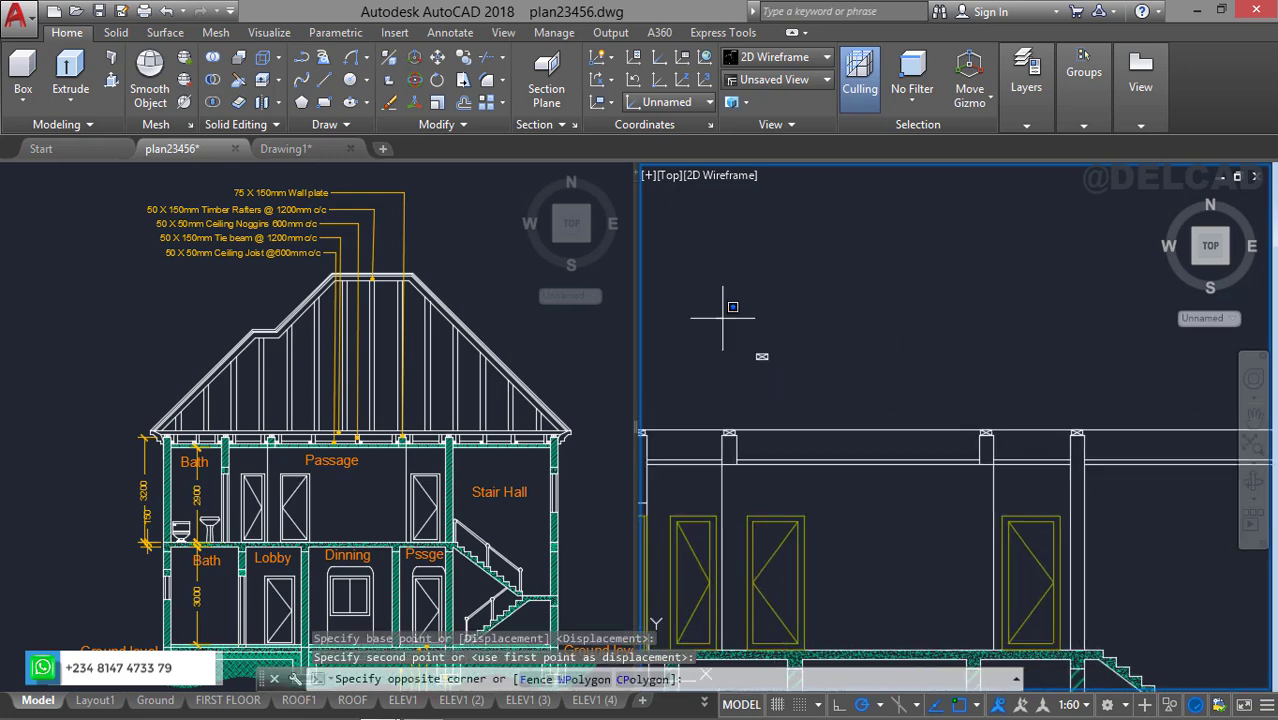
pyautogui.click(819, 376)
pyautogui.press('Delete')
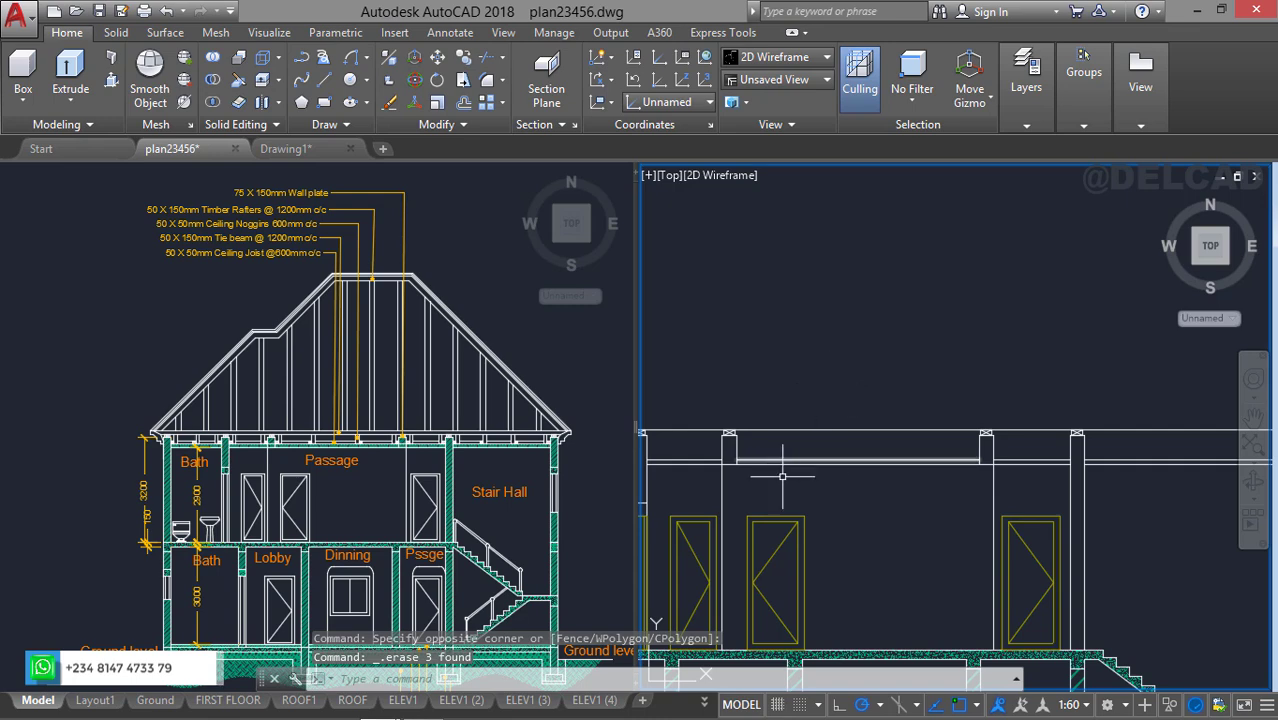
# Hatch the first three upper-storey walls from the left below their wall plates, using MUDST at angle 90 and scale 5.
pyautogui.moveTo(801, 447); pyautogui.dragTo(908, 385, button='middle')
pyautogui.moveTo(719, 482); pyautogui.dragTo(763, 457, button='middle')
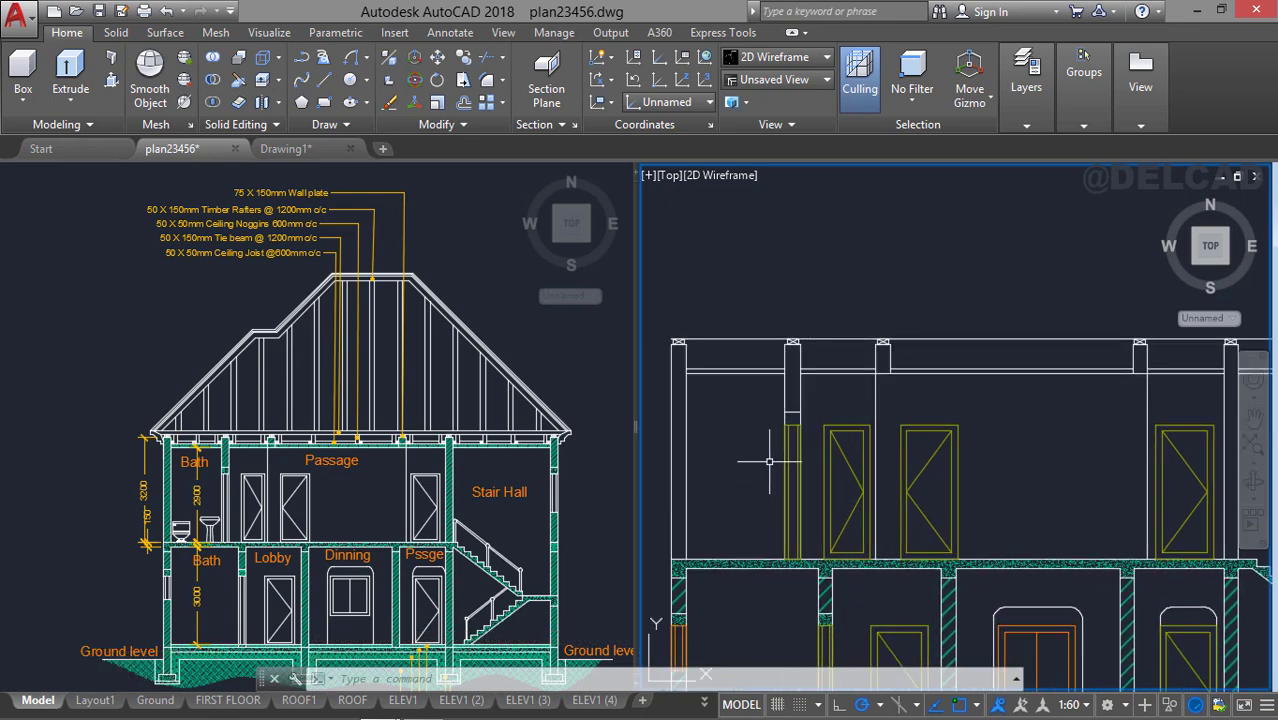
pyautogui.write('h')
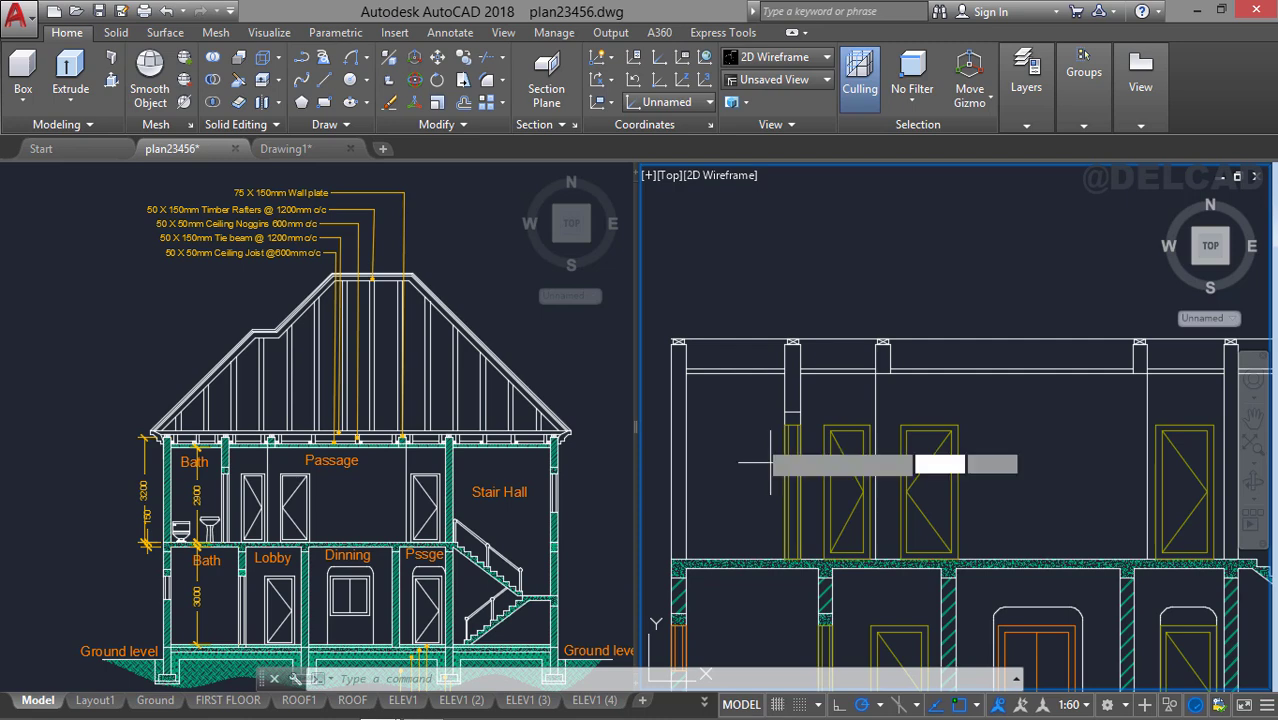
pyautogui.press('Return')
pyautogui.click(679, 441)
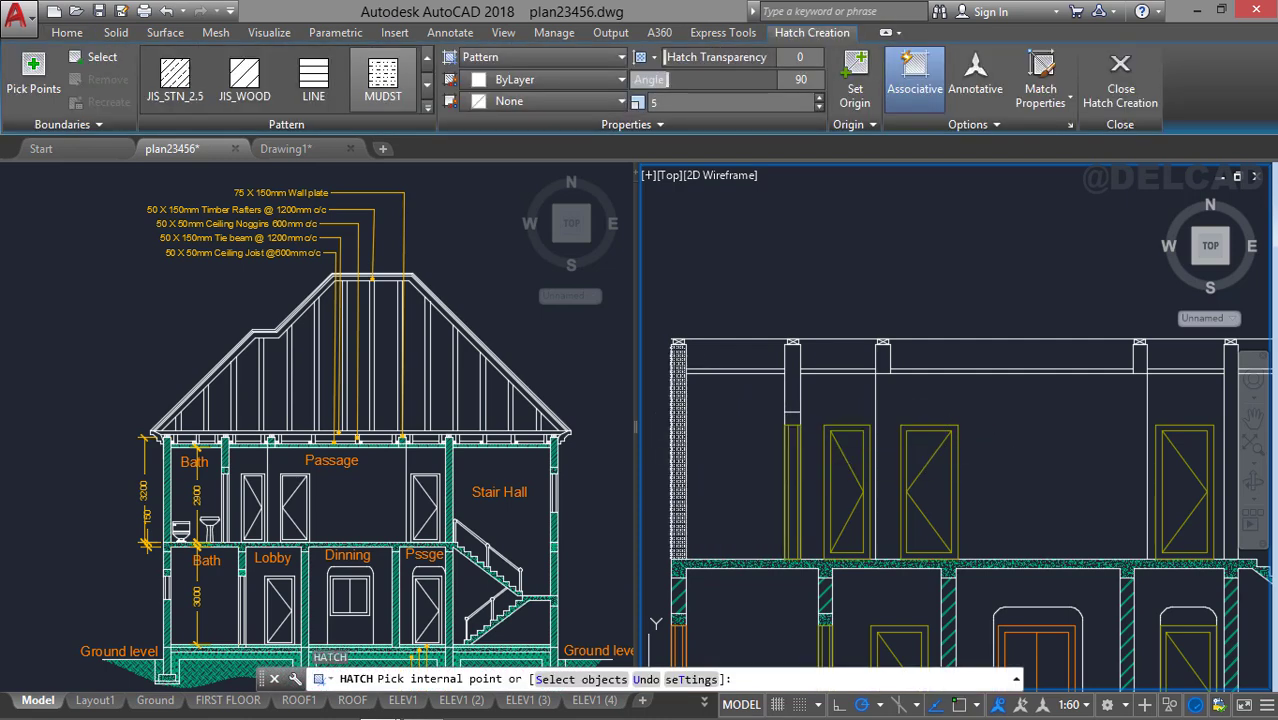
pyautogui.click(793, 378)
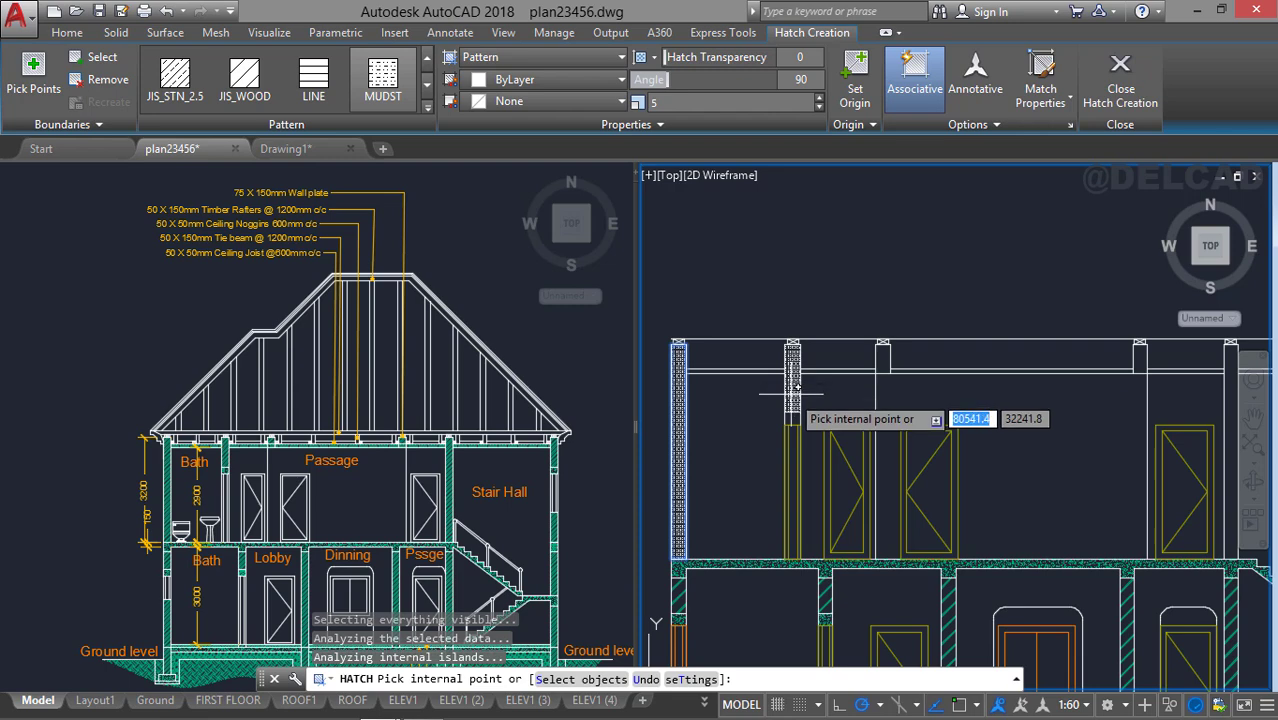
pyautogui.click(882, 372)
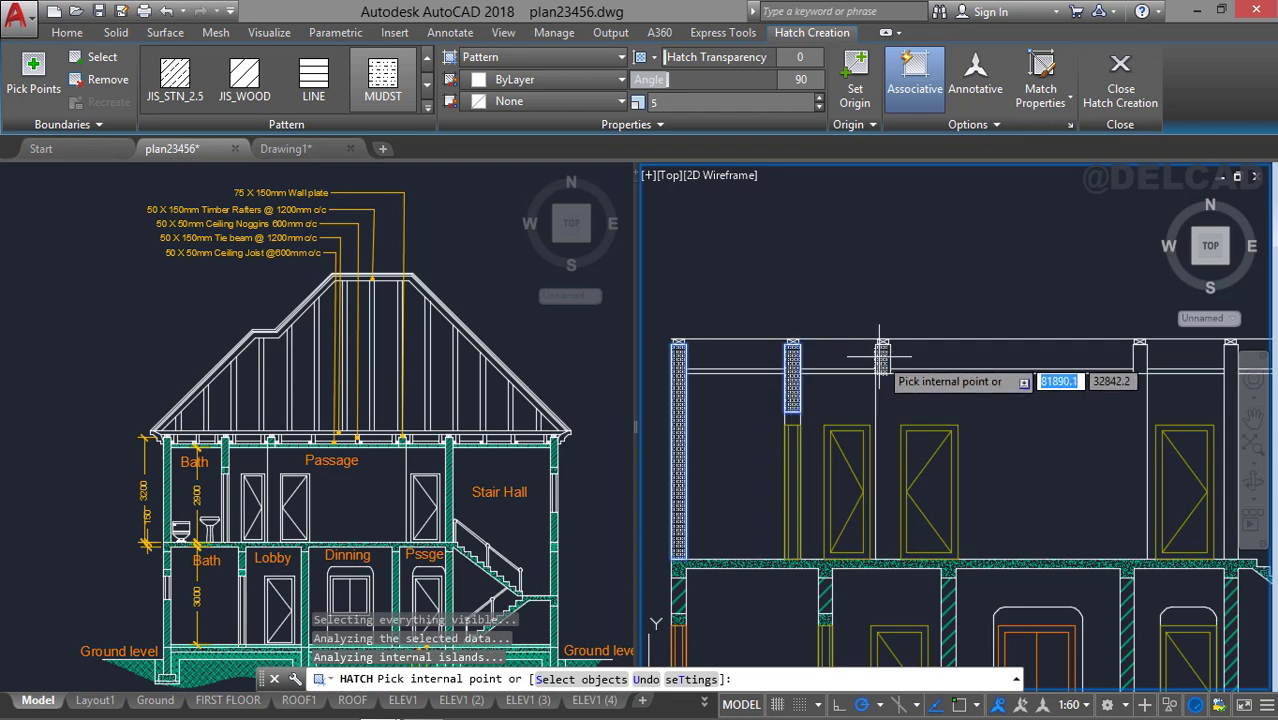
# Extend the MUDST hatch to the remaining upper-storey walls, including the outer stair hall wall above and below its window.
pyautogui.moveTo(903, 399); pyautogui.dragTo(684, 393, button='middle')
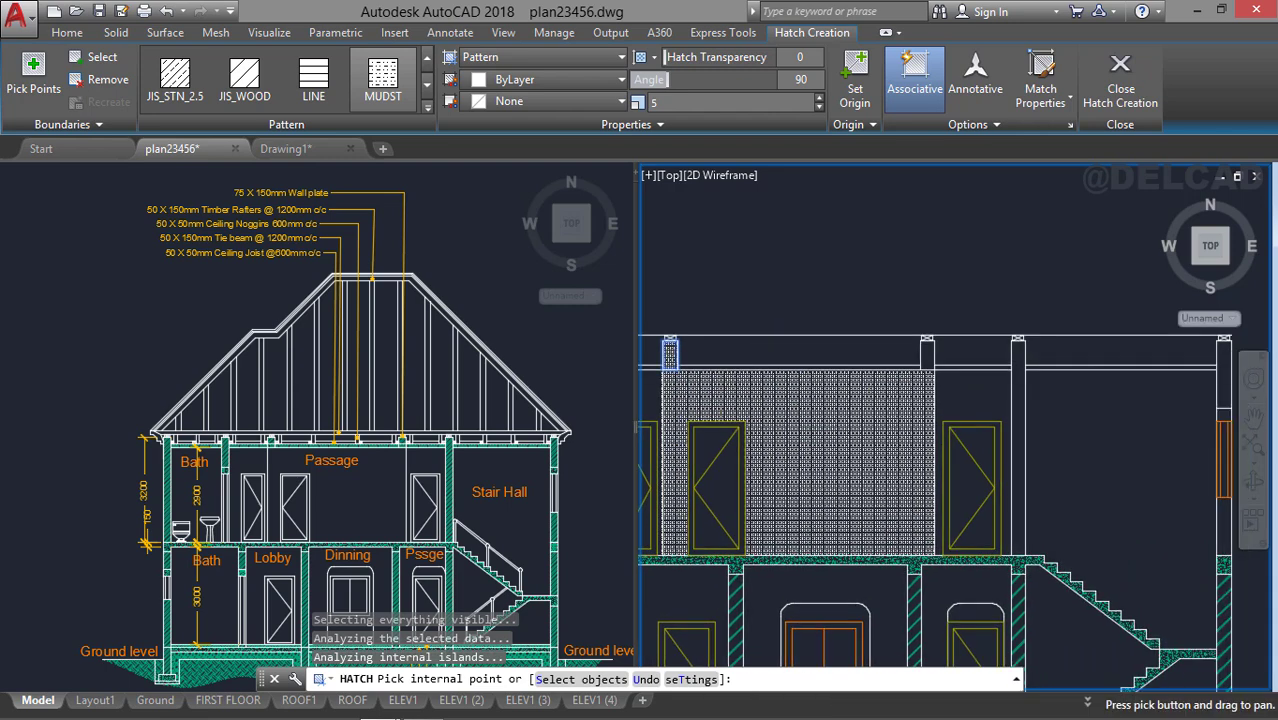
pyautogui.click(926, 347)
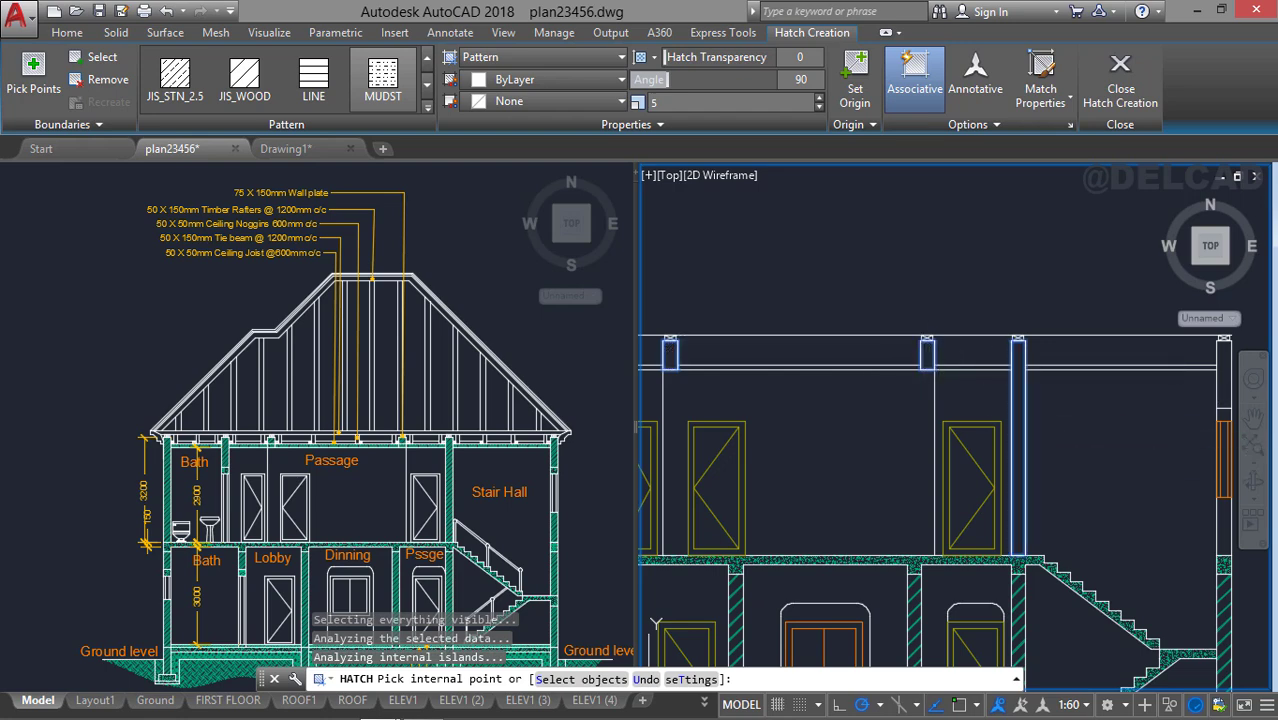
pyautogui.click(1015, 428)
pyautogui.moveTo(1004, 432); pyautogui.dragTo(852, 422, button='middle')
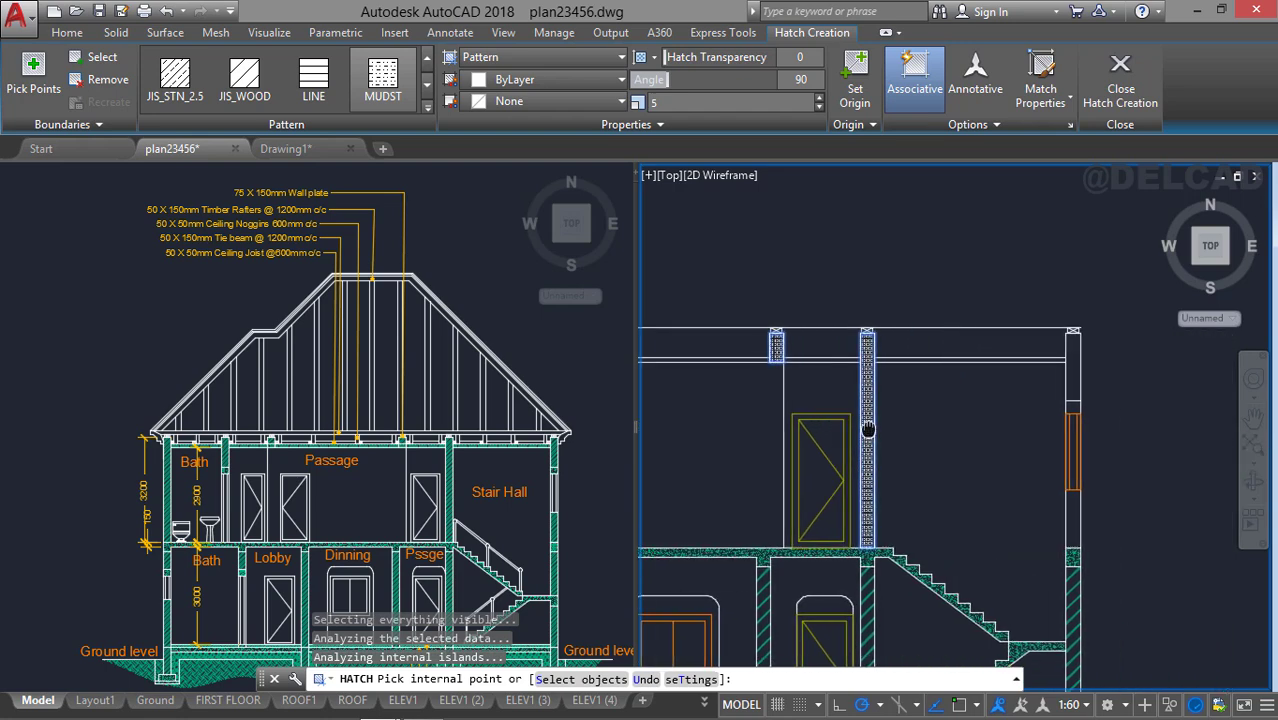
pyautogui.click(1066, 365)
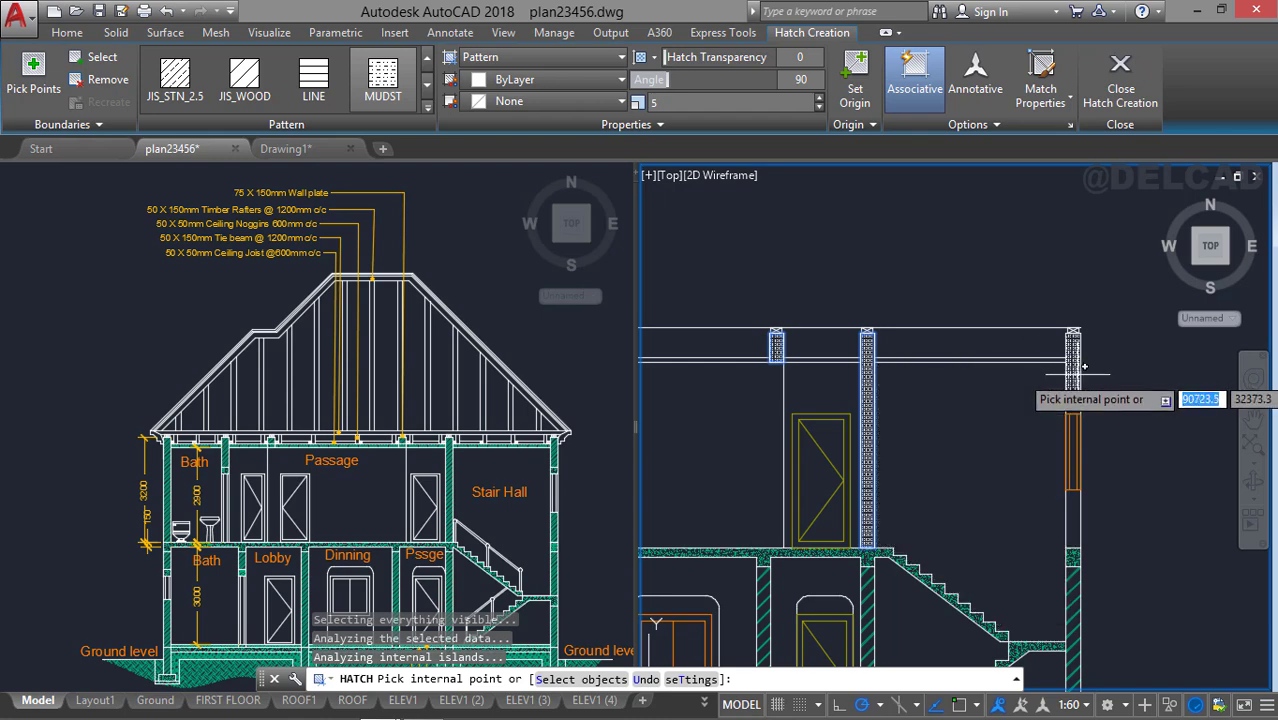
pyautogui.click(1073, 520)
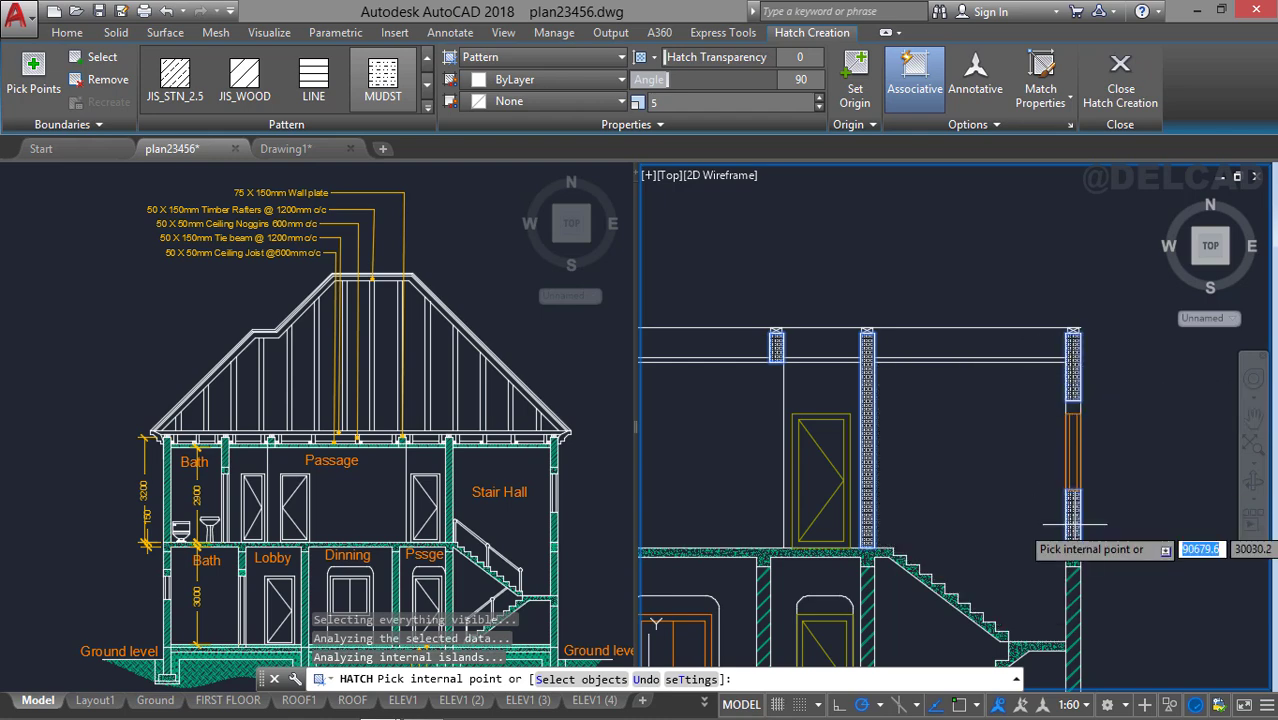
pyautogui.press('Return')
# Match the upper-storey wall hatch to the green diagonal hatch of the ground-floor walls.
pyautogui.write('m')
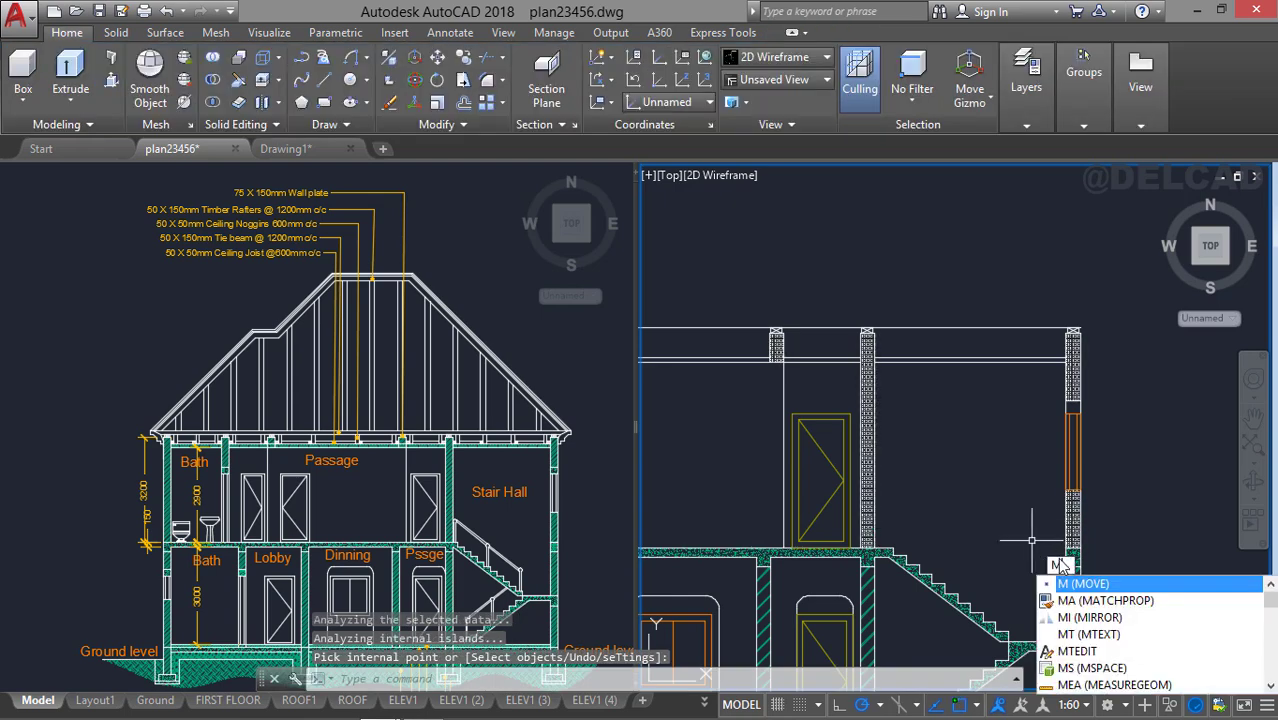
pyautogui.click(1104, 600)
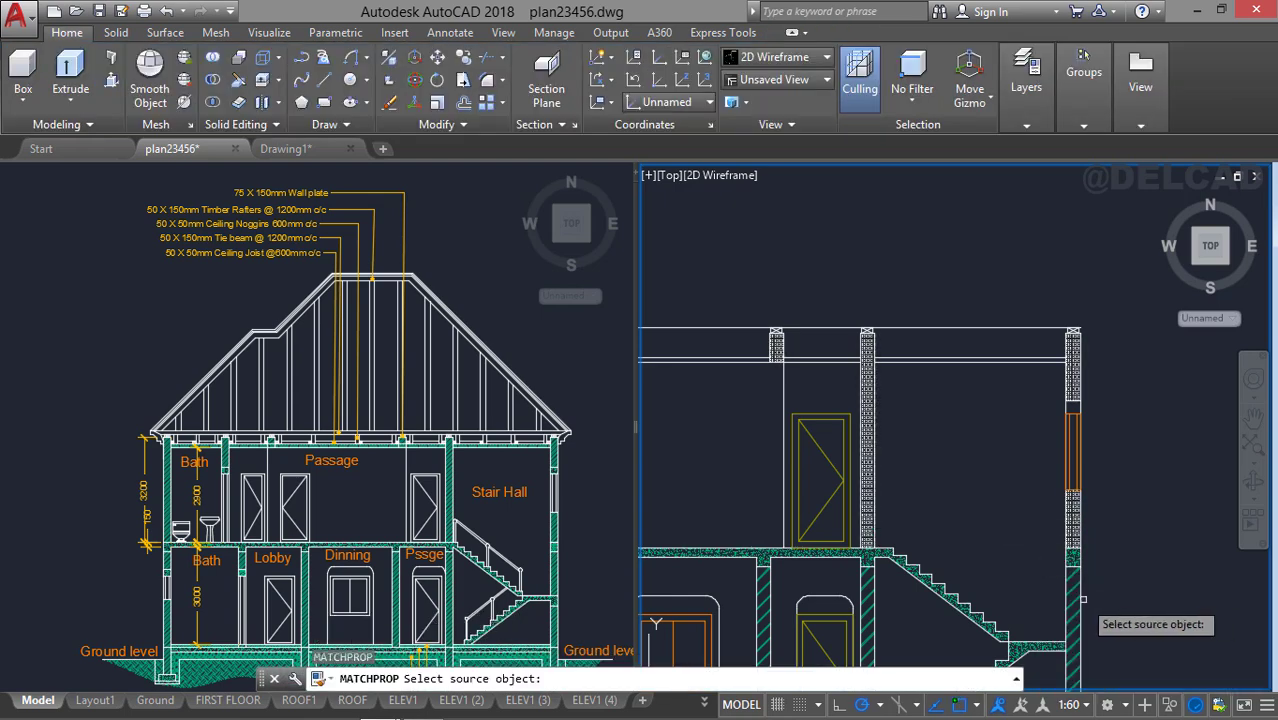
pyautogui.click(1073, 587)
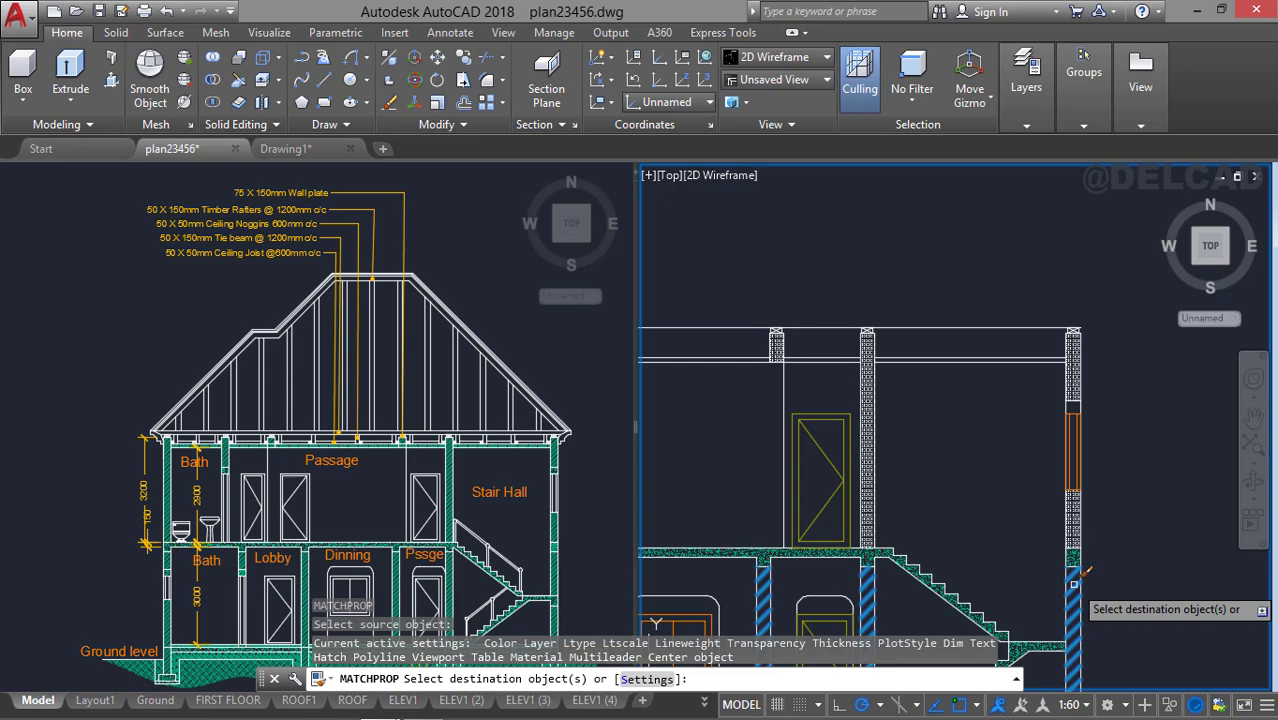
pyautogui.click(1074, 364)
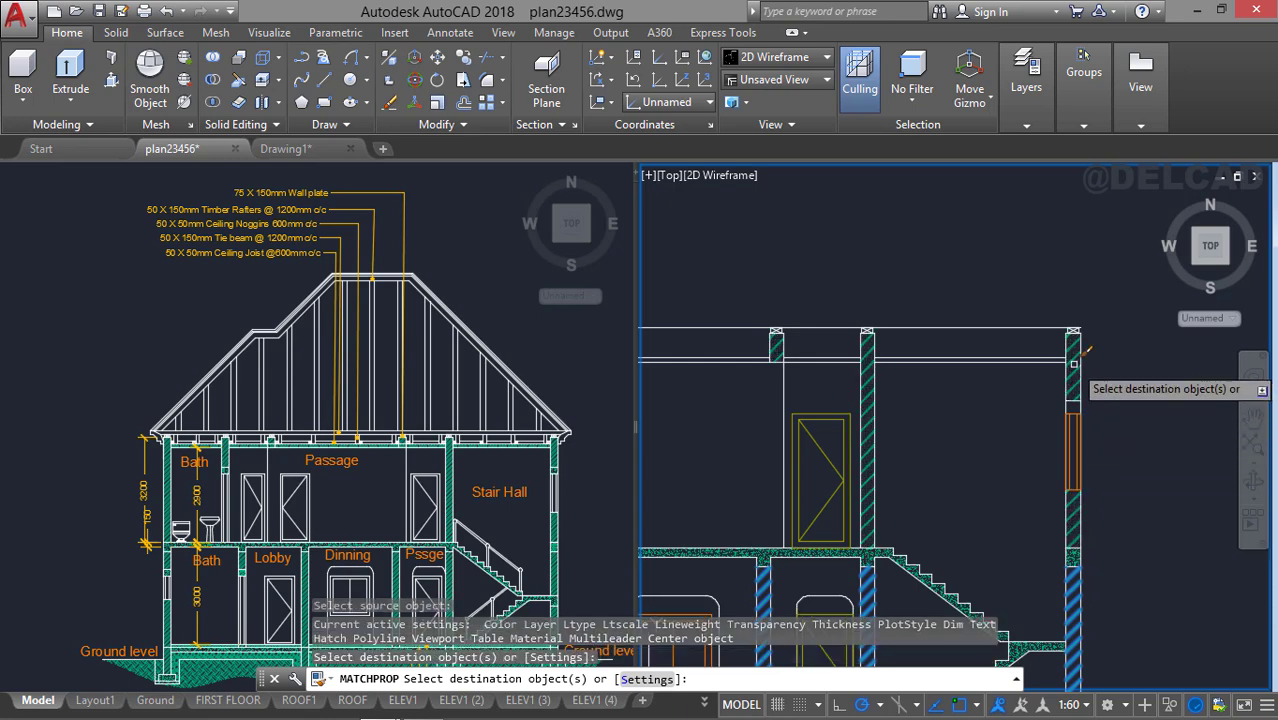
pyautogui.press('Return')
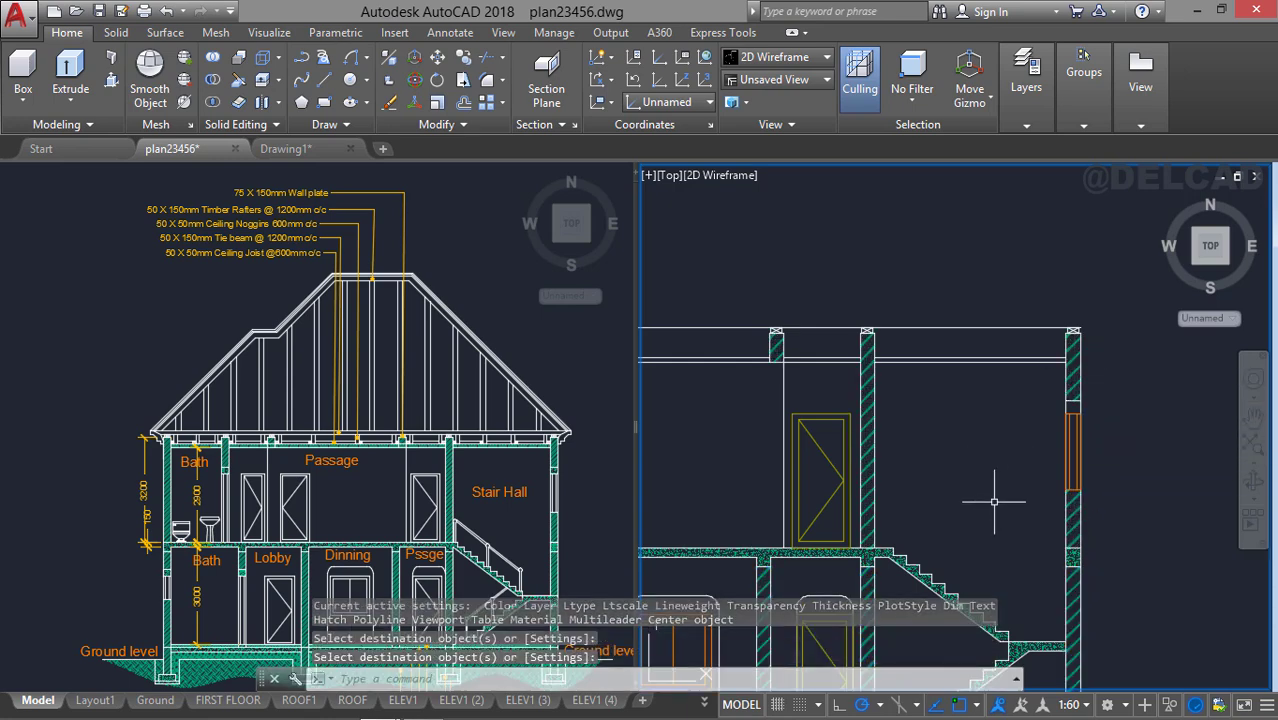
# Hatch the lintels over the opening in the second upper-storey wall and over the stair hall window with the MUDST pattern.
pyautogui.scroll(-2, 862, 505)
pyautogui.moveTo(749, 467); pyautogui.dragTo(1008, 463, button='middle')
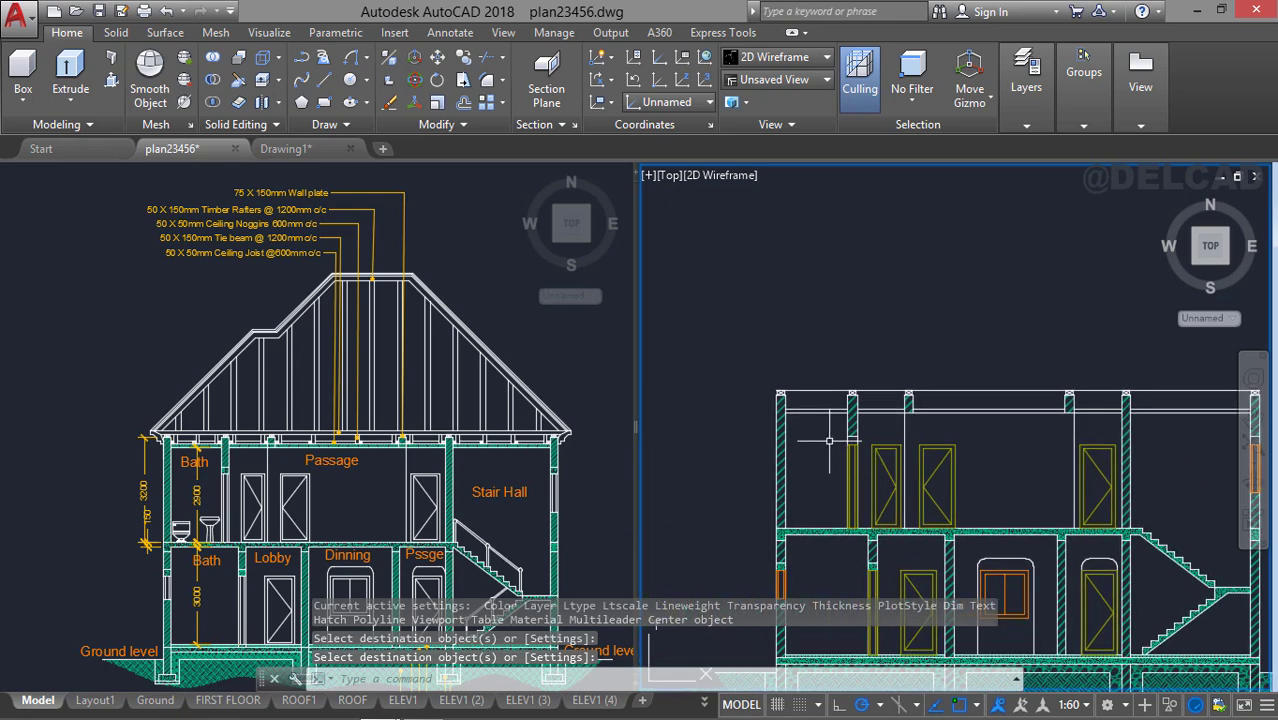
pyautogui.scroll(2, 826, 437)
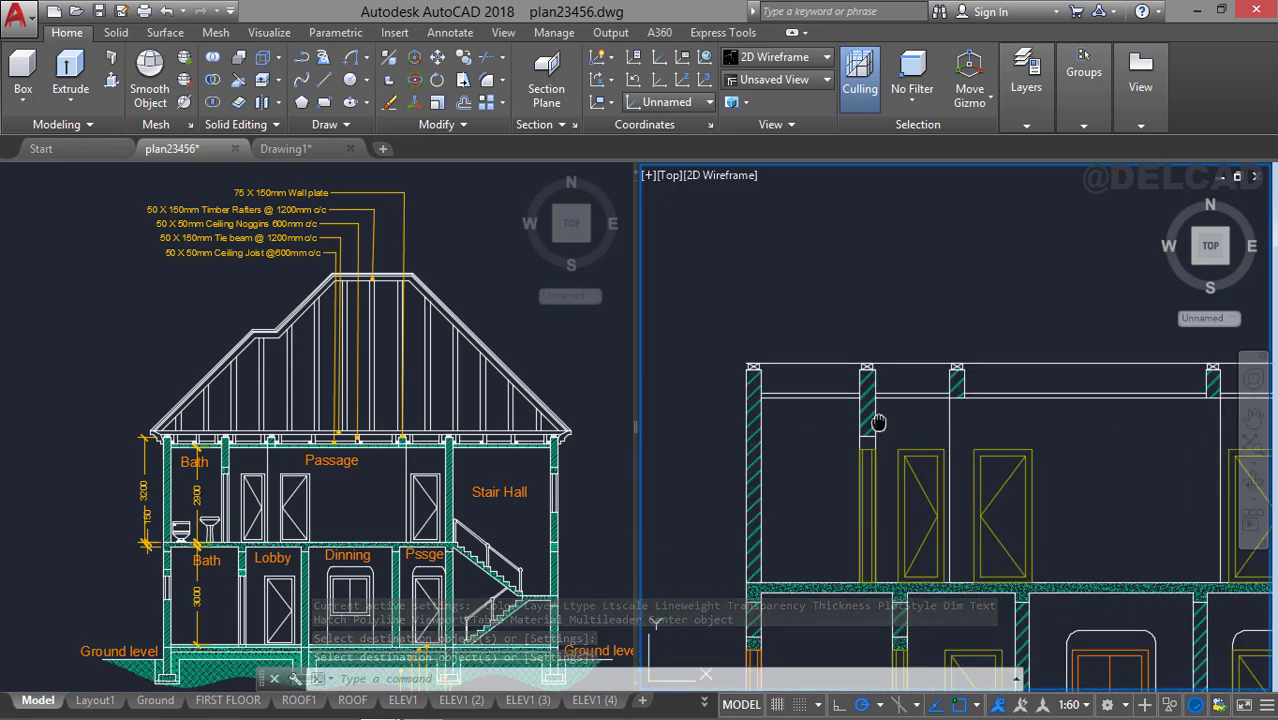
pyautogui.moveTo(878, 423); pyautogui.dragTo(830, 423, button='middle')
pyautogui.write('h')
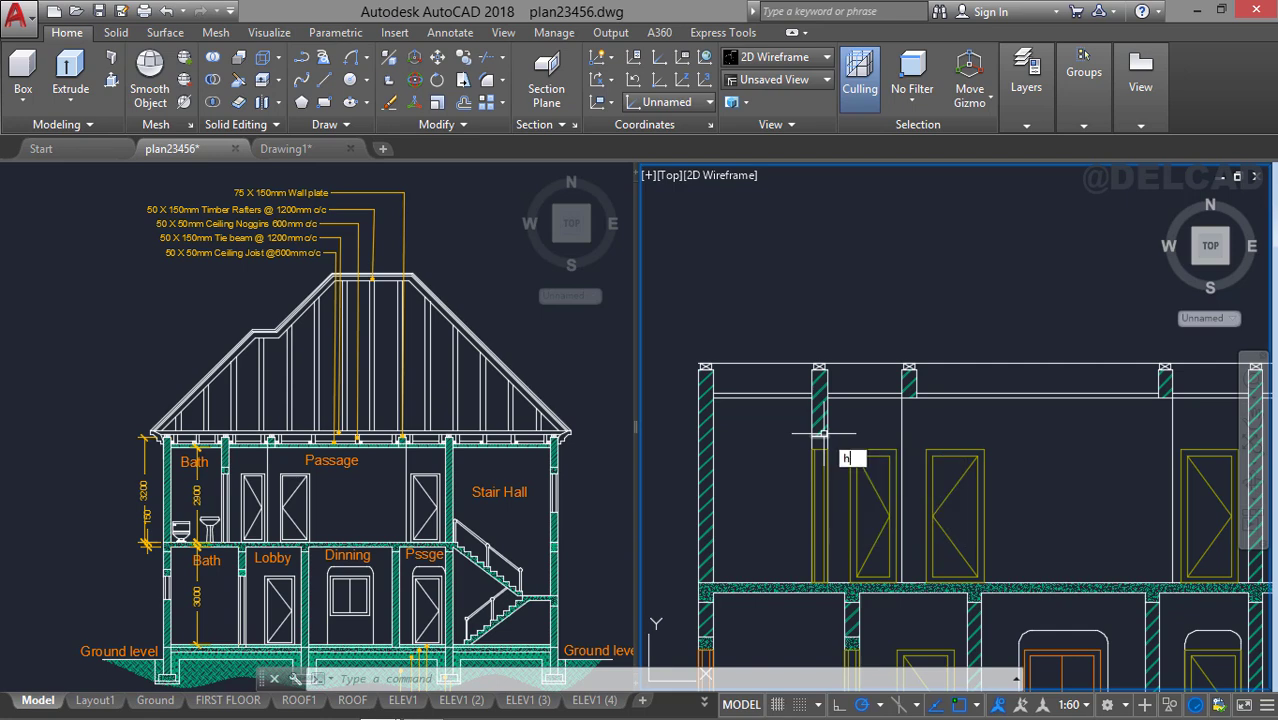
pyautogui.press('Return')
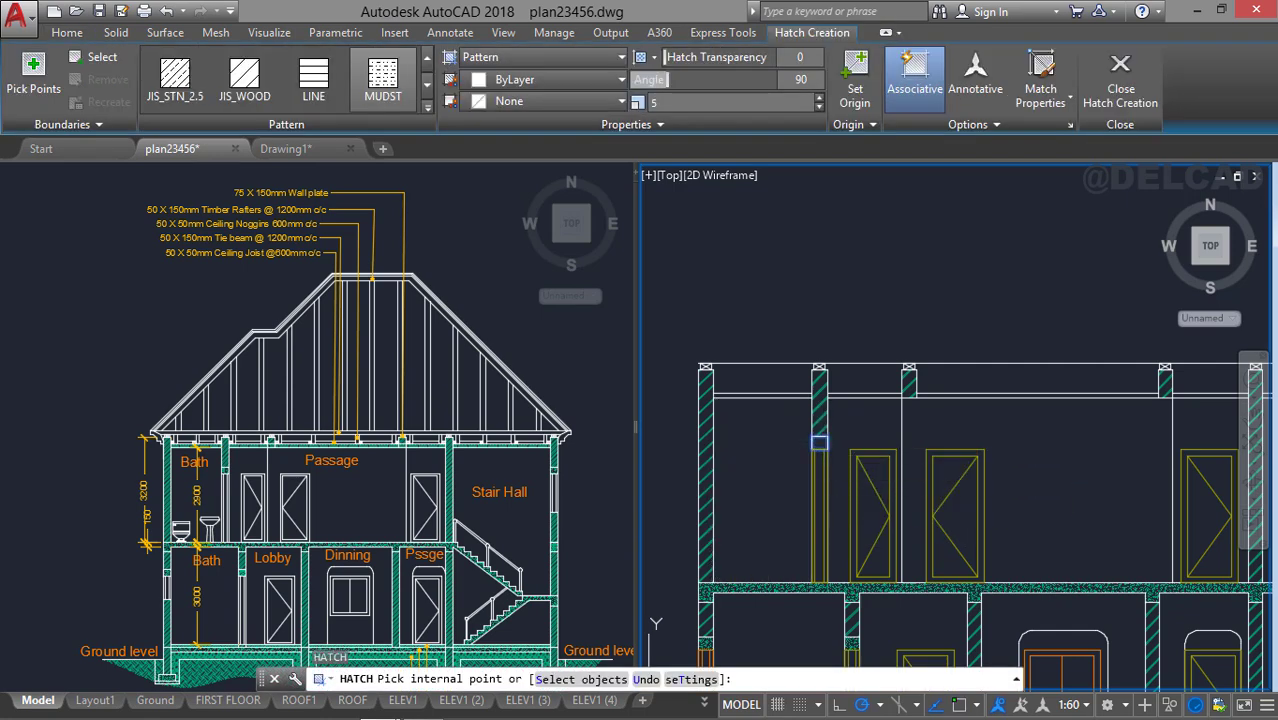
pyautogui.click(818, 443)
pyautogui.moveTo(818, 443); pyautogui.dragTo(510, 430, button='middle')
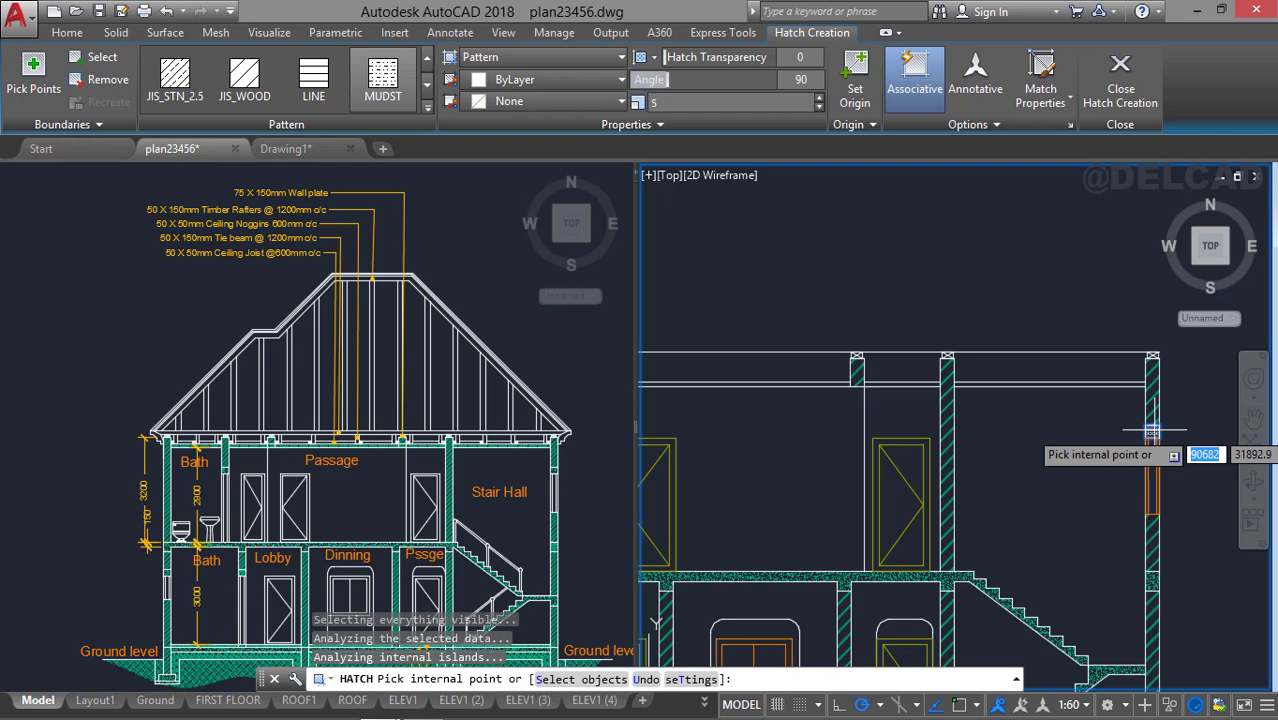
pyautogui.press('Return')
# Try to match the lintel hatch to the properties of the upper floor slab's edge line.
pyautogui.write('m')
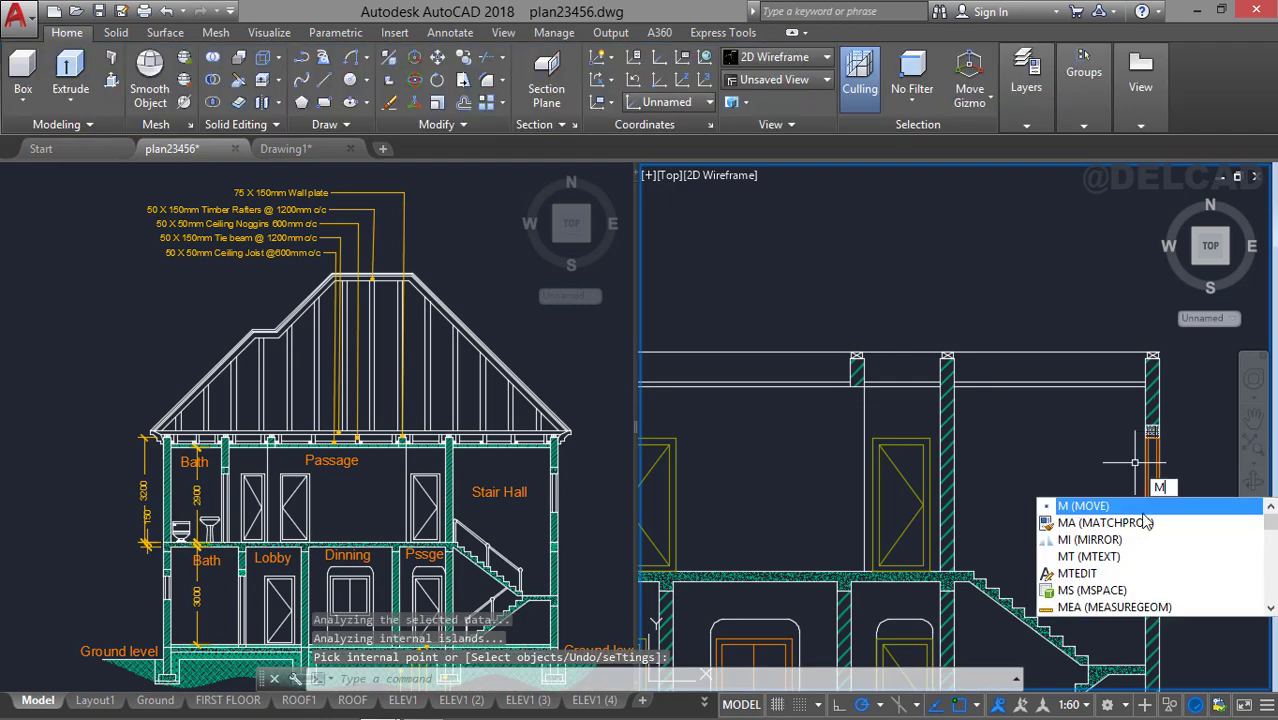
pyautogui.press('Escape')
pyautogui.write('ma')
pyautogui.press('Return')
pyautogui.click(975, 574)
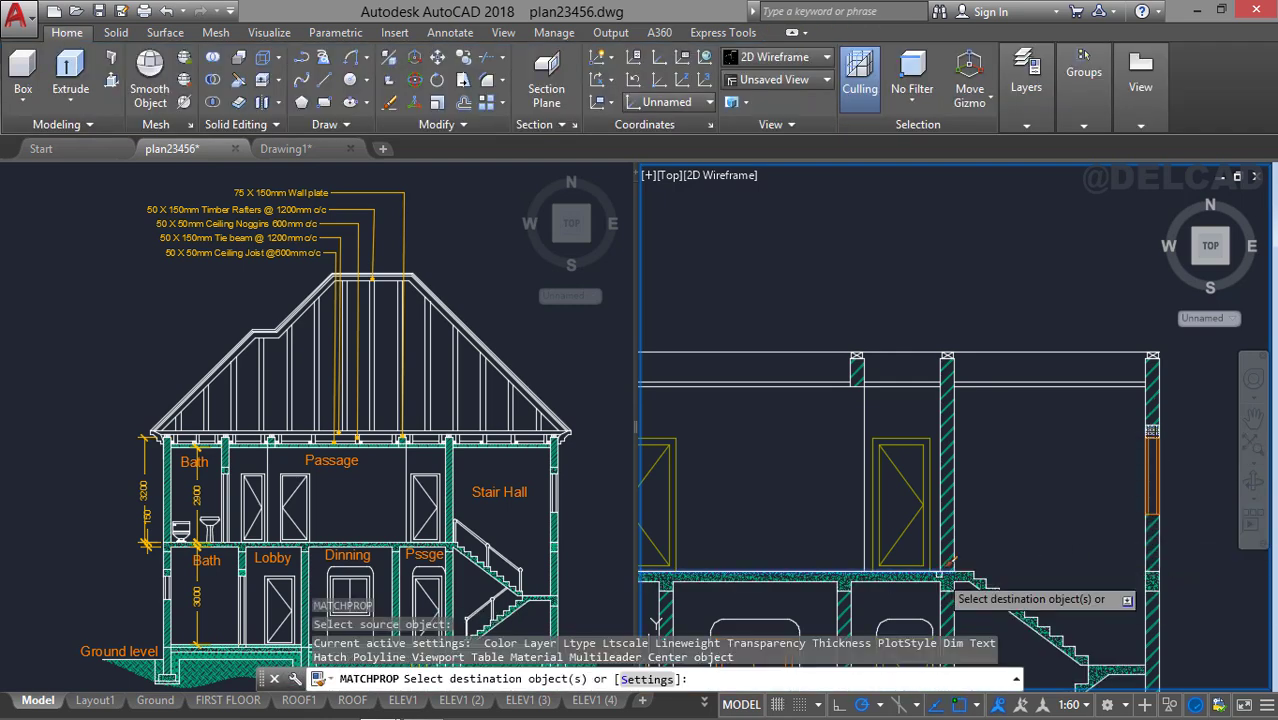
pyautogui.scroll(4, 1152, 430)
pyautogui.click(1150, 432)
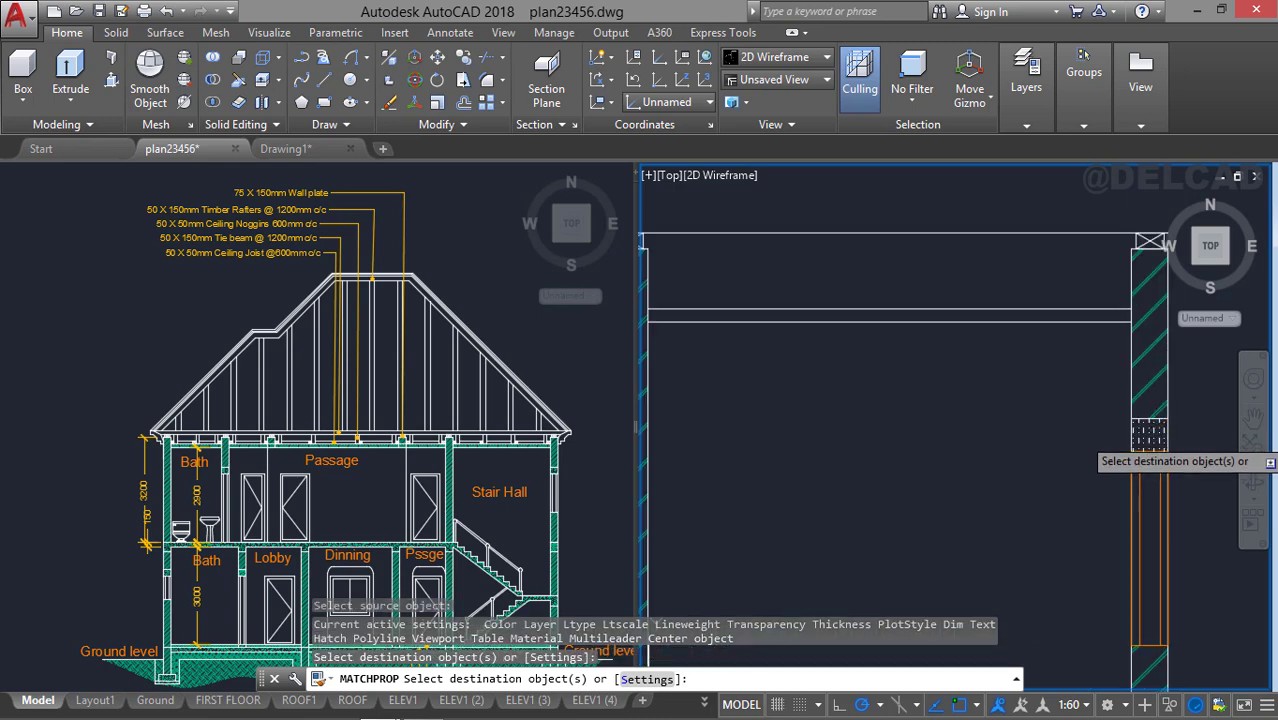
pyautogui.click(1150, 436)
pyautogui.click(1150, 436)
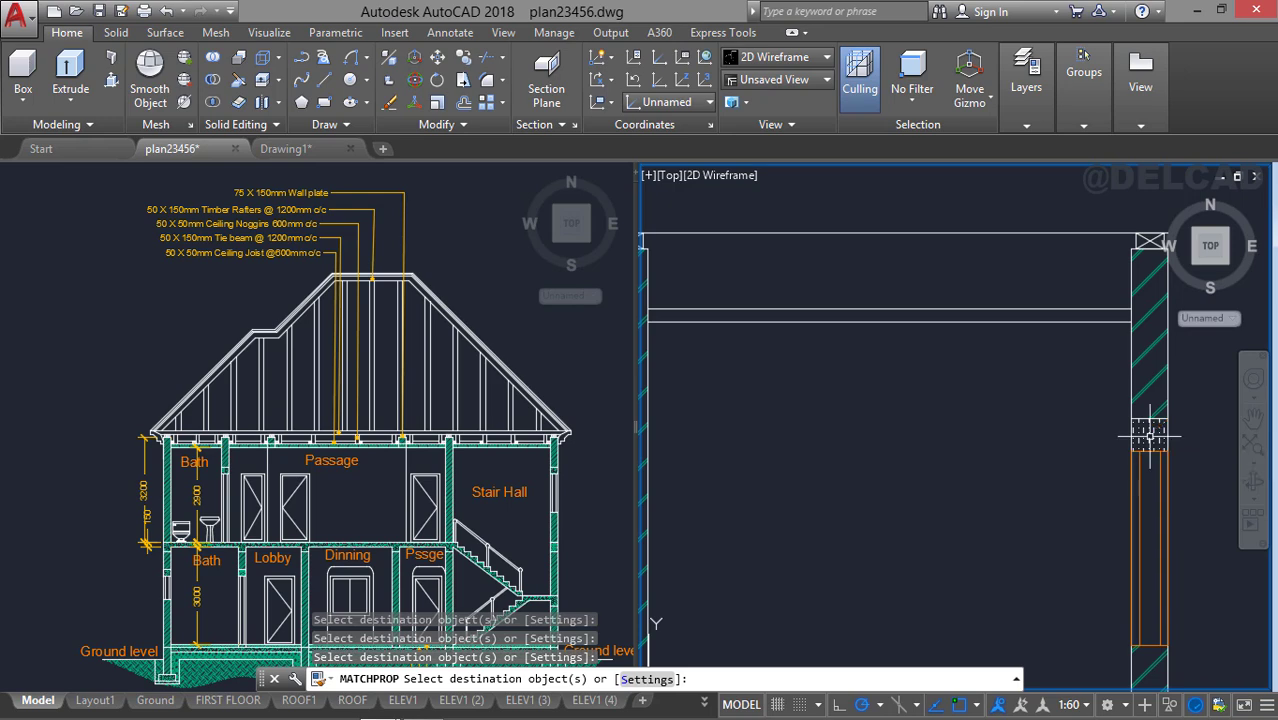
pyautogui.press('Escape')
# Match the lintel hatch to the green concrete hatch of the upper floor slab and stairs.
pyautogui.scroll(-3, 1079, 489)
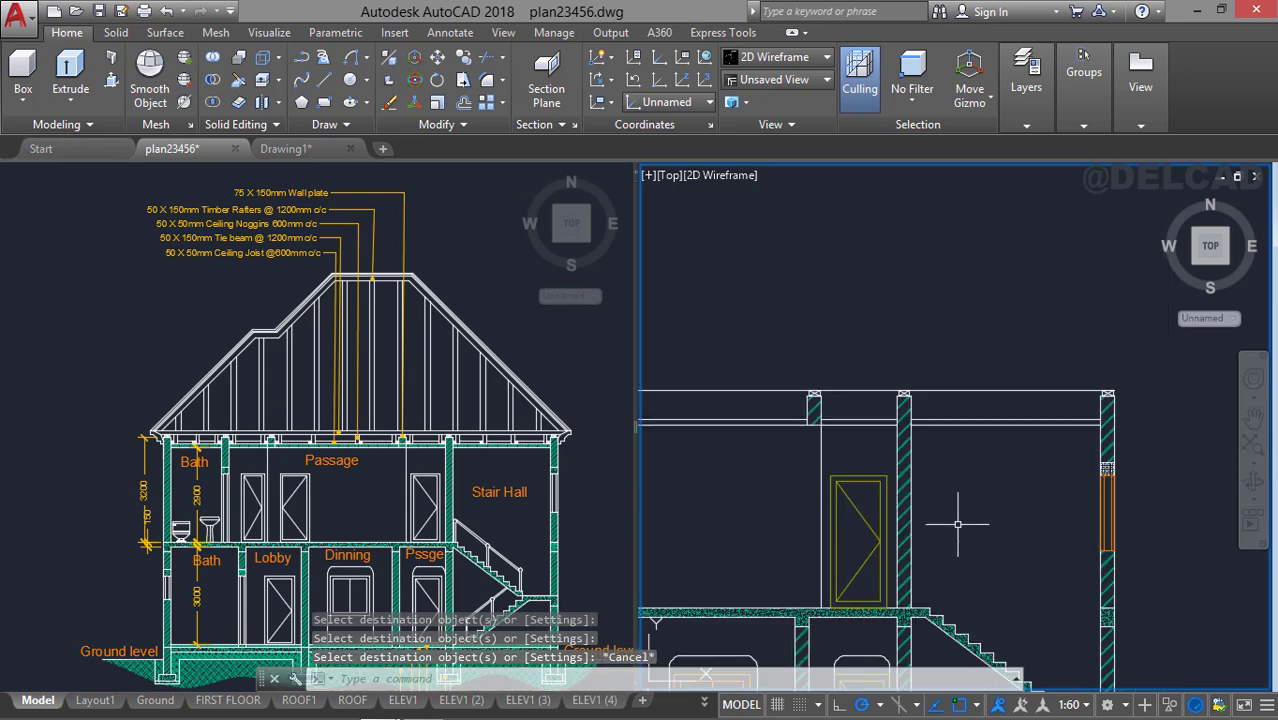
pyautogui.write('m')
pyautogui.press('Down')
pyautogui.press('Return')
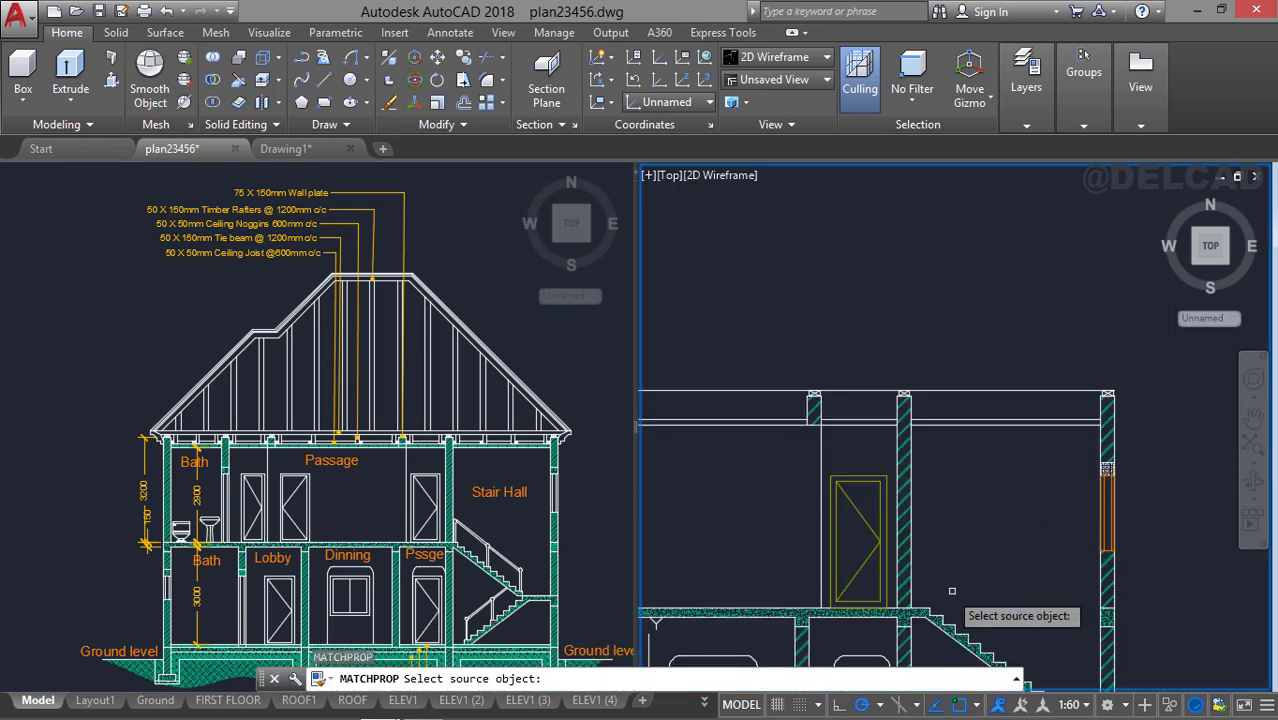
pyautogui.scroll(4, 884, 600)
pyautogui.click(990, 650)
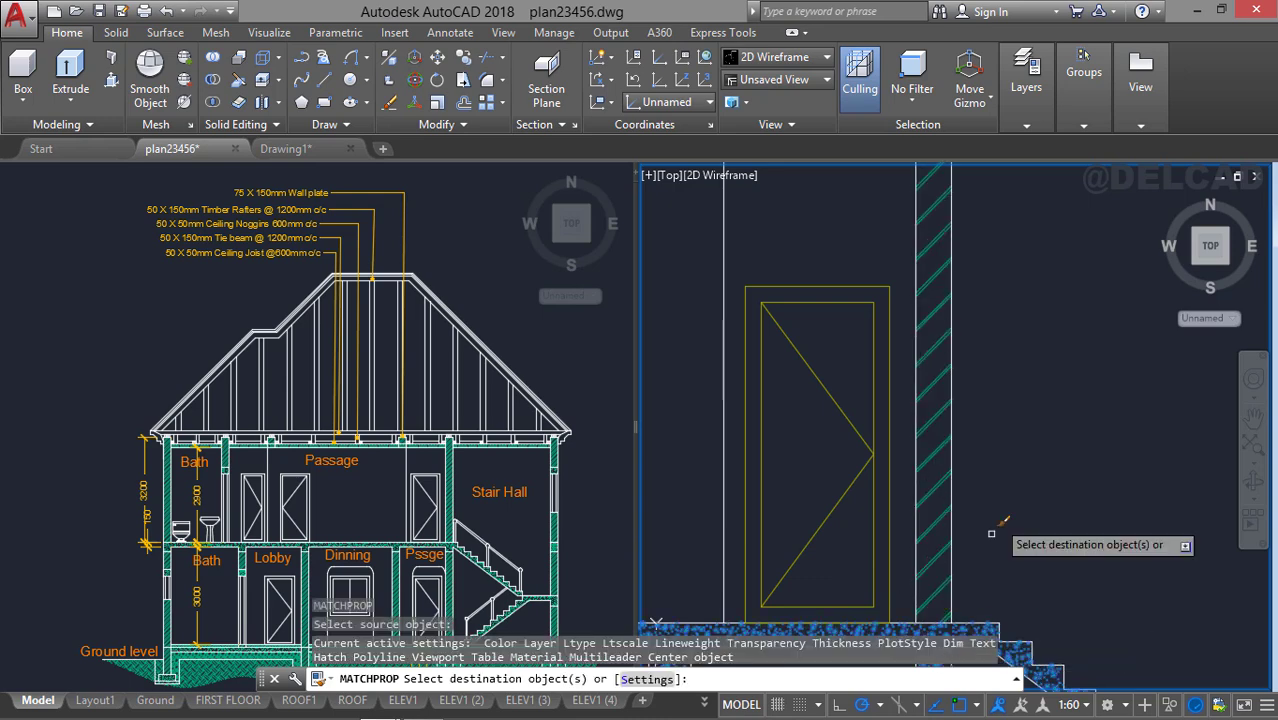
pyautogui.scroll(-3, 972, 408)
pyautogui.scroll(5, 972, 408)
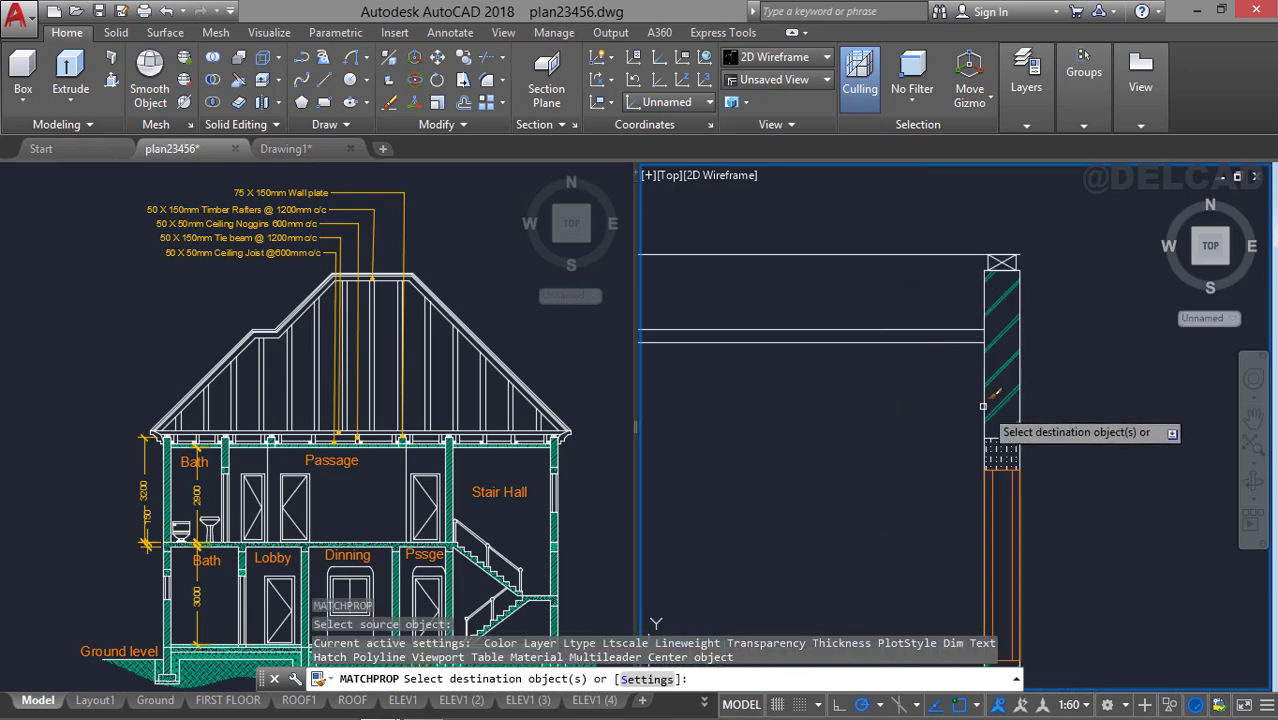
pyautogui.click(1004, 451)
pyautogui.press('Return')
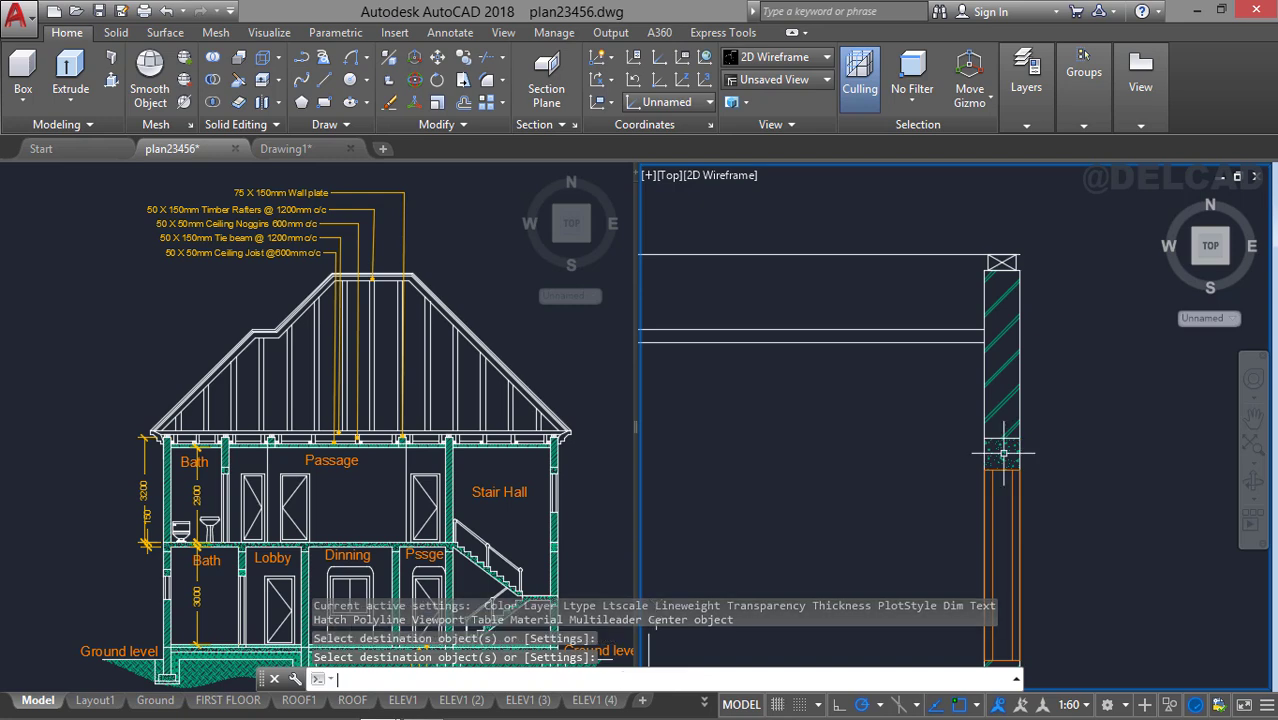
# Examine the ceiling framing, wall plates and eaves above the stair hall in the finished reference section.
pyautogui.scroll(-4, 960, 430)
pyautogui.moveTo(827, 428); pyautogui.dragTo(980, 425, button='middle')
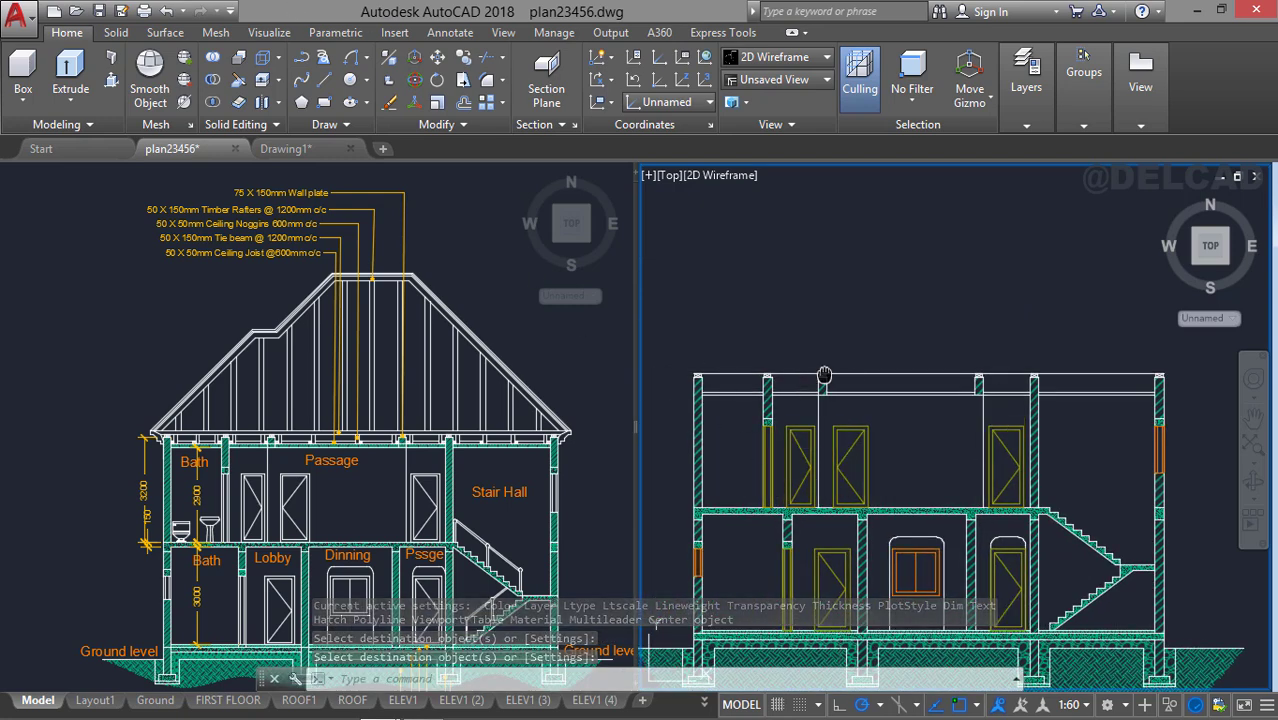
pyautogui.moveTo(826, 378); pyautogui.dragTo(842, 430, button='middle')
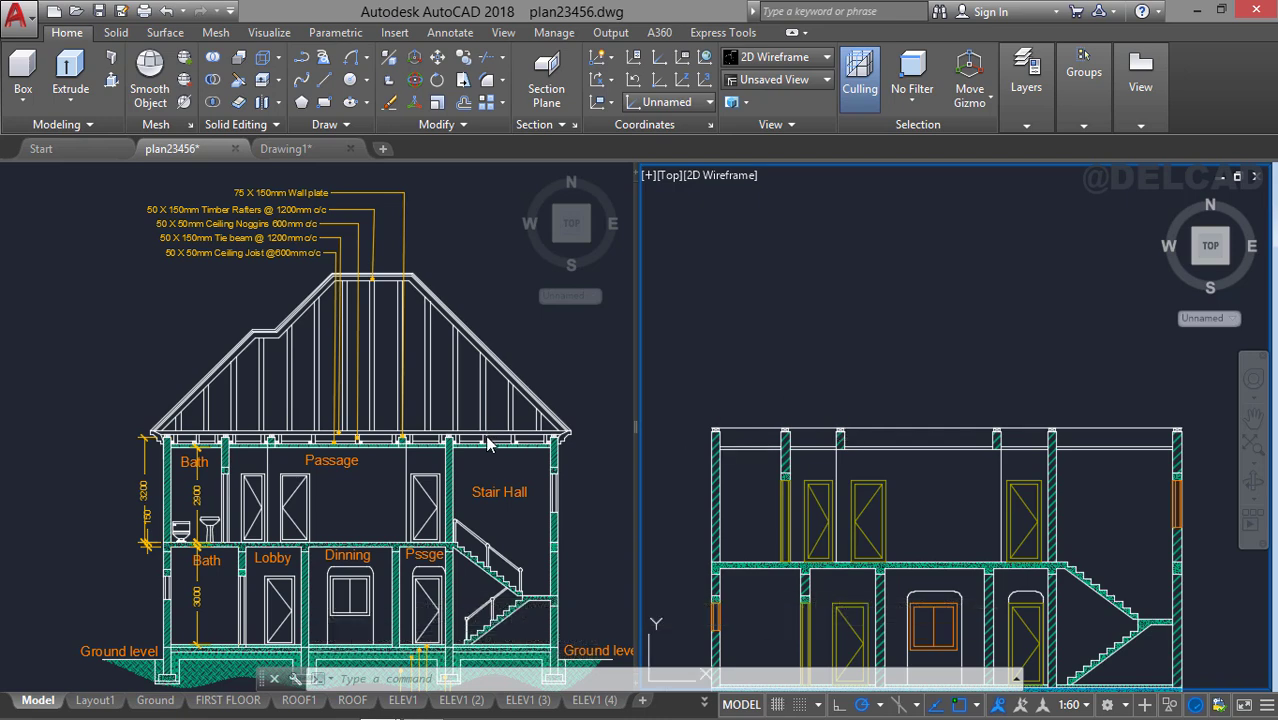
pyautogui.scroll(5, 478, 442)
pyautogui.scroll(-3, 793, 463)
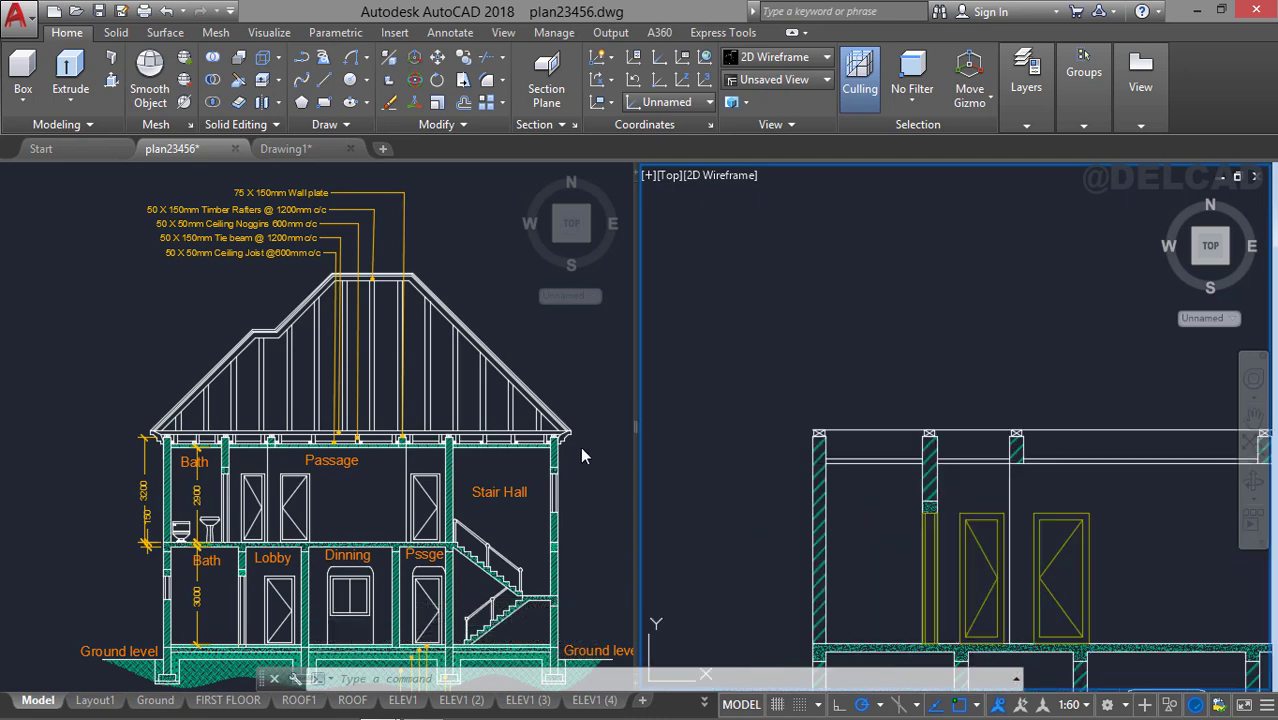
pyautogui.click(563, 440)
pyautogui.scroll(6, 495, 478)
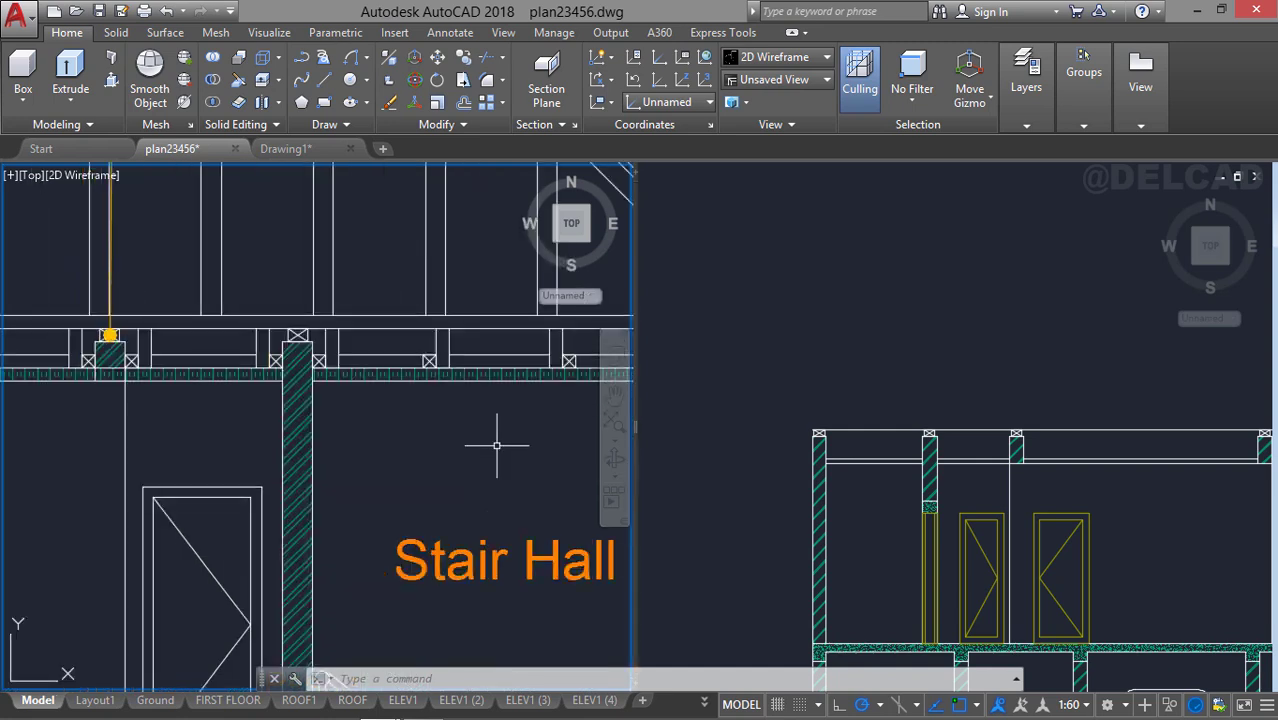
pyautogui.moveTo(499, 437); pyautogui.dragTo(327, 506, button='middle')
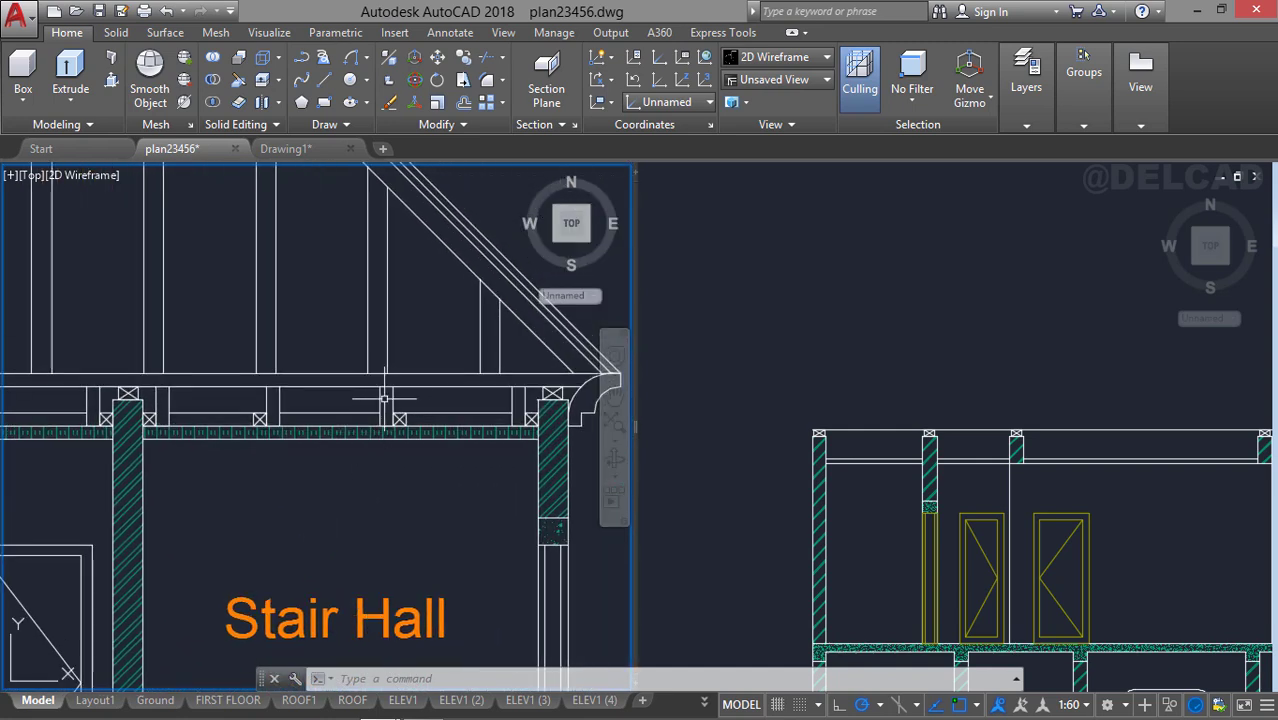
pyautogui.moveTo(826, 402); pyautogui.dragTo(708, 402, button='middle')
pyautogui.click(839, 383)
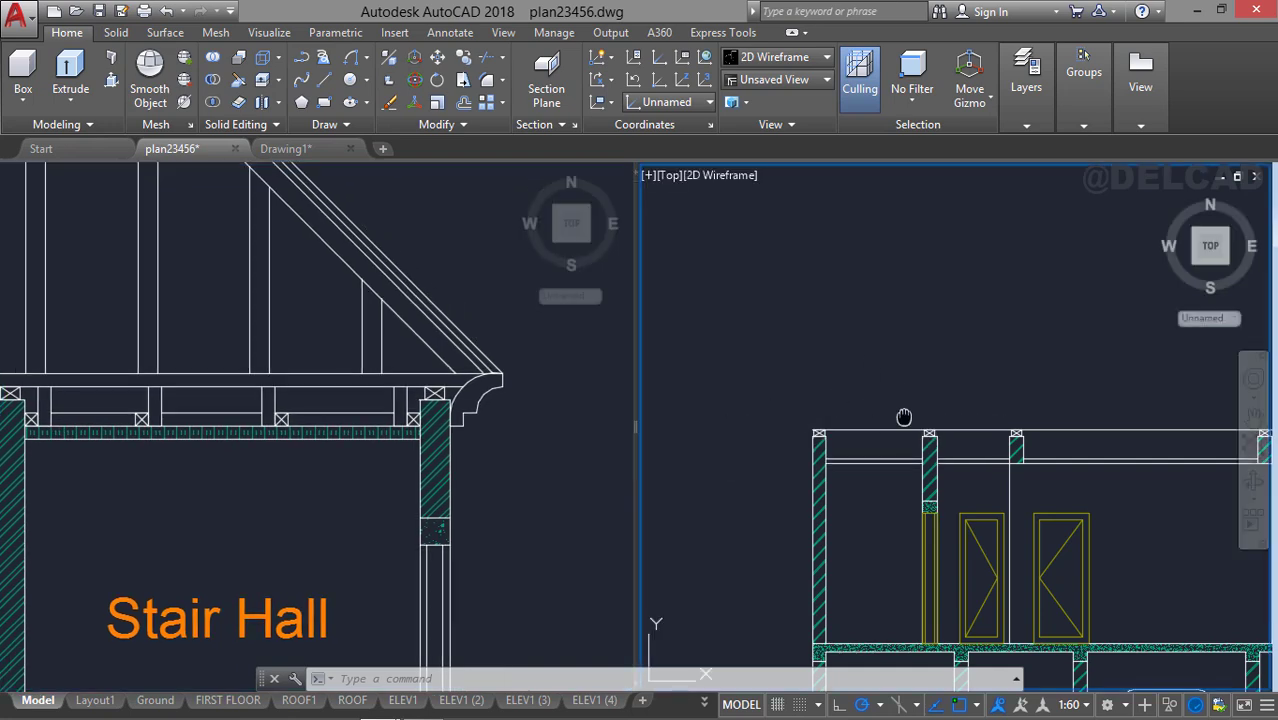
# Draw a 100 by 100 mm rectangle in the corner between the first upper-storey wall's inner face and the upper ceiling line.
pyautogui.moveTo(904, 417); pyautogui.dragTo(810, 381, button='middle')
pyautogui.scroll(4, 745, 434)
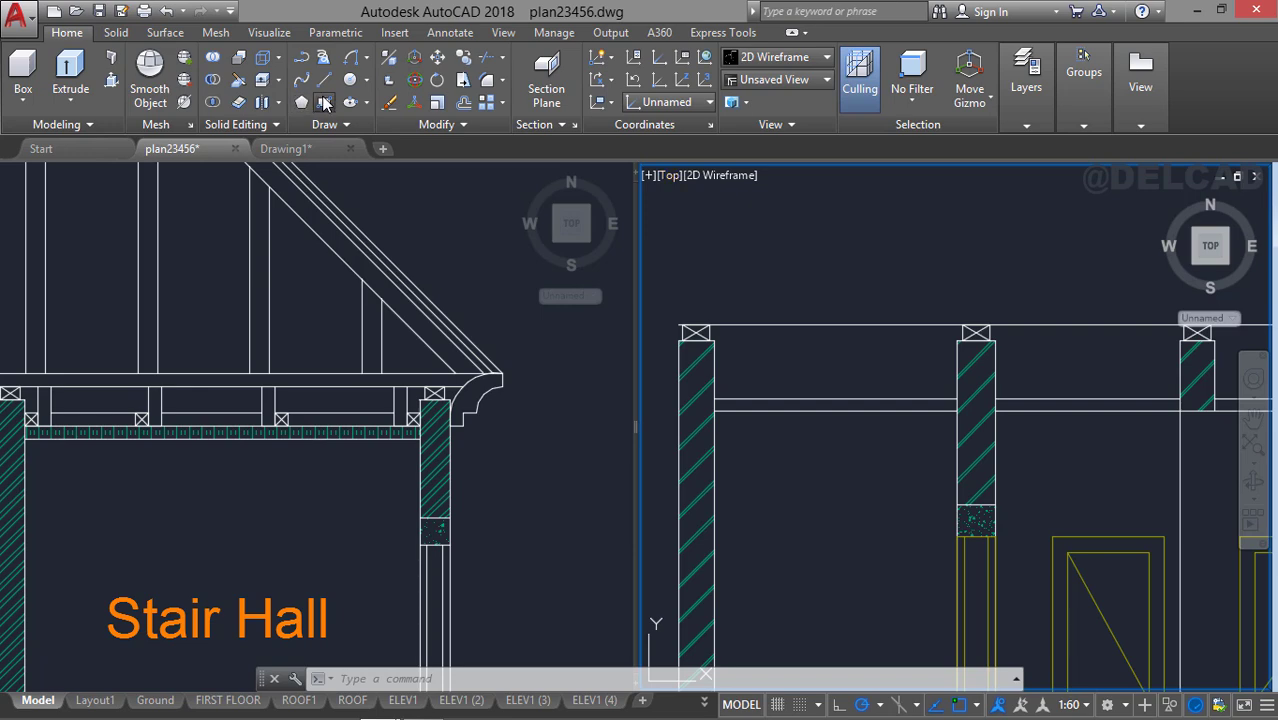
pyautogui.write('rec')
pyautogui.press('Return')
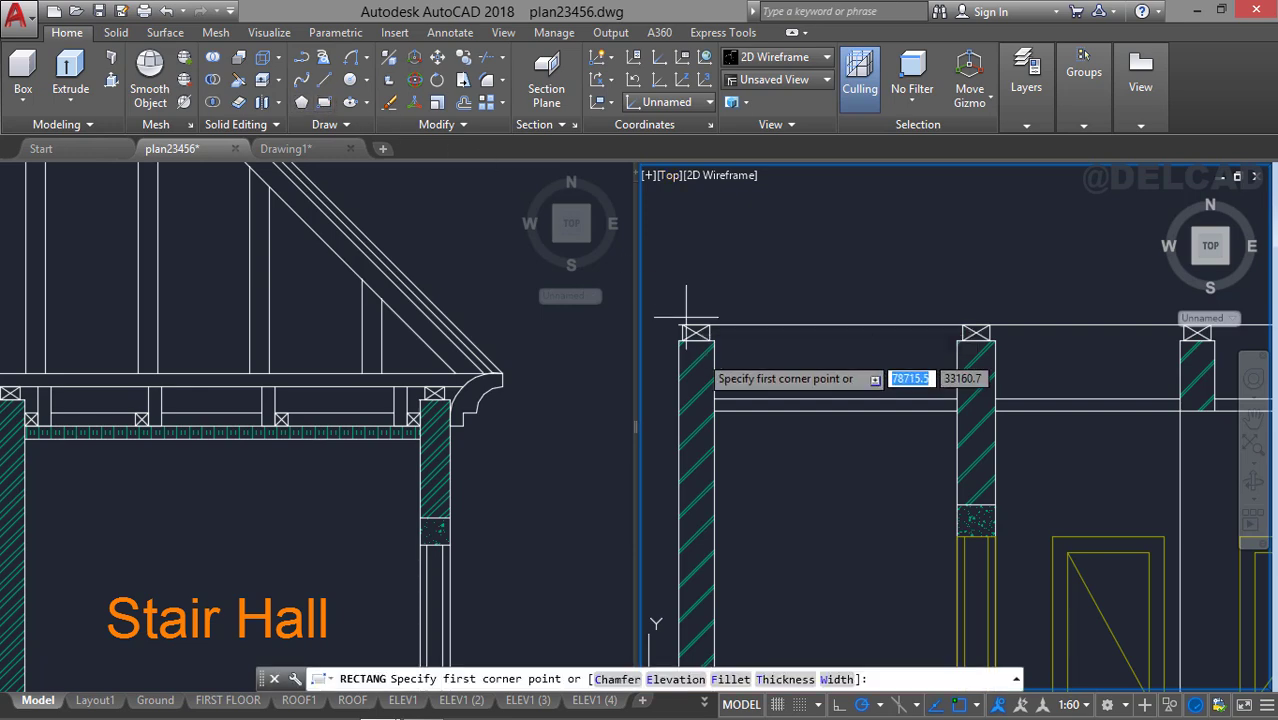
pyautogui.click(712, 400)
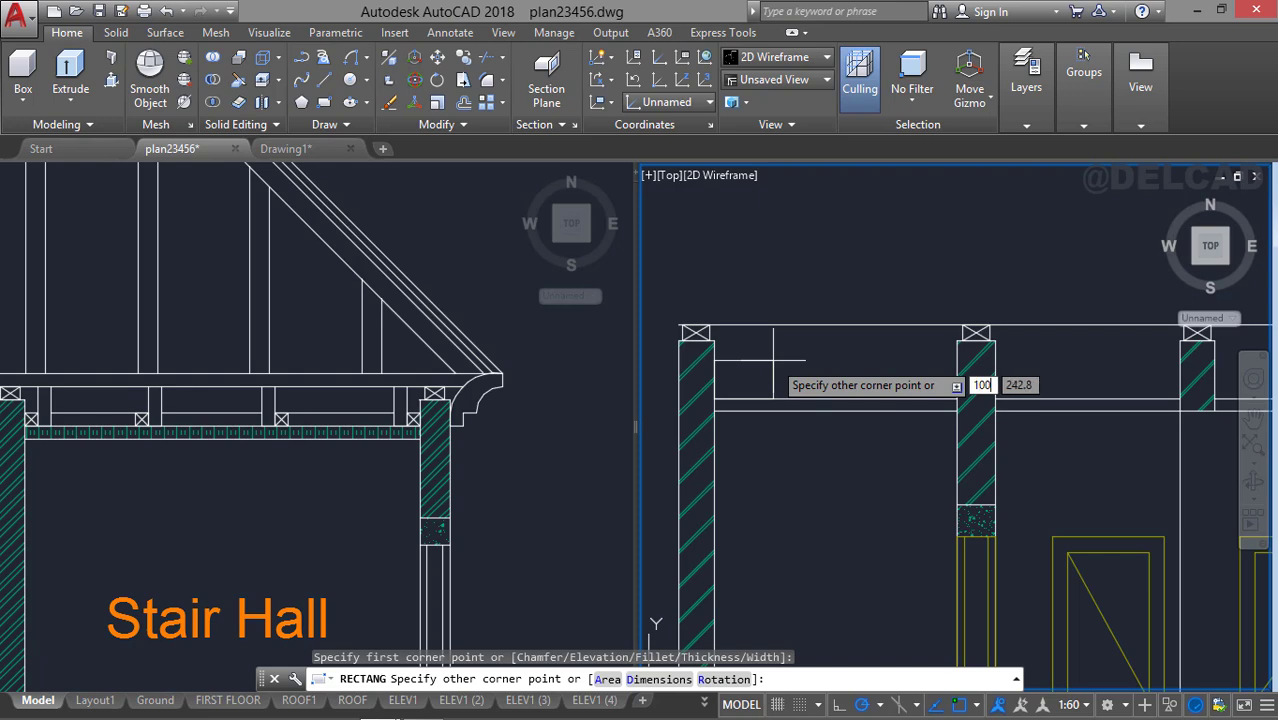
pyautogui.press('Return')
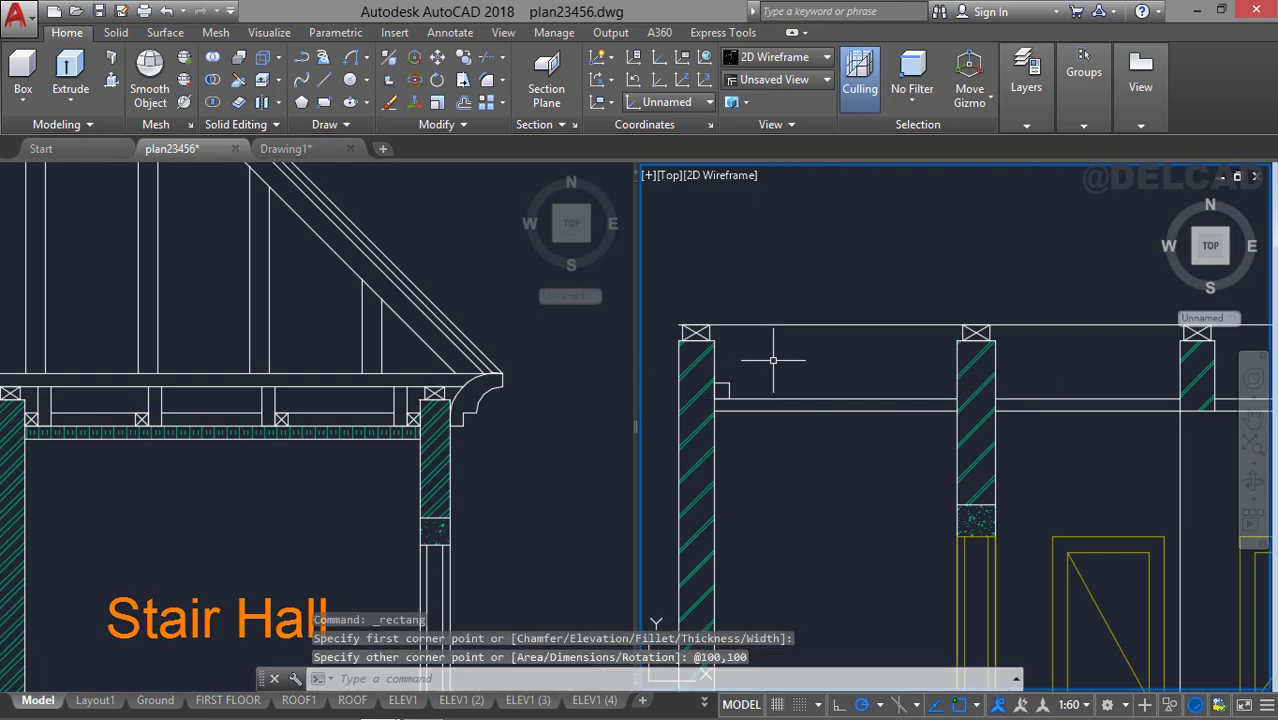
# Draw a vertical hanger line from the 100 mm square's outer lower corner up to the line along the tops of the wall plates.
pyautogui.scroll(2, 750, 391)
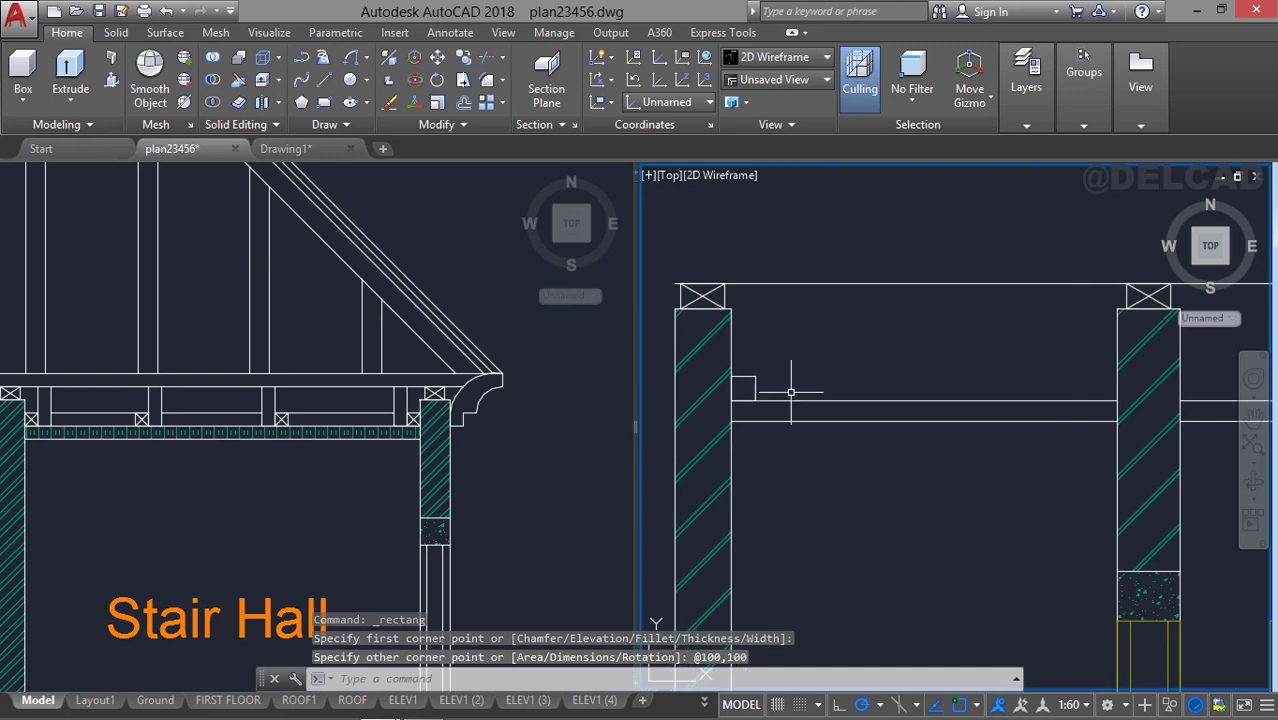
pyautogui.write('l')
pyautogui.press('Return')
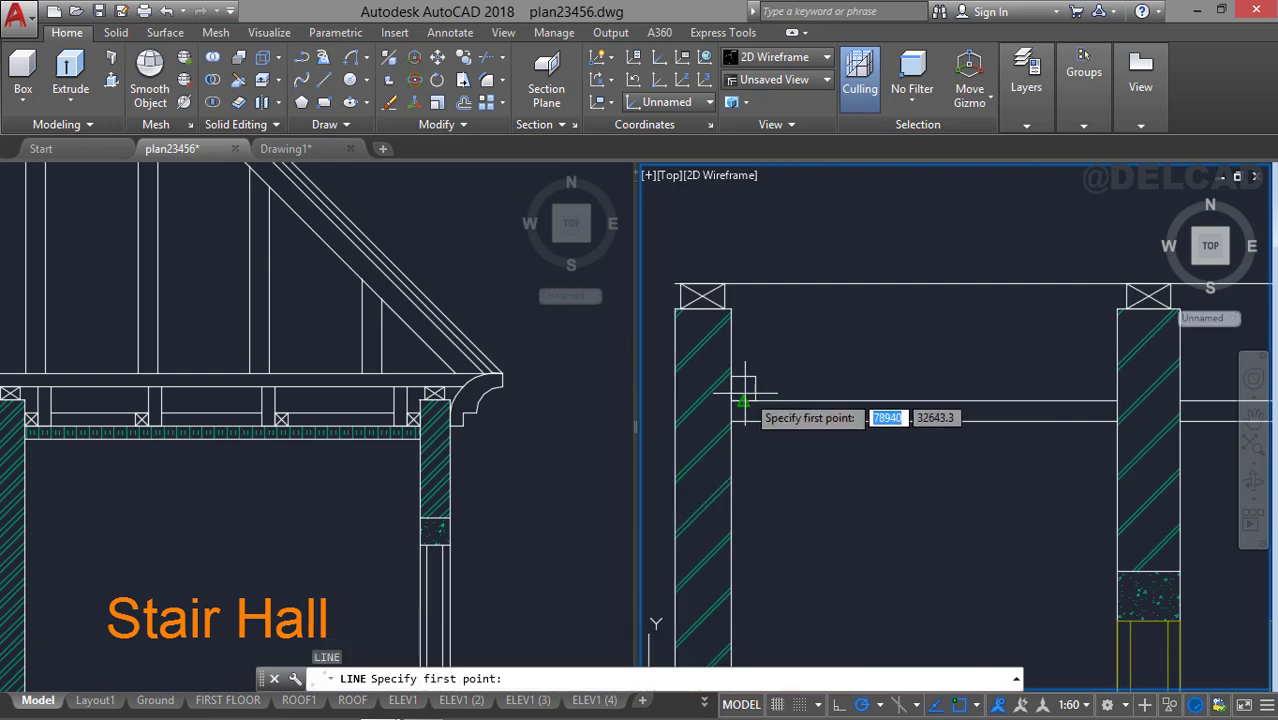
pyautogui.click(755, 401)
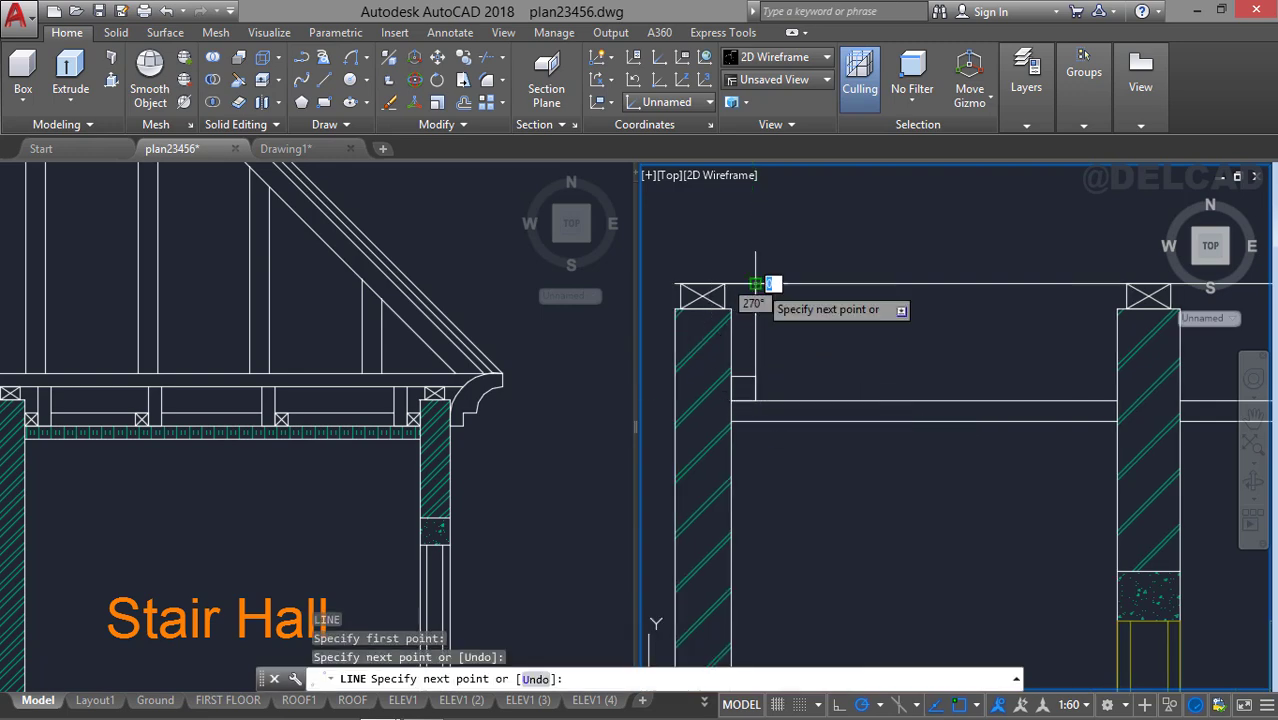
pyautogui.press('Escape')
# Offset the vertical hanger line 75 mm away from the first wall.
pyautogui.write('o')
pyautogui.press('Return')
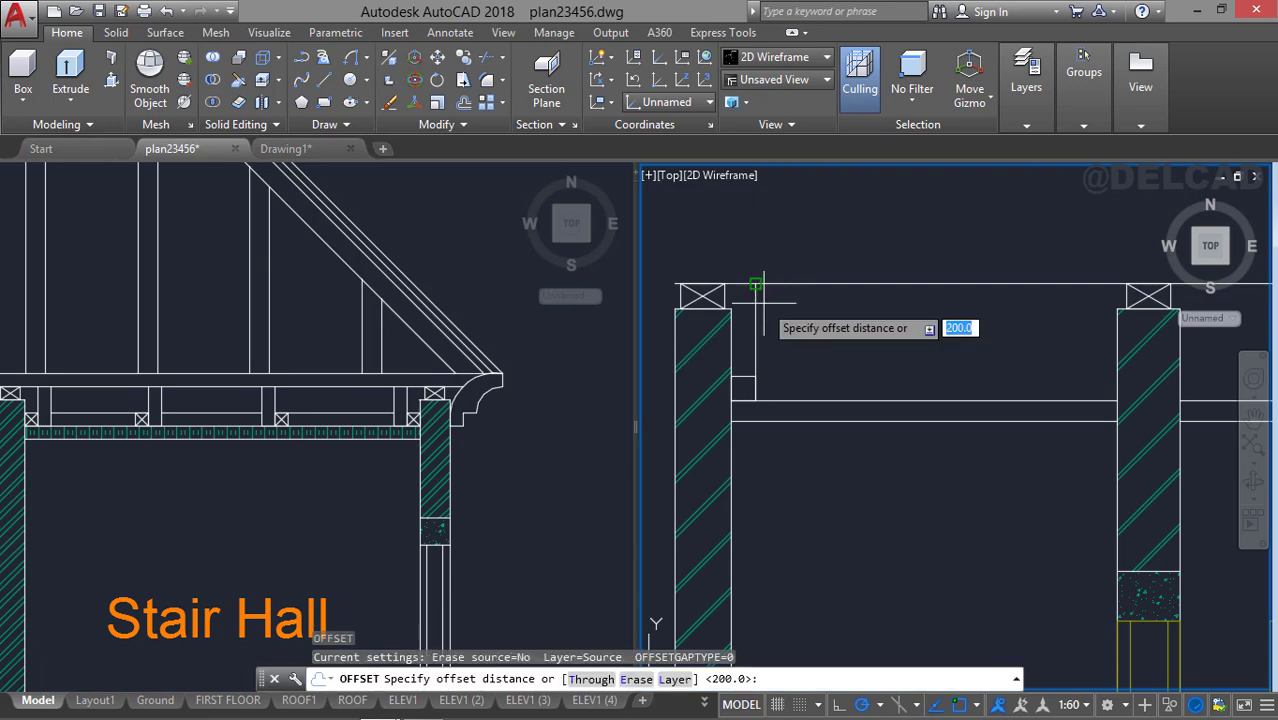
pyautogui.write('75')
pyautogui.press('Return')
pyautogui.click(757, 336)
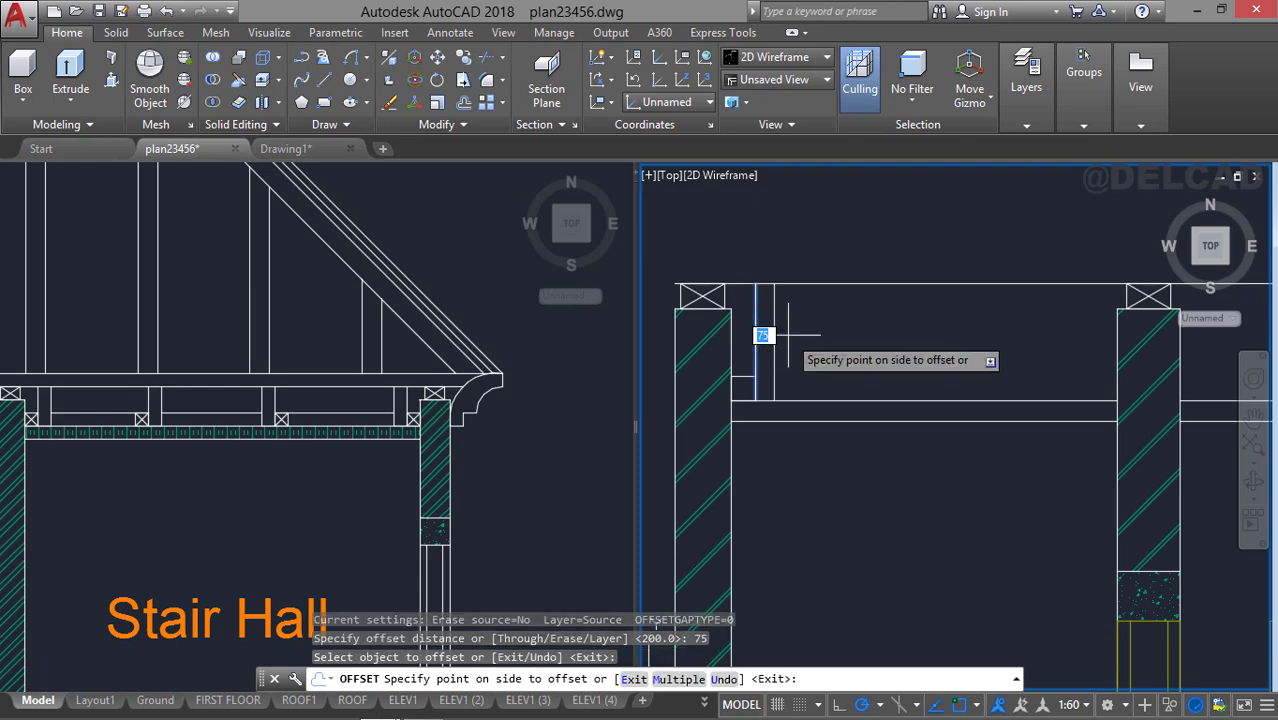
pyautogui.click(788, 336)
pyautogui.press('Escape')
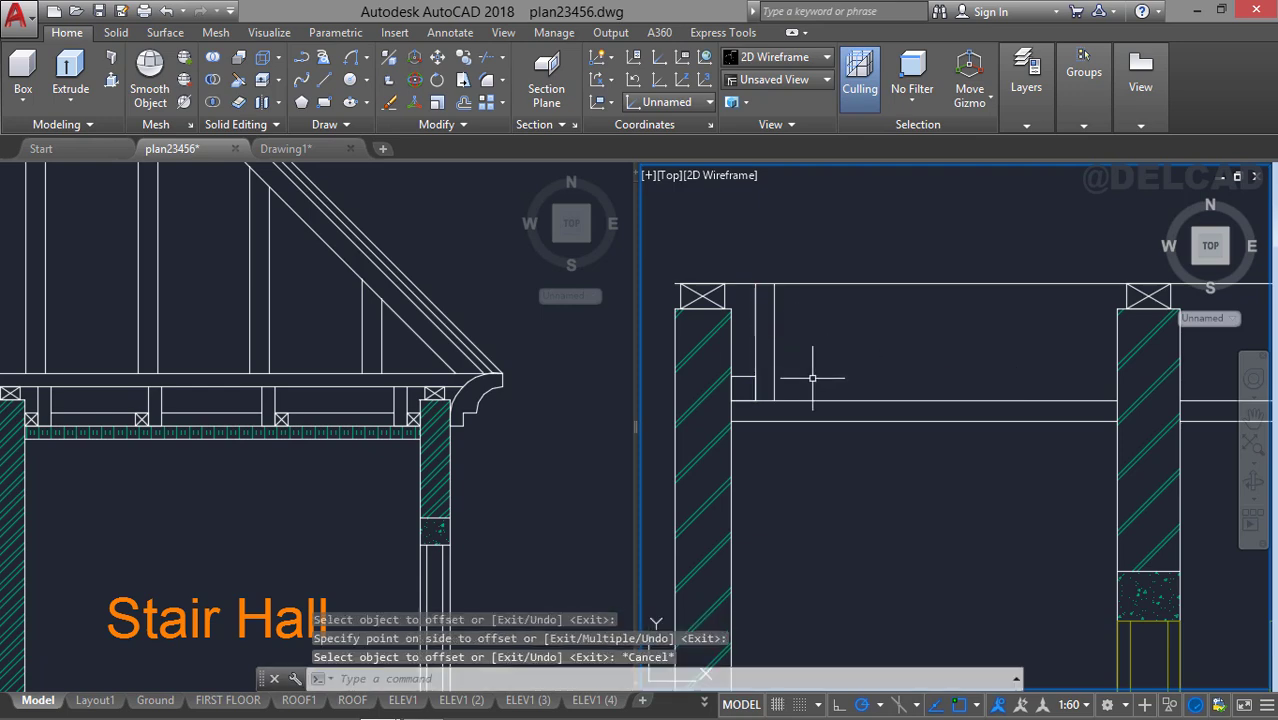
# Draw both diagonals across the 100 mm square beside the first wall to mark it as cut timber.
pyautogui.write('l')
pyautogui.press('Return')
pyautogui.scroll(2, 812, 378)
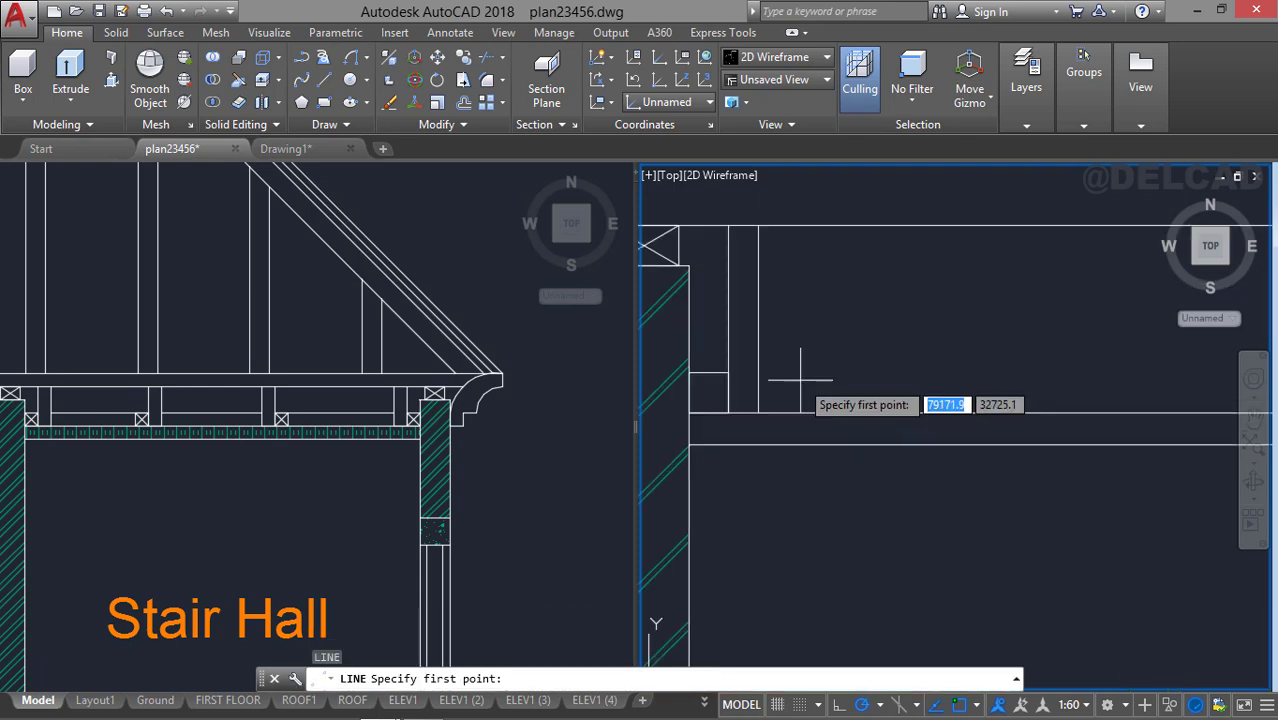
pyautogui.click(688, 412)
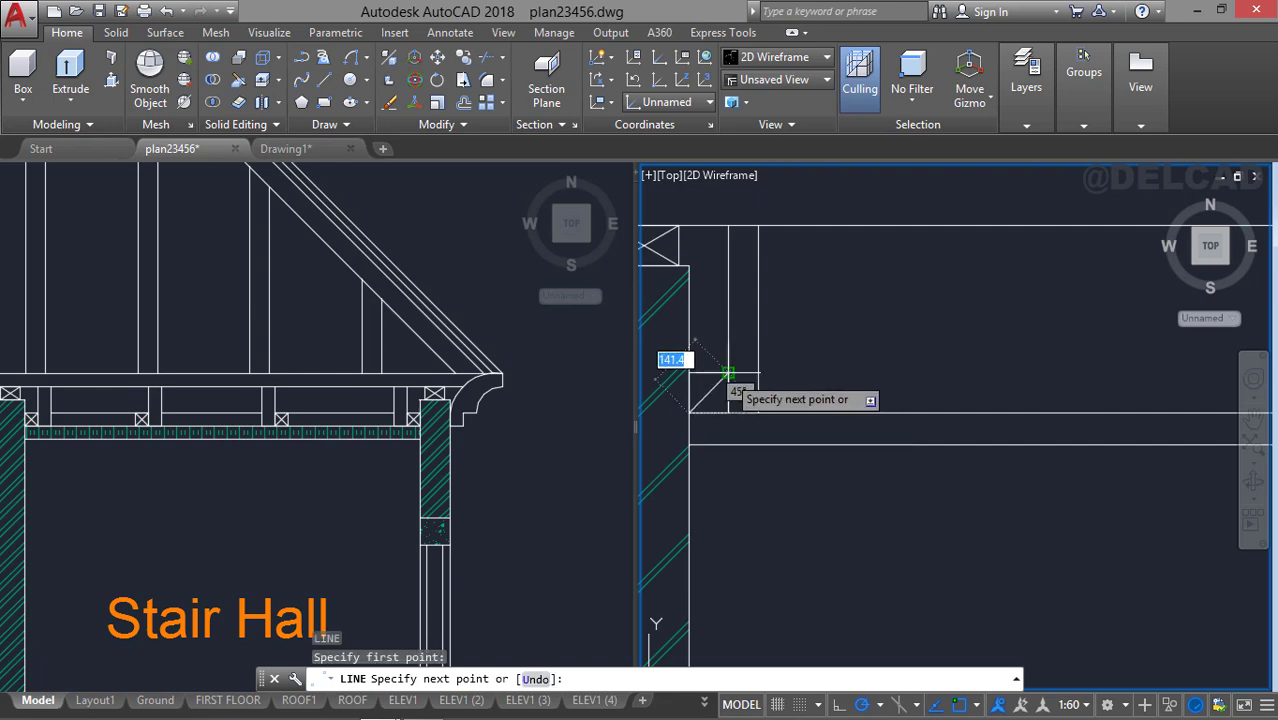
pyautogui.click(728, 373)
pyautogui.press('Return')
pyautogui.press('Return')
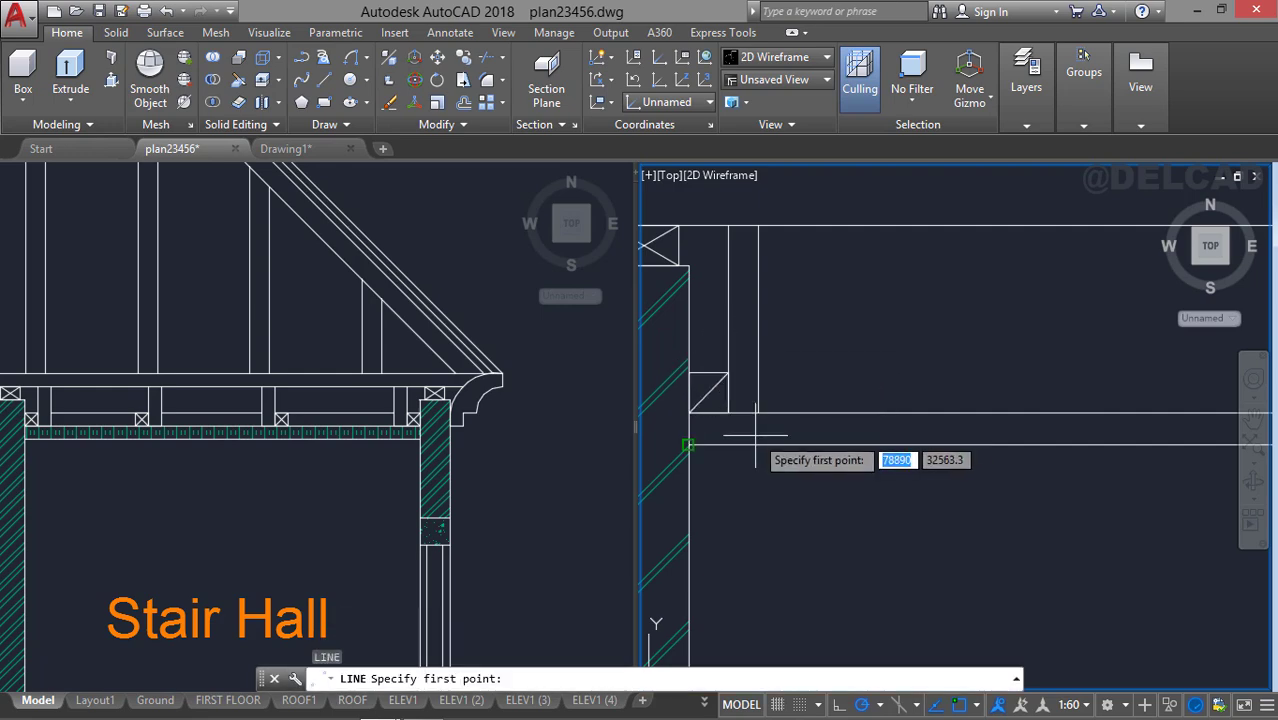
pyautogui.click(728, 412)
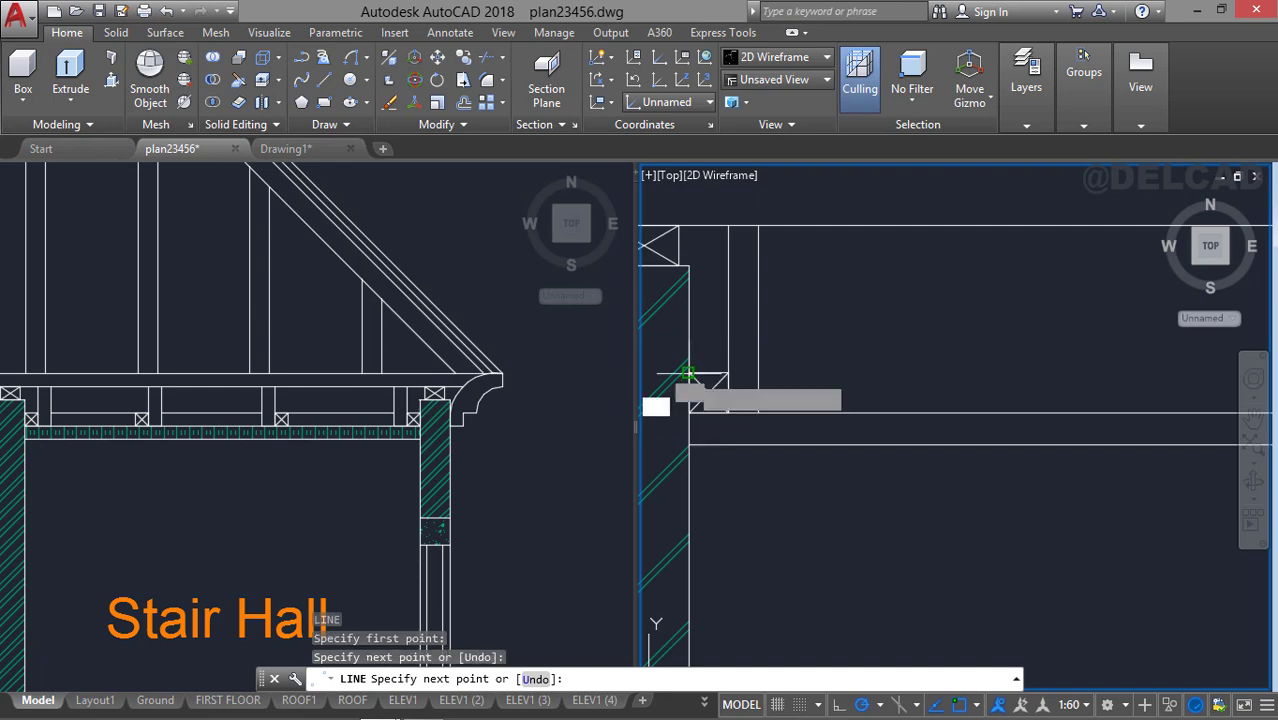
pyautogui.press('Return')
# Convert the crossed square and the two hanger lines into a block named "ceiling", with its base point at the outer hanger line's lower end.
pyautogui.click(793, 377)
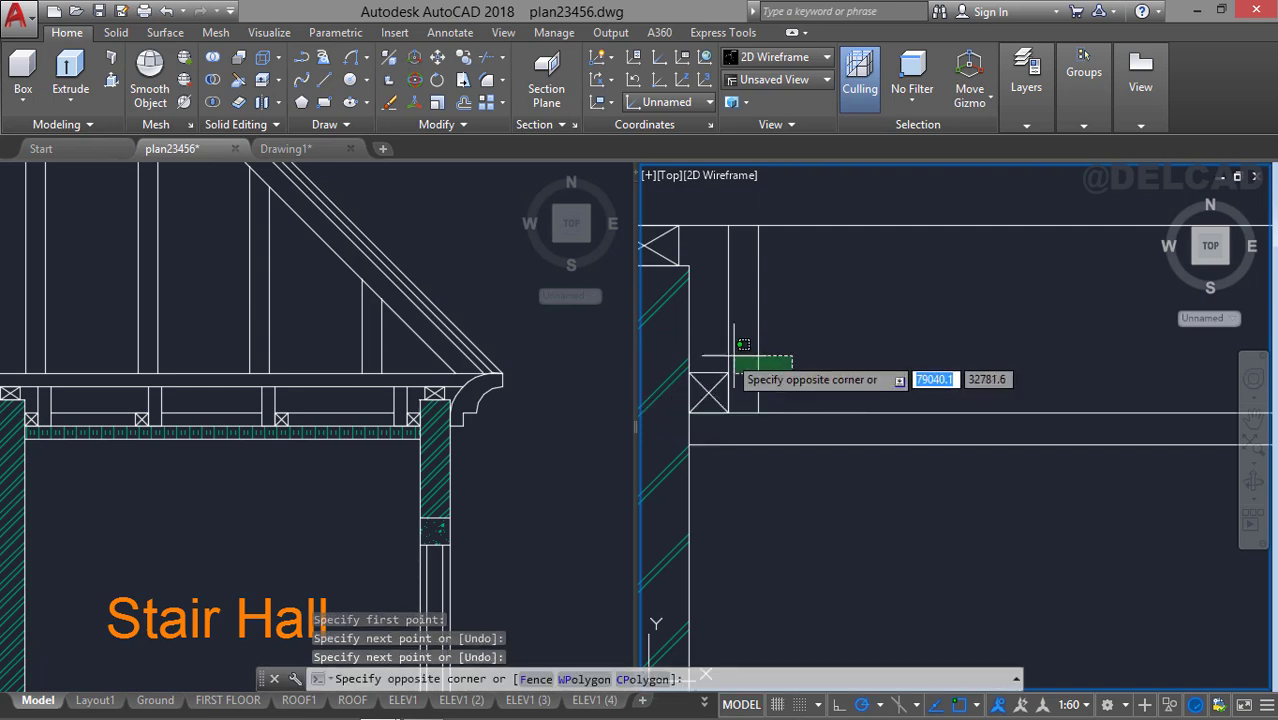
pyautogui.click(705, 400)
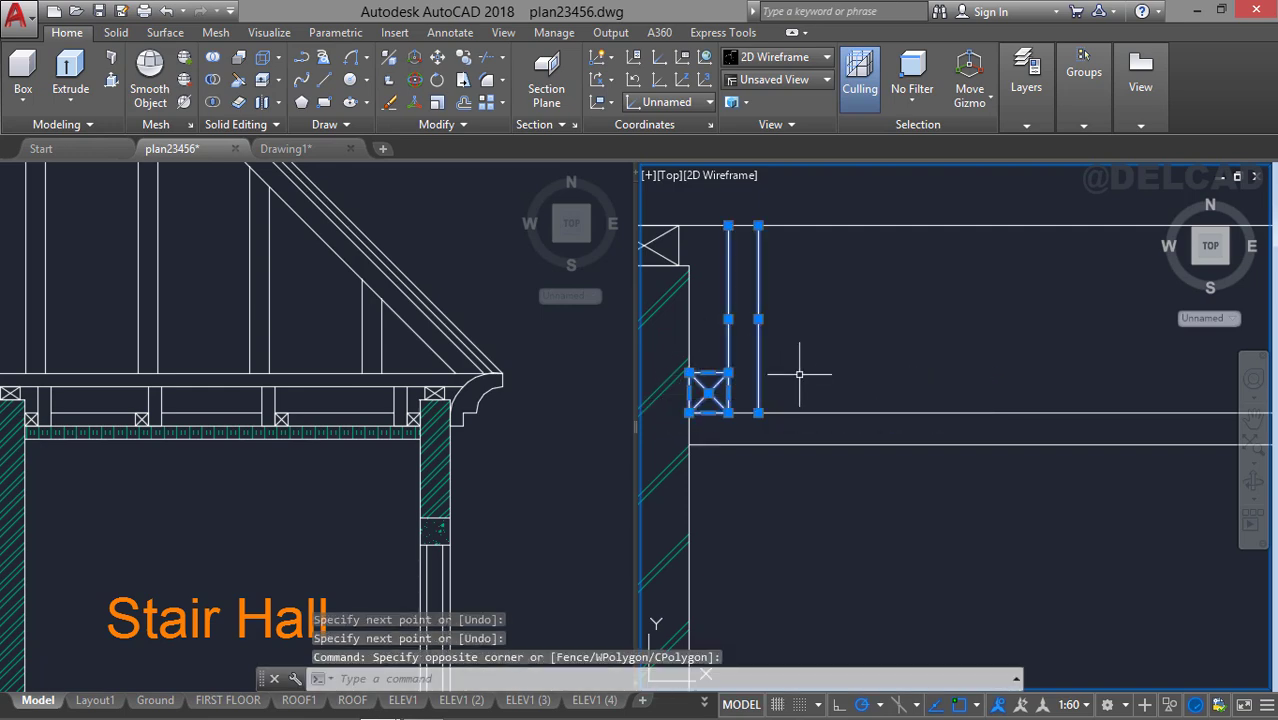
pyautogui.write('b')
pyautogui.press('Return')
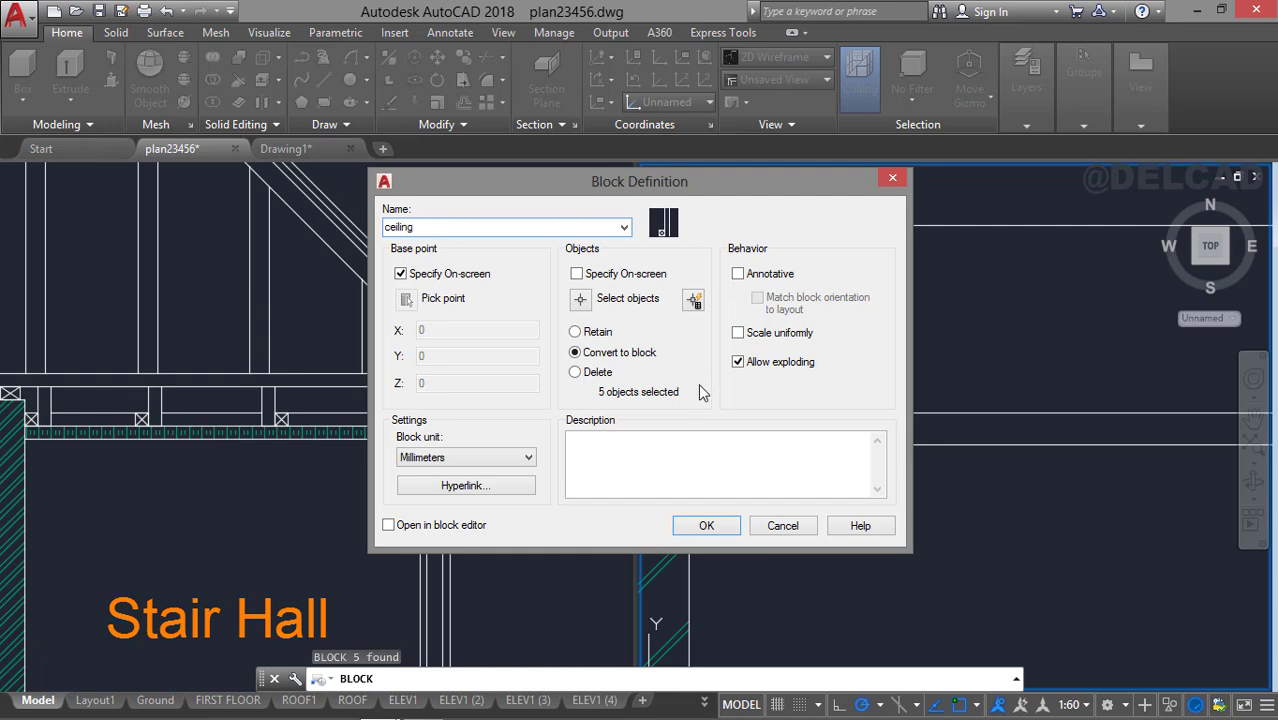
pyautogui.press('Return')
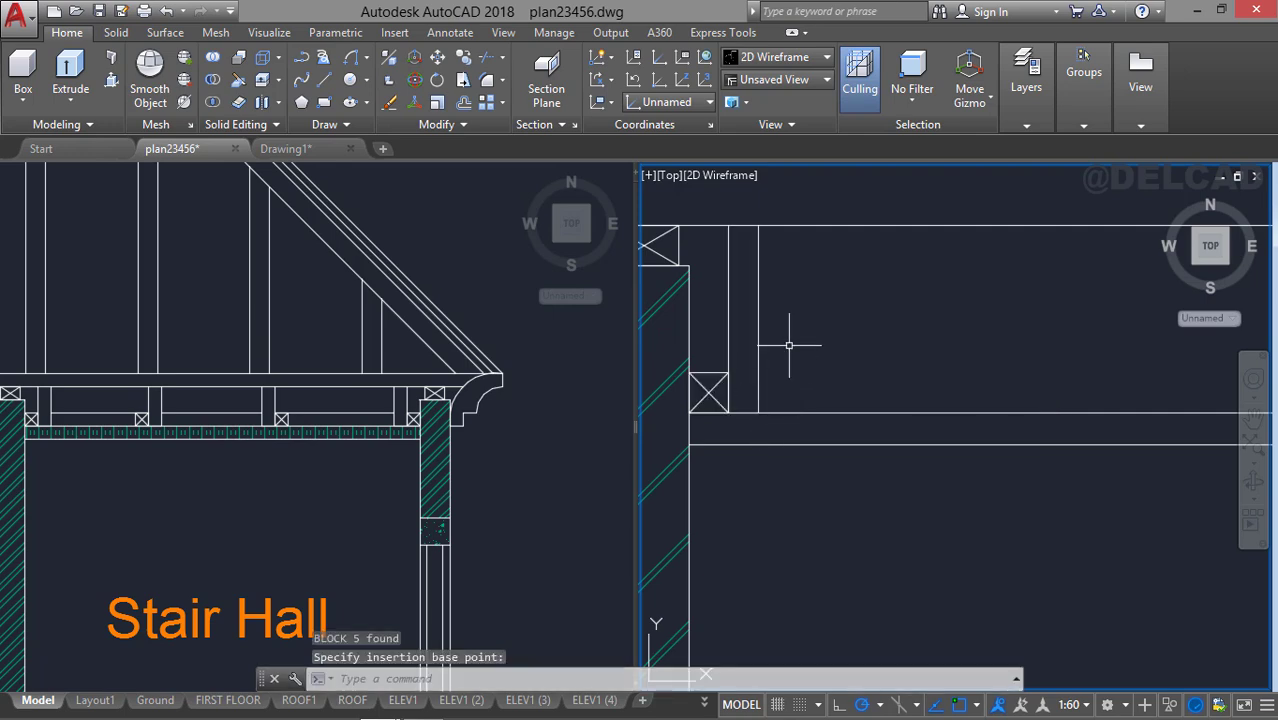
# Mirror the ceiling block about the vertical midline of the first bay to the second wall, keeping the original.
pyautogui.scroll(-5, 789, 345)
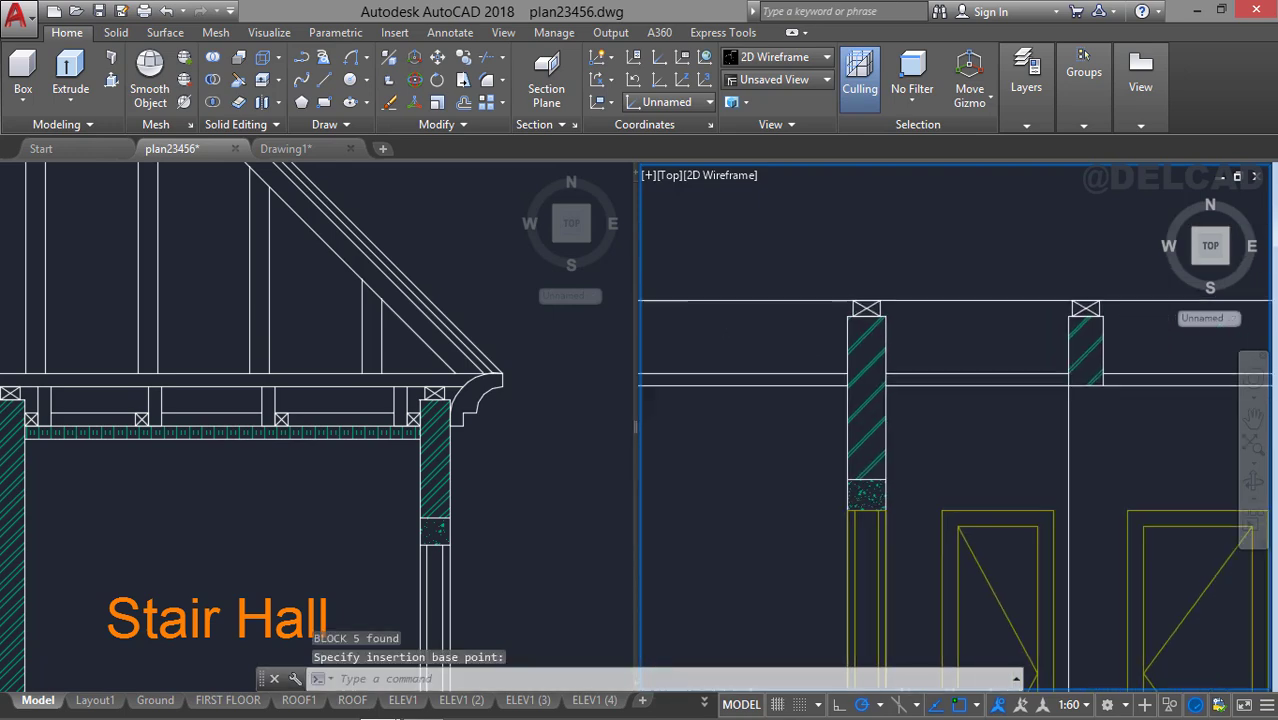
pyautogui.moveTo(662, 343); pyautogui.dragTo(754, 339, button='middle')
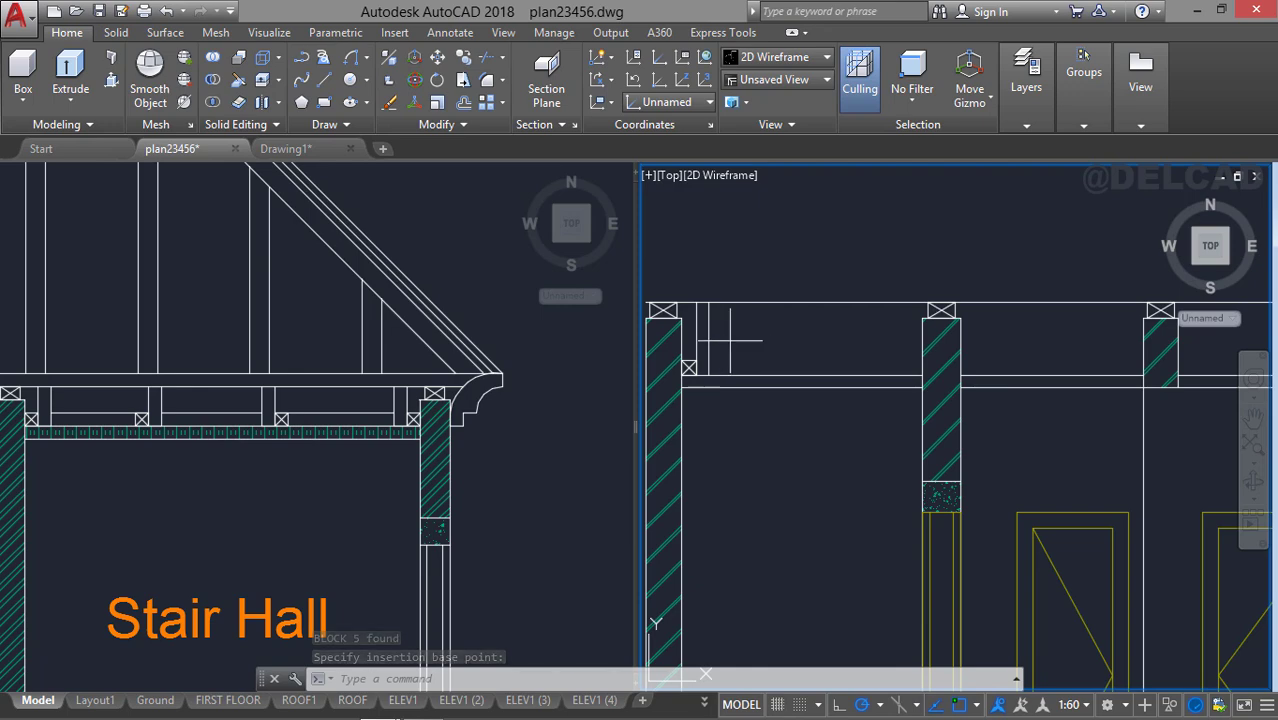
pyautogui.click(730, 341)
pyautogui.click(697, 316)
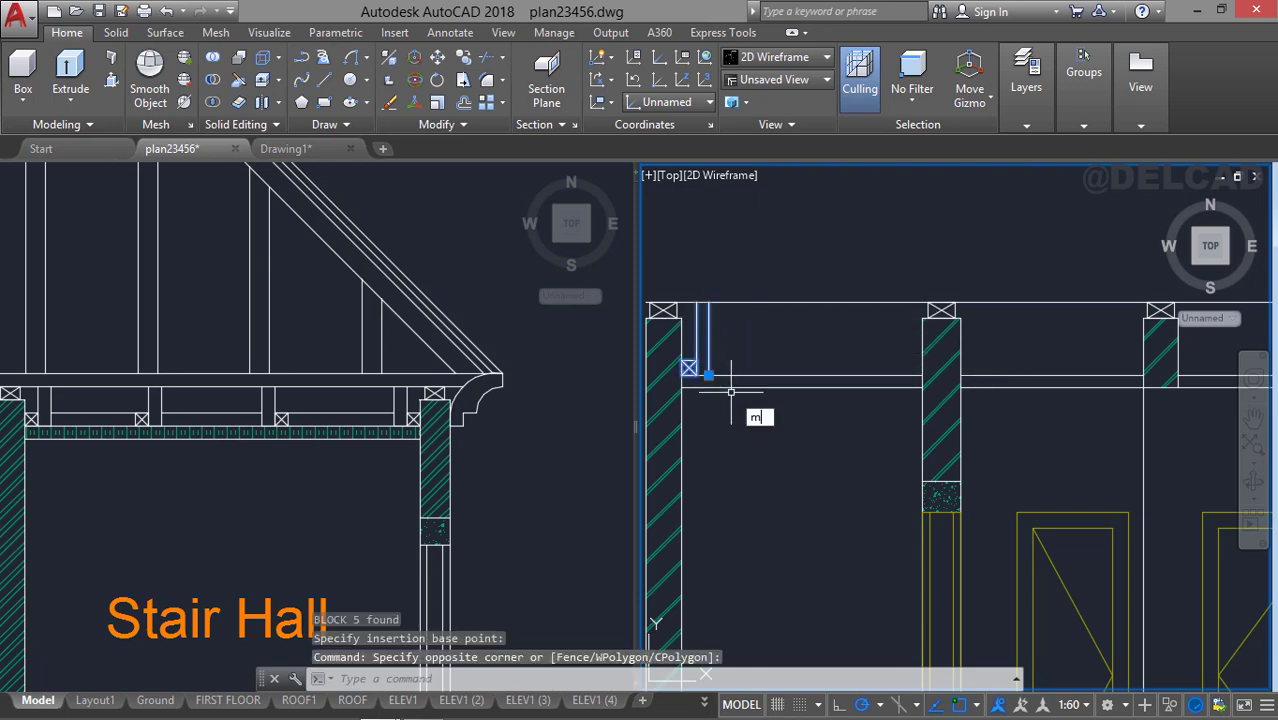
pyautogui.write('mi')
pyautogui.press('Return')
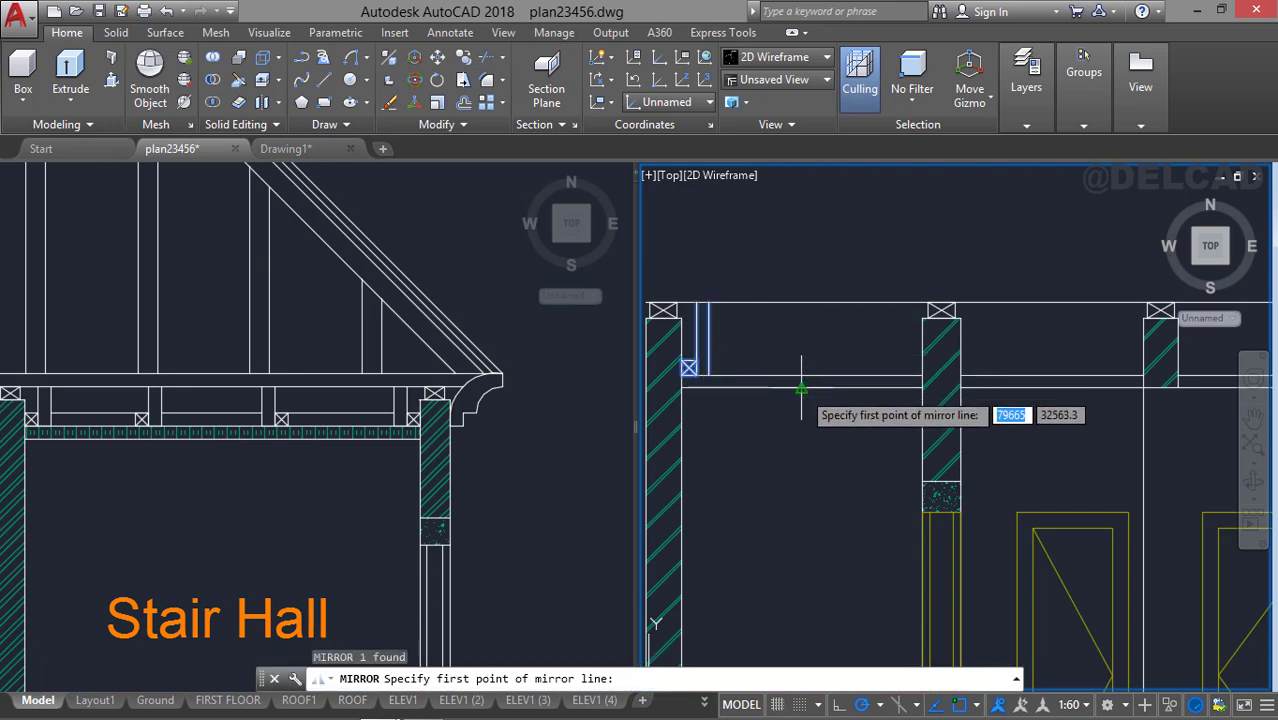
pyautogui.click(801, 380)
pyautogui.click(801, 270)
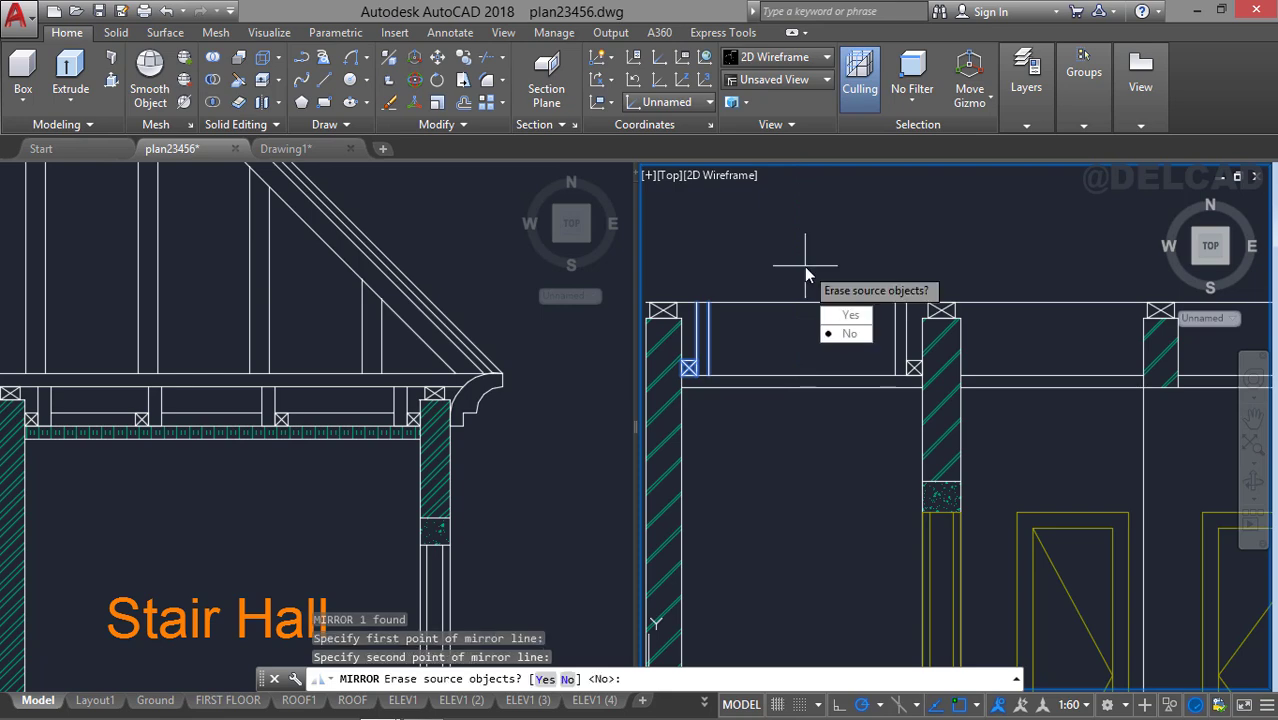
pyautogui.click(850, 333)
# Mirror the ceiling block at the second wall about that wall's vertical centreline, keeping the original.
pyautogui.moveTo(720, 274); pyautogui.dragTo(739, 284, button='middle')
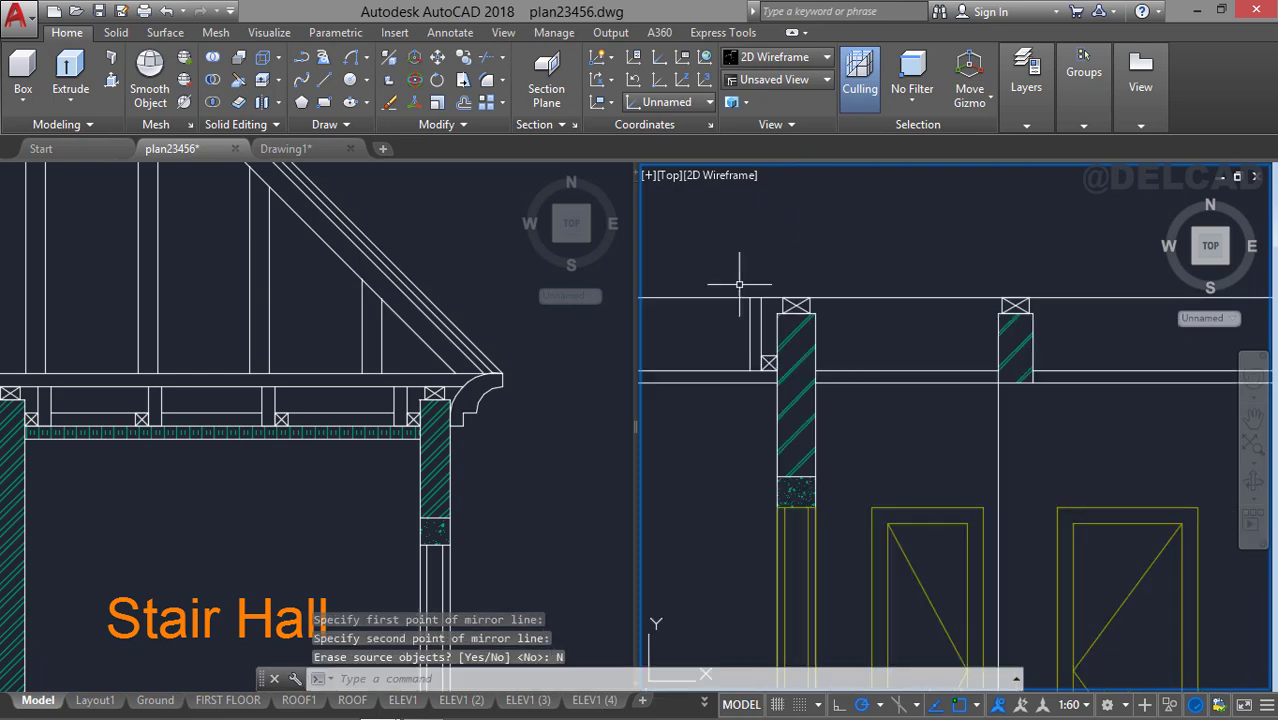
pyautogui.click(757, 320)
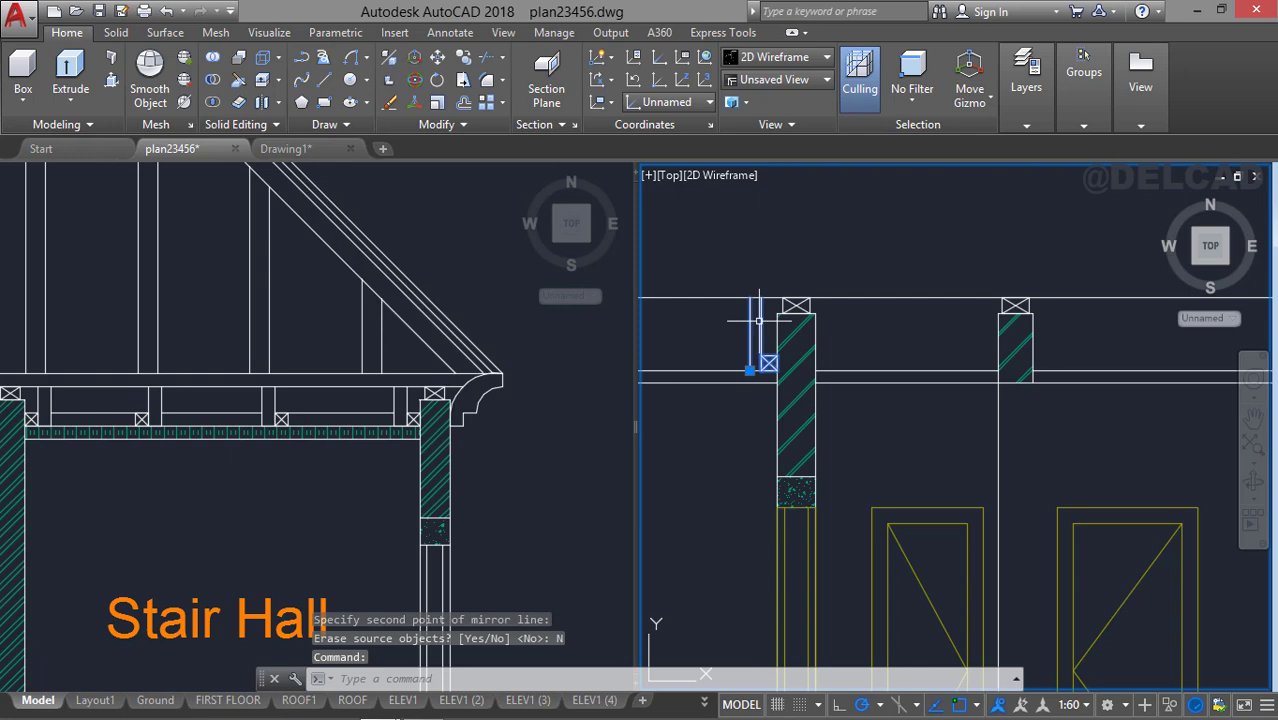
pyautogui.press('space')
pyautogui.click(796, 313)
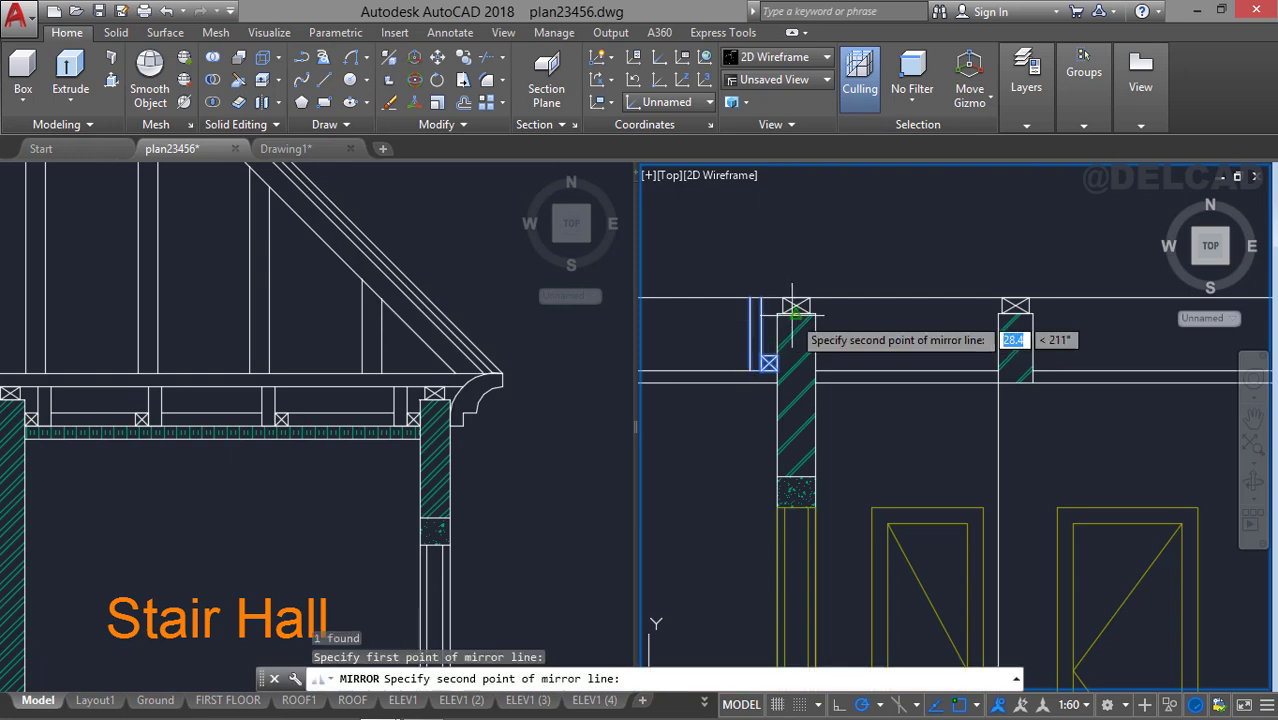
pyautogui.click(796, 400)
pyautogui.click(836, 484)
# Mirror the ceiling block on the second wall's far side about the midline of the bay between the second and third walls.
pyautogui.scroll(-2, 716, 368)
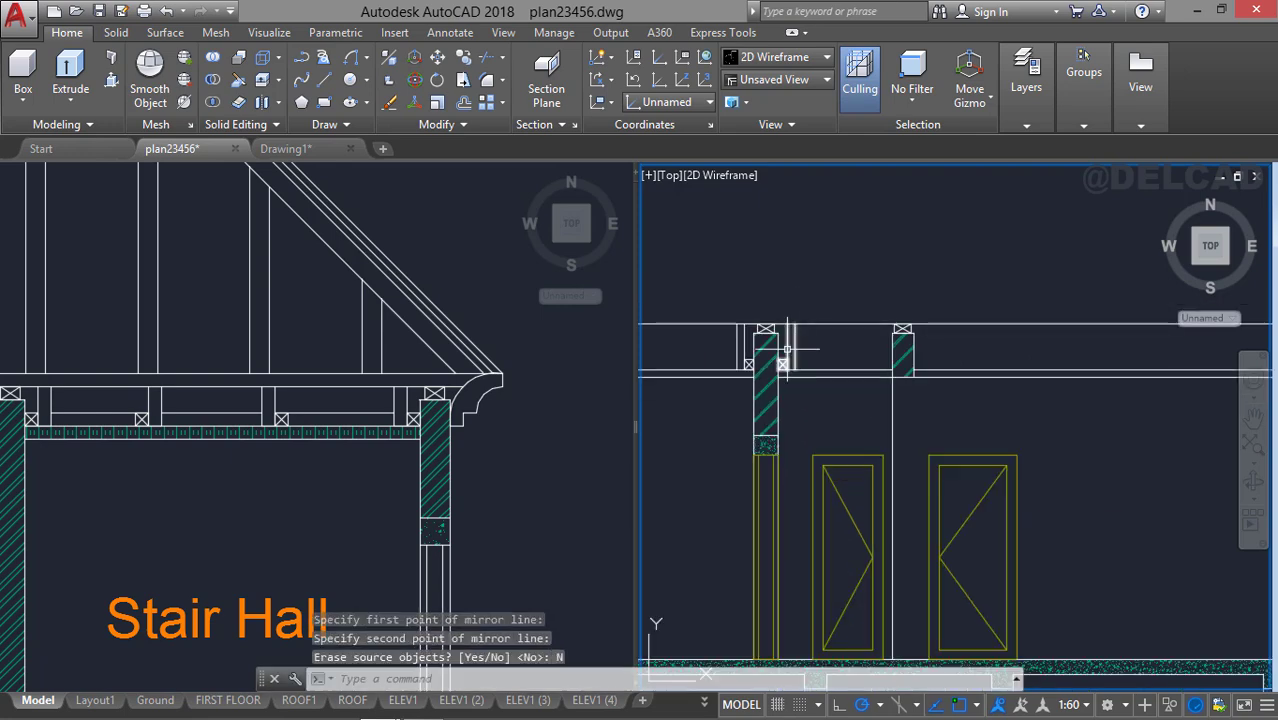
pyautogui.click(797, 350)
pyautogui.click(784, 318)
pyautogui.press('Escape')
pyautogui.click(791, 353)
pyautogui.click(788, 344)
pyautogui.press('space')
pyautogui.click(835, 369)
pyautogui.click(831, 277)
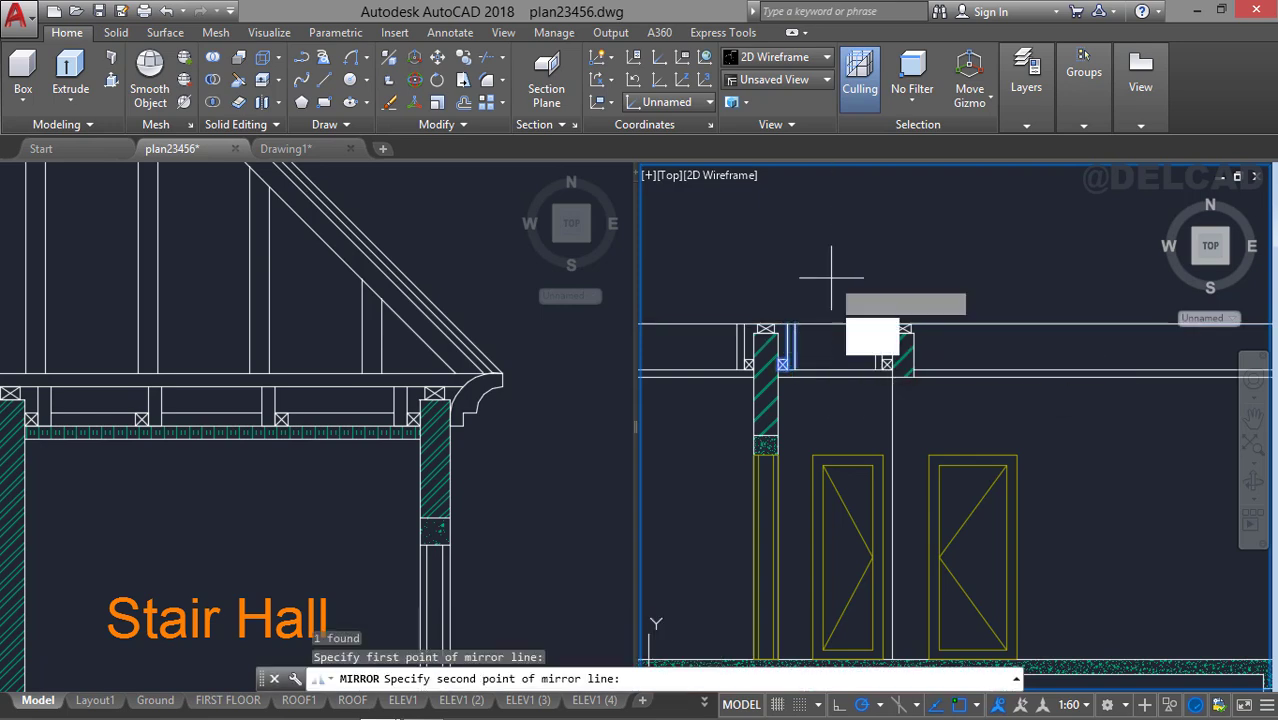
# Finish mirroring the ceiling joist-and-hanger group to the third upper-floor wall and mirror that copy about the wall's centreline, keeping the sources.
pyautogui.click(870, 345)
pyautogui.click(876, 348)
pyautogui.press('space')
pyautogui.moveTo(986, 345); pyautogui.dragTo(986, 345, button='middle')
pyautogui.scroll(2, 990, 326)
pyautogui.click(849, 340)
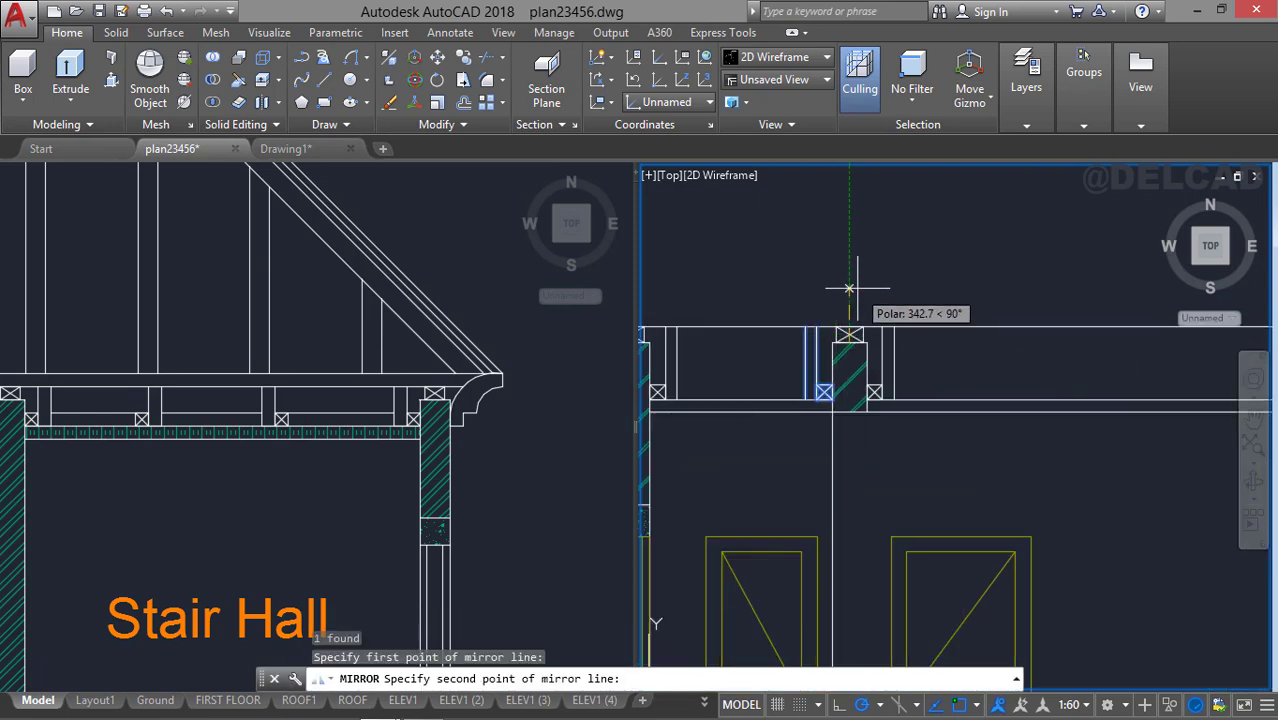
pyautogui.click(850, 288)
pyautogui.press('space')
# Mirror the joist-and-hanger group across the wide bay from the third wall to the fourth wall, keeping the source.
pyautogui.scroll(-2, 887, 288)
pyautogui.moveTo(887, 288); pyautogui.dragTo(700, 262, button='middle')
pyautogui.click(704, 301)
pyautogui.press('space')
pyautogui.click(872, 333)
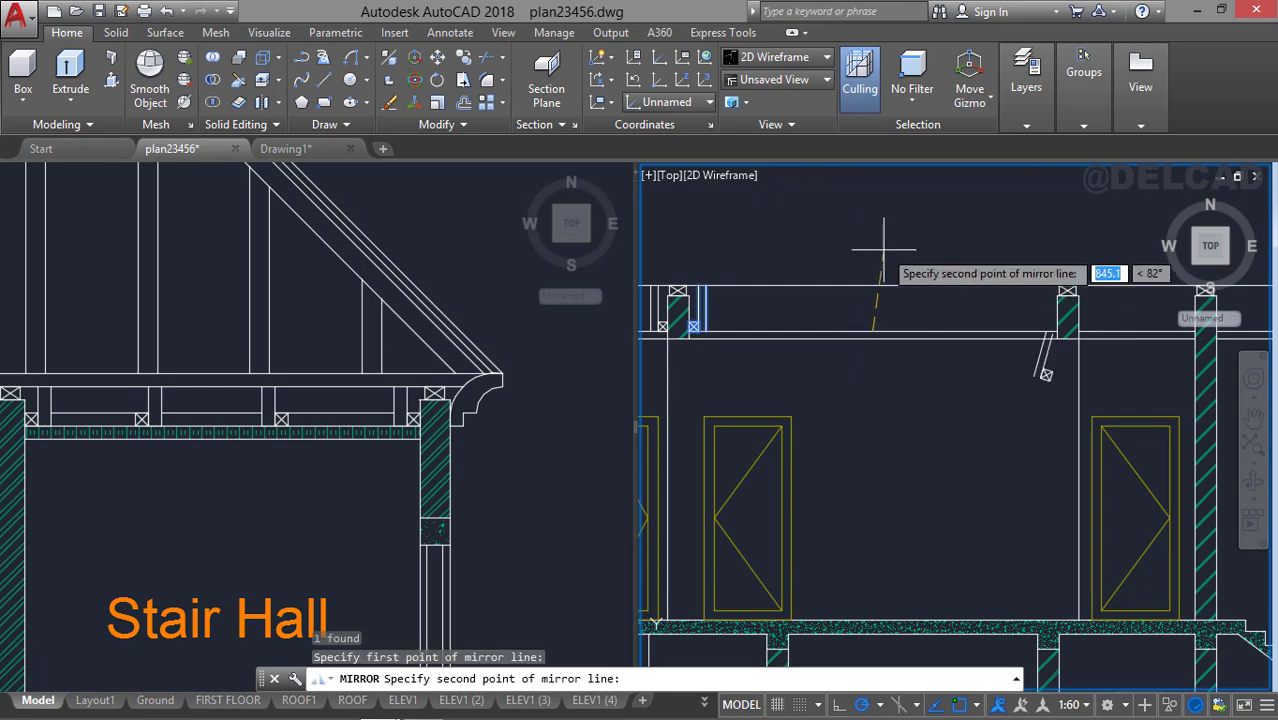
pyautogui.click(878, 220)
pyautogui.press('space')
# Mirror the joist-and-hanger group beside the fourth wall about that wall's vertical centreline, keeping the original.
pyautogui.scroll(-2, 878, 222)
pyautogui.moveTo(874, 325); pyautogui.dragTo(722, 390, button='middle')
pyautogui.scroll(2, 808, 314)
pyautogui.moveTo(808, 314); pyautogui.dragTo(765, 372, button='middle')
pyautogui.click(727, 388)
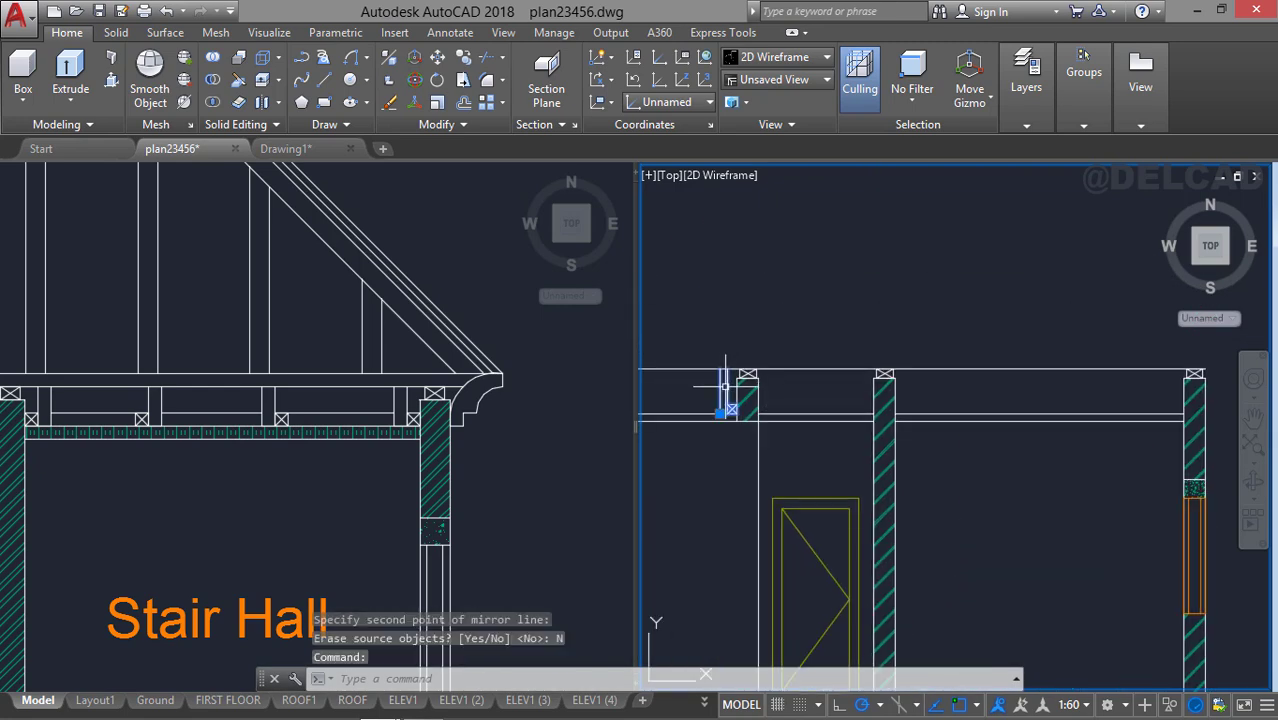
pyautogui.press('space')
pyautogui.click(747, 371)
pyautogui.click(755, 354)
pyautogui.press('space')
# Mirror the joist-and-hanger group across the narrow bay from the fourth wall to the fifth wall, keeping the source.
pyautogui.click(769, 389)
pyautogui.press('space')
pyautogui.click(815, 413)
pyautogui.click(813, 288)
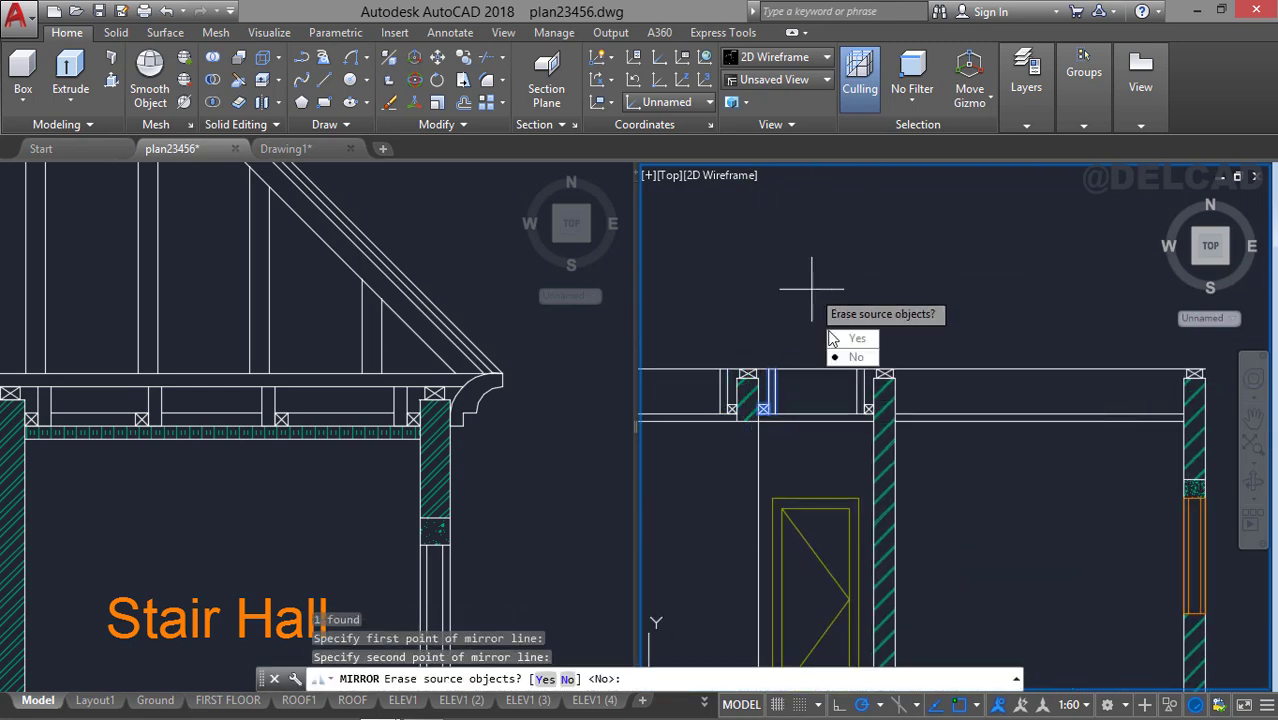
pyautogui.press('space')
# Mirror the joist-and-hanger group beside the fifth wall about that wall's vertical centreline, keeping the original.
pyautogui.click(867, 380)
pyautogui.click(866, 382)
pyautogui.scroll(2, 861, 385)
pyautogui.click(862, 376)
pyautogui.click(870, 398)
pyautogui.press('space')
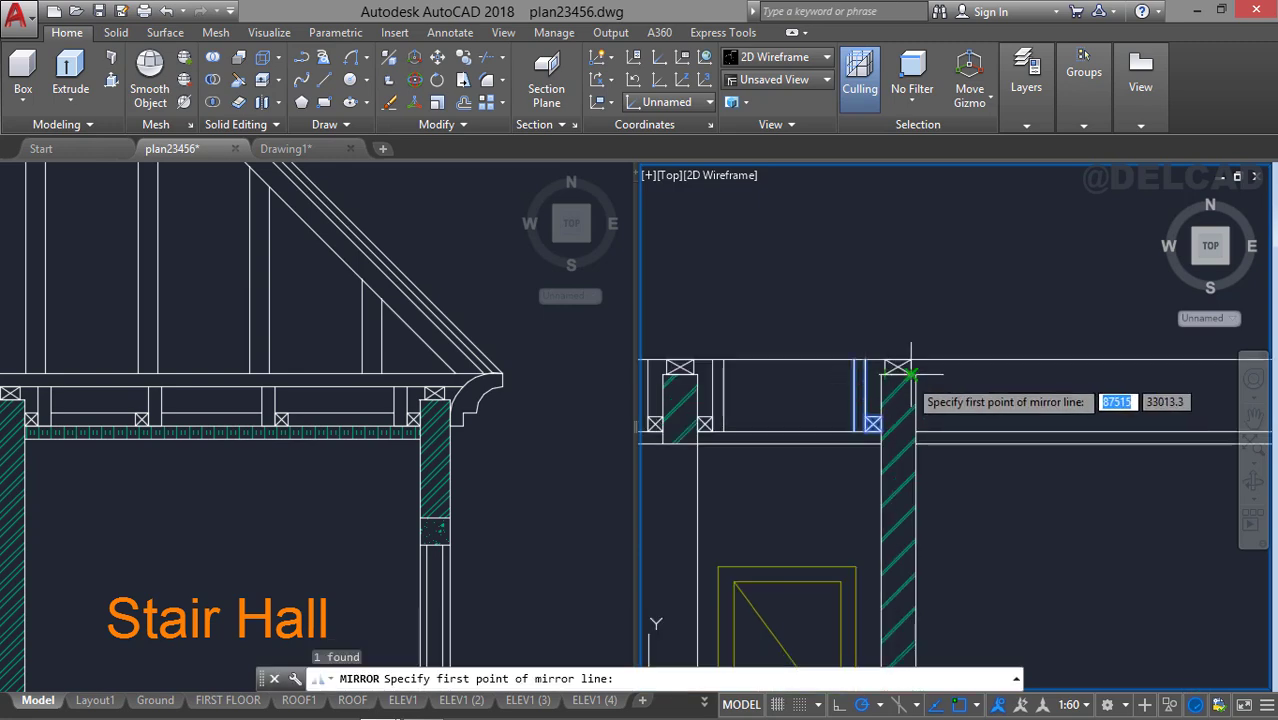
pyautogui.click(898, 363)
pyautogui.click(897, 244)
pyautogui.press('space')
# Mirror the joist-and-hanger group across the bay above the stairs to the outer end wall, keeping the source.
pyautogui.scroll(-2, 827, 300)
pyautogui.click(797, 362)
pyautogui.press('space')
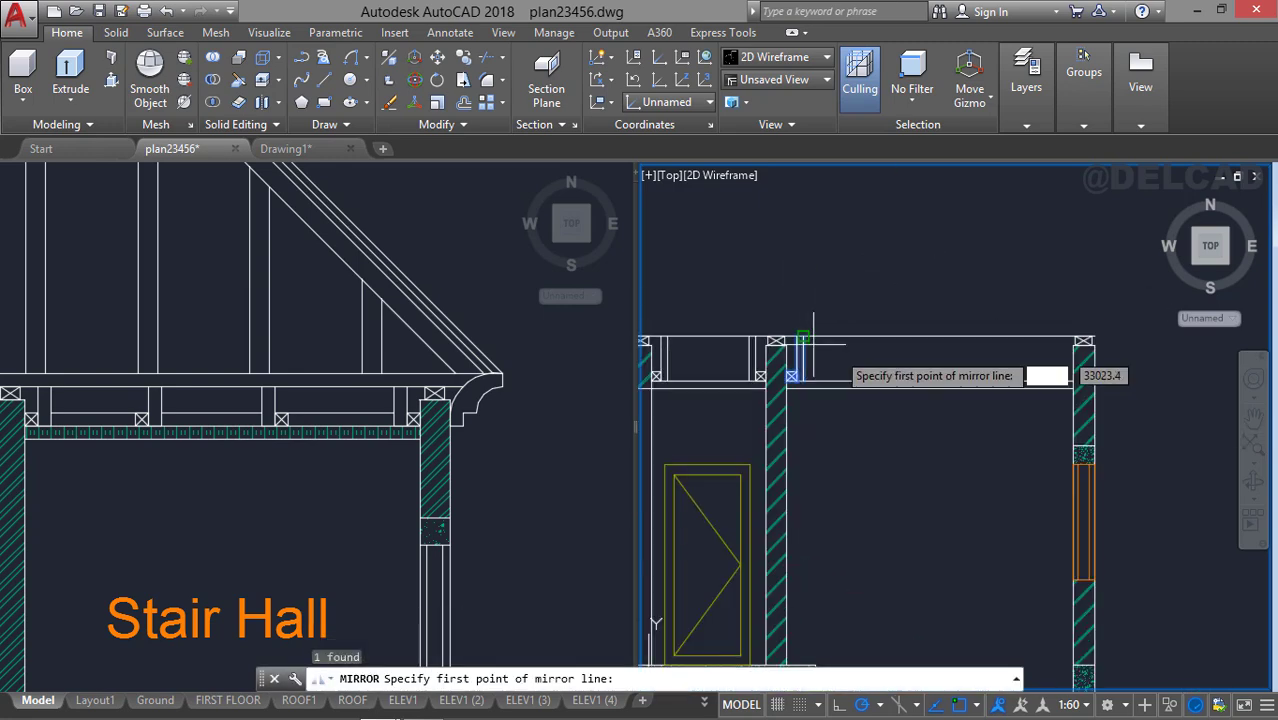
pyautogui.click(929, 378)
pyautogui.click(929, 292)
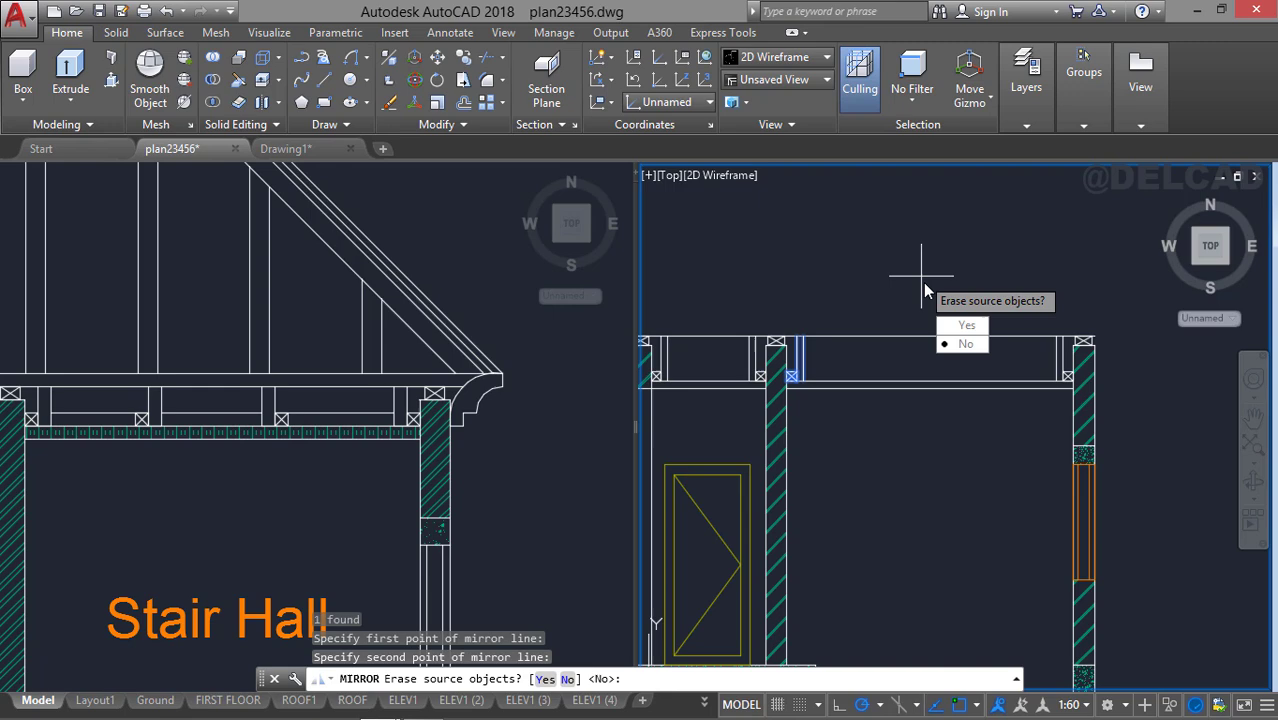
pyautogui.click(962, 344)
# Copy the joist-and-hanger group beside the second wall from its lower end to the middle of the first bay.
pyautogui.scroll(-3, 921, 277)
pyautogui.moveTo(747, 350)
pyautogui.mouseDown(button='middle')
pyautogui.moveTo(860, 399)
pyautogui.moveTo(907, 404)
pyautogui.mouseUp(button='middle')
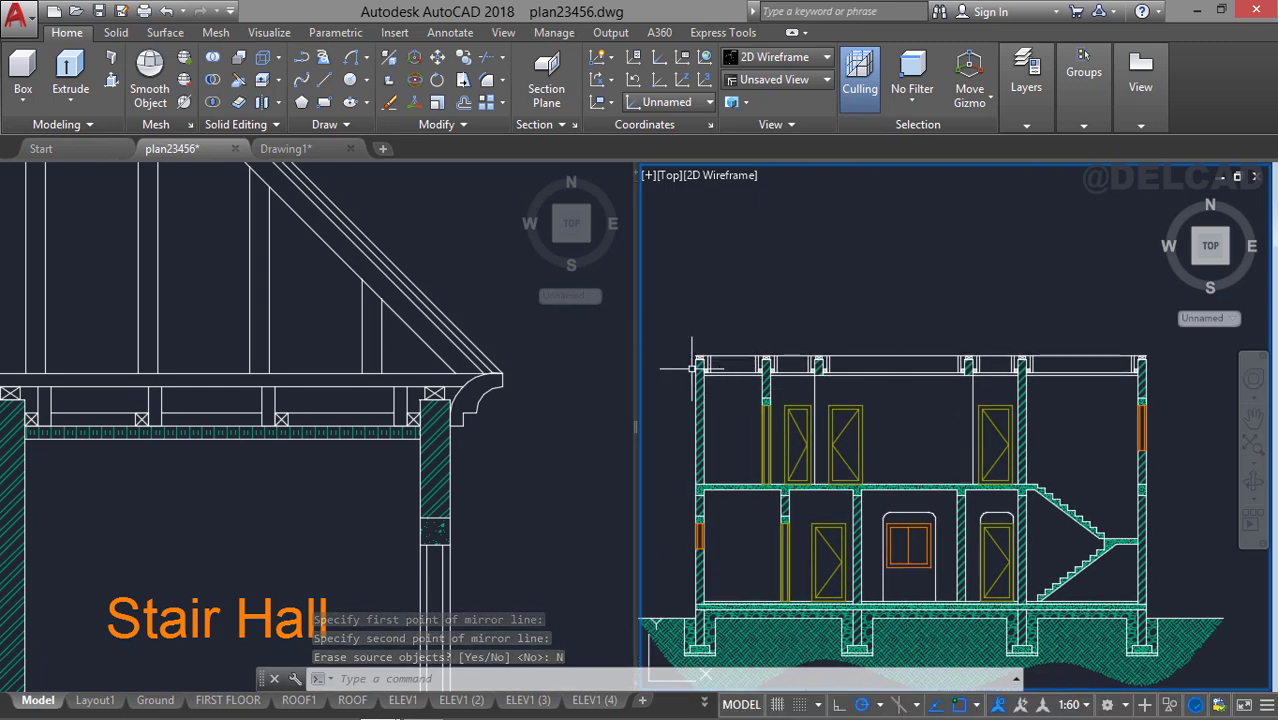
pyautogui.scroll(5, 715, 362)
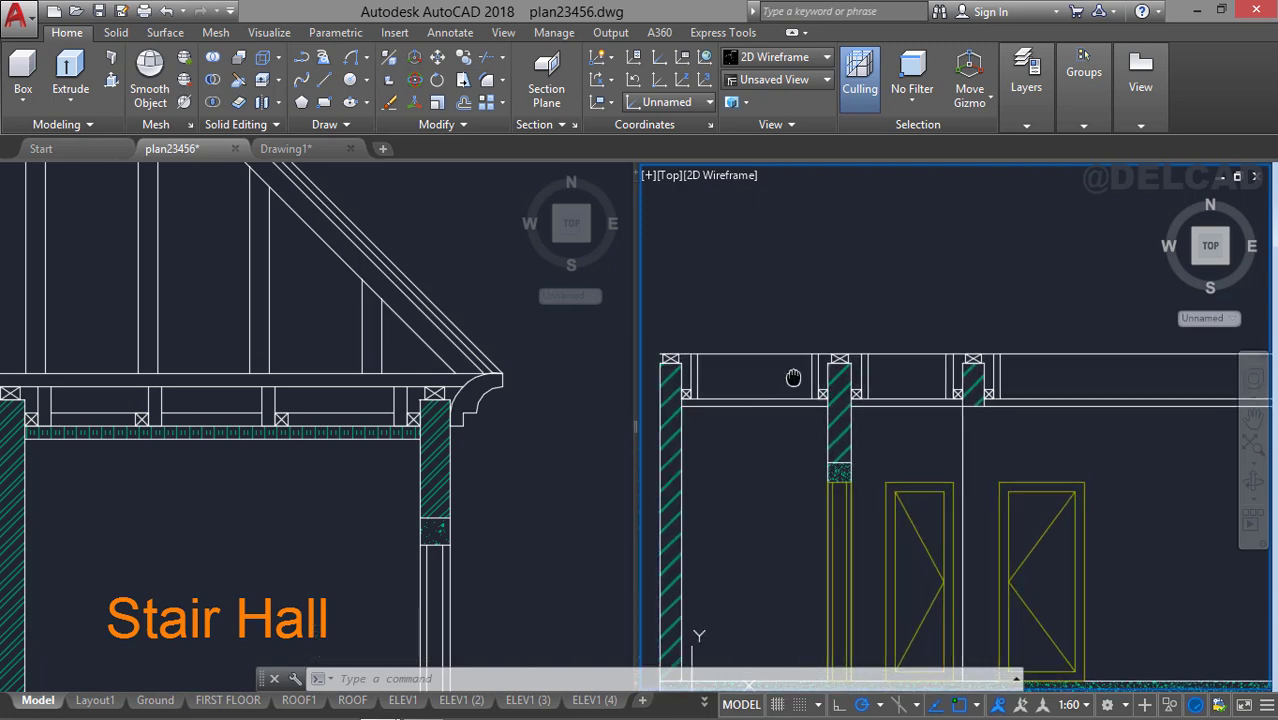
pyautogui.scroll(2, 823, 375)
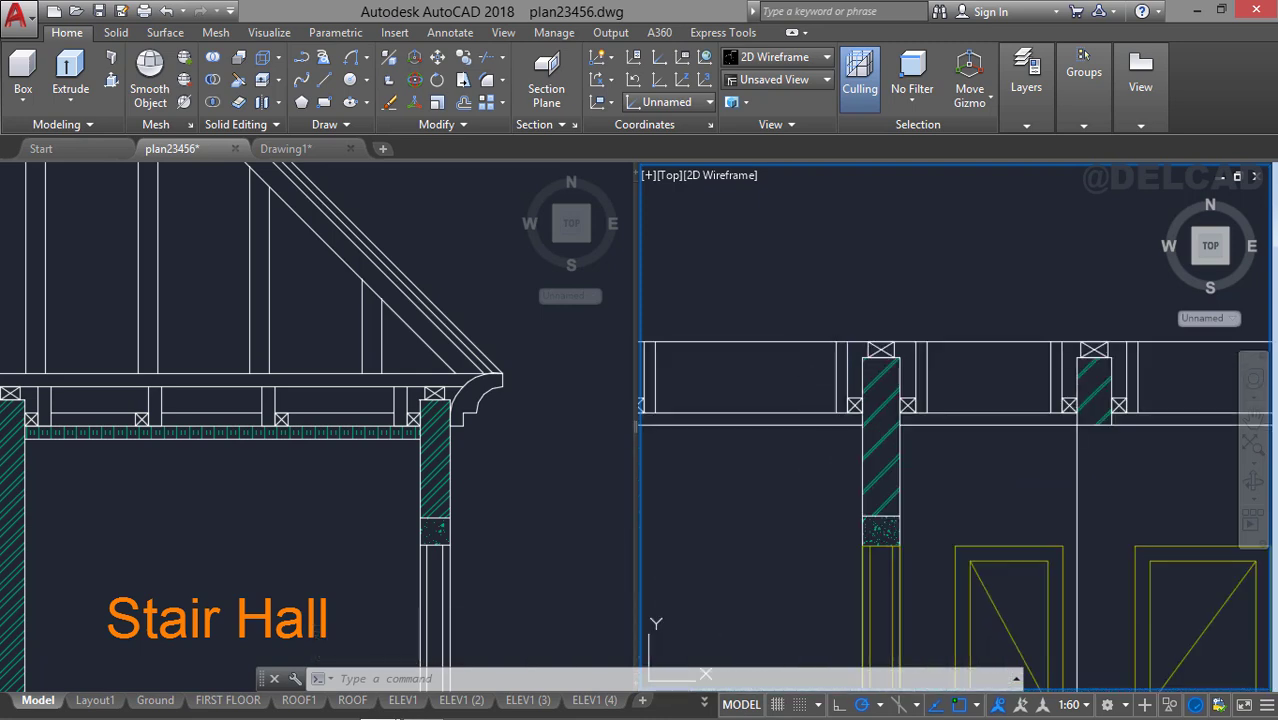
pyautogui.click(840, 375)
pyautogui.rightClick(840, 375)
pyautogui.click(900, 314)
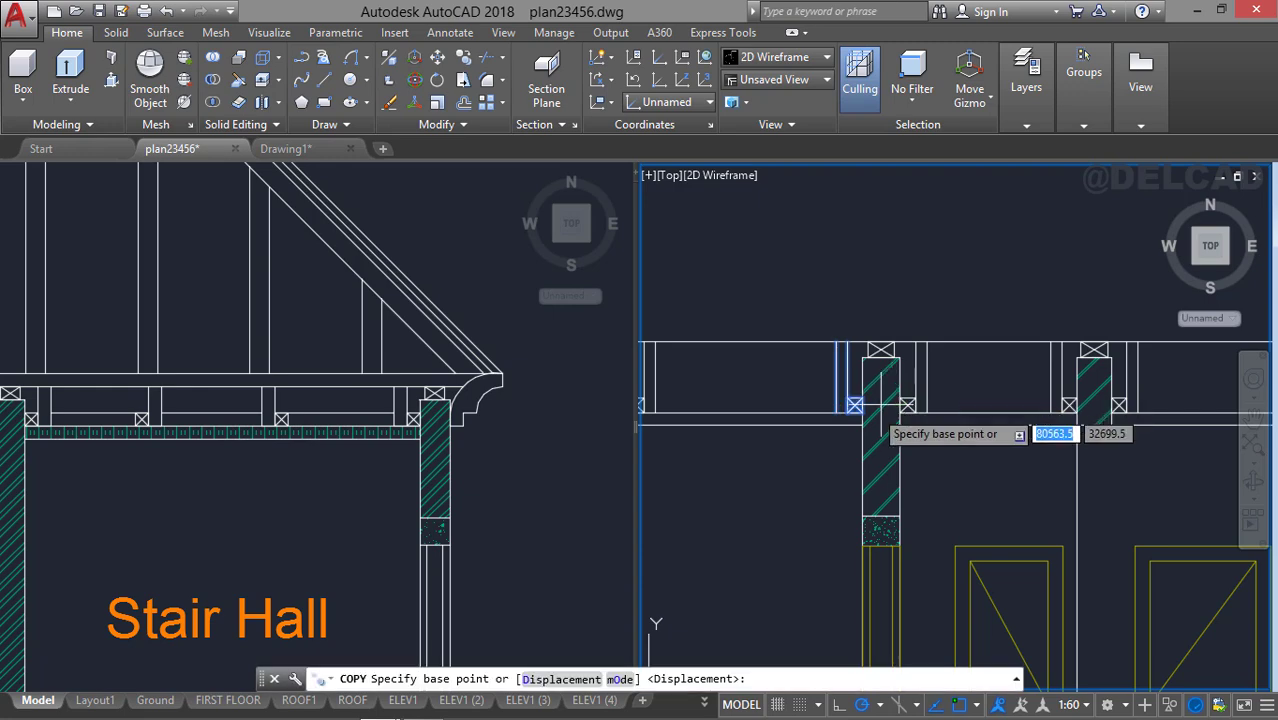
pyautogui.click(840, 410)
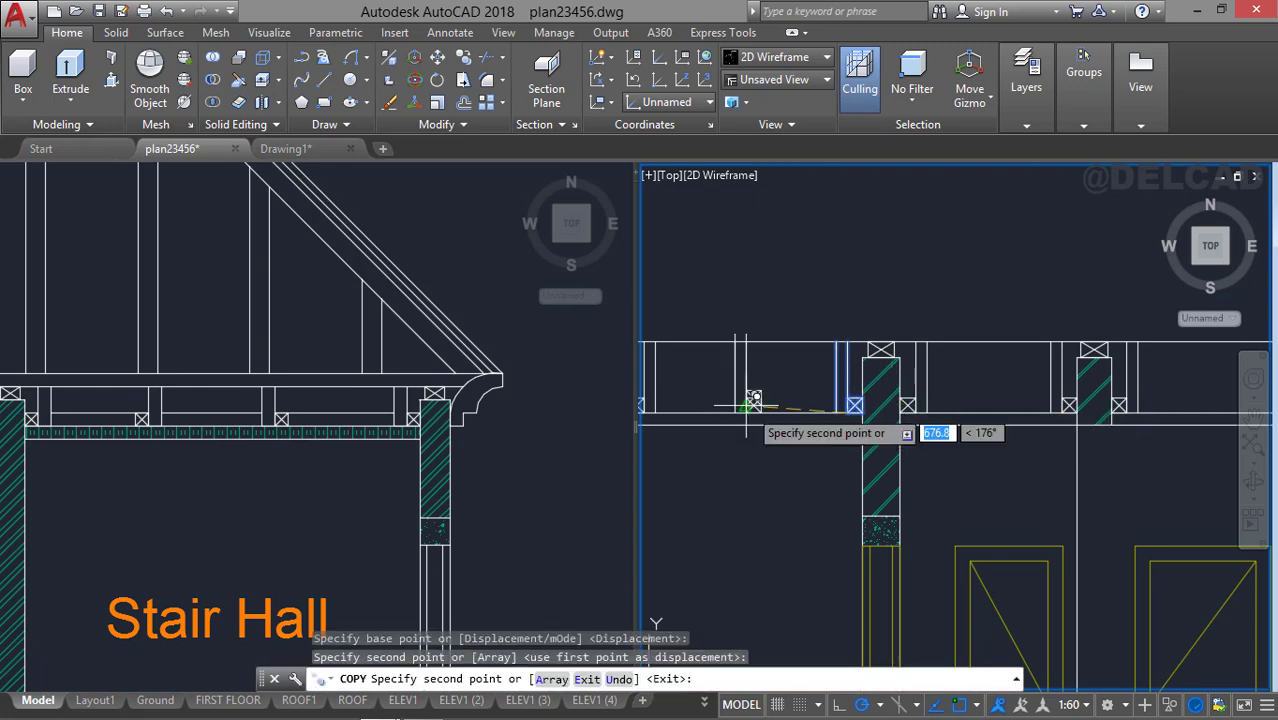
# Place further copies of the joist-and-hanger group: two in the wide bay, one in the narrow bay and one above the stairs.
pyautogui.scroll(-4, 805, 390)
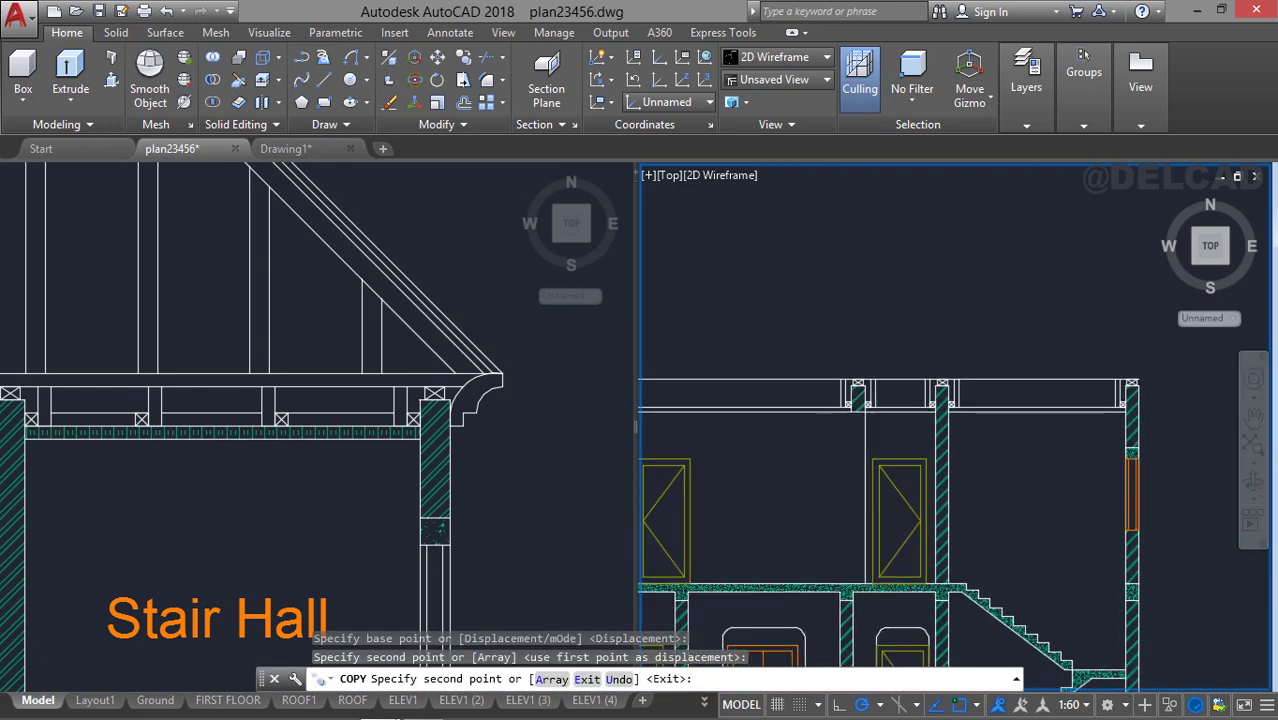
pyautogui.scroll(5, 846, 398)
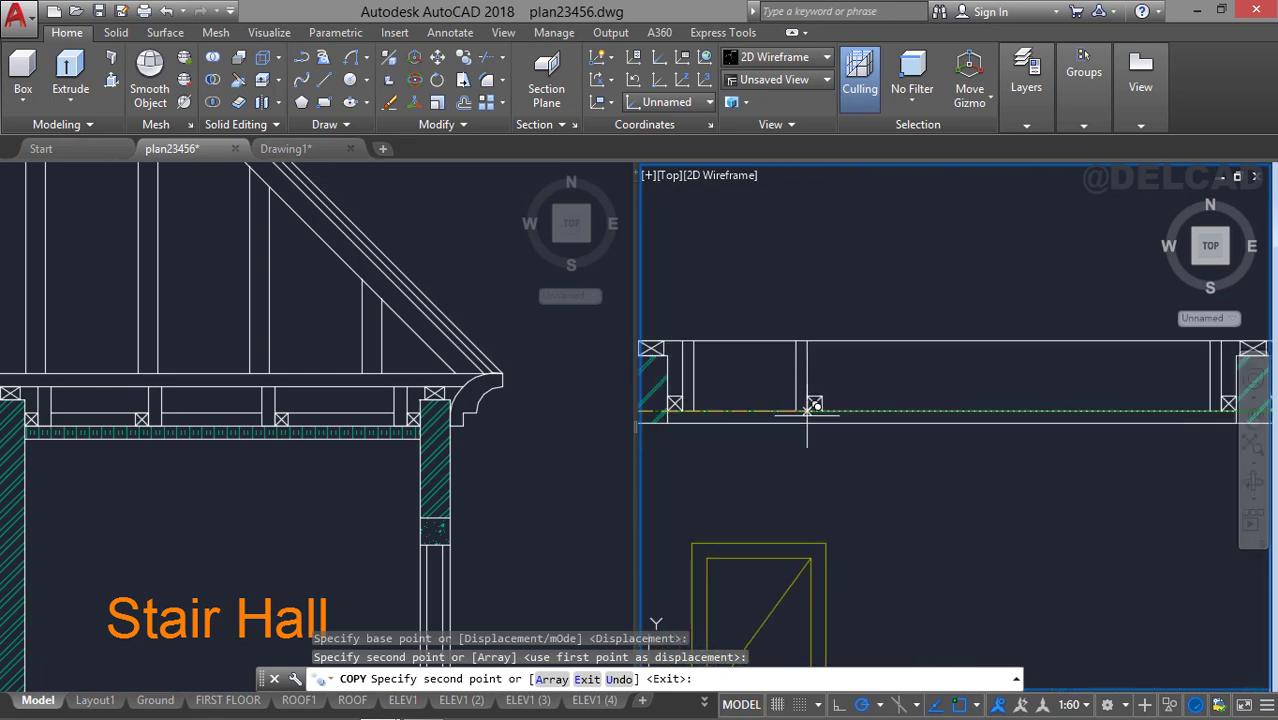
pyautogui.click(834, 411)
pyautogui.click(993, 411)
pyautogui.scroll(-1, 993, 411)
pyautogui.moveTo(993, 411); pyautogui.dragTo(835, 433, button='middle')
pyautogui.click(857, 434)
pyautogui.moveTo(1008, 434); pyautogui.dragTo(791, 434, button='middle')
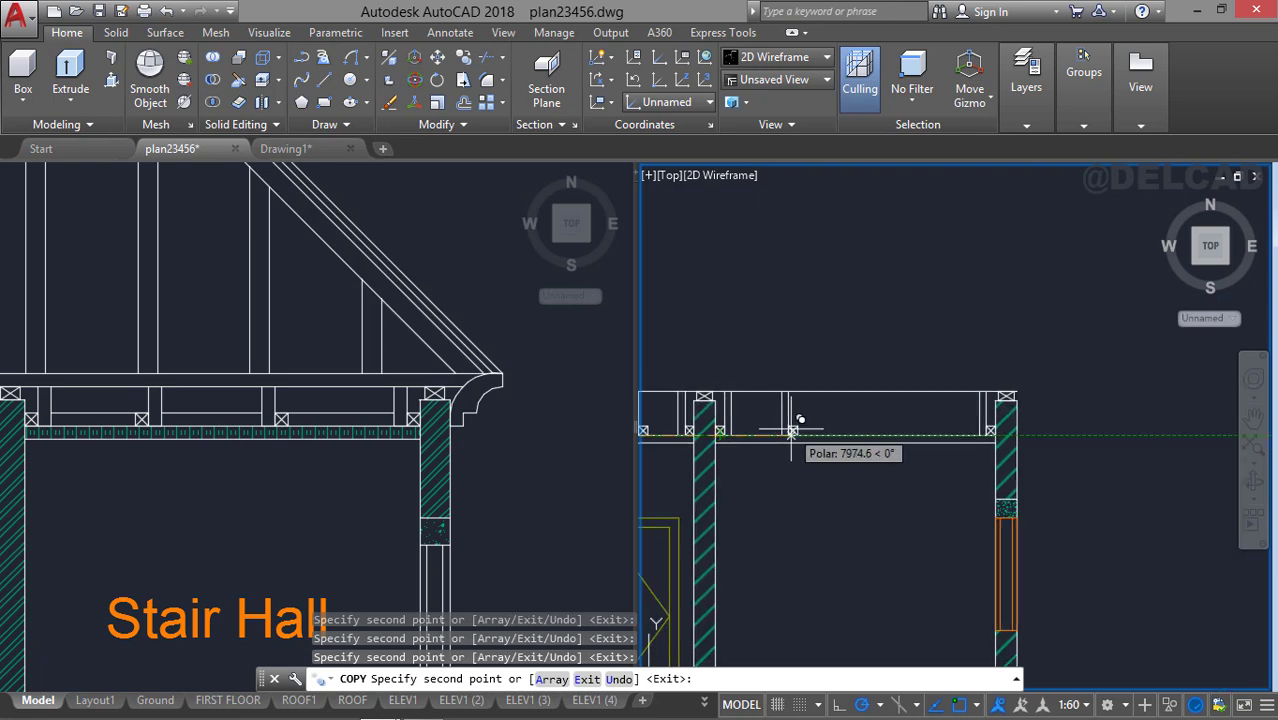
pyautogui.press('Escape')
pyautogui.scroll(-3, 856, 430)
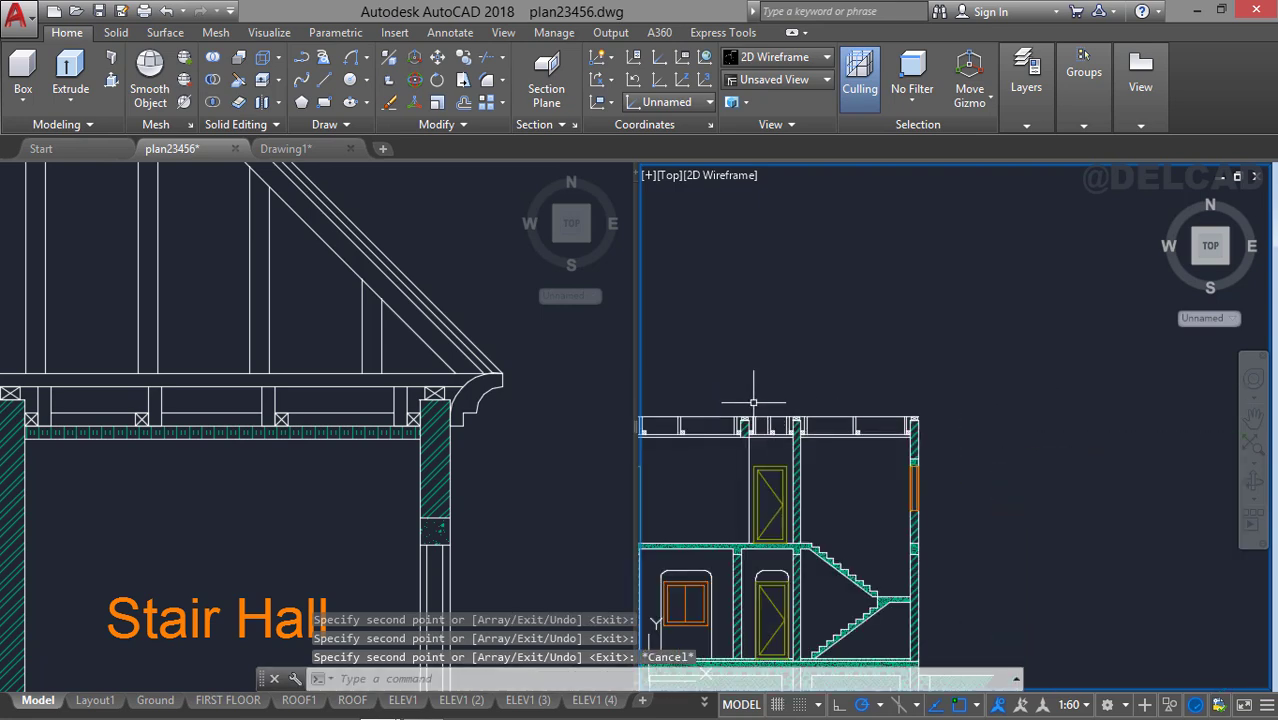
# Examine the roof framing in the finished reference section and compare it with the new section.
pyautogui.moveTo(766, 418); pyautogui.dragTo(823, 412, button='middle')
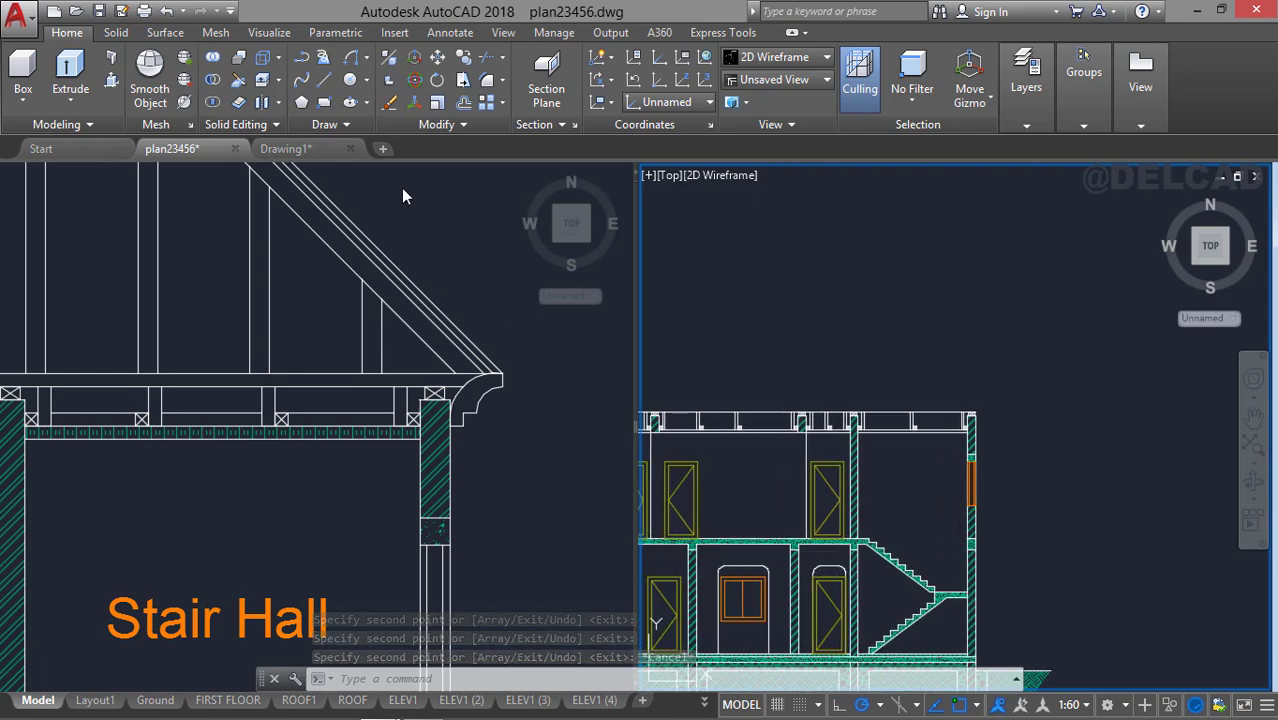
pyautogui.moveTo(679, 364); pyautogui.dragTo(811, 403, button='middle')
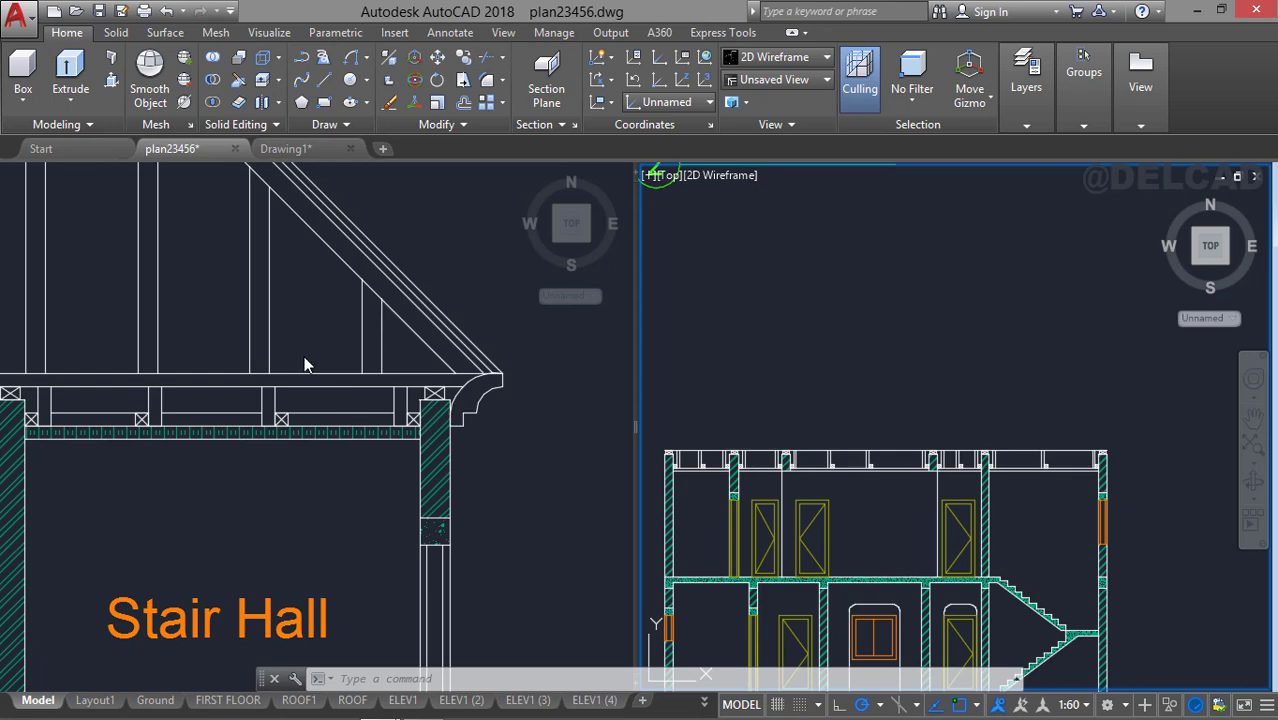
pyautogui.click(293, 330)
pyautogui.scroll(-5, 292, 328)
pyautogui.moveTo(354, 374); pyautogui.dragTo(672, 588, button='middle')
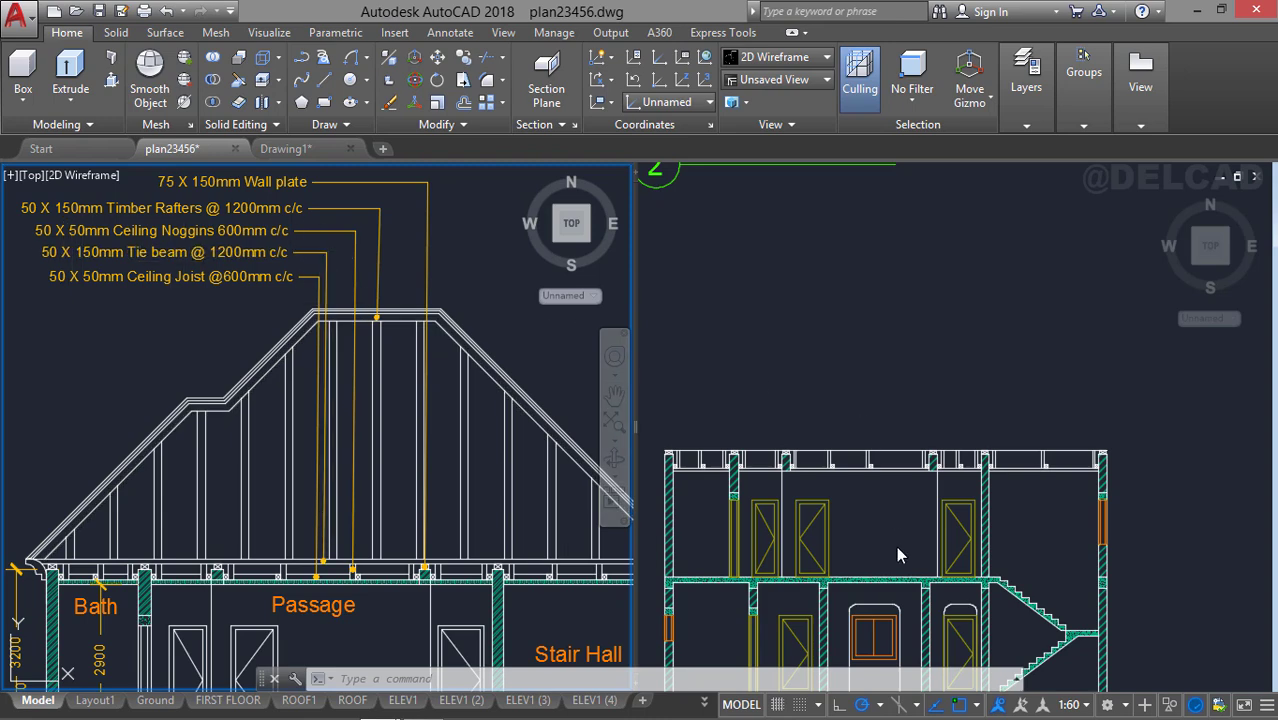
pyautogui.moveTo(848, 501); pyautogui.dragTo(840, 420, button='middle')
pyautogui.click(917, 367)
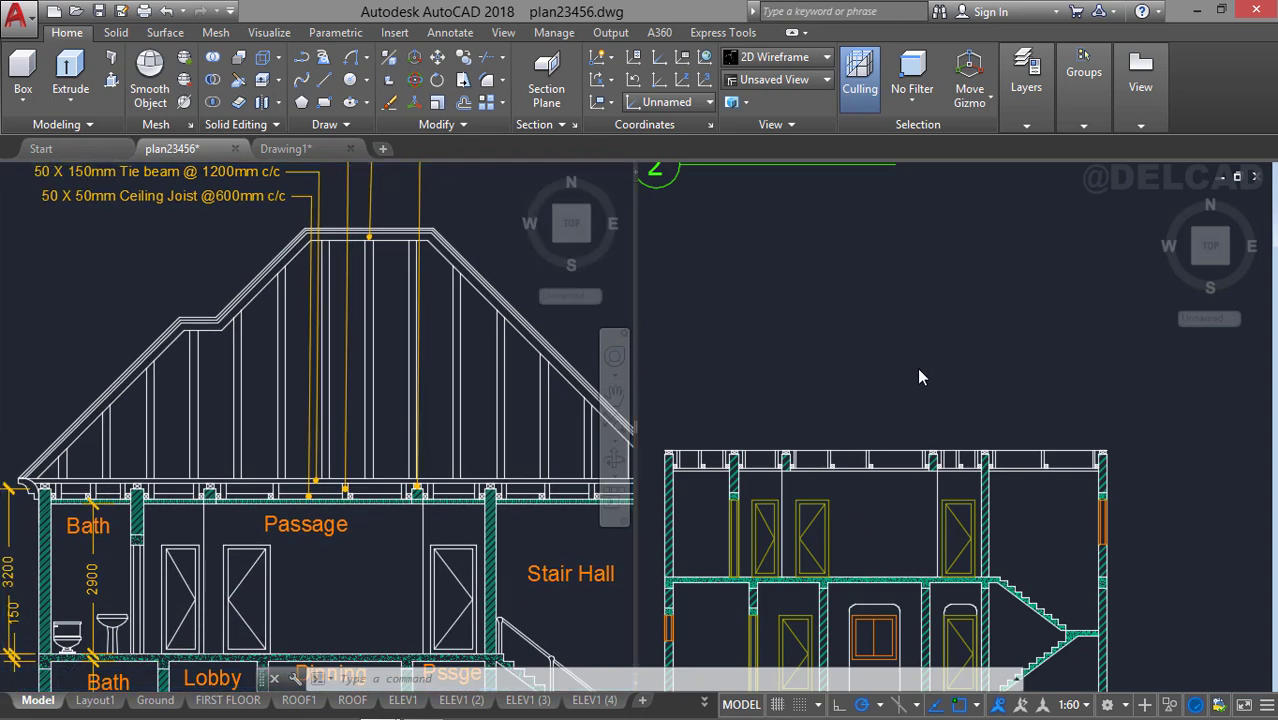
pyautogui.scroll(-2, 974, 458)
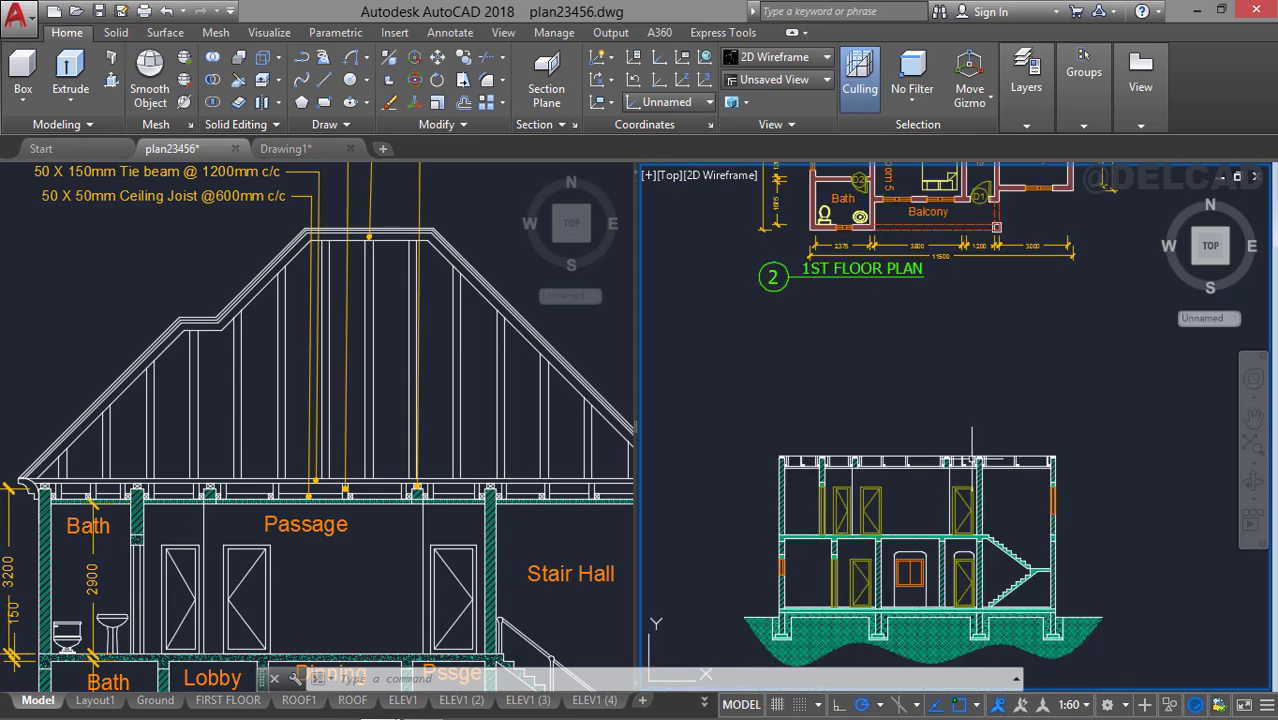
pyautogui.moveTo(939, 483); pyautogui.dragTo(791, 421, button='middle')
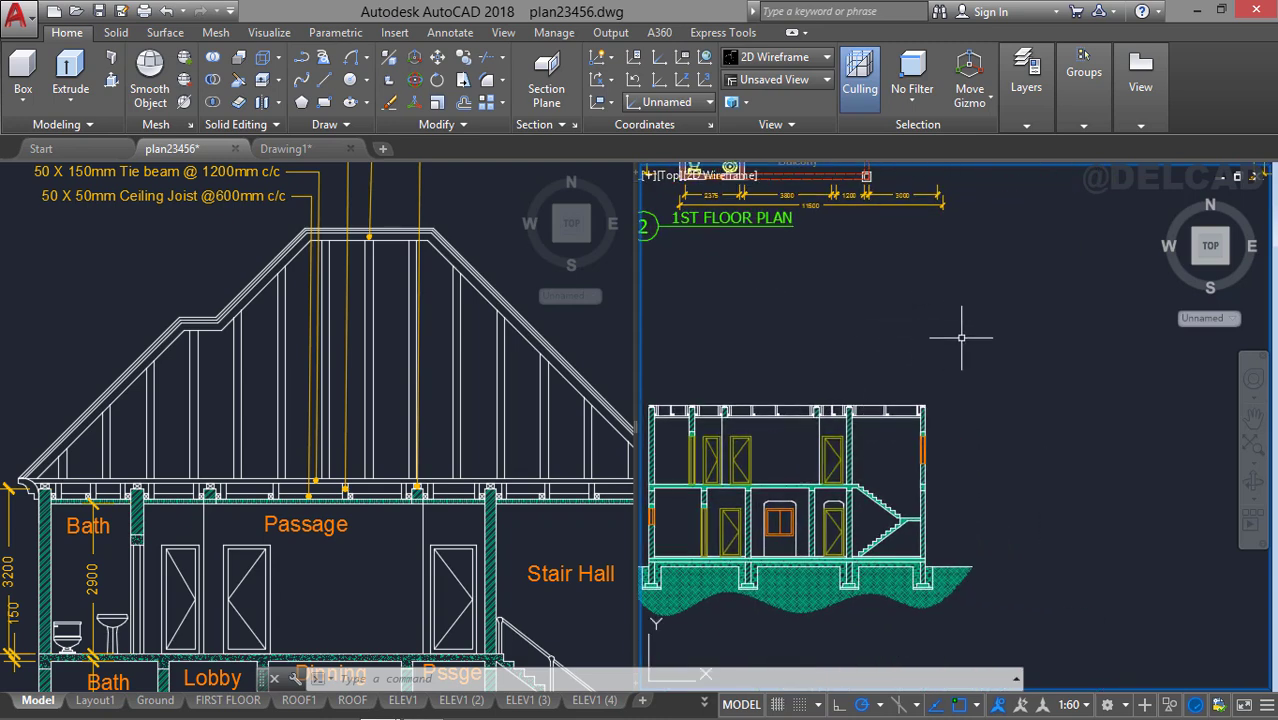
# Hide the AR-HBONE hatch covering the roof plan so that only its ridge, hip and valley lines show.
pyautogui.scroll(-1, 1022, 329)
pyautogui.moveTo(967, 329); pyautogui.dragTo(626, 516, button='middle')
pyautogui.moveTo(1050, 380); pyautogui.dragTo(660, 382, button='middle')
pyautogui.scroll(1, 967, 291)
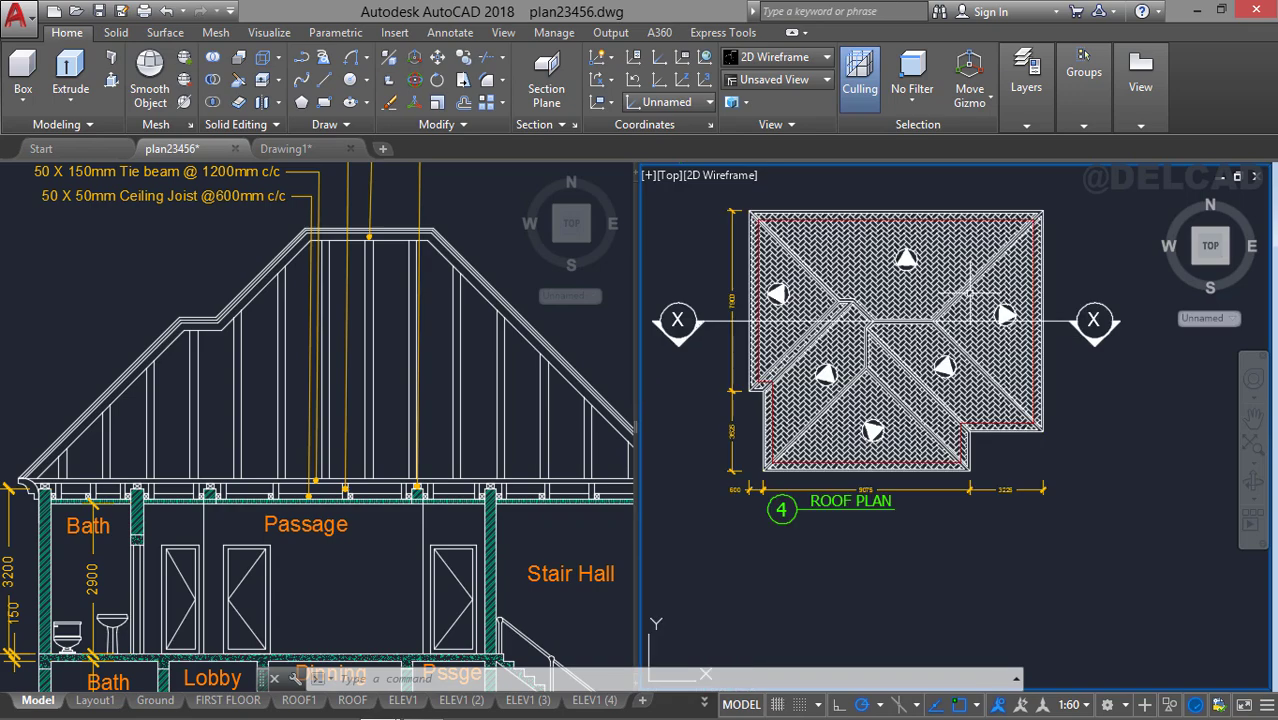
pyautogui.moveTo(967, 293); pyautogui.dragTo(925, 332, button='middle')
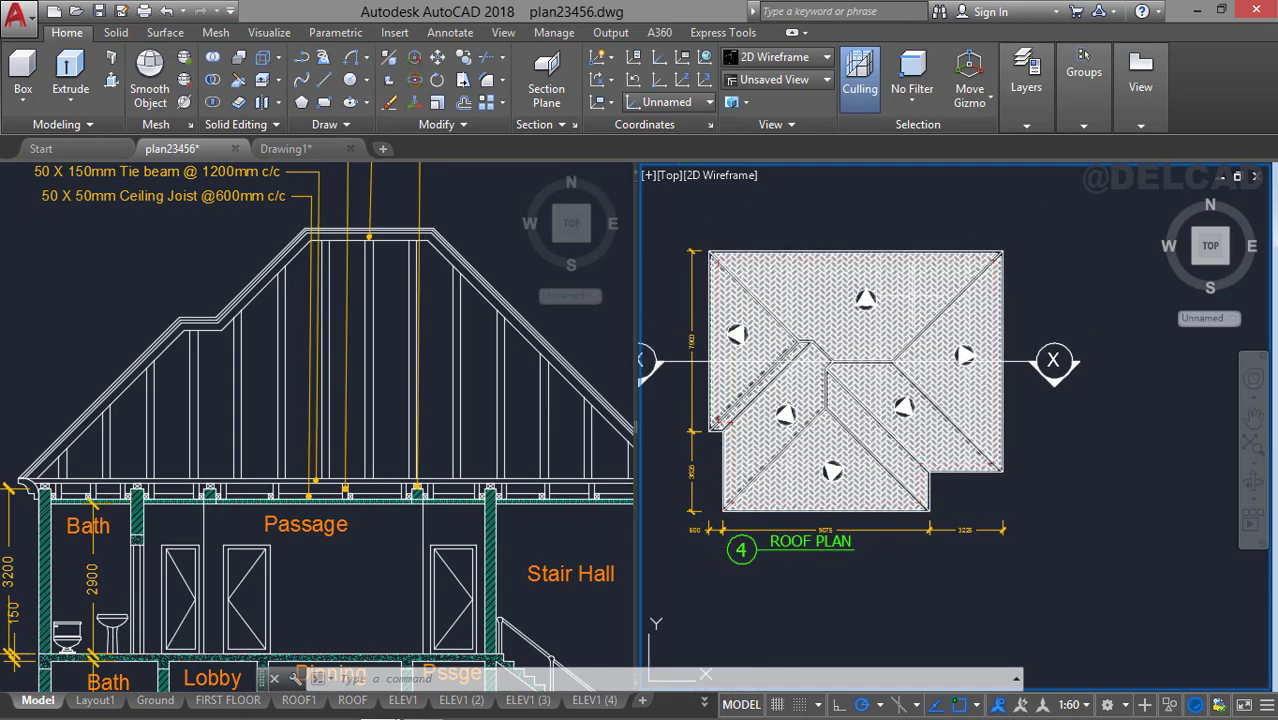
pyautogui.click(907, 294)
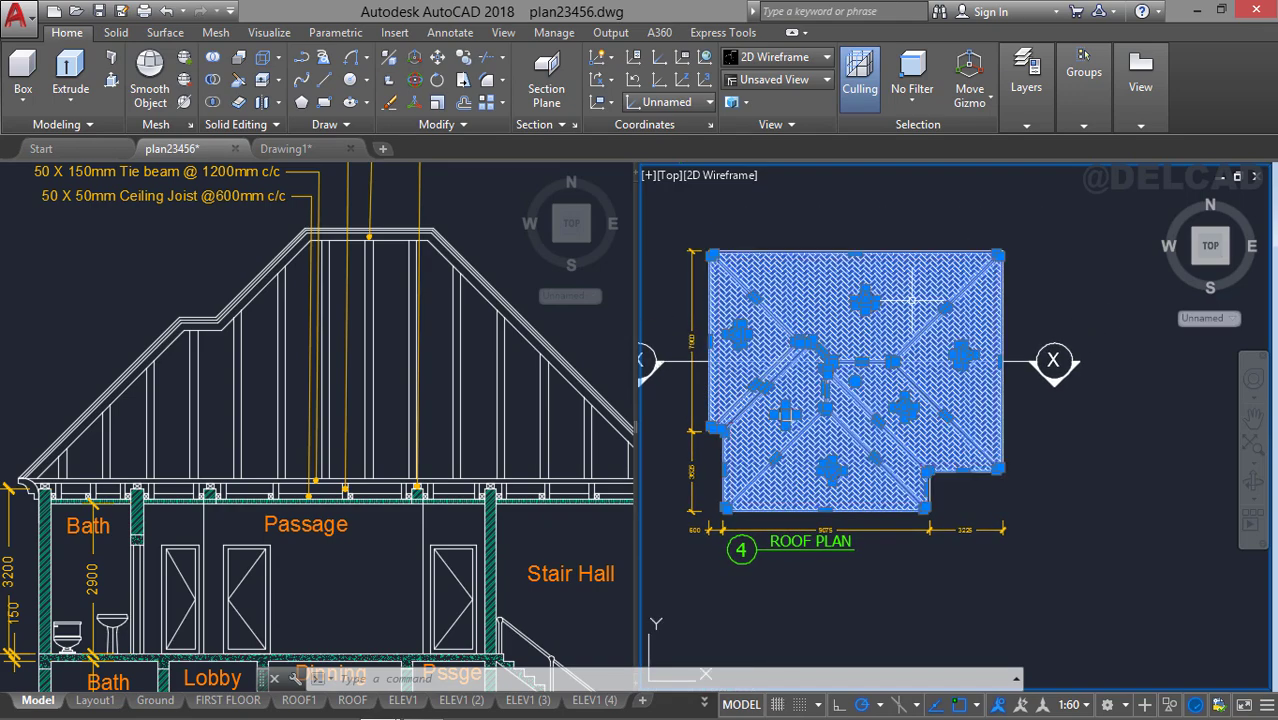
pyautogui.rightClick(911, 294)
pyautogui.moveTo(1022, 354)
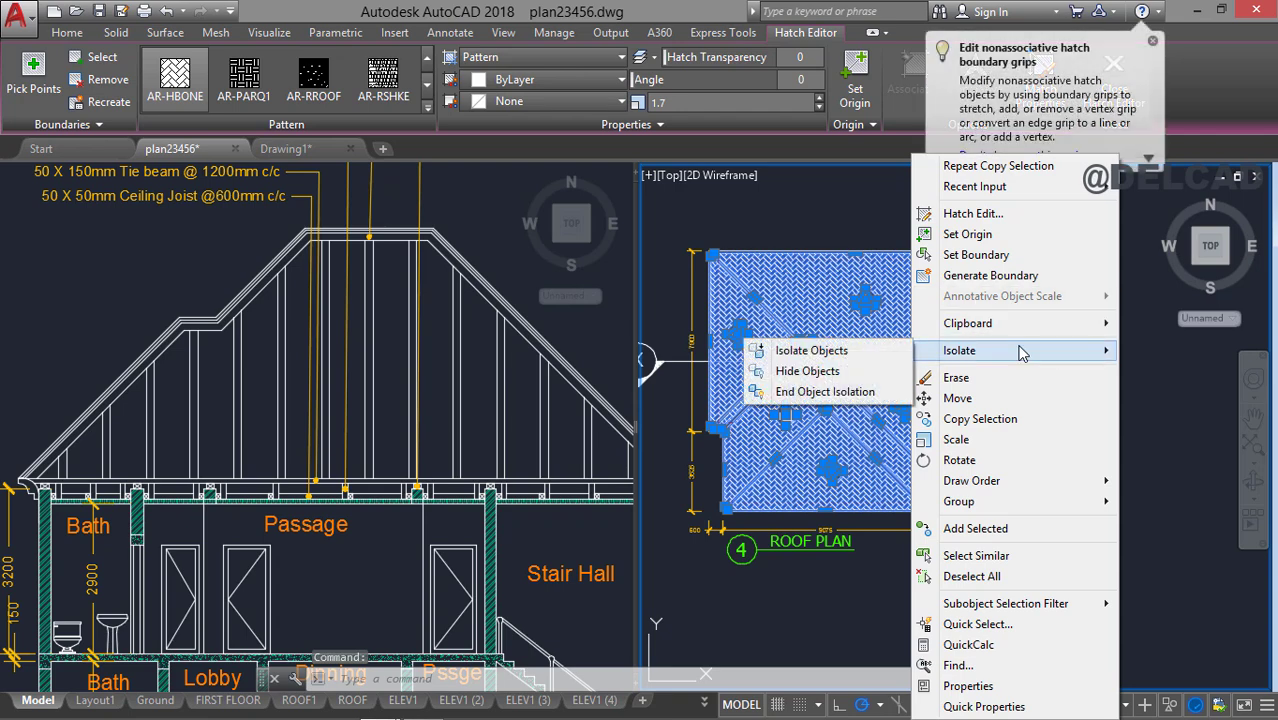
pyautogui.click(812, 370)
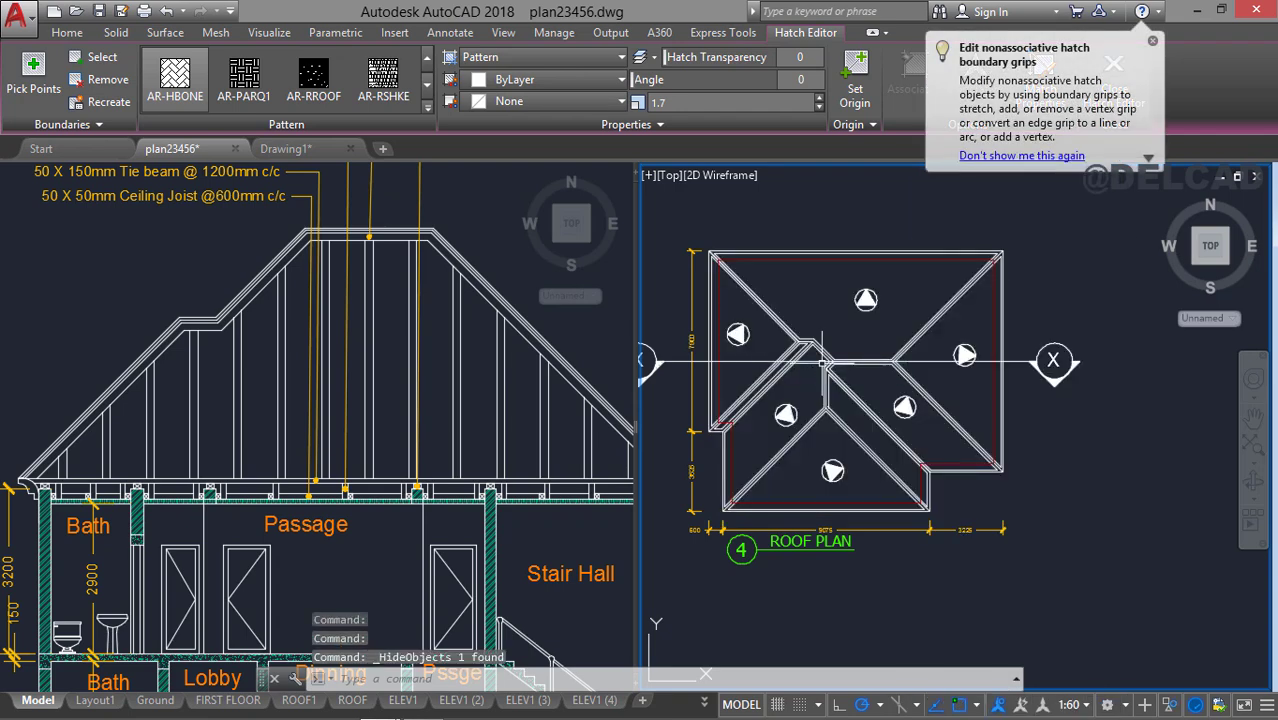
# Draw a horizontal line below the roof plan, spanning about the distance between the two X section marks.
pyautogui.moveTo(887, 514); pyautogui.dragTo(927, 414, button='middle')
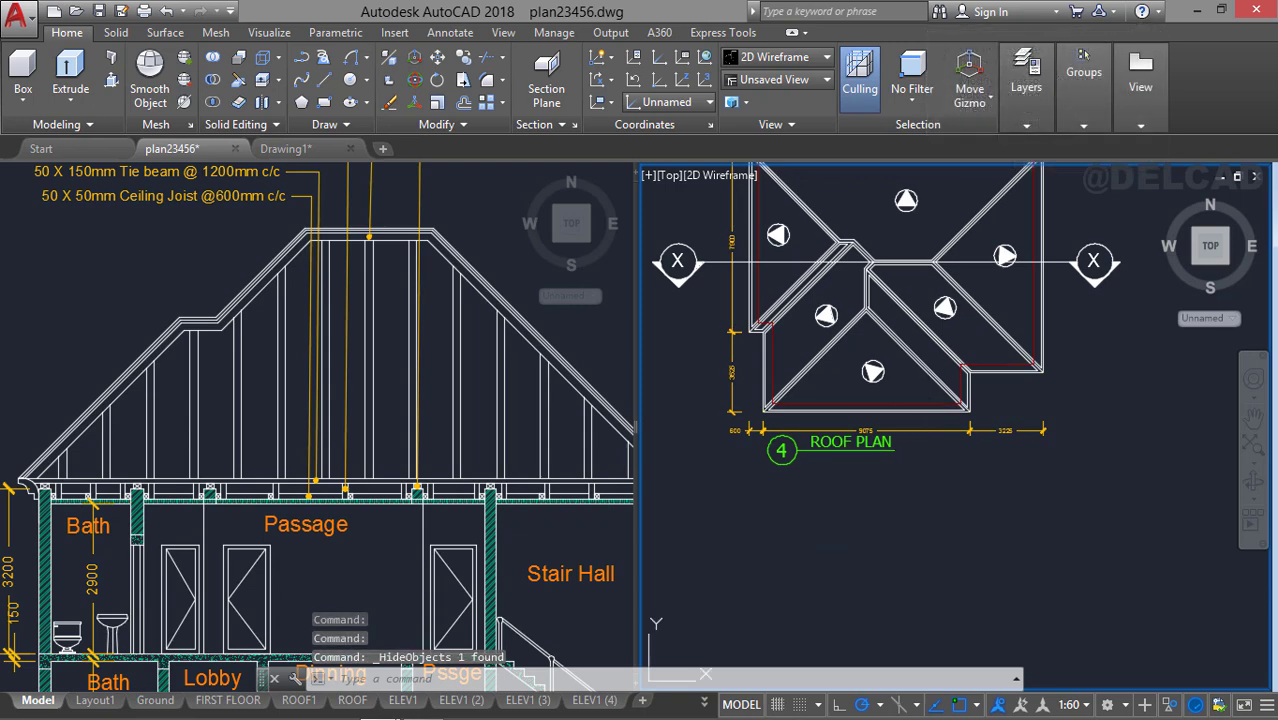
pyautogui.write('l')
pyautogui.press('Return')
pyautogui.moveTo(786, 532); pyautogui.dragTo(884, 454, button='middle')
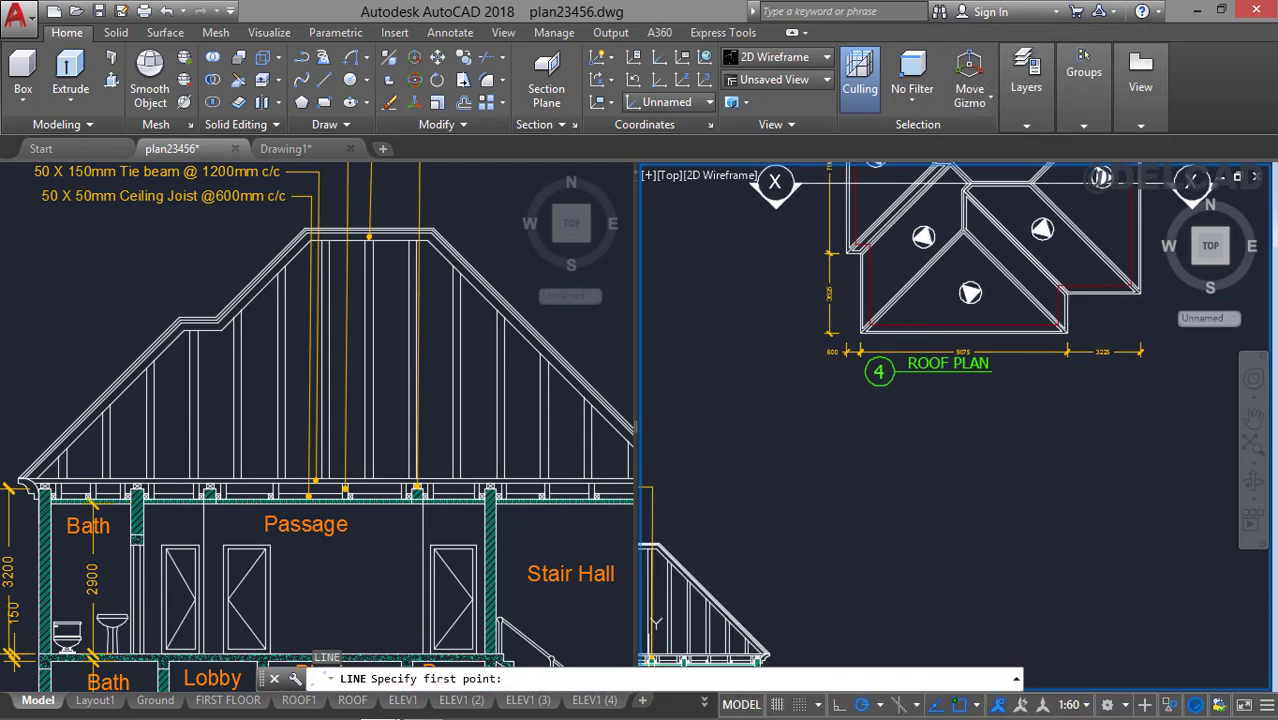
pyautogui.click(1216, 478)
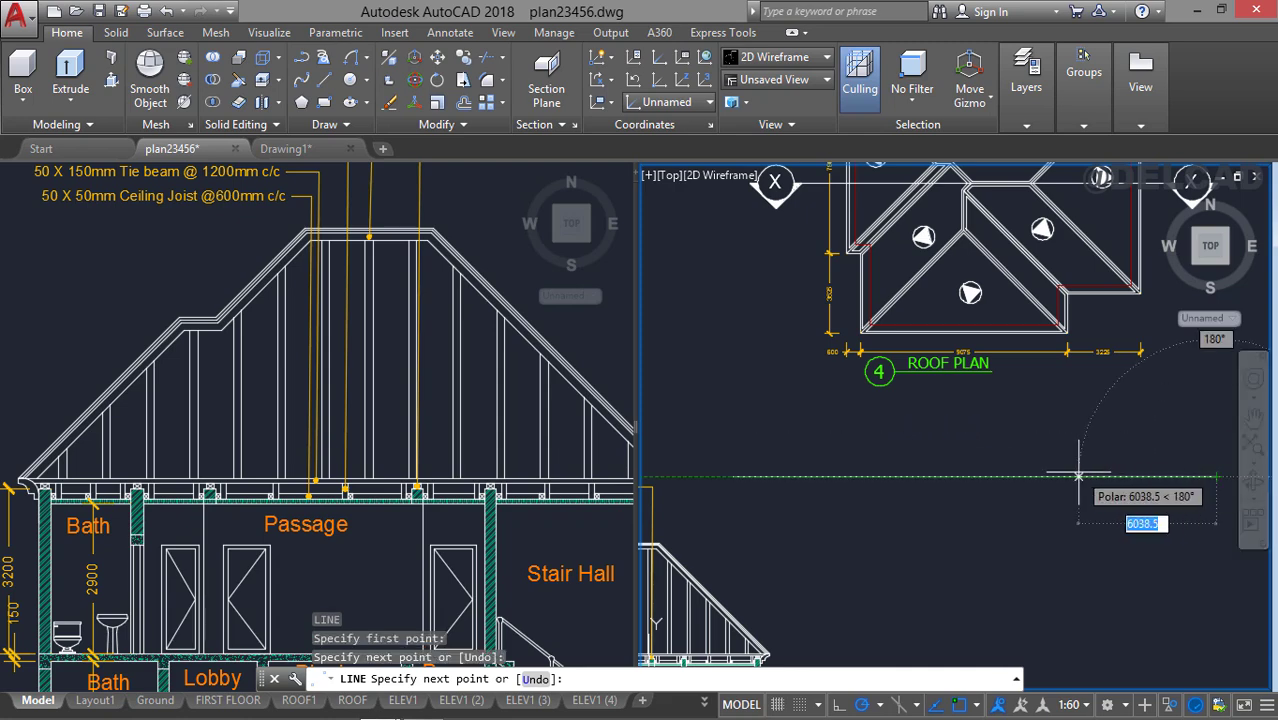
pyautogui.press('Escape')
# Move the whole roof plan, with its X section marks, dimensions and title, a short distance to the right, leaving the horizontal line below it behind.
pyautogui.moveTo(966, 423); pyautogui.dragTo(877, 505, button='middle')
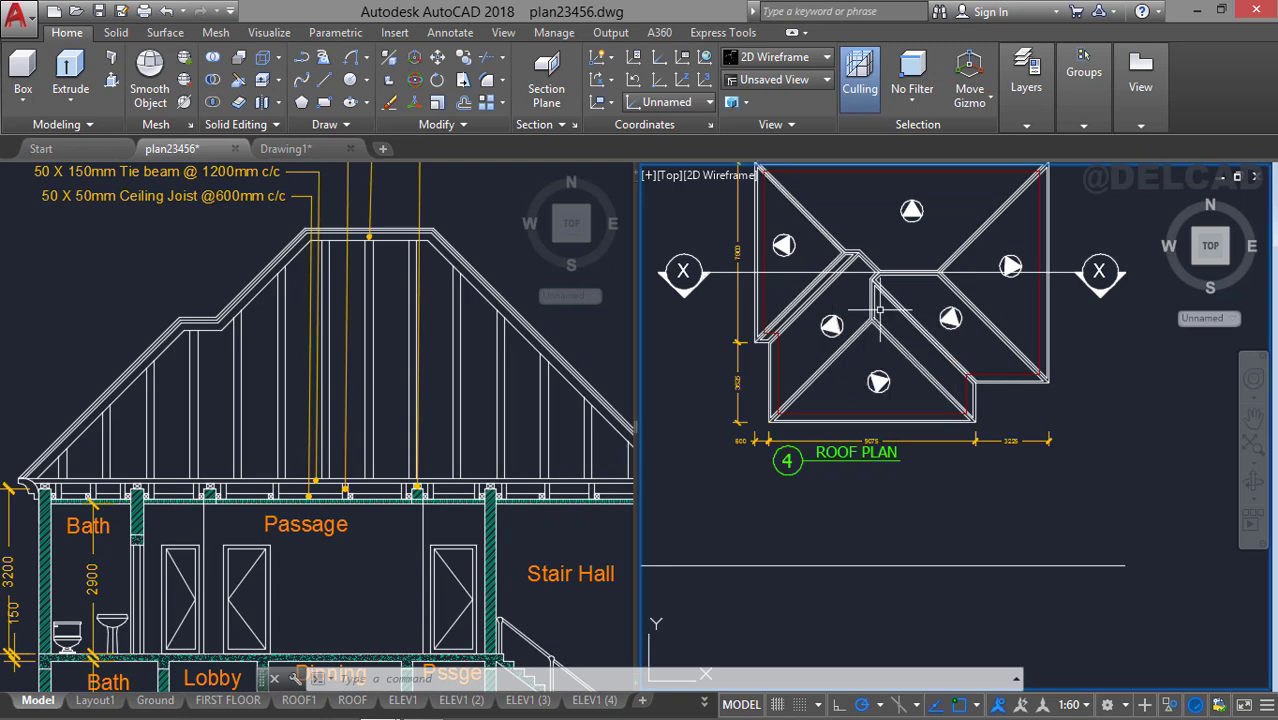
pyautogui.moveTo(910, 262); pyautogui.dragTo(893, 316, button='middle')
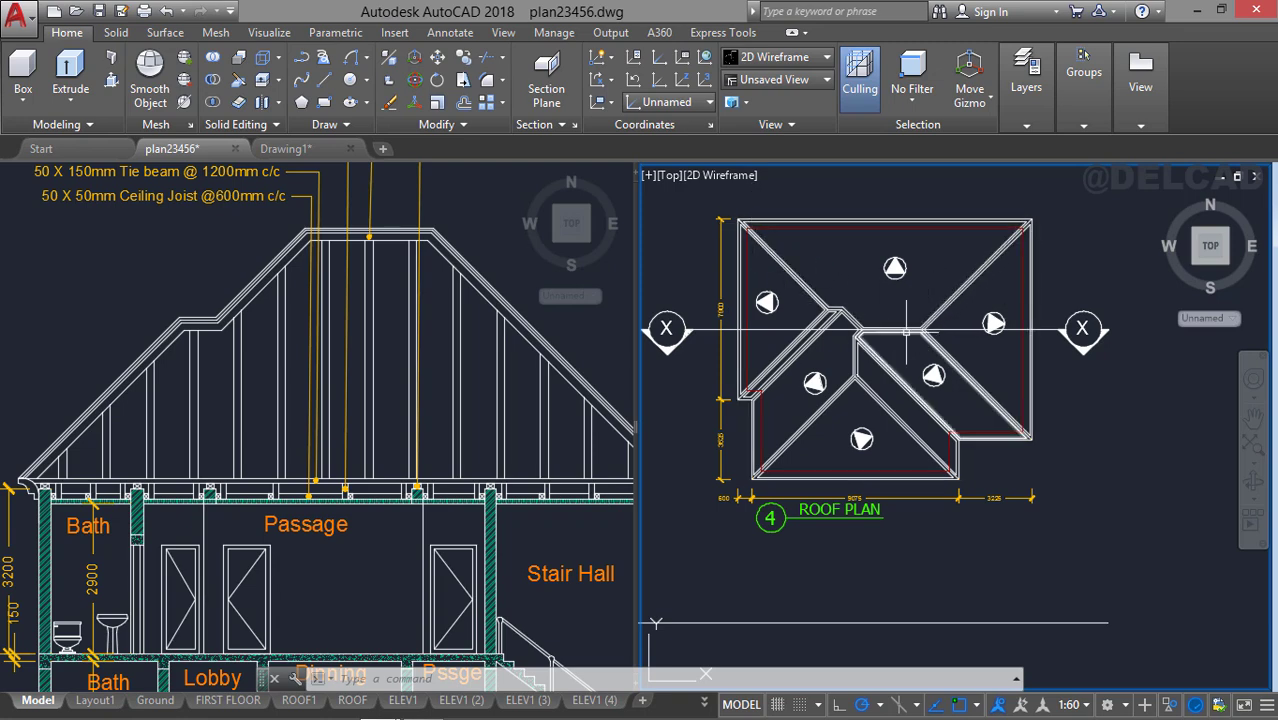
pyautogui.scroll(2, 957, 270)
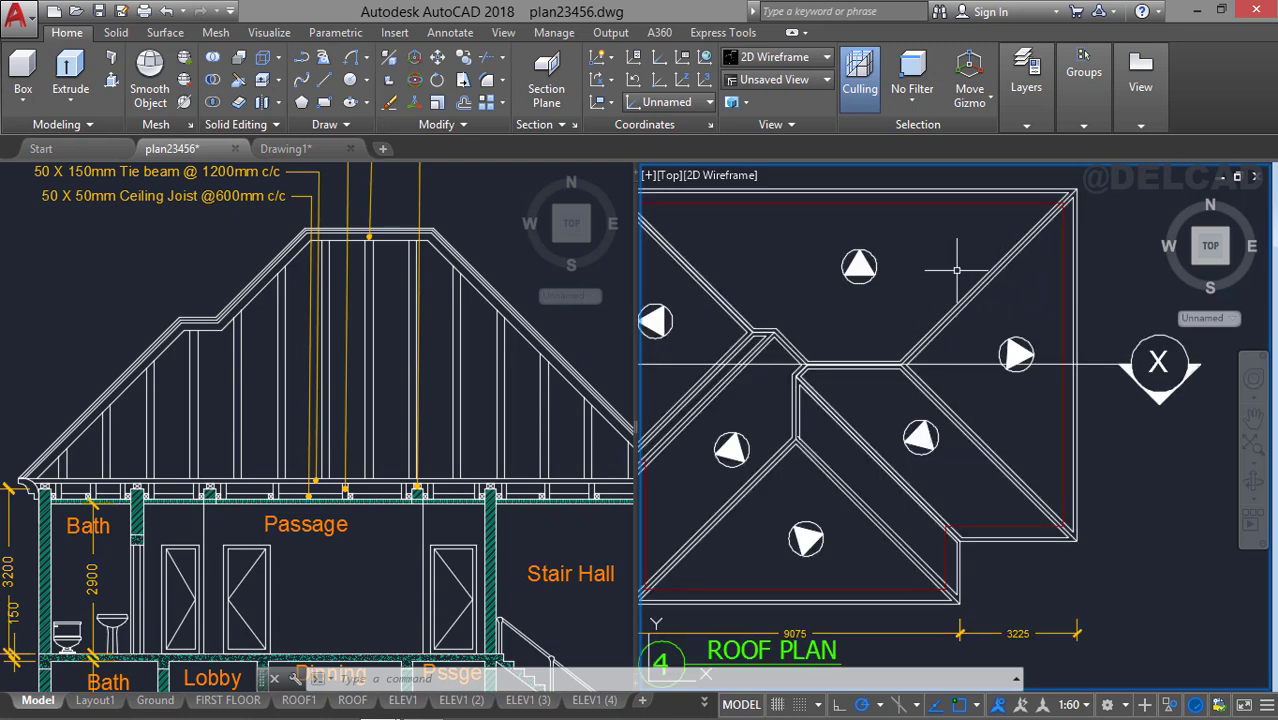
pyautogui.scroll(-2, 957, 270)
pyautogui.moveTo(886, 247); pyautogui.dragTo(905, 415, button='middle')
pyautogui.scroll(-2, 905, 415)
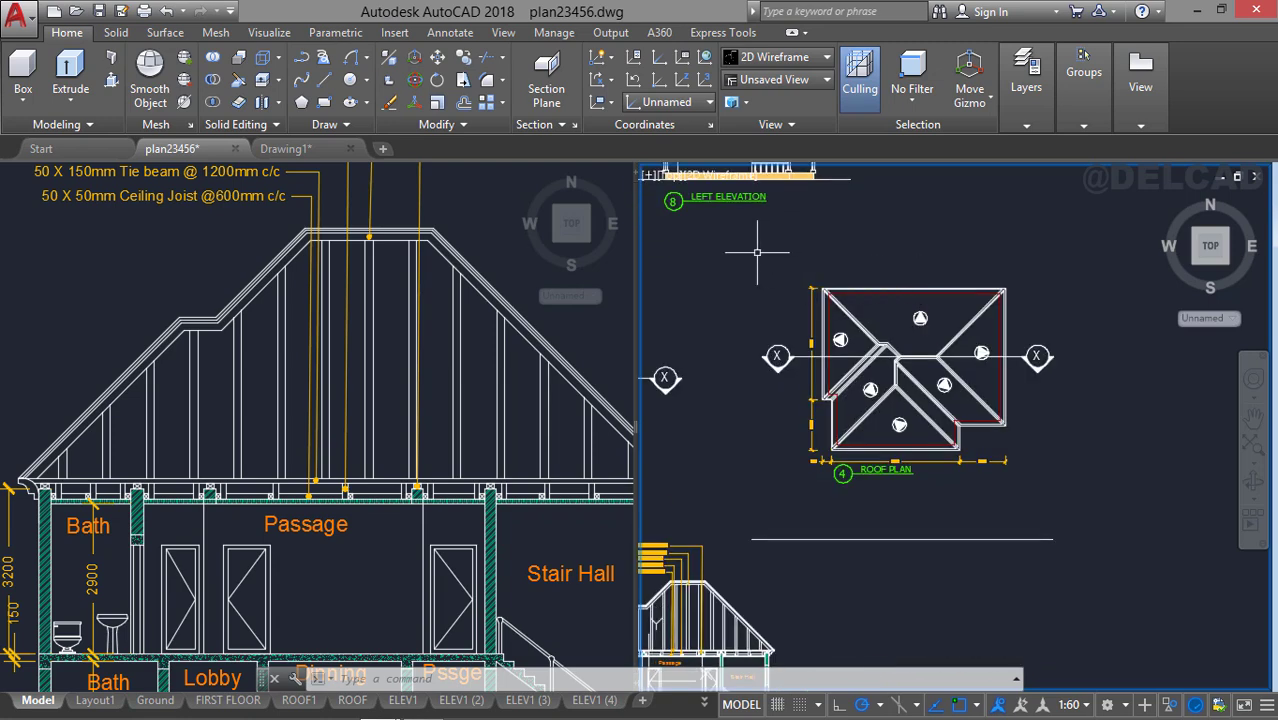
pyautogui.click(724, 256)
pyautogui.click(1120, 522)
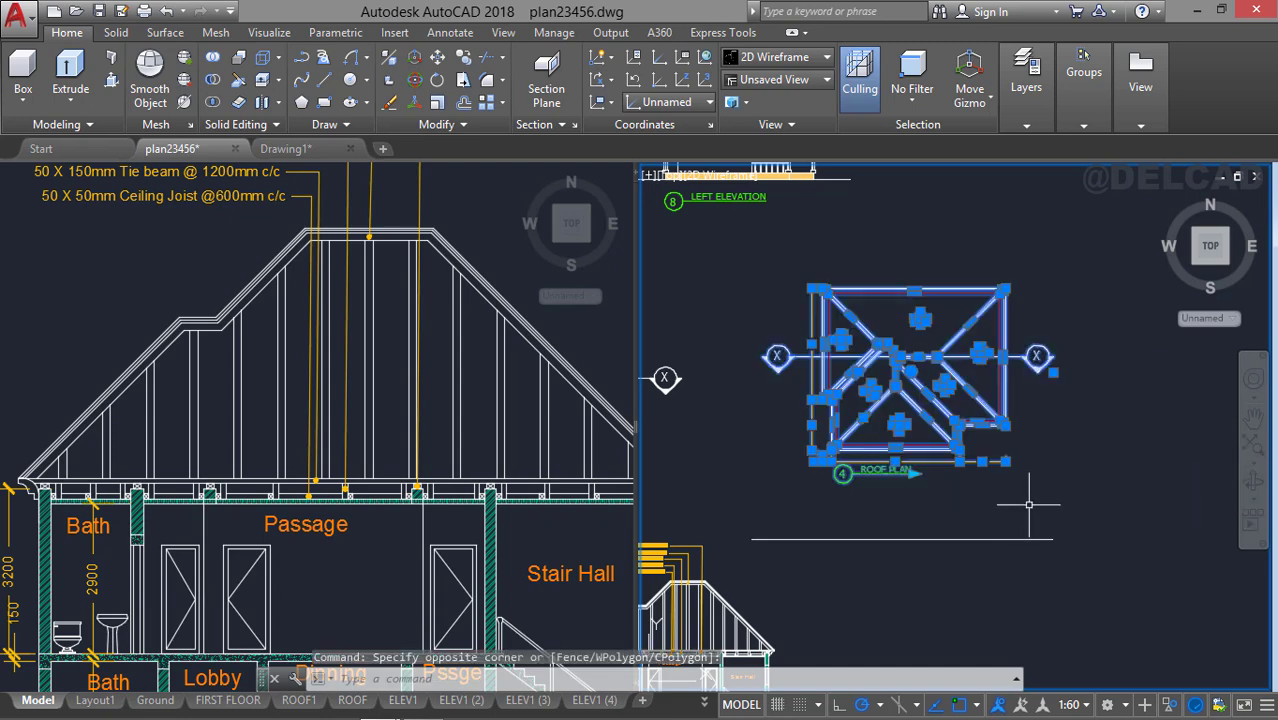
pyautogui.press('Return')
pyautogui.click(792, 465)
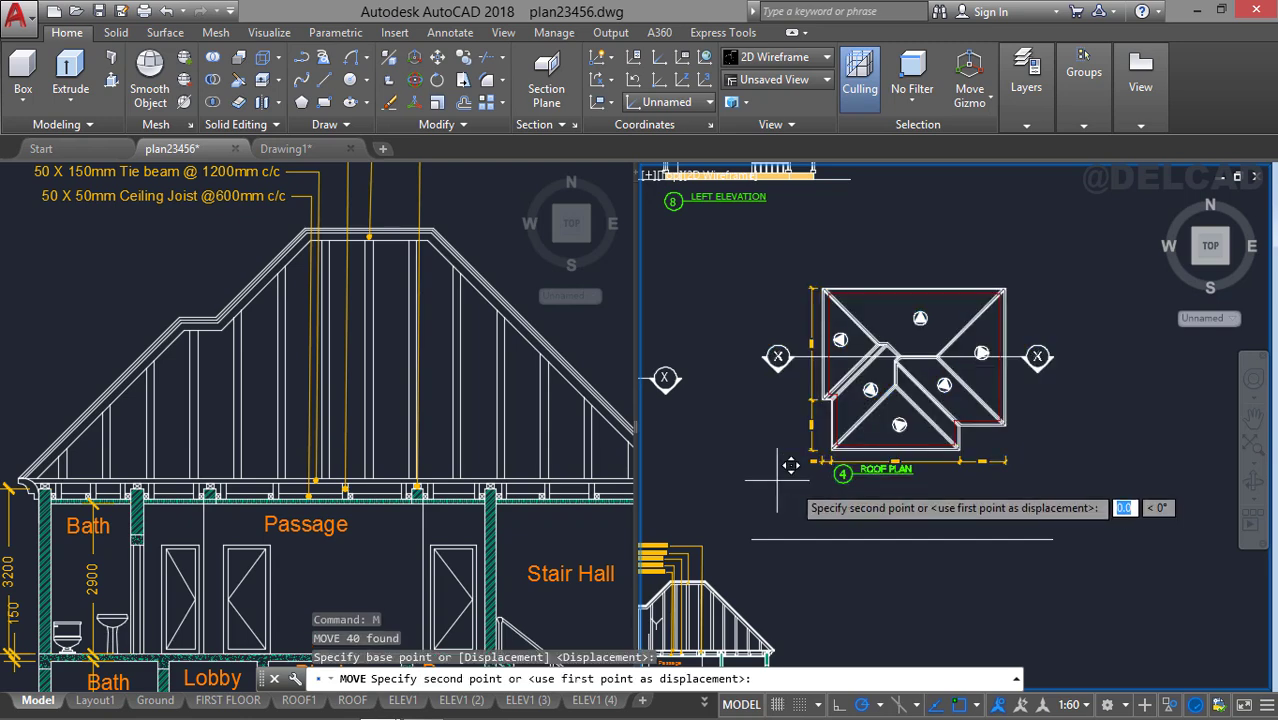
pyautogui.click(899, 478)
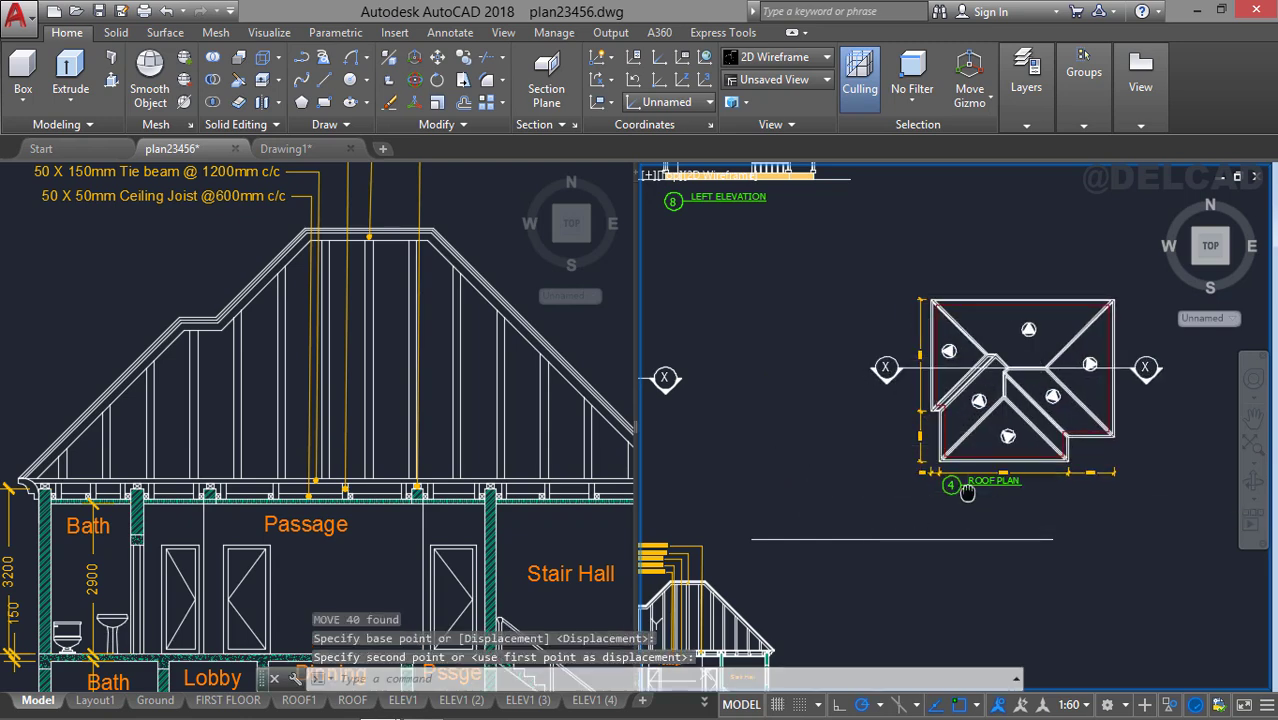
pyautogui.moveTo(967, 492)
pyautogui.mouseDown(button='middle')
pyautogui.moveTo(927, 469)
pyautogui.moveTo(886, 469)
pyautogui.moveTo(879, 492)
pyautogui.mouseUp(button='middle')
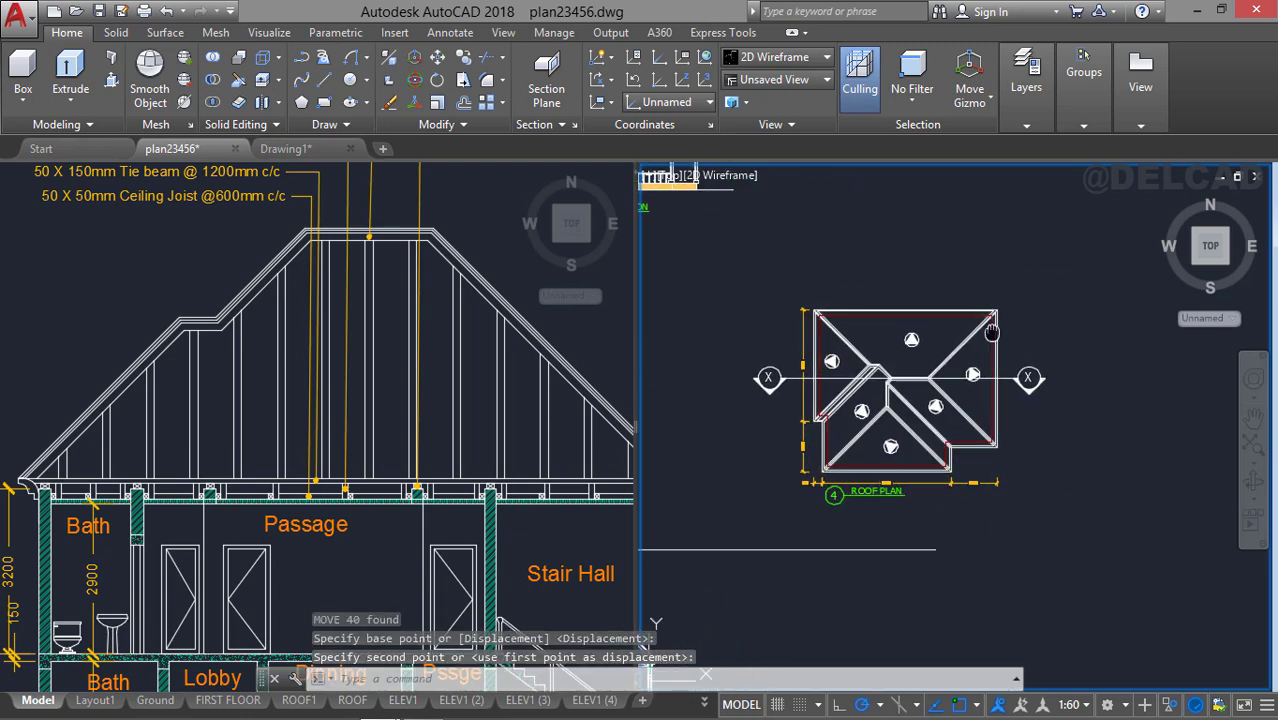
# Draw a horizontal line in the empty space above the roof plan, starting above the left X mark and ending past the right X mark.
pyautogui.moveTo(991, 332); pyautogui.dragTo(1029, 489, button='middle')
pyautogui.write('l')
pyautogui.press('Return')
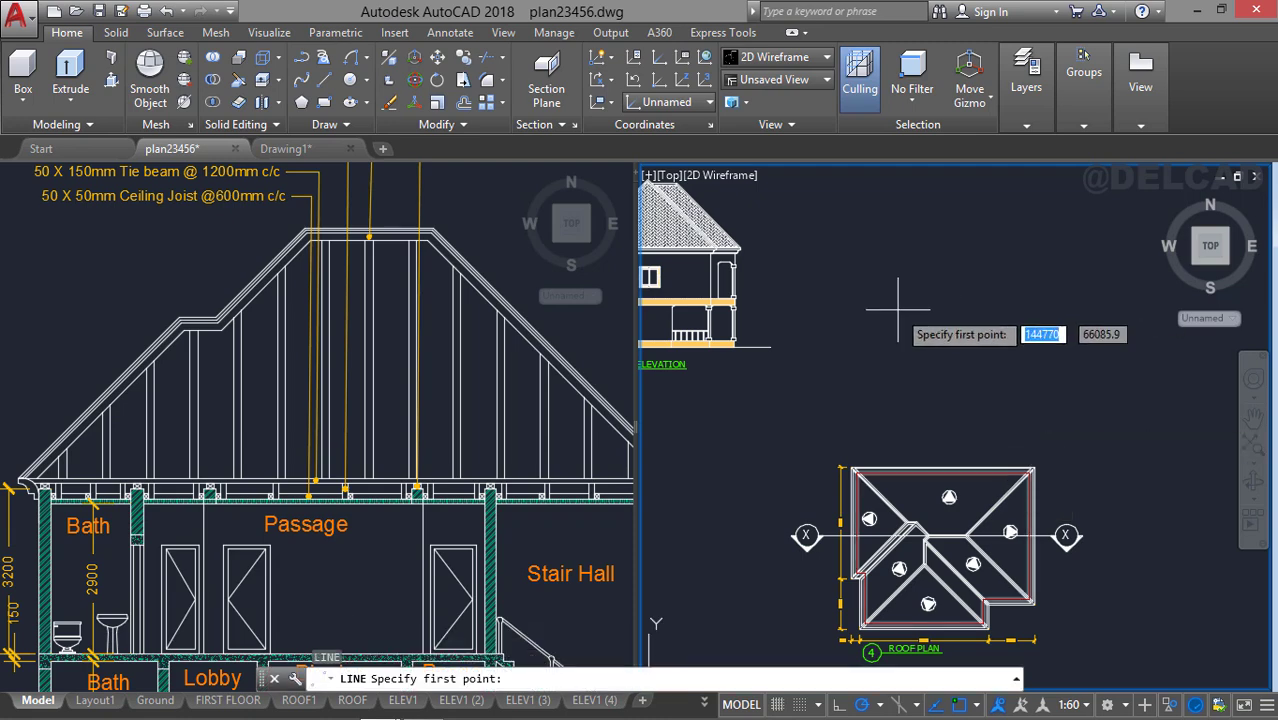
pyautogui.click(797, 337)
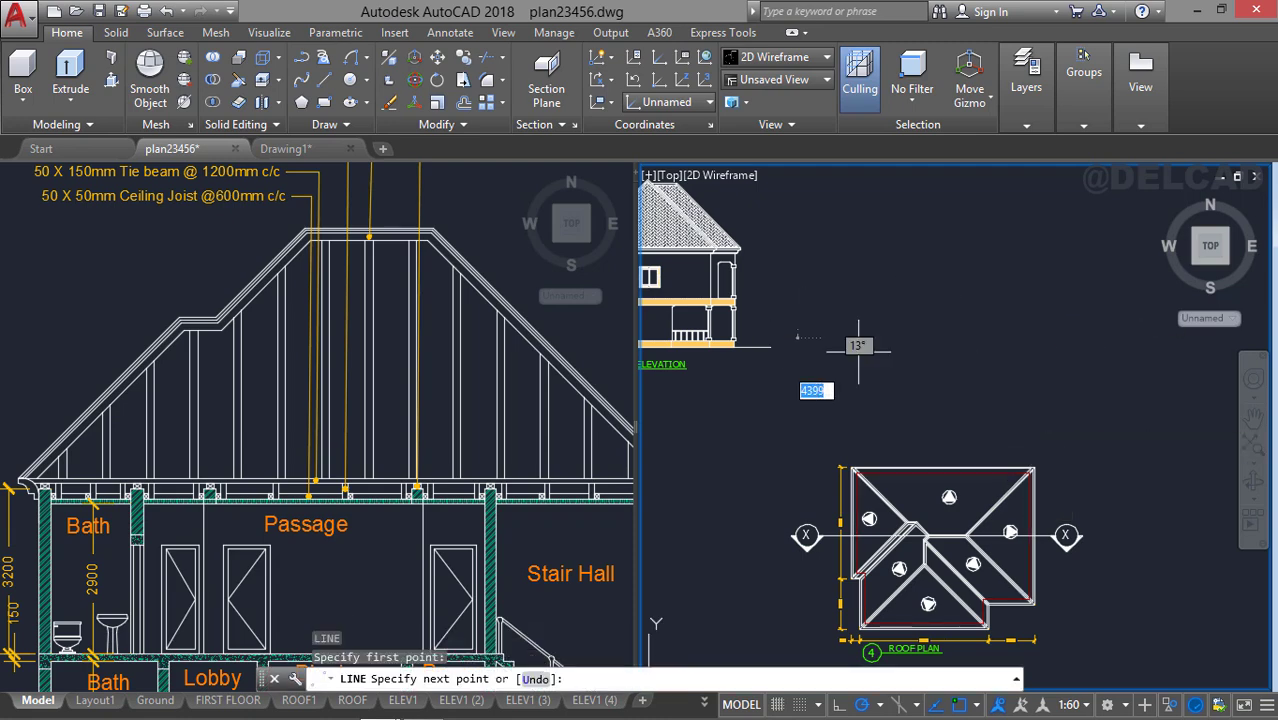
pyautogui.click(1135, 338)
pyautogui.press('Escape')
# Copy the upper roof slope's inner outline straight up from the outer top-right eaves corner to the horizontal line above the plan.
pyautogui.scroll(4, 950, 474)
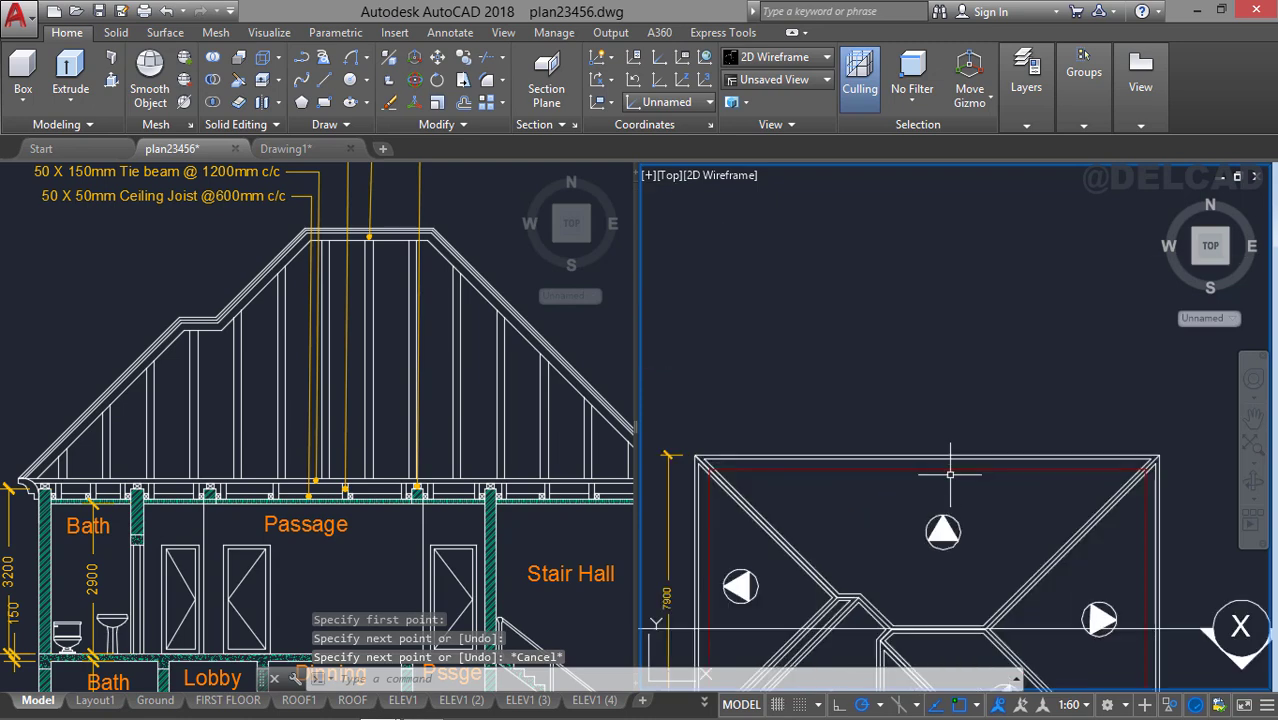
pyautogui.click(1109, 496)
pyautogui.scroll(-2, 1005, 509)
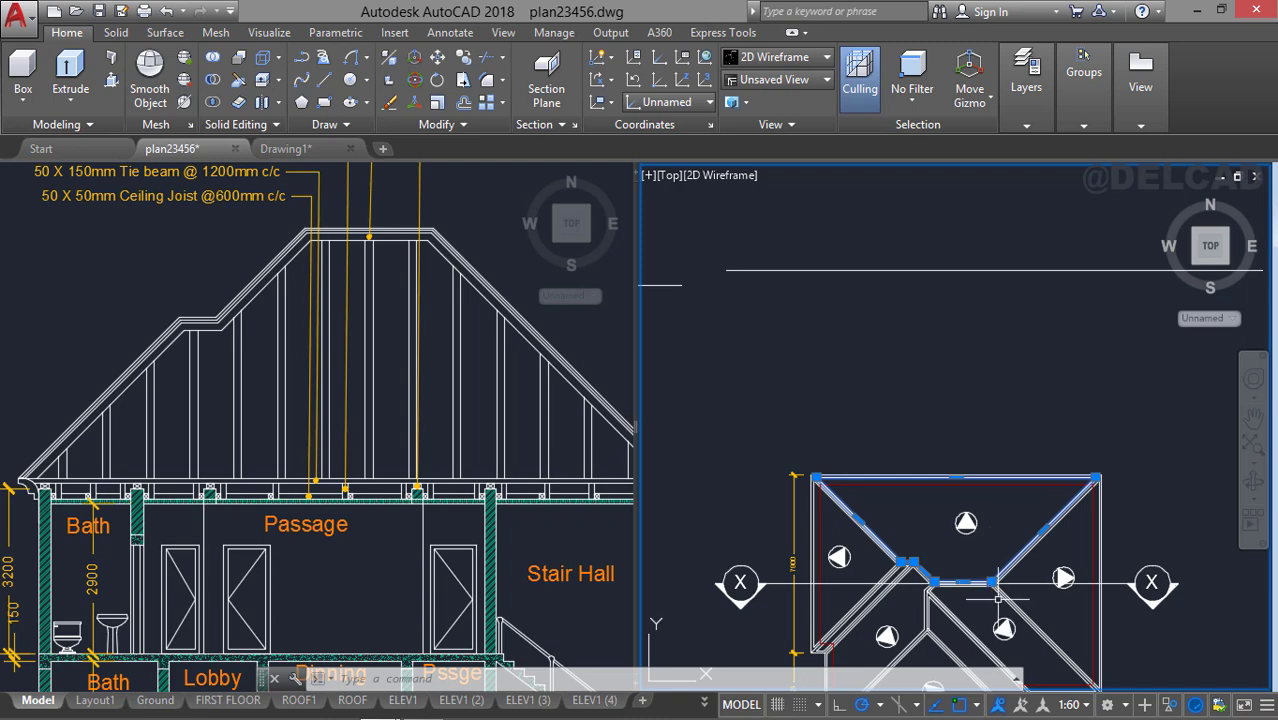
pyautogui.moveTo(998, 598); pyautogui.dragTo(988, 515, button='middle')
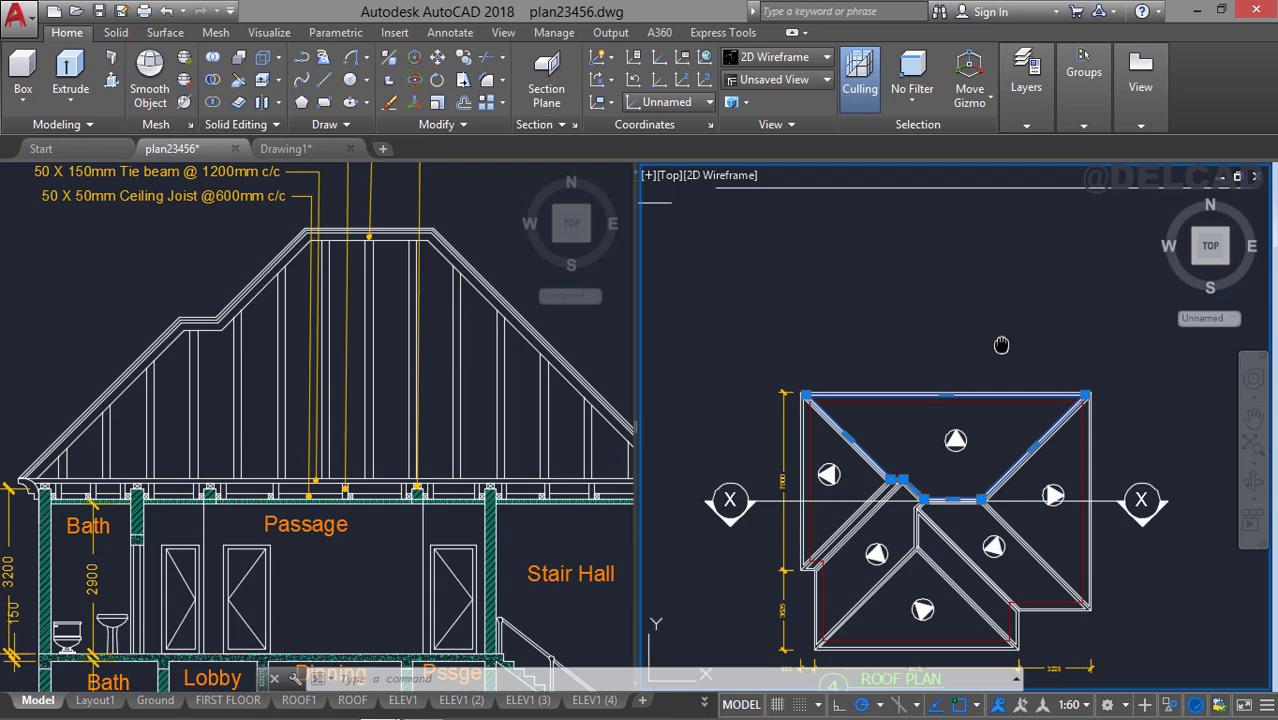
pyautogui.moveTo(1001, 345); pyautogui.dragTo(970, 448, button='middle')
pyautogui.rightClick(1057, 484)
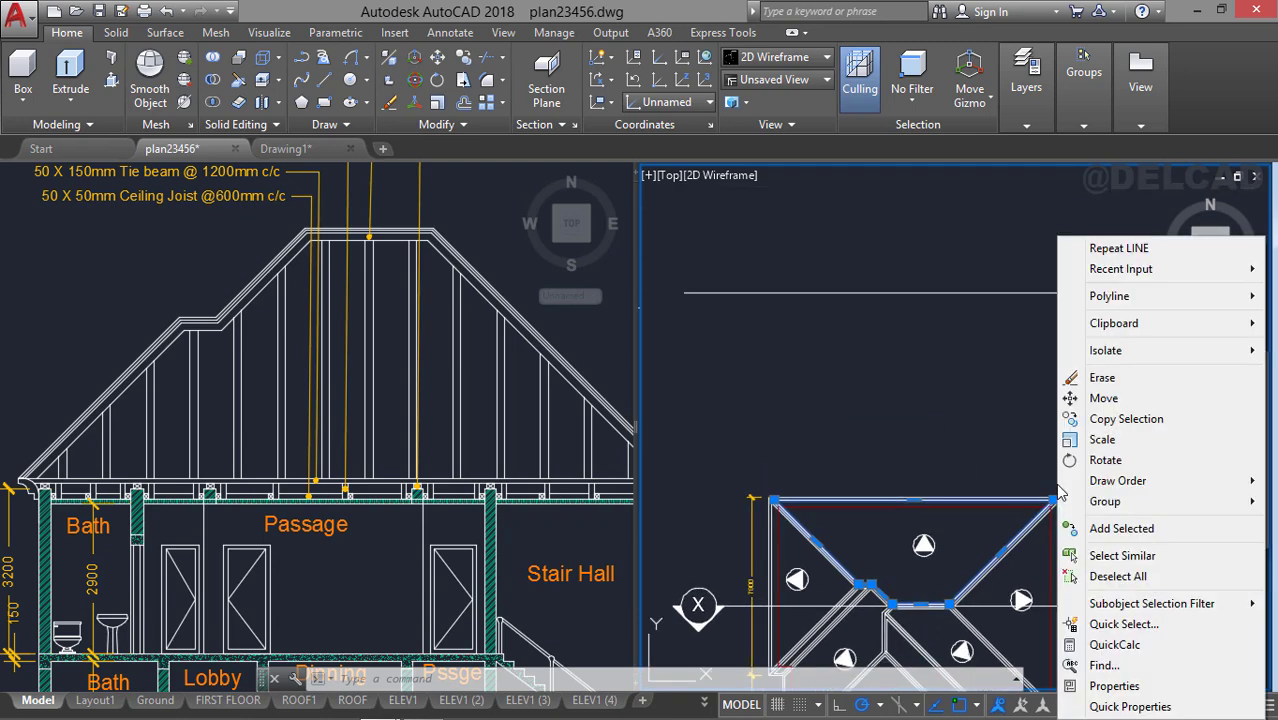
pyautogui.press('Escape')
pyautogui.scroll(5, 1051, 475)
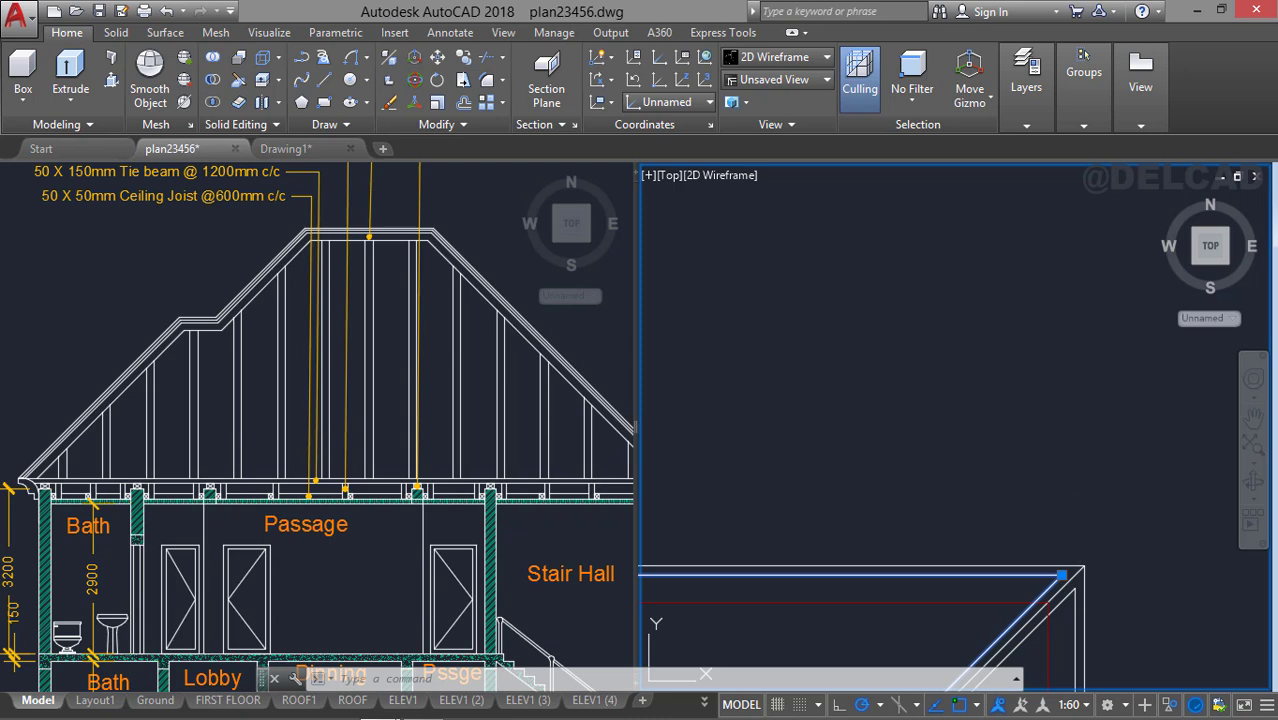
pyautogui.rightClick(1068, 544)
pyautogui.click(1141, 240)
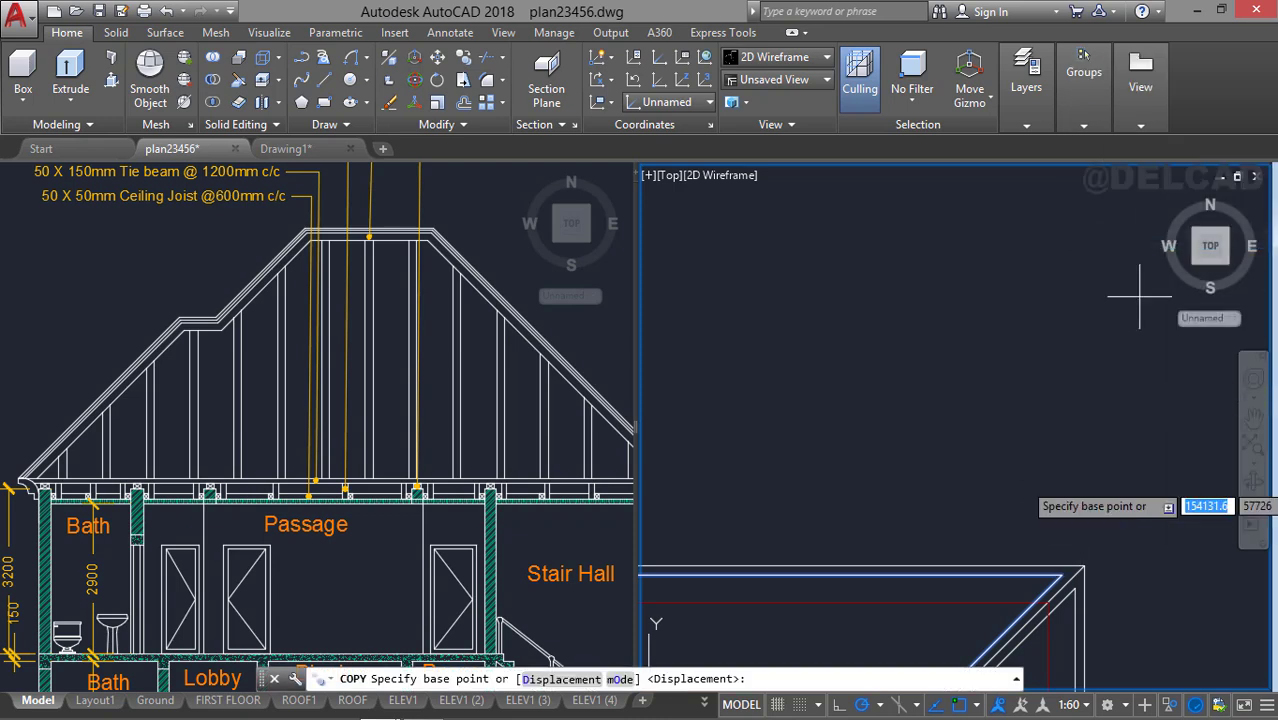
pyautogui.click(1083, 569)
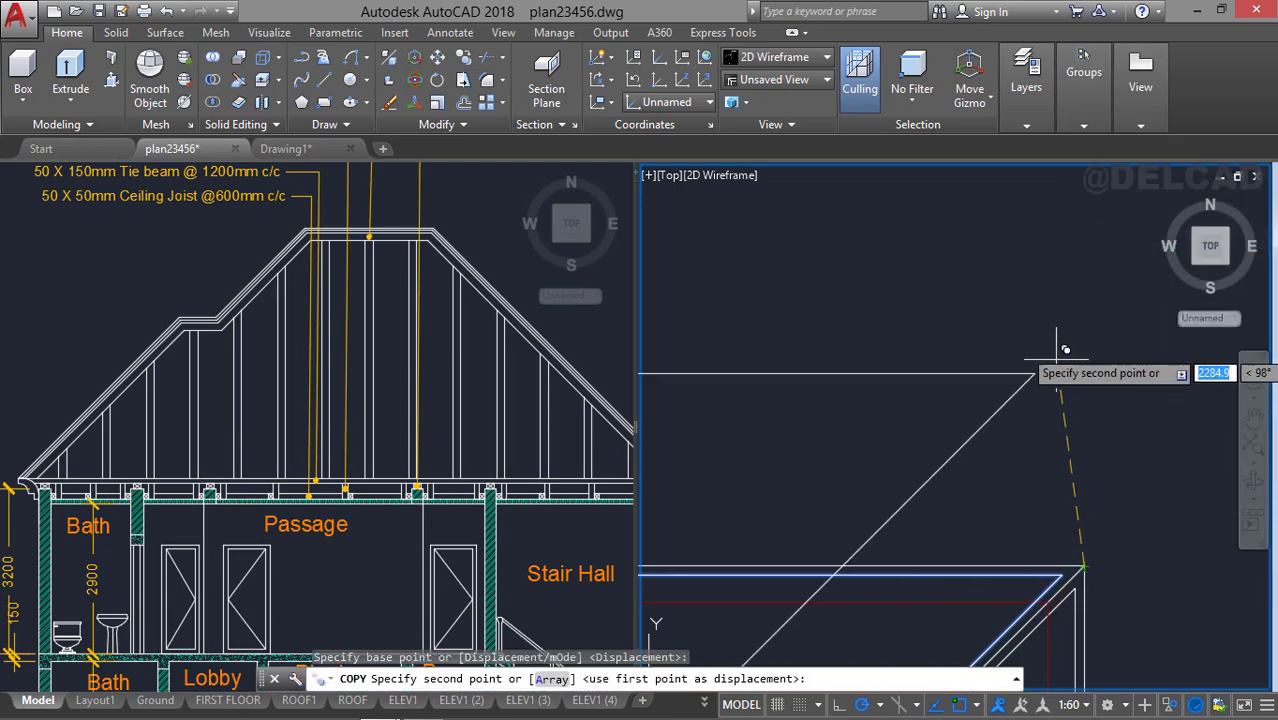
pyautogui.moveTo(1056, 359); pyautogui.dragTo(1080, 496, button='middle')
pyautogui.moveTo(1095, 289); pyautogui.dragTo(1028, 377, button='middle')
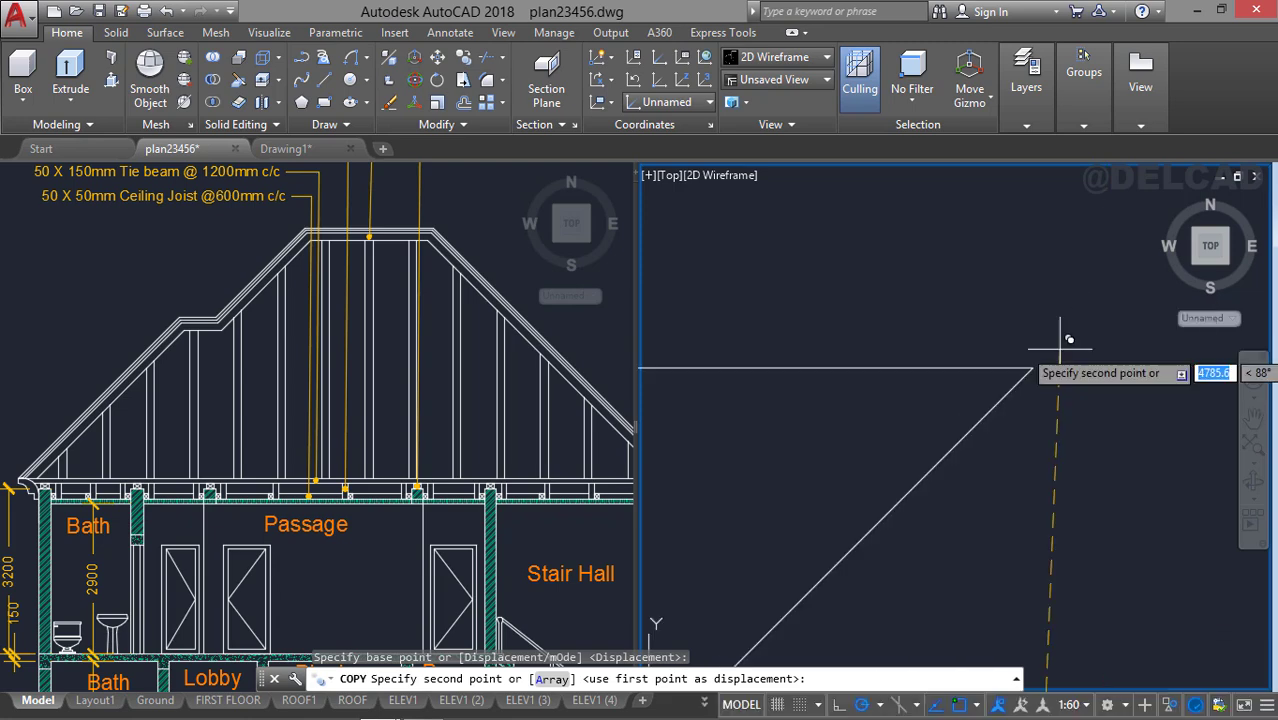
pyautogui.moveTo(1022, 272); pyautogui.dragTo(1027, 274, button='middle')
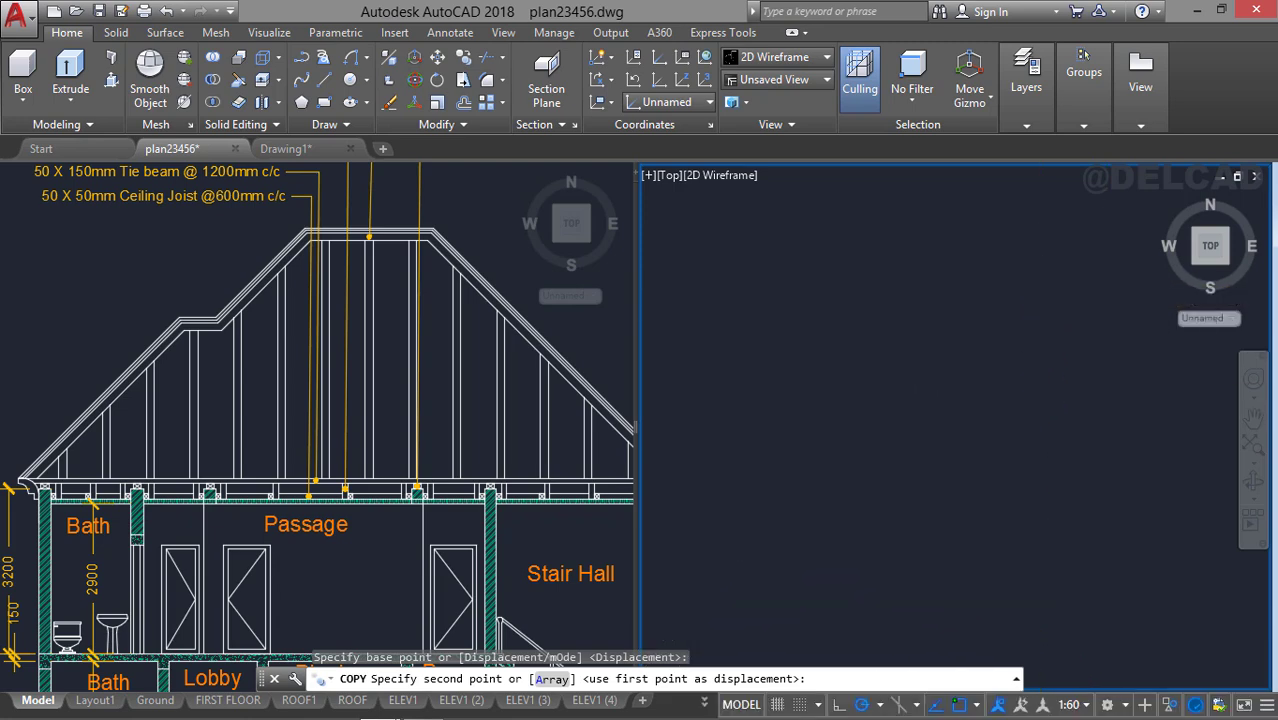
pyautogui.scroll(-2, 1051, 294)
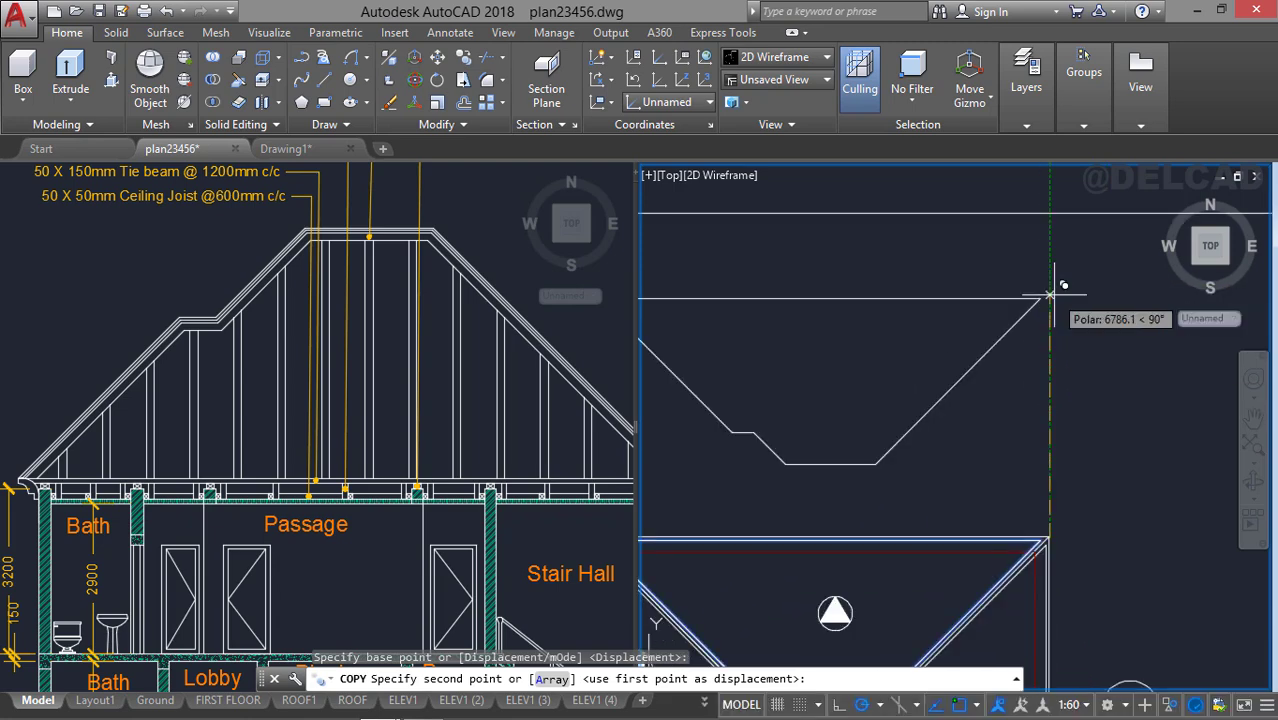
pyautogui.click(1057, 203)
pyautogui.press('Escape')
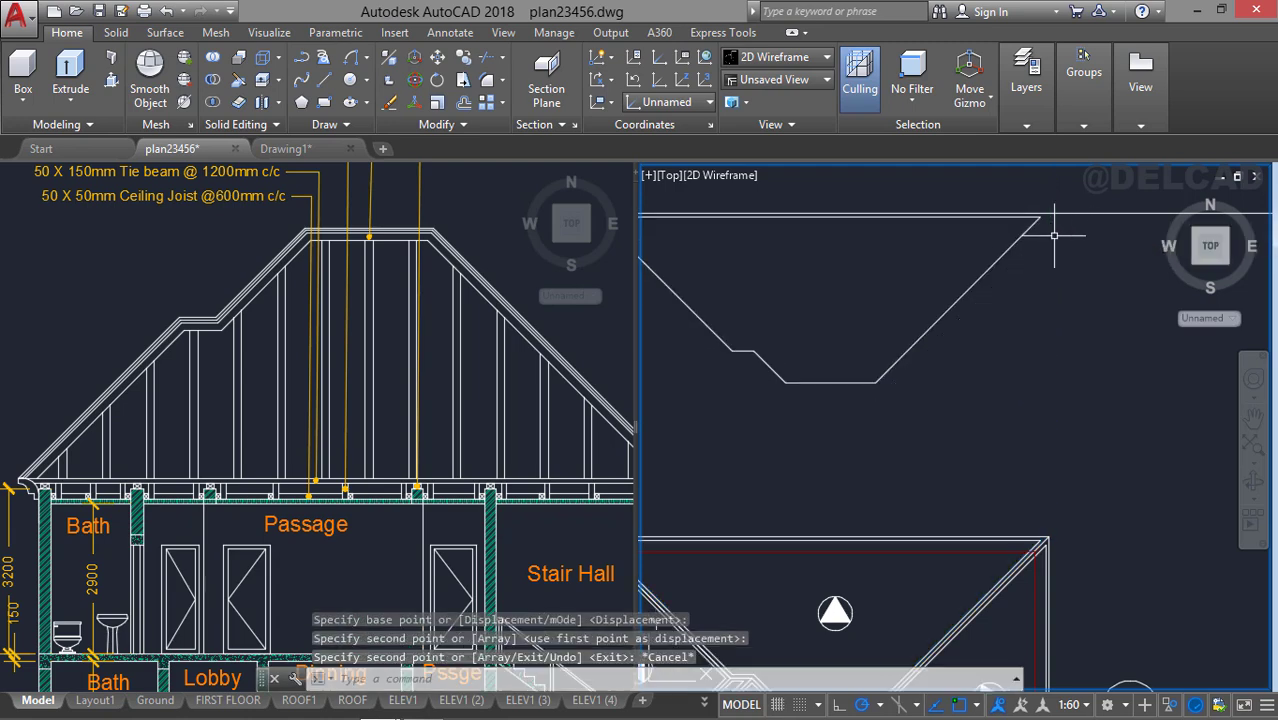
# Place two vertical construction lines through the points where section line X-X crosses the edges of the diagonal band running to the lower-left roof corner.
pyautogui.moveTo(1000, 570); pyautogui.dragTo(1097, 433, button='middle')
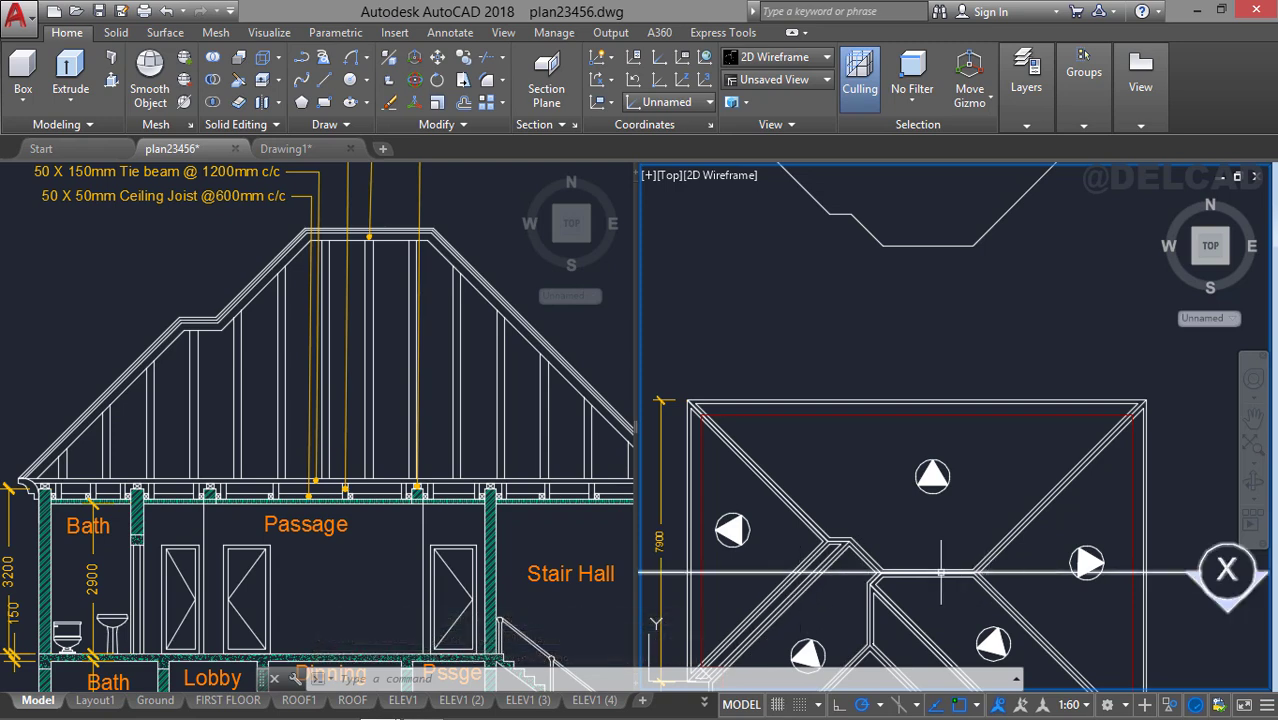
pyautogui.scroll(4, 808, 570)
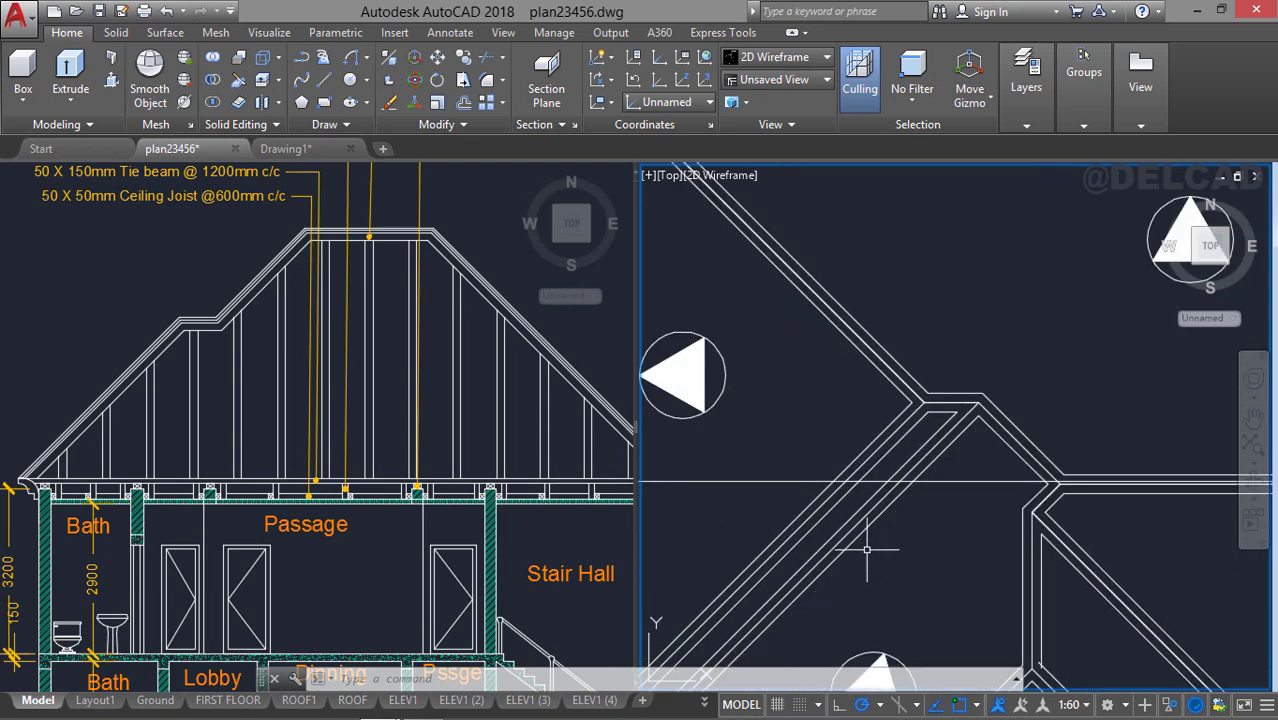
pyautogui.write('l')
pyautogui.press('Return')
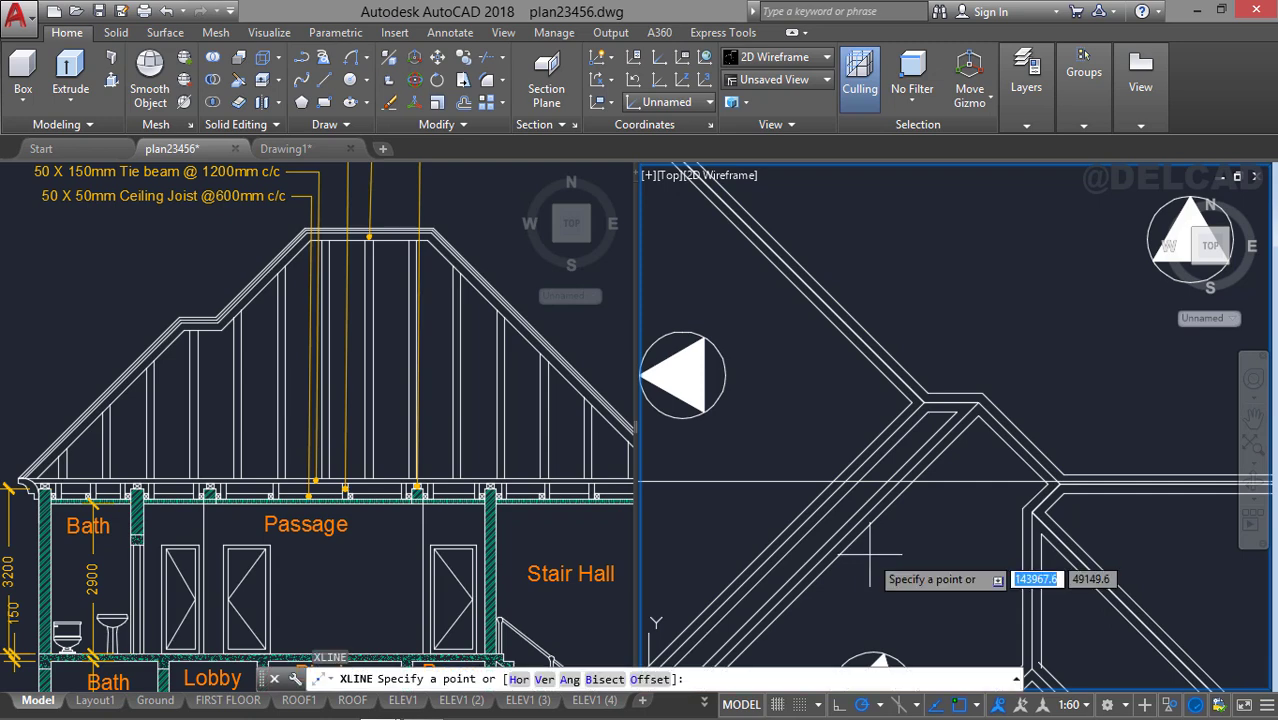
pyautogui.click(869, 554)
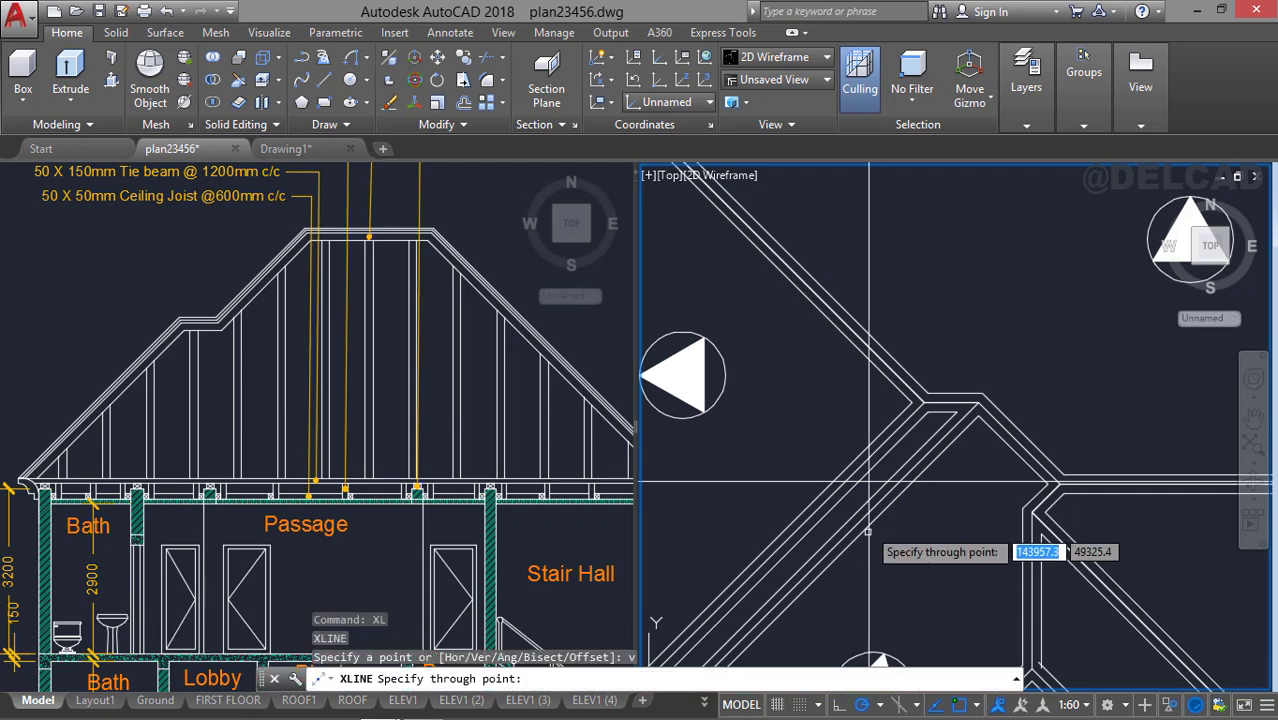
pyautogui.click(846, 484)
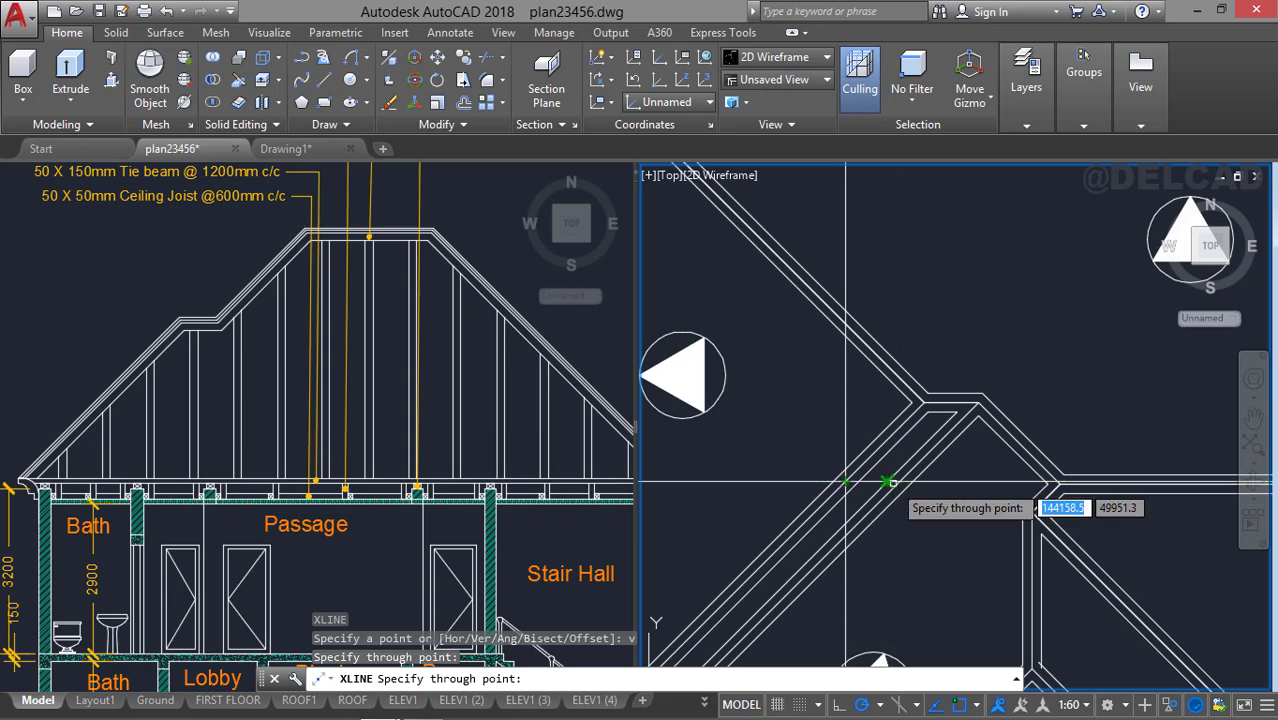
pyautogui.click(899, 484)
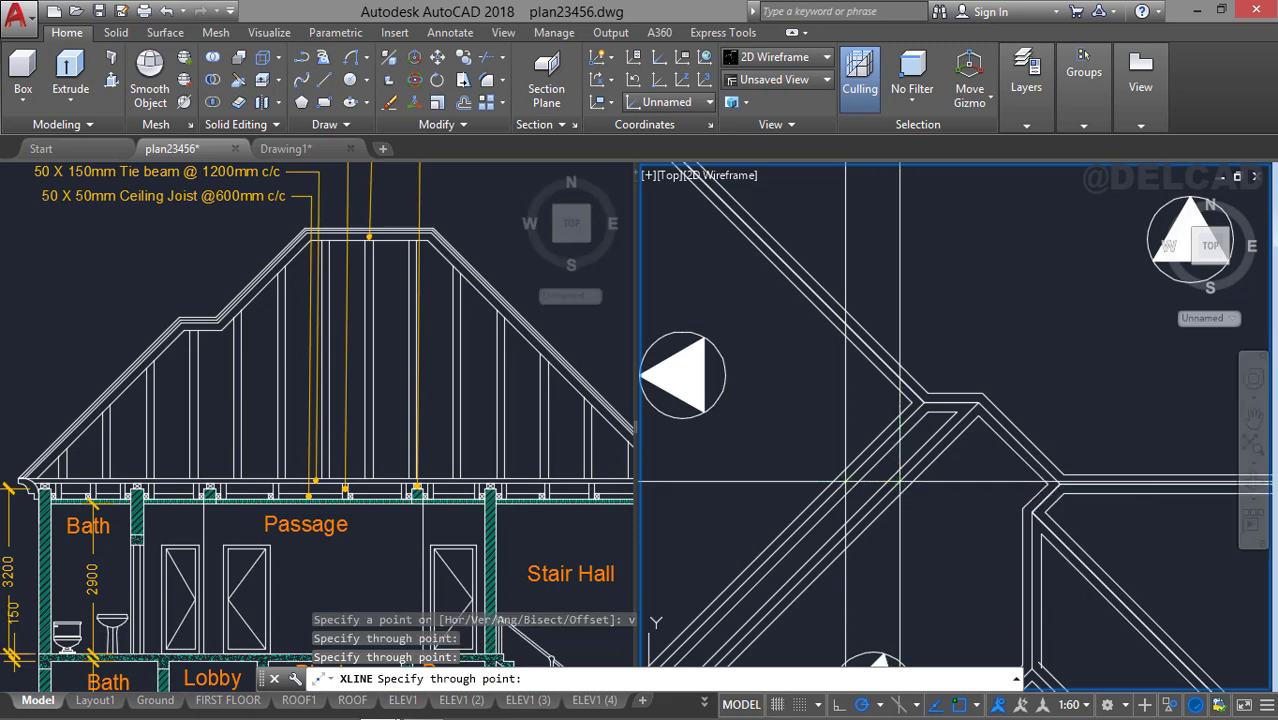
pyautogui.press('Escape')
# Draw a horizontal line from where the left construction line meets the copied outline's sloping edge, extending right towards the opposite slope.
pyautogui.scroll(-2, 951, 235)
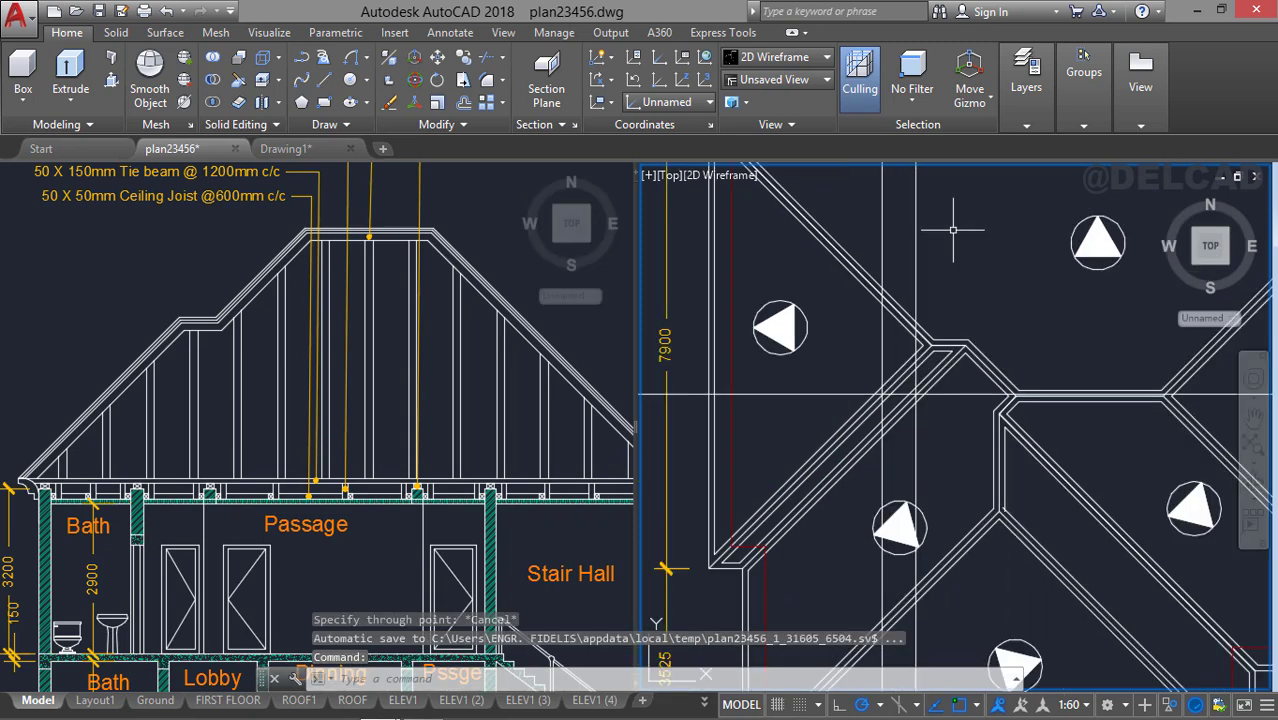
pyautogui.moveTo(952, 233); pyautogui.dragTo(862, 719, button='middle')
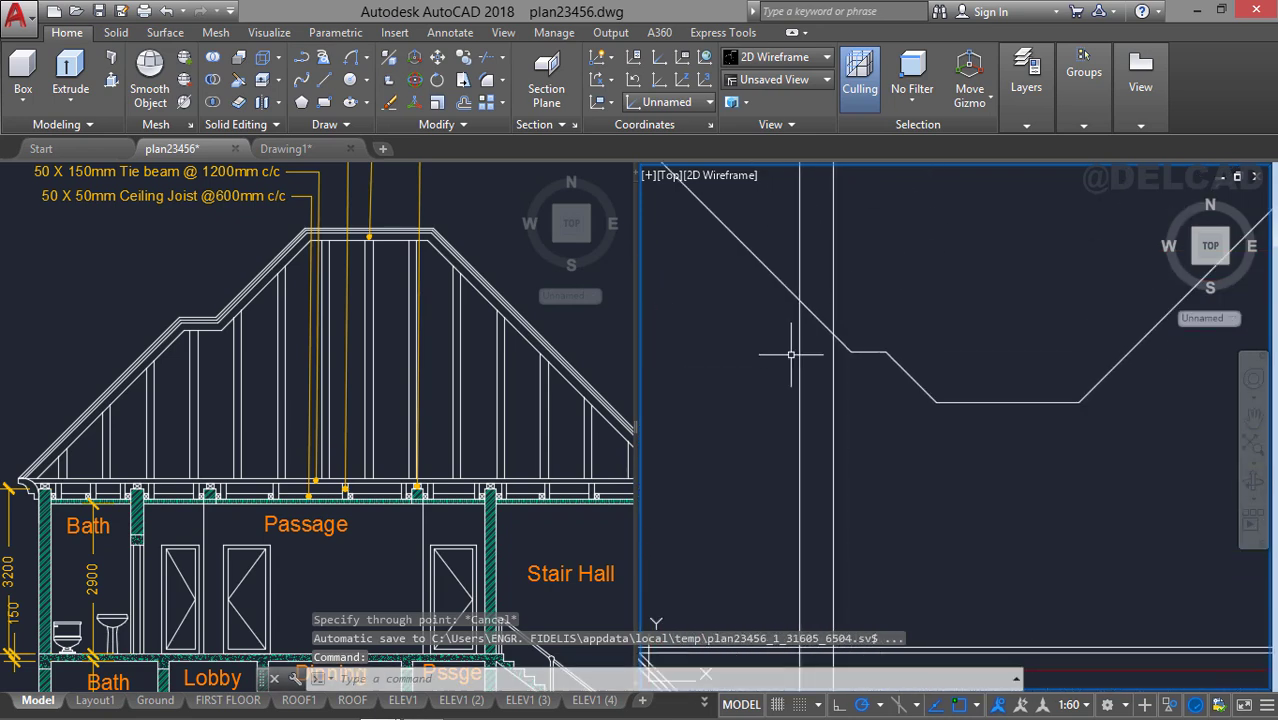
pyautogui.moveTo(787, 351); pyautogui.dragTo(800, 517, button='middle')
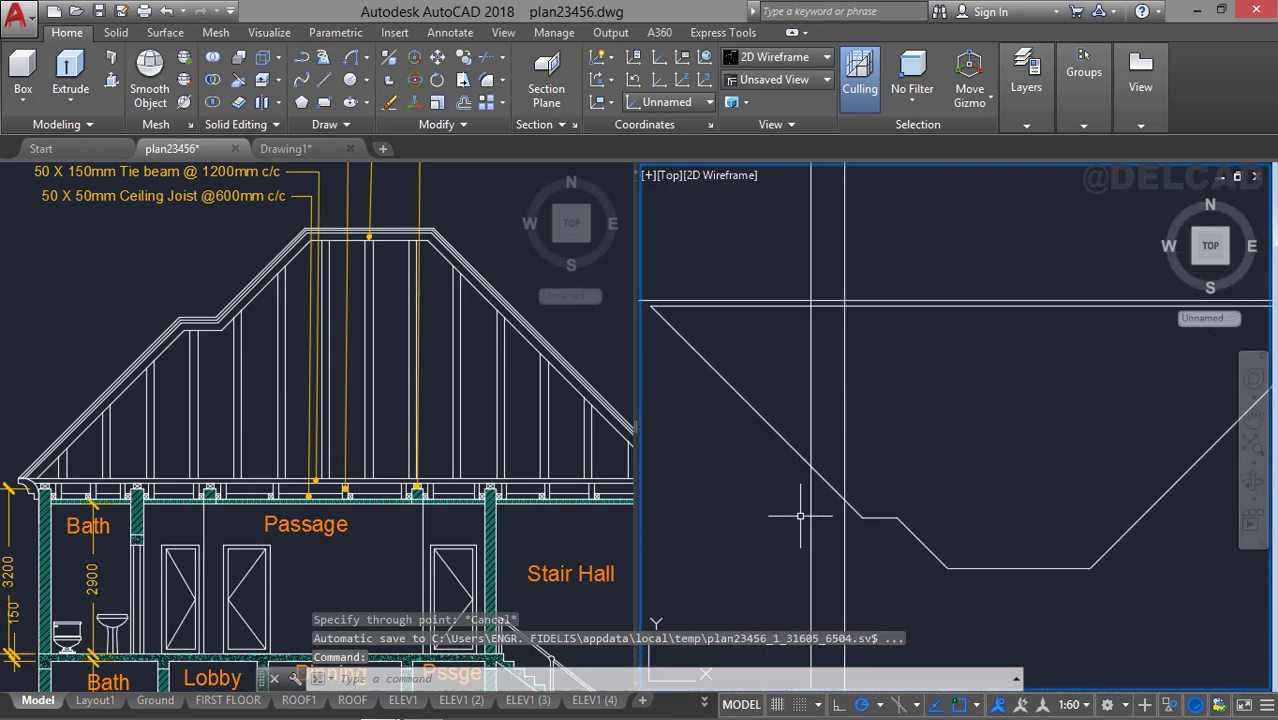
pyautogui.write('l')
pyautogui.press('Return')
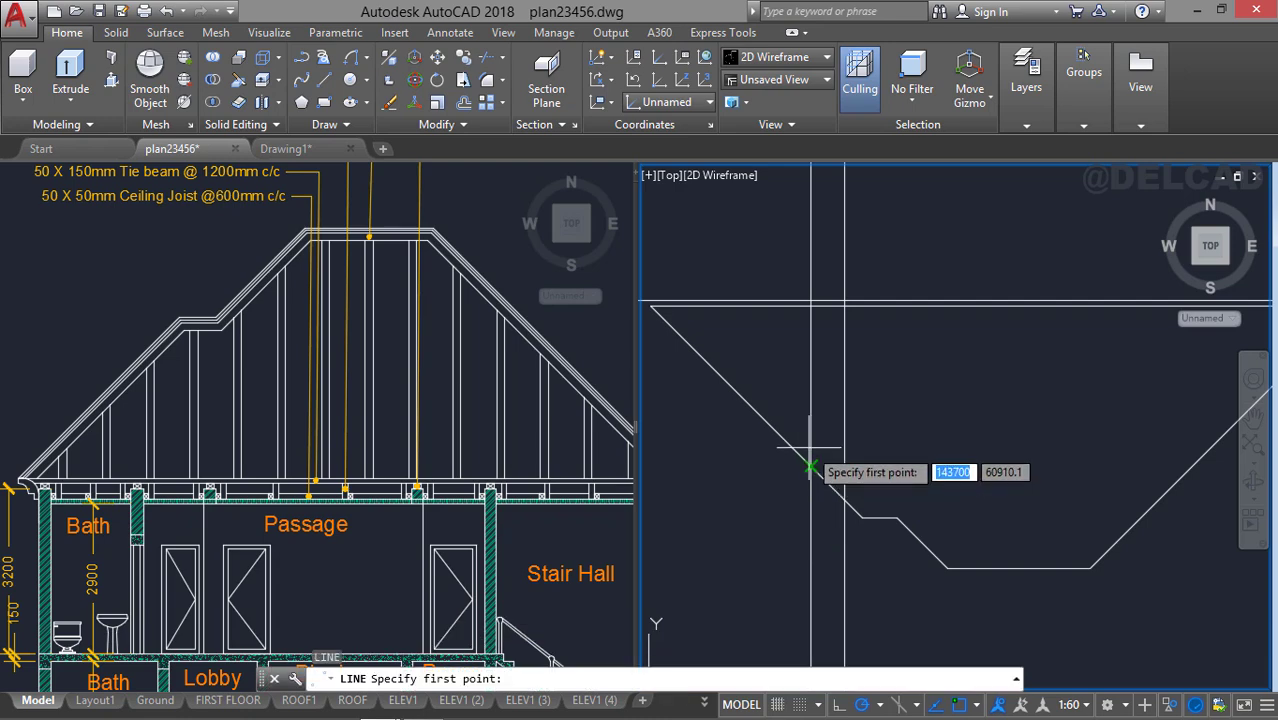
pyautogui.click(811, 466)
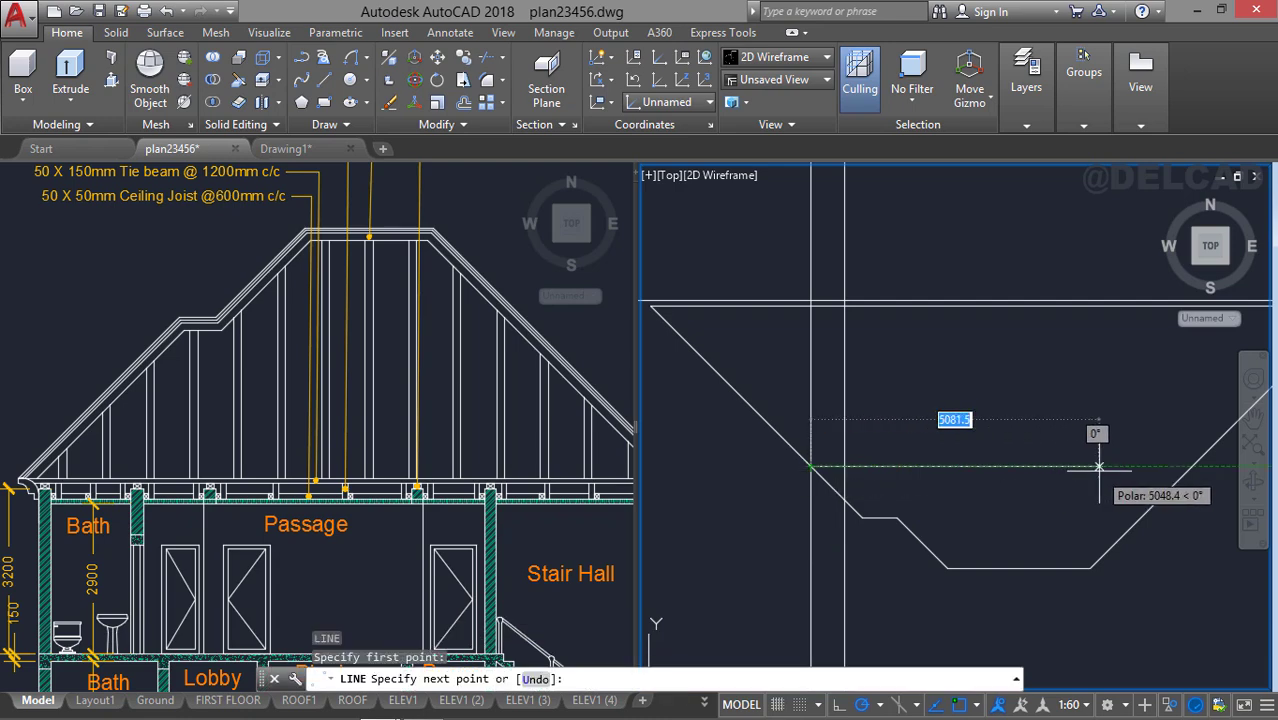
pyautogui.click(1143, 466)
pyautogui.press('Escape')
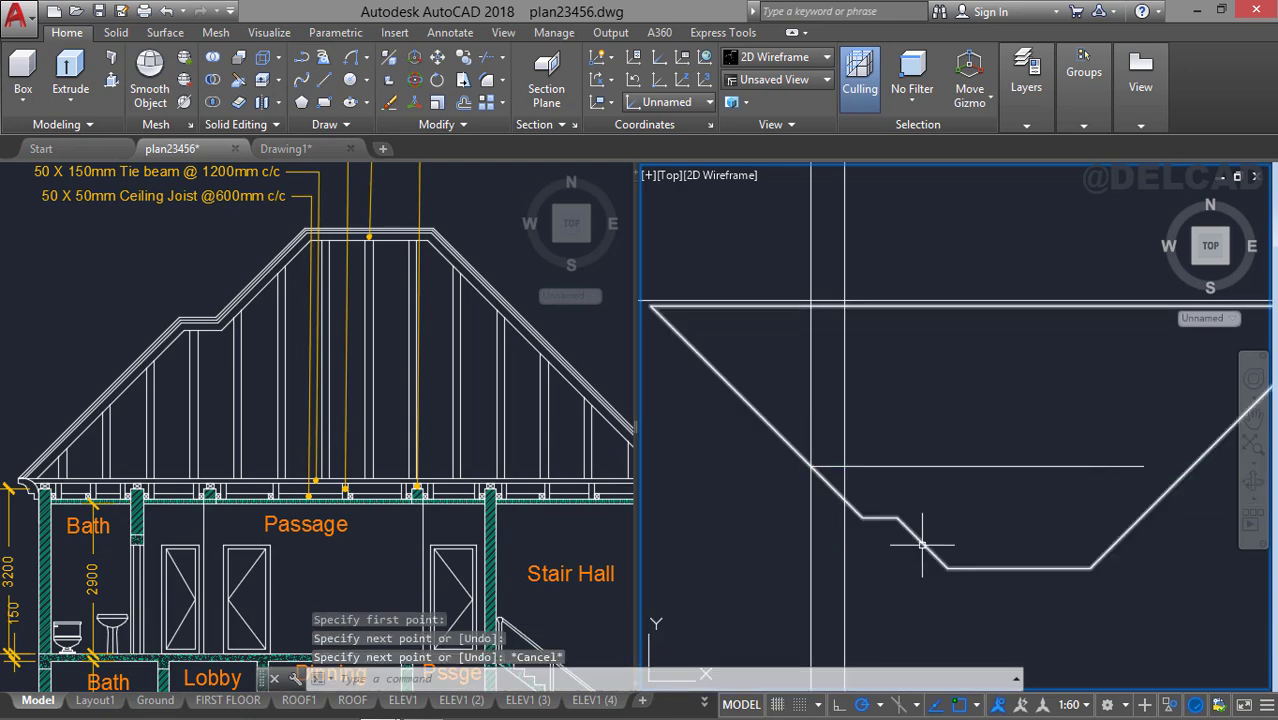
# Explode the copied roof slope outline into separate lines.
pyautogui.click(745, 403)
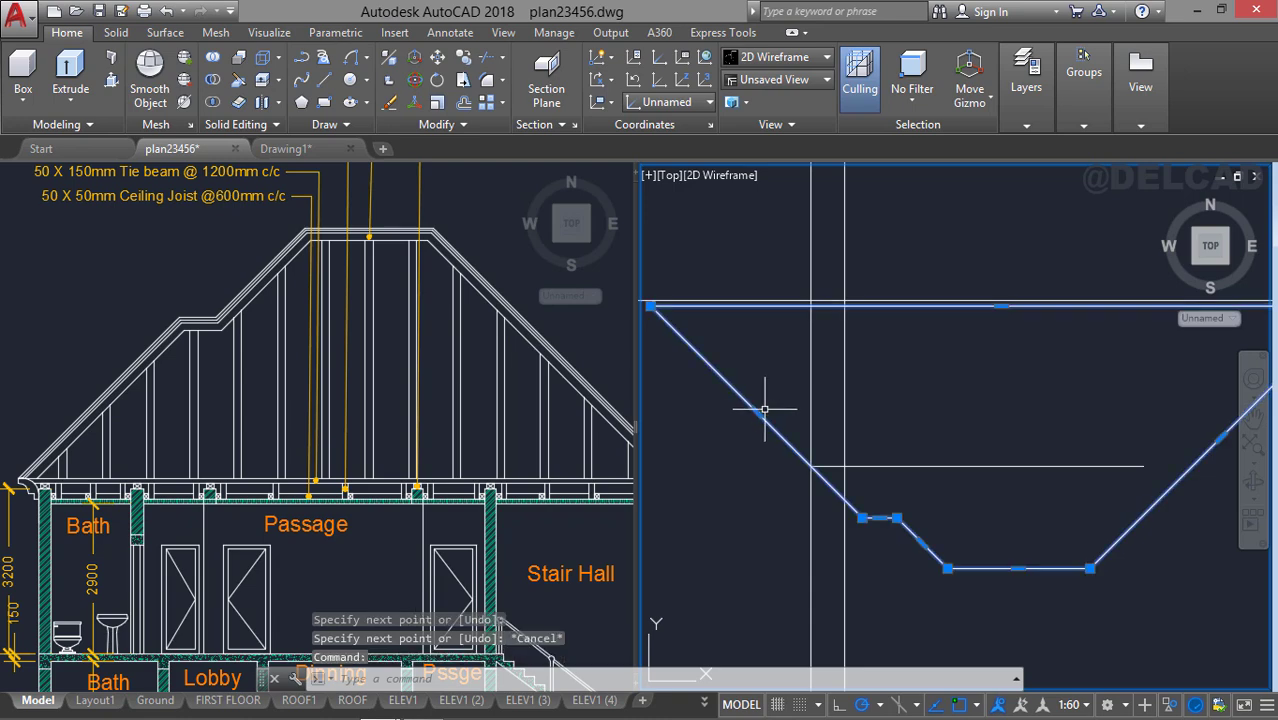
pyautogui.write('x')
pyautogui.press('Return')
pyautogui.scroll(-3, 788, 431)
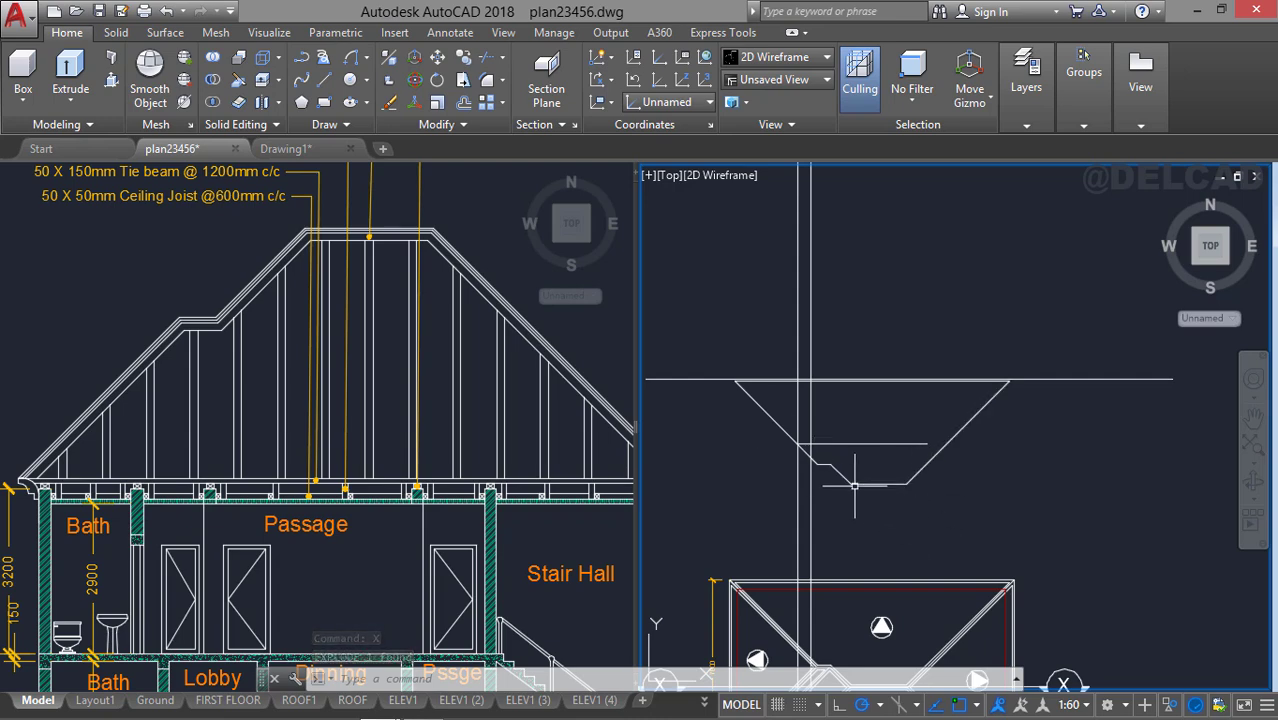
# Join the separate sloping and flat lines of the copied roof outline into one polyline, leaving out its straight upper edge.
pyautogui.scroll(2, 855, 483)
pyautogui.moveTo(864, 479); pyautogui.dragTo(942, 504, button='middle')
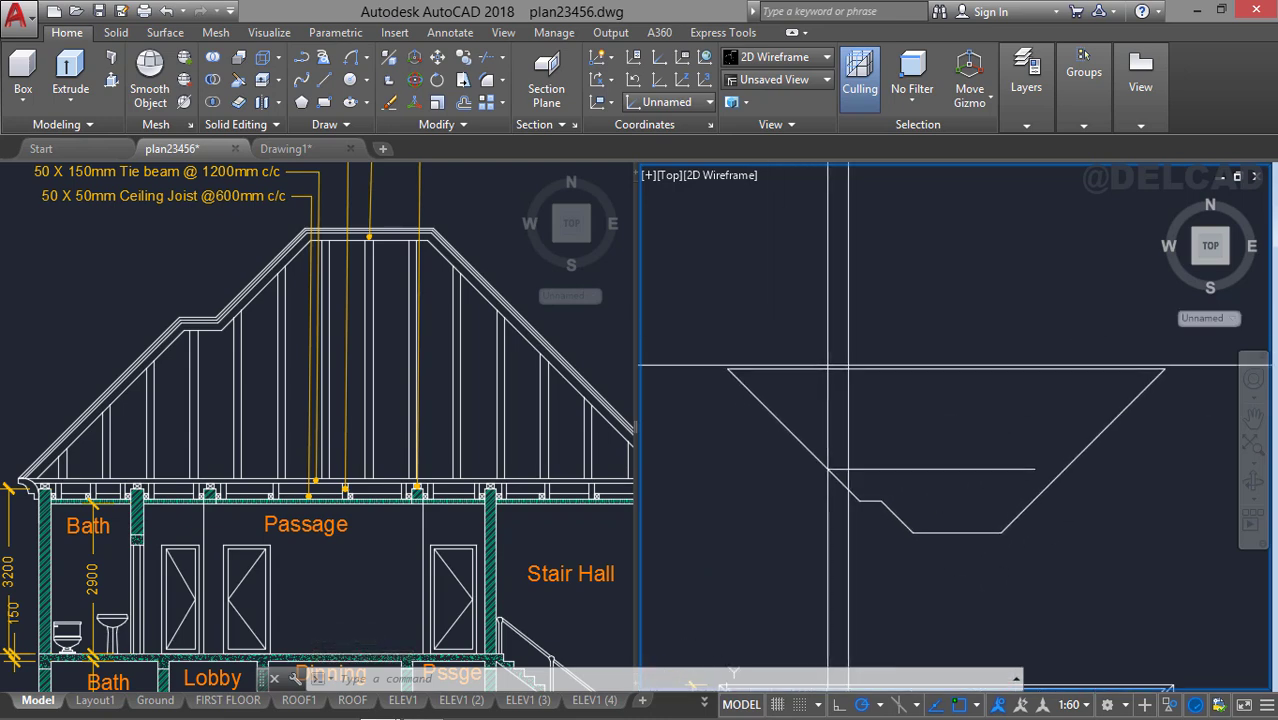
pyautogui.click(803, 446)
pyautogui.click(934, 580)
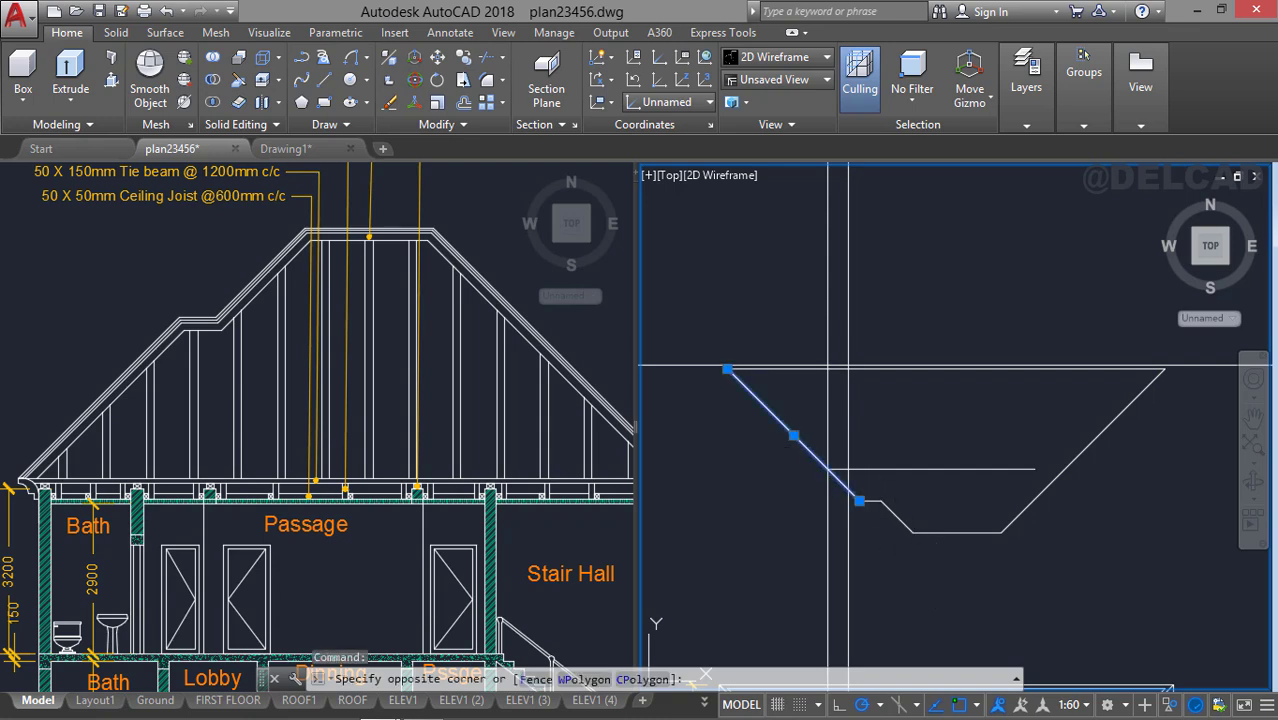
pyautogui.click(870, 496)
pyautogui.click(1083, 522)
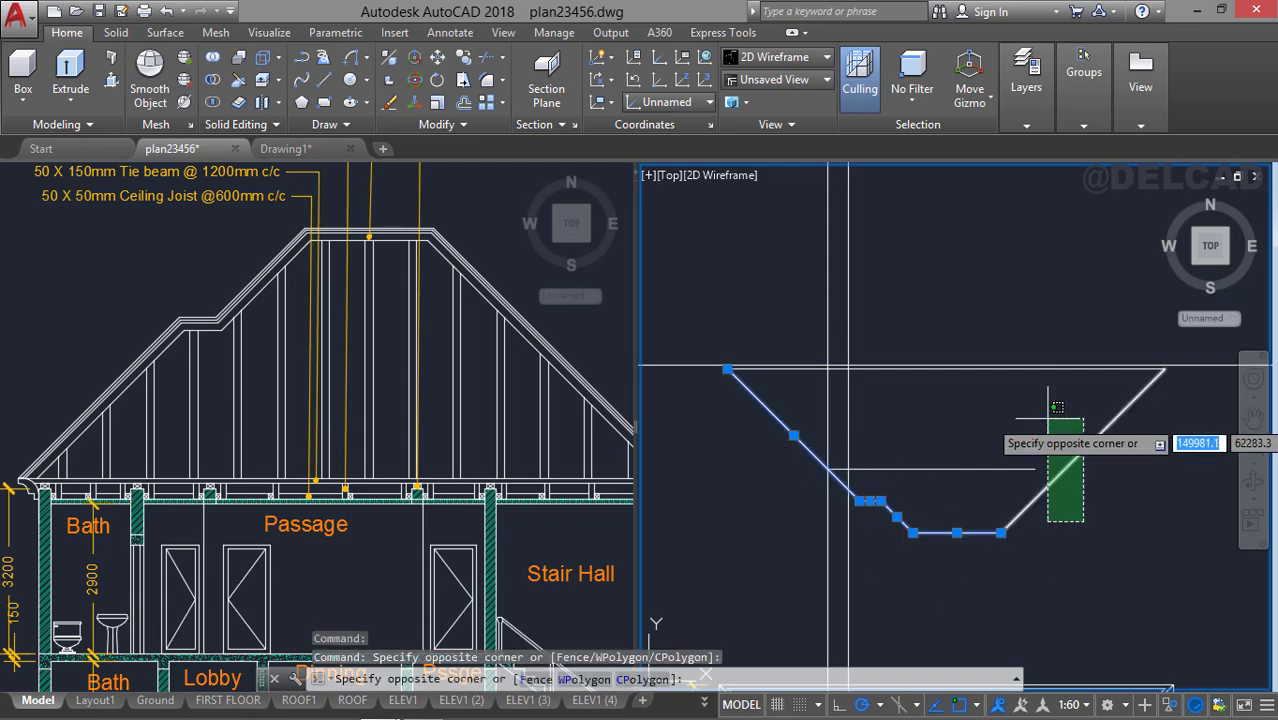
pyautogui.click(1048, 415)
pyautogui.write('j')
pyautogui.press('Return')
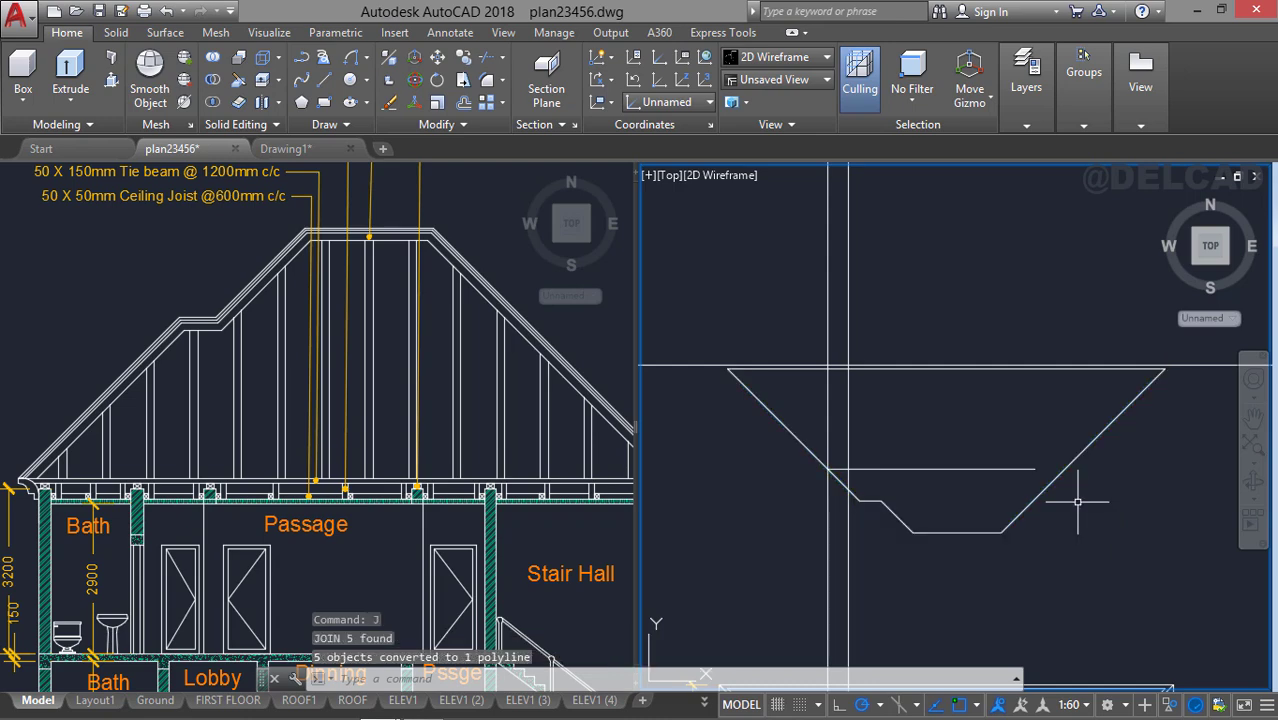
# Offset the joined roof outline 100 outward to form the parallel second line.
pyautogui.write('o')
pyautogui.press('Return')
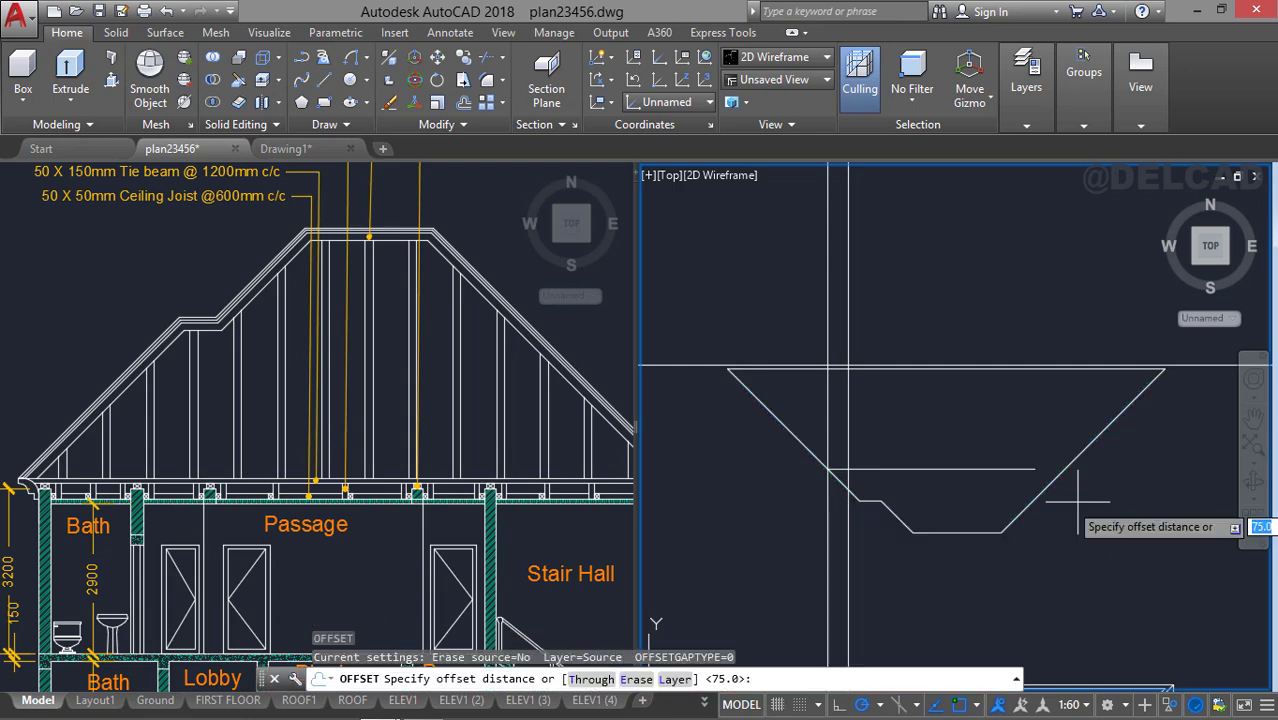
pyautogui.write('100')
pyautogui.press('Return')
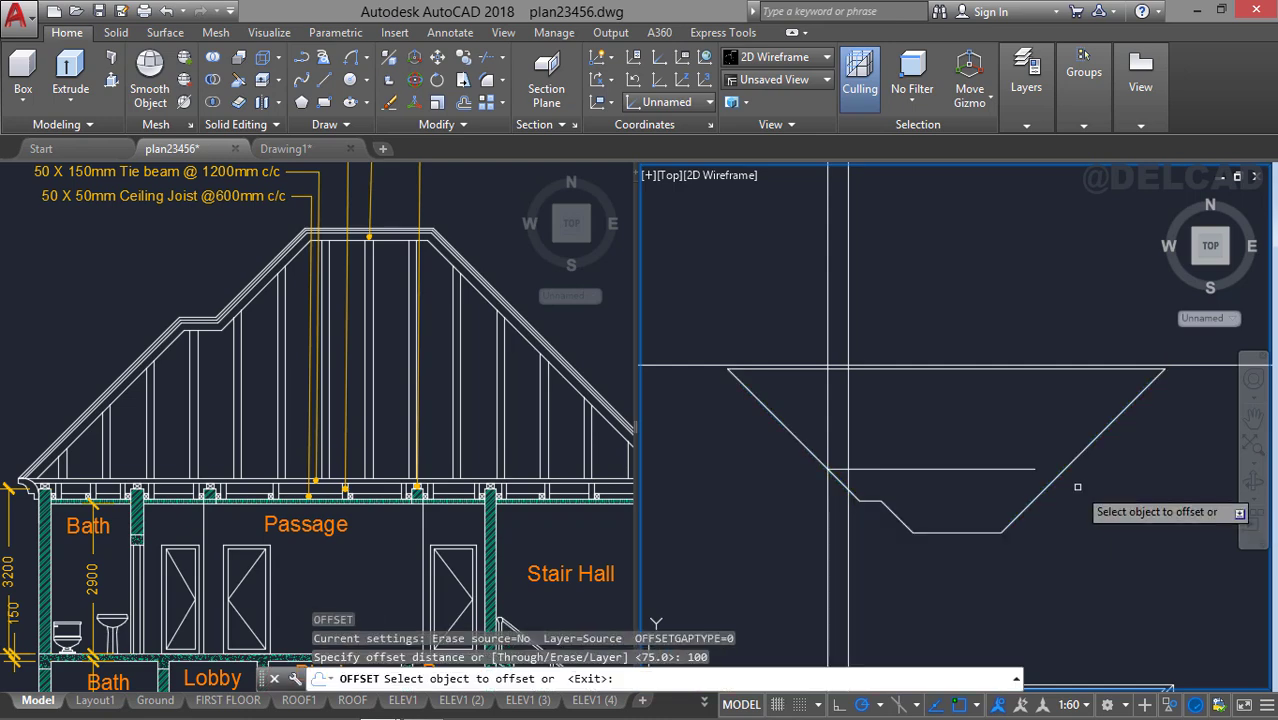
pyautogui.click(1066, 462)
pyautogui.click(1113, 544)
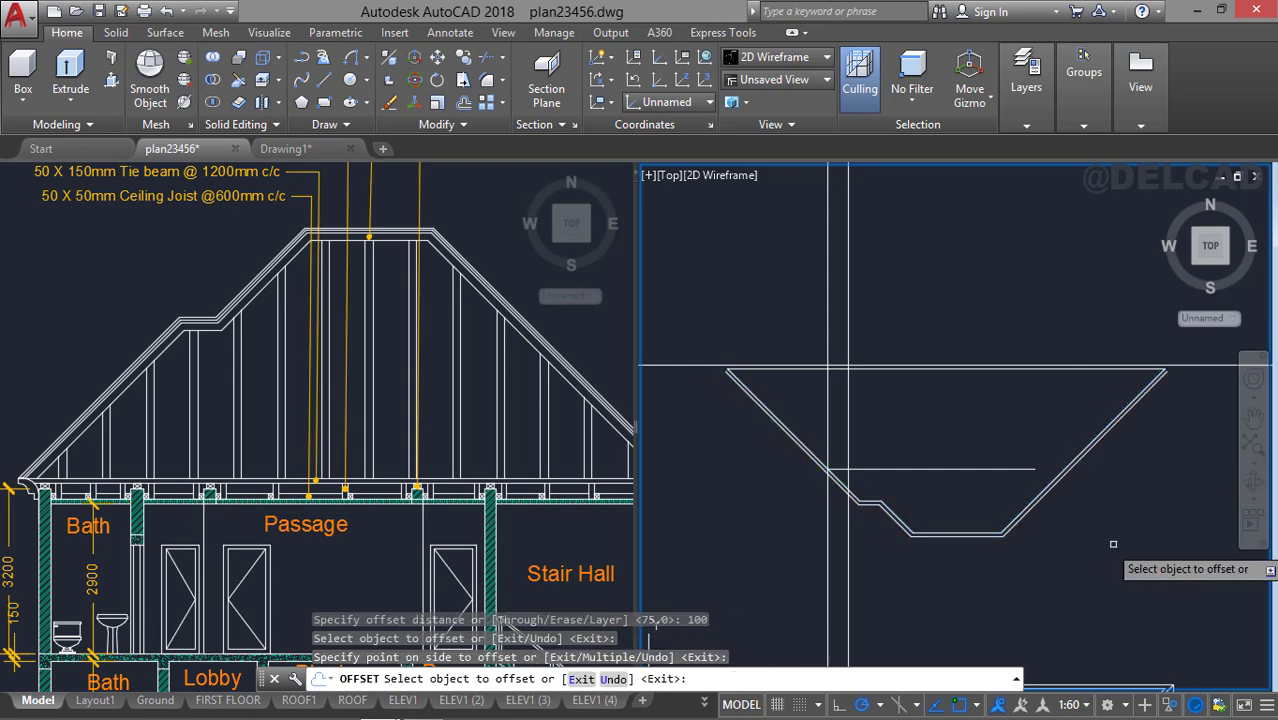
pyautogui.scroll(2, 910, 490)
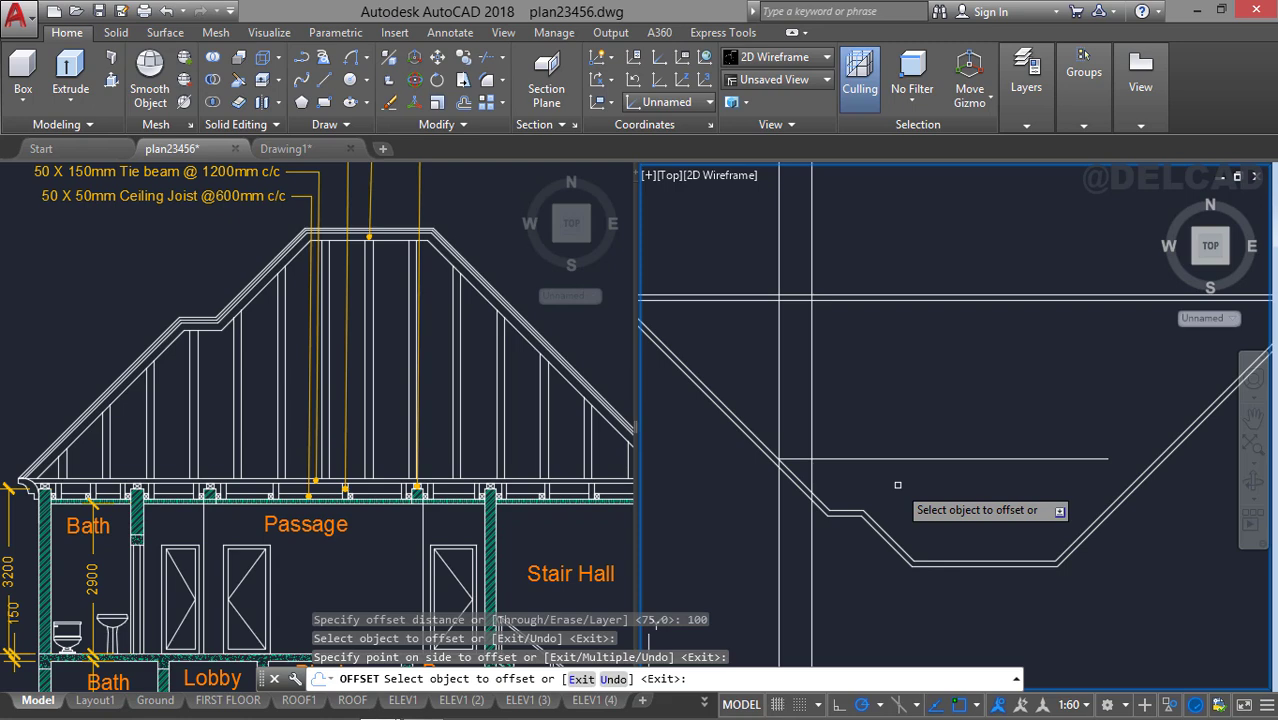
pyautogui.press('Escape')
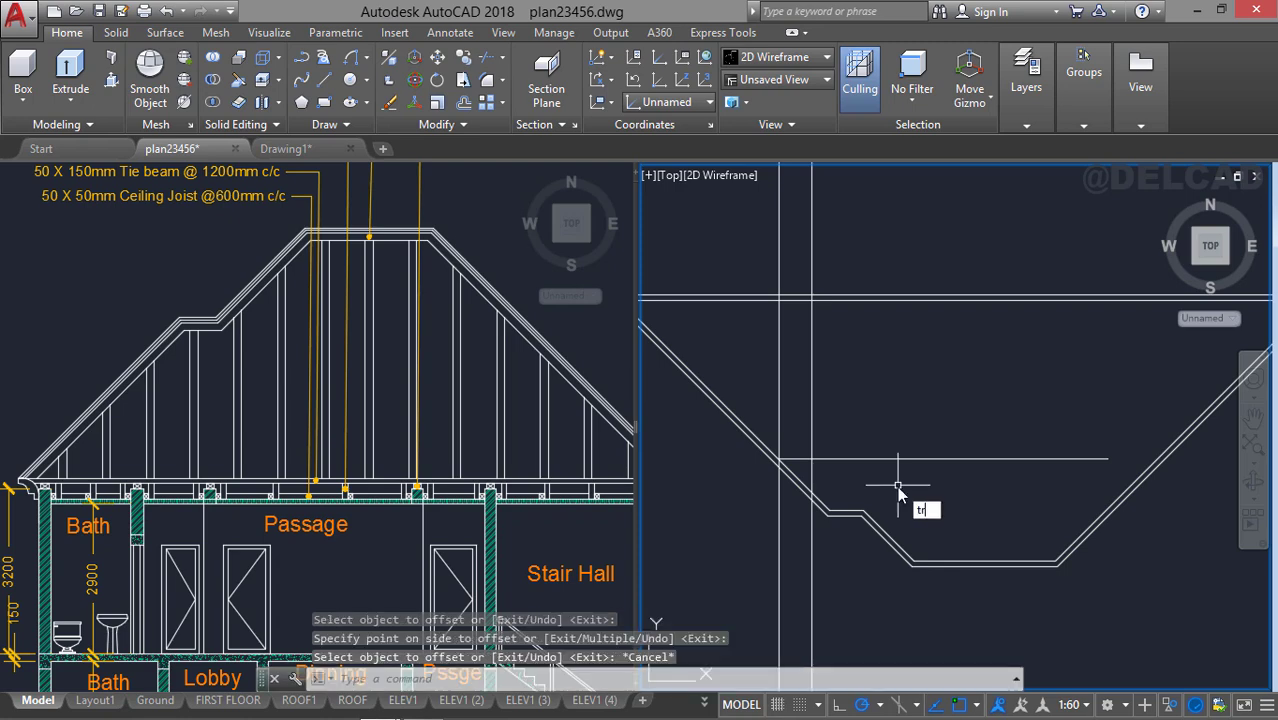
# Trim the double outline between the two vertical construction lines, and trim these and the horizontal line down to a small step.
pyautogui.press('Return')
pyautogui.press('Return')
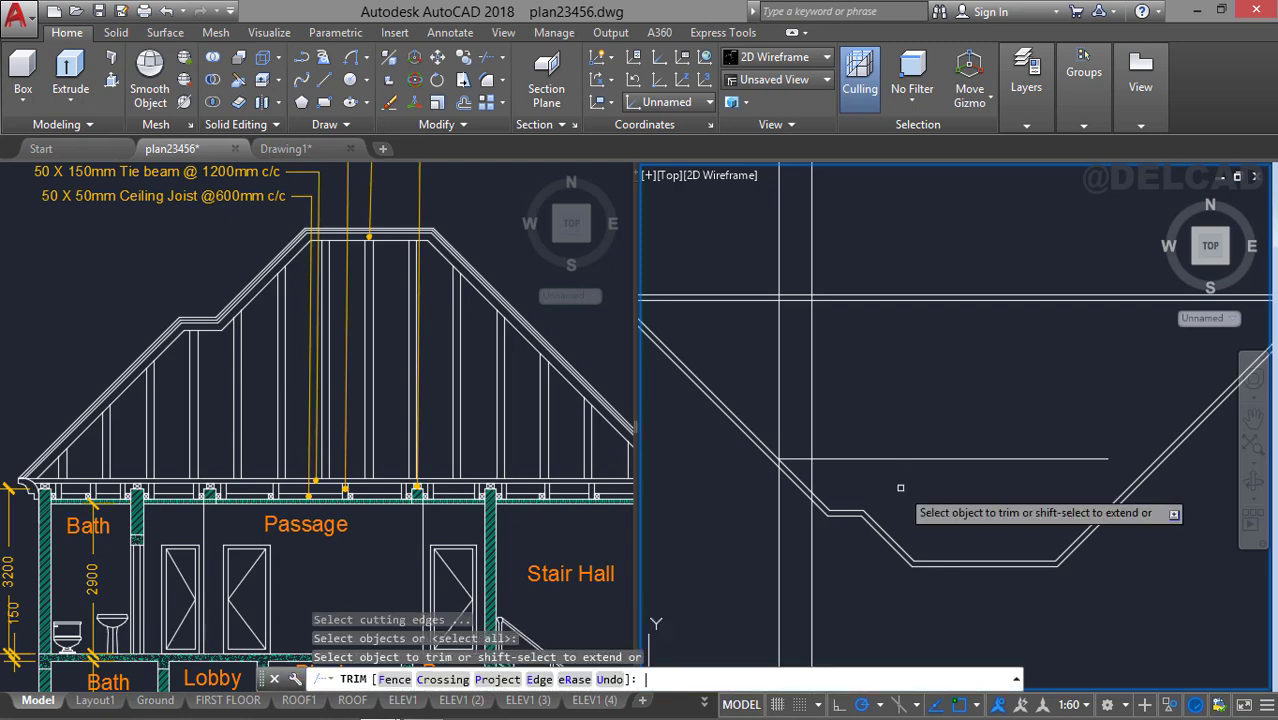
pyautogui.click(794, 473)
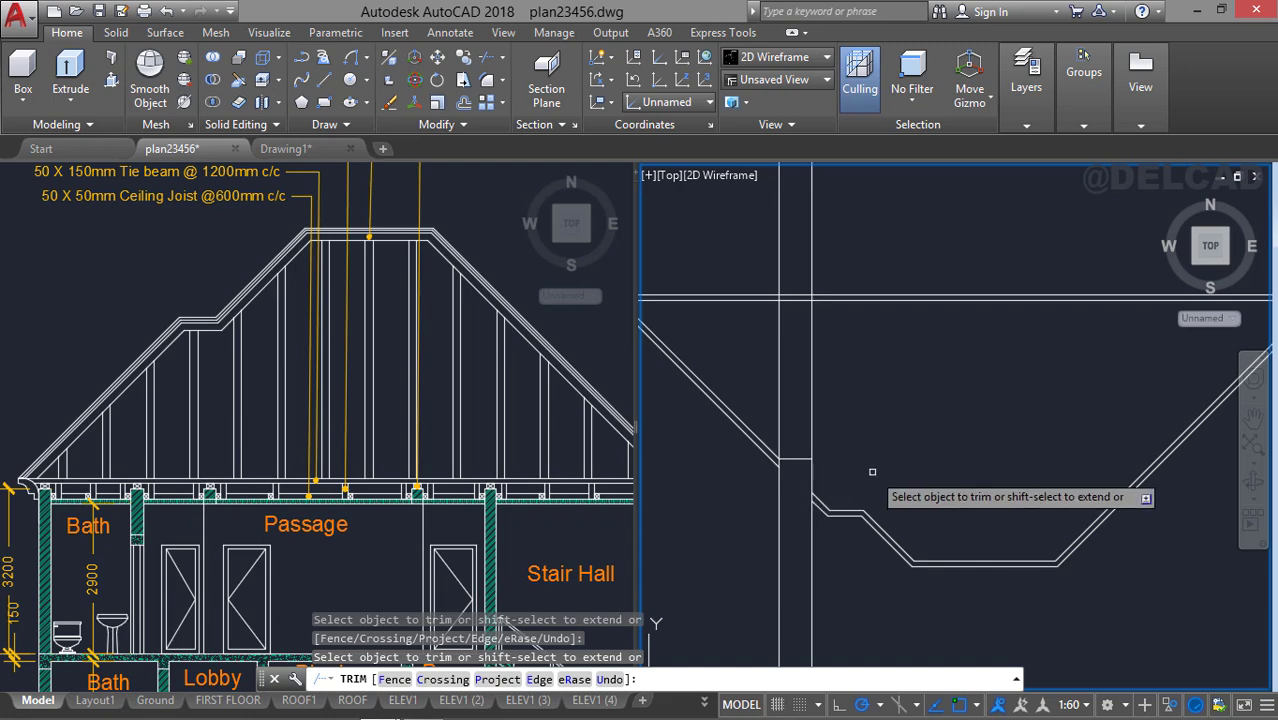
pyautogui.click(786, 470)
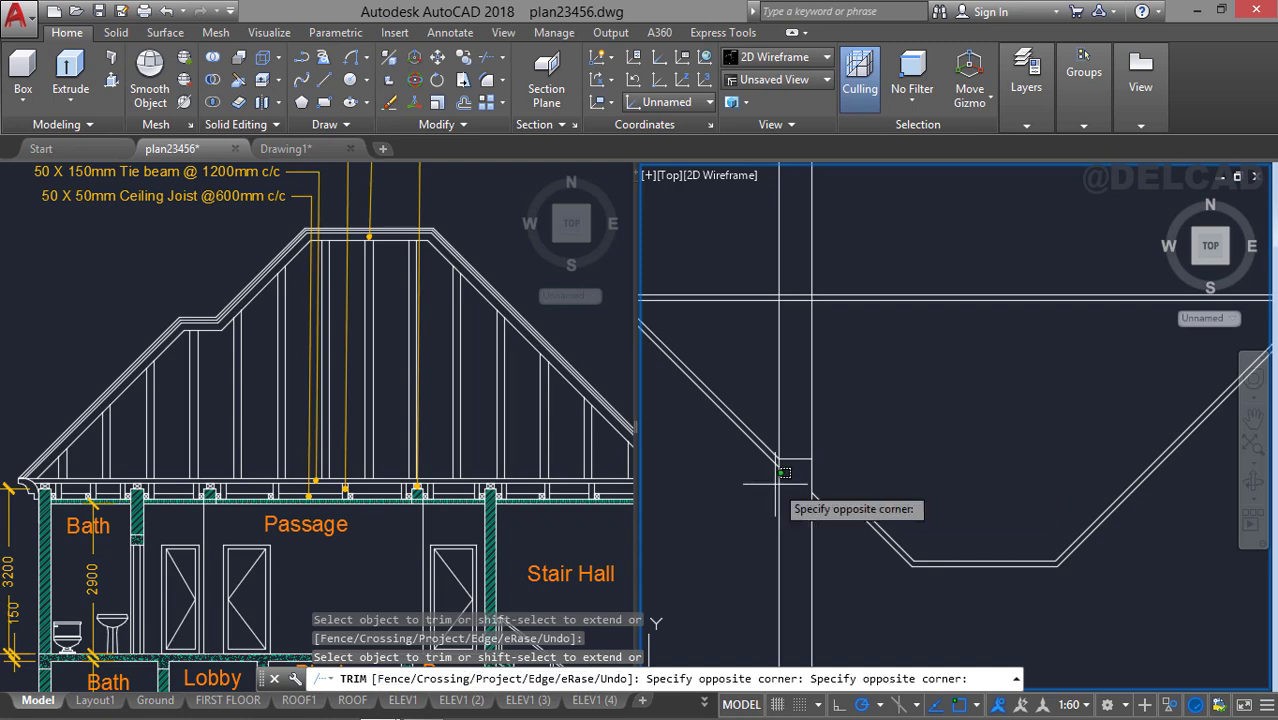
pyautogui.click(777, 479)
pyautogui.click(779, 442)
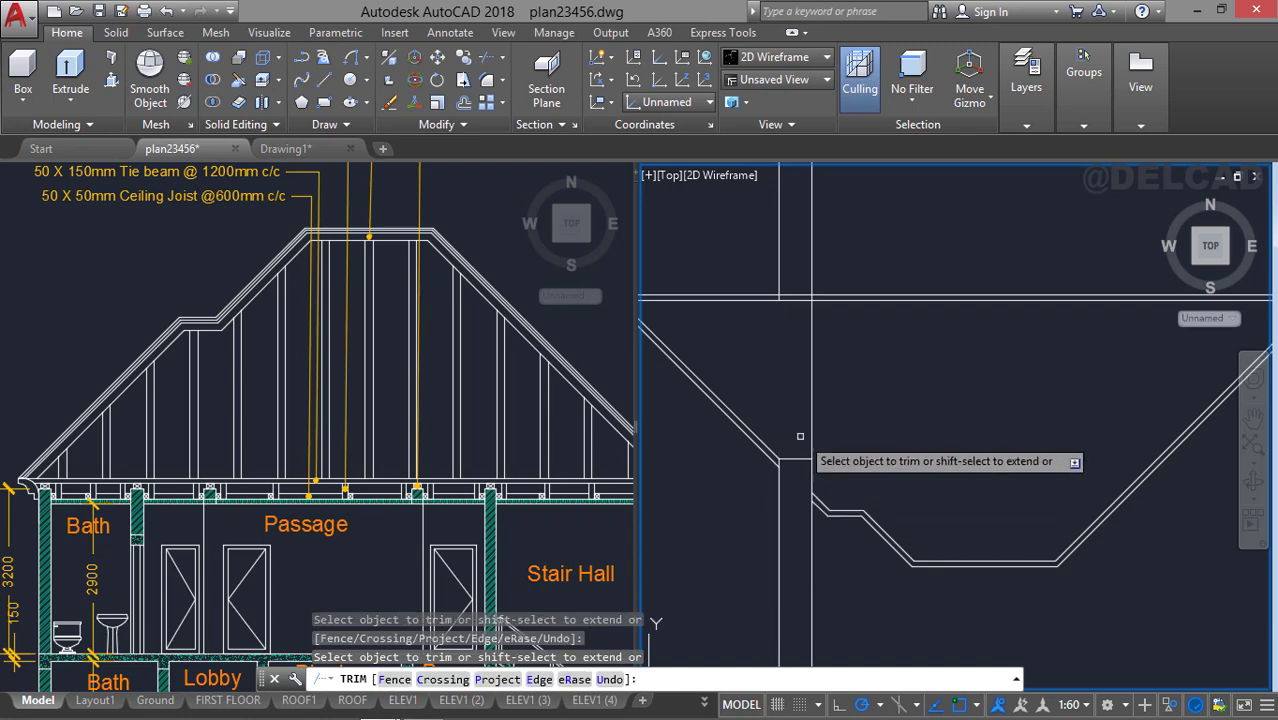
pyautogui.click(813, 436)
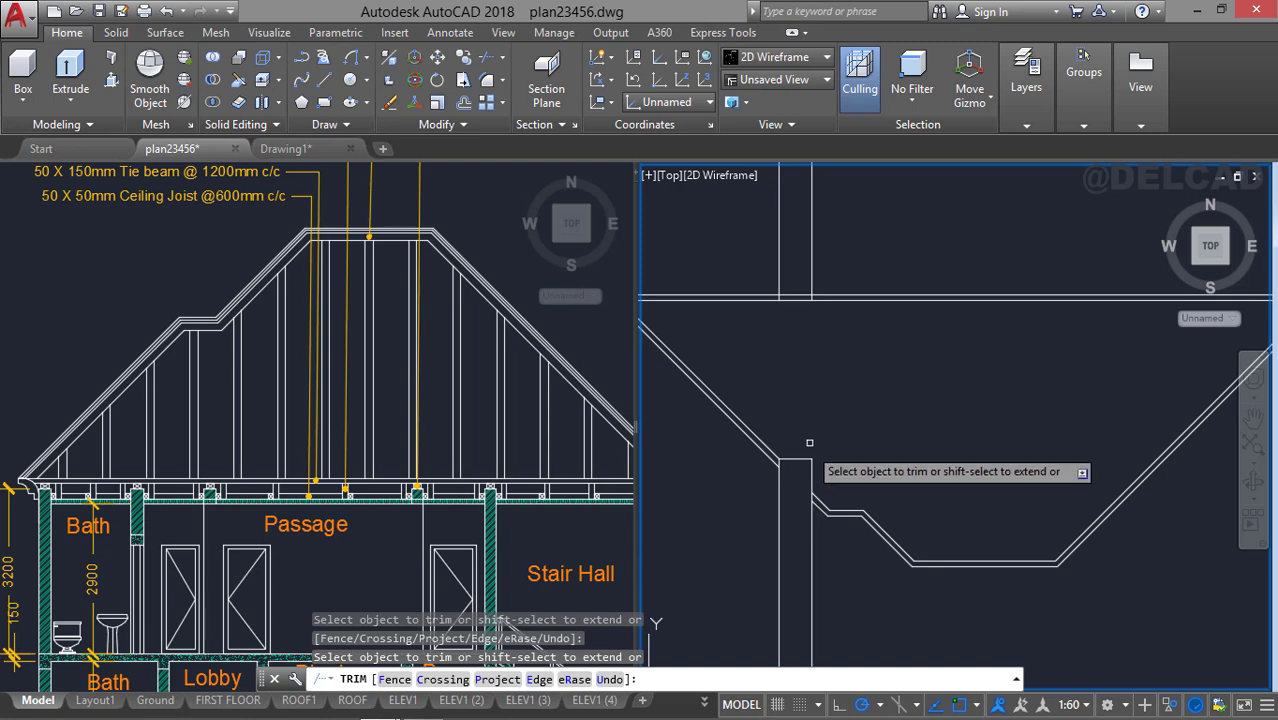
pyautogui.click(778, 479)
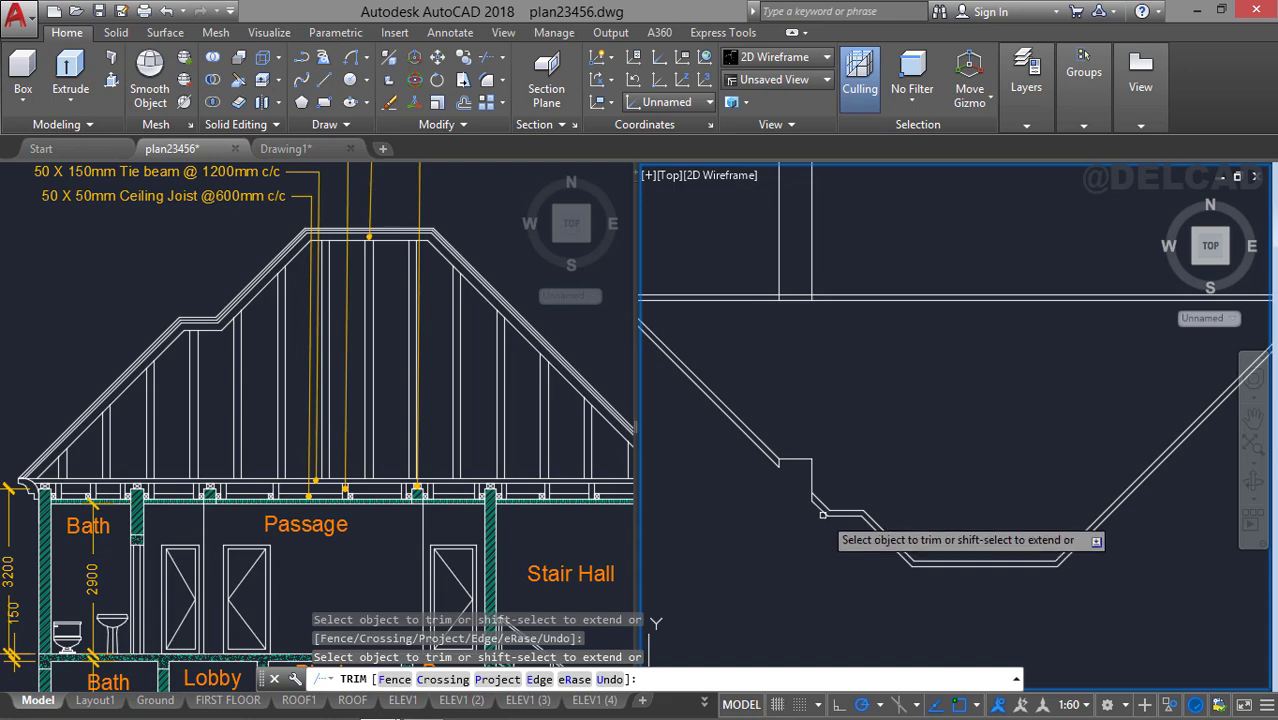
pyautogui.press('Escape')
# Delete the leftover pieces of the two vertical construction lines above the roof outline.
pyautogui.click(847, 269)
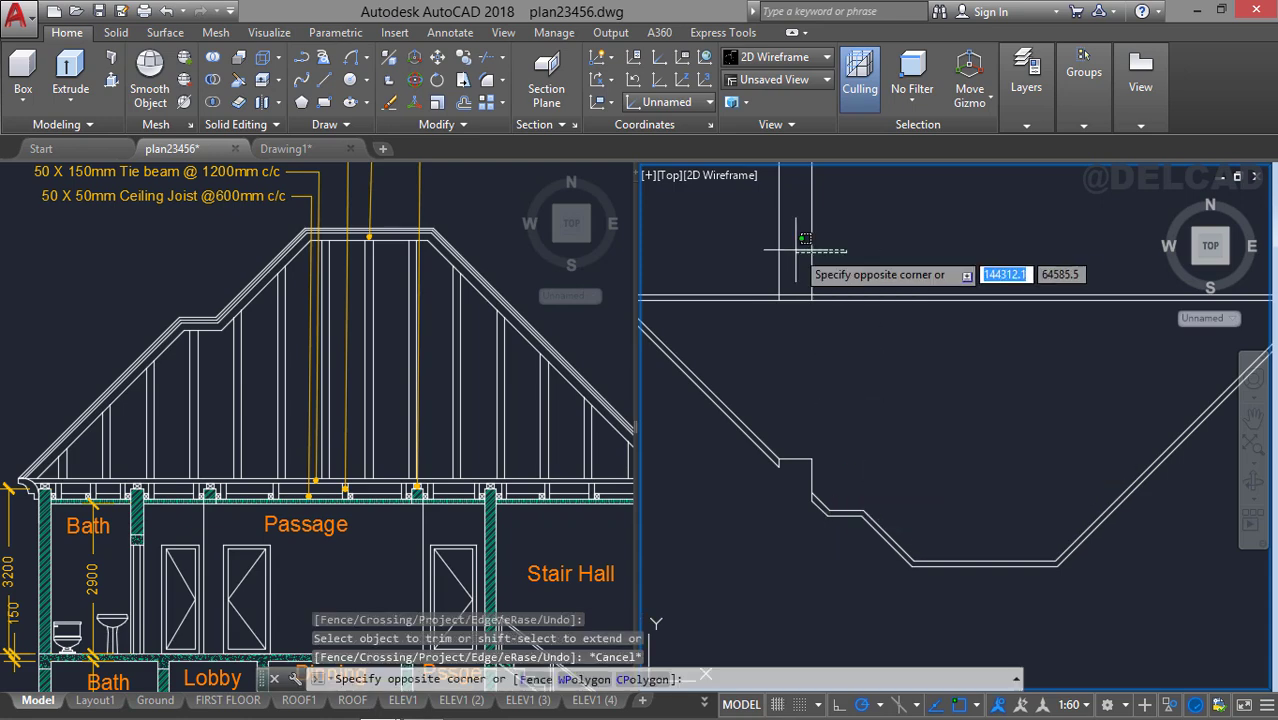
pyautogui.click(759, 243)
pyautogui.press('Delete')
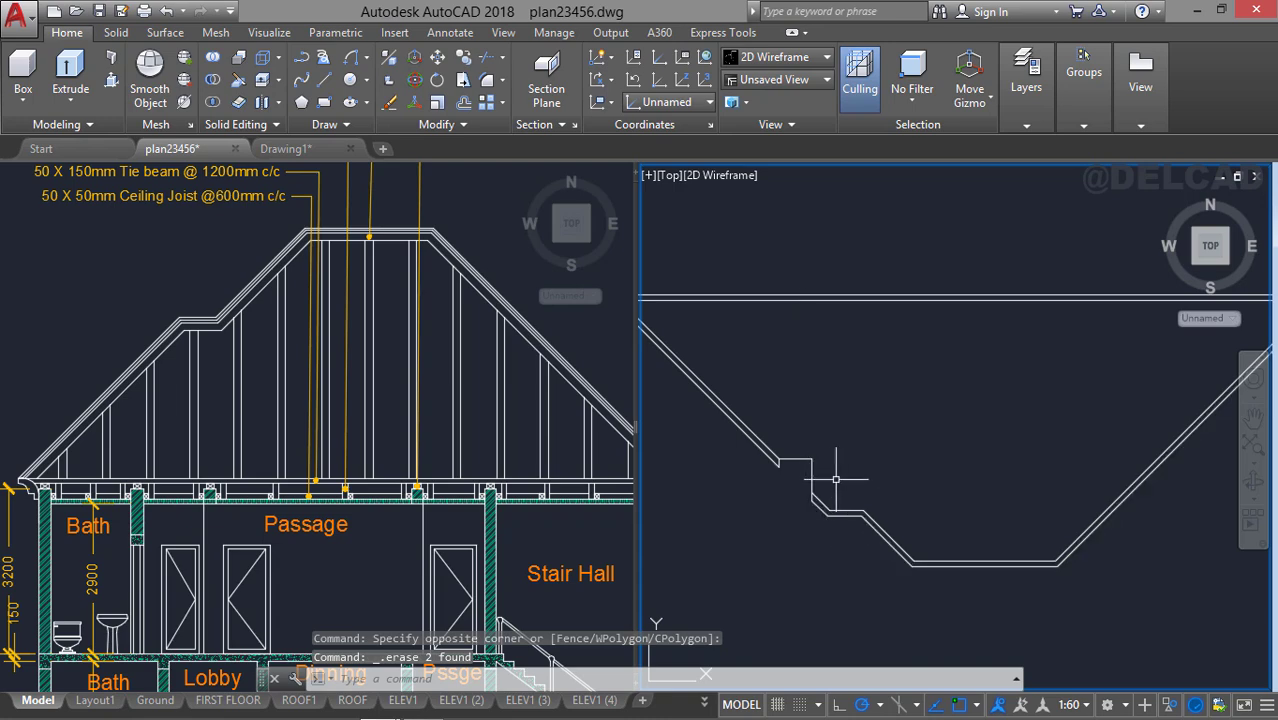
# Draw a horizontal line rightwards from the trimmed end of the left slope's outer line, parallel to the step's flat edge.
pyautogui.scroll(2, 805, 476)
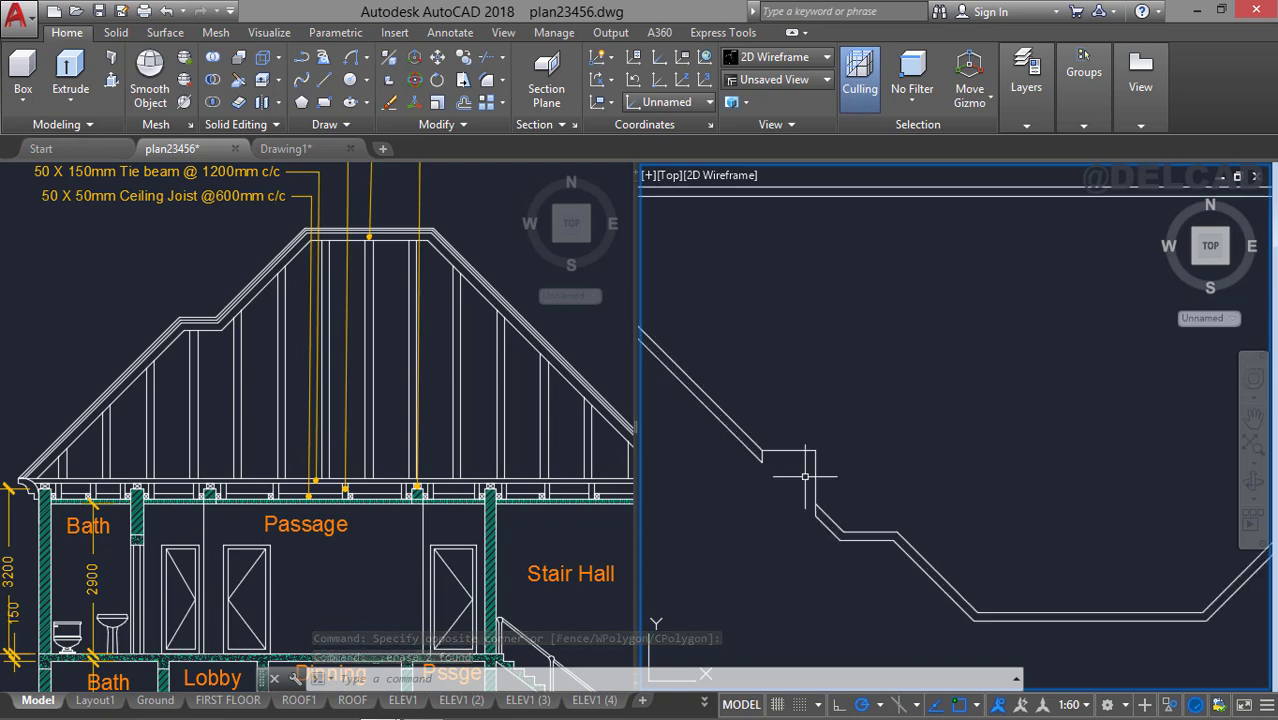
pyautogui.moveTo(805, 477); pyautogui.dragTo(810, 476, button='middle')
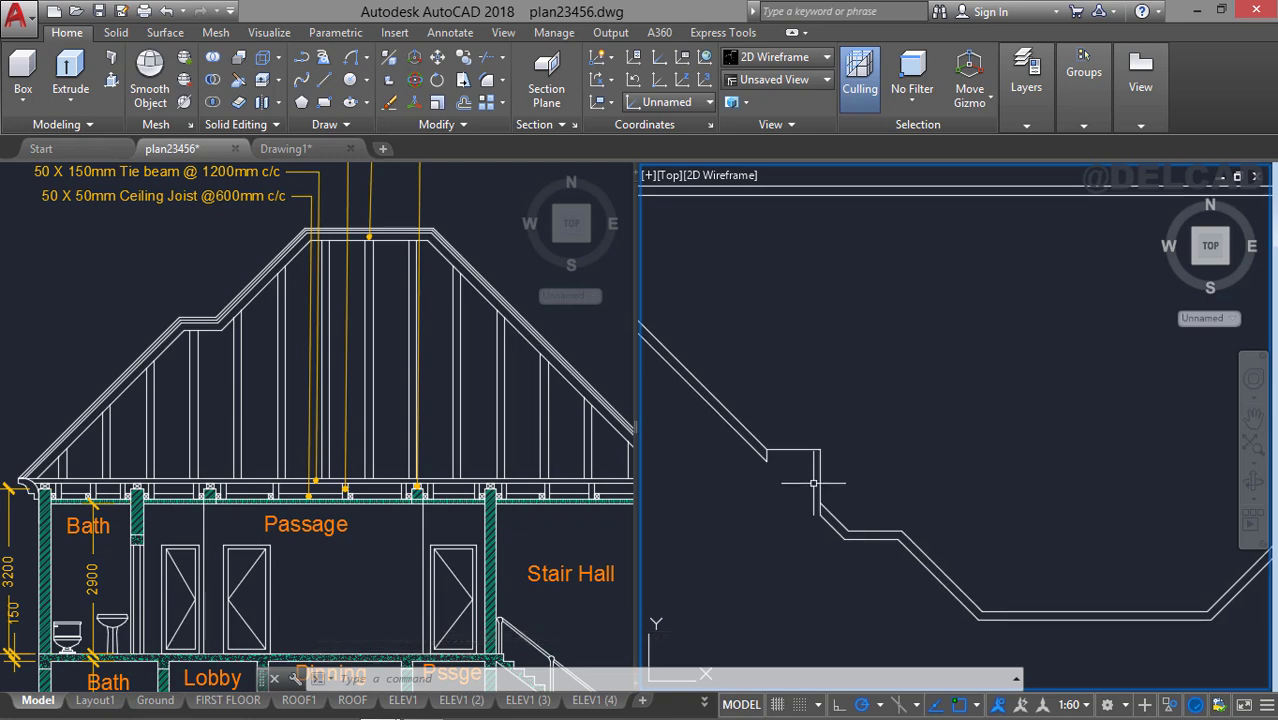
pyautogui.press('Return')
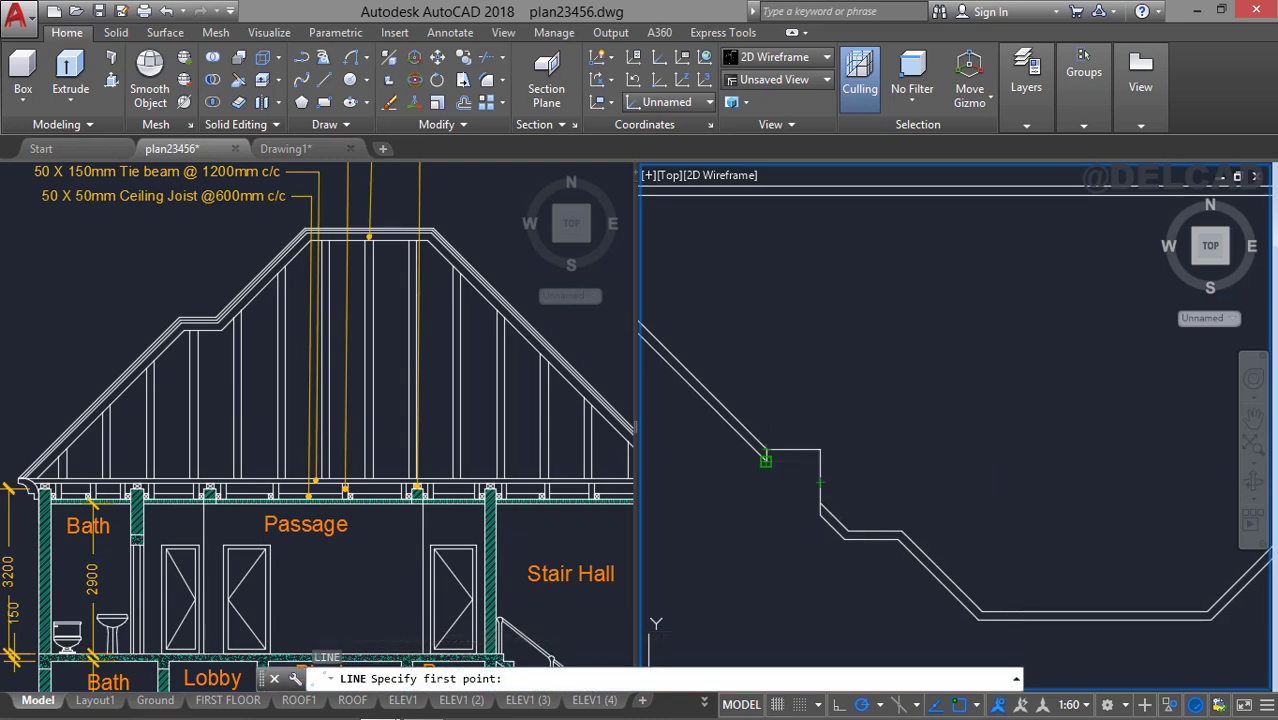
pyautogui.click(766, 460)
pyautogui.click(966, 460)
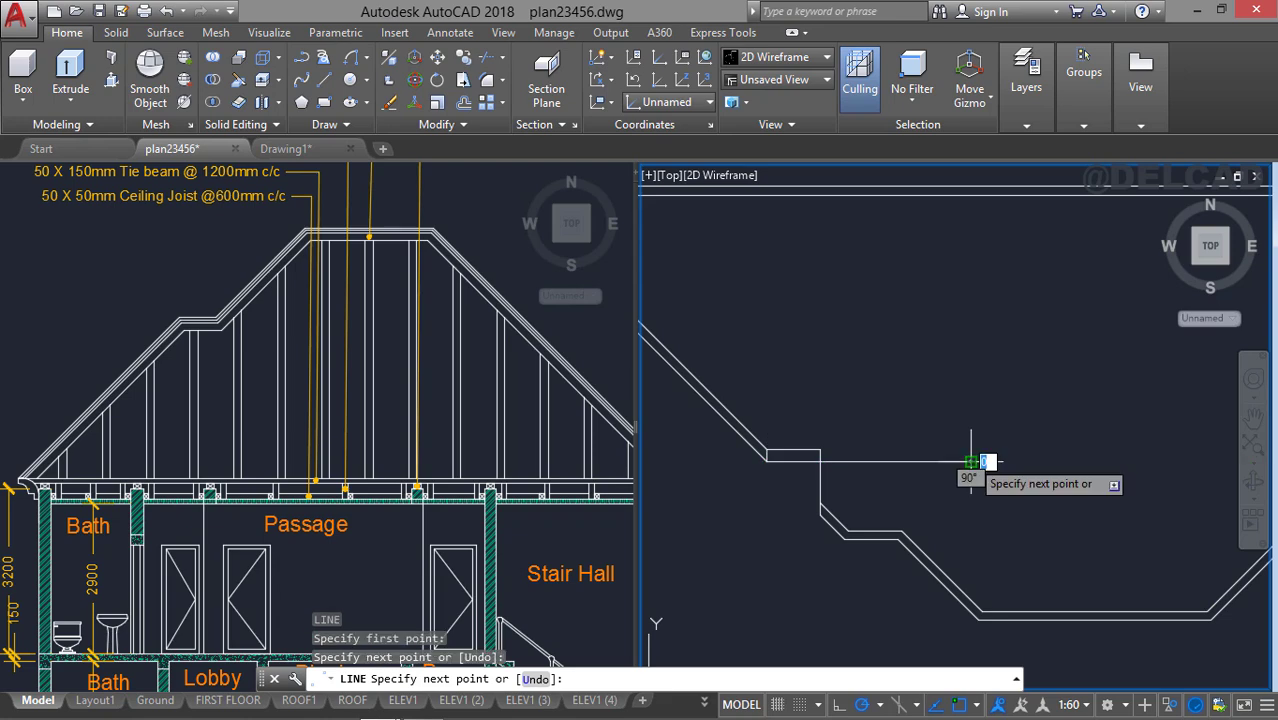
pyautogui.press('Escape')
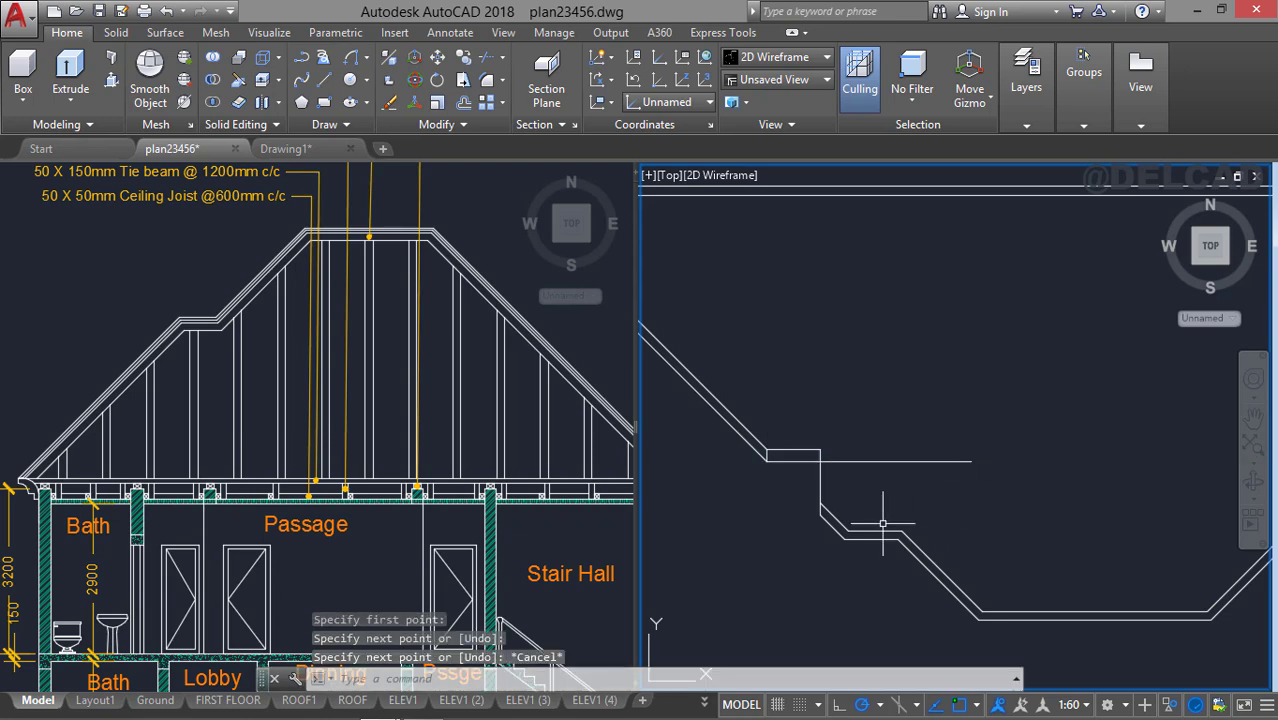
# Fillet the step's two horizontal lines with the inner and outer lines of the lower slope into sharp corners, radius 0.
pyautogui.write('f')
pyautogui.press('Return')
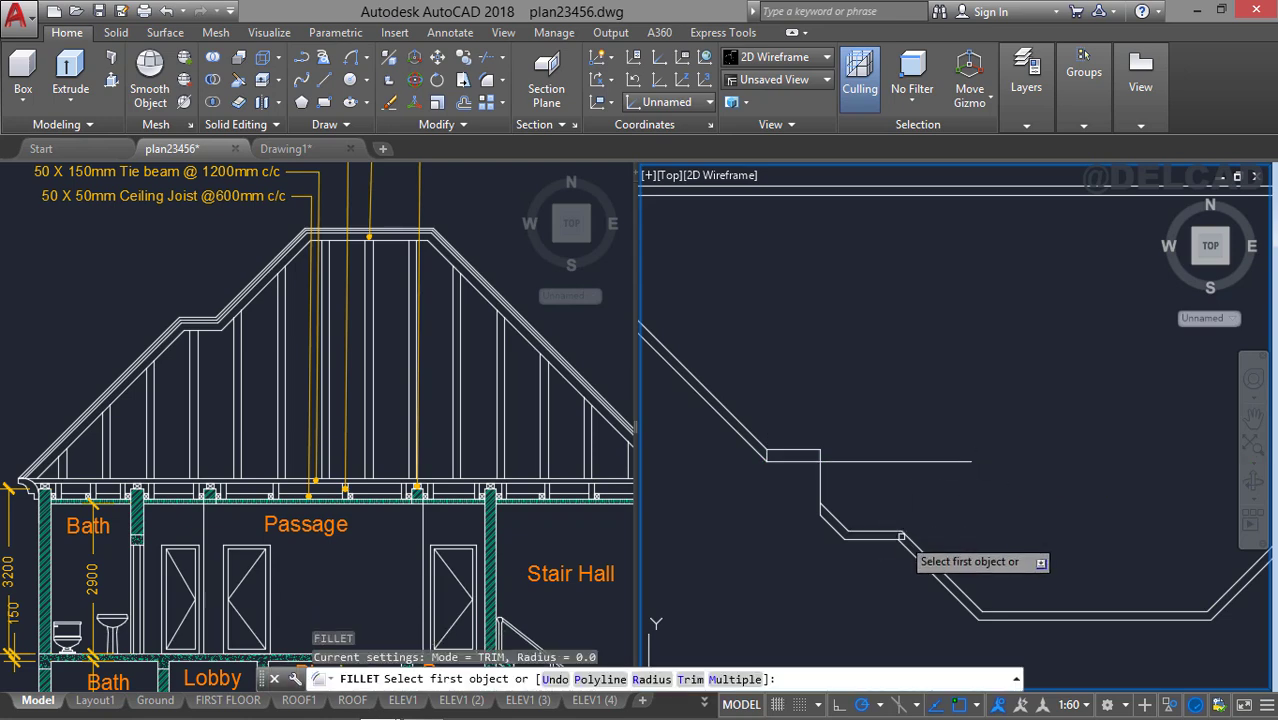
pyautogui.click(826, 460)
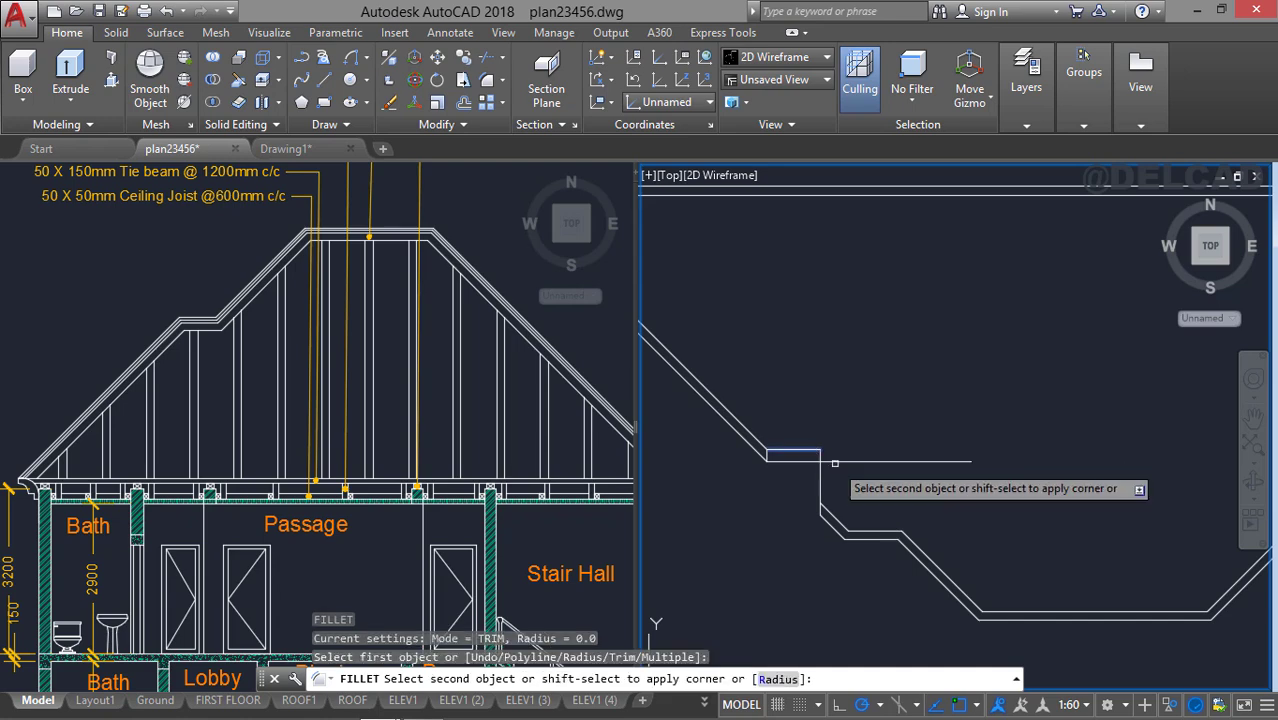
pyautogui.click(926, 551)
pyautogui.write('f')
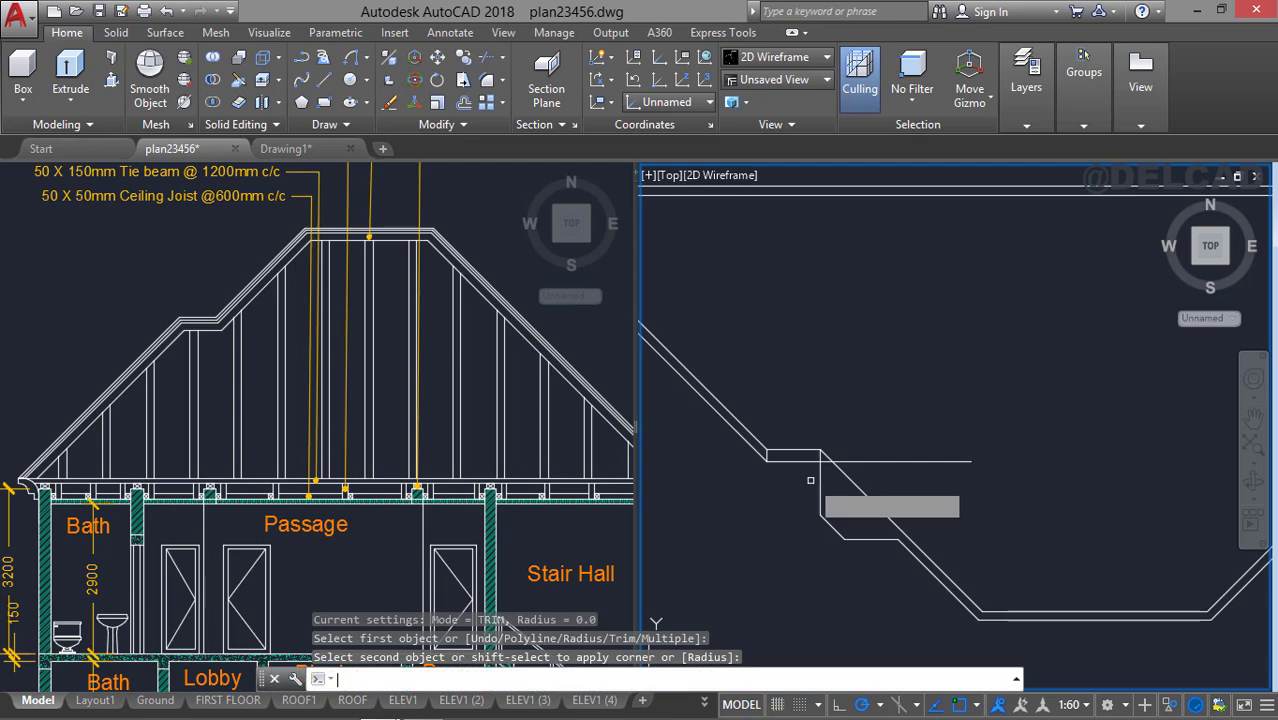
pyautogui.press('Return')
pyautogui.click(805, 462)
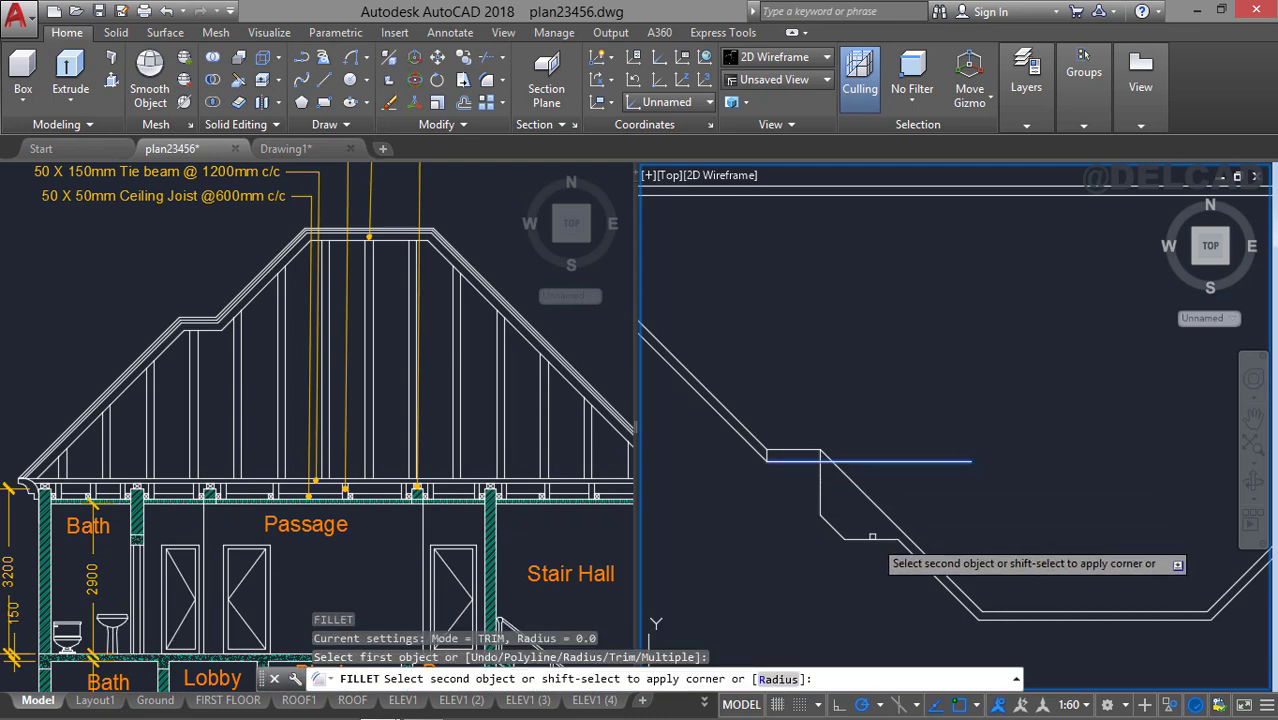
pyautogui.click(906, 553)
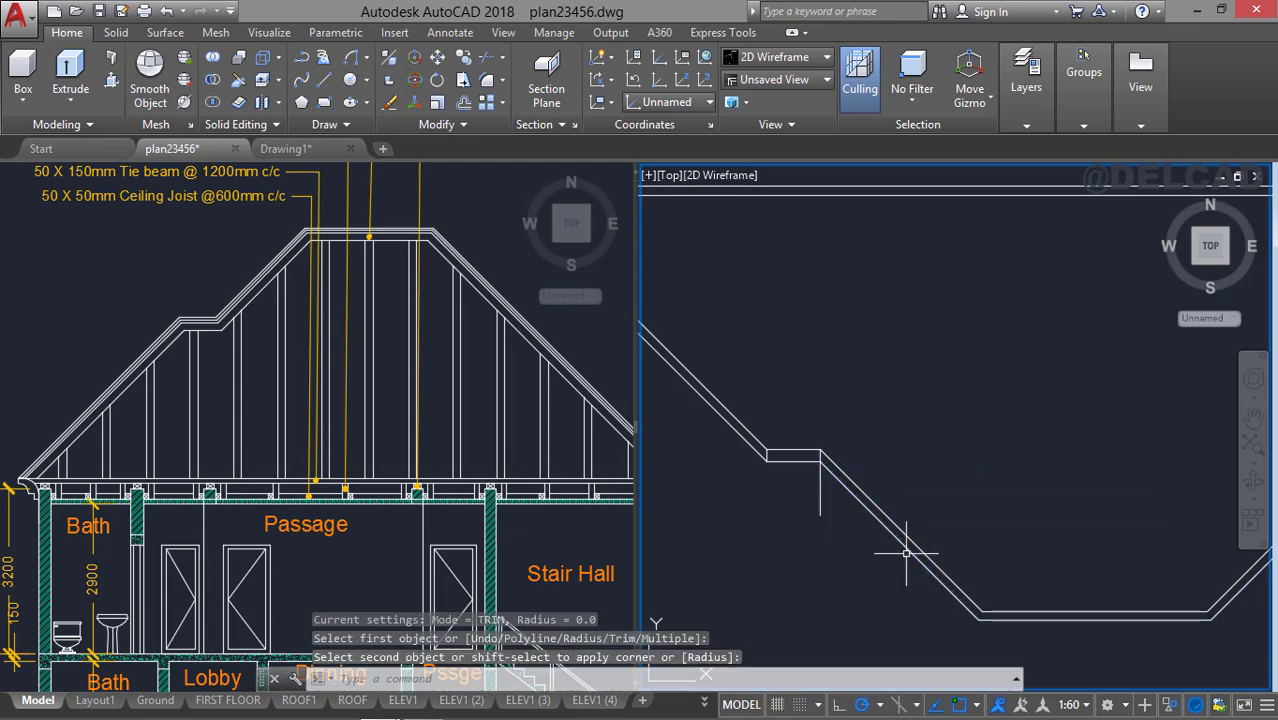
# Delete the leftover vertical line below the step and the short vertical line at the step's left end.
pyautogui.press('Escape')
pyautogui.click(821, 490)
pyautogui.press('Delete')
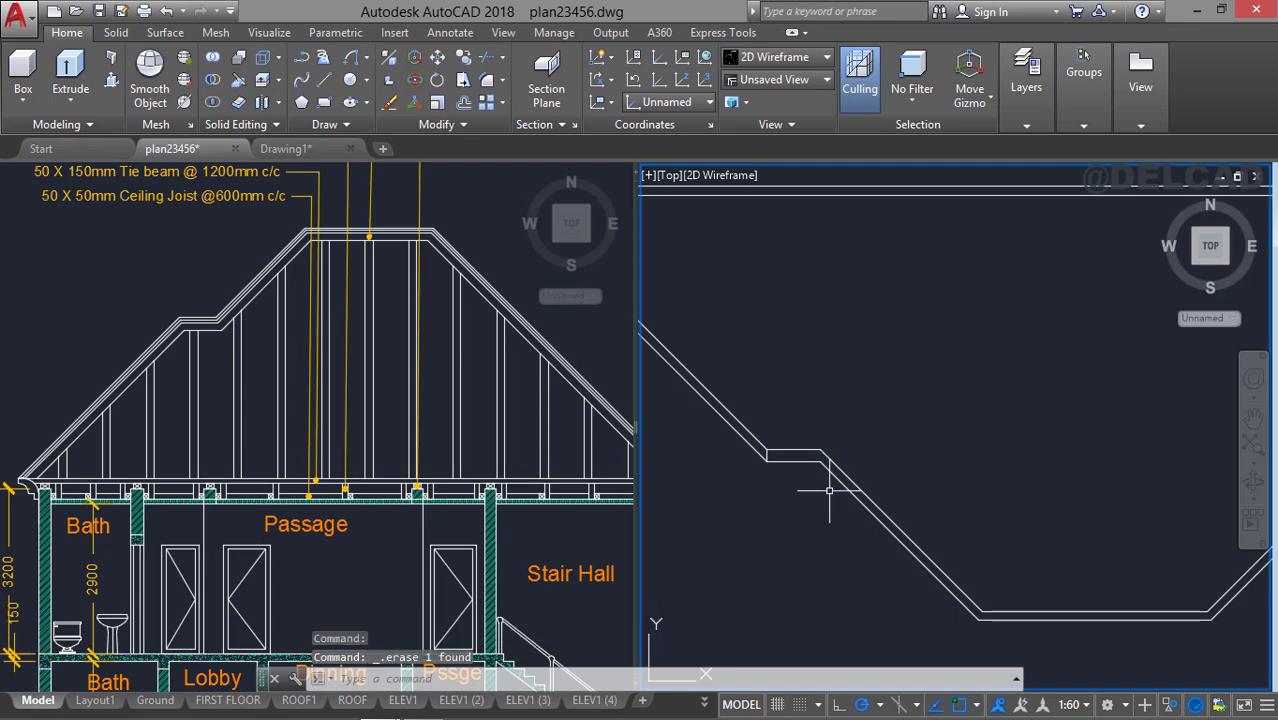
pyautogui.click(766, 455)
pyautogui.press('Delete')
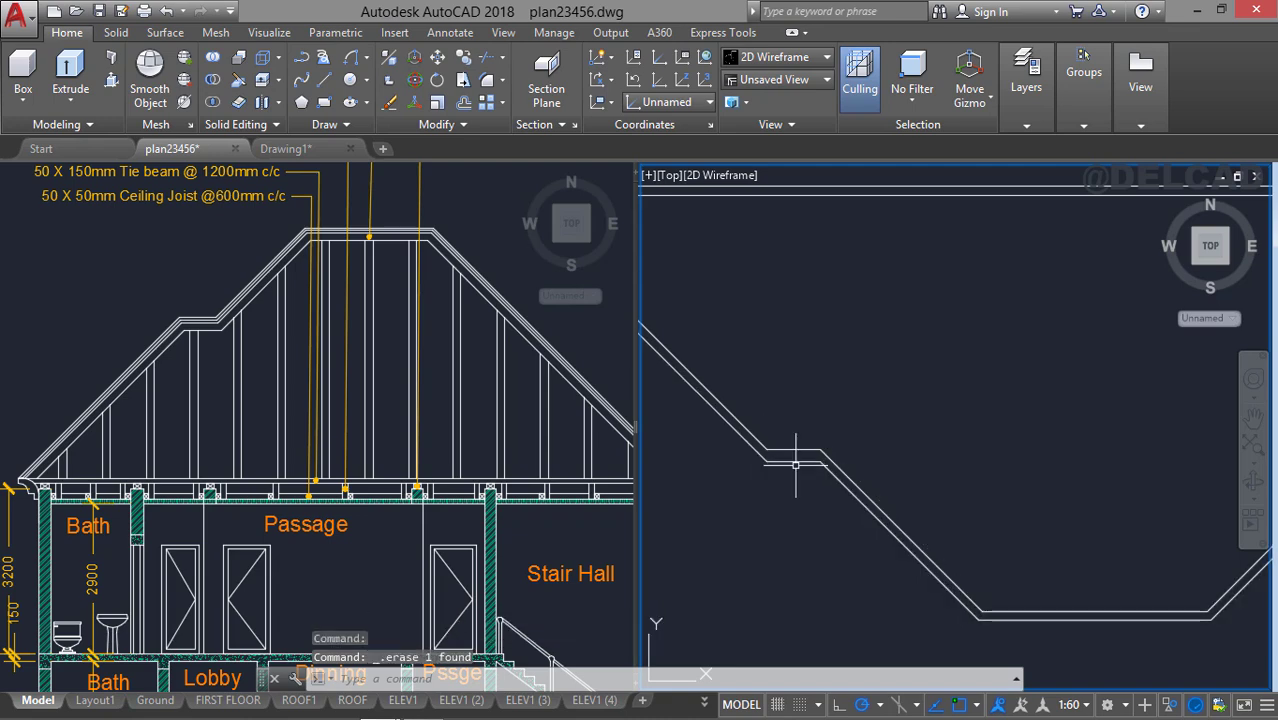
# Delete the long horizontal construction line running just above the roof profile.
pyautogui.scroll(-5, 836, 465)
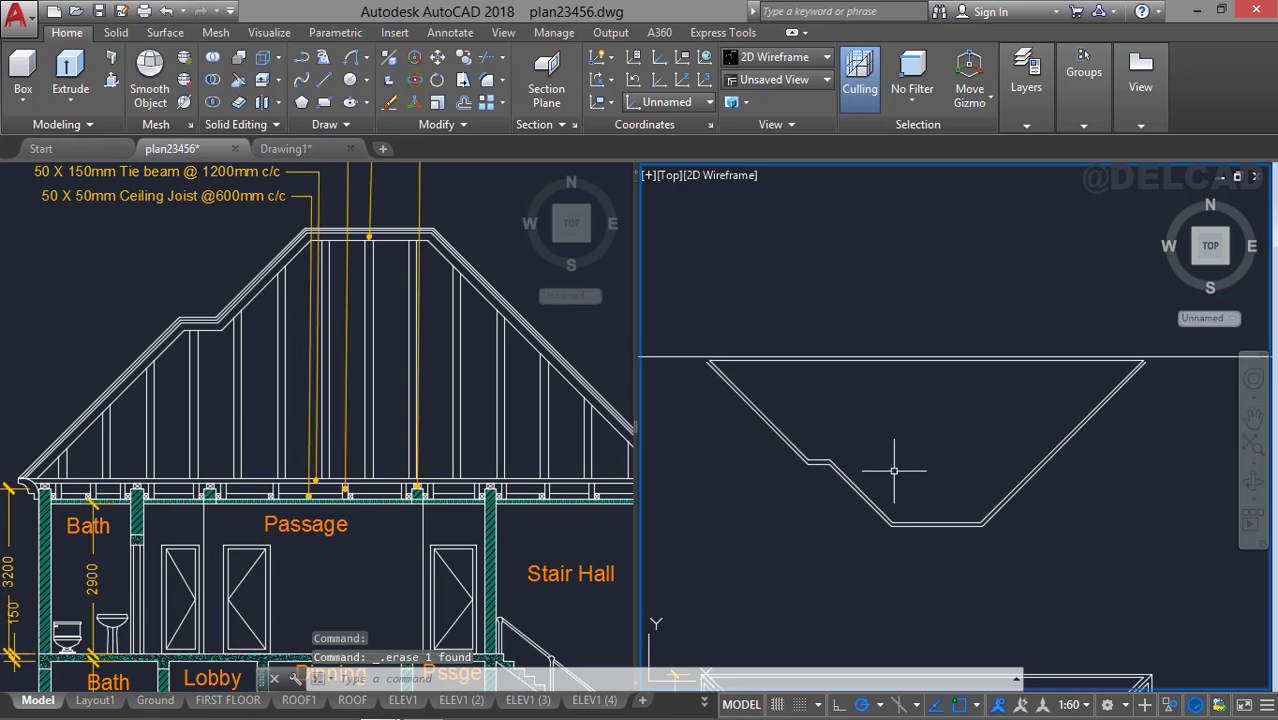
pyautogui.click(678, 355)
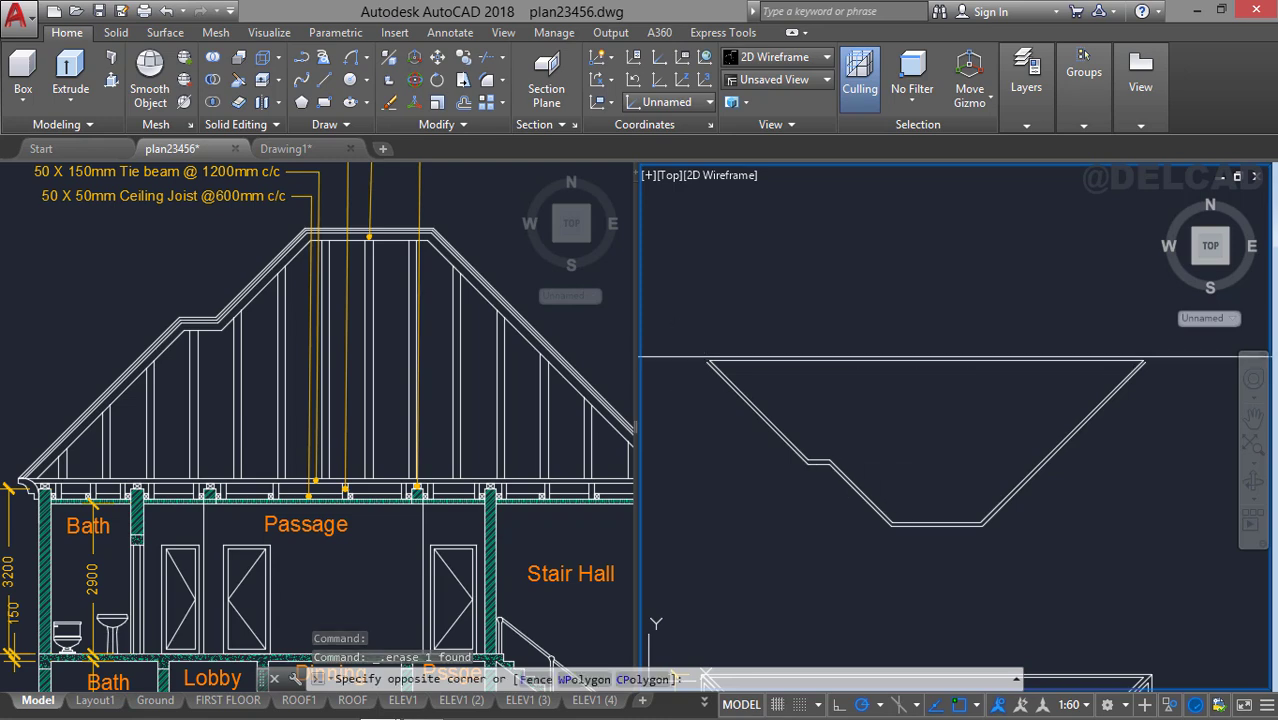
pyautogui.click(680, 356)
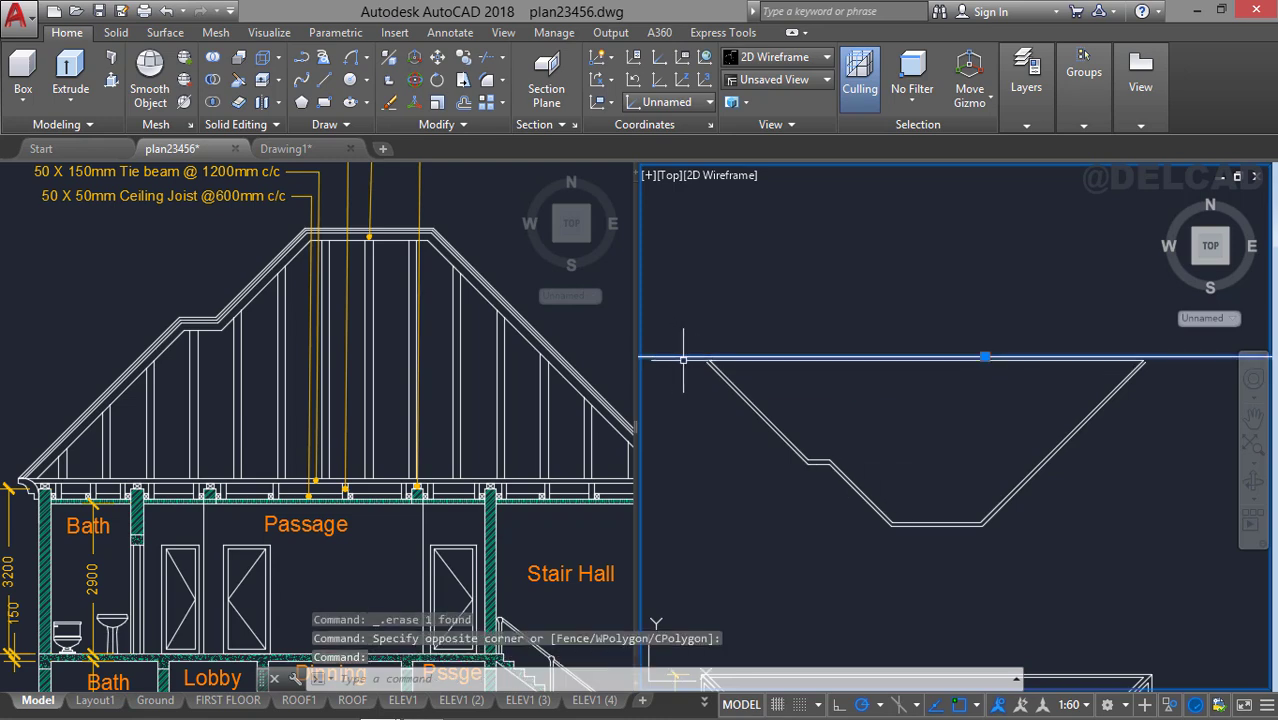
pyautogui.press('Delete')
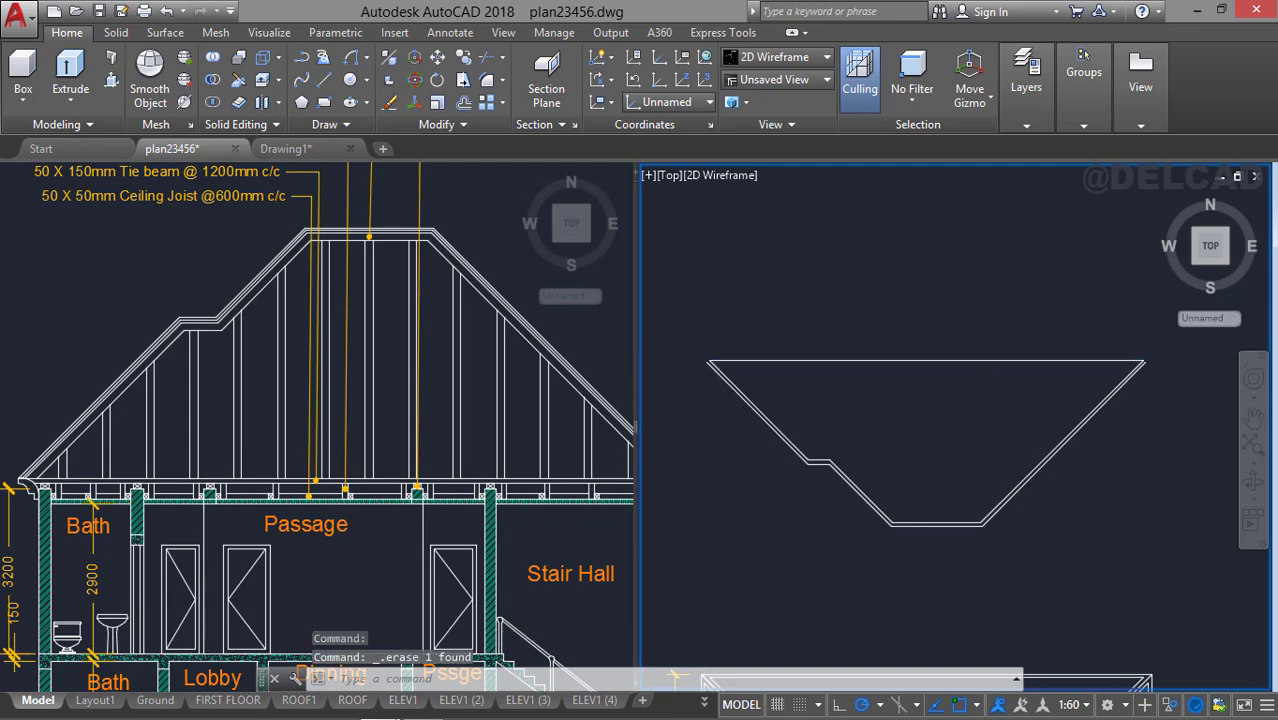
# Mirror the whole inverted roof profile about a horizontal line just above its flat edge, keeping the source objects.
pyautogui.scroll(-4, 773, 461)
pyautogui.click(718, 393)
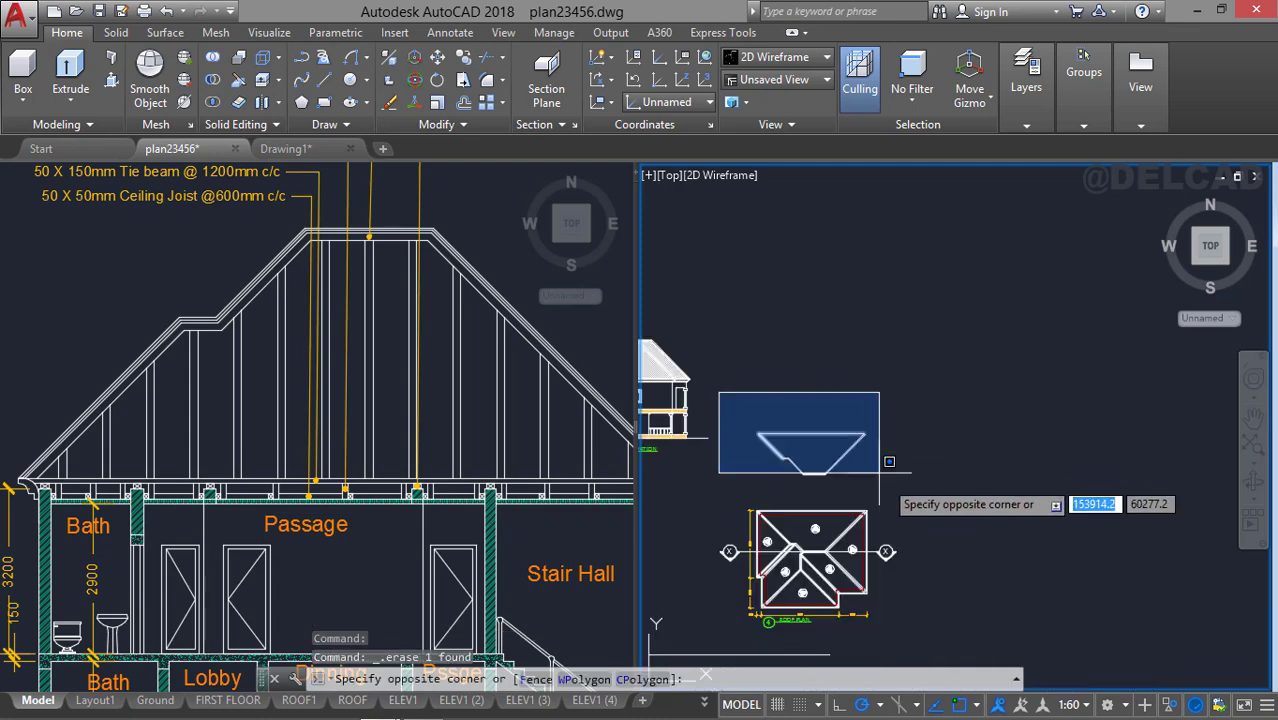
pyautogui.click(925, 522)
pyautogui.scroll(3, 885, 450)
pyautogui.moveTo(935, 421); pyautogui.dragTo(1056, 422, button='middle')
pyautogui.press('Return')
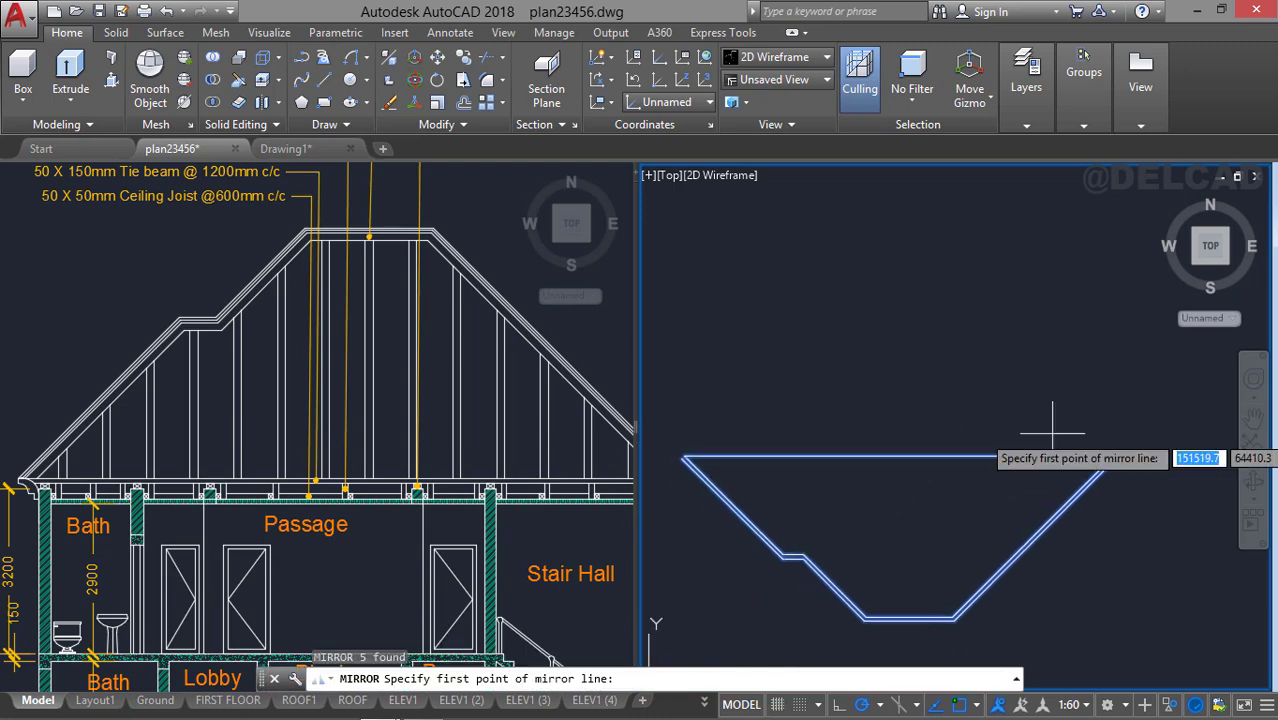
pyautogui.click(720, 421)
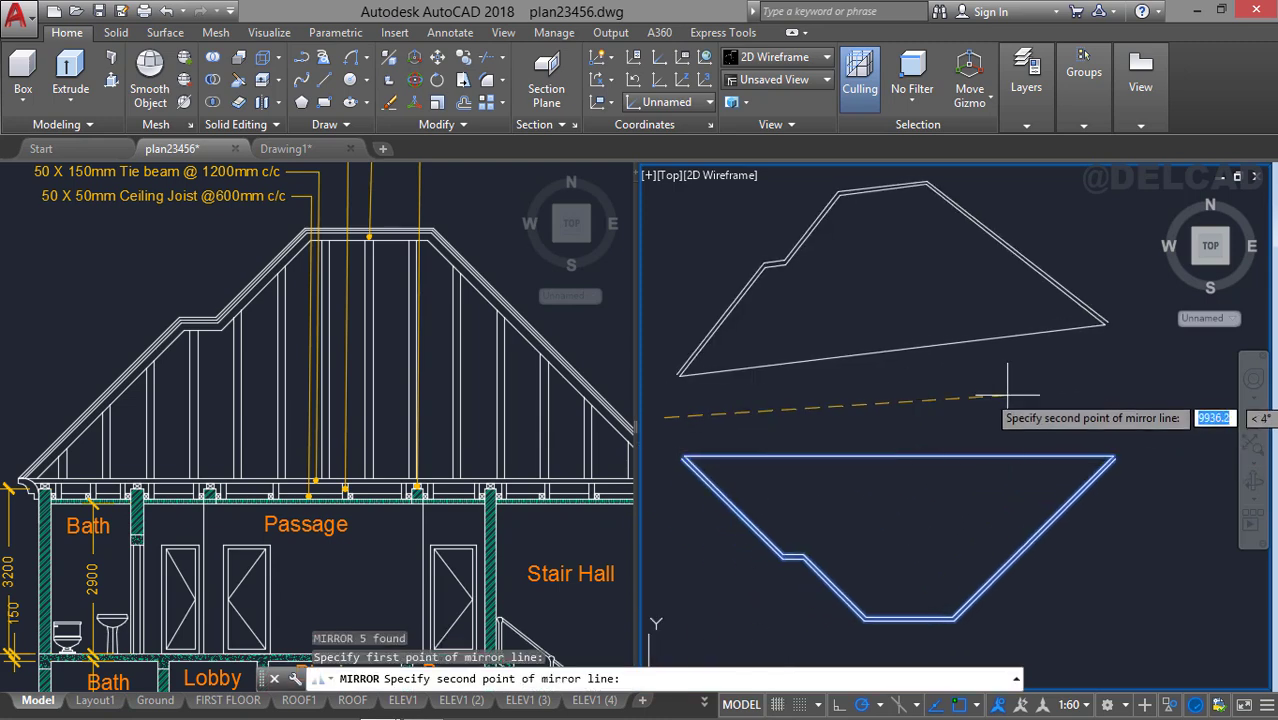
pyautogui.click(1119, 425)
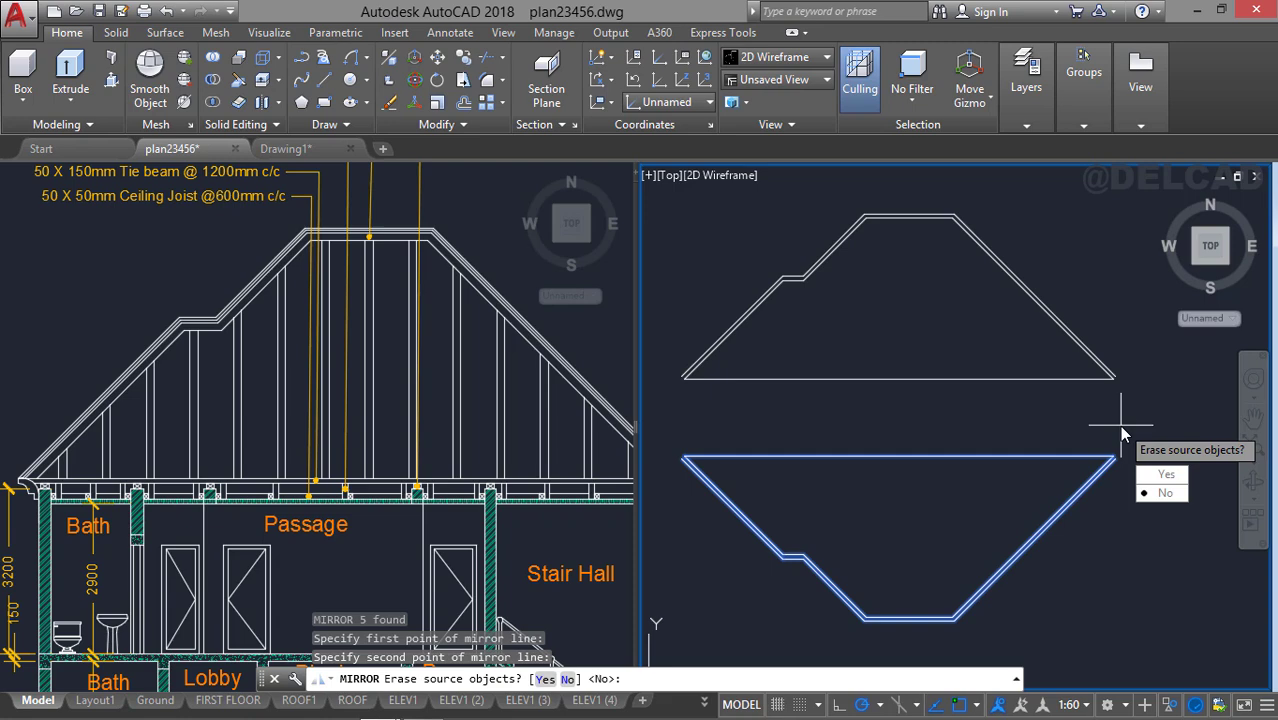
pyautogui.click(1166, 494)
# Delete the original inverted roof profile below the mirrored upright copy.
pyautogui.click(677, 436)
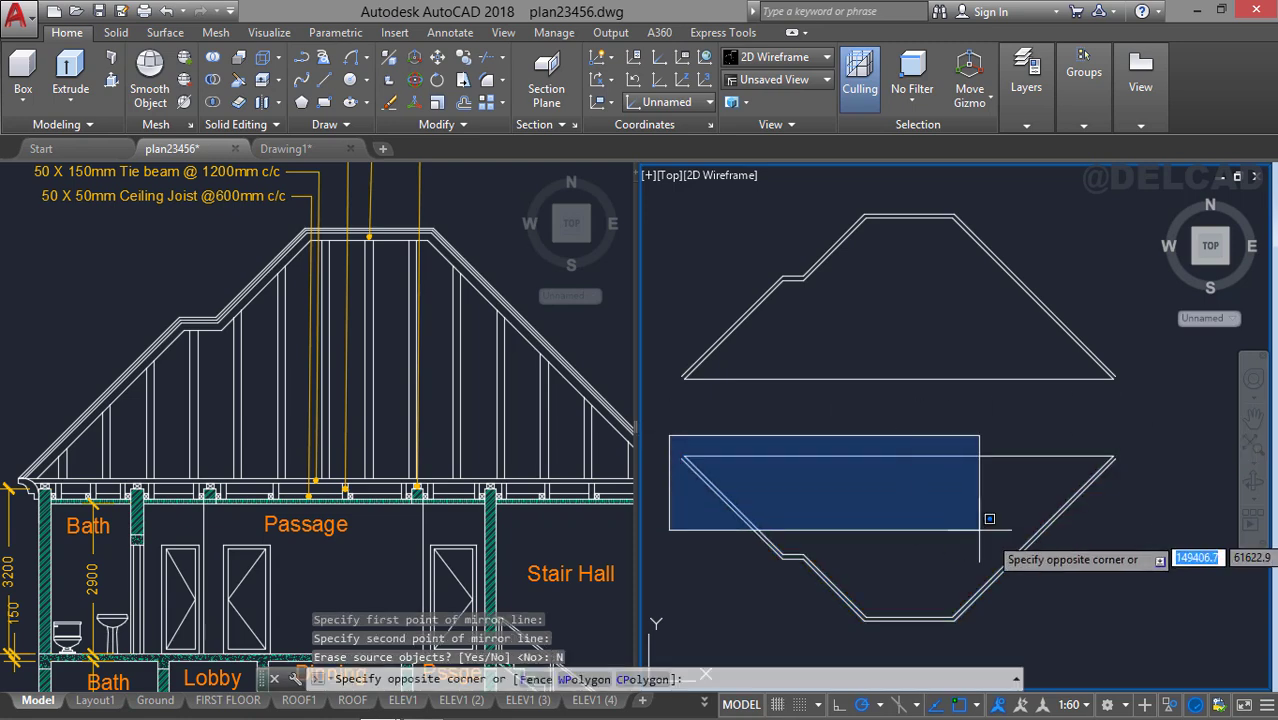
pyautogui.click(1147, 628)
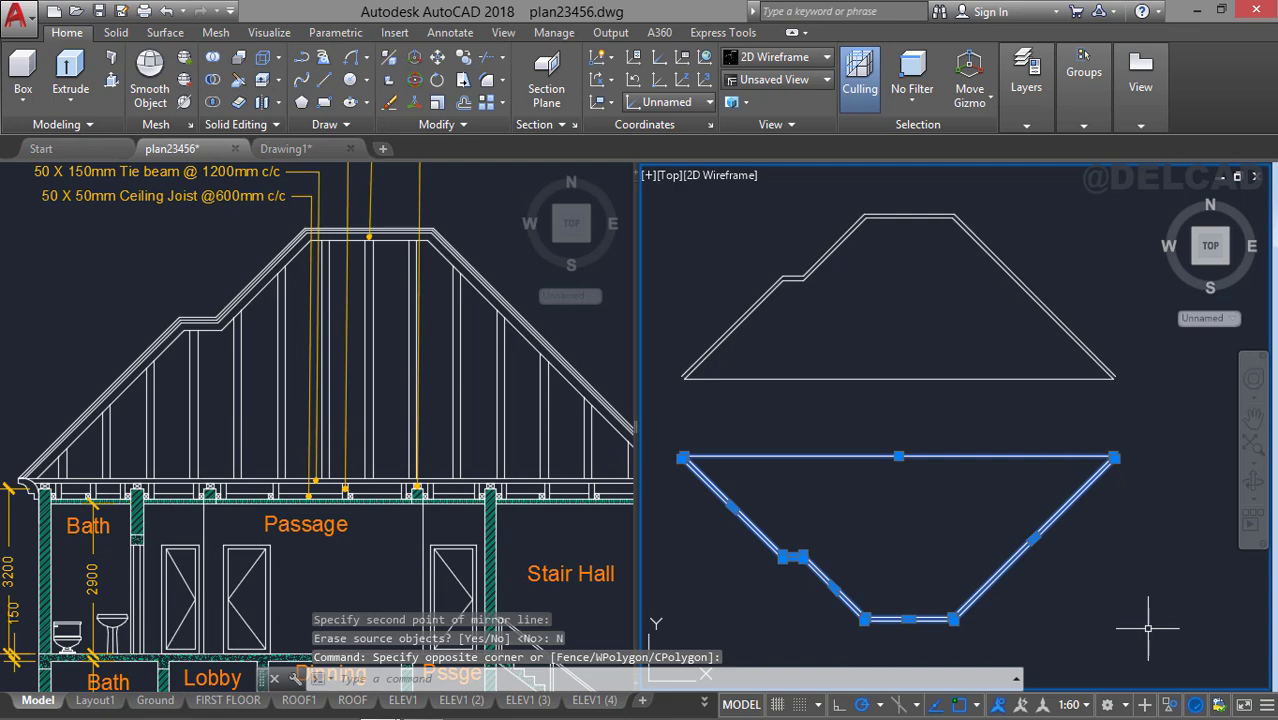
pyautogui.press('Delete')
pyautogui.moveTo(812, 340); pyautogui.dragTo(834, 408, button='middle')
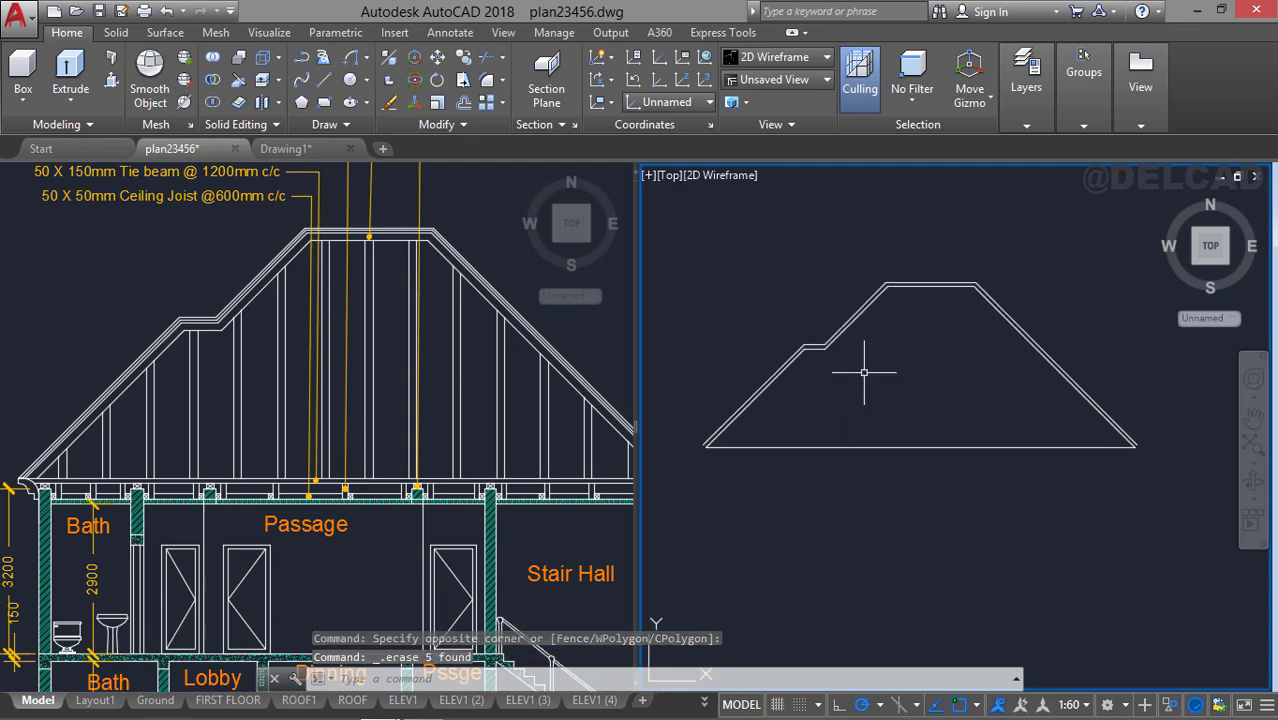
# Offset the inner roof line and the lower left slope's inner line 75 towards the inside of the roof.
pyautogui.scroll(1, 864, 373)
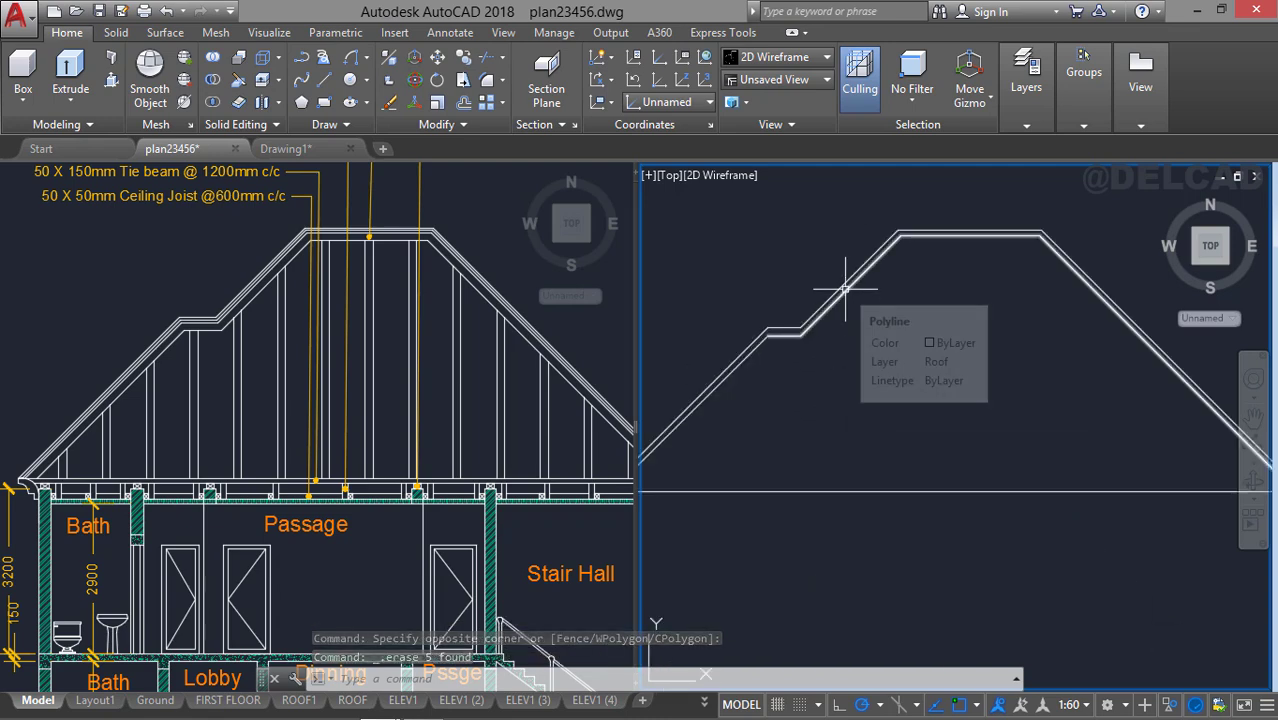
pyautogui.write('c')
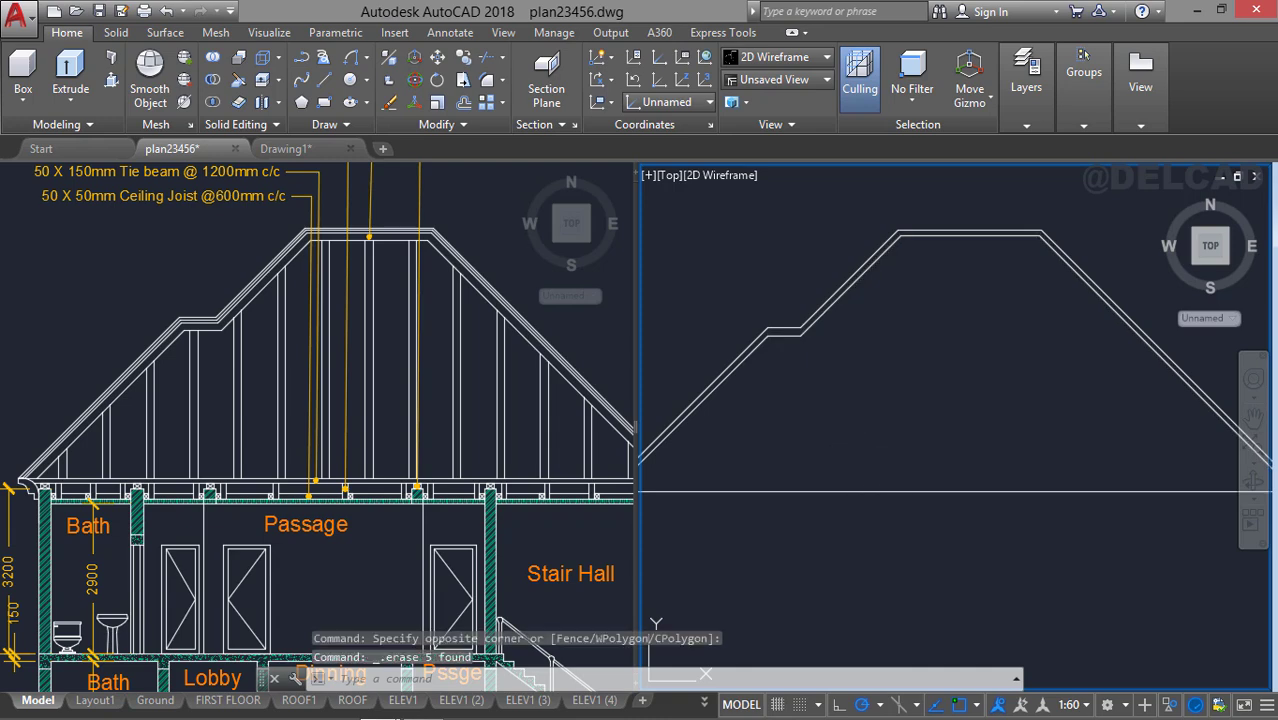
pyautogui.write('o')
pyautogui.press('Return')
pyautogui.moveTo(859, 397); pyautogui.dragTo(893, 434, button='middle')
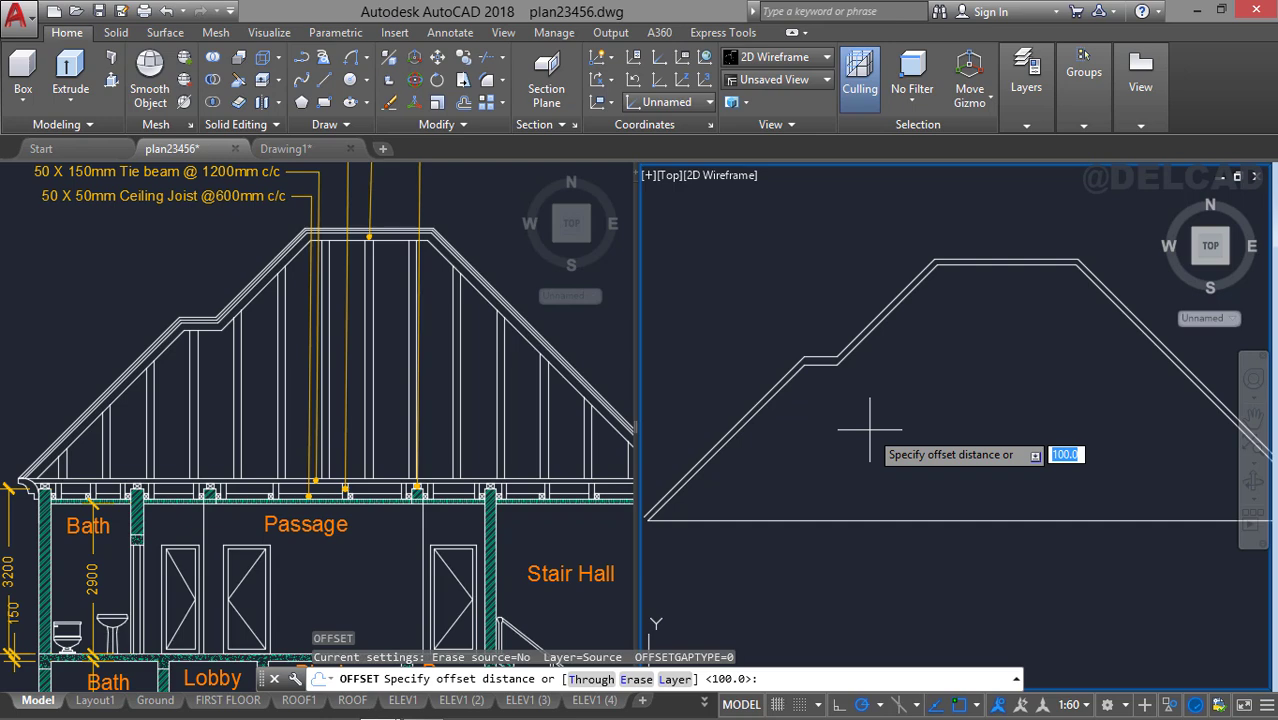
pyautogui.press('Return')
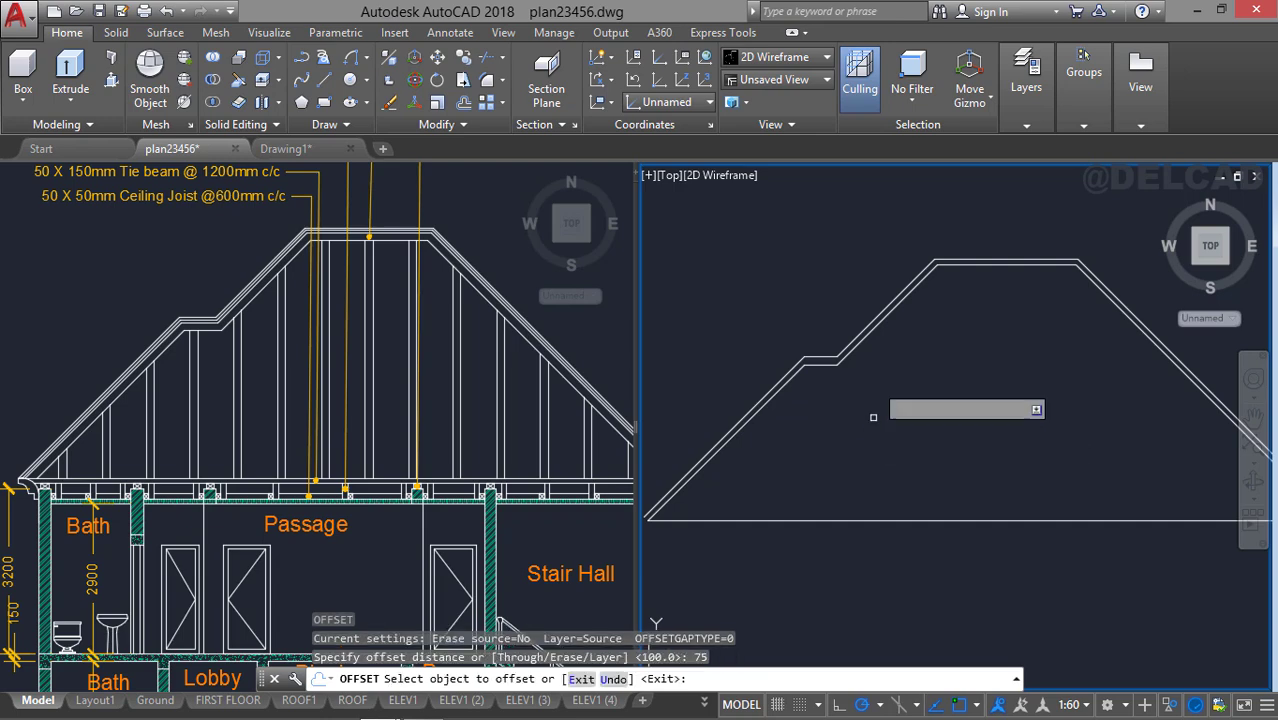
pyautogui.click(852, 350)
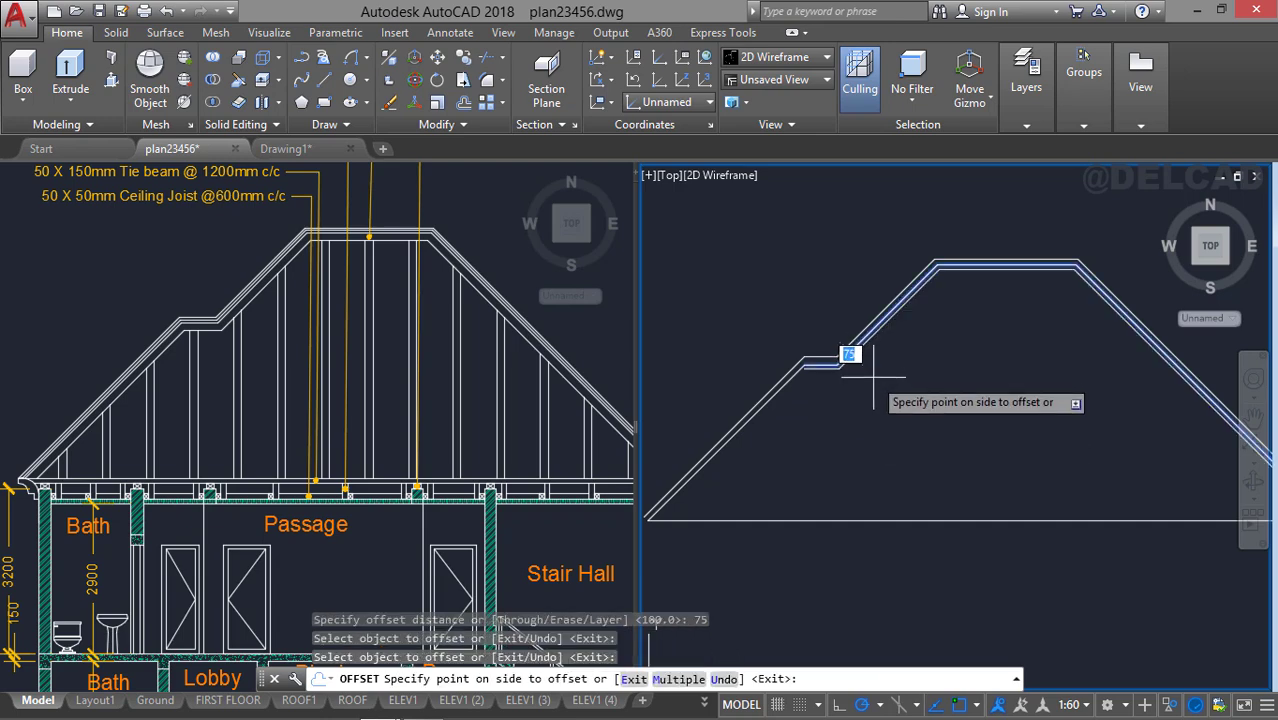
pyautogui.click(847, 357)
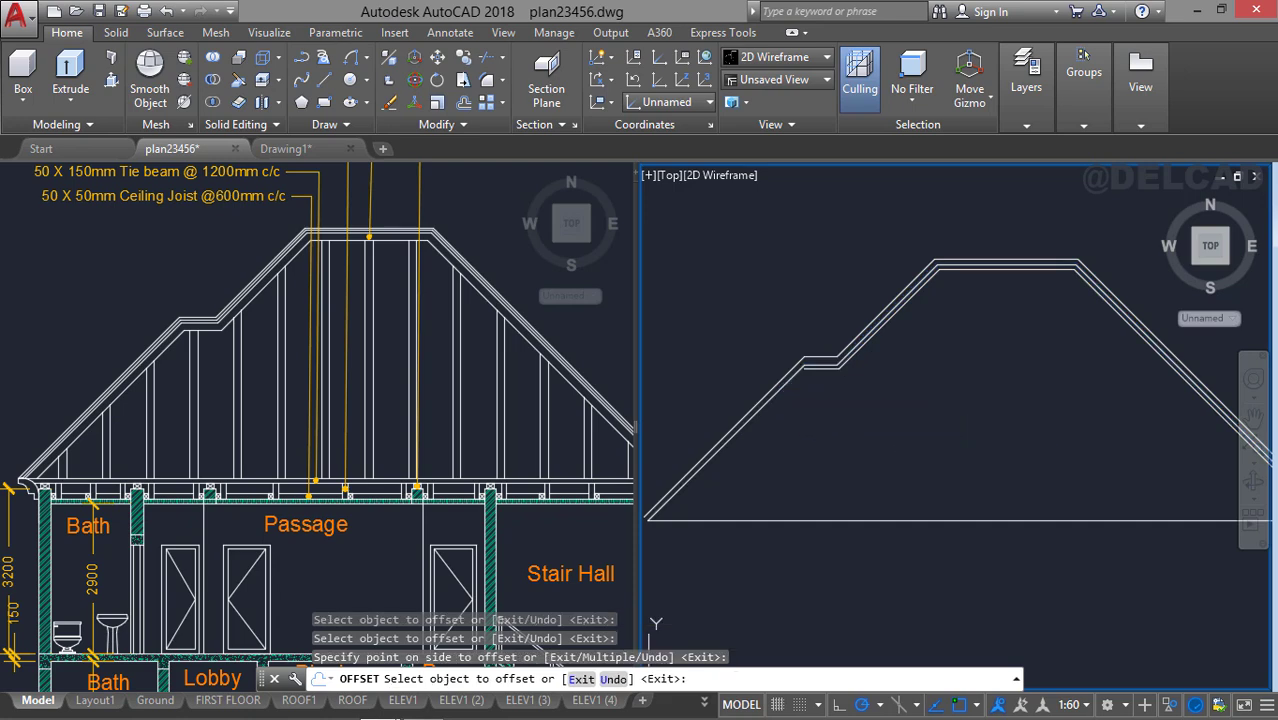
pyautogui.click(782, 392)
pyautogui.click(809, 419)
pyautogui.moveTo(886, 430); pyautogui.dragTo(858, 426, button='middle')
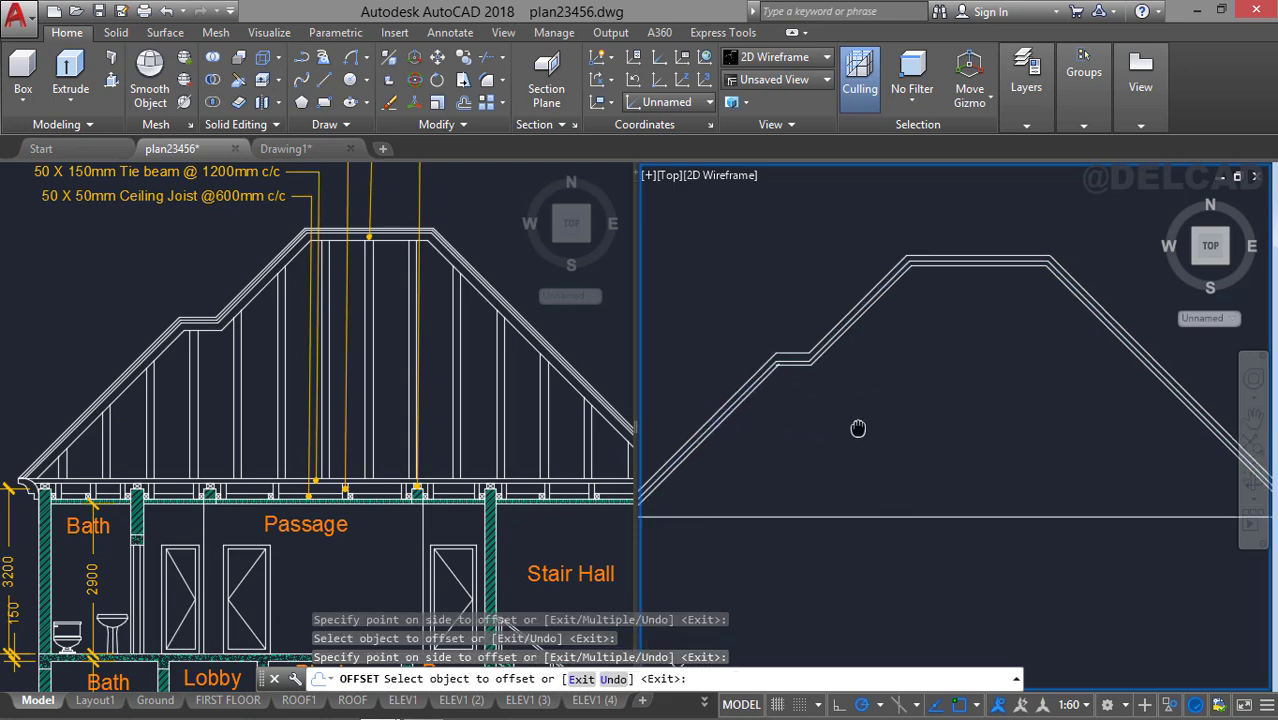
pyautogui.press('Return')
pyautogui.scroll(-2, 877, 412)
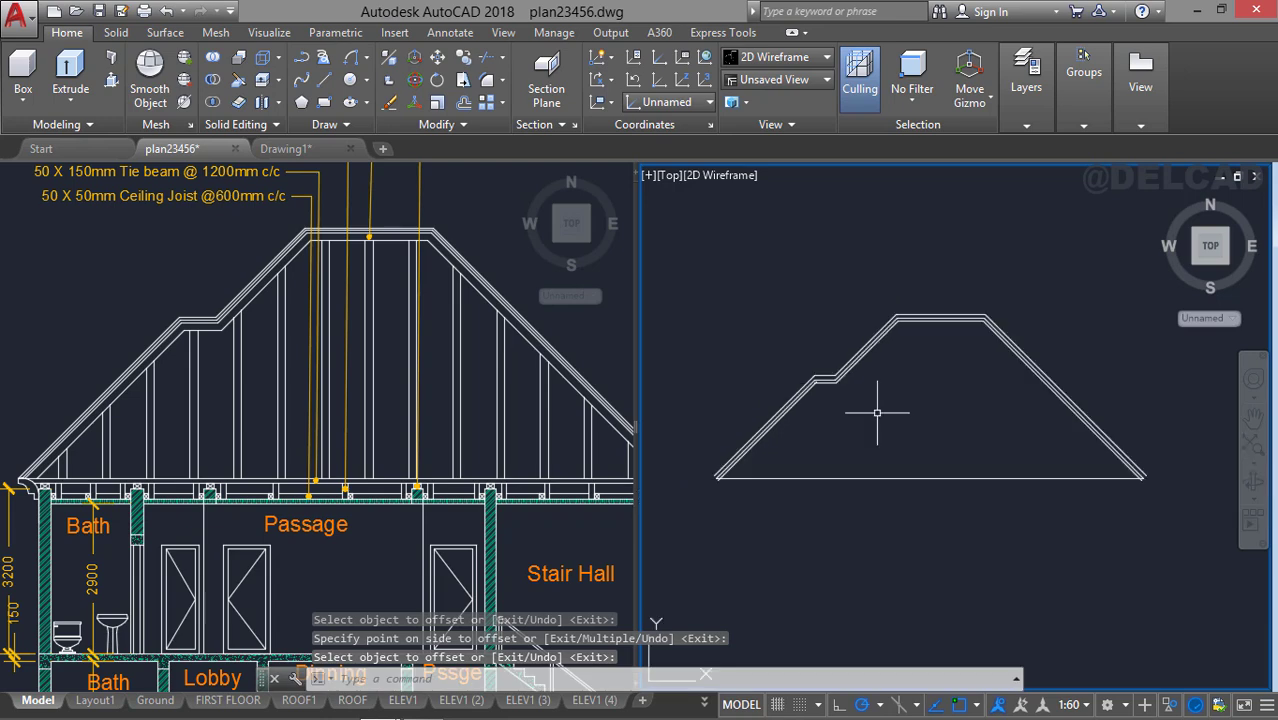
# Fillet the new innermost slope line and the step's horizontal line into a sharp corner, radius 0.
pyautogui.scroll(2, 860, 417)
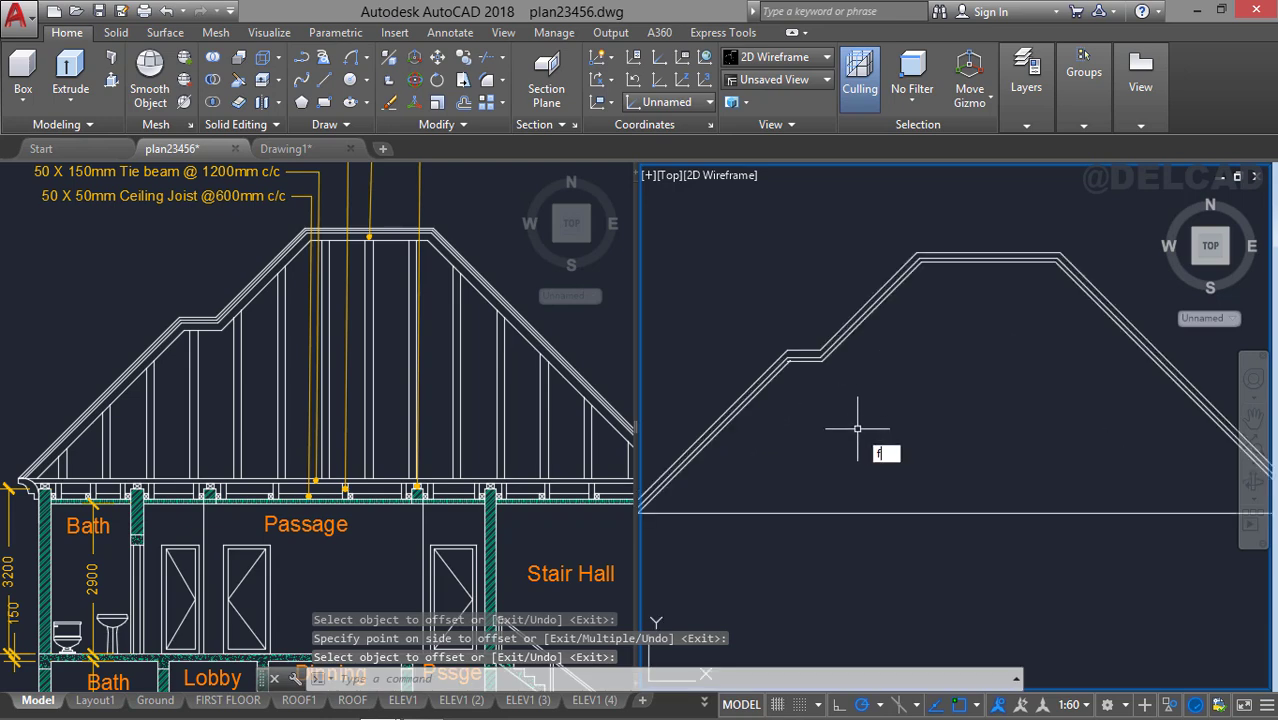
pyautogui.press('Return')
pyautogui.scroll(2, 857, 428)
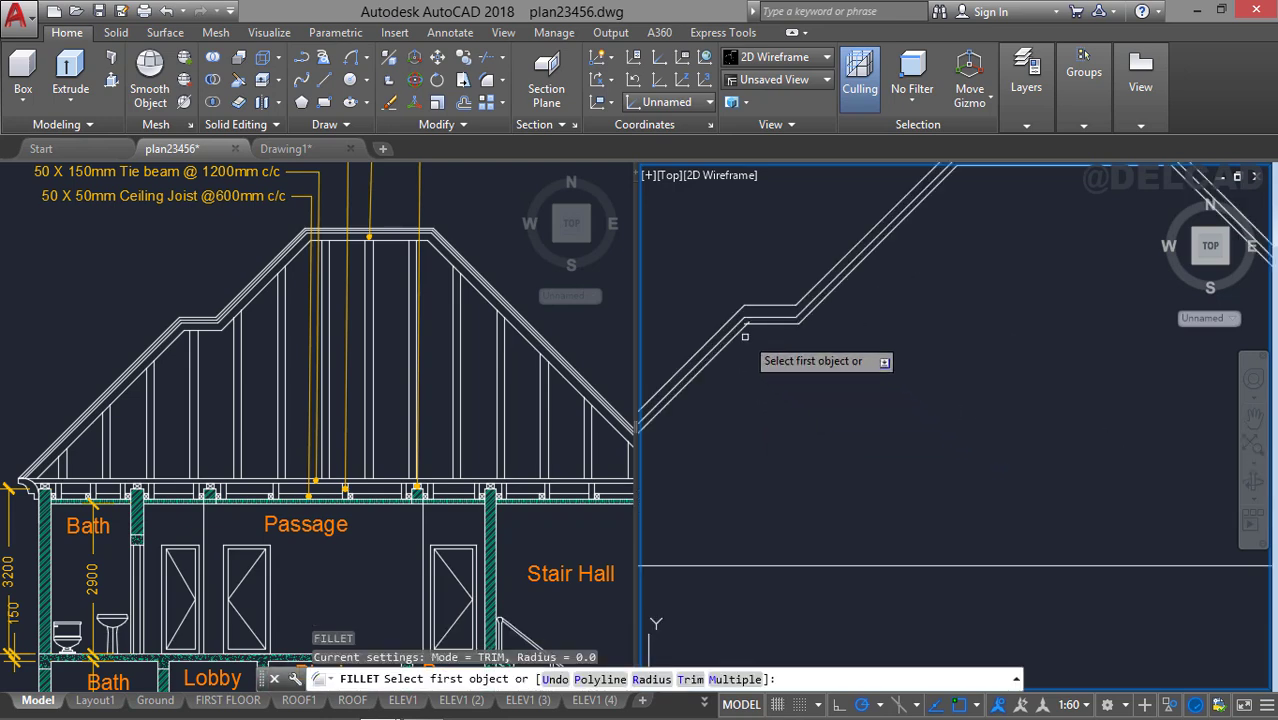
pyautogui.click(744, 337)
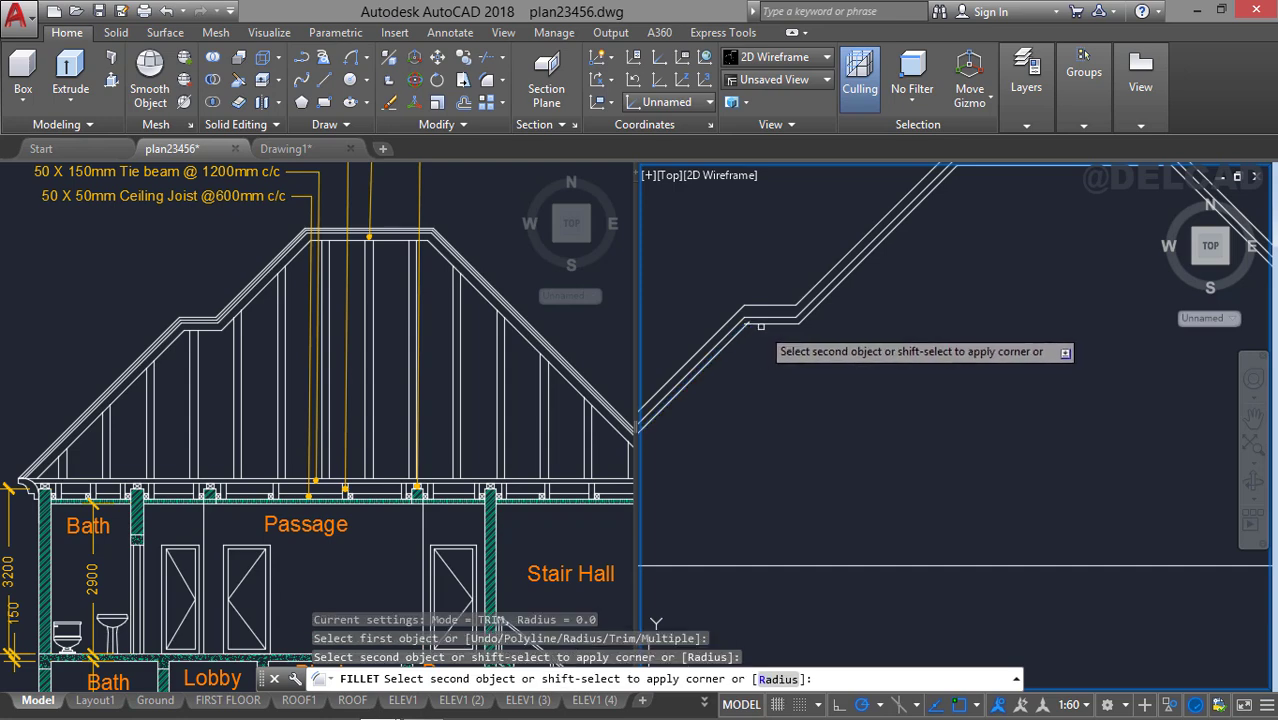
pyautogui.click(760, 326)
pyautogui.click(763, 325)
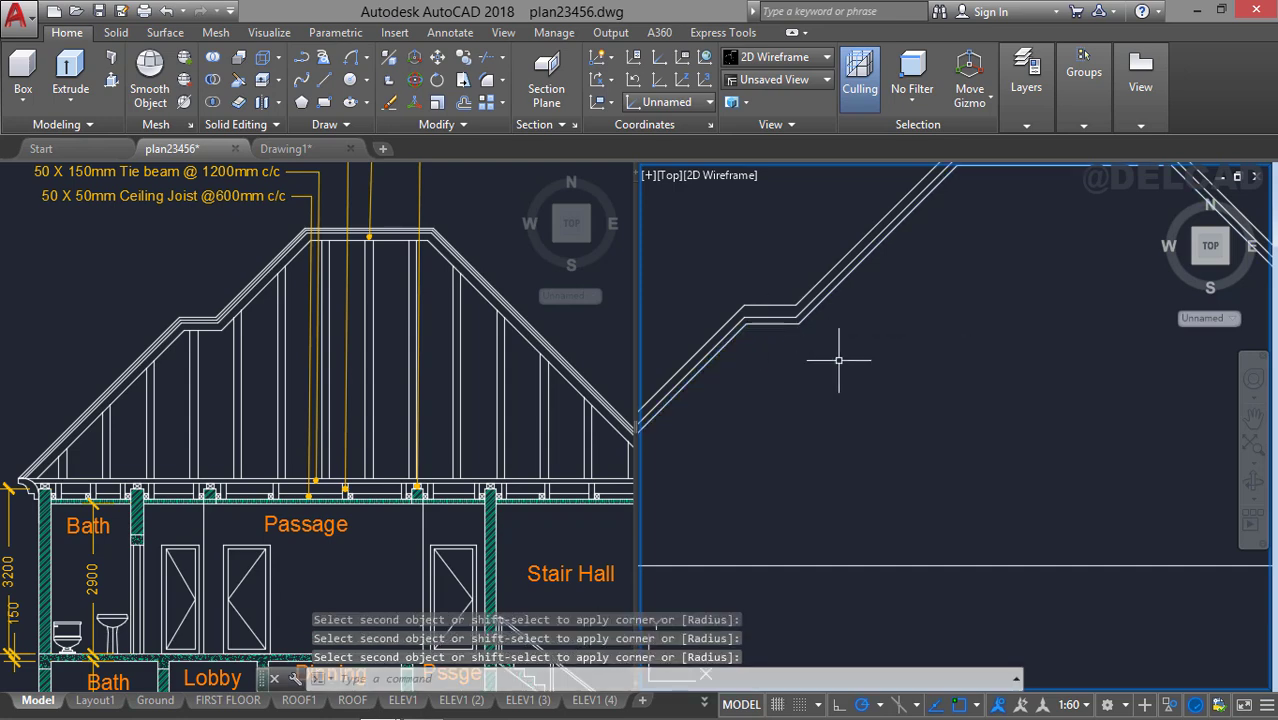
# Join the roof's sloping, step and ridge segments into continuous polylines, leaving out the base line.
pyautogui.scroll(-3, 838, 360)
pyautogui.click(960, 400)
pyautogui.click(768, 285)
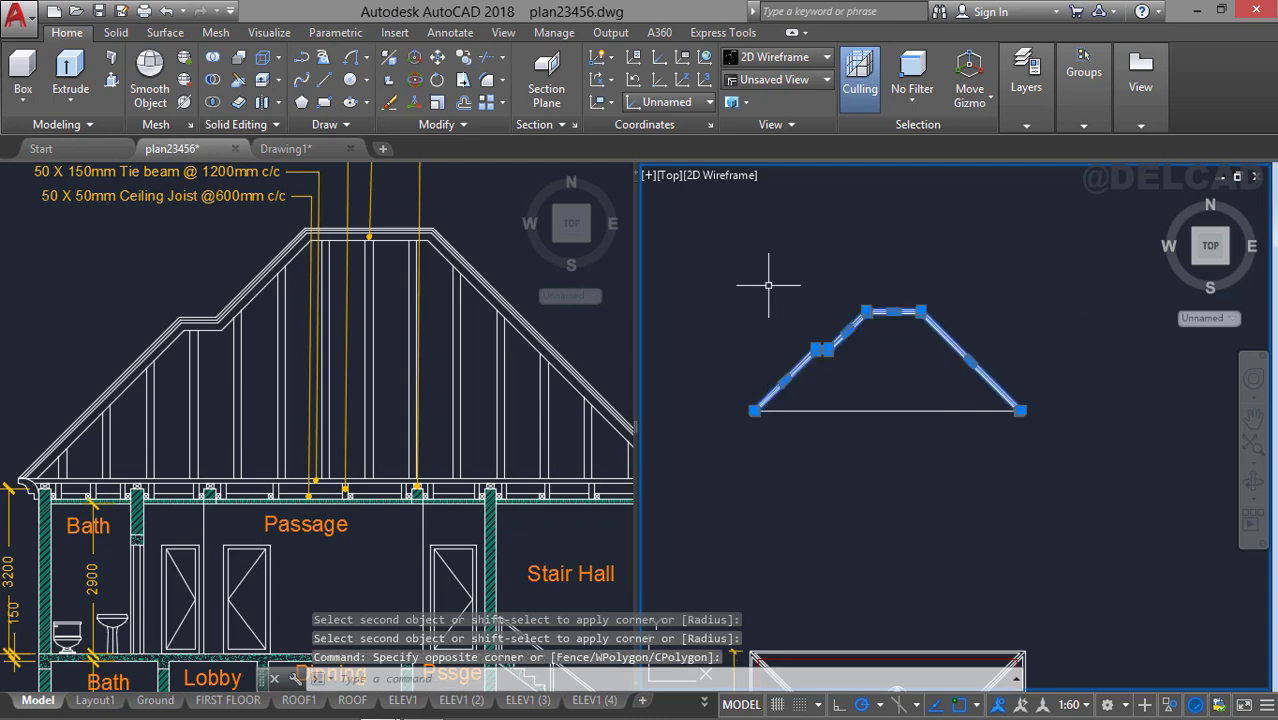
pyautogui.write('j')
pyautogui.press('Return')
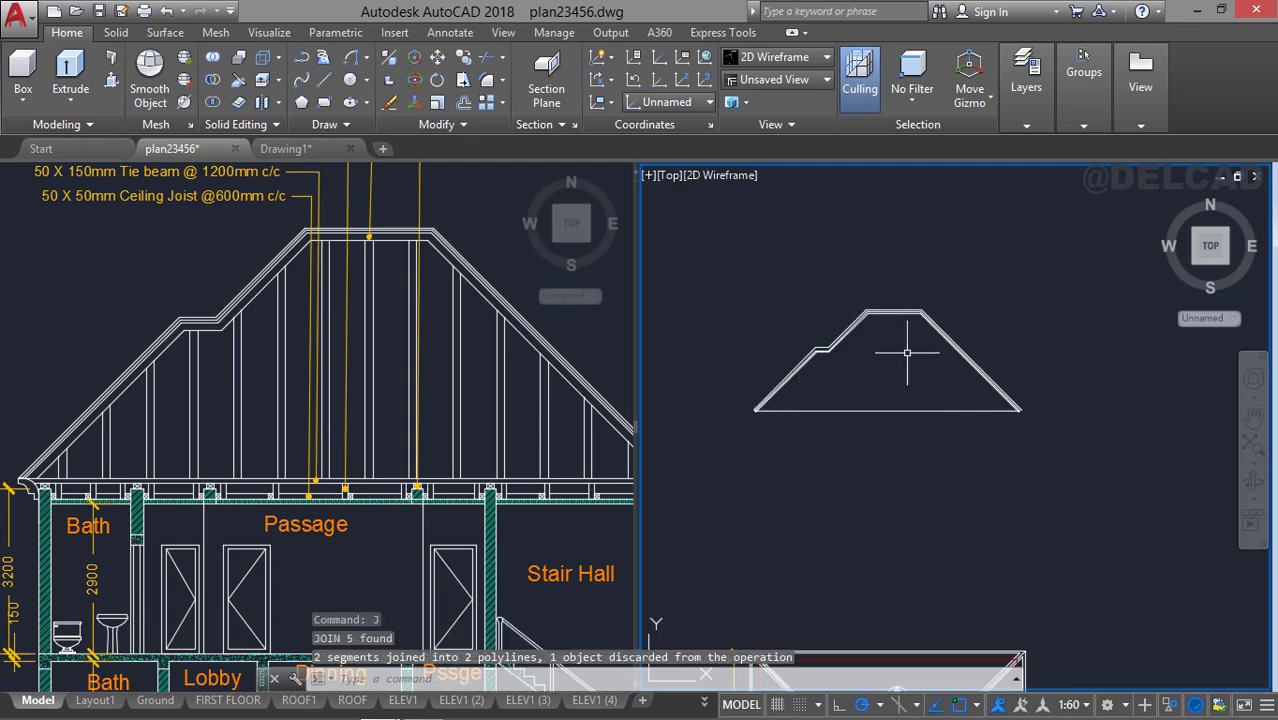
# Offset the innermost roof polyline 150 towards the inside of the roof.
pyautogui.scroll(4, 852, 403)
pyautogui.write('o')
pyautogui.press('Return')
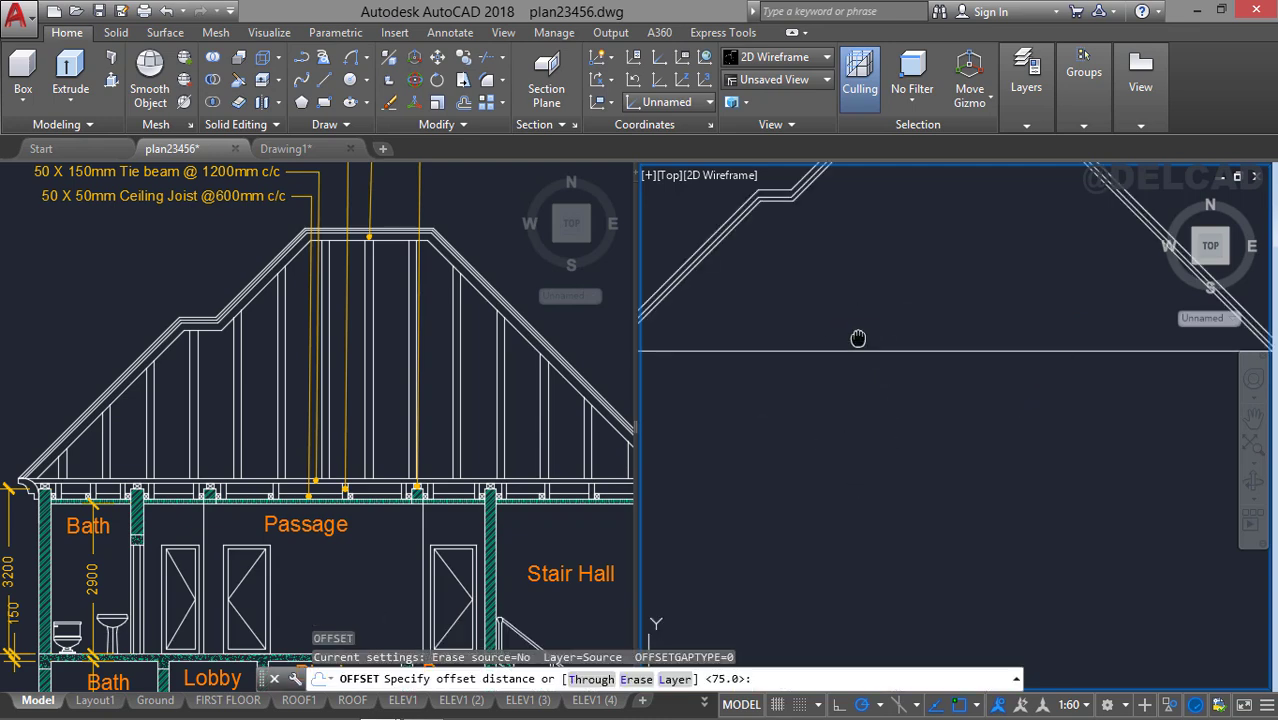
pyautogui.scroll(-3, 860, 380)
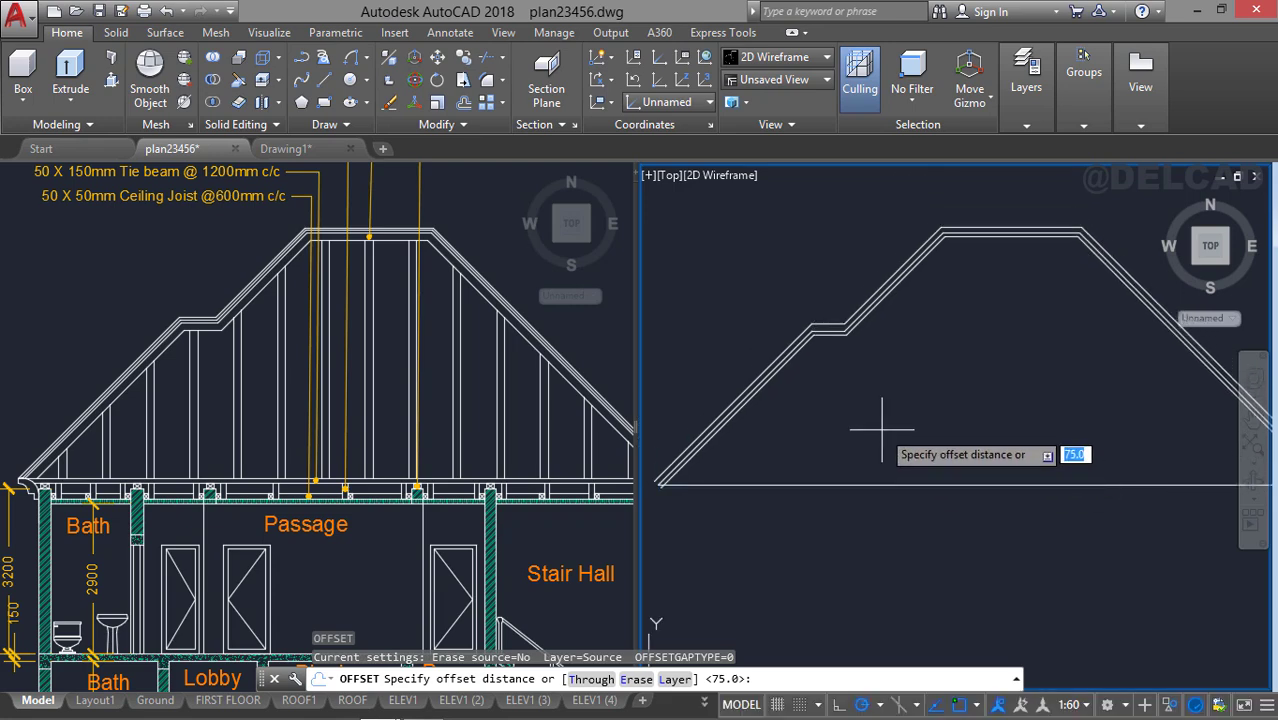
pyautogui.write('150')
pyautogui.press('Return')
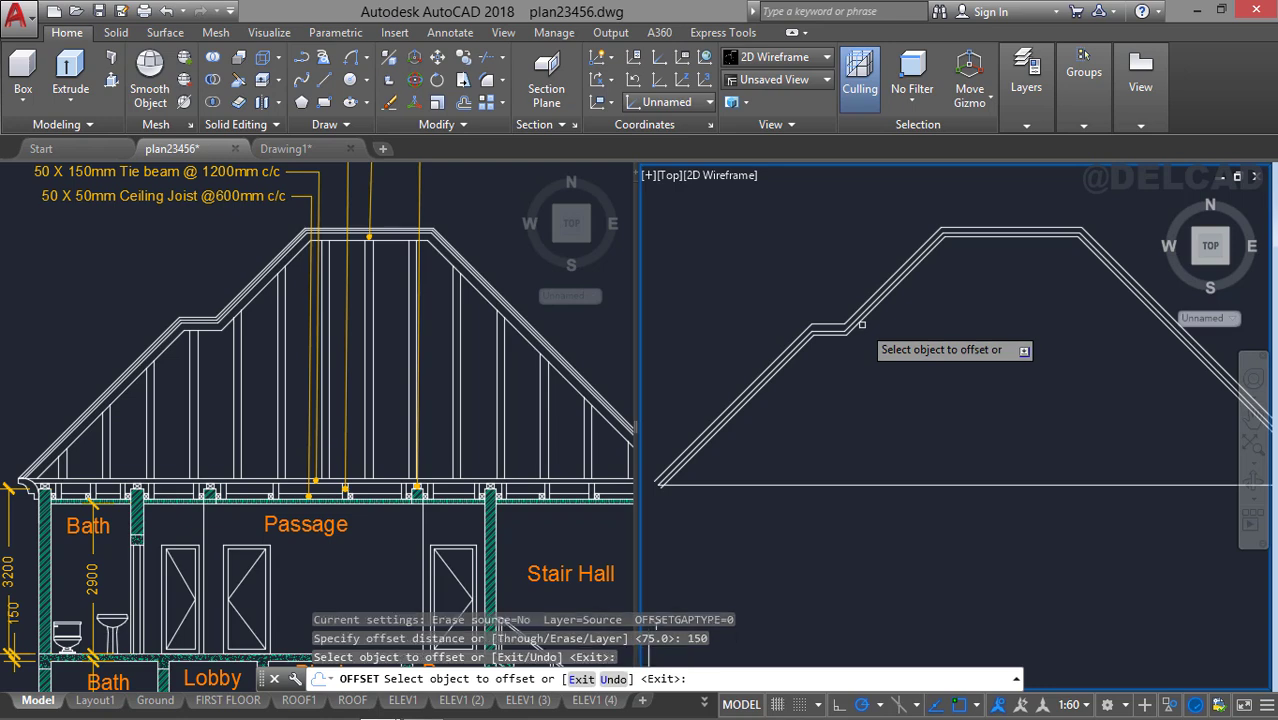
pyautogui.click(861, 323)
pyautogui.click(884, 385)
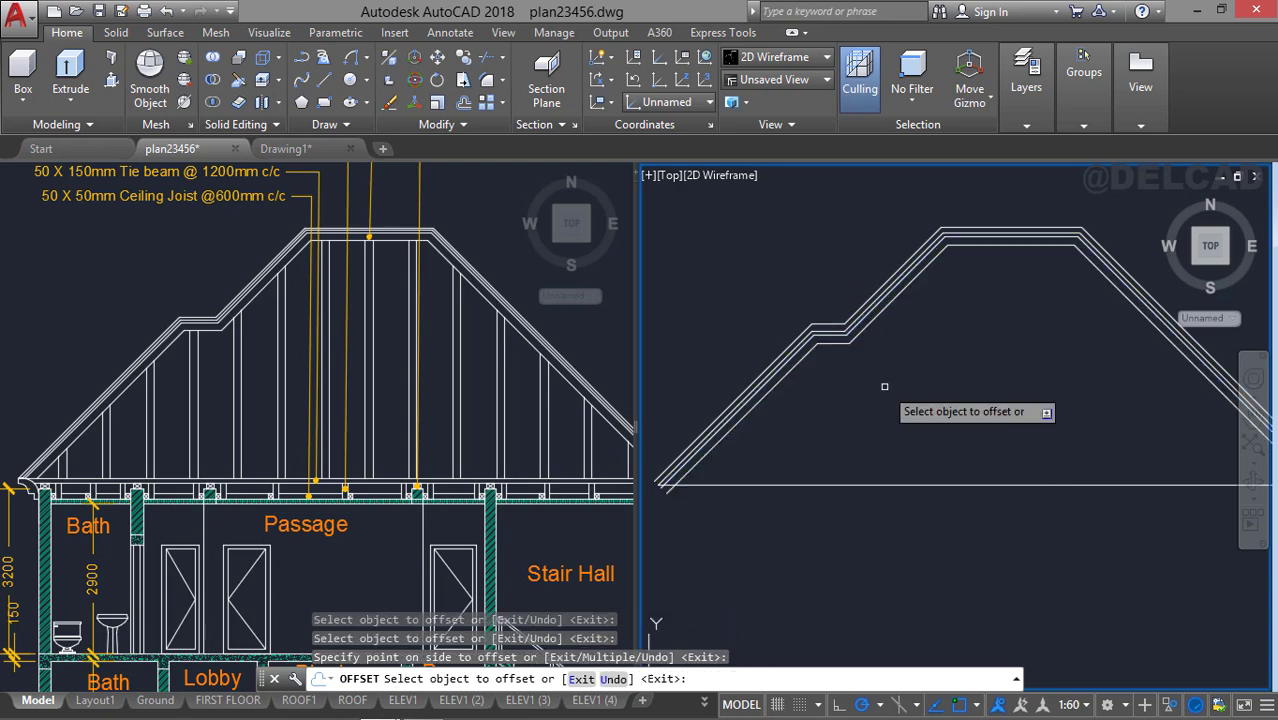
pyautogui.press('Escape')
# Stretch both ends of the horizontal base line outwards past the left and right eaves.
pyautogui.scroll(-2, 869, 464)
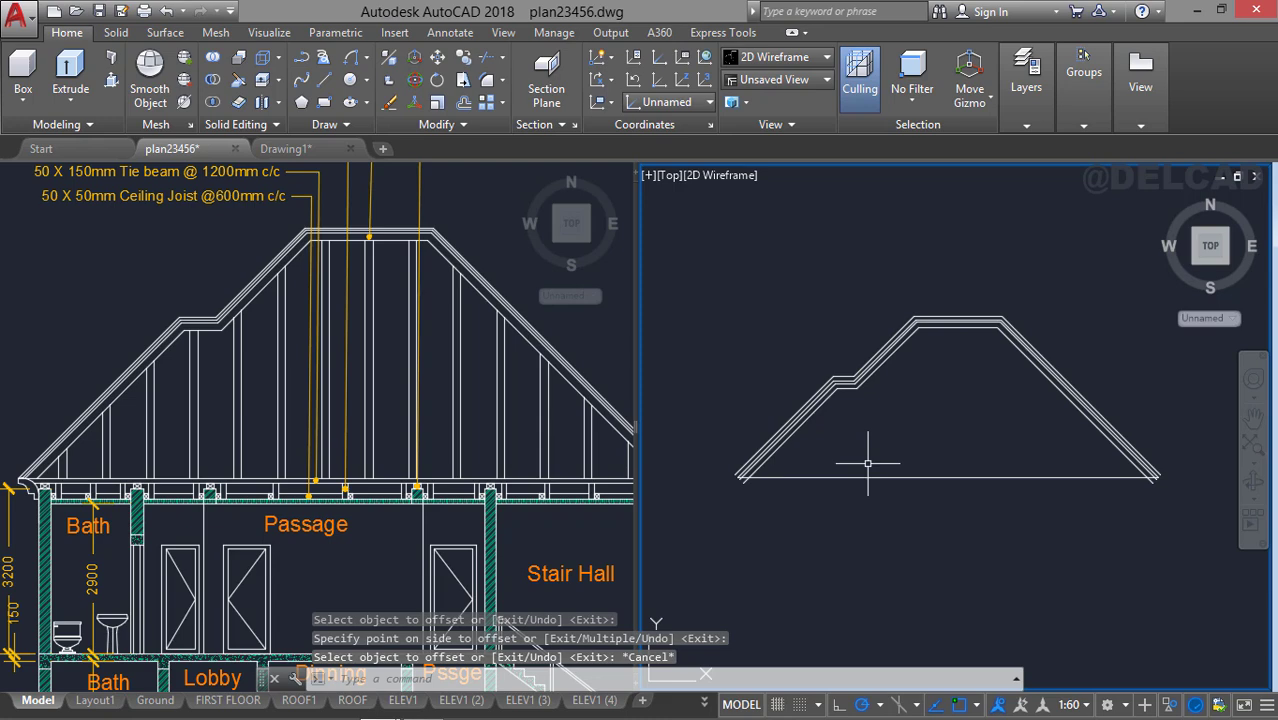
pyautogui.click(850, 477)
pyautogui.scroll(2, 830, 468)
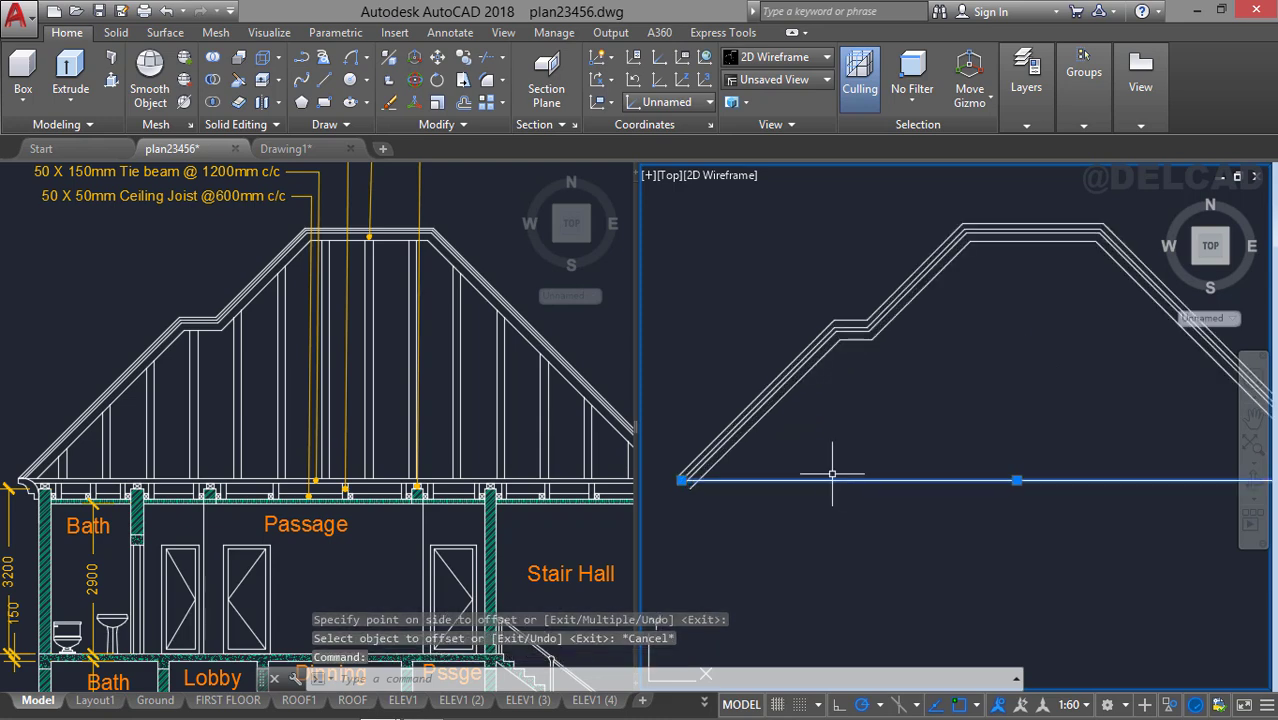
pyautogui.moveTo(830, 465); pyautogui.dragTo(950, 452, button='middle')
pyautogui.click(777, 460)
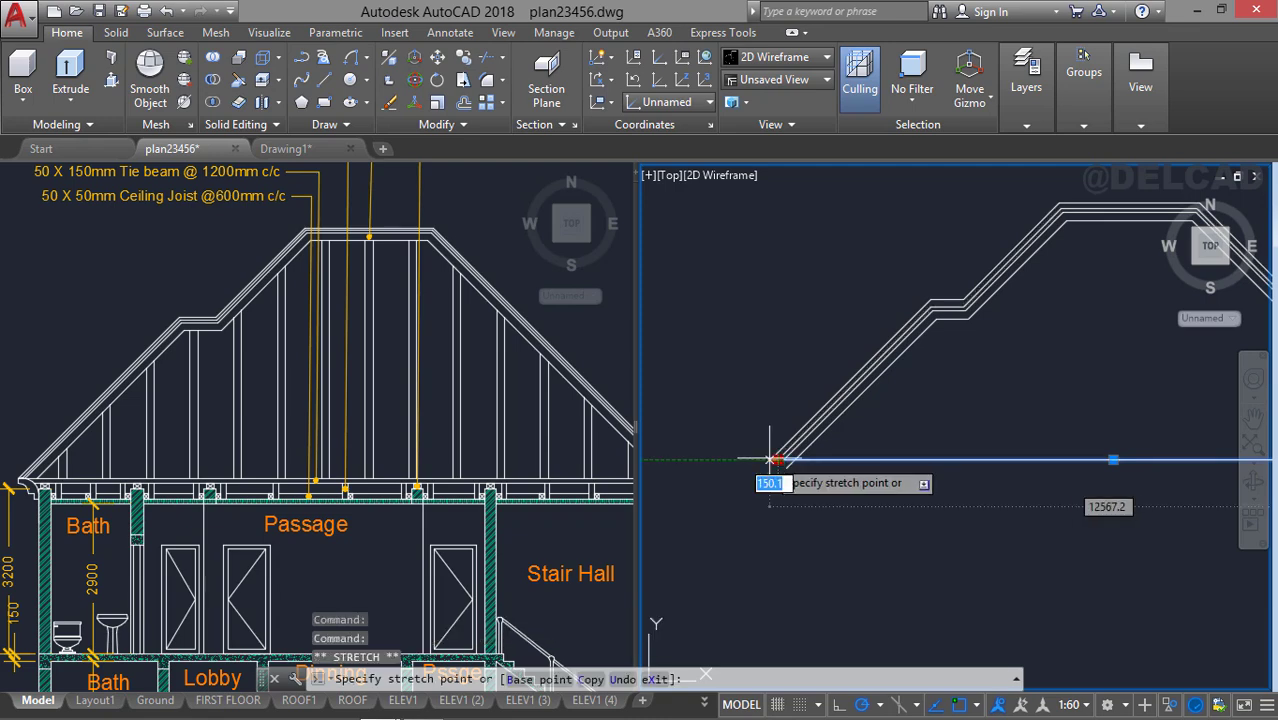
pyautogui.click(712, 460)
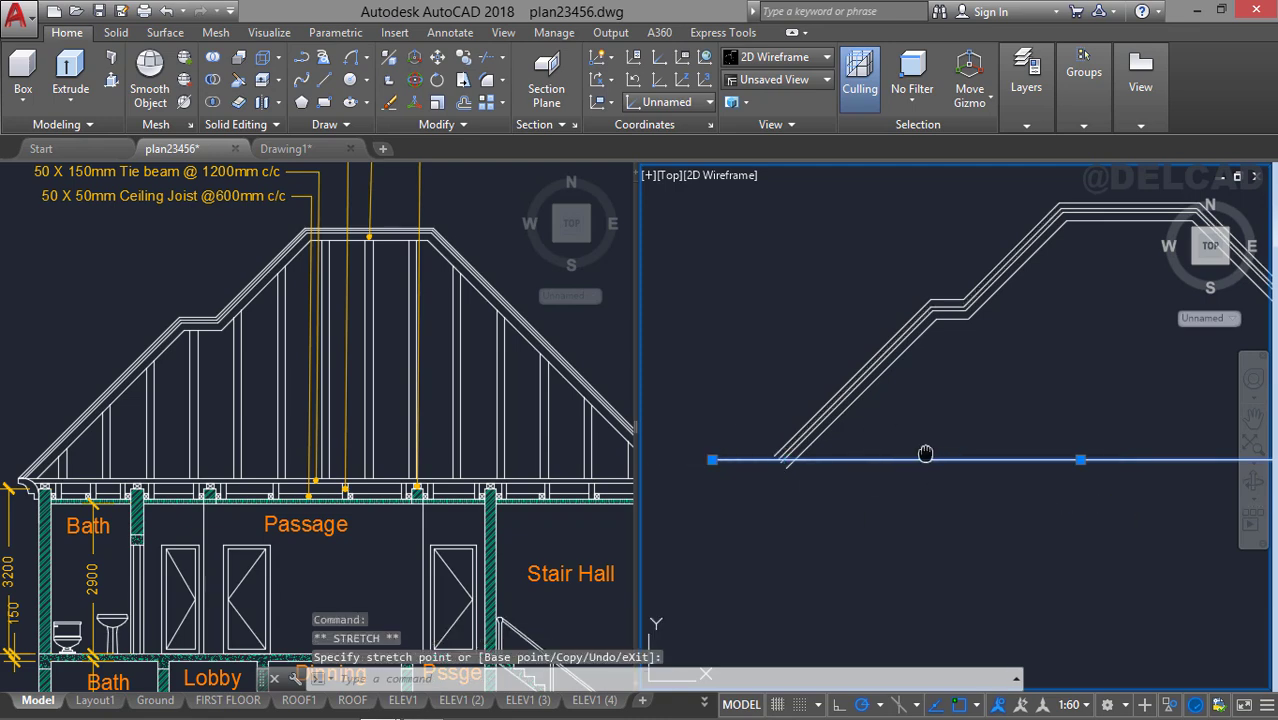
pyautogui.moveTo(926, 454); pyautogui.dragTo(618, 449, button='middle')
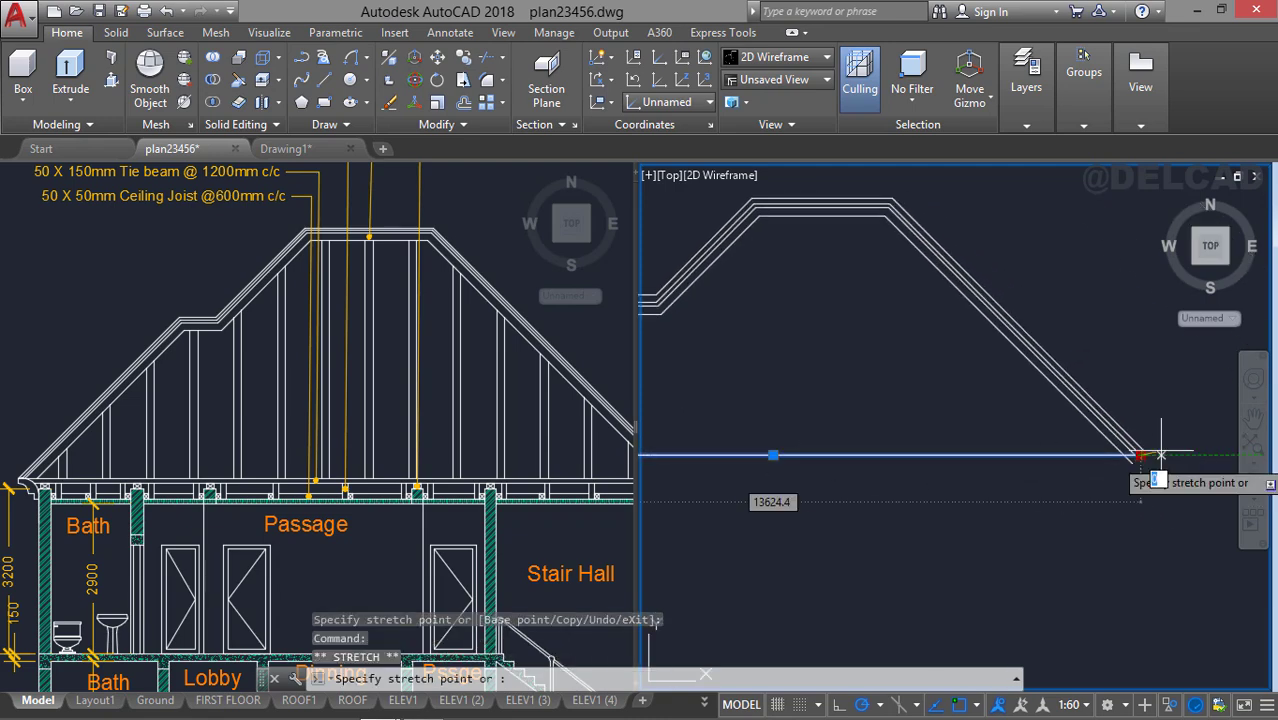
pyautogui.click(1192, 455)
pyautogui.press('Escape')
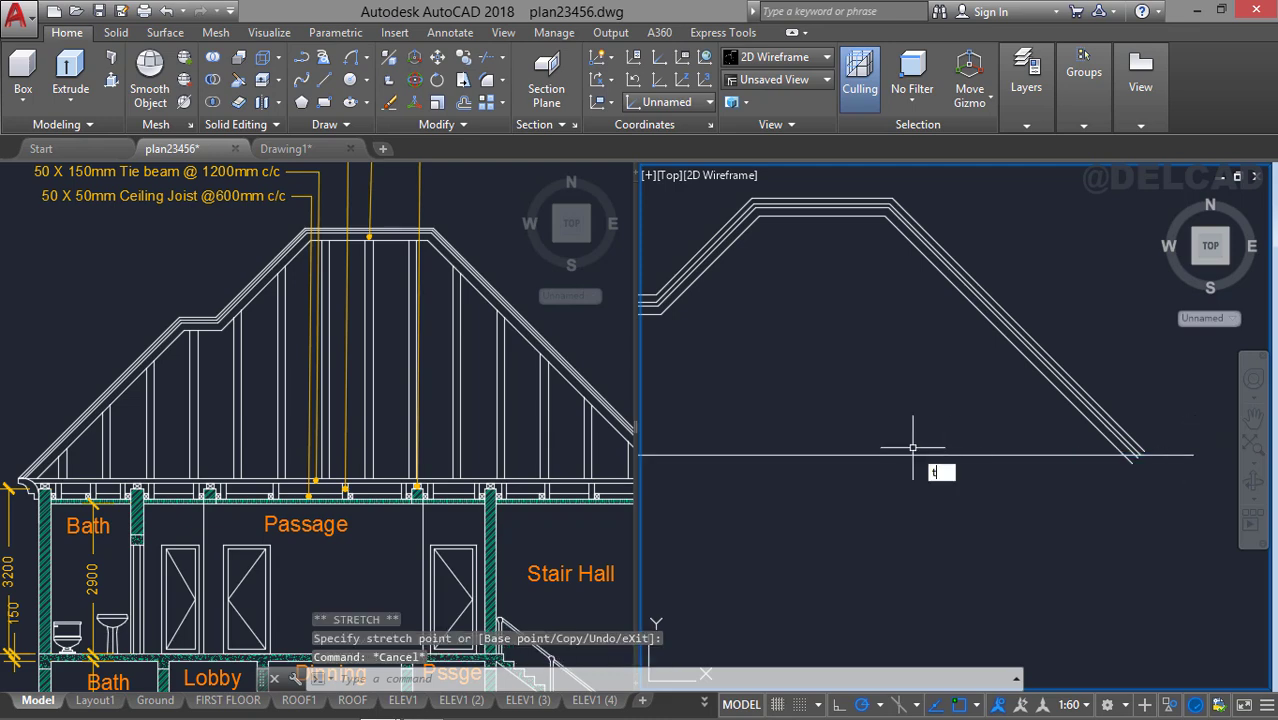
# Trim the ends of the roof slope lines that project below the base line at both eaves.
pyautogui.write('tr')
pyautogui.press('Return')
pyautogui.press('Return')
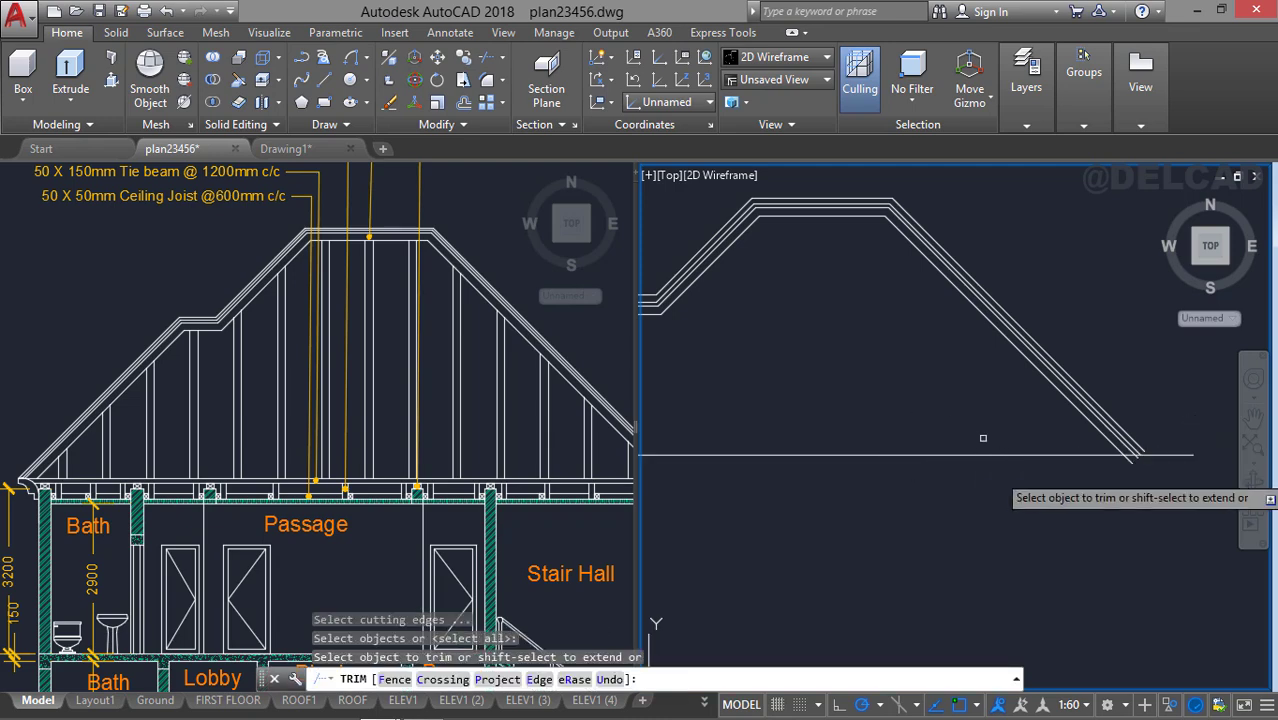
pyautogui.click(1136, 460)
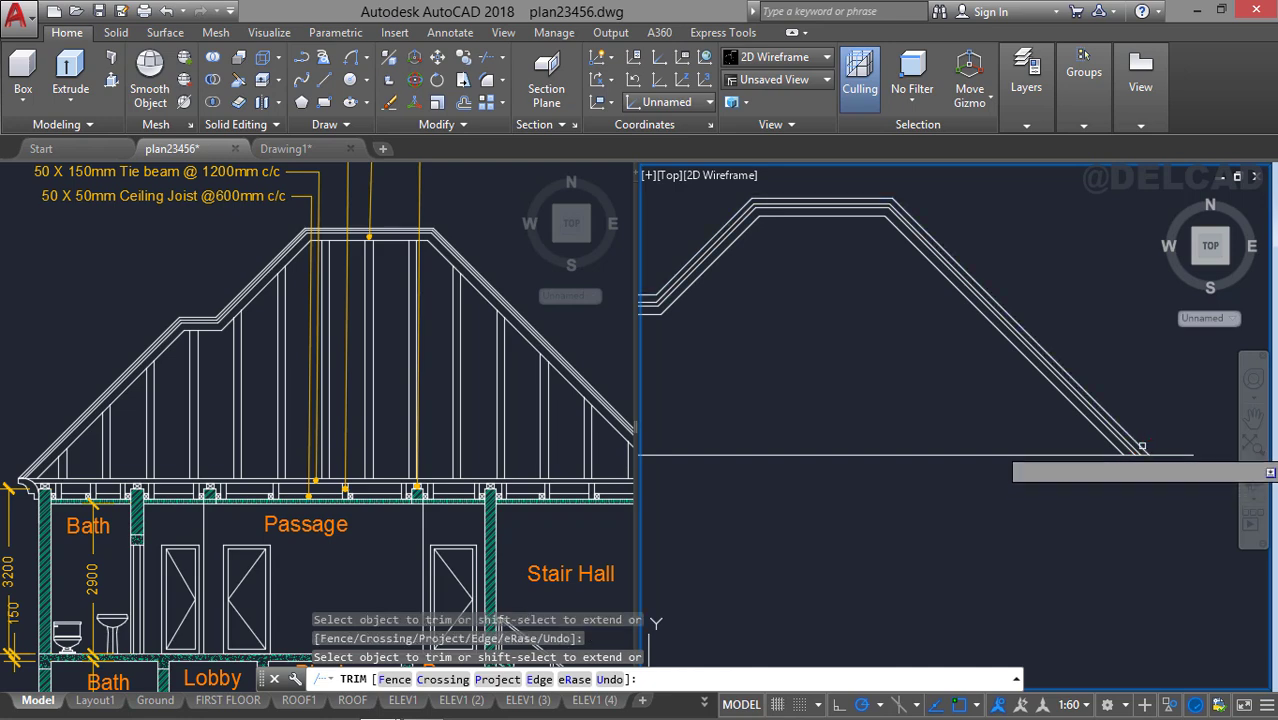
pyautogui.moveTo(1013, 450); pyautogui.dragTo(1221, 441, button='middle')
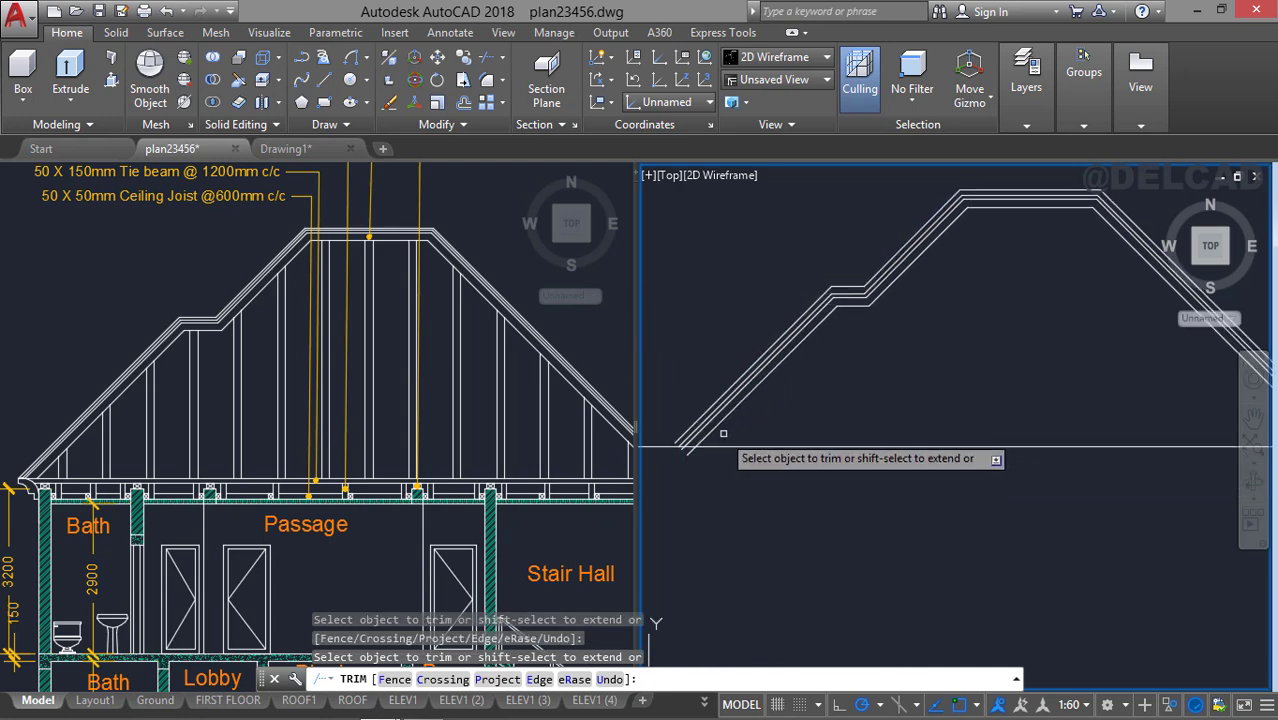
pyautogui.scroll(2, 687, 453)
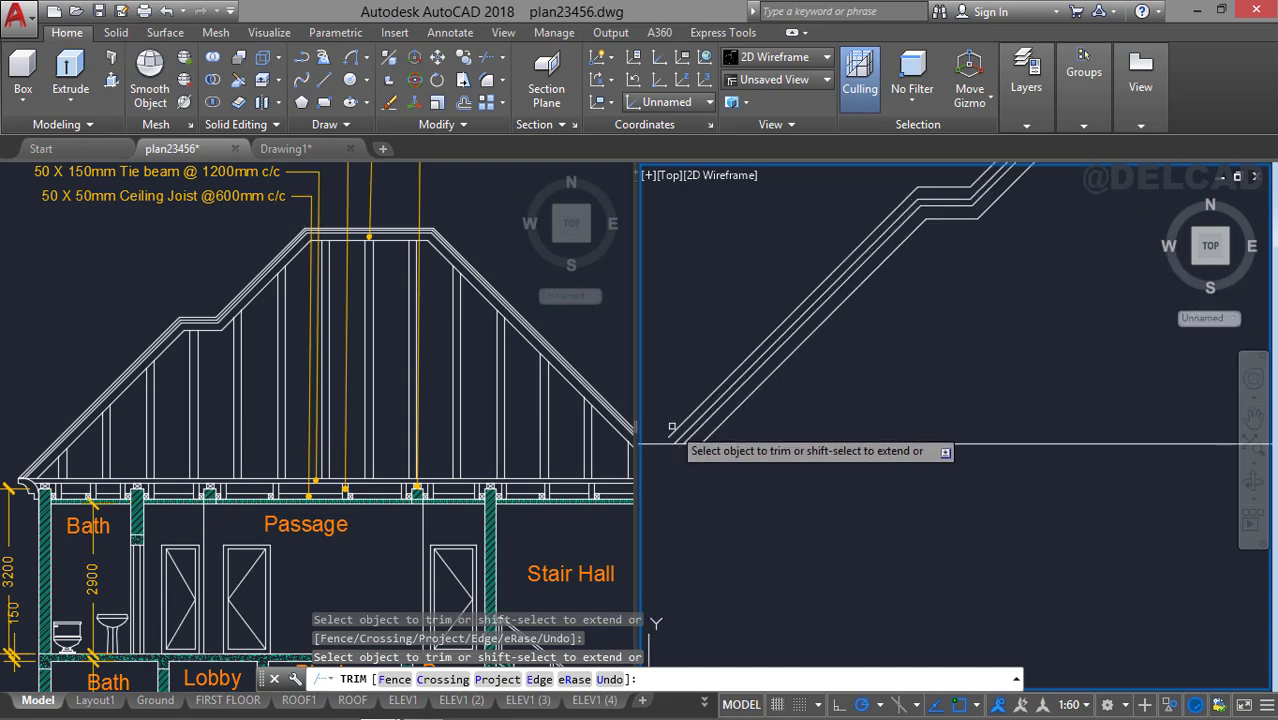
pyautogui.press('Escape')
pyautogui.scroll(-4, 840, 420)
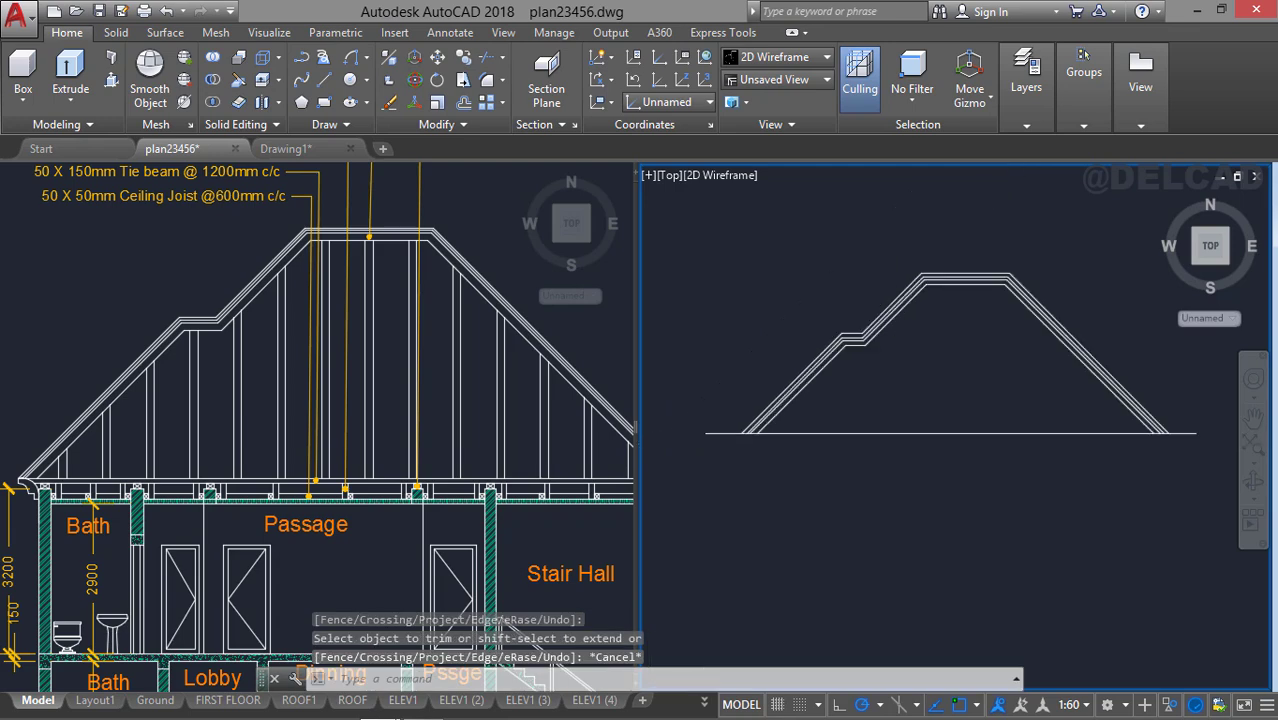
# Move the whole roof profile with its base line, by the base line's midpoint, to just above the unfinished section below the 1st floor plan.
pyautogui.moveTo(839, 422); pyautogui.dragTo(982, 389, button='middle')
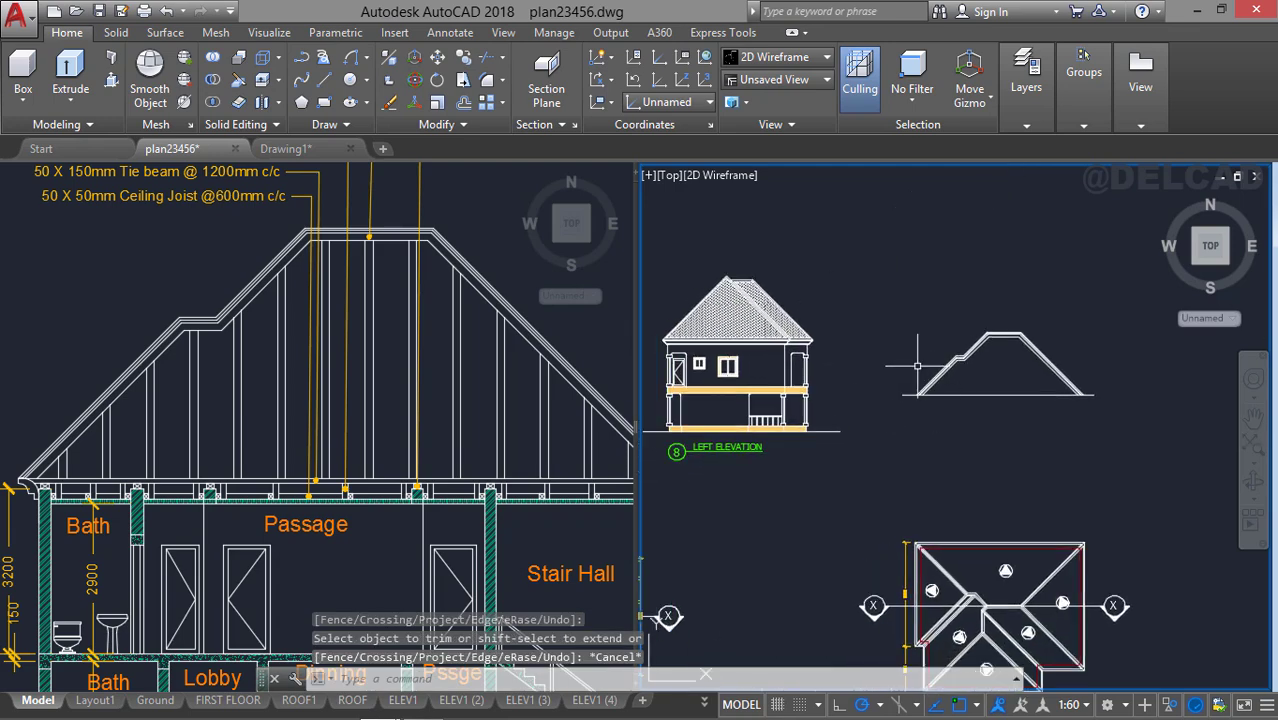
pyautogui.click(869, 288)
pyautogui.click(1143, 465)
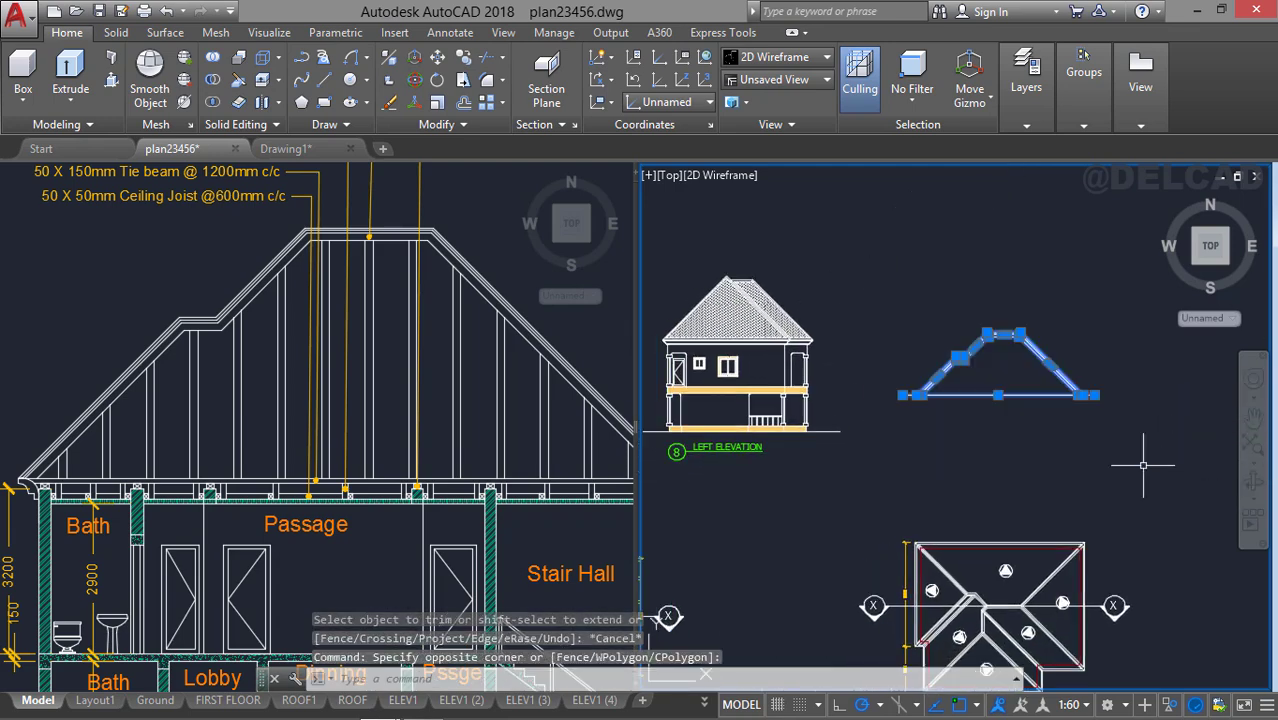
pyautogui.rightClick(1004, 396)
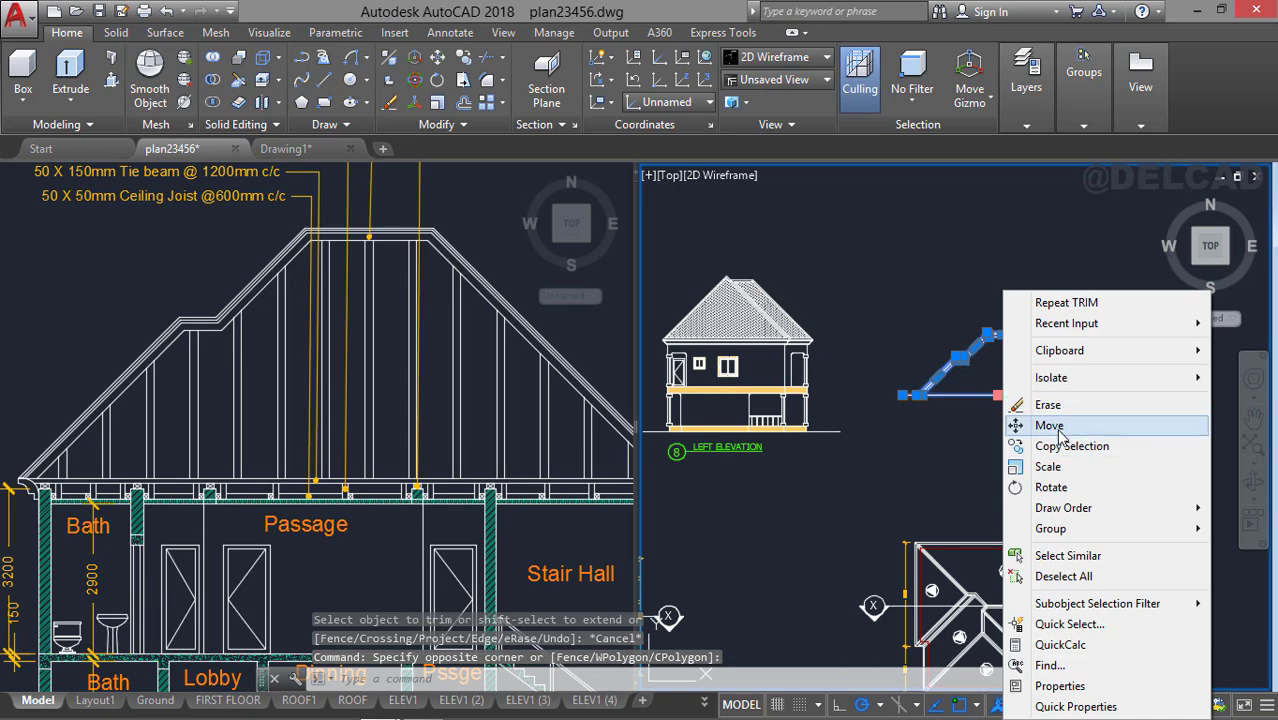
pyautogui.click(1049, 425)
pyautogui.scroll(3, 993, 435)
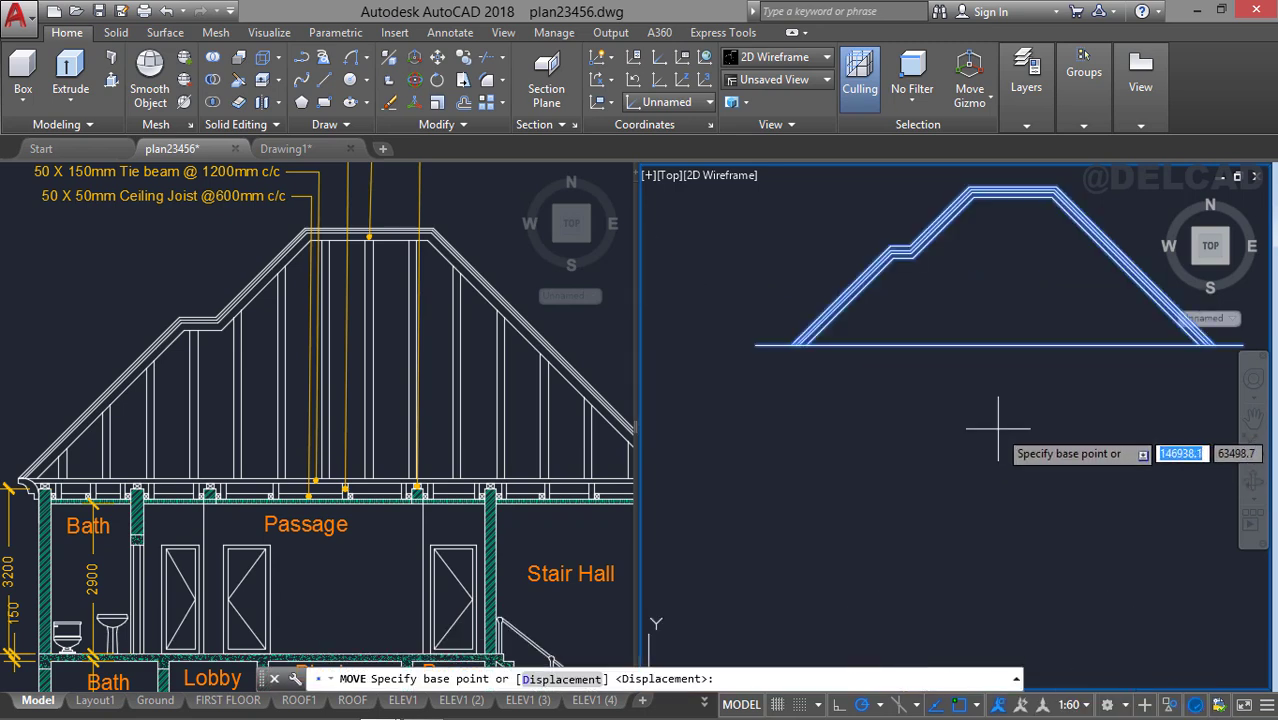
pyautogui.click(999, 347)
pyautogui.scroll(-6, 1012, 330)
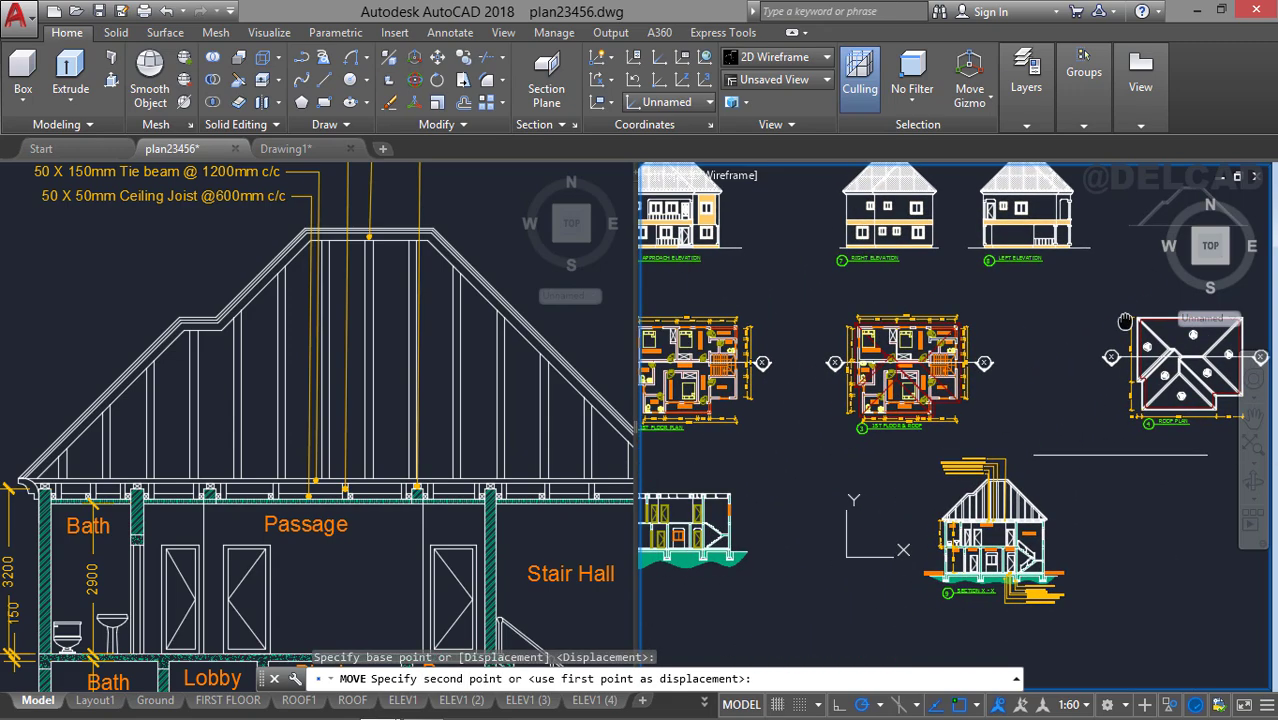
pyautogui.moveTo(814, 478); pyautogui.dragTo(1010, 488, button='middle')
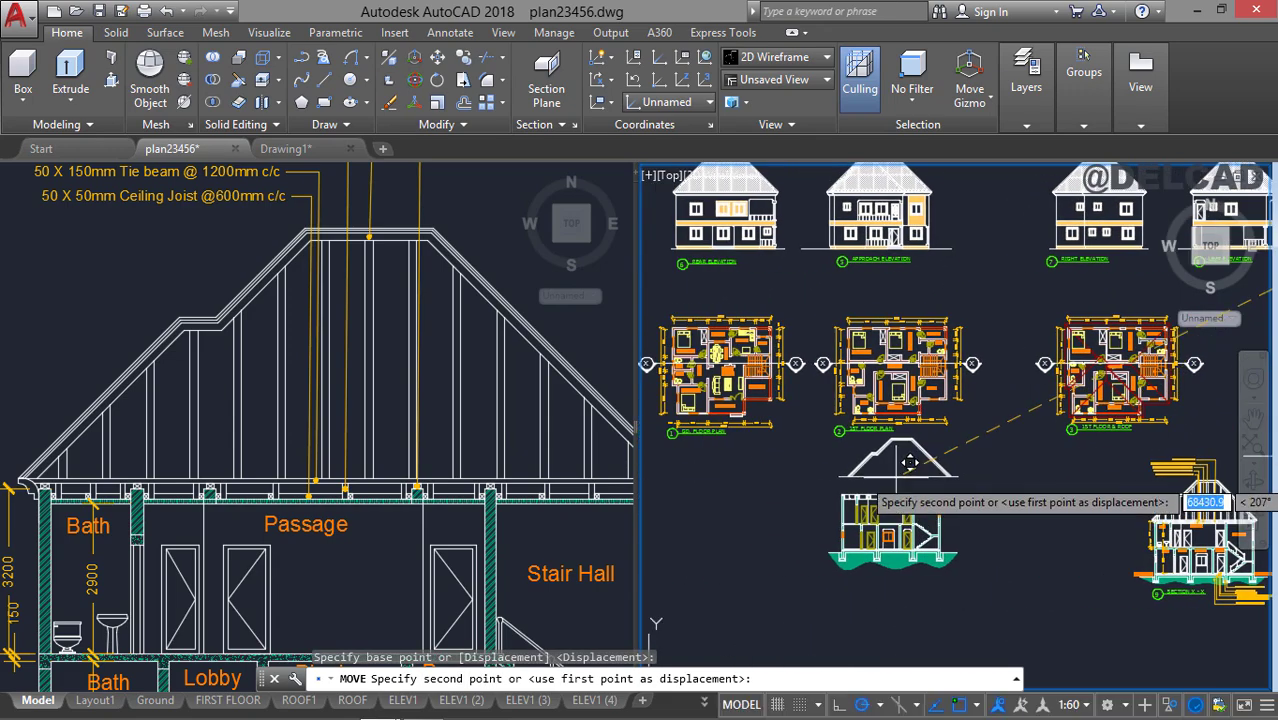
pyautogui.scroll(4, 873, 476)
pyautogui.scroll(4, 886, 462)
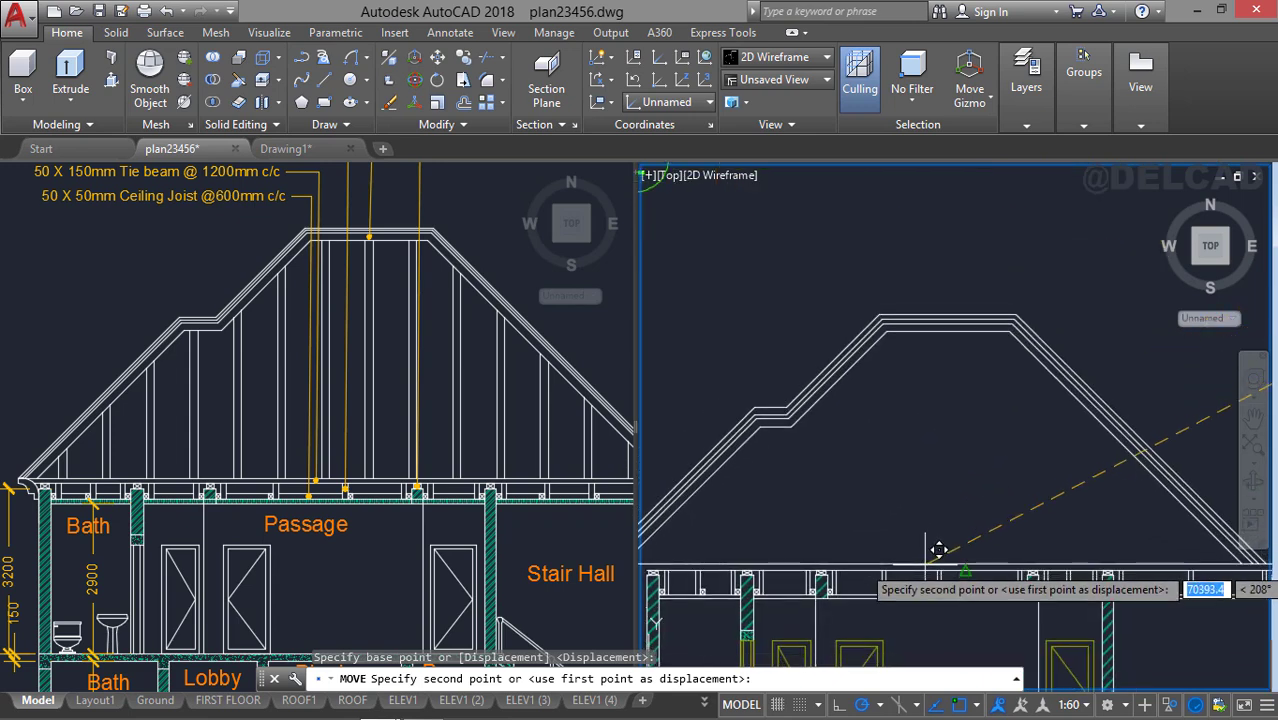
pyautogui.moveTo(934, 540); pyautogui.dragTo(866, 423, button='middle')
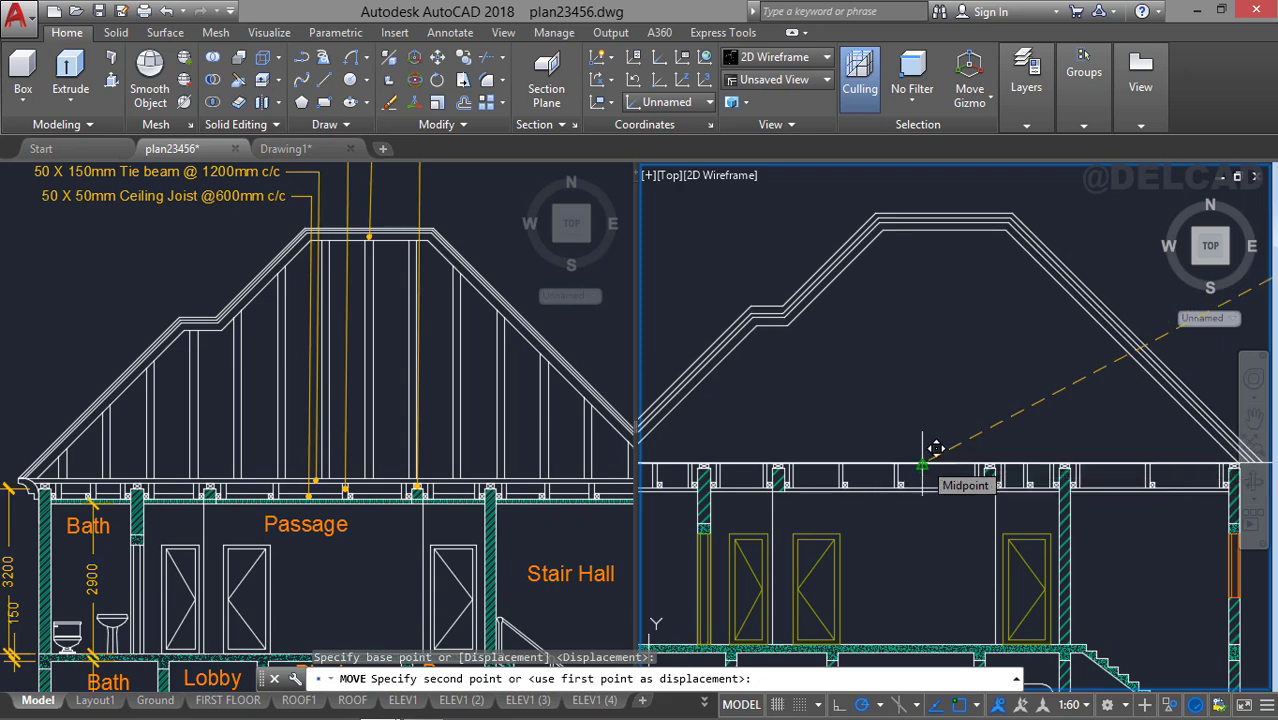
pyautogui.click(912, 380)
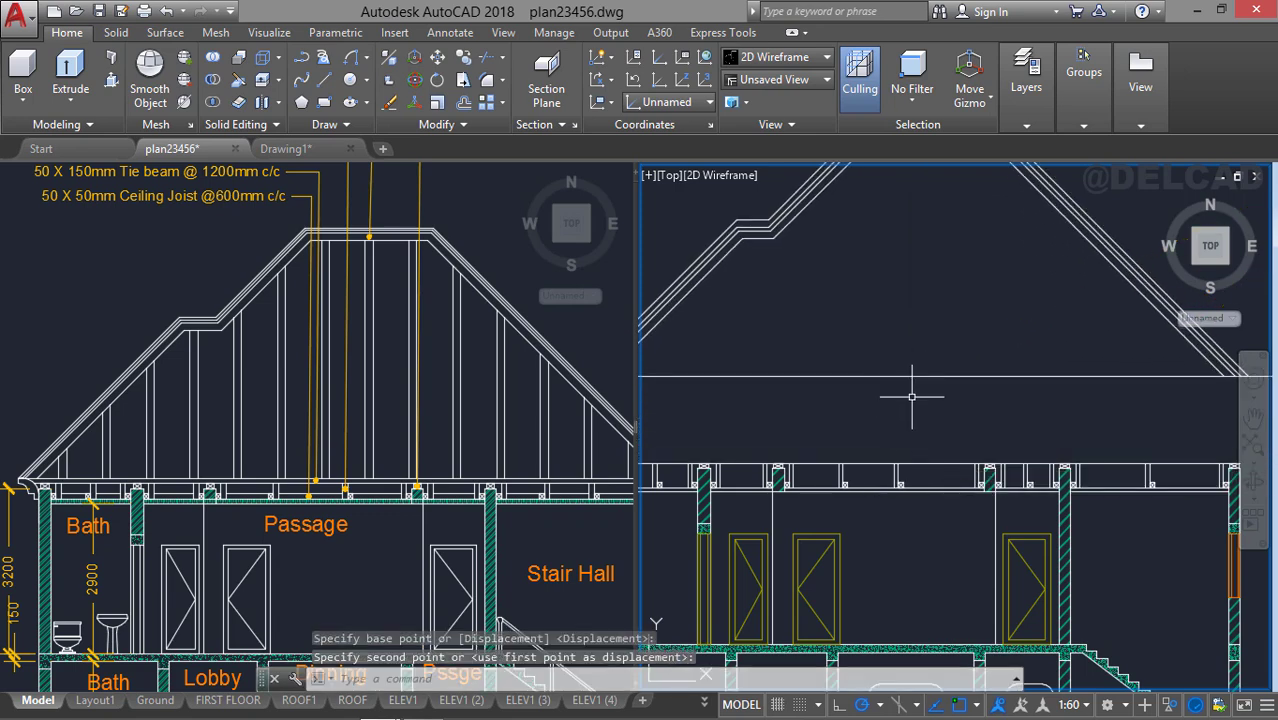
# Offset the top line of the section's ceiling framing 150 upwards.
pyautogui.scroll(-2, 892, 436)
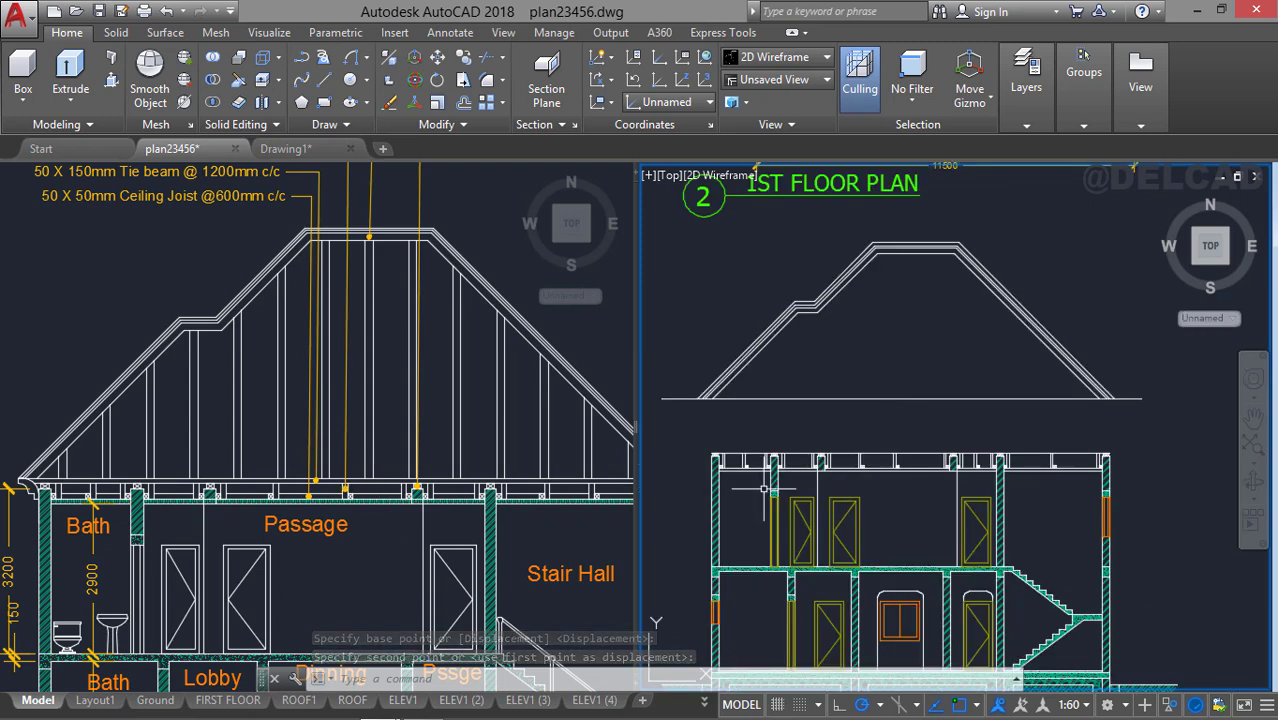
pyautogui.moveTo(800, 436); pyautogui.dragTo(750, 436, button='middle')
pyautogui.scroll(2, 810, 457)
pyautogui.moveTo(856, 440); pyautogui.dragTo(848, 472, button='middle')
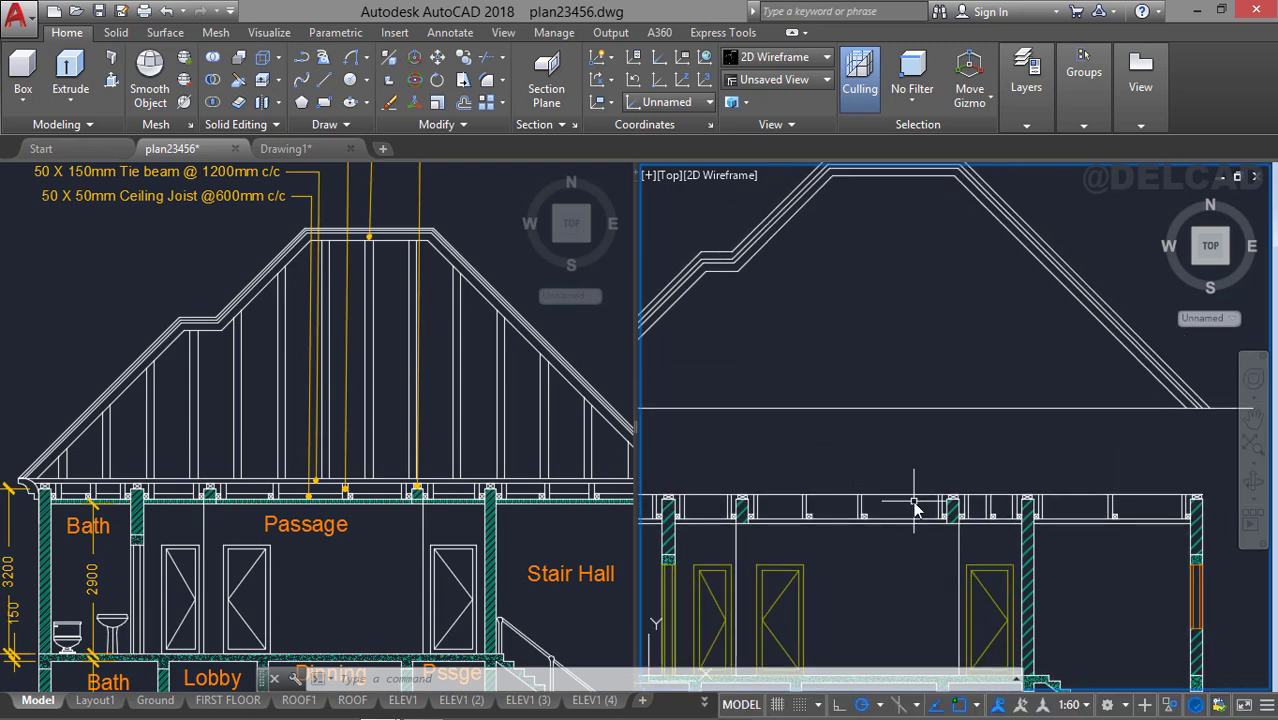
pyautogui.write('o')
pyautogui.press('Return')
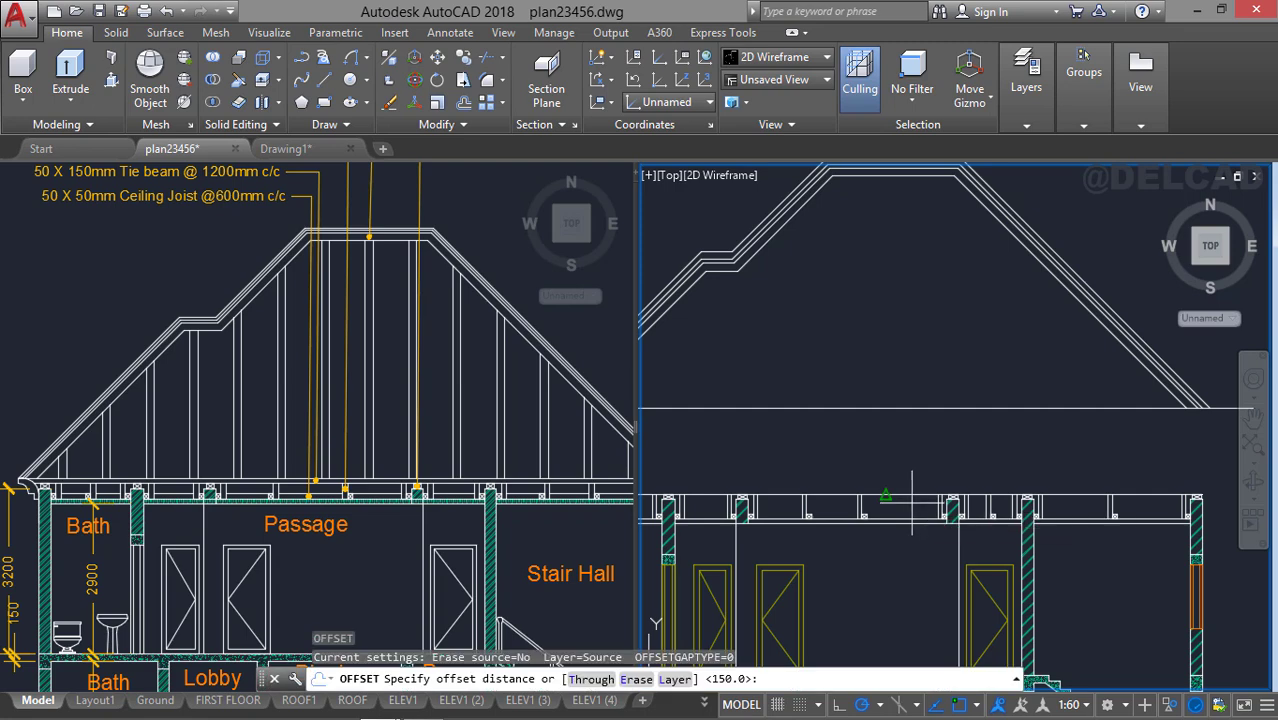
pyautogui.press('Return')
pyautogui.click(906, 494)
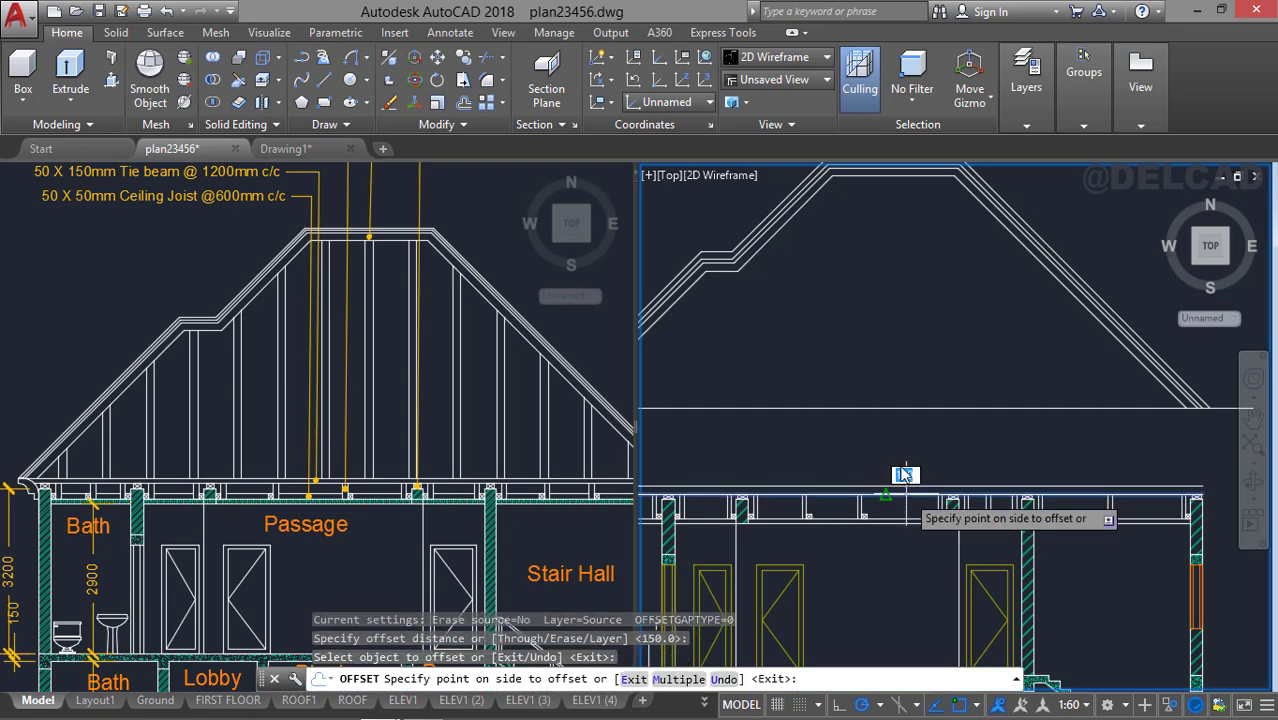
pyautogui.press('Escape')
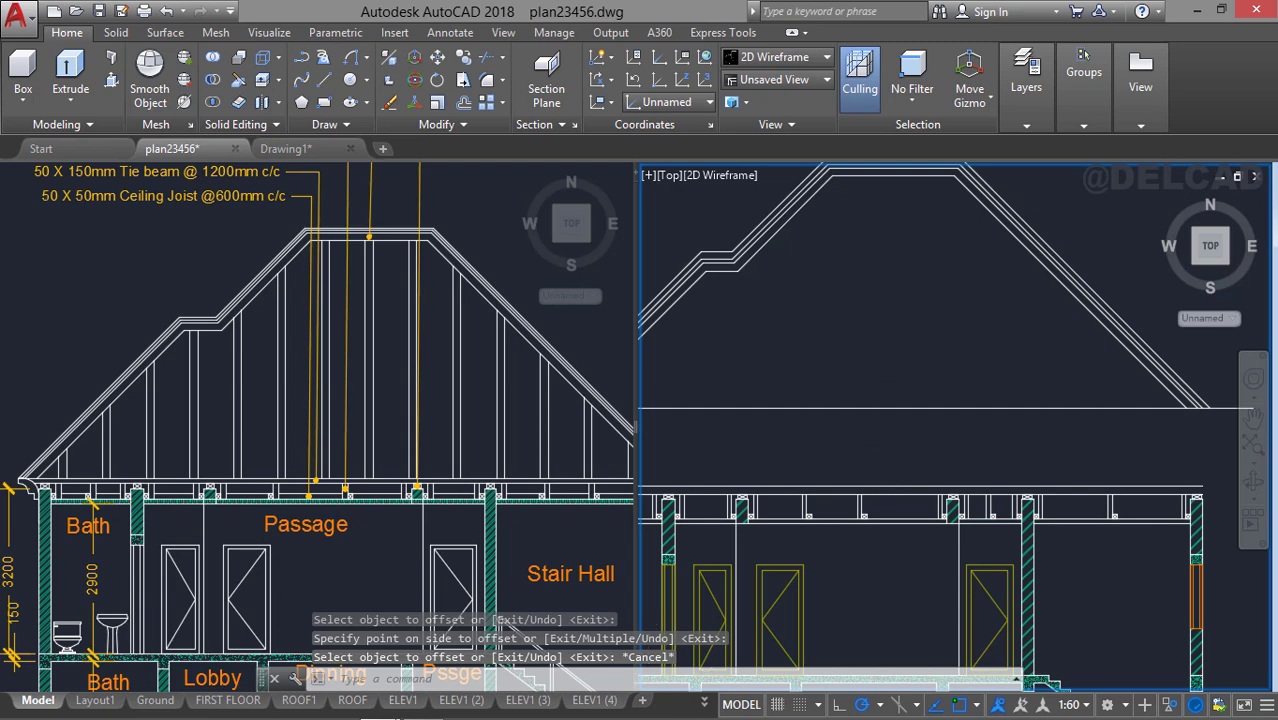
# Move the roof profile from its base line's midpoint down onto the midpoint of the line above the ceiling framing.
pyautogui.scroll(-3, 895, 424)
pyautogui.click(927, 442)
pyautogui.click(817, 328)
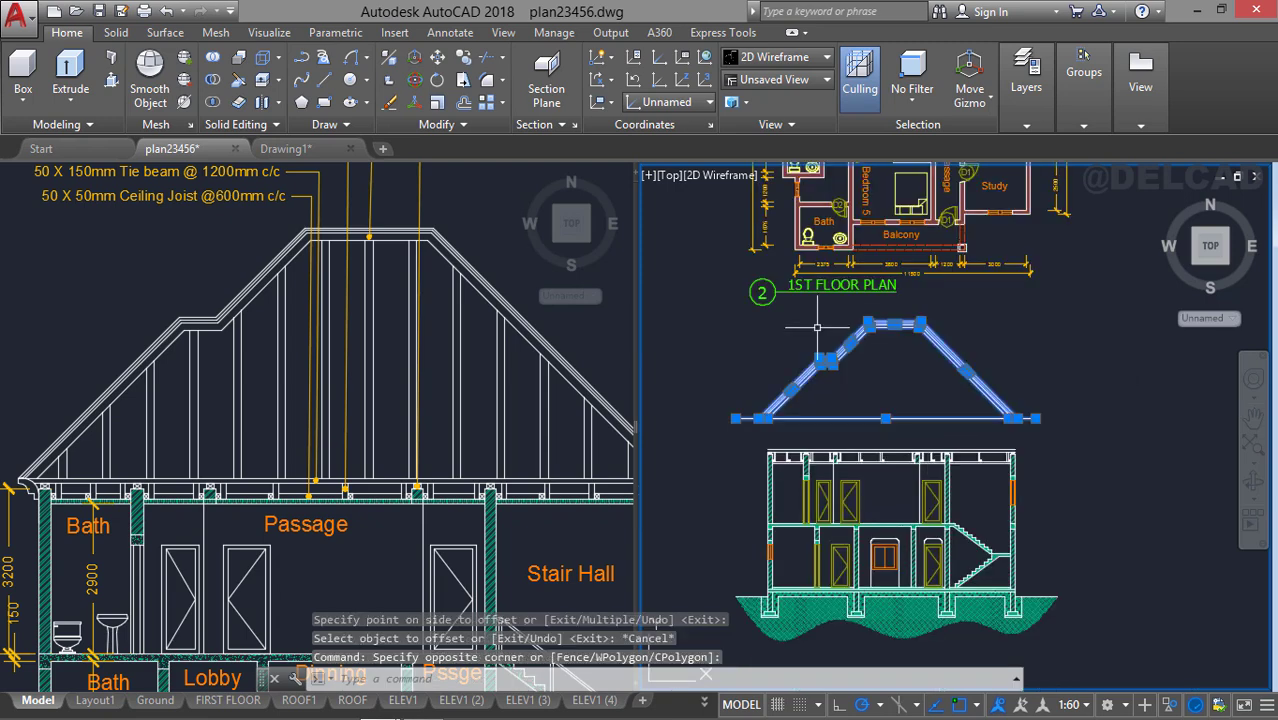
pyautogui.rightClick(852, 413)
pyautogui.click(906, 426)
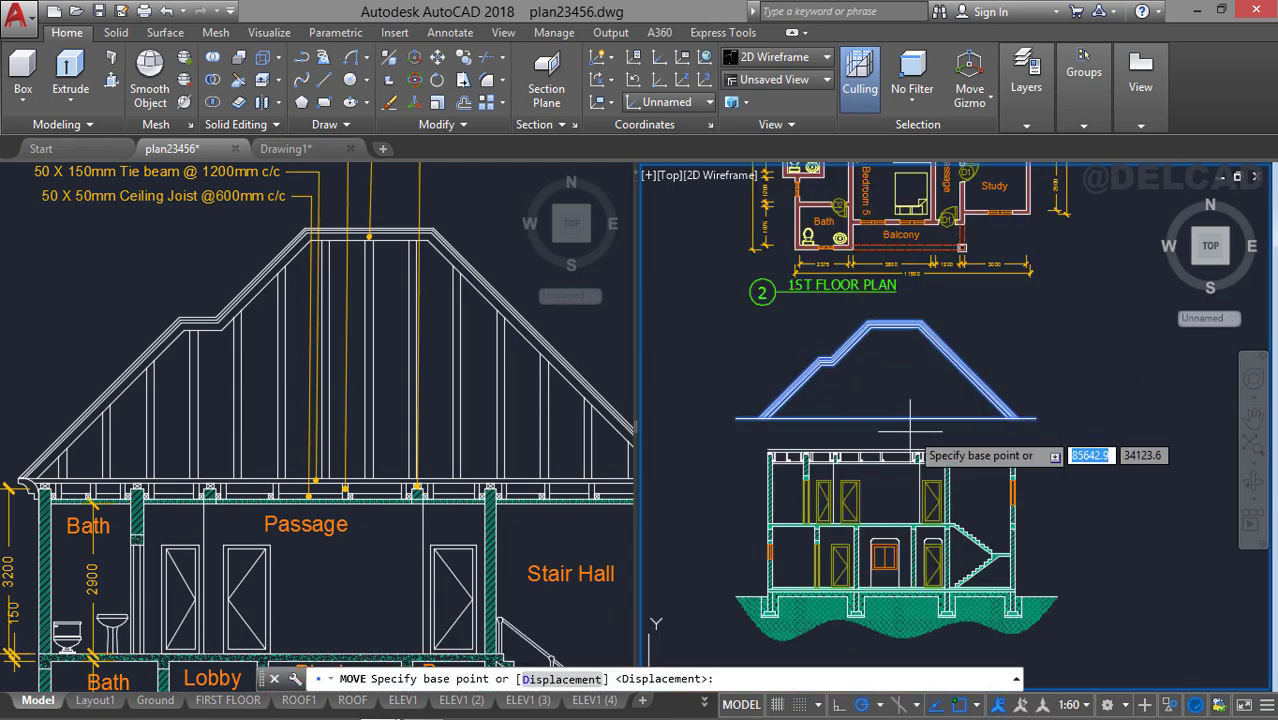
pyautogui.scroll(3, 904, 413)
pyautogui.click(856, 414)
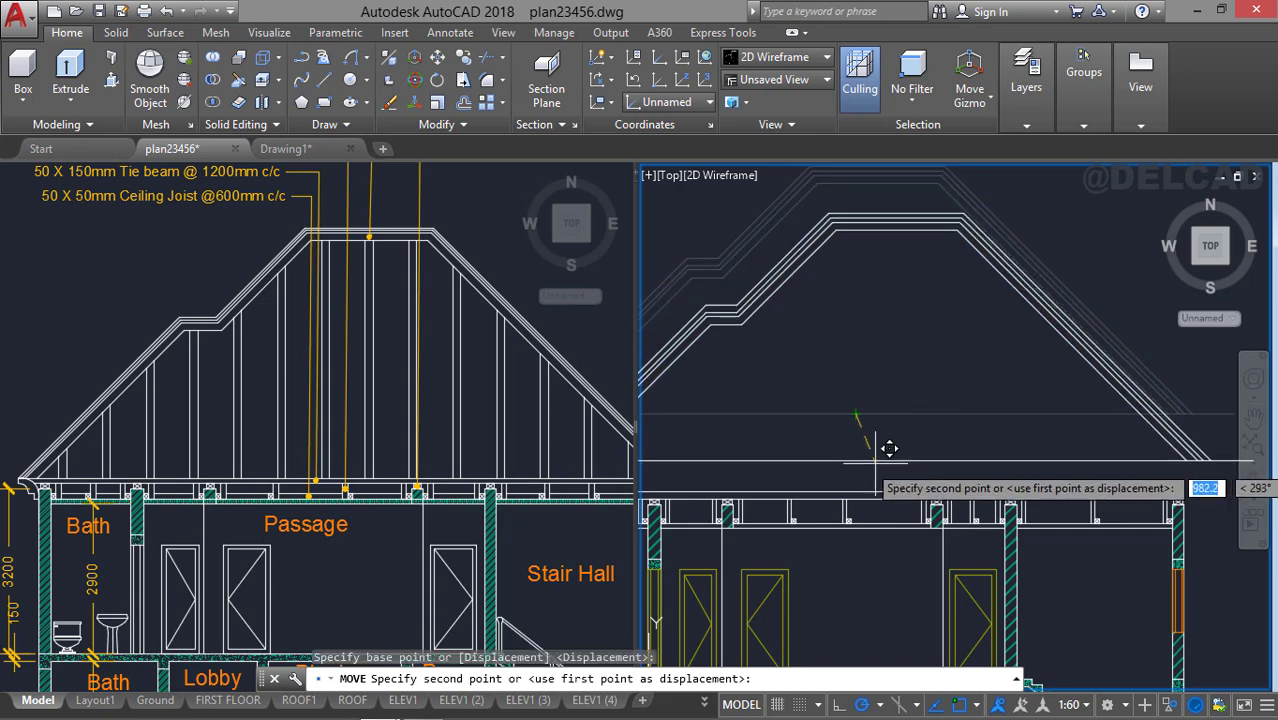
pyautogui.click(874, 490)
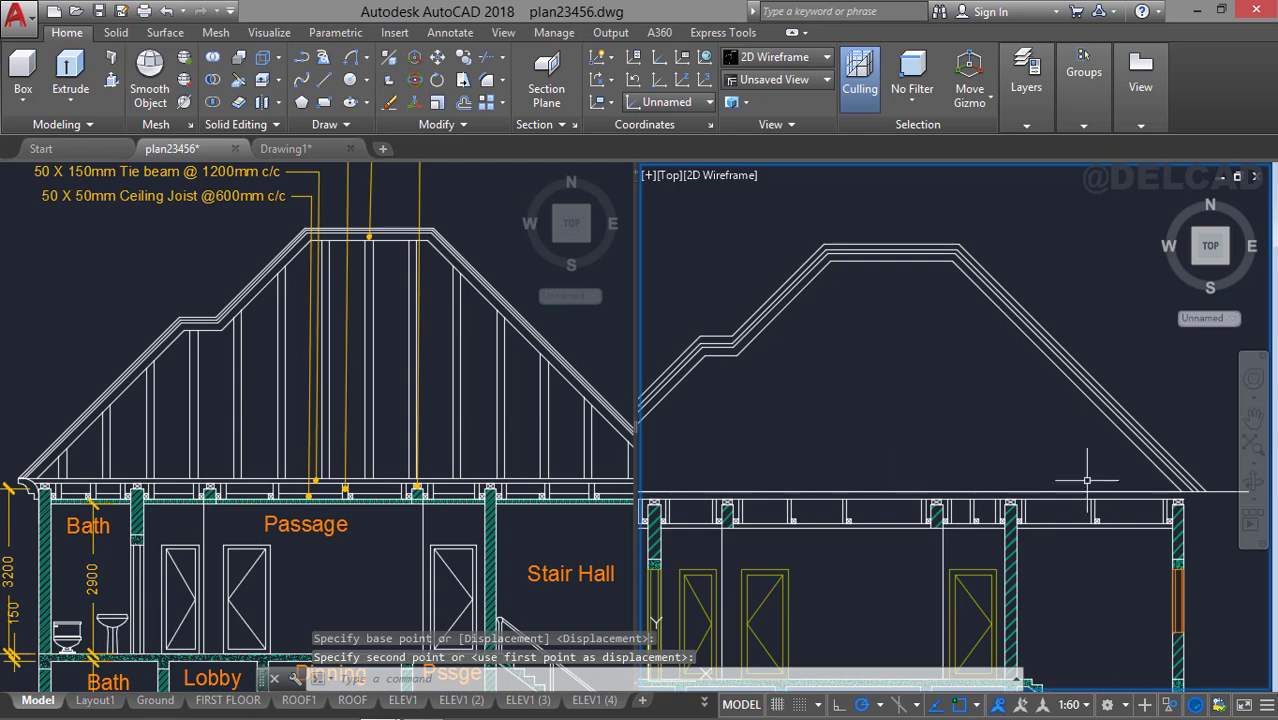
# Delete the roof profile's long base line that extends past the eaves.
pyautogui.scroll(-2, 1072, 455)
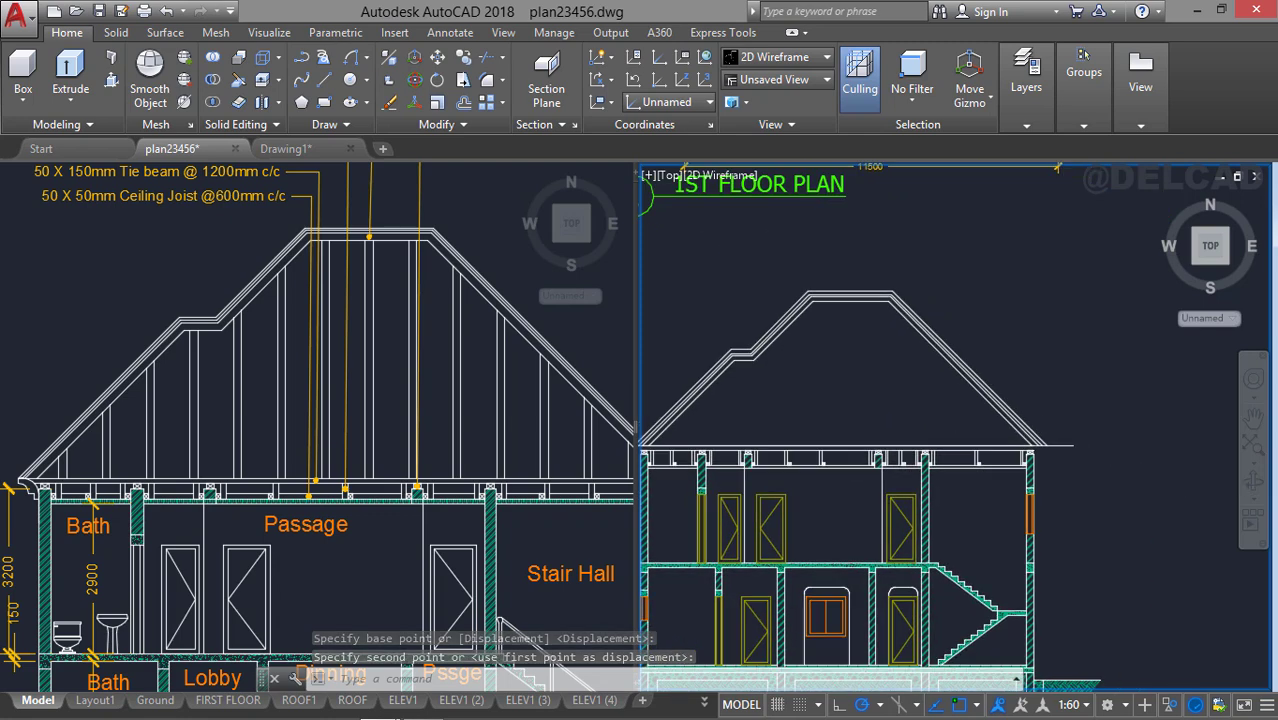
pyautogui.click(1062, 443)
pyautogui.press('Delete')
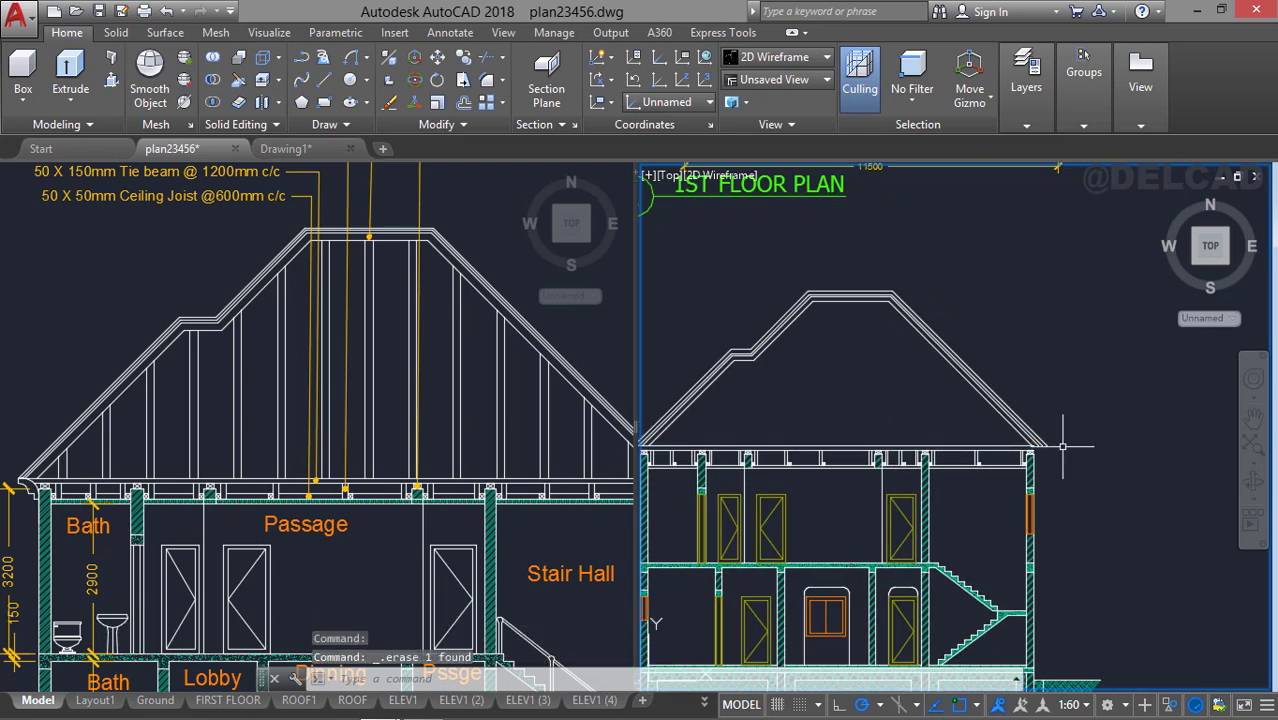
# Draw a rectangle 400 wide and 500 high in the empty area to the right of the section, using the reference section's eaves as guide.
pyautogui.moveTo(964, 468); pyautogui.dragTo(997, 450, button='middle')
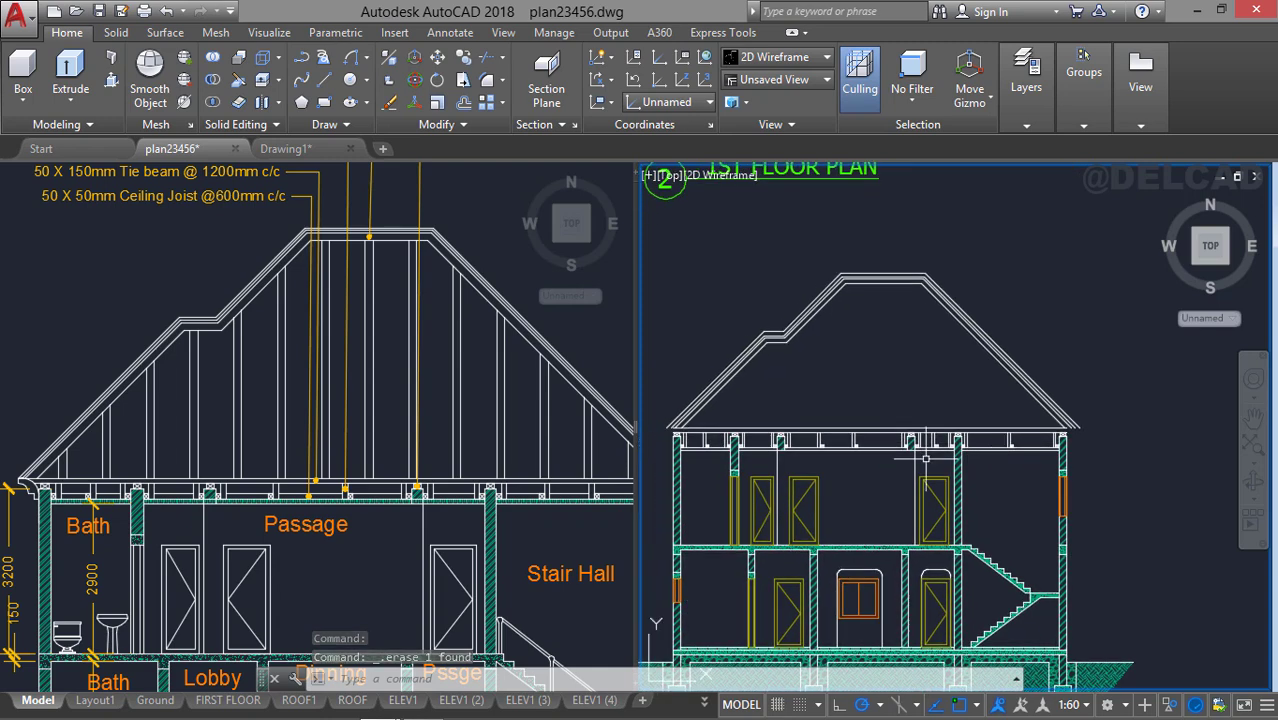
pyautogui.click(553, 450)
pyautogui.moveTo(553, 450); pyautogui.dragTo(396, 419, button='middle')
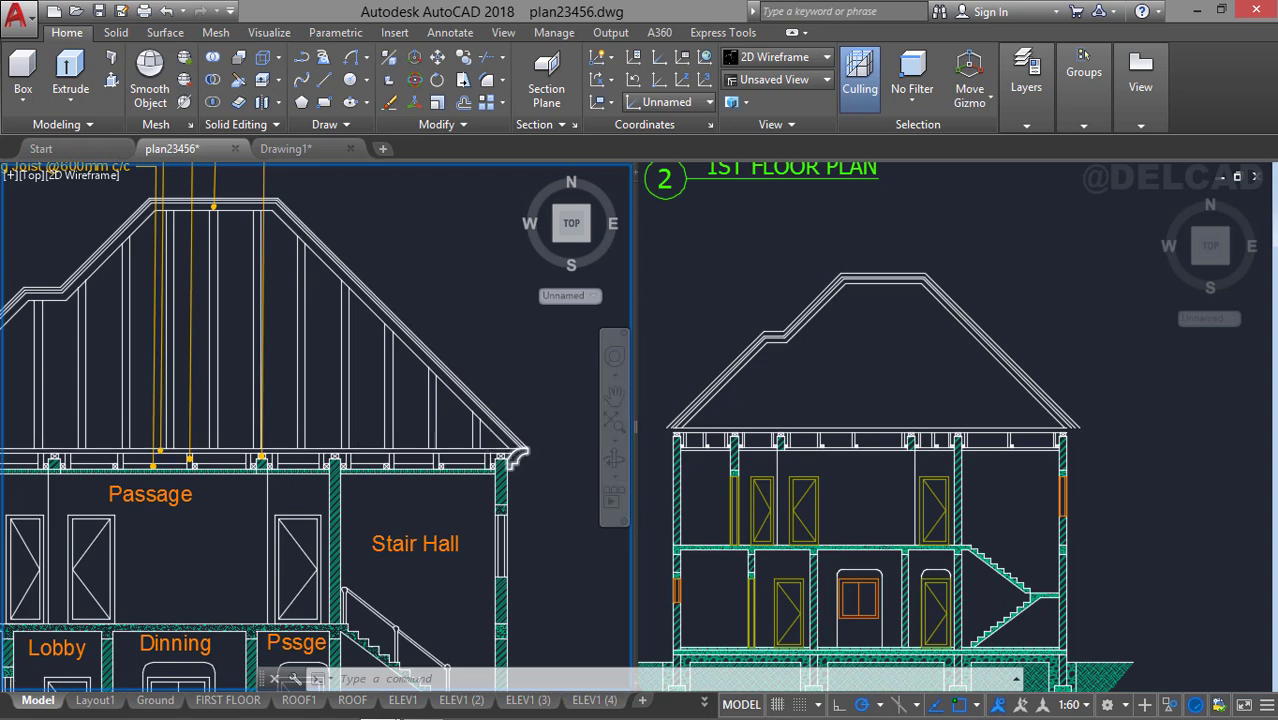
pyautogui.scroll(4, 517, 458)
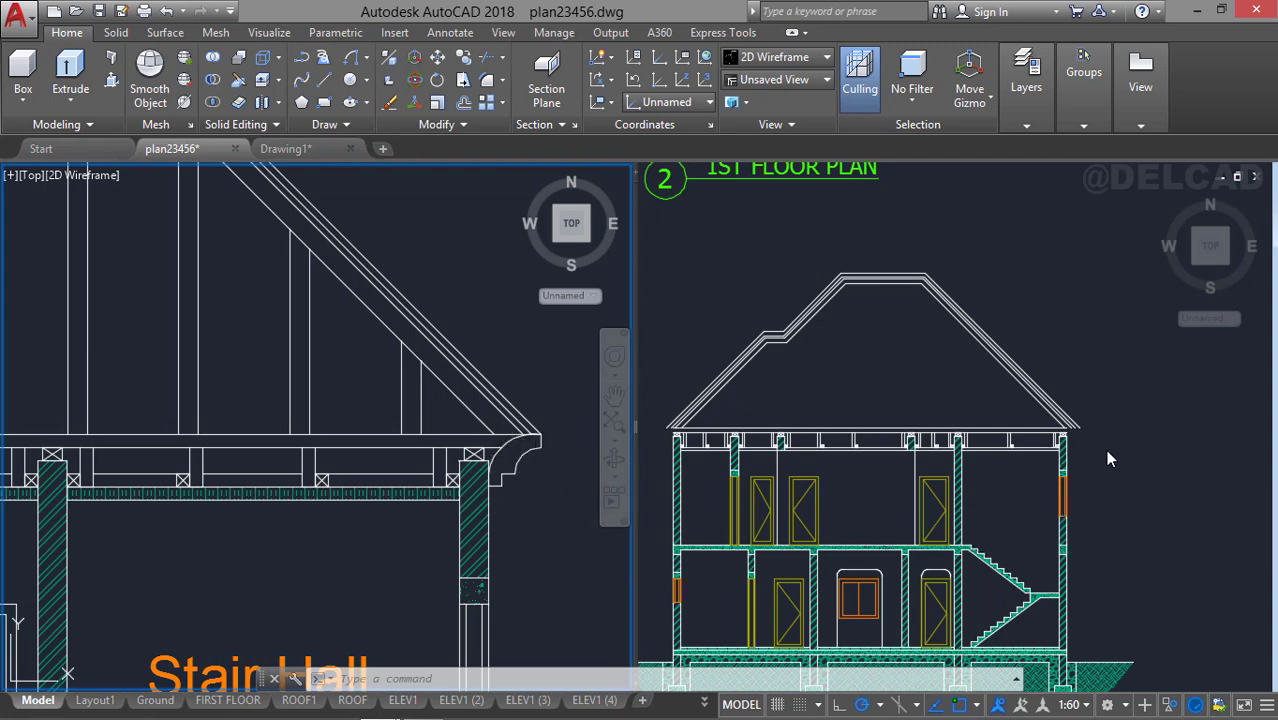
pyautogui.moveTo(560, 400); pyautogui.dragTo(498, 395, button='middle')
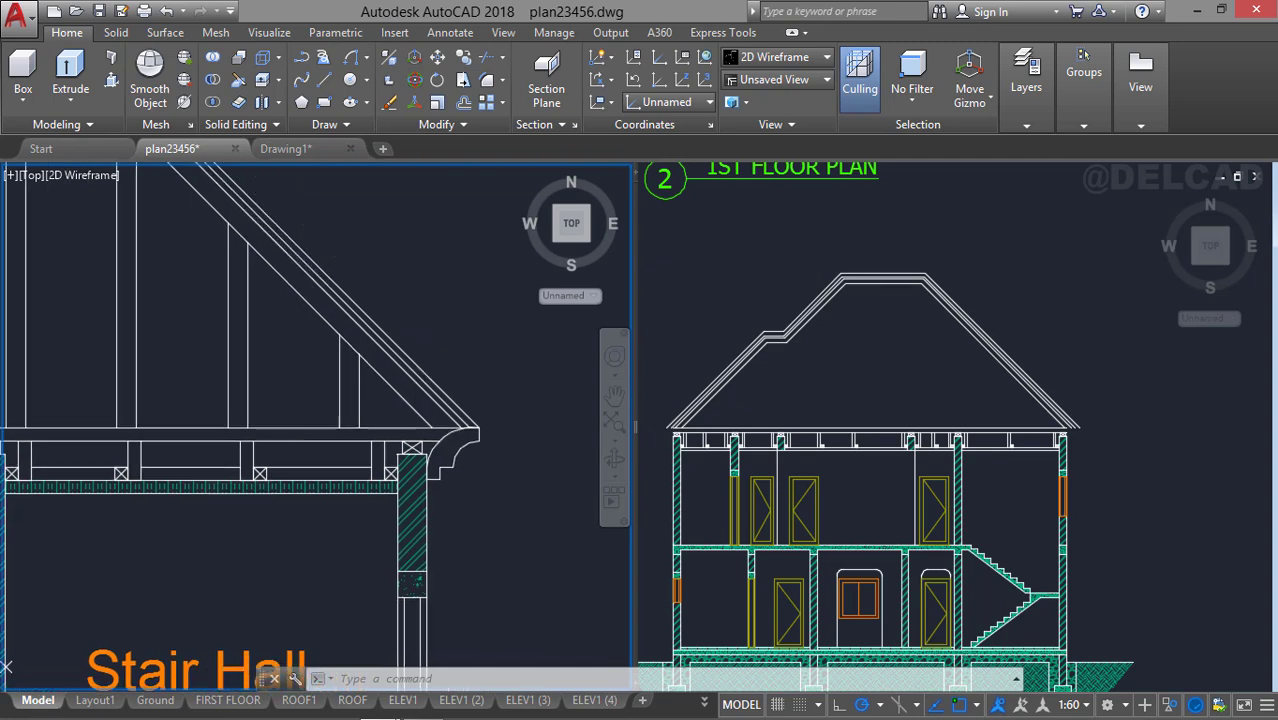
pyautogui.click(1129, 443)
pyautogui.moveTo(1009, 441); pyautogui.dragTo(644, 441, button='middle')
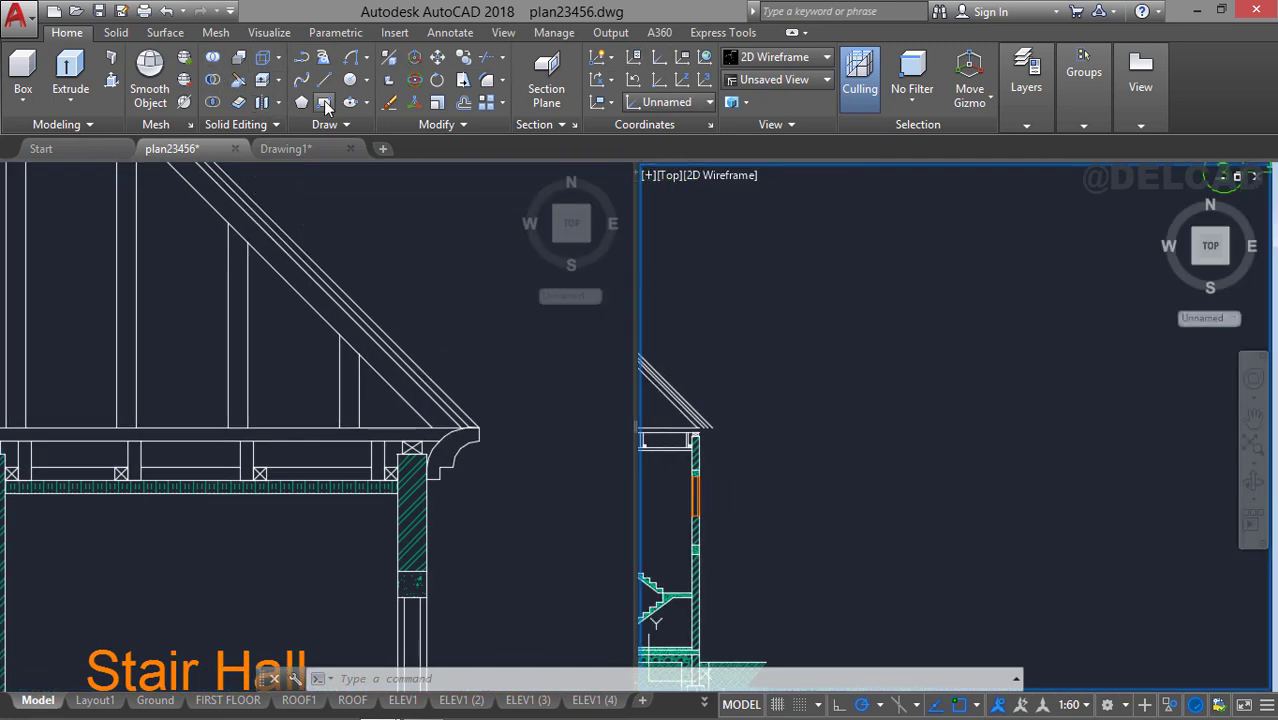
pyautogui.write('rec')
pyautogui.press('Return')
pyautogui.click(838, 474)
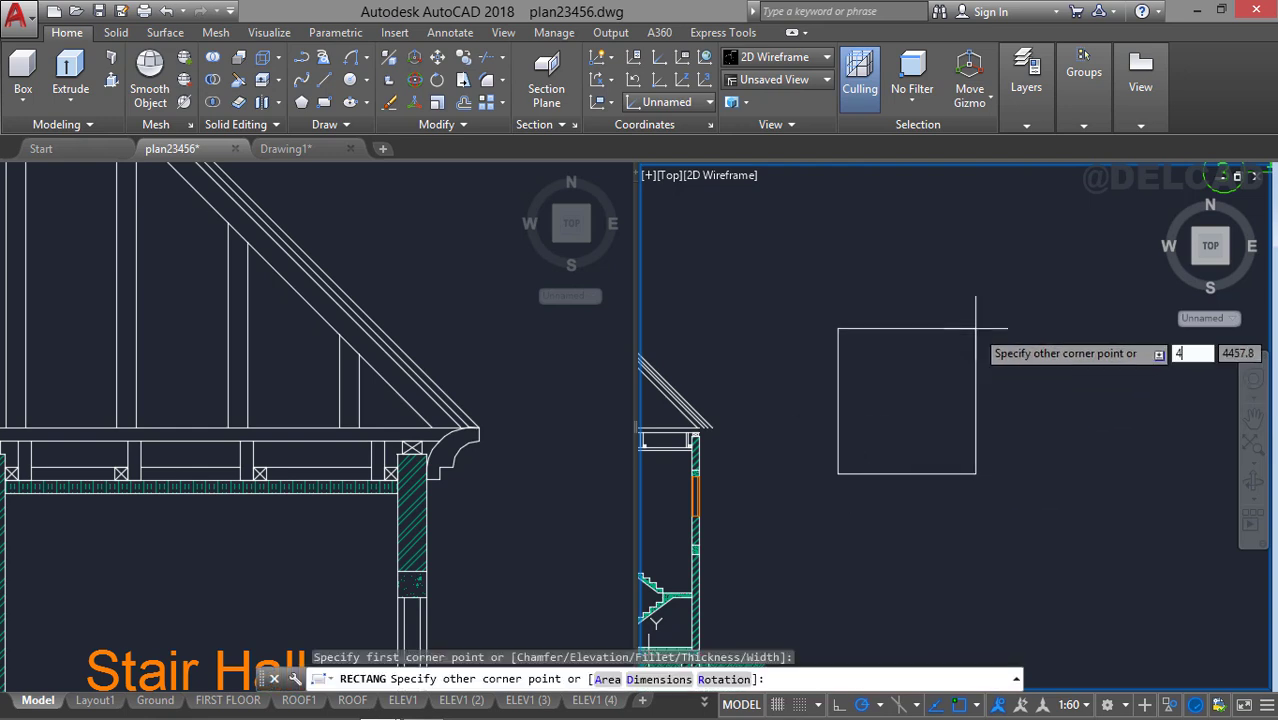
pyautogui.write('400')
pyautogui.press('Tab')
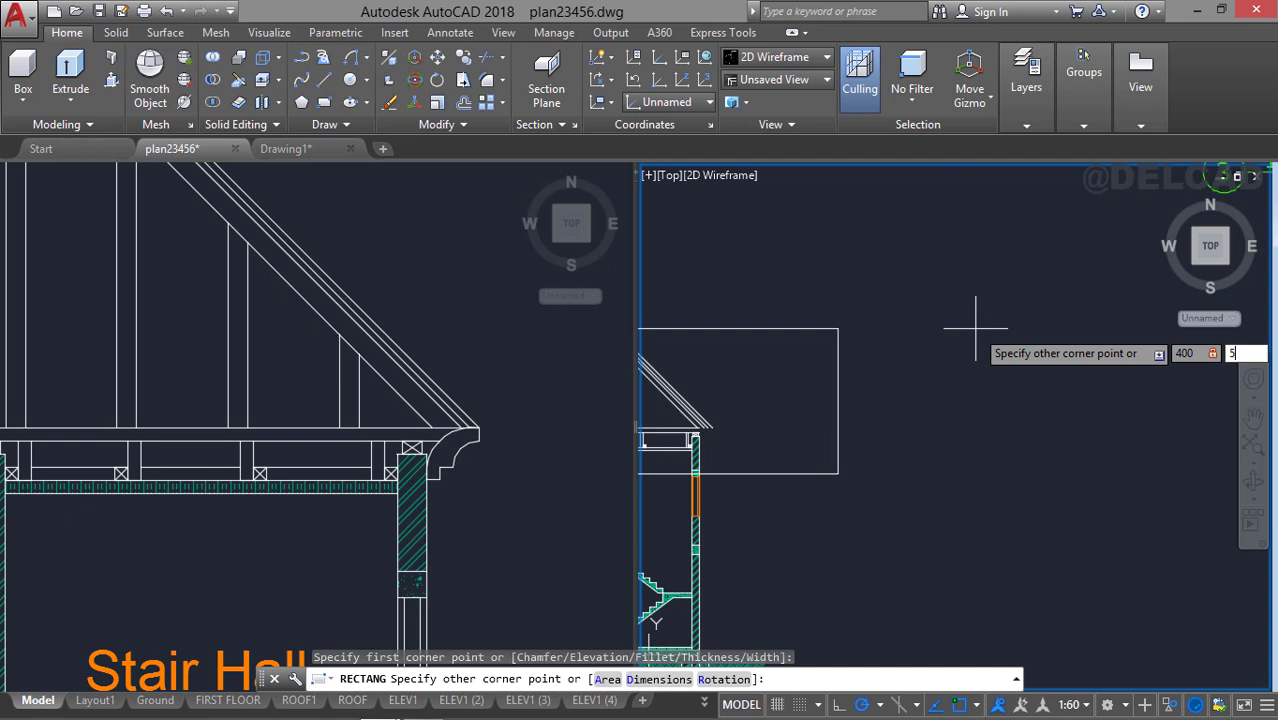
pyautogui.press('Return')
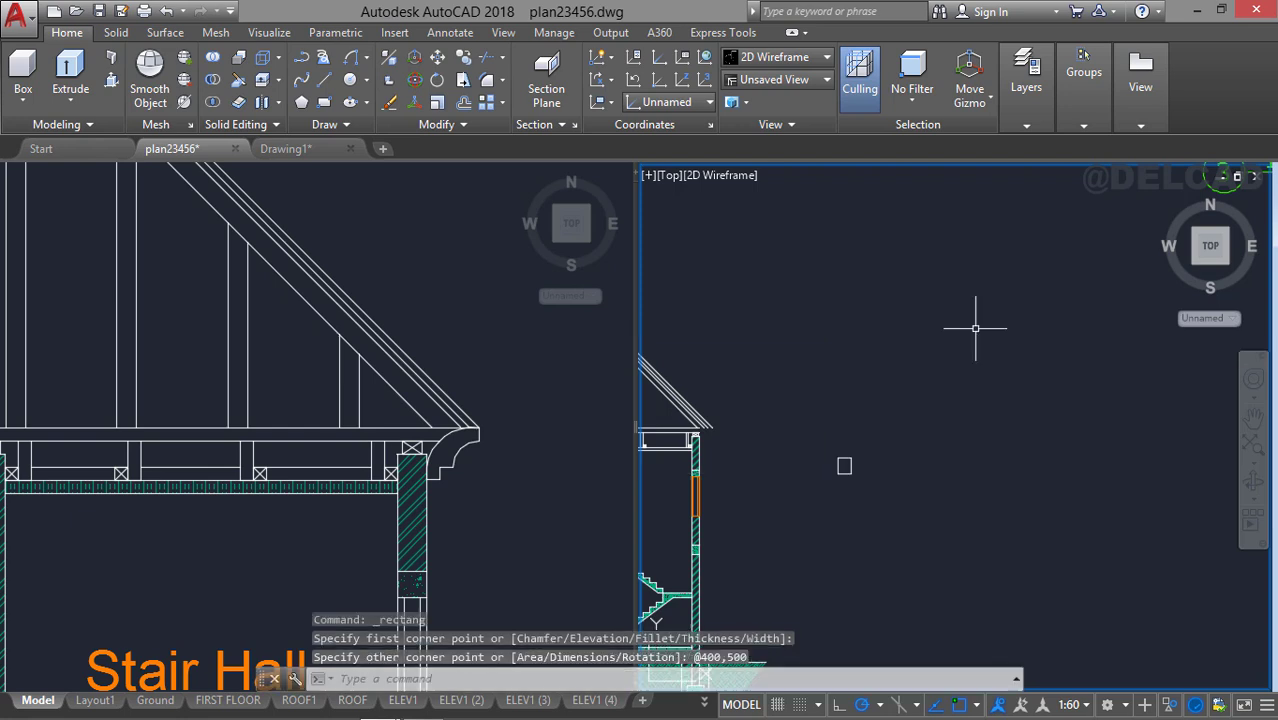
# Draw a stepped line from the rectangle's lower-left corner: 150 right along the base, 150 up, and 150 right.
pyautogui.scroll(5, 877, 475)
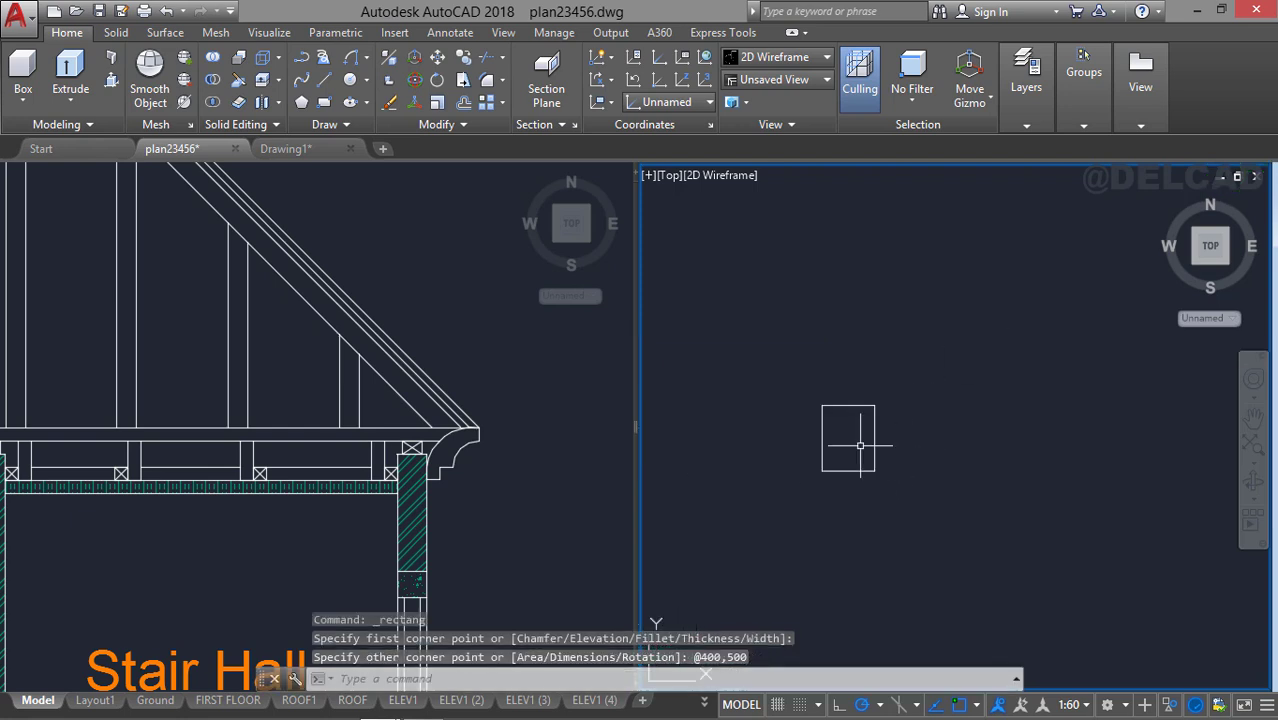
pyautogui.scroll(3, 859, 446)
pyautogui.write('l')
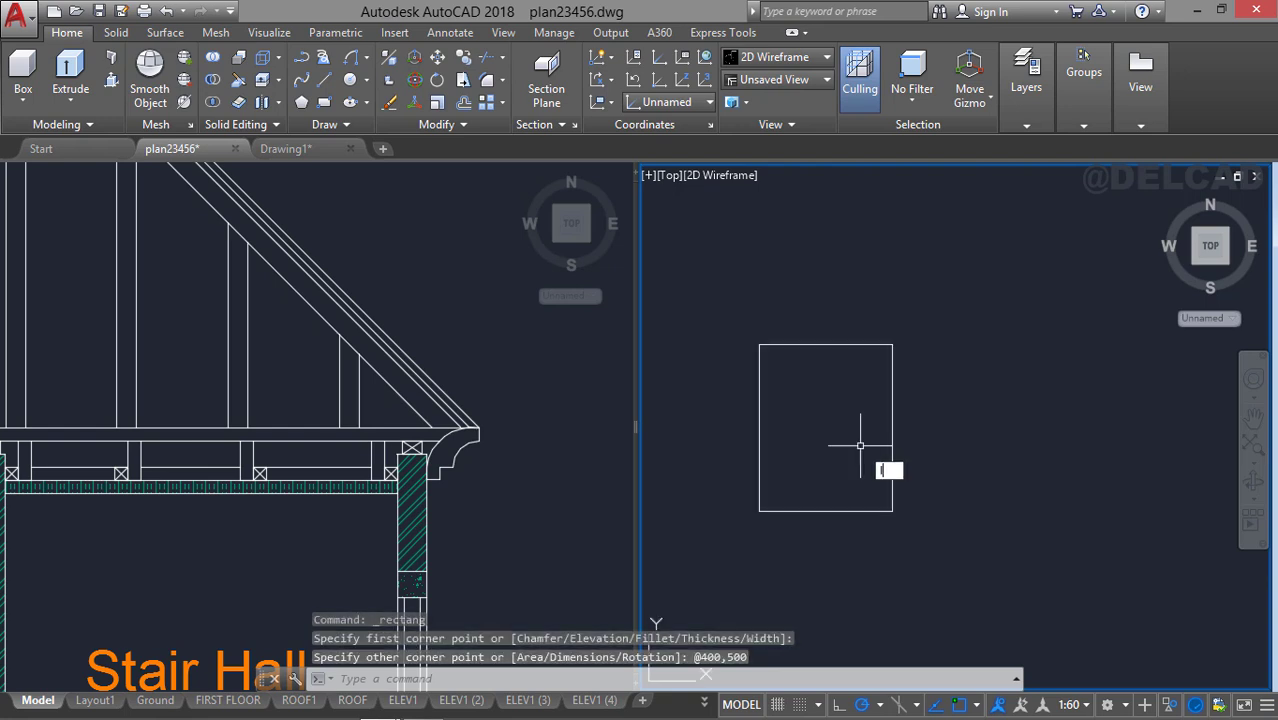
pyautogui.press('Return')
pyautogui.click(759, 511)
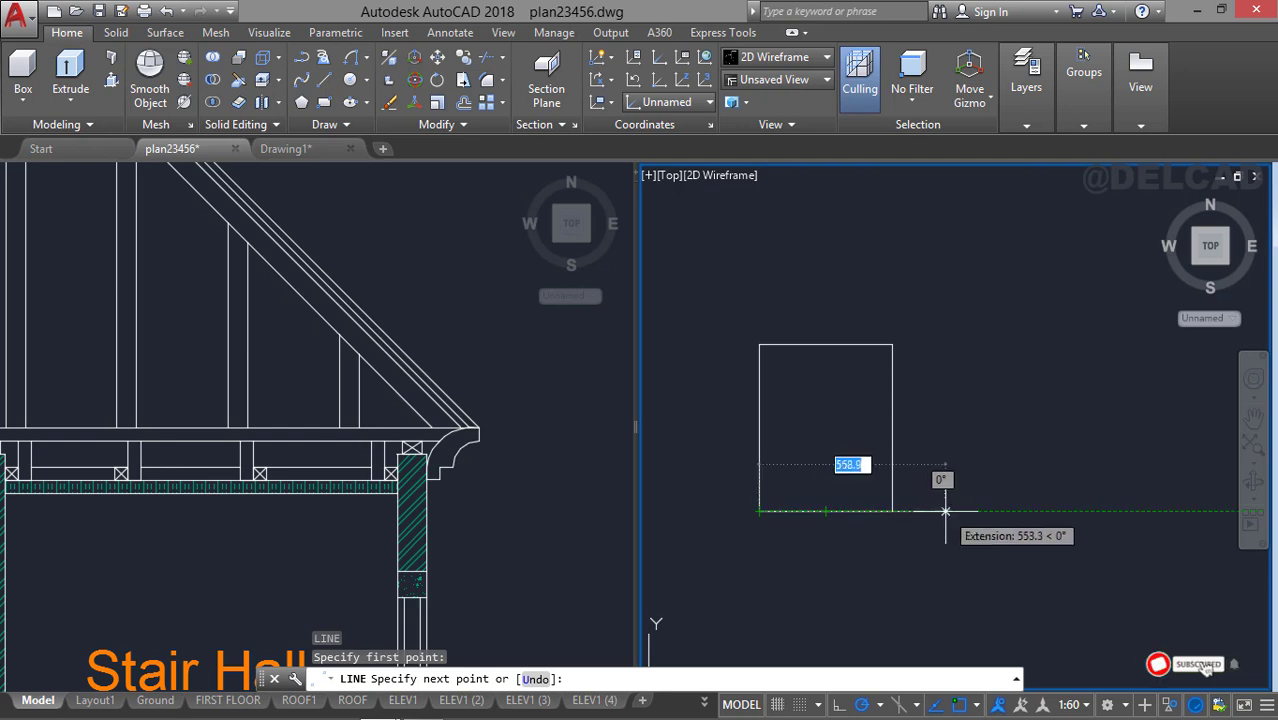
pyautogui.write('150')
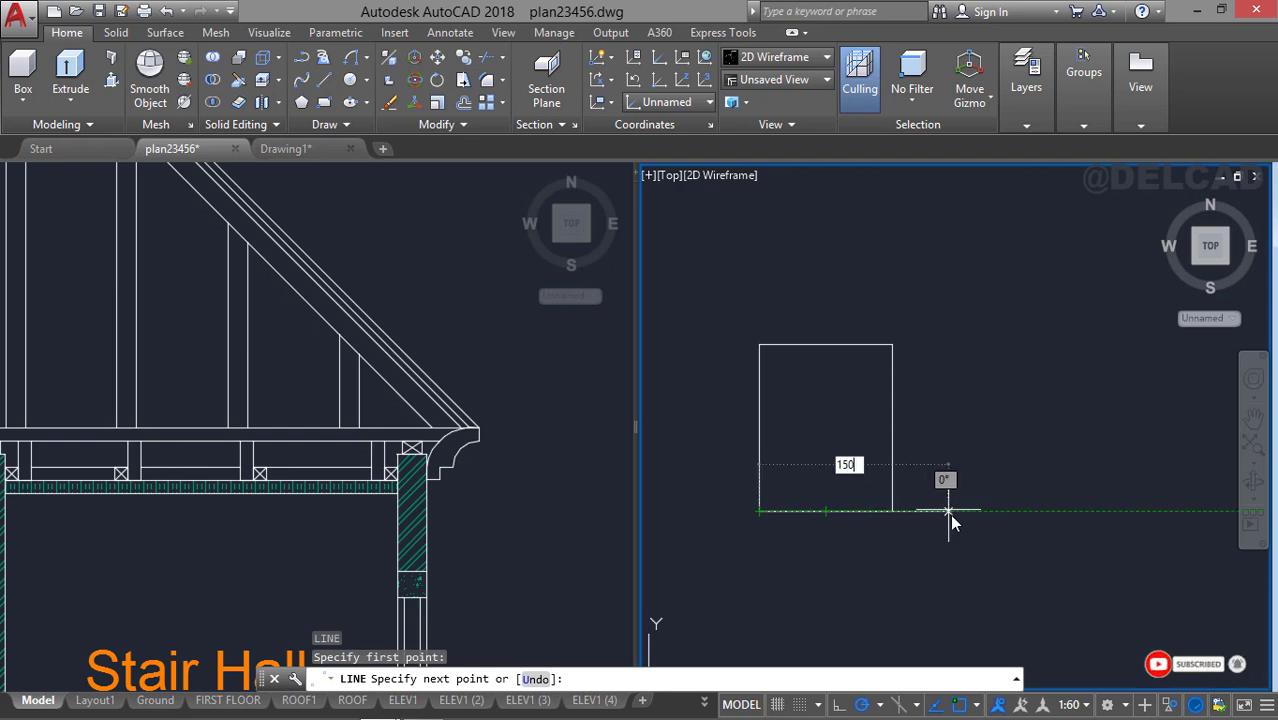
pyautogui.press('Return')
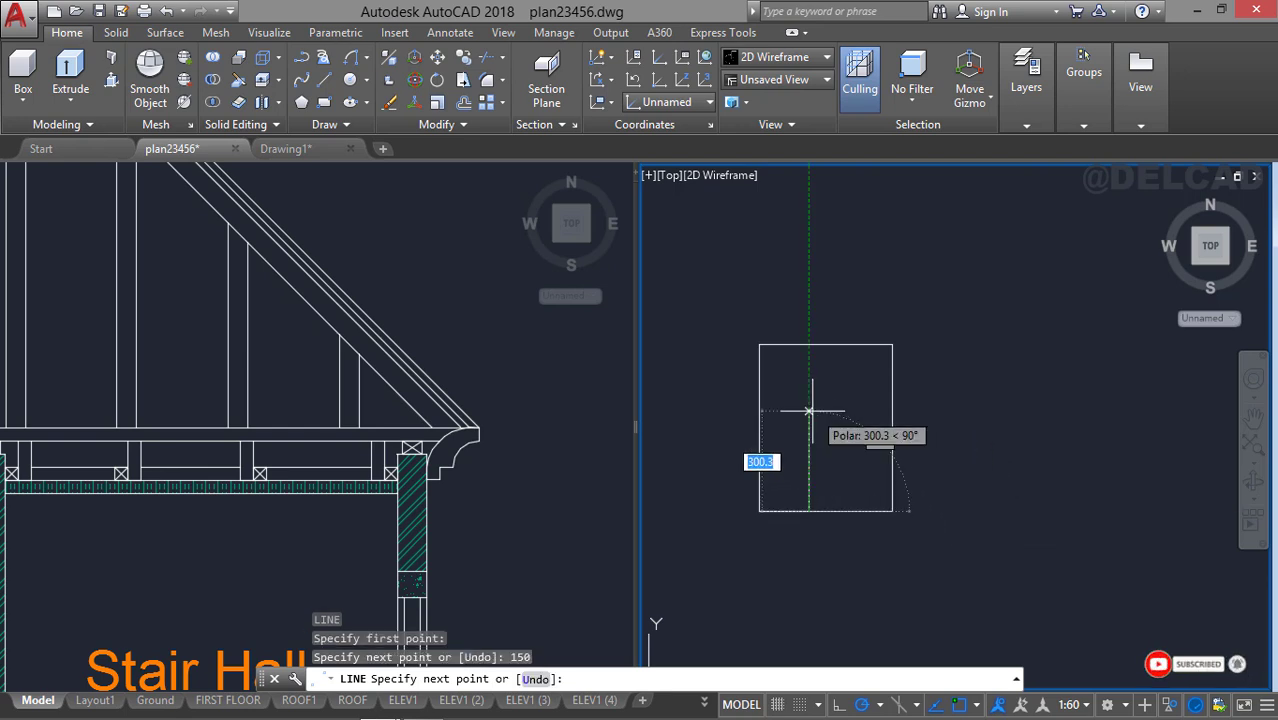
pyautogui.write('150')
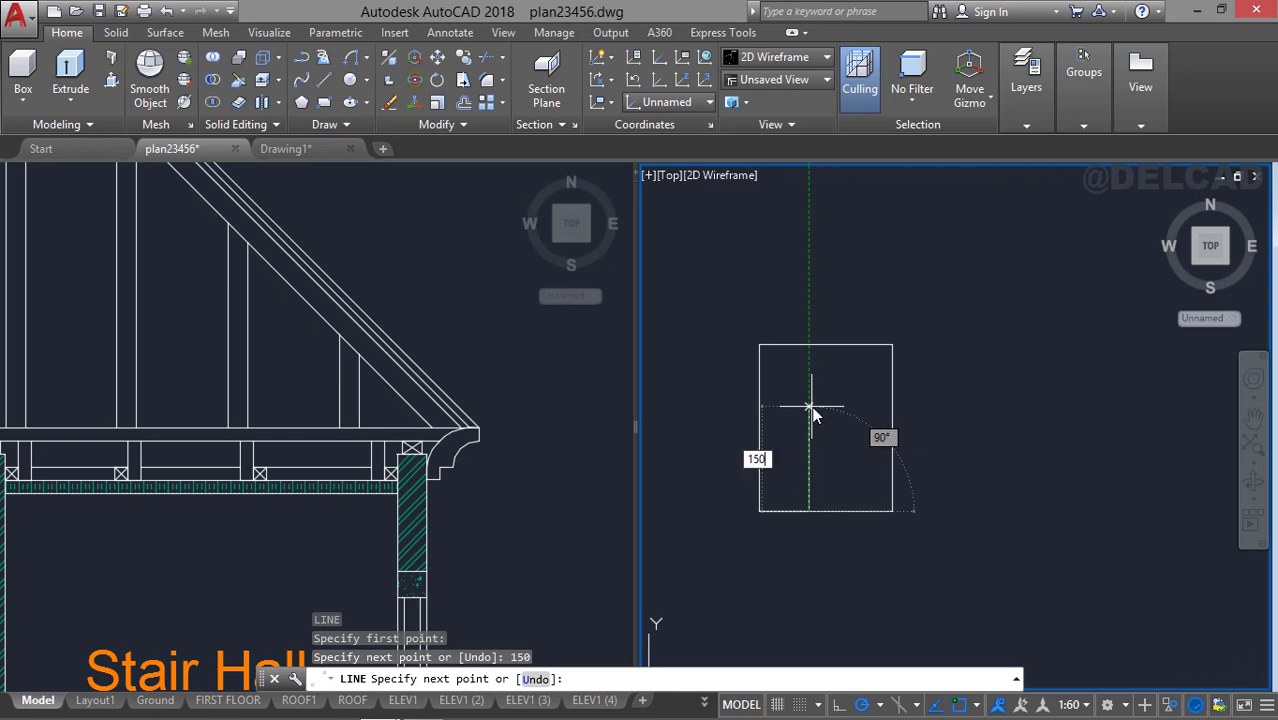
pyautogui.press('Return')
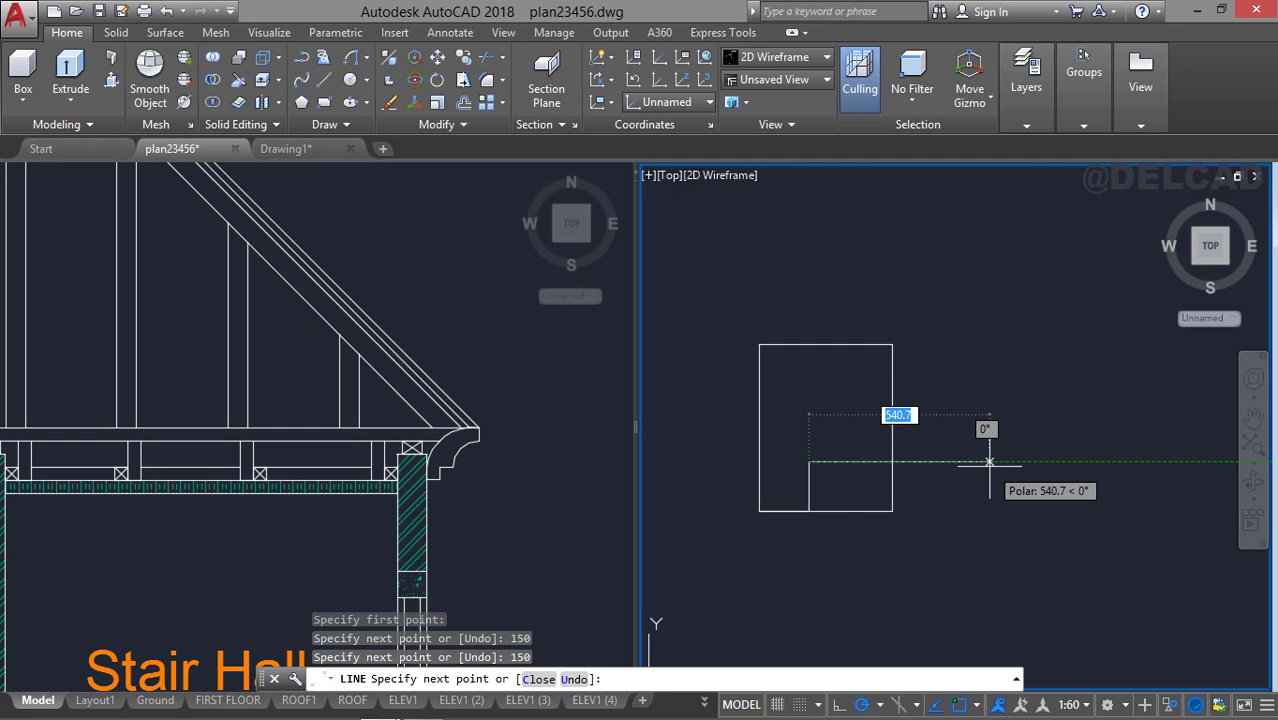
pyautogui.write('150')
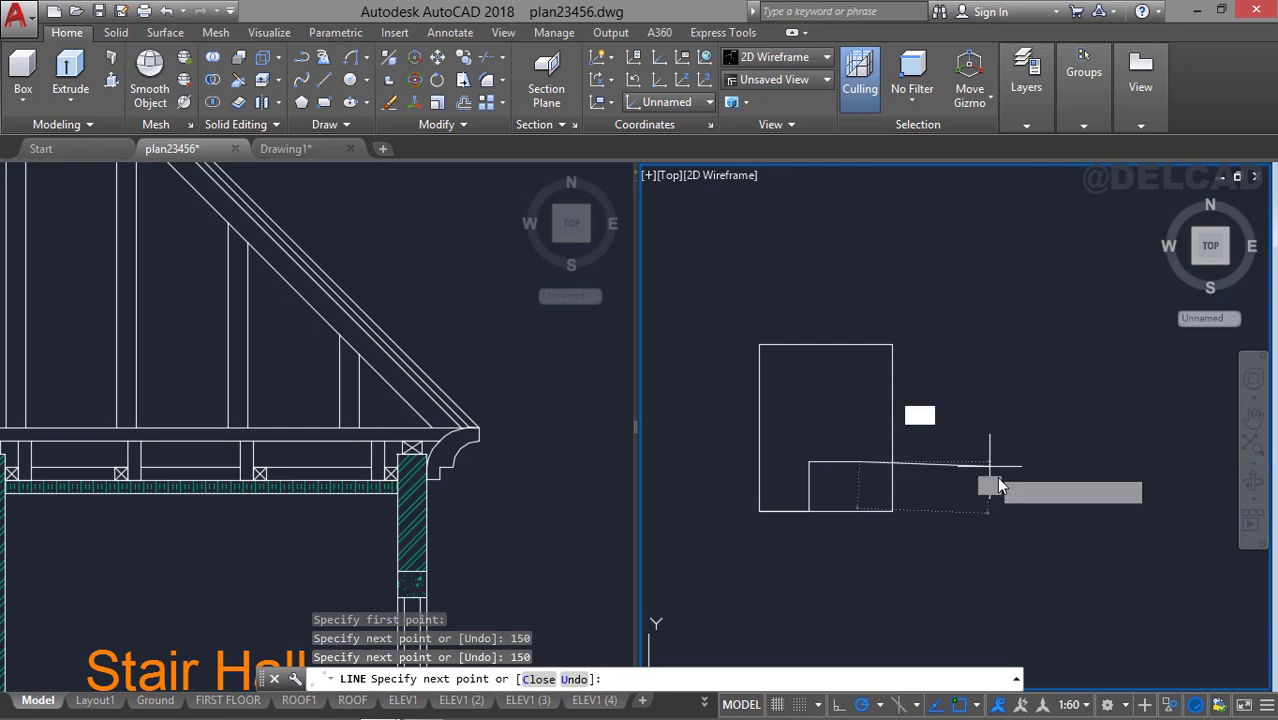
pyautogui.press('Return')
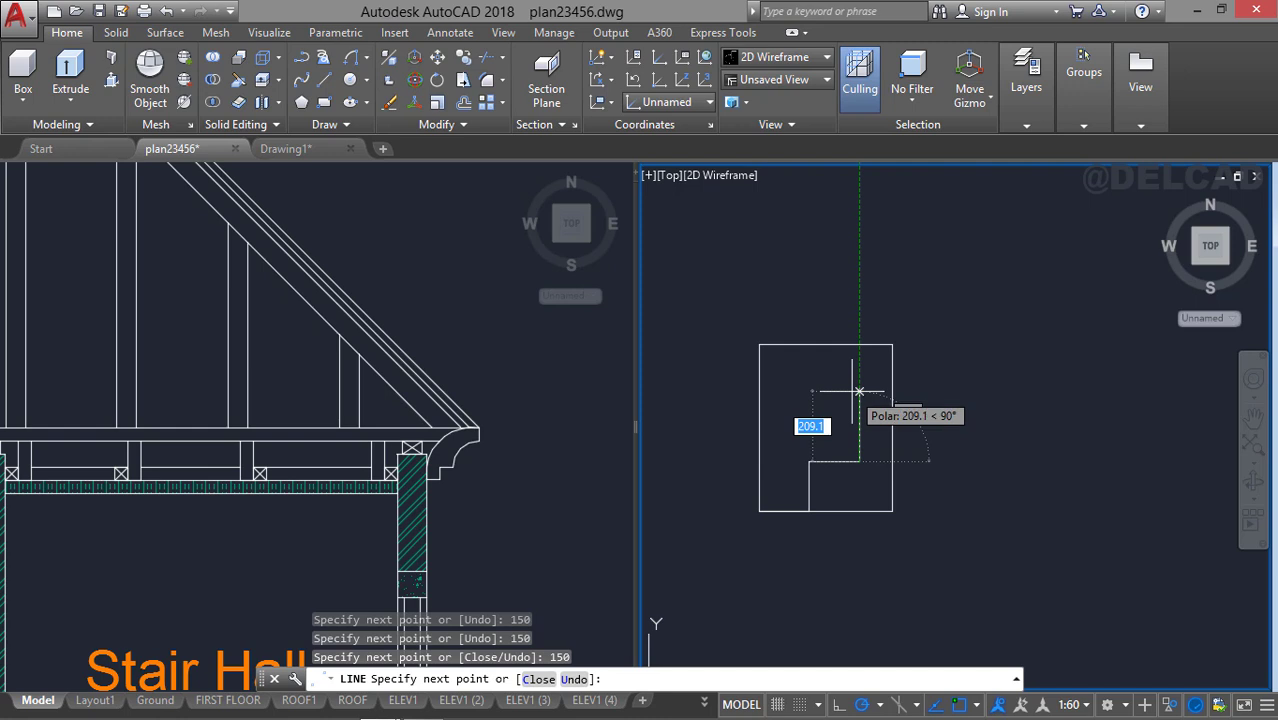
pyautogui.write('1')
pyautogui.press('Escape')
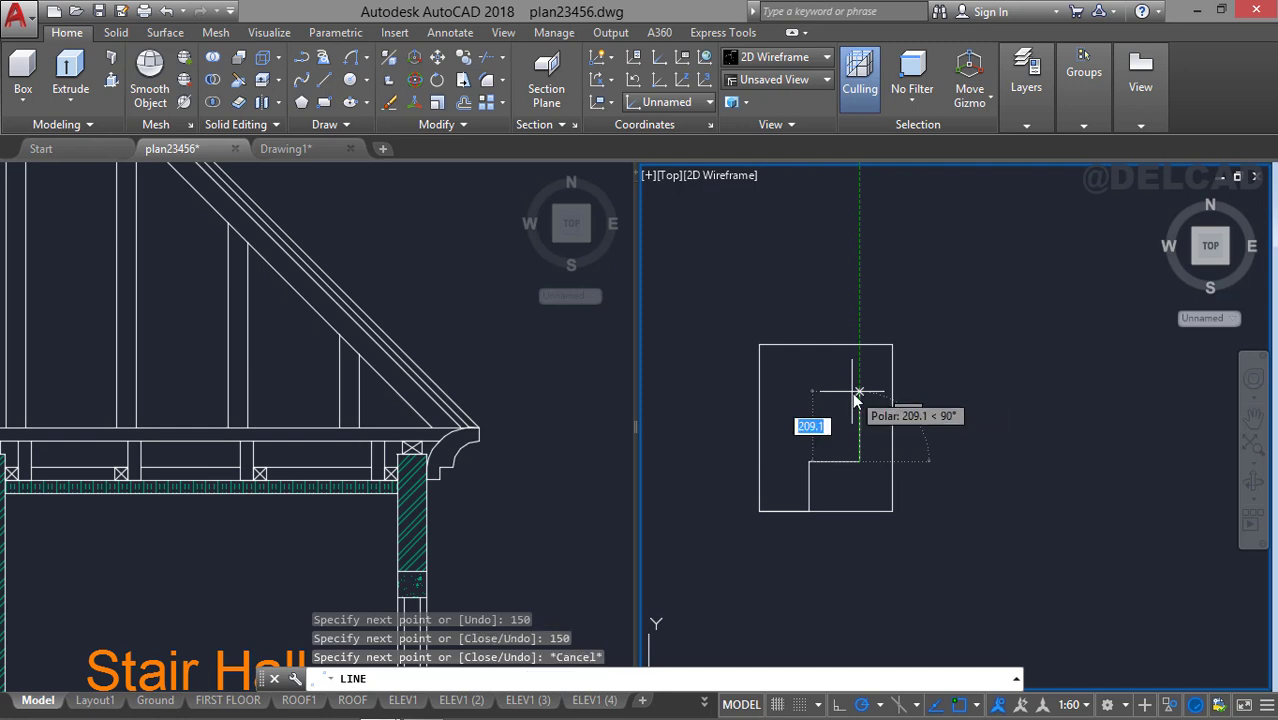
pyautogui.press('Escape')
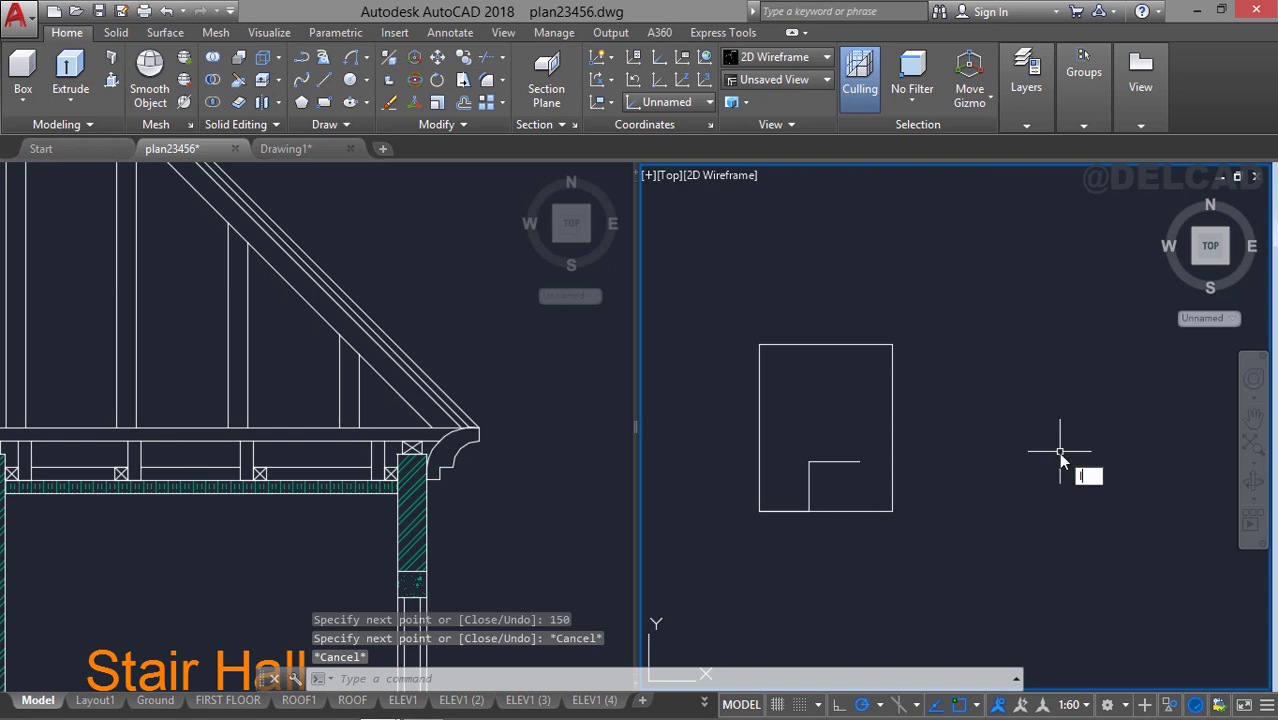
# Draw a line from the rectangle's upper-right corner 150 down, left to above the step's open end, and down to join it.
pyautogui.press('Return')
pyautogui.click(892, 345)
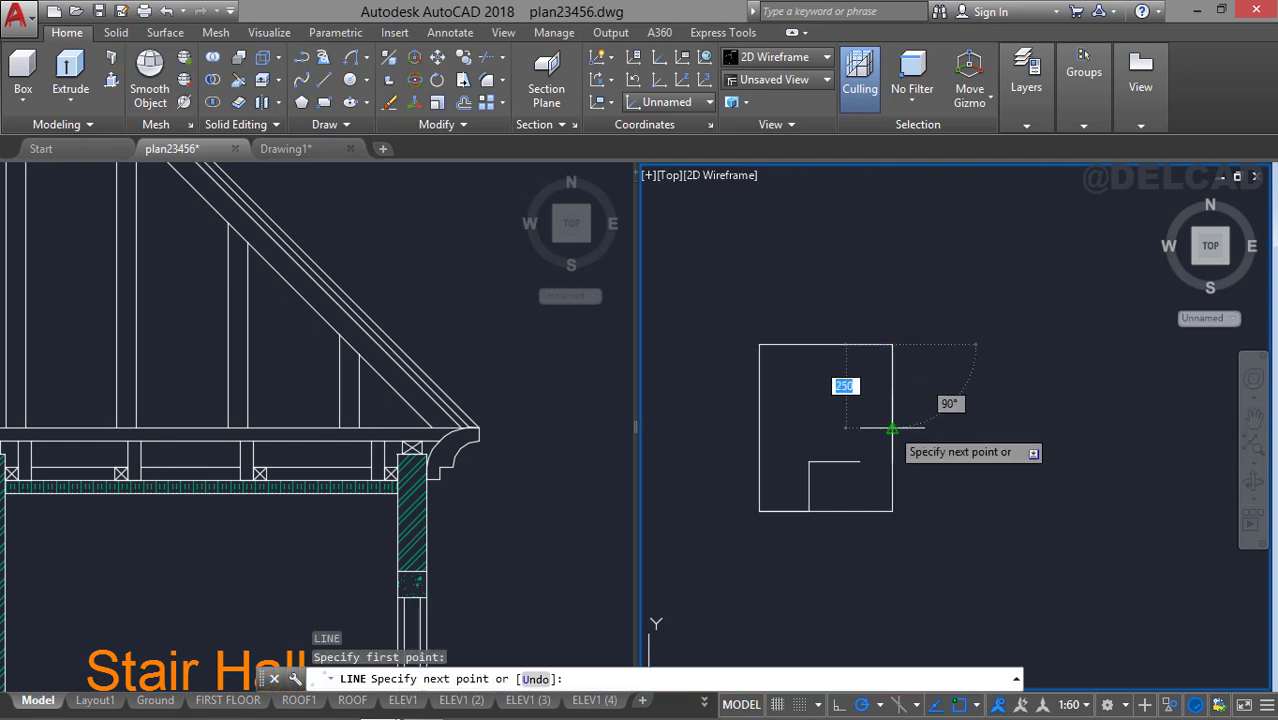
pyautogui.write('1')
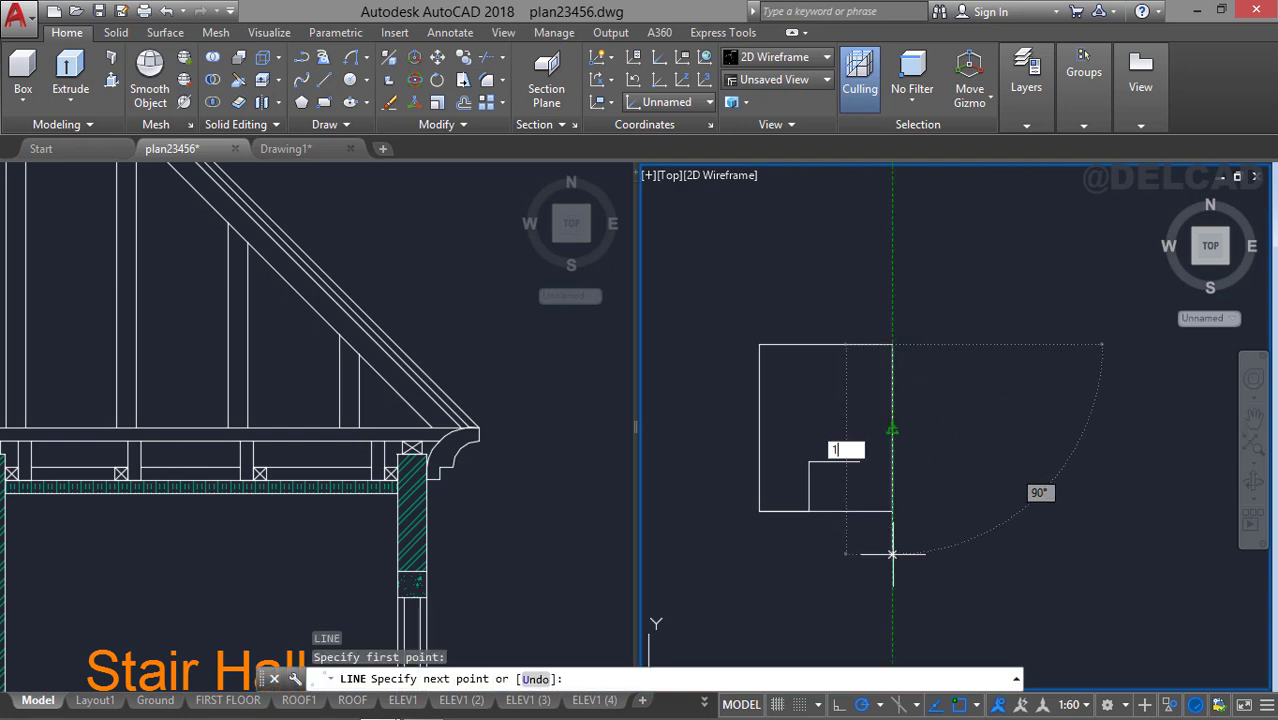
pyautogui.write('50')
pyautogui.press('Return')
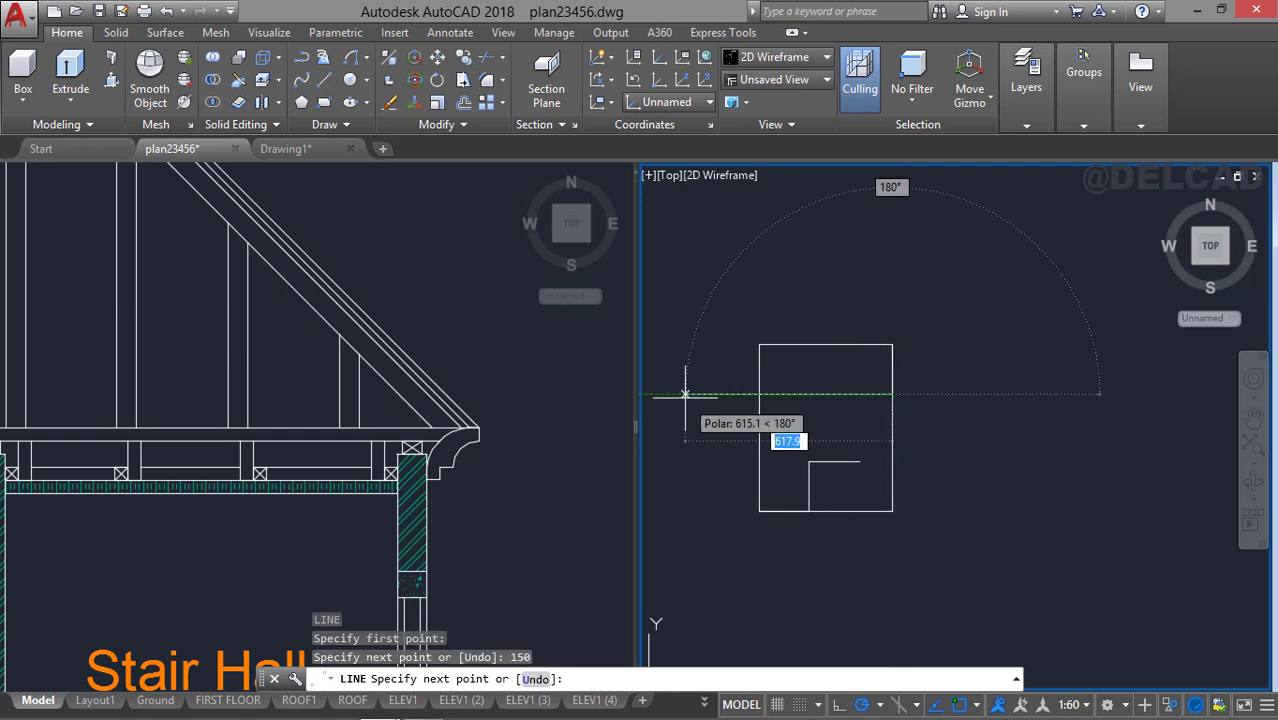
pyautogui.write('150')
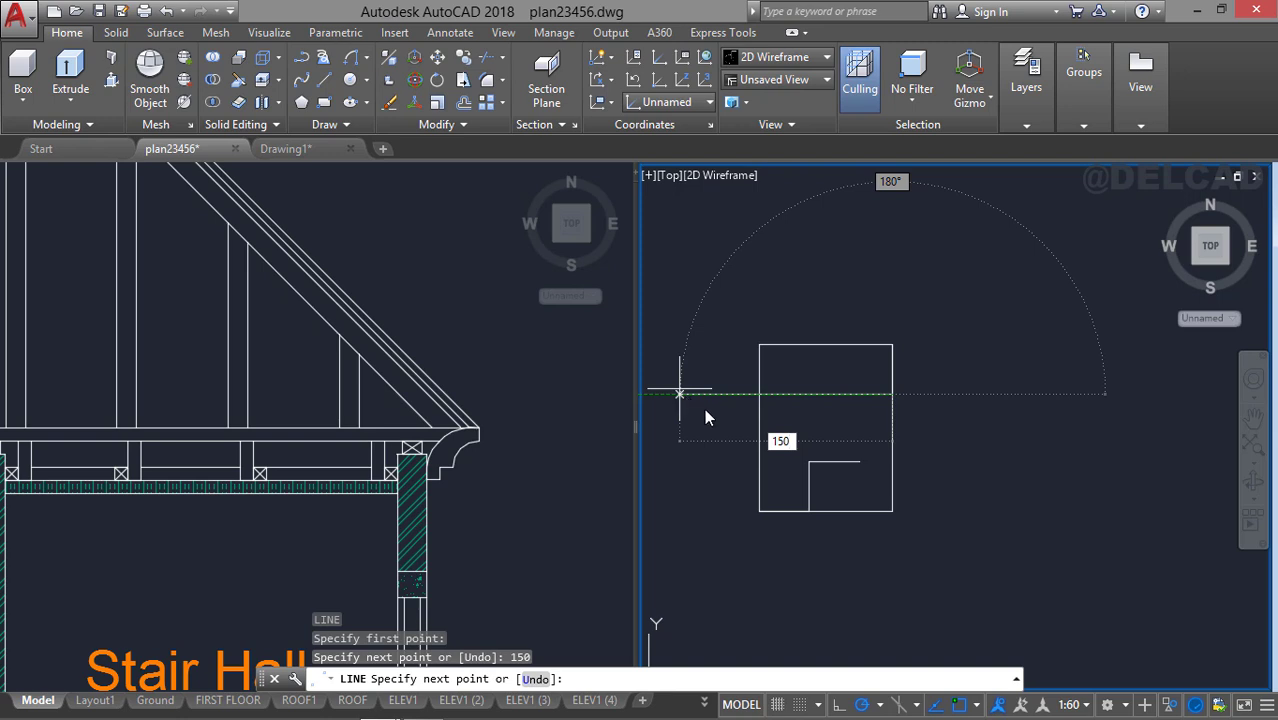
pyautogui.press('Escape')
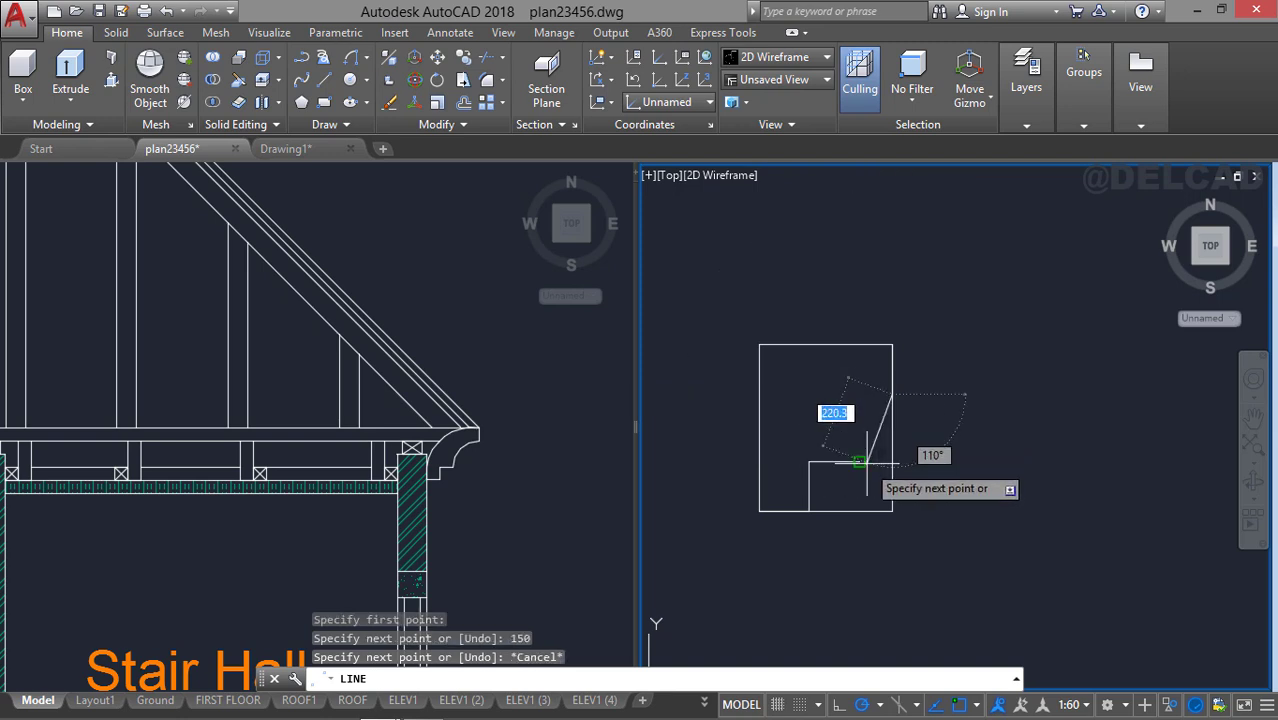
pyautogui.click(859, 393)
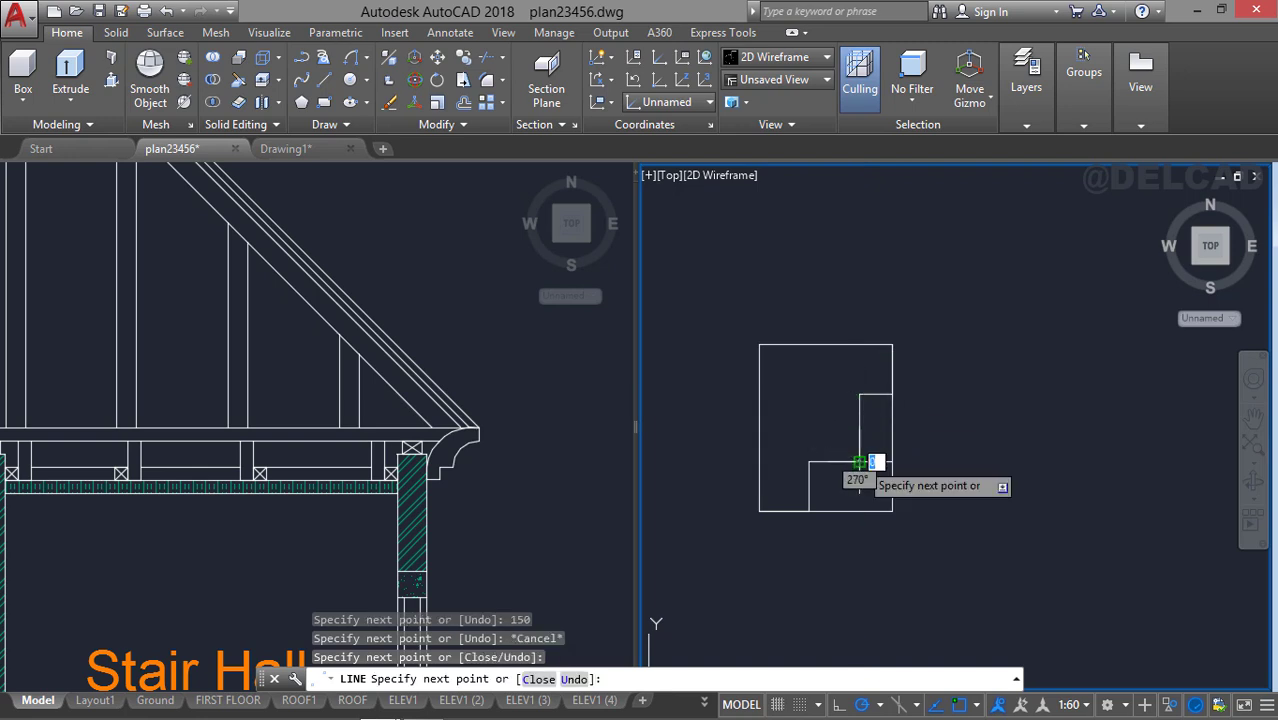
pyautogui.press('Escape')
# Explode the 400 by 500 rectangle into separate lines.
pyautogui.click(846, 350)
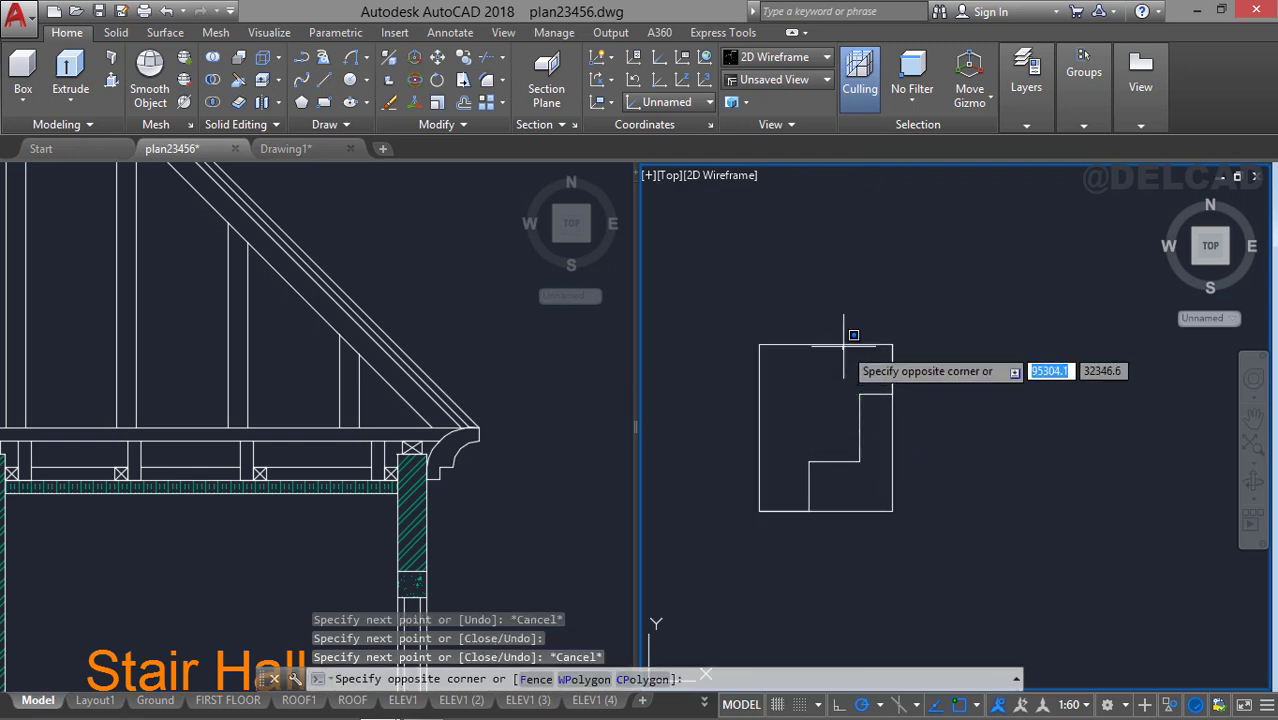
pyautogui.click(844, 343)
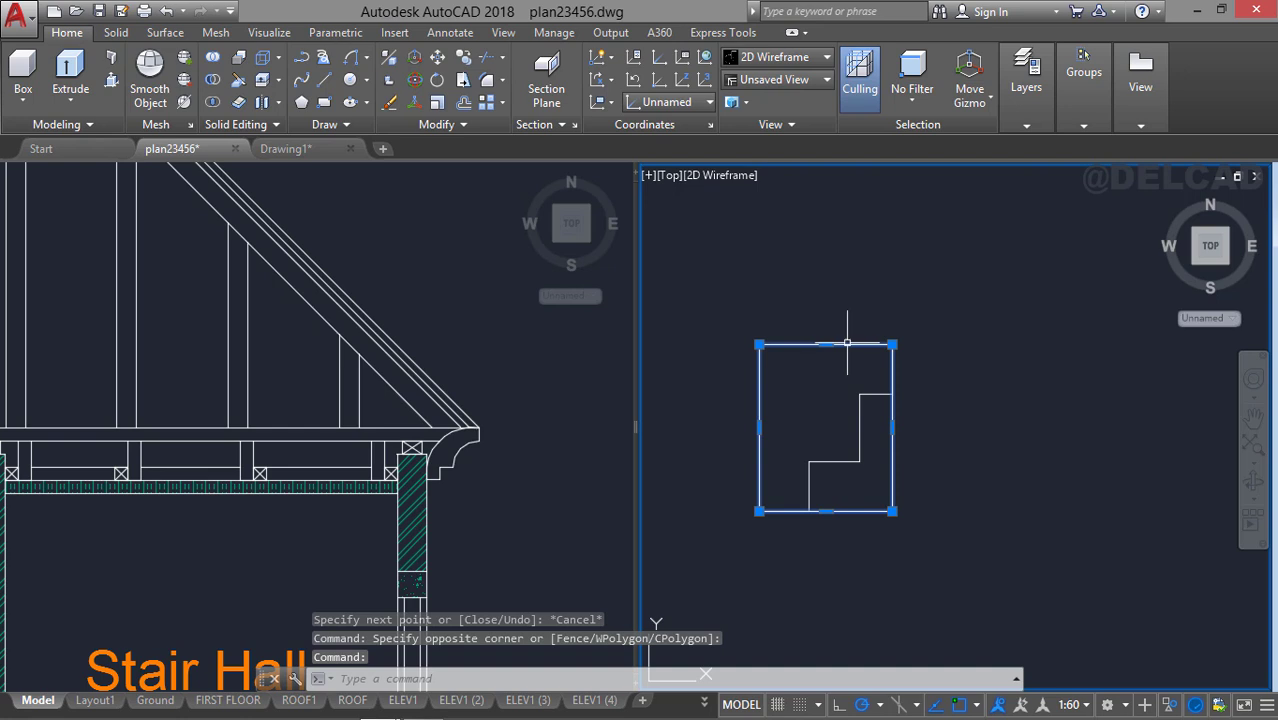
pyautogui.write('x')
pyautogui.press('Return')
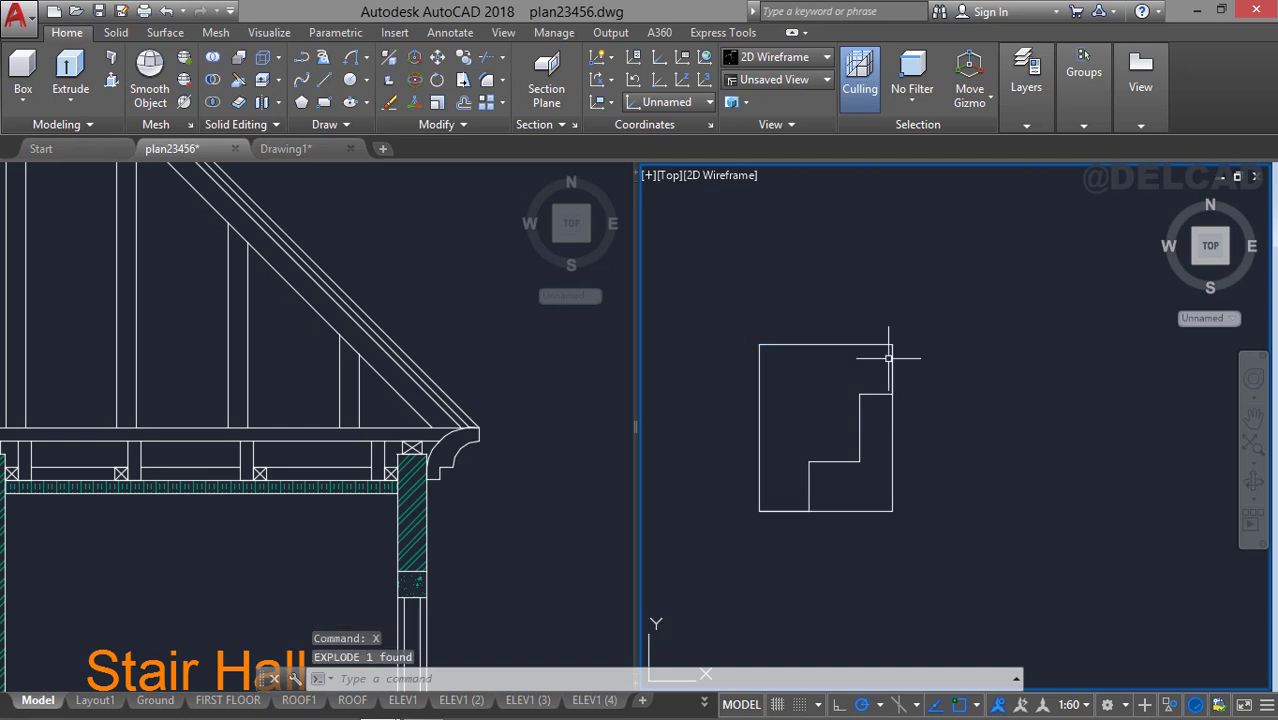
pyautogui.click(893, 453)
pyautogui.write('x')
pyautogui.press('Return')
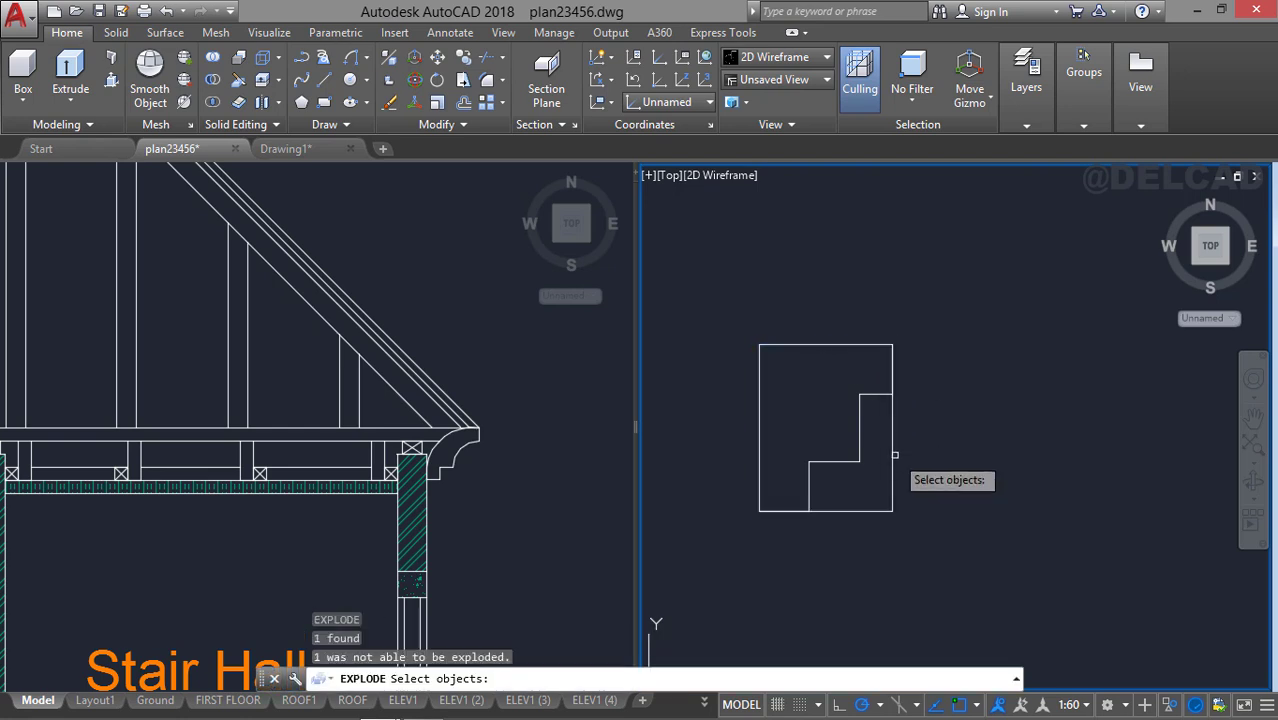
pyautogui.press('Escape')
# Delete the former rectangle's right and bottom edges, leaving the stepped eaves outline.
pyautogui.click(892, 428)
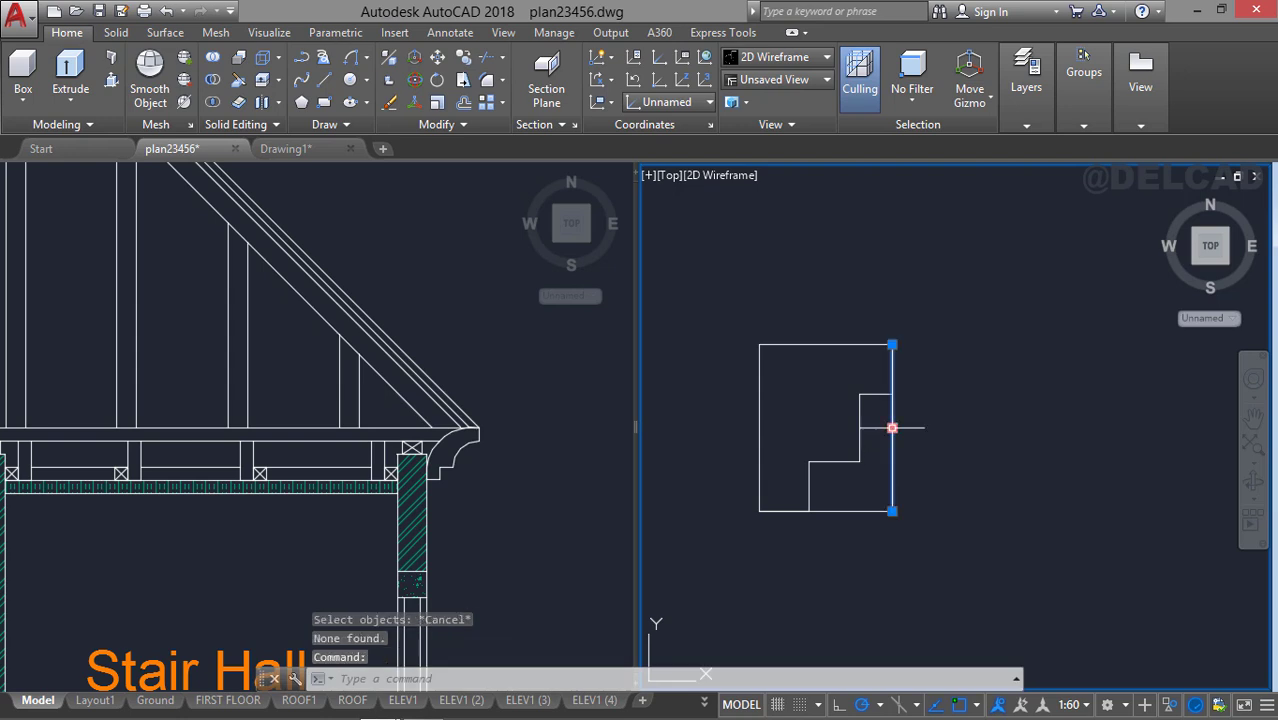
pyautogui.press('Delete')
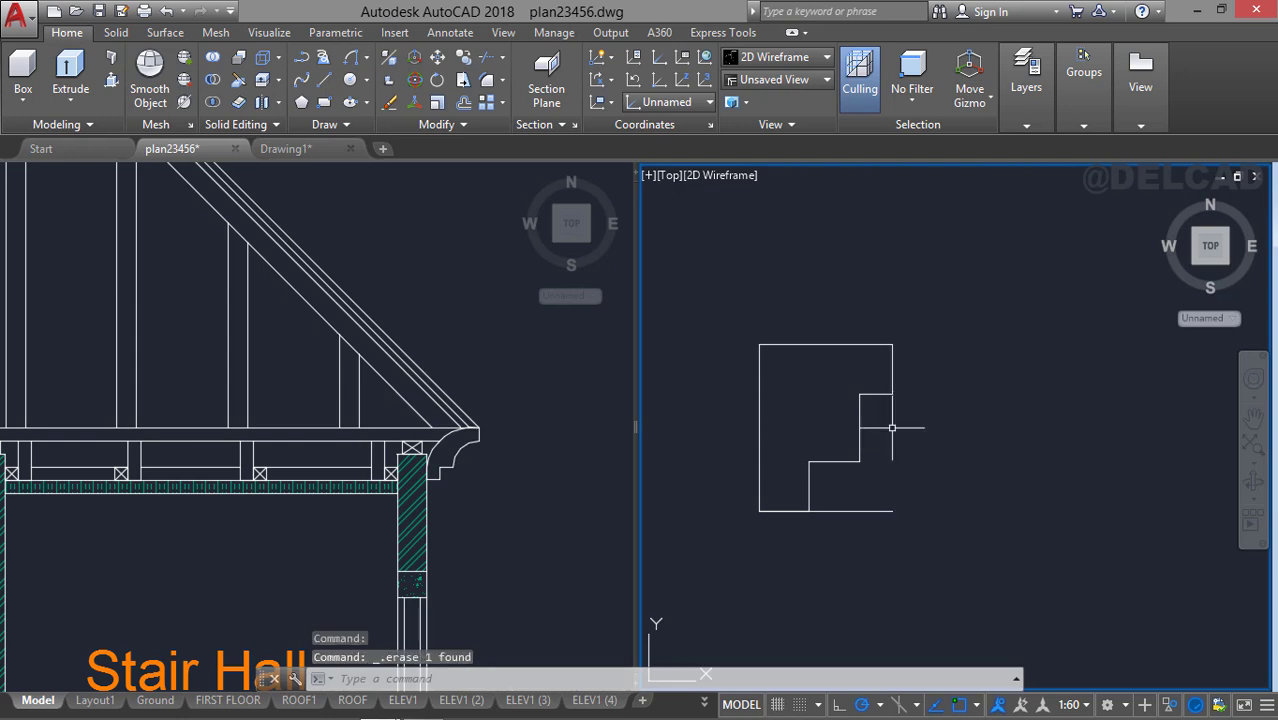
pyautogui.click(860, 526)
pyautogui.click(871, 506)
pyautogui.press('Delete')
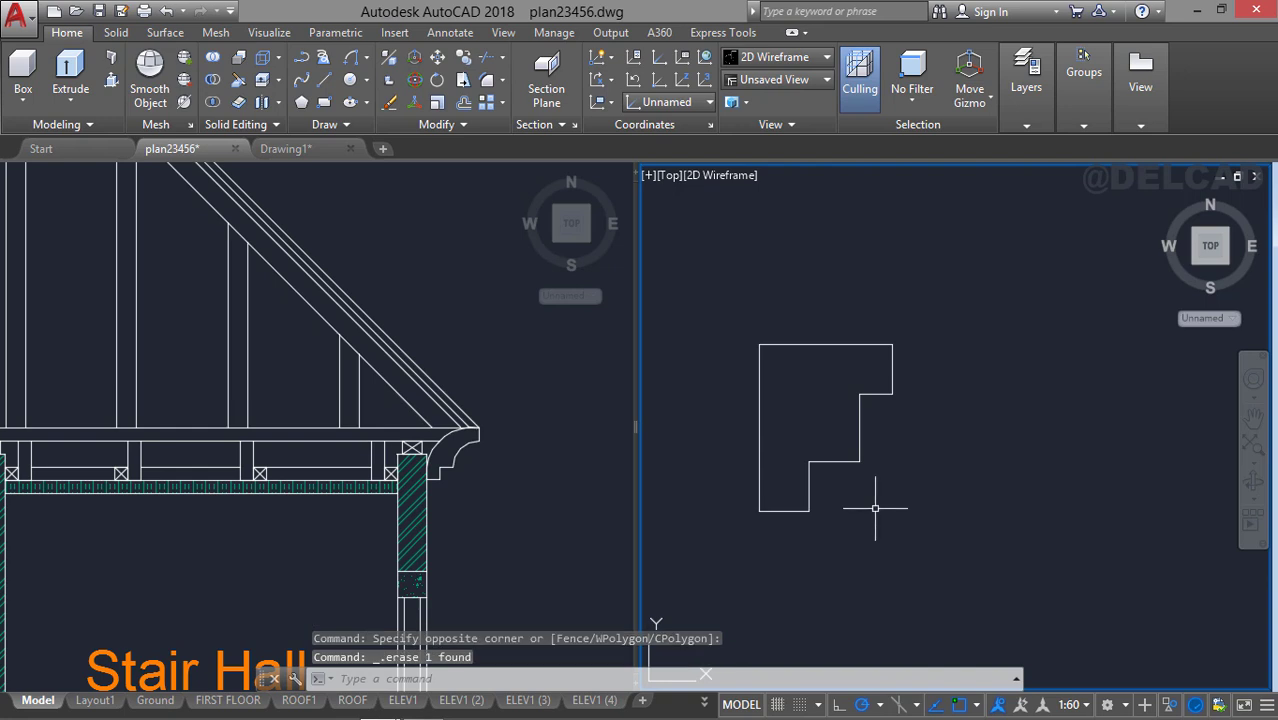
pyautogui.press('Return')
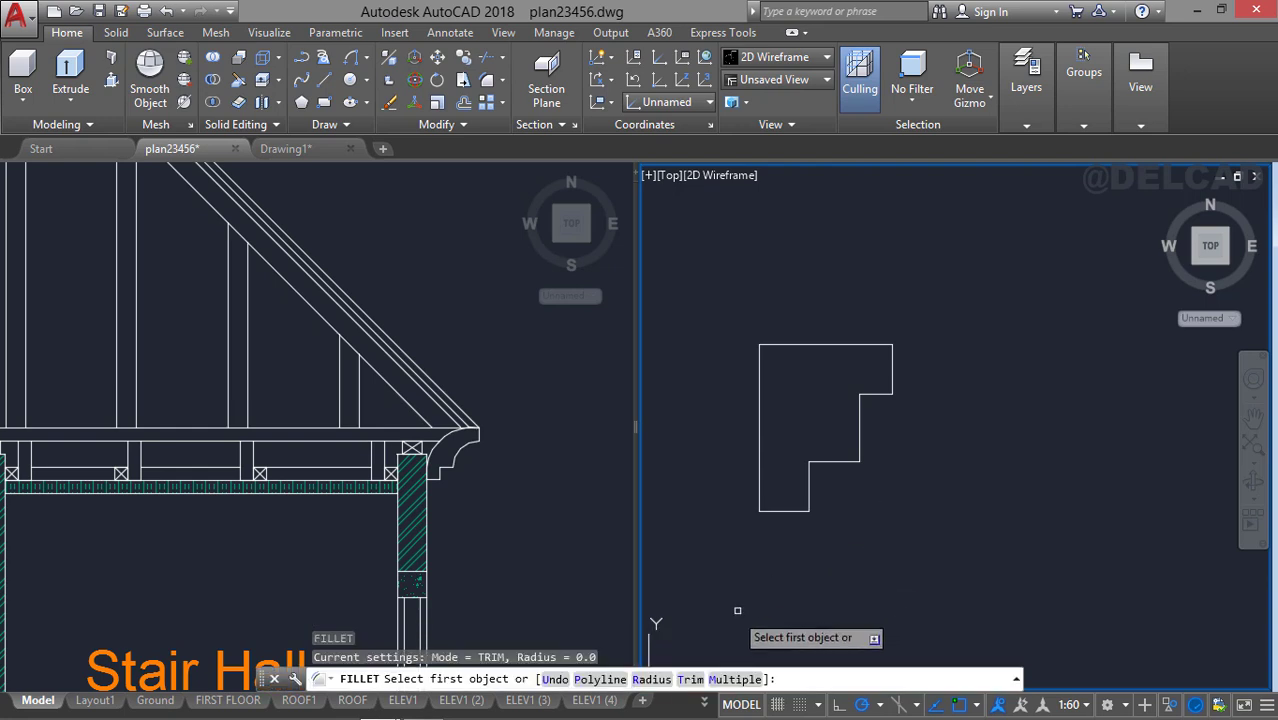
pyautogui.click(652, 679)
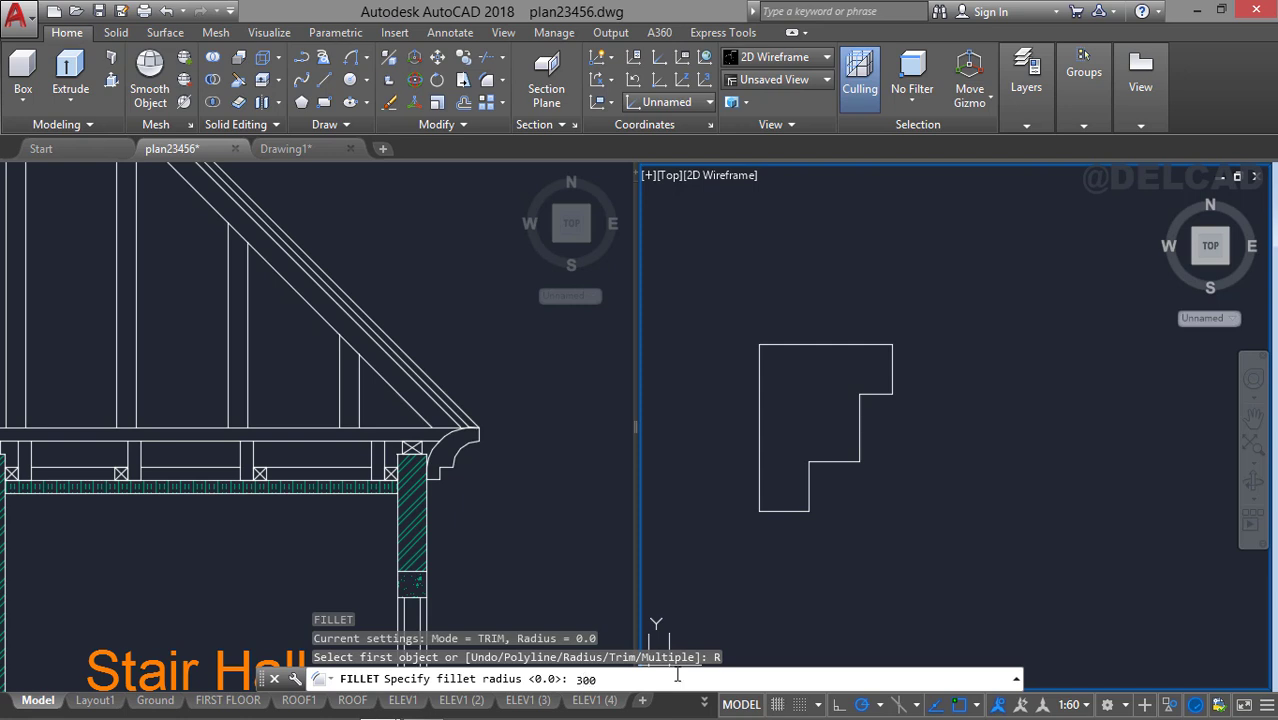
pyautogui.write('3000')
pyautogui.press('Return')
pyautogui.press('Escape')
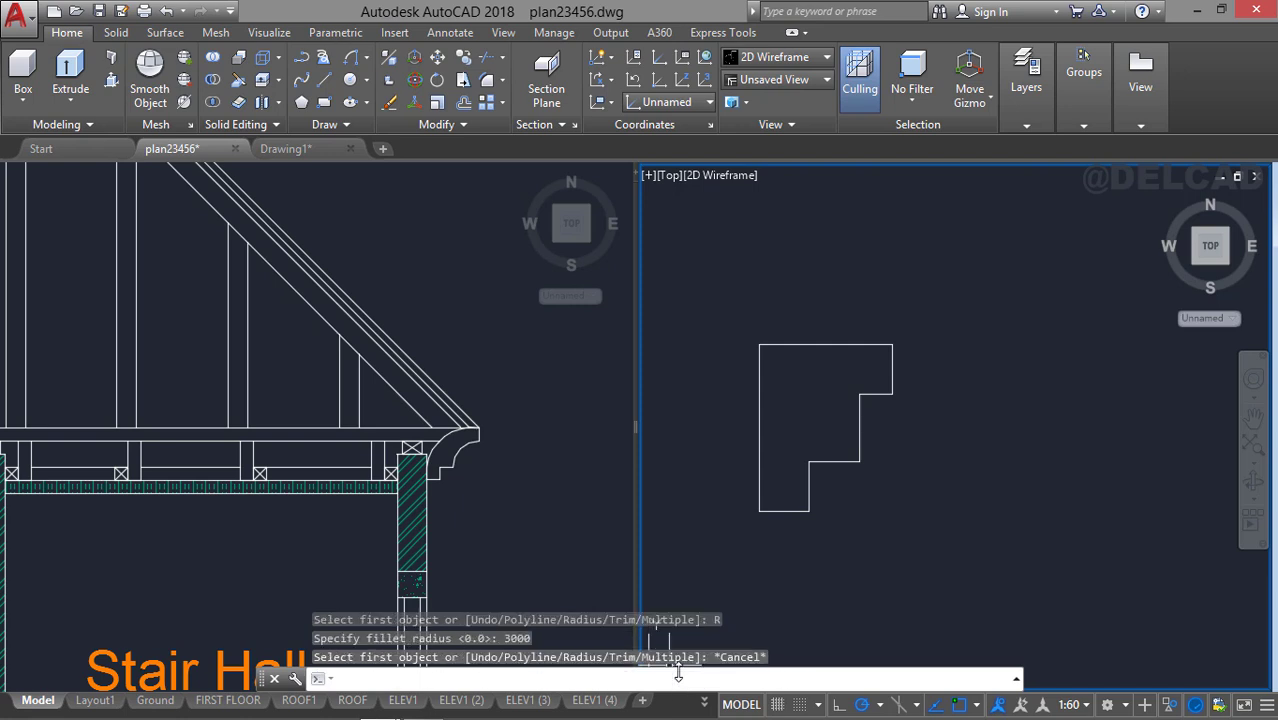
# Fillet the upper-left corner of the stepped eaves outline with a radius of 300.
pyautogui.write('r')
pyautogui.press('BackSpace')
pyautogui.write('f')
pyautogui.press('Return')
pyautogui.write('r')
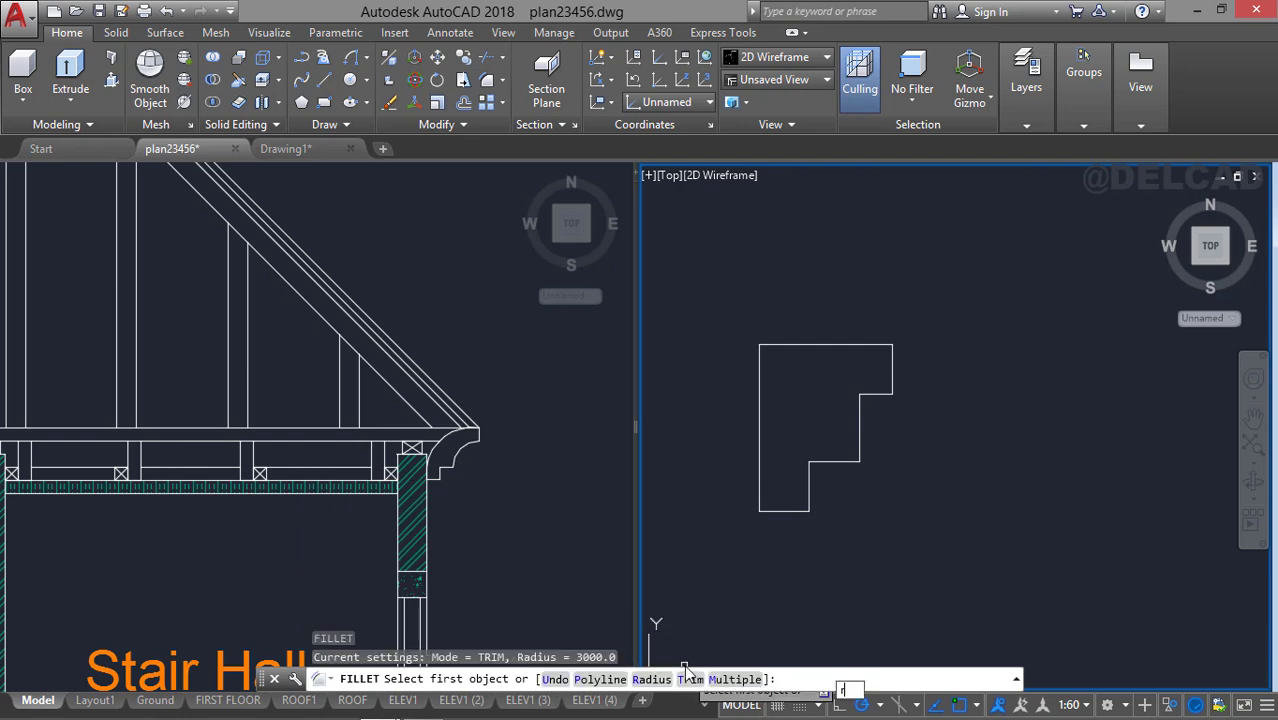
pyautogui.press('Return')
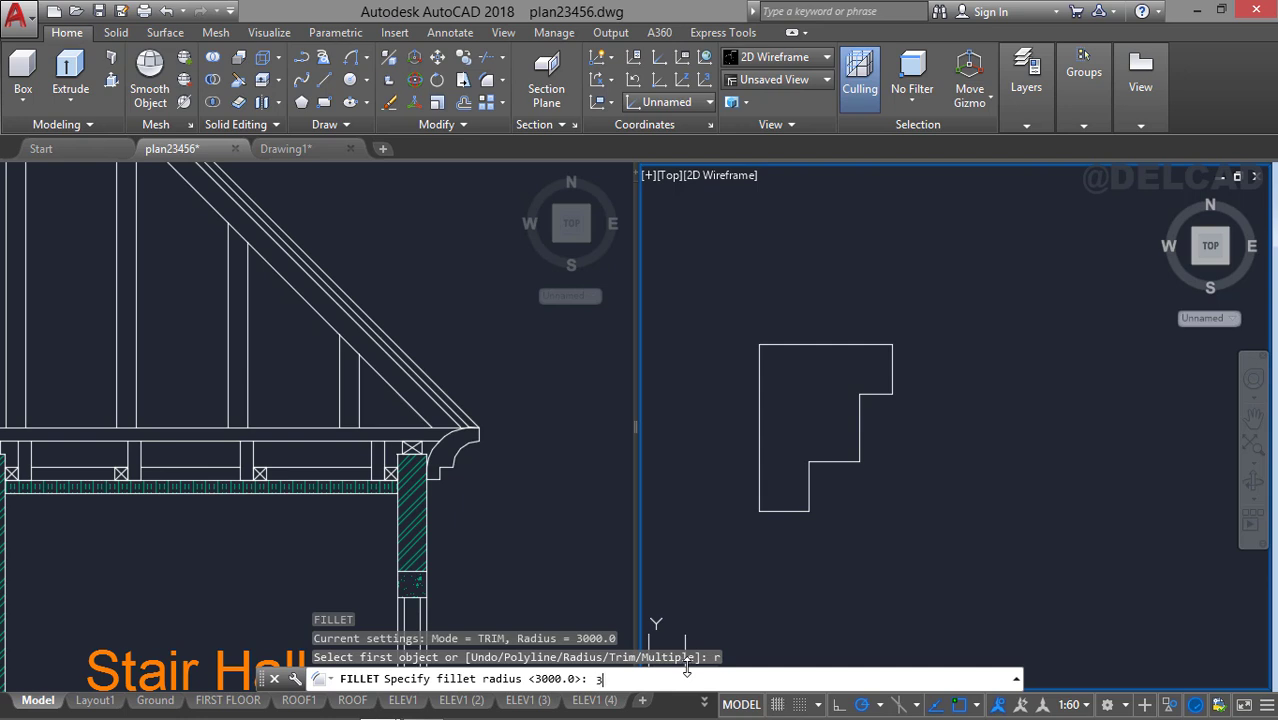
pyautogui.press('Return')
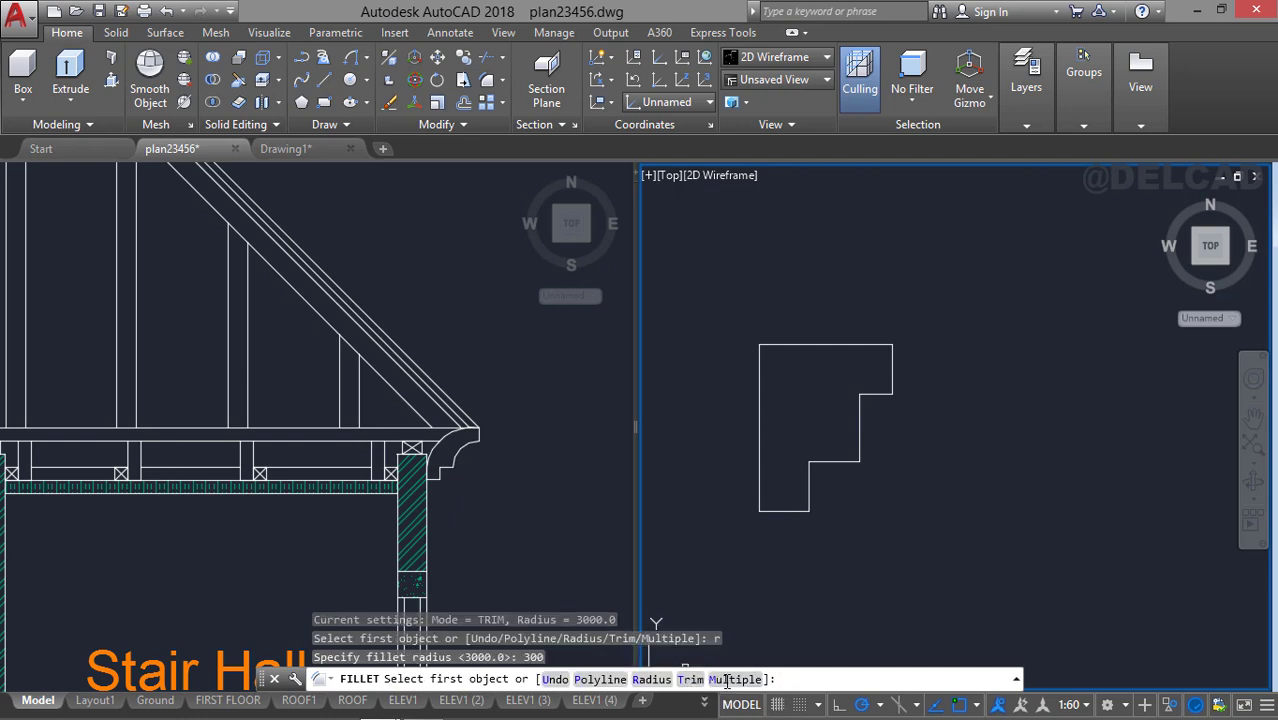
pyautogui.click(727, 681)
pyautogui.click(761, 414)
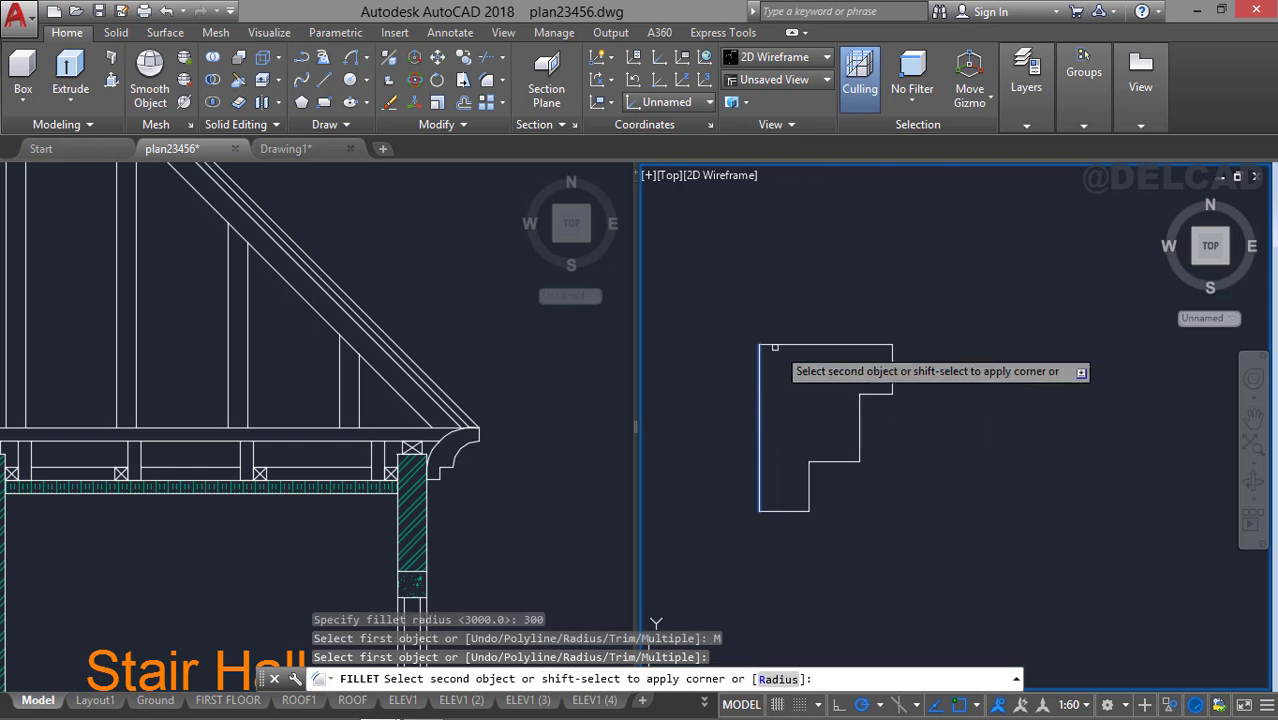
pyautogui.click(800, 346)
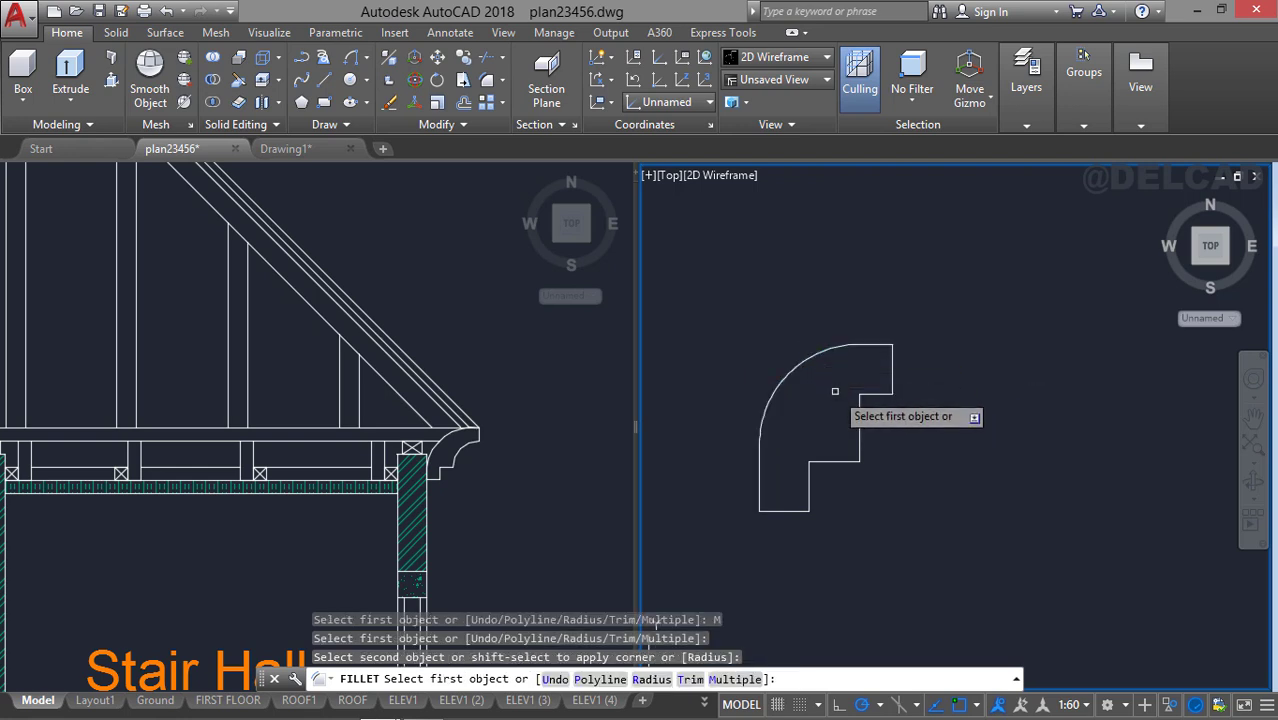
pyautogui.press('Escape')
# Fillet the stepped eaves outline's inner corner below its upper-right end with a radius of 100.
pyautogui.write('o')
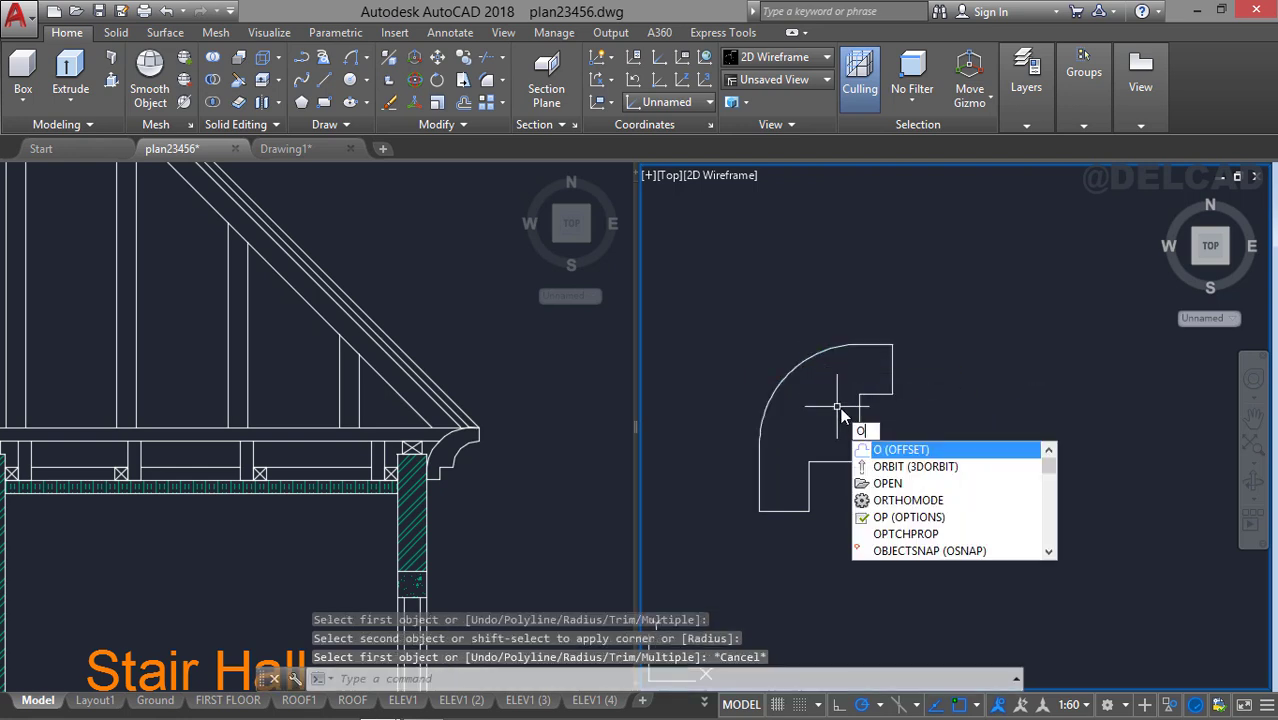
pyautogui.press('Escape')
pyautogui.press('Return')
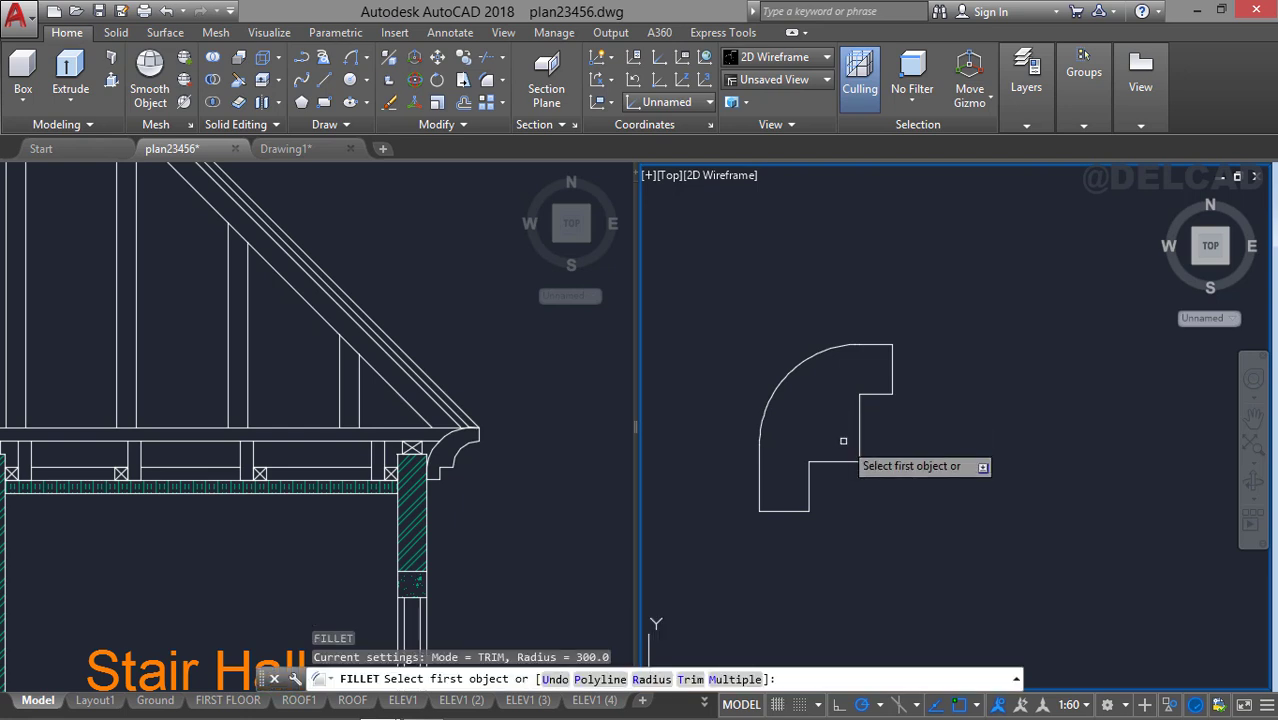
pyautogui.press('Return')
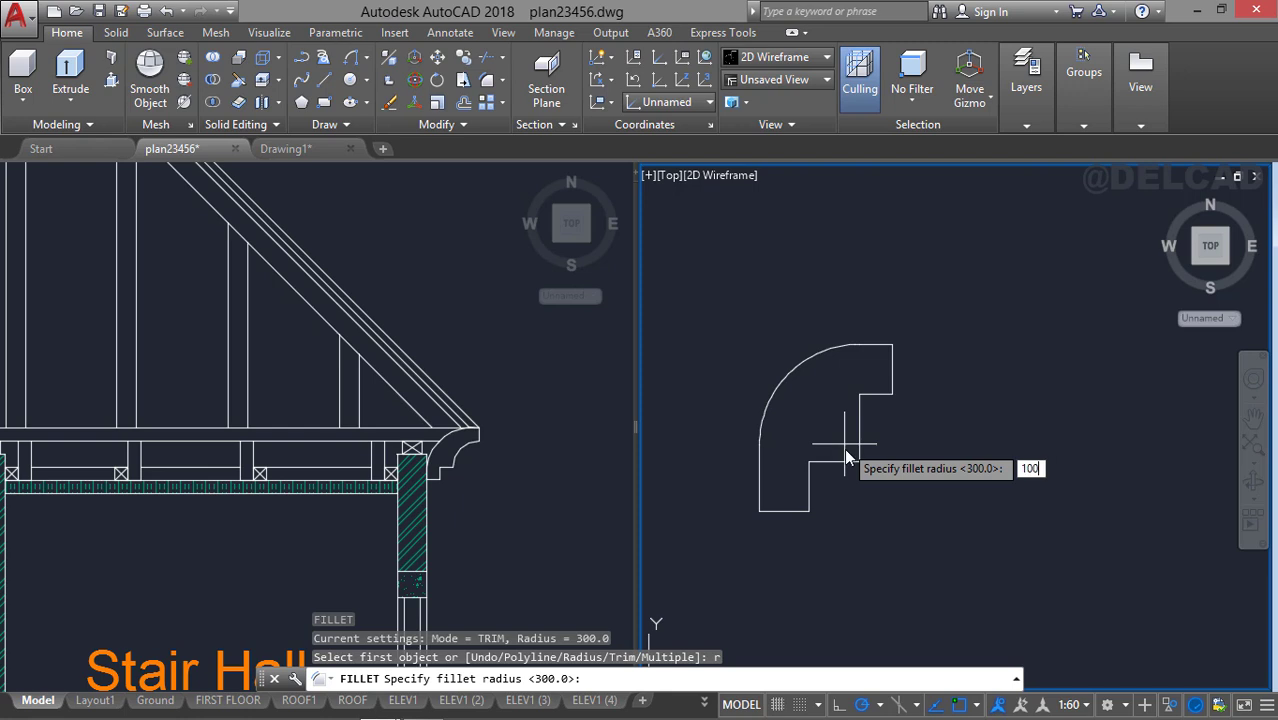
pyautogui.press('Return')
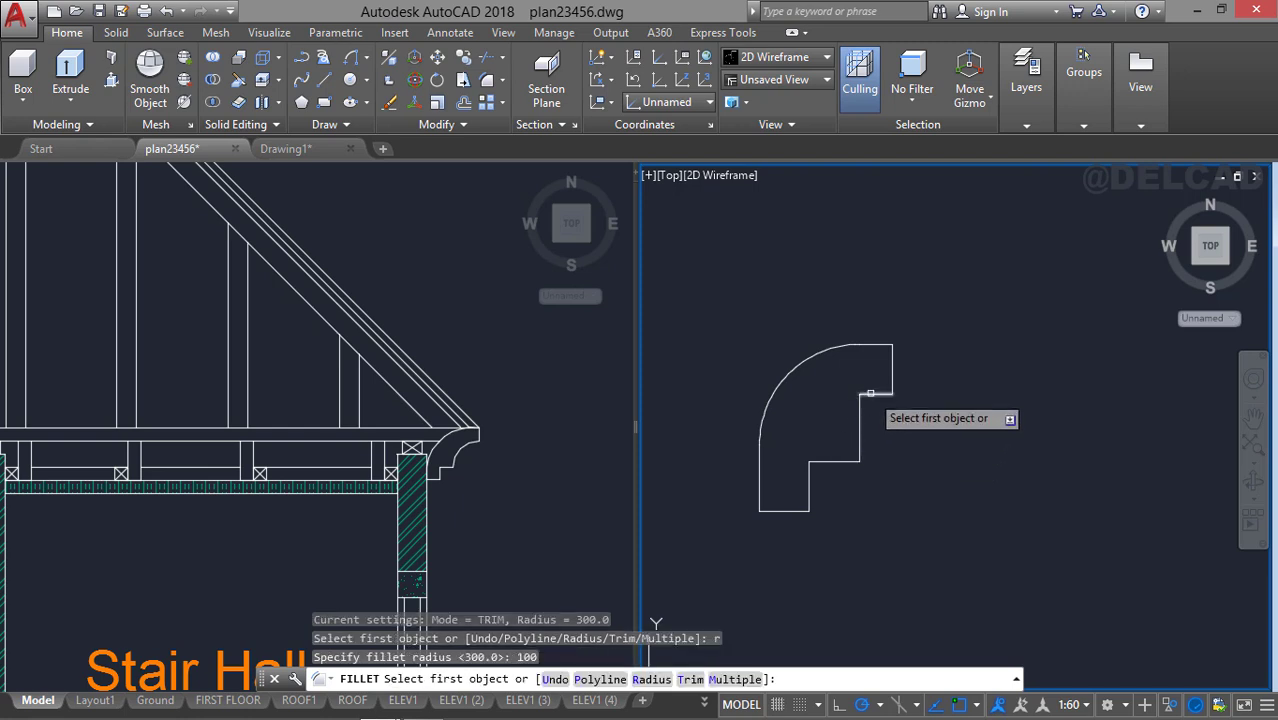
pyautogui.click(870, 393)
pyautogui.click(859, 443)
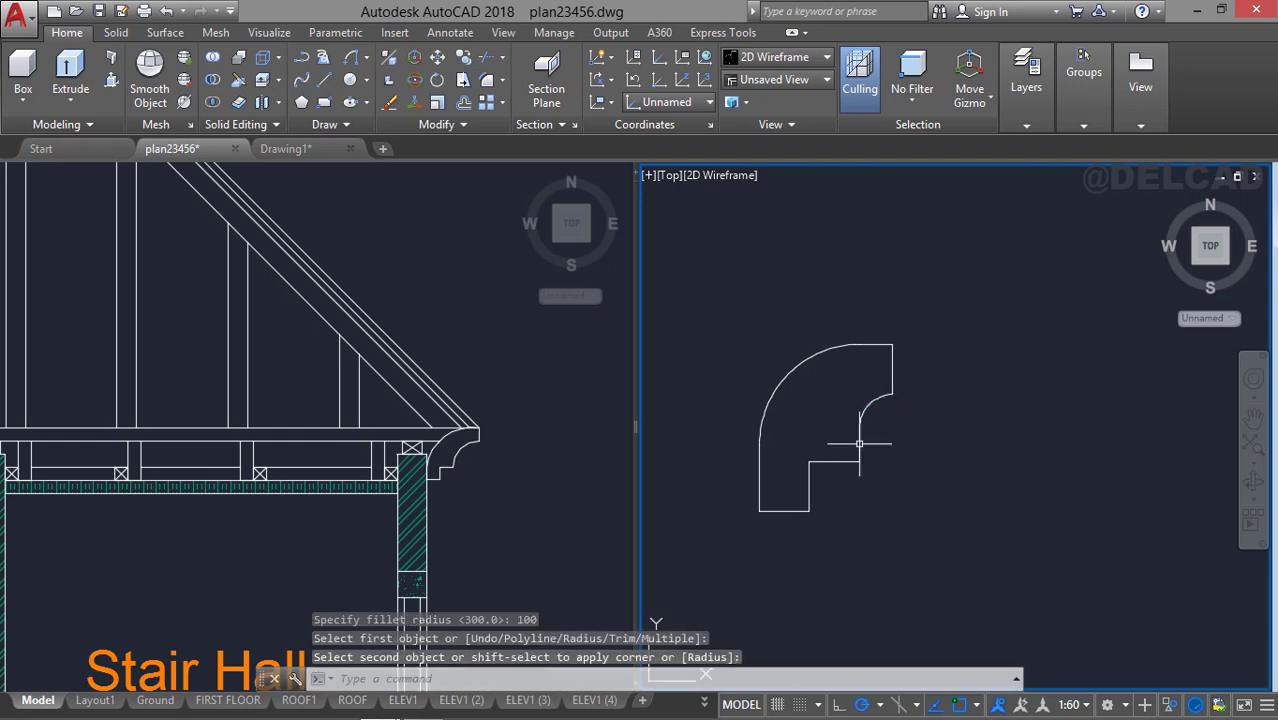
# Join all the lines and arcs of the eaves outline into one polyline.
pyautogui.scroll(-4, 859, 443)
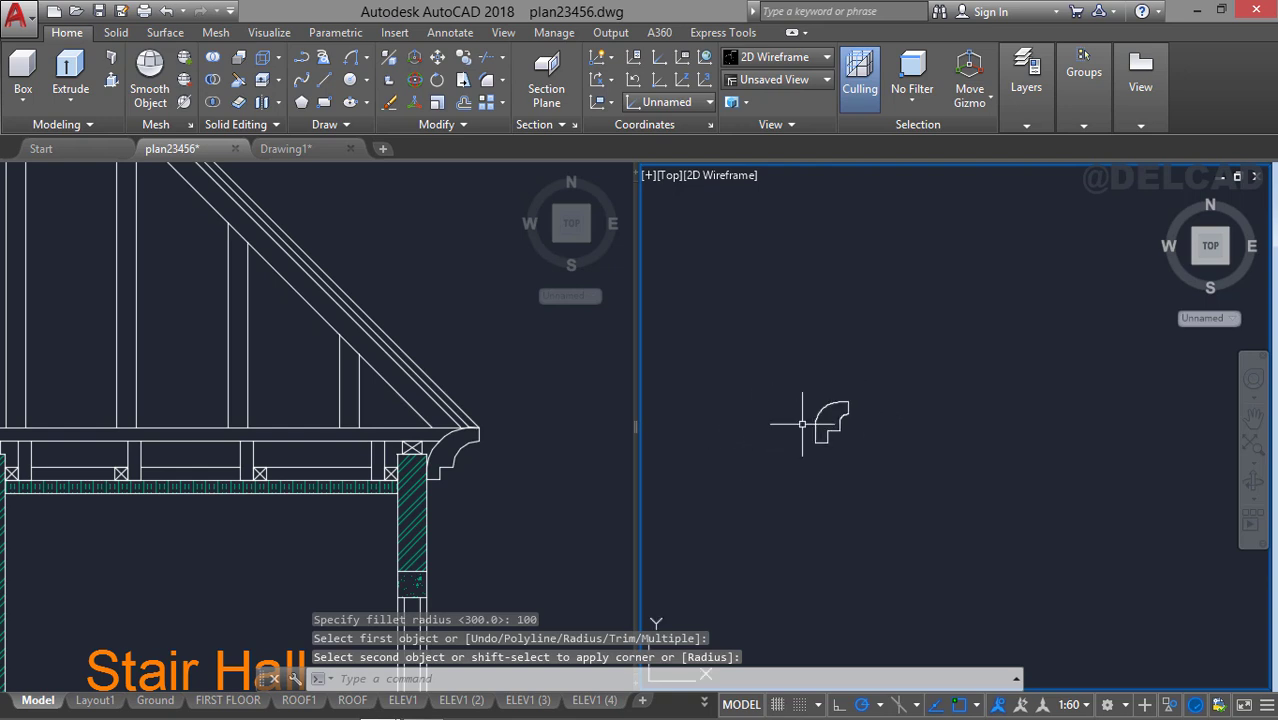
pyautogui.click(752, 366)
pyautogui.click(880, 466)
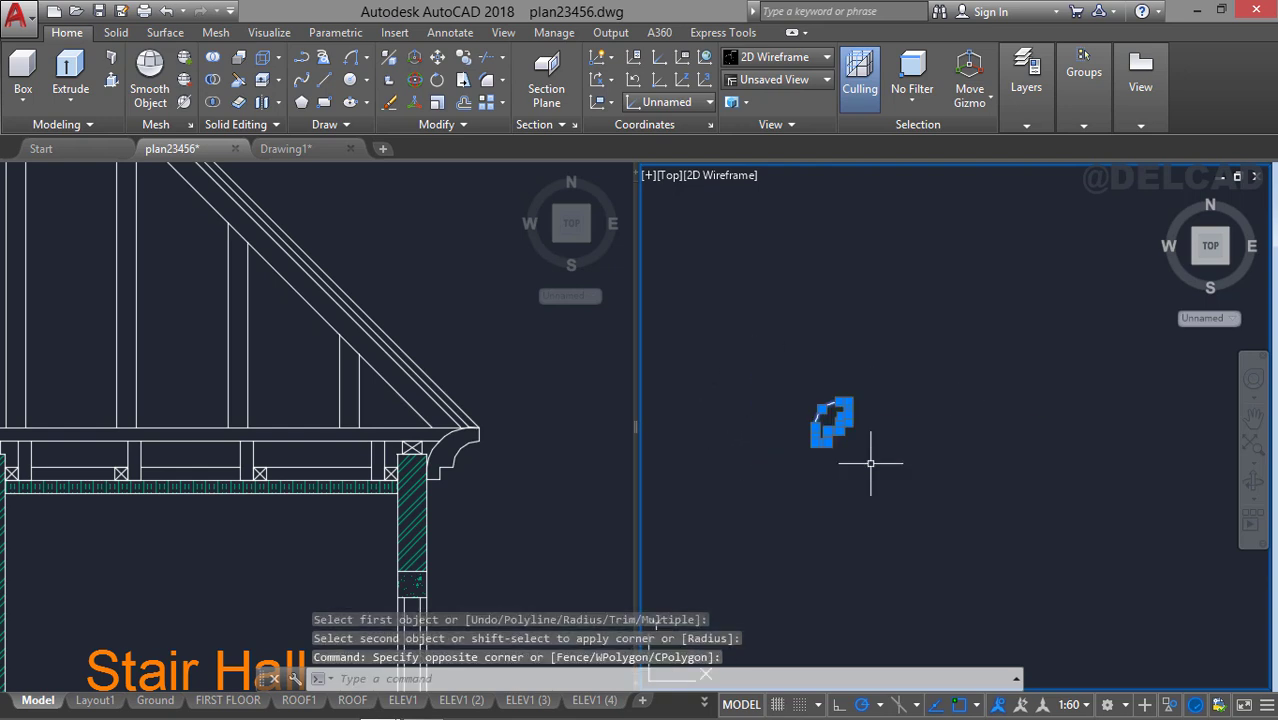
pyautogui.scroll(-2, 871, 463)
pyautogui.moveTo(799, 459)
pyautogui.mouseDown(button='middle')
pyautogui.moveTo(821, 442)
pyautogui.moveTo(856, 362)
pyautogui.moveTo(1000, 440)
pyautogui.mouseUp(button='middle')
pyautogui.press('Return')
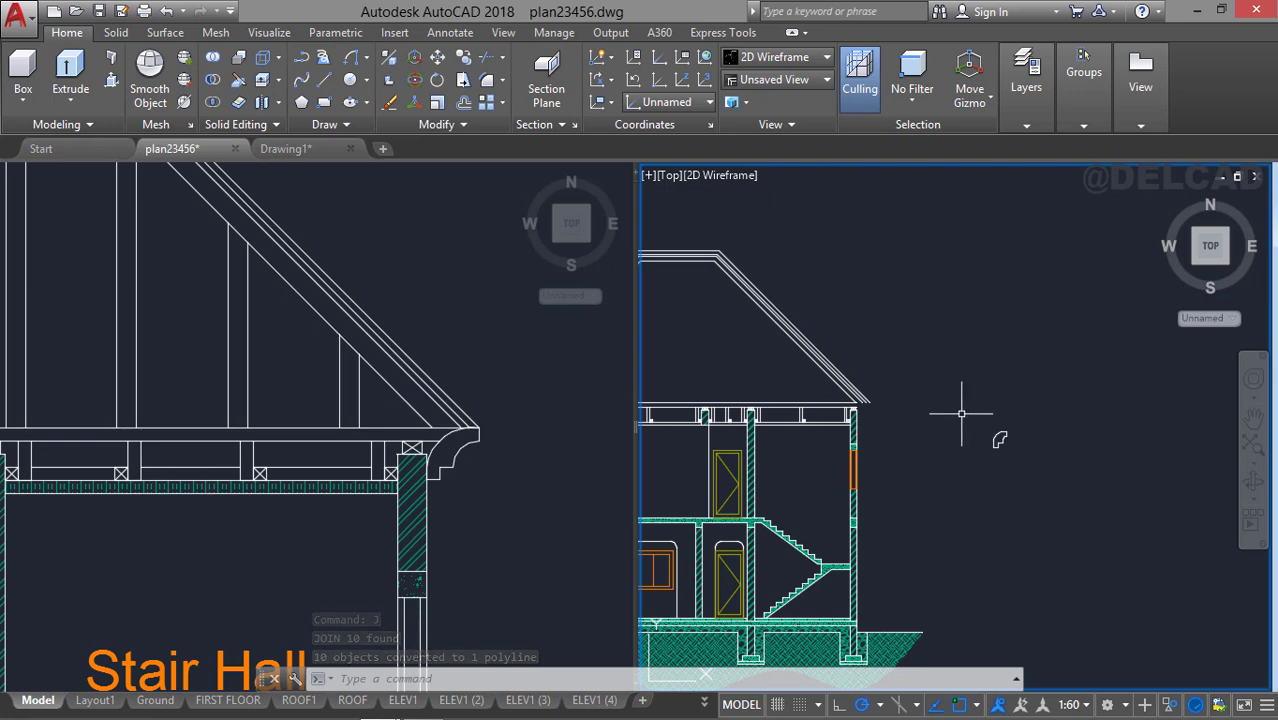
# Draw a vertical guide line upward from the outer end of the lower tie-beam line, above the right wall's outer face.
pyautogui.scroll(-2, 999, 440)
pyautogui.moveTo(993, 414); pyautogui.dragTo(1009, 420, button='middle')
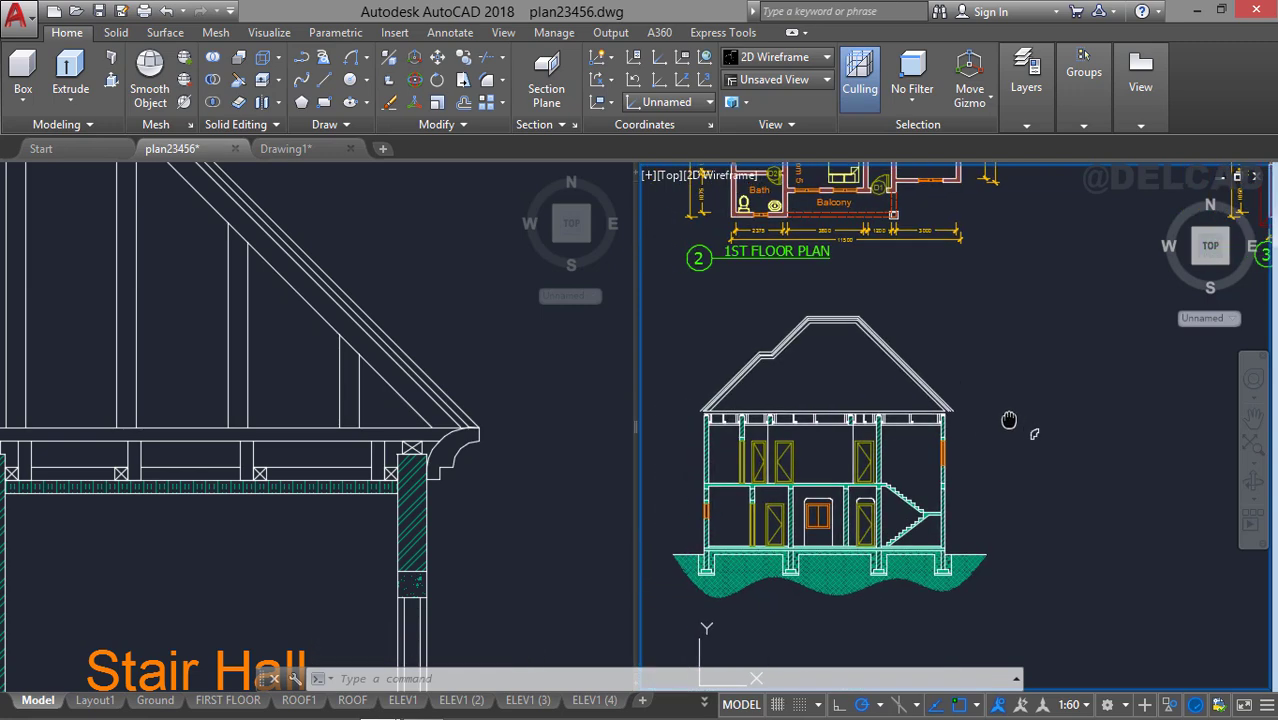
pyautogui.scroll(4, 990, 410)
pyautogui.moveTo(915, 409); pyautogui.dragTo(944, 402, button='middle')
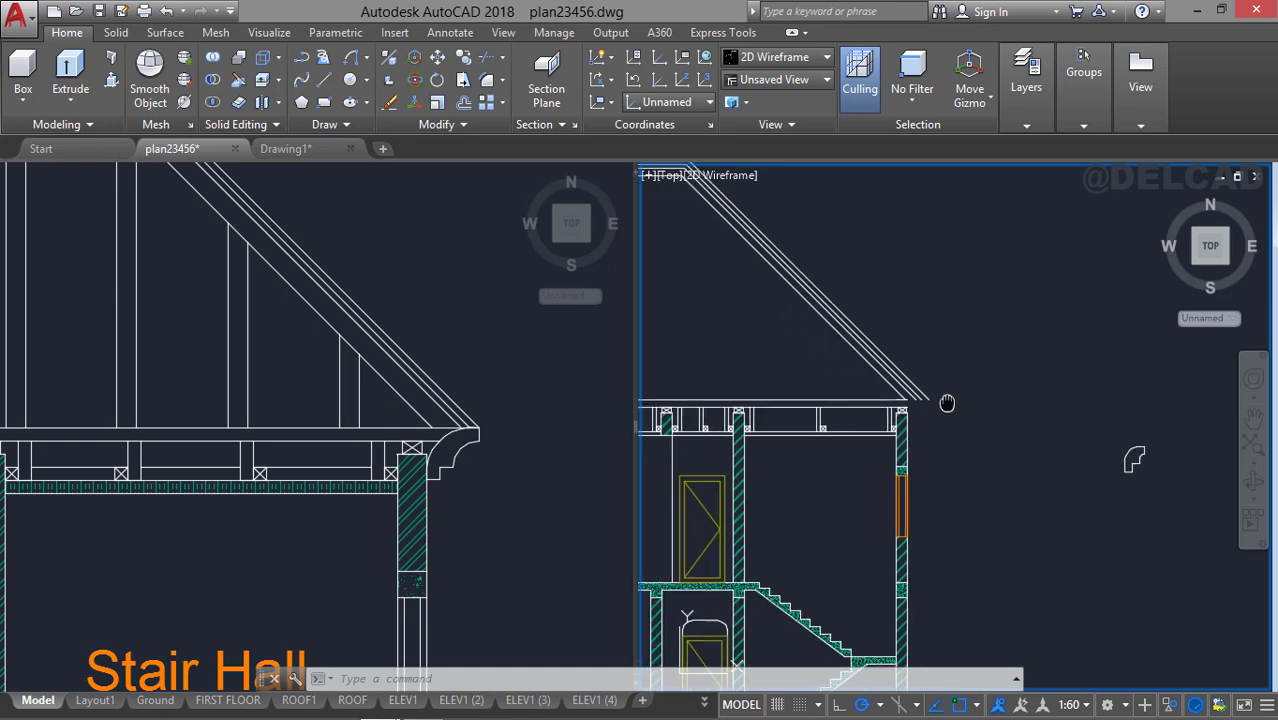
pyautogui.click(865, 408)
pyautogui.press('Escape')
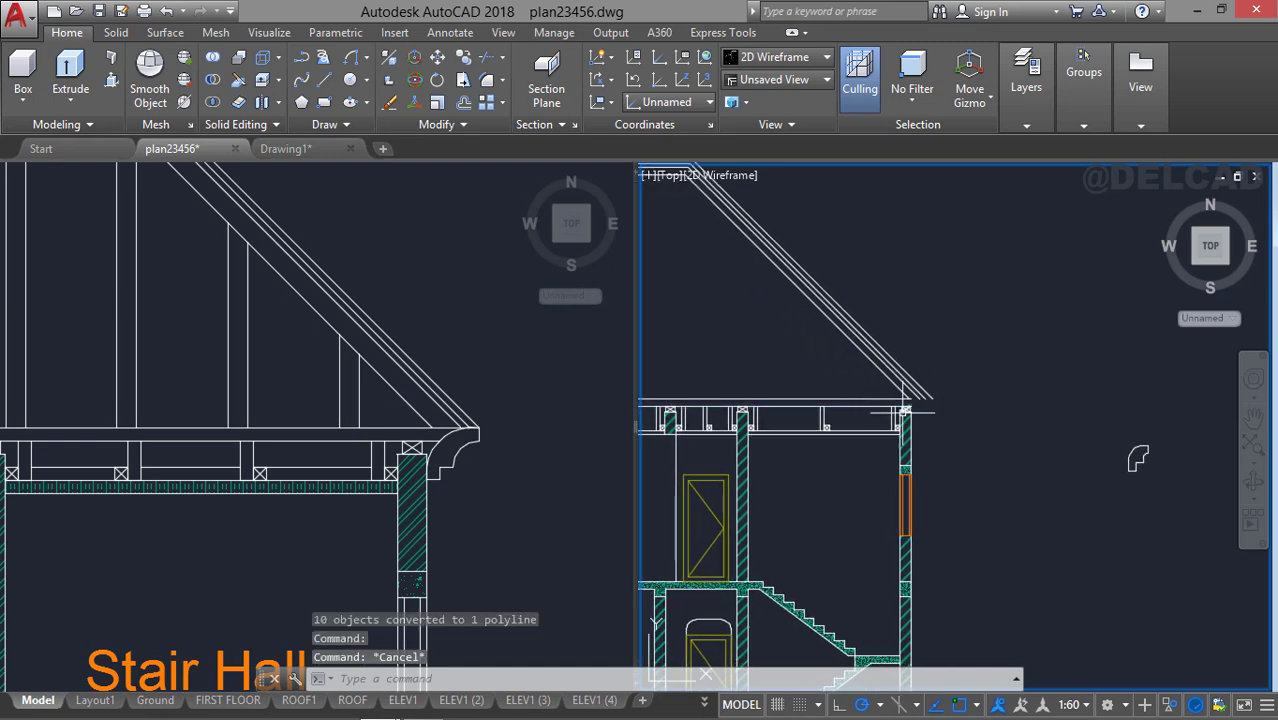
pyautogui.write('l')
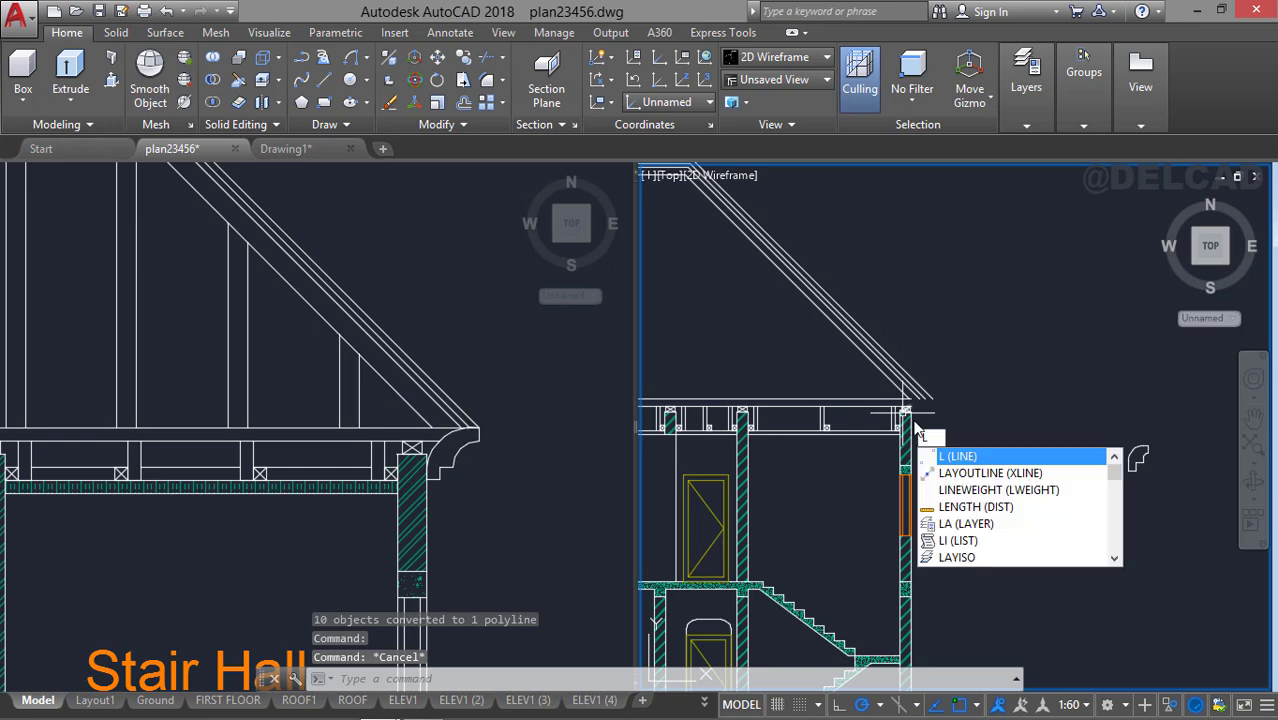
pyautogui.press('Escape')
pyautogui.scroll(3, 915, 405)
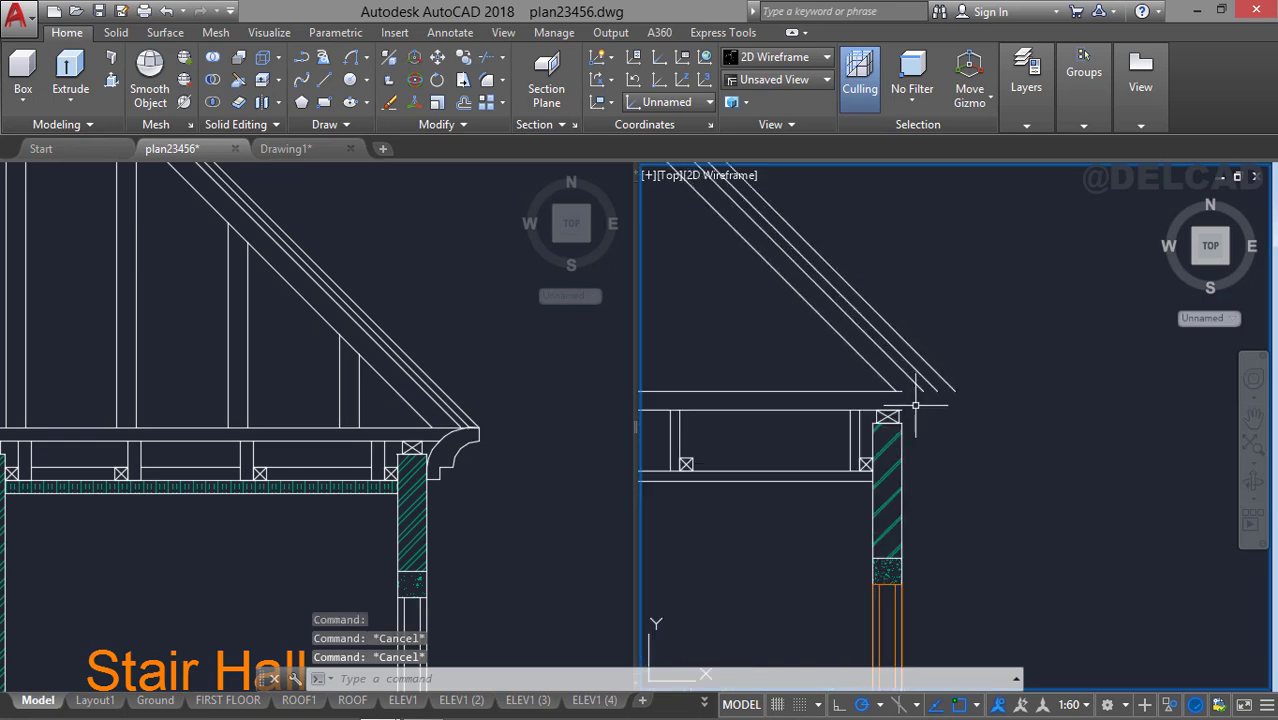
pyautogui.write('l')
pyautogui.press('Return')
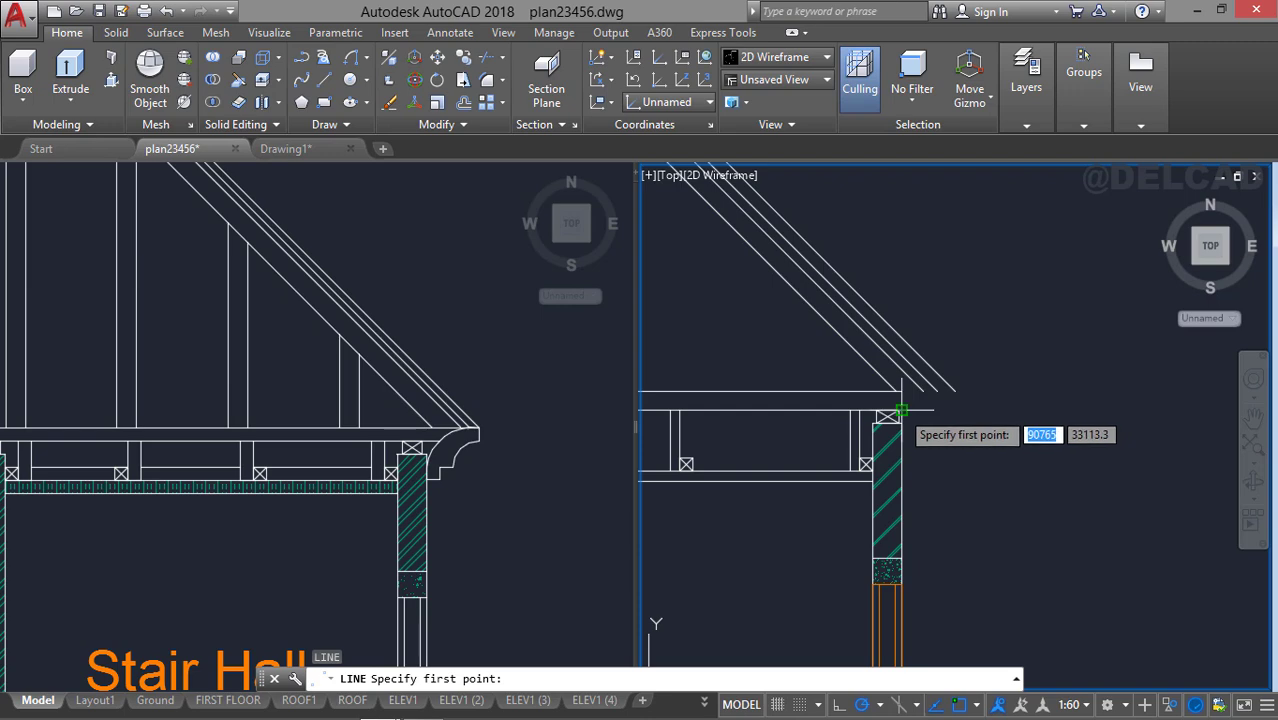
pyautogui.click(902, 410)
pyautogui.click(900, 245)
pyautogui.press('Escape')
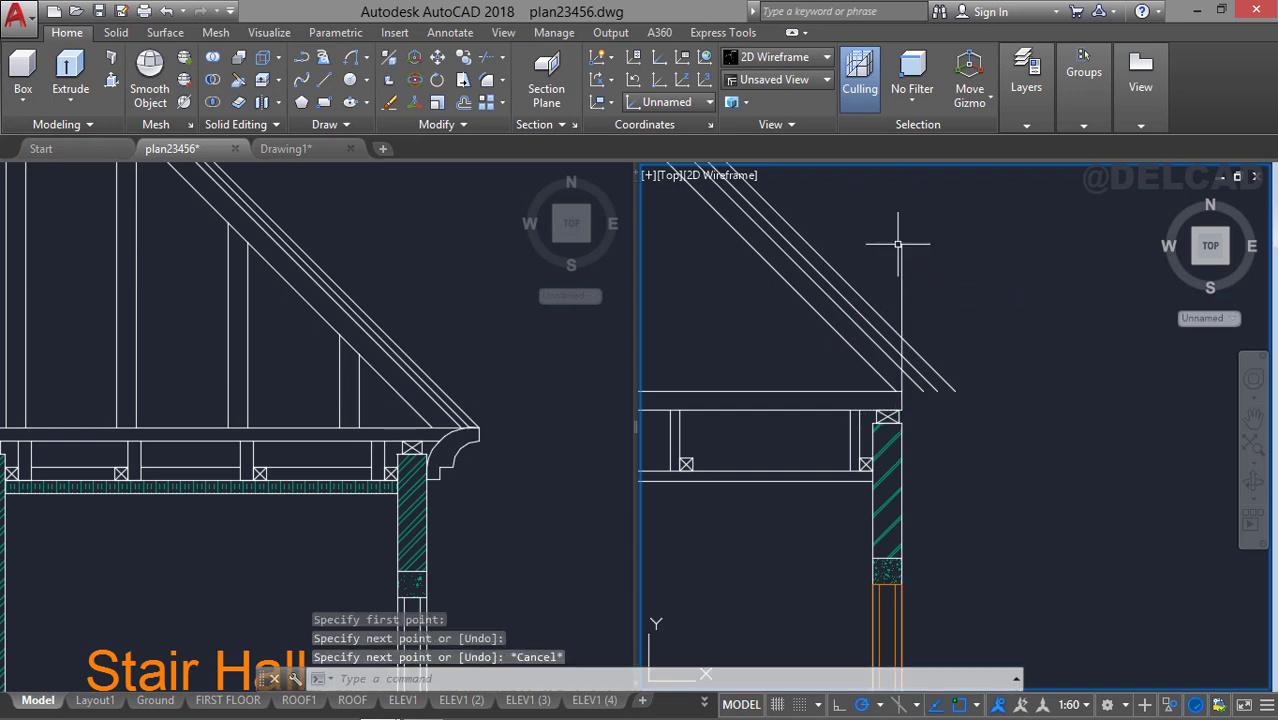
# Offset the vertical guide line 400 outward from the wall.
pyautogui.press('Return')
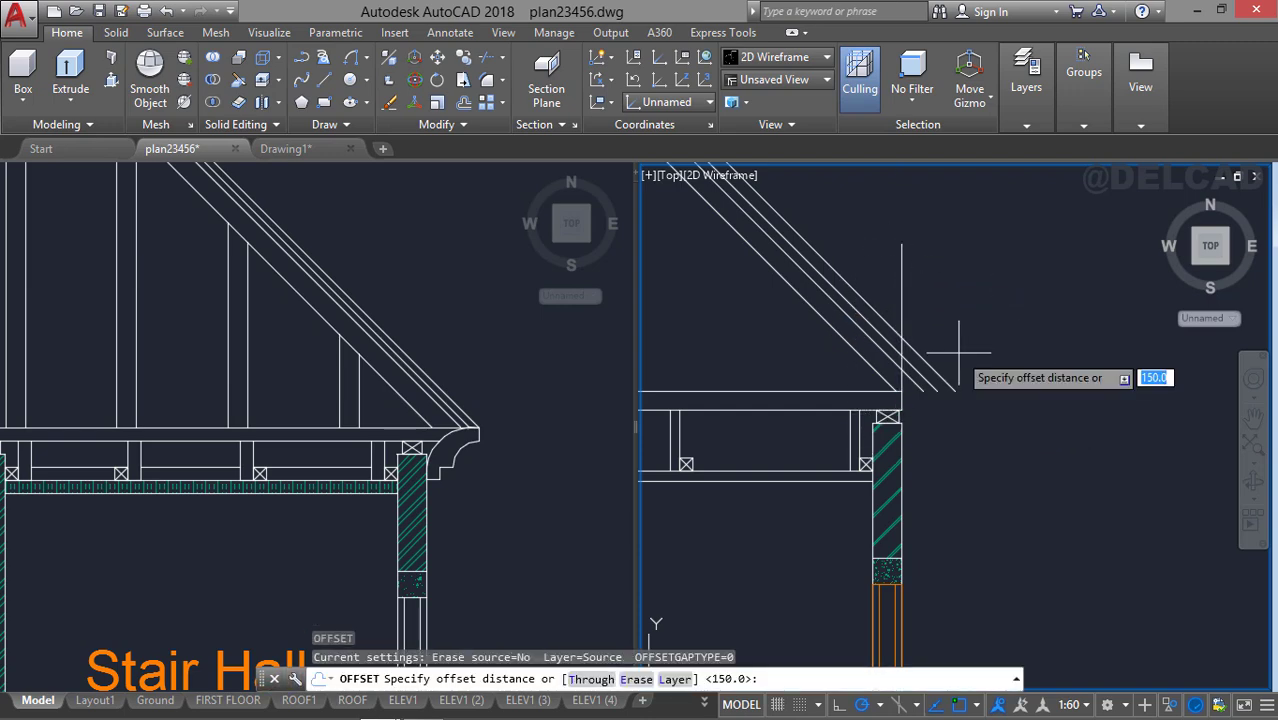
pyautogui.write('400')
pyautogui.press('Return')
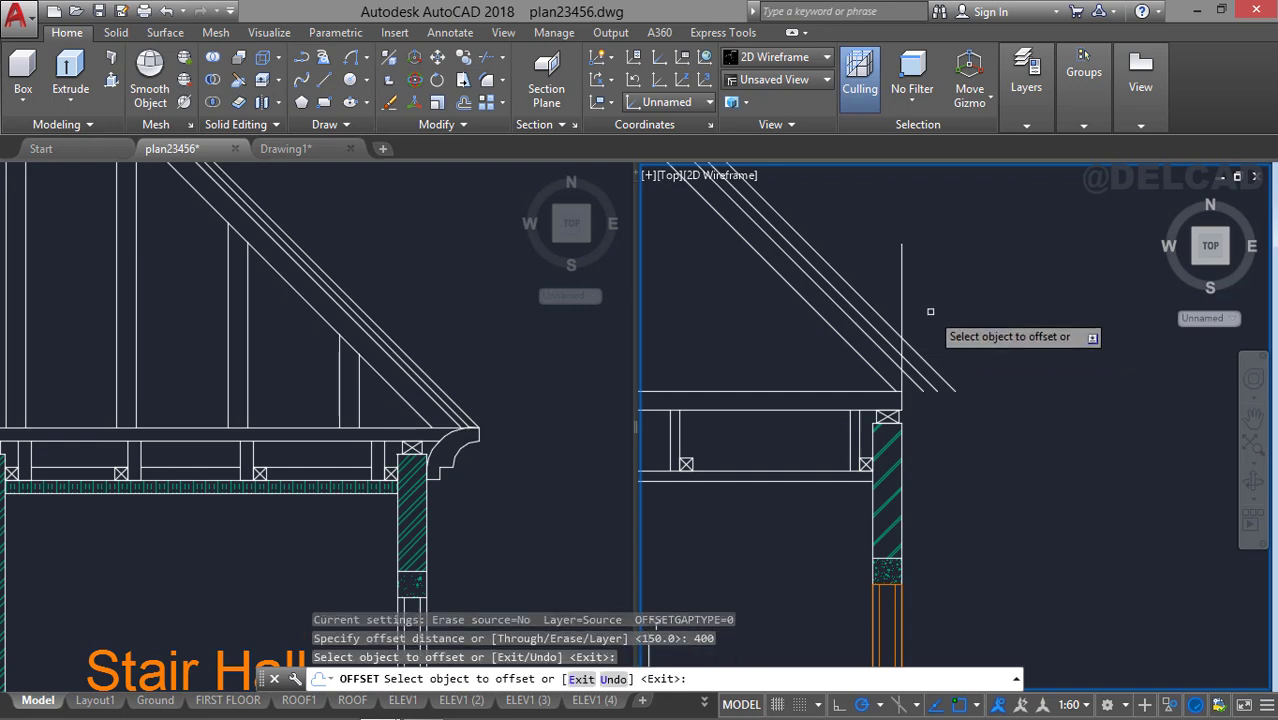
pyautogui.click(899, 287)
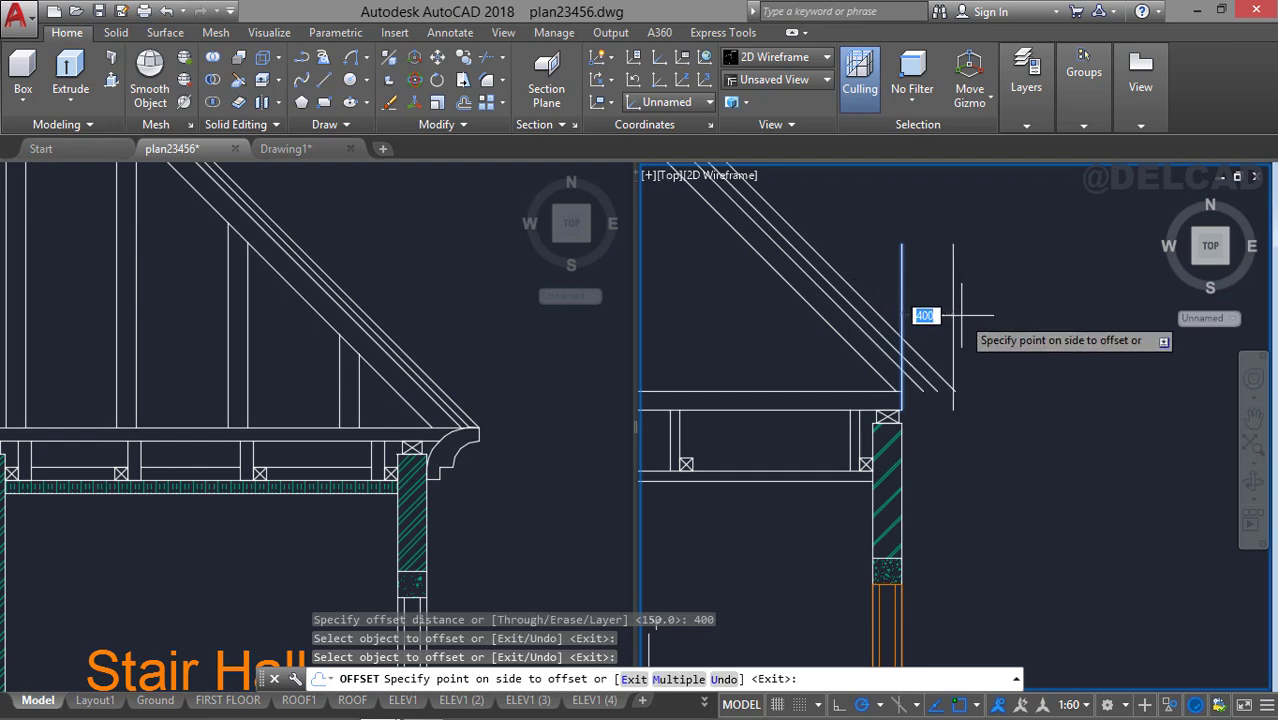
pyautogui.click(990, 318)
pyautogui.press('Escape')
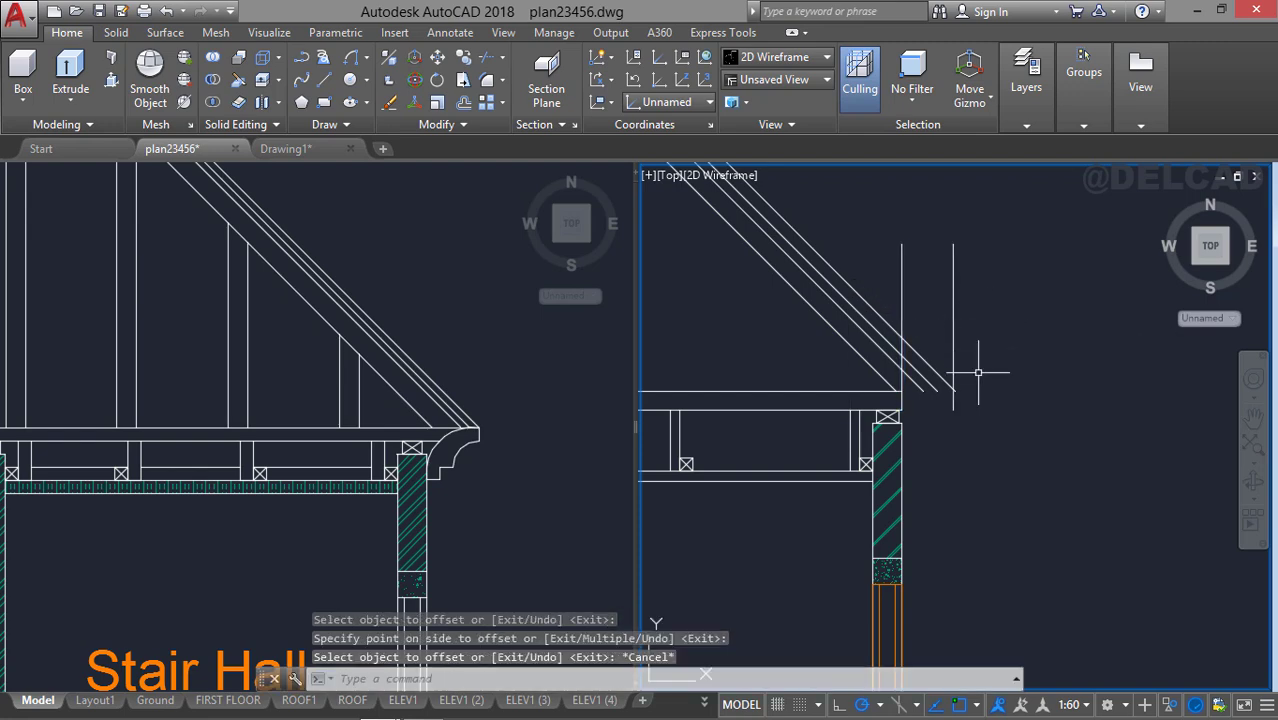
# Stretch the upper tie-beam line's outer end to the lower tip of the outermost roof line.
pyautogui.click(881, 398)
pyautogui.click(879, 386)
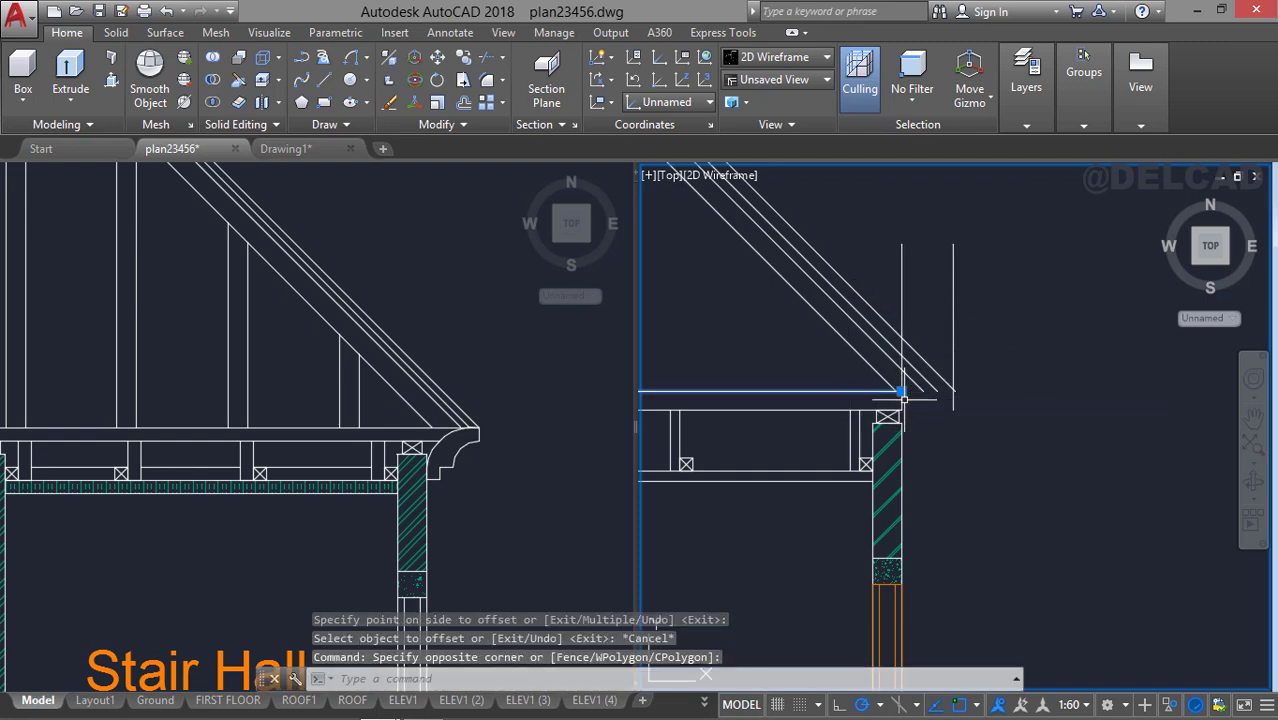
pyautogui.click(901, 391)
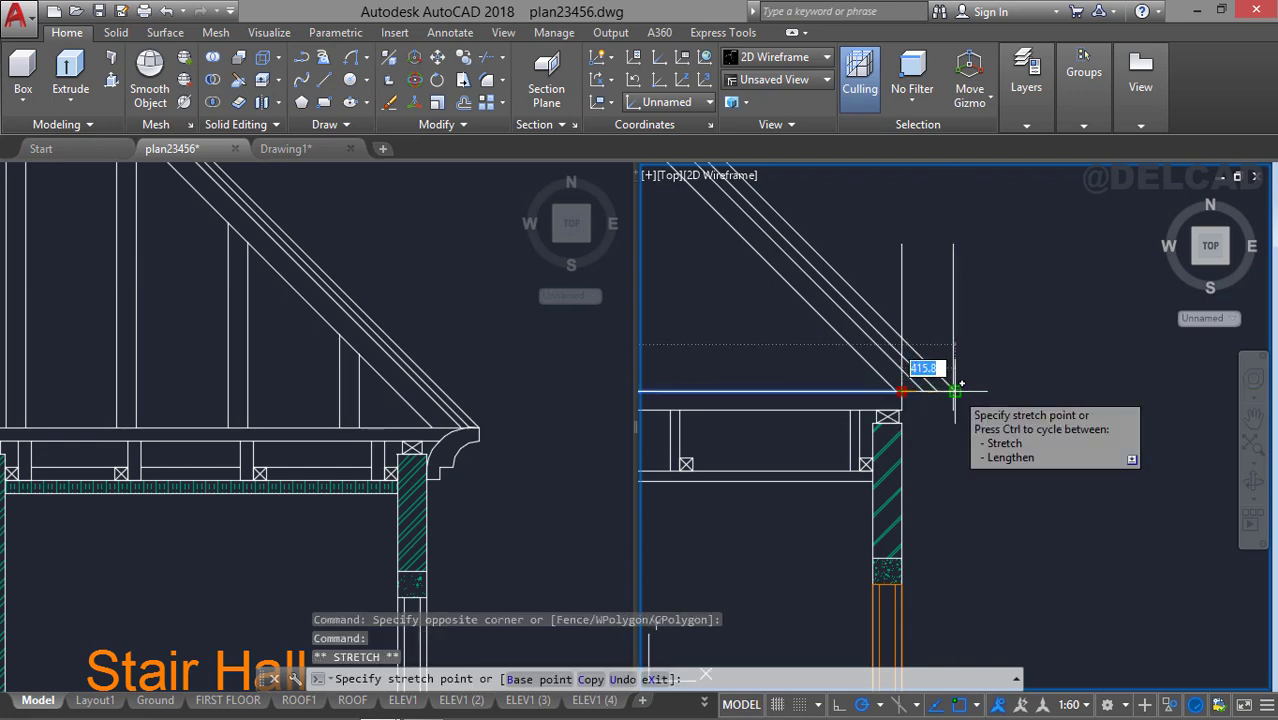
pyautogui.click(955, 391)
pyautogui.press('Escape')
# Move the eaves outline by its upper-right corner to the outer tip of the roof.
pyautogui.scroll(-4, 1005, 398)
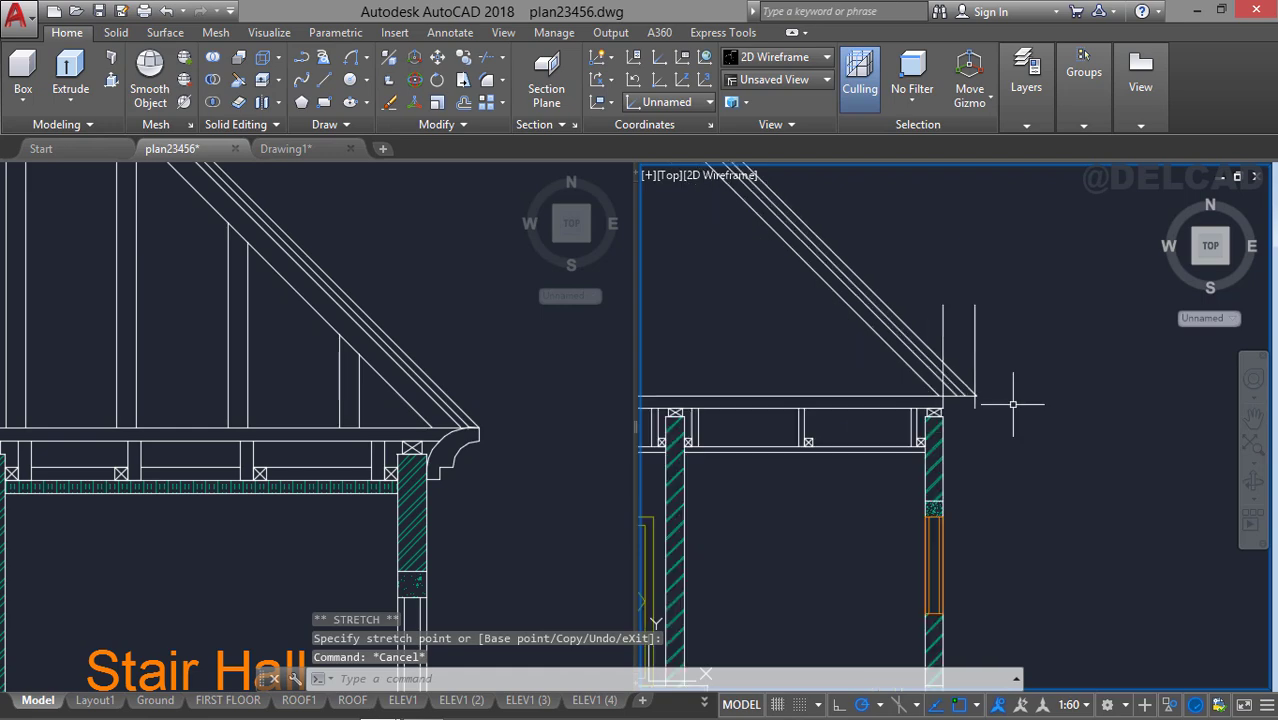
pyautogui.click(1063, 395)
pyautogui.click(1135, 480)
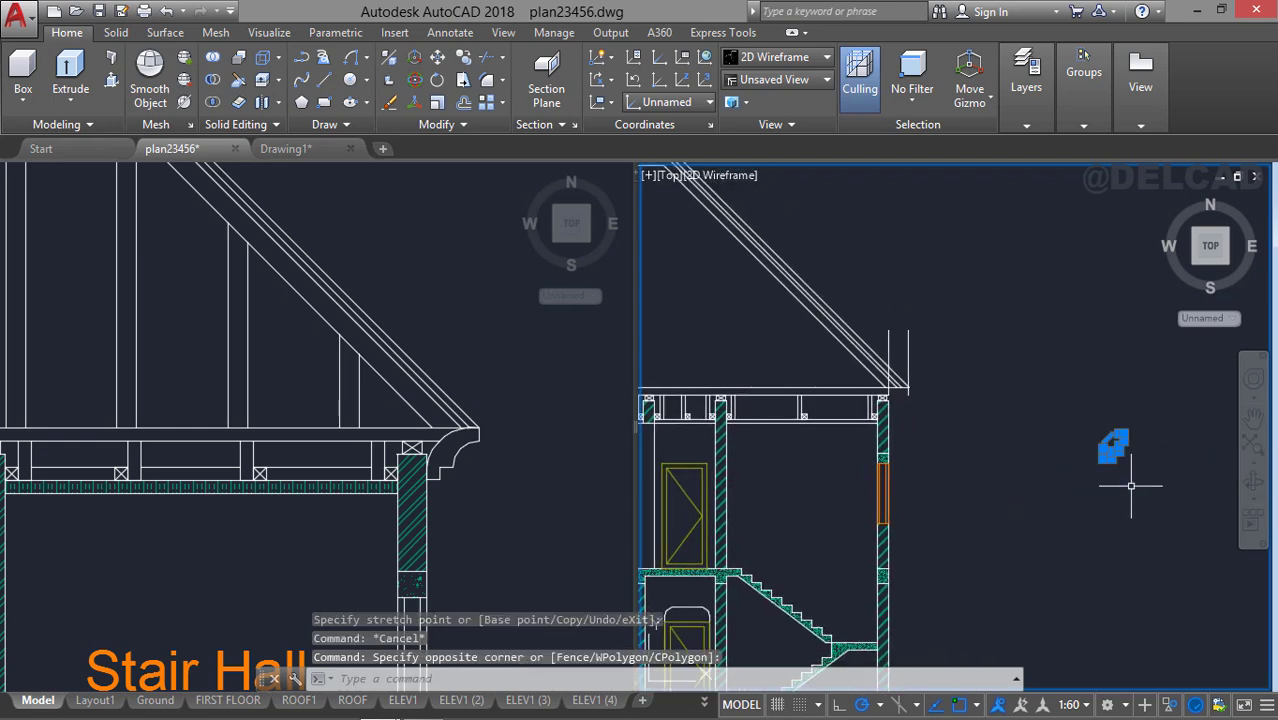
pyautogui.rightClick(1135, 484)
pyautogui.click(1120, 163)
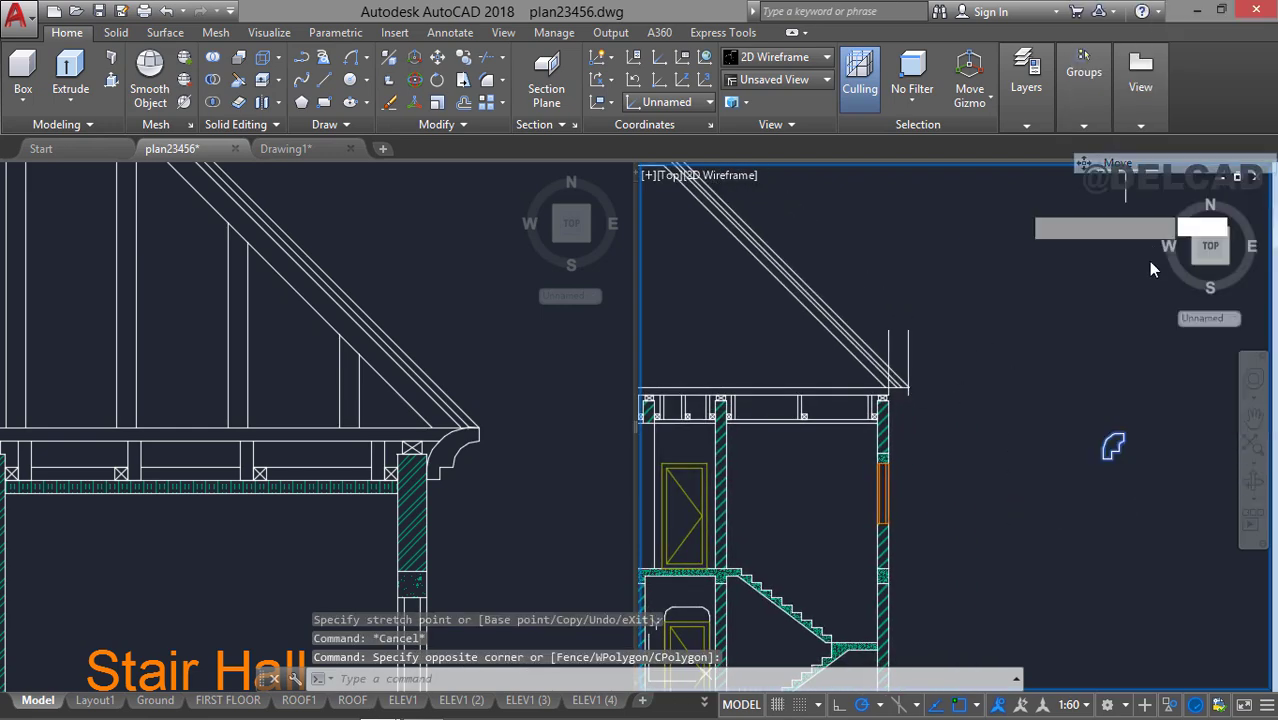
pyautogui.scroll(2, 1140, 410)
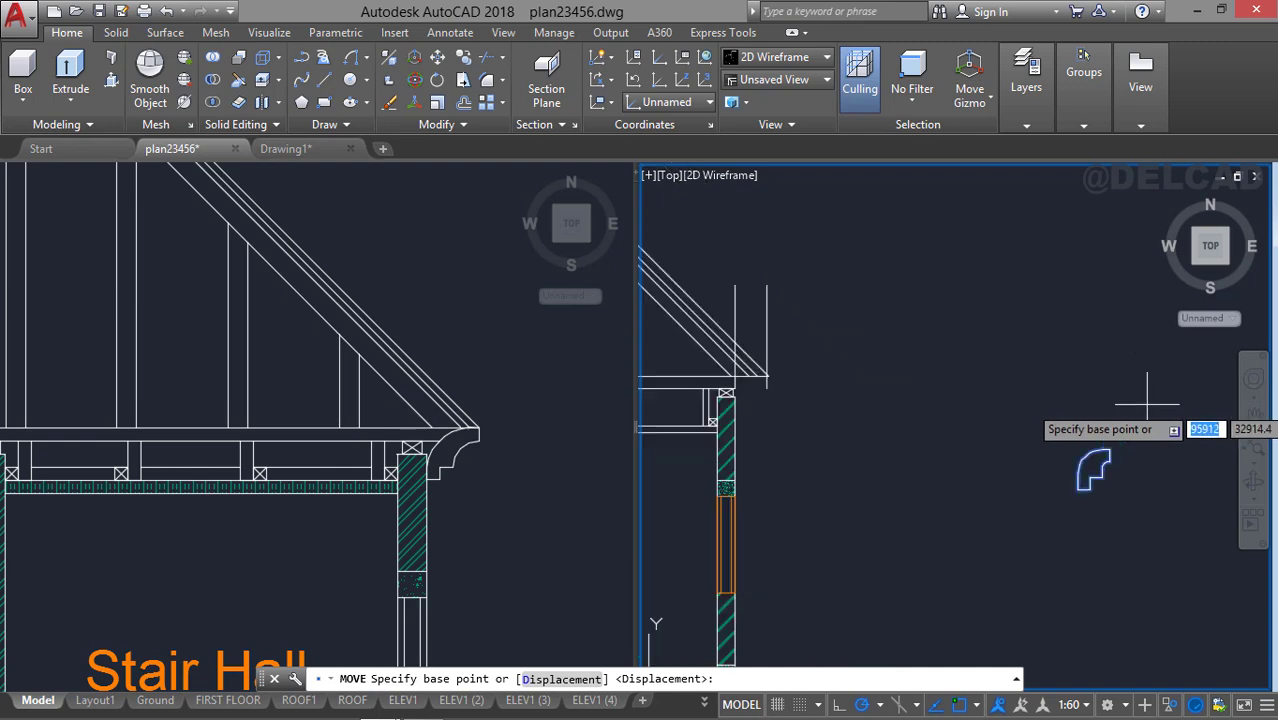
pyautogui.click(1108, 459)
pyautogui.scroll(4, 768, 395)
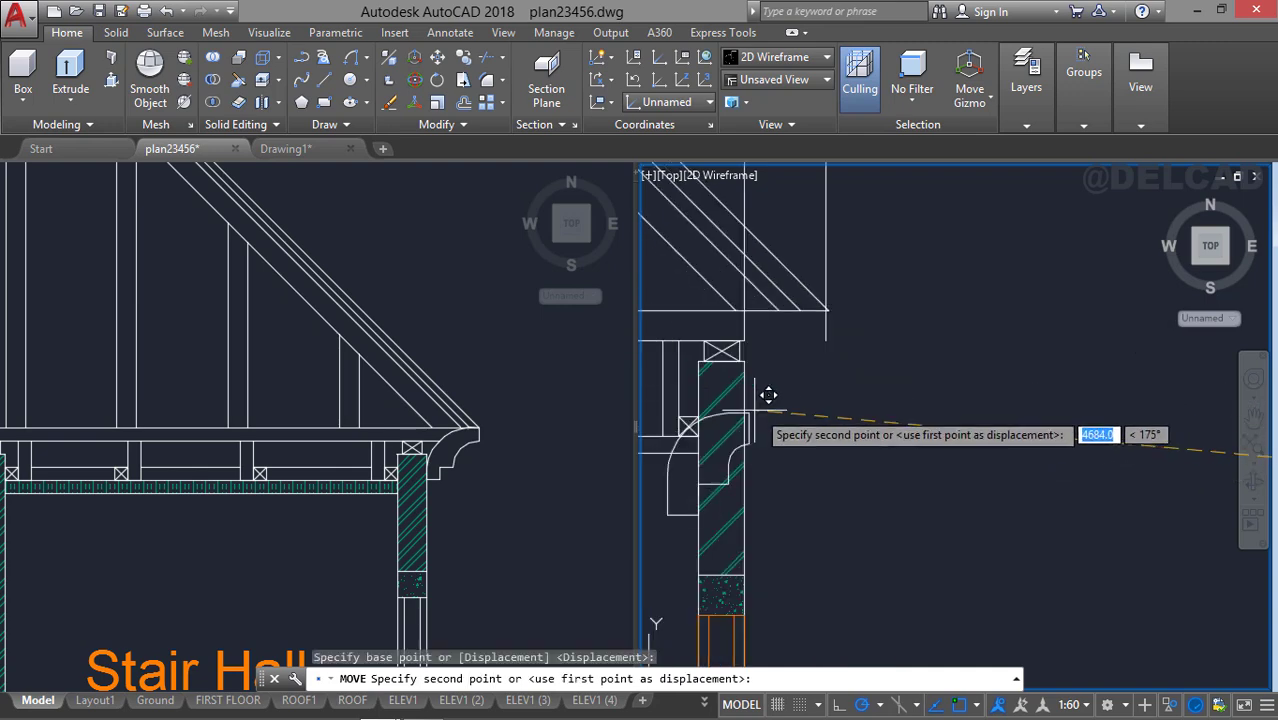
pyautogui.click(812, 312)
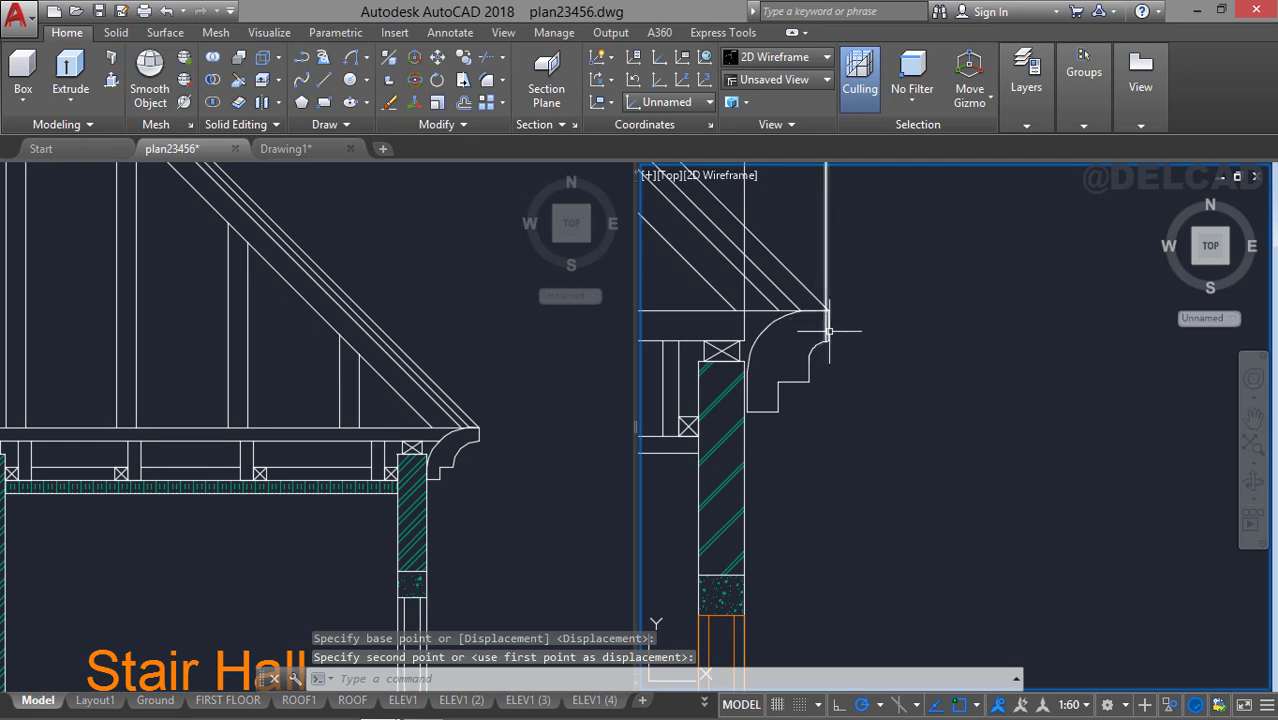
# Move the eaves outline horizontally toward the wall so its upper-right corner meets the outer vertical guide line.
pyautogui.click(826, 346)
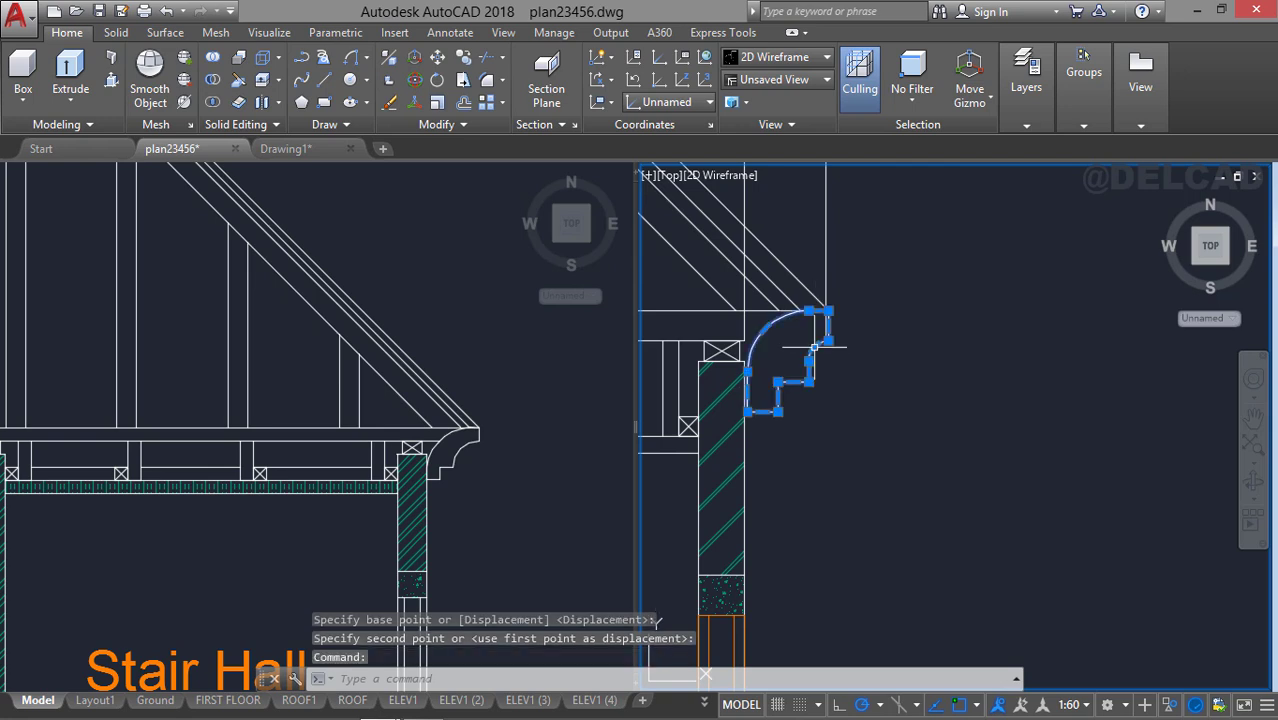
pyautogui.press('Escape')
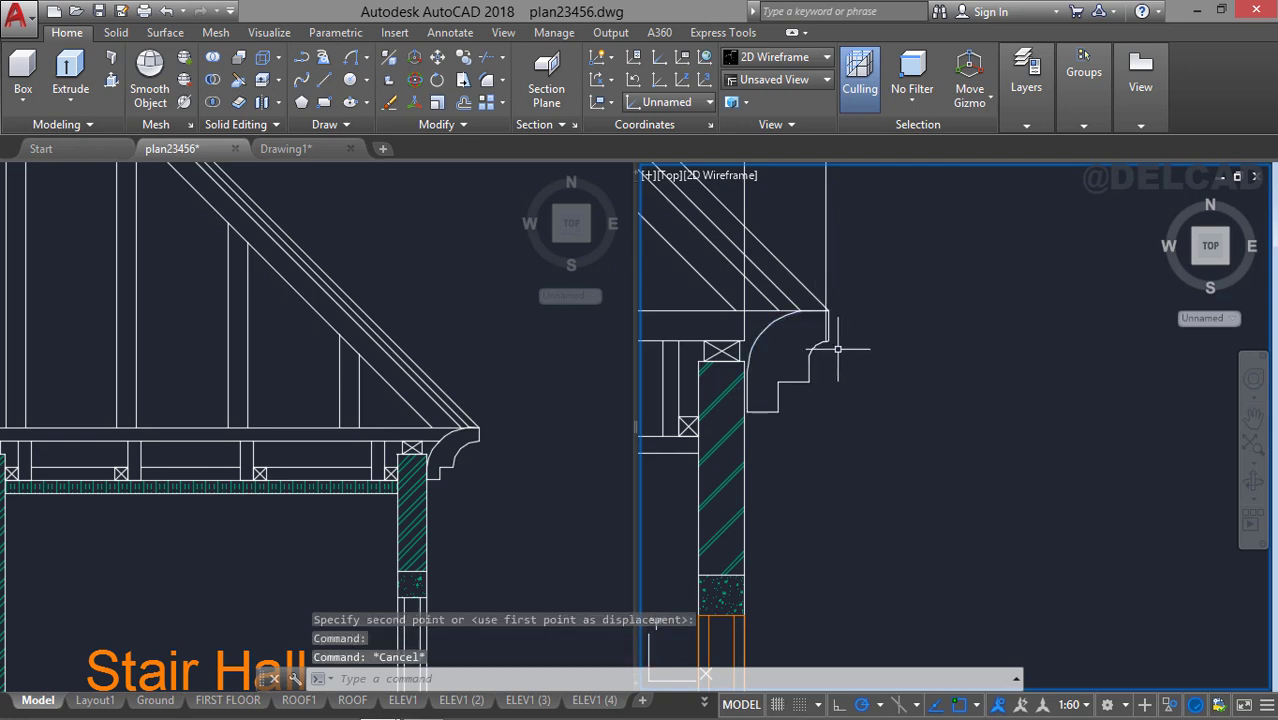
pyautogui.scroll(4, 838, 349)
pyautogui.click(800, 330)
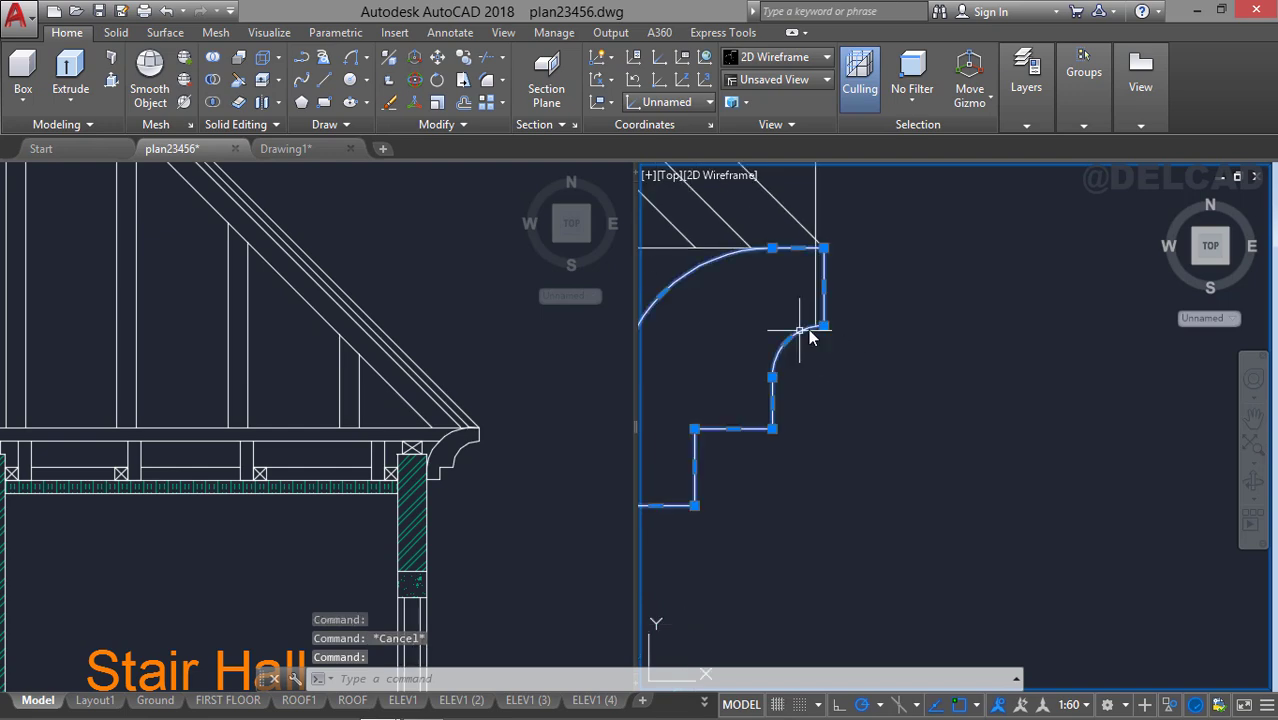
pyautogui.rightClick(810, 338)
pyautogui.click(901, 399)
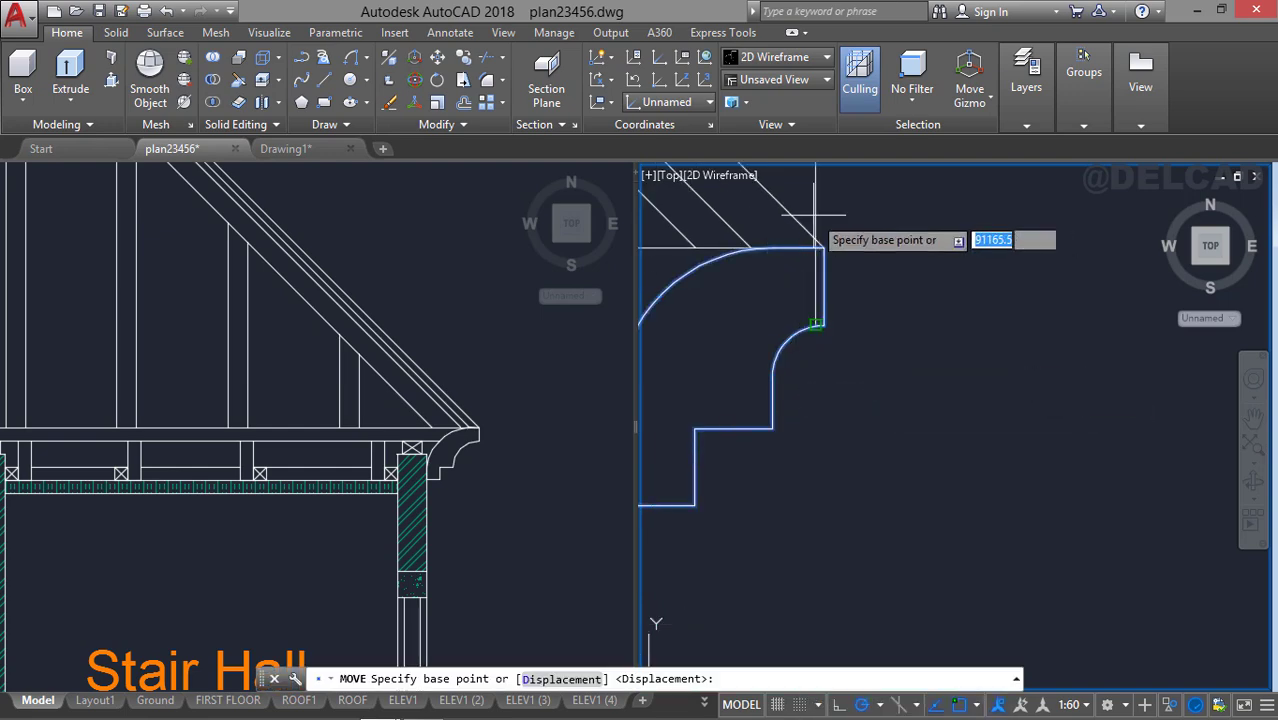
pyautogui.click(818, 245)
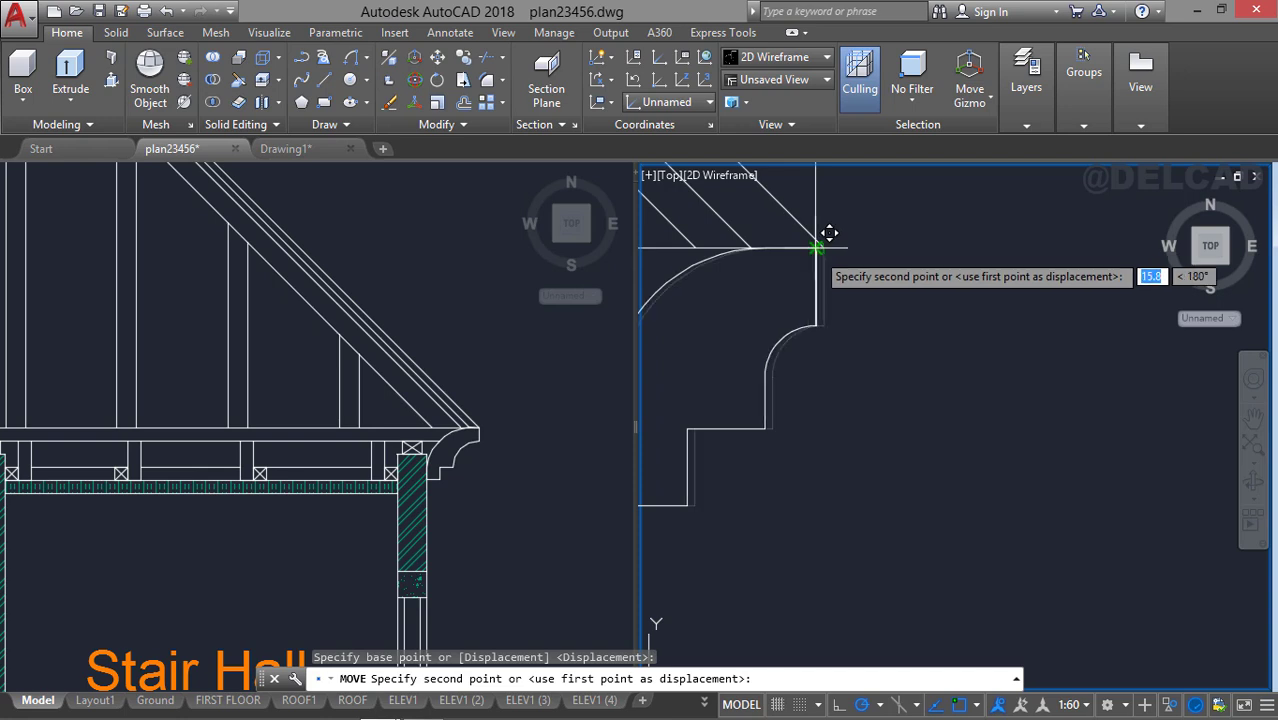
pyautogui.click(817, 249)
# Delete the two vertical guide lines above the eaves.
pyautogui.scroll(-3, 842, 264)
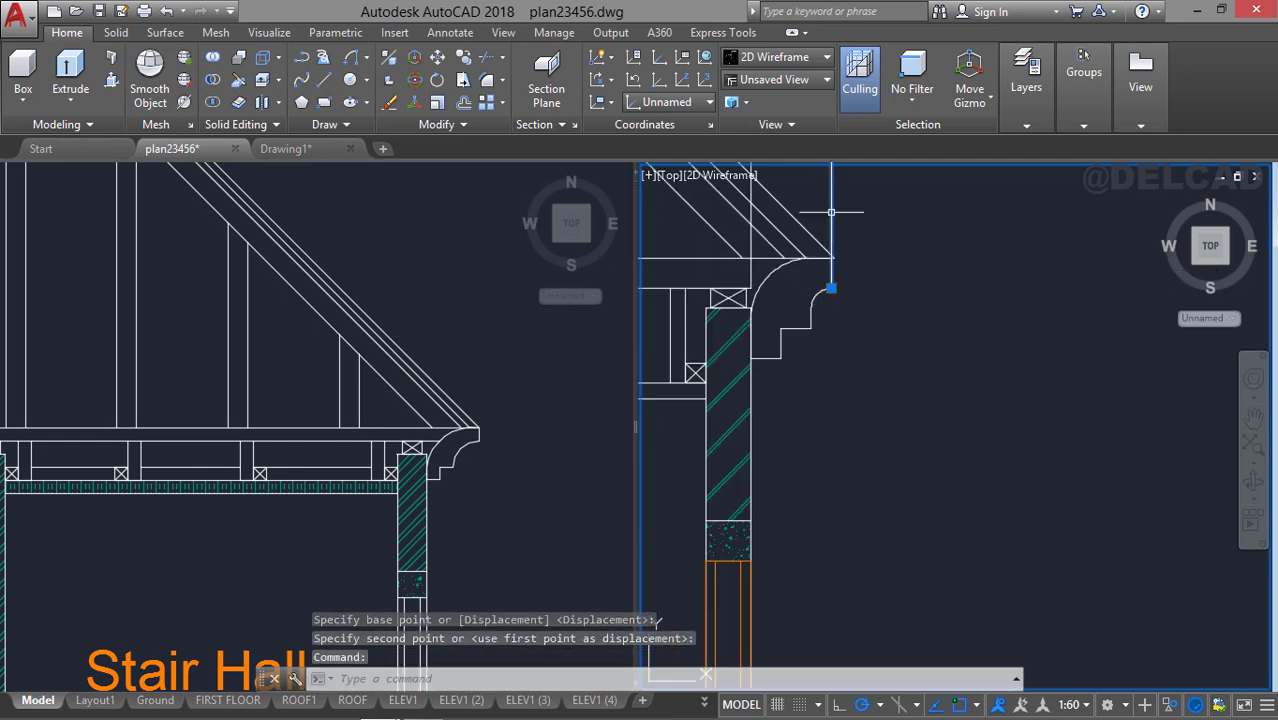
pyautogui.scroll(-2, 833, 238)
pyautogui.click(830, 205)
pyautogui.moveTo(784, 181); pyautogui.dragTo(802, 301, button='middle')
pyautogui.click(798, 249)
pyautogui.press('Delete')
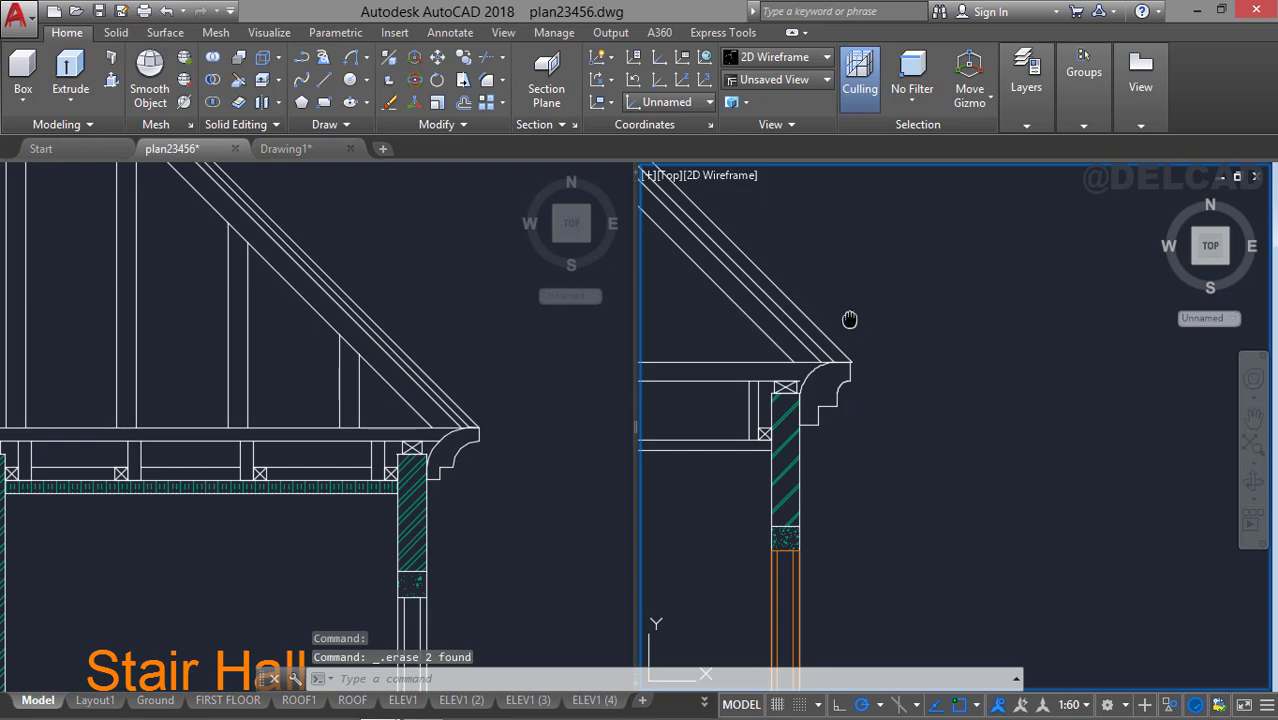
pyautogui.moveTo(849, 319); pyautogui.dragTo(893, 340, button='middle')
pyautogui.click(893, 314)
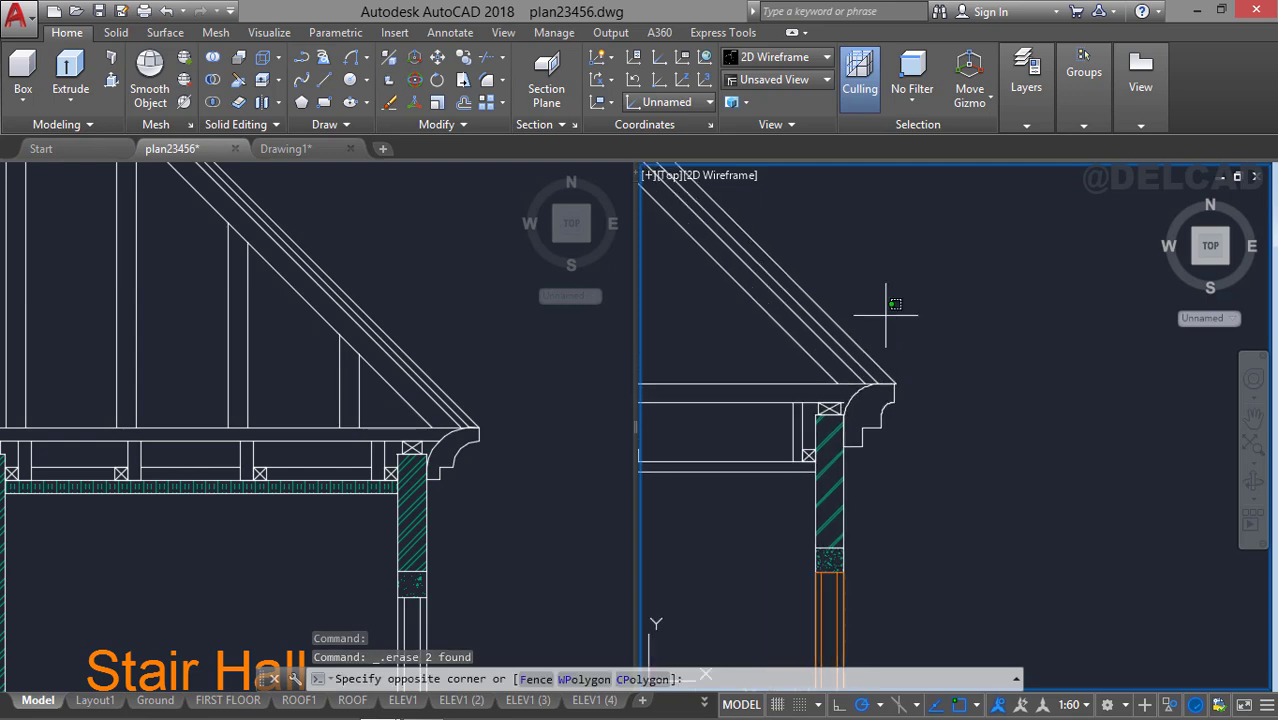
# Move the sloping roof lines by the outermost line's lower tip to the upper-right corner of the right eaves outline.
pyautogui.click(756, 321)
pyautogui.scroll(4, 860, 303)
pyautogui.rightClick(864, 300)
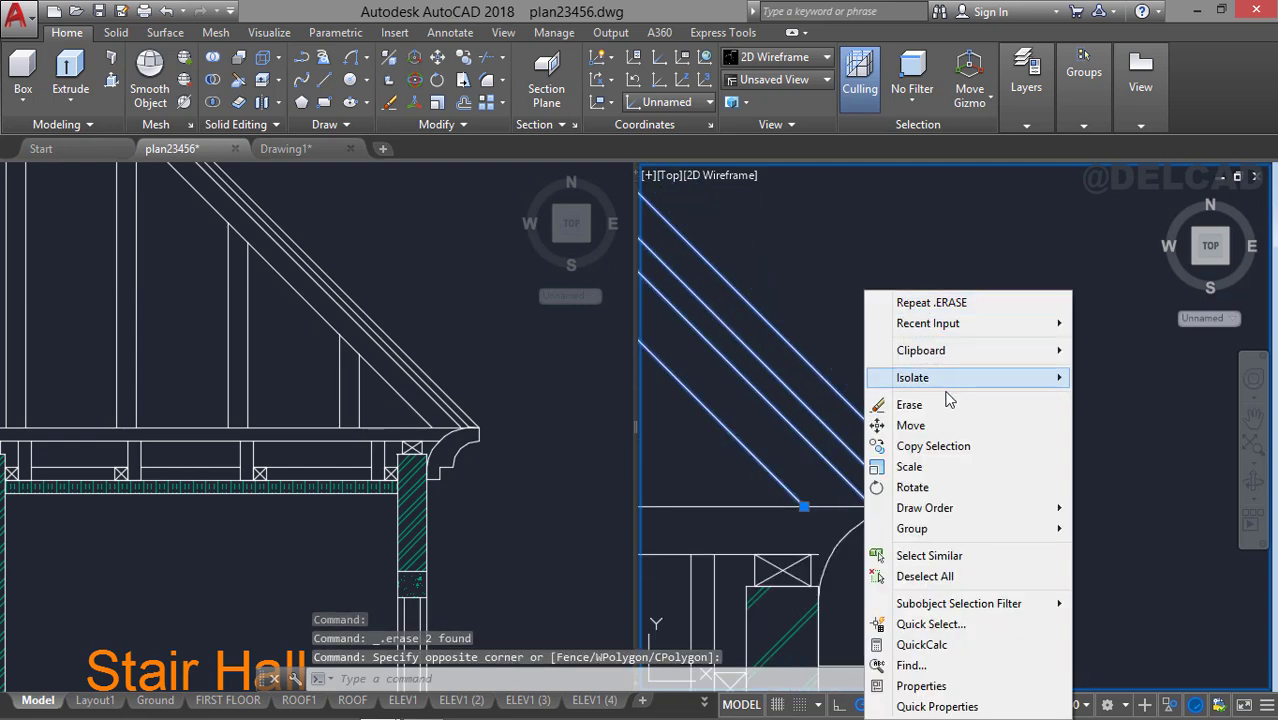
pyautogui.click(910, 425)
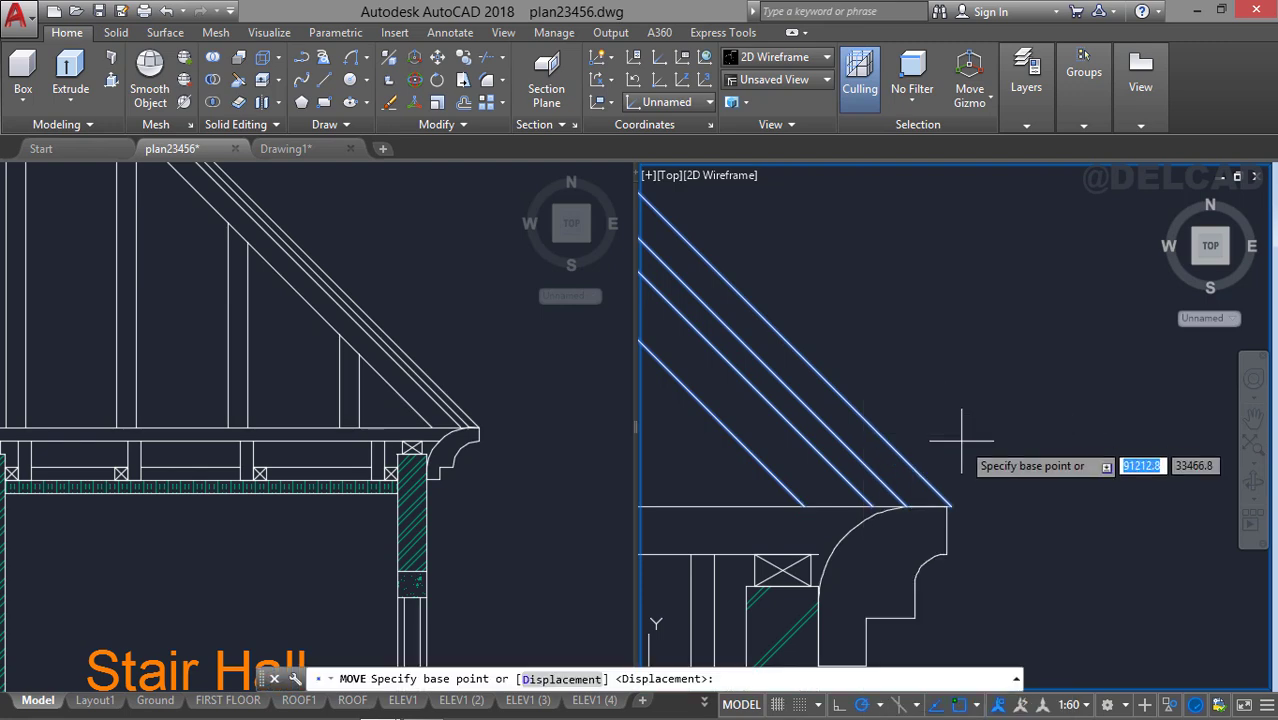
pyautogui.click(951, 508)
pyautogui.click(956, 490)
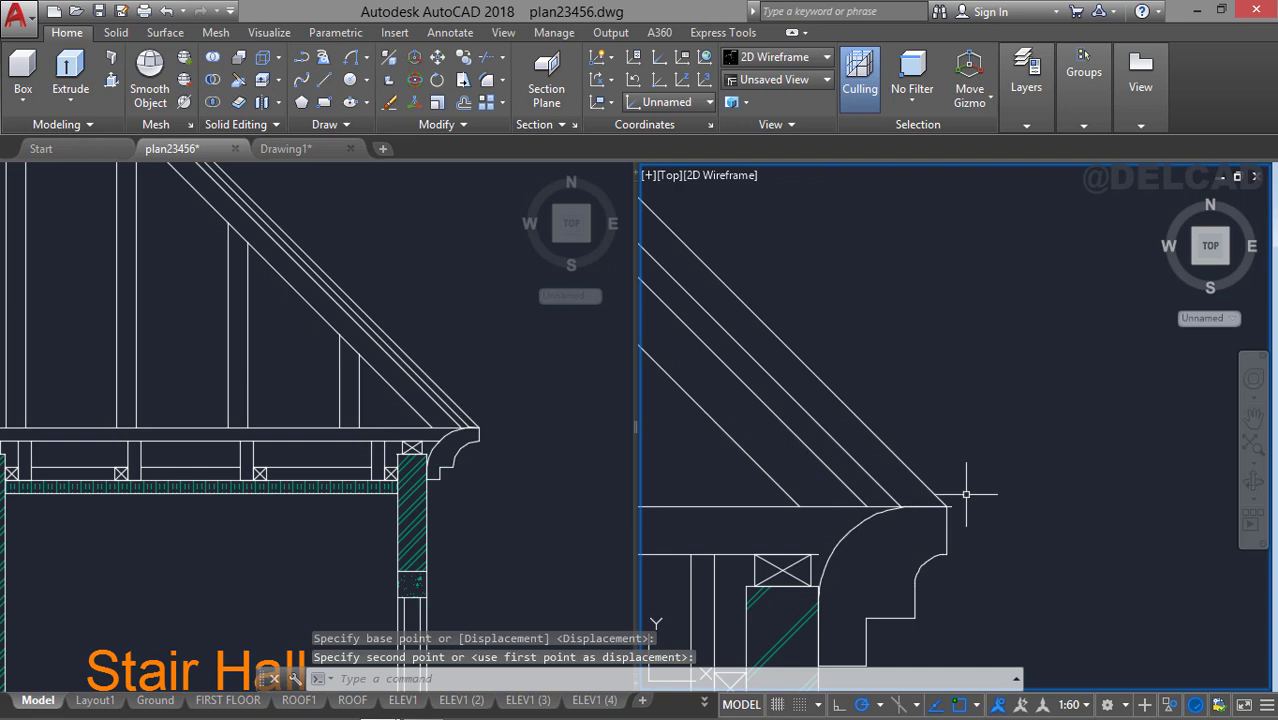
# Trim the end of the upper tie-beam line that projects beyond the right eaves outline.
pyautogui.write('tr')
pyautogui.press('Return')
pyautogui.press('Return')
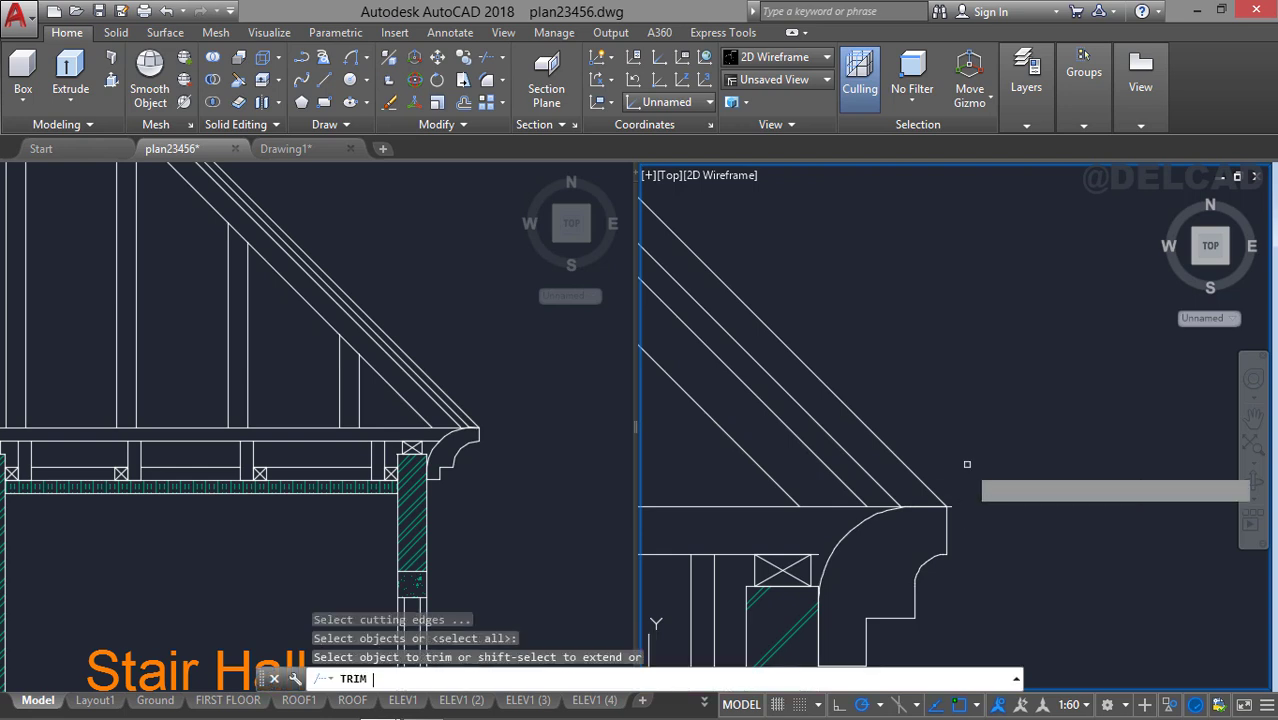
pyautogui.click(953, 504)
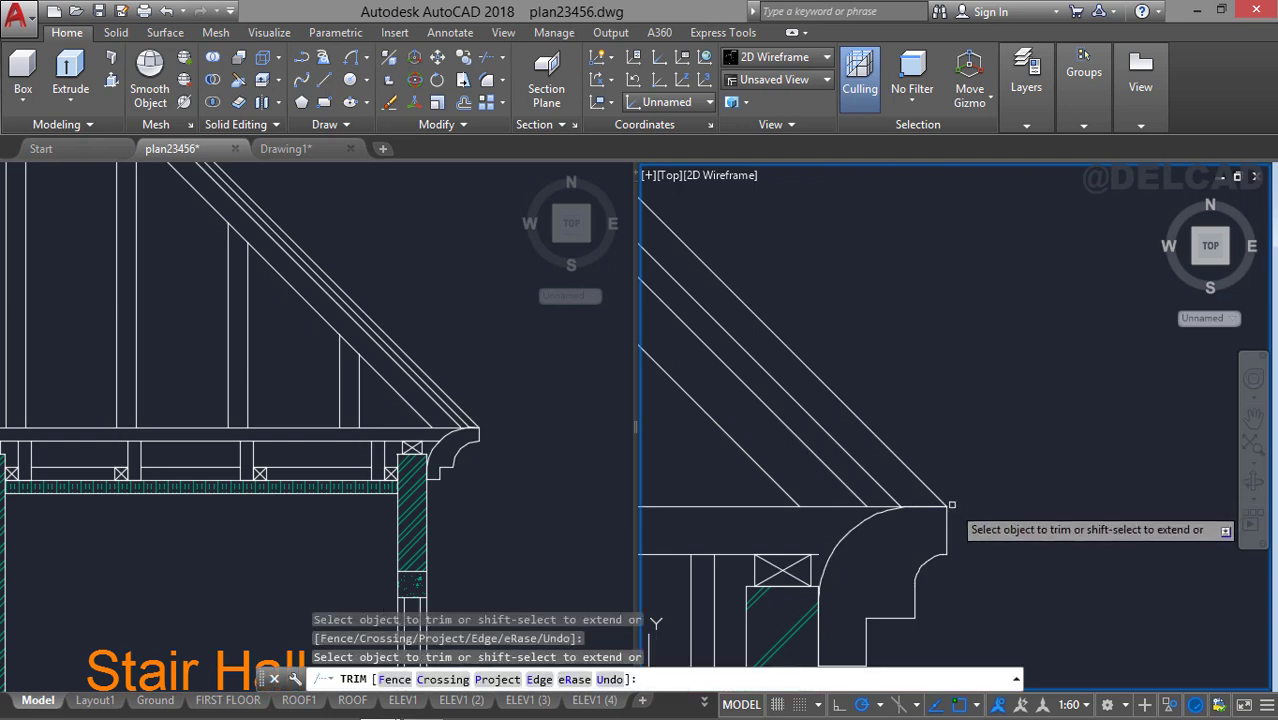
pyautogui.press('Return')
# Stretch the upper tie-beam line's left end outward to the lower tip of the outermost left roof line.
pyautogui.scroll(-2, 941, 495)
pyautogui.scroll(-1, 924, 500)
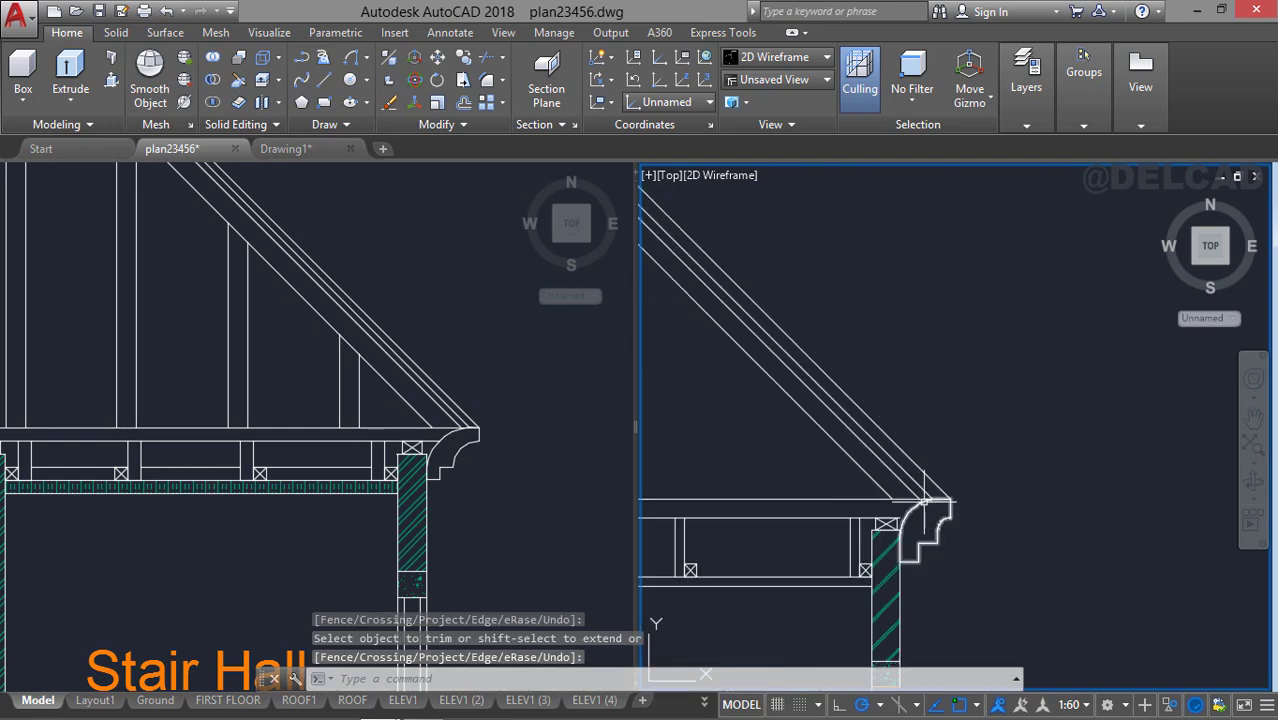
pyautogui.click(924, 500)
pyautogui.scroll(-1, 924, 500)
pyautogui.scroll(-2, 924, 500)
pyautogui.moveTo(930, 500); pyautogui.dragTo(1190, 413, button='middle')
pyautogui.press('Escape')
pyautogui.scroll(5, 765, 357)
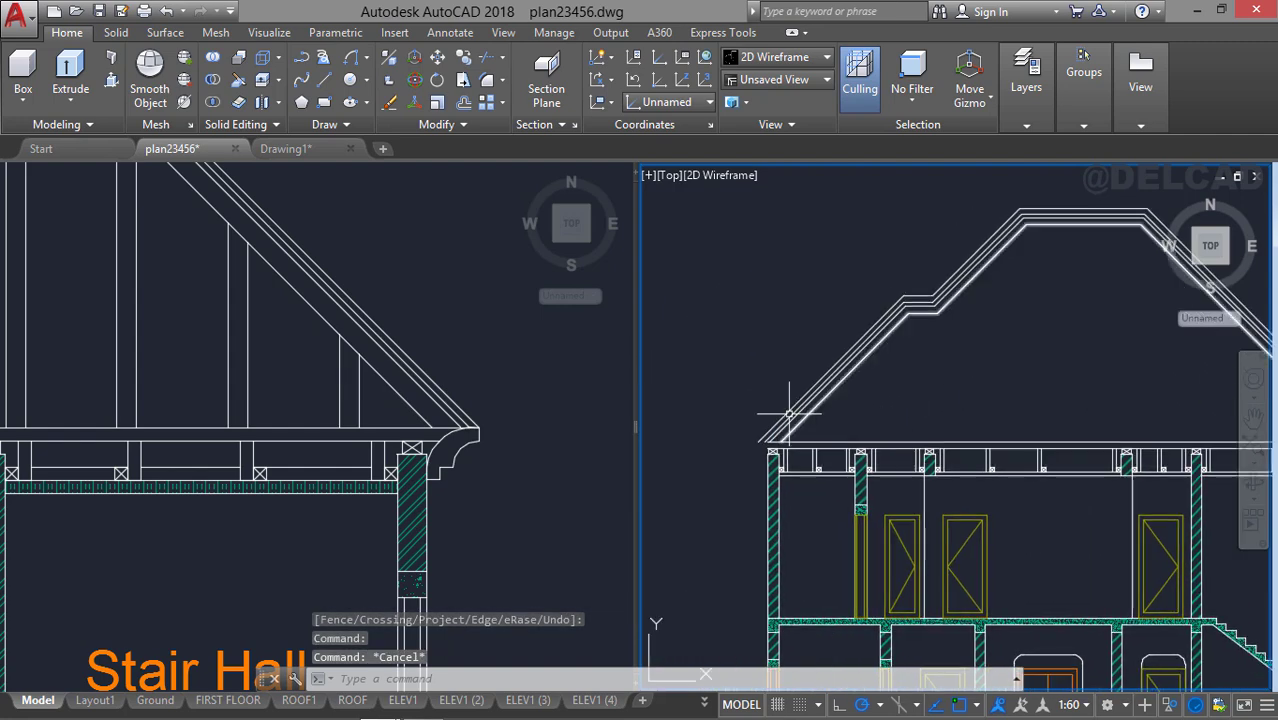
pyautogui.click(856, 490)
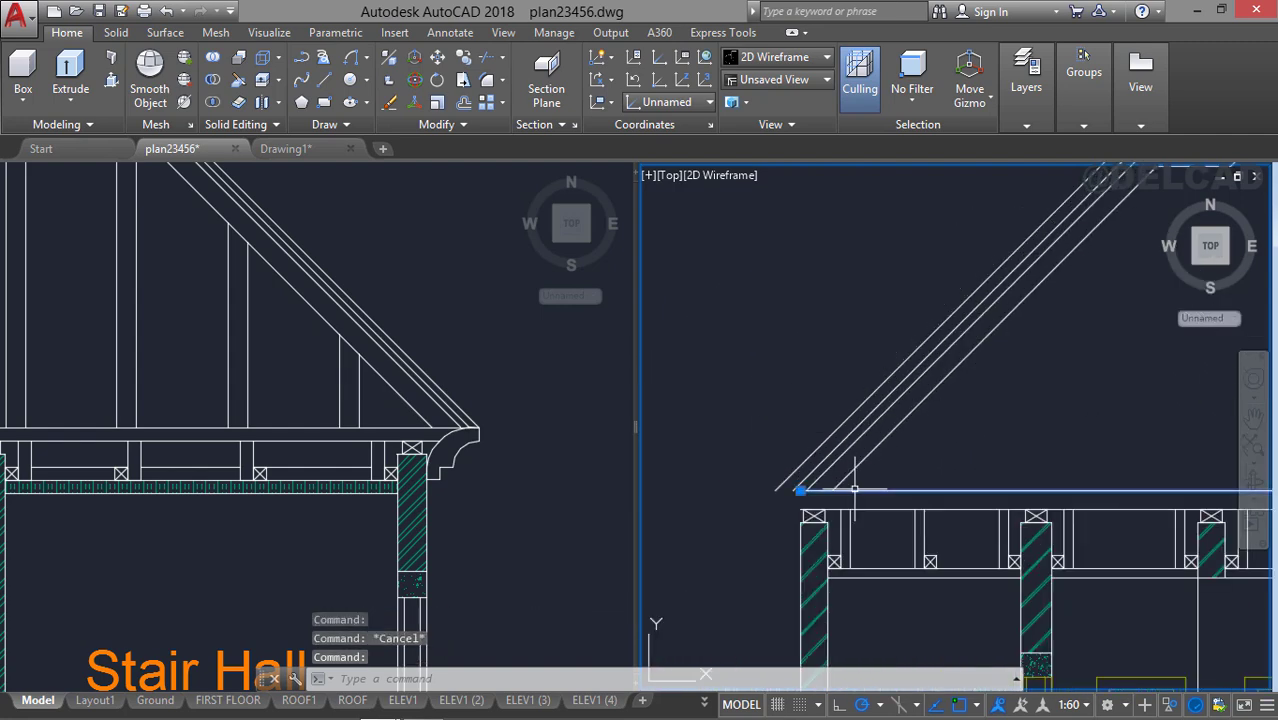
pyautogui.rightClick(856, 490)
pyautogui.press('Escape')
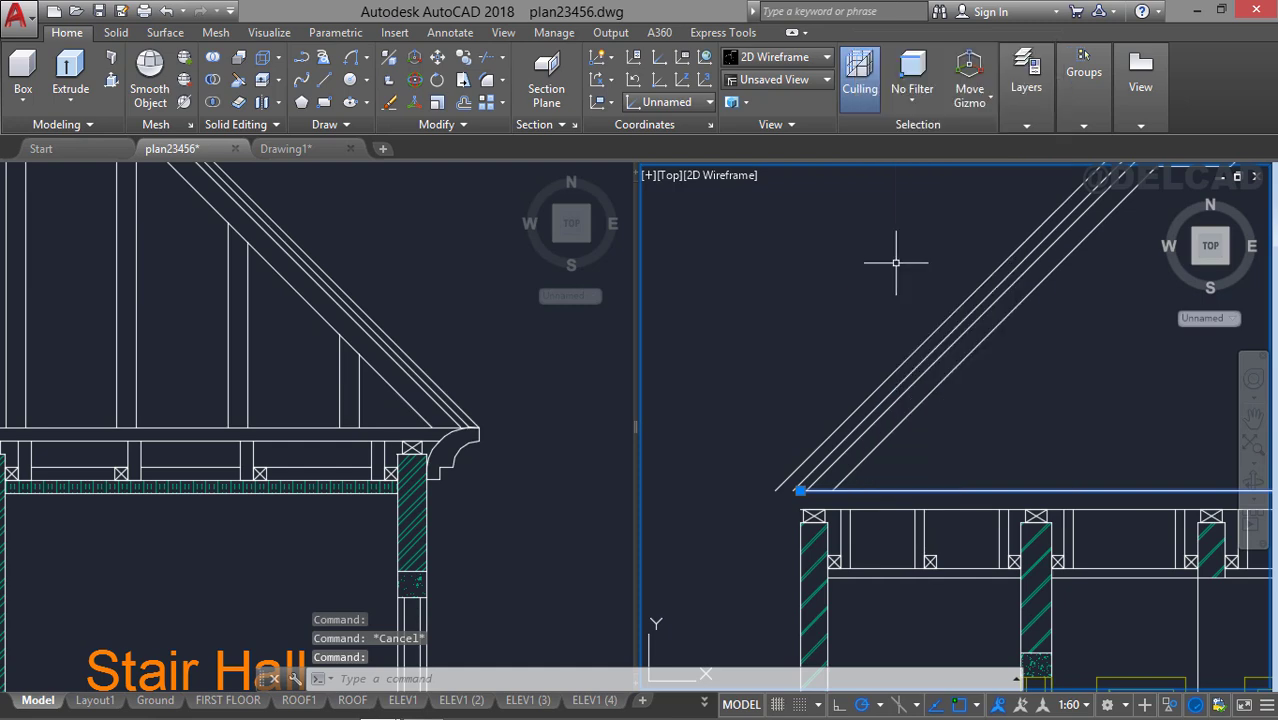
pyautogui.scroll(1, 799, 490)
pyautogui.click(800, 494)
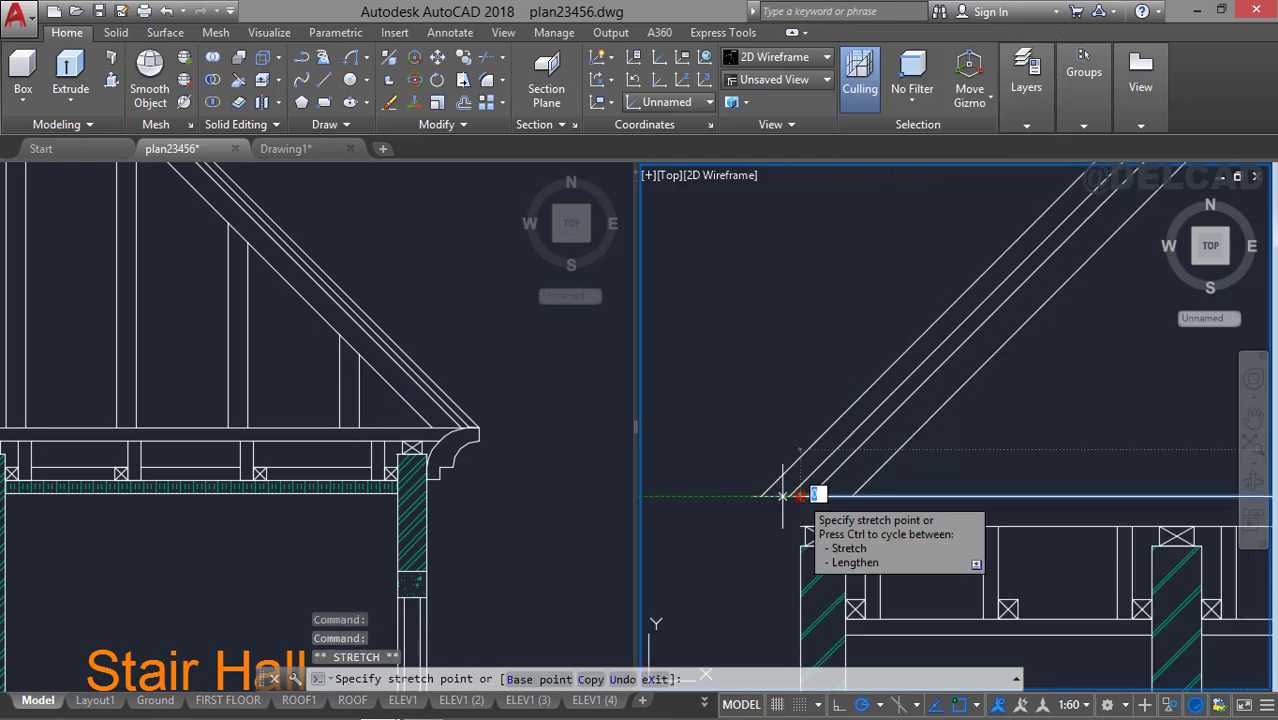
pyautogui.press('Escape')
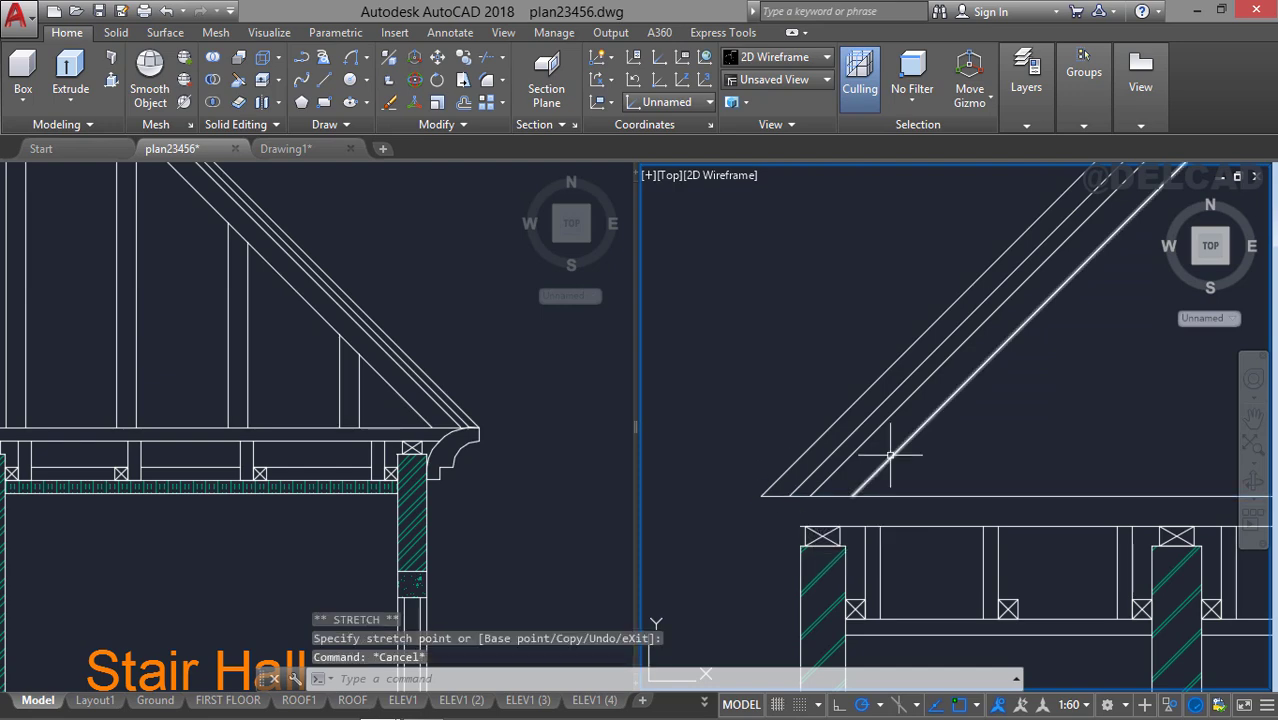
# Mirror the right eaves outline about a vertical axis through the upper tie-beam line's midpoint, keeping the original.
pyautogui.scroll(-1, 945, 490)
pyautogui.scroll(-2, 945, 476)
pyautogui.moveTo(819, 434); pyautogui.dragTo(349, 374, button='middle')
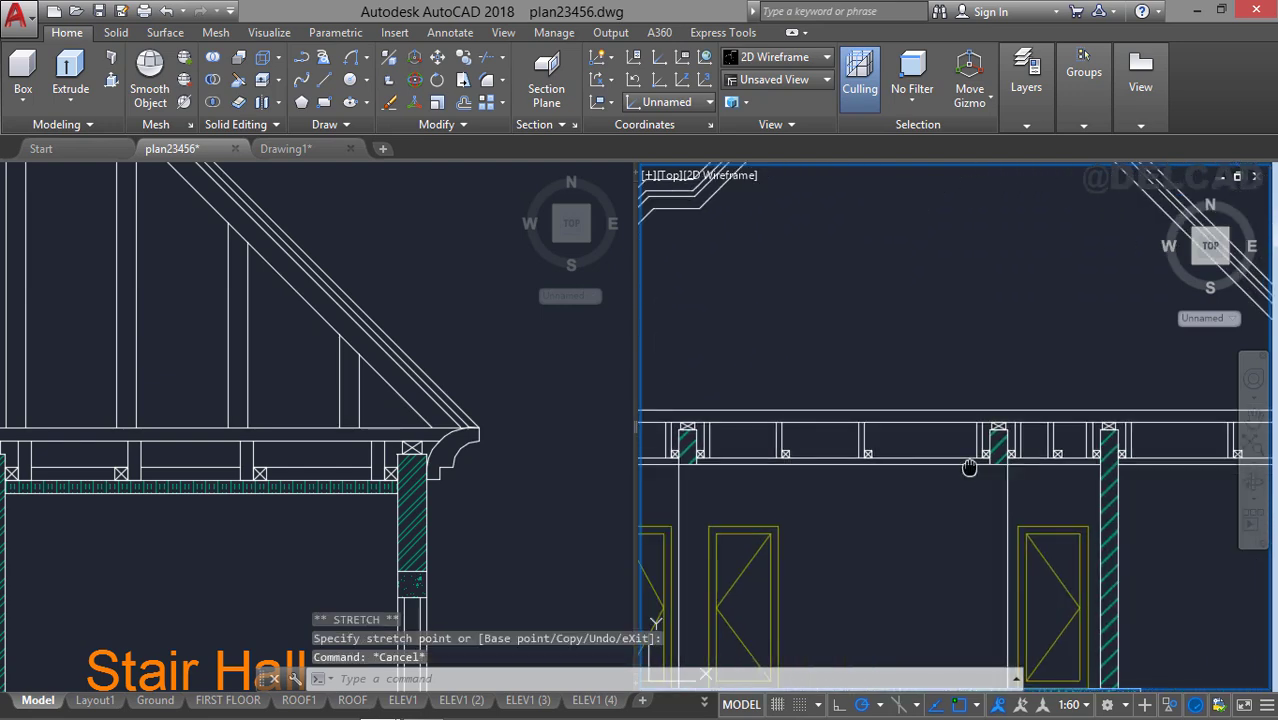
pyautogui.moveTo(970, 468); pyautogui.dragTo(649, 435, button='middle')
pyautogui.click(1042, 405)
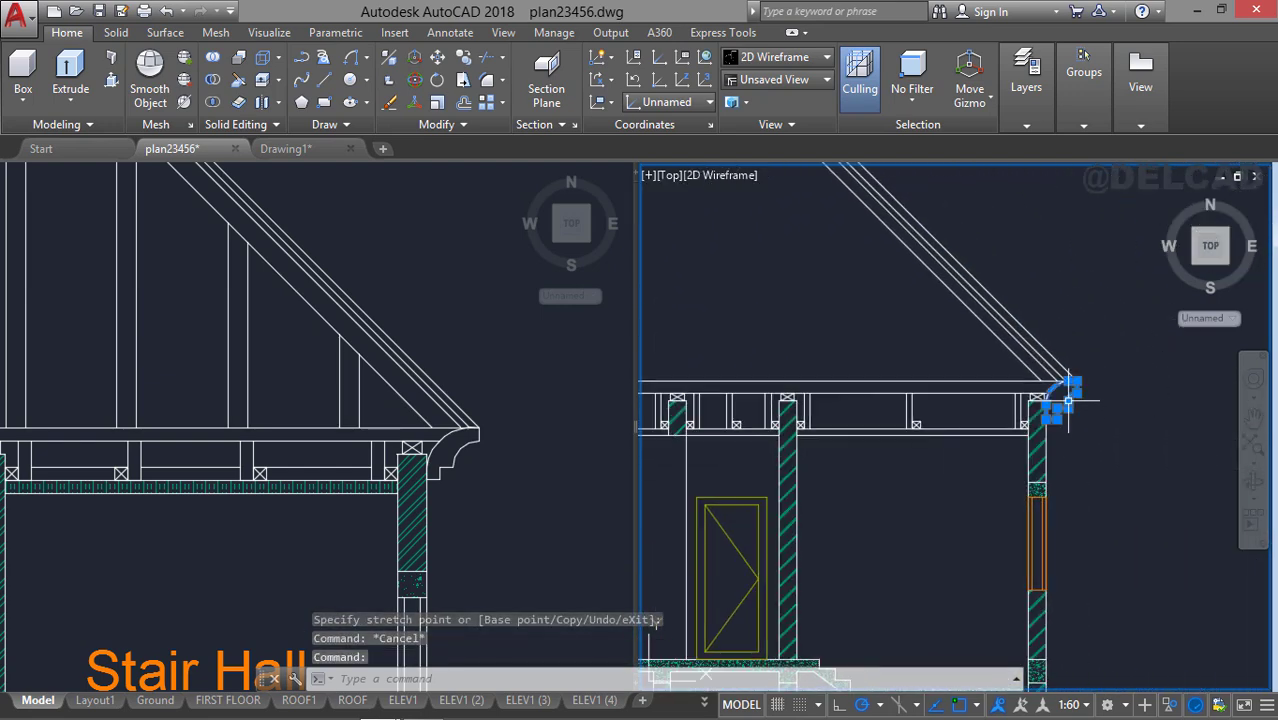
pyautogui.press('Return')
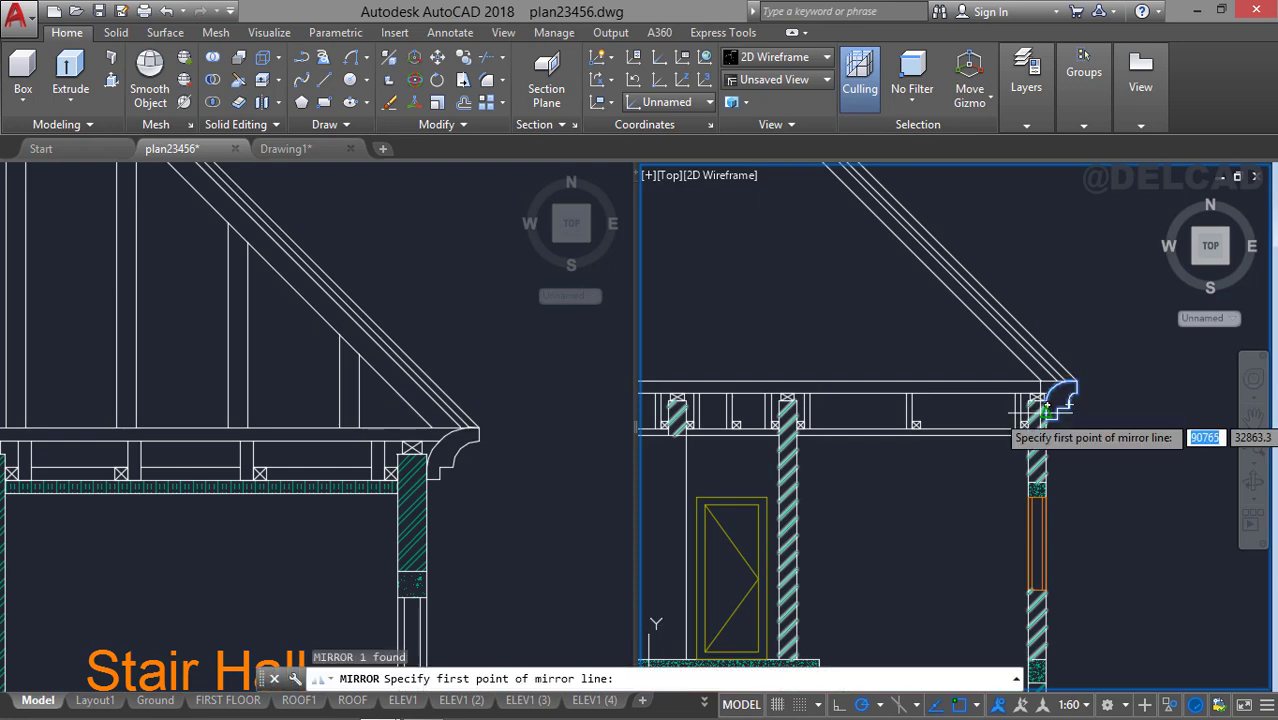
pyautogui.scroll(-5, 935, 395)
pyautogui.scroll(4, 840, 368)
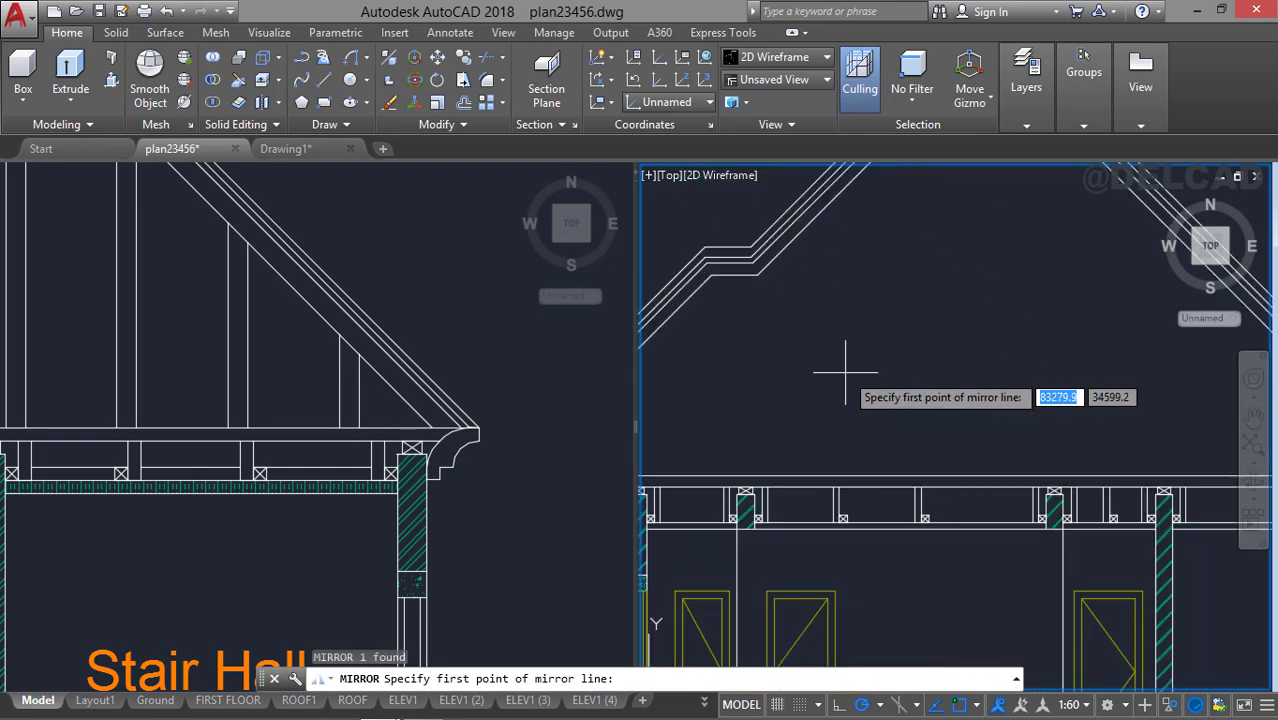
pyautogui.click(963, 478)
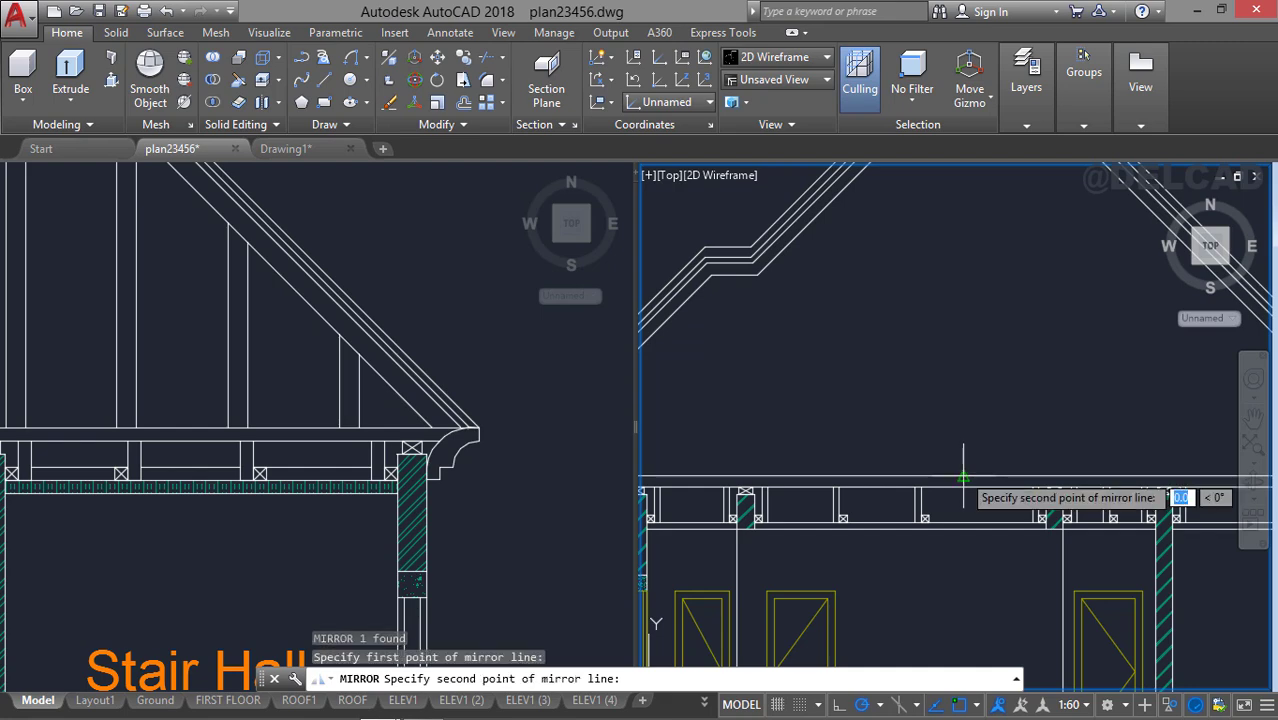
pyautogui.click(962, 368)
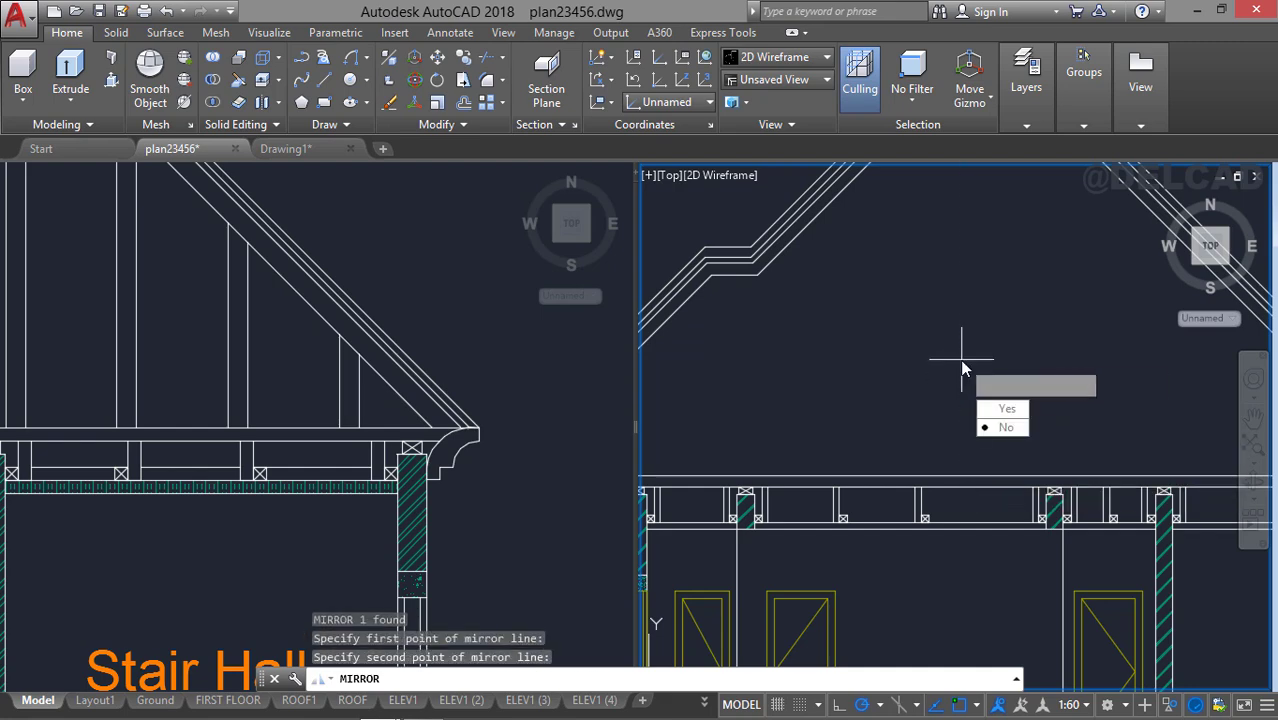
pyautogui.click(1005, 427)
pyautogui.scroll(-4, 968, 356)
pyautogui.scroll(5, 845, 390)
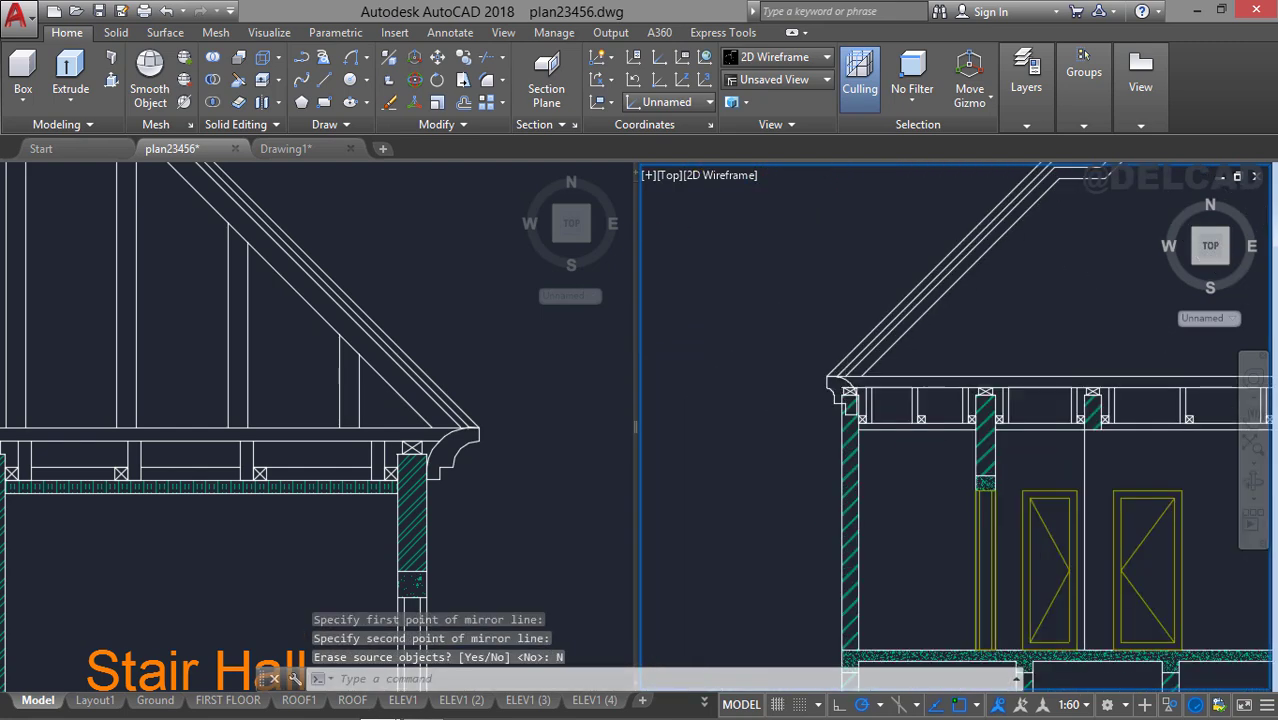
# Delete the mirrored eaves outline at the left wall.
pyautogui.click(850, 380)
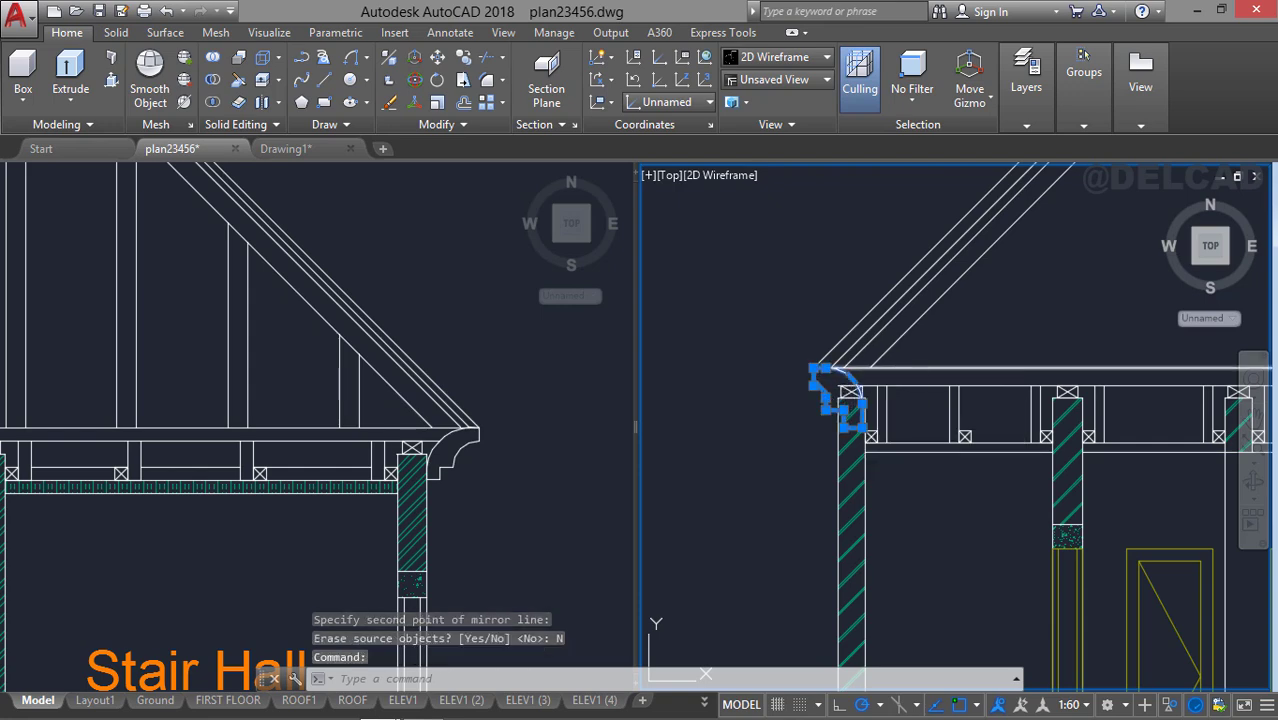
pyautogui.press('Delete')
pyautogui.scroll(-3, 850, 380)
pyautogui.moveTo(1010, 360); pyautogui.dragTo(561, 362, button='middle')
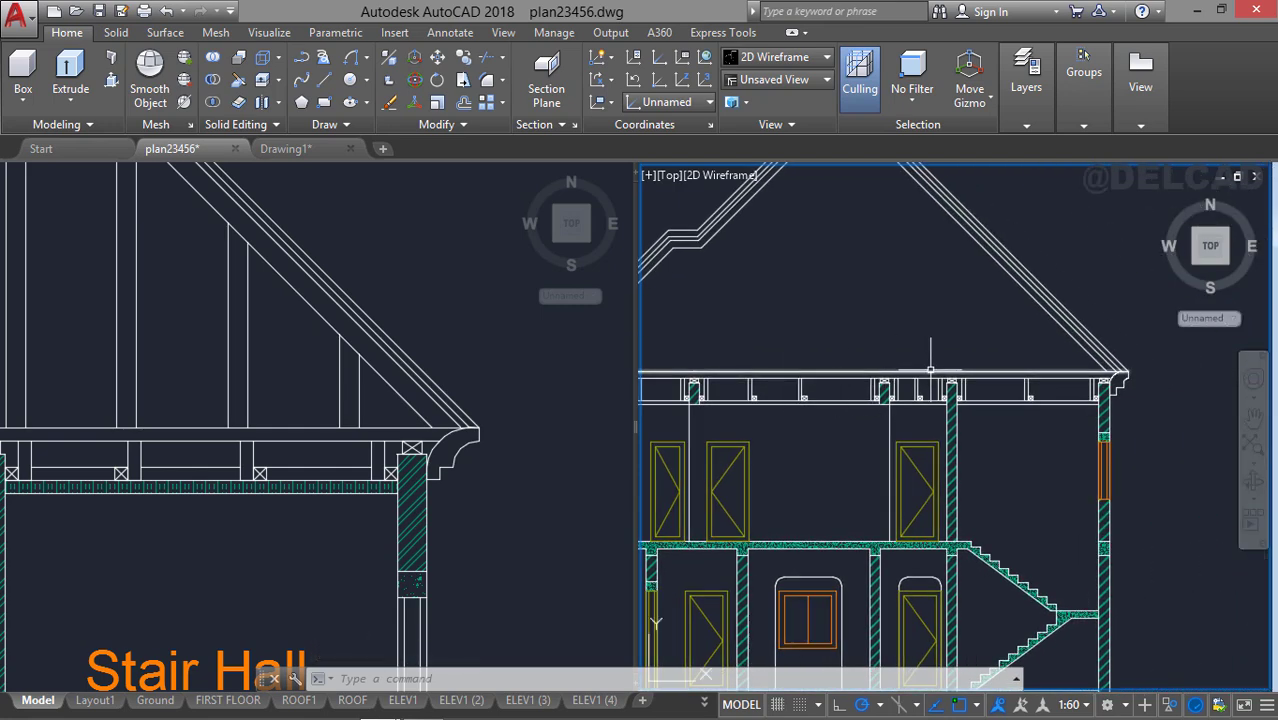
# Try deleting the upper tie-beam line and undo the deletion.
pyautogui.moveTo(930, 369)
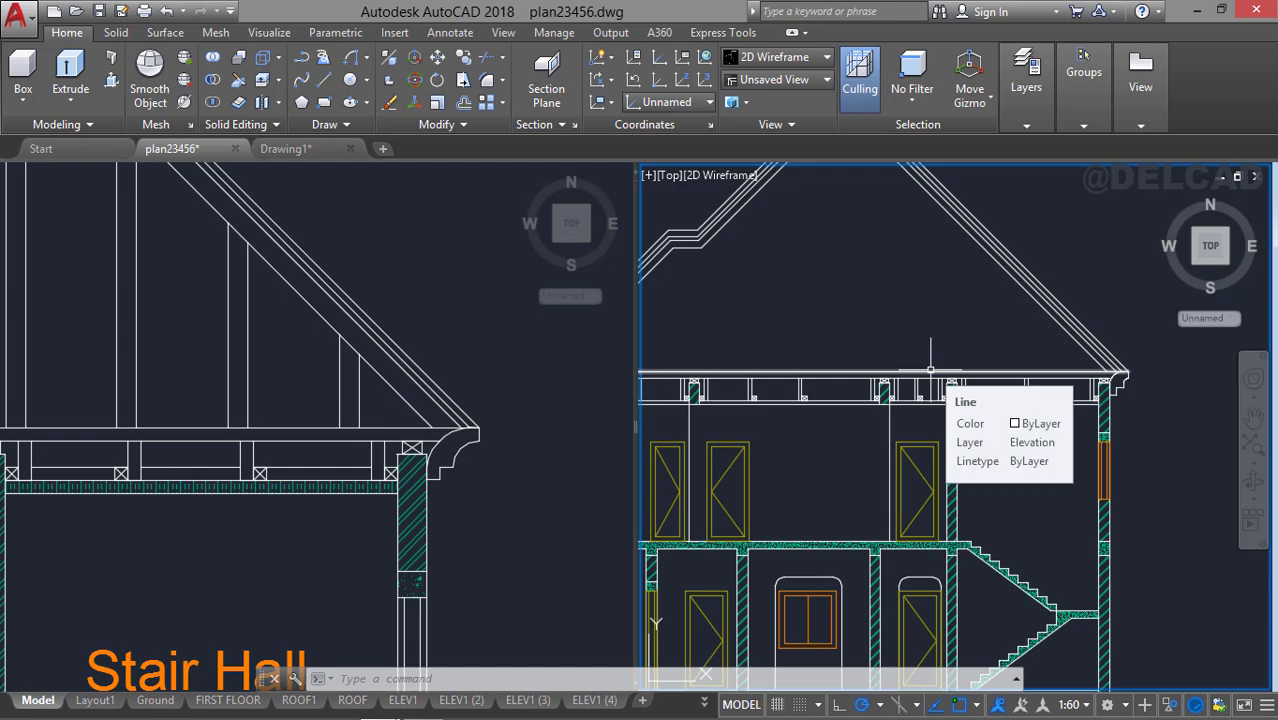
pyautogui.click(1040, 356)
pyautogui.click(1044, 373)
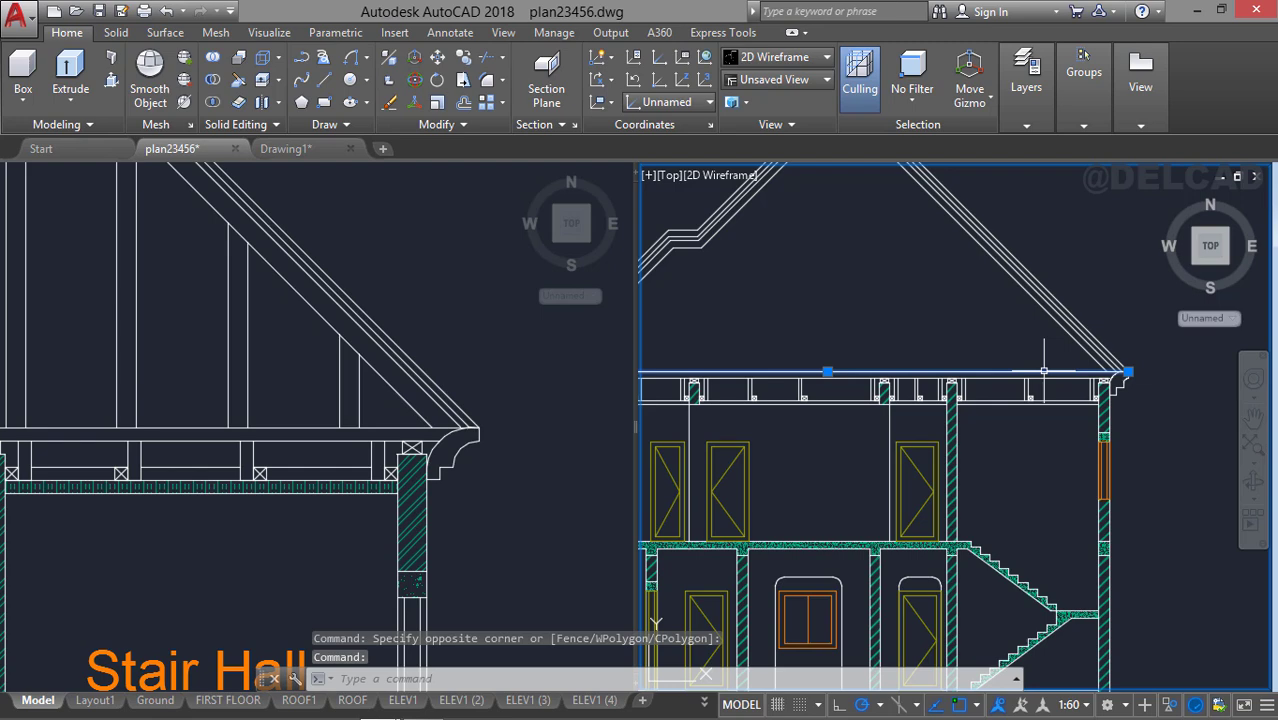
pyautogui.press('Delete')
pyautogui.hotkey('ctrl', 'z')
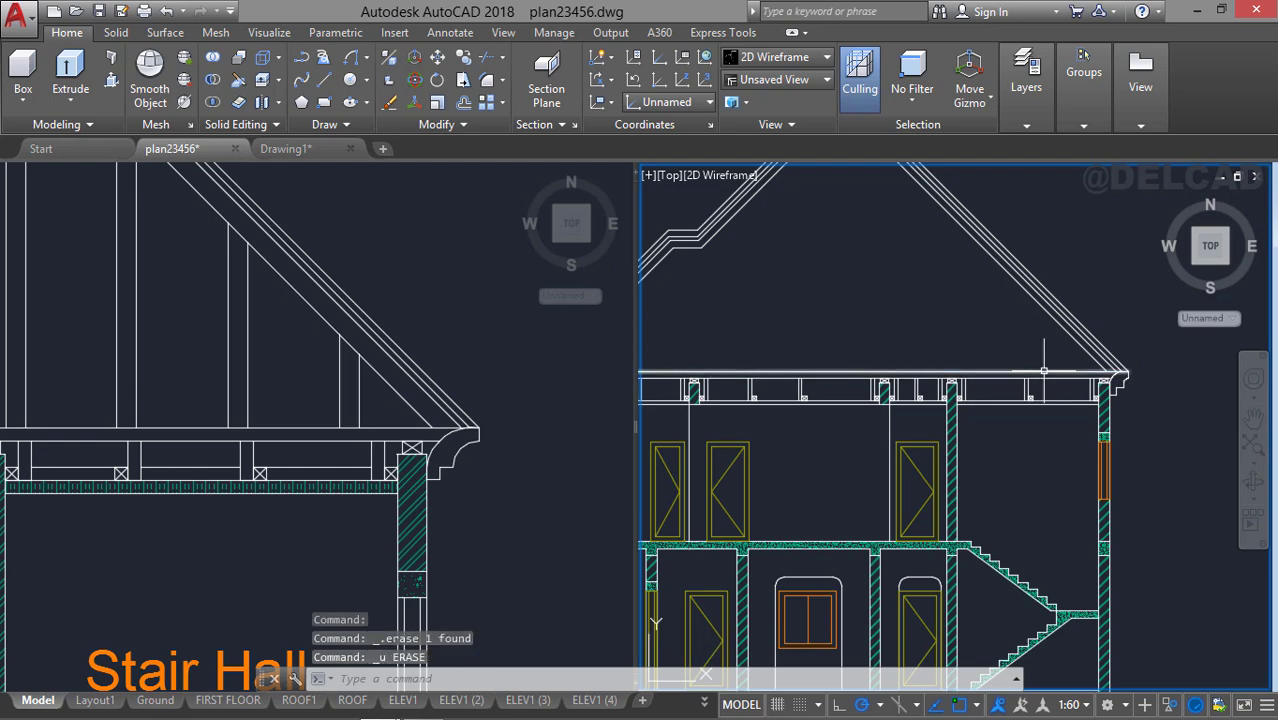
# Mirror the right eaves outline to the left wall across a vertical line from the upper tie-beam line's midpoint, keeping the source object.
pyautogui.scroll(2, 1108, 376)
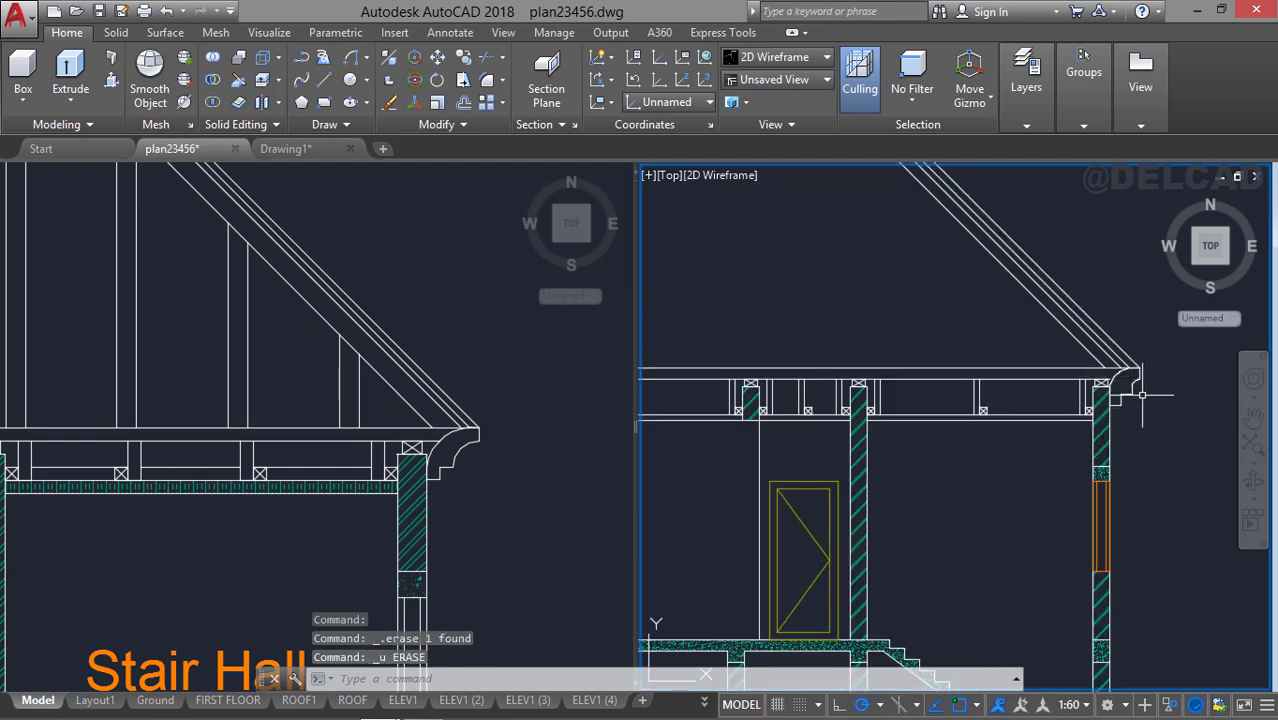
pyautogui.click(1137, 389)
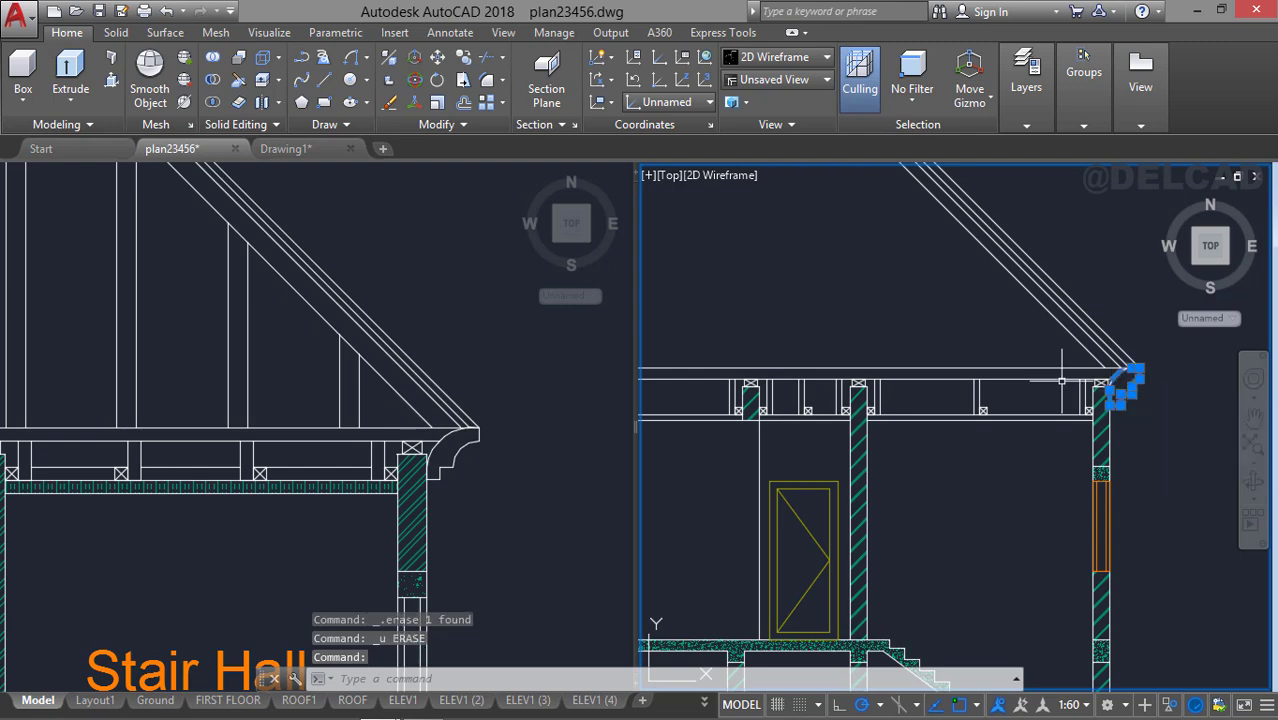
pyautogui.press('Escape')
pyautogui.click(1134, 380)
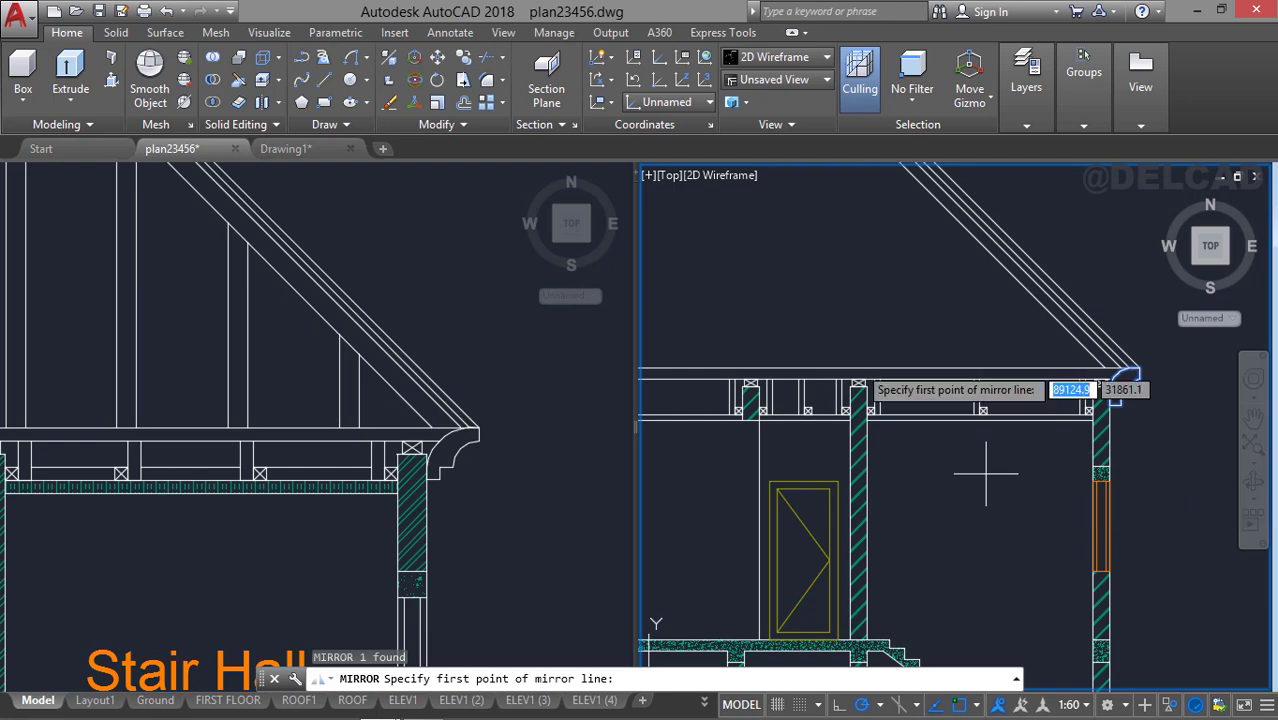
pyautogui.scroll(-2, 793, 321)
pyautogui.moveTo(788, 326); pyautogui.dragTo(993, 376, button='middle')
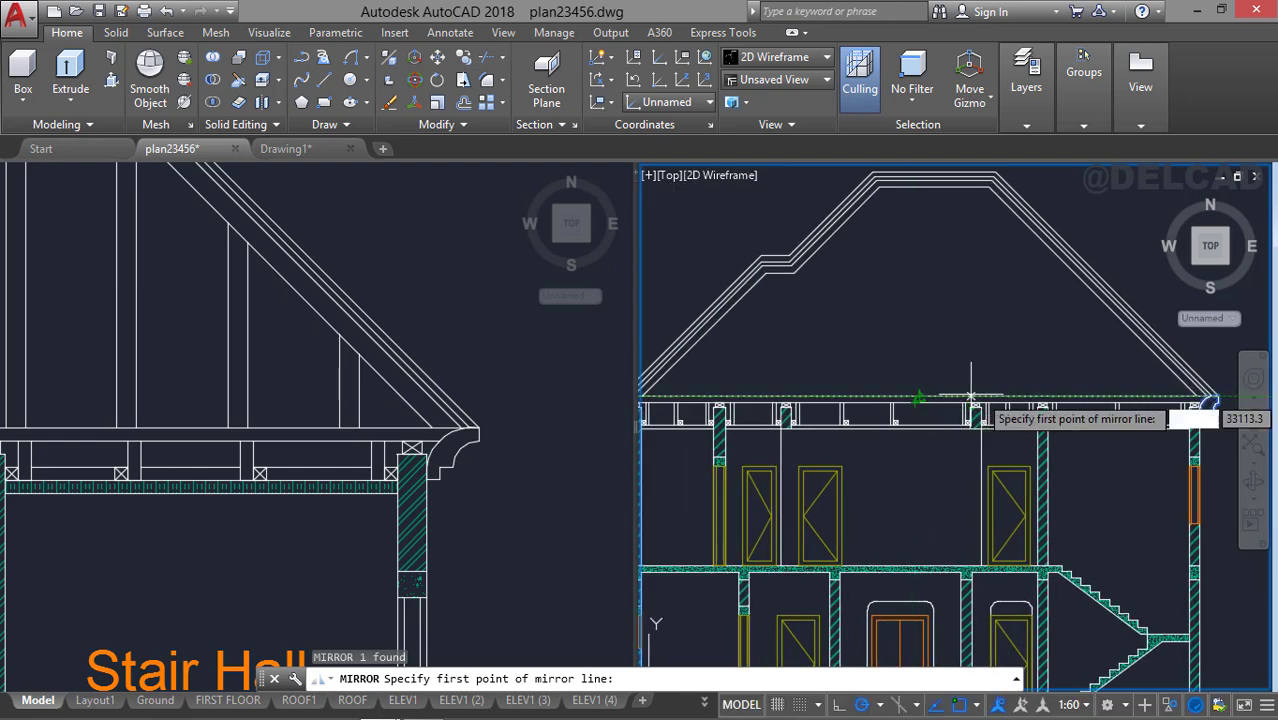
pyautogui.scroll(4, 921, 395)
pyautogui.click(914, 395)
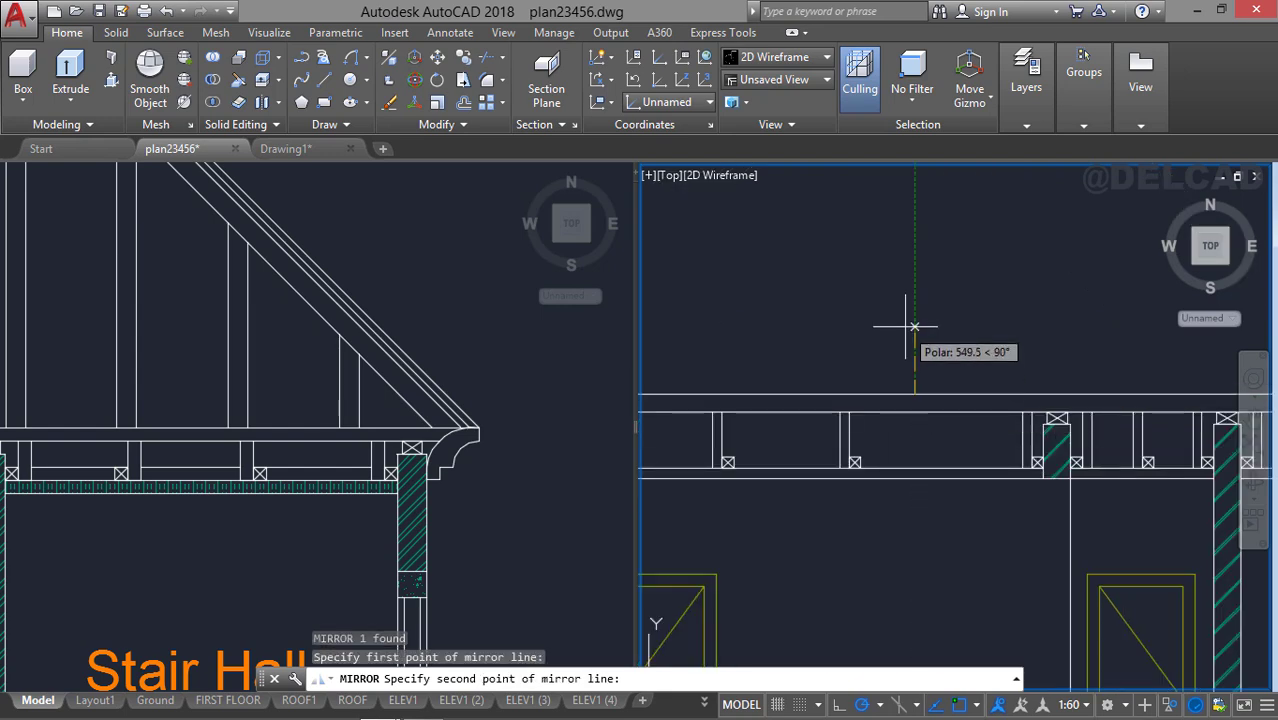
pyautogui.click(906, 322)
pyautogui.press('Return')
pyautogui.scroll(-2, 905, 322)
pyautogui.moveTo(862, 337); pyautogui.dragTo(910, 328, button='middle')
pyautogui.scroll(5, 750, 343)
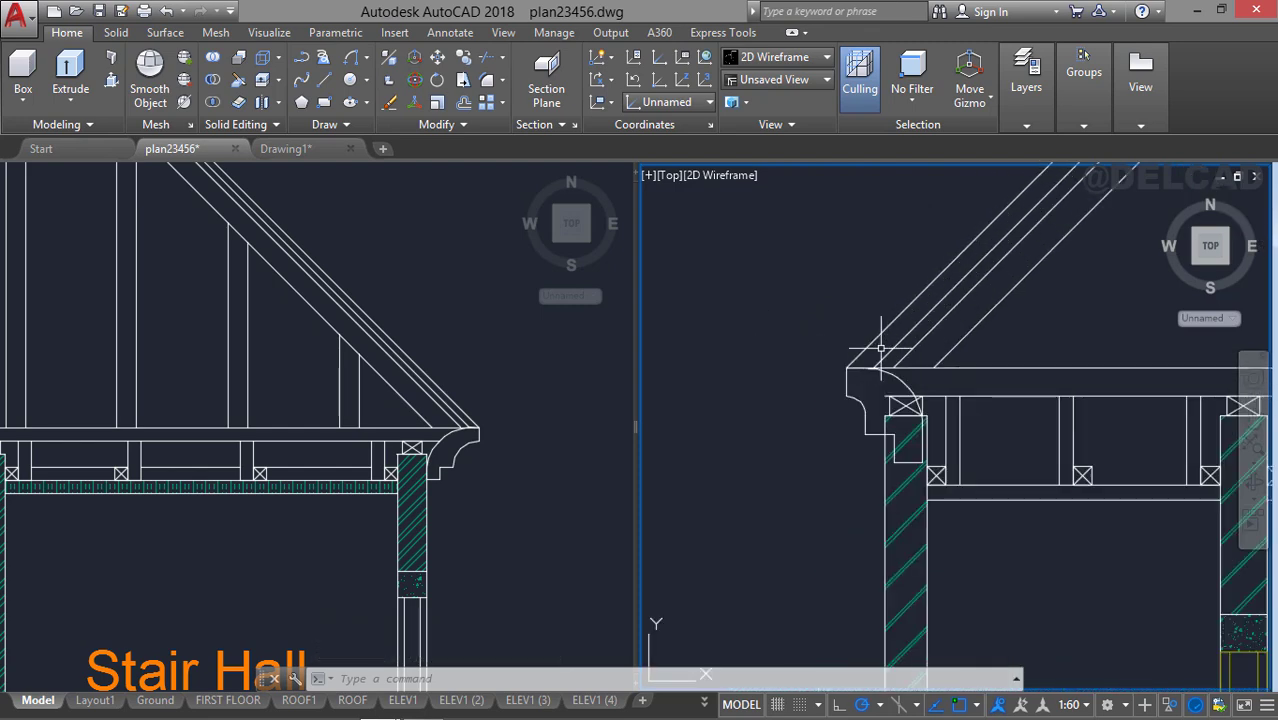
# Move the left eaves outline horizontally by its lower-right corner to the outer face of the left wall.
pyautogui.scroll(3, 880, 348)
pyautogui.moveTo(916, 420); pyautogui.dragTo(770, 251, button='middle')
pyautogui.rightClick(840, 432)
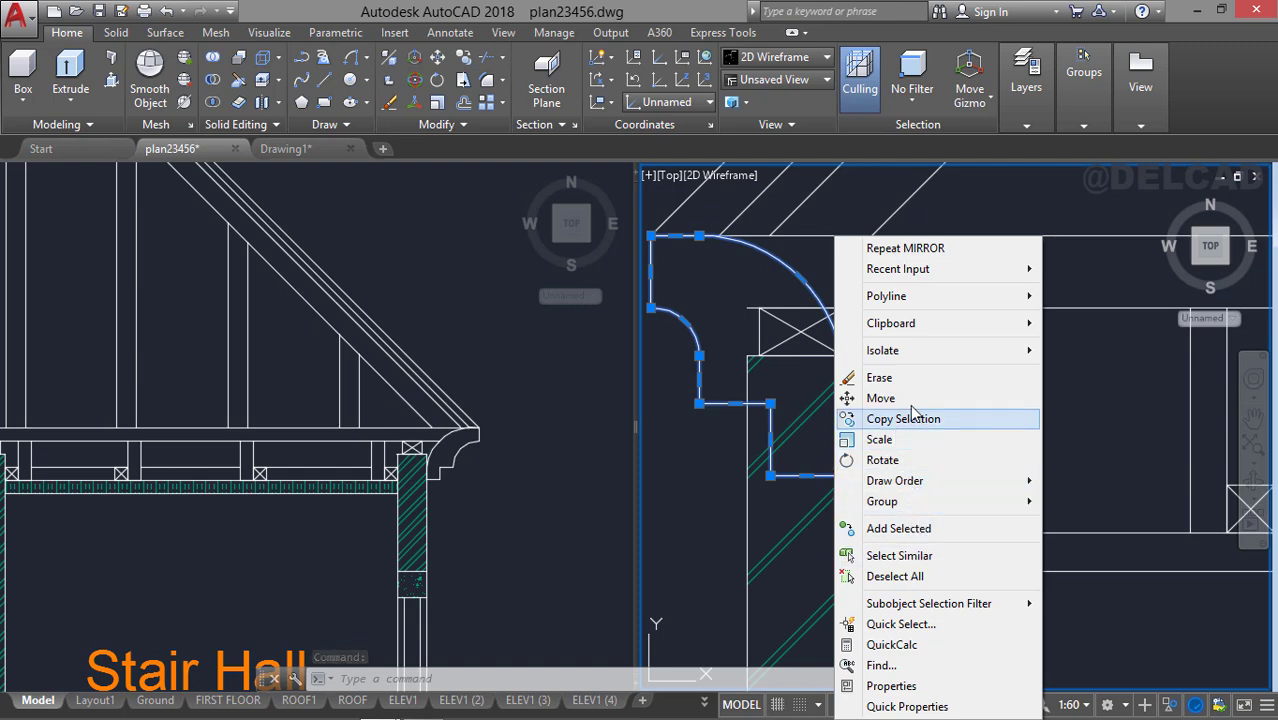
pyautogui.click(872, 398)
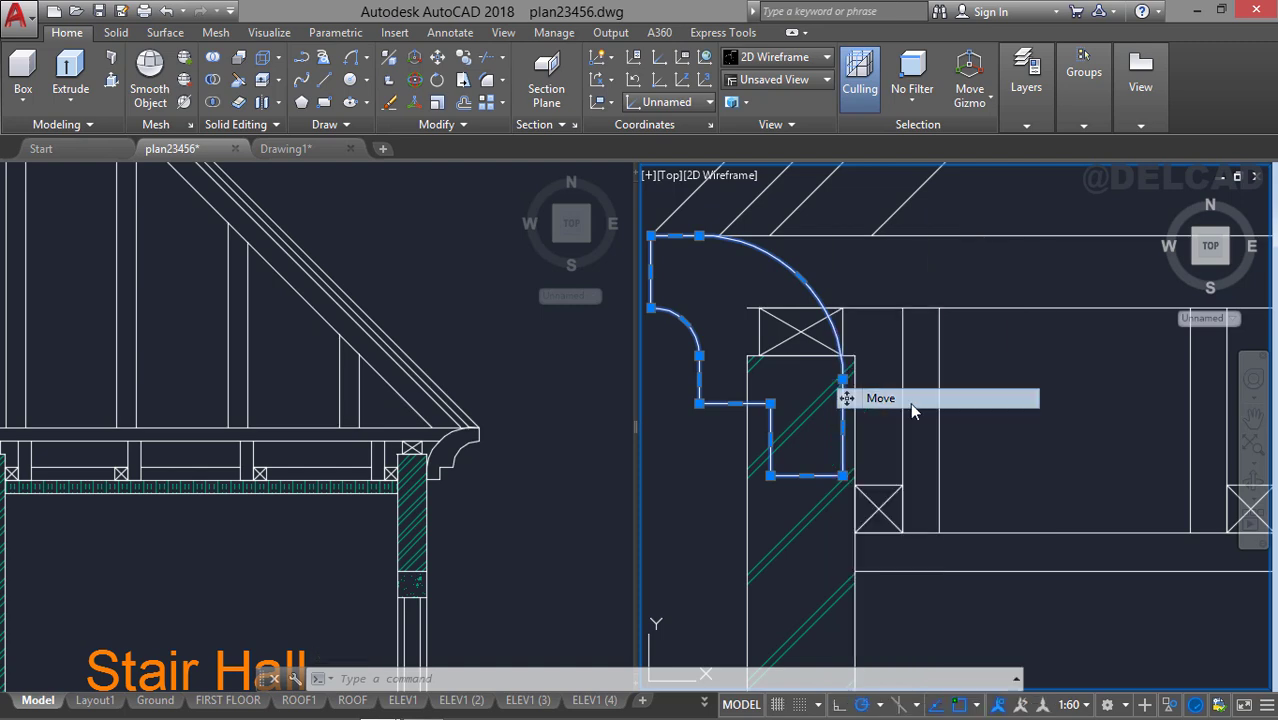
pyautogui.click(843, 477)
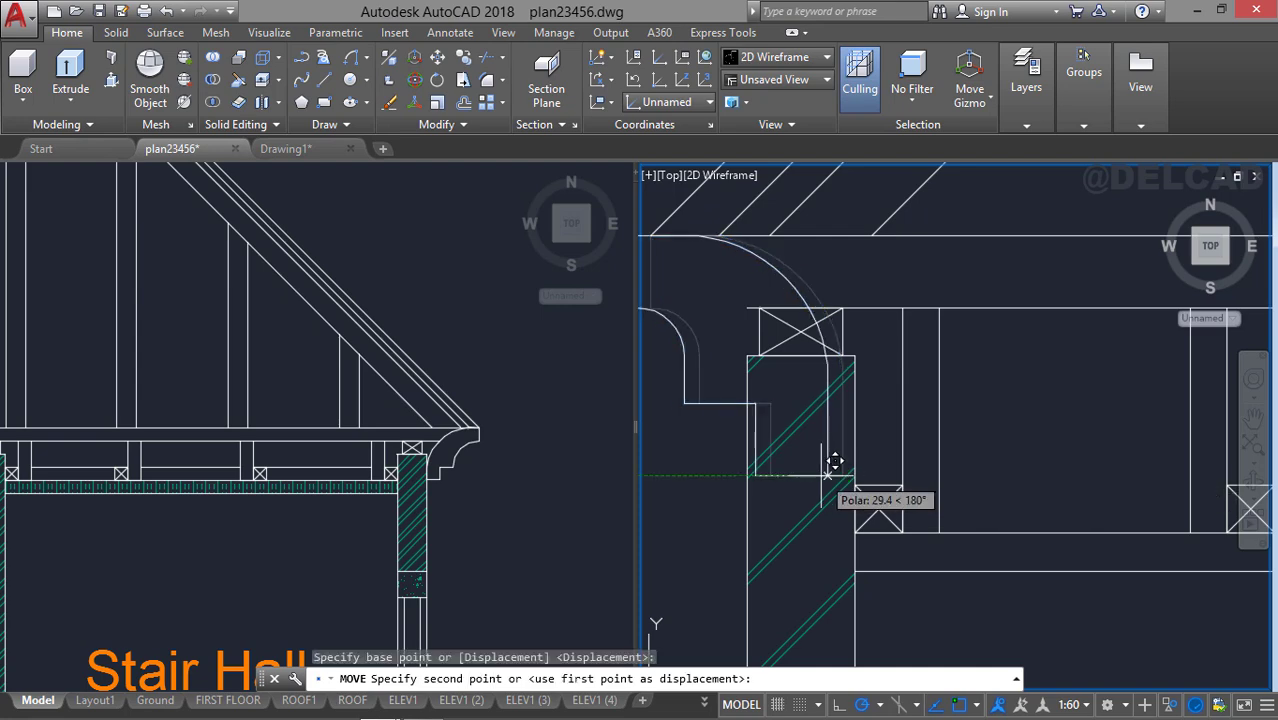
pyautogui.click(746, 476)
pyautogui.scroll(-4, 746, 477)
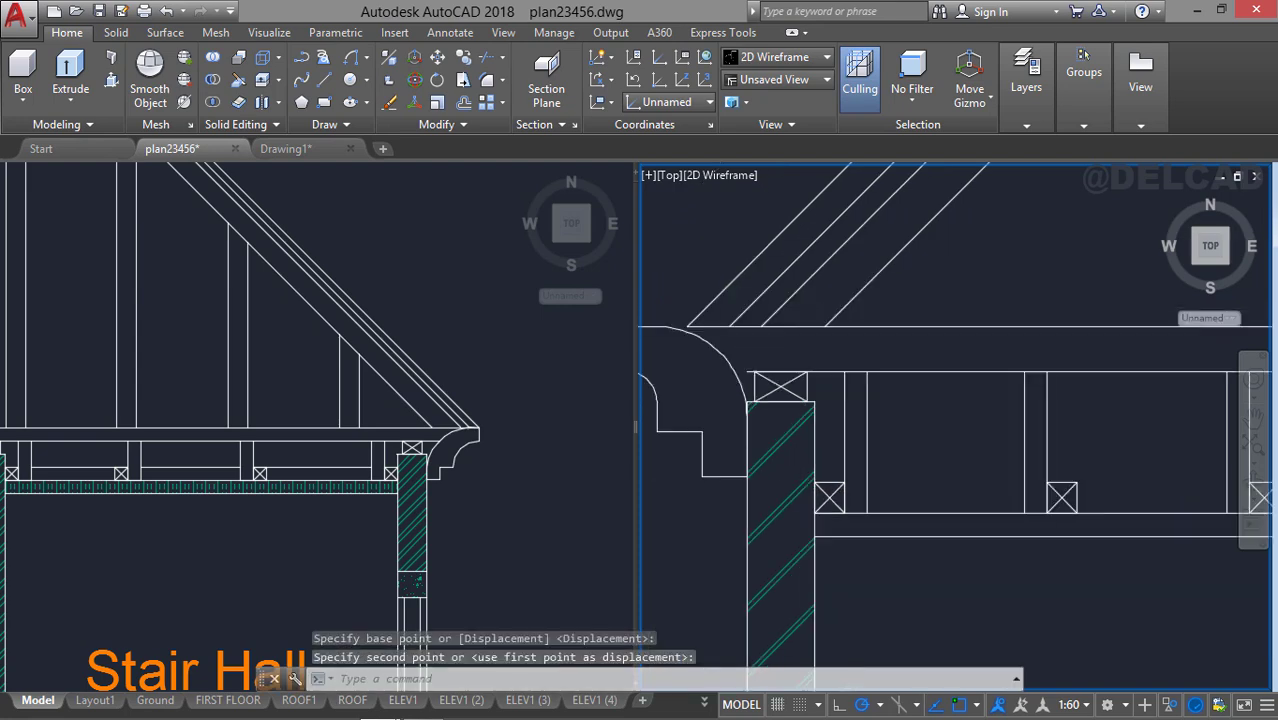
pyautogui.scroll(-4, 914, 359)
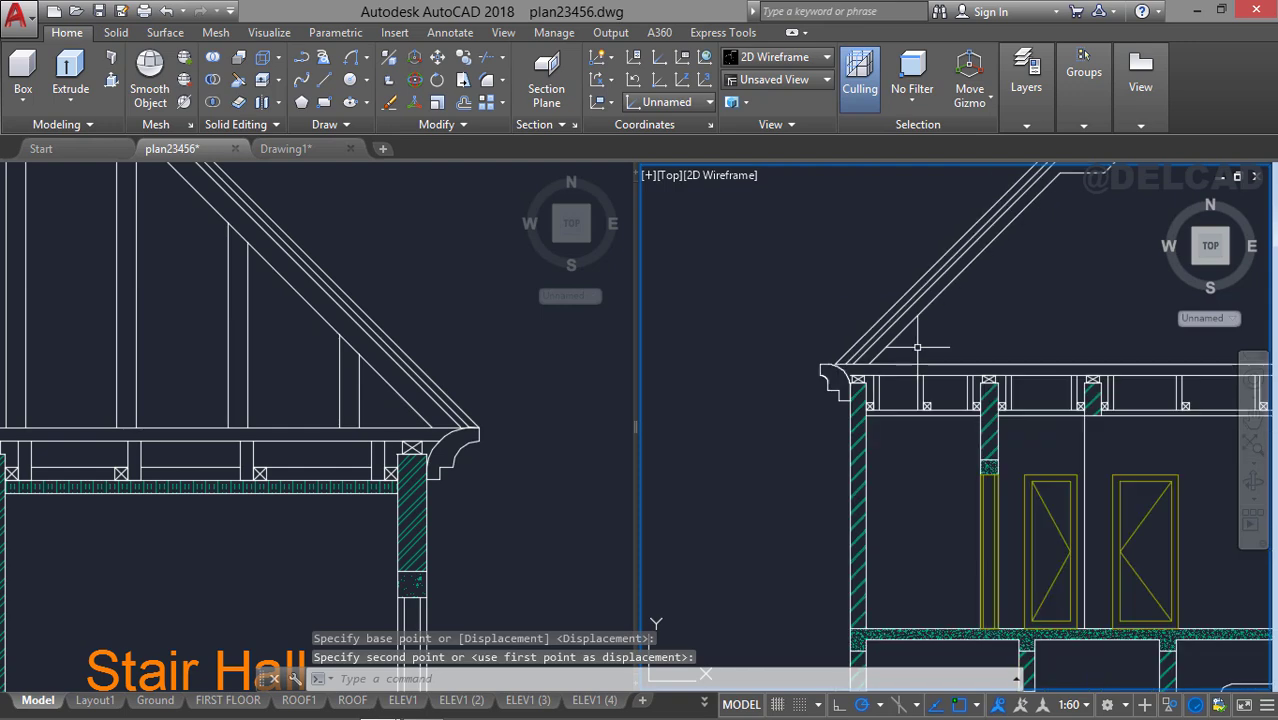
pyautogui.scroll(-3, 694, 334)
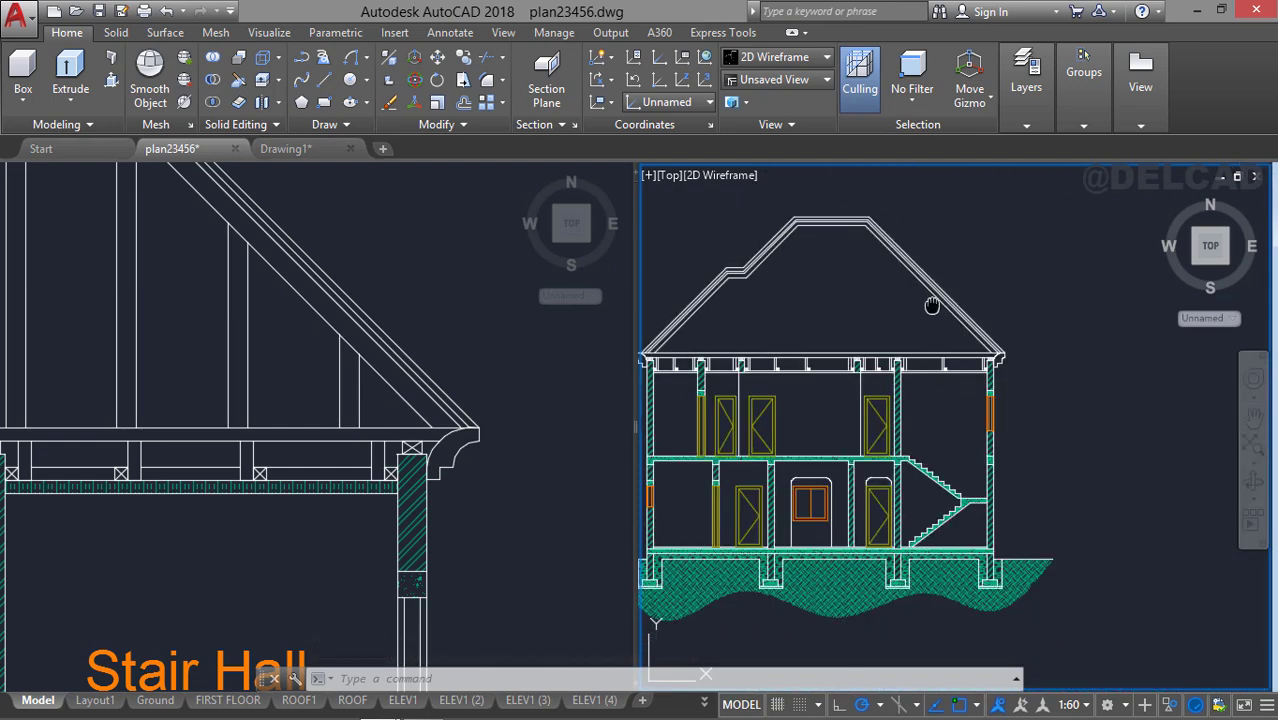
# Move the whole roof outline horizontally about 160 mm to the left so it sits centred over the tie beam.
pyautogui.moveTo(932, 306); pyautogui.dragTo(974, 319, button='middle')
pyautogui.moveTo(900, 346); pyautogui.dragTo(947, 342, button='middle')
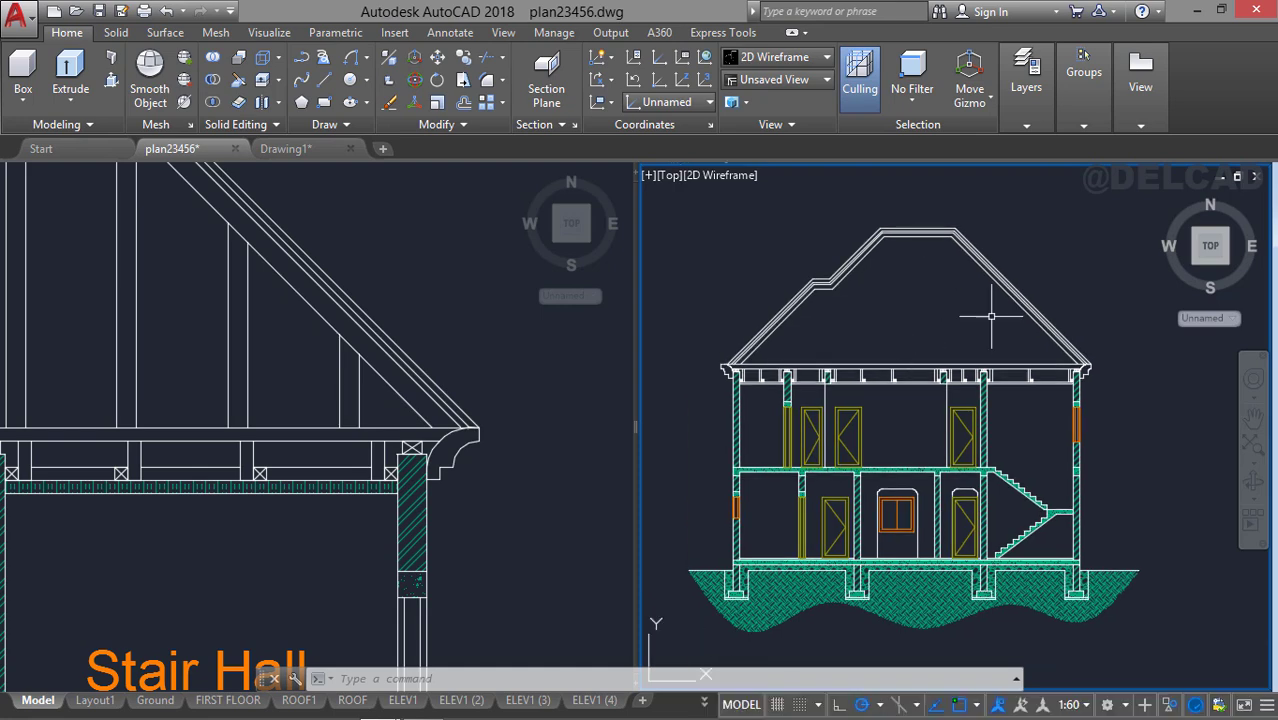
pyautogui.click(1035, 300)
pyautogui.click(941, 271)
pyautogui.rightClick(968, 275)
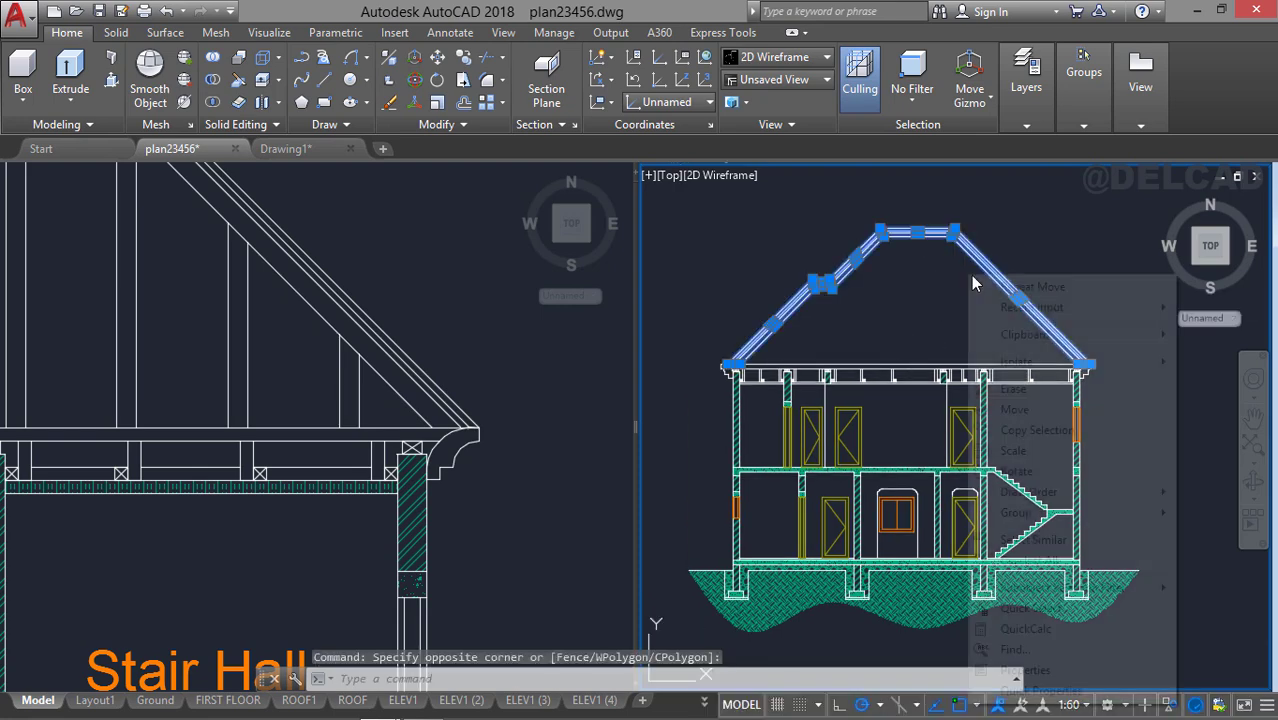
pyautogui.click(1040, 409)
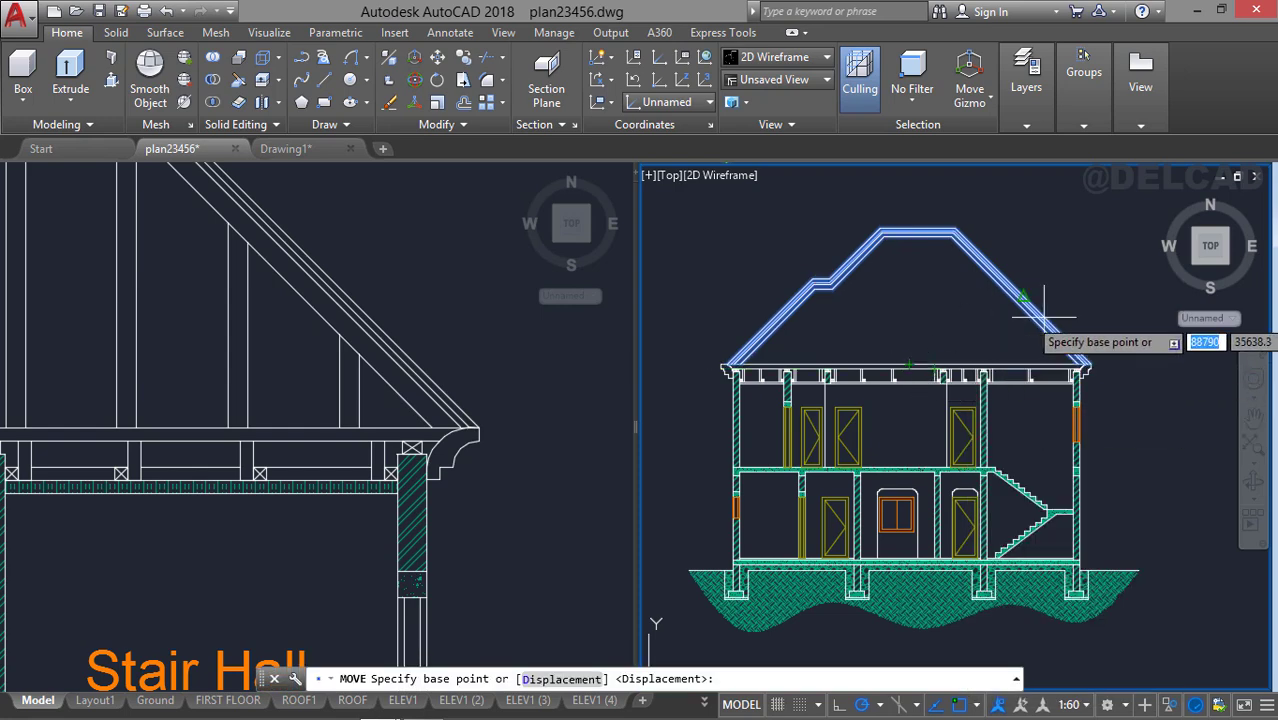
pyautogui.click(1086, 281)
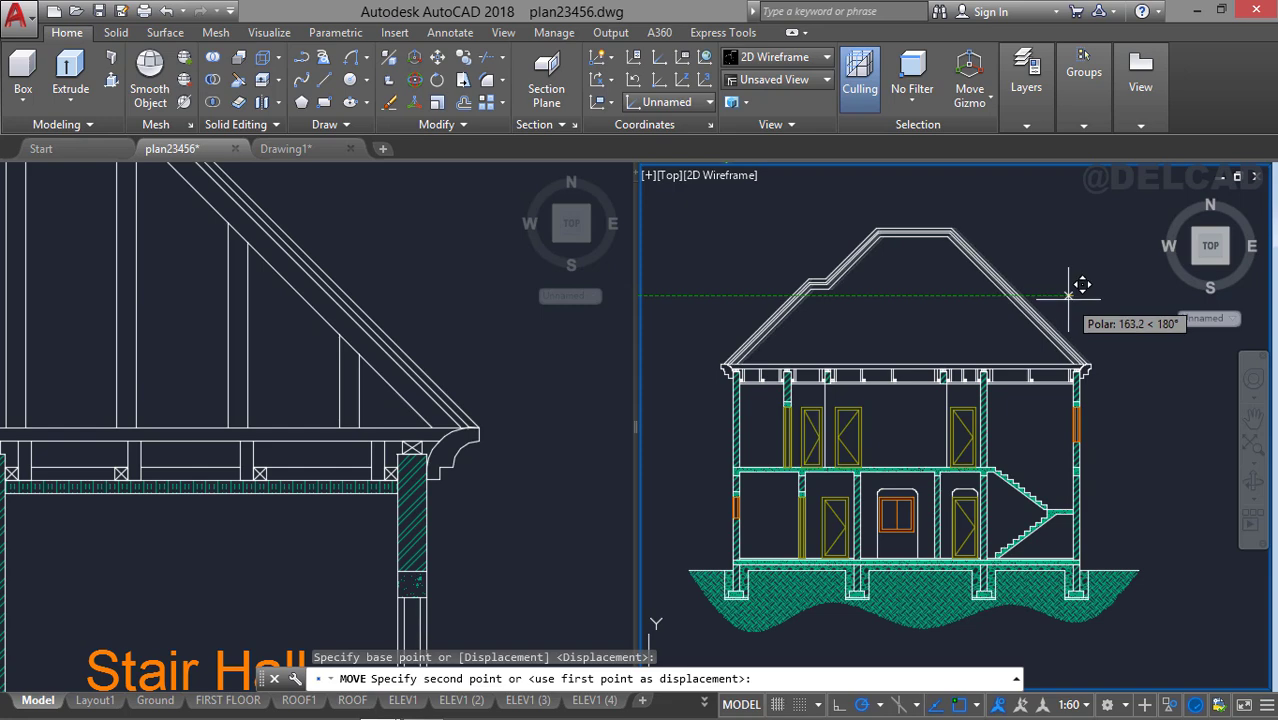
pyautogui.click(1078, 284)
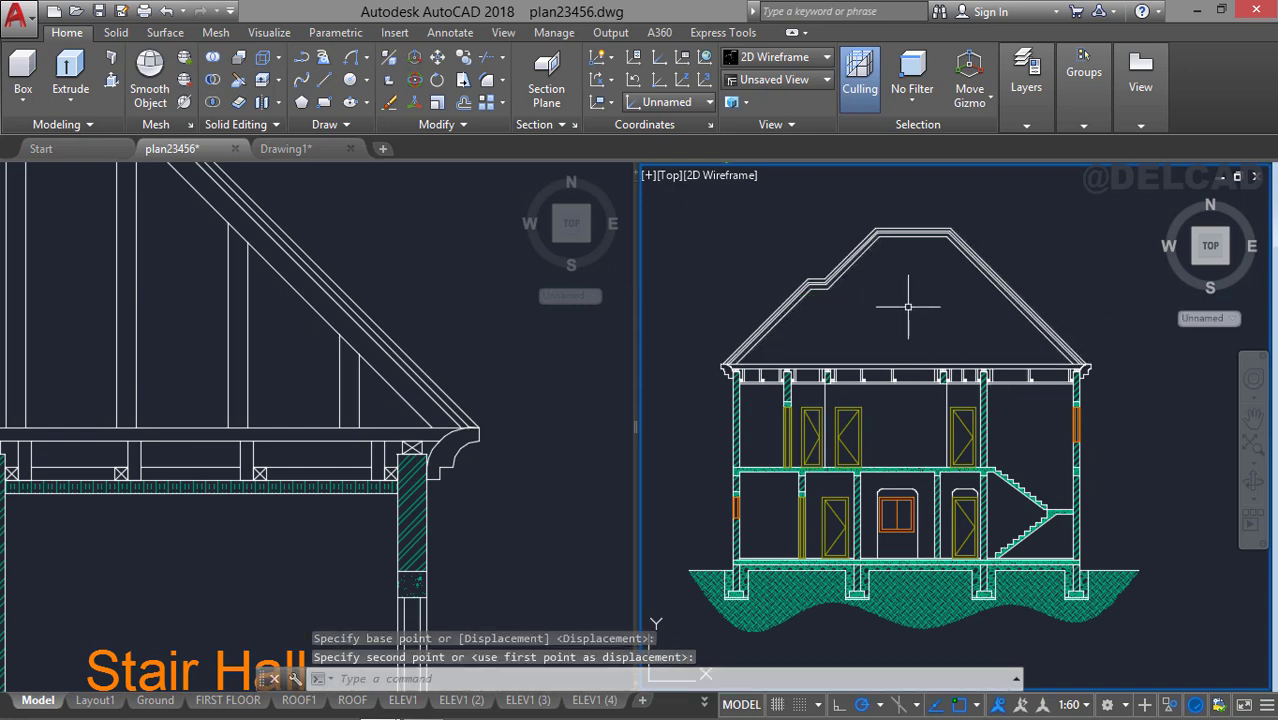
# Draw a vertical line from the midpoint of the flat ridge's underside down to the top of the tie beam.
pyautogui.scroll(4, 900, 330)
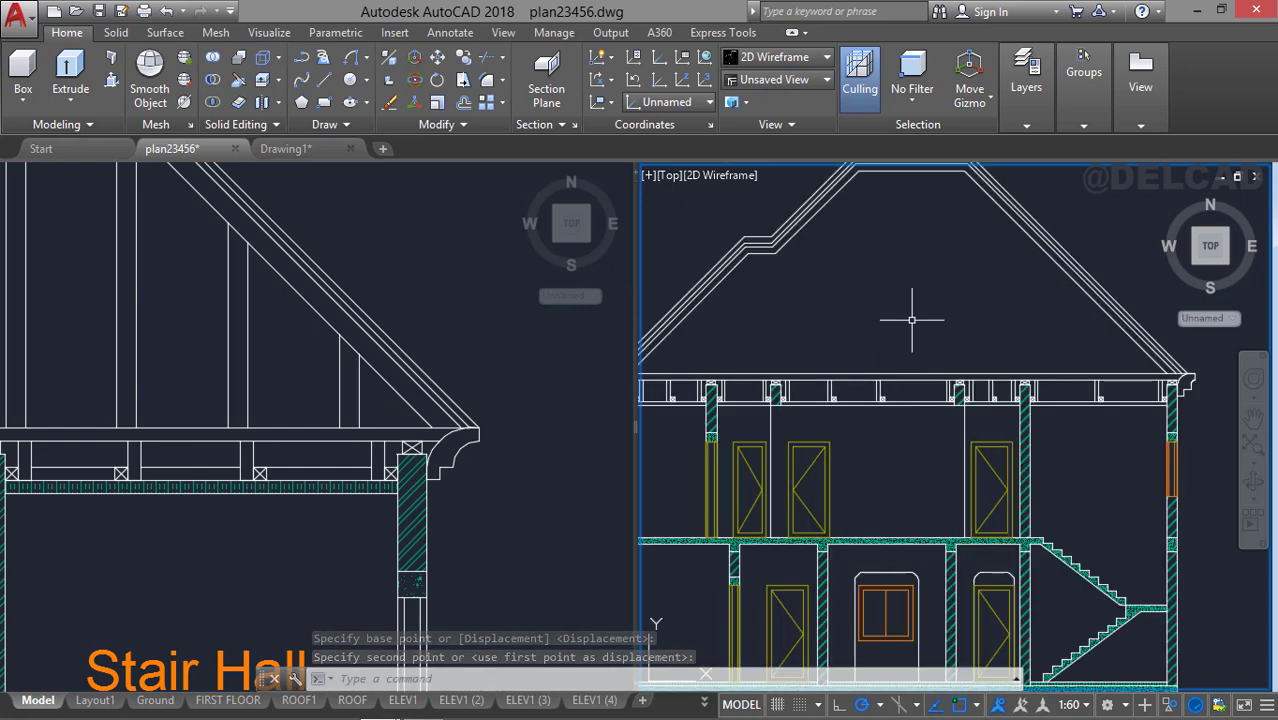
pyautogui.click(324, 363)
pyautogui.scroll(-2, 421, 289)
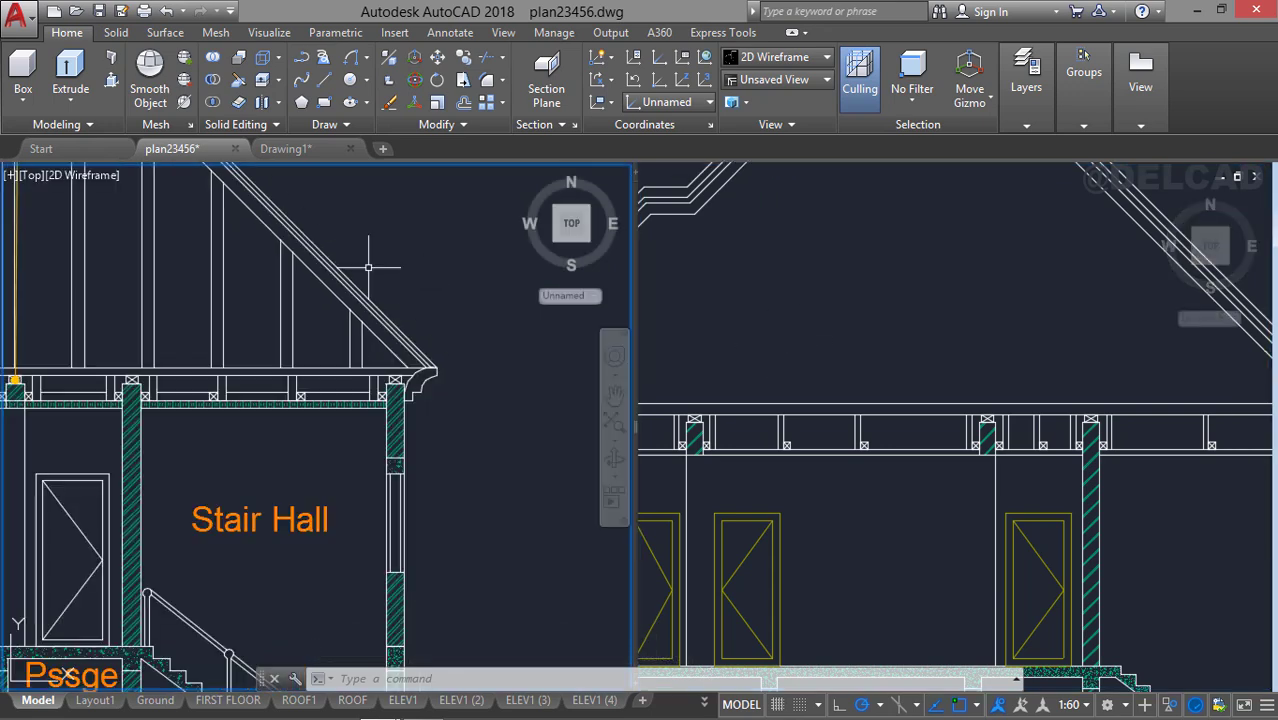
pyautogui.moveTo(264, 280); pyautogui.dragTo(522, 511, button='middle')
pyautogui.scroll(-1, 423, 424)
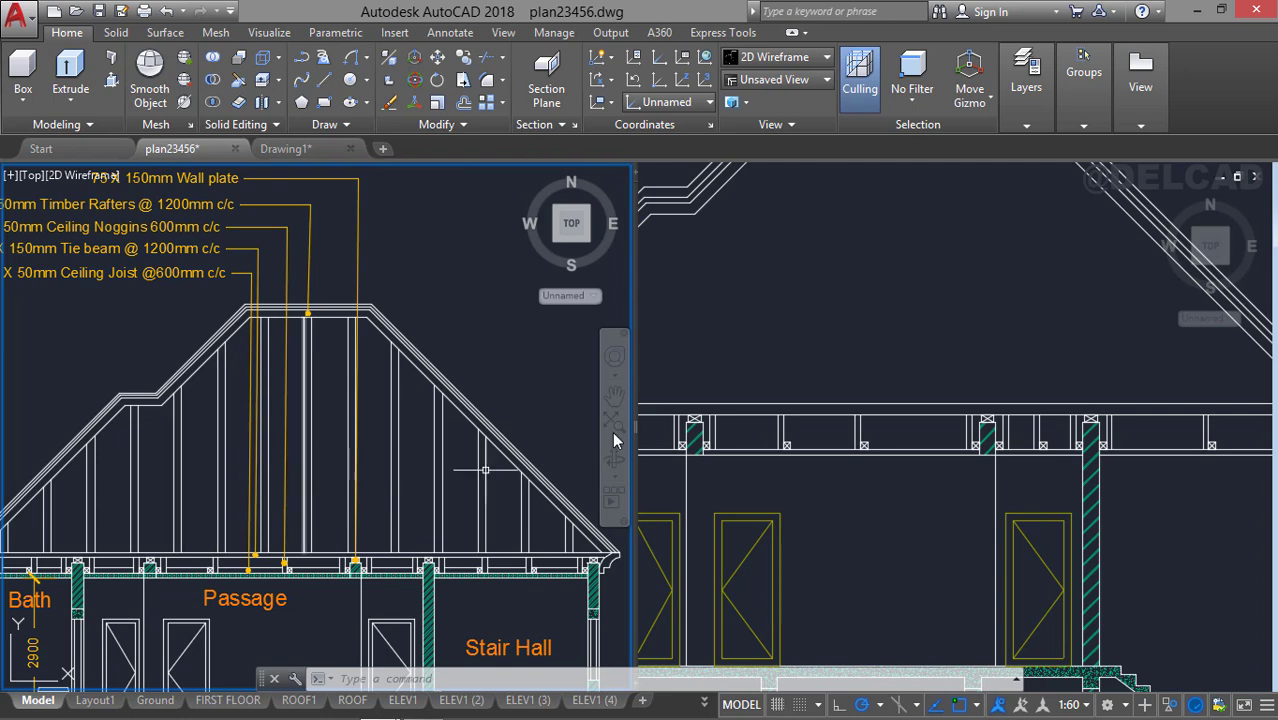
pyautogui.moveTo(876, 322); pyautogui.dragTo(917, 490, button='middle')
pyautogui.write('1')
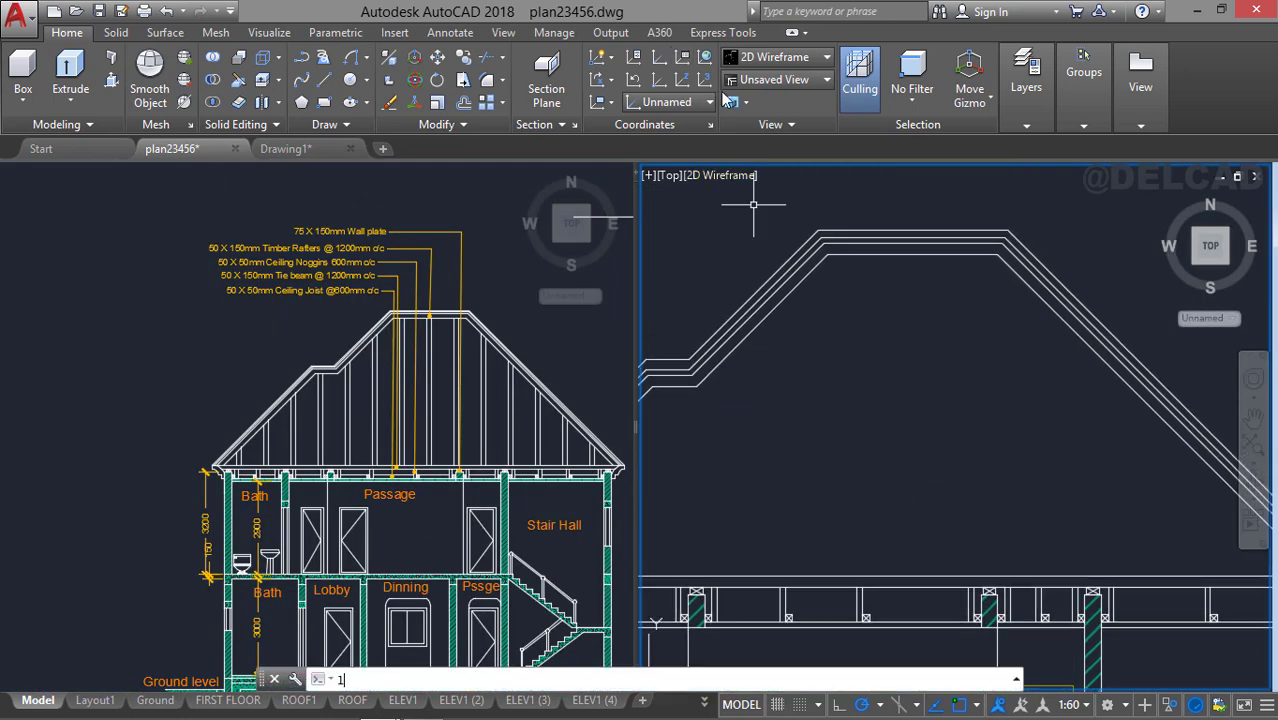
pyautogui.click(912, 258)
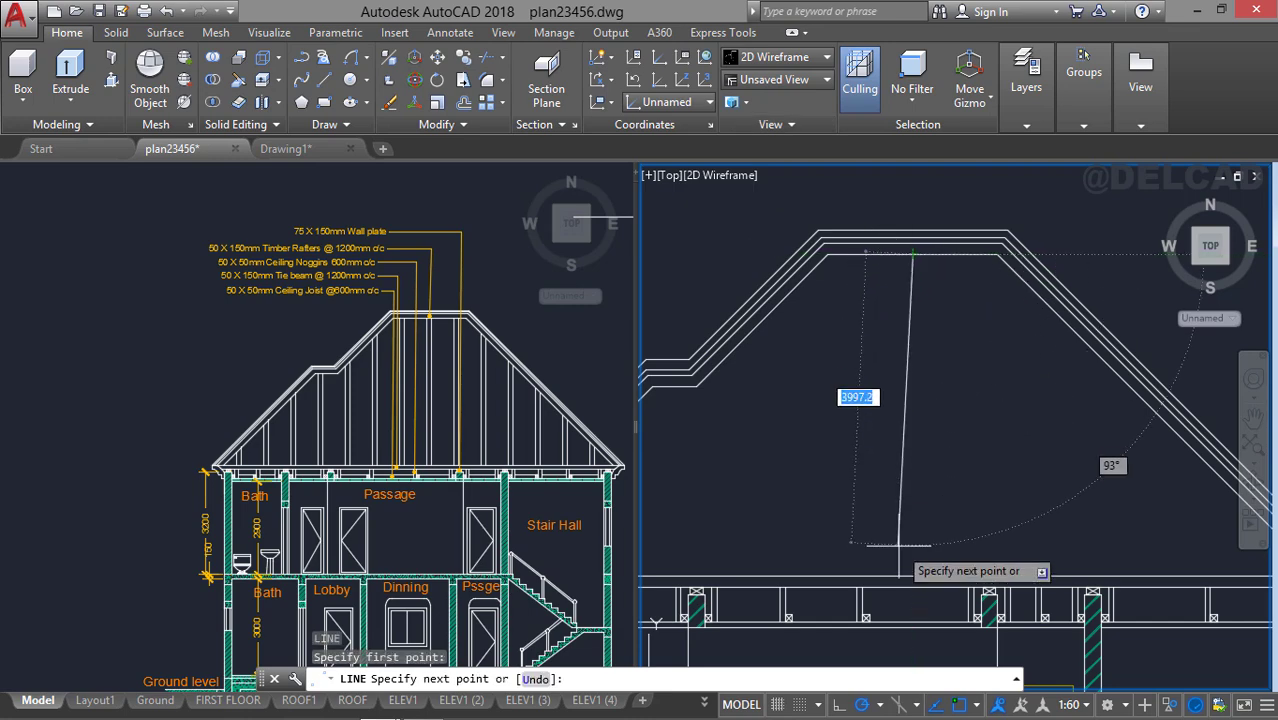
pyautogui.click(912, 577)
pyautogui.press('Escape')
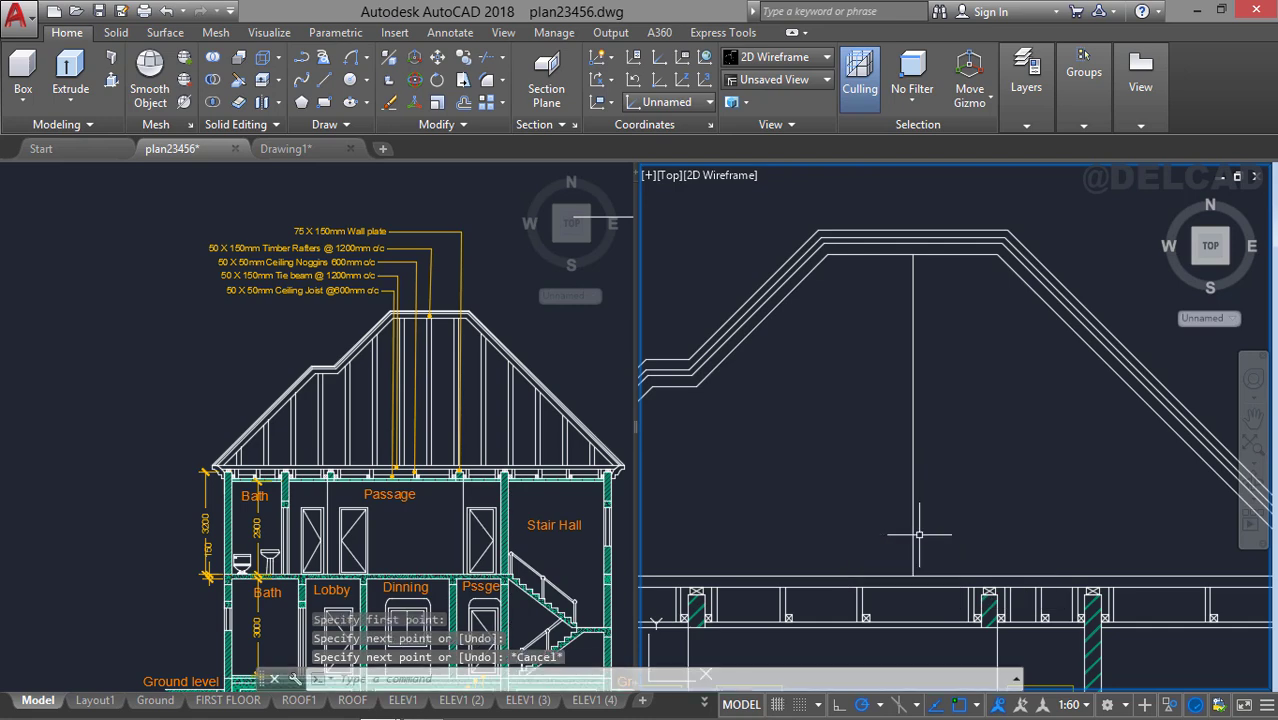
# Offset the vertical line under the ridge 75 mm to each side and delete the original centre line.
pyautogui.press('Return')
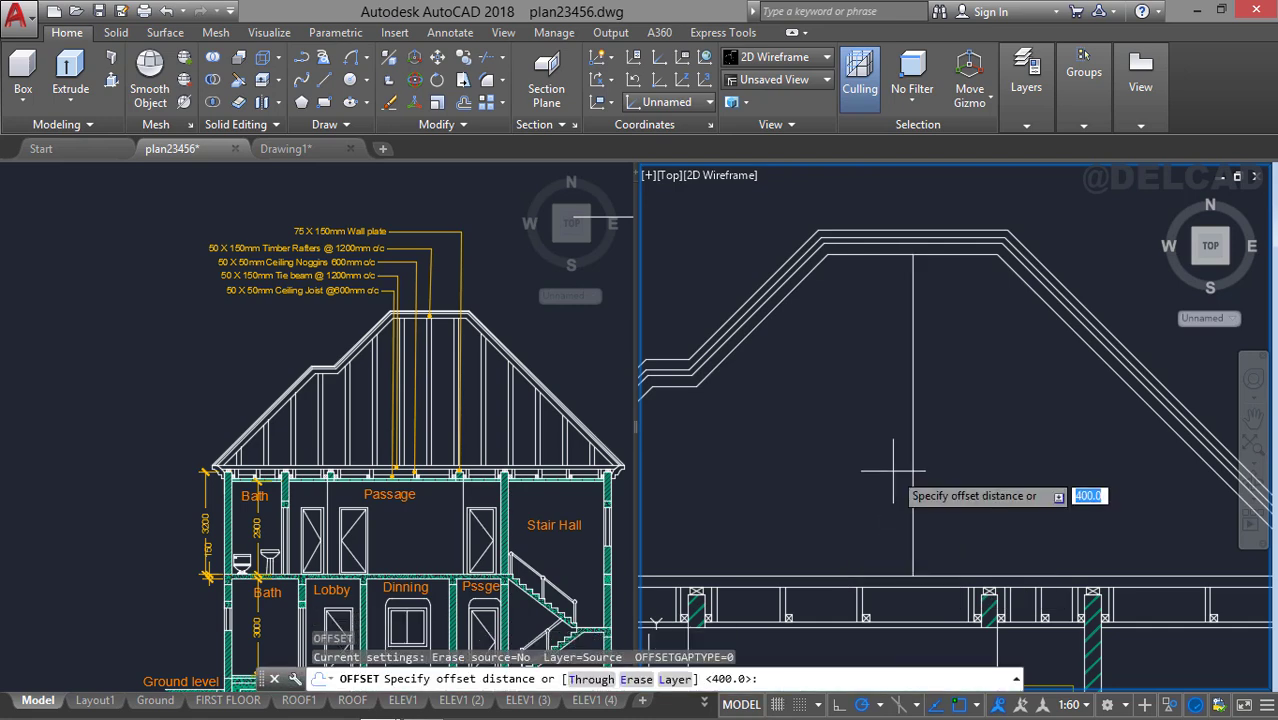
pyautogui.press('Return')
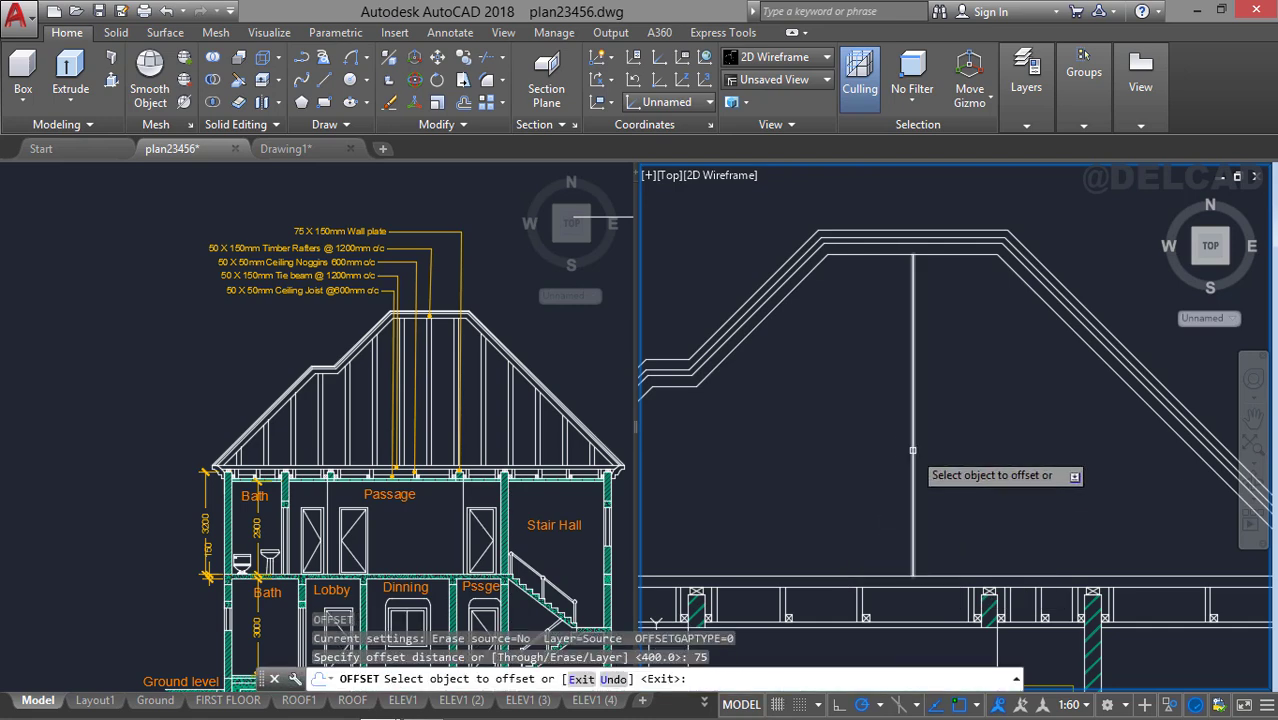
pyautogui.click(912, 450)
pyautogui.click(975, 429)
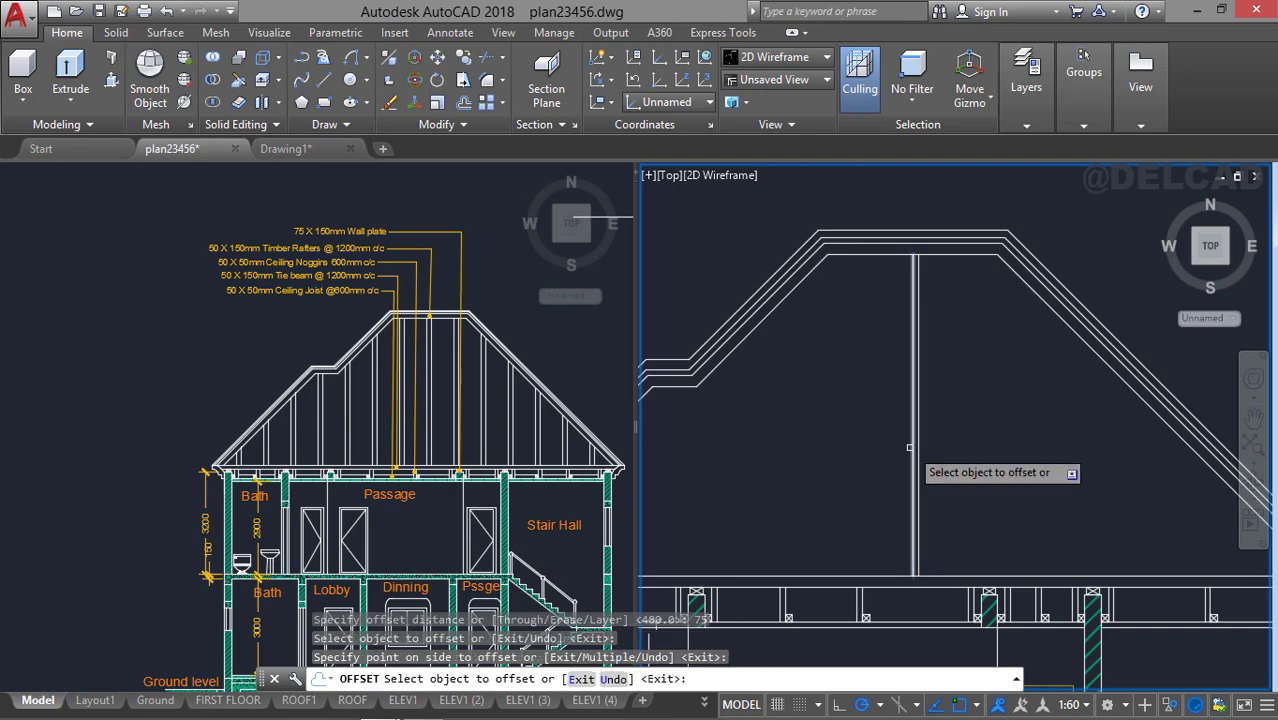
pyautogui.click(913, 405)
pyautogui.click(856, 457)
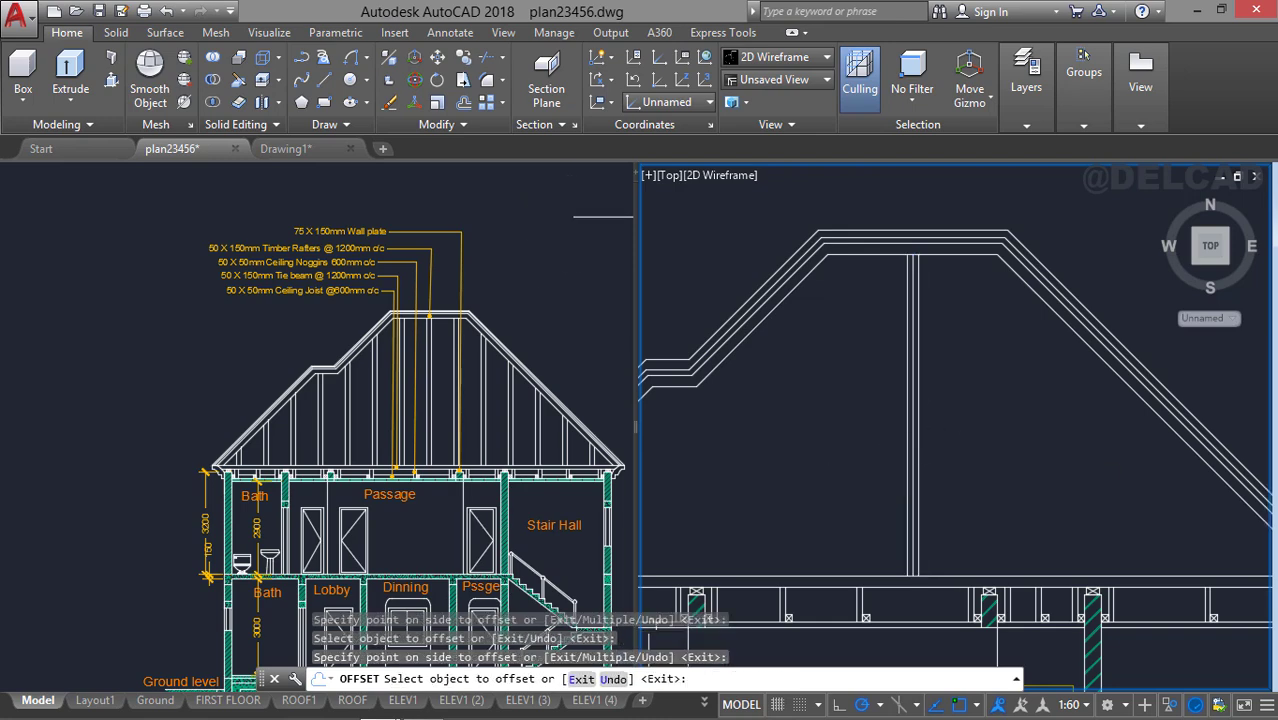
pyautogui.press('Escape')
pyautogui.click(911, 439)
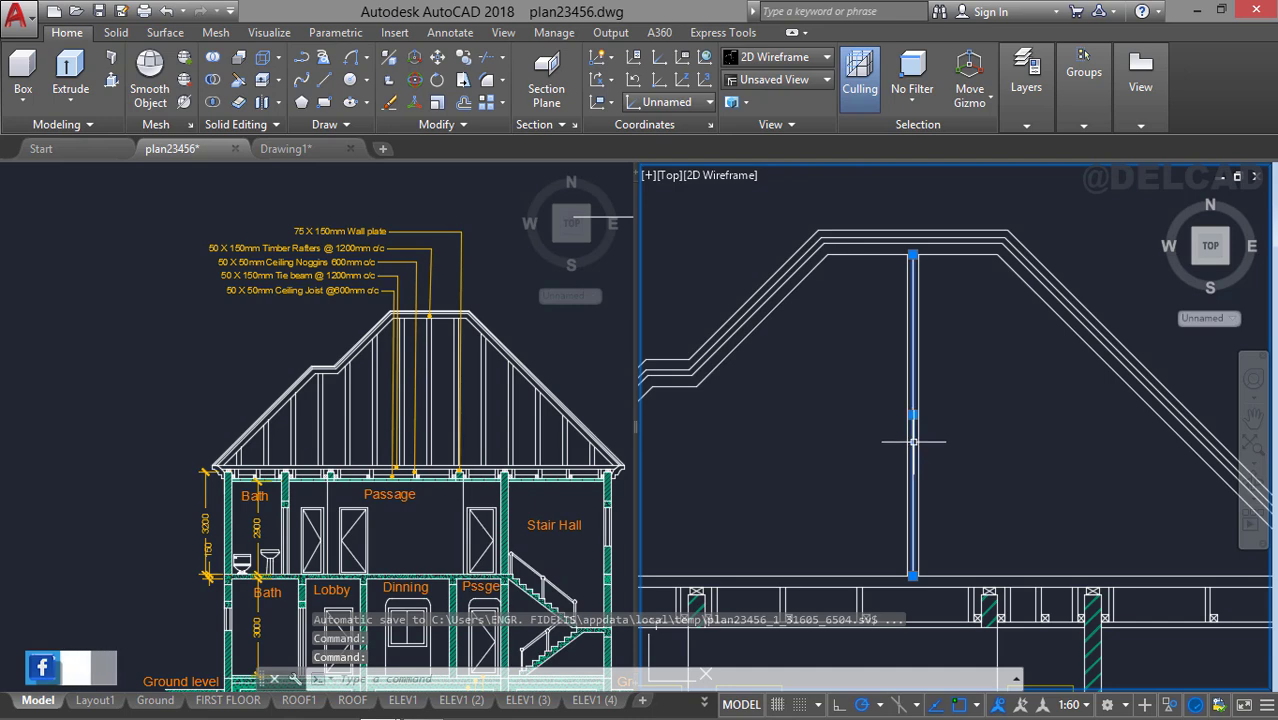
# Copy the two-line central roof post 1200 mm horizontally to the right along the tie beam.
pyautogui.click(948, 435)
pyautogui.click(869, 430)
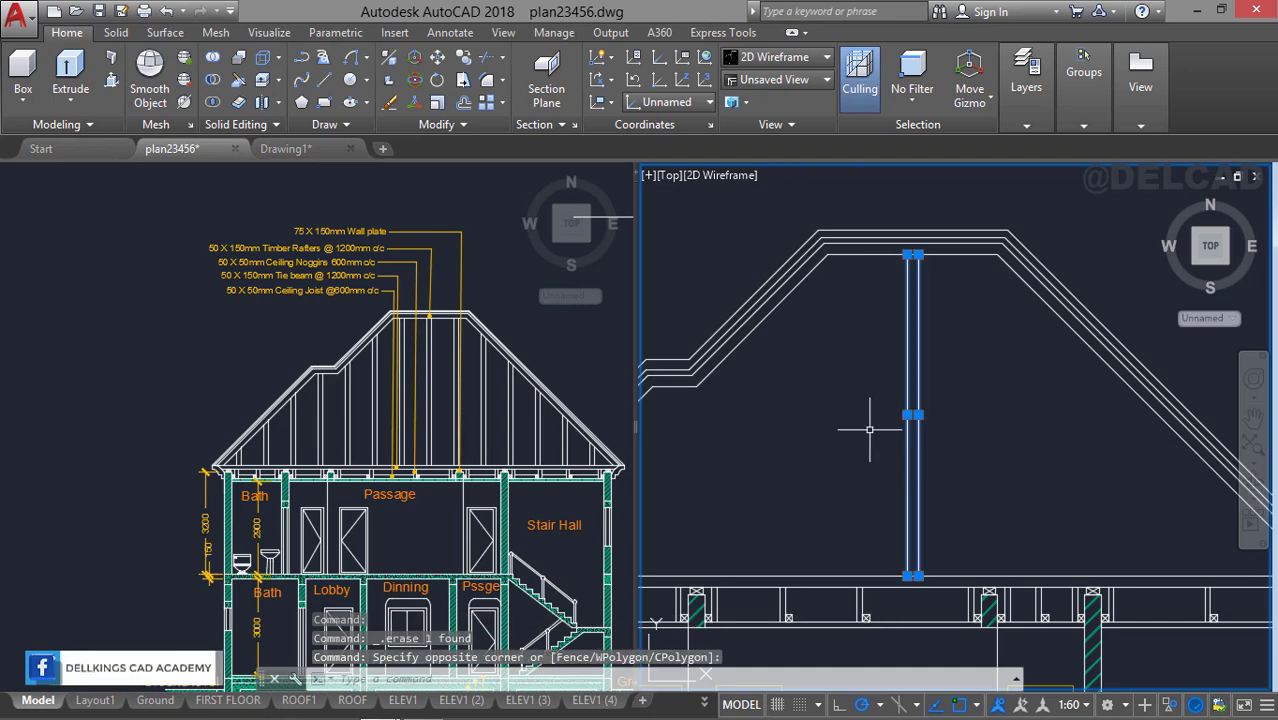
pyautogui.rightClick(869, 430)
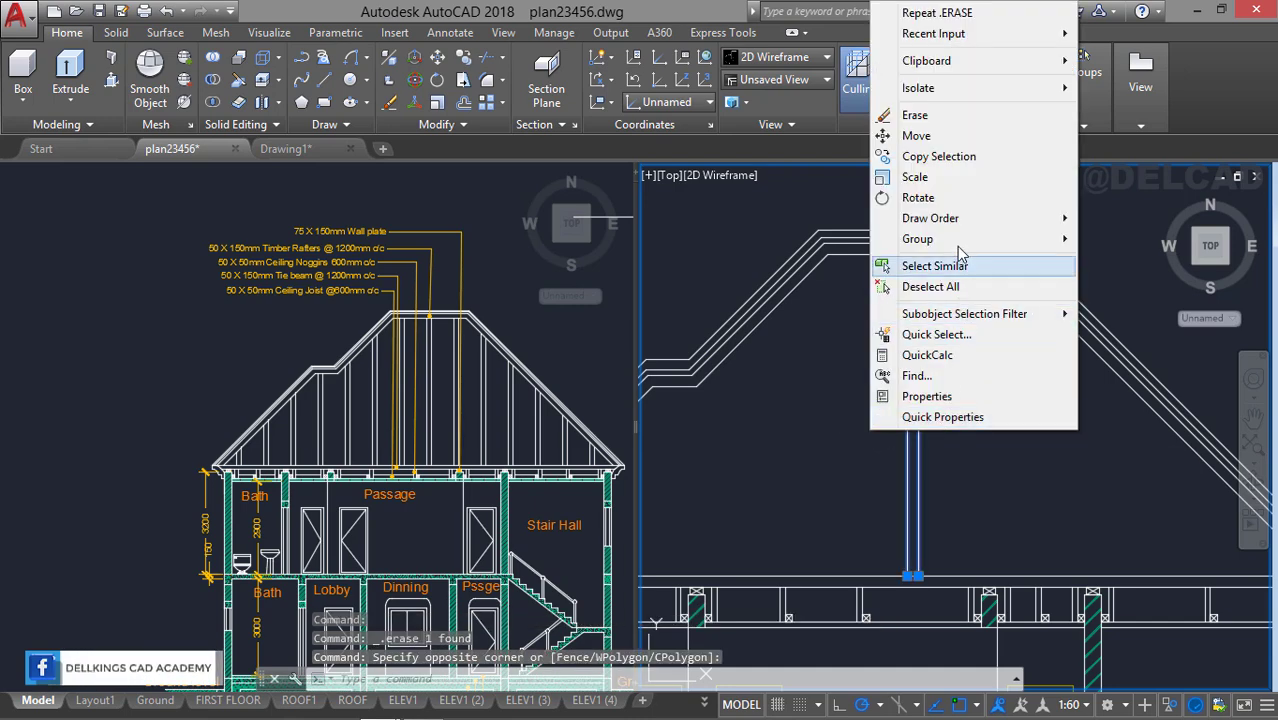
pyautogui.click(944, 158)
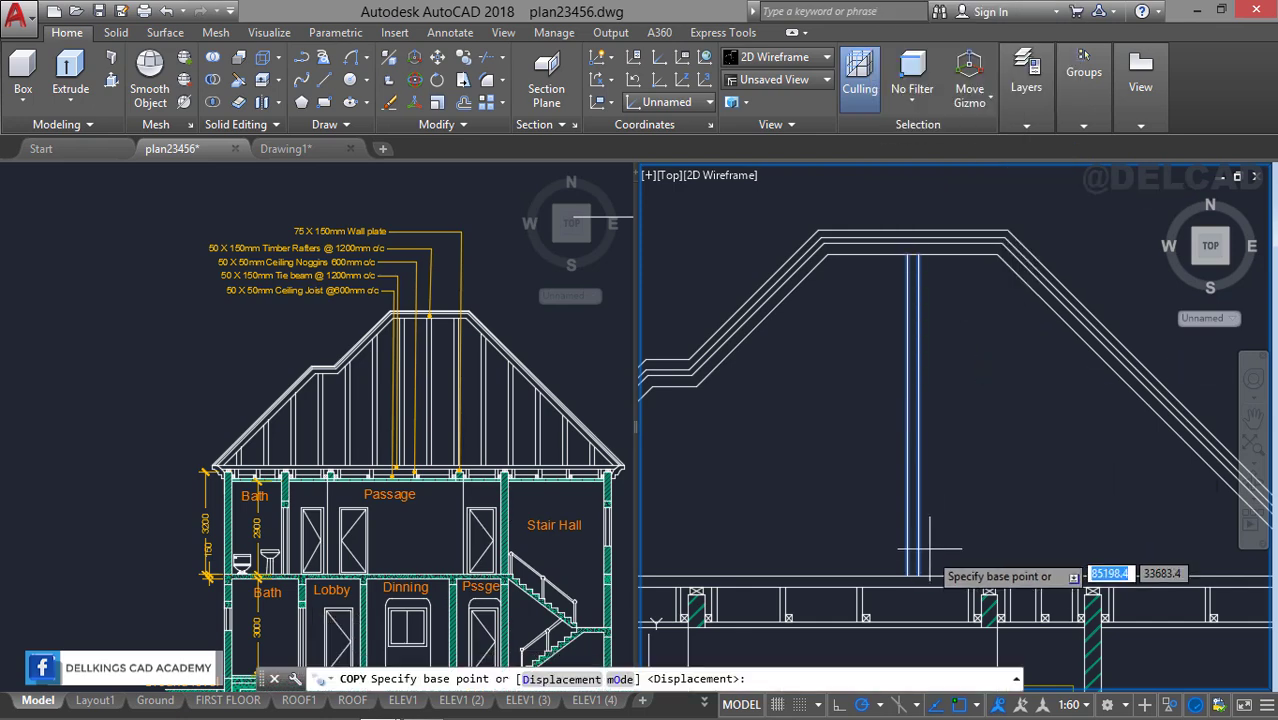
pyautogui.click(918, 577)
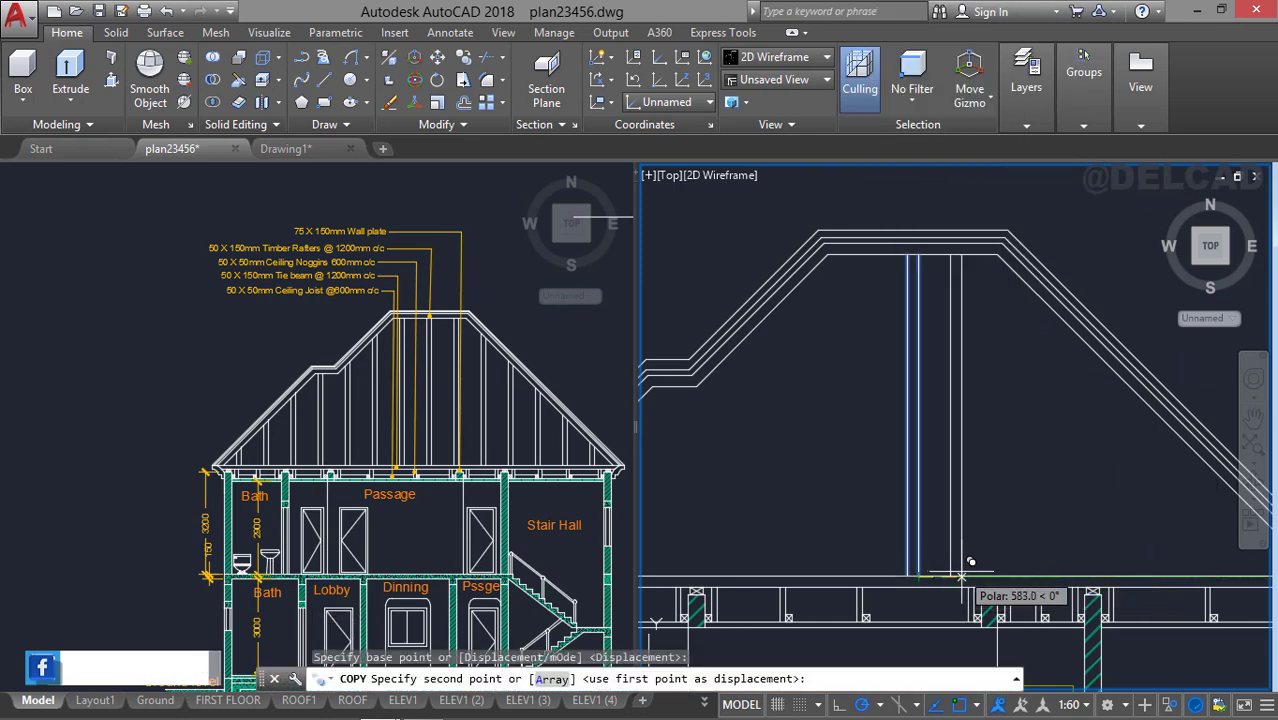
pyautogui.write('1')
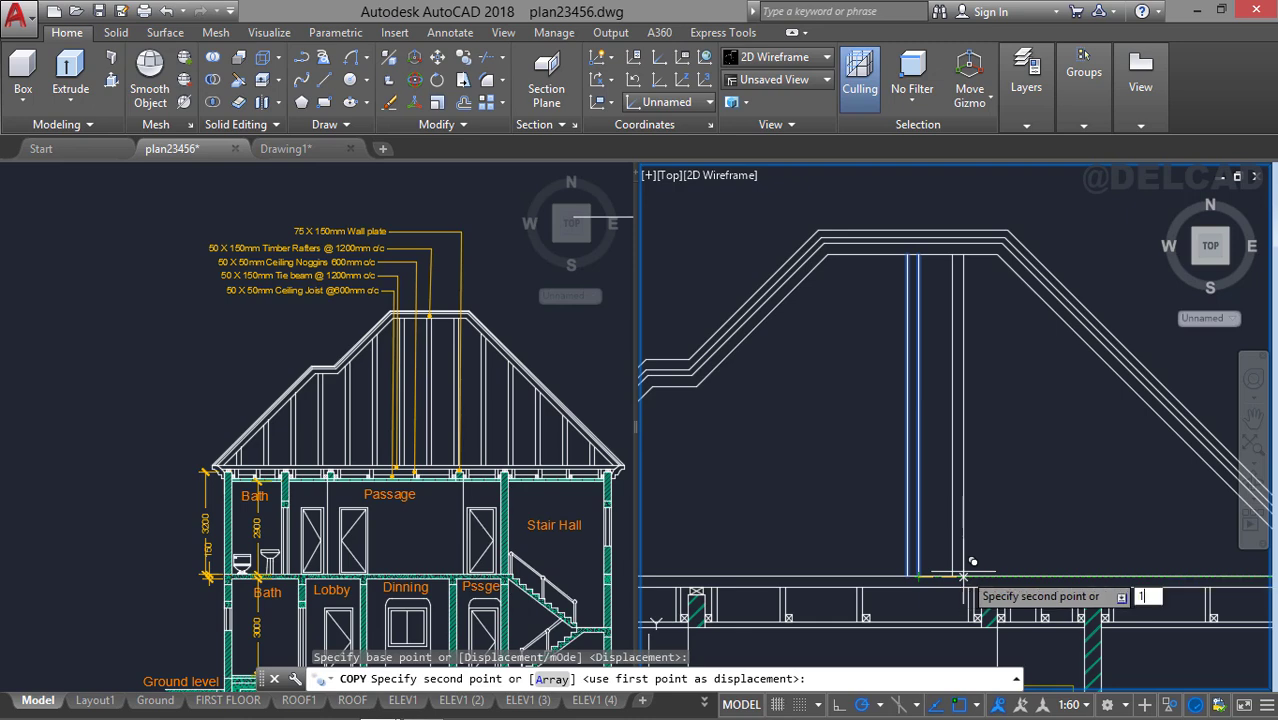
pyautogui.write('200')
pyautogui.press('Return')
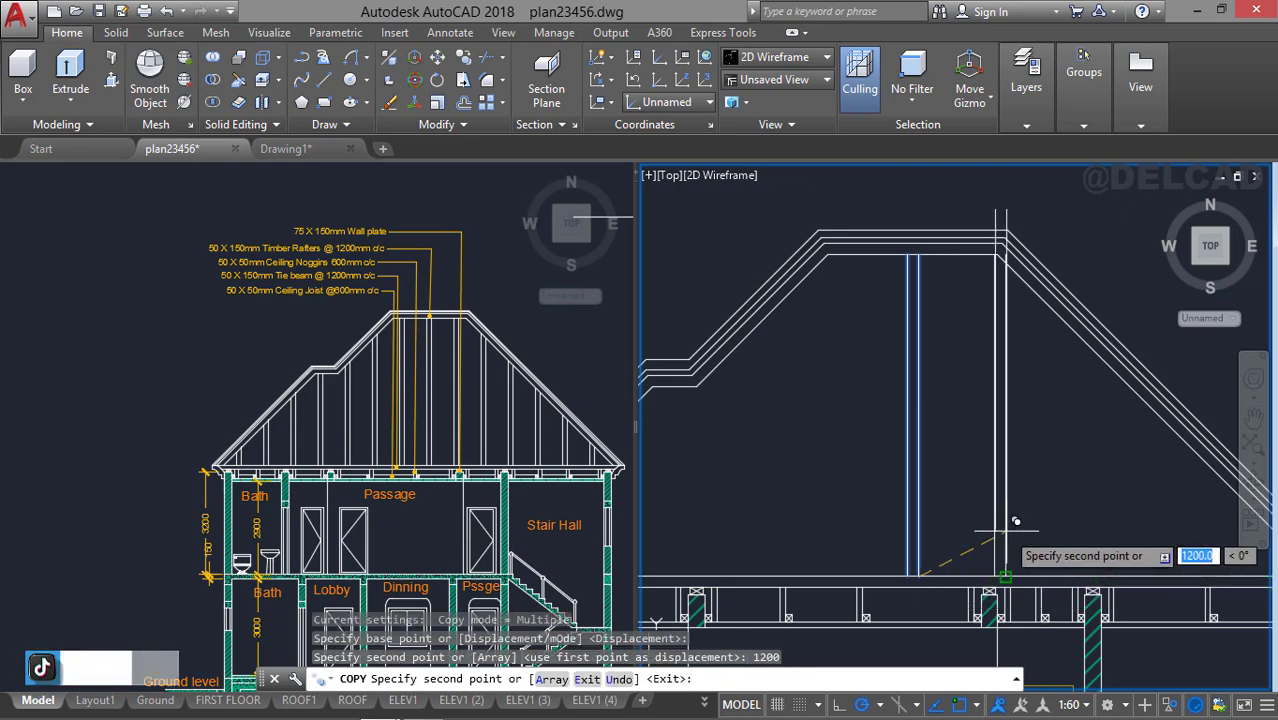
pyautogui.press('Escape')
# Copy the second roof post three times to the right along the tie beam, repeating the existing post spacing.
pyautogui.scroll(-4, 1037, 528)
pyautogui.moveTo(1028, 510); pyautogui.dragTo(939, 466, button='middle')
pyautogui.scroll(2, 950, 478)
pyautogui.scroll(2, 954, 464)
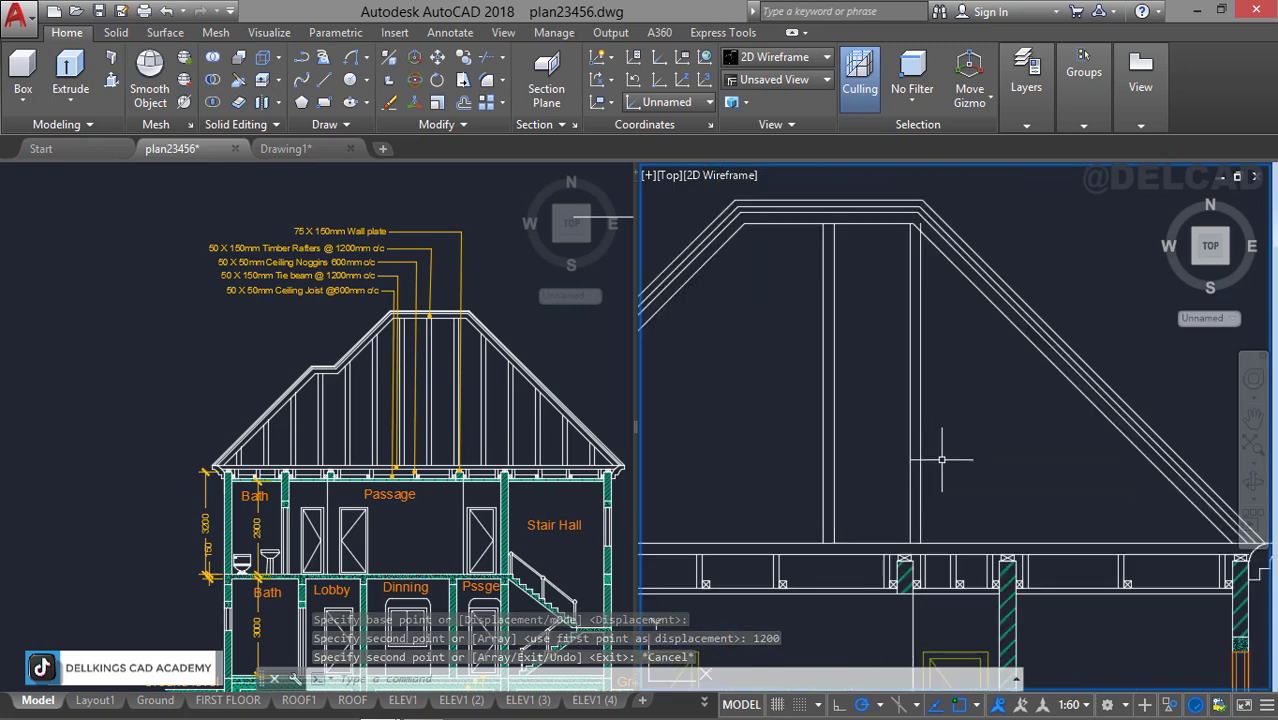
pyautogui.click(942, 459)
pyautogui.press('Escape')
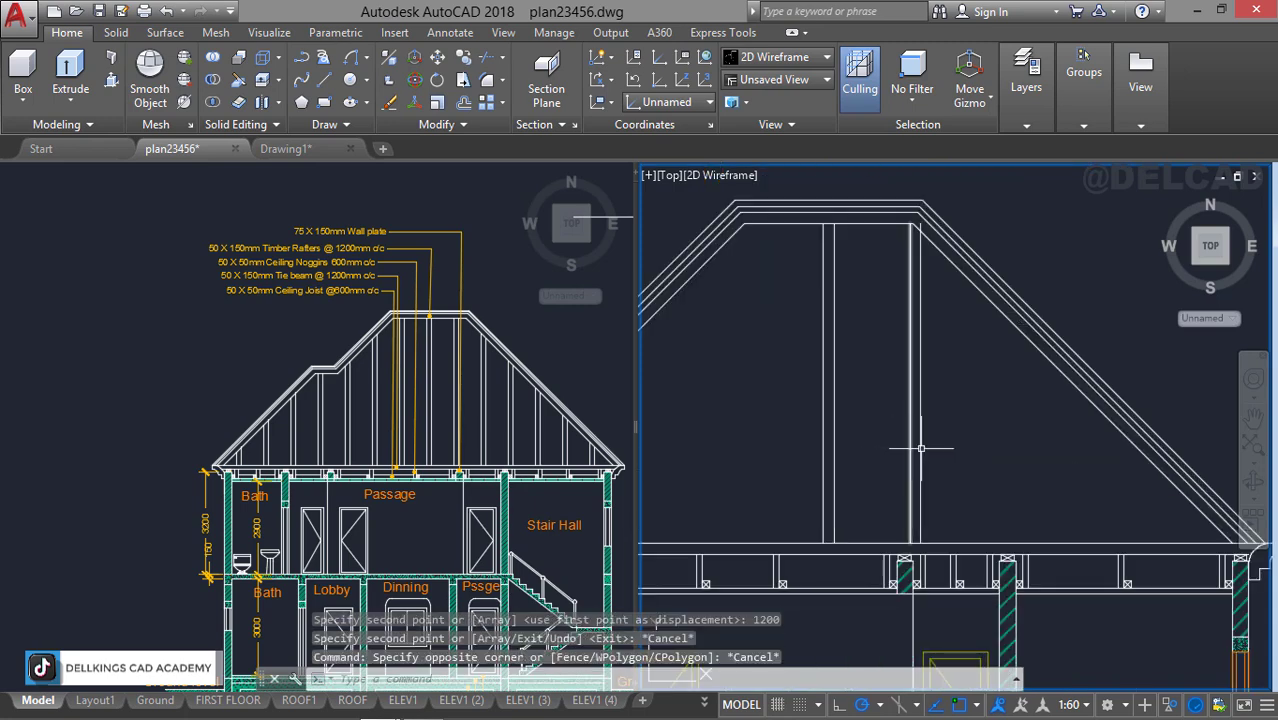
pyautogui.click(894, 448)
pyautogui.rightClick(892, 448)
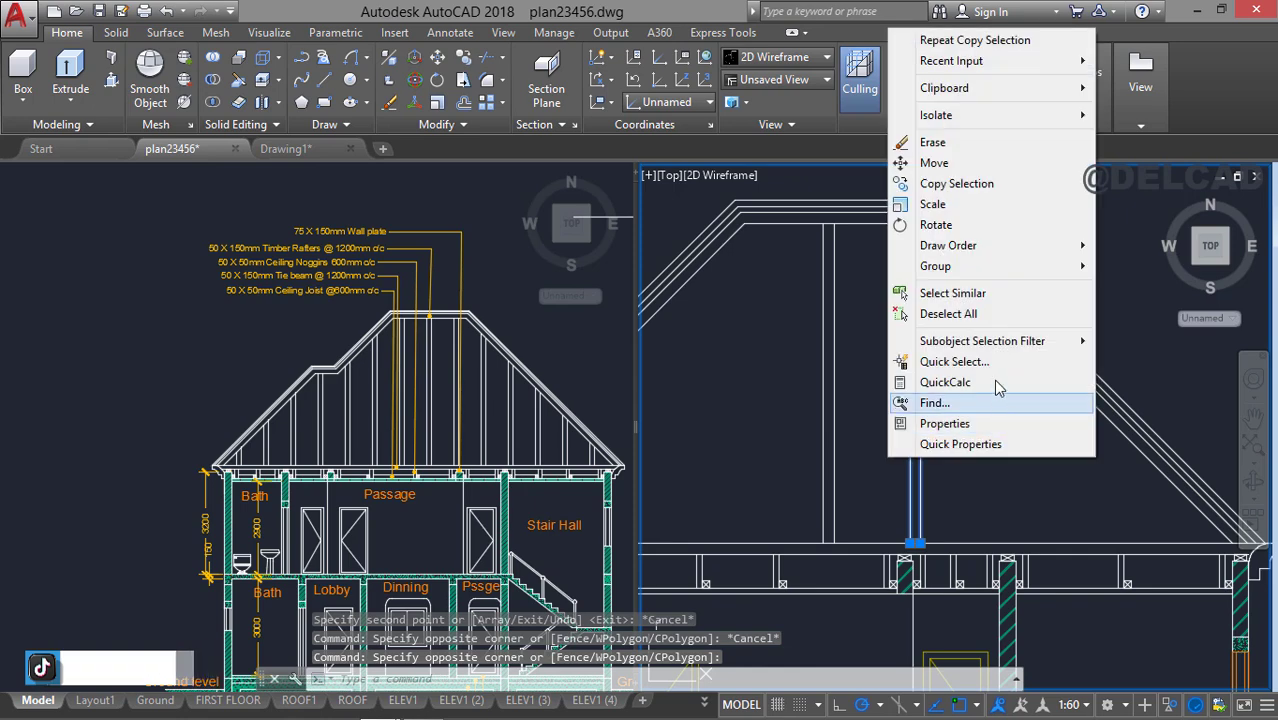
pyautogui.click(957, 184)
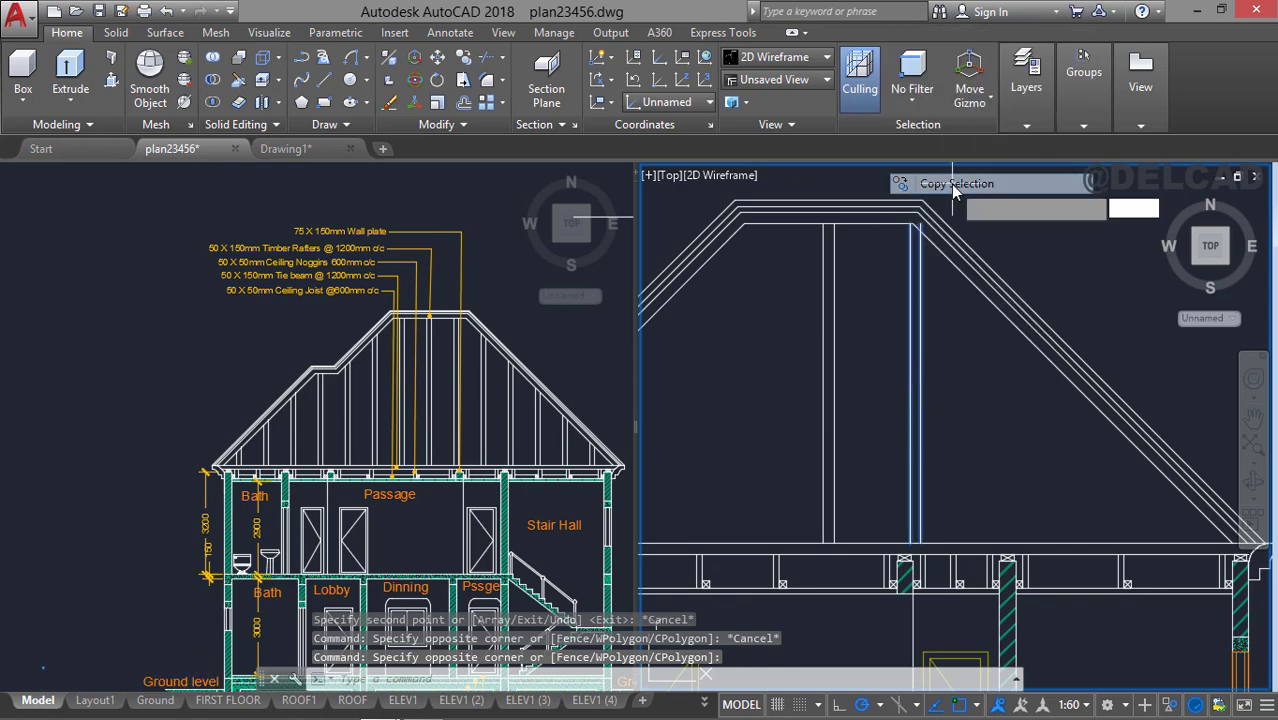
pyautogui.click(834, 540)
pyautogui.click(927, 531)
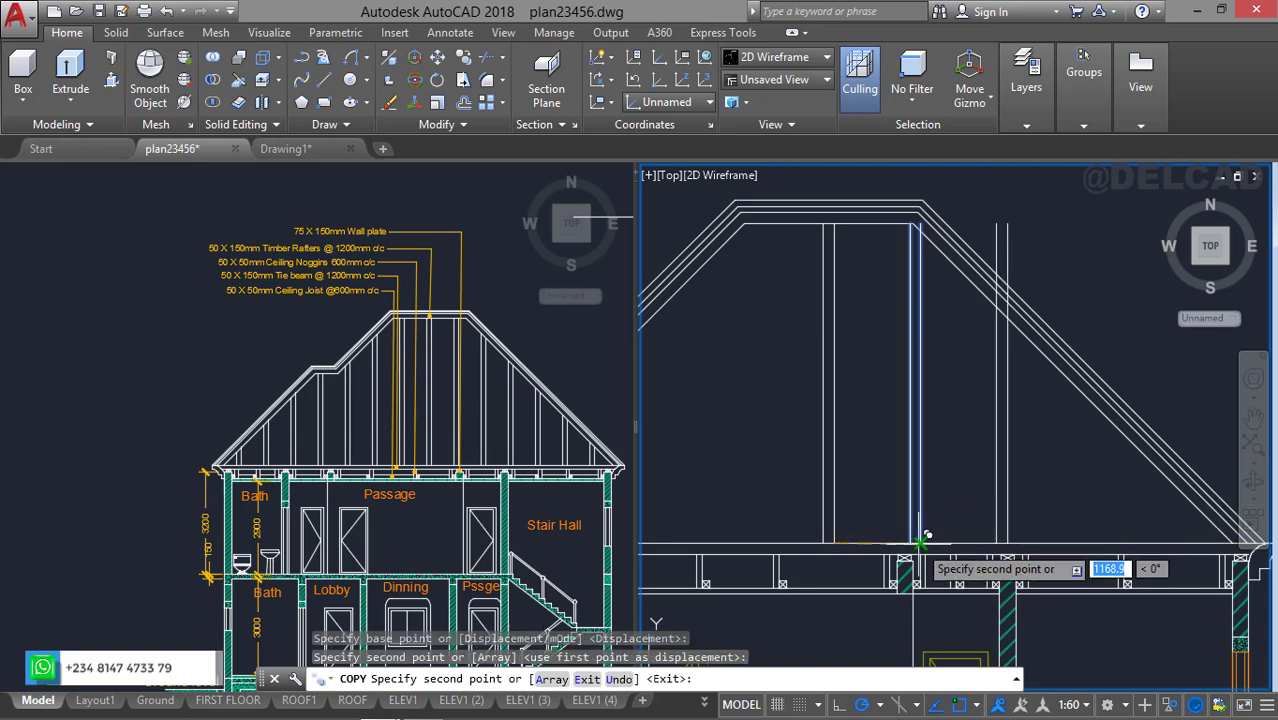
pyautogui.click(1007, 543)
pyautogui.click(1094, 543)
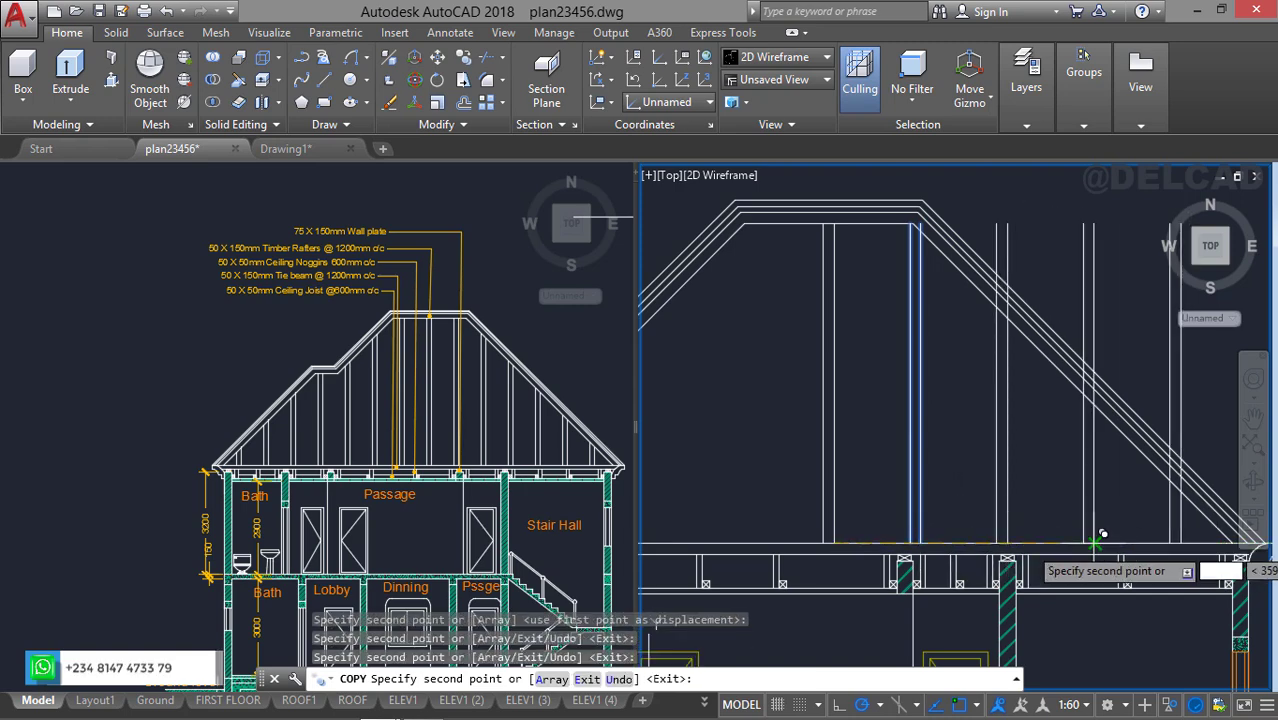
pyautogui.press('Escape')
# Copy the central roof post four times to the left along the tie beam at the same spacing.
pyautogui.moveTo(829, 480); pyautogui.dragTo(1004, 447, button='middle')
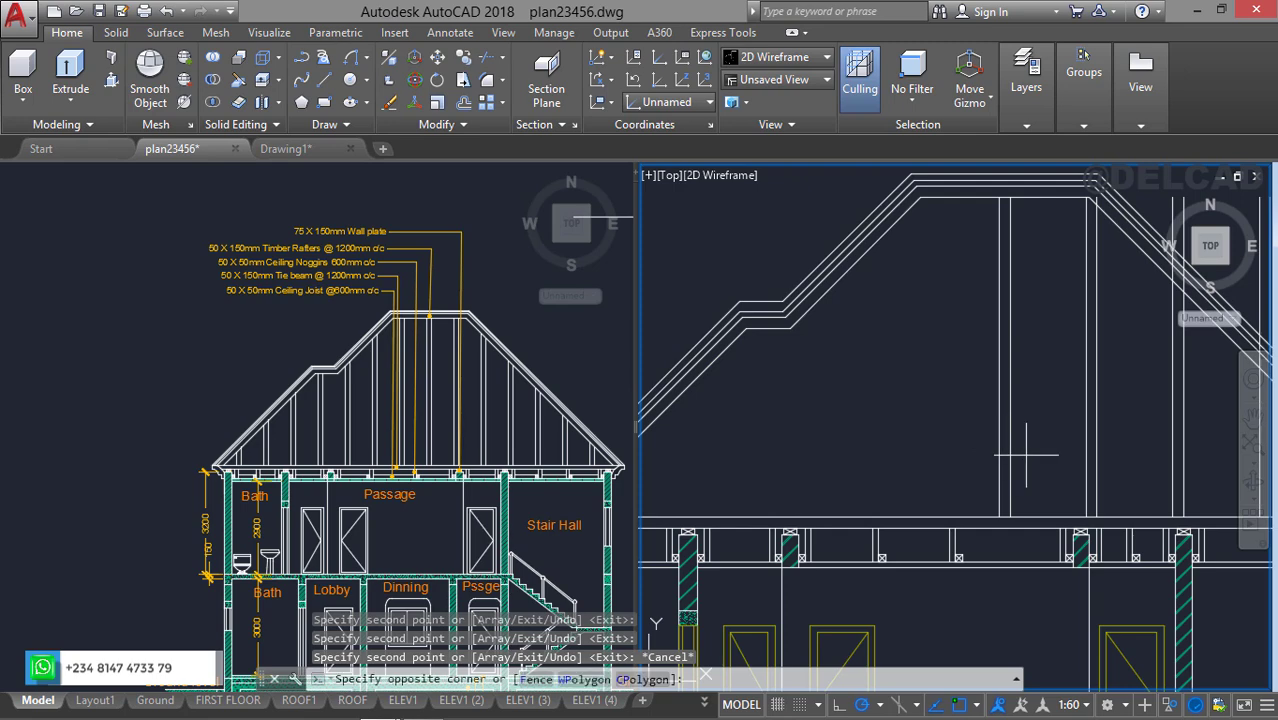
pyautogui.click(968, 452)
pyautogui.rightClick(975, 457)
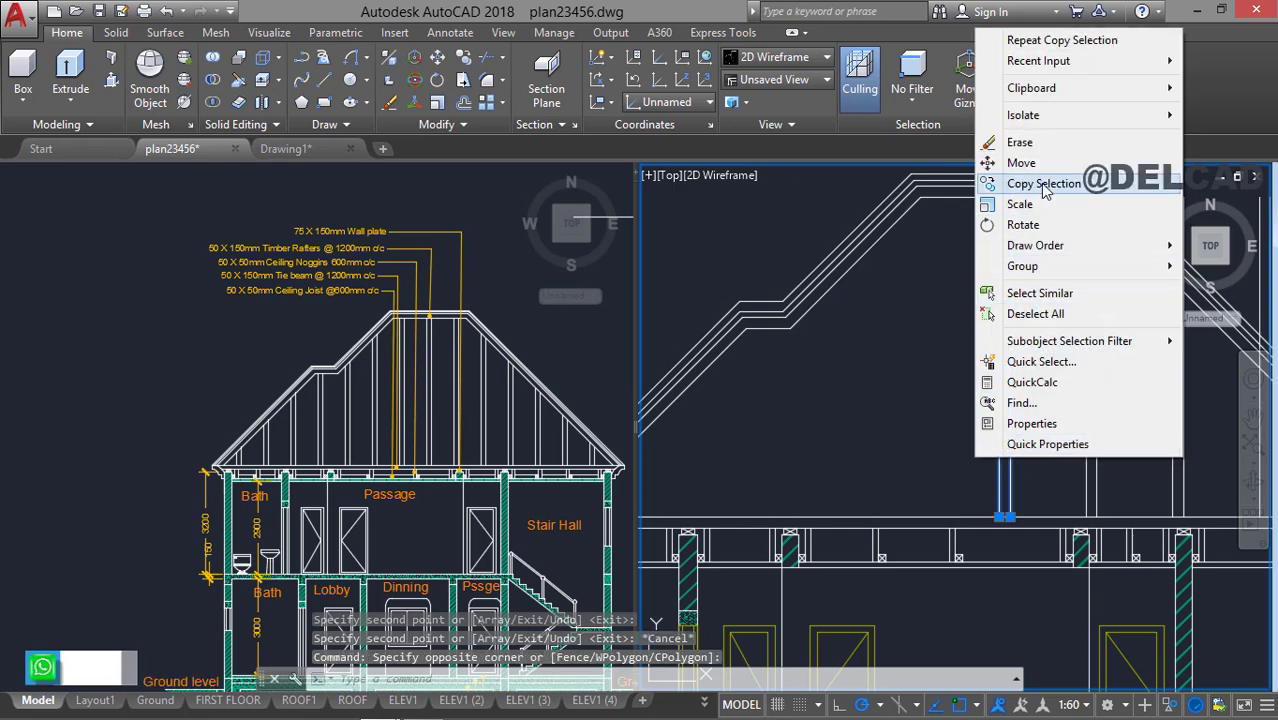
pyautogui.click(1044, 185)
pyautogui.click(1088, 517)
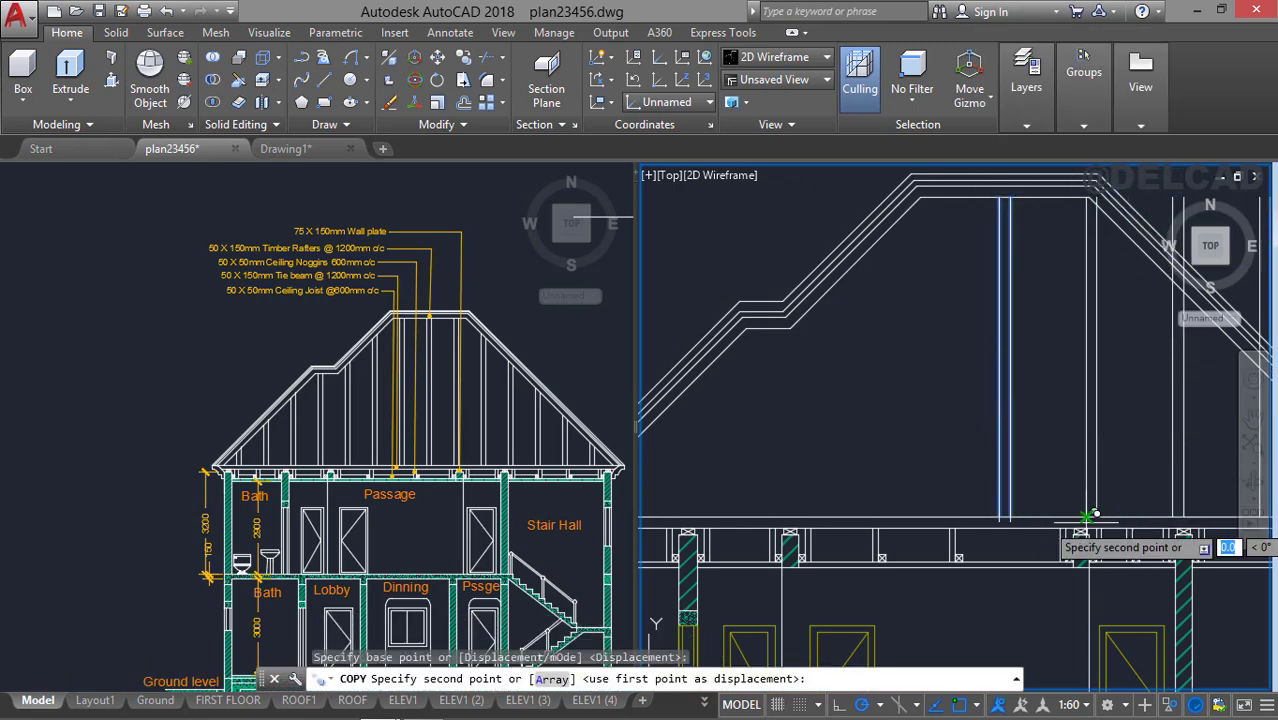
pyautogui.click(822, 517)
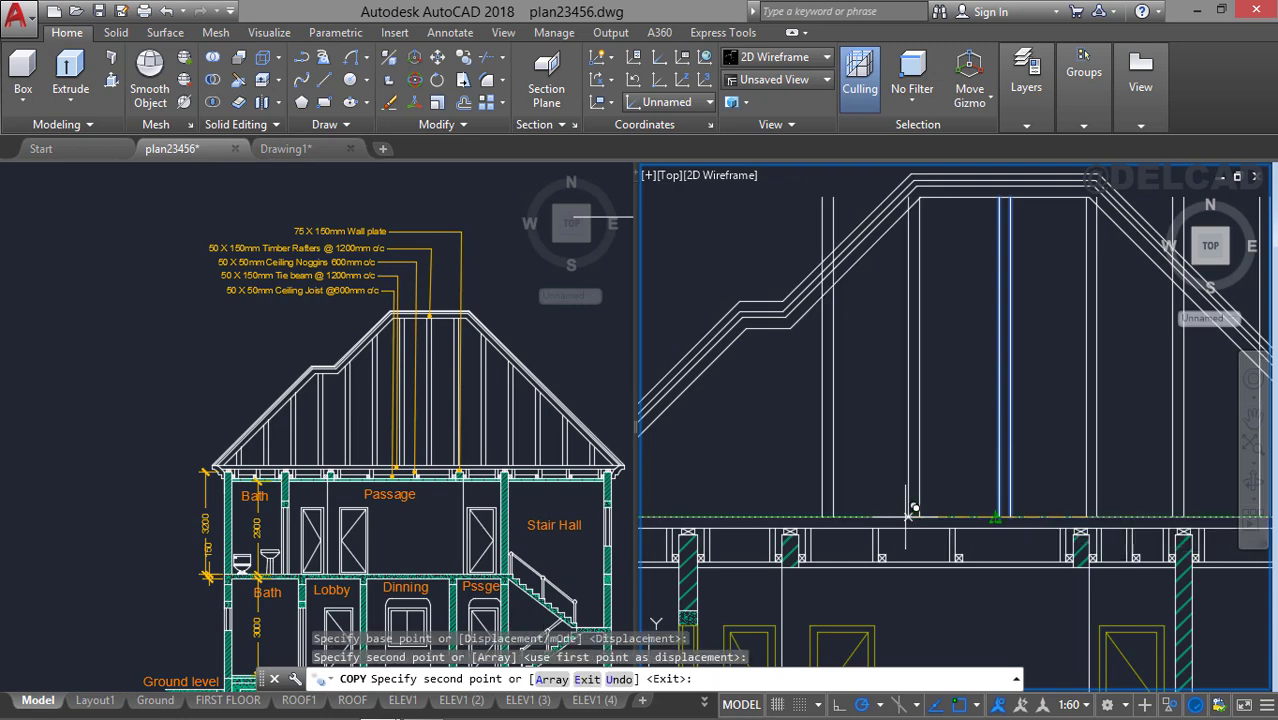
pyautogui.click(908, 517)
pyautogui.click(822, 517)
pyautogui.moveTo(816, 514); pyautogui.dragTo(944, 494, button='middle')
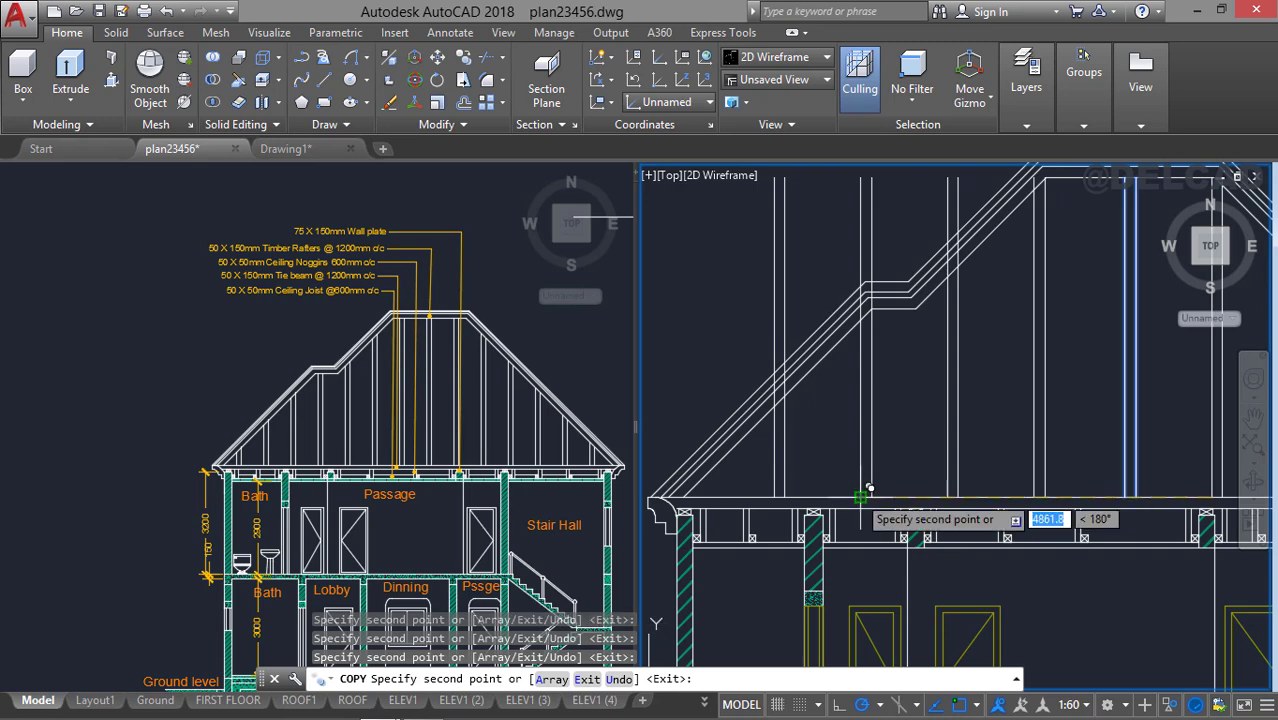
pyautogui.press('Escape')
# Trim the parts of the left-hand roof posts that project above the rafters, using the innermost rafter line as cutting edge.
pyautogui.scroll(-4, 969, 325)
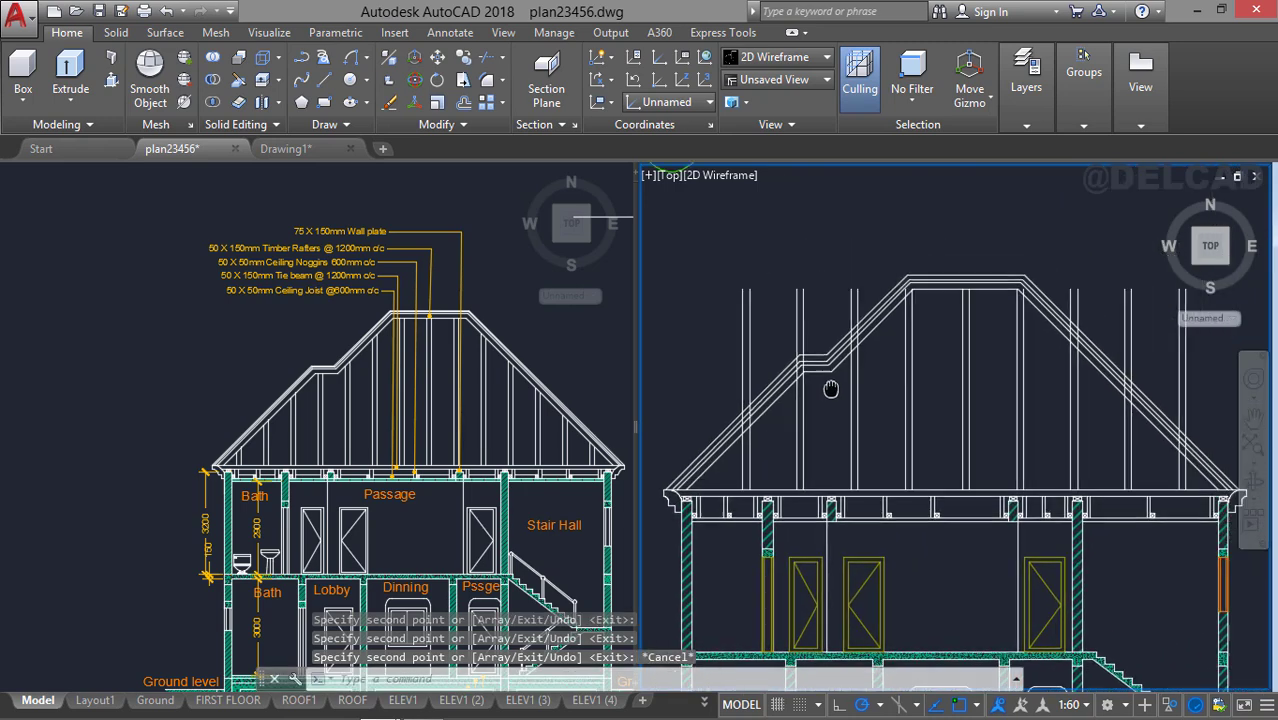
pyautogui.write('tr')
pyautogui.press('Return')
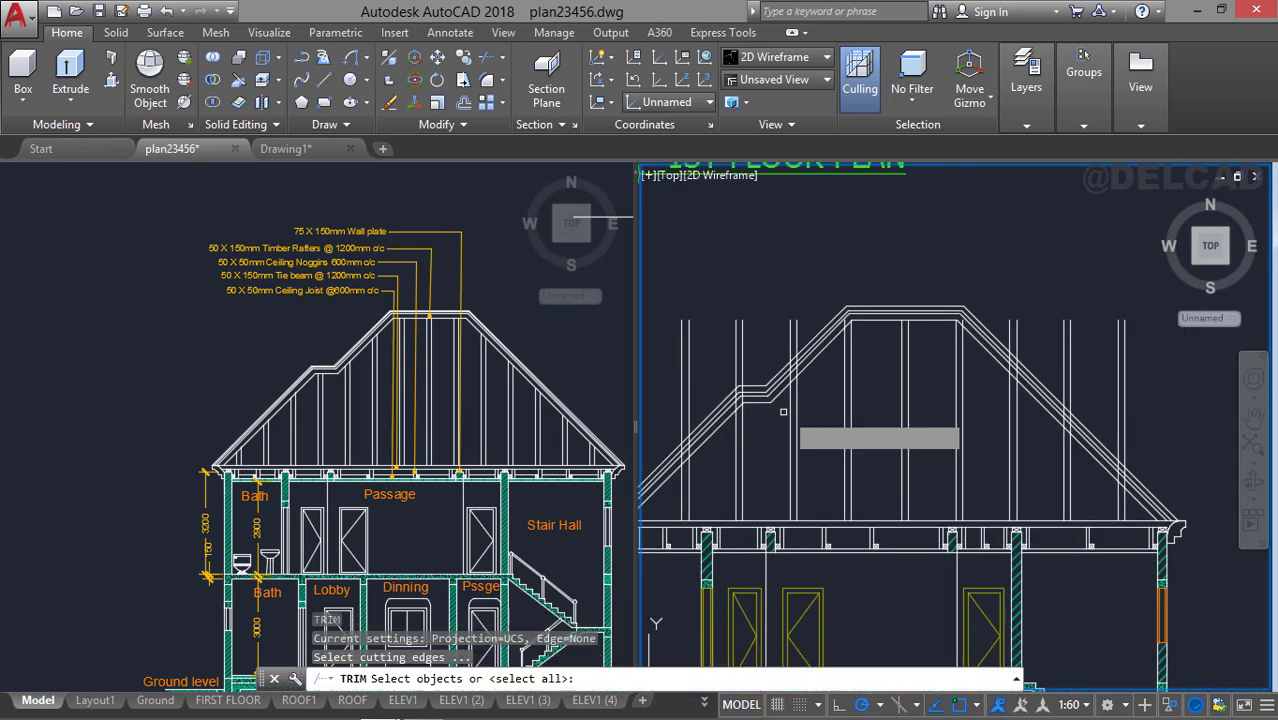
pyautogui.click(866, 322)
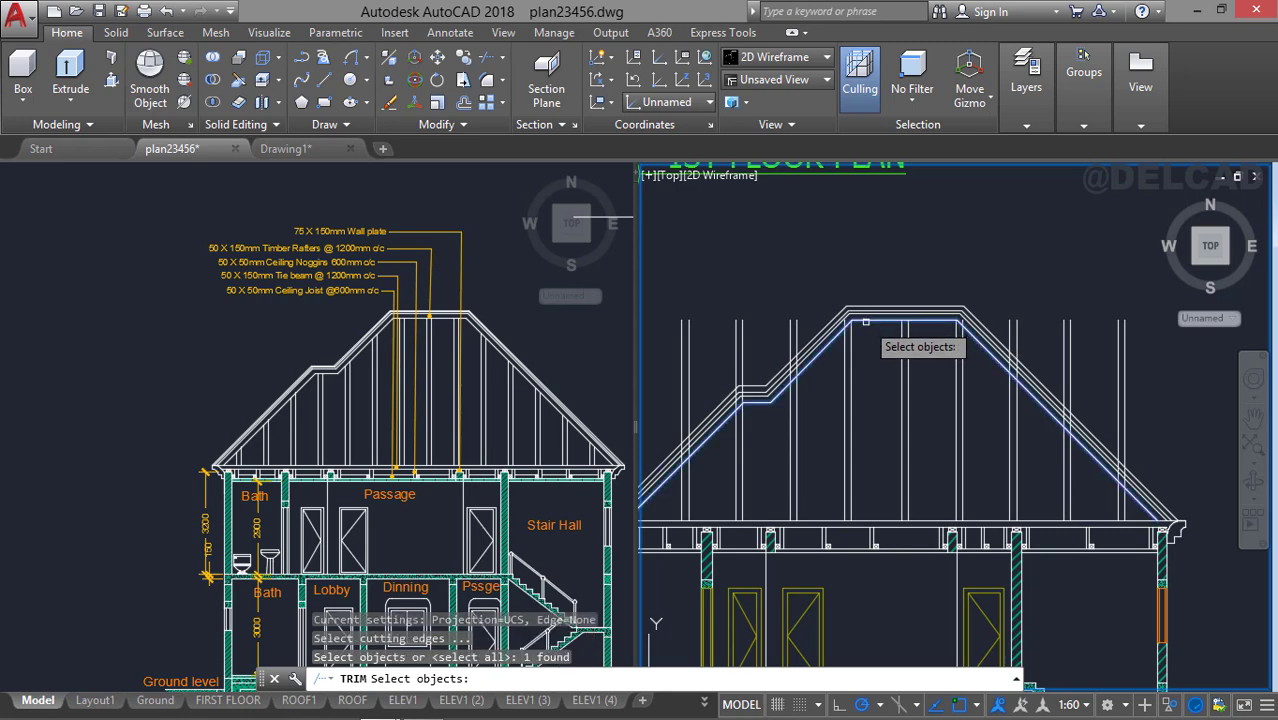
pyautogui.press('Return')
pyautogui.click(818, 312)
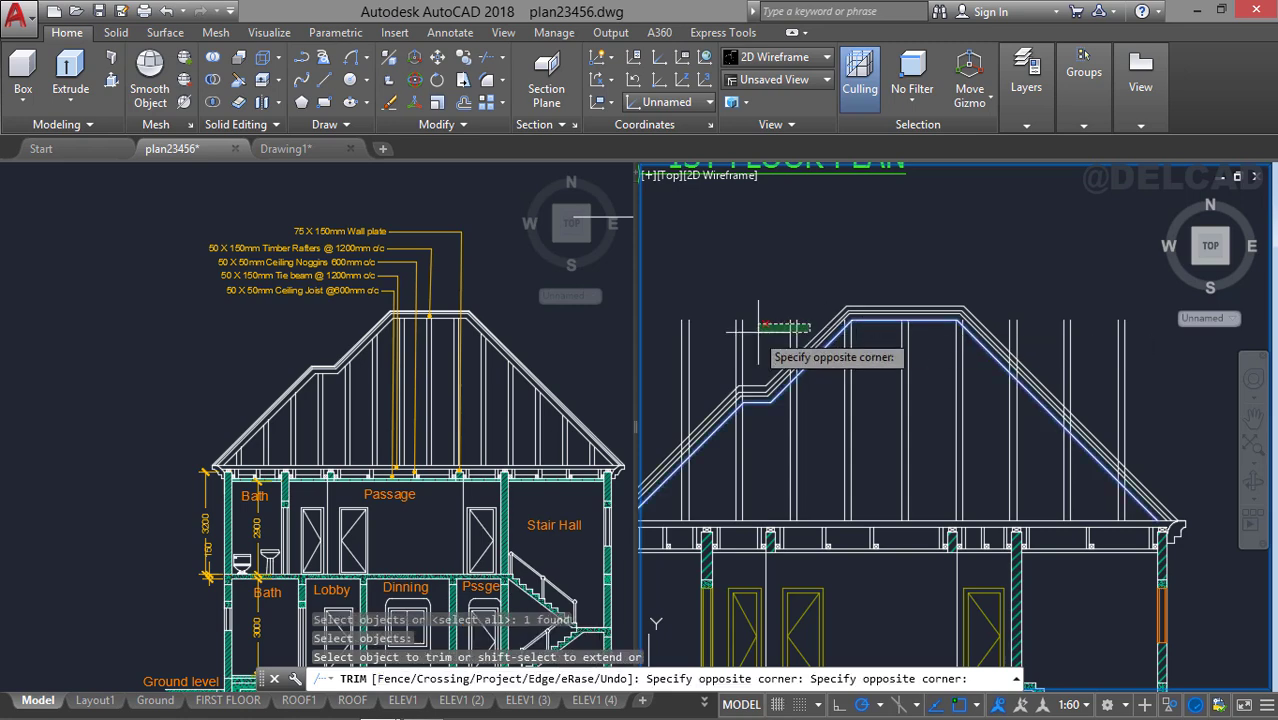
pyautogui.click(670, 328)
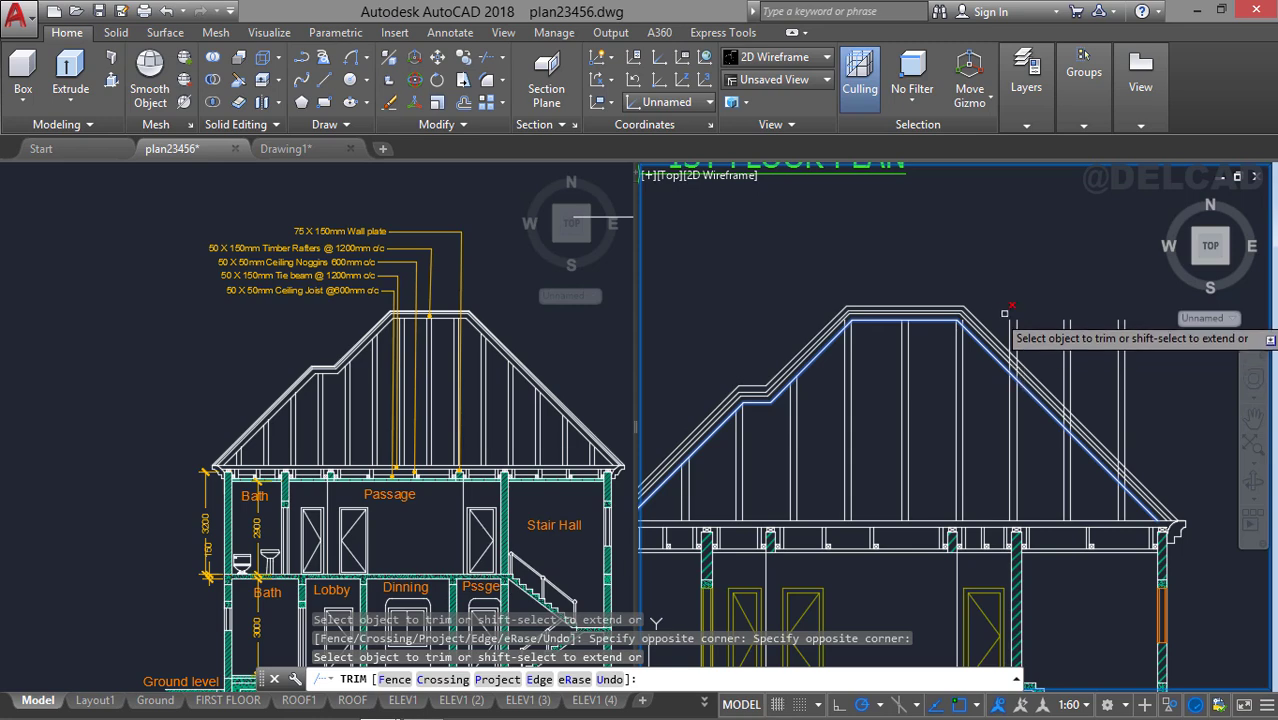
# Trim the right-hand roof posts' projecting tops back to the innermost rafter line and finish the trim.
pyautogui.click(998, 314)
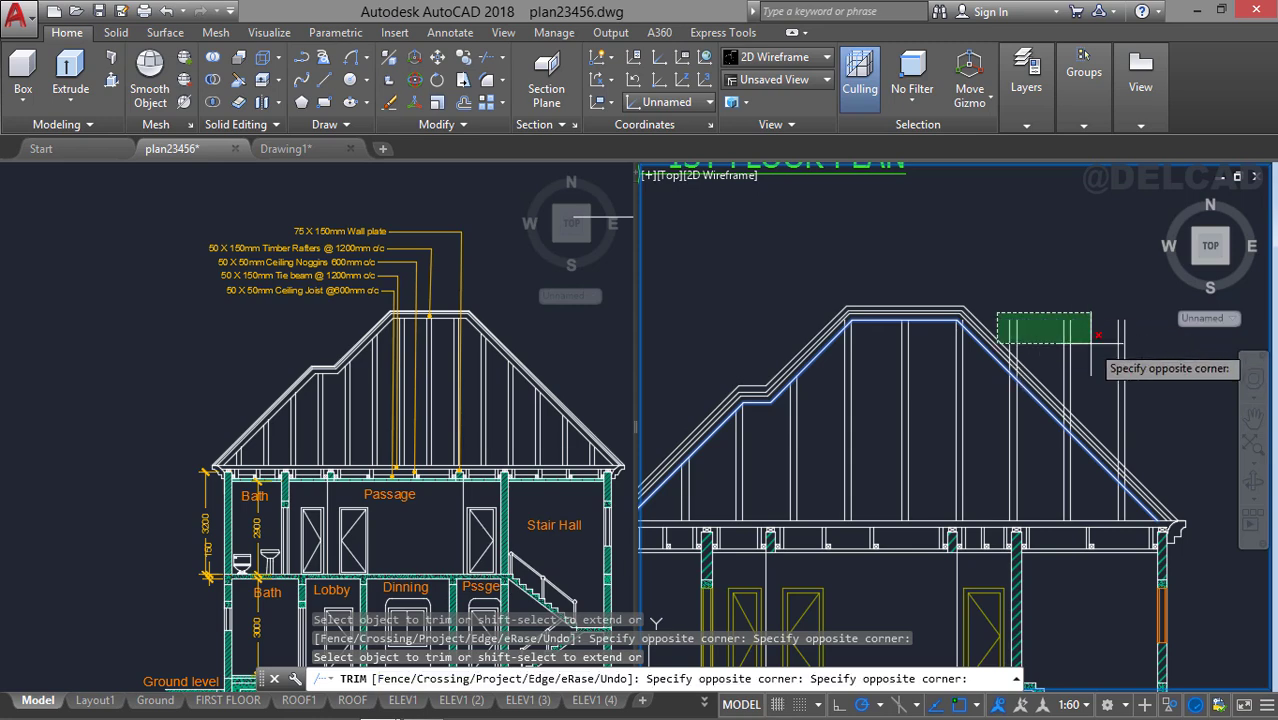
pyautogui.click(1162, 322)
pyautogui.scroll(4, 1007, 330)
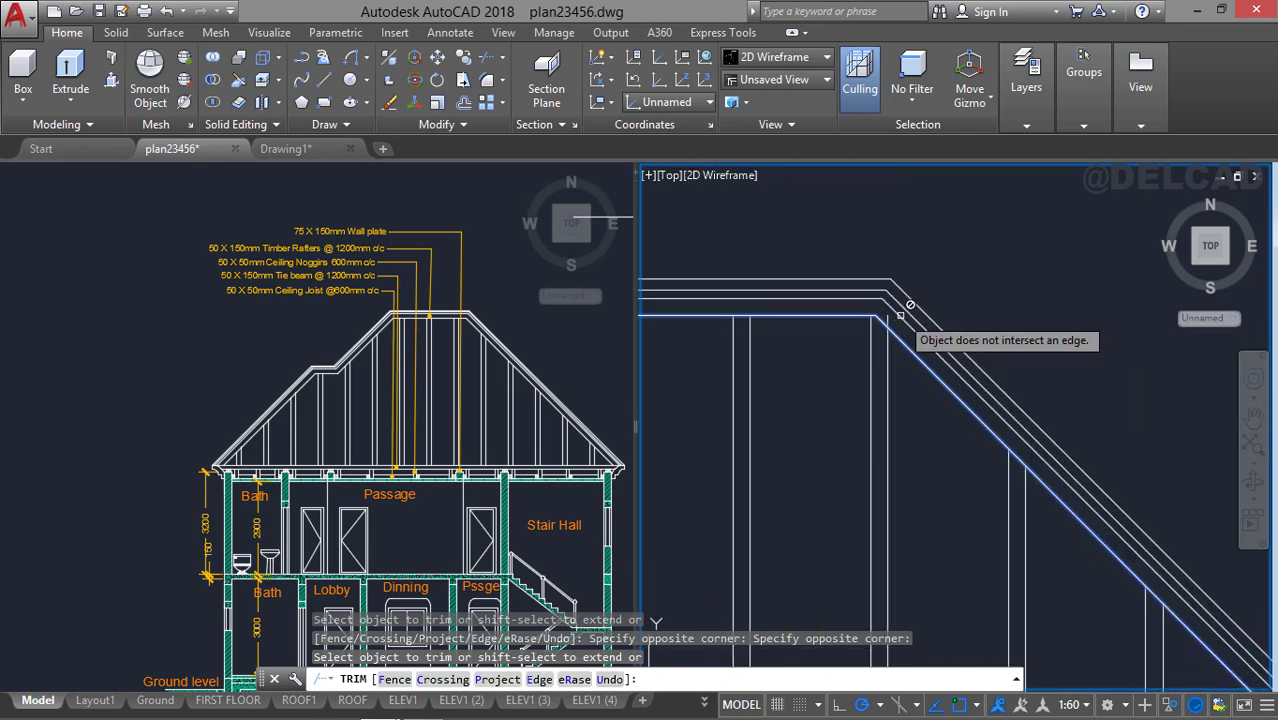
pyautogui.scroll(-4, 887, 318)
pyautogui.moveTo(826, 323); pyautogui.dragTo(928, 343, button='middle')
pyautogui.scroll(2, 845, 342)
pyautogui.scroll(3, 848, 343)
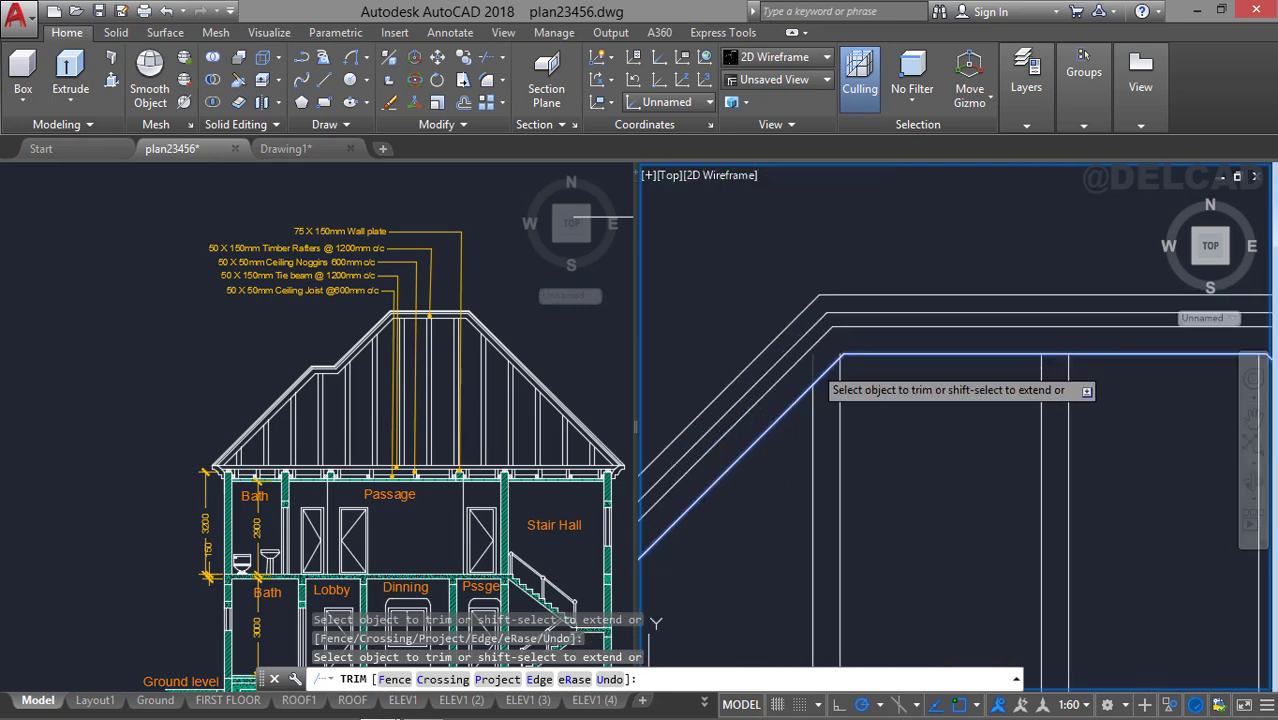
pyautogui.press('Escape')
# Compare the drawn section with the reference section X-X, from the roof posts down to the foundations.
pyautogui.scroll(-6, 813, 365)
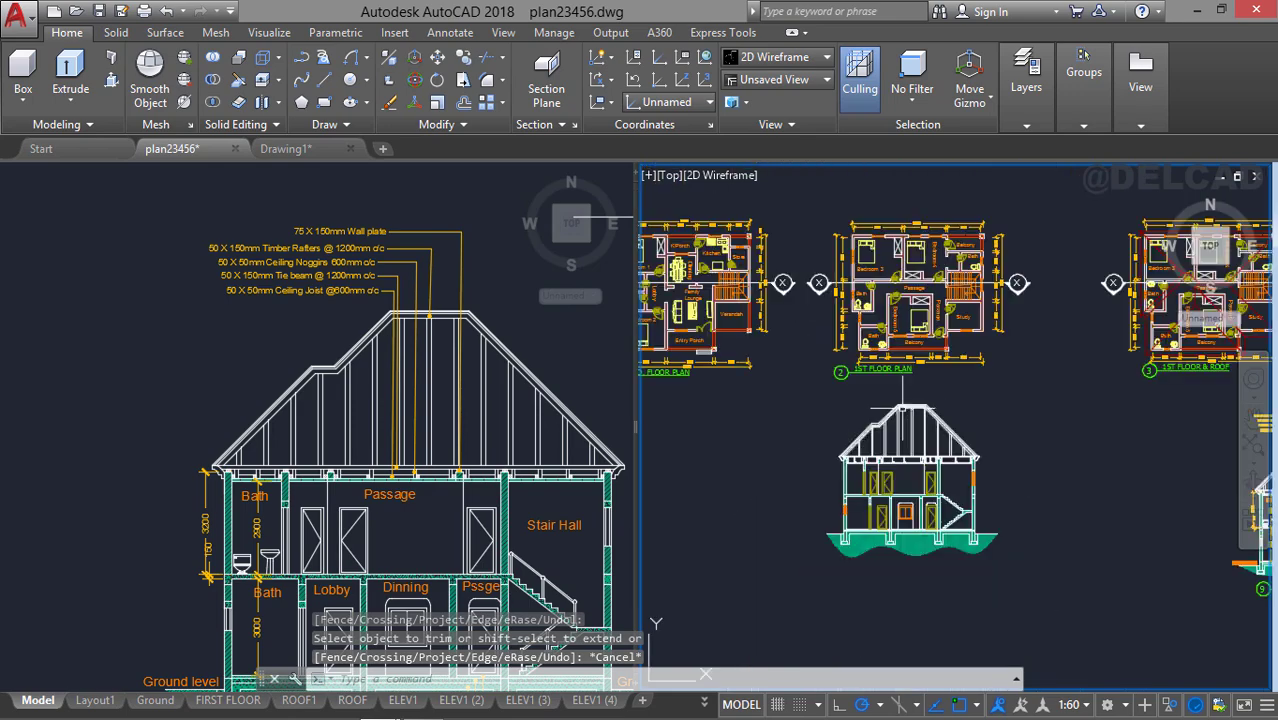
pyautogui.scroll(6, 908, 460)
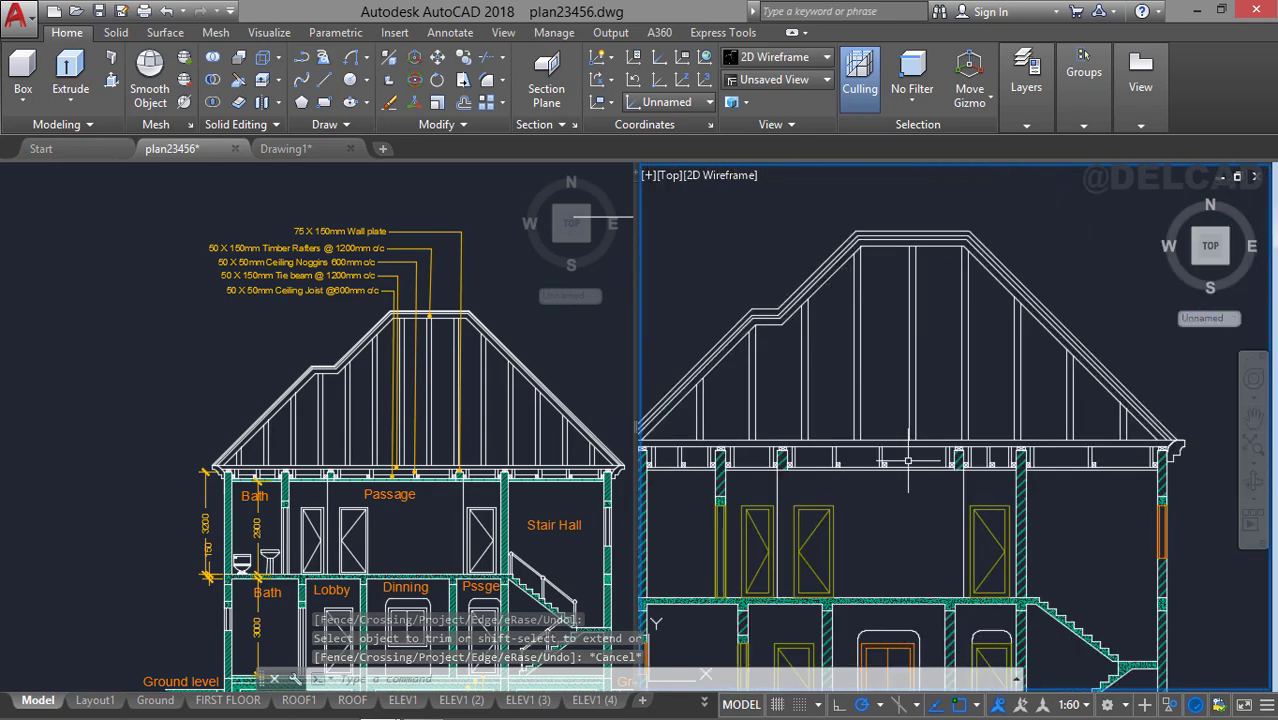
pyautogui.moveTo(908, 460); pyautogui.dragTo(975, 362, button='middle')
pyautogui.click(535, 487)
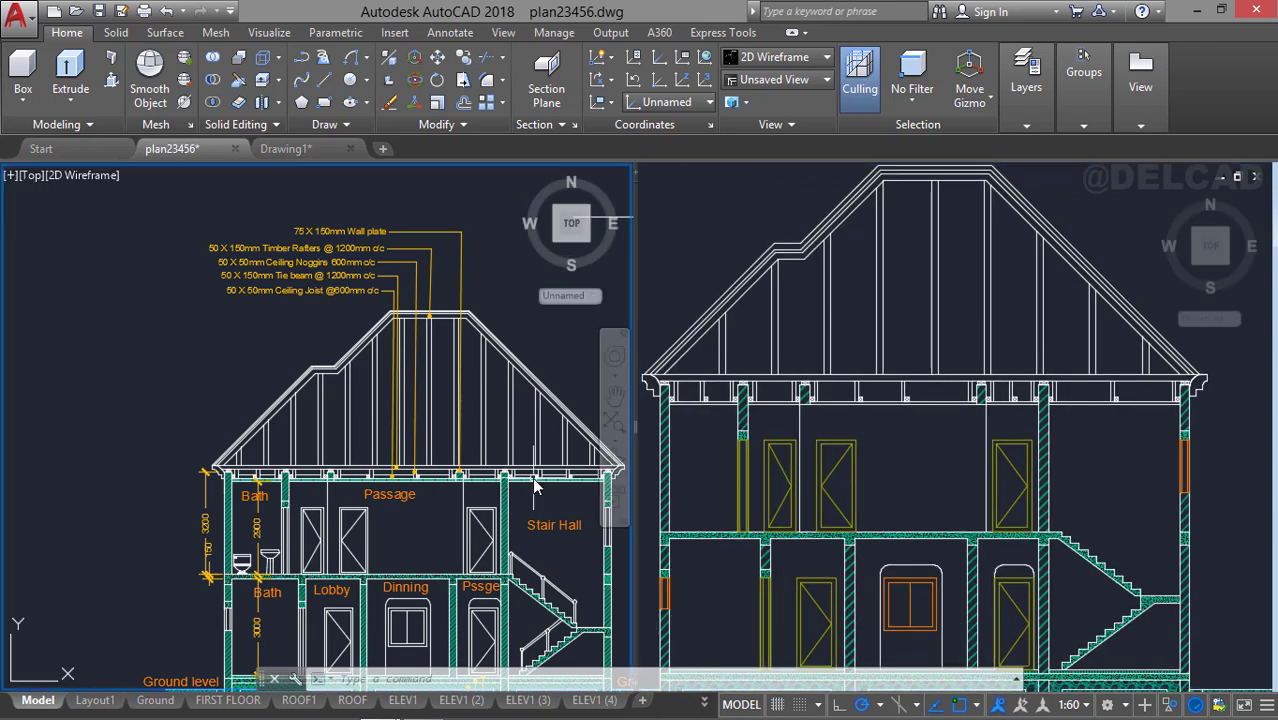
pyautogui.moveTo(489, 445); pyautogui.dragTo(386, 311, button='middle')
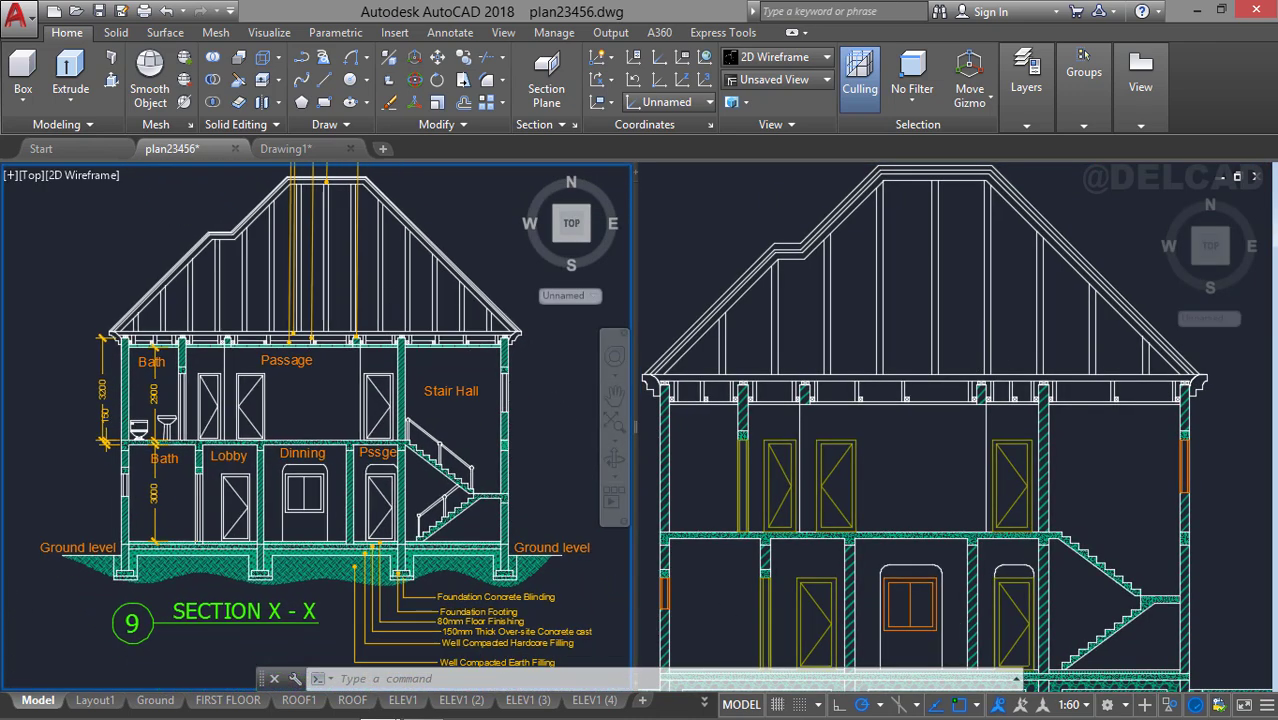
pyautogui.click(892, 464)
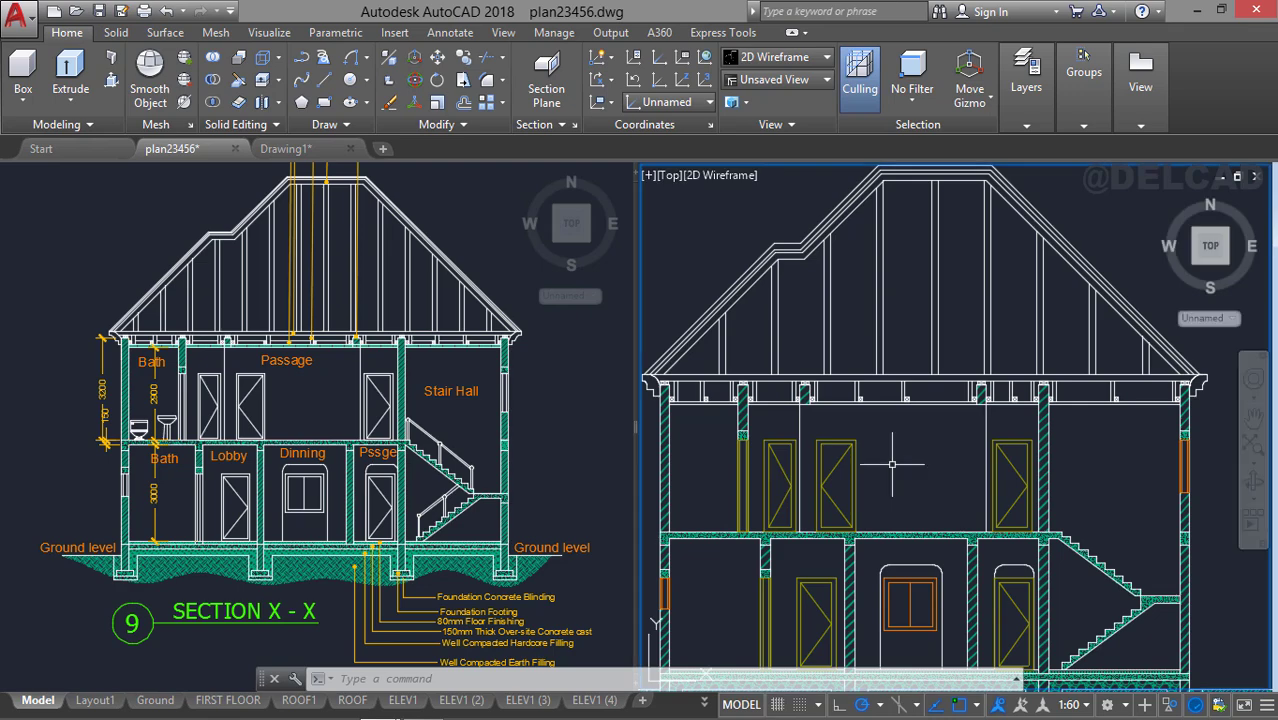
pyautogui.moveTo(899, 443); pyautogui.dragTo(879, 357, button='middle')
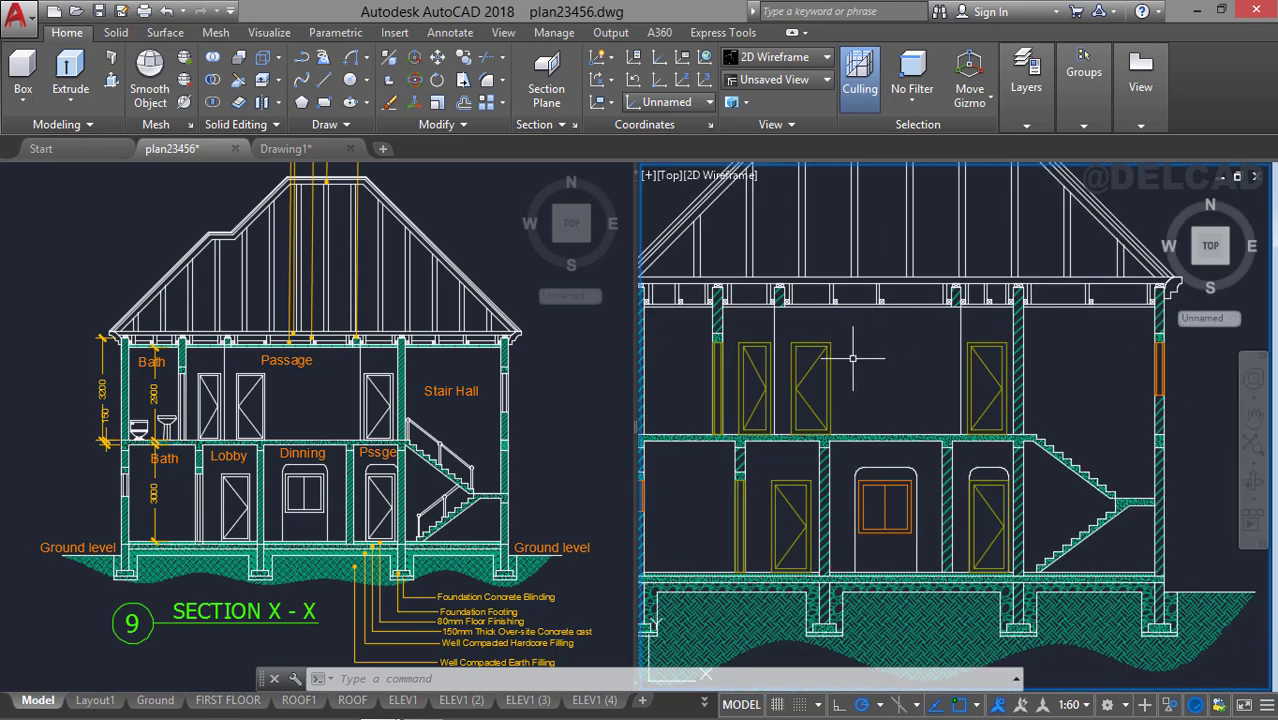
pyautogui.scroll(-1, 845, 358)
pyautogui.scroll(4, 850, 371)
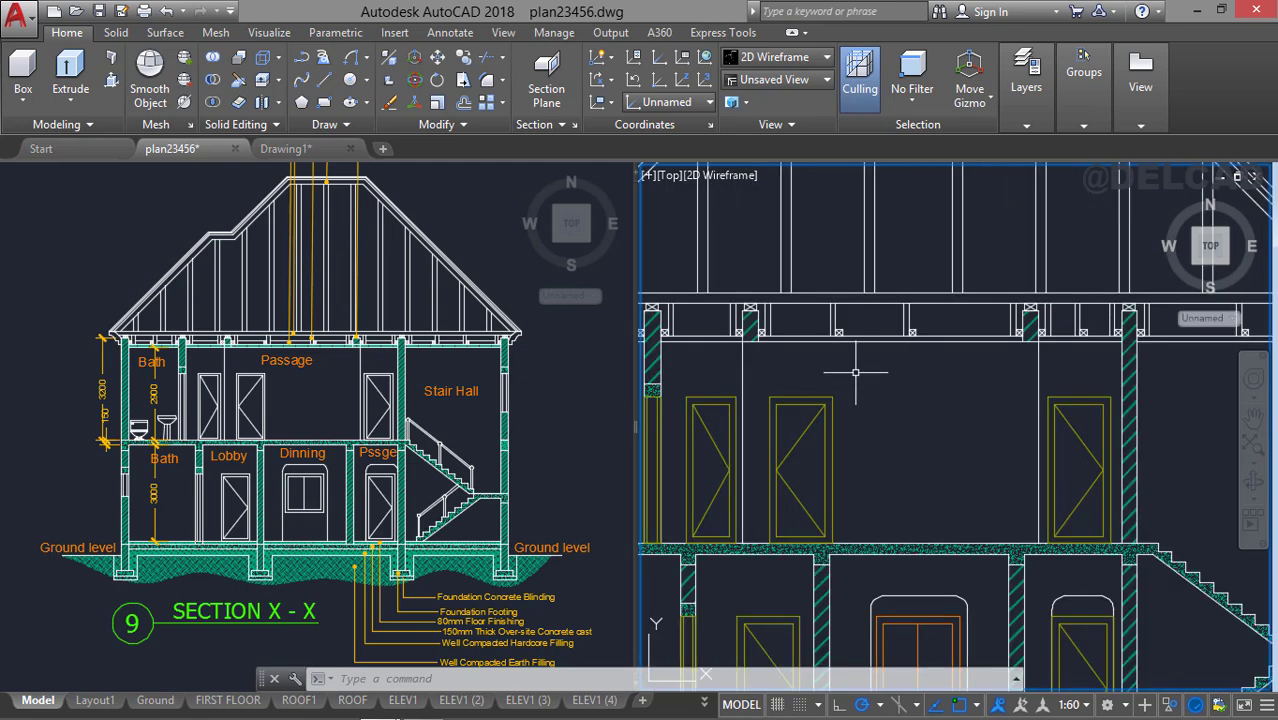
# Hatch the thin ceiling strip over the passage and the adjoining bay to its left with the MUDST pattern.
pyautogui.moveTo(850, 371); pyautogui.dragTo(862, 437, button='middle')
pyautogui.scroll(2, 862, 410)
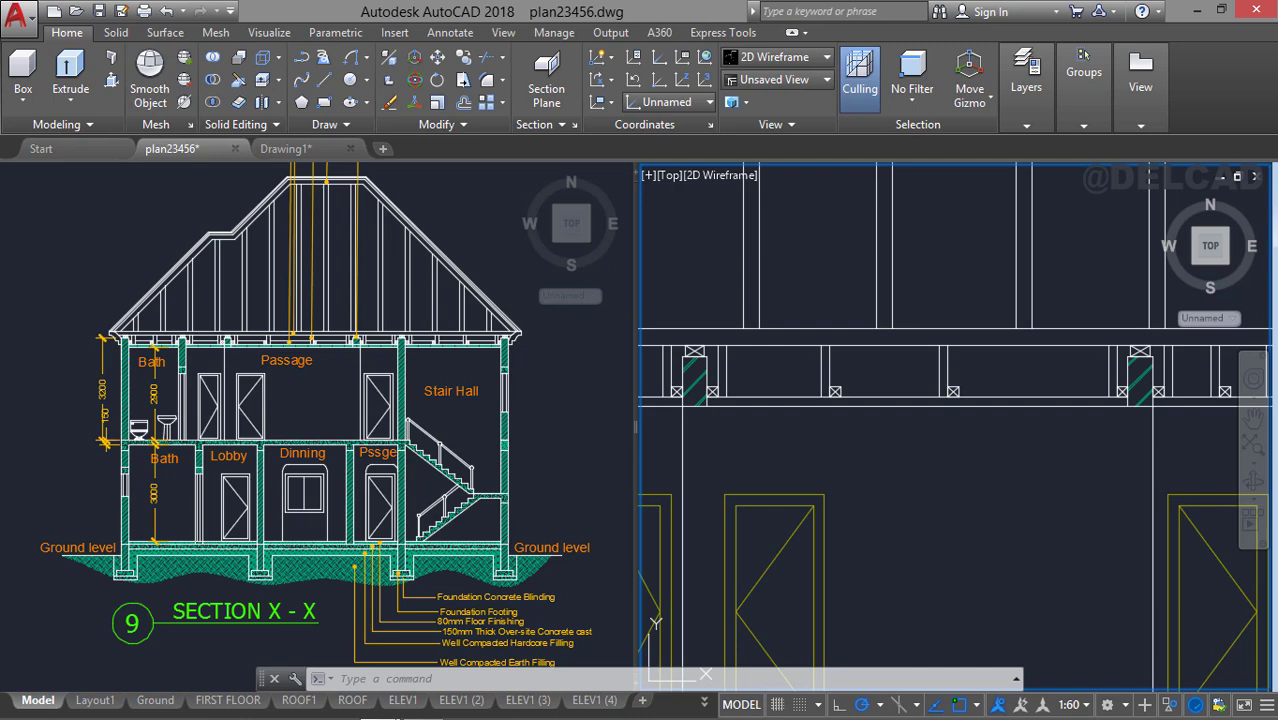
pyautogui.write('h')
pyautogui.press('Return')
pyautogui.scroll(1, 856, 414)
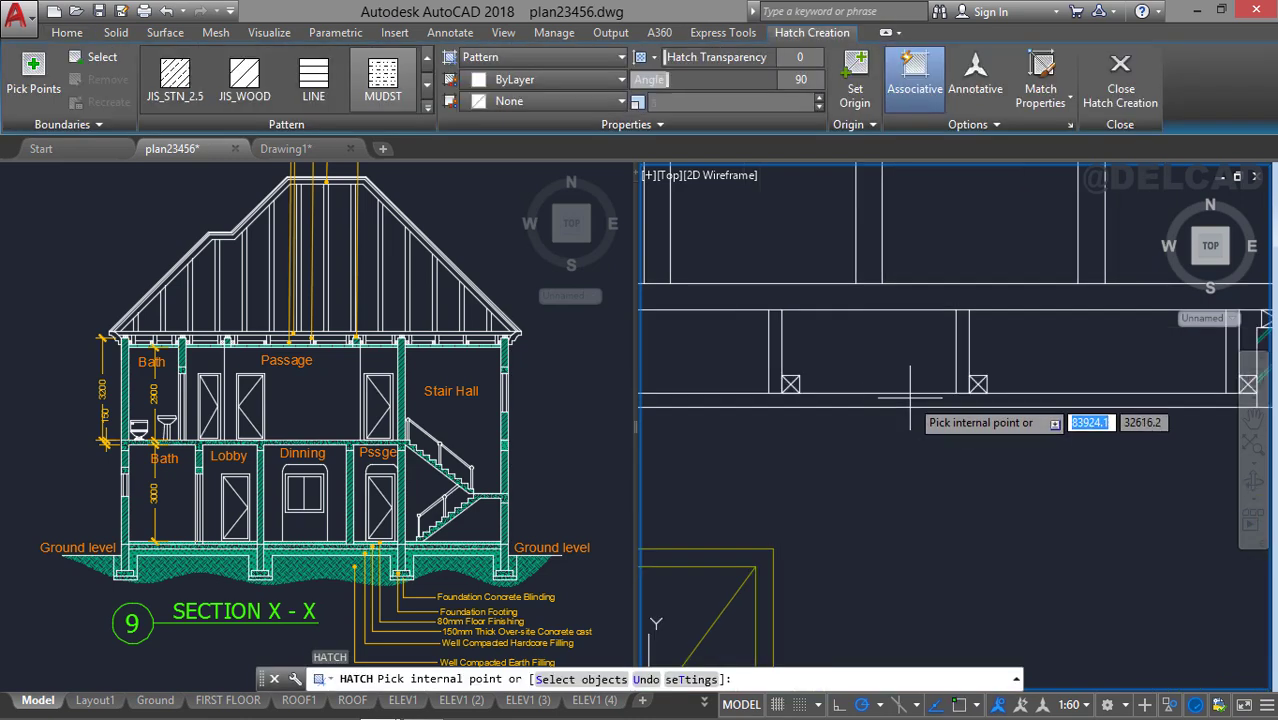
pyautogui.click(910, 410)
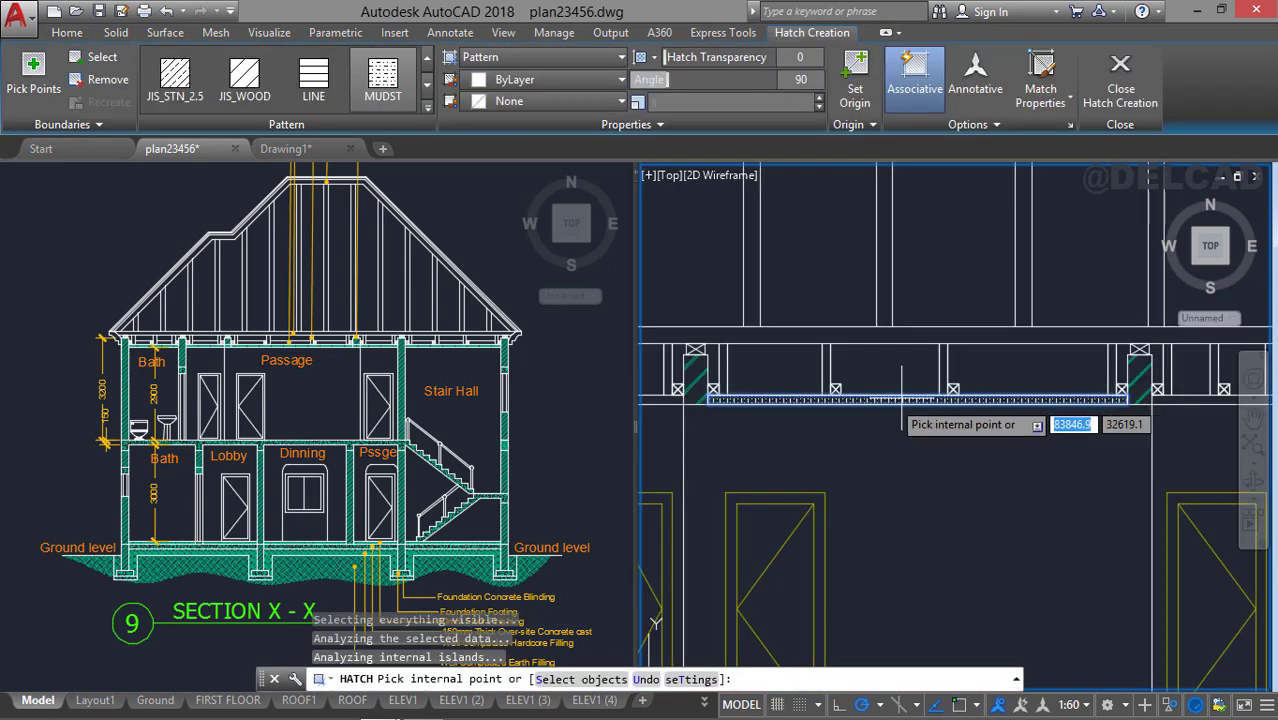
pyautogui.scroll(2, 794, 421)
pyautogui.click(770, 400)
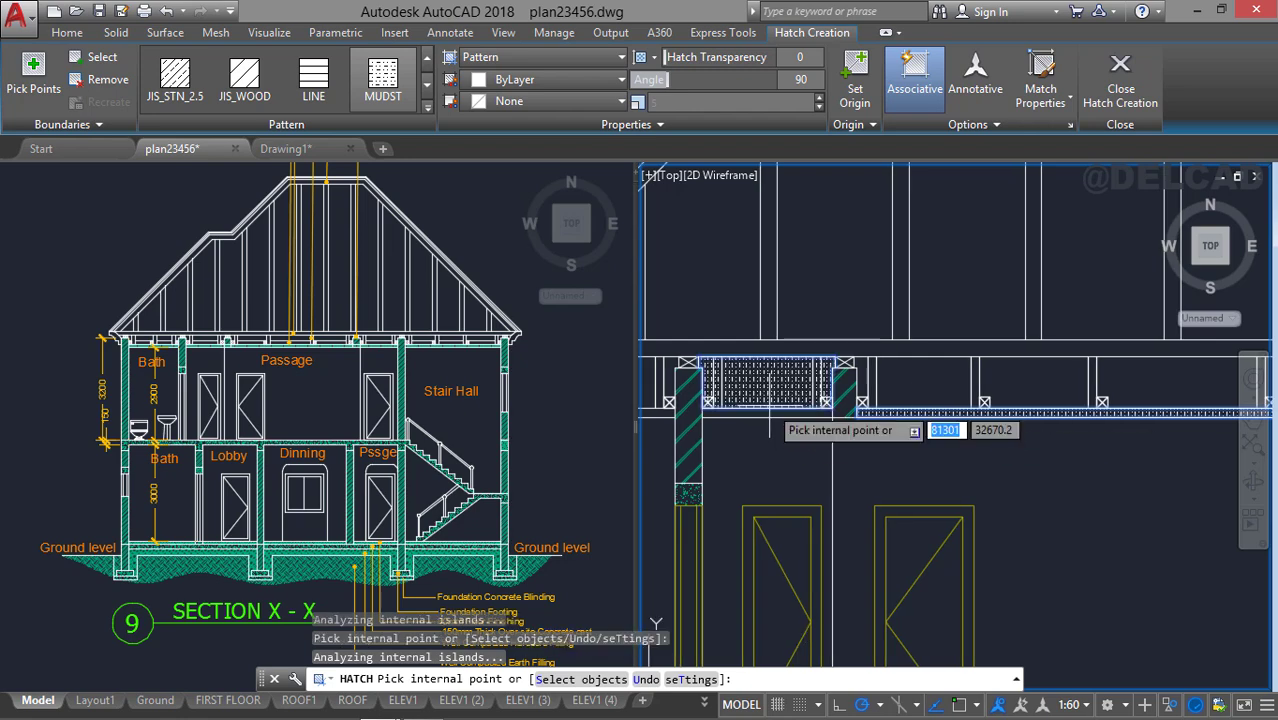
pyautogui.hotkey('ctrl', 'z')
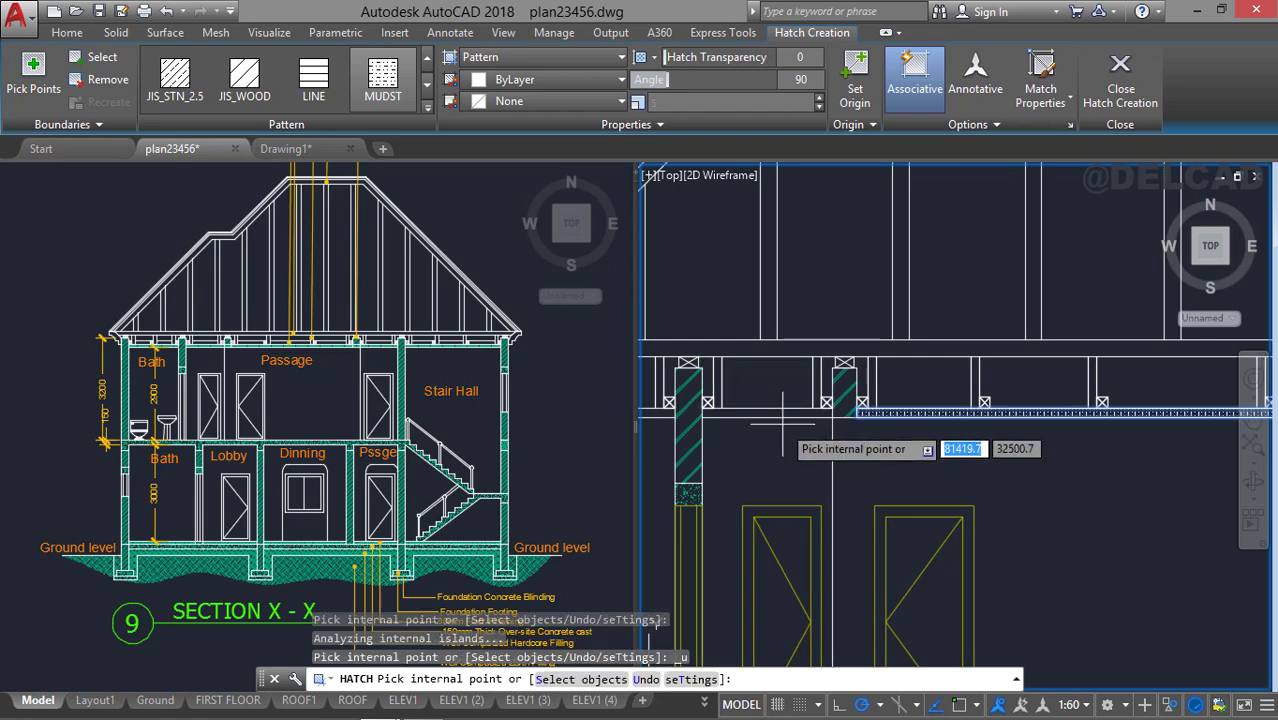
pyautogui.click(777, 412)
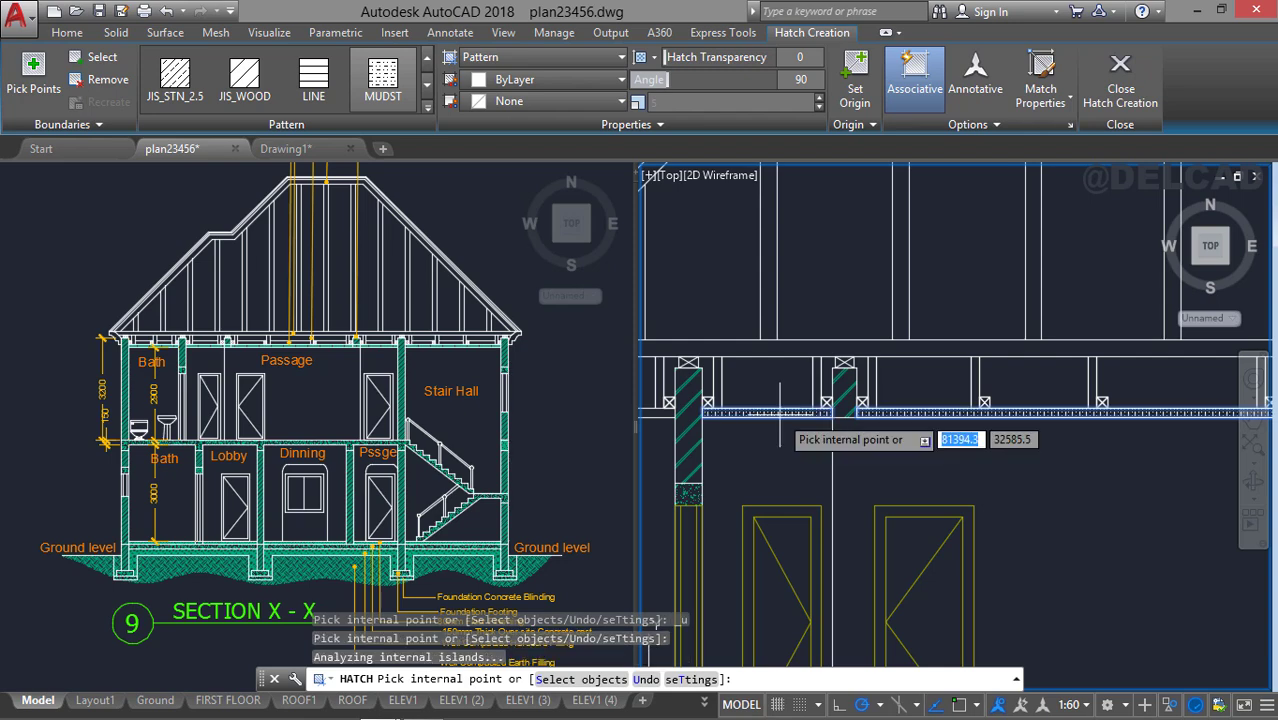
# Hatch the ceiling strips of the bays to the right of the passage with the same pattern and finish the hatch.
pyautogui.moveTo(842, 415)
pyautogui.mouseDown(button='middle')
pyautogui.moveTo(1075, 413)
pyautogui.moveTo(594, 411)
pyautogui.mouseUp(button='middle')
pyautogui.click(855, 411)
pyautogui.scroll(-1, 907, 416)
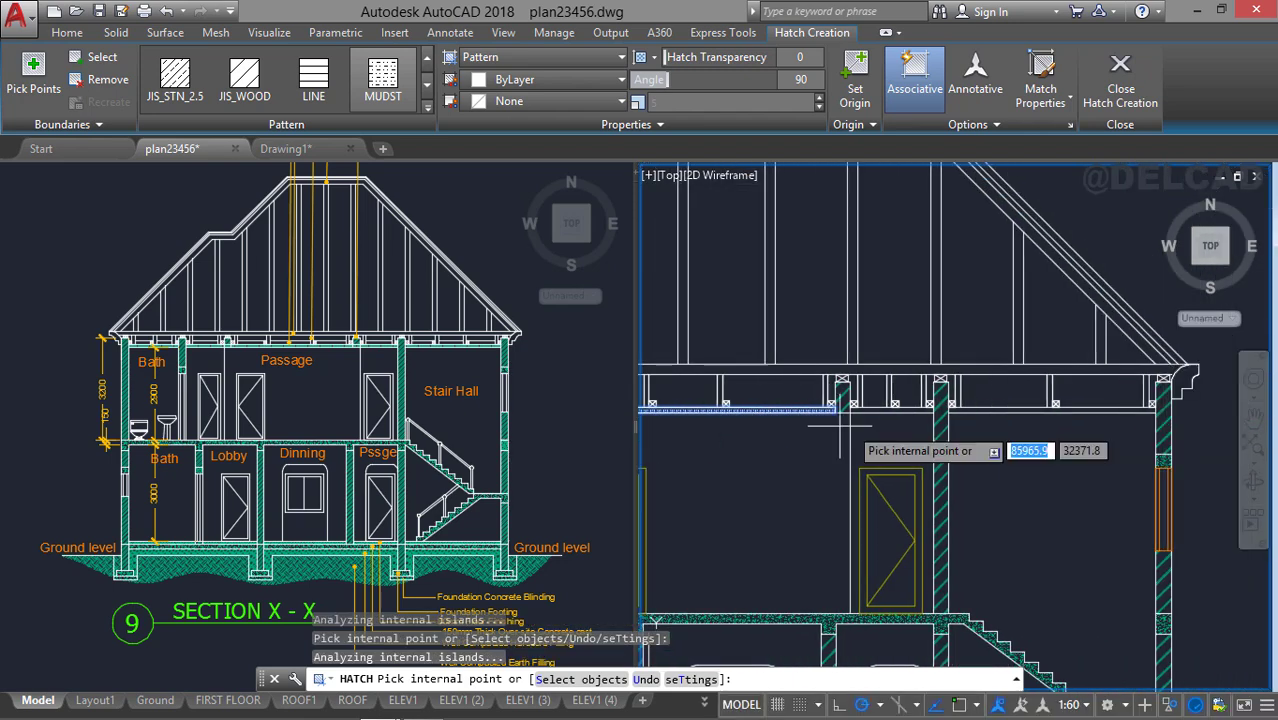
pyautogui.click(900, 397)
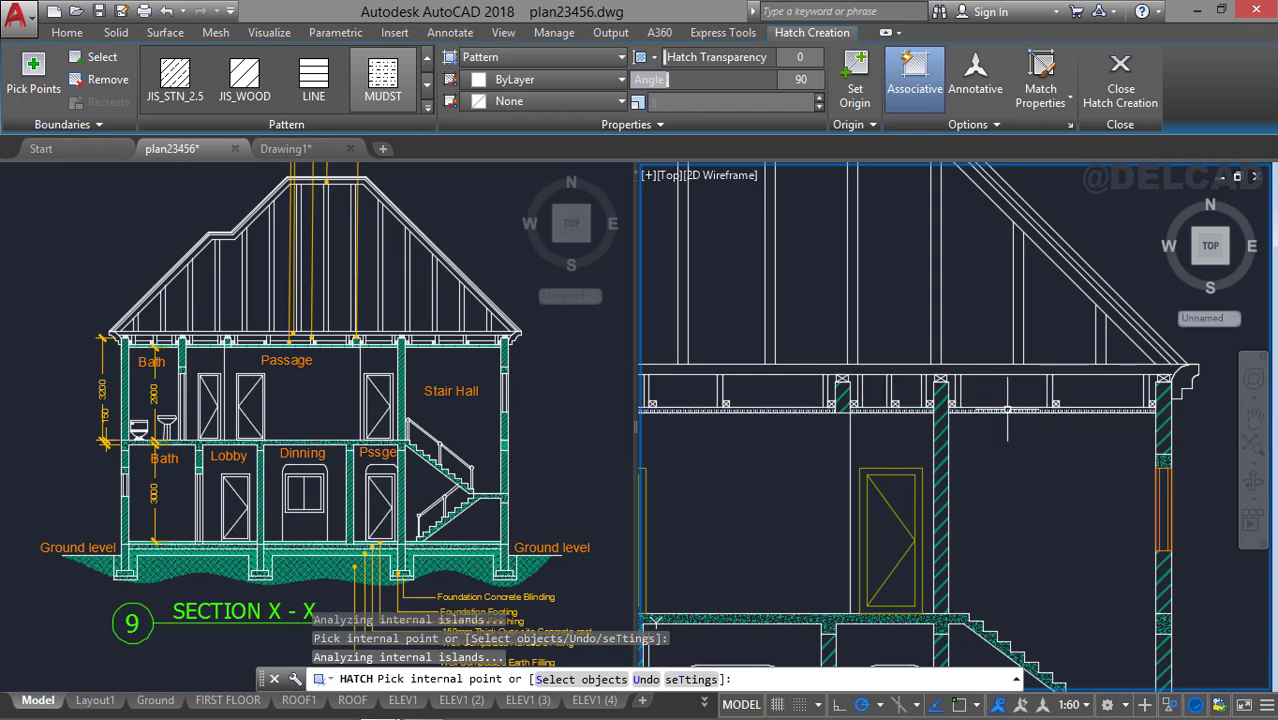
pyautogui.press('Return')
# Select the new ceiling strip hatch and move it to the Hatch2 layer.
pyautogui.scroll(4, 1012, 414)
pyautogui.click(1016, 410)
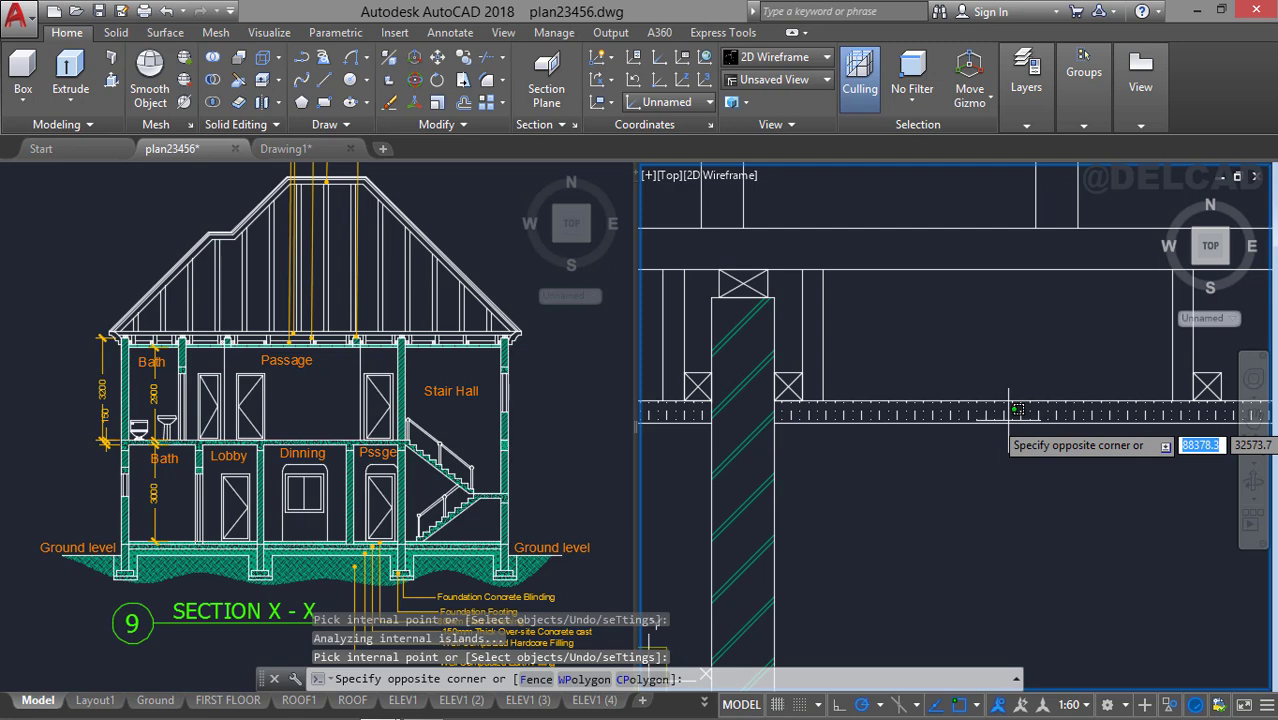
pyautogui.click(994, 412)
pyautogui.click(990, 413)
pyautogui.click(992, 413)
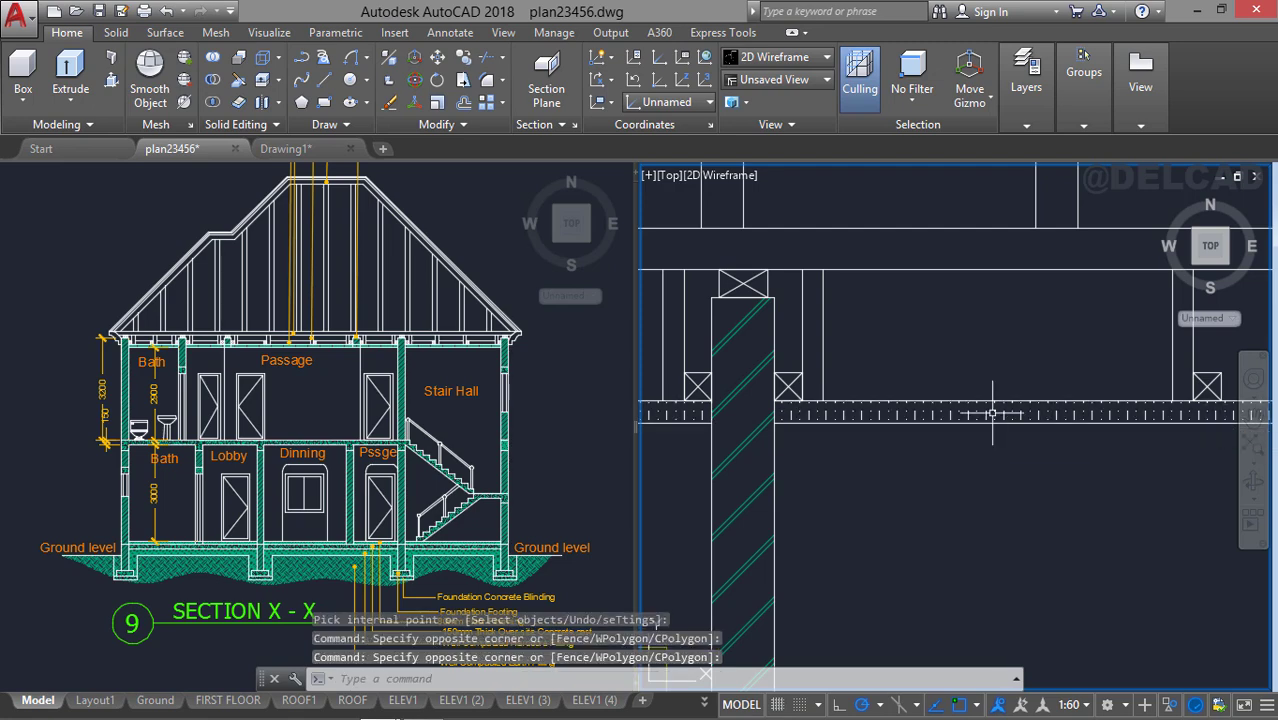
pyautogui.press('Escape')
pyautogui.scroll(3, 1040, 416)
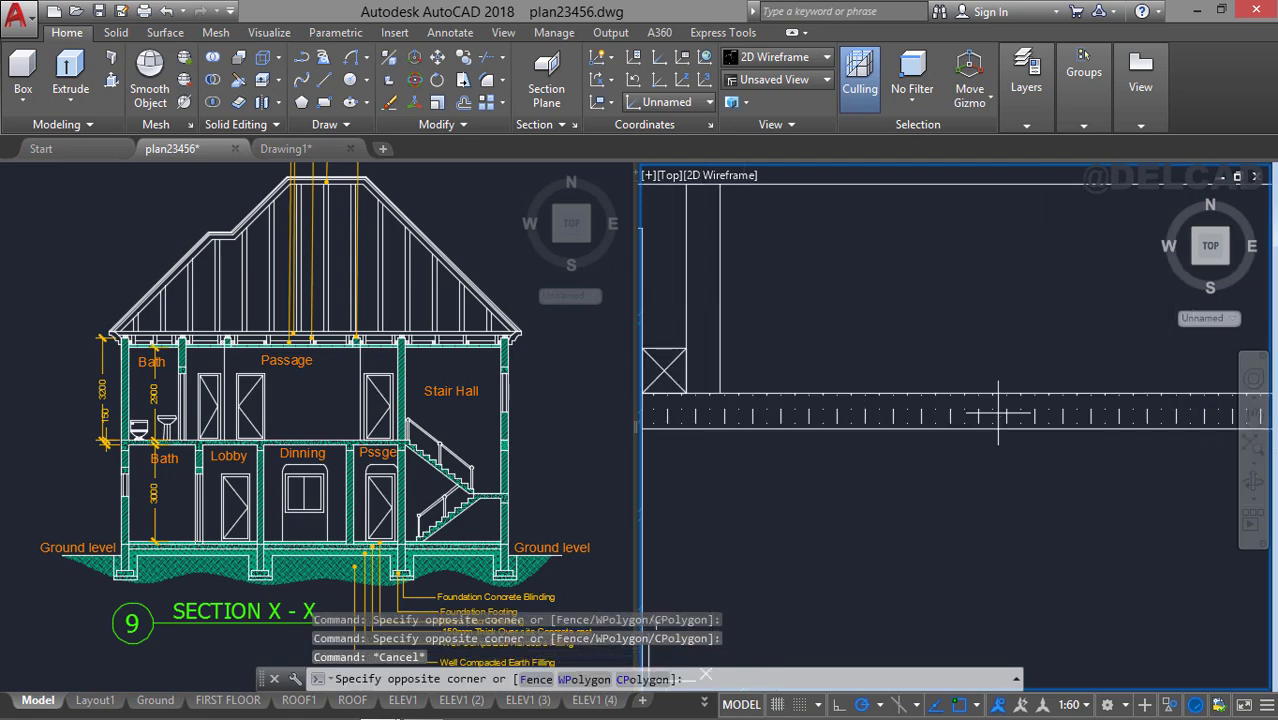
pyautogui.click(1000, 417)
pyautogui.click(1047, 415)
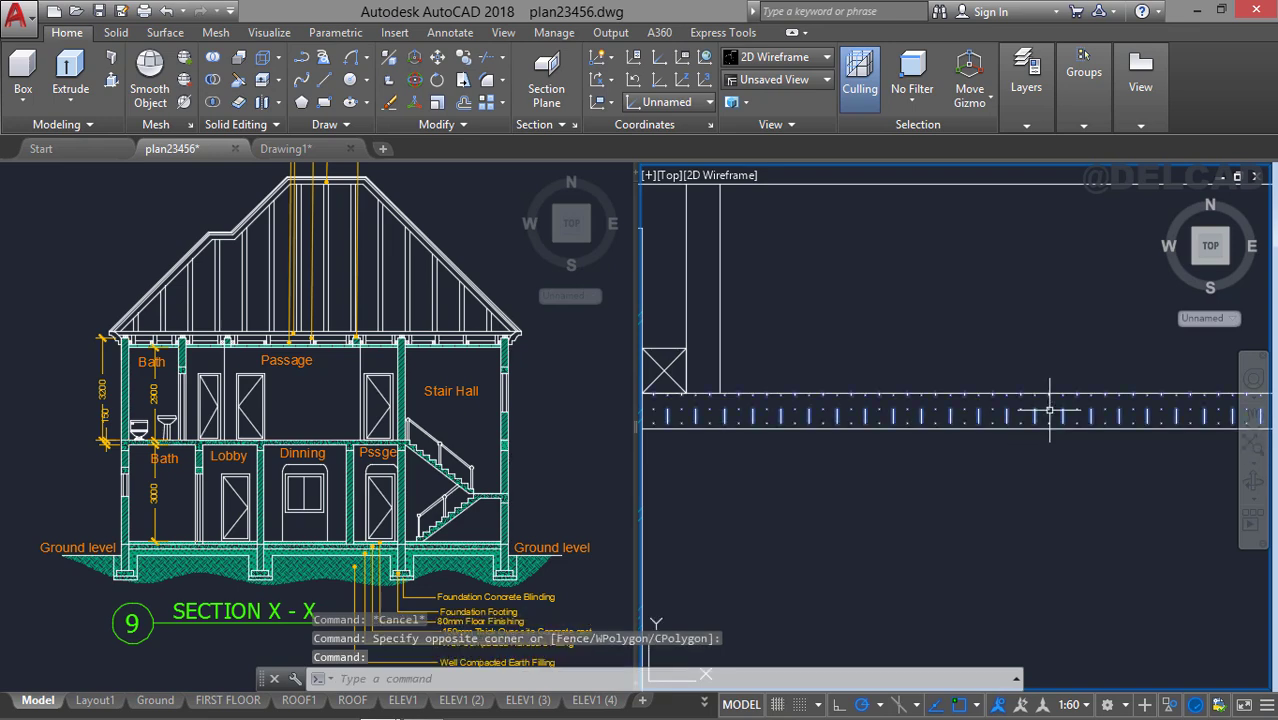
pyautogui.click(48, 32)
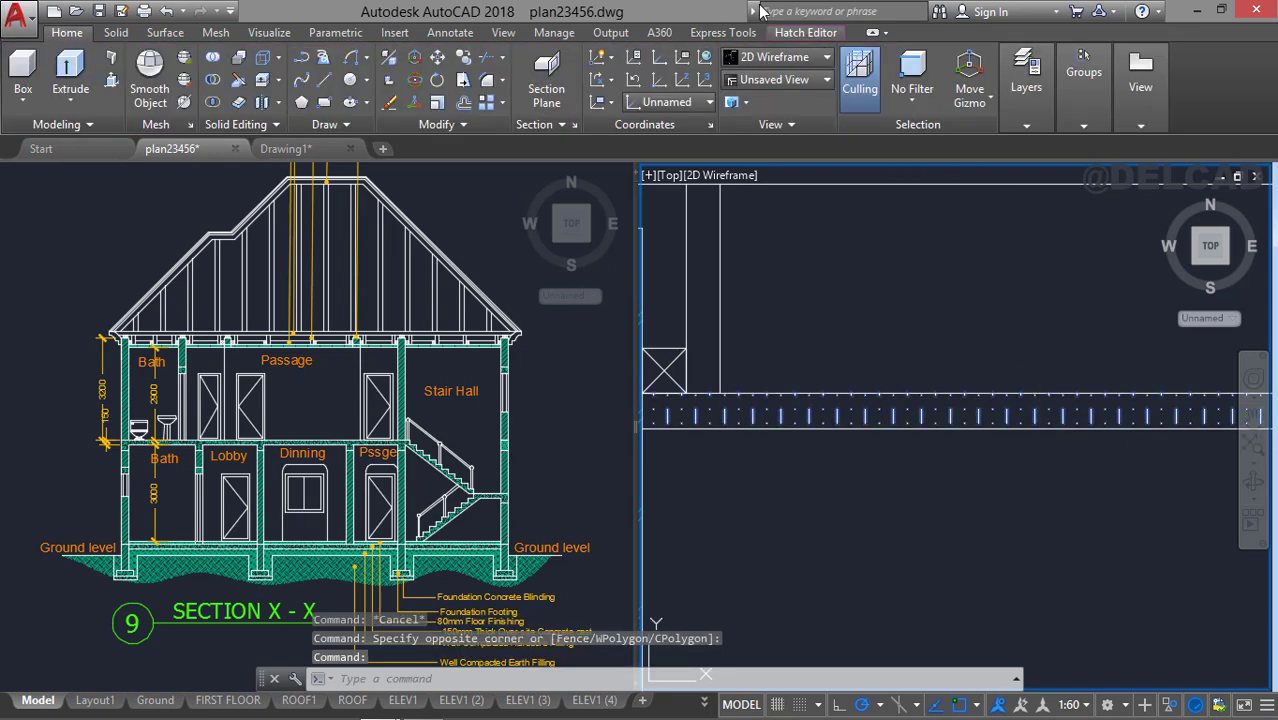
pyautogui.click(1024, 112)
pyautogui.click(1142, 150)
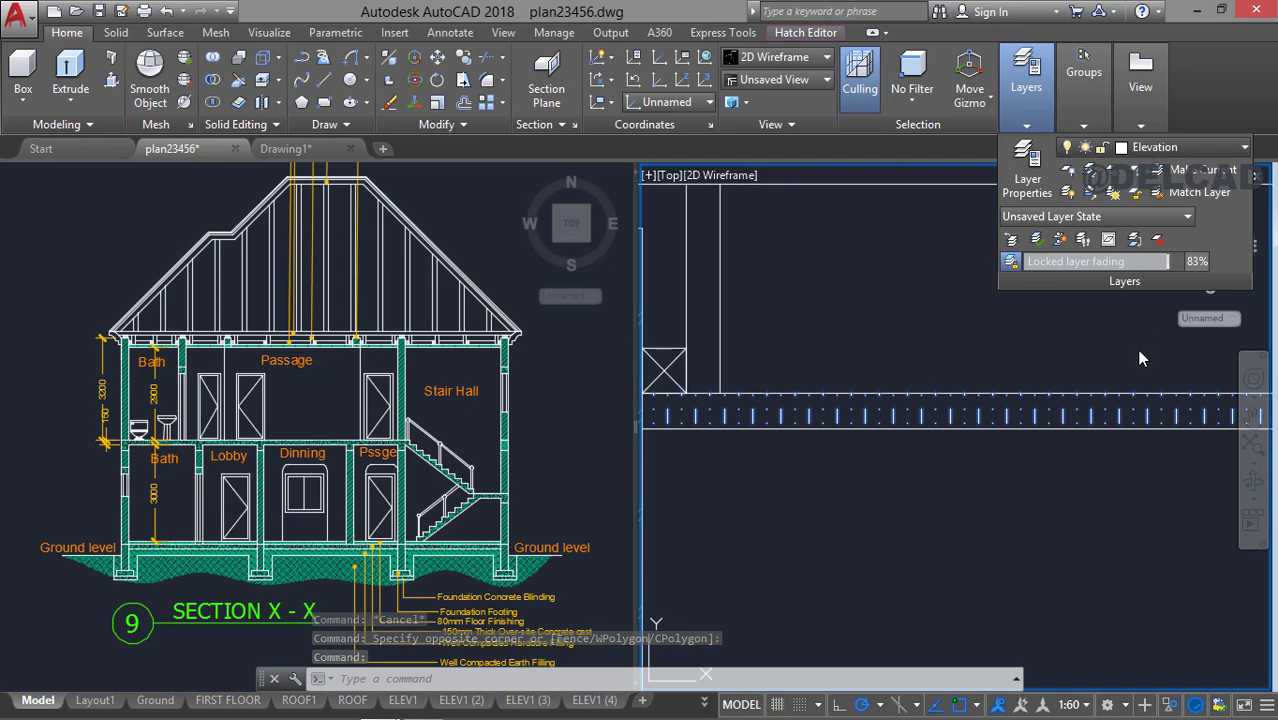
pyautogui.click(1107, 414)
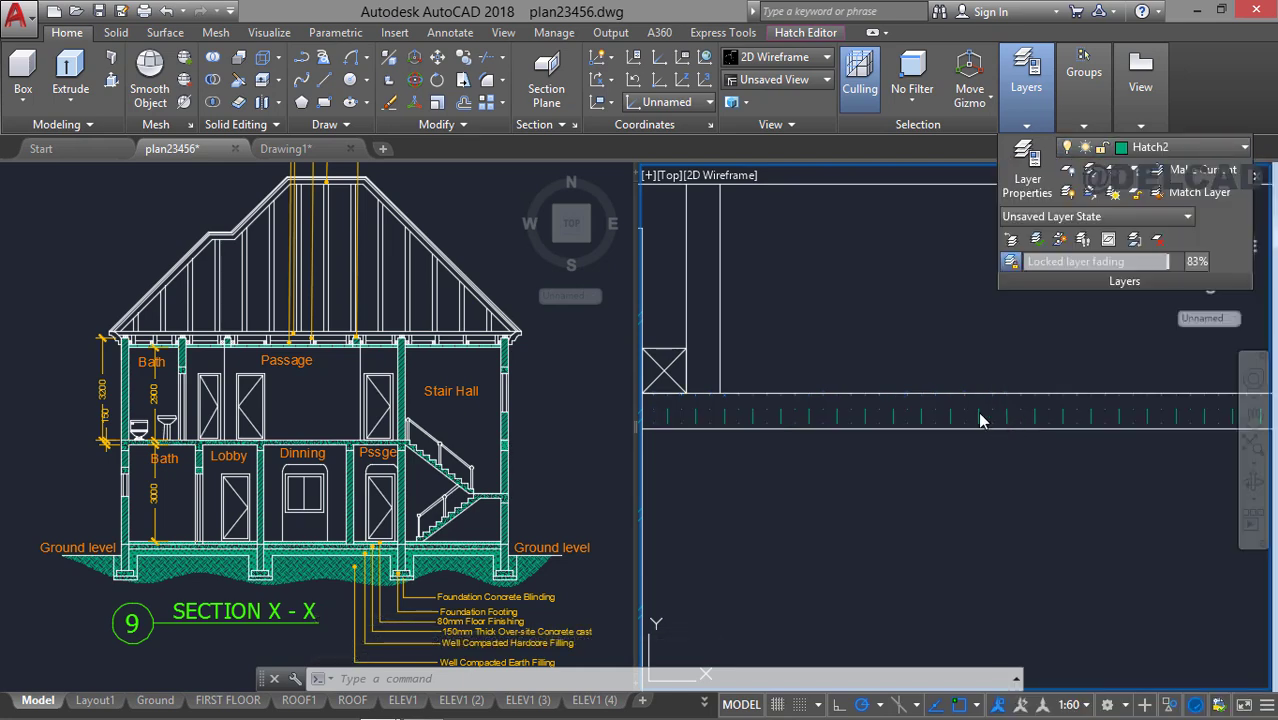
pyautogui.scroll(-3, 978, 403)
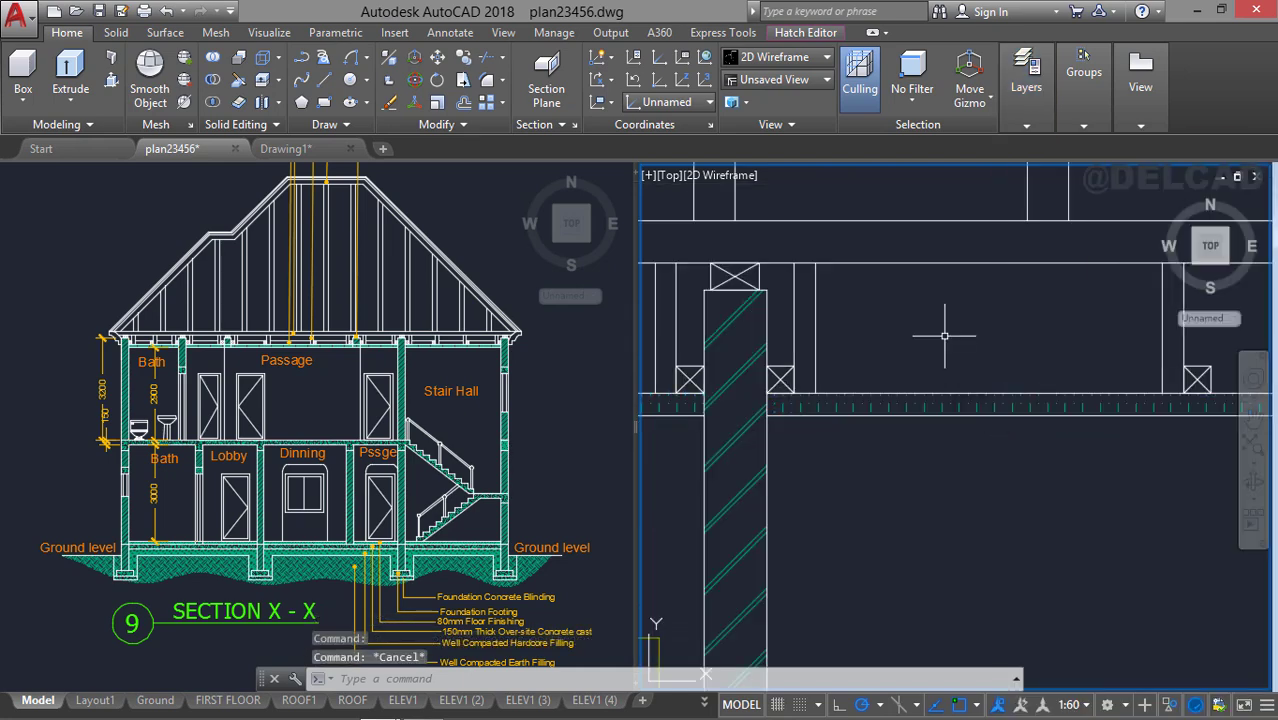
# Hatch the curved eaves moulding beside the stair hall's outer wall with the MUDST pattern.
pyautogui.scroll(-2, 944, 336)
pyautogui.scroll(-2, 791, 384)
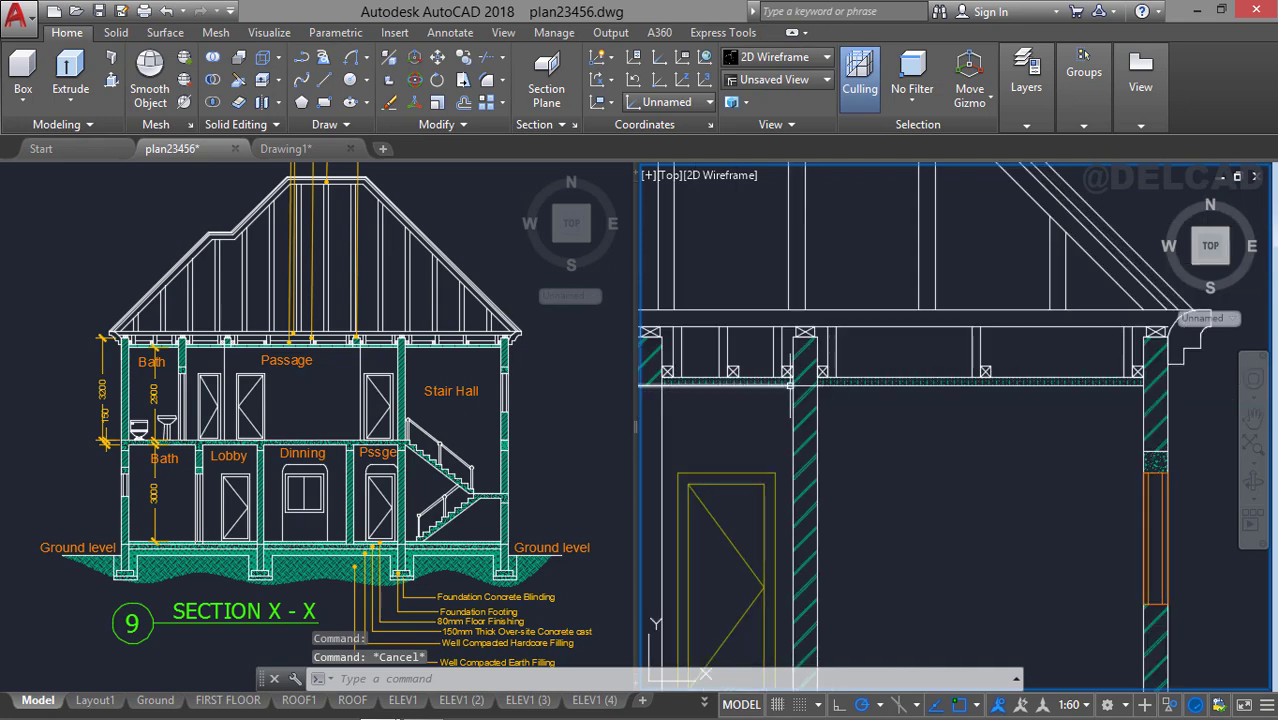
pyautogui.scroll(-5, 777, 424)
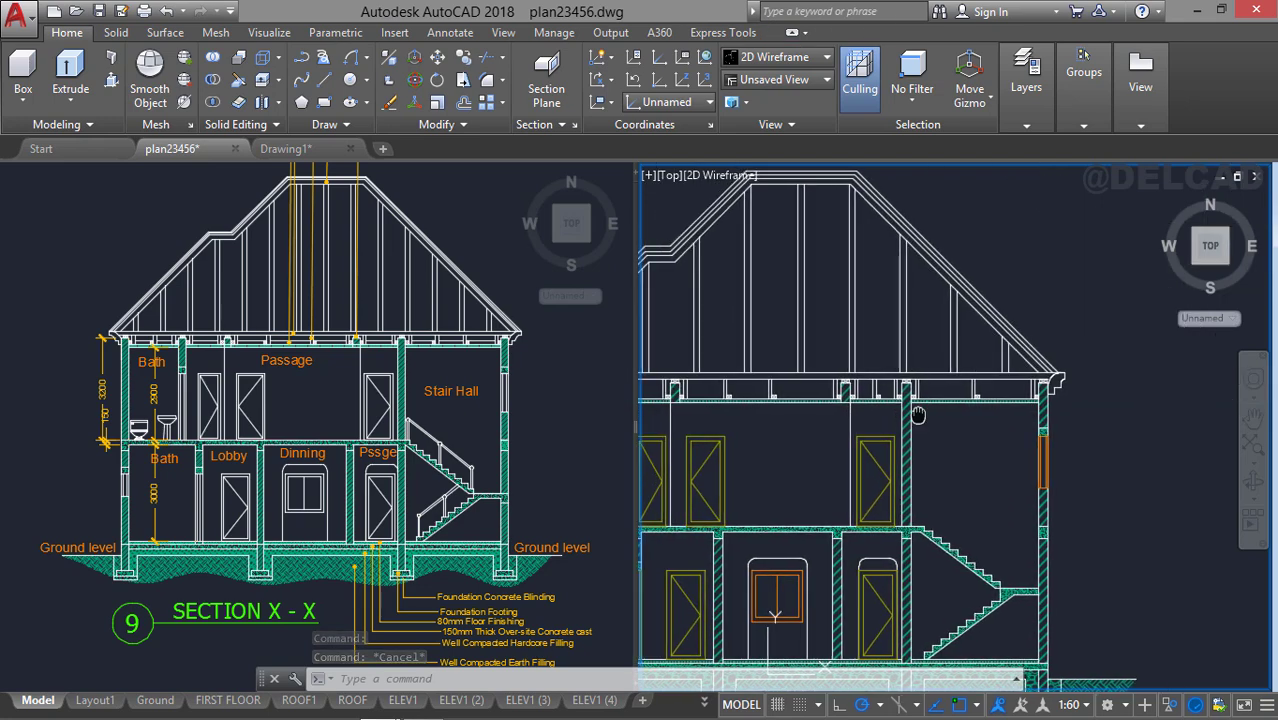
pyautogui.moveTo(1024, 431); pyautogui.dragTo(1021, 428, button='middle')
pyautogui.scroll(6, 985, 375)
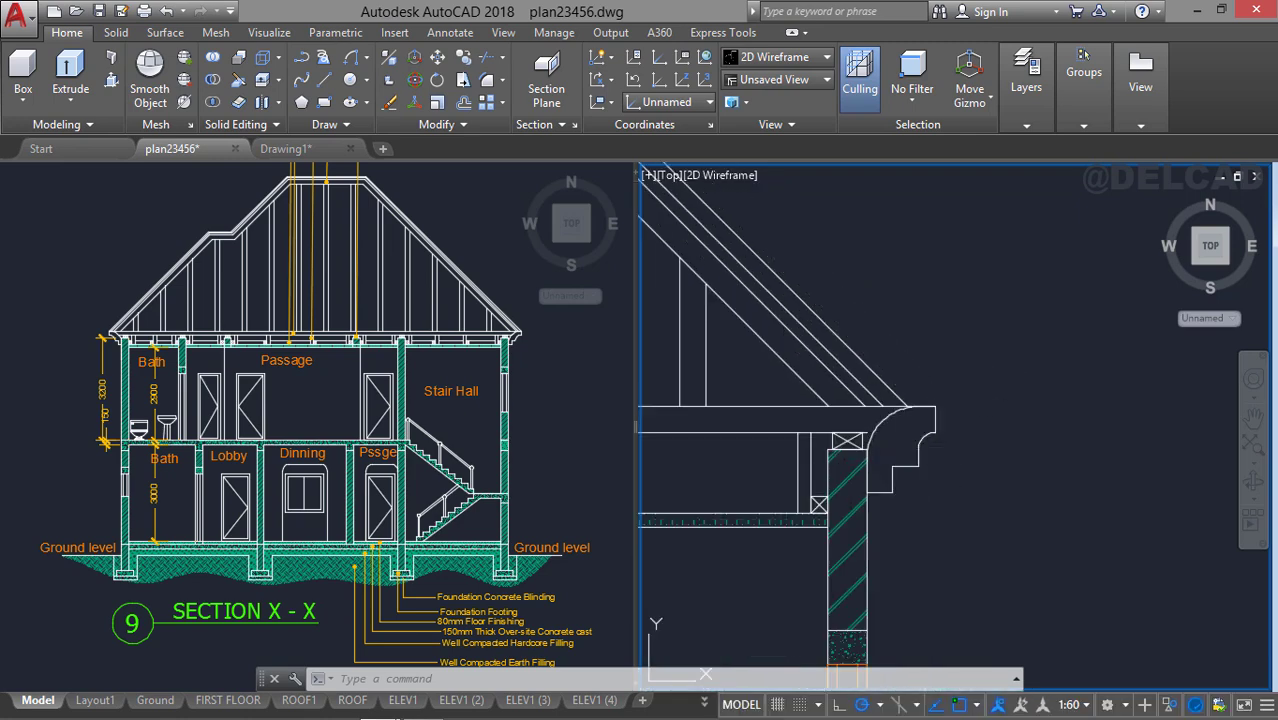
pyautogui.write('h')
pyautogui.press('Return')
pyautogui.click(893, 430)
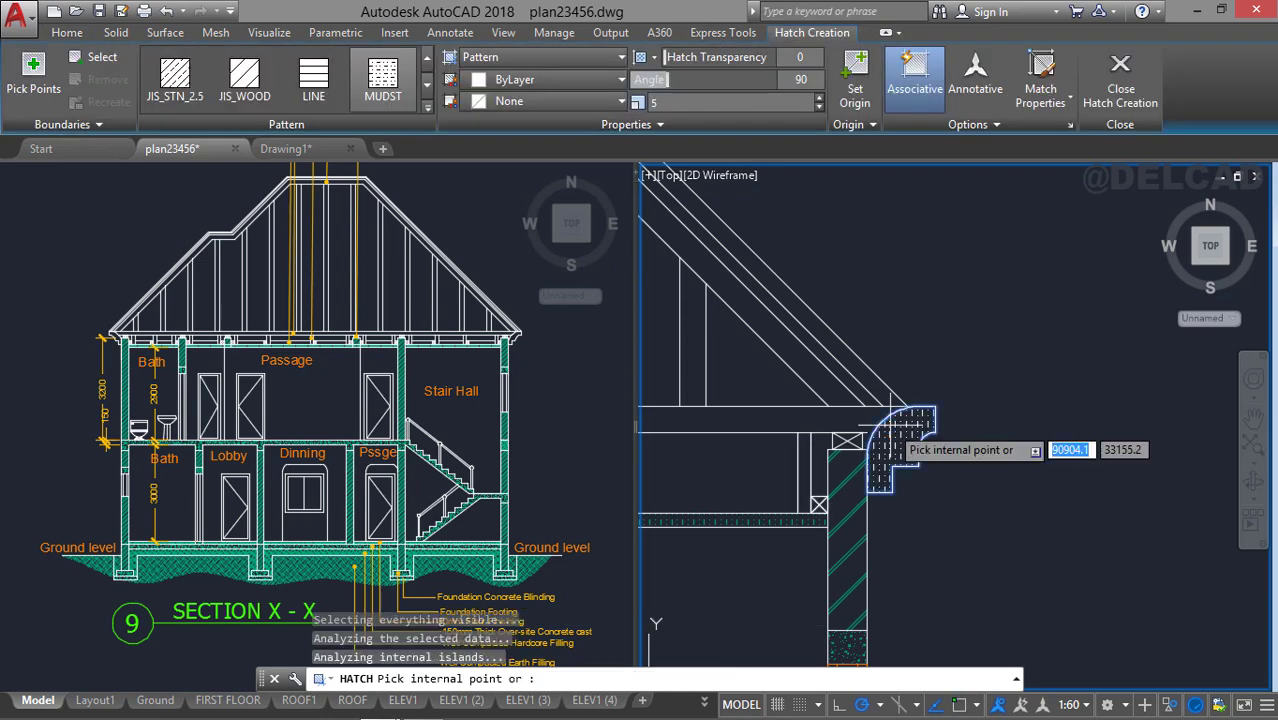
# Hatch the matching eaves moulding at the opposite, bathroom end of the roof and finish the hatch.
pyautogui.scroll(-2, 890, 425)
pyautogui.moveTo(800, 425); pyautogui.dragTo(1271, 418, button='middle')
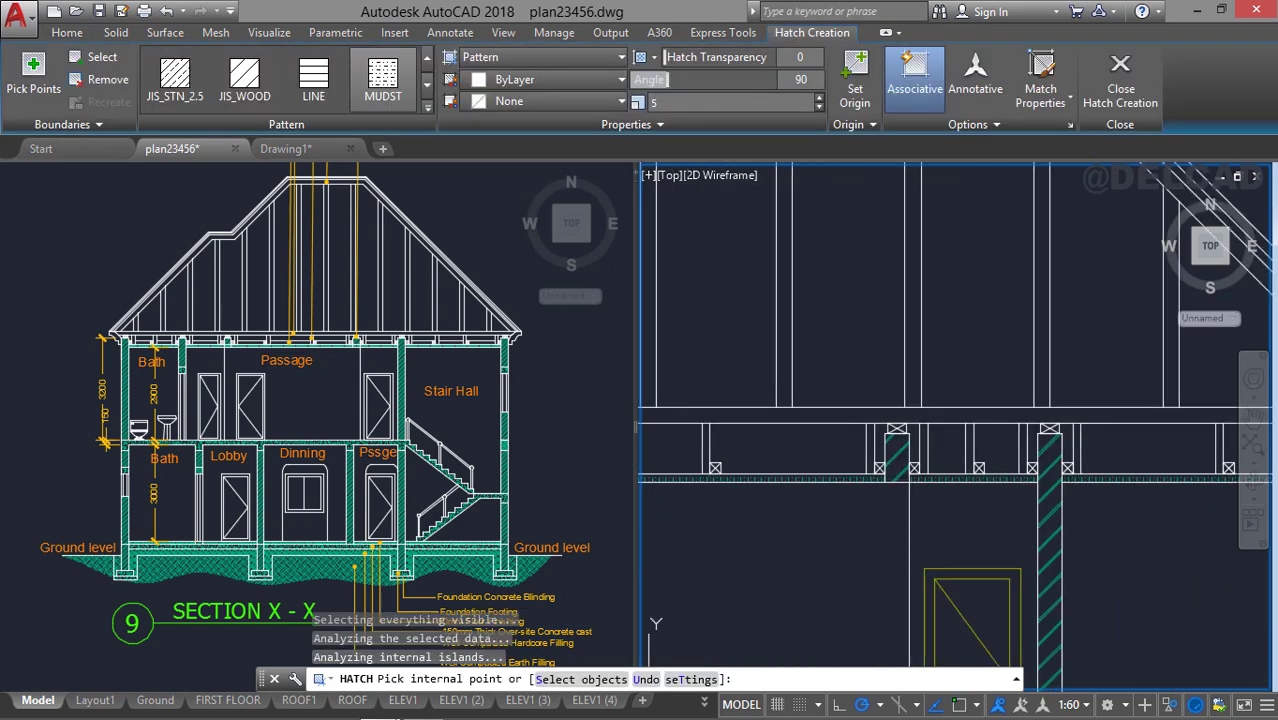
pyautogui.moveTo(657, 425)
pyautogui.mouseDown(button='middle')
pyautogui.moveTo(1038, 420)
pyautogui.moveTo(1244, 398)
pyautogui.mouseUp(button='middle')
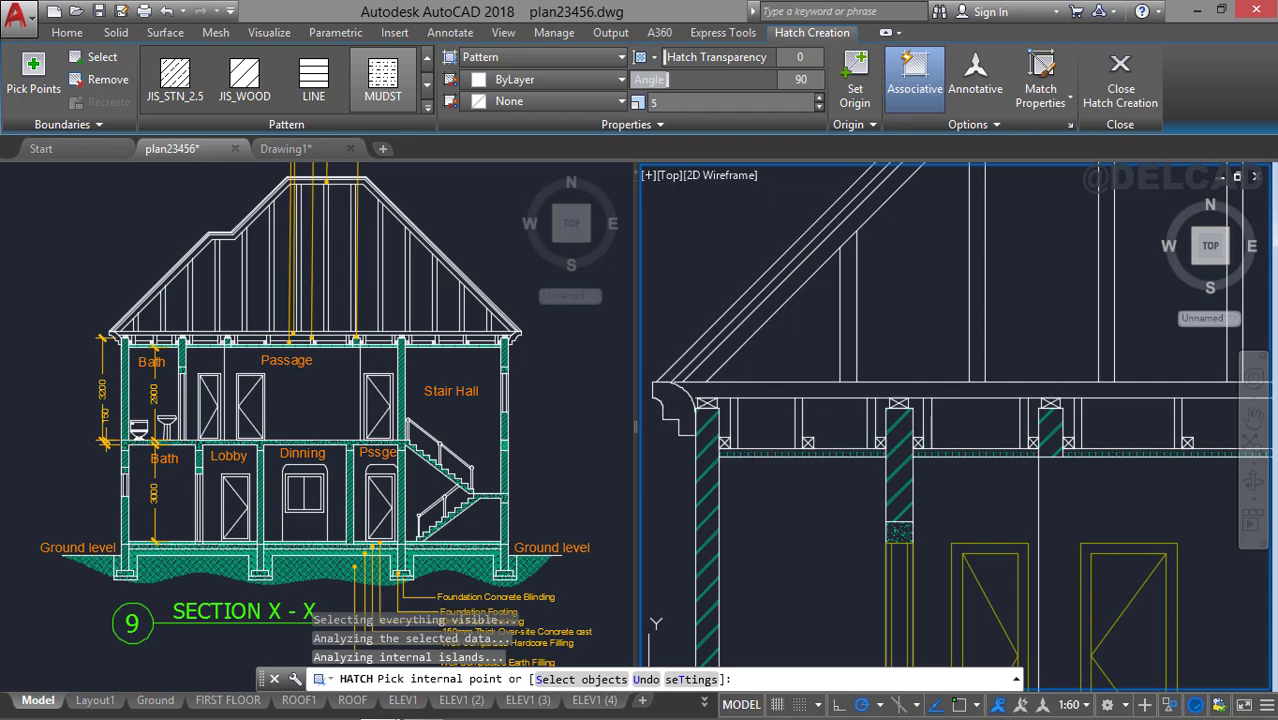
pyautogui.click(672, 405)
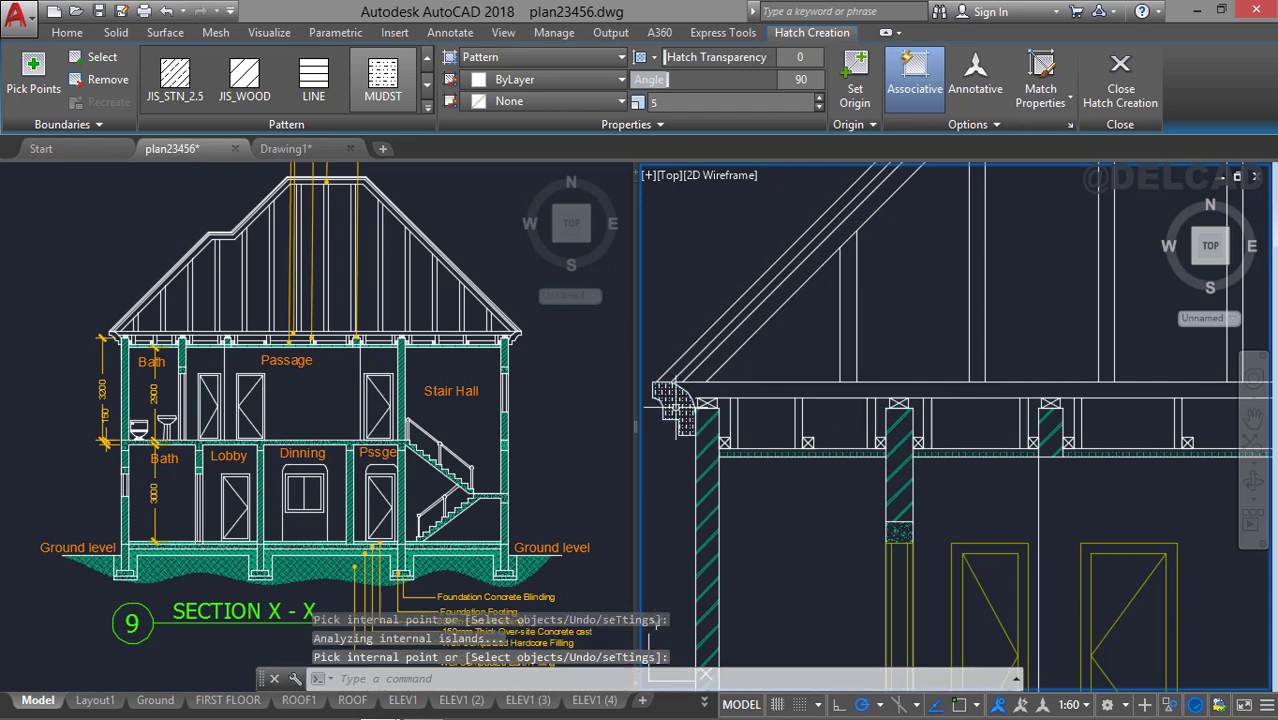
pyautogui.press('Return')
# Match the eaves moulding hatch to the concrete hatch of the lintel above the upper-floor bath opening.
pyautogui.write('ma')
pyautogui.press('Return')
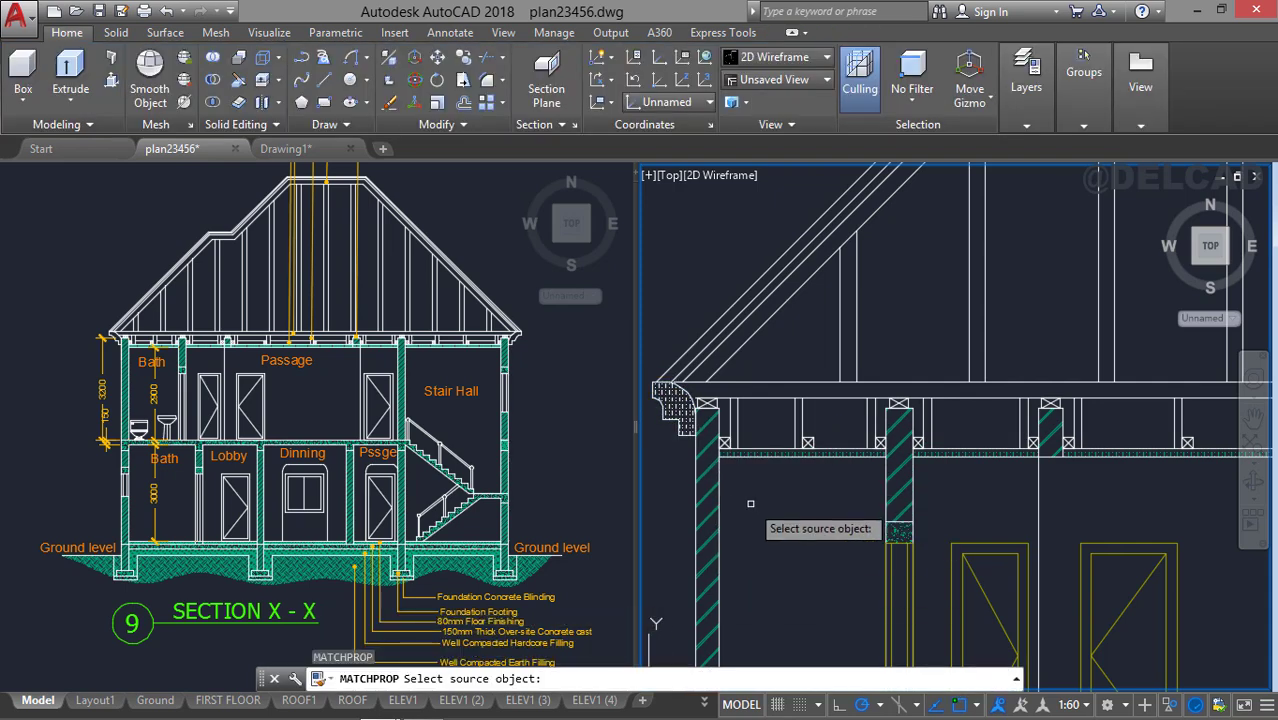
pyautogui.click(897, 530)
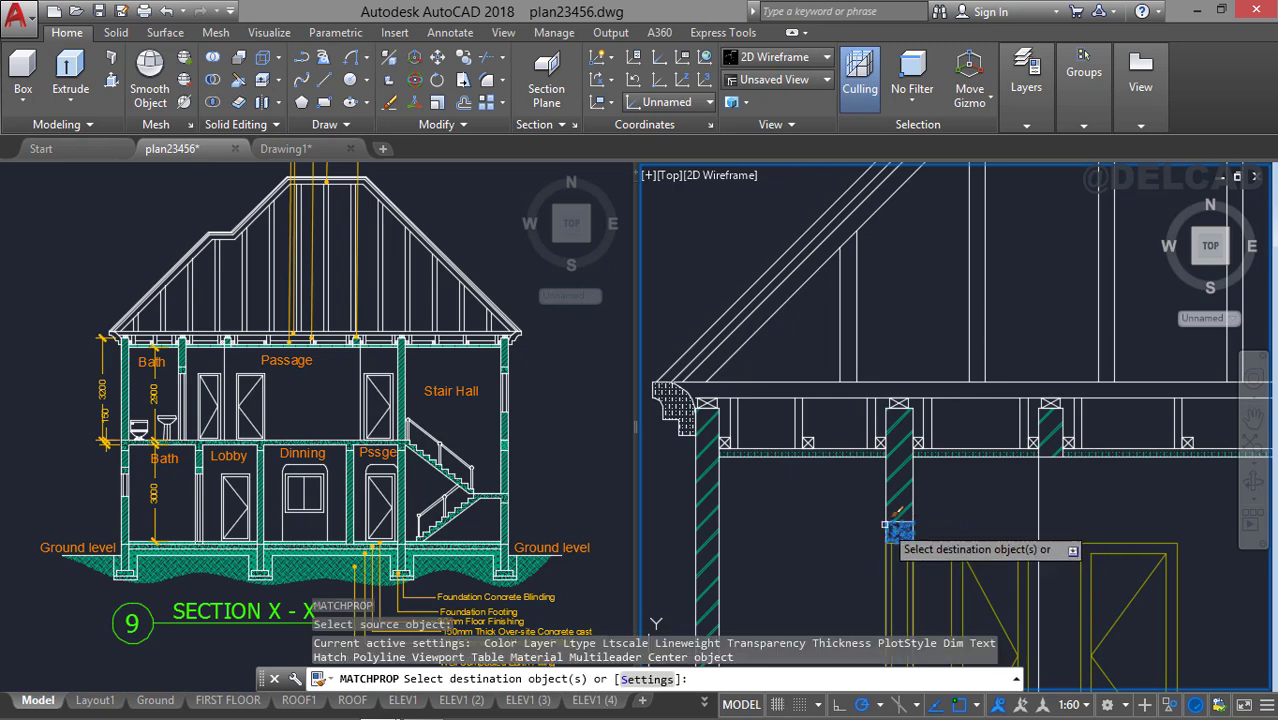
pyautogui.click(670, 396)
pyautogui.press('Return')
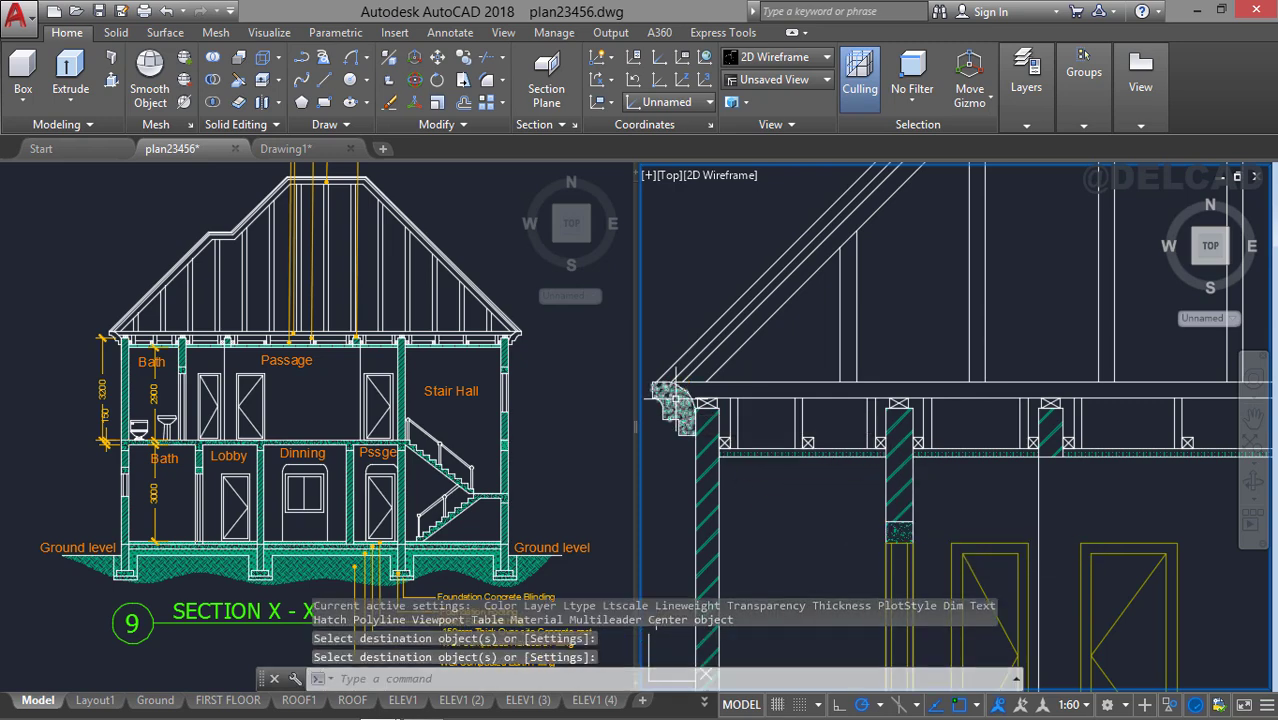
# In the reference section, select the Passage label, both Bath labels and the Ground level label on the bathroom side.
pyautogui.scroll(-3, 812, 430)
pyautogui.moveTo(813, 432); pyautogui.dragTo(759, 320, button='middle')
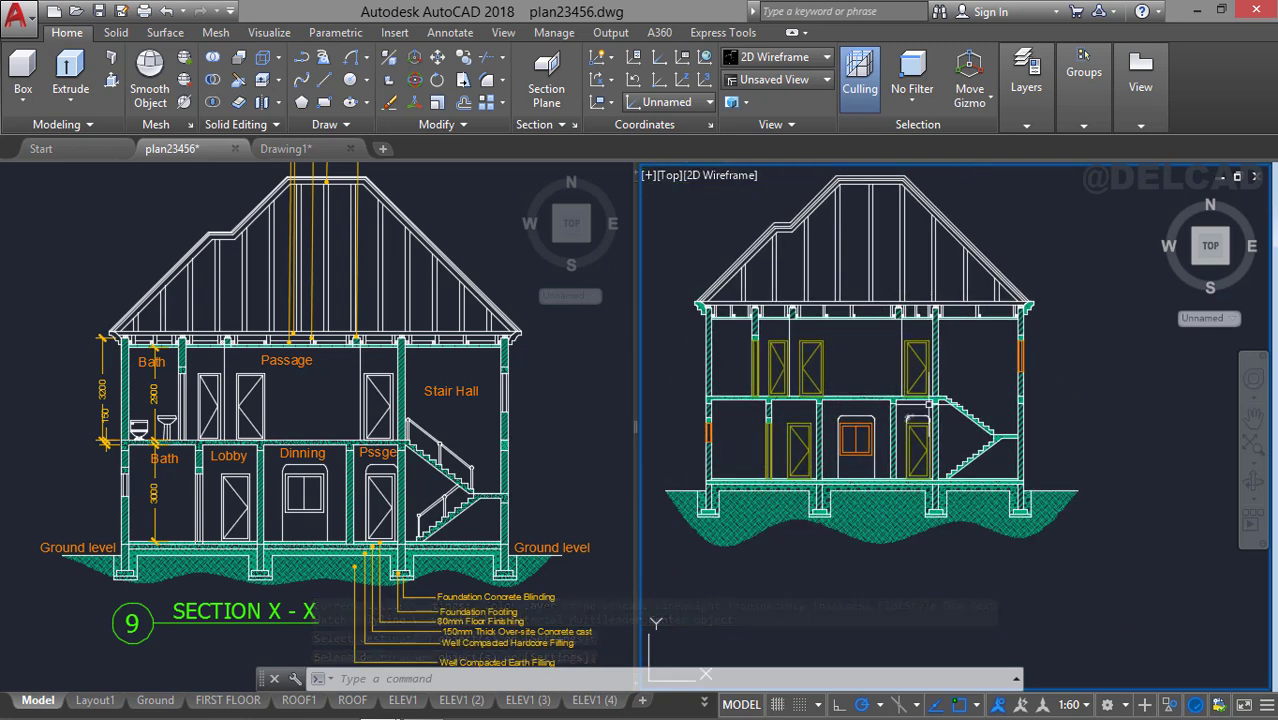
pyautogui.moveTo(920, 394); pyautogui.dragTo(930, 416, button='middle')
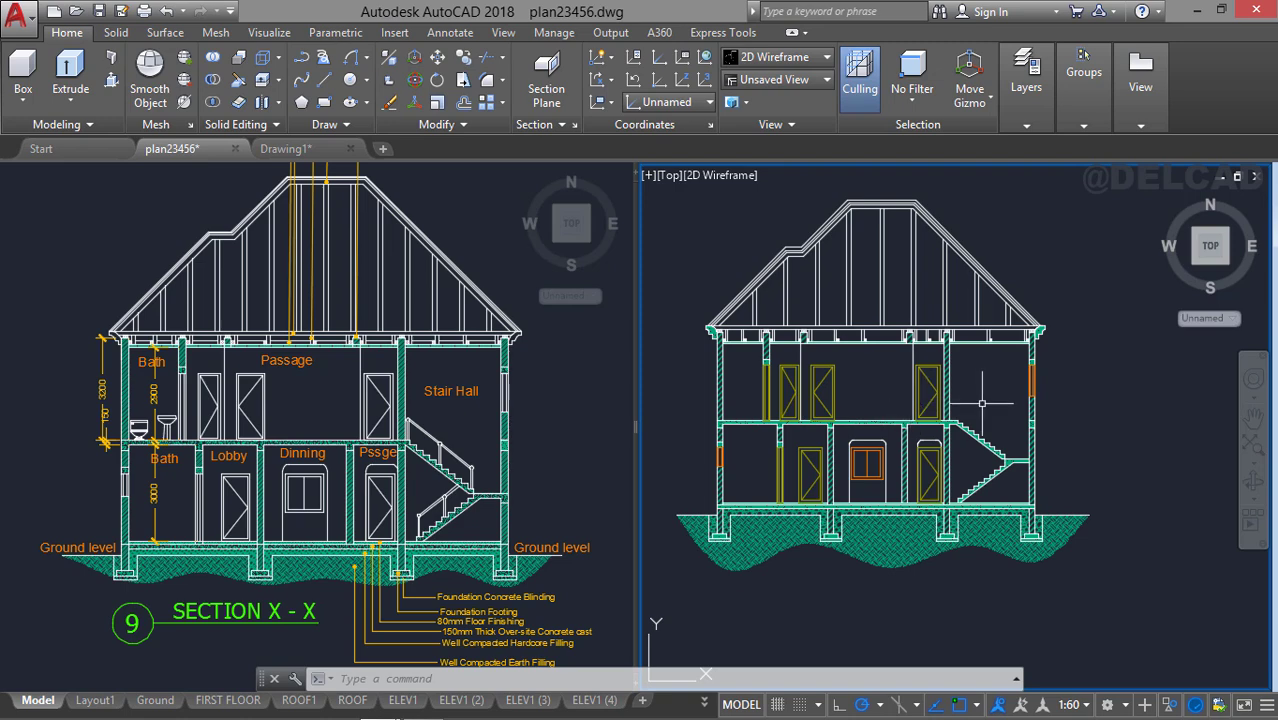
pyautogui.moveTo(978, 398); pyautogui.dragTo(916, 370, button='middle')
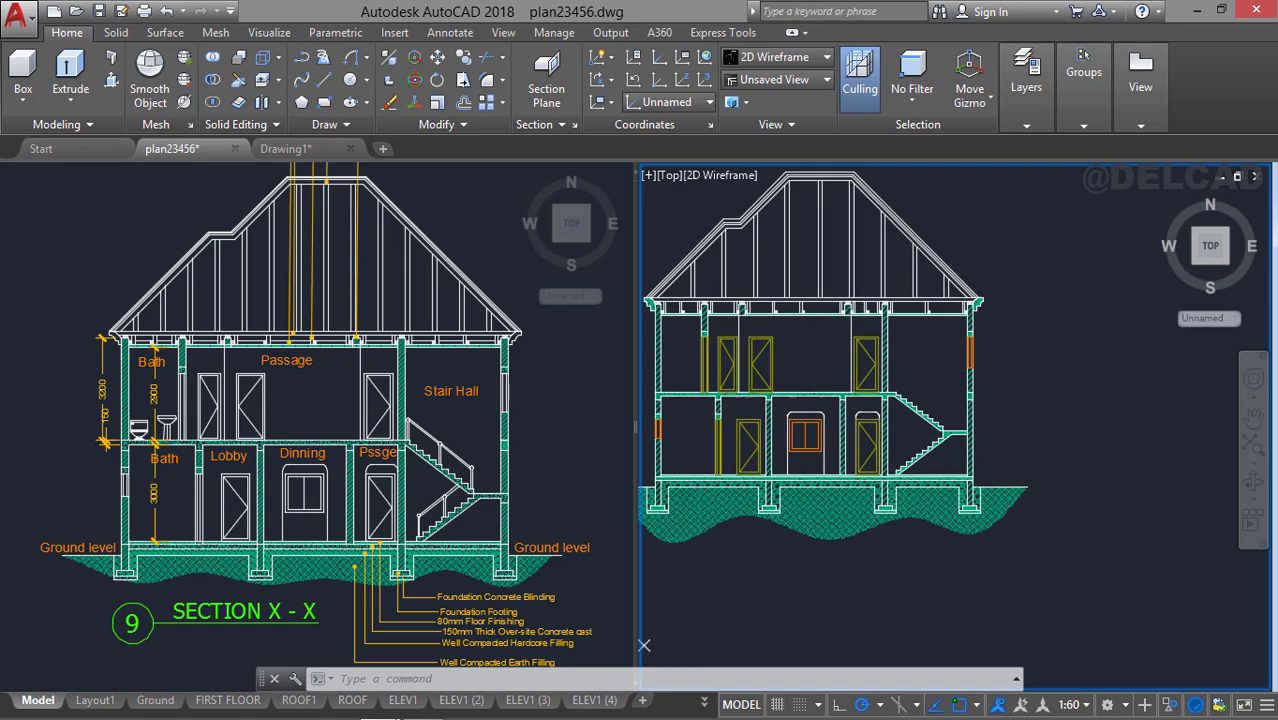
pyautogui.moveTo(1048, 410)
pyautogui.mouseDown(button='middle')
pyautogui.moveTo(850, 403)
pyautogui.moveTo(826, 460)
pyautogui.mouseUp(button='middle')
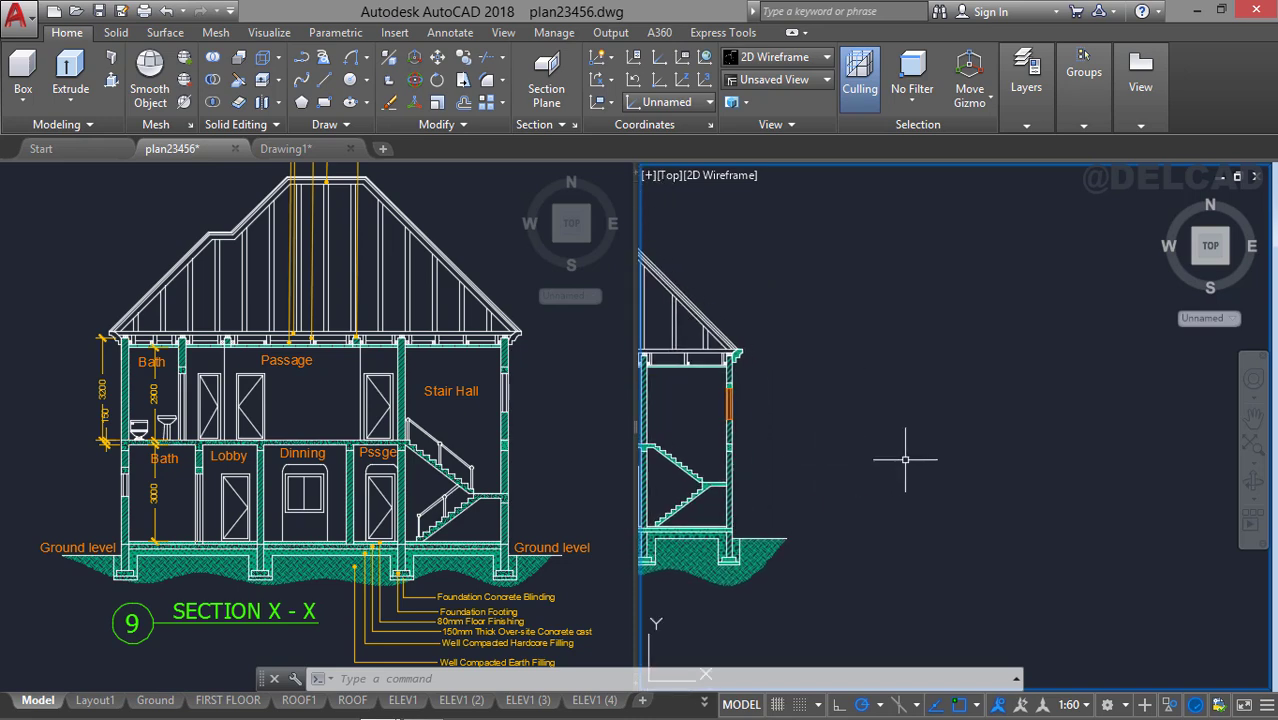
pyautogui.moveTo(905, 460); pyautogui.dragTo(545, 414, button='middle')
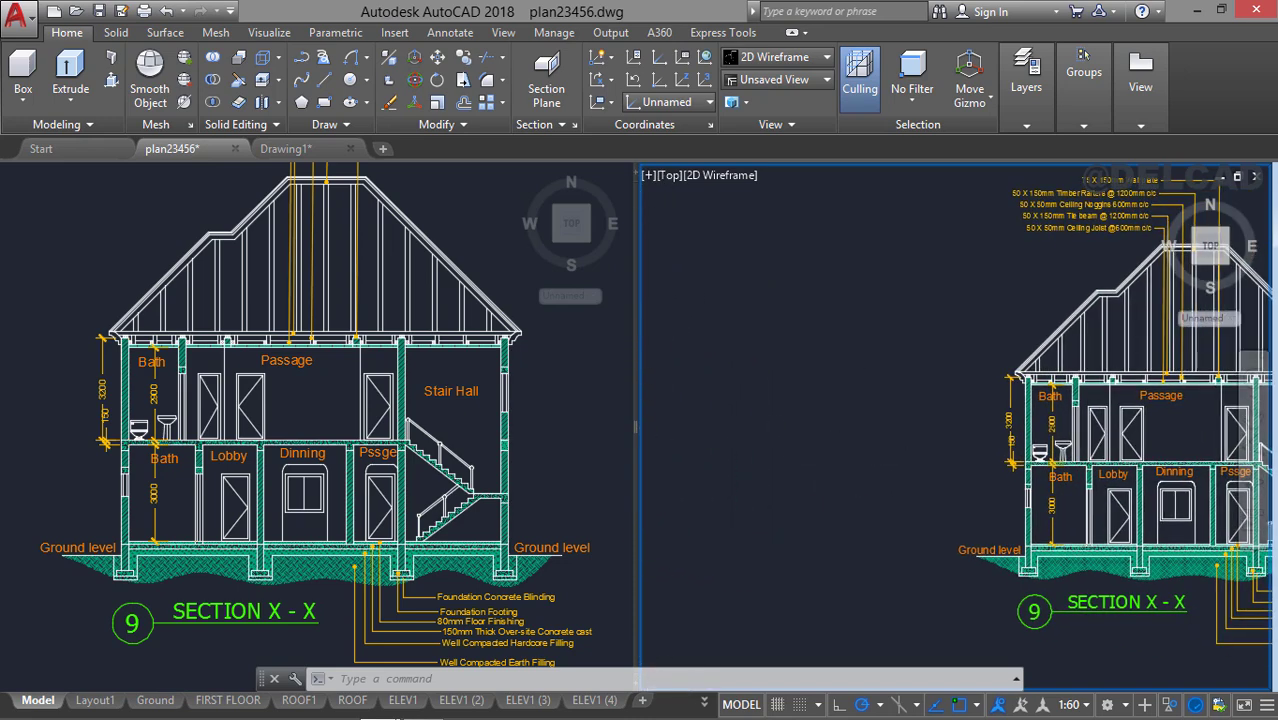
pyautogui.moveTo(776, 438)
pyautogui.mouseDown(button='middle')
pyautogui.moveTo(682, 402)
pyautogui.moveTo(568, 410)
pyautogui.mouseUp(button='middle')
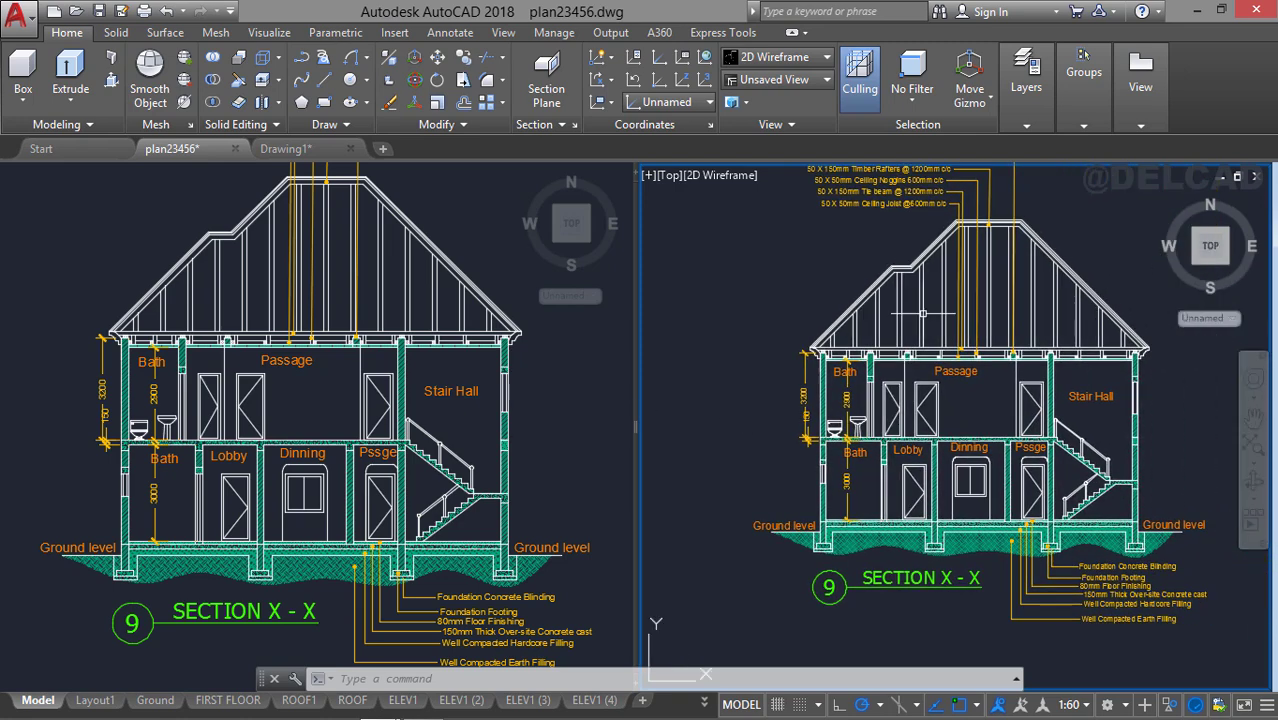
pyautogui.click(966, 372)
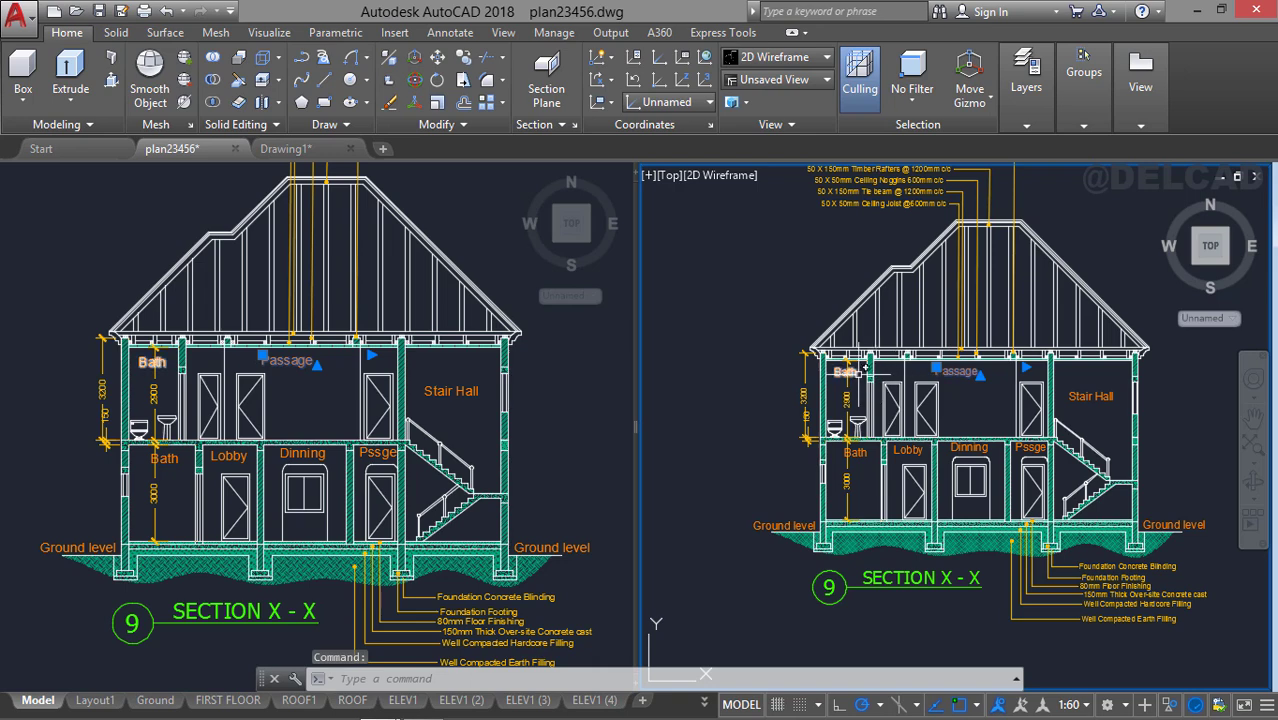
pyautogui.scroll(2, 840, 375)
pyautogui.click(839, 372)
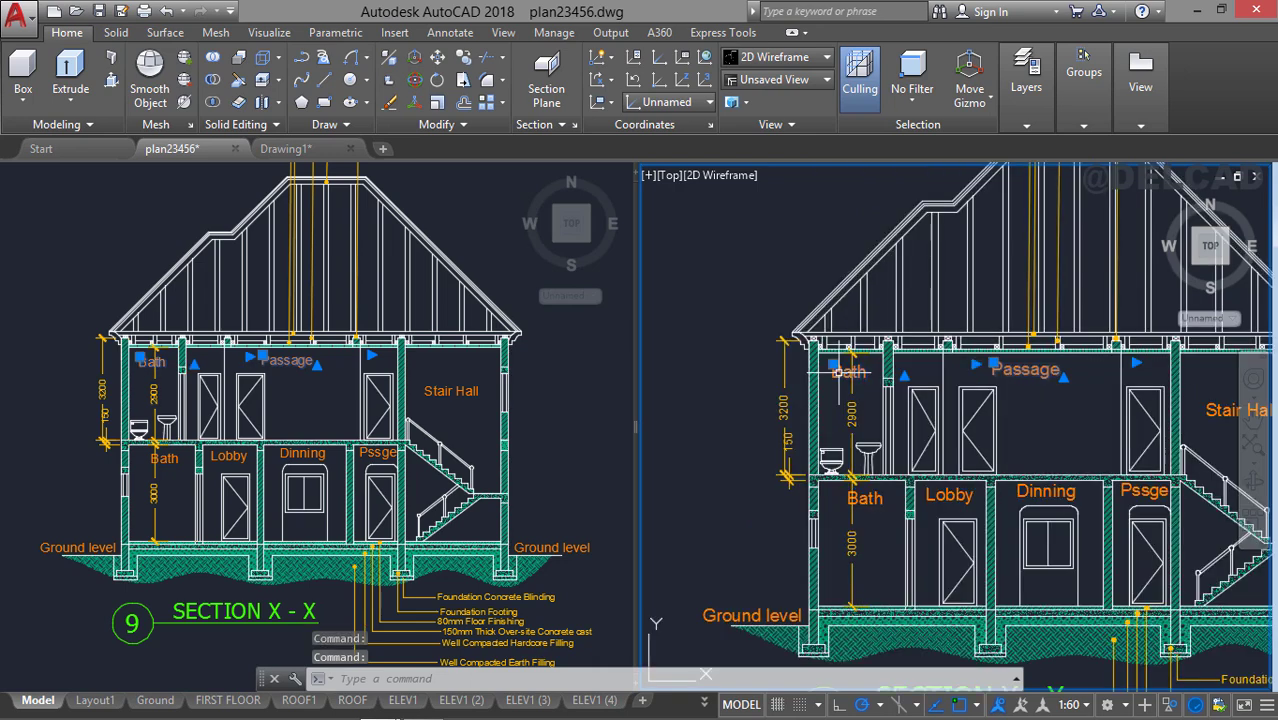
pyautogui.click(773, 620)
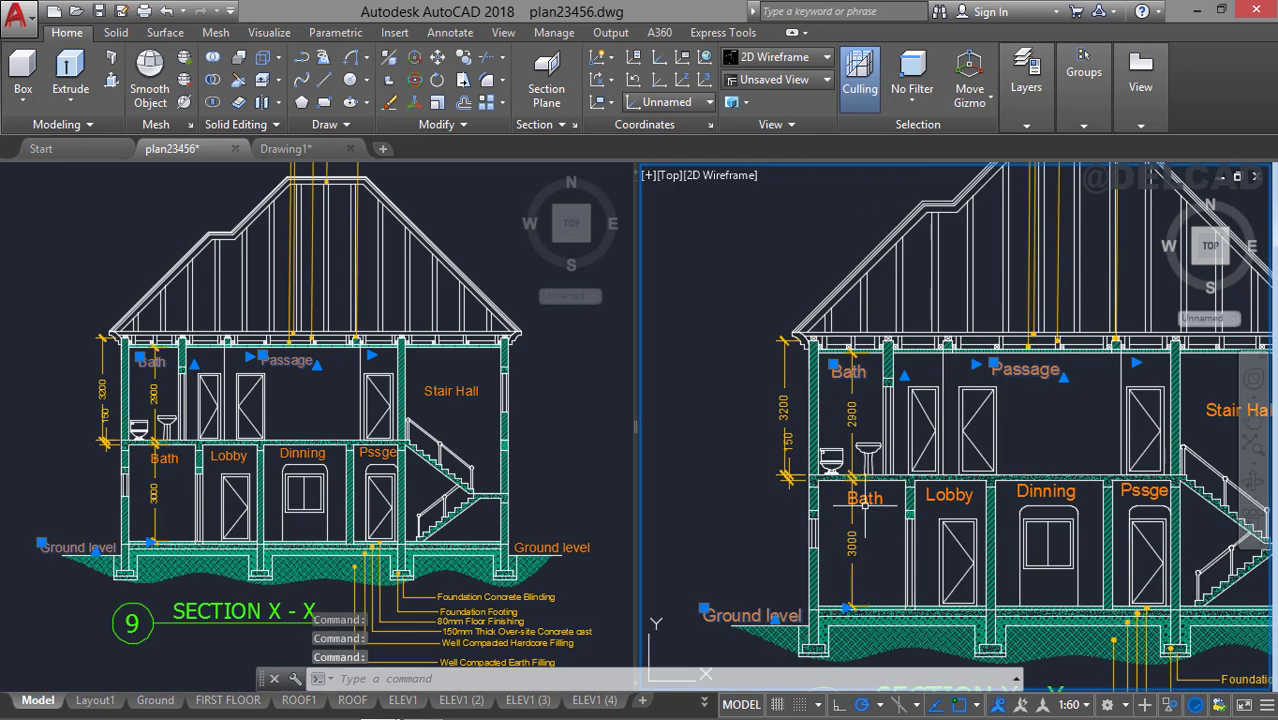
pyautogui.click(864, 498)
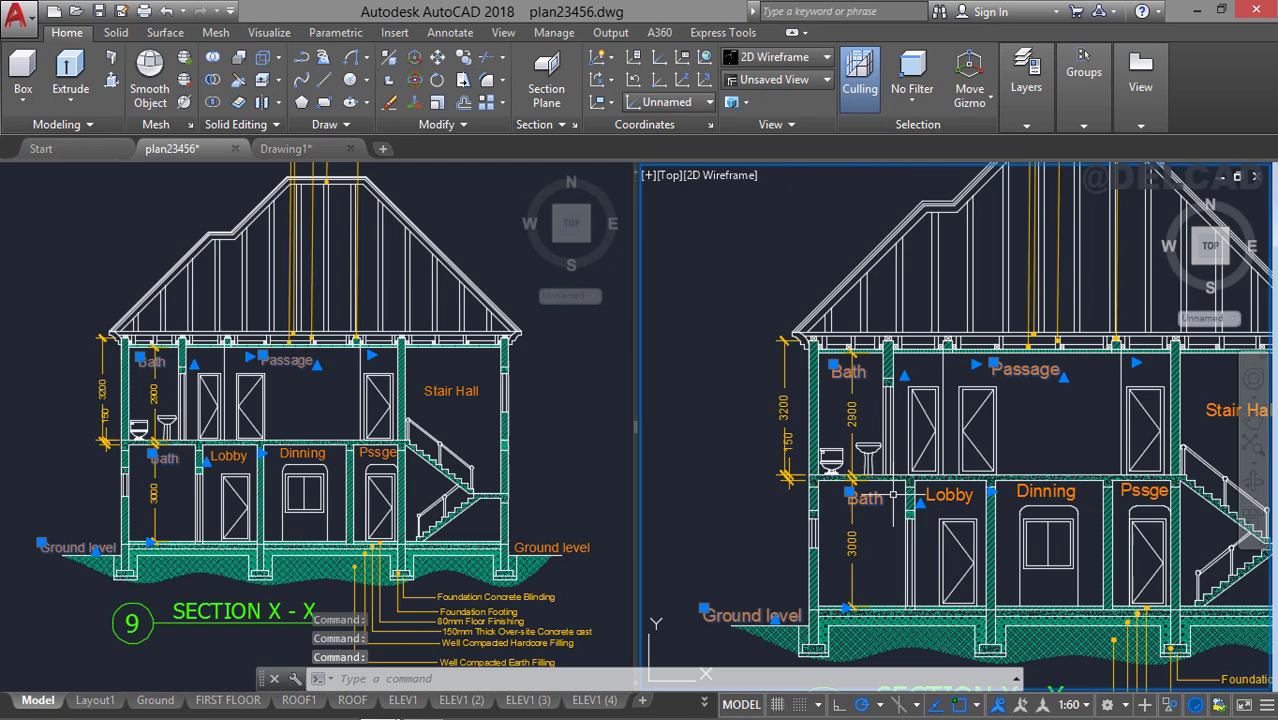
# Add the Lobby, Dinning, Pssge, Stair Hall and remaining Ground level labels to the selection.
pyautogui.click(1024, 493)
pyautogui.moveTo(1022, 490); pyautogui.dragTo(769, 500, button='middle')
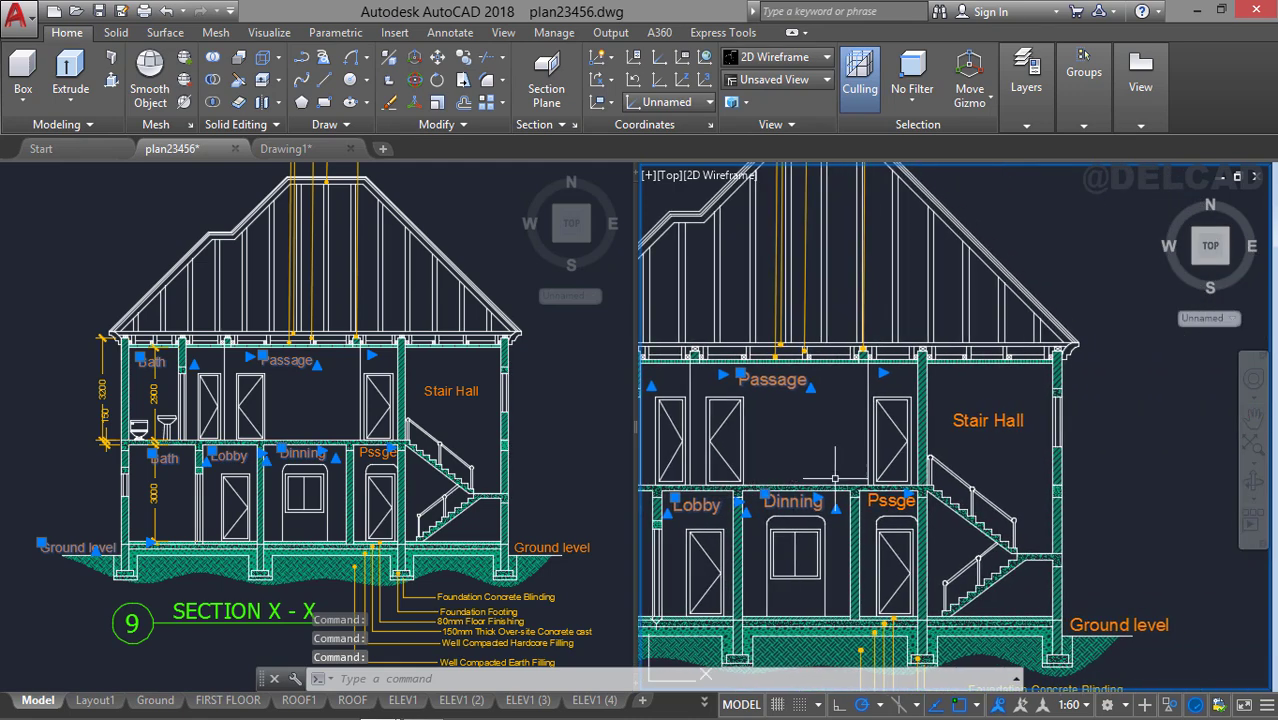
pyautogui.click(885, 498)
pyautogui.click(958, 461)
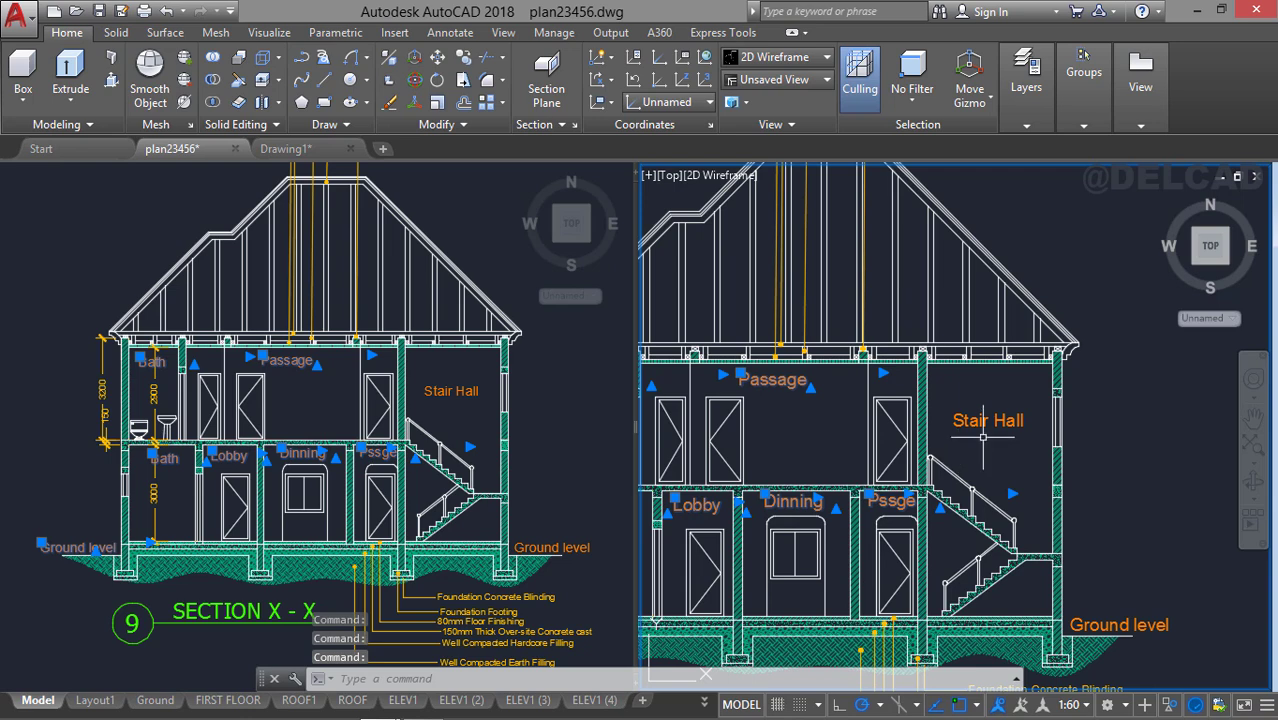
pyautogui.click(981, 421)
pyautogui.click(1102, 624)
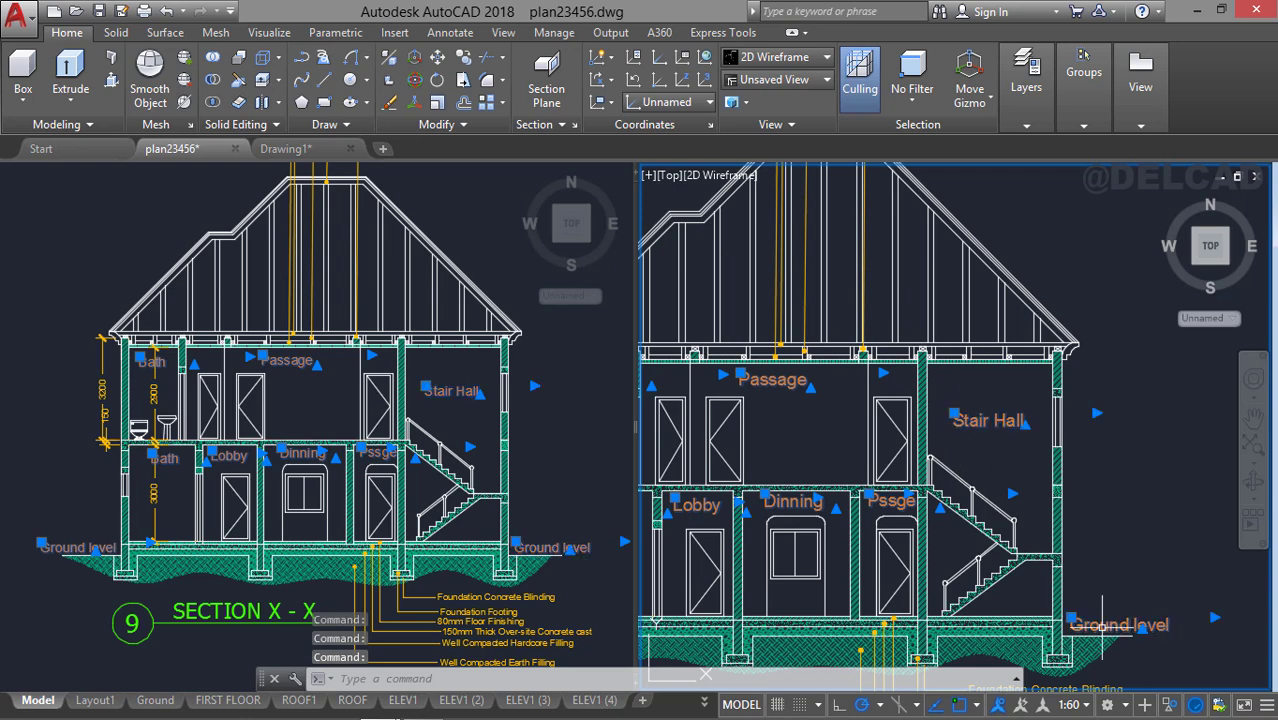
# Copy the selected labels from the reference's ground-floor bath outer floor corner to the same corner of the drawn section.
pyautogui.rightClick(993, 437)
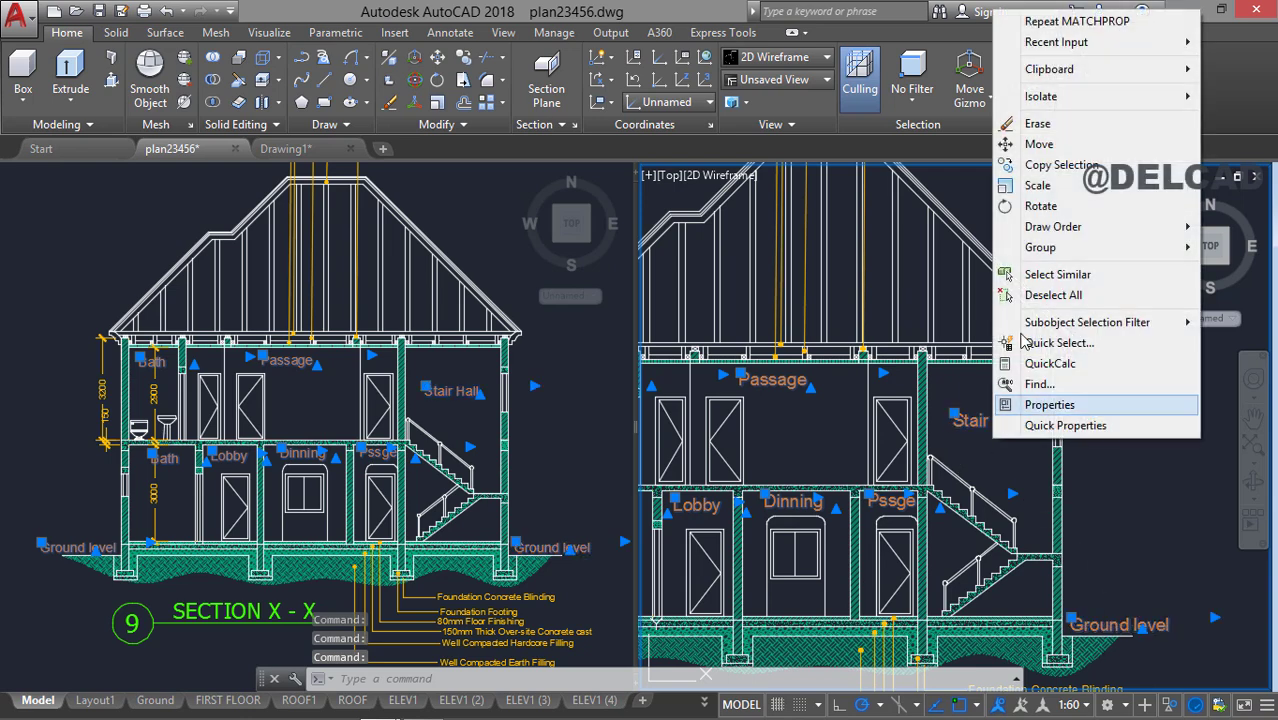
pyautogui.click(1045, 163)
pyautogui.scroll(-3, 806, 383)
pyautogui.moveTo(806, 383); pyautogui.dragTo(897, 359, button='middle')
pyautogui.scroll(4, 900, 360)
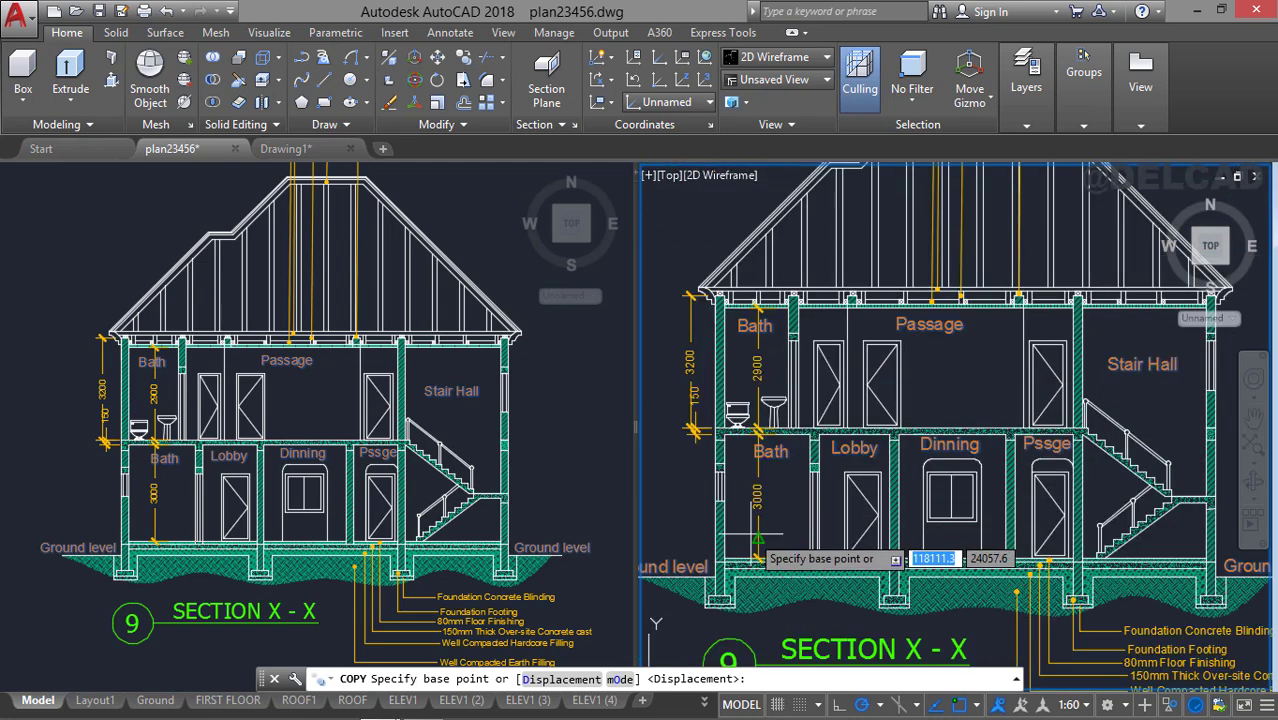
pyautogui.scroll(2, 752, 535)
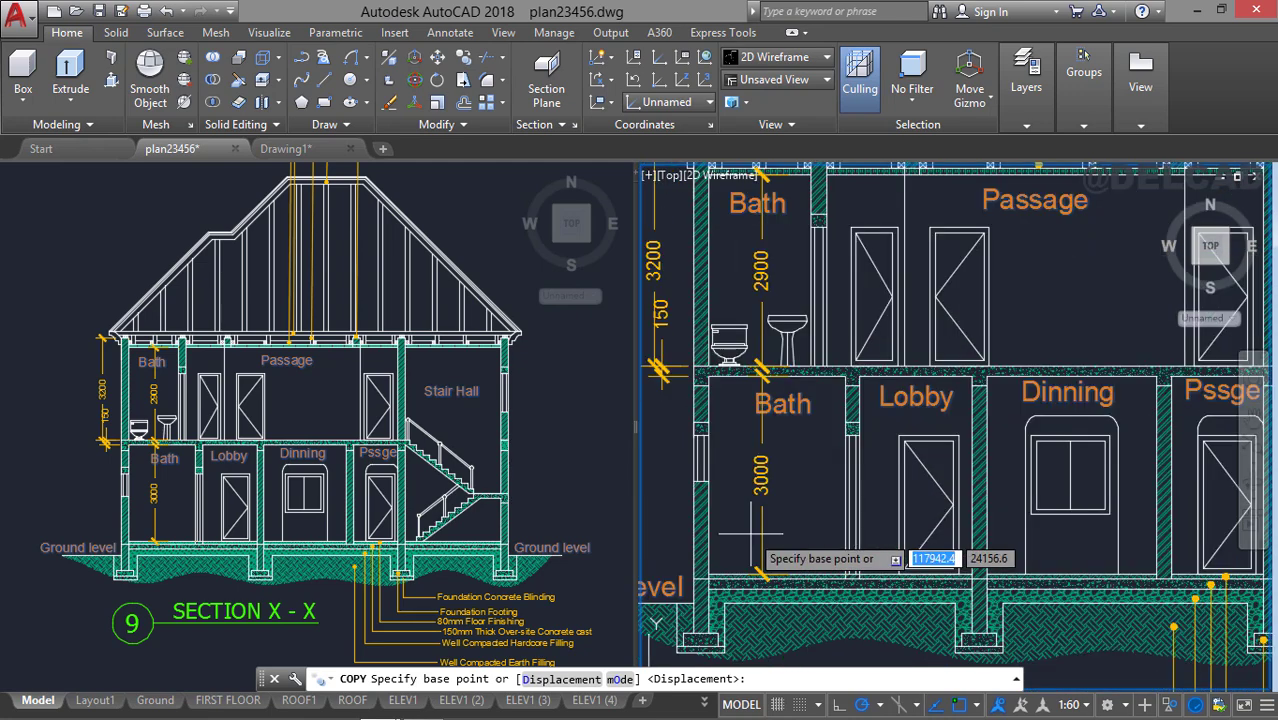
pyautogui.click(708, 577)
pyautogui.scroll(-5, 700, 560)
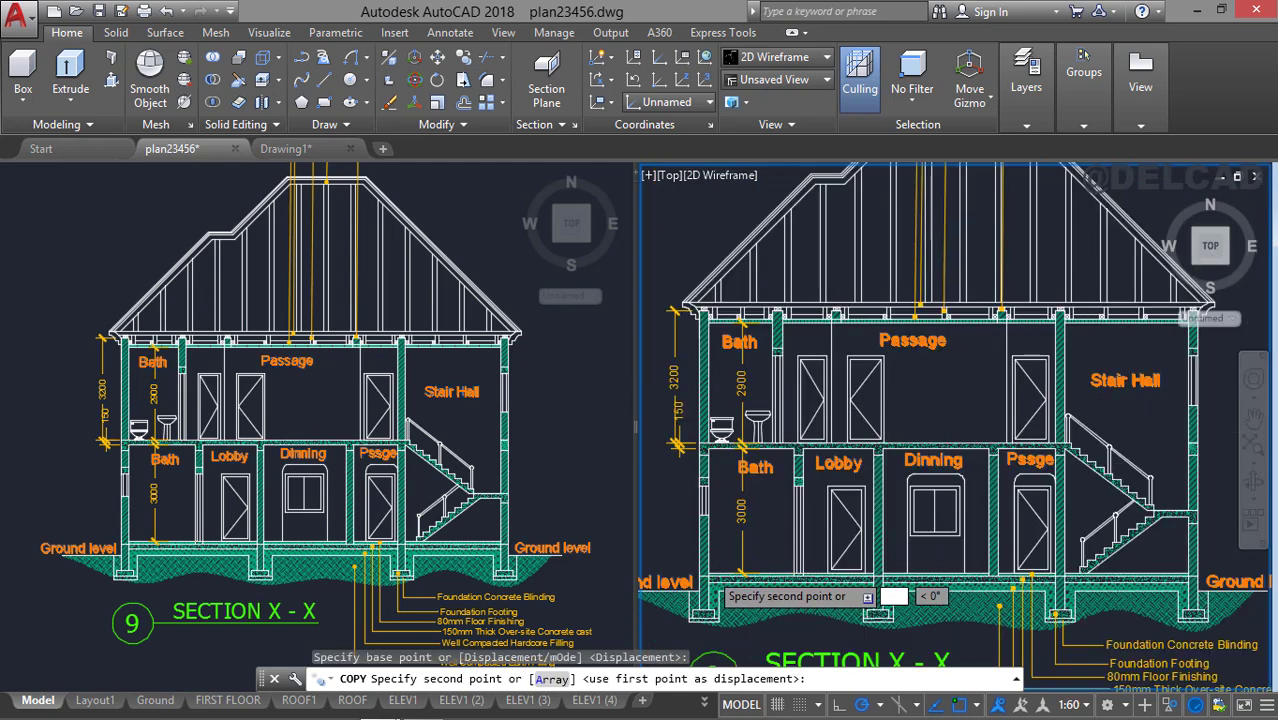
pyautogui.moveTo(694, 547); pyautogui.dragTo(1101, 457, button='middle')
pyautogui.scroll(-2, 836, 466)
pyautogui.moveTo(764, 449); pyautogui.dragTo(998, 492, button='middle')
pyautogui.scroll(7, 827, 490)
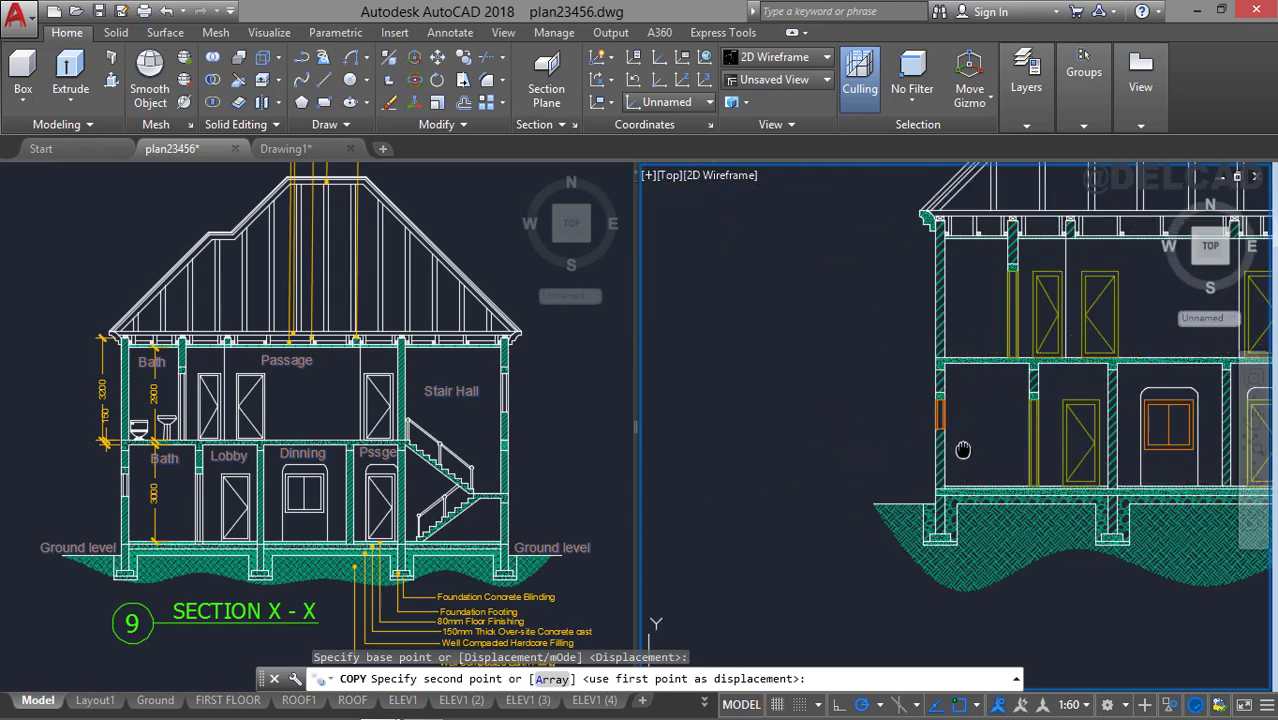
pyautogui.scroll(5, 927, 451)
pyautogui.moveTo(927, 451); pyautogui.dragTo(887, 534, button='middle')
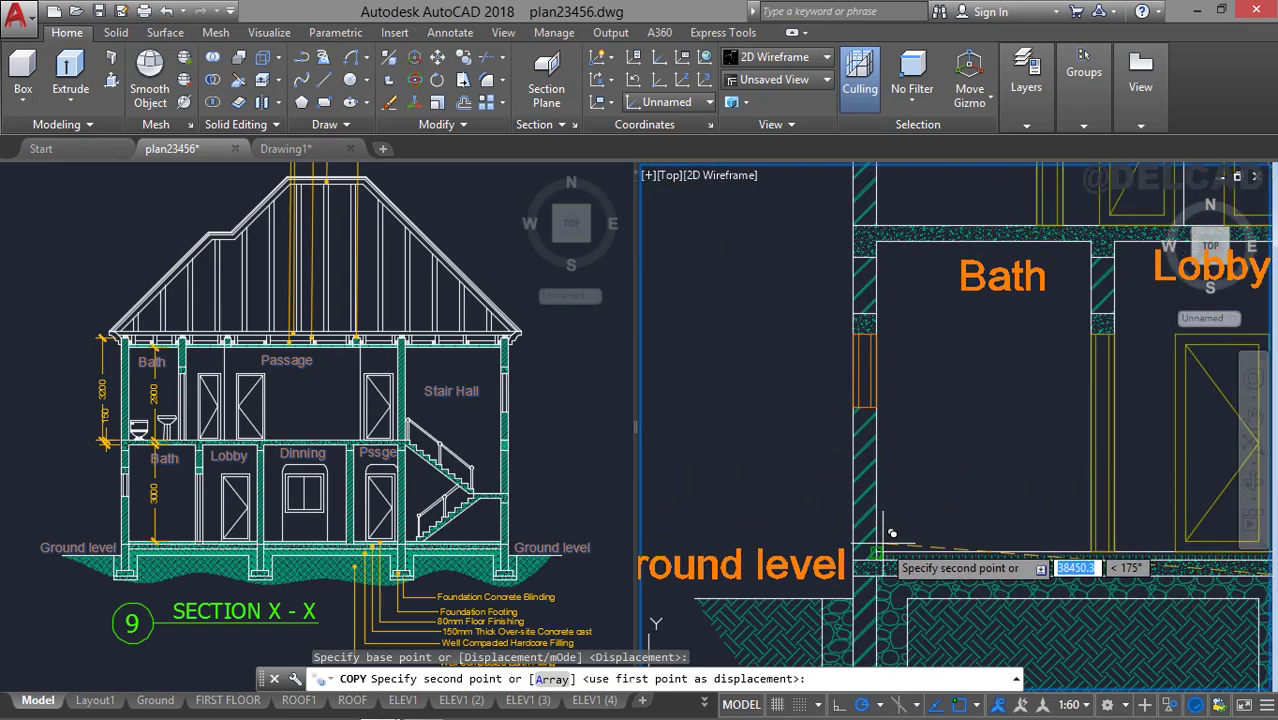
pyautogui.scroll(-1, 888, 537)
pyautogui.click(889, 535)
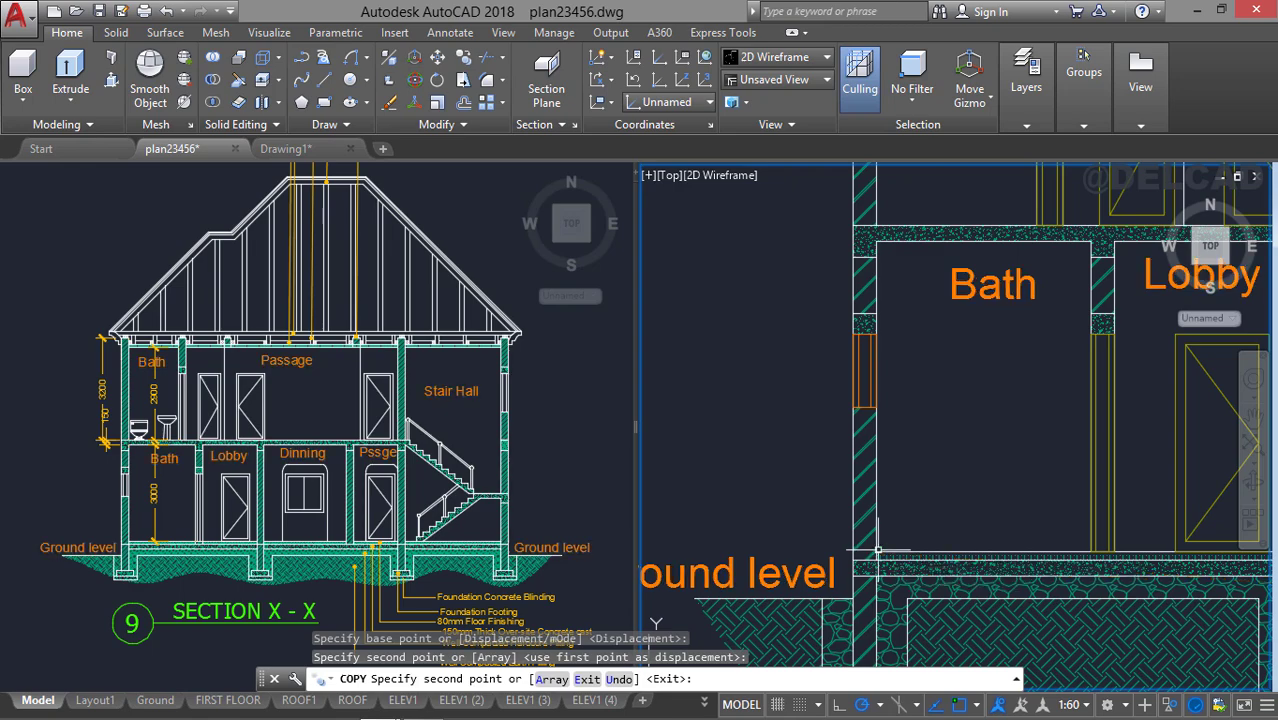
pyautogui.press('Escape')
# Start a multileader at the hardcore layer under the drawn section's ground floor, landing it below the earth filling.
pyautogui.scroll(-5, 958, 460)
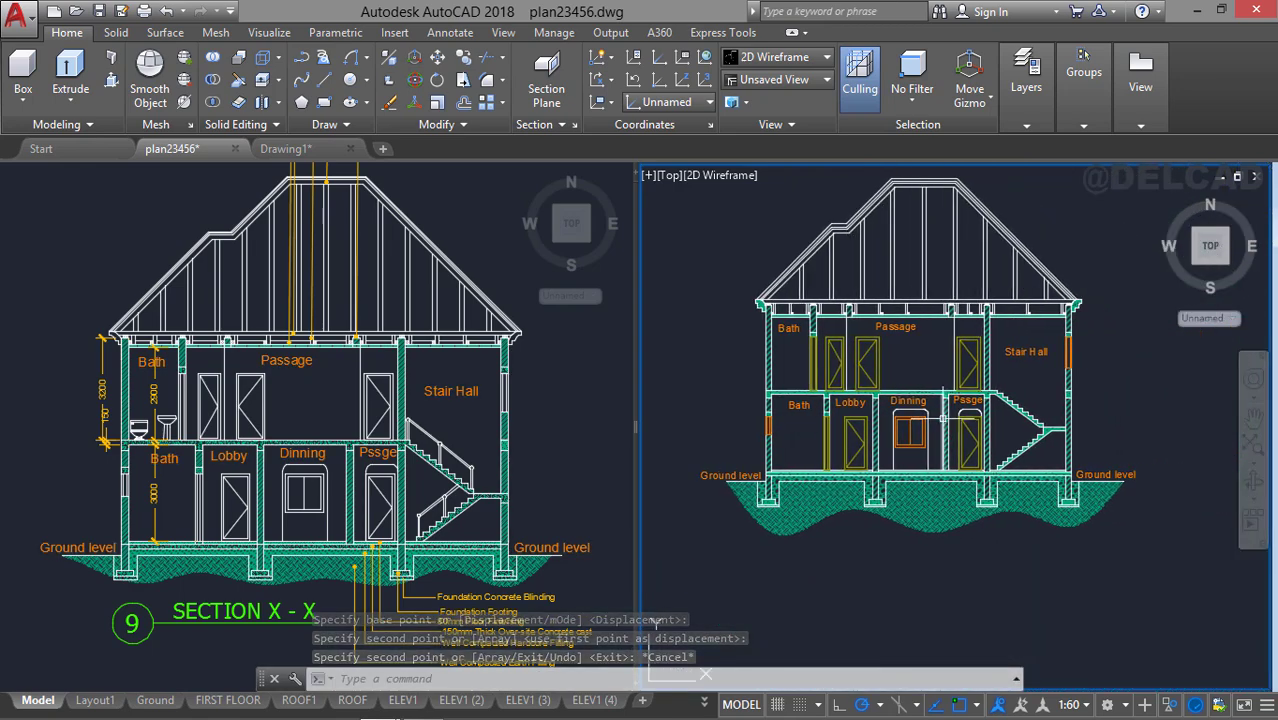
pyautogui.moveTo(976, 457); pyautogui.dragTo(910, 433, button='middle')
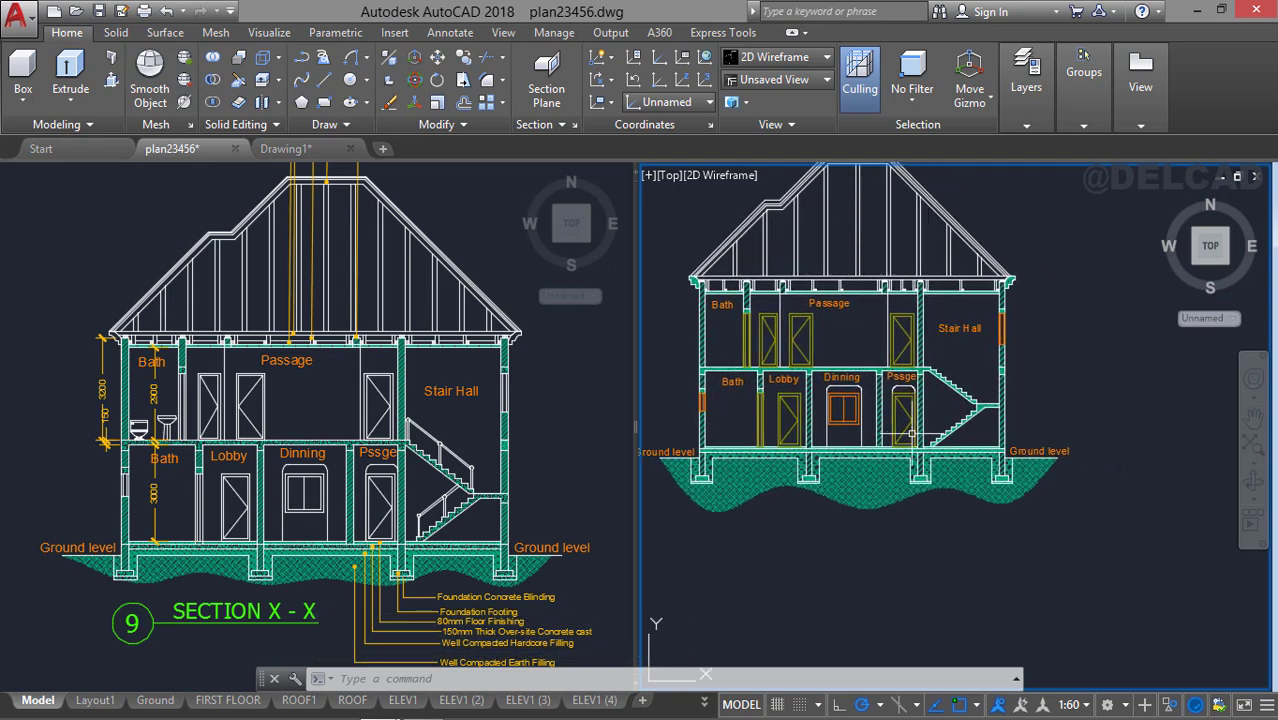
pyautogui.click(451, 33)
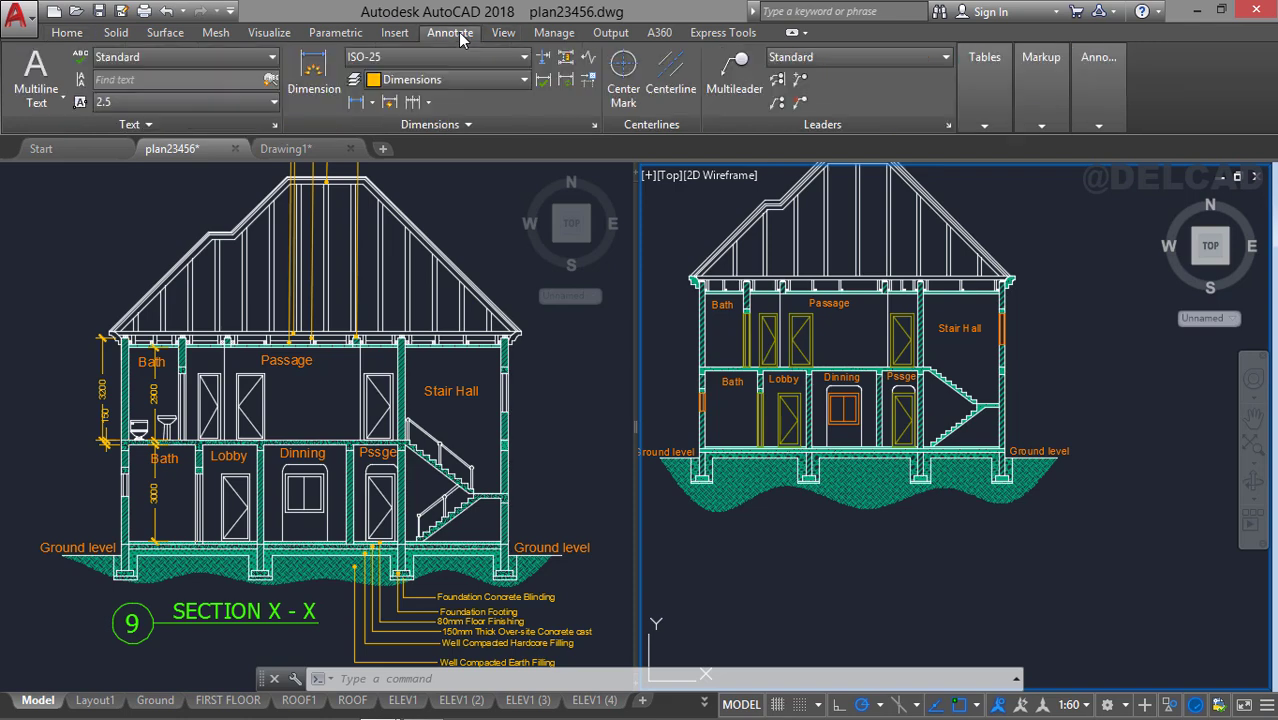
pyautogui.click(735, 70)
pyautogui.scroll(5, 885, 485)
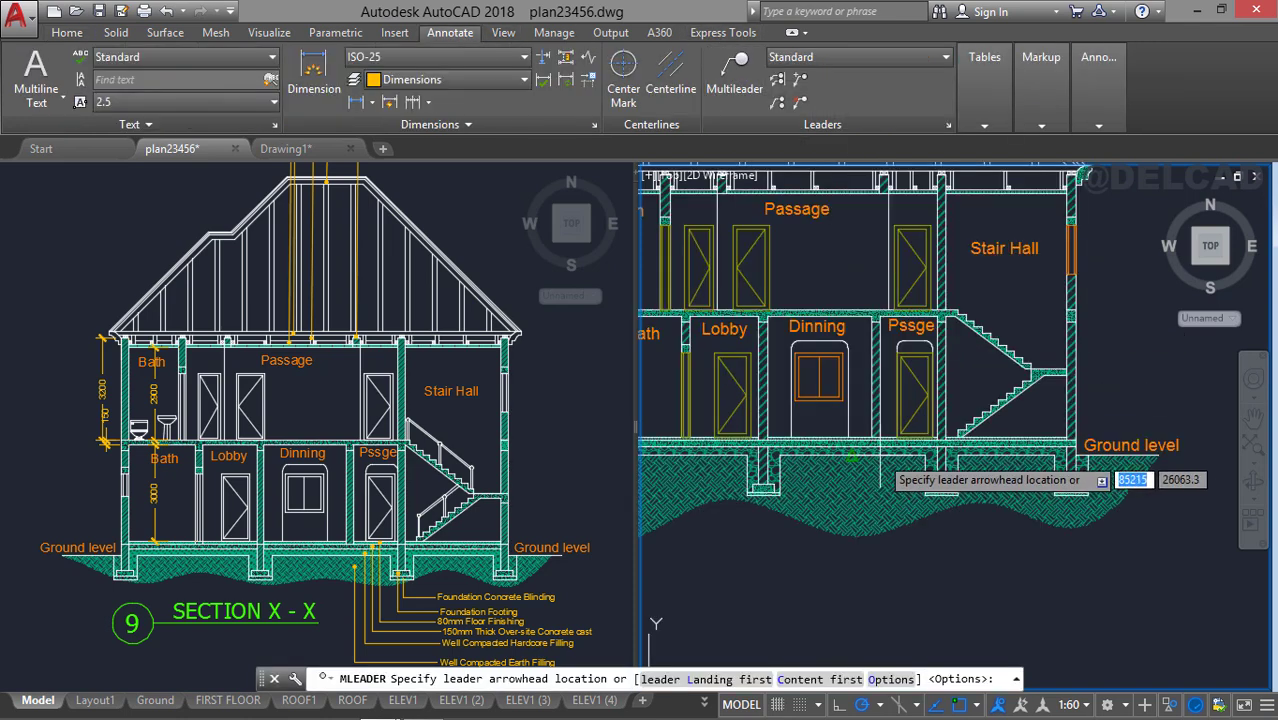
pyautogui.scroll(2, 830, 342)
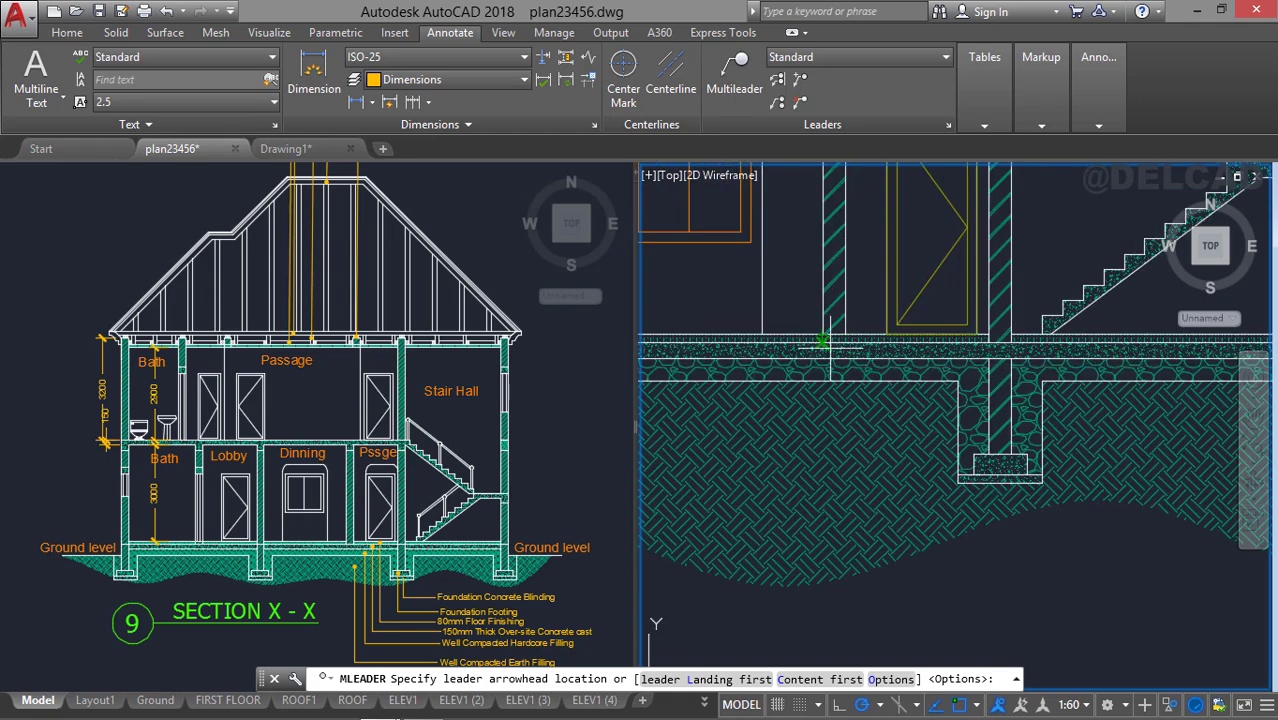
pyautogui.click(822, 368)
pyautogui.moveTo(877, 535); pyautogui.dragTo(872, 250, button='middle')
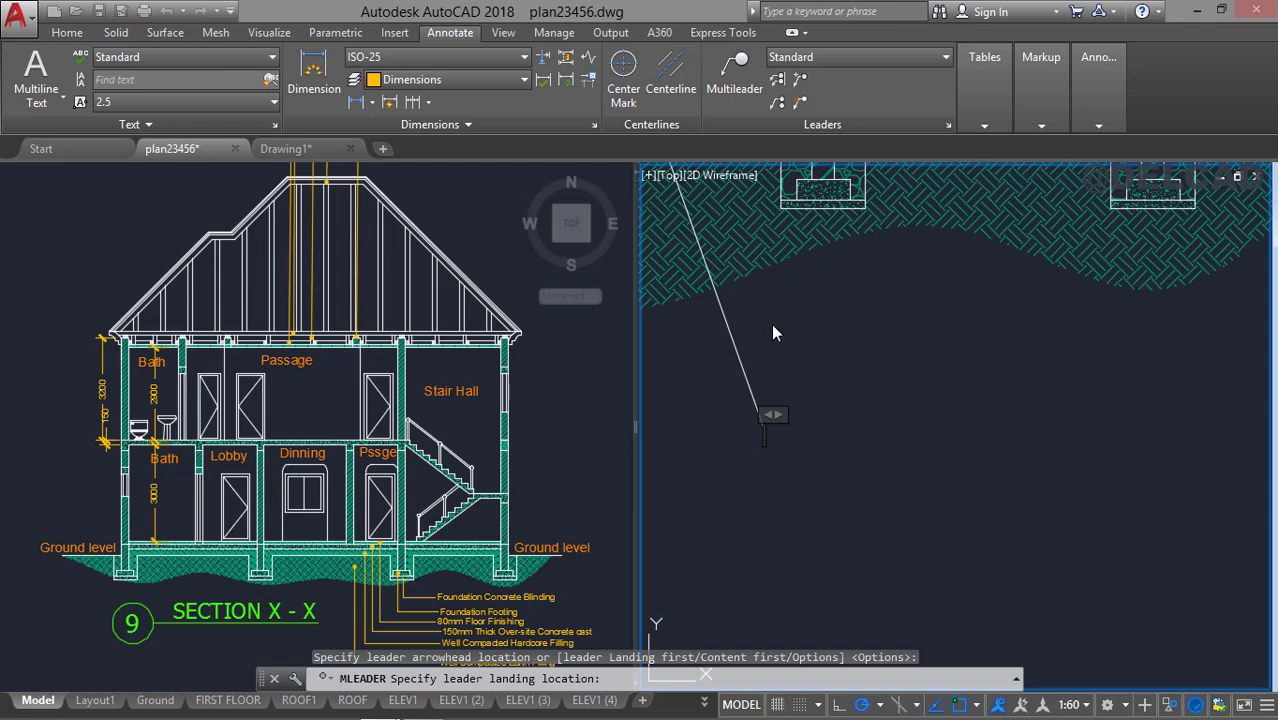
pyautogui.click(770, 417)
# Enter "Well compacted Hardcore filling" as the text of the new leader and finish it.
pyautogui.write('Wel')
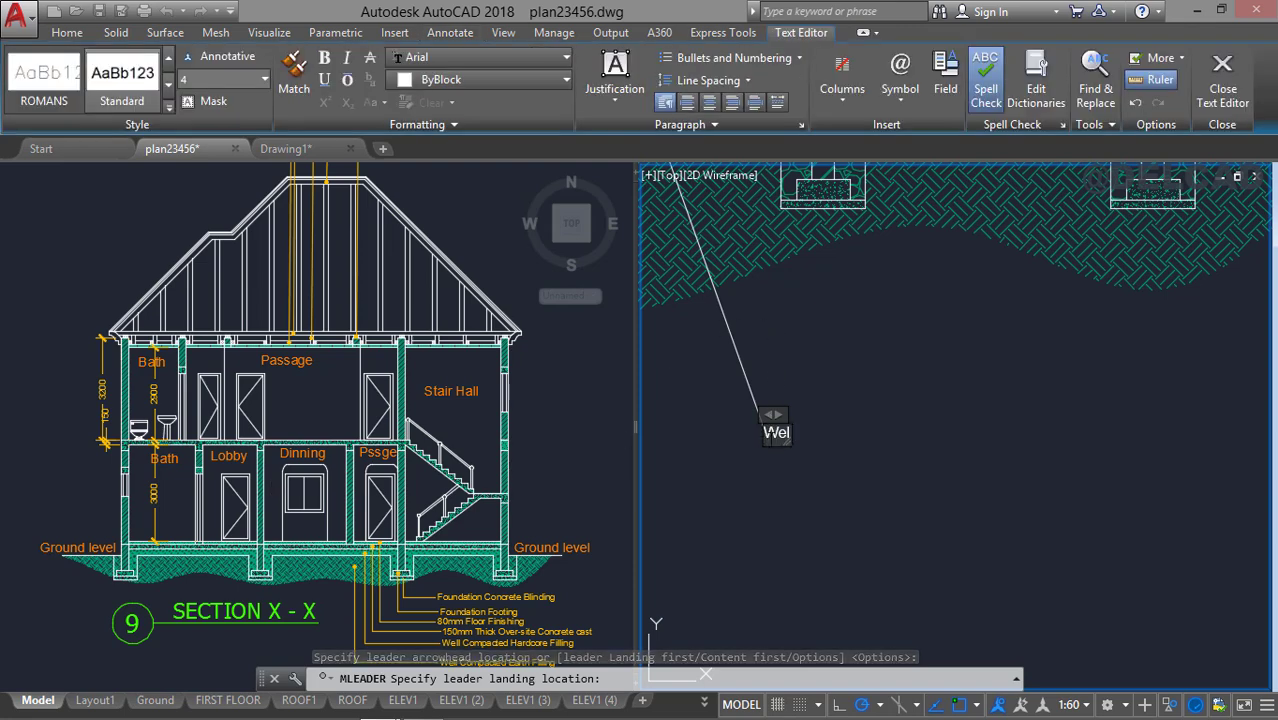
pyautogui.write('l')
pyautogui.write(' compacted Hardcore fi')
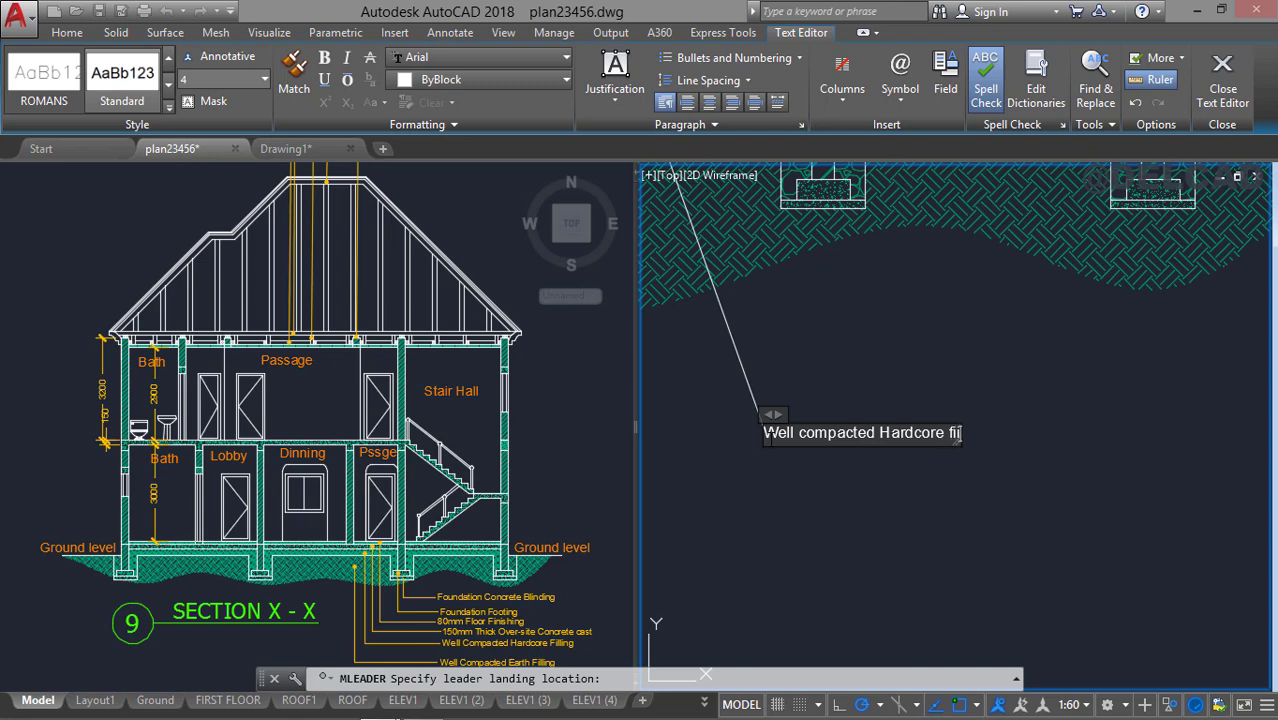
pyautogui.press('Return')
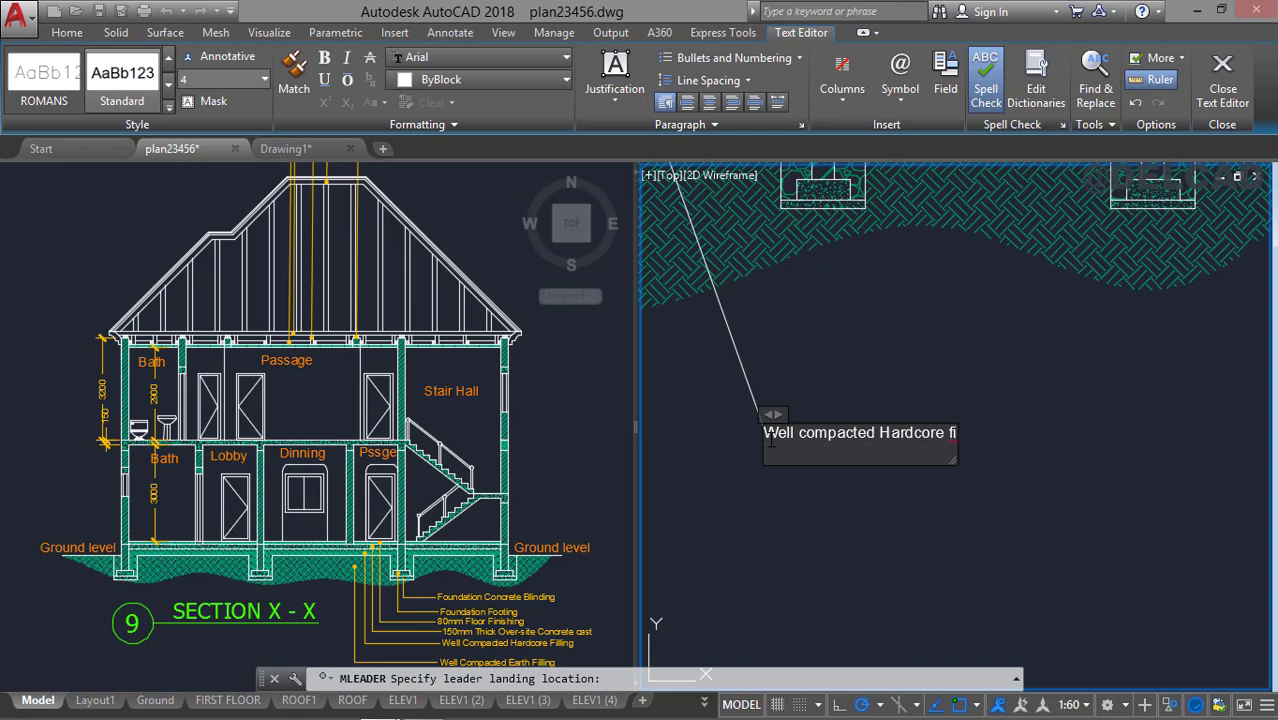
pyautogui.press('BackSpace')
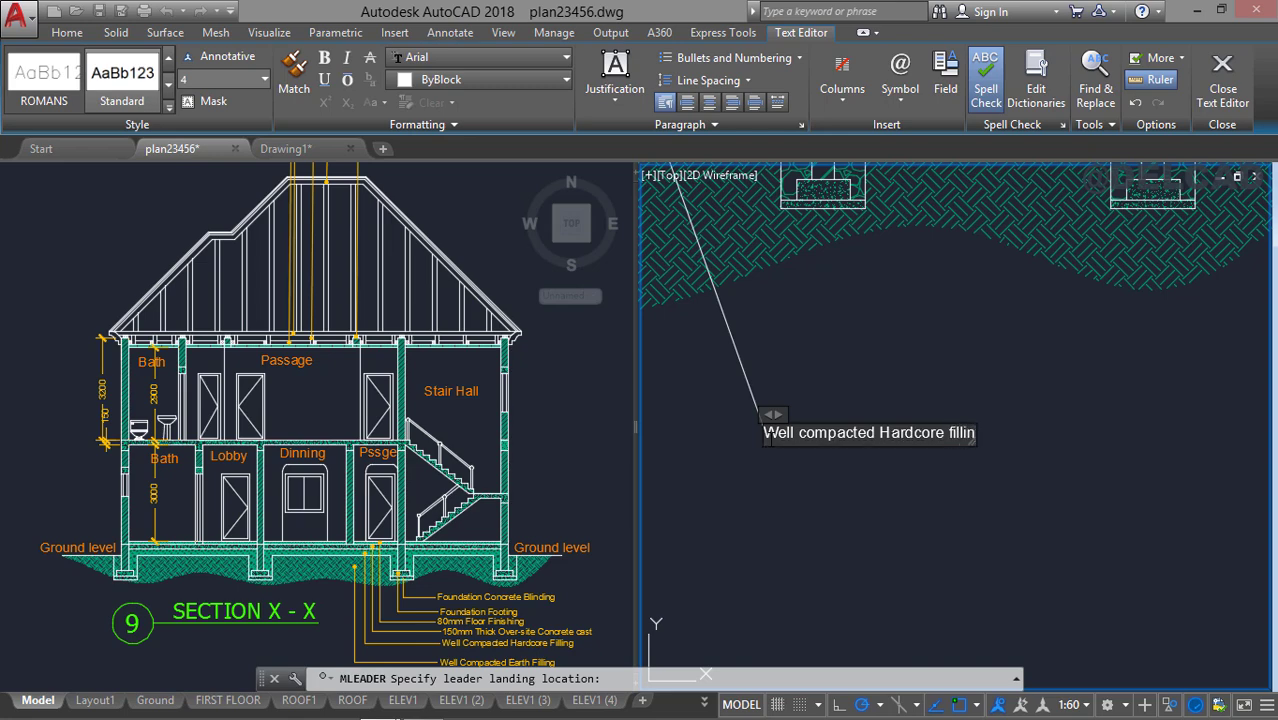
pyautogui.press('Return')
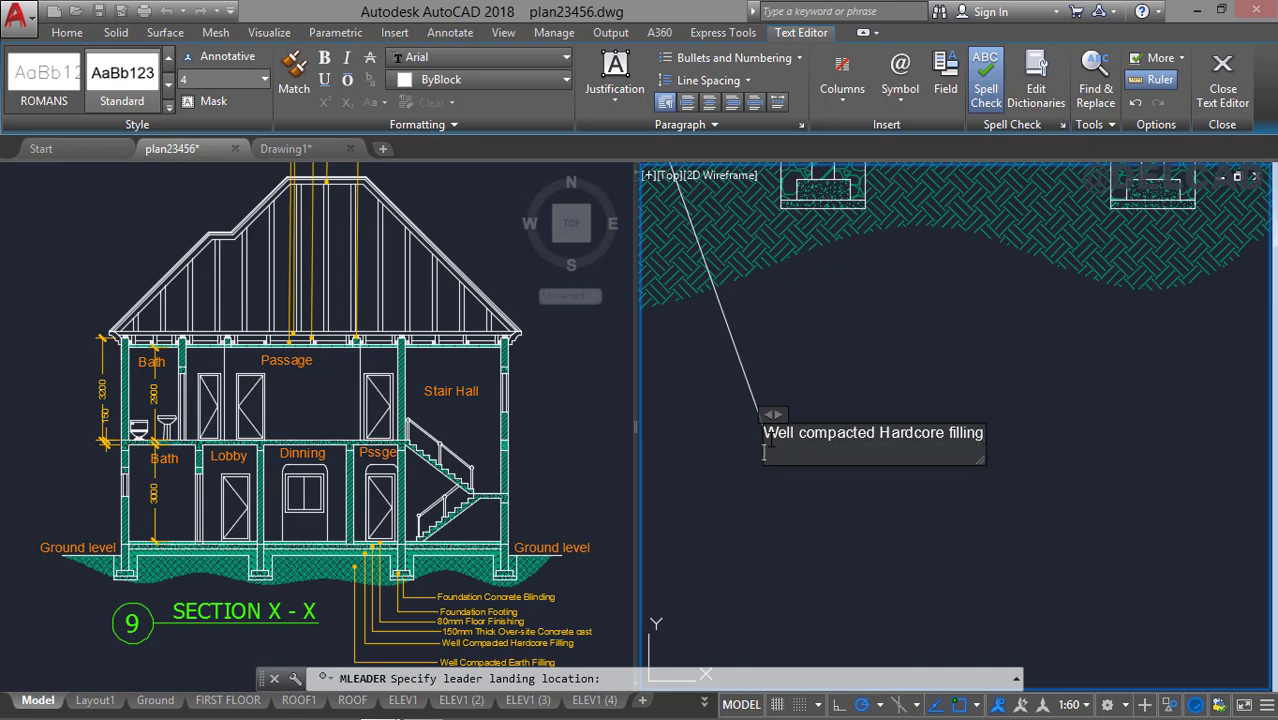
pyautogui.press('Escape')
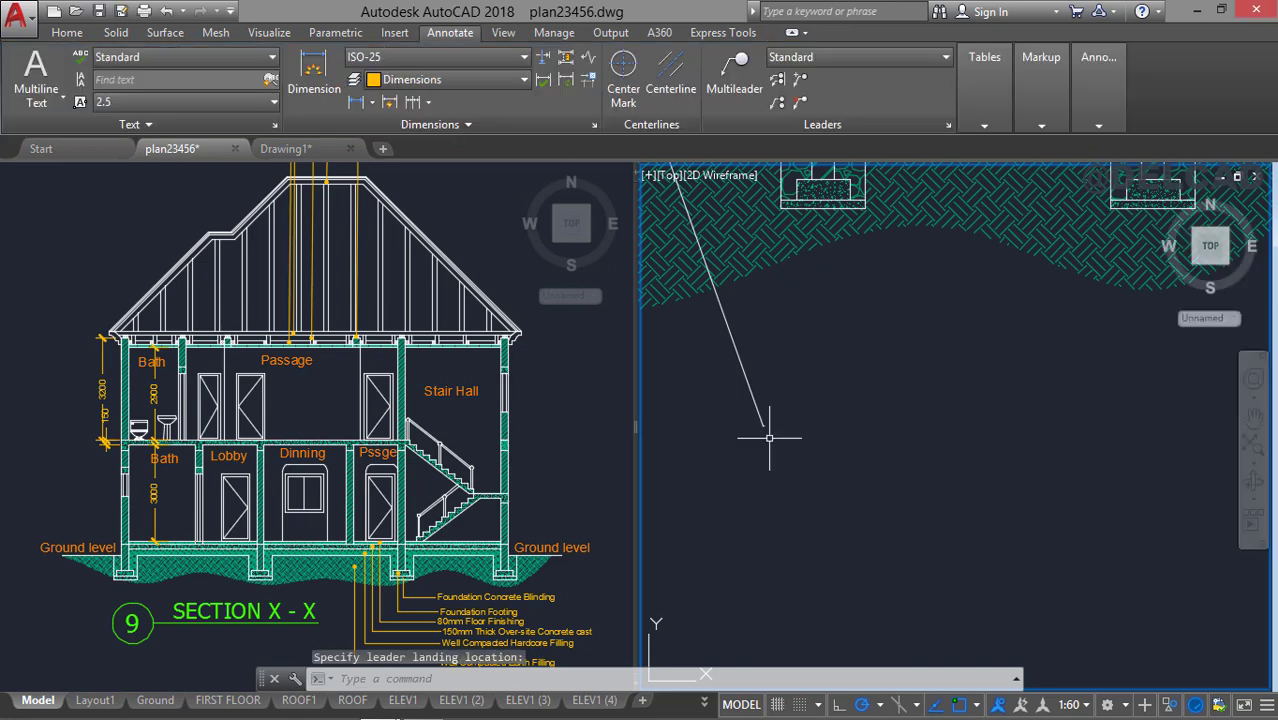
# Match the hardcore leader's properties to the reference section's Well Compacted Earth Filling leader.
pyautogui.scroll(-5, 769, 437)
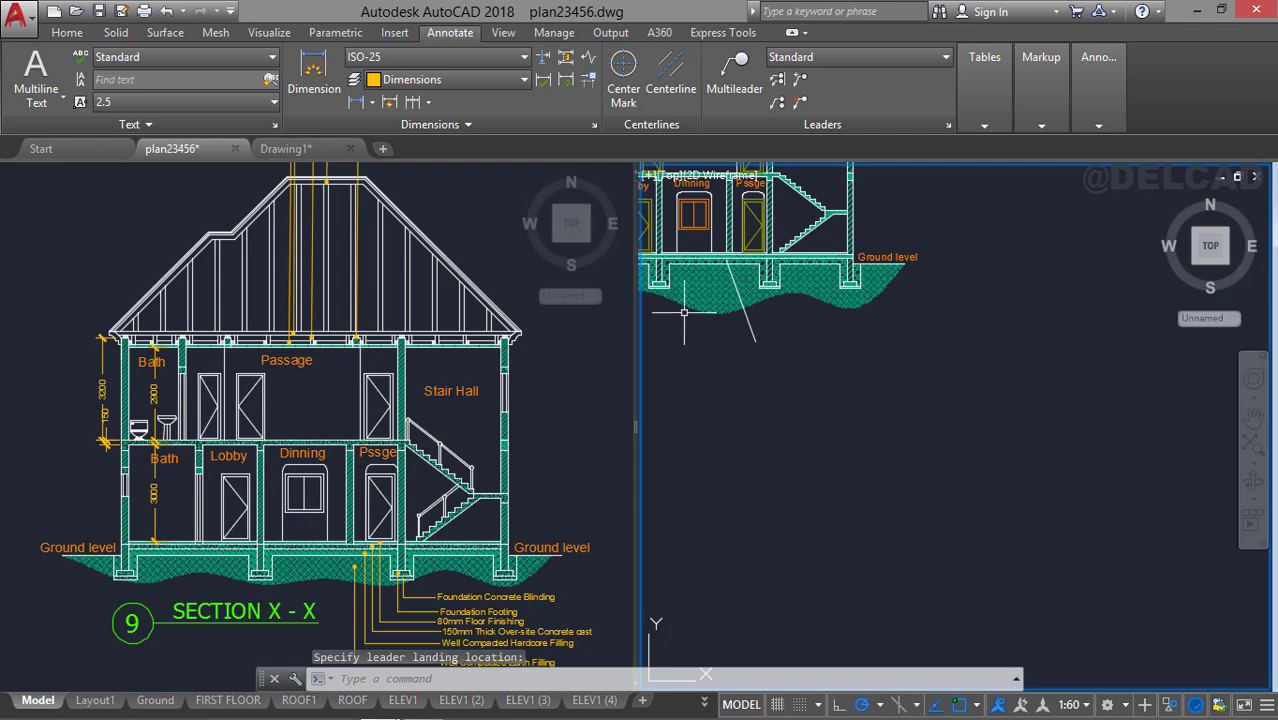
pyautogui.scroll(-2, 764, 391)
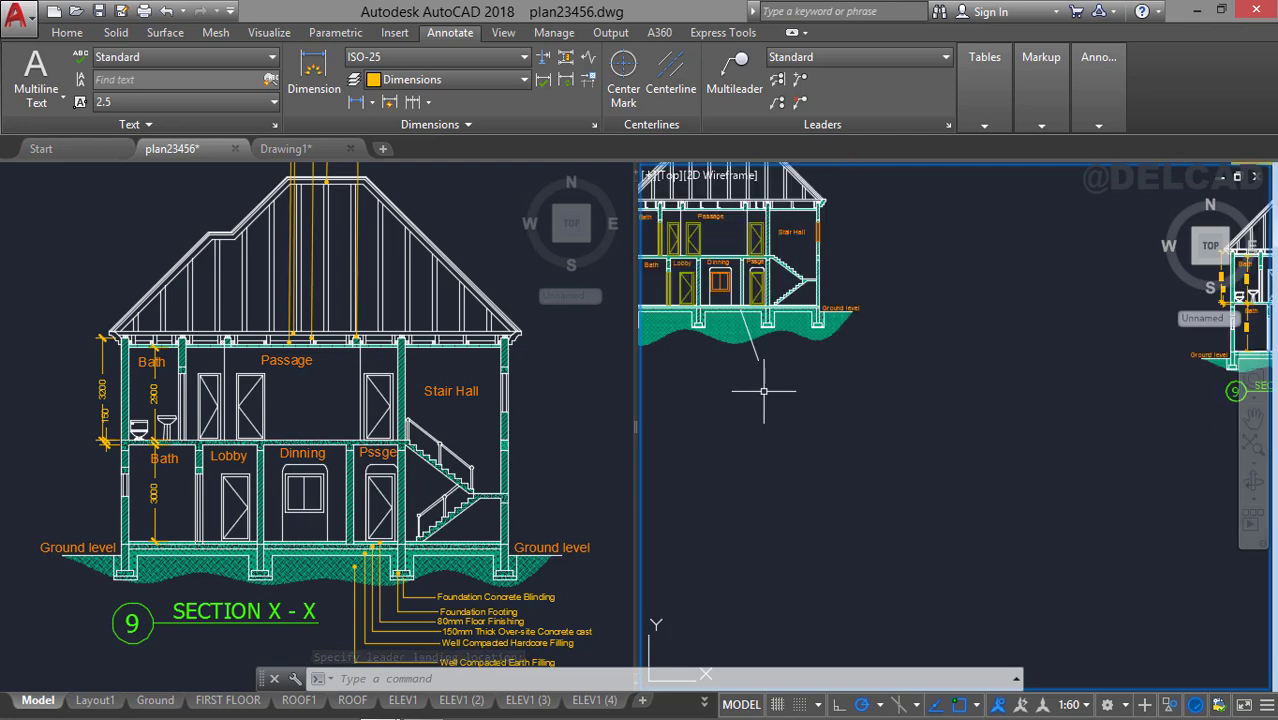
pyautogui.write('a')
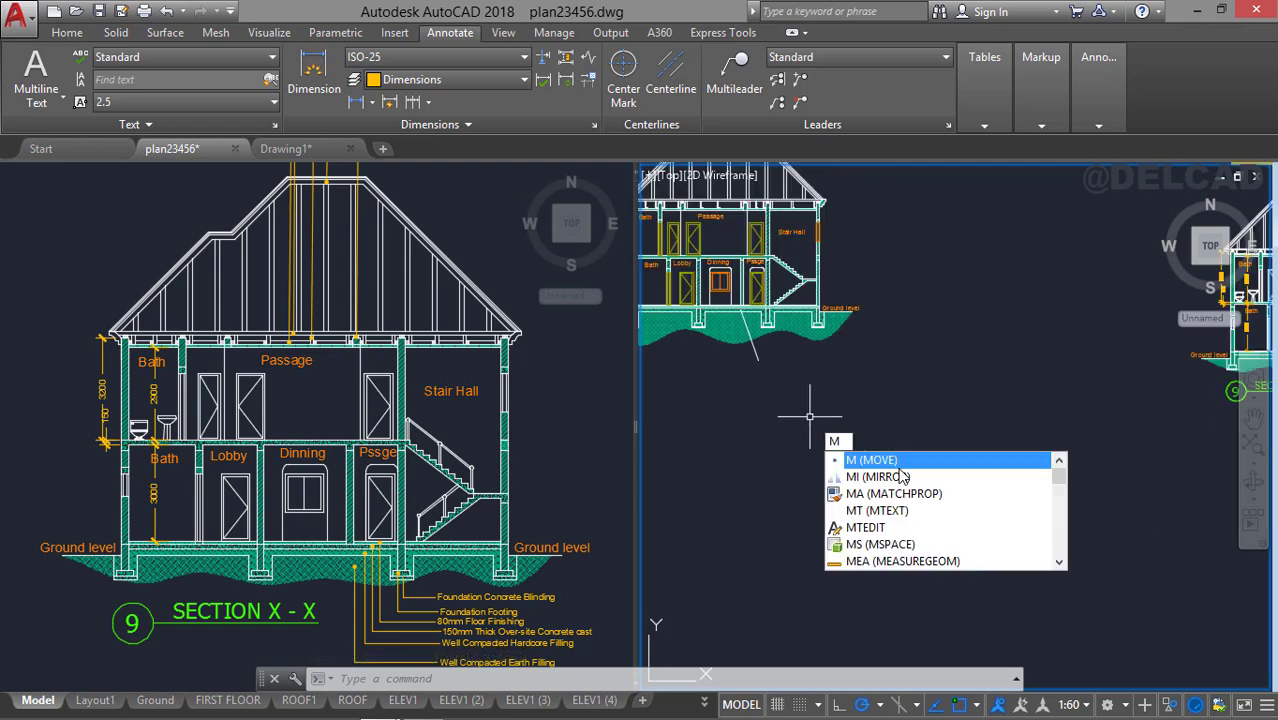
pyautogui.press('Return')
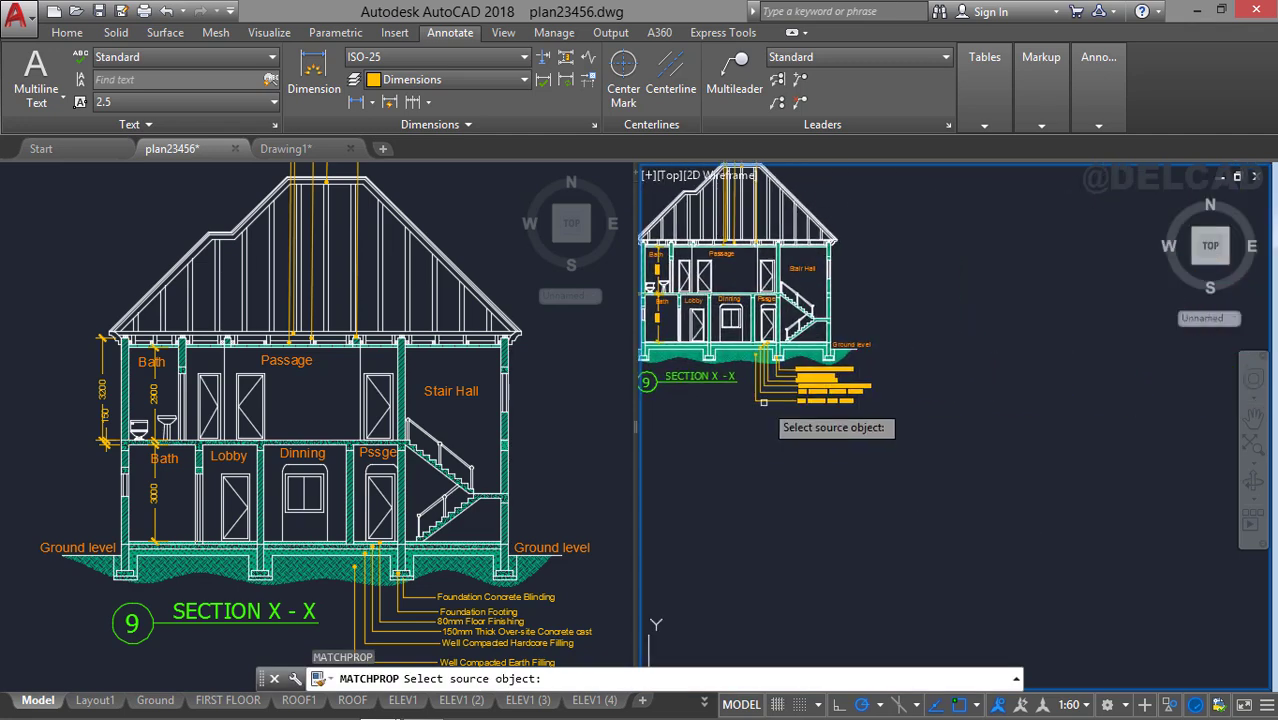
pyautogui.scroll(2, 763, 402)
pyautogui.click(796, 401)
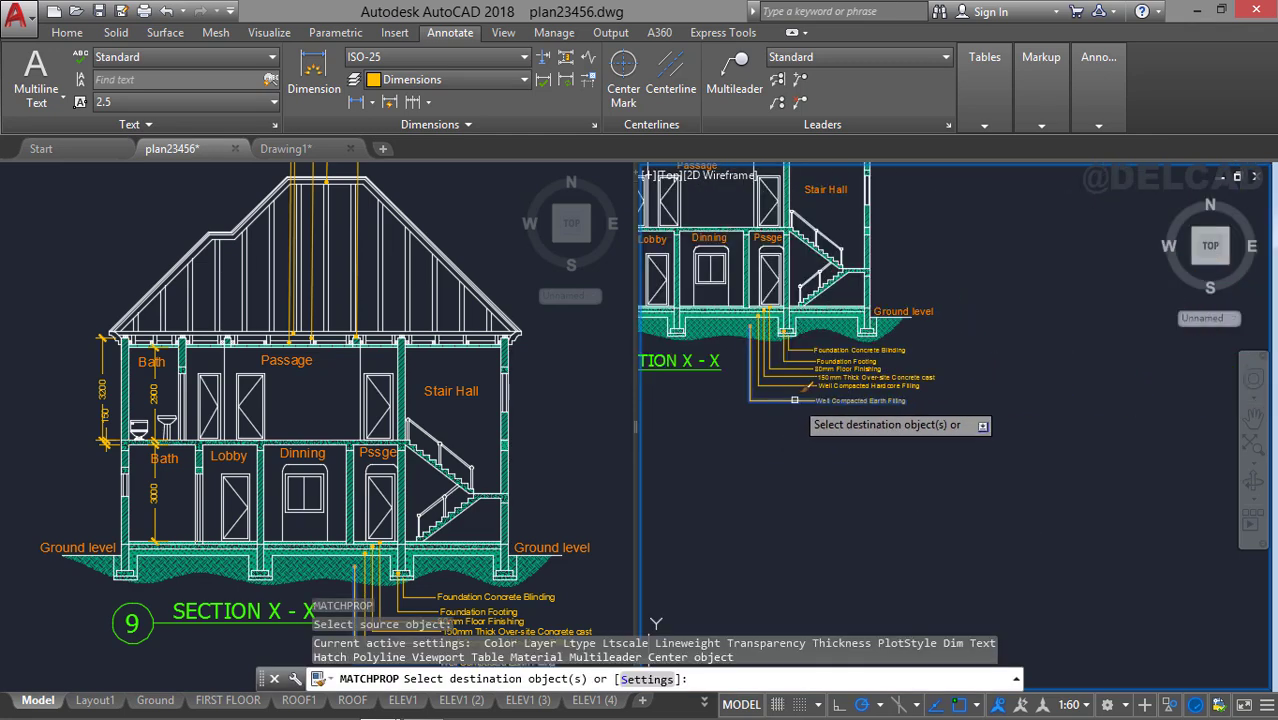
pyautogui.scroll(-5, 912, 407)
pyautogui.scroll(5, 912, 407)
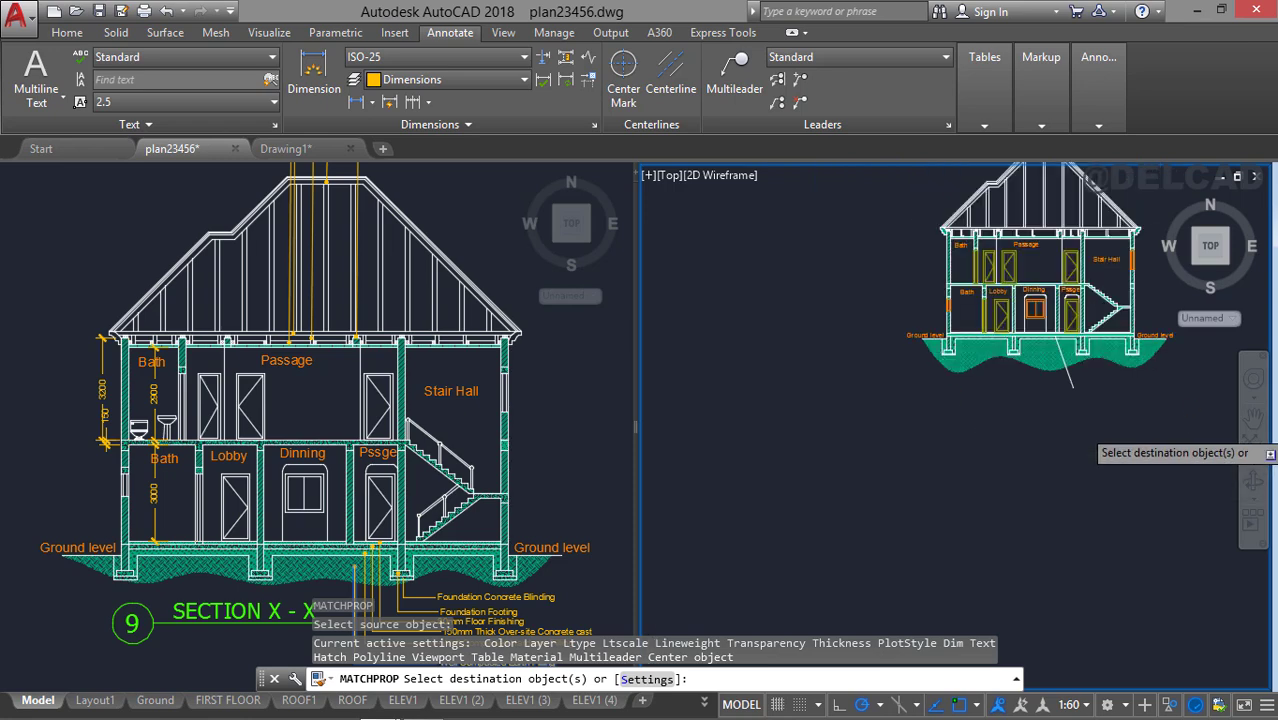
pyautogui.click(905, 312)
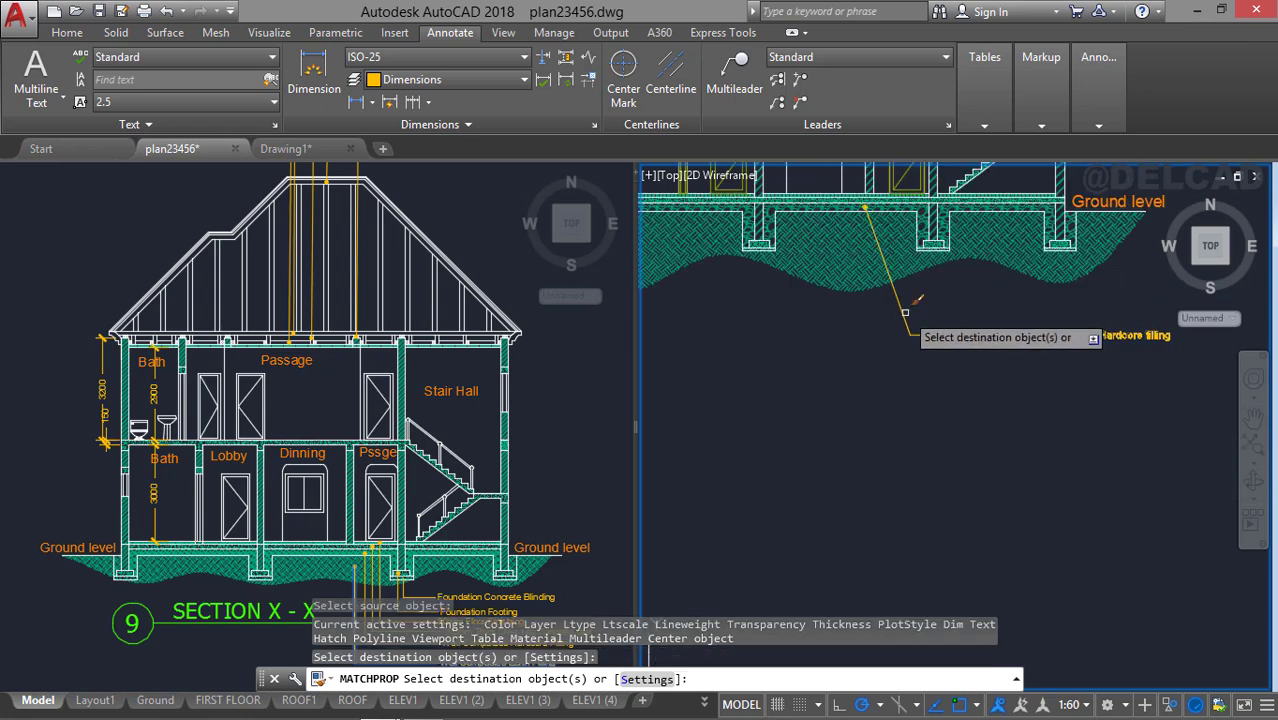
pyautogui.press('Return')
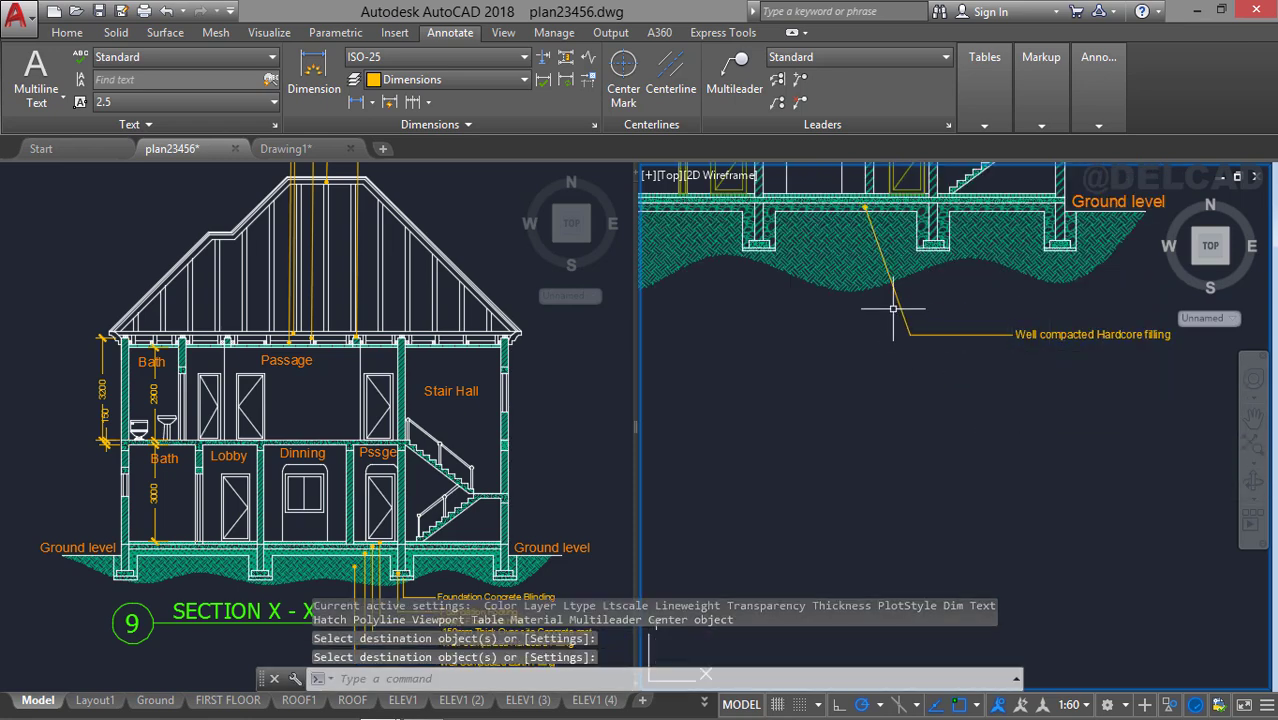
# Stretch the hardcore leader's bend horizontally about 1200 mm toward the bath side, so its line drops almost vertically.
pyautogui.moveTo(893, 309); pyautogui.dragTo(883, 367, button='middle')
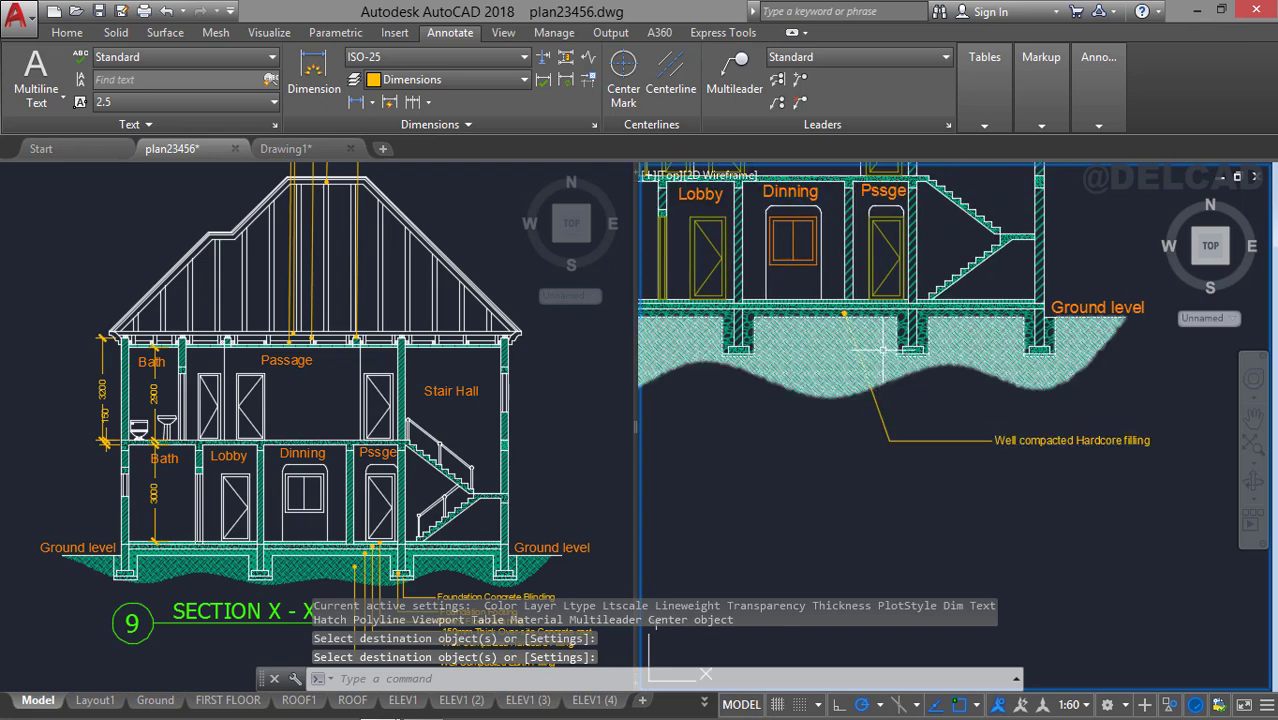
pyautogui.scroll(-3, 885, 380)
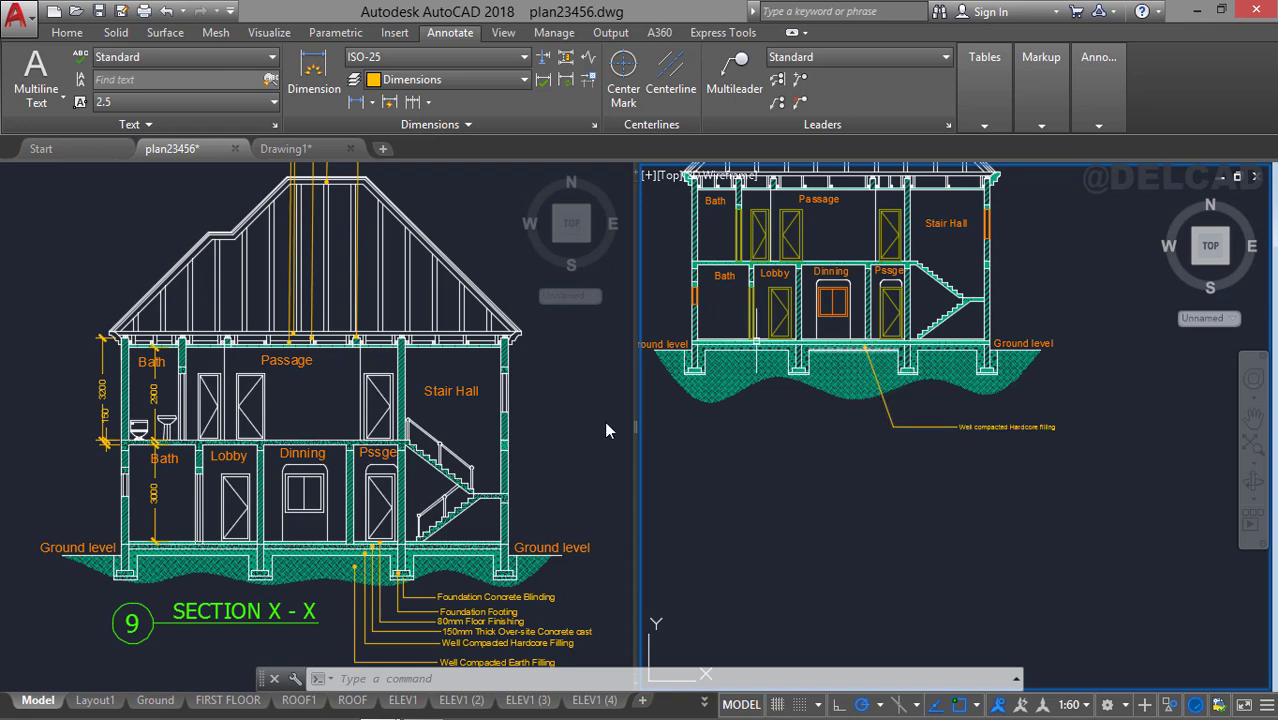
pyautogui.click(880, 418)
pyautogui.click(893, 427)
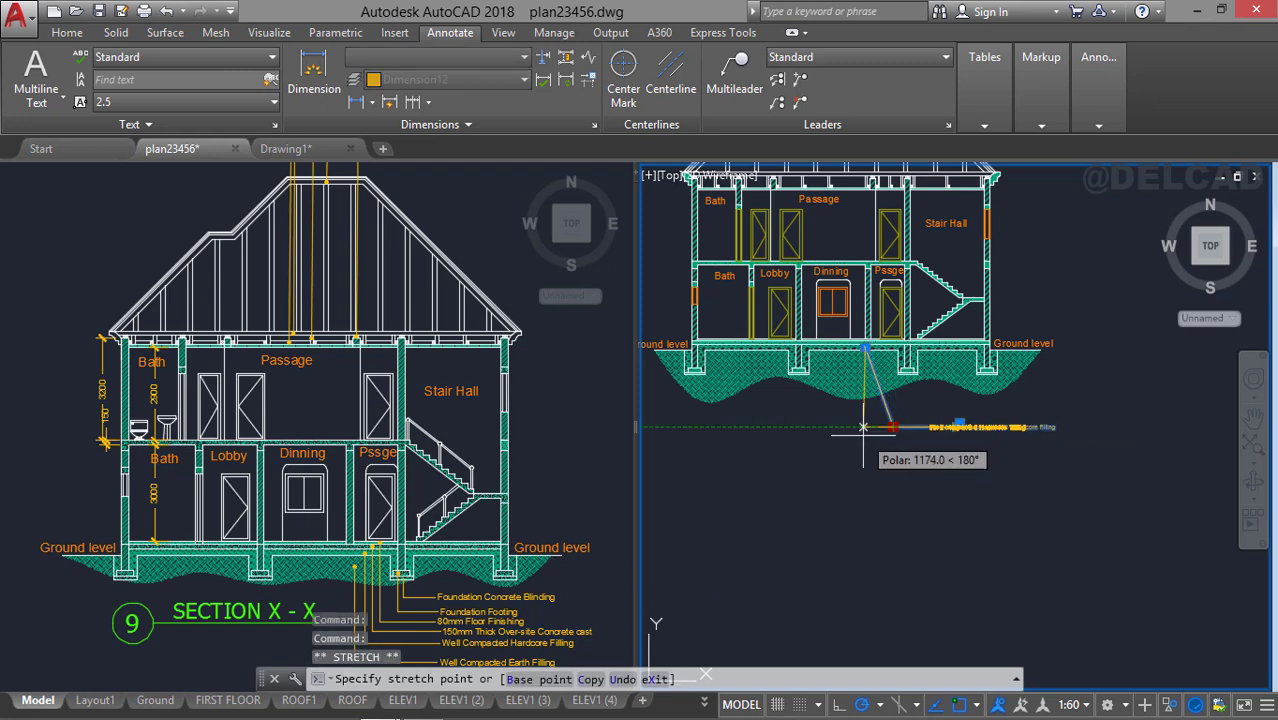
pyautogui.click(861, 428)
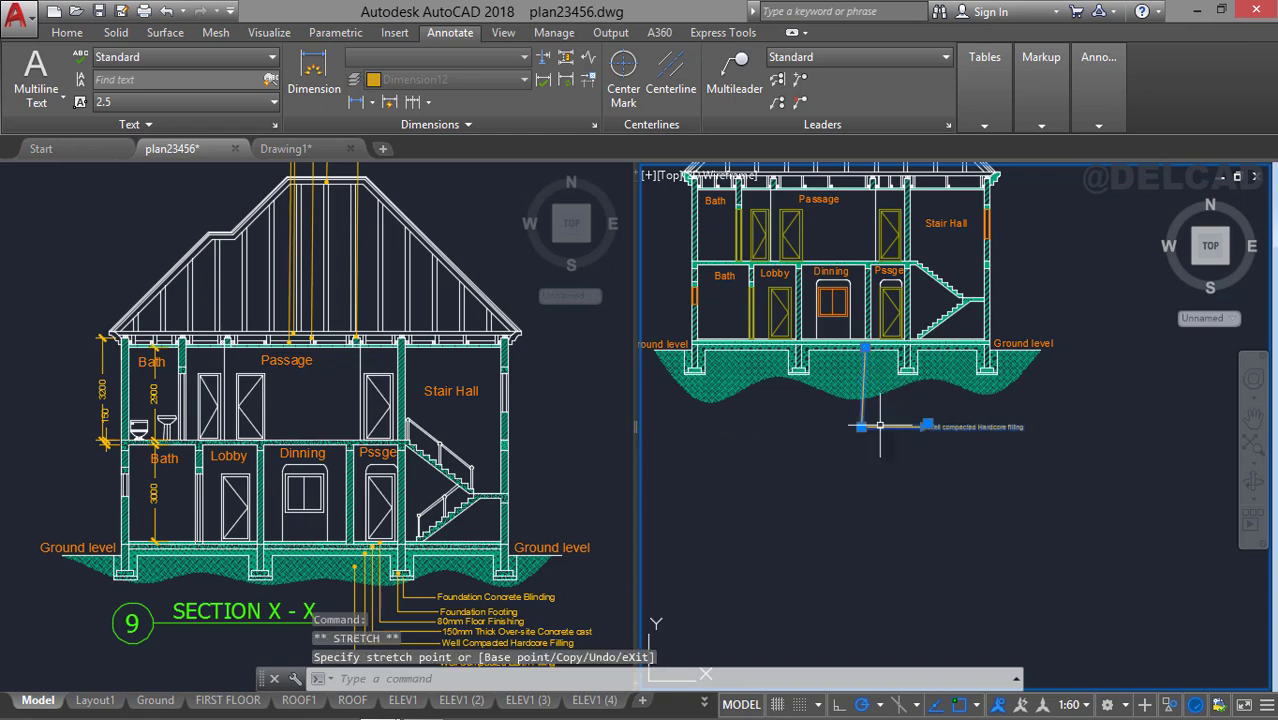
pyautogui.press('Escape')
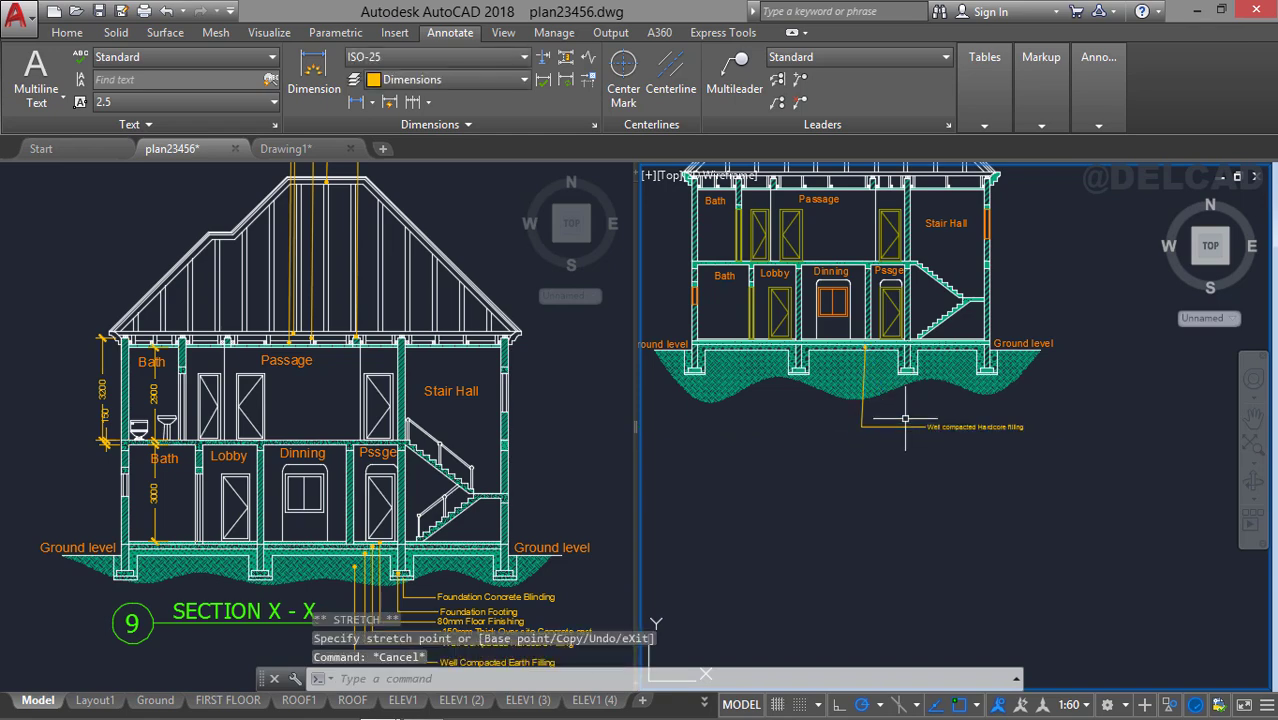
# Examine the whole drawn section with its hatches, room labels and hardcore leader against the reference section.
pyautogui.scroll(-4, 880, 335)
pyautogui.moveTo(882, 328); pyautogui.dragTo(890, 398, button='middle')
pyautogui.scroll(4, 887, 380)
pyautogui.scroll(-3, 887, 380)
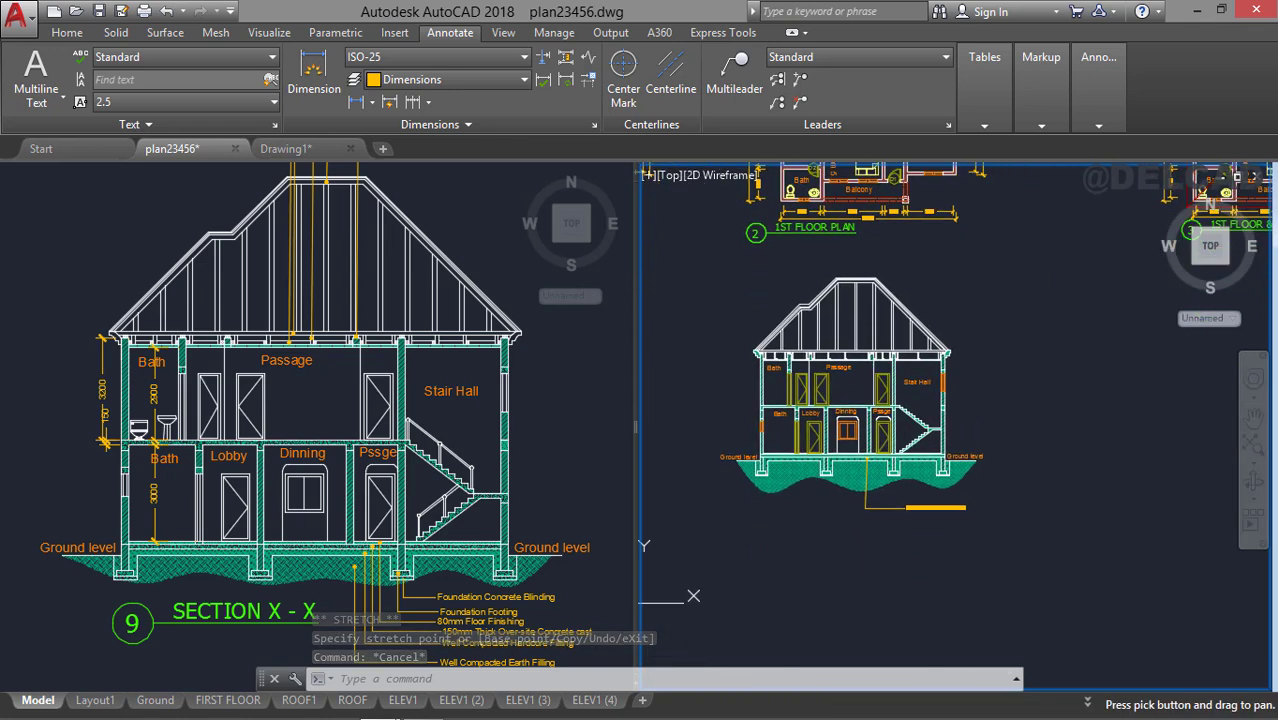
pyautogui.scroll(2, 890, 398)
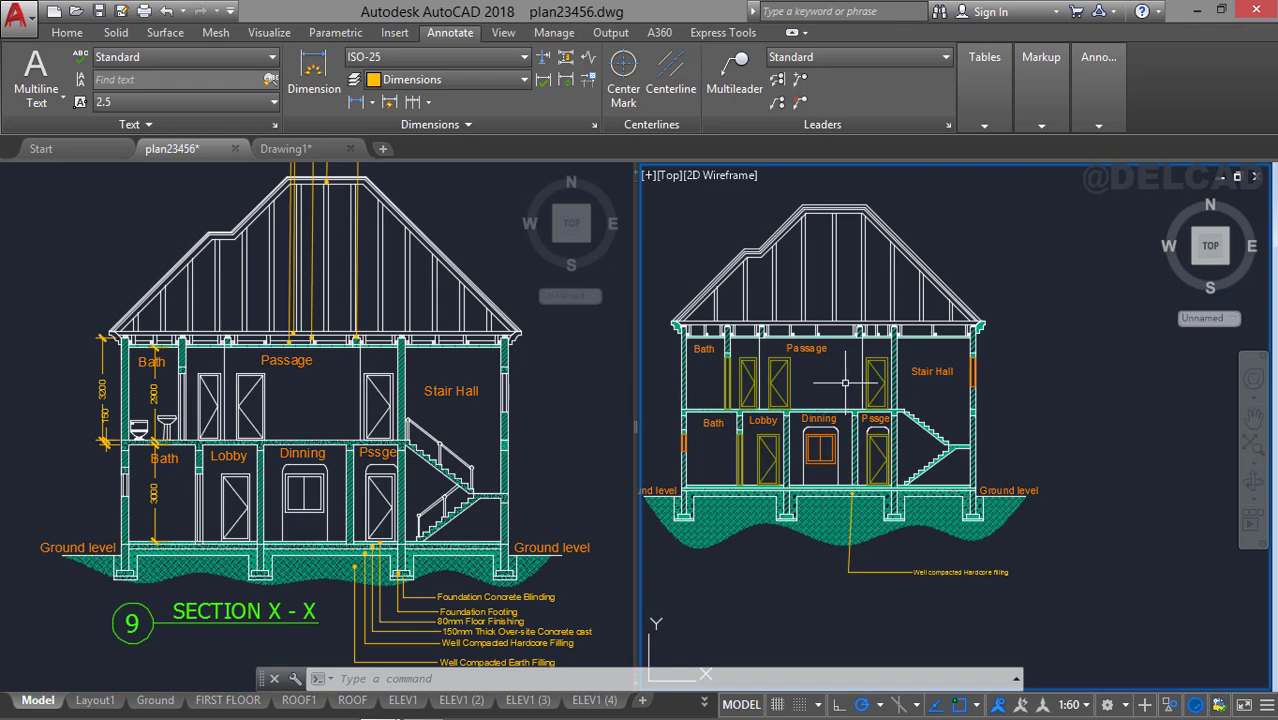
pyautogui.scroll(2, 843, 382)
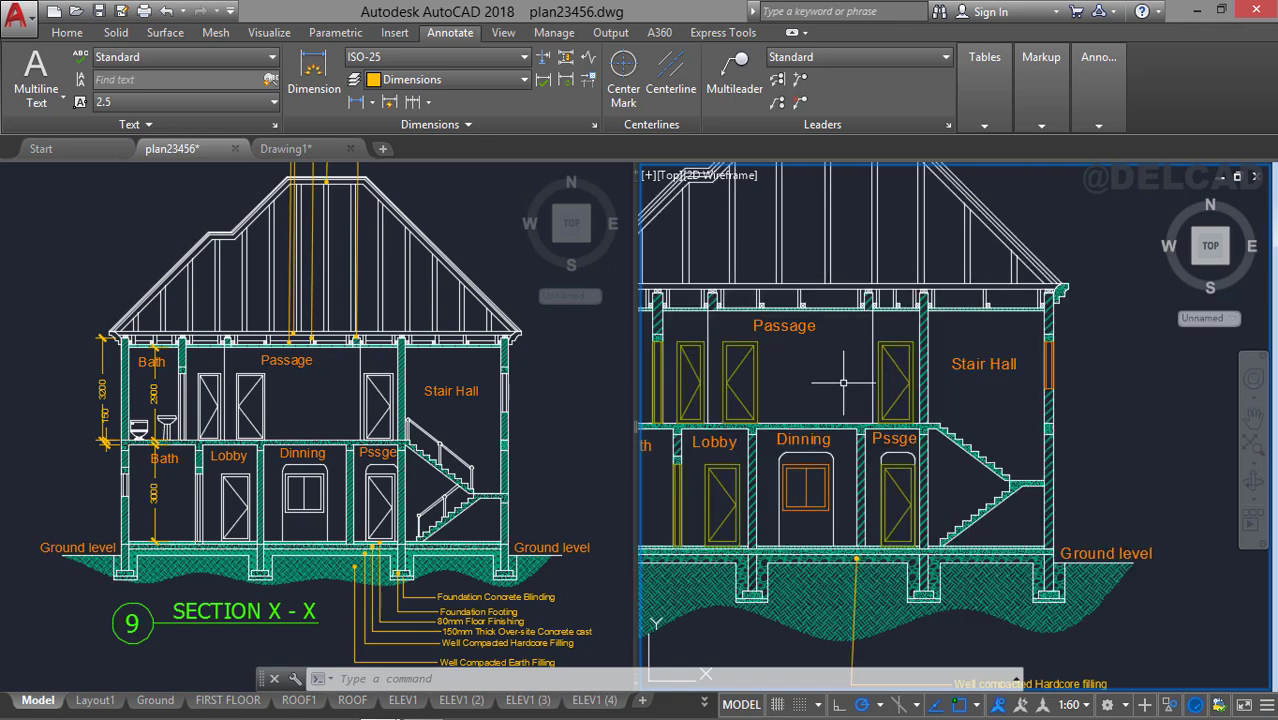
pyautogui.scroll(-2, 843, 382)
pyautogui.moveTo(843, 383); pyautogui.dragTo(851, 375, button='middle')
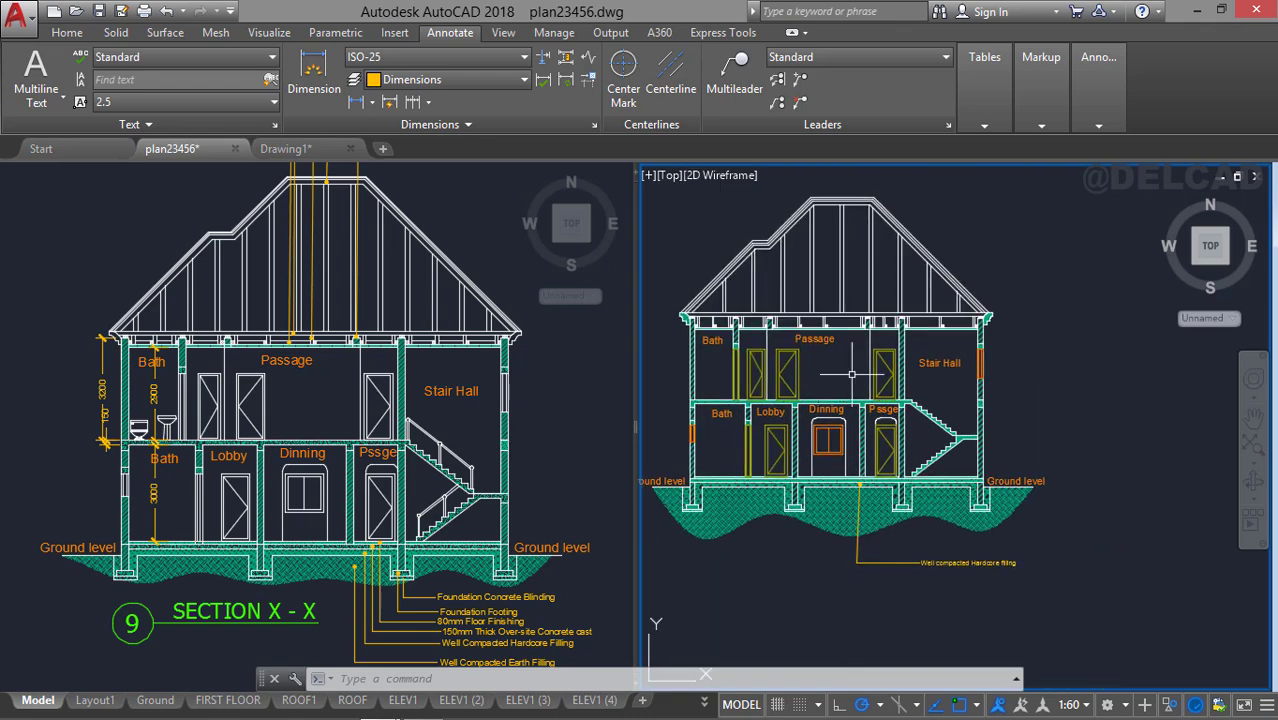